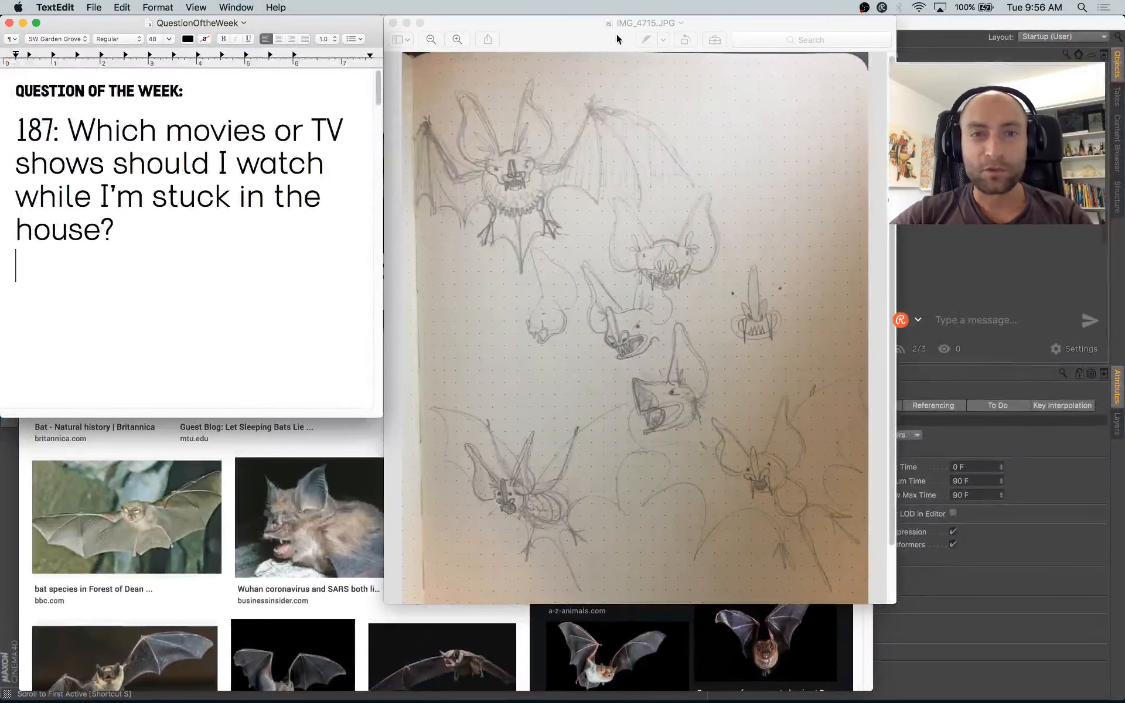
{"action": "left_click", "coordinate": [582, 33]}
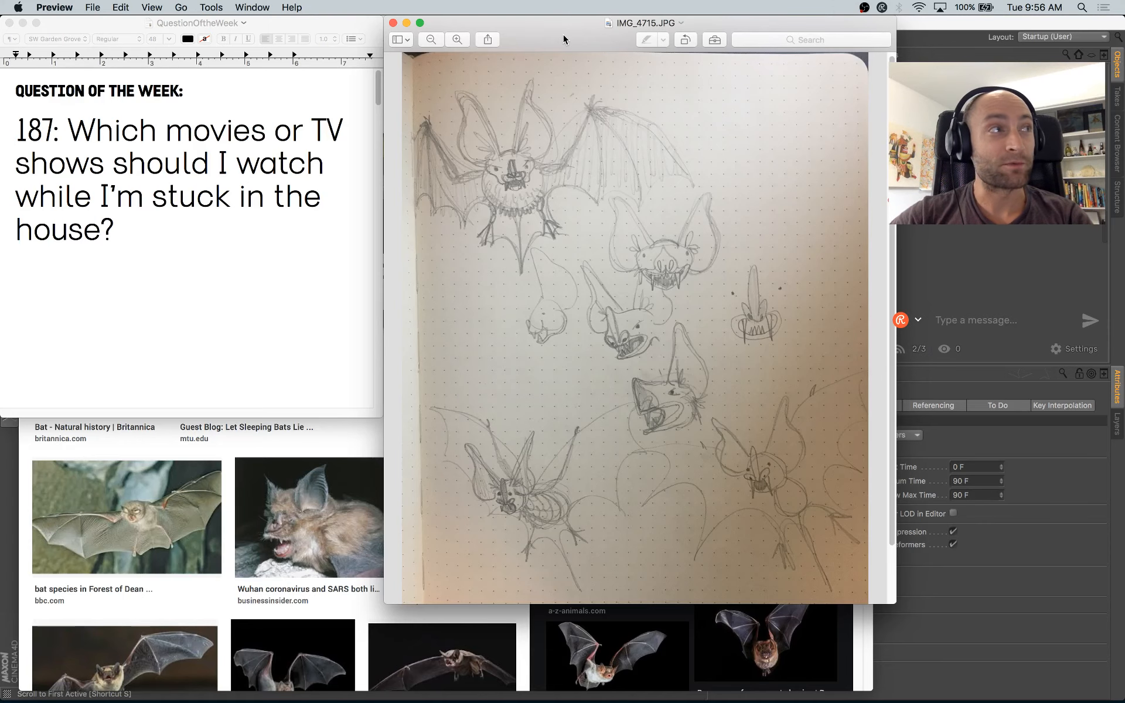
{"action": "left_click", "coordinate": [95, 297]}
{"action": "left_click", "coordinate": [522, 33]}
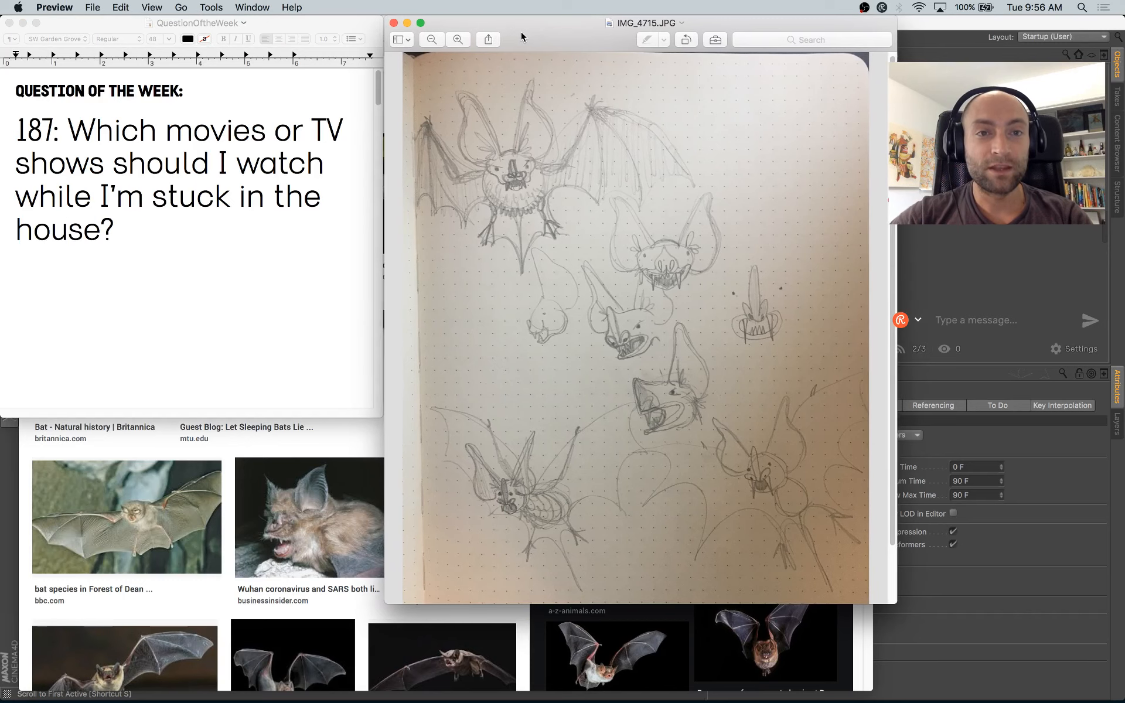
{"action": "left_click", "coordinate": [332, 24]}
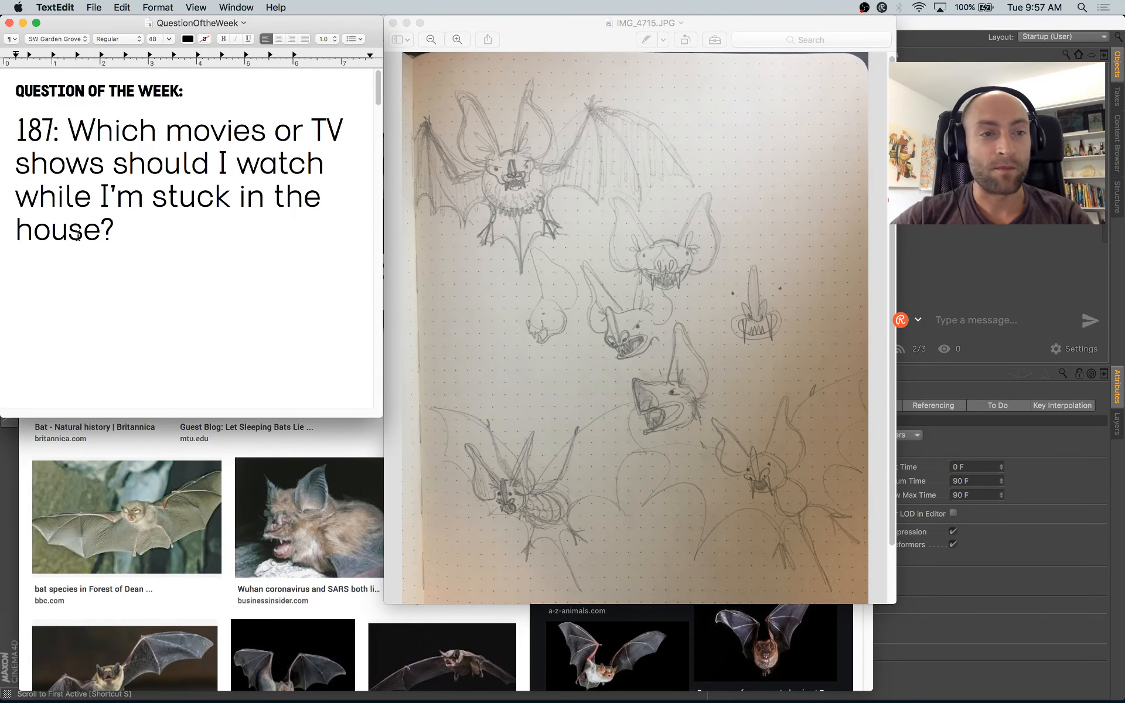
{"action": "left_click_drag", "start_coordinate": [111, 324], "coordinate": [6, 63]}
{"action": "left_click_drag", "start_coordinate": [141, 285], "coordinate": [20, 22]}
{"action": "left_click", "coordinate": [146, 249]}
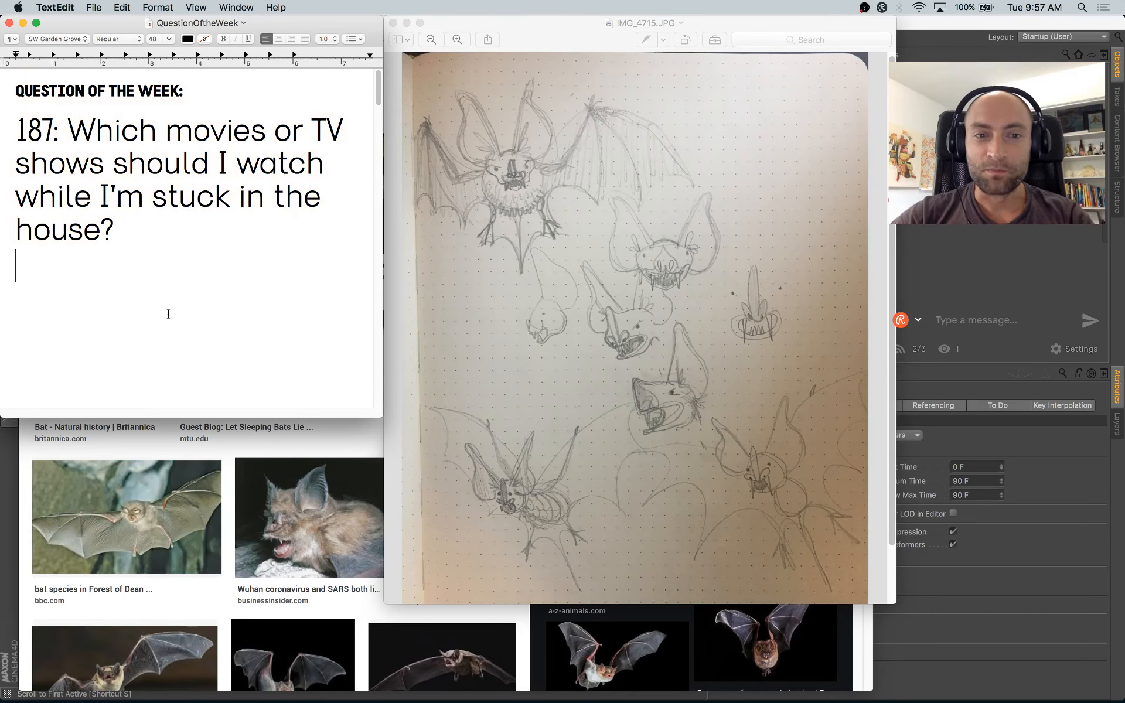
{"action": "left_click_drag", "start_coordinate": [136, 294], "coordinate": [37, 114]}
{"action": "left_click", "coordinate": [134, 325]}
{"action": "left_click_drag", "start_coordinate": [121, 327], "coordinate": [21, 53]}
{"action": "left_click", "coordinate": [128, 299]}
{"action": "left_click_drag", "start_coordinate": [110, 321], "coordinate": [24, 88]}
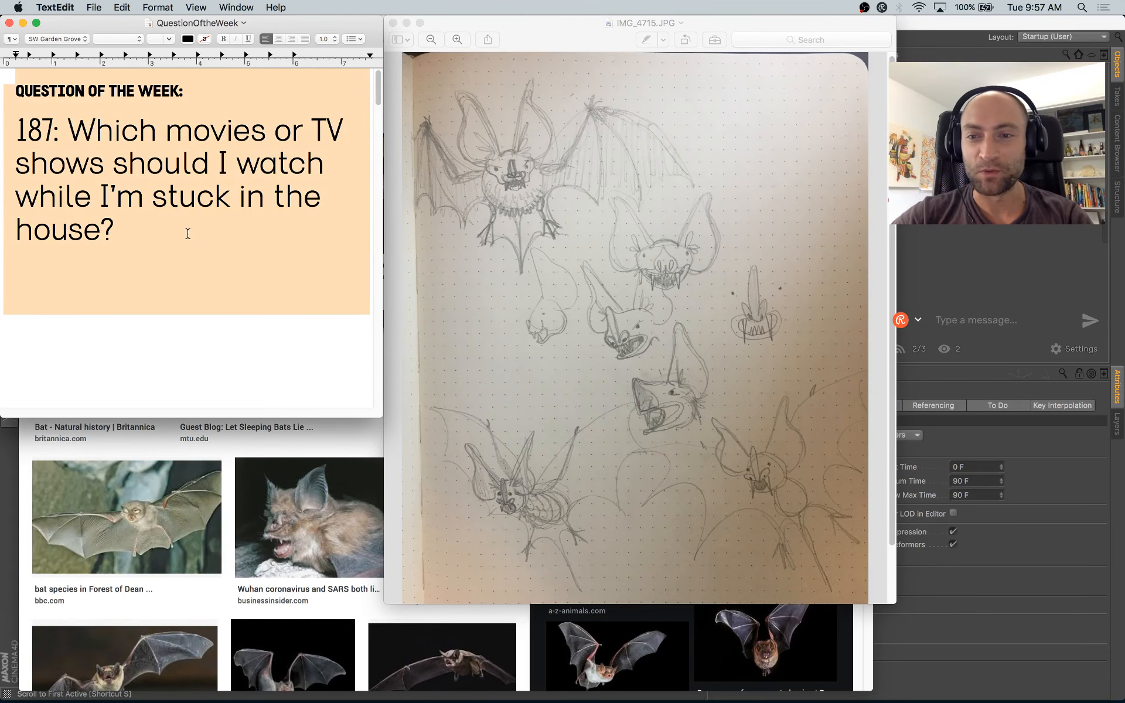
{"action": "left_click", "coordinate": [187, 233]}
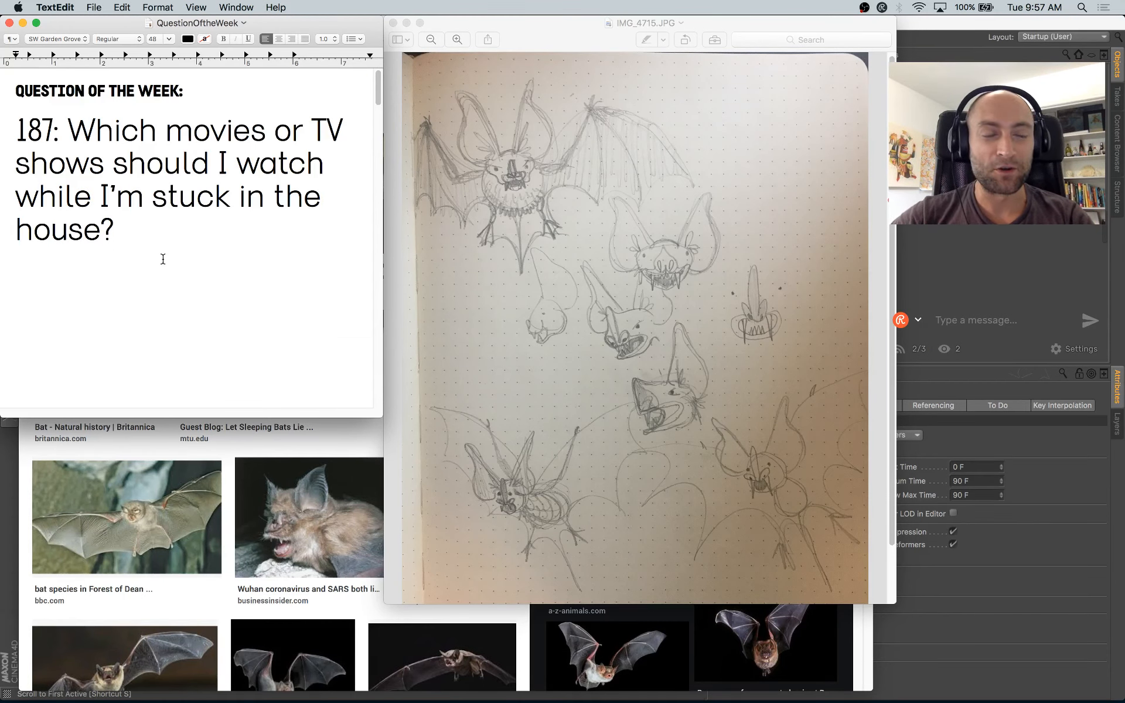
{"action": "left_click_drag", "start_coordinate": [163, 259], "coordinate": [23, 88]}
{"action": "left_click", "coordinate": [155, 242]}
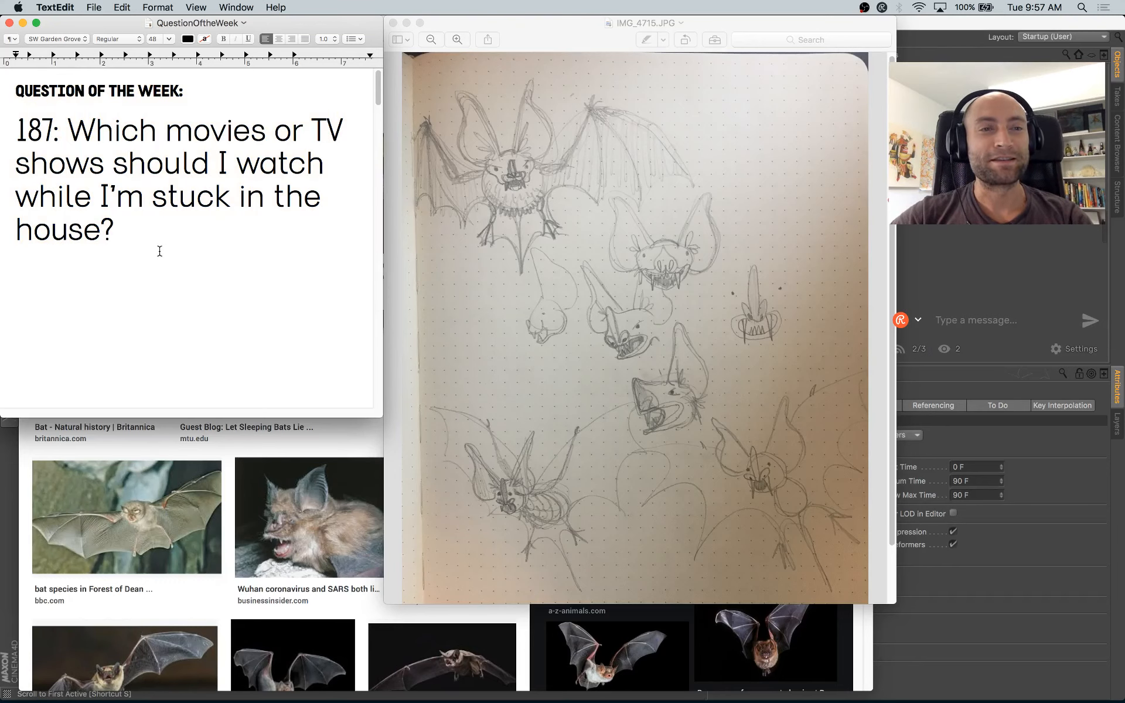
{"action": "left_click_drag", "start_coordinate": [160, 251], "coordinate": [7, 82]}
{"action": "left_click", "coordinate": [238, 387]}
{"action": "left_click_drag", "start_coordinate": [238, 387], "coordinate": [2, 78]}
{"action": "left_click", "coordinate": [150, 262]}
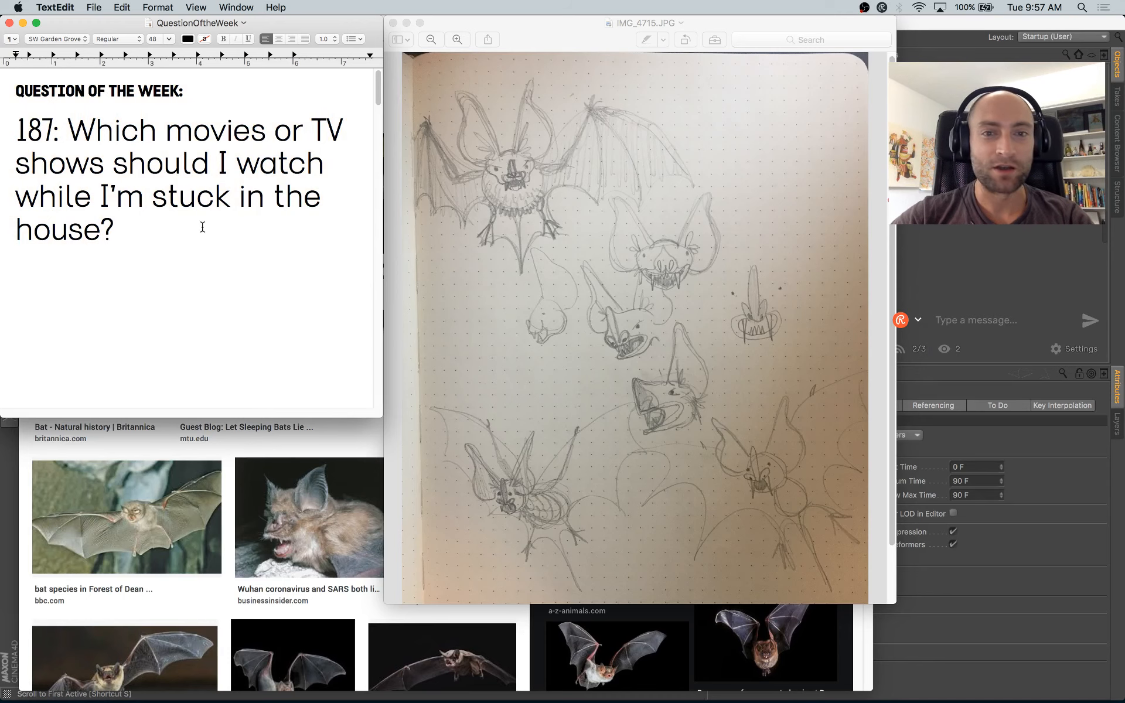
Step: Arrange the bat sketch photo in Preview and the bat image results in Safari side by side, making the sketch window slightly smaller
{"action": "left_click", "coordinate": [554, 46]}
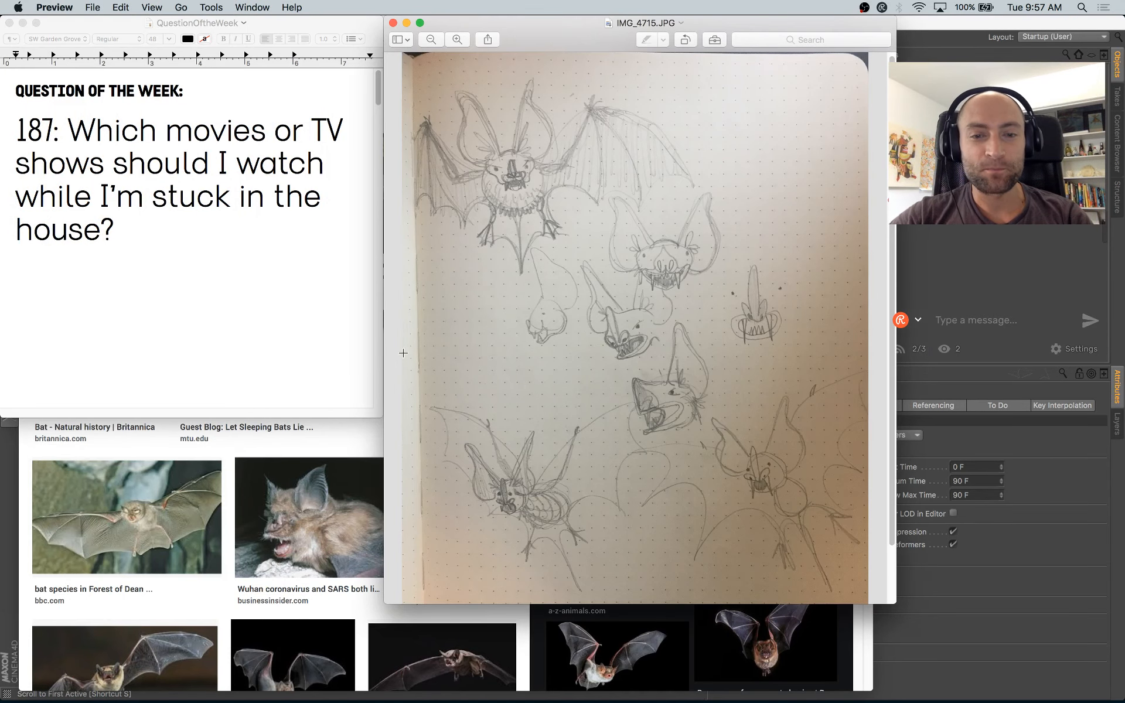
{"action": "left_click", "coordinate": [339, 436]}
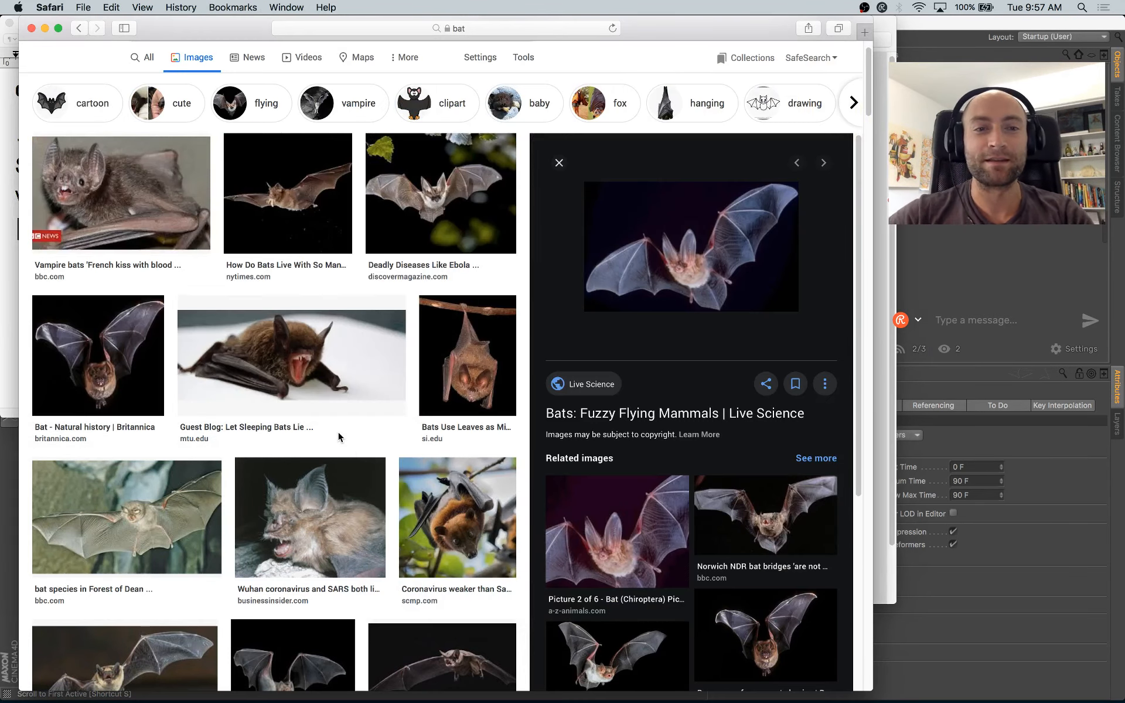
{"action": "left_click_drag", "start_coordinate": [882, 29], "coordinate": [493, 4]}
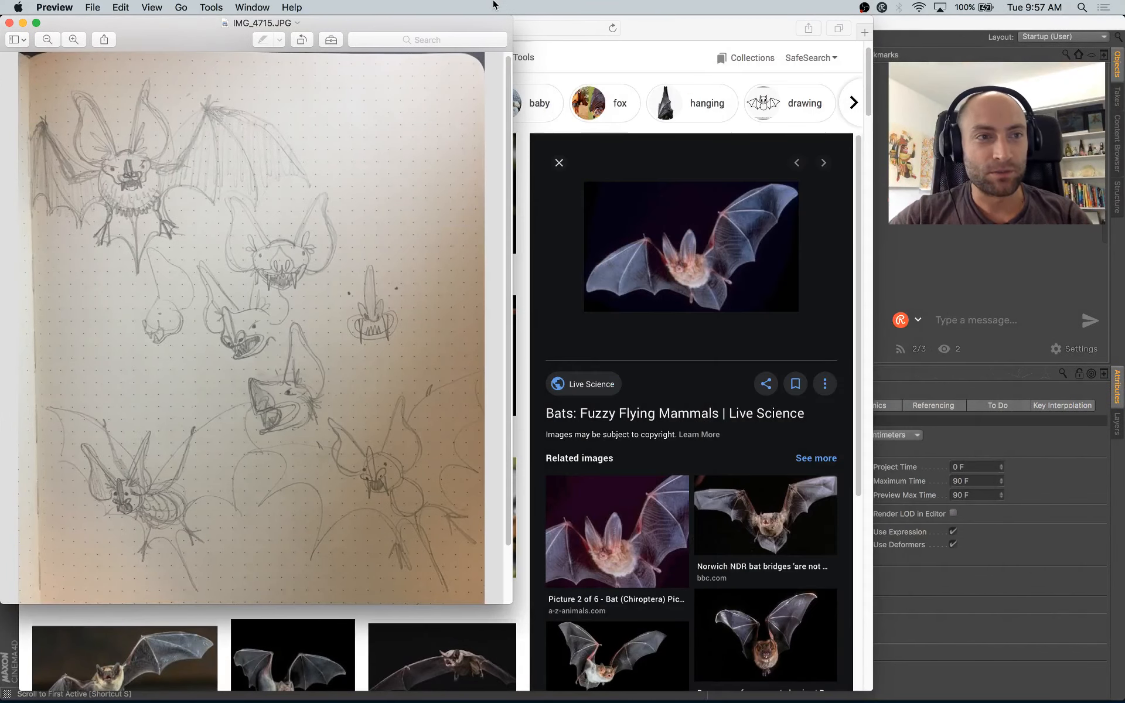
{"action": "left_click_drag", "start_coordinate": [511, 604], "coordinate": [483, 598]}
{"action": "left_click_drag", "start_coordinate": [689, 23], "coordinate": [899, 23]}
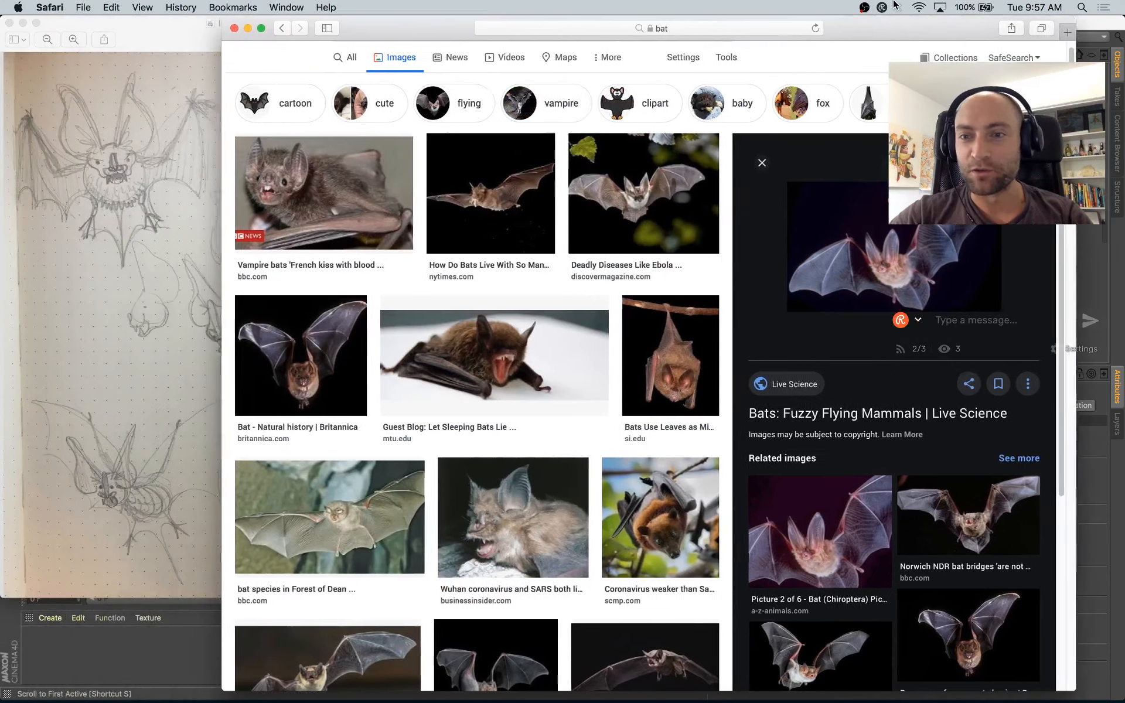
Step: Preview the Michigan Tech and Britannica bat photos in the Safari image results
{"action": "left_click", "coordinate": [176, 187]}
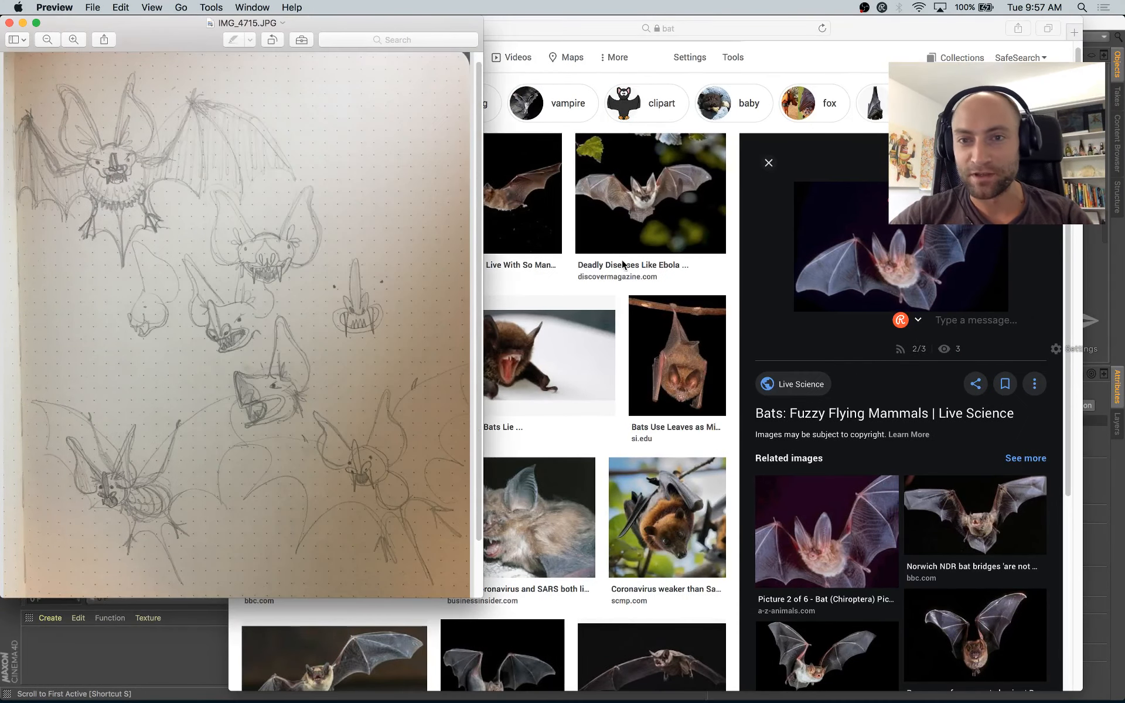
{"action": "left_click", "coordinate": [573, 378]}
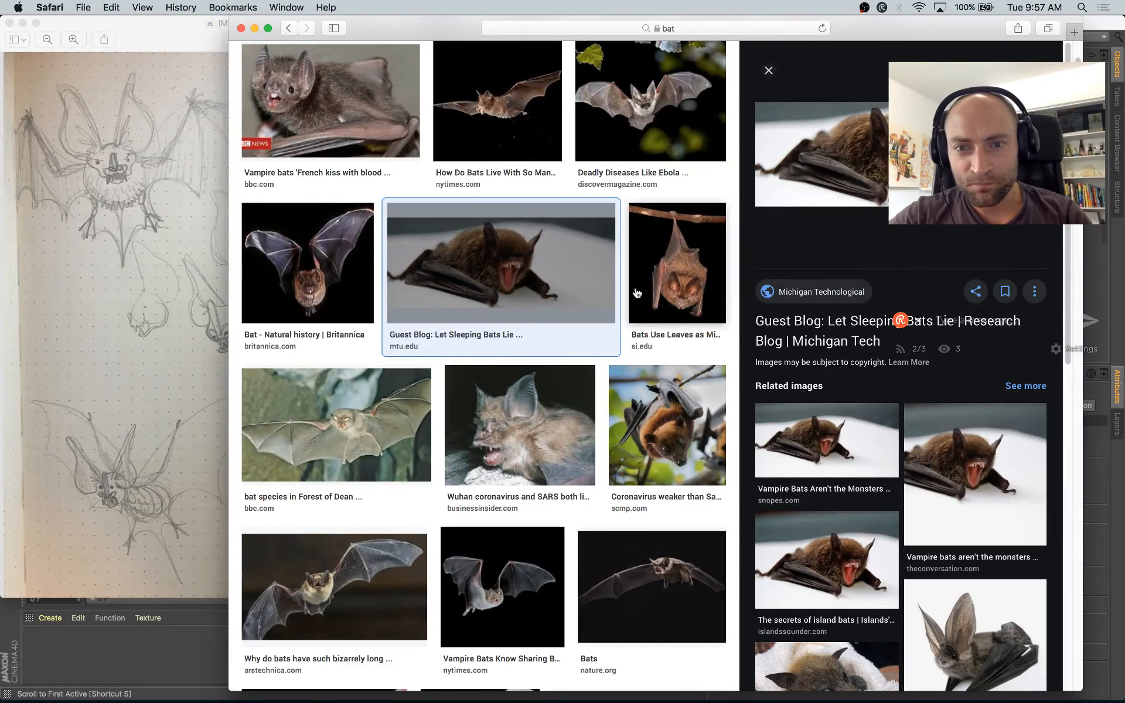
{"action": "left_click", "coordinate": [356, 223]}
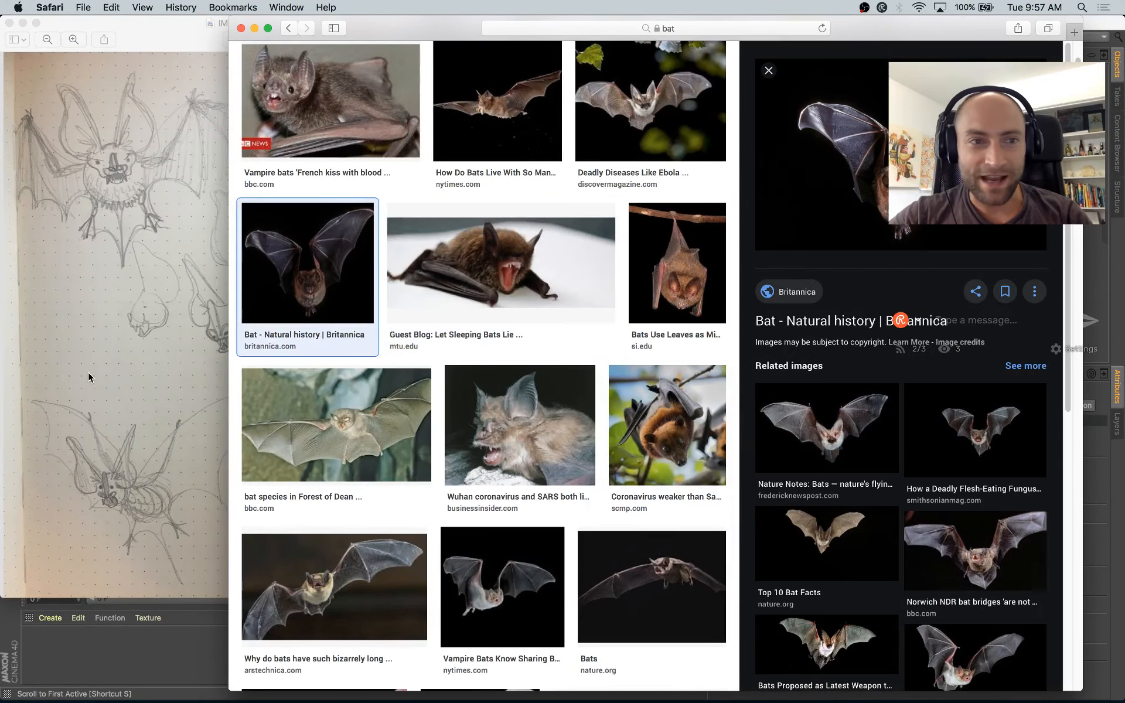
Step: Switch to Preview and enlarge the IMG_4715.JPG window to show the full page of bat sketches
{"action": "key", "text": "super+Tab"}
{"action": "left_click_drag", "start_coordinate": [486, 607], "coordinate": [593, 682]}
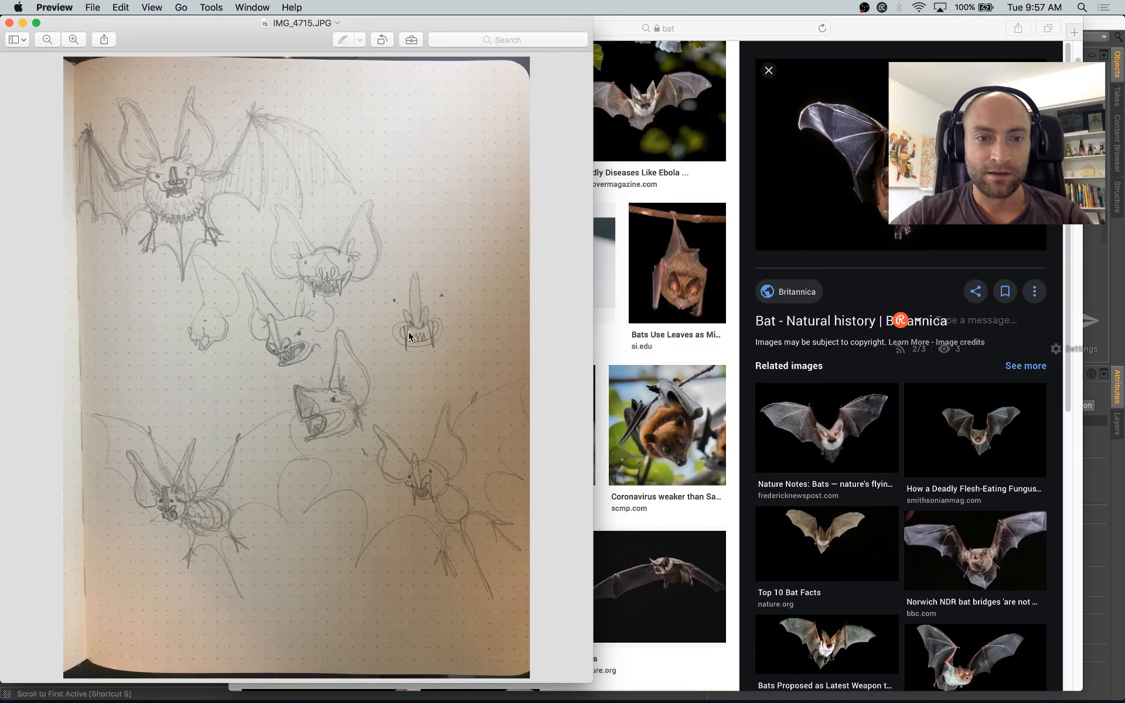
{"action": "mouse_move", "coordinate": [368, 253]}
{"action": "left_mouse_down"}
{"action": "mouse_move", "coordinate": [481, 368]}
{"action": "mouse_move", "coordinate": [438, 340]}
{"action": "left_mouse_up"}
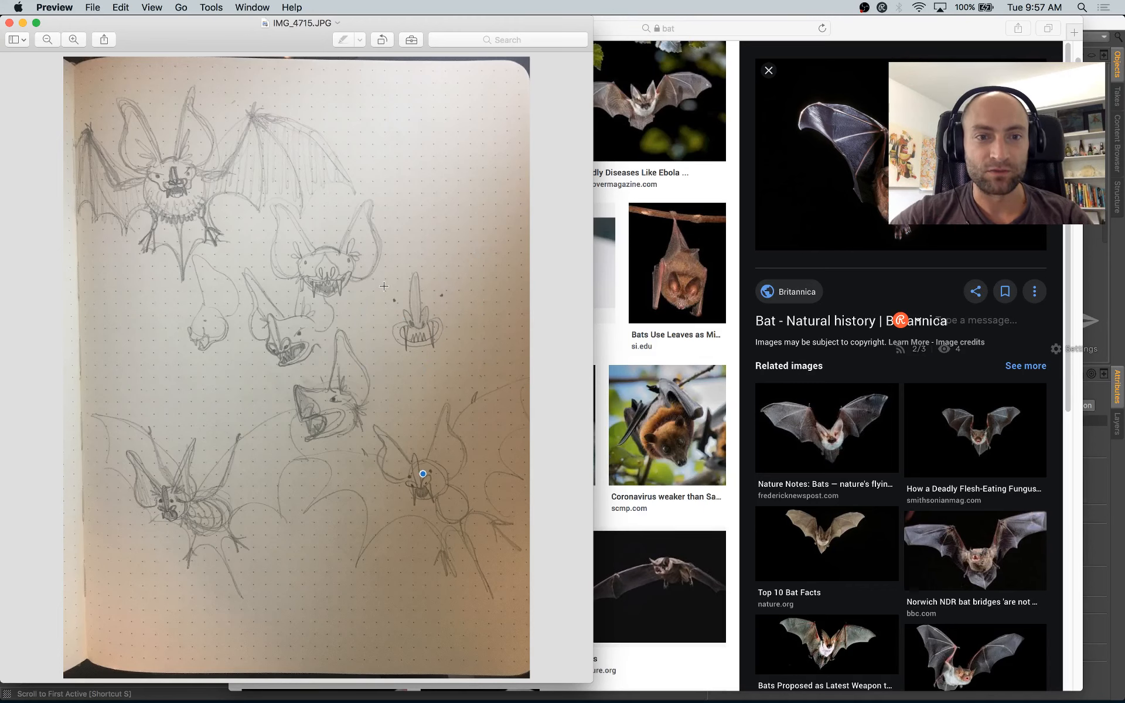
{"action": "left_click_drag", "start_coordinate": [370, 250], "coordinate": [497, 416]}
{"action": "left_click_drag", "start_coordinate": [423, 340], "coordinate": [406, 325]}
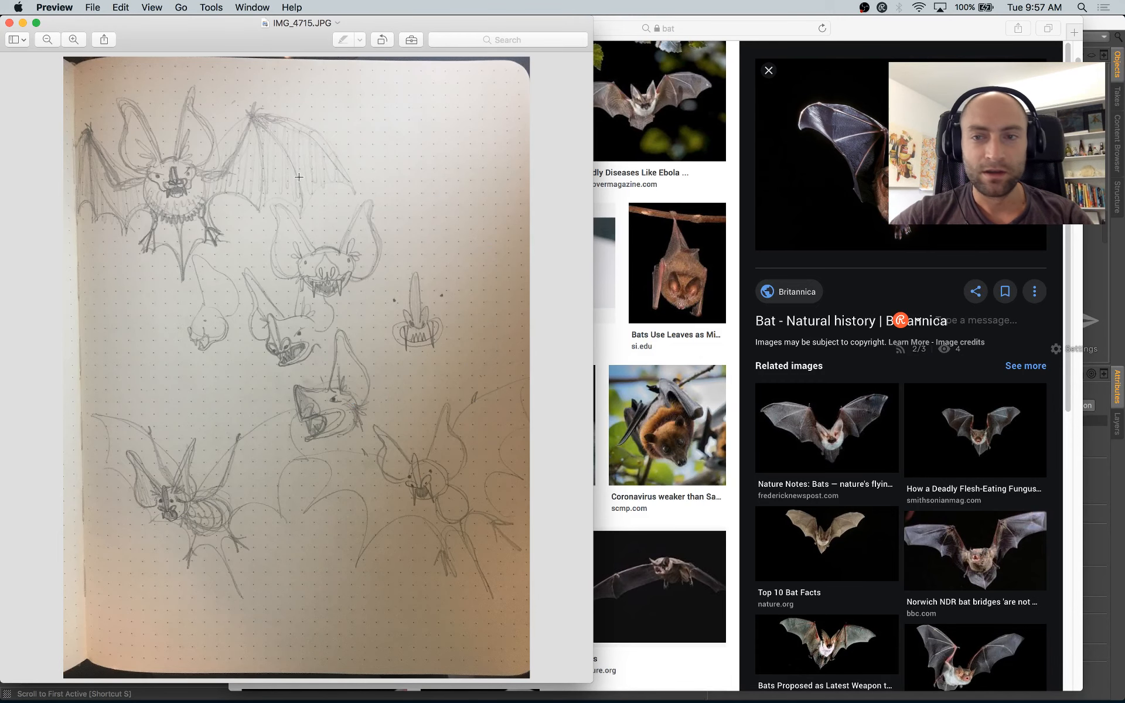
Step: Return to Safari and examine the New York Times and Discover Magazine photos of flying bats
{"action": "left_click", "coordinate": [632, 229]}
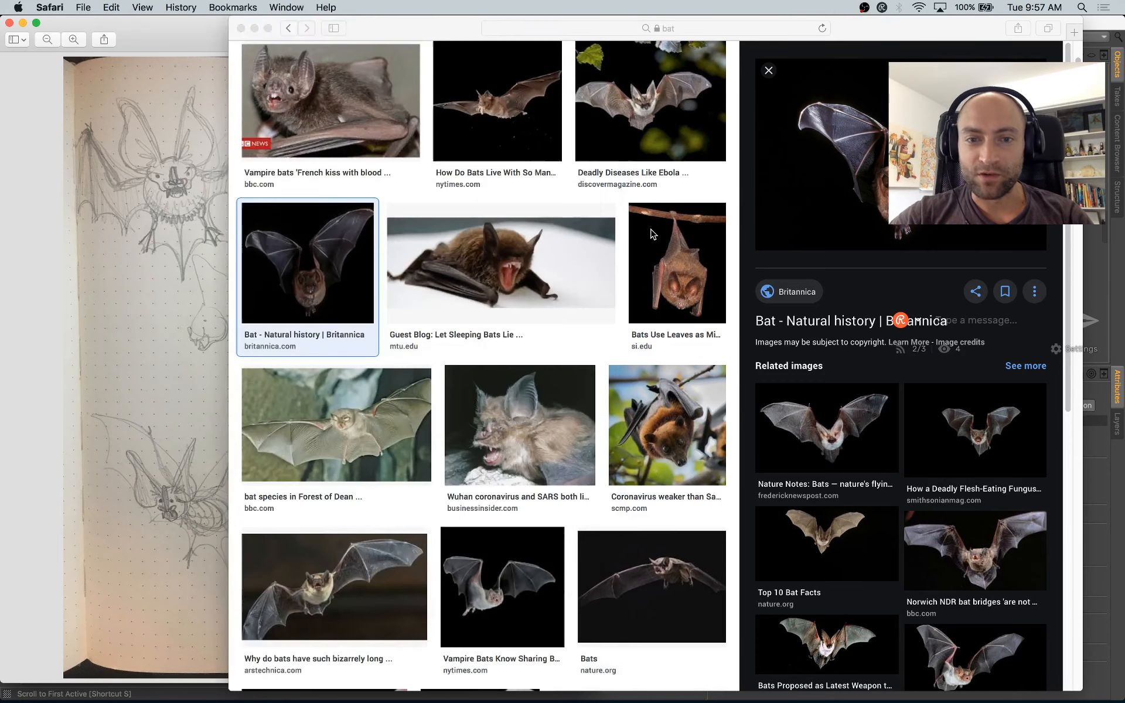
{"action": "scroll", "coordinate": [694, 183], "scroll_direction": "up", "scroll_amount": 3}
{"action": "scroll", "coordinate": [694, 183], "scroll_direction": "down", "scroll_amount": 1}
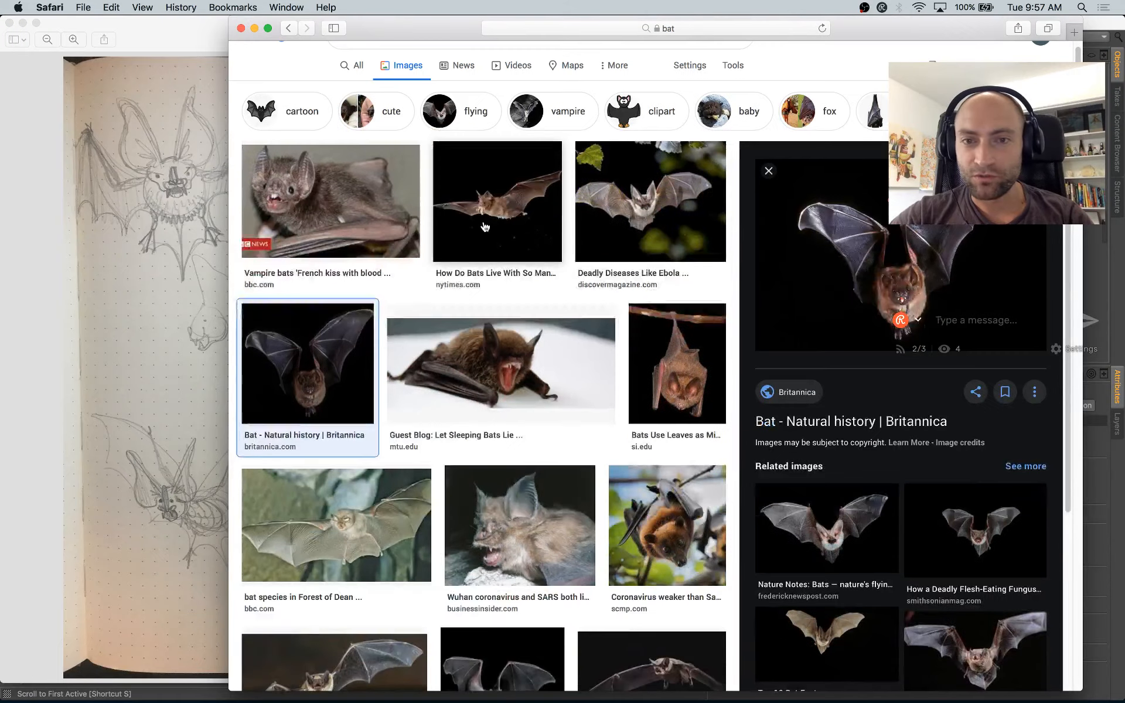
{"action": "left_click", "coordinate": [694, 184]}
{"action": "left_click", "coordinate": [512, 123]}
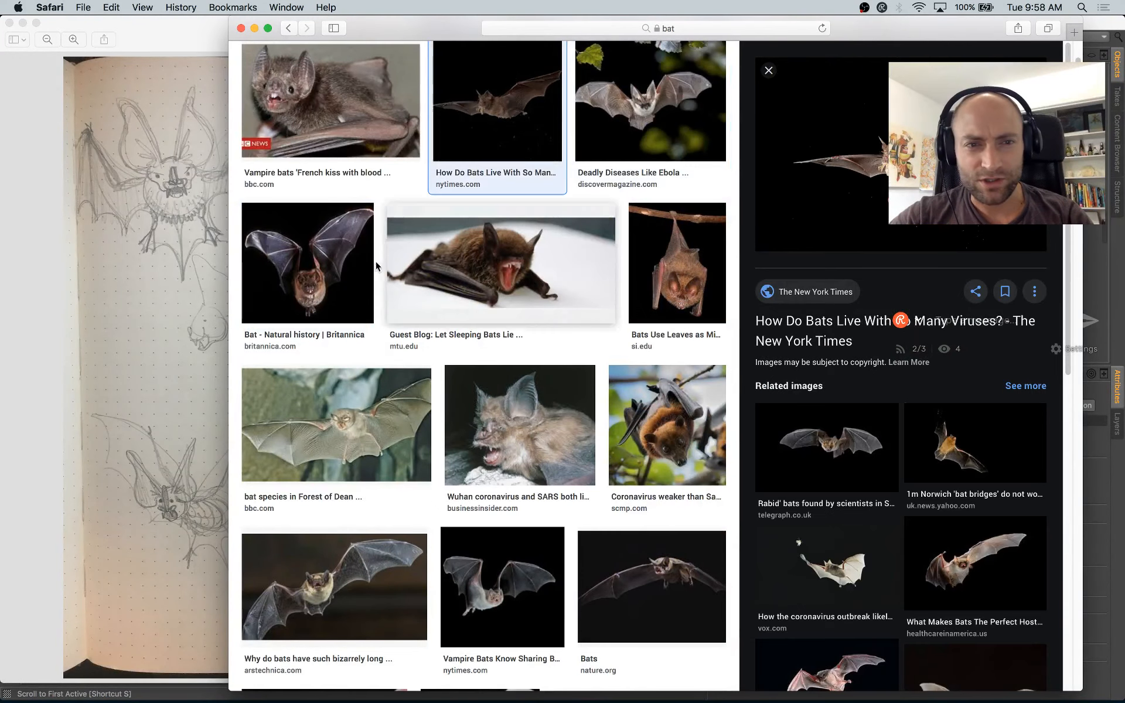
{"action": "left_click", "coordinate": [363, 263]}
{"action": "left_click", "coordinate": [634, 92]}
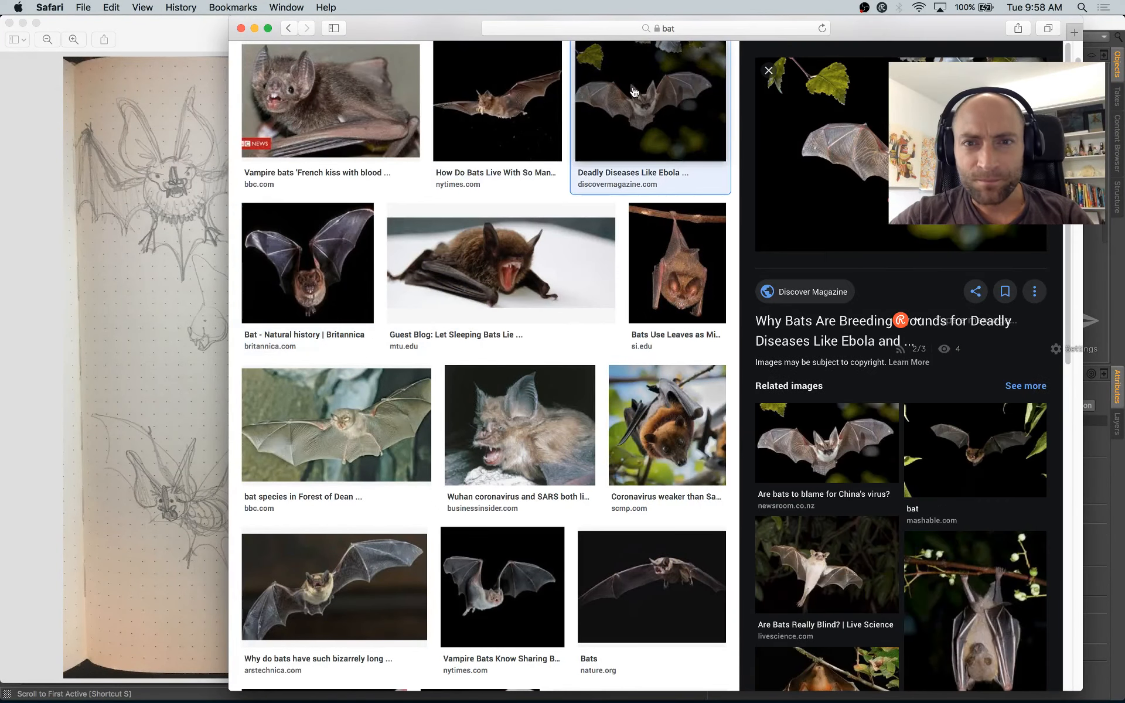
{"action": "scroll", "coordinate": [606, 121], "scroll_direction": "up", "scroll_amount": 3}
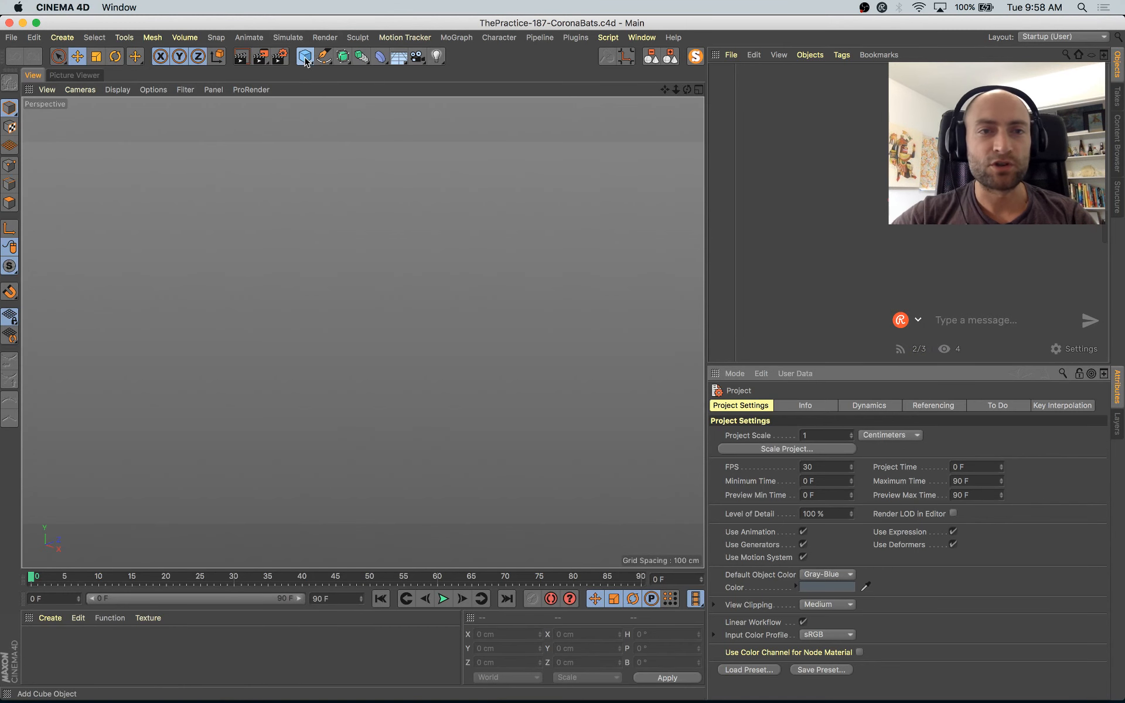
Step: Switch to Cinema 4D, add a sphere primitive to the empty scene and activate the Scale tool
{"action": "left_click_drag", "start_coordinate": [306, 61], "coordinate": [572, 95]}
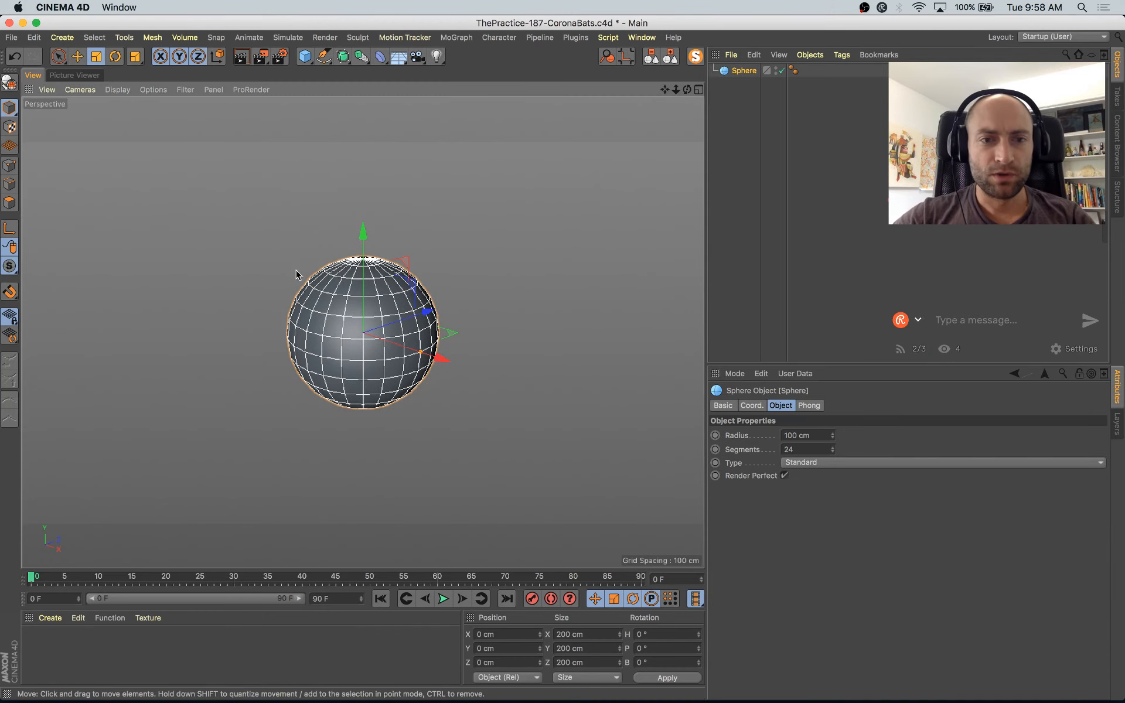
{"action": "key", "text": "t"}
{"action": "left_click_drag", "start_coordinate": [417, 231], "coordinate": [507, 211], "text": "alt"}
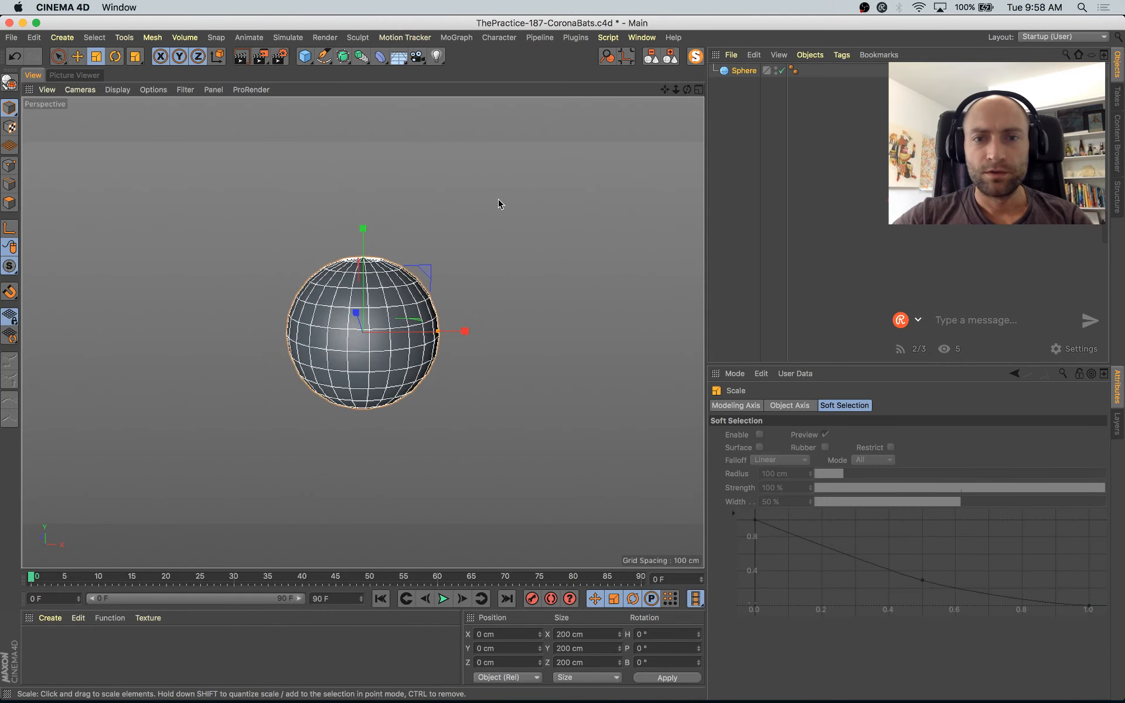
Step: Compare the bat image results in Safari with the sketch page in Preview as modelling references
{"action": "key", "text": "super+Tab"}
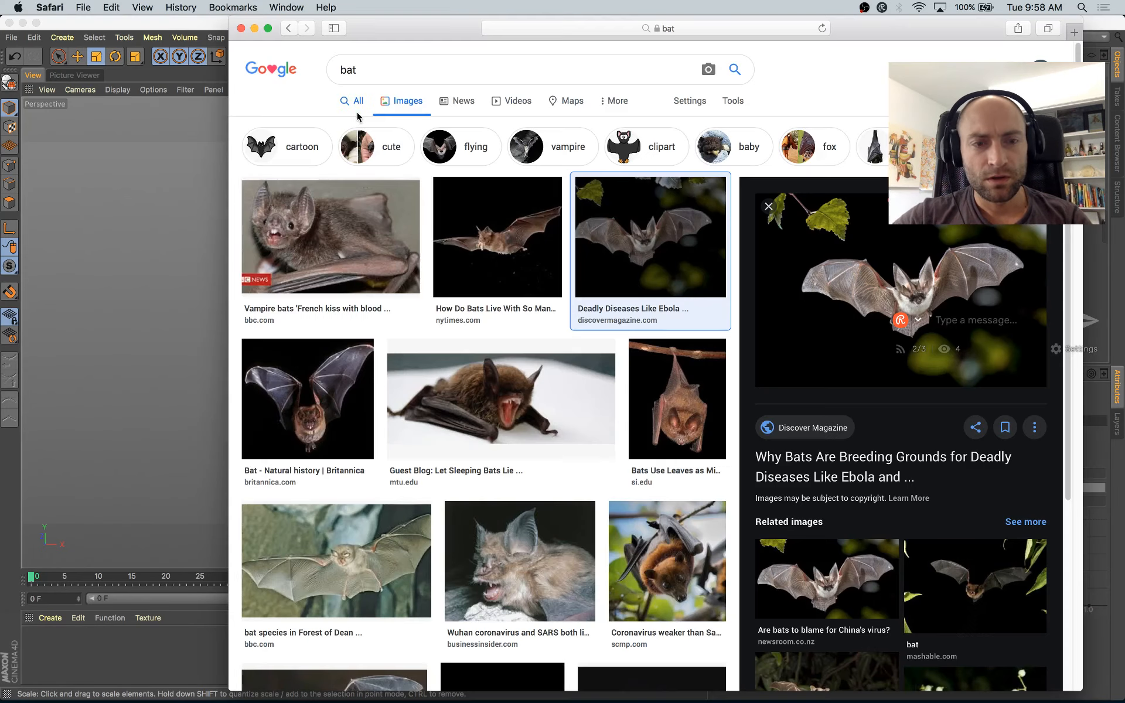
{"action": "key", "text": "ctrl+Up"}
{"action": "left_click", "coordinate": [118, 465]}
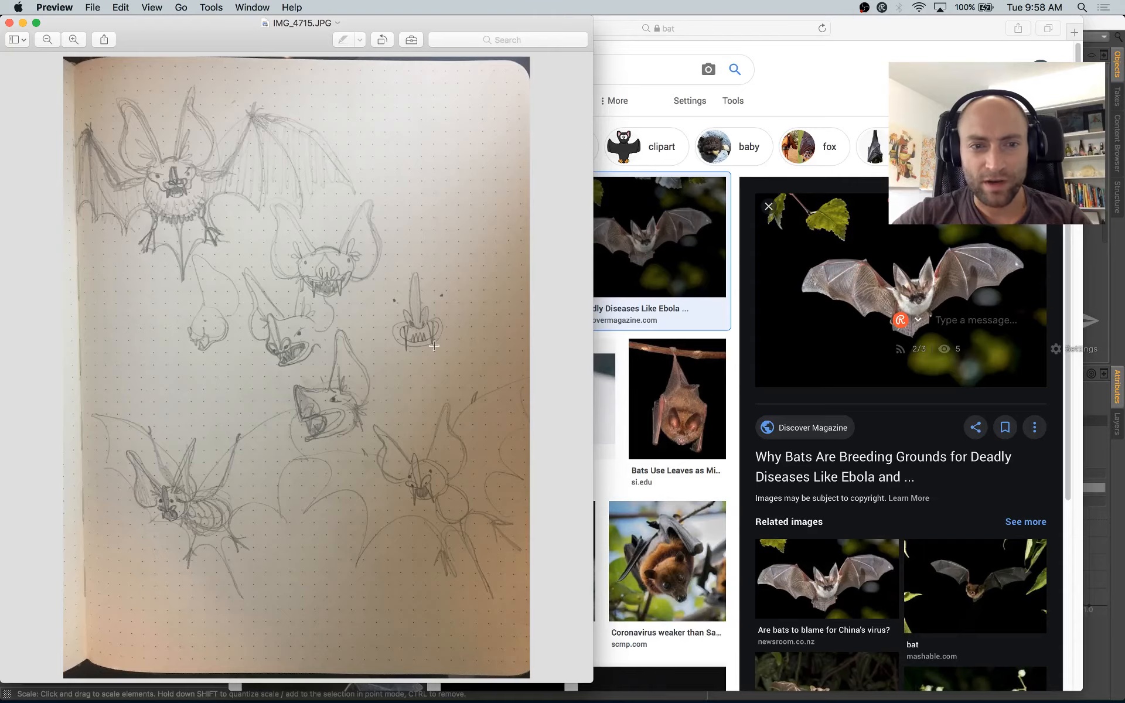
{"action": "key", "text": "super+Tab"}
{"action": "key", "text": "ctrl+Up"}
{"action": "key", "text": "ctrl+Up"}
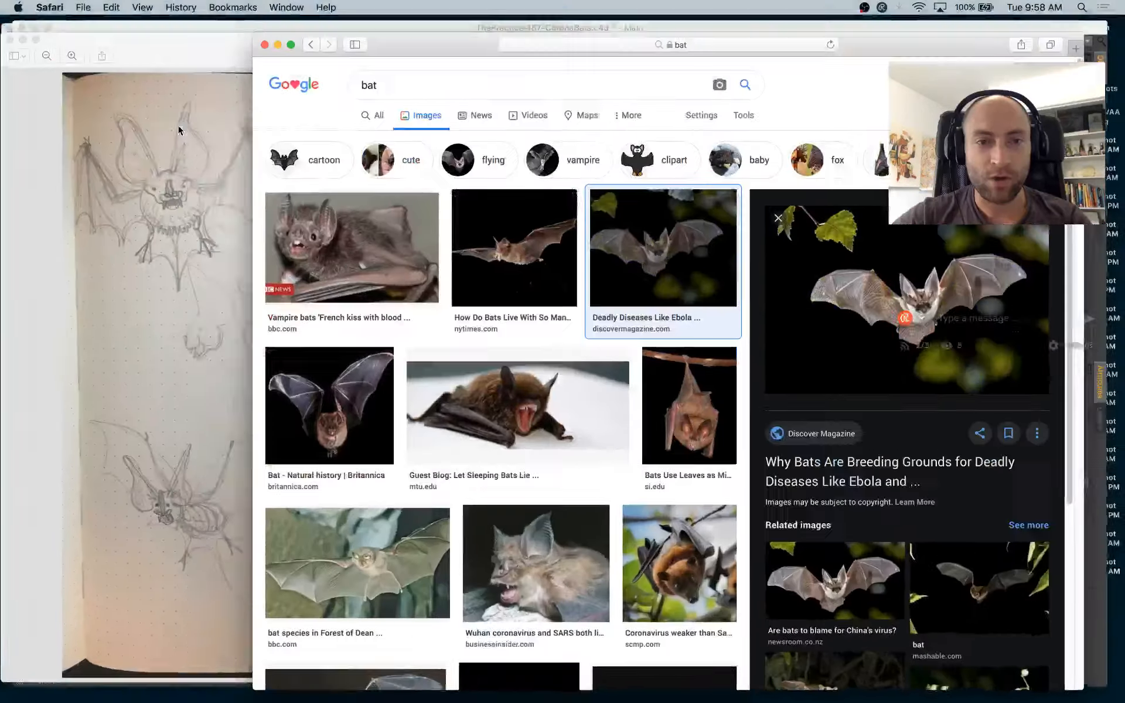
{"action": "key", "text": "ctrl+Up"}
{"action": "key", "text": "ctrl+Up"}
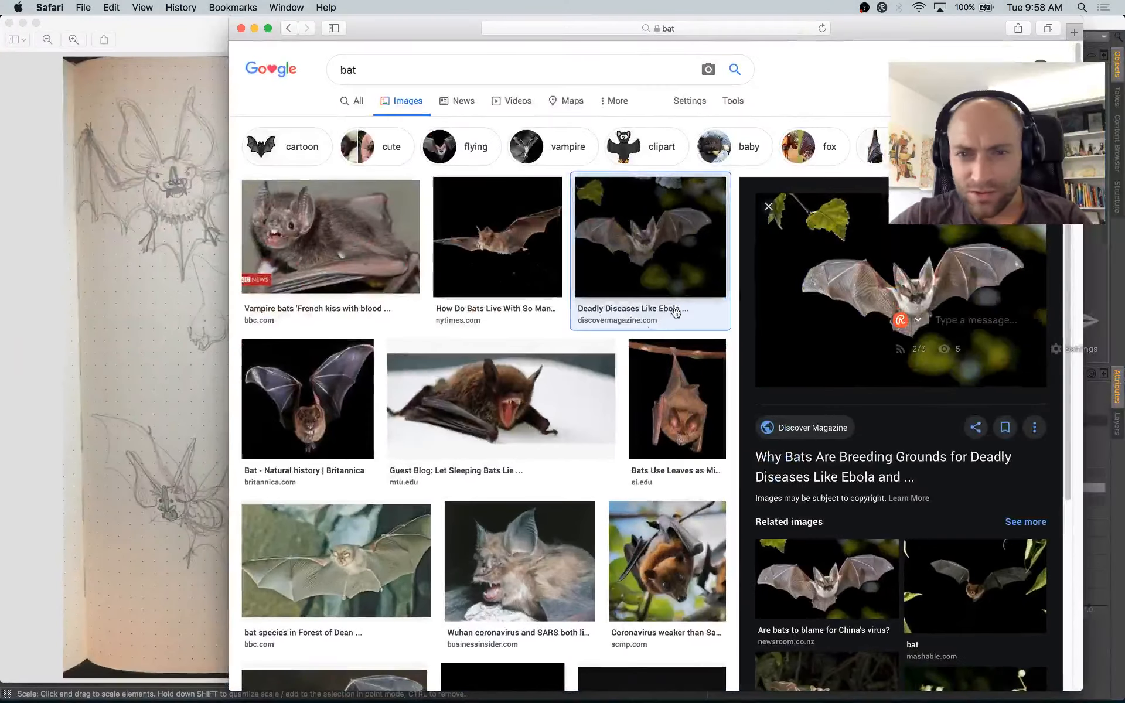
Step: Examine the Smithsonian Magazine and Ars Technica bat photos among the image results for anatomy reference
{"action": "scroll", "coordinate": [674, 352], "scroll_direction": "down", "scroll_amount": 4}
{"action": "scroll", "coordinate": [659, 586], "scroll_direction": "down", "scroll_amount": 6}
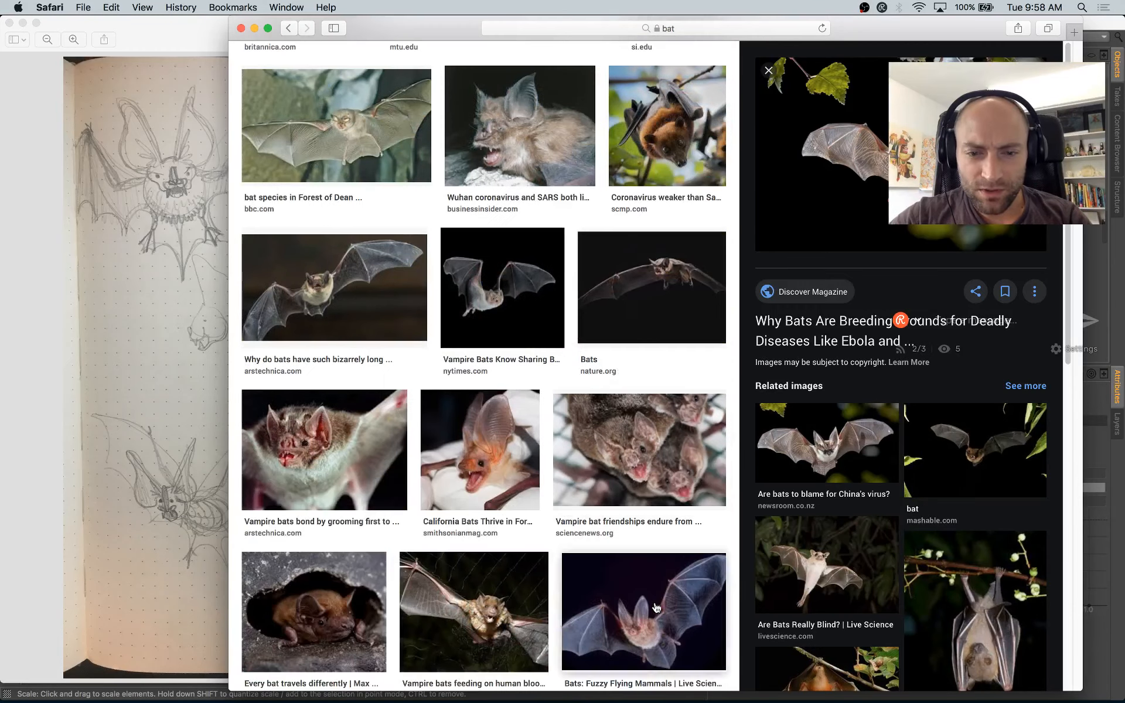
{"action": "left_click", "coordinate": [534, 461]}
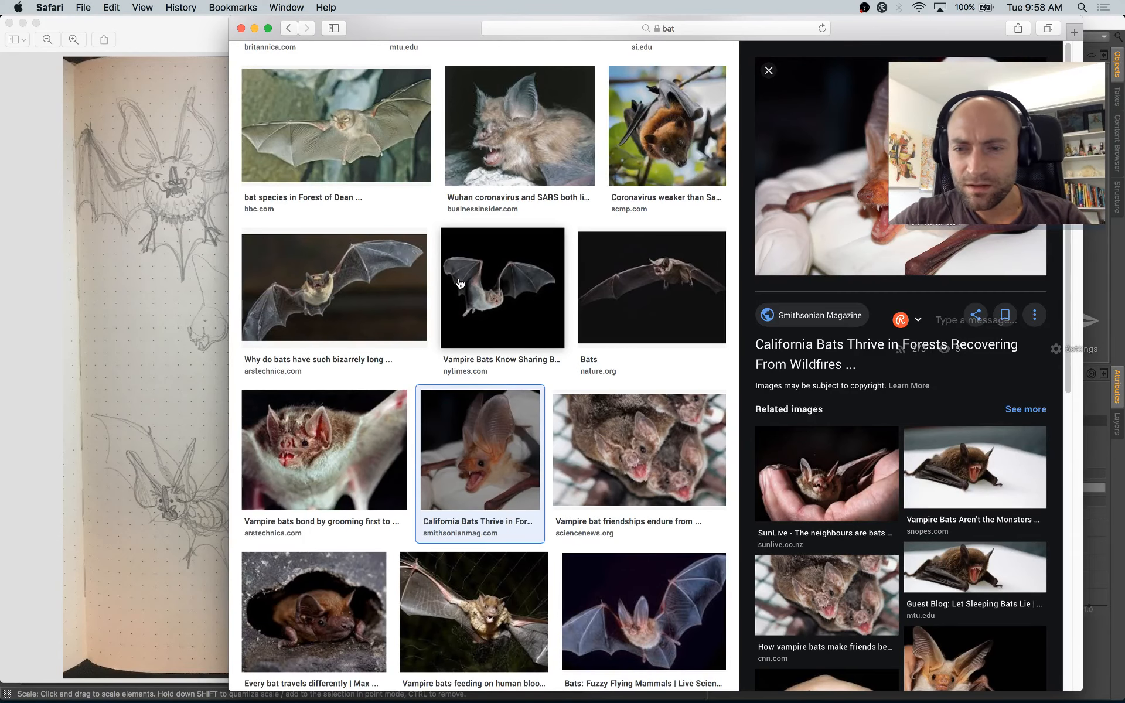
{"action": "scroll", "coordinate": [513, 348], "scroll_direction": "up", "scroll_amount": 4}
{"action": "scroll", "coordinate": [504, 410], "scroll_direction": "down", "scroll_amount": 1}
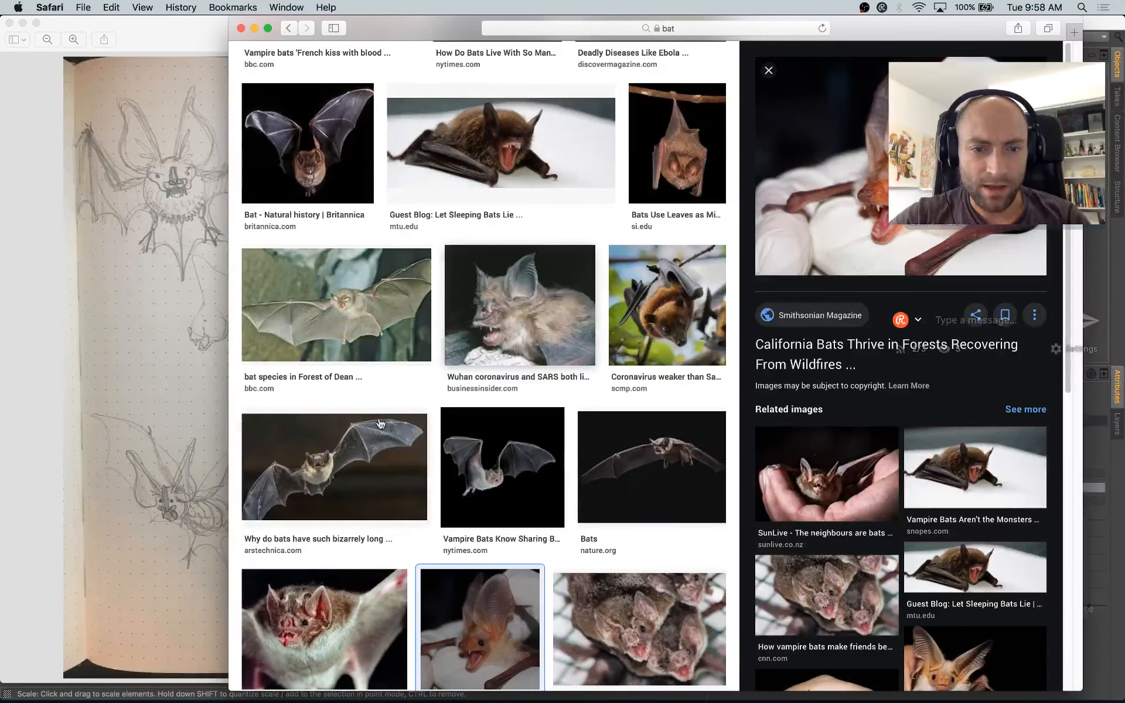
{"action": "left_click", "coordinate": [347, 467]}
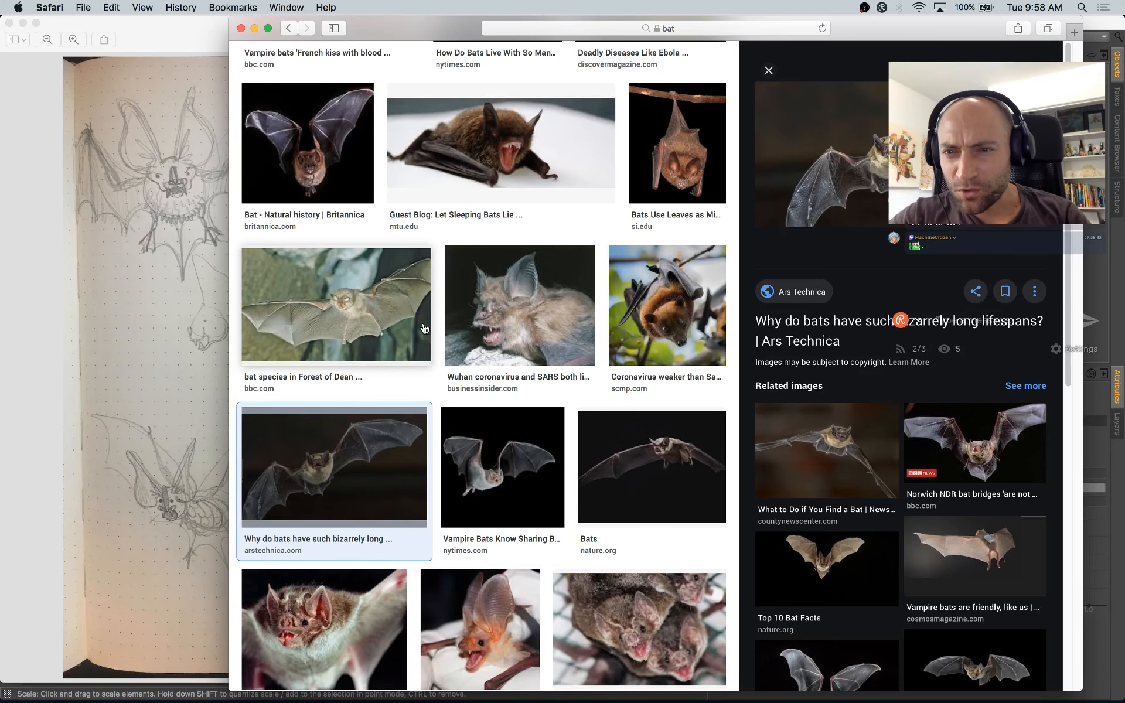
{"action": "scroll", "coordinate": [368, 360], "scroll_direction": "up", "scroll_amount": 5}
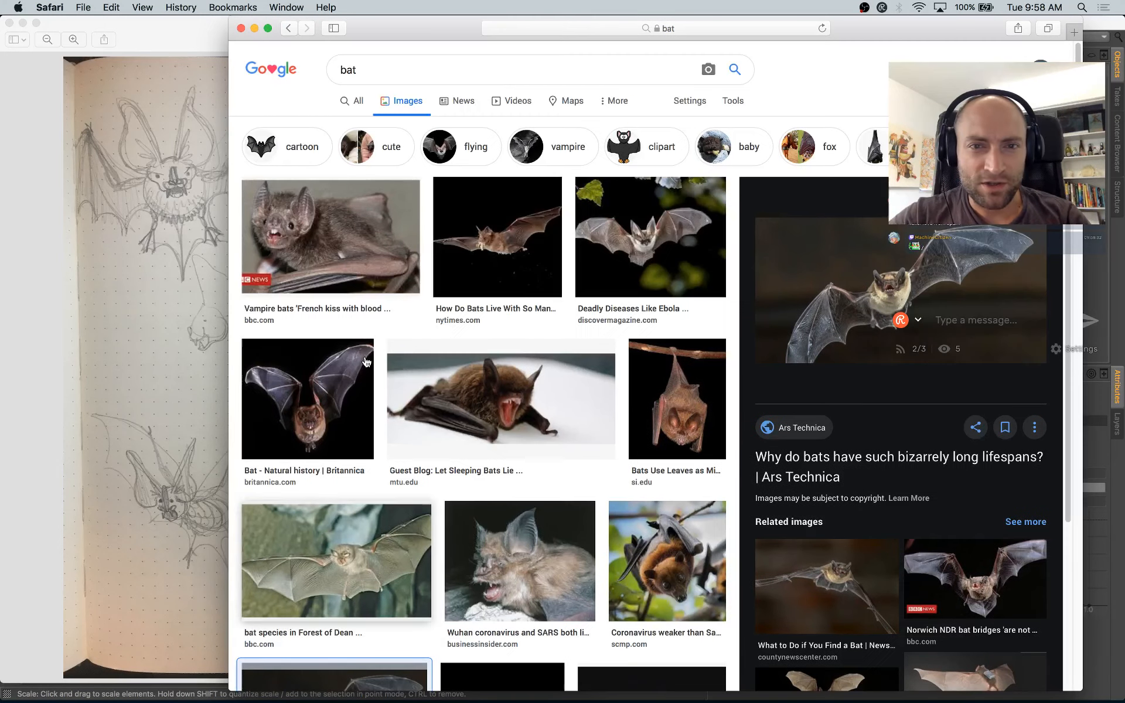
{"action": "scroll", "coordinate": [645, 375], "scroll_direction": "down", "scroll_amount": 1}
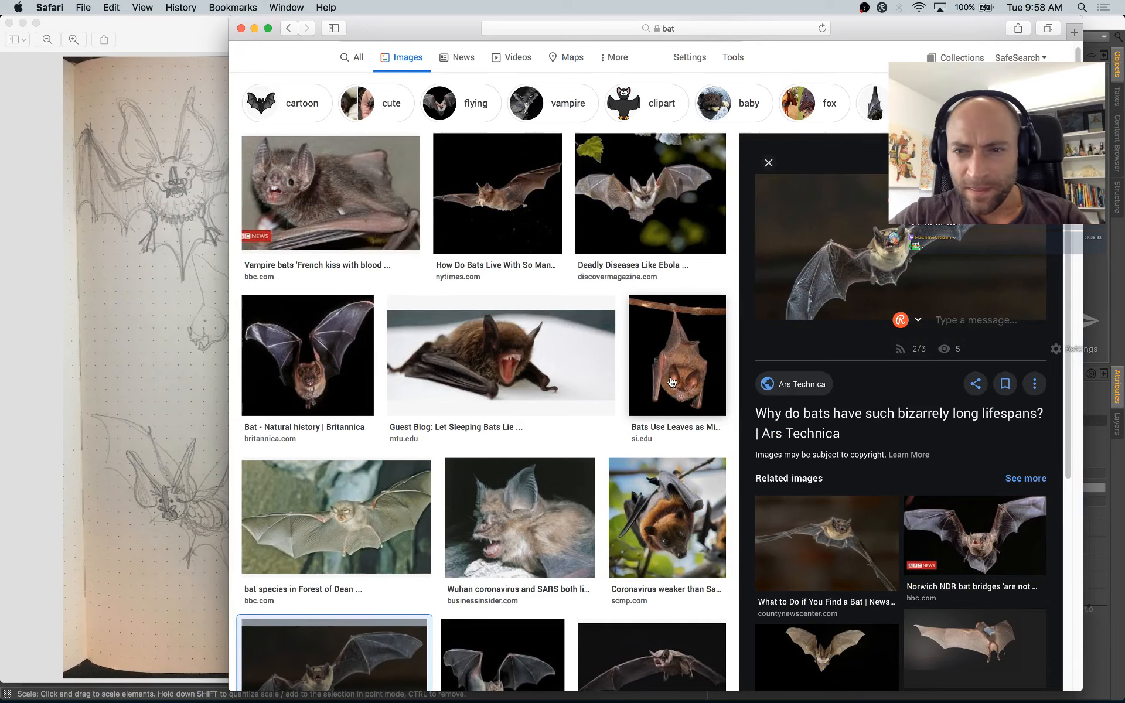
Step: Examine the Discover Magazine, BBC and Britannica photos of bats with spread wings among the image results
{"action": "scroll", "coordinate": [340, 229], "scroll_direction": "up", "scroll_amount": 1}
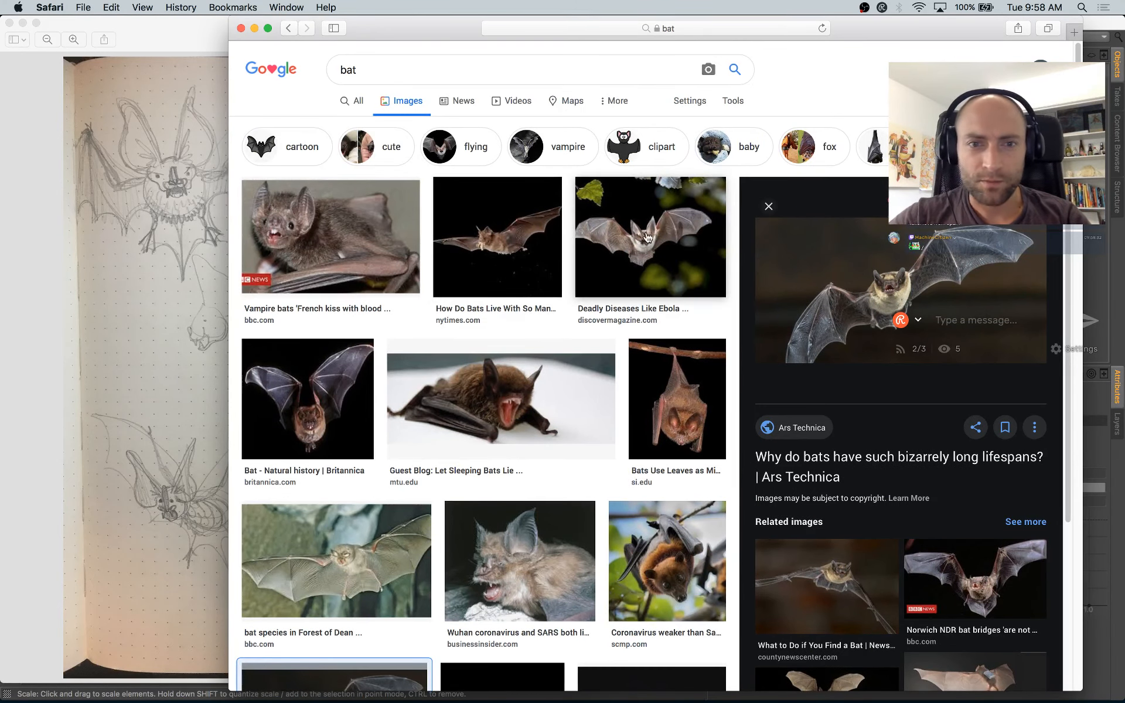
{"action": "left_click", "coordinate": [673, 232]}
{"action": "key", "text": "ctrl+Up"}
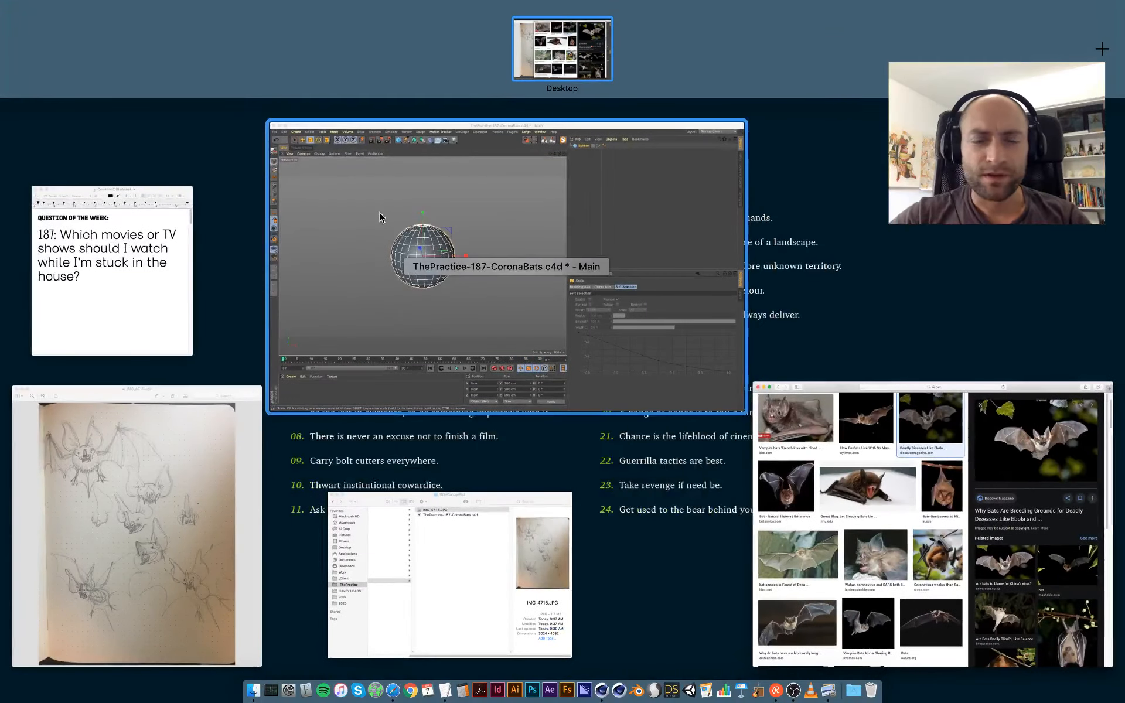
{"action": "left_click", "coordinate": [912, 441]}
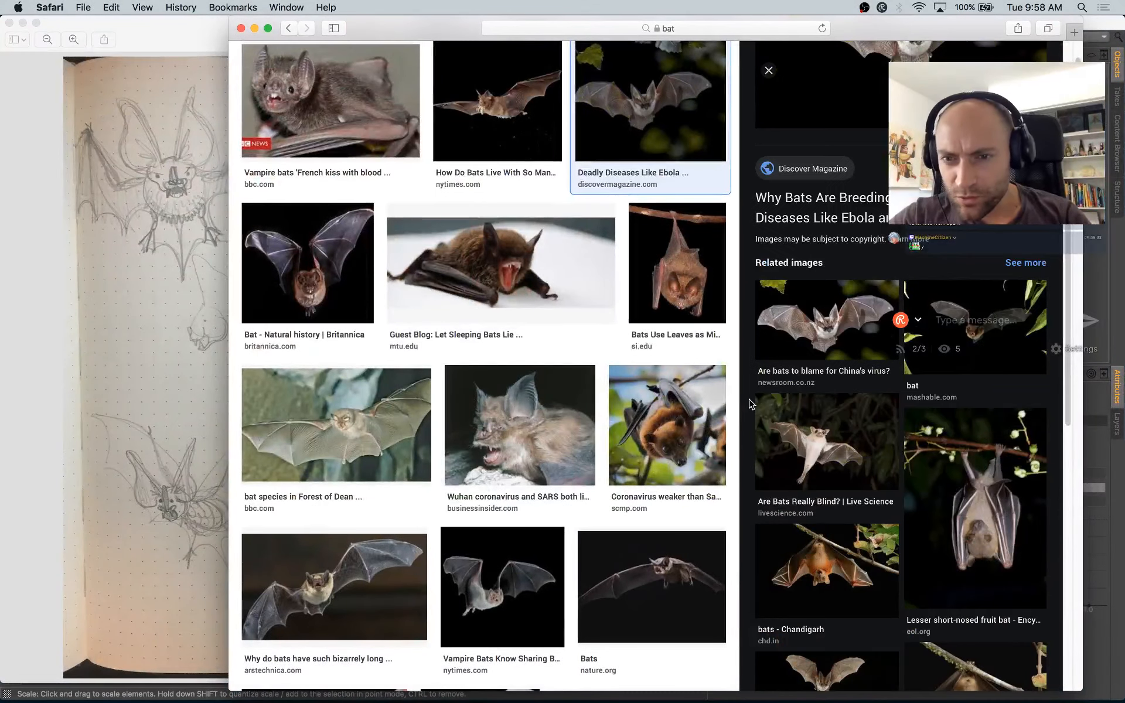
{"action": "left_click", "coordinate": [485, 451]}
{"action": "left_click", "coordinate": [364, 421]}
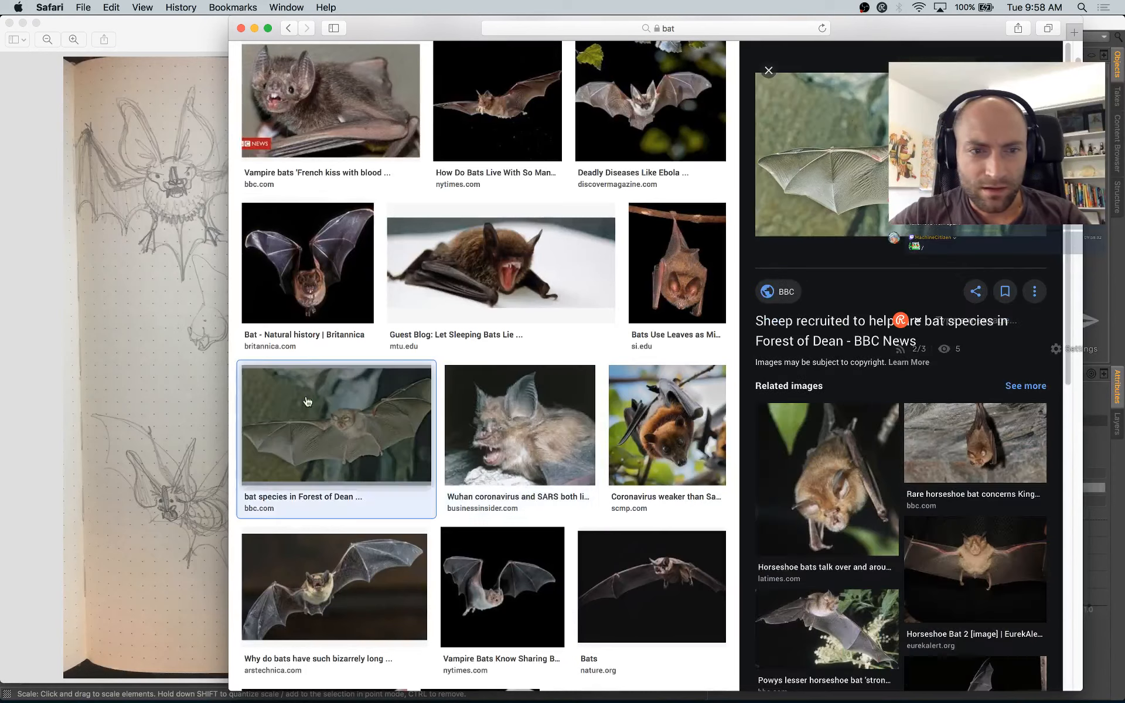
{"action": "left_click", "coordinate": [309, 255]}
Step: Examine the Science News and Ars Technica vampire bat close-ups and the Smithsonian Magazine California bat photo
{"action": "scroll", "coordinate": [643, 318], "scroll_direction": "down", "scroll_amount": 4}
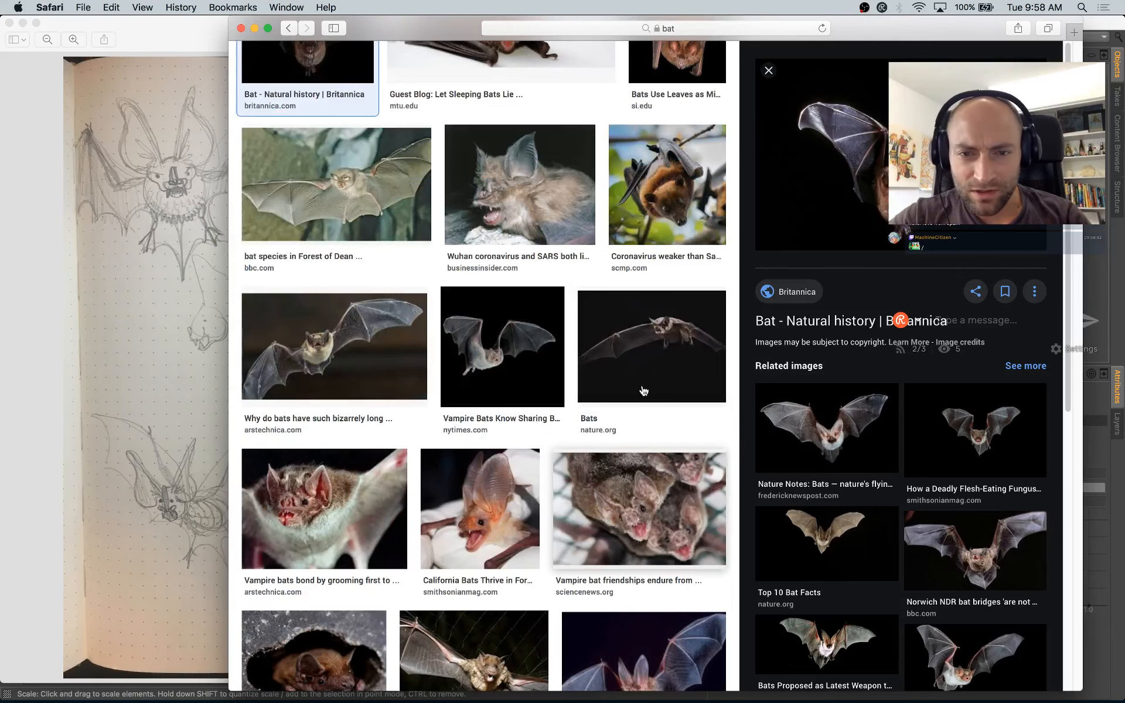
{"action": "left_click", "coordinate": [643, 318]}
{"action": "left_click", "coordinate": [639, 507]}
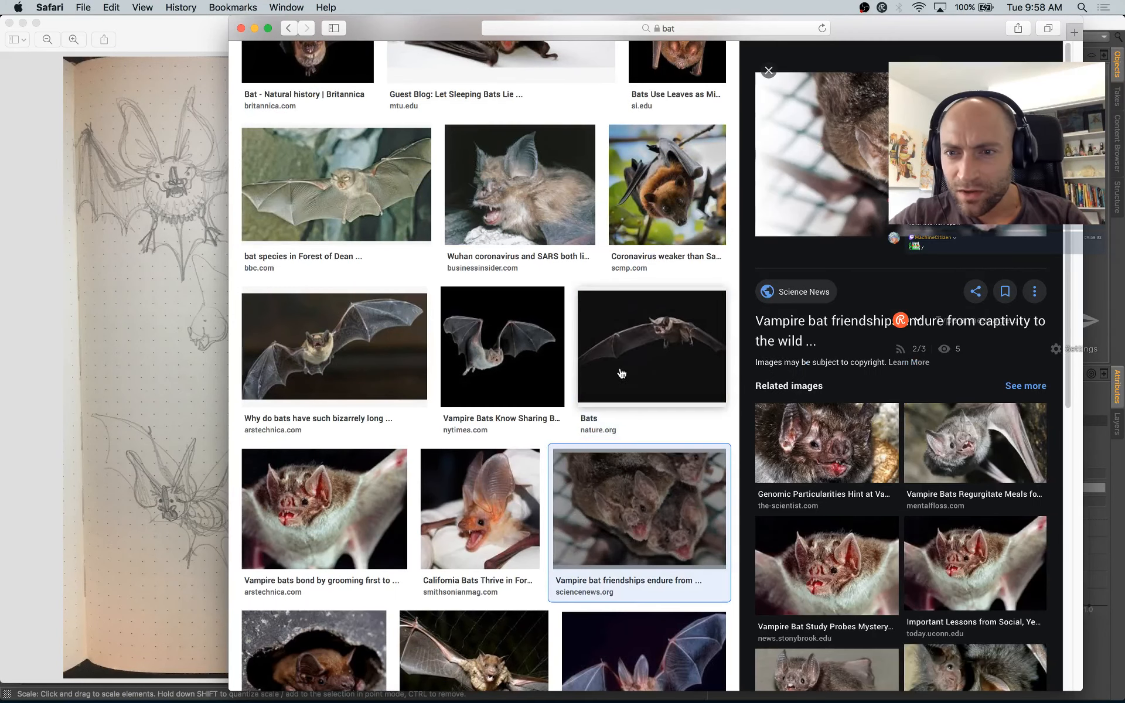
{"action": "left_click", "coordinate": [309, 508]}
{"action": "scroll", "coordinate": [411, 480], "scroll_direction": "down", "scroll_amount": 1}
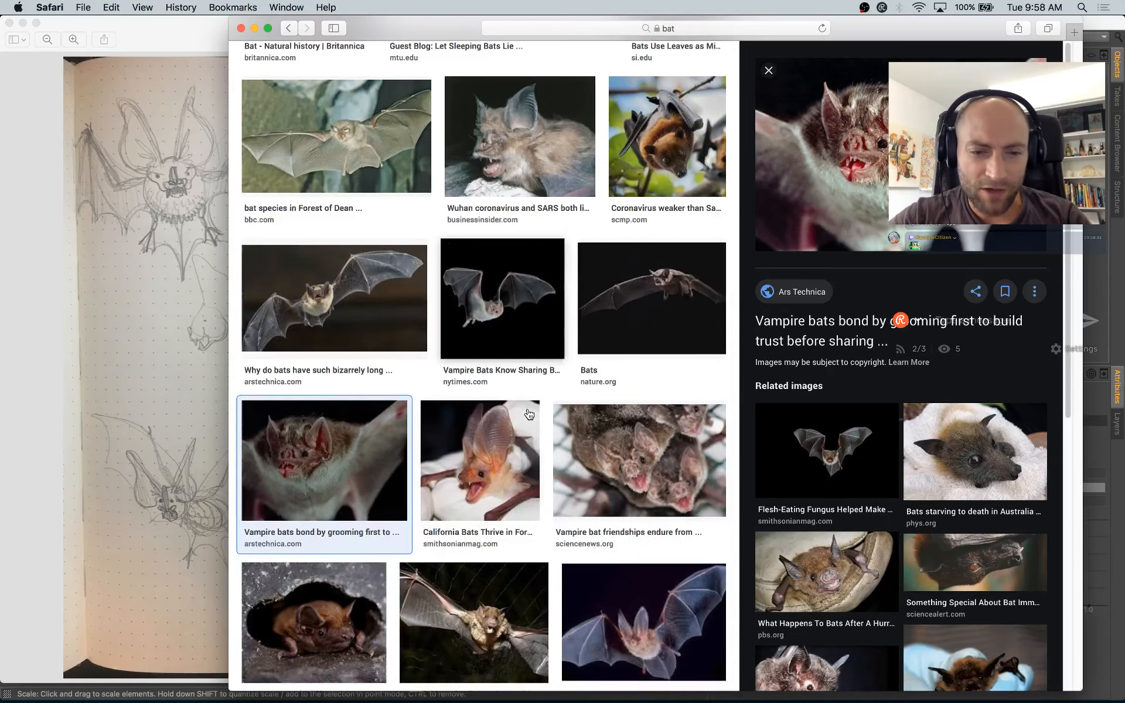
{"action": "left_click", "coordinate": [523, 464]}
Step: Switch to Cinema 4D and scale the sphere down uniformly to about 129 cm
{"action": "key", "text": "ctrl+Up"}
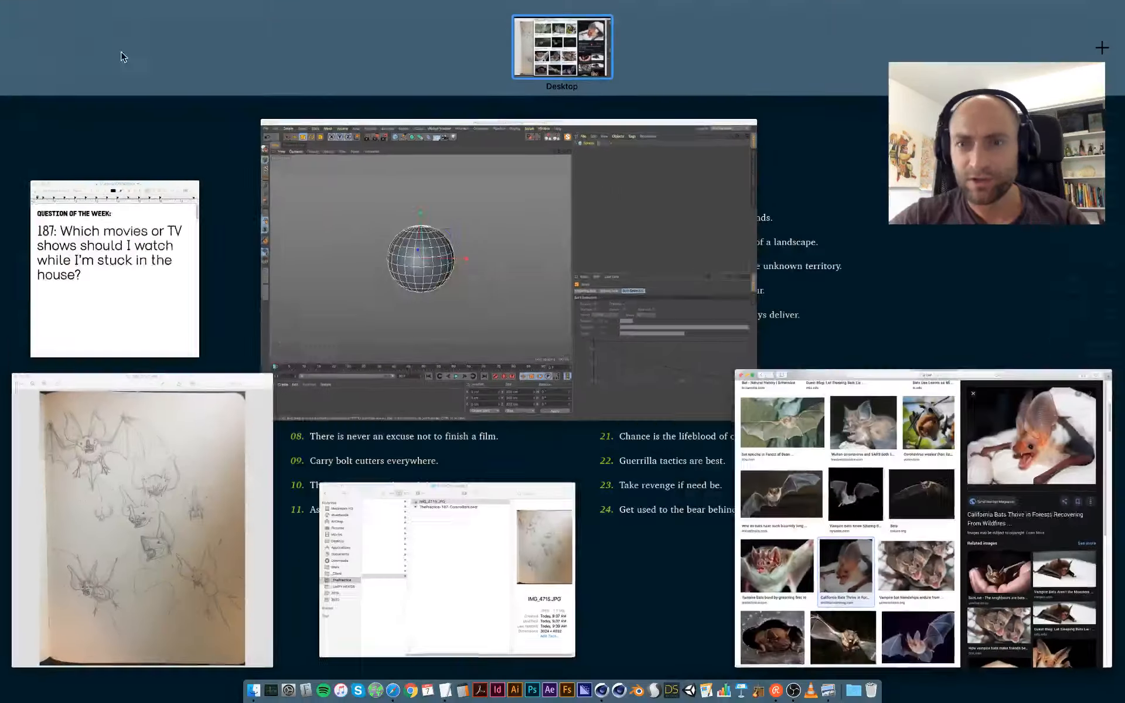
{"action": "left_click", "coordinate": [402, 234]}
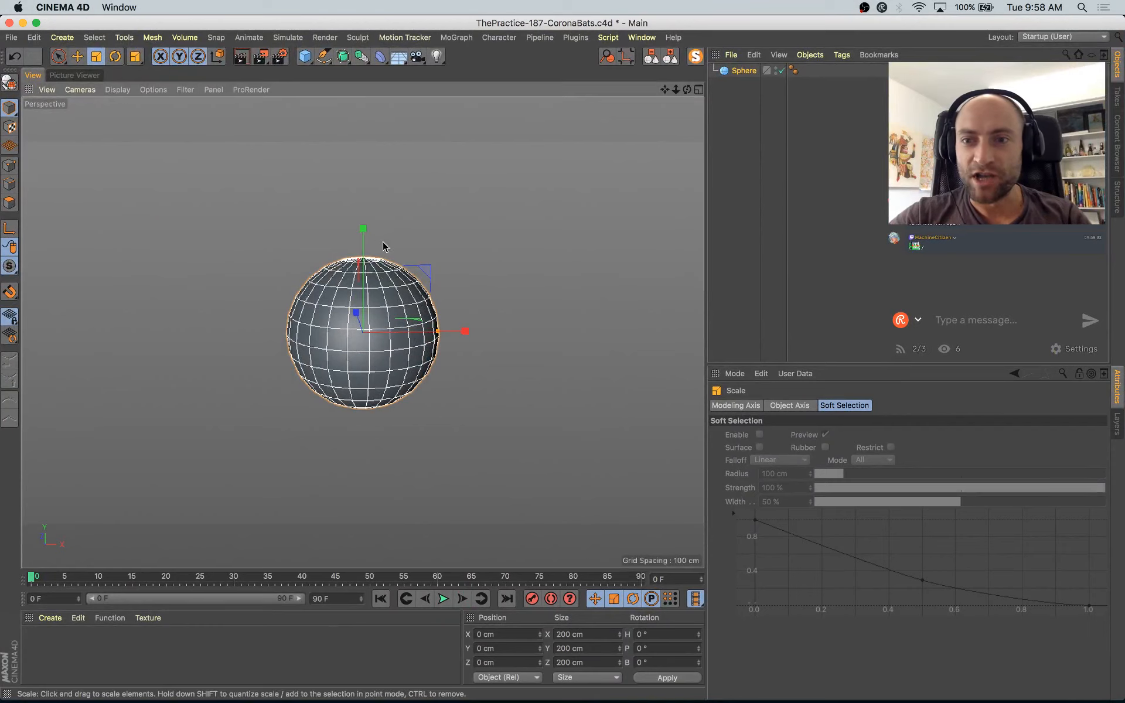
{"action": "left_click_drag", "start_coordinate": [431, 218], "coordinate": [321, 300]}
{"action": "key", "text": "c"}
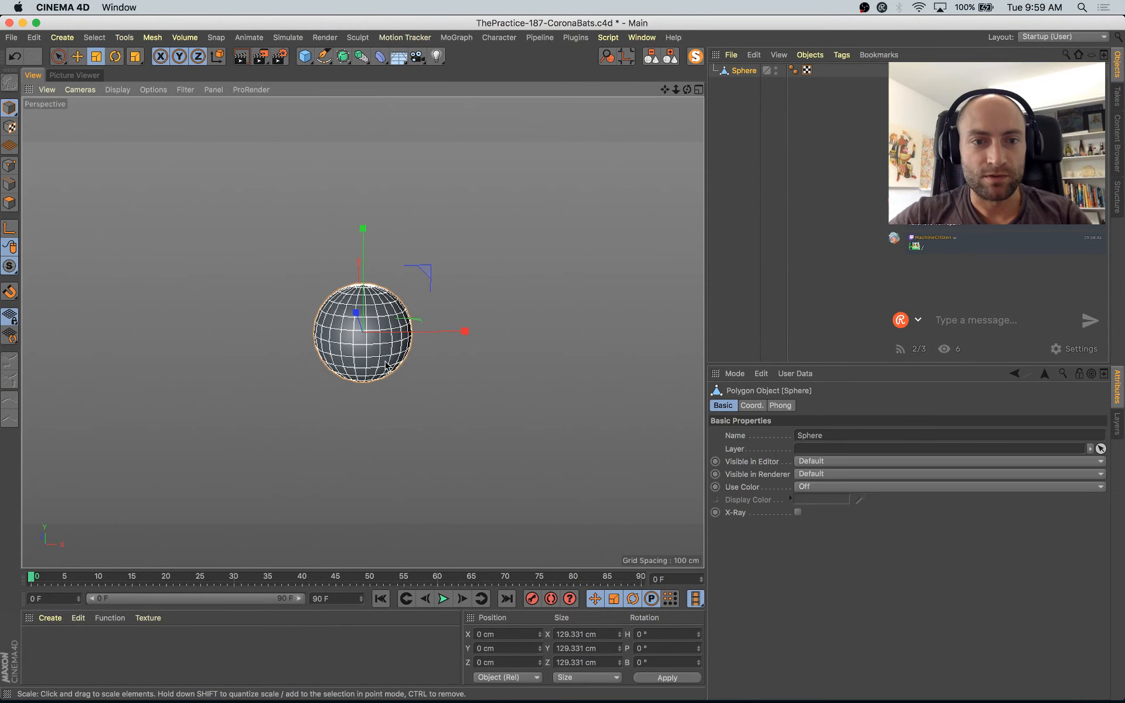
{"action": "left_click_drag", "start_coordinate": [384, 361], "coordinate": [536, 387], "text": "alt"}
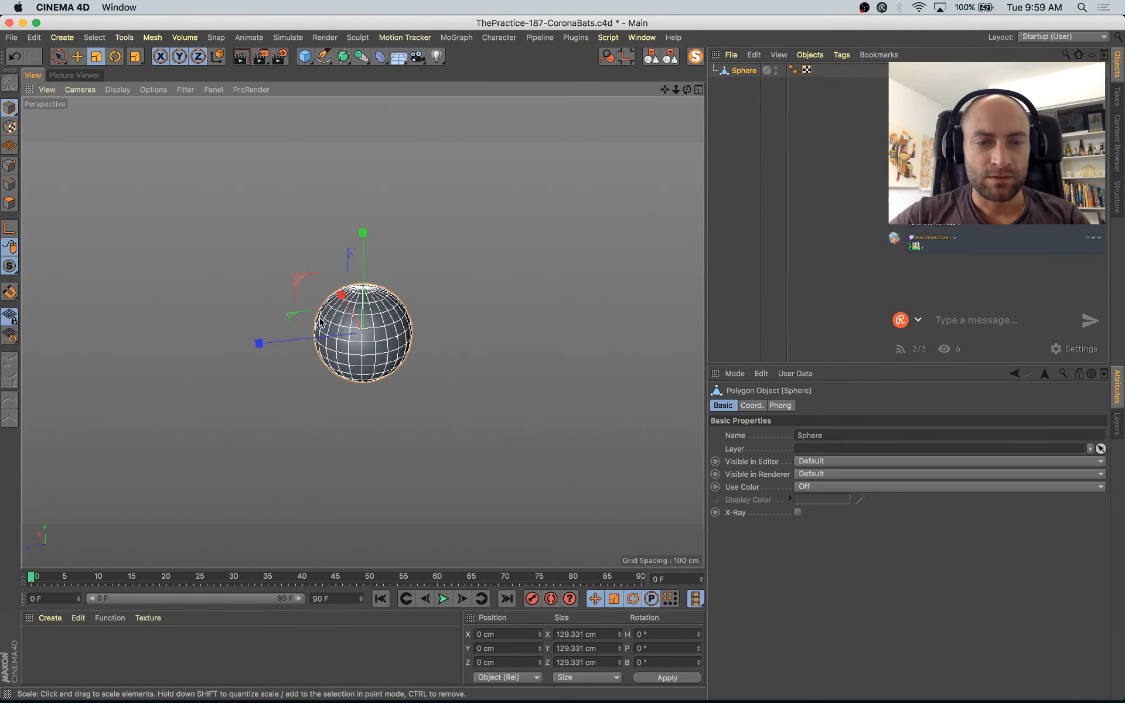
{"action": "key", "text": "super+z"}
Step: Set the sphere's type to Icosahedron and convert it to an editable polygon object
{"action": "left_click", "coordinate": [843, 463]}
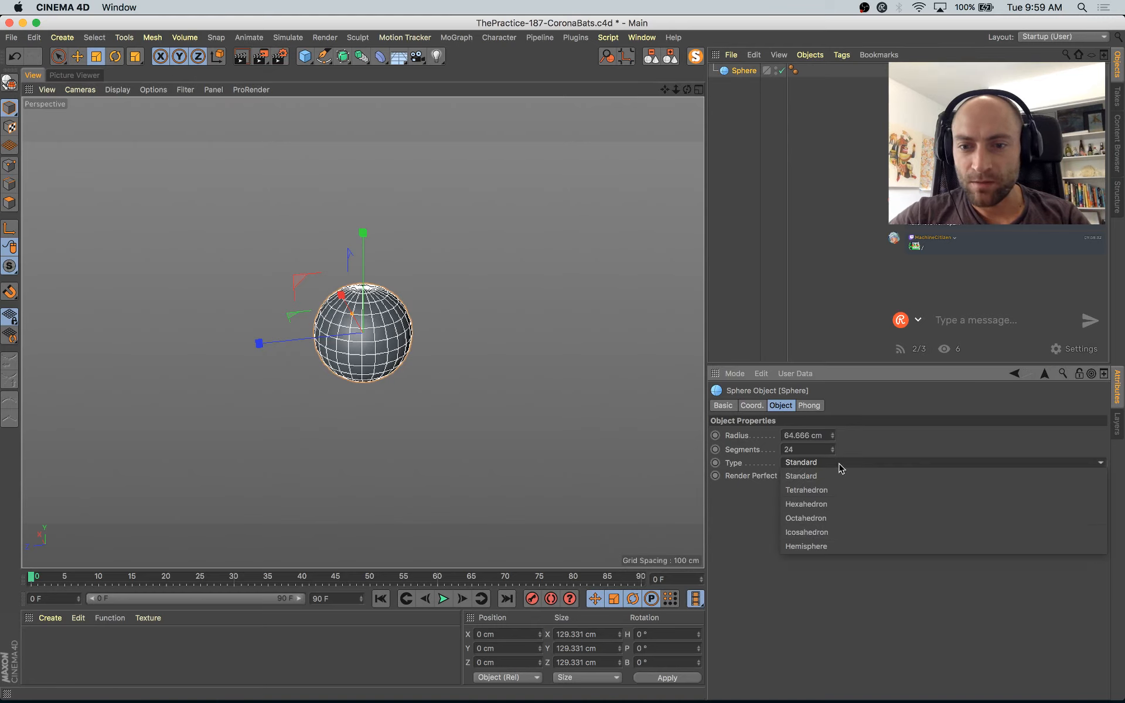
{"action": "left_click", "coordinate": [824, 531]}
{"action": "scroll", "coordinate": [302, 300], "scroll_direction": "up", "scroll_amount": 4}
{"action": "mouse_move", "coordinate": [475, 366]}
{"action": "left_mouse_down", "text": "alt"}
{"action": "mouse_move", "coordinate": [586, 313]}
{"action": "mouse_move", "coordinate": [492, 404]}
{"action": "mouse_move", "coordinate": [463, 381]}
{"action": "left_mouse_up", "text": "alt"}
{"action": "key", "text": "c"}
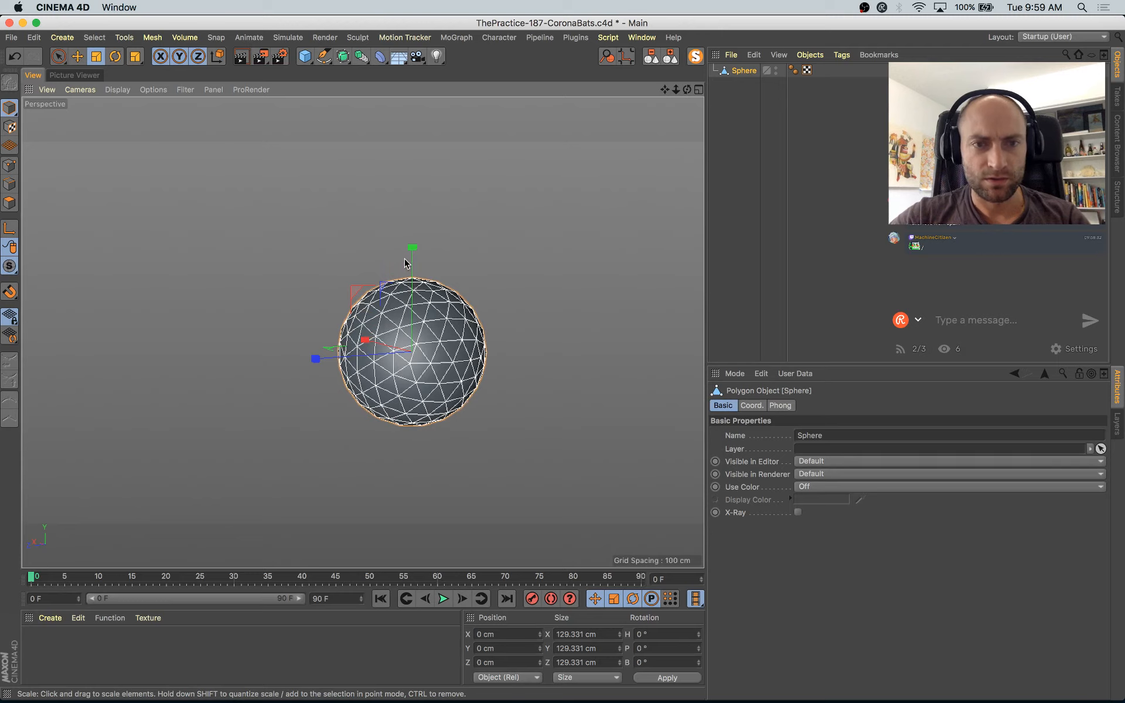
Step: Shape the sphere into an oval head by scaling it to about 84 cm in Y and 106 cm in X, and deselect it
{"action": "left_click_drag", "start_coordinate": [411, 248], "coordinate": [414, 290]}
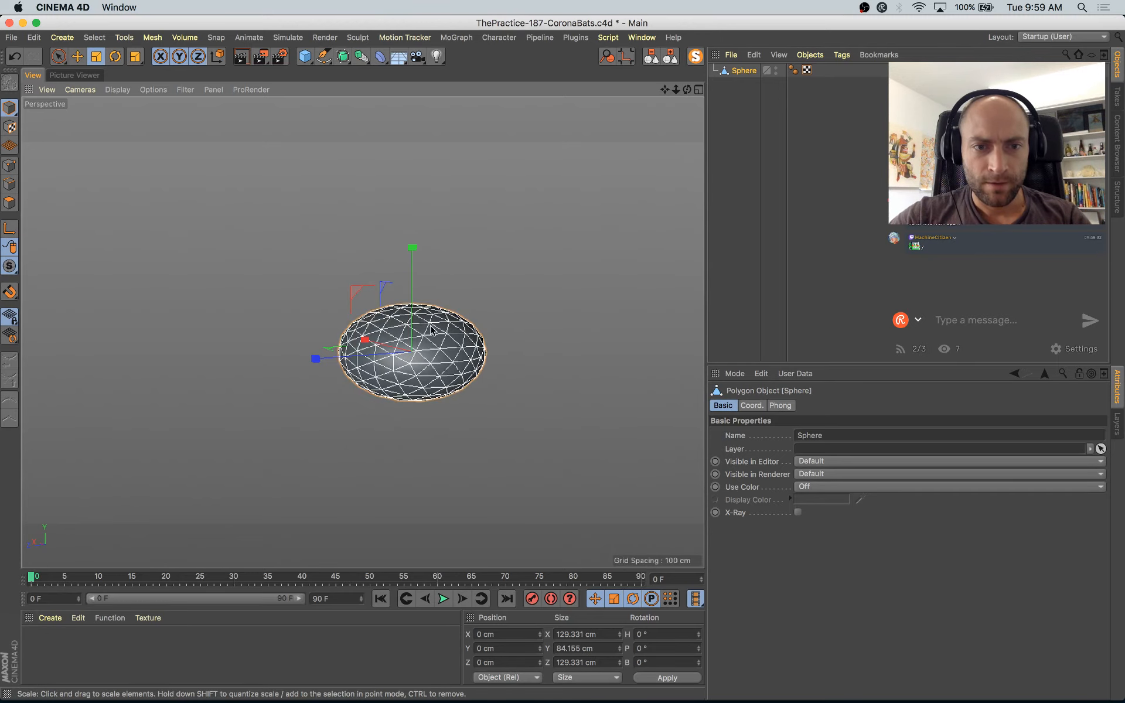
{"action": "left_click_drag", "start_coordinate": [457, 343], "coordinate": [610, 344], "text": "alt"}
{"action": "left_click_drag", "start_coordinate": [315, 364], "coordinate": [201, 432]}
{"action": "left_click", "coordinate": [210, 317]}
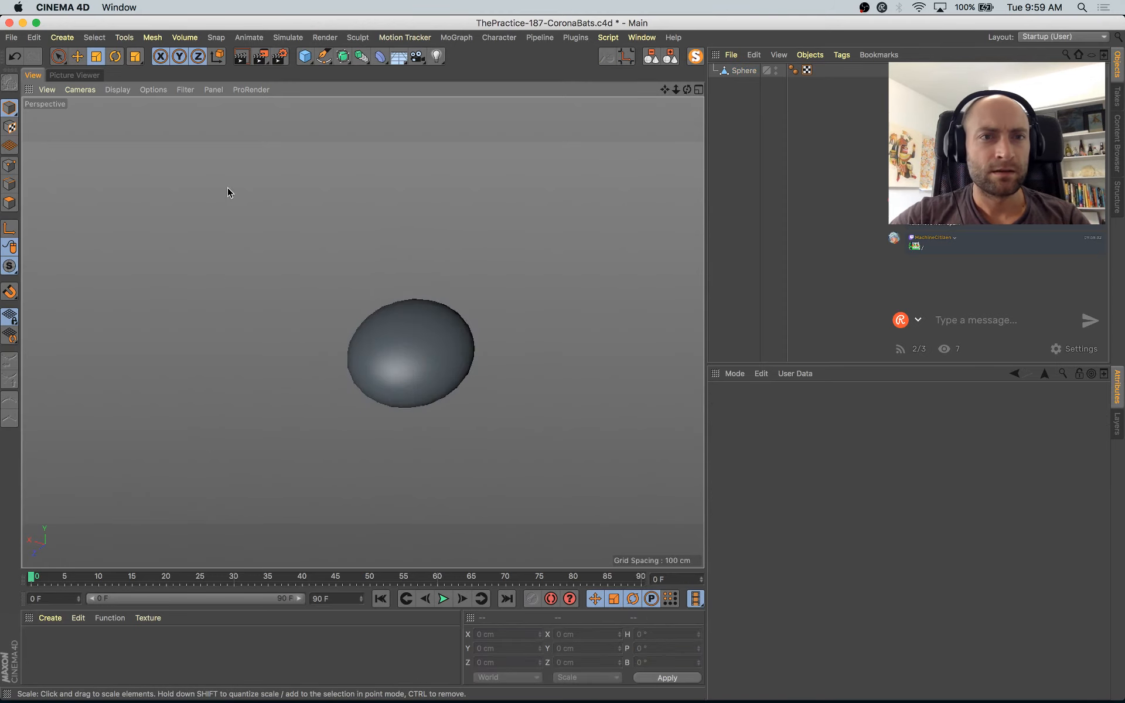
Step: Add a second sphere for the eye, scale it down to about 35 cm and group it into a null
{"action": "left_click", "coordinate": [323, 56]}
{"action": "left_click", "coordinate": [361, 75]}
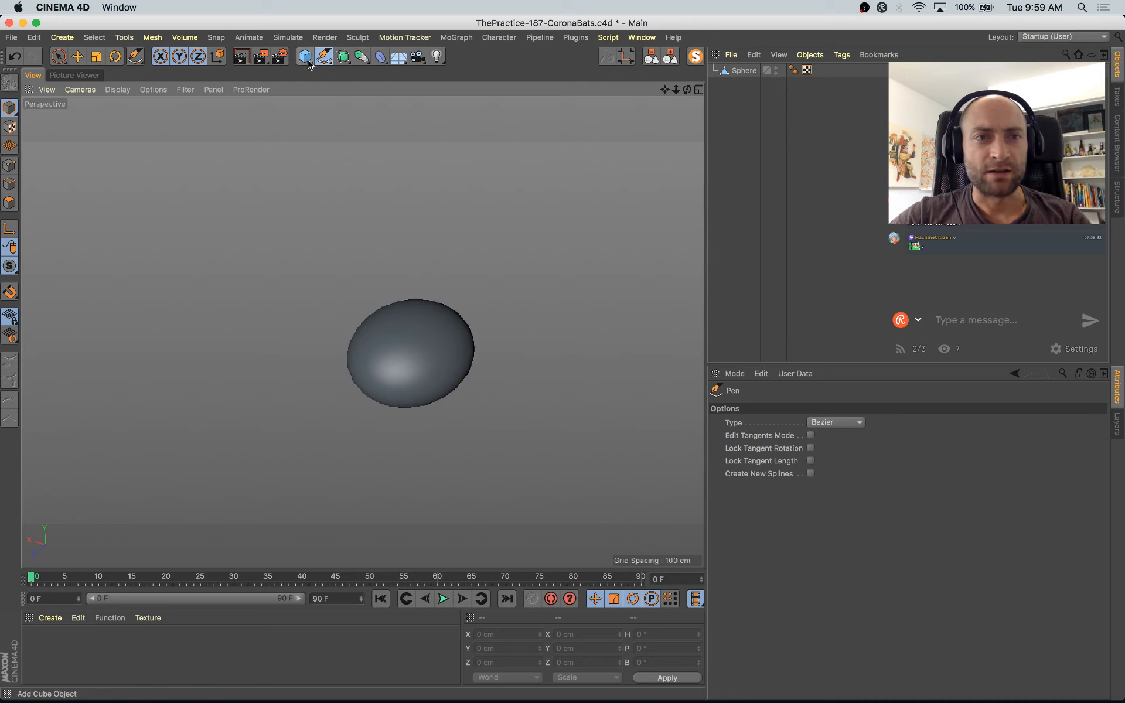
{"action": "left_click_drag", "start_coordinate": [300, 63], "coordinate": [569, 111]}
{"action": "key", "text": "t"}
{"action": "left_click_drag", "start_coordinate": [624, 199], "coordinate": [317, 450]}
{"action": "key", "text": "alt+g"}
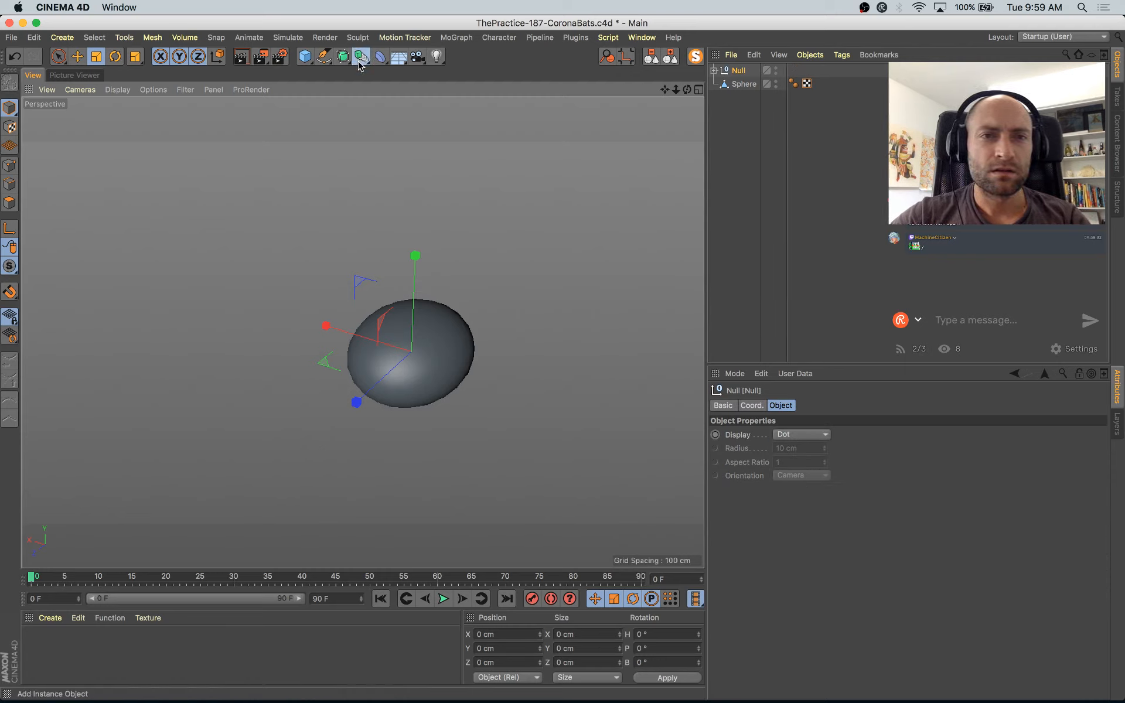
Step: Place the null under a Symmetry object and move the eye sphere to about X 32 cm, Z 40 cm
{"action": "left_click_drag", "start_coordinate": [360, 63], "coordinate": [514, 121]}
{"action": "key", "text": "e"}
{"action": "left_click", "coordinate": [721, 85]}
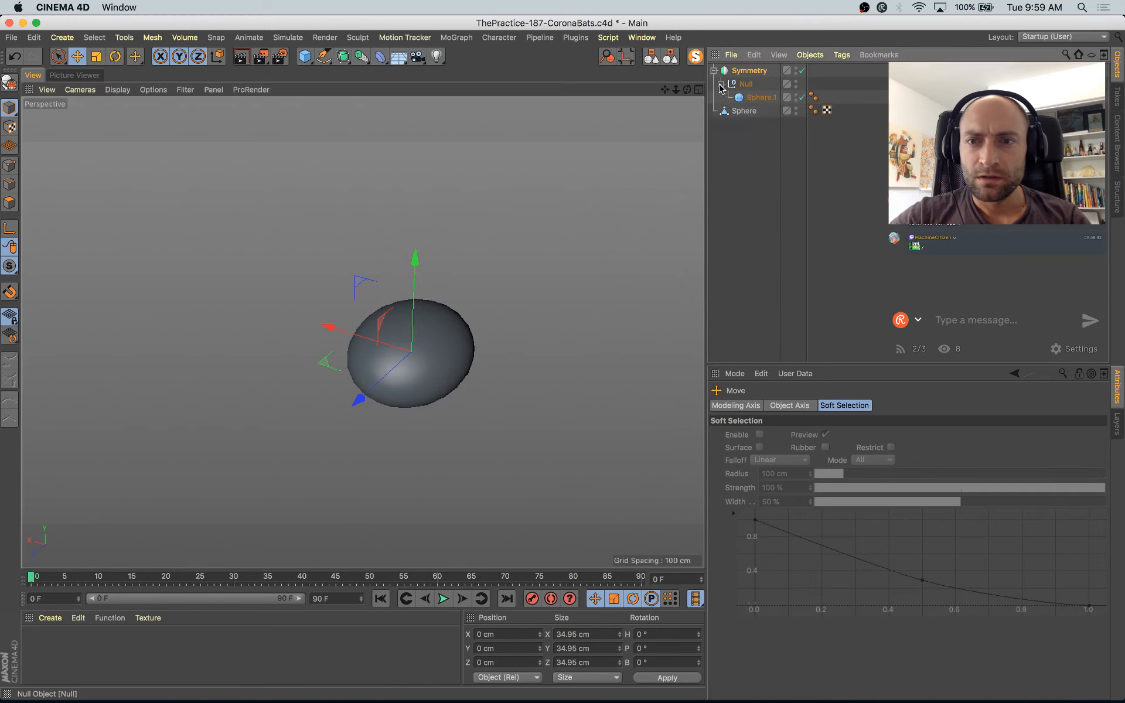
{"action": "left_click", "coordinate": [759, 99]}
{"action": "left_click_drag", "start_coordinate": [379, 425], "coordinate": [355, 469]}
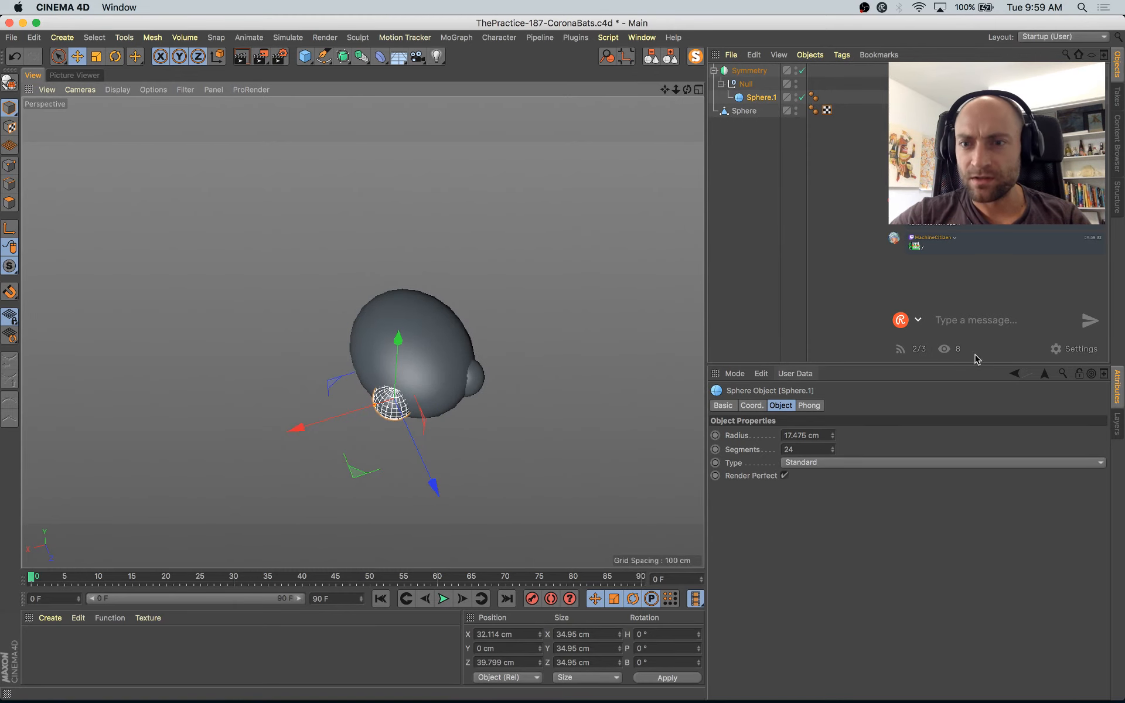
Step: Read the question of the week note in TextEdit and return to Cinema 4D
{"action": "key", "text": "super+Tab"}
{"action": "key", "text": "ctrl+Up"}
{"action": "left_click", "coordinate": [140, 216]}
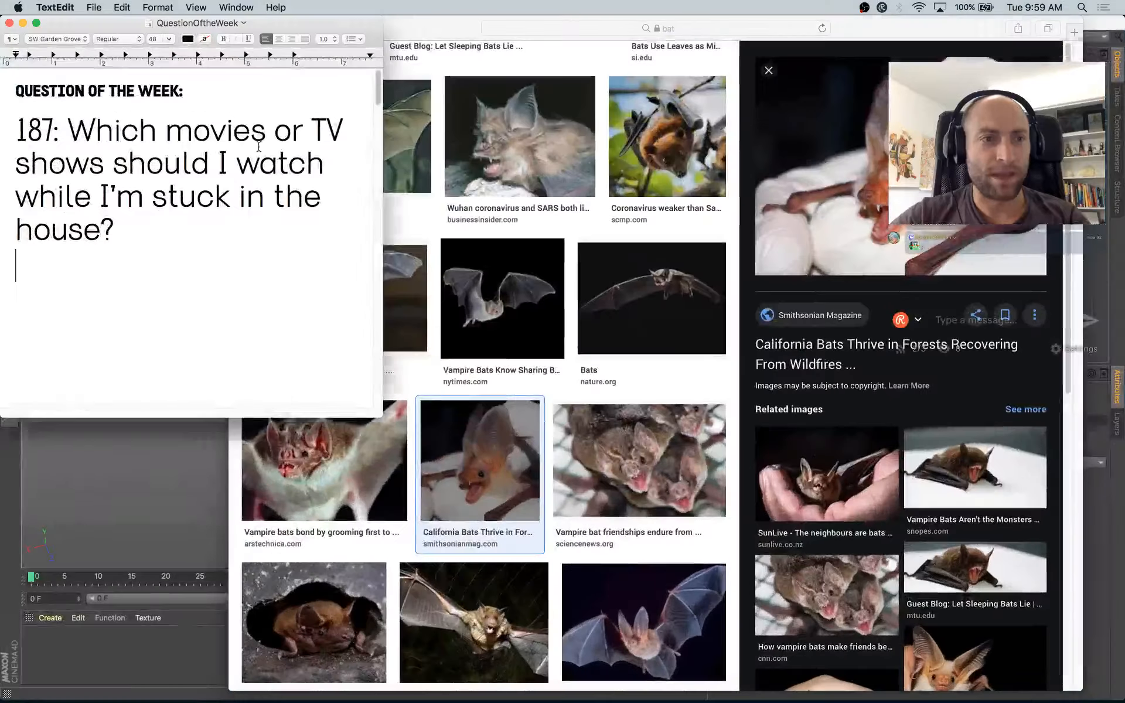
{"action": "key", "text": "super+a"}
{"action": "left_click_drag", "start_coordinate": [146, 264], "coordinate": [2, 83]}
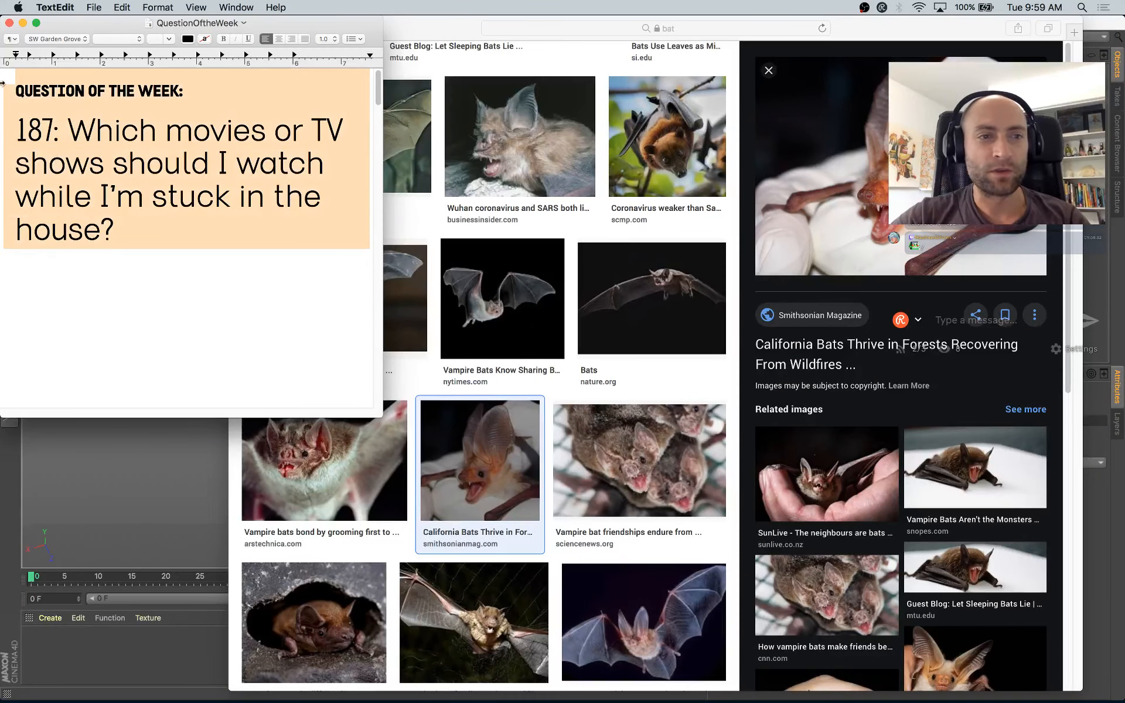
{"action": "left_click", "coordinate": [104, 230]}
{"action": "left_click_drag", "start_coordinate": [68, 126], "coordinate": [150, 256]}
{"action": "left_click", "coordinate": [154, 256]}
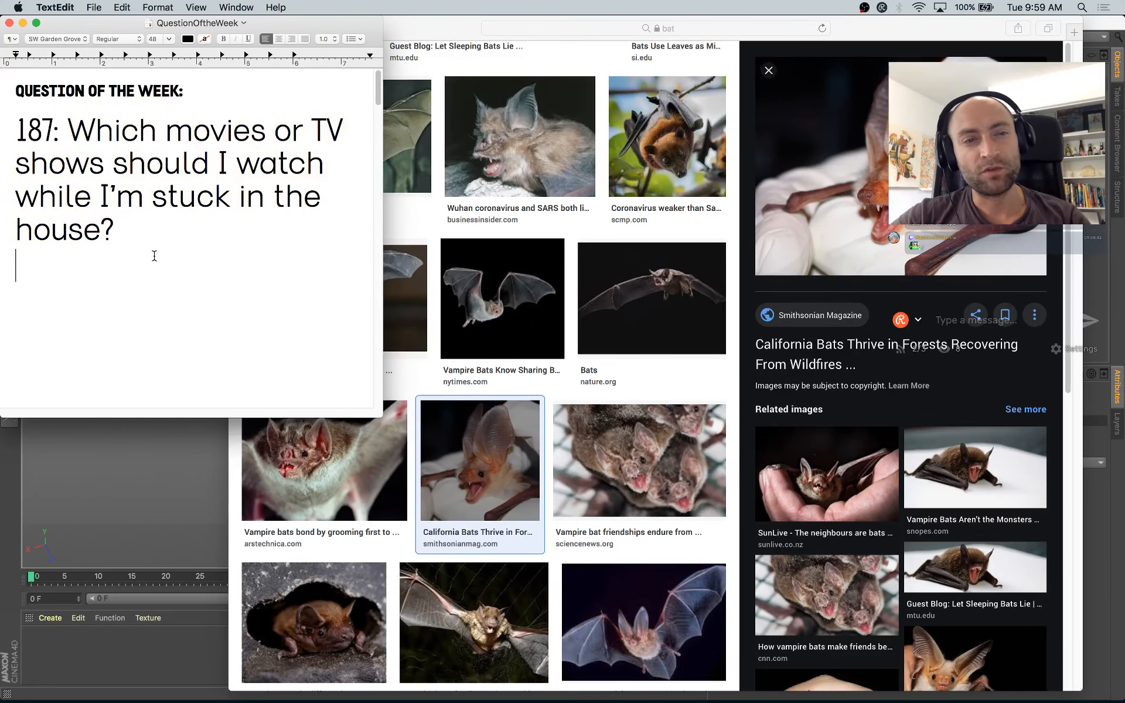
{"action": "key", "text": "super+Tab"}
{"action": "key", "text": "super+Tab"}
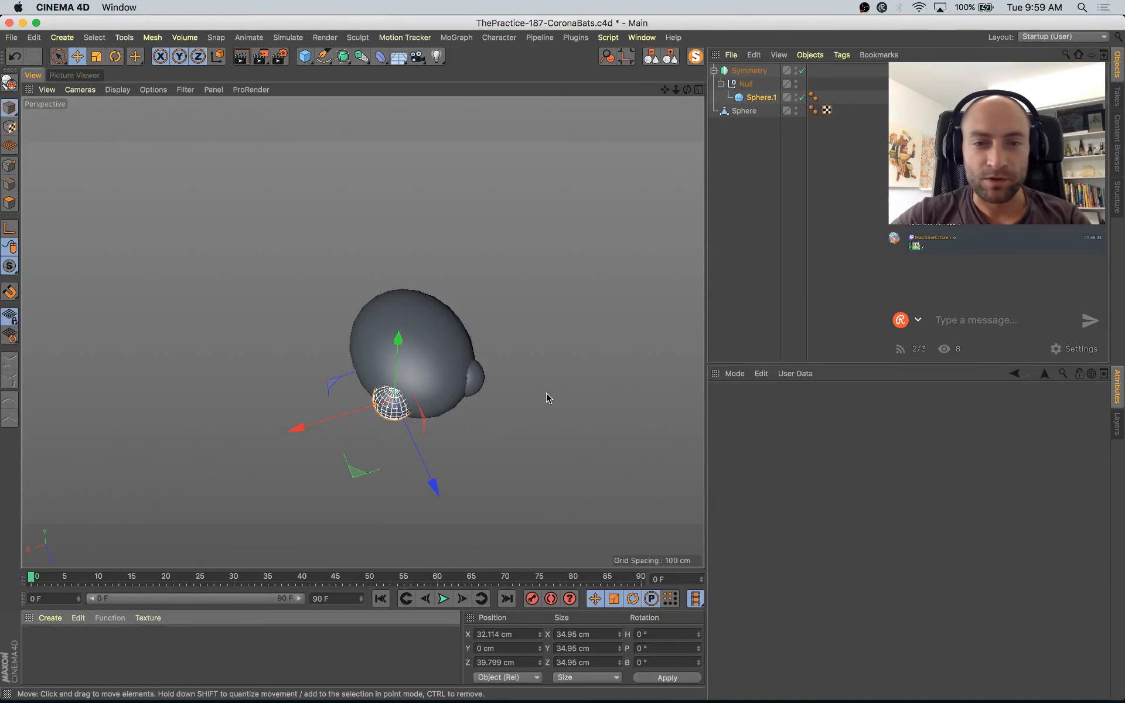
Step: Shrink the eye sphere to about 17 cm and move it forward on the head to about X 33 cm, Z 49 cm
{"action": "left_click_drag", "start_coordinate": [502, 381], "coordinate": [461, 383], "text": "alt"}
{"action": "key", "text": "t"}
{"action": "key", "text": "e"}
{"action": "left_click_drag", "start_coordinate": [434, 446], "coordinate": [431, 447]}
{"action": "key", "text": "t"}
{"action": "left_click_drag", "start_coordinate": [482, 382], "coordinate": [364, 311]}
{"action": "key", "text": "e"}
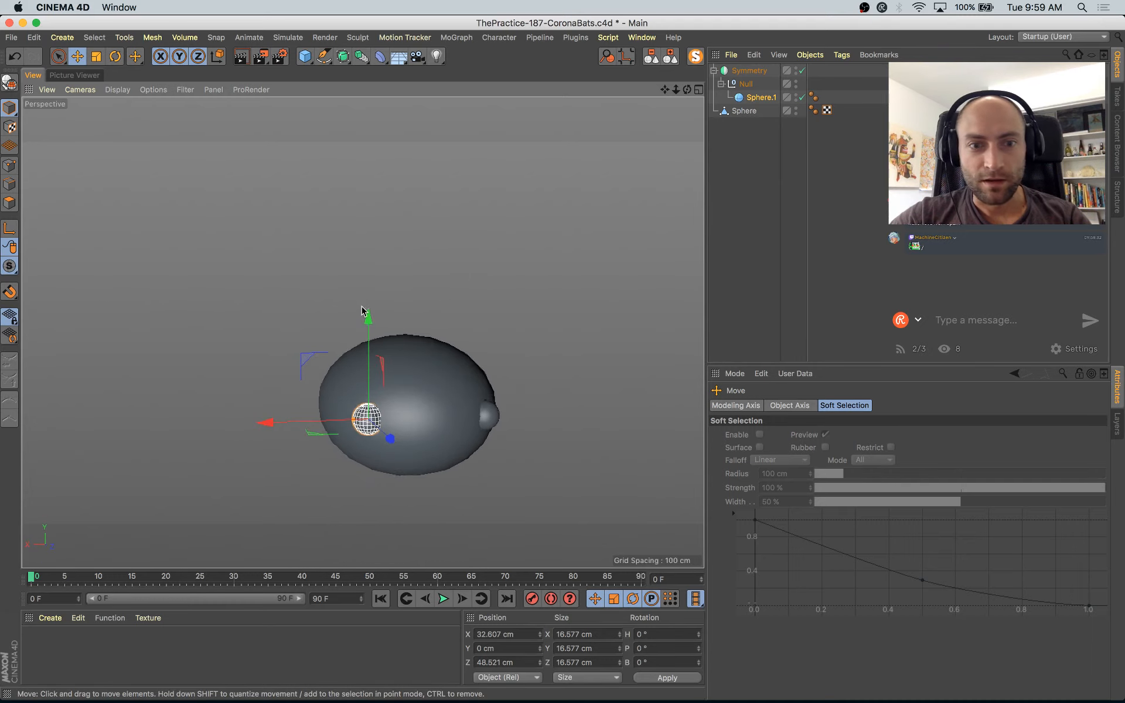
Step: Inspect the eye placement on the head from several angles
{"action": "right_click_drag", "start_coordinate": [364, 311], "coordinate": [505, 428], "text": "alt"}
{"action": "left_click_drag", "start_coordinate": [505, 427], "coordinate": [487, 404], "text": "alt"}
{"action": "middle_click_drag", "start_coordinate": [487, 404], "coordinate": [422, 211], "text": "alt"}
{"action": "left_click_drag", "start_coordinate": [422, 211], "coordinate": [553, 285], "text": "alt"}
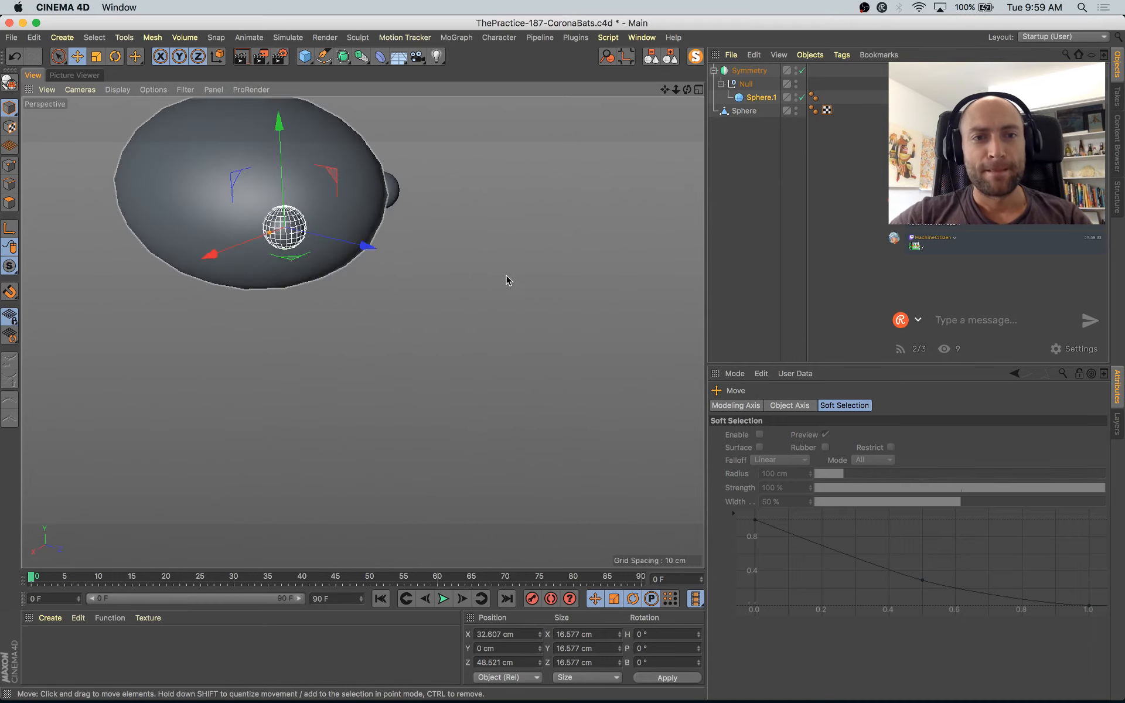
{"action": "middle_click_drag", "start_coordinate": [464, 265], "coordinate": [534, 374], "text": "alt"}
{"action": "left_click_drag", "start_coordinate": [534, 374], "coordinate": [548, 349], "text": "alt"}
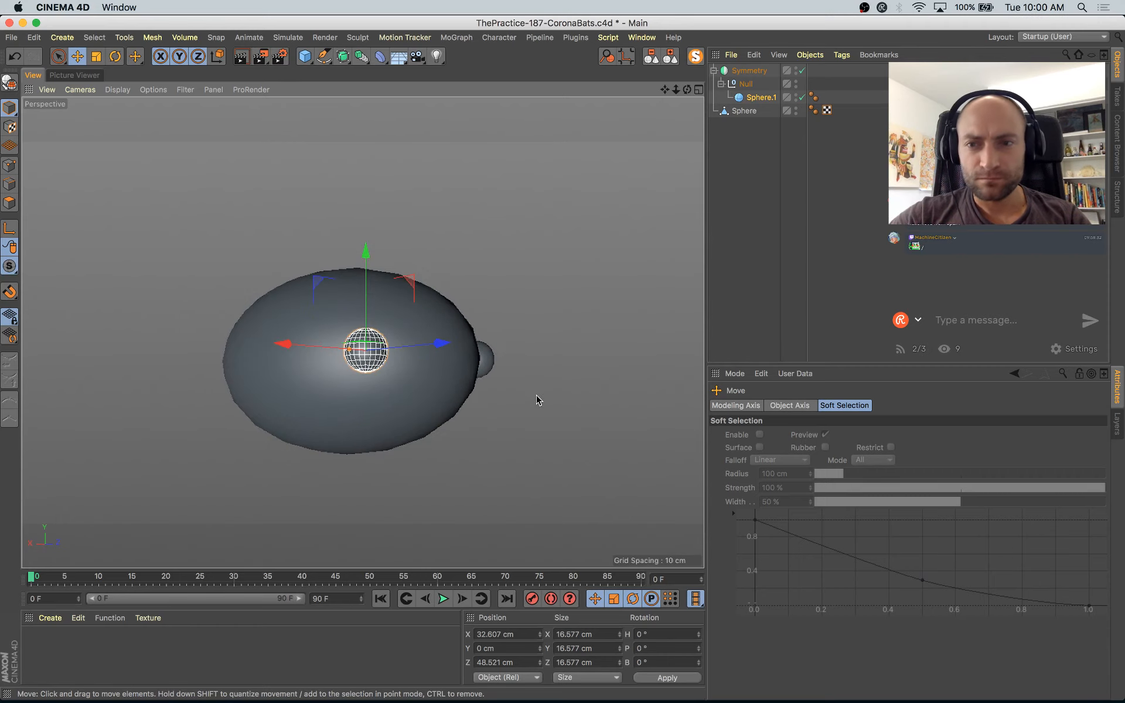
{"action": "middle_click_drag", "start_coordinate": [535, 392], "coordinate": [563, 332], "text": "alt"}
{"action": "left_click_drag", "start_coordinate": [562, 331], "coordinate": [518, 357], "text": "alt"}
Step: Duplicate the head sphere and move the copy down and forward to about Y -13 cm, Z 15 cm
{"action": "left_click", "coordinate": [478, 335]}
{"action": "middle_click_drag", "start_coordinate": [509, 357], "coordinate": [468, 387], "text": "alt"}
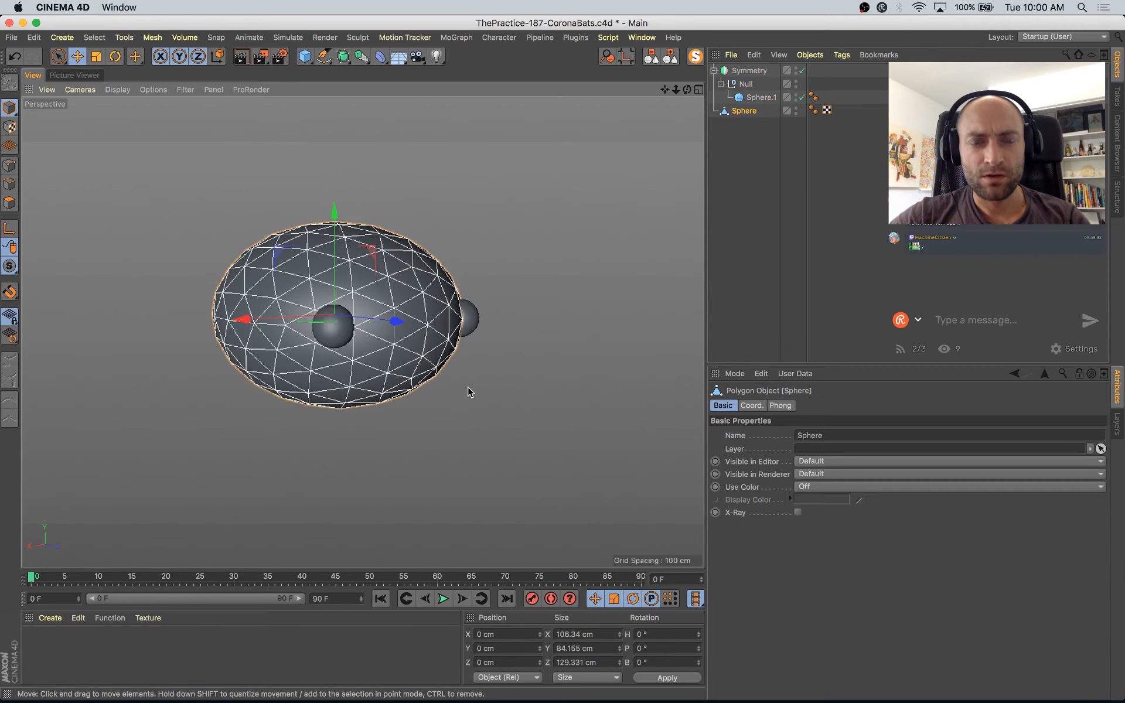
{"action": "left_click_drag", "start_coordinate": [467, 387], "coordinate": [510, 392], "text": "alt"}
{"action": "key", "text": "e"}
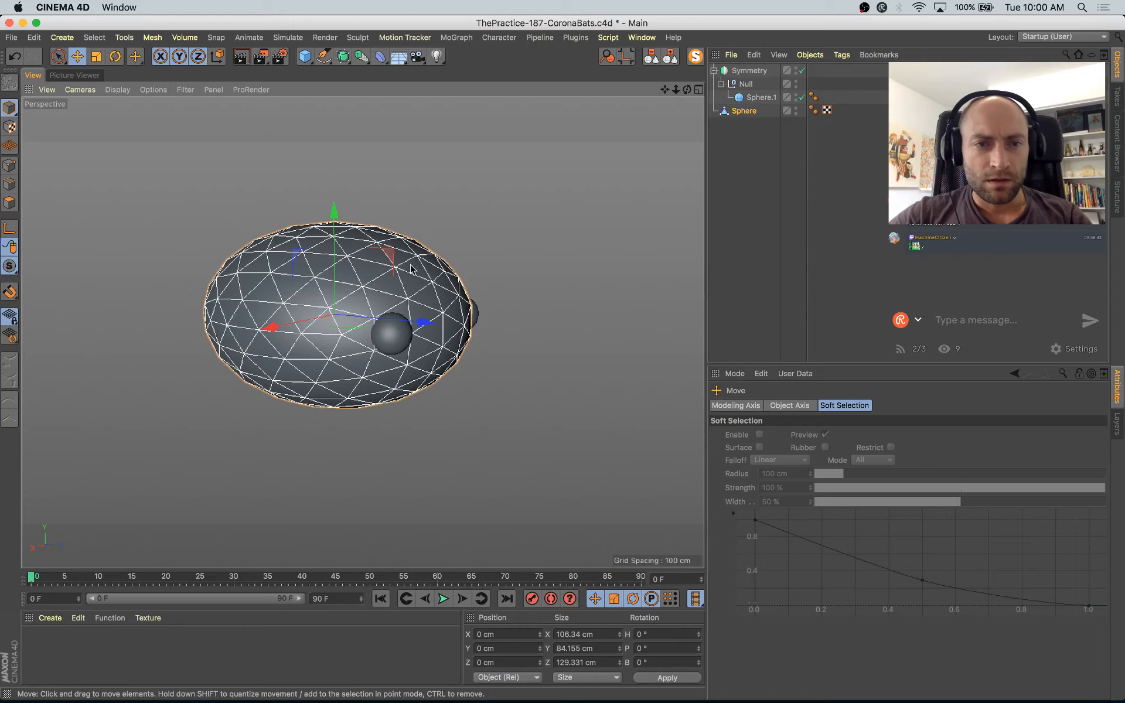
{"action": "left_click_drag", "start_coordinate": [390, 253], "coordinate": [419, 285]}
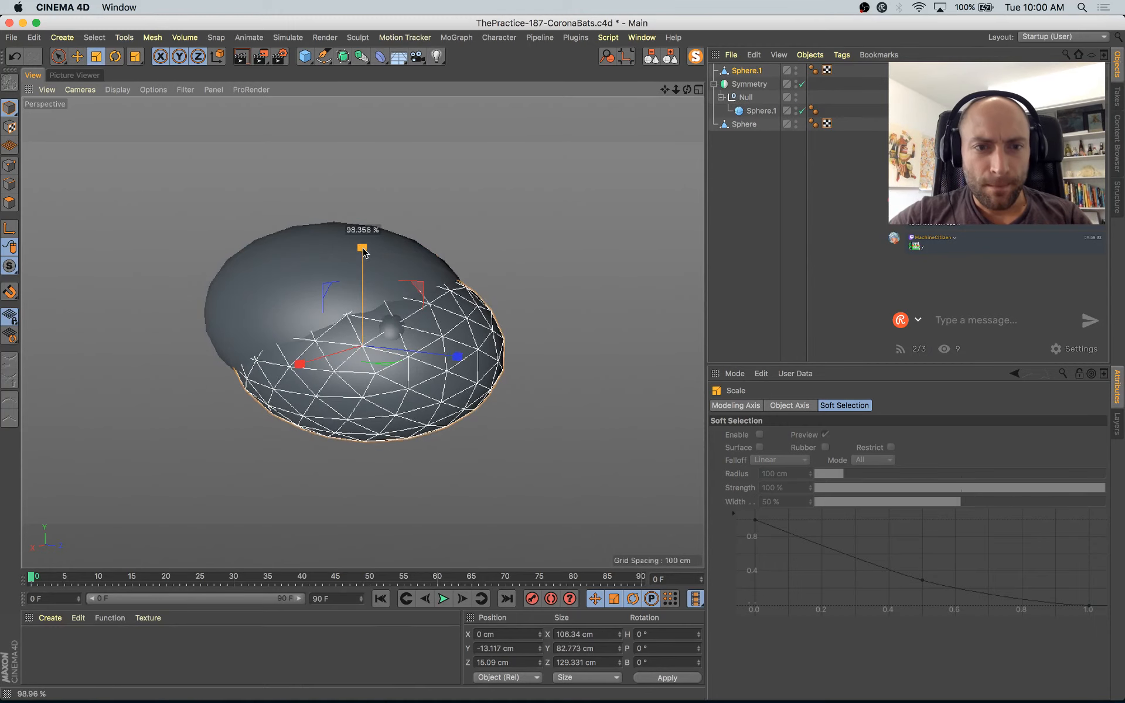
Step: Flatten and shrink the head copy to about 73 × 33 × 89 cm and pitch it to about -10°
{"action": "left_click_drag", "start_coordinate": [363, 253], "coordinate": [363, 291]}
{"action": "left_click_drag", "start_coordinate": [550, 211], "coordinate": [458, 289]}
{"action": "key", "text": "r"}
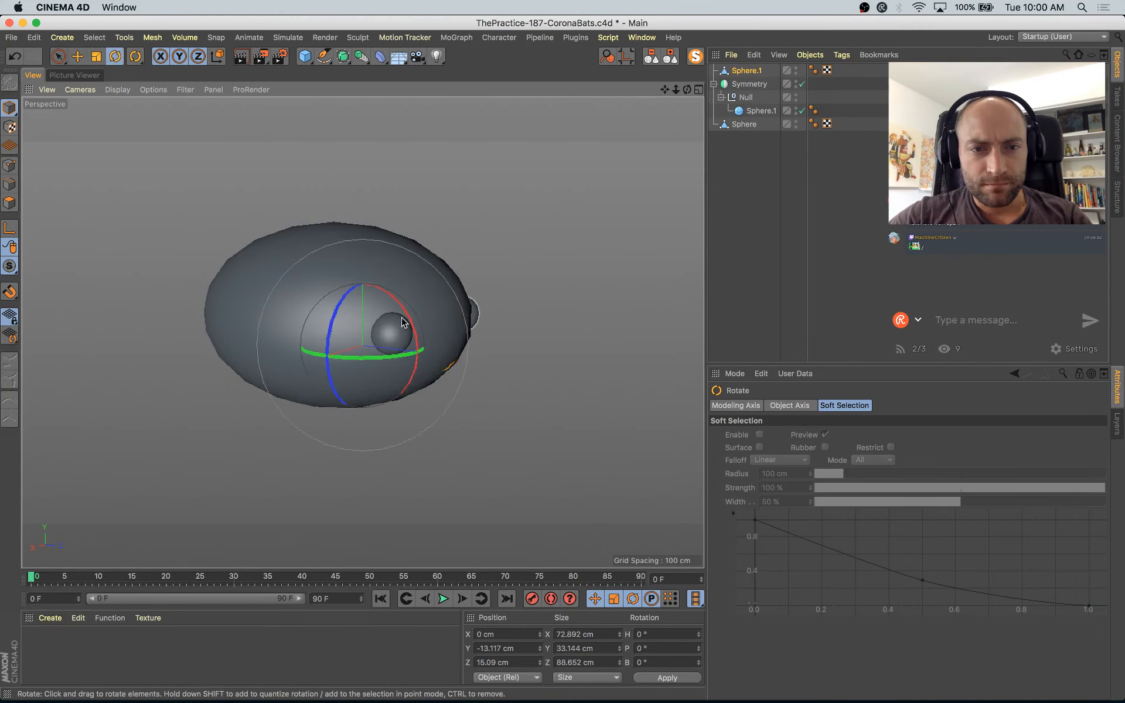
{"action": "left_click_drag", "start_coordinate": [404, 322], "coordinate": [430, 317]}
Step: Move the flattened copy to the head's lower front and reduce it to about 64 cm in X and 79 cm in Z
{"action": "key", "text": "e"}
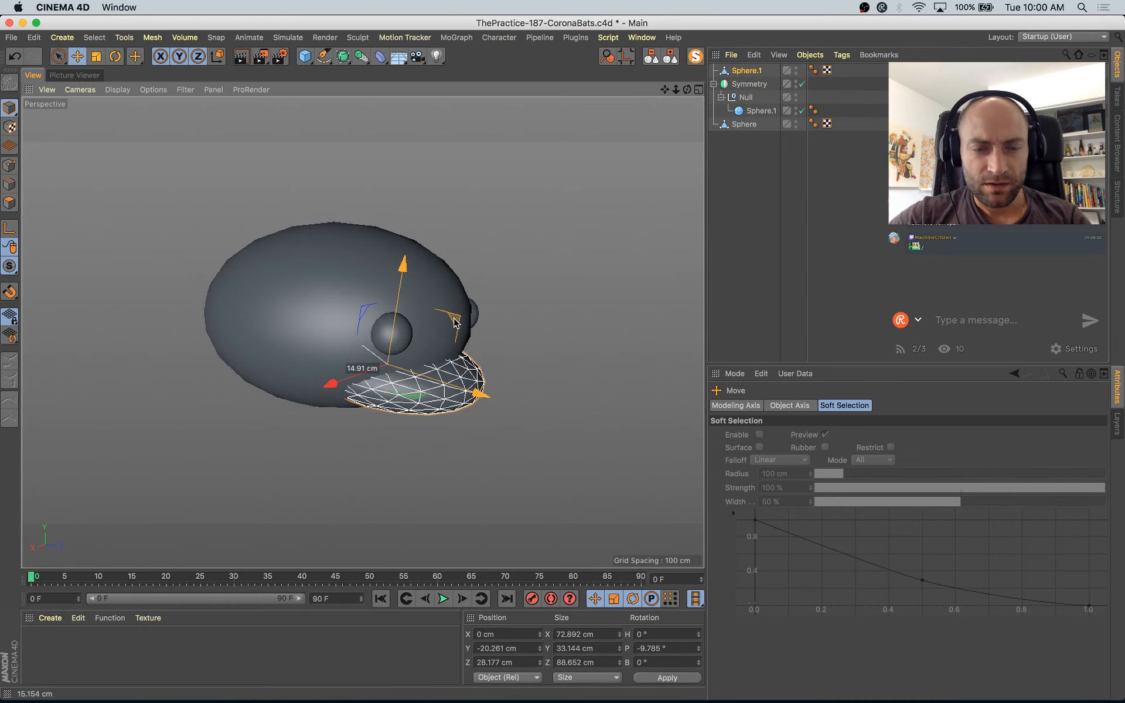
{"action": "key", "text": "t"}
{"action": "left_click_drag", "start_coordinate": [553, 377], "coordinate": [308, 370], "text": "alt"}
{"action": "left_click_drag", "start_coordinate": [308, 371], "coordinate": [491, 391], "text": "alt"}
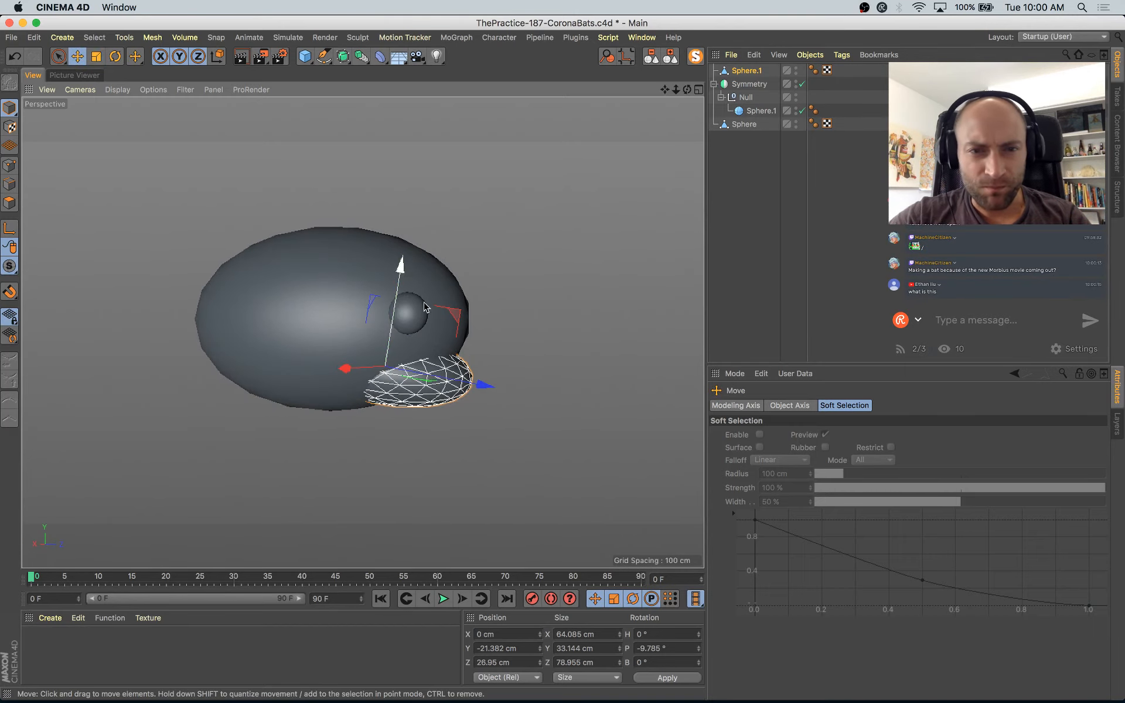
Step: Try rotating the flattened head copy to a different angle and undo the rotation
{"action": "key", "text": "r"}
{"action": "left_click_drag", "start_coordinate": [451, 361], "coordinate": [447, 352]}
{"action": "key", "text": "super+z"}
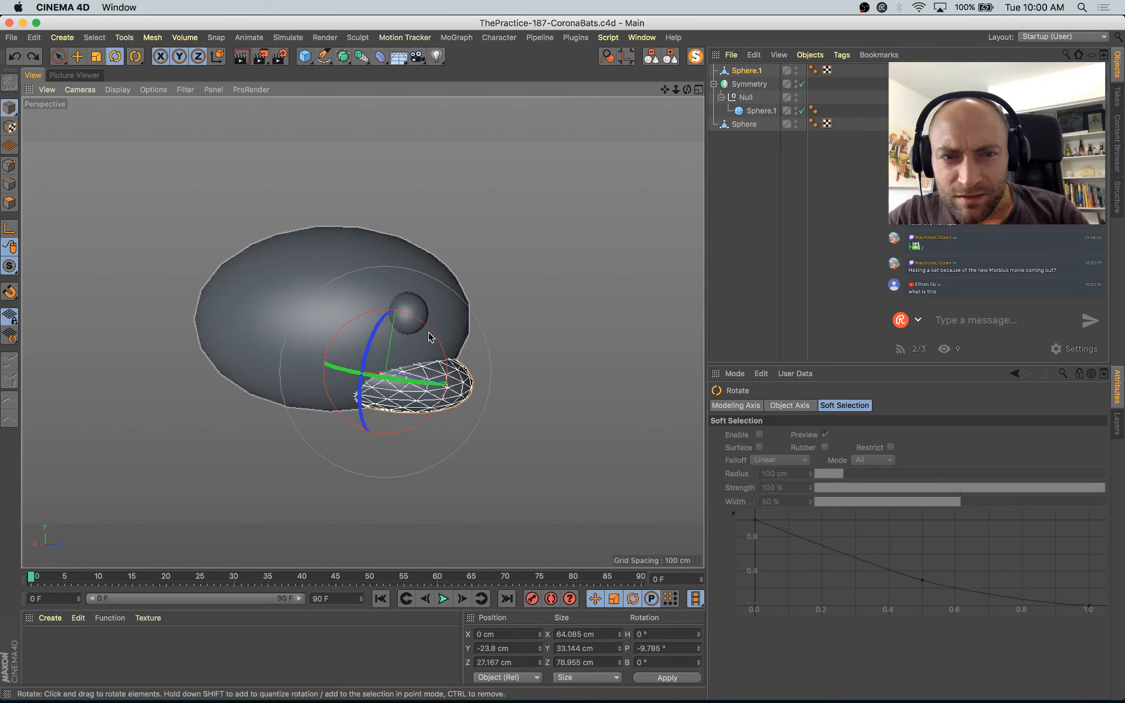
{"action": "left_click_drag", "start_coordinate": [434, 336], "coordinate": [435, 339]}
Step: Switch to the question of the week note in TextEdit
{"action": "key", "text": "super+Tab"}
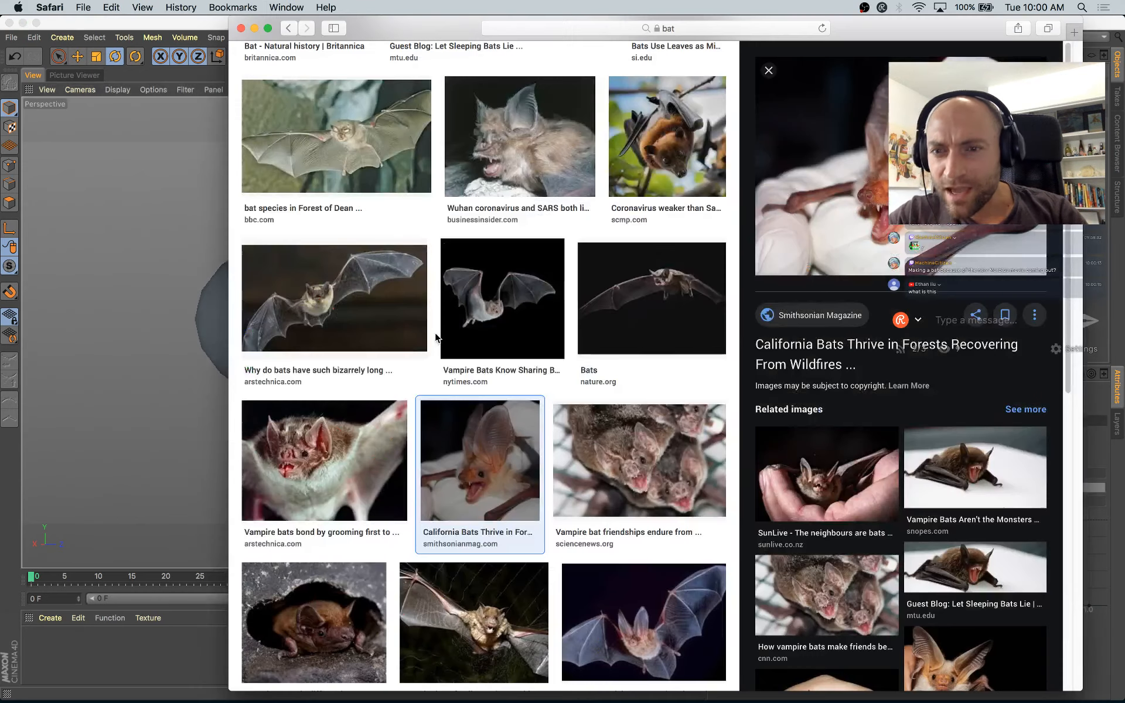
{"action": "key", "text": "ctrl+Up"}
{"action": "left_click", "coordinate": [116, 283]}
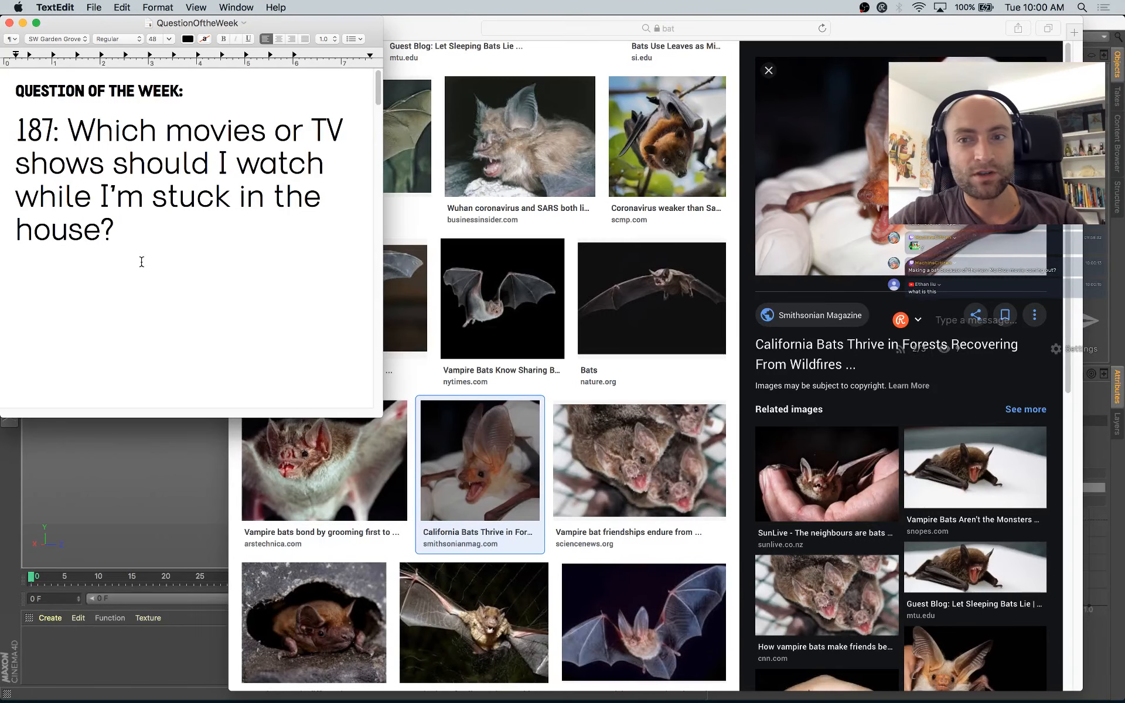
Step: Read the question of the week note and switch back to Cinema 4D
{"action": "key", "text": "super+a"}
{"action": "left_click", "coordinate": [203, 262]}
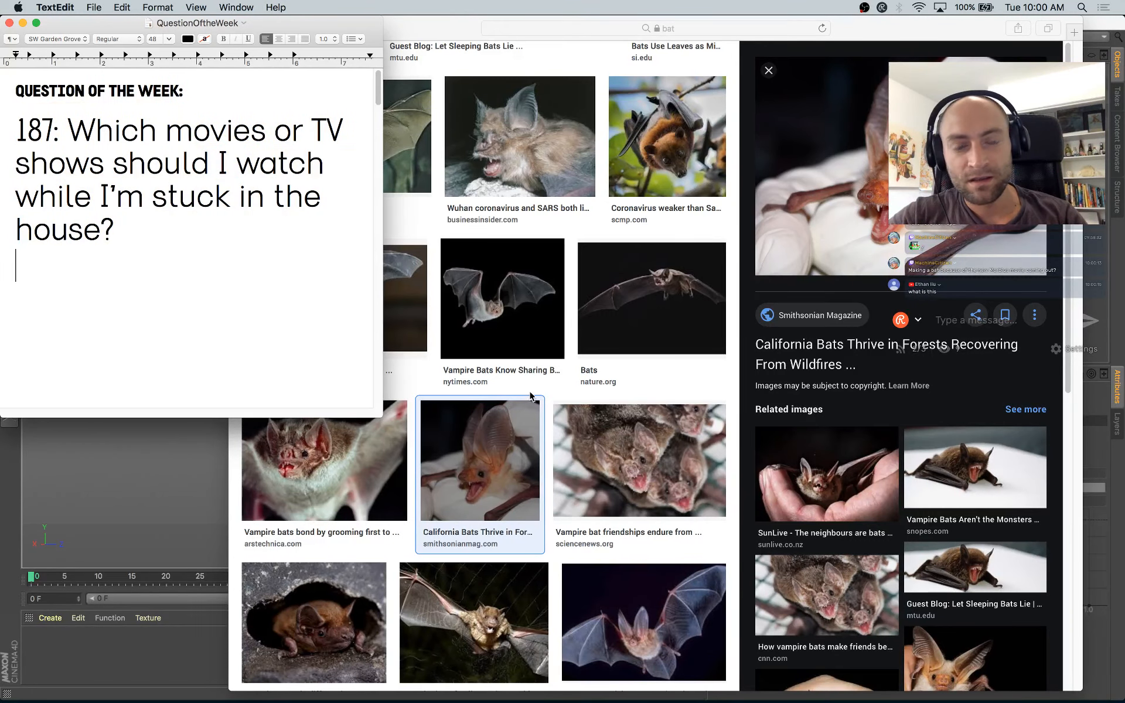
{"action": "left_click", "coordinate": [3, 511]}
Step: Move the eye sphere slightly inward on the head to about 32 cm in X
{"action": "key", "text": "e"}
{"action": "left_click_drag", "start_coordinate": [477, 423], "coordinate": [398, 405], "text": "alt"}
{"action": "left_click", "coordinate": [337, 320]}
{"action": "left_click_drag", "start_coordinate": [342, 371], "coordinate": [315, 422], "text": "alt"}
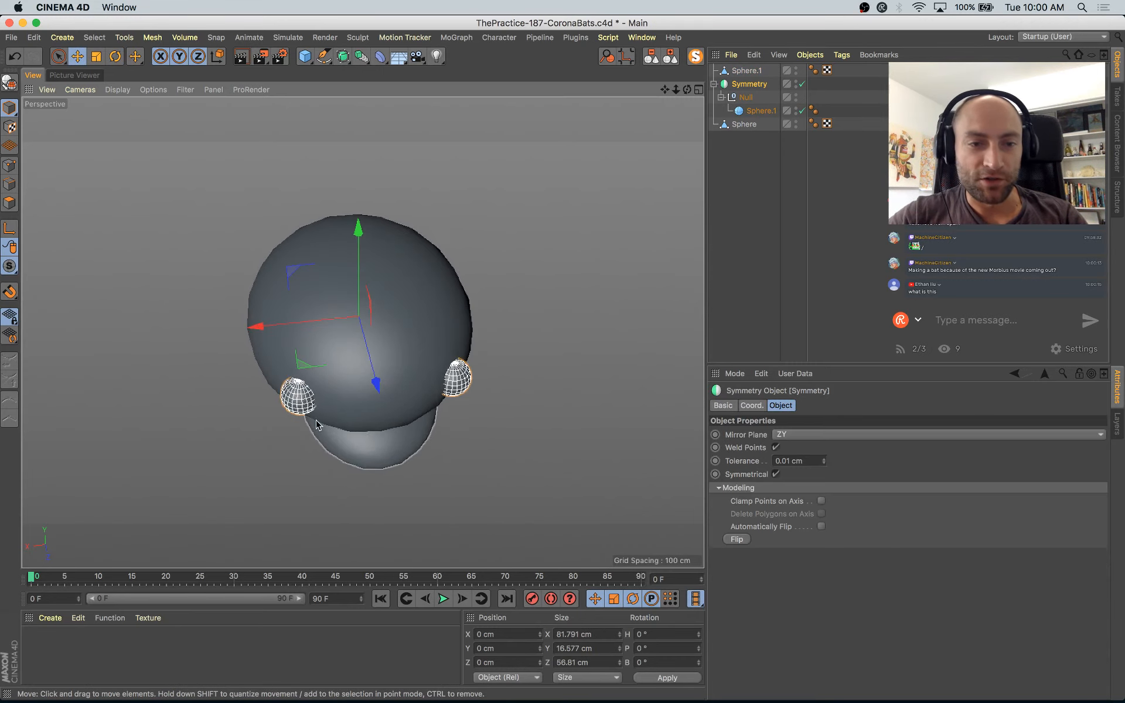
{"action": "left_click", "coordinate": [299, 401]}
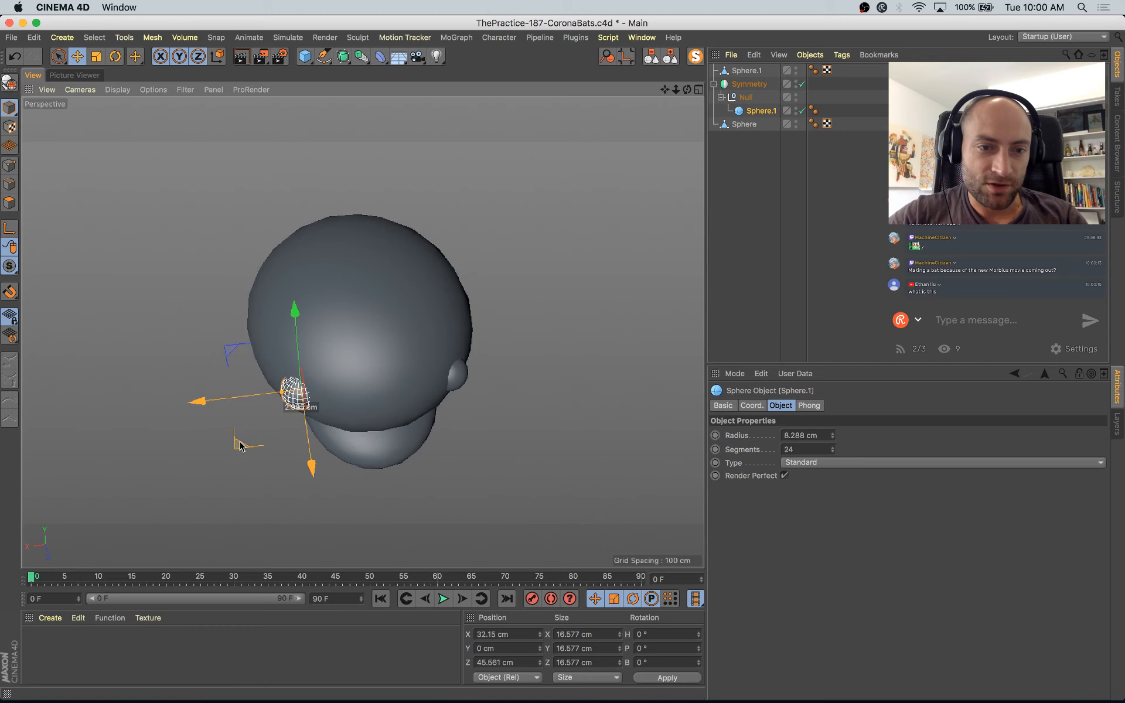
{"action": "left_click_drag", "start_coordinate": [244, 447], "coordinate": [249, 200], "text": "alt"}
{"action": "left_click", "coordinate": [353, 170]}
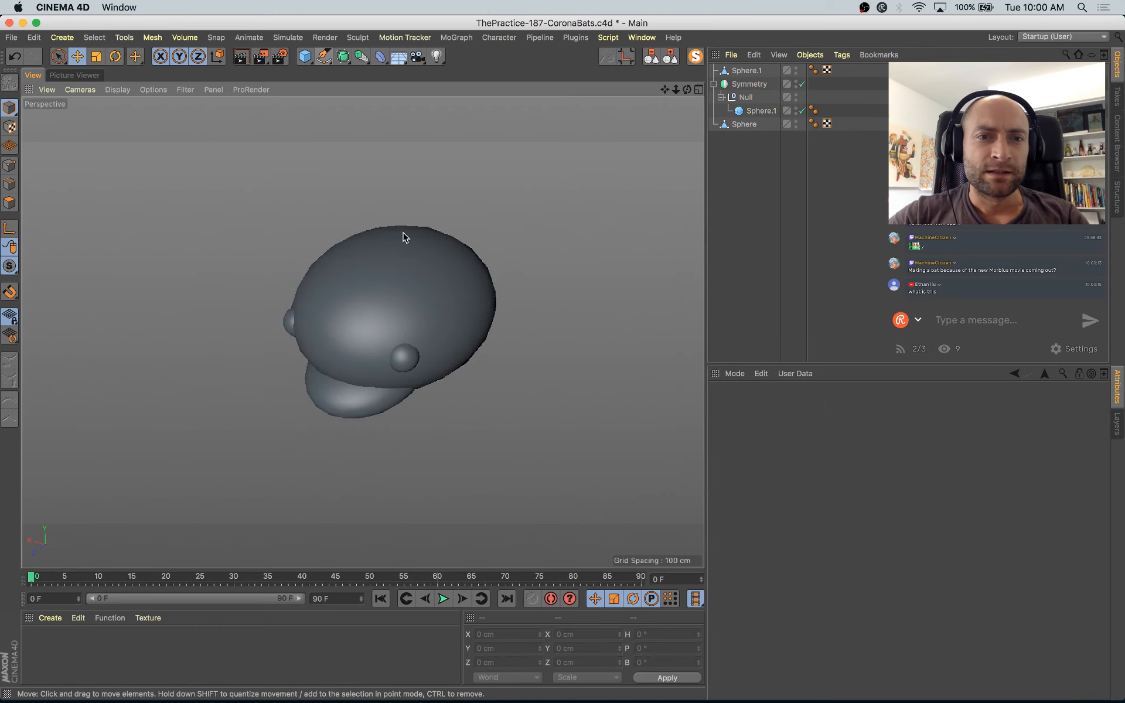
Step: Duplicate the head, move the copy forward to about Z 58 cm and shrink it to about 33 × 84 × 40 cm
{"action": "left_click", "coordinate": [410, 252]}
{"action": "left_click_drag", "start_coordinate": [364, 337], "coordinate": [355, 325], "text": "ctrl"}
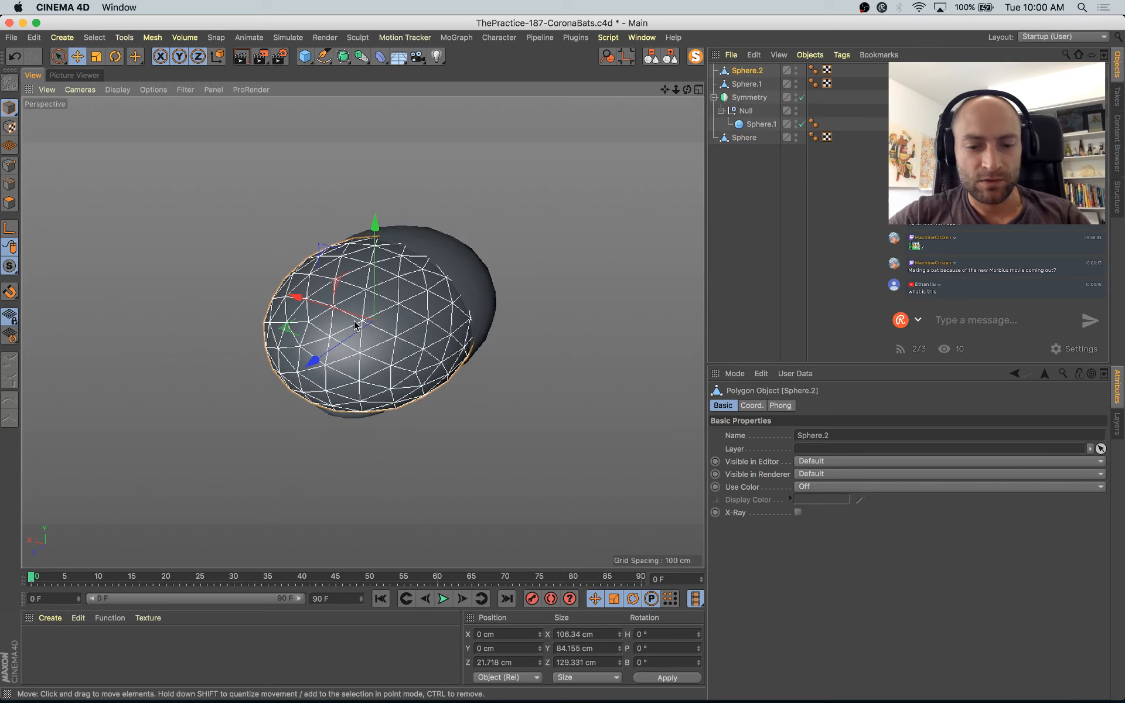
{"action": "key", "text": "t"}
{"action": "left_click_drag", "start_coordinate": [451, 259], "coordinate": [271, 390]}
{"action": "key", "text": "e"}
{"action": "key", "text": "t"}
{"action": "left_click_drag", "start_coordinate": [420, 318], "coordinate": [405, 349]}
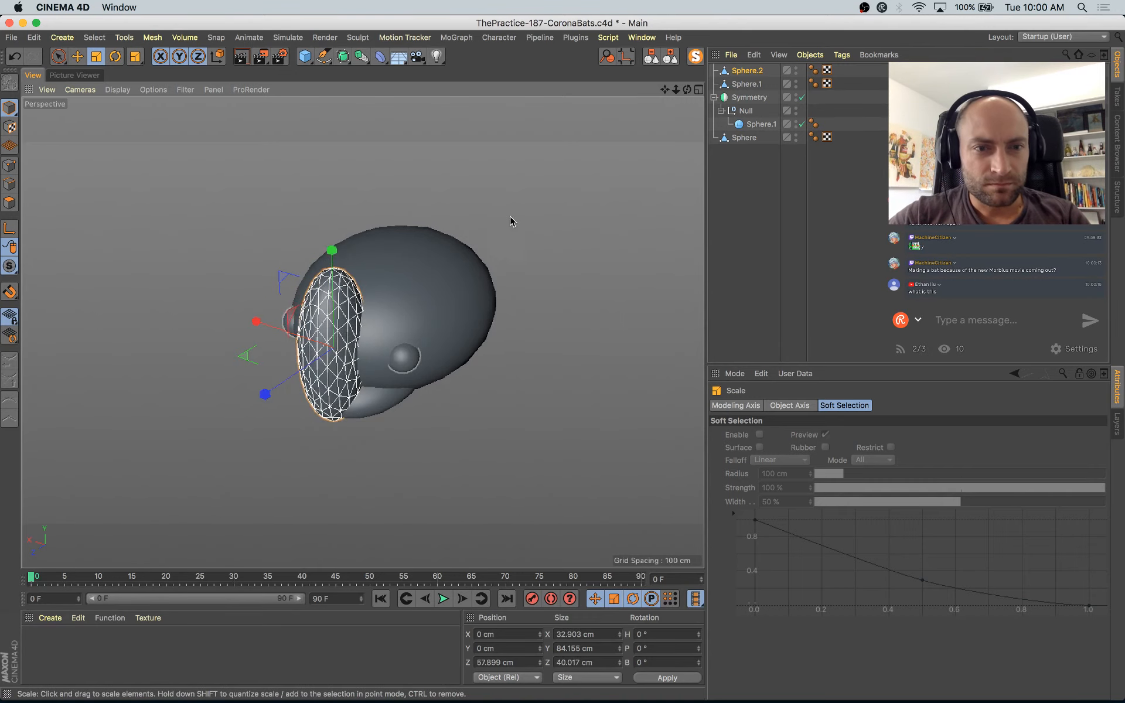
Step: Resize the nose form on the head's front to about 29 × 61 × 24 cm and pitch it to about -11.8°
{"action": "left_click_drag", "start_coordinate": [332, 249], "coordinate": [534, 352]}
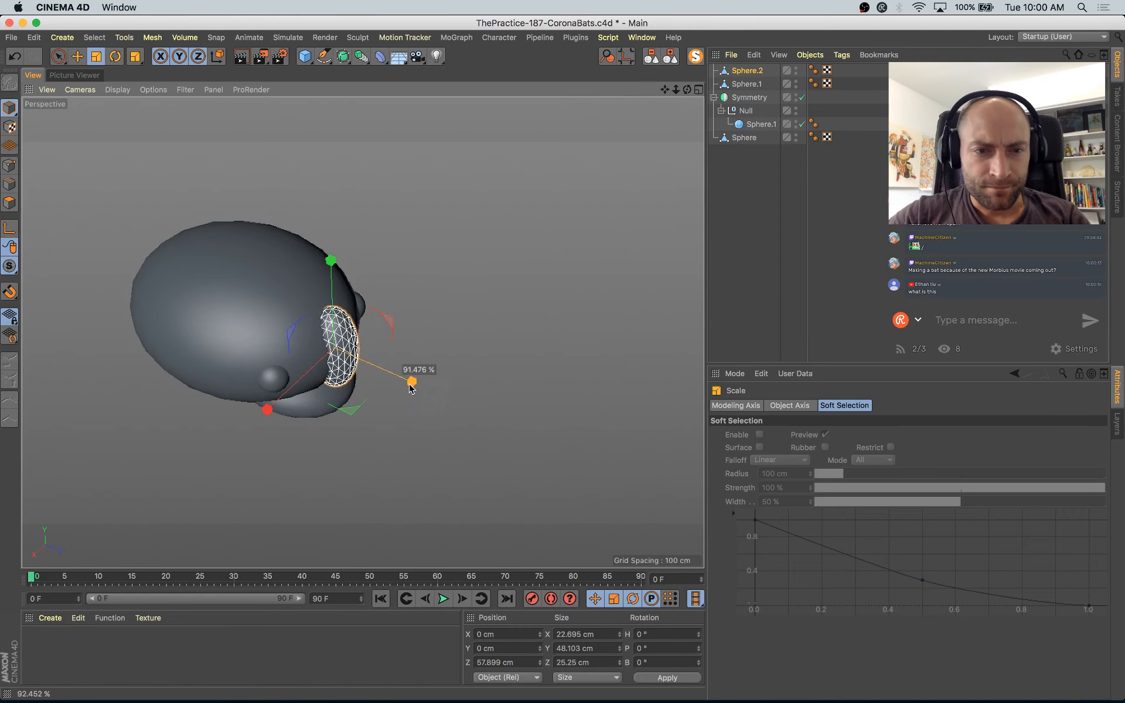
{"action": "left_click_drag", "start_coordinate": [392, 382], "coordinate": [388, 380]}
{"action": "left_click_drag", "start_coordinate": [389, 380], "coordinate": [375, 288], "text": "alt"}
{"action": "key", "text": "r"}
{"action": "key", "text": "t"}
{"action": "left_click_drag", "start_coordinate": [522, 456], "coordinate": [571, 388]}
Step: Raise the nose form to about Y 12.6 cm, Z 60.5 cm and thin its depth to about 22 cm
{"action": "left_click_drag", "start_coordinate": [353, 267], "coordinate": [361, 244]}
{"action": "left_click_drag", "start_coordinate": [368, 359], "coordinate": [392, 367], "text": "alt"}
{"action": "right_click_drag", "start_coordinate": [391, 367], "coordinate": [472, 397], "text": "alt"}
{"action": "left_click_drag", "start_coordinate": [441, 382], "coordinate": [454, 389], "text": "alt"}
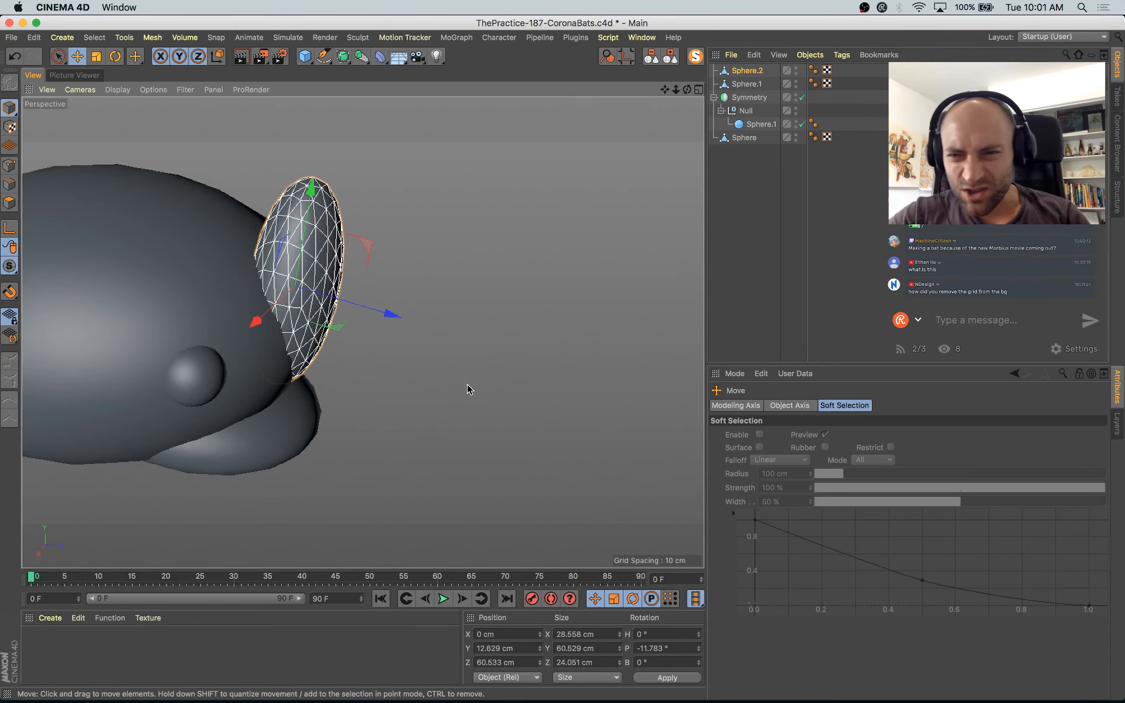
{"action": "key", "text": "t"}
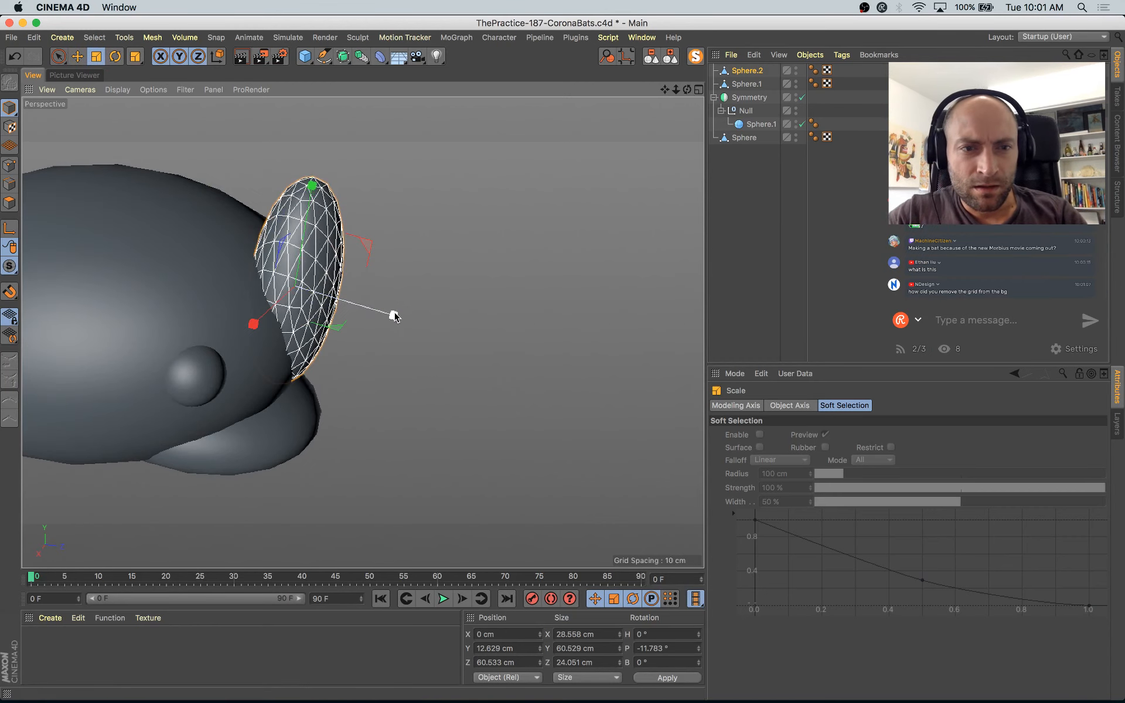
{"action": "left_click_drag", "start_coordinate": [394, 315], "coordinate": [384, 315]}
{"action": "mouse_move", "coordinate": [489, 358]}
{"action": "left_mouse_down", "text": "alt"}
{"action": "mouse_move", "coordinate": [484, 371]}
{"action": "mouse_move", "coordinate": [508, 364]}
{"action": "left_mouse_up", "text": "alt"}
{"action": "middle_click_drag", "start_coordinate": [509, 365], "coordinate": [550, 382], "text": "alt"}
{"action": "left_click_drag", "start_coordinate": [550, 382], "coordinate": [537, 376], "text": "alt"}
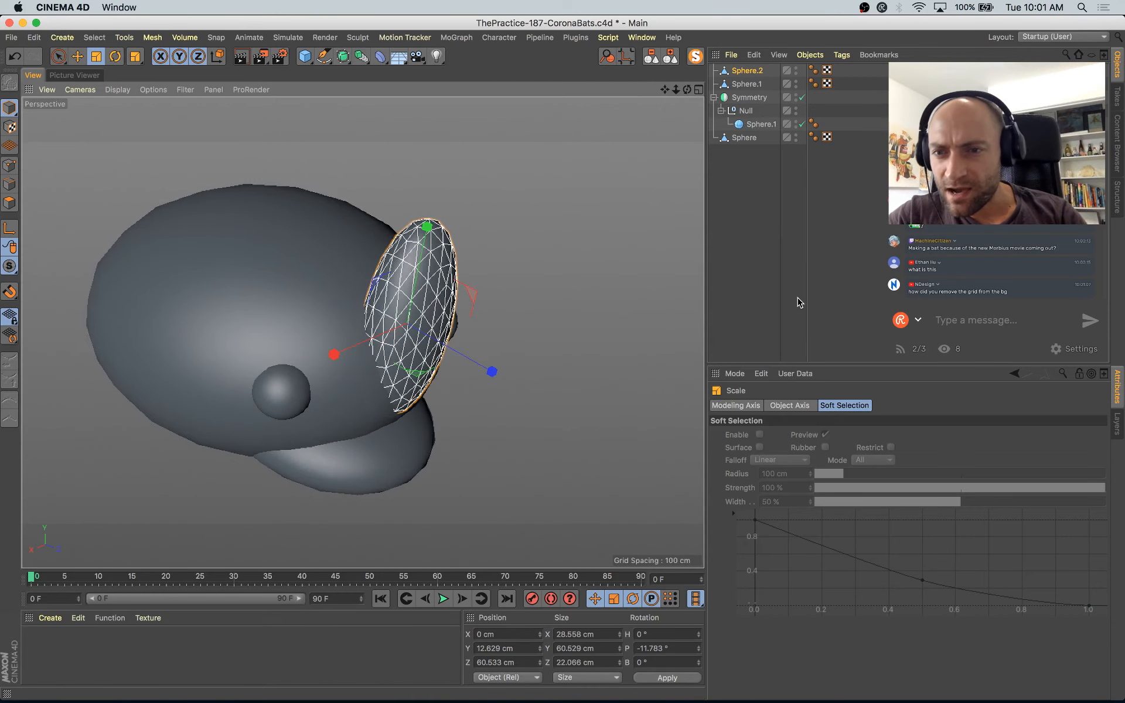
Step: Show the grid in the perspective view and hide it again
{"action": "left_click", "coordinate": [185, 90]}
{"action": "left_click", "coordinate": [224, 293]}
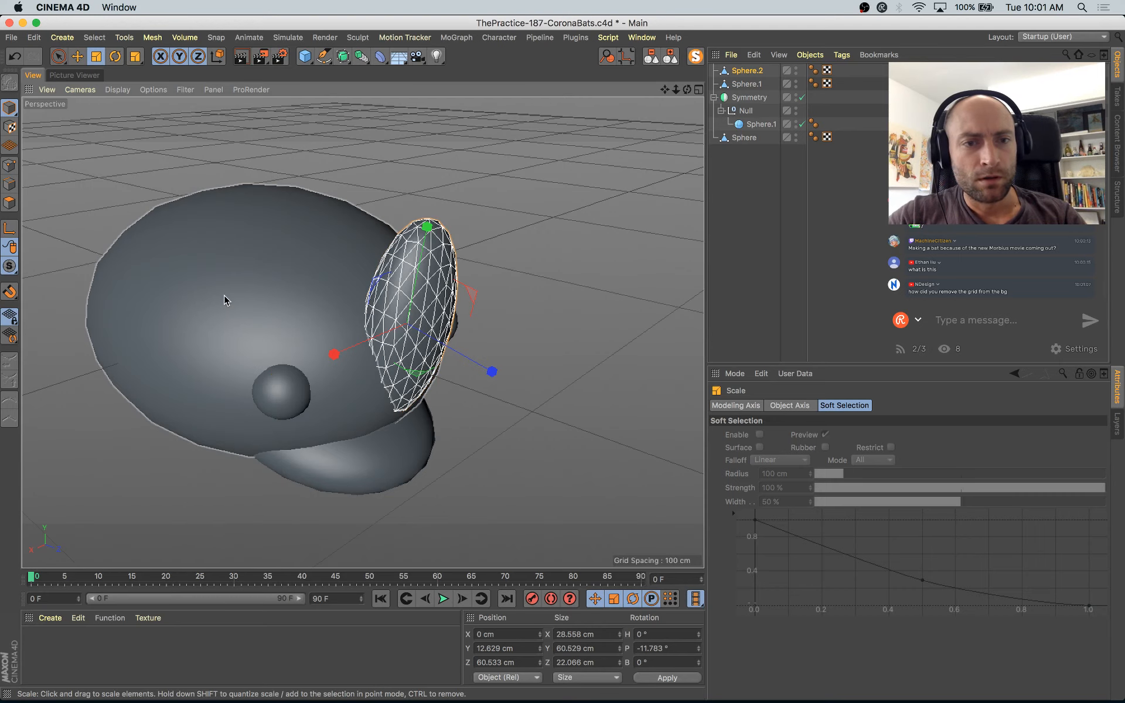
{"action": "left_click", "coordinate": [185, 91]}
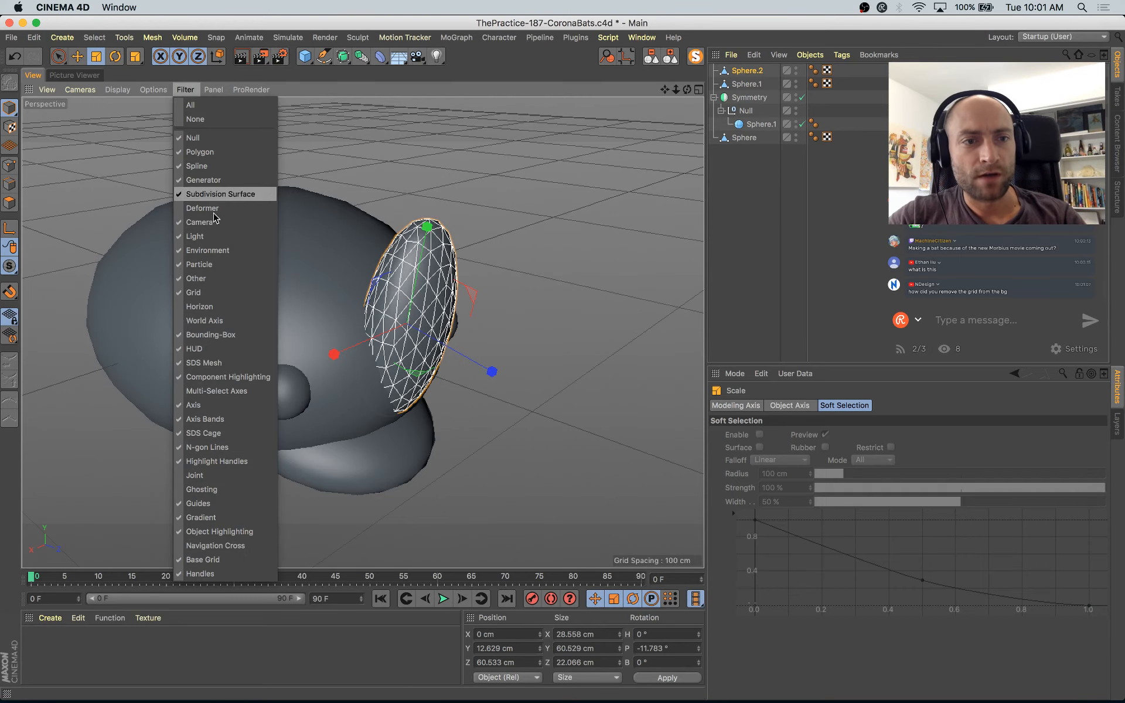
{"action": "left_click", "coordinate": [211, 293]}
{"action": "left_click", "coordinate": [187, 90]}
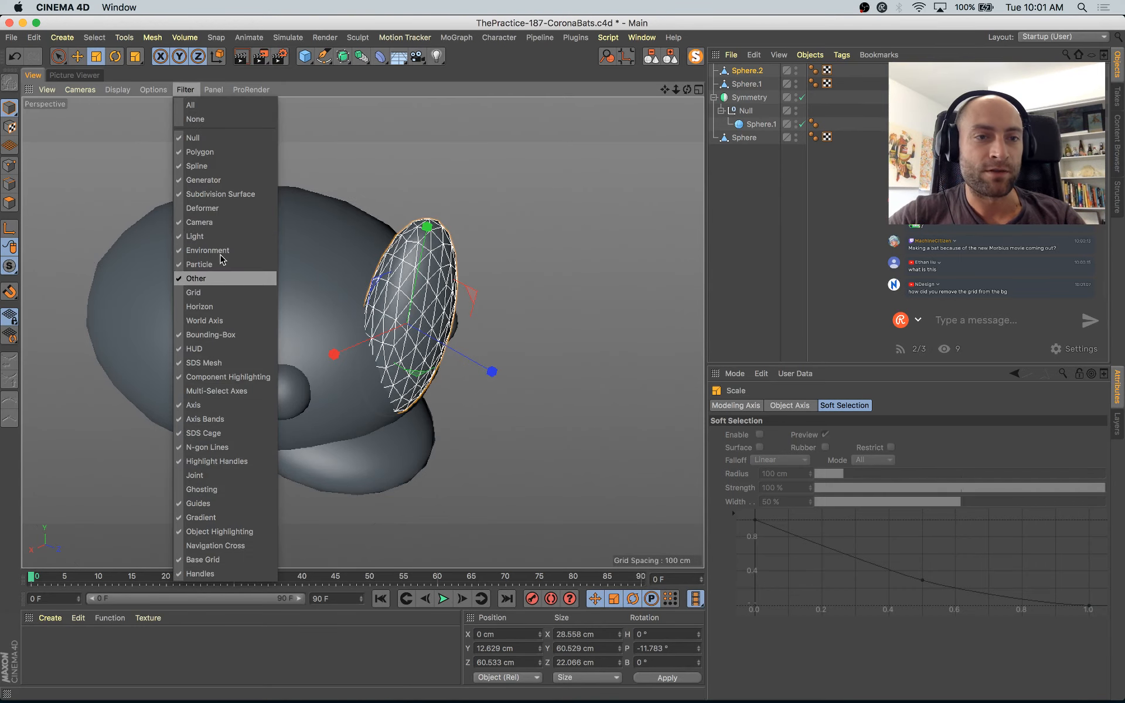
{"action": "mouse_move", "coordinate": [217, 89]}
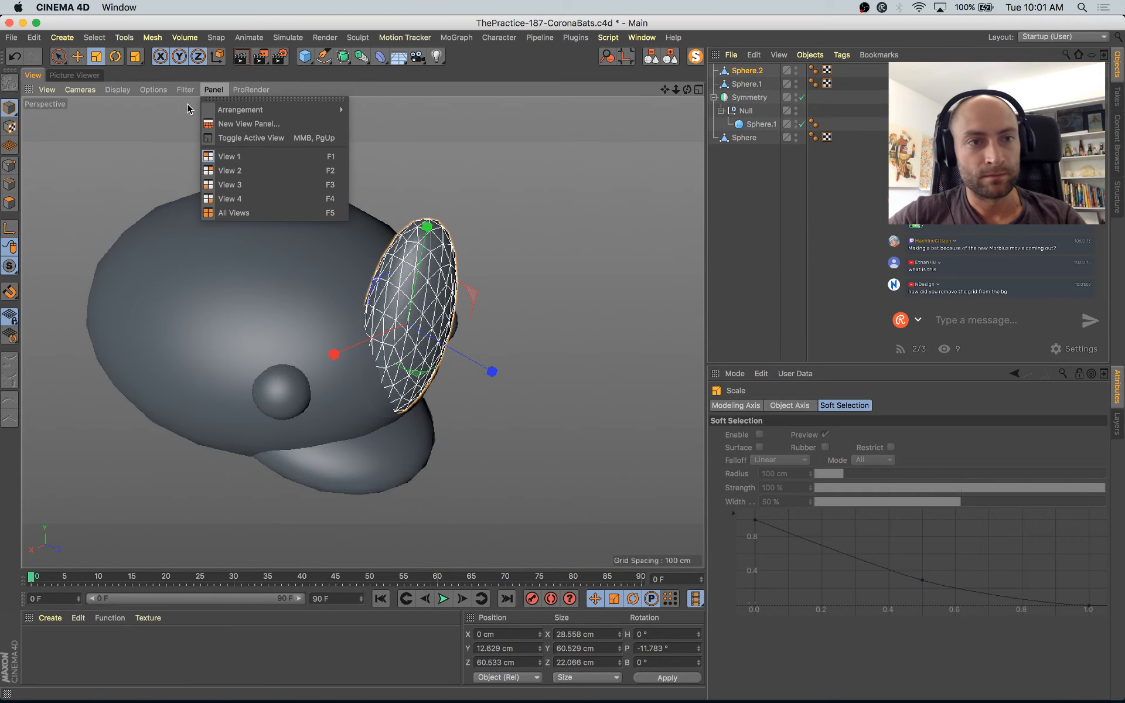
{"action": "left_click", "coordinate": [544, 361]}
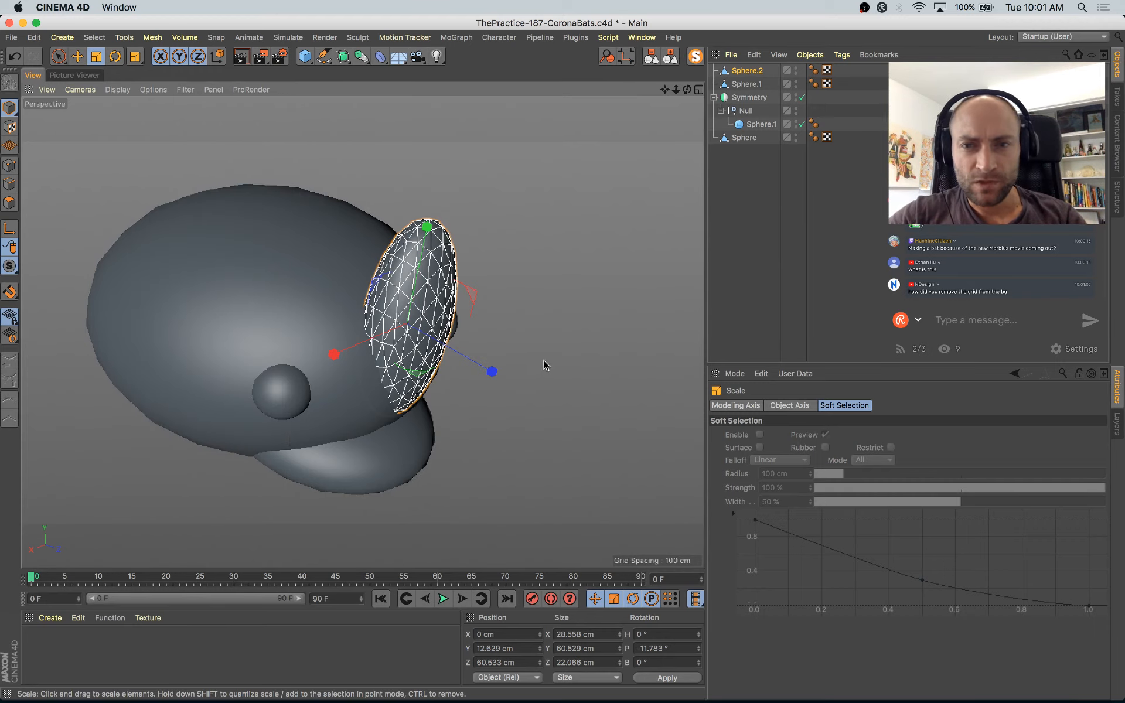
Step: Duplicate the nose form and nest the copy in the Null under the Symmetry object
{"action": "left_click_drag", "start_coordinate": [543, 360], "coordinate": [649, 189], "text": "alt"}
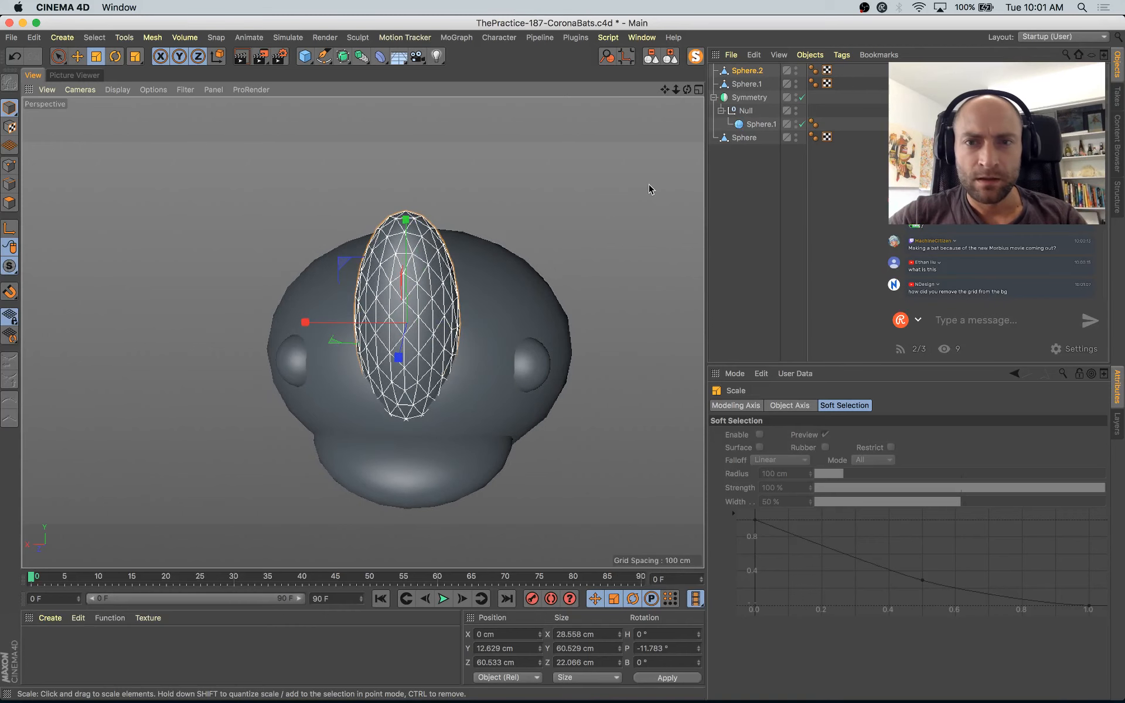
{"action": "left_click", "coordinate": [755, 76]}
{"action": "key", "text": "super+c"}
{"action": "key", "text": "super+v"}
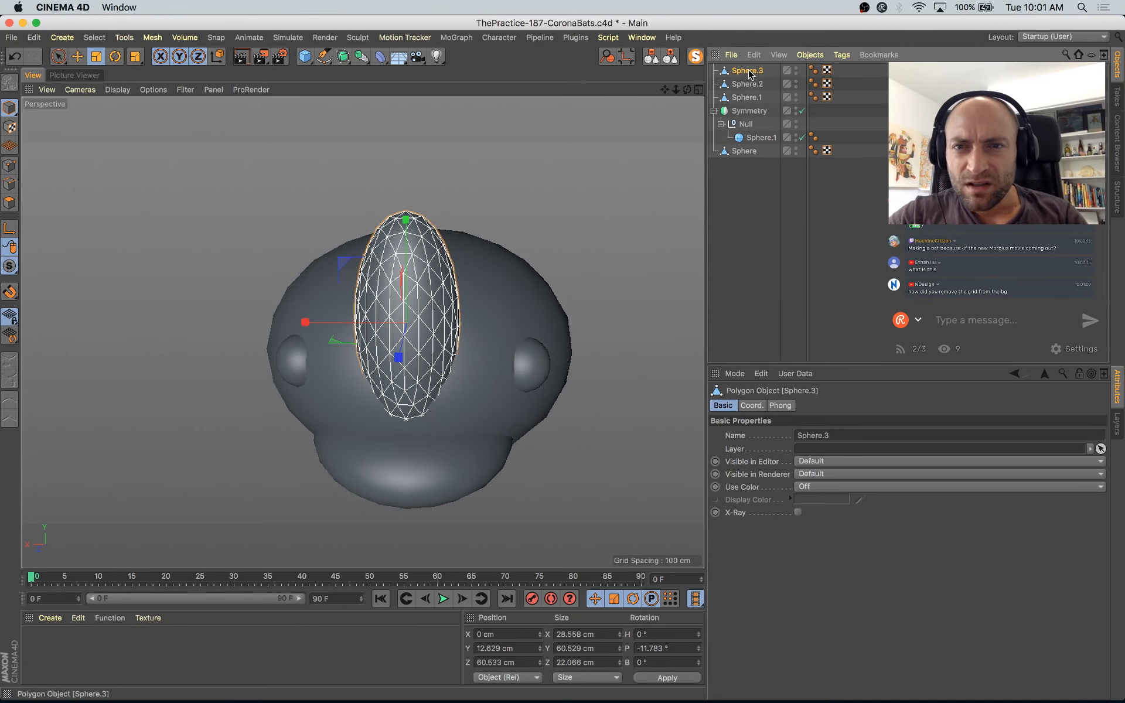
{"action": "left_click_drag", "start_coordinate": [756, 133], "coordinate": [755, 133]}
Step: Scale the mirrored copy to about 27 × 45 × 16 cm, offset it to about X 9.9 cm and bank it about 46.5°
{"action": "key", "text": "t"}
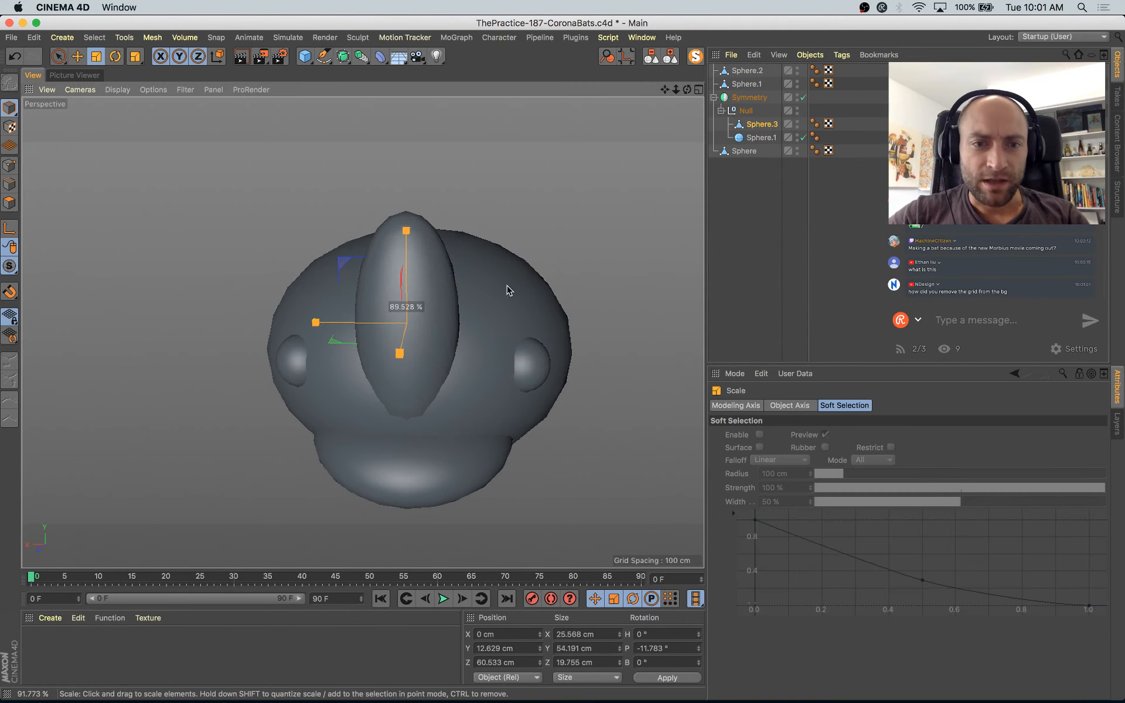
{"action": "left_click_drag", "start_coordinate": [304, 322], "coordinate": [334, 326]}
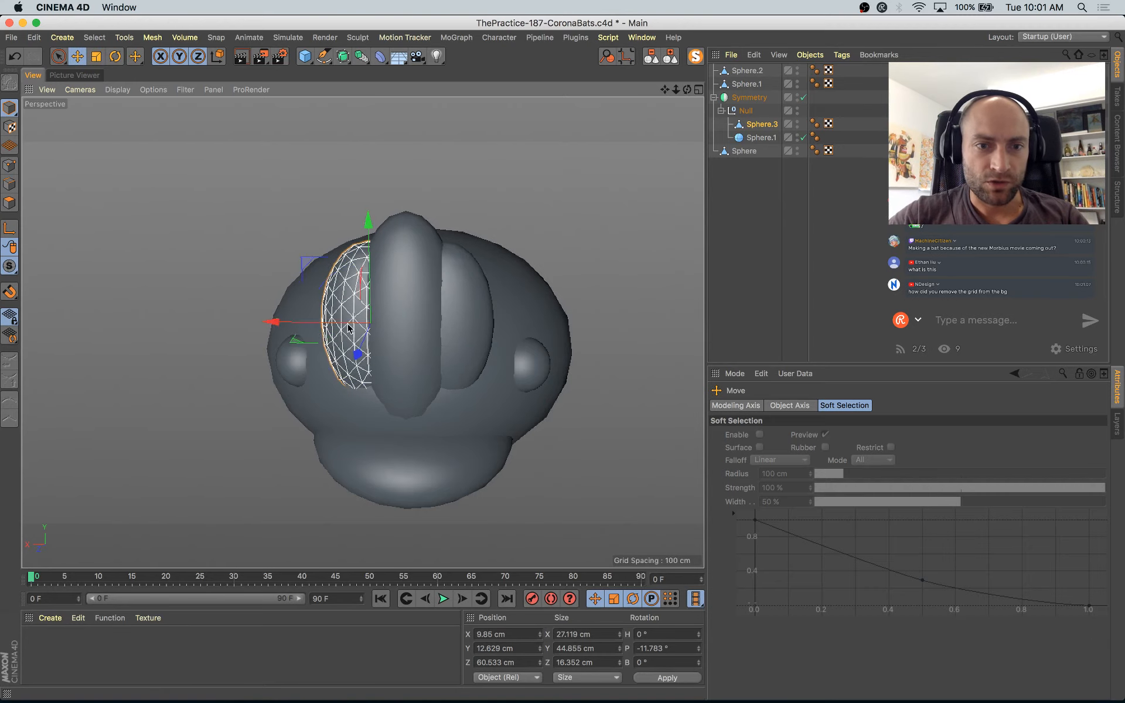
{"action": "key", "text": "r"}
{"action": "left_click_drag", "start_coordinate": [414, 284], "coordinate": [376, 268]}
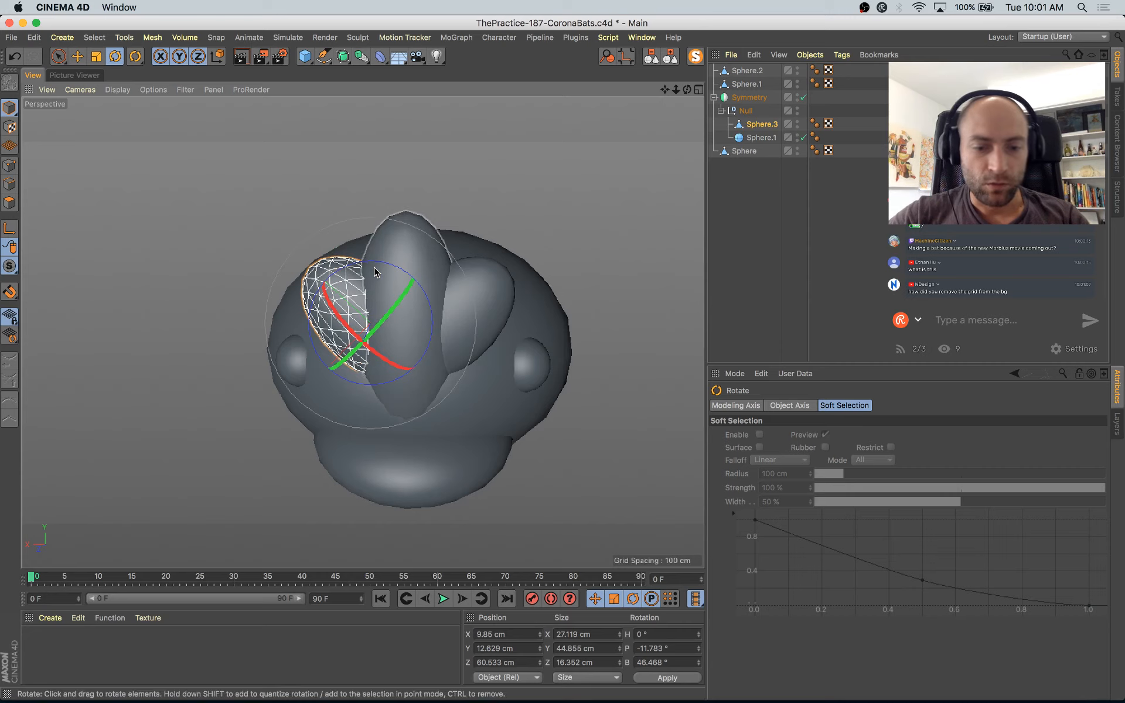
Step: Shrink the mirrored muzzle form to about 18 × 30 × 11 cm and lower it to about X 11, Y 0, Z 58 cm
{"action": "key", "text": "t"}
{"action": "left_click_drag", "start_coordinate": [503, 199], "coordinate": [463, 275]}
{"action": "key", "text": "e"}
{"action": "left_click_drag", "start_coordinate": [460, 351], "coordinate": [564, 365], "text": "alt"}
{"action": "left_click_drag", "start_coordinate": [301, 340], "coordinate": [291, 385]}
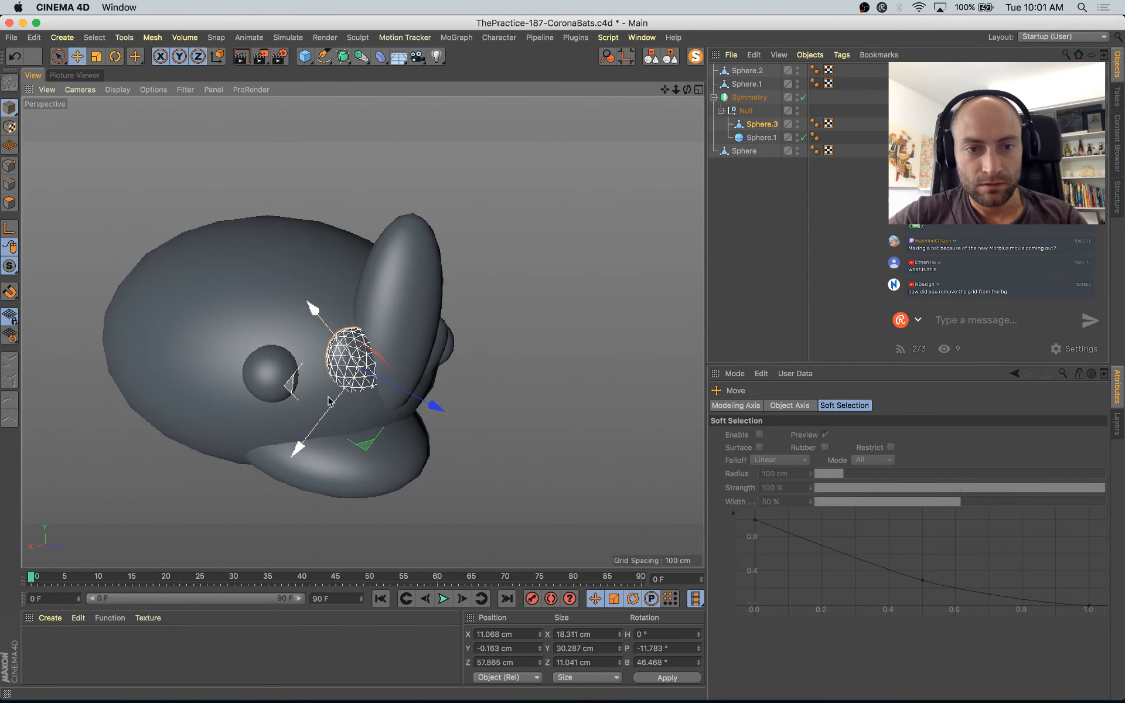
Step: Rotate the mirrored muzzle form to about H -11.8°, P -5.5°, B 73.7°
{"action": "key", "text": "r"}
{"action": "left_click_drag", "start_coordinate": [374, 362], "coordinate": [343, 378]}
{"action": "left_click_drag", "start_coordinate": [360, 310], "coordinate": [335, 326]}
{"action": "left_click_drag", "start_coordinate": [361, 374], "coordinate": [404, 411]}
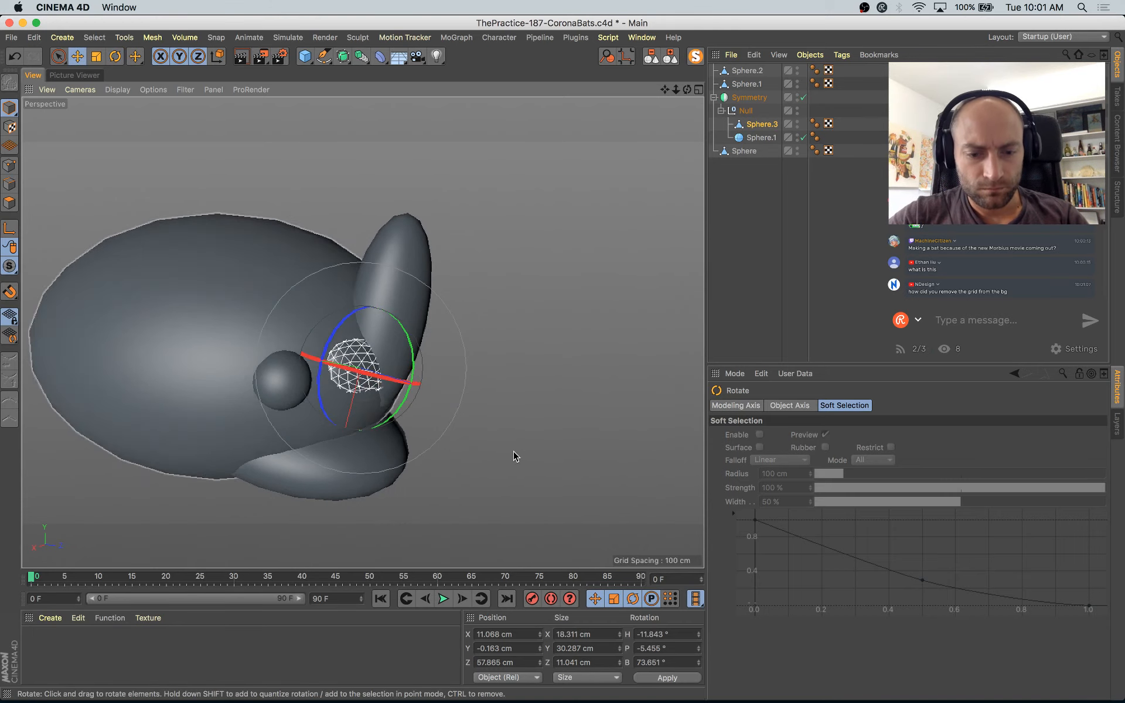
Step: Move the muzzle form to about X 9.2, Y -3.9, Z 58.4 cm and rotate it to about H -5.9°, P -7.2°, B 83.5°
{"action": "key", "text": "e"}
{"action": "left_click_drag", "start_coordinate": [400, 465], "coordinate": [265, 430]}
{"action": "left_click_drag", "start_coordinate": [270, 366], "coordinate": [278, 366]}
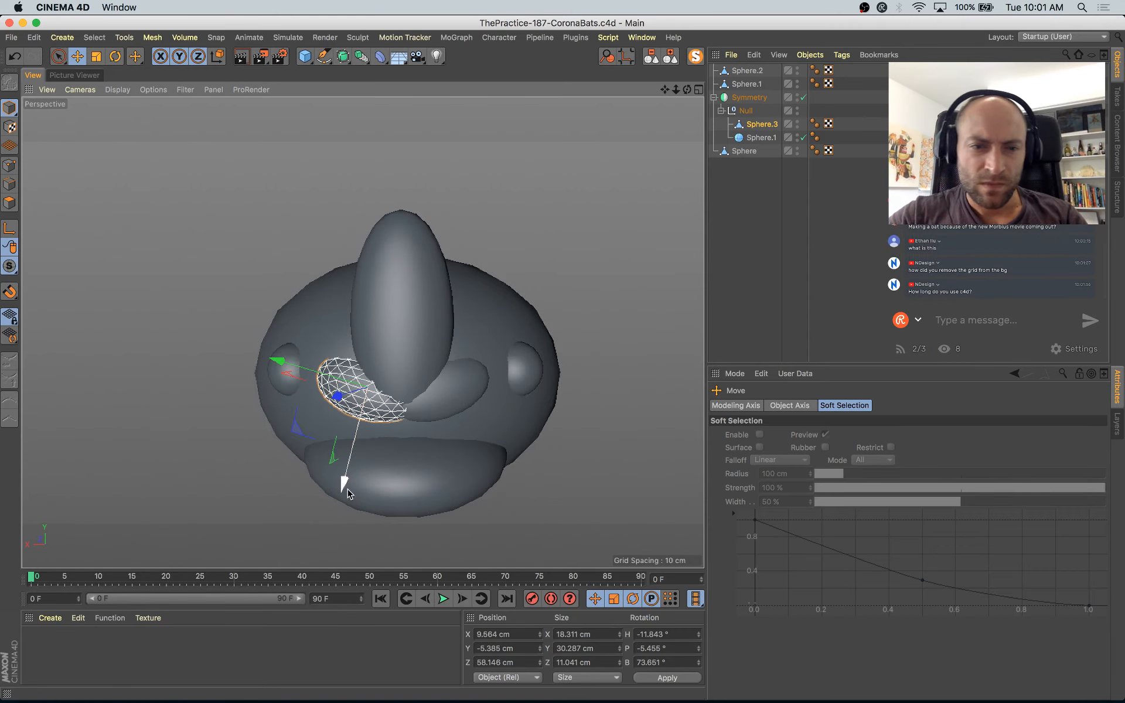
{"action": "left_click_drag", "start_coordinate": [344, 477], "coordinate": [460, 475]}
{"action": "left_click_drag", "start_coordinate": [394, 383], "coordinate": [254, 385]}
{"action": "left_click_drag", "start_coordinate": [424, 352], "coordinate": [585, 383]}
{"action": "key", "text": "e"}
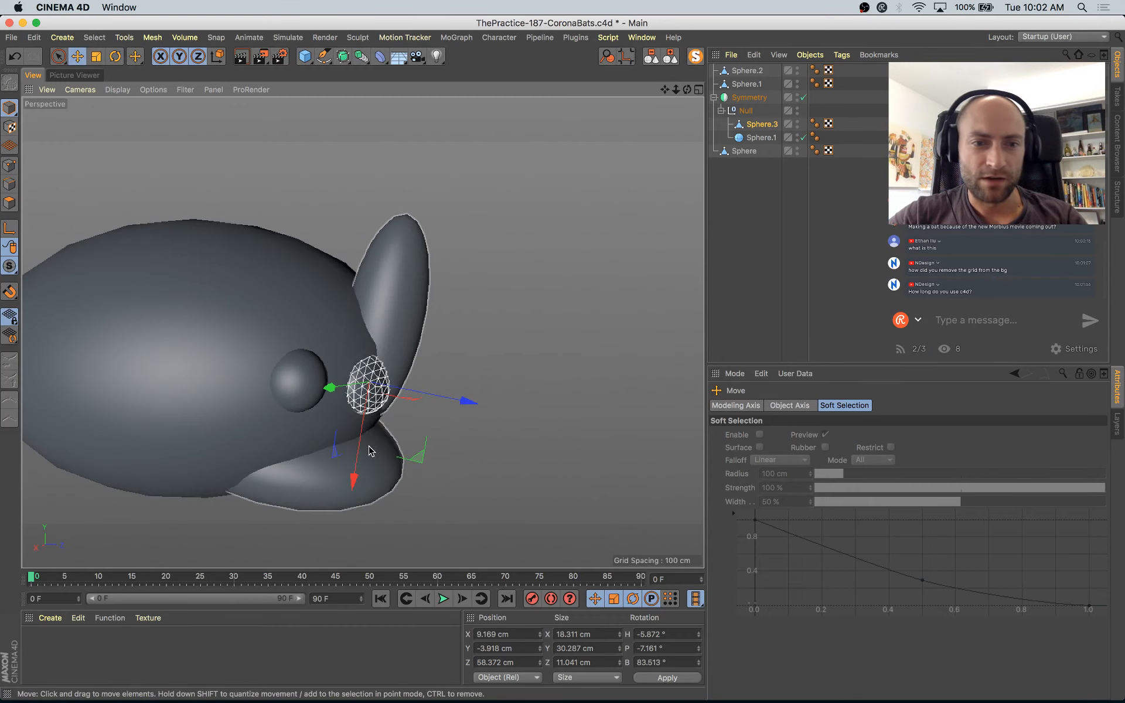
Step: Lower the muzzle form to about Y -4.7 cm and rotate it to about H -4.8°, P -10.4°, B 78.3°
{"action": "left_click_drag", "start_coordinate": [347, 454], "coordinate": [357, 497], "text": "alt"}
{"action": "scroll", "coordinate": [405, 405], "scroll_direction": "up", "scroll_amount": 5}
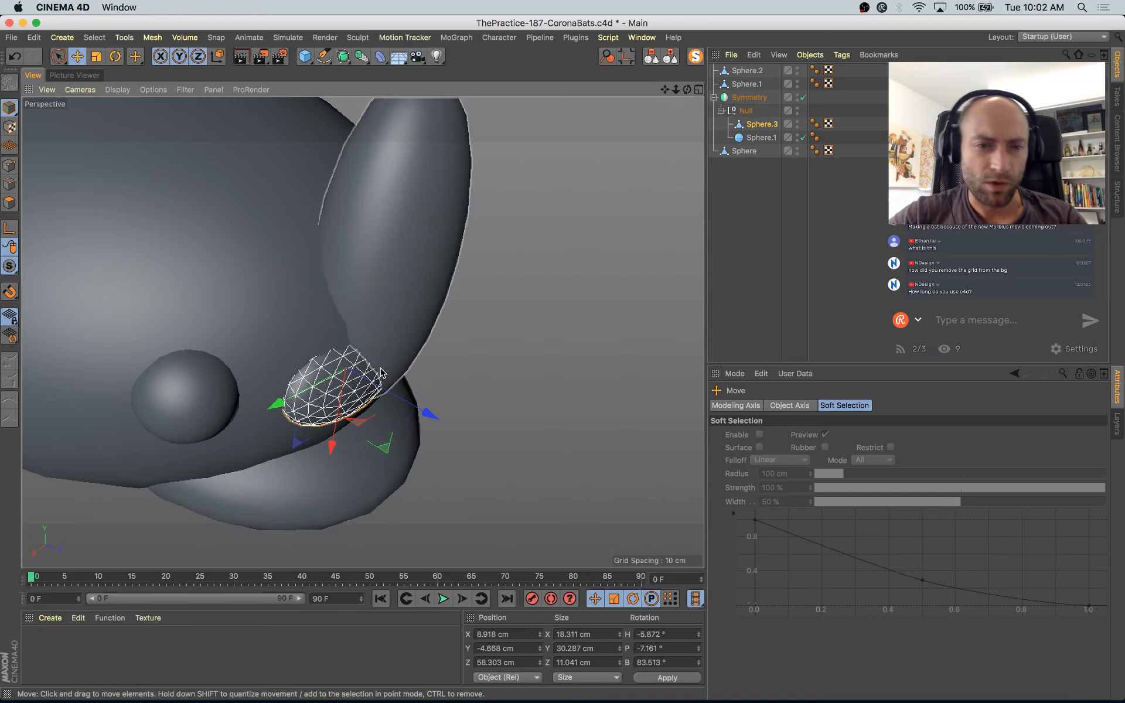
{"action": "key", "text": "r"}
{"action": "left_click_drag", "start_coordinate": [391, 360], "coordinate": [393, 359]}
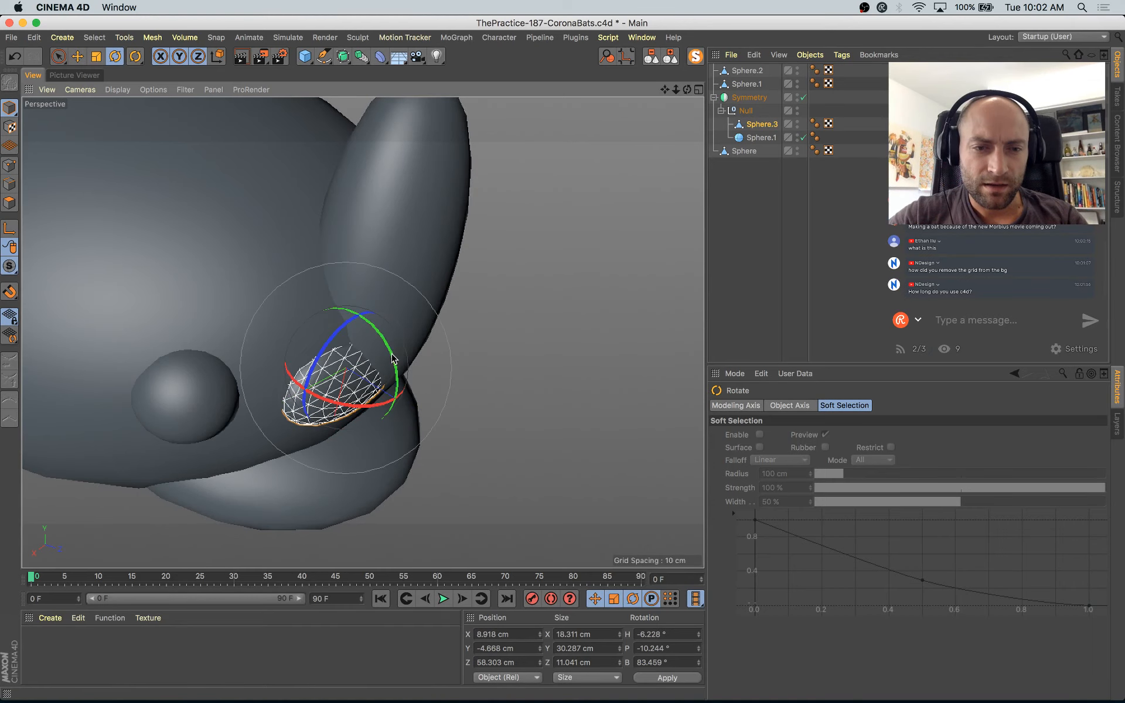
{"action": "left_click_drag", "start_coordinate": [427, 417], "coordinate": [272, 345]}
{"action": "key", "text": "r"}
{"action": "left_click_drag", "start_coordinate": [321, 314], "coordinate": [327, 311]}
Step: Enlarge the muzzle form to about 21 × 34 × 12.5 cm and rotate it to about H -11°, P -9.1°, B 77.2°
{"action": "key", "text": "t"}
{"action": "left_click_drag", "start_coordinate": [429, 397], "coordinate": [526, 418]}
{"action": "left_click_drag", "start_coordinate": [475, 487], "coordinate": [557, 508], "text": "alt"}
{"action": "key", "text": "r"}
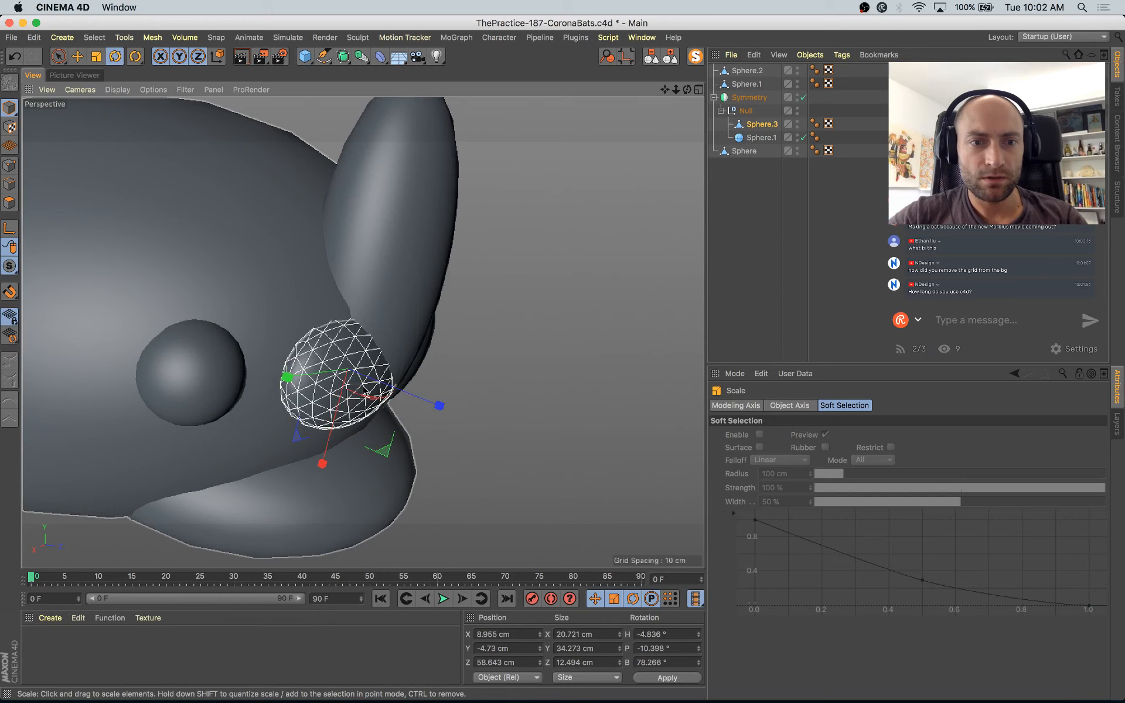
{"action": "key", "text": "r"}
{"action": "left_click_drag", "start_coordinate": [365, 393], "coordinate": [444, 402]}
{"action": "key", "text": "e"}
{"action": "scroll", "coordinate": [433, 409], "scroll_direction": "down", "scroll_amount": 3}
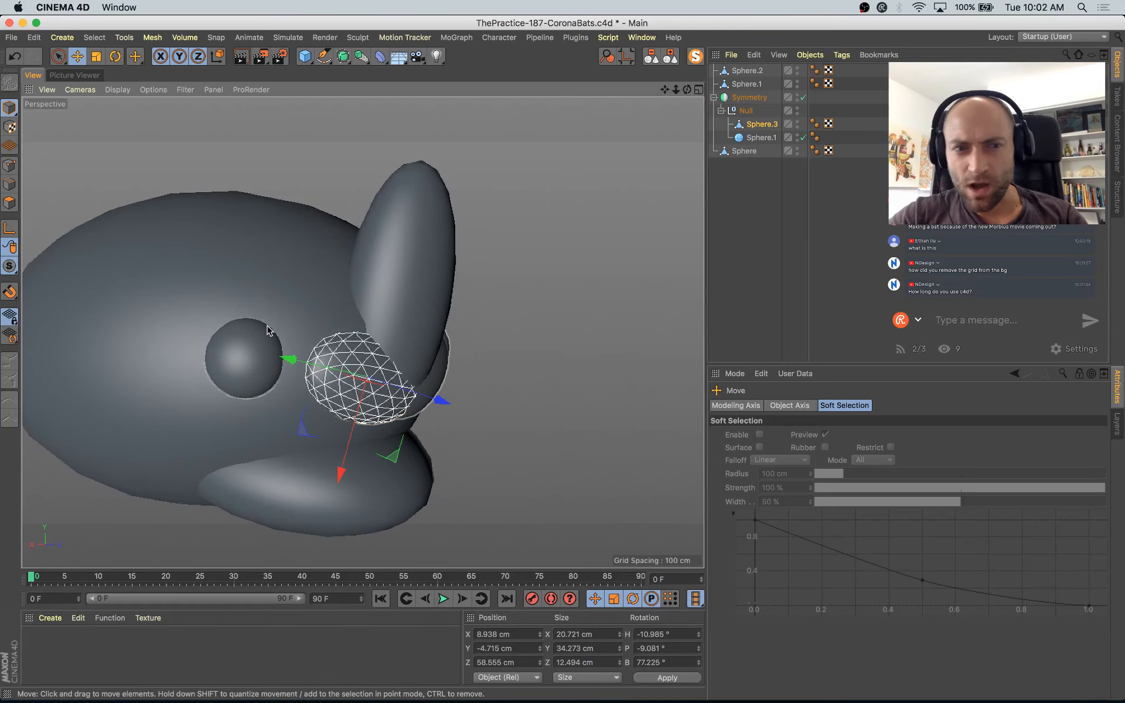
Step: Adjust the eye sphere's size and placement on the side of the head
{"action": "left_click", "coordinate": [254, 344]}
{"action": "left_click", "coordinate": [255, 344]}
{"action": "left_click_drag", "start_coordinate": [257, 384], "coordinate": [217, 432], "text": "alt"}
{"action": "key", "text": "t"}
{"action": "left_click_drag", "start_coordinate": [306, 382], "coordinate": [316, 379]}
{"action": "left_click_drag", "start_coordinate": [218, 437], "coordinate": [316, 274]}
Step: Move the muzzle form outward to about X 11.6, Y -5.1, Z 58 cm and reduce it to about 19 × 31 × 11 cm
{"action": "left_click", "coordinate": [371, 296]}
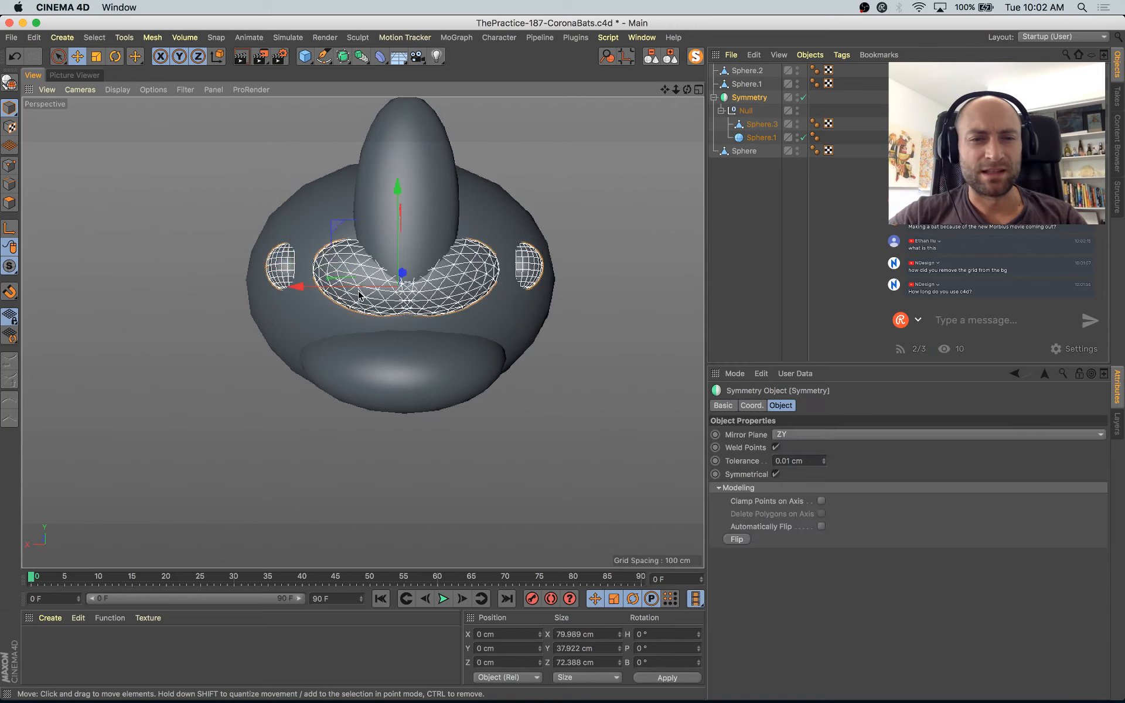
{"action": "left_click", "coordinate": [381, 306]}
{"action": "left_click_drag", "start_coordinate": [386, 317], "coordinate": [413, 338], "text": "alt"}
{"action": "left_click_drag", "start_coordinate": [323, 265], "coordinate": [358, 313]}
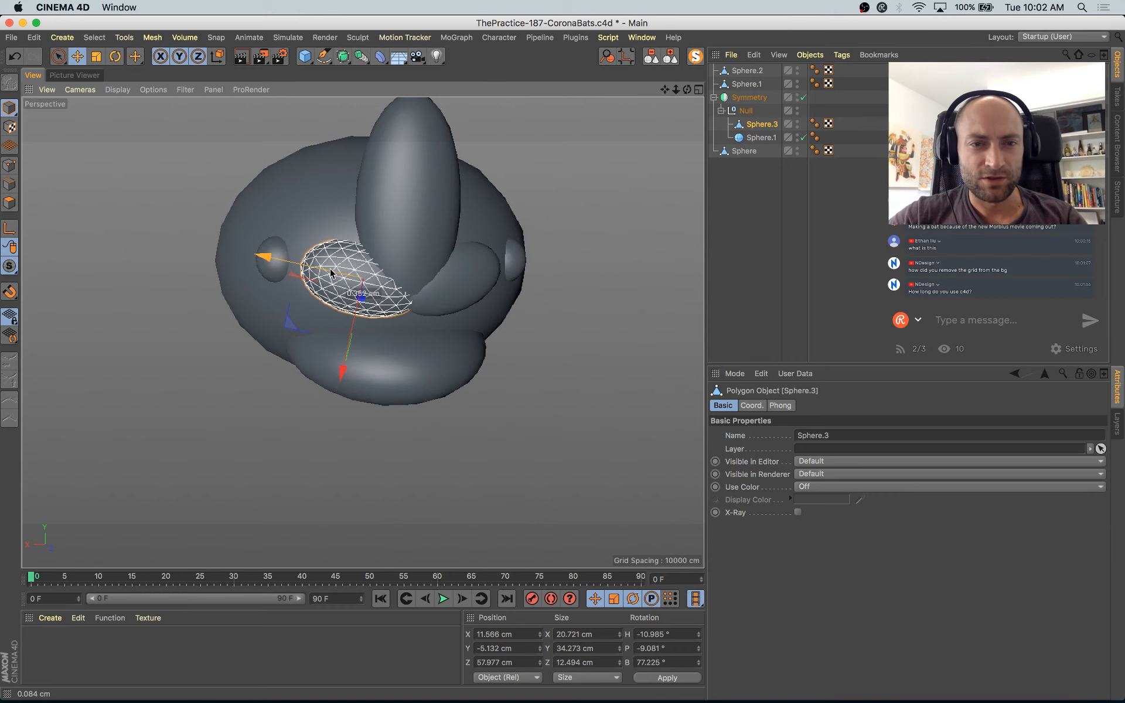
{"action": "key", "text": "t"}
{"action": "left_click_drag", "start_coordinate": [335, 269], "coordinate": [474, 215]}
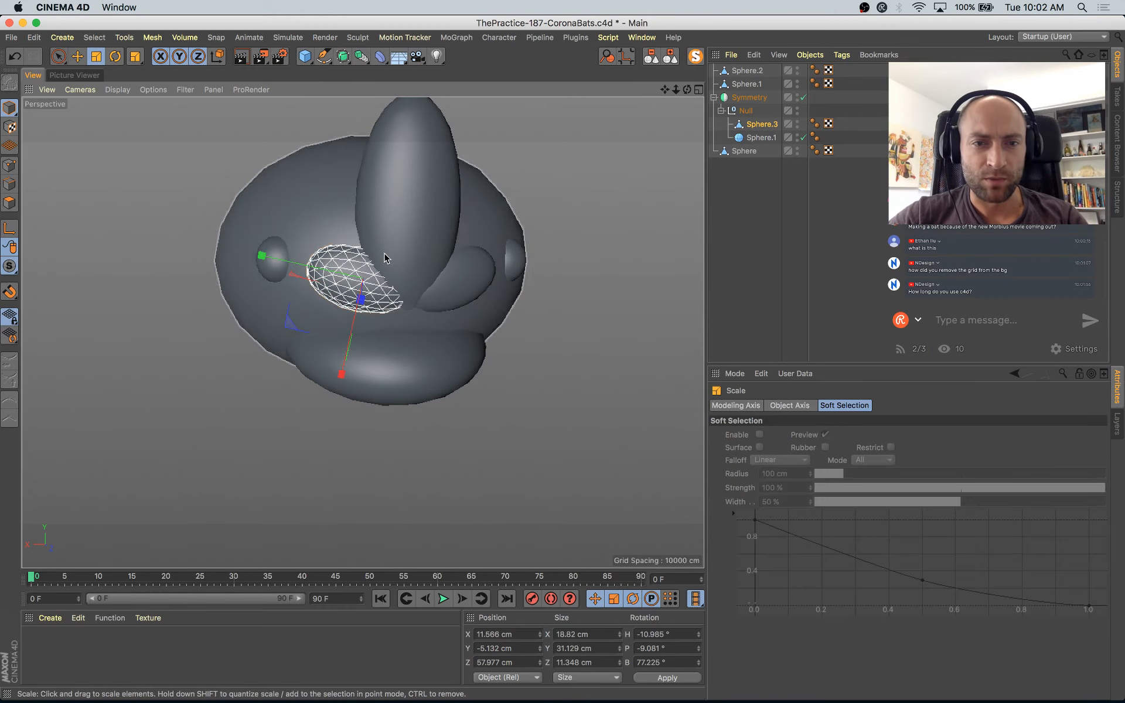
Step: Fine-tune the muzzle form's position beneath the nose to about X 11.8, Y -5.6, Z 58.4 cm
{"action": "key", "text": "e"}
{"action": "scroll", "coordinate": [383, 252], "scroll_direction": "up", "scroll_amount": 5}
{"action": "left_click_drag", "start_coordinate": [384, 255], "coordinate": [365, 339], "text": "alt"}
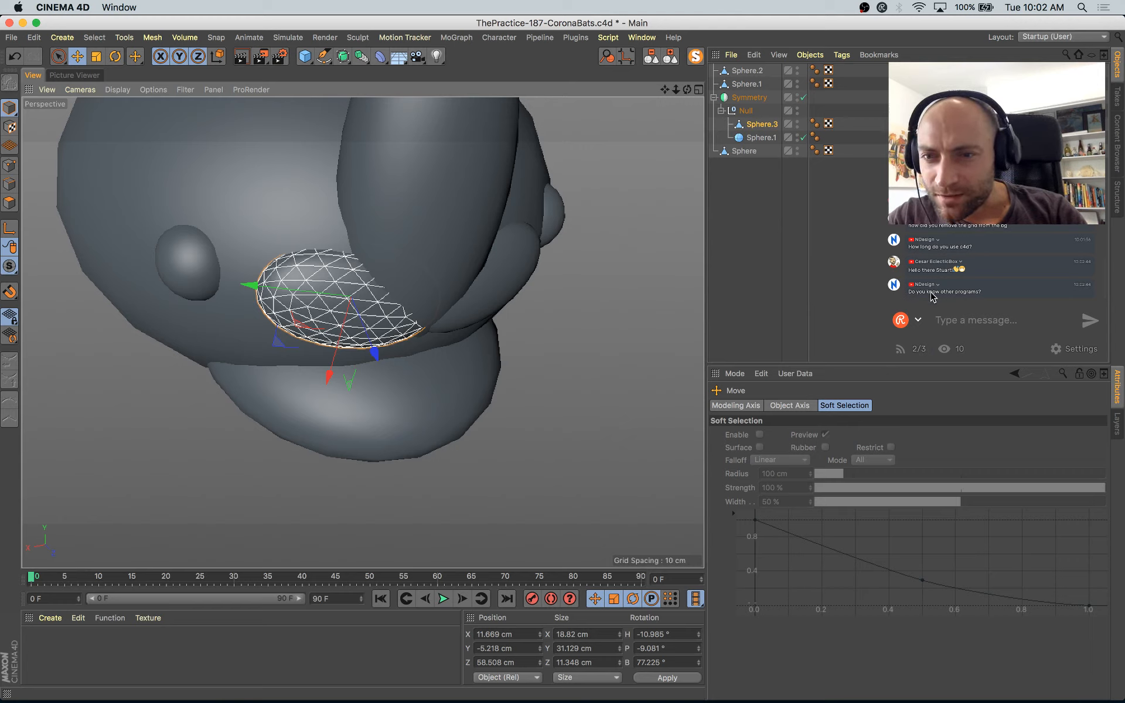
{"action": "scroll", "coordinate": [497, 358], "scroll_direction": "down", "scroll_amount": 3}
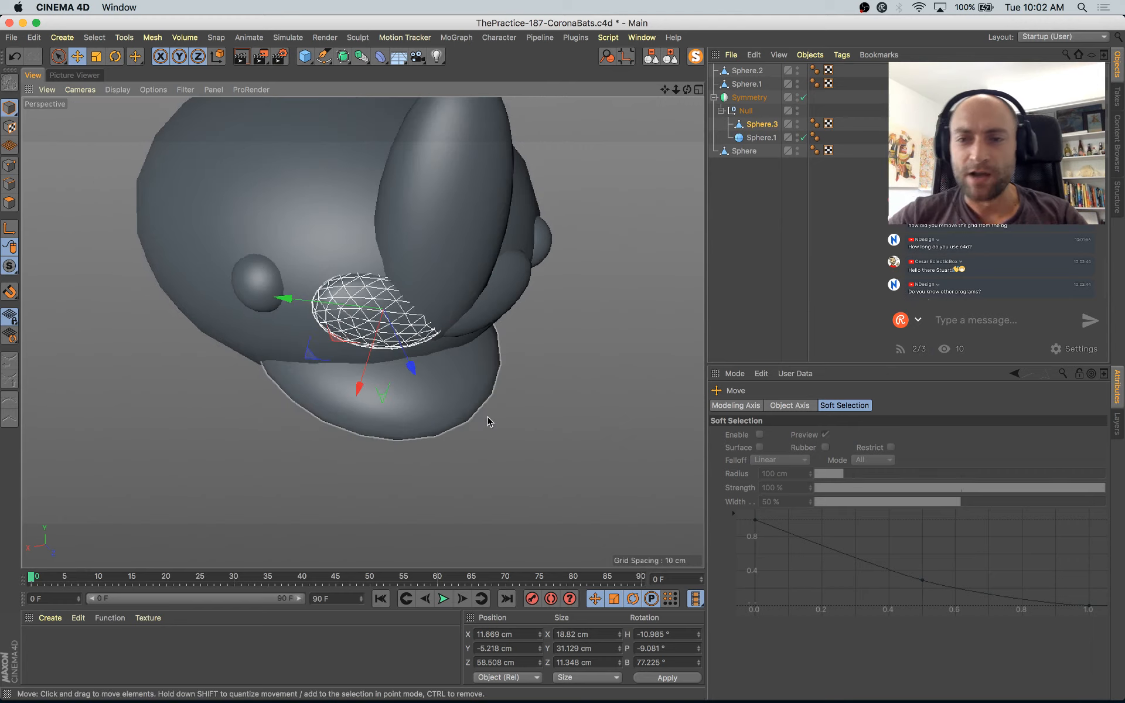
{"action": "left_click_drag", "start_coordinate": [438, 392], "coordinate": [425, 378], "text": "alt"}
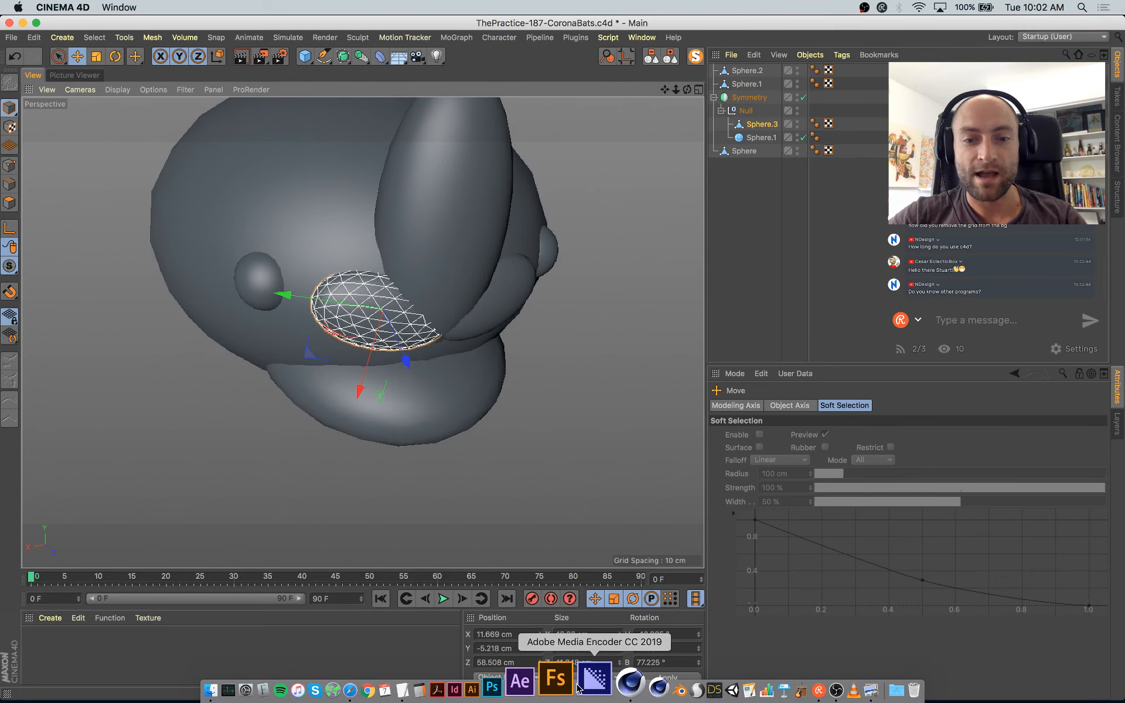
{"action": "left_click_drag", "start_coordinate": [548, 334], "coordinate": [509, 355], "text": "alt"}
{"action": "left_click_drag", "start_coordinate": [375, 347], "coordinate": [448, 411]}
{"action": "scroll", "coordinate": [375, 350], "scroll_direction": "down", "scroll_amount": 5}
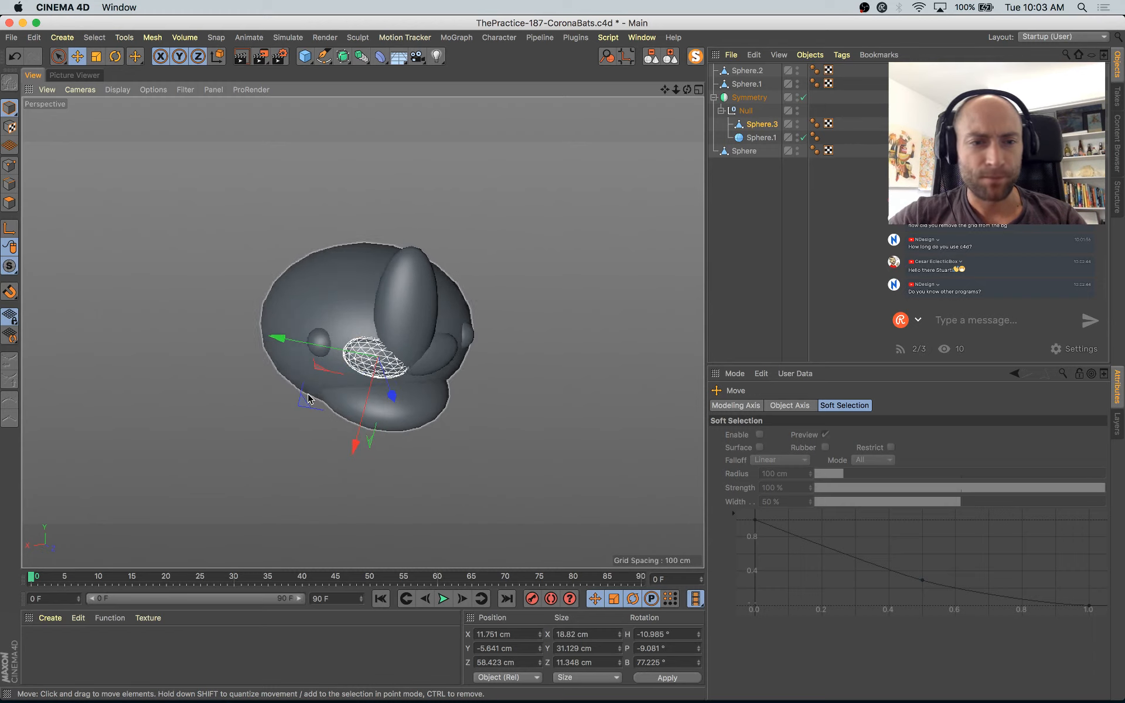
Step: Duplicate the muzzle form to the side of the head and enlarge the copy to about 33 × 55 × 20 cm
{"action": "left_click_drag", "start_coordinate": [317, 390], "coordinate": [231, 334], "text": "ctrl"}
{"action": "key", "text": "t"}
{"action": "left_click_drag", "start_coordinate": [258, 443], "coordinate": [544, 368]}
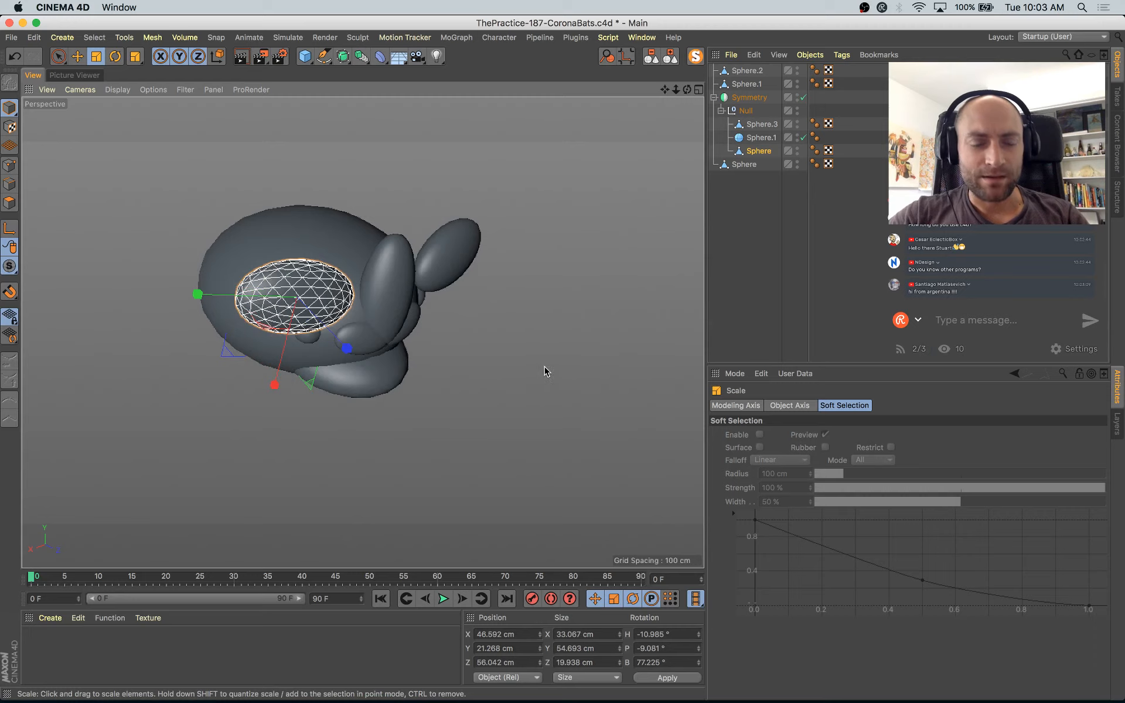
Step: Turn the copy into an ear above the head, about 62 × 103 × 22 cm with a bank of about 43°
{"action": "left_click_drag", "start_coordinate": [349, 350], "coordinate": [259, 249]}
{"action": "key", "text": "r"}
{"action": "left_click_drag", "start_coordinate": [315, 220], "coordinate": [334, 257]}
{"action": "key", "text": "t"}
{"action": "left_click_drag", "start_coordinate": [310, 432], "coordinate": [708, 287]}
{"action": "left_click_drag", "start_coordinate": [311, 480], "coordinate": [368, 376], "text": "alt"}
{"action": "left_click_drag", "start_coordinate": [366, 284], "coordinate": [177, 246]}
{"action": "left_click_drag", "start_coordinate": [171, 232], "coordinate": [171, 237]}
{"action": "left_click_drag", "start_coordinate": [264, 328], "coordinate": [309, 351], "text": "alt"}
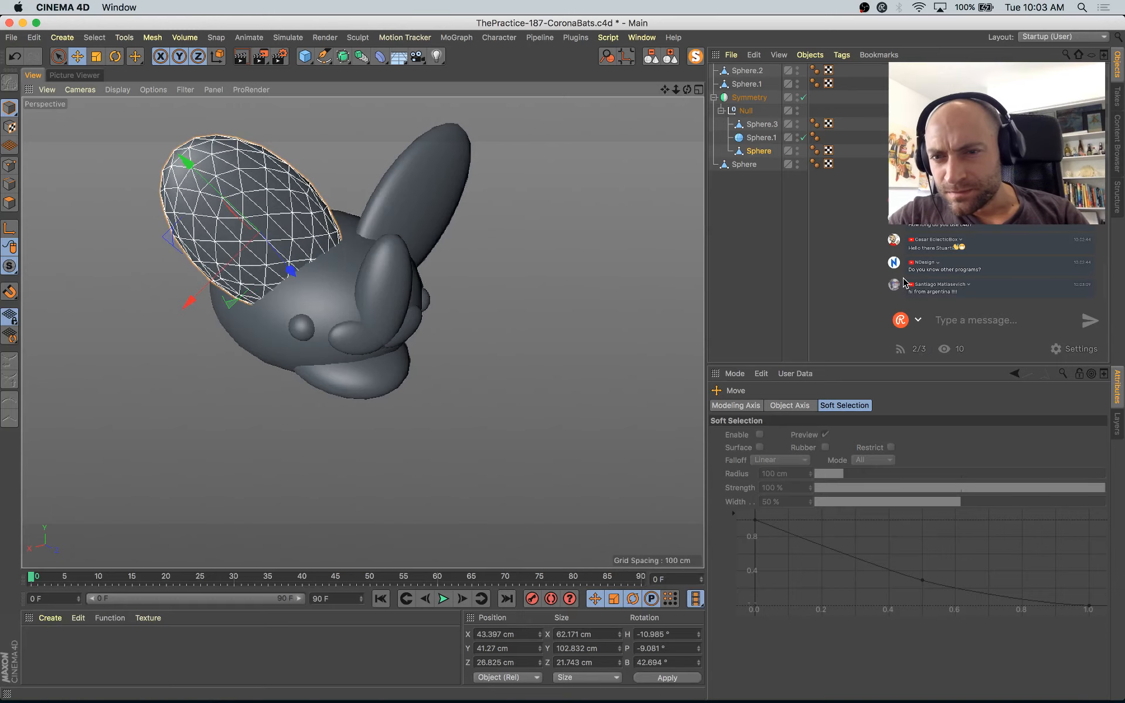
Step: Move the ear back to about X 39.5, Y 42.3, Z 12.9 cm and rotate it to about H -19.4°, P 0.2°, B 37.4°
{"action": "left_click_drag", "start_coordinate": [401, 296], "coordinate": [381, 293], "text": "alt"}
{"action": "middle_click_drag", "start_coordinate": [399, 297], "coordinate": [501, 339], "text": "alt"}
{"action": "left_click_drag", "start_coordinate": [402, 318], "coordinate": [448, 279]}
{"action": "left_click_drag", "start_coordinate": [484, 386], "coordinate": [420, 400], "text": "alt"}
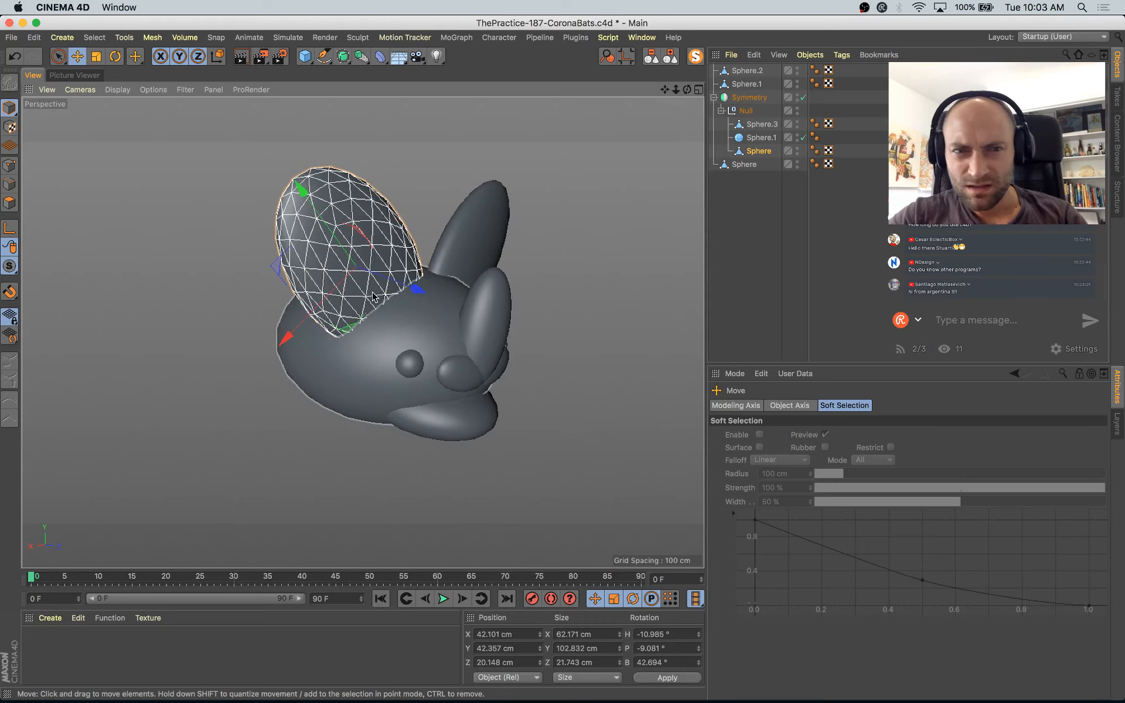
{"action": "key", "text": "r"}
{"action": "left_click_drag", "start_coordinate": [366, 252], "coordinate": [310, 235]}
{"action": "key", "text": "e"}
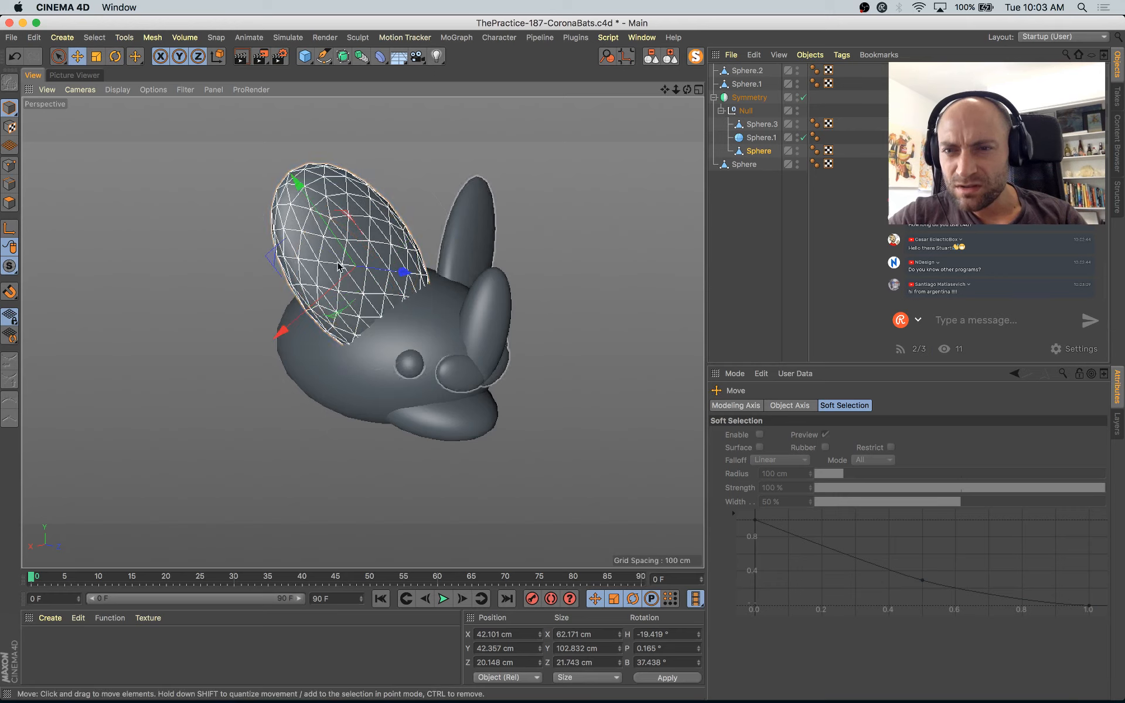
{"action": "left_click_drag", "start_coordinate": [403, 278], "coordinate": [345, 279]}
{"action": "key", "text": "super+Tab"}
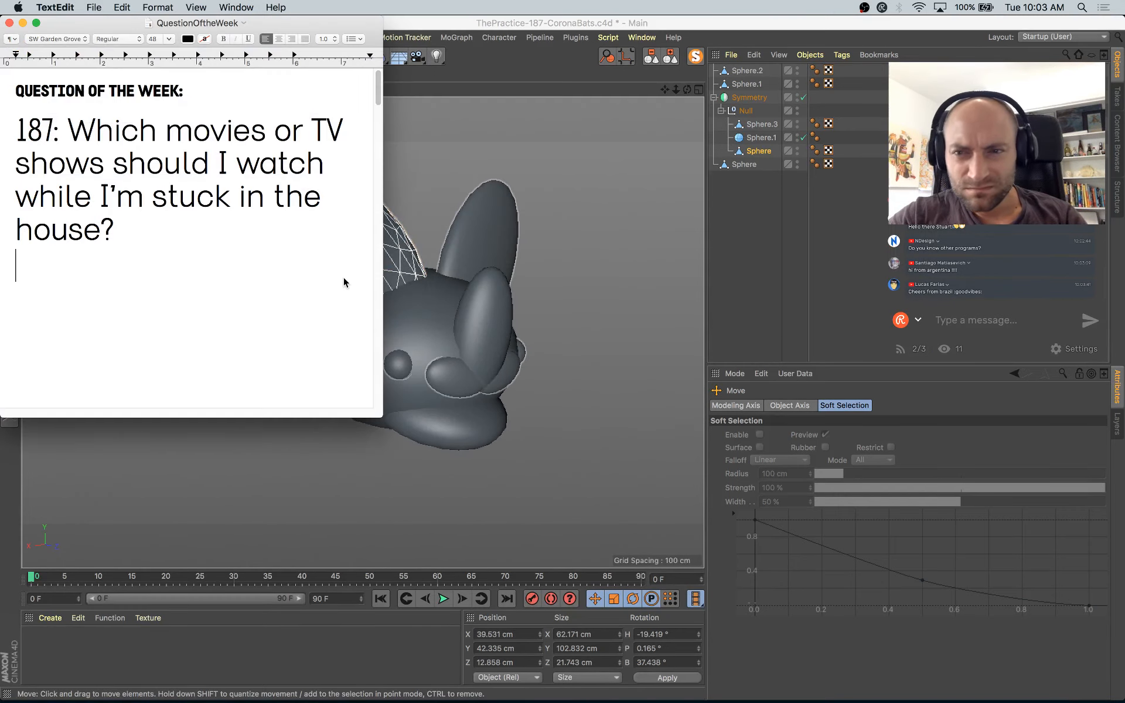
{"action": "key", "text": "super+Tab"}
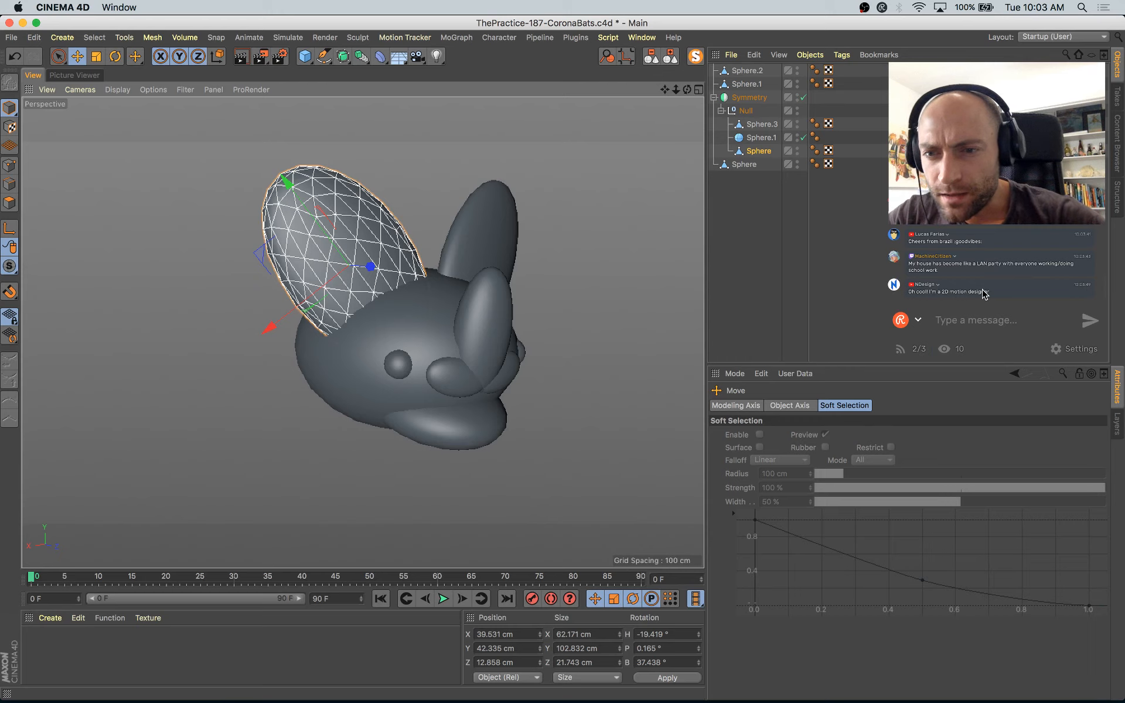
Step: Rotate the ear to about H -24.4°, P -3.3°, B 34.5° and save the scene
{"action": "left_click_drag", "start_coordinate": [413, 302], "coordinate": [434, 223], "text": "alt"}
{"action": "key", "text": "r"}
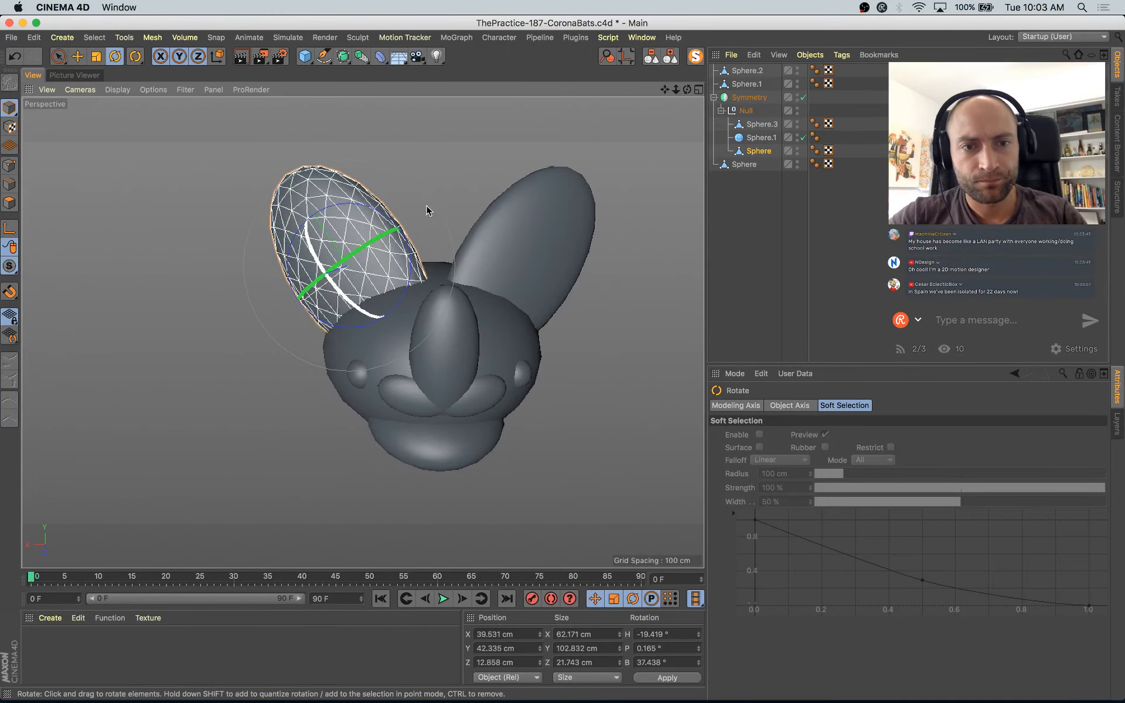
{"action": "left_click_drag", "start_coordinate": [410, 276], "coordinate": [377, 318]}
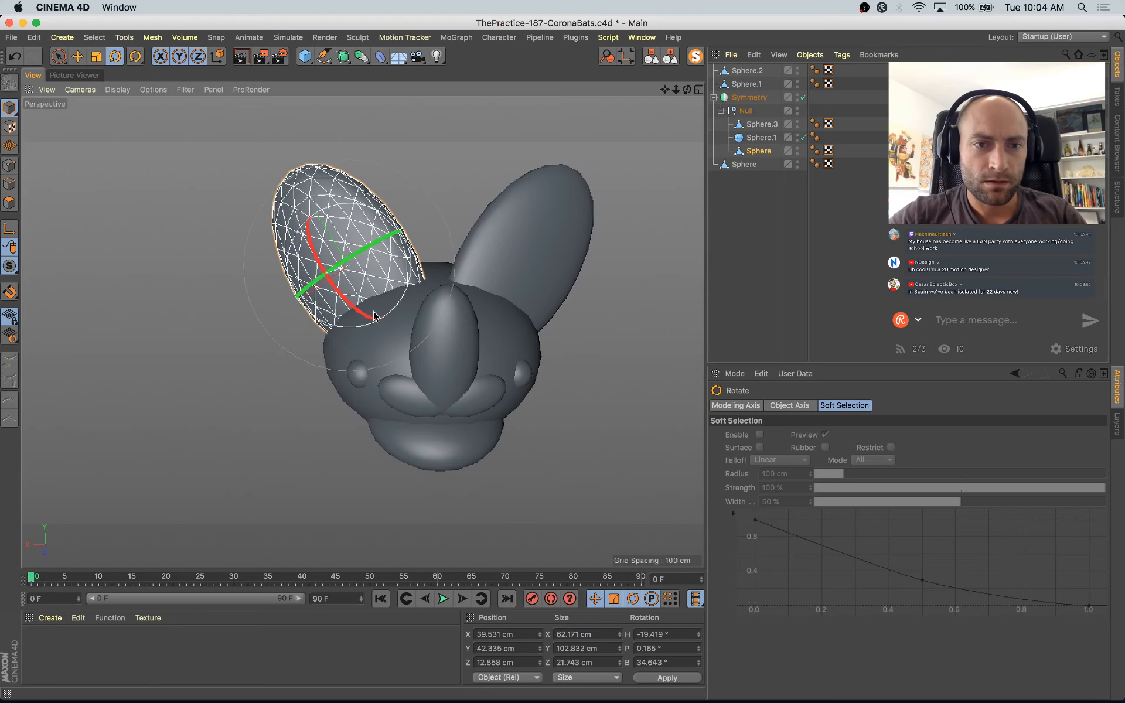
{"action": "left_click_drag", "start_coordinate": [377, 240], "coordinate": [375, 258]}
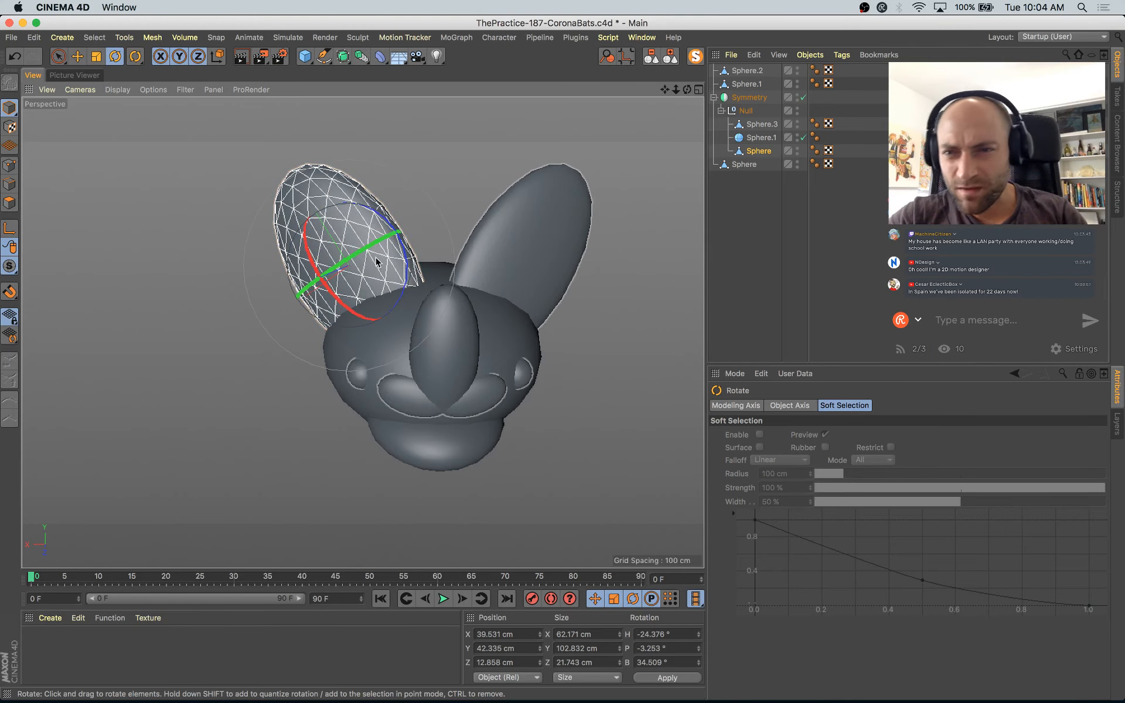
{"action": "key", "text": "super+s"}
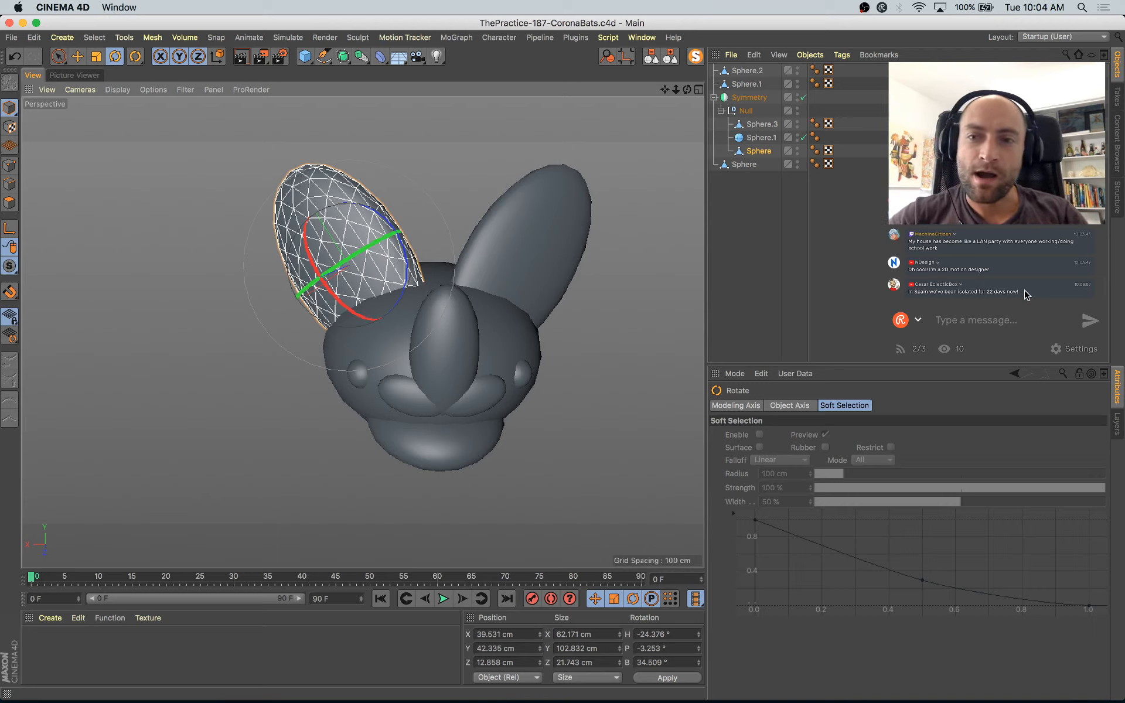
Step: Select the ear sphere and change the interface layout to Sculpt
{"action": "left_click_drag", "start_coordinate": [375, 311], "coordinate": [429, 399], "text": "alt"}
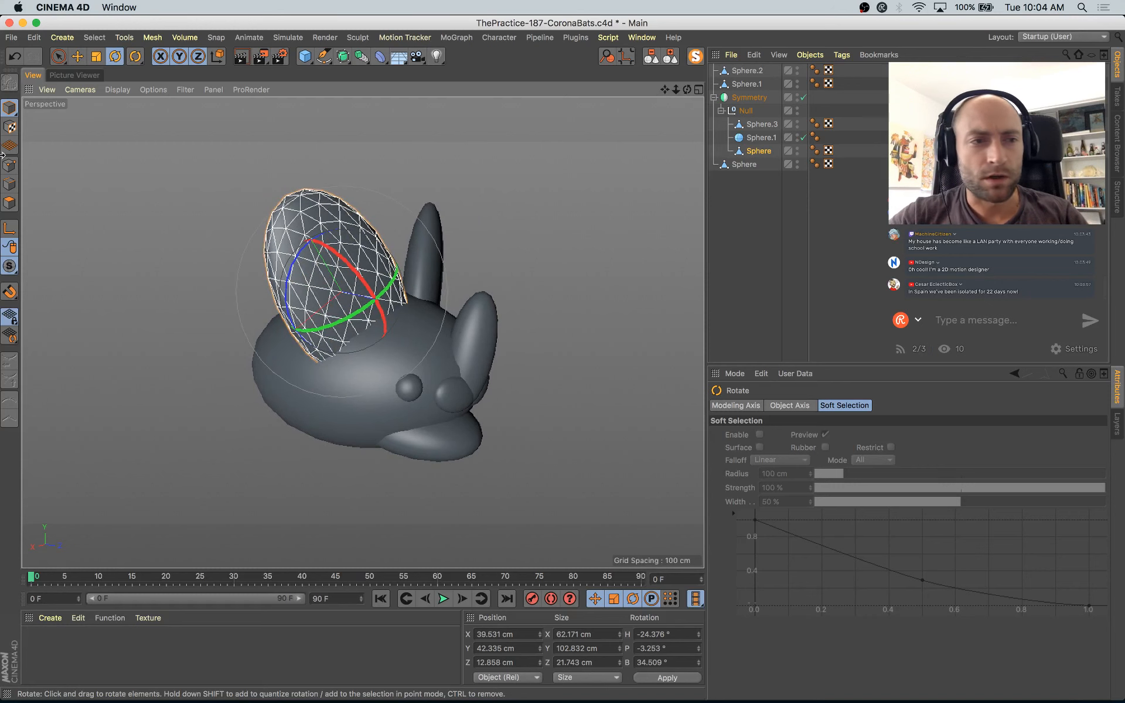
{"action": "left_click", "coordinate": [766, 151]}
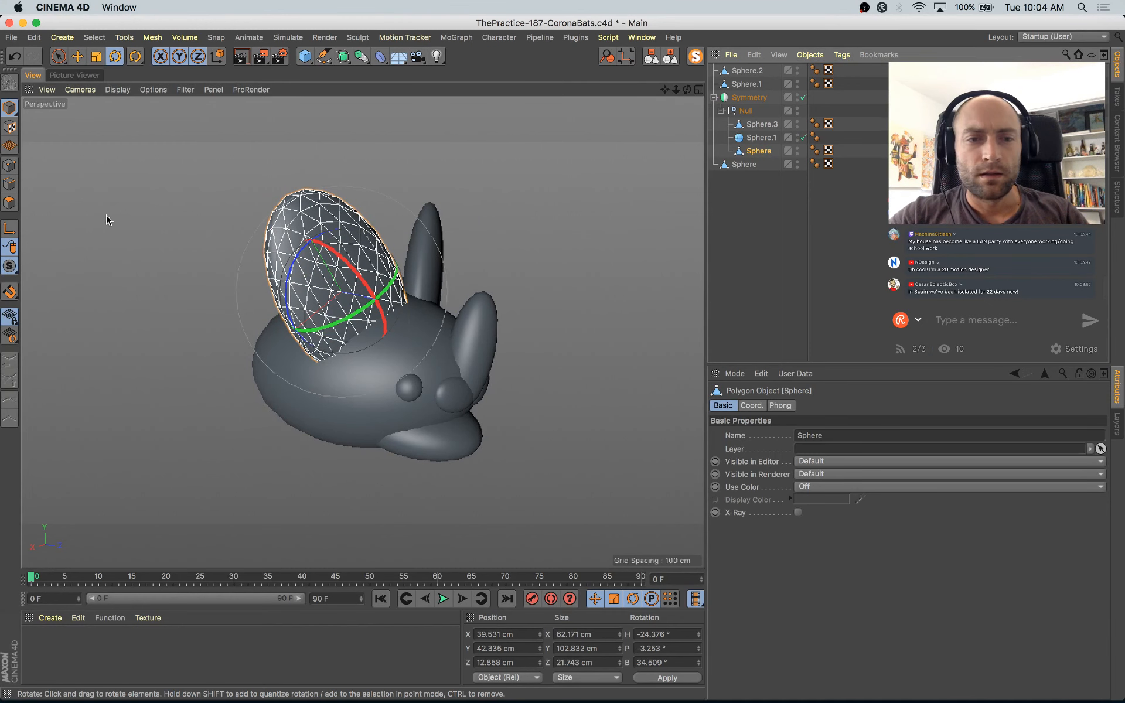
{"action": "left_click", "coordinate": [1060, 37]}
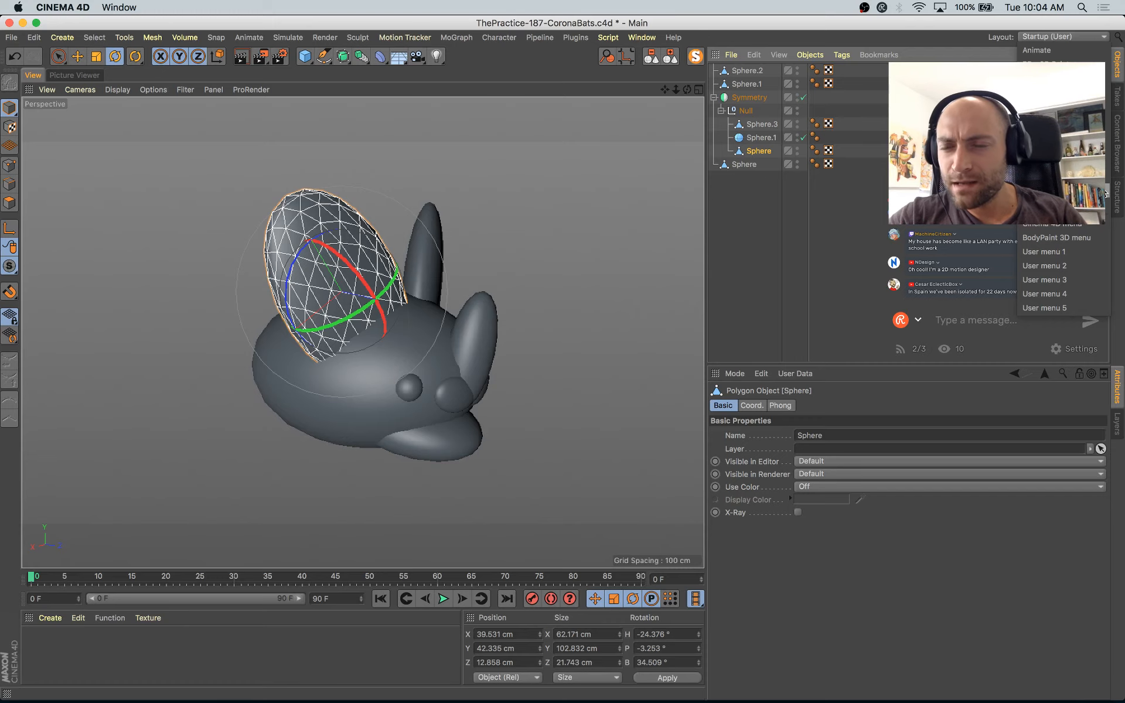
{"action": "left_click", "coordinate": [1036, 120]}
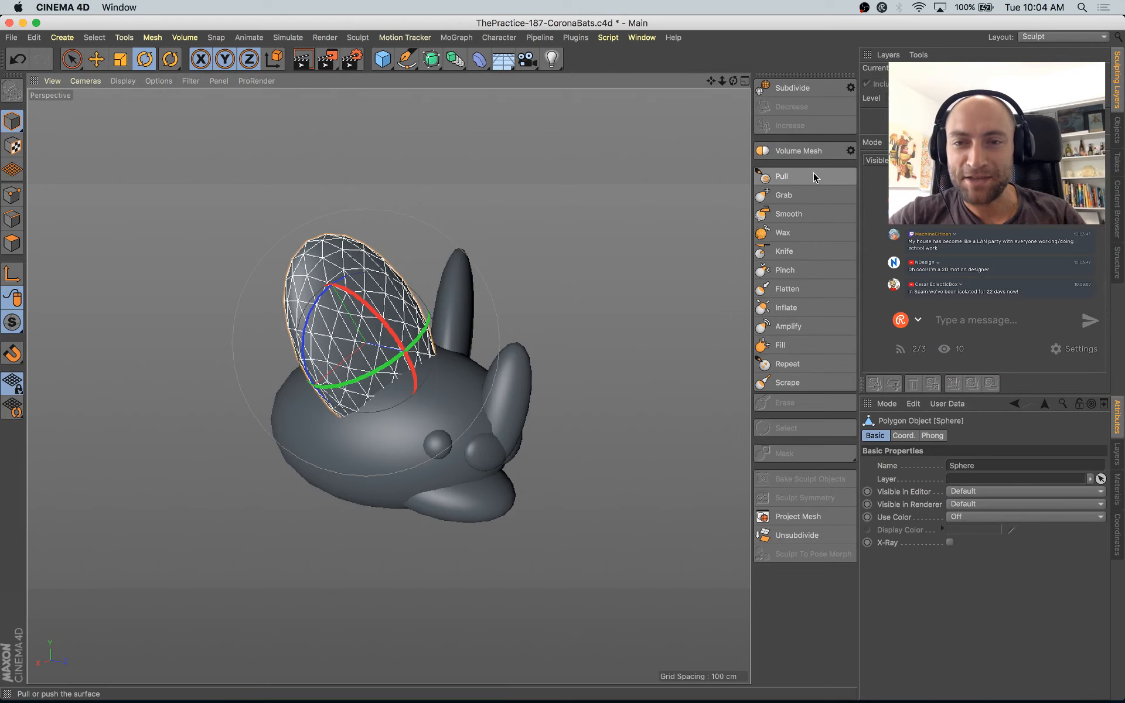
Step: Activate the Pull sculpting brush and increase its size to 130
{"action": "left_click", "coordinate": [813, 177]}
{"action": "key", "text": "bracketright"}
{"action": "key", "text": "bracketright"}
{"action": "key", "text": "bracketright"}
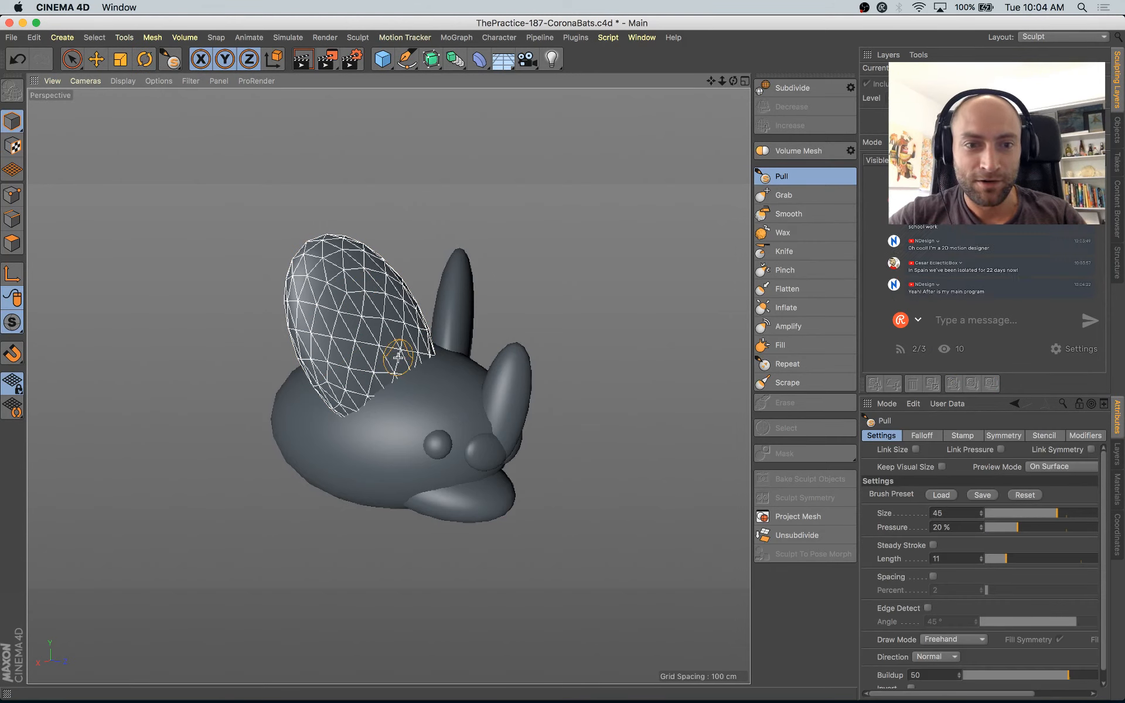
{"action": "key", "text": "bracketright"}
{"action": "key", "text": "bracketright"}
{"action": "key", "text": "bracketright"}
{"action": "key", "text": "bracketright"}
{"action": "key", "text": "bracketright"}
{"action": "key", "text": "bracketright"}
{"action": "key", "text": "bracketright"}
{"action": "key", "text": "bracketright"}
{"action": "key", "text": "bracketright"}
{"action": "key", "text": "bracketright"}
{"action": "key", "text": "bracketright"}
{"action": "key", "text": "bracketright"}
{"action": "key", "text": "bracketright"}
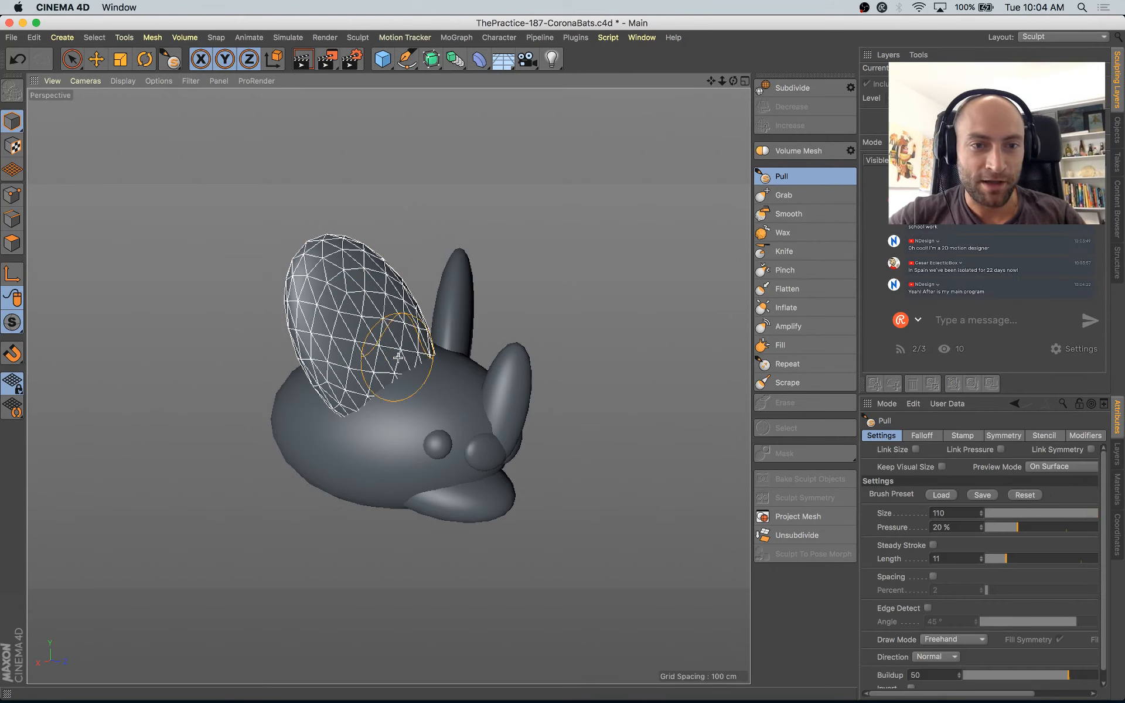
{"action": "key", "text": "bracketright"}
Step: Hollow out the front face of the ear with inverted Pull strokes and save the scene
{"action": "left_click_drag", "start_coordinate": [398, 357], "coordinate": [254, 337], "text": "alt"}
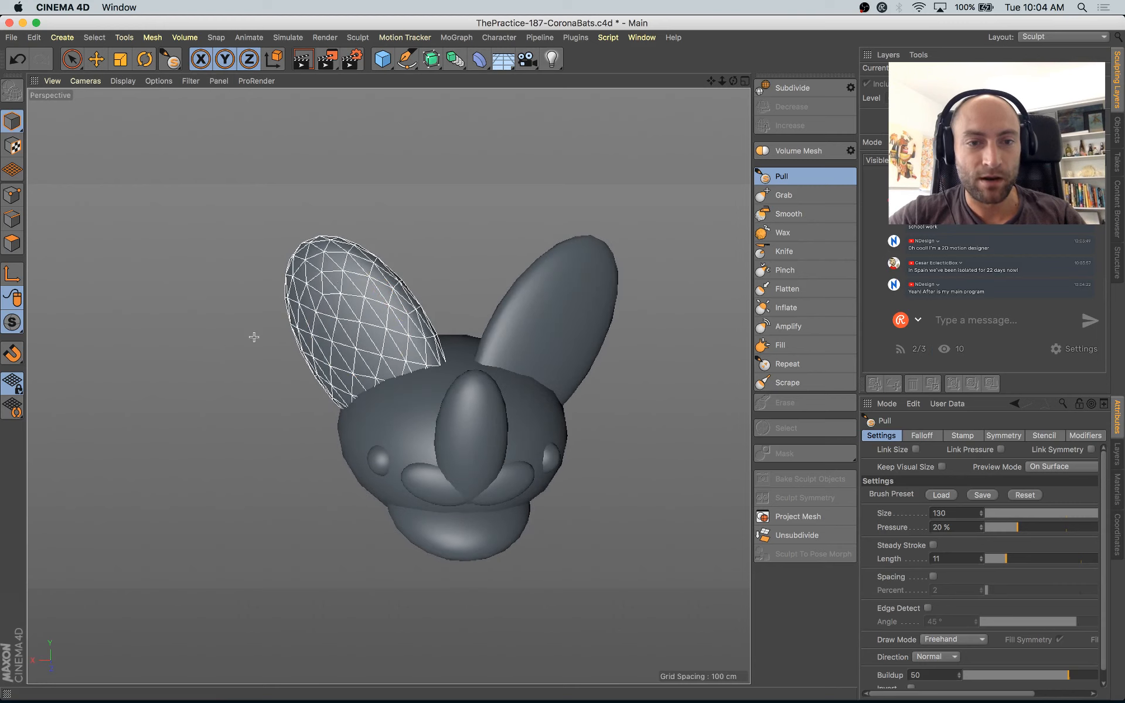
{"action": "left_click_drag", "start_coordinate": [381, 390], "coordinate": [338, 293], "text": "alt"}
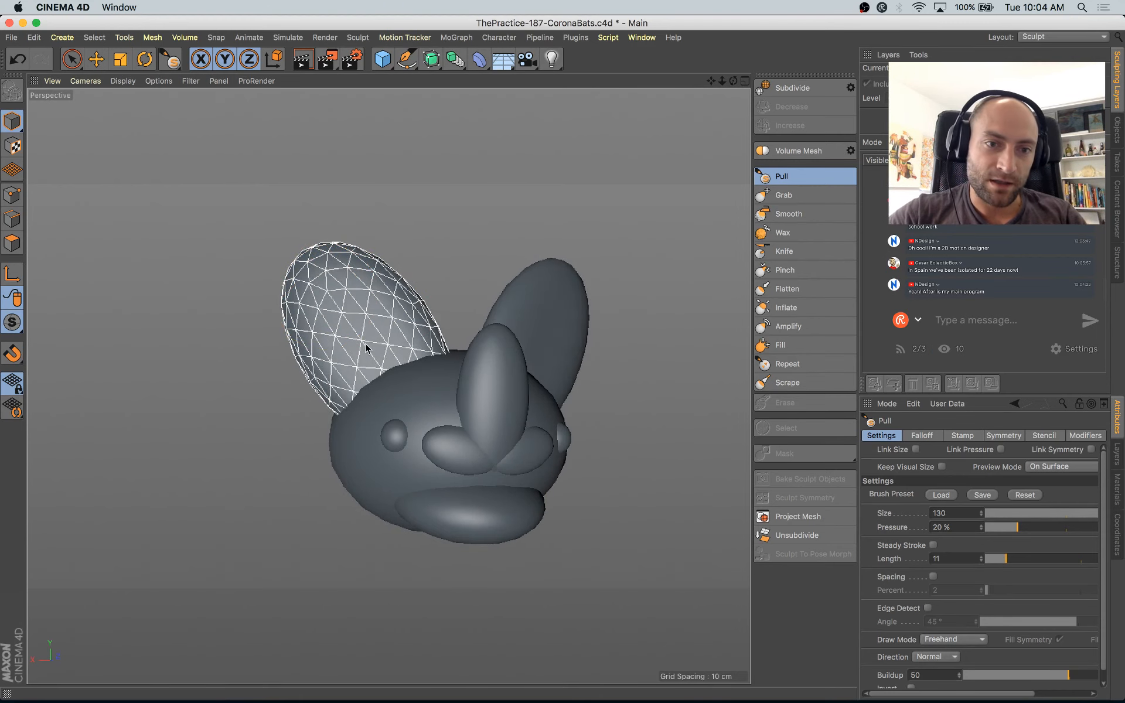
{"action": "left_click_drag", "start_coordinate": [348, 302], "coordinate": [379, 395], "text": "alt"}
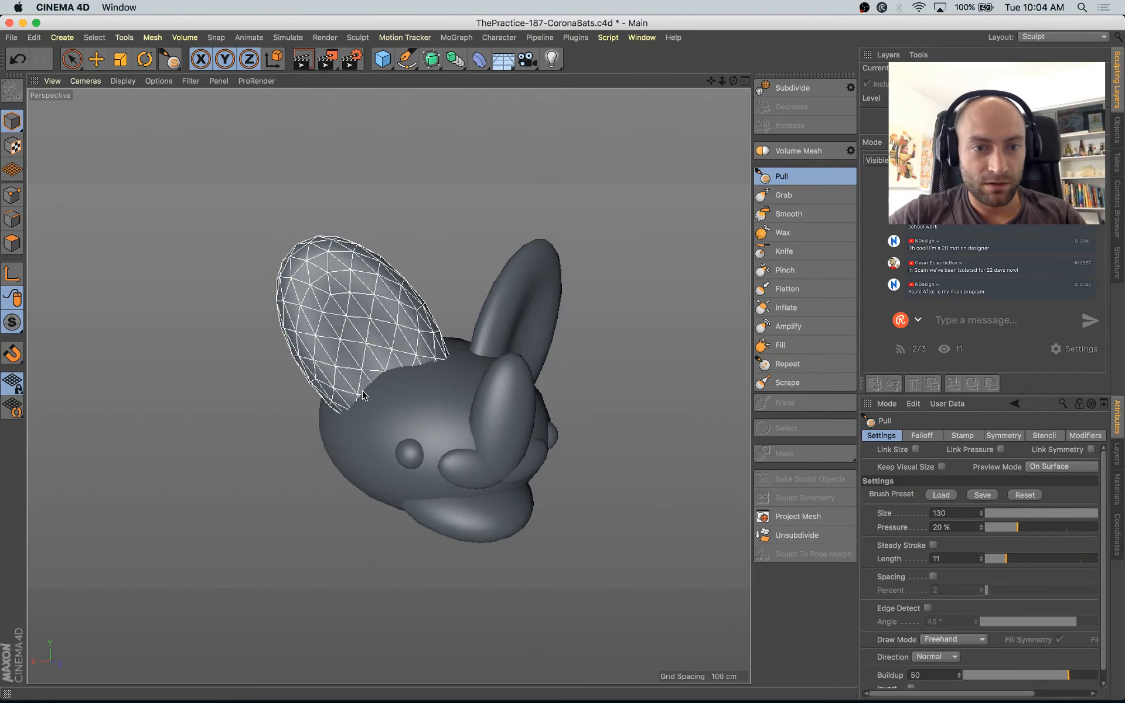
{"action": "mouse_move", "coordinate": [414, 374]}
{"action": "left_mouse_down", "text": "alt"}
{"action": "mouse_move", "coordinate": [567, 389]}
{"action": "mouse_move", "coordinate": [724, 369]}
{"action": "left_mouse_up", "text": "alt"}
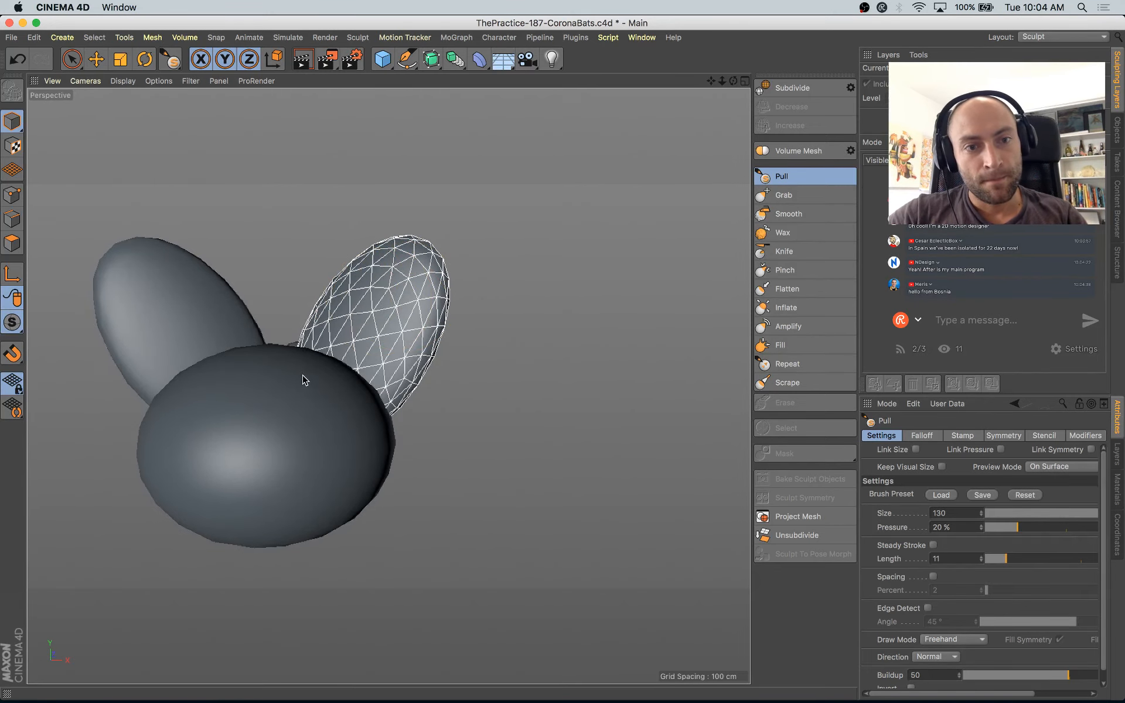
{"action": "left_click_drag", "start_coordinate": [352, 363], "coordinate": [376, 364], "text": "alt"}
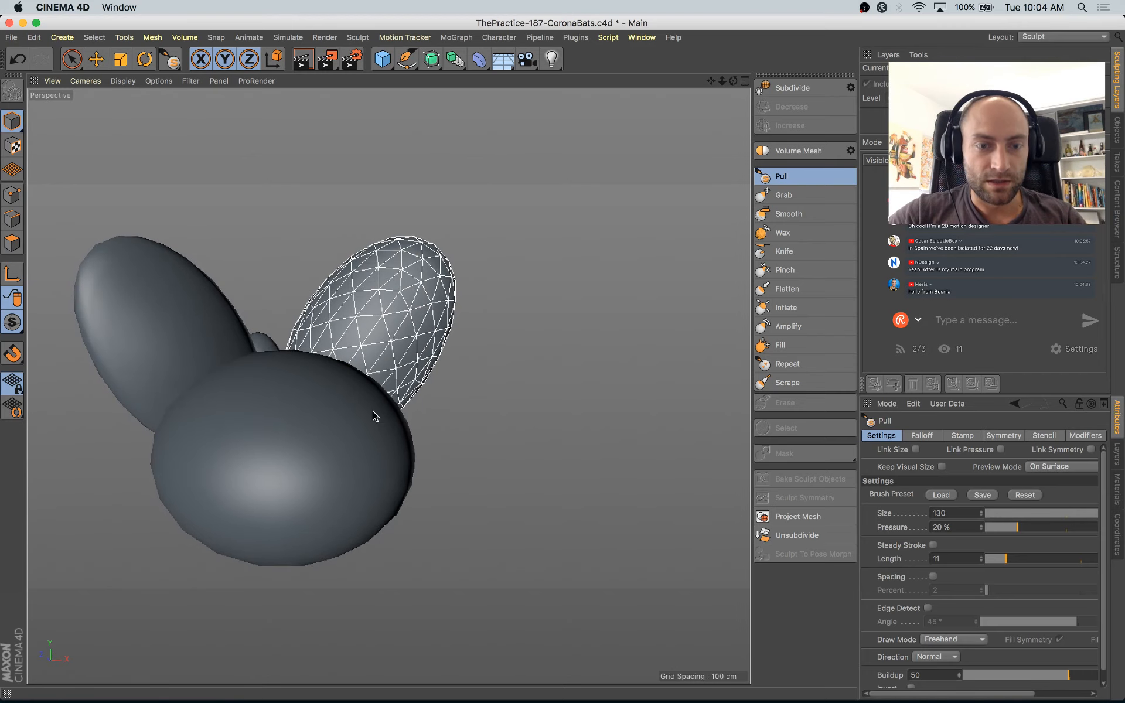
{"action": "left_click_drag", "start_coordinate": [404, 387], "coordinate": [344, 314], "text": "alt"}
{"action": "left_click_drag", "start_coordinate": [389, 402], "coordinate": [340, 293], "text": "alt"}
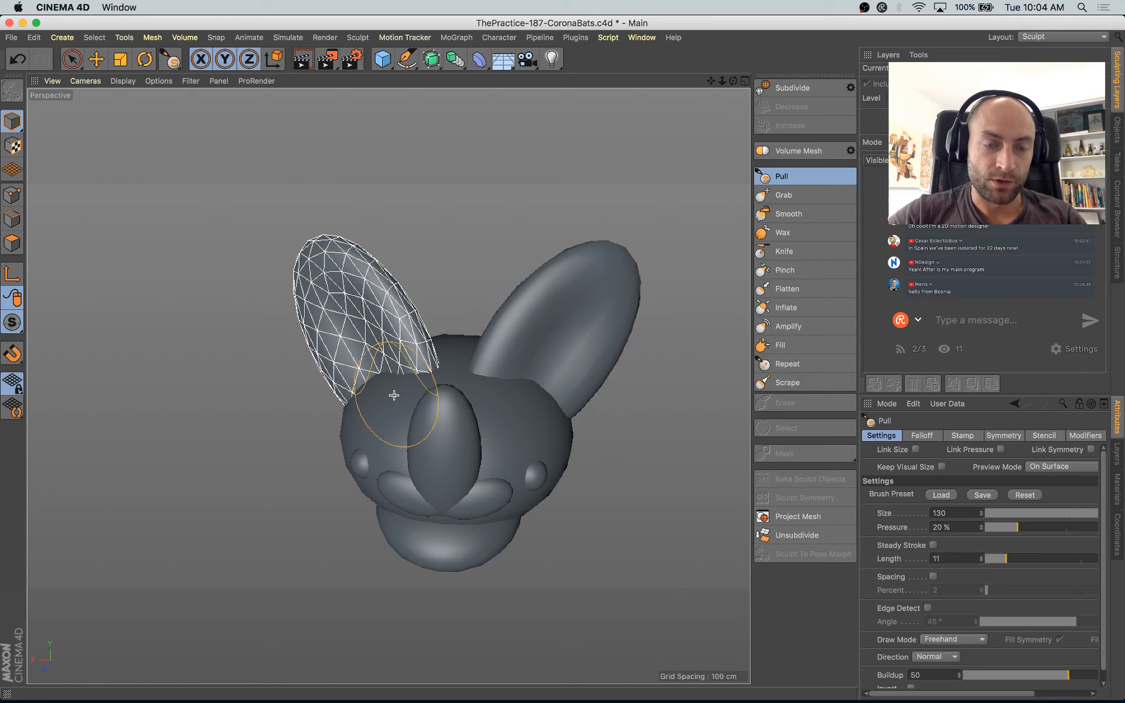
{"action": "left_click_drag", "start_coordinate": [394, 395], "coordinate": [349, 358], "text": "alt"}
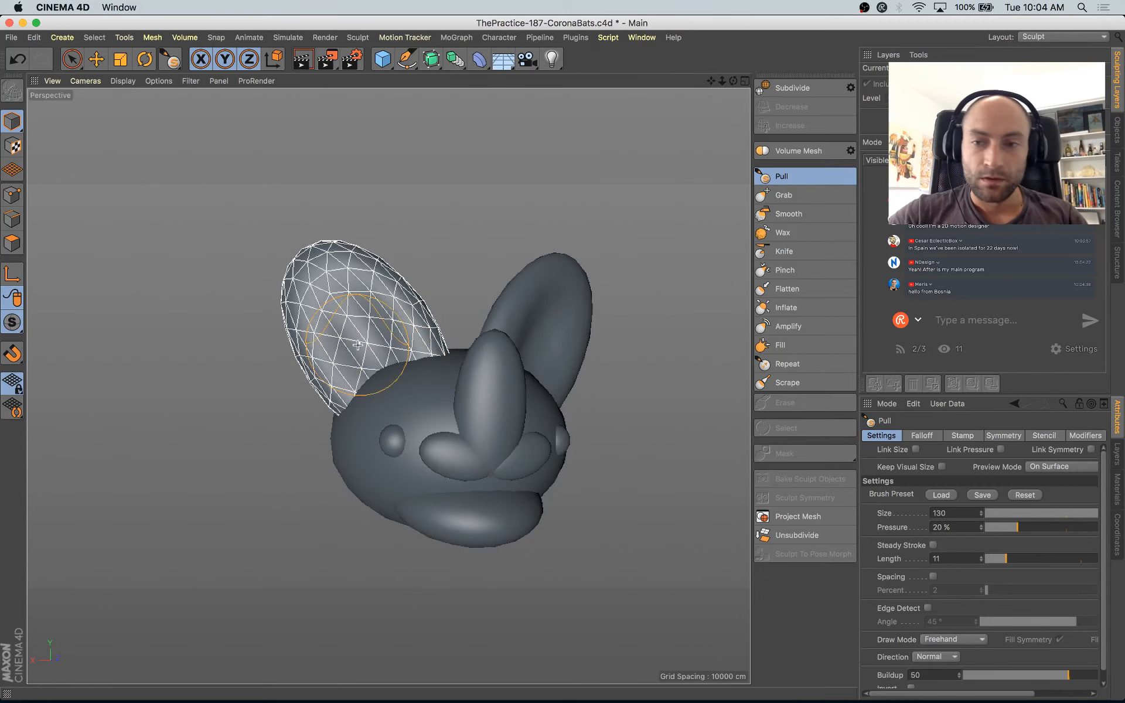
{"action": "left_click_drag", "start_coordinate": [357, 346], "coordinate": [402, 388], "text": "alt"}
{"action": "key", "text": "super+s"}
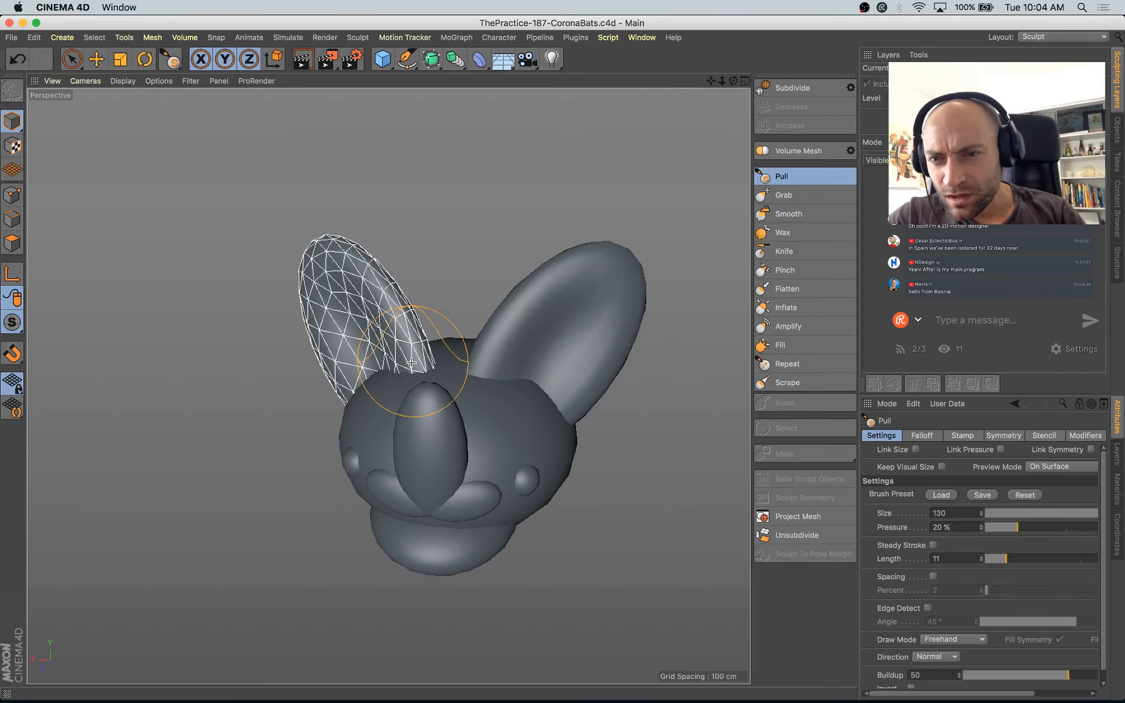
{"action": "left_click_drag", "start_coordinate": [442, 324], "coordinate": [409, 335], "text": "alt"}
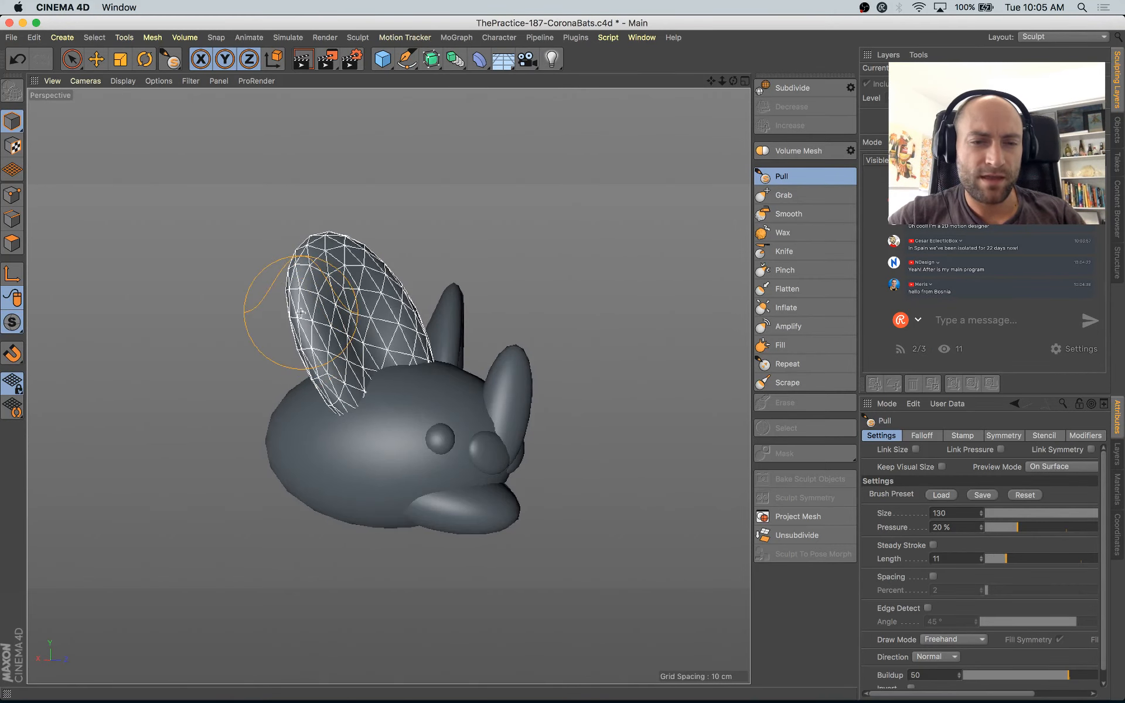
Step: Reshape the outer edge of the ear using the Grab brush at size 115
{"action": "left_click", "coordinate": [783, 195]}
{"action": "left_click_drag", "start_coordinate": [411, 410], "coordinate": [240, 421], "text": "alt"}
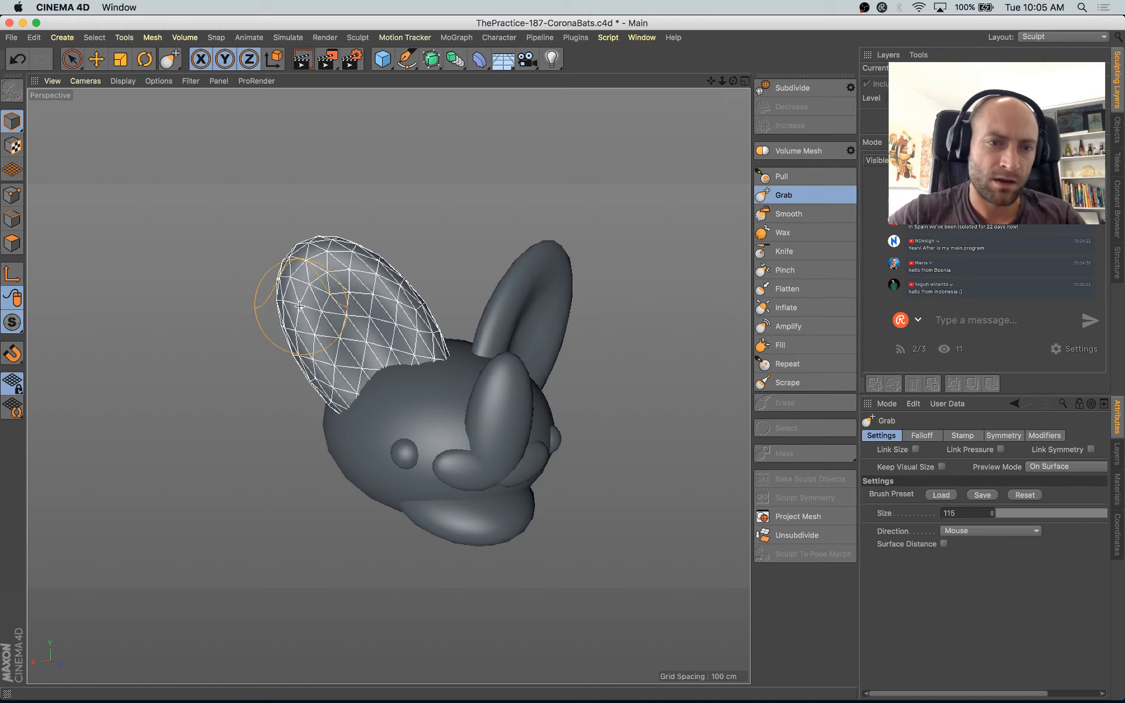
{"action": "mouse_move", "coordinate": [292, 310]}
{"action": "left_mouse_down", "text": "alt"}
{"action": "mouse_move", "coordinate": [324, 321]}
{"action": "mouse_move", "coordinate": [394, 303]}
{"action": "left_mouse_up", "text": "alt"}
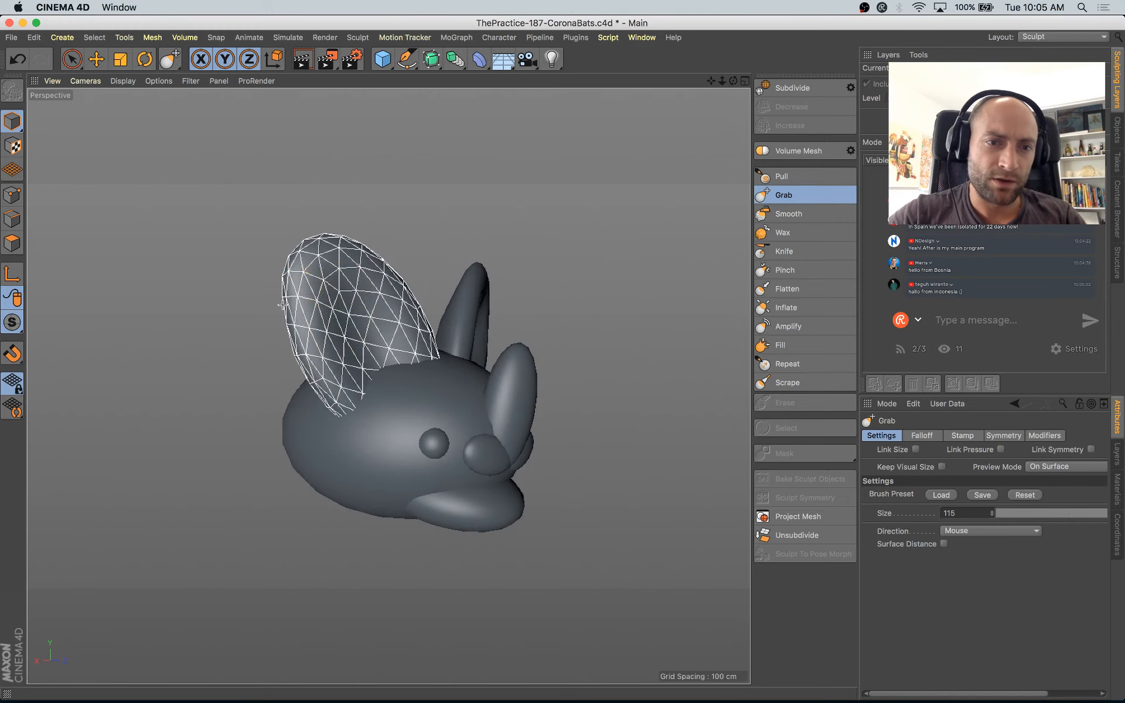
{"action": "left_click_drag", "start_coordinate": [326, 324], "coordinate": [271, 337], "text": "alt"}
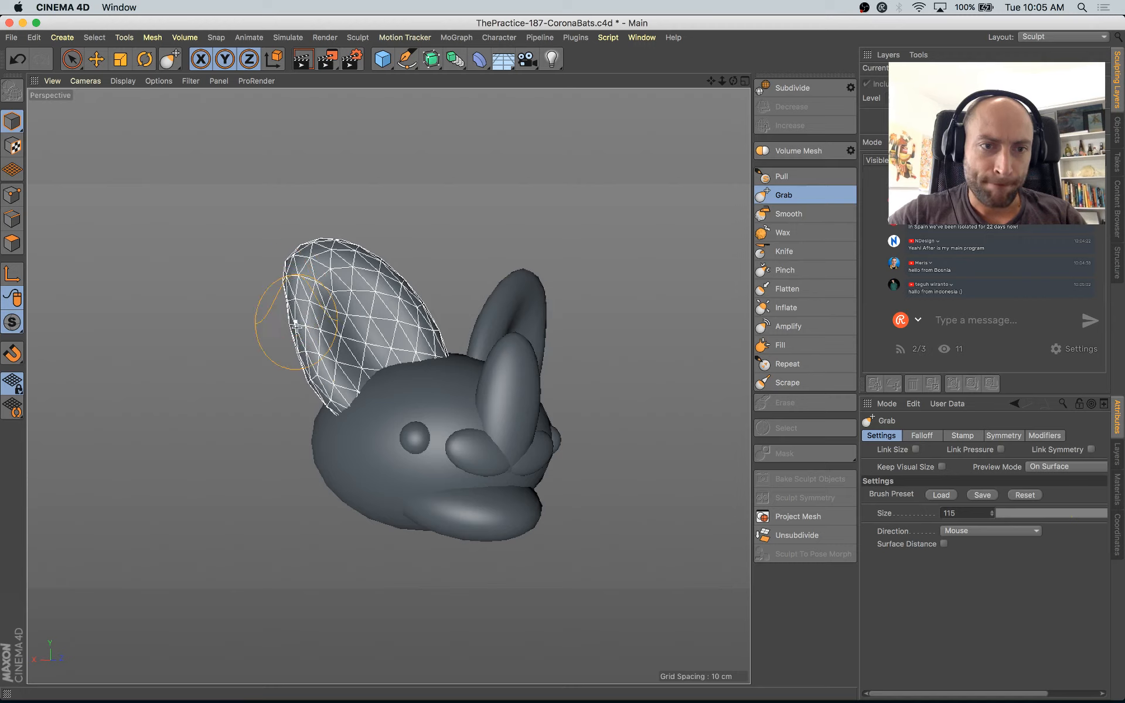
{"action": "left_click_drag", "start_coordinate": [367, 311], "coordinate": [313, 234], "text": "alt"}
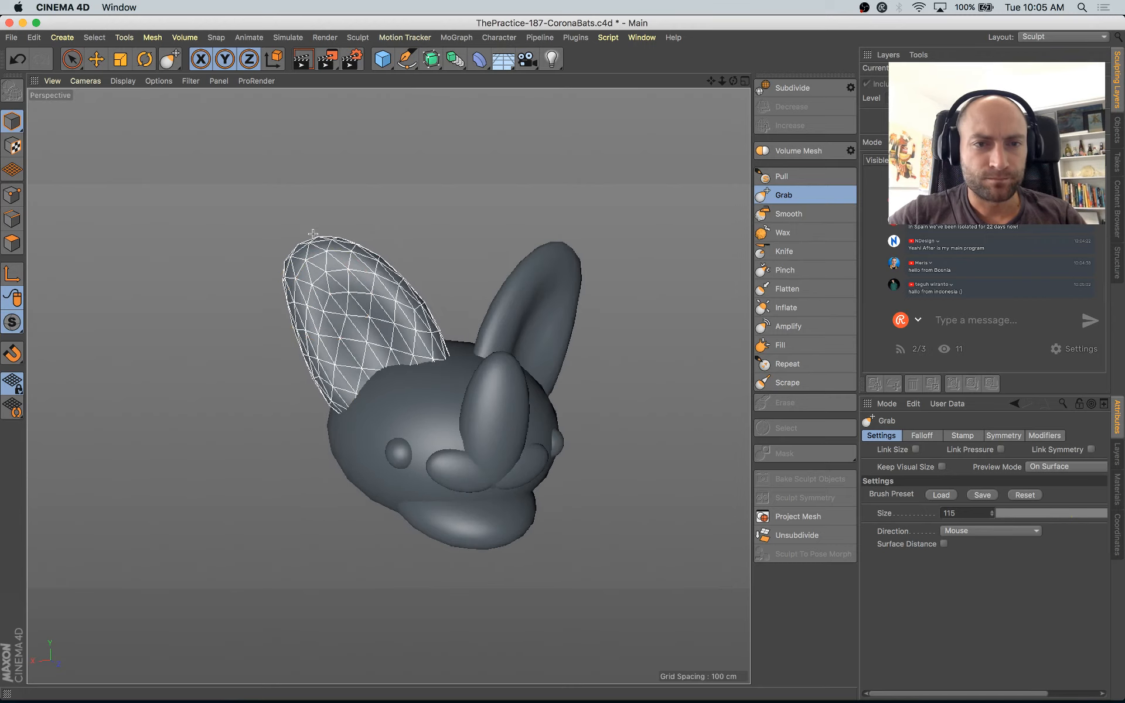
{"action": "left_click", "coordinate": [793, 175]}
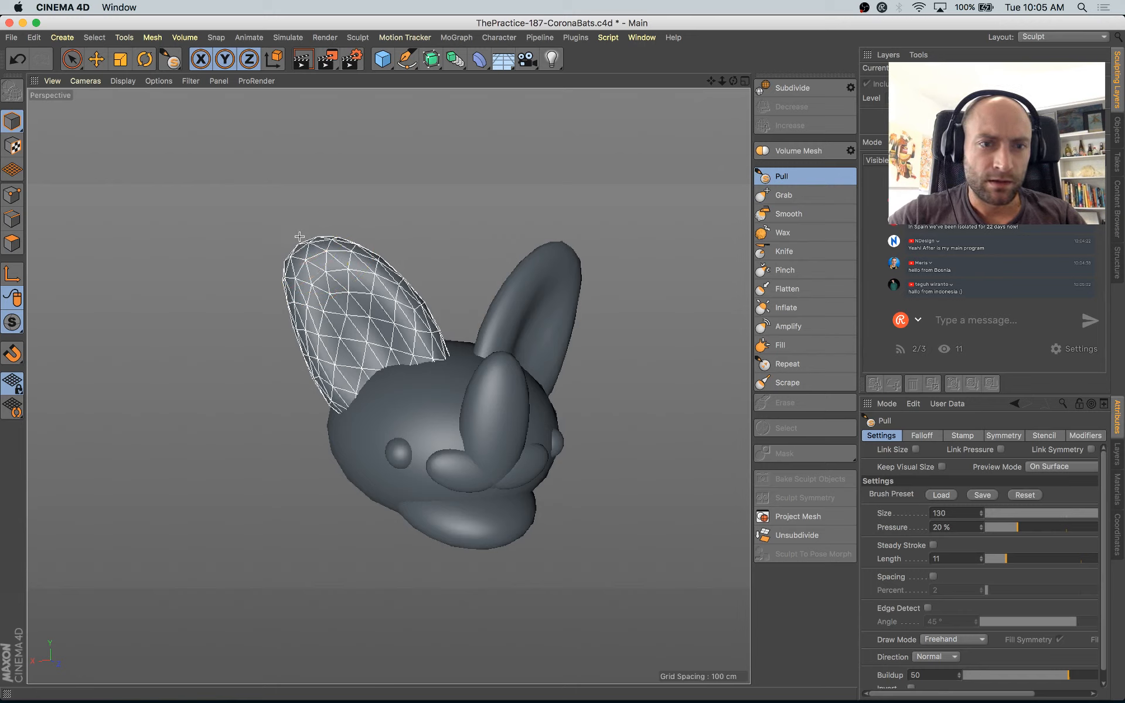
{"action": "left_click_drag", "start_coordinate": [362, 295], "coordinate": [261, 304], "text": "alt"}
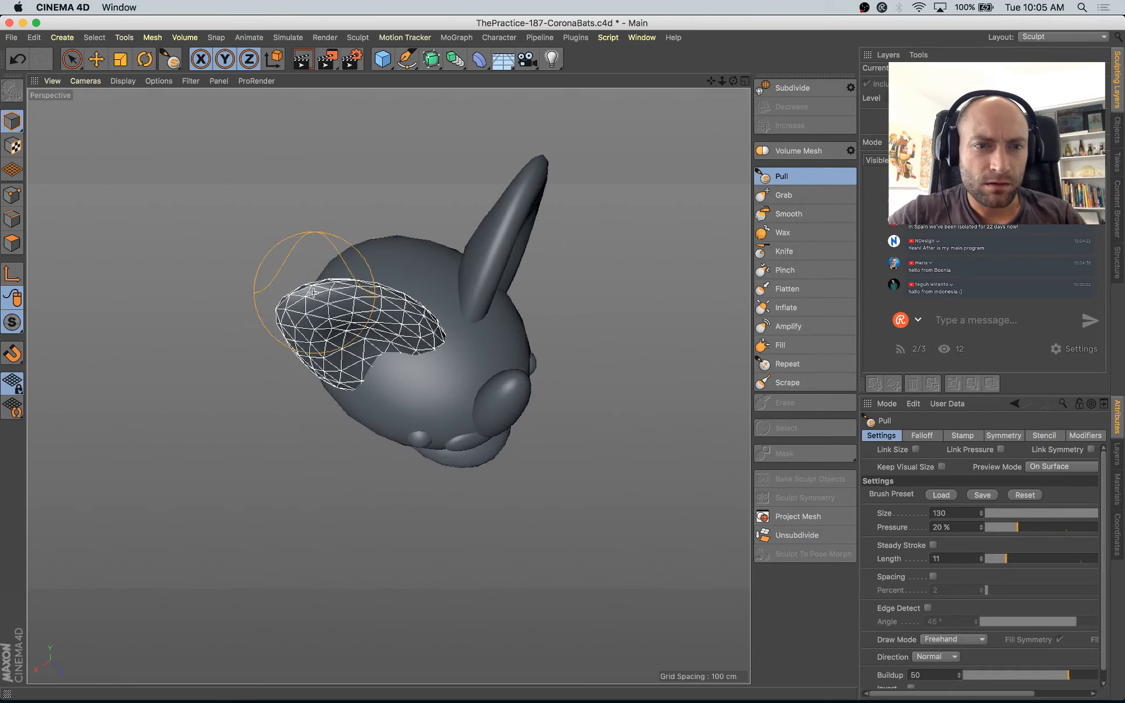
{"action": "key", "text": "super+z"}
Step: Stretch the ear's upper end into a pointed tip and push in its outer edge with the Grab brush
{"action": "left_click", "coordinate": [804, 197]}
{"action": "mouse_move", "coordinate": [352, 334]}
{"action": "left_mouse_down", "text": "alt"}
{"action": "mouse_move", "coordinate": [343, 270]}
{"action": "mouse_move", "coordinate": [317, 262]}
{"action": "mouse_move", "coordinate": [283, 222]}
{"action": "mouse_move", "coordinate": [417, 234]}
{"action": "mouse_move", "coordinate": [543, 193]}
{"action": "left_mouse_up", "text": "alt"}
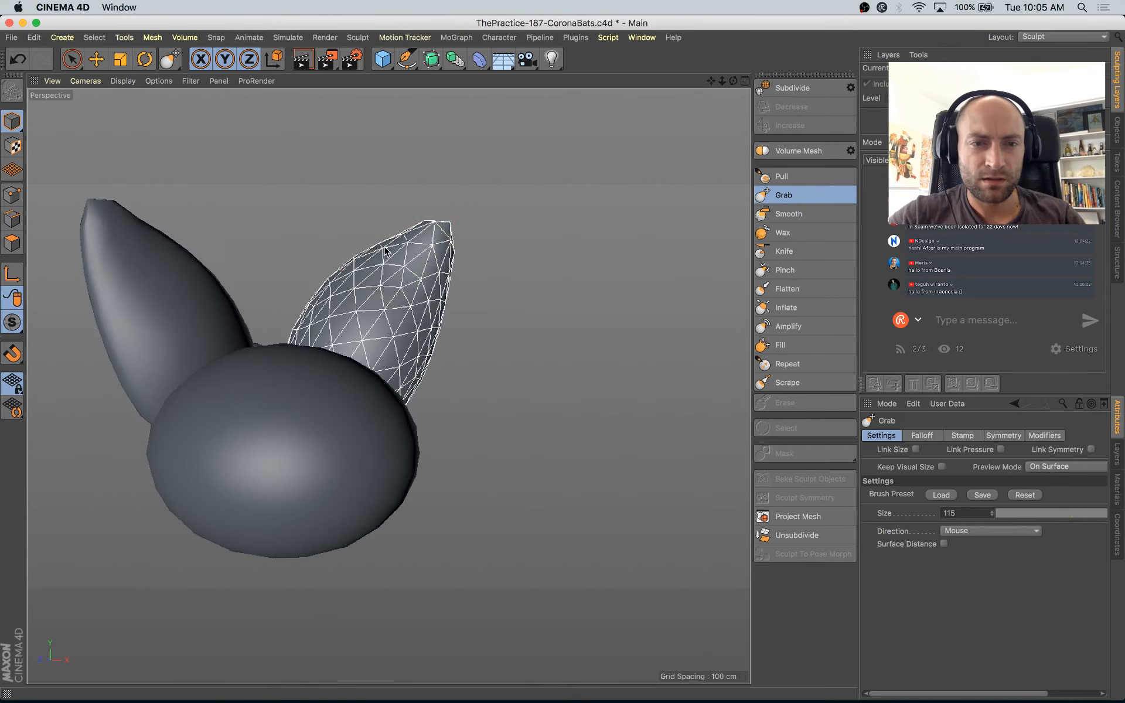
{"action": "mouse_move", "coordinate": [448, 282]}
{"action": "left_mouse_down"}
{"action": "mouse_move", "coordinate": [425, 245]}
{"action": "mouse_move", "coordinate": [446, 225]}
{"action": "left_mouse_up"}
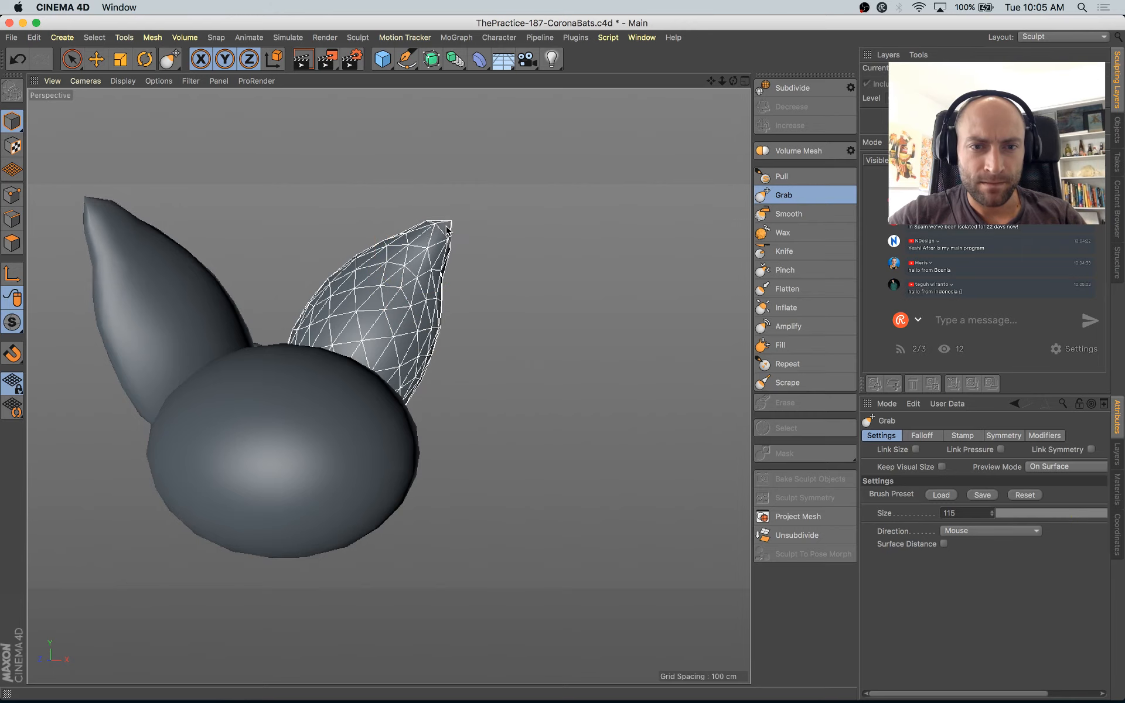
{"action": "left_click_drag", "start_coordinate": [532, 338], "coordinate": [252, 364], "text": "alt"}
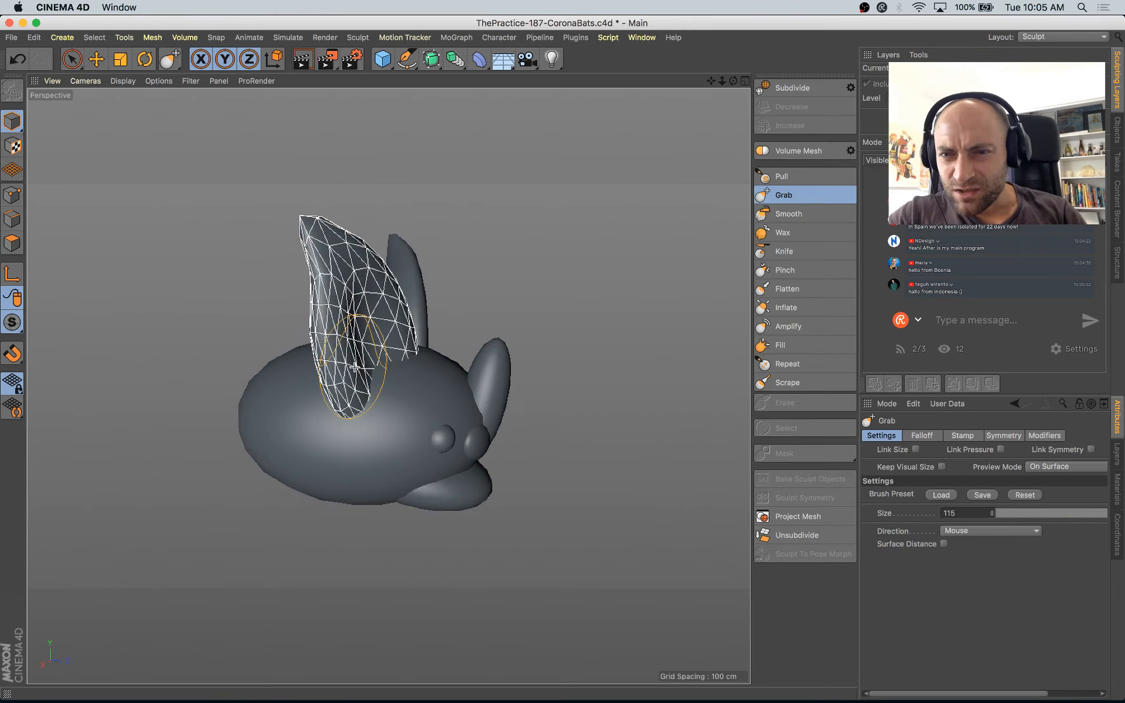
{"action": "right_click_drag", "start_coordinate": [356, 378], "coordinate": [436, 396], "text": "alt"}
{"action": "left_click_drag", "start_coordinate": [467, 442], "coordinate": [399, 467], "text": "alt"}
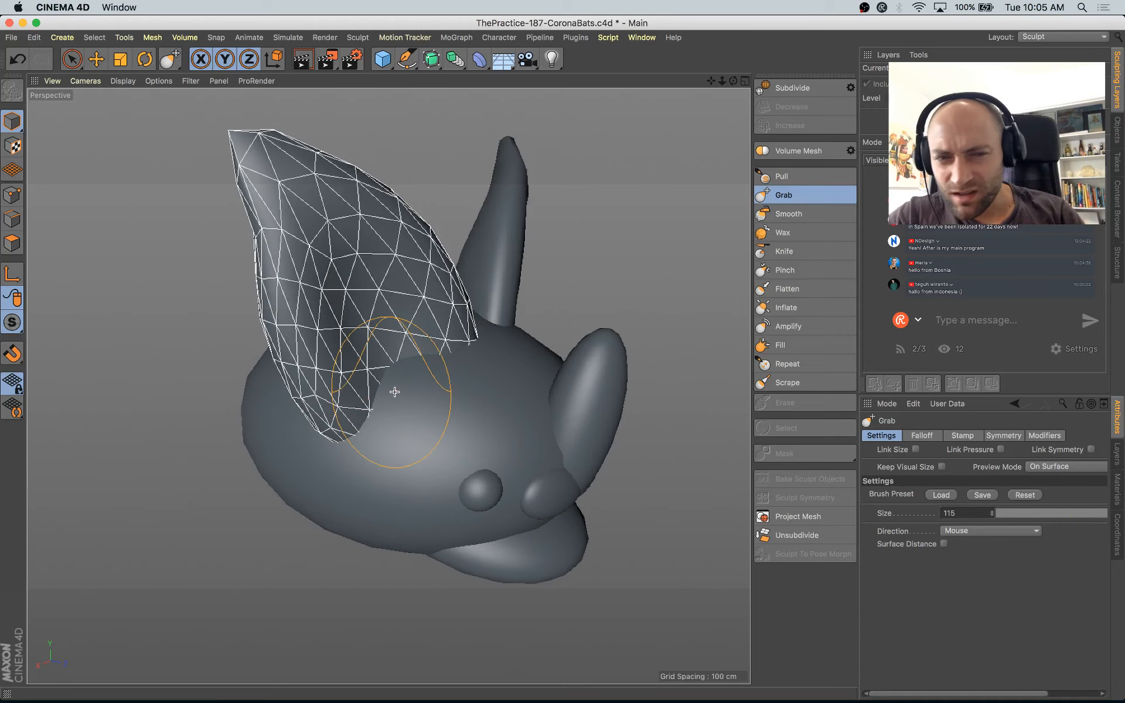
Step: Activate the Pull sculpting brush at size 81 and check the ear's shape from the front and back
{"action": "middle_click_drag", "start_coordinate": [371, 431], "coordinate": [344, 364], "text": "alt"}
{"action": "left_click_drag", "start_coordinate": [347, 375], "coordinate": [321, 359], "text": "alt"}
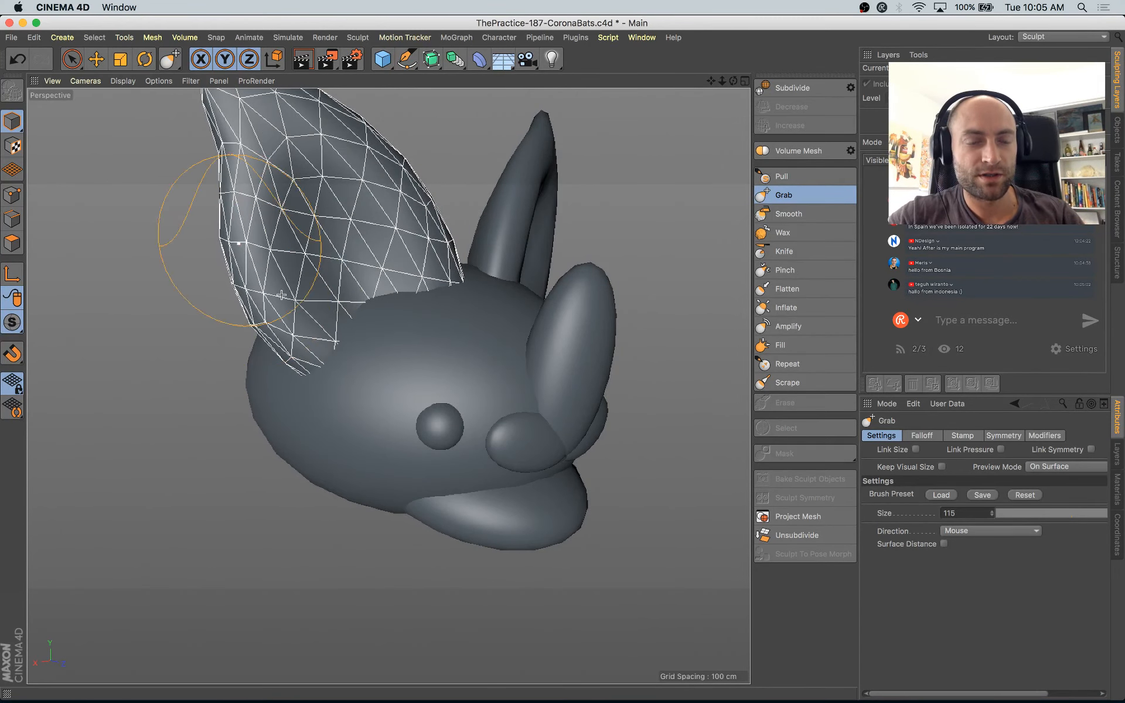
{"action": "mouse_move", "coordinate": [289, 362]}
{"action": "left_mouse_down", "text": "alt"}
{"action": "mouse_move", "coordinate": [256, 365]}
{"action": "mouse_move", "coordinate": [287, 376]}
{"action": "mouse_move", "coordinate": [414, 487]}
{"action": "left_mouse_up", "text": "alt"}
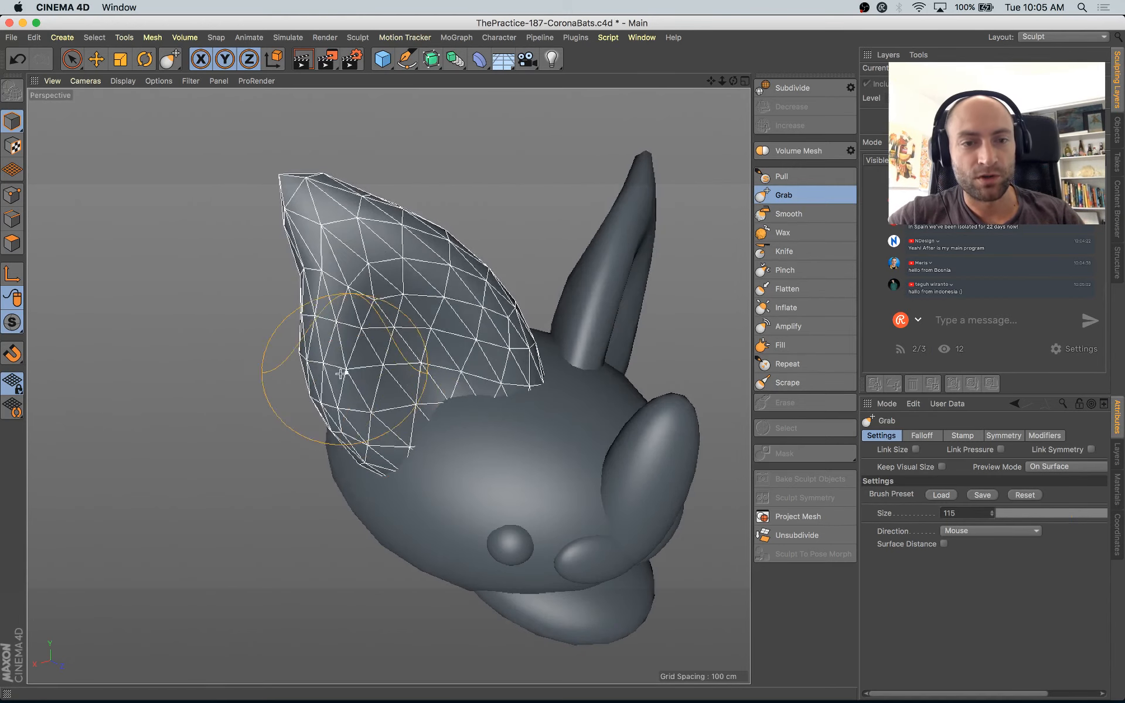
{"action": "mouse_move", "coordinate": [338, 382]}
{"action": "left_mouse_down", "text": "alt"}
{"action": "mouse_move", "coordinate": [600, 379]}
{"action": "mouse_move", "coordinate": [413, 460]}
{"action": "mouse_move", "coordinate": [207, 462]}
{"action": "left_mouse_up", "text": "alt"}
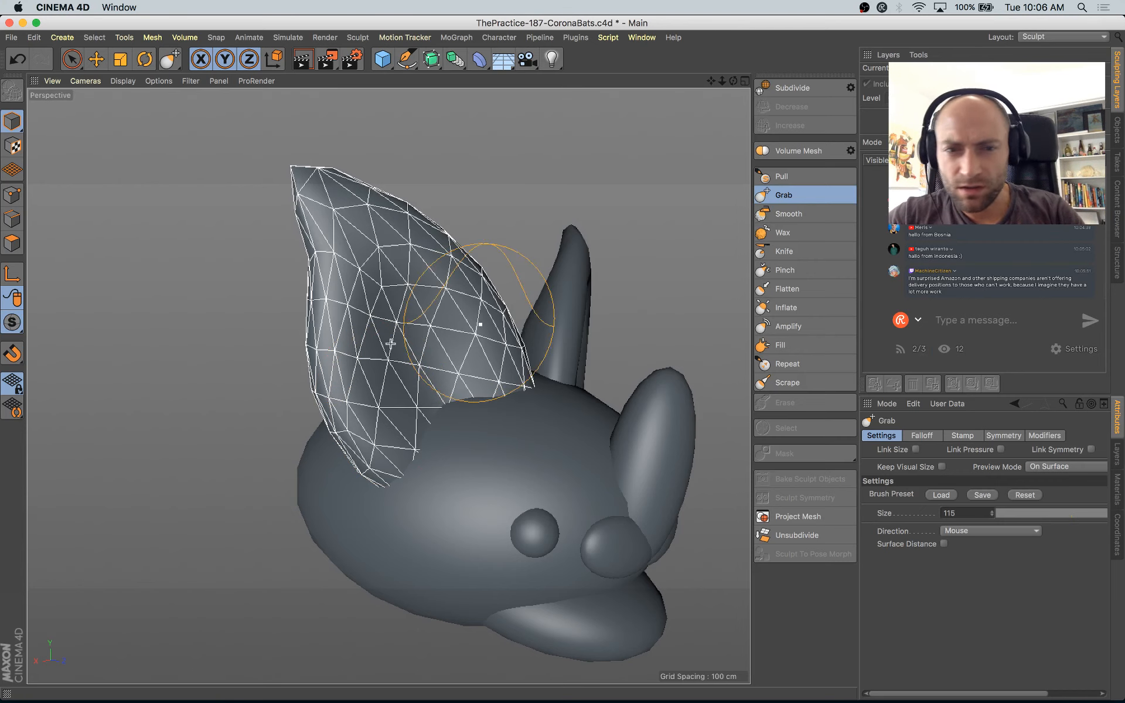
{"action": "left_click_drag", "start_coordinate": [477, 323], "coordinate": [271, 344], "text": "alt"}
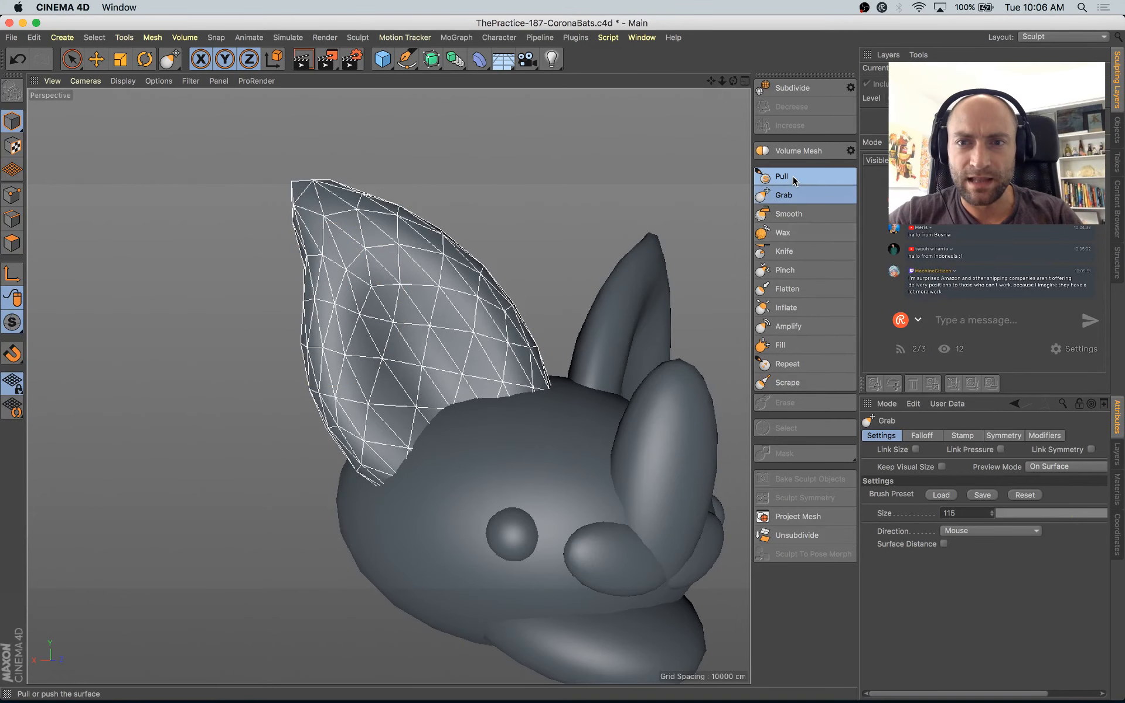
{"action": "left_click", "coordinate": [781, 176]}
{"action": "middle_click_drag", "start_coordinate": [363, 245], "coordinate": [362, 245]}
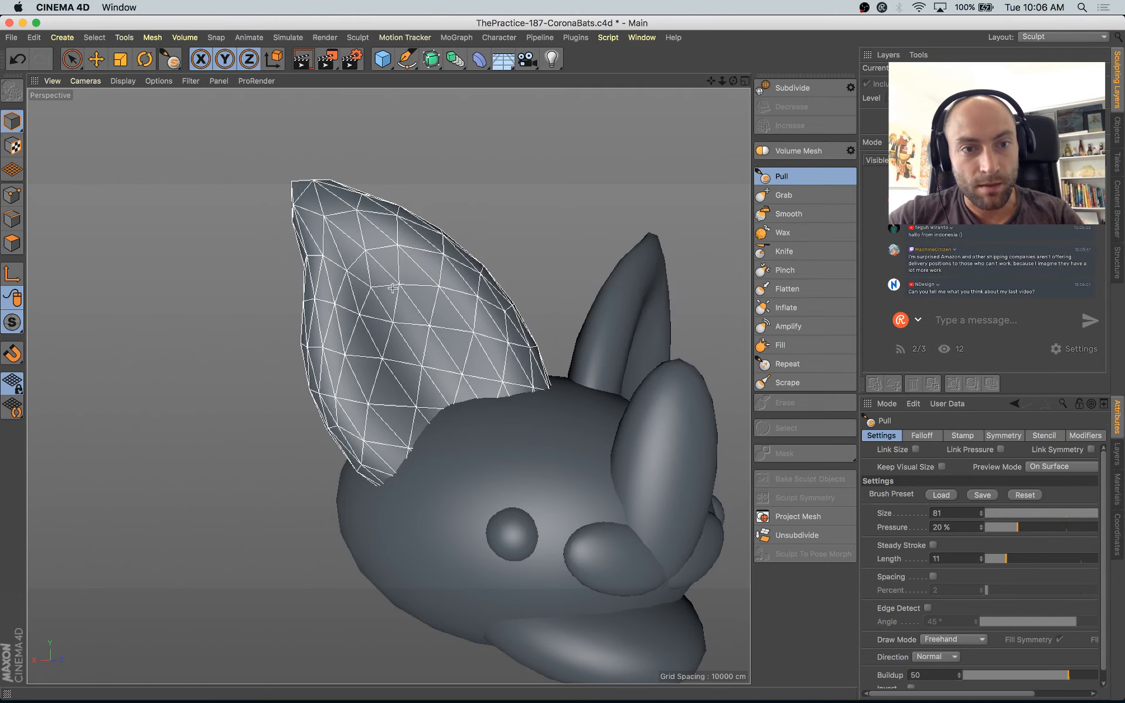
{"action": "mouse_move", "coordinate": [397, 327]}
{"action": "left_mouse_down", "text": "alt"}
{"action": "mouse_move", "coordinate": [620, 384]}
{"action": "mouse_move", "coordinate": [628, 339]}
{"action": "left_mouse_up", "text": "alt"}
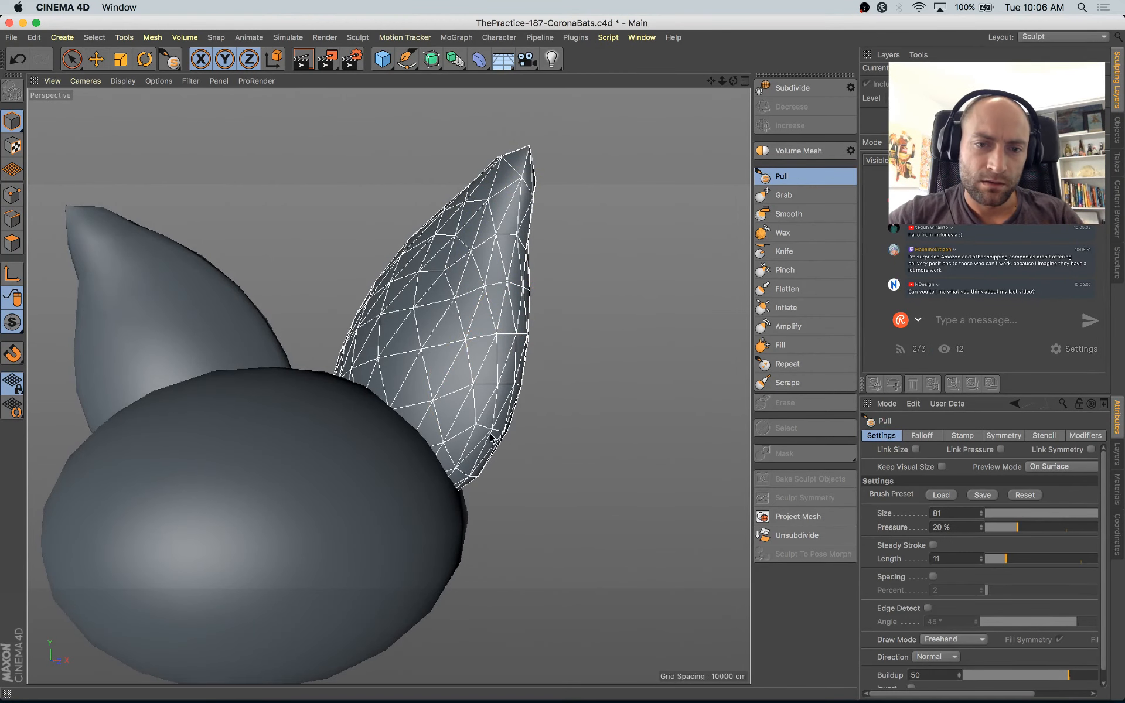
{"action": "mouse_move", "coordinate": [507, 399]}
{"action": "left_mouse_down", "text": "alt"}
{"action": "mouse_move", "coordinate": [410, 375]}
{"action": "mouse_move", "coordinate": [381, 262]}
{"action": "left_mouse_up", "text": "alt"}
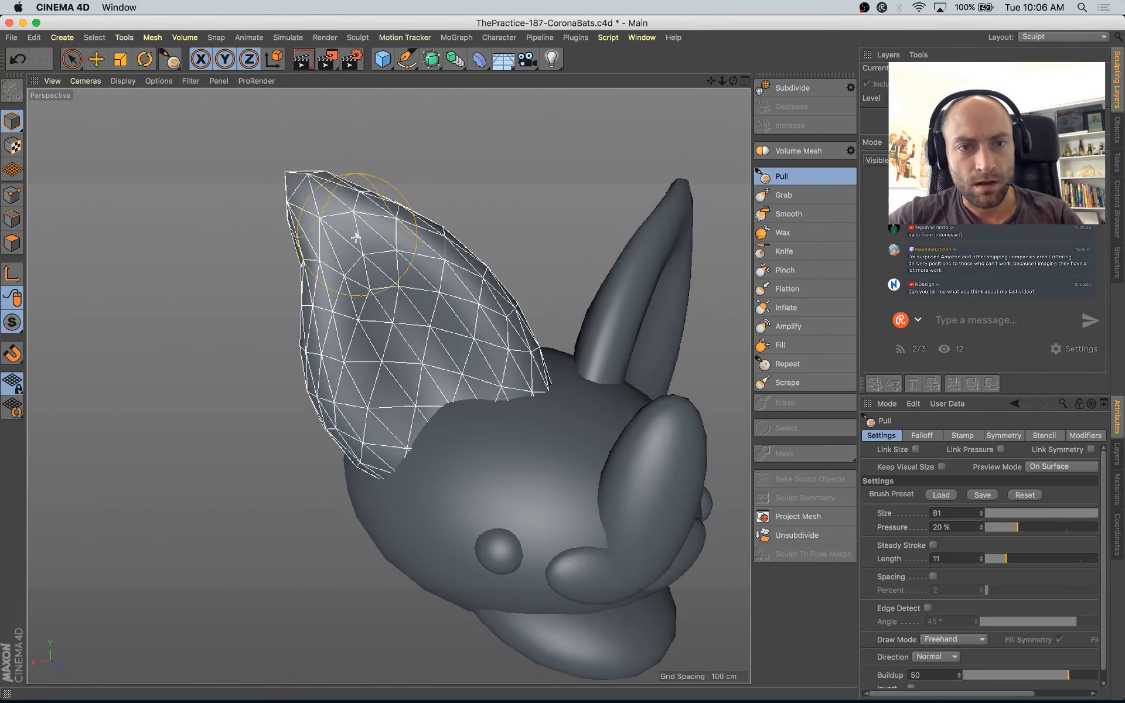
{"action": "left_click_drag", "start_coordinate": [491, 335], "coordinate": [434, 324], "text": "alt"}
{"action": "scroll", "coordinate": [482, 320], "scroll_direction": "down", "scroll_amount": 5}
{"action": "middle_click_drag", "start_coordinate": [554, 378], "coordinate": [465, 384], "text": "alt"}
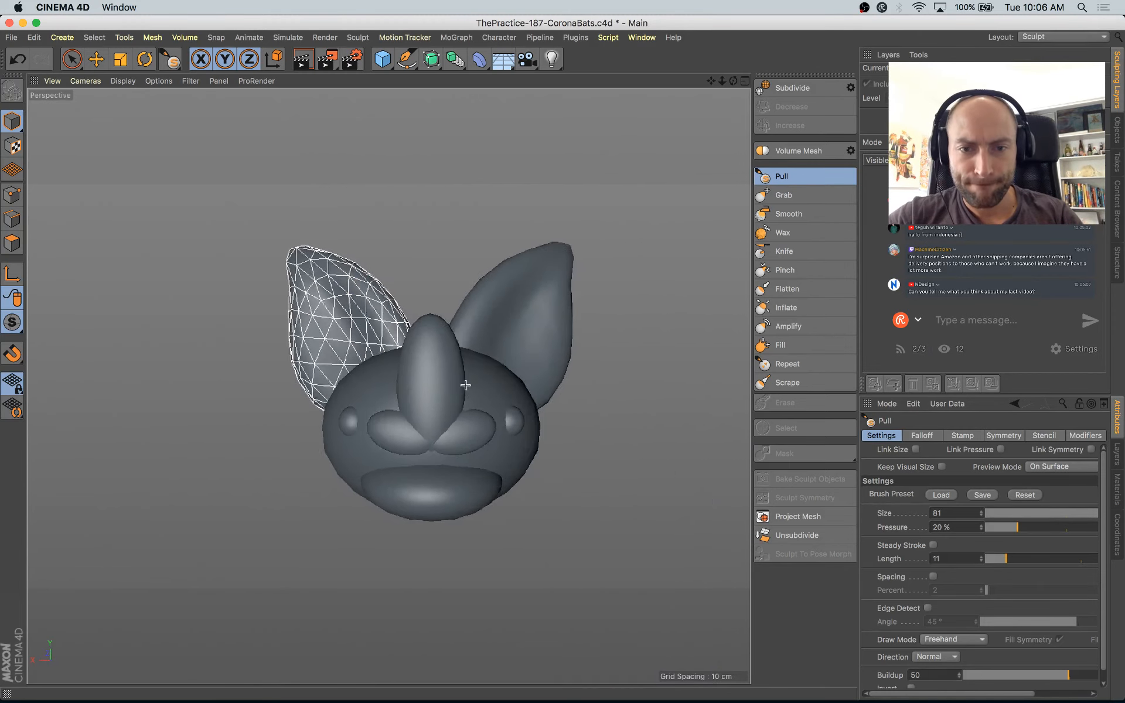
Step: Select the eye sphere with the Move tool and reposition it on the side of the head
{"action": "left_click_drag", "start_coordinate": [464, 385], "coordinate": [621, 436], "text": "alt"}
{"action": "key", "text": "e"}
{"action": "left_click", "coordinate": [415, 432]}
{"action": "left_click_drag", "start_coordinate": [414, 434], "coordinate": [429, 604], "text": "alt"}
{"action": "left_click_drag", "start_coordinate": [456, 520], "coordinate": [342, 501]}
Step: Select the head and activate the Pull brush at a smaller size of 41
{"action": "left_click", "coordinate": [370, 472]}
{"action": "left_click", "coordinate": [817, 176]}
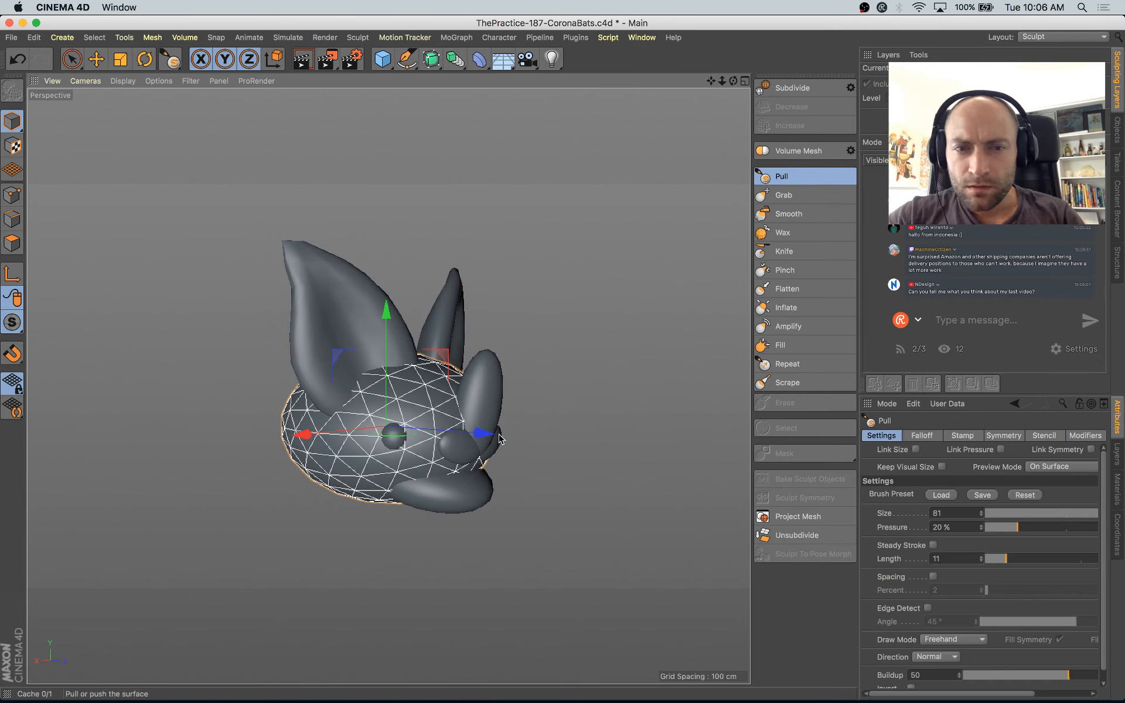
{"action": "scroll", "coordinate": [396, 412], "scroll_direction": "up", "scroll_amount": 3}
{"action": "middle_click_drag", "start_coordinate": [397, 412], "coordinate": [377, 412]}
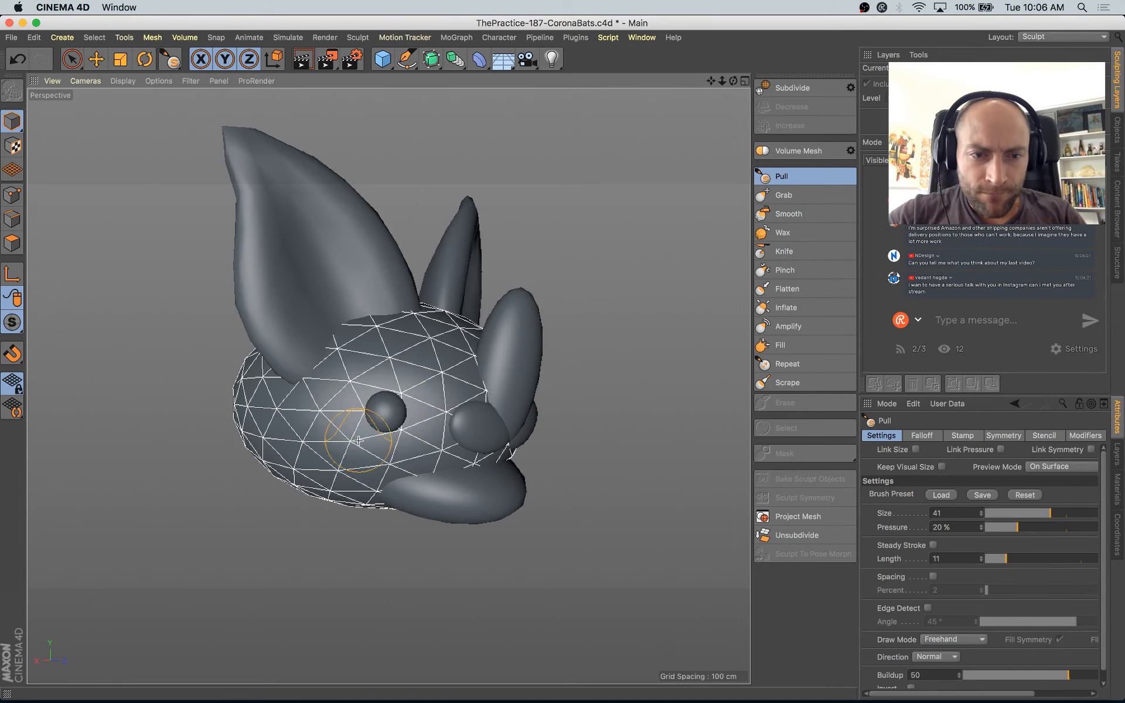
Step: Sculpt the head surface around and behind the eye using the Pull brush at size 49
{"action": "left_click_drag", "start_coordinate": [358, 441], "coordinate": [403, 420], "text": "alt"}
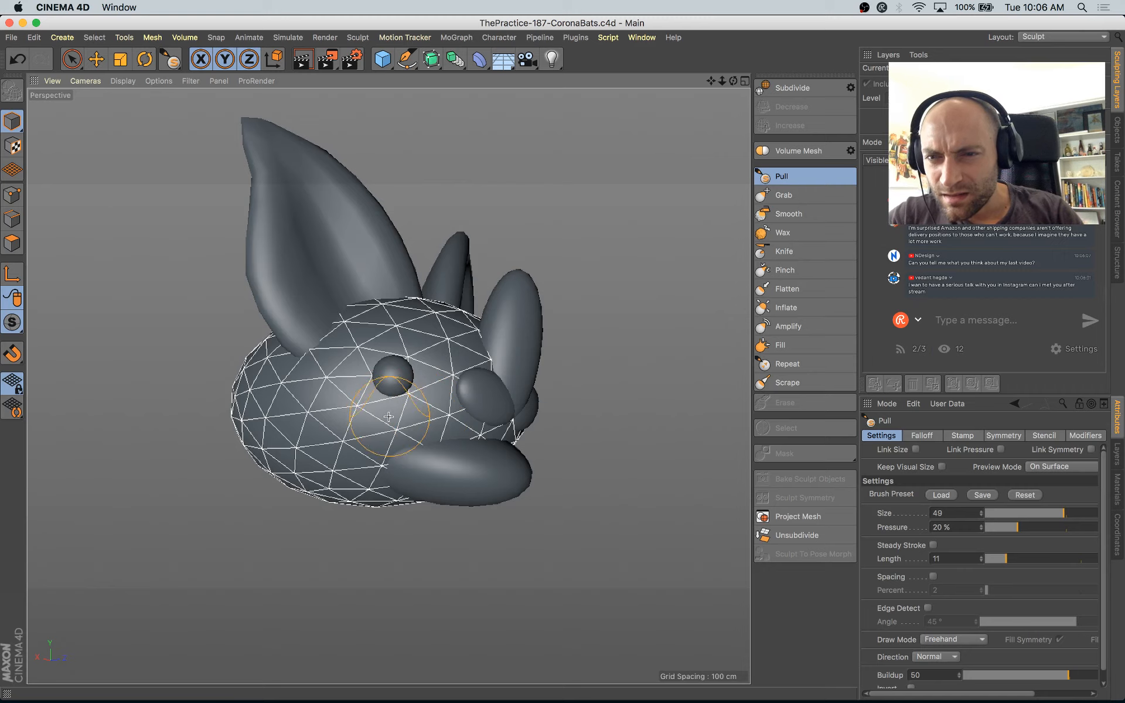
{"action": "mouse_move", "coordinate": [369, 402]}
{"action": "left_mouse_down"}
{"action": "mouse_move", "coordinate": [329, 428]}
{"action": "mouse_move", "coordinate": [340, 398]}
{"action": "left_mouse_up"}
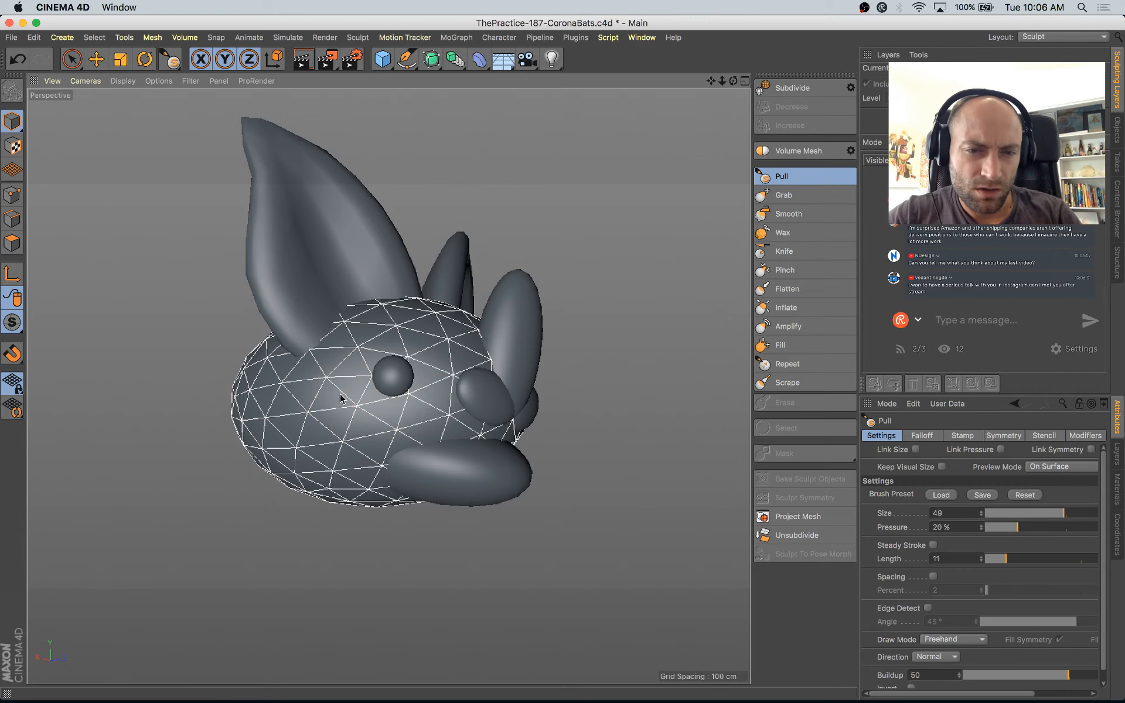
{"action": "left_click_drag", "start_coordinate": [325, 399], "coordinate": [411, 446], "text": "alt"}
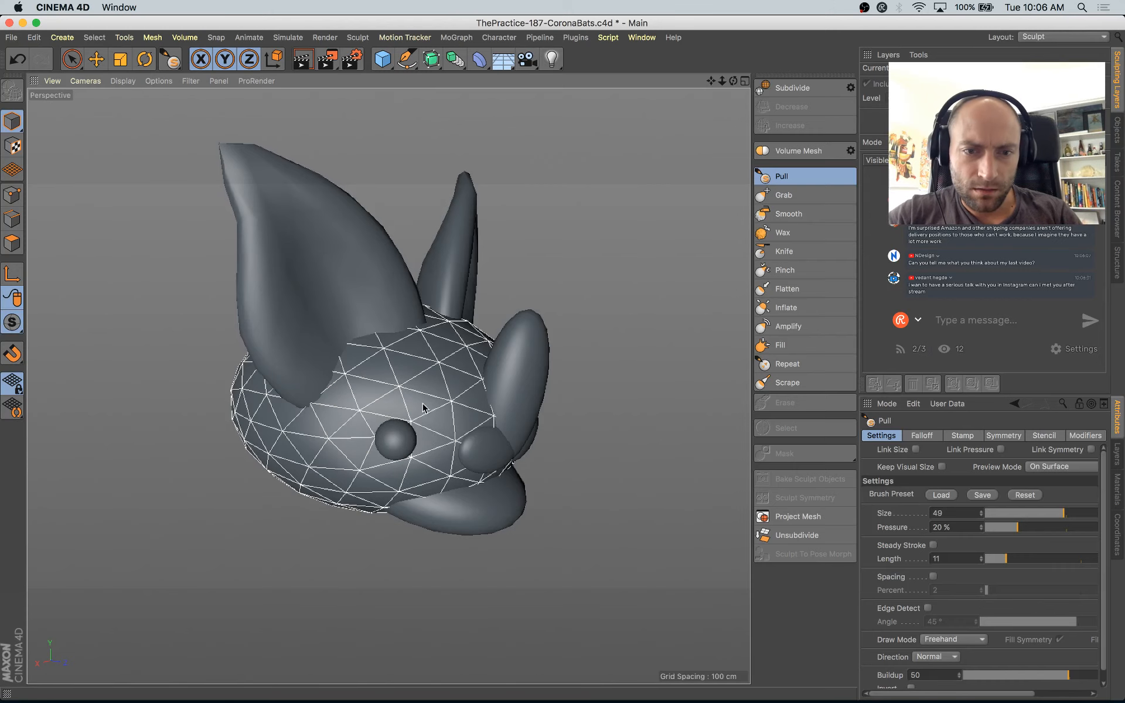
{"action": "left_click_drag", "start_coordinate": [449, 423], "coordinate": [416, 366], "text": "alt"}
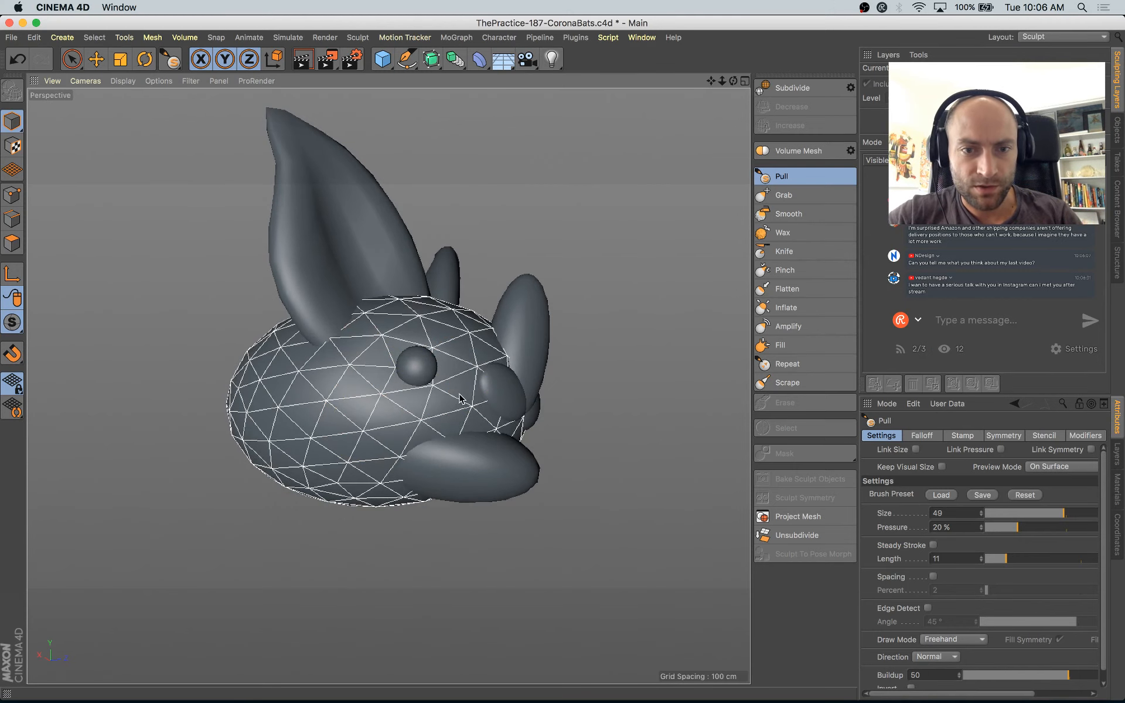
{"action": "mouse_move", "coordinate": [460, 399]}
{"action": "left_mouse_down", "text": "alt"}
{"action": "mouse_move", "coordinate": [370, 457]}
{"action": "mouse_move", "coordinate": [416, 418]}
{"action": "mouse_move", "coordinate": [410, 404]}
{"action": "mouse_move", "coordinate": [427, 404]}
{"action": "mouse_move", "coordinate": [447, 382]}
{"action": "left_mouse_up", "text": "alt"}
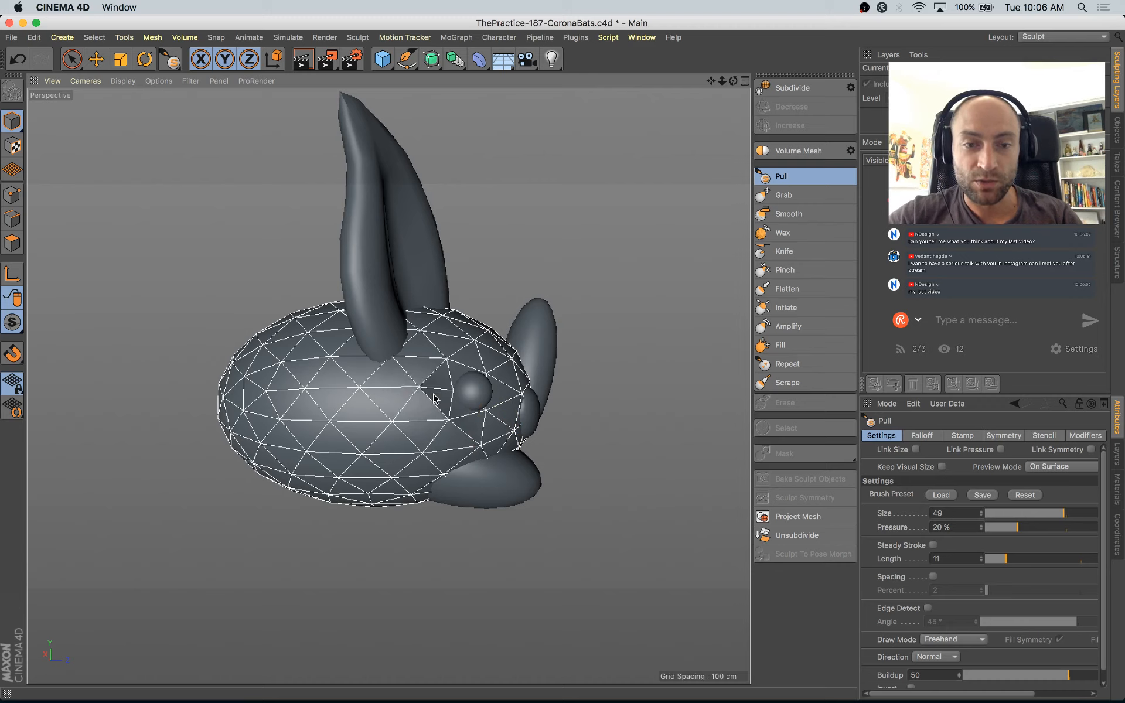
{"action": "left_click_drag", "start_coordinate": [430, 407], "coordinate": [335, 454], "text": "alt"}
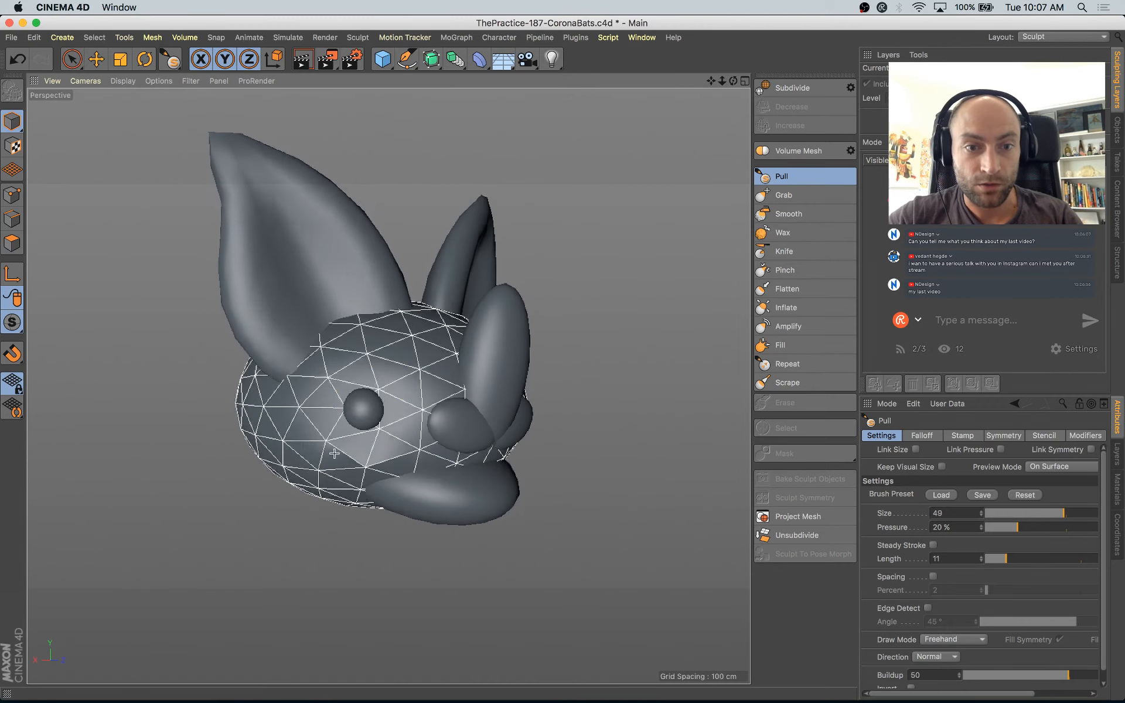
Step: Switch to Restream Chat and send the message "diligence.studio"
{"action": "left_click", "coordinate": [974, 322]}
{"action": "type", "text": "diligenc"}
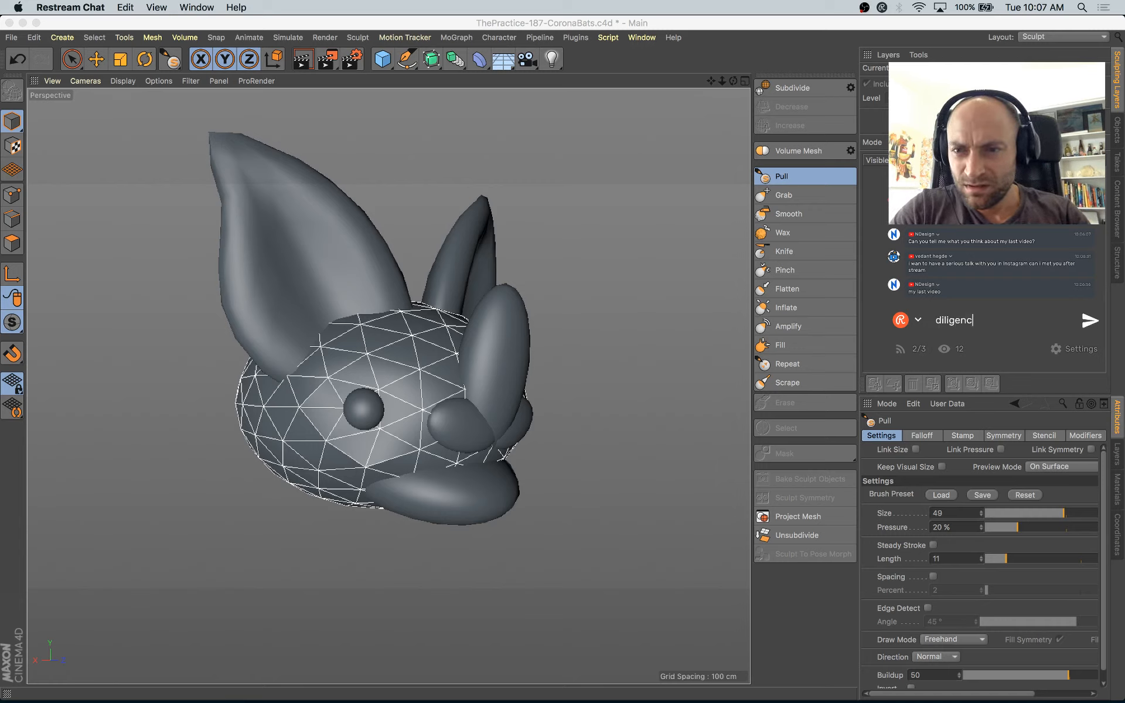
{"action": "type", "text": "e.studio"}
{"action": "key", "text": "Return"}
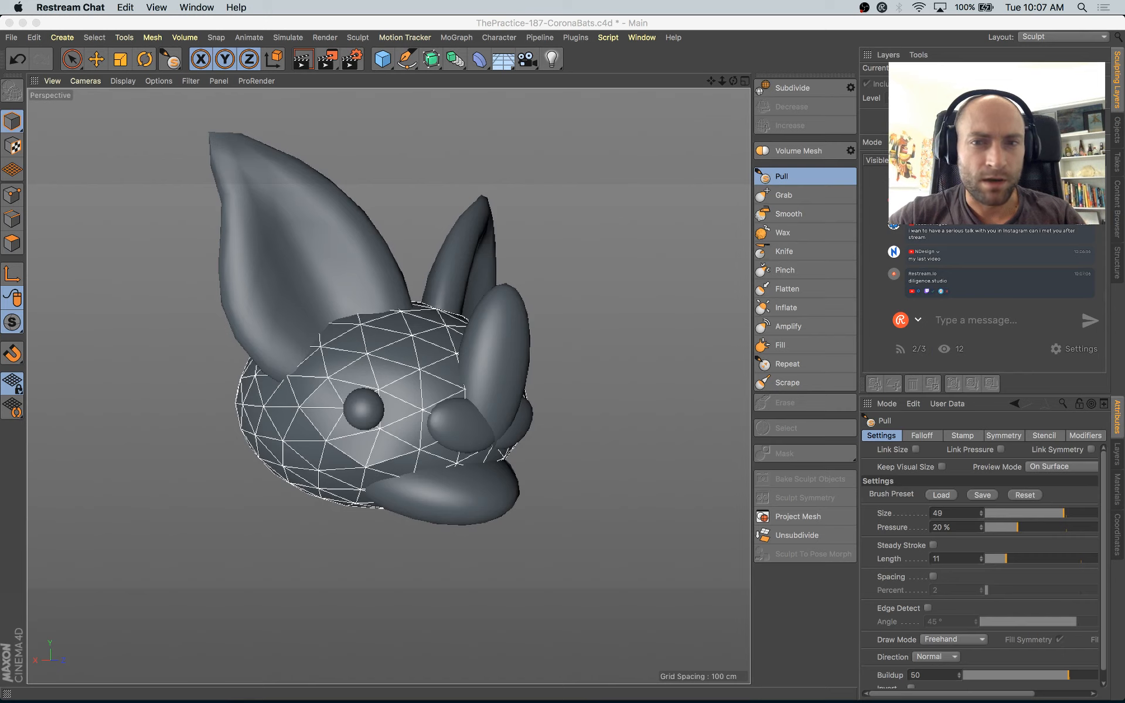
Step: Return to Cinema 4D, enlarge the Pull brush to size 69 over the side of the head, and save the scene
{"action": "left_click", "coordinate": [625, 275]}
{"action": "left_click_drag", "start_coordinate": [625, 275], "coordinate": [369, 347], "text": "alt"}
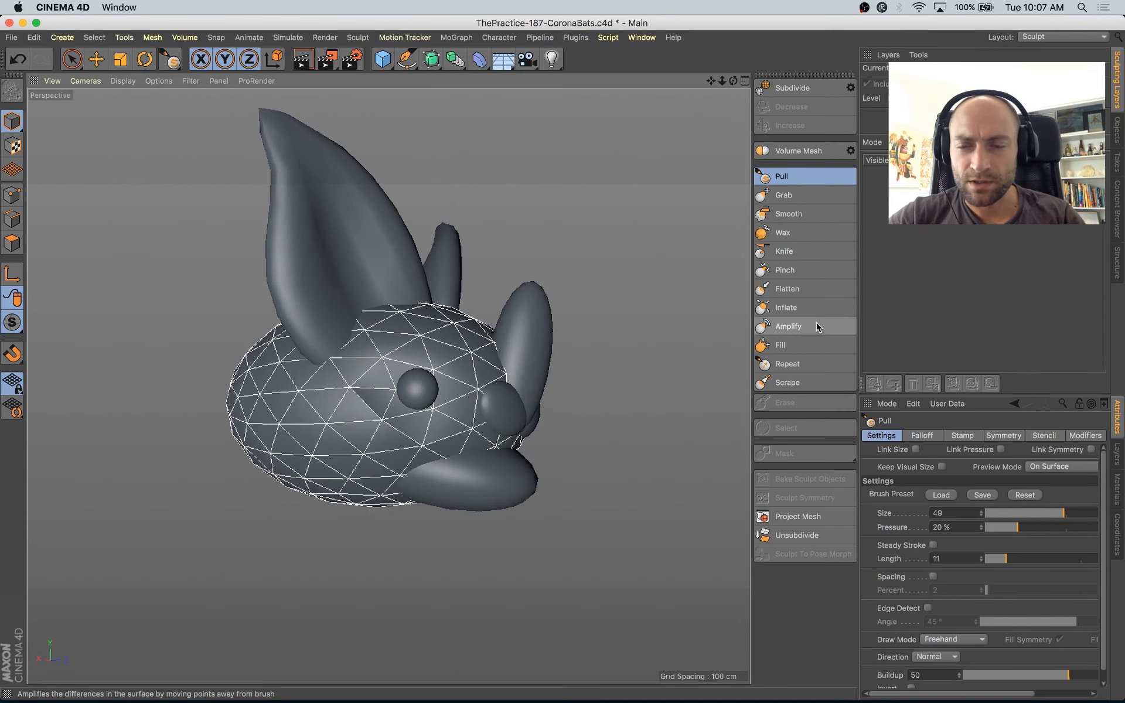
{"action": "key", "text": "super+Tab"}
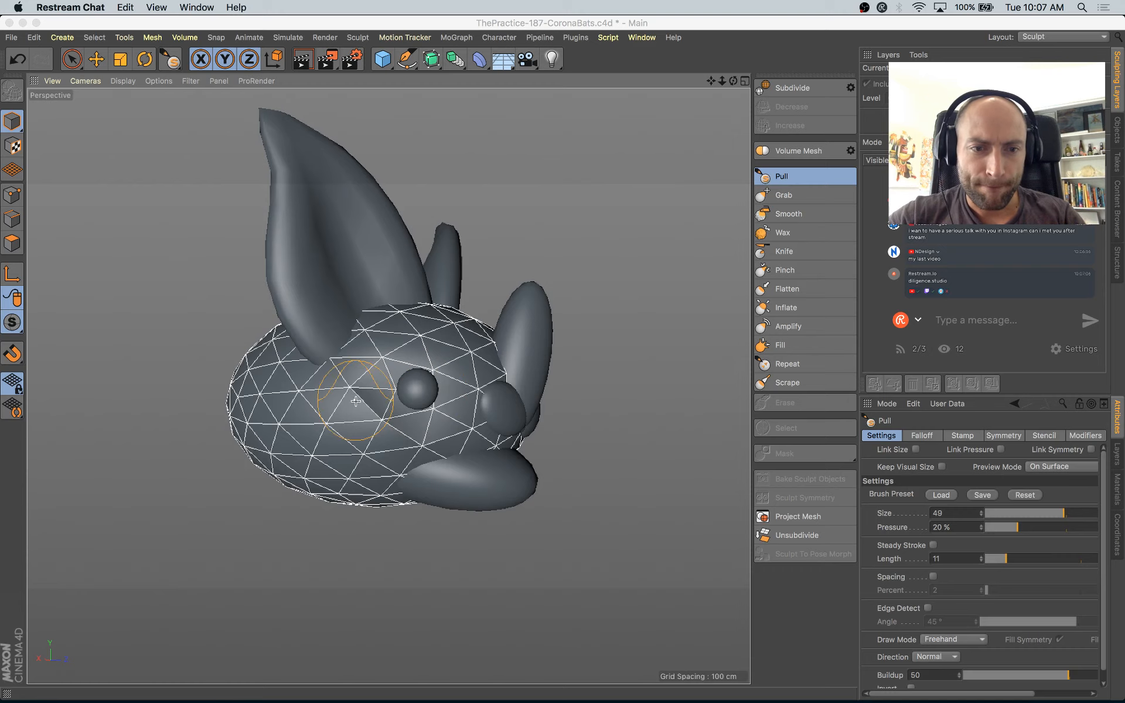
{"action": "left_click", "coordinate": [375, 413]}
{"action": "left_click", "coordinate": [376, 414]}
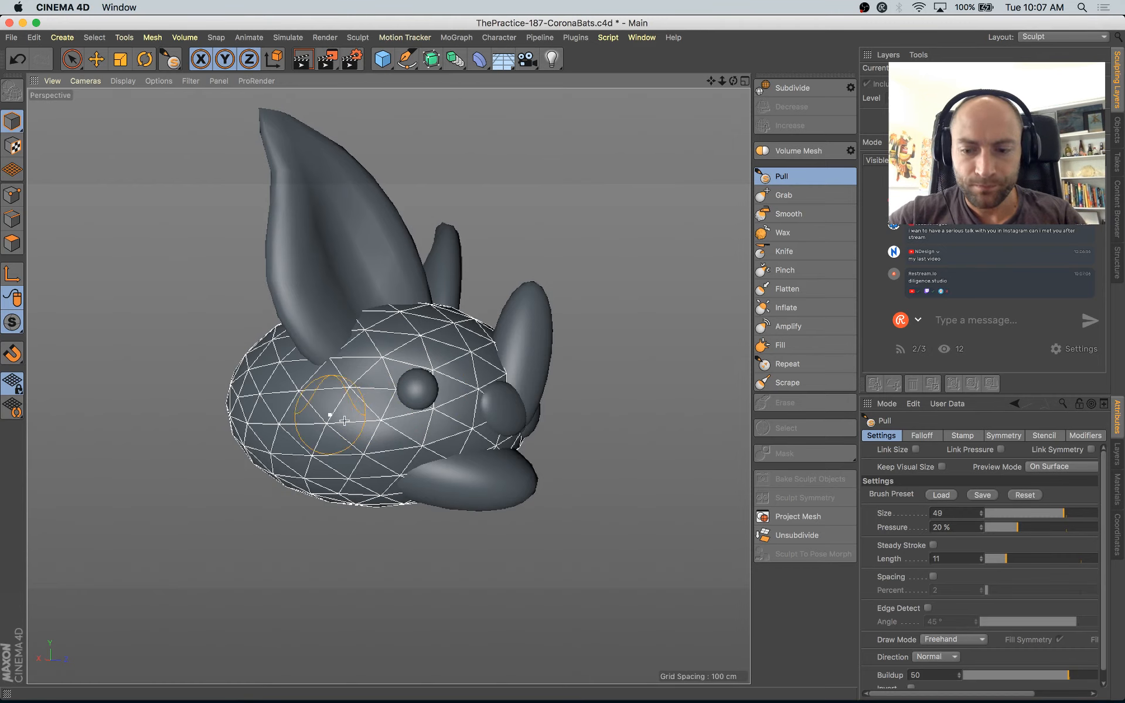
{"action": "middle_click_drag", "start_coordinate": [343, 421], "coordinate": [356, 420]}
{"action": "key", "text": "super+s"}
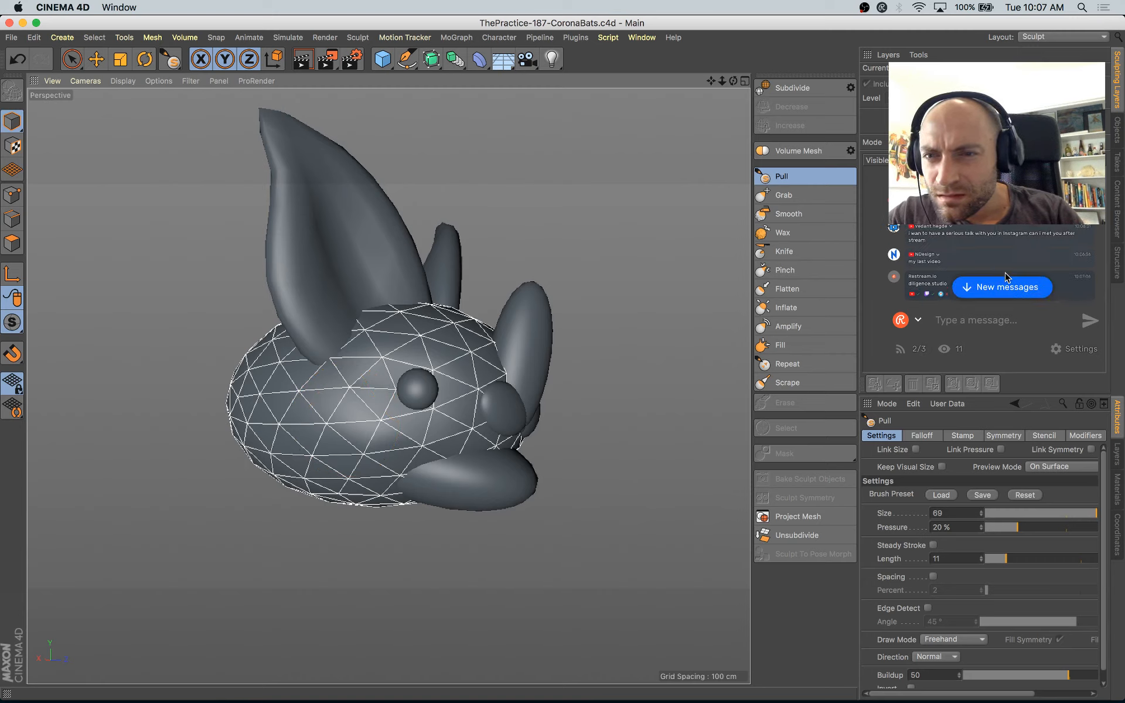
Step: Show the available sculpting brushes and choose the Sculpt workspace layout
{"action": "left_click", "coordinate": [1006, 281]}
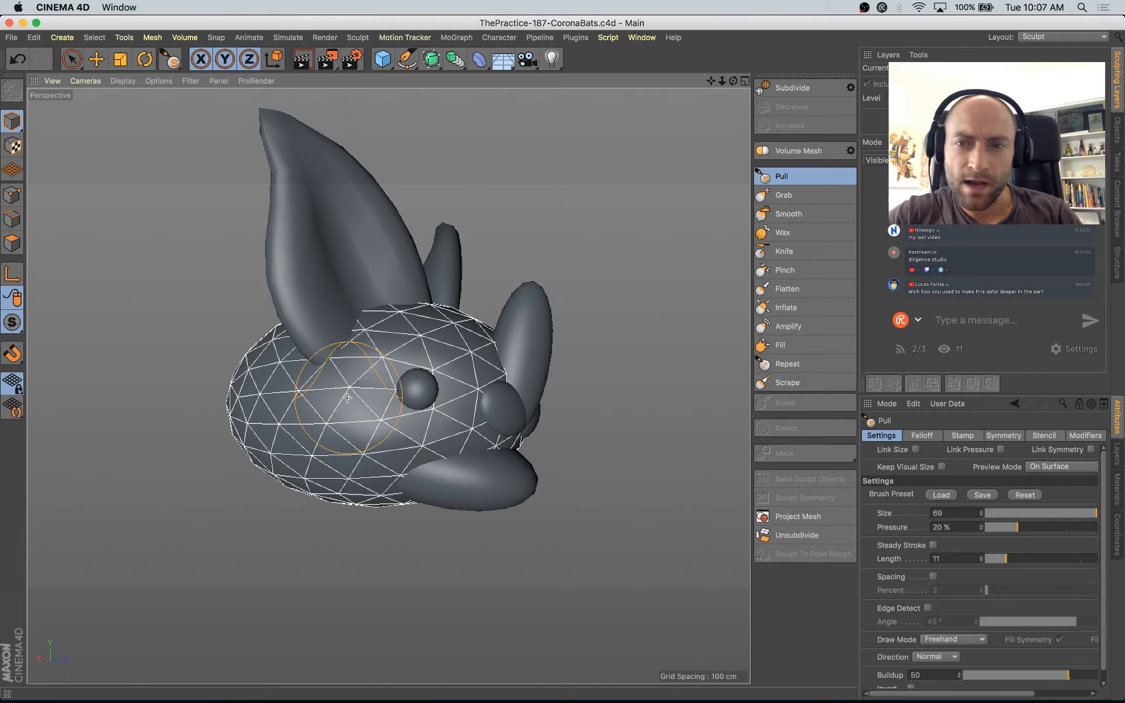
{"action": "left_click_drag", "start_coordinate": [363, 429], "coordinate": [363, 431], "text": "alt"}
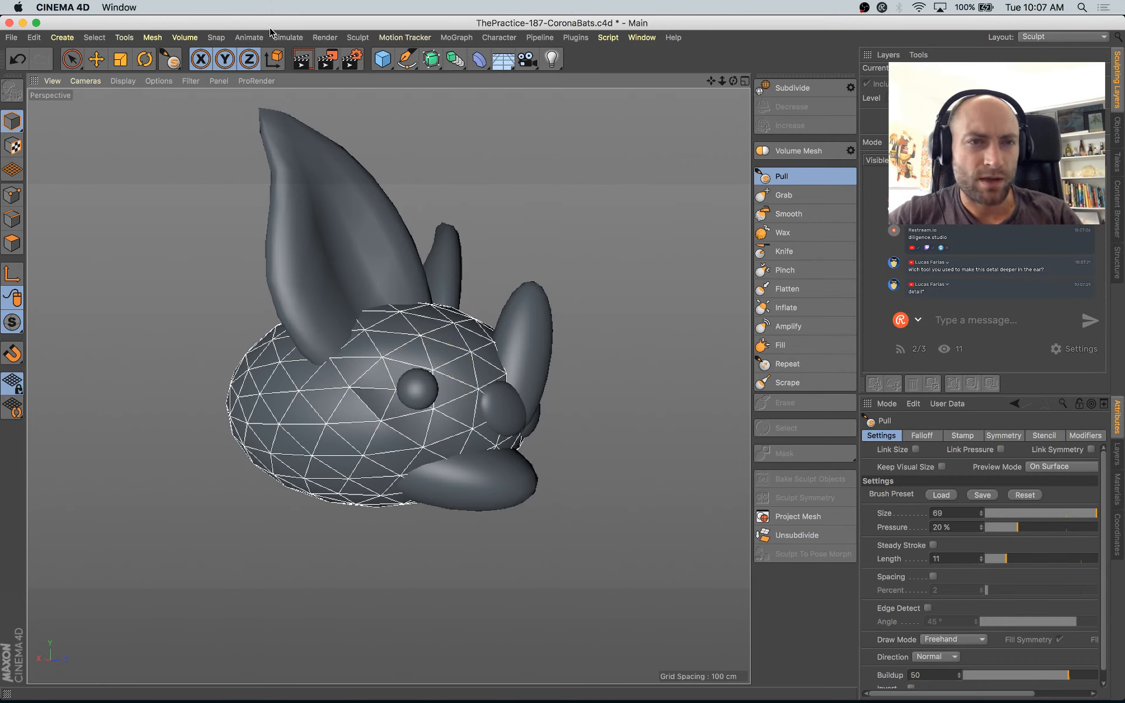
{"action": "left_click", "coordinate": [358, 37]}
{"action": "mouse_move", "coordinate": [392, 104]}
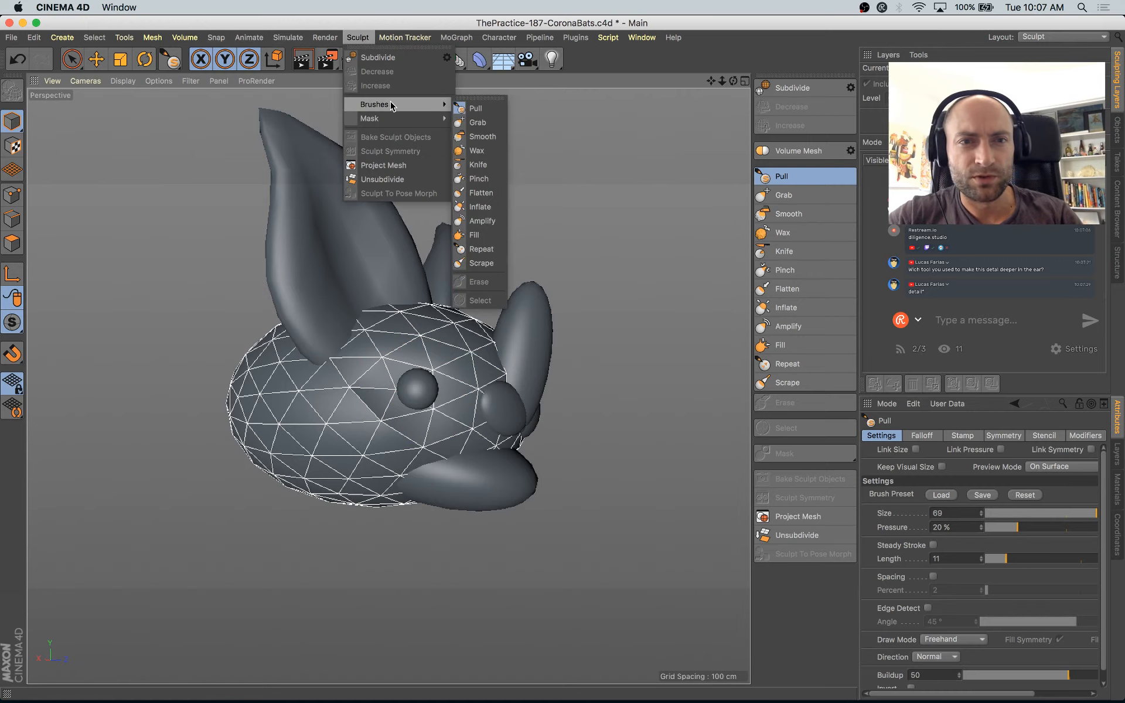
{"action": "left_click", "coordinate": [554, 465]}
{"action": "left_click", "coordinate": [1064, 36]}
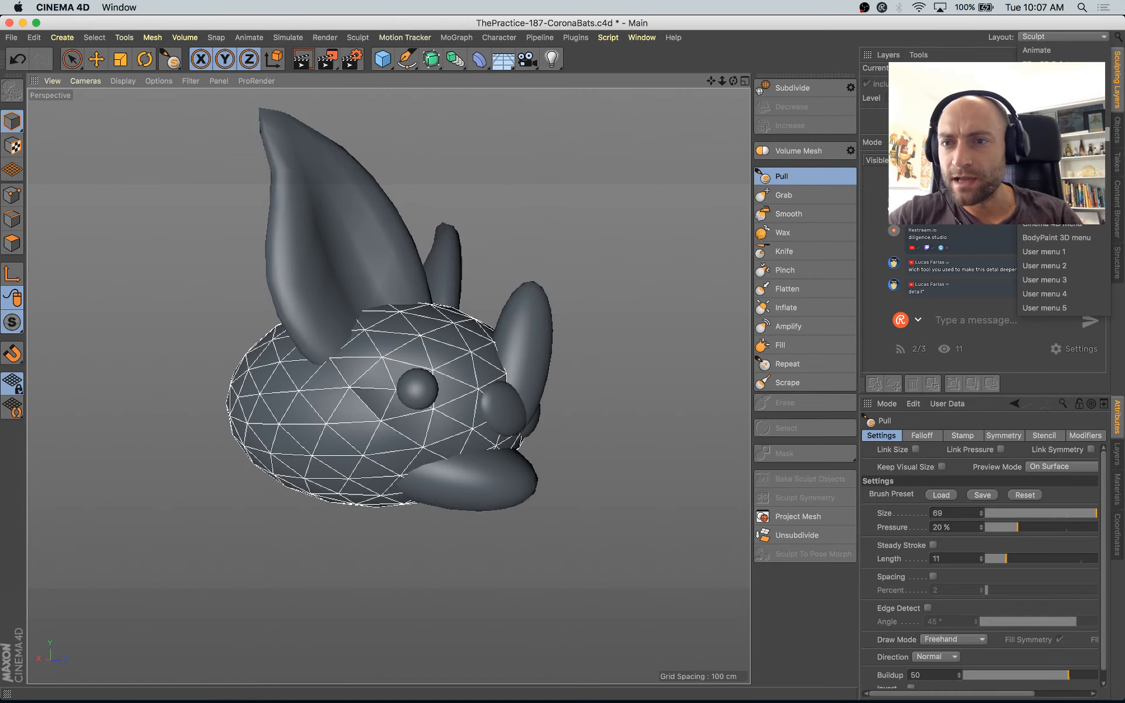
{"action": "left_click", "coordinate": [1037, 135]}
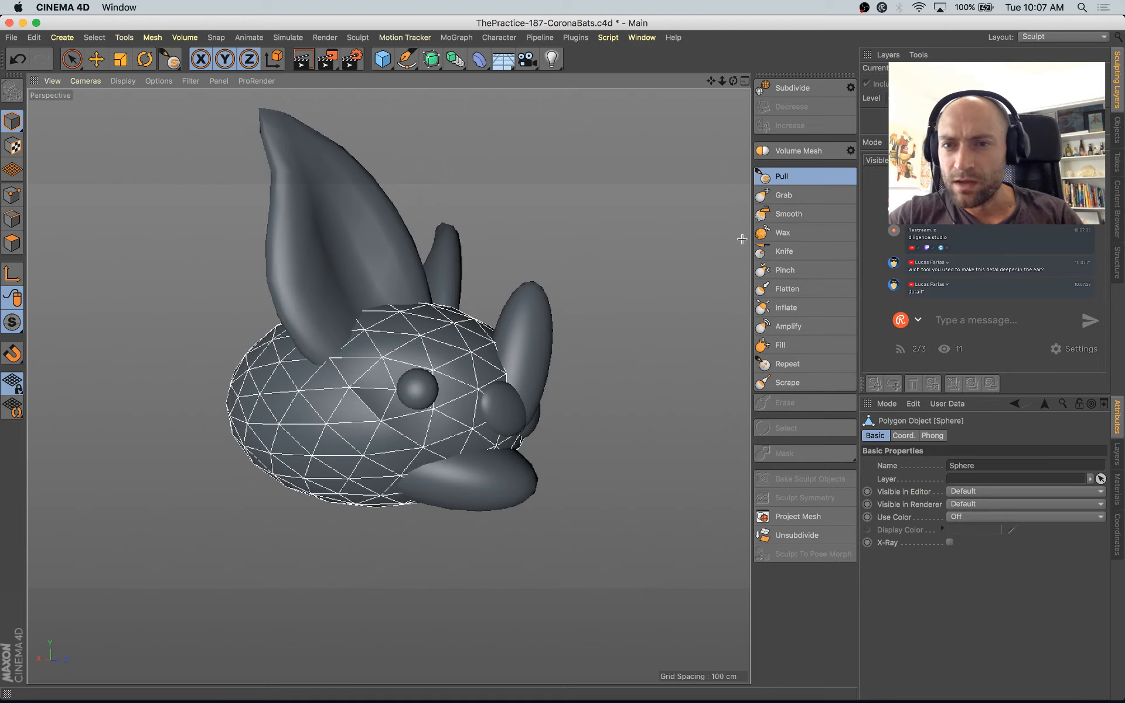
Step: Undo the recent Pull strokes on the head and the eye's repositioning
{"action": "left_click_drag", "start_coordinate": [415, 208], "coordinate": [329, 243], "text": "alt"}
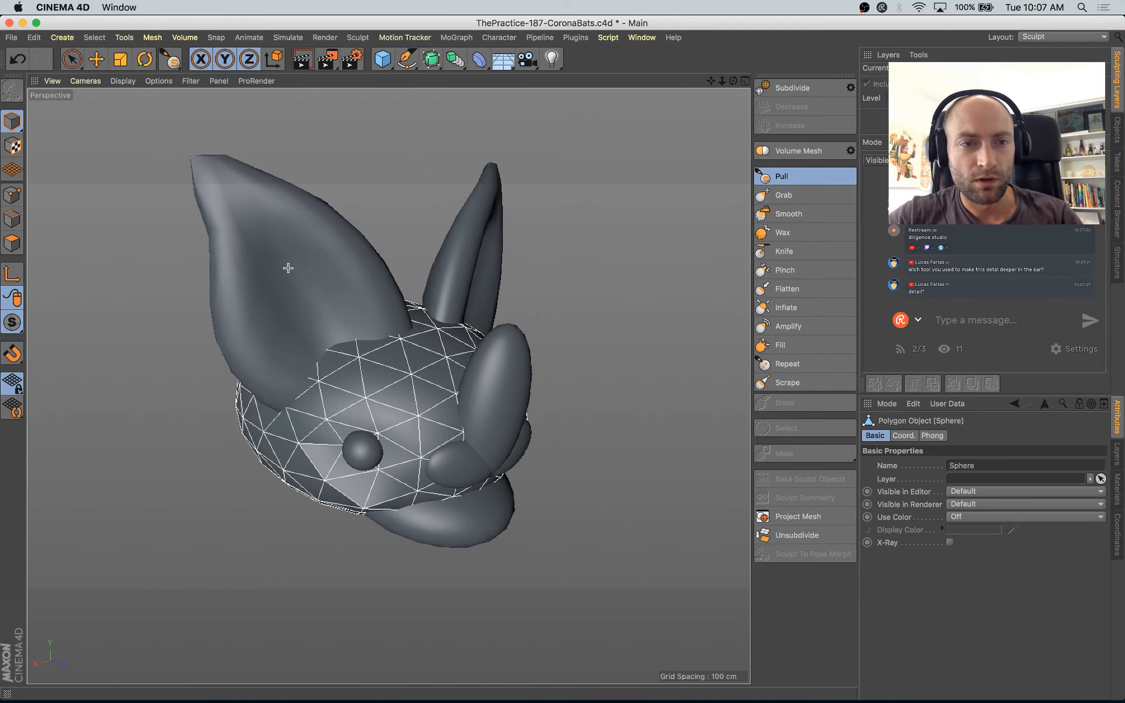
{"action": "left_click_drag", "start_coordinate": [363, 414], "coordinate": [419, 378], "text": "alt"}
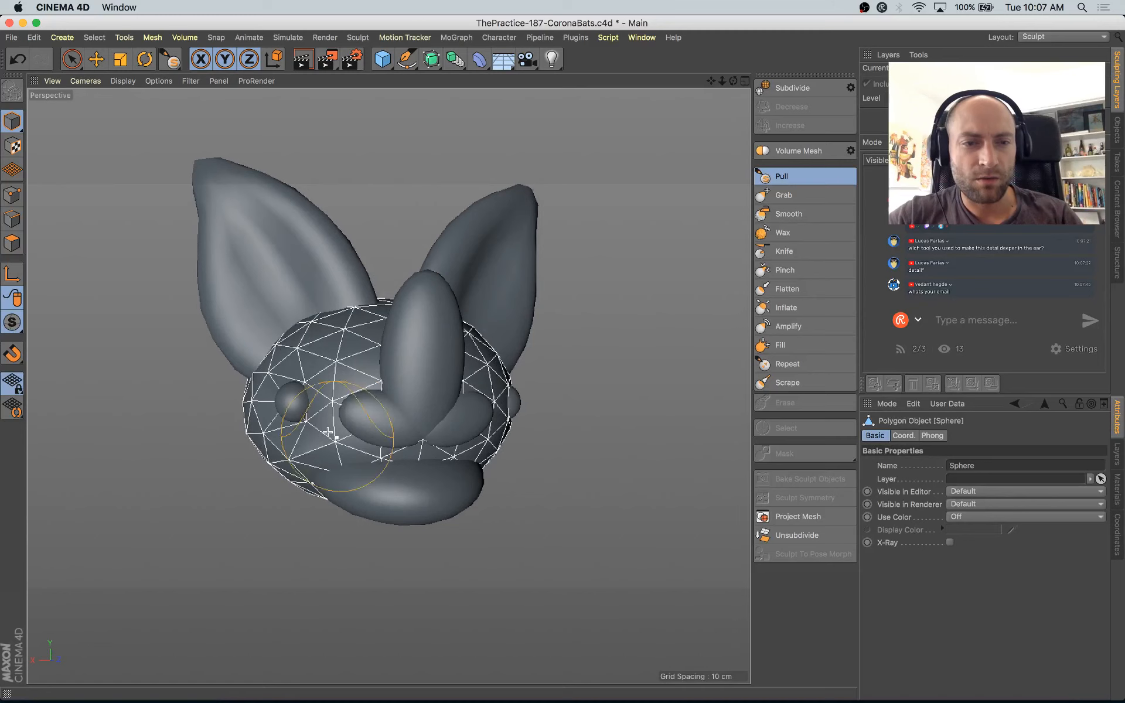
{"action": "key", "text": "super+z"}
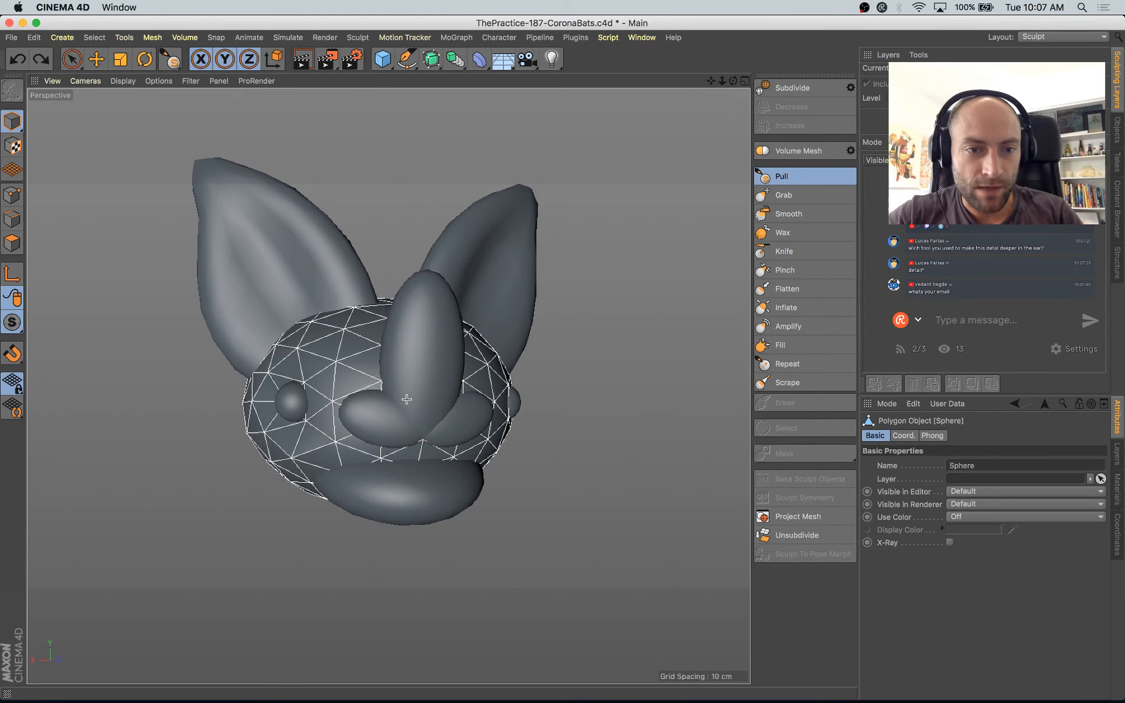
{"action": "key", "text": "super+z"}
{"action": "key", "text": "super+z"}
{"action": "key", "text": "super+z"}
{"action": "key", "text": "super+z"}
{"action": "key", "text": "super+z"}
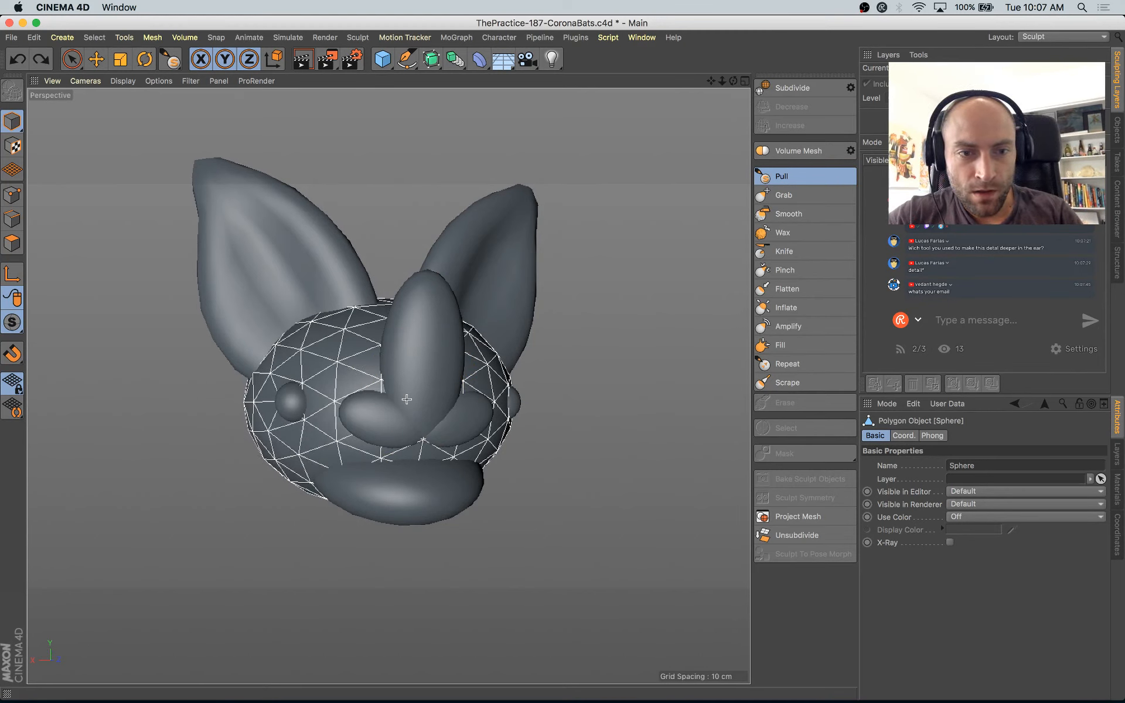
Step: Reselect the head for sculpting with the Pull brush at size 69 and save the scene
{"action": "key", "text": "e"}
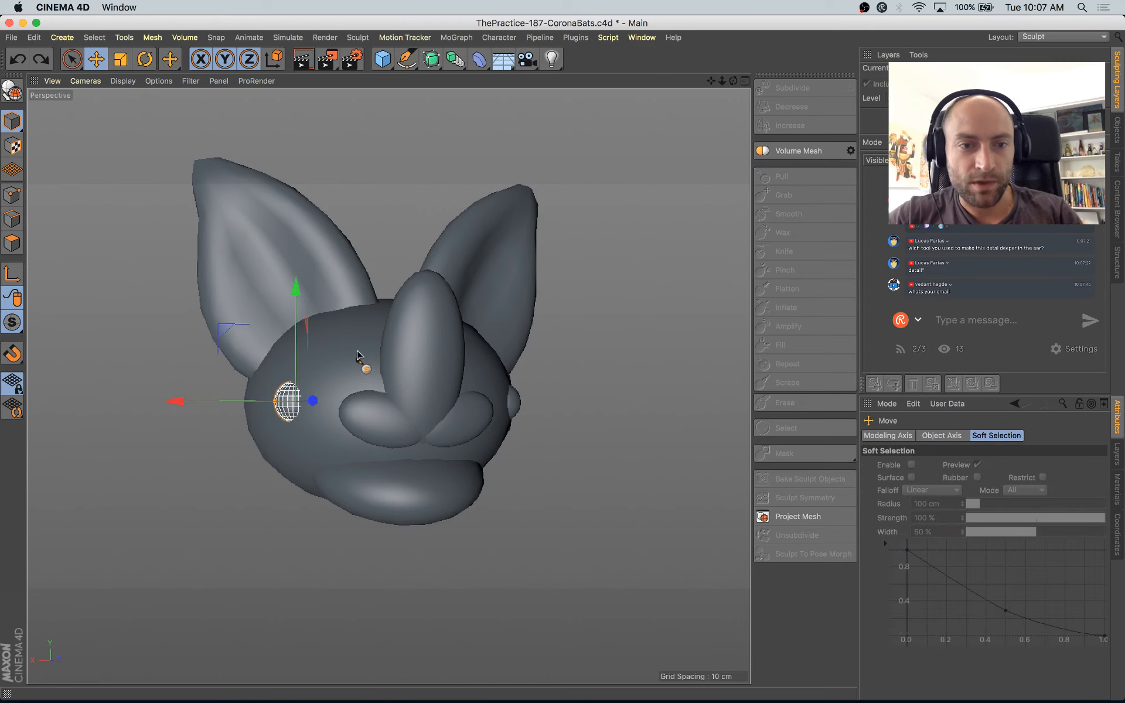
{"action": "left_click", "coordinate": [358, 352]}
{"action": "left_click", "coordinate": [785, 177]}
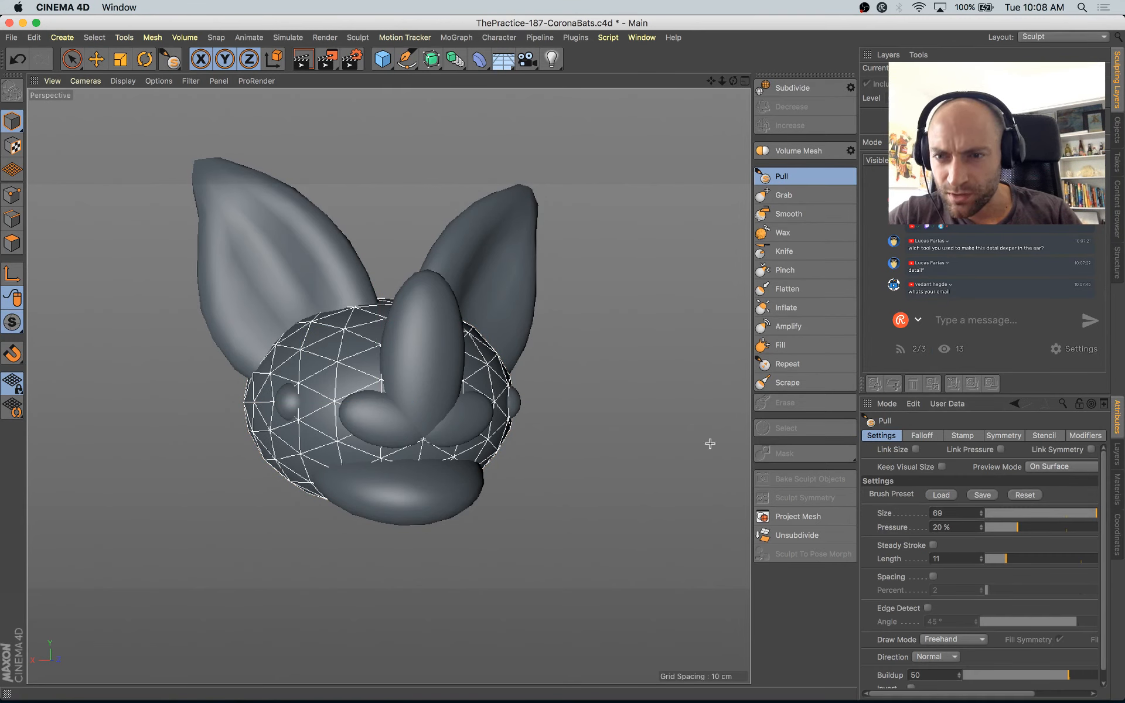
{"action": "key", "text": "super+s"}
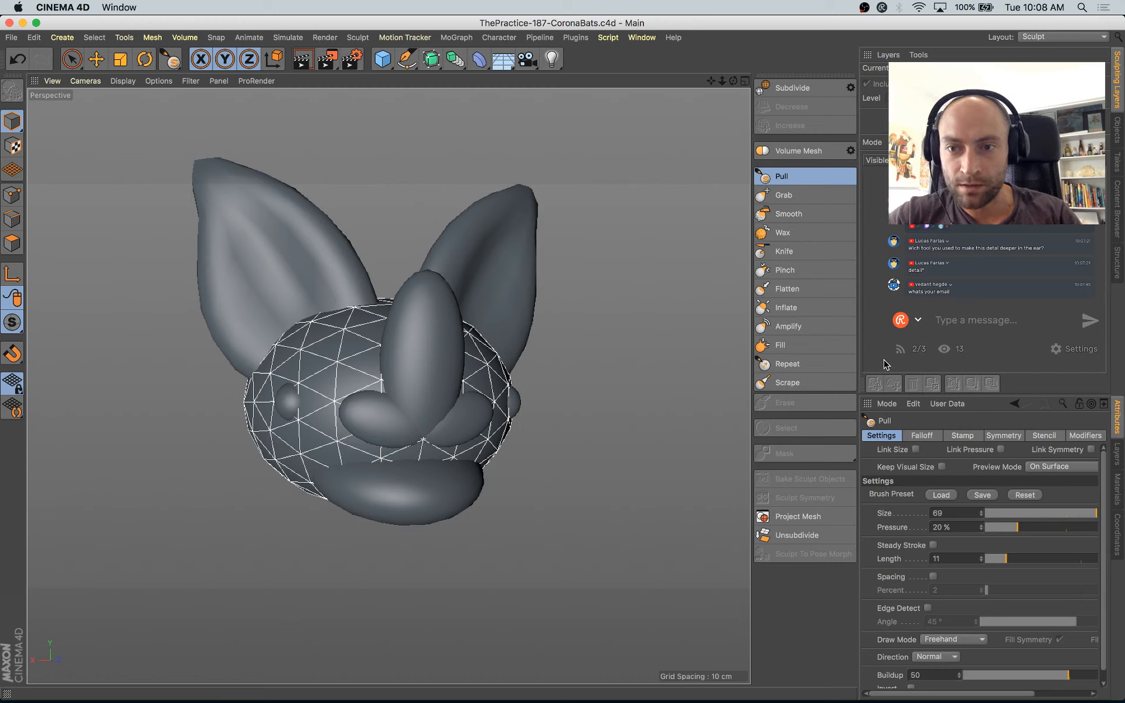
{"action": "left_click_drag", "start_coordinate": [258, 420], "coordinate": [382, 433], "text": "alt"}
{"action": "key", "text": "super+z"}
{"action": "left_click_drag", "start_coordinate": [592, 510], "coordinate": [491, 501], "text": "alt"}
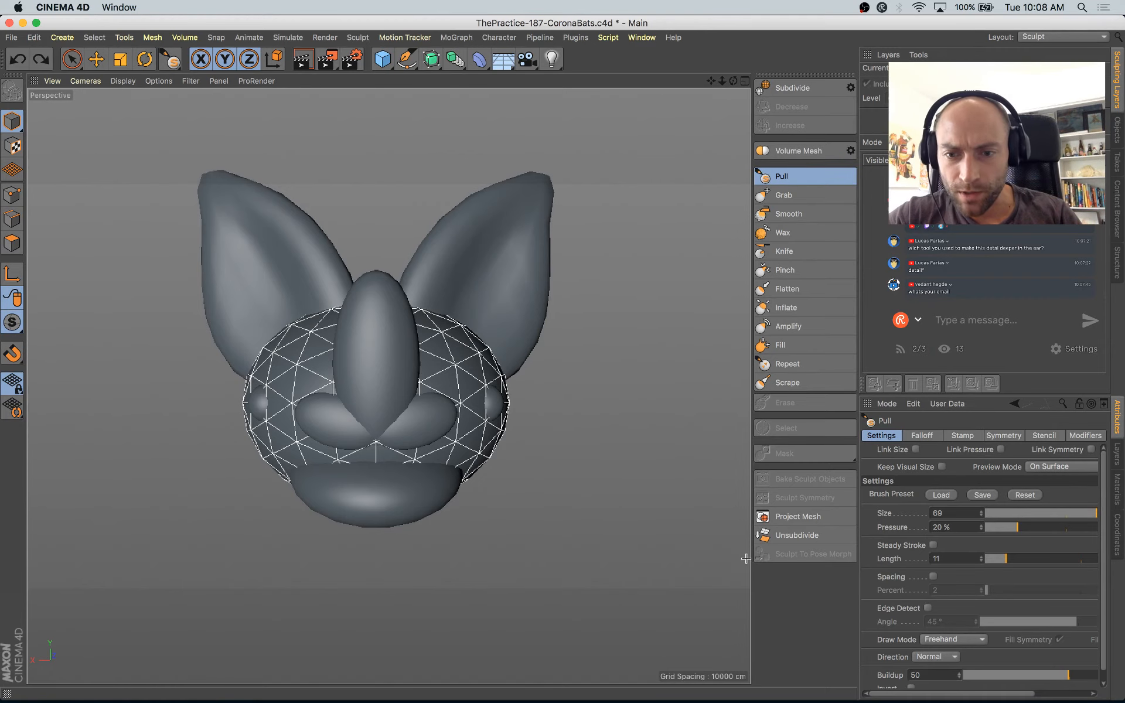
Step: Enable X (YZ) symmetry for the Pull brush and widen the area showing its settings
{"action": "left_click_drag", "start_coordinate": [858, 363], "coordinate": [821, 366]}
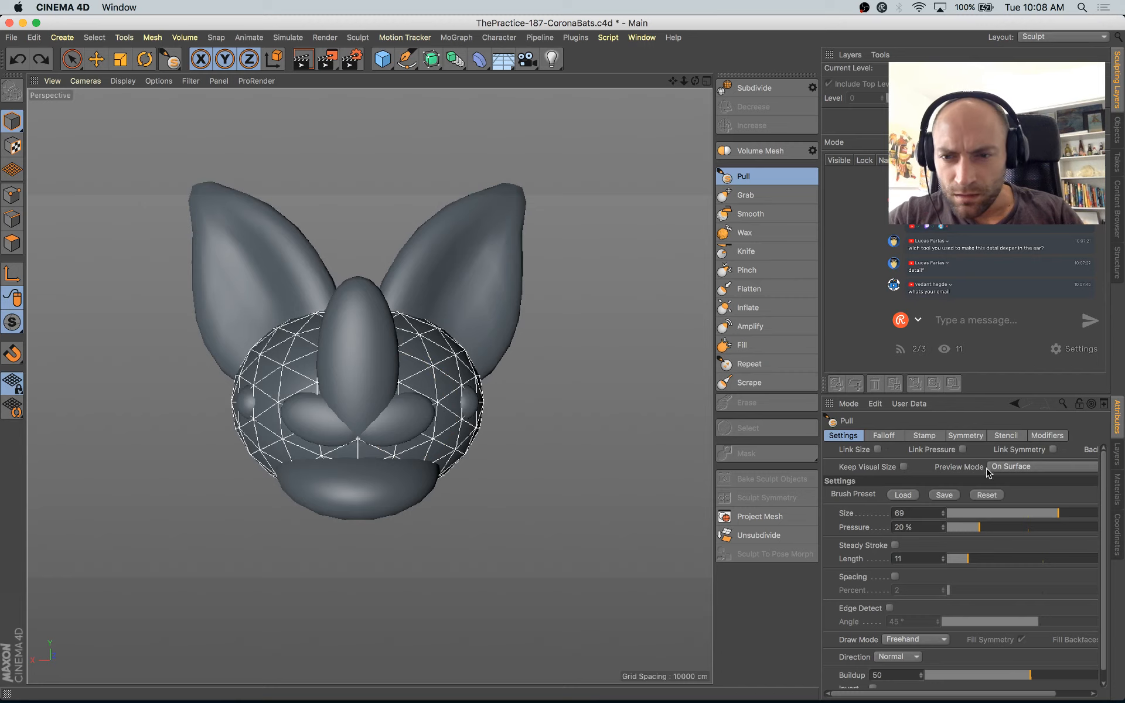
{"action": "left_click", "coordinate": [964, 437]}
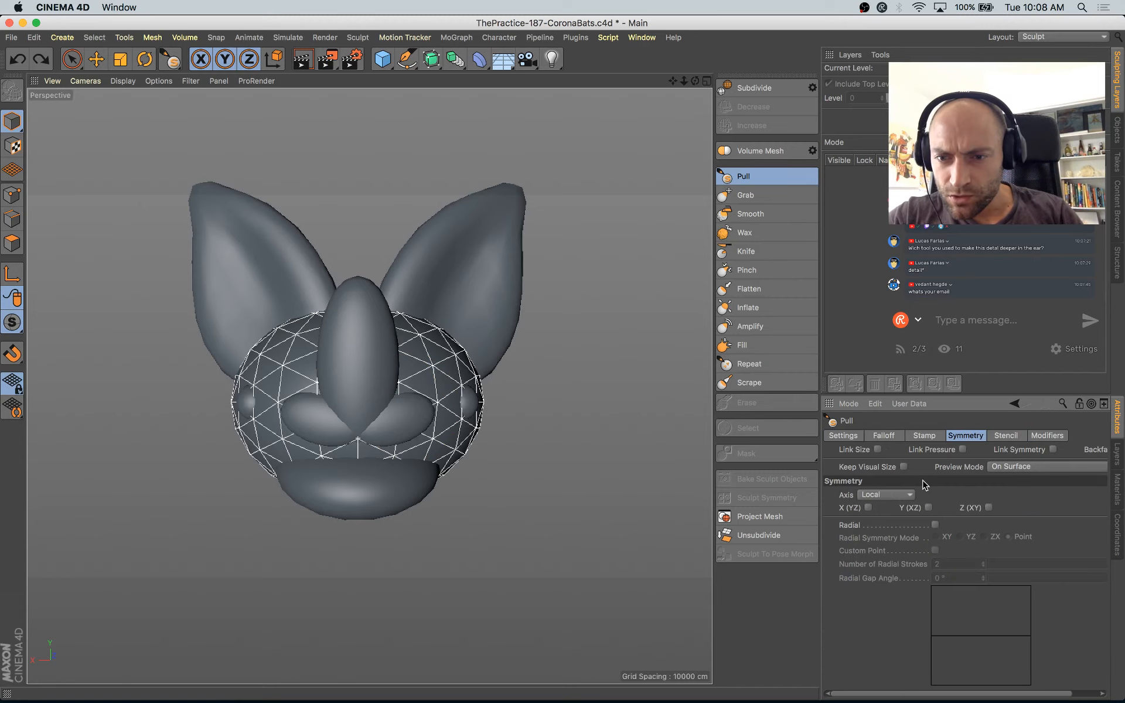
{"action": "left_click", "coordinate": [869, 507]}
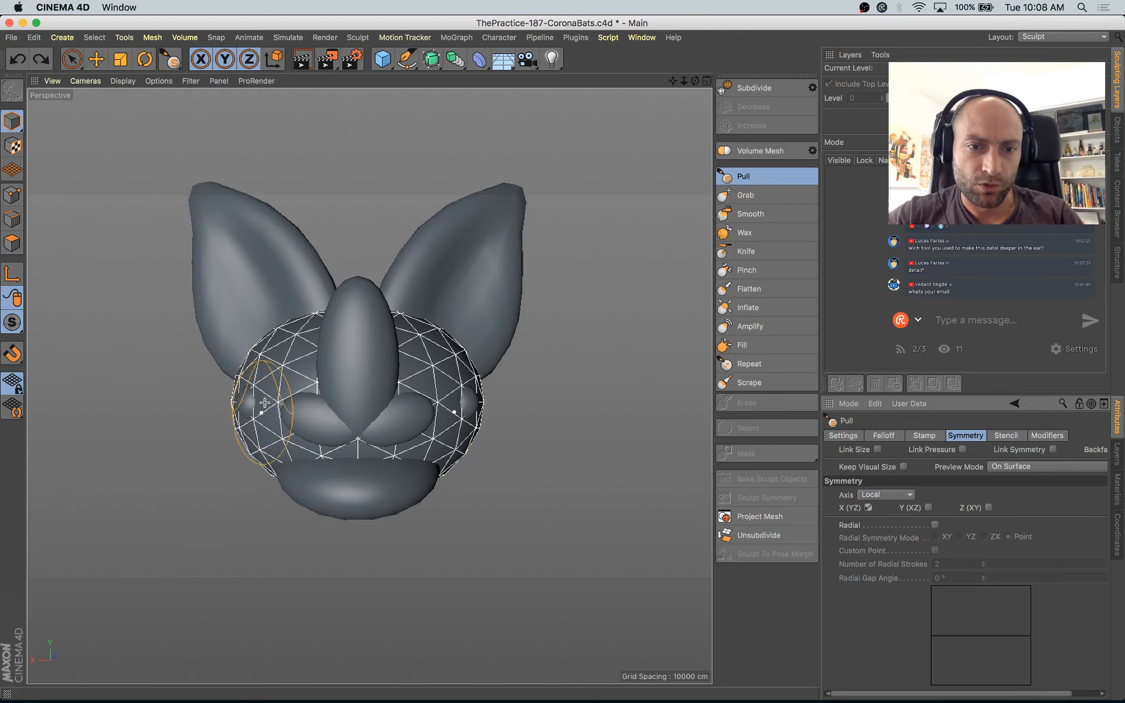
Step: Apply a symmetric Pull stroke to the head around the eye, check it from several sides and save the scene
{"action": "left_click_drag", "start_coordinate": [264, 402], "coordinate": [333, 416], "text": "alt"}
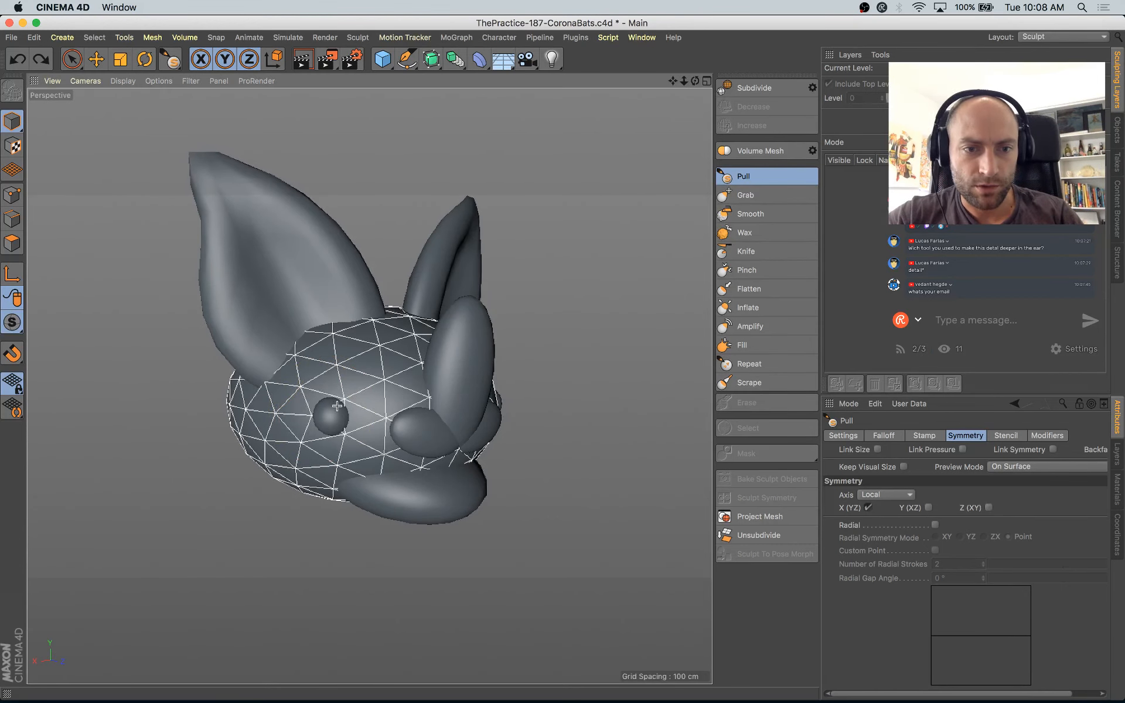
{"action": "left_click", "coordinate": [337, 406]}
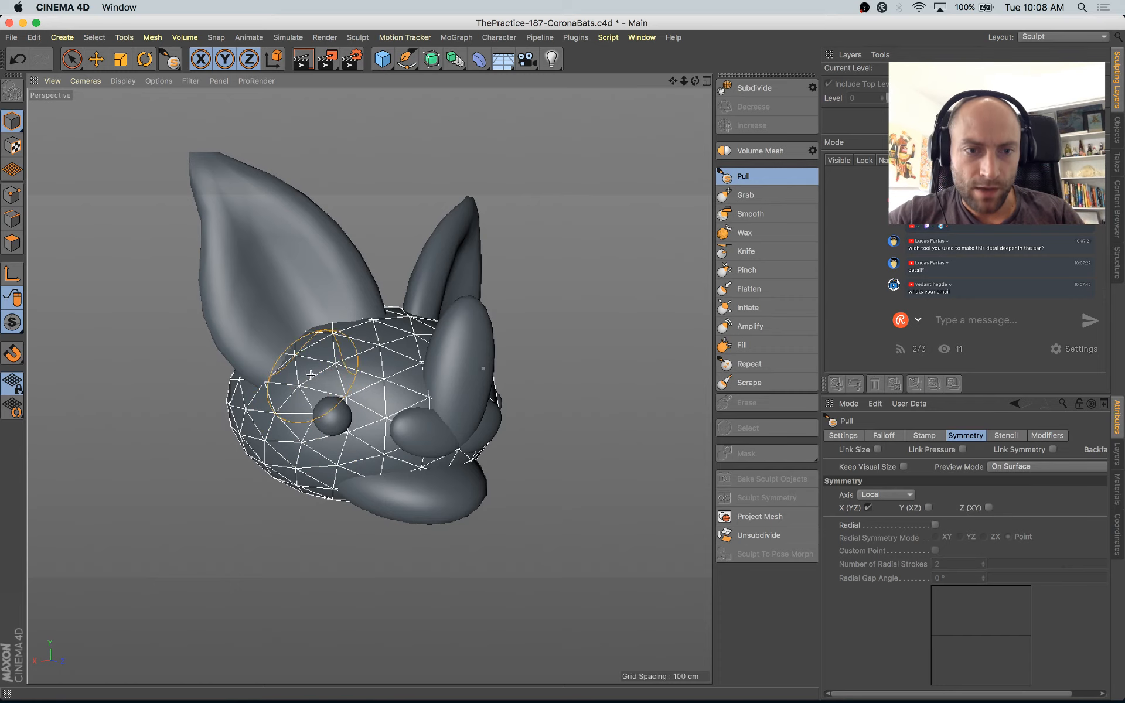
{"action": "left_click_drag", "start_coordinate": [396, 422], "coordinate": [337, 450], "text": "alt"}
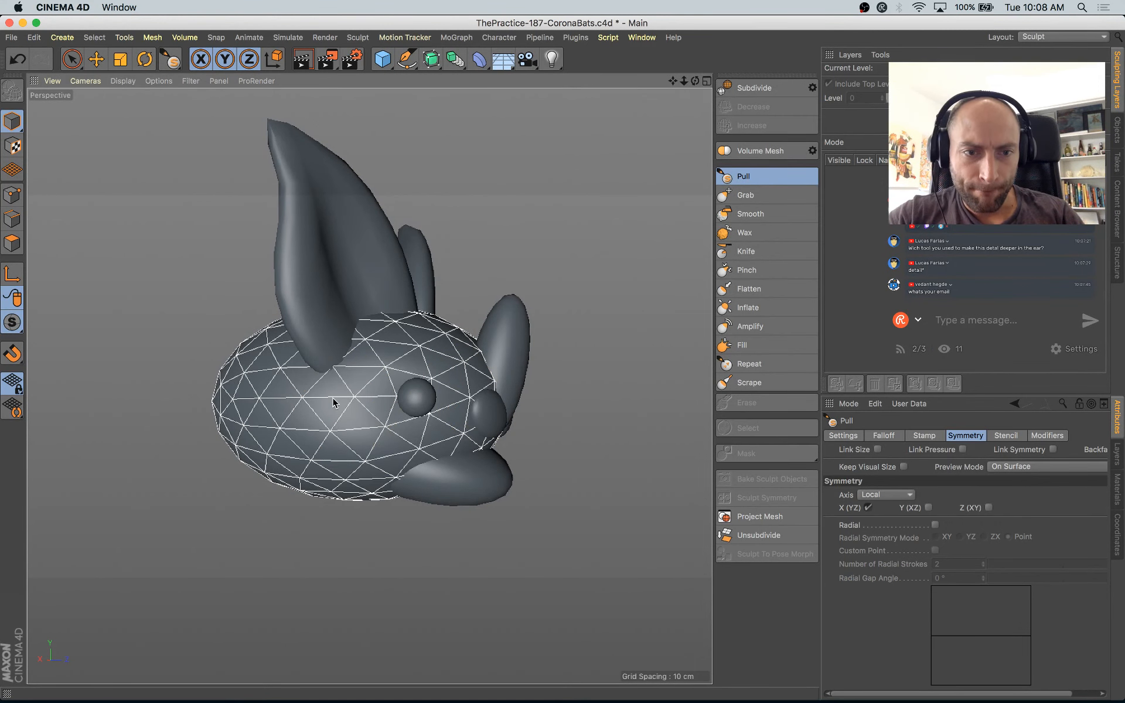
{"action": "left_click_drag", "start_coordinate": [410, 463], "coordinate": [312, 428], "text": "alt"}
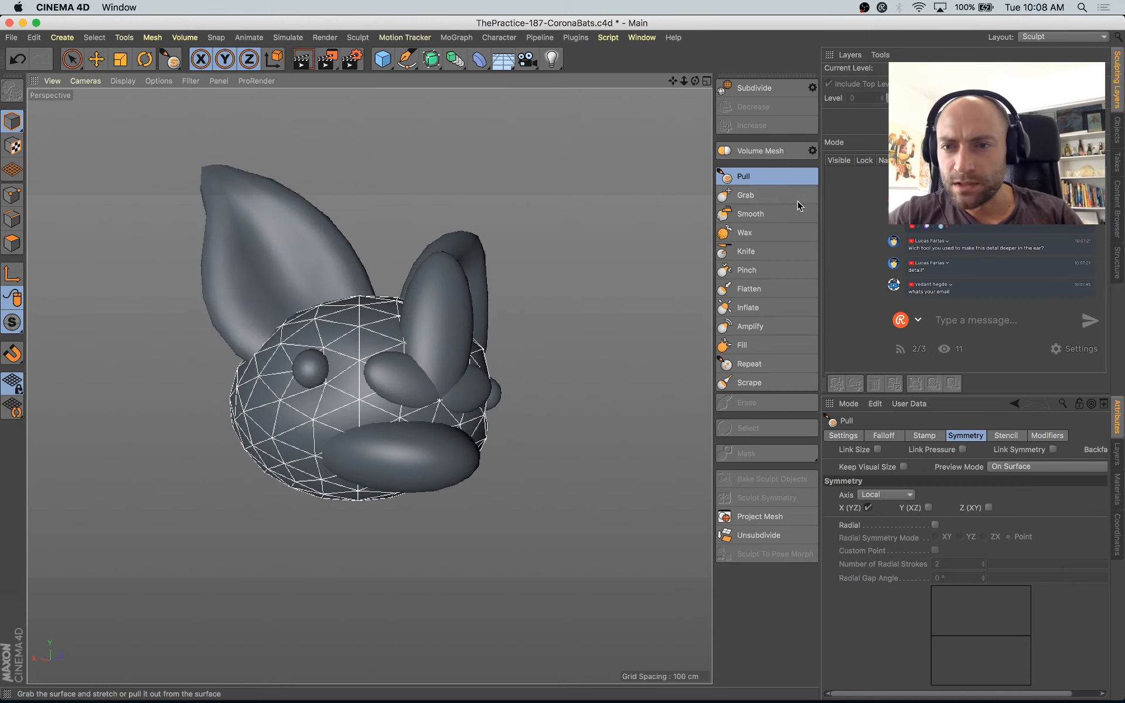
{"action": "key", "text": "super+s"}
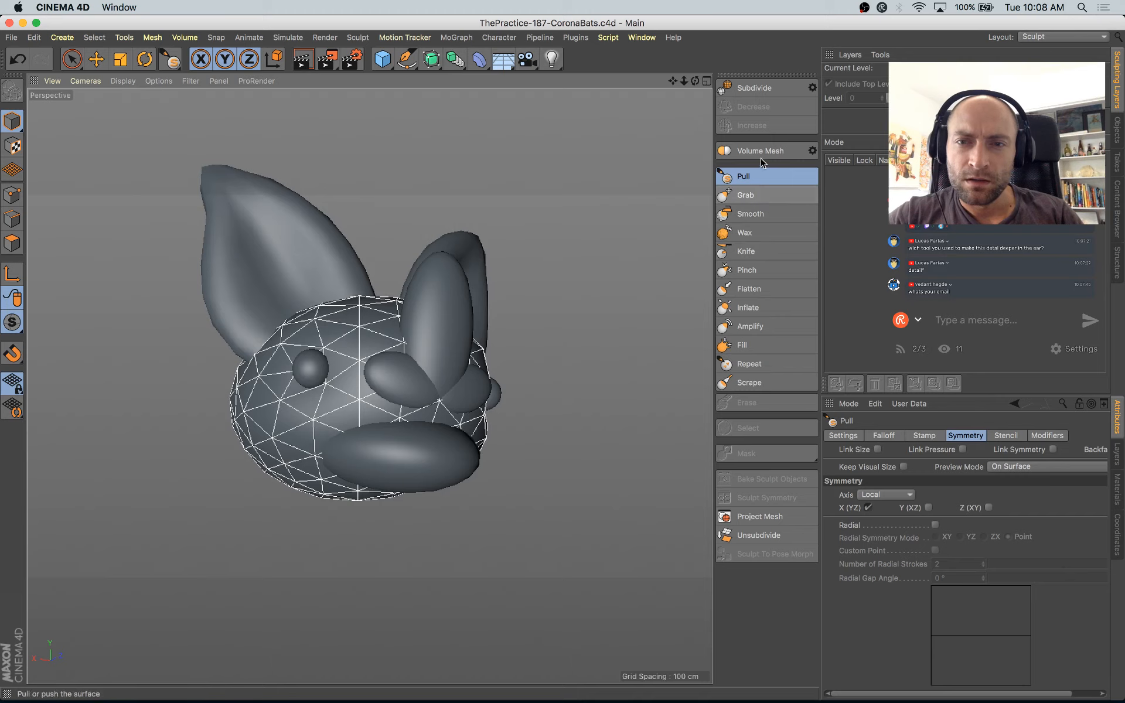
Step: Remesh the head with Volume Mesh at a 7 cm voxel size and select its Sphere object
{"action": "left_click", "coordinate": [813, 150]}
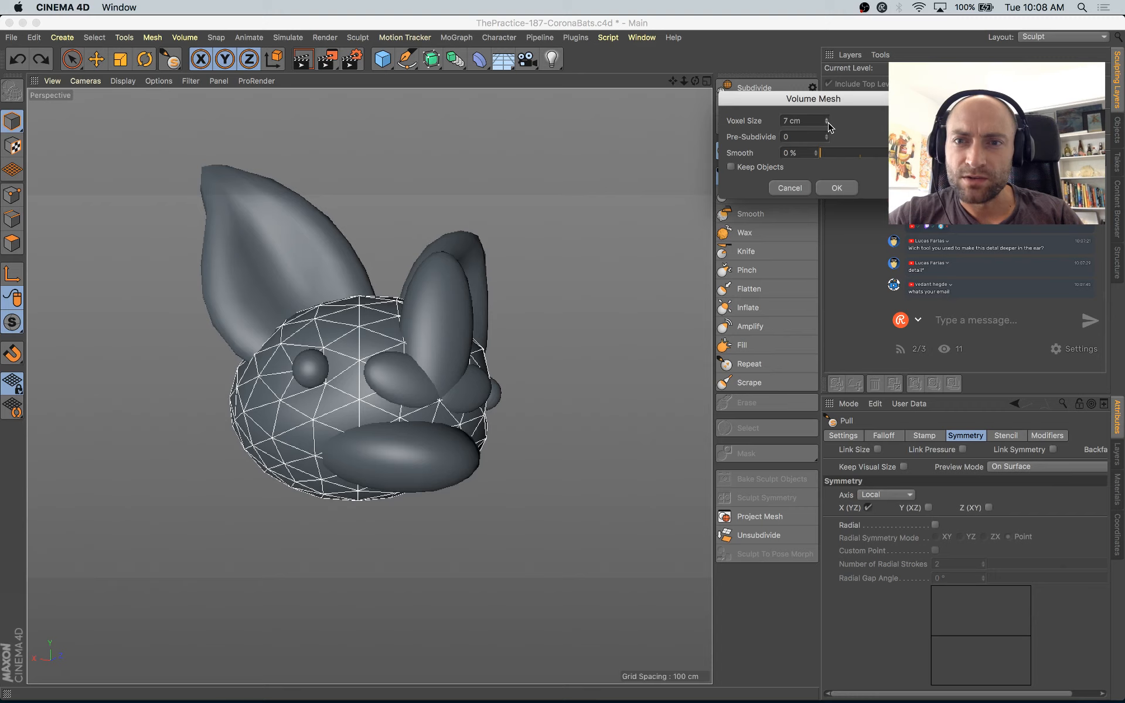
{"action": "left_click", "coordinate": [837, 187]}
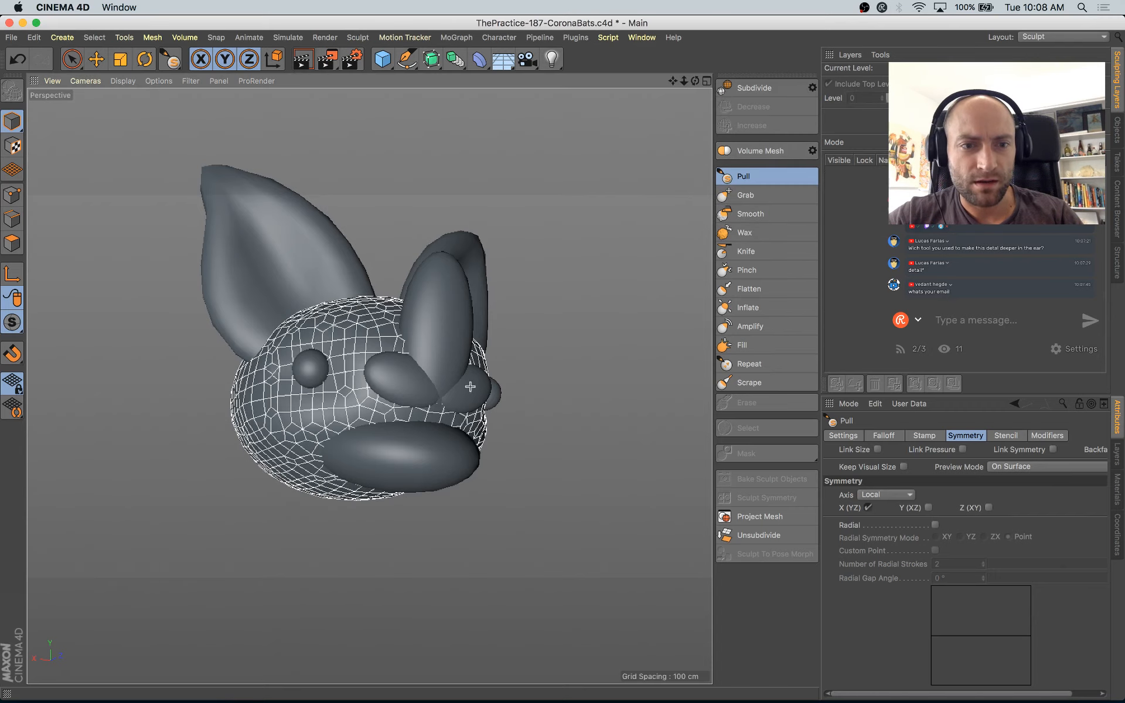
{"action": "left_click_drag", "start_coordinate": [692, 433], "coordinate": [327, 426], "text": "alt"}
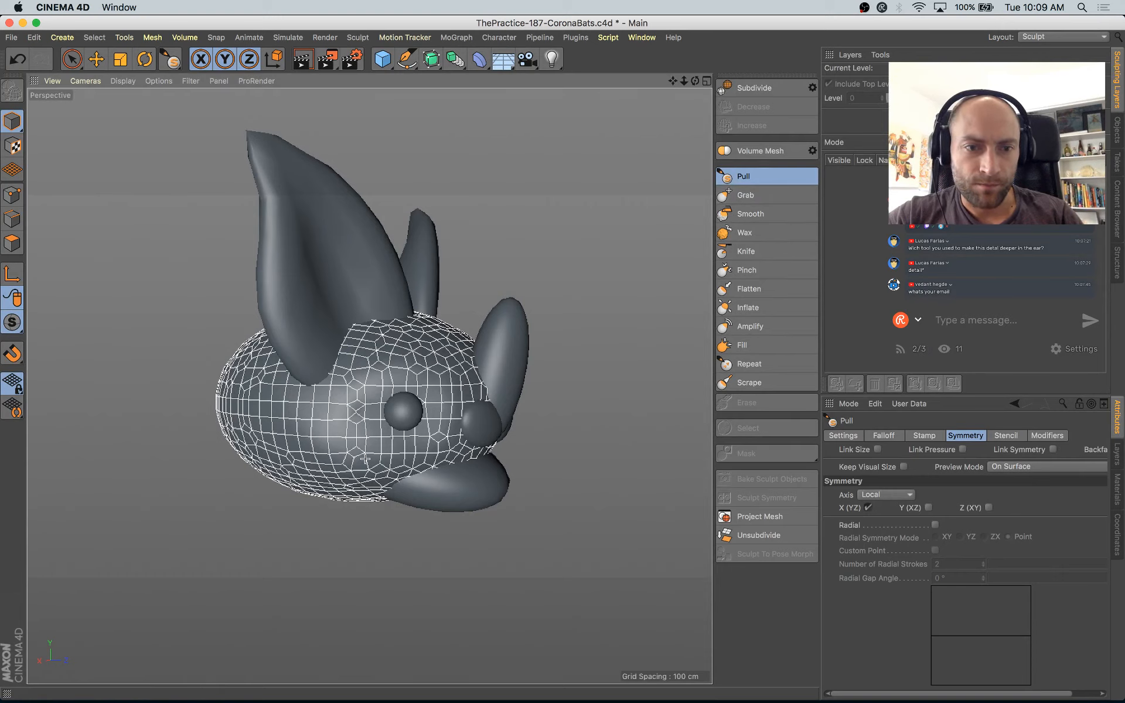
{"action": "left_click", "coordinate": [1117, 129]}
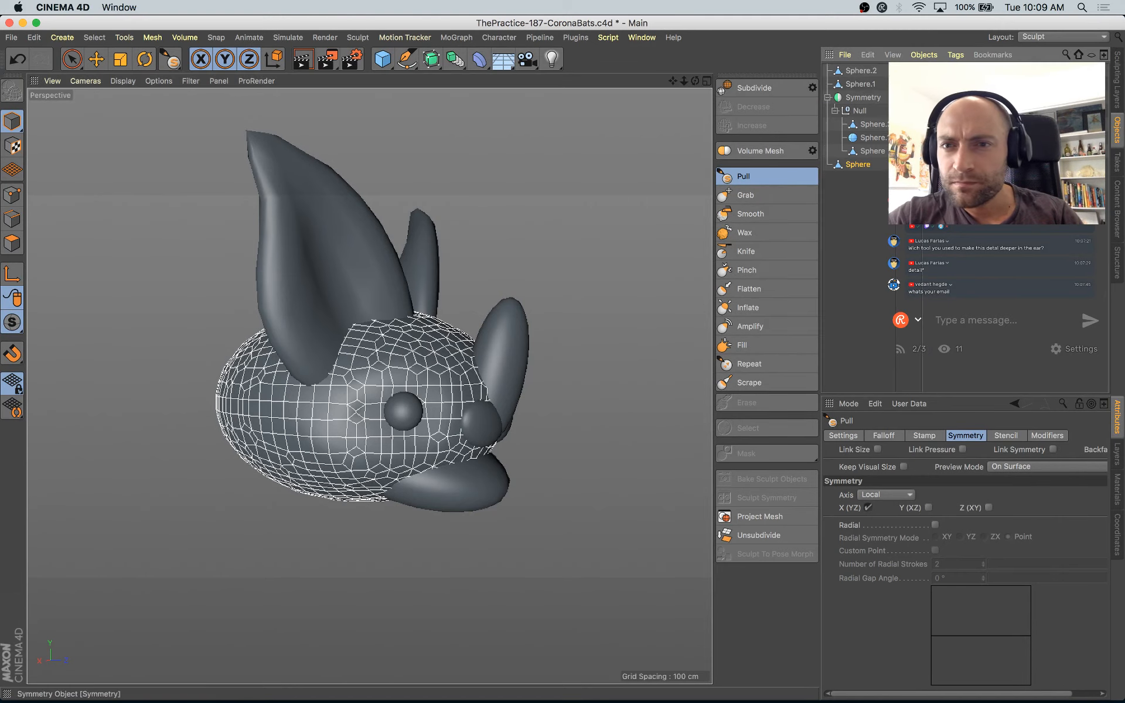
{"action": "left_click", "coordinate": [858, 165]}
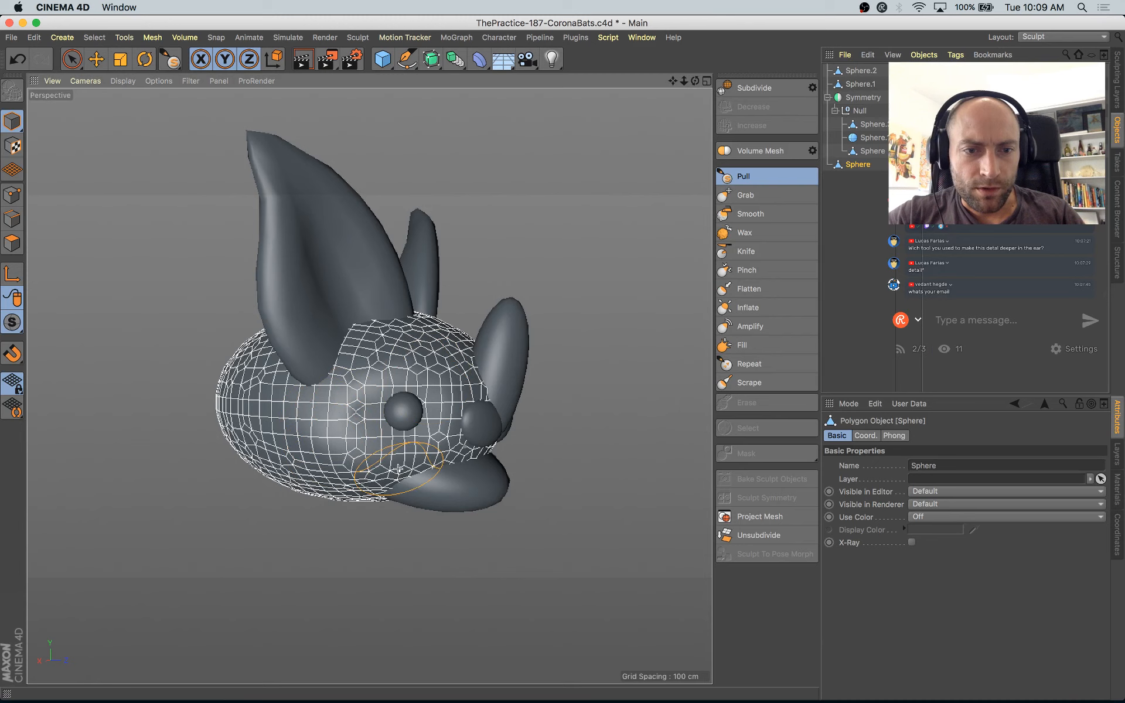
Step: Try a Pull stroke across the front of the head between the nose and the mouth
{"action": "left_click_drag", "start_coordinate": [398, 469], "coordinate": [402, 452], "text": "alt"}
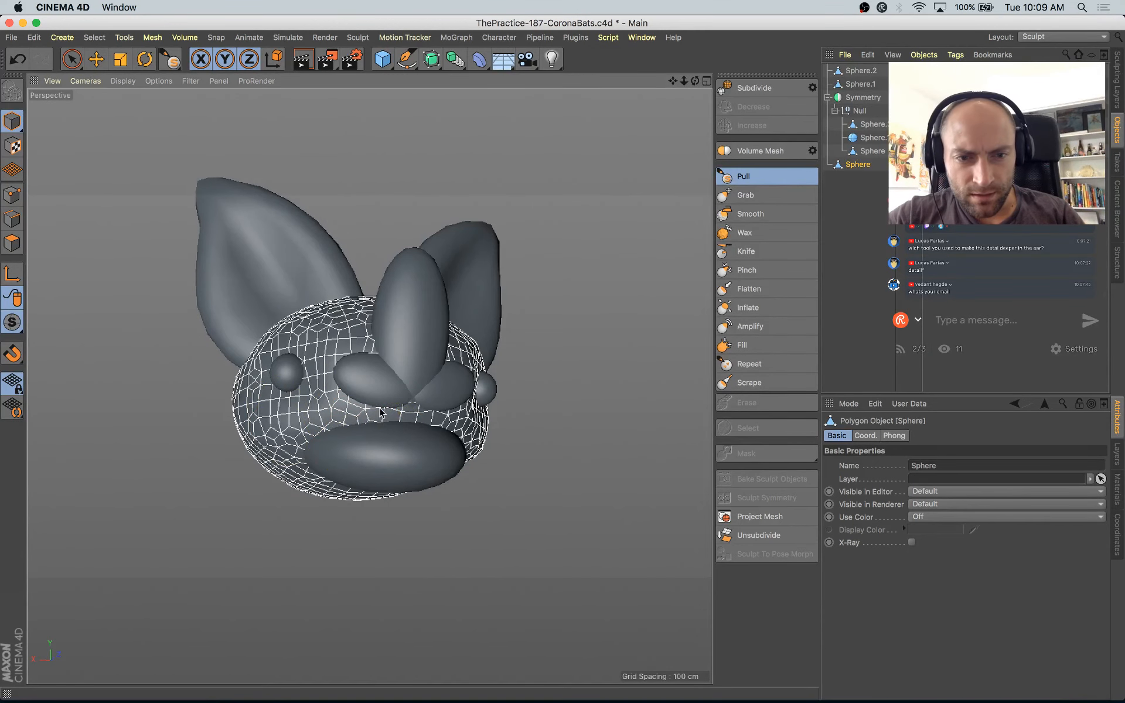
{"action": "mouse_move", "coordinate": [412, 405]}
{"action": "left_mouse_down"}
{"action": "mouse_move", "coordinate": [392, 441]}
{"action": "mouse_move", "coordinate": [359, 437]}
{"action": "mouse_move", "coordinate": [424, 428]}
{"action": "mouse_move", "coordinate": [308, 431]}
{"action": "mouse_move", "coordinate": [407, 455]}
{"action": "mouse_move", "coordinate": [409, 467]}
{"action": "mouse_move", "coordinate": [351, 399]}
{"action": "mouse_move", "coordinate": [406, 389]}
{"action": "mouse_move", "coordinate": [362, 391]}
{"action": "mouse_move", "coordinate": [491, 450]}
{"action": "mouse_move", "coordinate": [487, 463]}
{"action": "left_mouse_up"}
{"action": "key", "text": "super+z"}
Step: Select the mouth sphere and scale it down slightly along its Y axis to flatten it
{"action": "scroll", "coordinate": [409, 467], "scroll_direction": "up", "scroll_amount": 4}
{"action": "left_click", "coordinate": [96, 59]}
{"action": "left_click", "coordinate": [390, 429]}
{"action": "key", "text": "t"}
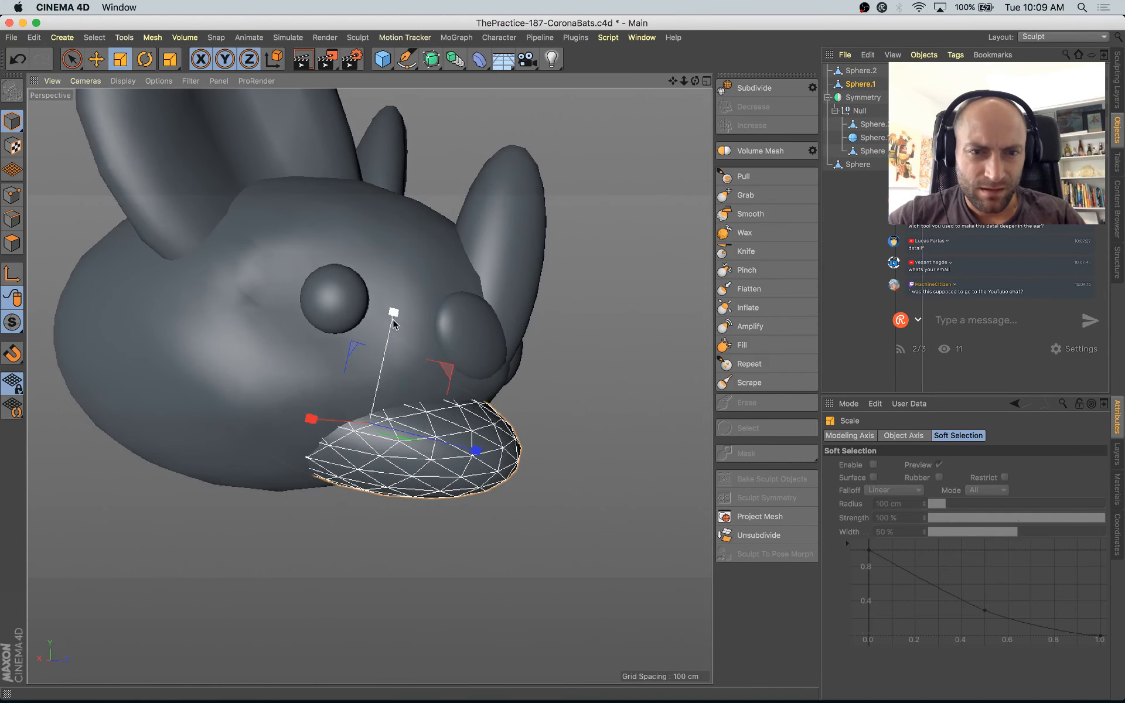
{"action": "left_click_drag", "start_coordinate": [391, 318], "coordinate": [381, 344]}
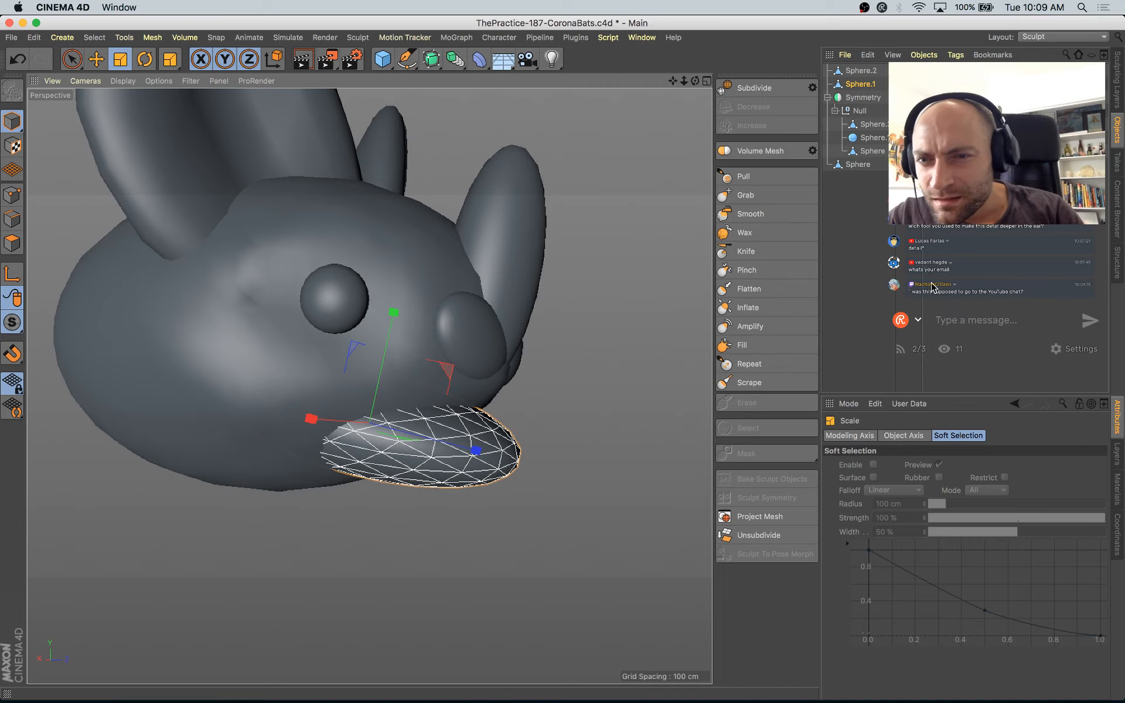
{"action": "left_click", "coordinate": [967, 298]}
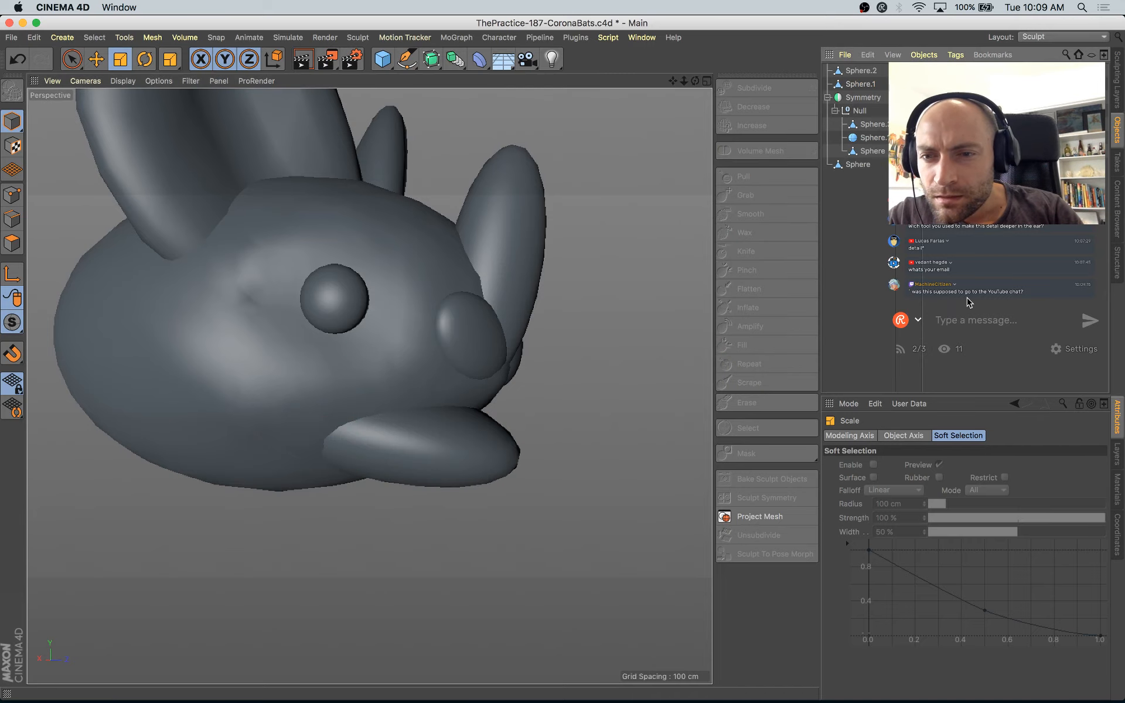
{"action": "left_click", "coordinate": [938, 294]}
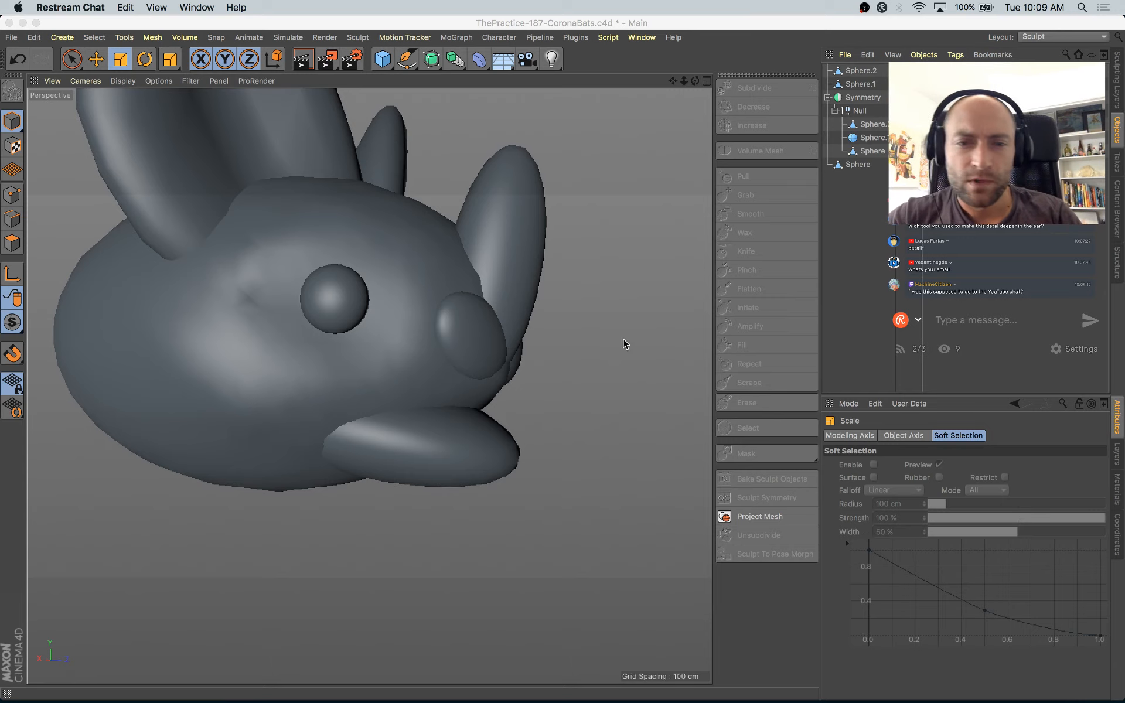
Step: Reselect the mouth sphere and rotate it slightly to tilt it under the head
{"action": "left_click", "coordinate": [7, 126]}
{"action": "key", "text": "e"}
{"action": "left_click", "coordinate": [435, 449]}
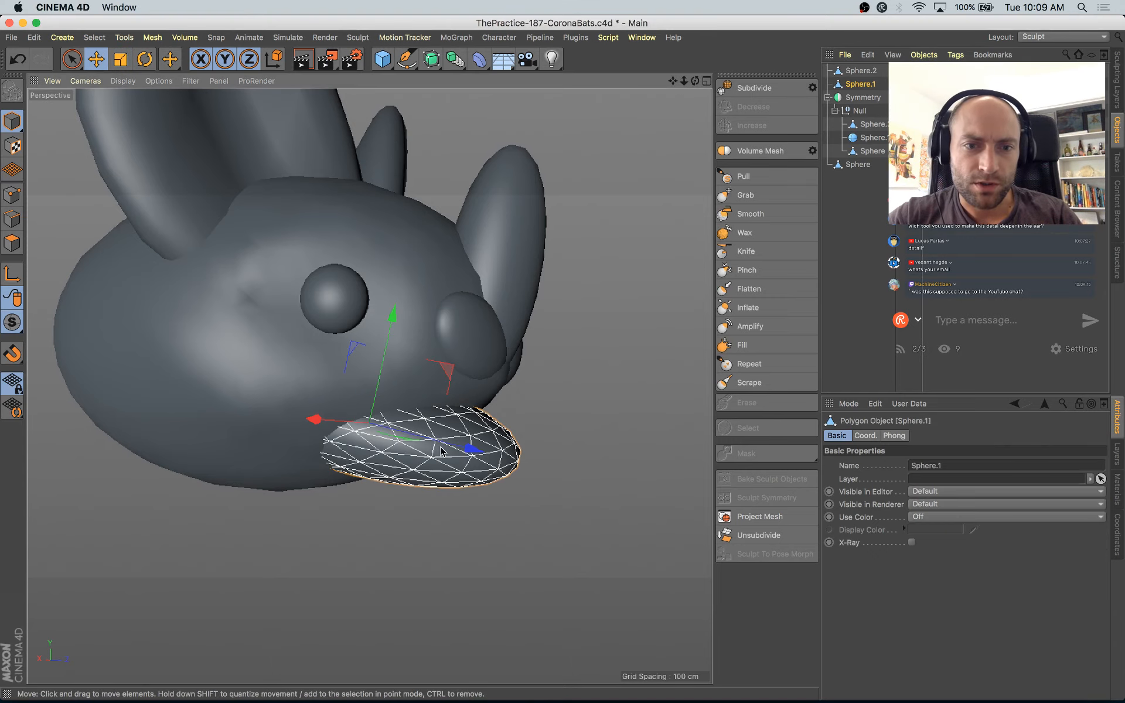
{"action": "left_click_drag", "start_coordinate": [437, 449], "coordinate": [472, 433], "text": "alt"}
{"action": "key", "text": "r"}
{"action": "left_click_drag", "start_coordinate": [426, 387], "coordinate": [453, 387]}
{"action": "key", "text": "e"}
{"action": "left_click", "coordinate": [982, 323]}
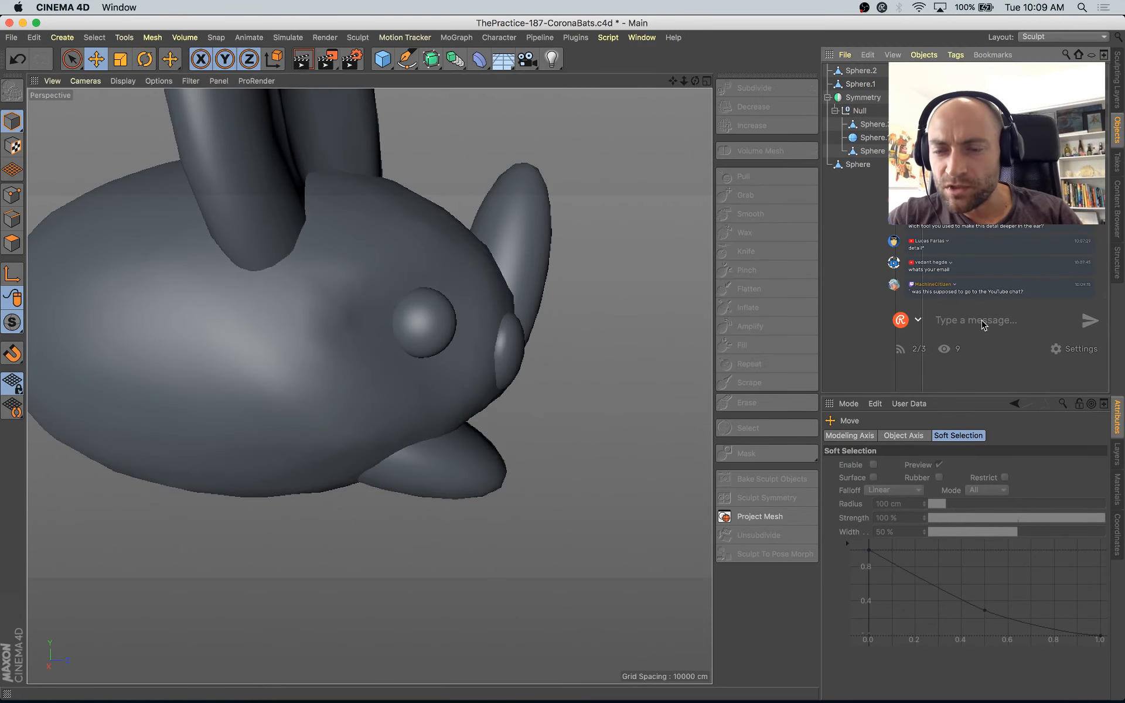
{"action": "left_click", "coordinate": [982, 322]}
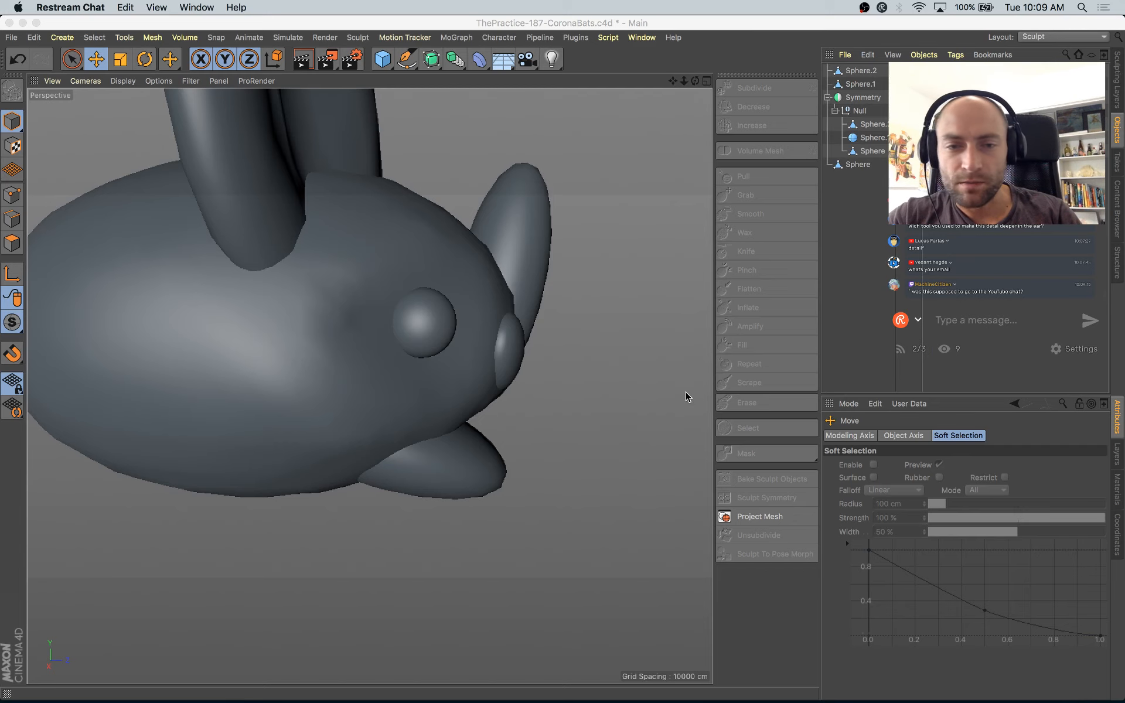
Step: Reselect the head mesh and activate the Pull brush with X symmetry
{"action": "left_click_drag", "start_coordinate": [526, 371], "coordinate": [470, 368], "text": "alt"}
{"action": "left_click", "coordinate": [251, 307]}
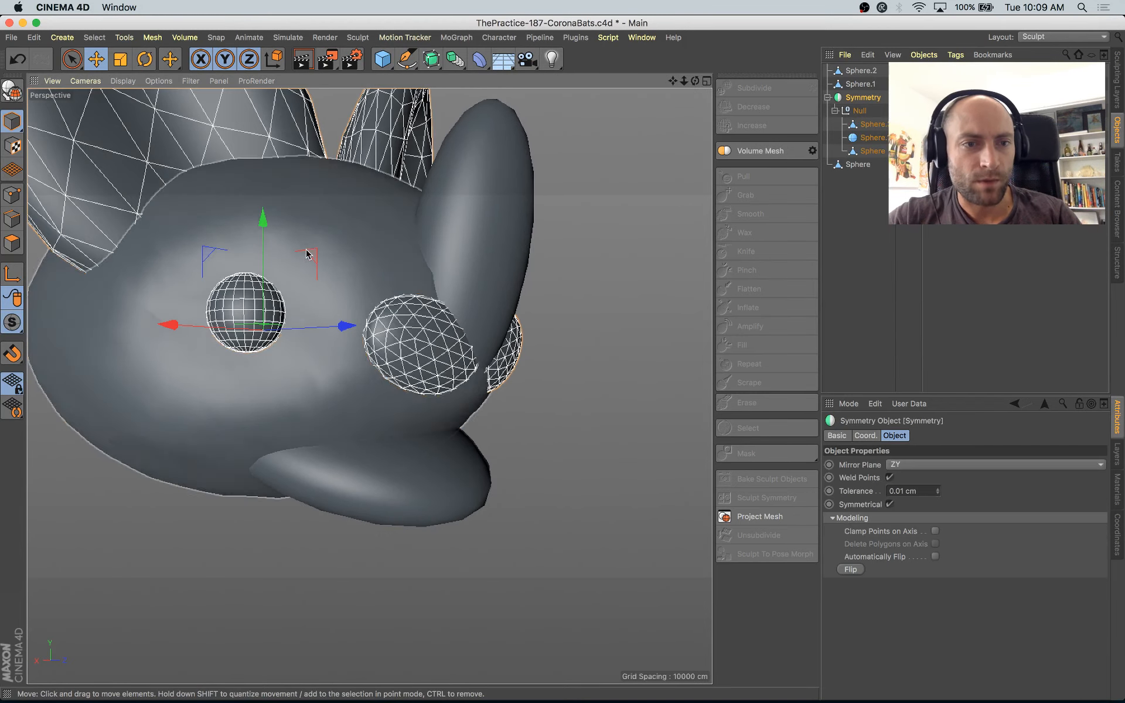
{"action": "left_click", "coordinate": [305, 253]}
{"action": "left_click", "coordinate": [755, 176]}
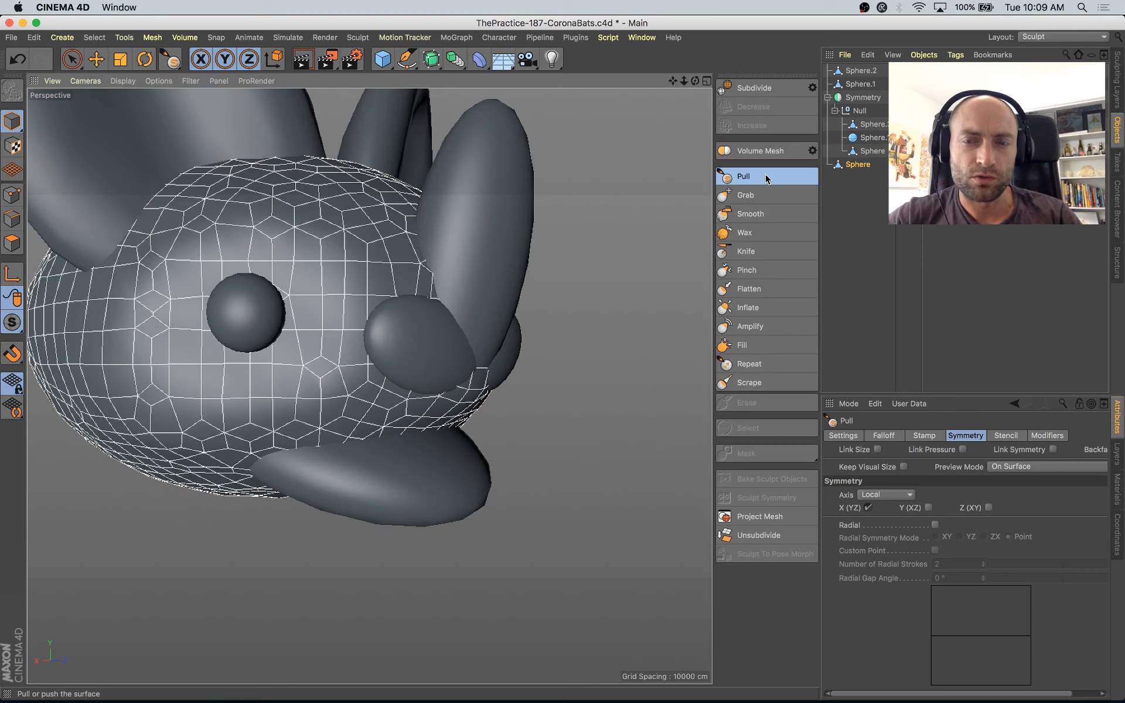
Step: Switch to Restream Chat, keep its window always on top, and return to Cinema 4D
{"action": "key", "text": "super+Tab"}
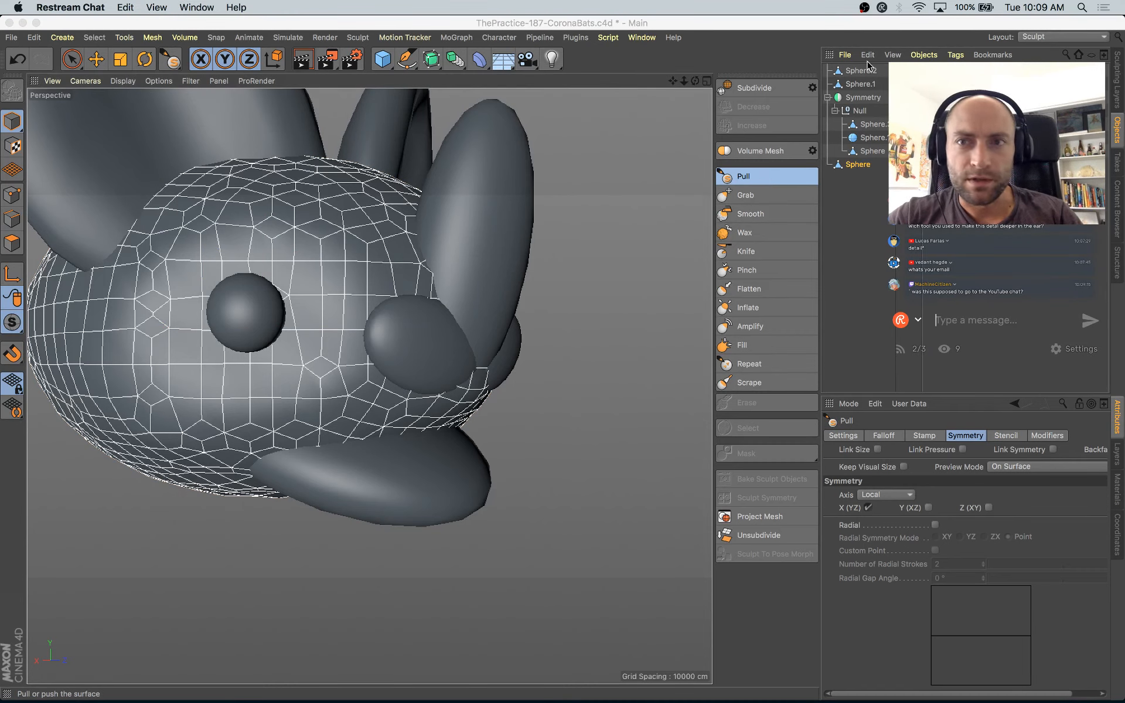
{"action": "left_click", "coordinate": [881, 7]}
{"action": "left_click", "coordinate": [375, 333]}
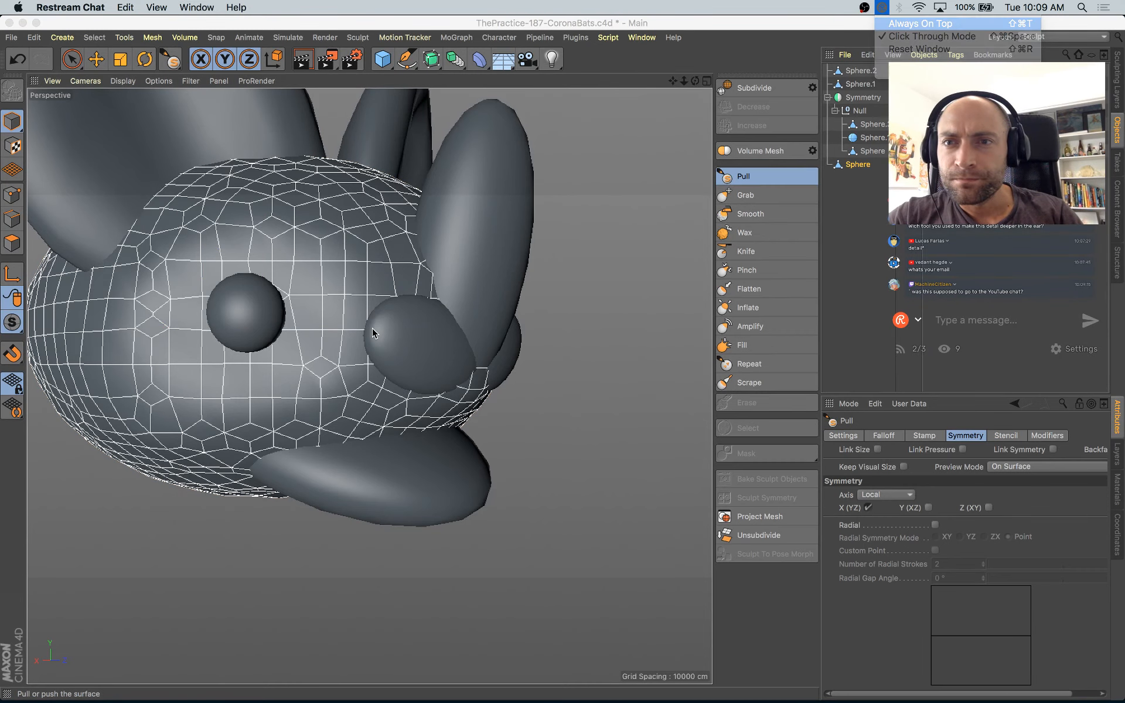
{"action": "left_click", "coordinate": [317, 358]}
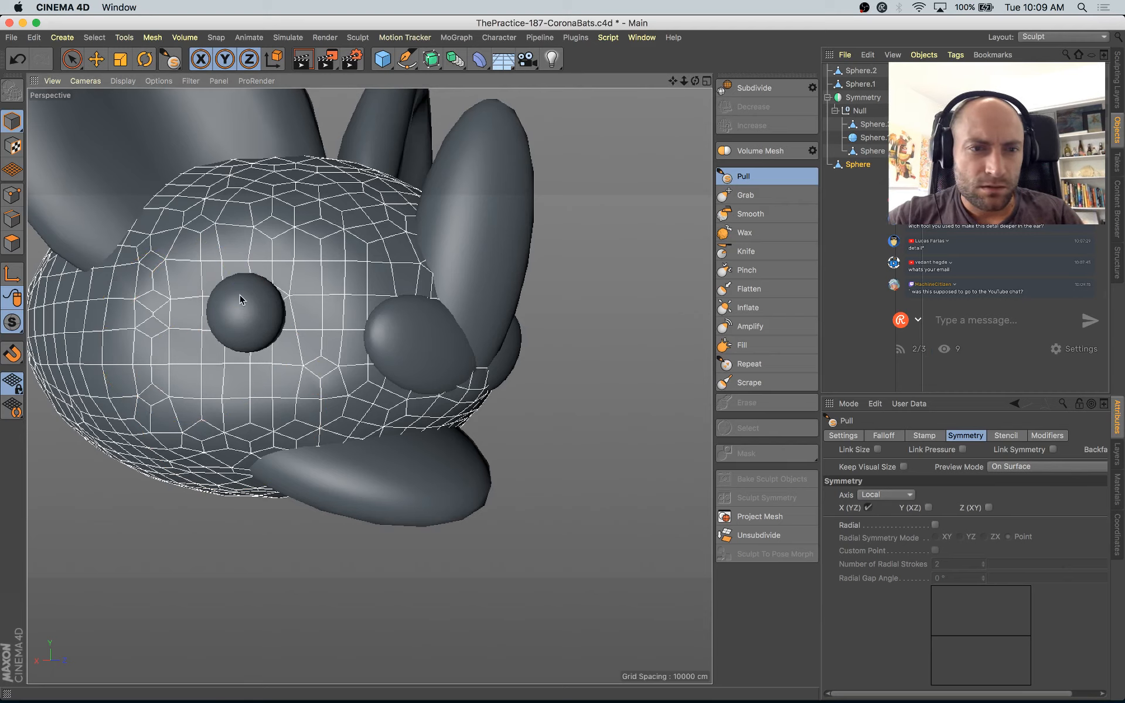
Step: Select the mouth sphere again and rotate it slightly further, checking its tilt from the side and front
{"action": "left_click_drag", "start_coordinate": [265, 363], "coordinate": [381, 343], "text": "alt"}
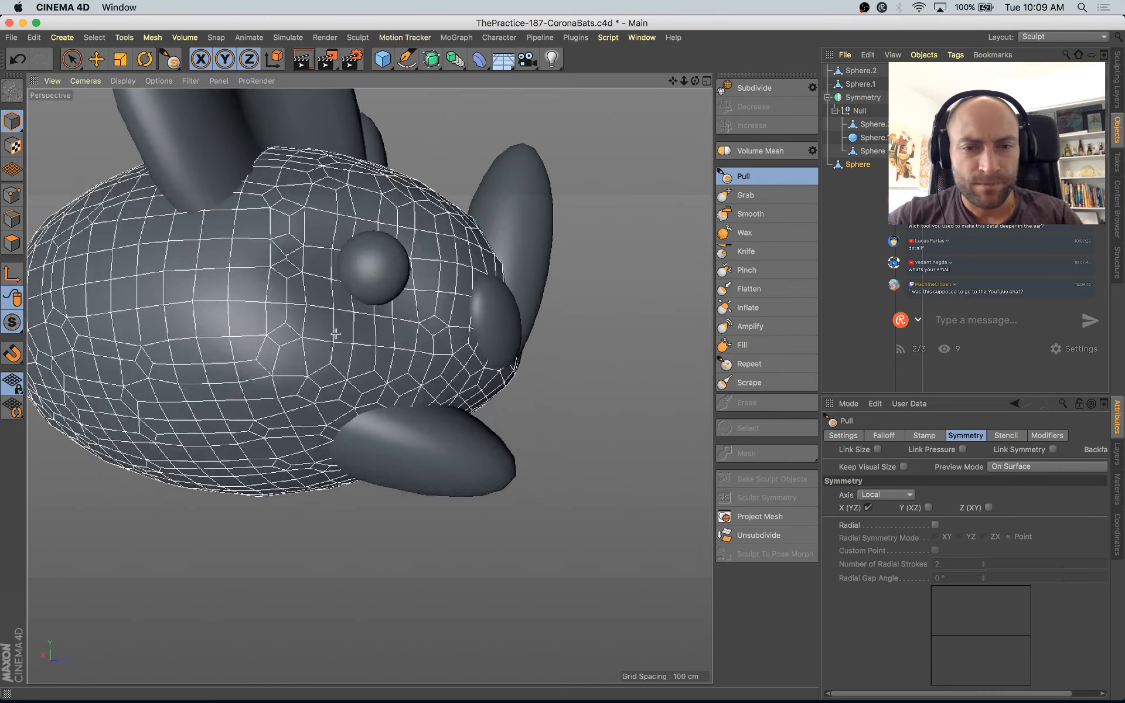
{"action": "key", "text": "e"}
{"action": "left_click", "coordinate": [470, 460]}
{"action": "key", "text": "r"}
{"action": "left_click_drag", "start_coordinate": [413, 383], "coordinate": [422, 394]}
{"action": "left_click_drag", "start_coordinate": [444, 453], "coordinate": [302, 450], "text": "alt"}
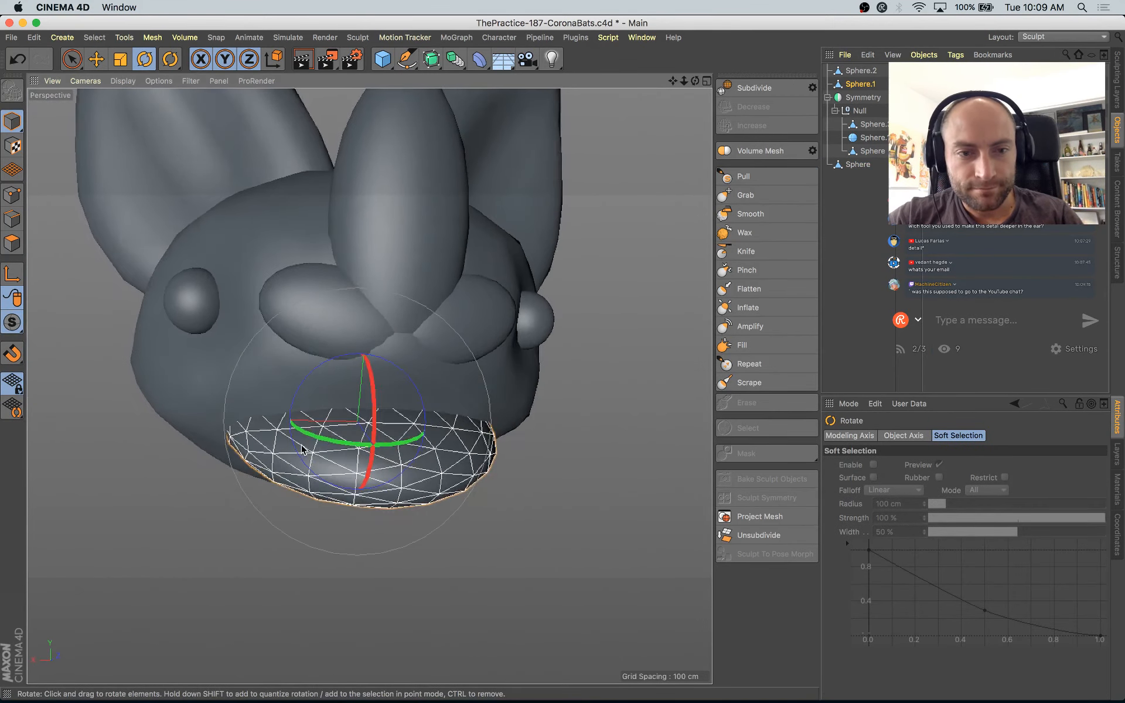
Step: Sculpt the mouth sphere with the Pull brush and X symmetry, hollowing its upper surface into a lower jaw
{"action": "left_click", "coordinate": [780, 180]}
{"action": "left_click_drag", "start_coordinate": [522, 395], "coordinate": [394, 432], "text": "alt"}
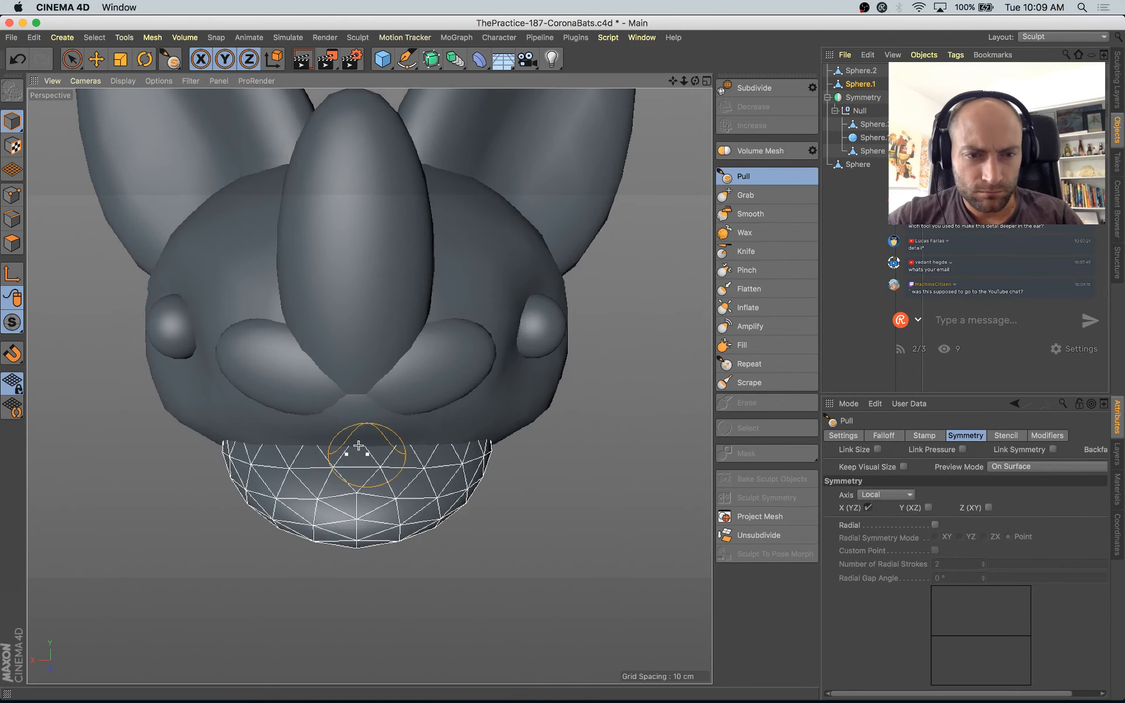
{"action": "middle_click_drag", "start_coordinate": [330, 463], "coordinate": [333, 463]}
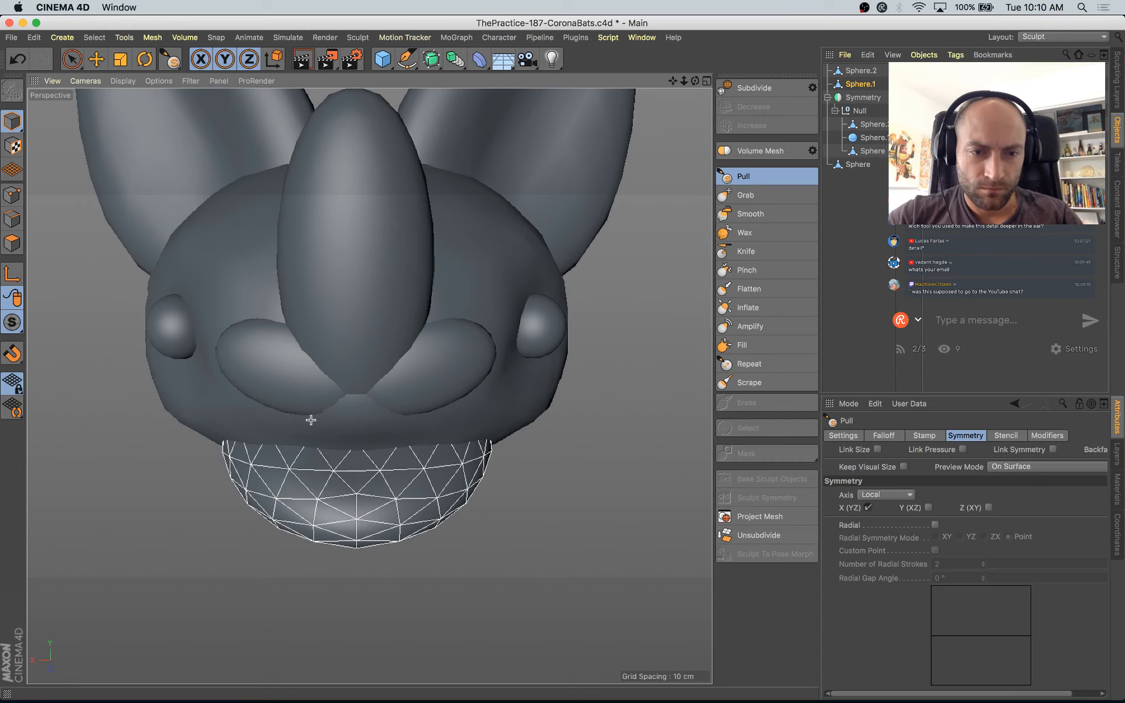
{"action": "left_click_drag", "start_coordinate": [312, 473], "coordinate": [315, 441], "text": "alt"}
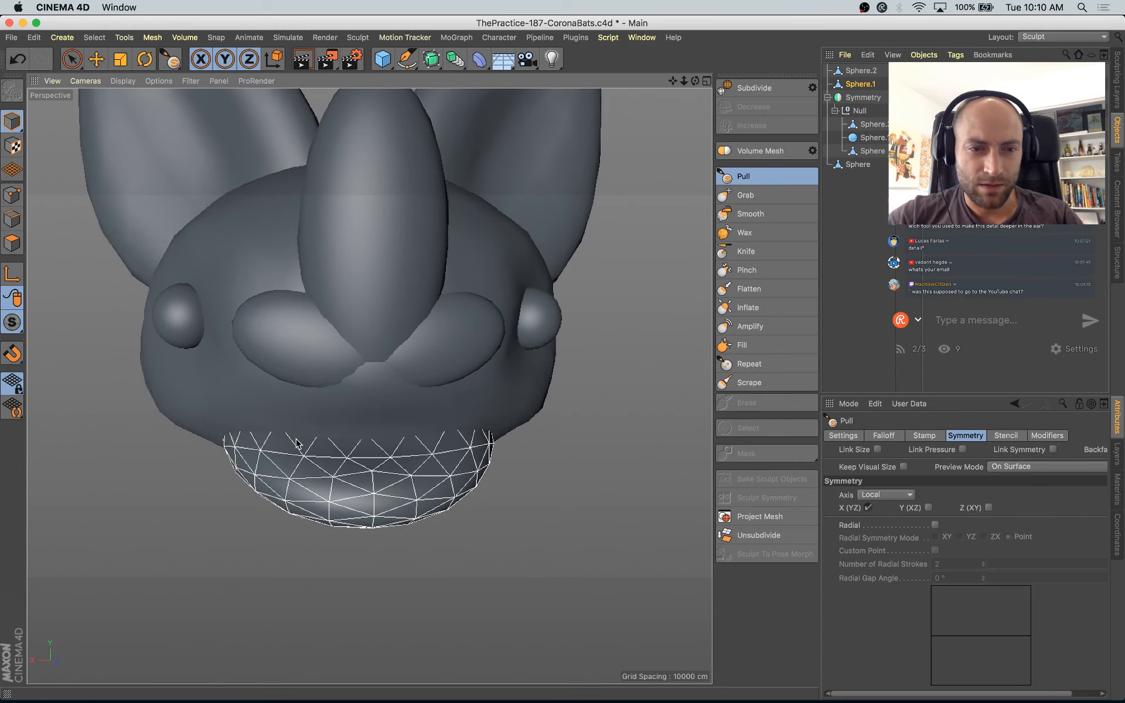
{"action": "left_click_drag", "start_coordinate": [385, 481], "coordinate": [485, 447], "text": "alt"}
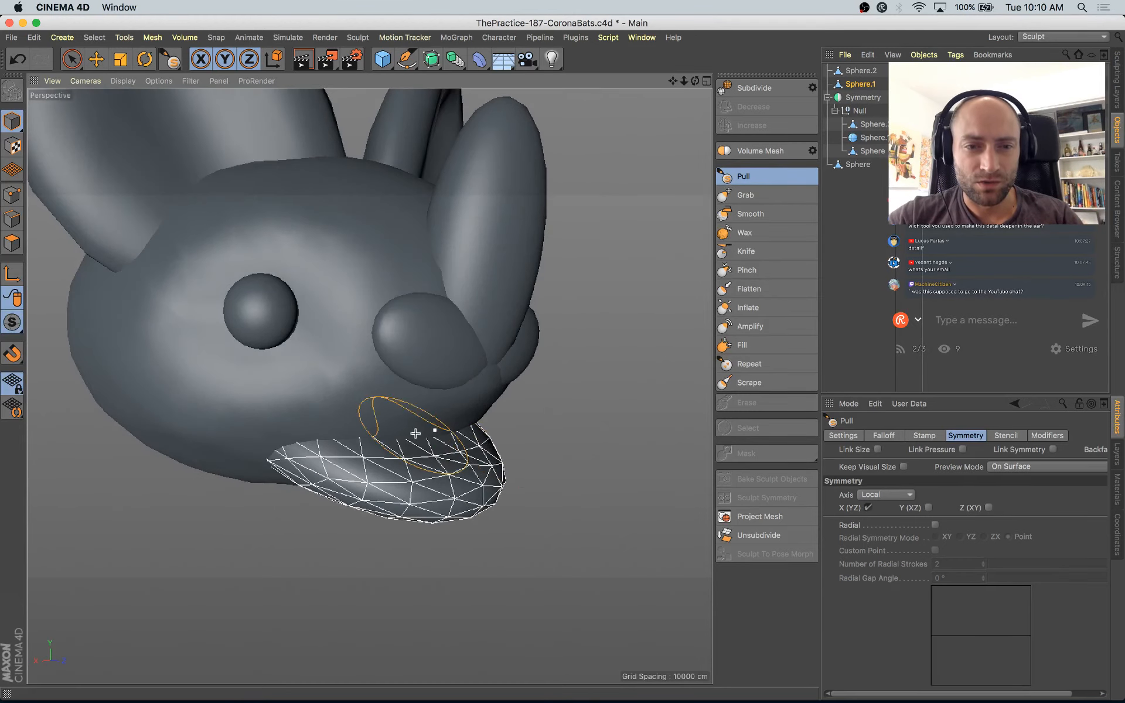
{"action": "left_click_drag", "start_coordinate": [417, 447], "coordinate": [520, 370], "text": "alt"}
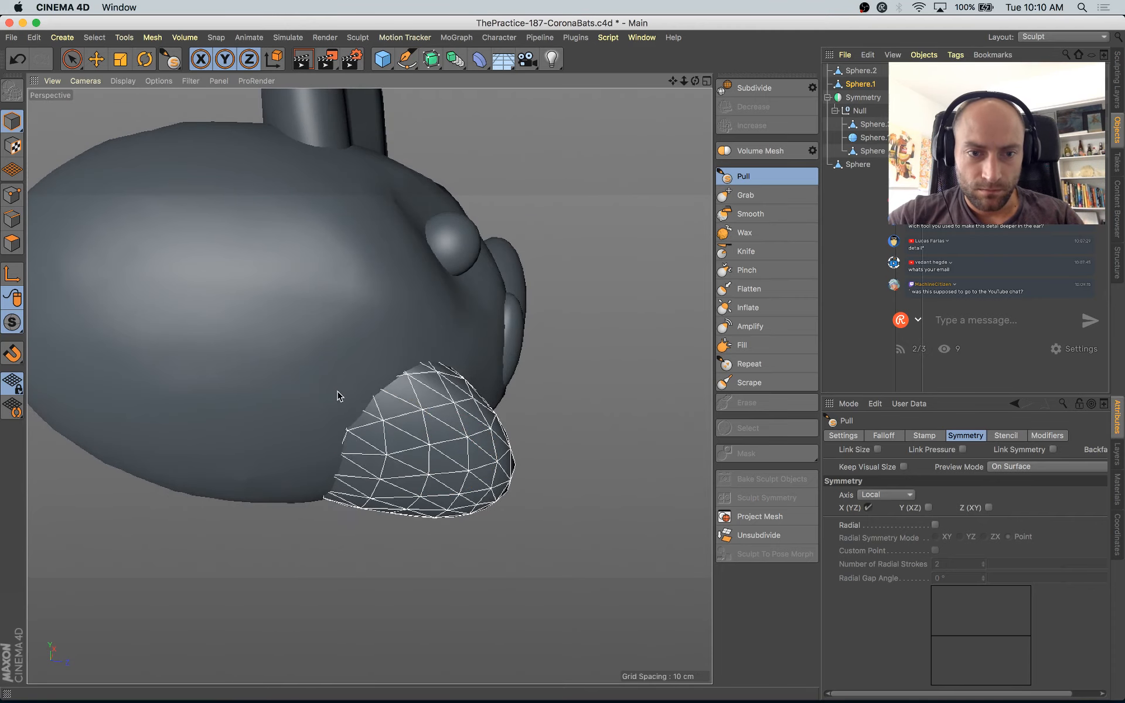
{"action": "left_click_drag", "start_coordinate": [395, 519], "coordinate": [371, 526], "text": "alt"}
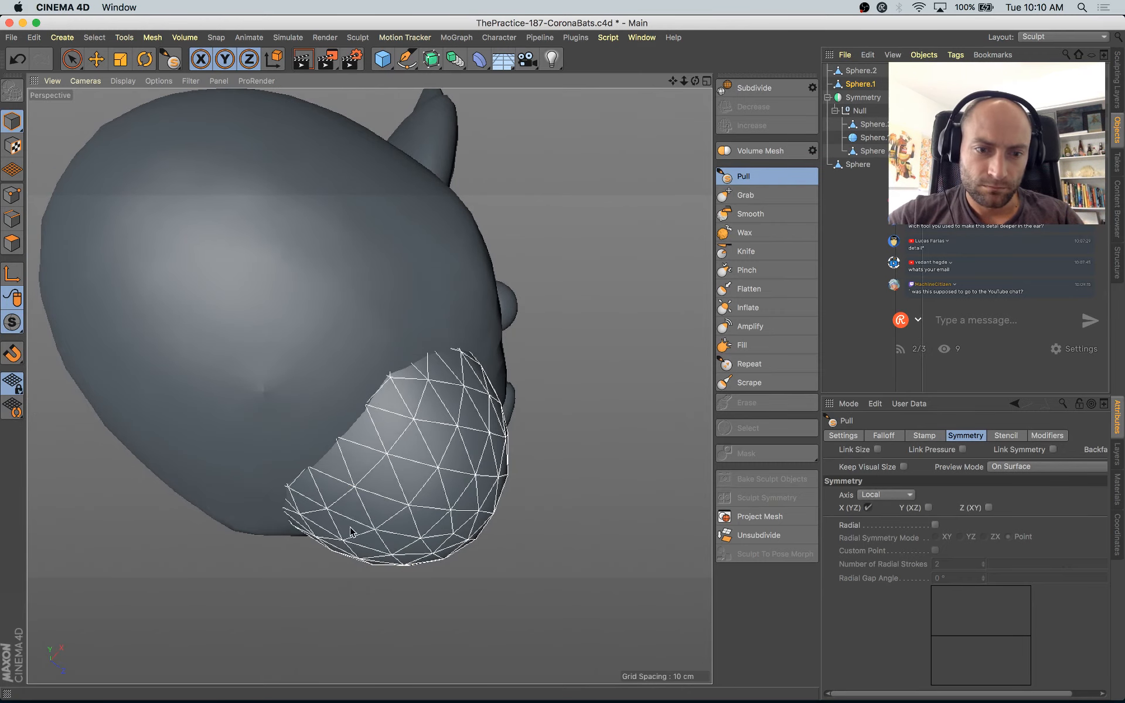
{"action": "left_click_drag", "start_coordinate": [394, 474], "coordinate": [157, 621], "text": "alt"}
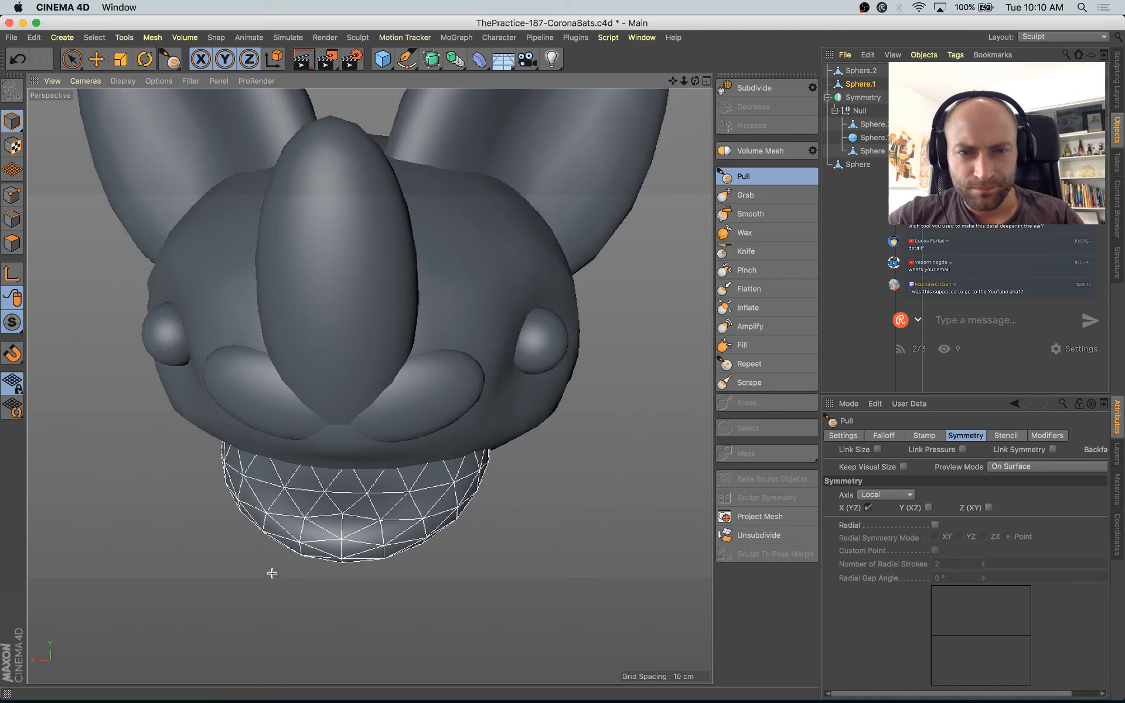
{"action": "left_click_drag", "start_coordinate": [375, 469], "coordinate": [419, 408], "text": "alt"}
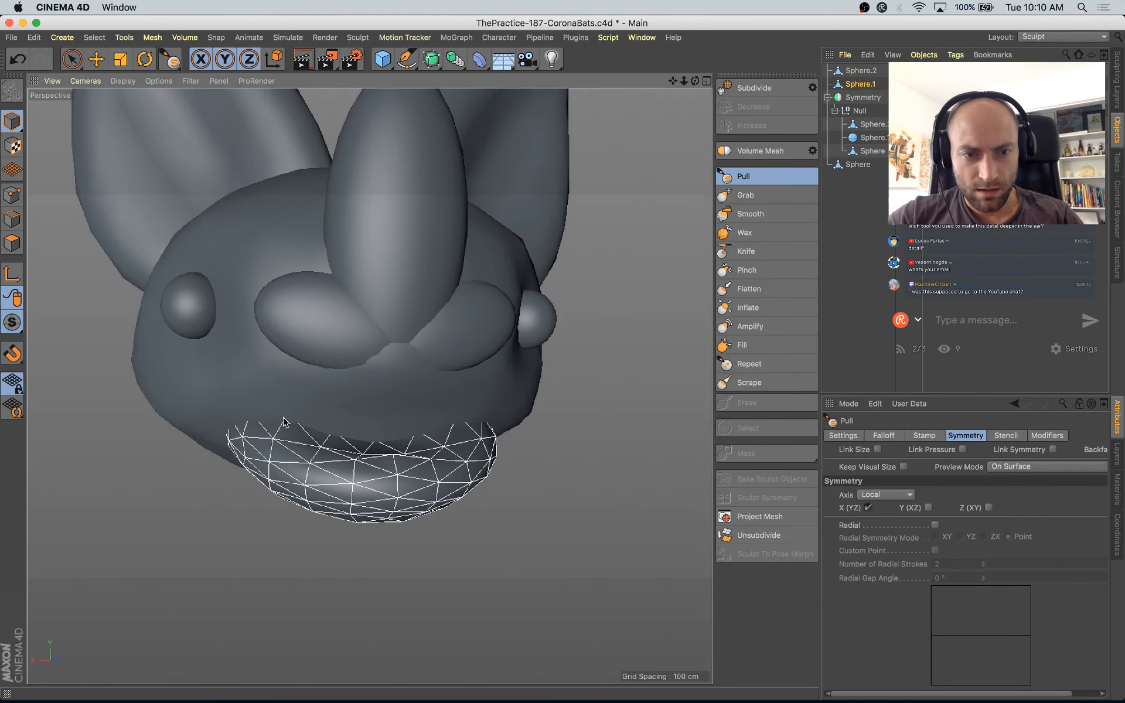
{"action": "mouse_move", "coordinate": [327, 435]}
{"action": "left_mouse_down", "text": "alt"}
{"action": "mouse_move", "coordinate": [269, 468]}
{"action": "mouse_move", "coordinate": [420, 432]}
{"action": "mouse_move", "coordinate": [424, 495]}
{"action": "left_mouse_up", "text": "alt"}
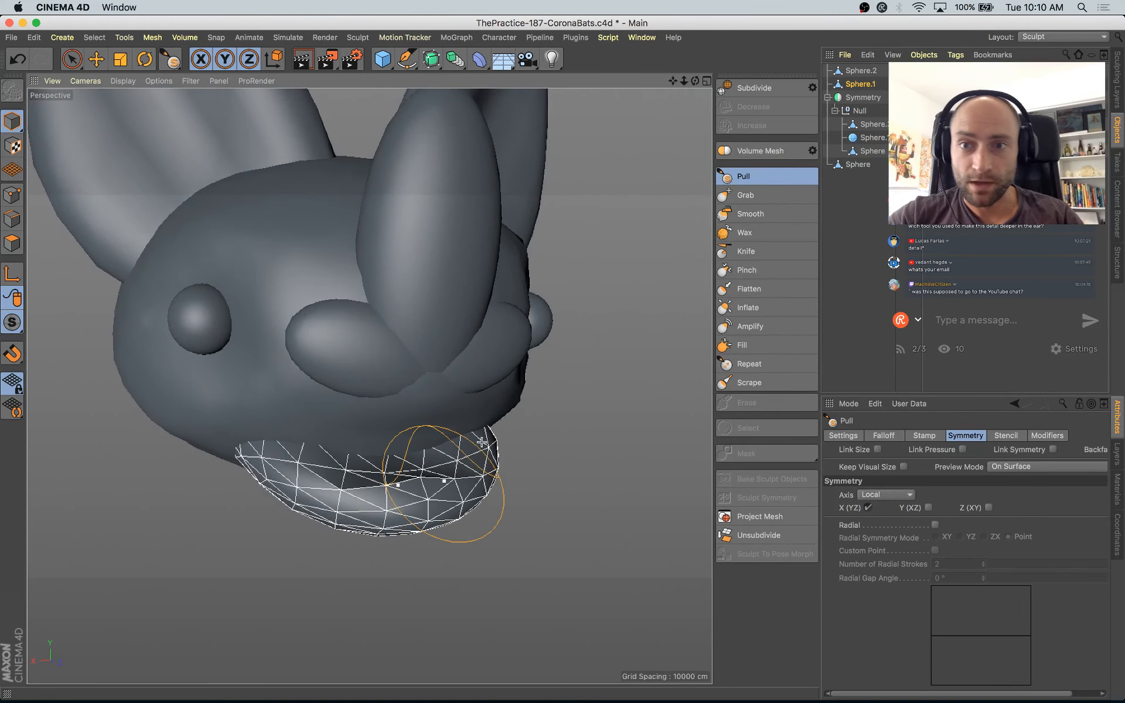
Step: Undo a first coarse Volume Mesh remesh of the jaw and remesh it again with a smaller voxel size
{"action": "left_click", "coordinate": [760, 150]}
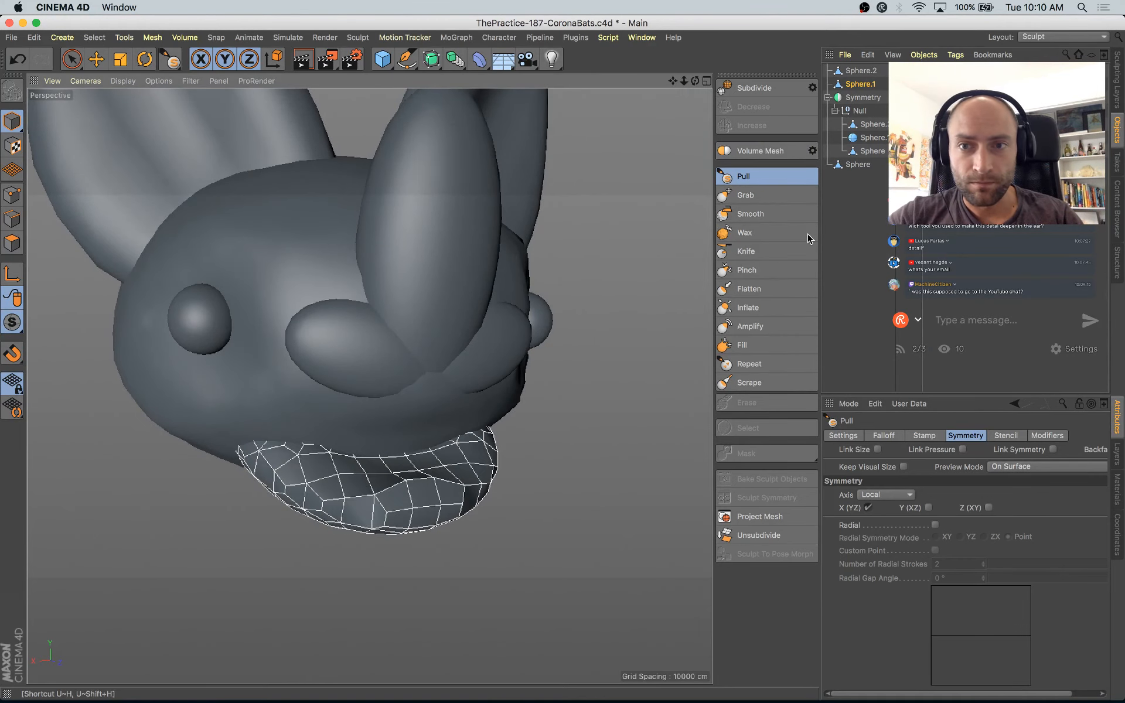
{"action": "key", "text": "super+z"}
{"action": "left_click", "coordinate": [812, 151]}
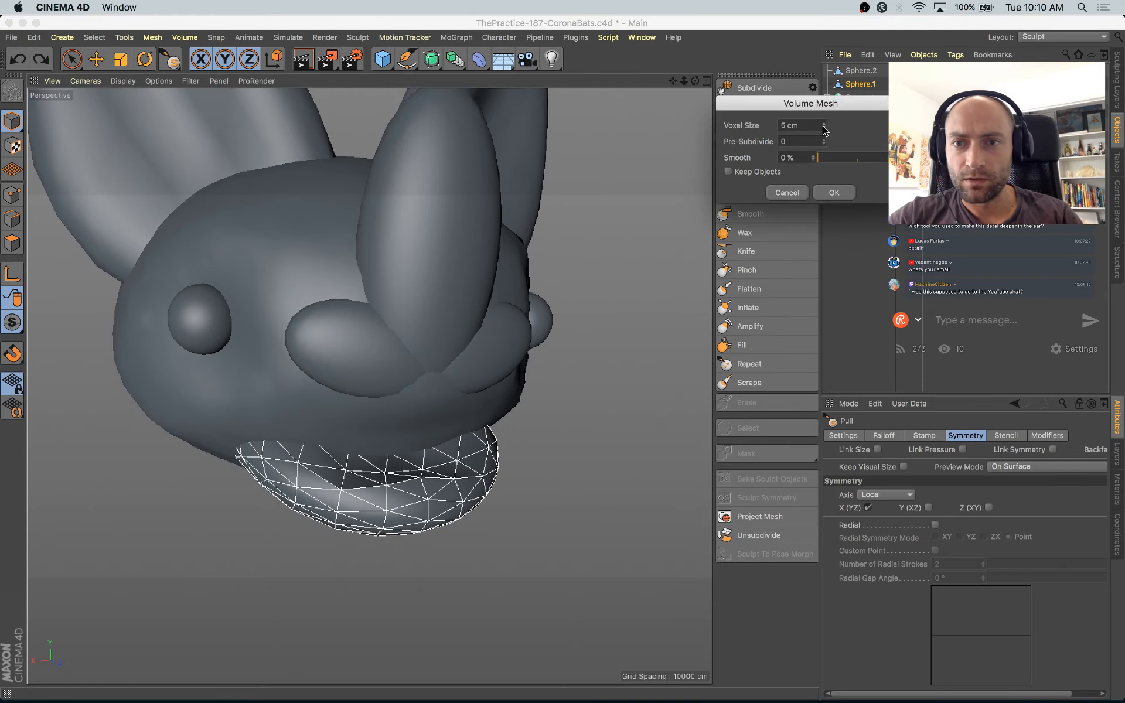
{"action": "left_click", "coordinate": [834, 193]}
Step: Continue sculpting the remeshed jaw with the Pull brush, deepening the mouth hollow and shaping a rounded lip
{"action": "left_click_drag", "start_coordinate": [565, 477], "coordinate": [483, 495], "text": "alt"}
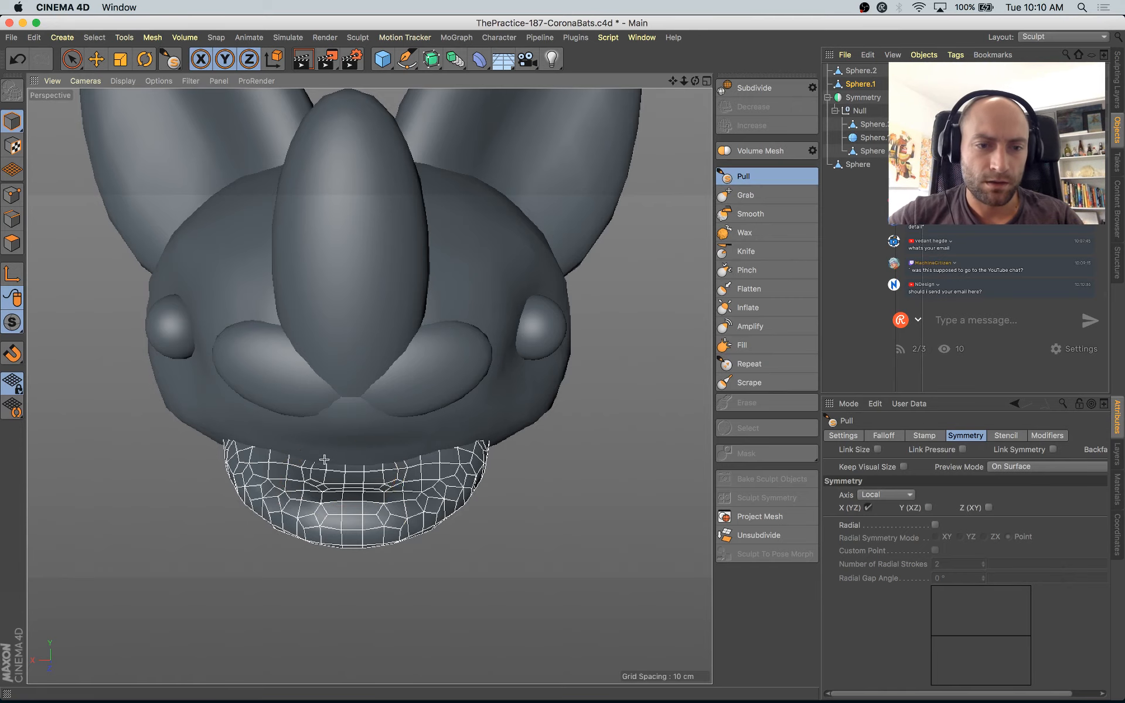
{"action": "left_click_drag", "start_coordinate": [402, 495], "coordinate": [348, 506], "text": "alt"}
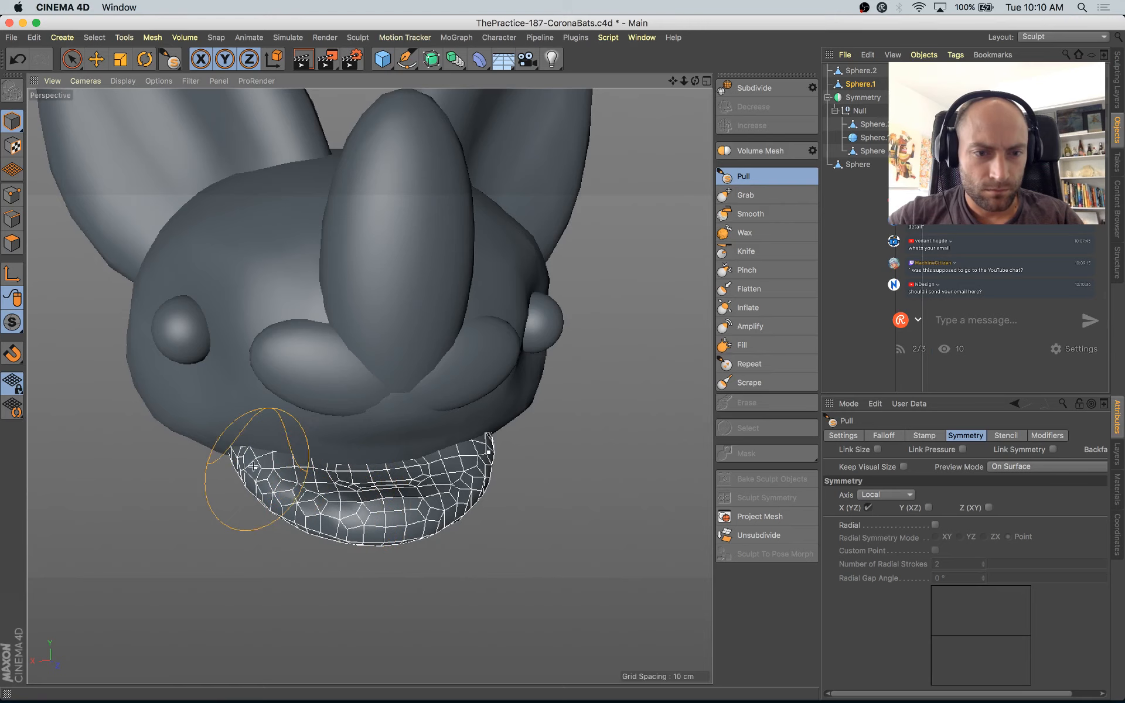
{"action": "left_click_drag", "start_coordinate": [305, 497], "coordinate": [464, 477], "text": "alt"}
Step: Rotate the jaw by about 1.4° and move it slightly to refine its fit under the head
{"action": "key", "text": "e"}
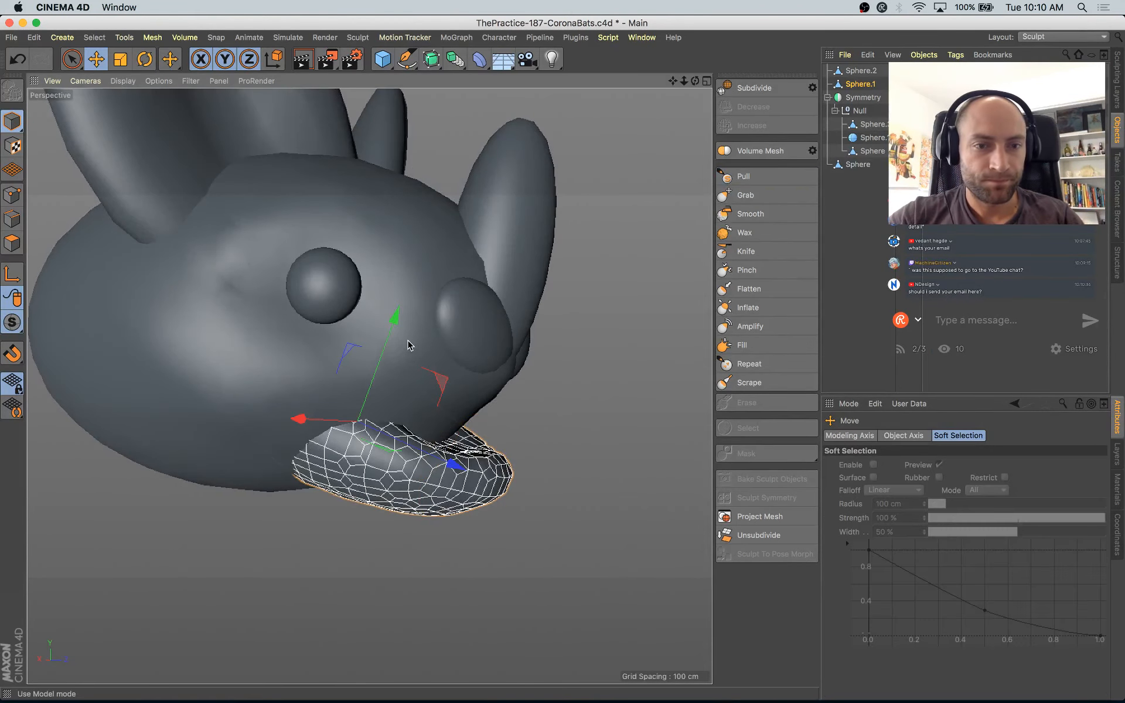
{"action": "key", "text": "r"}
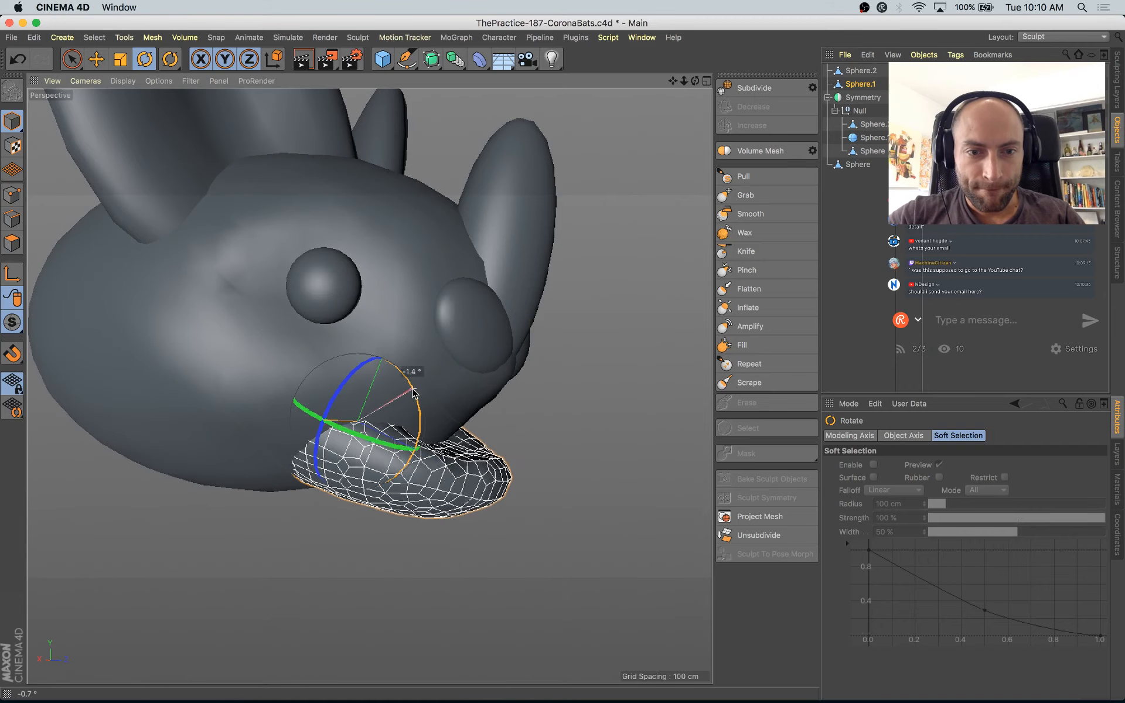
{"action": "key", "text": "e"}
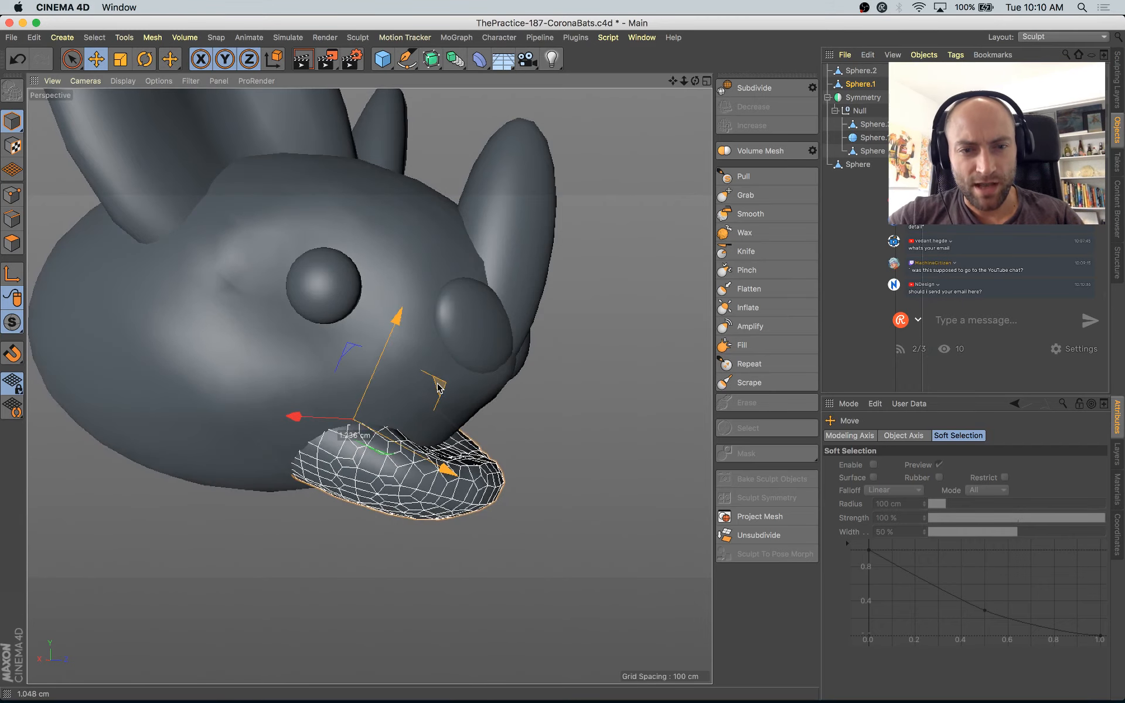
{"action": "left_click", "coordinate": [440, 390]}
Step: Select the original ear mesh inside the Symmetry object, remesh it with Volume Mesh, and clear the selection
{"action": "left_click_drag", "start_coordinate": [440, 389], "coordinate": [350, 452], "text": "alt"}
{"action": "scroll", "coordinate": [350, 450], "scroll_direction": "down", "scroll_amount": 5}
{"action": "middle_click_drag", "start_coordinate": [648, 416], "coordinate": [690, 391], "text": "alt"}
{"action": "left_click_drag", "start_coordinate": [534, 450], "coordinate": [562, 471], "text": "alt"}
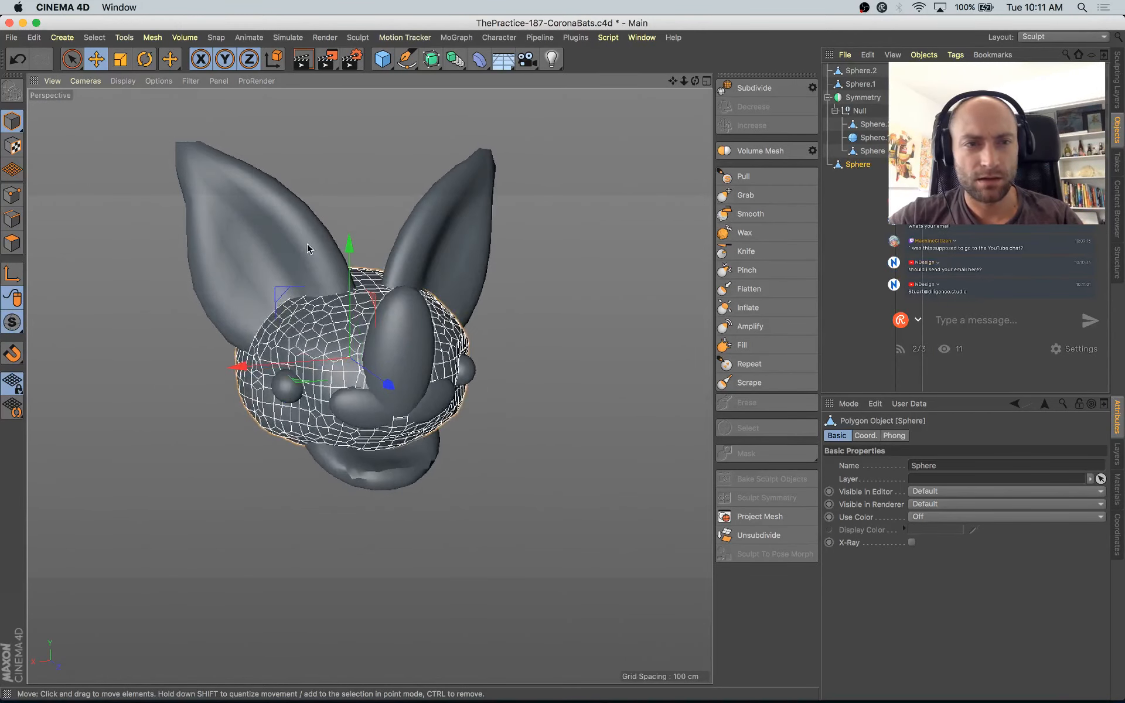
{"action": "left_click", "coordinate": [317, 250]}
{"action": "scroll", "coordinate": [420, 359], "scroll_direction": "up", "scroll_amount": 3}
{"action": "left_click_drag", "start_coordinate": [441, 436], "coordinate": [505, 415], "text": "alt"}
{"action": "middle_click_drag", "start_coordinate": [505, 415], "coordinate": [536, 457], "text": "alt"}
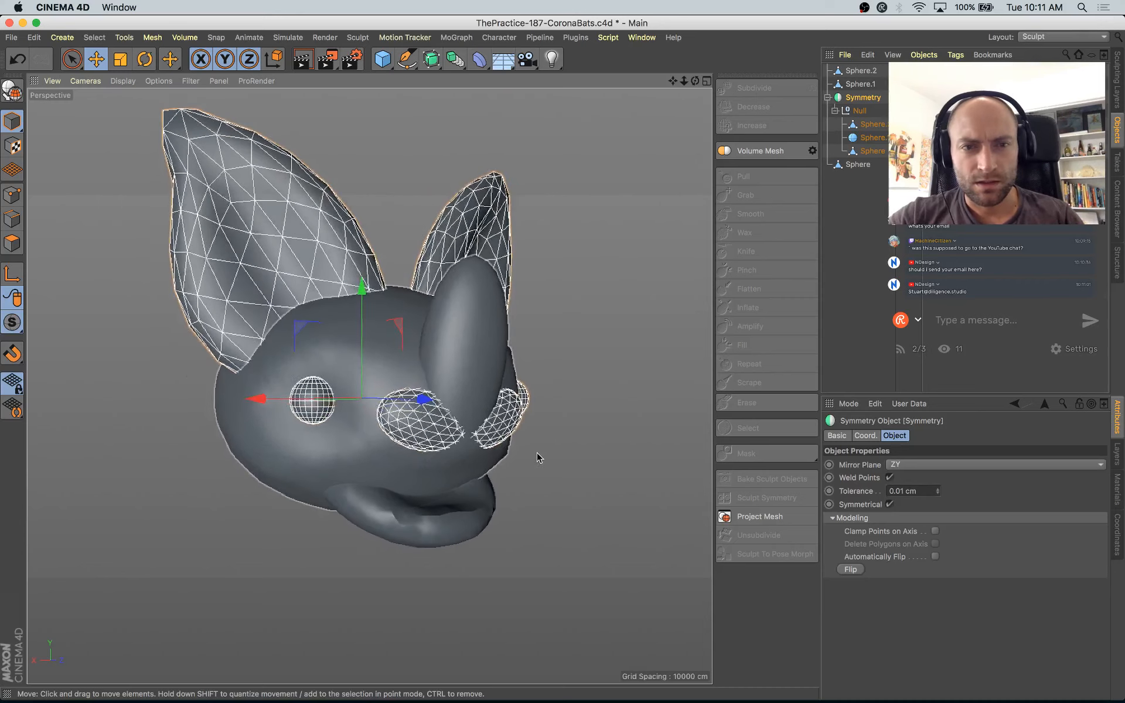
{"action": "left_click_drag", "start_coordinate": [484, 456], "coordinate": [447, 498], "text": "alt"}
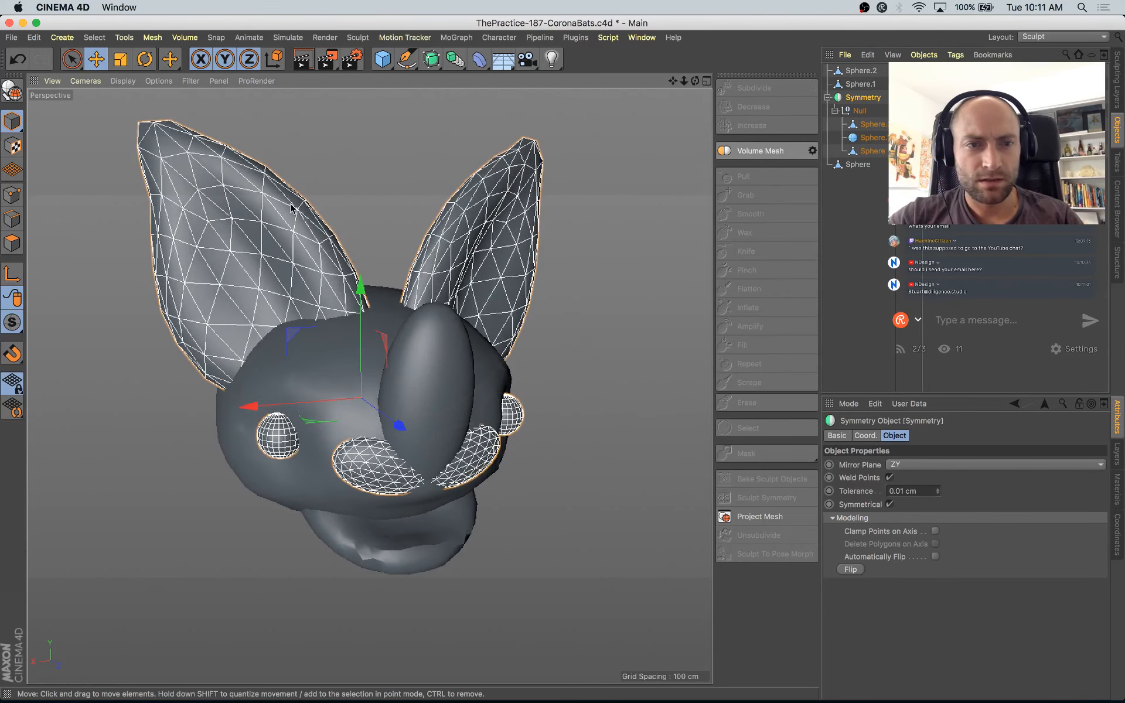
{"action": "left_click", "coordinate": [245, 216]}
{"action": "left_click", "coordinate": [744, 153]}
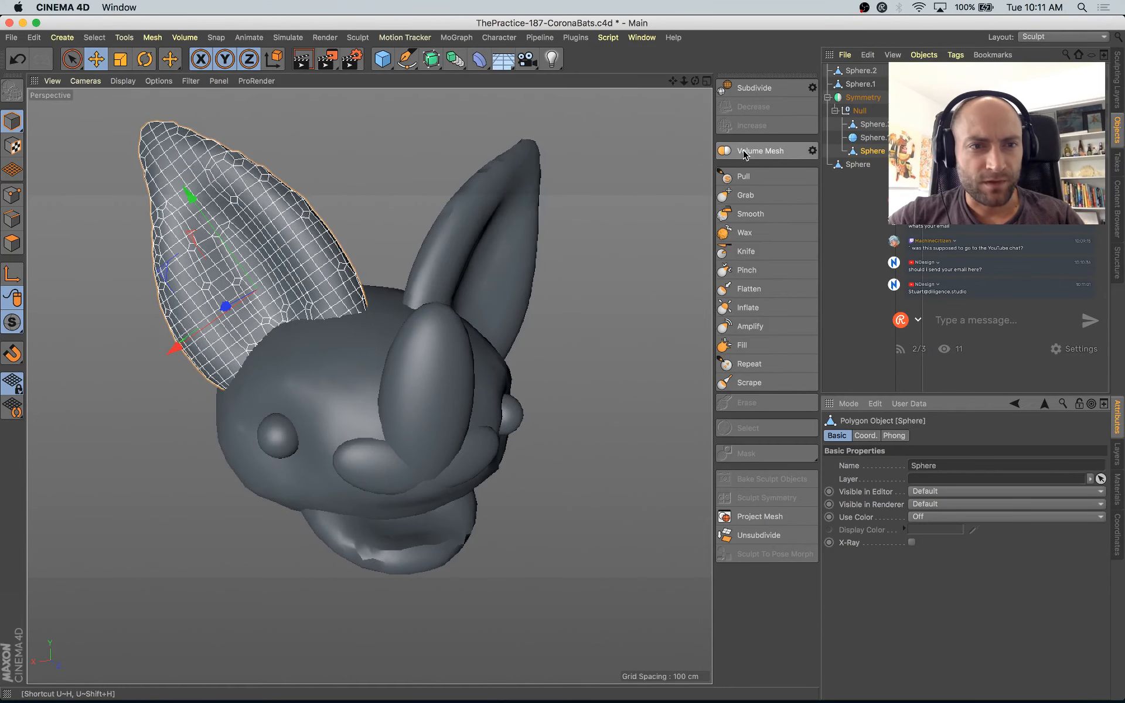
{"action": "left_click", "coordinate": [108, 249]}
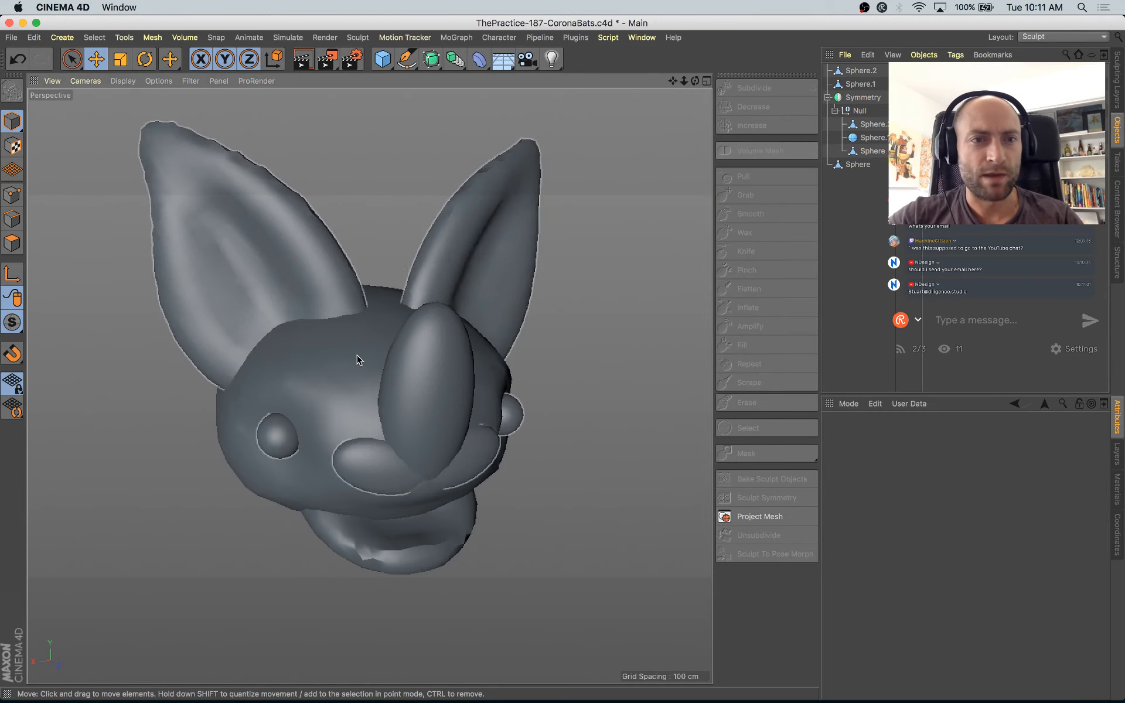
Step: Reselect the remeshed ear in Model mode and sculpt it with the Pull brush, evening out its bumpy rim and inner surface
{"action": "left_click_drag", "start_coordinate": [376, 423], "coordinate": [316, 468], "text": "alt"}
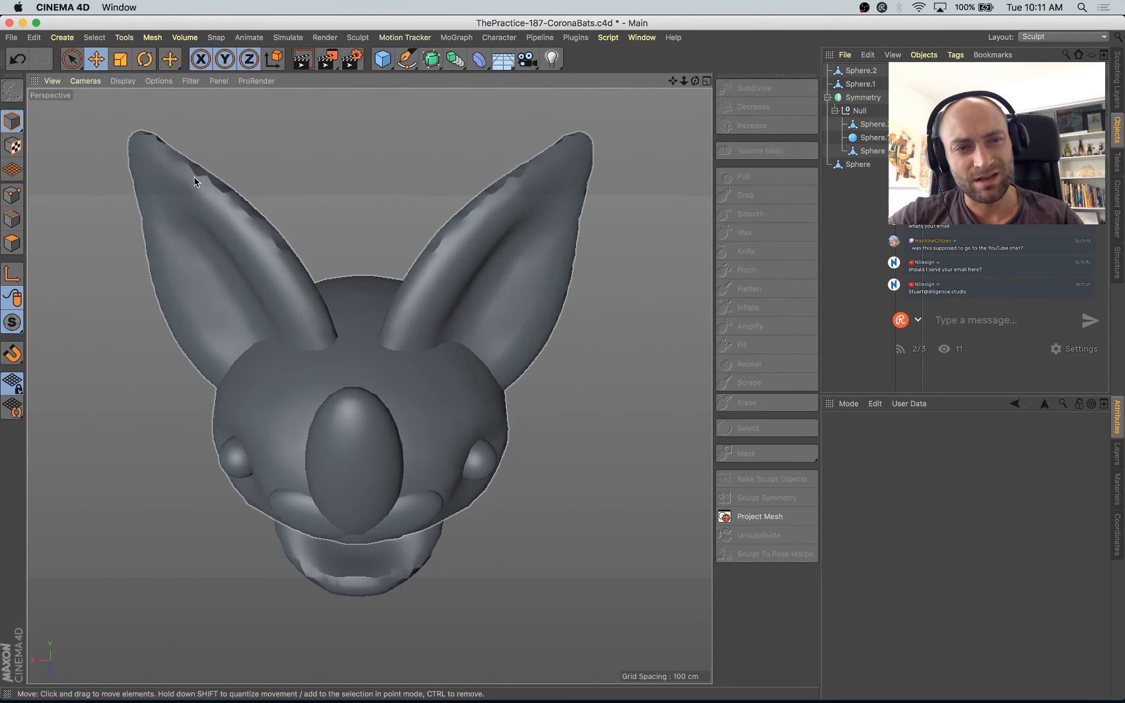
{"action": "left_click", "coordinate": [12, 243]}
{"action": "mouse_move", "coordinate": [508, 443]}
{"action": "left_mouse_down", "text": "alt"}
{"action": "mouse_move", "coordinate": [521, 413]}
{"action": "mouse_move", "coordinate": [514, 432]}
{"action": "left_mouse_up", "text": "alt"}
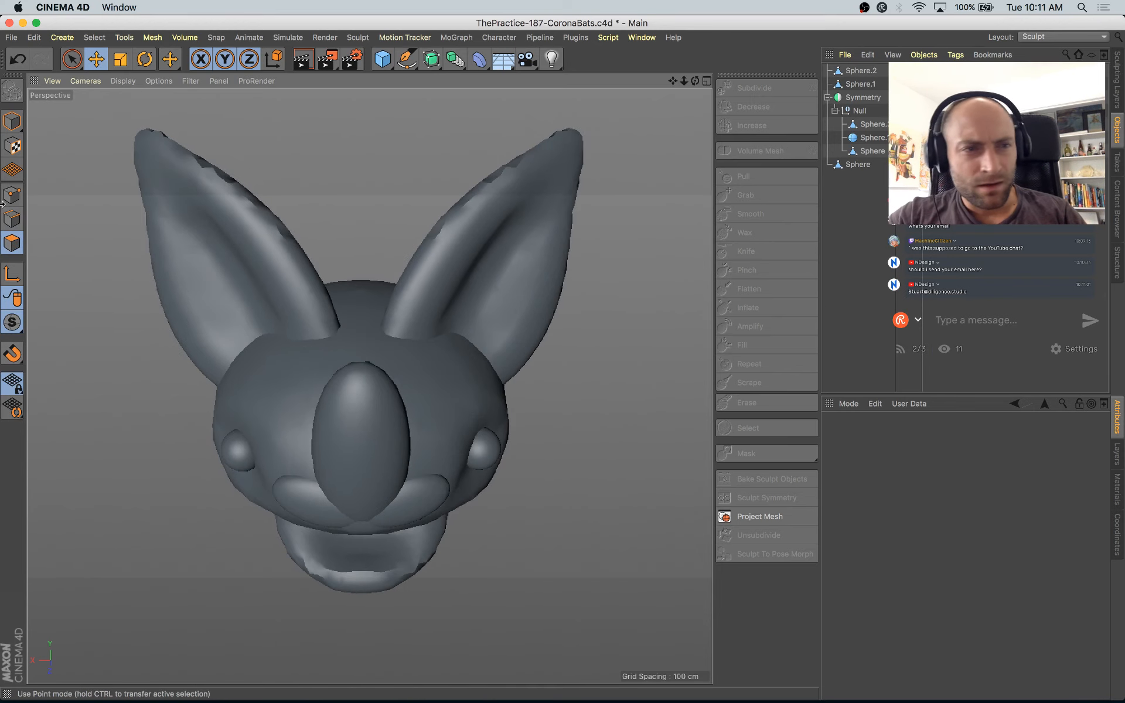
{"action": "left_click", "coordinate": [8, 135]}
{"action": "left_click", "coordinate": [204, 216]}
{"action": "left_click", "coordinate": [204, 216]}
{"action": "left_click_drag", "start_coordinate": [302, 312], "coordinate": [257, 357], "text": "alt"}
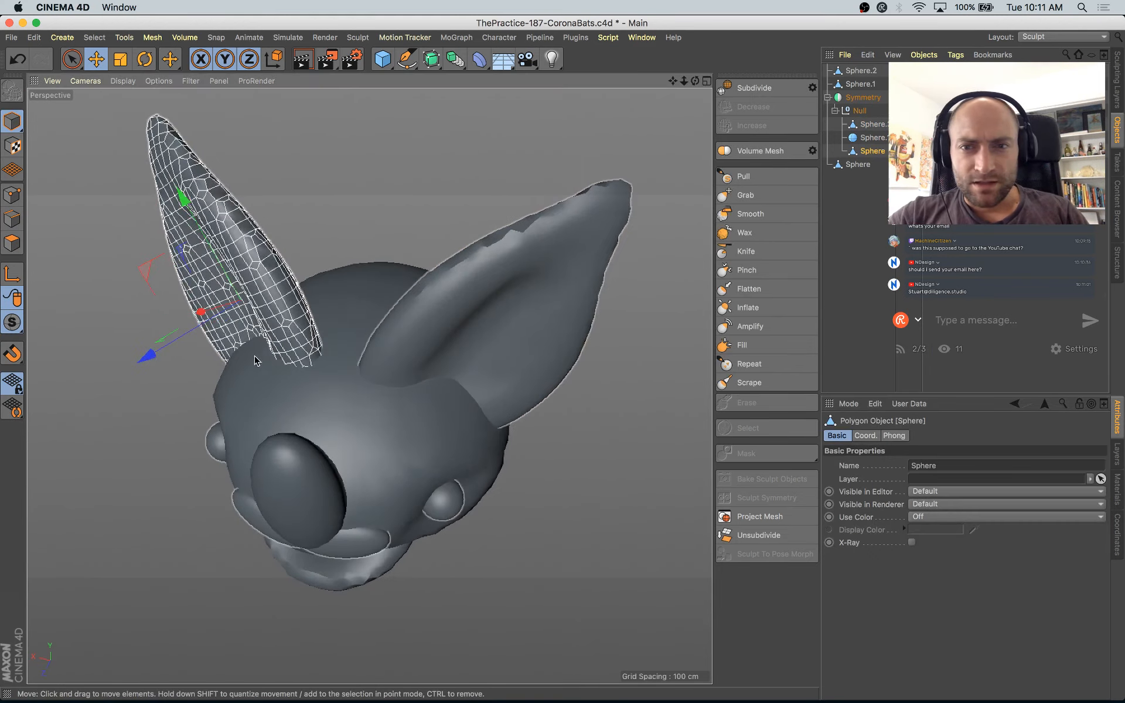
{"action": "left_click", "coordinate": [740, 176]}
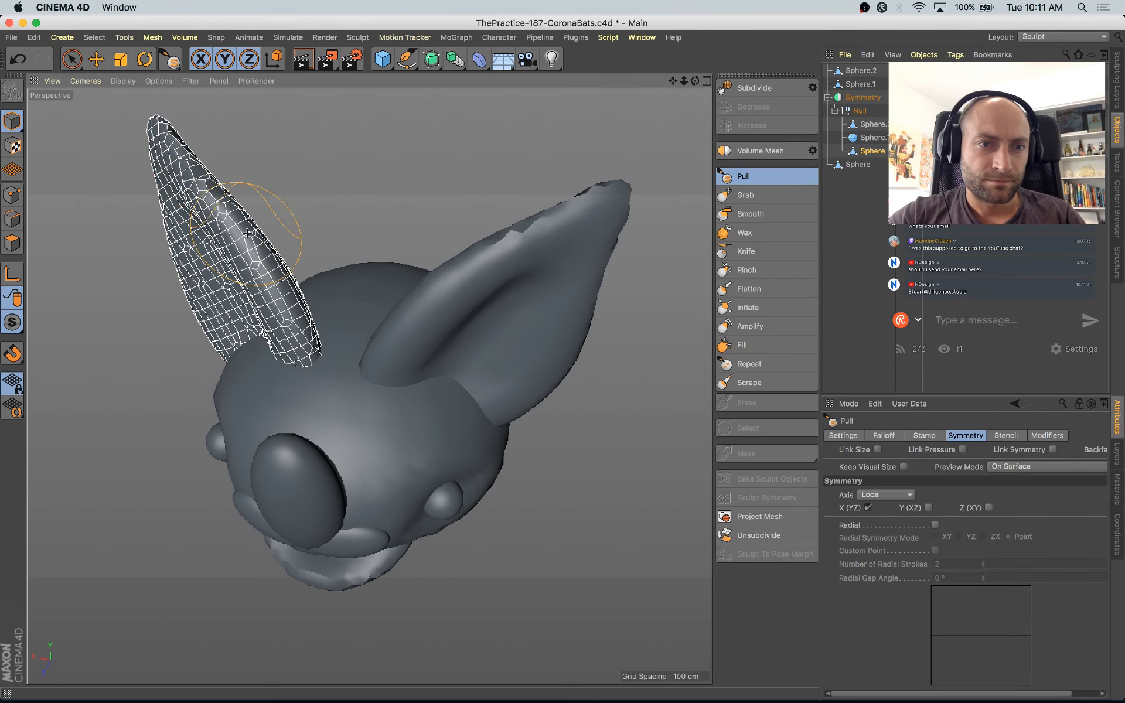
{"action": "left_click_drag", "start_coordinate": [452, 326], "coordinate": [481, 314], "text": "alt"}
{"action": "left_click_drag", "start_coordinate": [384, 327], "coordinate": [435, 311], "text": "alt"}
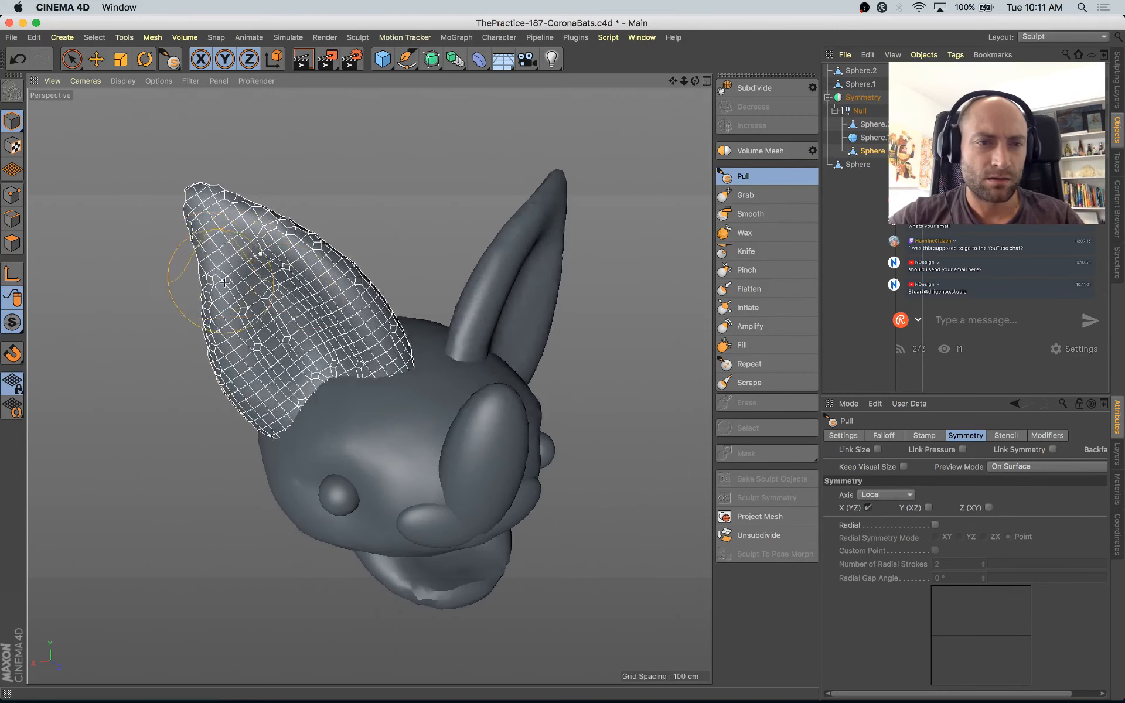
{"action": "left_click_drag", "start_coordinate": [225, 283], "coordinate": [364, 201], "text": "alt"}
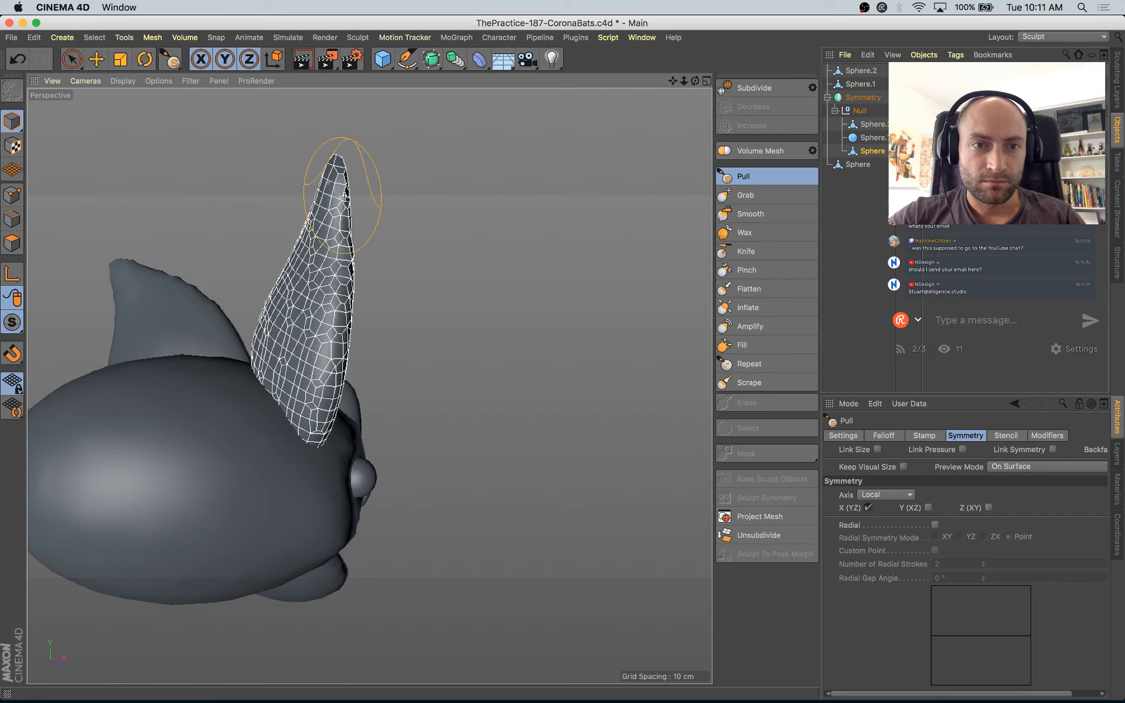
{"action": "left_click_drag", "start_coordinate": [316, 245], "coordinate": [378, 277], "text": "alt"}
{"action": "left_click_drag", "start_coordinate": [428, 308], "coordinate": [344, 370], "text": "alt"}
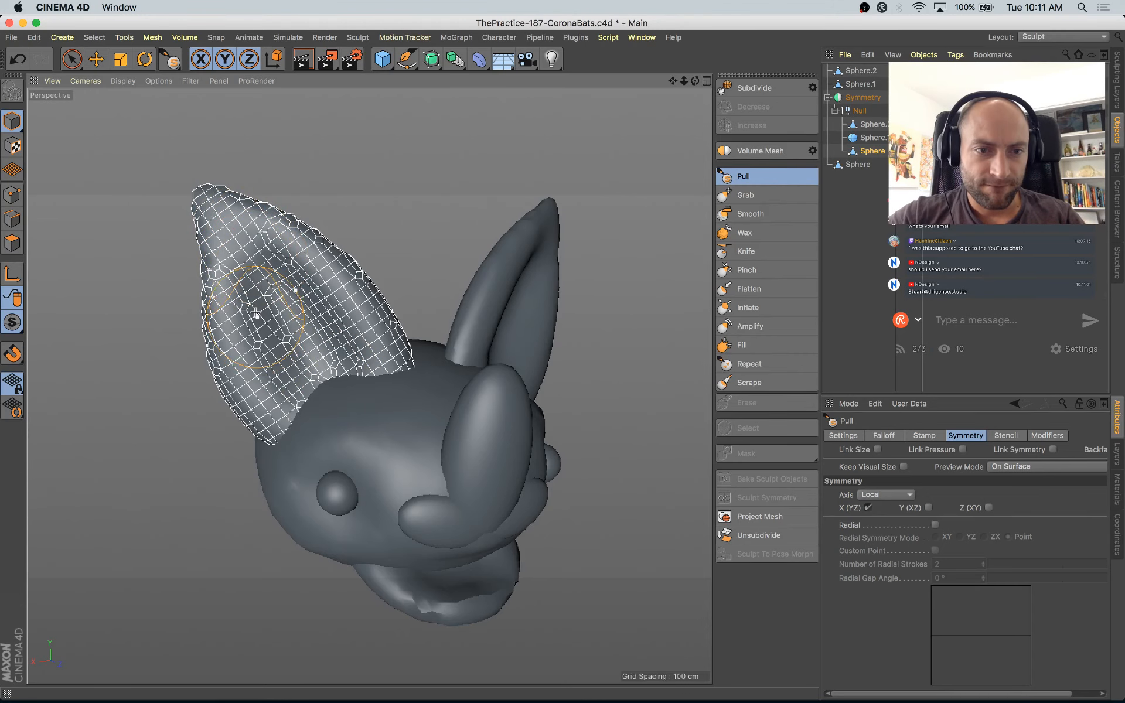
{"action": "left_click_drag", "start_coordinate": [347, 422], "coordinate": [299, 421], "text": "alt"}
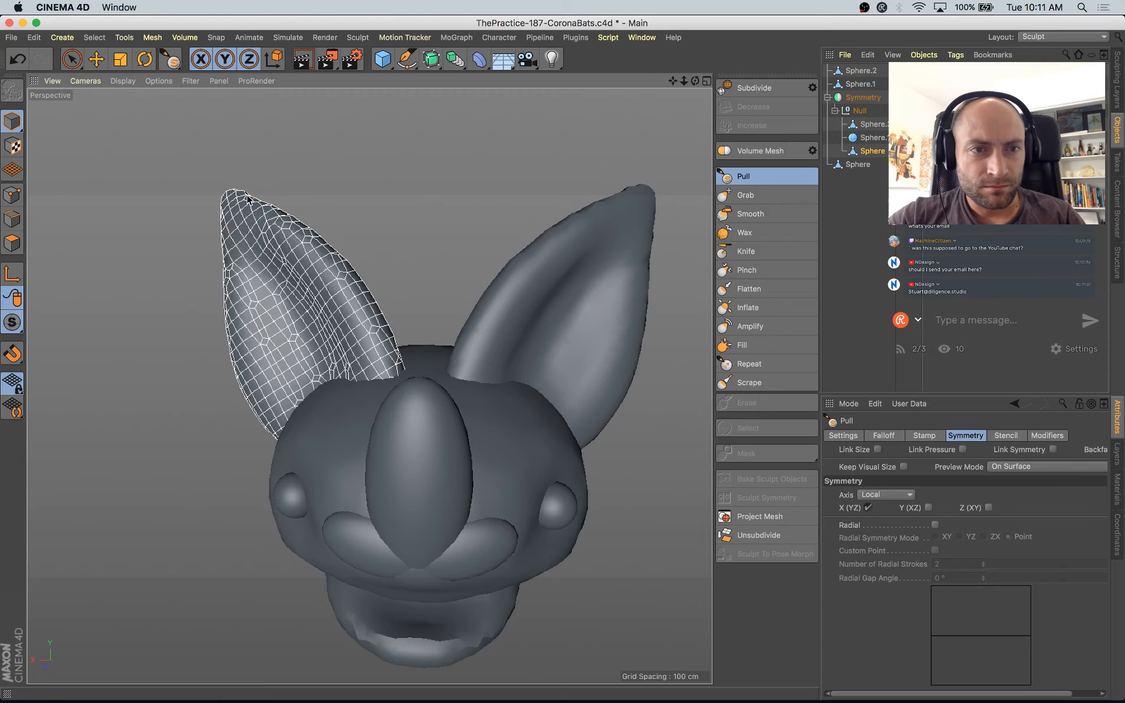
Step: Select the head mesh and sculpt a symmetrical mouth recess and upper lip above the jaw with the Pull brush
{"action": "left_click_drag", "start_coordinate": [388, 322], "coordinate": [427, 408], "text": "alt"}
{"action": "key", "text": "e"}
{"action": "left_click", "coordinate": [428, 409]}
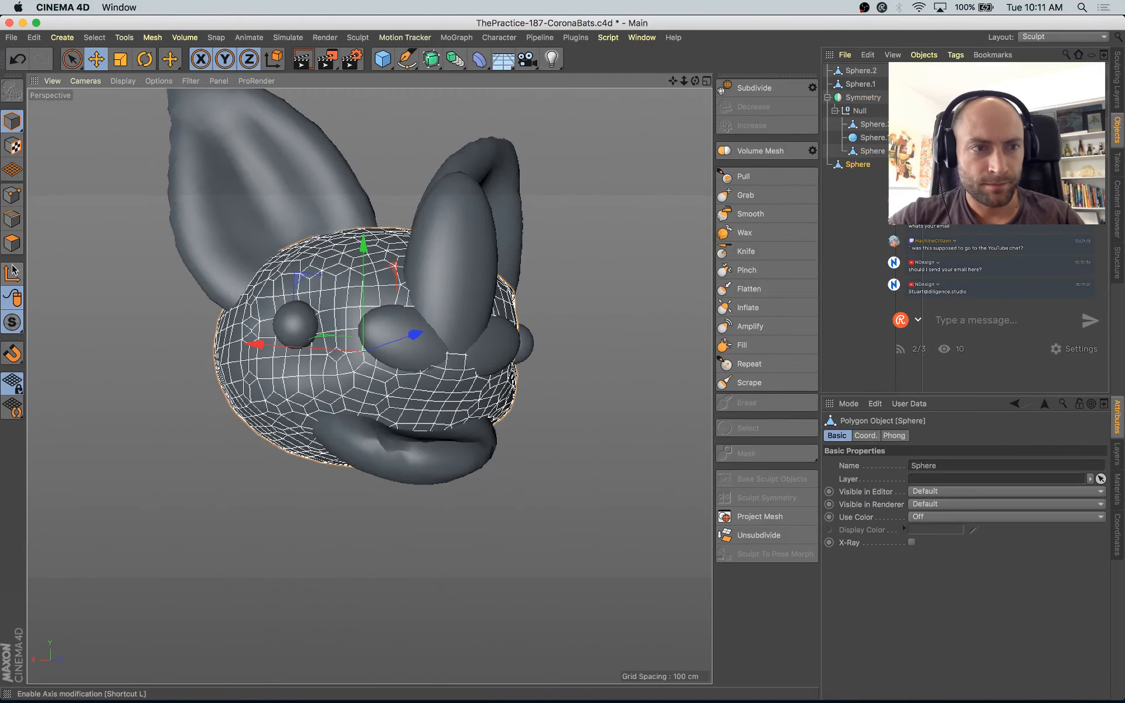
{"action": "left_click", "coordinate": [11, 243]}
{"action": "scroll", "coordinate": [429, 439], "scroll_direction": "up", "scroll_amount": 4}
{"action": "left_click_drag", "start_coordinate": [430, 455], "coordinate": [406, 453], "text": "alt"}
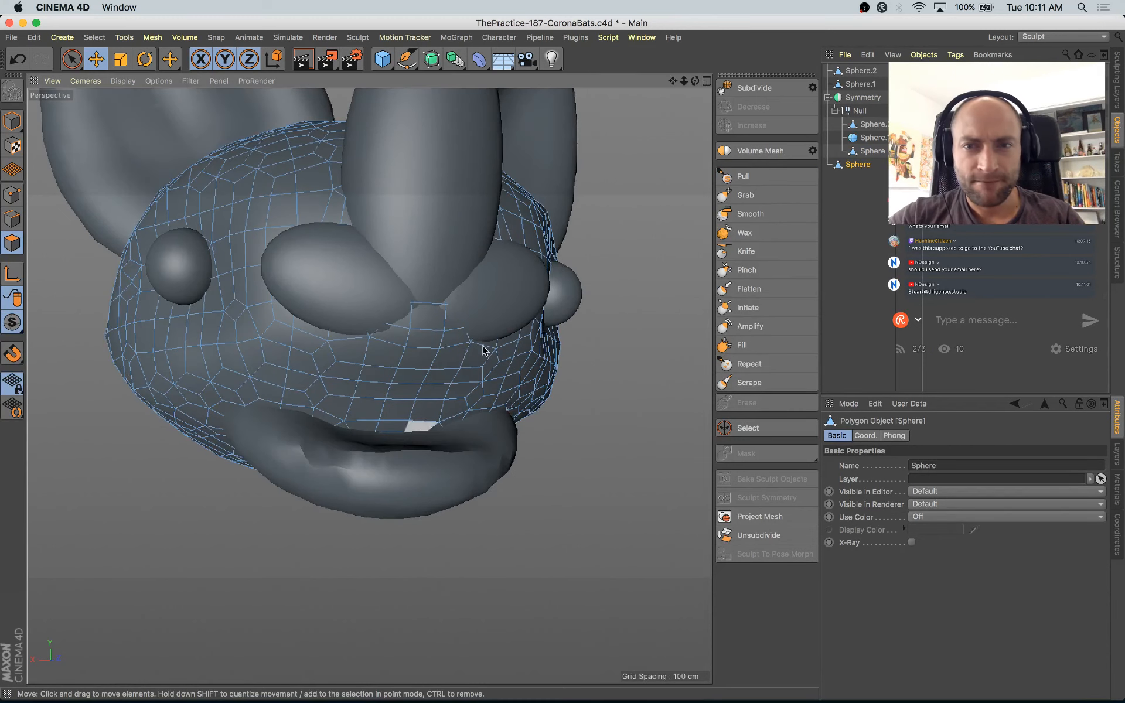
{"action": "left_click", "coordinate": [12, 122]}
{"action": "left_click", "coordinate": [756, 176]}
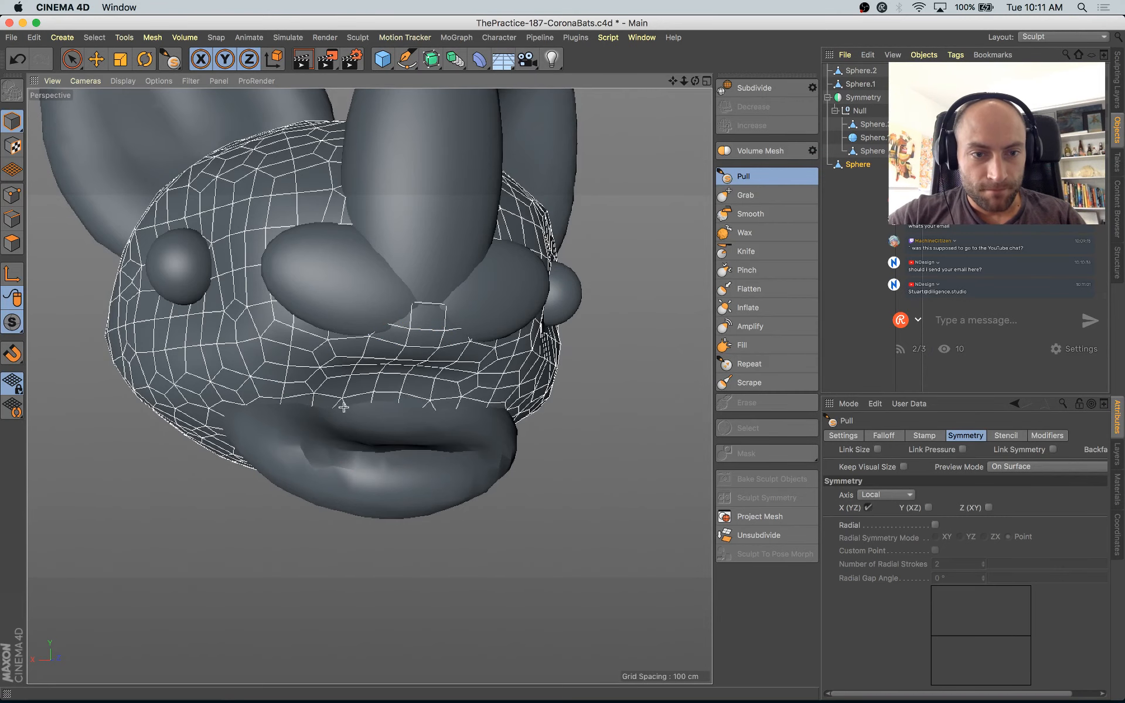
{"action": "mouse_move", "coordinate": [337, 411]}
{"action": "left_mouse_down", "text": "alt"}
{"action": "mouse_move", "coordinate": [427, 390]}
{"action": "mouse_move", "coordinate": [372, 380]}
{"action": "mouse_move", "coordinate": [339, 396]}
{"action": "left_mouse_up", "text": "alt"}
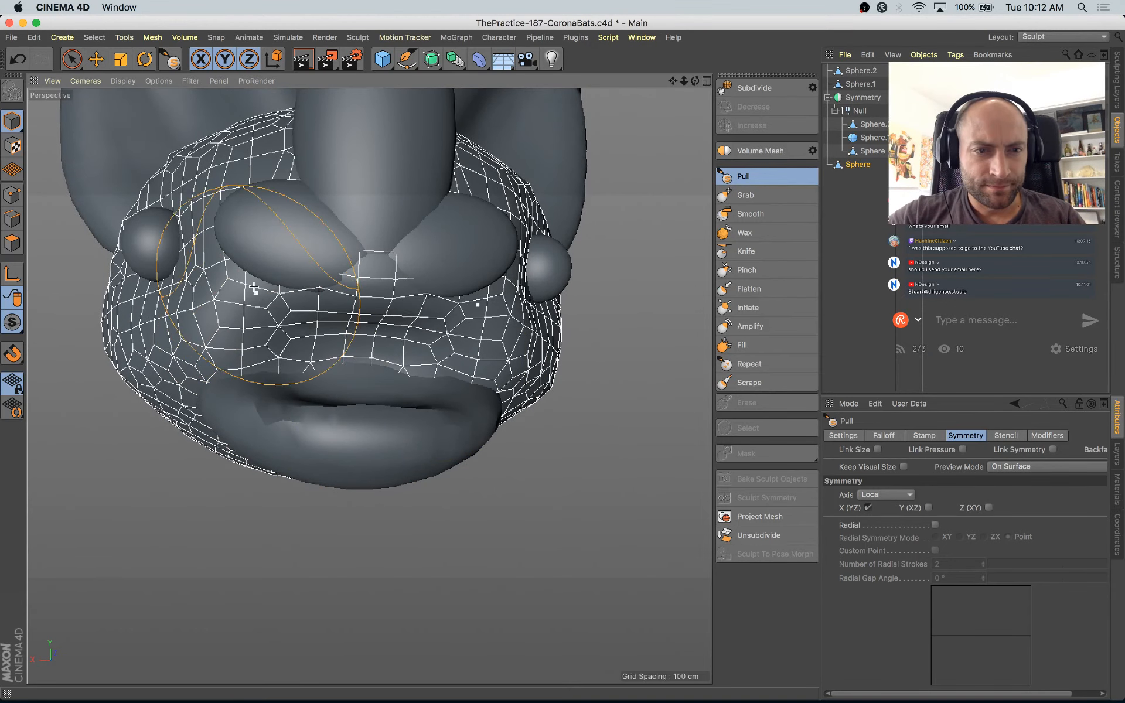
{"action": "mouse_move", "coordinate": [330, 346]}
{"action": "left_mouse_down", "text": "alt"}
{"action": "mouse_move", "coordinate": [518, 358]}
{"action": "mouse_move", "coordinate": [435, 369]}
{"action": "left_mouse_up", "text": "alt"}
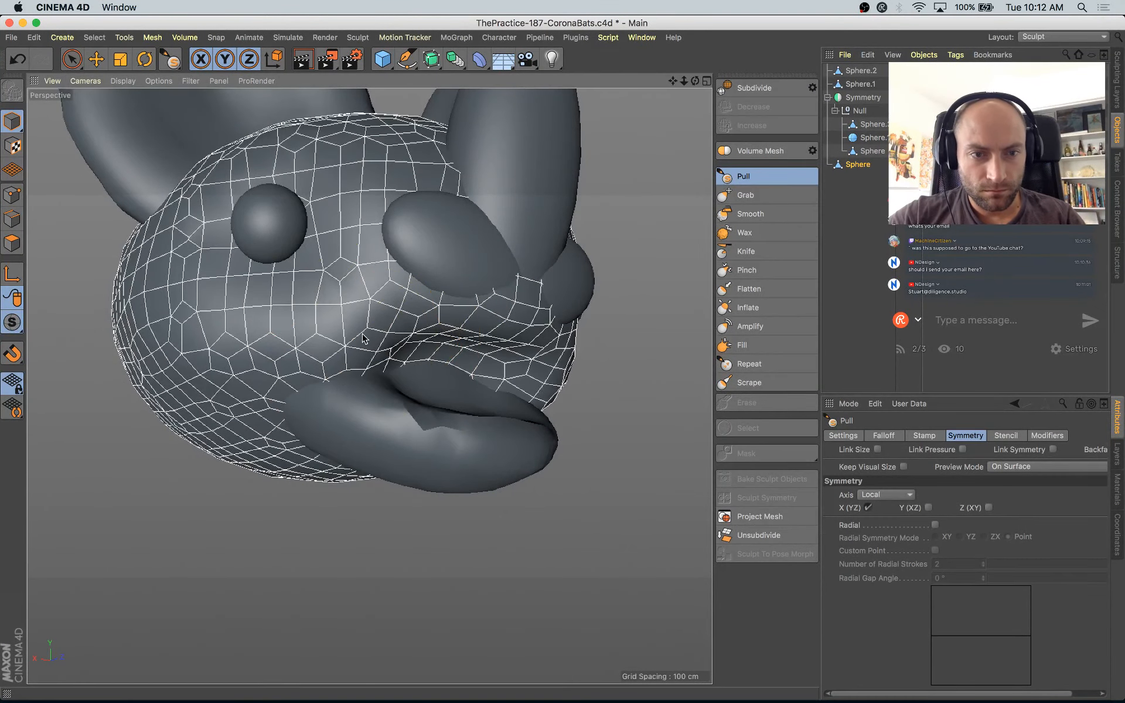
{"action": "left_click_drag", "start_coordinate": [344, 338], "coordinate": [417, 360], "text": "alt"}
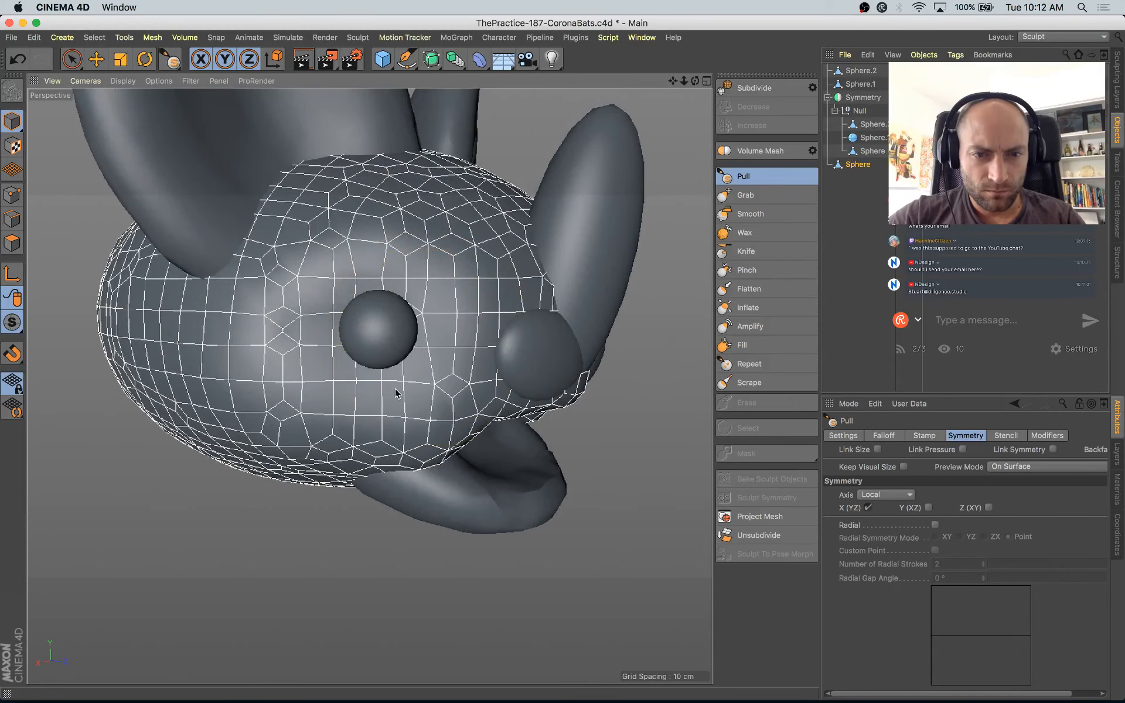
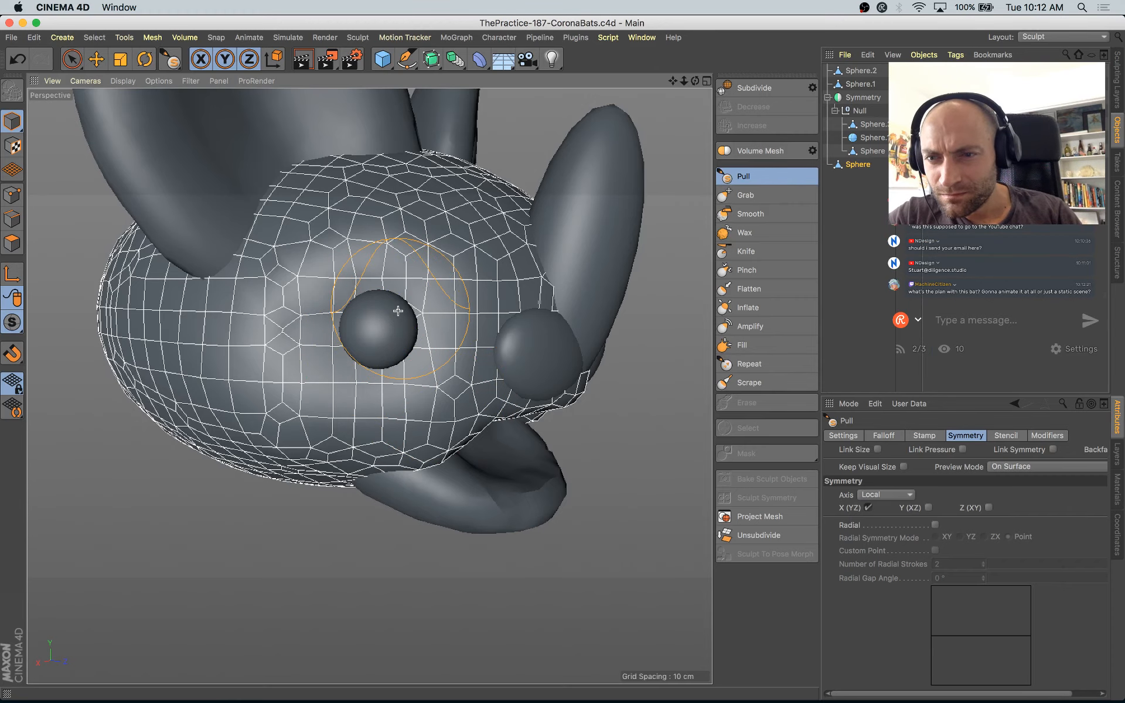
Step: Return to the Move tool, shift the jaw by about 1.3 cm to refine its fit under the head, and clear the selection
{"action": "scroll", "coordinate": [398, 310], "scroll_direction": "down", "scroll_amount": 5}
{"action": "left_click_drag", "start_coordinate": [401, 271], "coordinate": [289, 269], "text": "alt"}
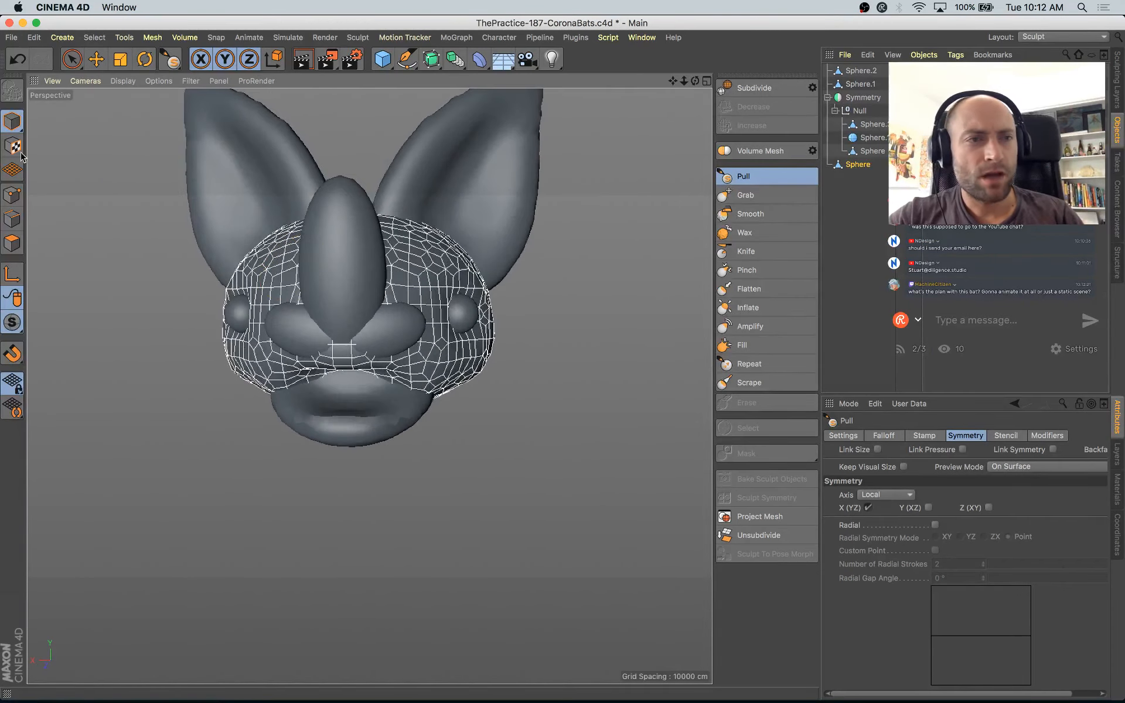
{"action": "left_click", "coordinate": [13, 127]}
{"action": "left_click", "coordinate": [57, 139]}
{"action": "key", "text": "e"}
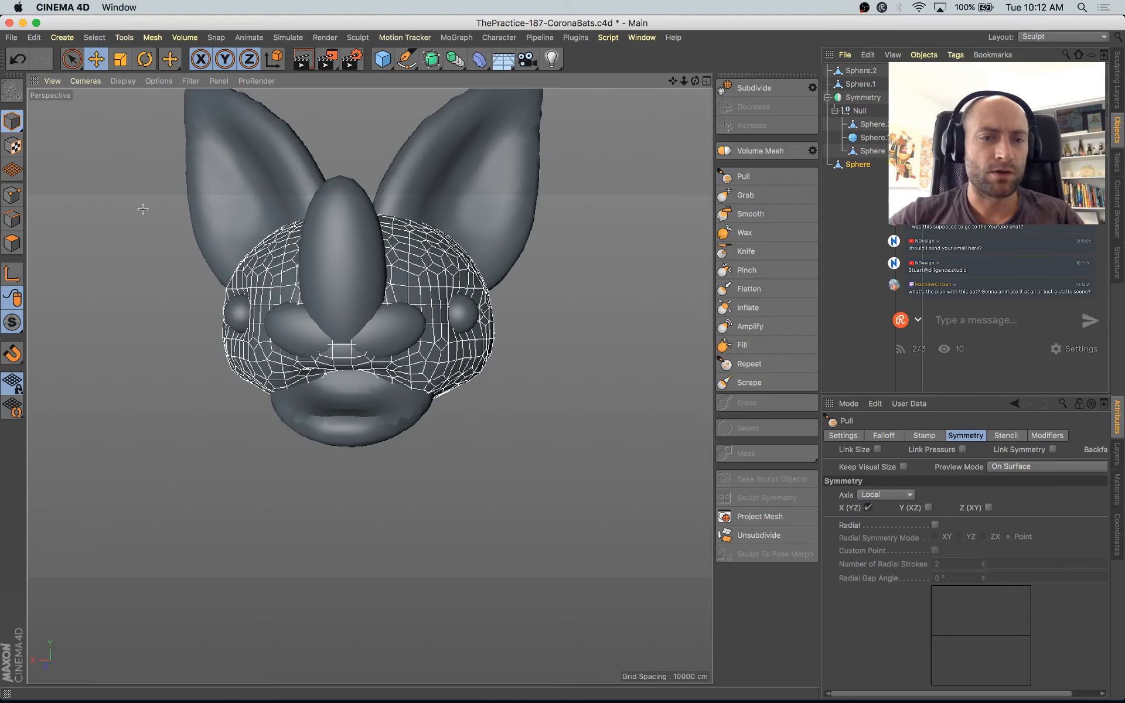
{"action": "scroll", "coordinate": [465, 337], "scroll_direction": "down", "scroll_amount": 4}
{"action": "left_click", "coordinate": [546, 426]}
{"action": "left_click_drag", "start_coordinate": [546, 424], "coordinate": [334, 408], "text": "alt"}
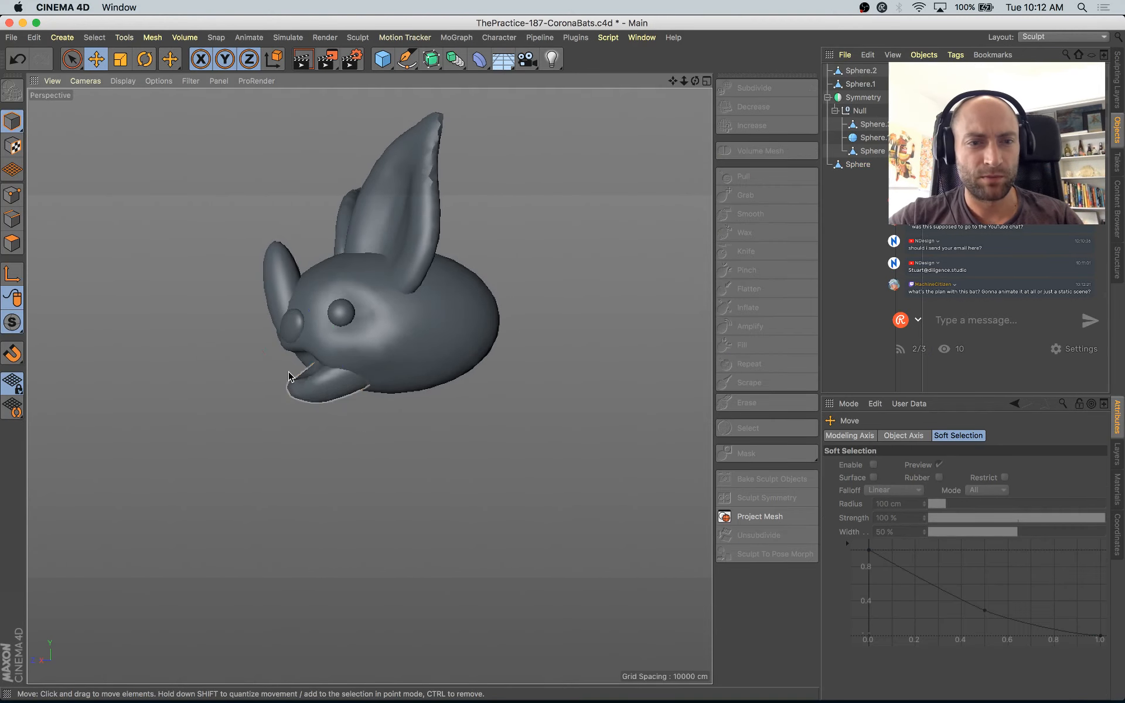
{"action": "left_click", "coordinate": [327, 383]}
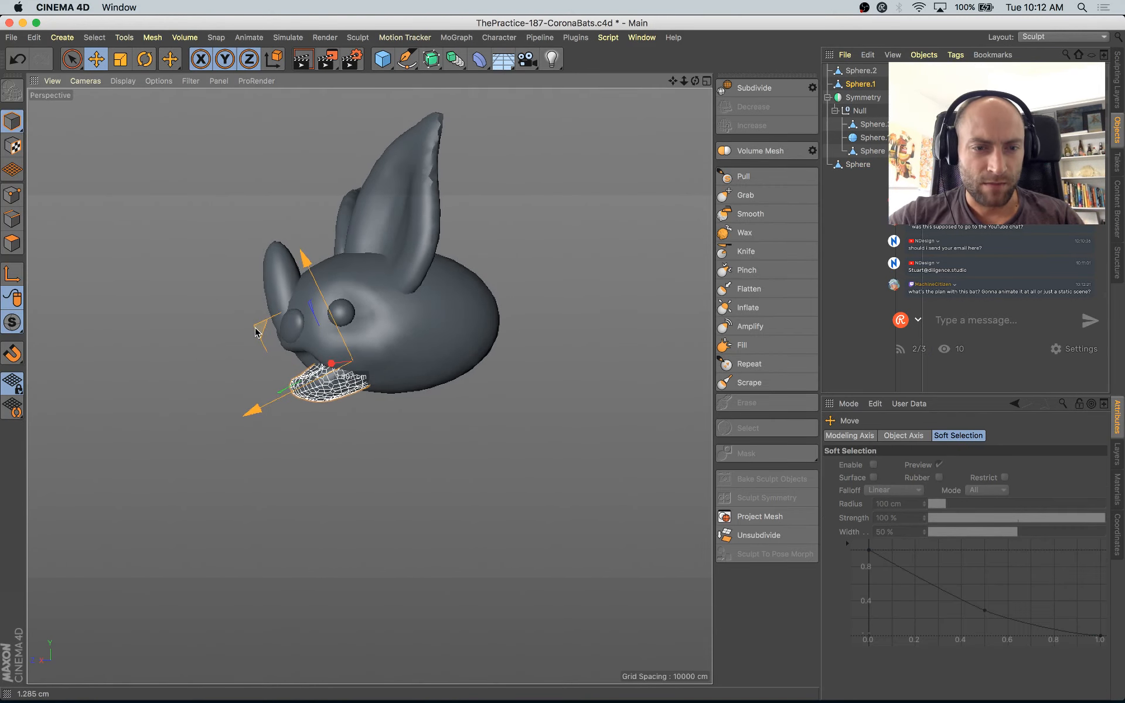
{"action": "left_click", "coordinate": [400, 483]}
{"action": "left_click_drag", "start_coordinate": [400, 483], "coordinate": [621, 467], "text": "alt"}
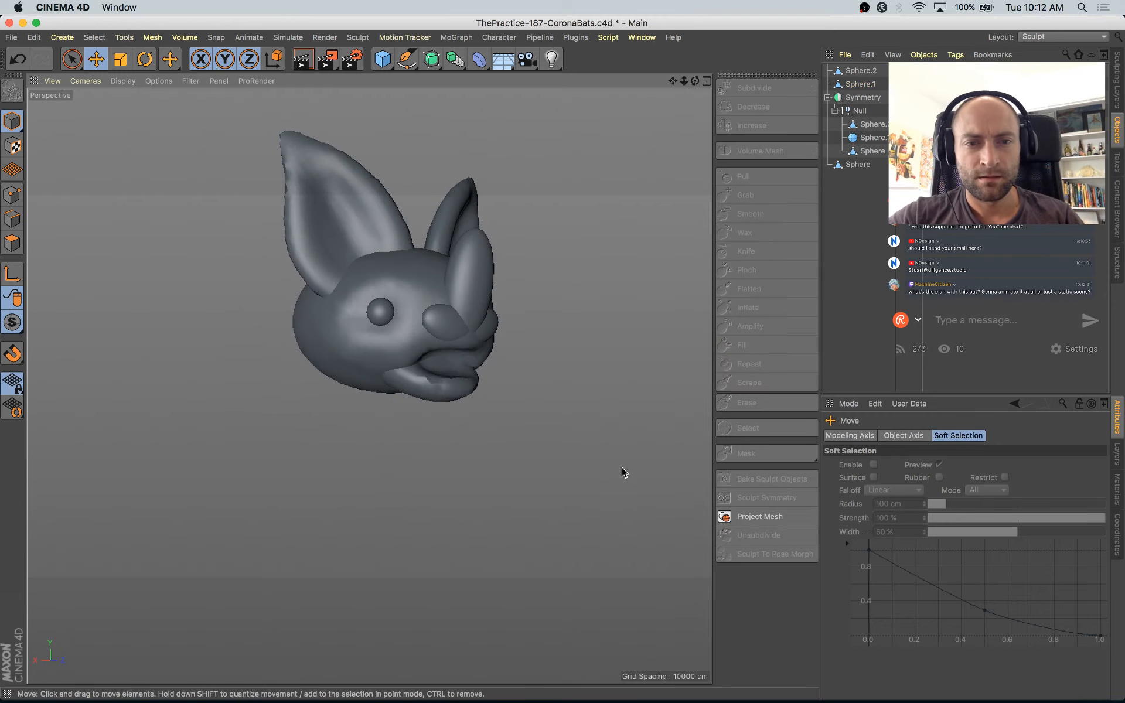
Step: Select the eye sphere, move it forward toward the nose and scale it down slightly
{"action": "scroll", "coordinate": [540, 422], "scroll_direction": "up", "scroll_amount": 5}
{"action": "left_click_drag", "start_coordinate": [465, 402], "coordinate": [533, 422], "text": "alt"}
{"action": "double_click", "coordinate": [472, 397]}
{"action": "key", "text": "t"}
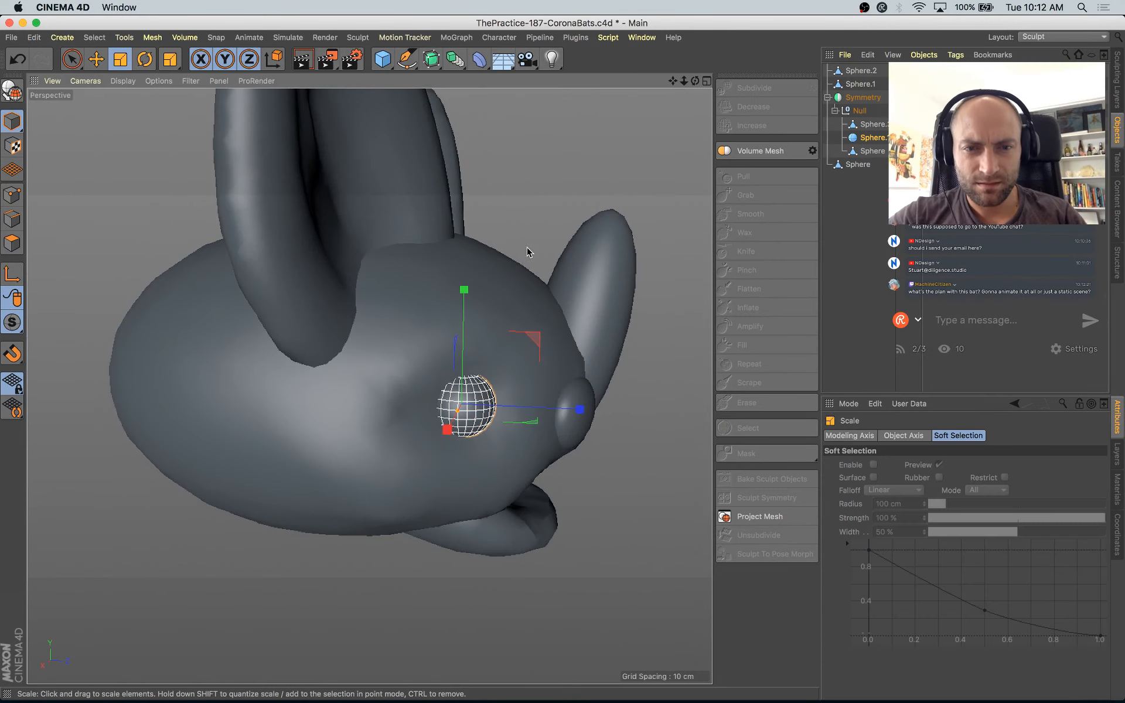
{"action": "key", "text": "e"}
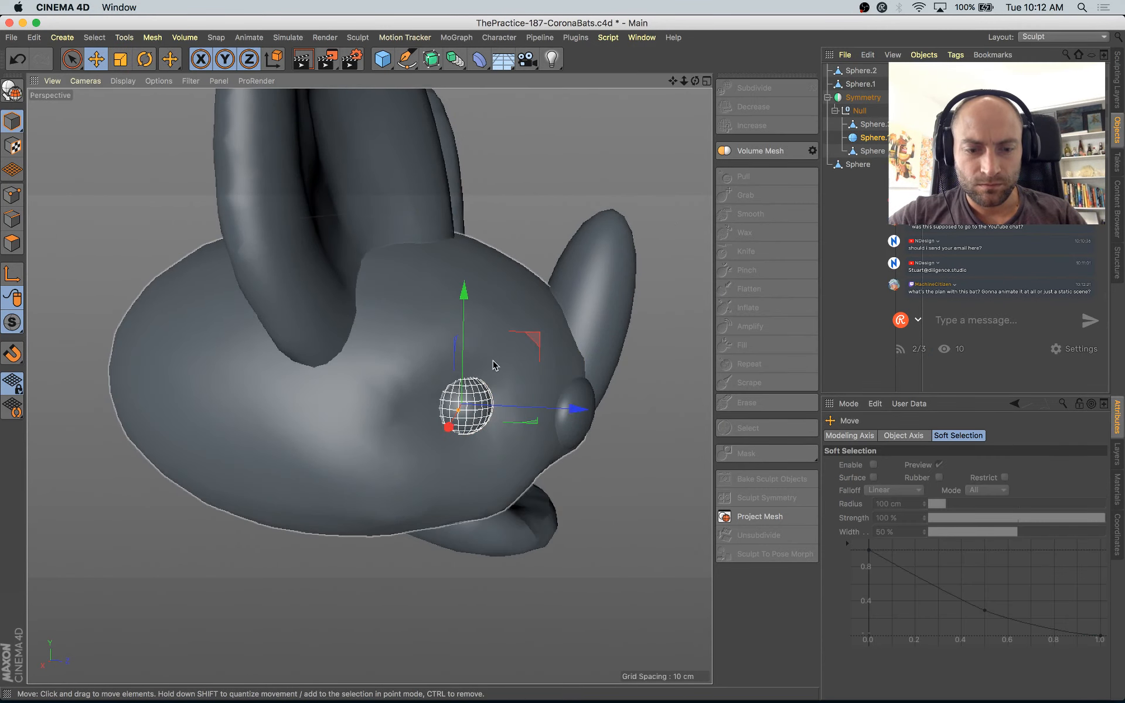
Step: Rotate the eye sphere to follow the curved side of the face, and clear the selection
{"action": "key", "text": "r"}
{"action": "left_click_drag", "start_coordinate": [508, 350], "coordinate": [325, 450]}
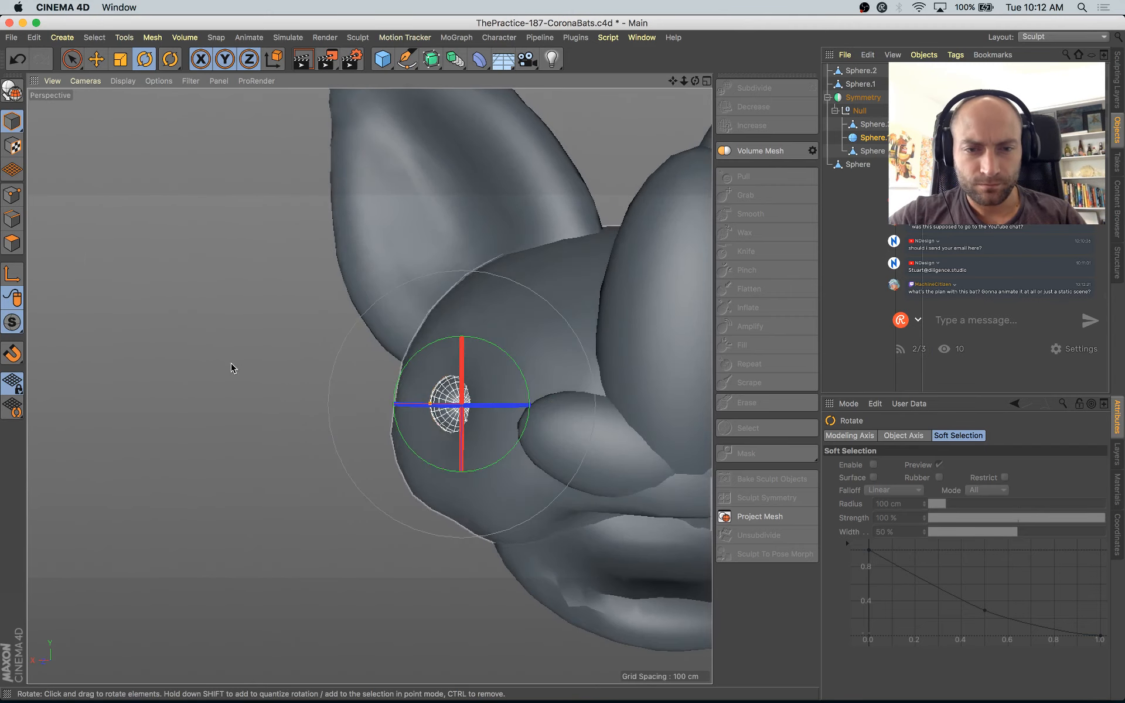
{"action": "middle_click_drag", "start_coordinate": [242, 366], "coordinate": [41, 257], "text": "alt"}
{"action": "left_click_drag", "start_coordinate": [290, 287], "coordinate": [264, 285]}
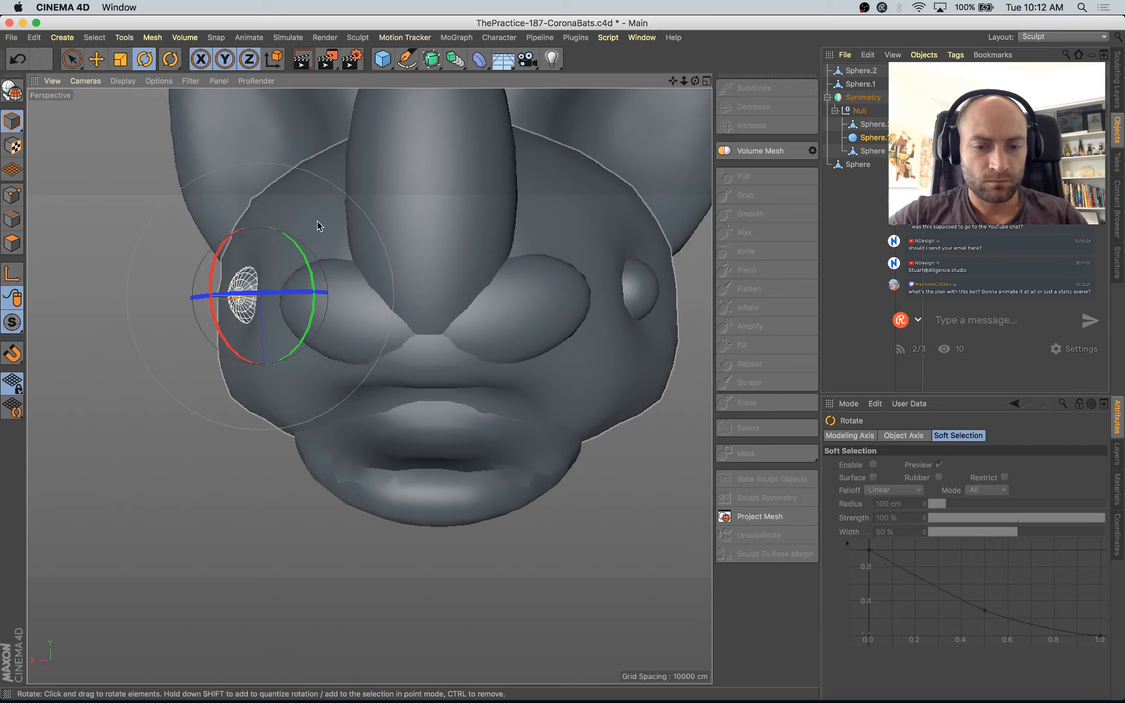
{"action": "key", "text": "t"}
{"action": "right_click_drag", "start_coordinate": [284, 248], "coordinate": [518, 451], "text": "alt"}
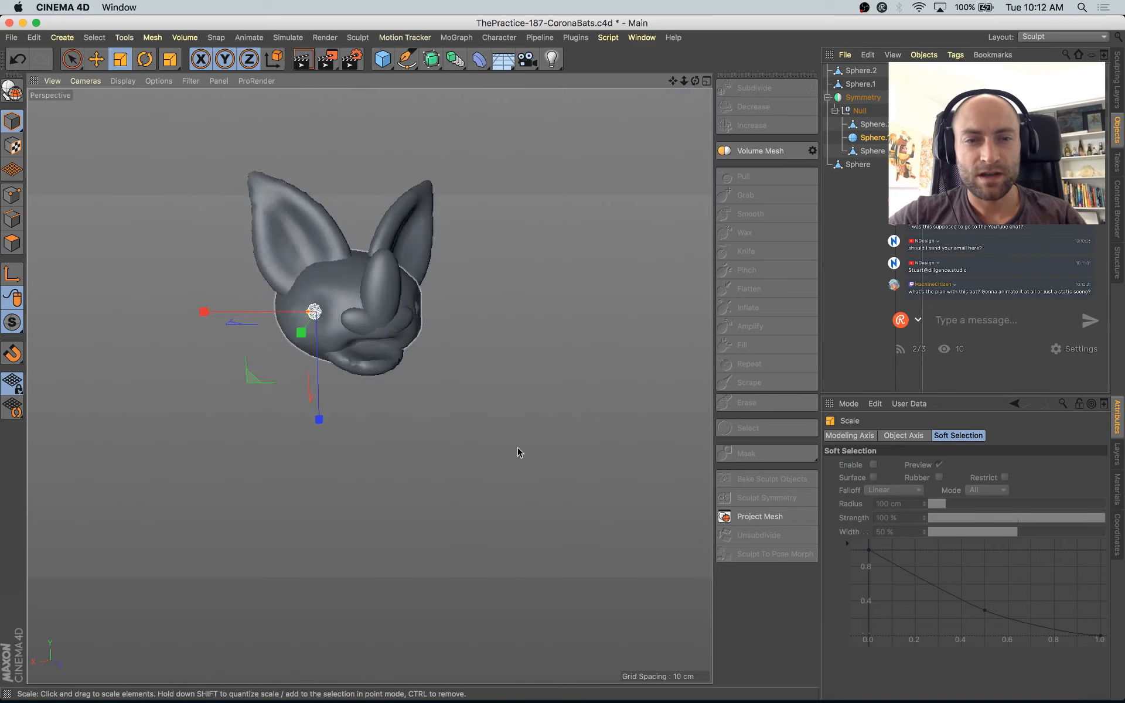
{"action": "left_click_drag", "start_coordinate": [518, 448], "coordinate": [532, 448], "text": "alt"}
{"action": "left_click", "coordinate": [453, 425]}
Step: Select the ear inside the Symmetry object, scale it up, adjust its position on the head, and save the scene
{"action": "left_click_drag", "start_coordinate": [410, 410], "coordinate": [258, 393], "text": "alt"}
{"action": "scroll", "coordinate": [265, 228], "scroll_direction": "up", "scroll_amount": 2}
{"action": "left_click", "coordinate": [266, 228]}
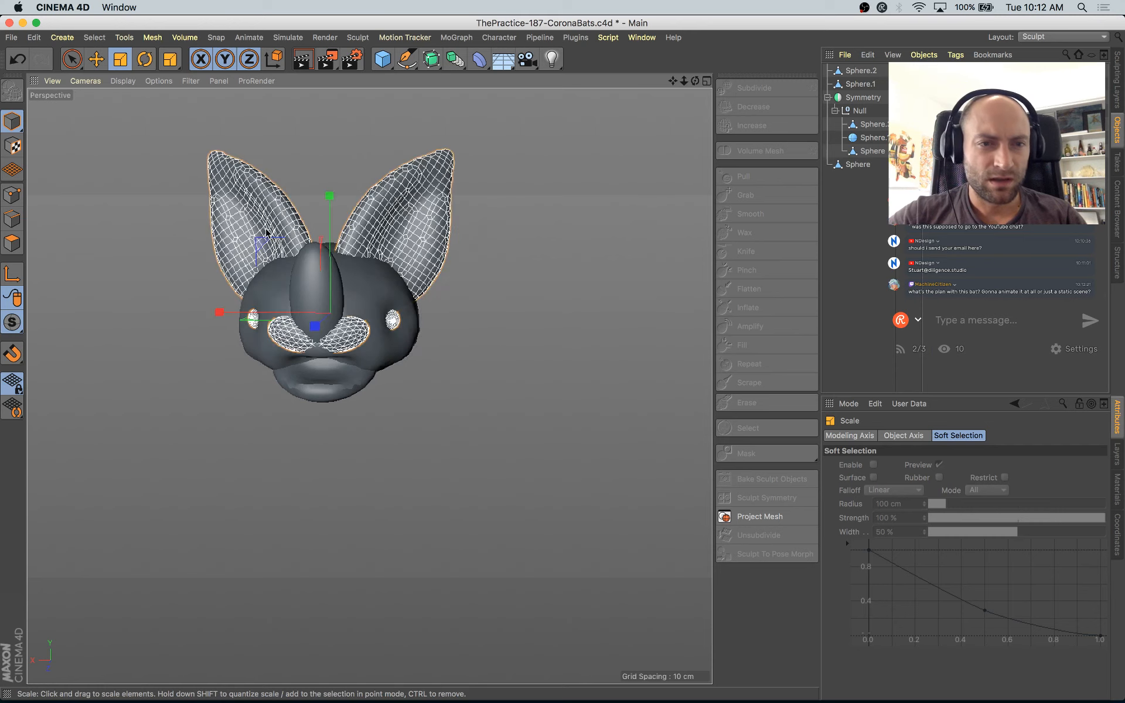
{"action": "middle_click_drag", "start_coordinate": [265, 228], "coordinate": [471, 258], "text": "alt"}
{"action": "left_click", "coordinate": [471, 258]}
{"action": "middle_click_drag", "start_coordinate": [353, 281], "coordinate": [245, 298], "text": "alt"}
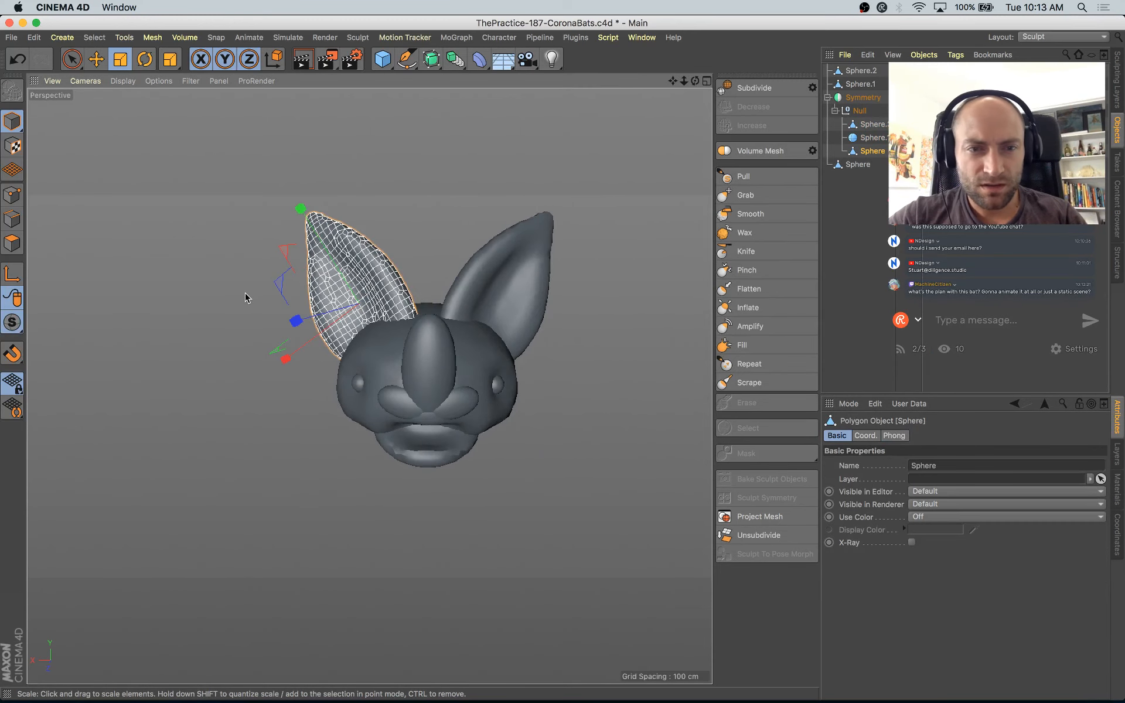
{"action": "key", "text": "t"}
{"action": "left_click_drag", "start_coordinate": [300, 209], "coordinate": [463, 176]}
{"action": "key", "text": "e"}
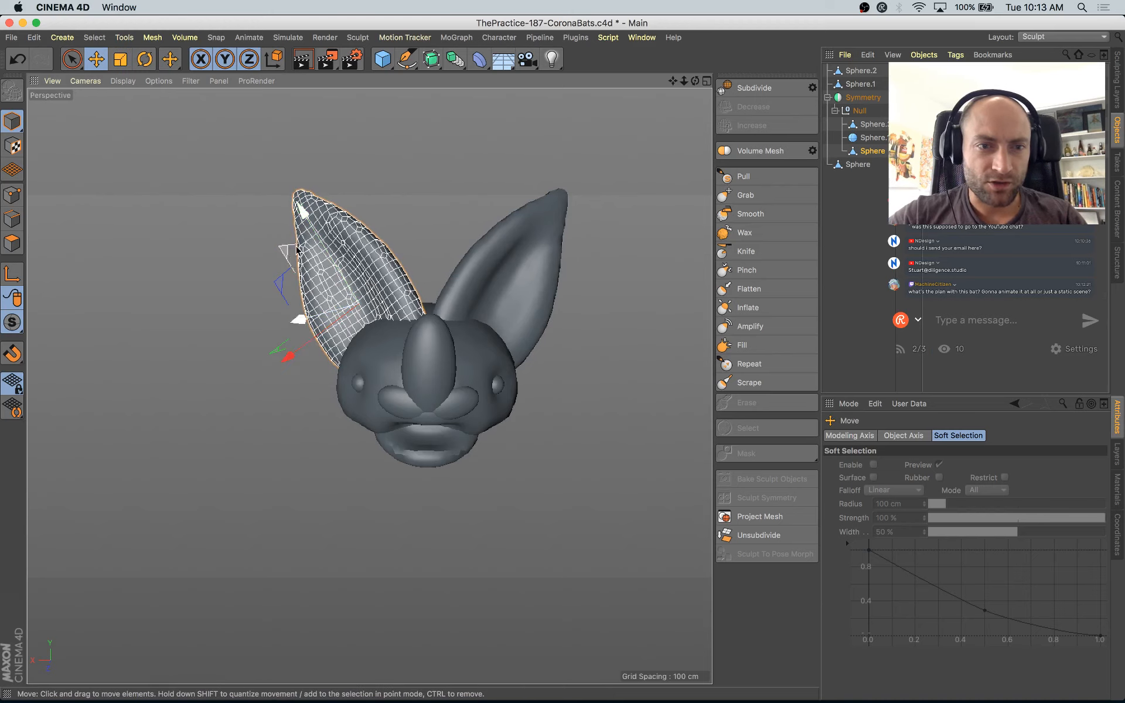
{"action": "left_click_drag", "start_coordinate": [295, 298], "coordinate": [348, 422], "text": "alt"}
{"action": "key", "text": "super+s"}
{"action": "scroll", "coordinate": [395, 498], "scroll_direction": "up", "scroll_amount": 2}
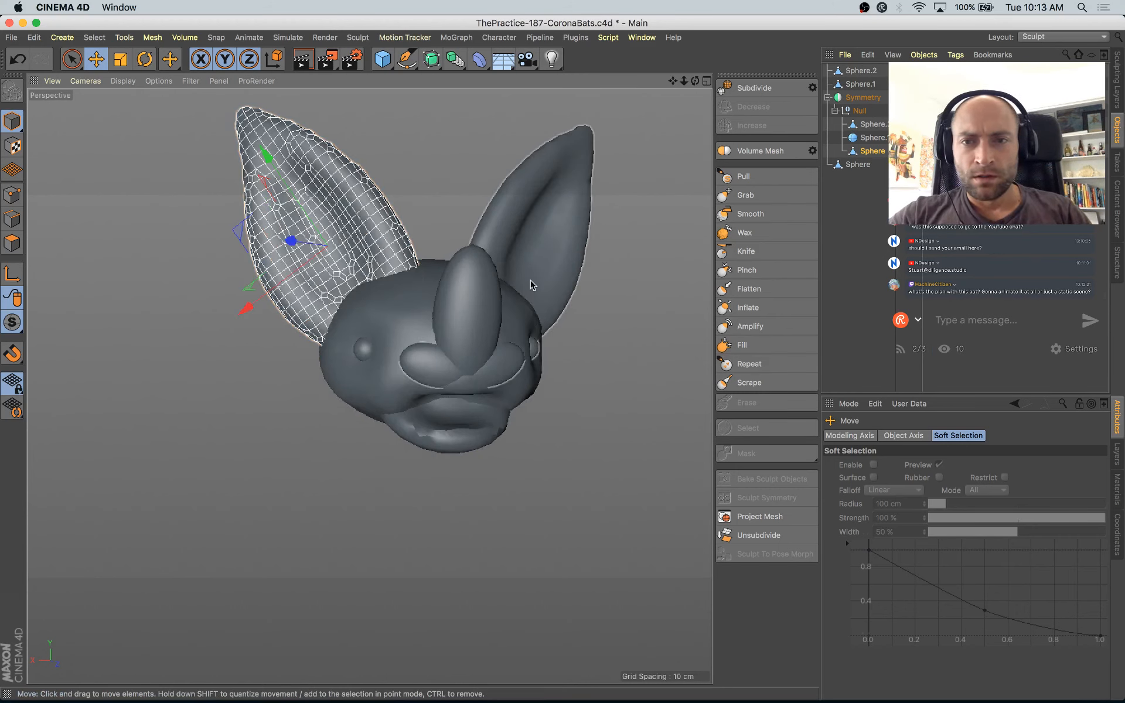
Step: Add a Cone inside the Null of the Symmetry object and reduce its bottom radius to about 19.5 cm
{"action": "left_click", "coordinate": [384, 58]}
{"action": "left_click", "coordinate": [609, 82]}
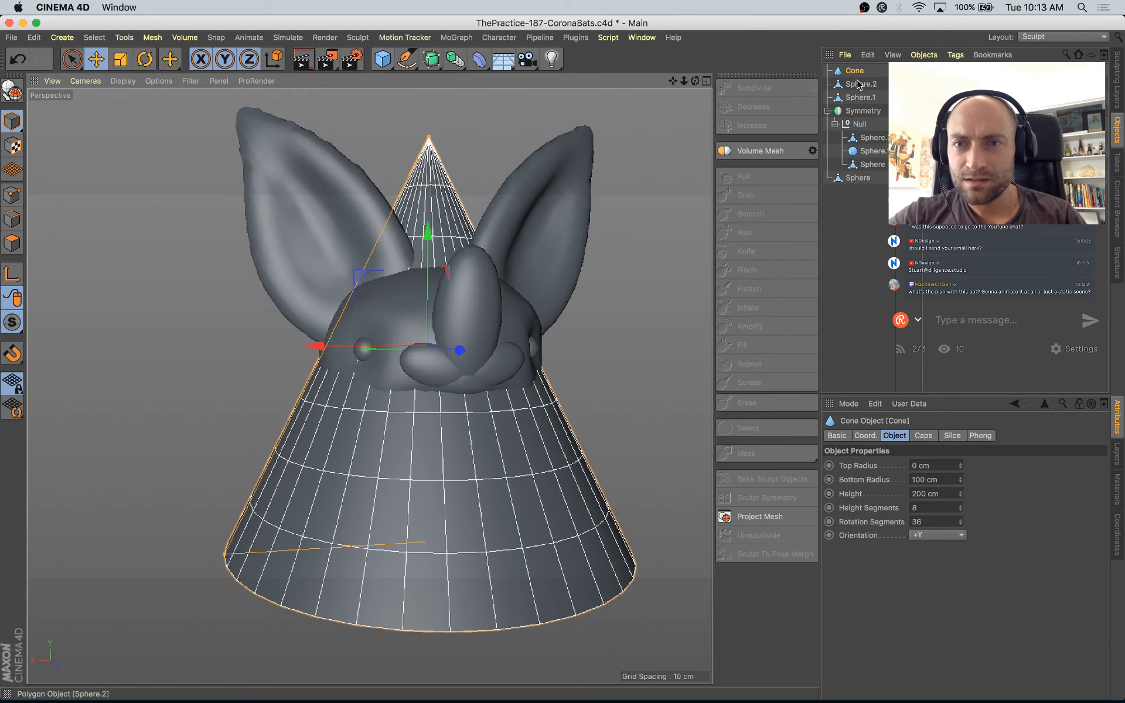
{"action": "left_click_drag", "start_coordinate": [858, 133], "coordinate": [859, 134]}
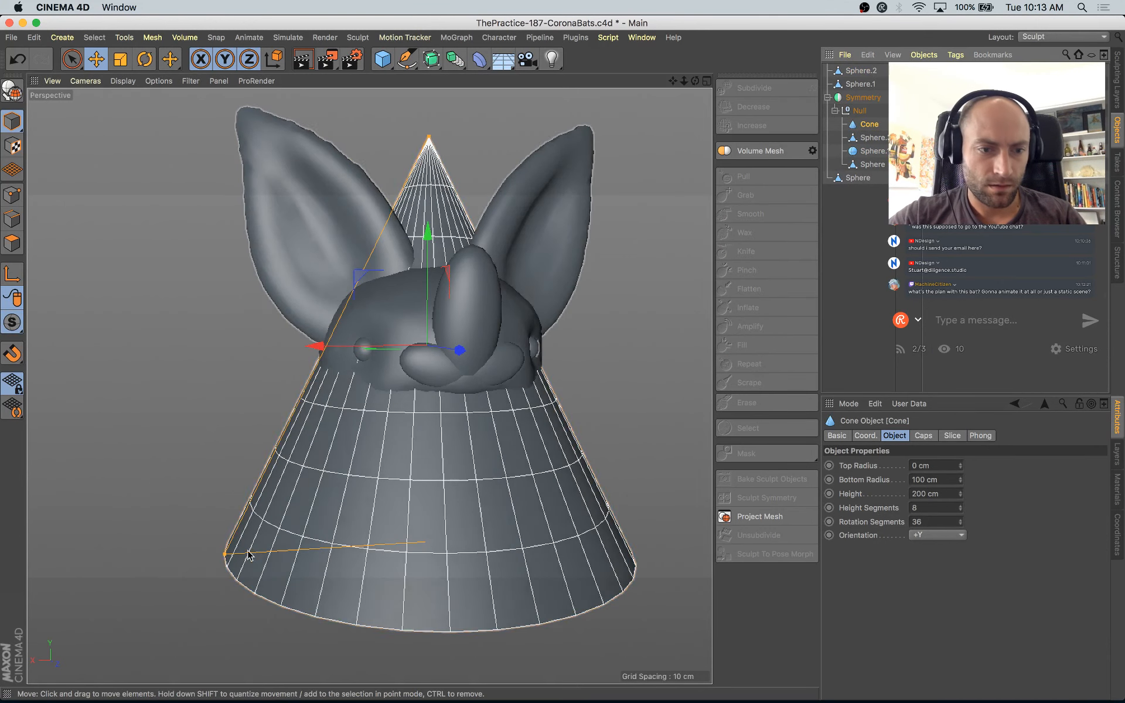
{"action": "left_click_drag", "start_coordinate": [225, 554], "coordinate": [388, 549]}
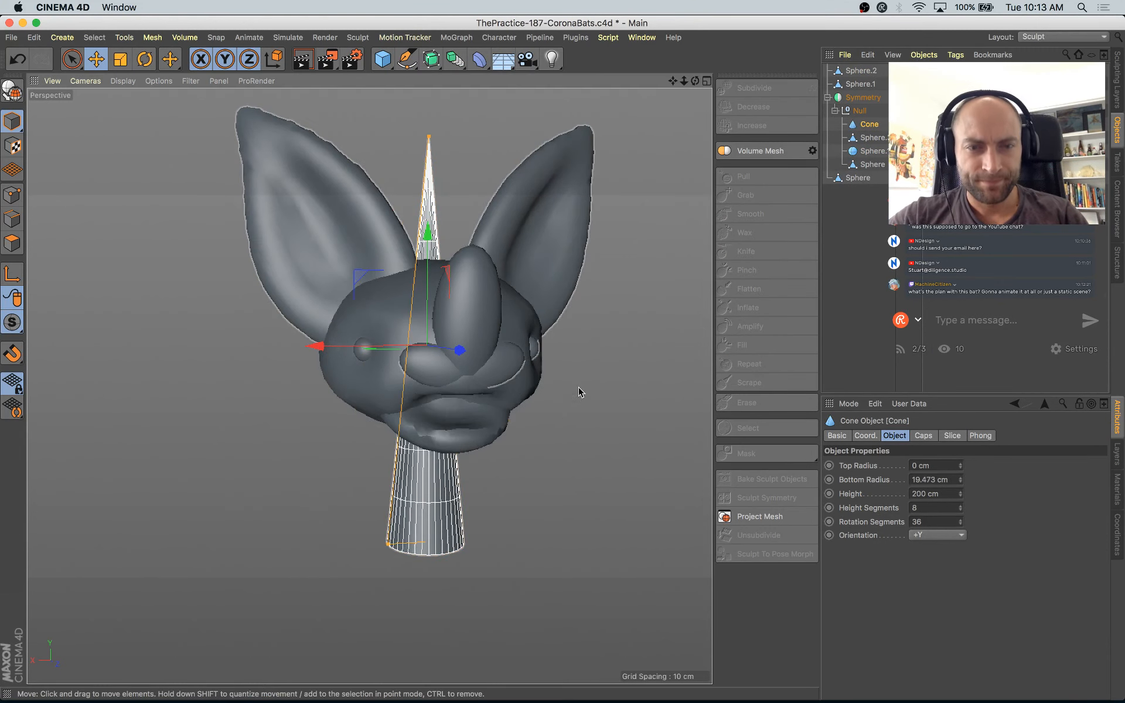
Step: Scale the cone down to tooth size and rotate it so its tip points downward
{"action": "key", "text": "t"}
{"action": "left_click_drag", "start_coordinate": [579, 389], "coordinate": [313, 487]}
{"action": "key", "text": "r"}
{"action": "left_click_drag", "start_coordinate": [446, 428], "coordinate": [278, 556]}
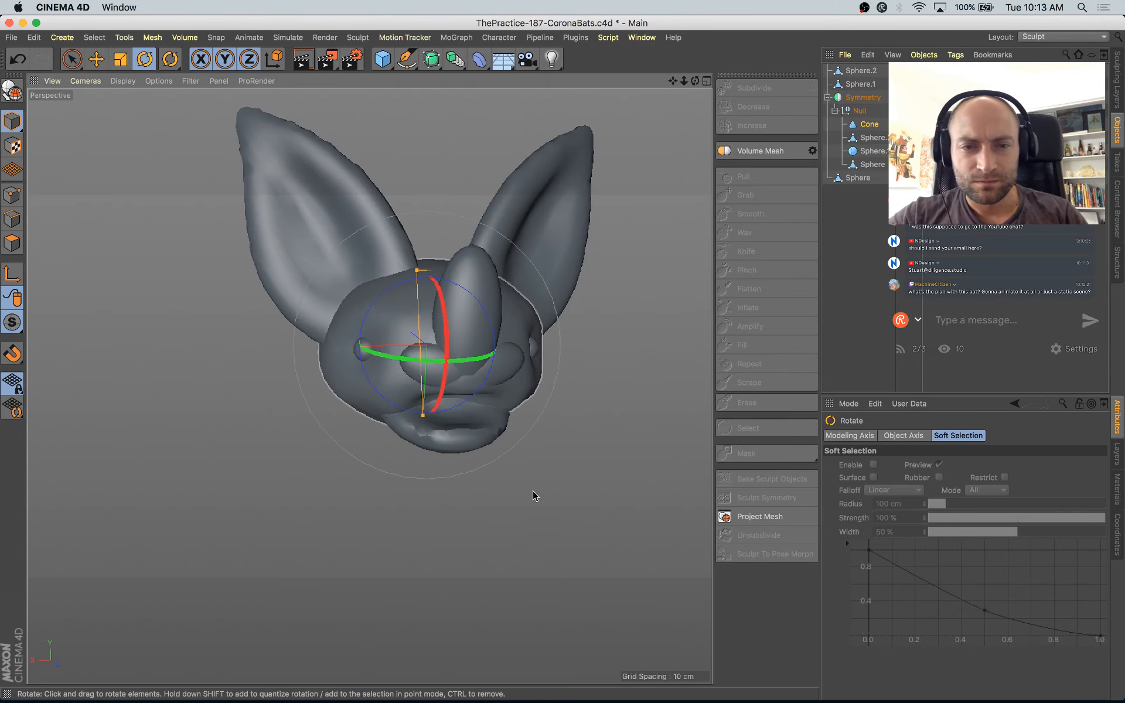
Step: Move the cone to the front of the mouth and off centre, placing it as one of two mirrored fangs
{"action": "left_click_drag", "start_coordinate": [533, 490], "coordinate": [424, 576], "text": "alt"}
{"action": "key", "text": "e"}
{"action": "left_click_drag", "start_coordinate": [358, 406], "coordinate": [502, 428]}
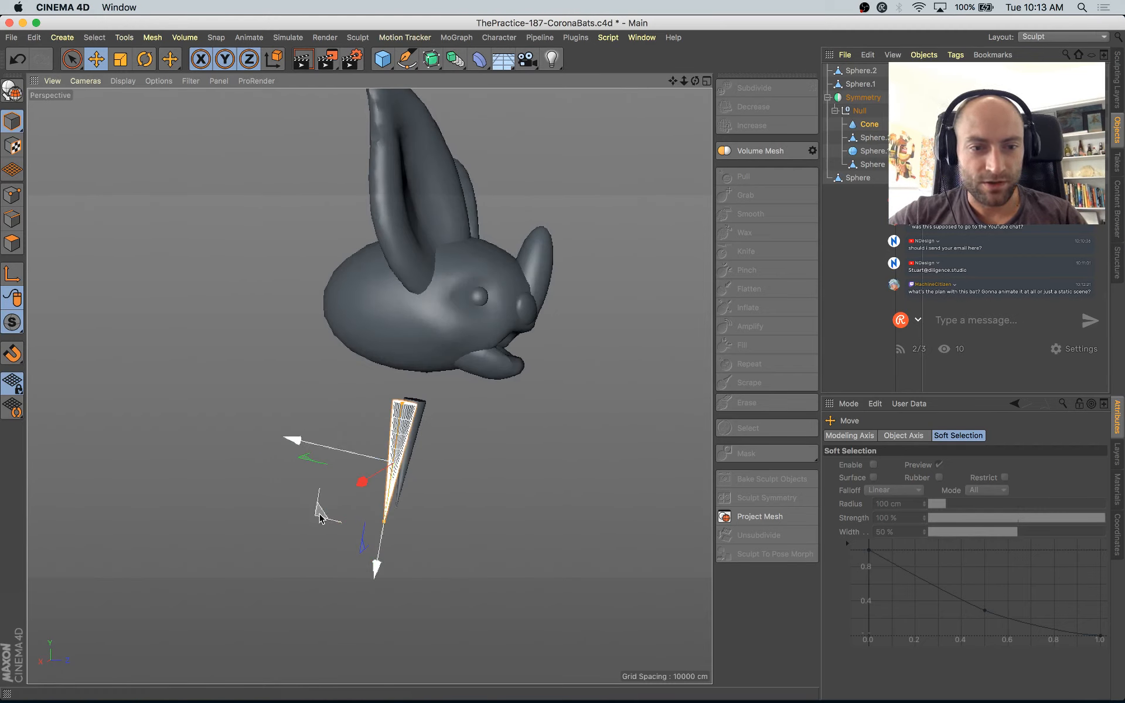
{"action": "left_click_drag", "start_coordinate": [320, 518], "coordinate": [482, 391]}
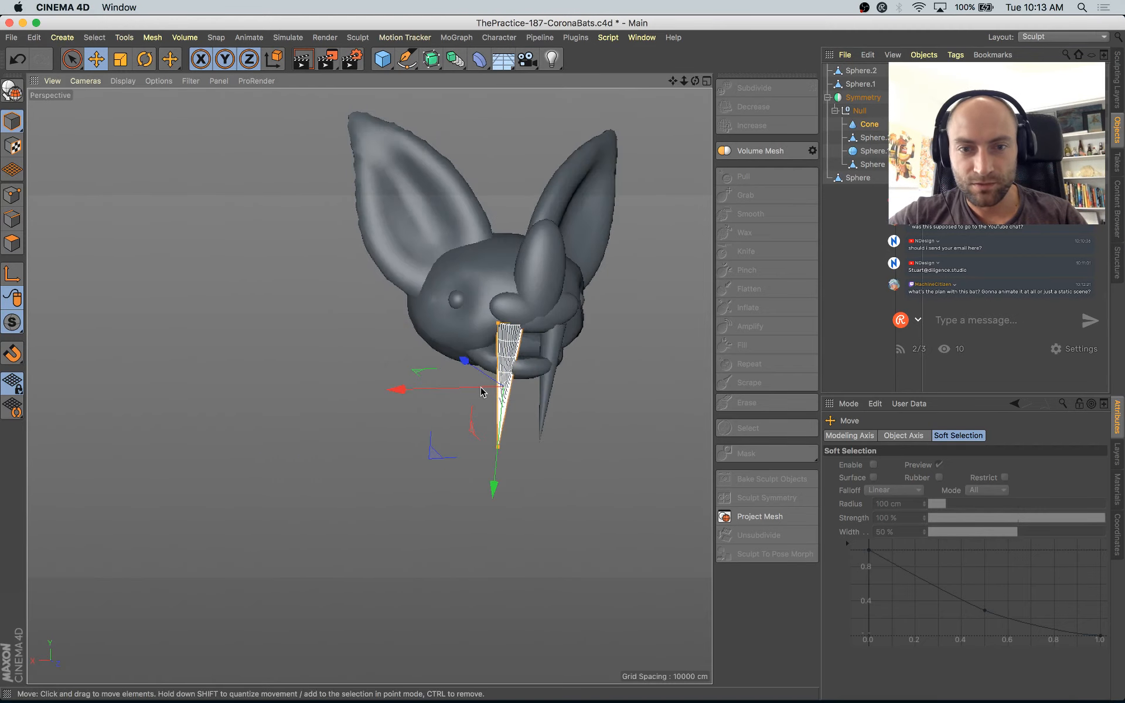
{"action": "right_click_drag", "start_coordinate": [481, 389], "coordinate": [503, 391], "text": "alt"}
{"action": "left_click_drag", "start_coordinate": [503, 390], "coordinate": [439, 404], "text": "alt"}
Step: Scale the fang down further and reposition it beneath the upper lip, checking its angle from the side
{"action": "key", "text": "t"}
{"action": "left_click_drag", "start_coordinate": [567, 320], "coordinate": [518, 313]}
{"action": "key", "text": "r"}
{"action": "left_click_drag", "start_coordinate": [678, 427], "coordinate": [446, 375], "text": "alt"}
{"action": "key", "text": "e"}
{"action": "left_click_drag", "start_coordinate": [382, 338], "coordinate": [540, 317]}
{"action": "key", "text": "t"}
{"action": "key", "text": "r"}
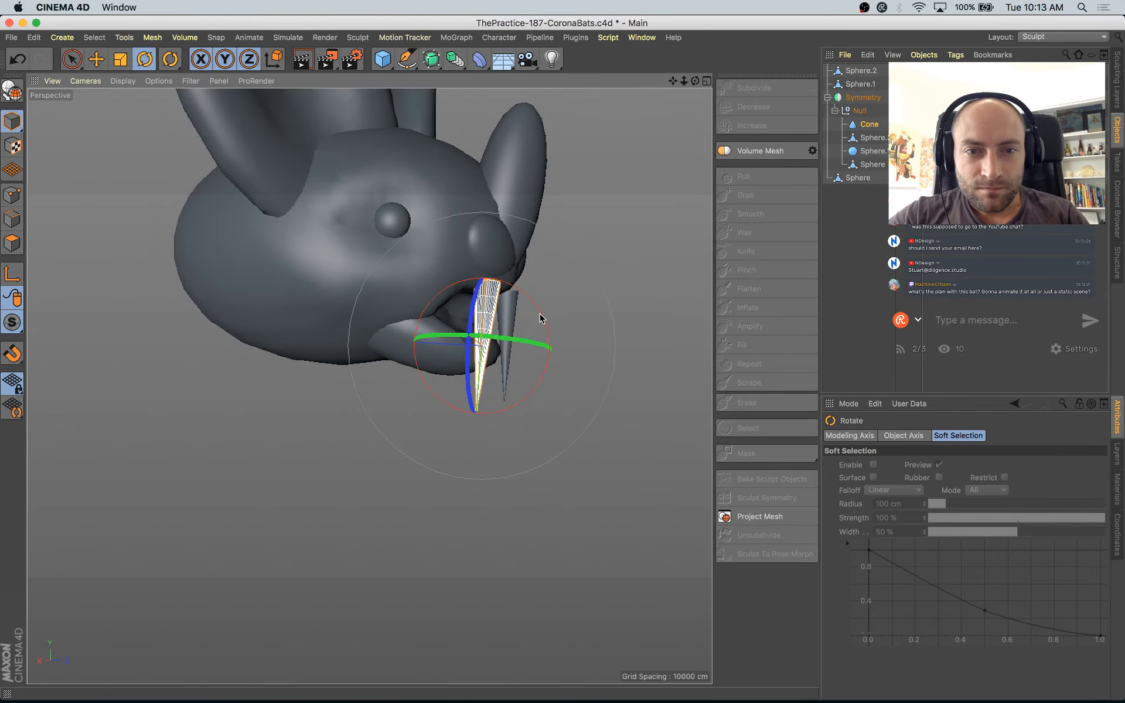
{"action": "key", "text": "e"}
{"action": "key", "text": "r"}
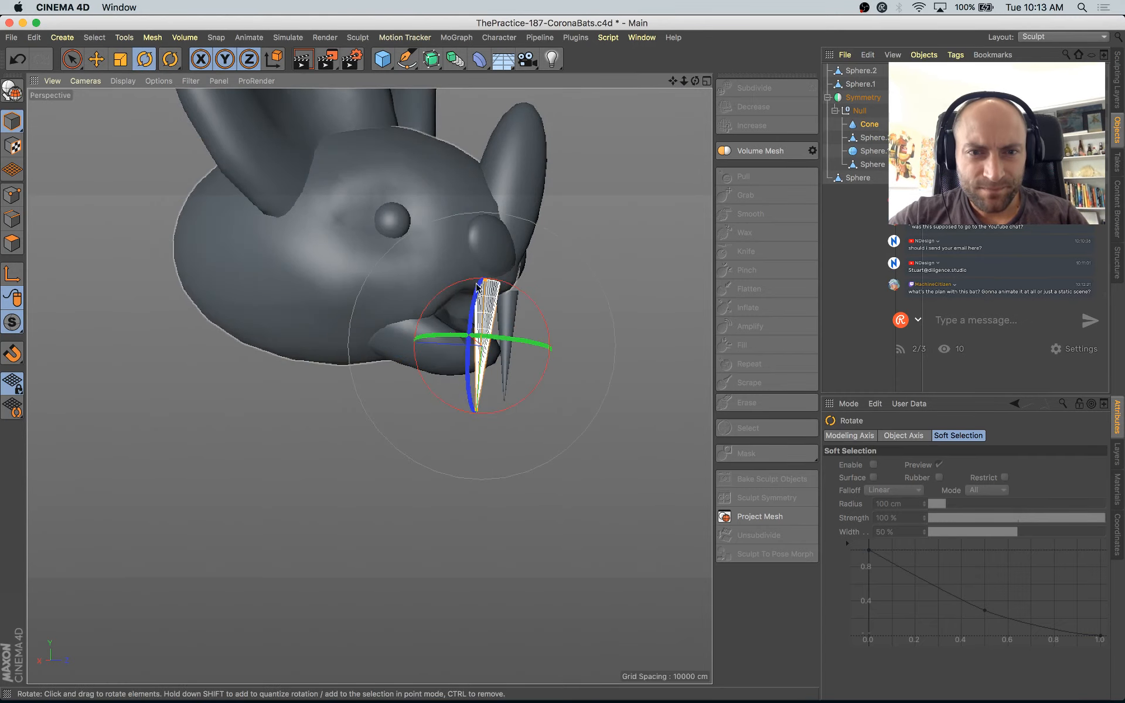
{"action": "scroll", "coordinate": [494, 344], "scroll_direction": "up", "scroll_amount": 3}
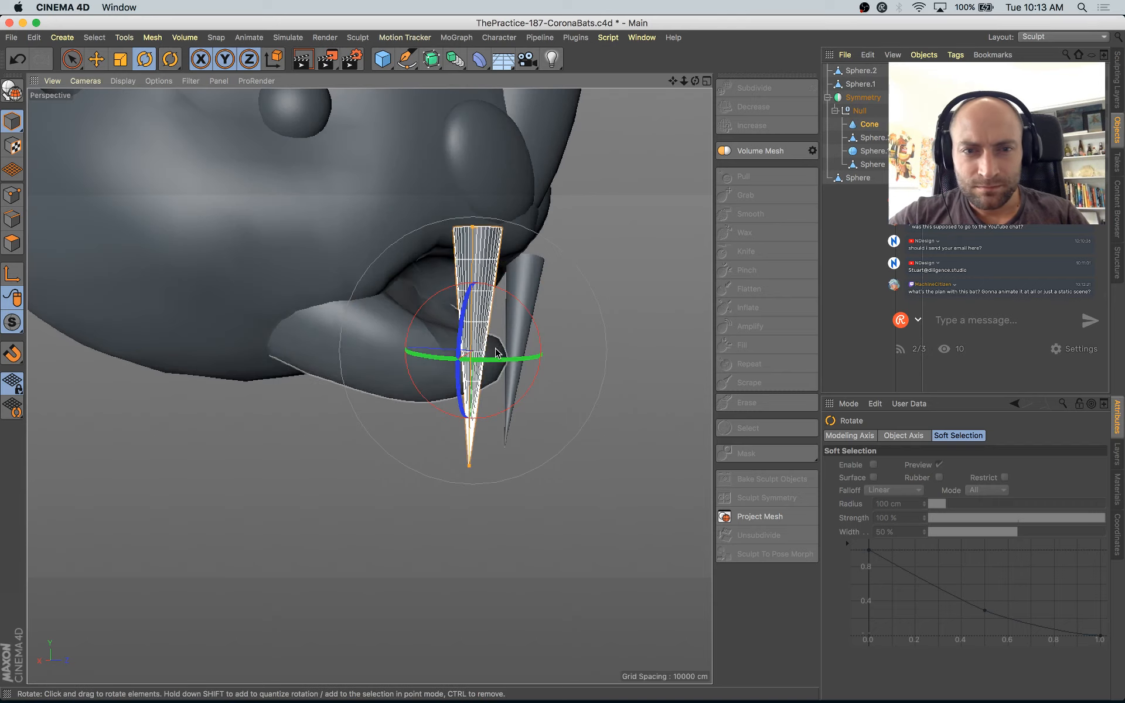
Step: Nudge the fang back into the mouth and adjust its height so its base sits in the upper jaw
{"action": "left_click_drag", "start_coordinate": [495, 346], "coordinate": [529, 354], "text": "alt"}
{"action": "key", "text": "e"}
{"action": "left_click_drag", "start_coordinate": [382, 350], "coordinate": [345, 354]}
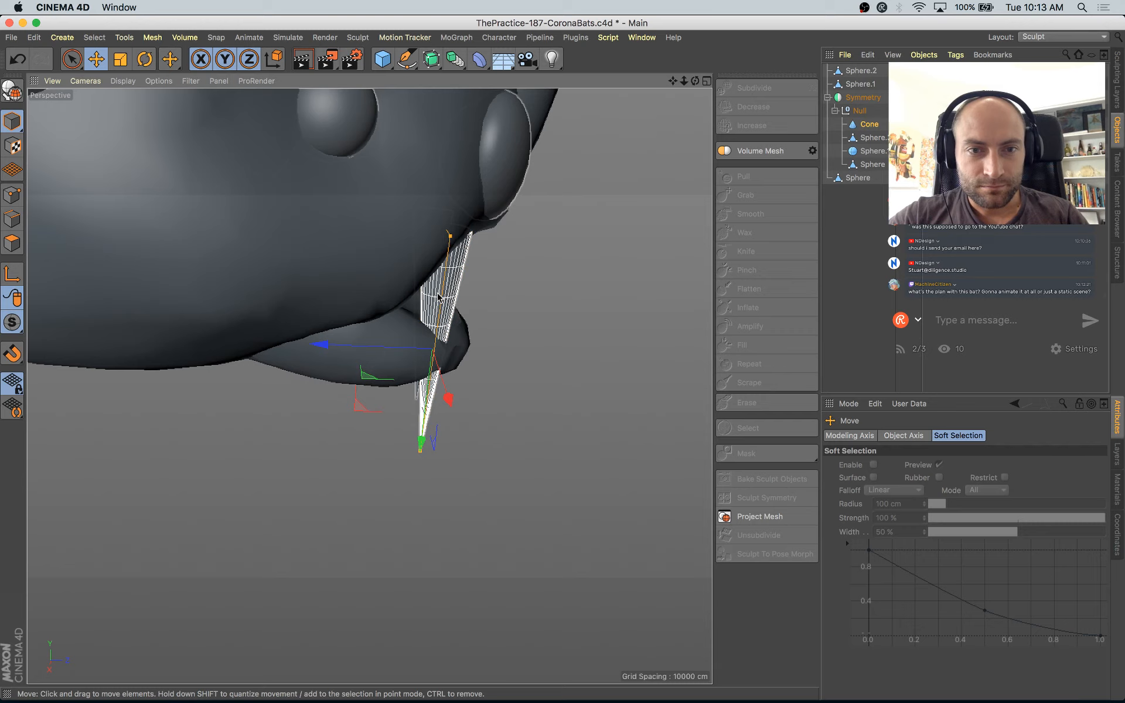
{"action": "left_click_drag", "start_coordinate": [422, 439], "coordinate": [424, 427]}
{"action": "left_click_drag", "start_coordinate": [397, 420], "coordinate": [414, 346], "text": "alt"}
{"action": "key", "text": "r"}
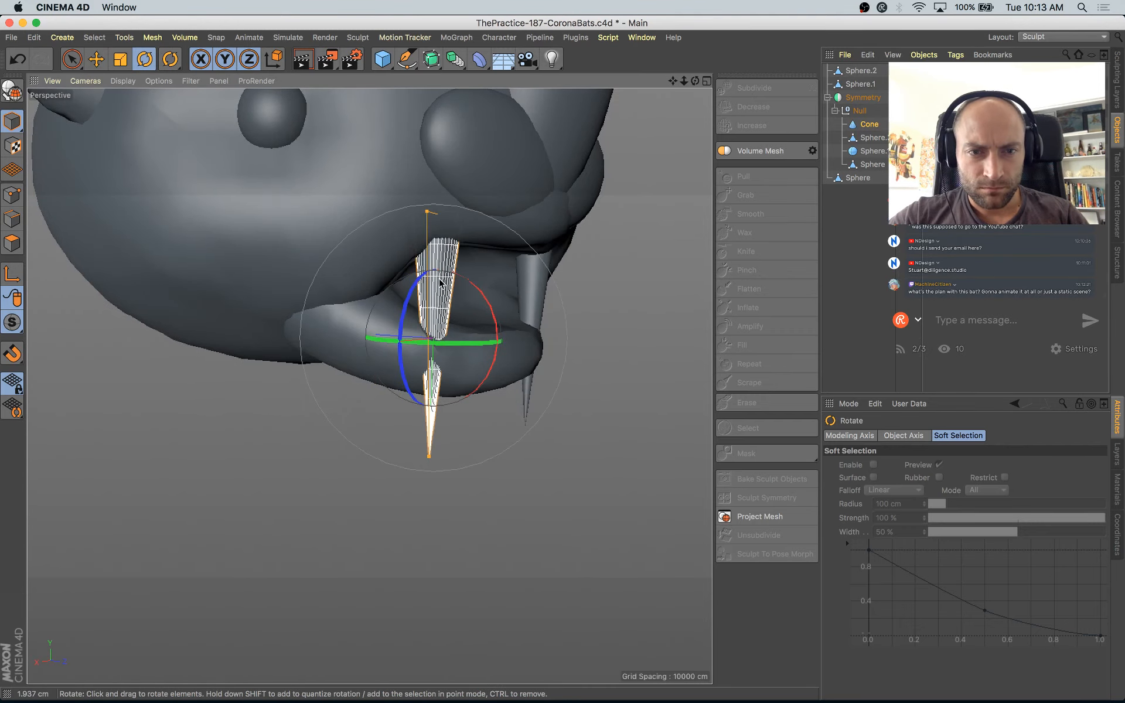
Step: Select the jaw, adjust its angle slightly around the fangs, and clear the selection
{"action": "left_click", "coordinate": [450, 291]}
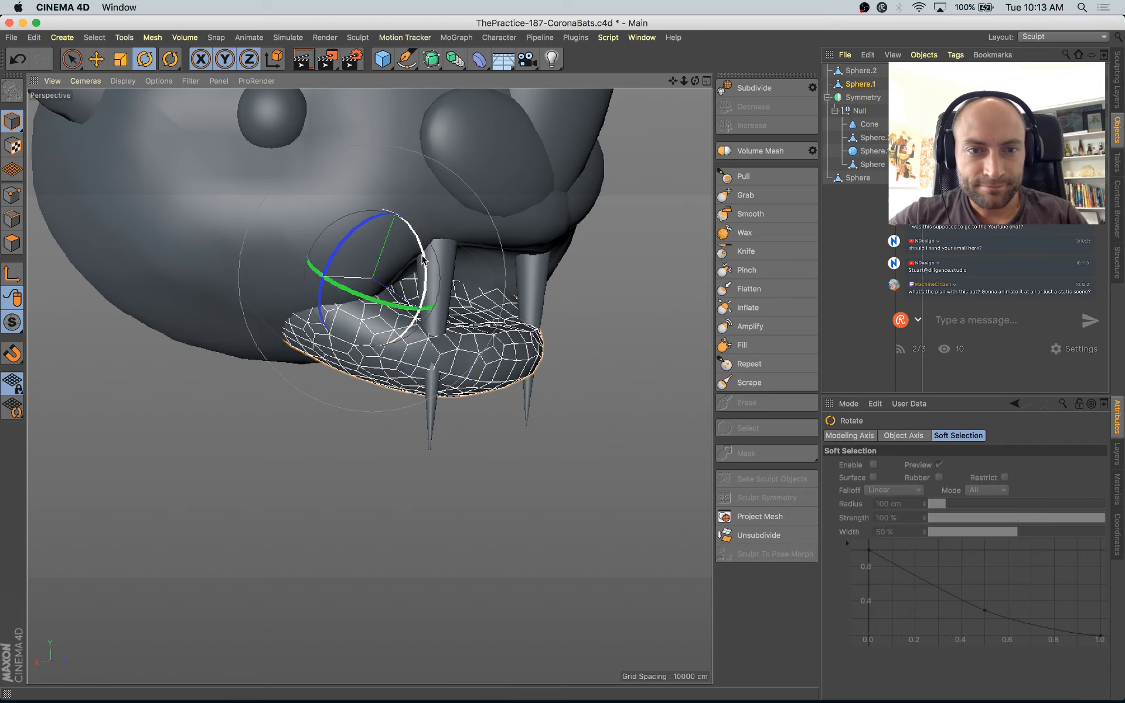
{"action": "mouse_move", "coordinate": [450, 292]}
{"action": "left_mouse_down", "text": "alt"}
{"action": "mouse_move", "coordinate": [504, 281]}
{"action": "mouse_move", "coordinate": [460, 238]}
{"action": "mouse_move", "coordinate": [277, 281]}
{"action": "mouse_move", "coordinate": [298, 254]}
{"action": "mouse_move", "coordinate": [498, 385]}
{"action": "mouse_move", "coordinate": [569, 396]}
{"action": "left_mouse_up", "text": "alt"}
{"action": "key", "text": "e"}
{"action": "scroll", "coordinate": [347, 282], "scroll_direction": "down", "scroll_amount": 5}
{"action": "left_click", "coordinate": [570, 397]}
{"action": "scroll", "coordinate": [569, 396], "scroll_direction": "down", "scroll_amount": 6}
{"action": "mouse_move", "coordinate": [557, 444]}
{"action": "left_mouse_down", "text": "alt"}
{"action": "mouse_move", "coordinate": [416, 367]}
{"action": "mouse_move", "coordinate": [239, 369]}
{"action": "mouse_move", "coordinate": [133, 414]}
{"action": "mouse_move", "coordinate": [332, 424]}
{"action": "mouse_move", "coordinate": [581, 404]}
{"action": "mouse_move", "coordinate": [480, 402]}
{"action": "mouse_move", "coordinate": [561, 444]}
{"action": "mouse_move", "coordinate": [525, 470]}
{"action": "mouse_move", "coordinate": [613, 481]}
{"action": "mouse_move", "coordinate": [550, 422]}
{"action": "left_mouse_up", "text": "alt"}
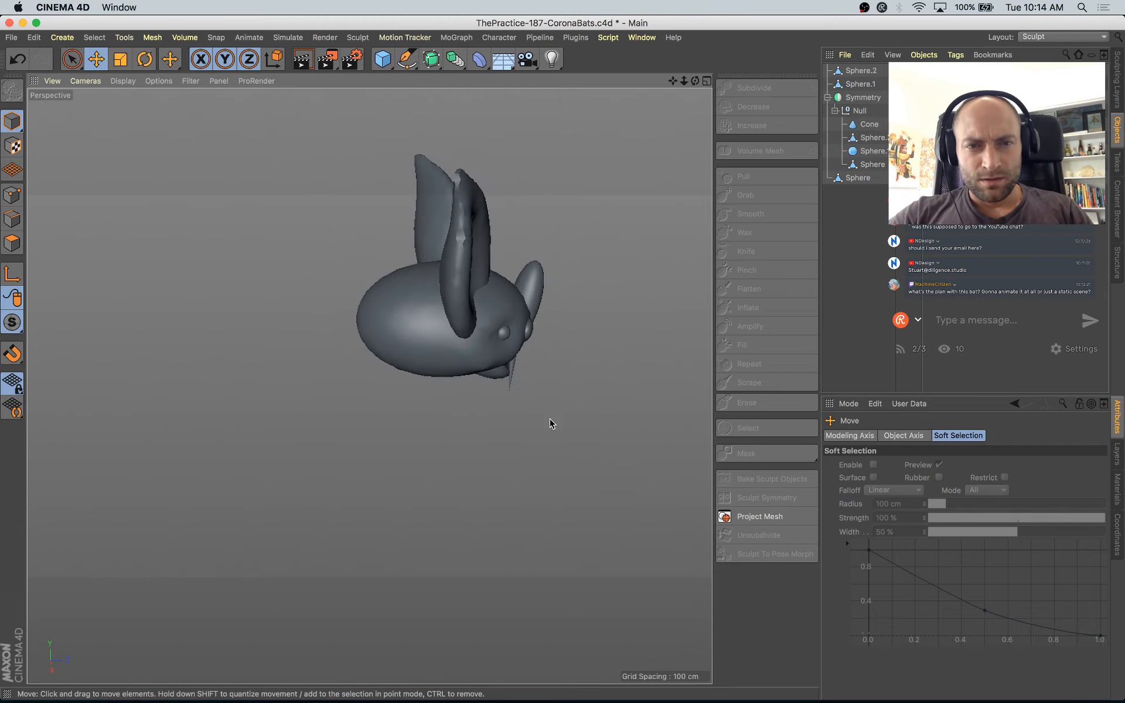
Step: Select the ear mesh inside the Symmetry object and refine its tip and outer edge with the Pull brush
{"action": "left_click", "coordinate": [873, 139]}
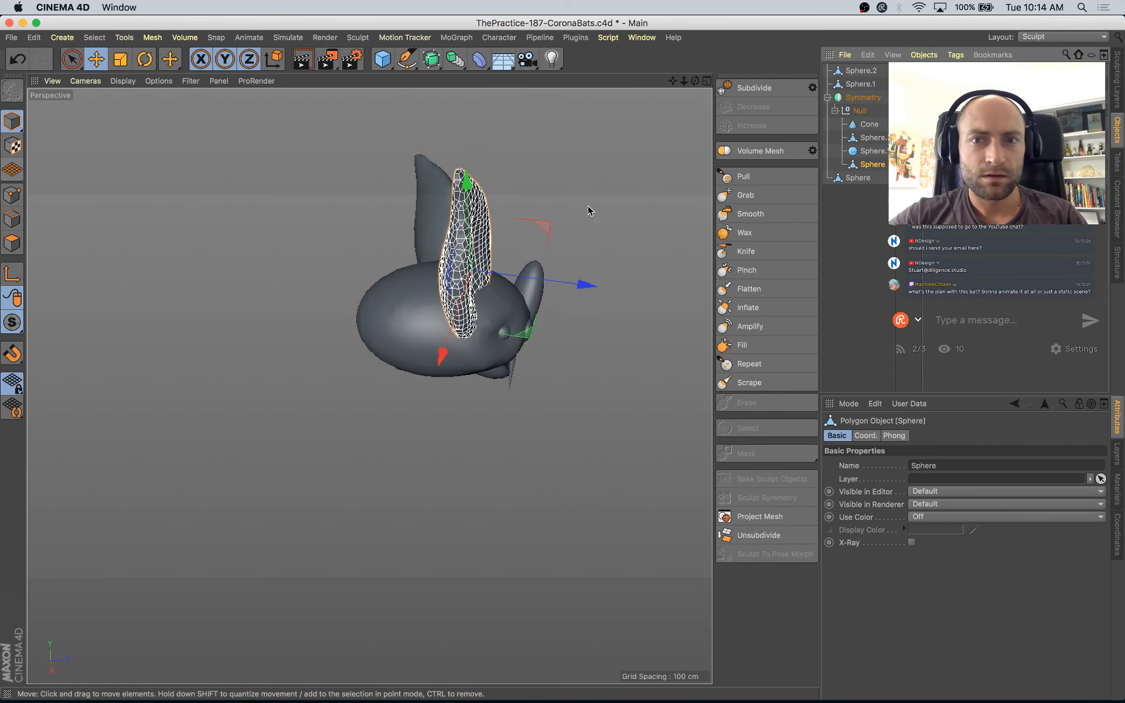
{"action": "left_click", "coordinate": [724, 185]}
{"action": "left_click_drag", "start_coordinate": [563, 415], "coordinate": [715, 271], "text": "alt"}
{"action": "middle_click_drag", "start_coordinate": [542, 249], "coordinate": [497, 300], "text": "alt"}
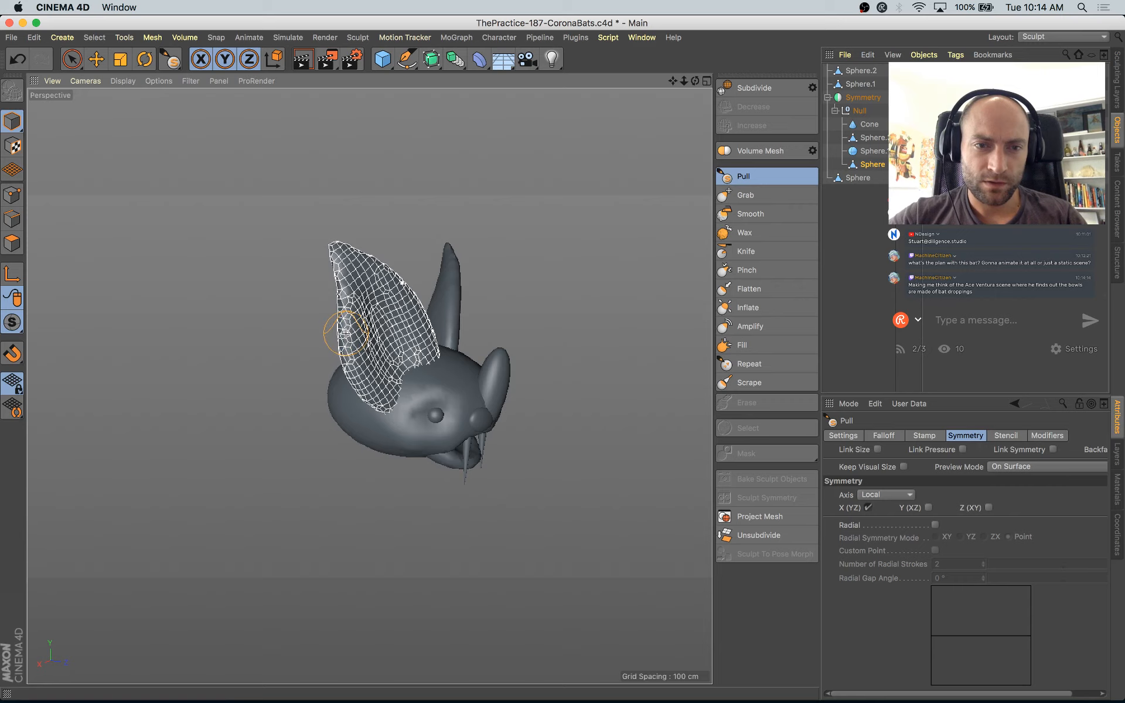
{"action": "left_click_drag", "start_coordinate": [345, 333], "coordinate": [398, 240], "text": "alt"}
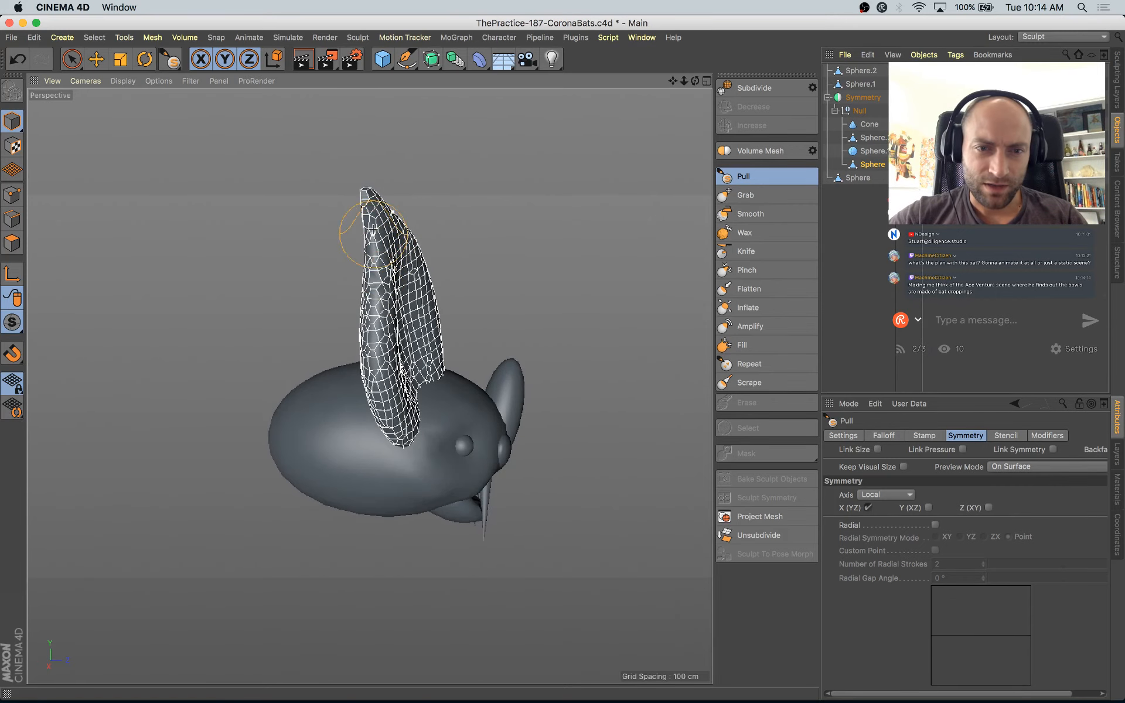
{"action": "left_click_drag", "start_coordinate": [356, 410], "coordinate": [188, 437], "text": "alt"}
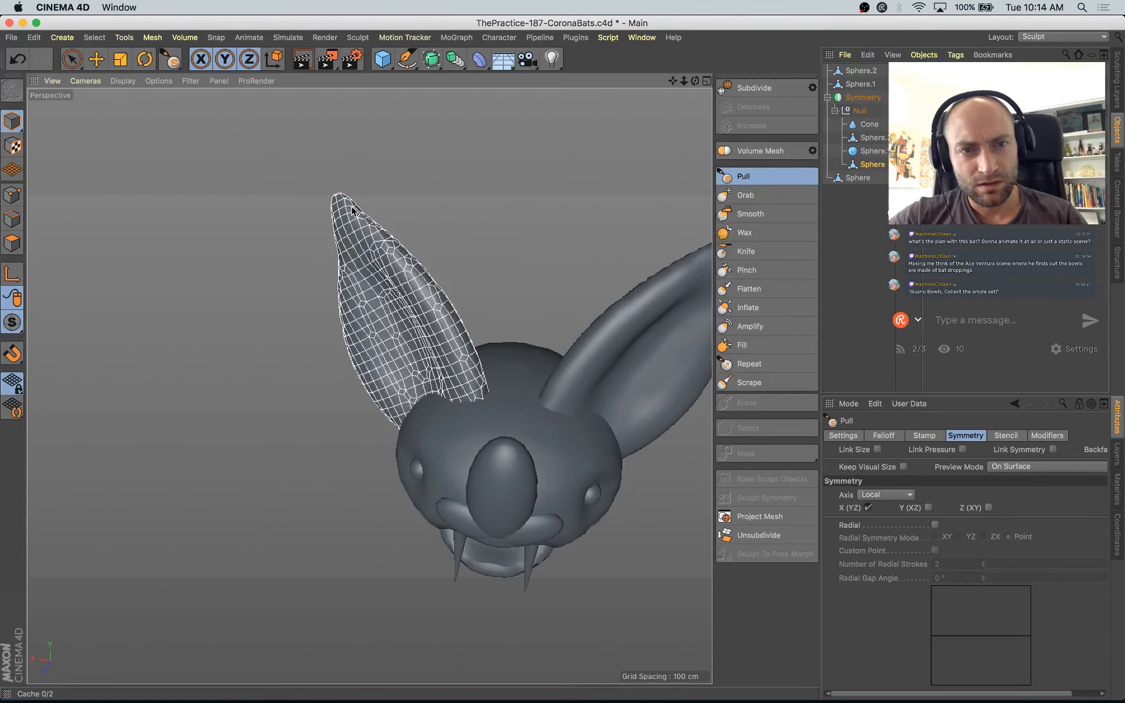
{"action": "left_click_drag", "start_coordinate": [378, 225], "coordinate": [415, 225], "text": "alt"}
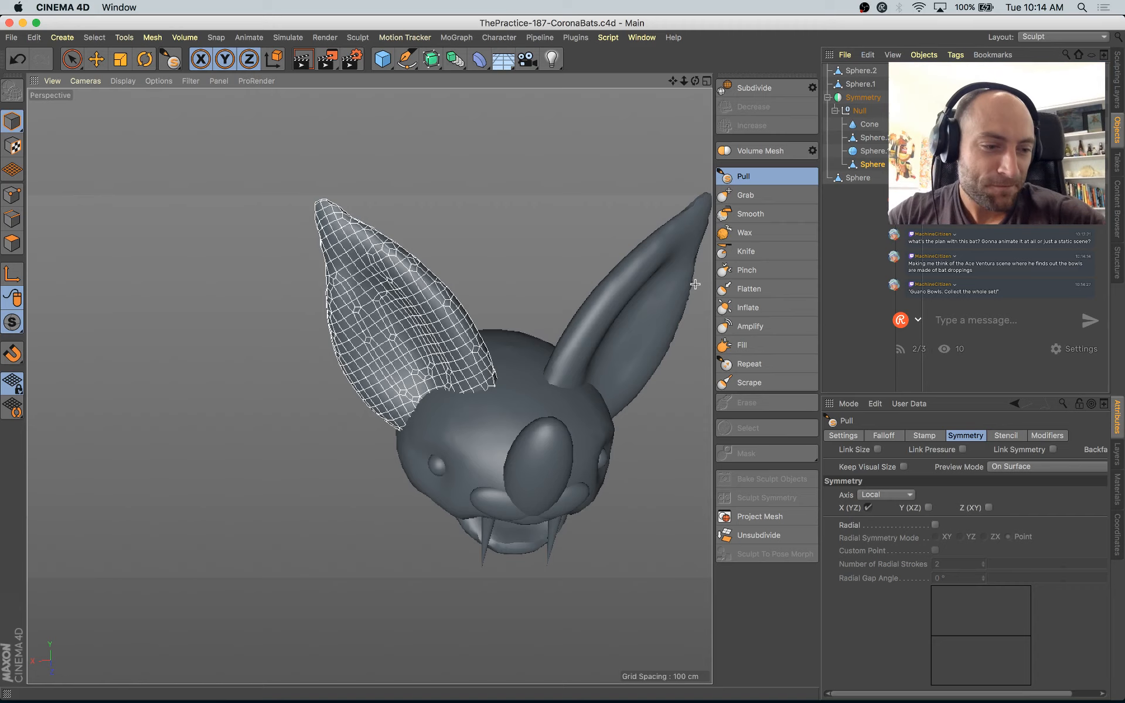
Step: Select the head mesh and build up the surface around the eye with a resized Pull brush
{"action": "left_click_drag", "start_coordinate": [535, 334], "coordinate": [363, 398], "text": "alt"}
{"action": "scroll", "coordinate": [399, 384], "scroll_direction": "up", "scroll_amount": 5}
{"action": "left_click", "coordinate": [861, 84]}
{"action": "left_click", "coordinate": [858, 177]}
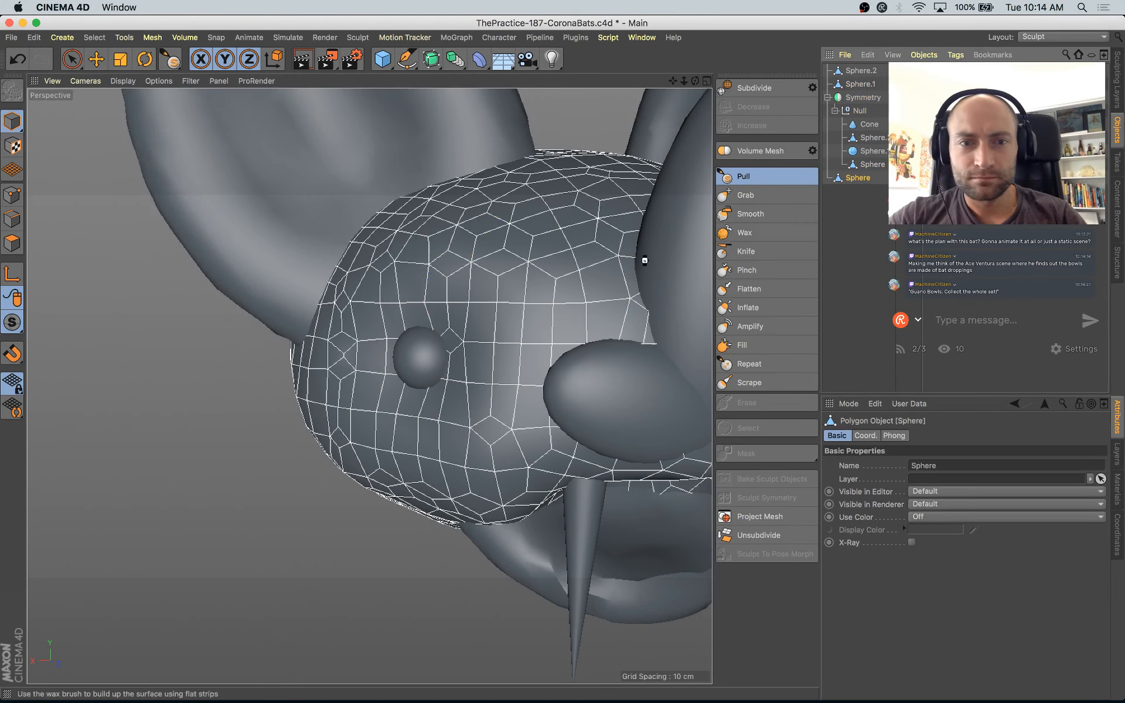
{"action": "middle_click_drag", "start_coordinate": [344, 359], "coordinate": [331, 358]}
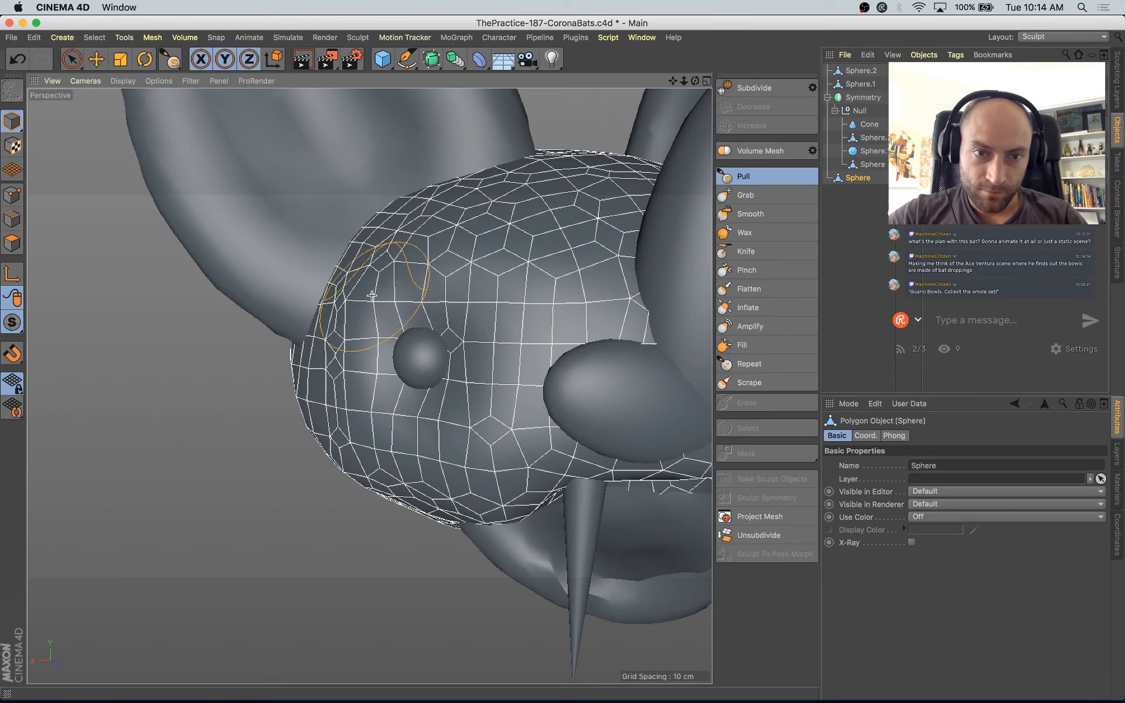
{"action": "left_click_drag", "start_coordinate": [455, 305], "coordinate": [545, 323], "text": "alt"}
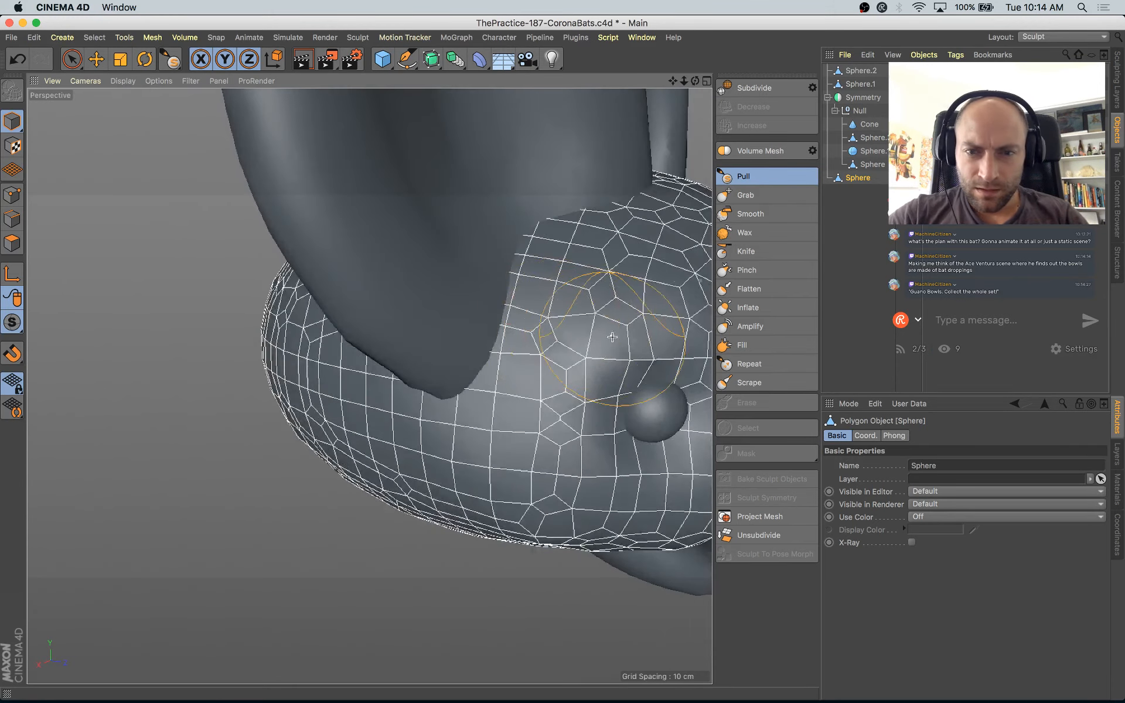
{"action": "left_click_drag", "start_coordinate": [646, 371], "coordinate": [410, 252], "text": "alt"}
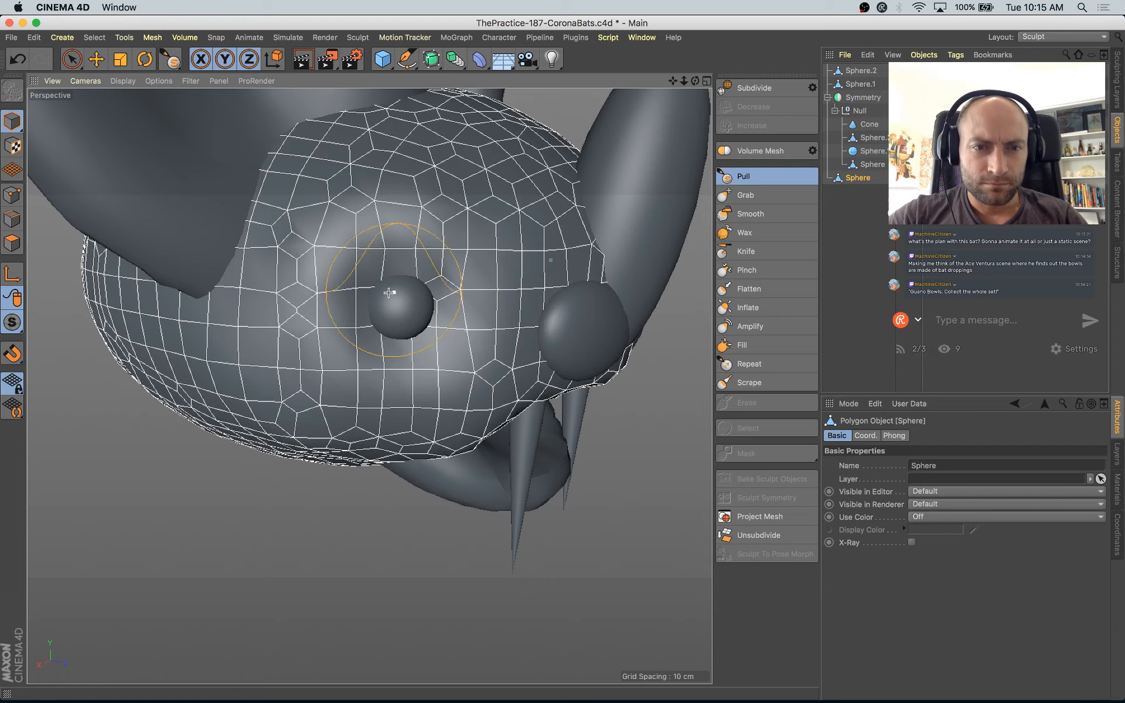
{"action": "left_click_drag", "start_coordinate": [555, 387], "coordinate": [514, 402], "text": "alt"}
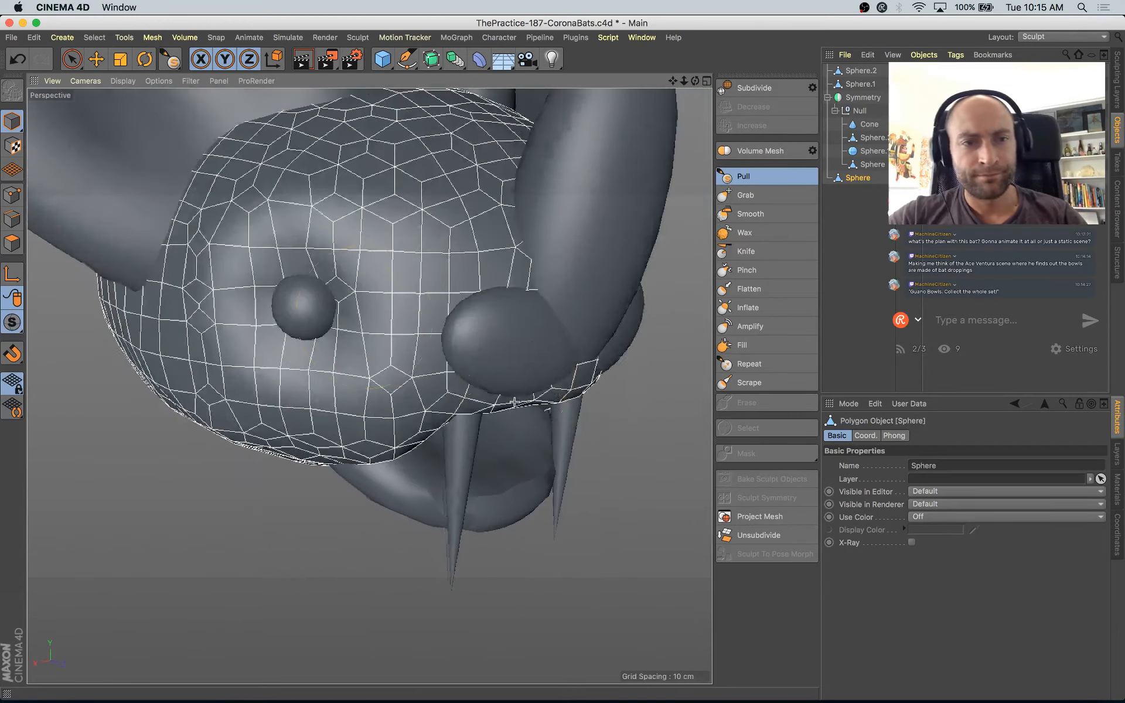
{"action": "scroll", "coordinate": [218, 259], "scroll_direction": "down", "scroll_amount": 5}
{"action": "middle_click_drag", "start_coordinate": [452, 412], "coordinate": [597, 451], "text": "alt"}
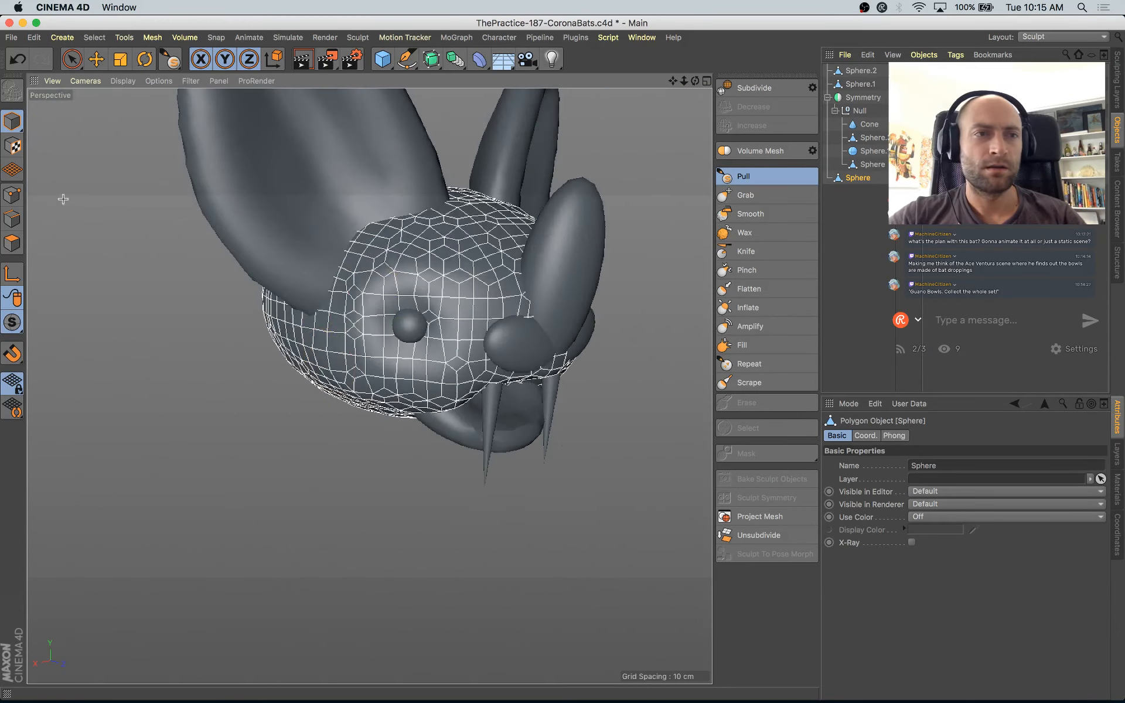
Step: Add a sphere primitive to the scene for the bat's body
{"action": "left_click_drag", "start_coordinate": [244, 230], "coordinate": [441, 233], "text": "alt"}
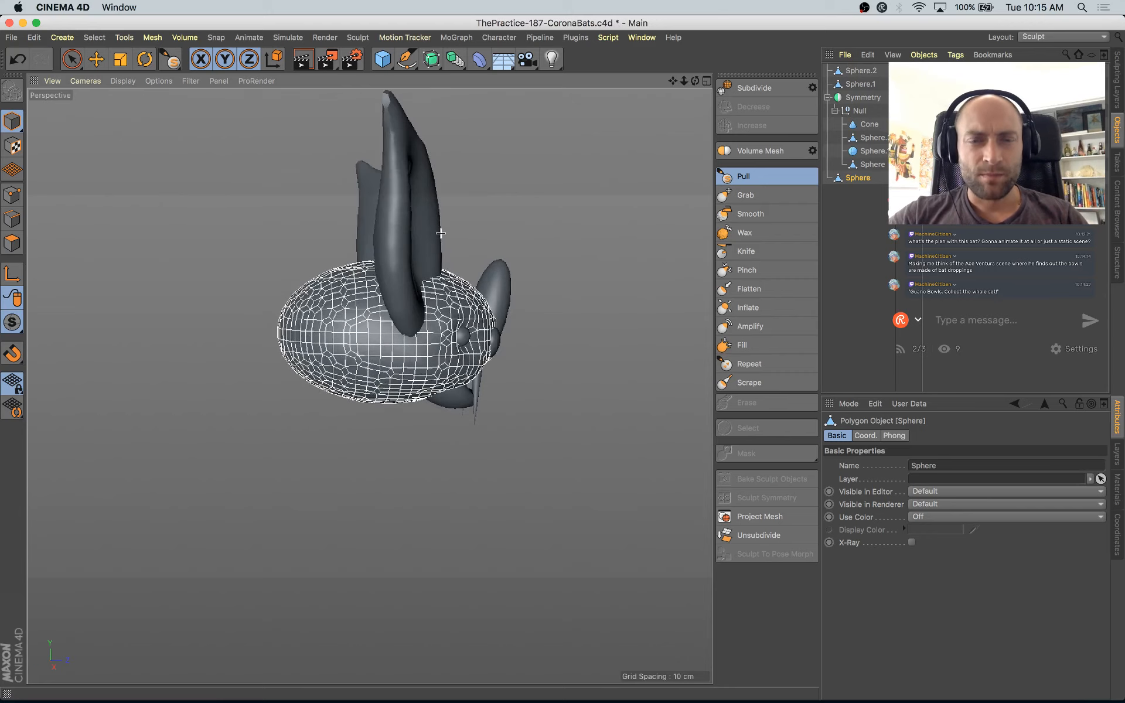
{"action": "key", "text": "e"}
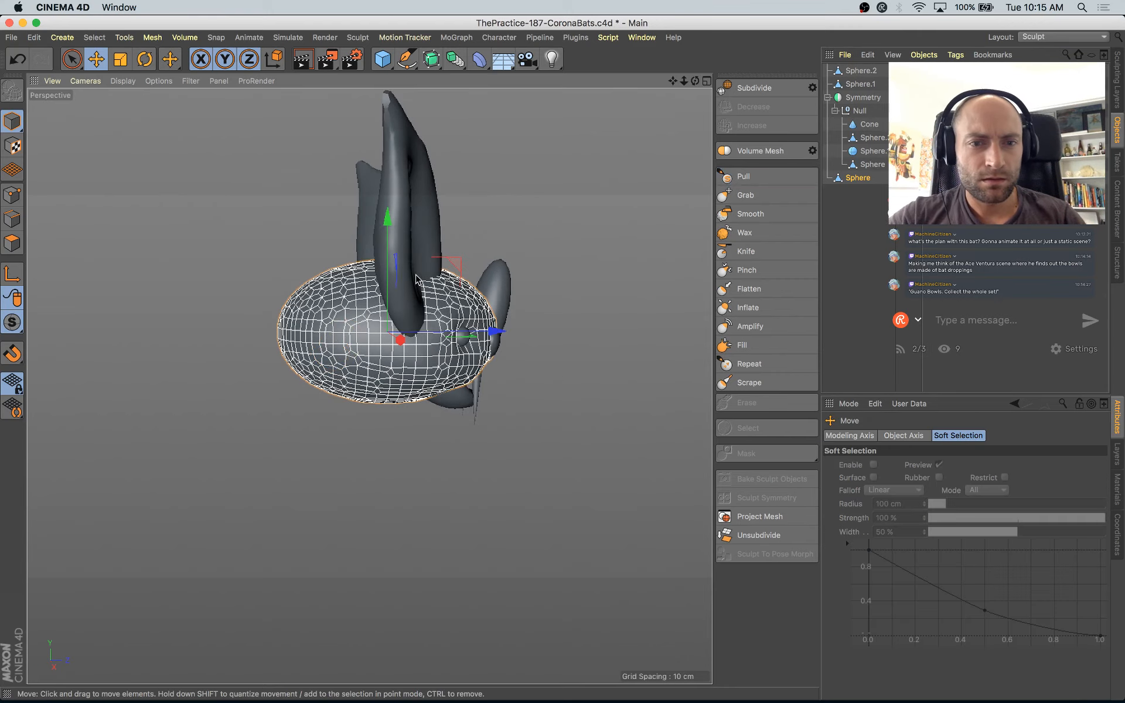
{"action": "left_click_drag", "start_coordinate": [331, 351], "coordinate": [300, 367], "text": "alt"}
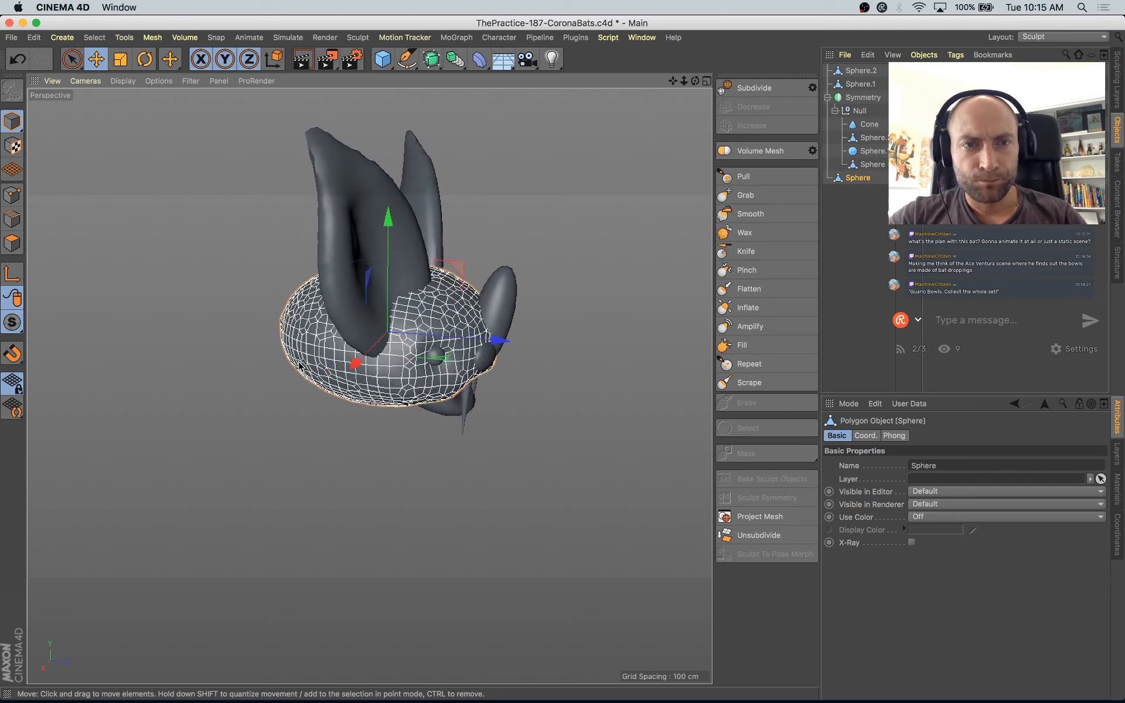
{"action": "left_click_drag", "start_coordinate": [382, 64], "coordinate": [653, 101]}
{"action": "left_click_drag", "start_coordinate": [463, 273], "coordinate": [525, 265], "text": "alt"}
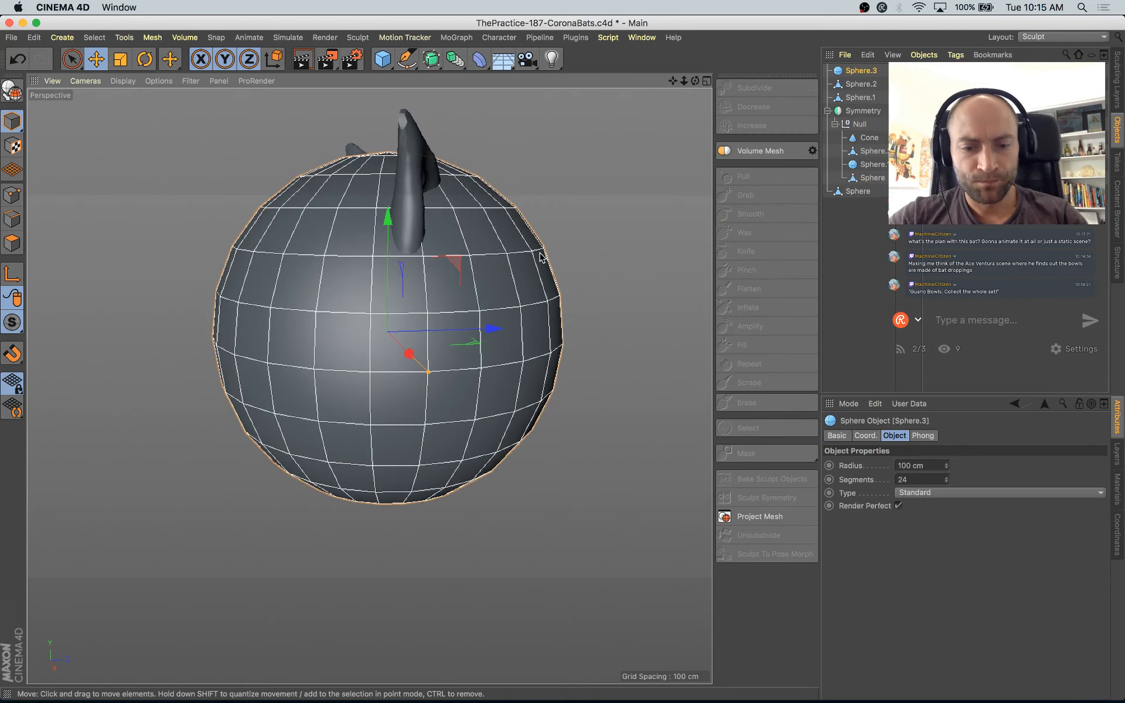
Step: Scale the new sphere to a radius of about 50 cm and move it behind the head to about Z -94 cm
{"action": "key", "text": "t"}
{"action": "left_click_drag", "start_coordinate": [613, 157], "coordinate": [342, 319]}
{"action": "key", "text": "e"}
{"action": "key", "text": "r"}
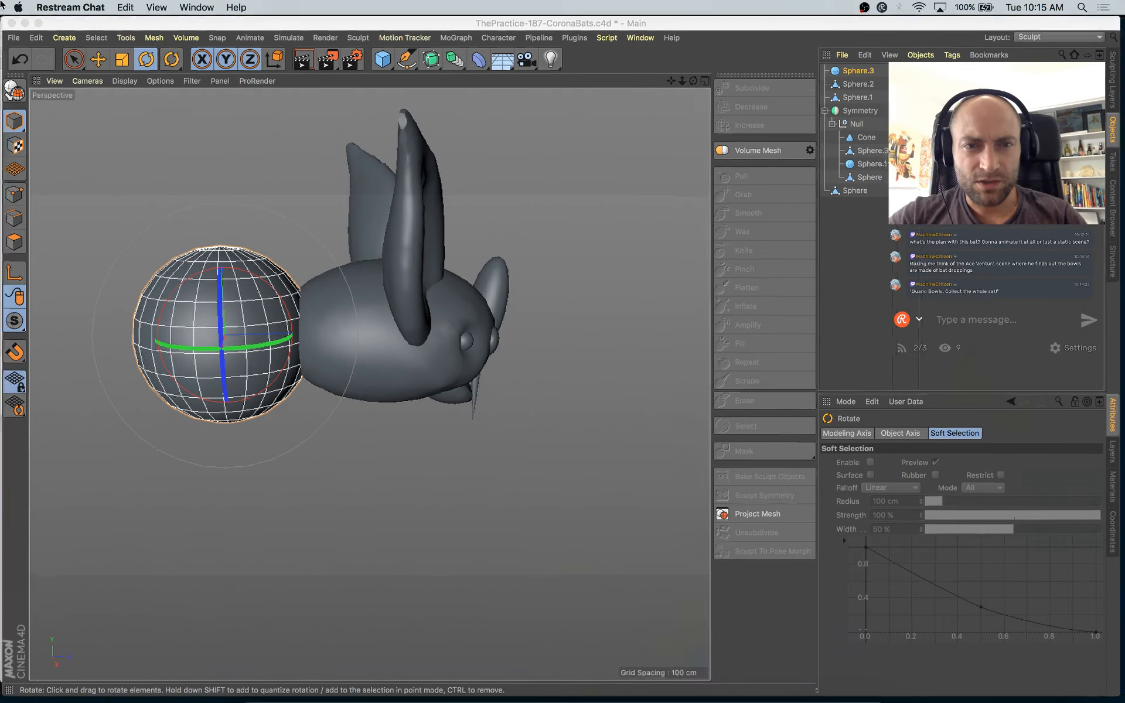
Step: Review the bat sketch IMG_4715.JPG in Preview, switch to Safari and browse the bat image results
{"action": "mouse_move", "coordinate": [2, 4]}
{"action": "left_click", "coordinate": [138, 525]}
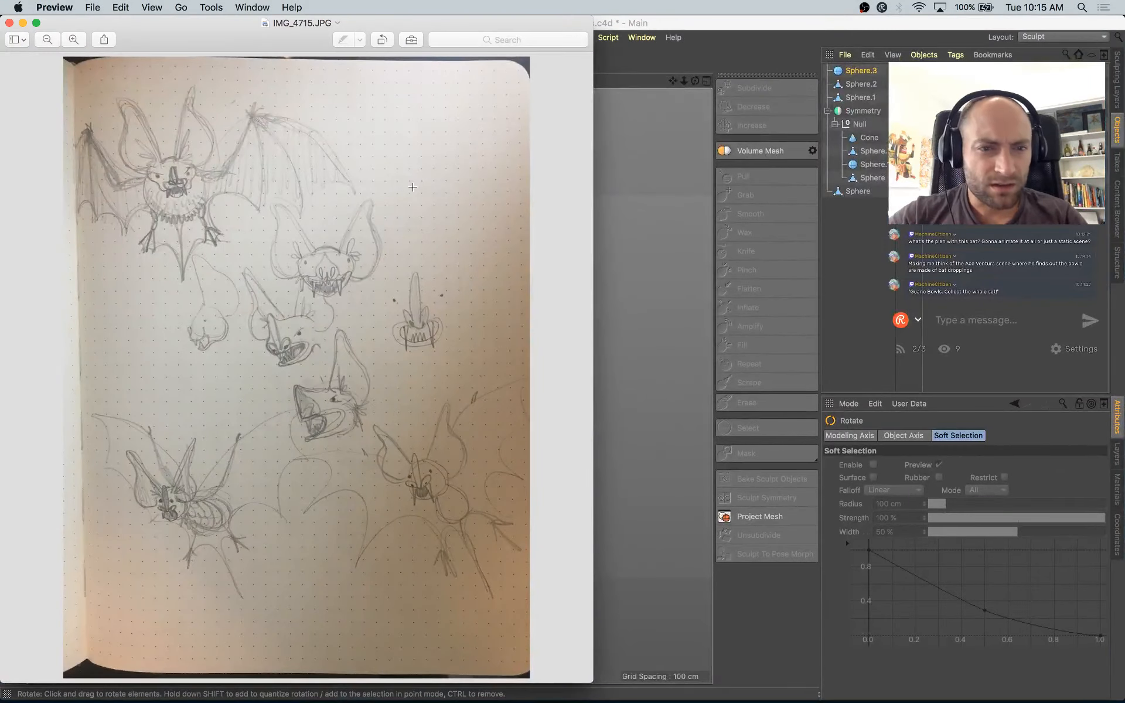
{"action": "mouse_move", "coordinate": [2, 3]}
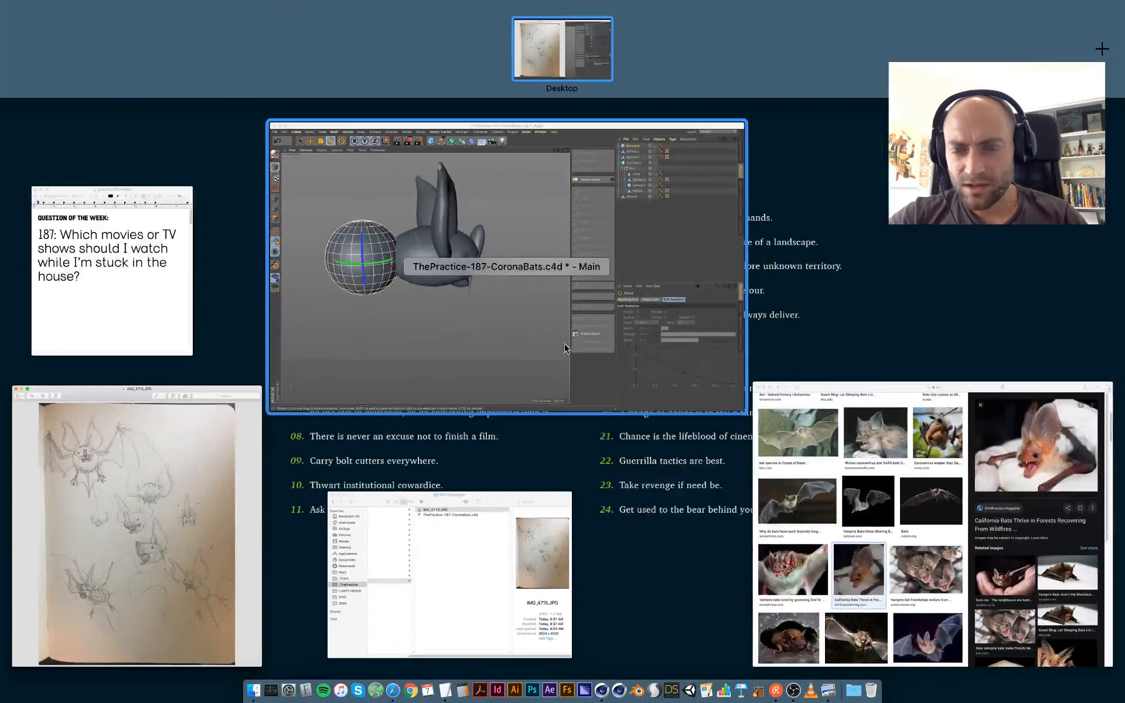
{"action": "left_click", "coordinate": [883, 408]}
{"action": "scroll", "coordinate": [707, 510], "scroll_direction": "up", "scroll_amount": 5}
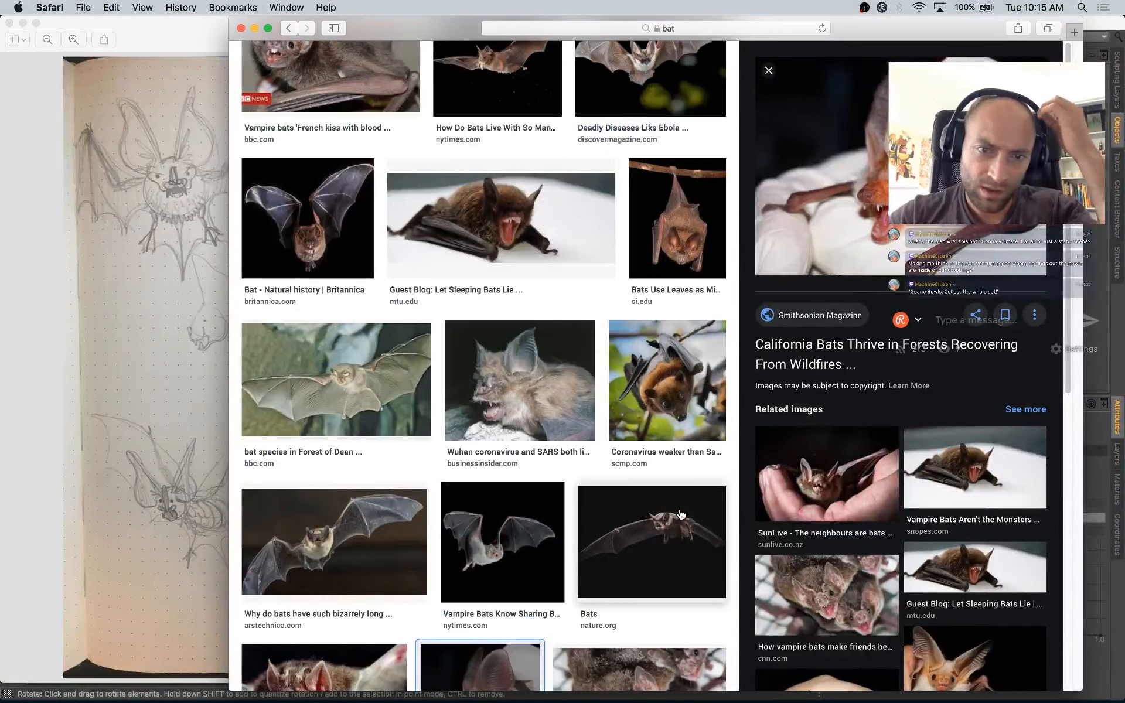
{"action": "scroll", "coordinate": [679, 515], "scroll_direction": "up", "scroll_amount": 4}
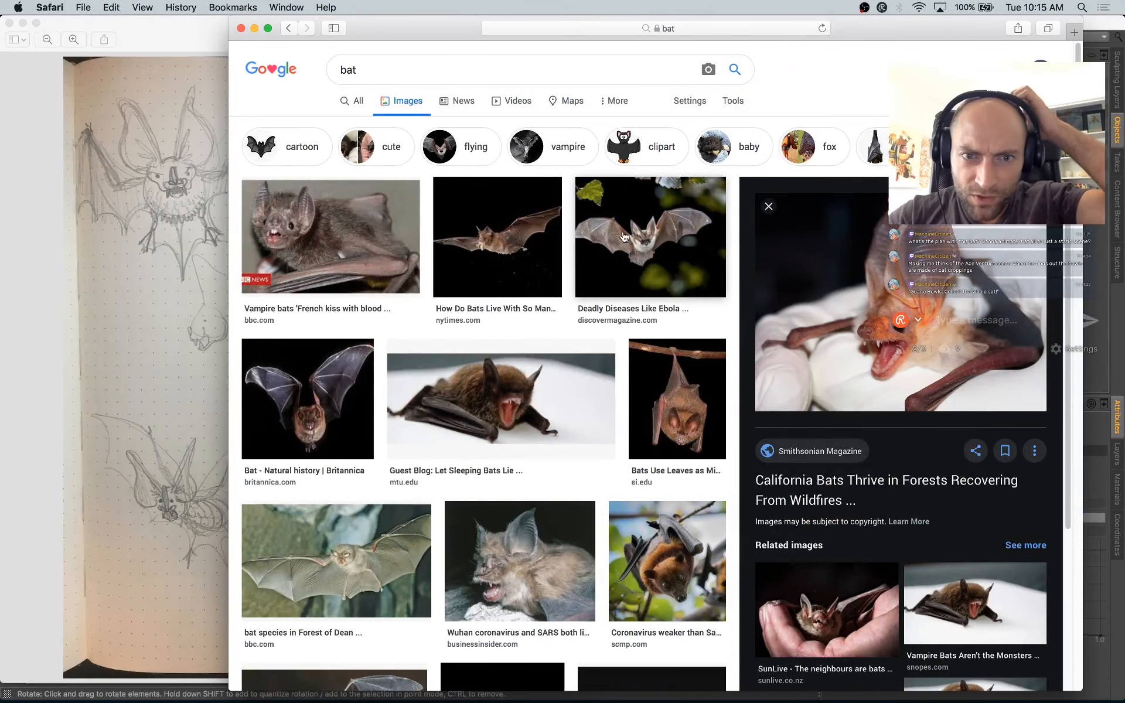
Step: Preview flying bat photos among the image results, ending on the Healthcare in America picture
{"action": "left_click", "coordinate": [514, 256]}
{"action": "scroll", "coordinate": [902, 461], "scroll_direction": "up", "scroll_amount": 3}
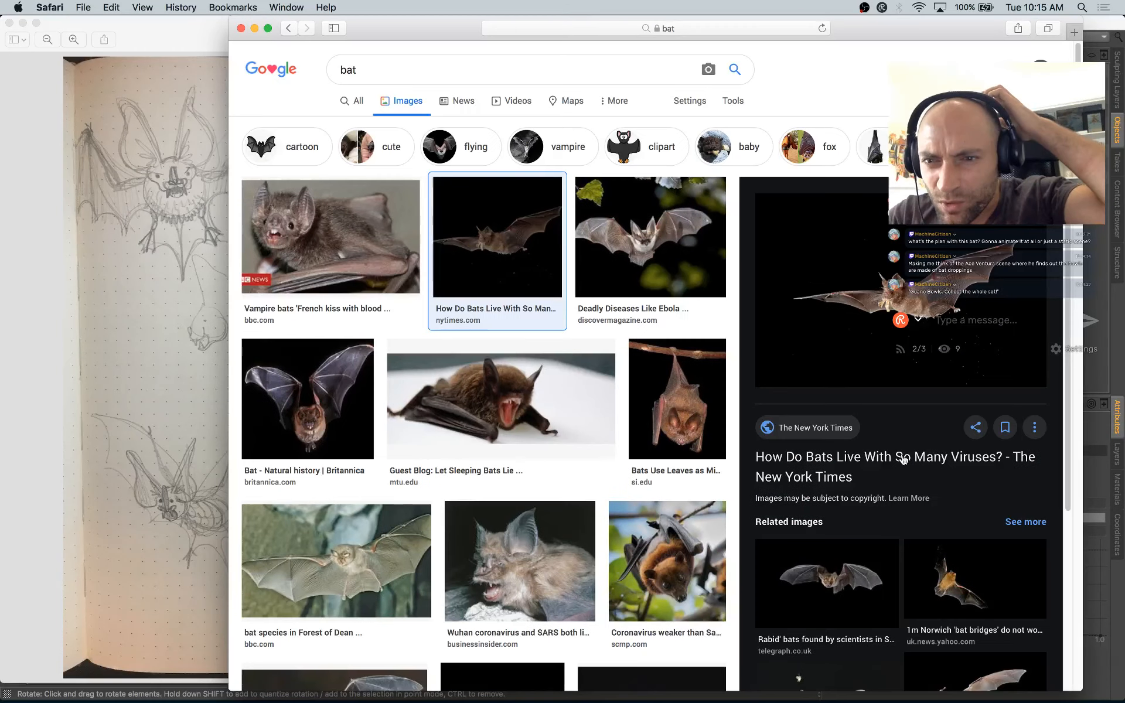
{"action": "left_click_drag", "start_coordinate": [878, 30], "coordinate": [750, 18]}
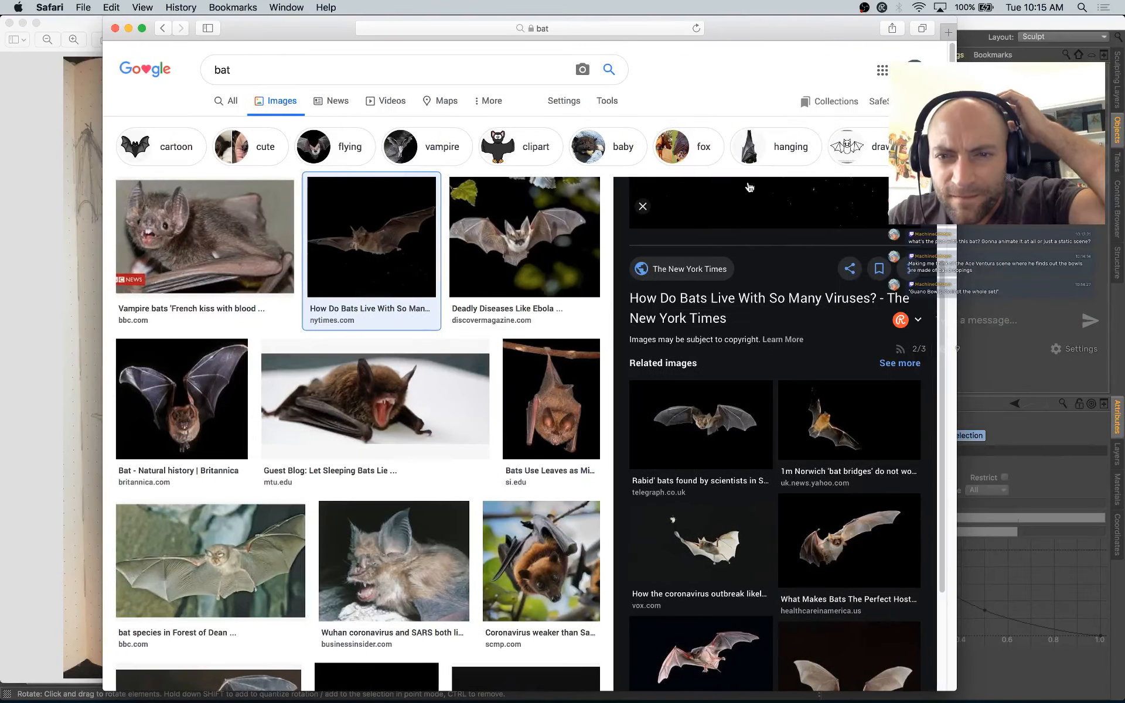
{"action": "scroll", "coordinate": [779, 297], "scroll_direction": "up", "scroll_amount": 3}
{"action": "scroll", "coordinate": [755, 410], "scroll_direction": "down", "scroll_amount": 4}
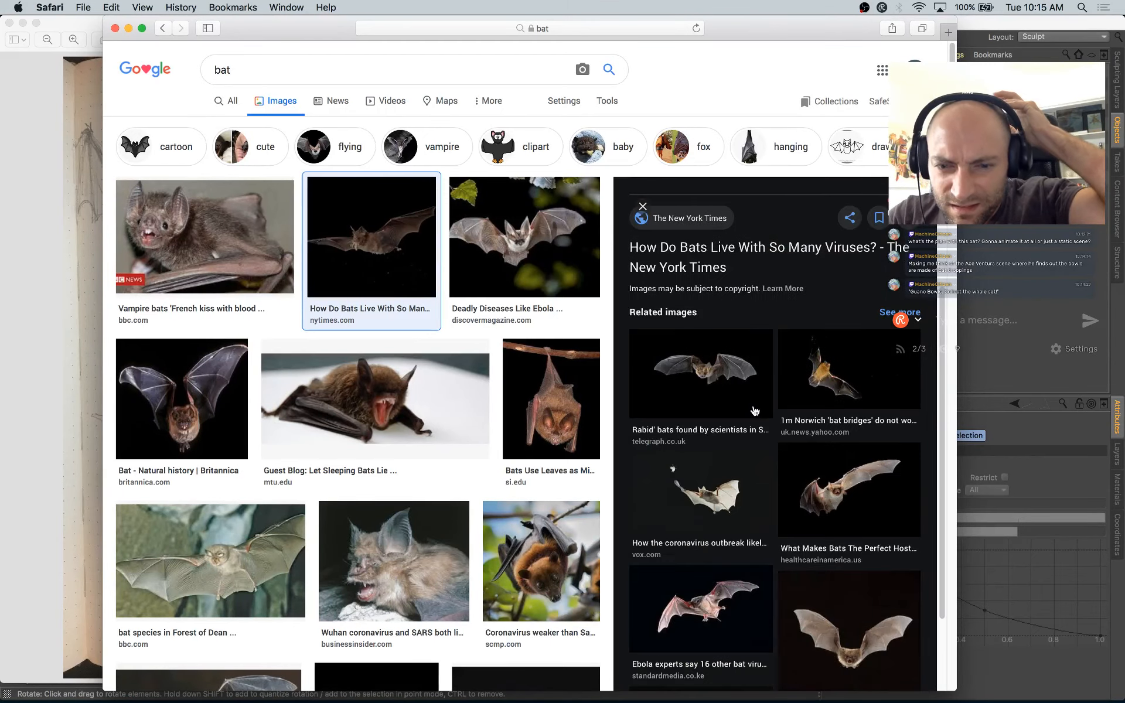
{"action": "left_click", "coordinate": [845, 491]}
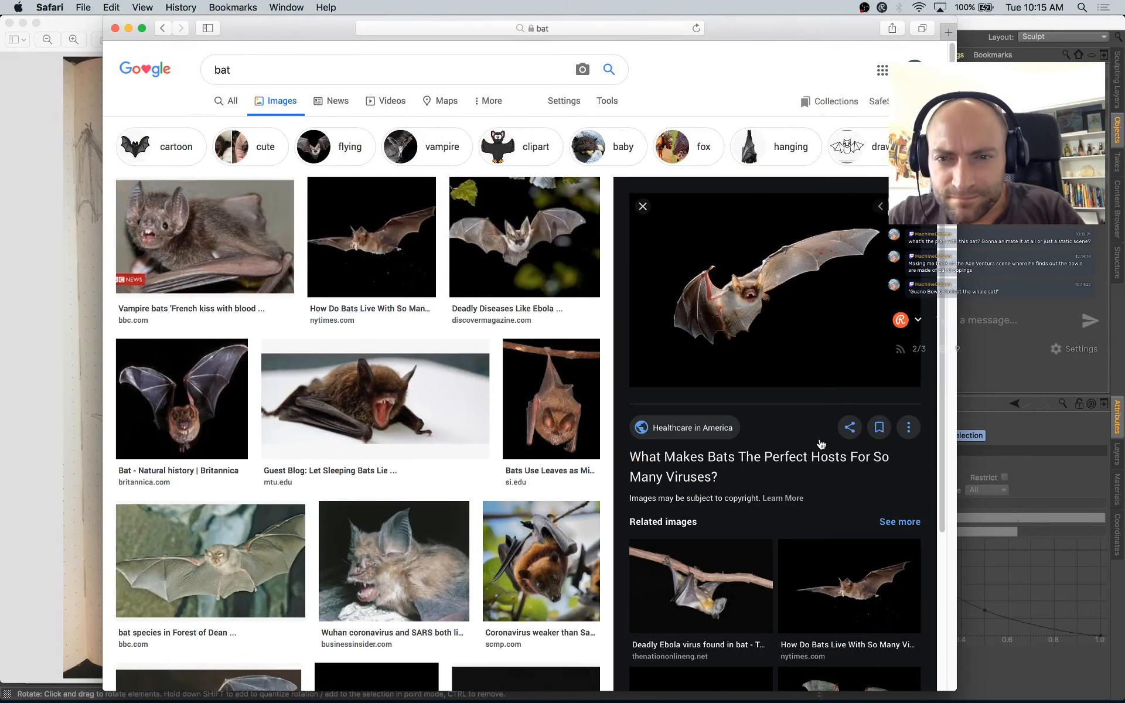
Step: Open the article containing the flying bat photo and examine the wing and body shapes in the enlarged image
{"action": "left_click", "coordinate": [770, 333]}
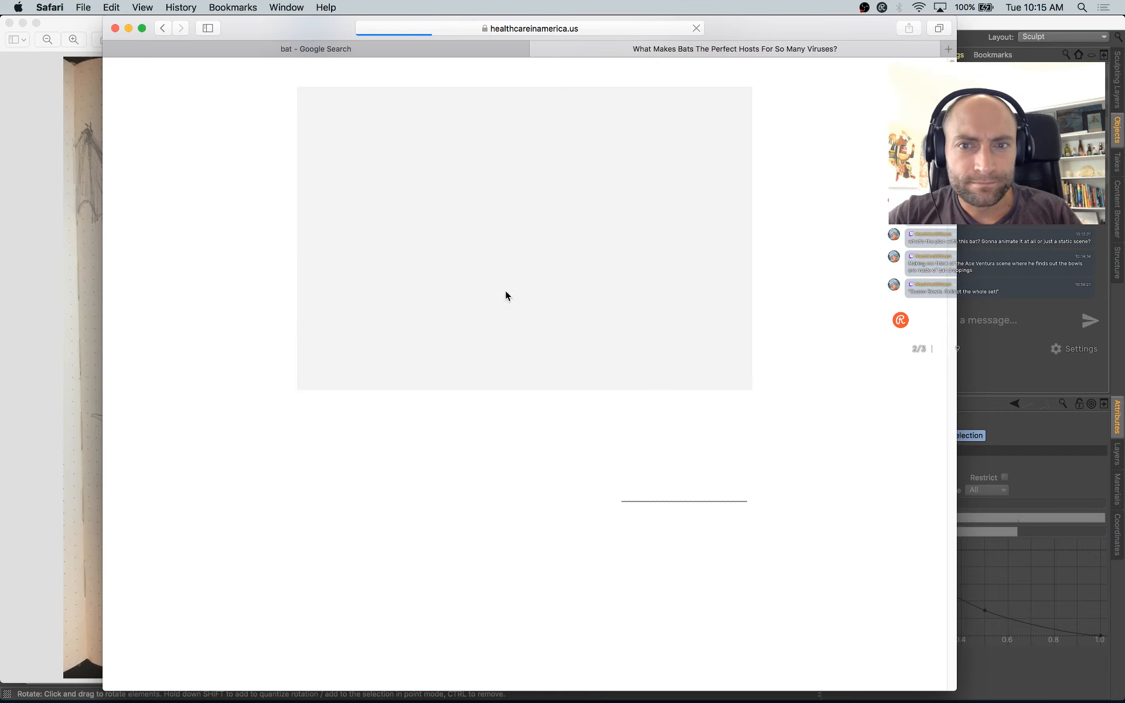
{"action": "scroll", "coordinate": [501, 211], "scroll_direction": "down", "scroll_amount": 5}
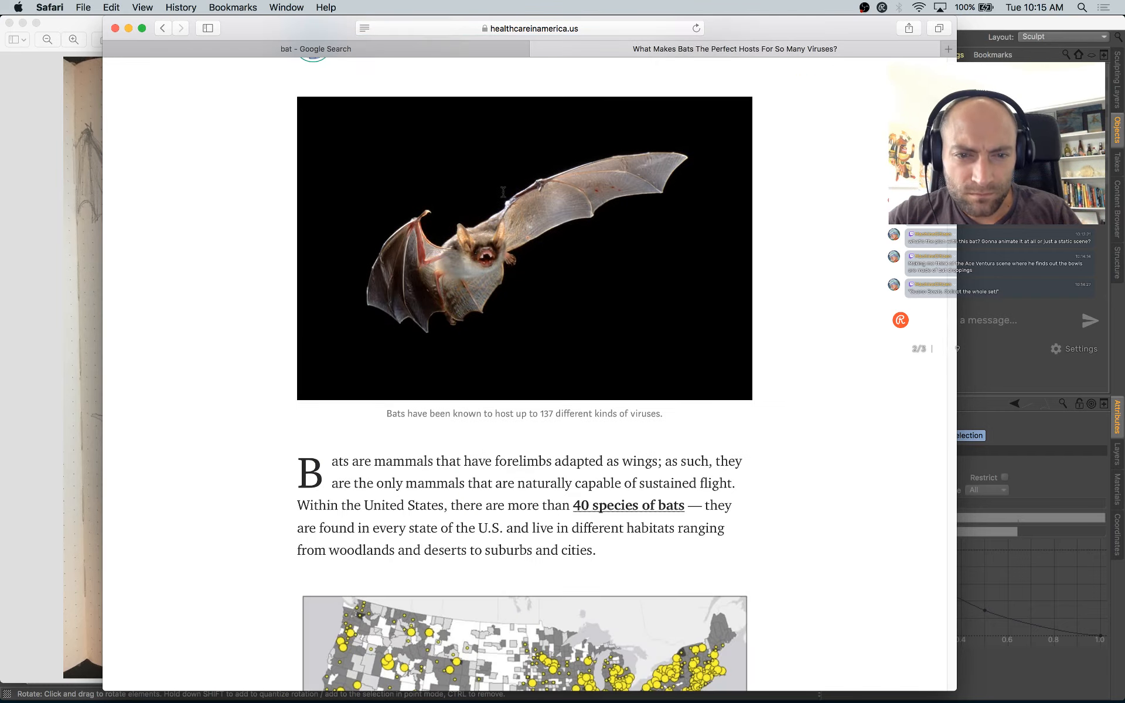
{"action": "scroll", "coordinate": [495, 223], "scroll_direction": "down", "scroll_amount": 5}
{"action": "scroll", "coordinate": [496, 223], "scroll_direction": "up", "scroll_amount": 4}
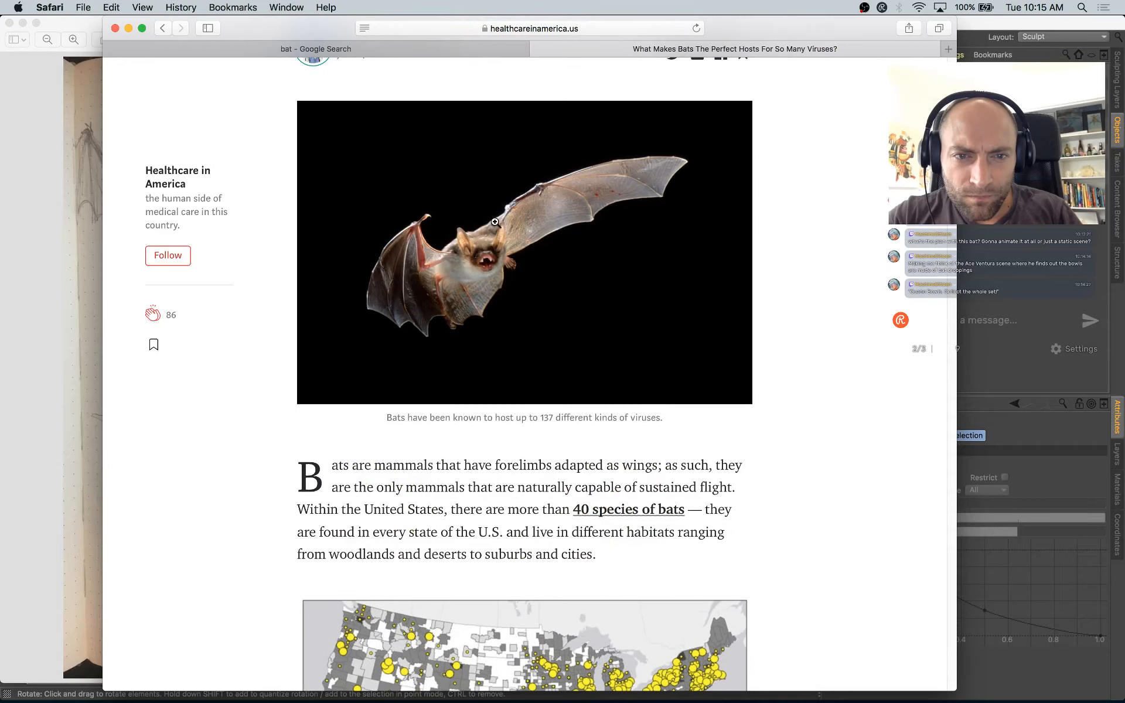
{"action": "scroll", "coordinate": [495, 223], "scroll_direction": "up", "scroll_amount": 3}
{"action": "left_click", "coordinate": [518, 482]}
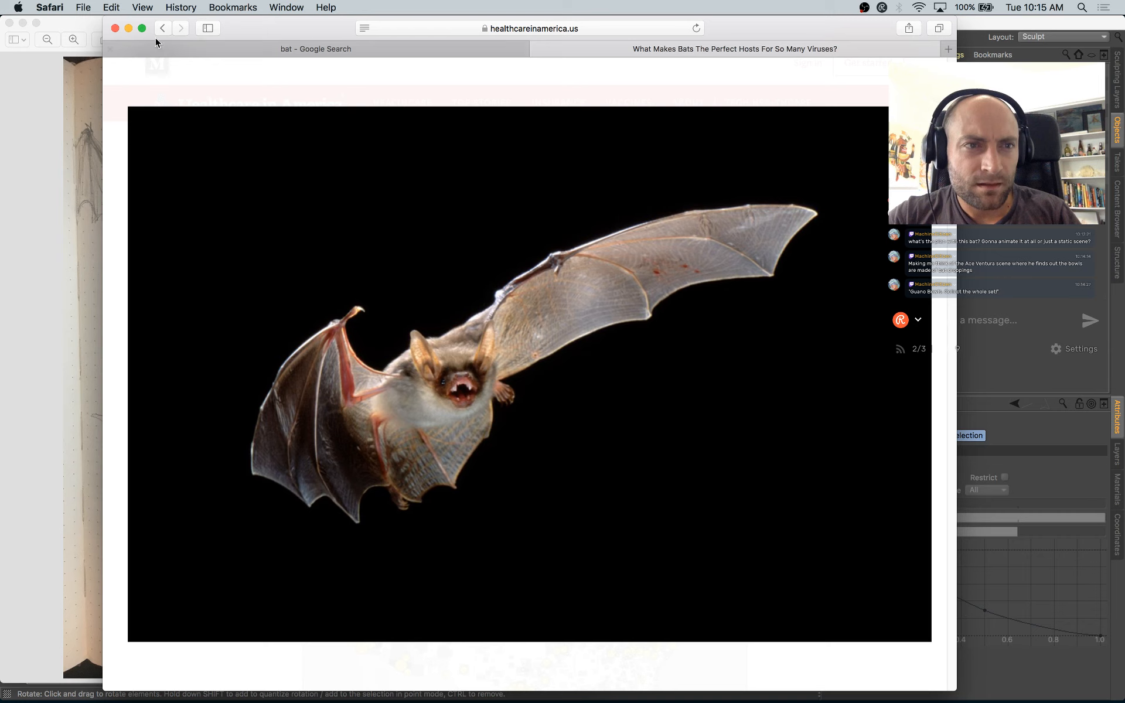
{"action": "left_click", "coordinate": [148, 101]}
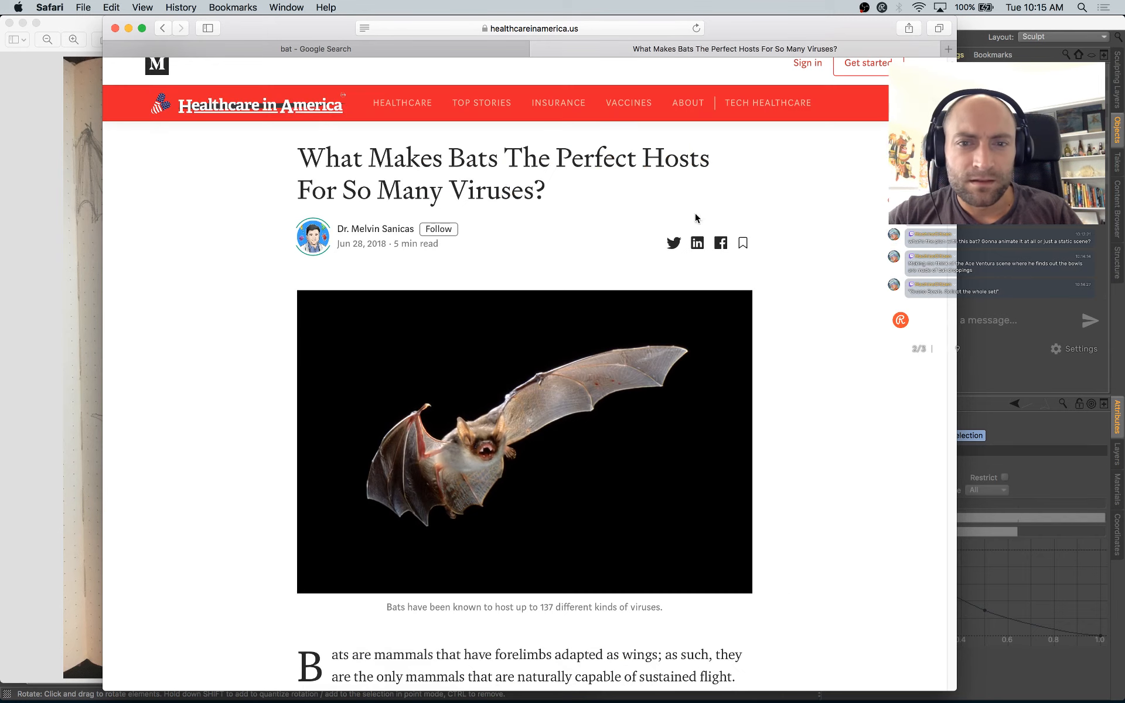
Step: Switch back to Cinema 4D, change the interface layout to Startup (User) and slightly widen the object list
{"action": "left_click", "coordinate": [1083, 479]}
{"action": "mouse_move", "coordinate": [333, 405]}
{"action": "left_mouse_down", "text": "alt"}
{"action": "mouse_move", "coordinate": [351, 369]}
{"action": "mouse_move", "coordinate": [333, 385]}
{"action": "left_mouse_up", "text": "alt"}
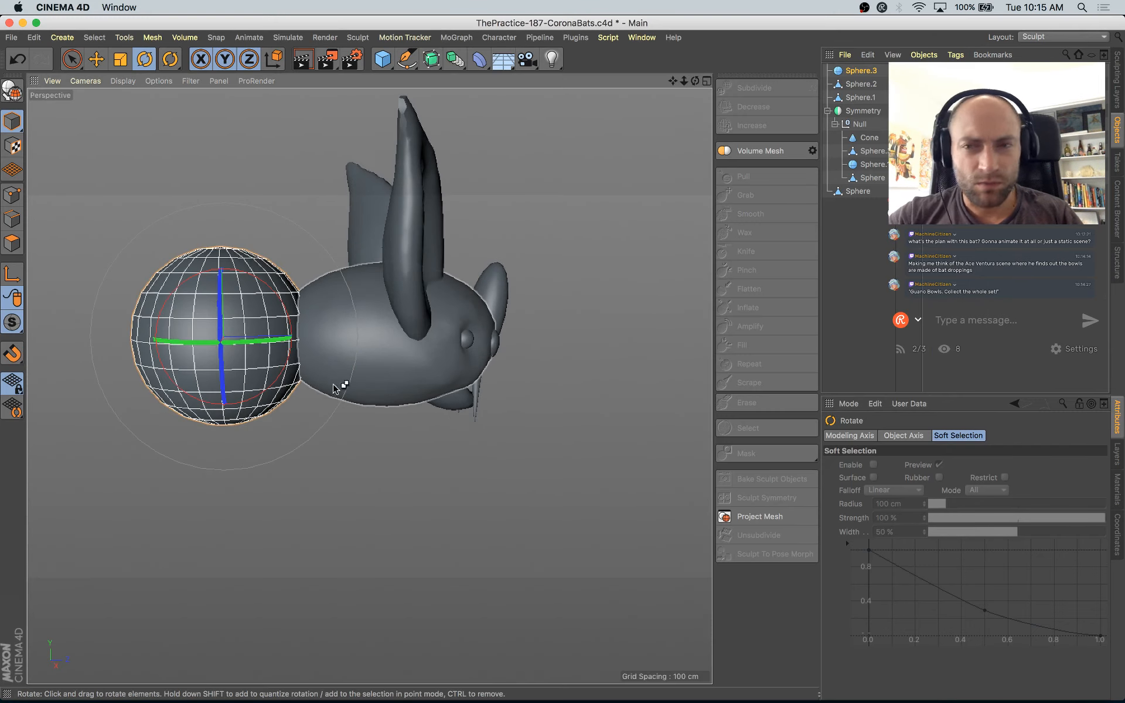
{"action": "key", "text": "super+Tab"}
{"action": "key", "text": "super+Tab"}
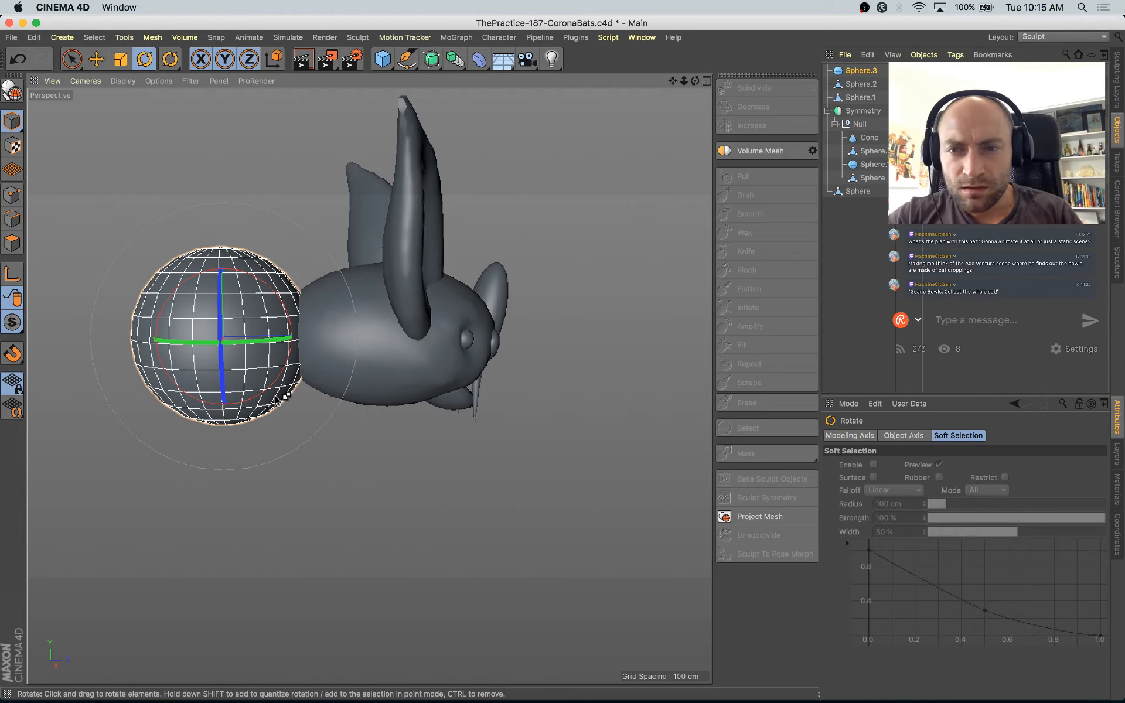
{"action": "left_click", "coordinate": [1063, 37]}
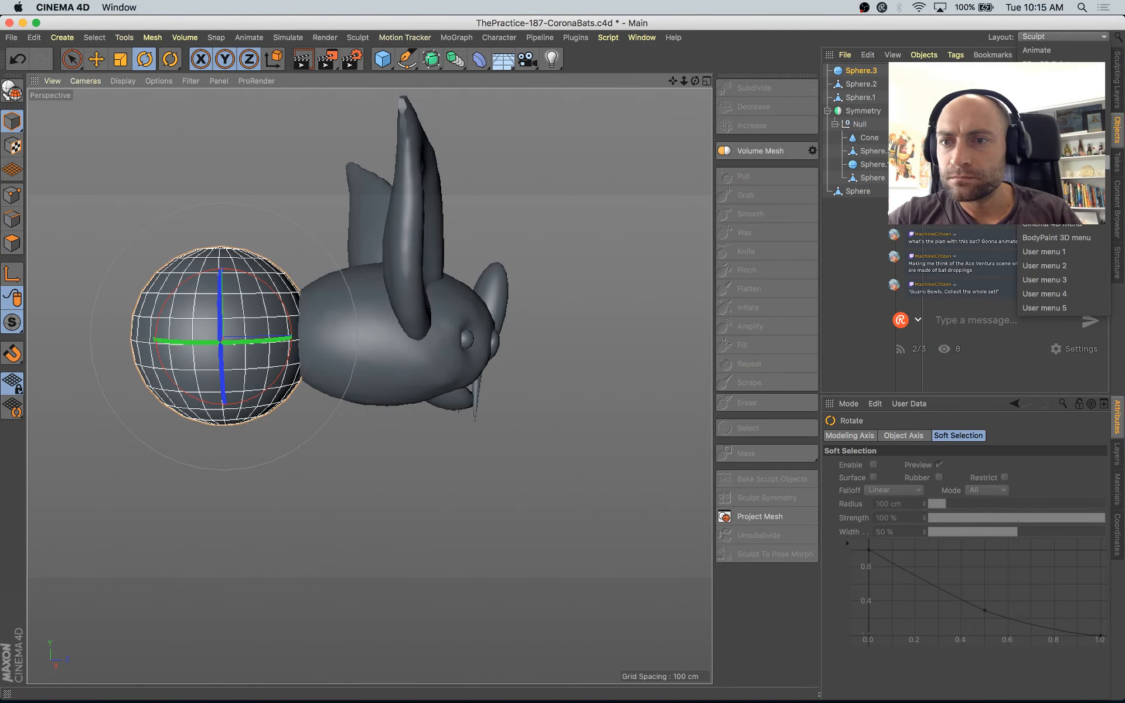
{"action": "left_click", "coordinate": [1046, 187]}
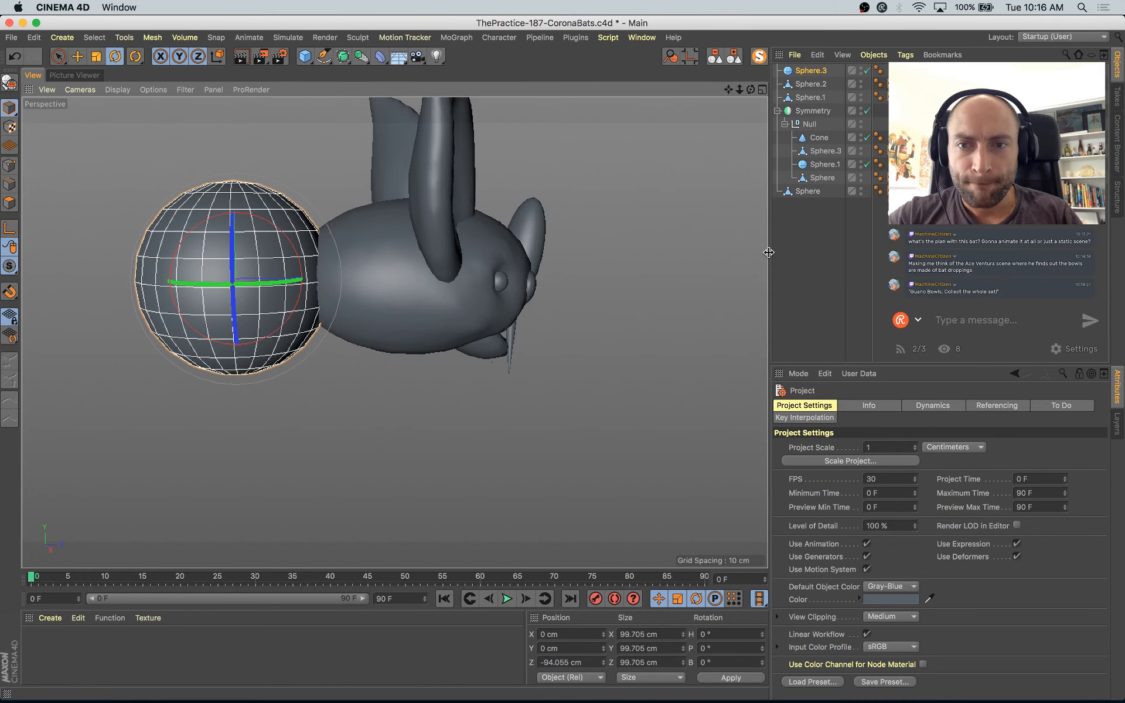
{"action": "left_click_drag", "start_coordinate": [768, 253], "coordinate": [760, 252]}
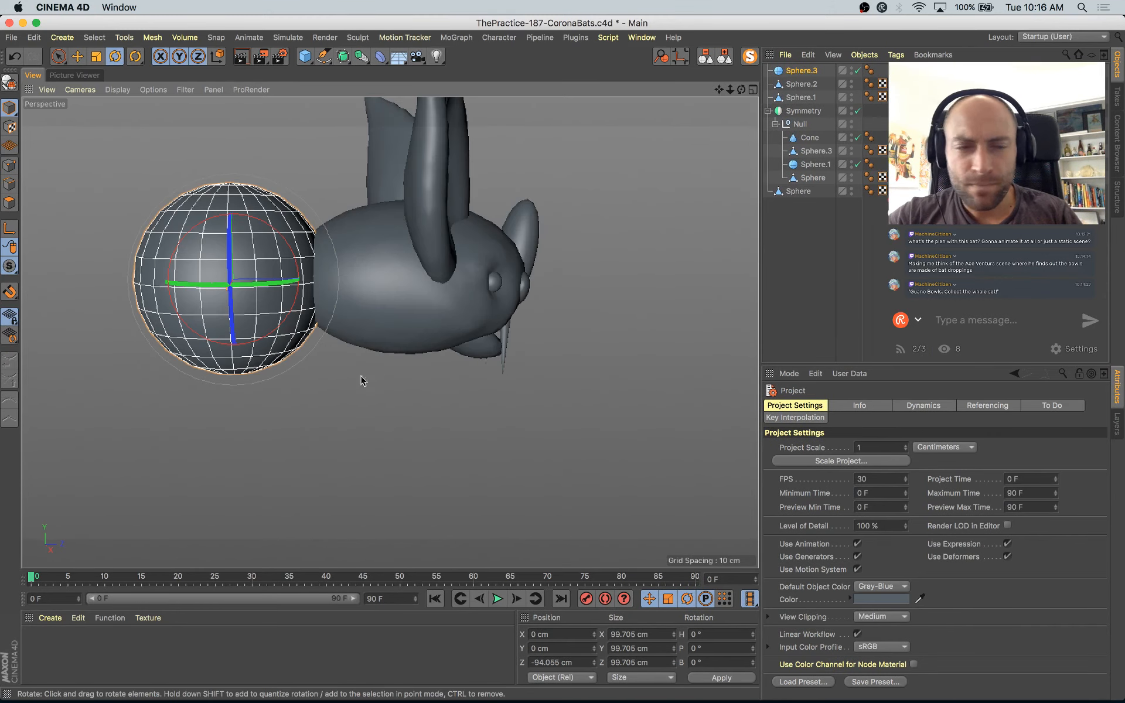
{"action": "left_click_drag", "start_coordinate": [371, 370], "coordinate": [331, 369], "text": "alt"}
{"action": "scroll", "coordinate": [333, 369], "scroll_direction": "down", "scroll_amount": 4}
{"action": "middle_click_drag", "start_coordinate": [436, 365], "coordinate": [464, 357], "text": "alt"}
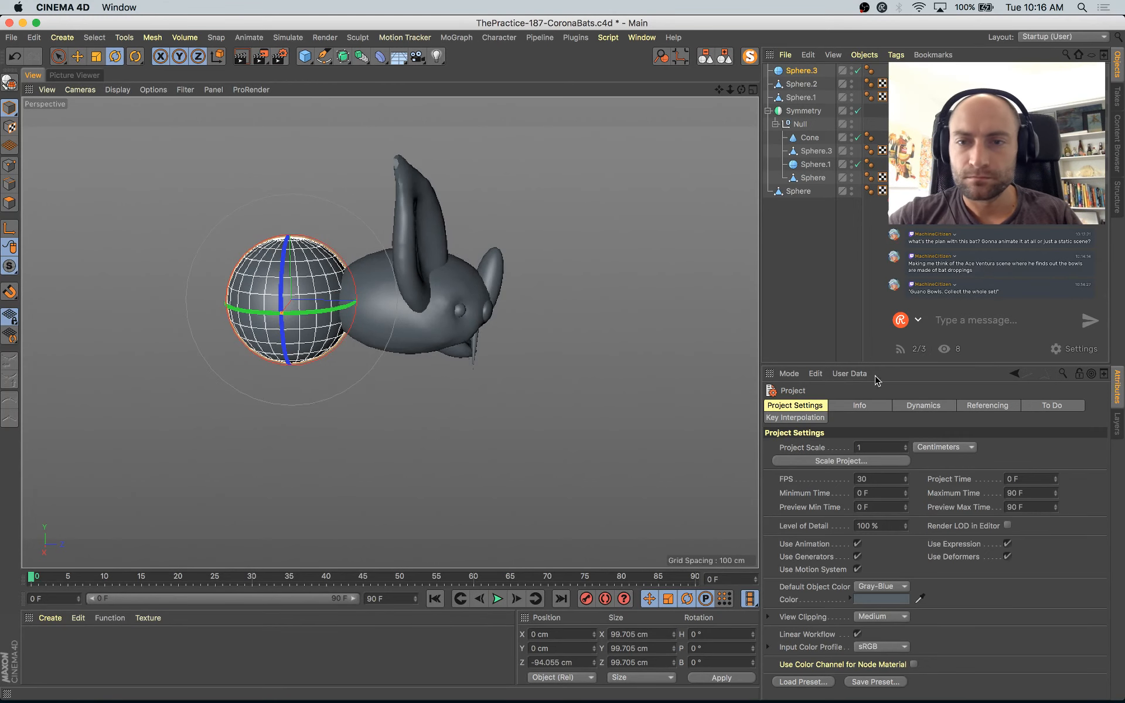
Step: Group all the head parts except the new body sphere under one null and name it HEAD
{"action": "left_click", "coordinate": [726, 54]}
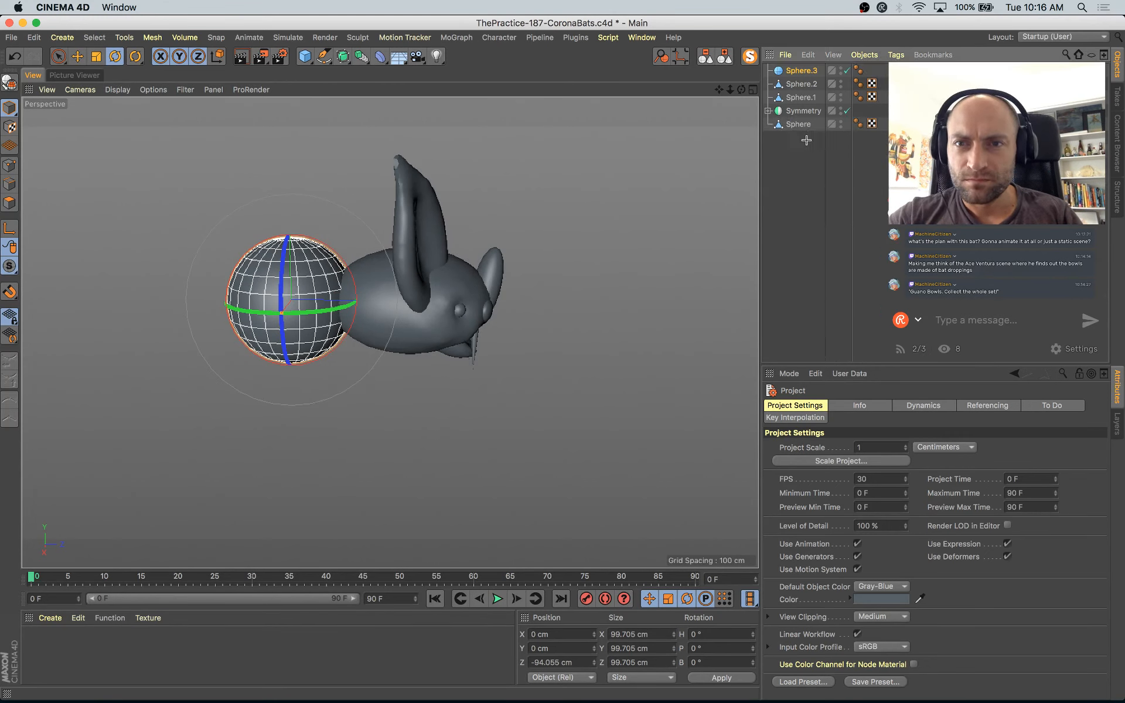
{"action": "left_click_drag", "start_coordinate": [784, 84], "coordinate": [787, 88]}
{"action": "key", "text": "alt+g"}
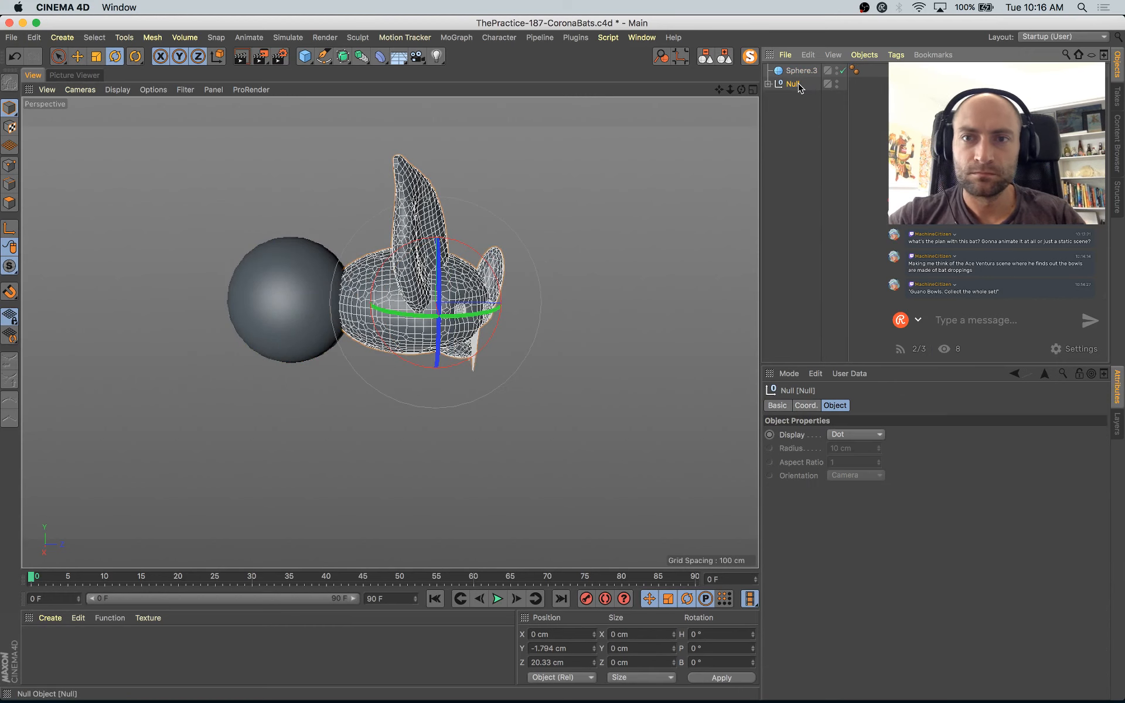
{"action": "double_click", "coordinate": [796, 84]}
{"action": "type", "text": "HEAD"}
{"action": "key", "text": "Return"}
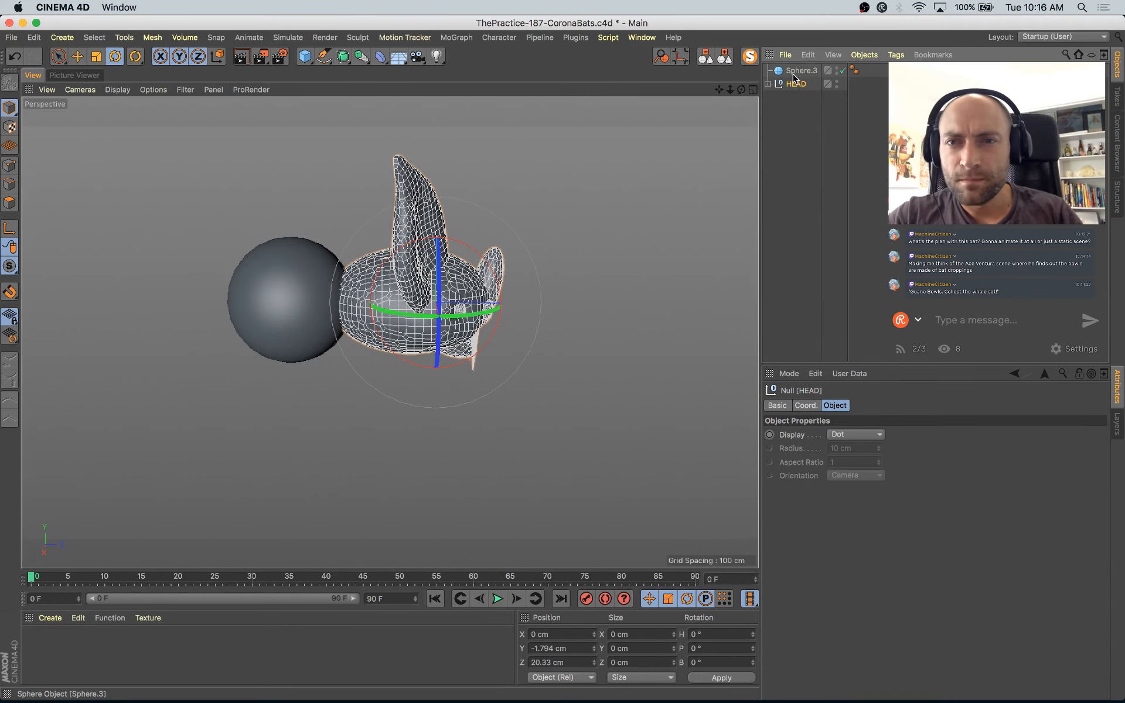
Step: Select the body sphere and set its type to Icosahedron
{"action": "left_click", "coordinate": [794, 71]}
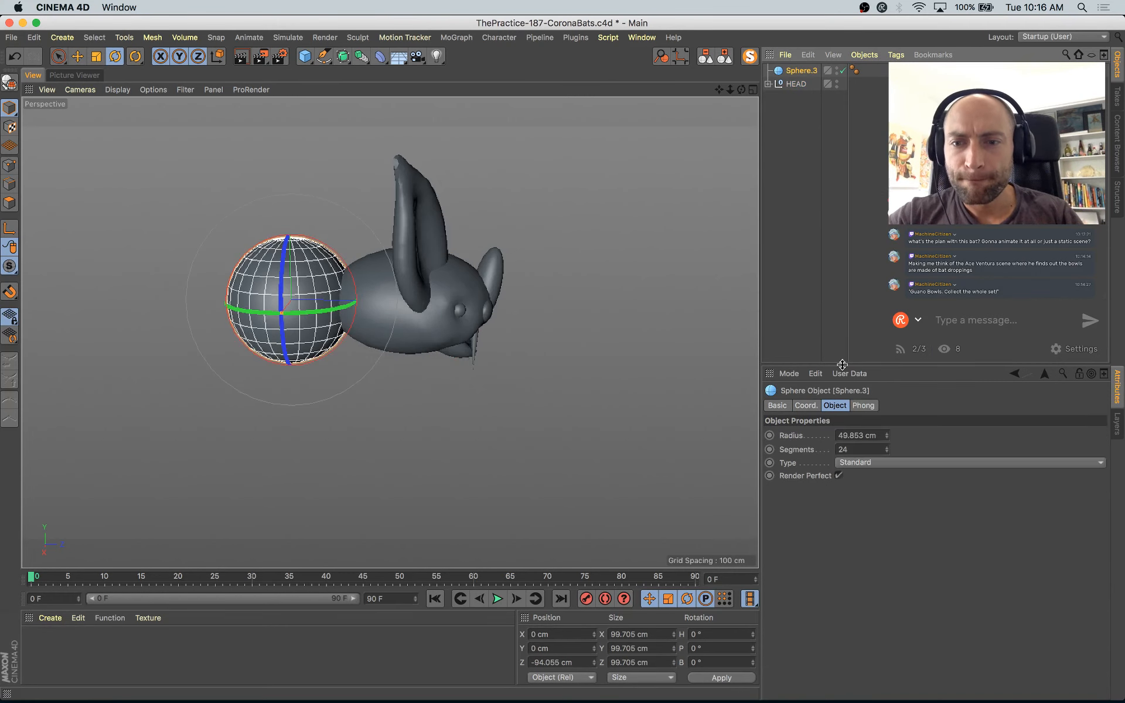
{"action": "left_click", "coordinate": [894, 462]}
{"action": "left_click", "coordinate": [904, 528]}
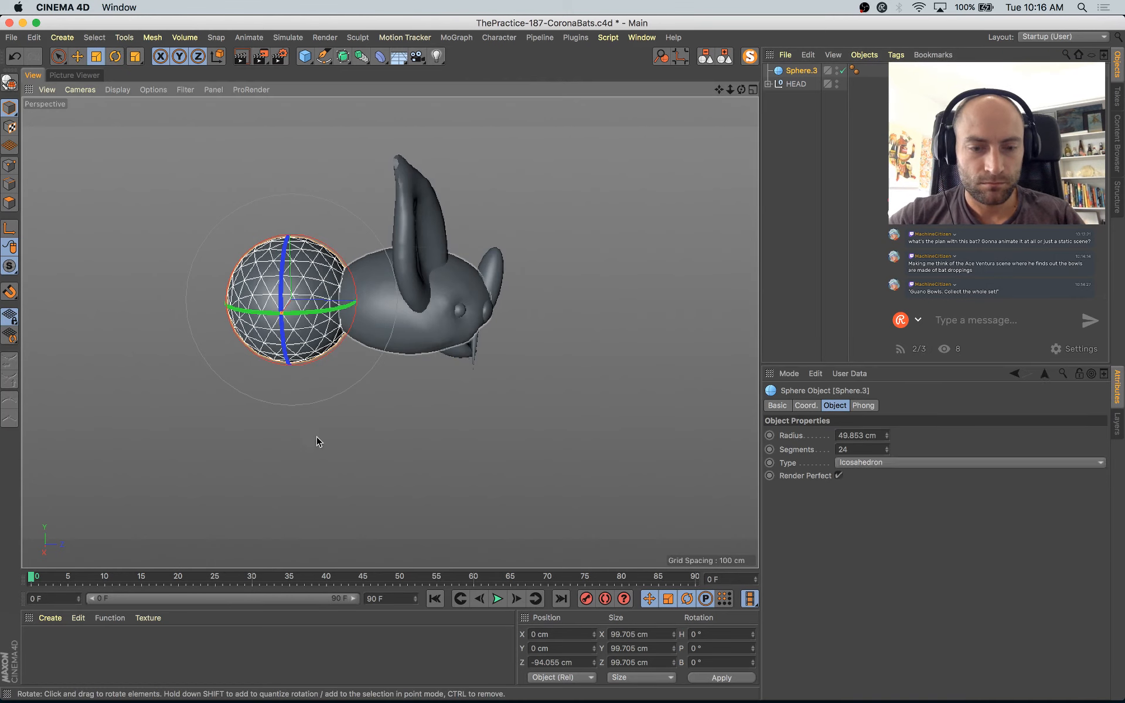
Step: Scale the body sphere up uniformly to about 122 cm in diameter
{"action": "key", "text": "t"}
{"action": "left_click_drag", "start_coordinate": [326, 434], "coordinate": [417, 389]}
{"action": "scroll", "coordinate": [338, 342], "scroll_direction": "up", "scroll_amount": 3}
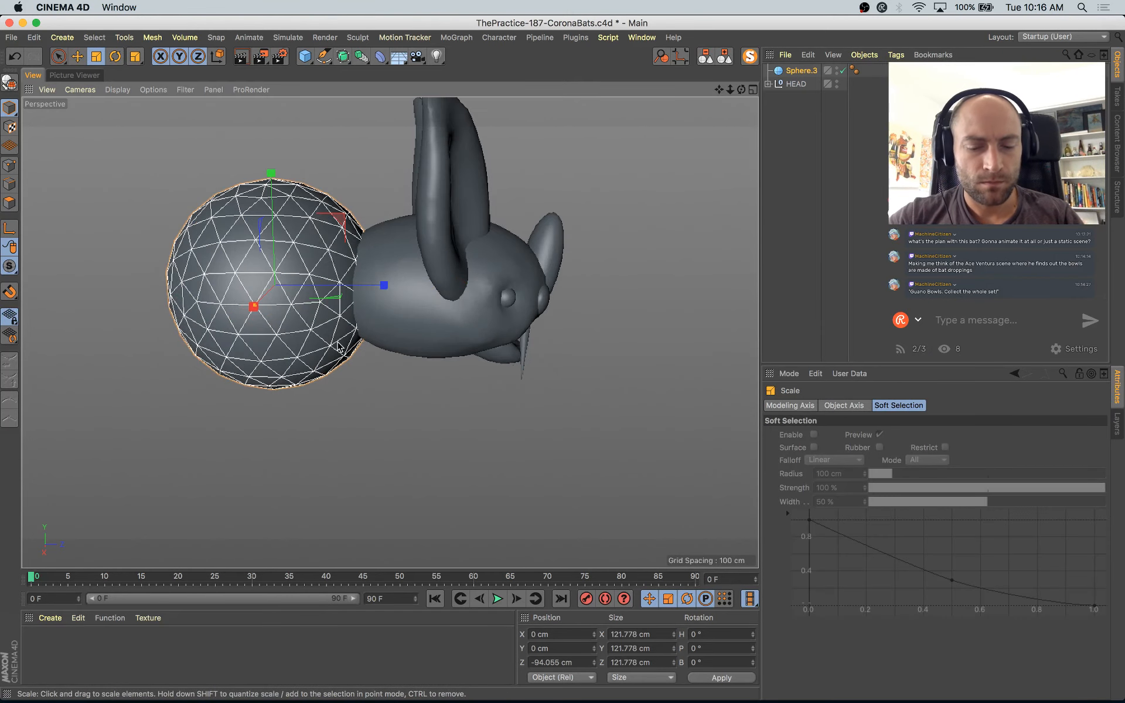
Step: Make the body sphere editable and squash it to about 77 cm high and 100 cm wide
{"action": "key", "text": "c"}
{"action": "left_click_drag", "start_coordinate": [276, 199], "coordinate": [277, 232]}
{"action": "left_click_drag", "start_coordinate": [359, 359], "coordinate": [267, 451], "text": "alt"}
{"action": "left_click_drag", "start_coordinate": [223, 324], "coordinate": [233, 318]}
{"action": "left_click_drag", "start_coordinate": [319, 334], "coordinate": [408, 238], "text": "alt"}
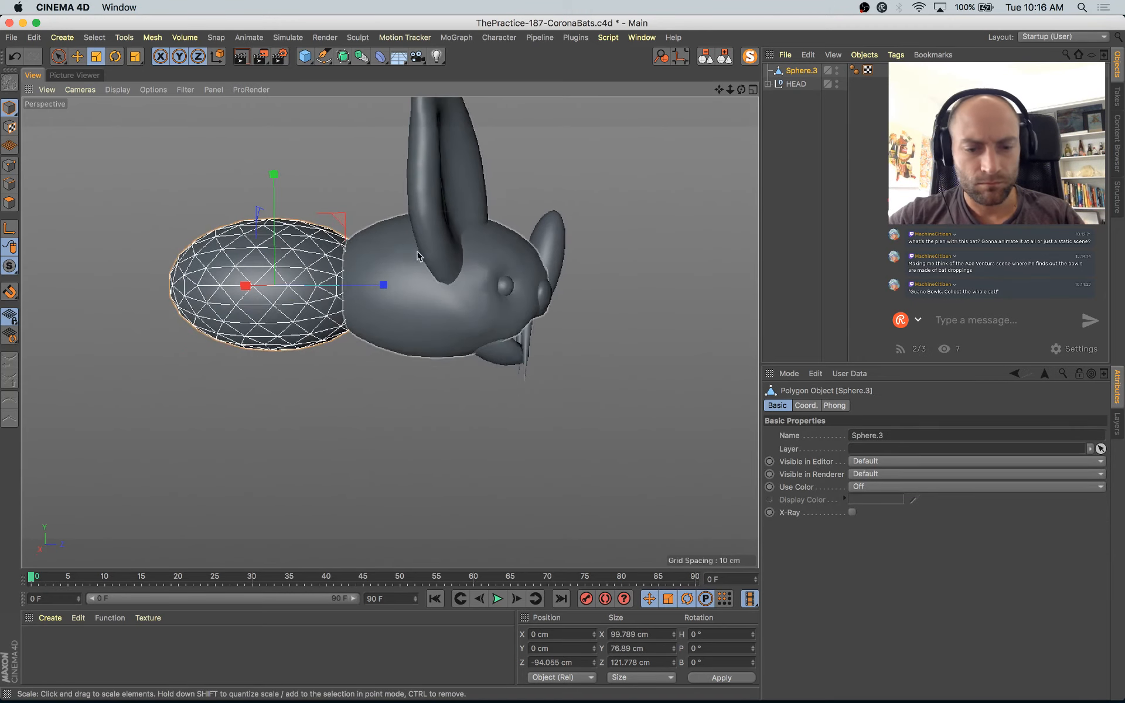
Step: Enlarge the squashed body to about 128 × 98 × 156 cm and tilt it to a pitch of about 22°
{"action": "key", "text": "t"}
{"action": "left_click_drag", "start_coordinate": [298, 392], "coordinate": [328, 351]}
{"action": "key", "text": "r"}
{"action": "left_click_drag", "start_coordinate": [331, 267], "coordinate": [352, 240]}
Step: Move the body down and forward into the back of the head, to about Y -22.5 cm and Z -70.5 cm
{"action": "key", "text": "e"}
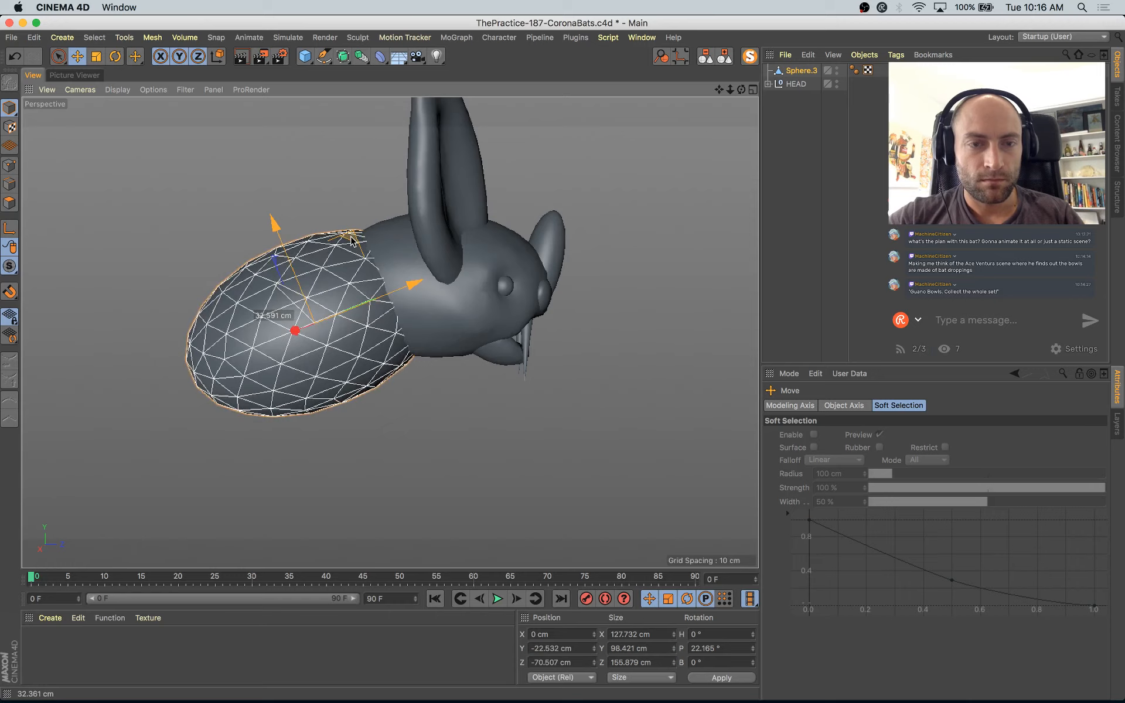
{"action": "left_click_drag", "start_coordinate": [404, 351], "coordinate": [357, 380], "text": "alt"}
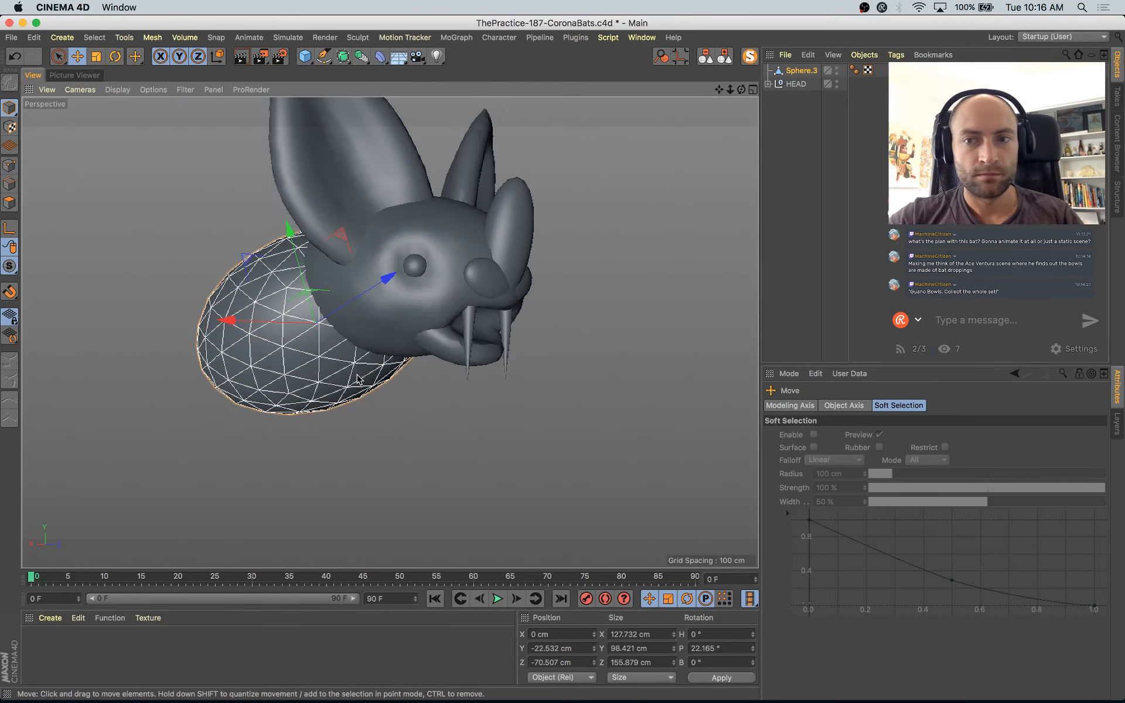
{"action": "middle_click_drag", "start_coordinate": [388, 380], "coordinate": [427, 431], "text": "alt"}
{"action": "right_click_drag", "start_coordinate": [428, 431], "coordinate": [387, 427], "text": "alt"}
{"action": "mouse_move", "coordinate": [391, 445]}
{"action": "left_mouse_down", "text": "alt"}
{"action": "mouse_move", "coordinate": [200, 436]}
{"action": "mouse_move", "coordinate": [263, 421]}
{"action": "mouse_move", "coordinate": [420, 455]}
{"action": "mouse_move", "coordinate": [512, 452]}
{"action": "mouse_move", "coordinate": [456, 473]}
{"action": "mouse_move", "coordinate": [390, 469]}
{"action": "left_mouse_up", "text": "alt"}
Step: Switch to Safari, return to the bat image results and preview the New York Times vampire bat photo
{"action": "key", "text": "super+Tab"}
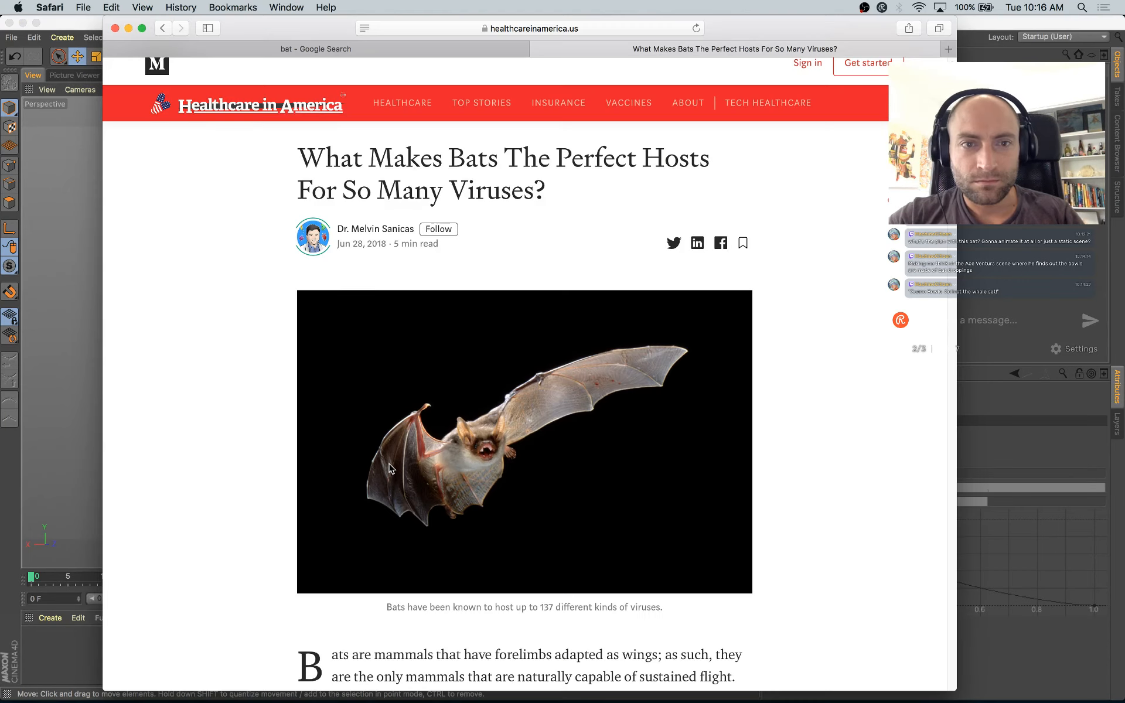
{"action": "left_click", "coordinate": [162, 28]}
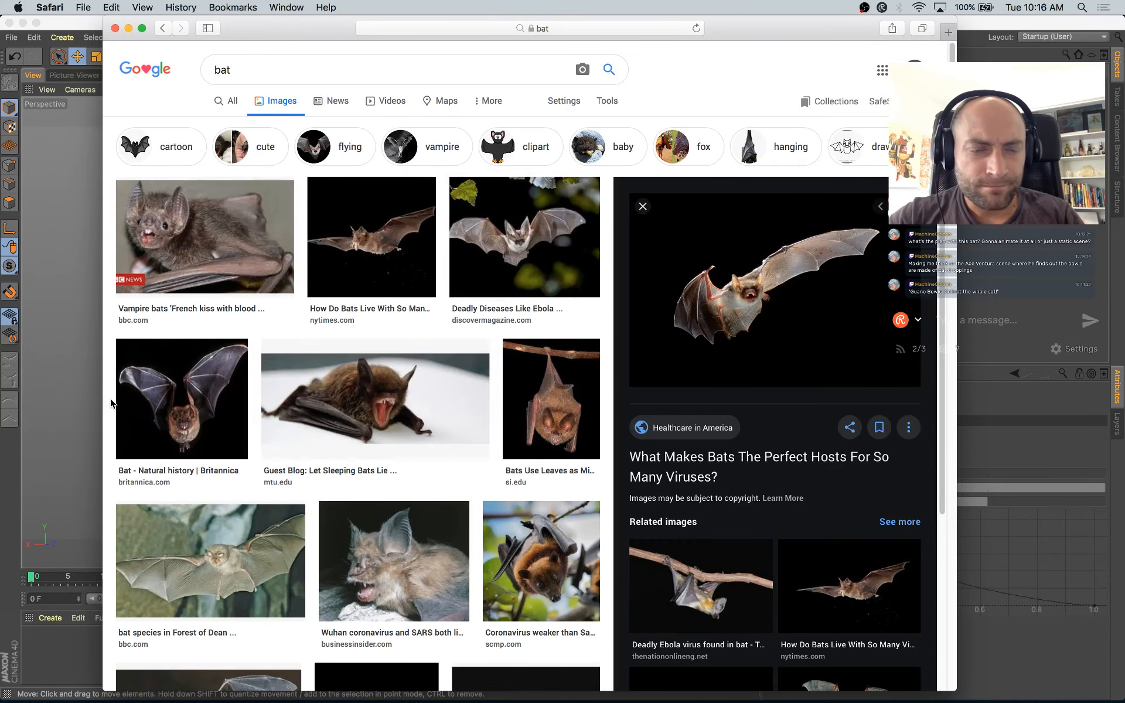
{"action": "scroll", "coordinate": [303, 397], "scroll_direction": "down", "scroll_amount": 5}
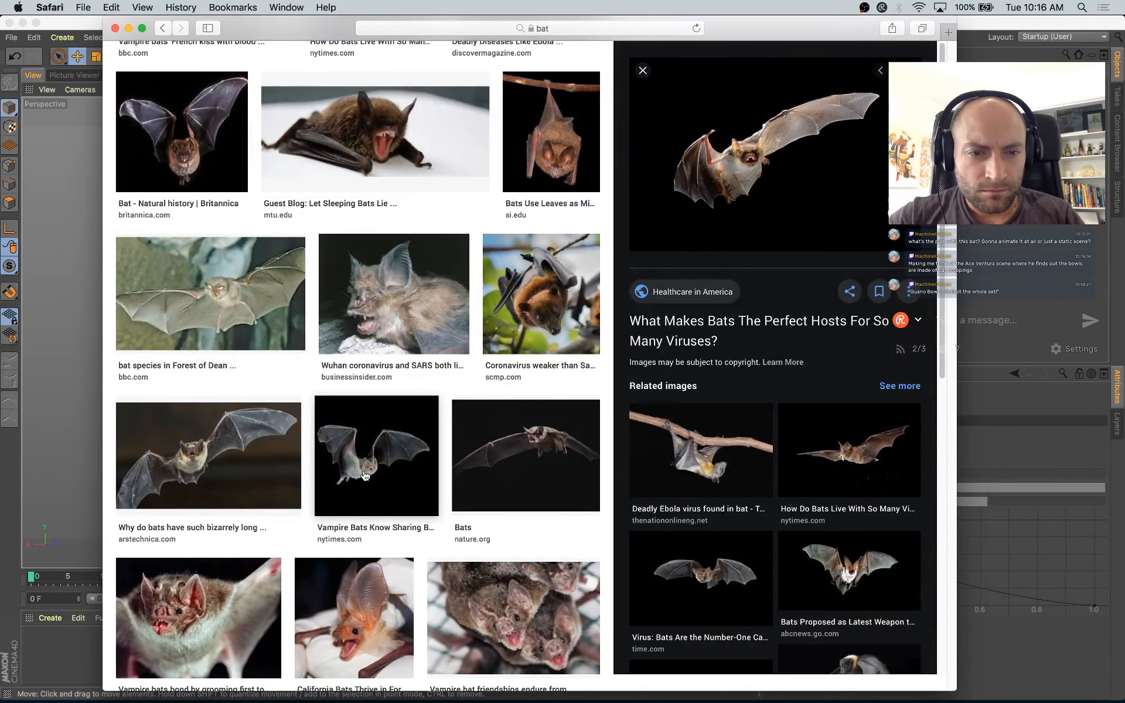
{"action": "left_click", "coordinate": [365, 472]}
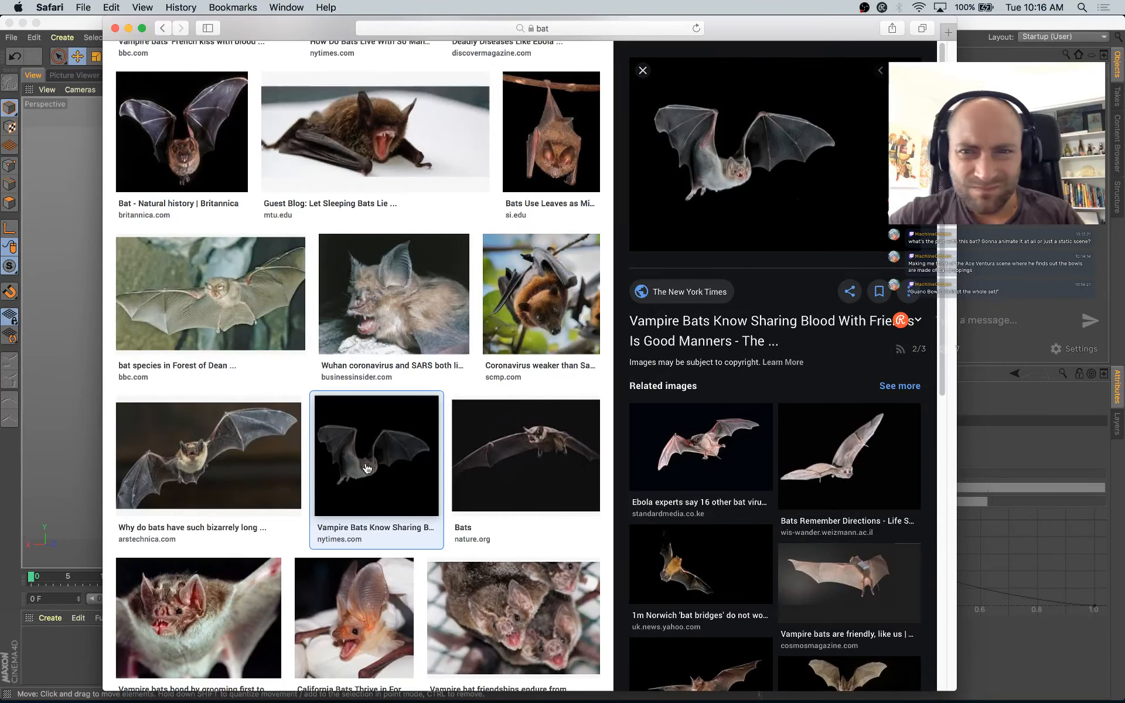
Step: Open the vampire bat photo on its own in a new tab and examine the wings and body
{"action": "right_click", "coordinate": [752, 157]}
{"action": "left_click", "coordinate": [773, 156]}
{"action": "left_click", "coordinate": [632, 48]}
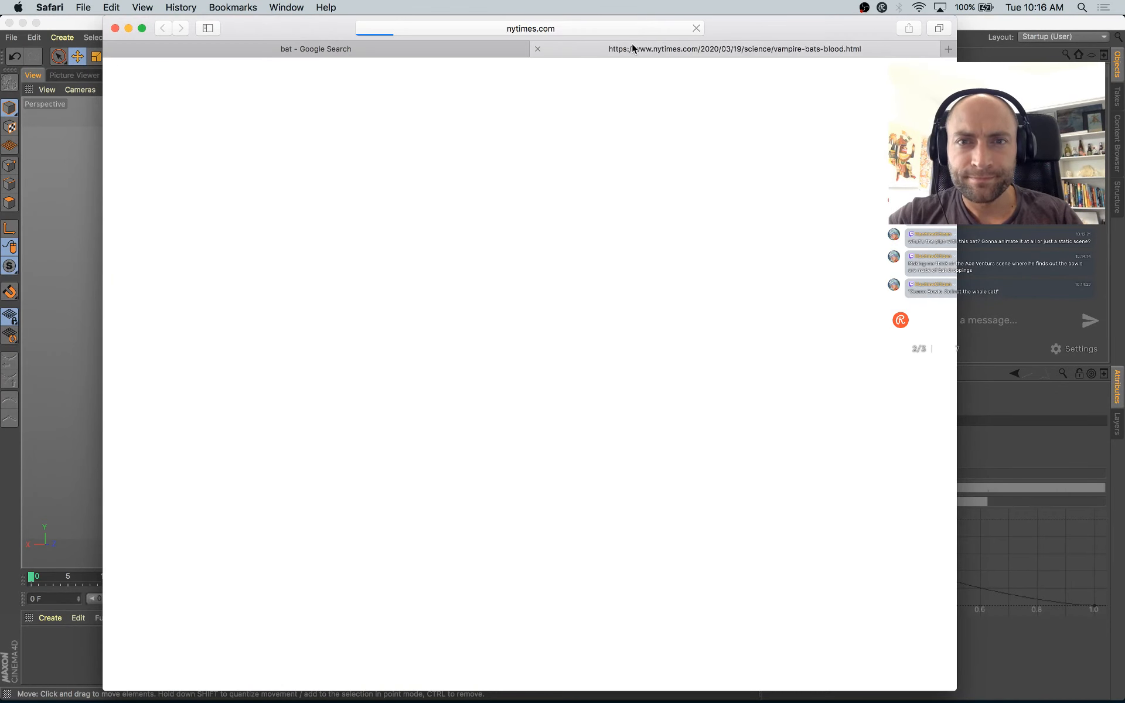
{"action": "key", "text": "super+w"}
{"action": "right_click", "coordinate": [685, 145]}
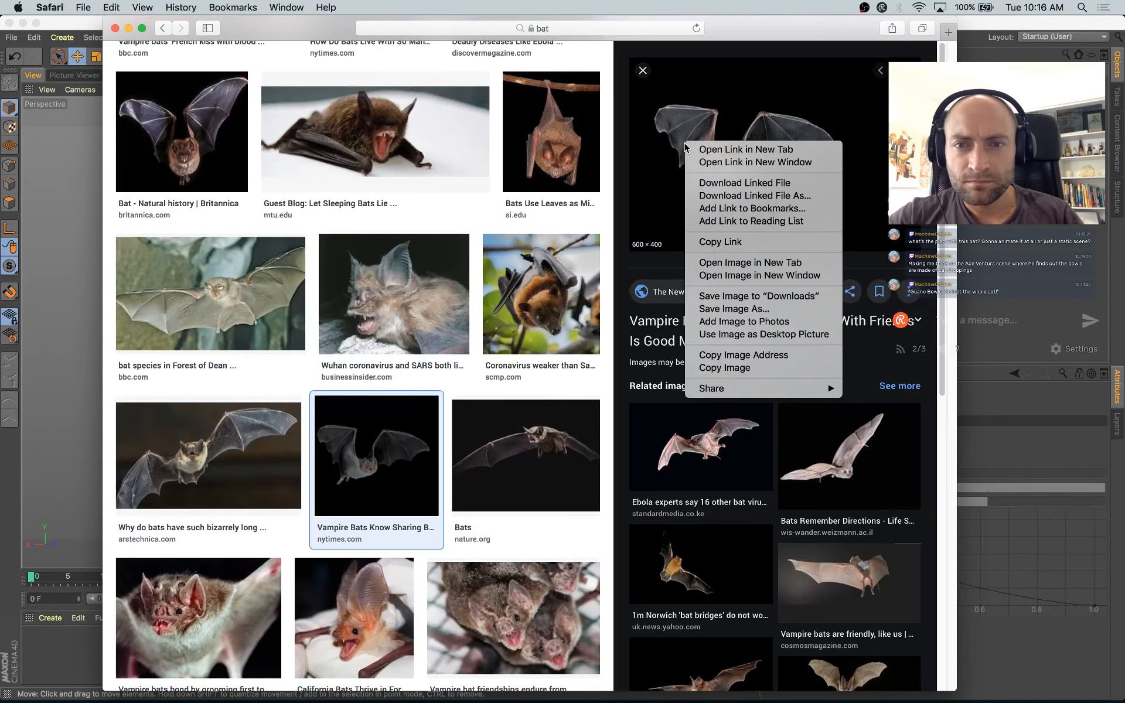
{"action": "left_click", "coordinate": [750, 262]}
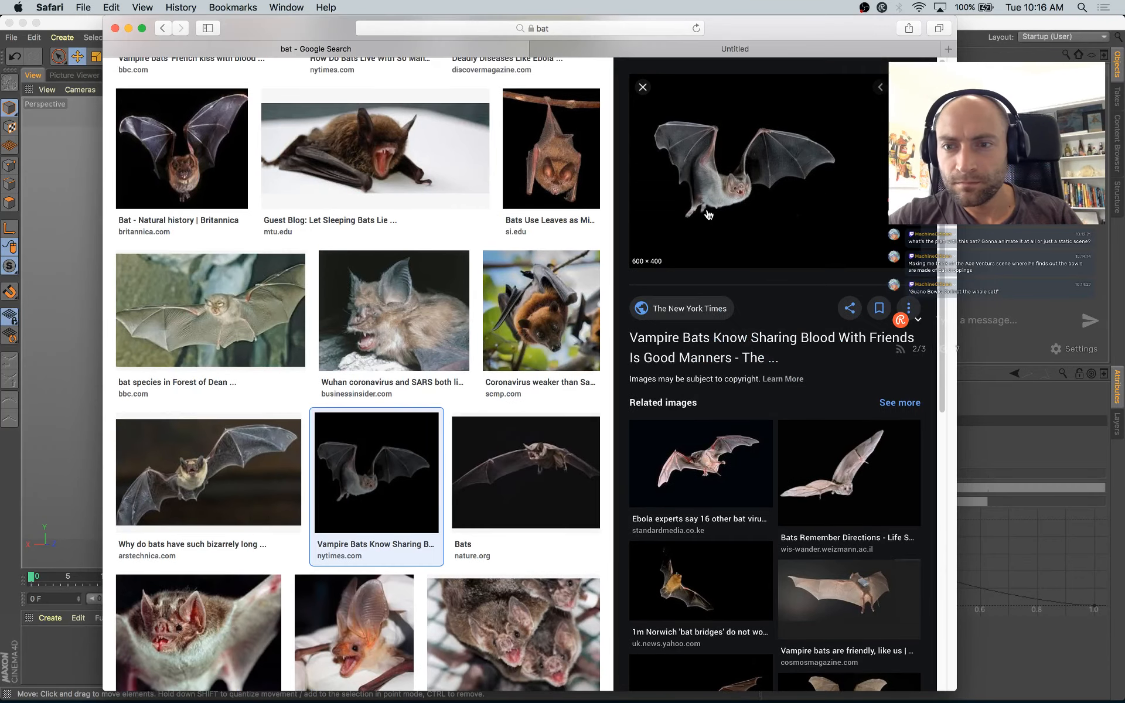
{"action": "left_click", "coordinate": [620, 52]}
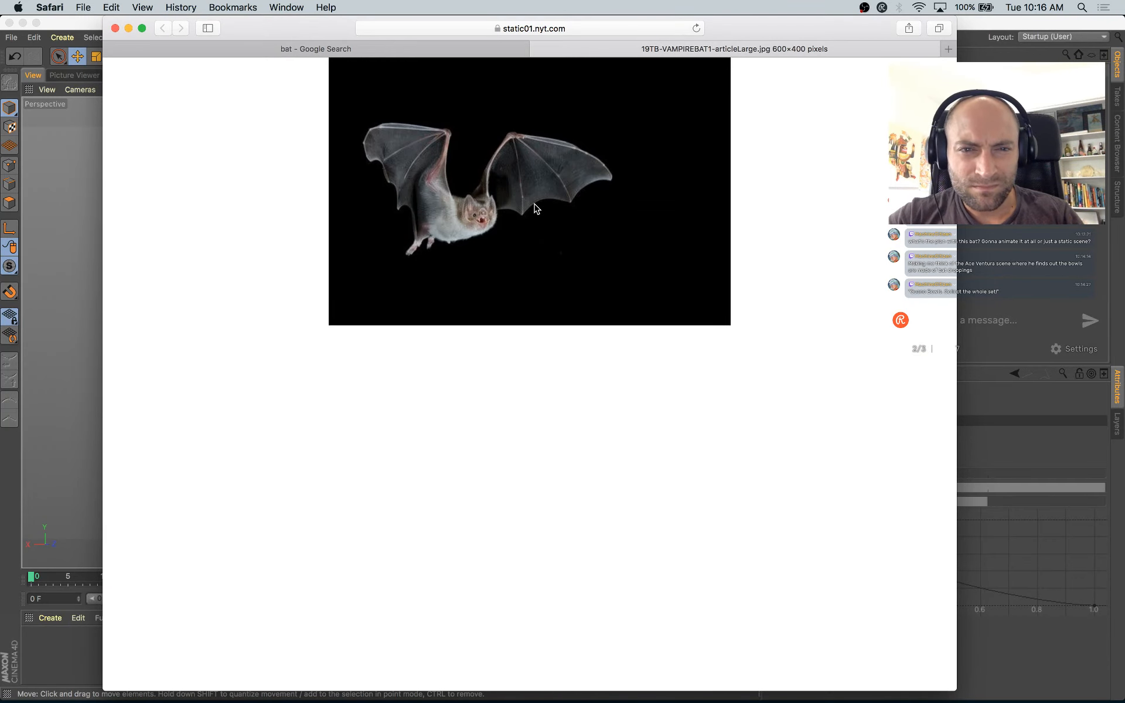
Step: Switch back to Cinema 4D and select the mirrored nostril sphere beside the nose
{"action": "key", "text": "super+Tab"}
{"action": "left_click_drag", "start_coordinate": [551, 375], "coordinate": [508, 364], "text": "alt"}
{"action": "scroll", "coordinate": [385, 352], "scroll_direction": "up", "scroll_amount": 5}
{"action": "left_click", "coordinate": [385, 356]}
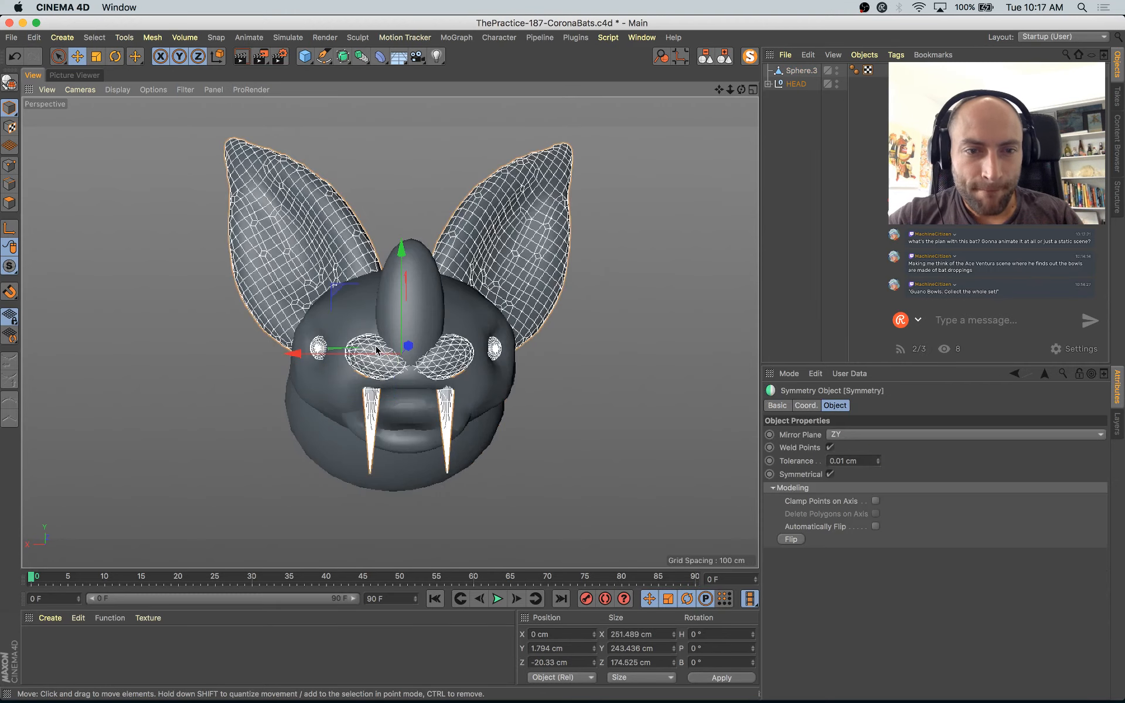
{"action": "left_click", "coordinate": [378, 350]}
{"action": "left_click_drag", "start_coordinate": [401, 356], "coordinate": [463, 378], "text": "alt"}
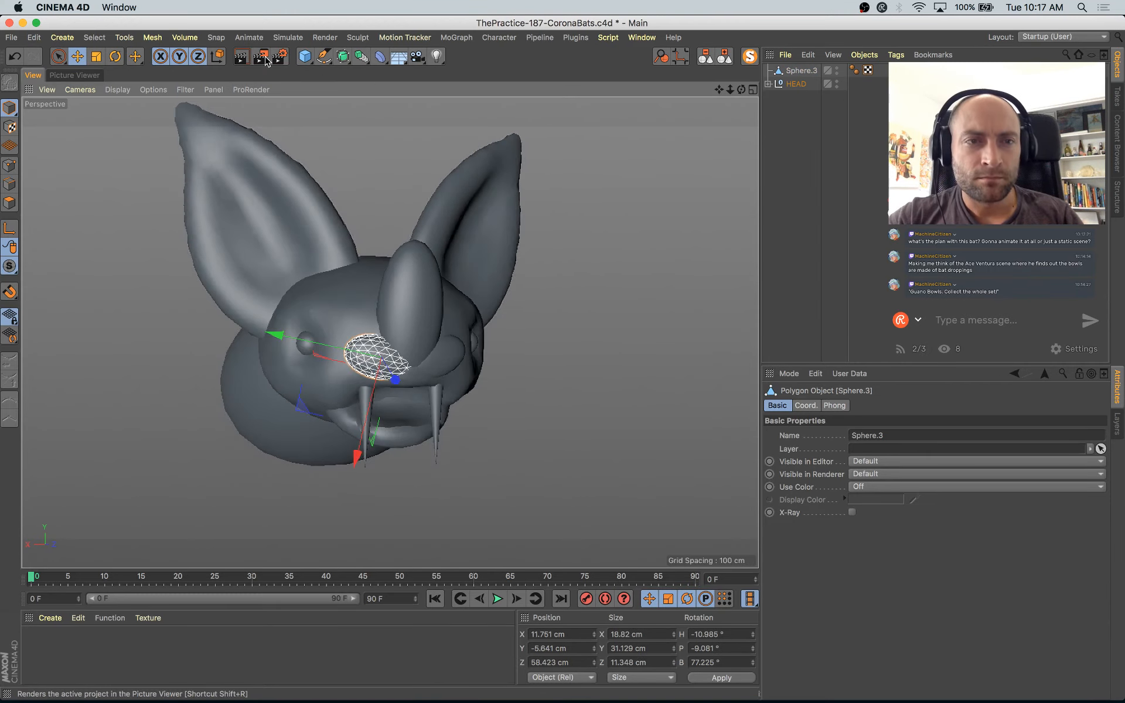
Step: Choose the Pull sculpting brush and turn off its X (YZ) symmetry
{"action": "mouse_move", "coordinate": [136, 59]}
{"action": "left_mouse_down"}
{"action": "mouse_move", "coordinate": [217, 143]}
{"action": "mouse_move", "coordinate": [176, 147]}
{"action": "left_mouse_up"}
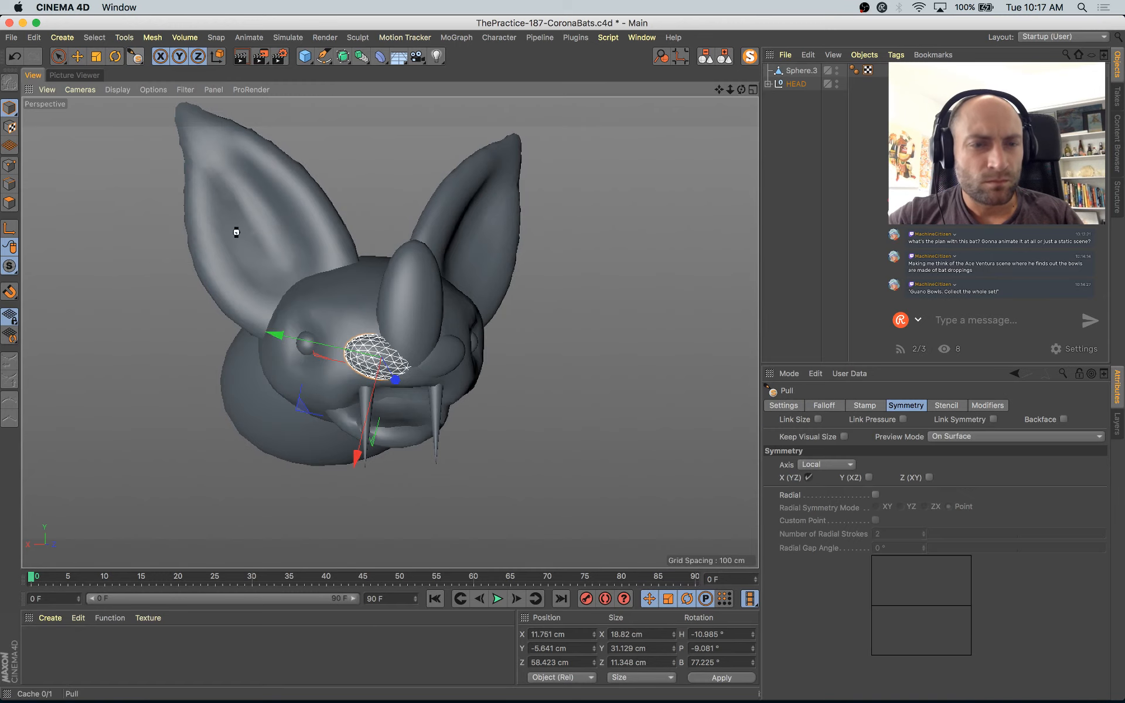
{"action": "scroll", "coordinate": [380, 373], "scroll_direction": "up", "scroll_amount": 3}
{"action": "scroll", "coordinate": [381, 373], "scroll_direction": "up", "scroll_amount": 3}
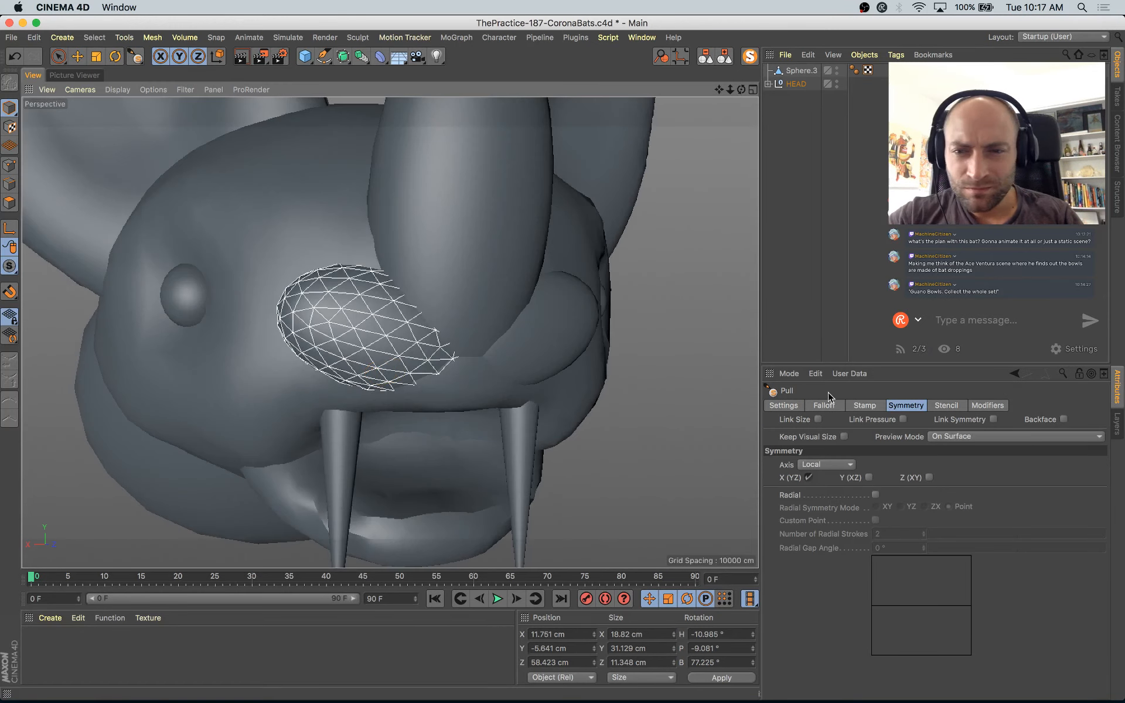
{"action": "left_click", "coordinate": [808, 478]}
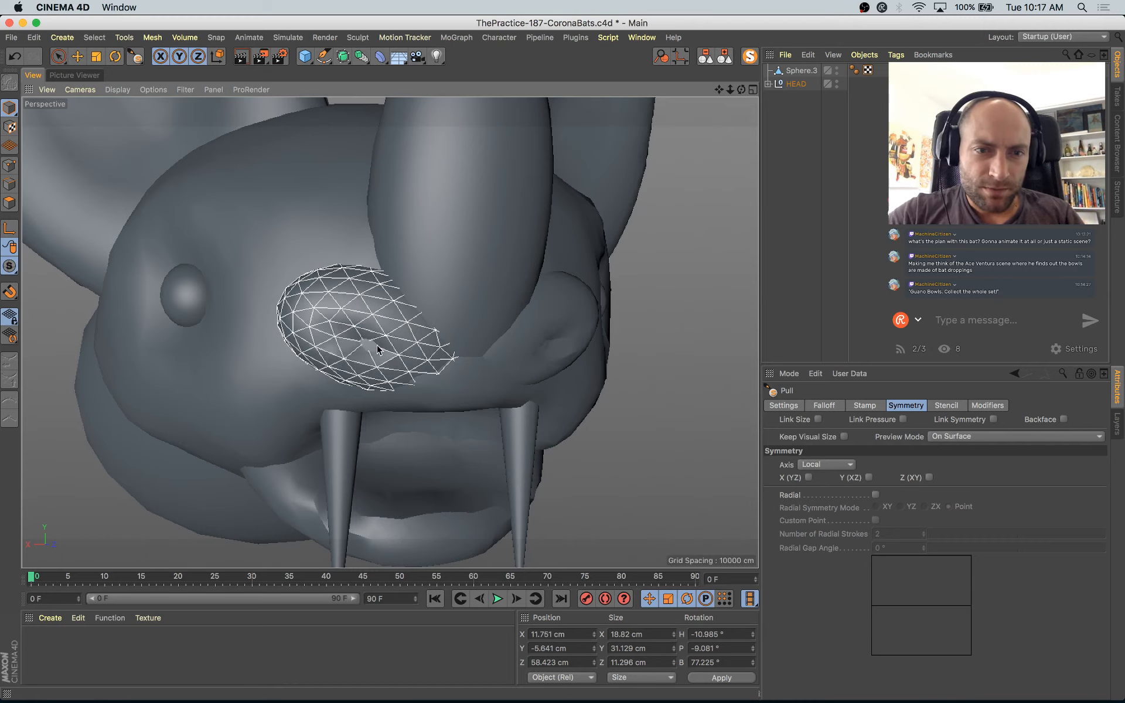
Step: Carve a curved nostril hollow into the selected sphere with several Pull brush strokes
{"action": "left_click_drag", "start_coordinate": [401, 378], "coordinate": [392, 363]}
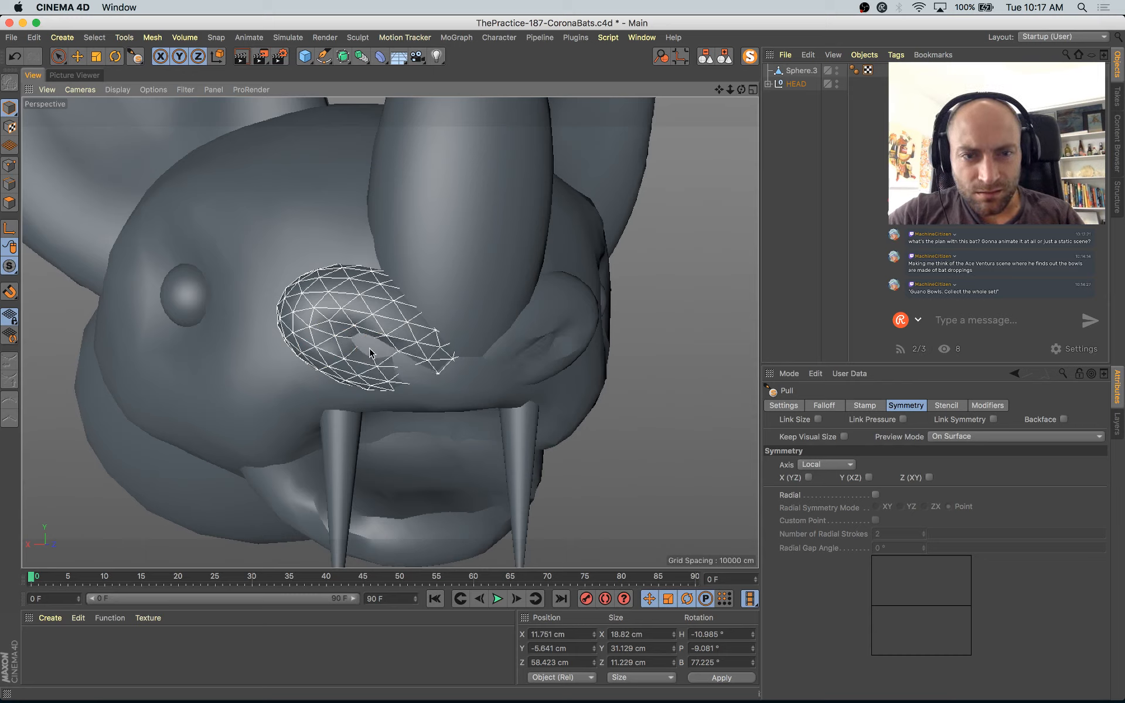
{"action": "left_click_drag", "start_coordinate": [377, 338], "coordinate": [409, 365]}
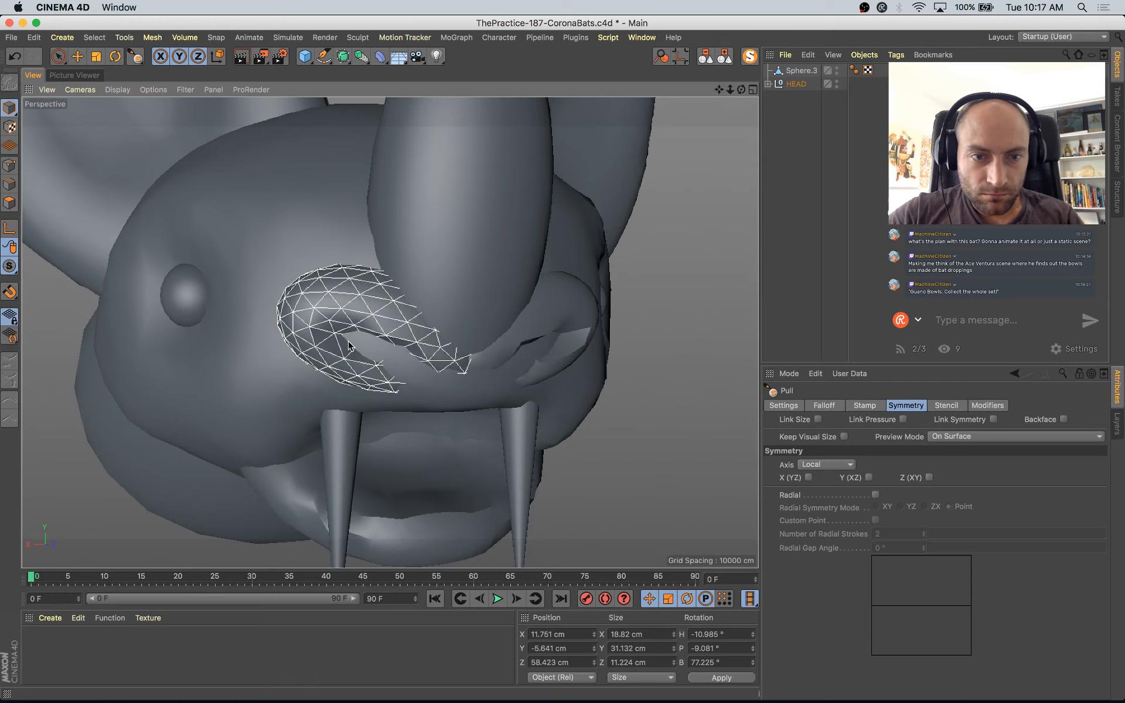
{"action": "scroll", "coordinate": [396, 366], "scroll_direction": "down", "scroll_amount": 5}
{"action": "scroll", "coordinate": [389, 346], "scroll_direction": "up", "scroll_amount": 5}
{"action": "left_click_drag", "start_coordinate": [467, 352], "coordinate": [362, 299], "text": "alt"}
{"action": "mouse_move", "coordinate": [366, 342]}
{"action": "left_mouse_down"}
{"action": "mouse_move", "coordinate": [414, 376]}
{"action": "mouse_move", "coordinate": [374, 378]}
{"action": "mouse_move", "coordinate": [347, 355]}
{"action": "mouse_move", "coordinate": [397, 373]}
{"action": "mouse_move", "coordinate": [375, 374]}
{"action": "left_mouse_up"}
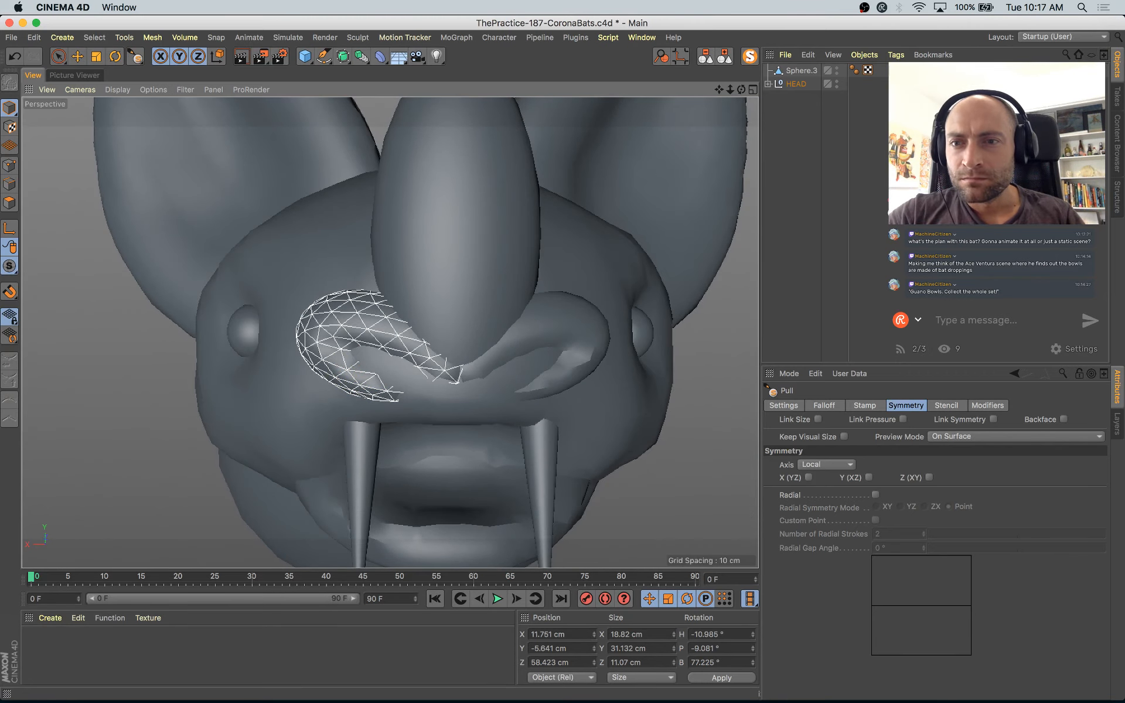
Step: Try to add mesh detail to the nostril with the Sculpt Subdivide command
{"action": "left_click", "coordinate": [358, 37]}
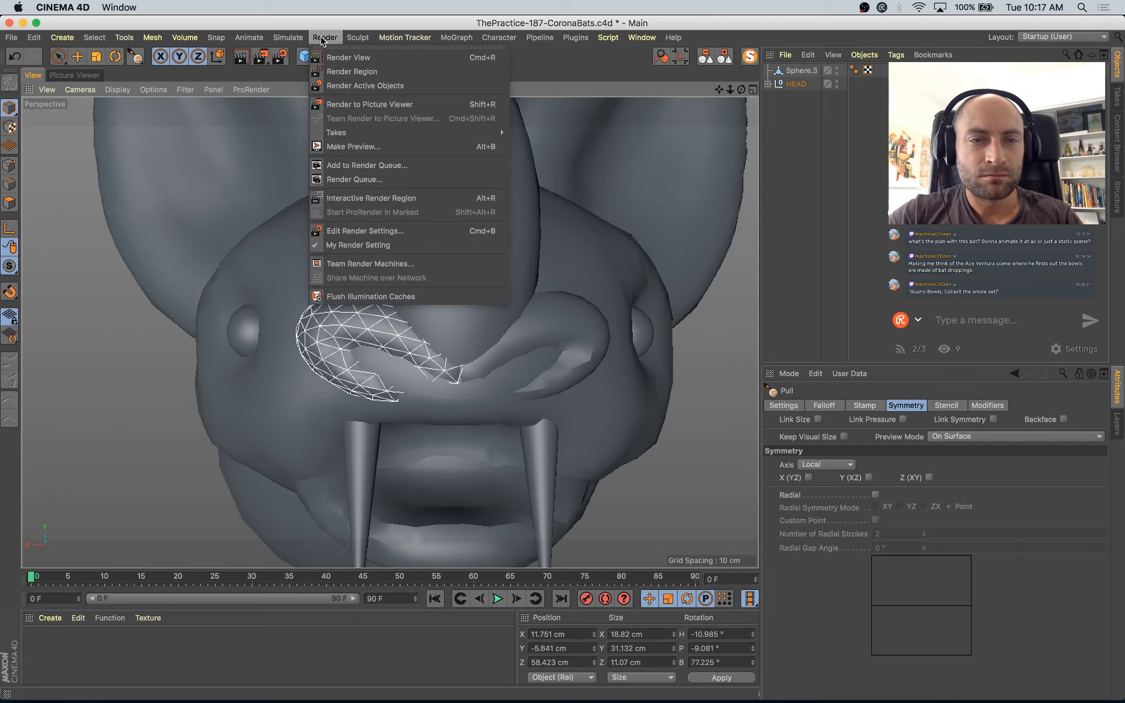
{"action": "mouse_move", "coordinate": [361, 38]}
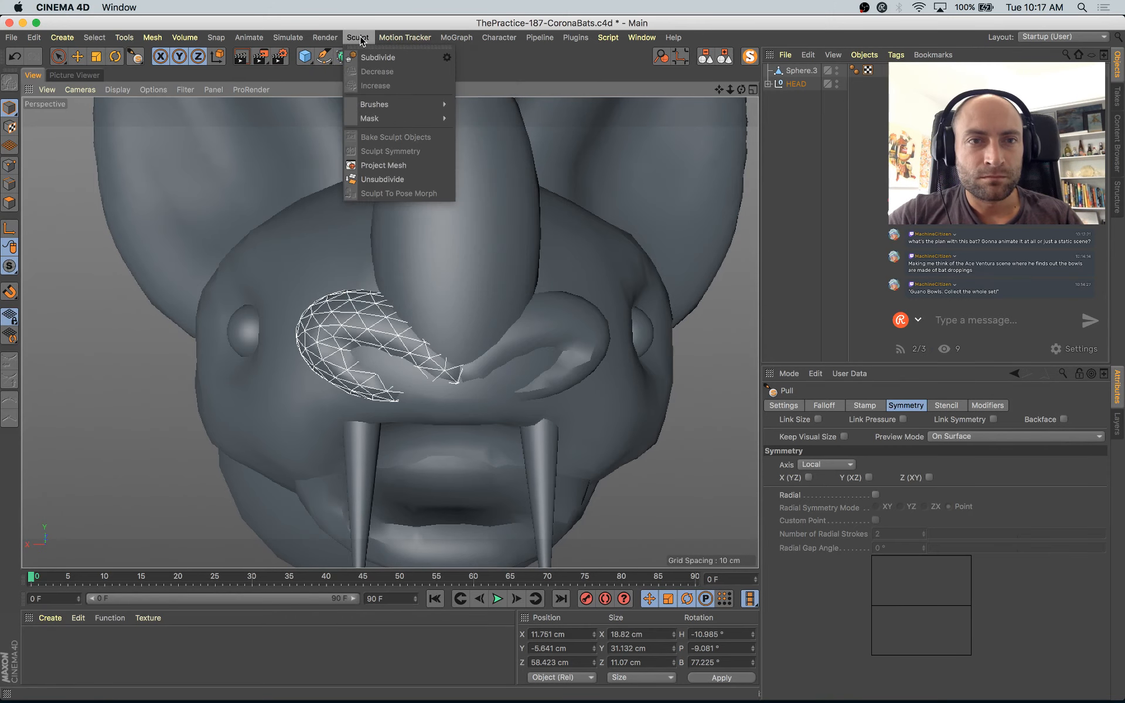
{"action": "left_click", "coordinate": [379, 60]}
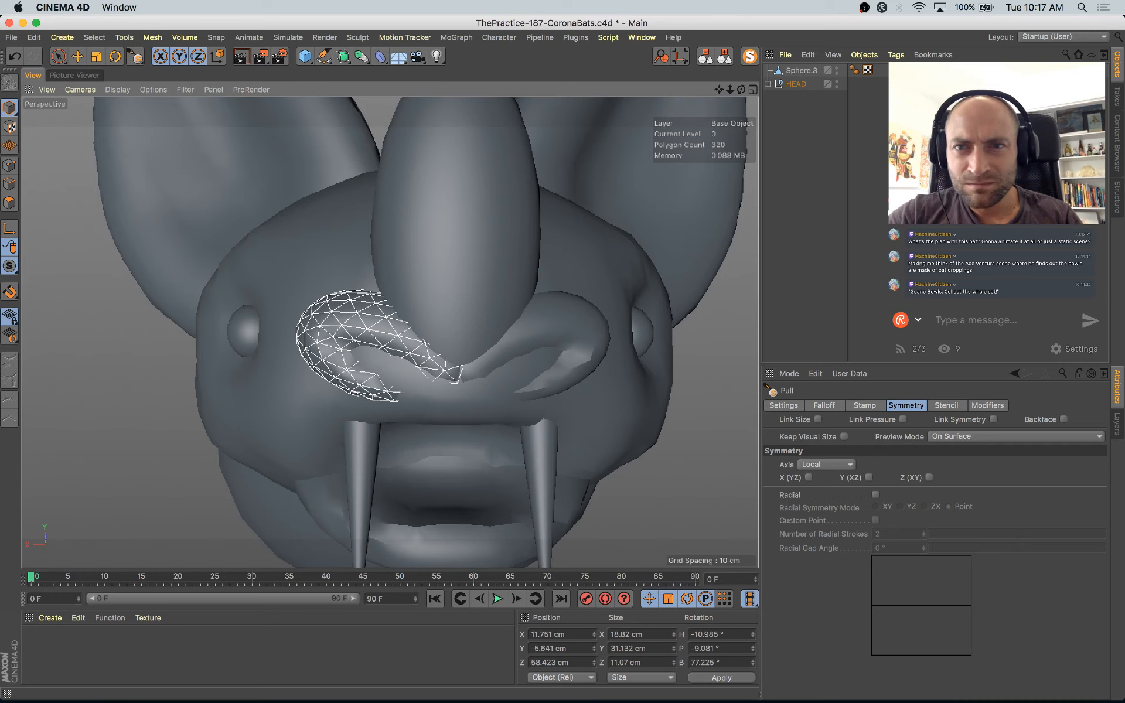
Step: Expand the HEAD, Symmetry and Null groups and select the nostril object Sphere.3
{"action": "left_click", "coordinate": [767, 84]}
{"action": "left_click", "coordinate": [775, 124]}
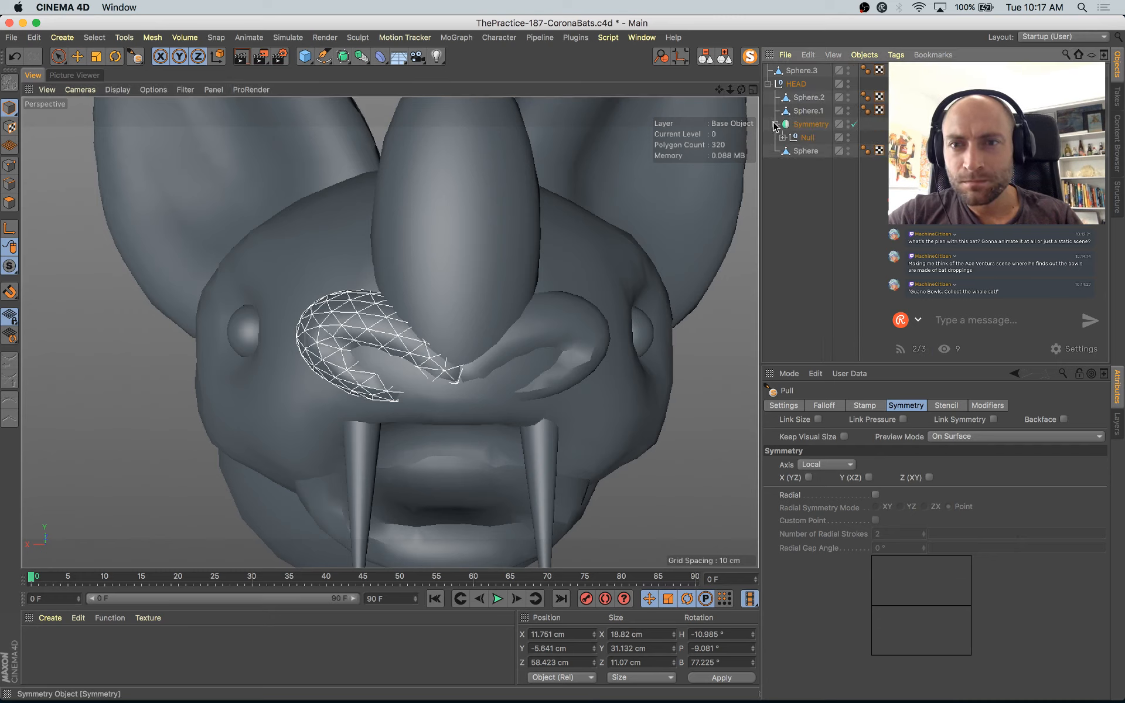
{"action": "left_click", "coordinate": [783, 137]}
{"action": "left_click", "coordinate": [828, 166]}
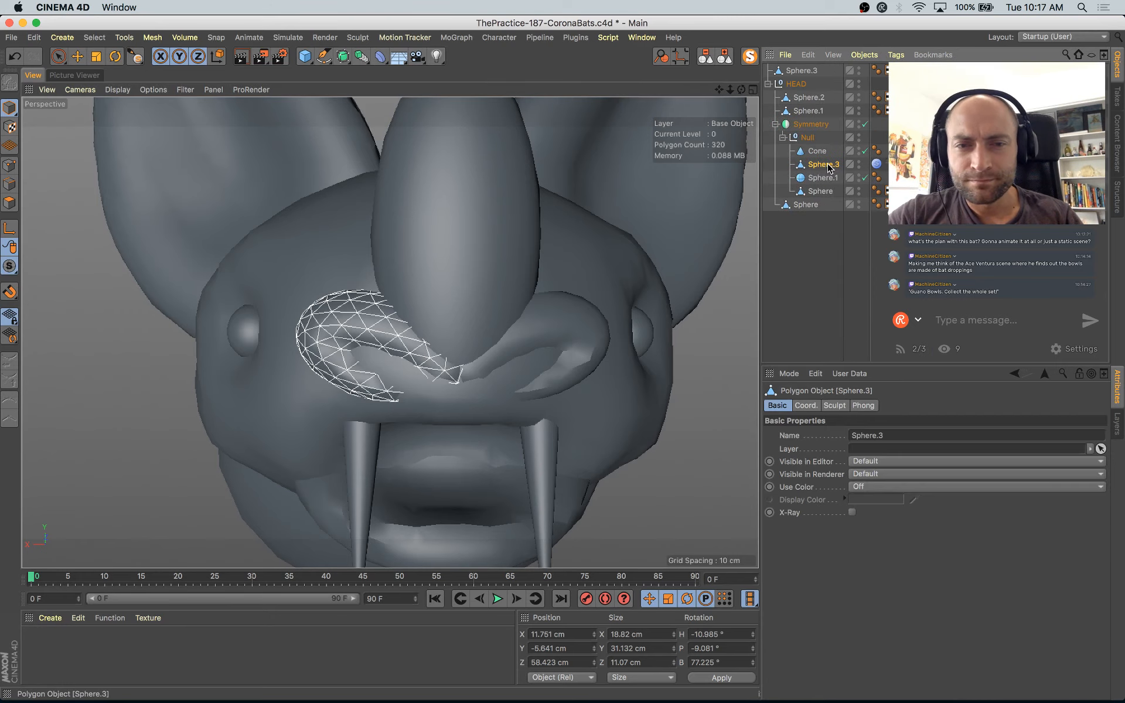
Step: Change the interface layout to Sculpt and remesh the nostril with Volume Mesh
{"action": "left_click", "coordinate": [1079, 40]}
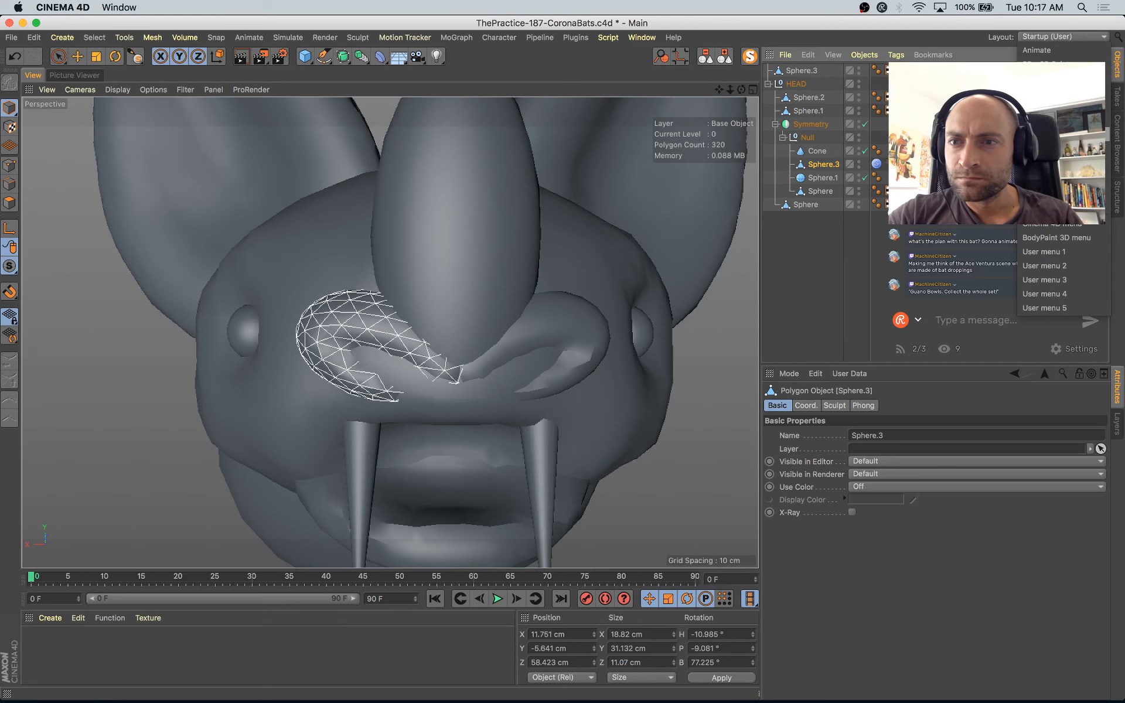
{"action": "left_click", "coordinate": [1041, 122]}
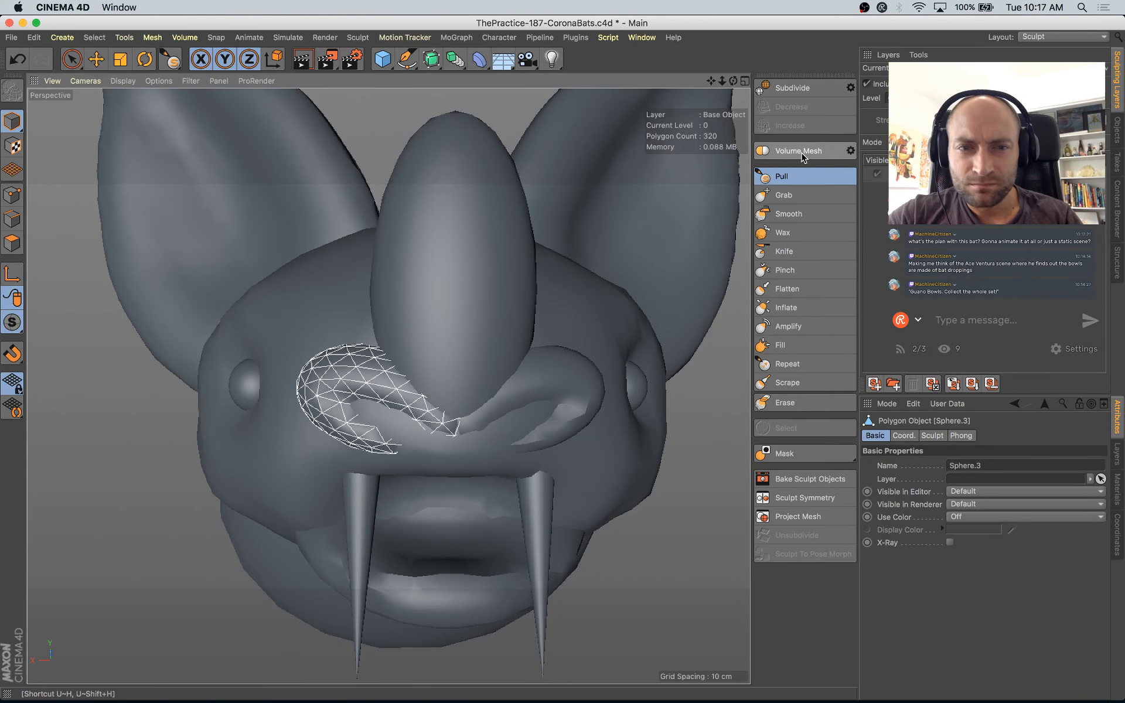
{"action": "left_click", "coordinate": [850, 151]}
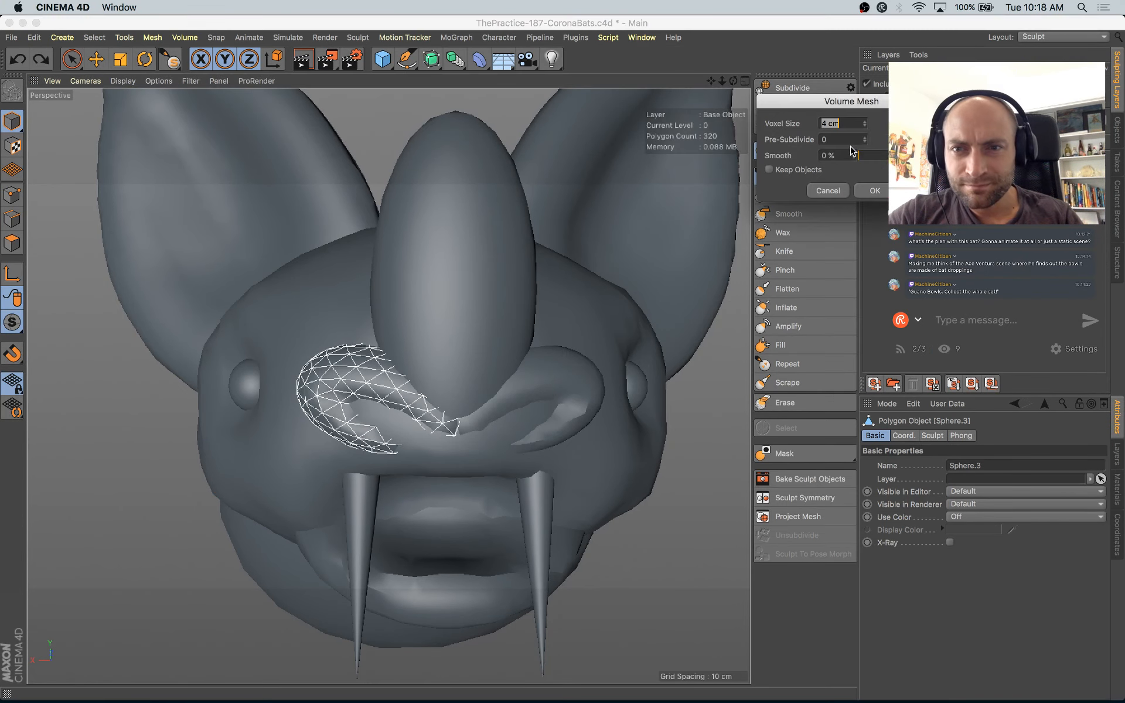
{"action": "key", "text": "Return"}
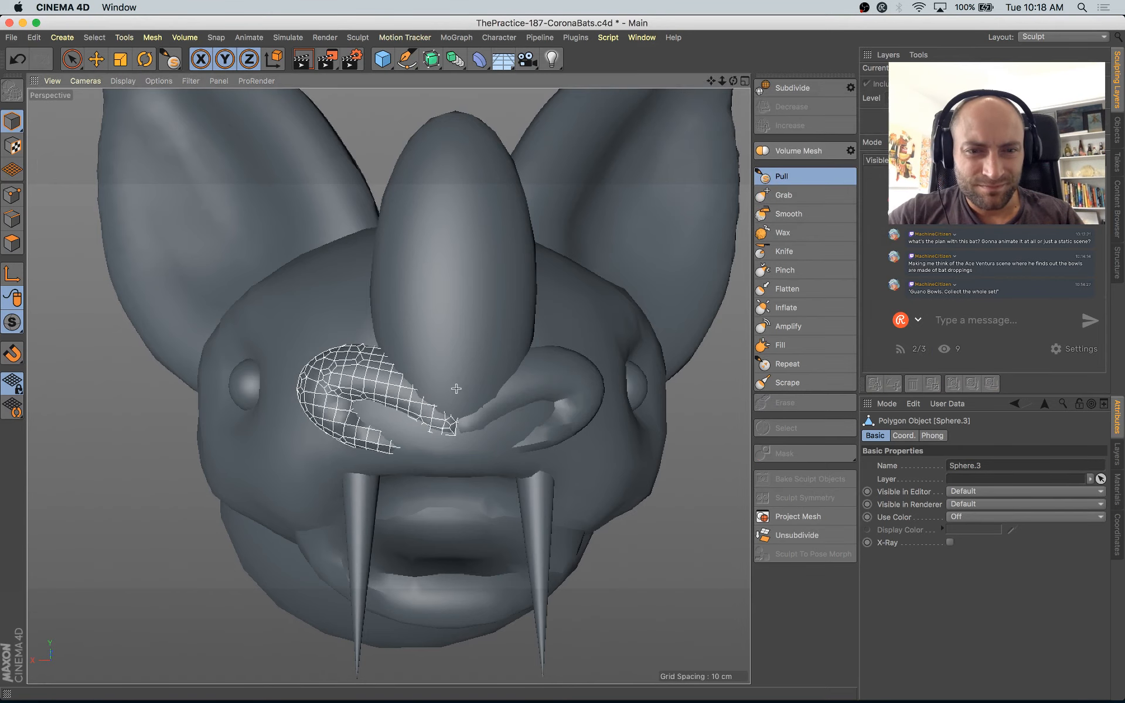
Step: Refine the remeshed nostril with the Pull brush and save the project
{"action": "left_click", "coordinate": [782, 176]}
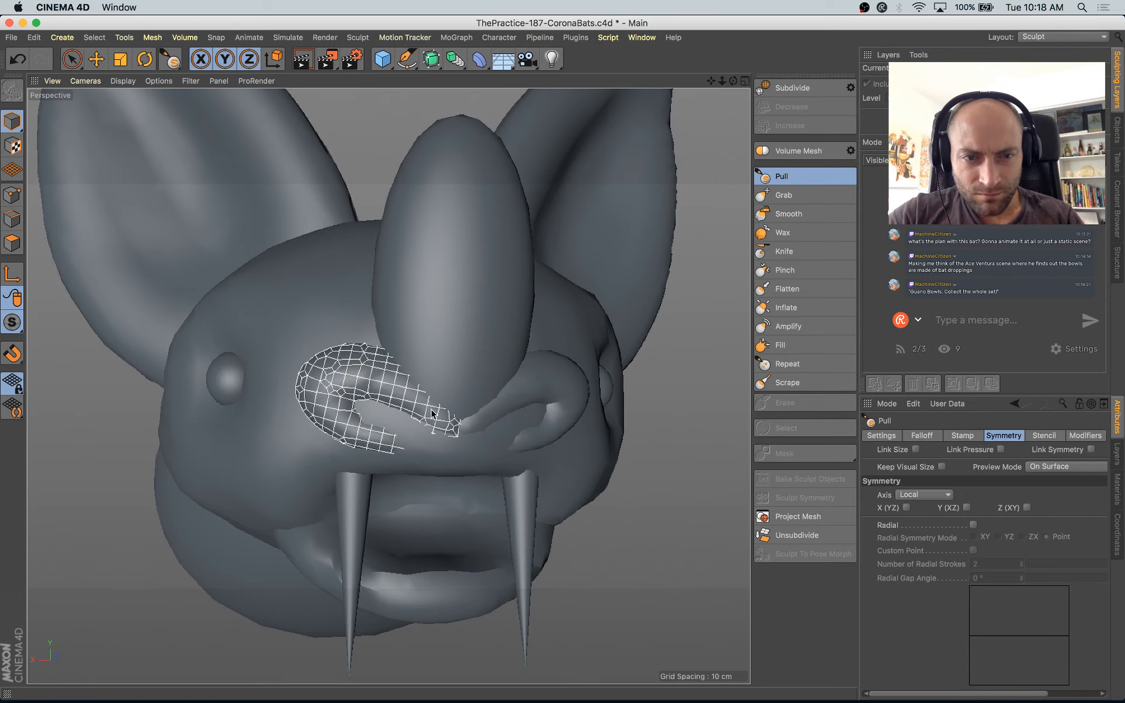
{"action": "left_click_drag", "start_coordinate": [374, 389], "coordinate": [452, 388], "text": "alt"}
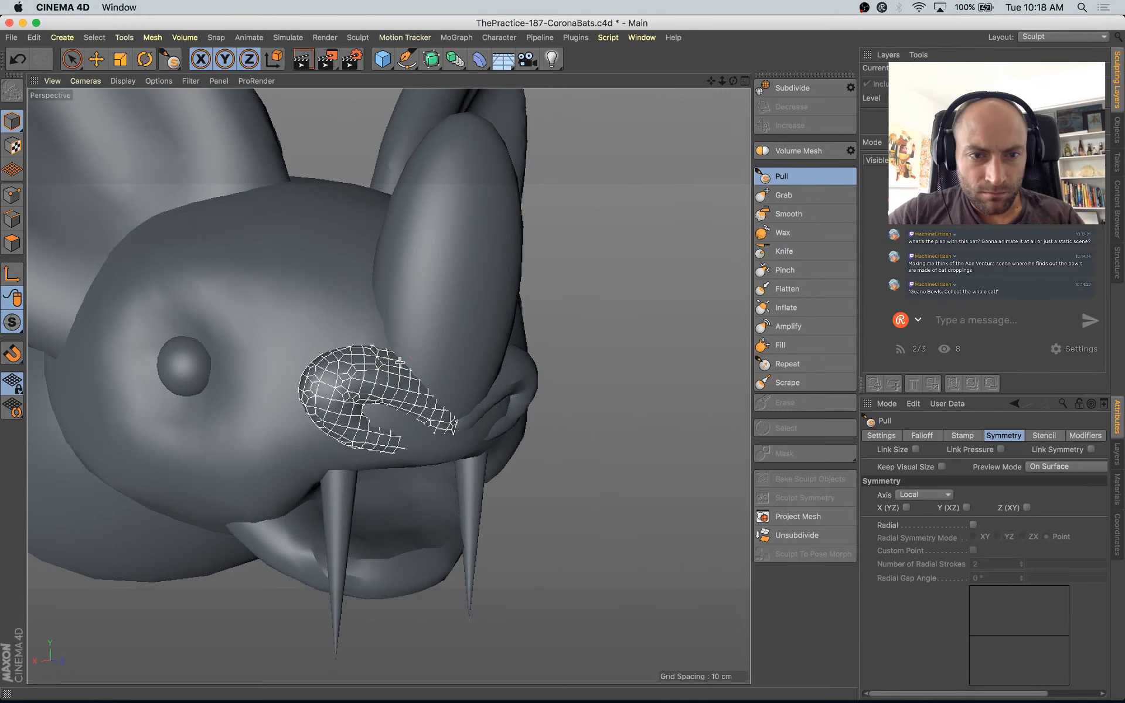
{"action": "left_click_drag", "start_coordinate": [410, 379], "coordinate": [365, 374], "text": "alt"}
{"action": "key", "text": "super+s"}
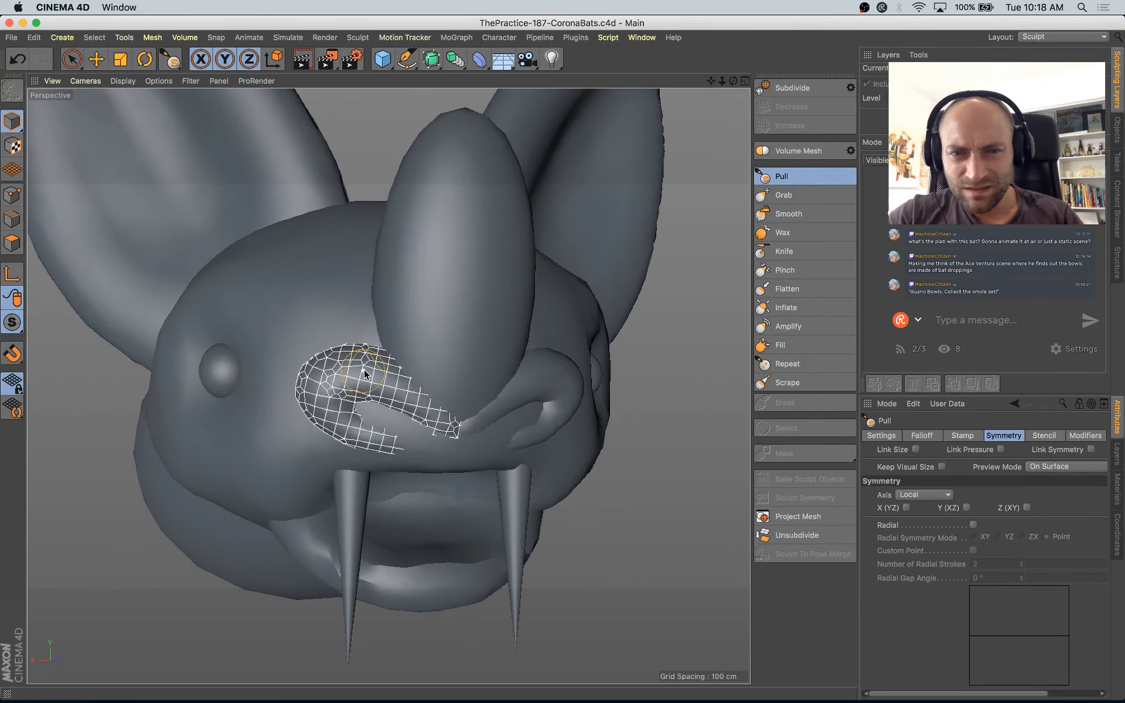
Step: Select the bat's body and activate the Pull brush with X (YZ) symmetry enabled
{"action": "scroll", "coordinate": [464, 299], "scroll_direction": "down", "scroll_amount": 8}
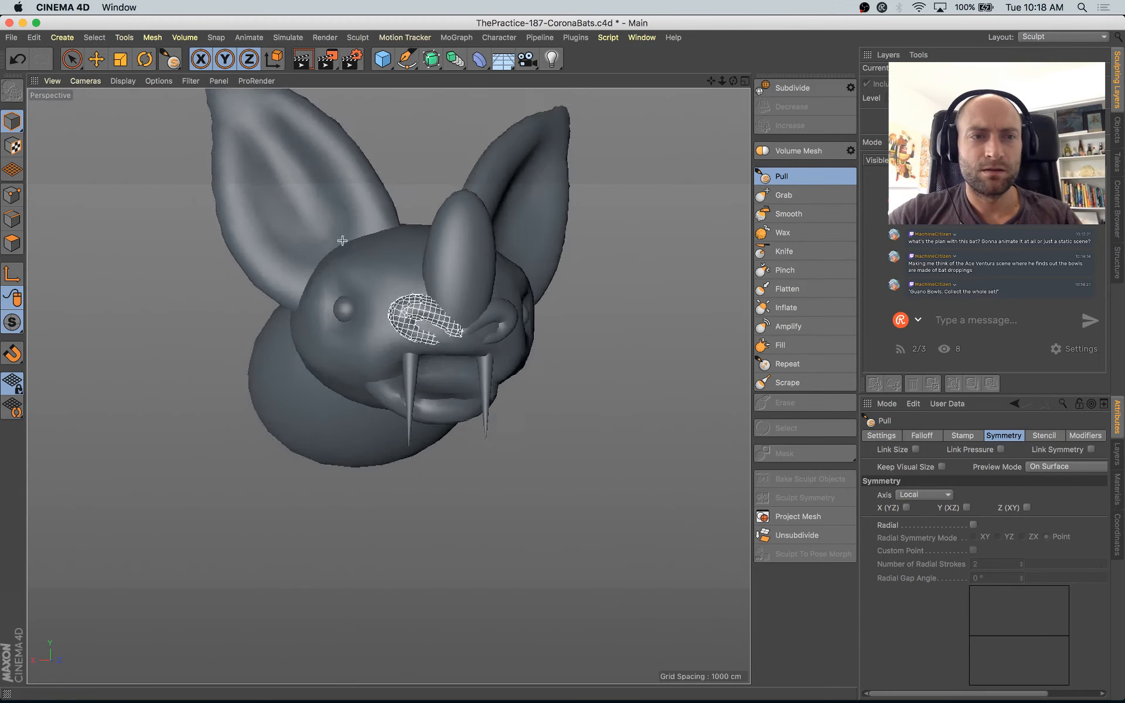
{"action": "left_click_drag", "start_coordinate": [344, 241], "coordinate": [468, 261], "text": "alt"}
{"action": "key", "text": "e"}
{"action": "left_click", "coordinate": [174, 362]}
{"action": "scroll", "coordinate": [173, 362], "scroll_direction": "down", "scroll_amount": 5}
{"action": "middle_click_drag", "start_coordinate": [469, 429], "coordinate": [678, 477], "text": "alt"}
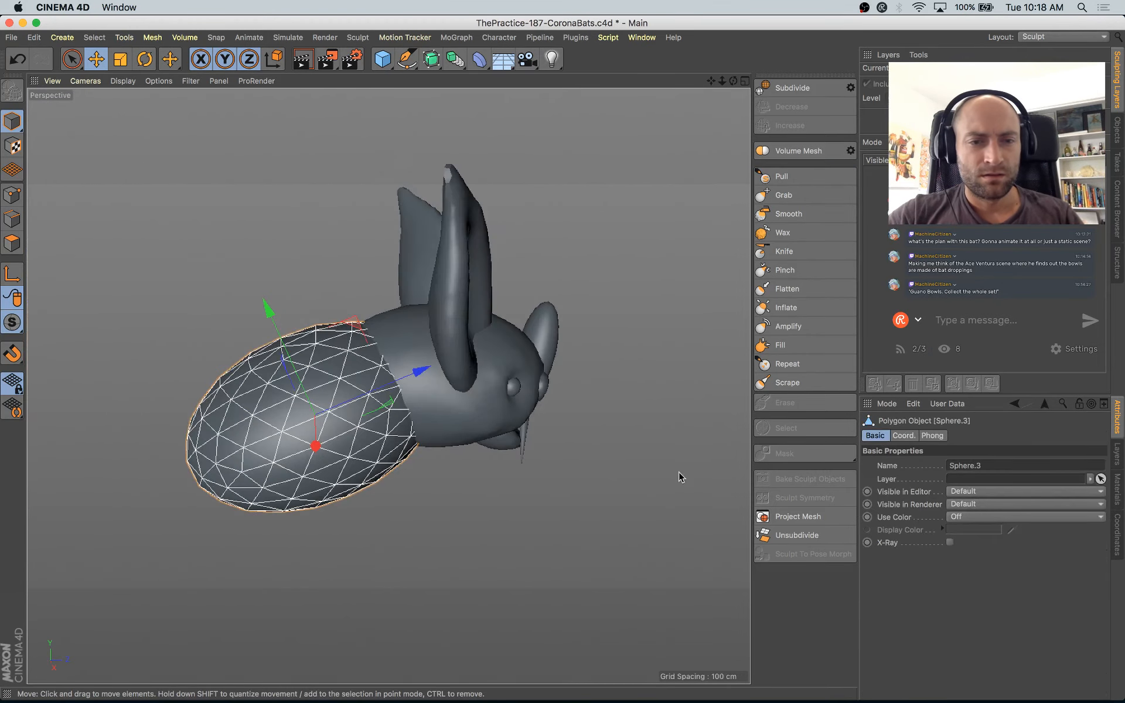
{"action": "mouse_move", "coordinate": [567, 431]}
{"action": "left_mouse_down", "text": "alt"}
{"action": "mouse_move", "coordinate": [387, 365]}
{"action": "mouse_move", "coordinate": [354, 306]}
{"action": "mouse_move", "coordinate": [406, 374]}
{"action": "left_mouse_up", "text": "alt"}
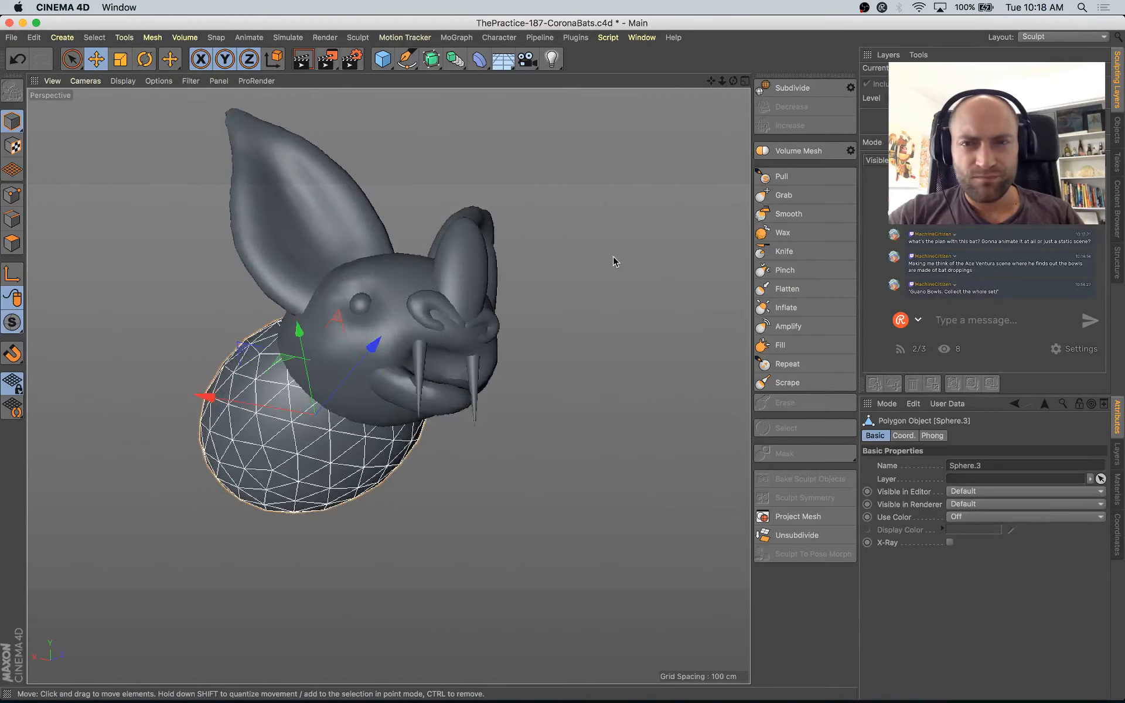
{"action": "left_click", "coordinate": [788, 182]}
{"action": "left_click_drag", "start_coordinate": [414, 438], "coordinate": [301, 381], "text": "alt"}
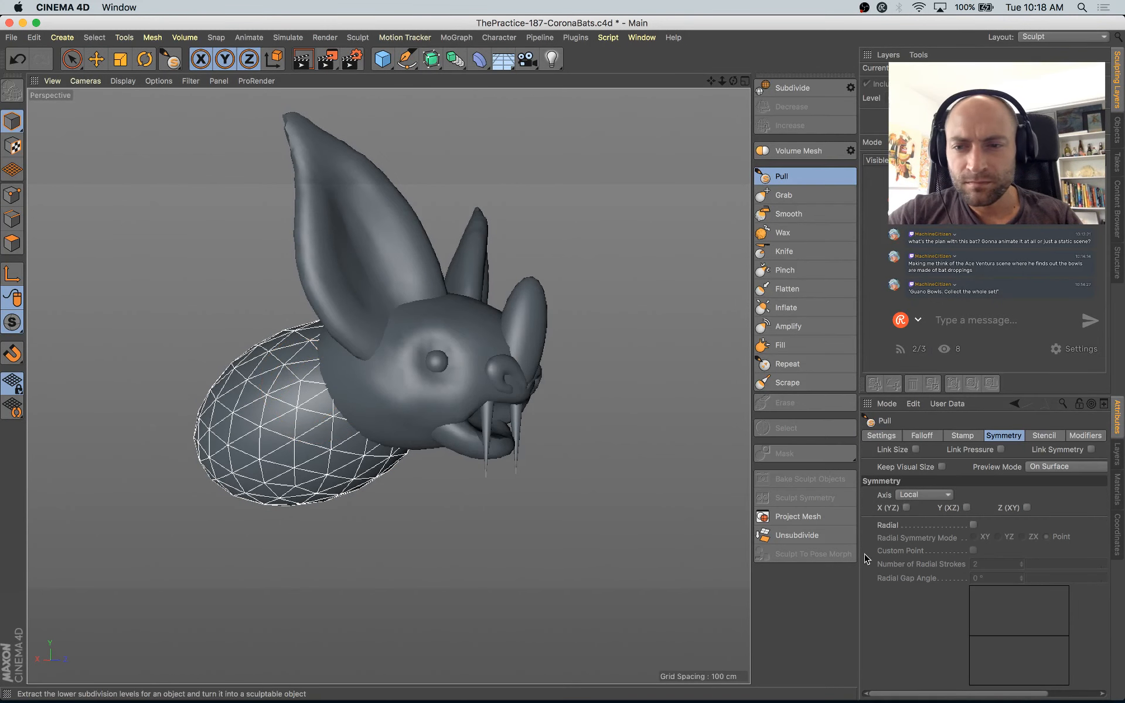
{"action": "left_click", "coordinate": [906, 507]}
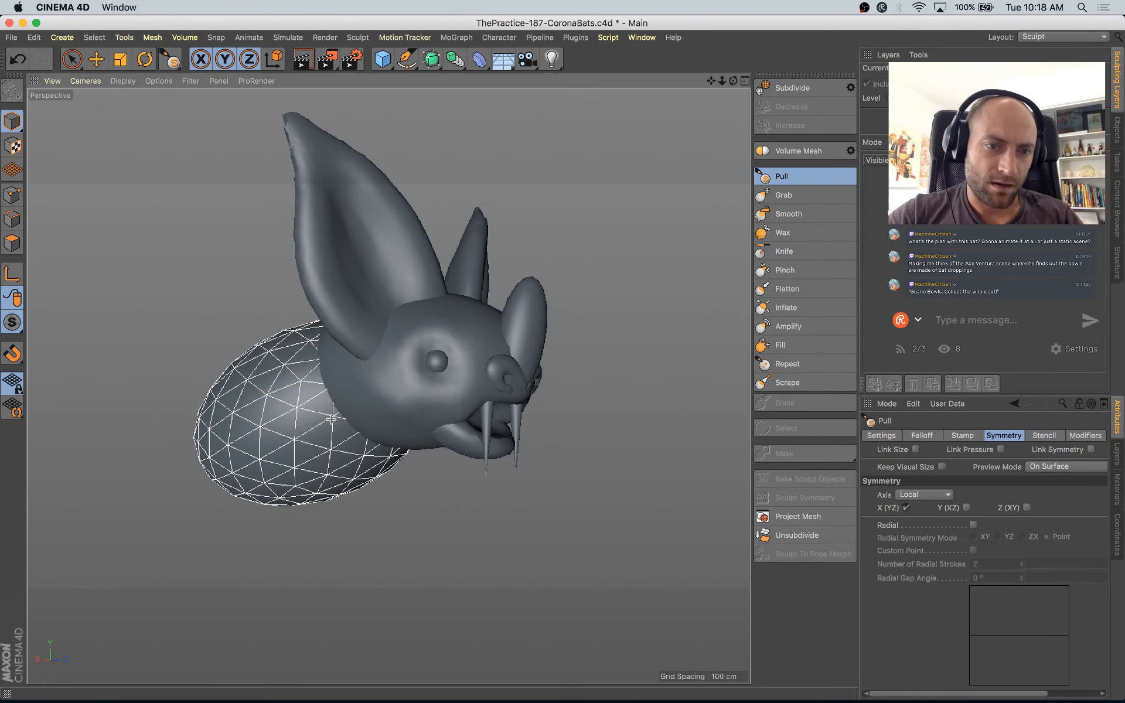
Step: Pull the body's rear end outward and reshape its underside and flank with the symmetric Pull brush
{"action": "left_click_drag", "start_coordinate": [328, 405], "coordinate": [503, 453], "text": "alt"}
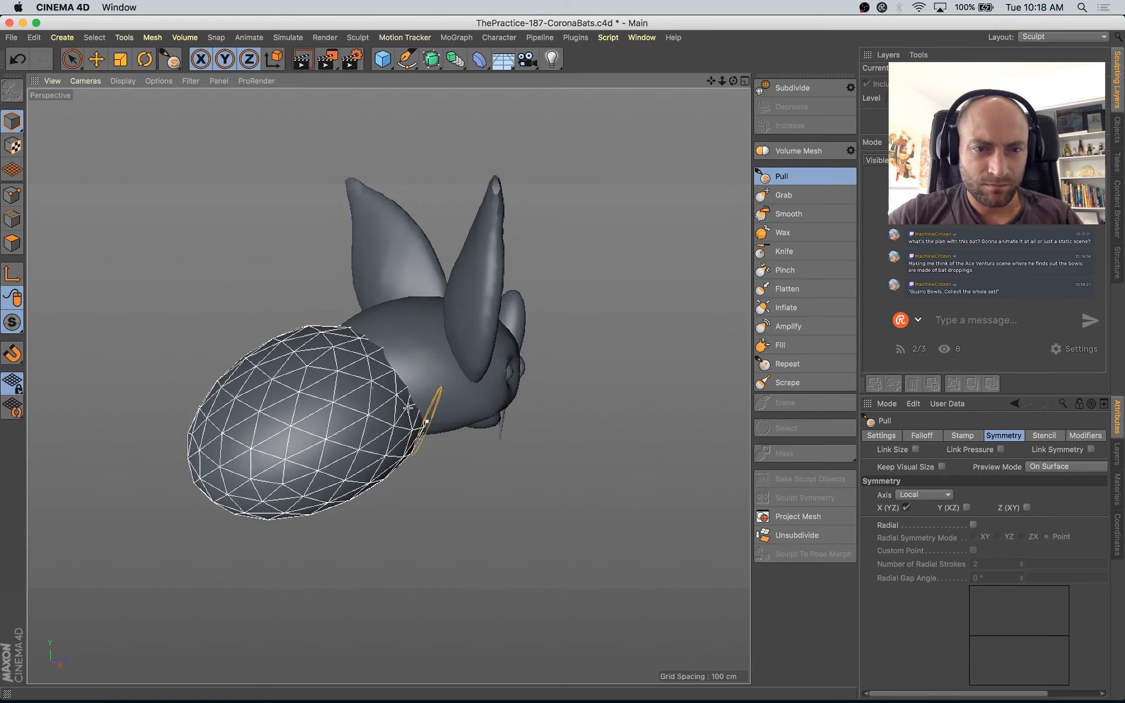
{"action": "mouse_move", "coordinate": [402, 363]}
{"action": "left_mouse_down", "text": "alt"}
{"action": "mouse_move", "coordinate": [378, 388]}
{"action": "mouse_move", "coordinate": [272, 304]}
{"action": "left_mouse_up", "text": "alt"}
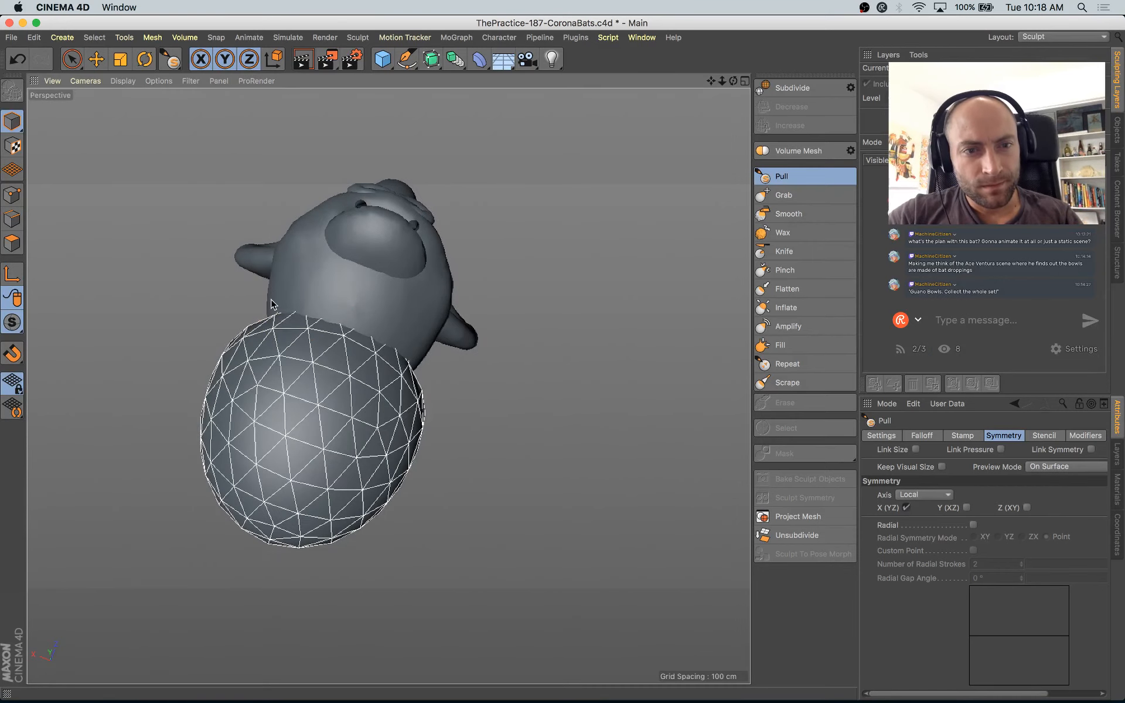
{"action": "left_click_drag", "start_coordinate": [342, 336], "coordinate": [403, 449], "text": "alt"}
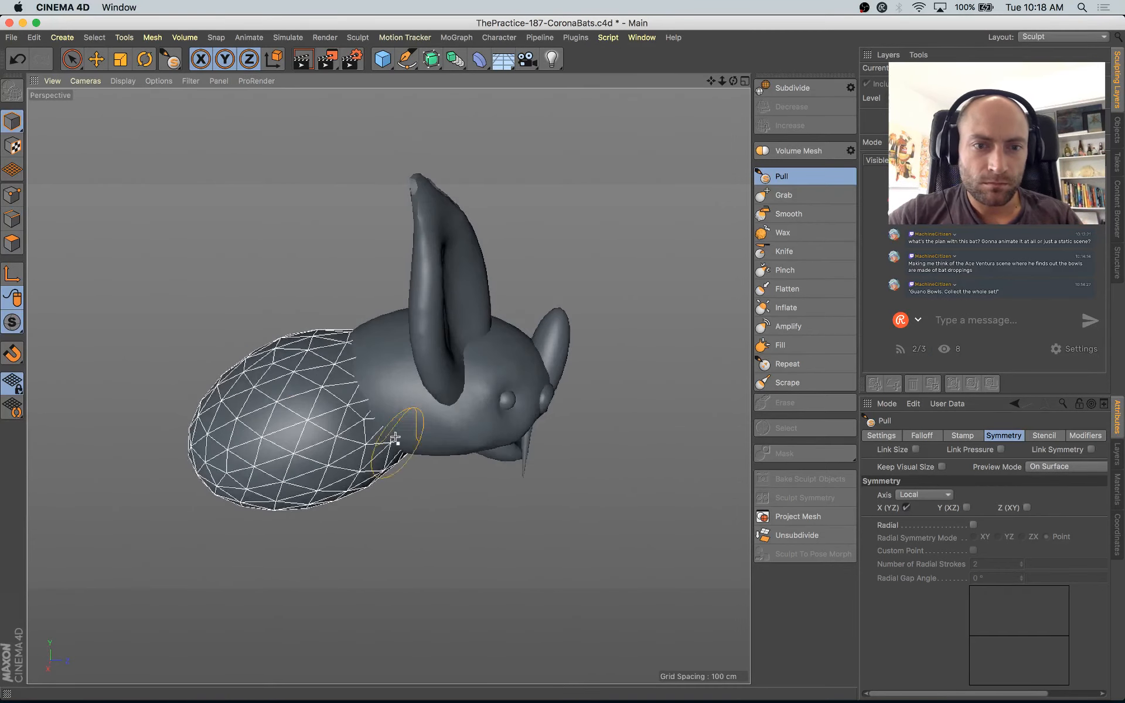
{"action": "mouse_move", "coordinate": [370, 367]}
{"action": "left_mouse_down", "text": "alt"}
{"action": "mouse_move", "coordinate": [388, 501]}
{"action": "mouse_move", "coordinate": [390, 422]}
{"action": "mouse_move", "coordinate": [406, 390]}
{"action": "mouse_move", "coordinate": [497, 417]}
{"action": "left_mouse_up", "text": "alt"}
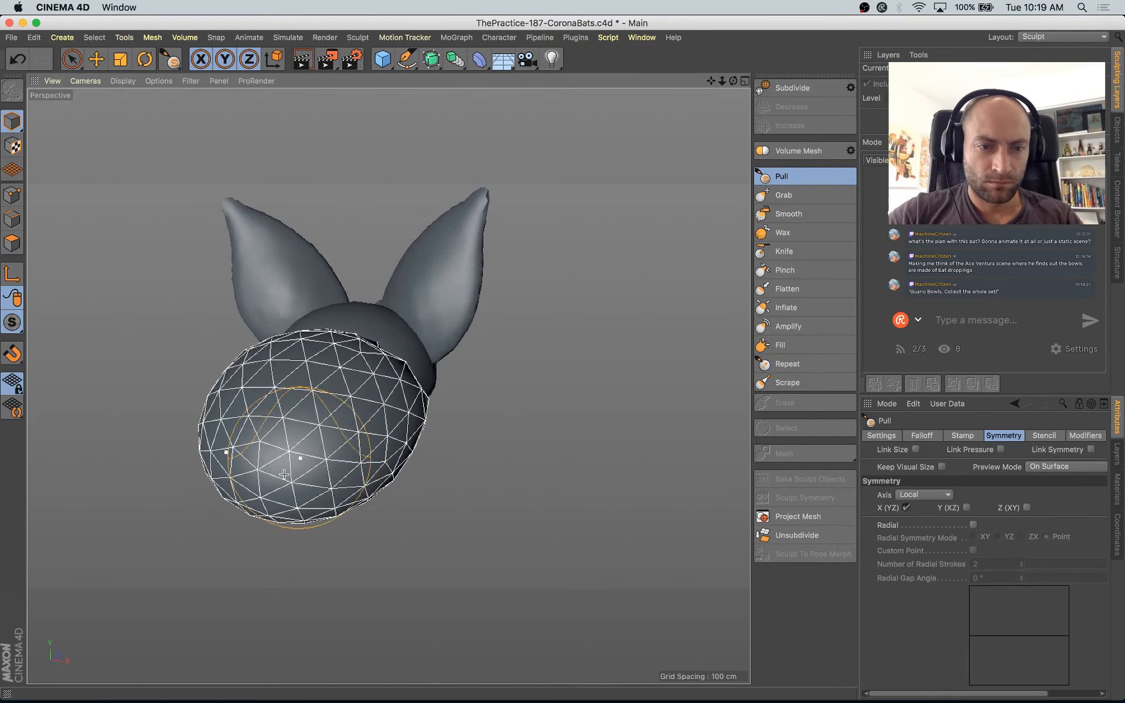
{"action": "mouse_move", "coordinate": [249, 517]}
{"action": "left_mouse_down"}
{"action": "mouse_move", "coordinate": [245, 531]}
{"action": "mouse_move", "coordinate": [250, 507]}
{"action": "left_mouse_up"}
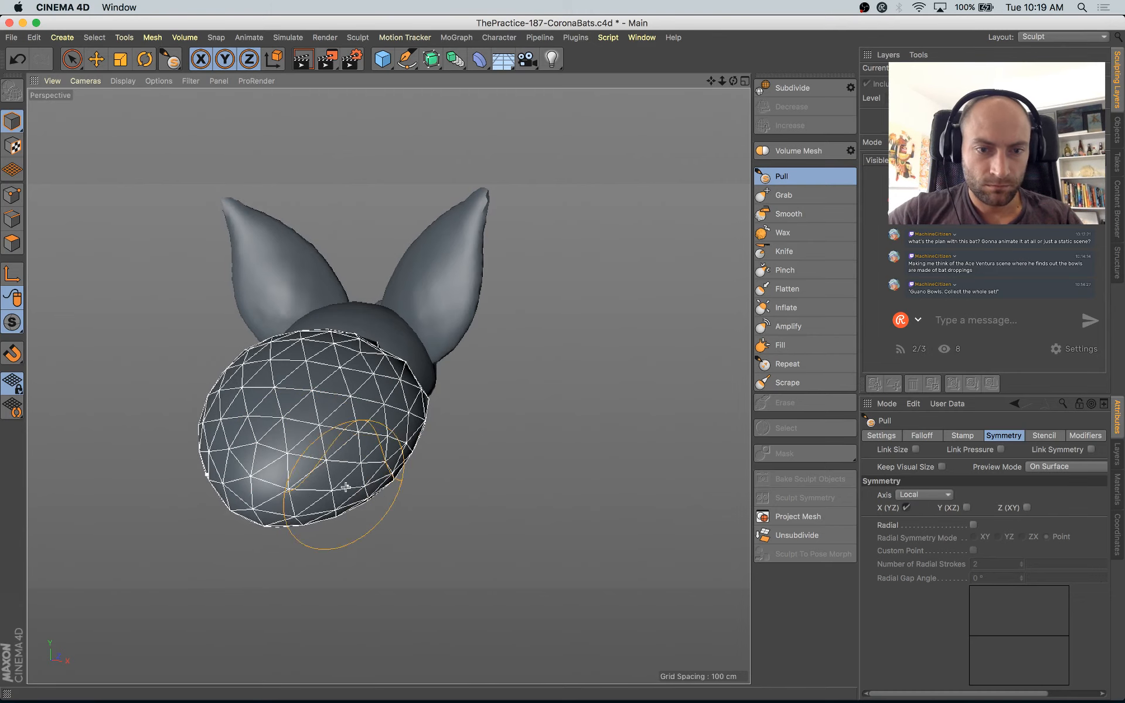
{"action": "key", "text": "super+z"}
{"action": "left_click_drag", "start_coordinate": [367, 479], "coordinate": [373, 432], "text": "alt"}
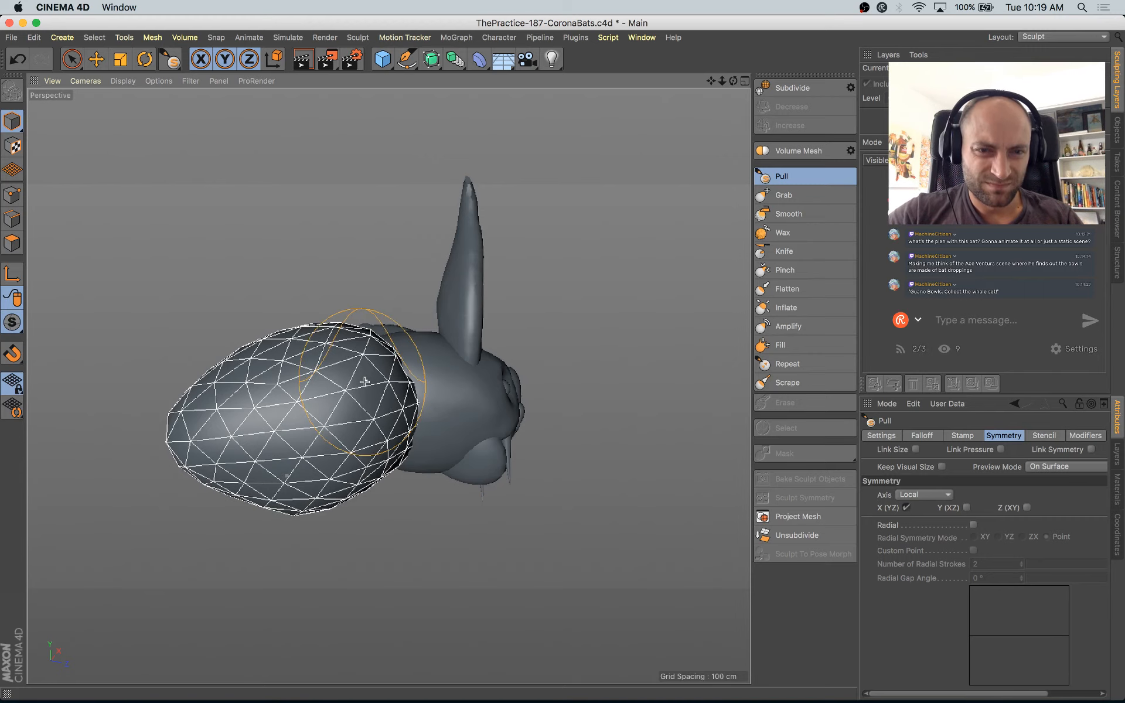
{"action": "left_click_drag", "start_coordinate": [358, 351], "coordinate": [492, 467], "text": "alt"}
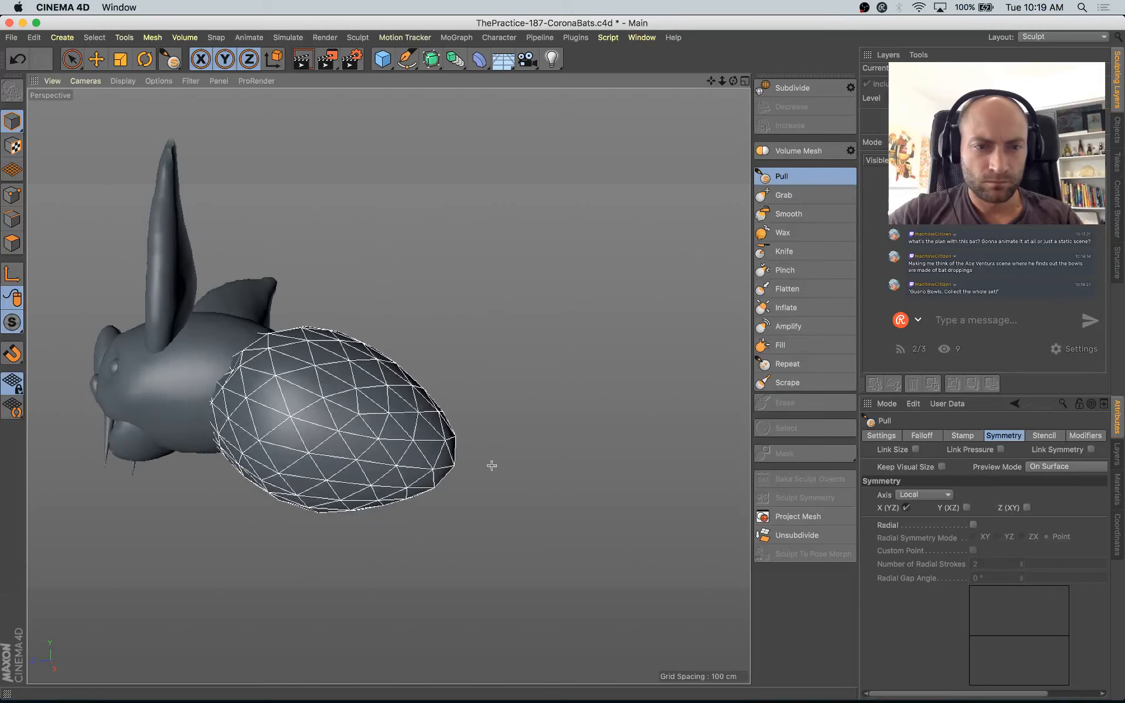
{"action": "mouse_move", "coordinate": [302, 503]}
{"action": "left_mouse_down"}
{"action": "mouse_move", "coordinate": [324, 514]}
{"action": "mouse_move", "coordinate": [279, 490]}
{"action": "left_mouse_up"}
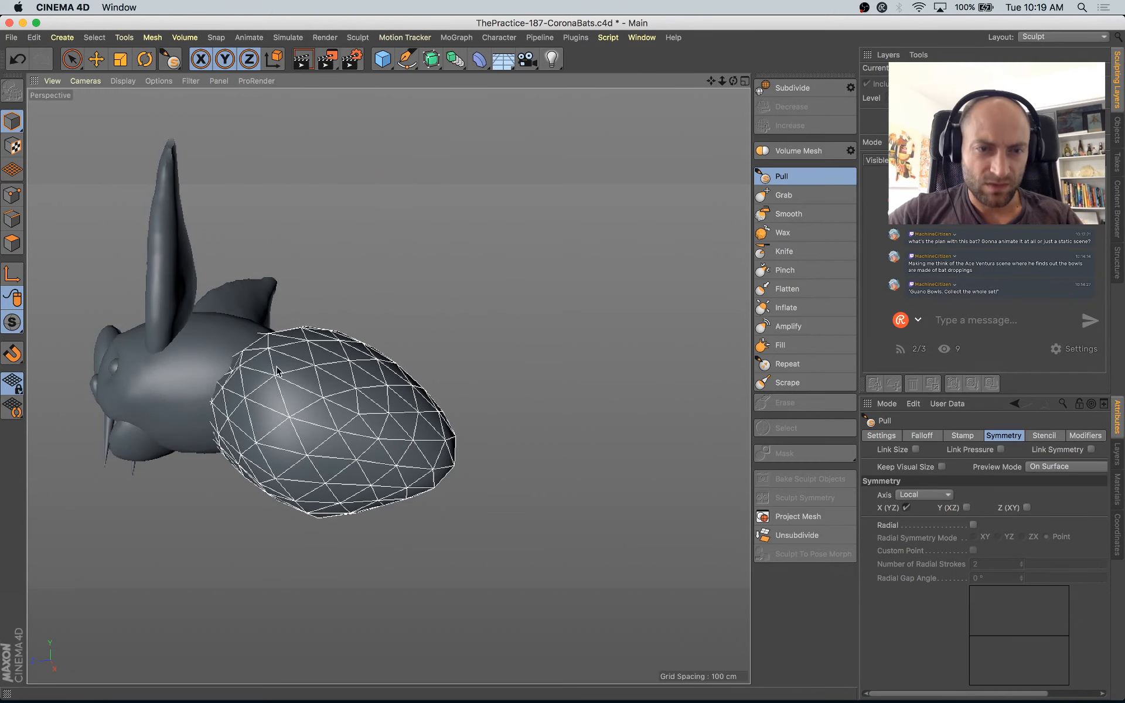
{"action": "mouse_move", "coordinate": [277, 373]}
{"action": "left_mouse_down", "text": "alt"}
{"action": "mouse_move", "coordinate": [332, 517]}
{"action": "mouse_move", "coordinate": [392, 429]}
{"action": "left_mouse_up", "text": "alt"}
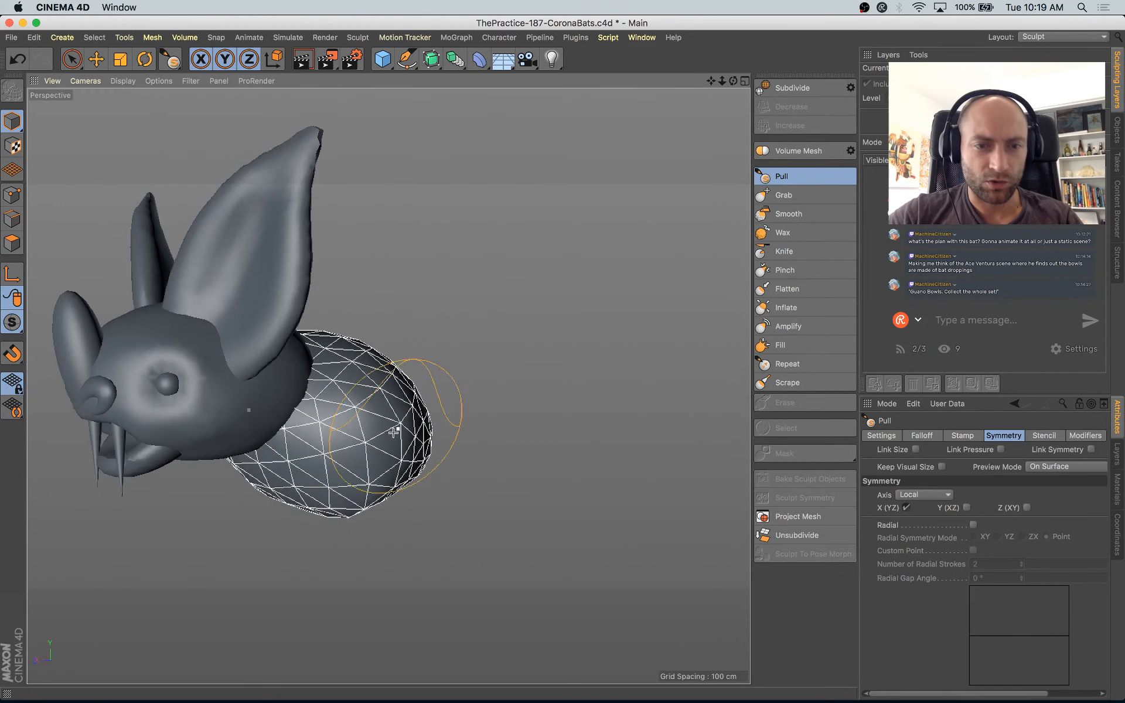
{"action": "mouse_move", "coordinate": [384, 493]}
{"action": "left_mouse_down"}
{"action": "mouse_move", "coordinate": [377, 480]}
{"action": "mouse_move", "coordinate": [414, 393]}
{"action": "left_mouse_up"}
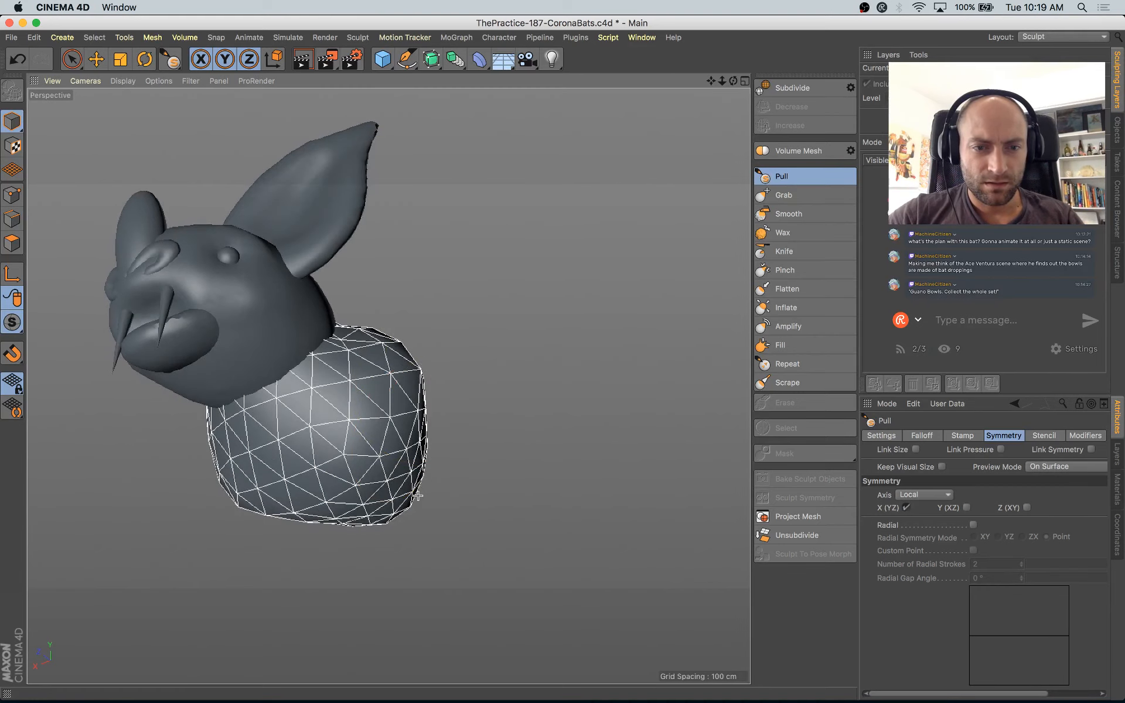
Step: Continue reshaping the body below and behind the head with the Pull brush and save the project
{"action": "left_click_drag", "start_coordinate": [418, 496], "coordinate": [337, 430], "text": "alt"}
{"action": "mouse_move", "coordinate": [381, 384]}
{"action": "left_mouse_down"}
{"action": "mouse_move", "coordinate": [410, 363]}
{"action": "mouse_move", "coordinate": [430, 378]}
{"action": "mouse_move", "coordinate": [322, 564]}
{"action": "left_mouse_up"}
{"action": "middle_click_drag", "start_coordinate": [386, 514], "coordinate": [431, 414], "text": "alt"}
{"action": "scroll", "coordinate": [431, 413], "scroll_direction": "down", "scroll_amount": 3}
{"action": "scroll", "coordinate": [431, 414], "scroll_direction": "down", "scroll_amount": 3}
{"action": "mouse_move", "coordinate": [431, 413]}
{"action": "left_mouse_down", "text": "alt"}
{"action": "mouse_move", "coordinate": [447, 631]}
{"action": "mouse_move", "coordinate": [450, 487]}
{"action": "mouse_move", "coordinate": [410, 439]}
{"action": "left_mouse_up", "text": "alt"}
{"action": "mouse_move", "coordinate": [337, 397]}
{"action": "left_mouse_down"}
{"action": "mouse_move", "coordinate": [365, 416]}
{"action": "mouse_move", "coordinate": [431, 402]}
{"action": "mouse_move", "coordinate": [423, 391]}
{"action": "mouse_move", "coordinate": [439, 368]}
{"action": "mouse_move", "coordinate": [438, 412]}
{"action": "mouse_move", "coordinate": [430, 364]}
{"action": "mouse_move", "coordinate": [439, 399]}
{"action": "mouse_move", "coordinate": [523, 397]}
{"action": "mouse_move", "coordinate": [456, 391]}
{"action": "mouse_move", "coordinate": [427, 449]}
{"action": "mouse_move", "coordinate": [666, 354]}
{"action": "mouse_move", "coordinate": [549, 393]}
{"action": "mouse_move", "coordinate": [354, 422]}
{"action": "left_mouse_up"}
{"action": "right_click_drag", "start_coordinate": [354, 422], "coordinate": [381, 384], "text": "alt"}
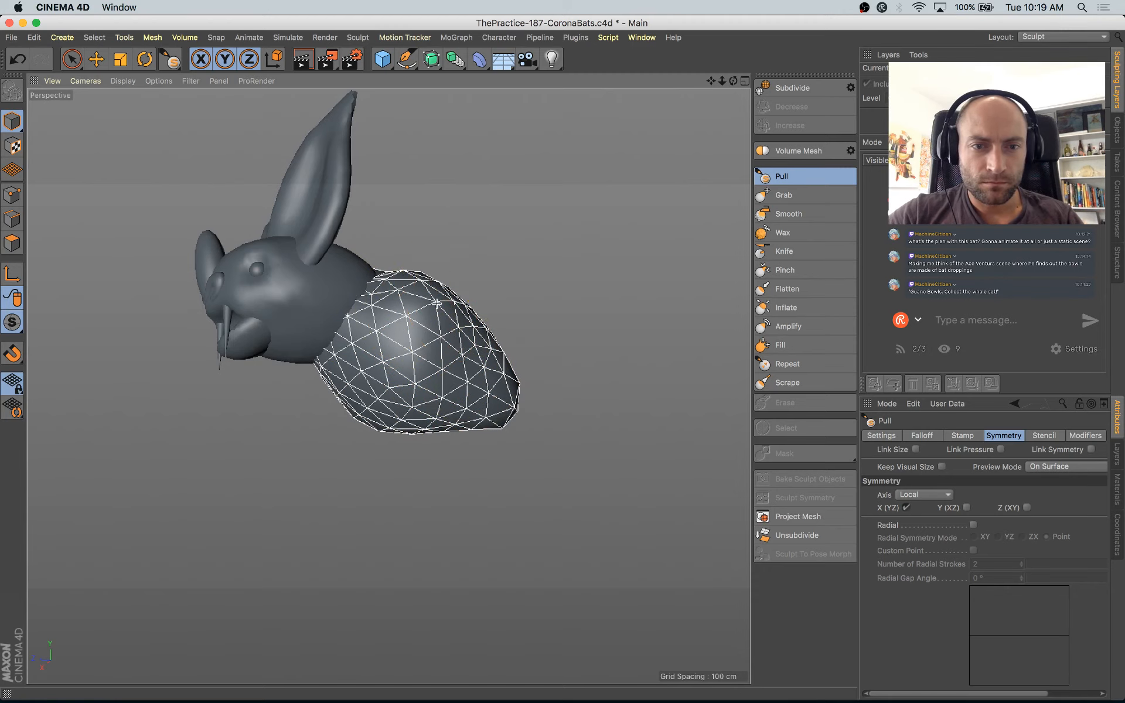
{"action": "left_click_drag", "start_coordinate": [422, 377], "coordinate": [469, 329], "text": "alt"}
{"action": "mouse_move", "coordinate": [312, 463]}
{"action": "left_mouse_down", "text": "alt"}
{"action": "mouse_move", "coordinate": [434, 510]}
{"action": "mouse_move", "coordinate": [508, 558]}
{"action": "mouse_move", "coordinate": [475, 582]}
{"action": "mouse_move", "coordinate": [344, 573]}
{"action": "left_mouse_up", "text": "alt"}
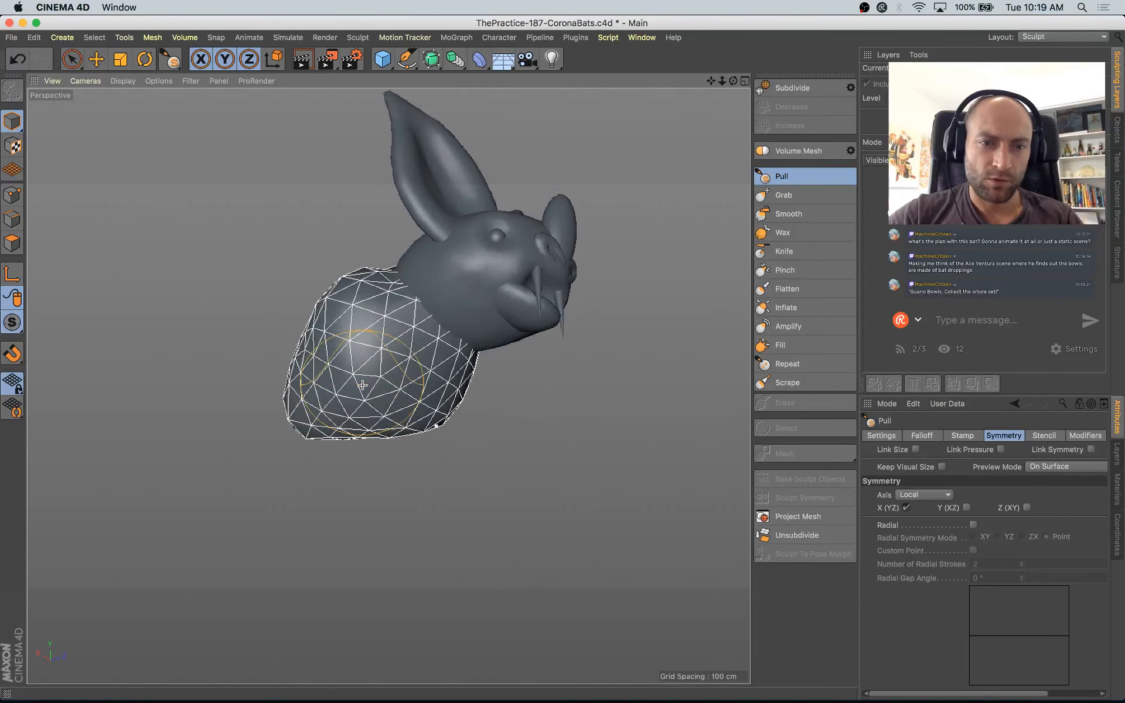
{"action": "left_click_drag", "start_coordinate": [376, 373], "coordinate": [44, 106], "text": "alt"}
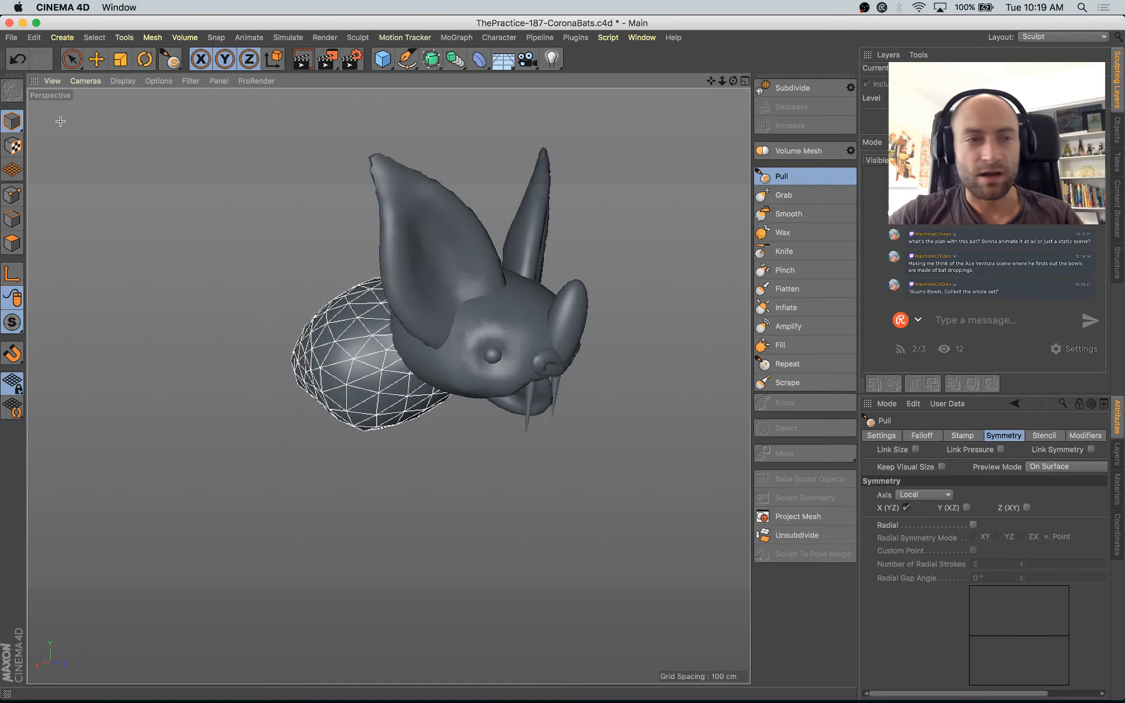
{"action": "left_click", "coordinate": [12, 123]}
{"action": "key", "text": "super+s"}
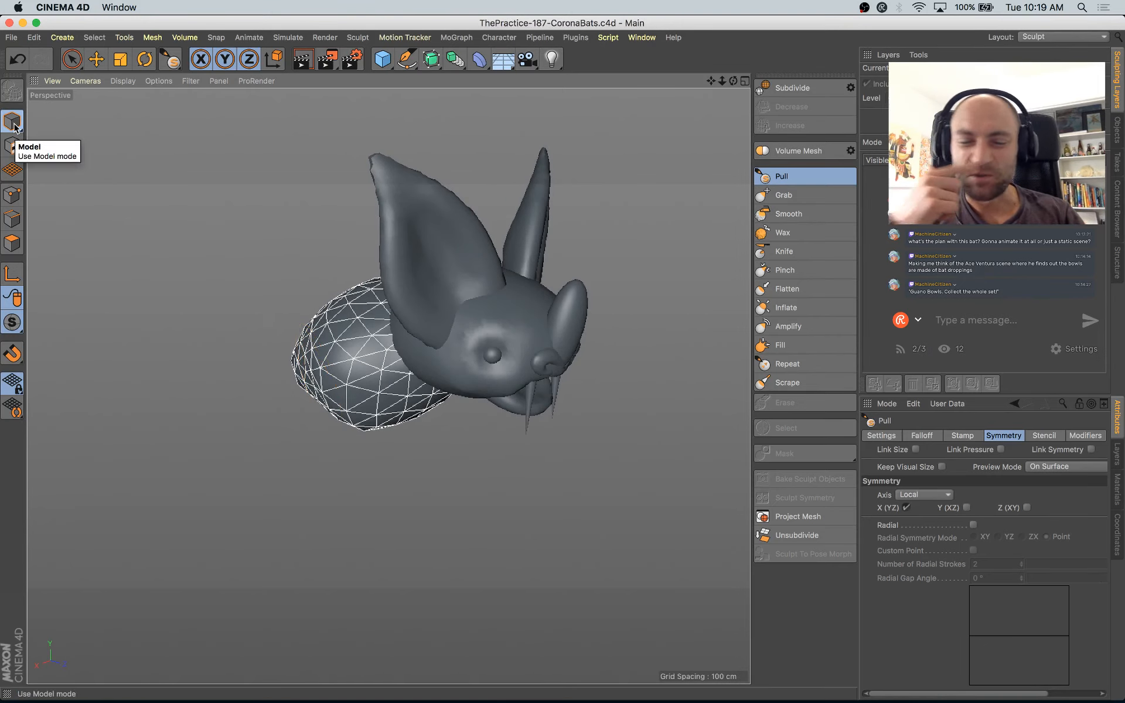
Step: Inspect the sculpted body from several angles and compare it with the bat reference
{"action": "key", "text": "e"}
{"action": "left_click", "coordinate": [149, 224]}
{"action": "left_click_drag", "start_coordinate": [305, 331], "coordinate": [483, 447], "text": "alt"}
{"action": "key", "text": "super+Tab"}
{"action": "key", "text": "super+Tab"}
{"action": "left_click", "coordinate": [269, 442]}
{"action": "middle_click_drag", "start_coordinate": [316, 438], "coordinate": [386, 390], "text": "alt"}
{"action": "left_click_drag", "start_coordinate": [559, 463], "coordinate": [371, 360], "text": "alt"}
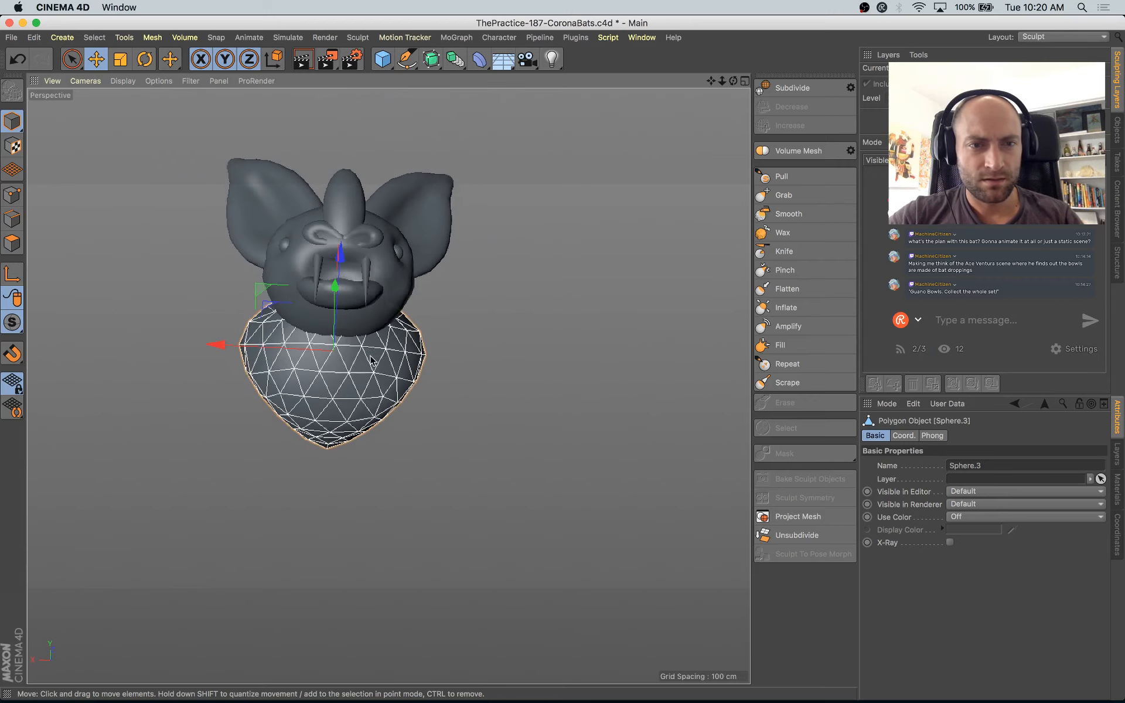
{"action": "middle_click_drag", "start_coordinate": [371, 360], "coordinate": [436, 415], "text": "alt"}
Step: Maximize the Top view and set its display to Quick Shading (Lines)
{"action": "middle_click", "coordinate": [477, 399]}
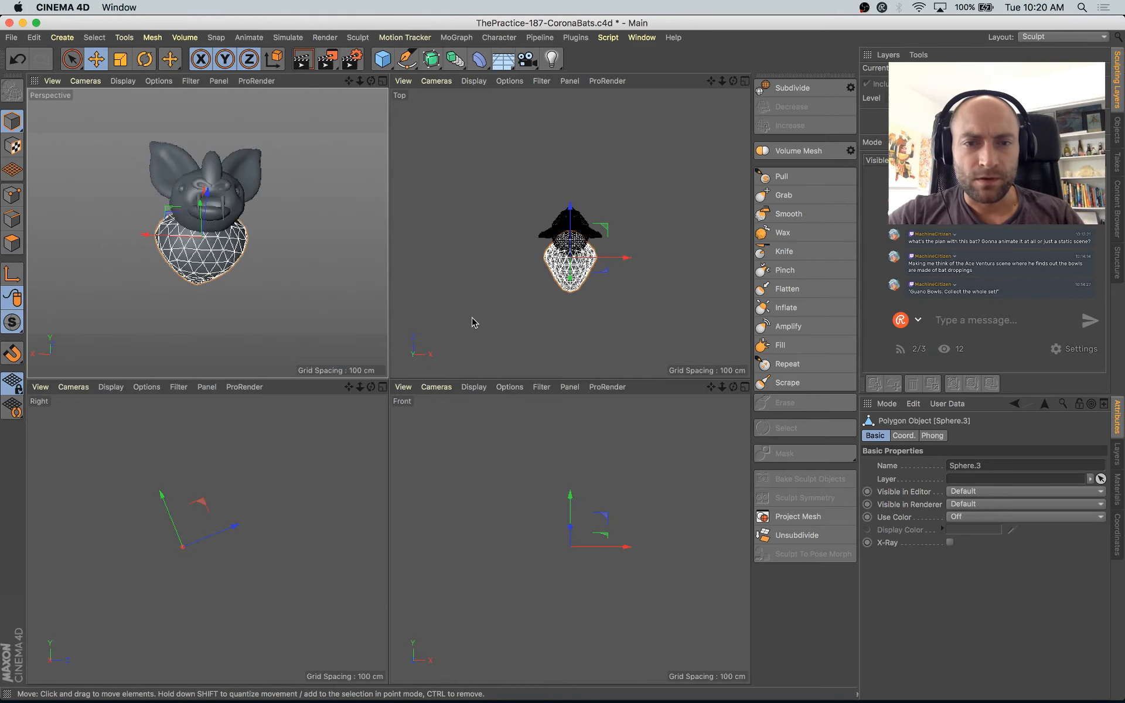
{"action": "middle_click", "coordinate": [472, 322]}
{"action": "middle_click_drag", "start_coordinate": [530, 352], "coordinate": [538, 300], "text": "alt"}
{"action": "left_click", "coordinate": [540, 303]}
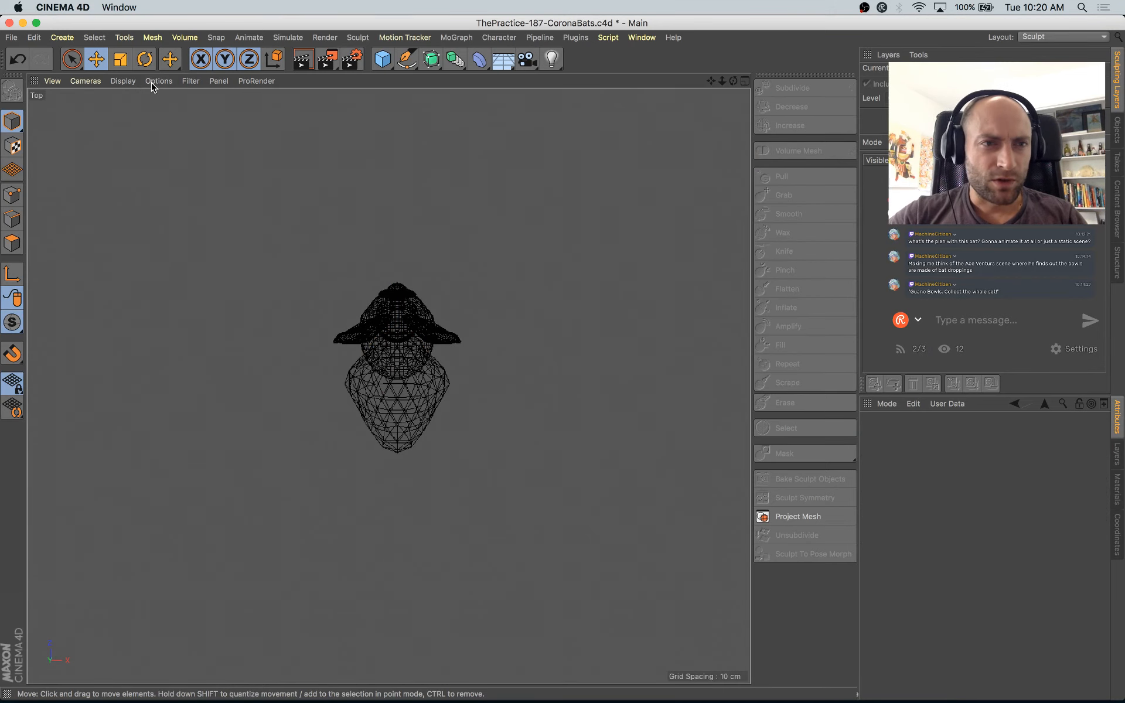
{"action": "left_click", "coordinate": [123, 81]}
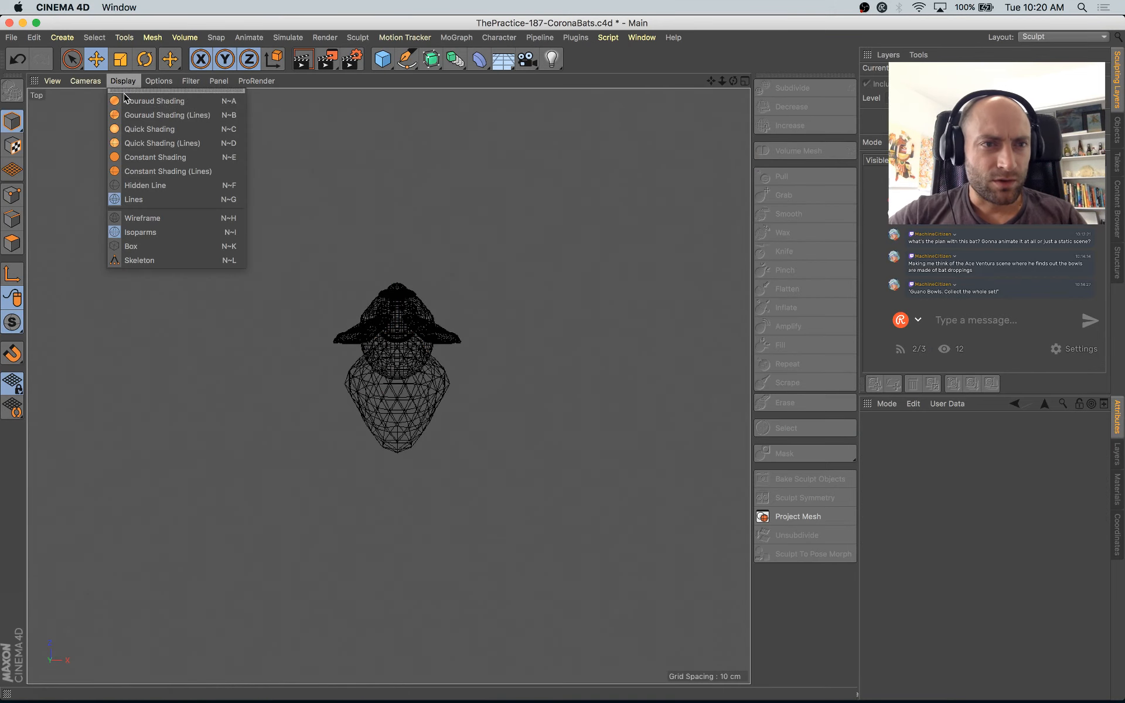
{"action": "left_click", "coordinate": [152, 158]}
{"action": "left_click", "coordinate": [124, 81]}
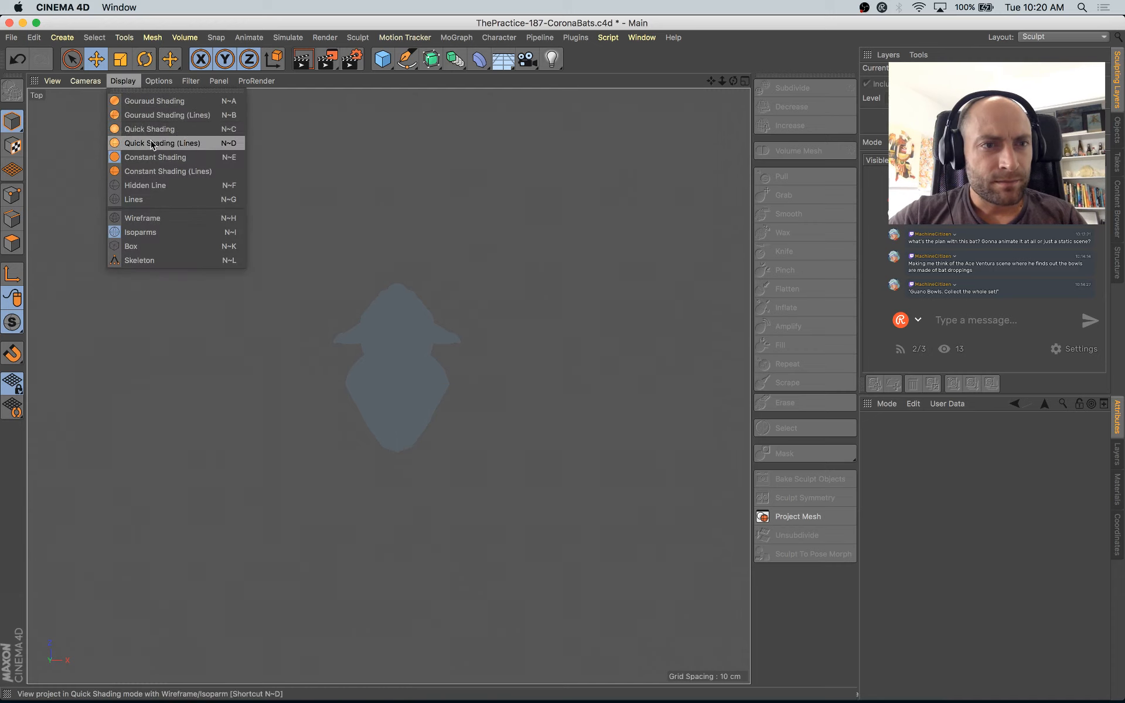
{"action": "left_click", "coordinate": [155, 142]}
{"action": "middle_click_drag", "start_coordinate": [543, 338], "coordinate": [551, 344], "text": "alt"}
Step: Change the interface layout to Startup (User) and draw a four-point Bezier spline outward from the body's side as the wing line
{"action": "left_click", "coordinate": [1060, 37]}
{"action": "left_click", "coordinate": [1061, 176]}
{"action": "mouse_move", "coordinate": [503, 368]}
{"action": "middle_mouse_down", "text": "alt"}
{"action": "mouse_move", "coordinate": [472, 389]}
{"action": "mouse_move", "coordinate": [540, 369]}
{"action": "mouse_move", "coordinate": [425, 348]}
{"action": "middle_mouse_up", "text": "alt"}
{"action": "scroll", "coordinate": [473, 402], "scroll_direction": "down", "scroll_amount": 3}
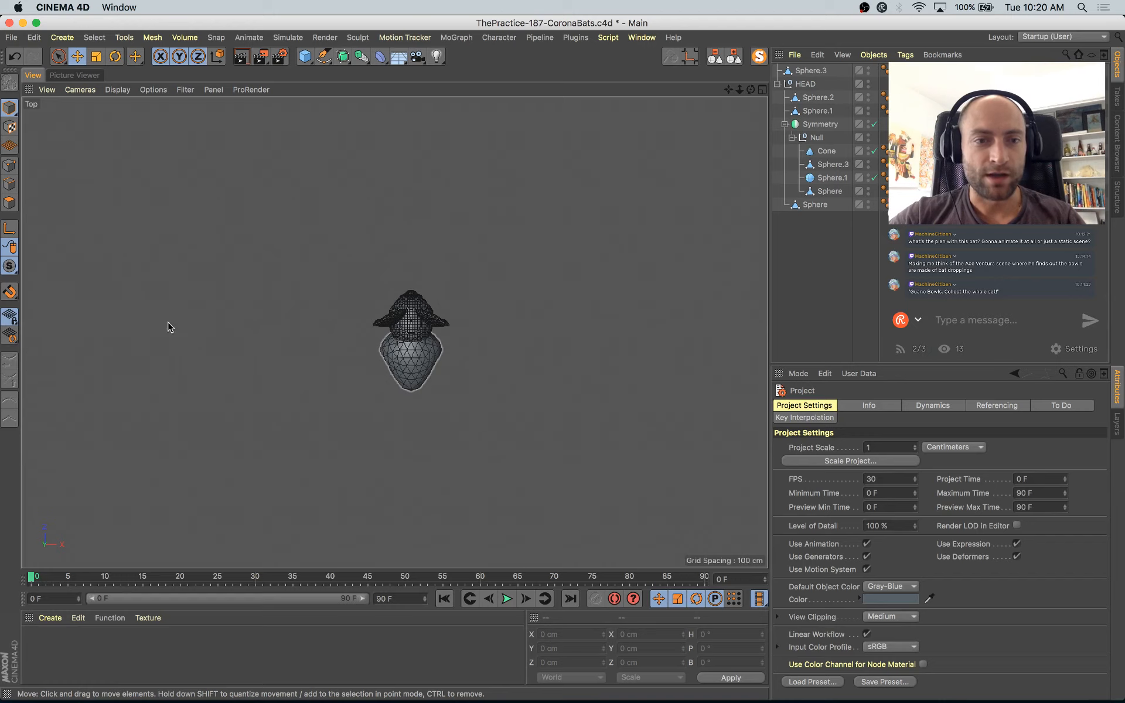
{"action": "left_click", "coordinate": [324, 56]}
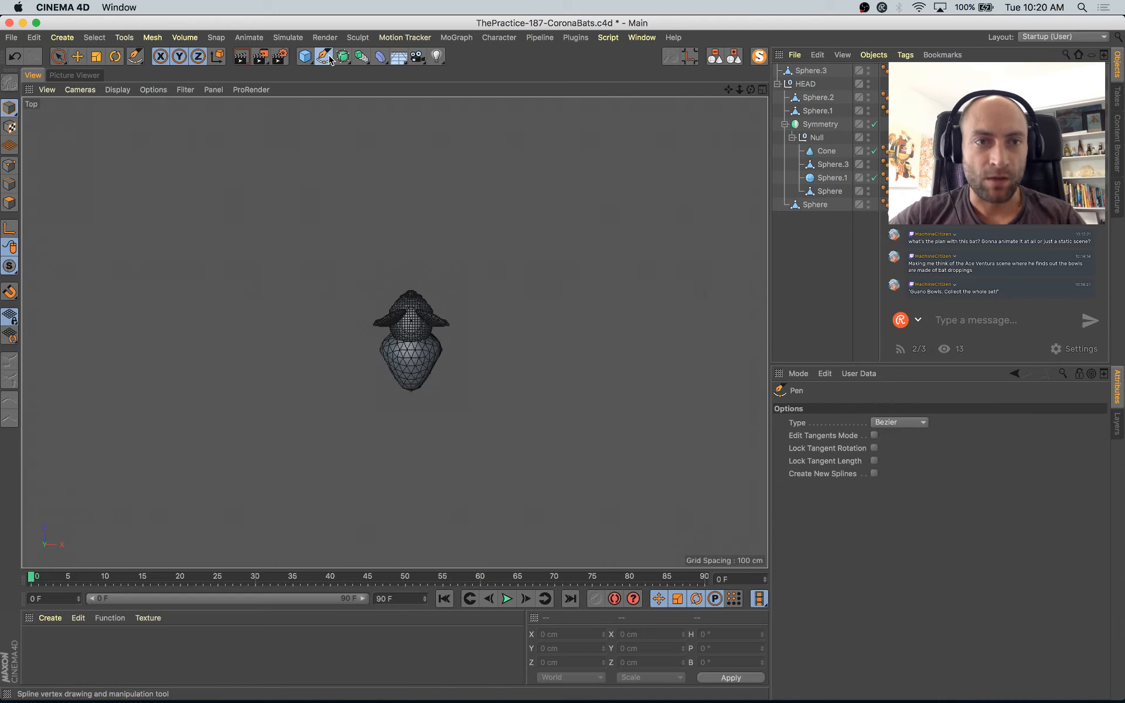
{"action": "left_click", "coordinate": [385, 342]}
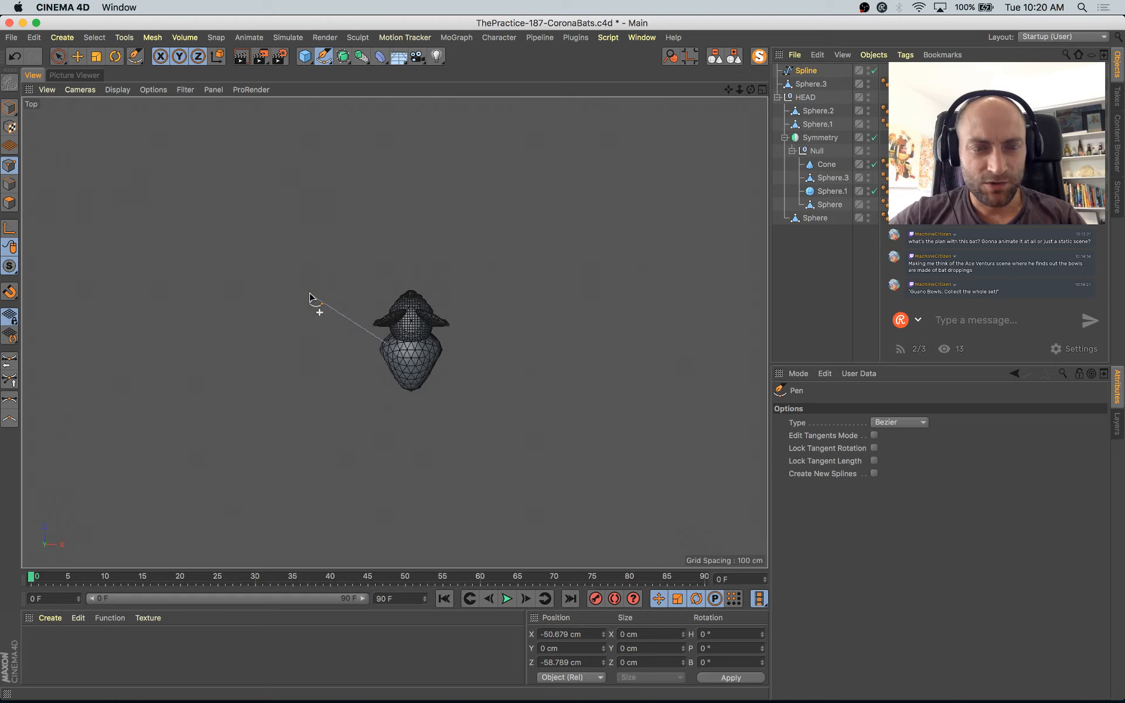
{"action": "left_click", "coordinate": [356, 342]}
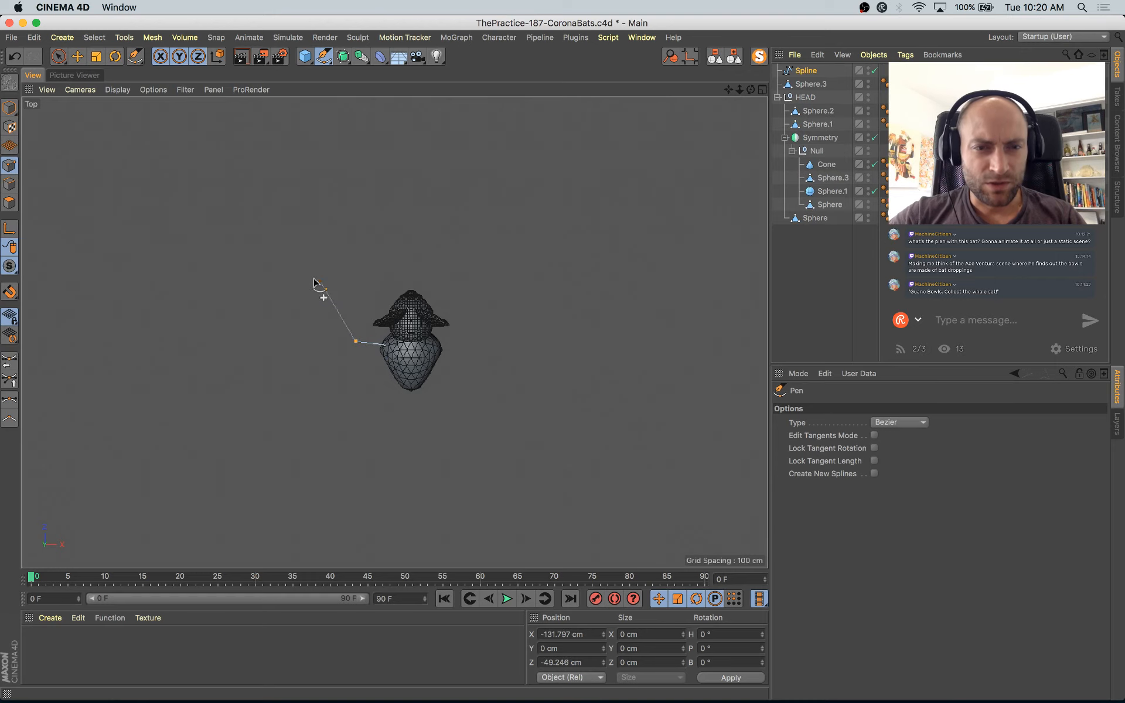
{"action": "left_click", "coordinate": [283, 252]}
{"action": "left_click", "coordinate": [115, 323]}
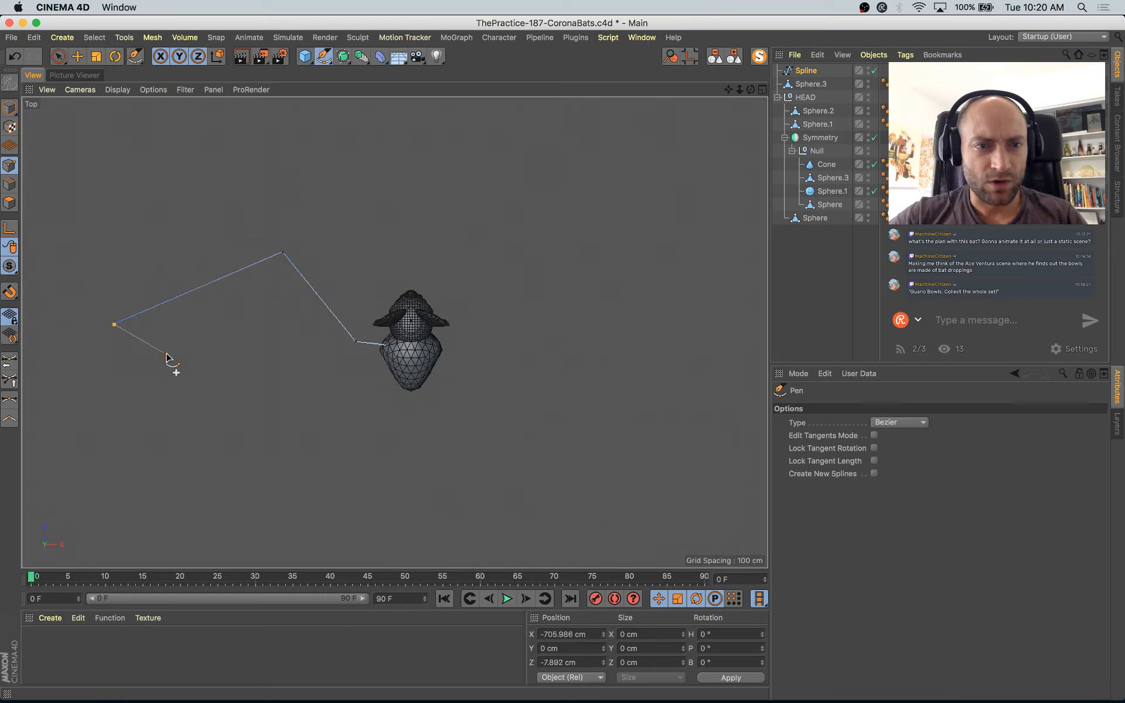
{"action": "key", "text": "v"}
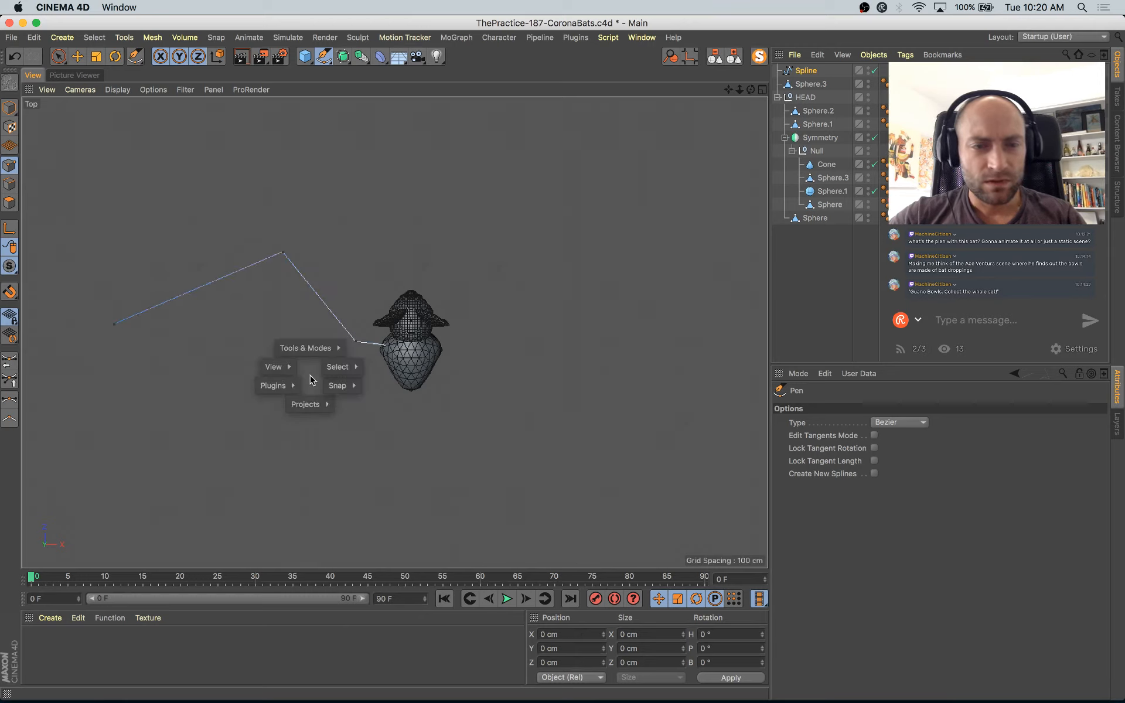
{"action": "key", "text": "Escape"}
Step: Check the wing shape in Safari's bat photo and move the spline's outer end point to about X -628 cm, Z 42 cm
{"action": "key", "text": "super+Tab"}
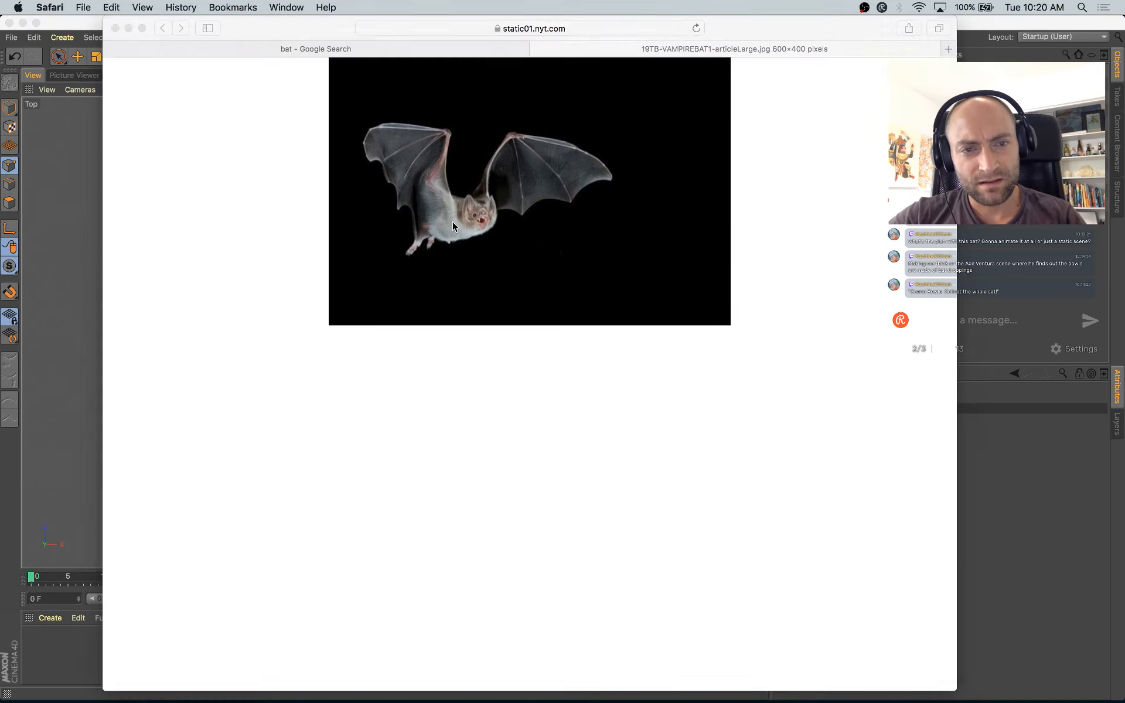
{"action": "key", "text": "super+Tab"}
{"action": "key", "text": "super+Tab"}
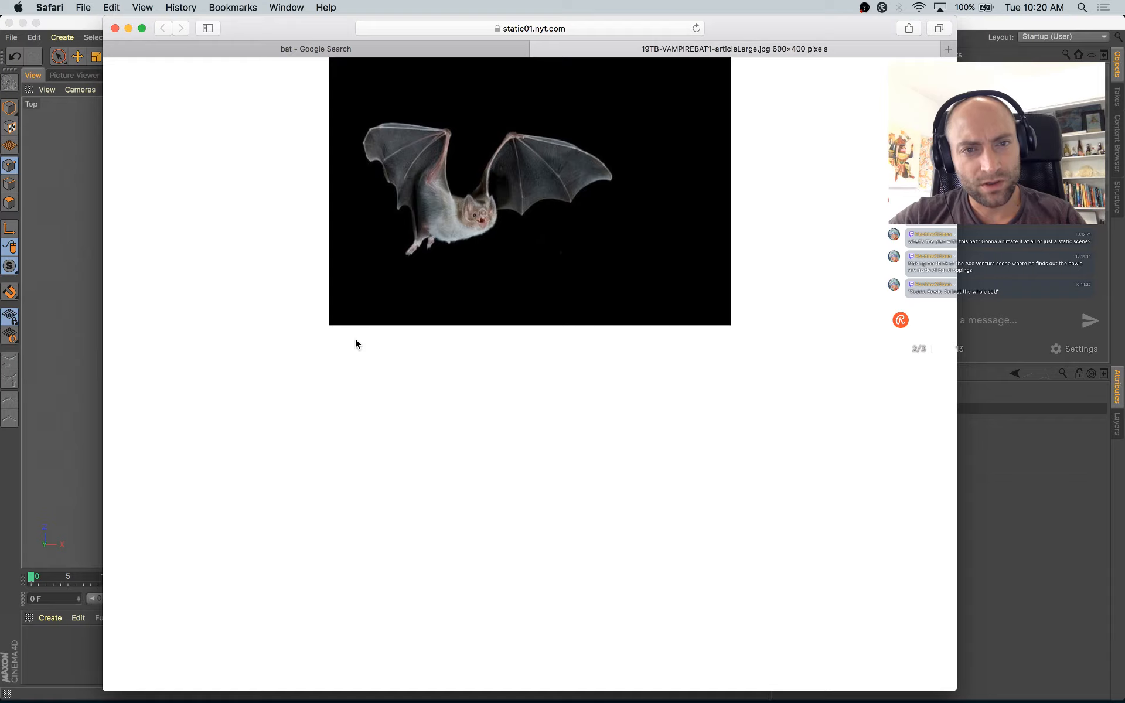
{"action": "key", "text": "super+Tab"}
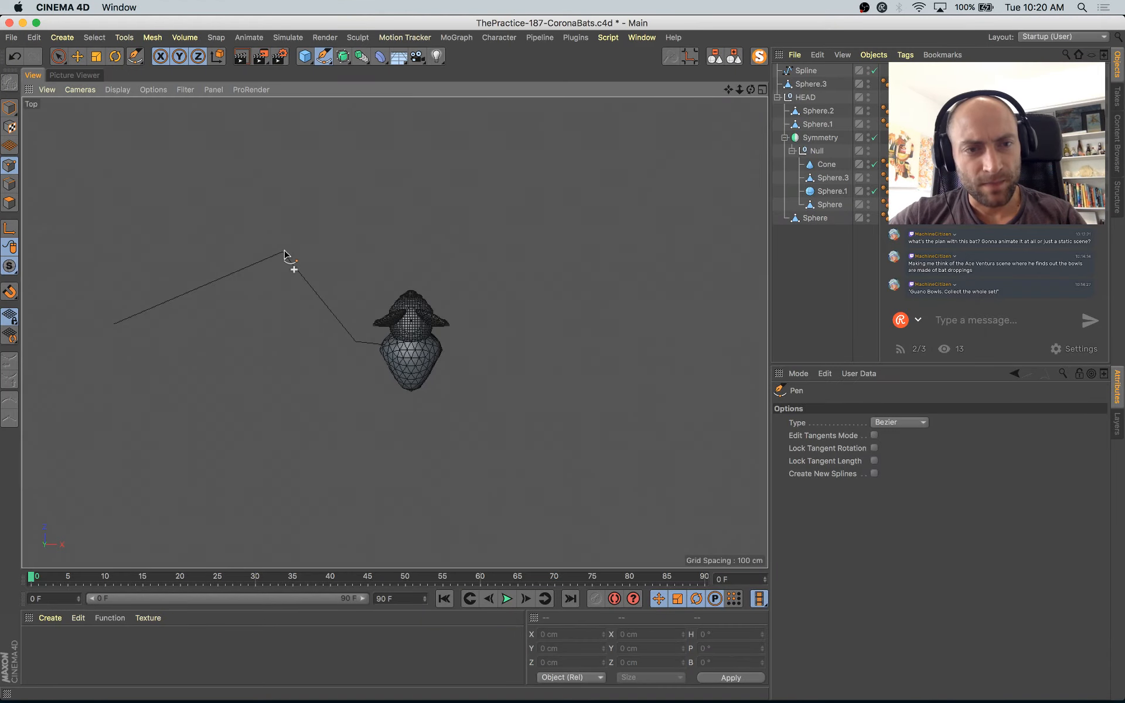
{"action": "key", "text": "super+Tab"}
{"action": "key", "text": "super+Tab"}
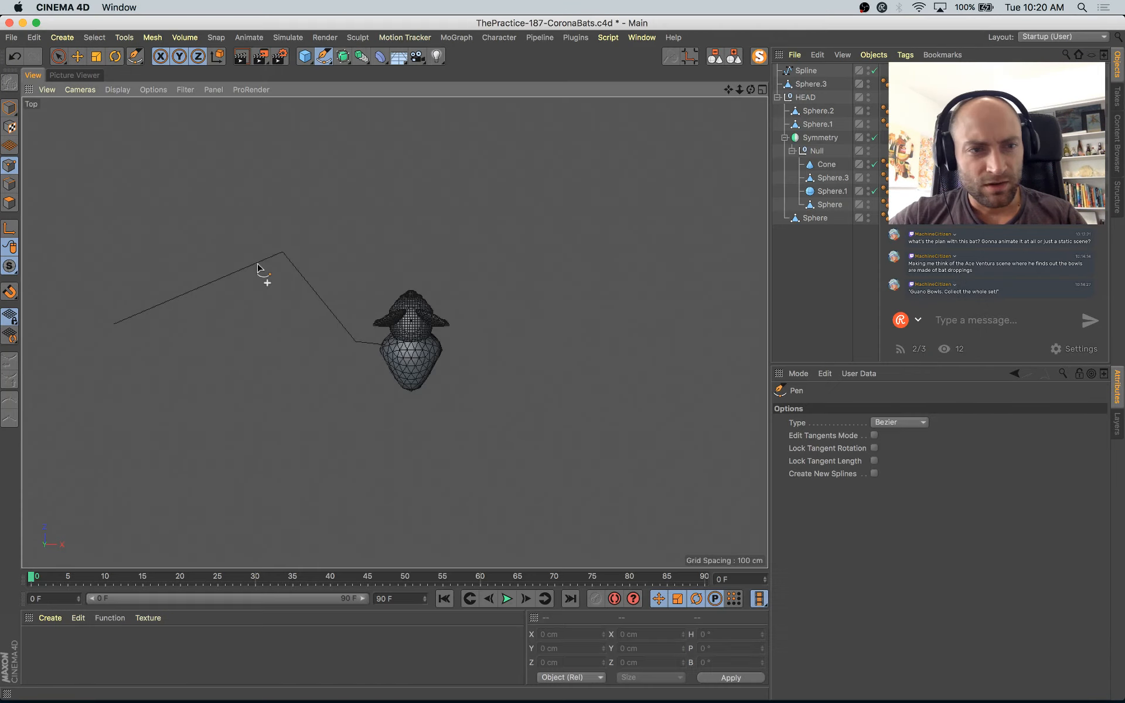
{"action": "left_click", "coordinate": [806, 71]}
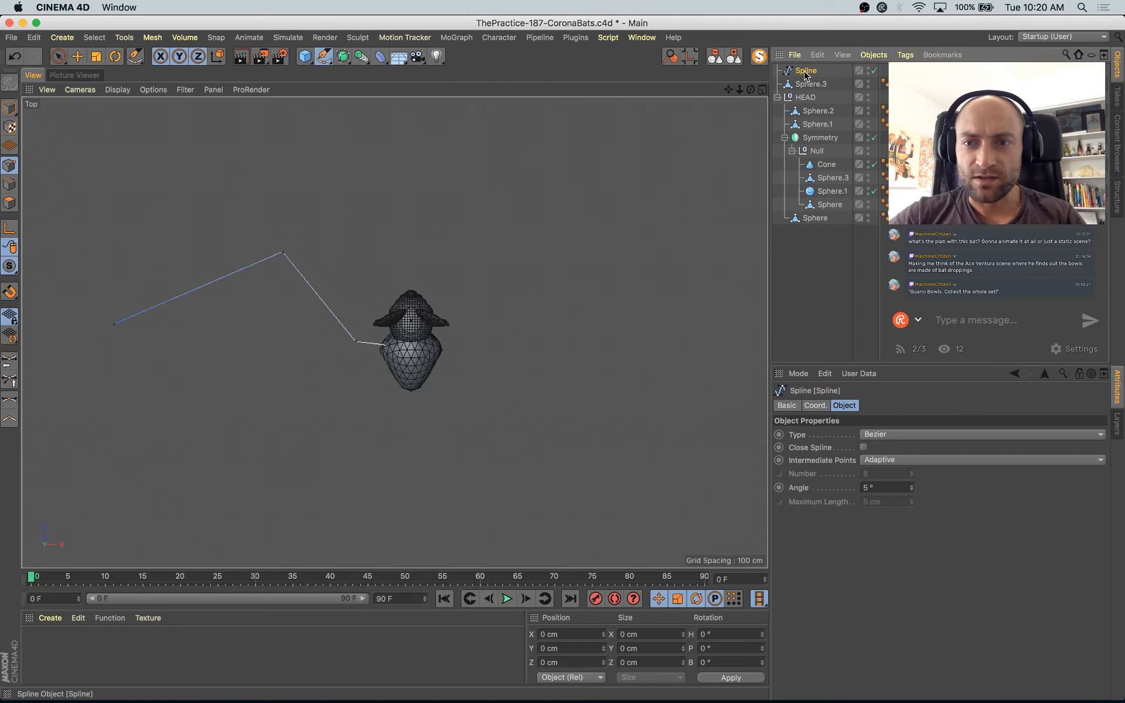
{"action": "left_click", "coordinate": [116, 322]}
{"action": "key", "text": "e"}
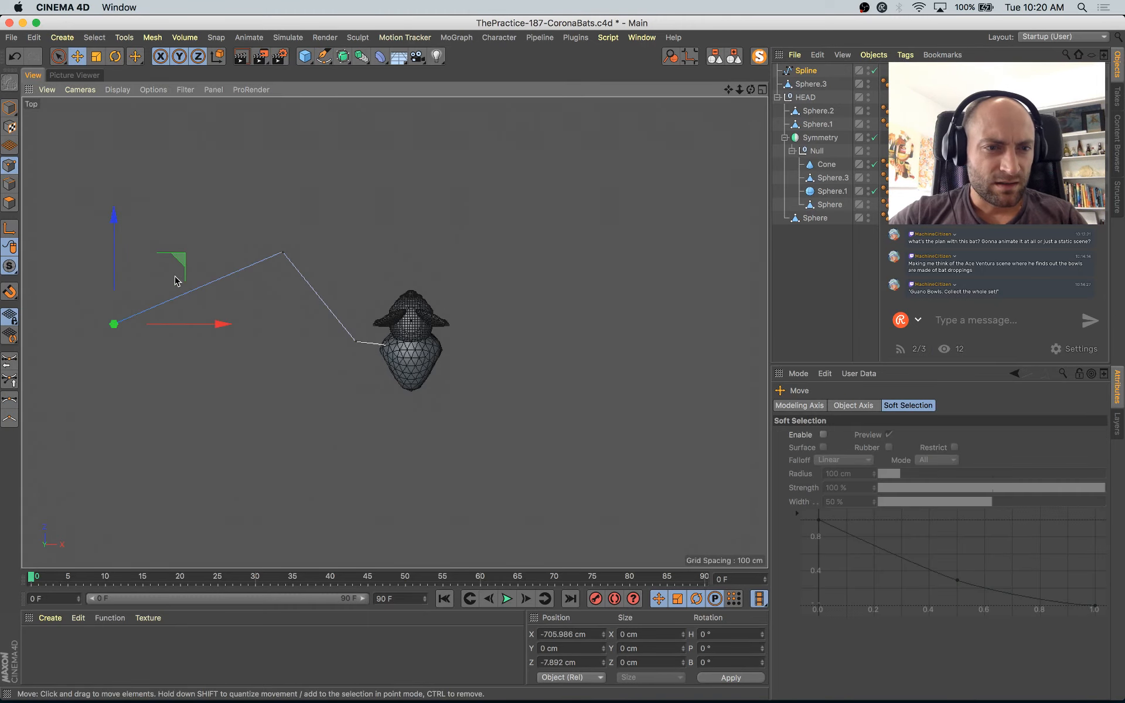
{"action": "left_click_drag", "start_coordinate": [189, 258], "coordinate": [217, 240]}
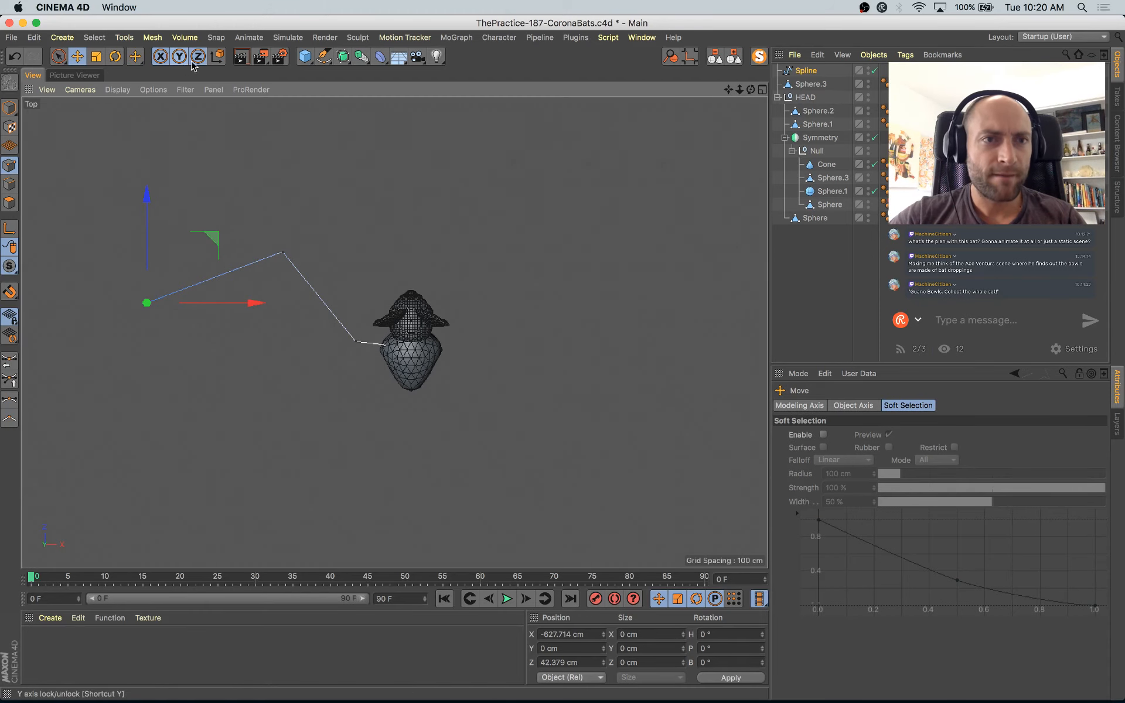
Step: Extend the spline with a point at about X -711 cm, Z -68 cm and check the bat photo in Safari
{"action": "left_click", "coordinate": [135, 56]}
{"action": "left_click", "coordinate": [175, 123]}
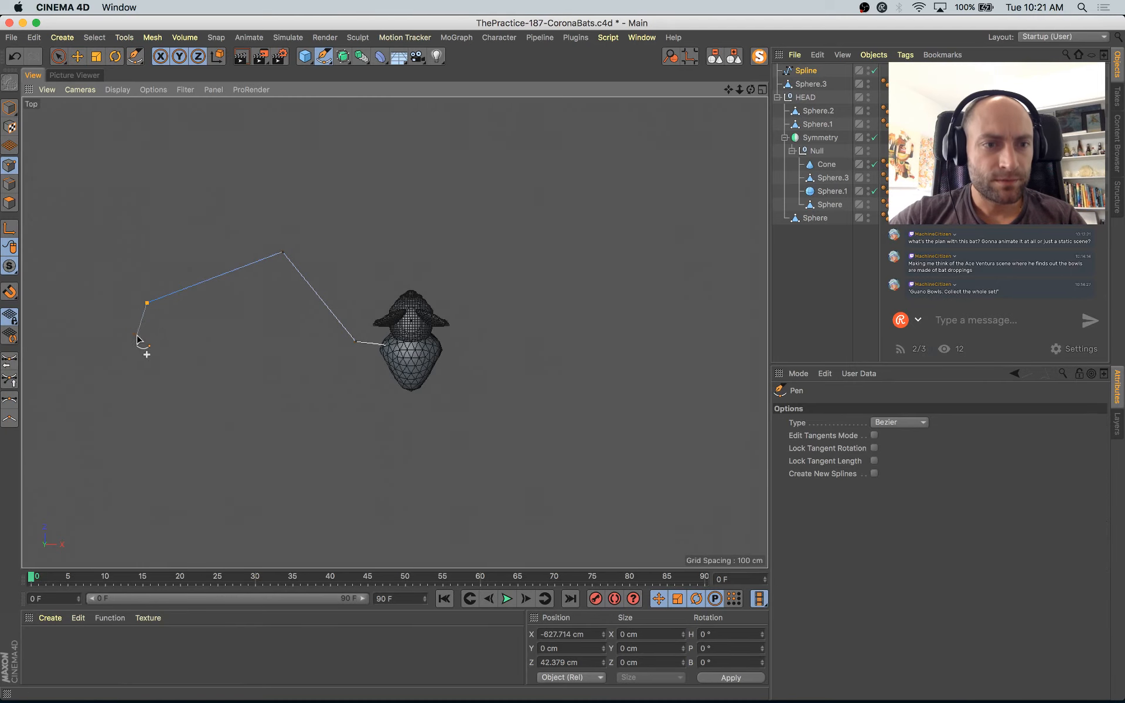
{"action": "left_click", "coordinate": [112, 348]}
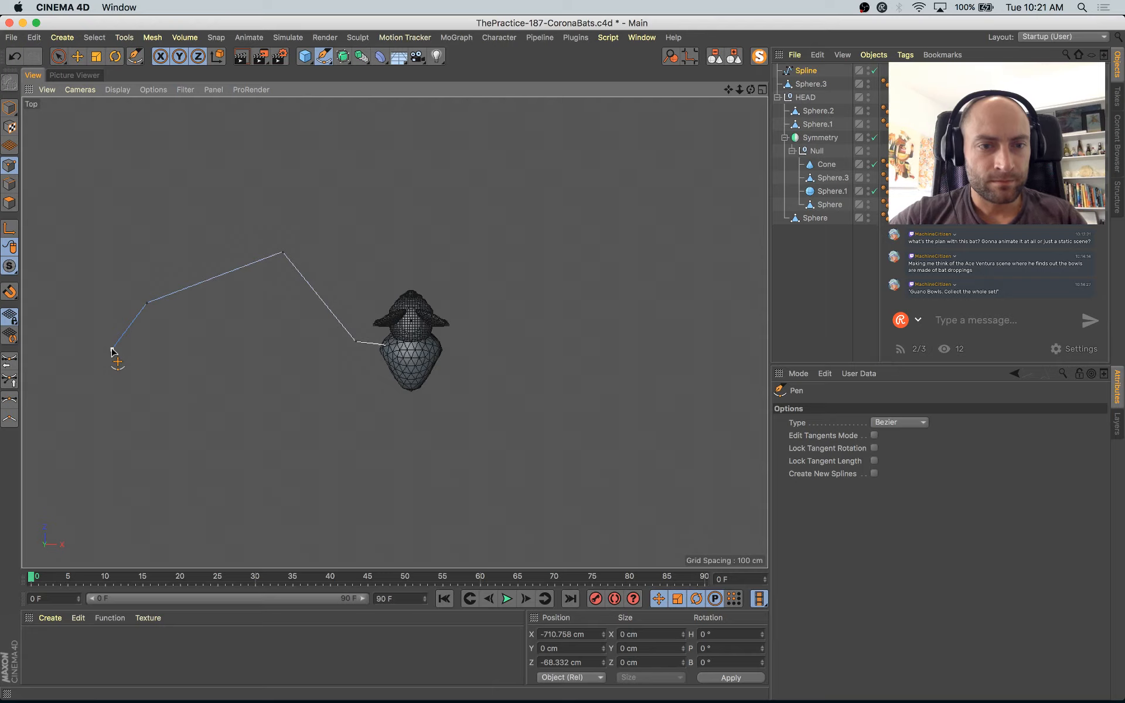
{"action": "key", "text": "super+Tab"}
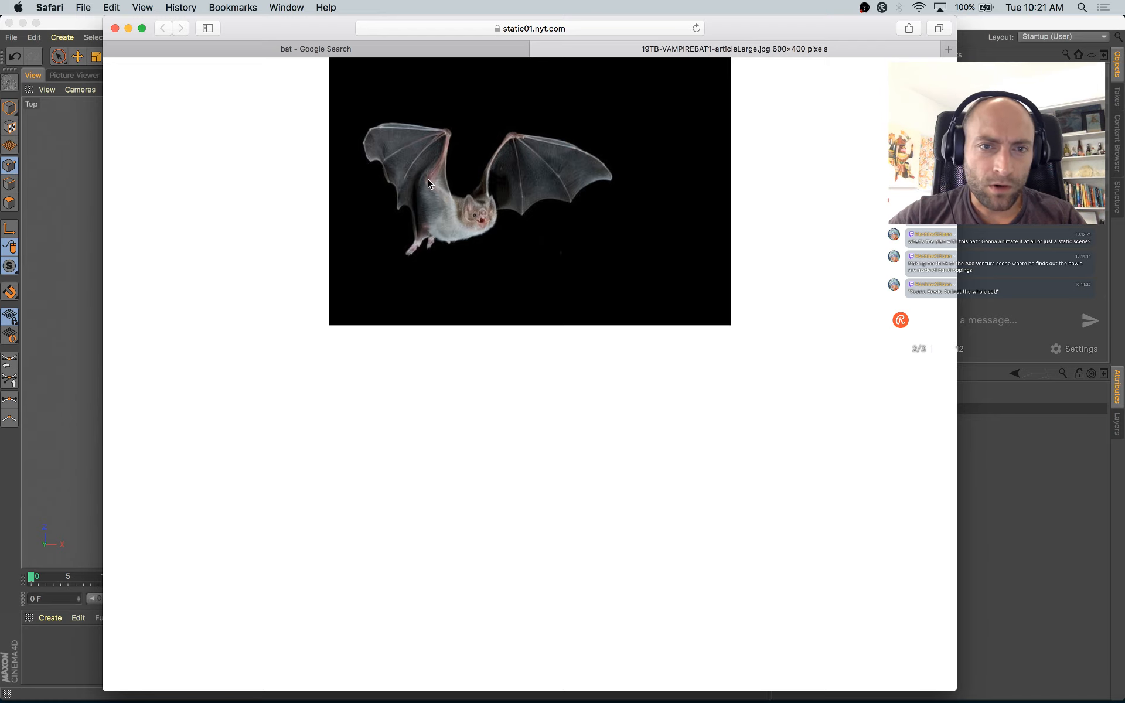
Step: Switch from the bat photo to Cinema 4D, finish the open wing spline and save the scene
{"action": "key", "text": "super+Tab"}
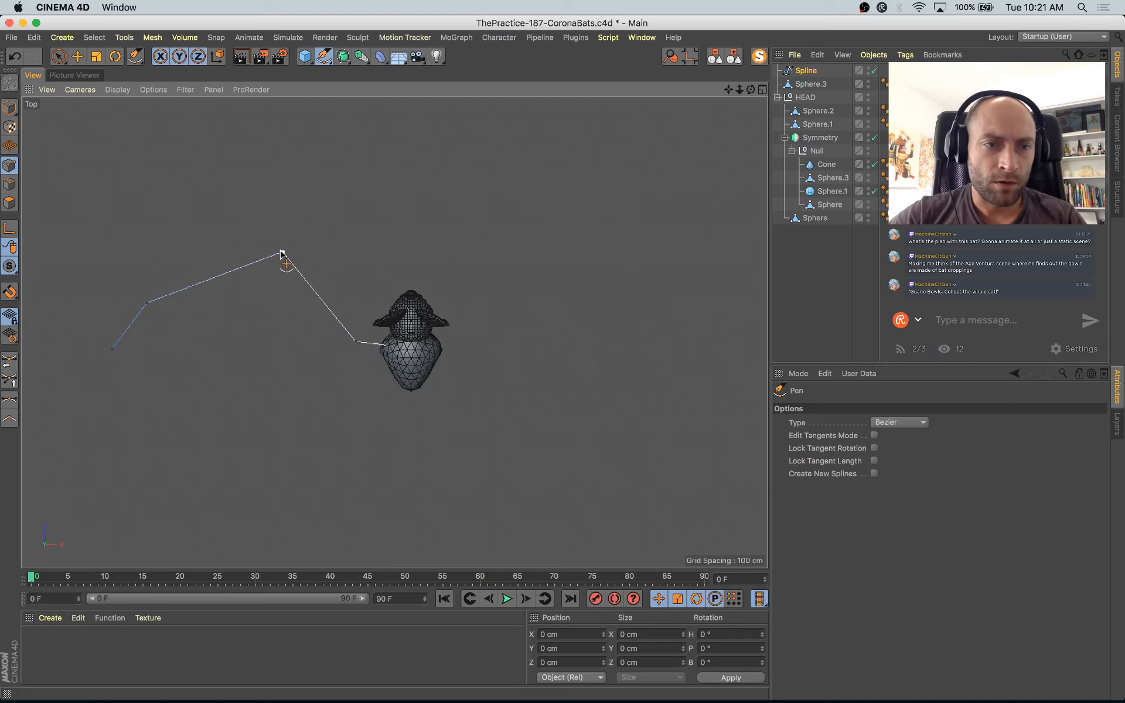
{"action": "key", "text": "Escape"}
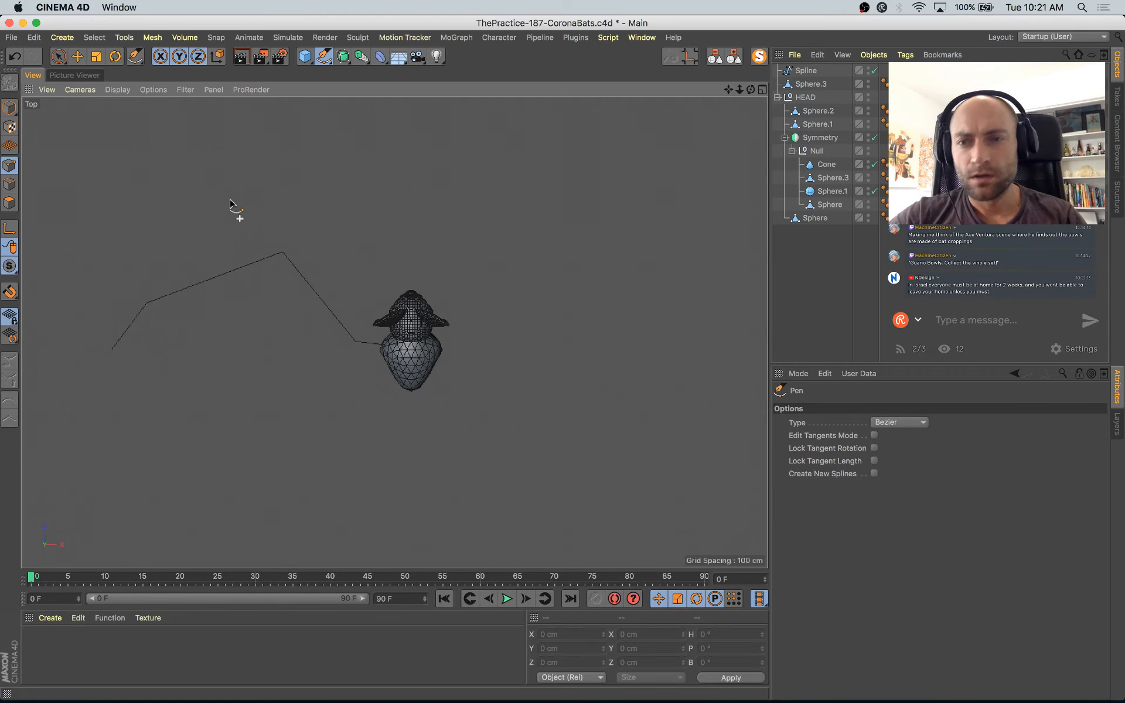
{"action": "key", "text": "super+s"}
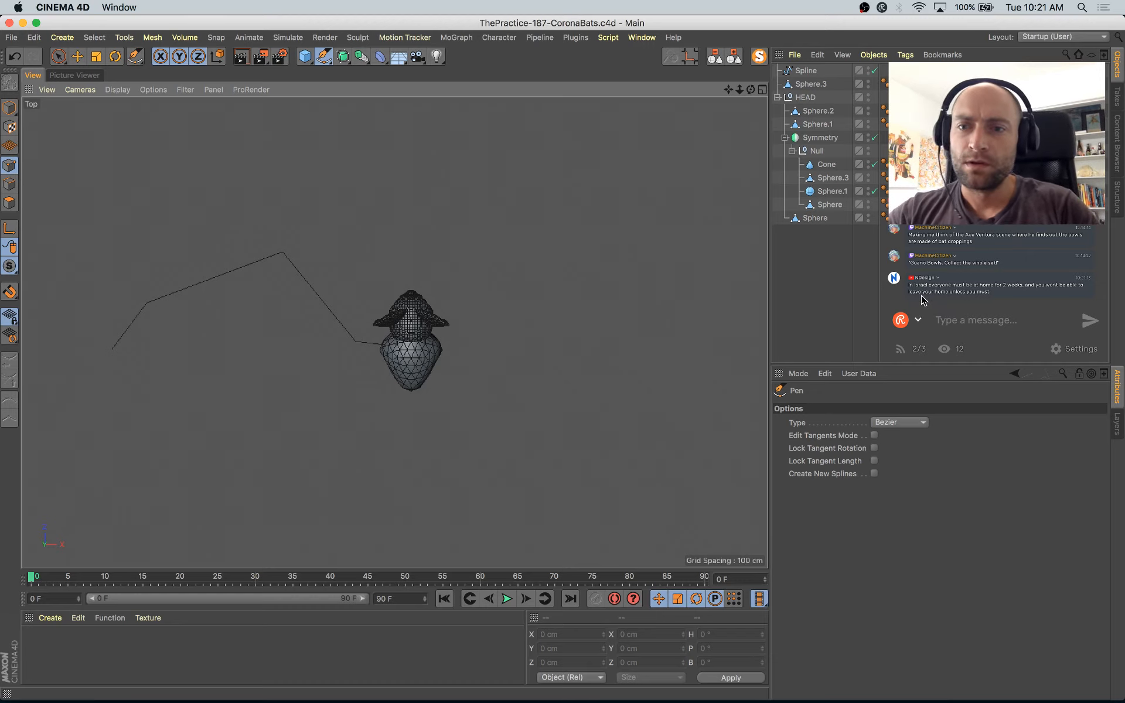
Step: Add a Sweep generator and nest the wing spline and a new Circle profile inside it
{"action": "left_click", "coordinate": [10, 108]}
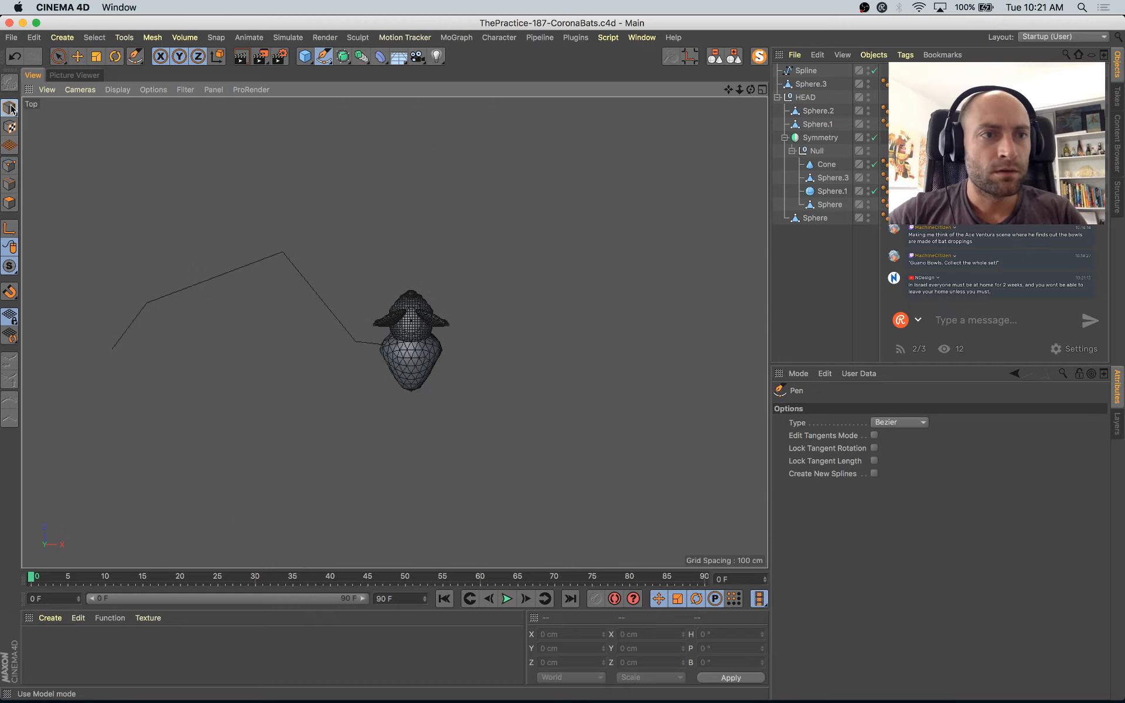
{"action": "left_click", "coordinate": [806, 72]}
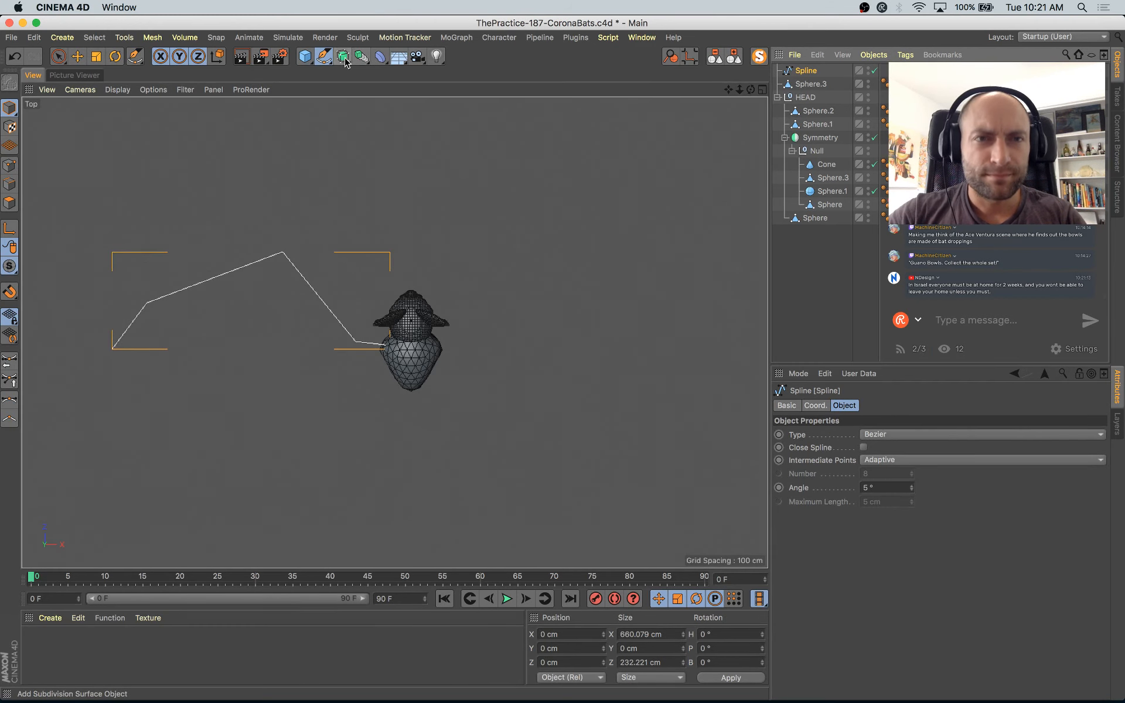
{"action": "left_click_drag", "start_coordinate": [346, 63], "coordinate": [402, 121]}
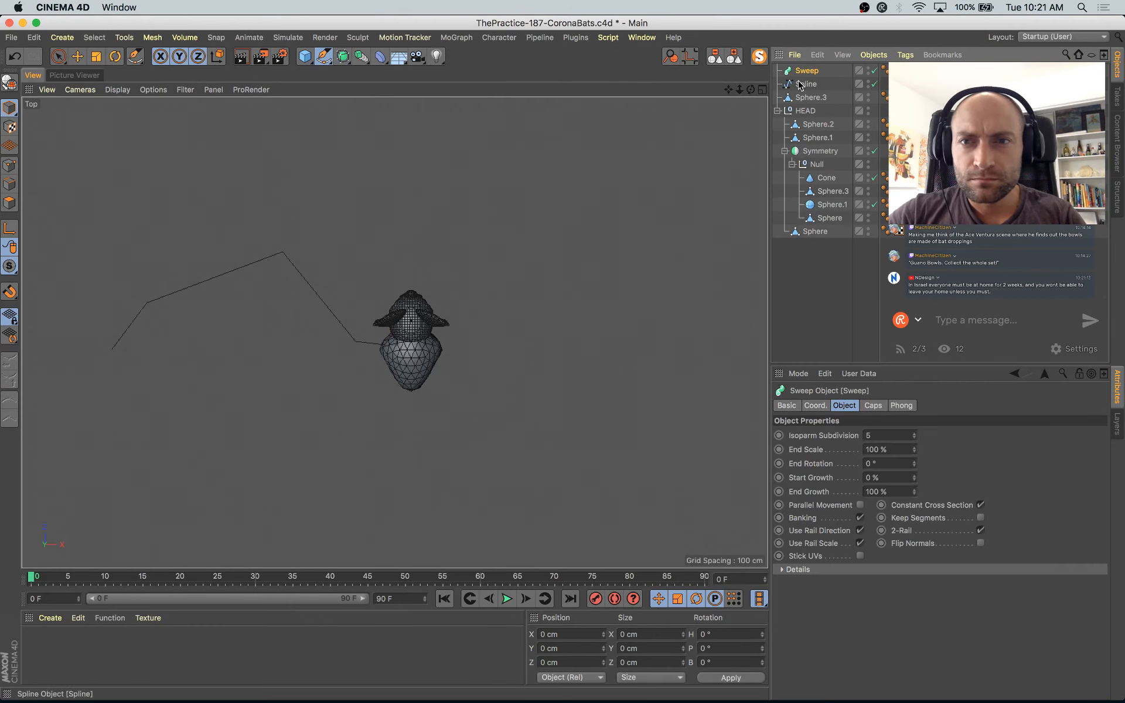
{"action": "left_click_drag", "start_coordinate": [800, 86], "coordinate": [808, 73]}
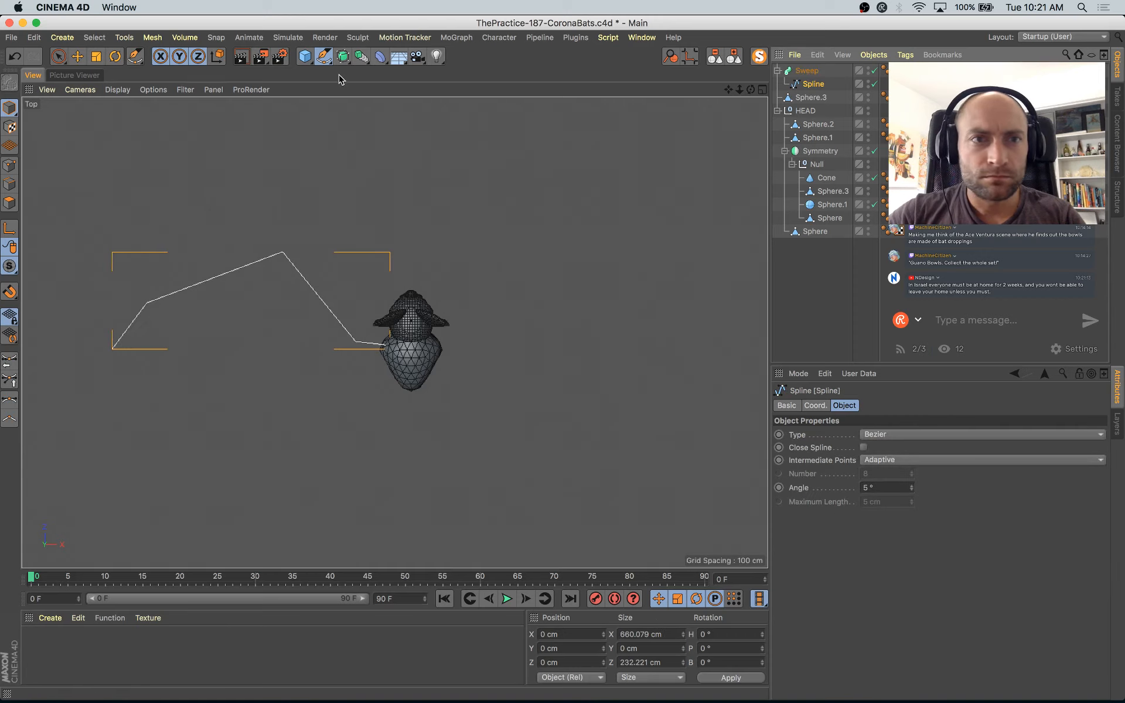
{"action": "left_click_drag", "start_coordinate": [324, 56], "coordinate": [440, 100]}
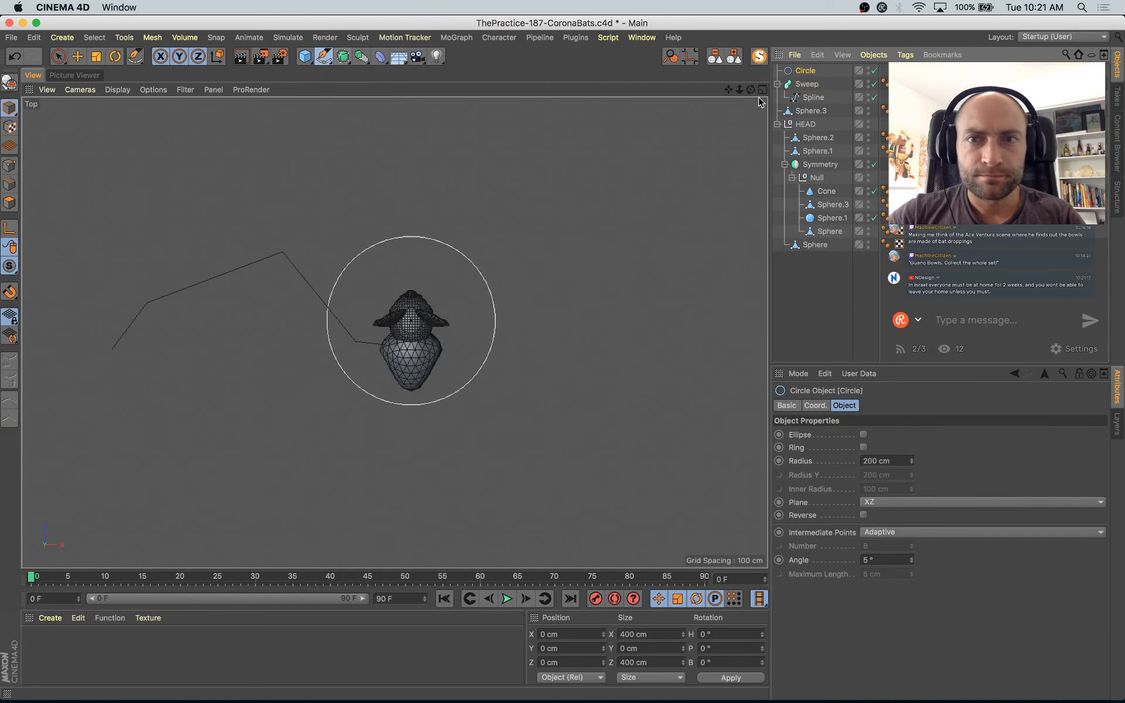
{"action": "left_click_drag", "start_coordinate": [805, 74], "coordinate": [804, 92]}
{"action": "left_click", "coordinate": [804, 94]}
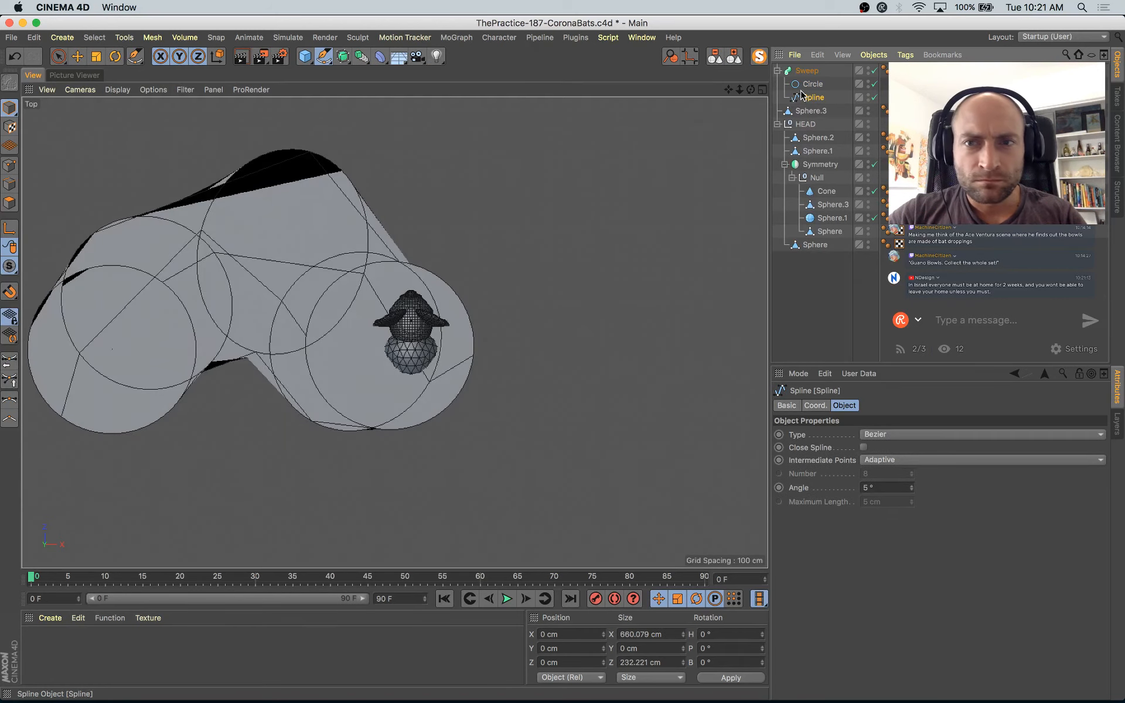
Step: Set the Circle profile's plane to XY and scale it down to about 38 cm across
{"action": "left_click", "coordinate": [810, 86]}
{"action": "left_click", "coordinate": [888, 506]}
{"action": "left_click", "coordinate": [890, 514]}
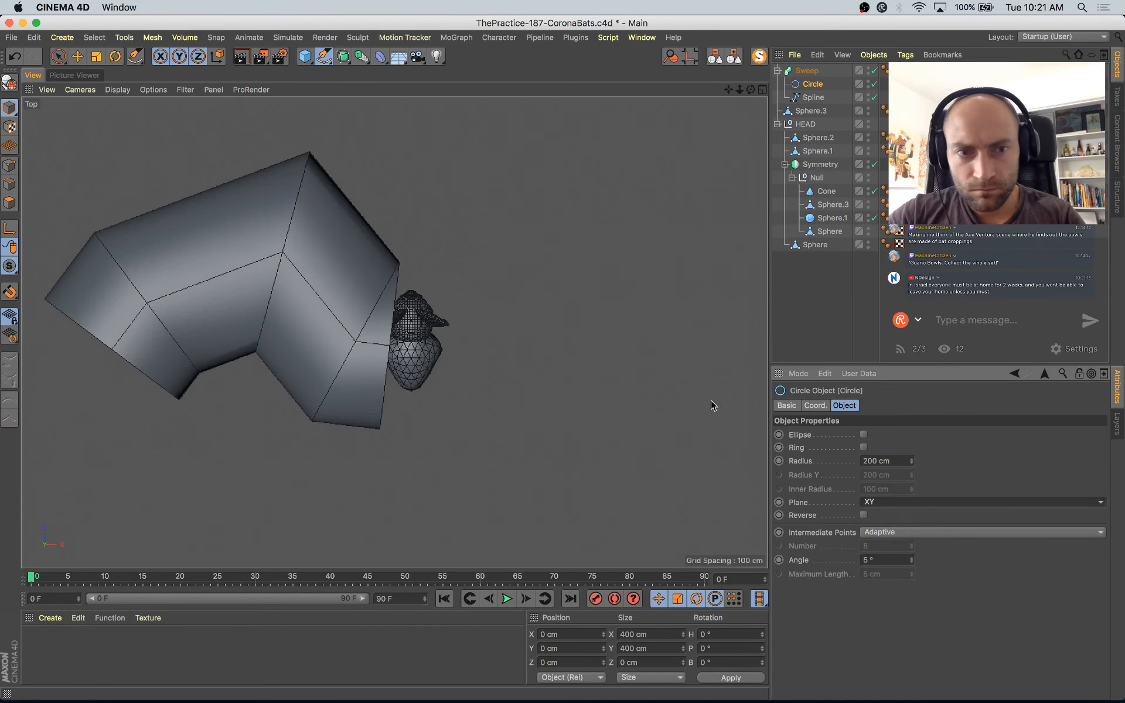
{"action": "key", "text": "t"}
{"action": "left_click_drag", "start_coordinate": [540, 241], "coordinate": [279, 469]}
Step: Give the Sweep a Fillet Cap at both its start and its end
{"action": "left_click", "coordinate": [809, 71]}
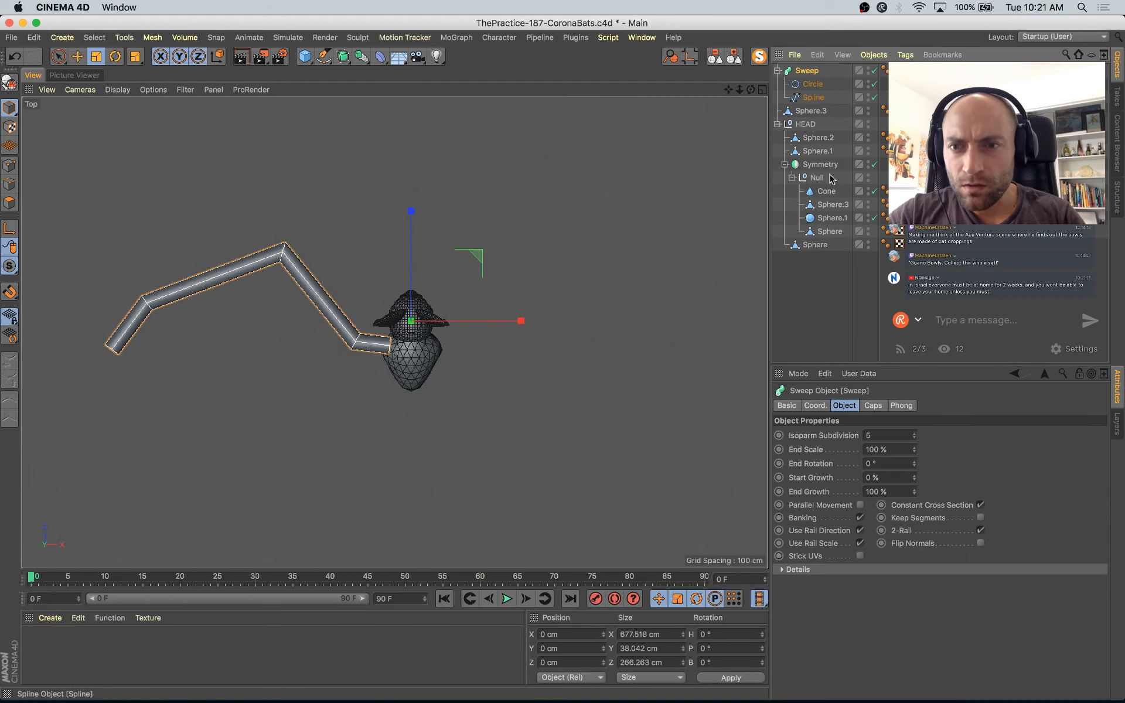
{"action": "left_click", "coordinate": [873, 405]}
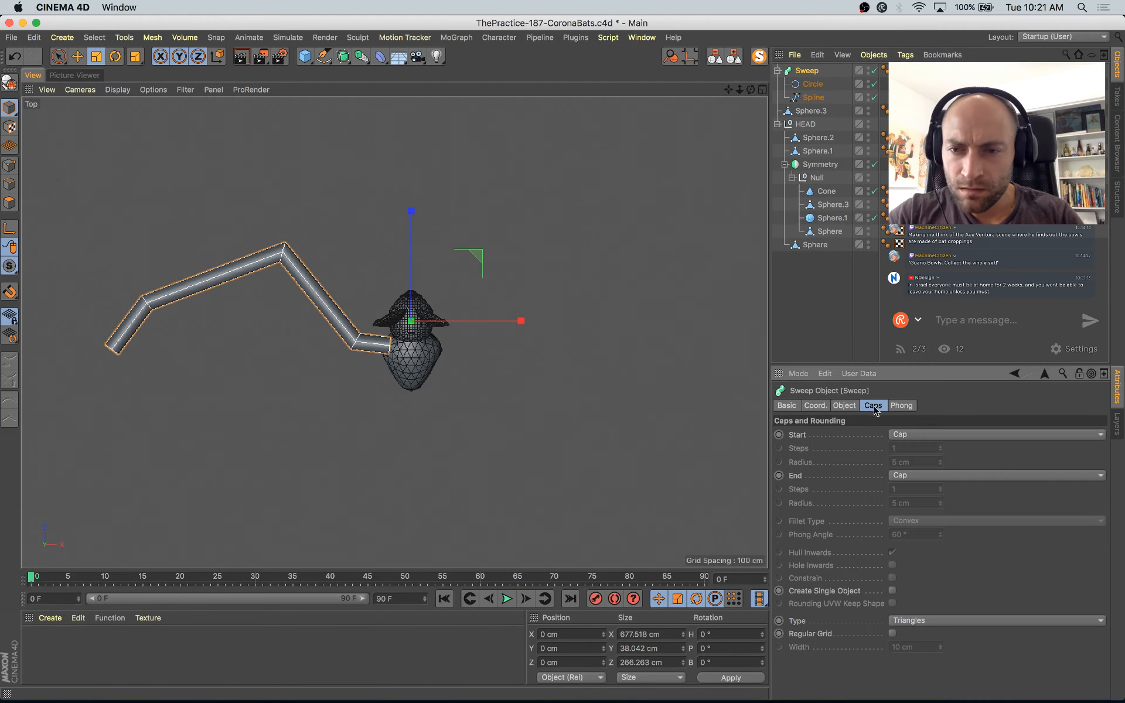
{"action": "left_click", "coordinate": [926, 433]}
{"action": "left_click", "coordinate": [948, 492]}
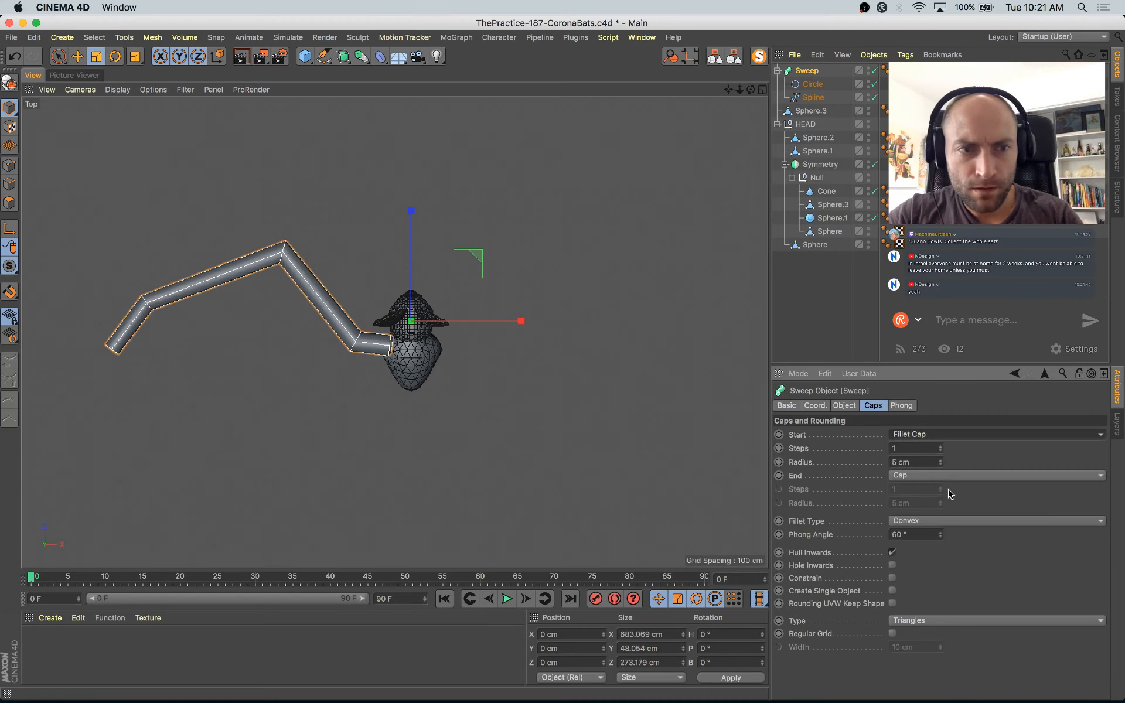
{"action": "left_click", "coordinate": [955, 476]}
{"action": "left_click", "coordinate": [962, 542]}
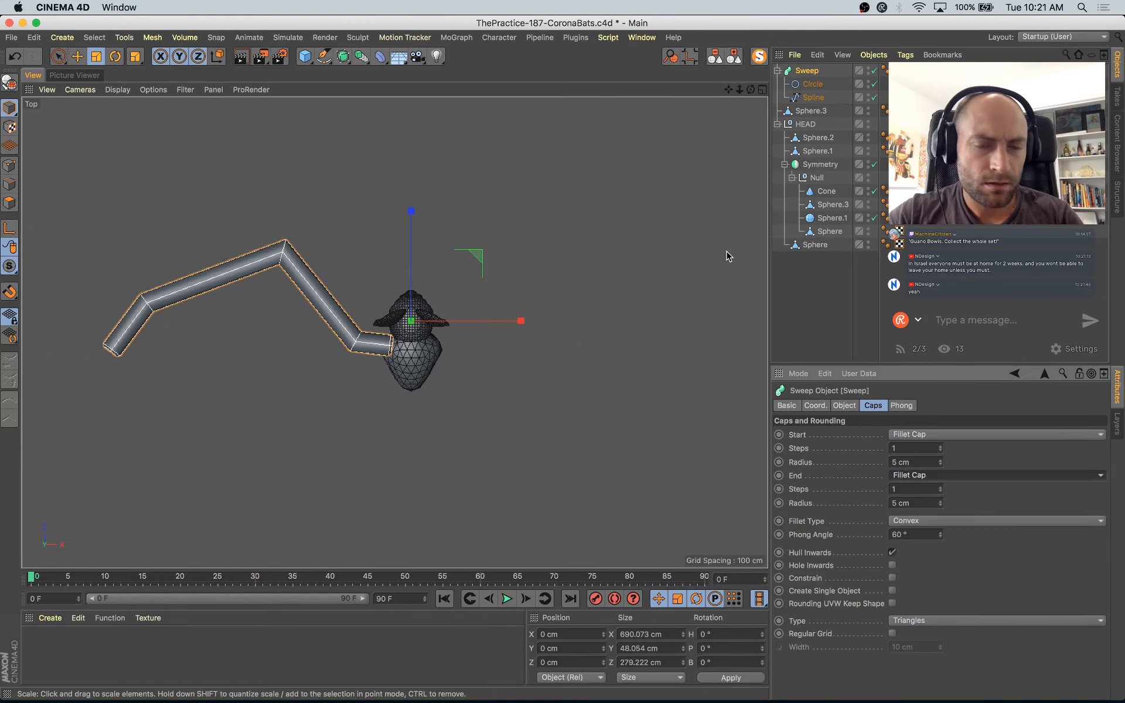
Step: Taper the wing arm toward its tip with the Sweep's scale curve and shrink the Circle profile to about 23 cm across
{"action": "left_click", "coordinate": [843, 405]}
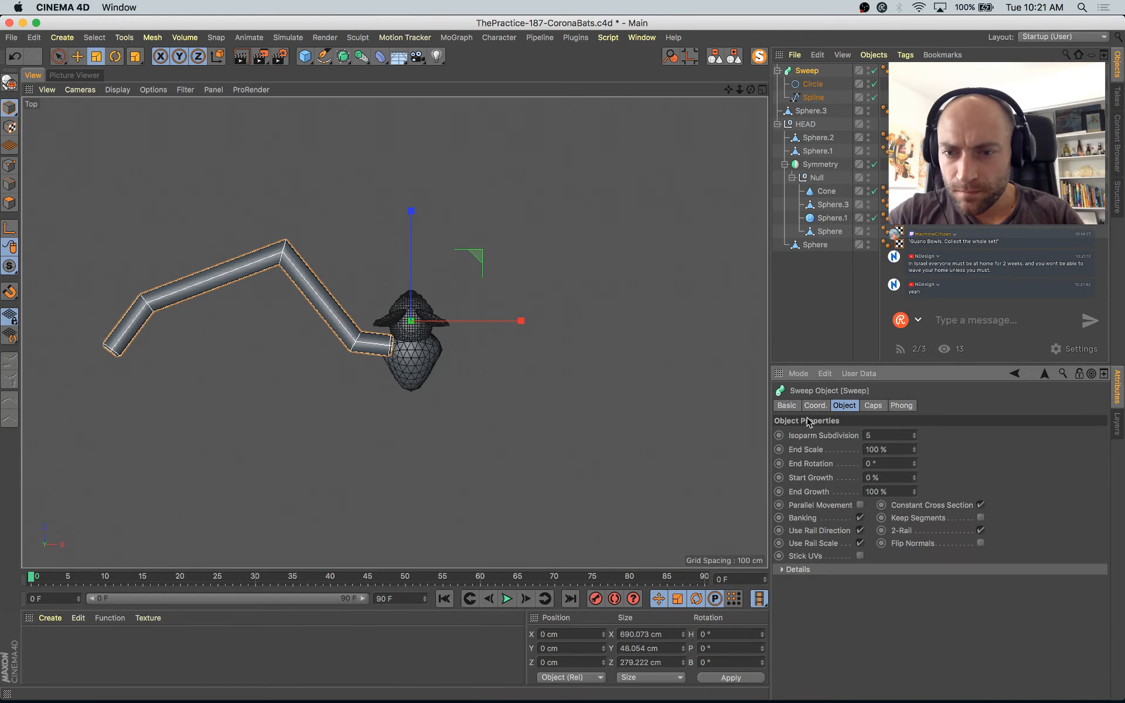
{"action": "left_click", "coordinate": [797, 570]}
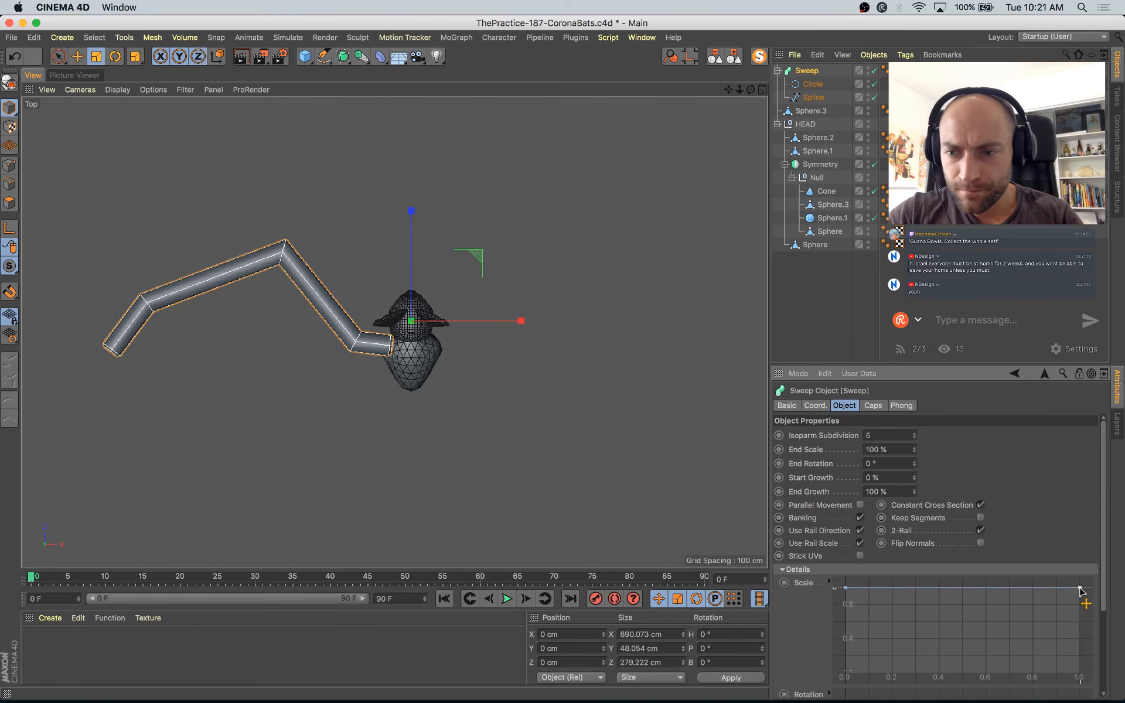
{"action": "left_click_drag", "start_coordinate": [1080, 589], "coordinate": [1081, 665]}
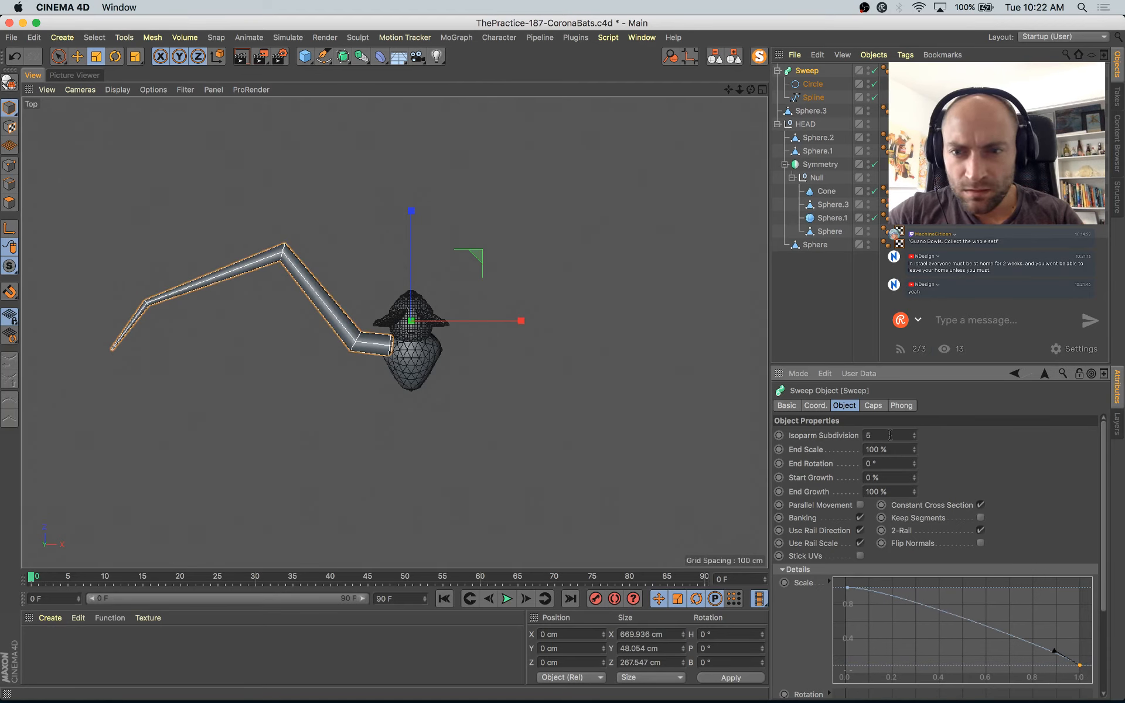
{"action": "left_click", "coordinate": [813, 84]}
{"action": "left_click_drag", "start_coordinate": [633, 234], "coordinate": [620, 234]}
Step: Set both of the Sweep's fillet caps to 3 steps and a 7 cm radius, with Create Single Object on and Constrain off
{"action": "left_click", "coordinate": [809, 70]}
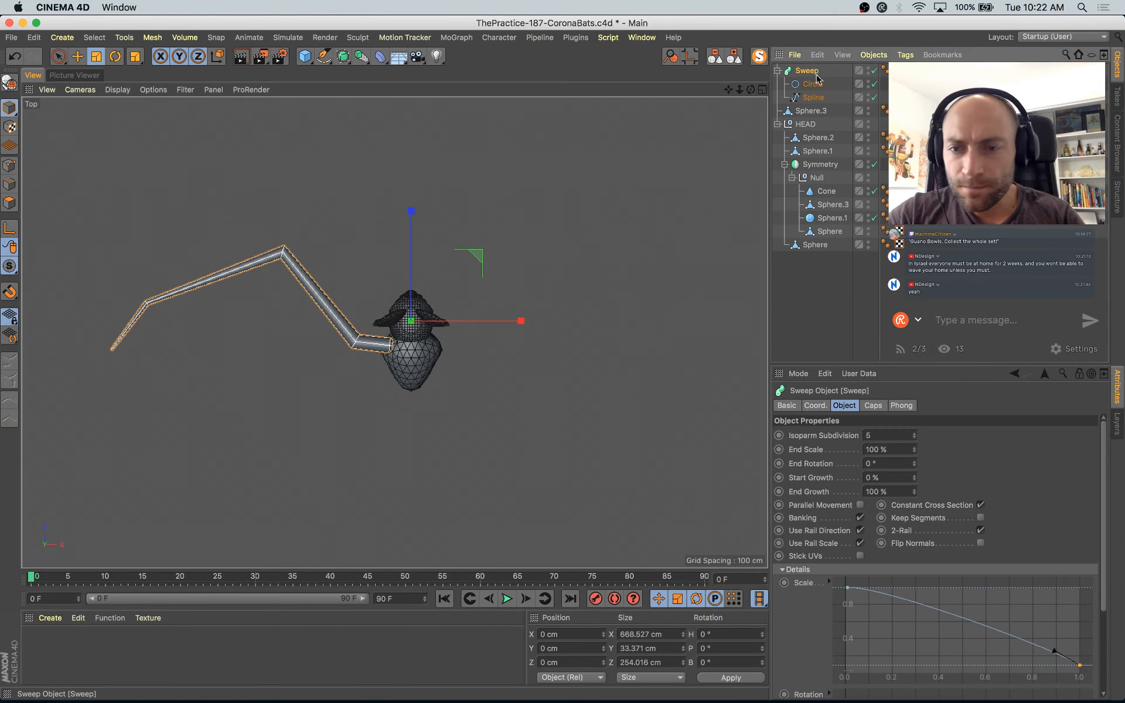
{"action": "left_click", "coordinate": [875, 406]}
{"action": "left_click_drag", "start_coordinate": [940, 460], "coordinate": [941, 462]}
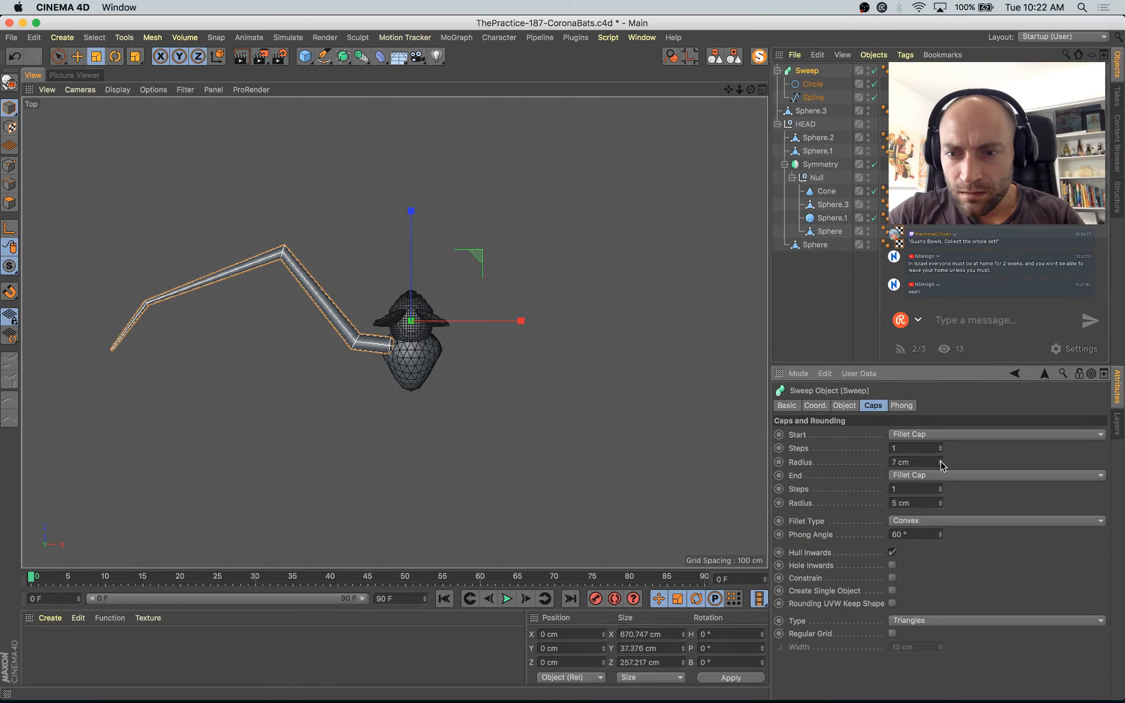
{"action": "left_click", "coordinate": [941, 502]}
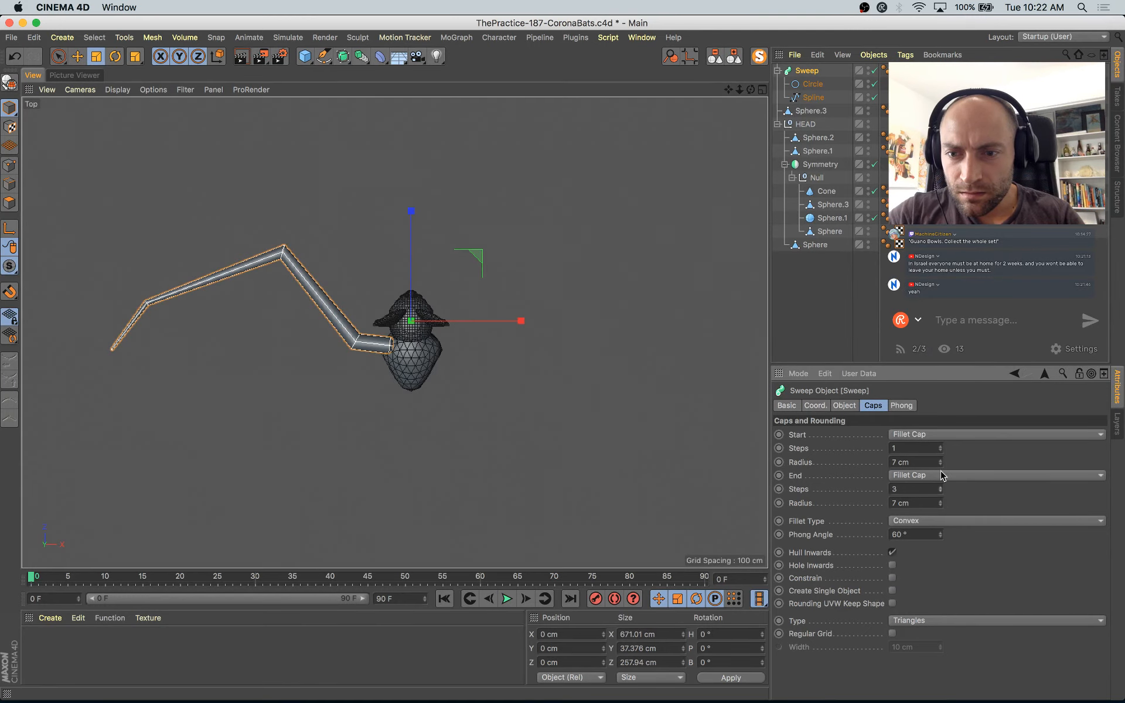
{"action": "left_click", "coordinate": [892, 578]}
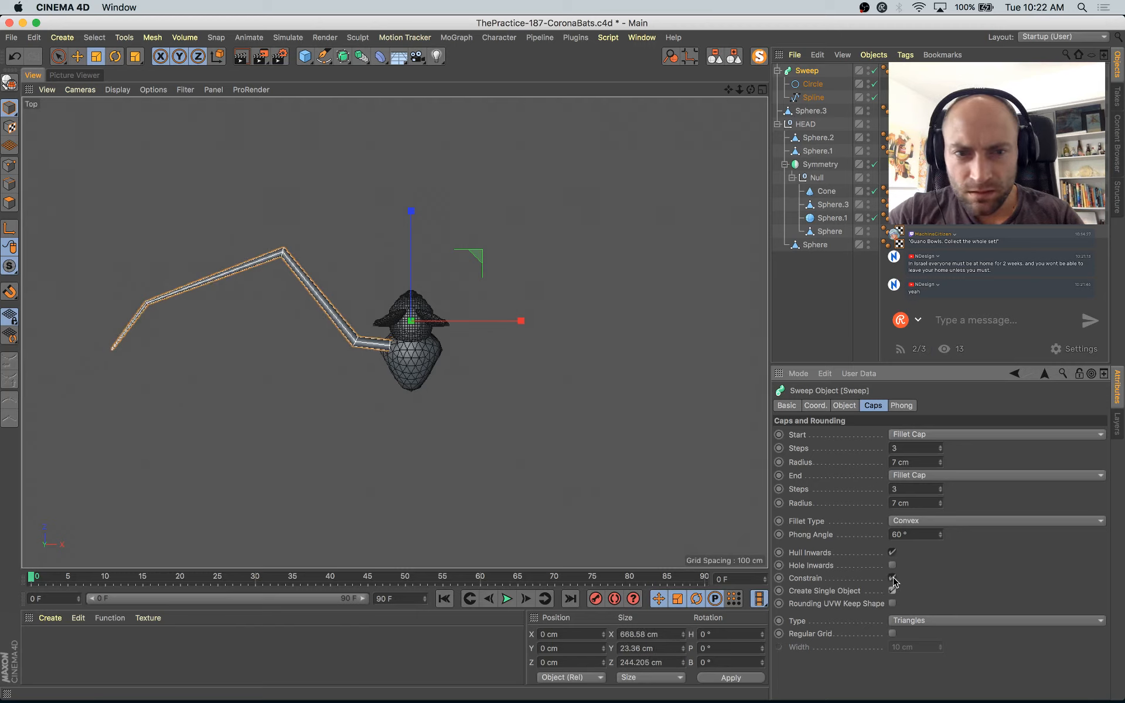
{"action": "left_click", "coordinate": [892, 578]}
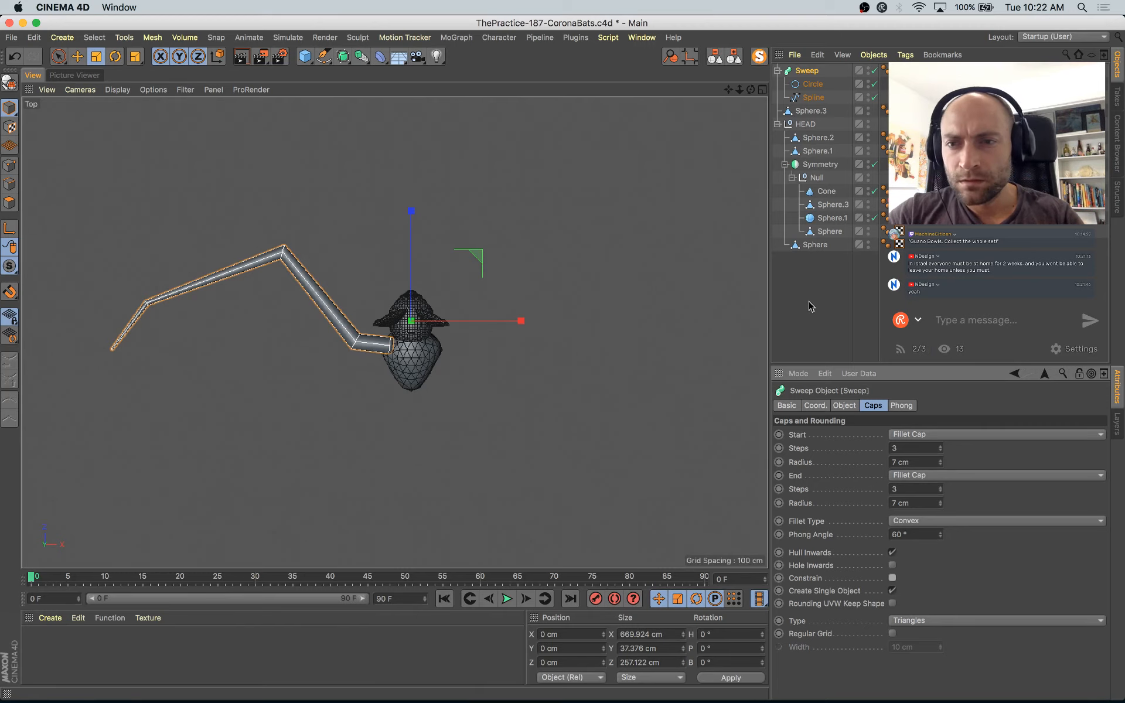
Step: Collapse the object hierarchy, group the wing Sweep into a Null and mirror it with a Symmetry object
{"action": "left_click", "coordinate": [734, 56]}
{"action": "left_click", "coordinate": [592, 247]}
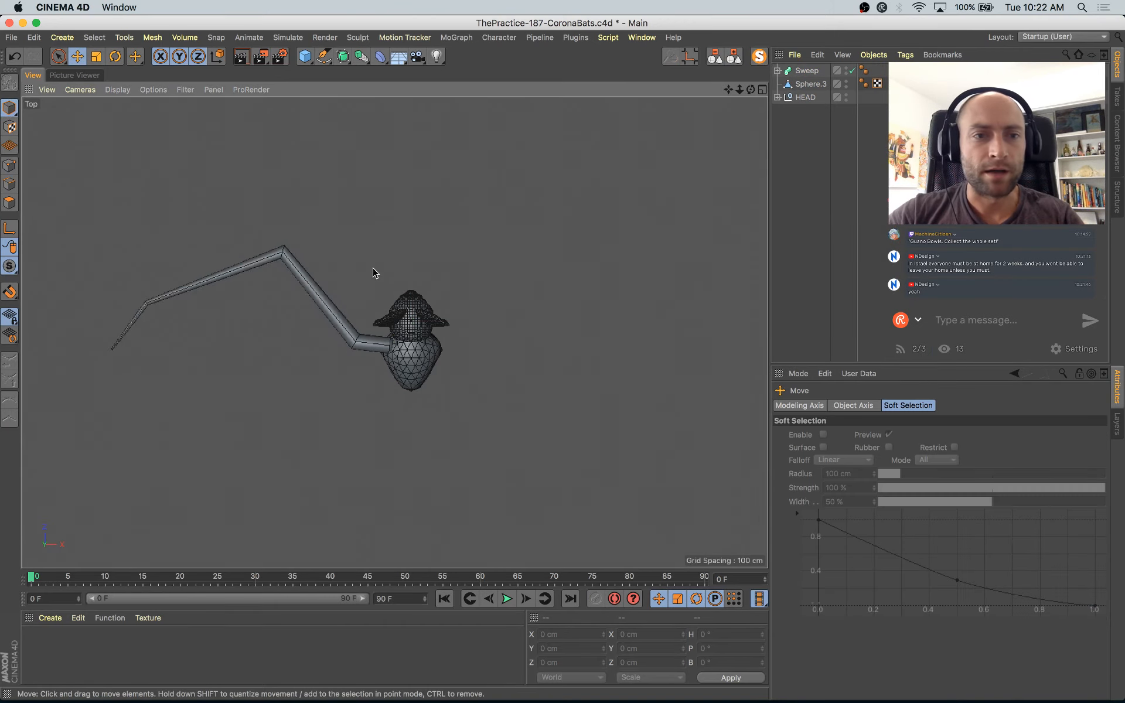
{"action": "left_click", "coordinate": [354, 329]}
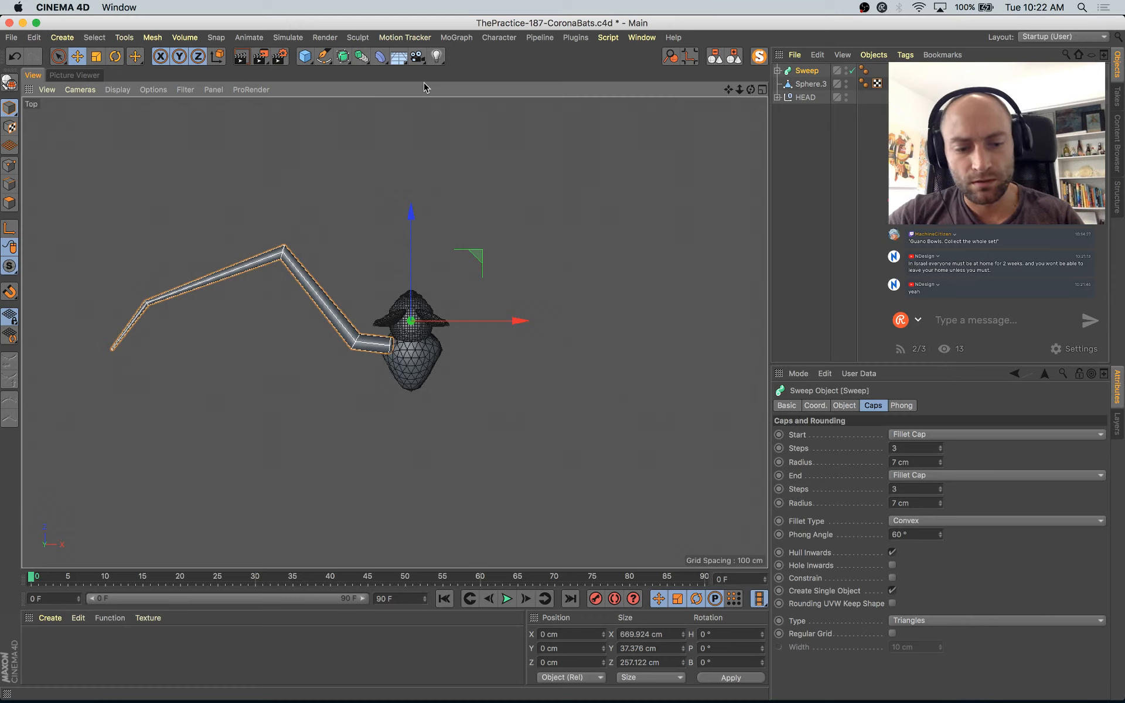
{"action": "key", "text": "alt+g"}
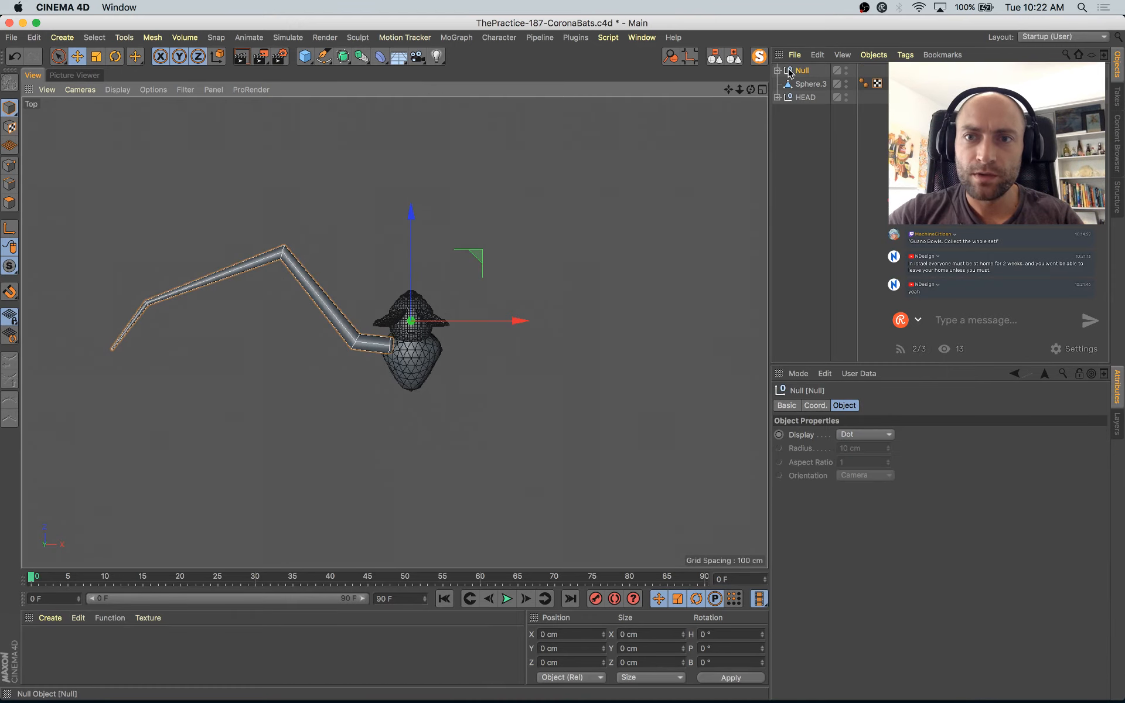
{"action": "left_click", "coordinate": [380, 57]}
{"action": "left_click", "coordinate": [516, 123], "text": "alt"}
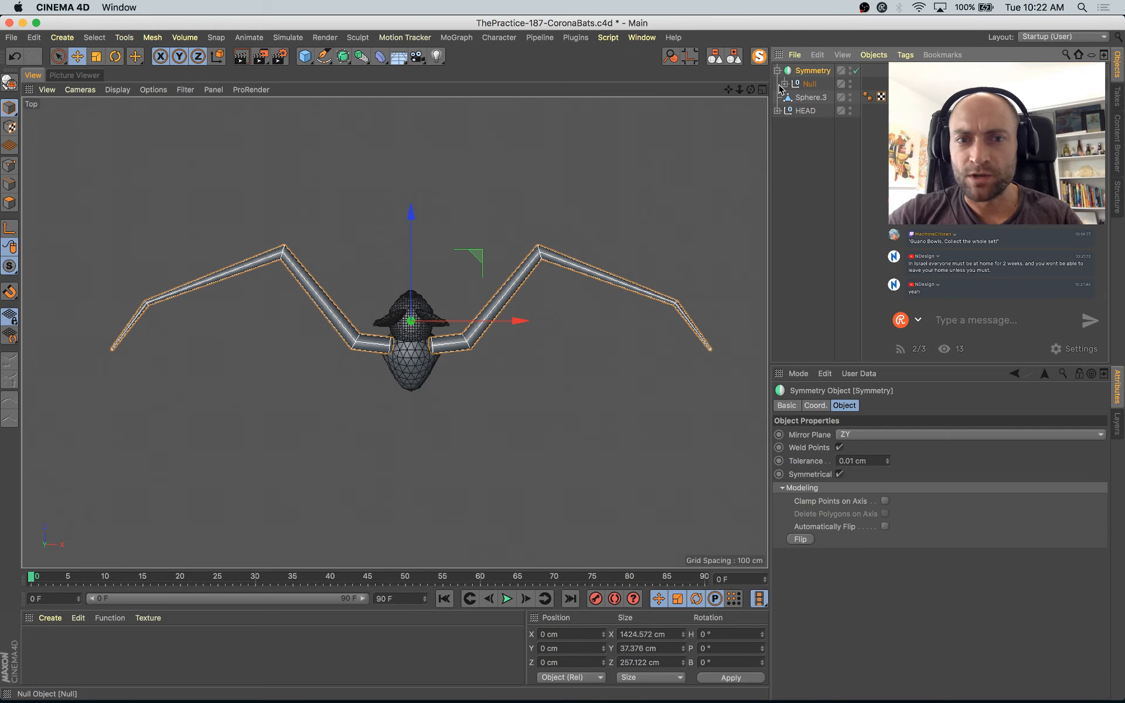
Step: Move the Symmetry object with both wing arms down to a Y position of about -20 cm
{"action": "left_click", "coordinate": [786, 83]}
{"action": "left_click", "coordinate": [809, 84]}
{"action": "left_click", "coordinate": [822, 98]}
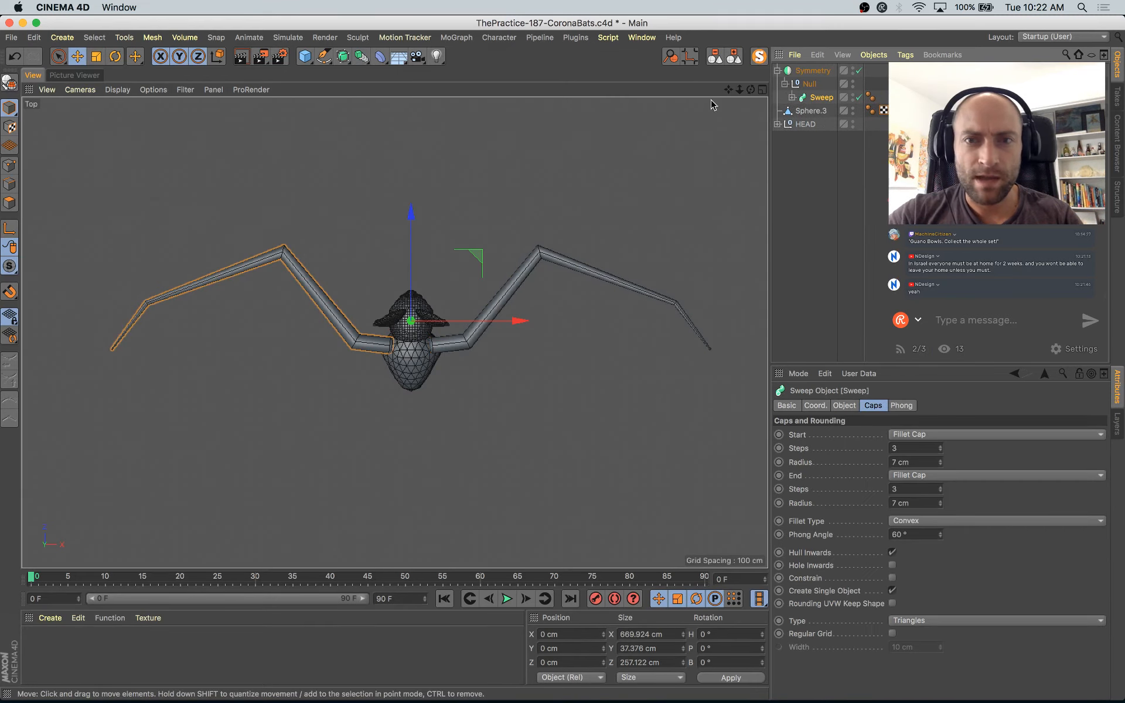
{"action": "left_click", "coordinate": [808, 84]}
{"action": "left_click", "coordinate": [814, 71]}
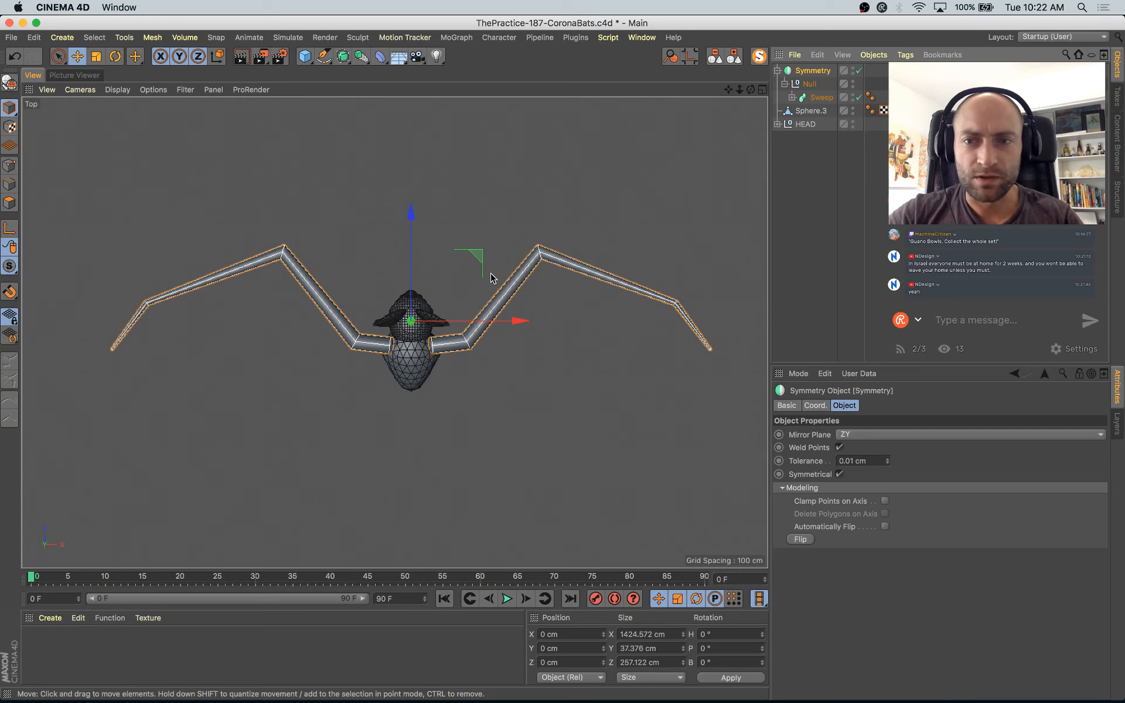
{"action": "middle_click", "coordinate": [426, 297]}
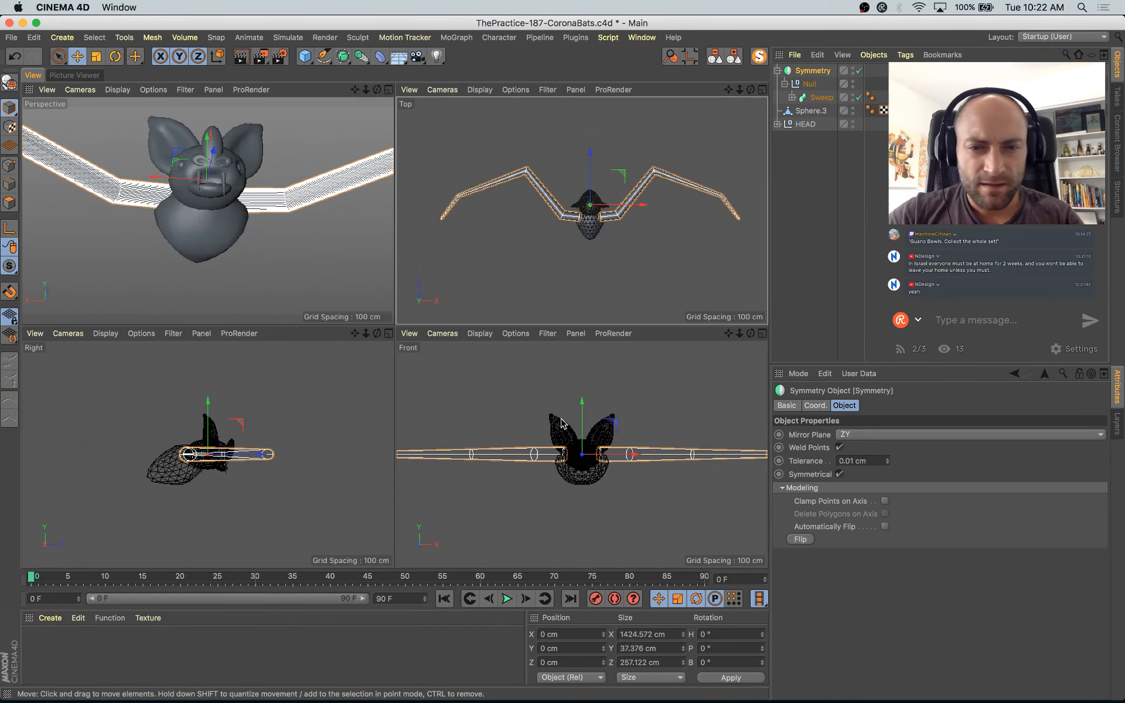
{"action": "left_click_drag", "start_coordinate": [582, 407], "coordinate": [584, 412]}
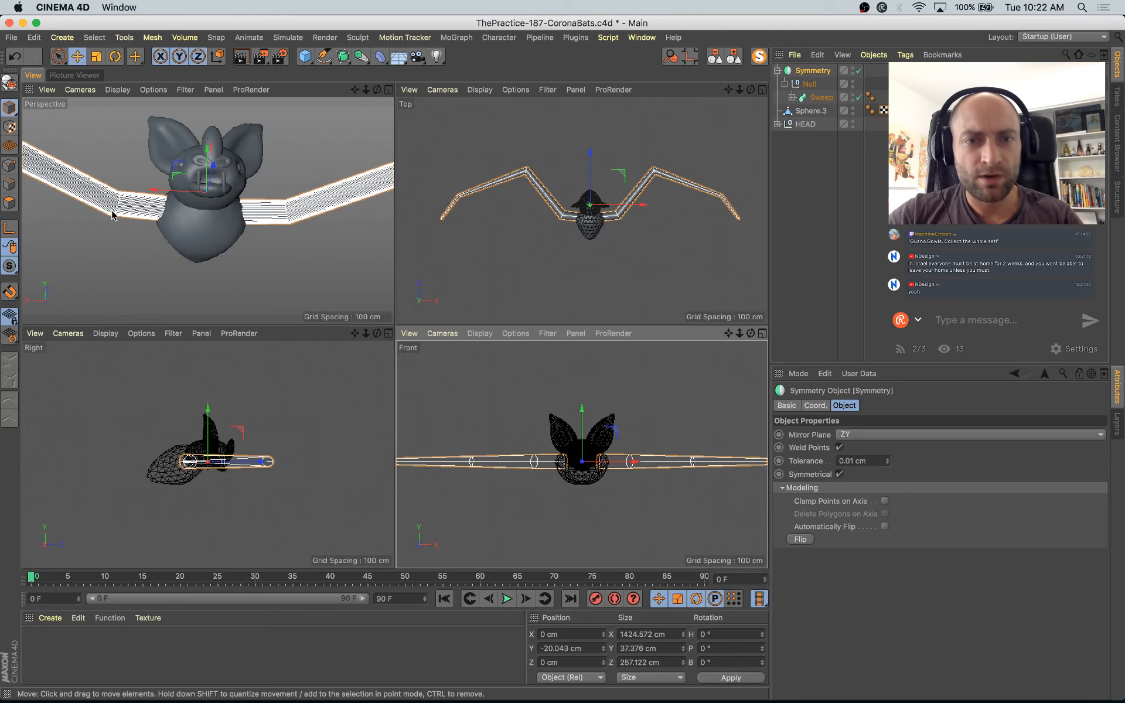
{"action": "middle_click", "coordinate": [541, 226]}
{"action": "left_click", "coordinate": [330, 515]}
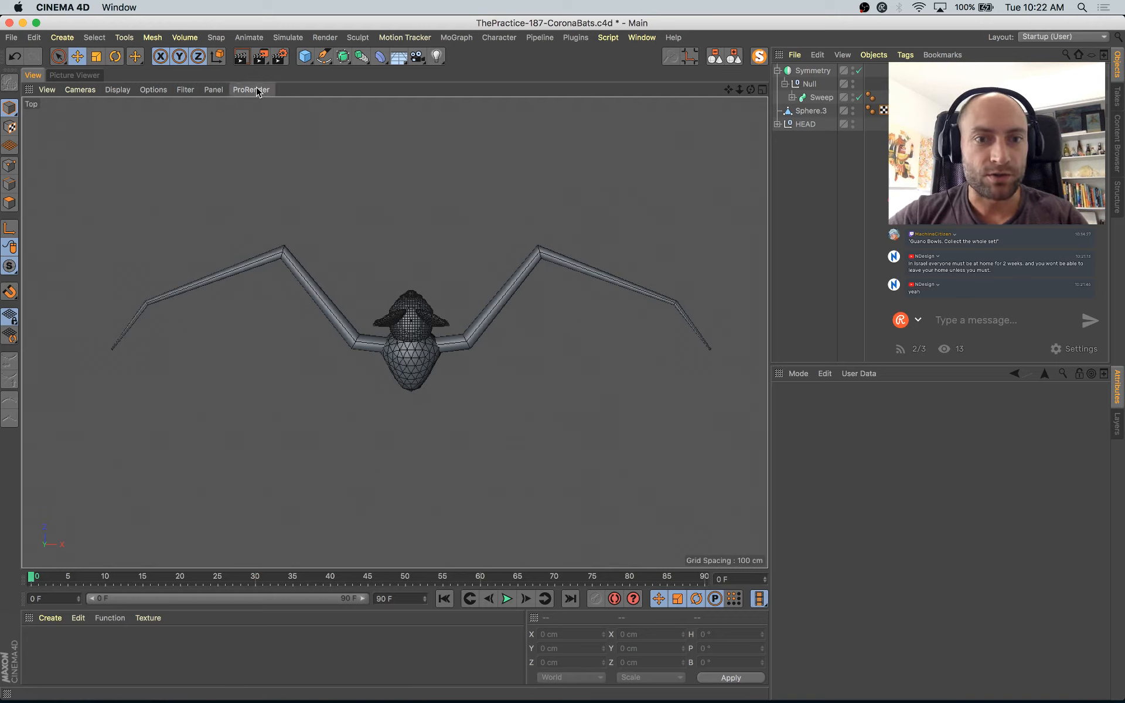
Step: Activate the spline Pen, switch to Safari's bat image results and open the related flying-bat image from The Standard for reference
{"action": "left_click", "coordinate": [324, 57]}
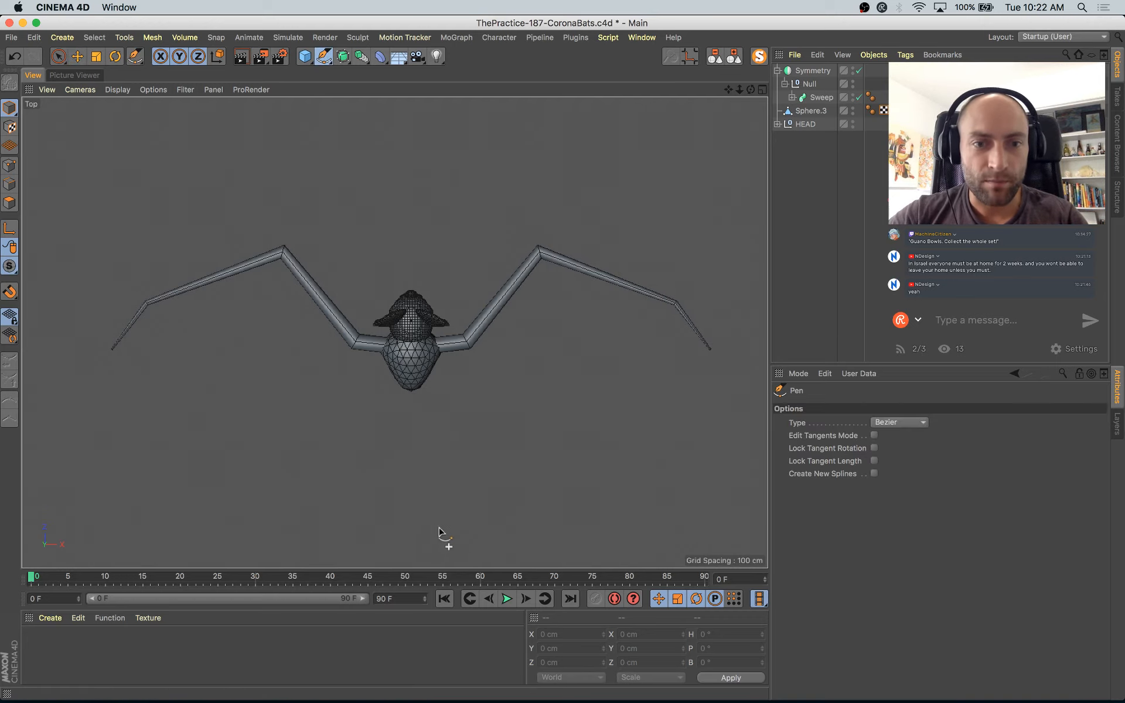
{"action": "key", "text": "super+Tab"}
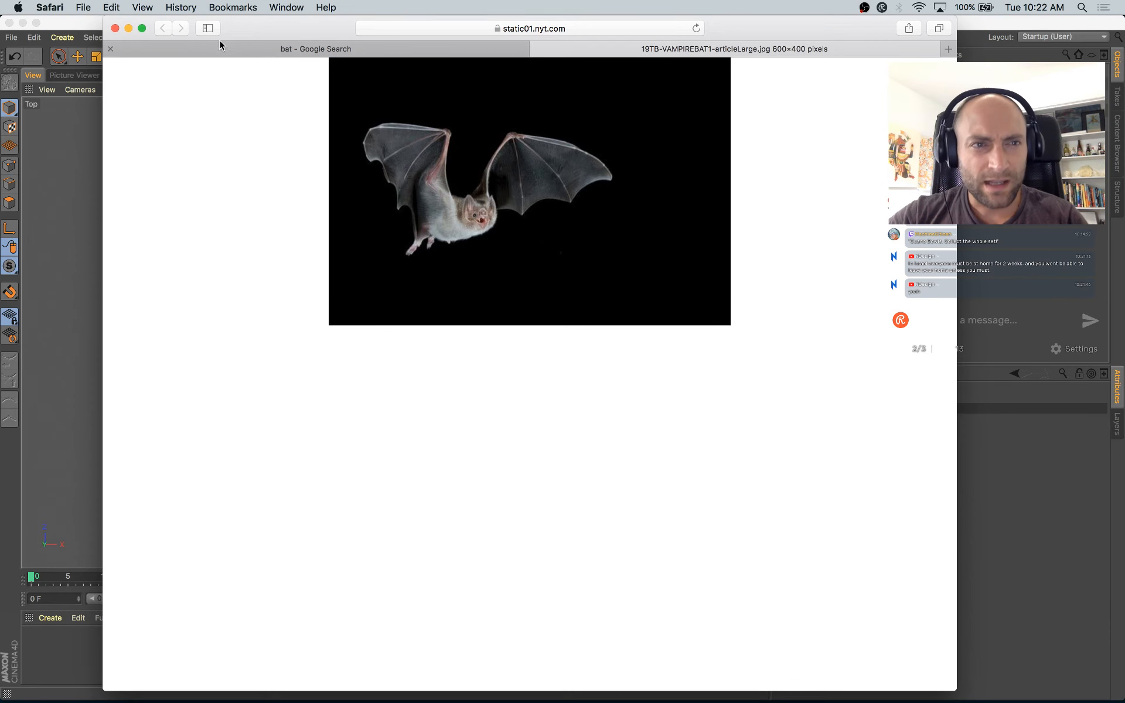
{"action": "left_click", "coordinate": [164, 52]}
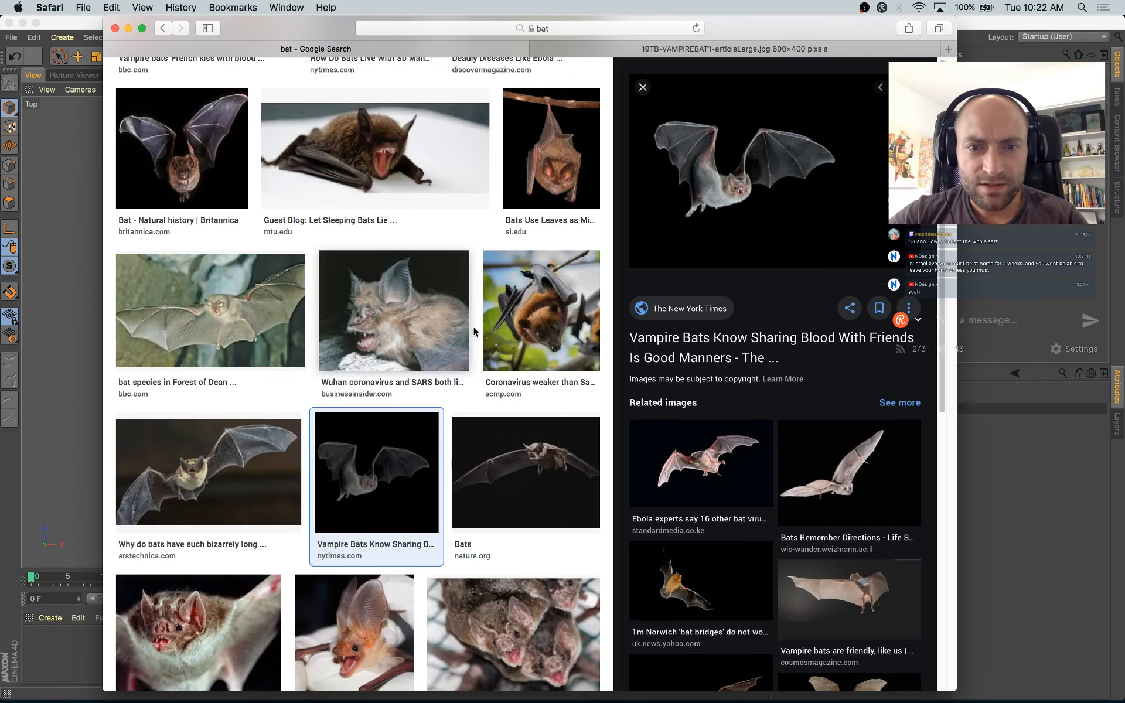
{"action": "left_click", "coordinate": [708, 472]}
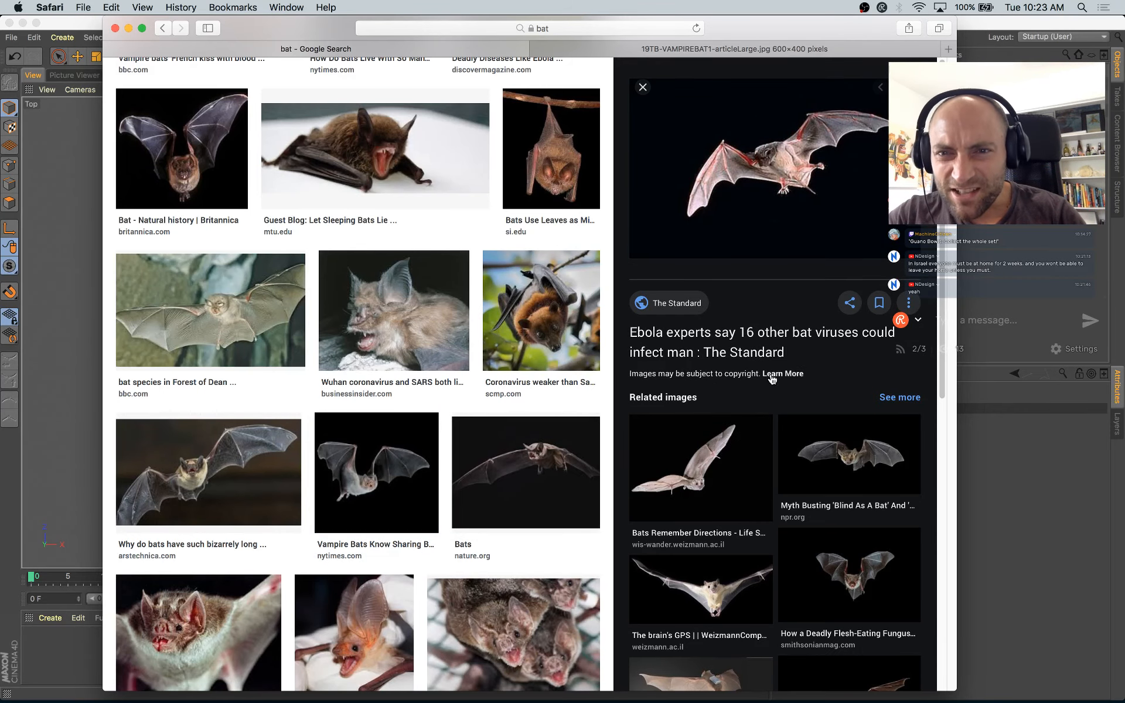
Step: Examine related flying-bat photos from NPR, the Weizmann Institute and The Baltic Times as reference for the legs
{"action": "left_click", "coordinate": [890, 440]}
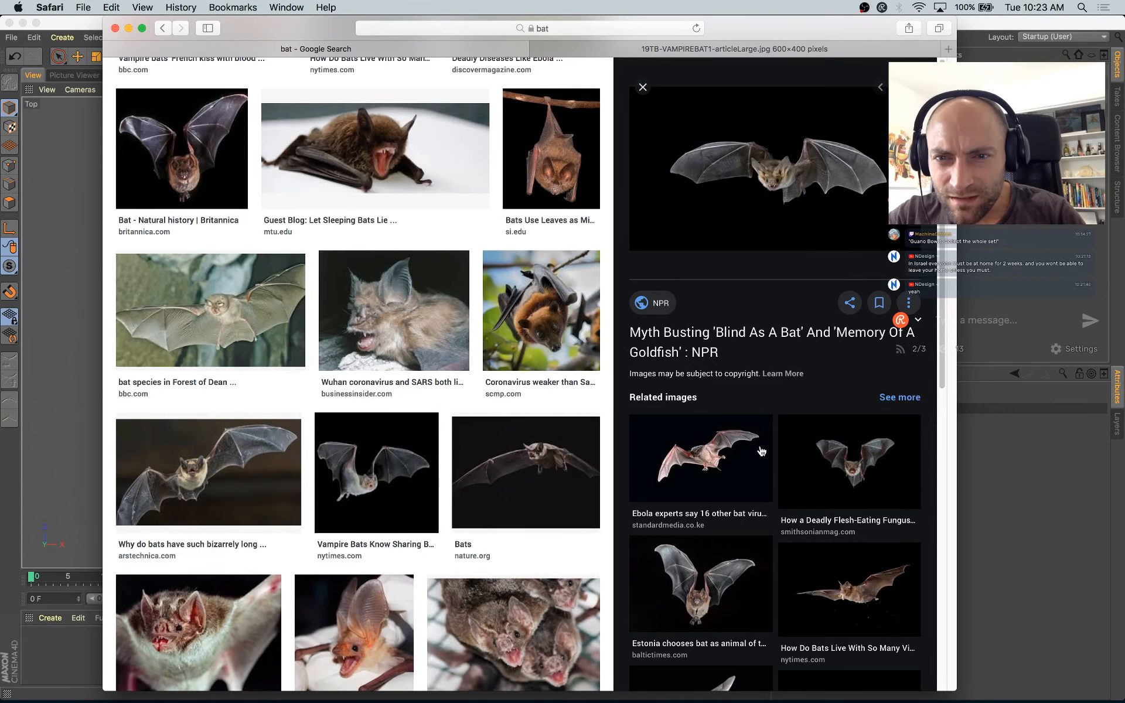
{"action": "left_click", "coordinate": [742, 466]}
{"action": "left_click", "coordinate": [725, 536]}
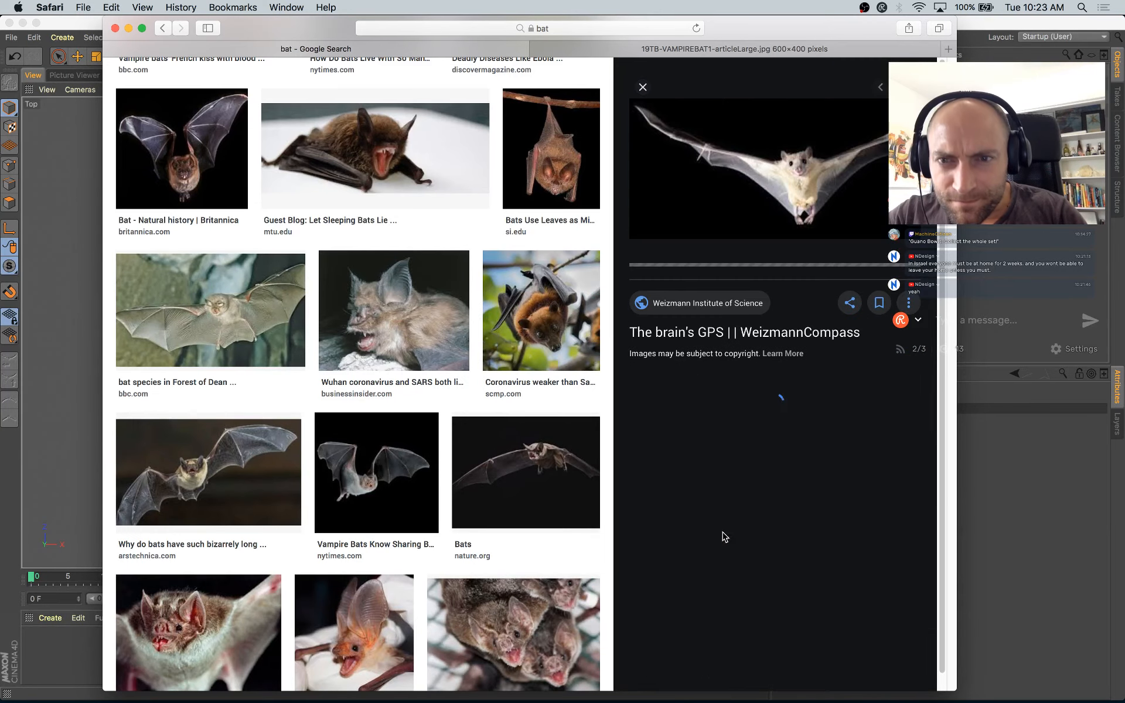
{"action": "scroll", "coordinate": [809, 234], "scroll_direction": "down", "scroll_amount": 5}
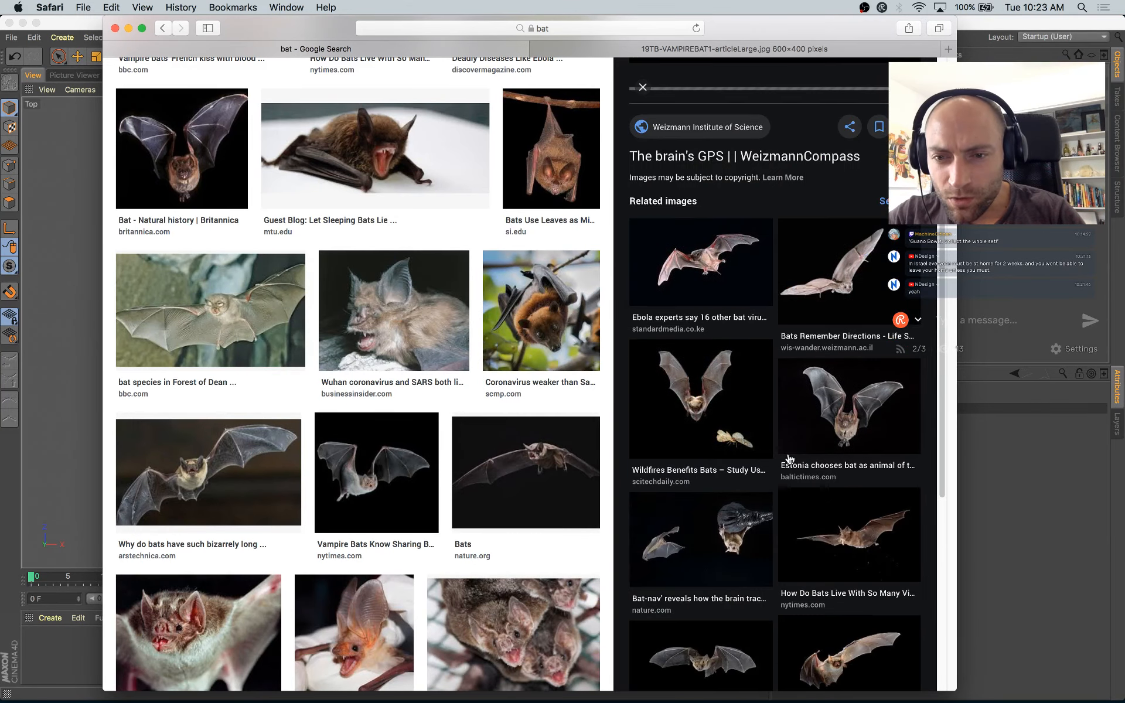
{"action": "left_click", "coordinate": [839, 456]}
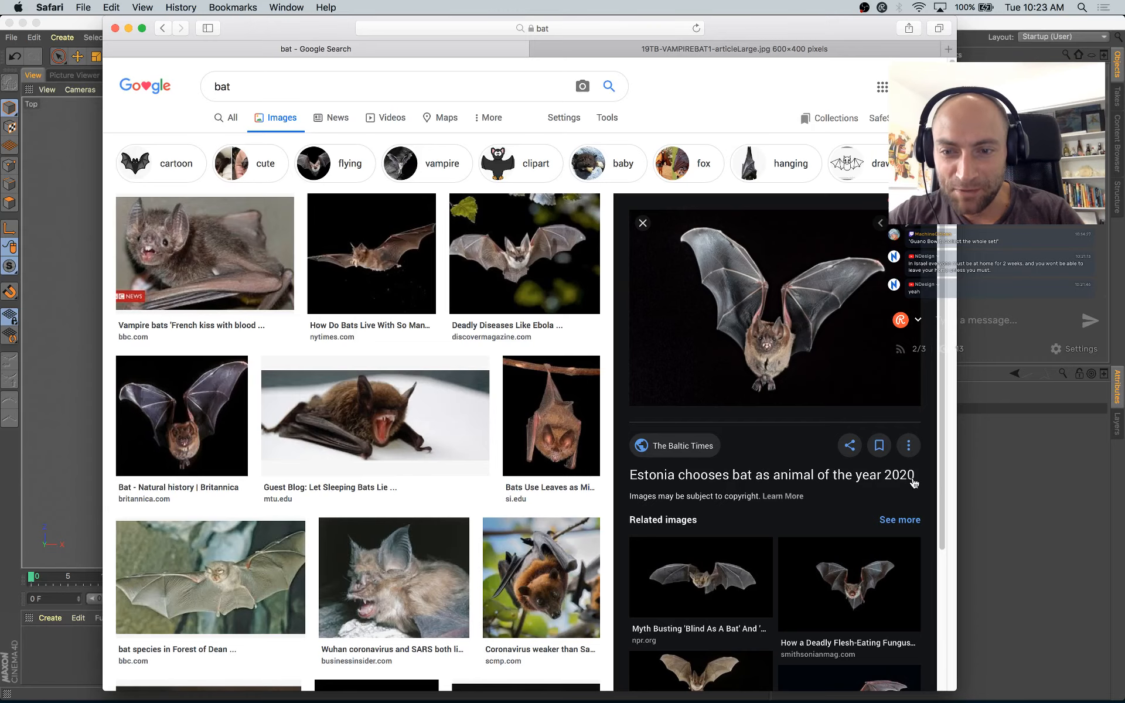
Step: Switch to Cinema 4D and draw a three-point leg spline below the body, from about X -27, Z -141 cm to X -49, Z -278 cm
{"action": "key", "text": "super+Tab"}
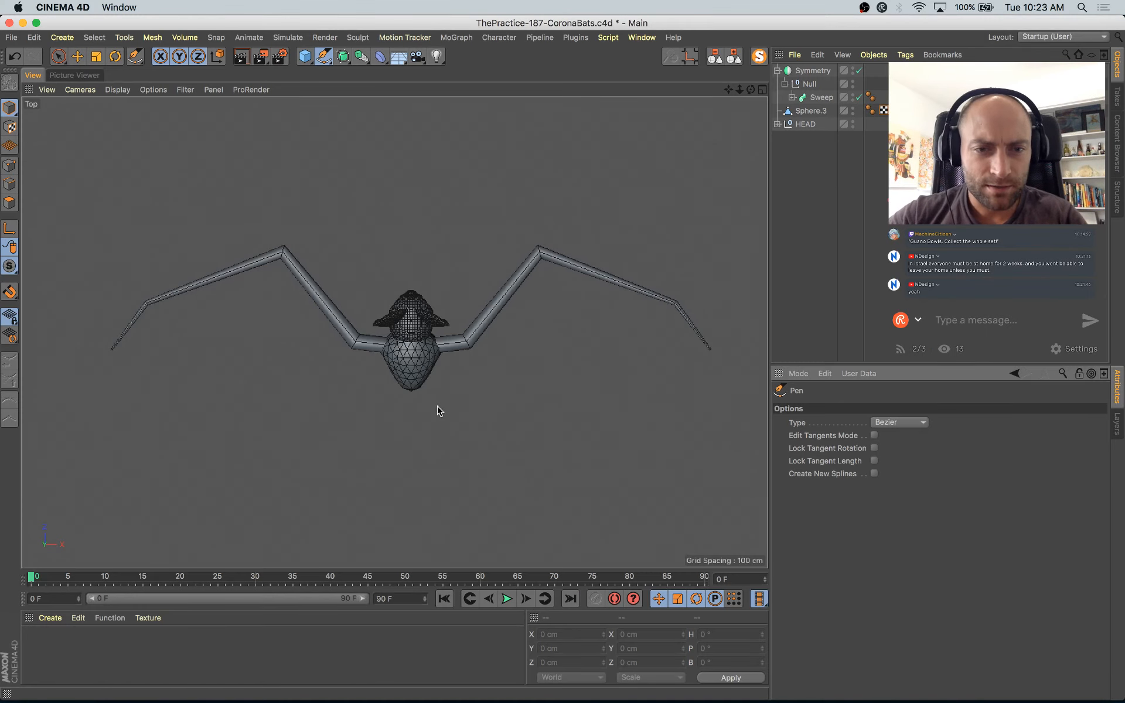
{"action": "left_click", "coordinate": [522, 360]}
{"action": "key", "text": "super+z"}
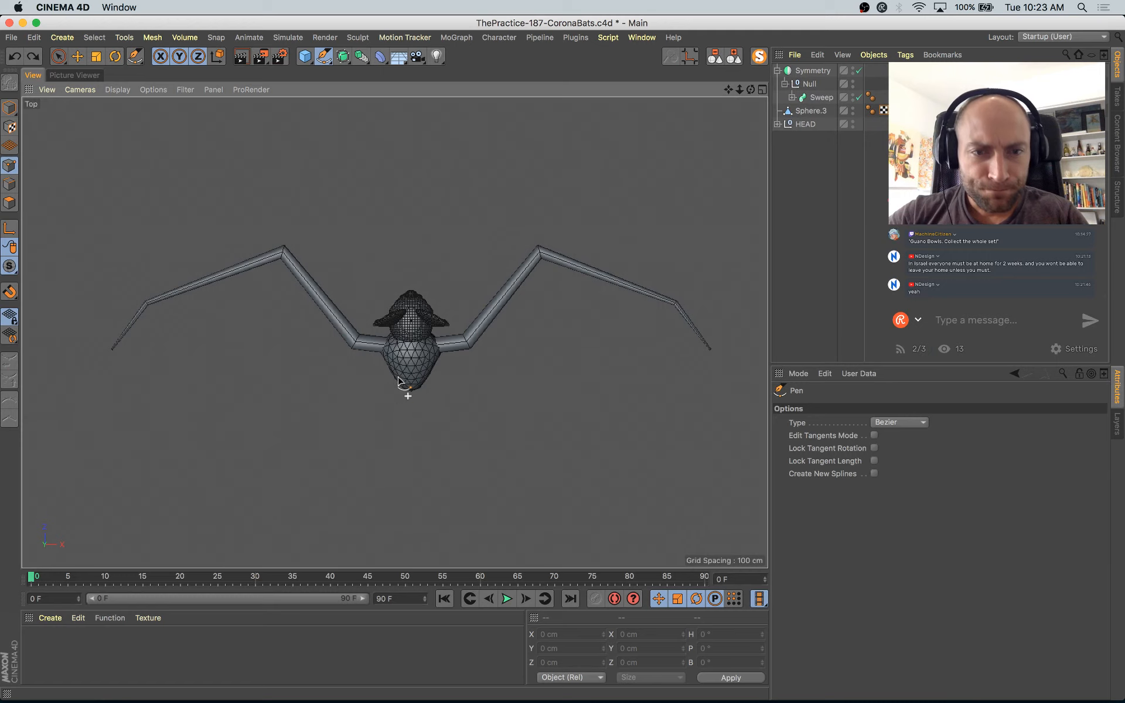
{"action": "left_click", "coordinate": [399, 381]}
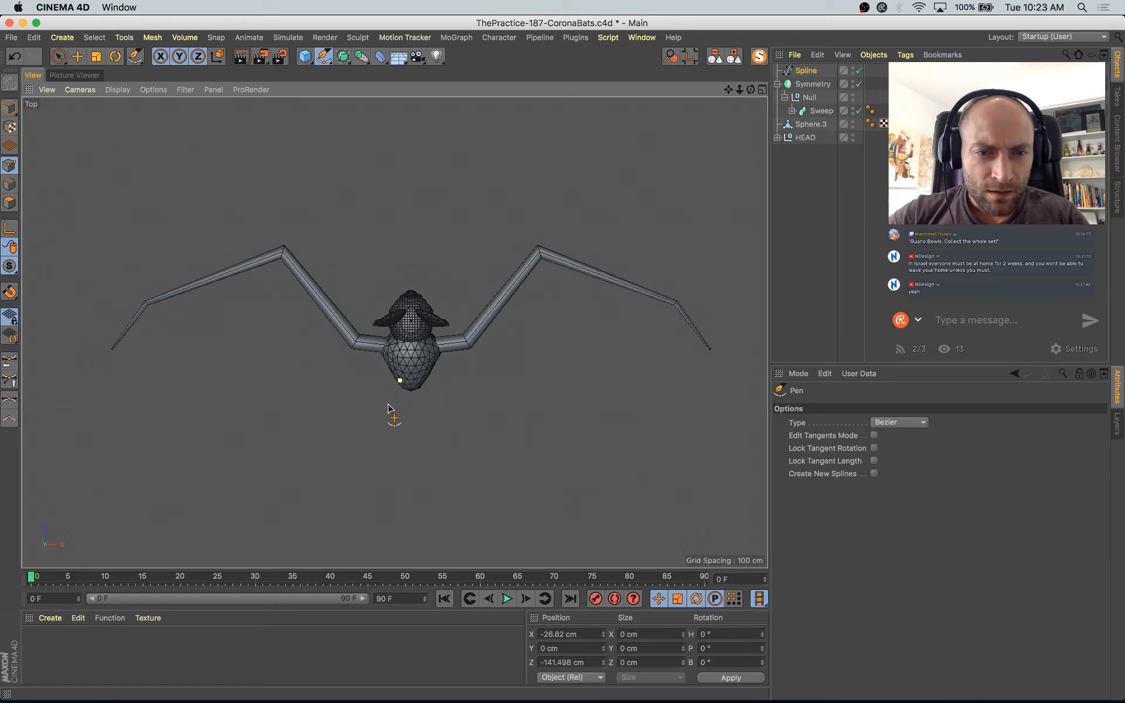
{"action": "left_click", "coordinate": [389, 410]}
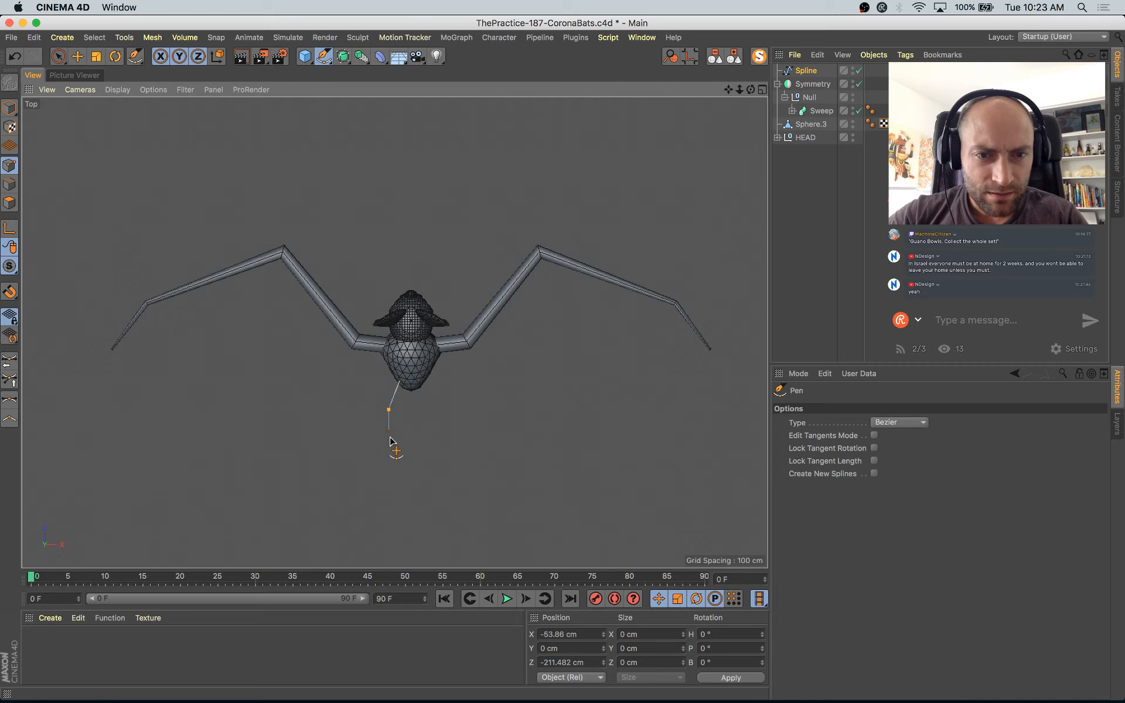
{"action": "left_click", "coordinate": [391, 437]}
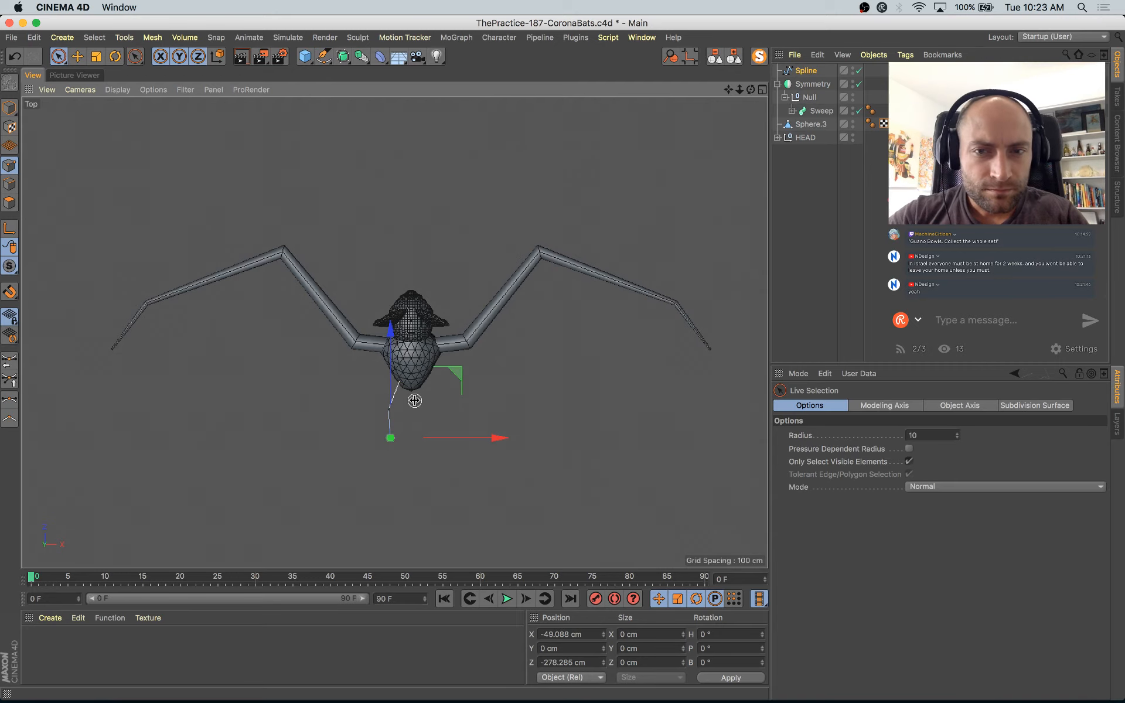
{"action": "key", "text": "space"}
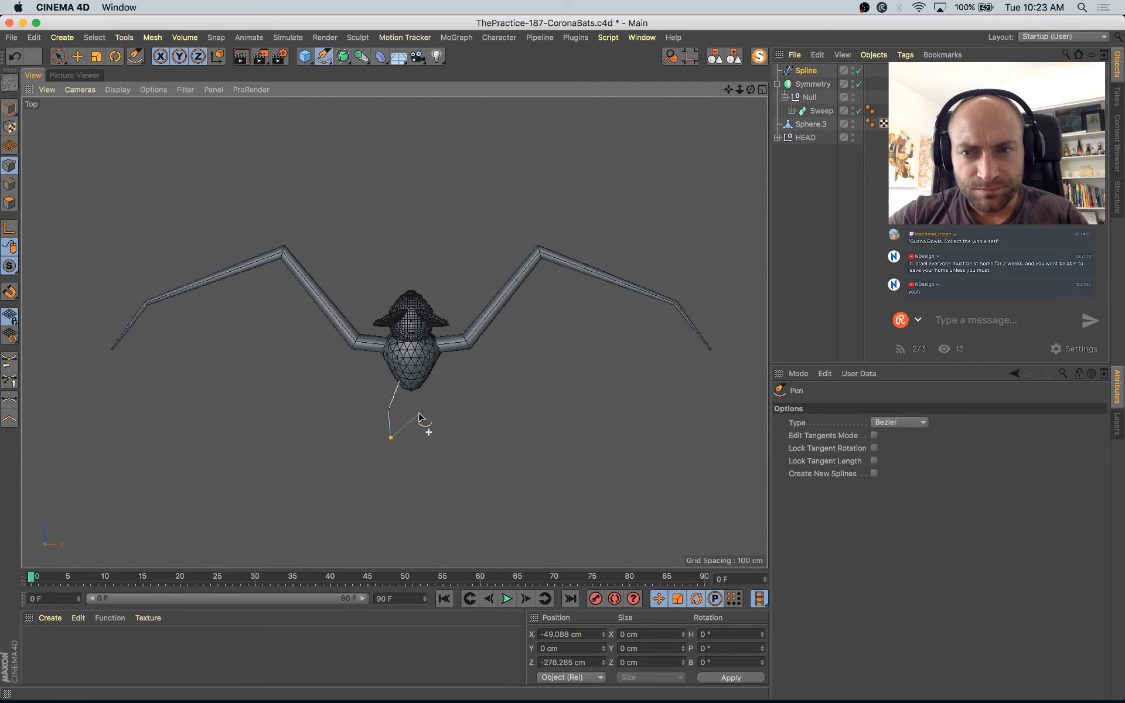
{"action": "key", "text": "Escape"}
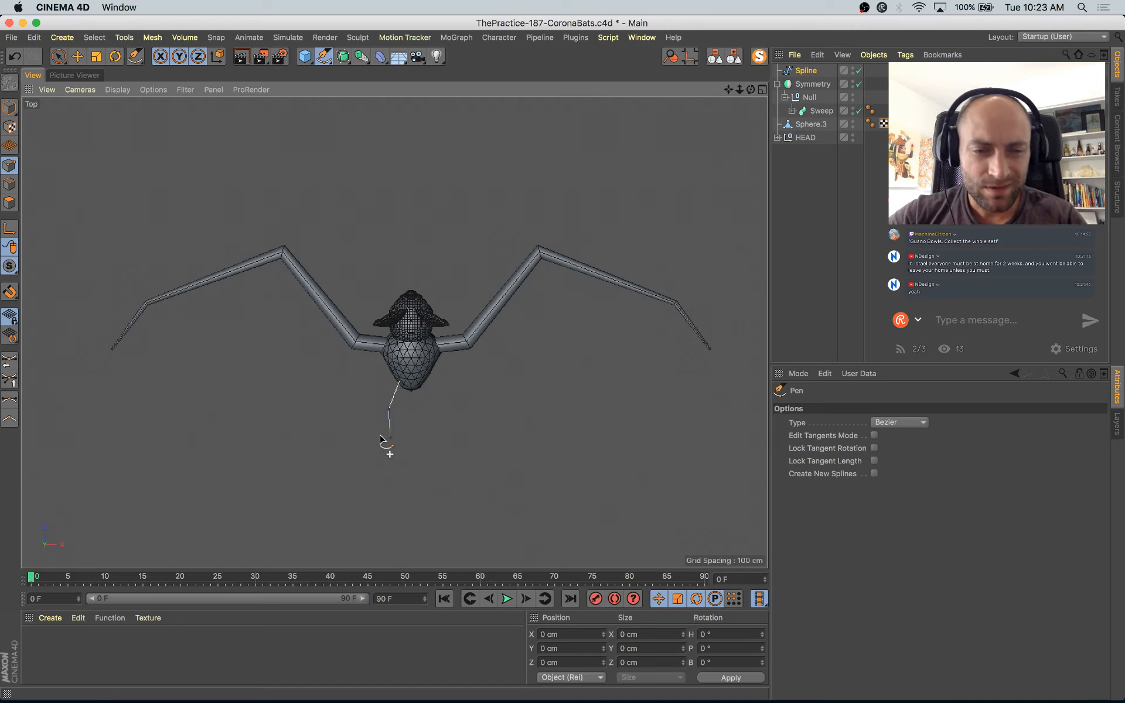
Step: Duplicate the wing Sweep inside the Null, replace its path with the new leg spline and place the Circle above it
{"action": "key", "text": "v"}
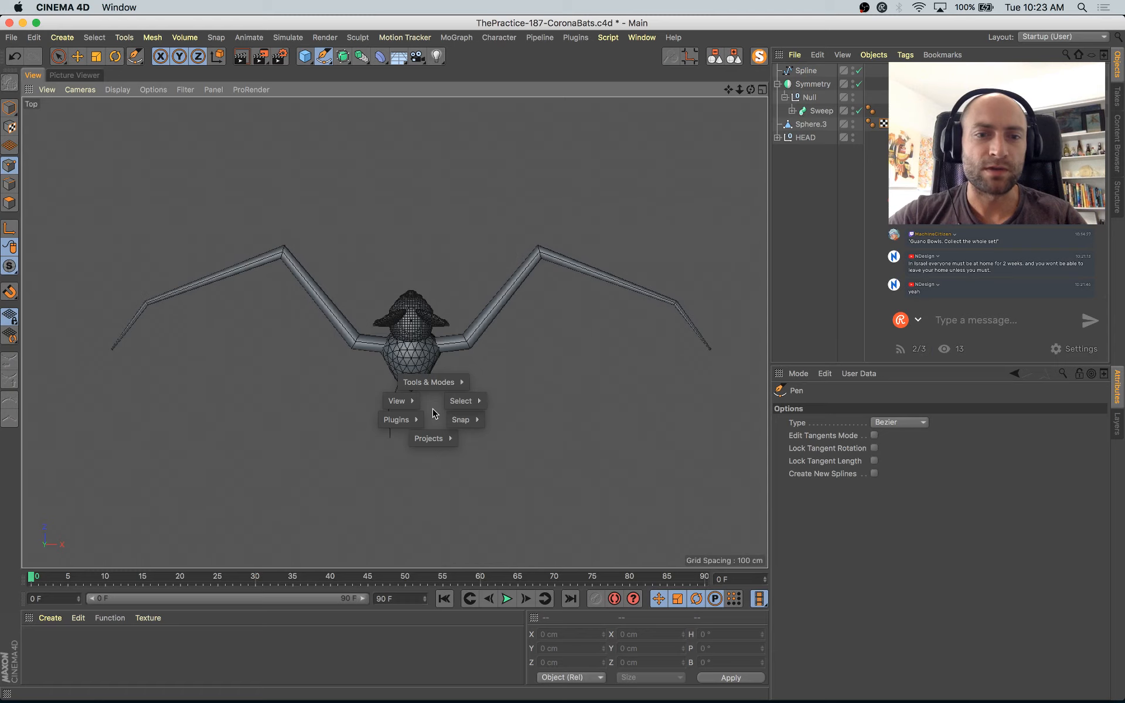
{"action": "left_click", "coordinate": [807, 71]}
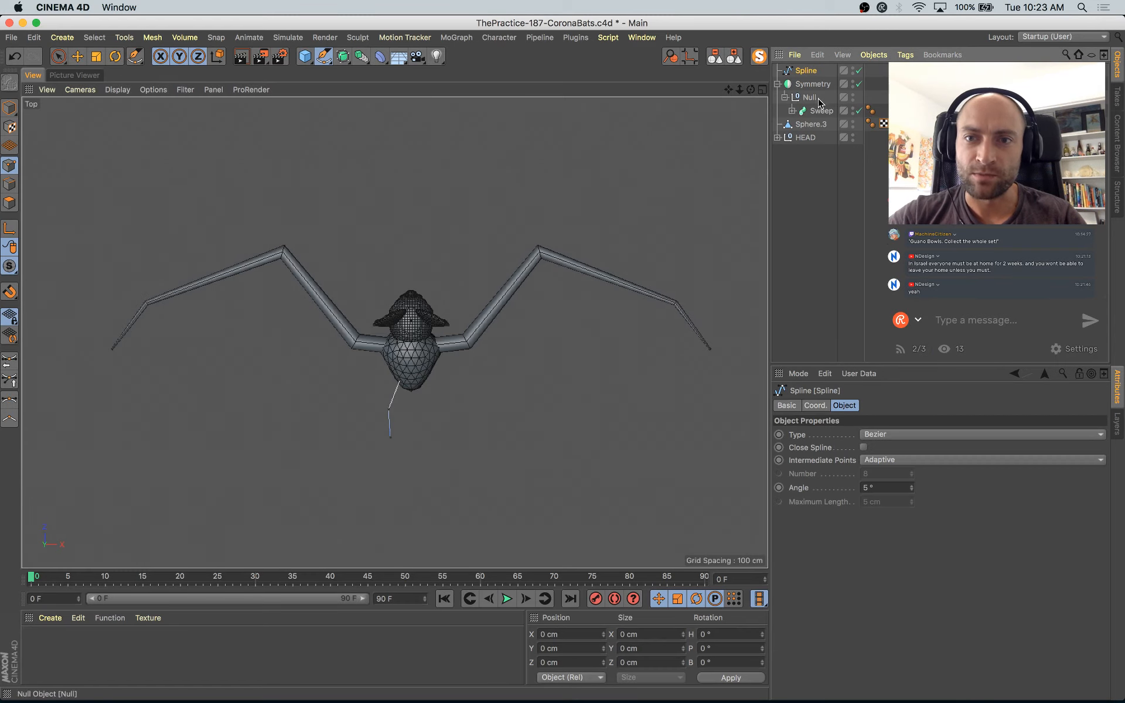
{"action": "mouse_move", "coordinate": [811, 110]}
{"action": "left_mouse_down"}
{"action": "mouse_move", "coordinate": [821, 112]}
{"action": "mouse_move", "coordinate": [811, 92]}
{"action": "mouse_move", "coordinate": [822, 98]}
{"action": "left_mouse_up"}
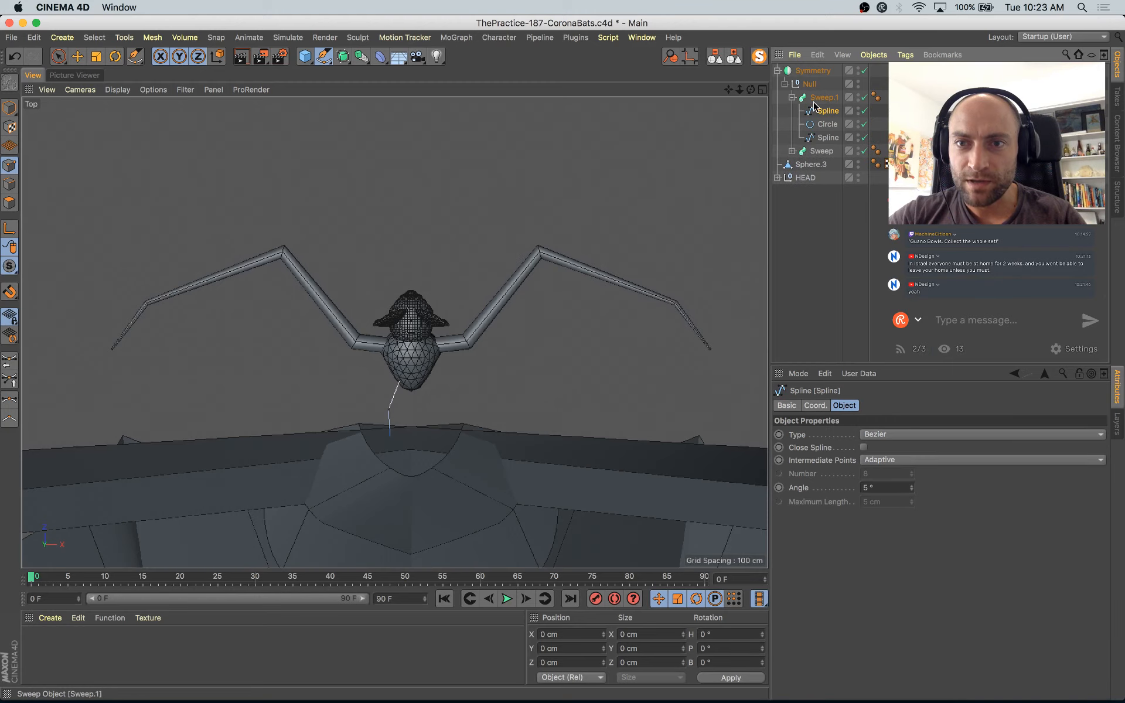
{"action": "key", "text": "Delete"}
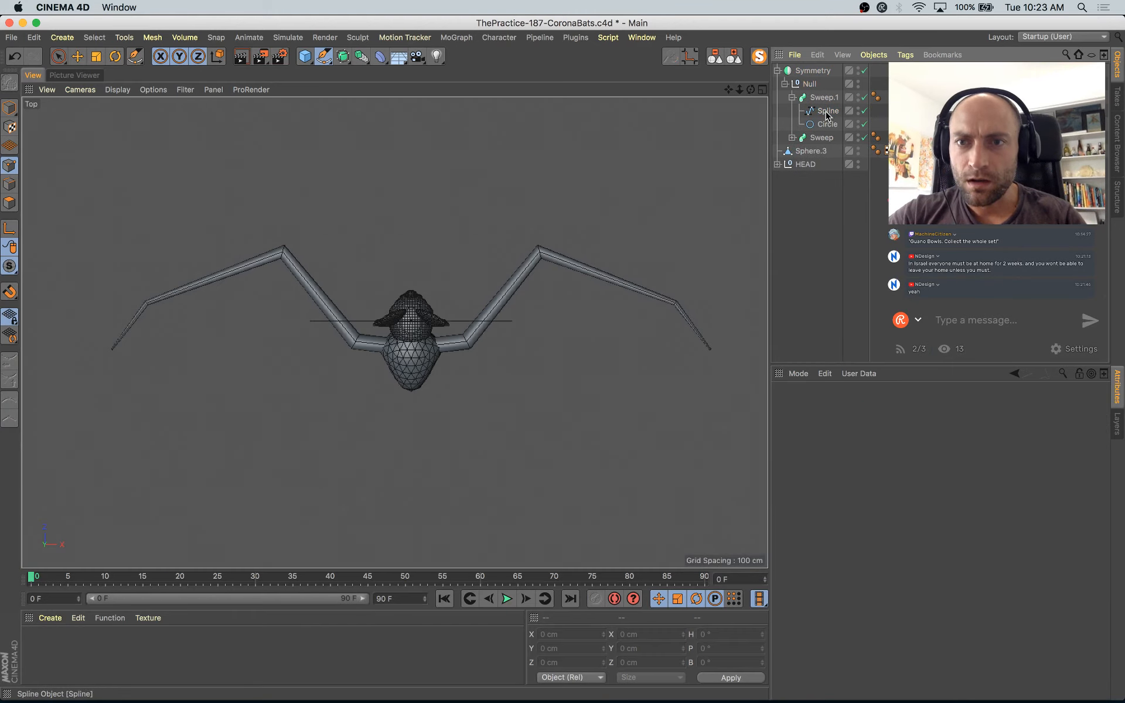
{"action": "left_click_drag", "start_coordinate": [834, 124], "coordinate": [827, 107]}
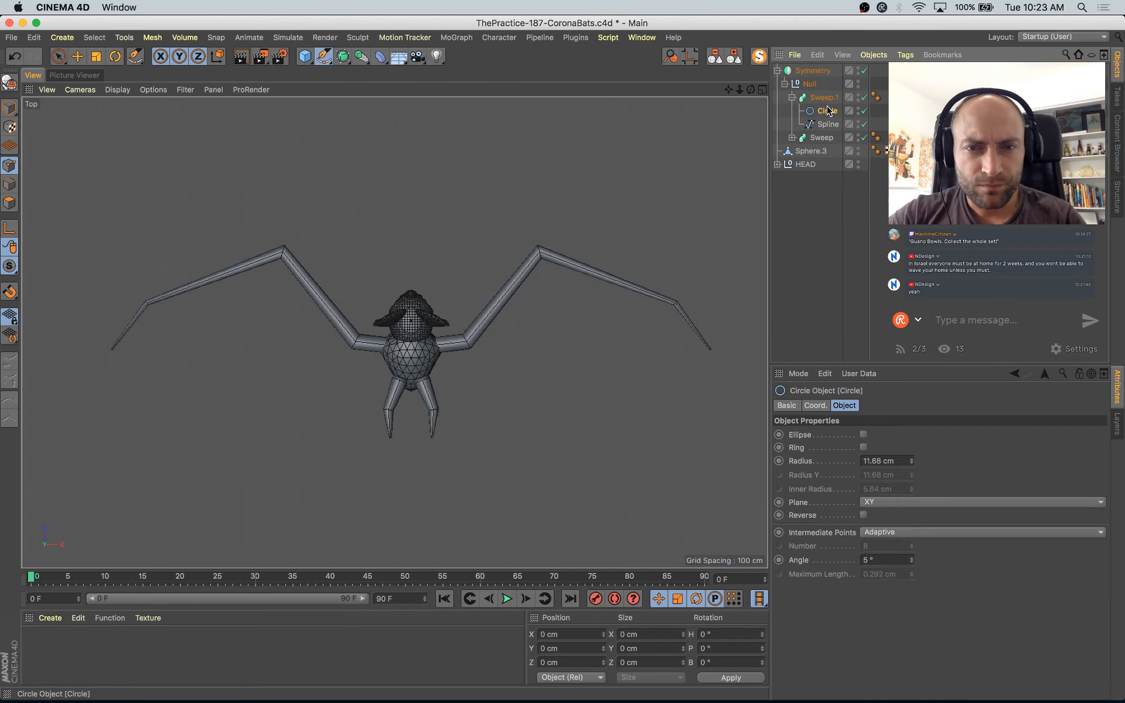
Step: Scale the leg Sweep's Circle profile down to about 5.3 cm across and check the legs in all four views
{"action": "key", "text": "t"}
{"action": "left_click_drag", "start_coordinate": [520, 407], "coordinate": [384, 466]}
{"action": "key", "text": "e"}
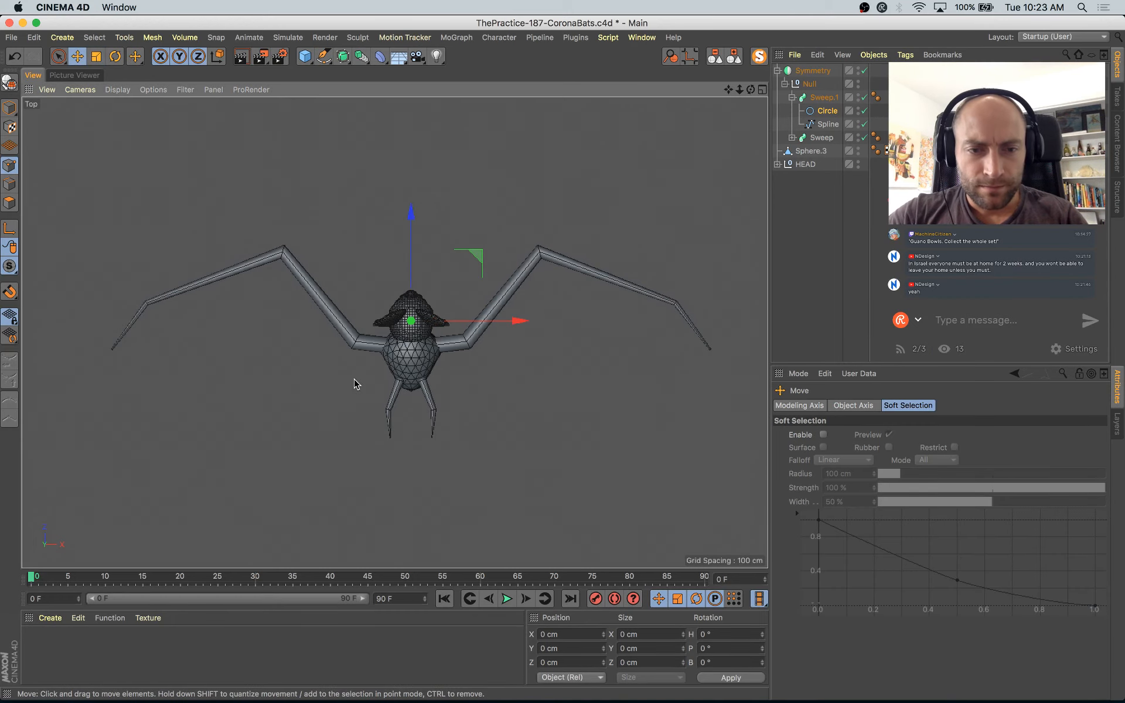
{"action": "middle_click", "coordinate": [354, 384]}
{"action": "left_click", "coordinate": [9, 107]}
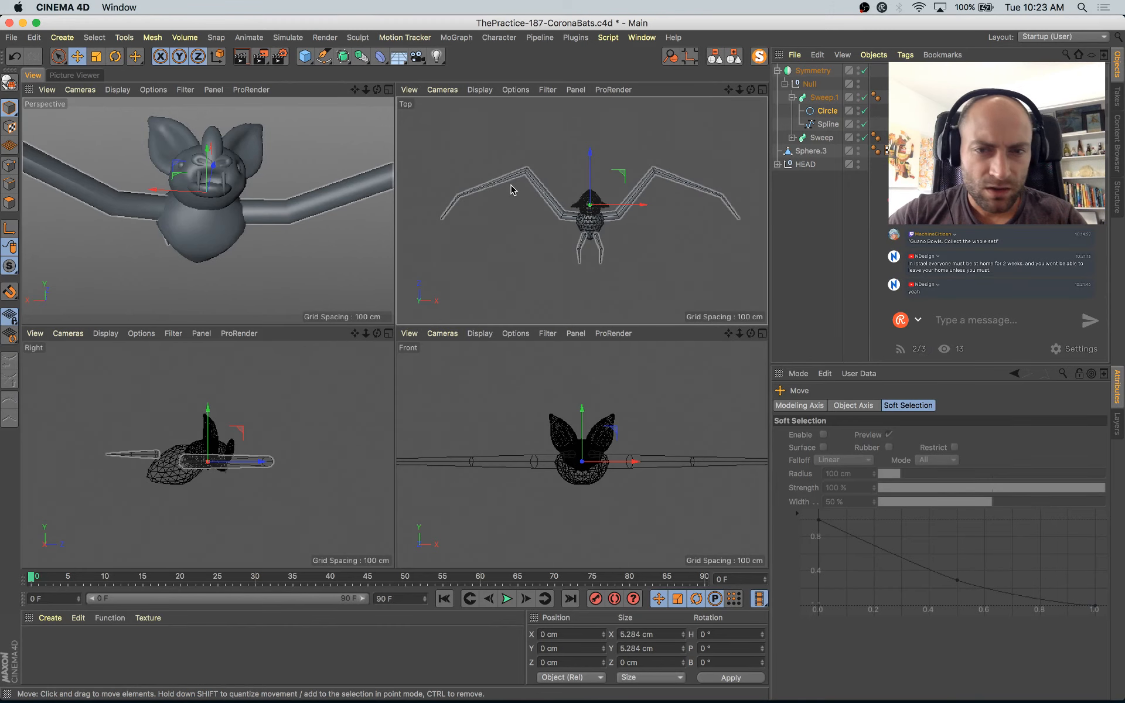
{"action": "middle_click", "coordinate": [606, 252]}
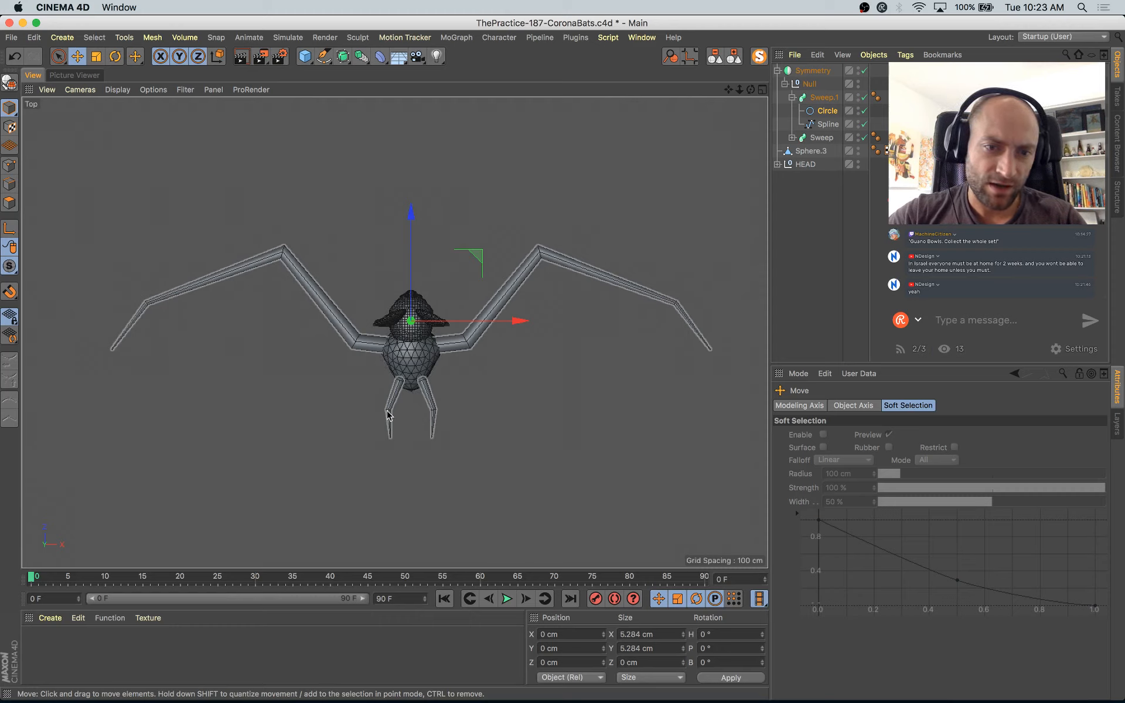
Step: Draw a V-shaped open spline for the outer toes at the end of the leg with the Pen tool
{"action": "left_click", "coordinate": [824, 98]}
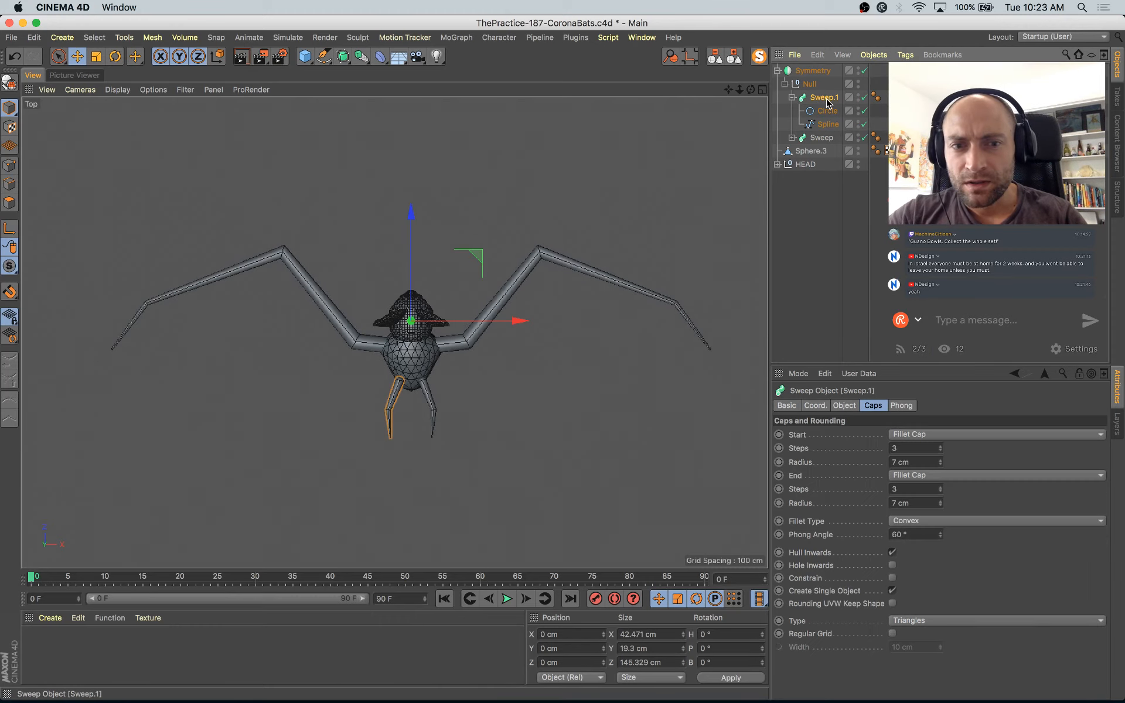
{"action": "left_click", "coordinate": [324, 56]}
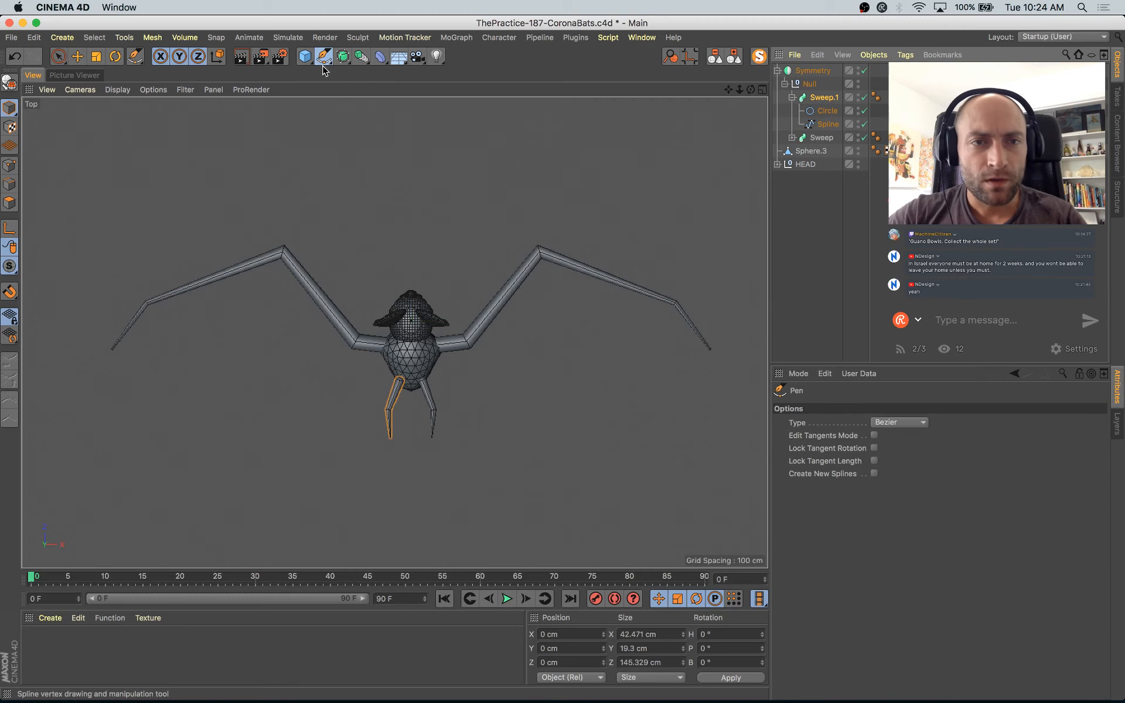
{"action": "left_click", "coordinate": [380, 436]}
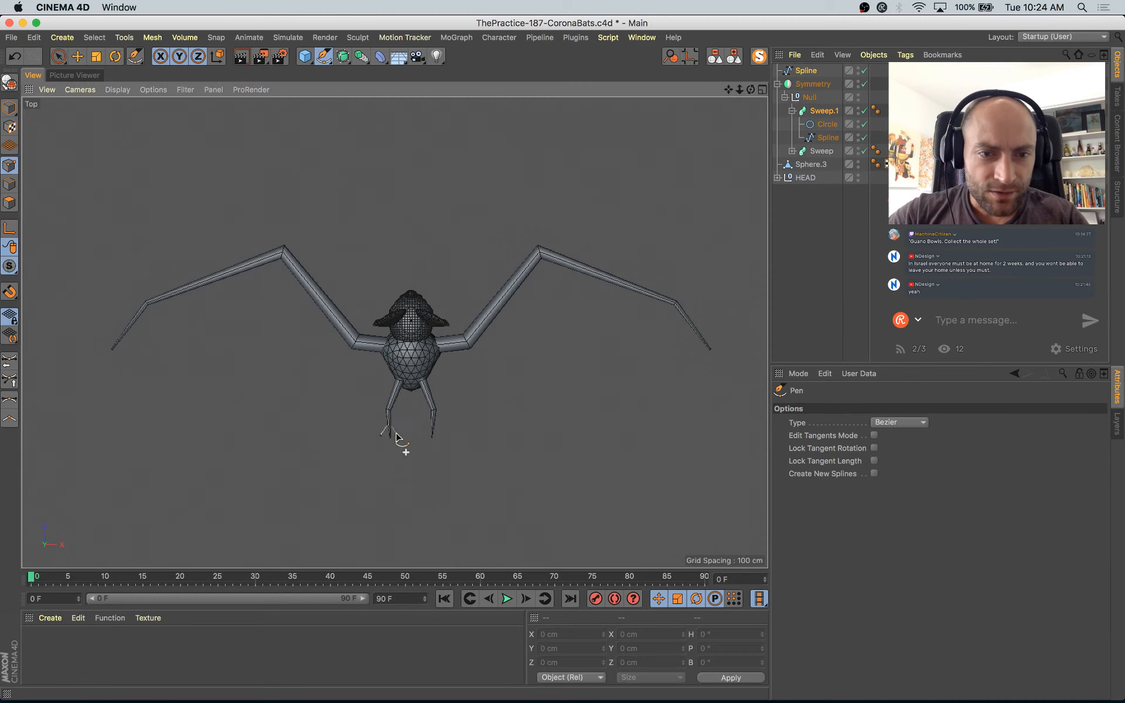
{"action": "key", "text": "e"}
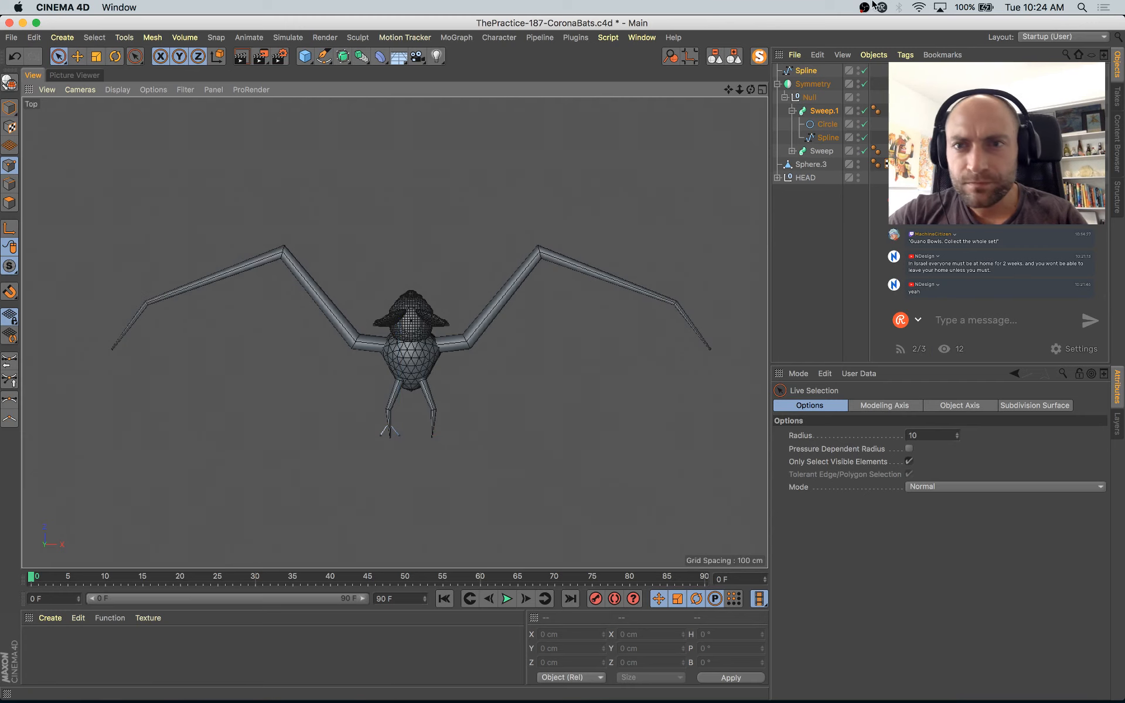
Step: Duplicate the leg Sweep and replace the copy's path with the new toe spline
{"action": "left_click", "coordinate": [825, 111]}
{"action": "left_click_drag", "start_coordinate": [818, 109], "coordinate": [820, 107], "text": "ctrl"}
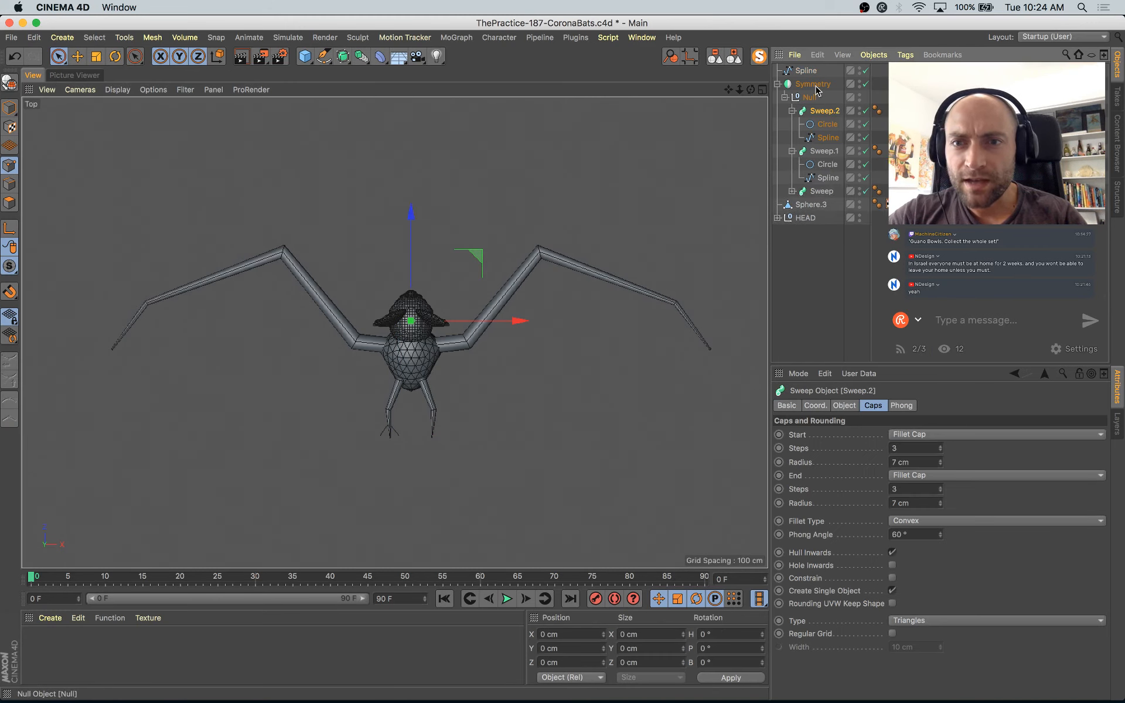
{"action": "left_click_drag", "start_coordinate": [886, 167], "coordinate": [827, 132]}
{"action": "left_click", "coordinate": [825, 138]}
{"action": "key", "text": "Delete"}
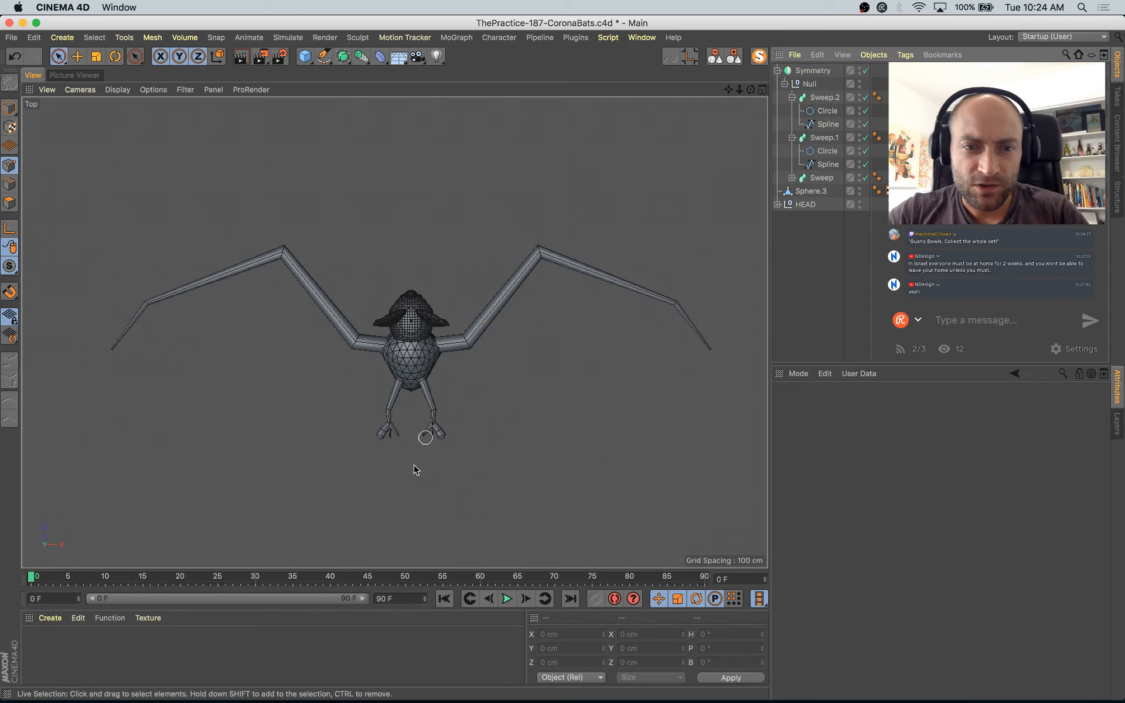
Step: Reshape the toe Sweep's Scale curve with both ends at about 0.5 and a new middle point at 1.0
{"action": "left_click", "coordinate": [822, 98]}
{"action": "left_click", "coordinate": [842, 406]}
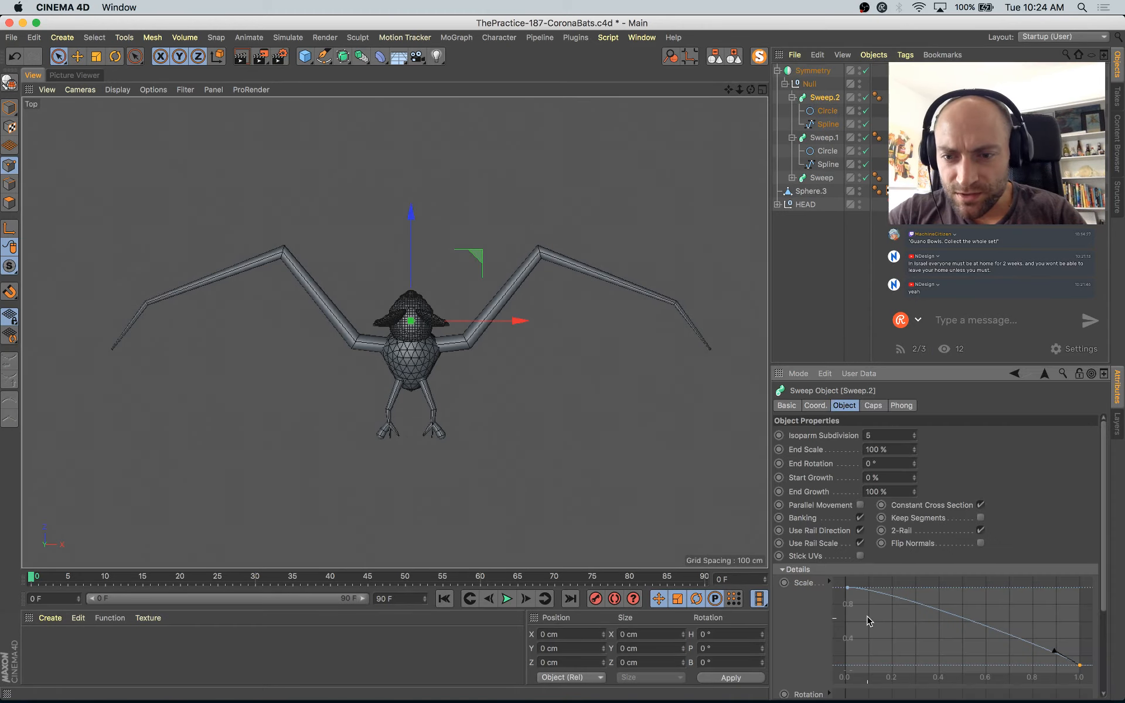
{"action": "left_click_drag", "start_coordinate": [1080, 665], "coordinate": [1080, 626]}
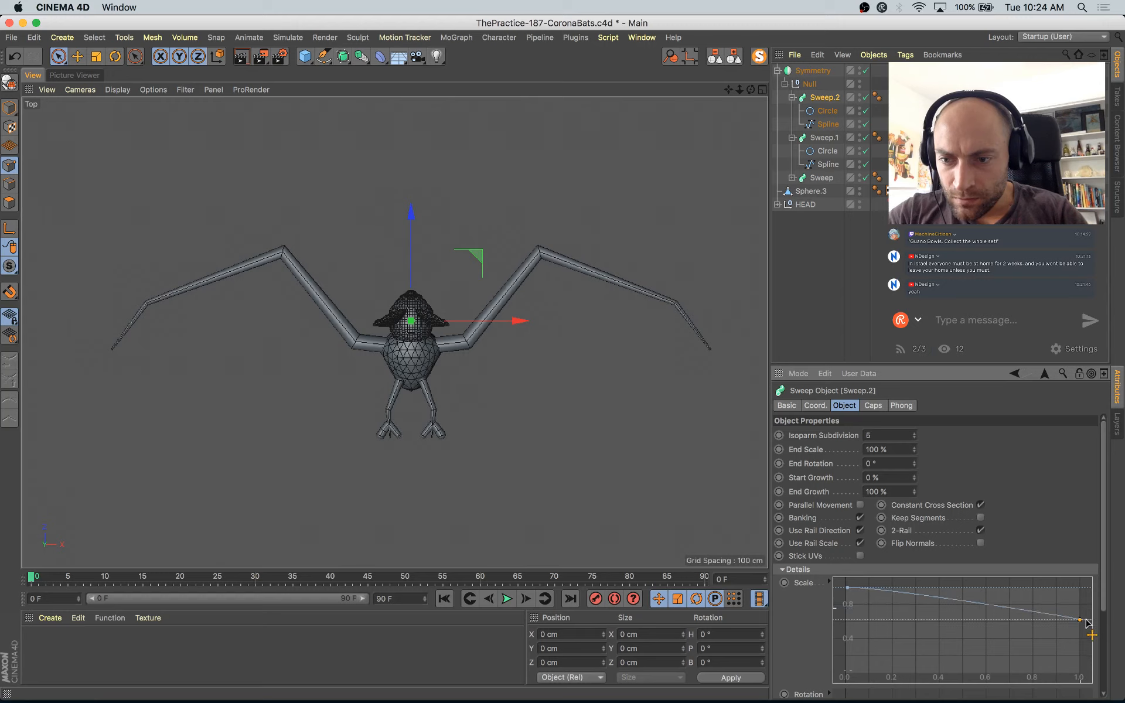
{"action": "left_click_drag", "start_coordinate": [846, 589], "coordinate": [842, 627]}
{"action": "left_click_drag", "start_coordinate": [964, 626], "coordinate": [963, 588], "text": "ctrl"}
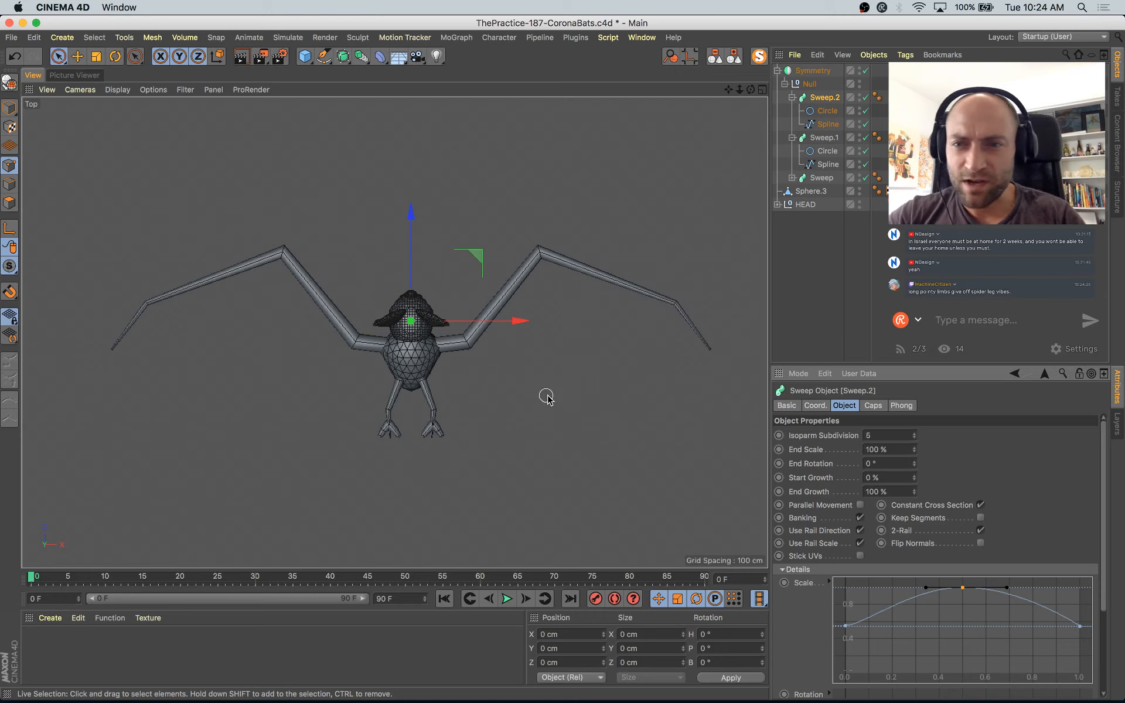
Step: Try to scale down the toe Sweep's Circle profile
{"action": "key", "text": "e"}
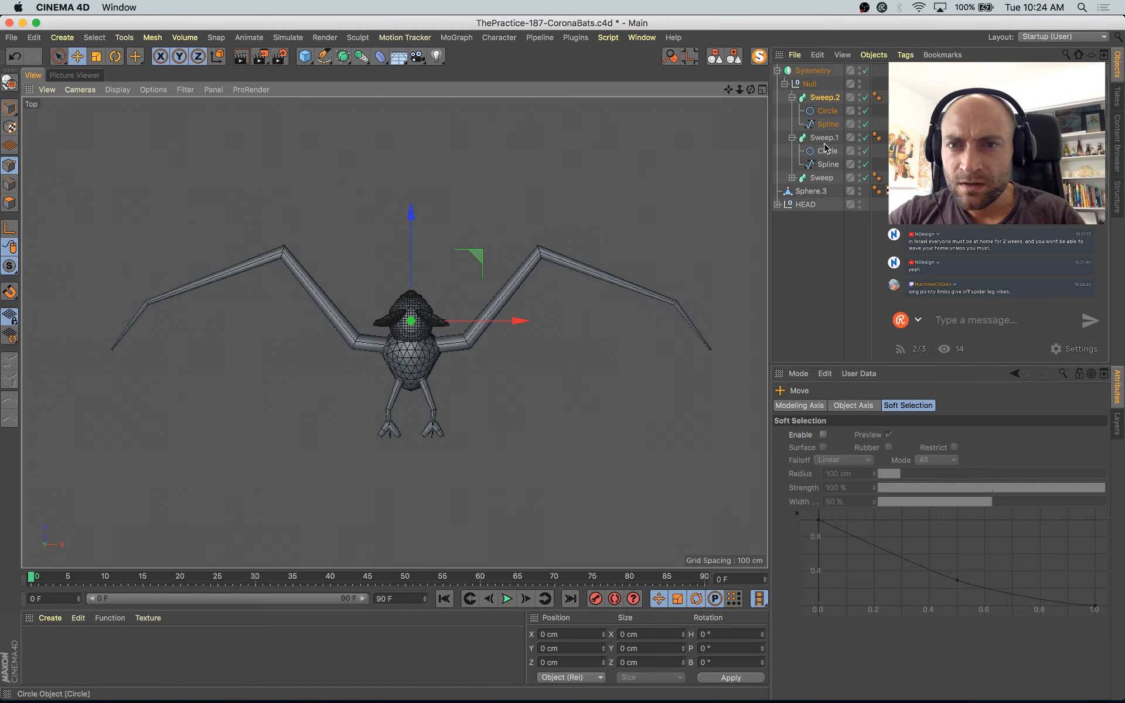
{"action": "left_click", "coordinate": [828, 110]}
{"action": "key", "text": "t"}
{"action": "left_click_drag", "start_coordinate": [608, 336], "coordinate": [390, 531]}
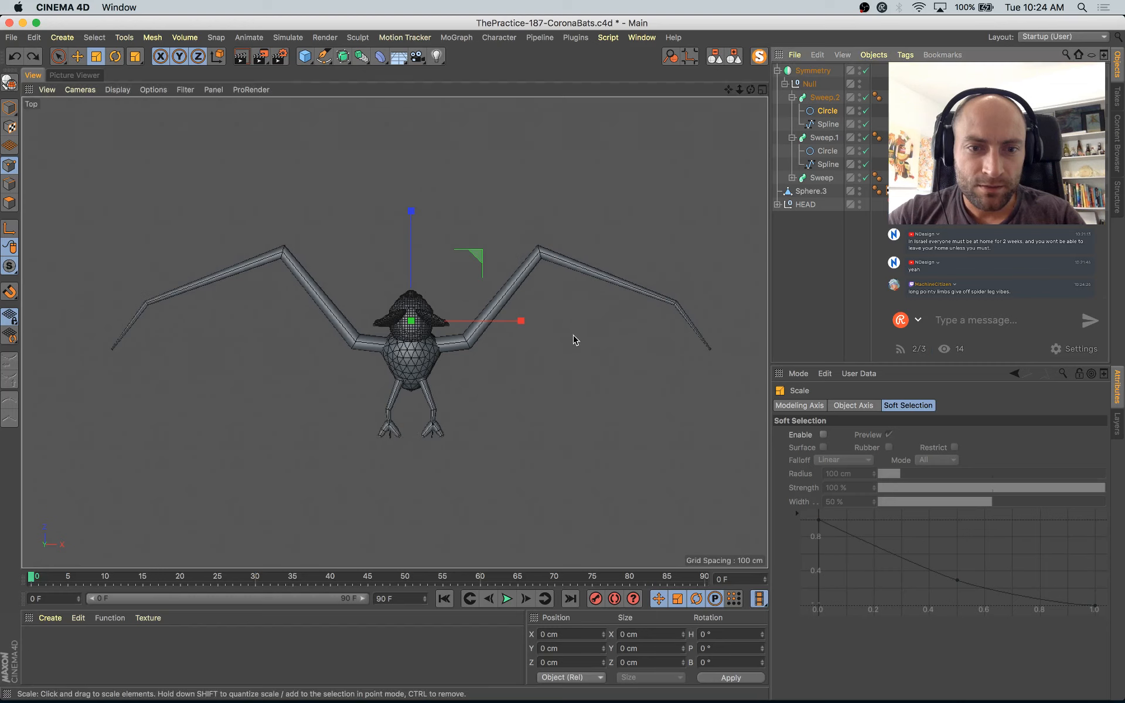
Step: Set the toe Sweep's start cap radius to 2 cm and its end cap to 2 steps and 3 cm, and scale its Circle profile down
{"action": "left_click", "coordinate": [824, 98]}
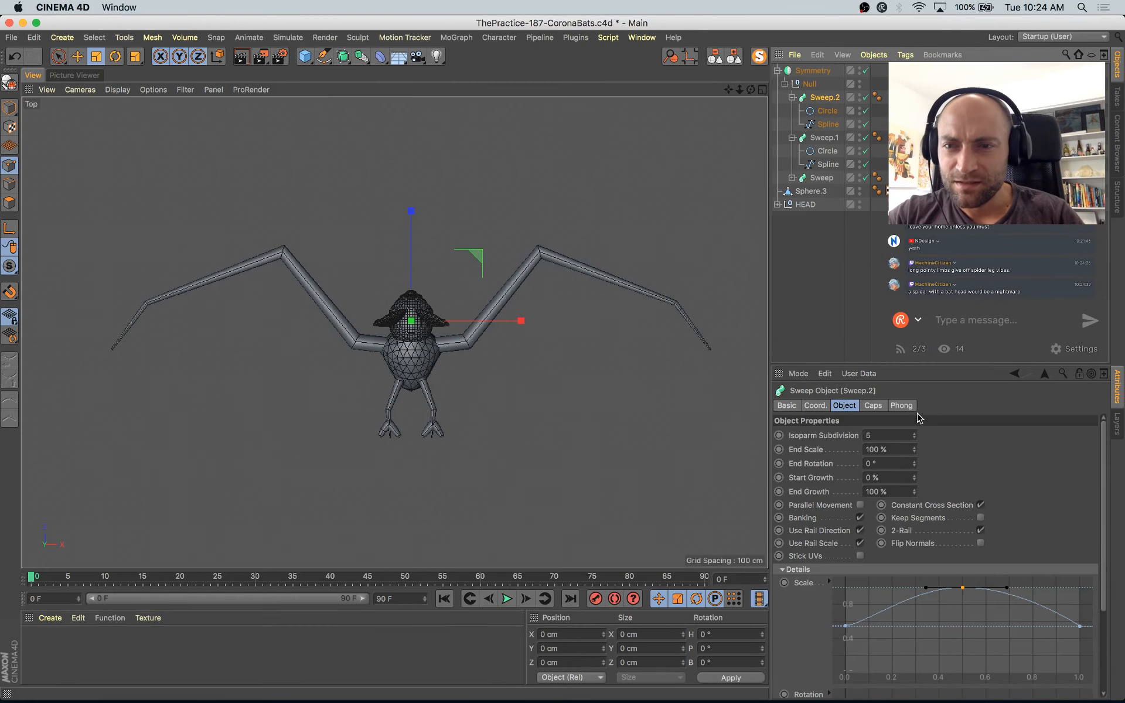
{"action": "left_click", "coordinate": [873, 406]}
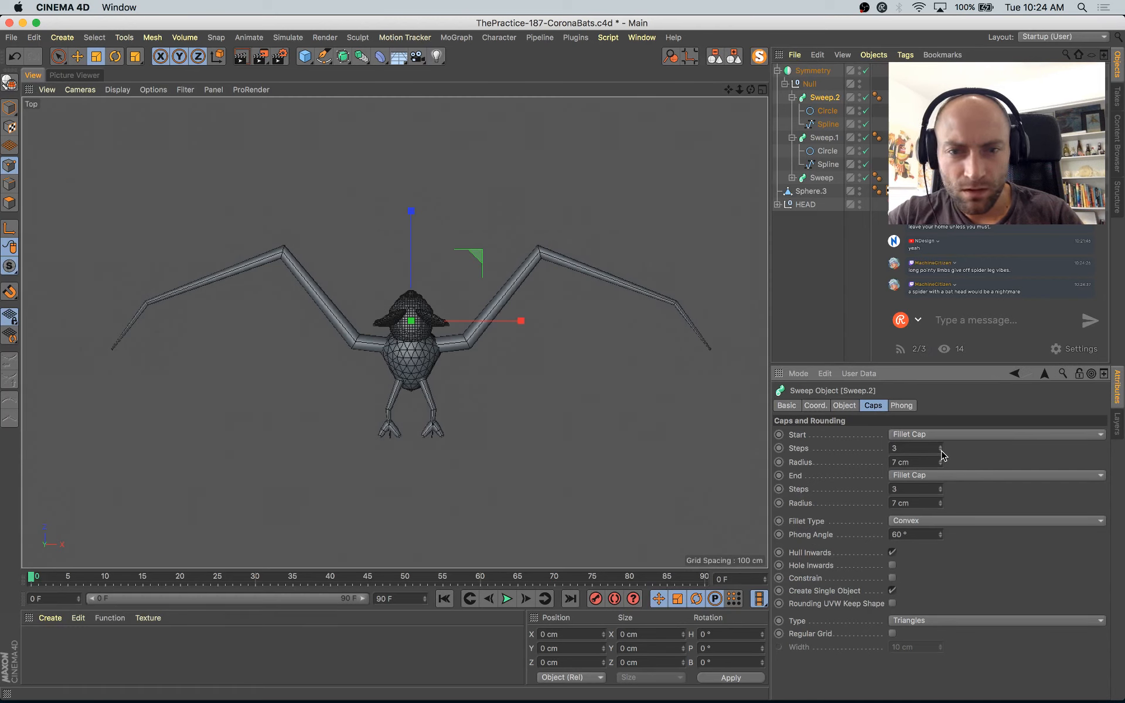
{"action": "left_click", "coordinate": [941, 464]}
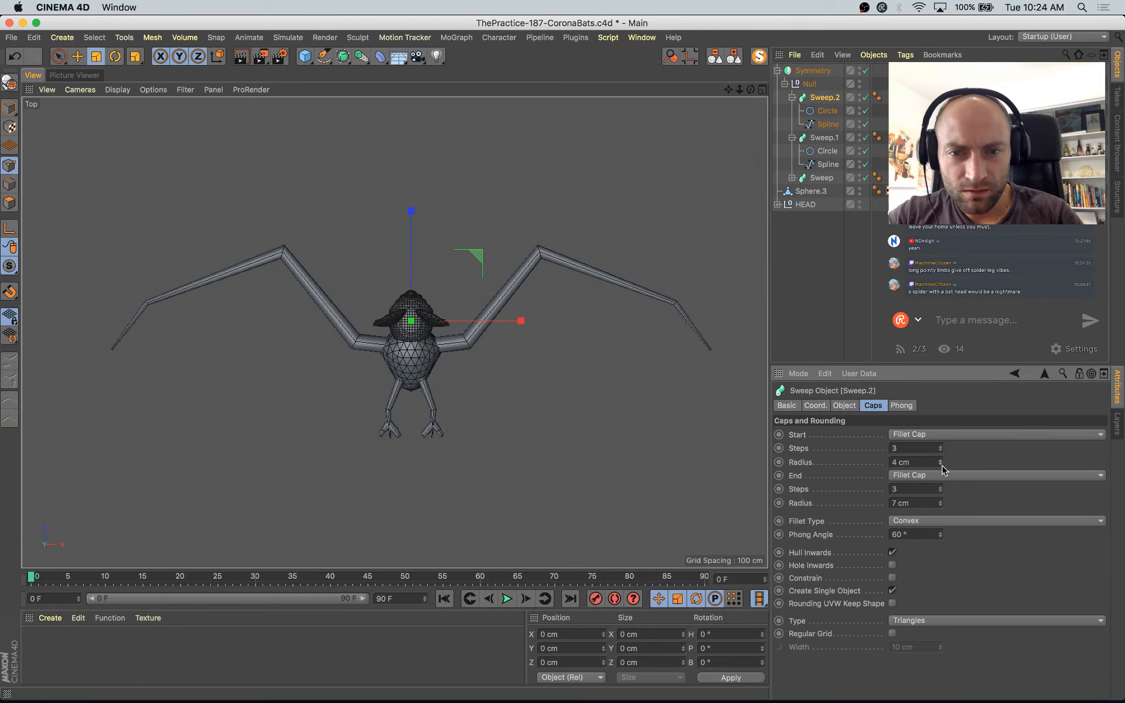
{"action": "left_click", "coordinate": [941, 506]}
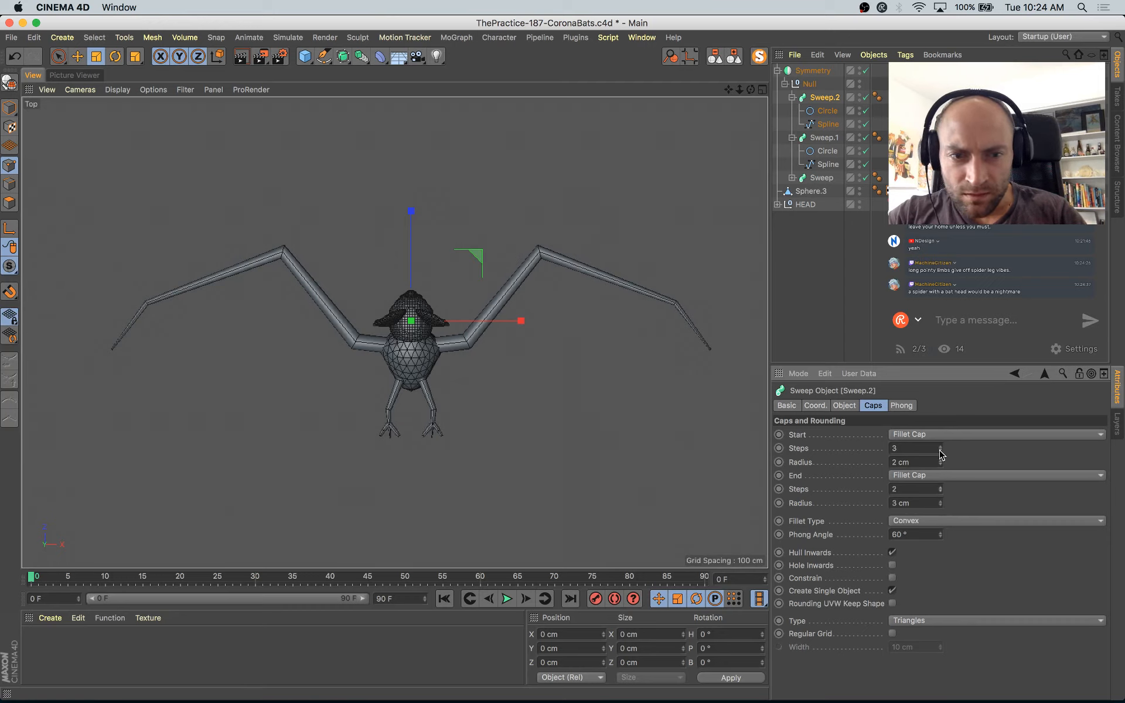
{"action": "left_click", "coordinate": [670, 297]}
{"action": "left_click_drag", "start_coordinate": [589, 369], "coordinate": [389, 470]}
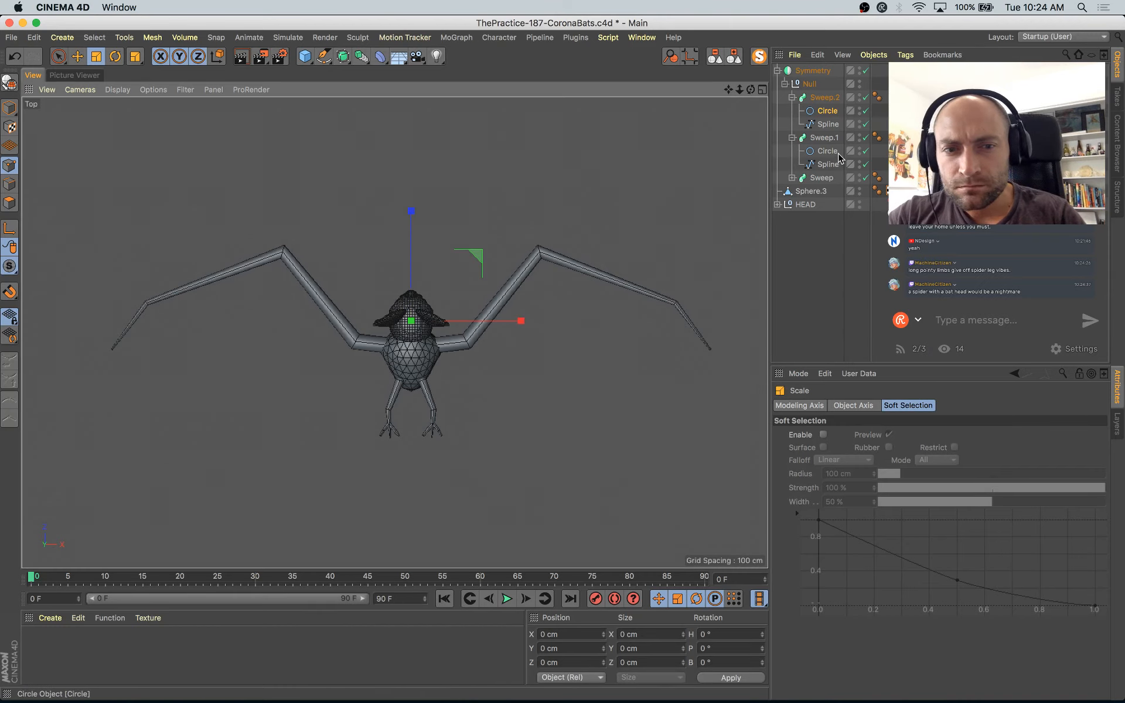
Step: Rename the leg Sweep to LEGS and rescale its Circle profile
{"action": "double_click", "coordinate": [823, 138]}
{"action": "type", "text": "LEGS"}
{"action": "key", "text": "Return"}
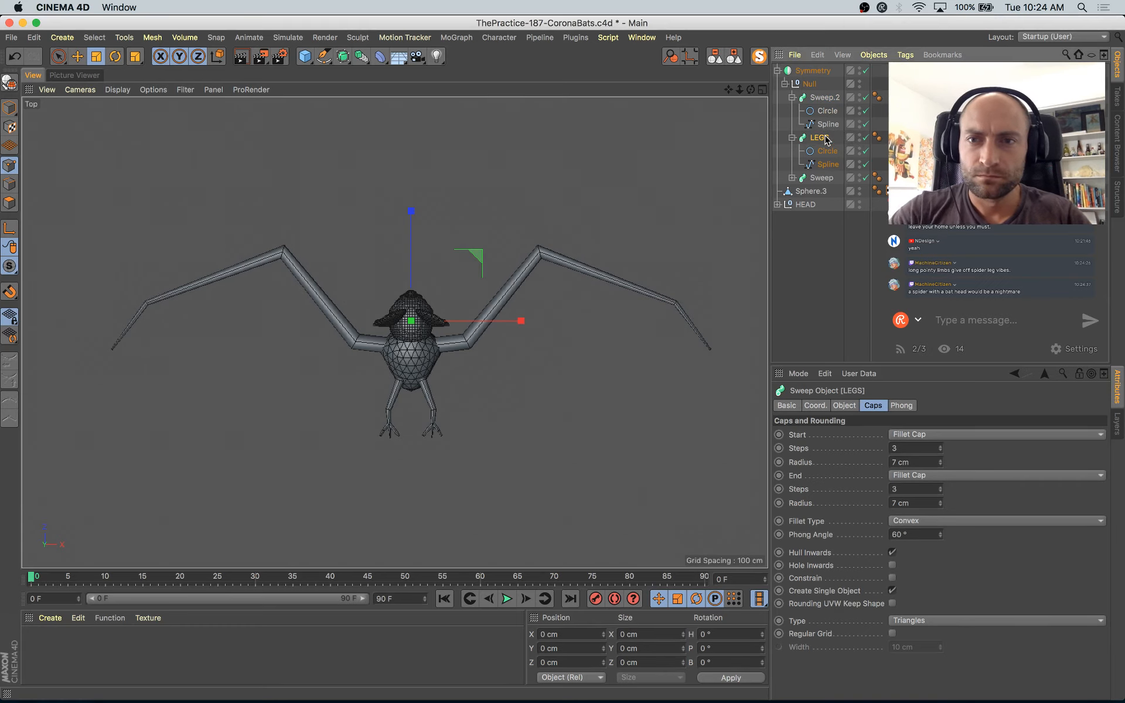
{"action": "left_click", "coordinate": [793, 97]}
{"action": "left_click", "coordinate": [827, 125]}
{"action": "left_click_drag", "start_coordinate": [522, 434], "coordinate": [636, 339]}
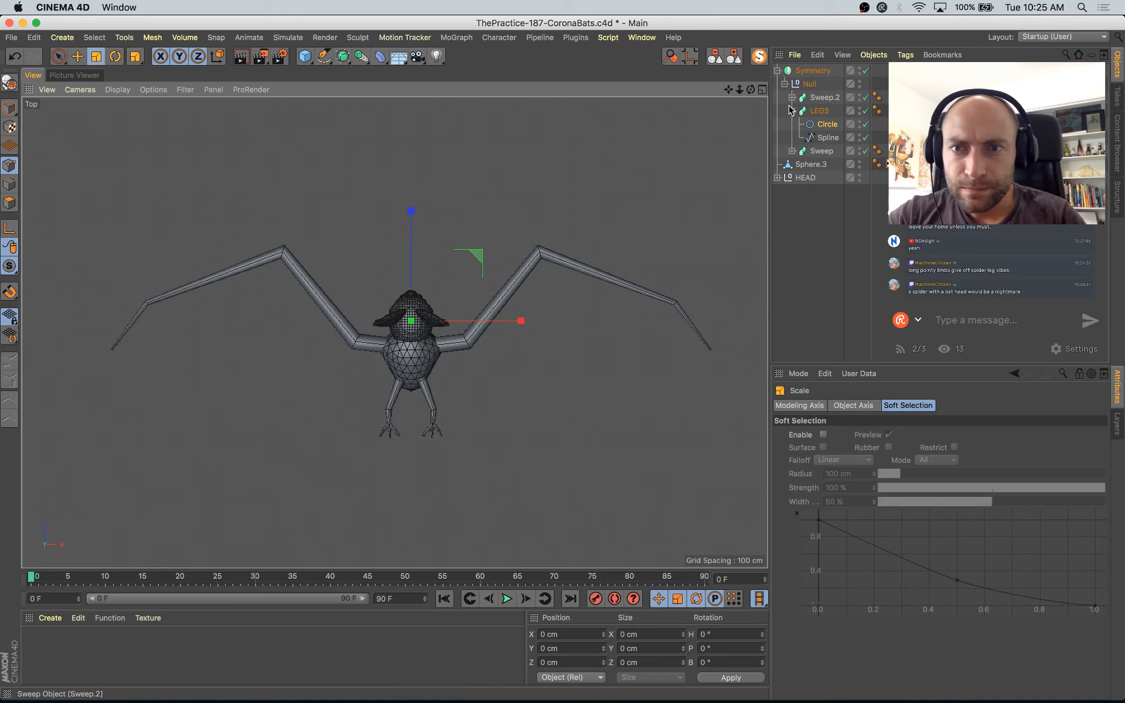
Step: Raise the end point of the LEGS Sweep's Scale curve to about 0.5, then select its Circle profile
{"action": "left_click", "coordinate": [819, 110]}
{"action": "left_click", "coordinate": [844, 405]}
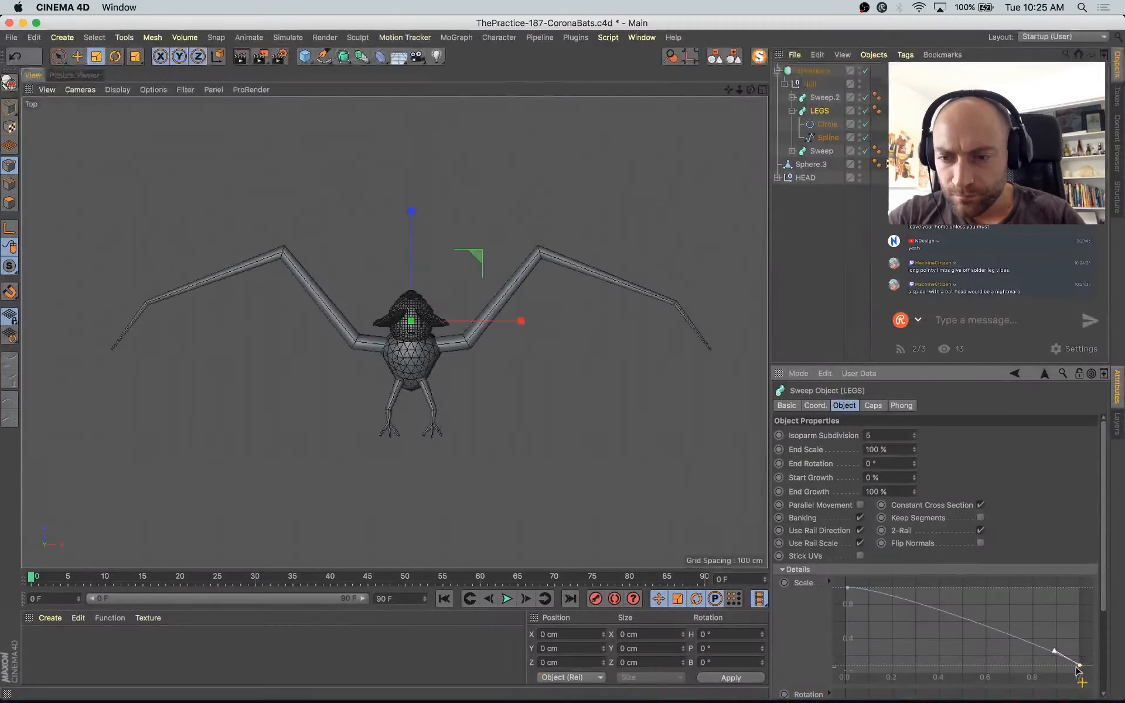
{"action": "left_click_drag", "start_coordinate": [1079, 666], "coordinate": [1050, 627]}
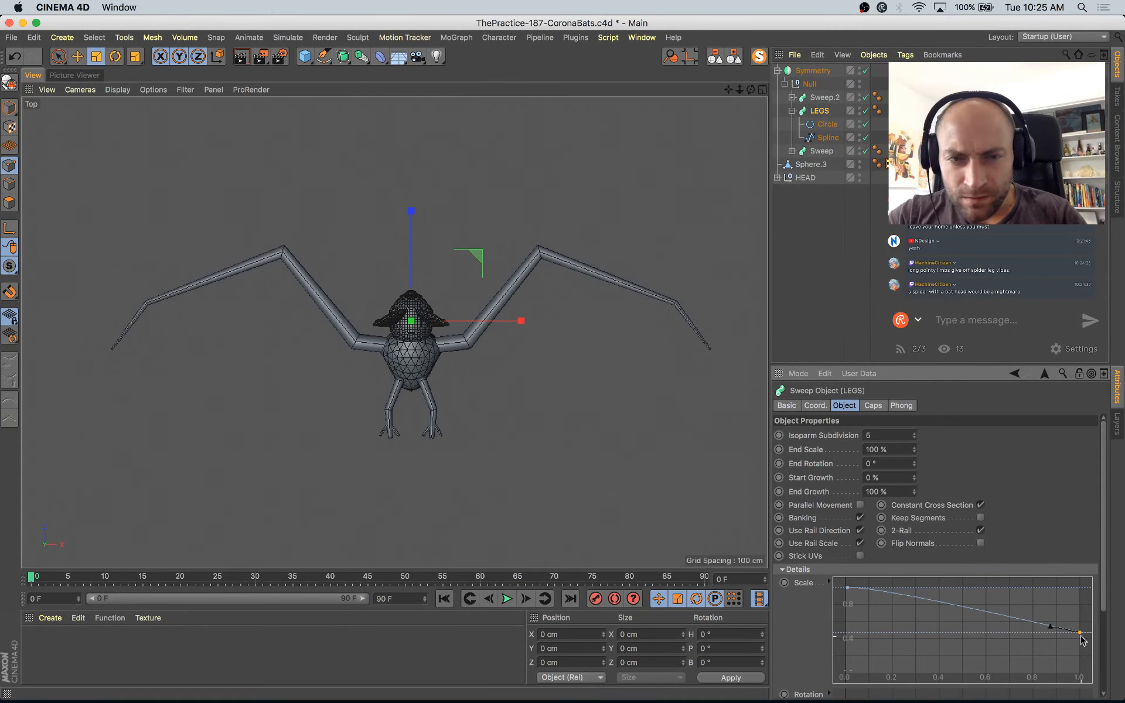
{"action": "left_click", "coordinate": [831, 125]}
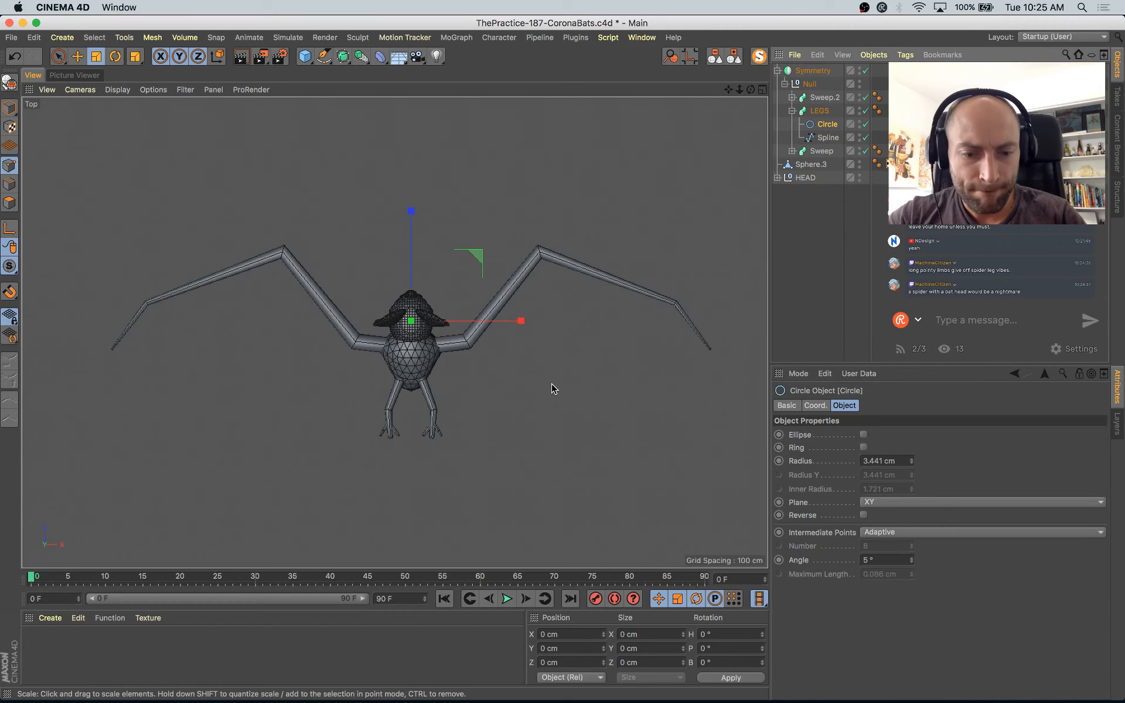
{"action": "key", "text": "t"}
{"action": "key", "text": "e"}
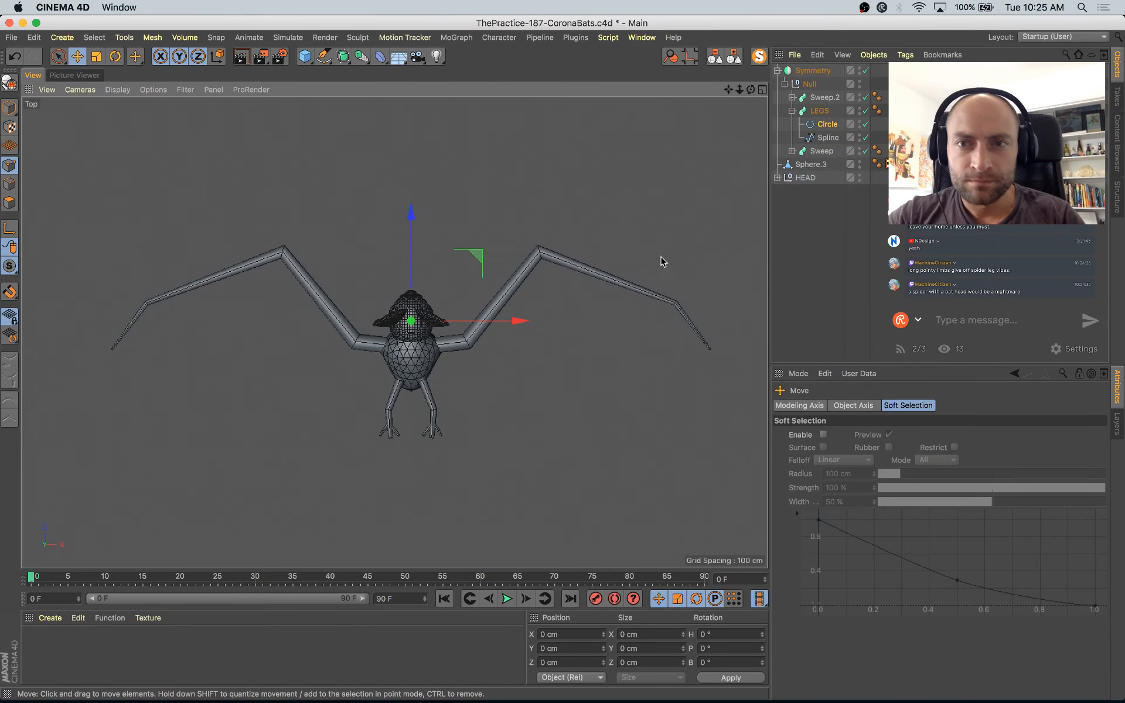
Step: Switch to Safari and examine the finger bones in the bat wing reference photos, including the Discover Magazine result
{"action": "key", "text": "super+Tab"}
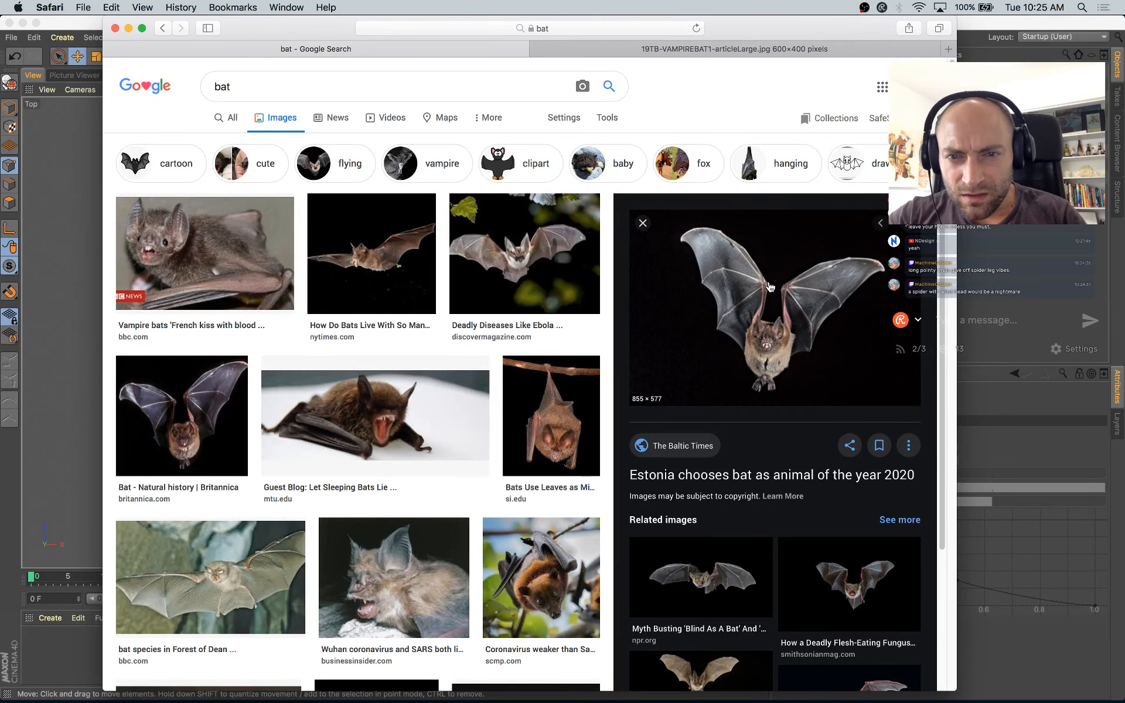
{"action": "left_click", "coordinate": [479, 241]}
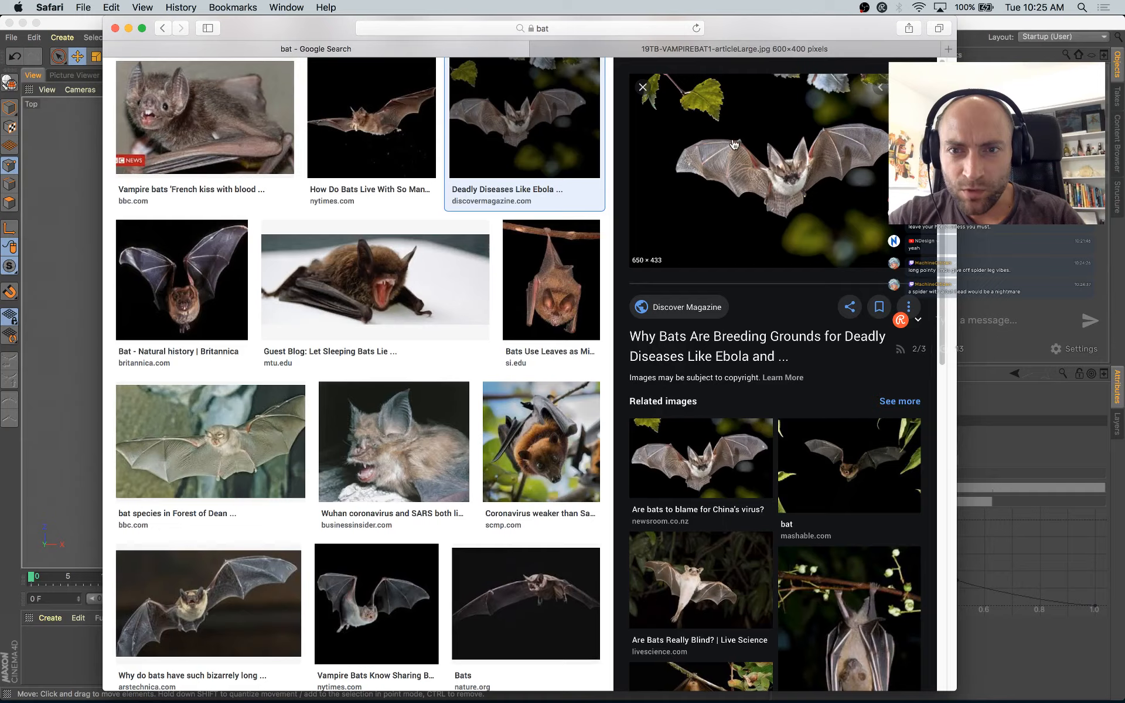
{"action": "left_click", "coordinate": [749, 185]}
{"action": "left_click", "coordinate": [574, 50]}
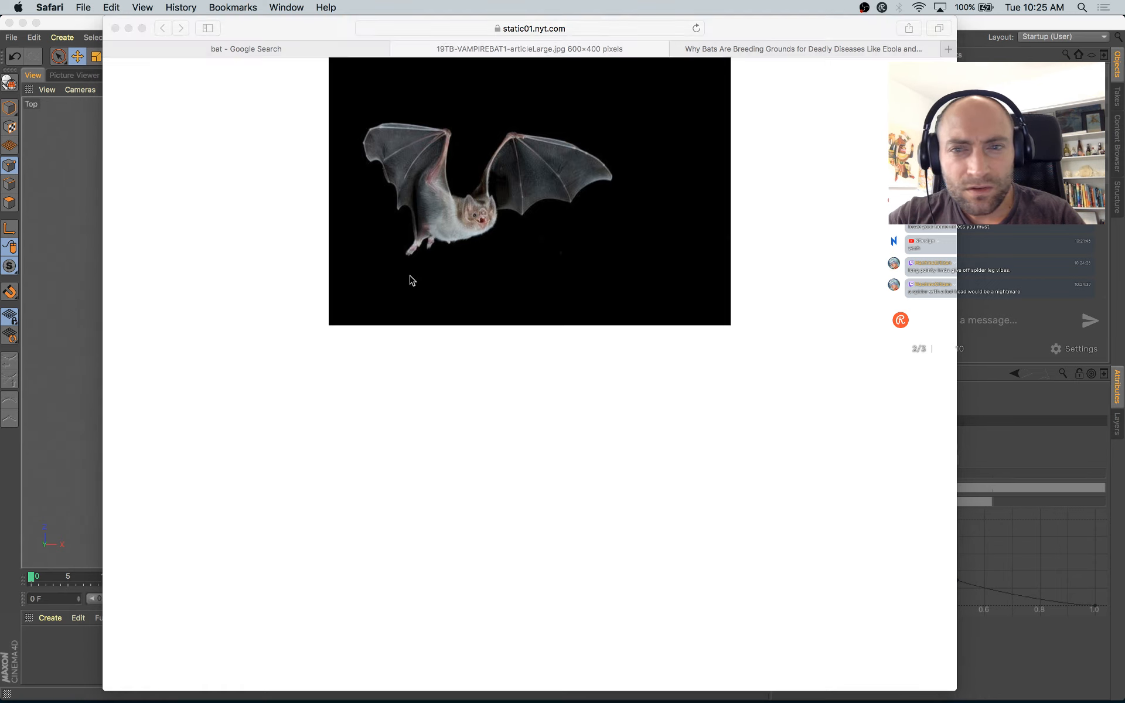
{"action": "key", "text": "super+Tab"}
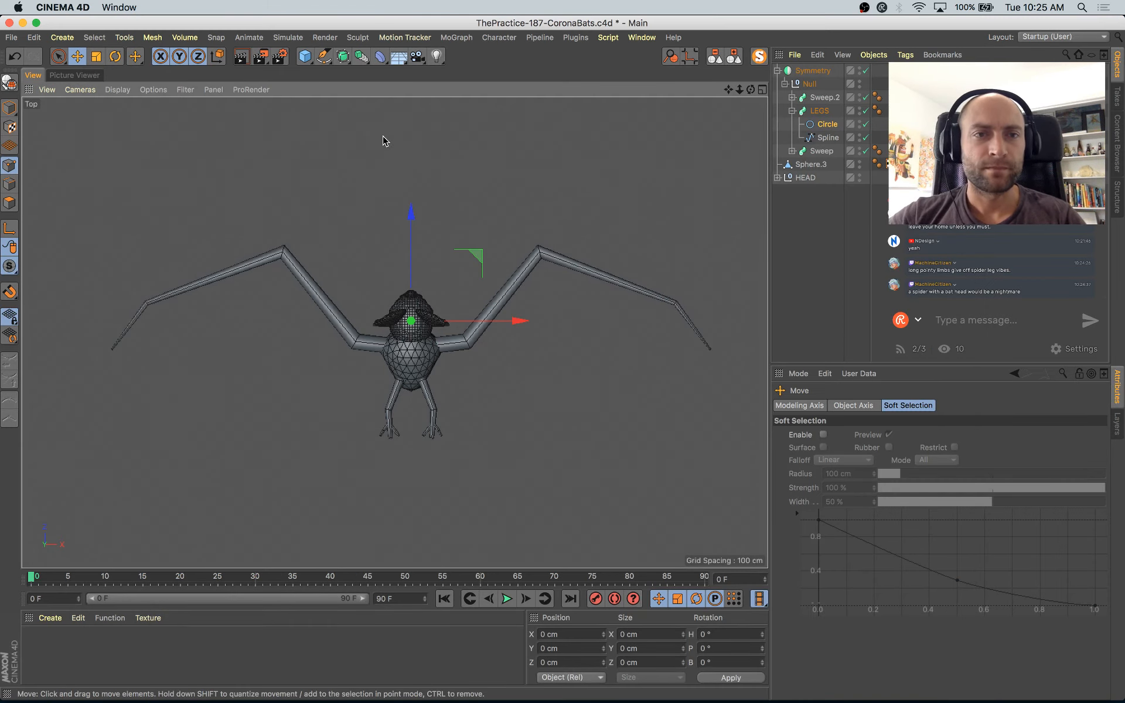
Step: In Cinema 4D's top view, draw a two-segment Bezier spline for the outer wing finger, starting at the wing arm's peak joint
{"action": "left_click", "coordinate": [324, 57]}
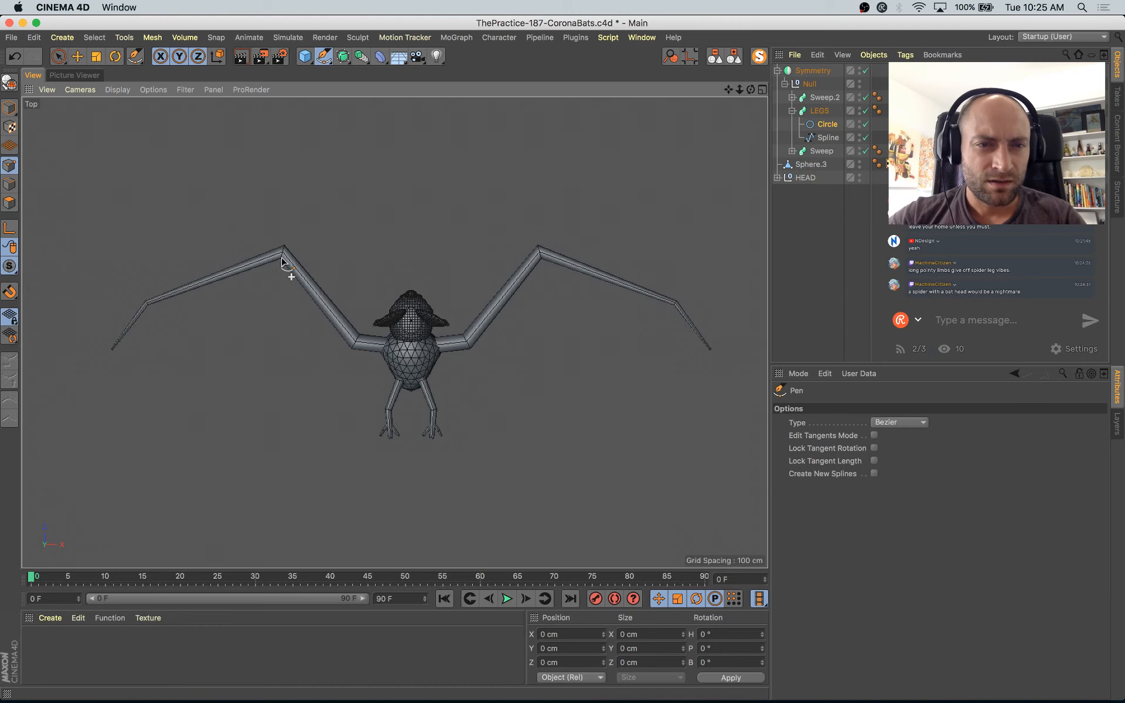
{"action": "key", "text": "super+Tab"}
{"action": "key", "text": "super+Tab"}
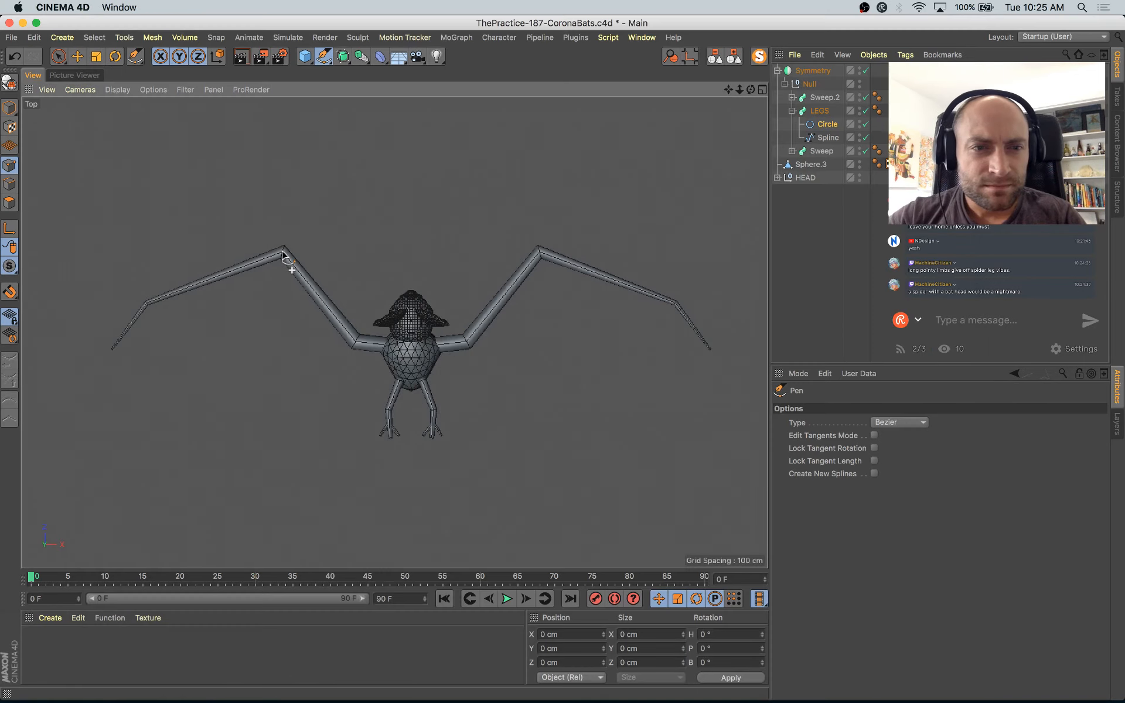
{"action": "left_click", "coordinate": [283, 252]}
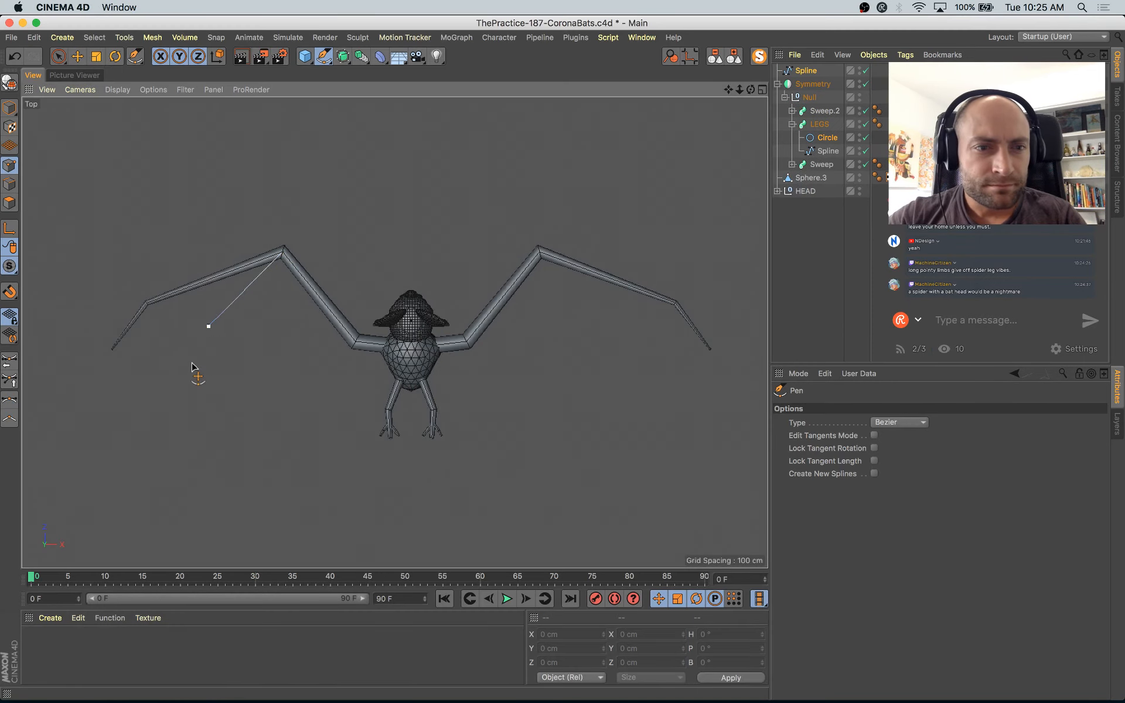
{"action": "left_click", "coordinate": [197, 386]}
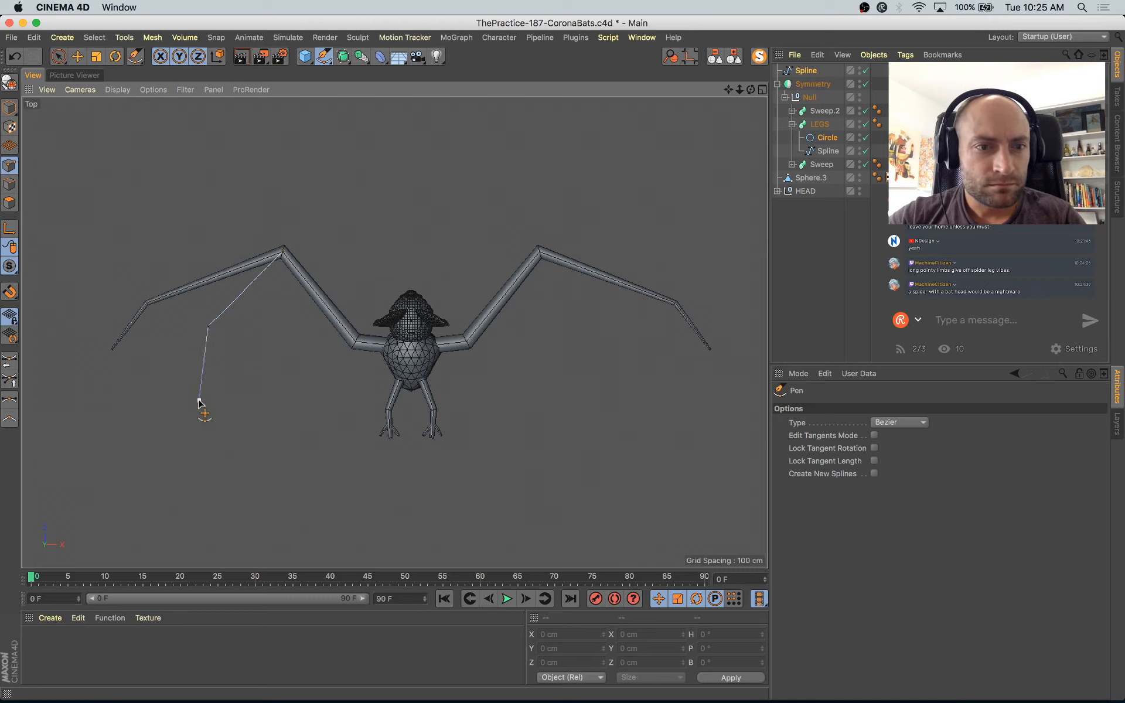
{"action": "left_click", "coordinate": [790, 232]}
Step: Continue the spline from the wing joint with two more segments for the inner finger, bending toward the body
{"action": "left_click", "coordinate": [282, 254]}
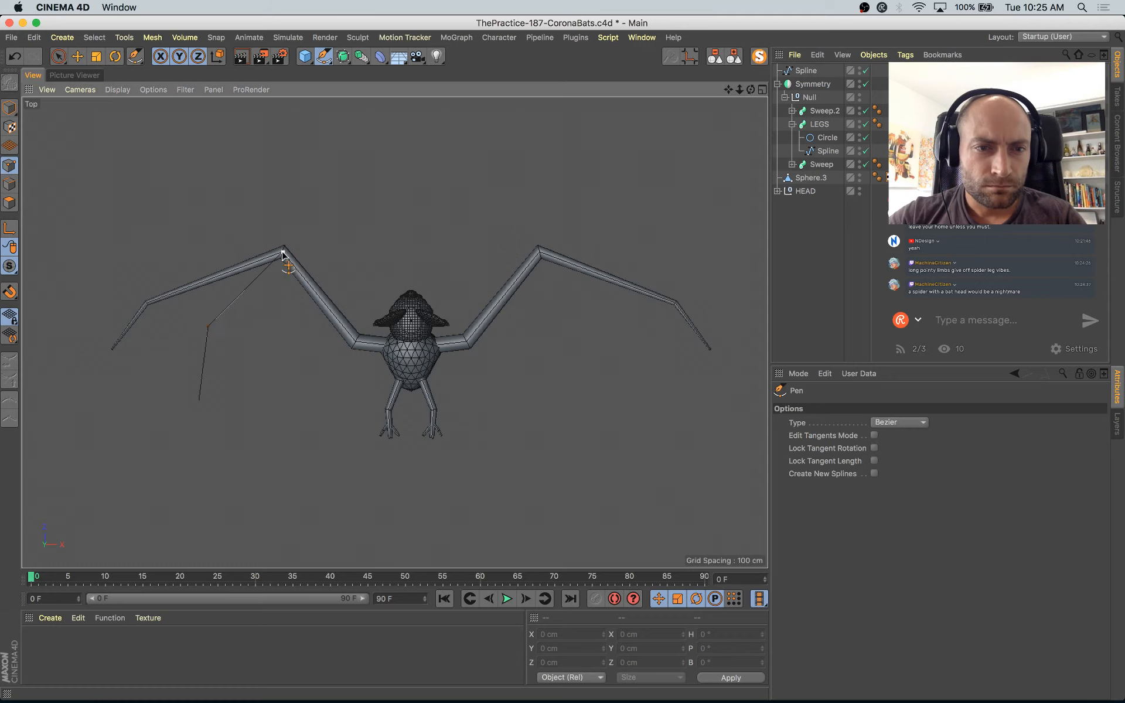
{"action": "left_click", "coordinate": [286, 338]}
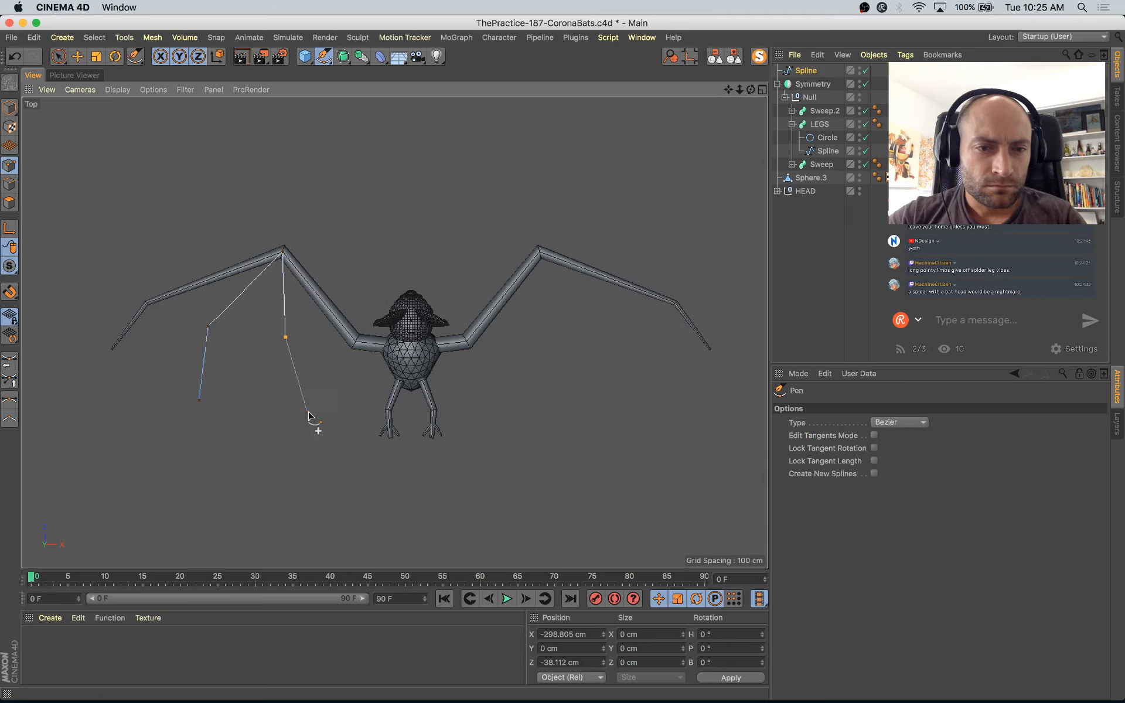
{"action": "left_click", "coordinate": [311, 420]}
{"action": "key", "text": "space"}
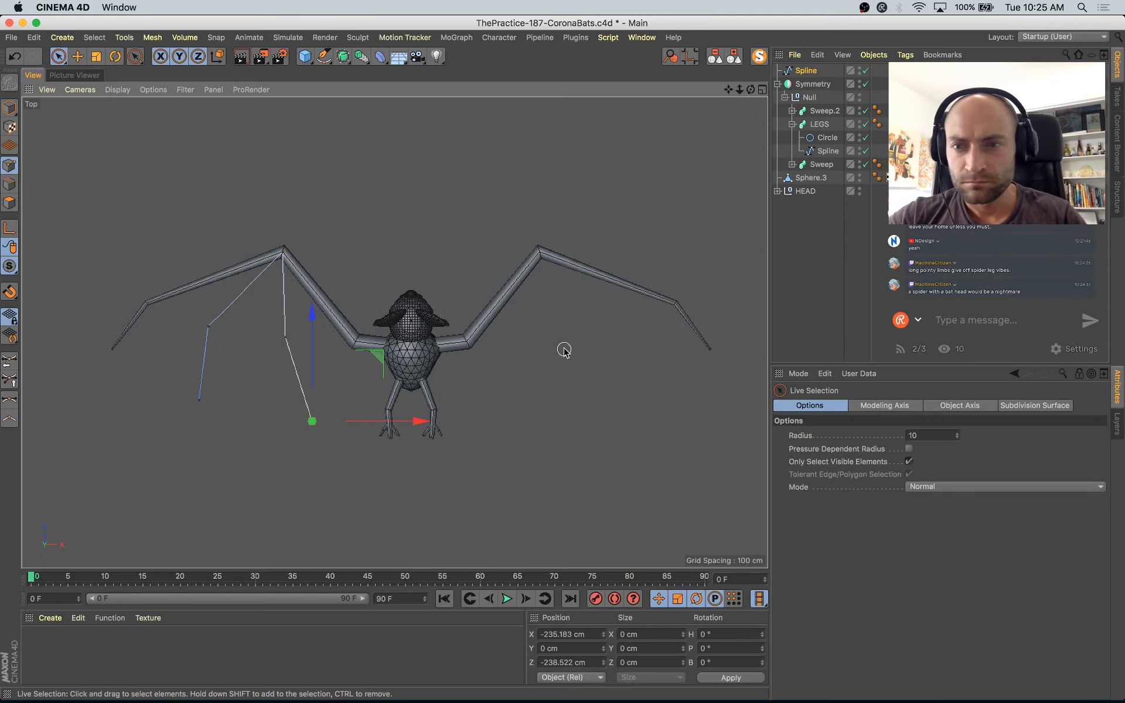
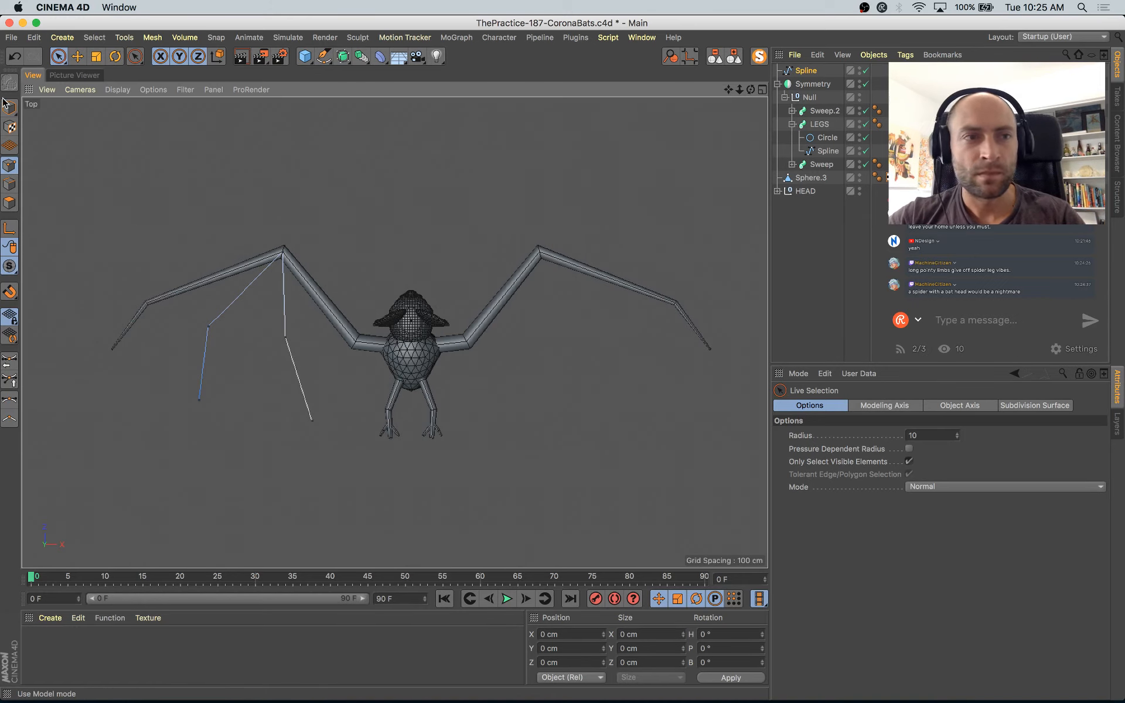
{"action": "left_click", "coordinate": [15, 111]}
{"action": "left_click", "coordinate": [588, 126]}
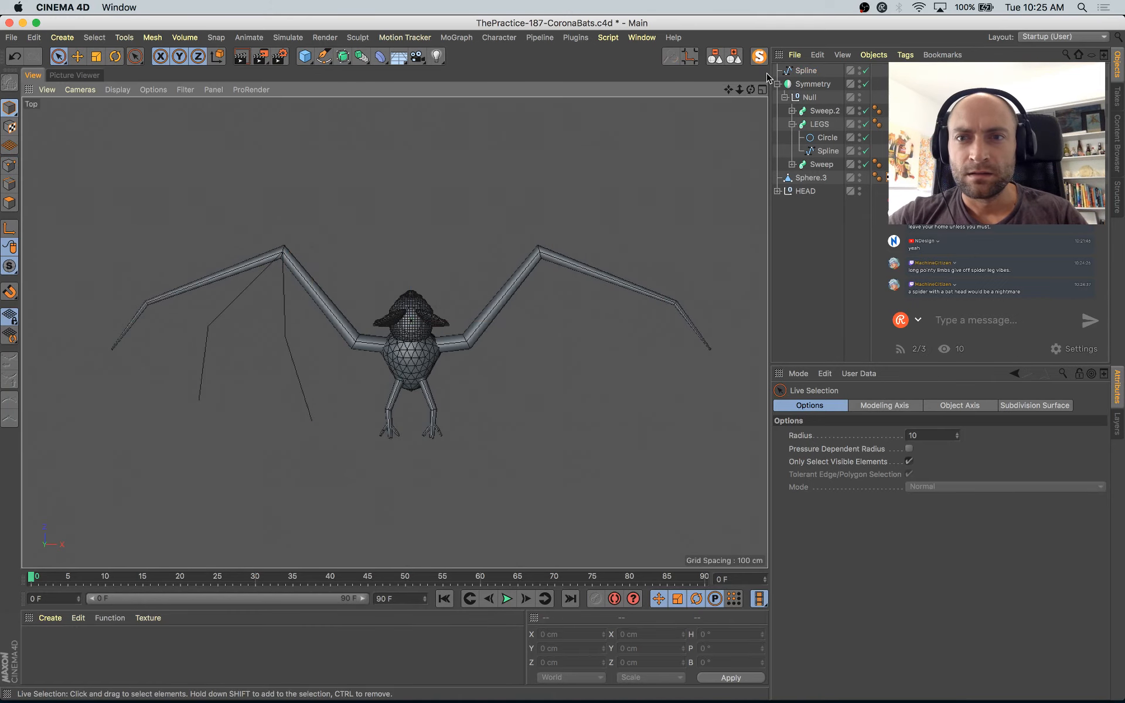
Step: Duplicate the finger spline and remove the inner finger's two lower points from the original, leaving the outer finger
{"action": "left_click", "coordinate": [802, 70]}
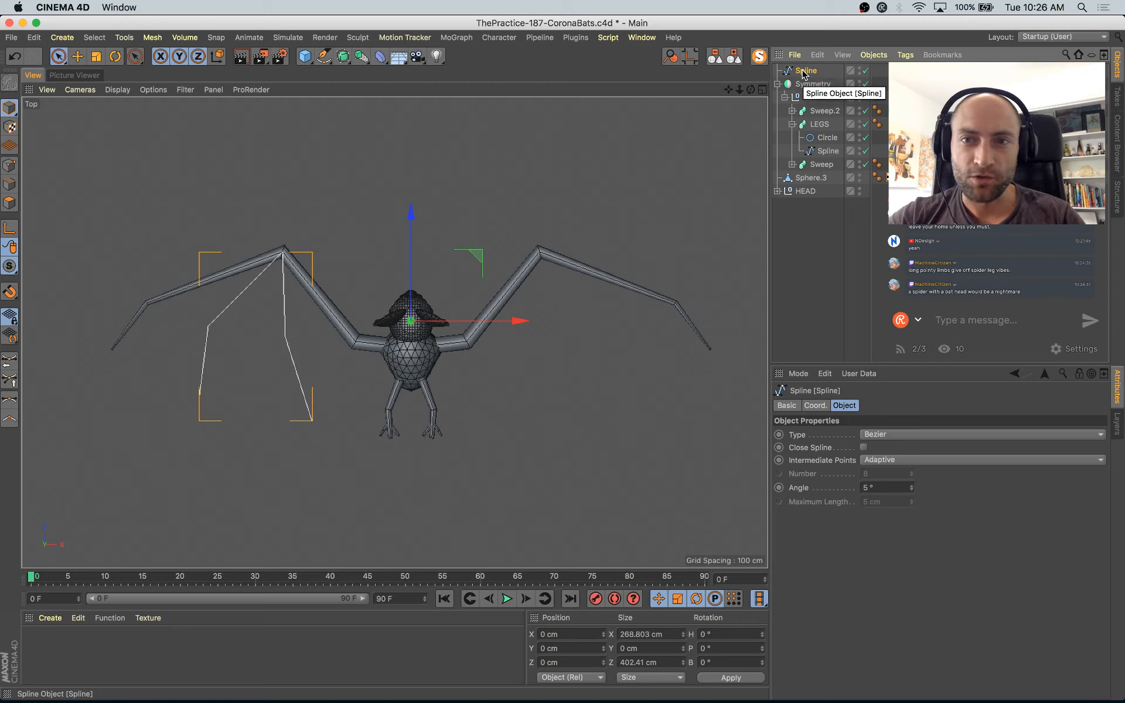
{"action": "left_click", "coordinate": [10, 166]}
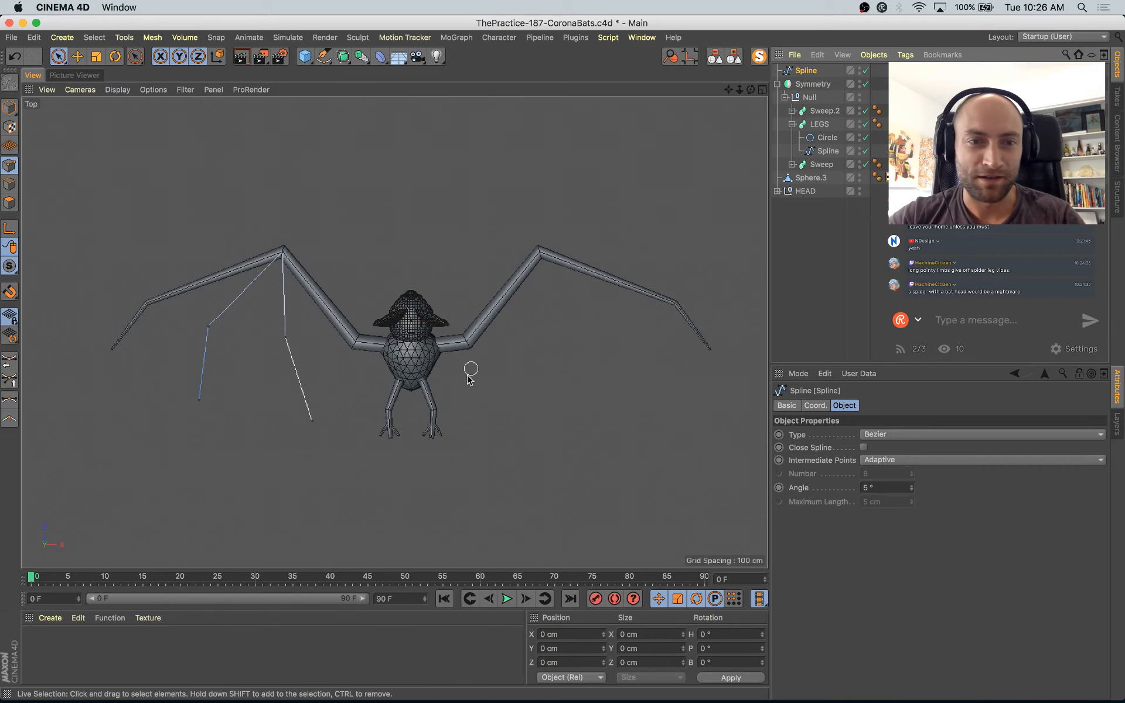
{"action": "left_click", "coordinate": [310, 421]}
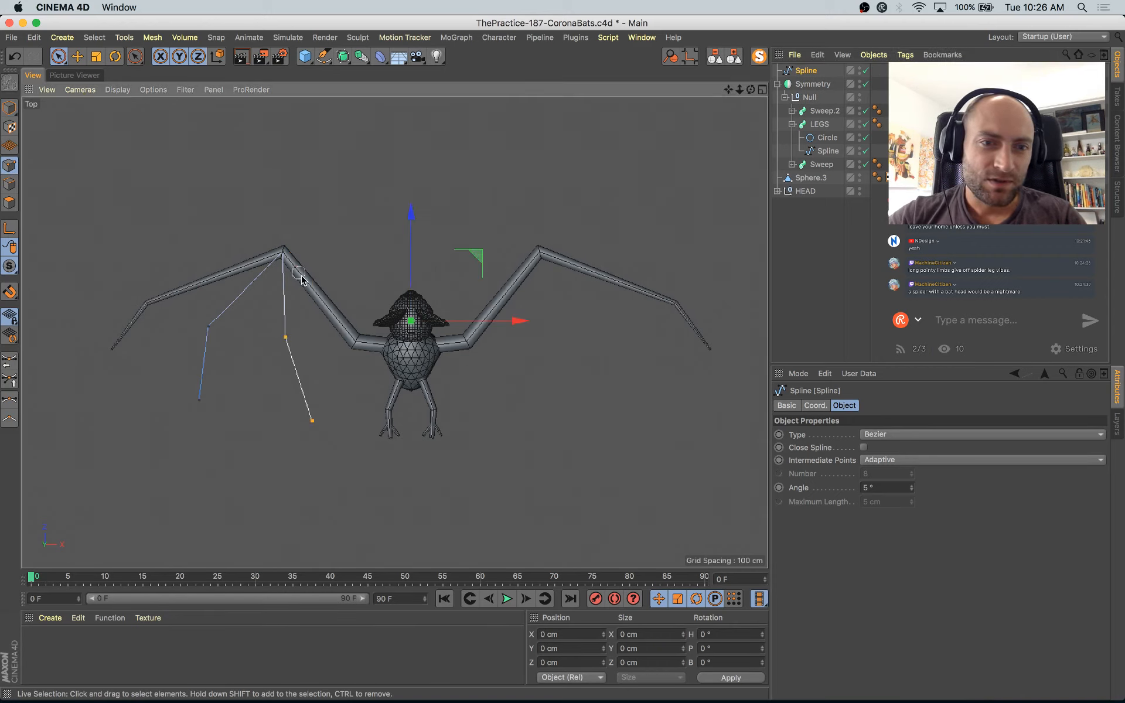
{"action": "left_click_drag", "start_coordinate": [297, 272], "coordinate": [300, 277]}
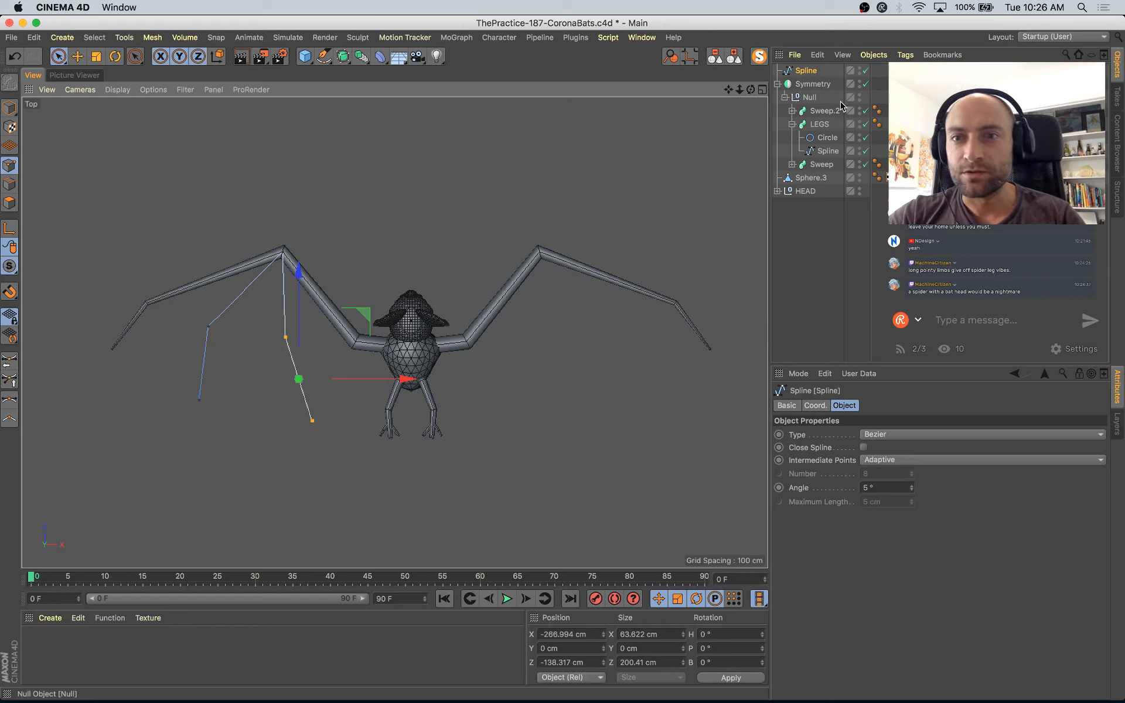
{"action": "left_click_drag", "start_coordinate": [805, 70], "coordinate": [805, 65], "text": "ctrl"}
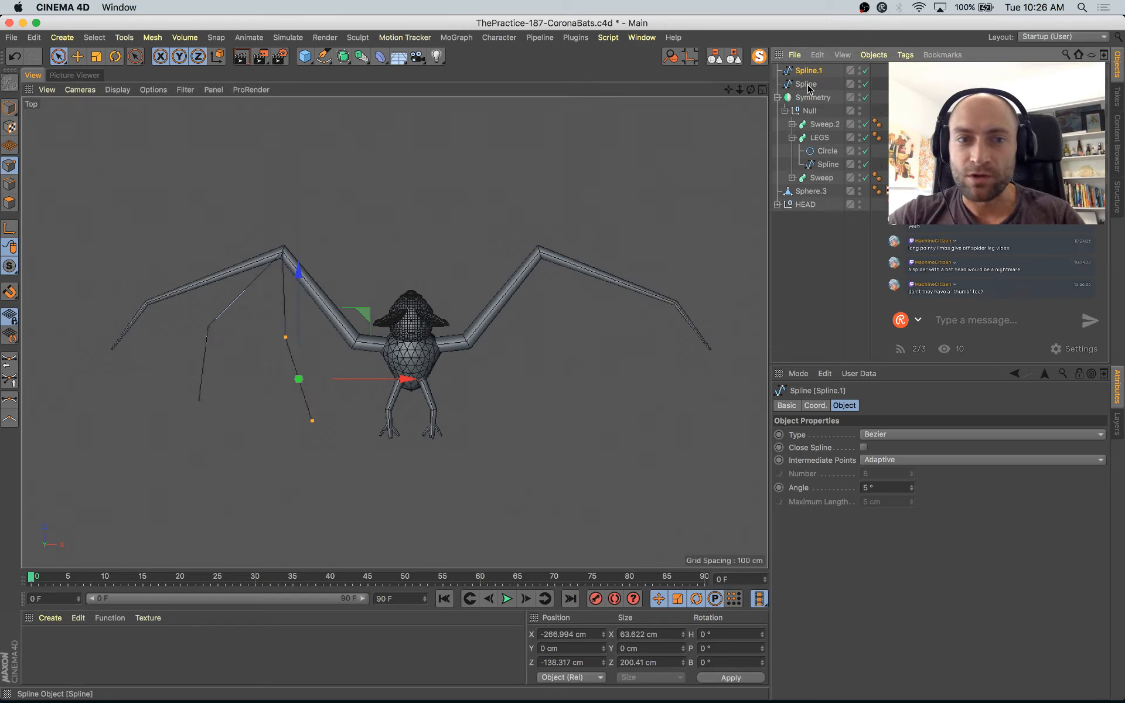
{"action": "left_click", "coordinate": [807, 85]}
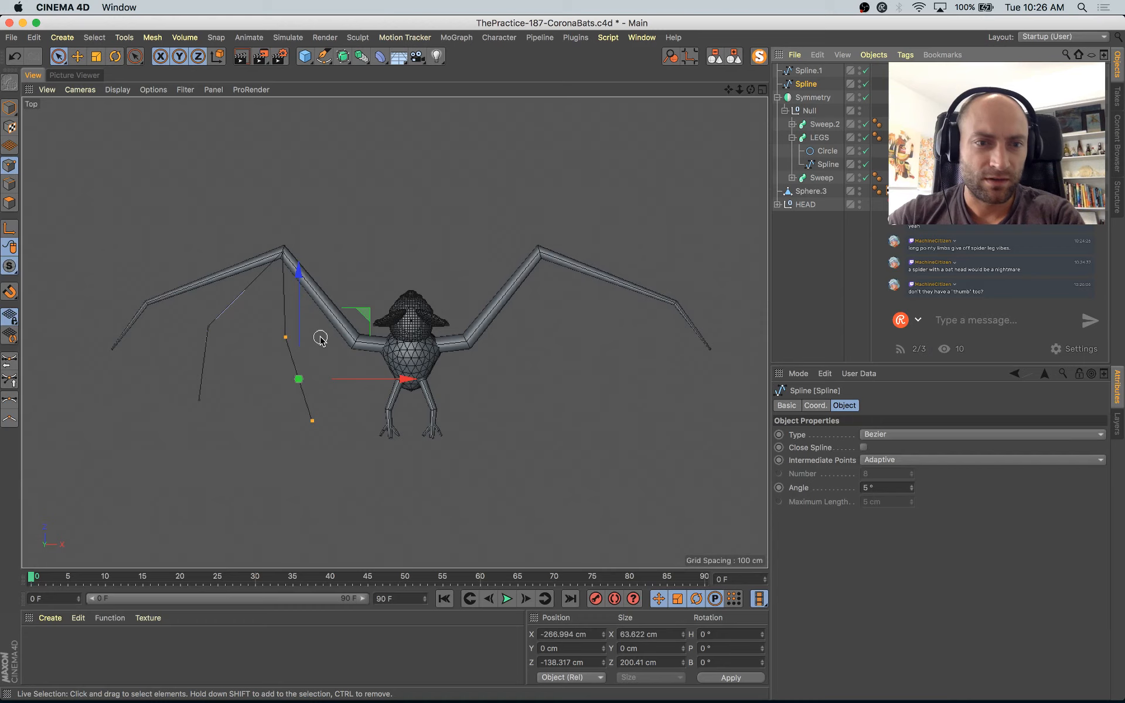
{"action": "left_click", "coordinate": [808, 71]}
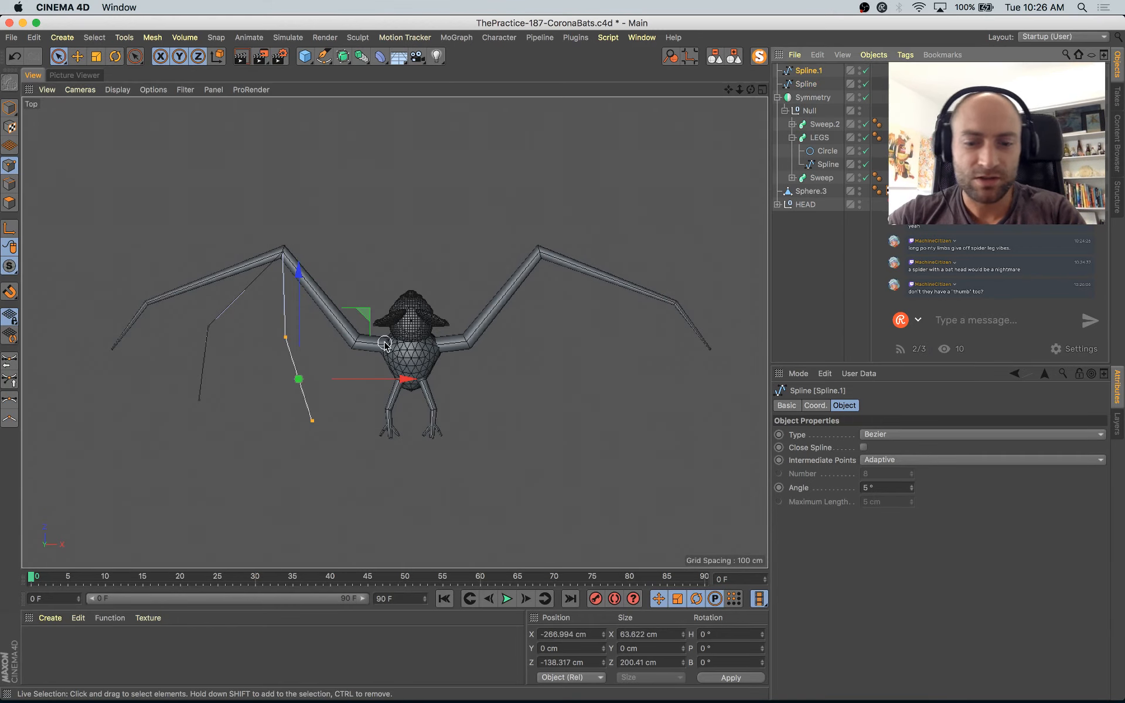
Step: Delete the outer finger's two lower points from the copied spline, keeping the shared joint point and the inner finger
{"action": "key", "text": "u"}
{"action": "key", "text": "i"}
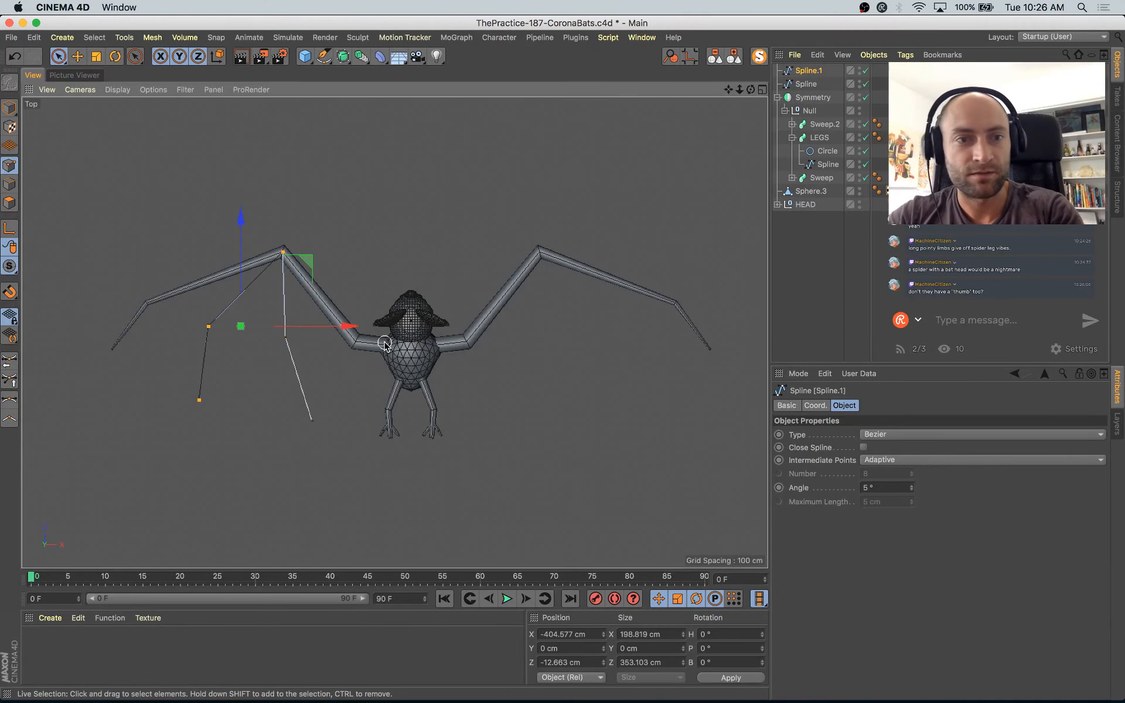
{"action": "key", "text": "Delete"}
{"action": "key", "text": "super+z"}
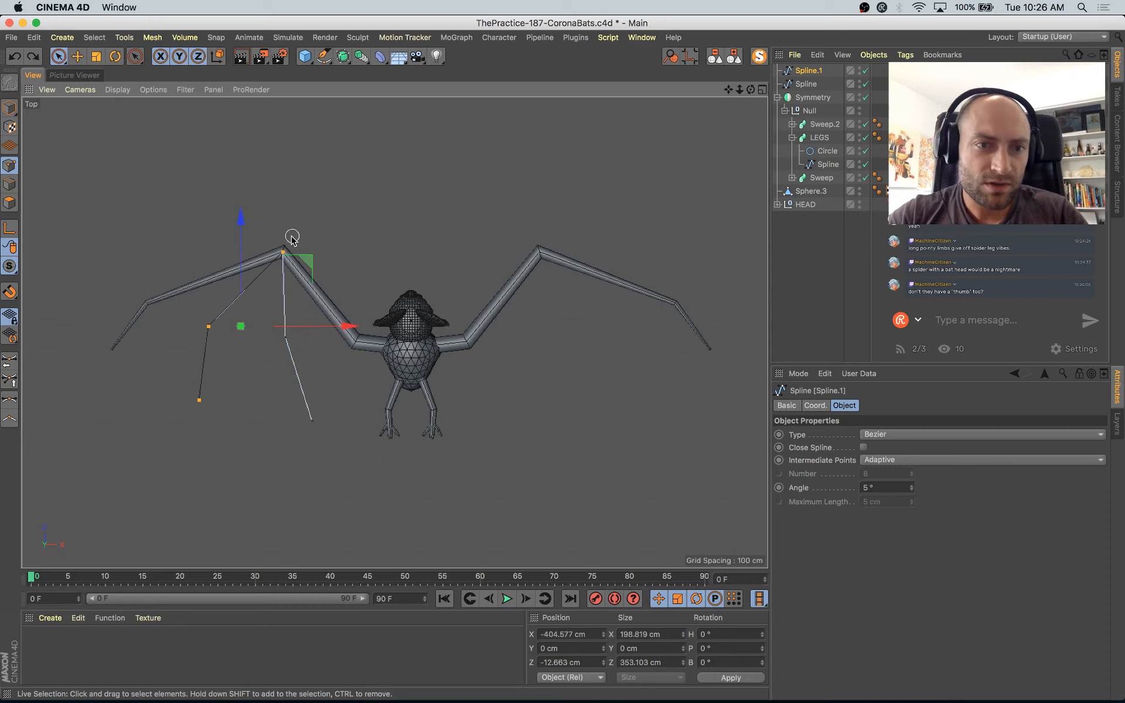
{"action": "left_click", "coordinate": [285, 253], "text": "ctrl"}
{"action": "key", "text": "Delete"}
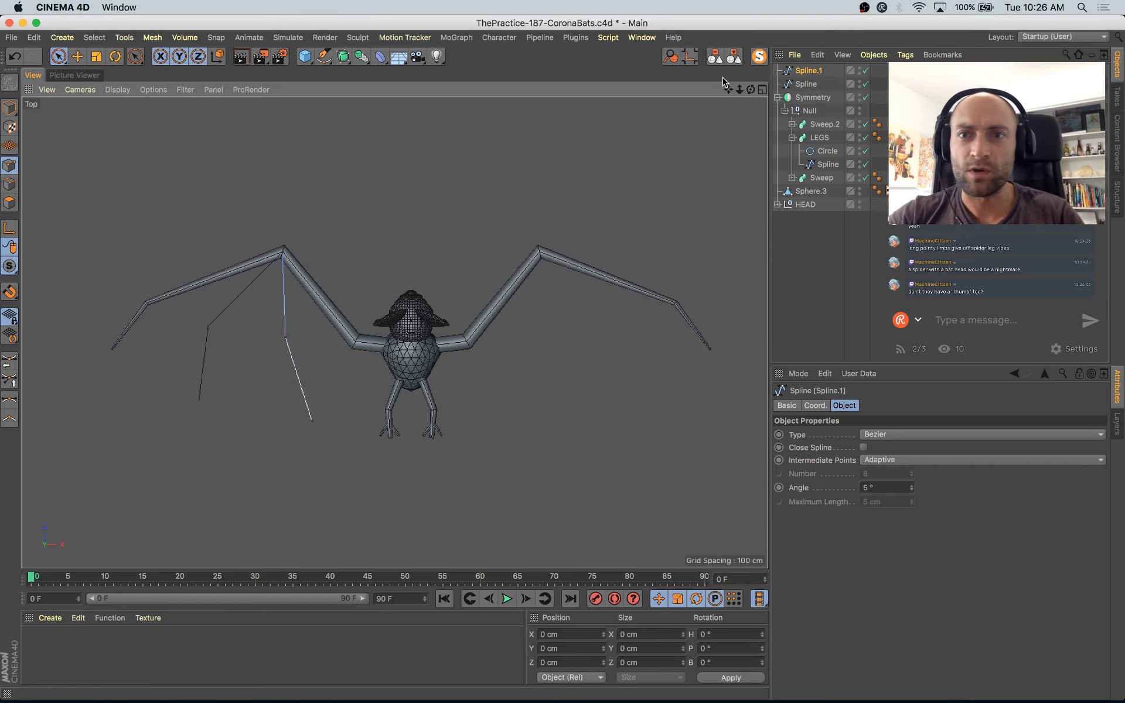
{"action": "left_click", "coordinate": [10, 108]}
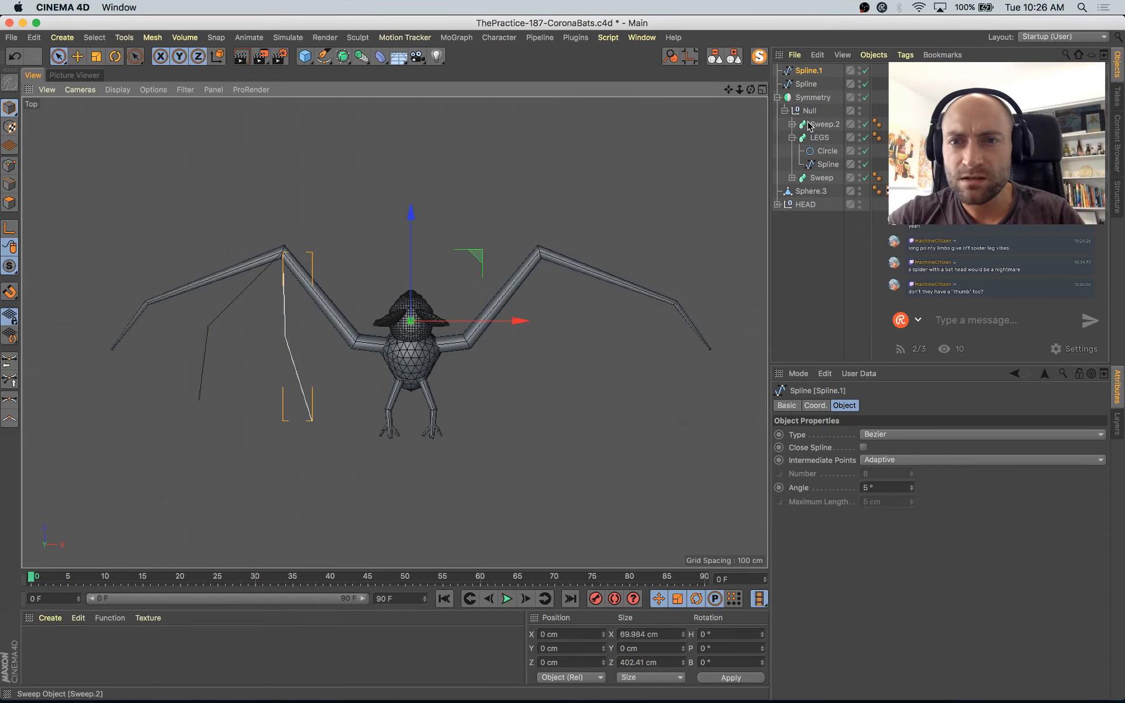
Step: Duplicate the toe Sweep twice inside the Symmetry's Null and expand both copies
{"action": "left_click", "coordinate": [792, 137]}
{"action": "left_click", "coordinate": [814, 151]}
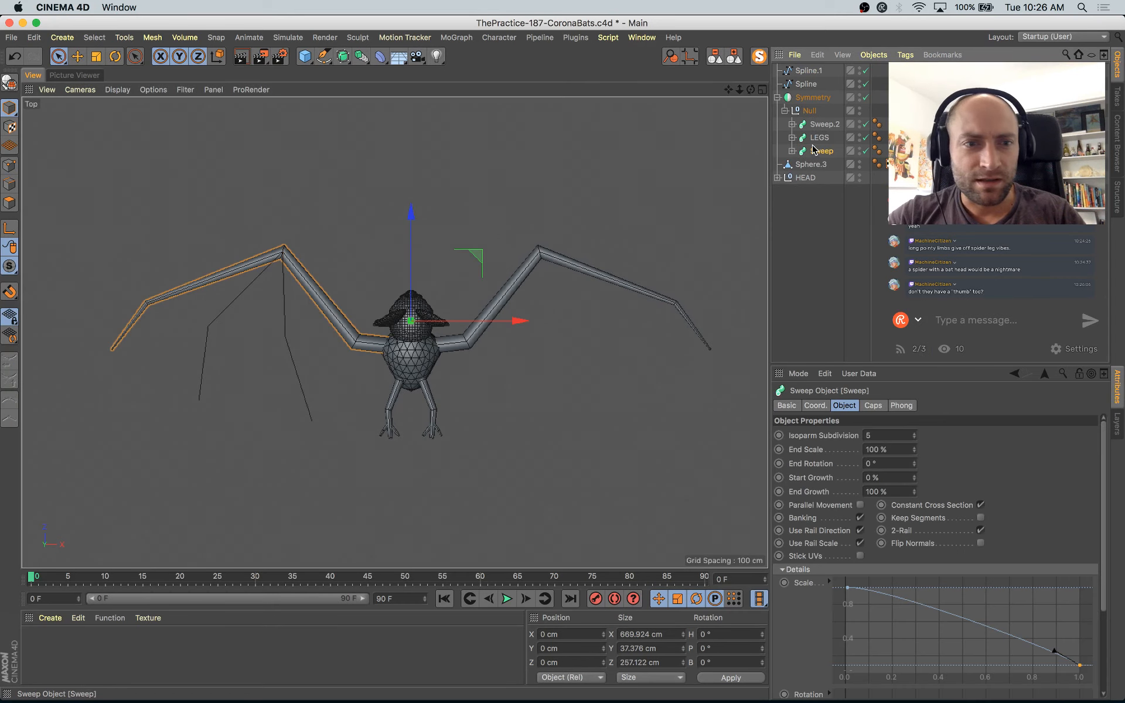
{"action": "left_click", "coordinate": [820, 124]}
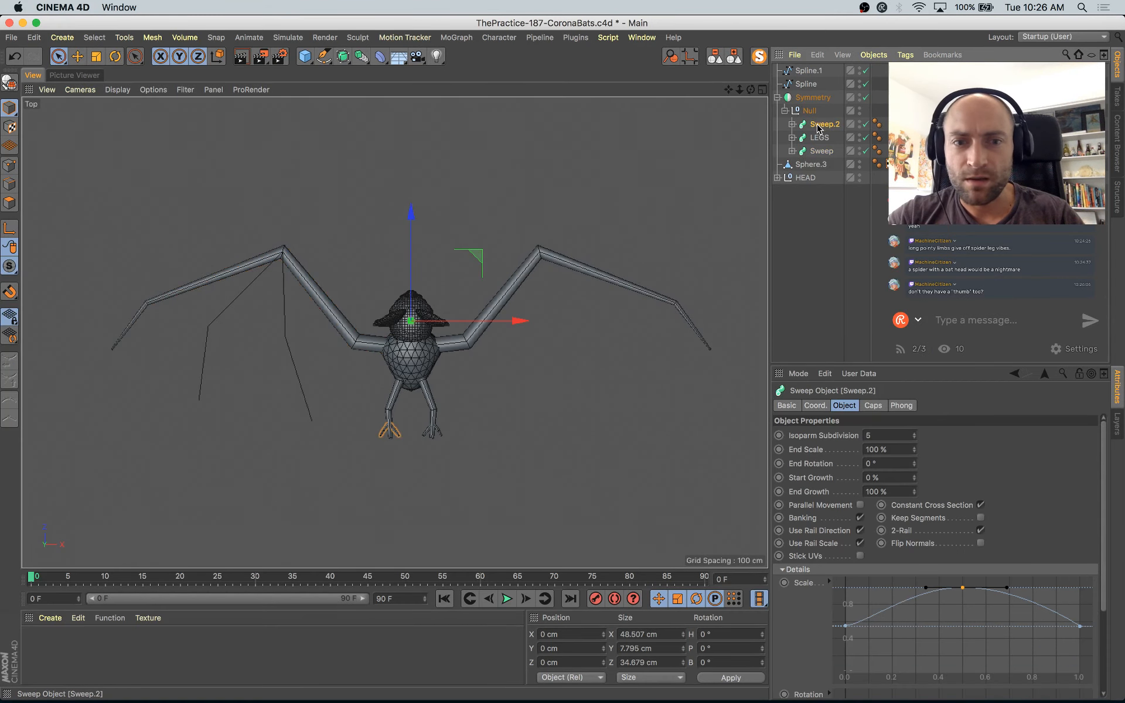
{"action": "left_click_drag", "start_coordinate": [818, 127], "coordinate": [826, 127], "text": "ctrl"}
{"action": "left_click", "coordinate": [792, 124]}
{"action": "left_click", "coordinate": [791, 164]}
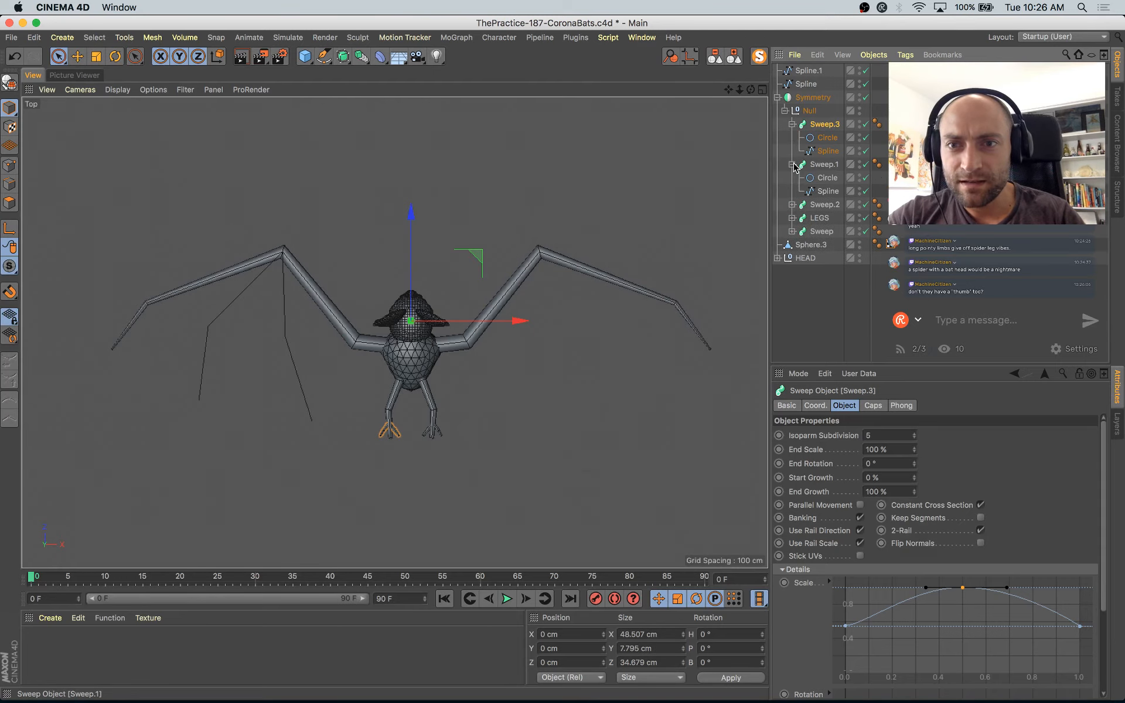
Step: Move the two finger splines into the two copied toe Sweeps and delete the old toe splines from them
{"action": "left_click_drag", "start_coordinate": [805, 84], "coordinate": [826, 185]}
{"action": "left_click", "coordinate": [827, 191]}
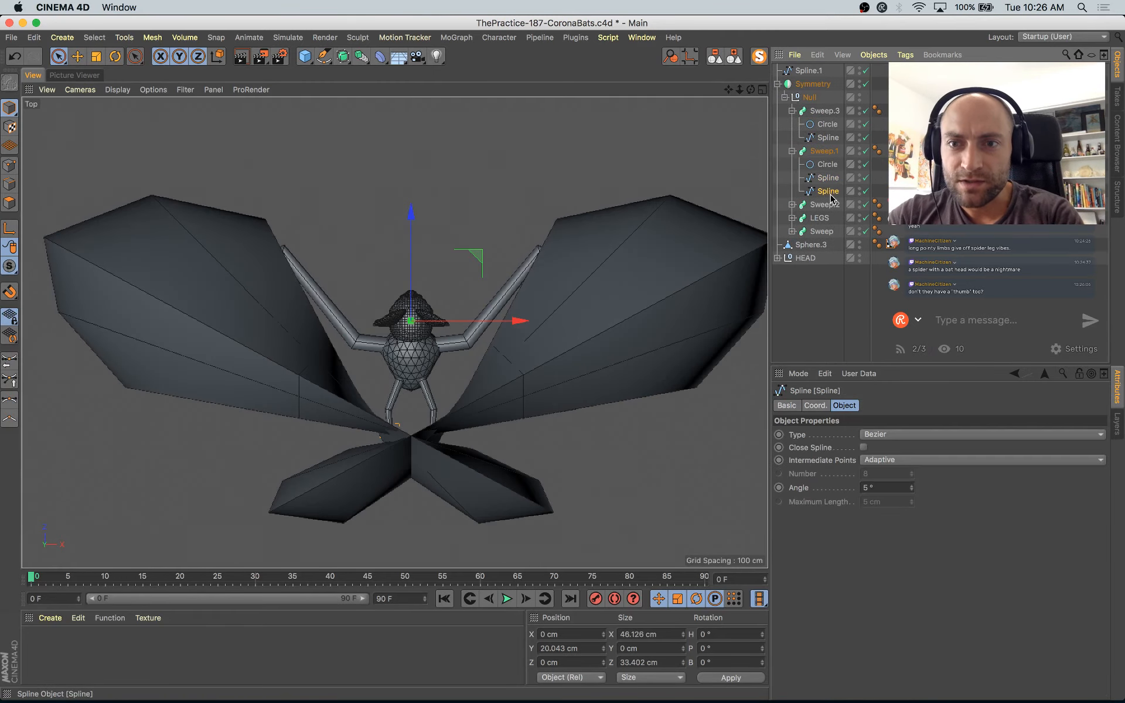
{"action": "key", "text": "Delete"}
{"action": "left_click_drag", "start_coordinate": [835, 129], "coordinate": [835, 131]}
{"action": "left_click", "coordinate": [832, 138]}
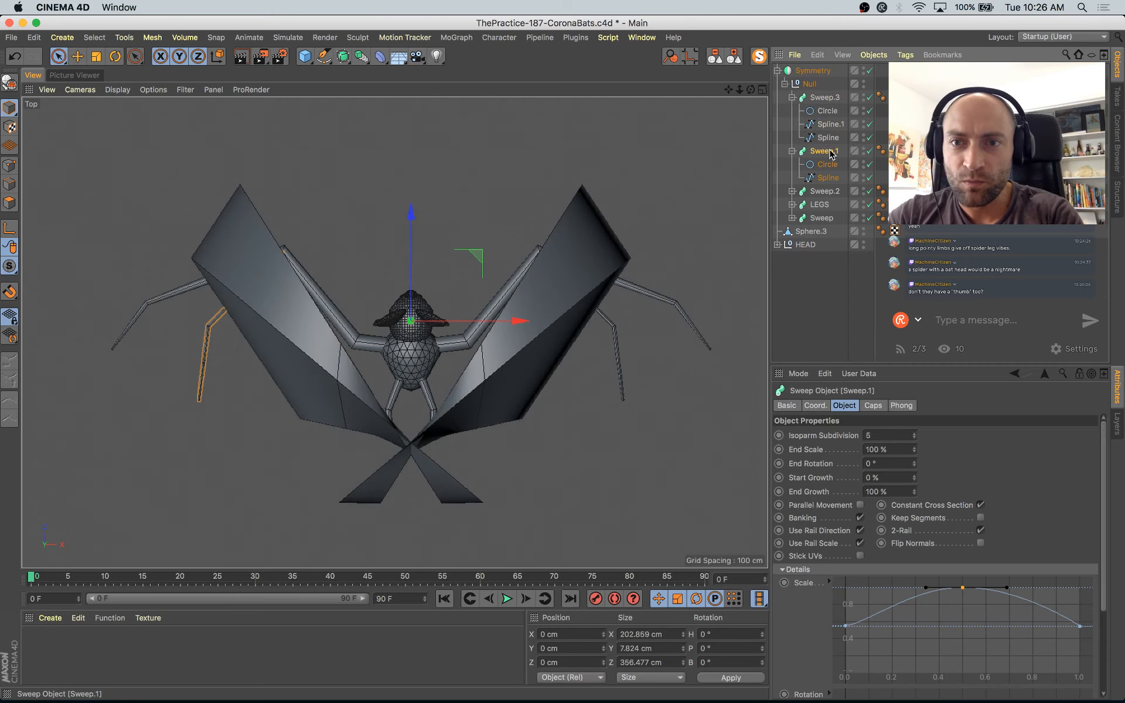
{"action": "key", "text": "Delete"}
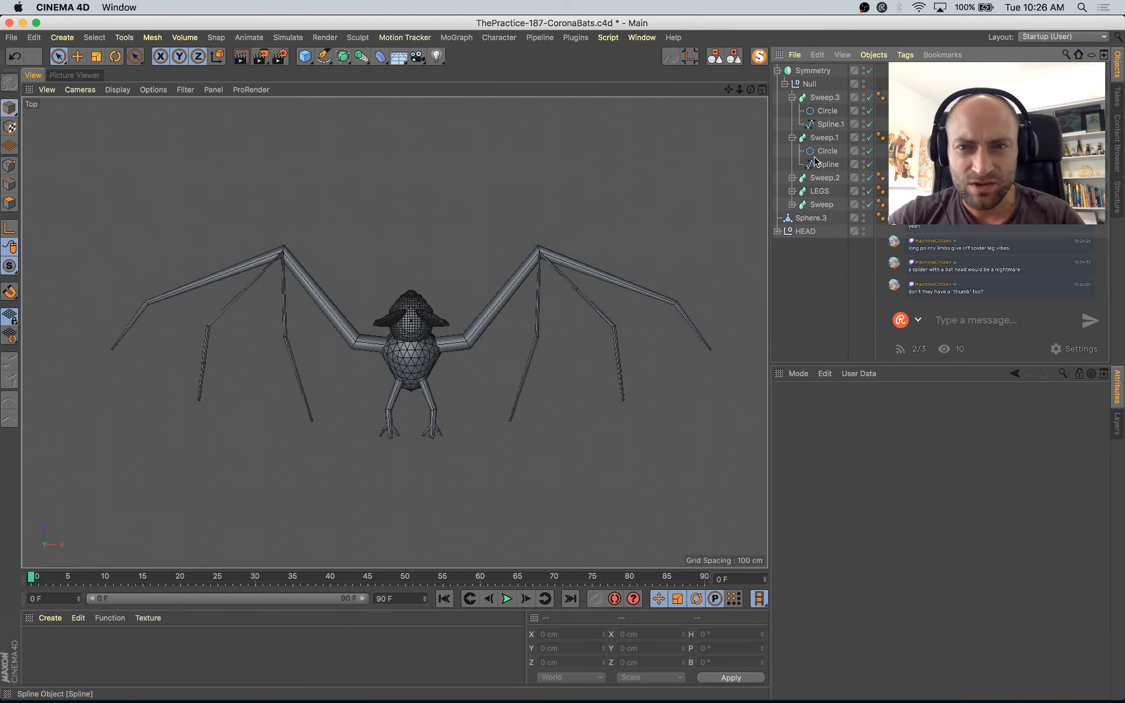
Step: Scale up the Circle profiles of both finger Sweeps together to thicken the wing fingers
{"action": "left_click", "coordinate": [830, 111]}
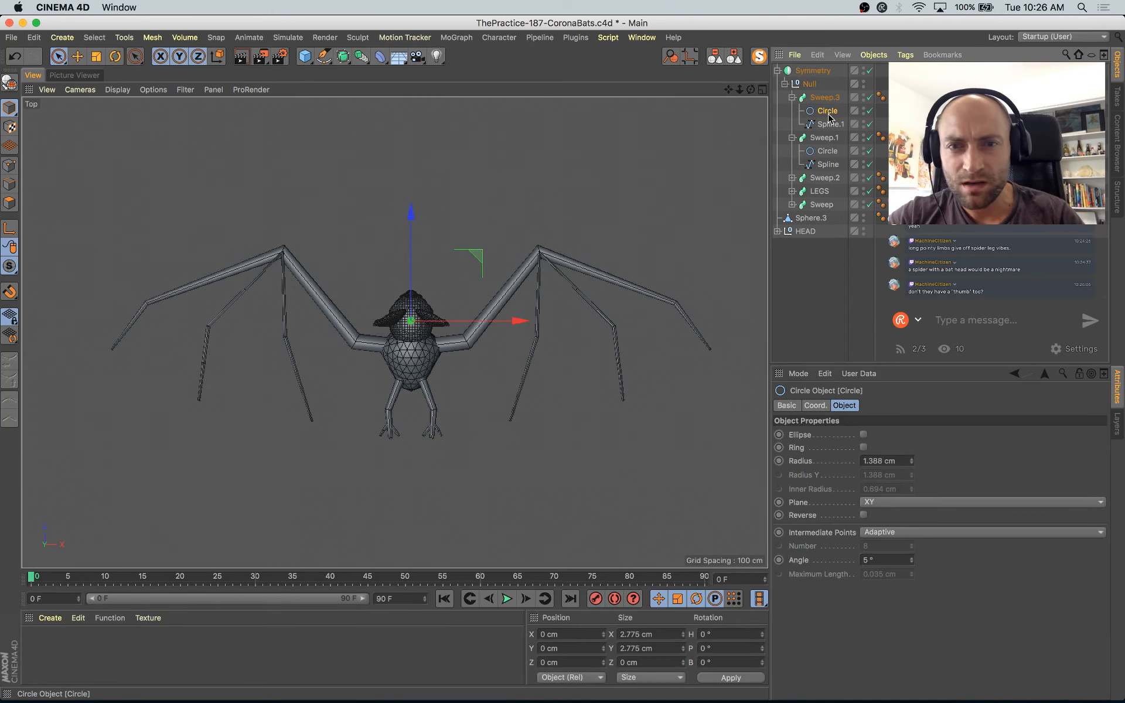
{"action": "left_click", "coordinate": [827, 151], "text": "shift"}
{"action": "key", "text": "t"}
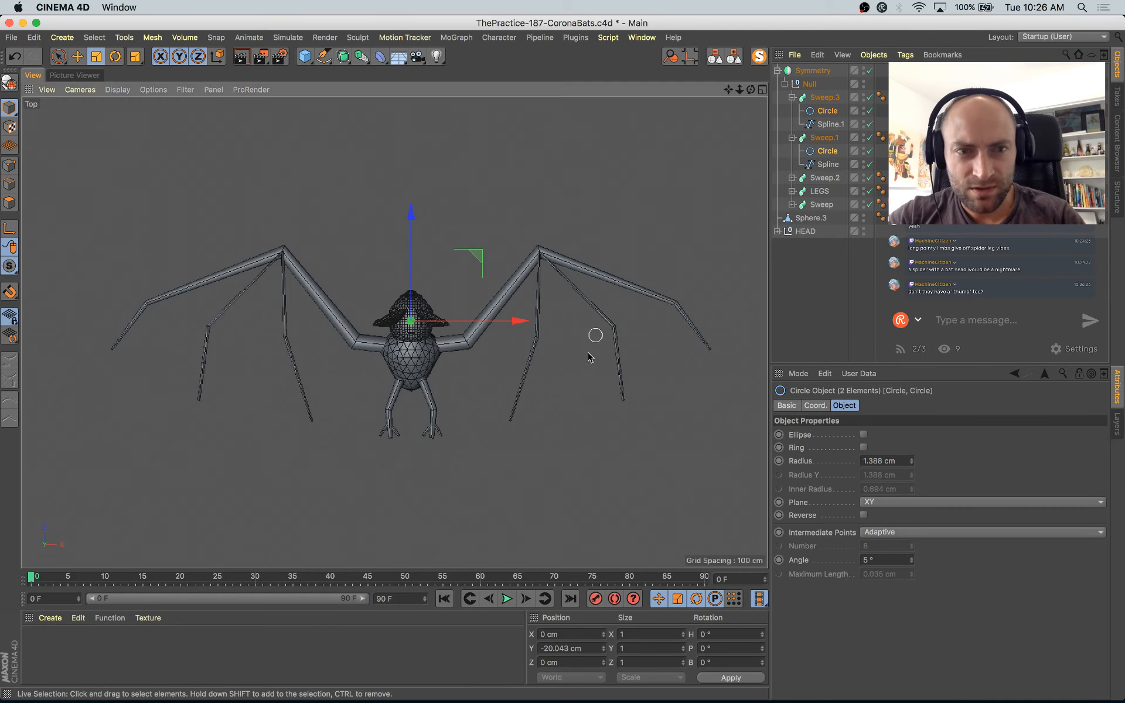
{"action": "mouse_move", "coordinate": [520, 414]}
{"action": "left_mouse_down"}
{"action": "mouse_move", "coordinate": [688, 301]}
{"action": "mouse_move", "coordinate": [688, 319]}
{"action": "mouse_move", "coordinate": [768, 320]}
{"action": "mouse_move", "coordinate": [508, 420]}
{"action": "left_mouse_up"}
{"action": "left_click_drag", "start_coordinate": [694, 211], "coordinate": [535, 352]}
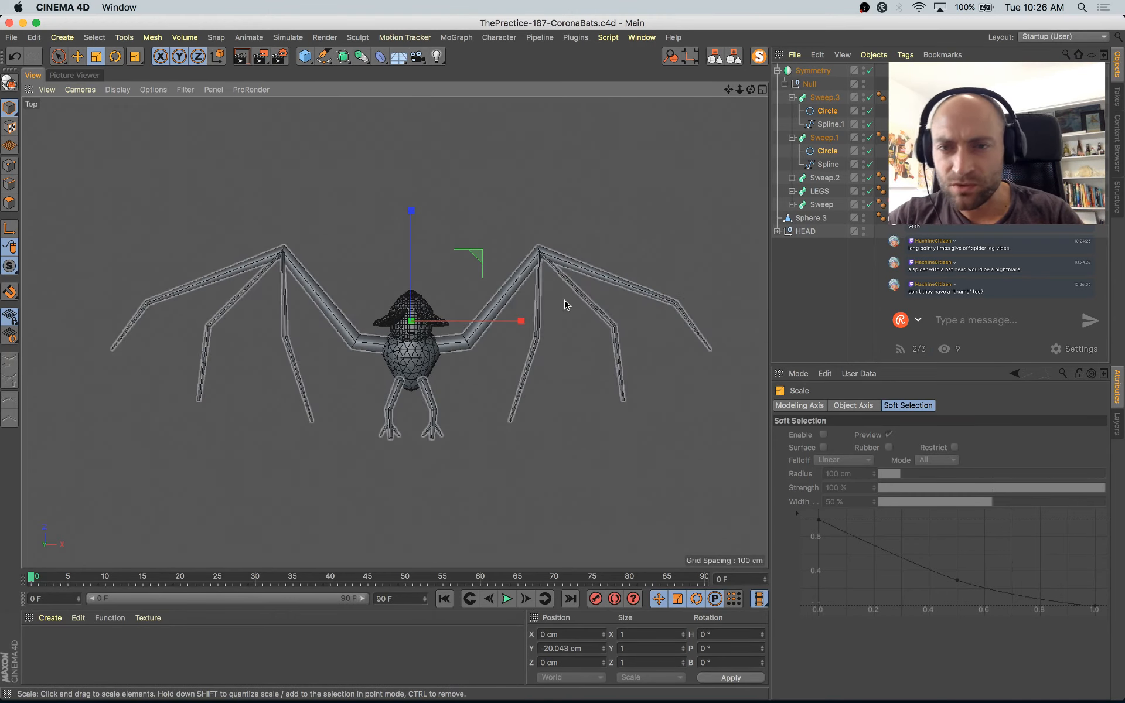
Step: Cut an extra point into the inner finger's spline near the wing joint with the Line Cut tool
{"action": "left_click", "coordinate": [300, 255]}
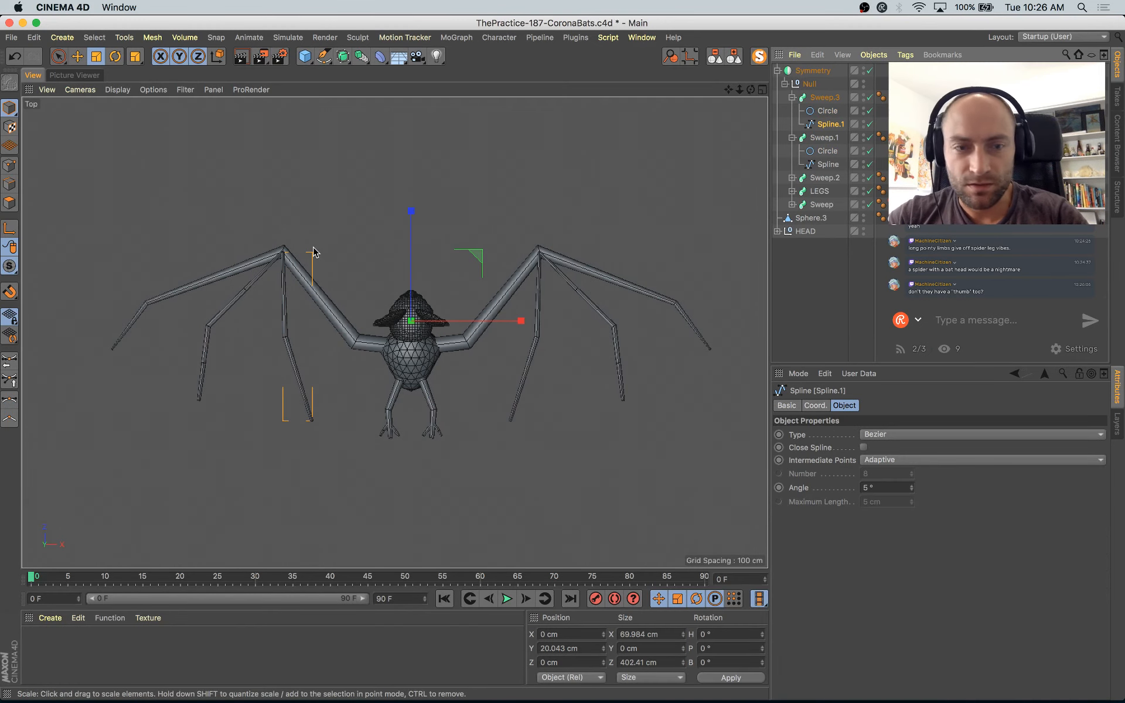
{"action": "key", "text": "k"}
{"action": "key", "text": "k"}
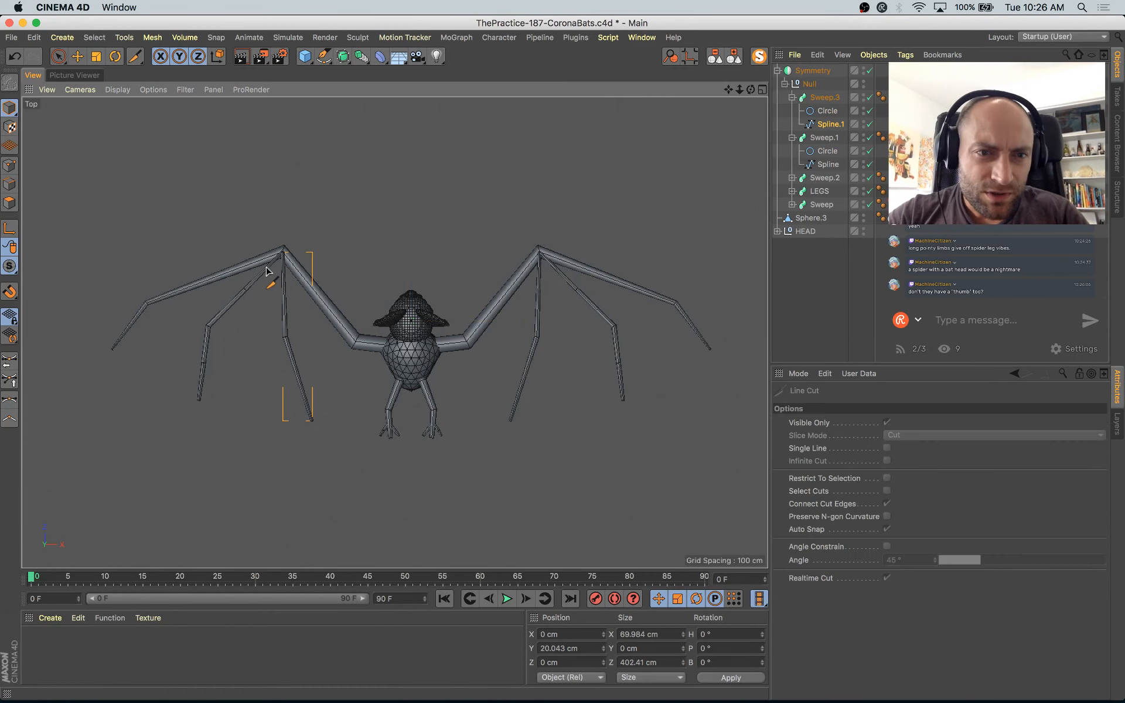
{"action": "left_click", "coordinate": [9, 165]}
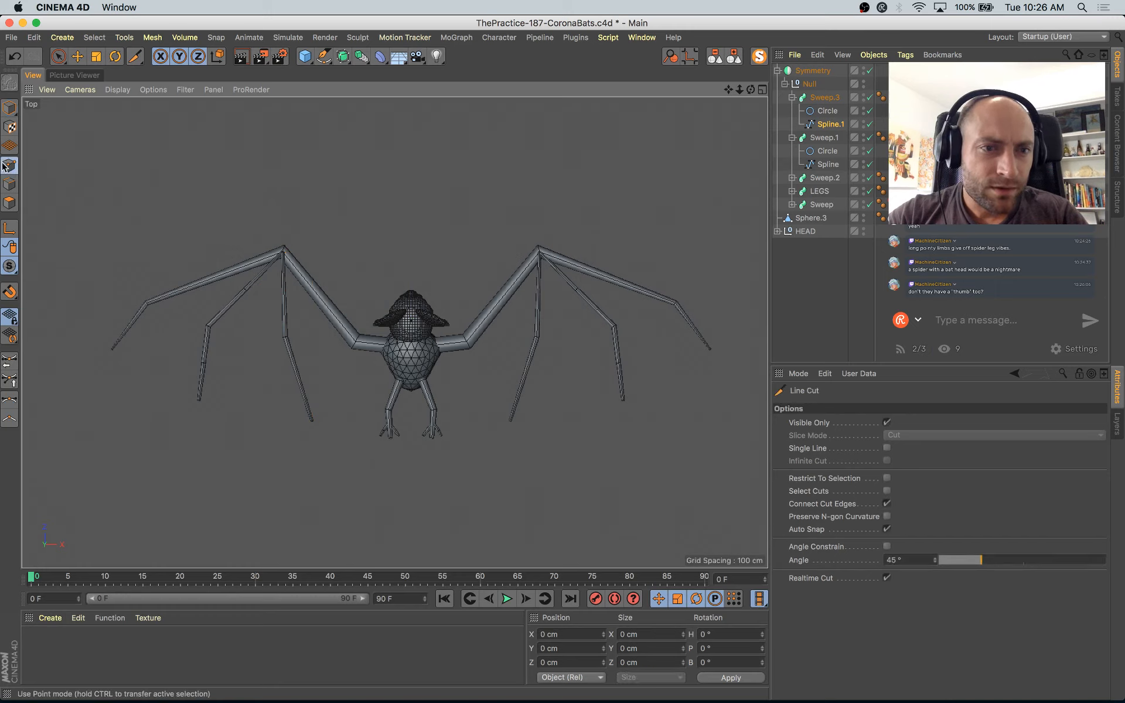
{"action": "left_click", "coordinate": [831, 124]}
{"action": "left_click", "coordinate": [321, 252]}
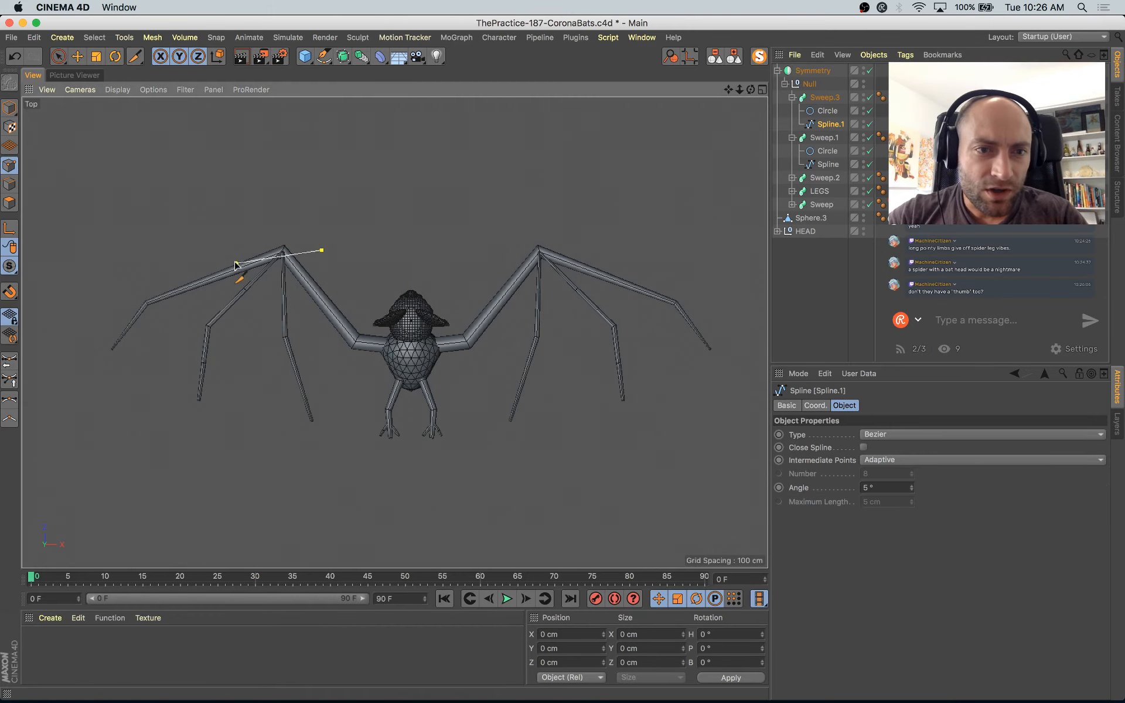
Step: Move the inner finger spline's end point up and outward past the wing joint to form a short thumb stub
{"action": "key", "text": "space"}
{"action": "left_click", "coordinate": [291, 247]}
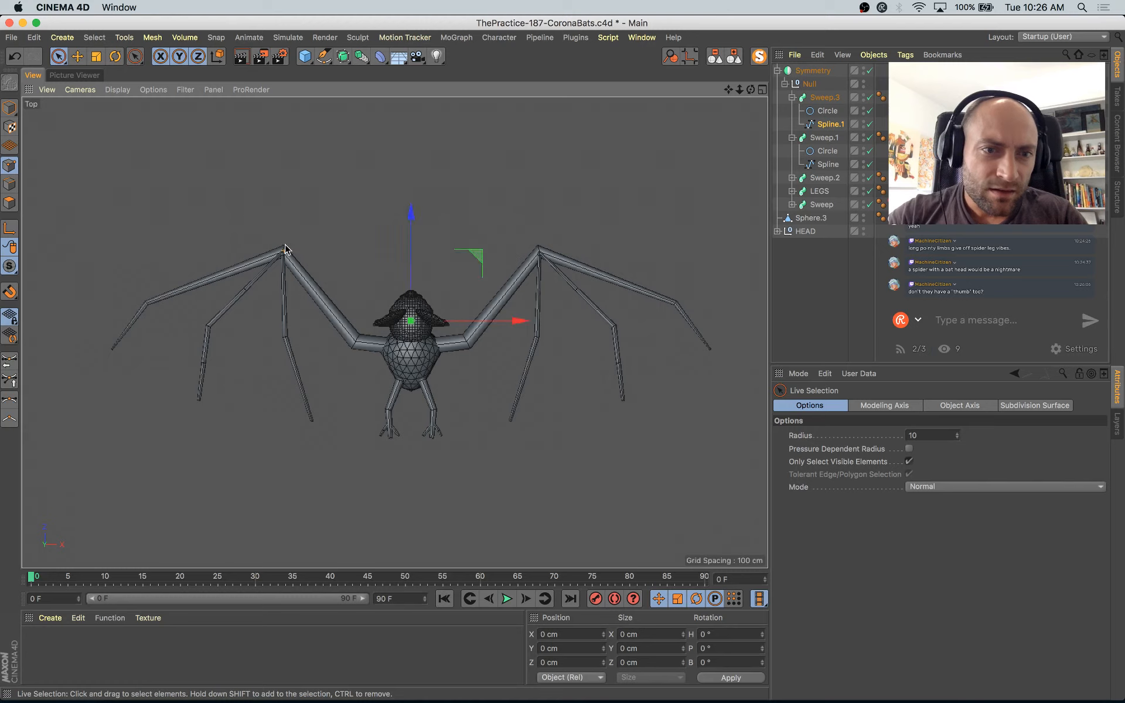
{"action": "mouse_move", "coordinate": [350, 188]}
{"action": "left_mouse_down"}
{"action": "mouse_move", "coordinate": [330, 181]}
{"action": "mouse_move", "coordinate": [353, 196]}
{"action": "left_mouse_up"}
{"action": "left_click", "coordinate": [289, 257]}
{"action": "left_click", "coordinate": [288, 257]}
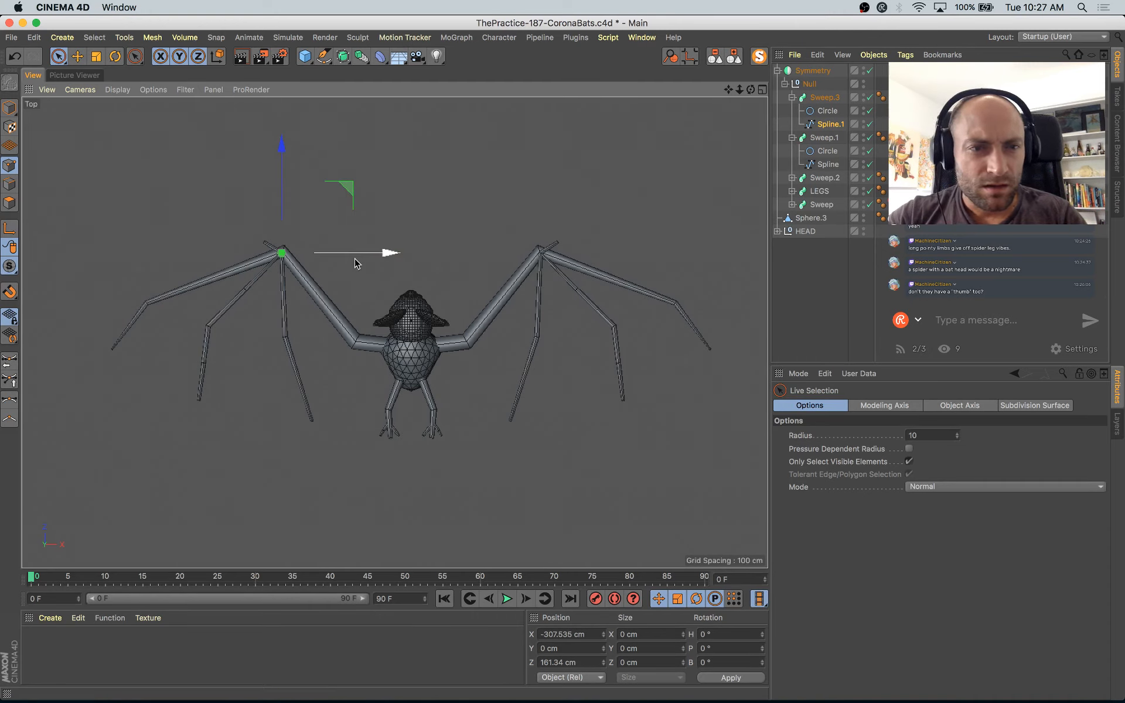
Step: Try to lower the inner finger's Sweep on its own in the front view
{"action": "middle_click", "coordinate": [454, 267]}
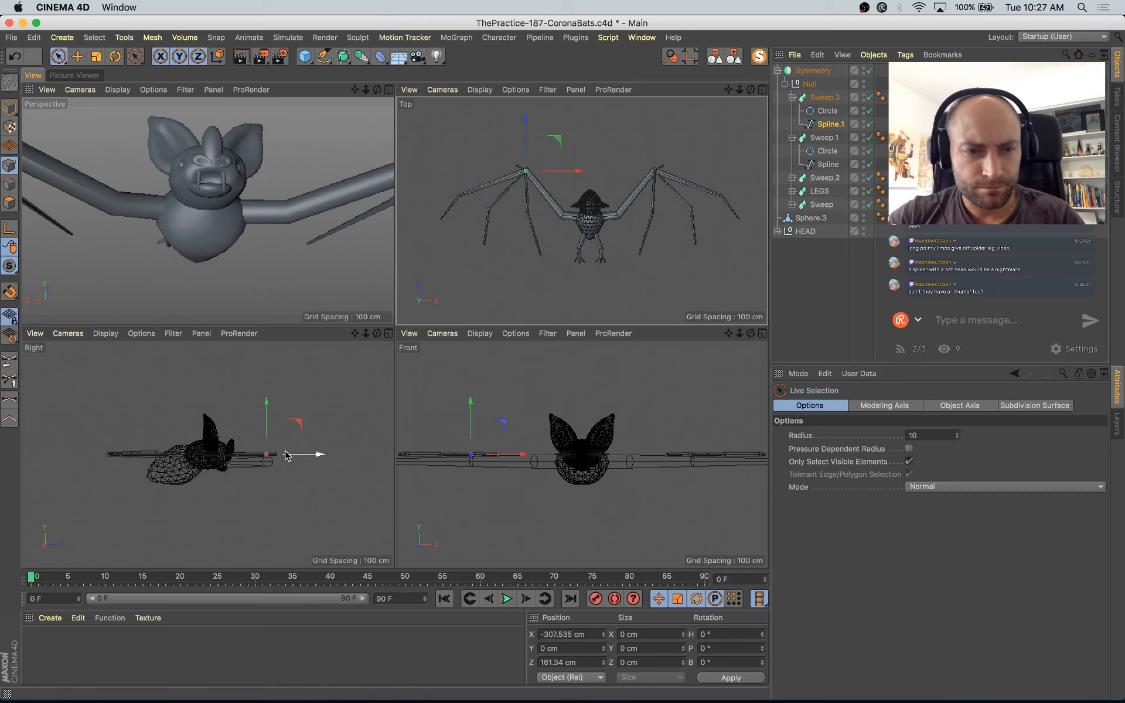
{"action": "left_click", "coordinate": [839, 99]}
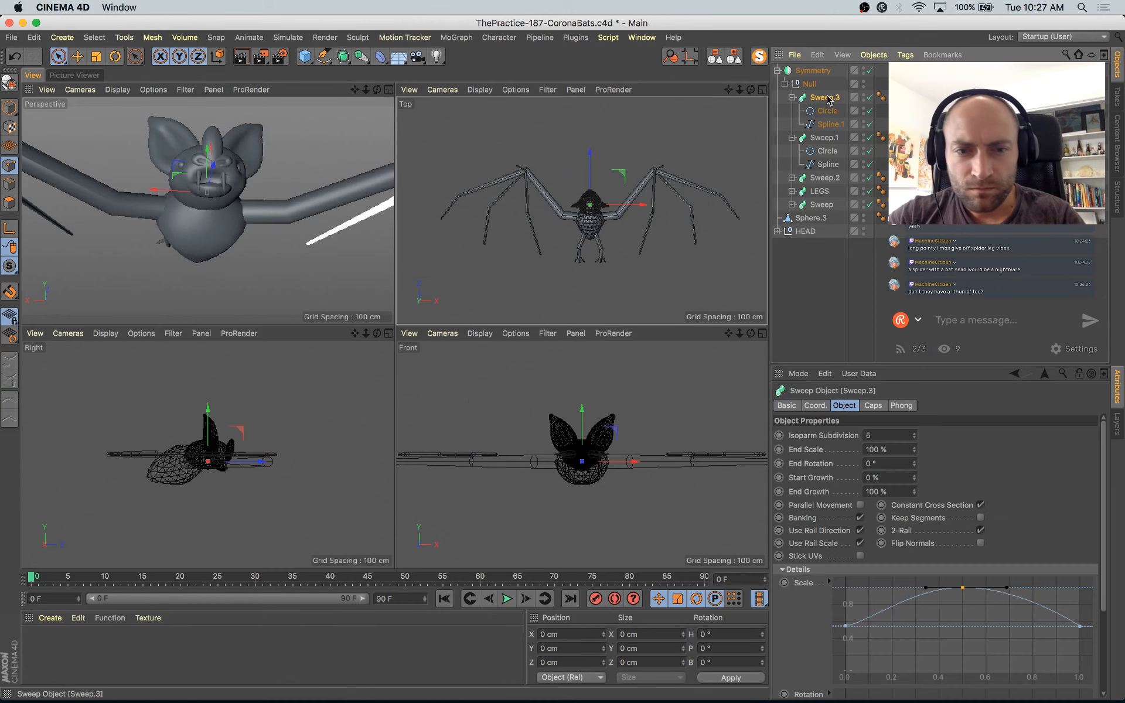
{"action": "key", "text": "e"}
{"action": "middle_click", "coordinate": [617, 443]}
{"action": "middle_click_drag", "start_coordinate": [465, 467], "coordinate": [576, 475], "text": "alt"}
{"action": "left_click_drag", "start_coordinate": [499, 243], "coordinate": [500, 257]}
{"action": "key", "text": "super+z"}
Step: Collapse the two finger Sweeps and move the arm's Sweep above the other Sweeps inside the Null
{"action": "left_click", "coordinate": [792, 97]}
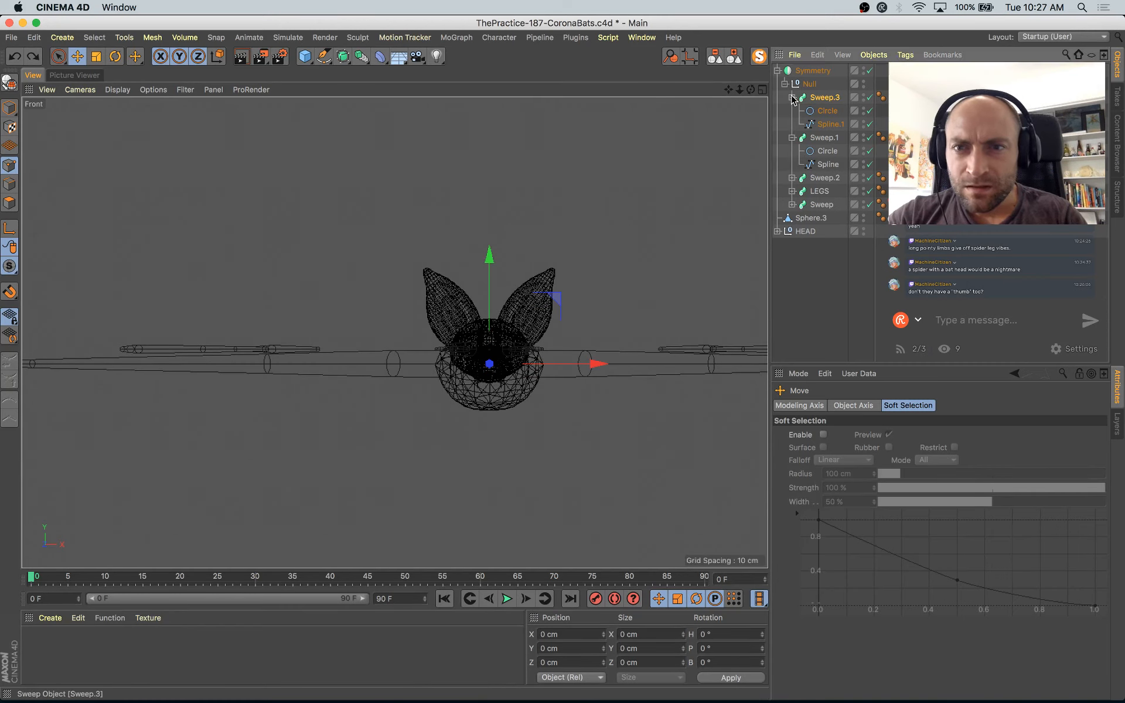
{"action": "left_click", "coordinate": [791, 111]}
{"action": "left_click", "coordinate": [830, 102]}
{"action": "left_click", "coordinate": [826, 154]}
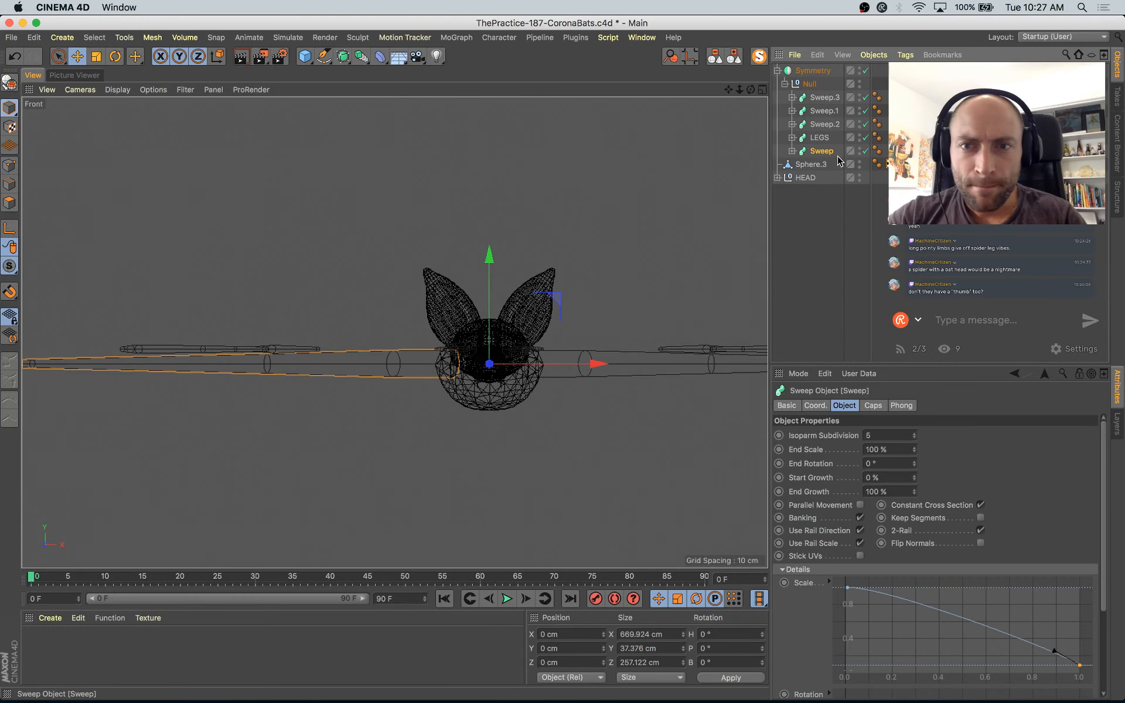
{"action": "left_click_drag", "start_coordinate": [816, 92], "coordinate": [815, 95]}
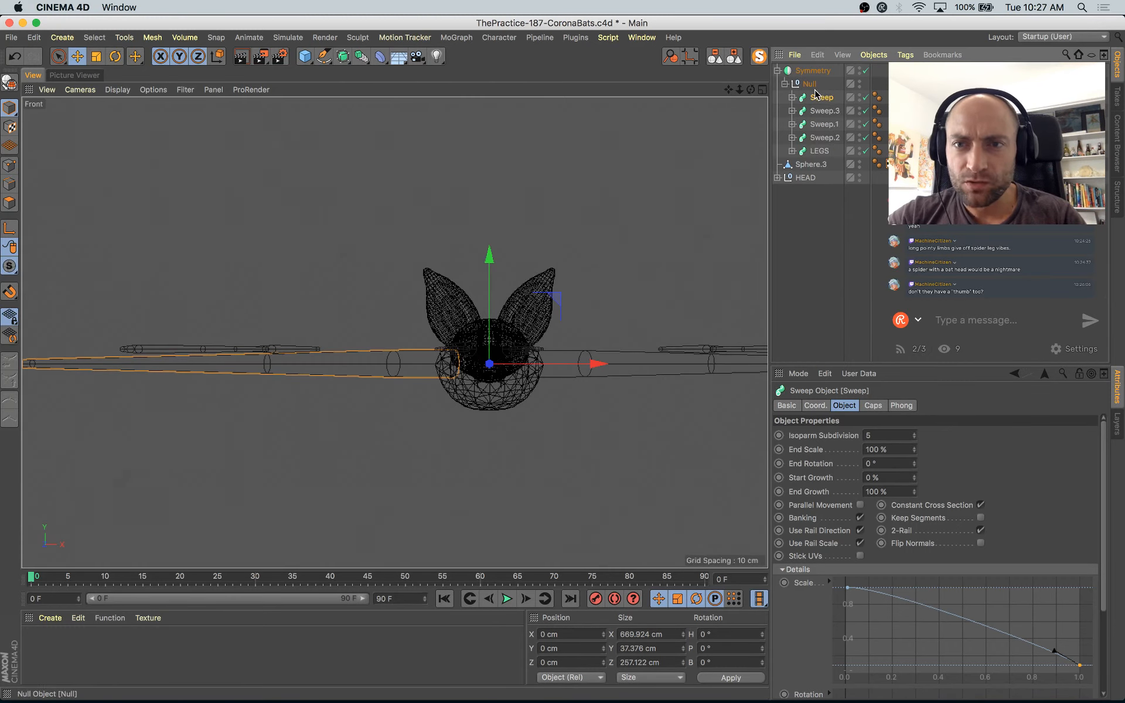
Step: Move both finger Sweeps down about 21 cm in the front view, level with the wing arm
{"action": "left_click", "coordinate": [825, 111]}
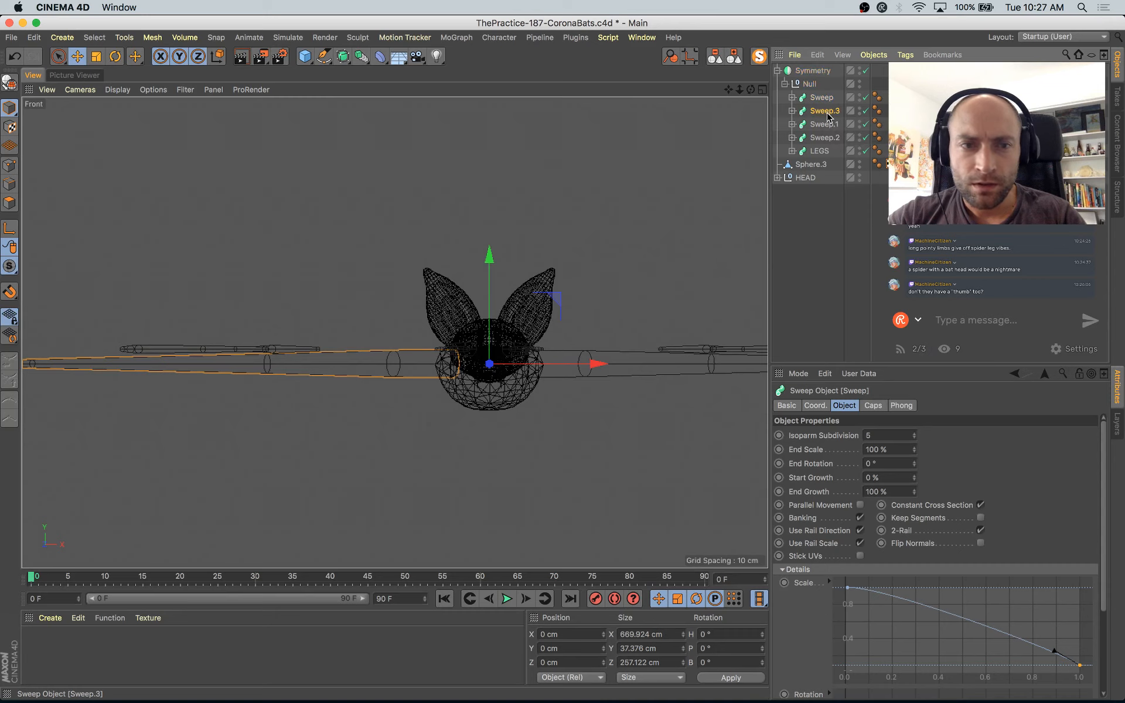
{"action": "left_click", "coordinate": [823, 124], "text": "shift"}
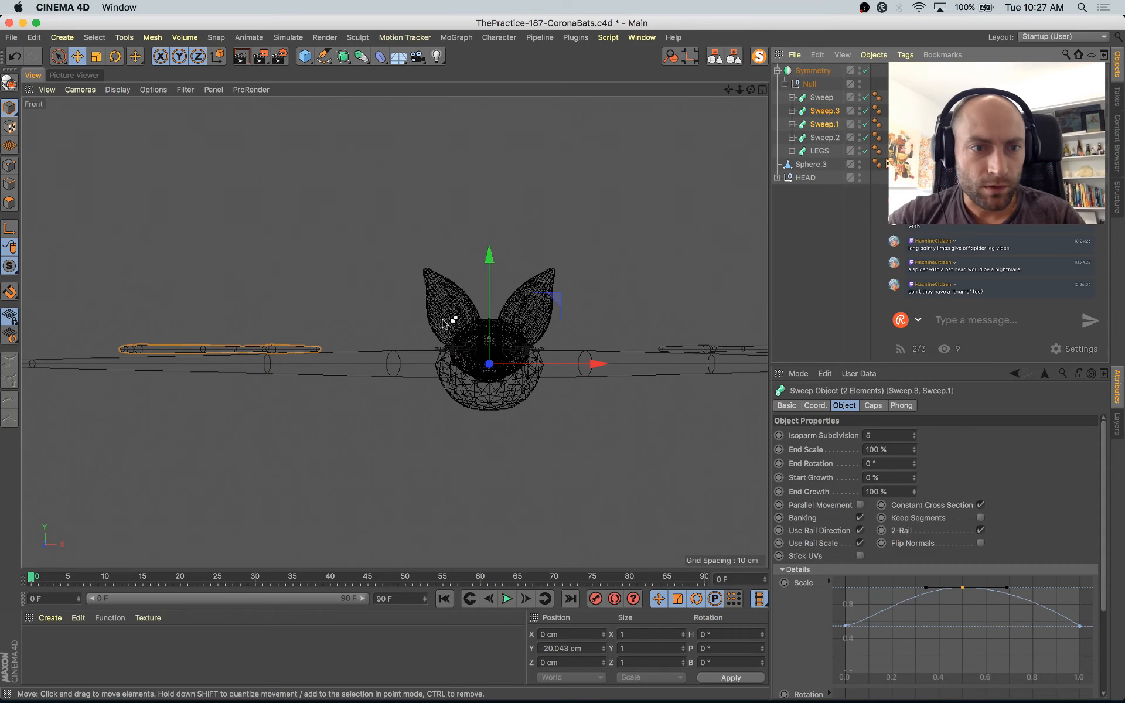
{"action": "left_click_drag", "start_coordinate": [491, 258], "coordinate": [491, 275]}
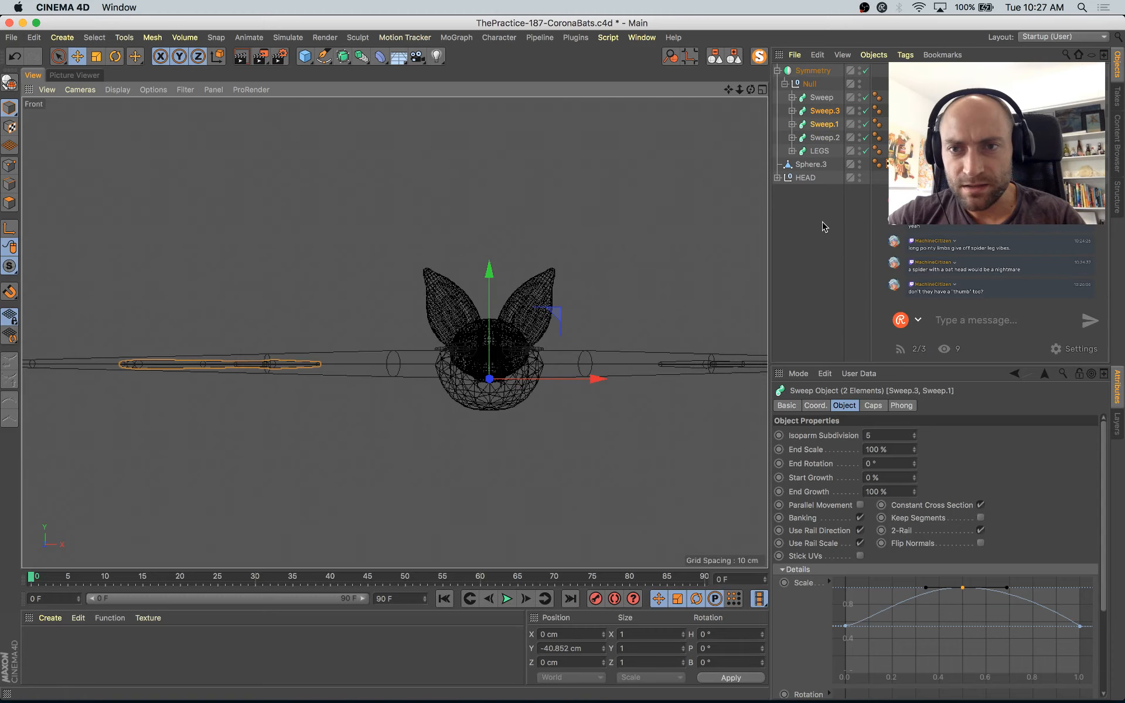
{"action": "left_click", "coordinate": [839, 246]}
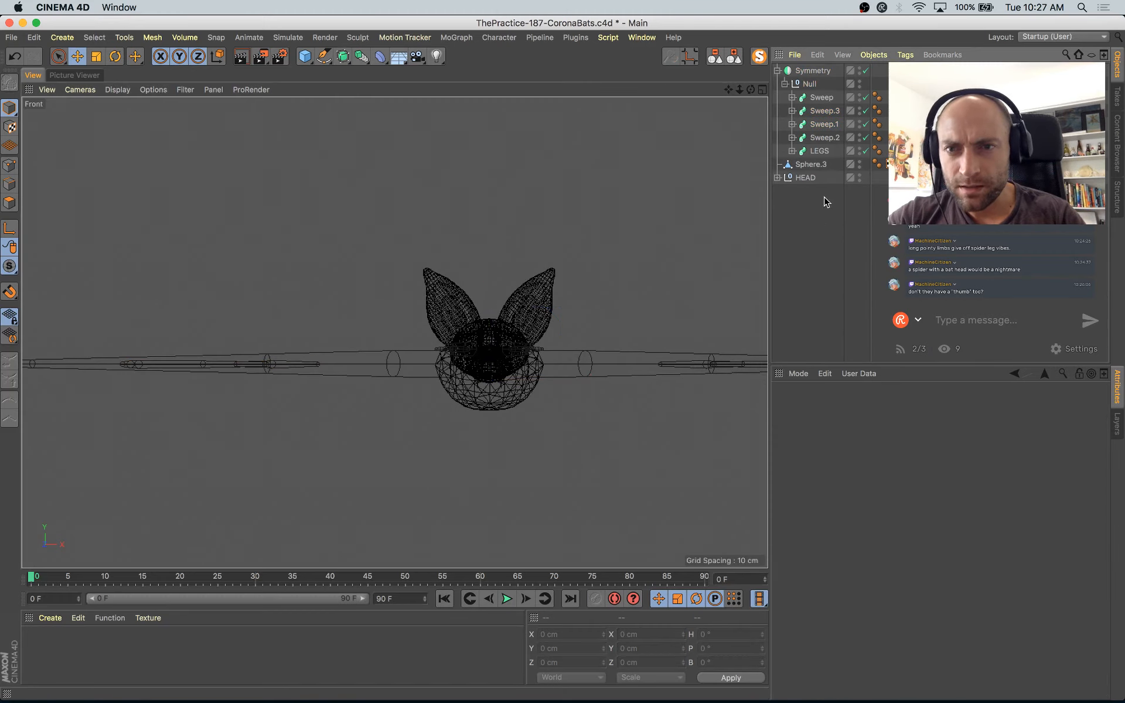
Step: Rename the toe Sweep as Toes
{"action": "left_click", "coordinate": [826, 138]}
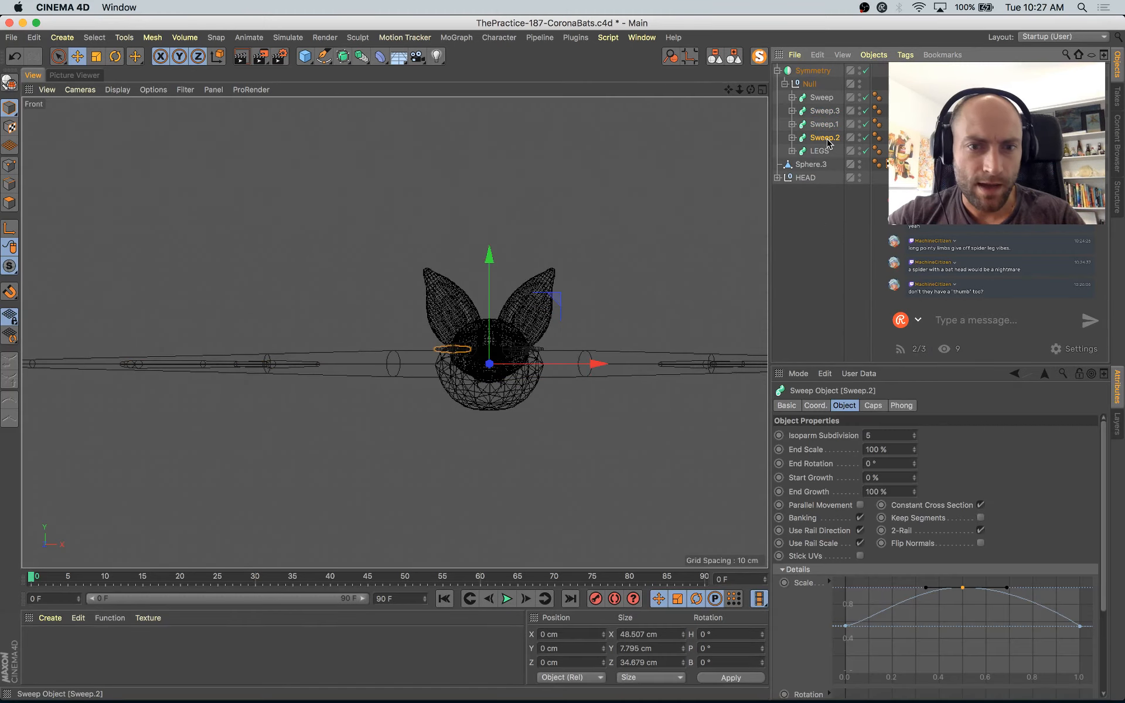
{"action": "middle_click", "coordinate": [421, 294]}
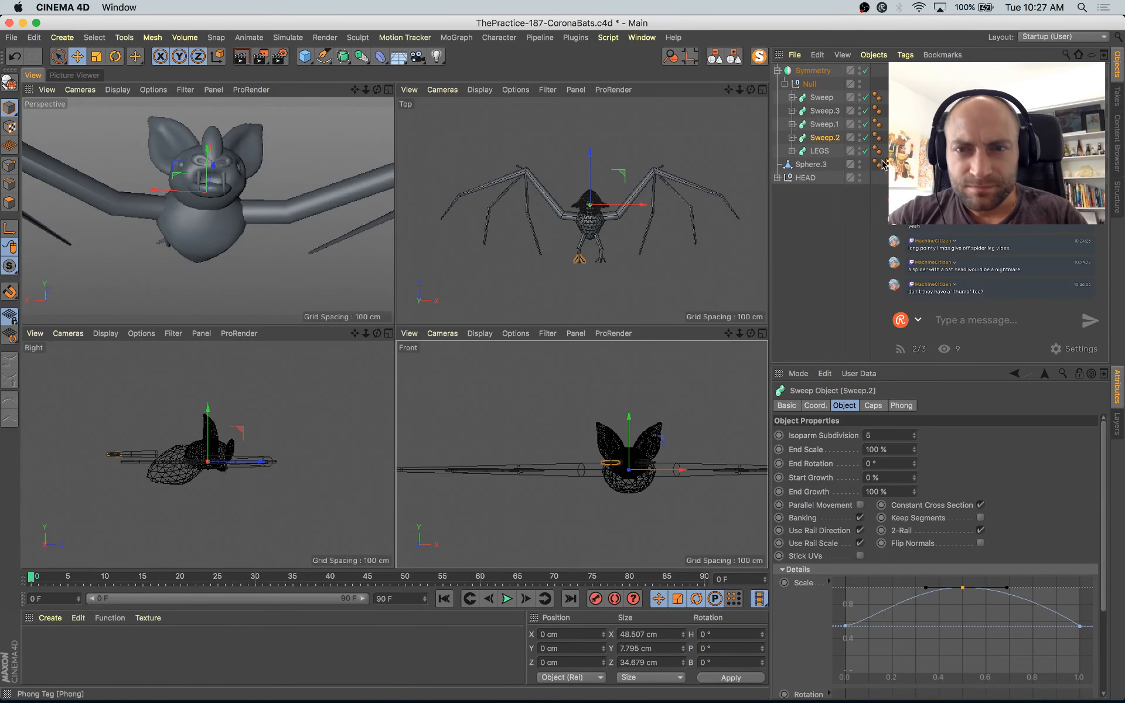
{"action": "double_click", "coordinate": [826, 137]}
{"action": "type", "text": "Toes"}
{"action": "key", "text": "Return"}
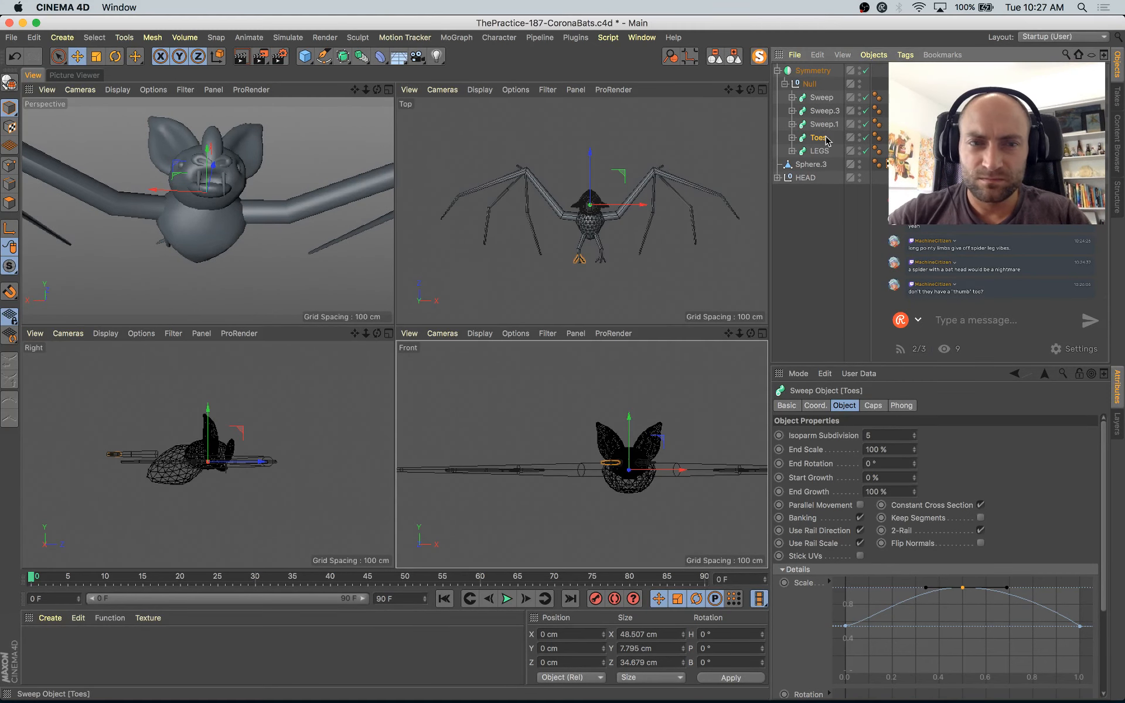
Step: Rotate the Toes and LEGS Sweeps together about 9° in the top view so the legs splay outward
{"action": "right_click_drag", "start_coordinate": [162, 479], "coordinate": [183, 479], "text": "alt"}
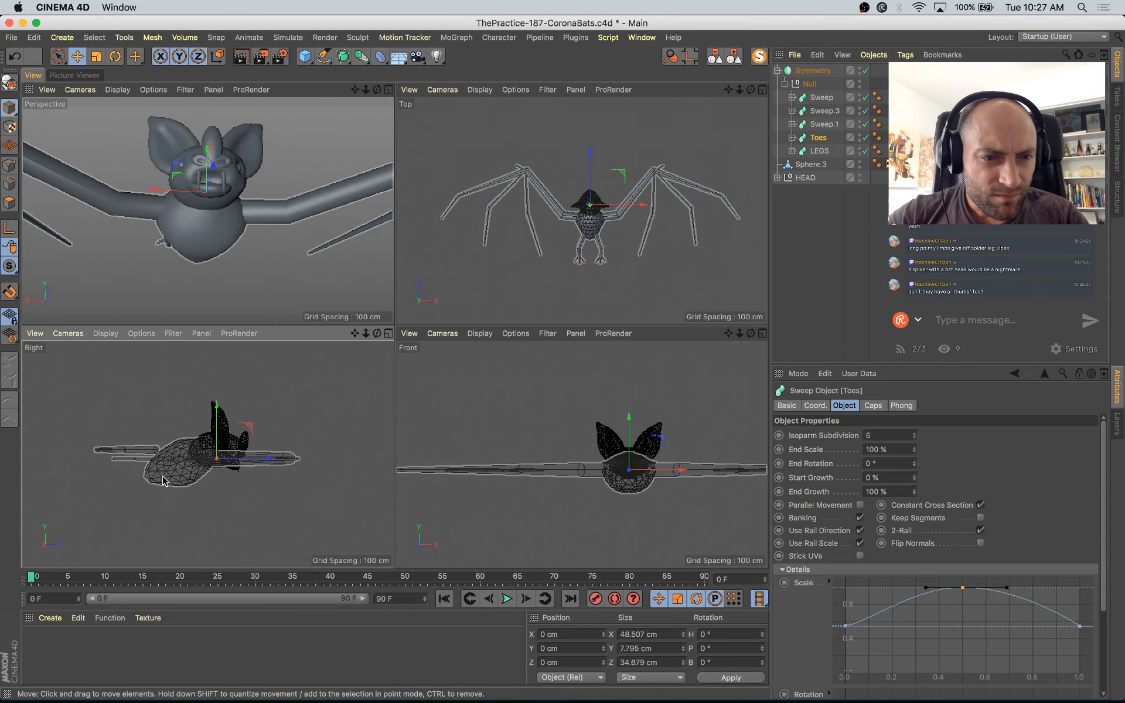
{"action": "left_click", "coordinate": [817, 152], "text": "shift"}
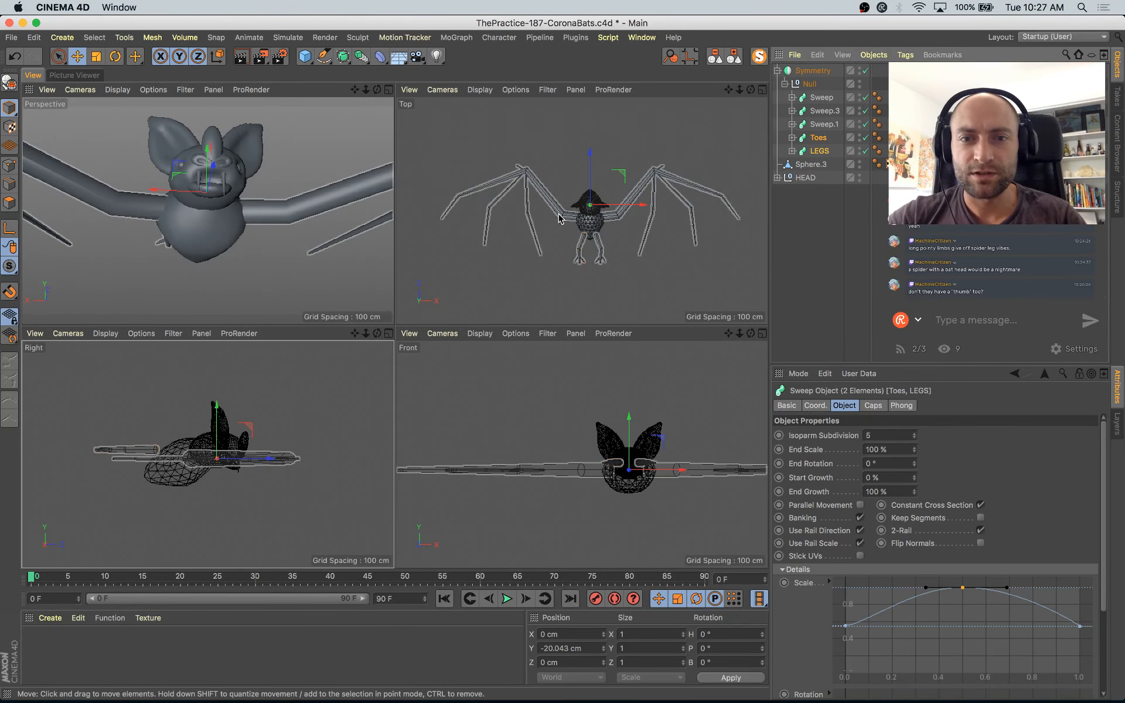
{"action": "middle_click", "coordinate": [607, 258]}
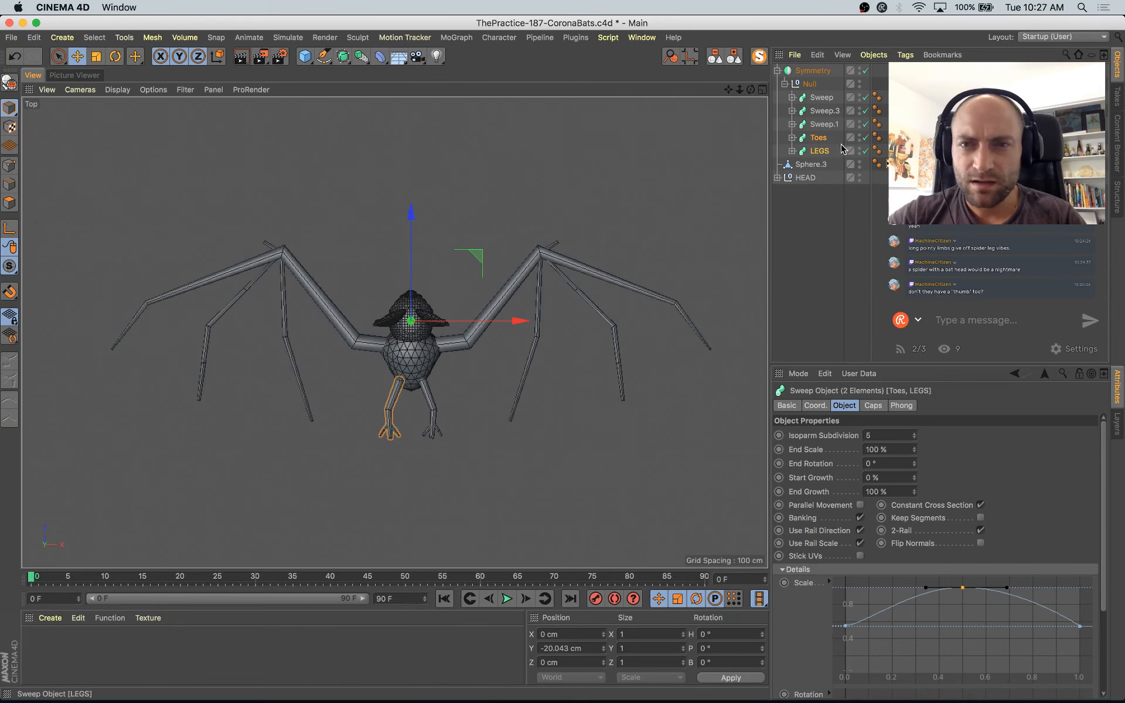
{"action": "key", "text": "r"}
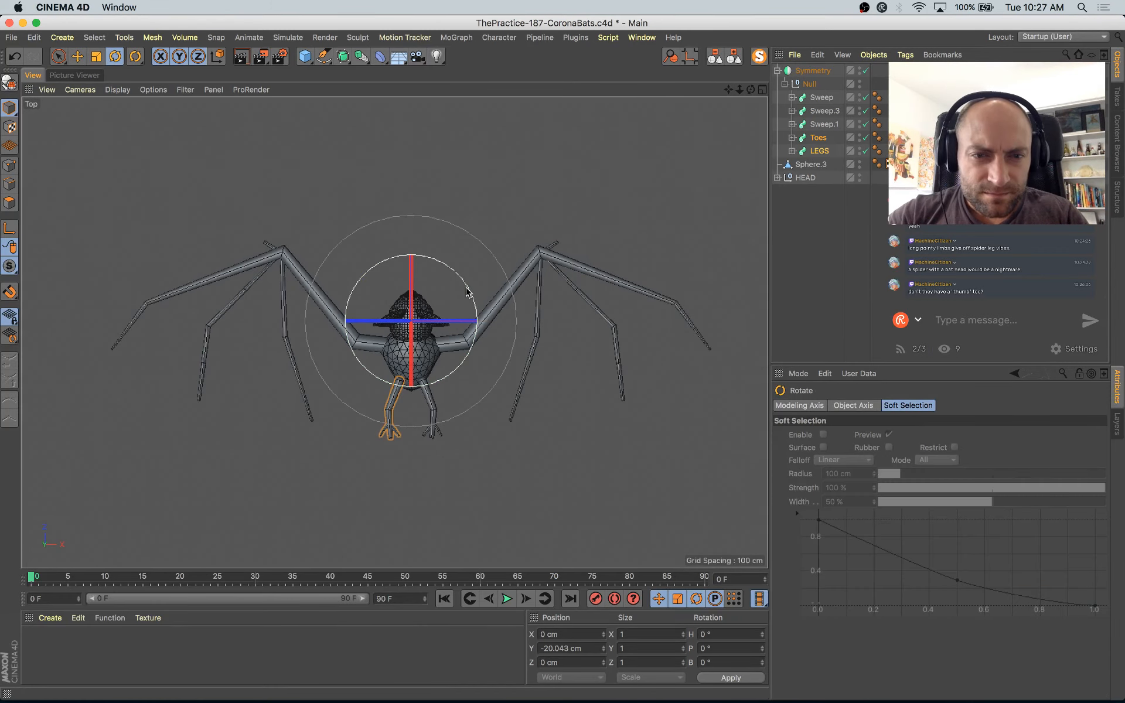
{"action": "left_click_drag", "start_coordinate": [467, 296], "coordinate": [469, 267]}
{"action": "key", "text": "super+z"}
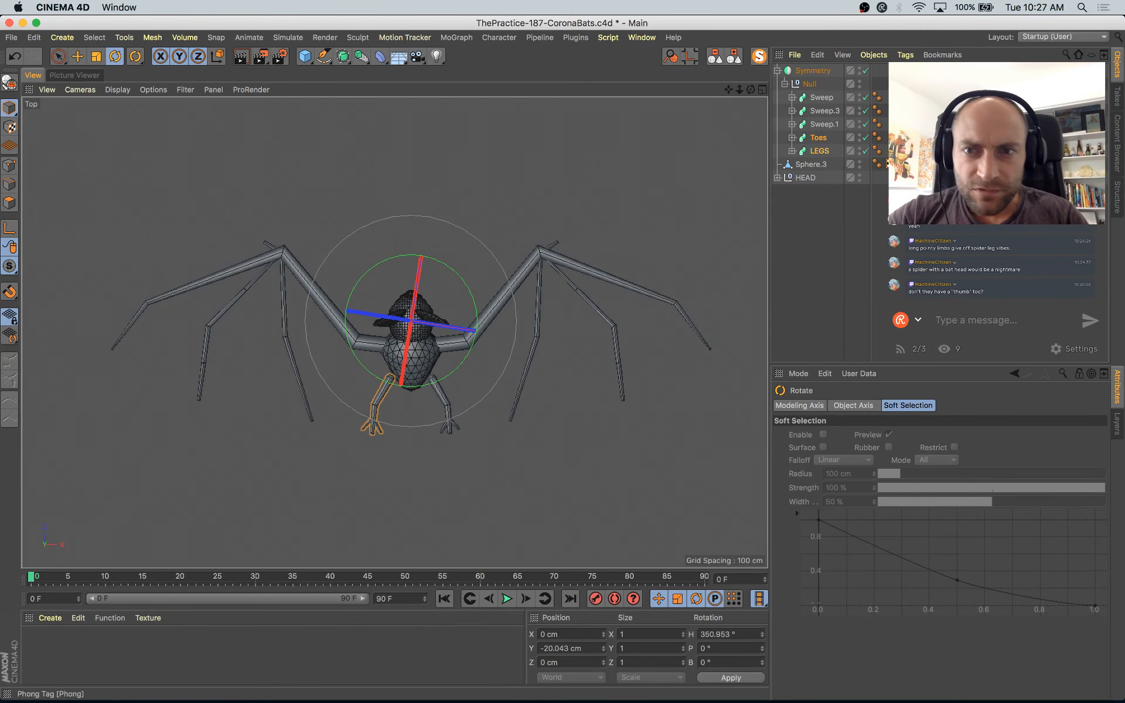
Step: Try to move the Toes and LEGS Sweeps together to a new position in the top view
{"action": "key", "text": "e"}
{"action": "left_click", "coordinate": [823, 152]}
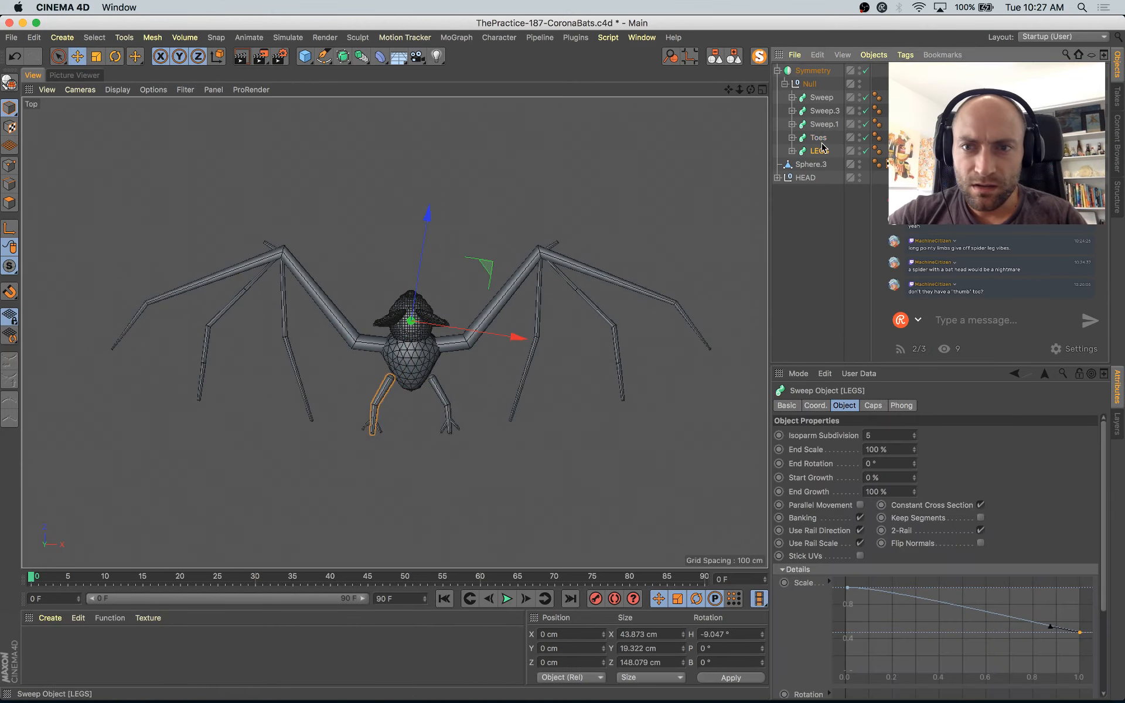
{"action": "left_click", "coordinate": [822, 139], "text": "shift"}
{"action": "left_click_drag", "start_coordinate": [491, 271], "coordinate": [500, 268]}
{"action": "key", "text": "super+z"}
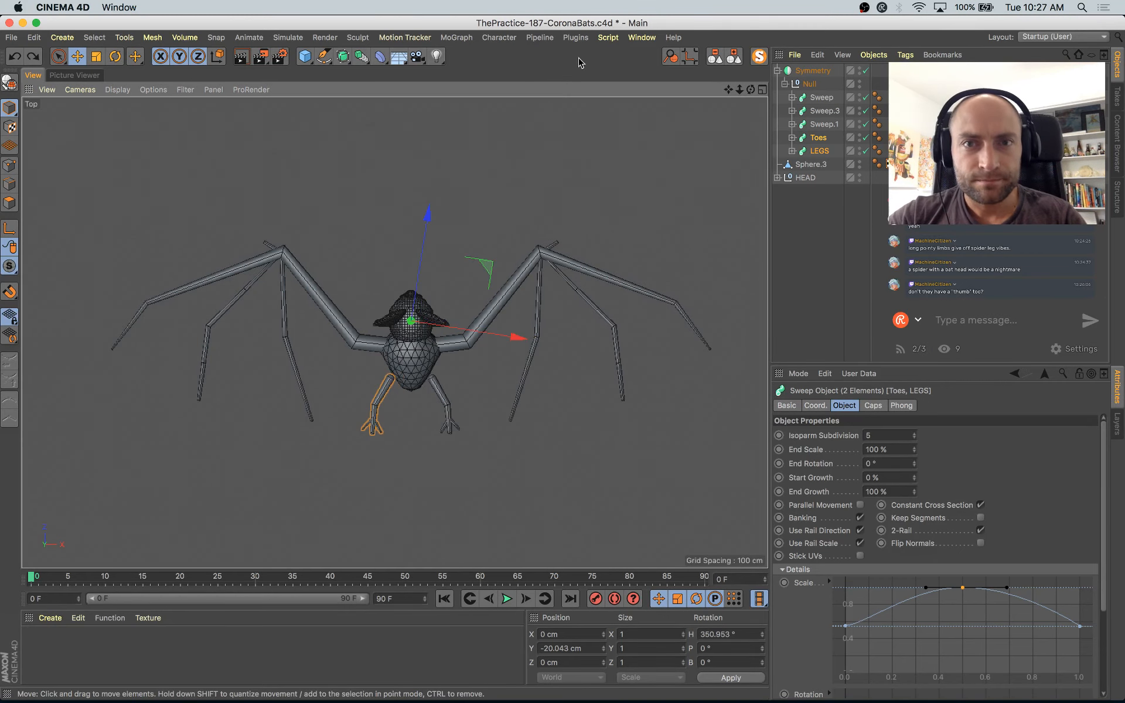
{"action": "left_click_drag", "start_coordinate": [484, 267], "coordinate": [456, 321]}
{"action": "key", "text": "super+z"}
Step: Relocate the Toes and LEGS axes to the hip at about X -44 cm, Z -130 cm, and nudge the legs slightly toward the body
{"action": "left_click", "coordinate": [9, 227]}
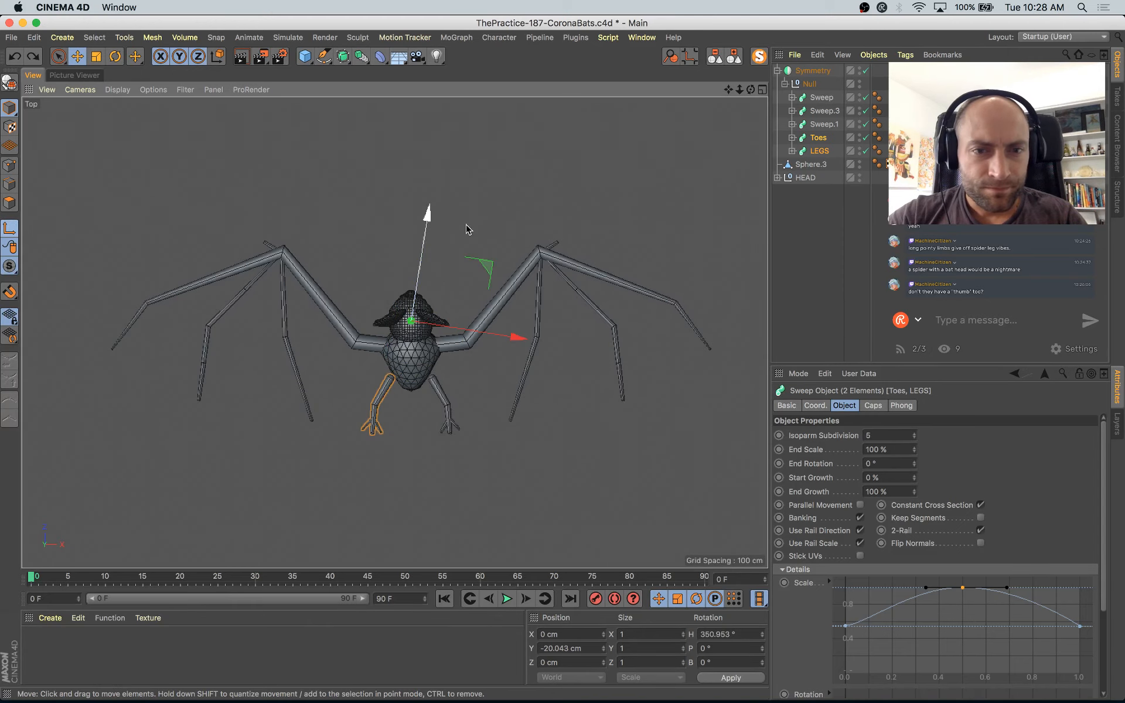
{"action": "left_click_drag", "start_coordinate": [488, 273], "coordinate": [472, 322]}
{"action": "left_click", "coordinate": [10, 228]}
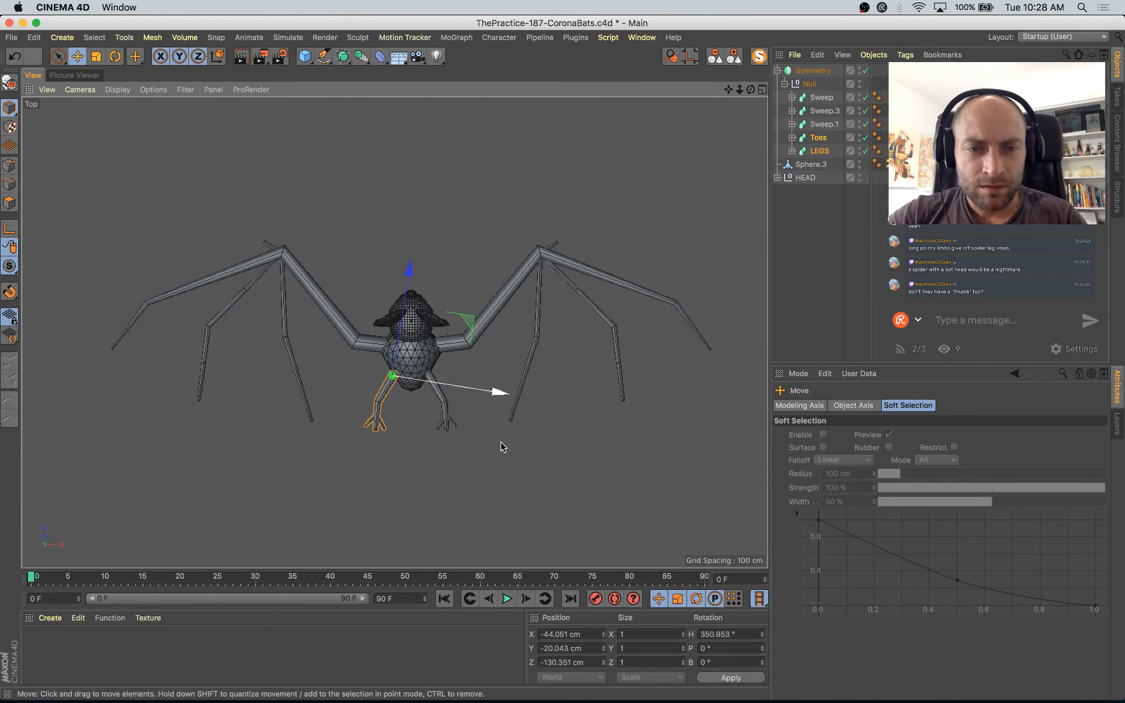
{"action": "left_click", "coordinate": [500, 441]}
Step: Draw a straight spline about 213 cm long backward from the body's rear in the top view and align its points to X 0
{"action": "left_click", "coordinate": [324, 56]}
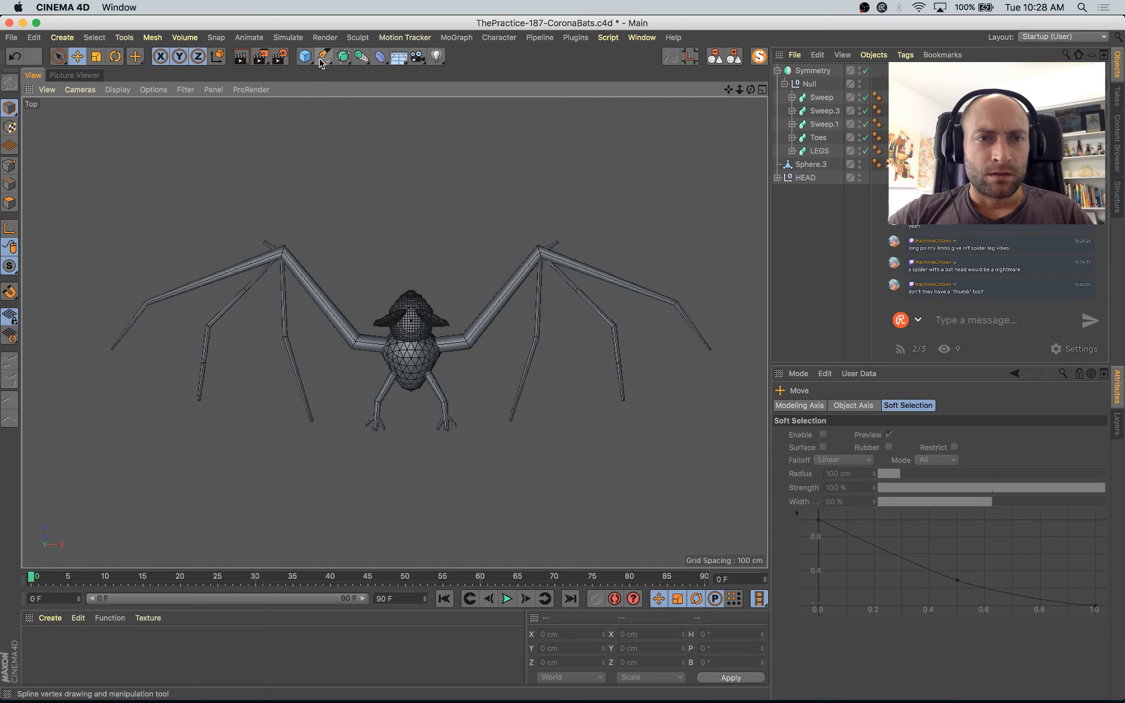
{"action": "left_click", "coordinate": [410, 389]}
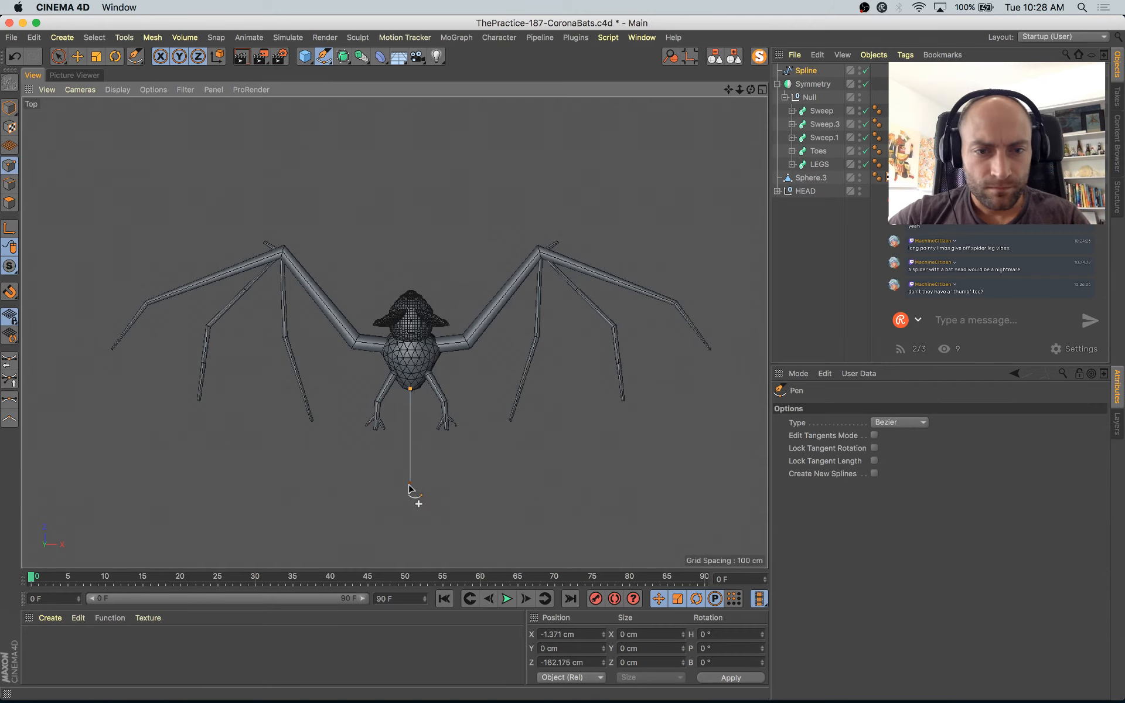
{"action": "key", "text": "t"}
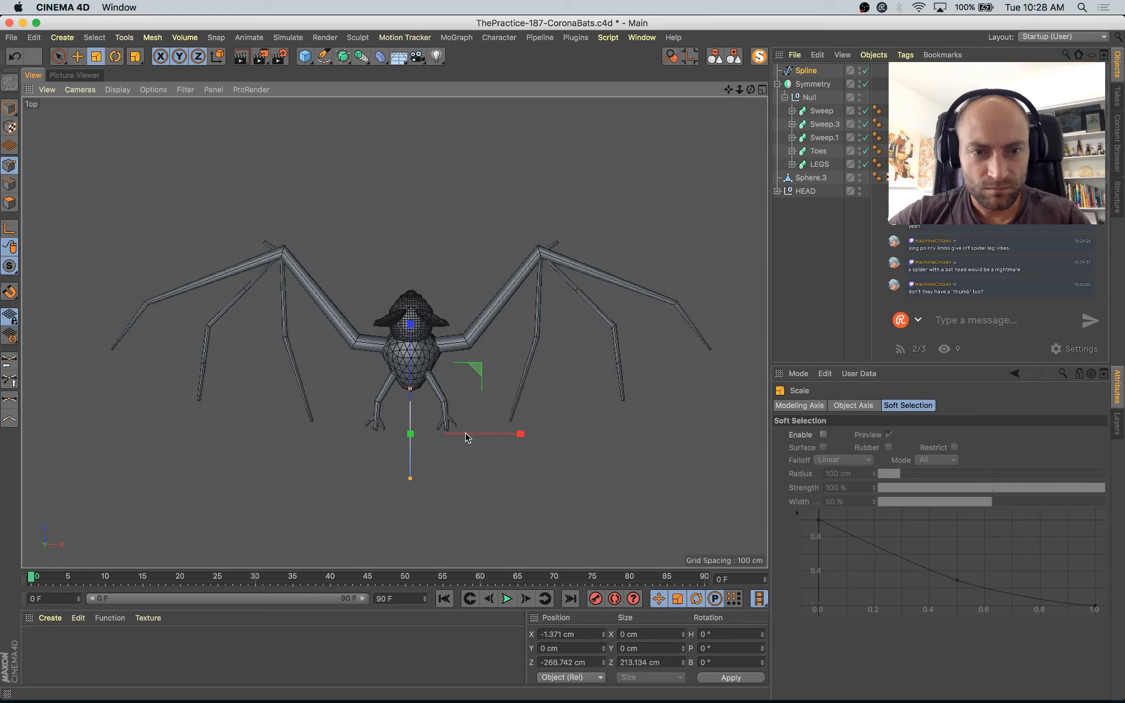
{"action": "left_click_drag", "start_coordinate": [504, 435], "coordinate": [428, 435], "text": "shift"}
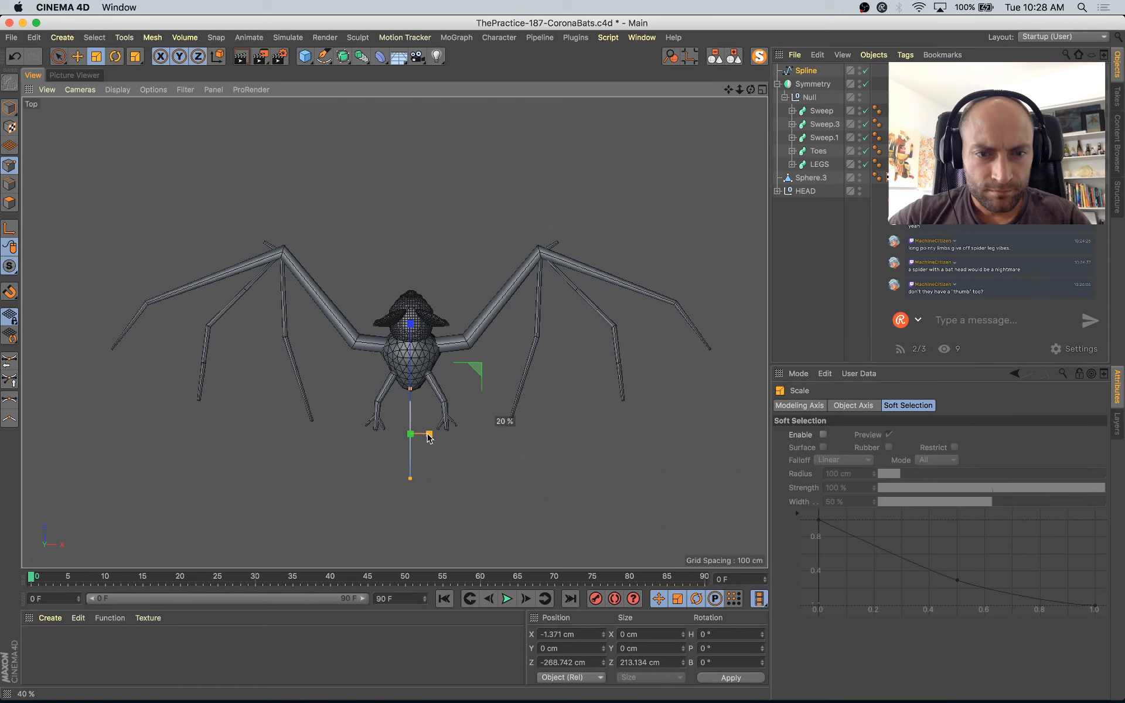
{"action": "left_click", "coordinate": [564, 633]}
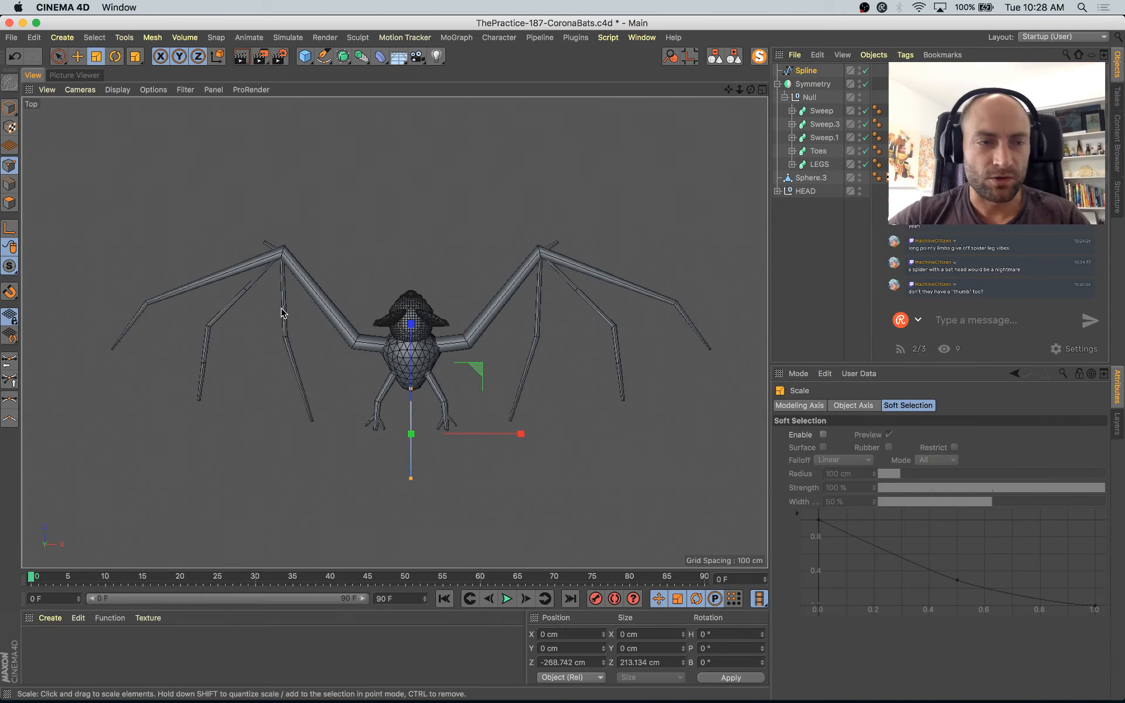
Step: Move the whole tail spline forward along Z to about 12.7 cm so it starts at the body
{"action": "left_click", "coordinate": [10, 109]}
{"action": "key", "text": "e"}
{"action": "left_click_drag", "start_coordinate": [411, 216], "coordinate": [411, 211]}
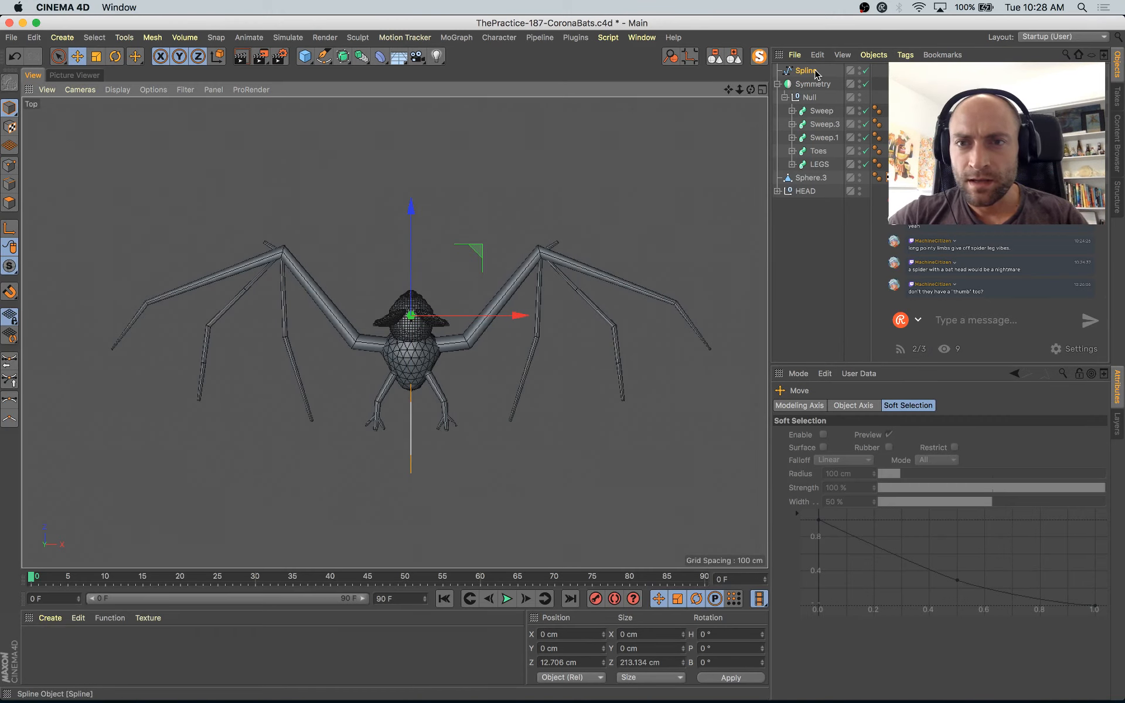
Step: Duplicate the Toes Sweep and rename the copy Tail
{"action": "left_click", "coordinate": [820, 113]}
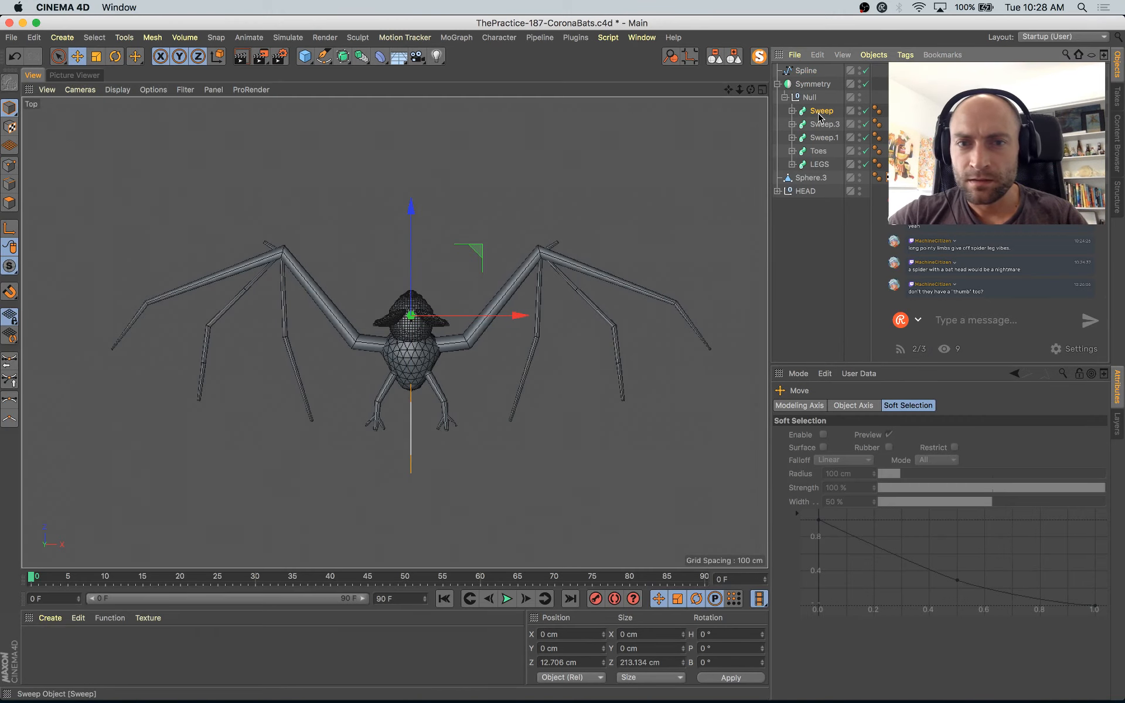
{"action": "left_click", "coordinate": [823, 163]}
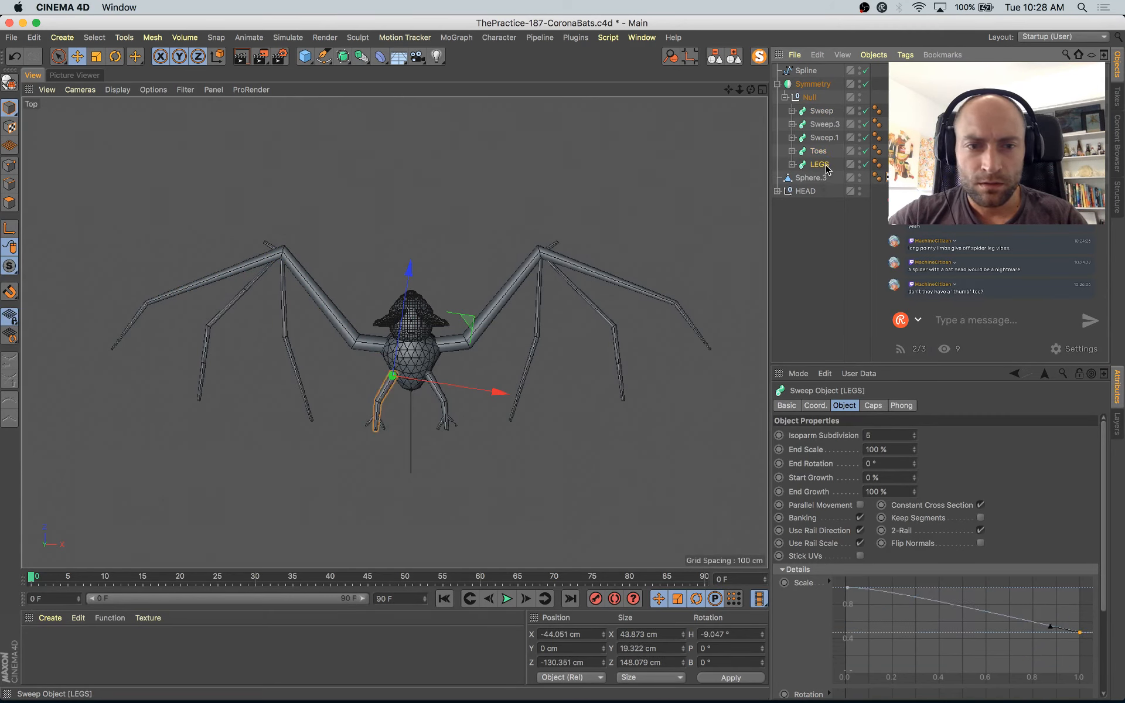
{"action": "left_click", "coordinate": [819, 152]}
{"action": "left_click_drag", "start_coordinate": [818, 150], "coordinate": [804, 161], "text": "ctrl"}
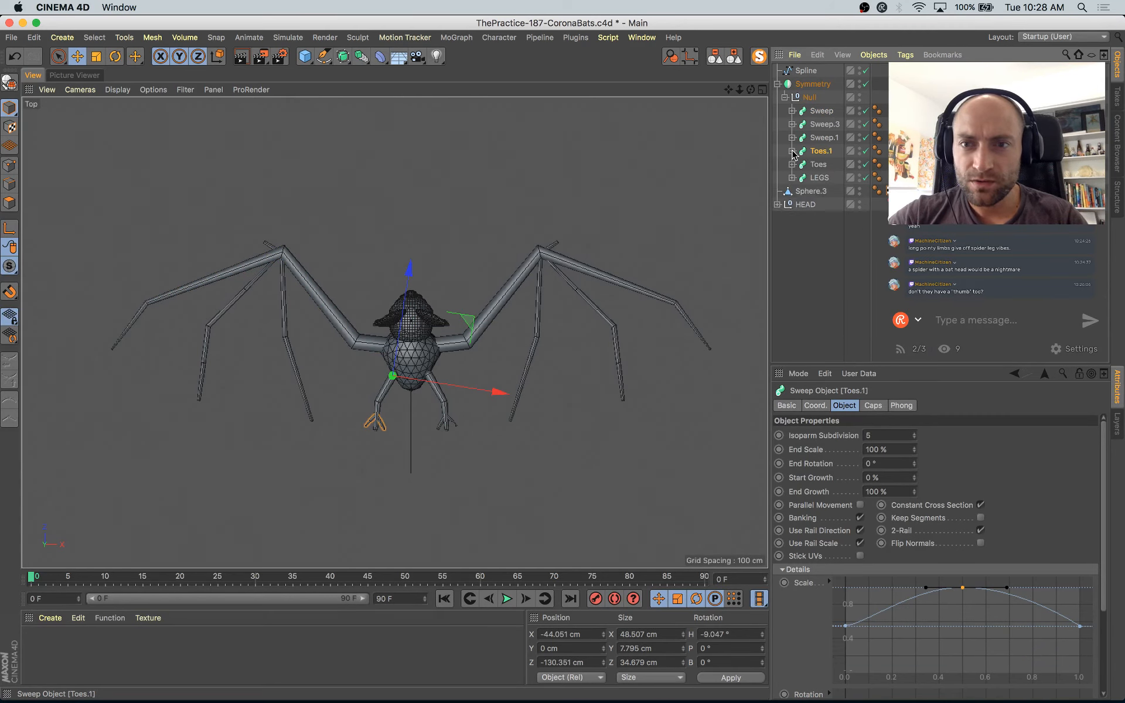
{"action": "double_click", "coordinate": [824, 154]}
{"action": "type", "text": "Tail"}
{"action": "key", "text": "Return"}
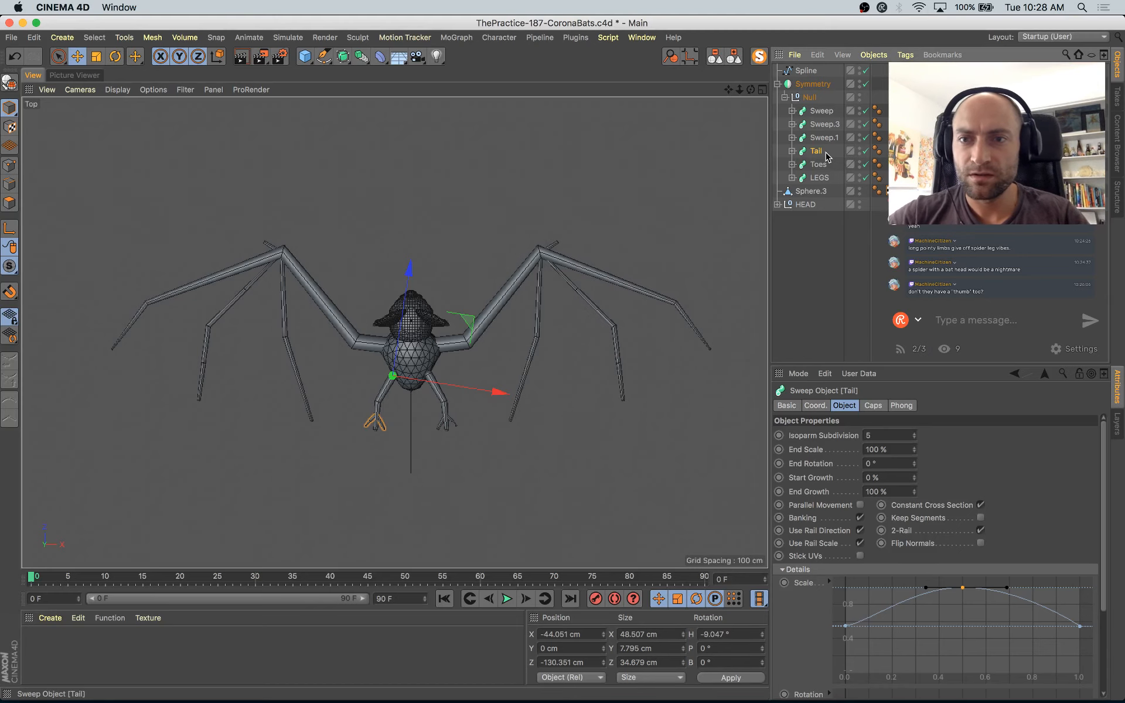
Step: Replace the toe spline inside the Tail Sweep with the newly drawn straight tail spline
{"action": "left_click", "coordinate": [792, 150]}
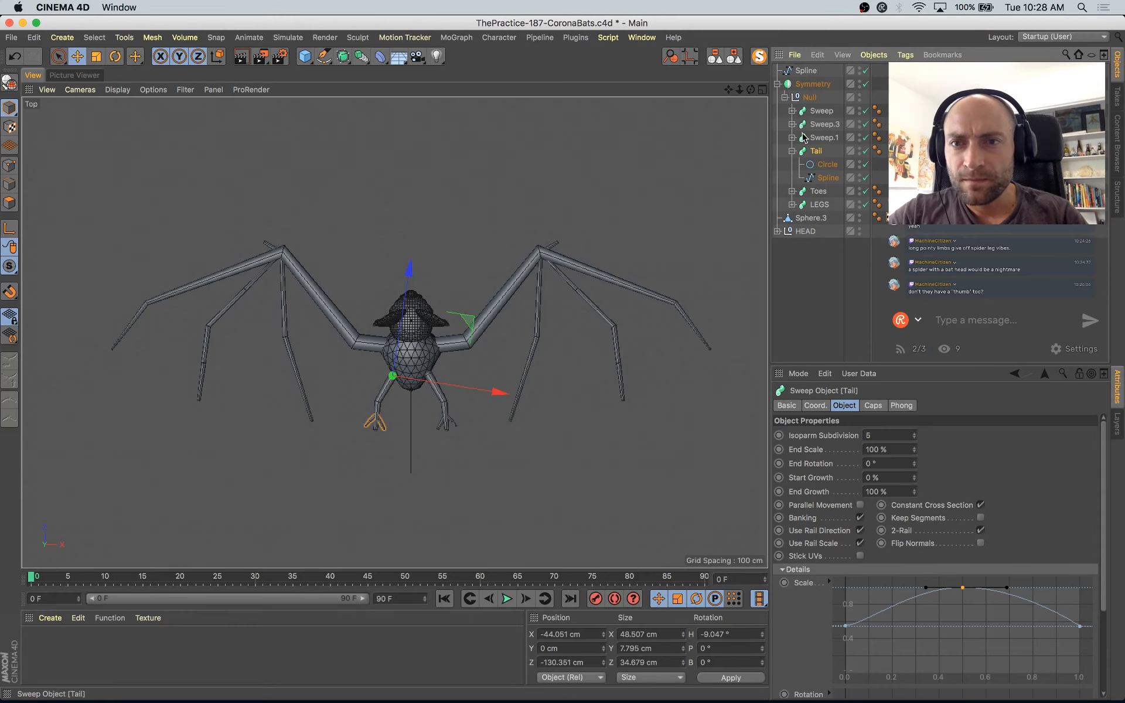
{"action": "left_click", "coordinate": [828, 165]}
{"action": "key", "text": "Delete"}
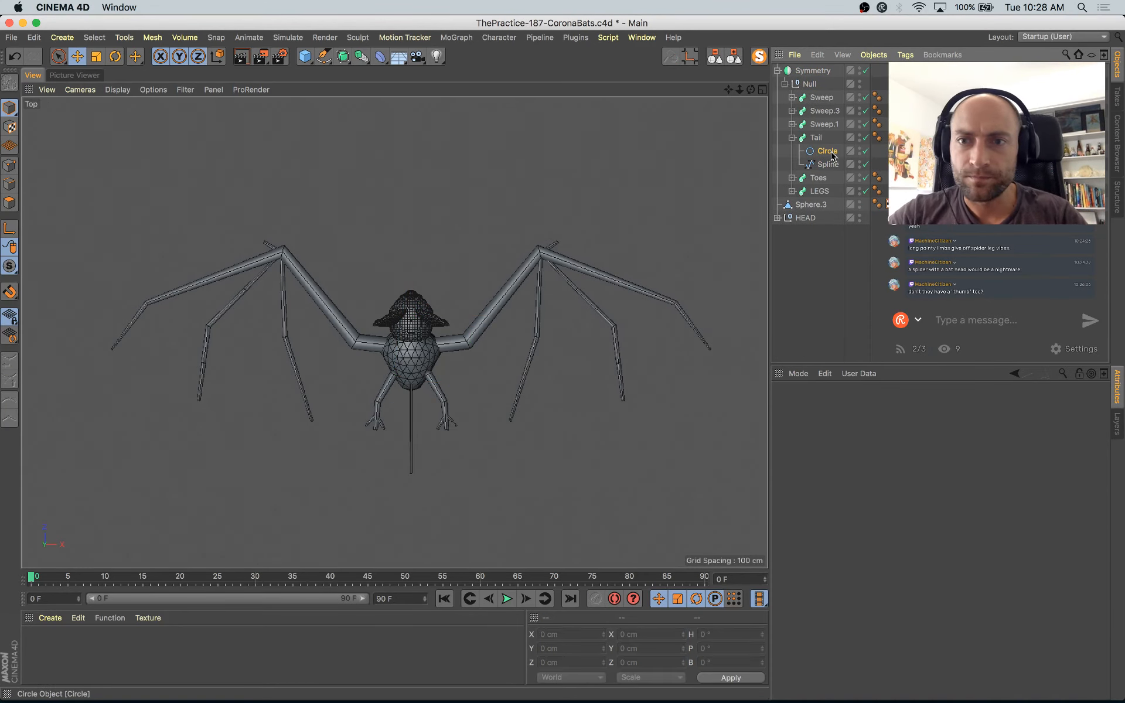
Step: Scale up the Tail's Circle profile to about 7.8 cm across, checking its thickness in the perspective view
{"action": "left_click", "coordinate": [833, 156]}
{"action": "key", "text": "t"}
{"action": "left_click_drag", "start_coordinate": [510, 411], "coordinate": [539, 395]}
{"action": "left_click", "coordinate": [835, 150]}
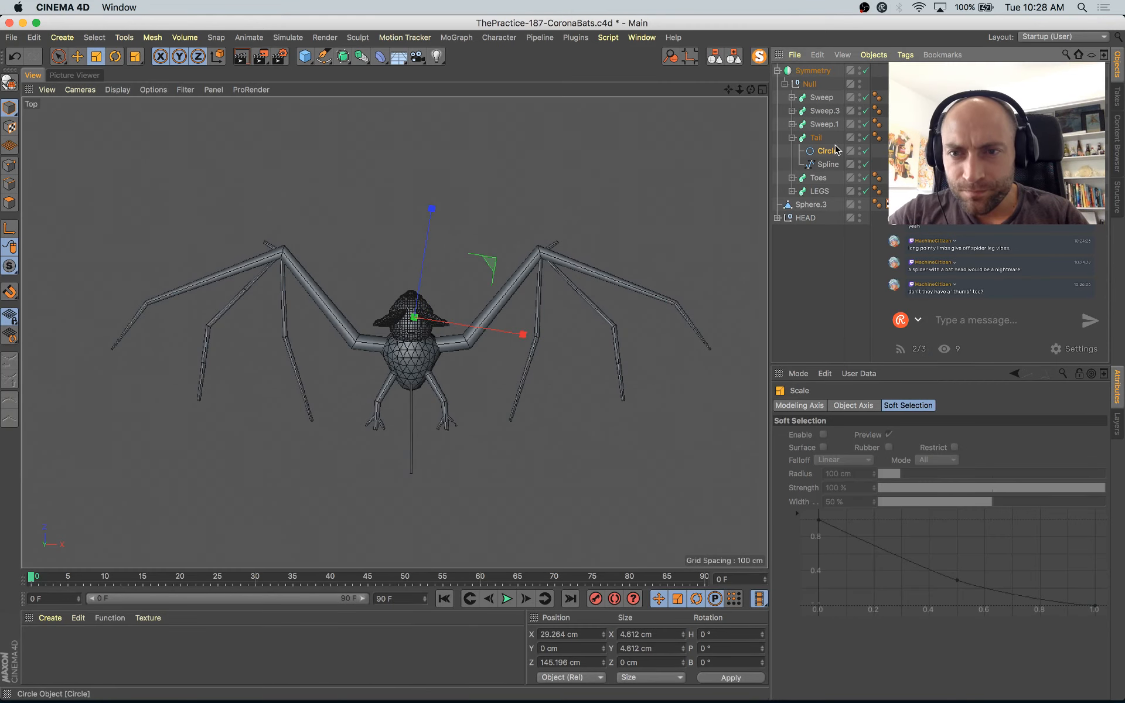
{"action": "middle_click", "coordinate": [199, 241]}
{"action": "middle_click", "coordinate": [237, 290]}
{"action": "scroll", "coordinate": [381, 379], "scroll_direction": "down", "scroll_amount": 3}
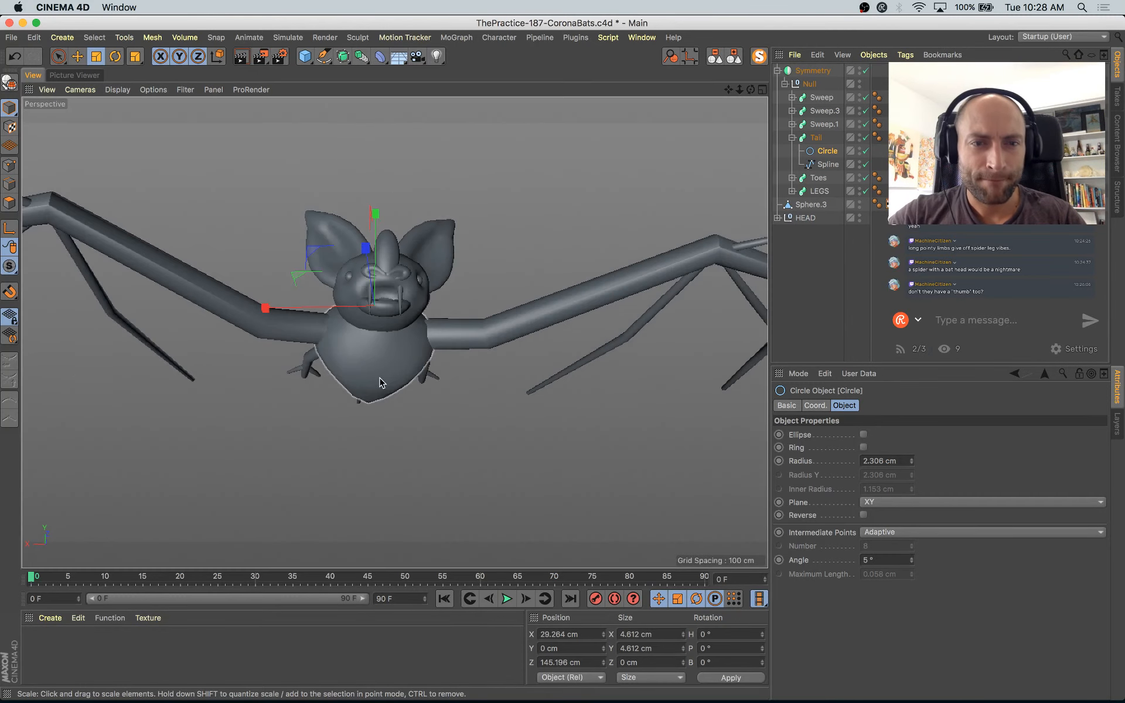
{"action": "left_click_drag", "start_coordinate": [381, 379], "coordinate": [463, 337], "text": "alt"}
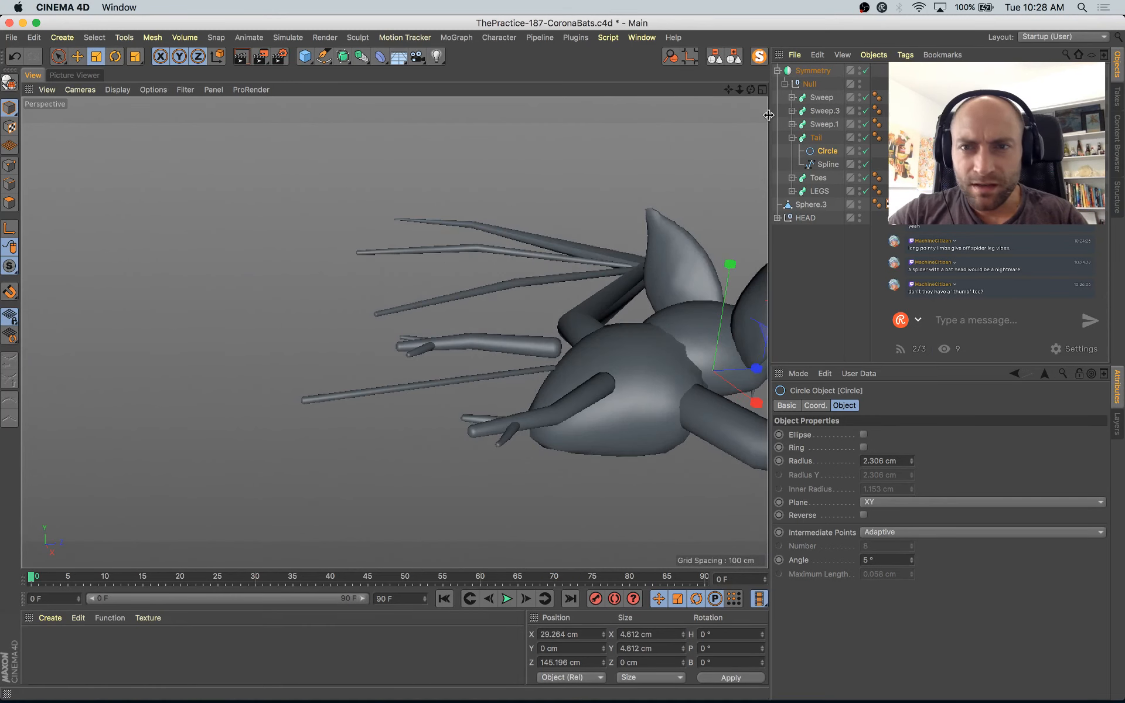
{"action": "left_click_drag", "start_coordinate": [565, 475], "coordinate": [609, 472]}
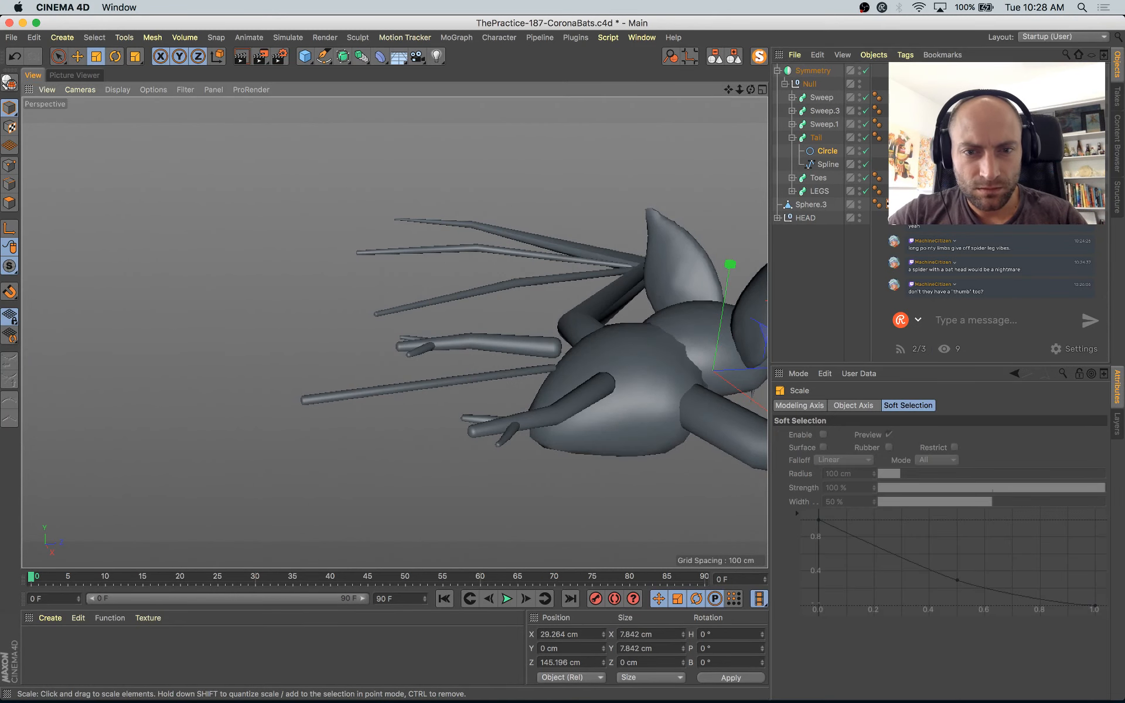
Step: Taper the Tail Sweep by deleting the scale curve's middle point, raising its start to 1.0 and lowering its end to about 0.3
{"action": "left_click", "coordinate": [816, 137]}
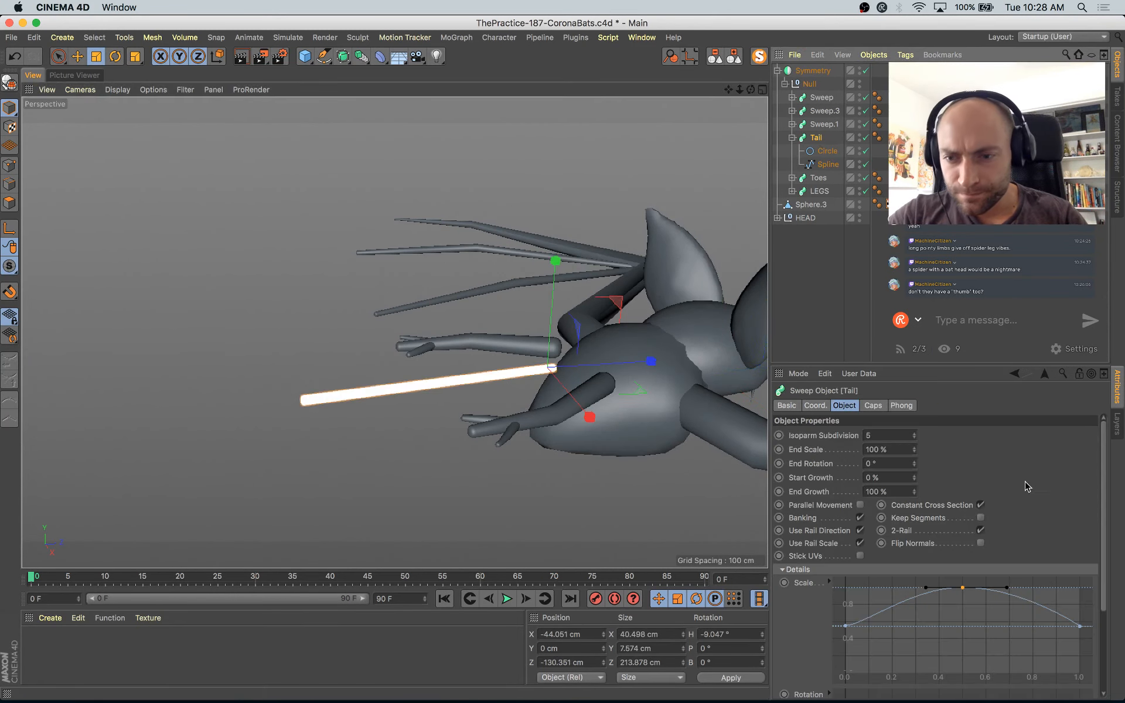
{"action": "left_click", "coordinate": [963, 588]}
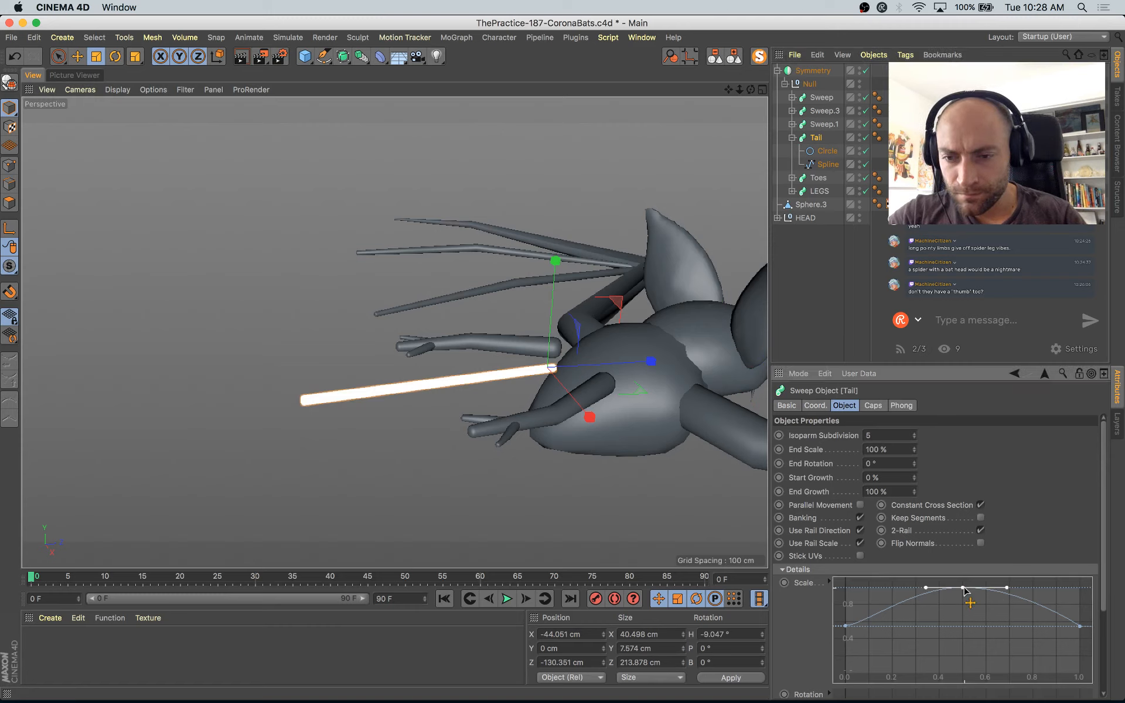
{"action": "key", "text": "Delete"}
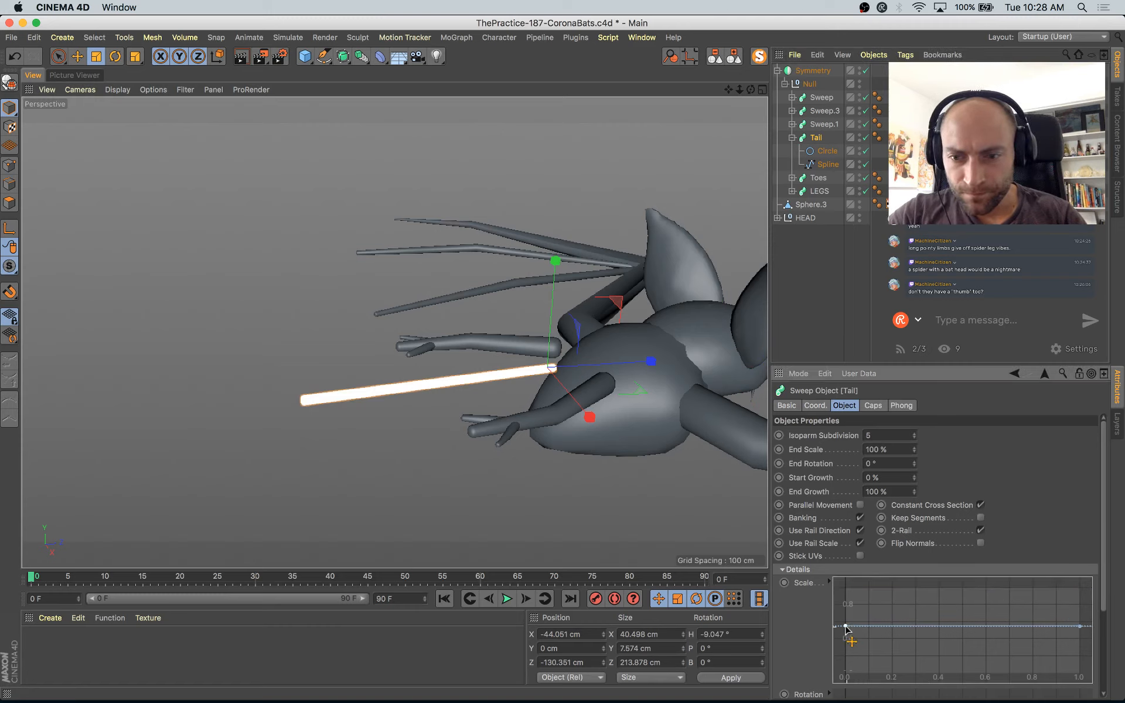
{"action": "left_click_drag", "start_coordinate": [846, 627], "coordinate": [843, 588]}
{"action": "left_click_drag", "start_coordinate": [1082, 629], "coordinate": [1082, 651]}
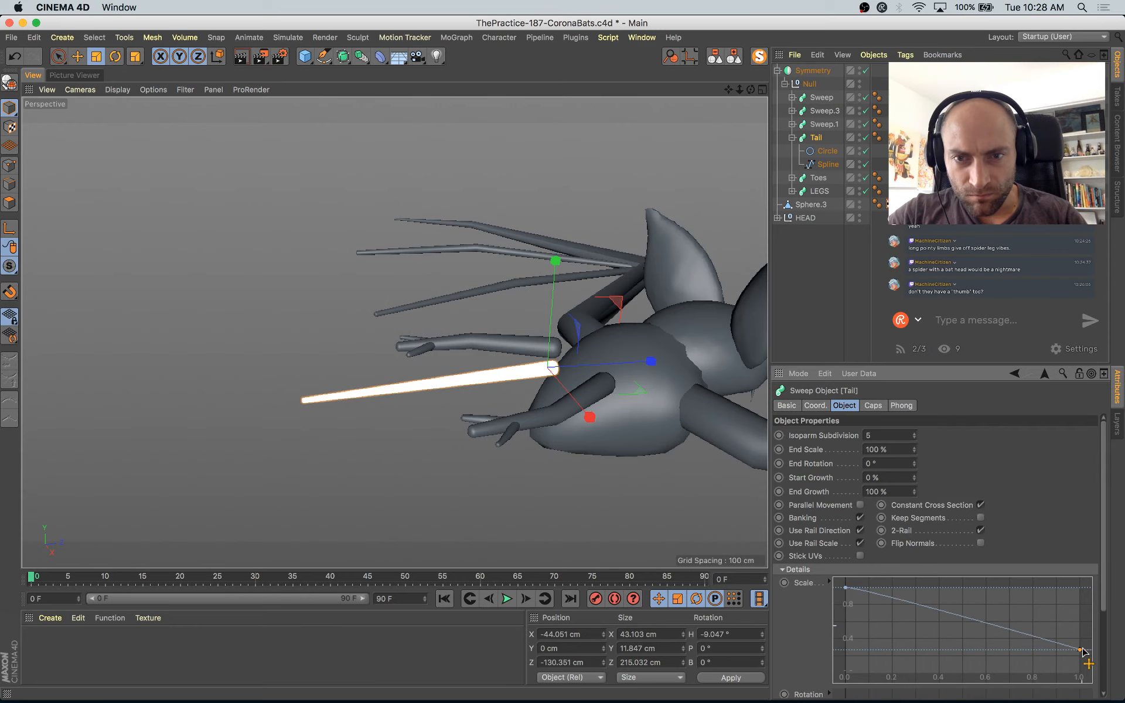
Step: Enlarge the Tail's Circle to about 14.5 cm across and shorten the tail spline to about 188 cm
{"action": "left_click", "coordinate": [827, 151]}
{"action": "key", "text": "t"}
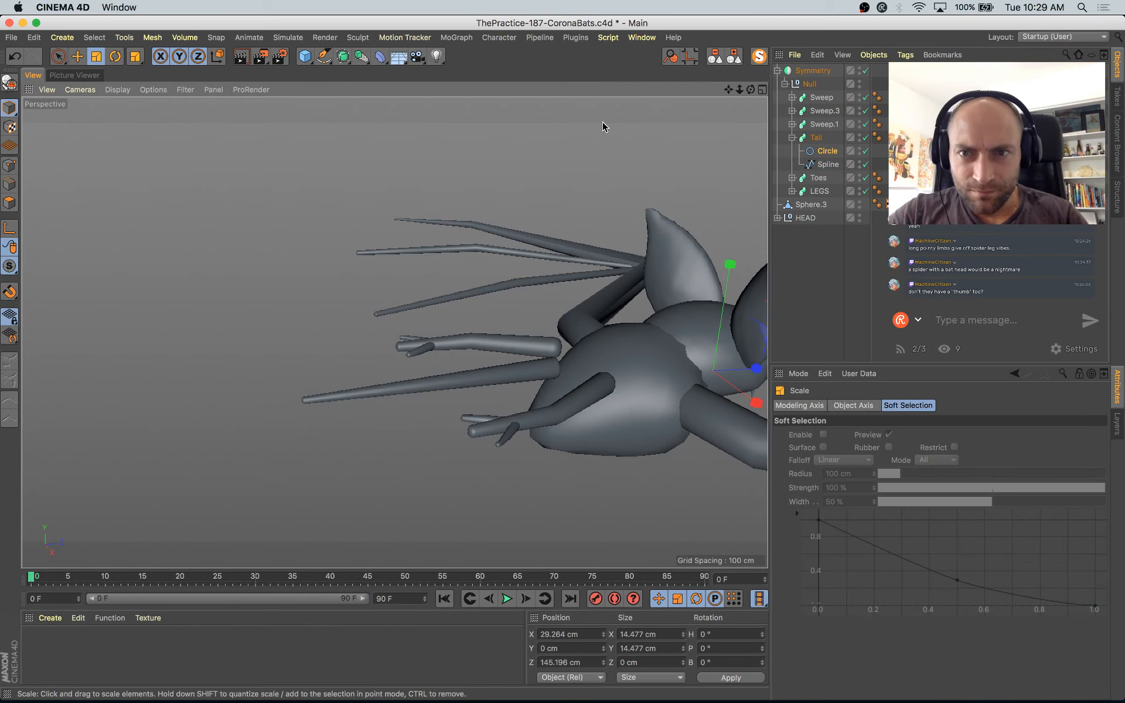
{"action": "left_click", "coordinate": [826, 151]}
{"action": "left_click", "coordinate": [828, 164]}
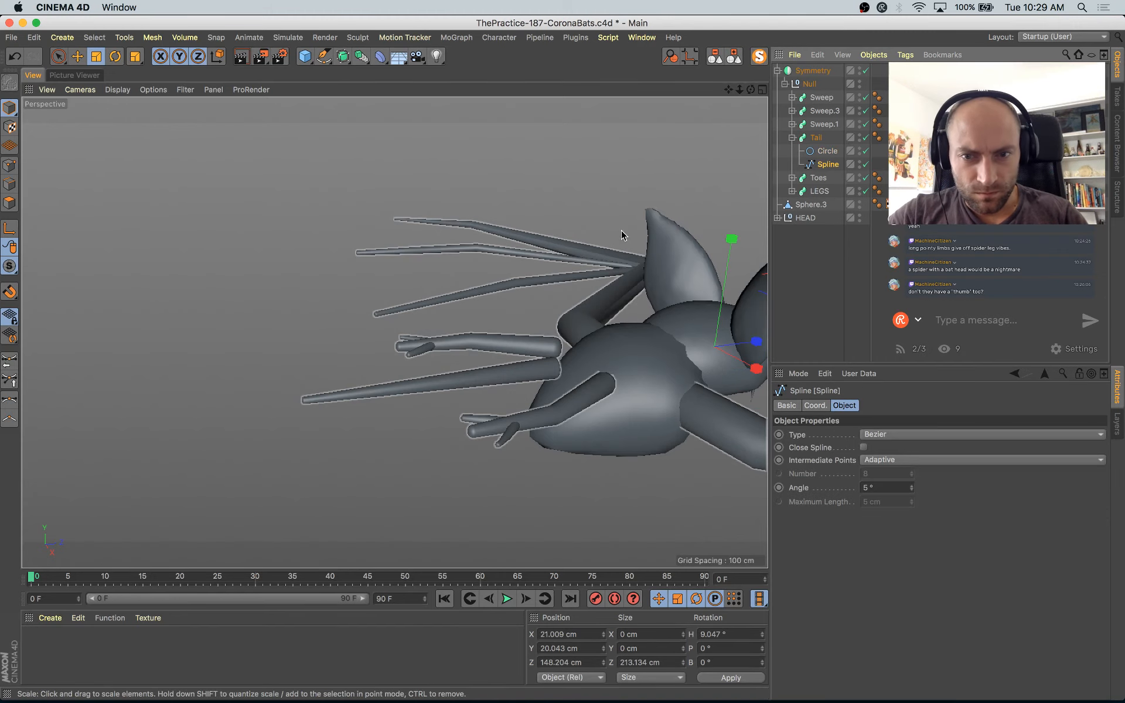
{"action": "left_click_drag", "start_coordinate": [637, 203], "coordinate": [612, 257]}
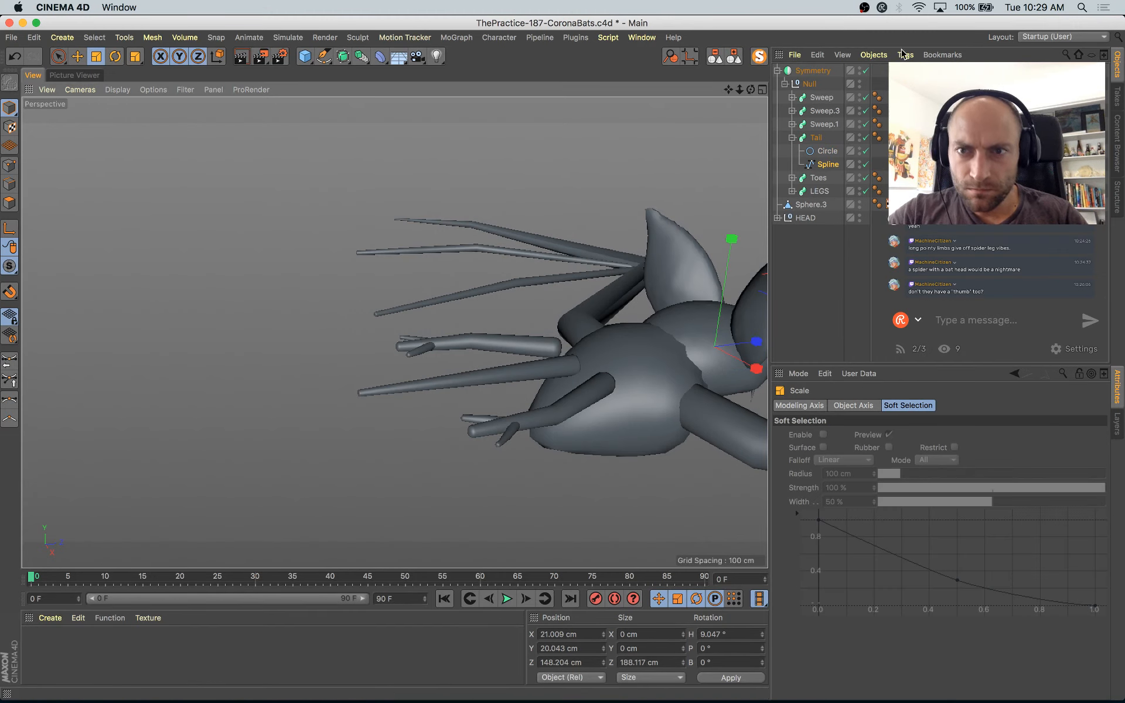
Step: Tilt the Tail, Toes and LEGS Sweeps together to a pitch of about 15.7° and move them to about X -38, Y -73, Z -130 cm
{"action": "left_click", "coordinate": [809, 84]}
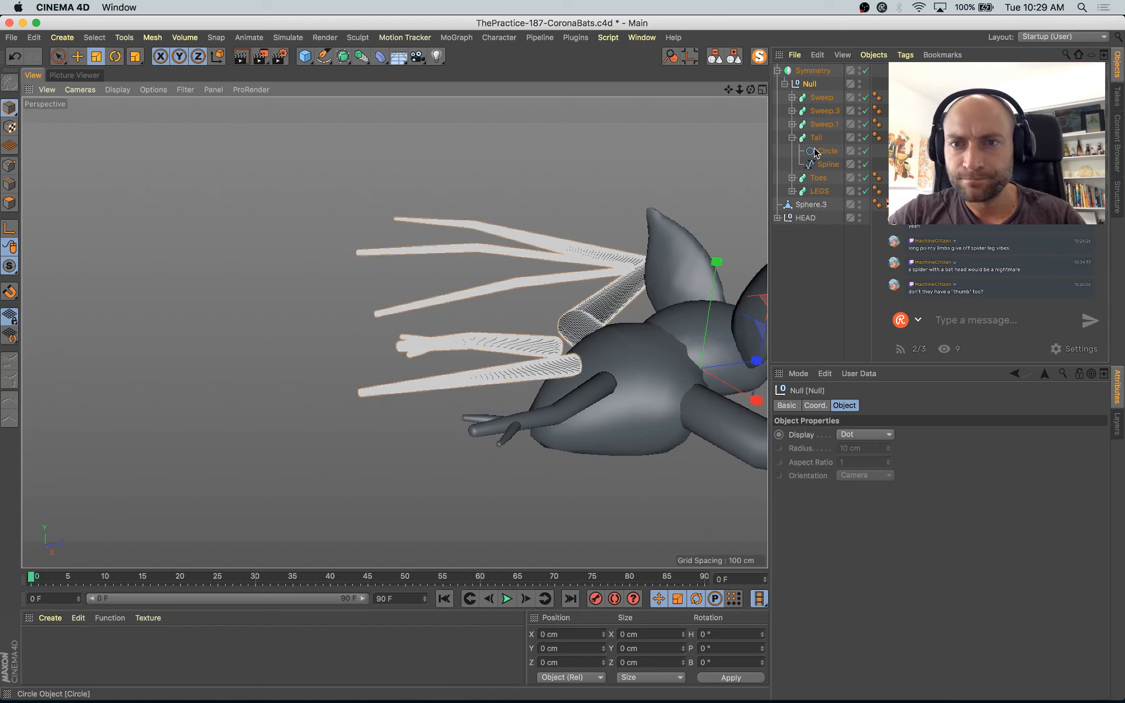
{"action": "left_click", "coordinate": [792, 138]}
{"action": "left_click", "coordinate": [816, 139]}
{"action": "left_click", "coordinate": [818, 165], "text": "shift"}
{"action": "middle_click_drag", "start_coordinate": [454, 363], "coordinate": [349, 300], "text": "alt"}
{"action": "left_click_drag", "start_coordinate": [463, 309], "coordinate": [442, 329], "text": "alt"}
{"action": "key", "text": "e"}
{"action": "left_click_drag", "start_coordinate": [448, 227], "coordinate": [398, 259]}
{"action": "key", "text": "r"}
{"action": "key", "text": "e"}
{"action": "left_click_drag", "start_coordinate": [483, 280], "coordinate": [580, 324]}
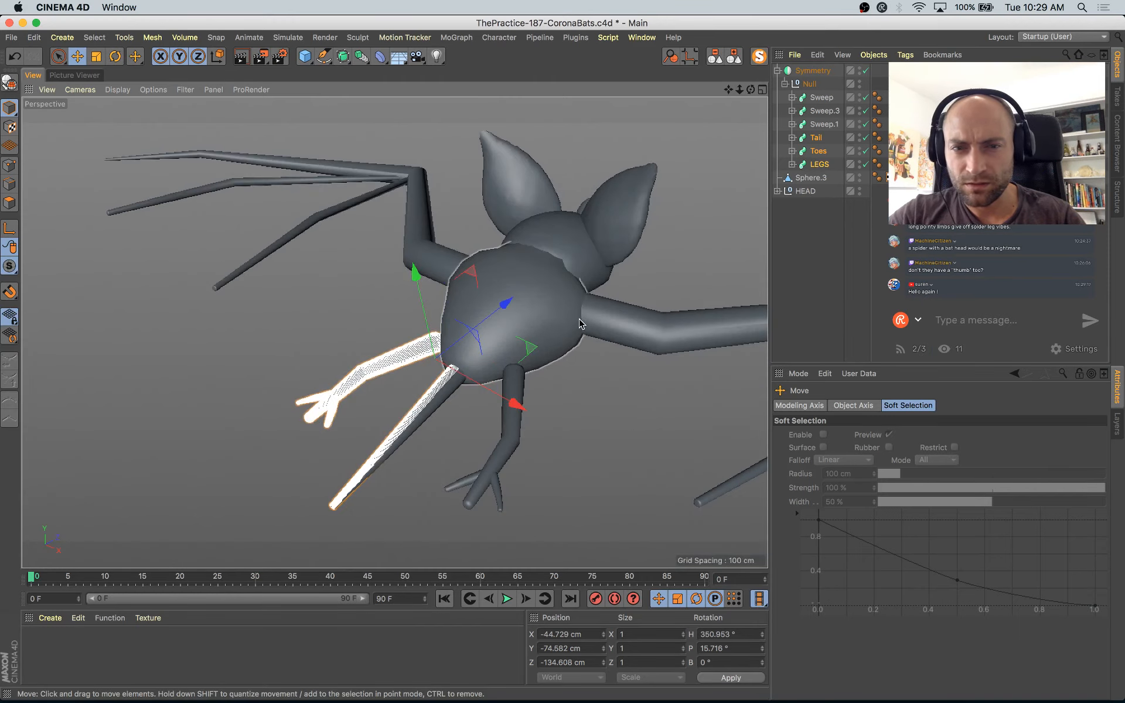
{"action": "left_click_drag", "start_coordinate": [573, 405], "coordinate": [653, 434], "text": "alt"}
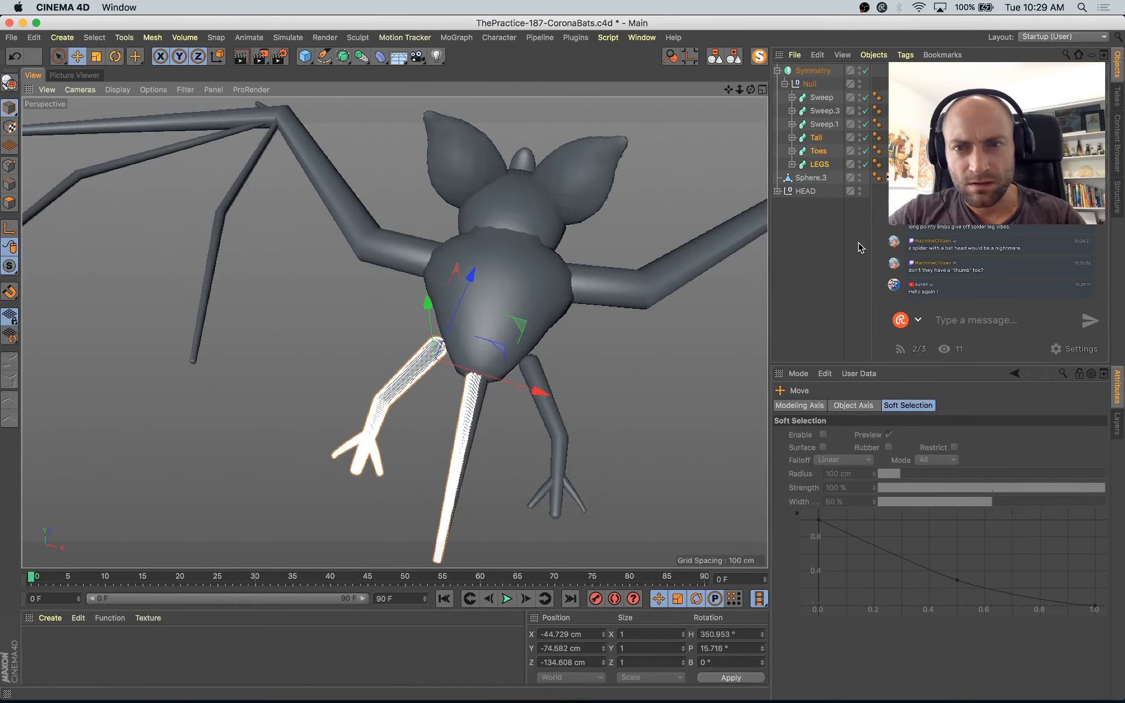
{"action": "left_click_drag", "start_coordinate": [514, 327], "coordinate": [545, 322]}
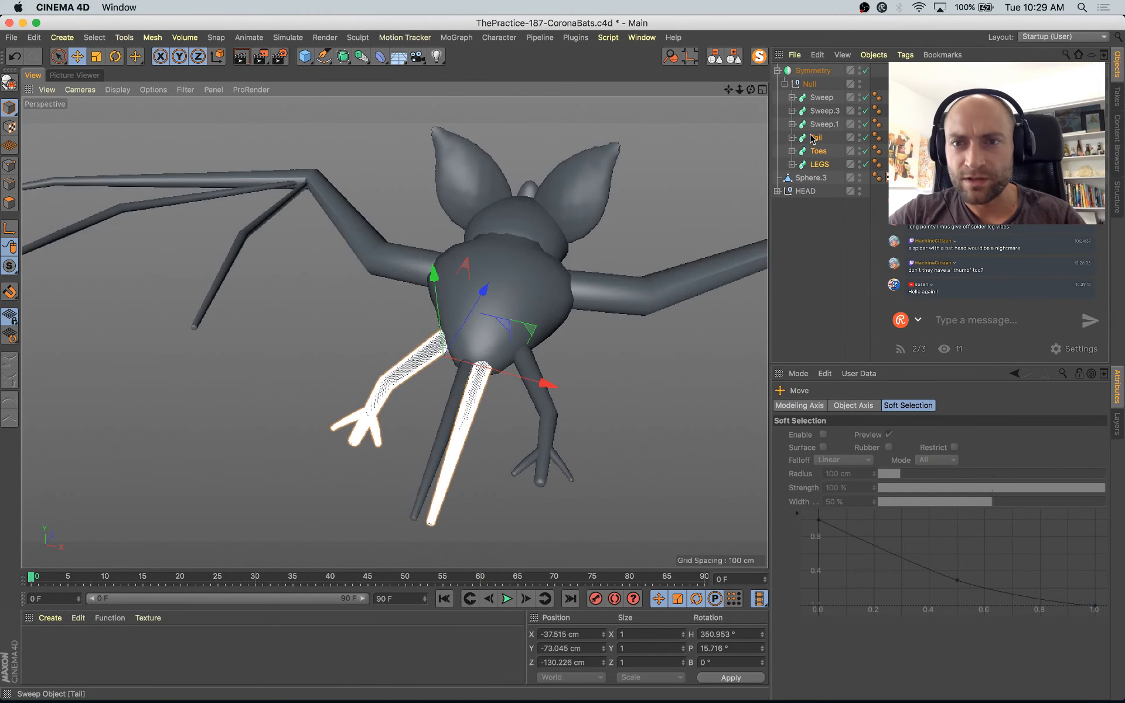
Step: Move the Tail Sweep out of the Symmetry to the top level of the hierarchy and collapse the Symmetry group
{"action": "left_click", "coordinate": [824, 140]}
{"action": "left_click", "coordinate": [820, 140]}
{"action": "left_click_drag", "start_coordinate": [818, 175], "coordinate": [815, 176]}
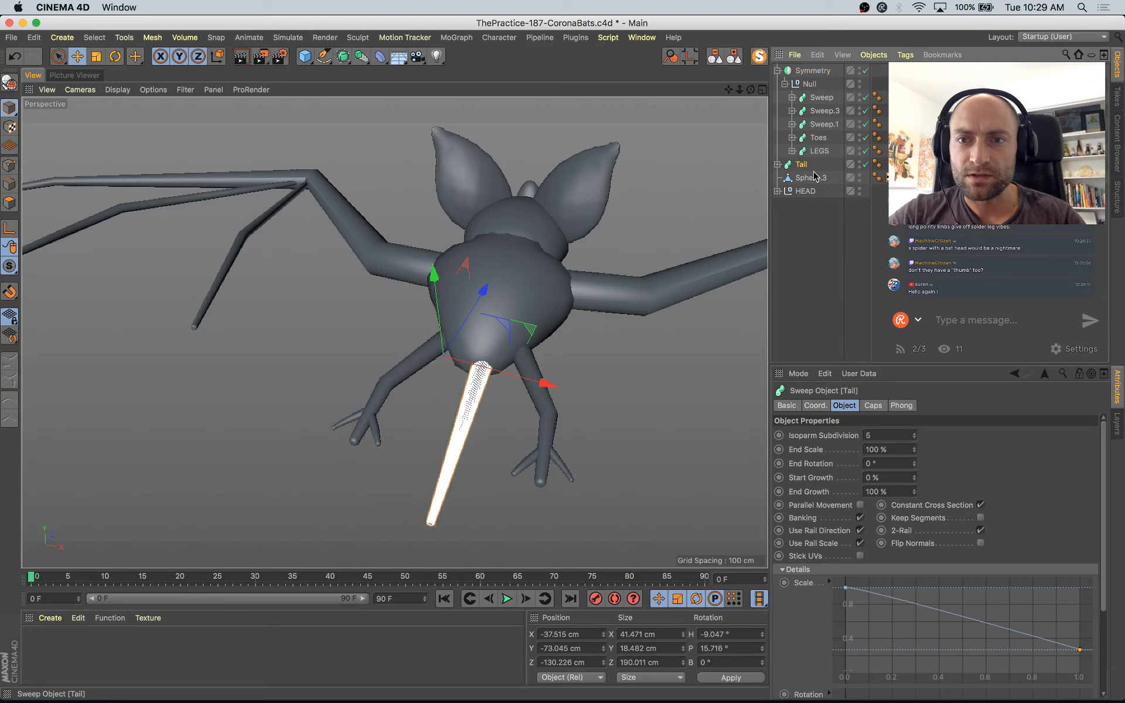
{"action": "left_click", "coordinate": [777, 71]}
{"action": "left_click", "coordinate": [630, 359]}
{"action": "scroll", "coordinate": [637, 399], "scroll_direction": "down", "scroll_amount": 4}
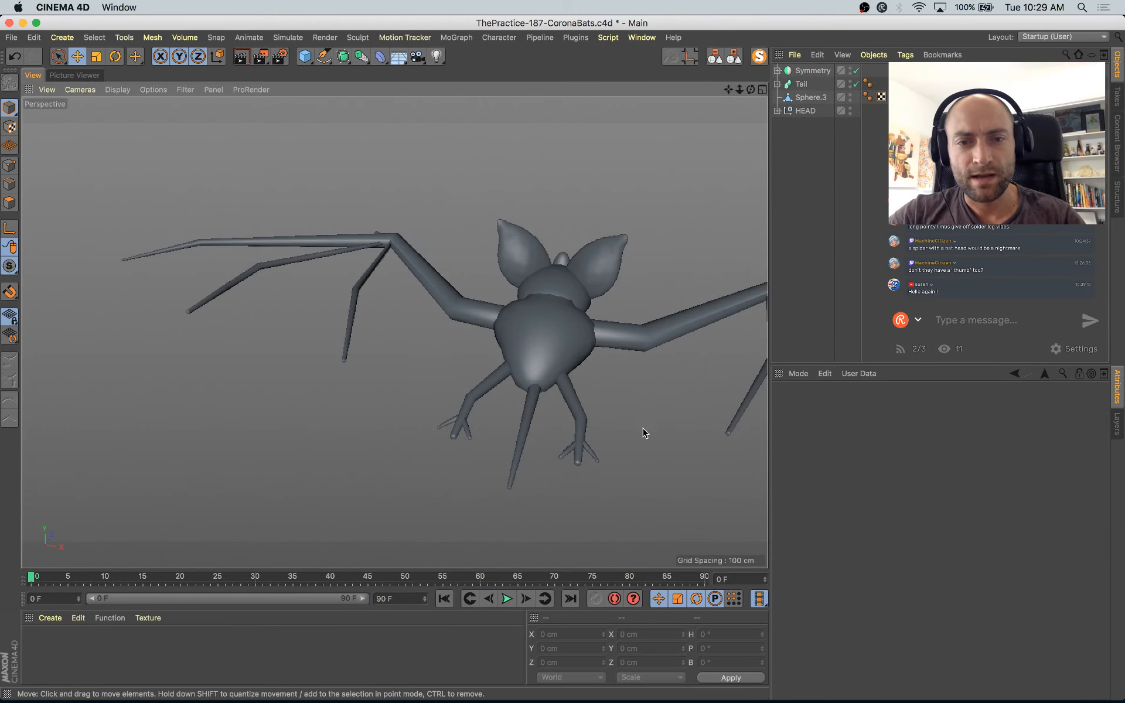
Step: Flare one end of finger Sweep.3 by adding a scale-curve point near 0.88 and raising the curve's end to 1.0, and save the scene
{"action": "left_click_drag", "start_coordinate": [644, 431], "coordinate": [637, 531], "text": "alt"}
{"action": "left_click", "coordinate": [346, 266]}
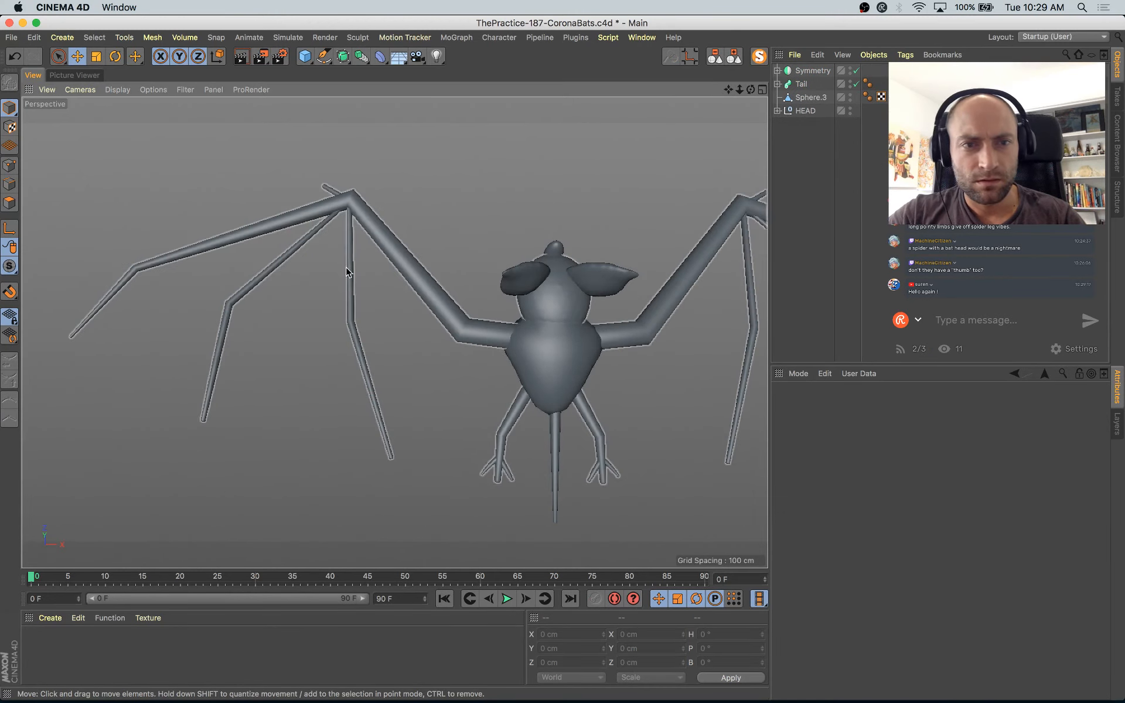
{"action": "left_click", "coordinate": [351, 243]}
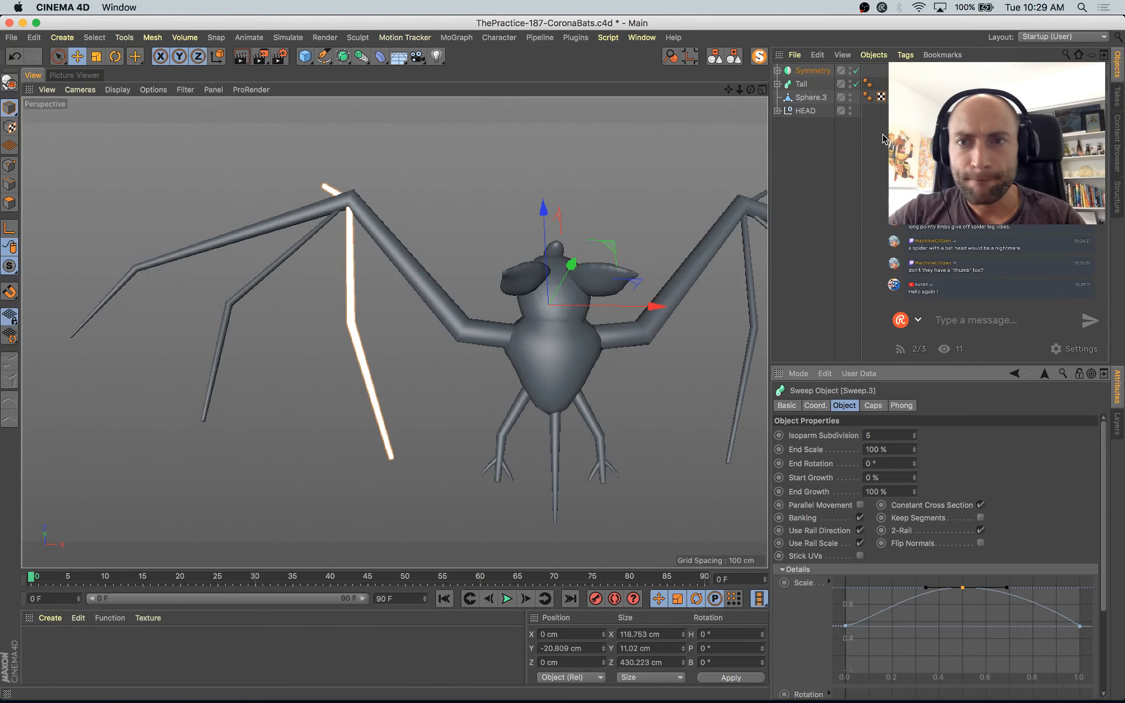
{"action": "left_click", "coordinate": [777, 71]}
{"action": "left_click", "coordinate": [793, 111]}
{"action": "left_click", "coordinate": [827, 124]}
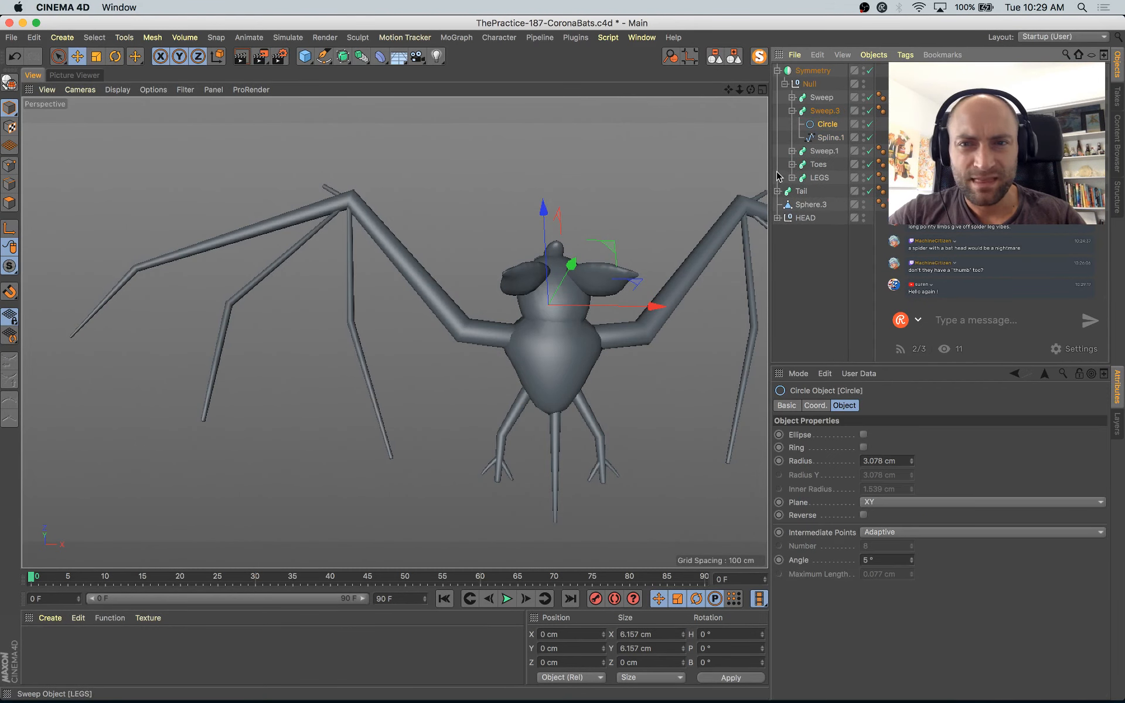
{"action": "left_click", "coordinate": [826, 112]}
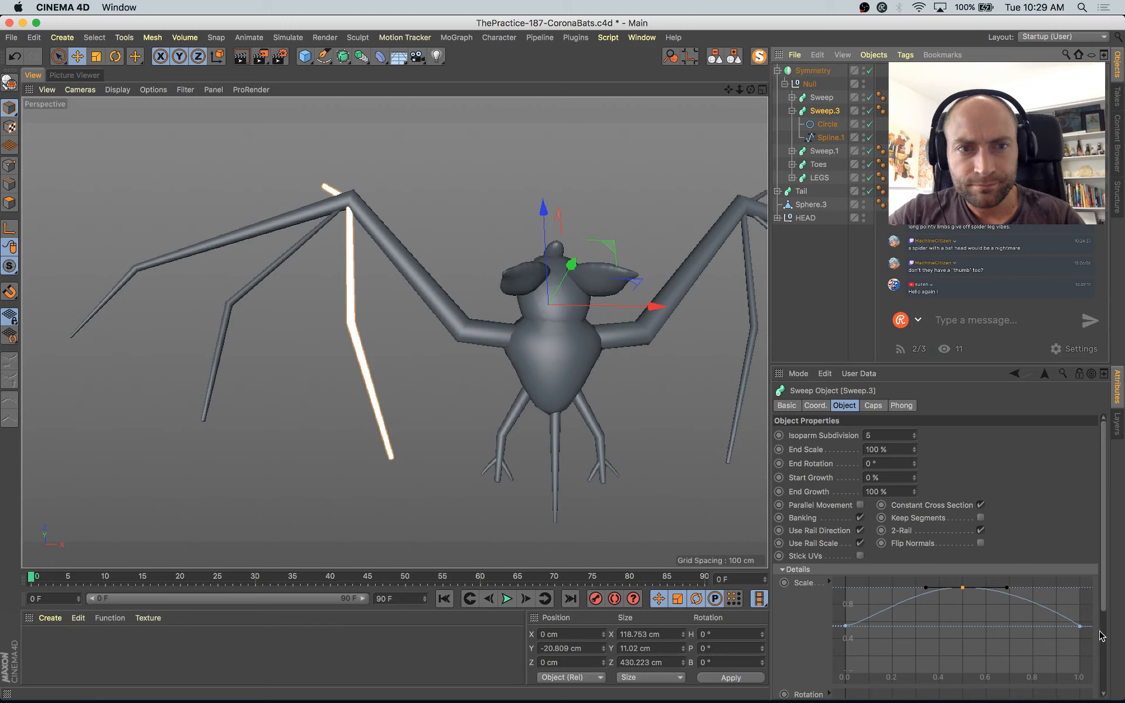
{"action": "mouse_move", "coordinate": [1082, 625]}
{"action": "left_mouse_down"}
{"action": "mouse_move", "coordinate": [1082, 592]}
{"action": "mouse_move", "coordinate": [1087, 637]}
{"action": "left_mouse_up"}
{"action": "key", "text": "super+z"}
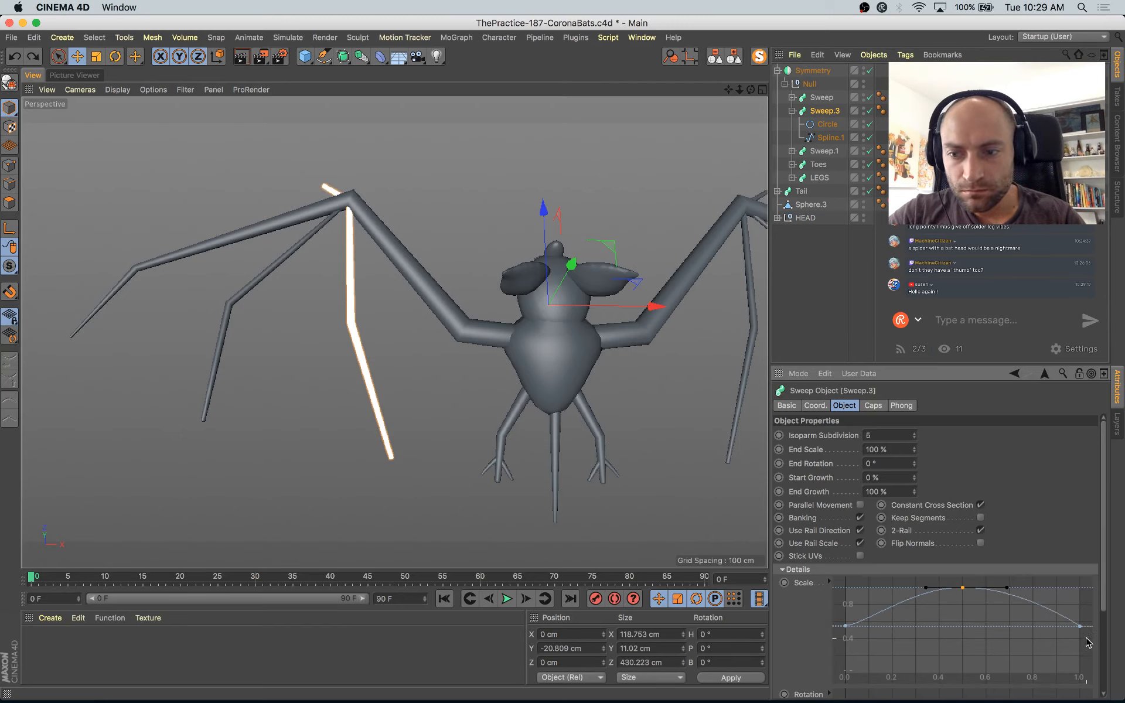
{"action": "left_click", "coordinate": [1052, 613], "text": "super"}
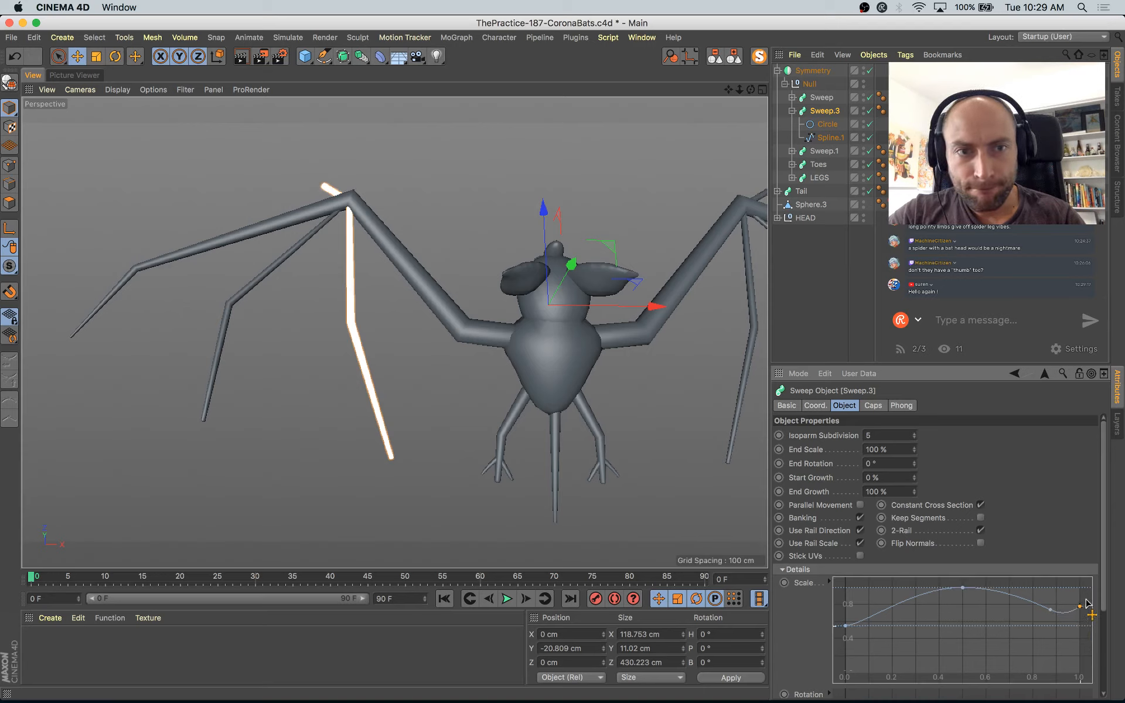
{"action": "left_click_drag", "start_coordinate": [1094, 588], "coordinate": [1076, 629]}
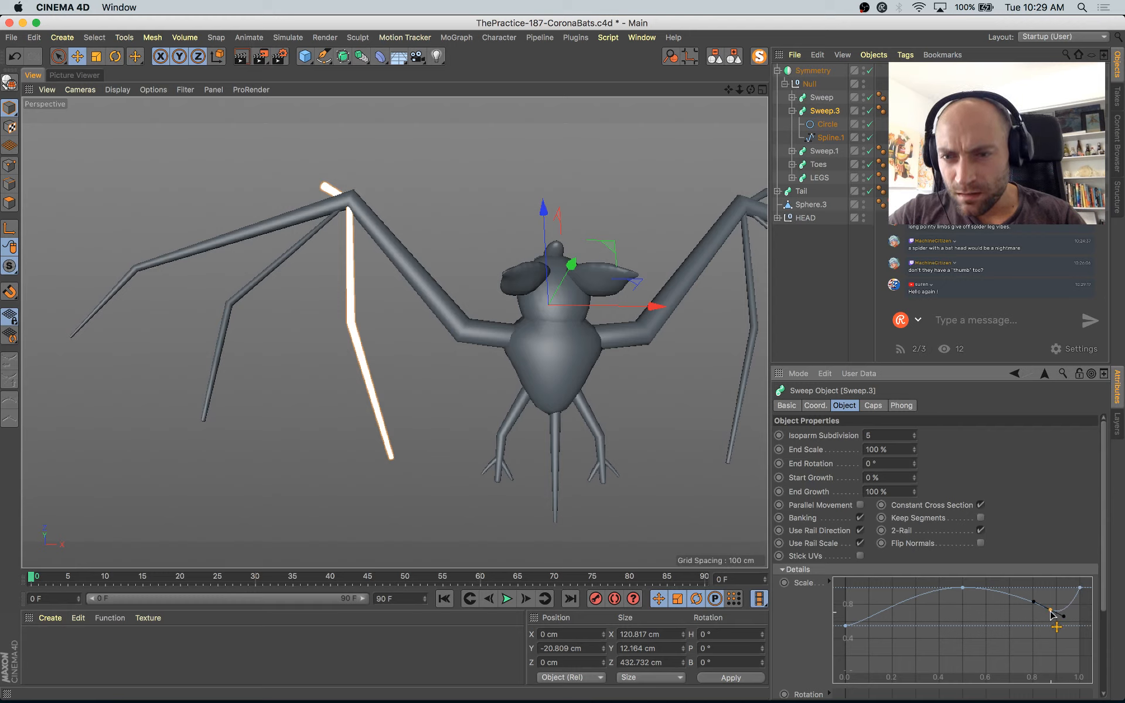
{"action": "key", "text": "super+s"}
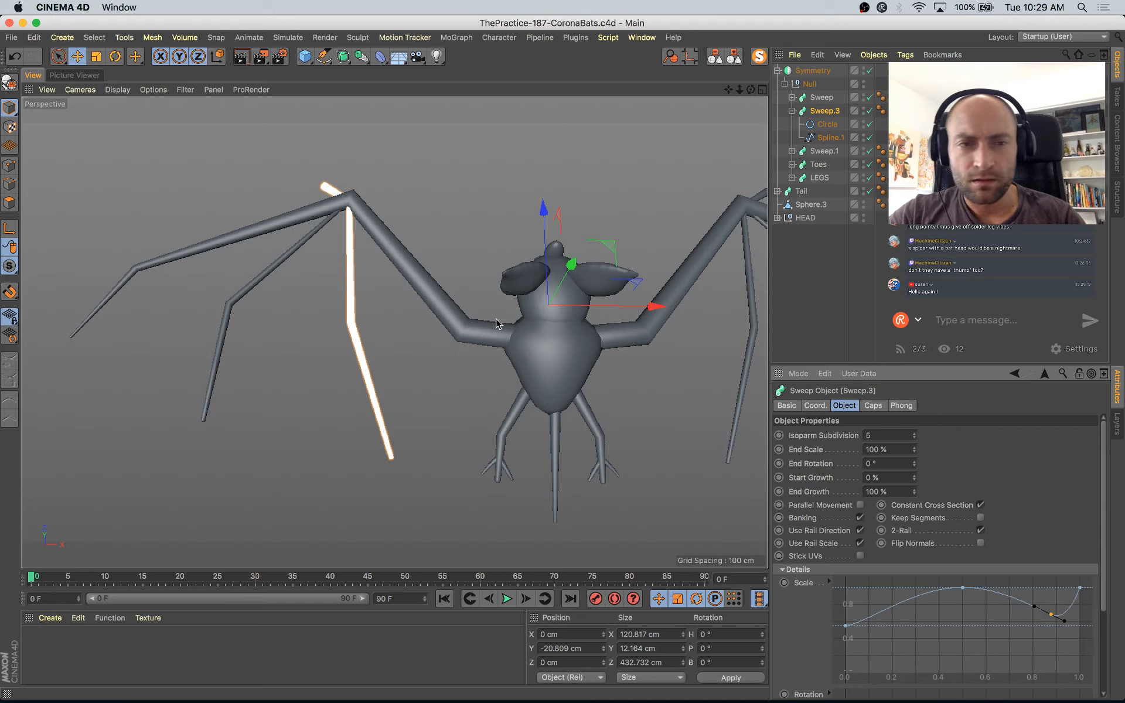
Step: Set the End fillet cap radius of the Sweep.3 finger to 4 cm and check the bat reference pictures
{"action": "left_click", "coordinate": [434, 123]}
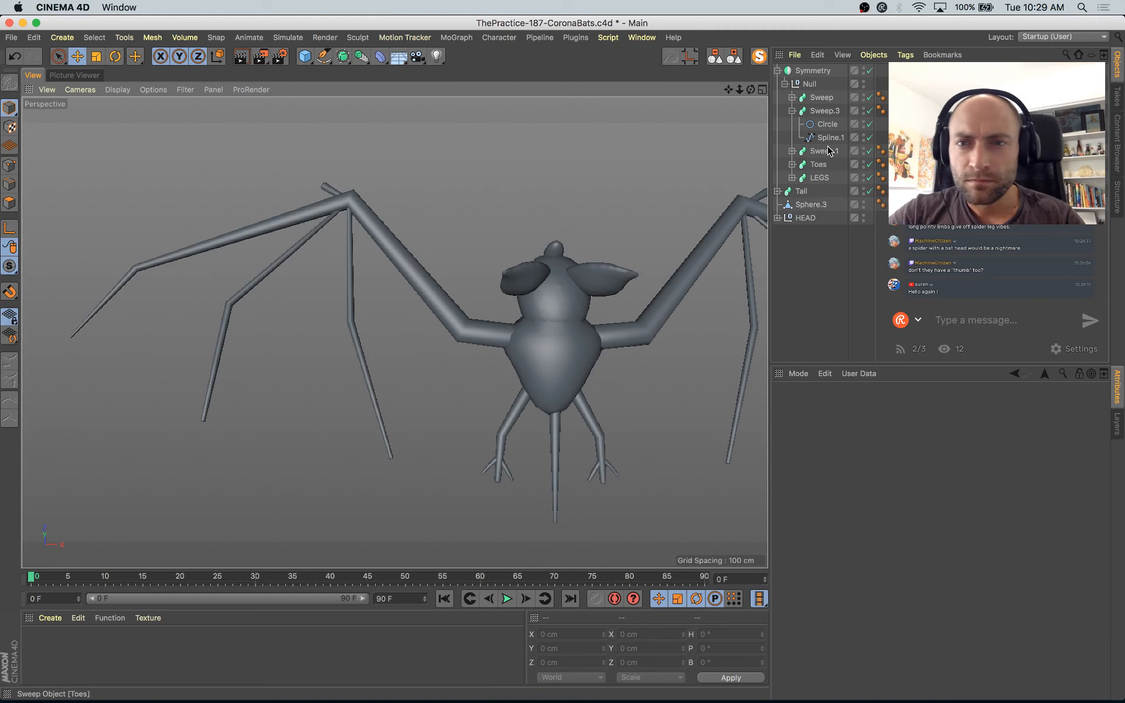
{"action": "left_click", "coordinate": [331, 190]}
{"action": "left_click", "coordinate": [826, 110]}
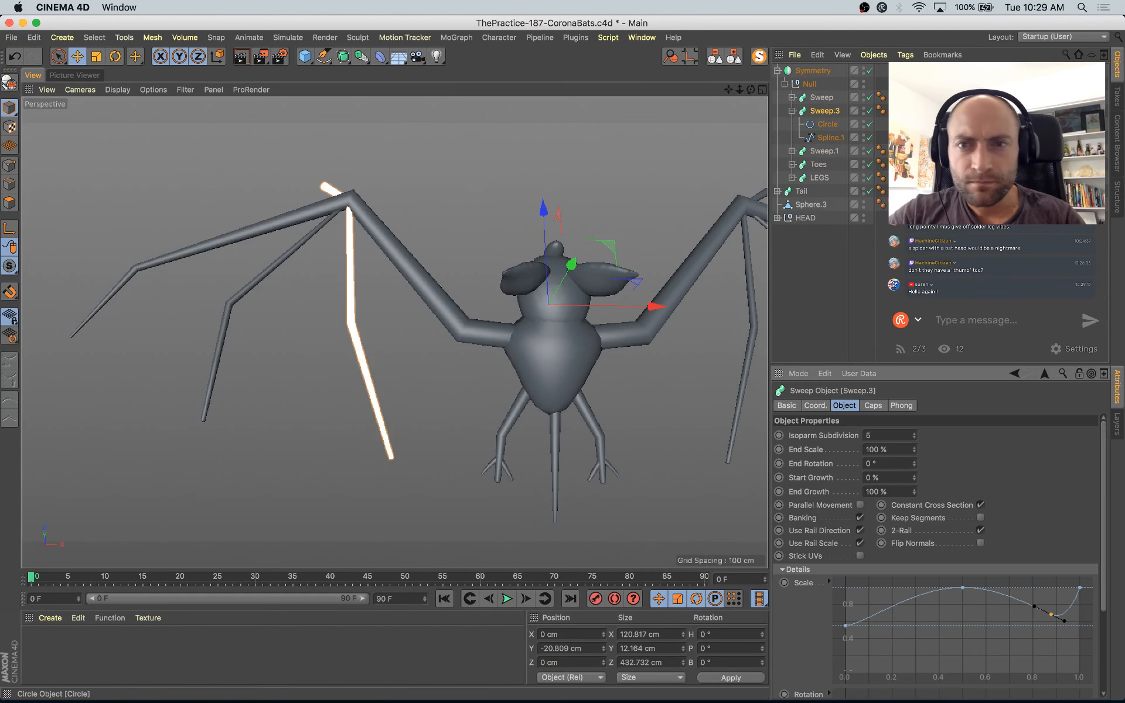
{"action": "left_click", "coordinate": [900, 405]}
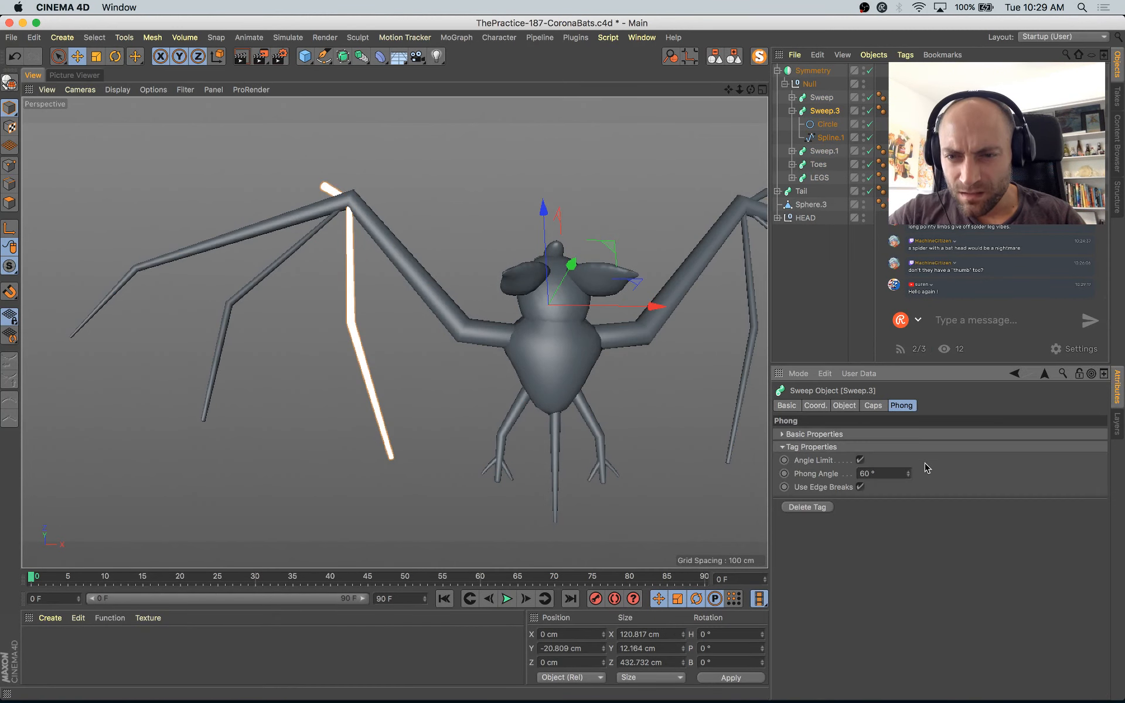
{"action": "left_click", "coordinate": [873, 405]}
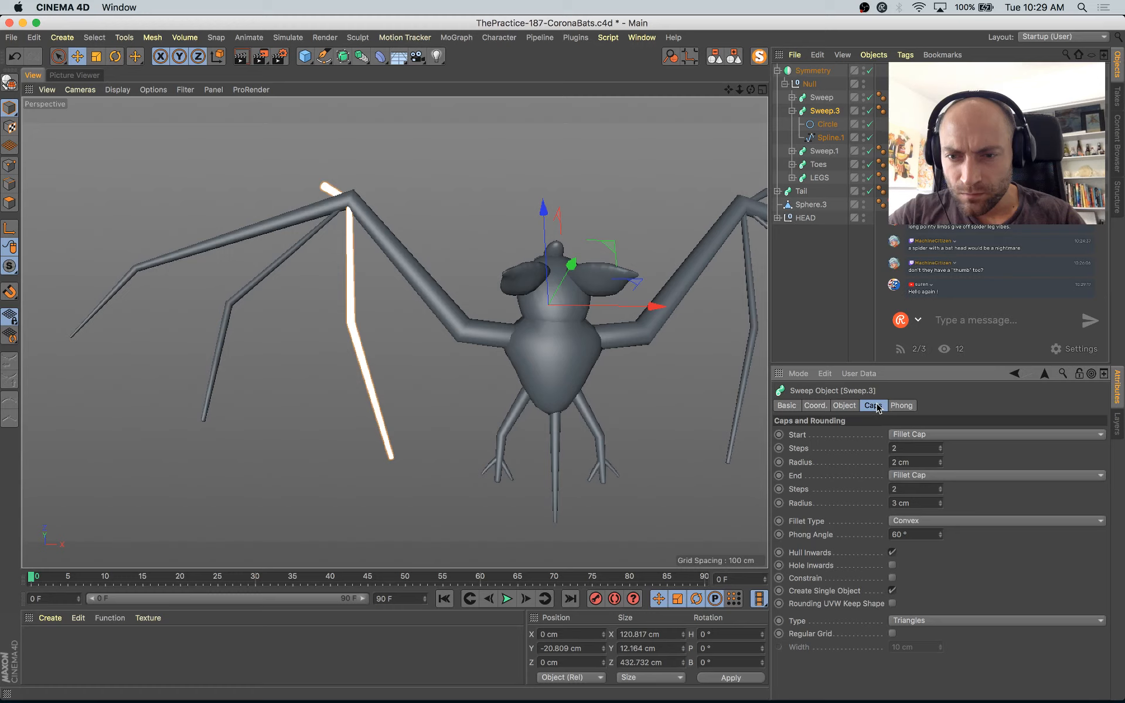
{"action": "left_click", "coordinate": [940, 501]}
{"action": "left_click", "coordinate": [941, 501]}
{"action": "left_click", "coordinate": [941, 506]}
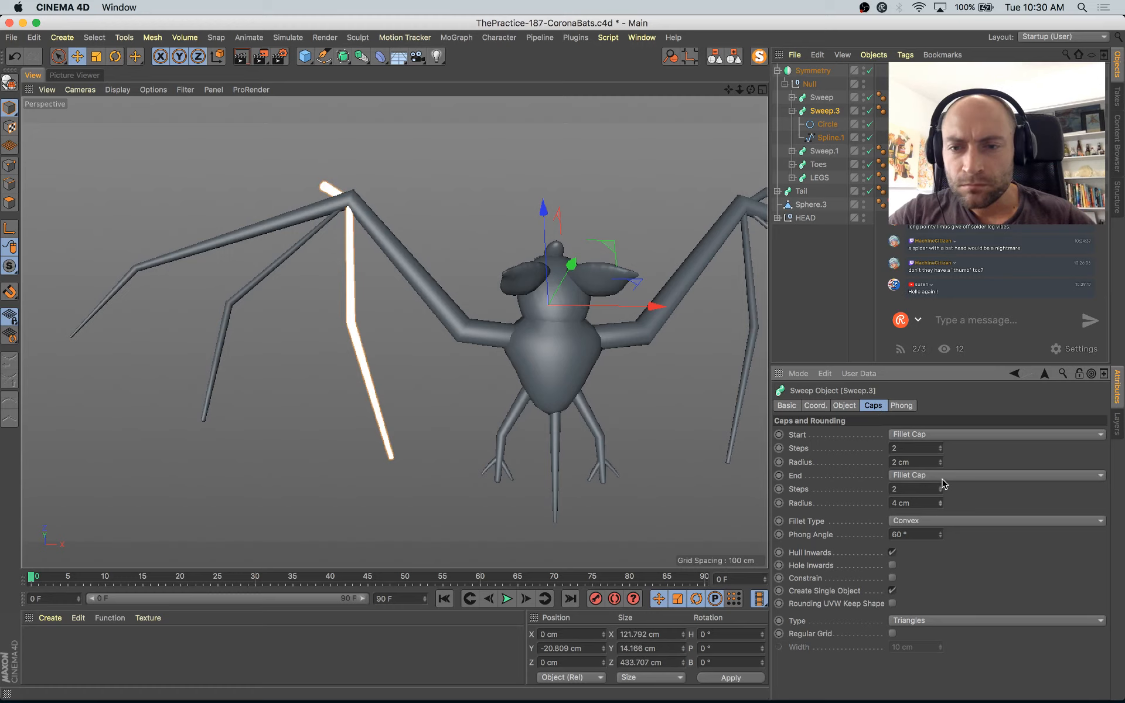
{"action": "mouse_move", "coordinate": [0, 0]}
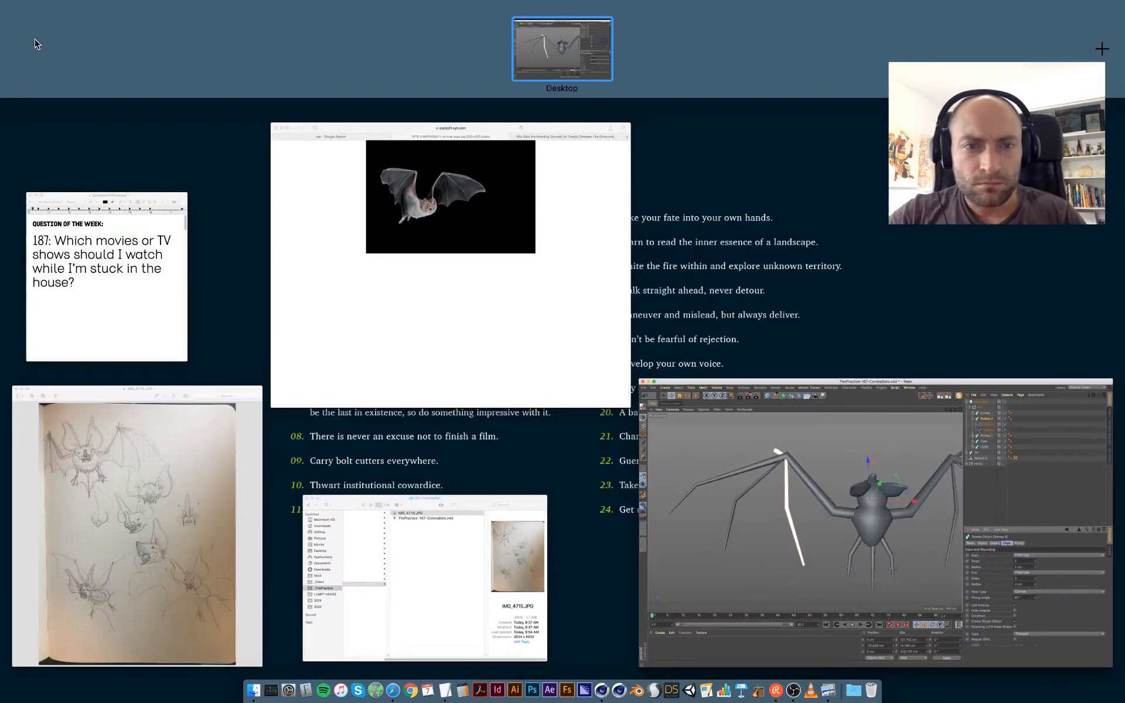
{"action": "left_click", "coordinate": [733, 439]}
{"action": "left_click", "coordinate": [509, 171]}
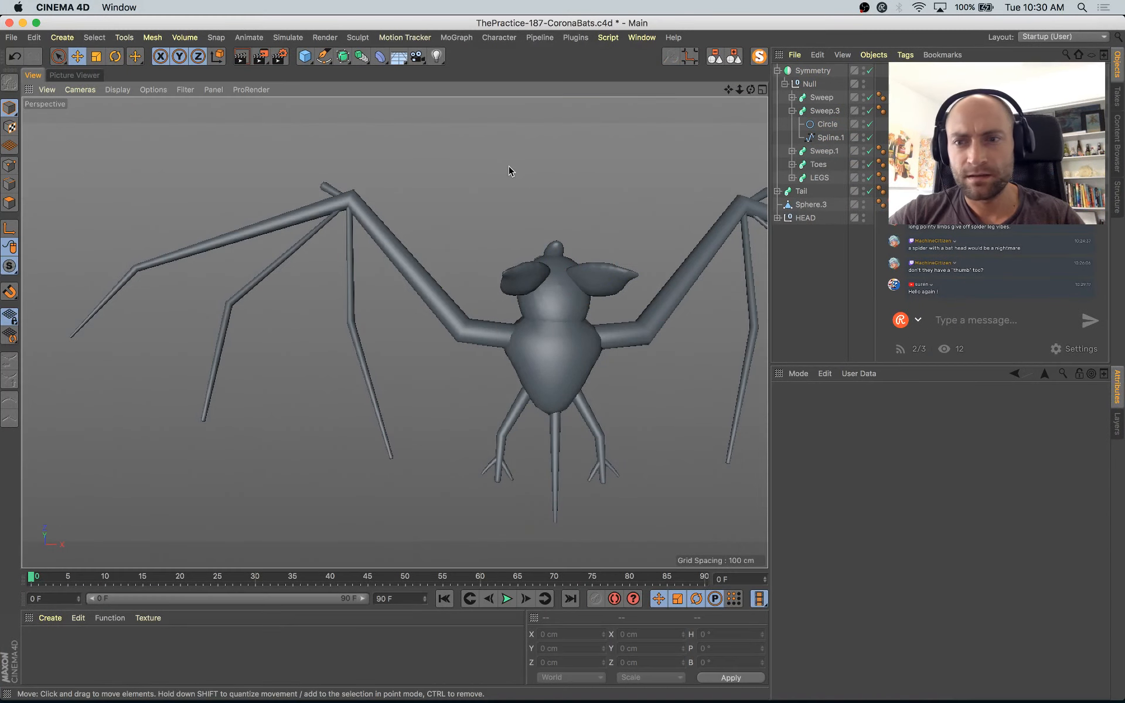
Step: Group Sweep, Sweep.3 and Sweep.1 into one null inside the Symmetry and rename it Wing
{"action": "middle_click", "coordinate": [510, 171]}
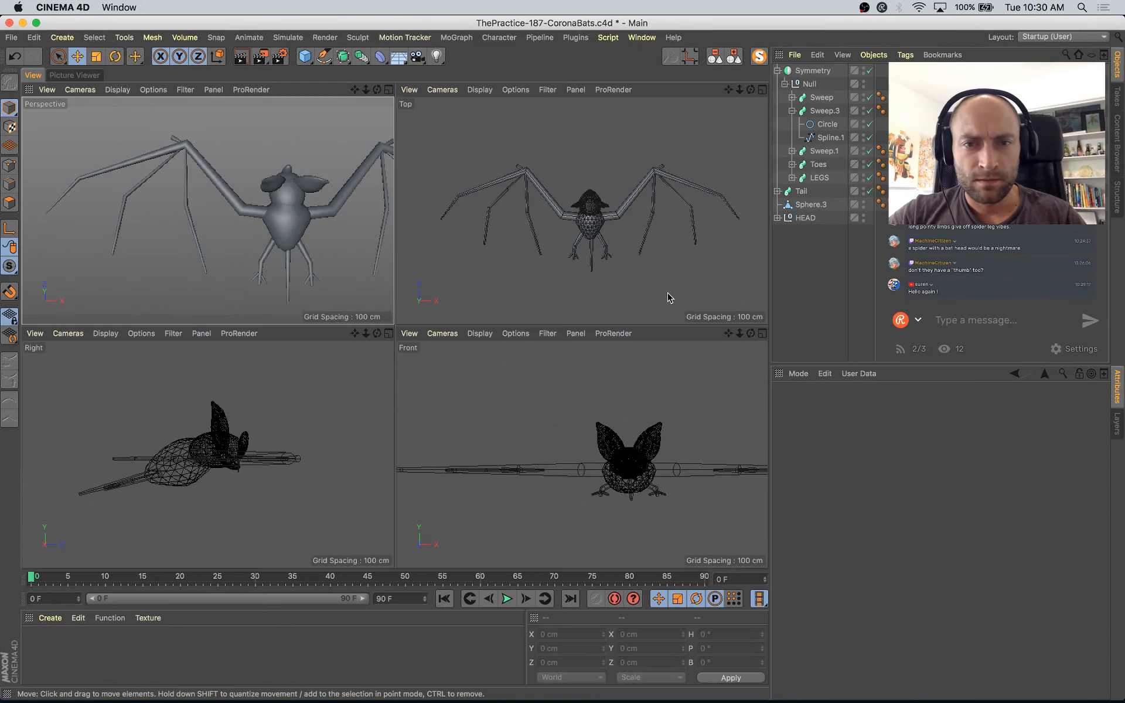
{"action": "middle_click", "coordinate": [565, 217]}
{"action": "middle_click_drag", "start_coordinate": [543, 224], "coordinate": [570, 194]}
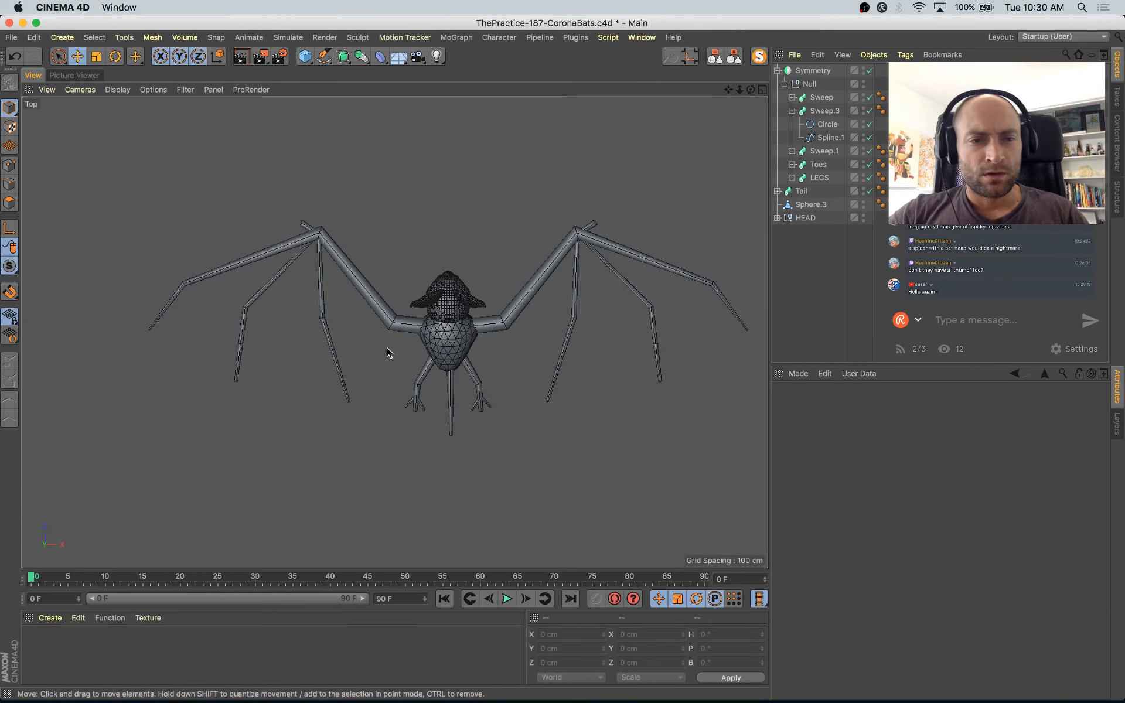
{"action": "left_click", "coordinate": [792, 111]}
{"action": "left_click", "coordinate": [814, 99]}
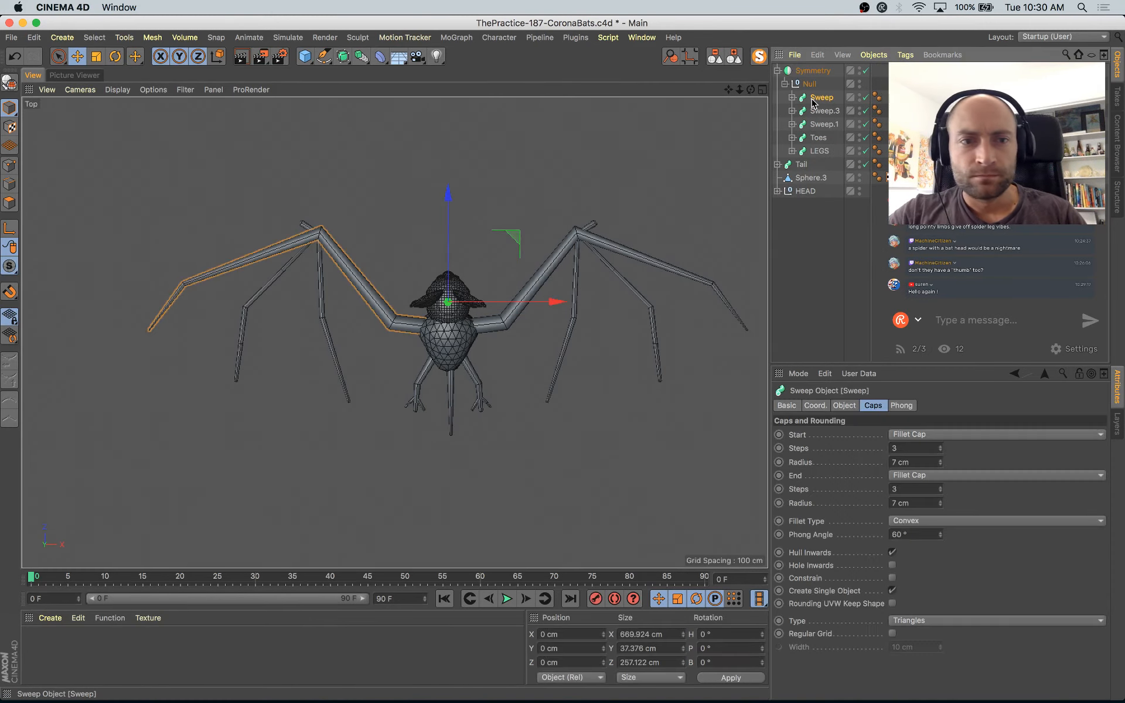
{"action": "left_click", "coordinate": [819, 112], "text": "ctrl"}
{"action": "left_click", "coordinate": [823, 125], "text": "ctrl"}
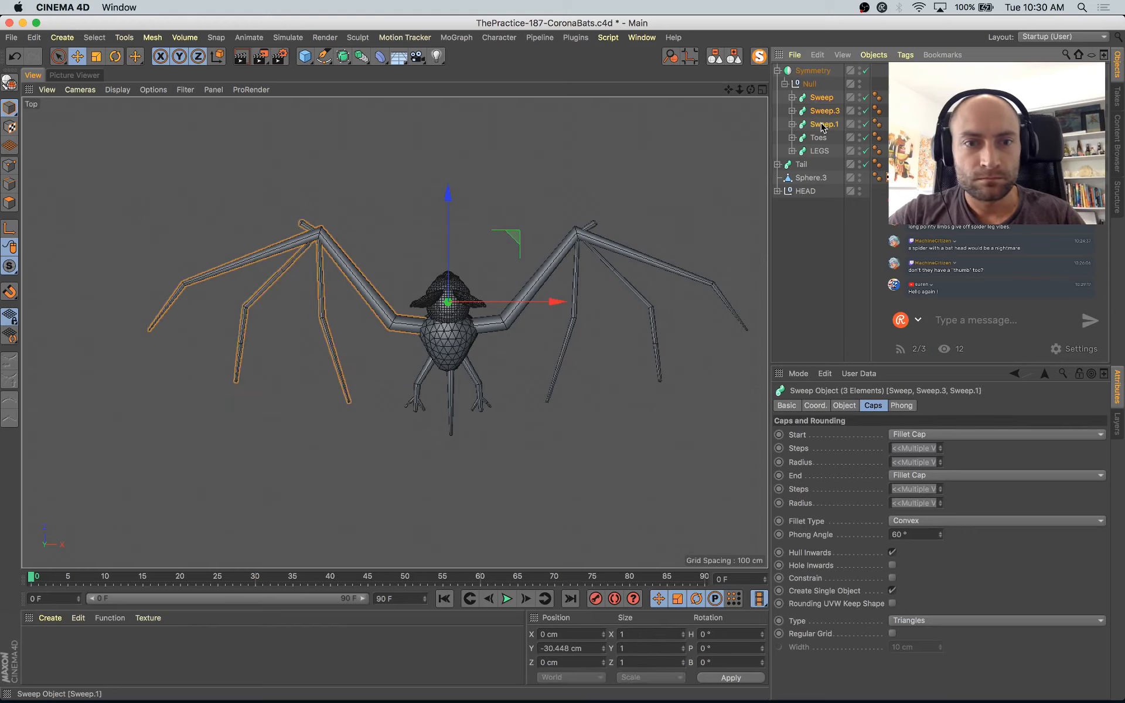
{"action": "key", "text": "alt+g"}
{"action": "double_click", "coordinate": [818, 98]}
{"action": "type", "text": "Wing"}
{"action": "key", "text": "Return"}
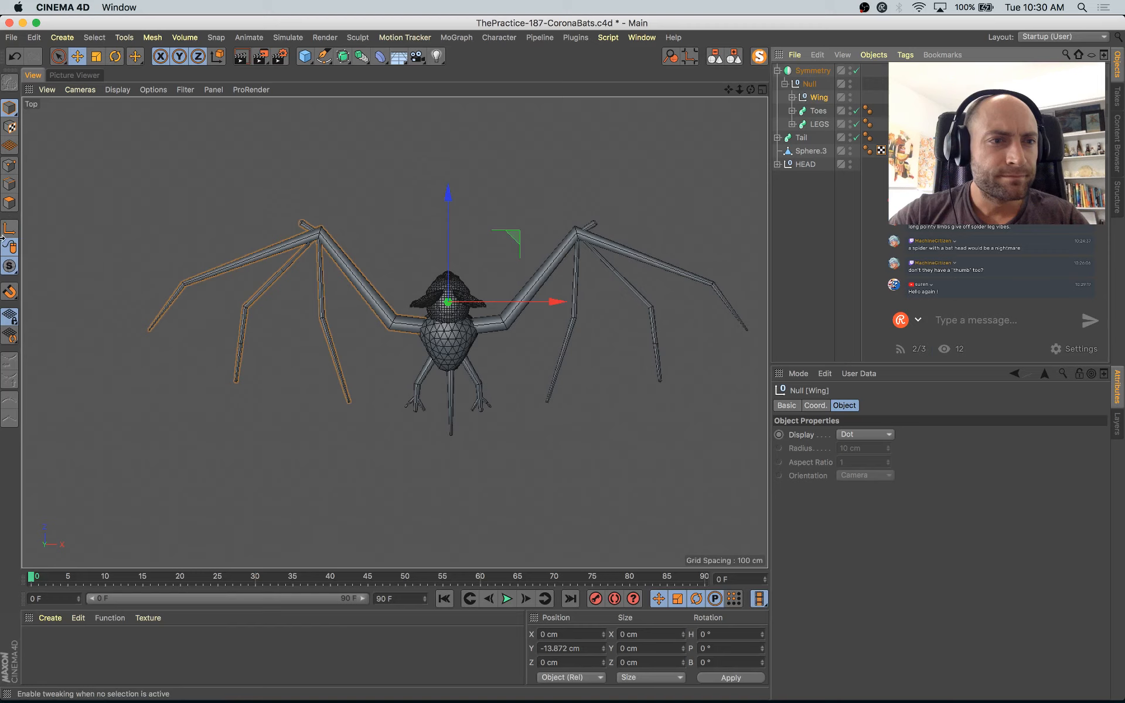
Step: Move only the Wing null's axis to the shoulder joint at about X -63.4, Z -56.3 cm
{"action": "key", "text": "l"}
{"action": "left_click_drag", "start_coordinate": [521, 239], "coordinate": [501, 267]}
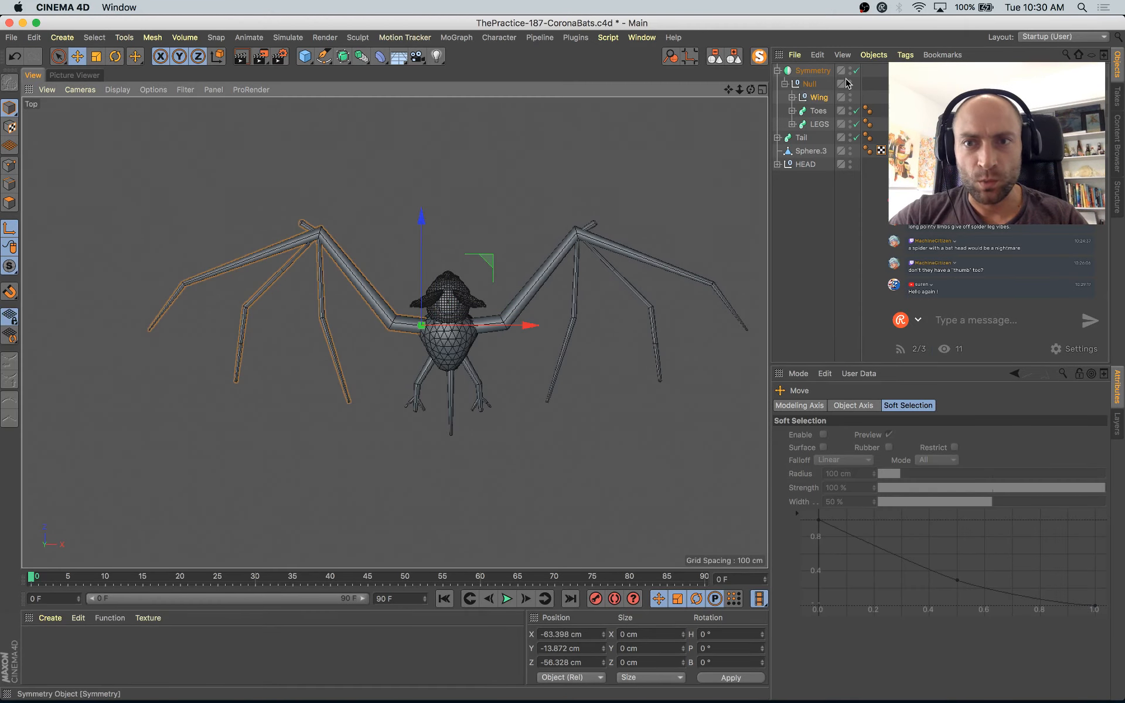
{"action": "left_click", "coordinate": [820, 100]}
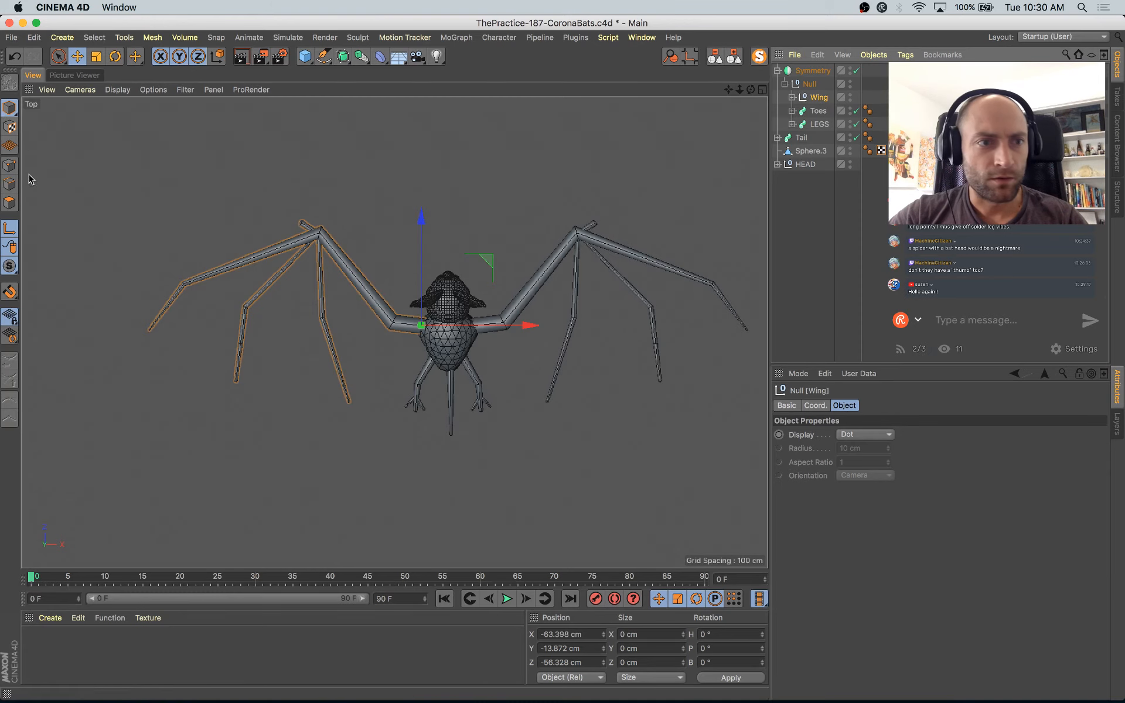
Step: Try rotating the Wing null about its shoulder pivot and undo the rotation
{"action": "key", "text": "r"}
{"action": "left_click_drag", "start_coordinate": [440, 324], "coordinate": [512, 352]}
{"action": "key", "text": "super+z"}
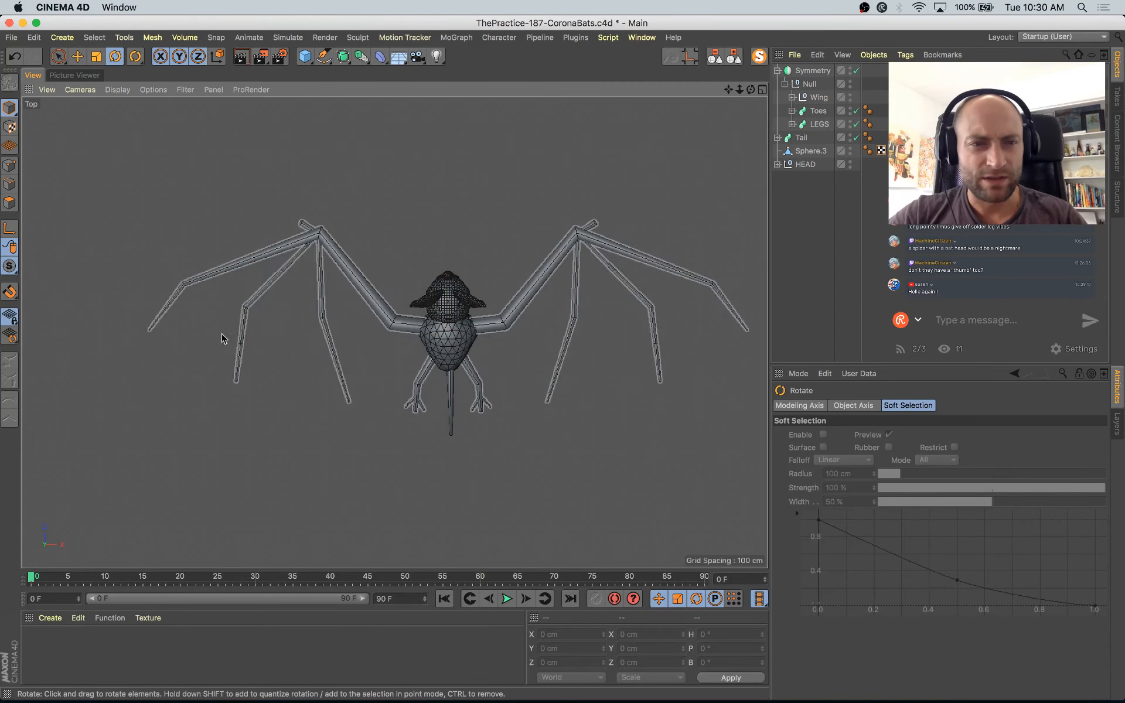
{"action": "key", "text": "super+Tab"}
{"action": "key", "text": "super+Tab"}
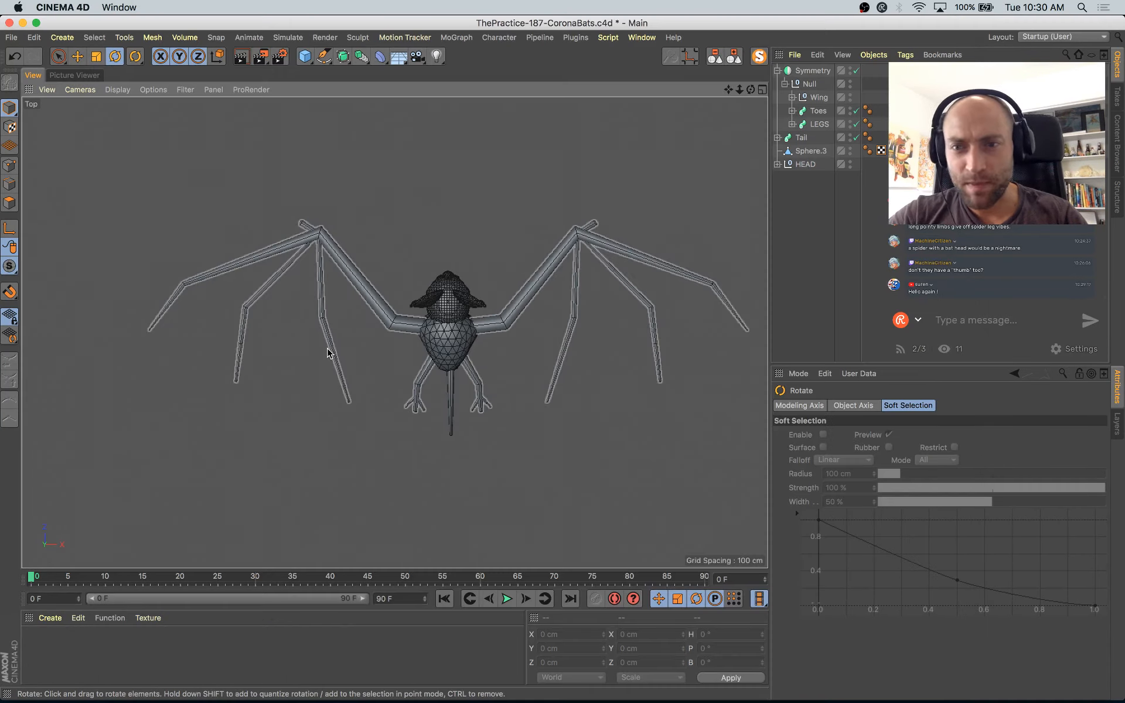
{"action": "middle_click_drag", "start_coordinate": [447, 509], "coordinate": [432, 539], "text": "alt"}
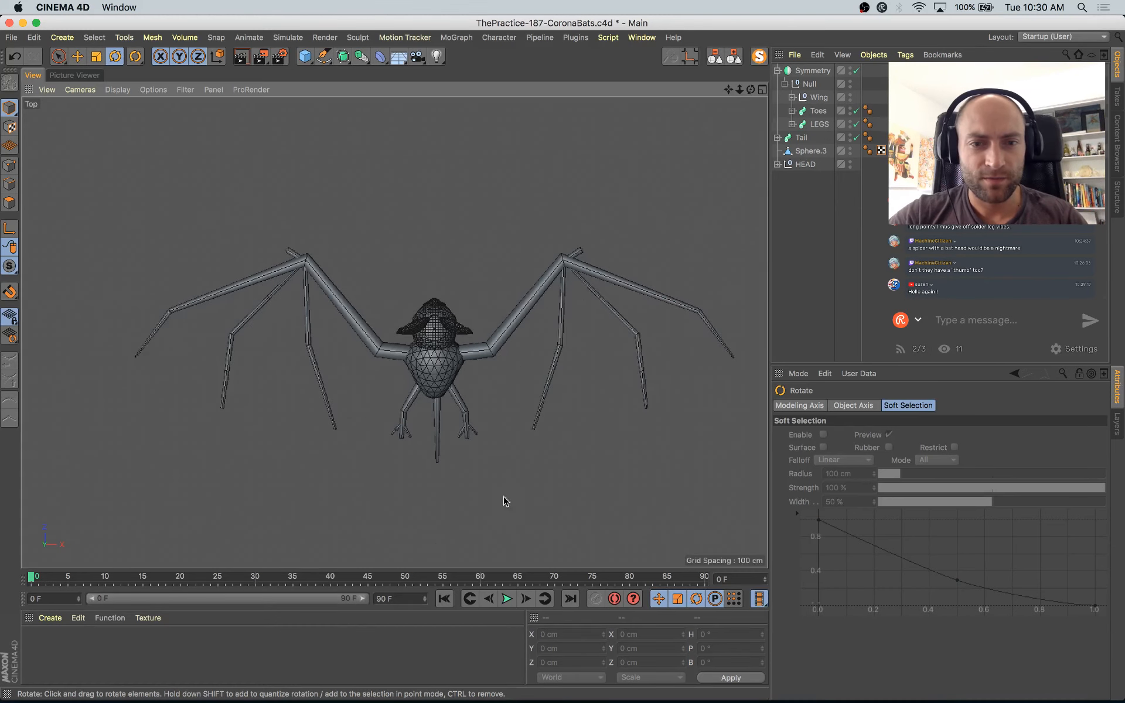
{"action": "middle_click_drag", "start_coordinate": [505, 500], "coordinate": [527, 490], "text": "alt"}
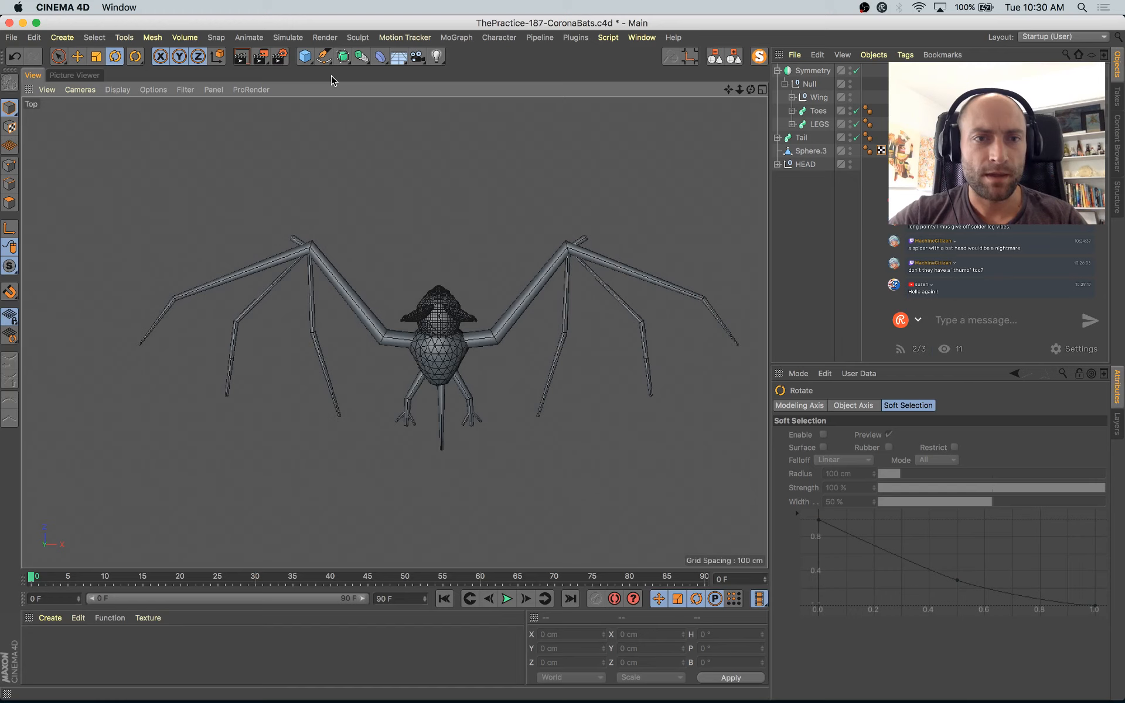
{"action": "left_click", "coordinate": [360, 57]}
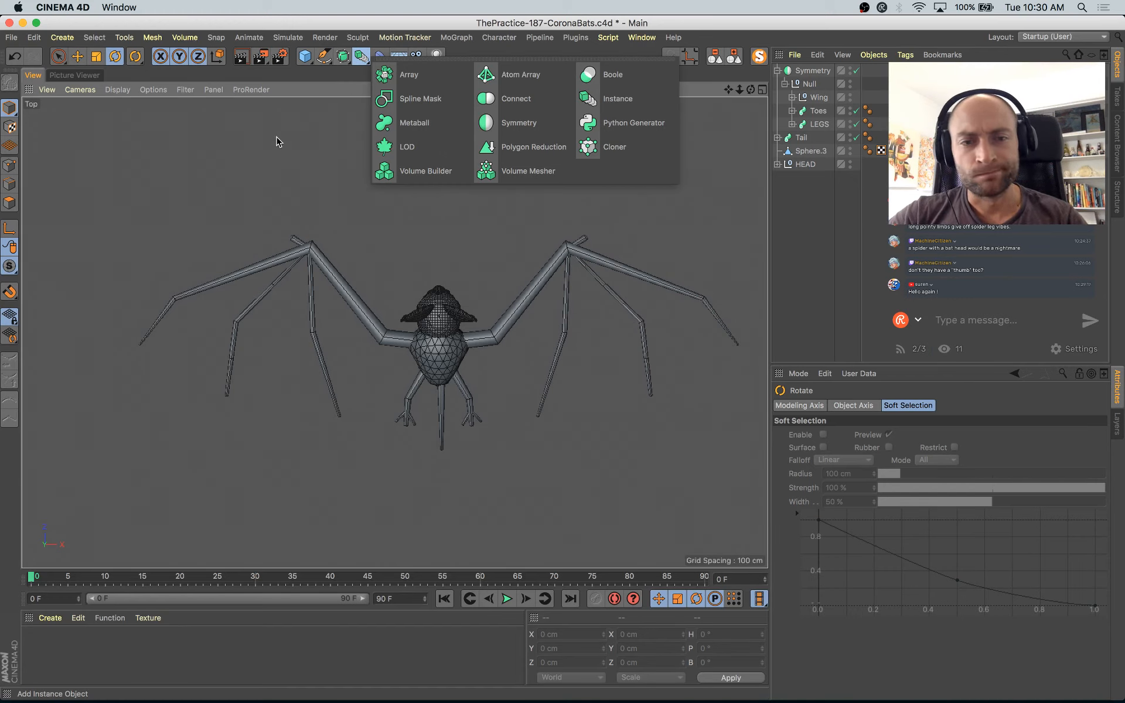
{"action": "left_click", "coordinate": [311, 74]}
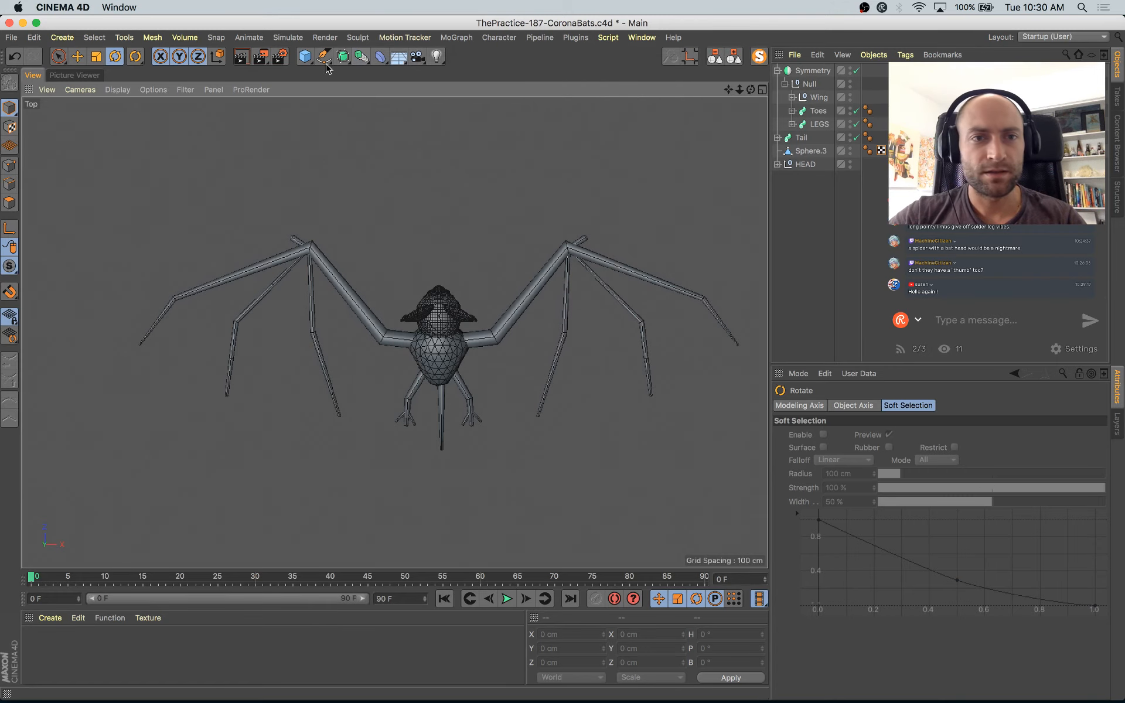
{"action": "left_click", "coordinate": [324, 61]}
{"action": "left_click", "coordinate": [298, 95]}
Step: Add a Bezier surface object and rotate its pitch to 90° so it lies flat in the Top view
{"action": "left_click", "coordinate": [341, 60]}
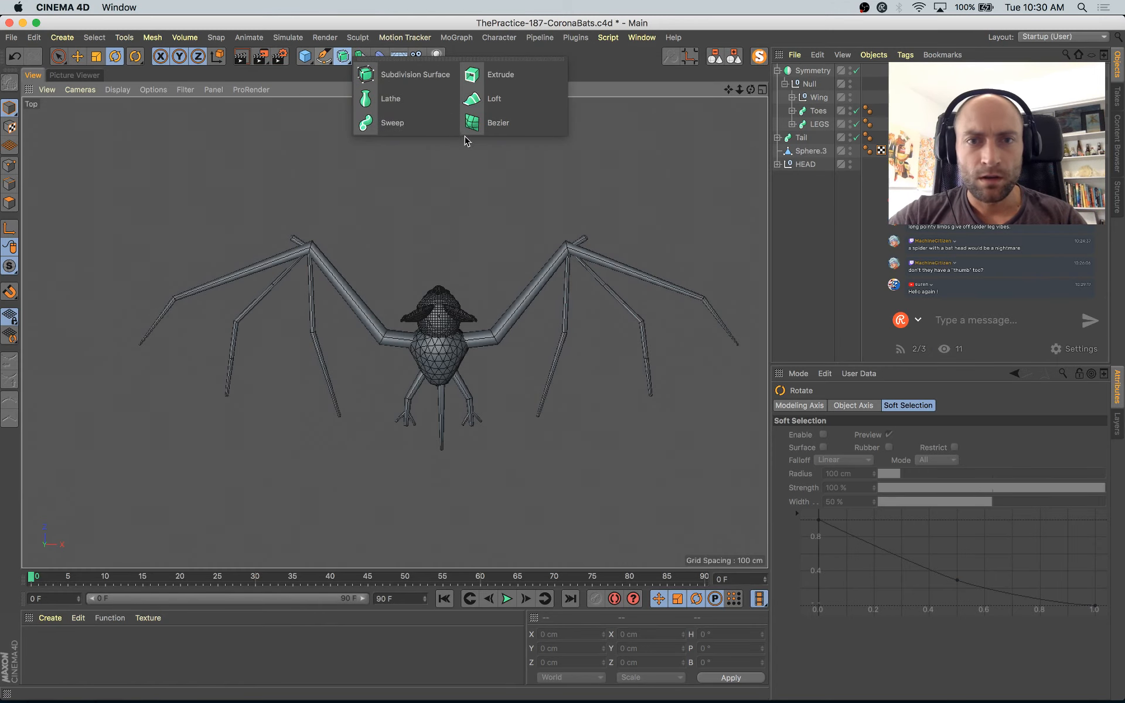
{"action": "left_click", "coordinate": [489, 124]}
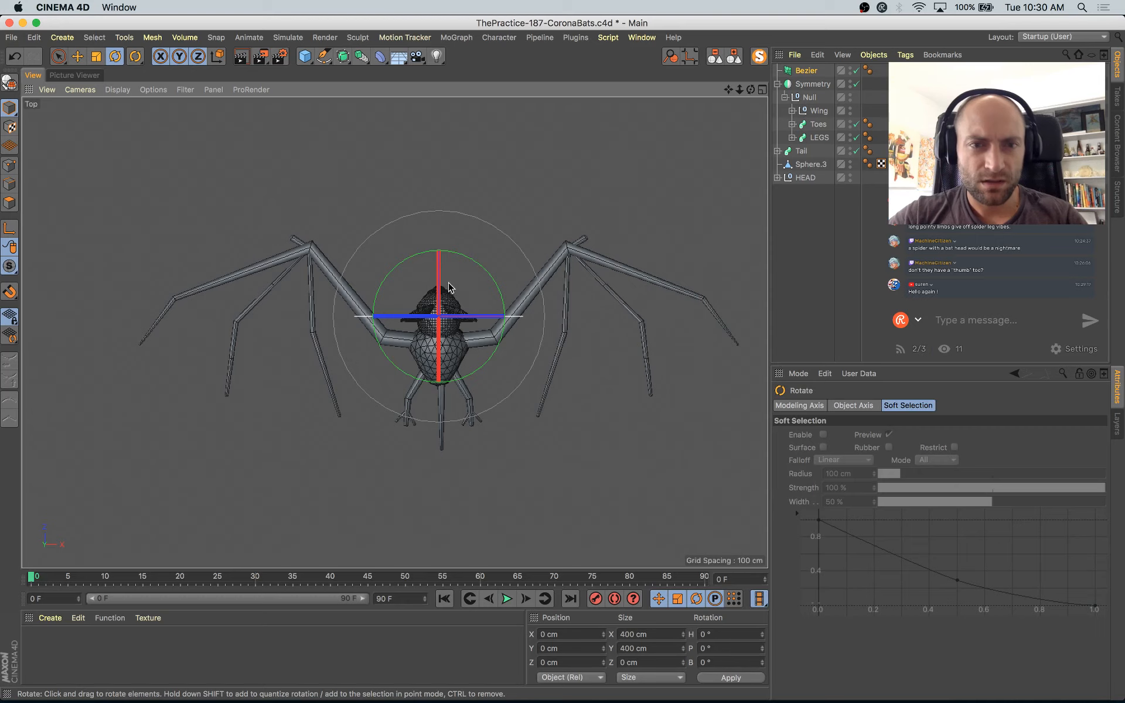
{"action": "left_click_drag", "start_coordinate": [495, 285], "coordinate": [462, 427]}
{"action": "left_click", "coordinate": [117, 89]}
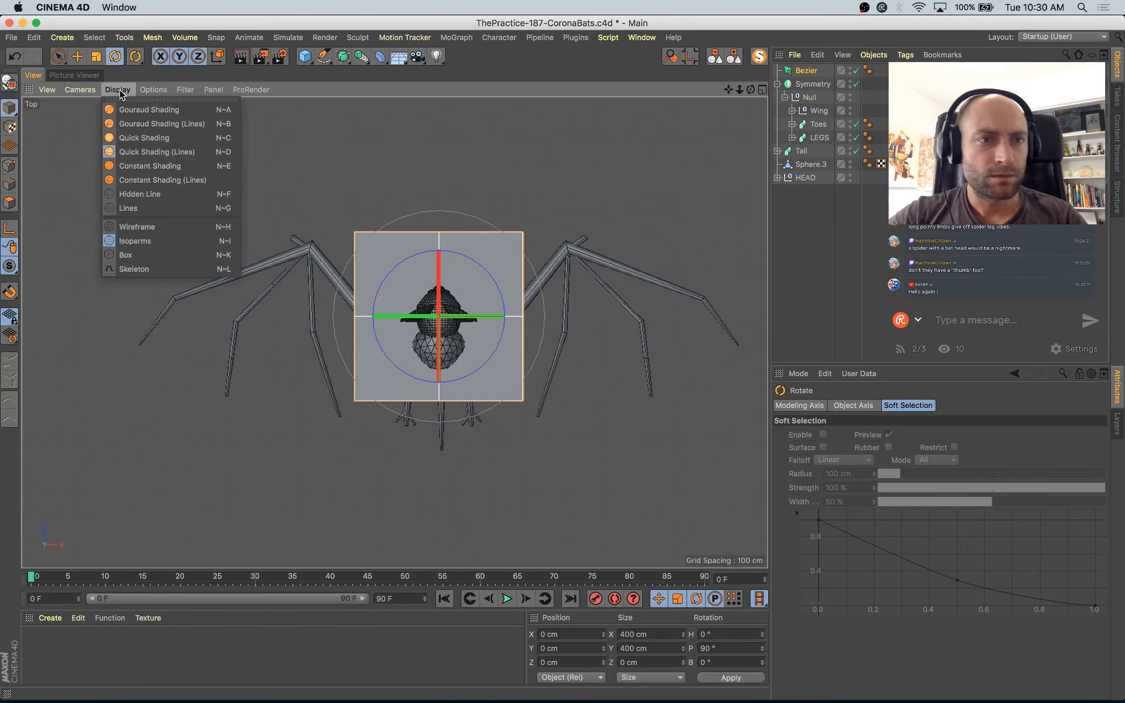
{"action": "left_click", "coordinate": [148, 153]}
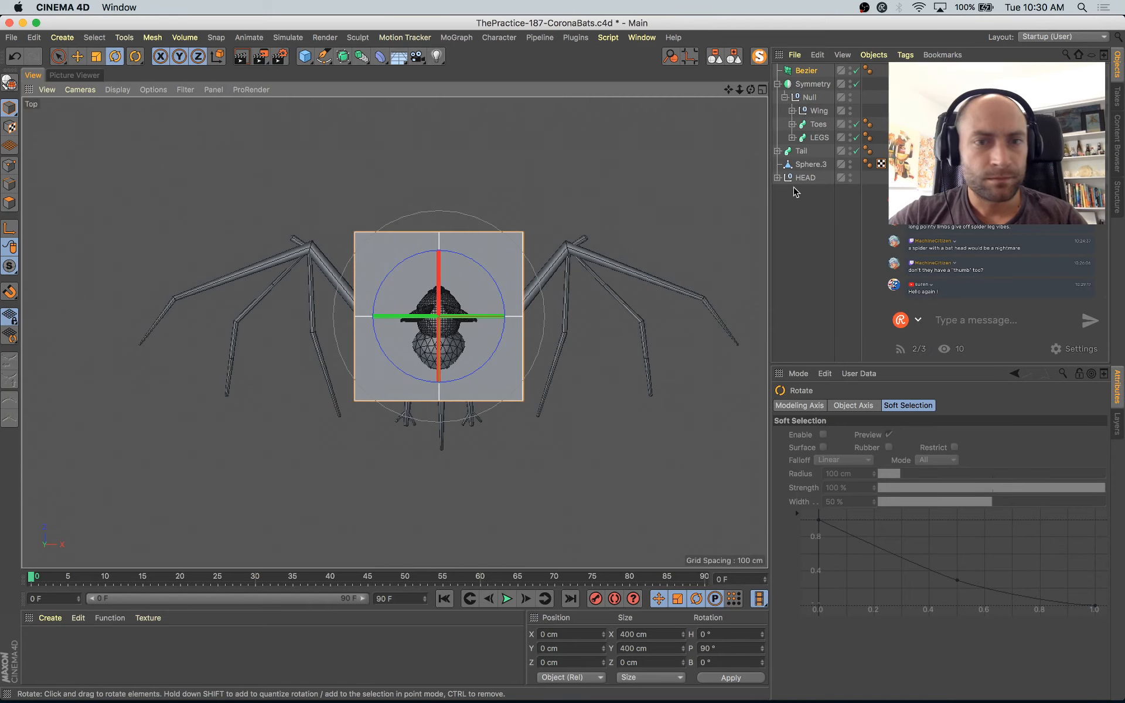
{"action": "left_click", "coordinate": [807, 72]}
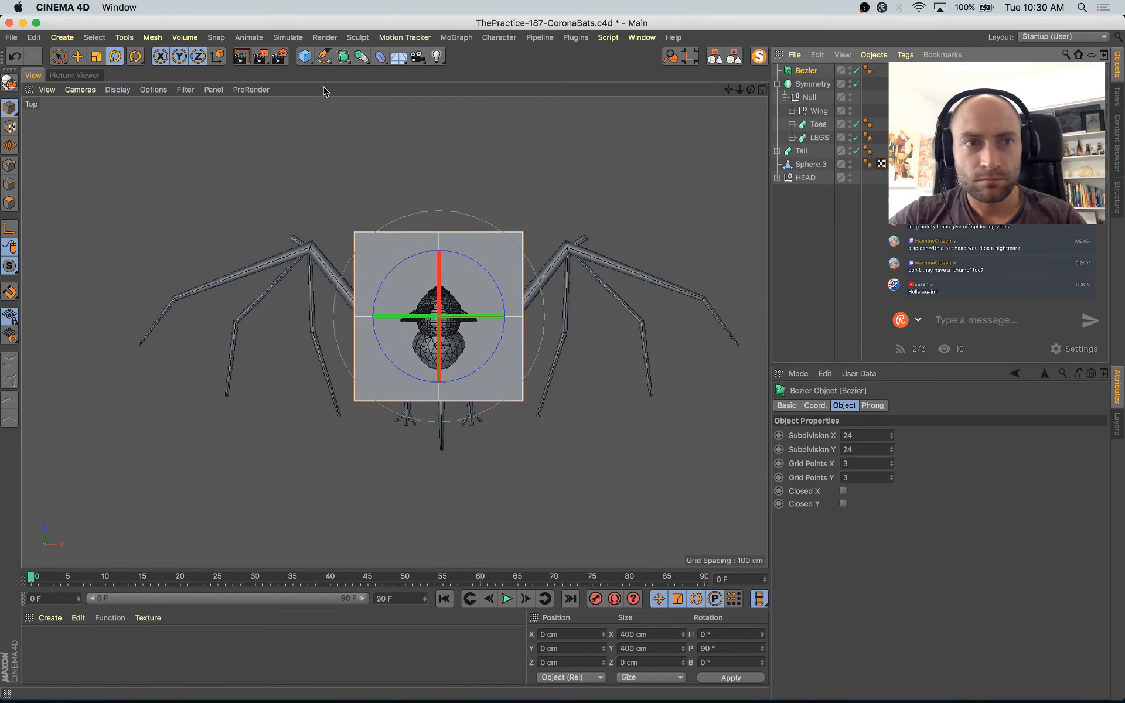
{"action": "left_click", "coordinate": [115, 91]}
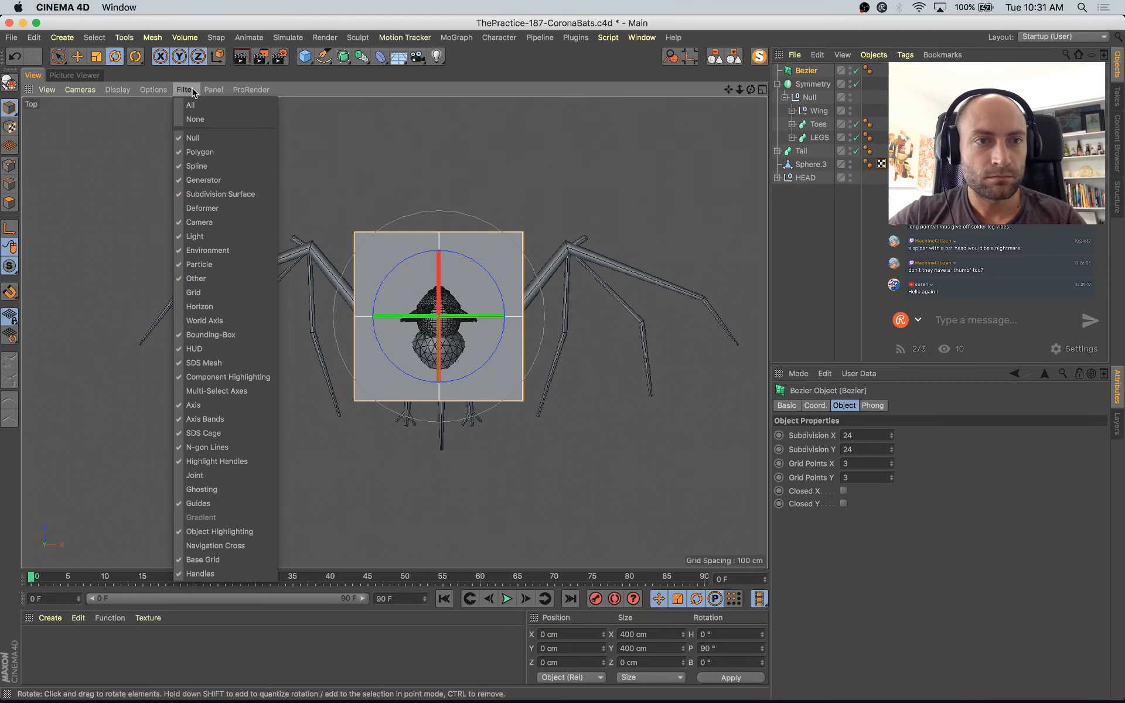
{"action": "mouse_move", "coordinate": [159, 97]}
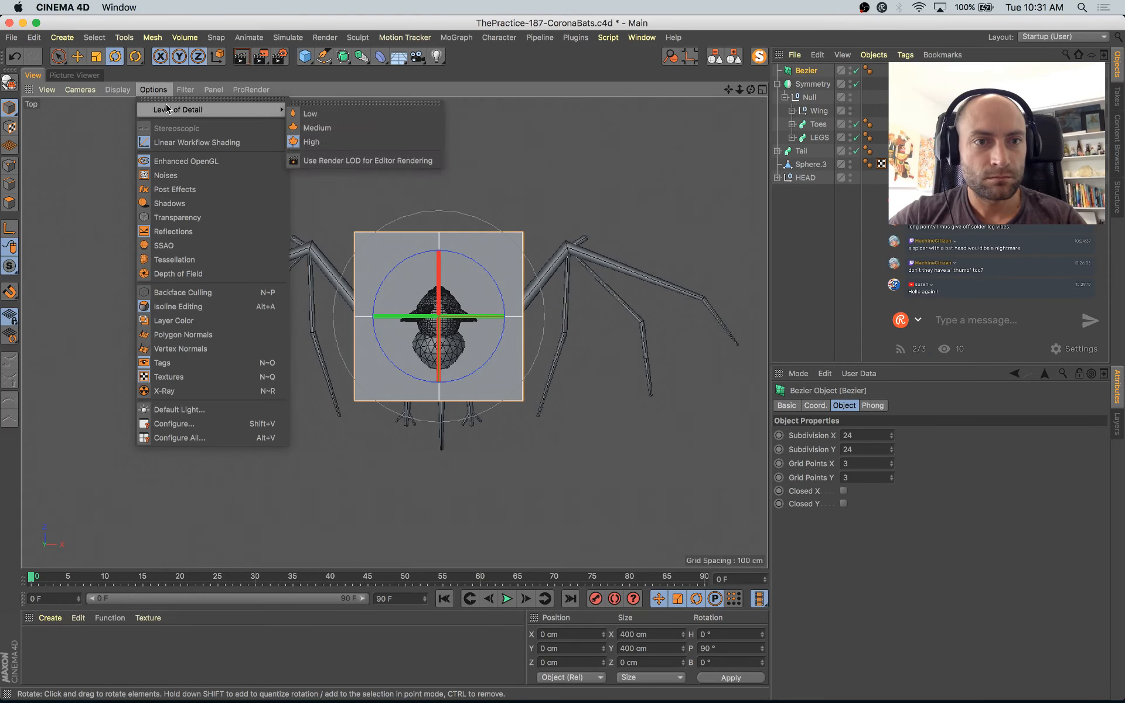
{"action": "left_click", "coordinate": [94, 140]}
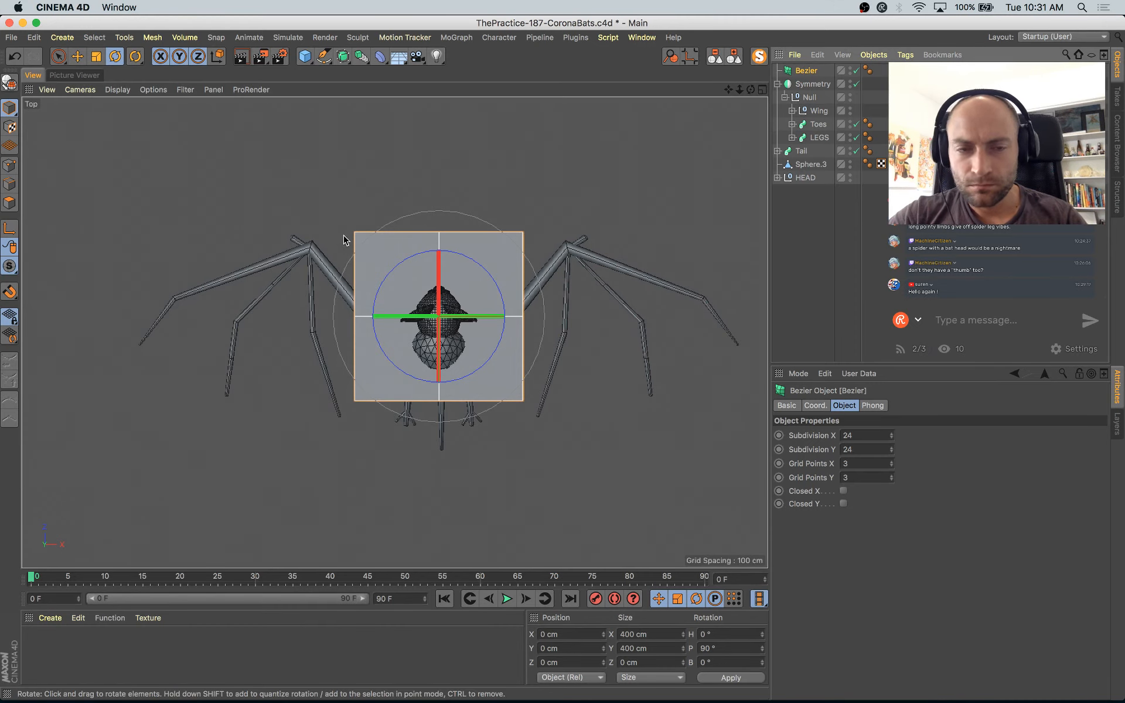
Step: Make the Bezier surface a child of the Wing null inside the Symmetry
{"action": "middle_click", "coordinate": [377, 326]}
{"action": "middle_click", "coordinate": [378, 325]}
{"action": "left_click_drag", "start_coordinate": [378, 327], "coordinate": [234, 343], "text": "alt"}
{"action": "left_click", "coordinate": [811, 68]}
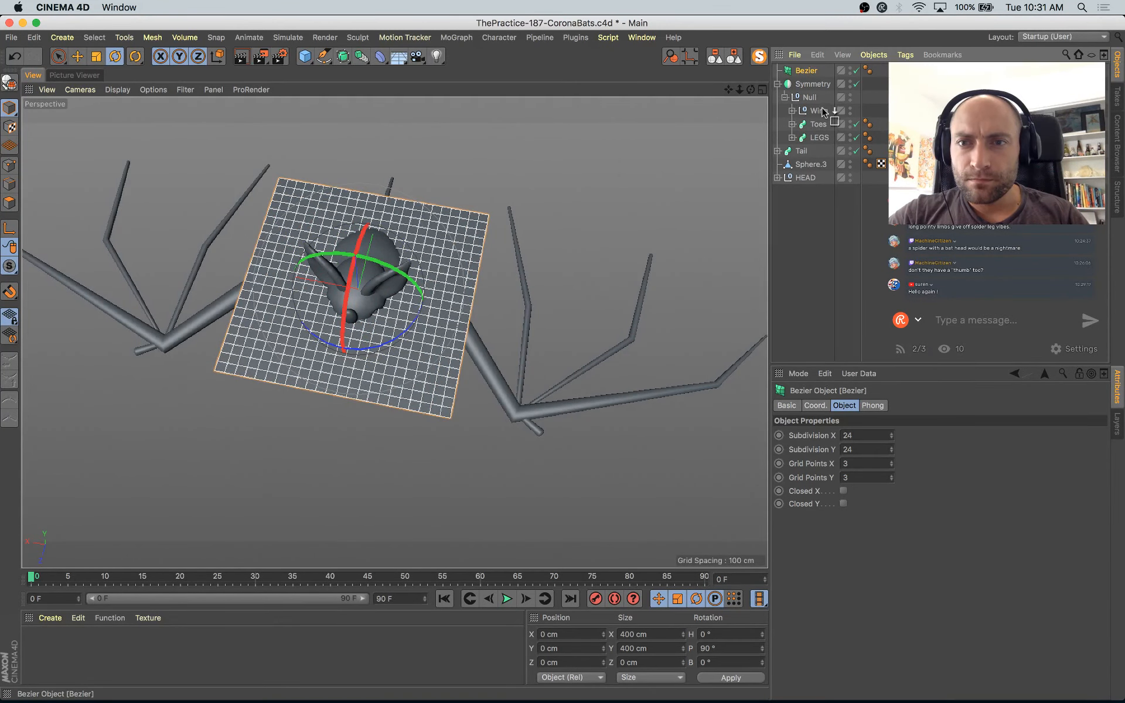
{"action": "left_click_drag", "start_coordinate": [824, 111], "coordinate": [820, 110]}
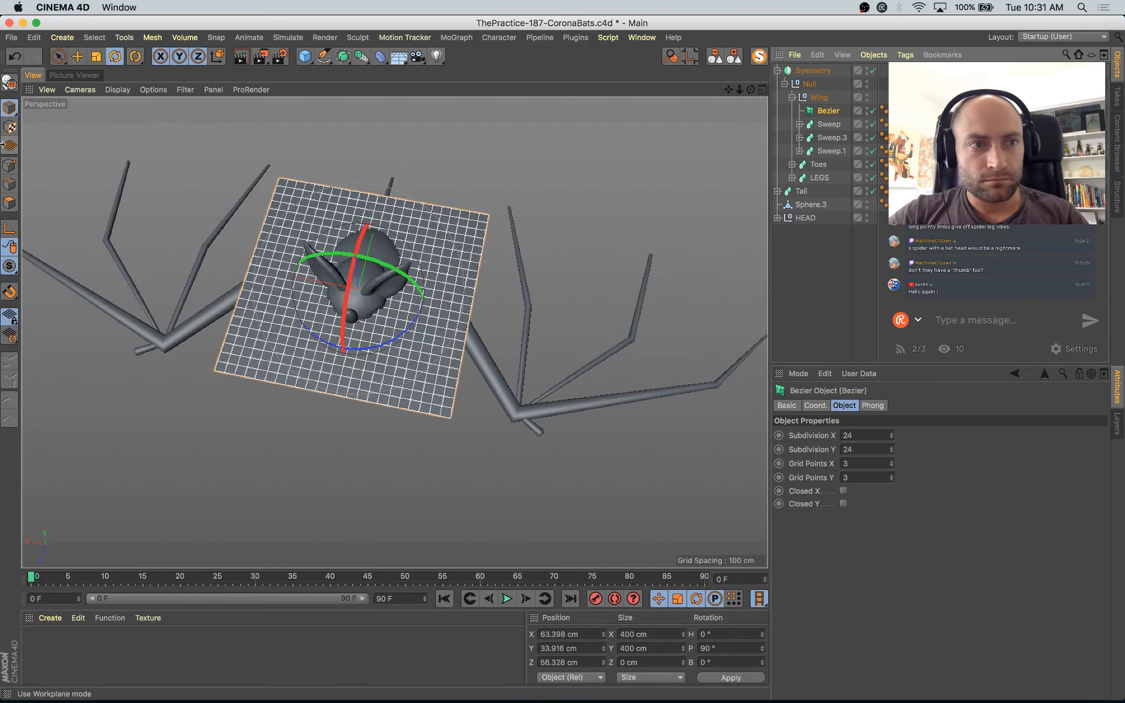
Step: Set the Bezier surface's subdivisions to 30 and its grid points to 8 in both X and Y
{"action": "left_click", "coordinate": [9, 166]}
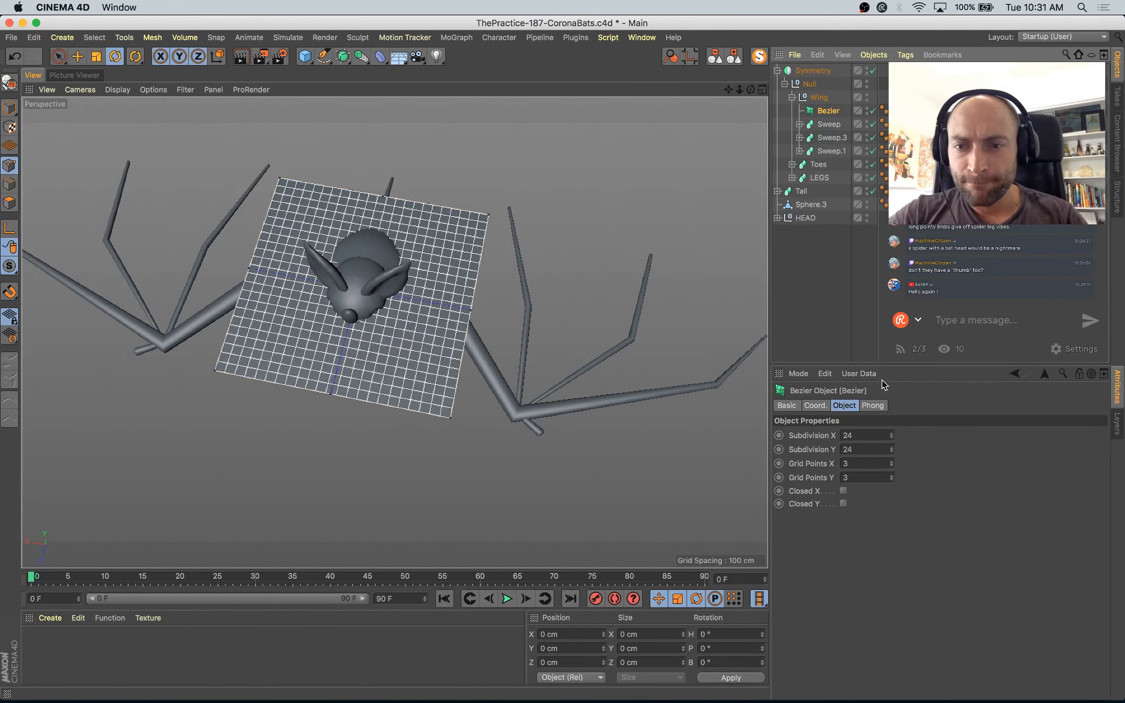
{"action": "left_click", "coordinate": [881, 435]}
{"action": "type", "text": "30"}
{"action": "key", "text": "Tab"}
{"action": "type", "text": "30"}
{"action": "key", "text": "Tab"}
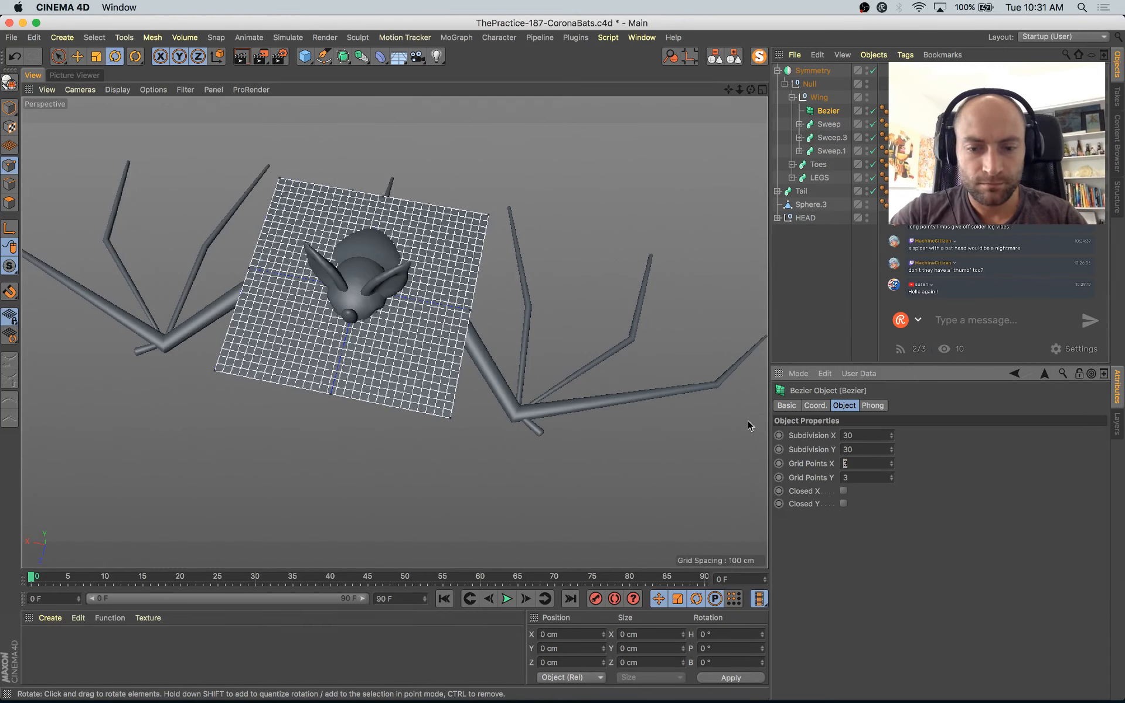
{"action": "type", "text": "8"}
{"action": "key", "text": "Tab"}
{"action": "type", "text": "8"}
{"action": "key", "text": "Tab"}
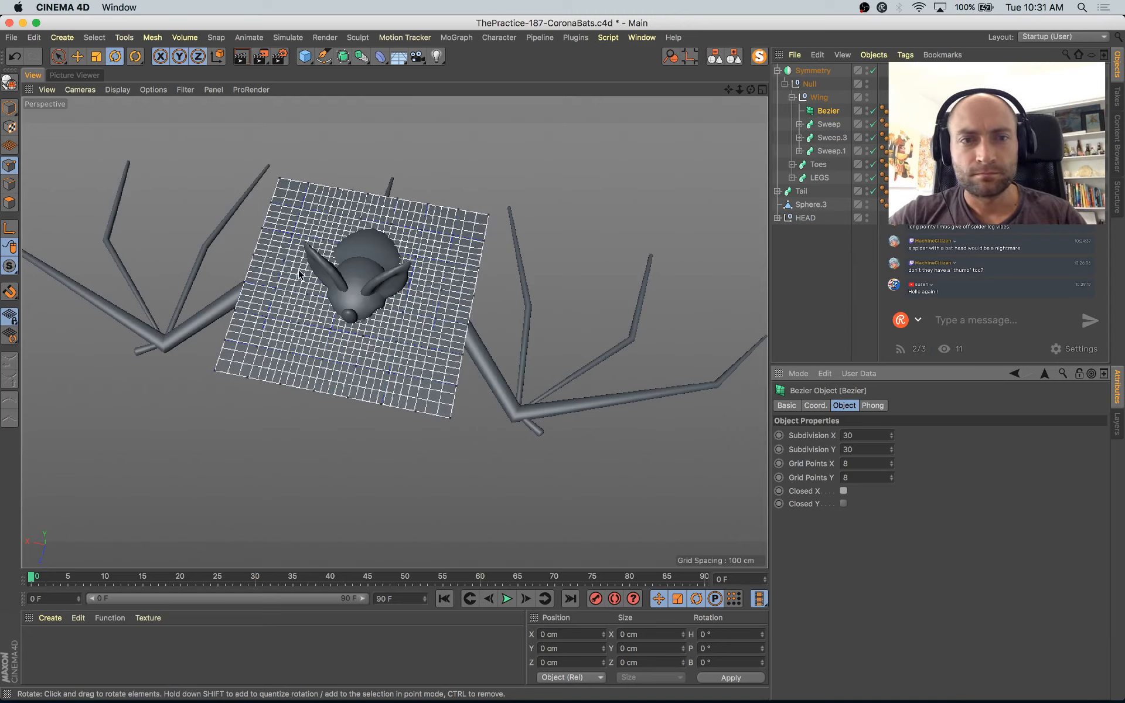
Step: Move the Bezier surface under the original wing's bones, to about X -296.4, Y 10.9, Z -4.6 cm
{"action": "left_click", "coordinate": [9, 107]}
{"action": "key", "text": "e"}
{"action": "middle_click_drag", "start_coordinate": [517, 386], "coordinate": [461, 371], "text": "alt"}
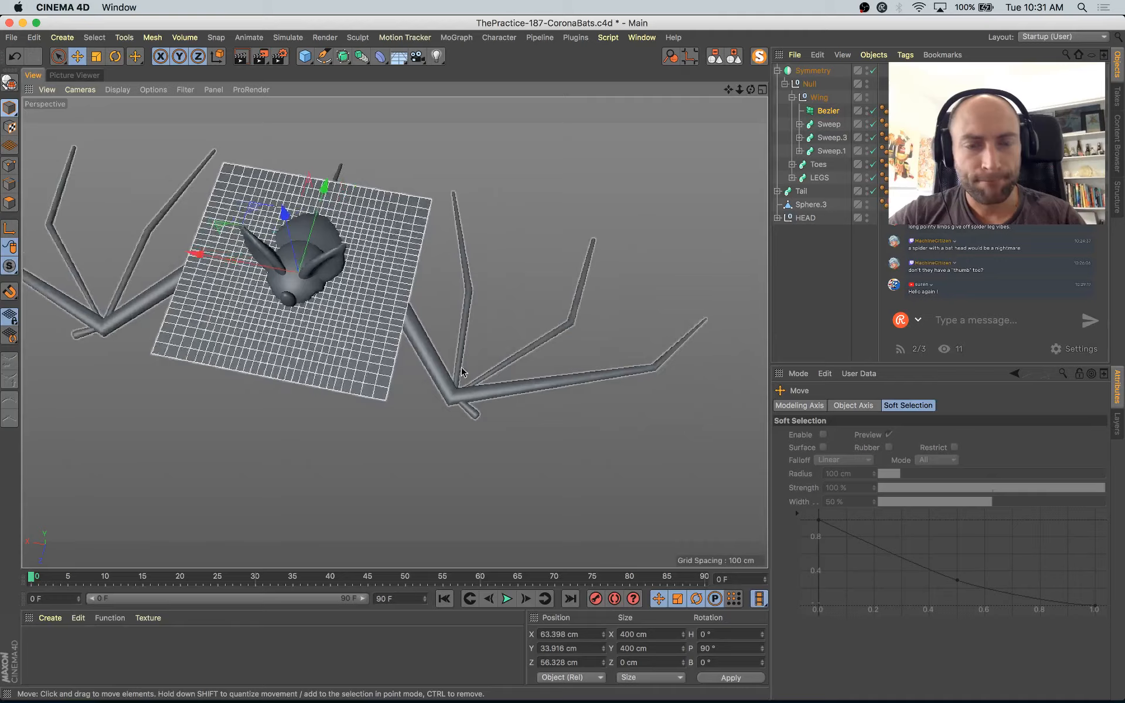
{"action": "left_click_drag", "start_coordinate": [462, 372], "coordinate": [466, 429], "text": "alt"}
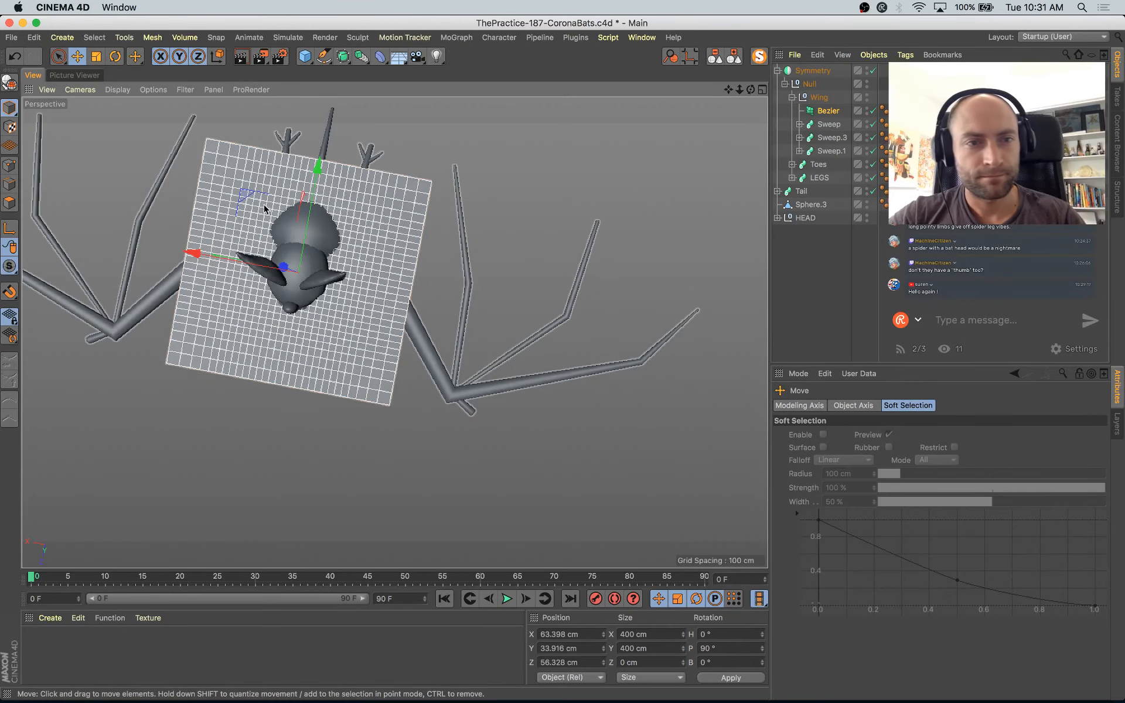
{"action": "left_click_drag", "start_coordinate": [244, 193], "coordinate": [469, 128]}
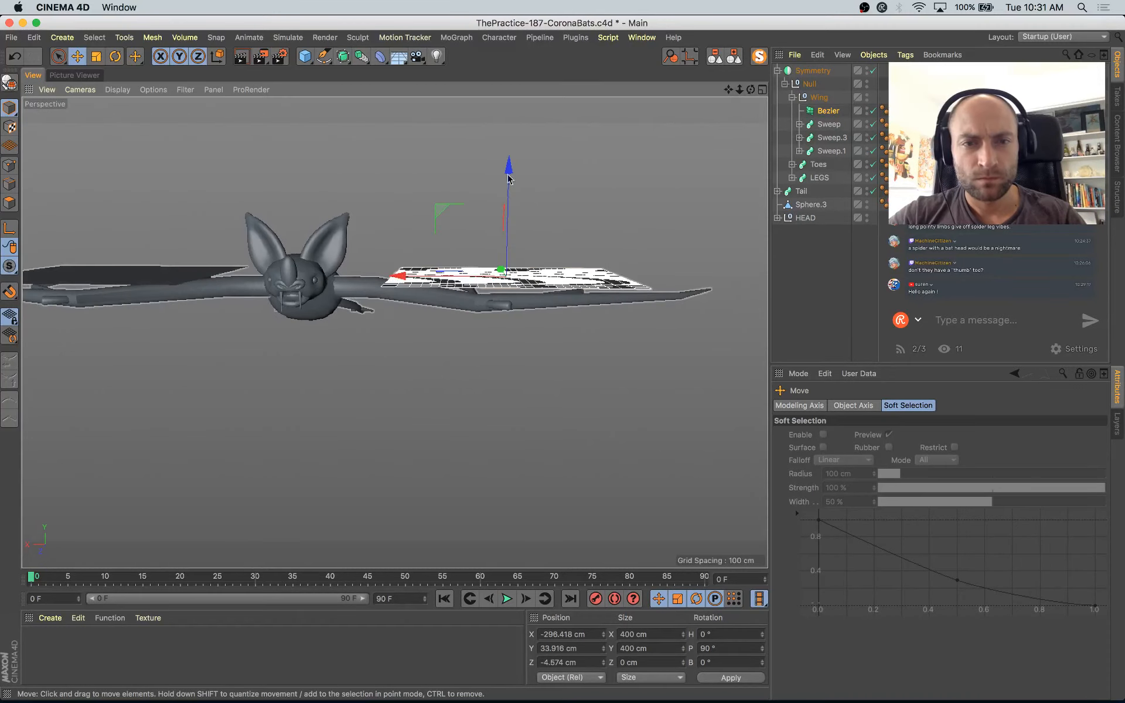
{"action": "left_click_drag", "start_coordinate": [509, 178], "coordinate": [153, 295]}
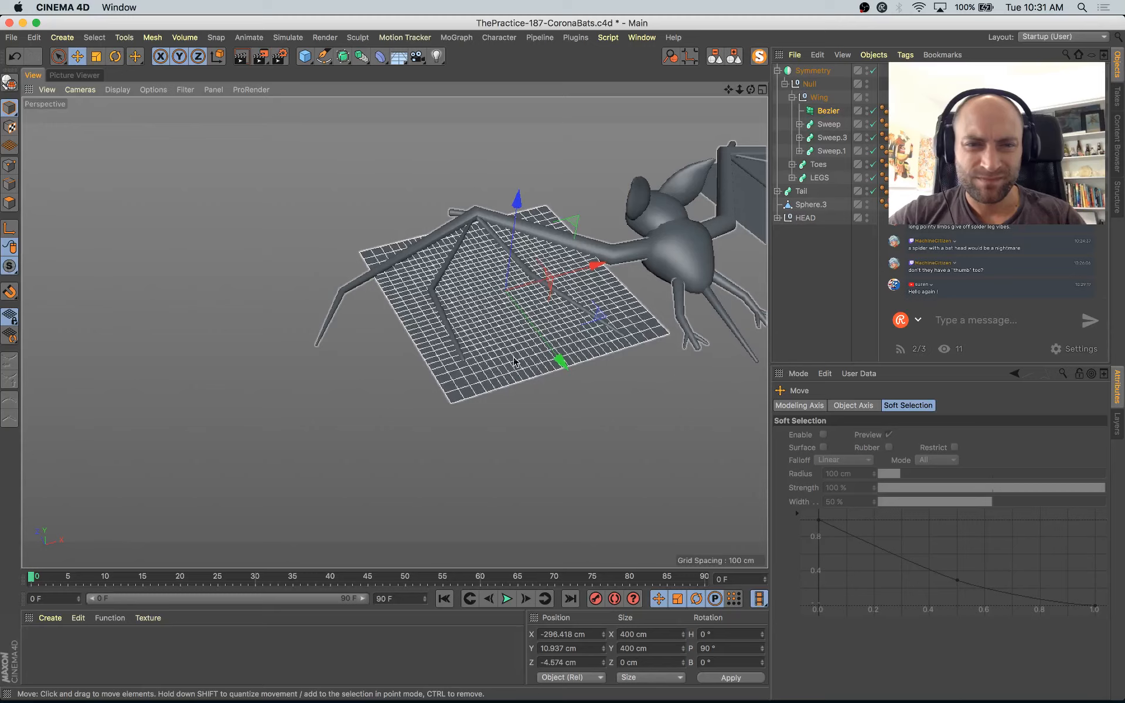
{"action": "left_click_drag", "start_coordinate": [514, 362], "coordinate": [439, 435], "text": "alt"}
Step: Select all control points of the Bezier surface, try fewer grid points, and settle on 8 in X and 5 in Y
{"action": "left_click", "coordinate": [9, 166]}
{"action": "key", "text": "super+a"}
{"action": "left_click", "coordinate": [826, 112]}
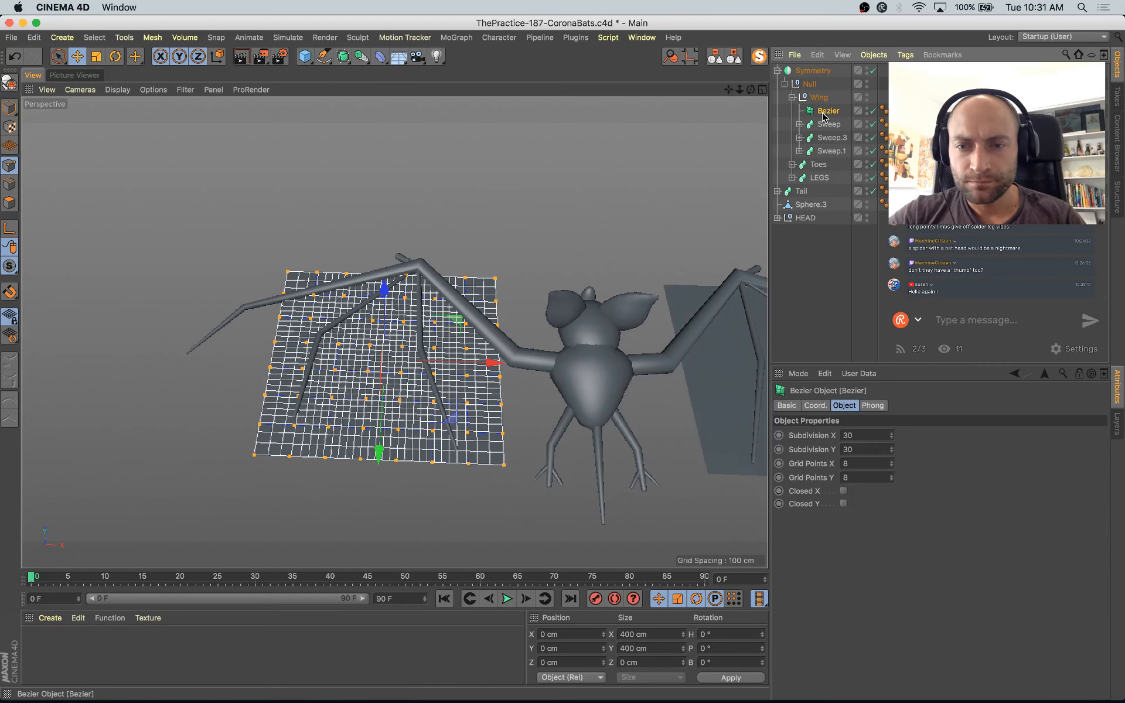
{"action": "left_click", "coordinate": [892, 467]}
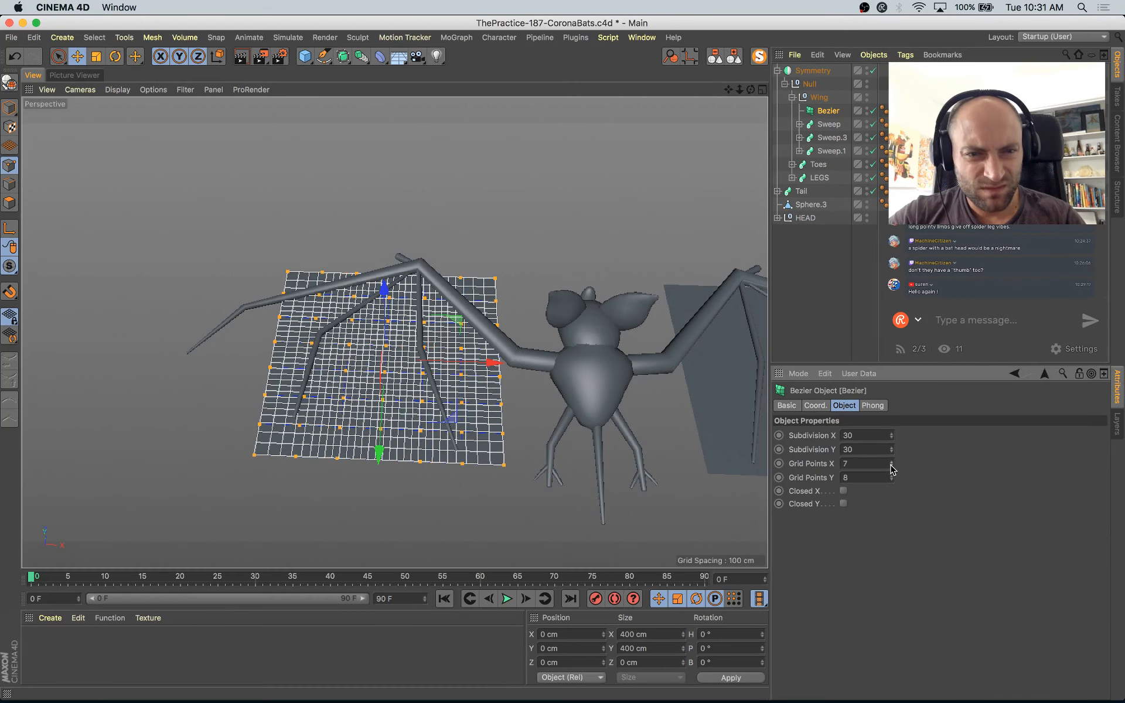
{"action": "left_click", "coordinate": [891, 467]}
{"action": "left_click", "coordinate": [891, 467]}
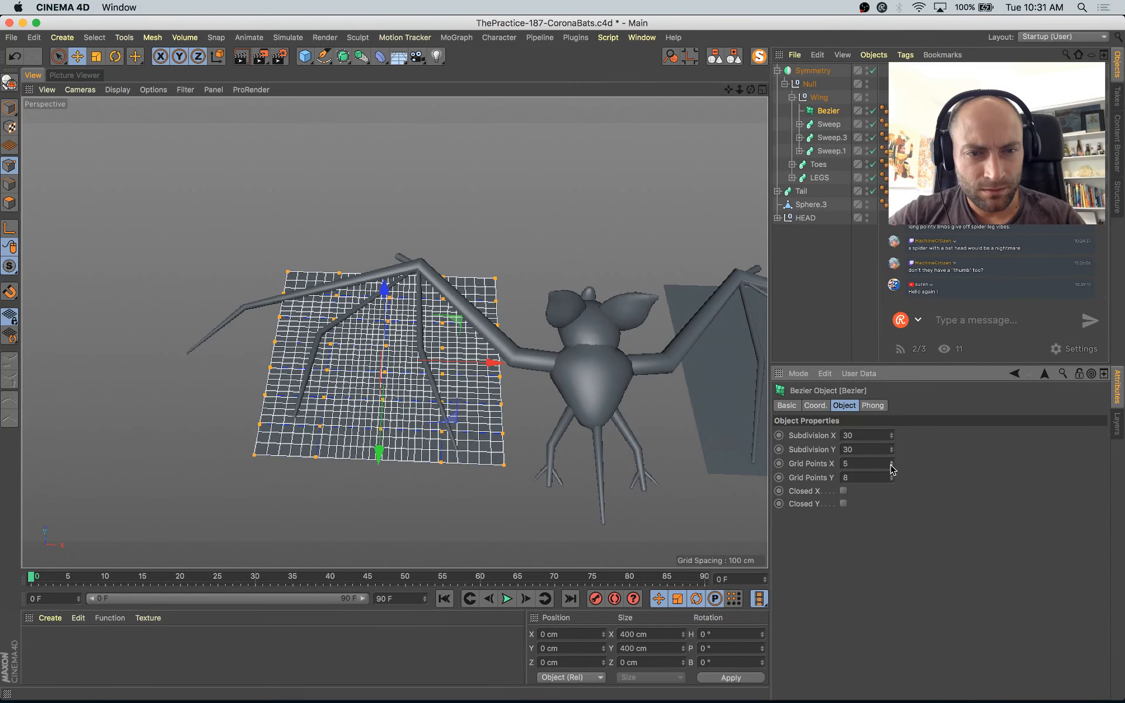
{"action": "left_click", "coordinate": [891, 460]}
{"action": "left_click", "coordinate": [891, 460]}
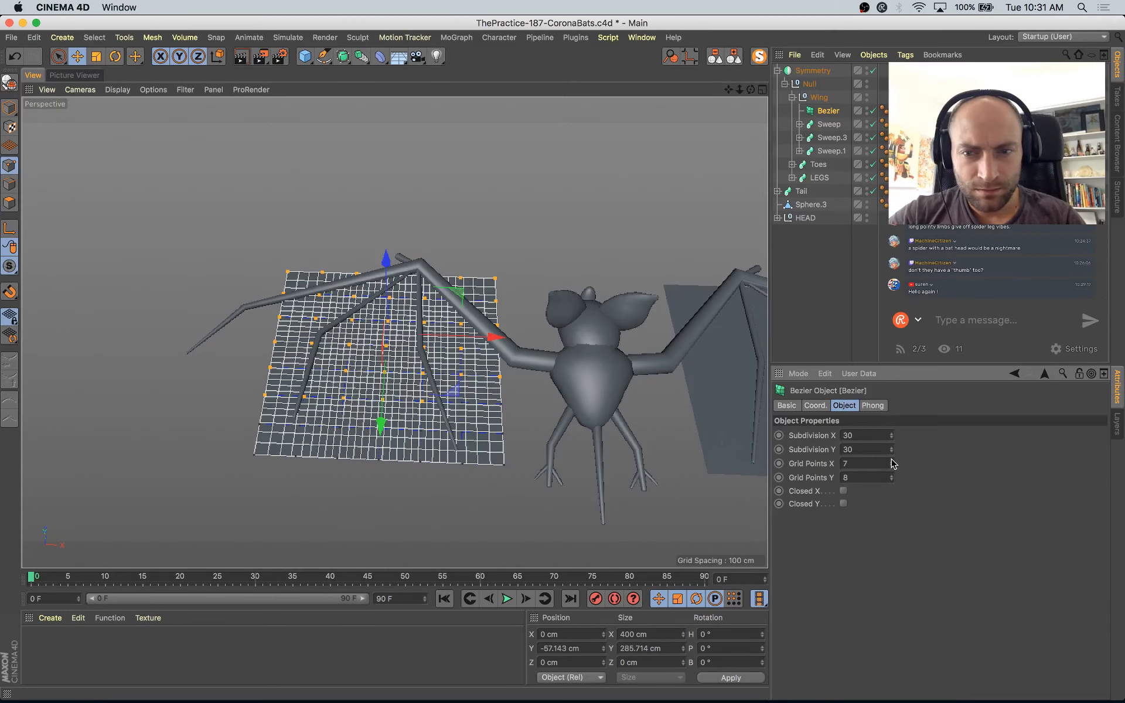
{"action": "left_click", "coordinate": [892, 461]}
{"action": "left_click", "coordinate": [891, 480]}
{"action": "left_click", "coordinate": [891, 480]}
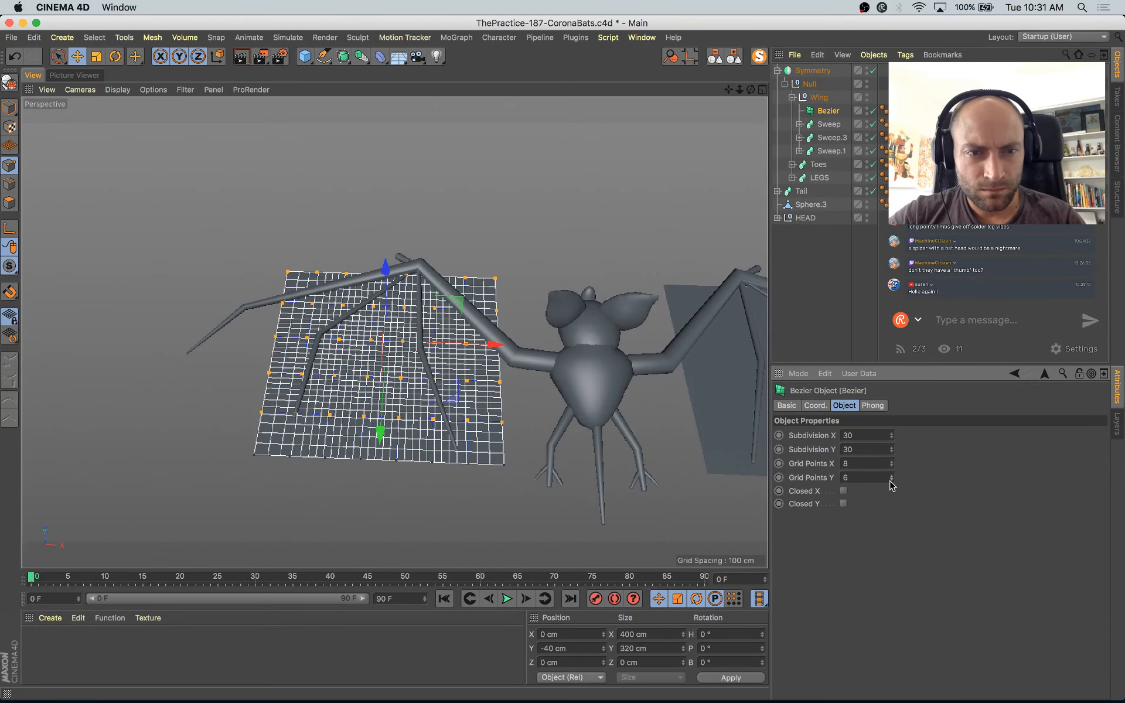
{"action": "left_click", "coordinate": [890, 480]}
{"action": "left_click", "coordinate": [890, 480]}
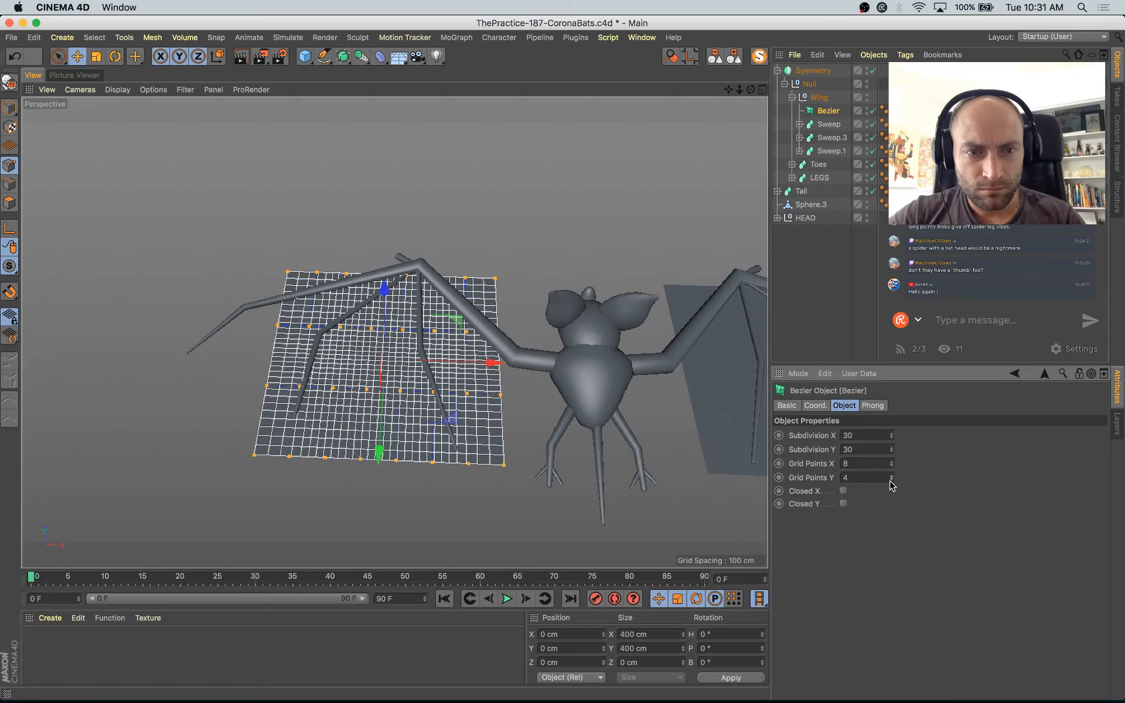
{"action": "left_click", "coordinate": [891, 475]}
{"action": "left_click_drag", "start_coordinate": [410, 443], "coordinate": [394, 502], "text": "alt"}
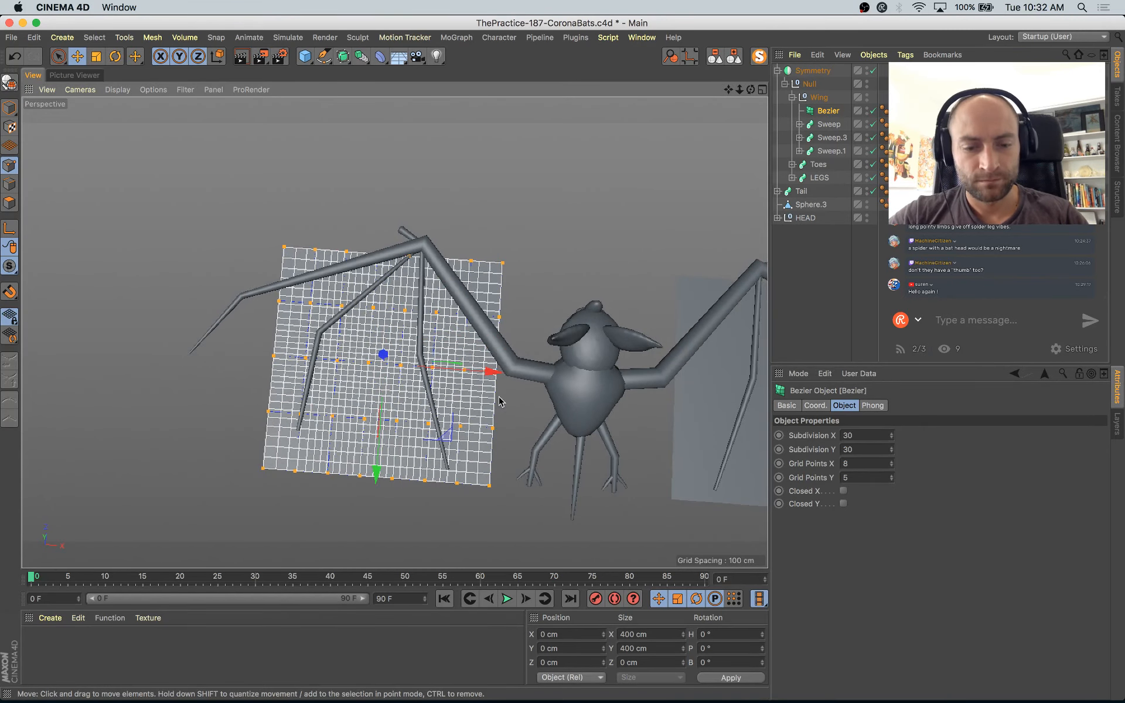
Step: Stretch the selected Bezier points to about 679 cm in X and shift them to about X 19.2, Y 27.3 cm
{"action": "key", "text": "t"}
{"action": "left_click_drag", "start_coordinate": [489, 378], "coordinate": [560, 386]}
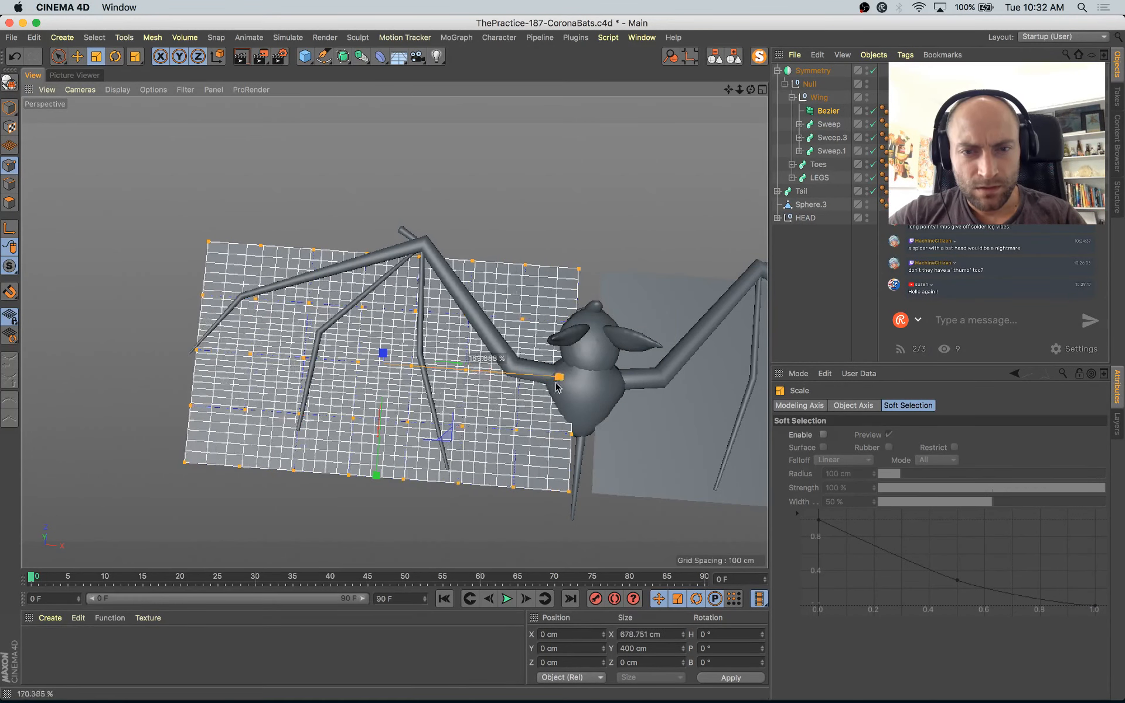
{"action": "key", "text": "e"}
{"action": "left_click_drag", "start_coordinate": [450, 448], "coordinate": [301, 326]}
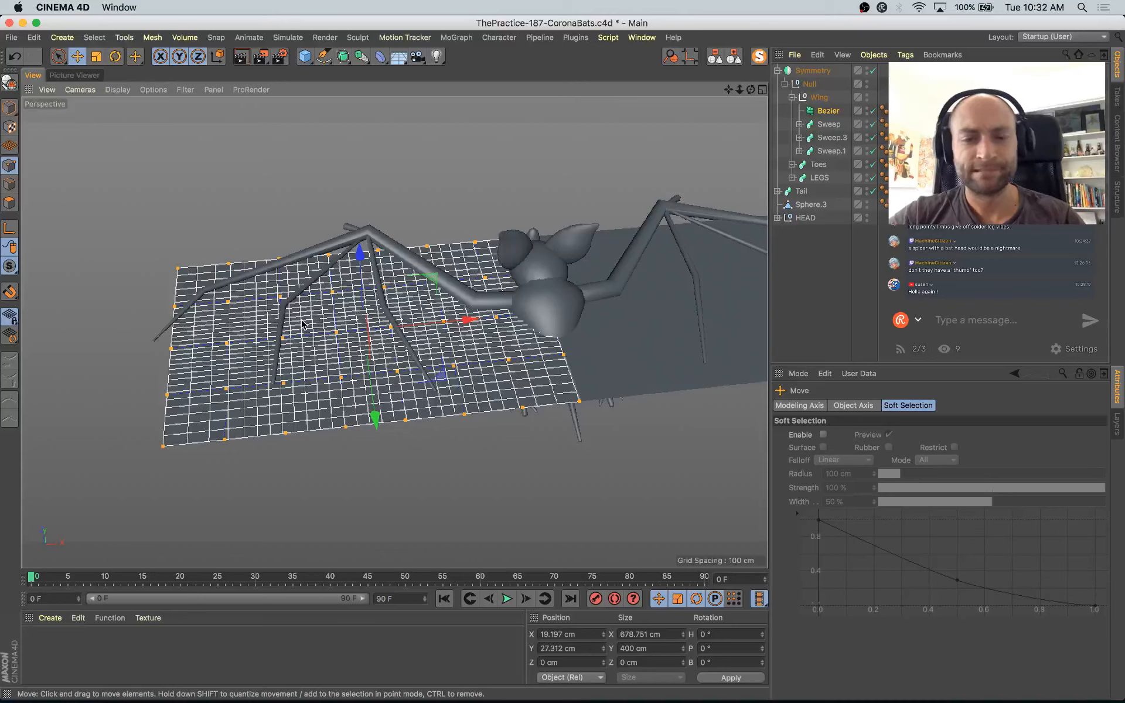
Step: Delete the Bezier surface from the Wing null and return to the full-size Top view
{"action": "left_click", "coordinate": [11, 109]}
{"action": "left_click", "coordinate": [214, 411]}
{"action": "key", "text": "Delete"}
{"action": "key", "text": "super+z"}
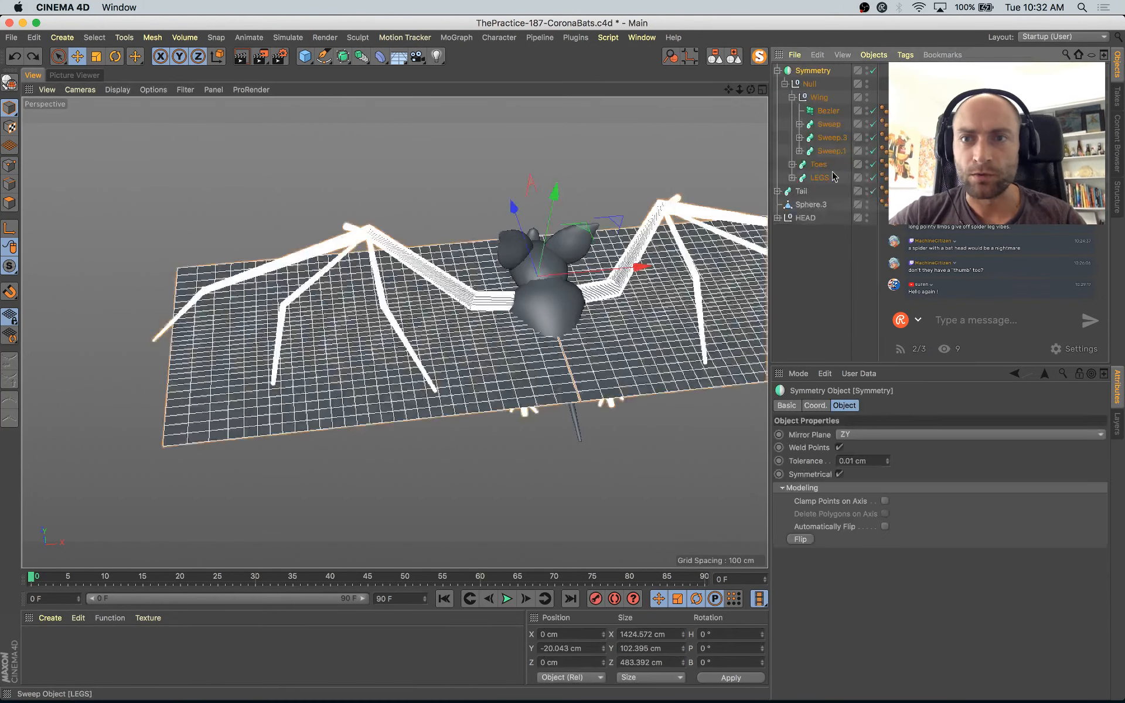
{"action": "left_click", "coordinate": [828, 111]}
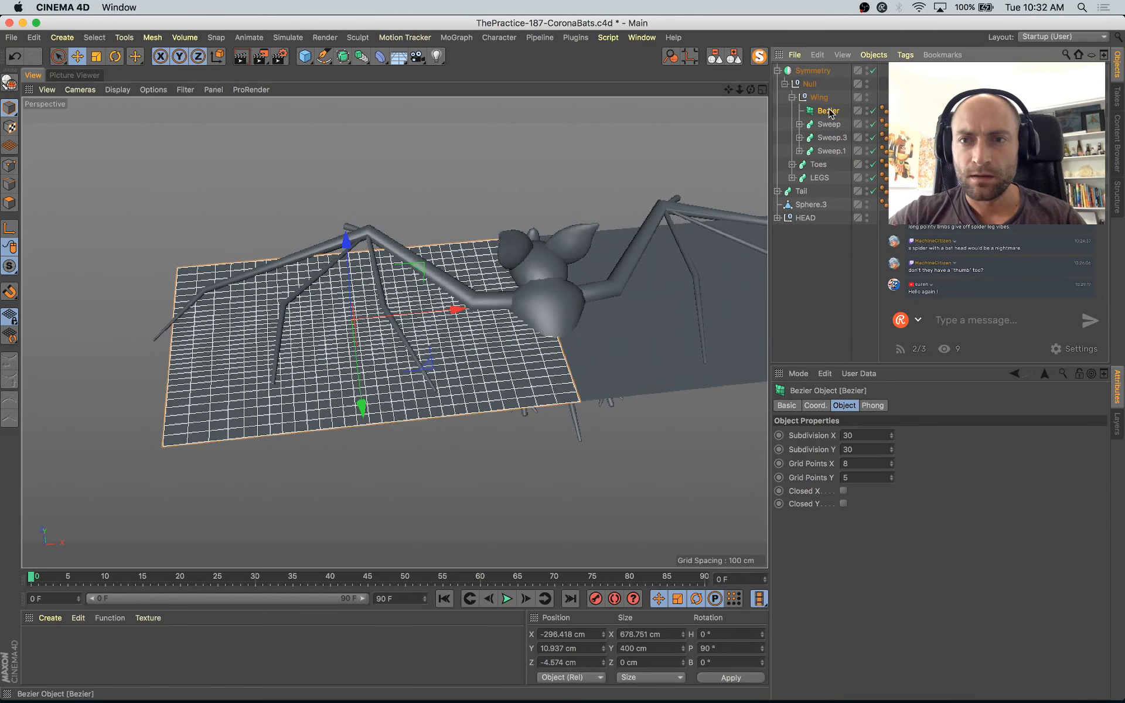
{"action": "key", "text": "Delete"}
{"action": "left_click_drag", "start_coordinate": [481, 328], "coordinate": [546, 347], "text": "alt"}
{"action": "middle_click", "coordinate": [645, 276]}
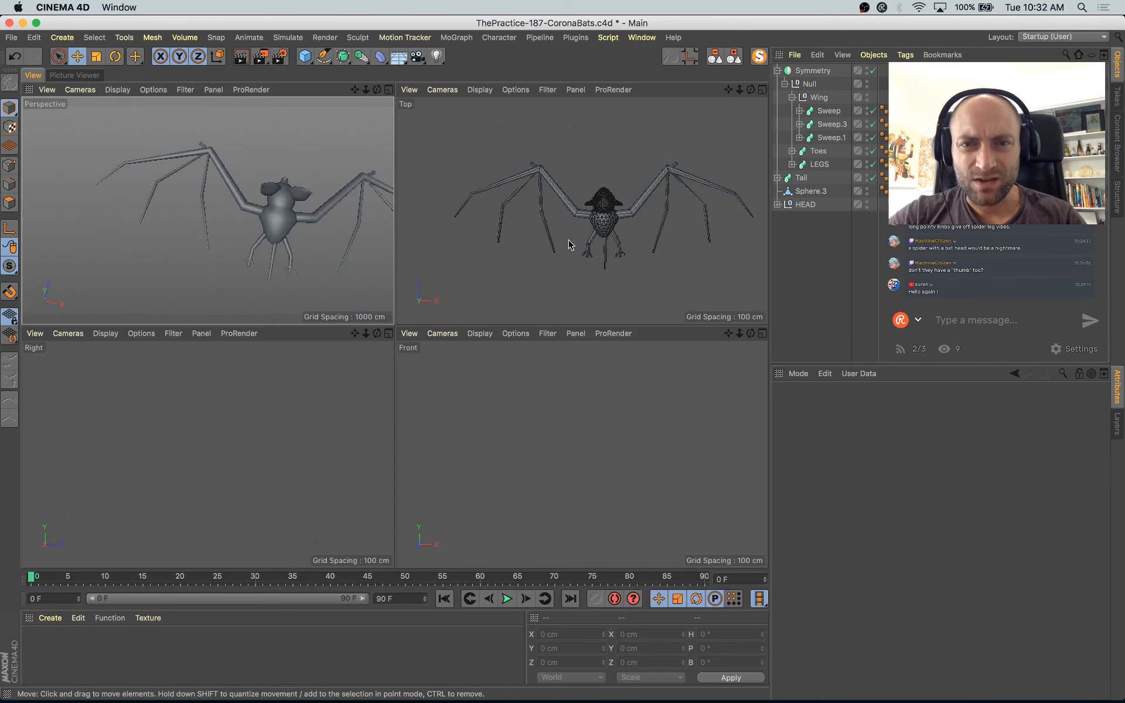
{"action": "middle_click", "coordinate": [561, 125]}
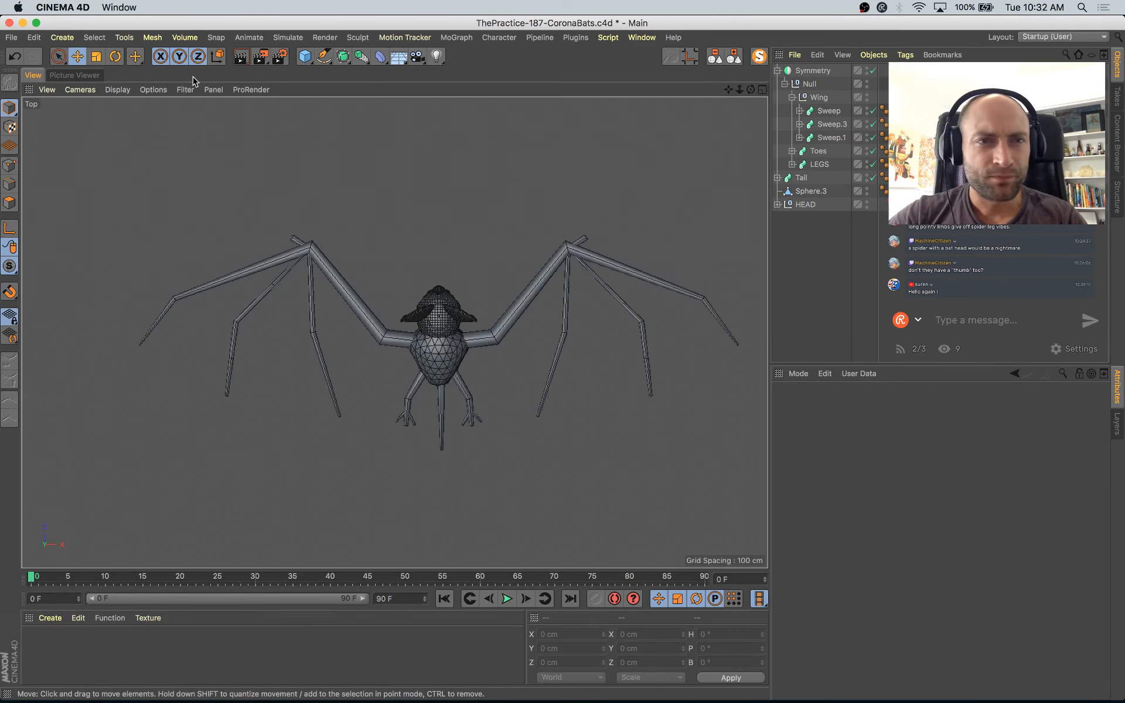
{"action": "left_click", "coordinate": [324, 56]}
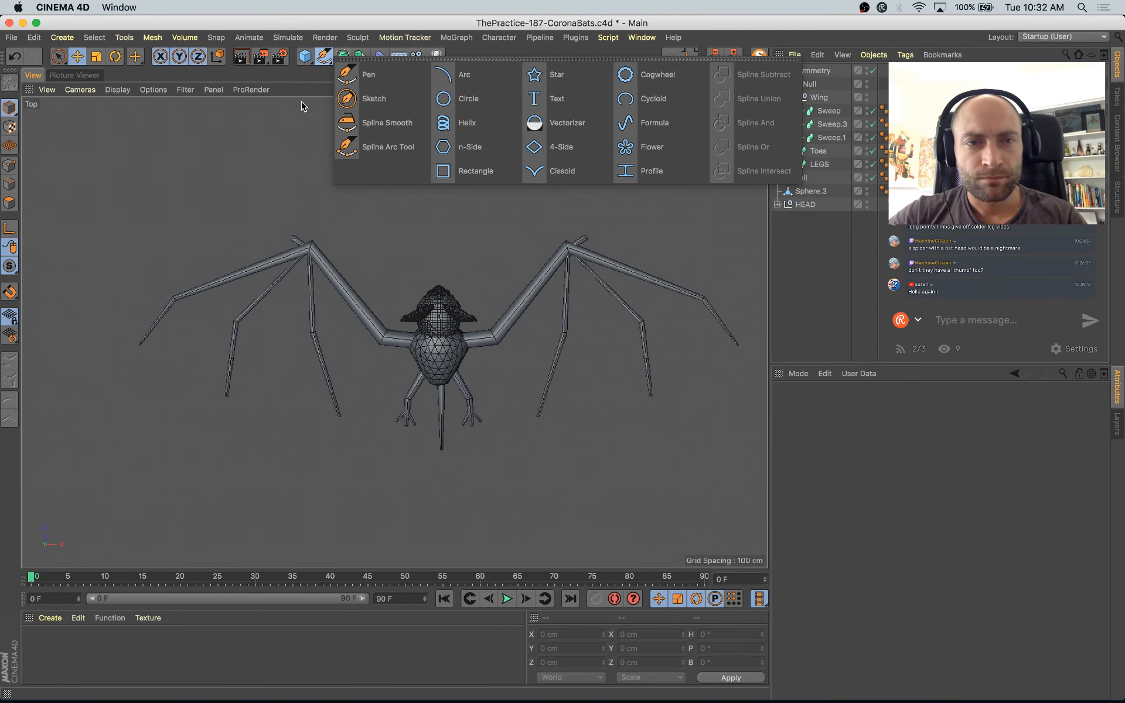
{"action": "right_click", "coordinate": [317, 196]}
{"action": "right_click", "coordinate": [525, 196]}
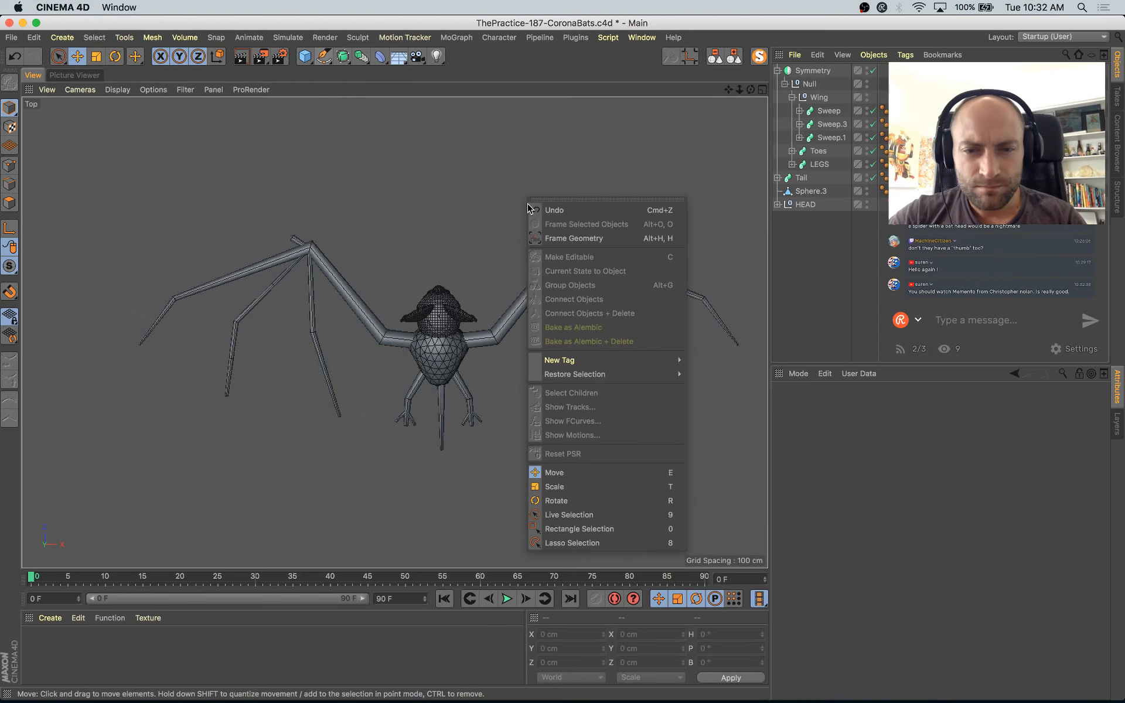
{"action": "right_click", "coordinate": [434, 174]}
{"action": "left_click", "coordinate": [390, 153]}
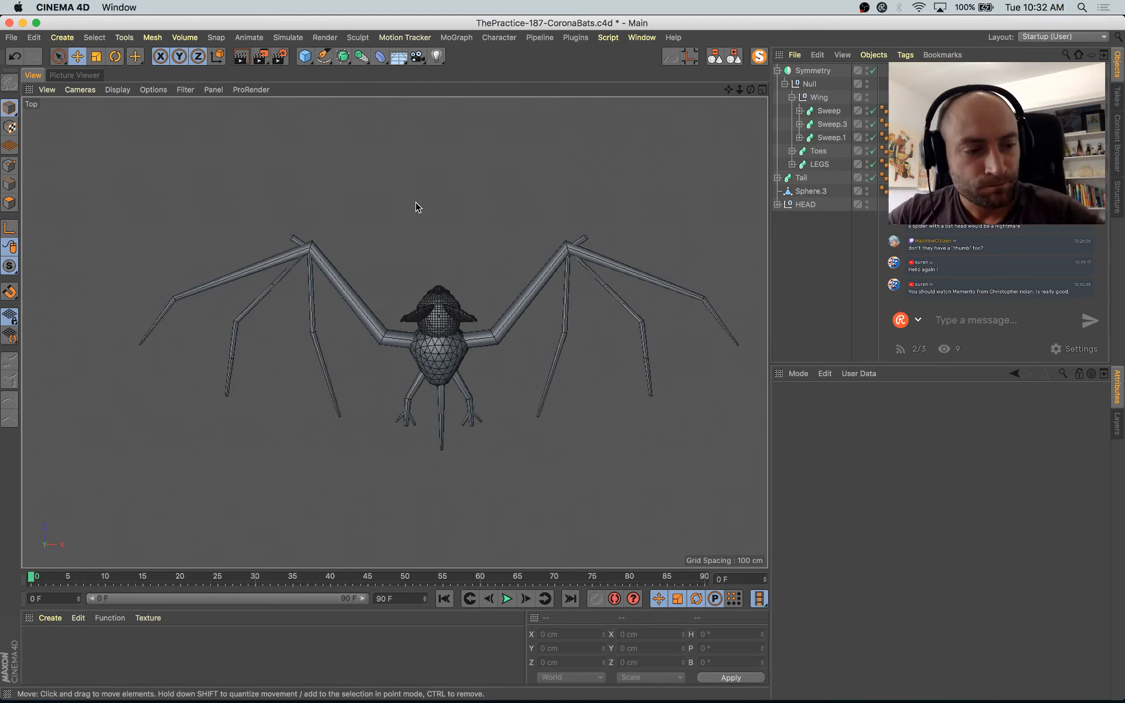
{"action": "key", "text": "v"}
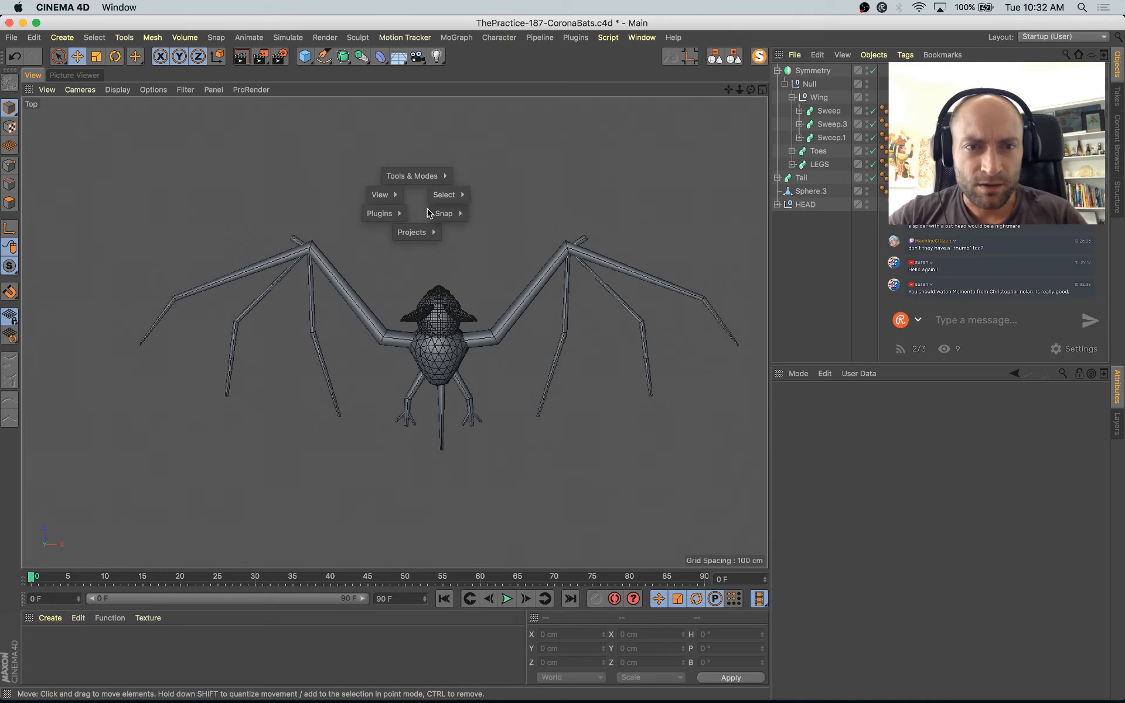
{"action": "mouse_move", "coordinate": [398, 207]}
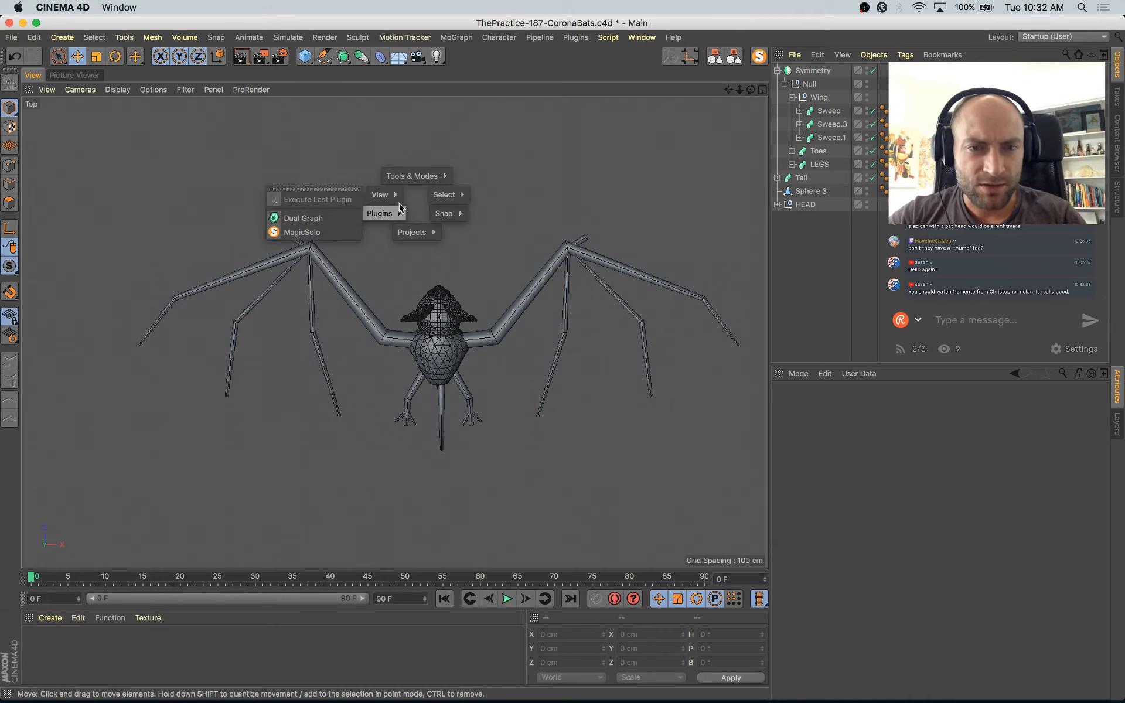
{"action": "left_click", "coordinate": [342, 175]}
{"action": "right_click", "coordinate": [434, 215]}
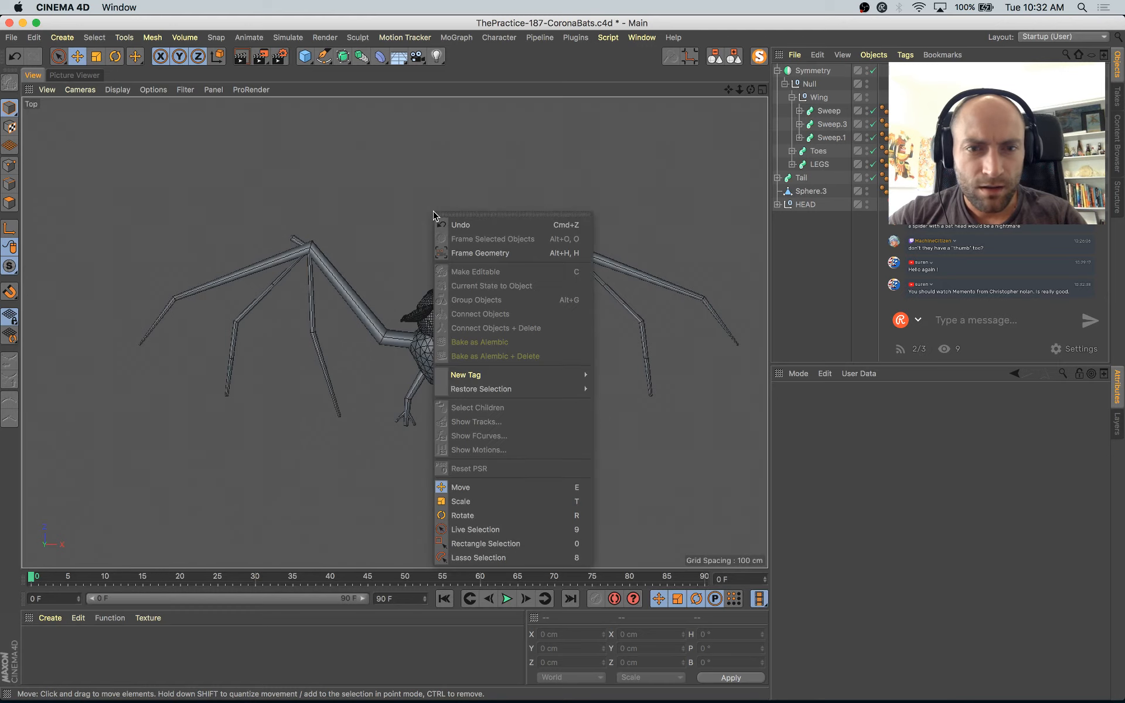
{"action": "left_click", "coordinate": [9, 204]}
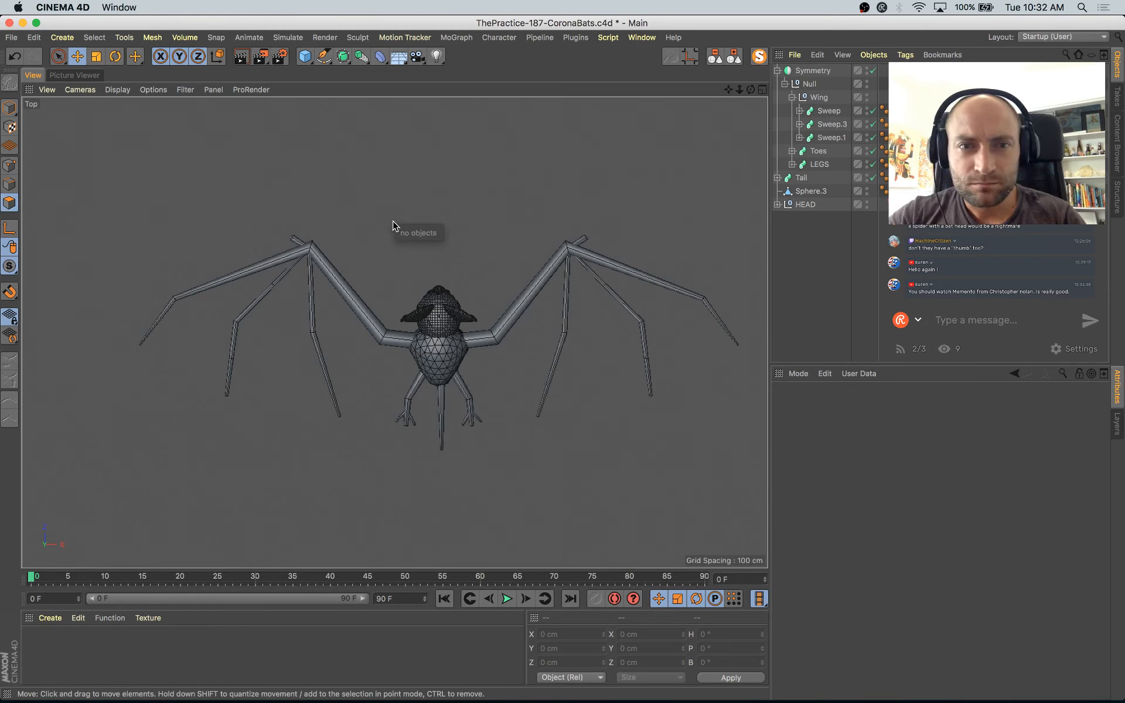
{"action": "key", "text": "e"}
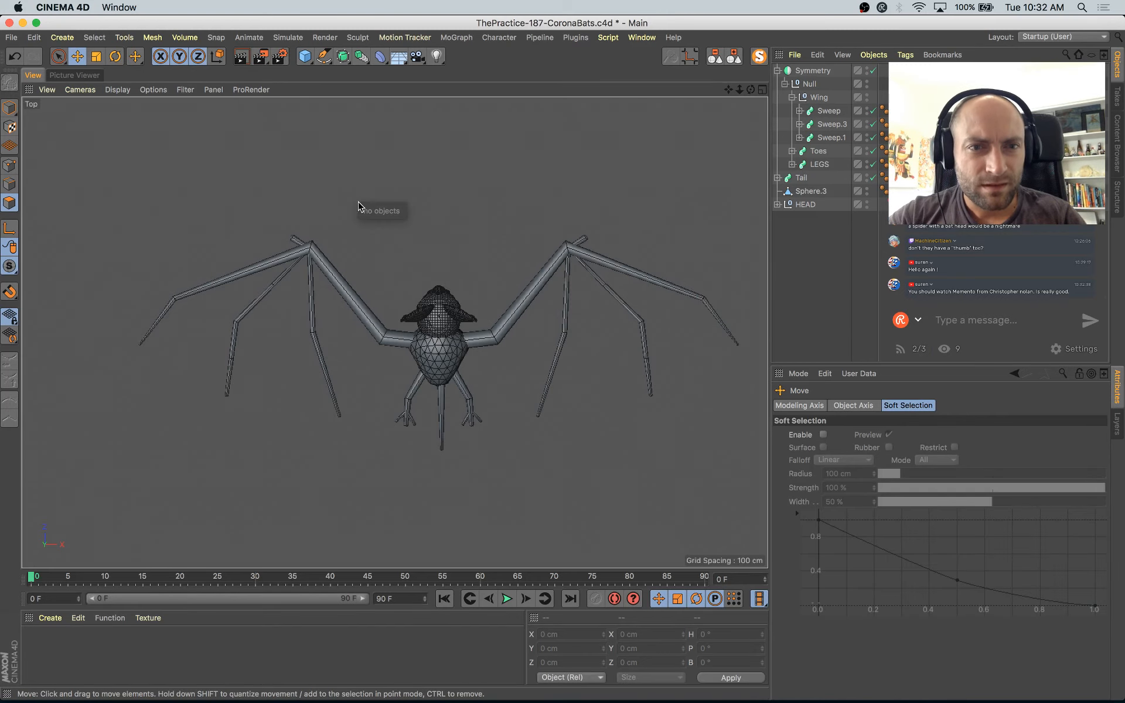
{"action": "key", "text": "v"}
{"action": "left_click", "coordinate": [373, 239]}
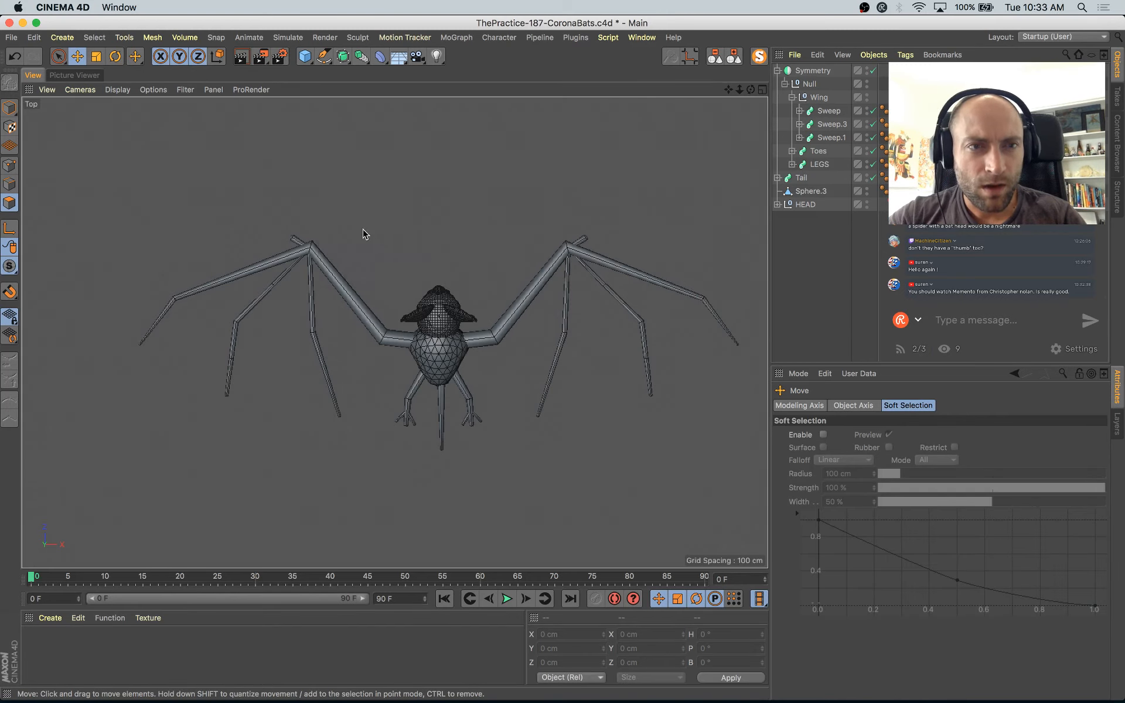
{"action": "middle_click", "coordinate": [235, 232]}
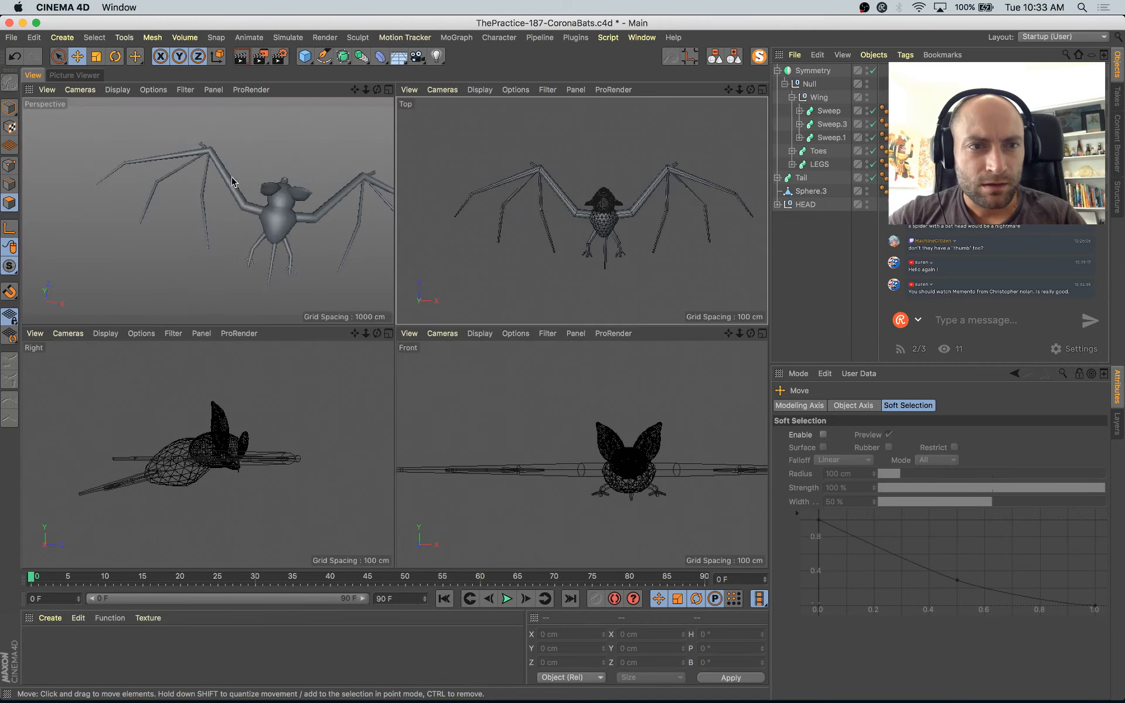
{"action": "middle_click", "coordinate": [91, 218]}
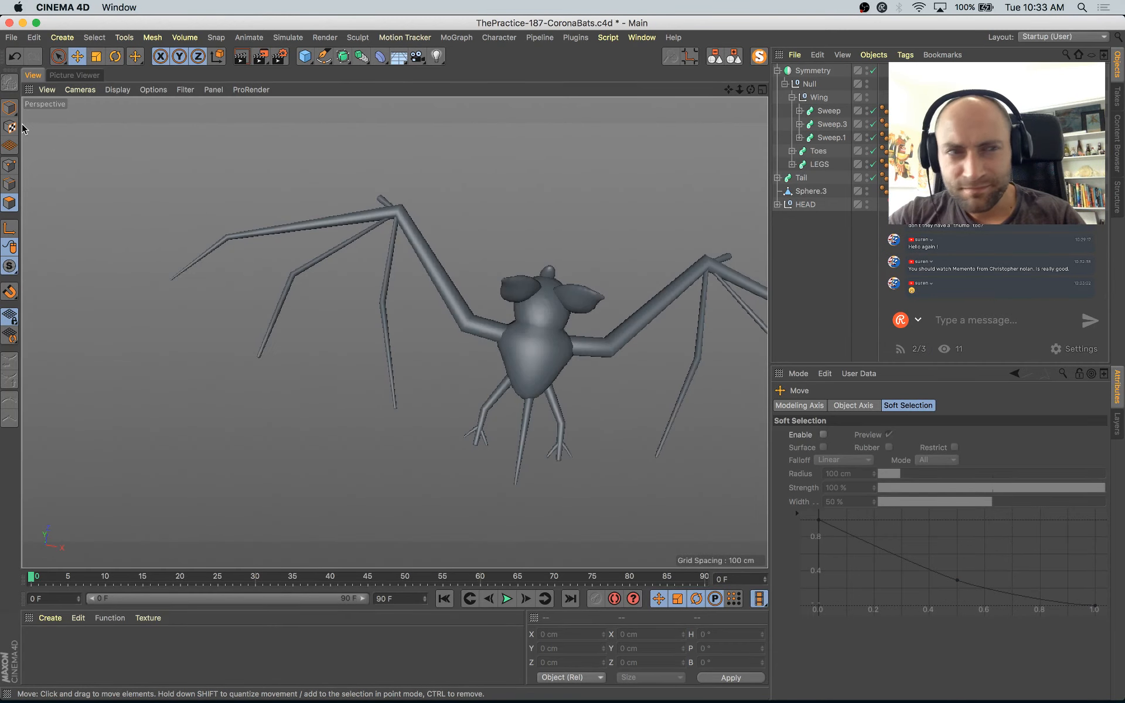
{"action": "left_click", "coordinate": [9, 108]}
{"action": "right_click", "coordinate": [189, 161]}
{"action": "left_click", "coordinate": [150, 191]}
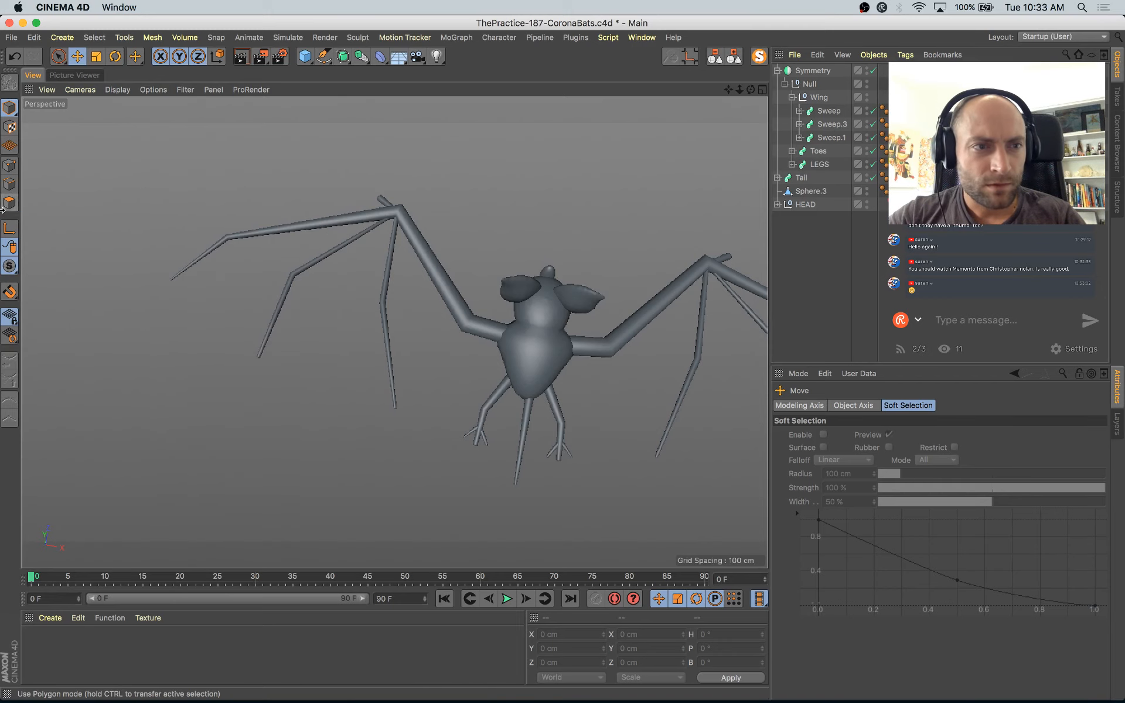
{"action": "left_click", "coordinate": [8, 203]}
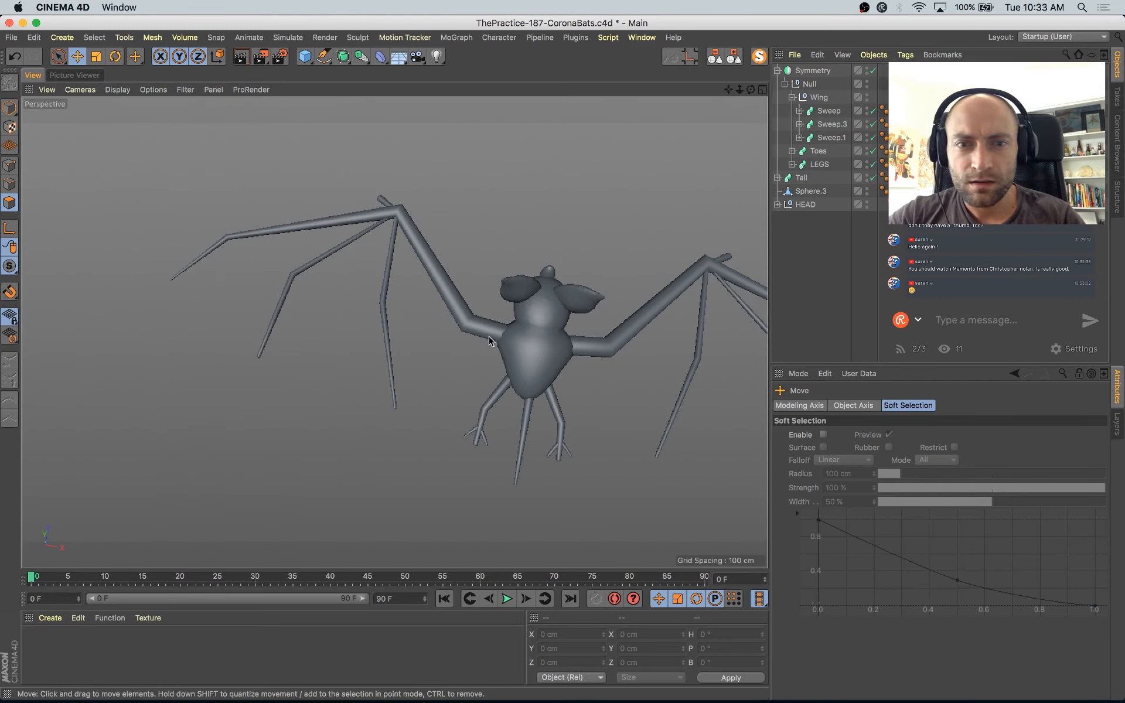
{"action": "left_click", "coordinate": [462, 321]}
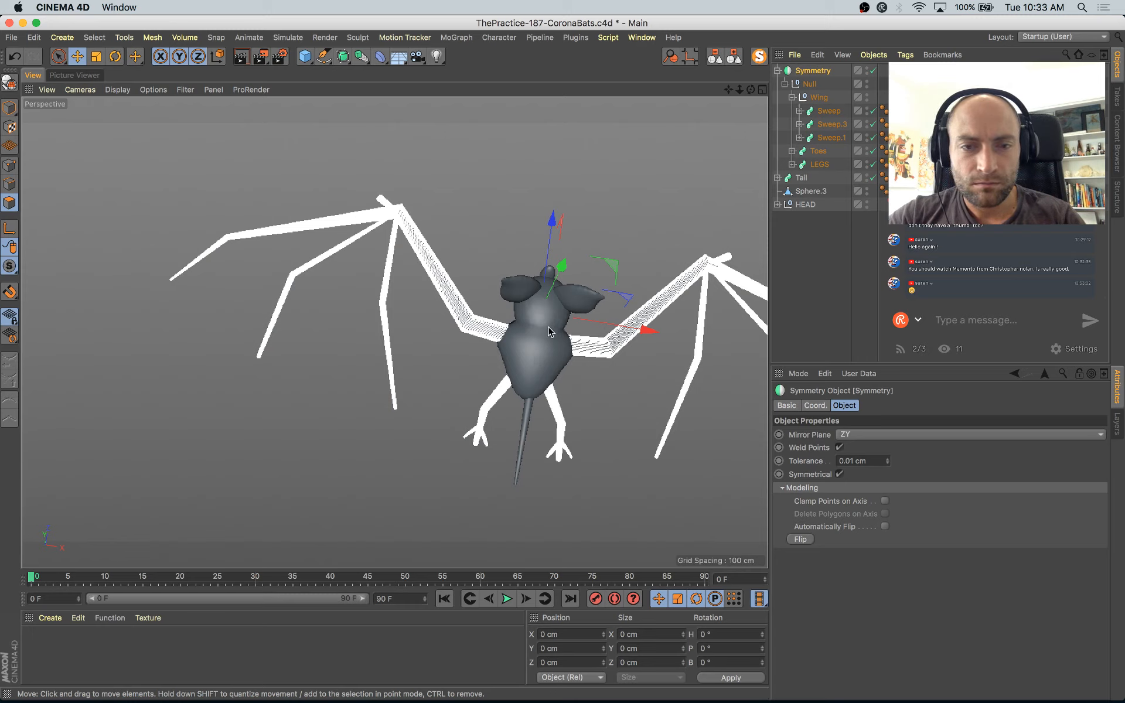
{"action": "key", "text": "e"}
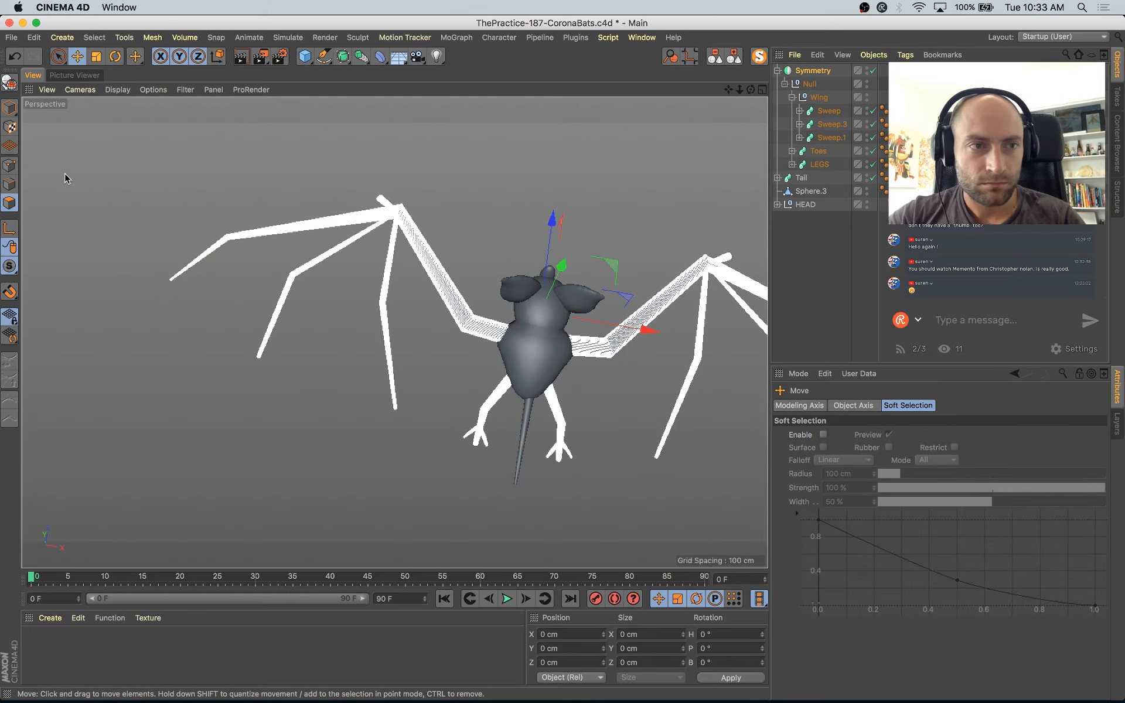
{"action": "left_click", "coordinate": [9, 110]}
{"action": "left_click", "coordinate": [518, 347]}
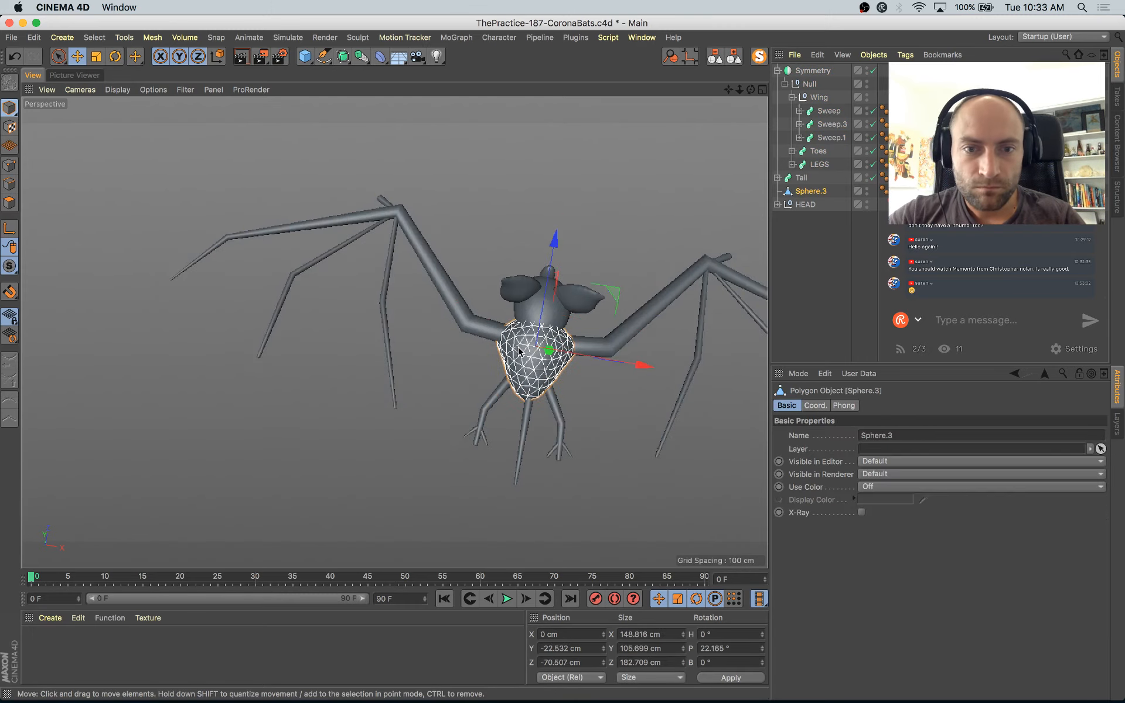
{"action": "right_click", "coordinate": [181, 360]}
{"action": "left_click", "coordinate": [143, 333]}
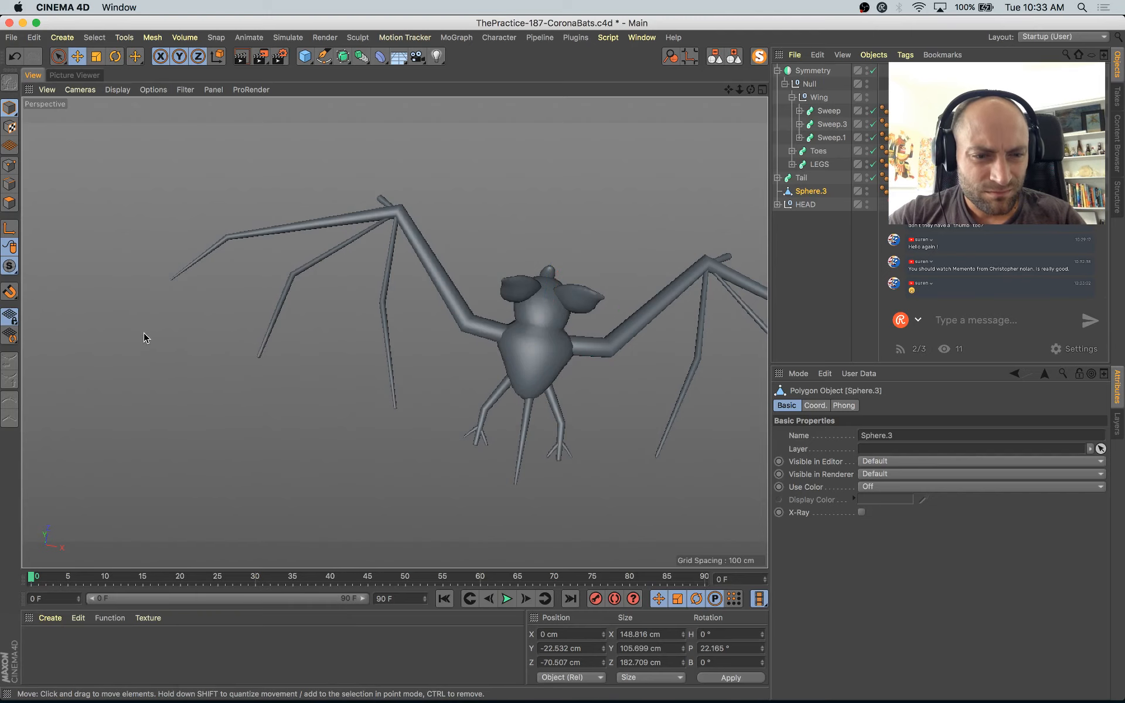
Step: Try to draw the wing membrane with the Polygon Pen in the Top view, from the wing tip along the bones to the body
{"action": "left_click", "coordinate": [11, 206]}
{"action": "left_click", "coordinate": [828, 191]}
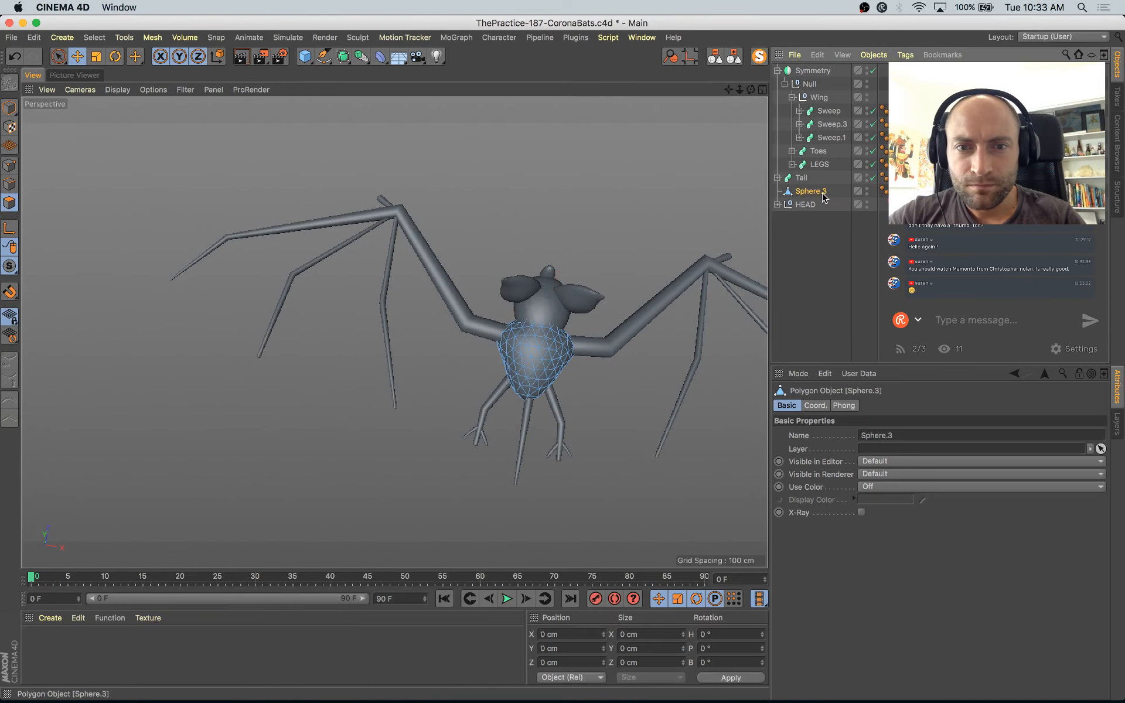
{"action": "right_click", "coordinate": [490, 156]}
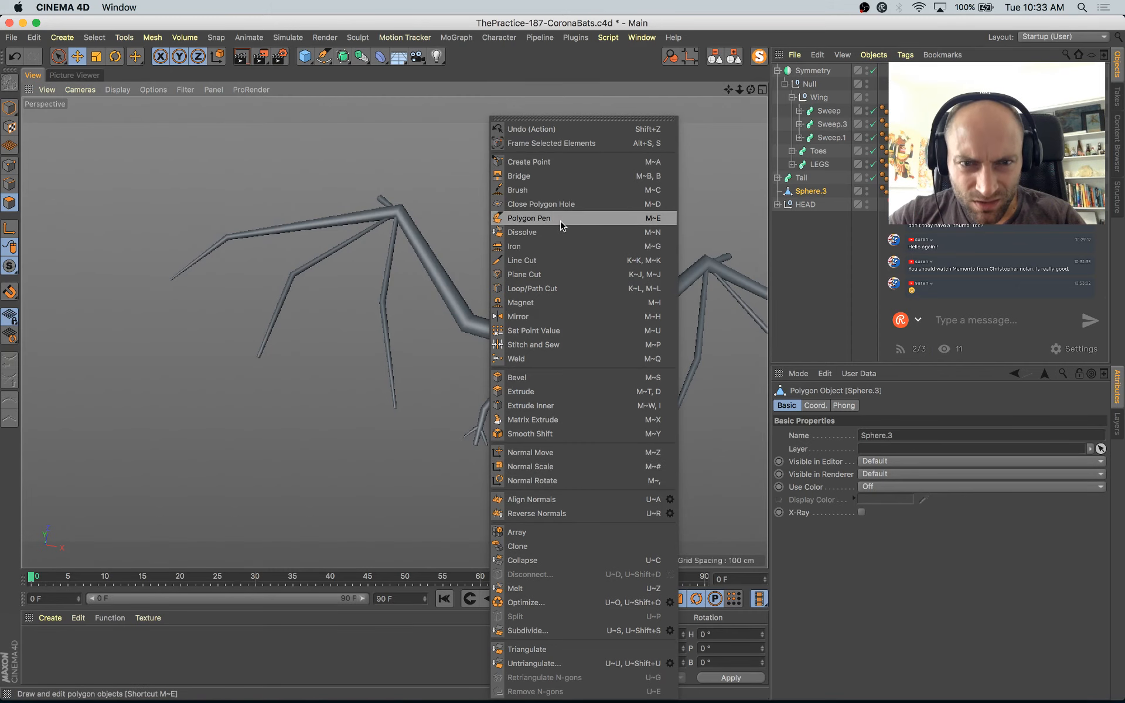
{"action": "left_click", "coordinate": [529, 218]}
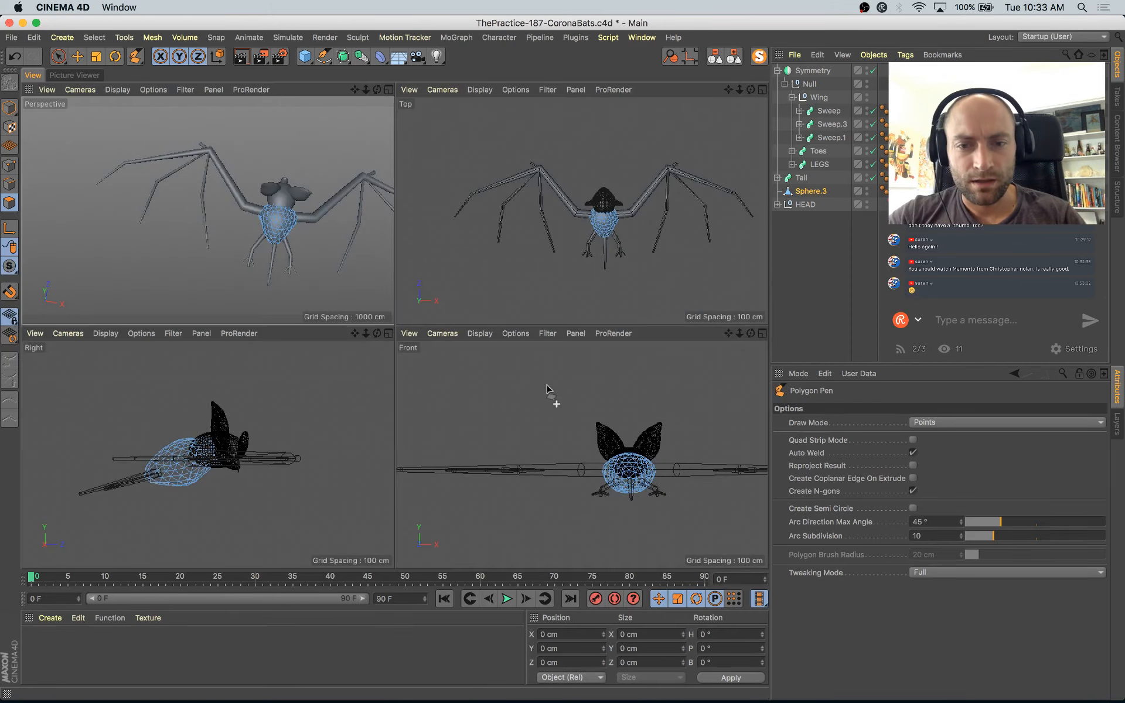
{"action": "middle_click", "coordinate": [532, 286]}
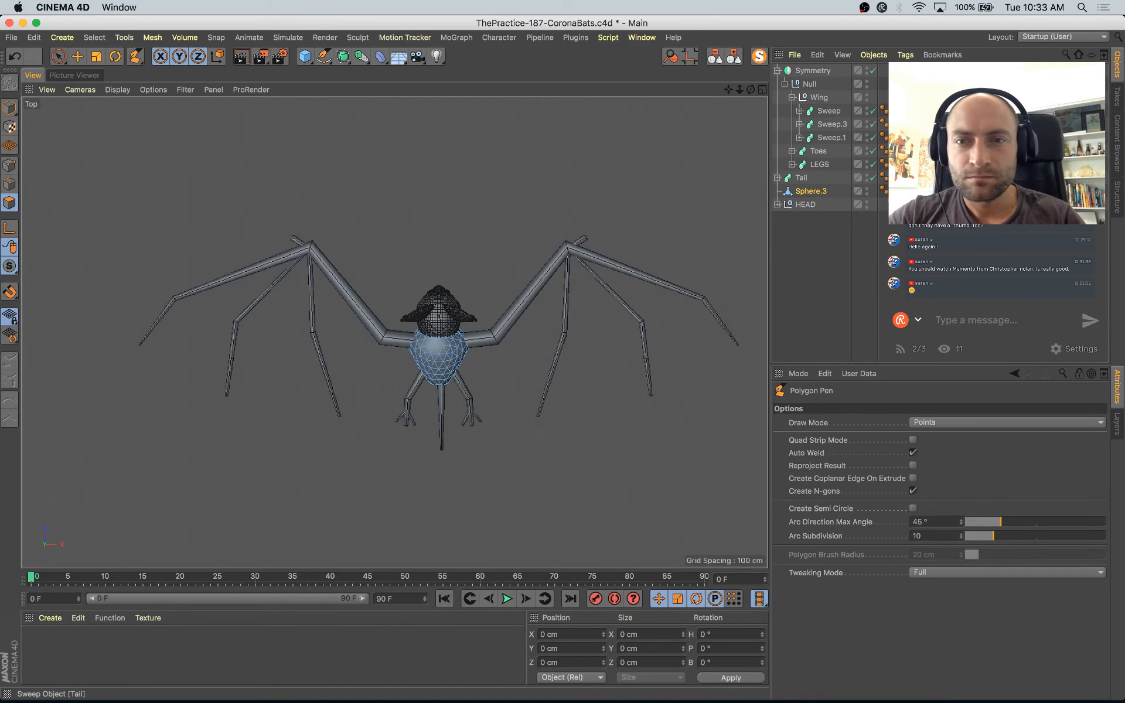
{"action": "left_click", "coordinate": [818, 262]}
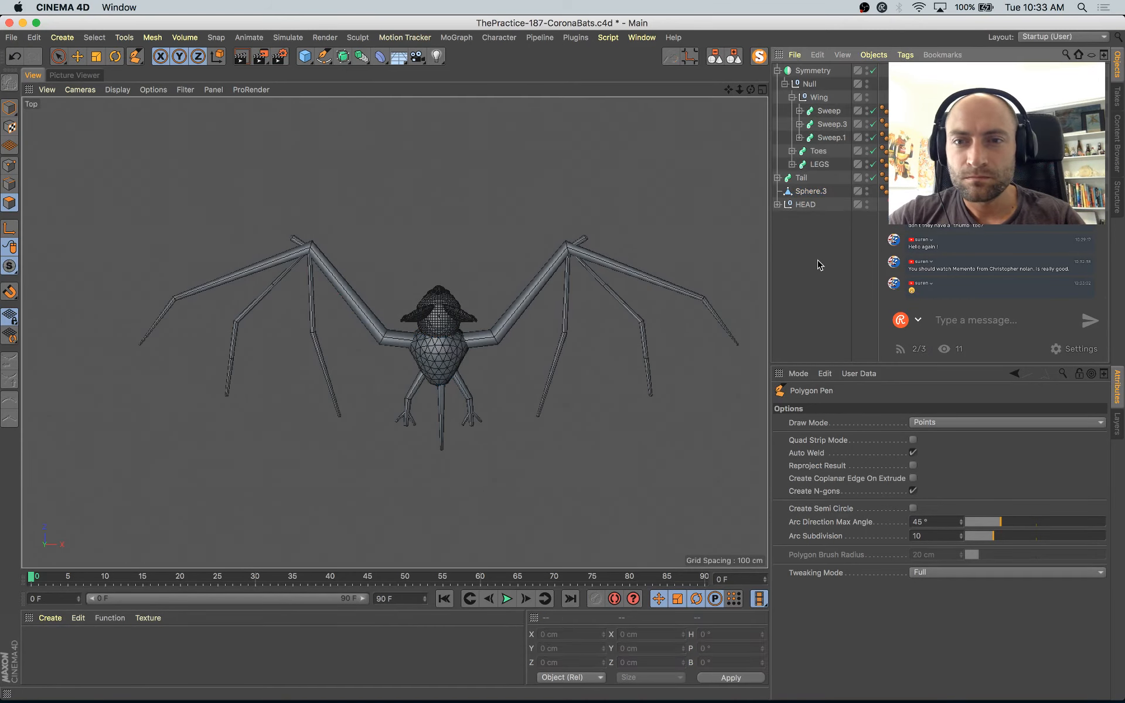
{"action": "left_click", "coordinate": [140, 346]}
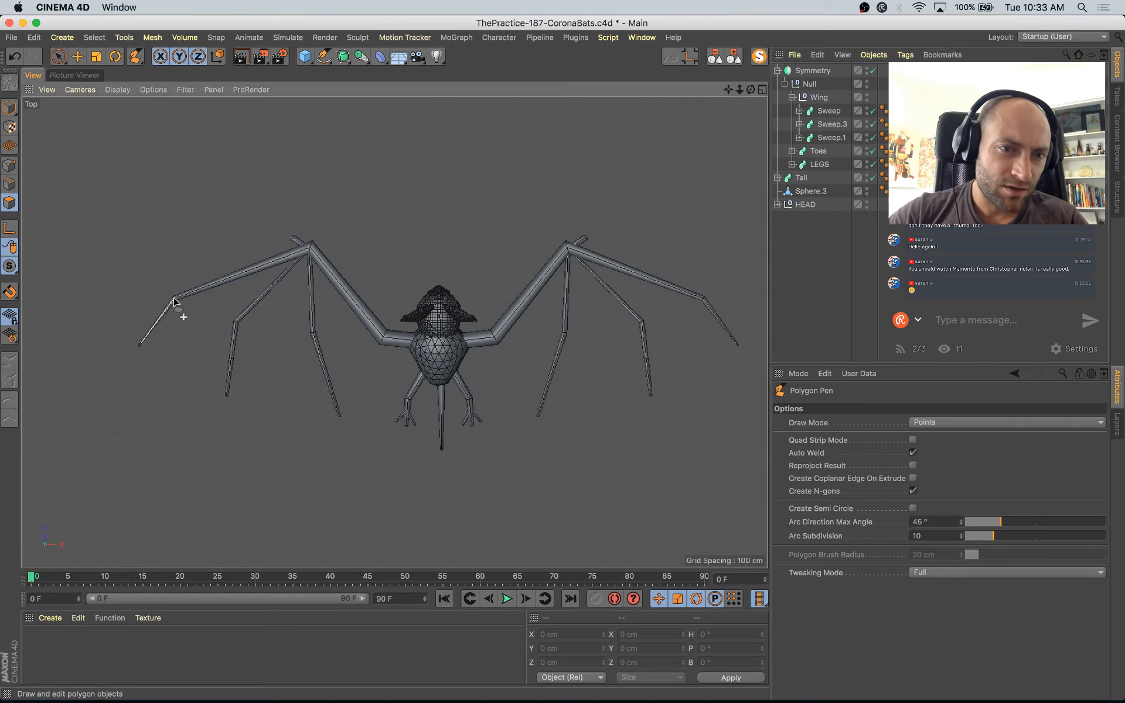
{"action": "left_click", "coordinate": [174, 300]}
{"action": "left_click", "coordinate": [310, 246]}
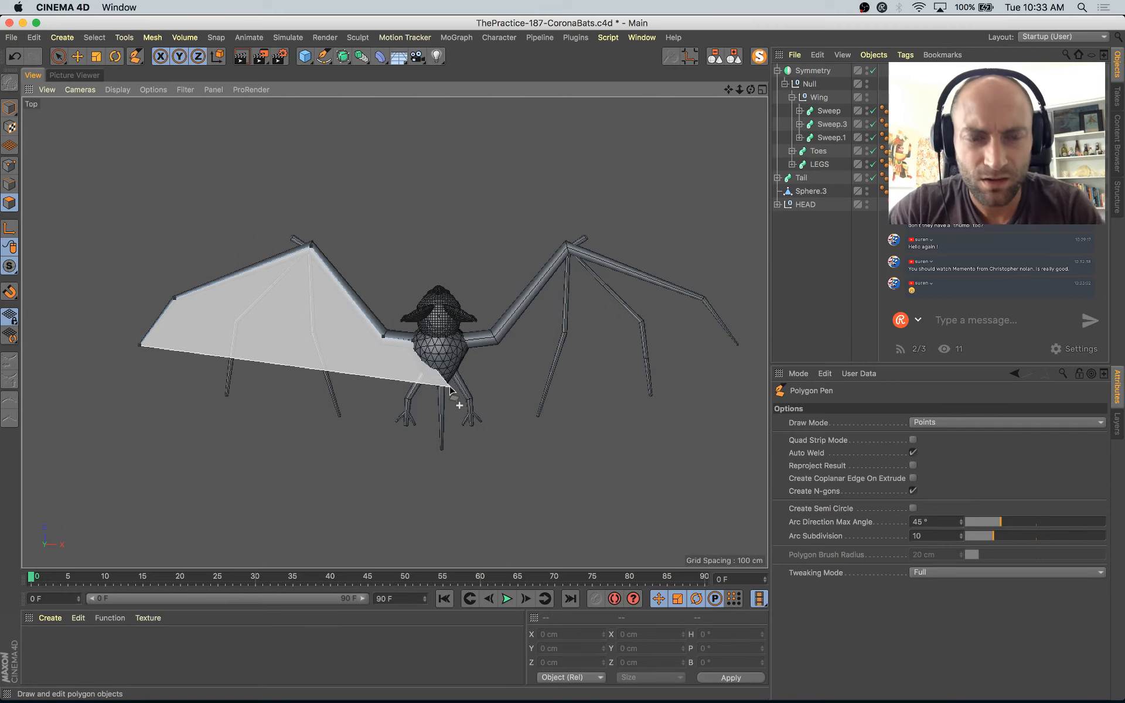
{"action": "key", "text": "e"}
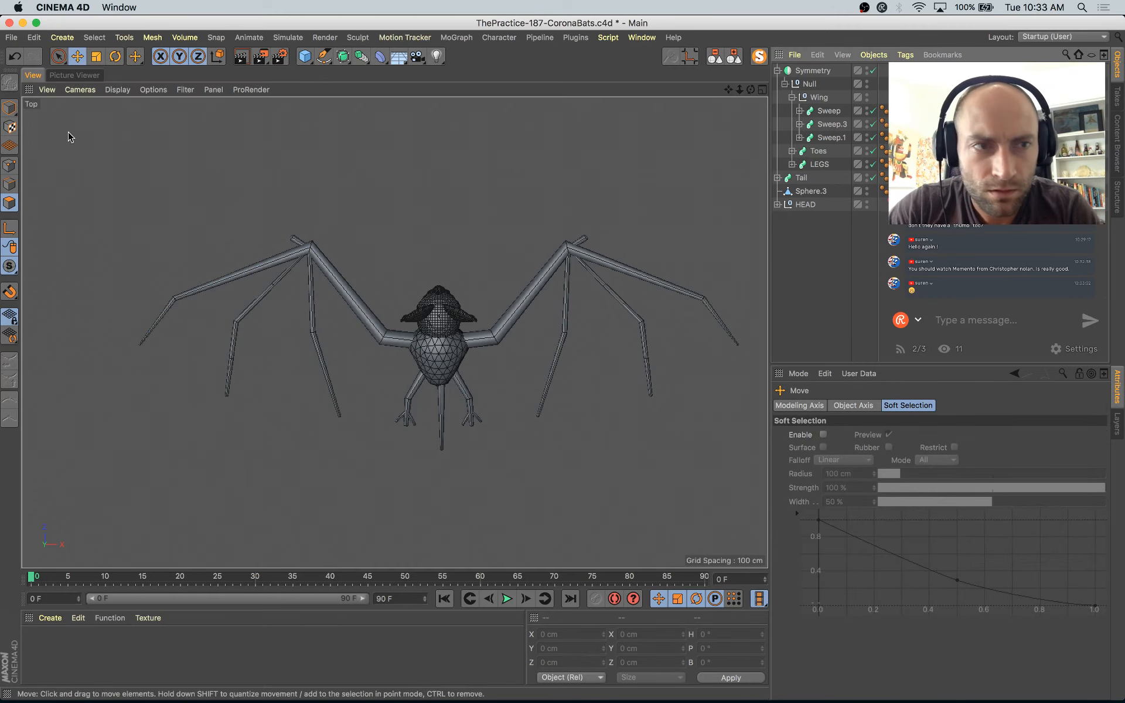
Step: Examine the tail's alignment with the body, checking its sweep, spline points and the body sphere from above and in perspective
{"action": "left_click", "coordinate": [442, 396]}
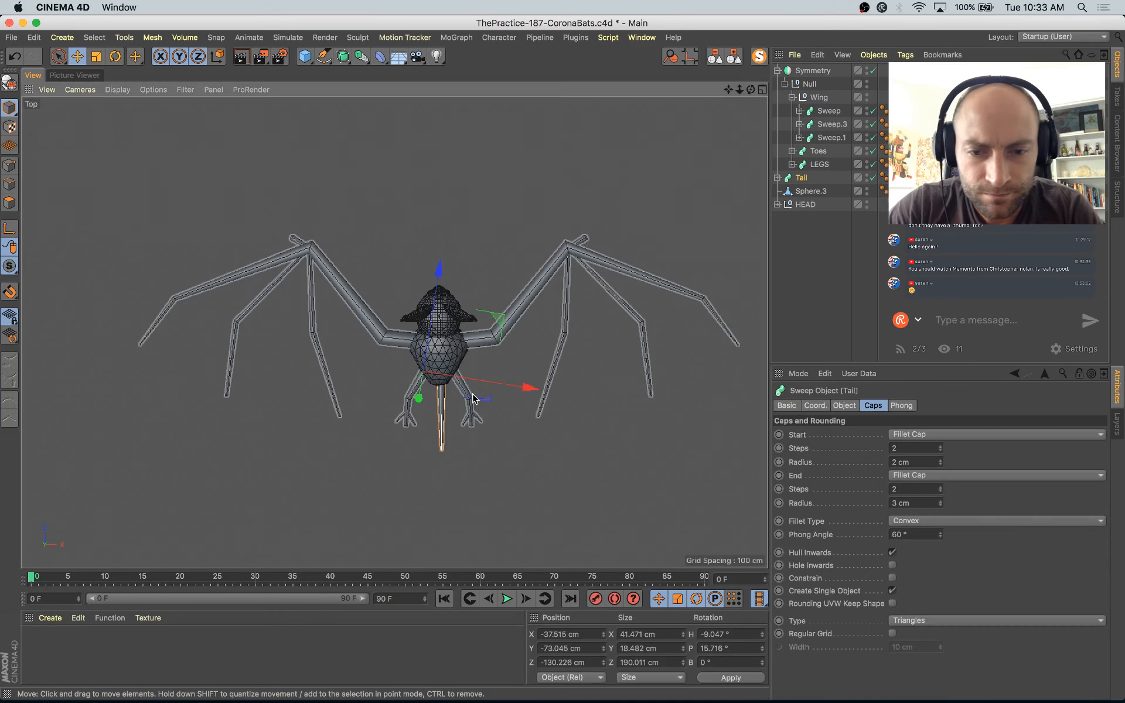
{"action": "key", "text": "w"}
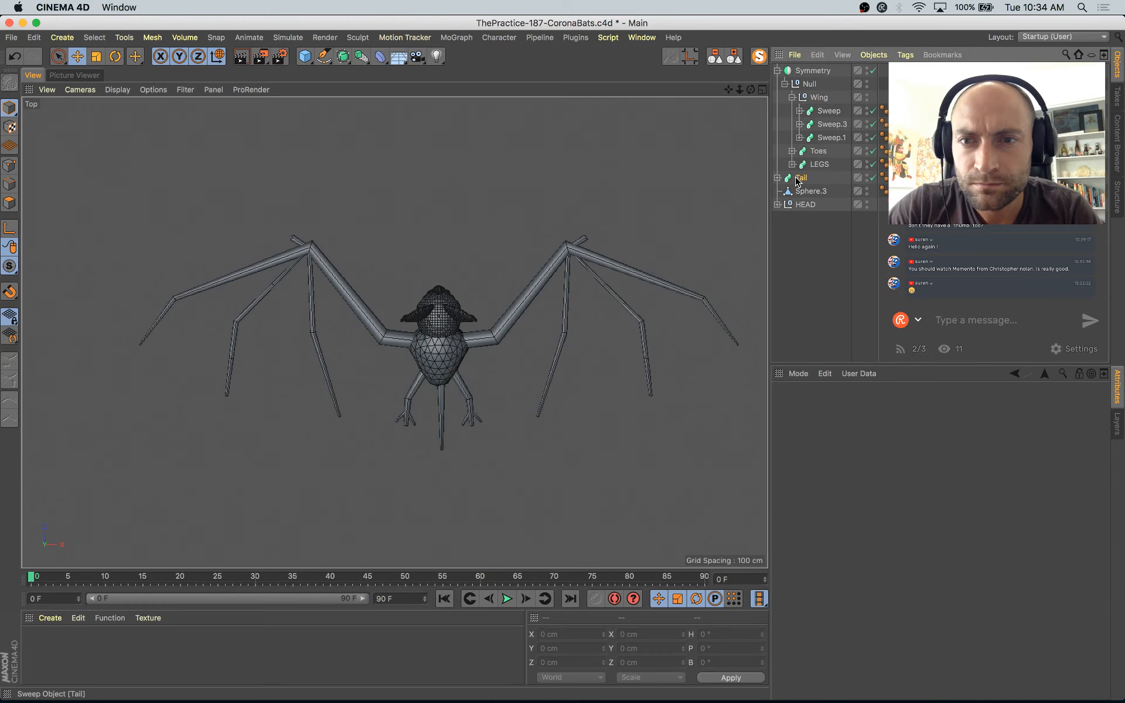
{"action": "left_click", "coordinate": [777, 178]}
{"action": "left_click", "coordinate": [813, 205]}
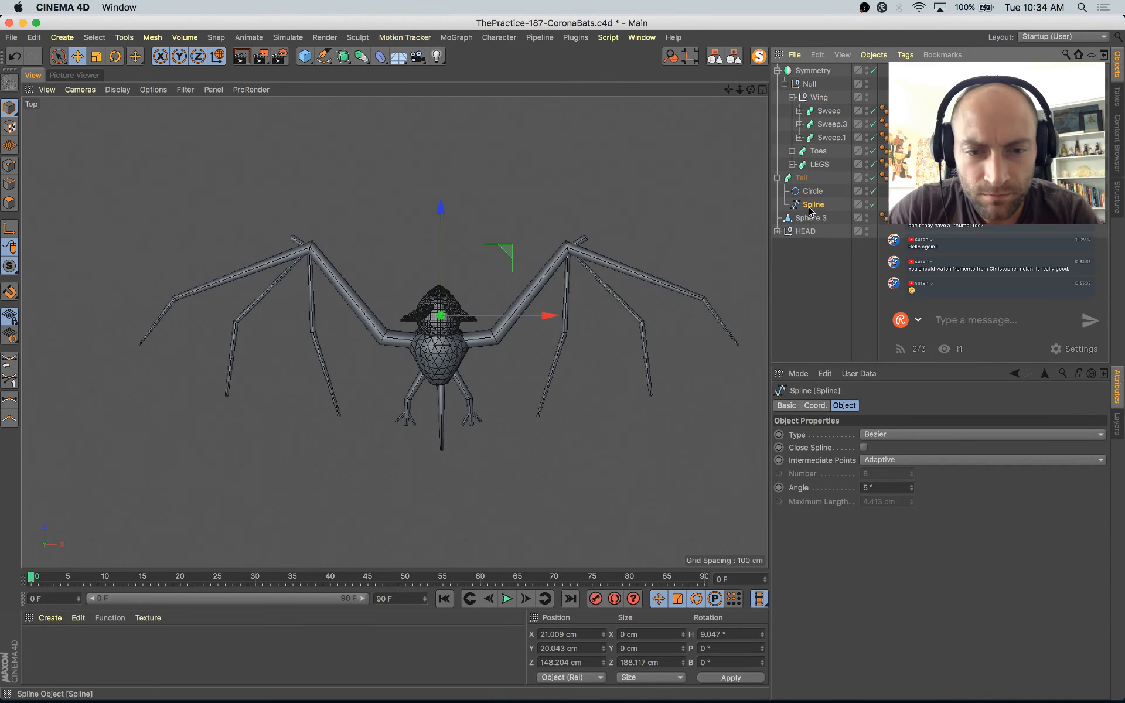
{"action": "left_click", "coordinate": [10, 166]}
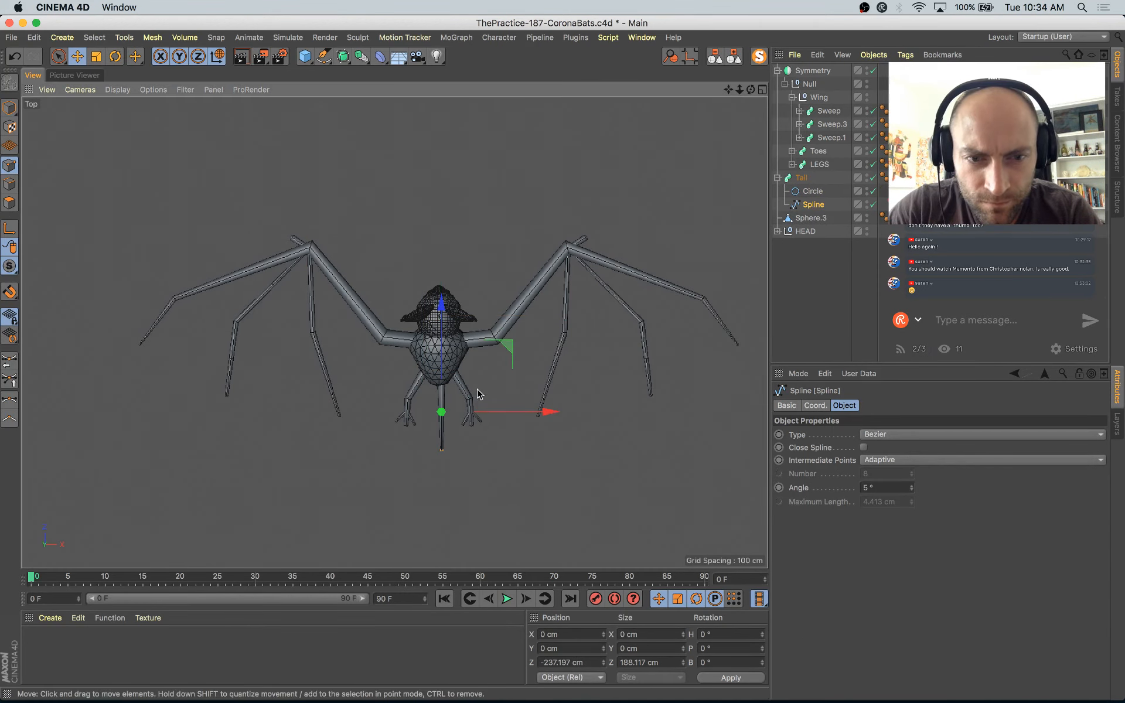
{"action": "left_click", "coordinate": [10, 108]}
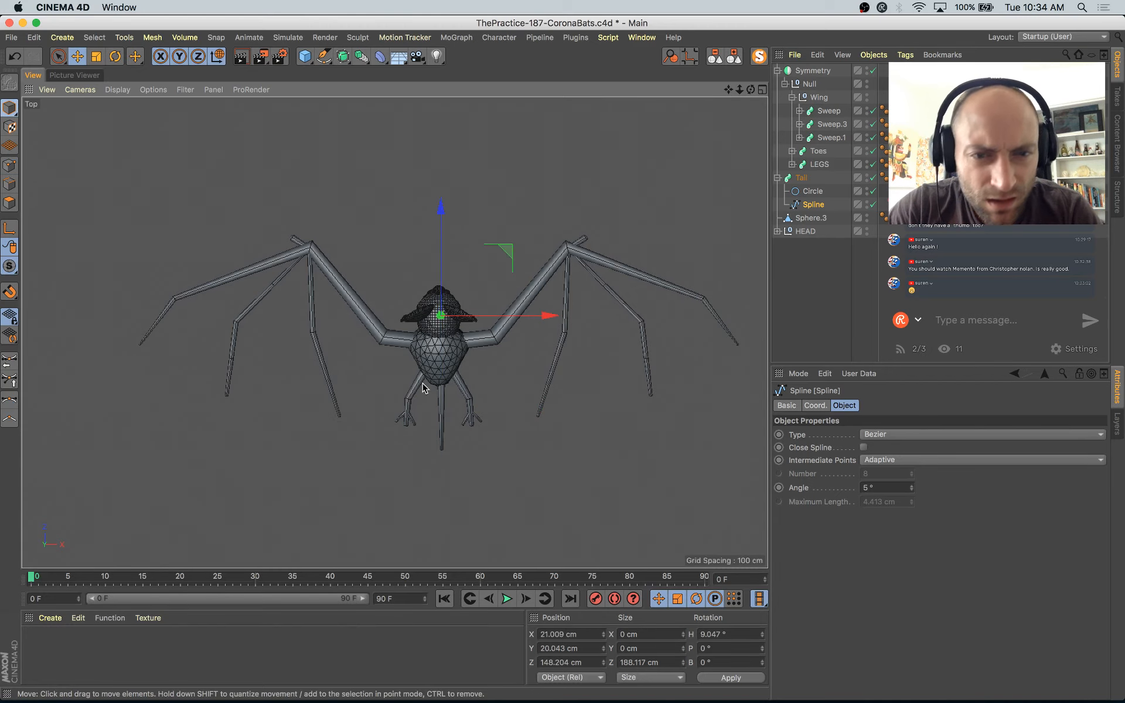
{"action": "left_click", "coordinate": [445, 361]}
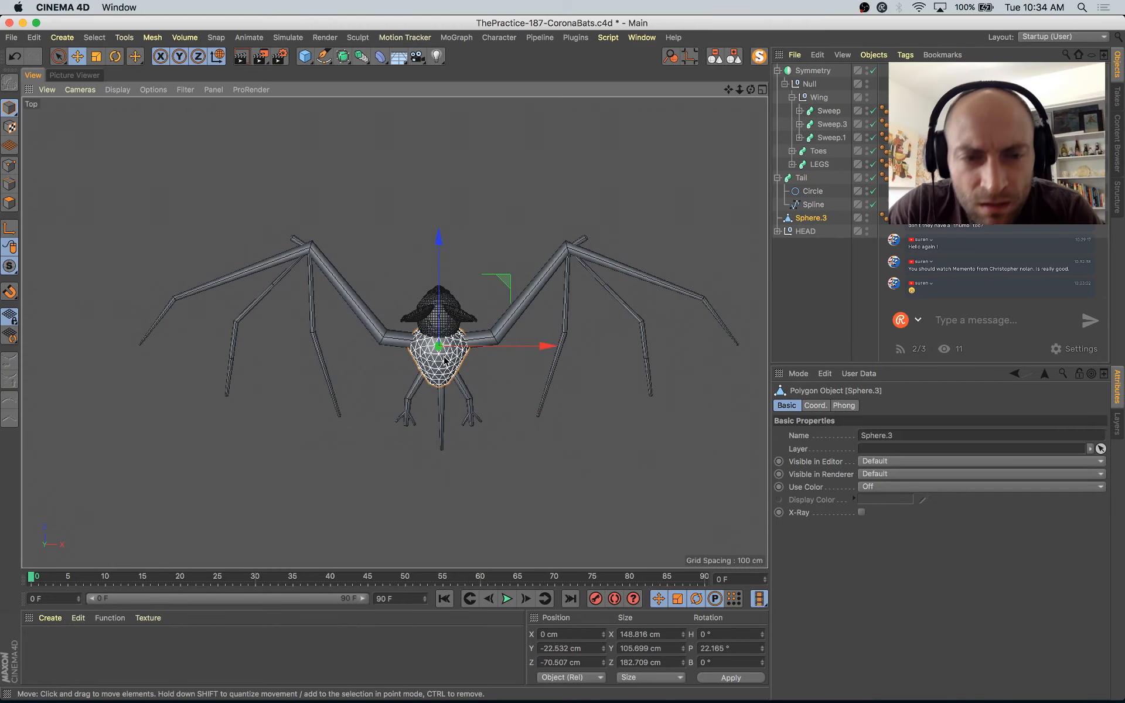
{"action": "middle_click", "coordinate": [446, 360]}
{"action": "middle_click", "coordinate": [301, 245]}
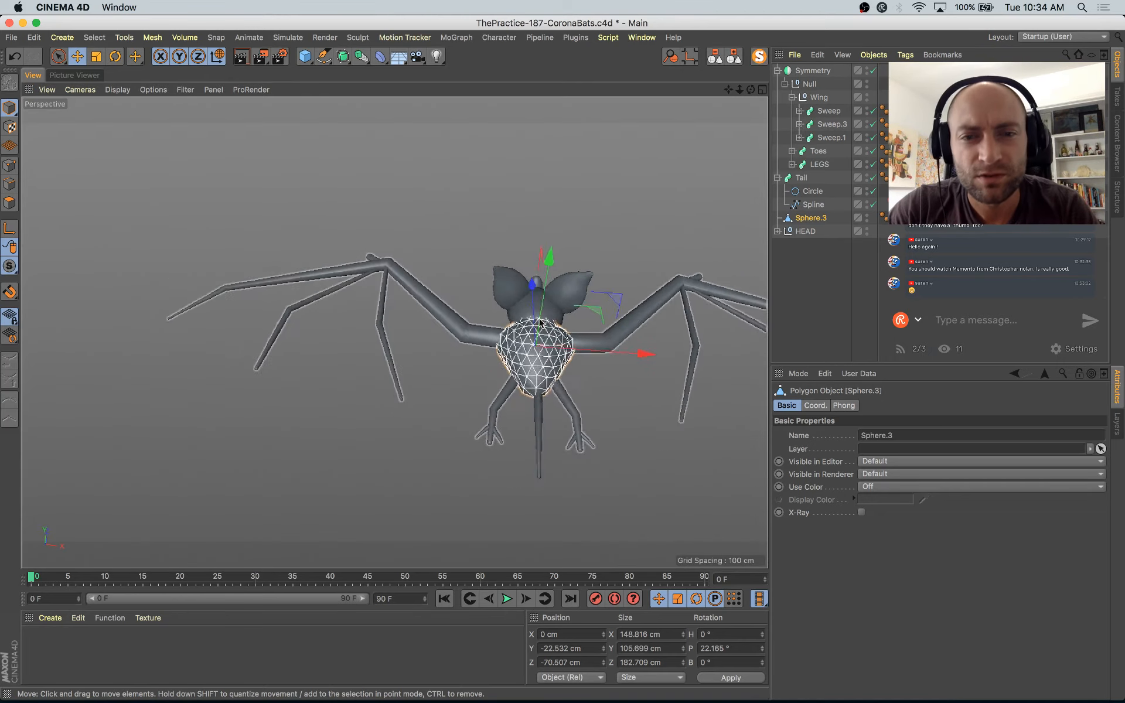
{"action": "left_click_drag", "start_coordinate": [540, 323], "coordinate": [543, 281], "text": "alt"}
{"action": "middle_click_drag", "start_coordinate": [521, 362], "coordinate": [435, 334], "text": "alt"}
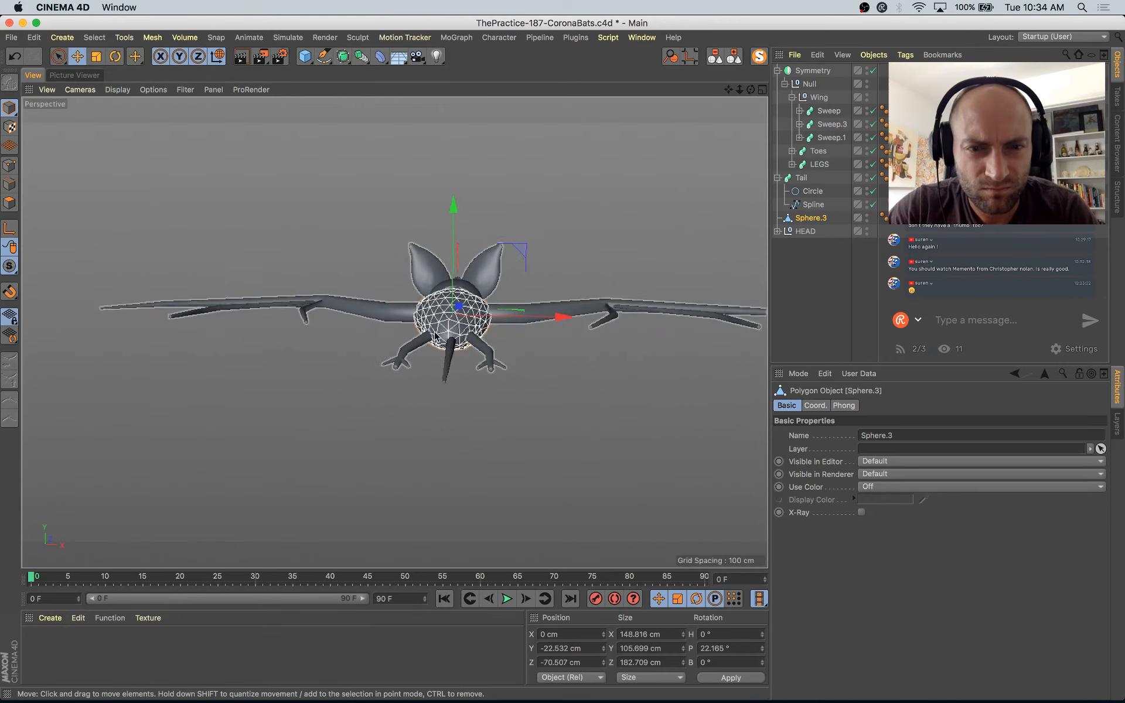
{"action": "left_click_drag", "start_coordinate": [435, 335], "coordinate": [485, 457], "text": "alt"}
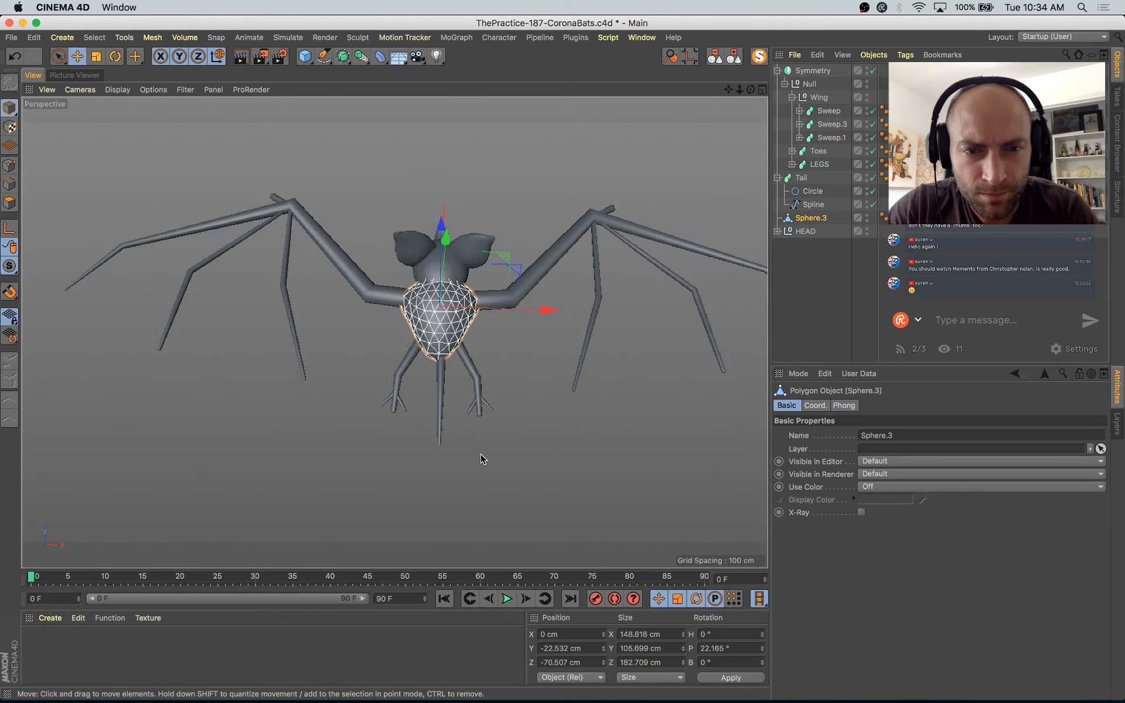
Step: Collapse the object hierarchy and set the Tail sweep's X position to 0 cm
{"action": "left_click", "coordinate": [436, 389]}
{"action": "left_click", "coordinate": [733, 59]}
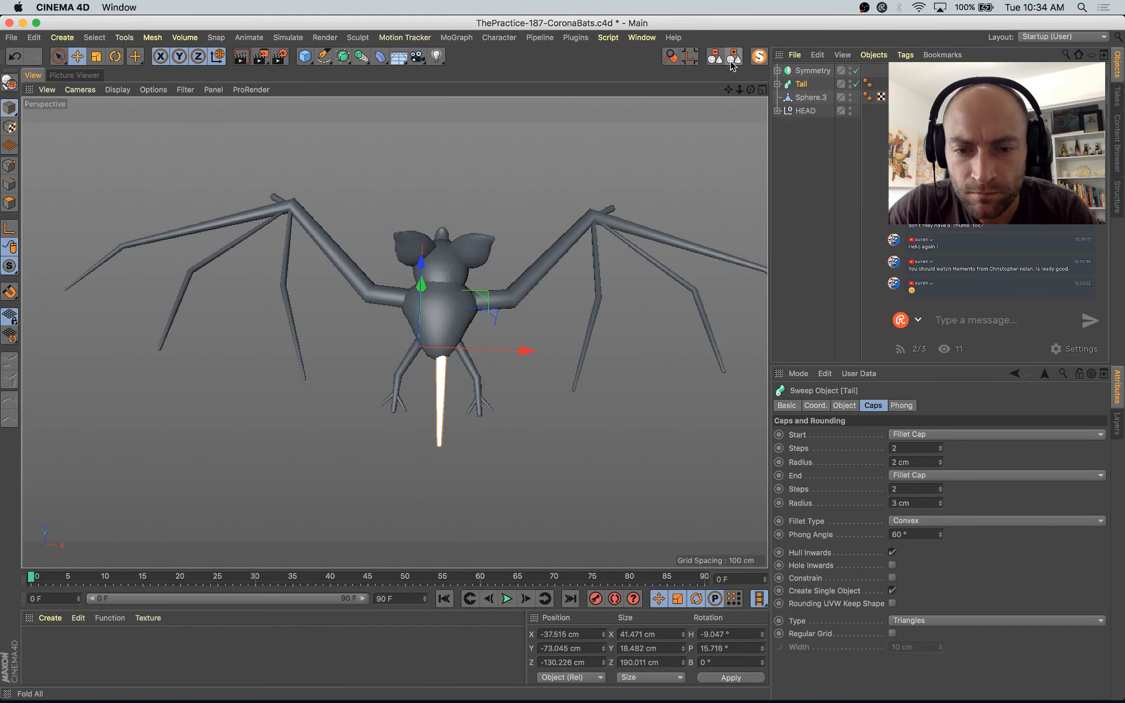
{"action": "left_click", "coordinate": [598, 634]}
{"action": "type", "text": "0"}
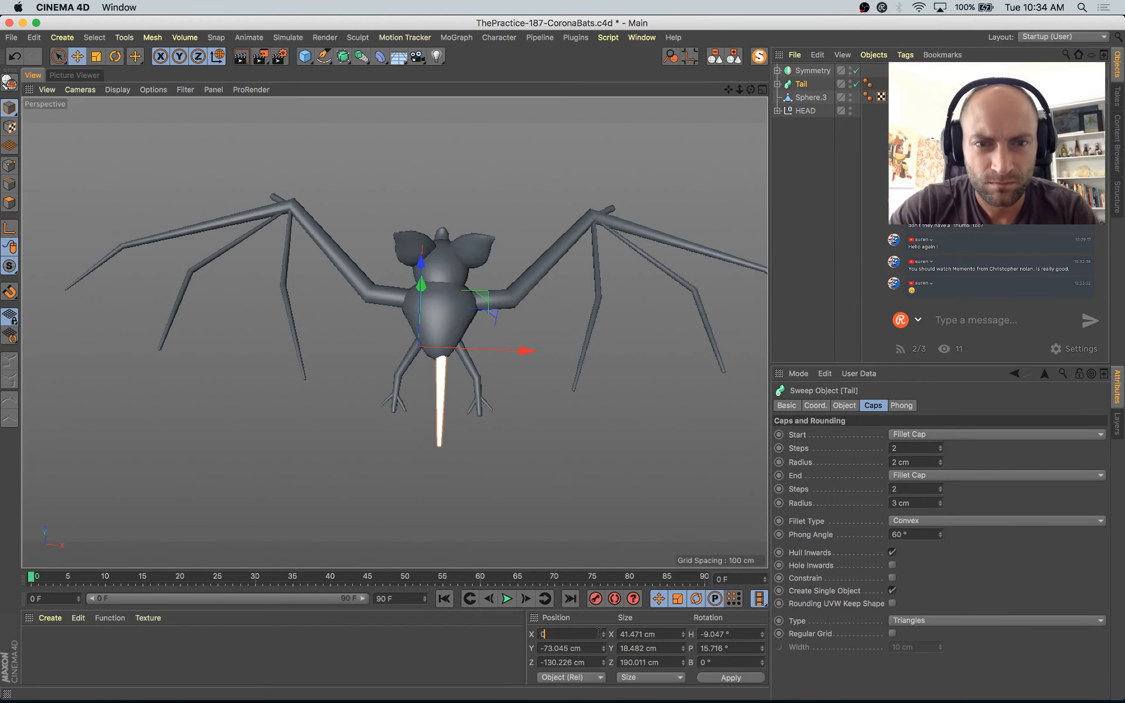
{"action": "key", "text": "Return"}
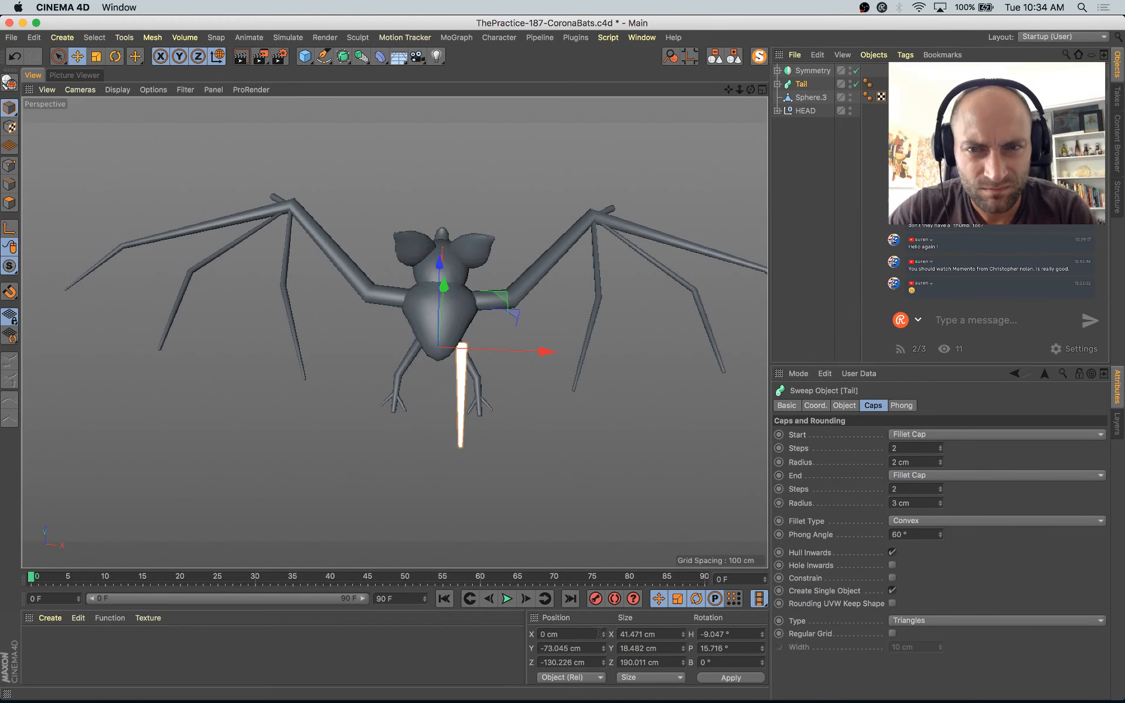
Step: Set the X position of the spline inside the Tail sweep to 0 cm
{"action": "left_click", "coordinate": [779, 86]}
{"action": "left_click", "coordinate": [786, 86]}
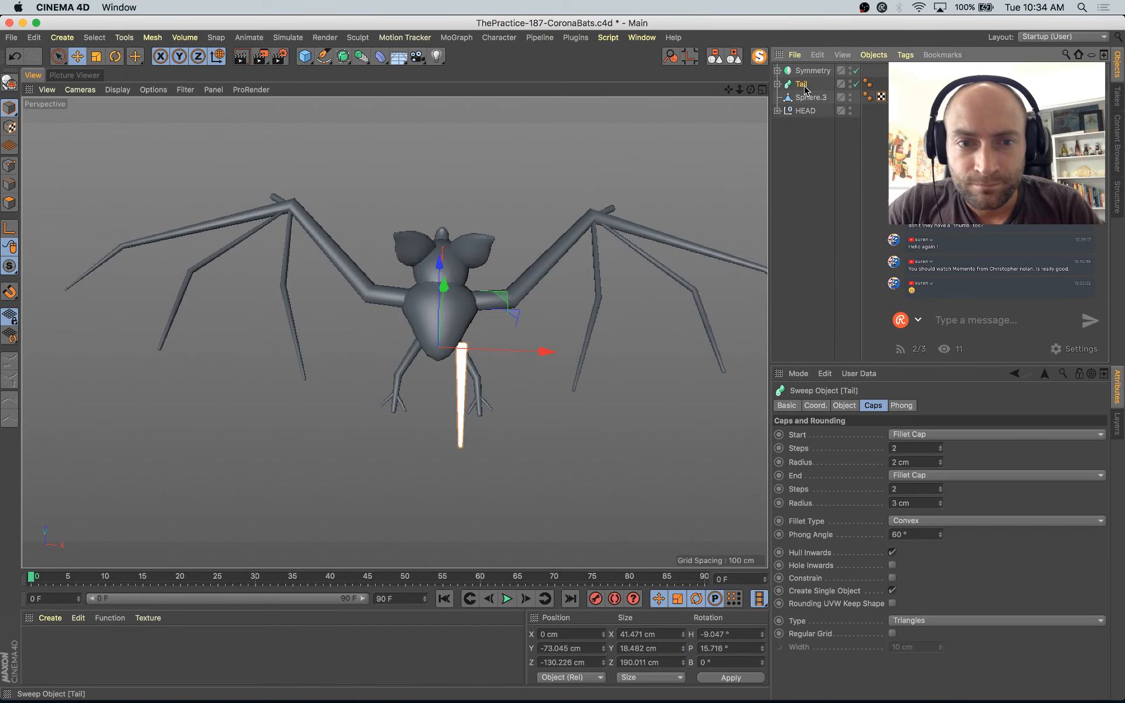
{"action": "left_click", "coordinate": [777, 83]}
{"action": "left_click", "coordinate": [814, 110]}
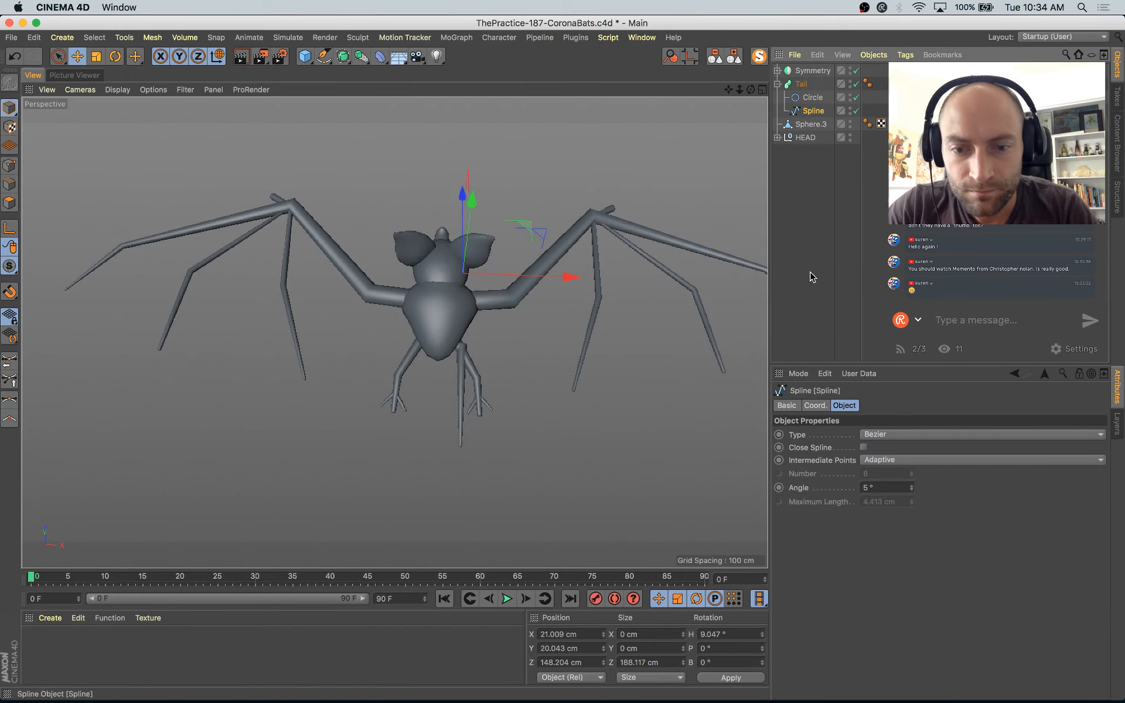
{"action": "double_click", "coordinate": [567, 634]}
{"action": "type", "text": "0"}
{"action": "key", "text": "Return"}
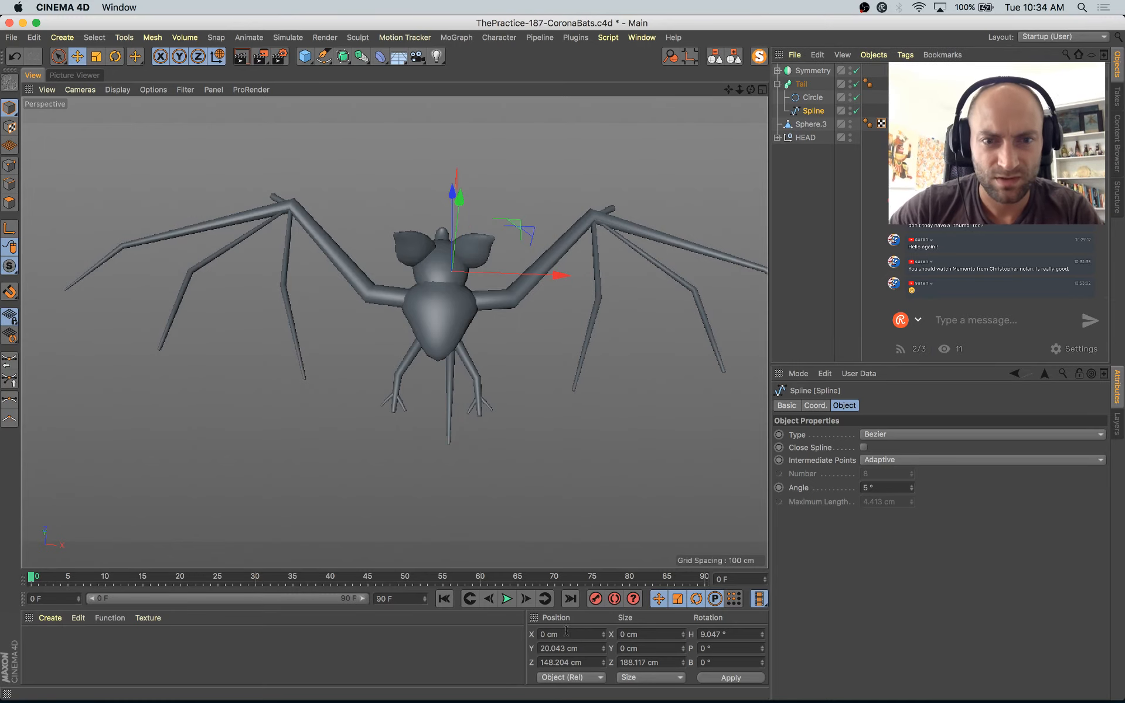
Step: Set the Y position of the spline inside the Tail sweep to 0 cm
{"action": "double_click", "coordinate": [564, 647]}
{"action": "type", "text": "0"}
{"action": "key", "text": "Return"}
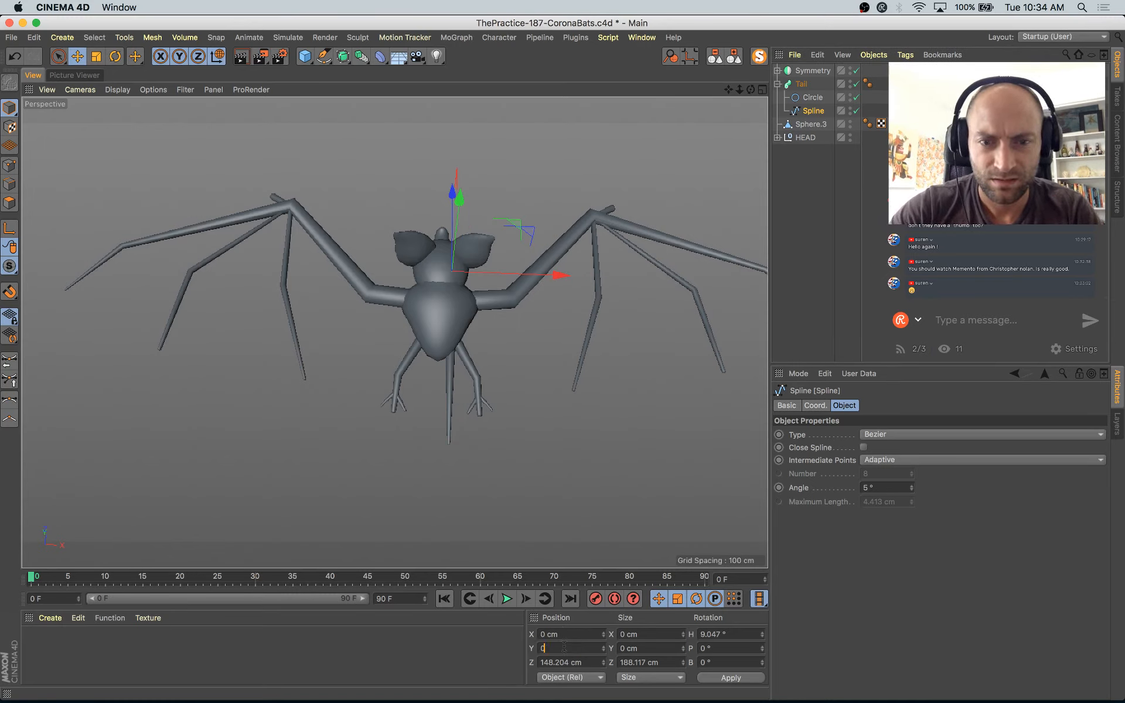
Step: Shift the tail spline's points sideways to line the tail up with the body, and inspect the tail from behind
{"action": "left_click", "coordinate": [9, 166]}
{"action": "left_click_drag", "start_coordinate": [553, 402], "coordinate": [570, 443]}
{"action": "scroll", "coordinate": [565, 352], "scroll_direction": "up", "scroll_amount": 8}
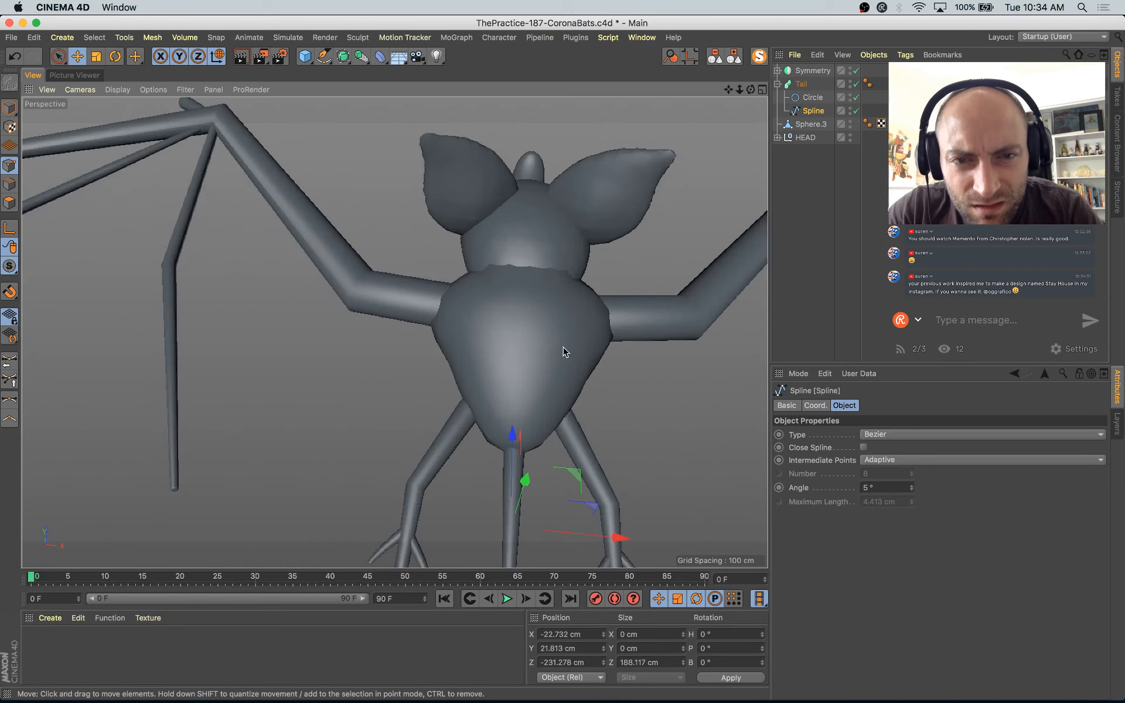
{"action": "left_click", "coordinate": [9, 107]}
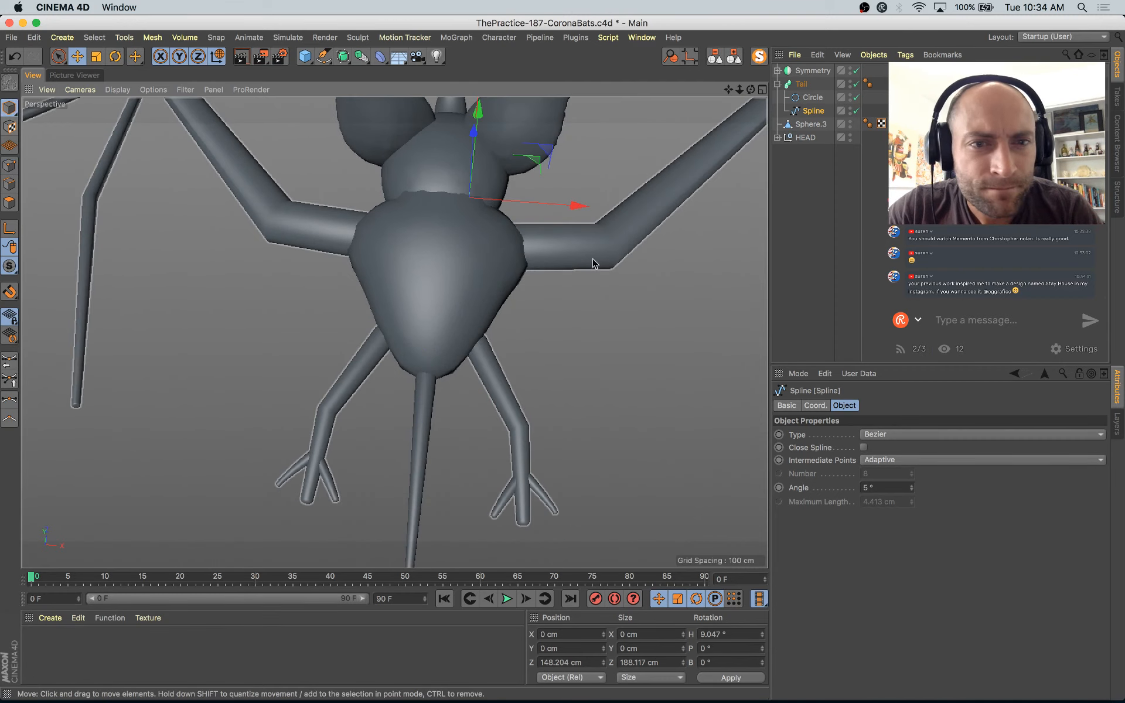
{"action": "left_click", "coordinate": [435, 251]}
{"action": "left_click_drag", "start_coordinate": [509, 377], "coordinate": [430, 368], "text": "alt"}
{"action": "left_click", "coordinate": [432, 374]}
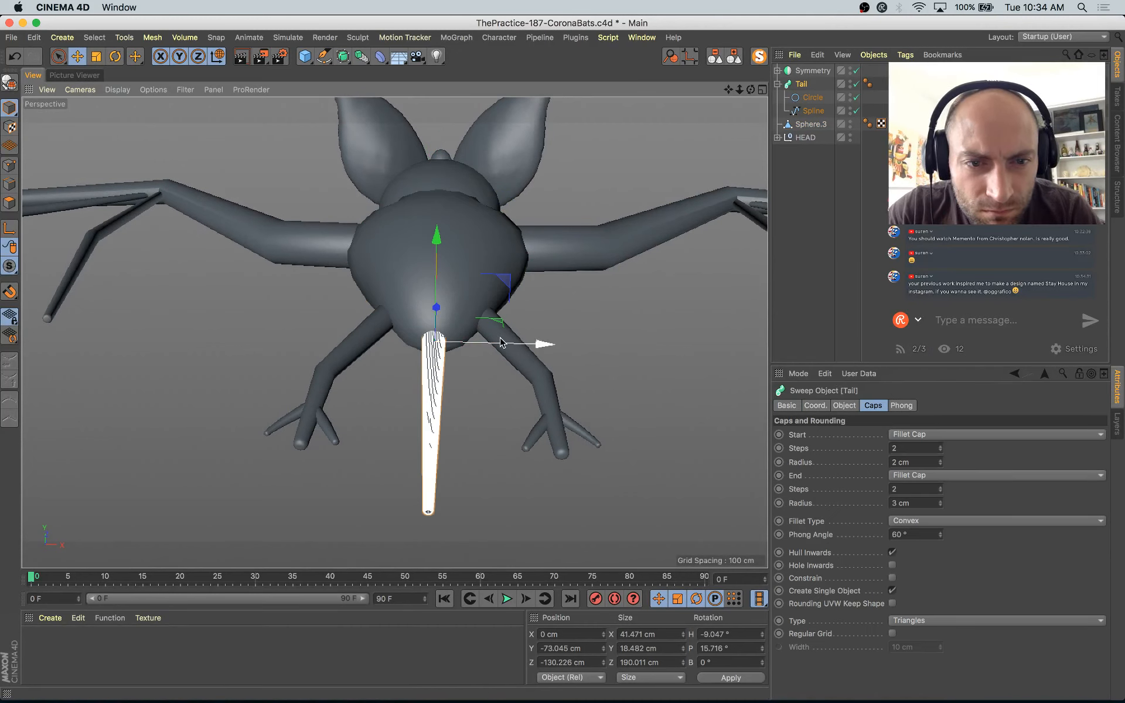
Step: Nudge the tail spline's points slightly along X to refine the tail's centering, and reselect the Tail sweep
{"action": "left_click", "coordinate": [814, 111]}
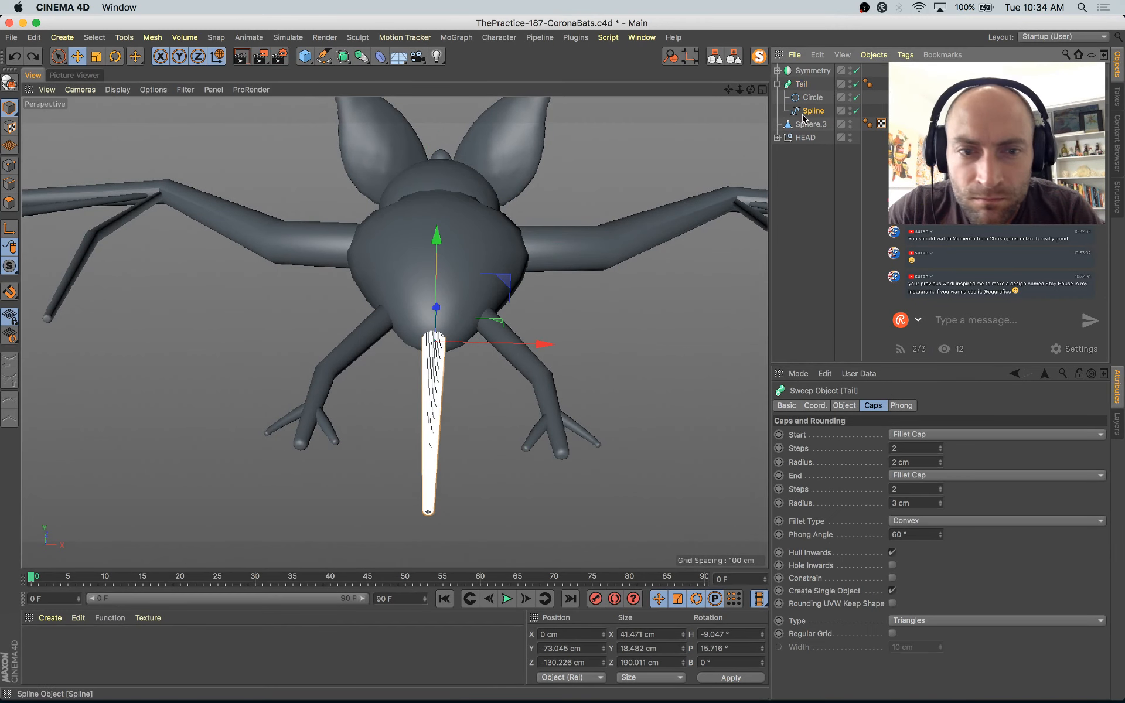
{"action": "left_click", "coordinate": [9, 165]}
{"action": "left_click_drag", "start_coordinate": [541, 399], "coordinate": [542, 399]}
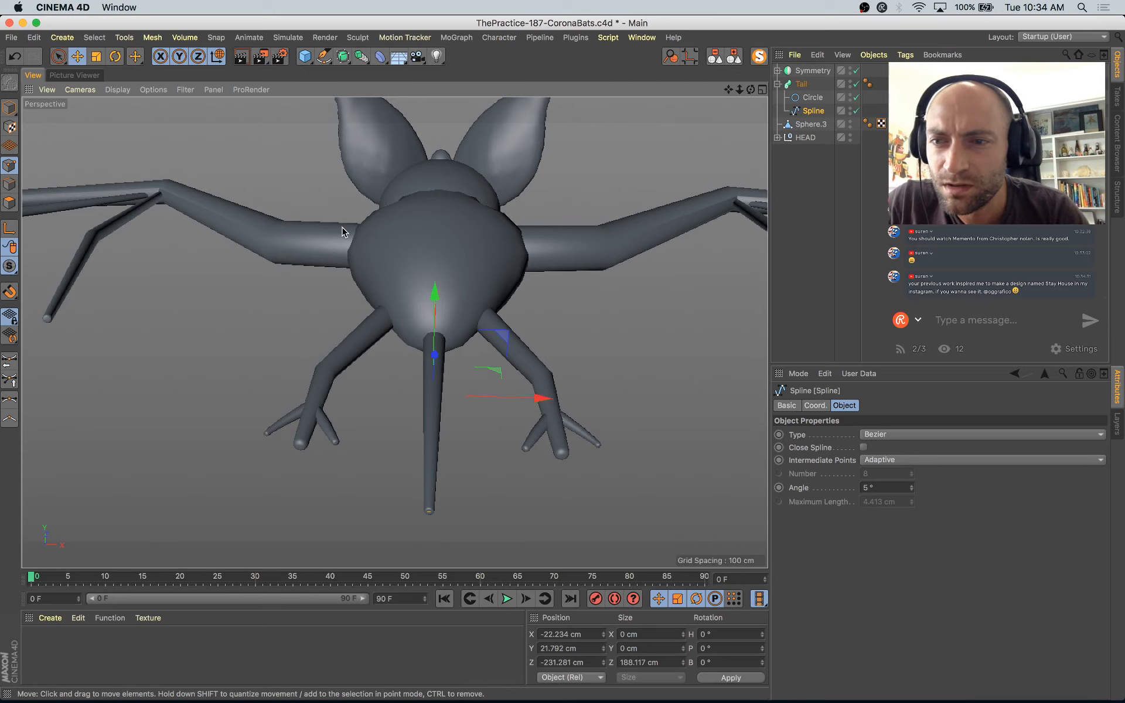
{"action": "left_click", "coordinate": [9, 107]}
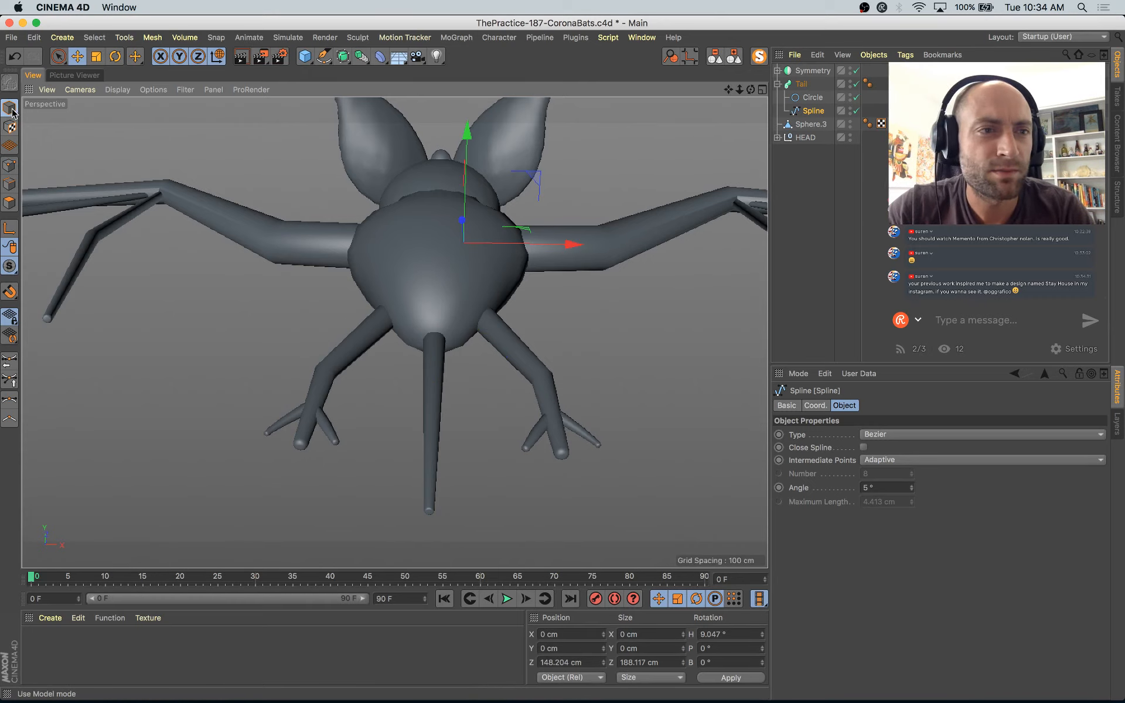
{"action": "left_click", "coordinate": [675, 315]}
{"action": "left_click", "coordinate": [437, 367]}
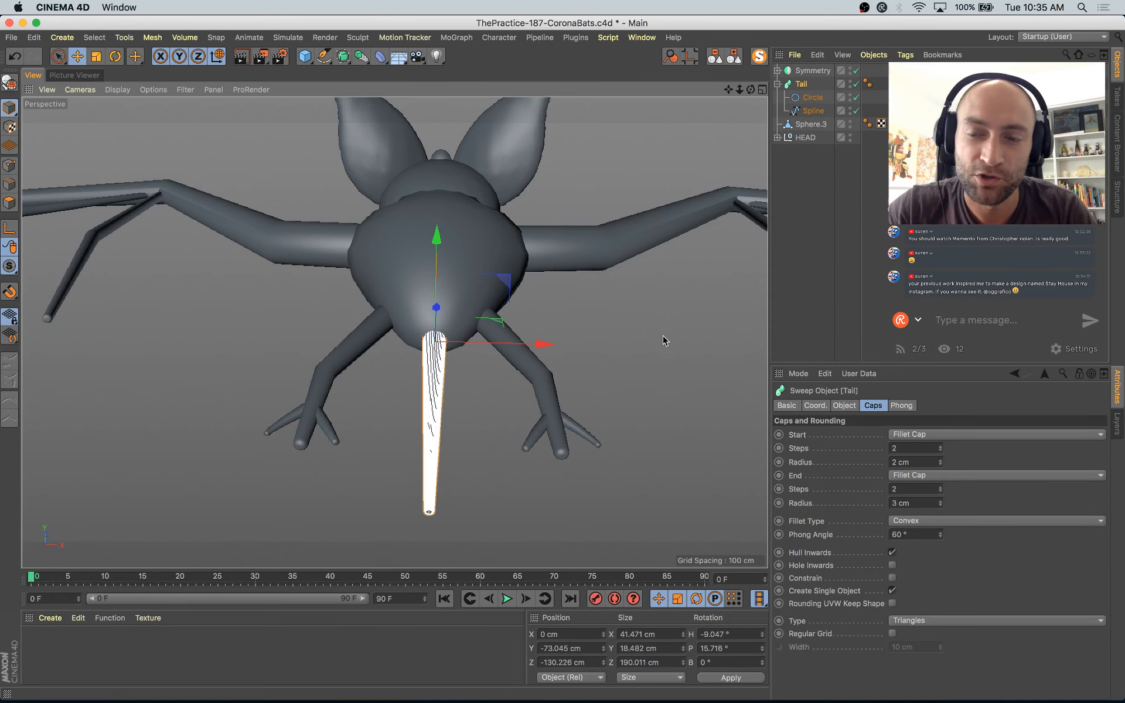
Step: Show the whole bat in a maximized Top view with nothing selected
{"action": "scroll", "coordinate": [607, 361], "scroll_direction": "down", "scroll_amount": 5}
{"action": "left_click_drag", "start_coordinate": [607, 361], "coordinate": [542, 421], "text": "alt"}
{"action": "middle_click", "coordinate": [542, 421]}
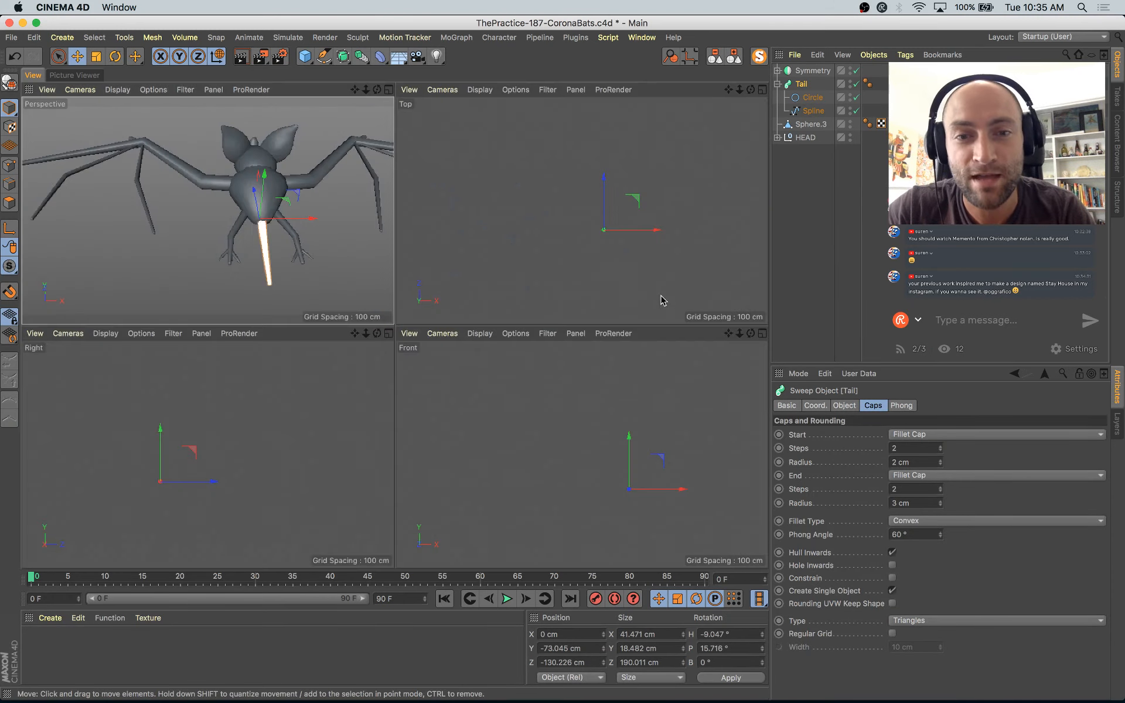
{"action": "middle_click", "coordinate": [586, 223]}
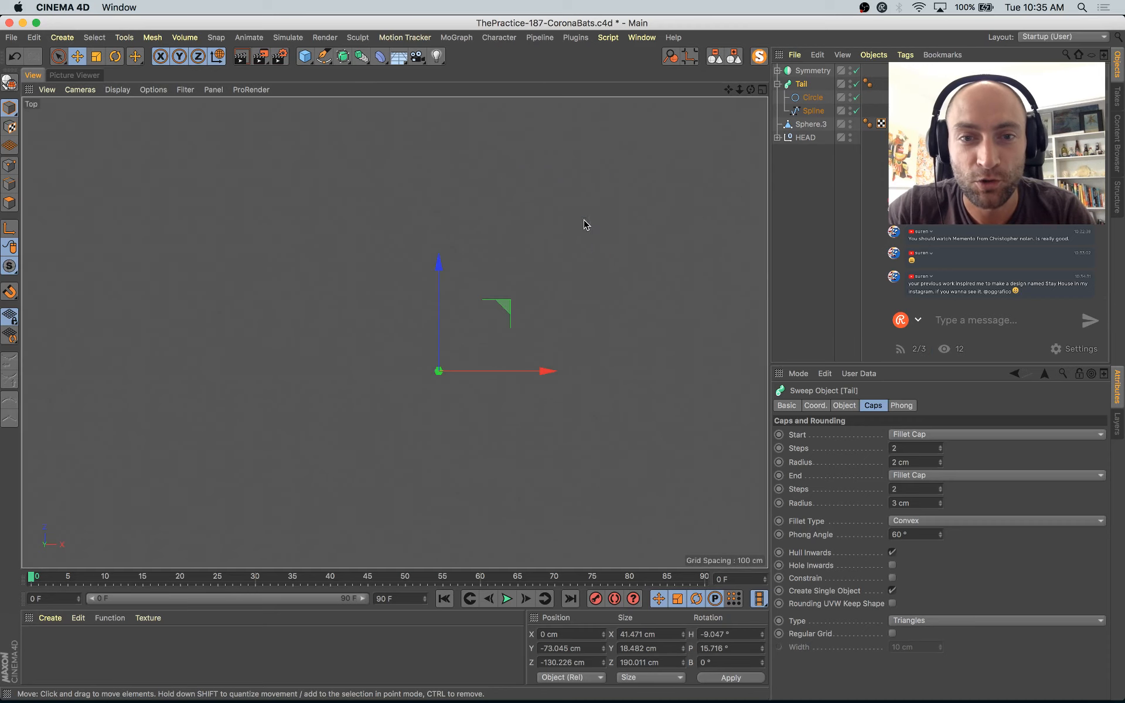
{"action": "left_click", "coordinate": [458, 152]}
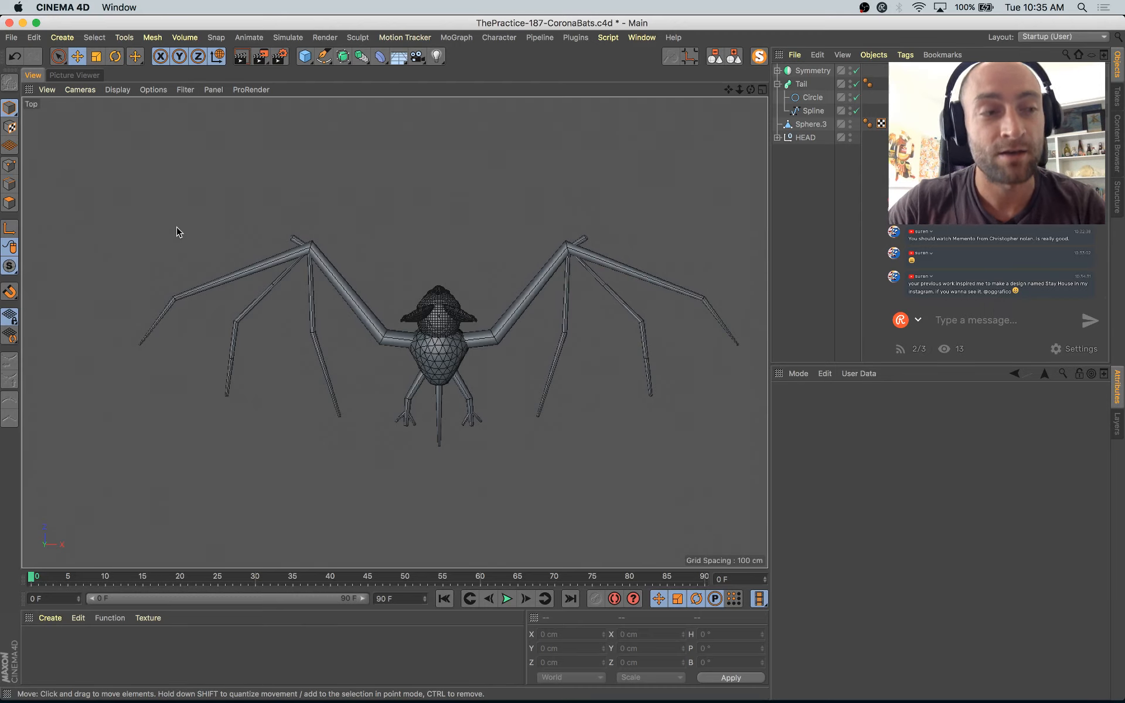
{"action": "key", "text": "super+Tab"}
{"action": "key", "text": "super+Tab"}
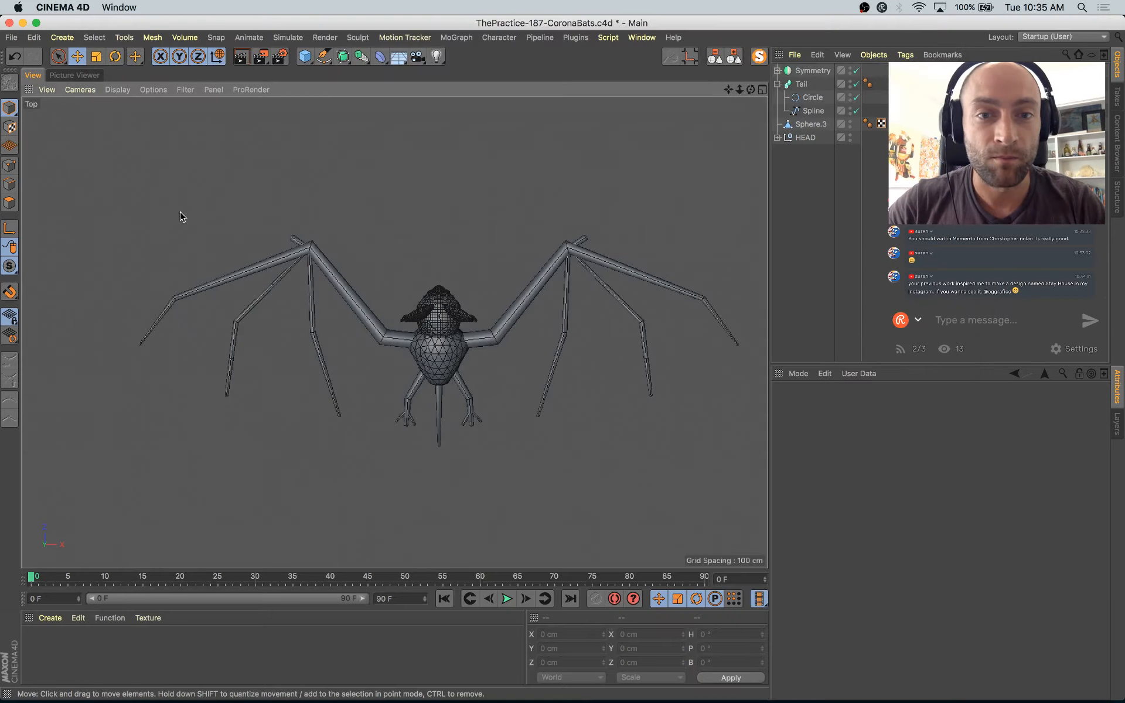
{"action": "key", "text": "super+Tab"}
{"action": "key", "text": "ctrl+Up"}
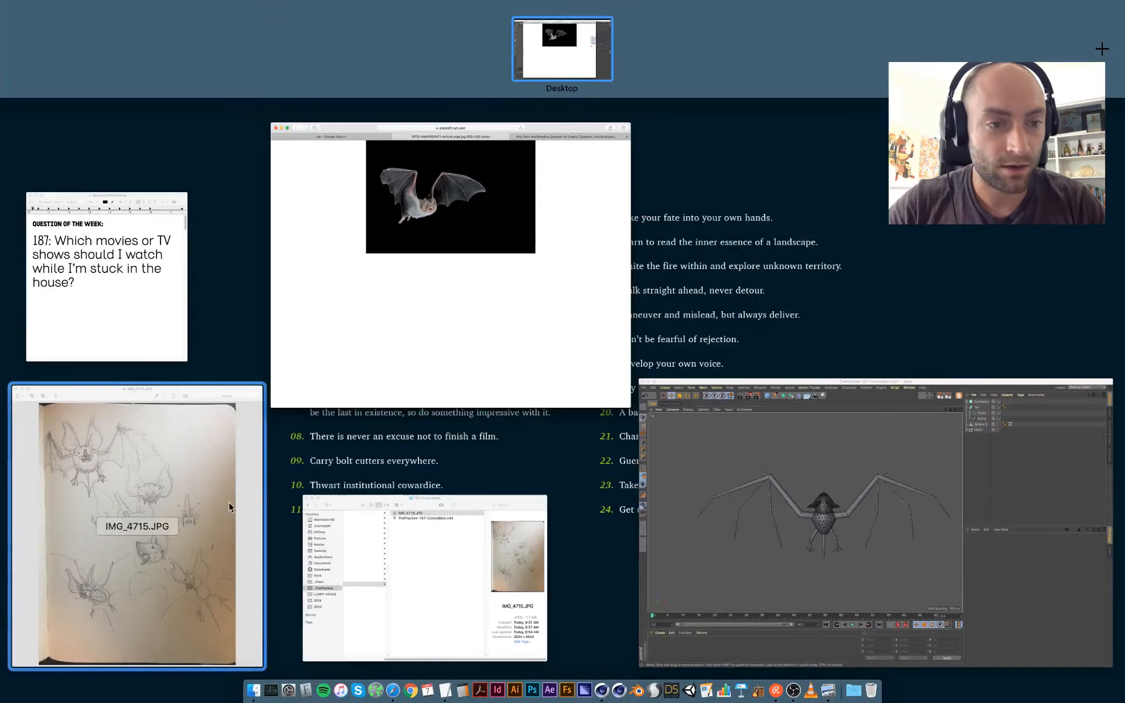
{"action": "left_click", "coordinate": [448, 573]}
{"action": "left_click", "coordinate": [315, 429]}
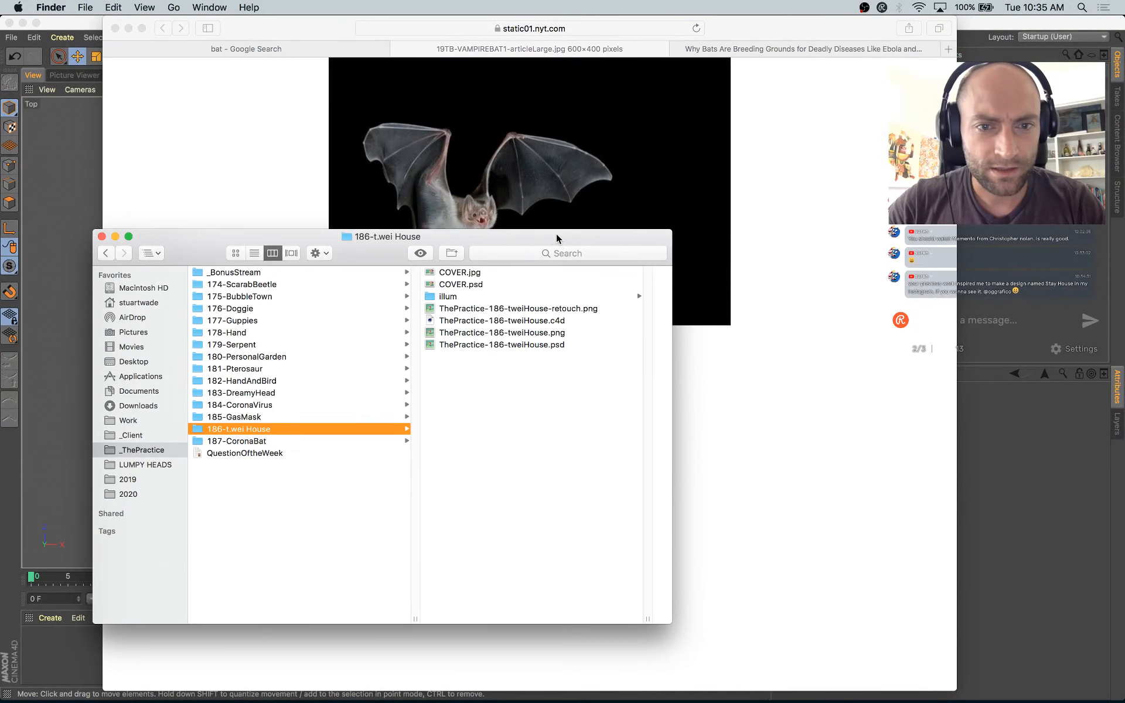
Step: Preview ThePractice-186-tweiHouse-retouch.png at full size, and return to Cinema 4D
{"action": "left_click", "coordinate": [512, 282]}
{"action": "key", "text": "Down"}
{"action": "key", "text": "Down"}
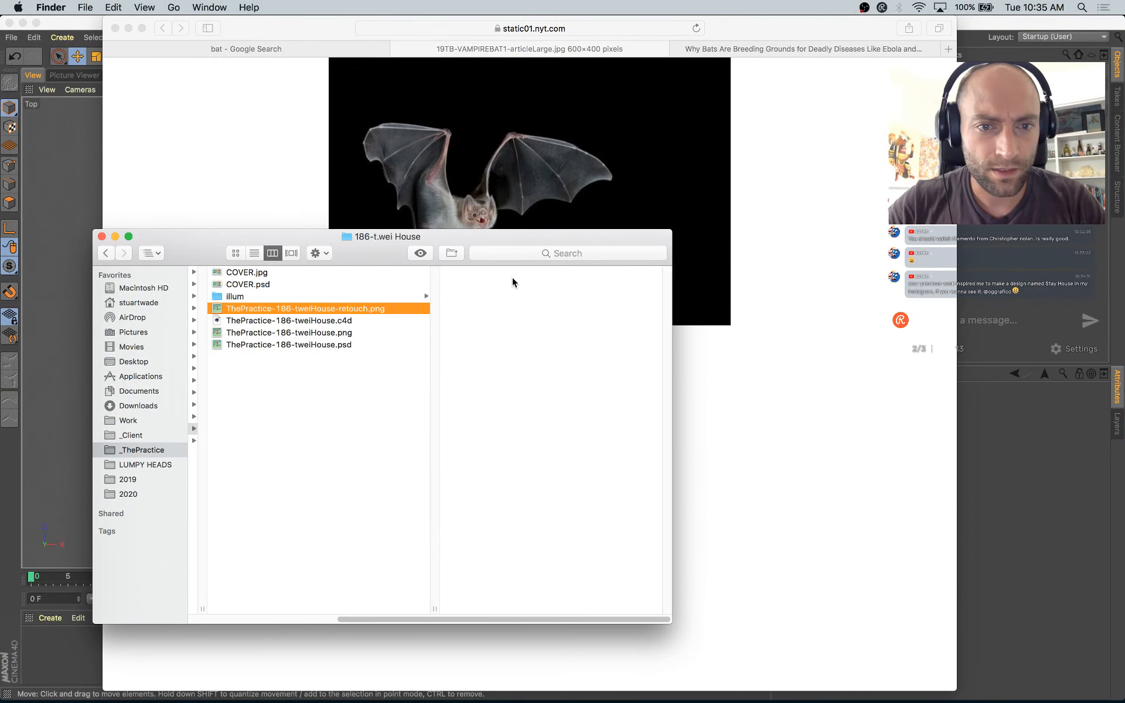
{"action": "key", "text": "space"}
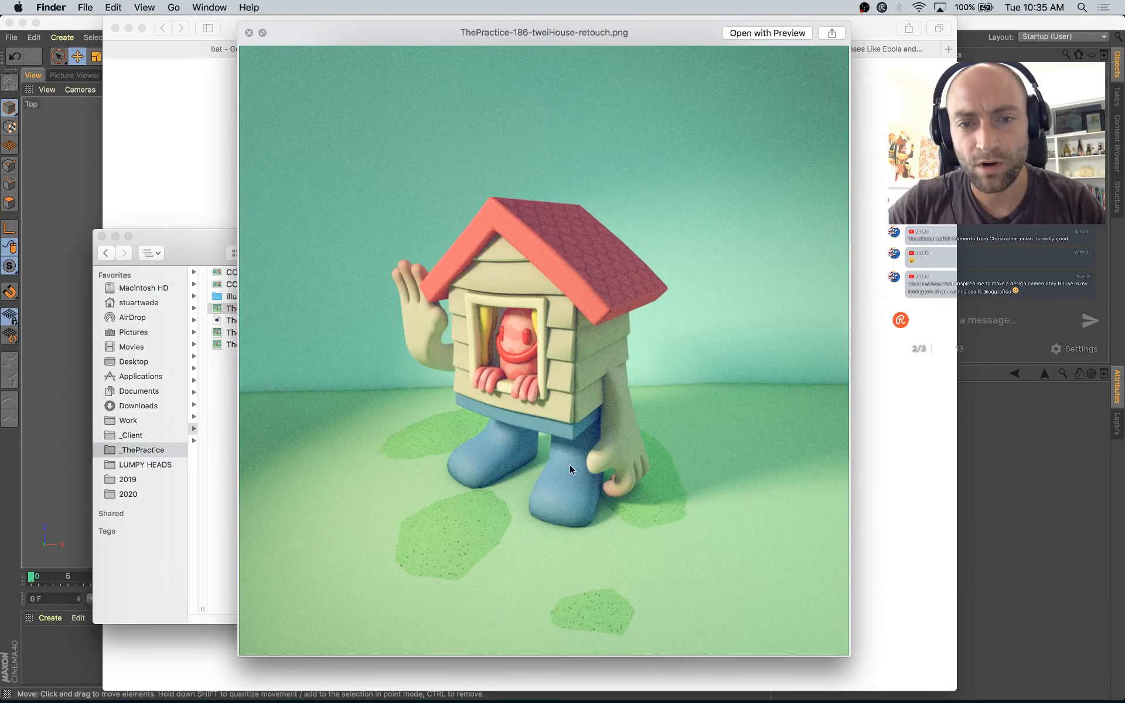
{"action": "key", "text": "space"}
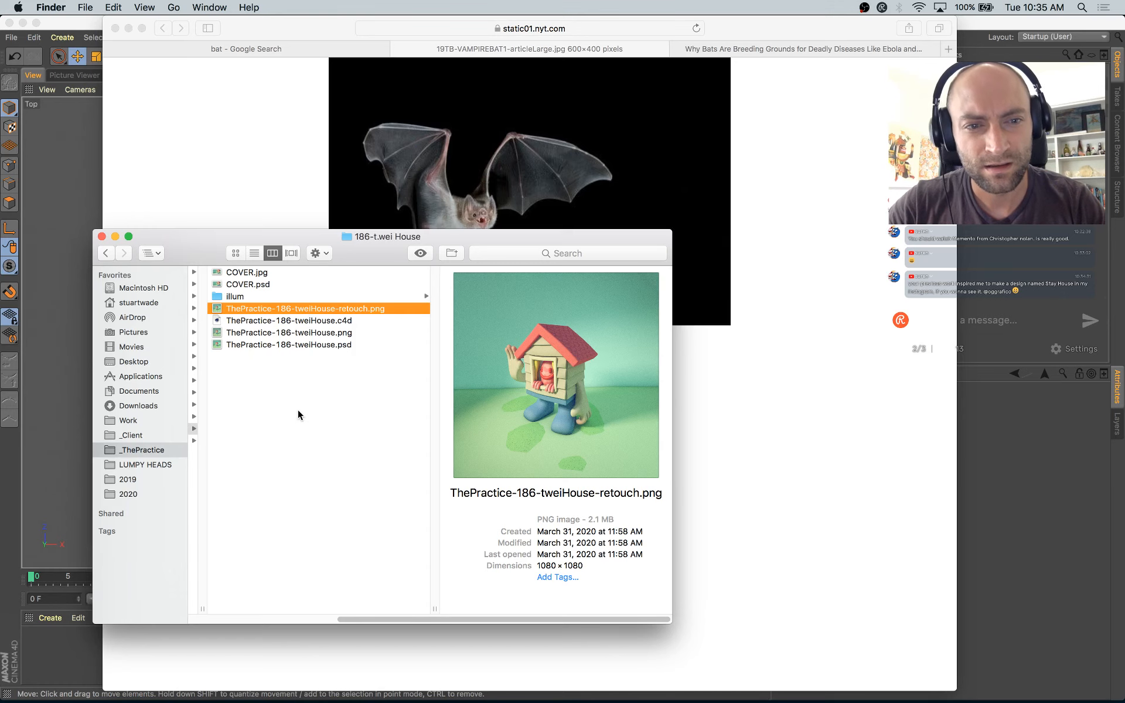
{"action": "key", "text": "space"}
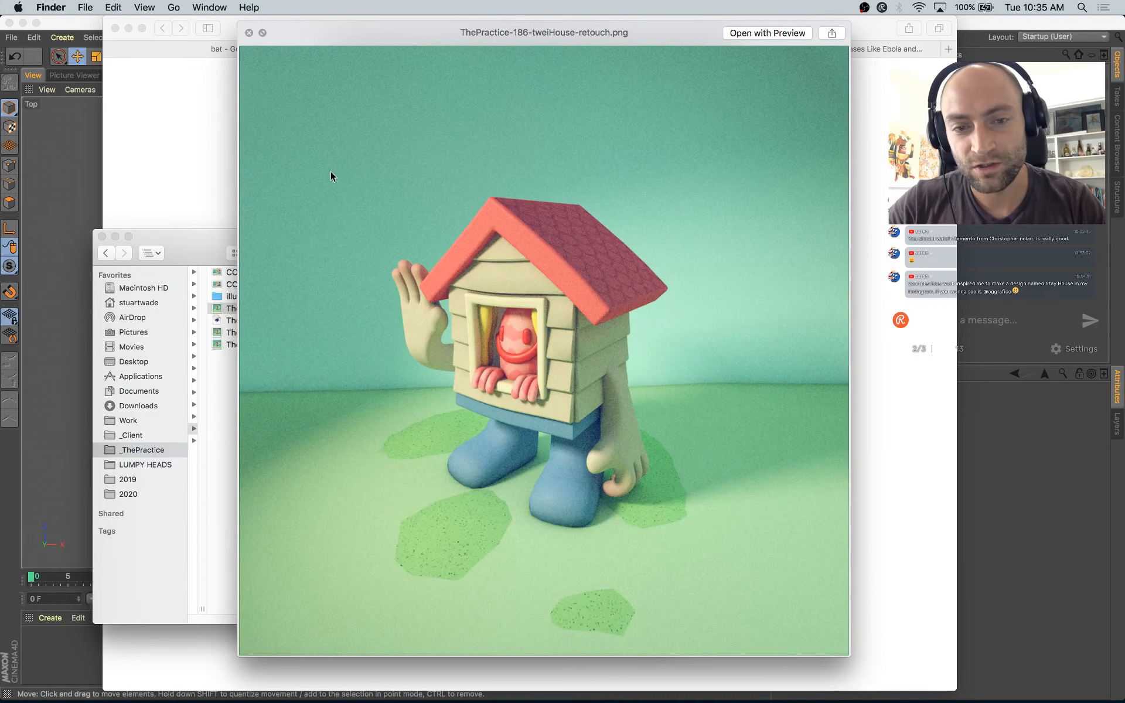
{"action": "key", "text": "space"}
{"action": "left_click", "coordinate": [179, 117]}
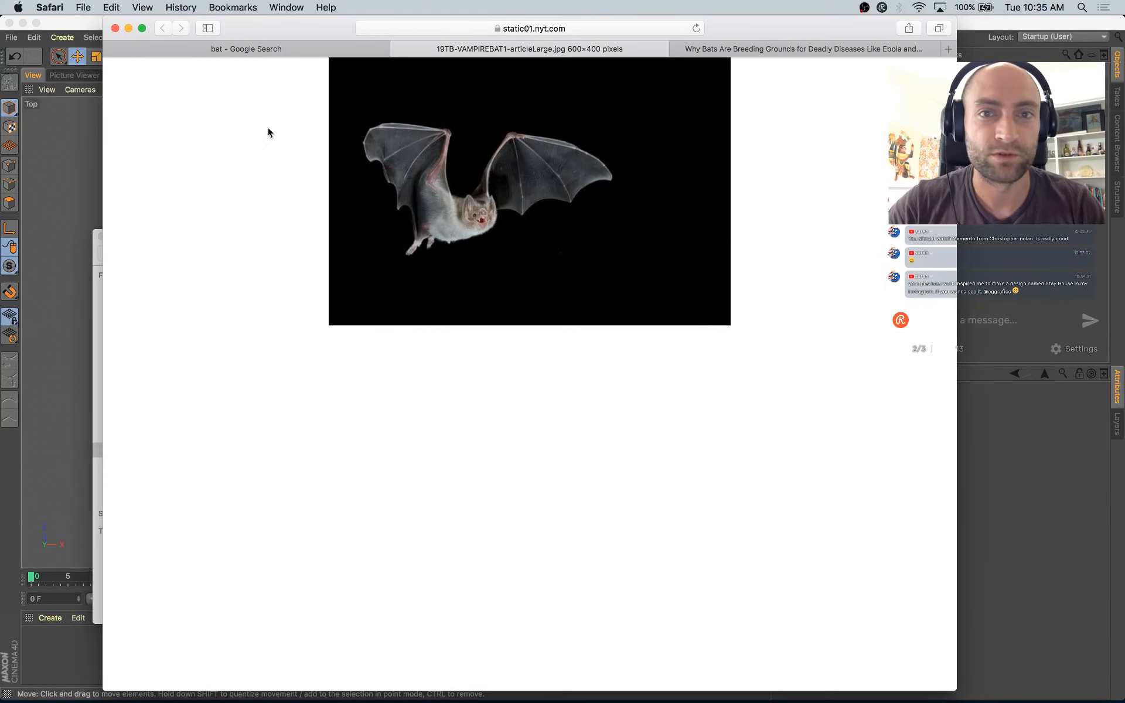
{"action": "left_click", "coordinate": [78, 151]}
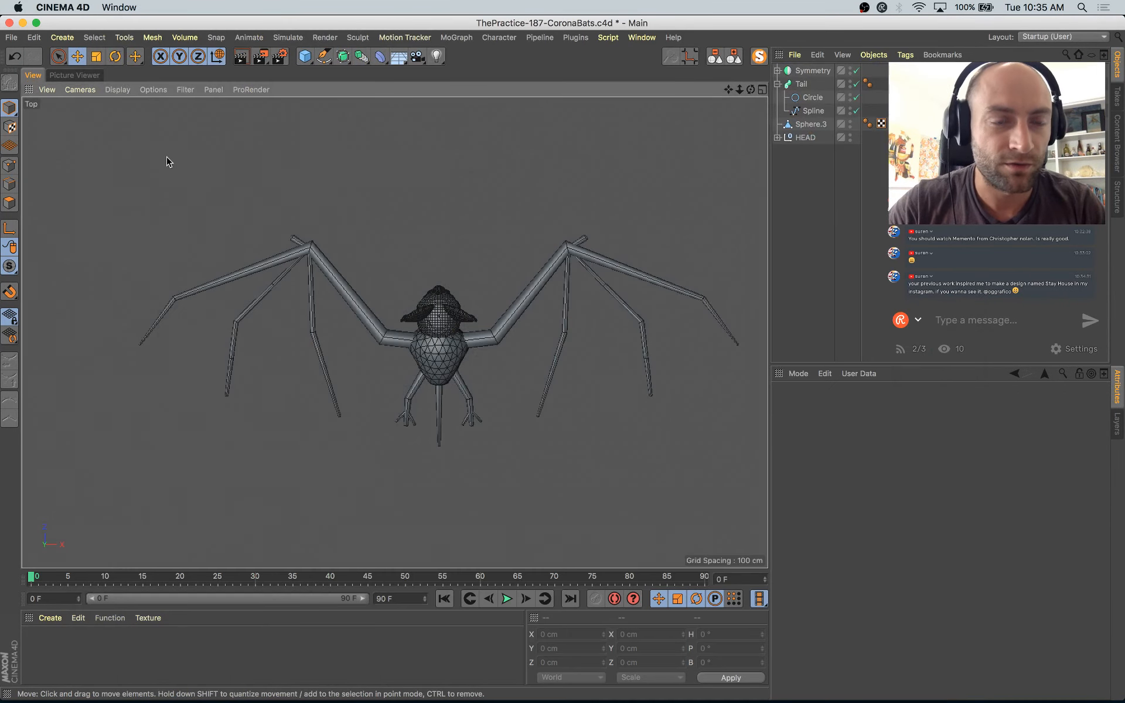
Step: Enter polygon mode and activate the Polygon Pen
{"action": "left_click", "coordinate": [9, 203]}
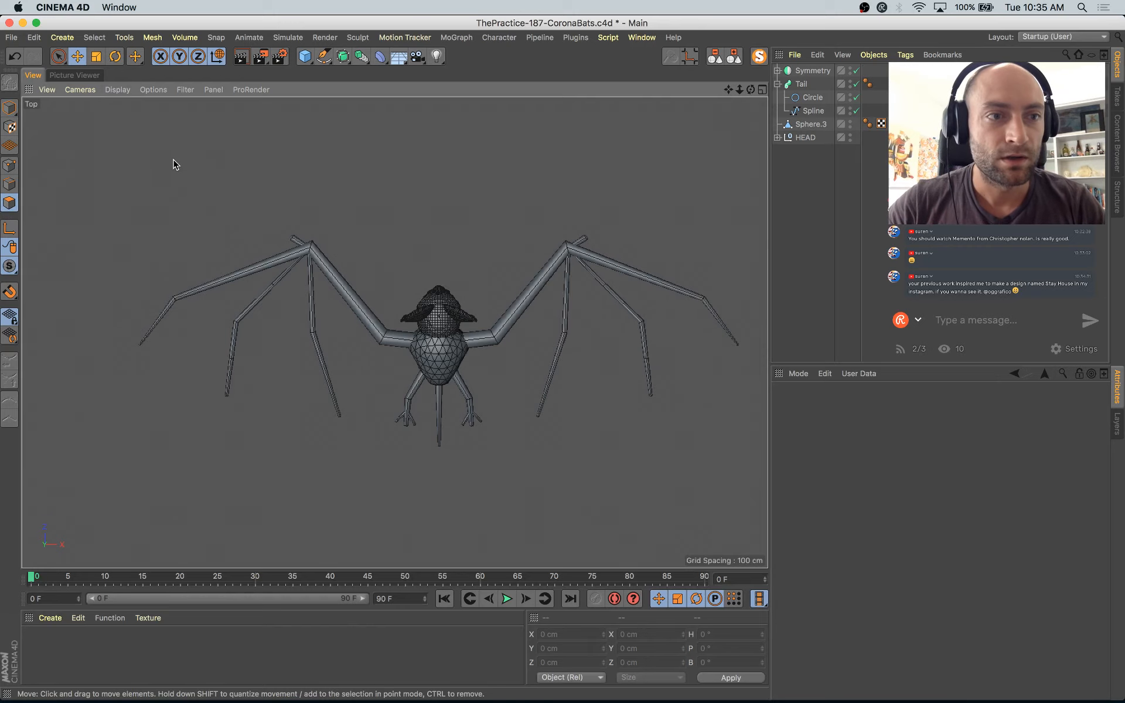
{"action": "left_click", "coordinate": [126, 38]}
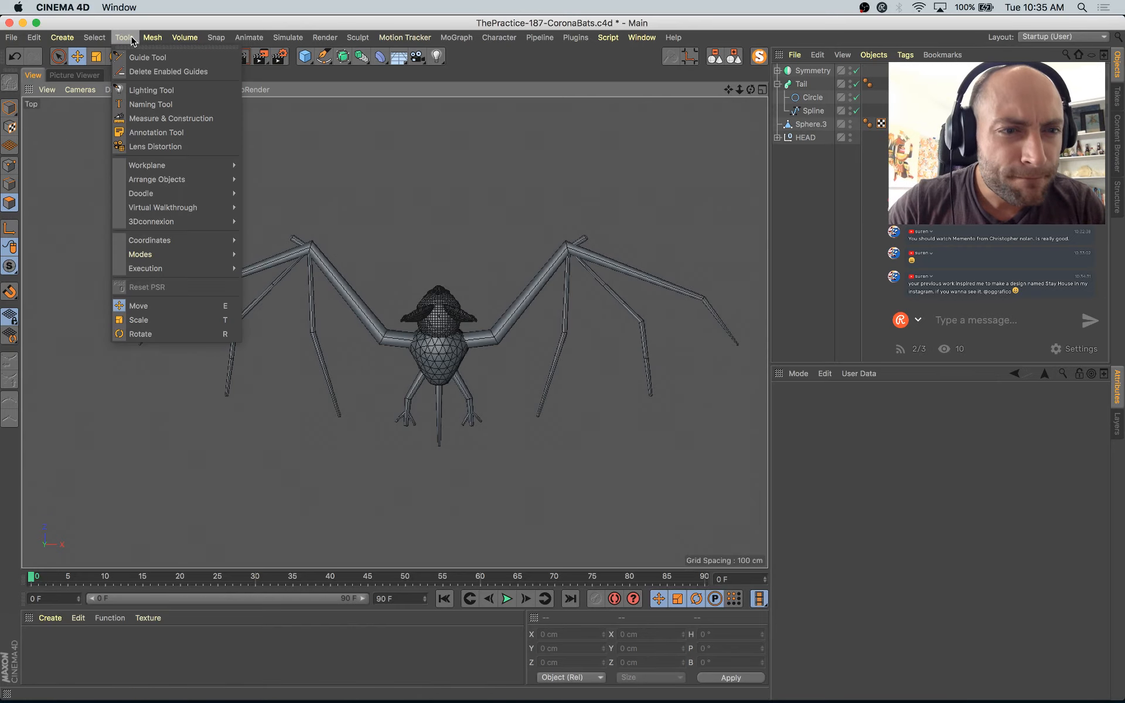
{"action": "mouse_move", "coordinate": [147, 41]}
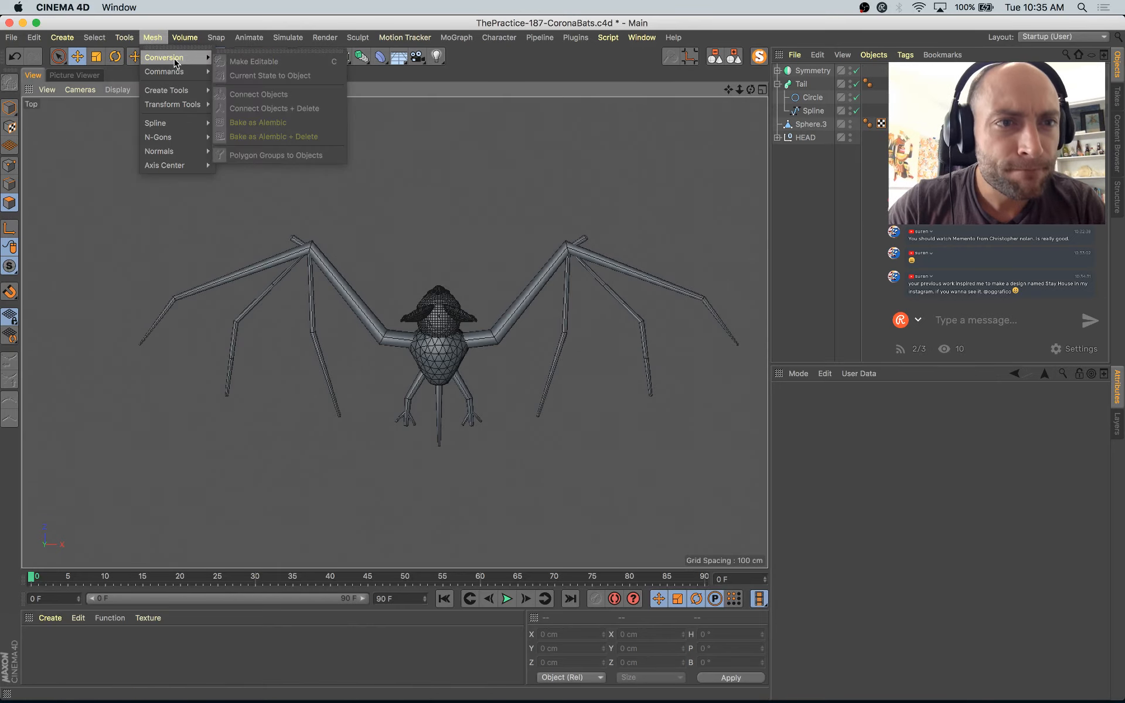
{"action": "mouse_move", "coordinate": [185, 92]}
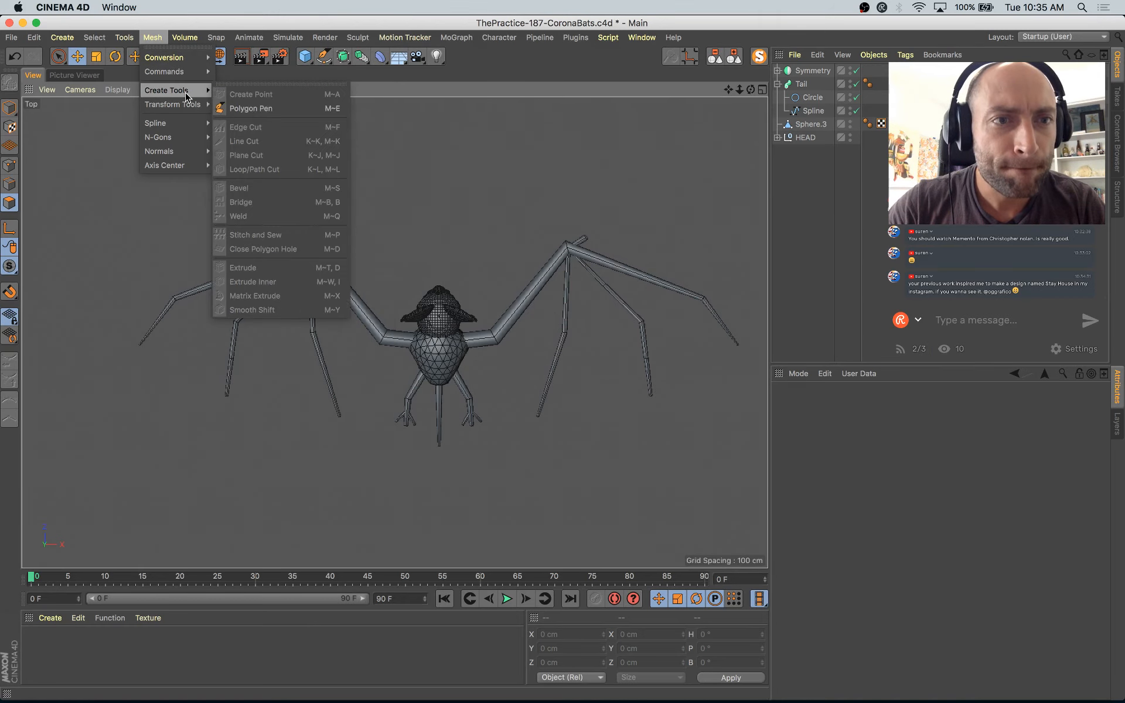
{"action": "left_click", "coordinate": [251, 108]}
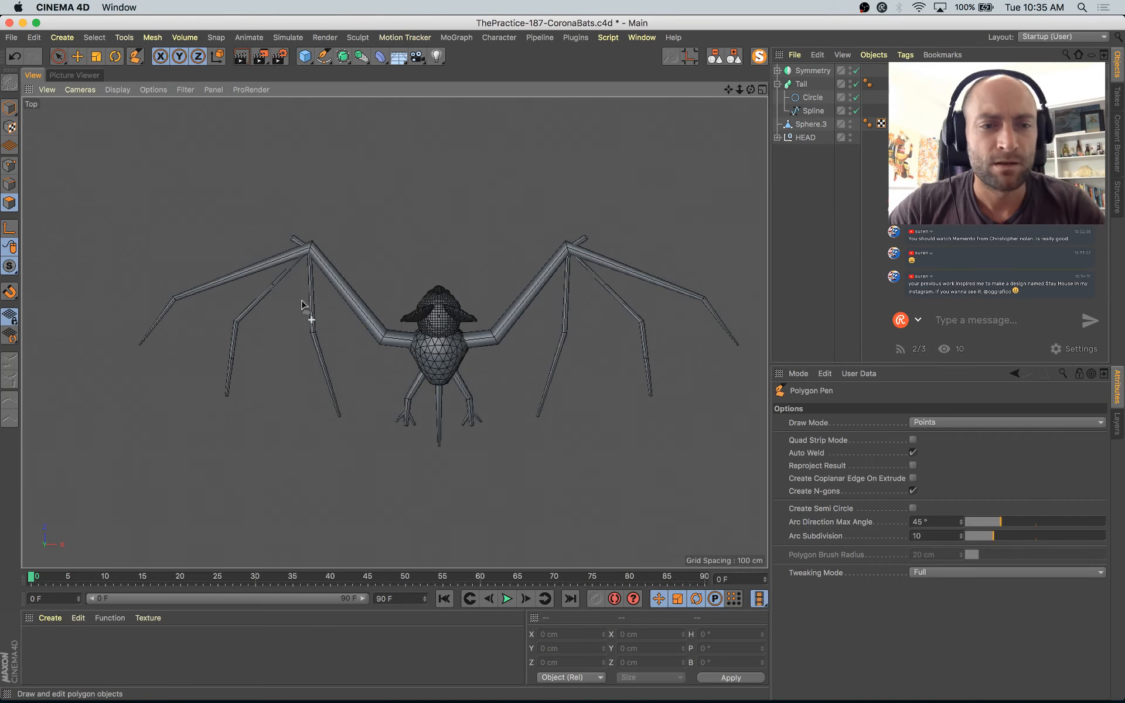
Step: Try to outline one wing's membrane from the wing tip along the arm to the body and tail, and back across the foot and finger tips
{"action": "left_click", "coordinate": [140, 347]}
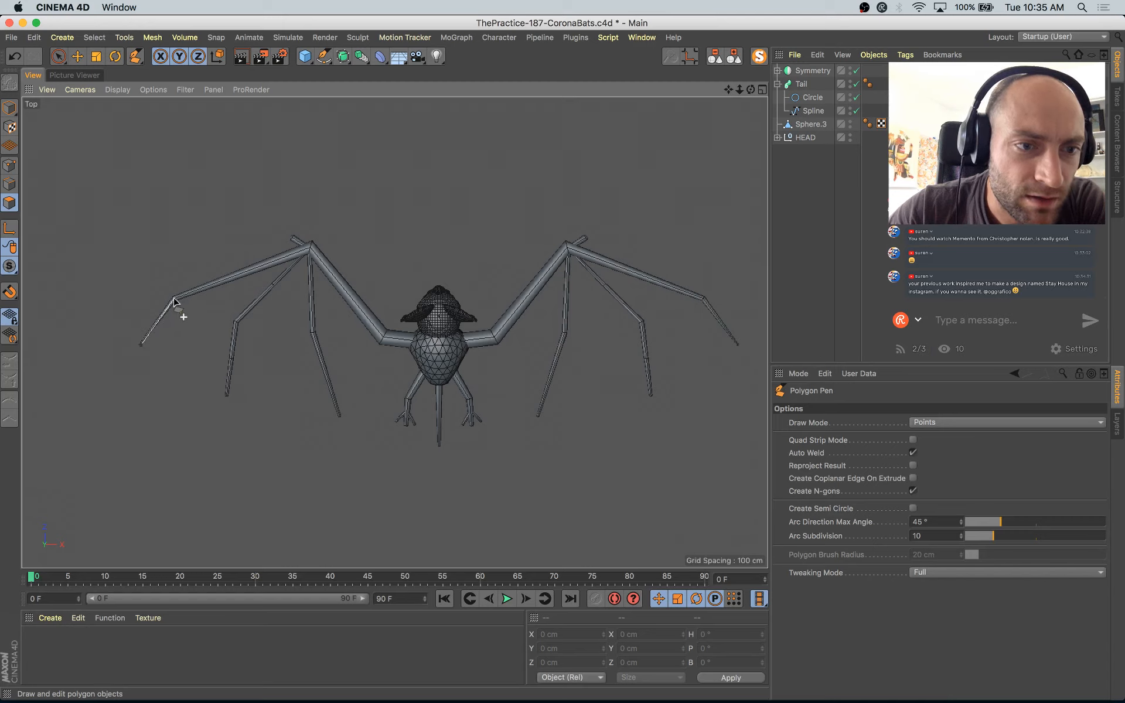
{"action": "left_click", "coordinate": [174, 300]}
{"action": "left_click", "coordinate": [311, 248]}
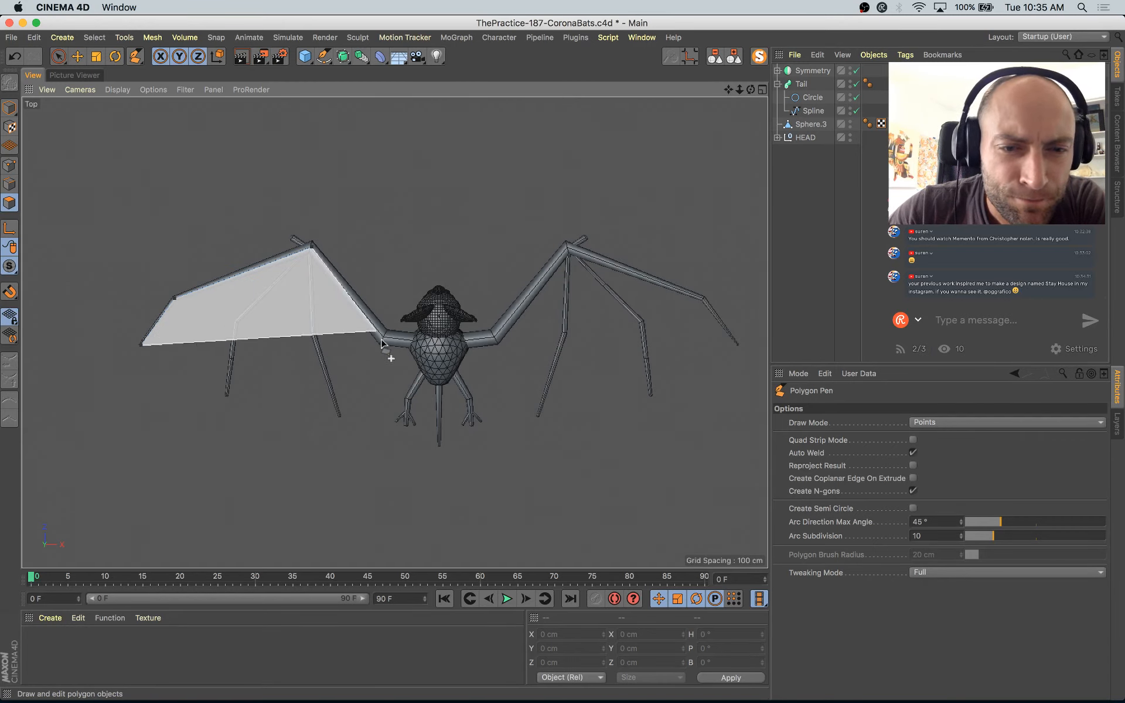
{"action": "left_click", "coordinate": [383, 338]}
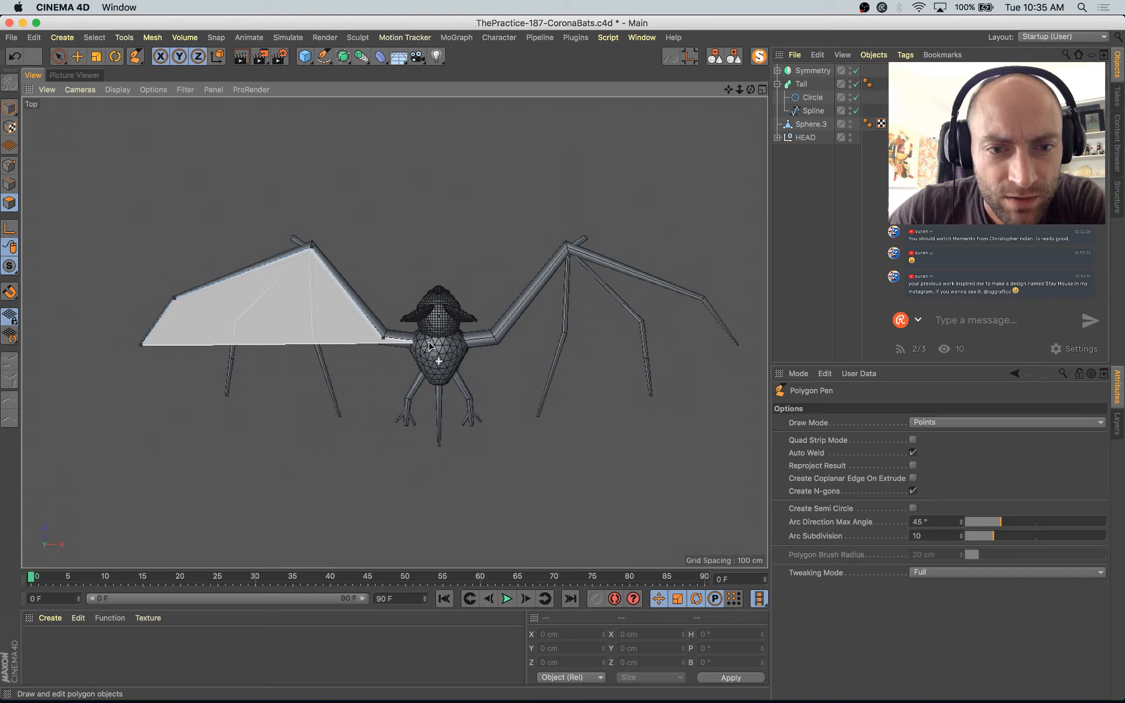
{"action": "left_click", "coordinate": [440, 386]}
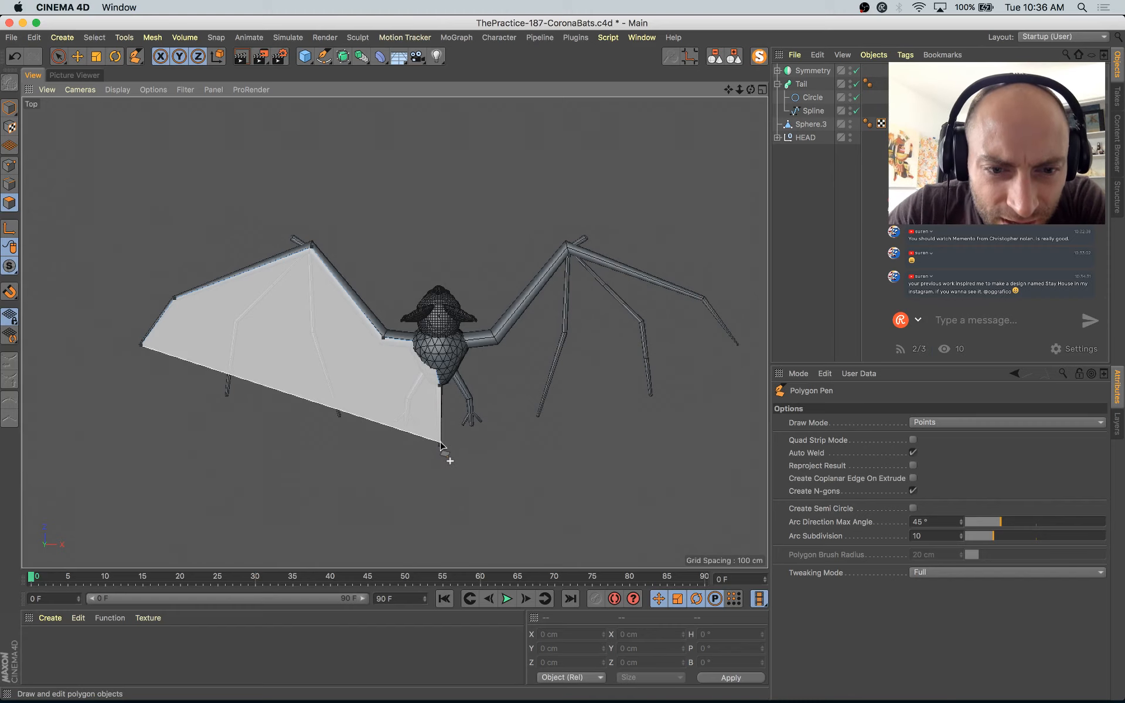
{"action": "left_click", "coordinate": [440, 447]}
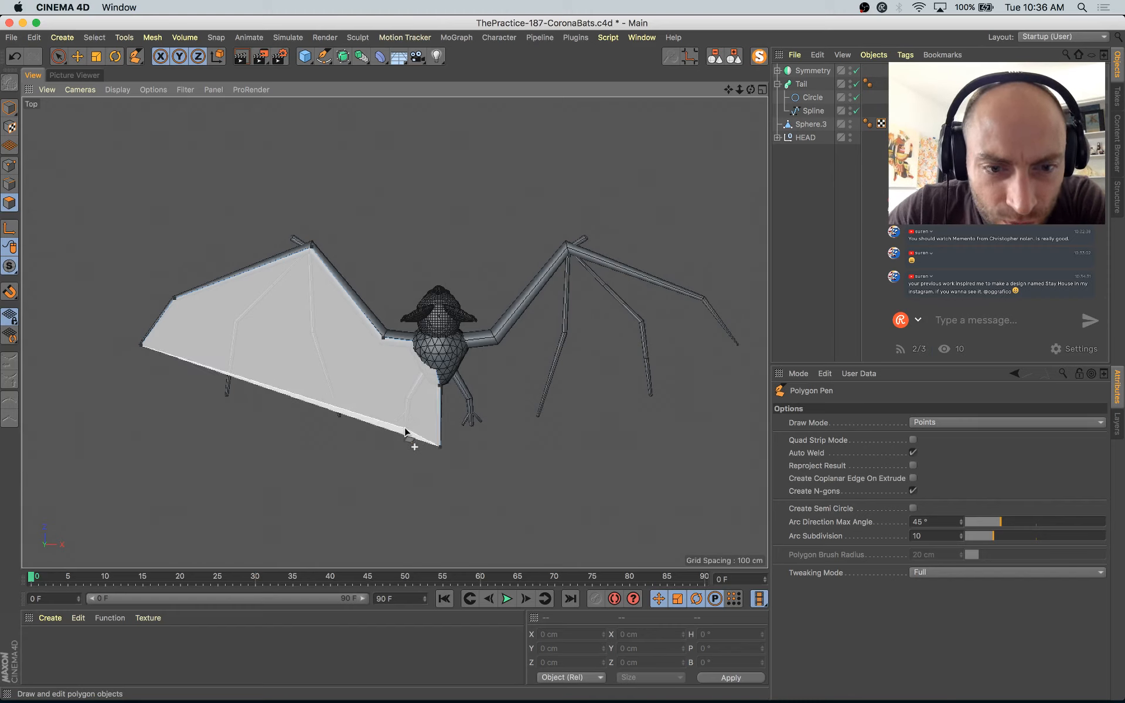
{"action": "left_click", "coordinate": [407, 422]}
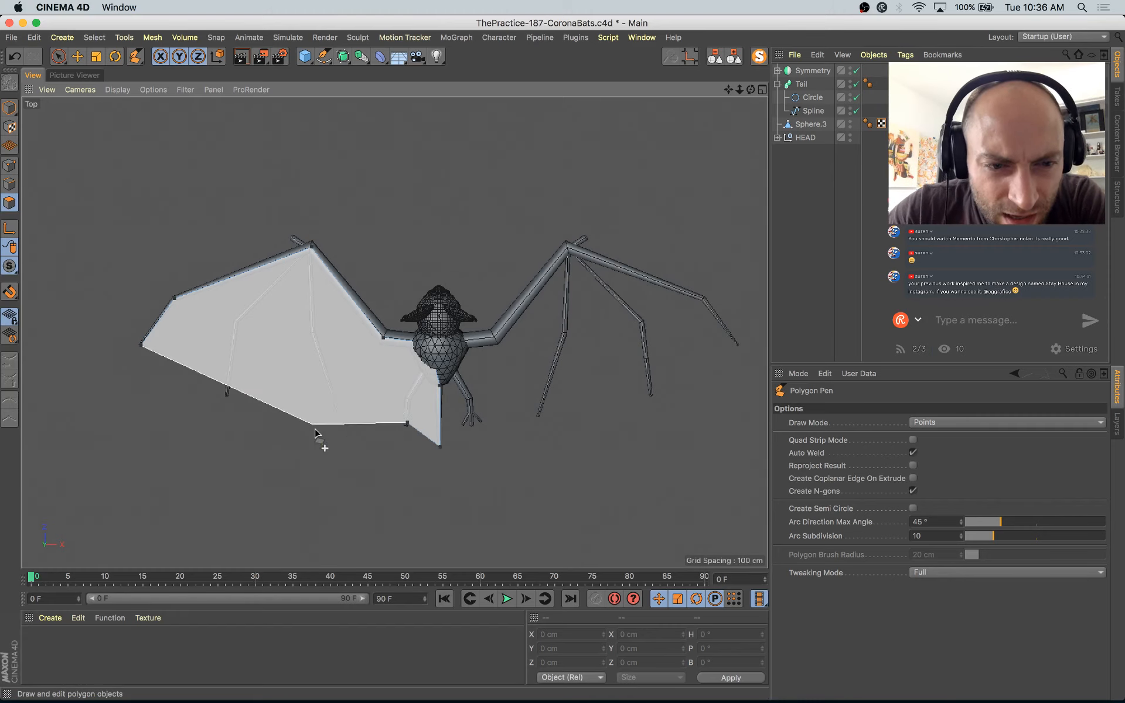
{"action": "left_click", "coordinate": [339, 418]}
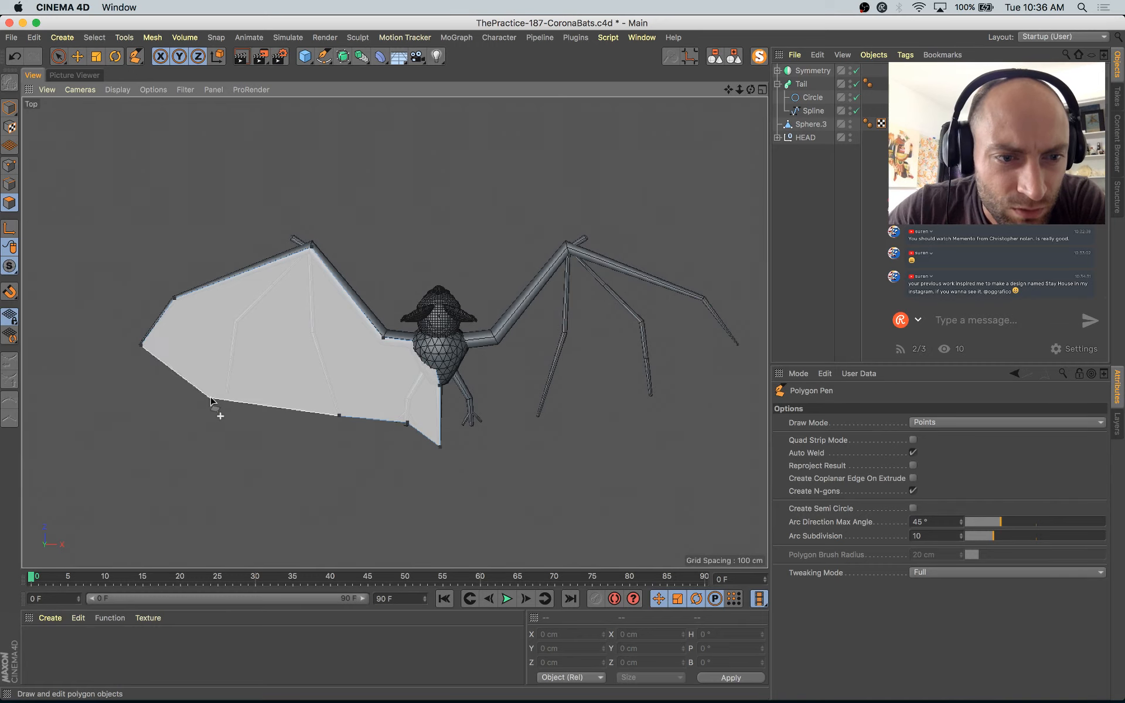
{"action": "left_click", "coordinate": [227, 395]}
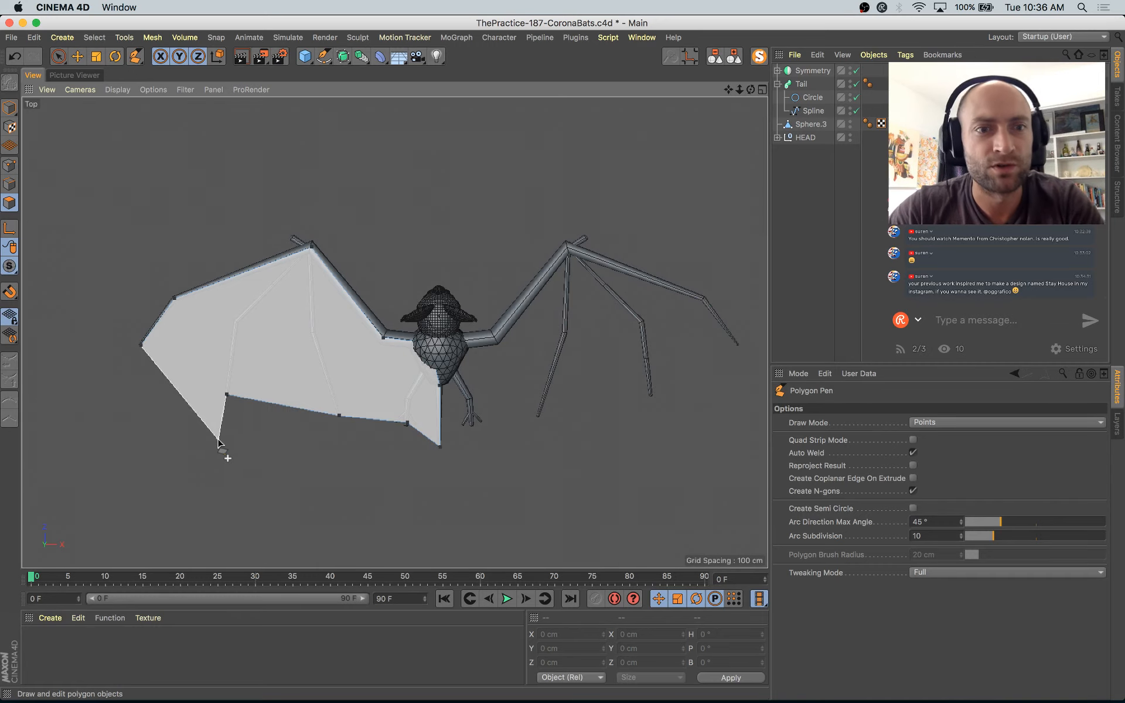
{"action": "key", "text": "space"}
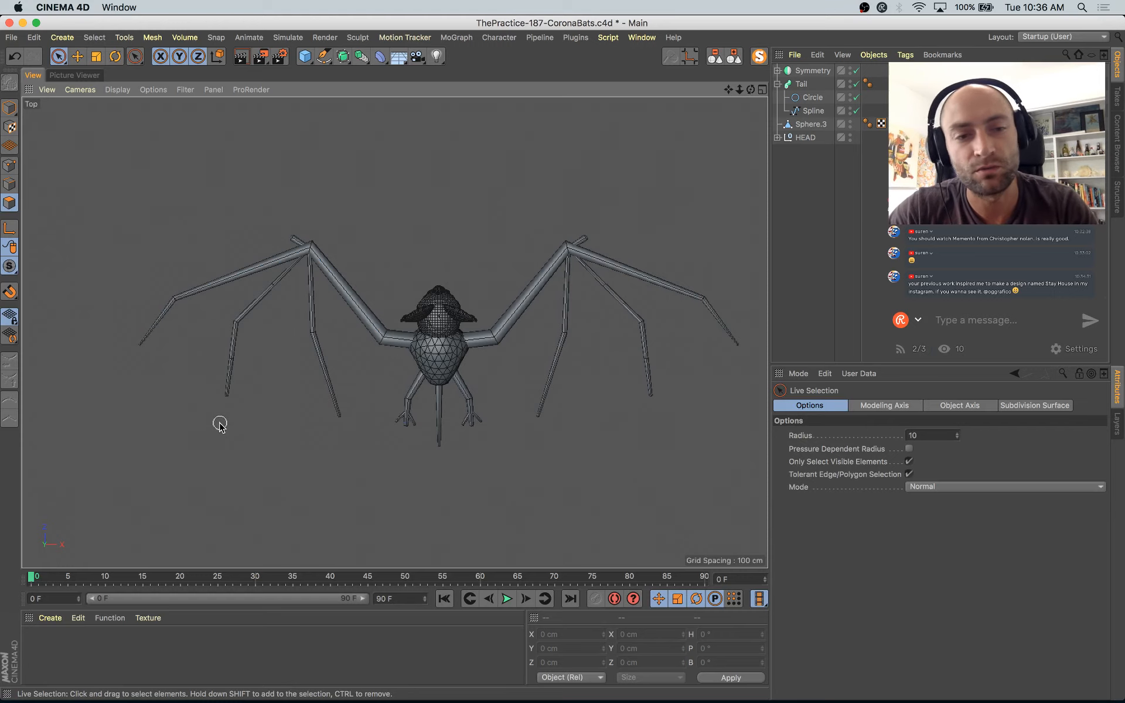
{"action": "key", "text": "space"}
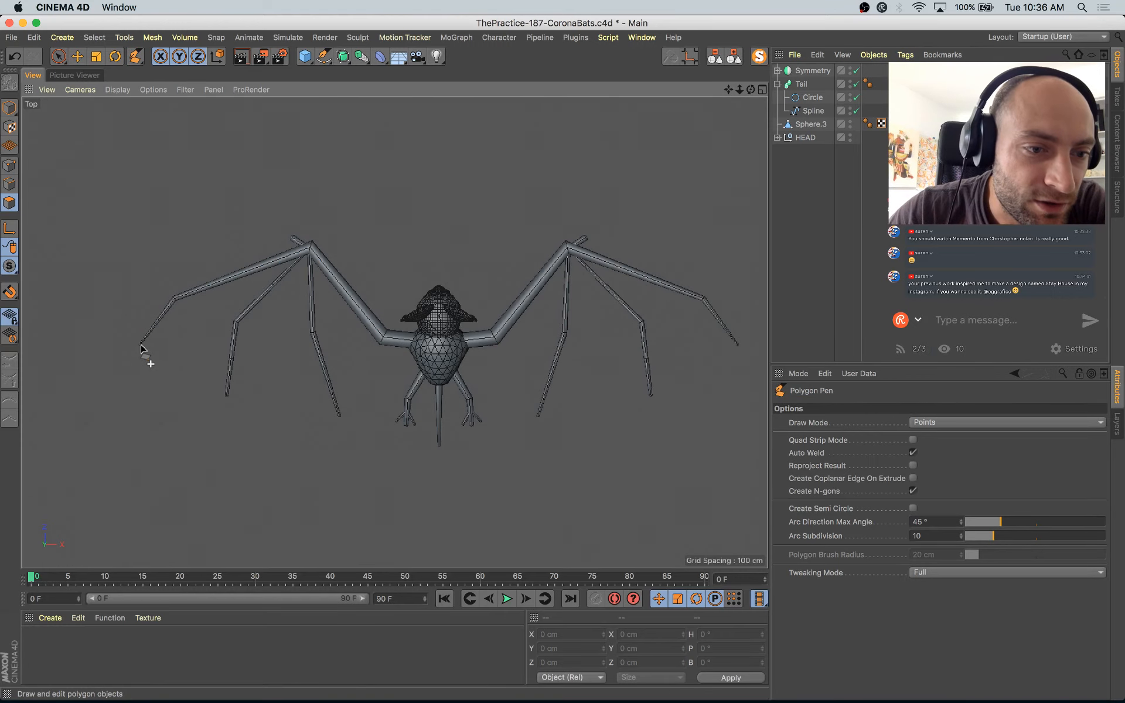
Step: Outline one wing's membrane from wing tip along the arm to body and tail tip, back across foot and finger tips, and close it
{"action": "left_click", "coordinate": [174, 299]}
{"action": "left_click", "coordinate": [309, 248]}
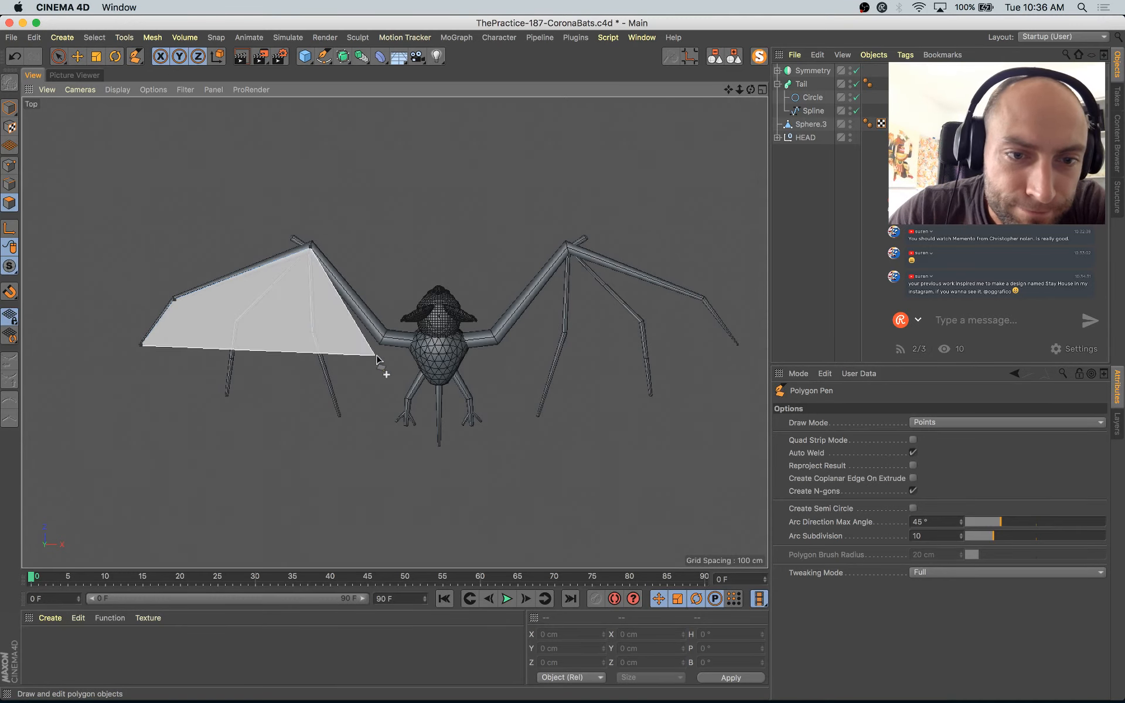
{"action": "left_click", "coordinate": [386, 339]}
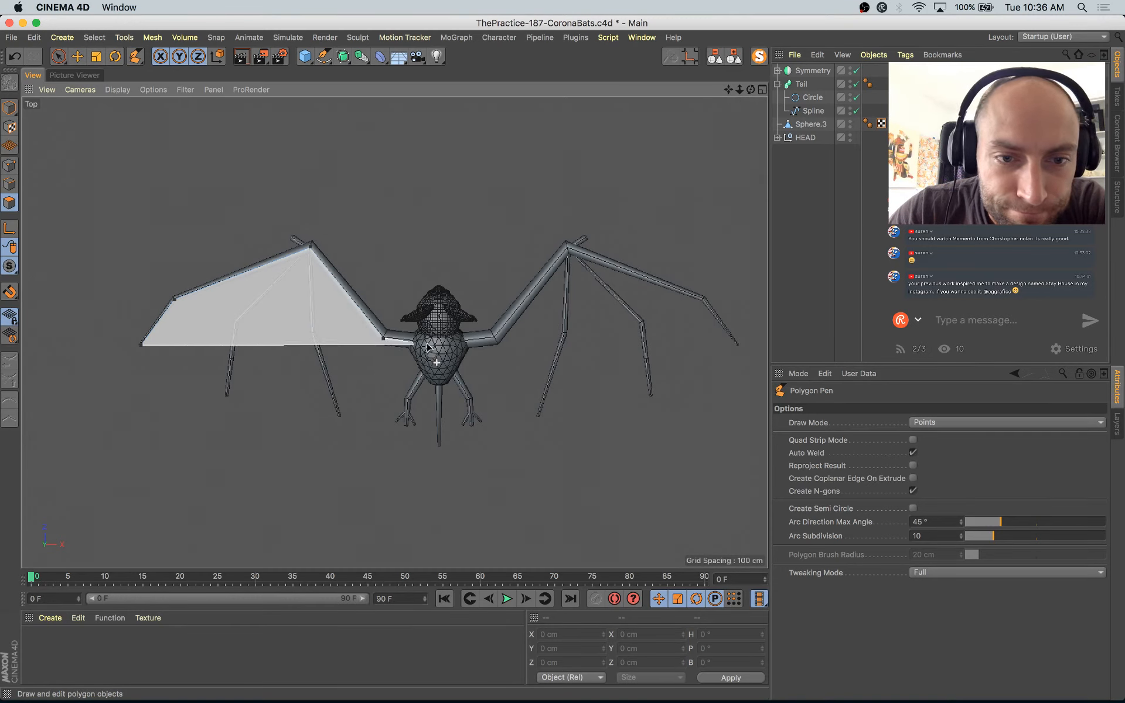
{"action": "left_click", "coordinate": [439, 385]}
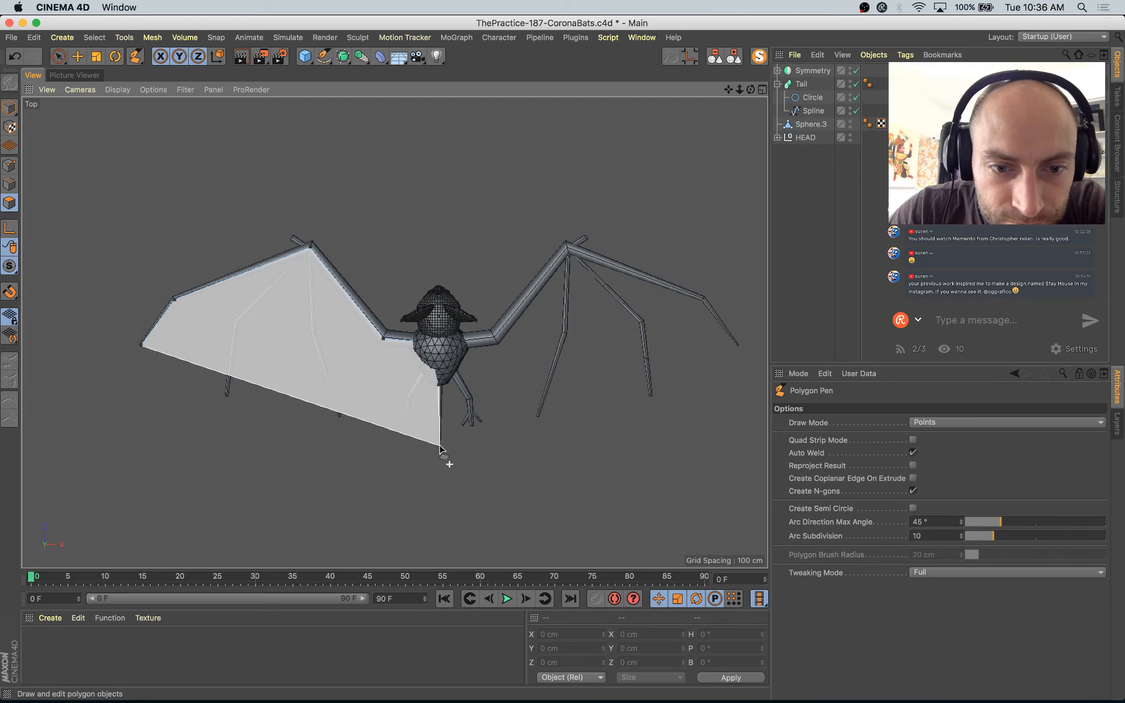
{"action": "left_click", "coordinate": [408, 425]}
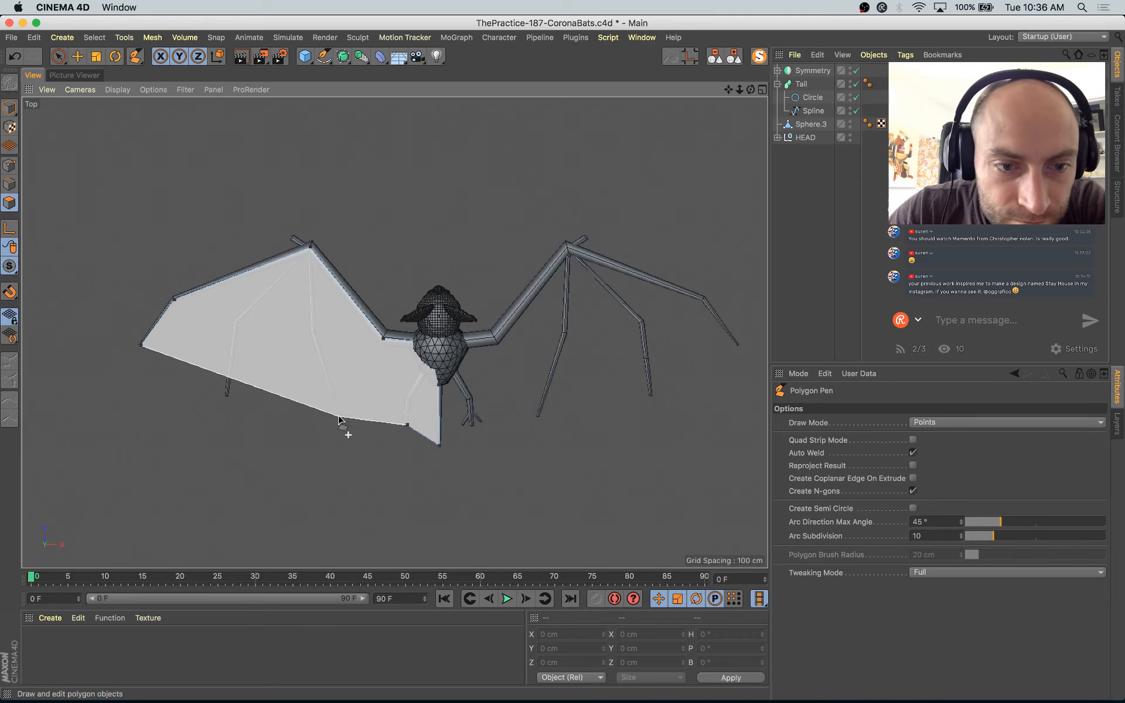
{"action": "left_click", "coordinate": [338, 416]}
{"action": "left_click", "coordinate": [227, 394]}
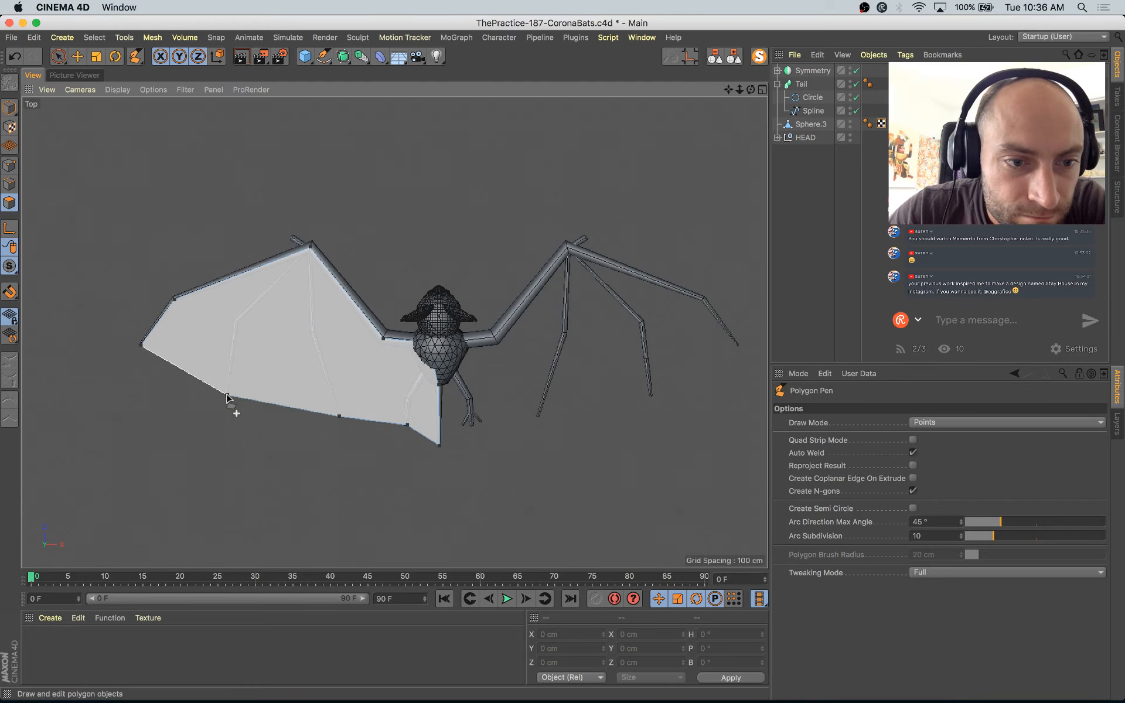
{"action": "left_click", "coordinate": [141, 347]}
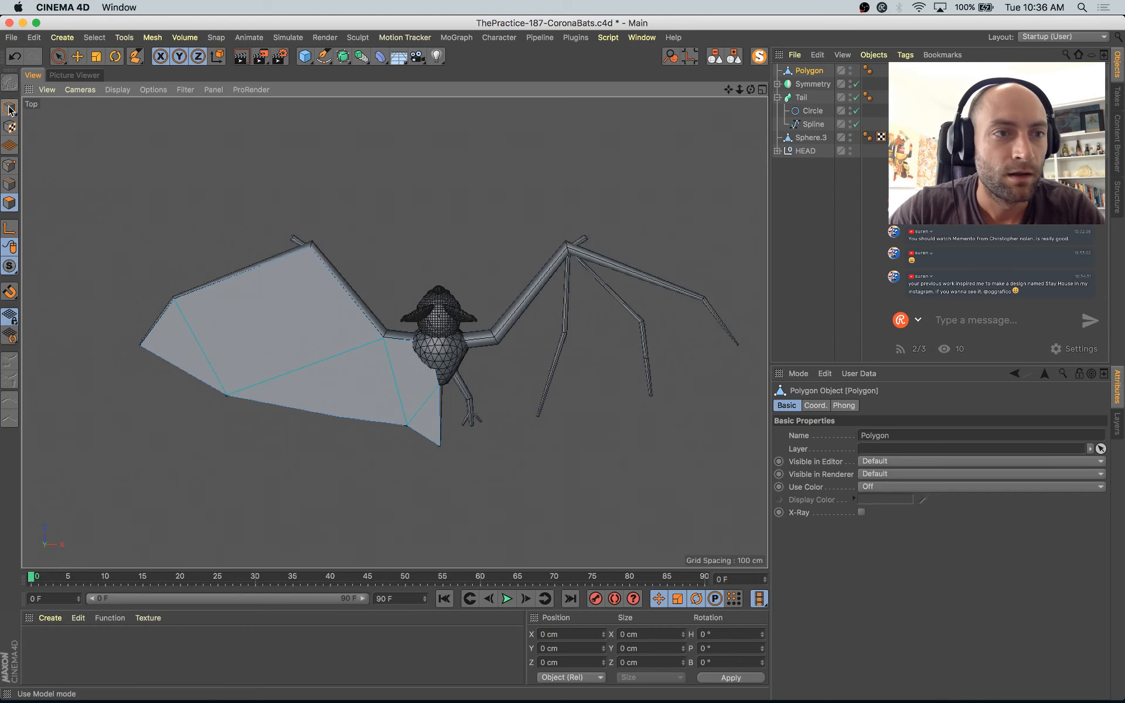
Step: Move the whole membrane polygon down about 21 cm in Y so it lies level with the wing bones
{"action": "key", "text": "e"}
{"action": "middle_click", "coordinate": [334, 333]}
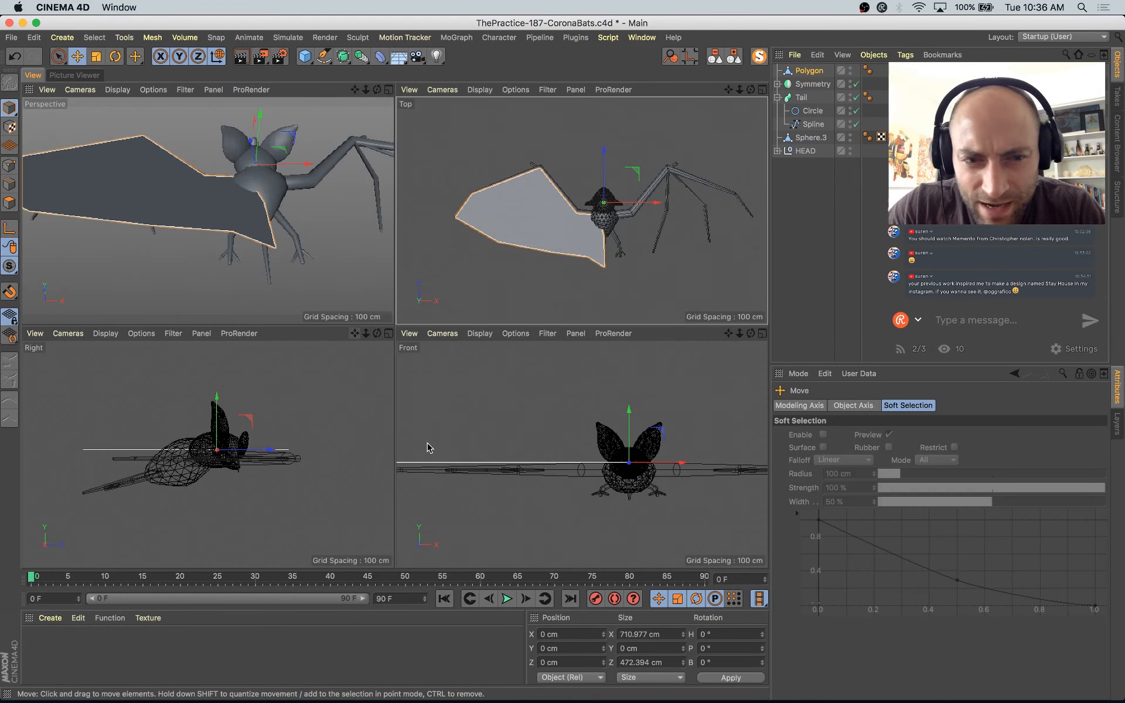
{"action": "left_click_drag", "start_coordinate": [627, 434], "coordinate": [628, 443]}
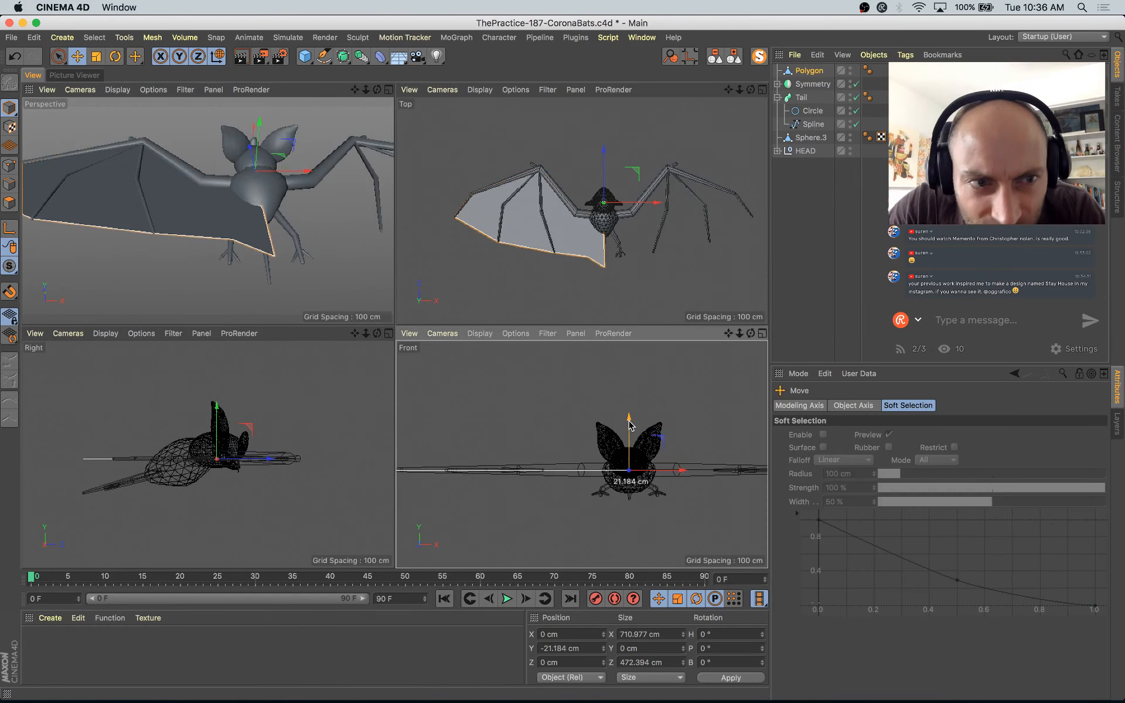
{"action": "middle_click", "coordinate": [176, 253]}
{"action": "scroll", "coordinate": [351, 312], "scroll_direction": "up", "scroll_amount": 3}
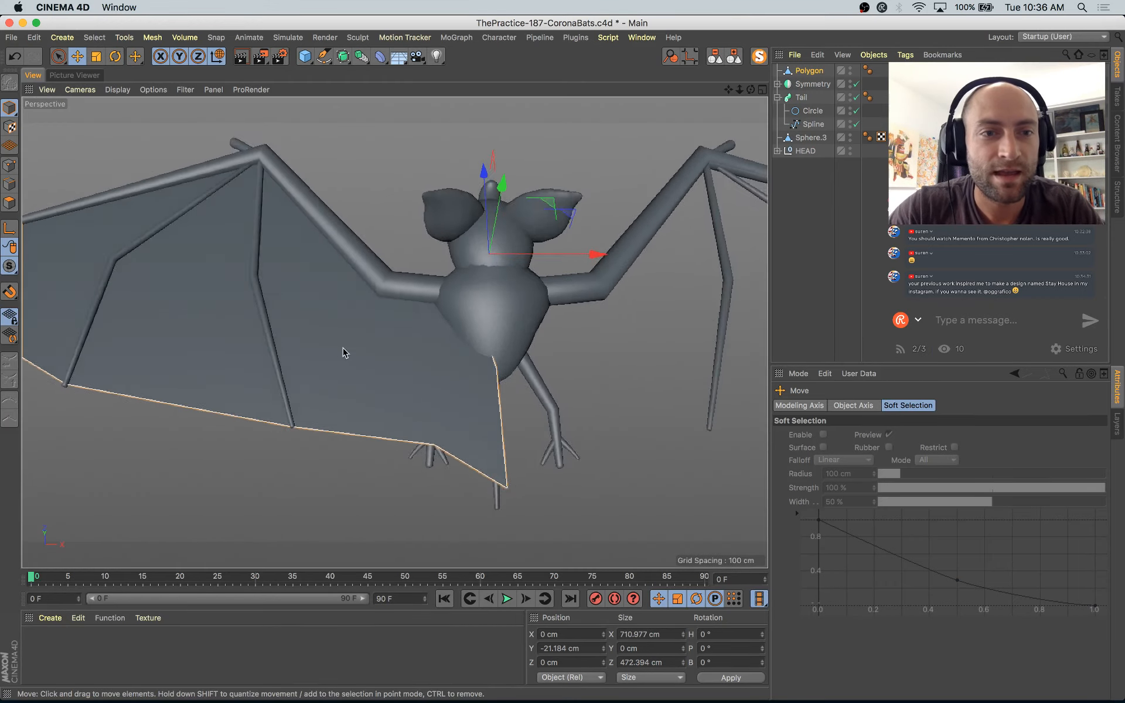
Step: Line-cut the membrane polygon from its rear edge, midway between the middle and inner finger tips, through a mid-panel point to the wrist
{"action": "left_click_drag", "start_coordinate": [343, 351], "coordinate": [303, 423], "text": "alt"}
{"action": "left_click", "coordinate": [304, 425]}
{"action": "left_click", "coordinate": [9, 203]}
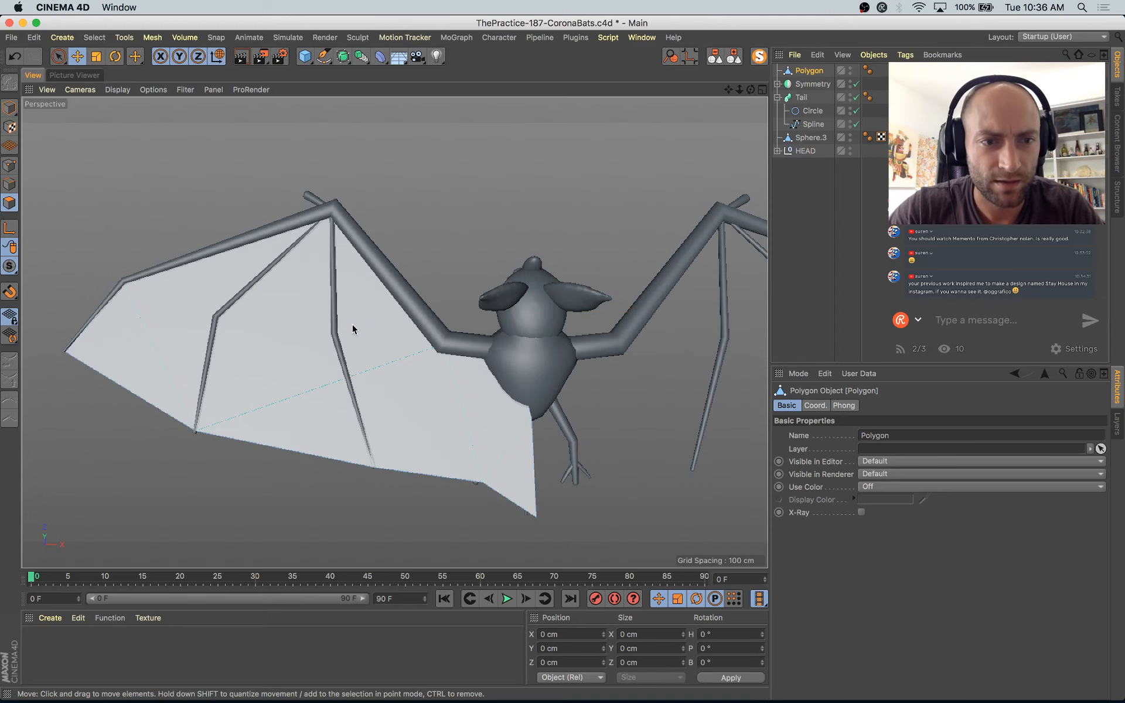
{"action": "middle_click_drag", "start_coordinate": [273, 512], "coordinate": [255, 499], "text": "alt"}
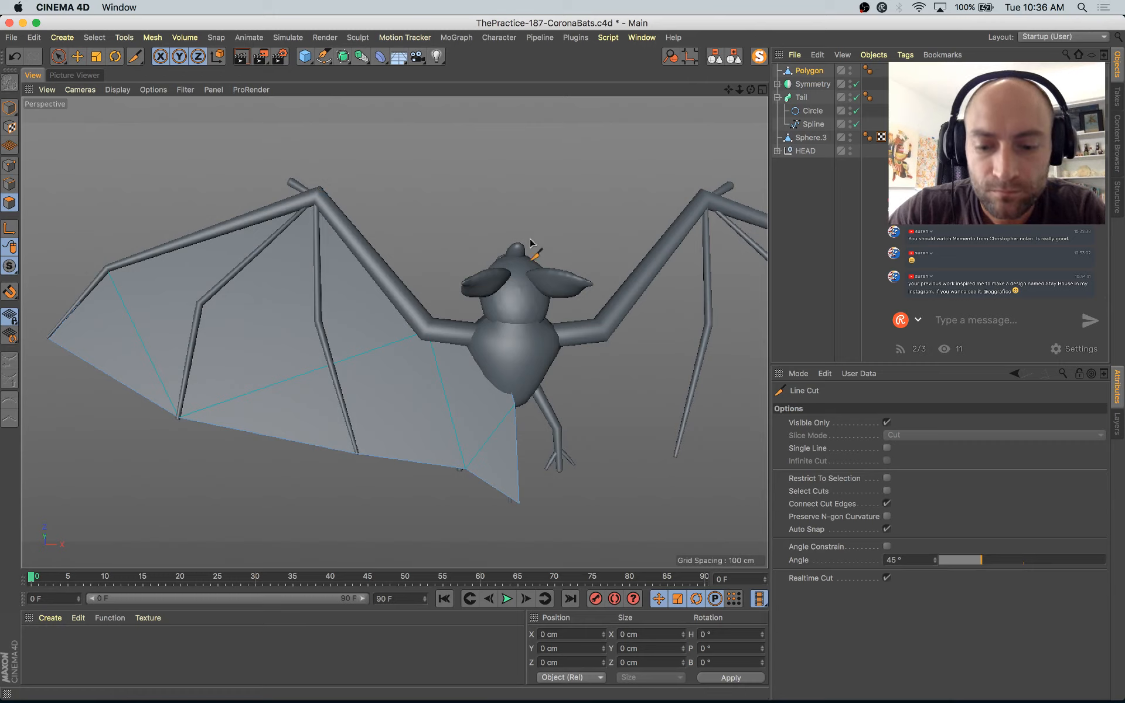
{"action": "left_click", "coordinate": [266, 435]}
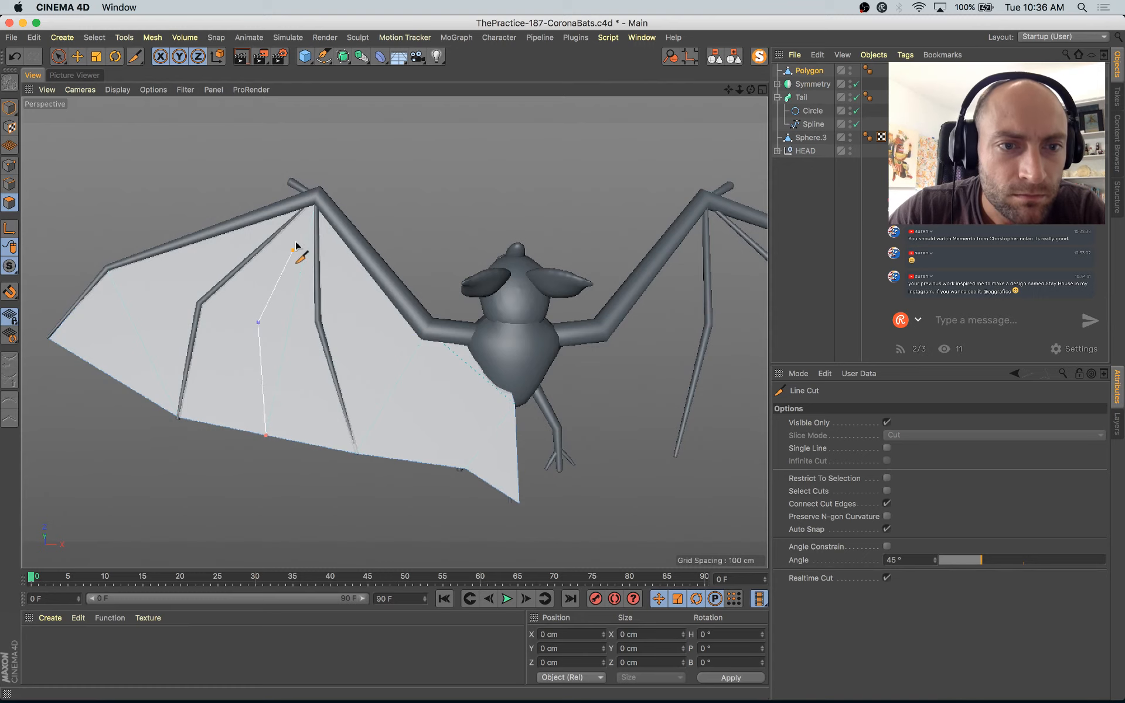
{"action": "left_click", "coordinate": [317, 196]}
{"action": "key", "text": "space"}
{"action": "key", "text": "space"}
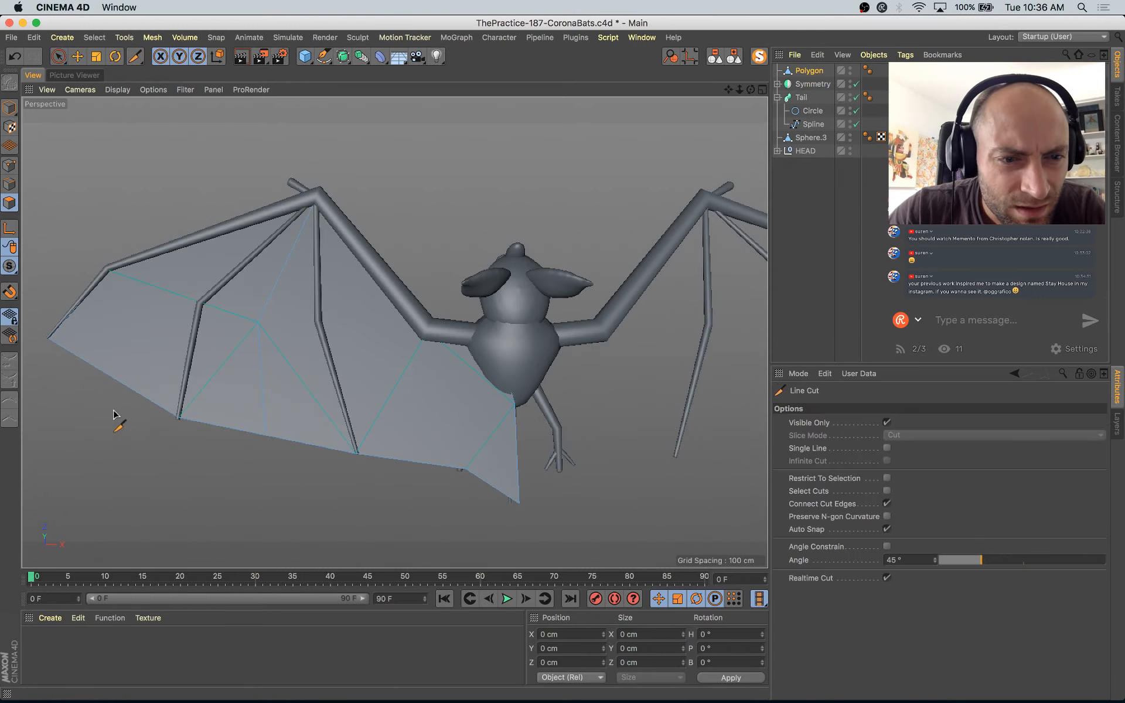
Step: Line-cut the outer membrane panel from the rear edge between wing tip and middle finger tip, through a mid-panel point to the wrist
{"action": "left_click", "coordinate": [105, 373]}
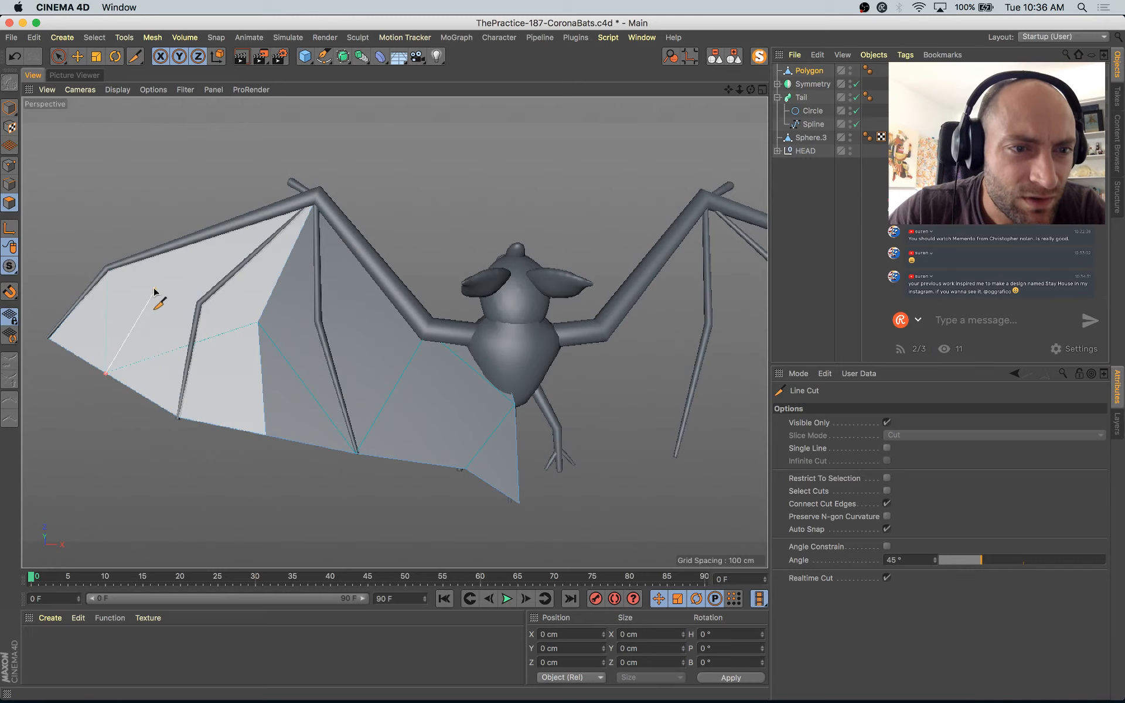
{"action": "left_click", "coordinate": [317, 200]}
{"action": "key", "text": "space"}
{"action": "key", "text": "space"}
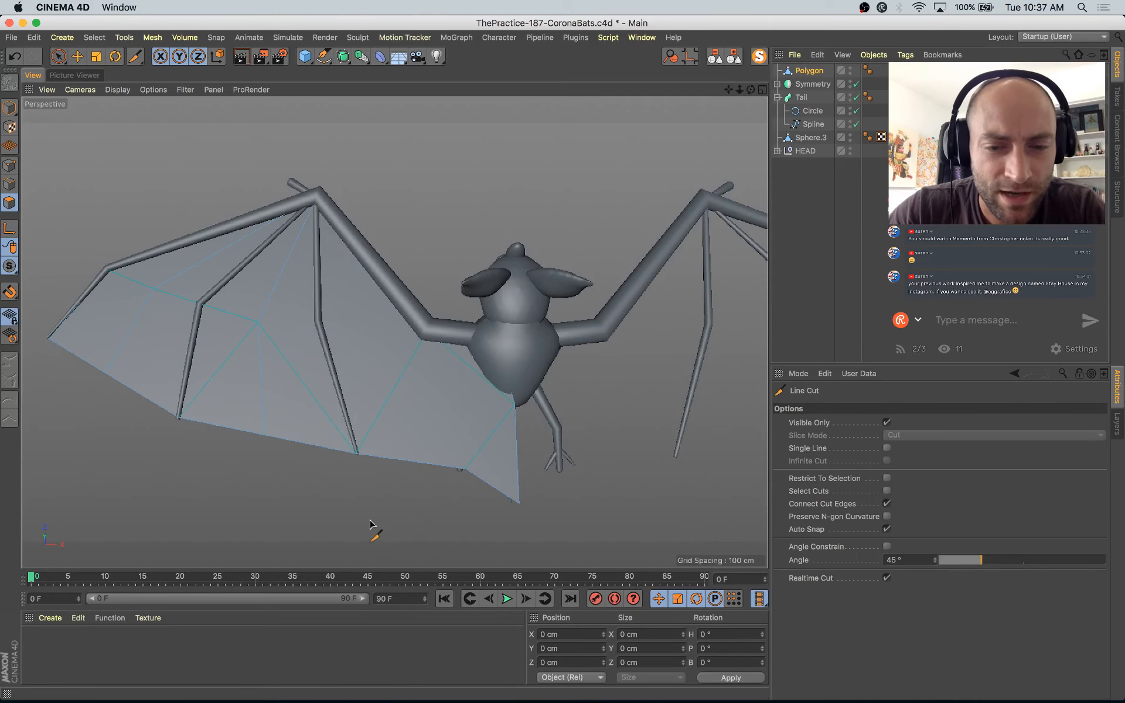
Step: Line-cut the membrane from the rear edge between the inner finger tip and the foot straight to the elbow
{"action": "left_click_drag", "start_coordinate": [442, 394], "coordinate": [435, 362], "text": "alt"}
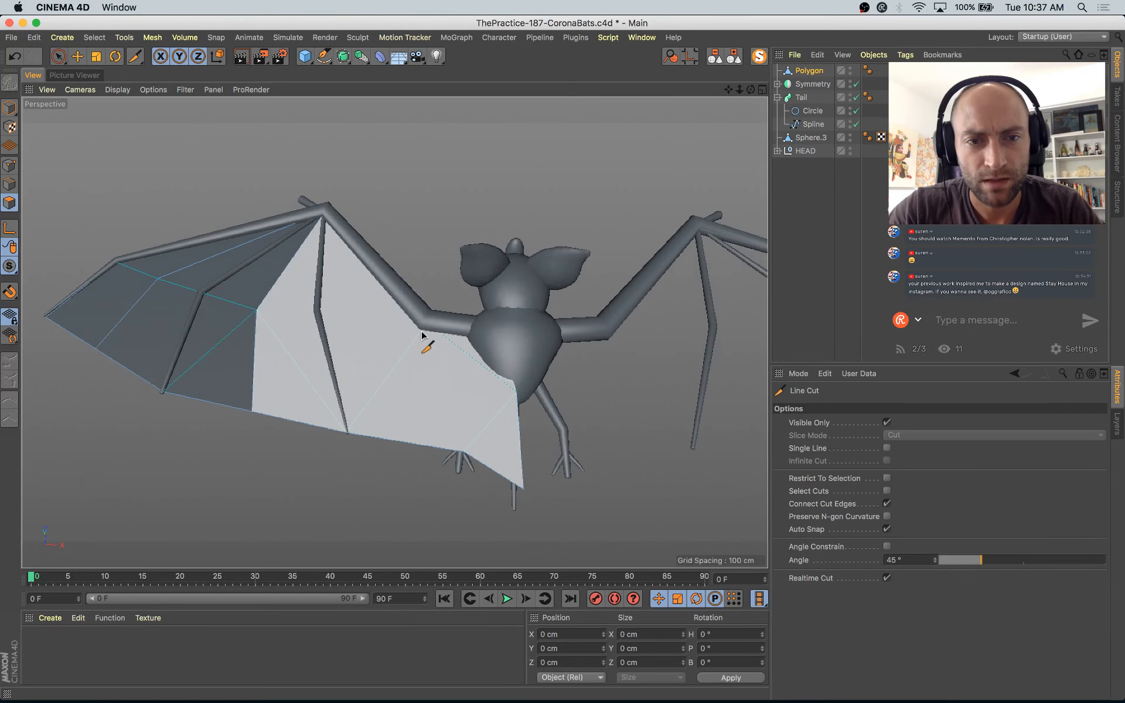
{"action": "key", "text": "super+Tab"}
{"action": "key", "text": "super+Tab"}
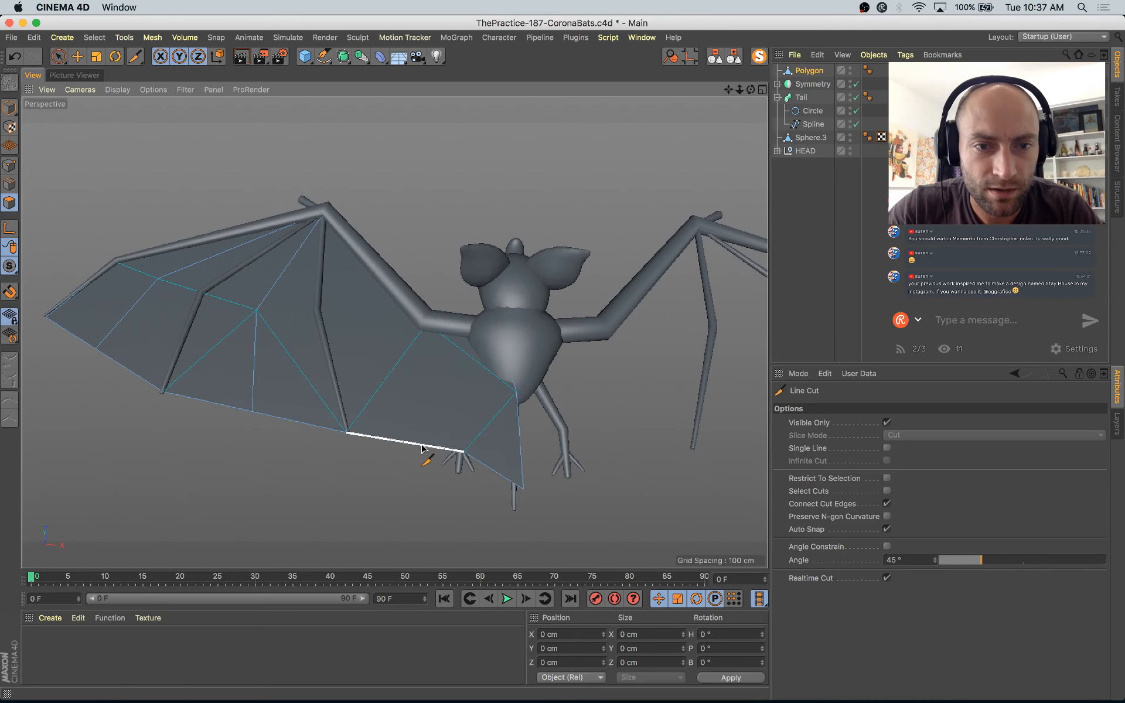
{"action": "key", "text": "super+Tab"}
{"action": "key", "text": "super+Tab"}
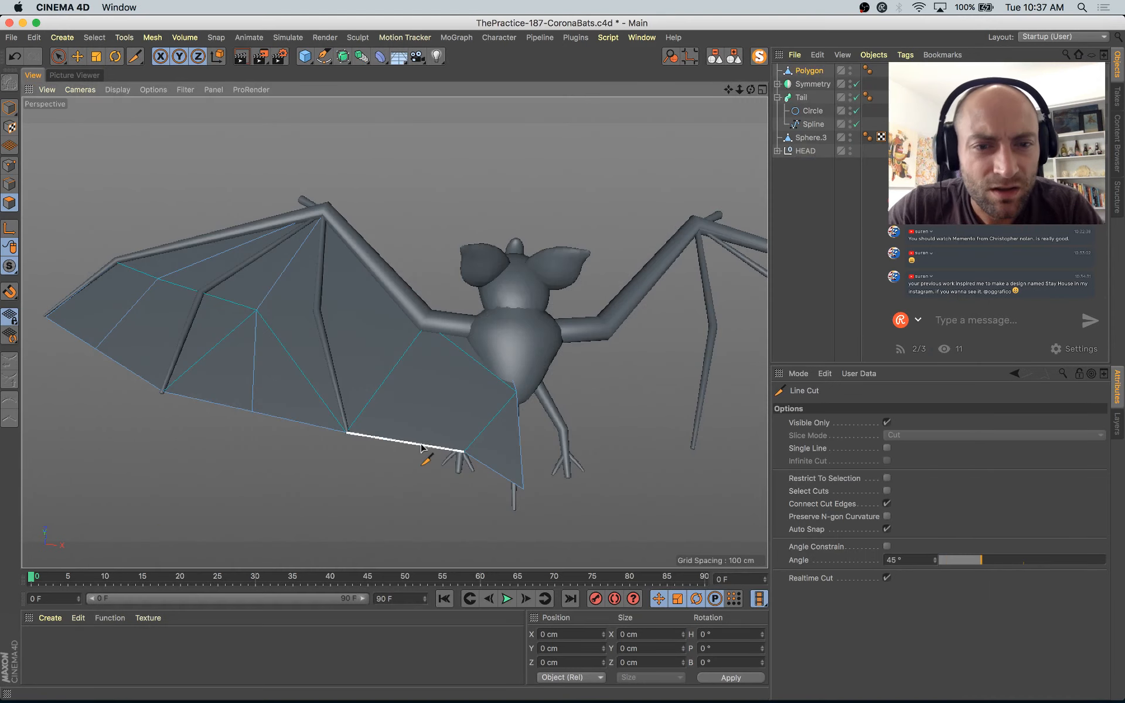
{"action": "left_click", "coordinate": [420, 445]}
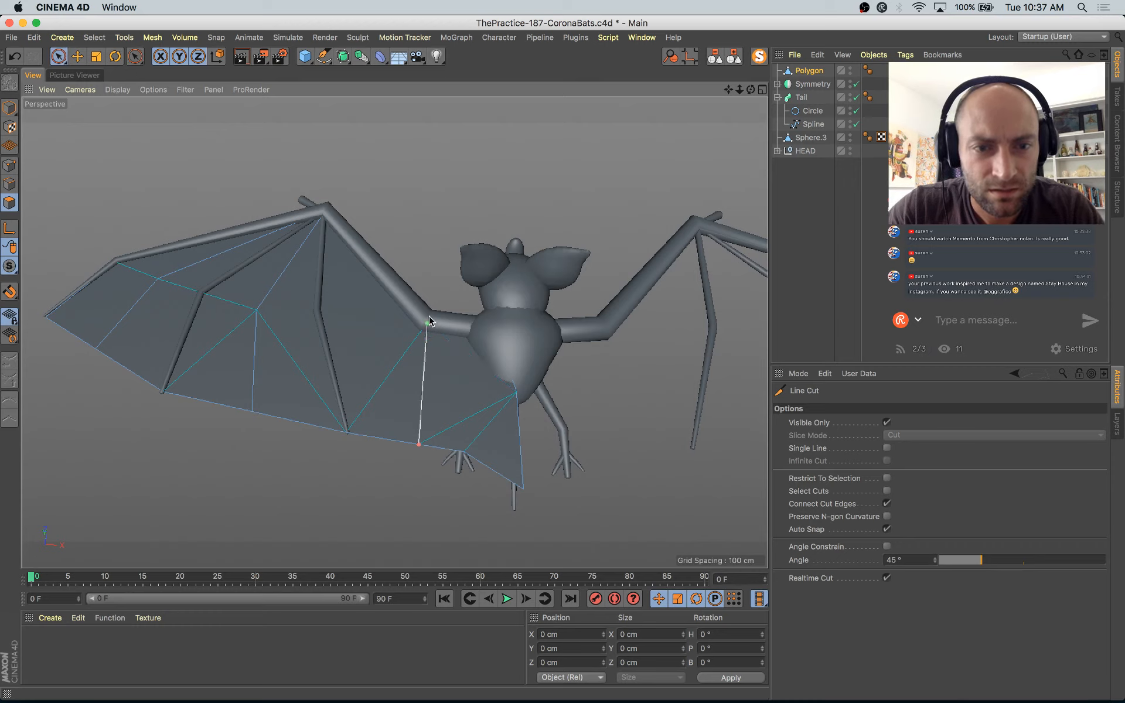
{"action": "left_click", "coordinate": [428, 321]}
{"action": "left_click", "coordinate": [734, 56]}
{"action": "left_click", "coordinate": [733, 56]}
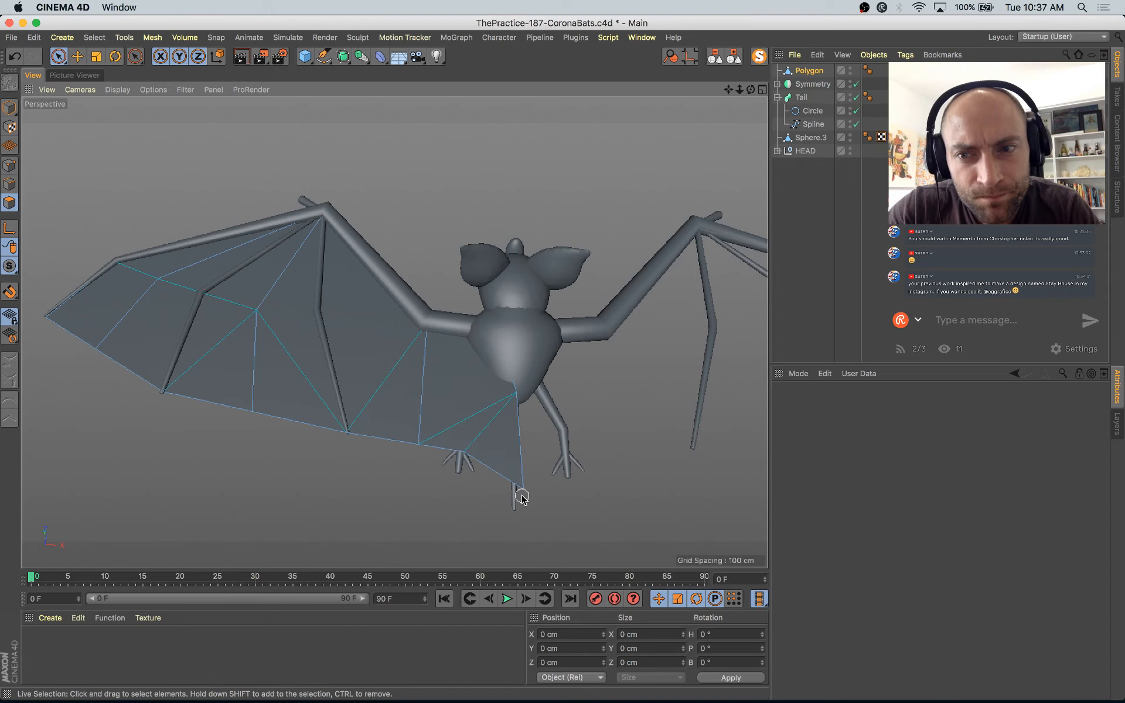
Step: Line-cut the membrane from the middle of its foot-to-tail edge up to the corner at the body
{"action": "key", "text": "k"}
{"action": "key", "text": "k"}
{"action": "key", "text": "super+Tab"}
{"action": "key", "text": "super+Tab"}
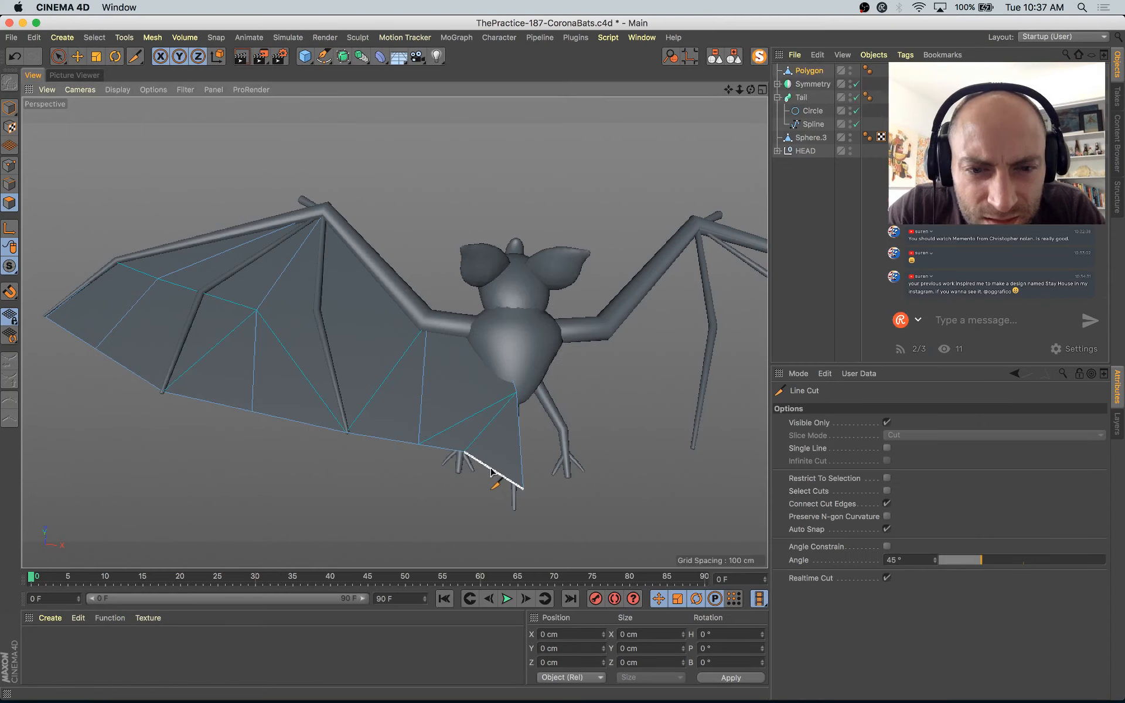
{"action": "left_click", "coordinate": [491, 470]}
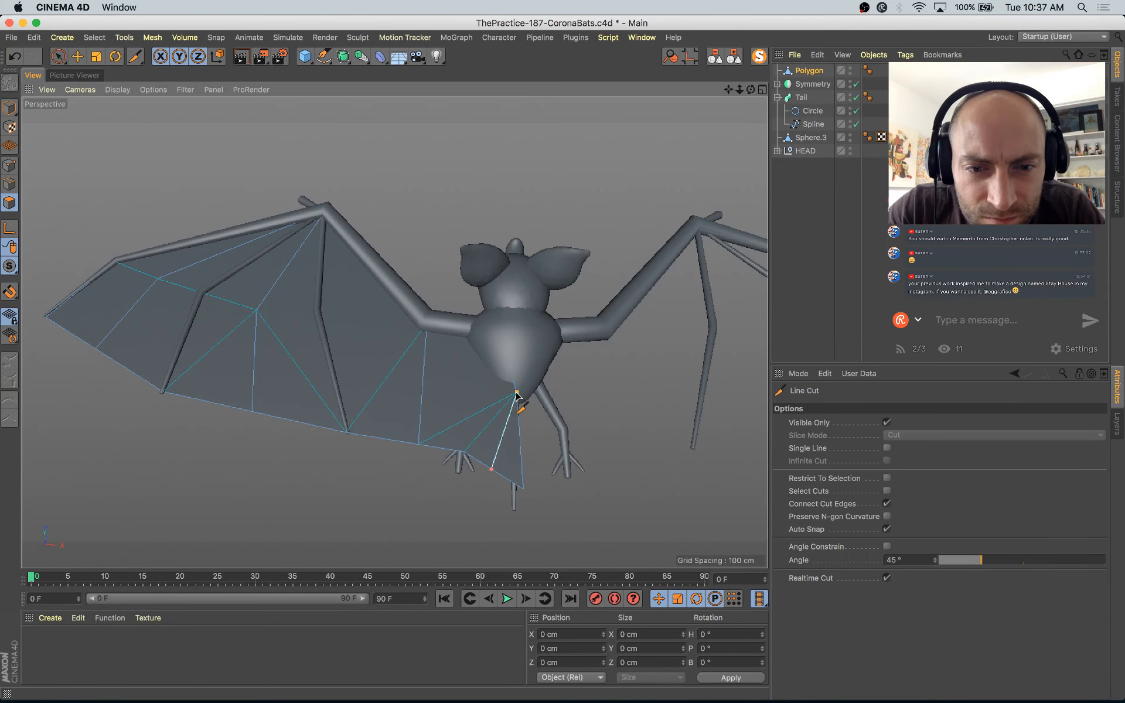
{"action": "left_click", "coordinate": [516, 393]}
{"action": "key", "text": "space"}
Step: In point mode, pull the rear-edge point between wing tip and middle finger inward to about X -585 cm, Z -76 cm
{"action": "left_click_drag", "start_coordinate": [513, 457], "coordinate": [347, 403], "text": "alt"}
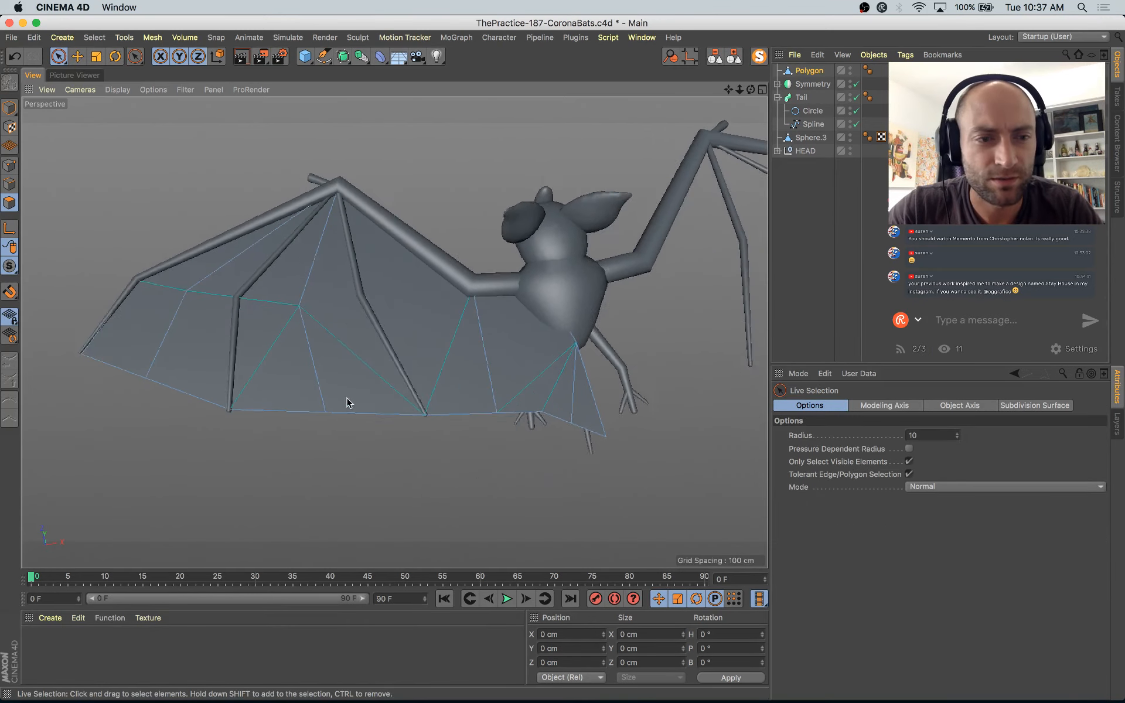
{"action": "middle_click_drag", "start_coordinate": [348, 403], "coordinate": [352, 399], "text": "alt"}
{"action": "left_click", "coordinate": [12, 169]}
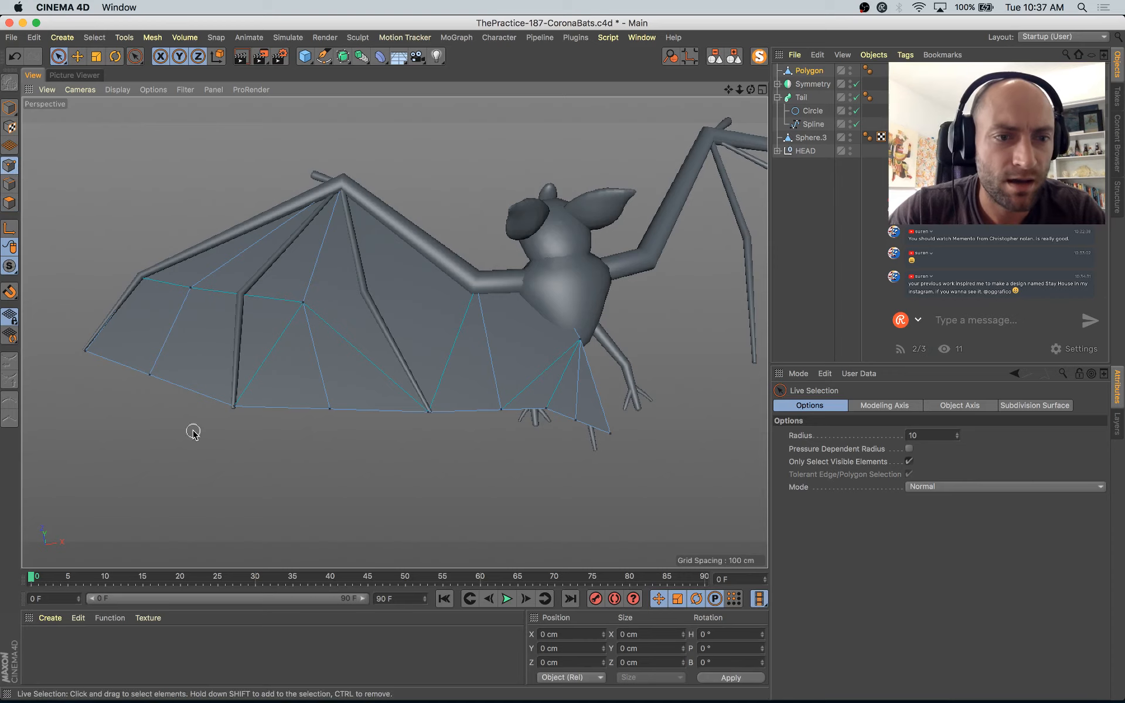
{"action": "left_click", "coordinate": [144, 374]}
{"action": "left_click_drag", "start_coordinate": [208, 359], "coordinate": [155, 406], "text": "alt"}
{"action": "left_click_drag", "start_coordinate": [239, 341], "coordinate": [350, 325]}
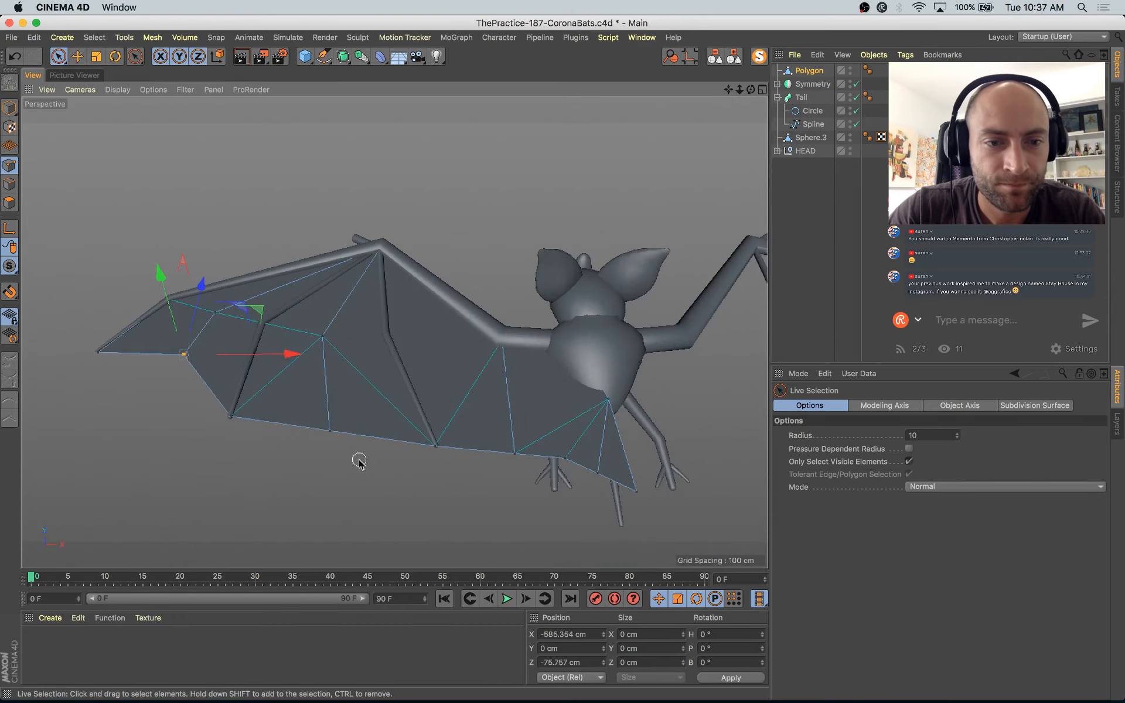
Step: Try to raise the outer panel's rear-edge and mid-panel points together by about 29 cm in Y
{"action": "left_click", "coordinate": [215, 313], "text": "shift"}
{"action": "left_click_drag", "start_coordinate": [215, 314], "coordinate": [191, 212], "text": "alt"}
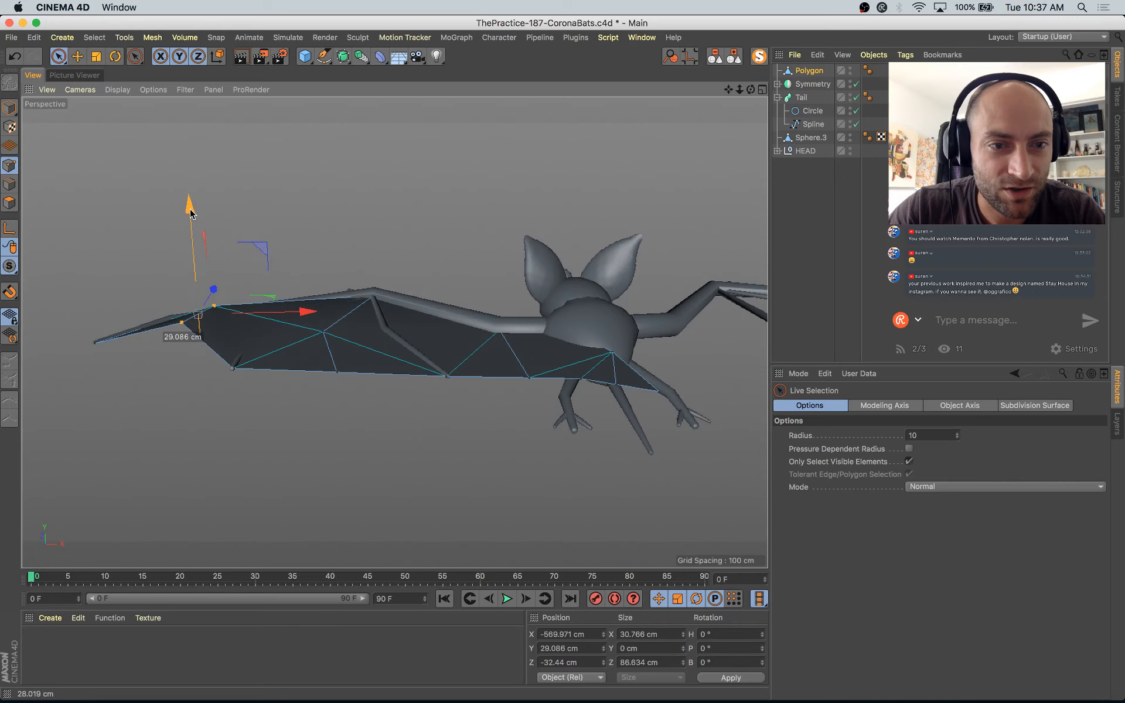
{"action": "key", "text": "ctrl+z"}
Step: Line-cut the membrane along the middle finger bone from its tip through the knuckle to the wrist
{"action": "mouse_move", "coordinate": [314, 334]}
{"action": "left_mouse_down", "text": "alt"}
{"action": "mouse_move", "coordinate": [394, 516]}
{"action": "mouse_move", "coordinate": [354, 438]}
{"action": "mouse_move", "coordinate": [393, 487]}
{"action": "mouse_move", "coordinate": [367, 441]}
{"action": "left_mouse_up", "text": "alt"}
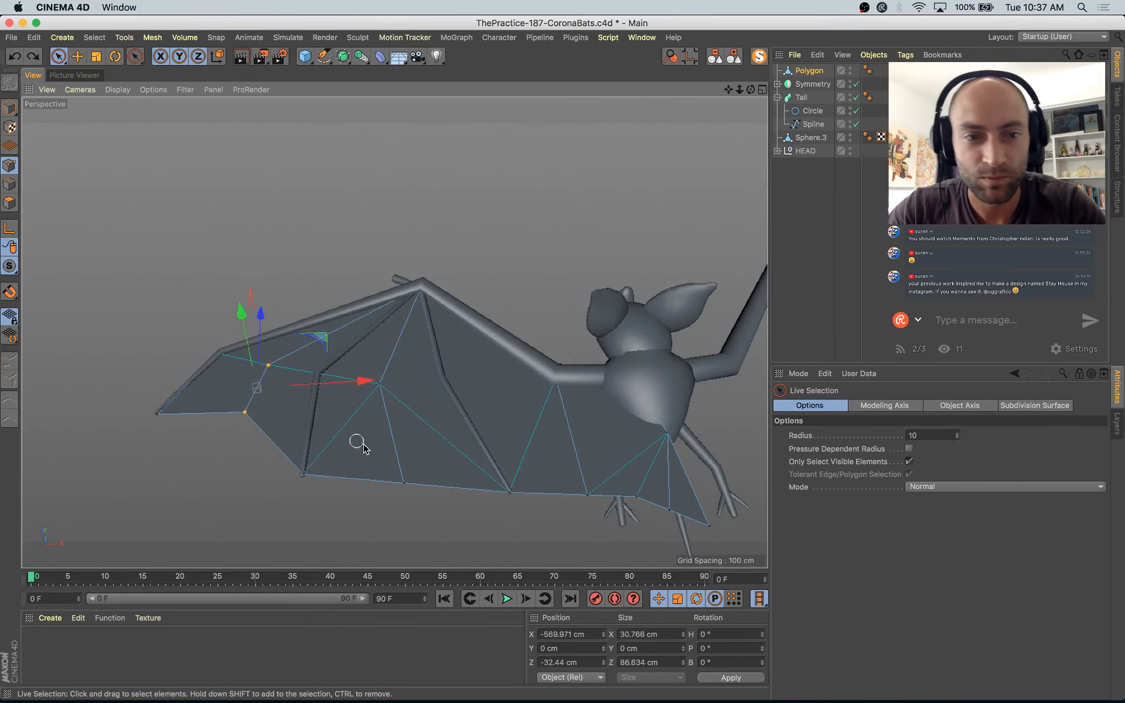
{"action": "key", "text": "k"}
{"action": "key", "text": "k"}
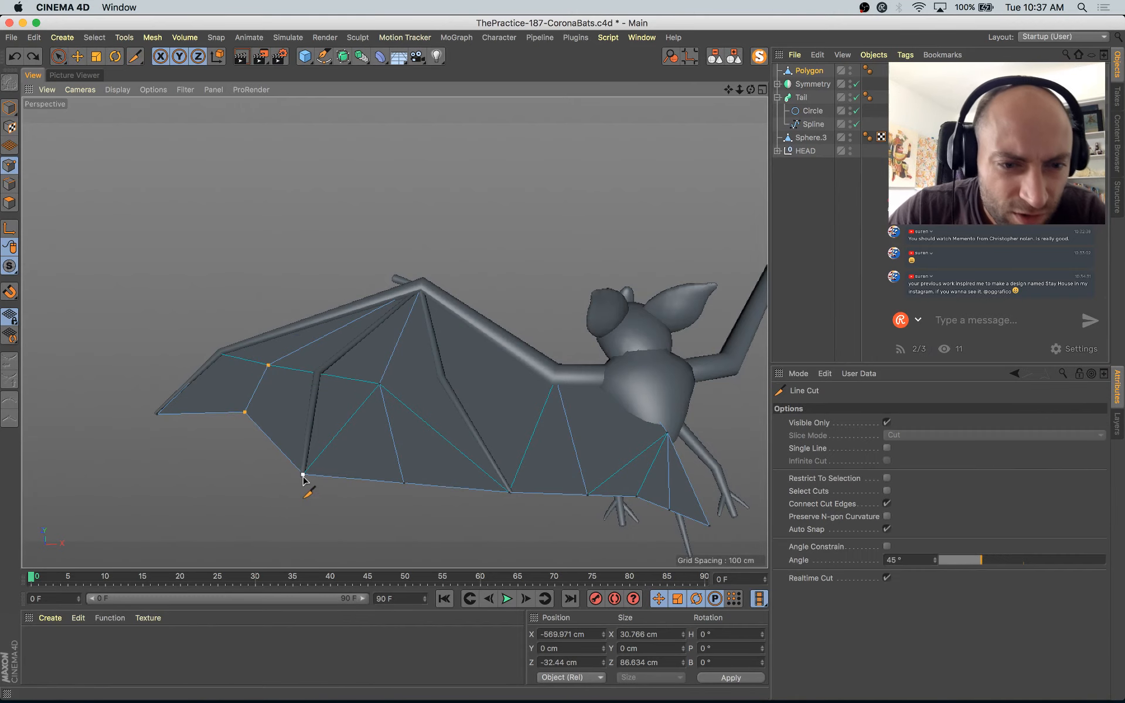
{"action": "left_click", "coordinate": [303, 476]}
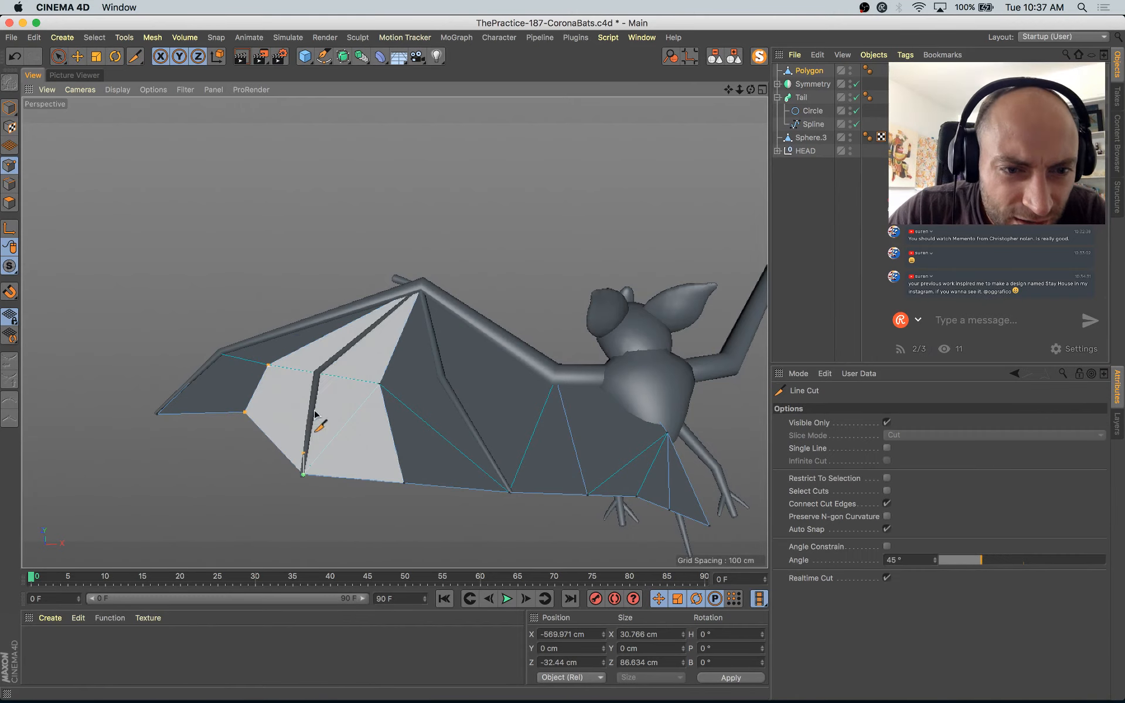
{"action": "left_click", "coordinate": [316, 374]}
{"action": "left_click", "coordinate": [423, 287]}
{"action": "key", "text": "space"}
{"action": "key", "text": "space"}
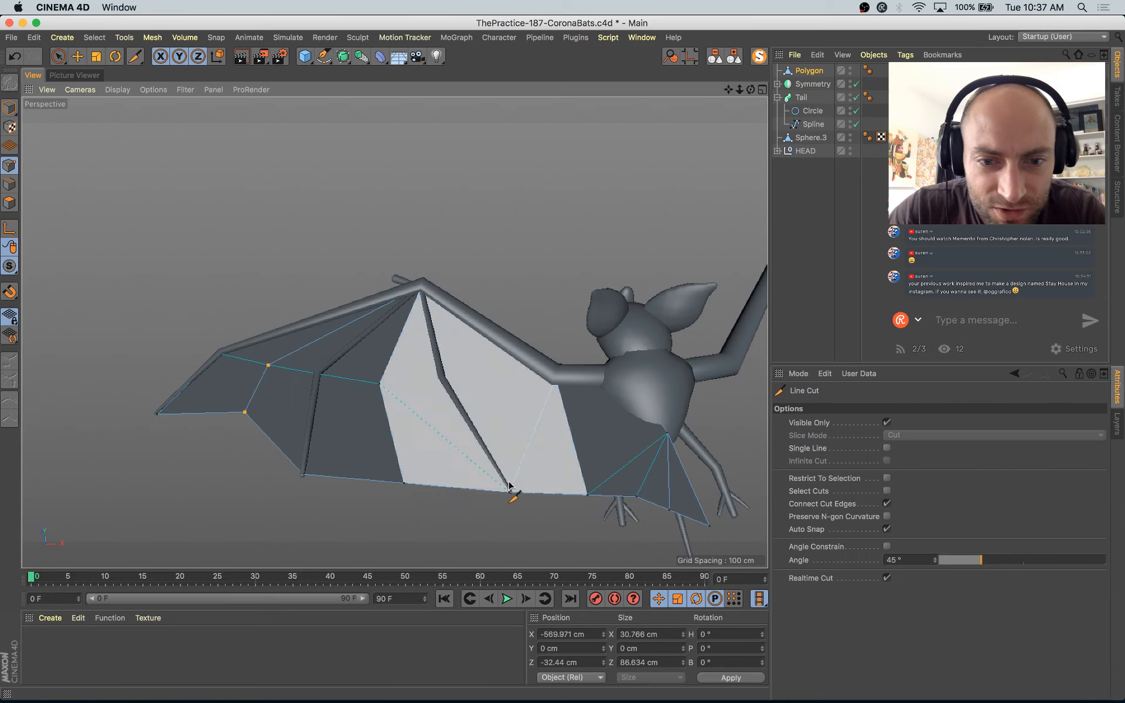
Step: Line-cut the membrane along the inner finger bone from its tip through the knuckle to the wrist
{"action": "left_click", "coordinate": [510, 492]}
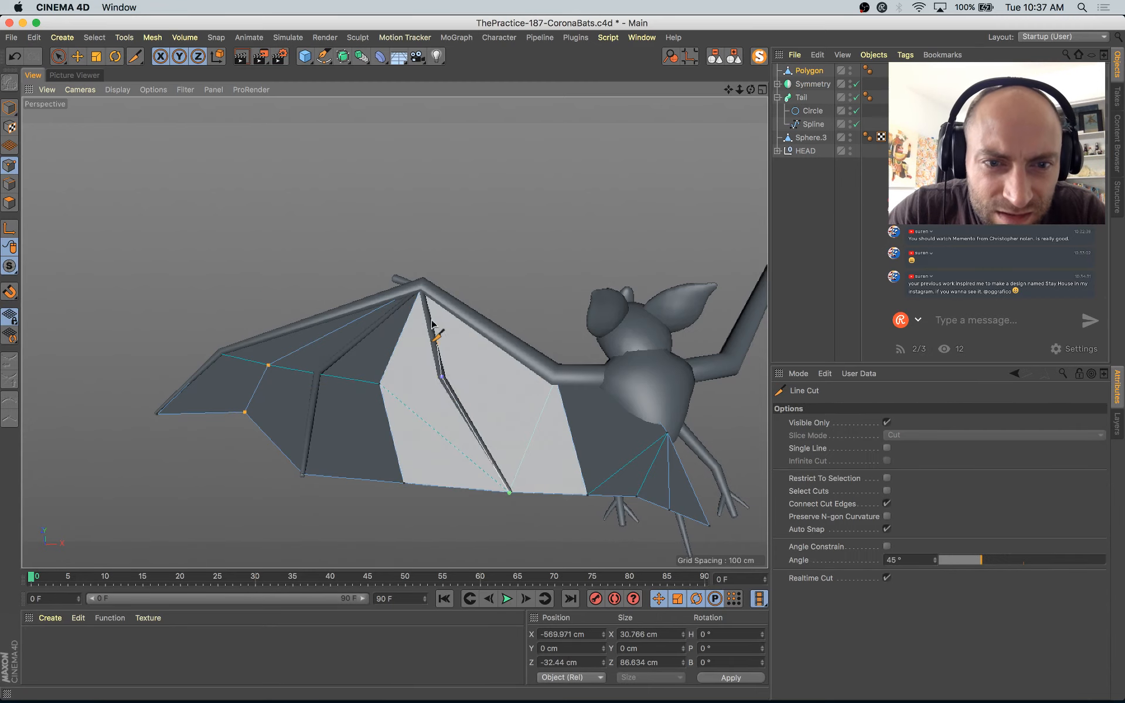
{"action": "left_click", "coordinate": [424, 286]}
{"action": "key", "text": "space"}
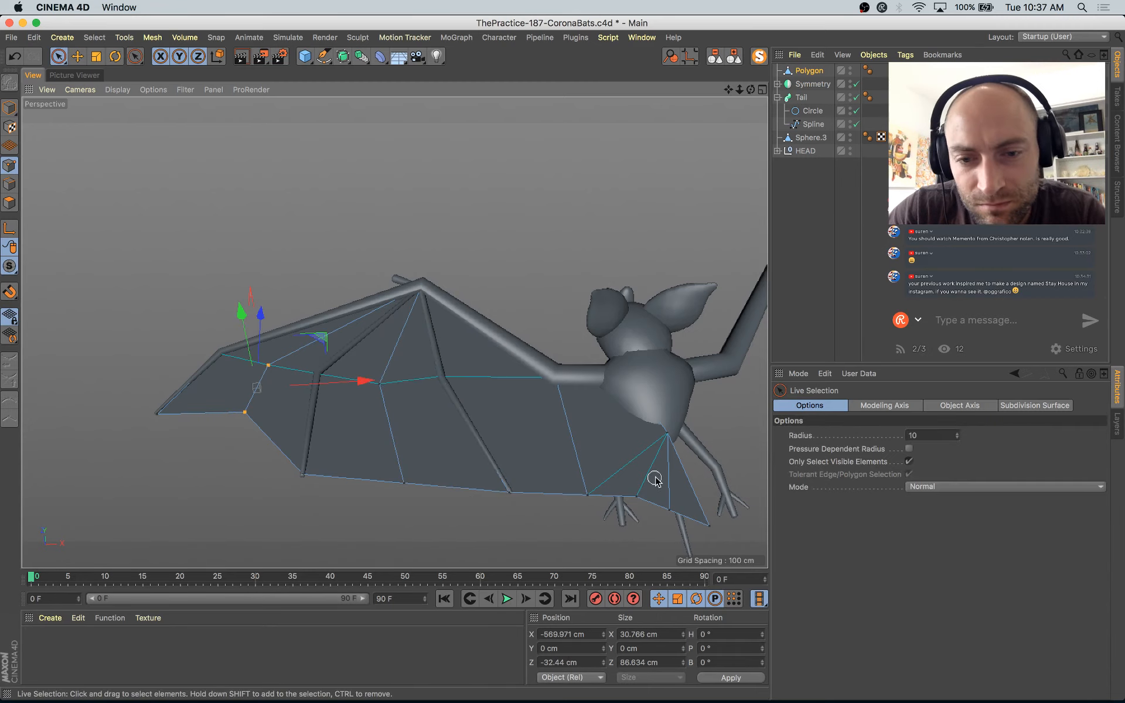
Step: Select the membrane's body and tail-tip points, lower them to about Y -60 cm, and rotate them to follow the tail's slope
{"action": "left_click_drag", "start_coordinate": [658, 488], "coordinate": [491, 409], "text": "alt"}
{"action": "key", "text": "space"}
{"action": "key", "text": "space"}
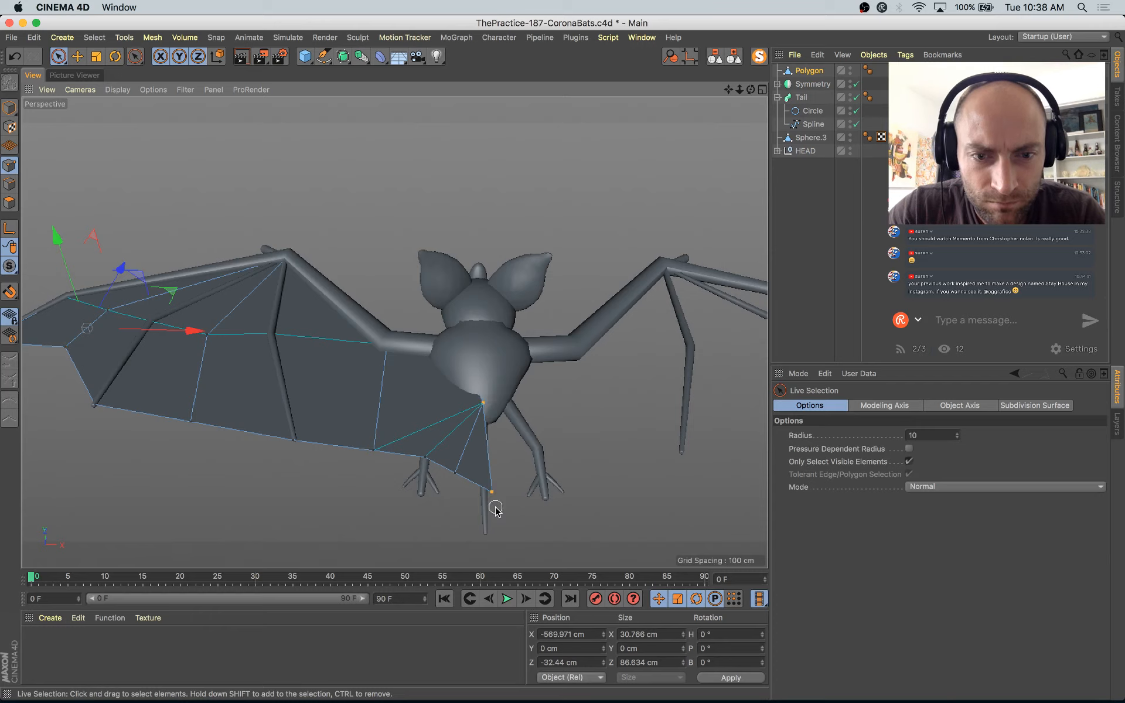
{"action": "left_click_drag", "start_coordinate": [496, 510], "coordinate": [488, 393], "text": "alt"}
{"action": "left_click_drag", "start_coordinate": [485, 346], "coordinate": [402, 454]}
{"action": "key", "text": "r"}
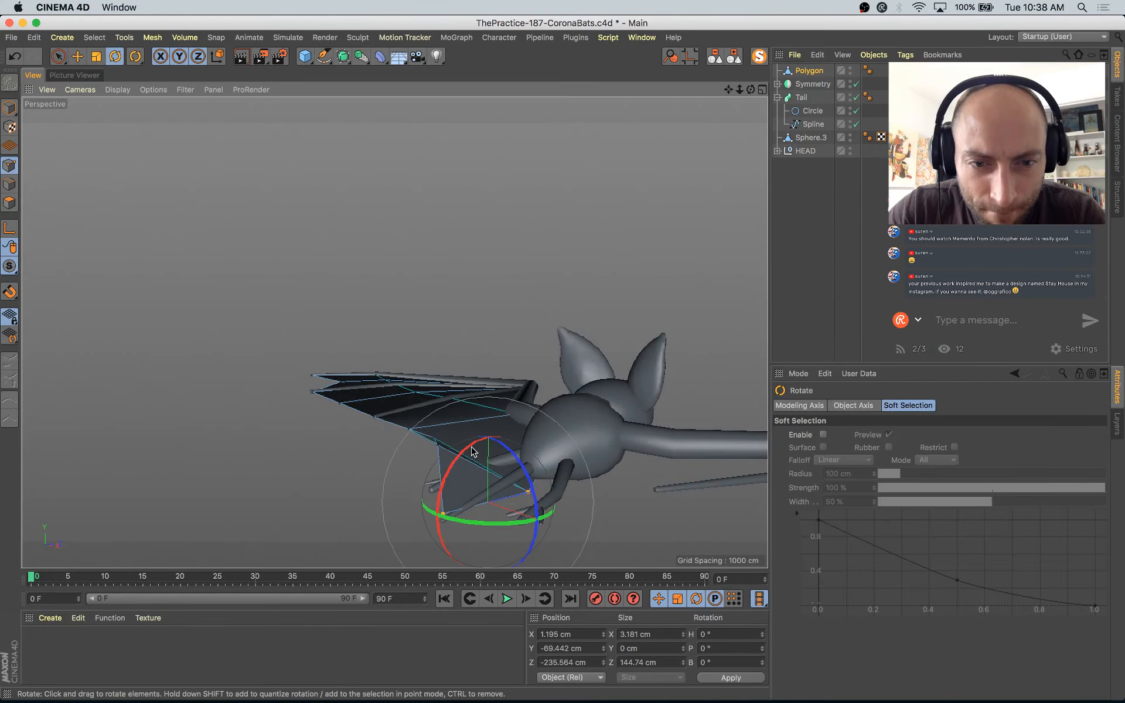
{"action": "left_click_drag", "start_coordinate": [474, 451], "coordinate": [531, 478]}
{"action": "key", "text": "e"}
Step: Reposition the membrane's rear-edge points near the foot, placing the one between inner finger and foot at about X -137, Y -36, Z -251
{"action": "middle_click_drag", "start_coordinate": [531, 478], "coordinate": [503, 440], "text": "alt"}
{"action": "right_click_drag", "start_coordinate": [503, 440], "coordinate": [551, 451], "text": "alt"}
{"action": "left_click_drag", "start_coordinate": [551, 451], "coordinate": [499, 425], "text": "alt"}
{"action": "key", "text": "9"}
{"action": "left_click", "coordinate": [423, 399]}
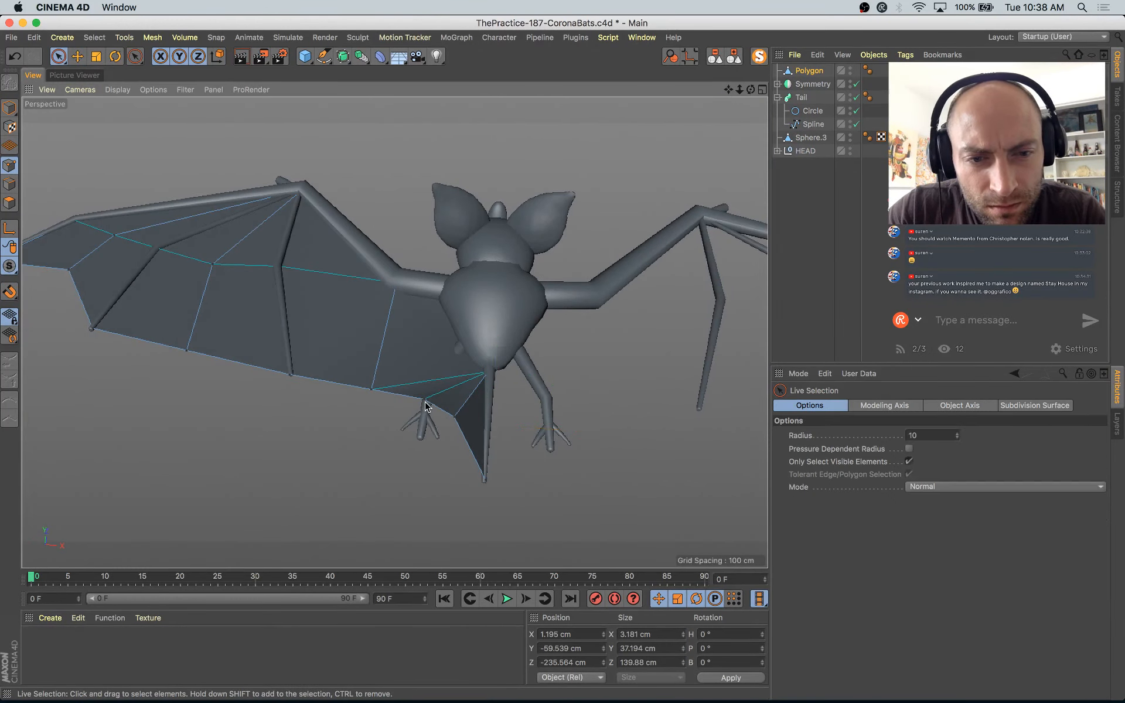
{"action": "left_click_drag", "start_coordinate": [424, 398], "coordinate": [352, 466], "text": "alt"}
{"action": "left_click", "coordinate": [371, 404]}
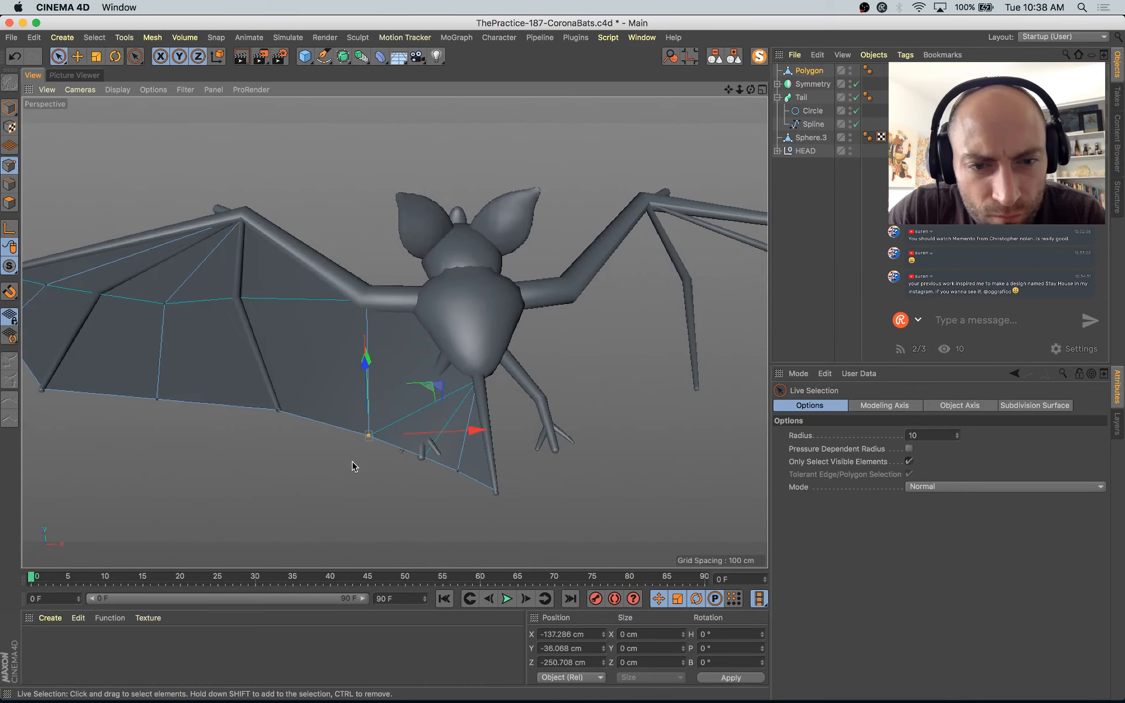
Step: Line-cut the membrane from its rear edge at the foot up past the knee to the body
{"action": "key", "text": "k"}
{"action": "key", "text": "k"}
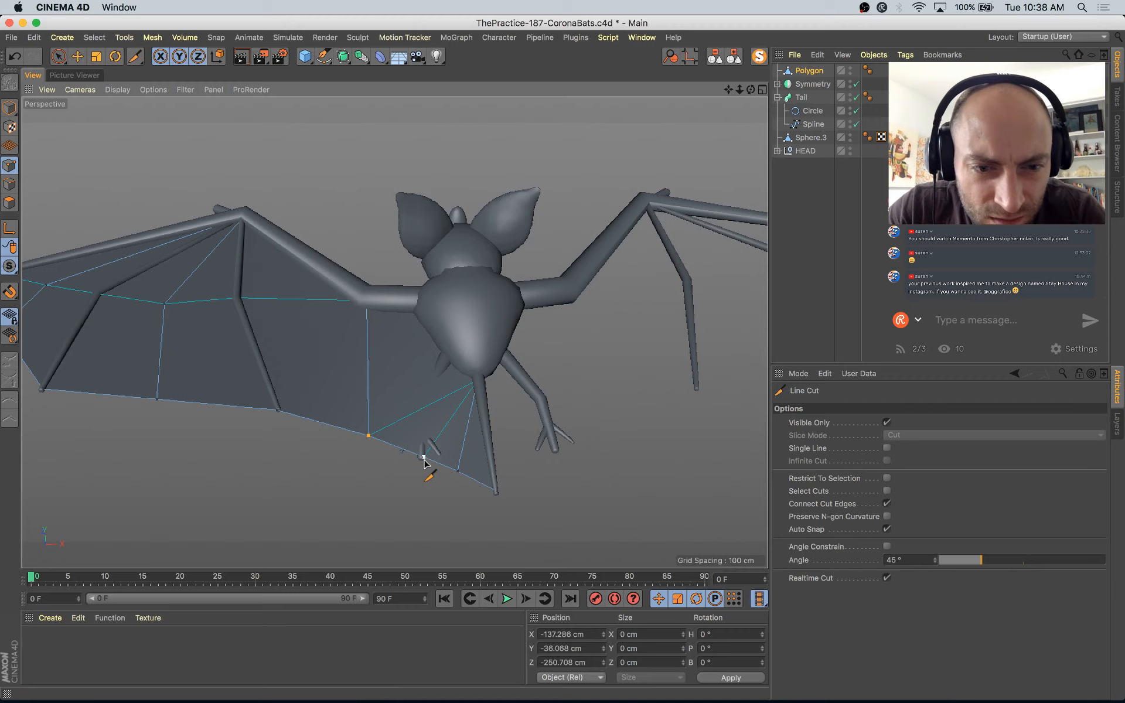
{"action": "left_click_drag", "start_coordinate": [423, 458], "coordinate": [423, 397]}
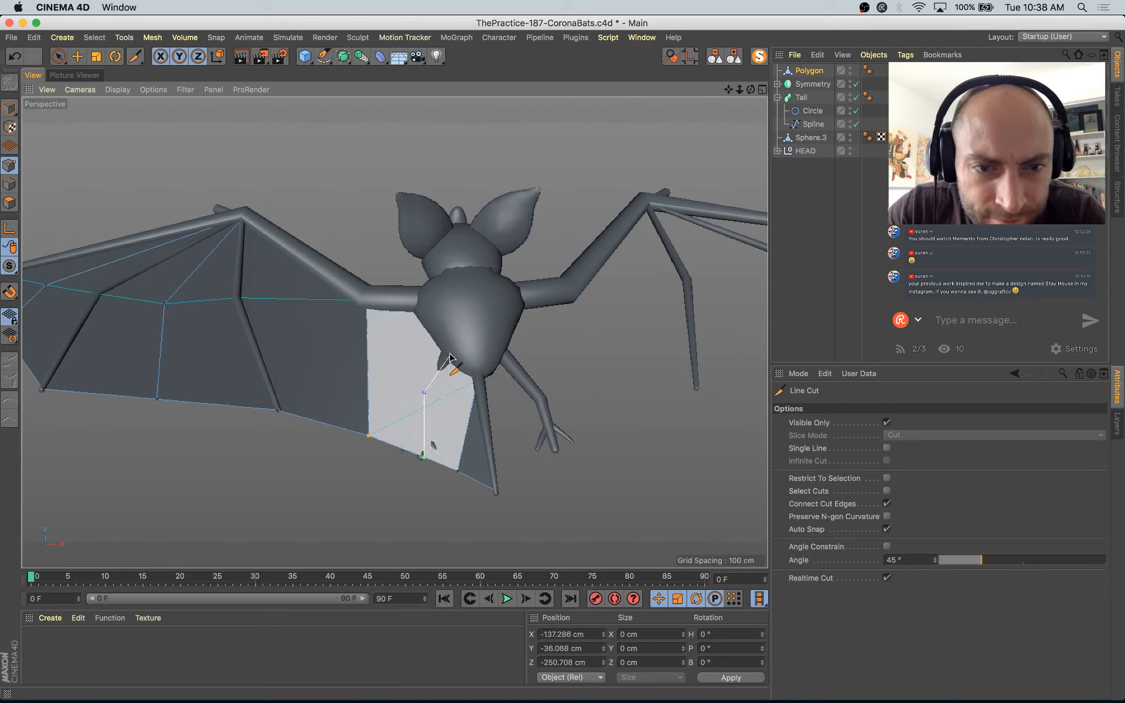
{"action": "left_click", "coordinate": [466, 322]}
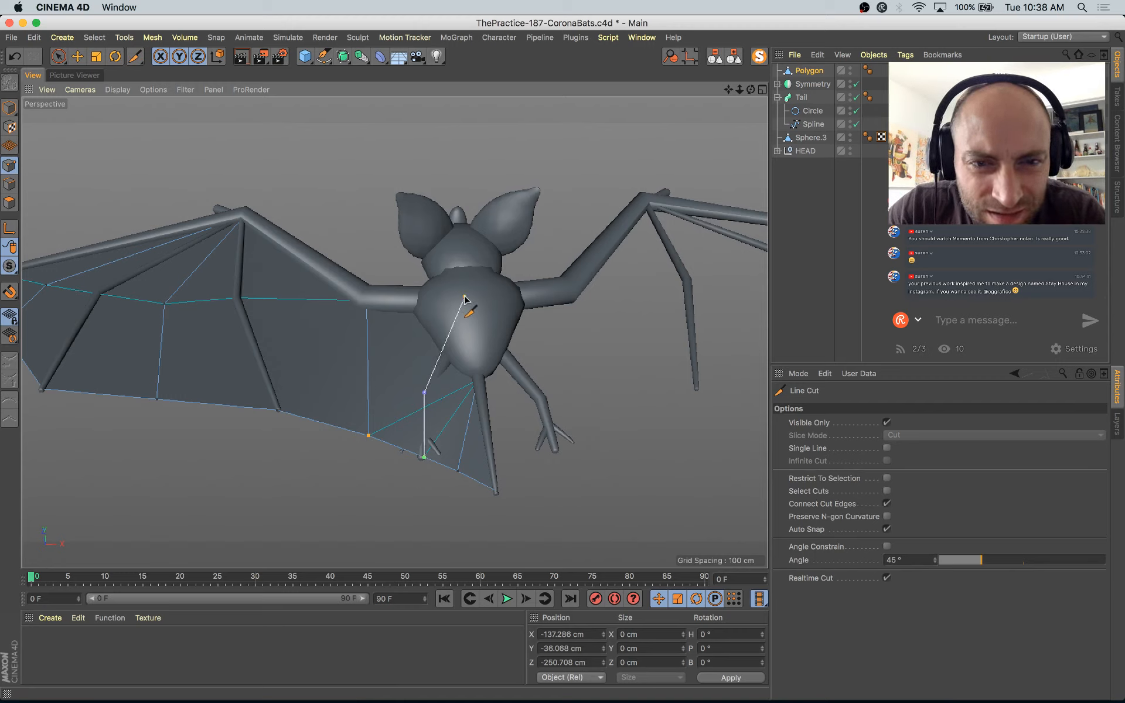
{"action": "key", "text": "space"}
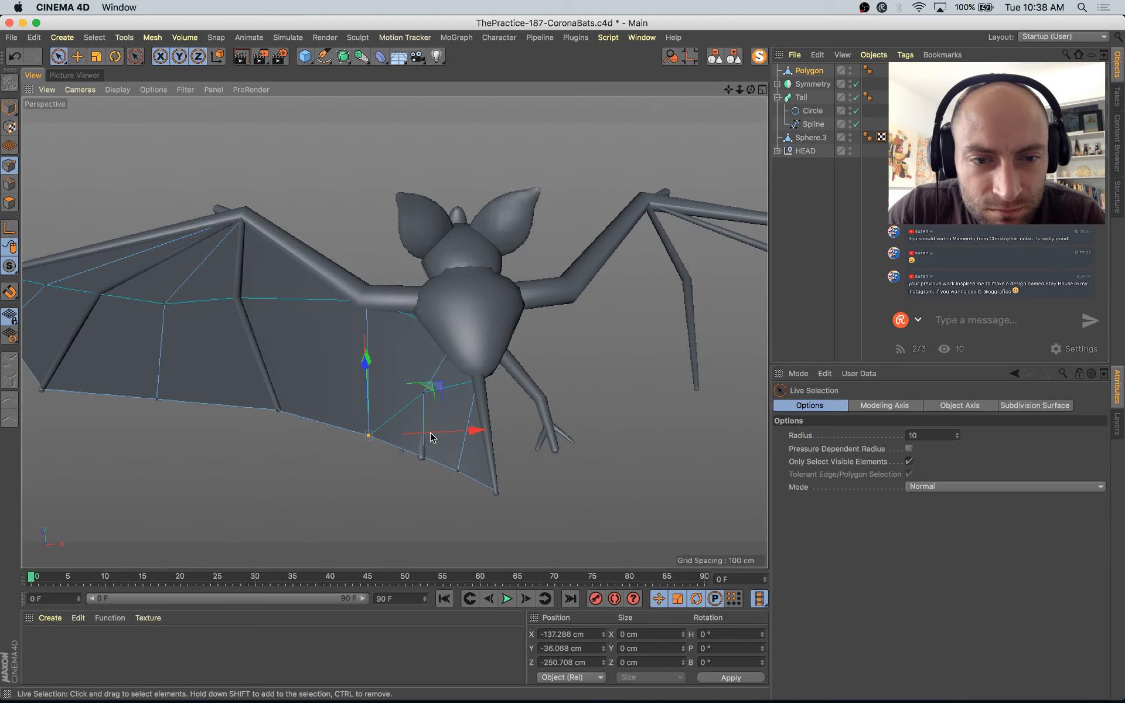
Step: Fit the membrane's new leg points to the knee and foot, and shift the foot-to-tail edge point to about X -30, Y -69, Z -251
{"action": "left_click_drag", "start_coordinate": [423, 396], "coordinate": [710, 240], "text": "alt"}
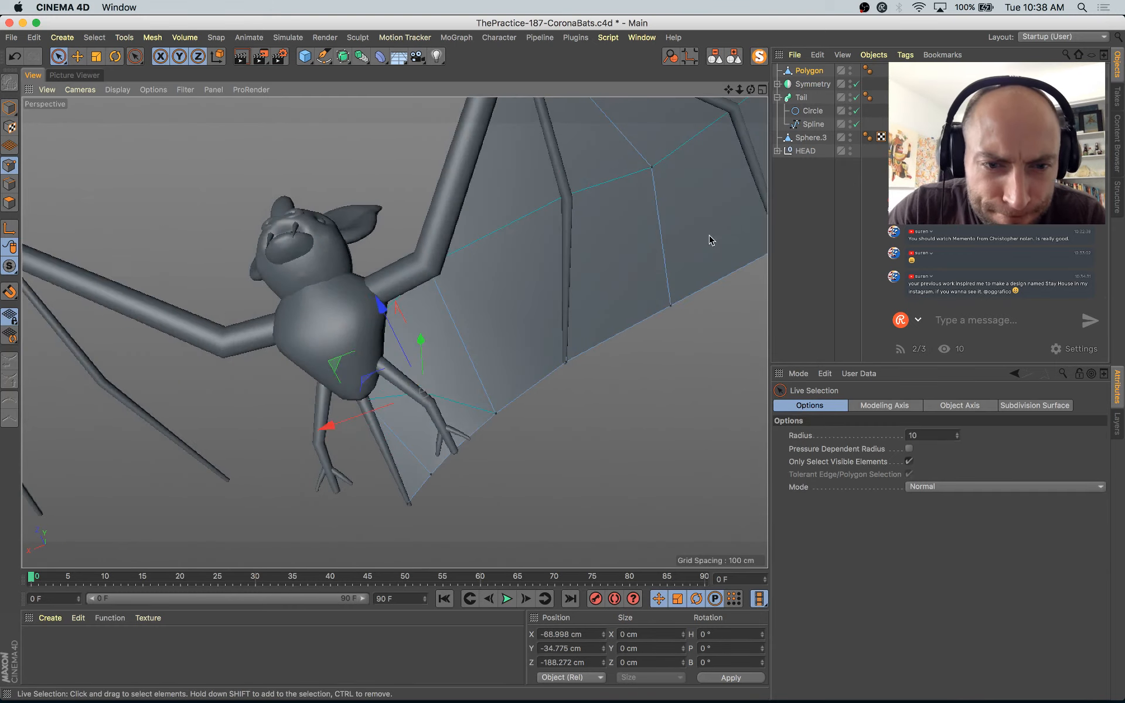
{"action": "left_click_drag", "start_coordinate": [538, 374], "coordinate": [423, 315], "text": "alt"}
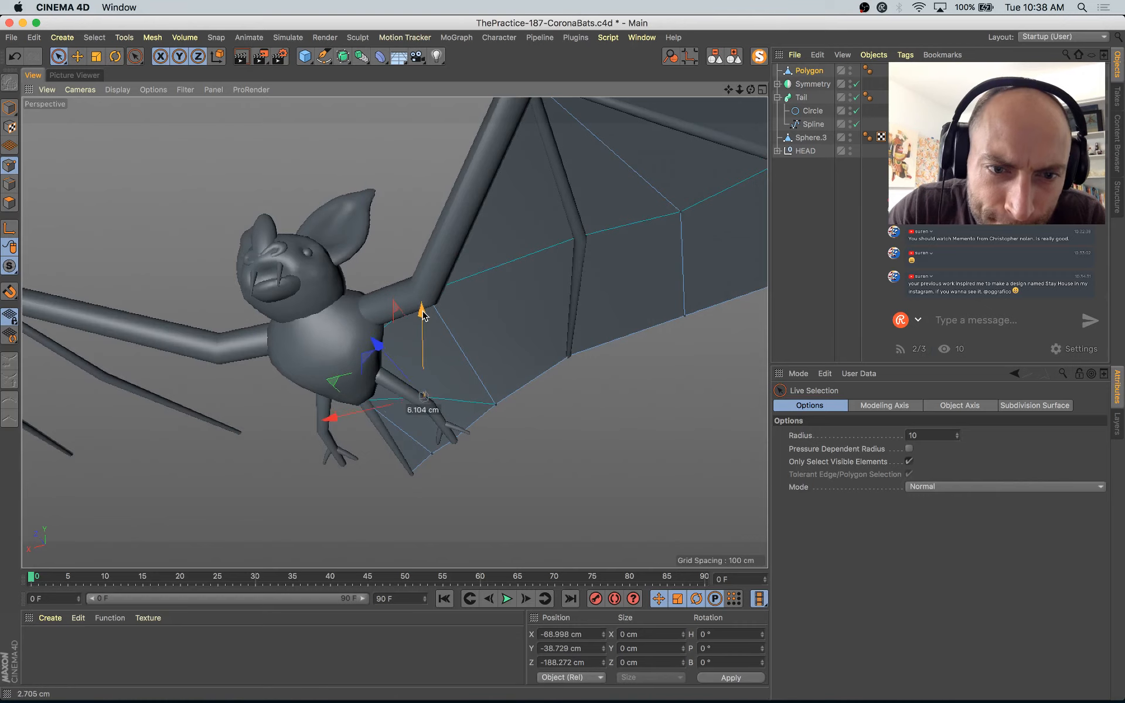
{"action": "left_click_drag", "start_coordinate": [460, 392], "coordinate": [277, 508], "text": "alt"}
{"action": "left_click", "coordinate": [459, 447]}
{"action": "scroll", "coordinate": [459, 452], "scroll_direction": "up", "scroll_amount": 4}
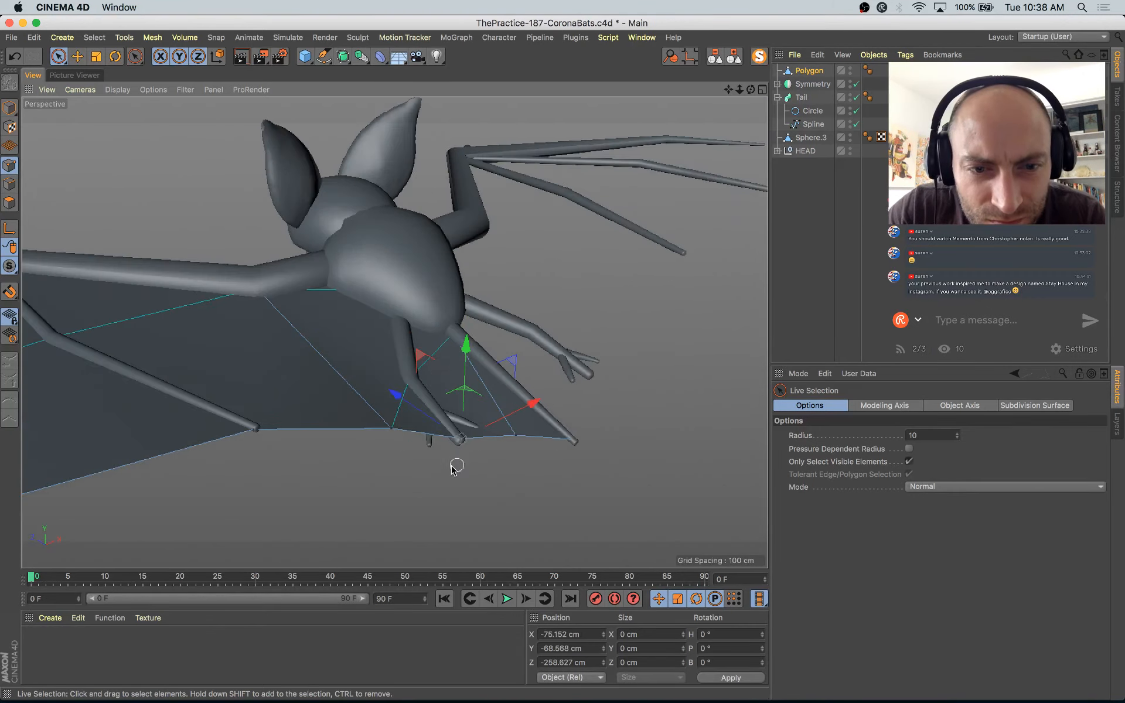
{"action": "left_click_drag", "start_coordinate": [455, 467], "coordinate": [410, 521], "text": "alt"}
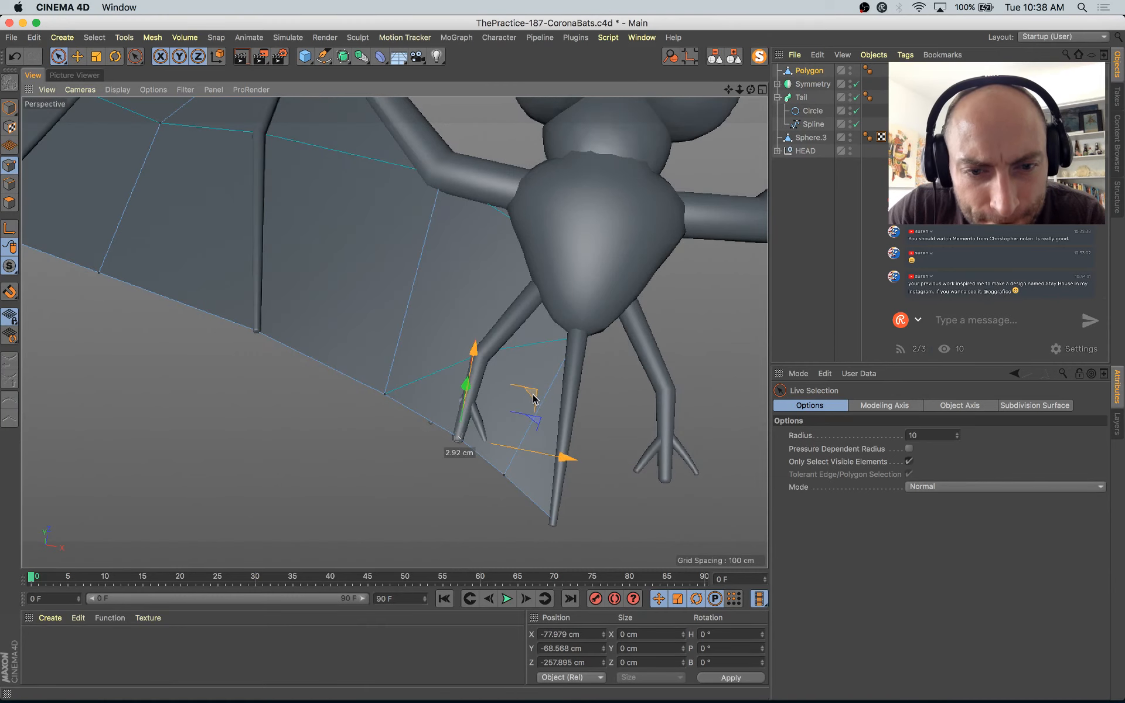
{"action": "left_click_drag", "start_coordinate": [561, 441], "coordinate": [559, 328]}
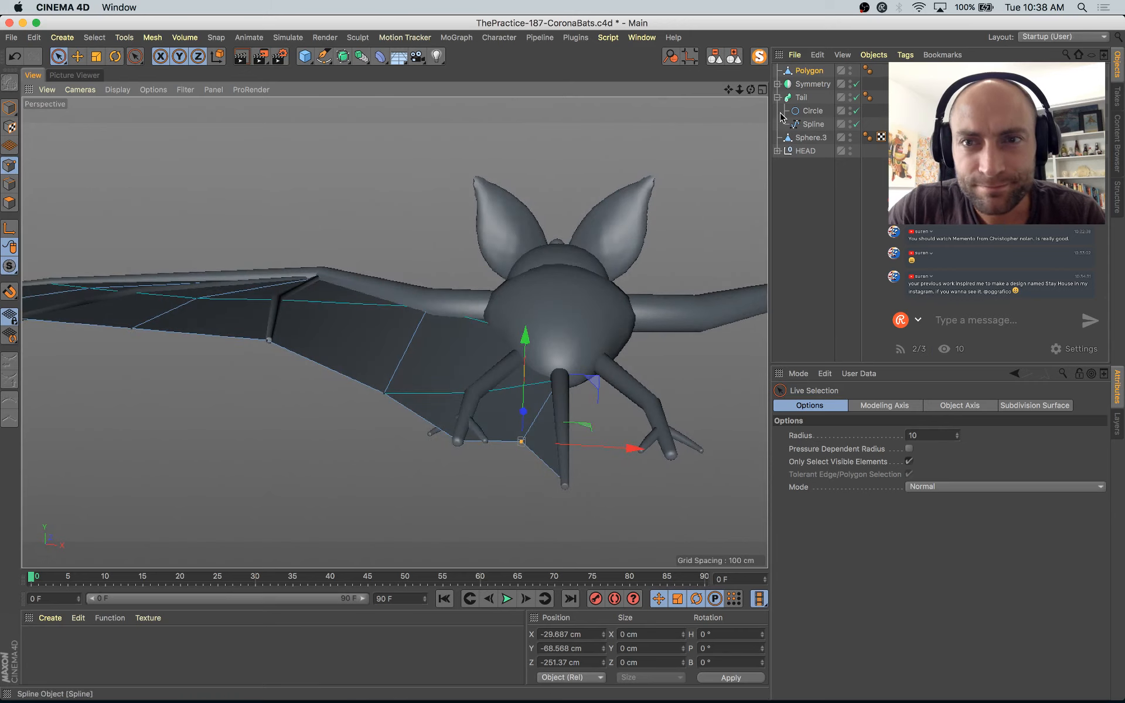
Step: Isolate the membrane and line-cut the panel between foot and tail, adding a point in its middle
{"action": "left_click", "coordinate": [766, 58]}
{"action": "left_click_drag", "start_coordinate": [608, 389], "coordinate": [593, 462], "text": "alt"}
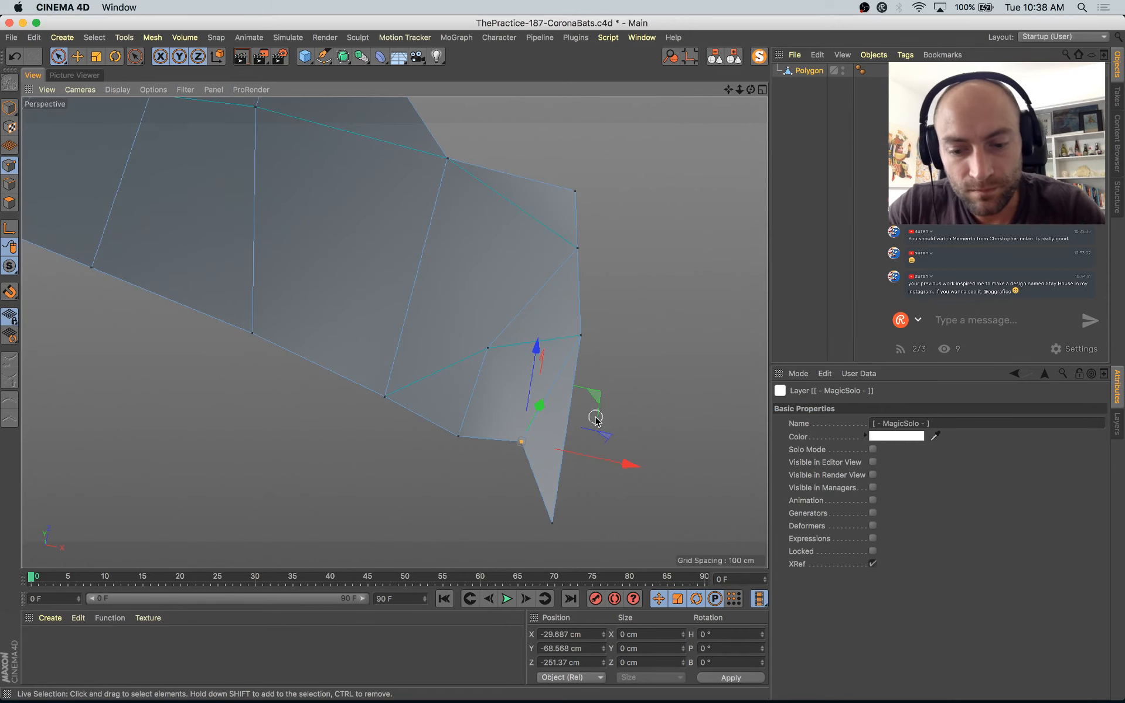
{"action": "key", "text": "k"}
{"action": "key", "text": "k"}
{"action": "left_click", "coordinate": [549, 393]}
{"action": "key", "text": "Escape"}
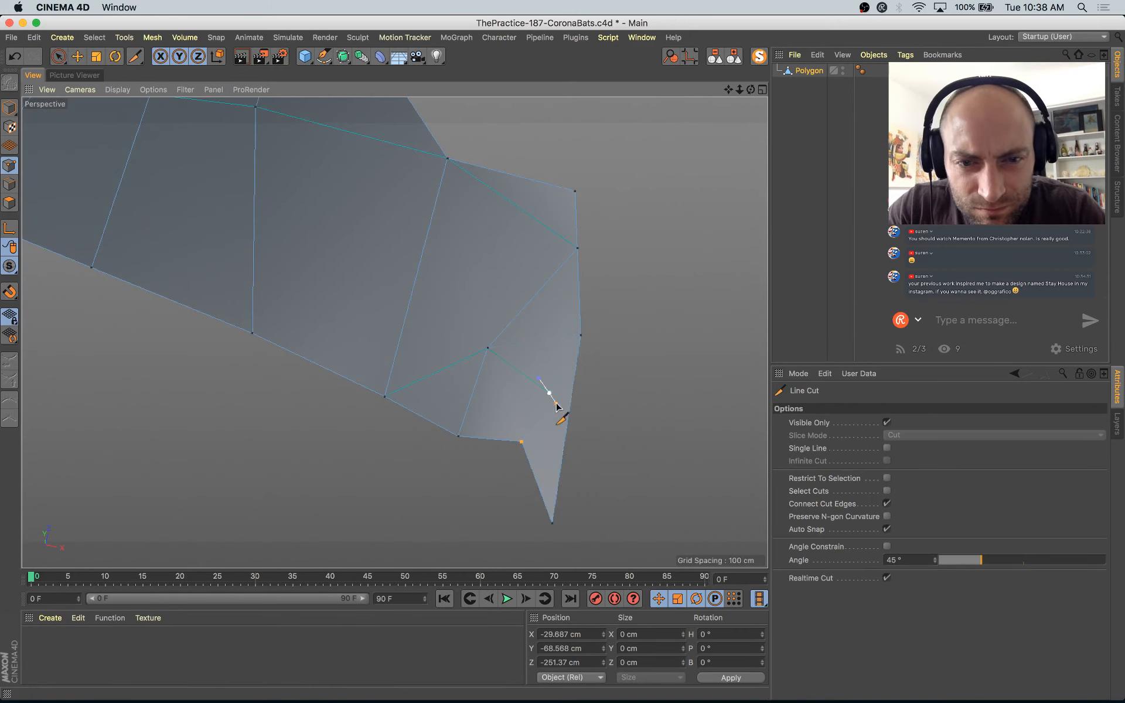
{"action": "key", "text": "space"}
Step: Raise the new middle point of the foot-to-tail panel to about Y -42 and bring the whole bat back into view
{"action": "left_click", "coordinate": [549, 393]}
{"action": "left_click_drag", "start_coordinate": [548, 393], "coordinate": [620, 397], "text": "alt"}
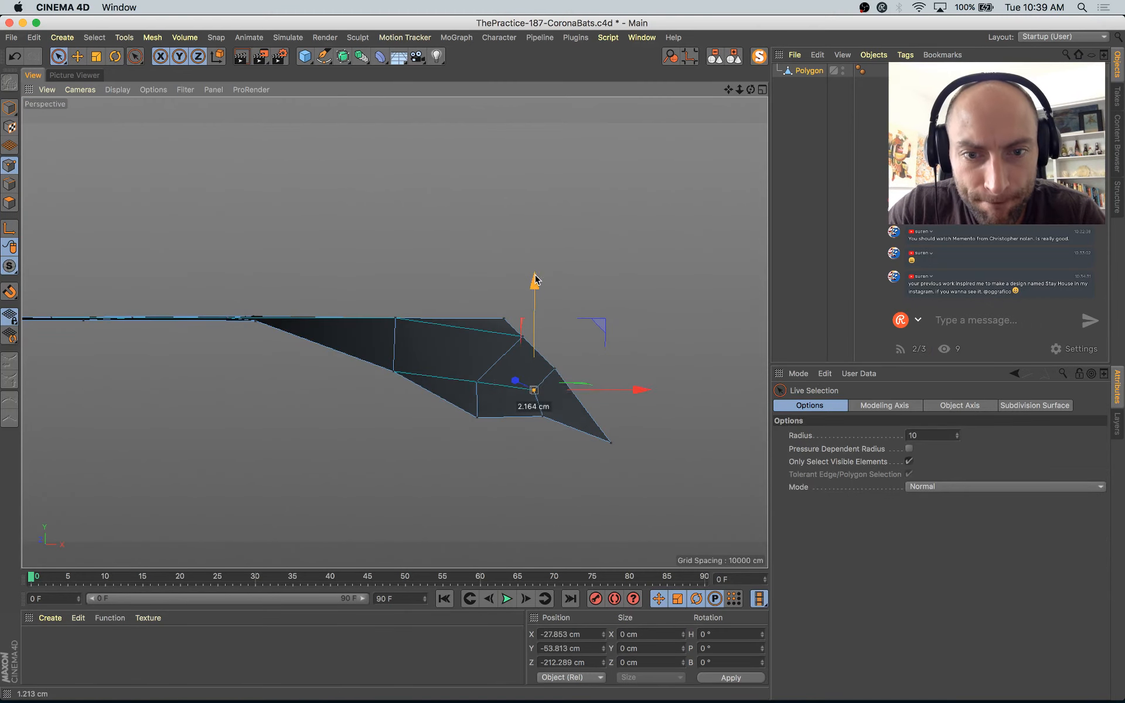
{"action": "left_click_drag", "start_coordinate": [535, 280], "coordinate": [595, 319]}
{"action": "left_click_drag", "start_coordinate": [539, 274], "coordinate": [525, 389]}
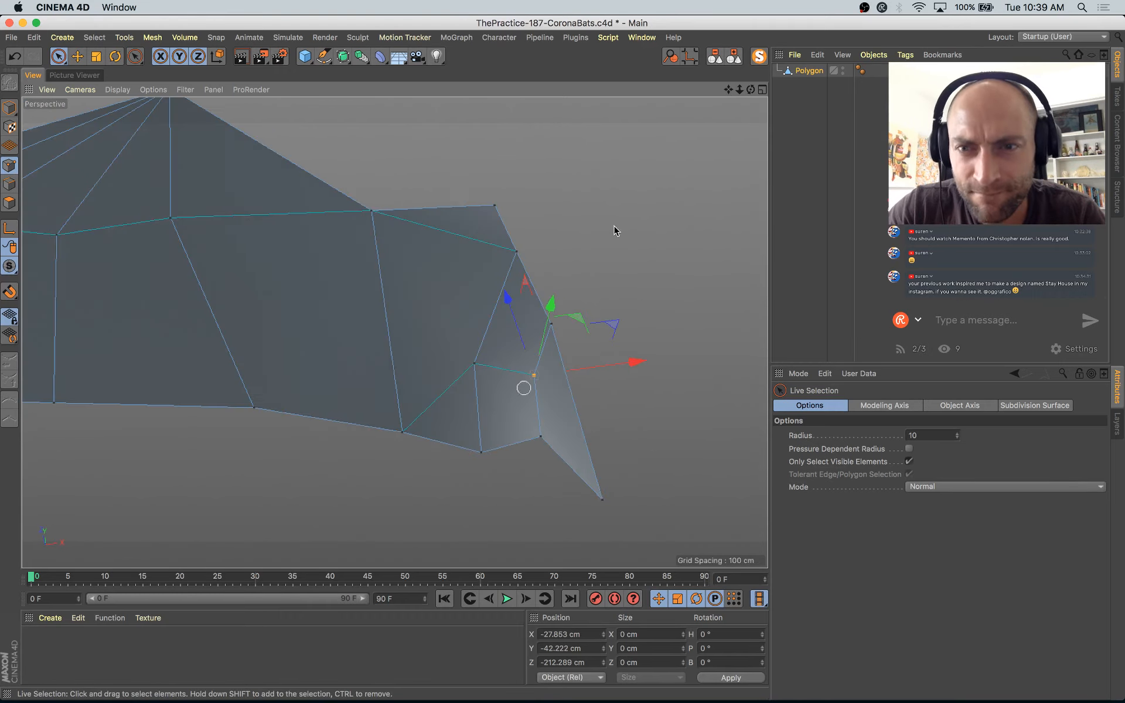
{"action": "left_click", "coordinate": [757, 58]}
{"action": "left_click_drag", "start_coordinate": [447, 335], "coordinate": [401, 286], "text": "alt"}
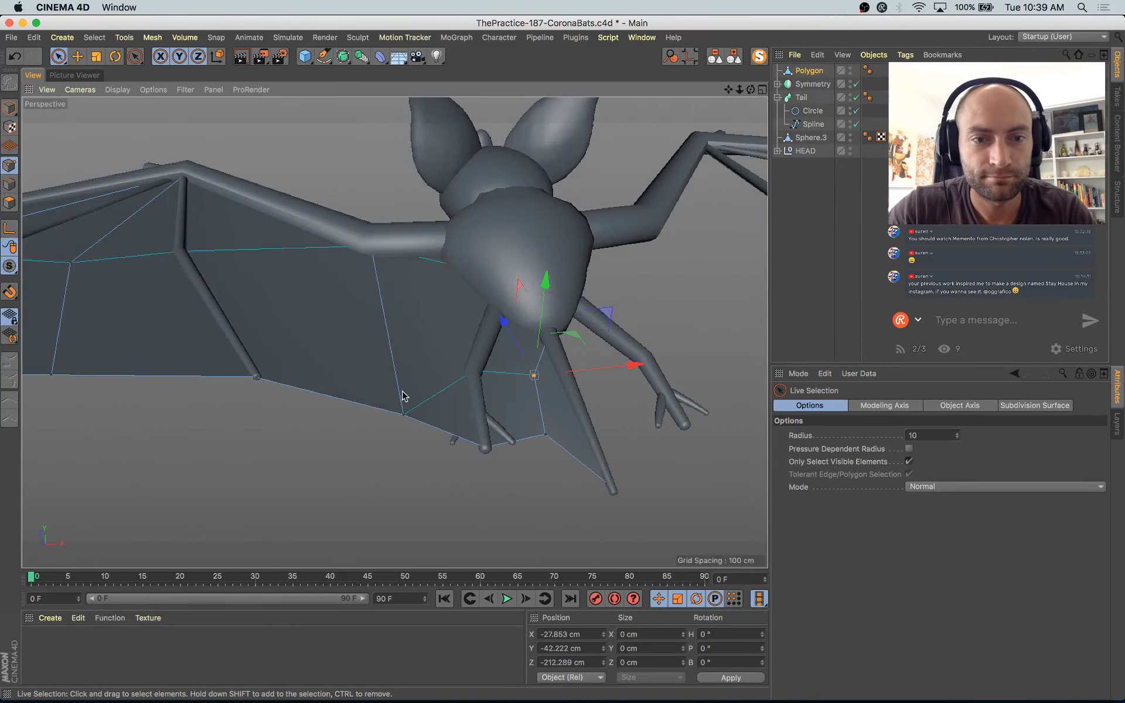
Step: Move the rear-edge point between inner finger and foot to about X -155, Y -20, Z -214, consulting the bat reference photo in Safari
{"action": "left_click", "coordinate": [403, 414]}
{"action": "left_click_drag", "start_coordinate": [403, 414], "coordinate": [405, 296], "text": "alt"}
{"action": "left_click_drag", "start_coordinate": [317, 358], "coordinate": [294, 426], "text": "alt"}
{"action": "left_click_drag", "start_coordinate": [390, 394], "coordinate": [355, 444], "text": "alt"}
{"action": "key", "text": "super+Tab"}
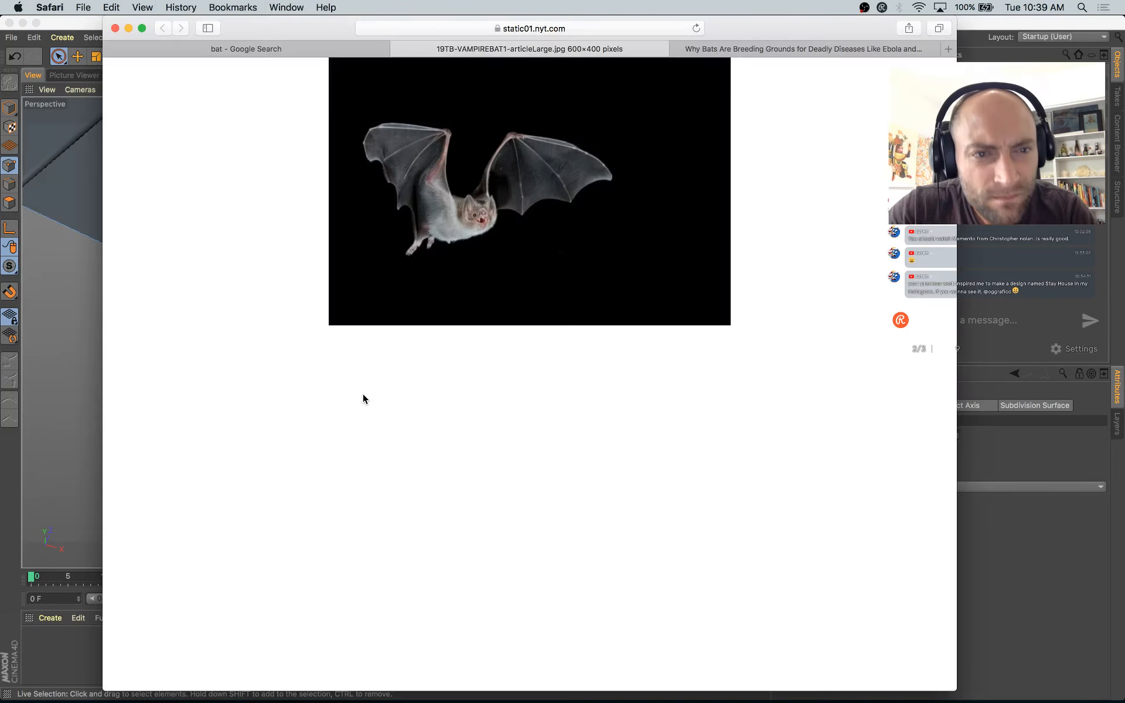
{"action": "key", "text": "super+Tab"}
{"action": "left_click_drag", "start_coordinate": [545, 524], "coordinate": [495, 432], "text": "alt"}
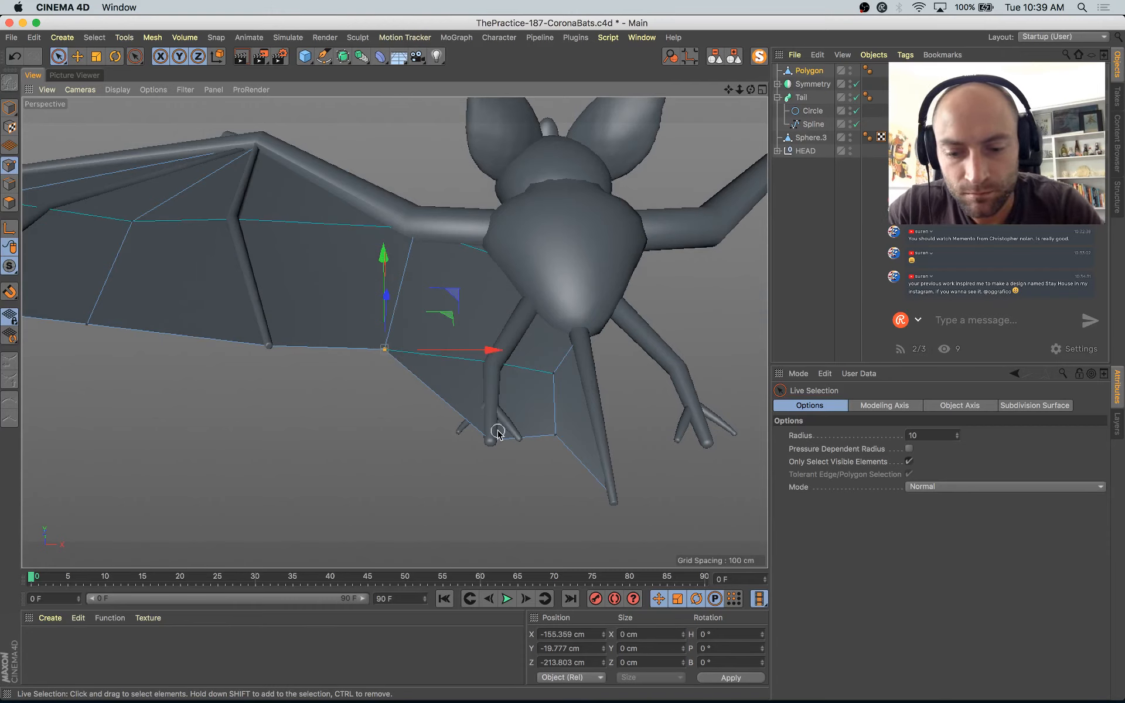
Step: Line-cut the membrane around the foot, starting from the rear edge at the outer toe, to add points for the toes
{"action": "key", "text": "k"}
{"action": "key", "text": "k"}
{"action": "left_click", "coordinate": [463, 418]}
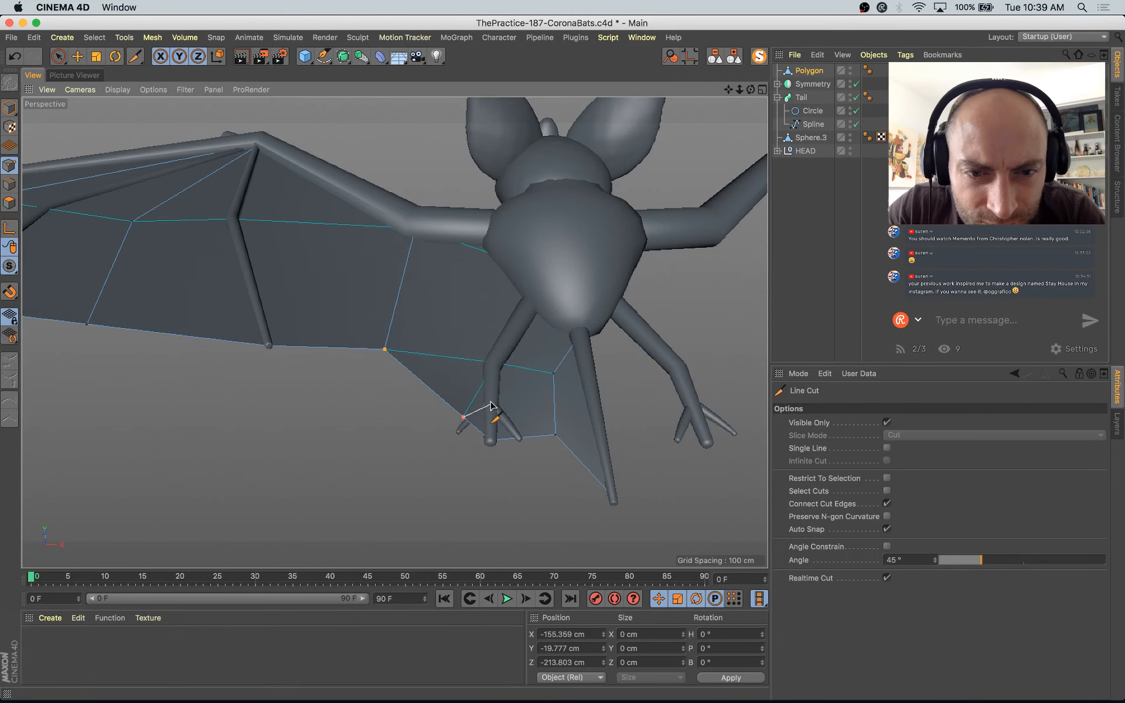
{"action": "key", "text": "space"}
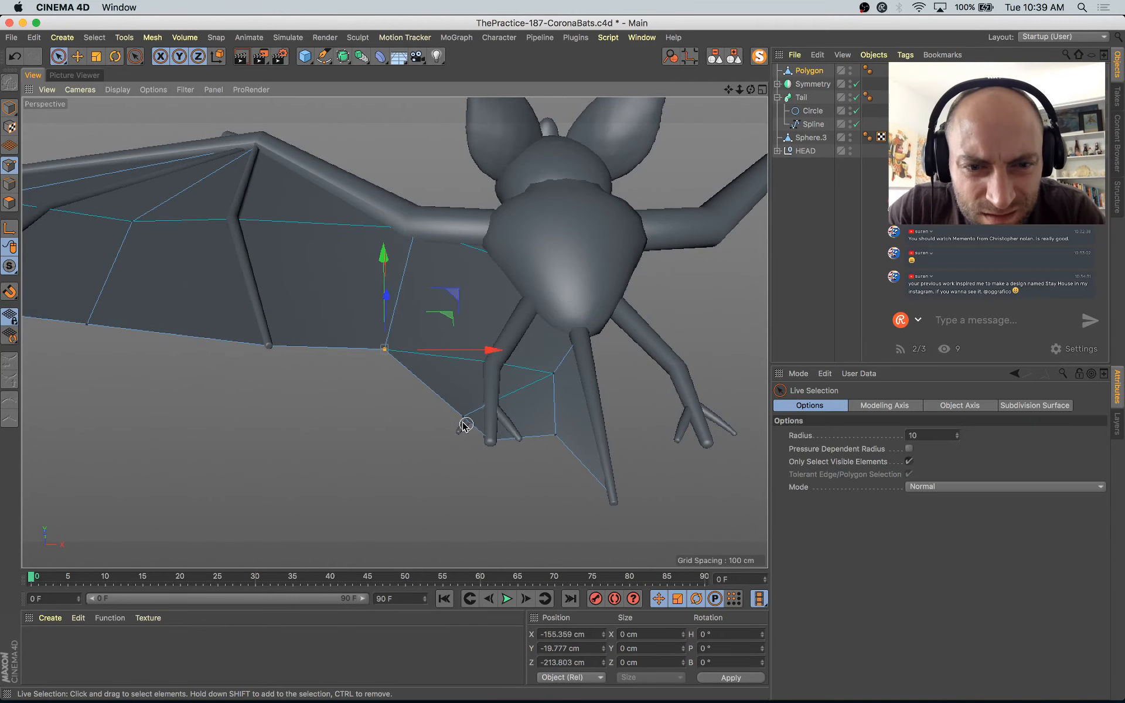
Step: Fit the membrane's edge points to the three toe tips and nudge the foot-to-tail edge point to about X -30, Z -254
{"action": "left_click_drag", "start_coordinate": [466, 444], "coordinate": [451, 508], "text": "alt"}
{"action": "right_click_drag", "start_coordinate": [452, 507], "coordinate": [508, 507], "text": "alt"}
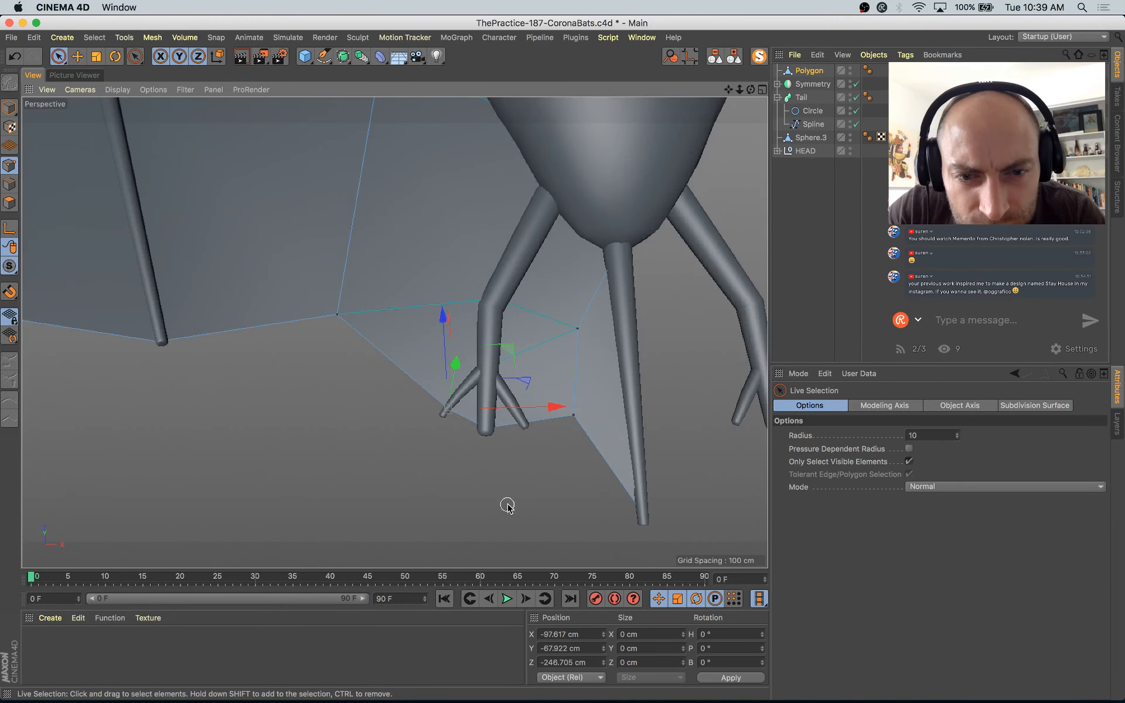
{"action": "left_click", "coordinate": [485, 421]}
{"action": "left_click_drag", "start_coordinate": [543, 372], "coordinate": [545, 376]}
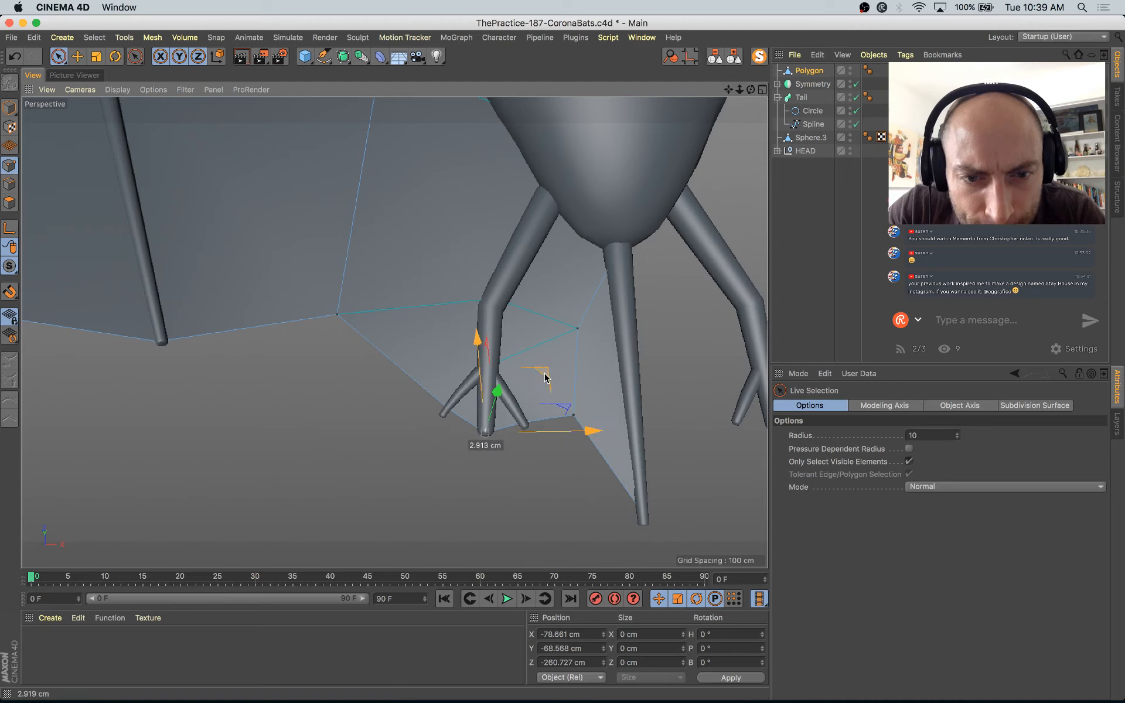
{"action": "left_click", "coordinate": [521, 429]}
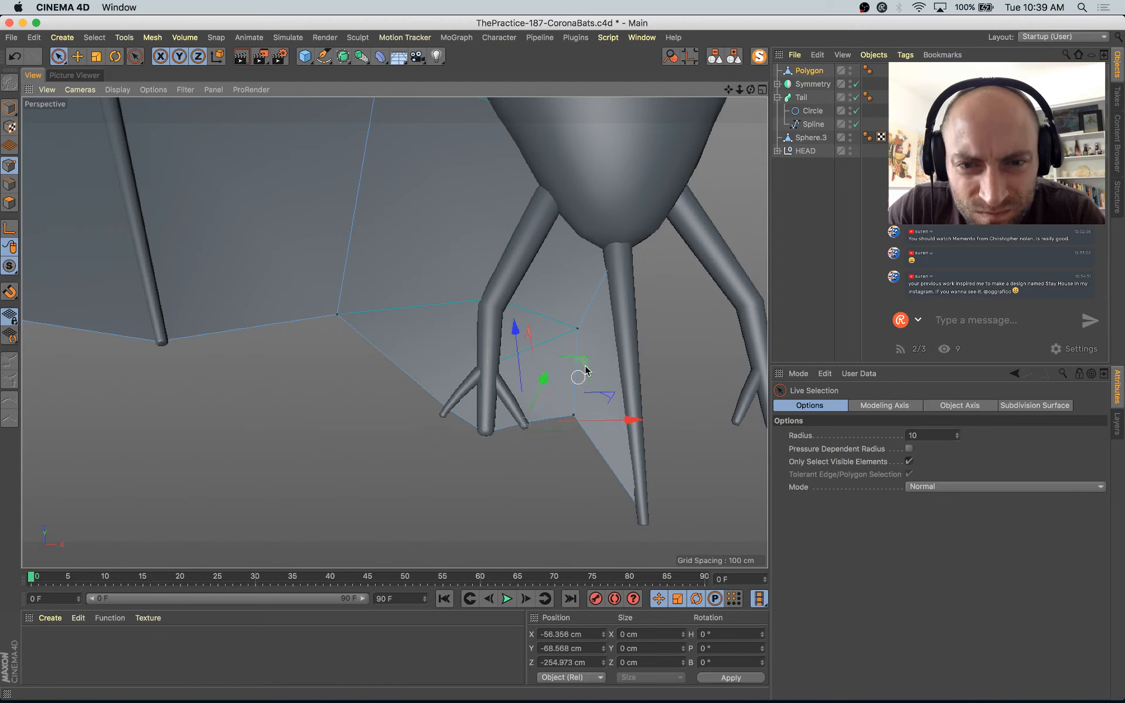
{"action": "left_click_drag", "start_coordinate": [584, 363], "coordinate": [585, 367]}
{"action": "left_click", "coordinate": [575, 397]}
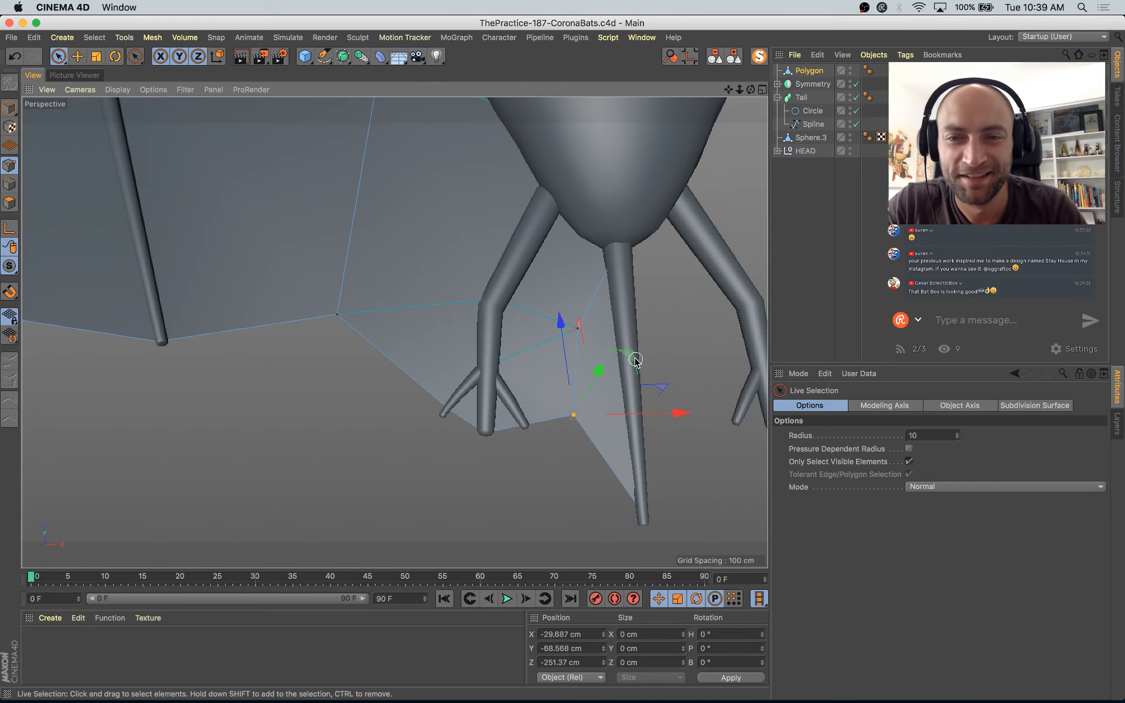
{"action": "left_click_drag", "start_coordinate": [636, 359], "coordinate": [634, 366]}
Step: Pull the rear-edge point between the middle and inner fingers inward to about X -370, Z -171
{"action": "scroll", "coordinate": [520, 369], "scroll_direction": "down", "scroll_amount": 3}
{"action": "left_click_drag", "start_coordinate": [311, 460], "coordinate": [432, 447], "text": "alt"}
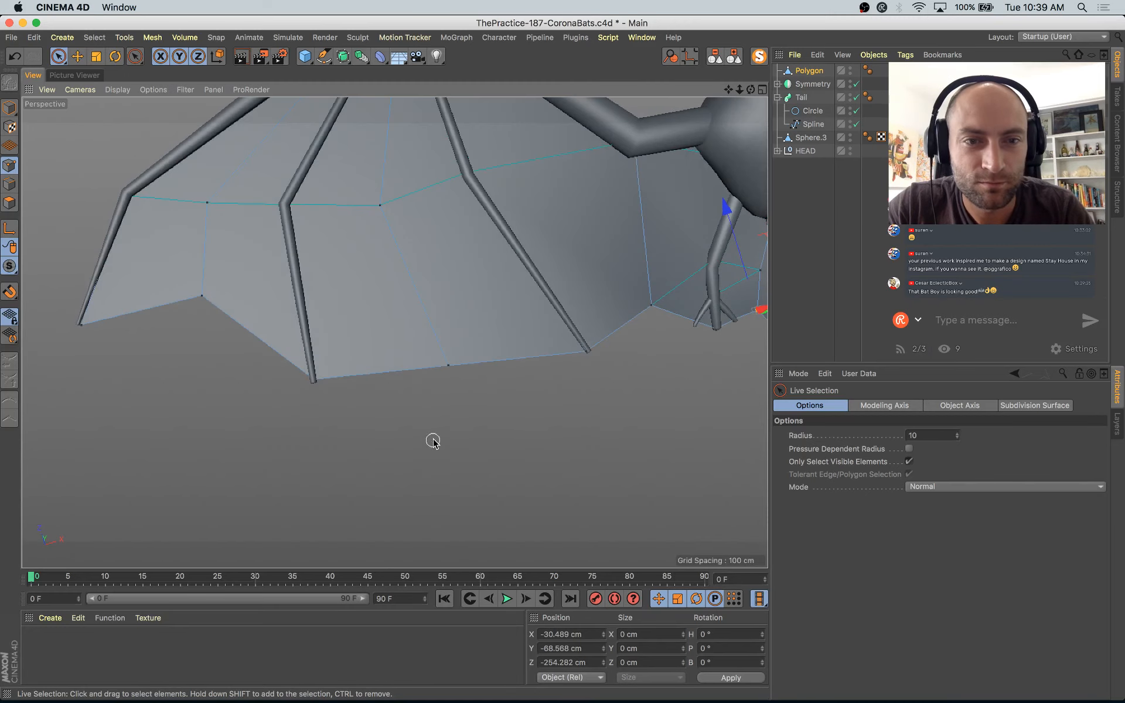
{"action": "left_click", "coordinate": [447, 371]}
{"action": "middle_click_drag", "start_coordinate": [447, 371], "coordinate": [353, 469], "text": "alt"}
{"action": "left_click_drag", "start_coordinate": [403, 376], "coordinate": [396, 337]}
{"action": "left_click", "coordinate": [758, 59]}
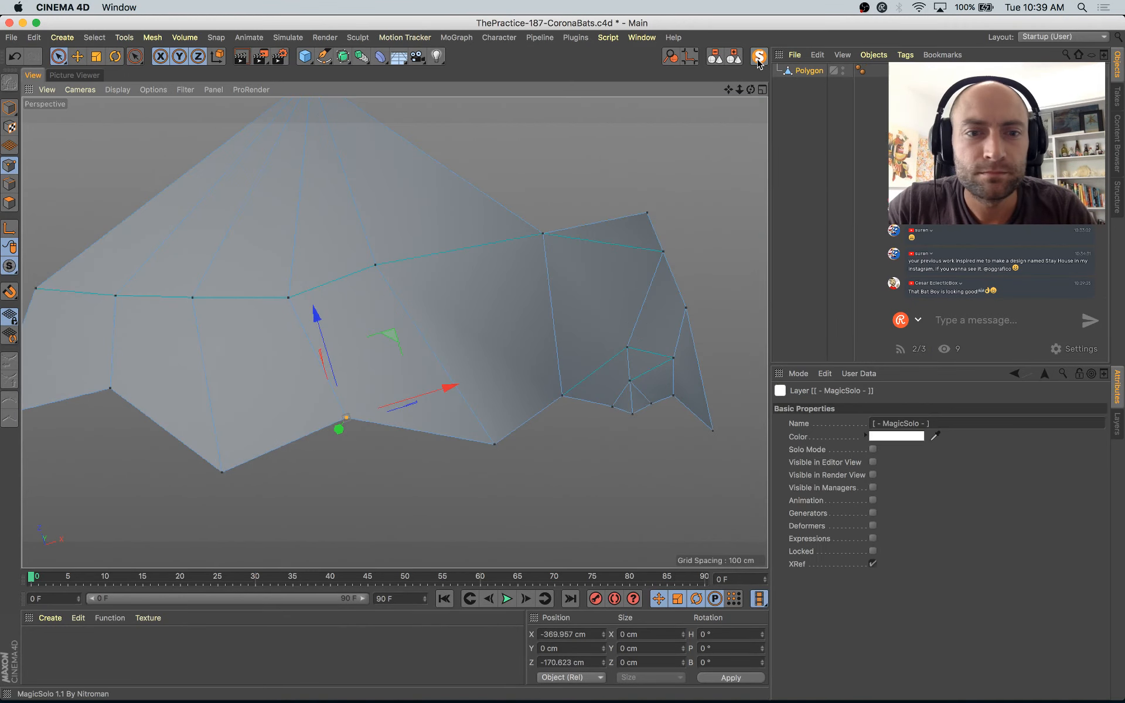
{"action": "left_click", "coordinate": [758, 59]}
Step: Select the rear-edge and mid-panel points of the two outer finger panels and raise them together to about Y 40
{"action": "left_click_drag", "start_coordinate": [515, 469], "coordinate": [334, 374], "text": "alt"}
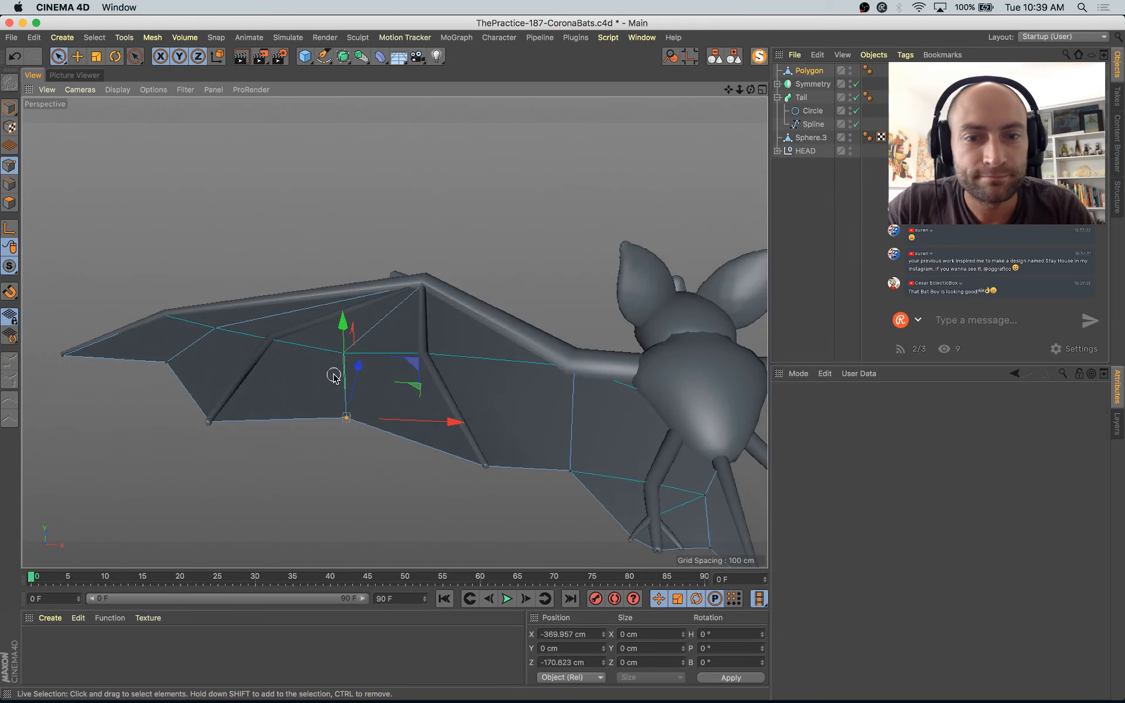
{"action": "scroll", "coordinate": [426, 458], "scroll_direction": "up", "scroll_amount": 2}
{"action": "left_click_drag", "start_coordinate": [427, 458], "coordinate": [421, 486], "text": "alt"}
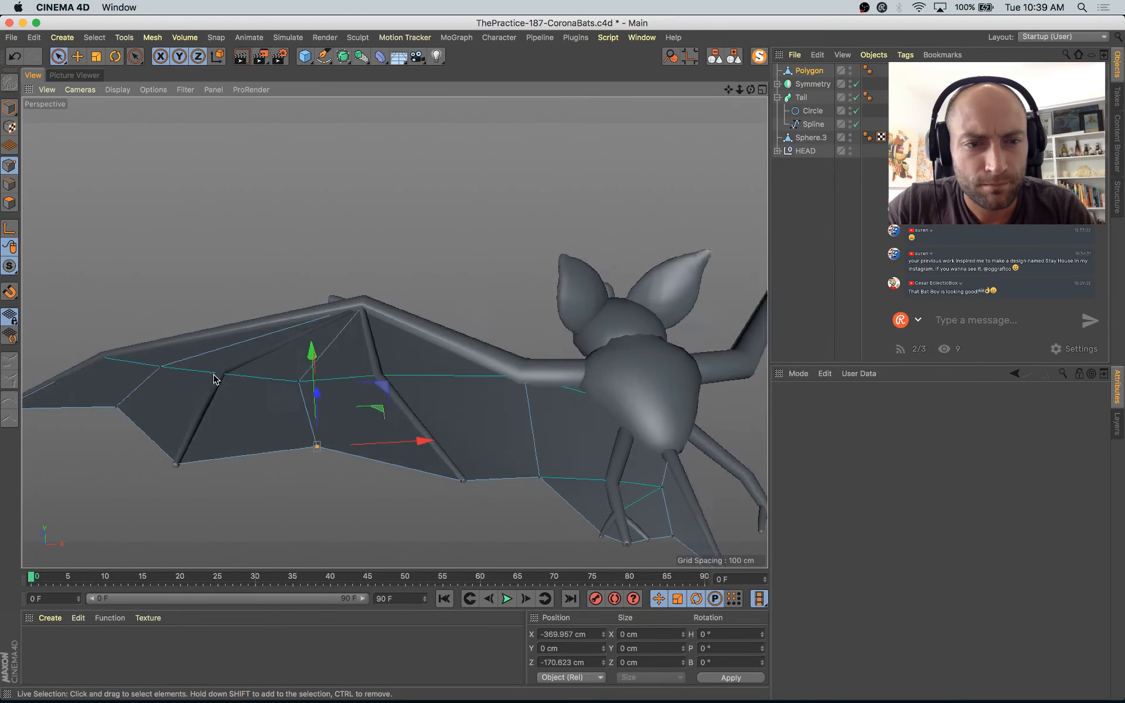
{"action": "middle_click_drag", "start_coordinate": [213, 379], "coordinate": [384, 405], "text": "alt"}
{"action": "left_click", "coordinate": [409, 404], "text": "shift"}
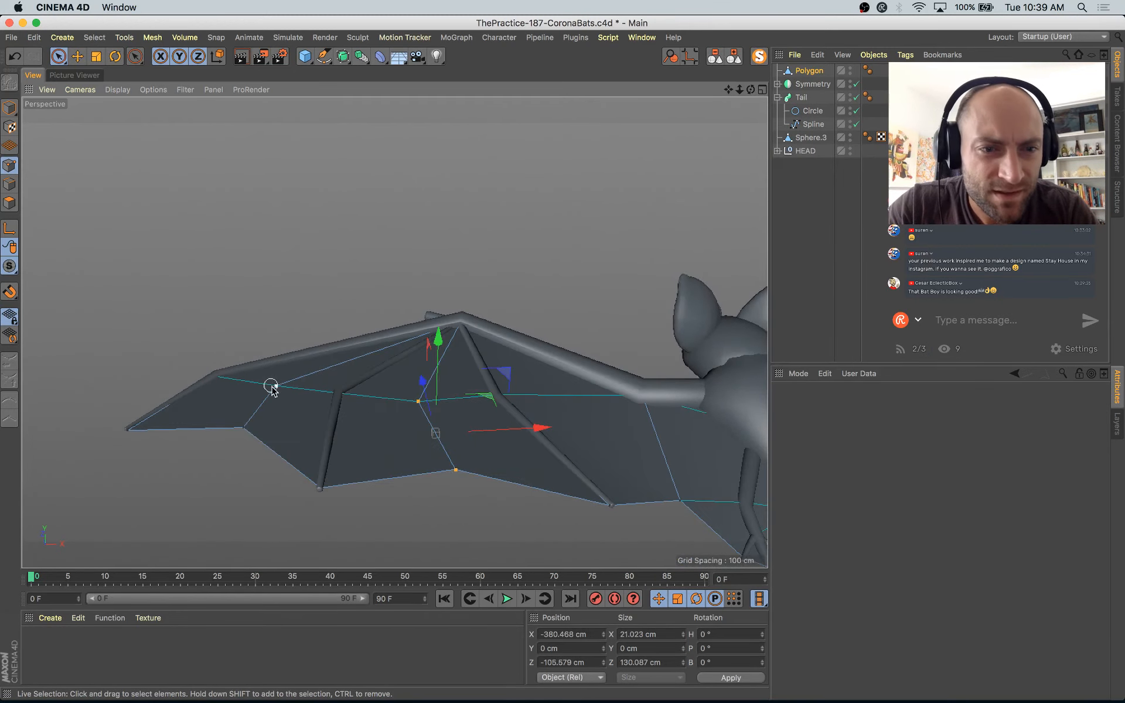
{"action": "left_click", "coordinate": [243, 426], "text": "shift"}
{"action": "left_click_drag", "start_coordinate": [340, 333], "coordinate": [340, 300]}
{"action": "left_click_drag", "start_coordinate": [458, 427], "coordinate": [449, 380], "text": "alt"}
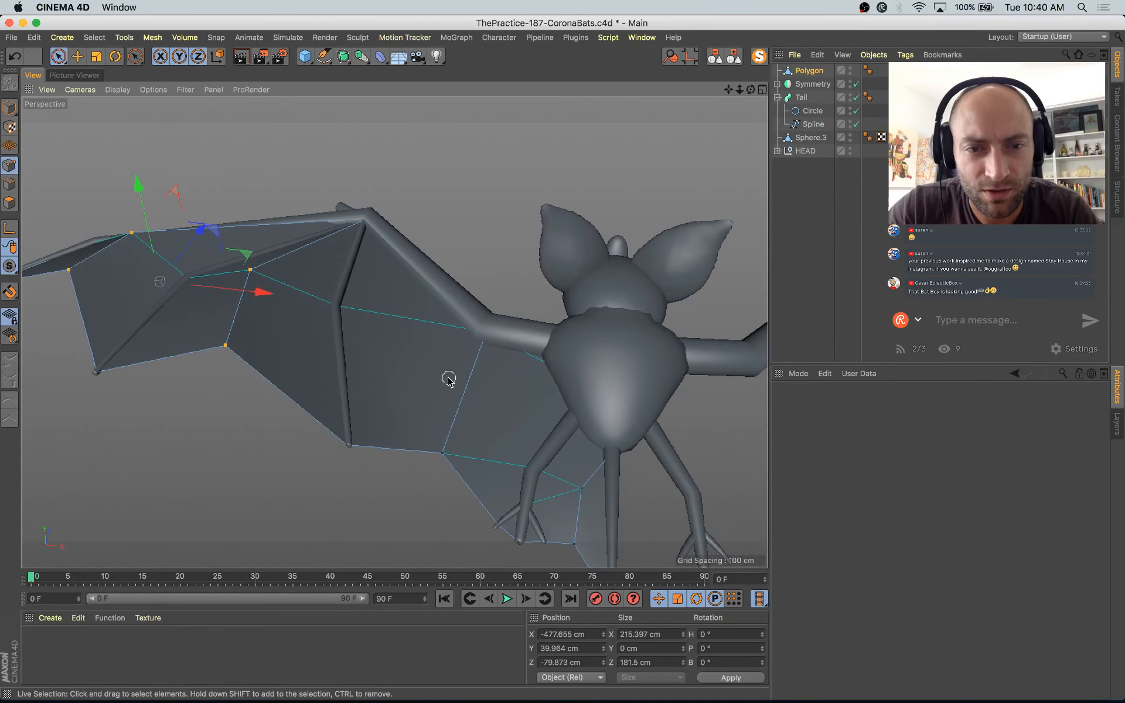
Step: Raise the rear-edge point between inner finger and foot to about Y 23, and move the elbow point to about X -136, Z -48
{"action": "left_click", "coordinate": [443, 453]}
{"action": "left_click_drag", "start_coordinate": [423, 497], "coordinate": [439, 439], "text": "alt"}
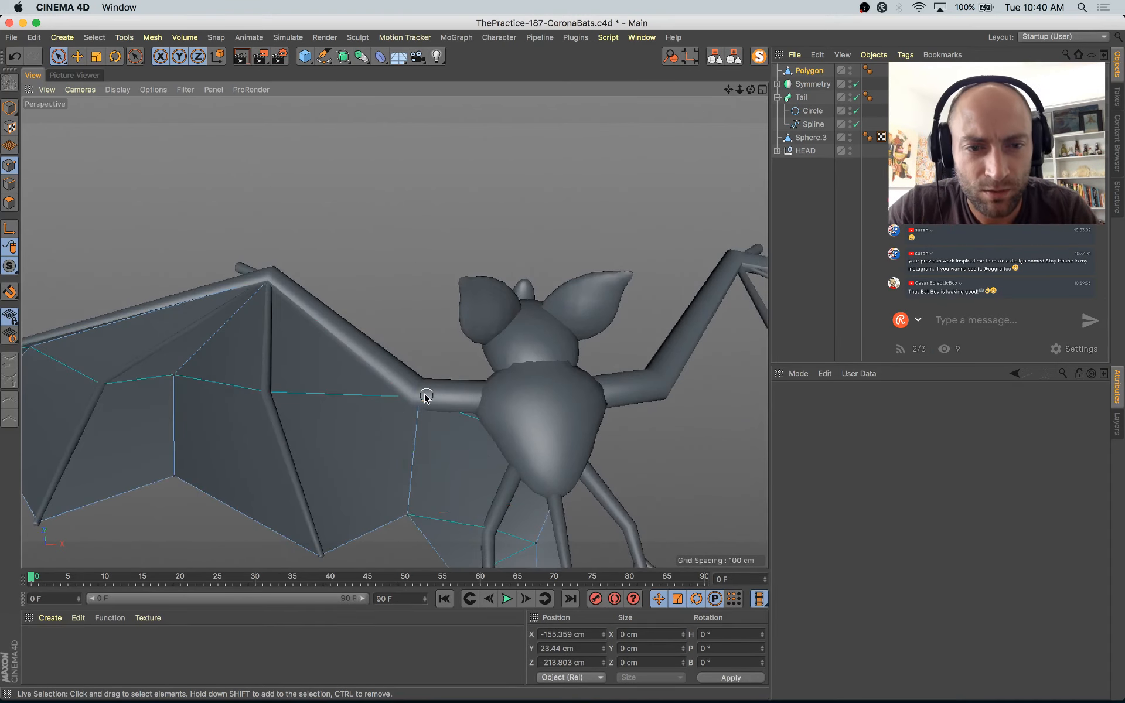
{"action": "left_click_drag", "start_coordinate": [449, 382], "coordinate": [429, 487], "text": "alt"}
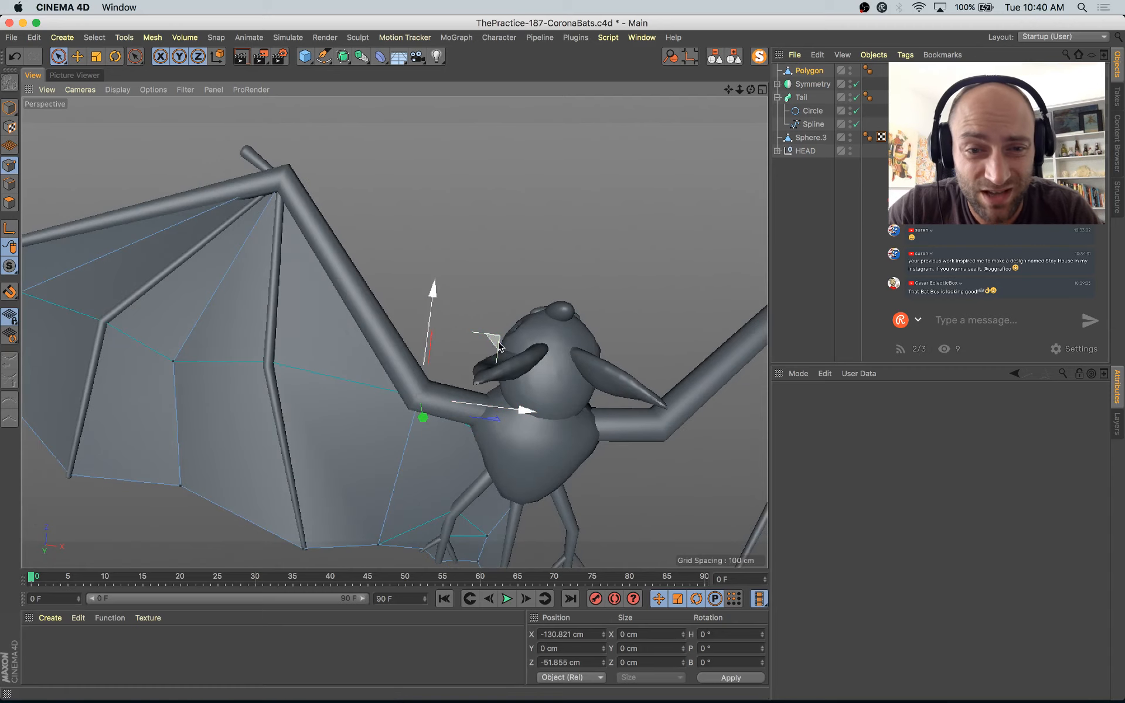
{"action": "left_click_drag", "start_coordinate": [458, 364], "coordinate": [551, 281], "text": "alt"}
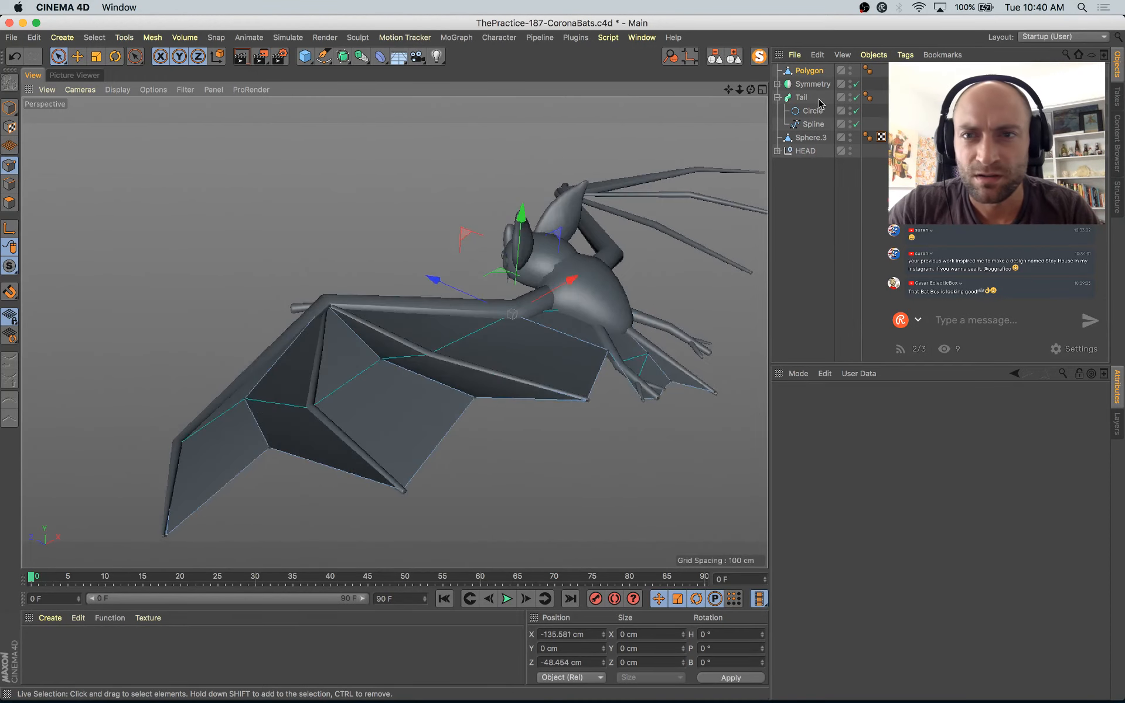
Step: Put the membrane under a Subdivision Surface with editor and renderer subdivisions both set to 1
{"action": "left_click", "coordinate": [345, 58], "text": "alt"}
{"action": "left_click_drag", "start_coordinate": [434, 269], "coordinate": [379, 308], "text": "alt"}
{"action": "left_click", "coordinate": [919, 452]}
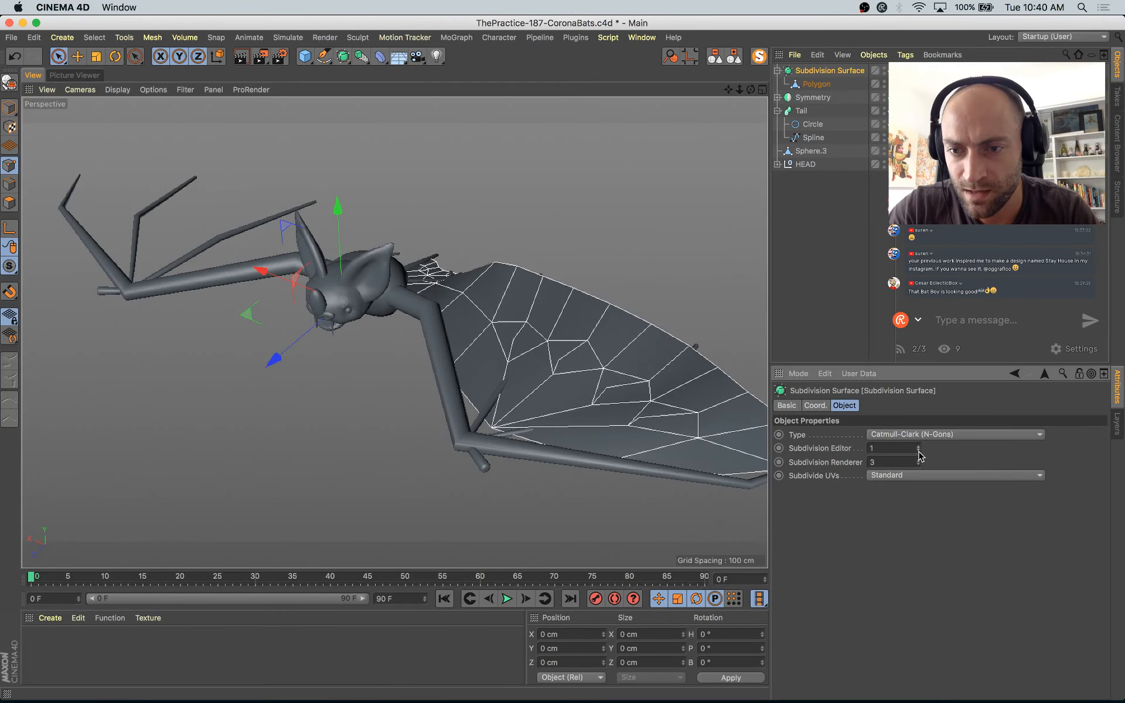
{"action": "left_click_drag", "start_coordinate": [654, 496], "coordinate": [706, 155], "text": "alt"}
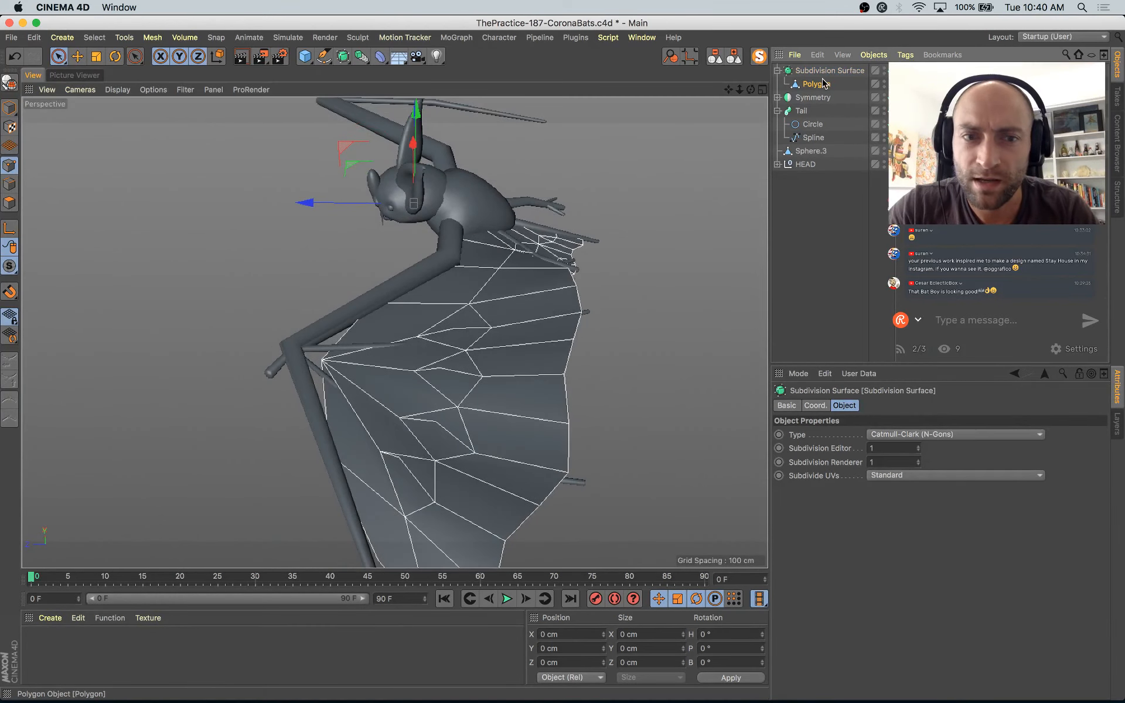
Step: Raise the Subdivision Surface weight of the membrane's wrist corner point to pull the smoothed surface into the joint
{"action": "left_click", "coordinate": [390, 296]}
{"action": "left_click_drag", "start_coordinate": [325, 354], "coordinate": [378, 415], "text": "alt"}
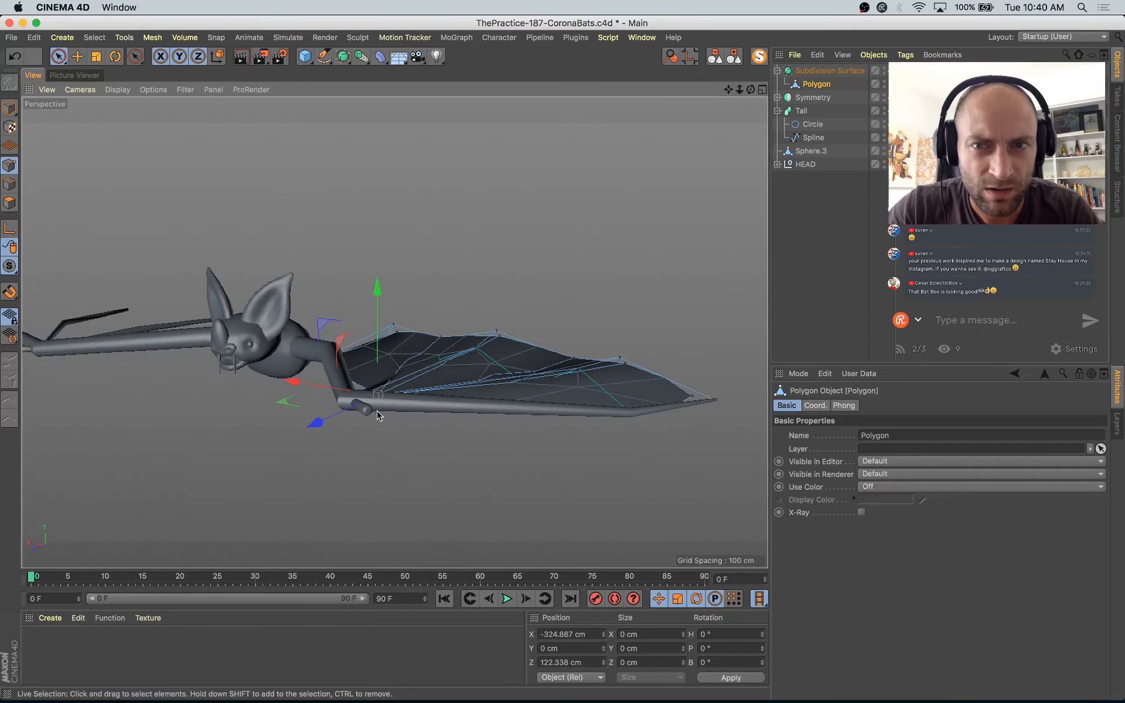
{"action": "left_click_drag", "start_coordinate": [706, 184], "coordinate": [468, 430], "text": "alt"}
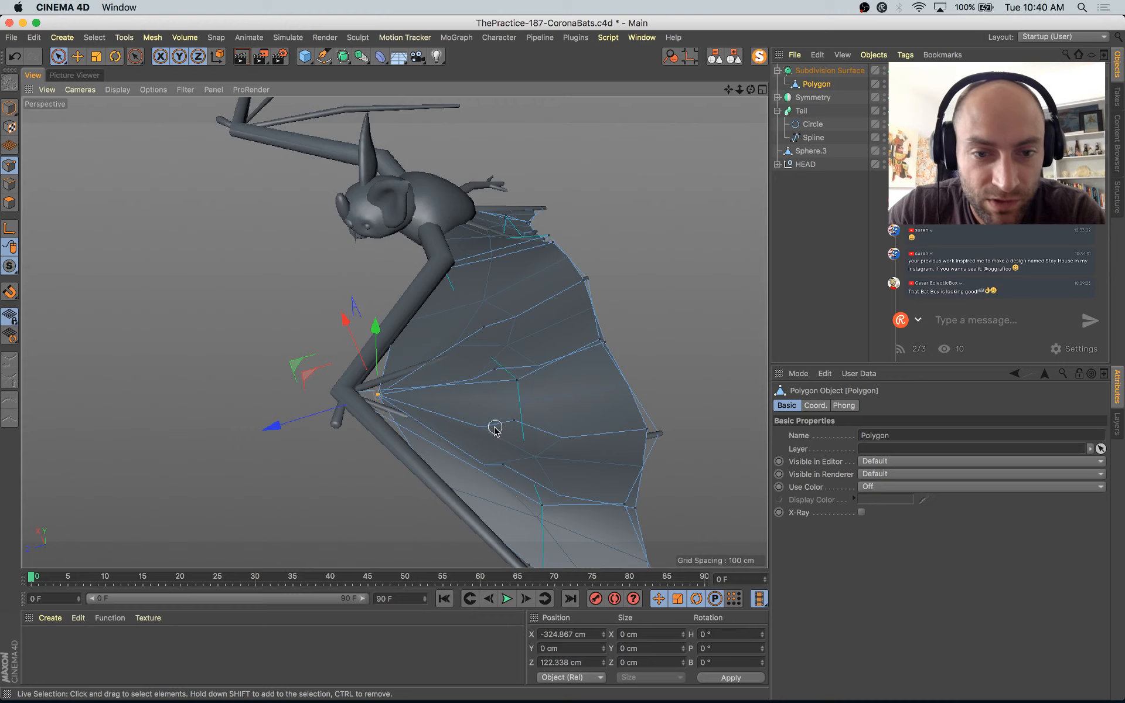
{"action": "right_click_drag", "start_coordinate": [313, 497], "coordinate": [280, 495]}
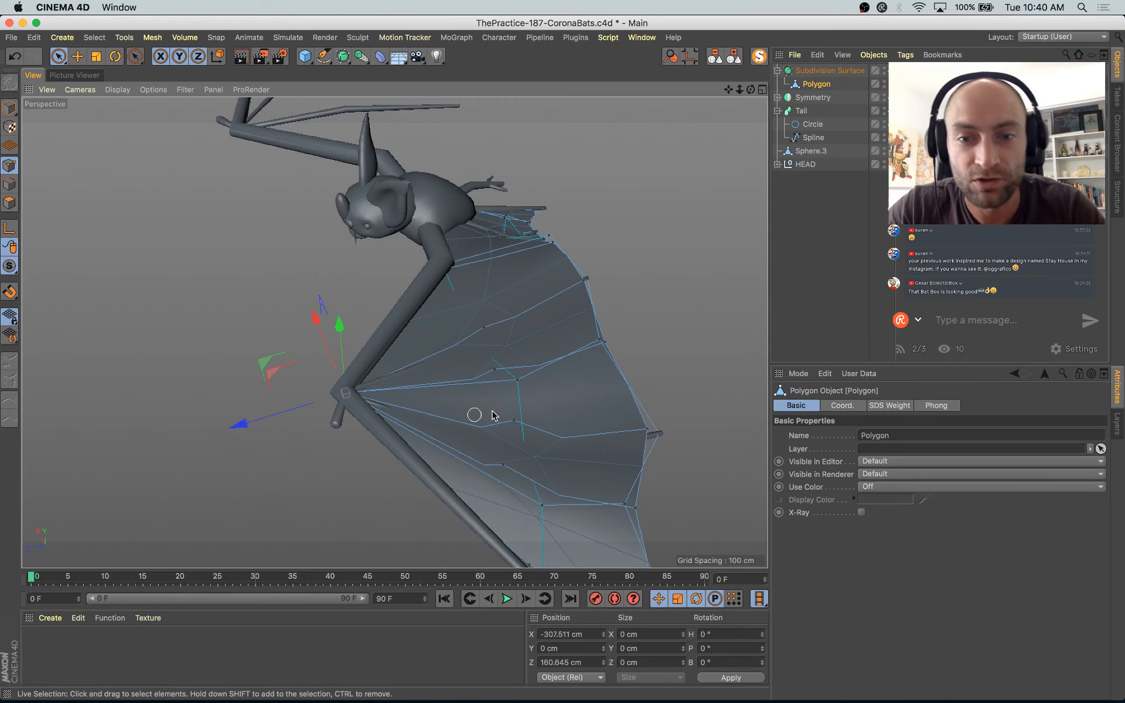
Step: Raise the Subdivision Surface weight of the membrane's points at the outer finger joint, the wingtip and the middle finger's tip
{"action": "left_click_drag", "start_coordinate": [636, 442], "coordinate": [468, 404], "text": "alt"}
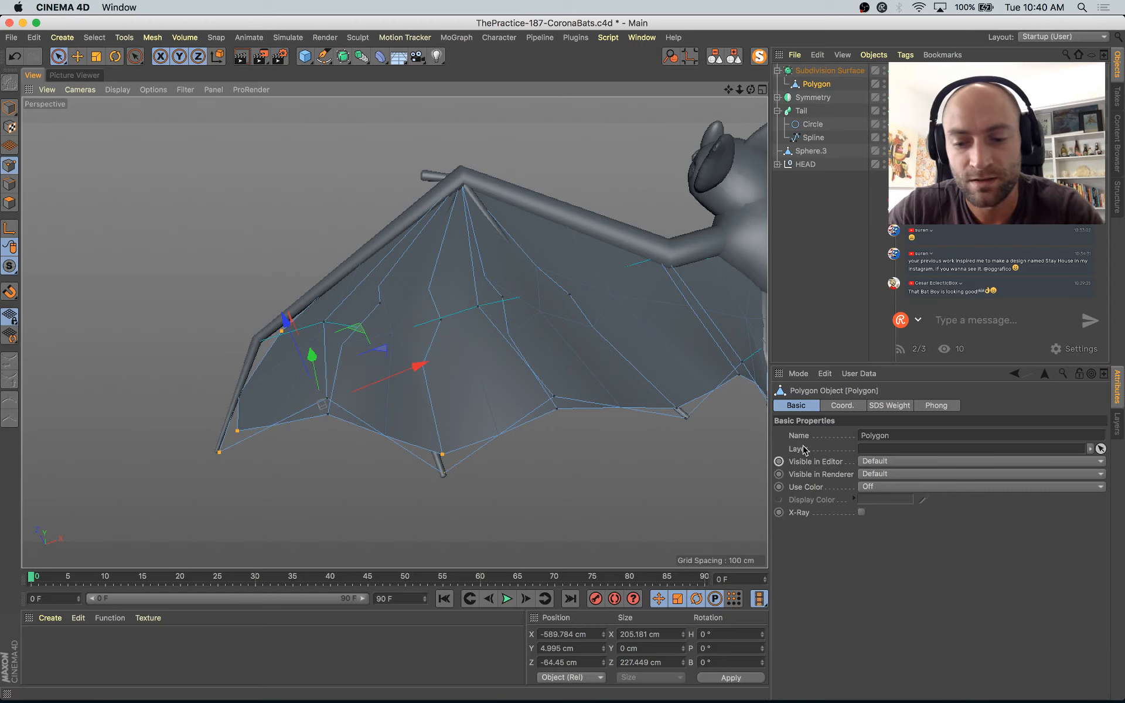
{"action": "key", "text": "period"}
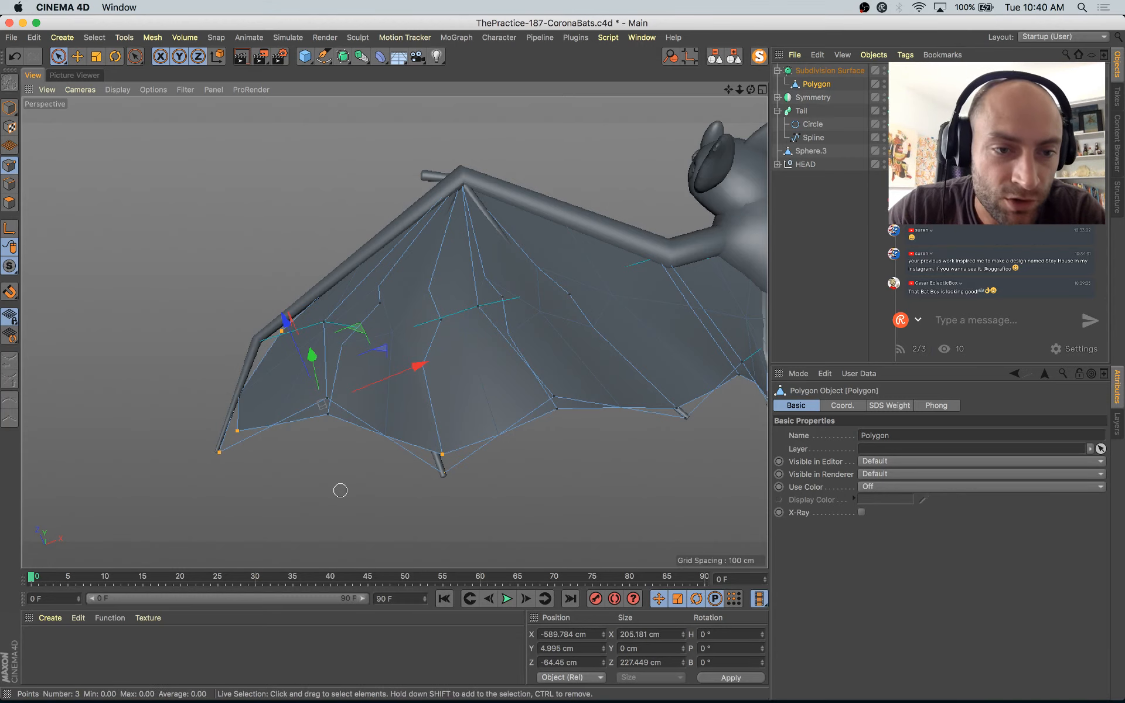
{"action": "left_click_drag", "start_coordinate": [340, 490], "coordinate": [341, 492]}
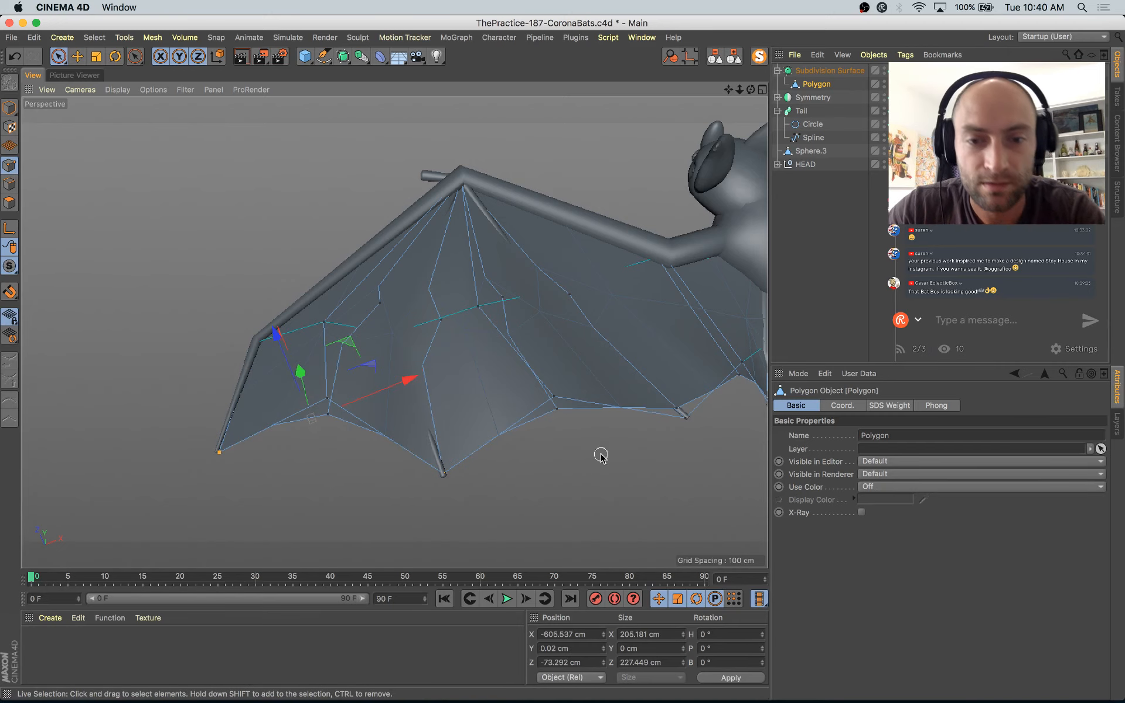
Step: Raise the Subdivision Surface weight of the membrane point at the inner finger's tip to sharpen that corner
{"action": "left_click_drag", "start_coordinate": [661, 451], "coordinate": [533, 514], "text": "alt"}
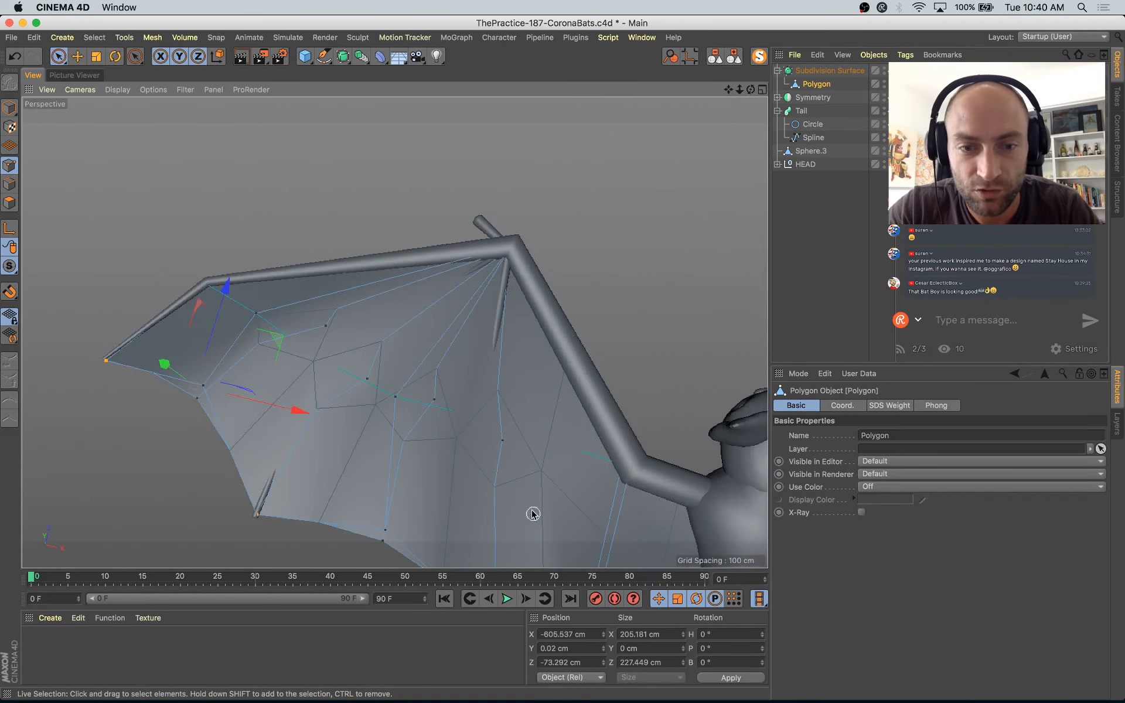
{"action": "middle_click_drag", "start_coordinate": [533, 515], "coordinate": [478, 310], "text": "alt"}
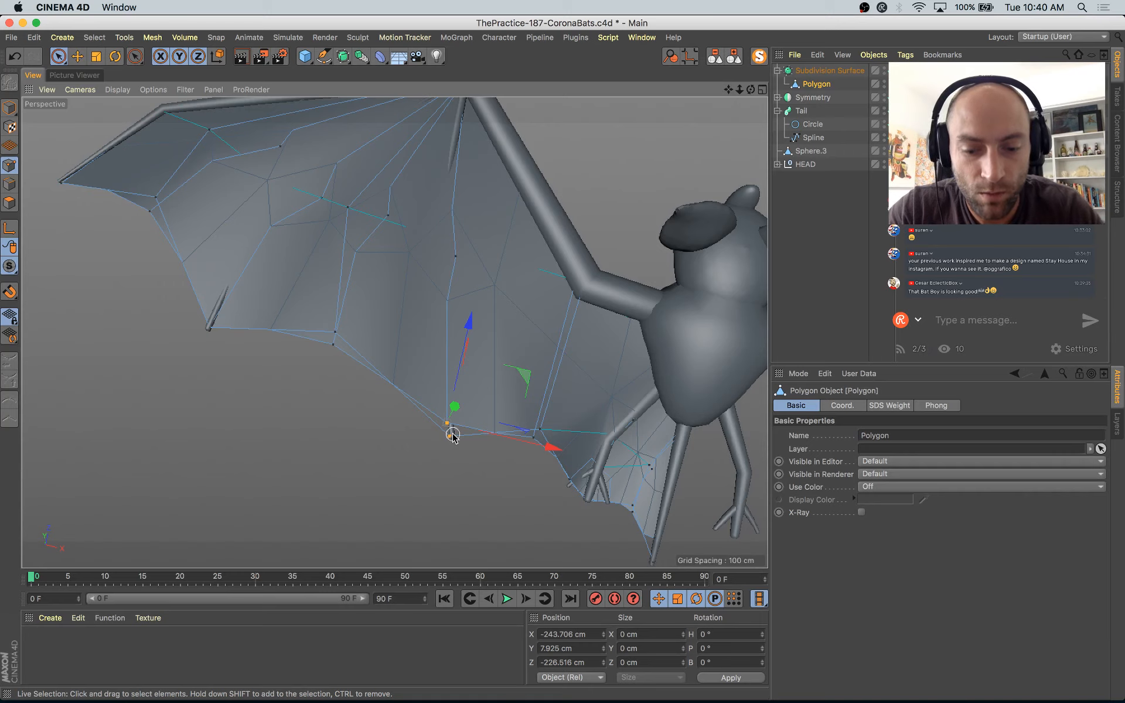
{"action": "key", "text": "m"}
{"action": "key", "text": "q"}
{"action": "left_click", "coordinate": [420, 487]}
{"action": "key", "text": "space"}
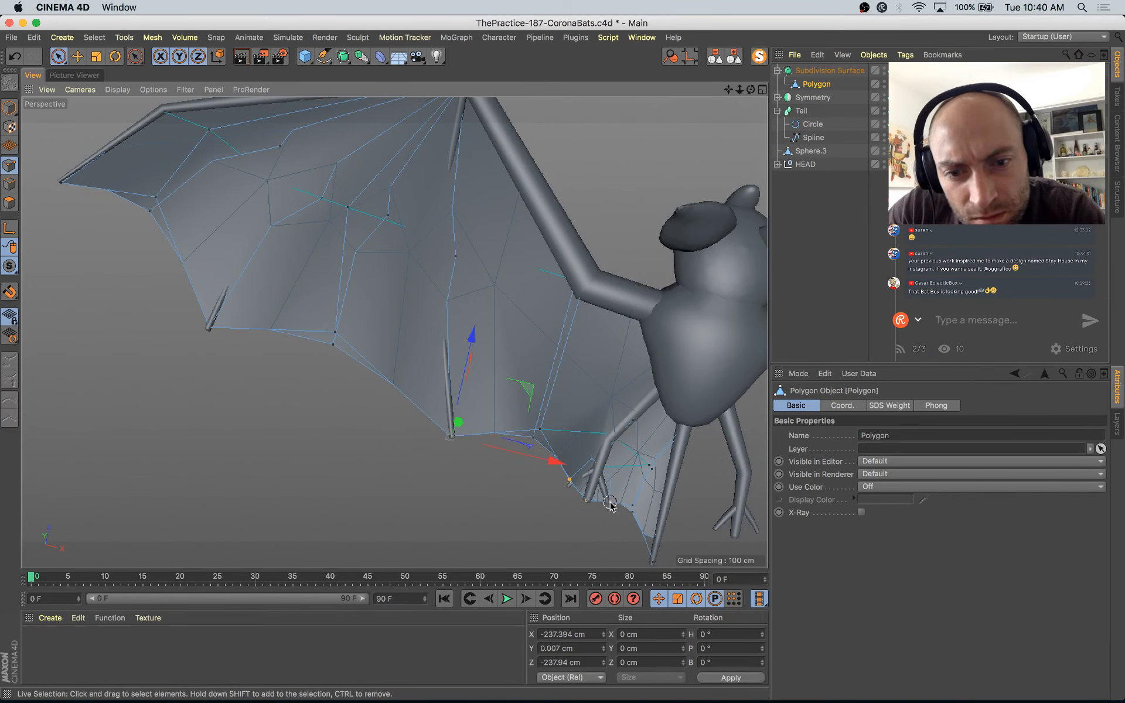
Step: Raise the Subdivision Surface weight of the membrane's rear-edge points at the foot so the surface reaches the toes
{"action": "key", "text": "m"}
{"action": "key", "text": "q"}
{"action": "left_click", "coordinate": [505, 523]}
{"action": "key", "text": "space"}
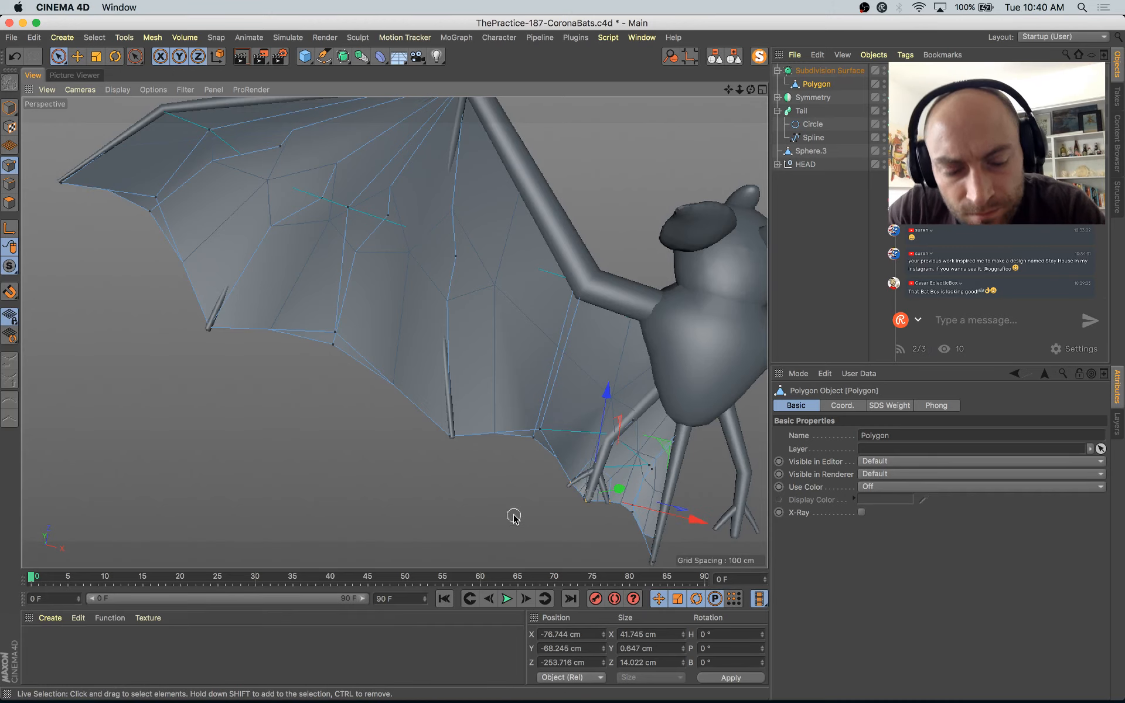
{"action": "middle_click_drag", "start_coordinate": [504, 488], "coordinate": [400, 355], "text": "alt"}
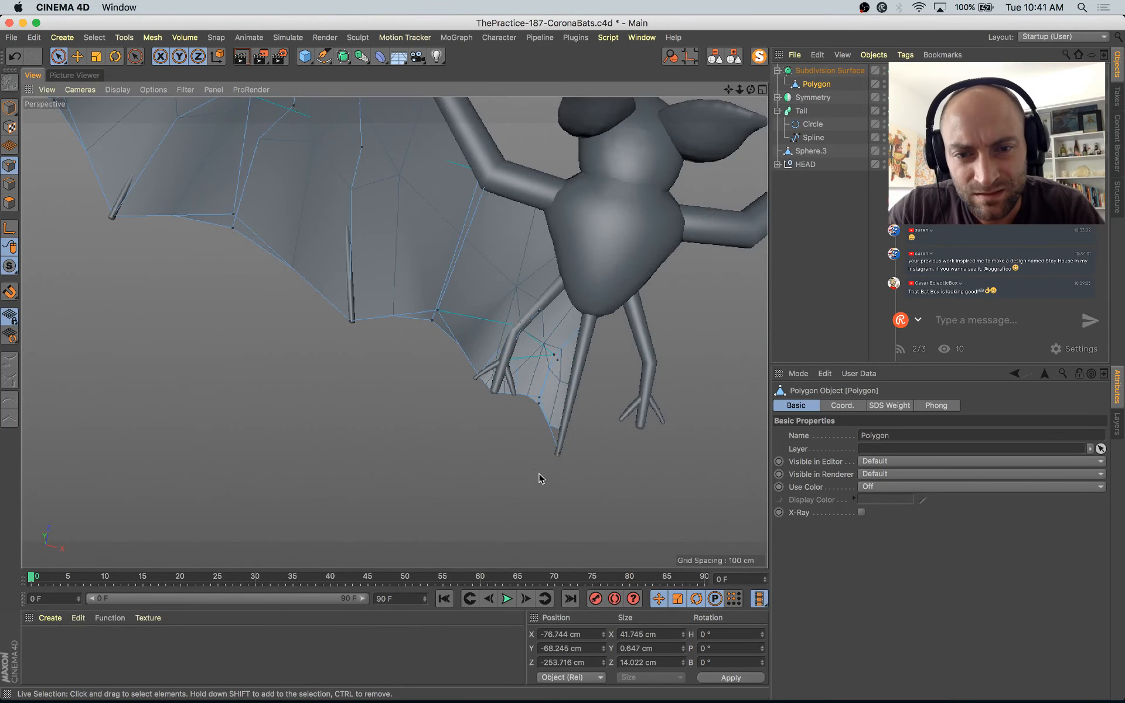
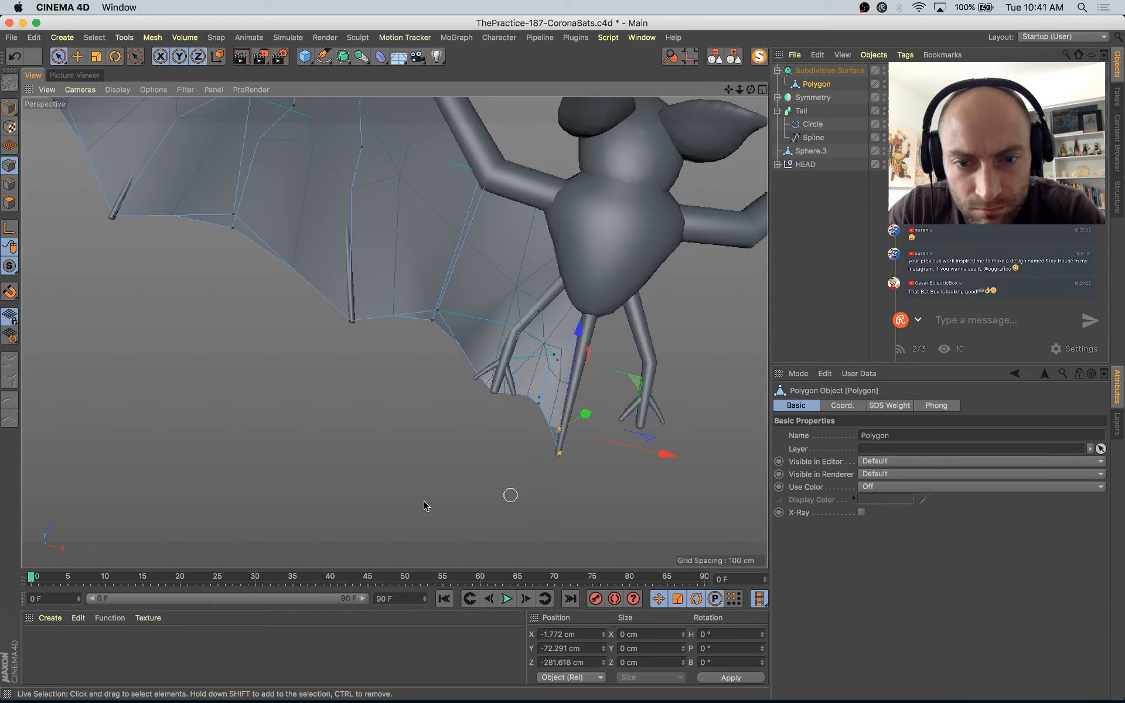
Step: Weld the selected membrane points together at the tip of the tail
{"action": "key", "text": "m"}
{"action": "key", "text": "q"}
{"action": "left_click", "coordinate": [398, 494]}
{"action": "key", "text": "space"}
Step: Set the editor subdivision of the membrane's Subdivision Surface to 2
{"action": "scroll", "coordinate": [425, 476], "scroll_direction": "down", "scroll_amount": 4}
{"action": "left_click_drag", "start_coordinate": [413, 542], "coordinate": [464, 418], "text": "alt"}
{"action": "left_click", "coordinate": [811, 75]}
{"action": "left_click_drag", "start_coordinate": [568, 323], "coordinate": [545, 376], "text": "alt"}
{"action": "left_click", "coordinate": [919, 447]}
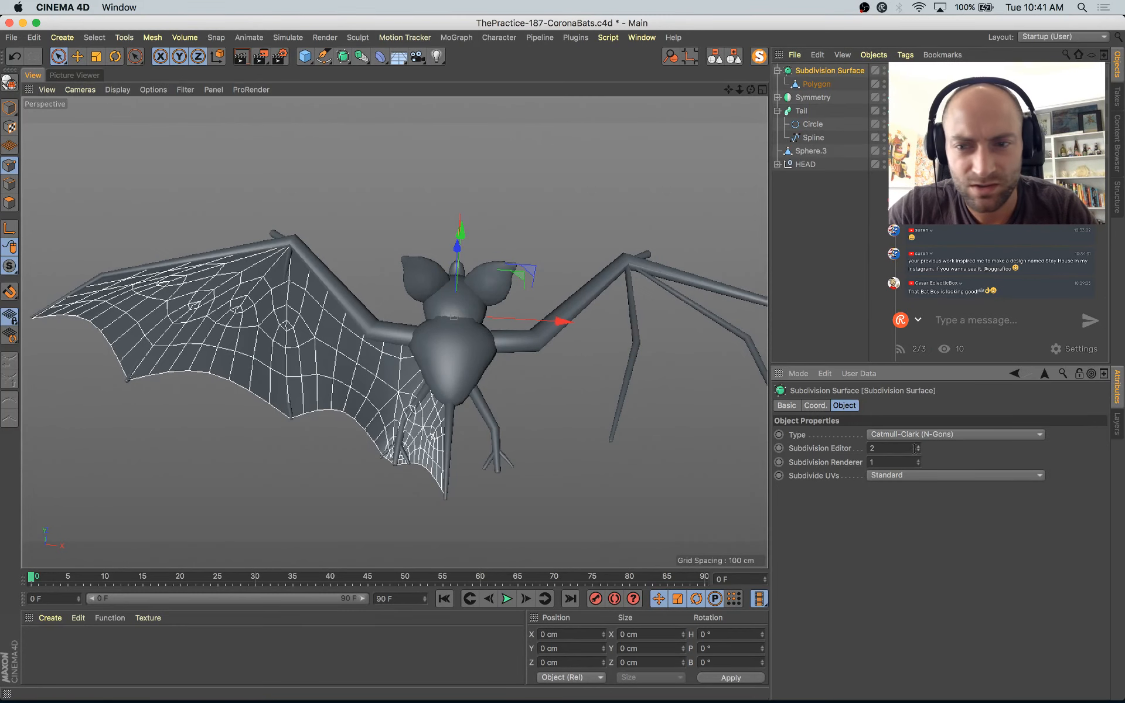
Step: Raise four polygon points in the outer section of the wing membrane to a Y position of about 47 cm
{"action": "left_click_drag", "start_coordinate": [265, 408], "coordinate": [525, 296], "text": "alt"}
{"action": "middle_click_drag", "start_coordinate": [525, 296], "coordinate": [506, 348], "text": "alt"}
{"action": "left_click_drag", "start_coordinate": [579, 396], "coordinate": [422, 445], "text": "alt"}
{"action": "left_click", "coordinate": [818, 85]}
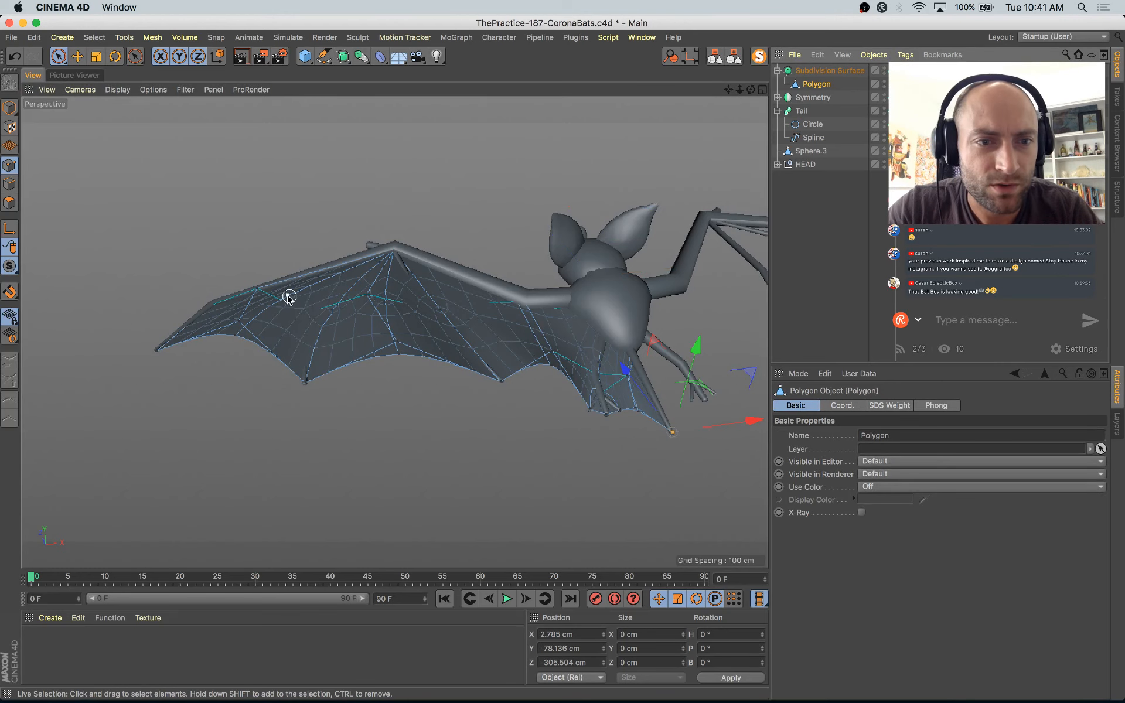
{"action": "left_click_drag", "start_coordinate": [289, 297], "coordinate": [238, 337]}
{"action": "left_click_drag", "start_coordinate": [316, 322], "coordinate": [316, 286], "text": "alt"}
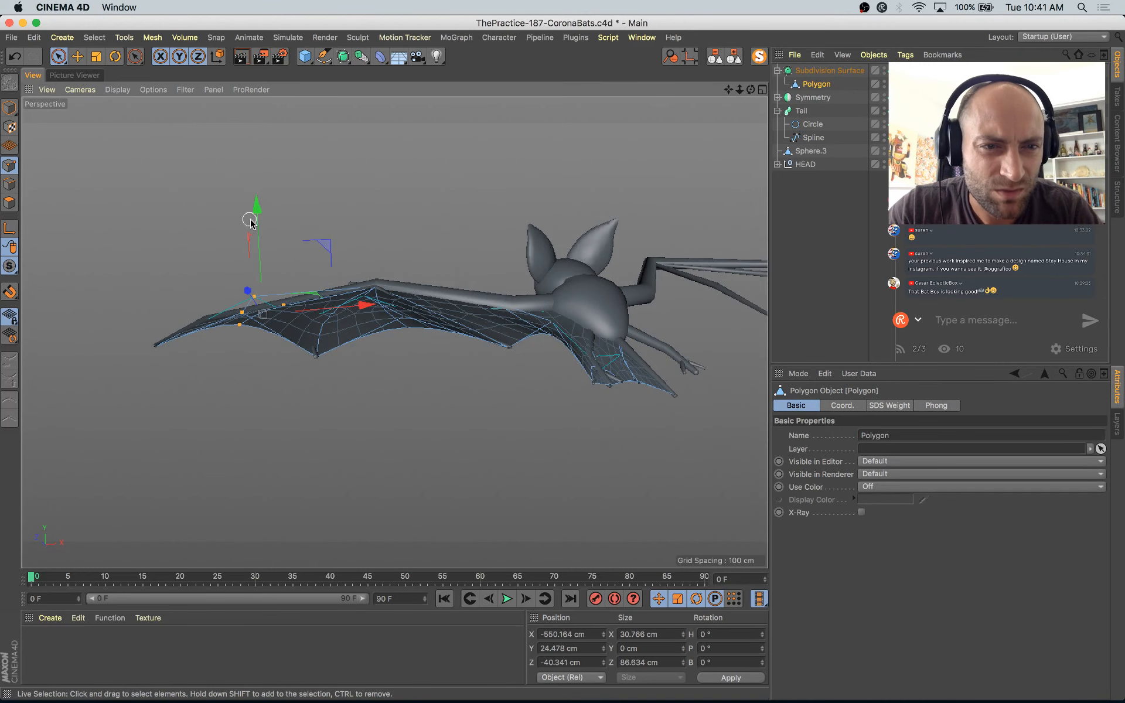
{"action": "left_click_drag", "start_coordinate": [251, 222], "coordinate": [369, 413], "text": "alt"}
{"action": "left_click_drag", "start_coordinate": [264, 302], "coordinate": [266, 289]}
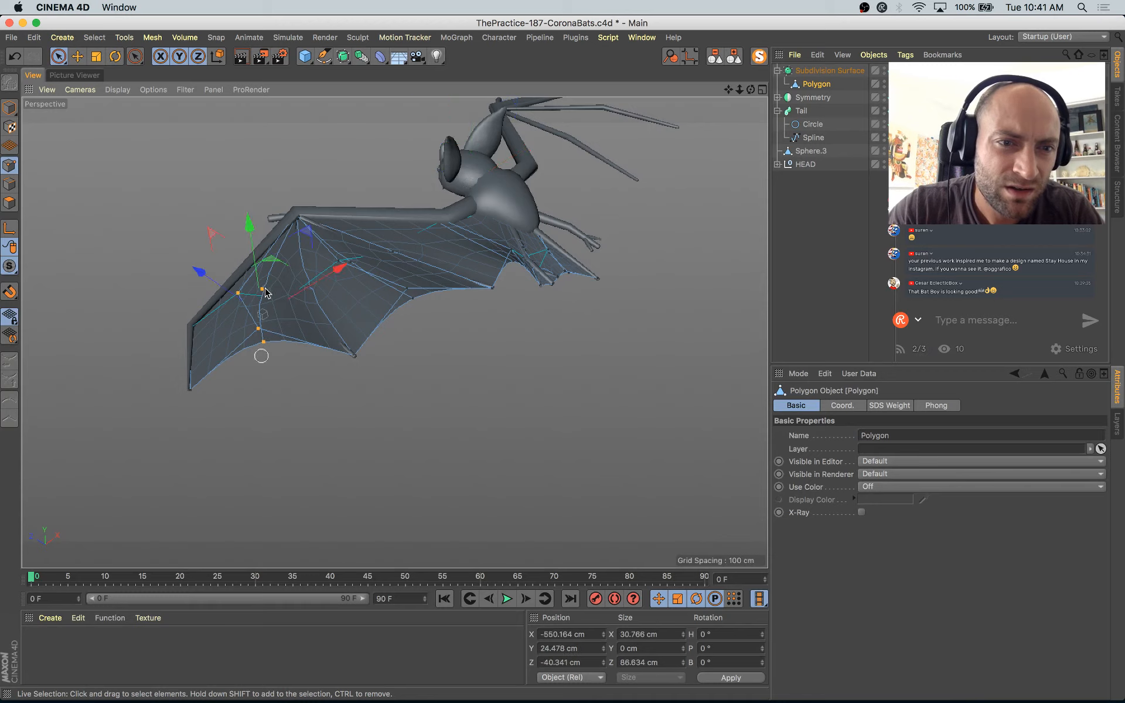
{"action": "left_click_drag", "start_coordinate": [247, 223], "coordinate": [255, 204]}
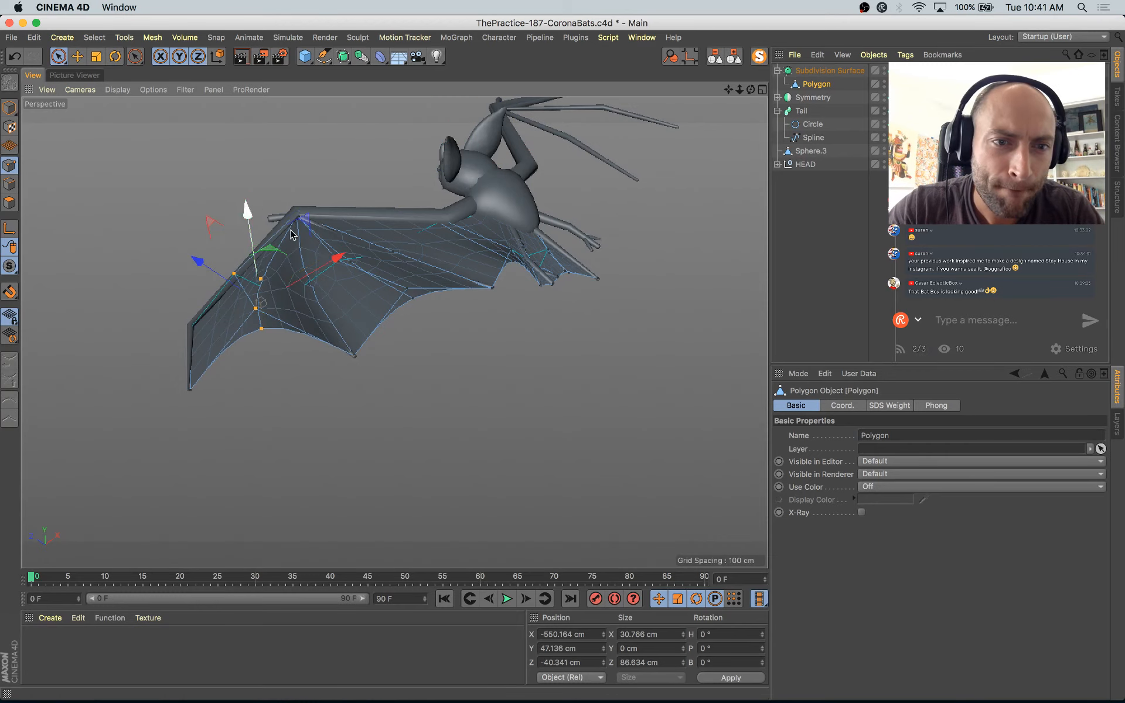
Step: Lower the membrane points around the wing's middle finger bones along the Y axis
{"action": "left_click_drag", "start_coordinate": [334, 329], "coordinate": [201, 453], "text": "alt"}
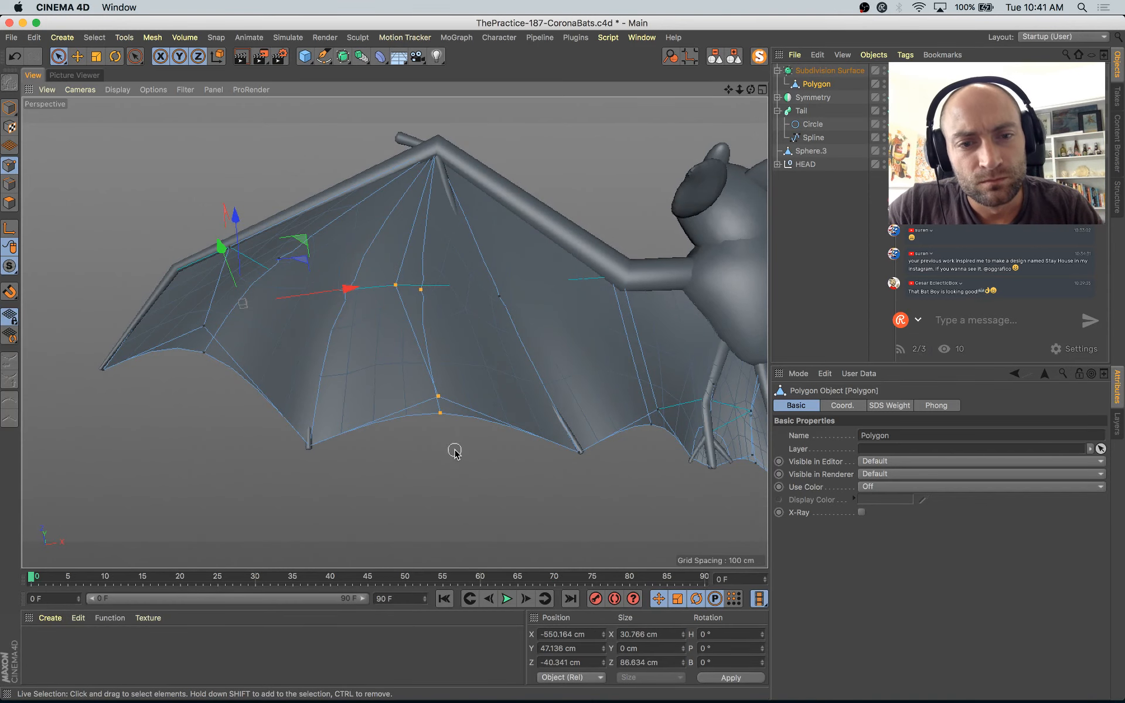
{"action": "left_click_drag", "start_coordinate": [455, 452], "coordinate": [449, 225], "text": "alt"}
{"action": "left_click_drag", "start_coordinate": [450, 226], "coordinate": [510, 324], "text": "alt"}
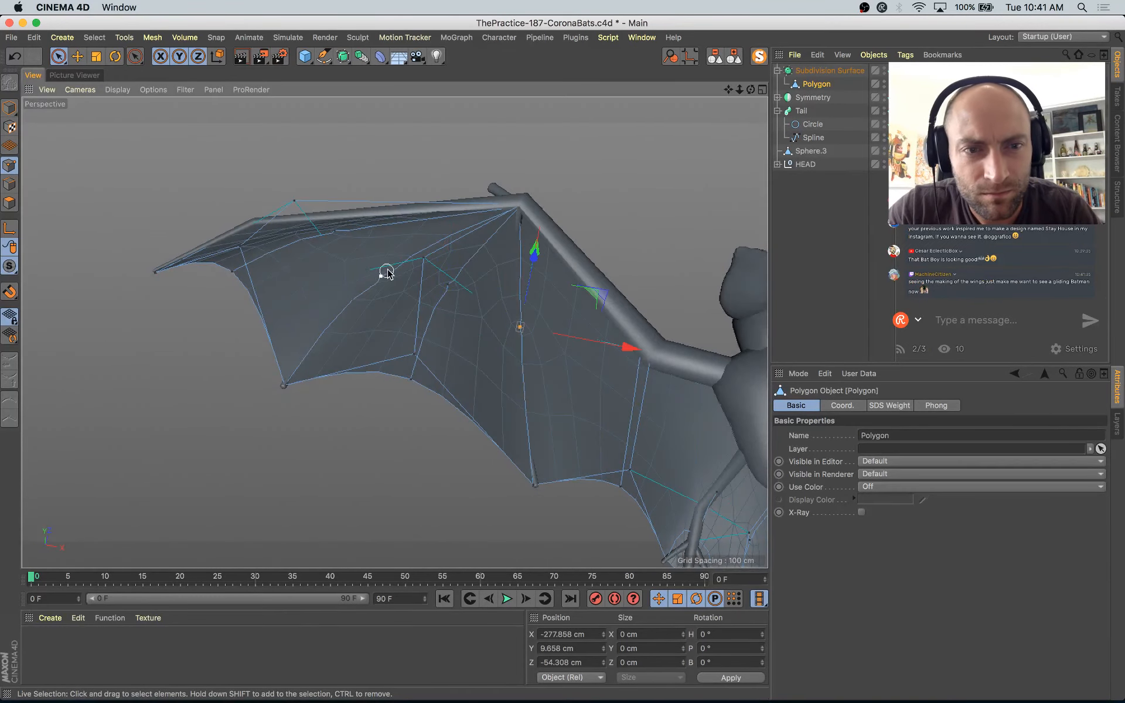
{"action": "left_click_drag", "start_coordinate": [378, 347], "coordinate": [709, 174], "text": "alt"}
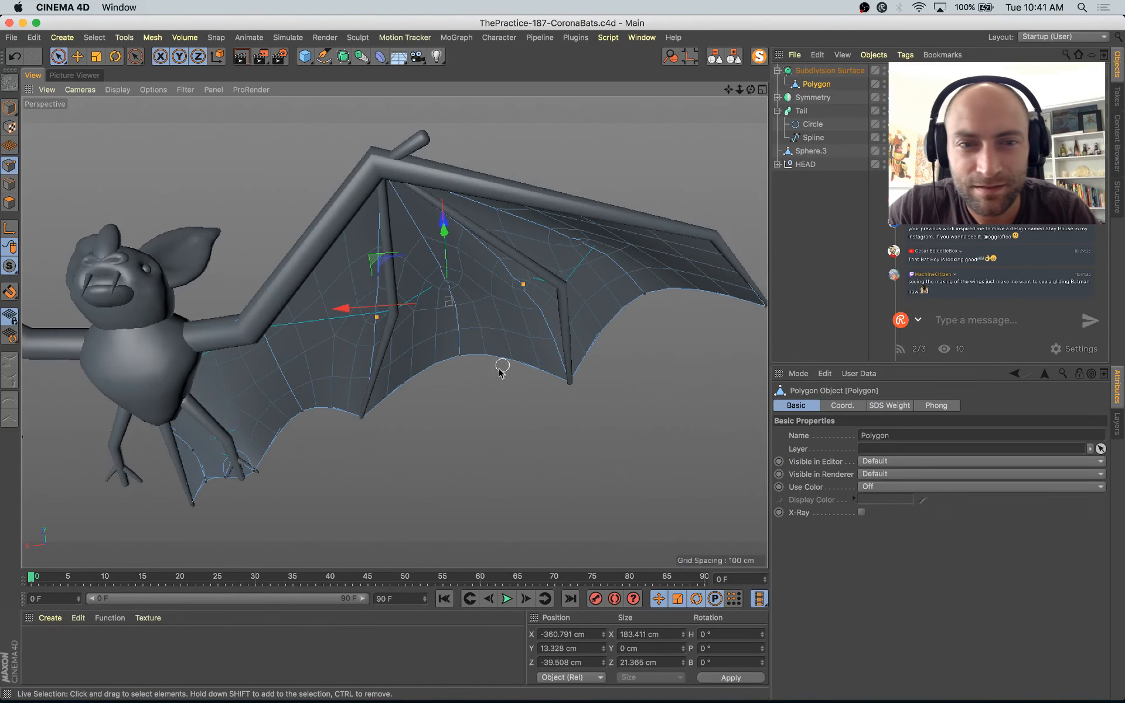
{"action": "left_click_drag", "start_coordinate": [498, 367], "coordinate": [467, 249], "text": "alt"}
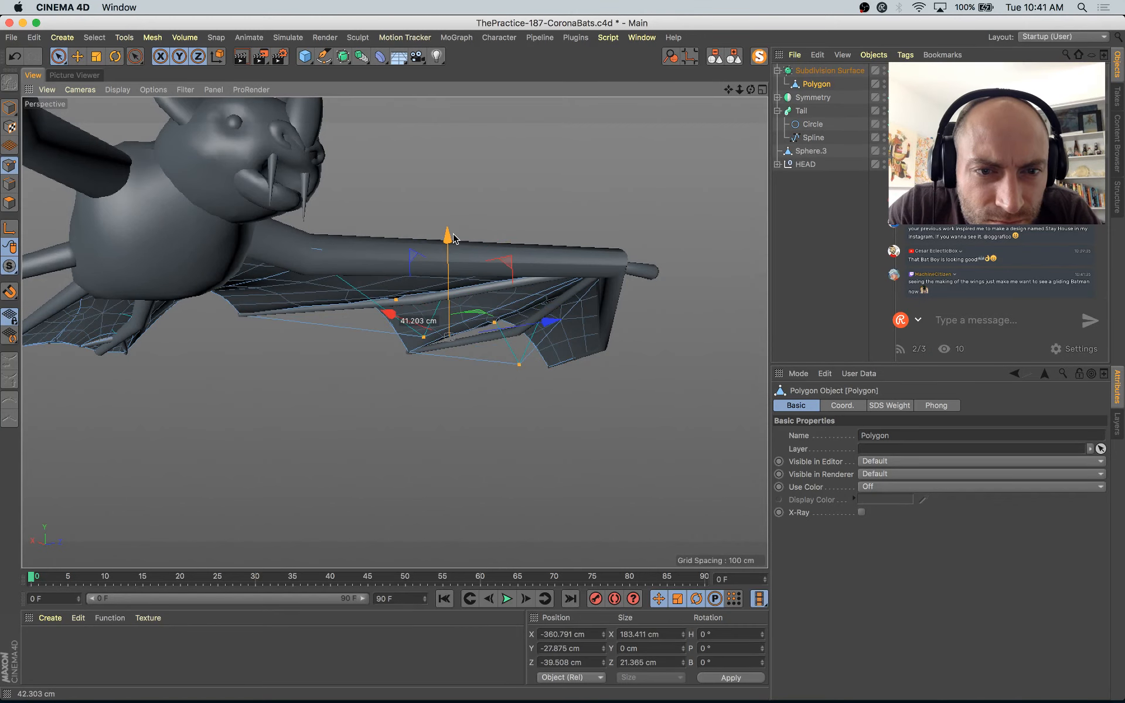
{"action": "left_click_drag", "start_coordinate": [455, 239], "coordinate": [455, 215]}
{"action": "left_click_drag", "start_coordinate": [455, 225], "coordinate": [395, 356], "text": "alt"}
{"action": "left_click_drag", "start_coordinate": [496, 398], "coordinate": [482, 372], "text": "alt"}
{"action": "key", "text": "period"}
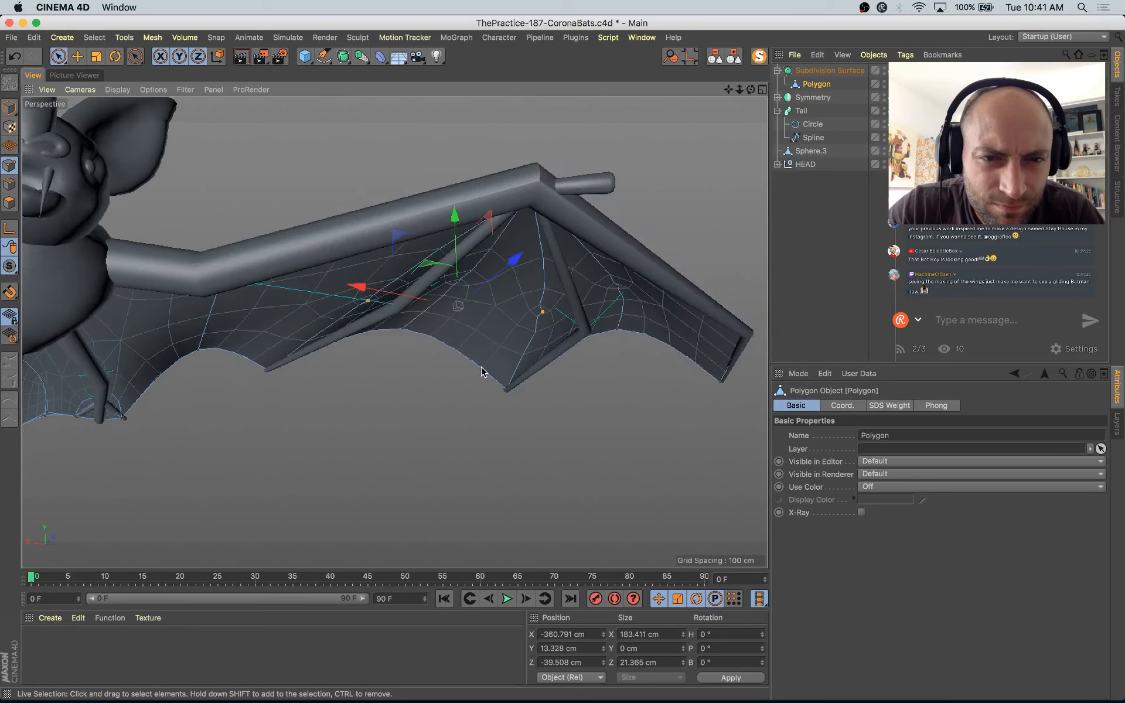
{"action": "left_click_drag", "start_coordinate": [455, 218], "coordinate": [455, 238]}
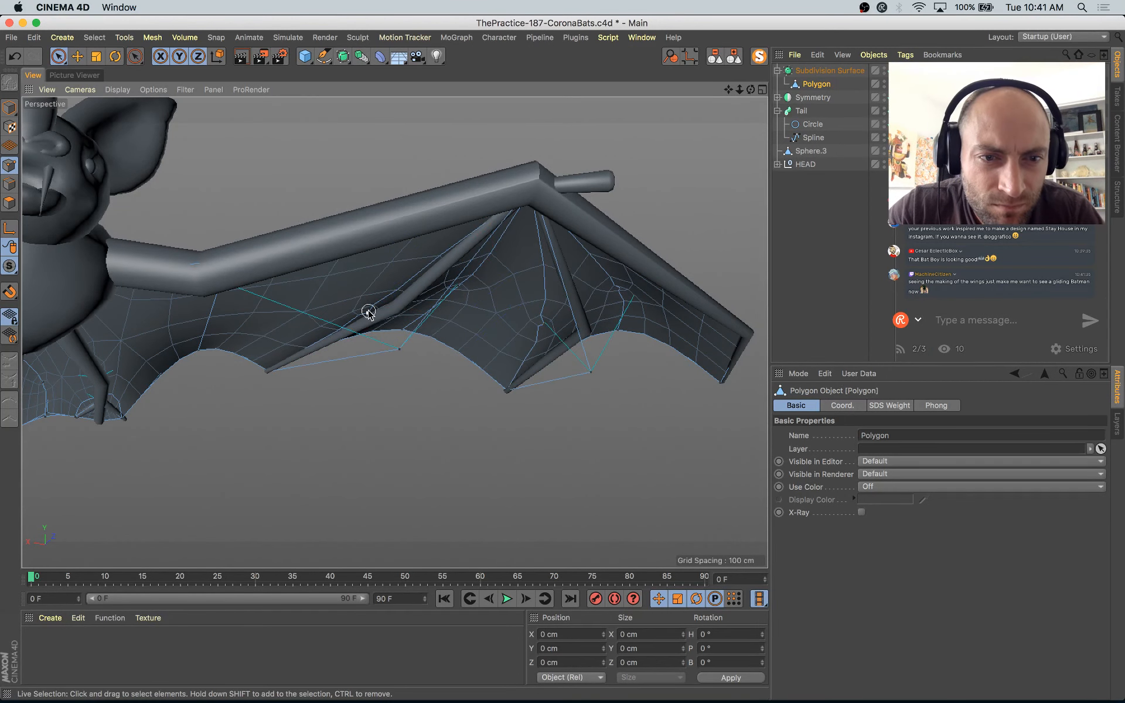
Step: Adjust the single membrane point beside the inner finger bone to a Y position of about -5.8 cm
{"action": "left_click", "coordinate": [368, 312]}
{"action": "left_click_drag", "start_coordinate": [374, 319], "coordinate": [458, 344], "text": "alt"}
{"action": "left_click_drag", "start_coordinate": [368, 226], "coordinate": [369, 227]}
{"action": "right_click_drag", "start_coordinate": [369, 227], "coordinate": [466, 367], "text": "alt"}
{"action": "left_click_drag", "start_coordinate": [466, 367], "coordinate": [458, 397], "text": "alt"}
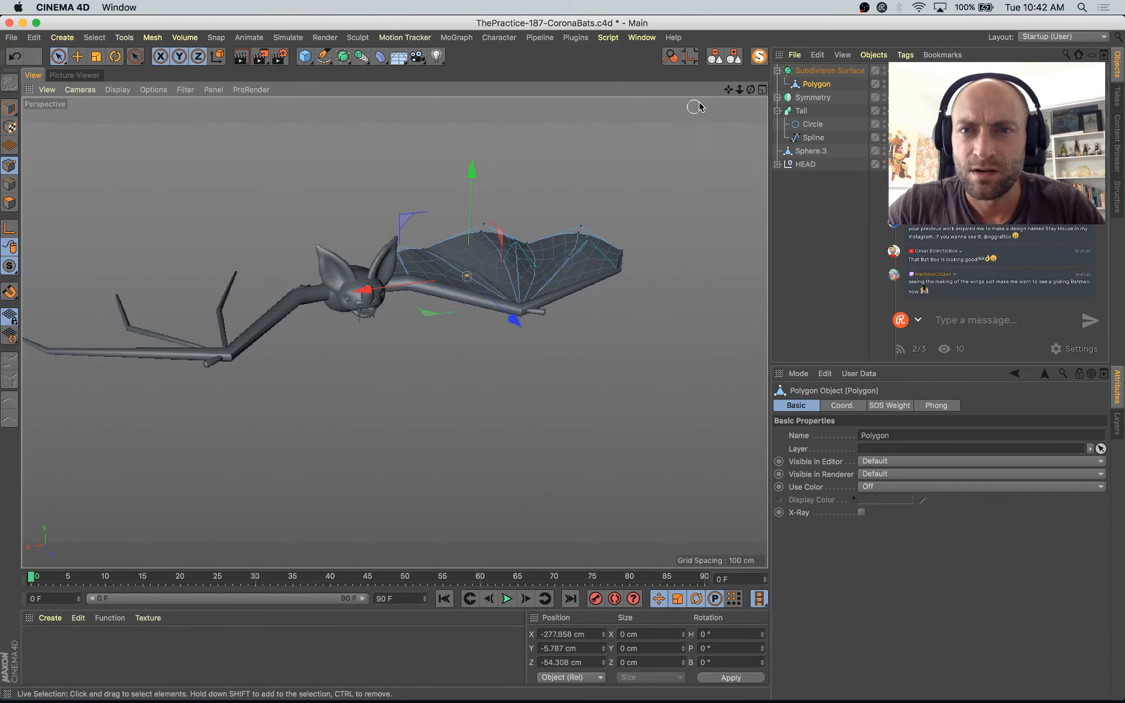
Step: Rename the membrane's Subdivision Surface as Wing and nest it in the Wing null under Symmetry
{"action": "left_click", "coordinate": [715, 57]}
{"action": "double_click", "coordinate": [814, 71]}
{"action": "type", "text": "Wing"}
{"action": "key", "text": "Return"}
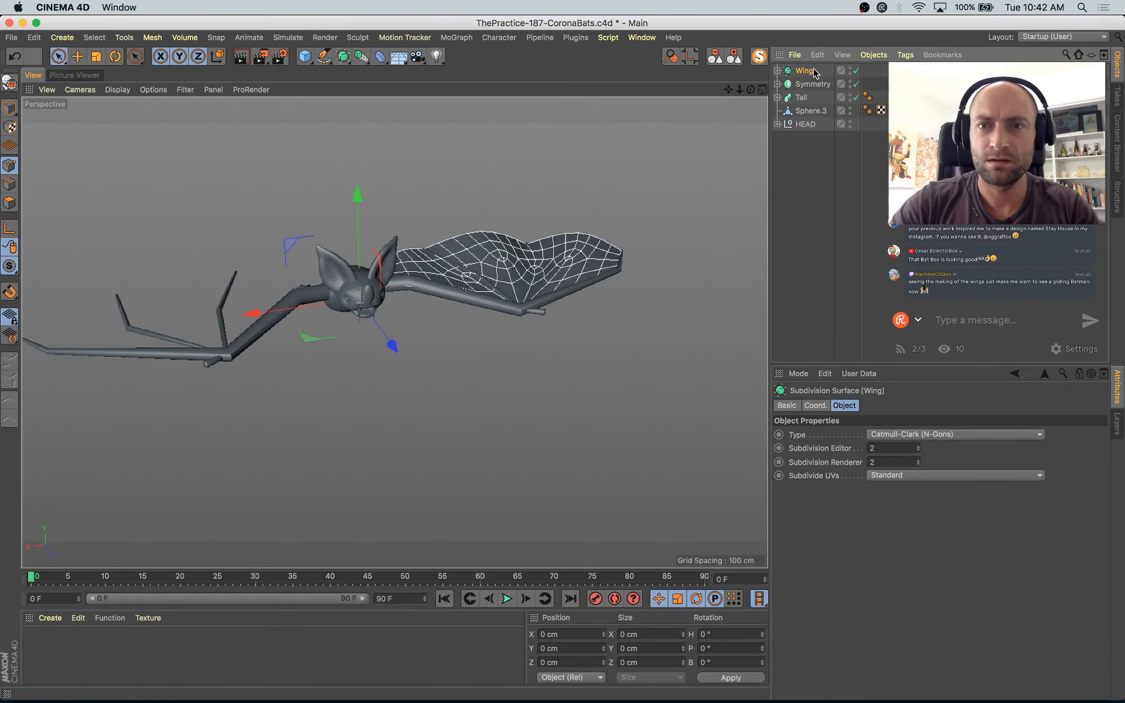
{"action": "left_click_drag", "start_coordinate": [810, 74], "coordinate": [820, 113]}
Step: Try rotating the Wing null with the membrane nested inside it, and undo the rotation
{"action": "left_click", "coordinate": [821, 98]}
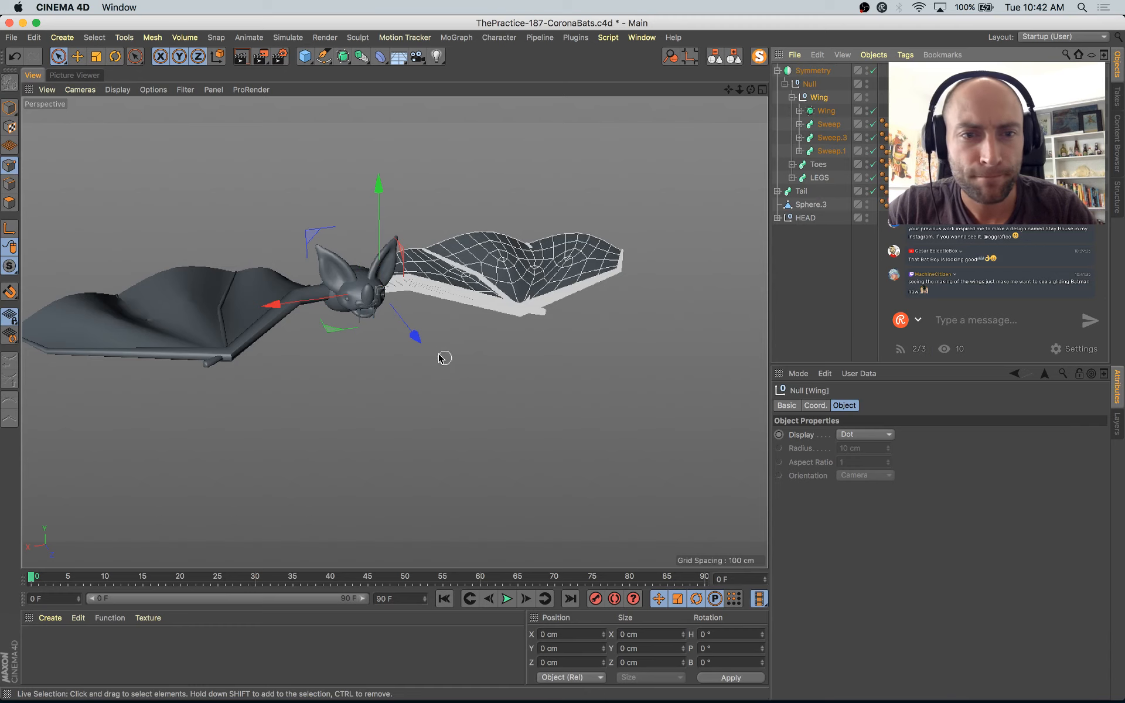
{"action": "key", "text": "r"}
{"action": "left_click_drag", "start_coordinate": [507, 406], "coordinate": [356, 346], "text": "alt"}
{"action": "left_click_drag", "start_coordinate": [450, 256], "coordinate": [423, 254]}
{"action": "key", "text": "super+z"}
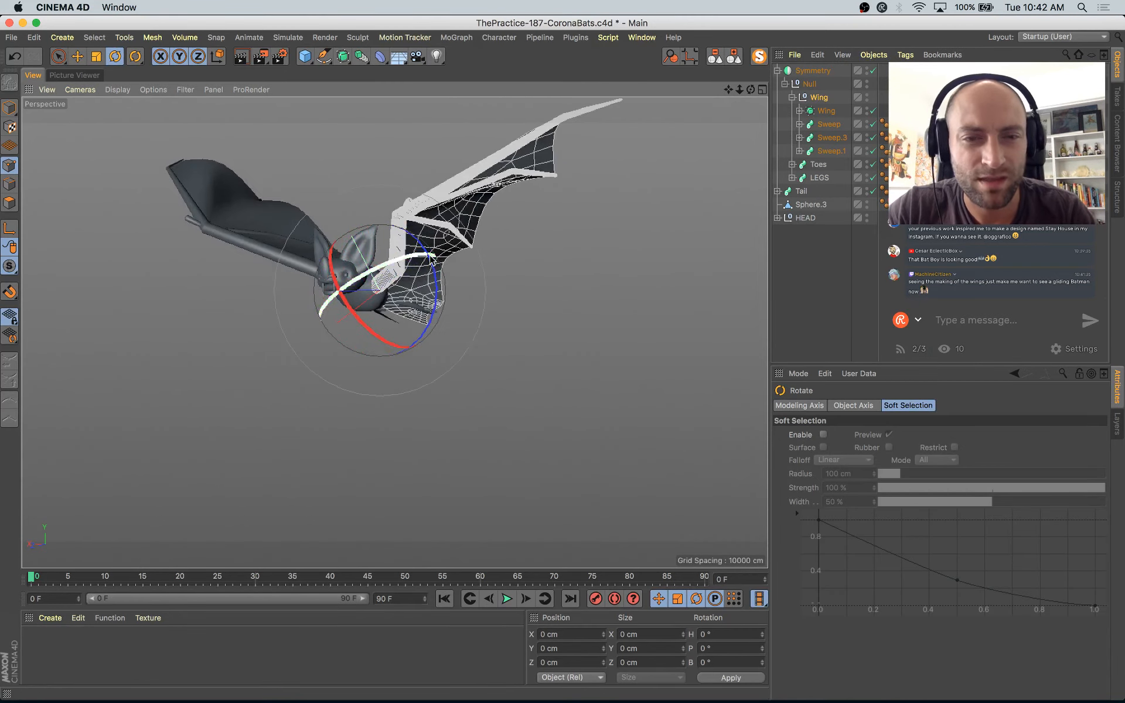
Step: Move the Toes and LEGS sweeps into the Wing null
{"action": "left_click_drag", "start_coordinate": [484, 354], "coordinate": [365, 328], "text": "alt"}
{"action": "scroll", "coordinate": [344, 364], "scroll_direction": "up", "scroll_amount": 4}
{"action": "left_click", "coordinate": [828, 167]}
{"action": "left_click", "coordinate": [826, 178], "text": "shift"}
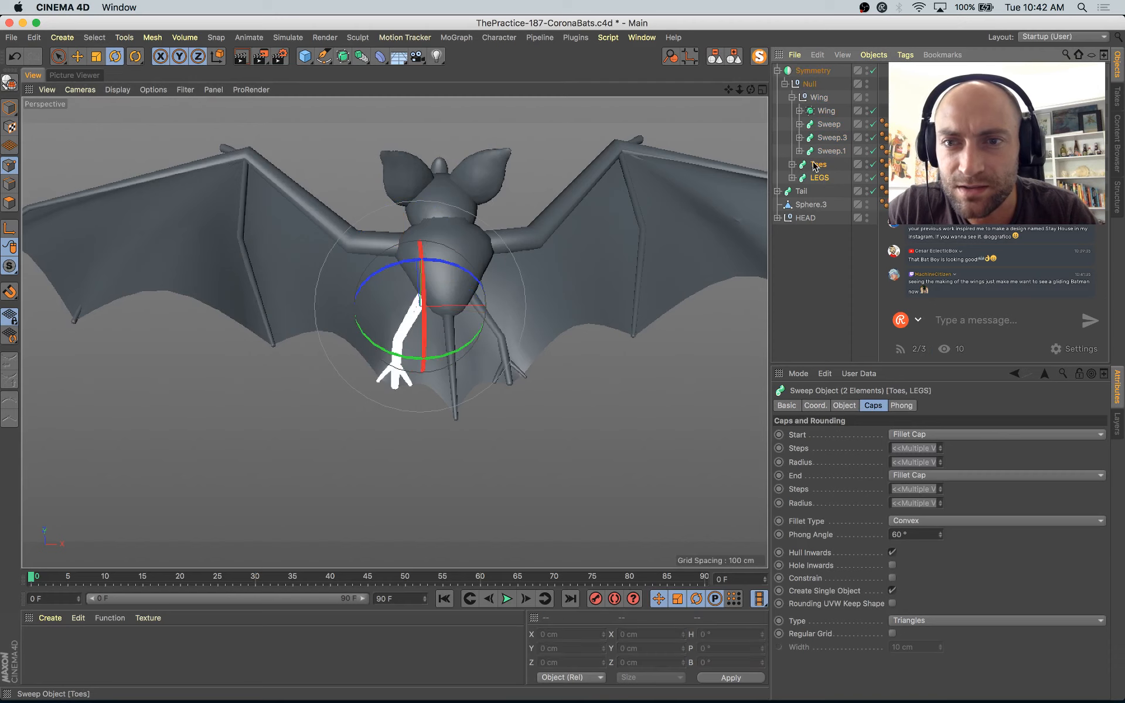
{"action": "left_click_drag", "start_coordinate": [822, 106], "coordinate": [820, 99]}
Step: Try rotating the Wing null together with its toes and legs, and undo the rotations
{"action": "left_click", "coordinate": [820, 98]}
{"action": "key", "text": "r"}
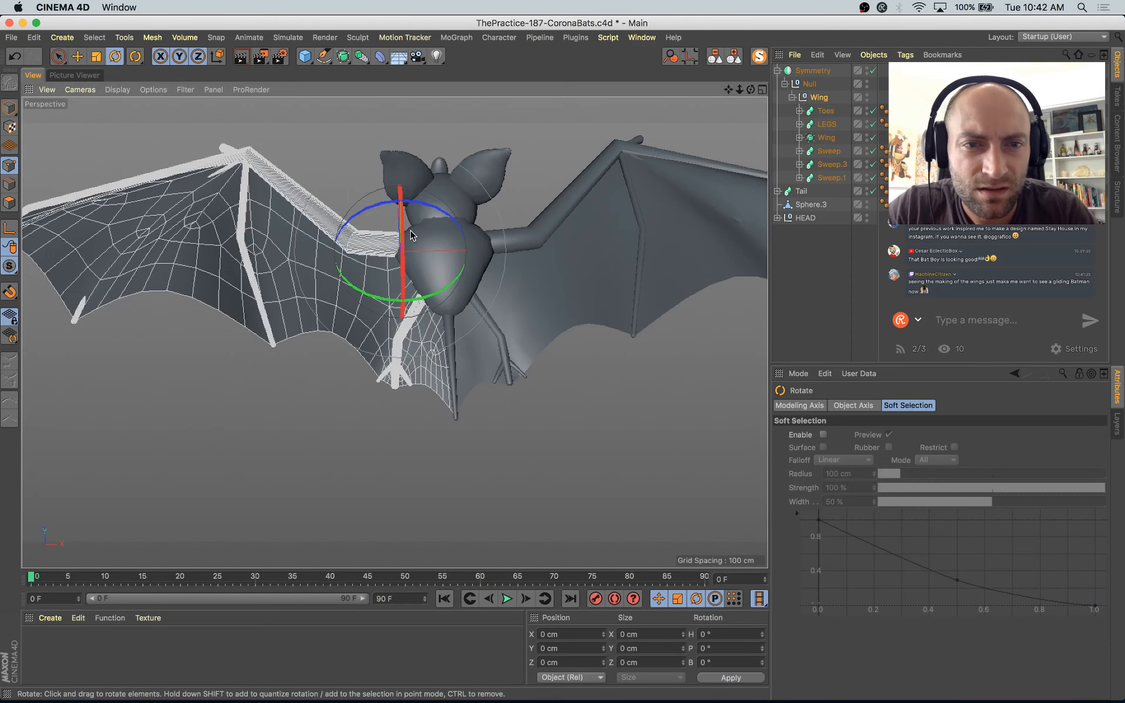
{"action": "left_click_drag", "start_coordinate": [432, 206], "coordinate": [532, 242]}
{"action": "key", "text": "super+z"}
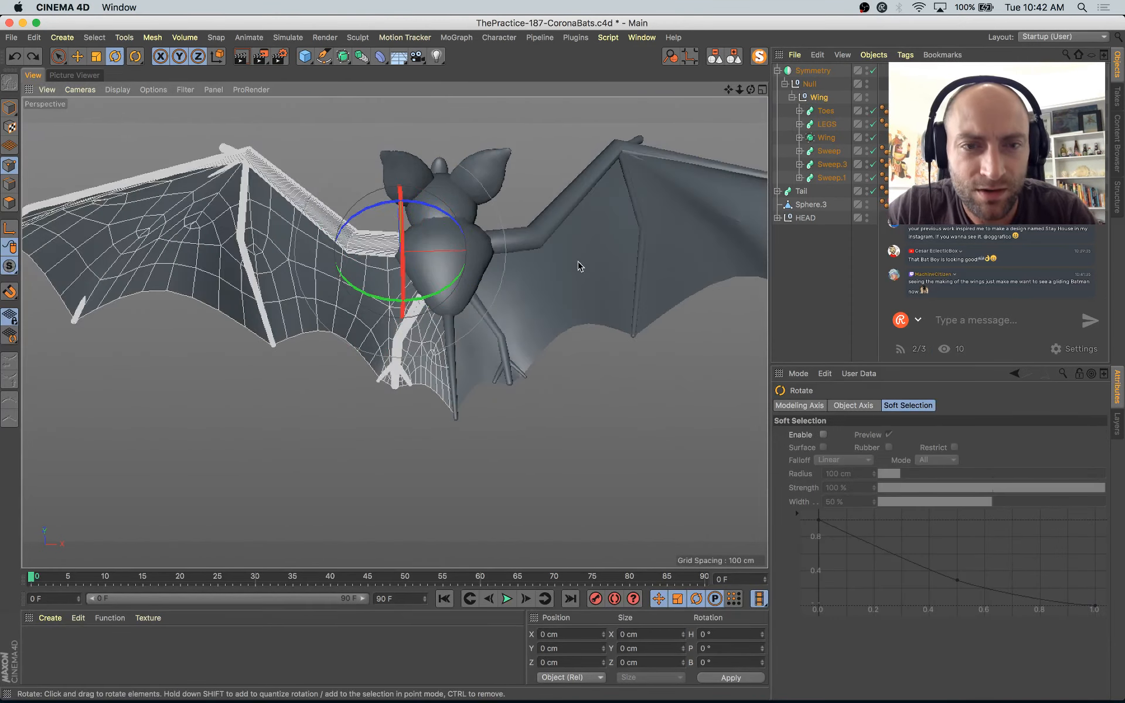
{"action": "left_click_drag", "start_coordinate": [266, 392], "coordinate": [339, 418], "text": "alt"}
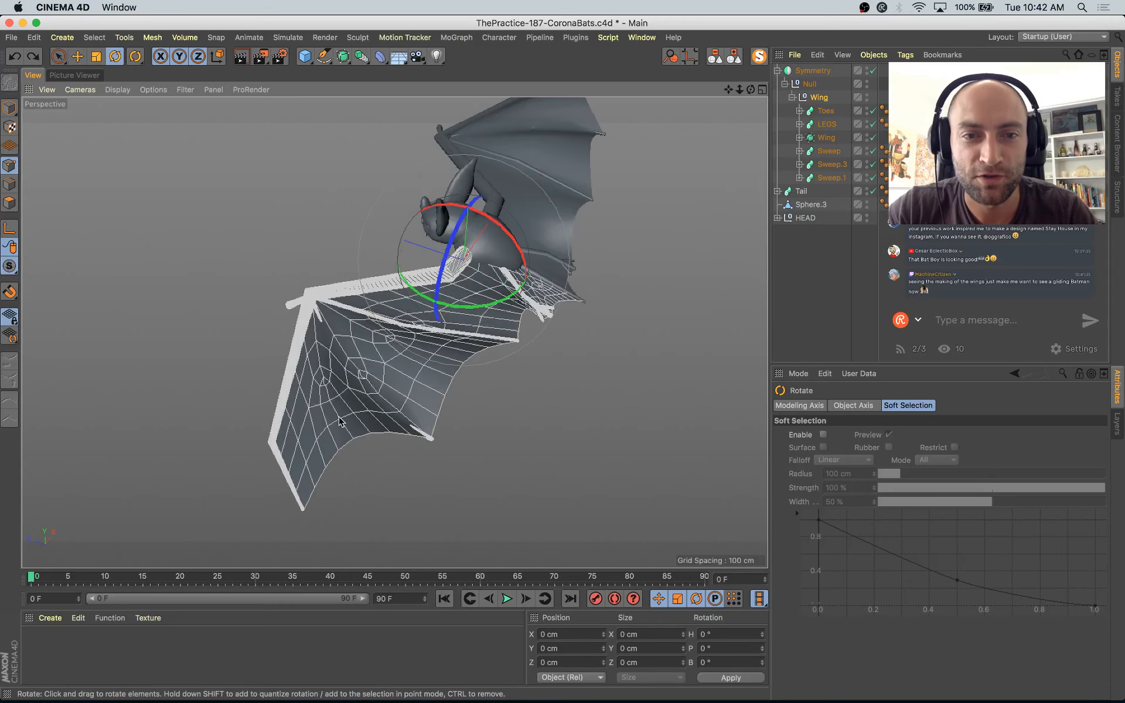
{"action": "left_click", "coordinate": [522, 255]}
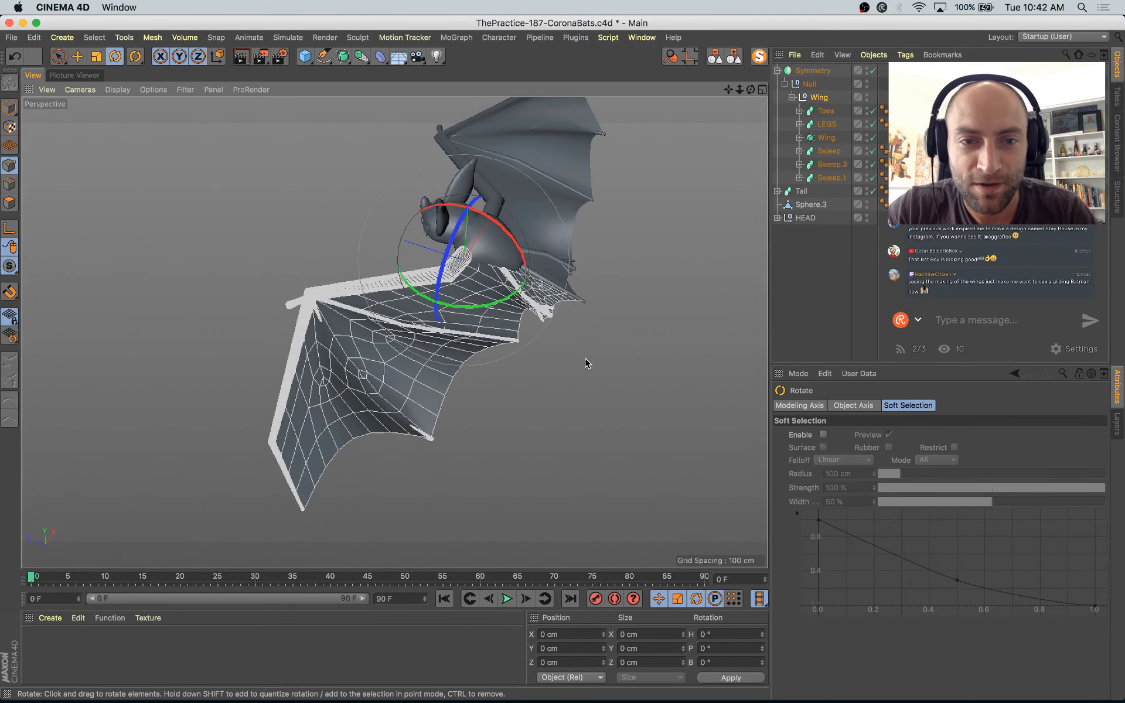
{"action": "scroll", "coordinate": [584, 357], "scroll_direction": "up", "scroll_amount": 5}
{"action": "left_click_drag", "start_coordinate": [540, 370], "coordinate": [215, 291], "text": "alt"}
{"action": "left_click_drag", "start_coordinate": [156, 332], "coordinate": [648, 231], "text": "alt"}
{"action": "left_click_drag", "start_coordinate": [449, 244], "coordinate": [124, 271]}
{"action": "left_click_drag", "start_coordinate": [331, 350], "coordinate": [342, 404], "text": "alt"}
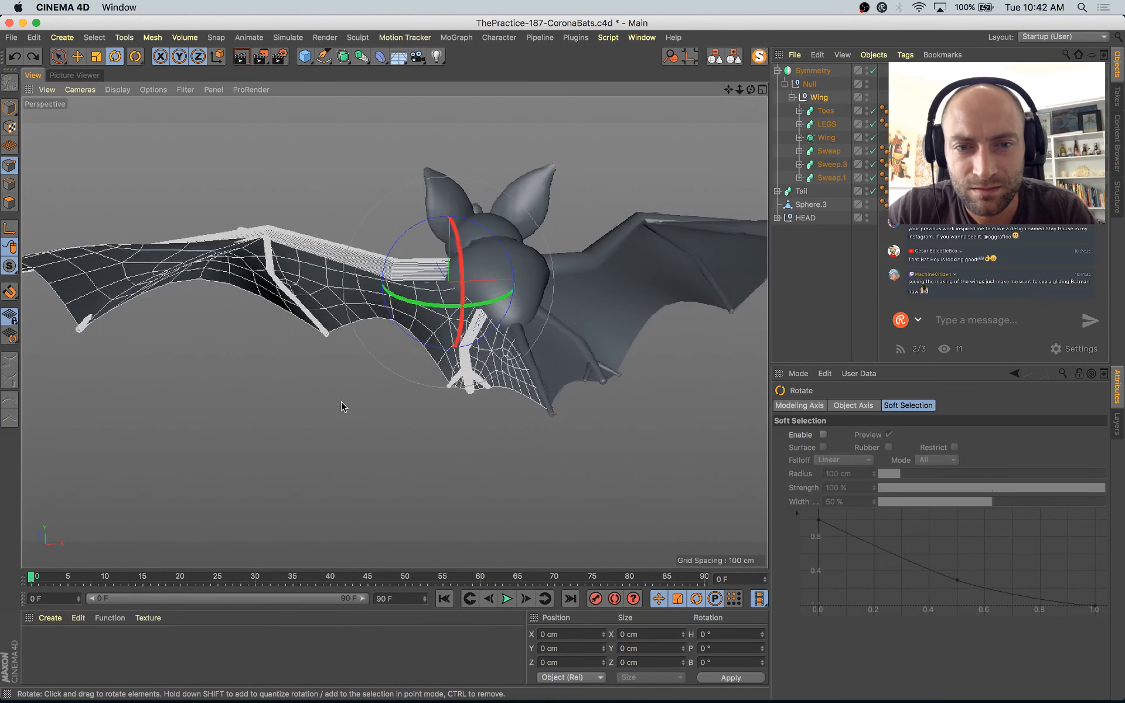
Step: Rotate the Wing null and the Tail together in Model mode to a pitch of about 8°
{"action": "left_click", "coordinate": [538, 378], "text": "shift"}
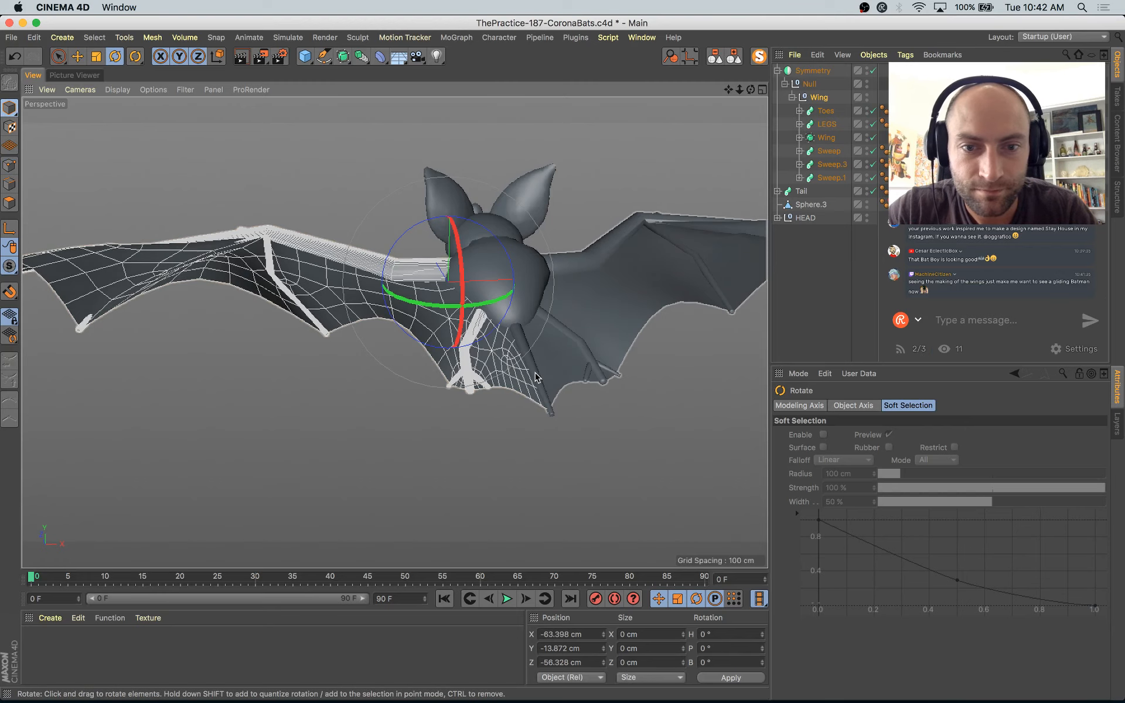
{"action": "left_click_drag", "start_coordinate": [491, 257], "coordinate": [523, 430]}
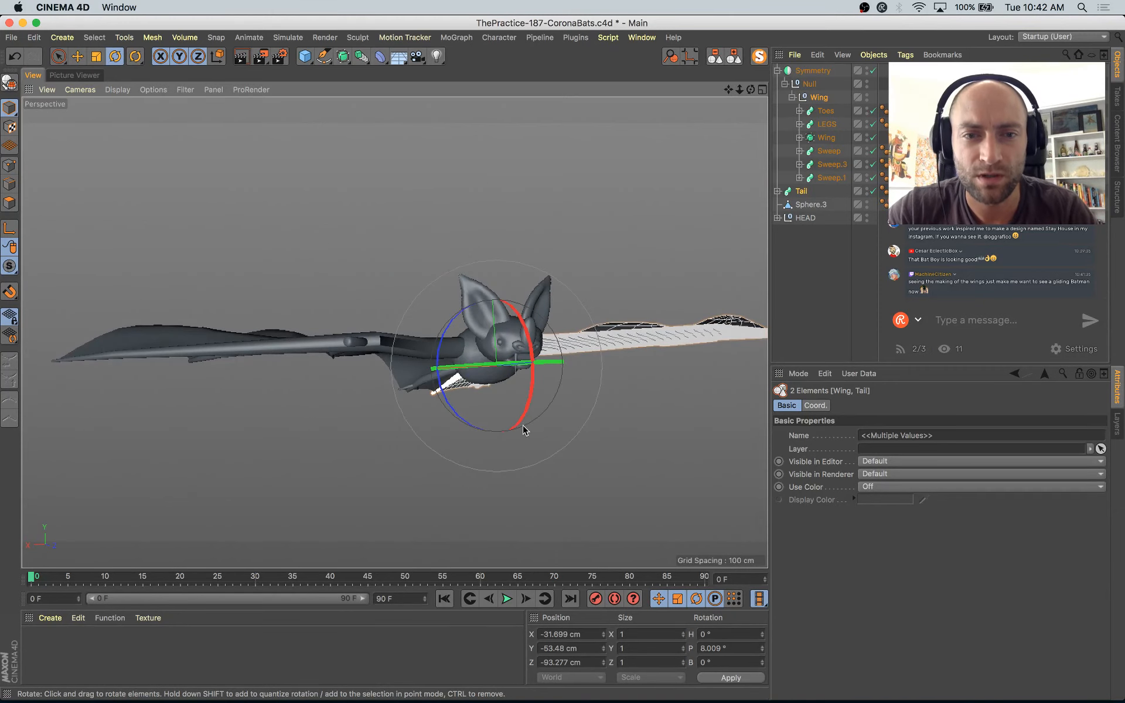
{"action": "left_click", "coordinate": [677, 469]}
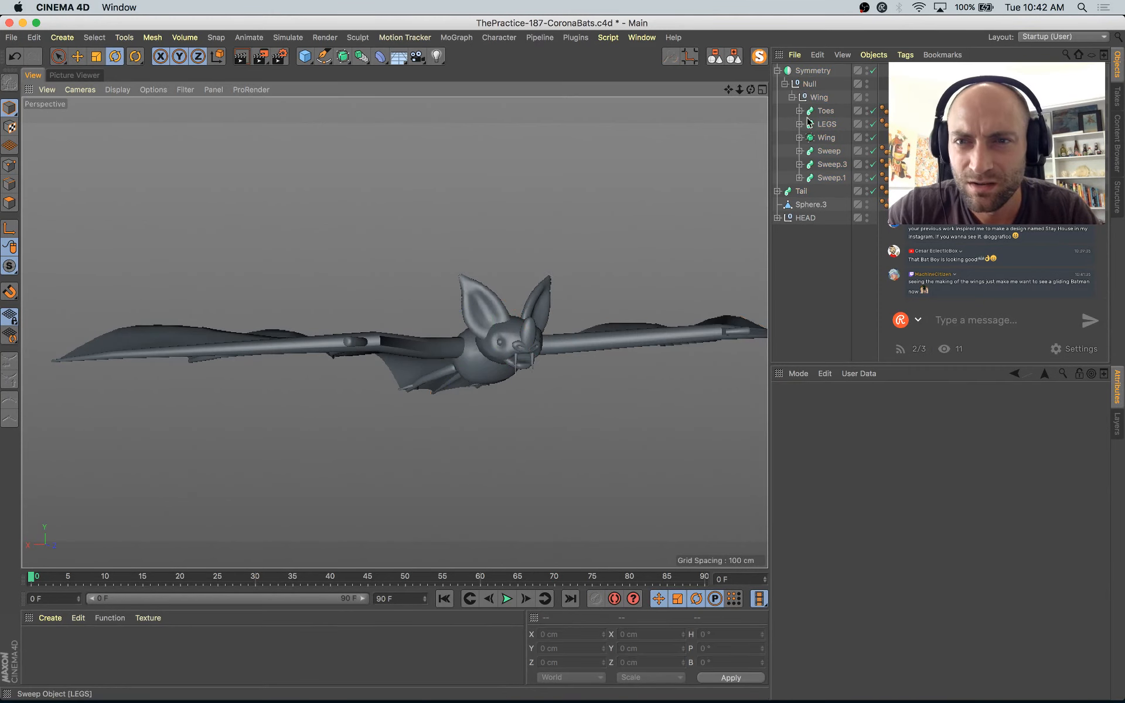
Step: Rotate the Wing null upward to a bank of about 40.5° and save the project
{"action": "left_click", "coordinate": [554, 337]}
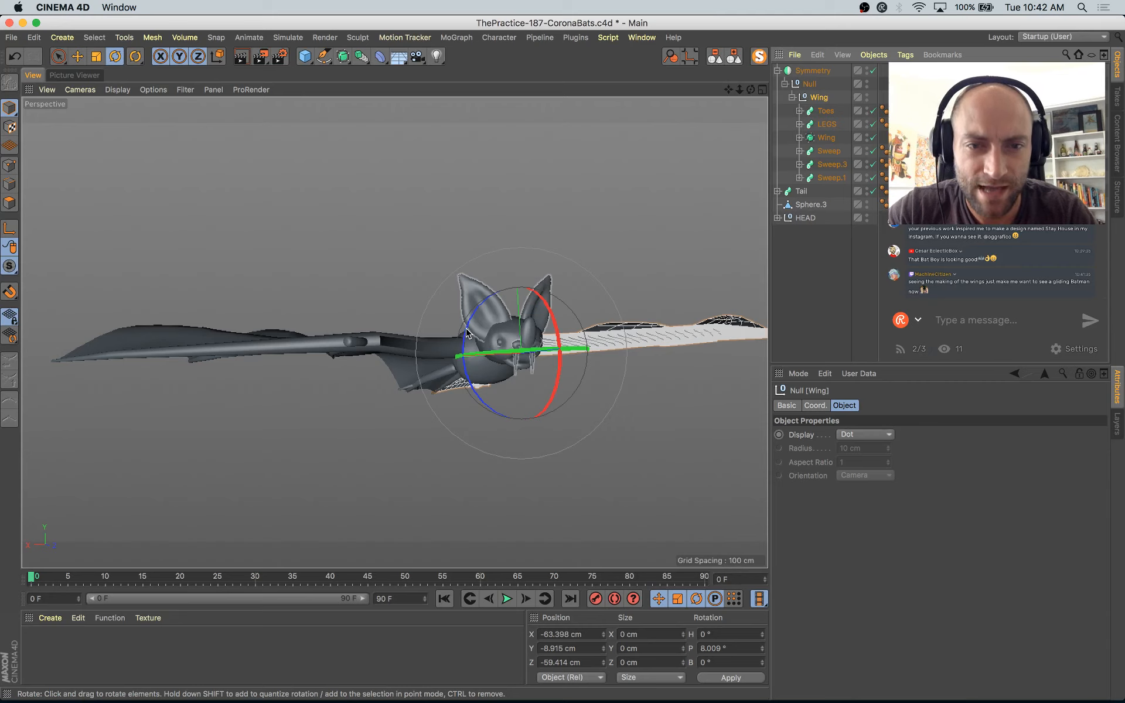
{"action": "left_click_drag", "start_coordinate": [467, 332], "coordinate": [353, 409]}
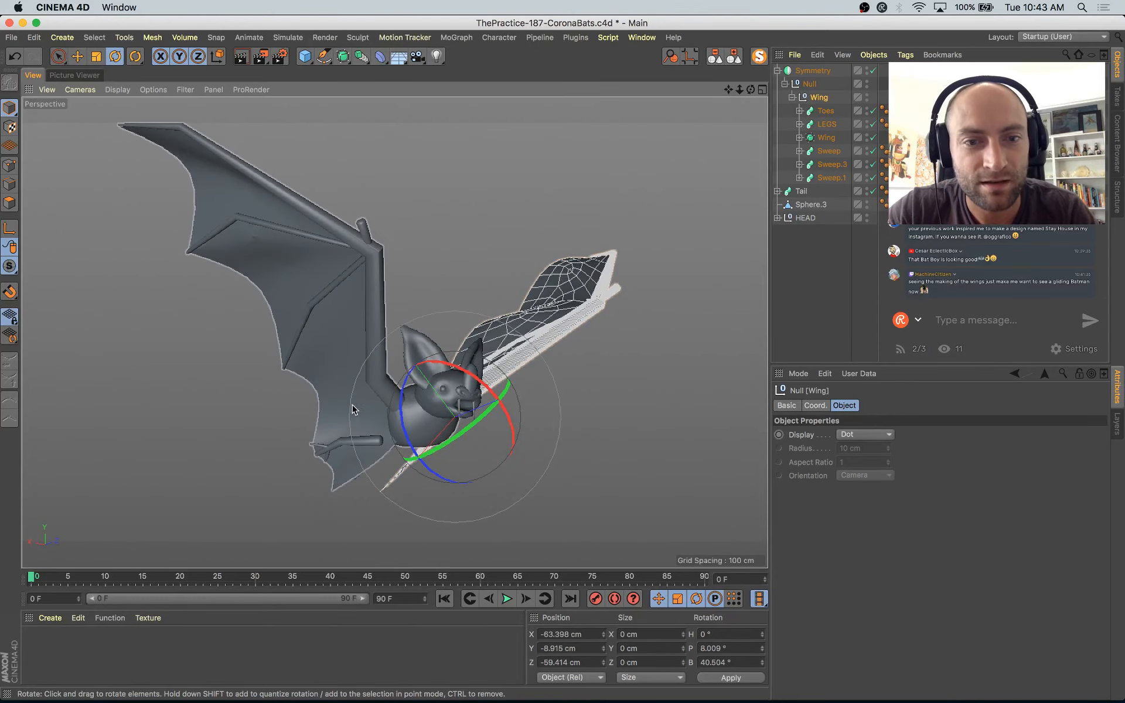
{"action": "middle_click_drag", "start_coordinate": [352, 405], "coordinate": [354, 365], "text": "alt"}
{"action": "scroll", "coordinate": [354, 364], "scroll_direction": "up", "scroll_amount": 4}
{"action": "left_click", "coordinate": [579, 385]}
{"action": "key", "text": "super+s"}
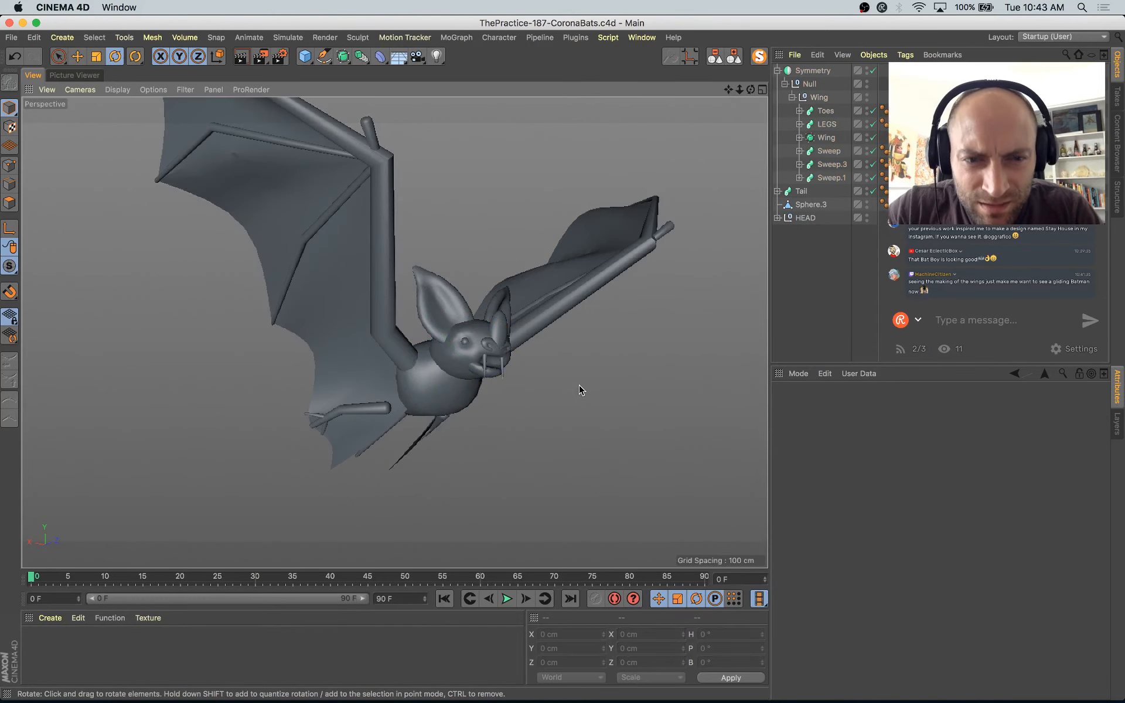
Step: Add a camera from a frontal view of the bat, placing it below HEAD in the object hierarchy
{"action": "left_click_drag", "start_coordinate": [557, 406], "coordinate": [484, 396], "text": "alt"}
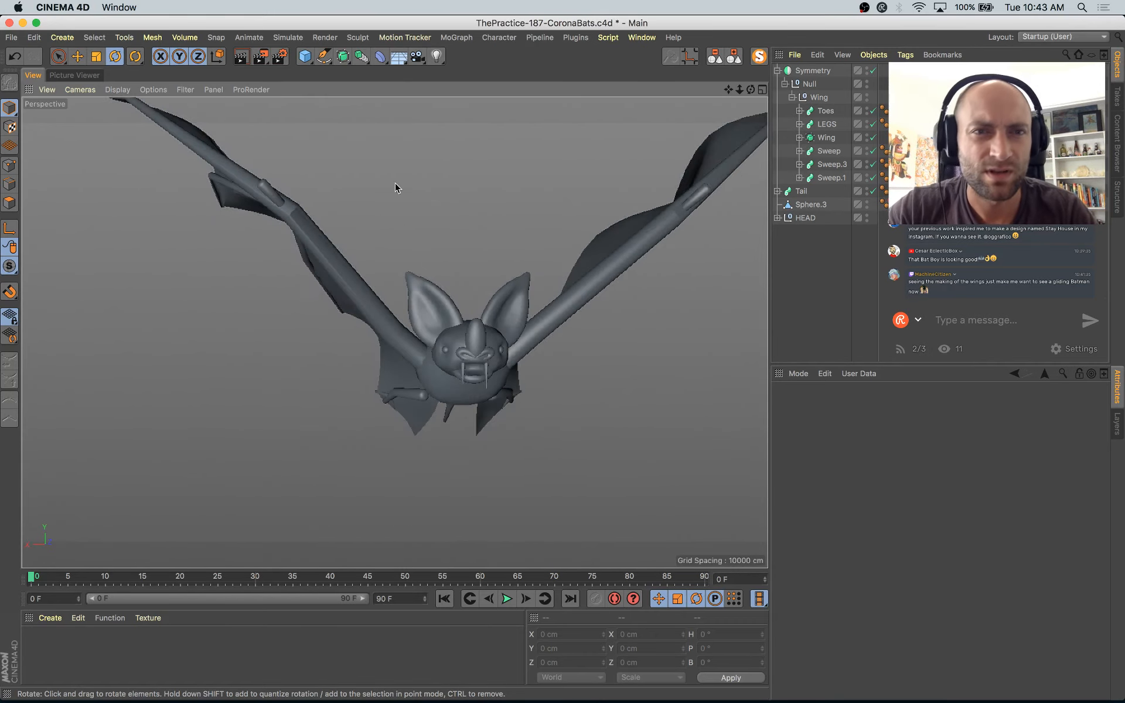
{"action": "left_click", "coordinate": [418, 57]}
{"action": "left_click", "coordinate": [503, 74]}
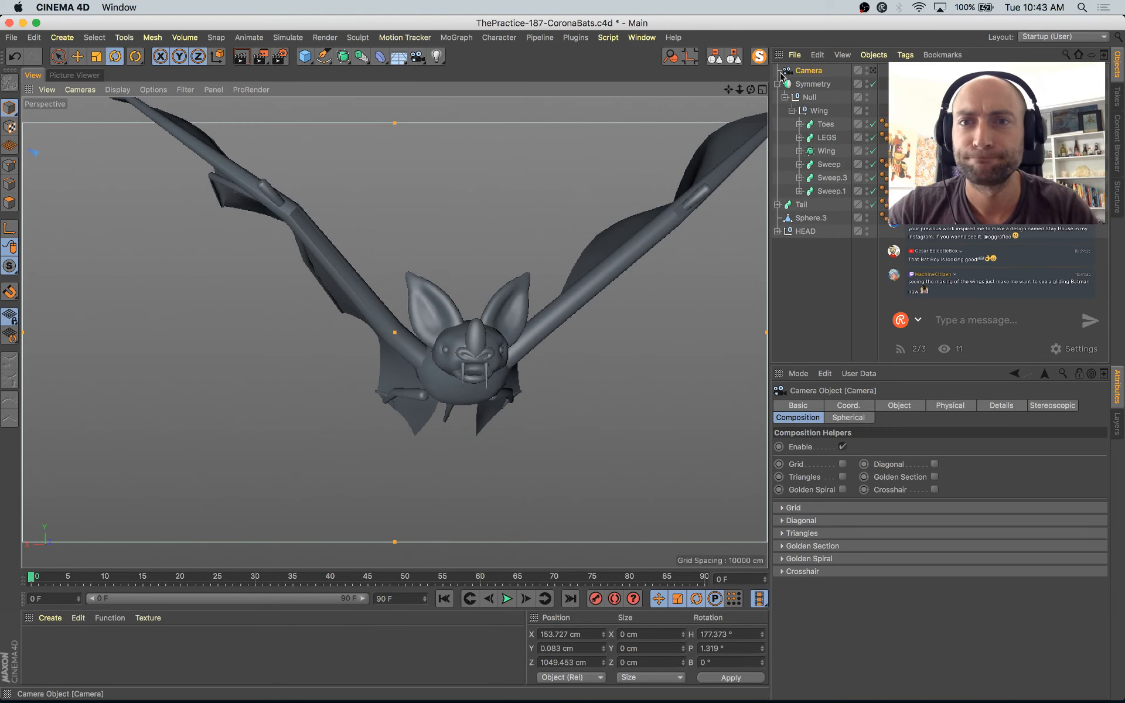
{"action": "left_click", "coordinate": [742, 61]}
{"action": "left_click_drag", "start_coordinate": [815, 70], "coordinate": [821, 219]}
{"action": "left_click", "coordinate": [857, 124]}
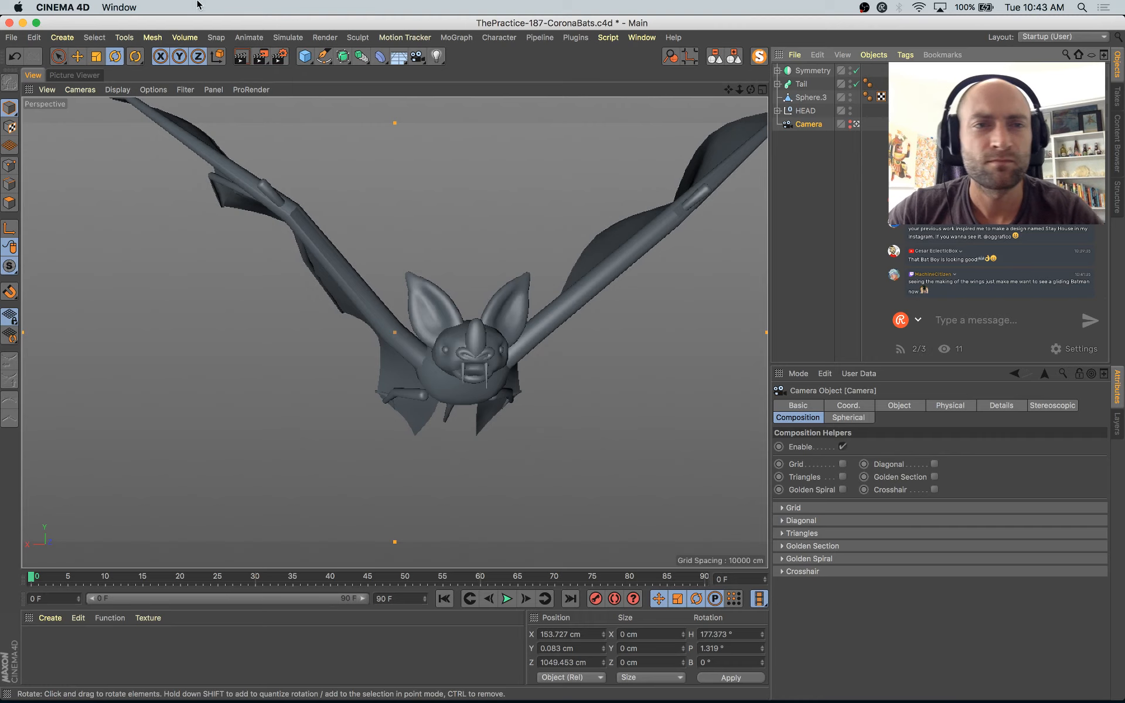
Step: Set the render output size to 960 x 960 pixels with Lock Ratio enabled
{"action": "left_click", "coordinate": [280, 56]}
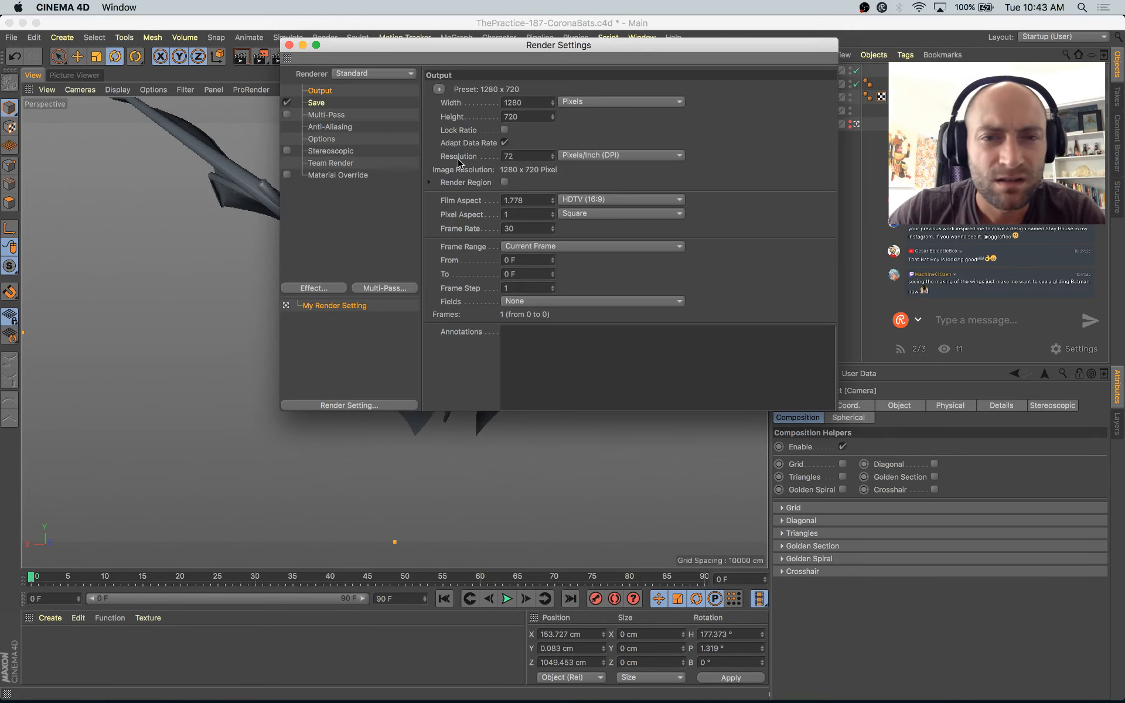
{"action": "left_click", "coordinate": [536, 98]}
{"action": "type", "text": "960"}
{"action": "key", "text": "Return"}
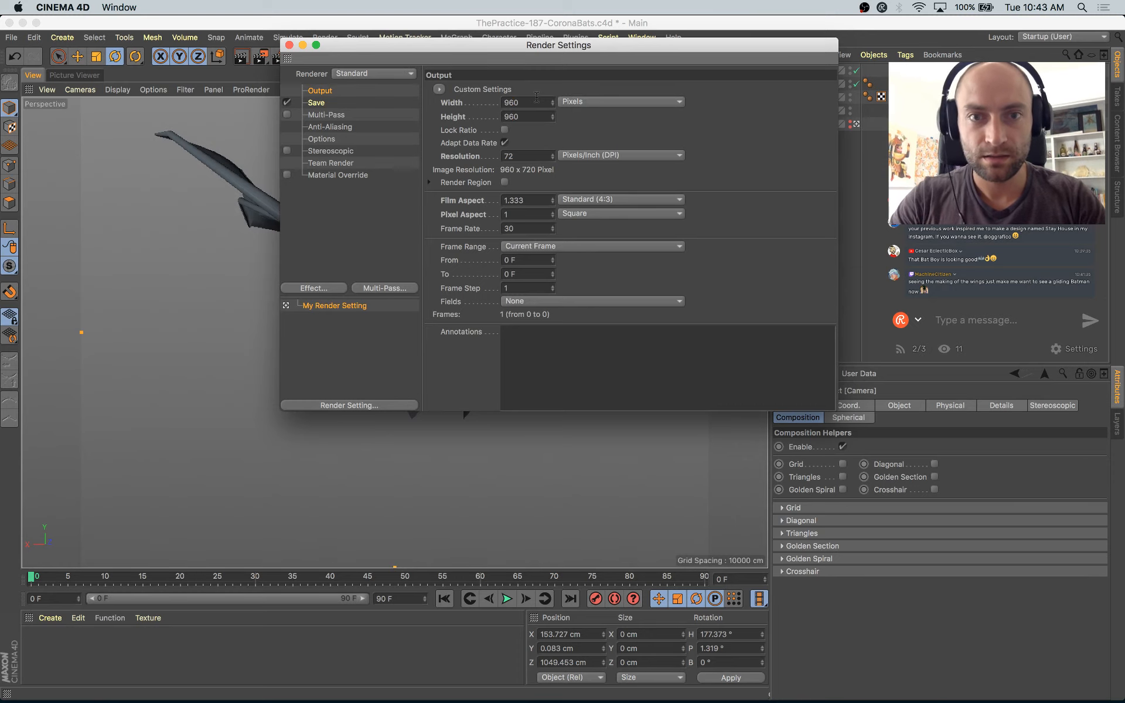
{"action": "type", "text": "960"}
{"action": "key", "text": "Return"}
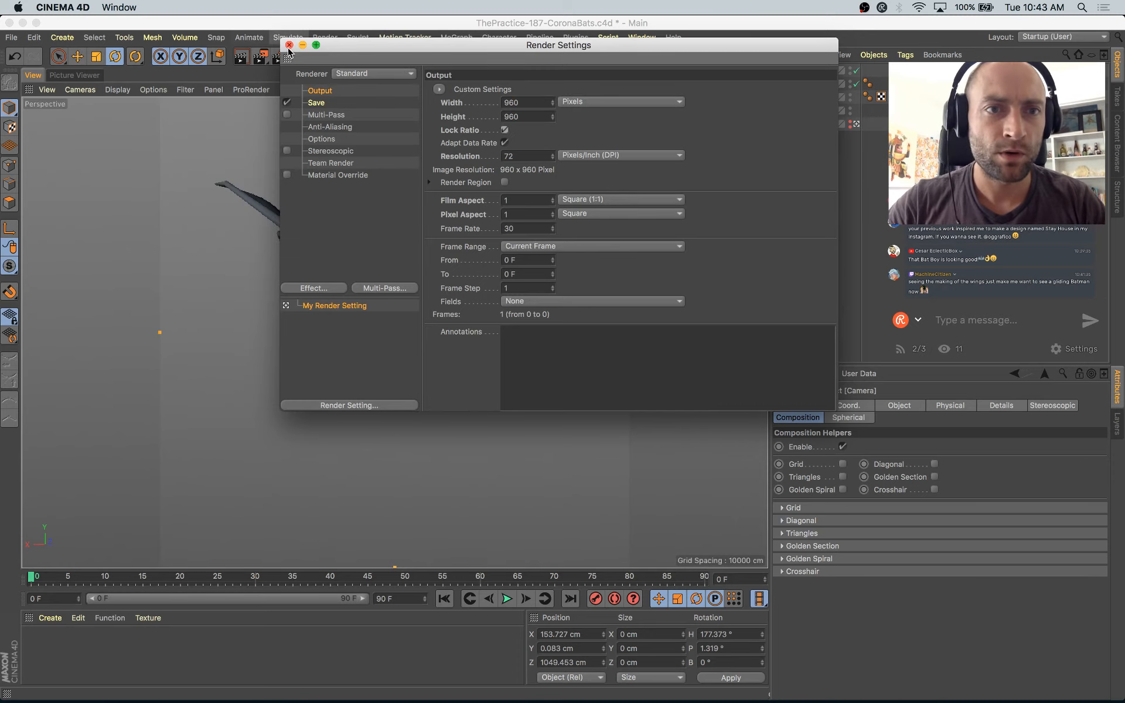
{"action": "left_click", "coordinate": [288, 45]}
Step: Reframe the camera around the Symmetry object for a three-quarter front view with the whole bat inside the square frame
{"action": "left_click_drag", "start_coordinate": [490, 382], "coordinate": [616, 247]}
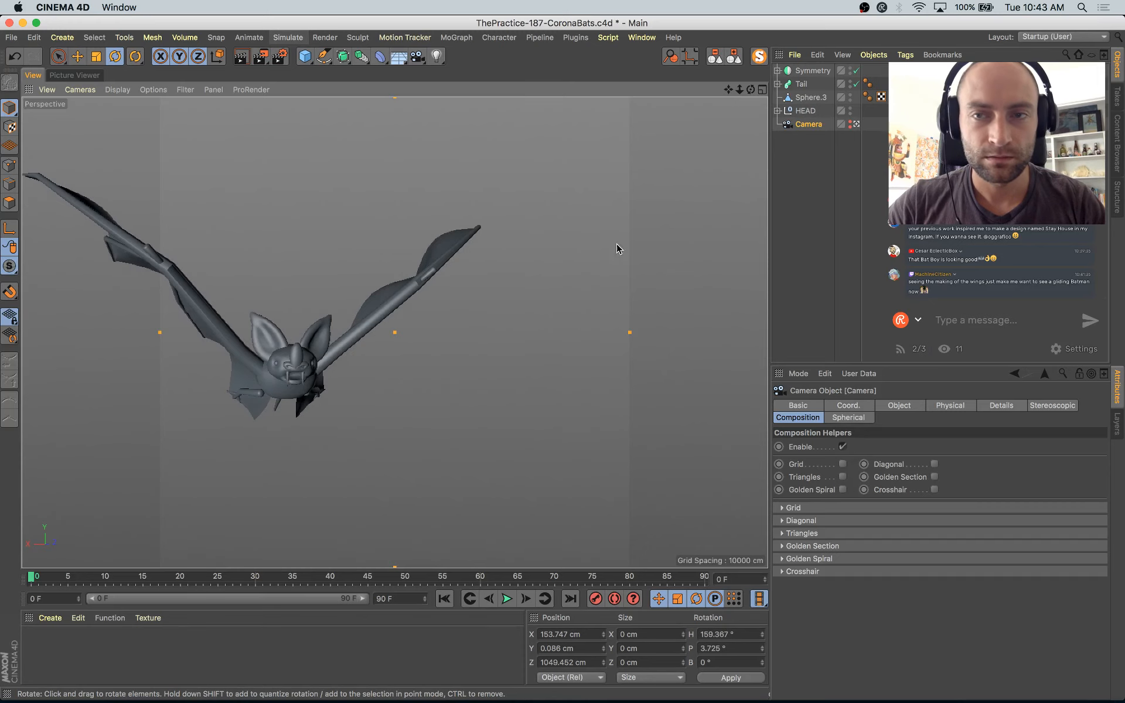
{"action": "left_click", "coordinate": [818, 72]}
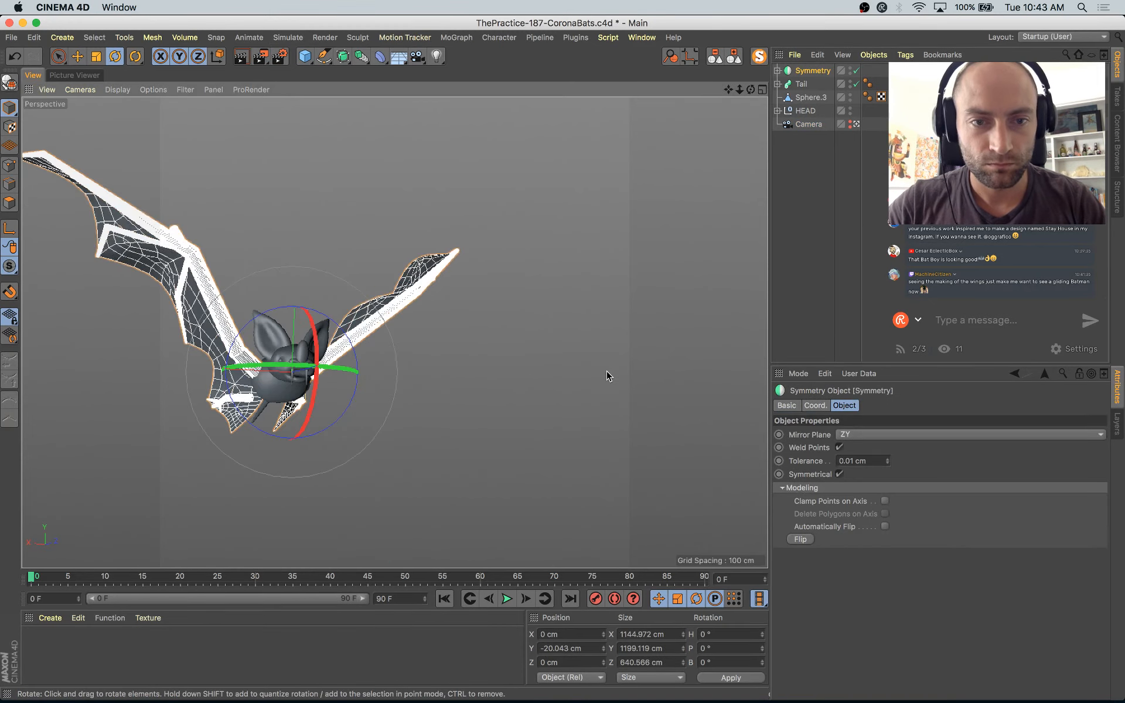
{"action": "left_click_drag", "start_coordinate": [606, 377], "coordinate": [553, 424], "text": "alt"}
{"action": "left_click", "coordinate": [551, 452]}
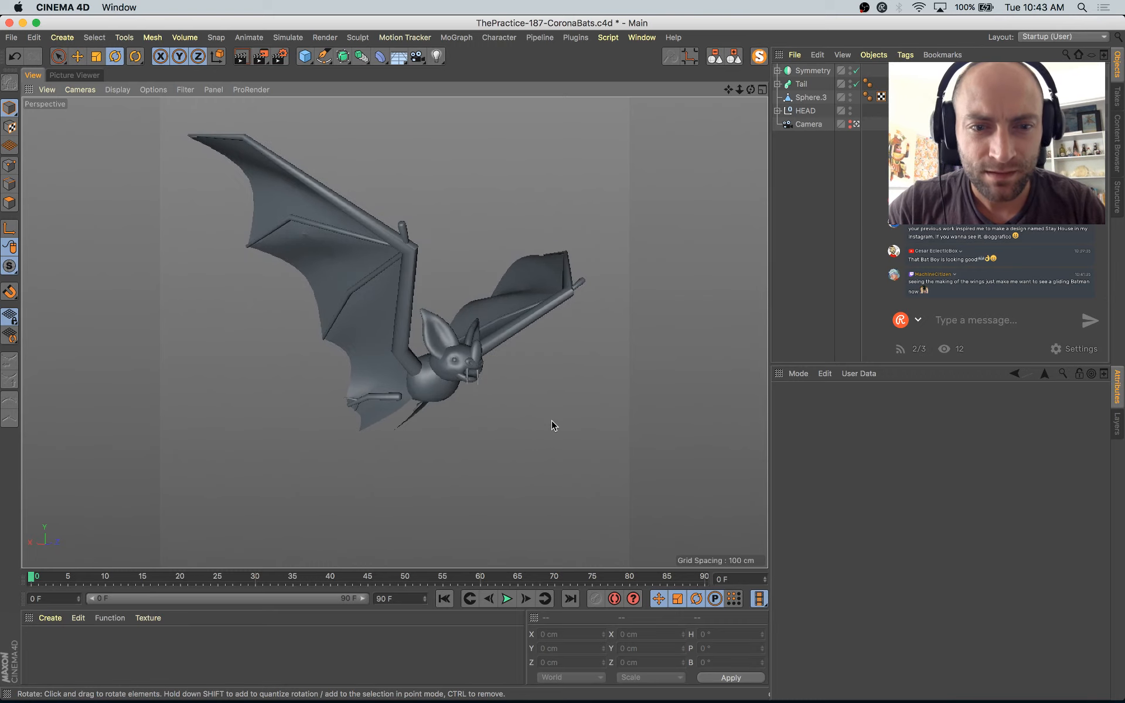
Step: Set the Wing Subdivision Surface to 3 subdivisions in both the editor and the renderer
{"action": "left_click", "coordinate": [378, 397]}
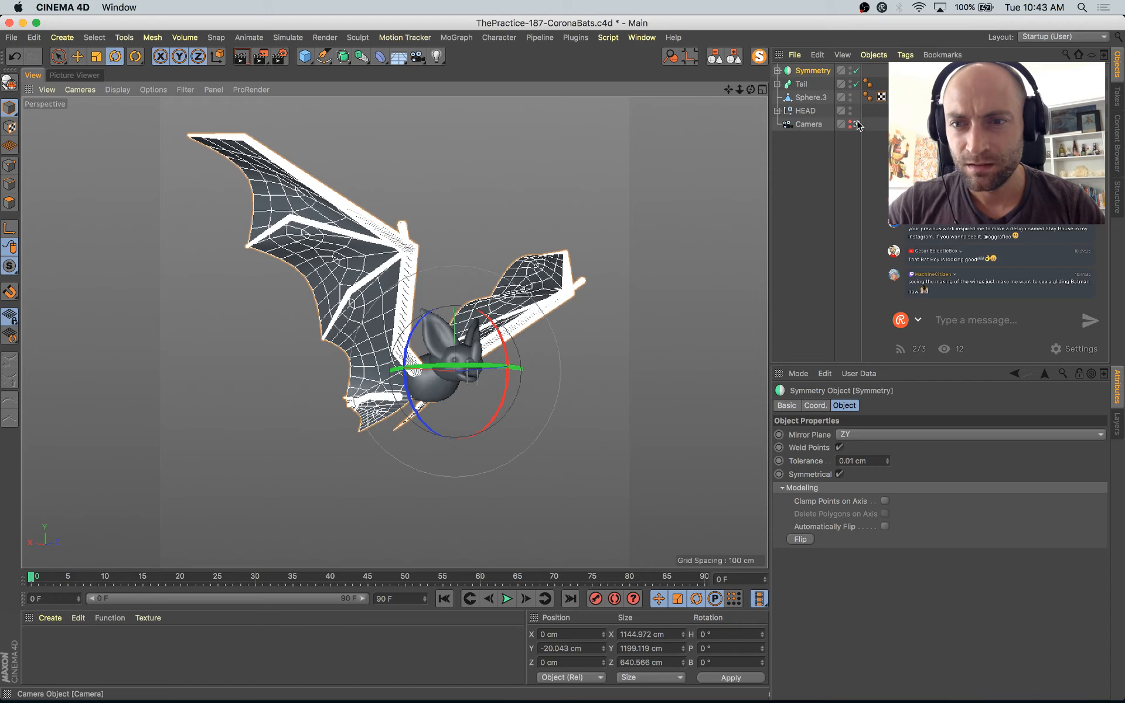
{"action": "left_click", "coordinate": [839, 185]}
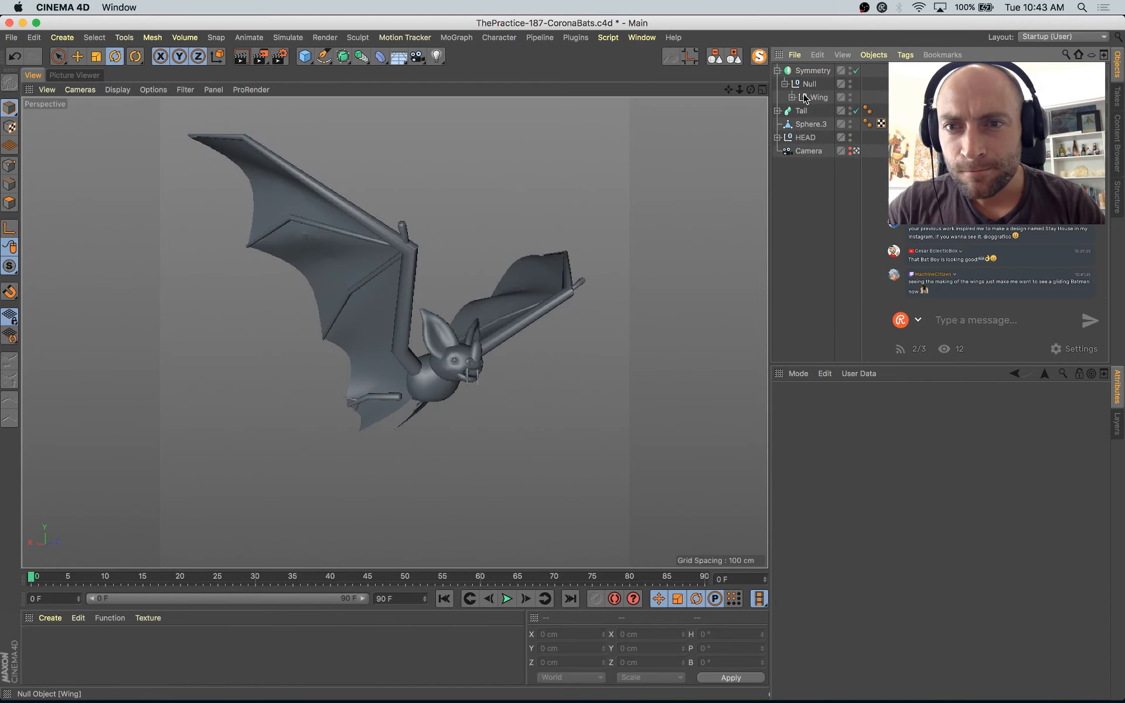
{"action": "left_click", "coordinate": [792, 97]}
{"action": "left_click", "coordinate": [826, 138]}
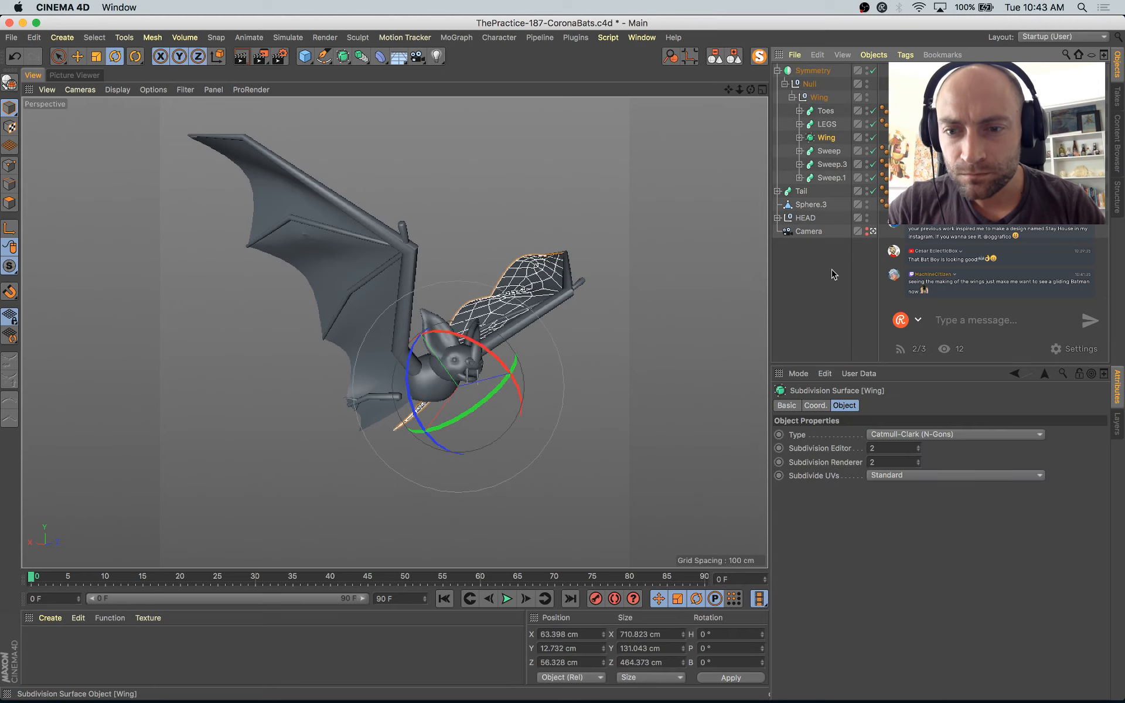
{"action": "left_click", "coordinate": [919, 447]}
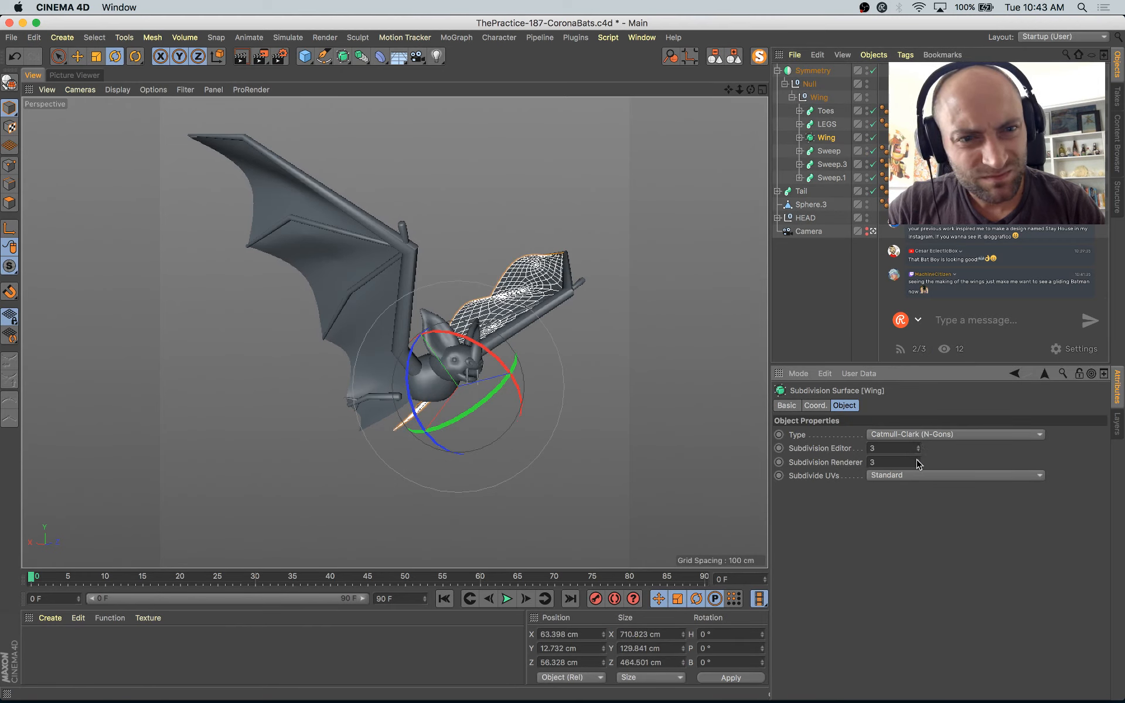
{"action": "left_click", "coordinate": [491, 425]}
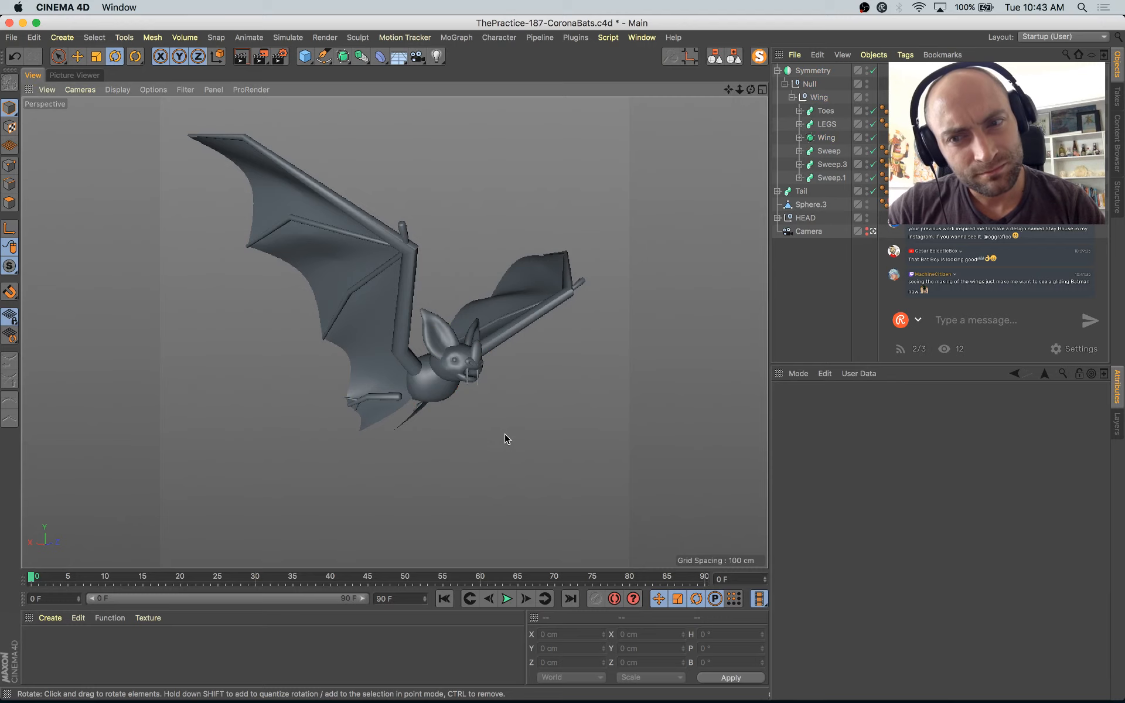
Step: Render the camera view to the Picture Viewer, check the result and return to the modelling viewport
{"action": "key", "text": "shift+r"}
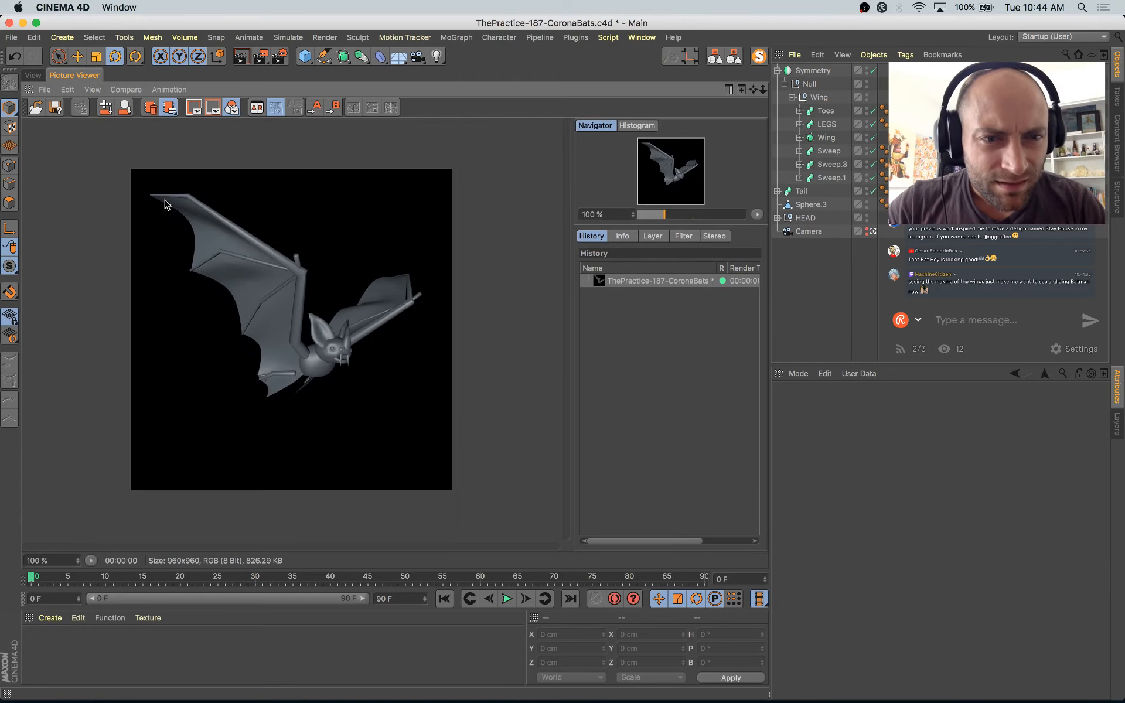
{"action": "left_click", "coordinate": [29, 76]}
{"action": "left_click", "coordinate": [412, 256]}
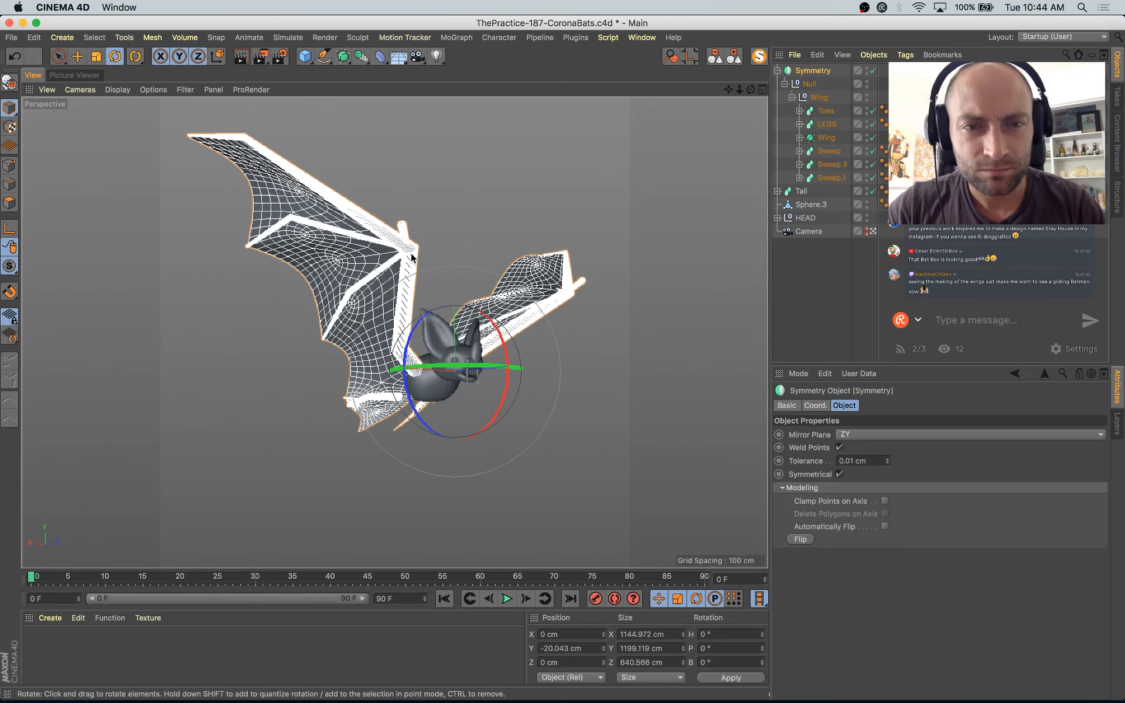
{"action": "left_click", "coordinate": [625, 404]}
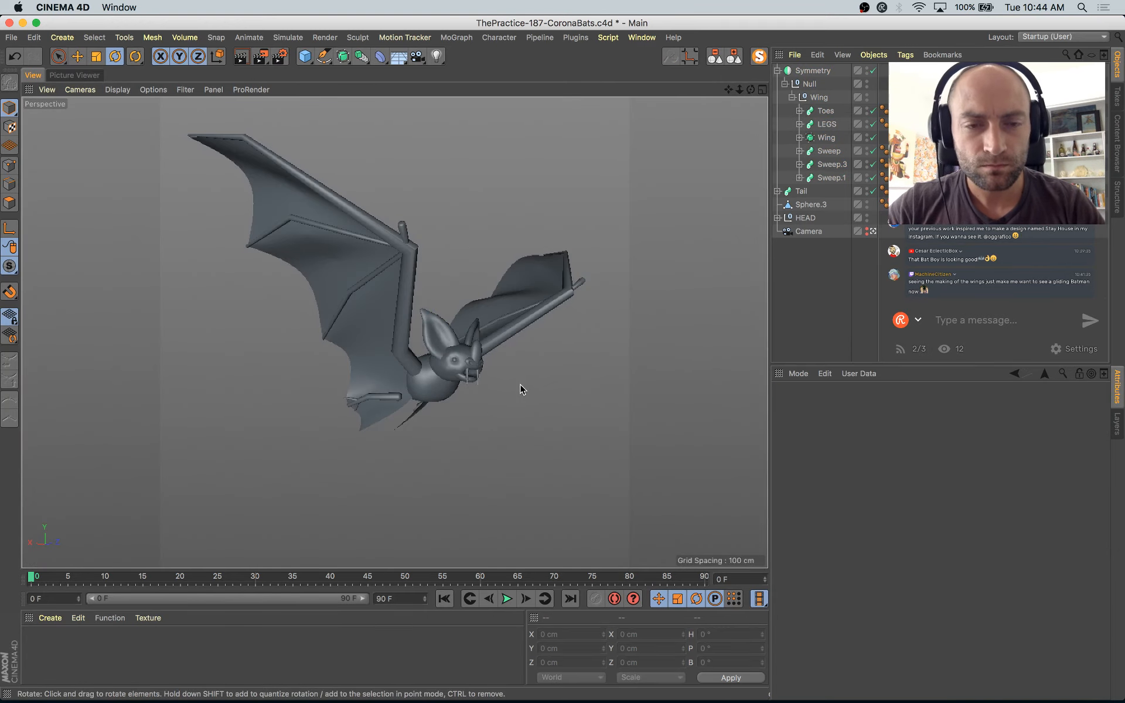
Step: Leave the camera view and examine the bat's tail, legs and wing attachment from behind and from the side
{"action": "left_click", "coordinate": [874, 233]}
{"action": "left_click_drag", "start_coordinate": [470, 402], "coordinate": [722, 437], "text": "alt"}
{"action": "right_click_drag", "start_coordinate": [342, 462], "coordinate": [476, 411], "text": "alt"}
{"action": "left_click", "coordinate": [498, 408]}
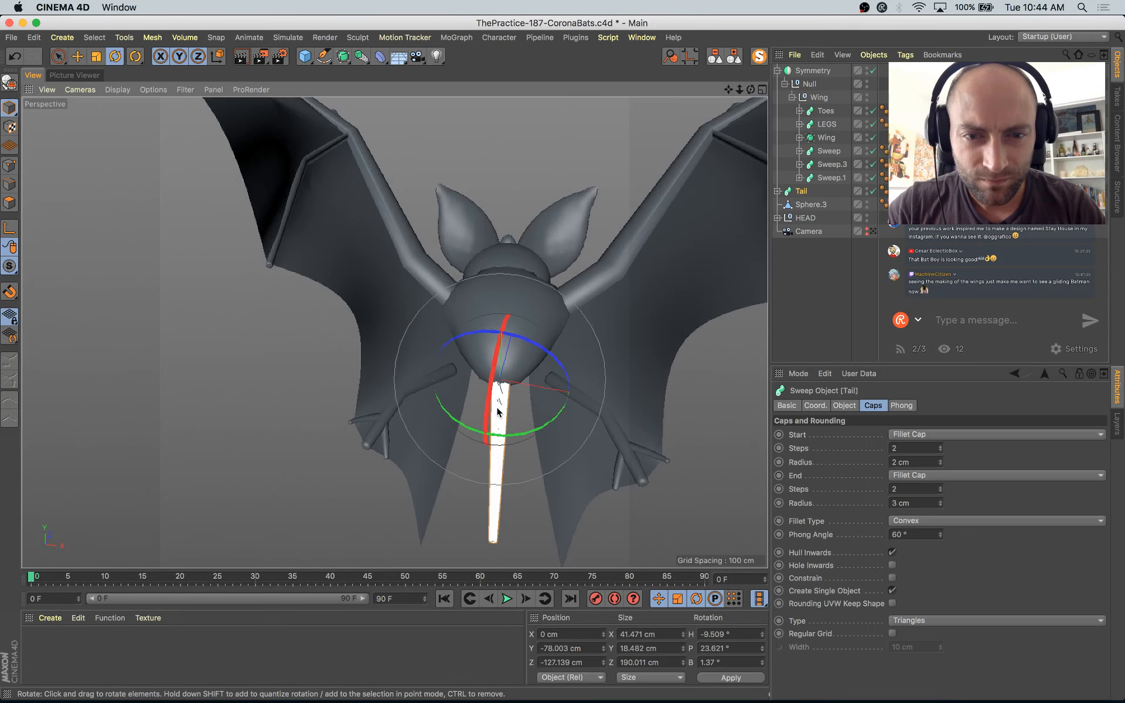
{"action": "left_click_drag", "start_coordinate": [498, 407], "coordinate": [674, 351], "text": "alt"}
{"action": "left_click", "coordinate": [407, 367]}
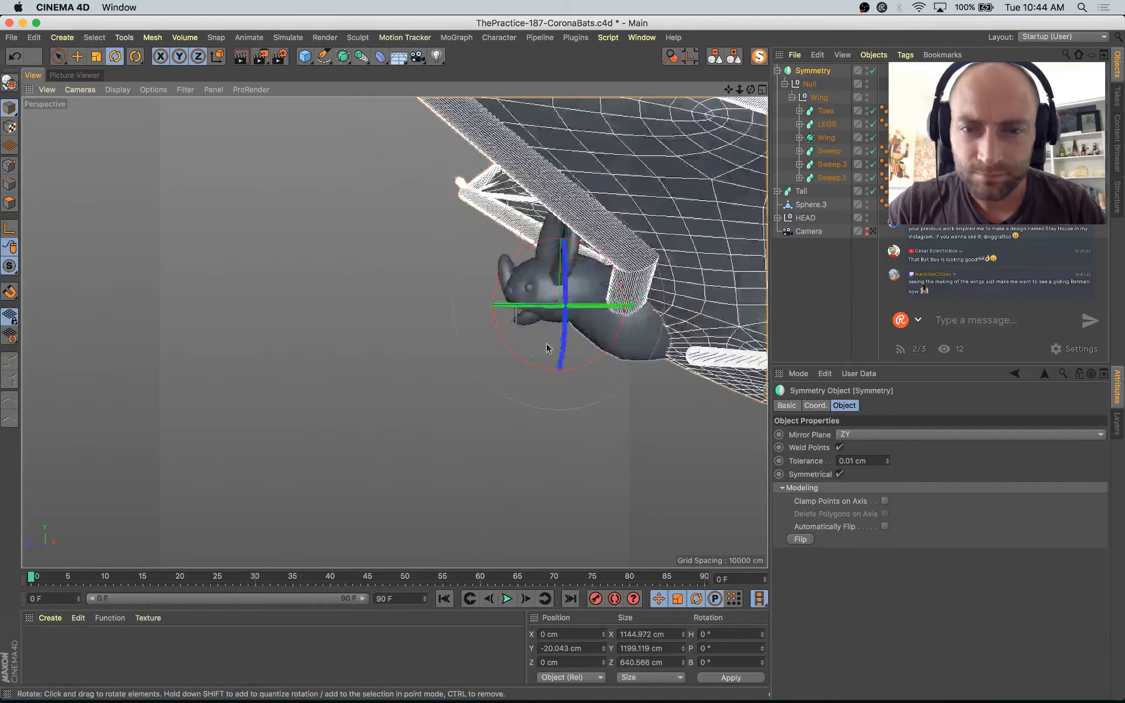
{"action": "middle_click_drag", "start_coordinate": [551, 346], "coordinate": [321, 355], "text": "alt"}
{"action": "left_click_drag", "start_coordinate": [323, 360], "coordinate": [467, 301], "text": "alt"}
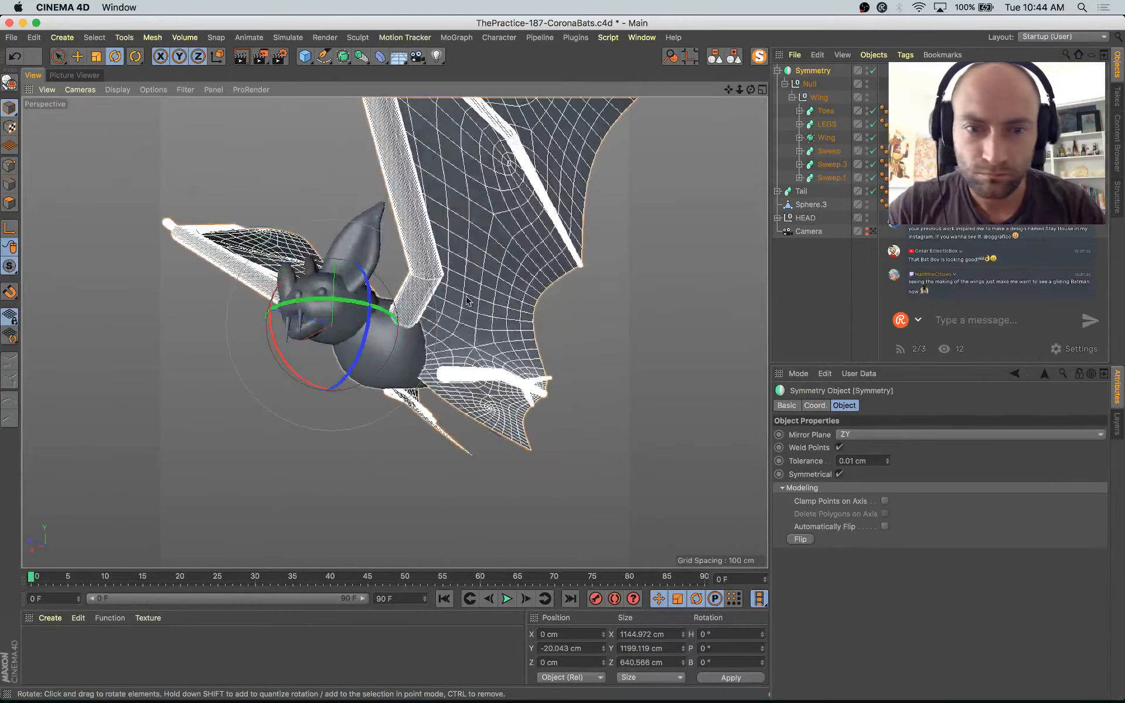
Step: Try to move the LEGS object on its own toward the bat's body
{"action": "left_click", "coordinate": [472, 368]}
{"action": "key", "text": "e"}
{"action": "scroll", "coordinate": [408, 494], "scroll_direction": "up", "scroll_amount": 2}
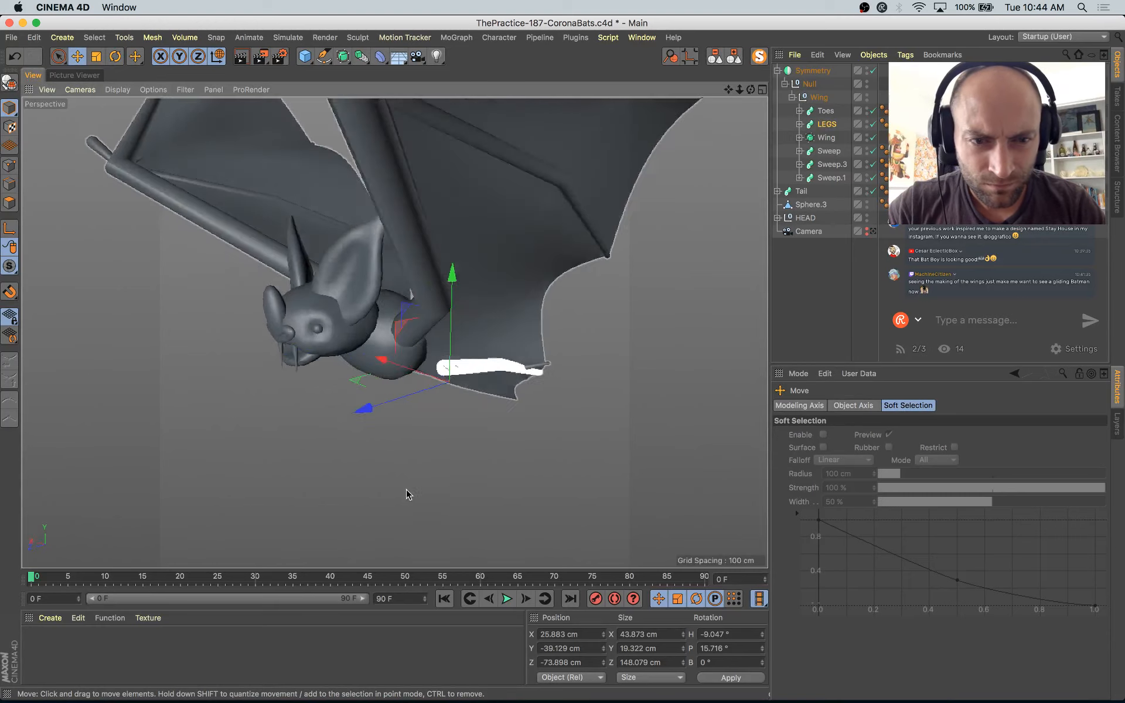
{"action": "left_click_drag", "start_coordinate": [409, 494], "coordinate": [176, 519], "text": "alt"}
{"action": "left_click_drag", "start_coordinate": [511, 367], "coordinate": [529, 359], "text": "alt"}
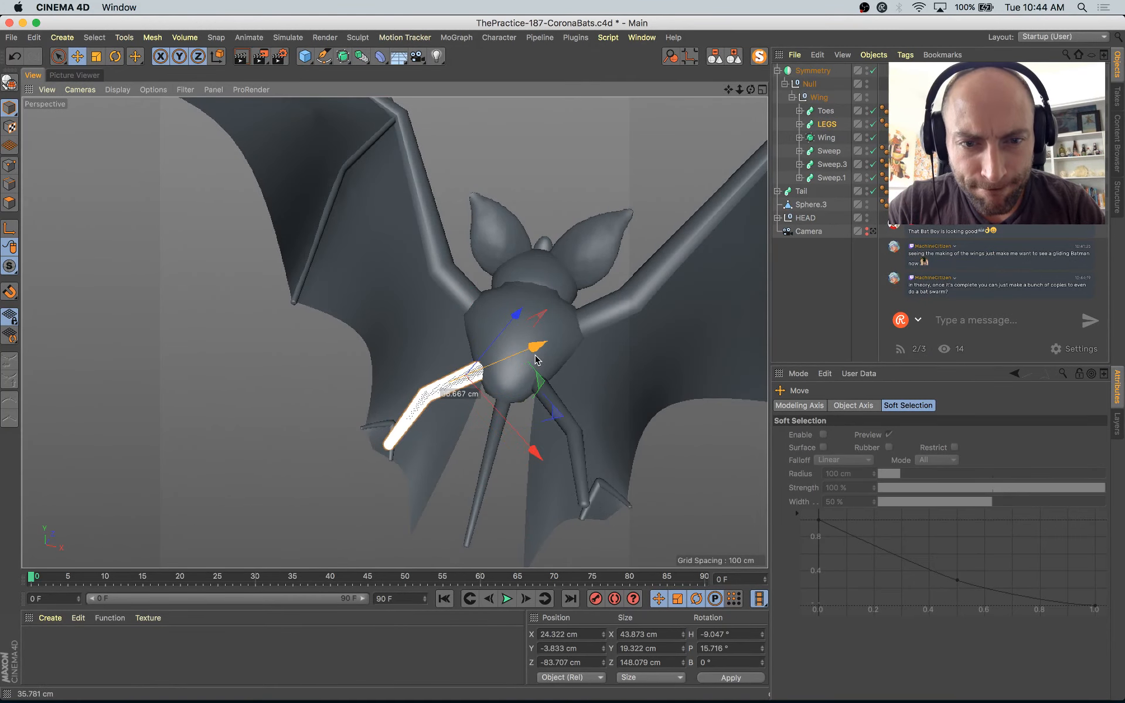
{"action": "key", "text": "super+z"}
Step: Move LEGS and Toes together toward the bat's body, to about X -64.3, Y -86.1, Z -119.7 cm
{"action": "left_click", "coordinate": [826, 124]}
{"action": "left_click", "coordinate": [825, 110], "text": "shift"}
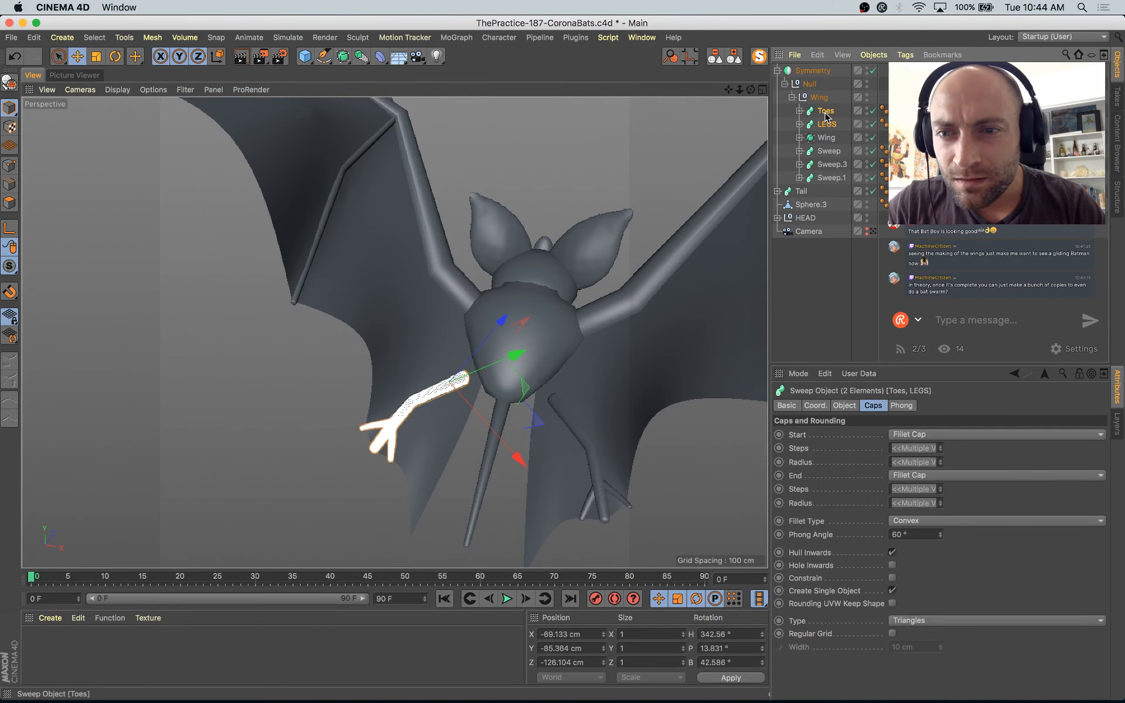
{"action": "mouse_move", "coordinate": [552, 384]}
{"action": "left_mouse_down", "text": "alt"}
{"action": "mouse_move", "coordinate": [434, 371]}
{"action": "mouse_move", "coordinate": [503, 382]}
{"action": "mouse_move", "coordinate": [487, 404]}
{"action": "mouse_move", "coordinate": [564, 315]}
{"action": "mouse_move", "coordinate": [731, 249]}
{"action": "mouse_move", "coordinate": [484, 405]}
{"action": "mouse_move", "coordinate": [246, 518]}
{"action": "mouse_move", "coordinate": [543, 443]}
{"action": "mouse_move", "coordinate": [469, 410]}
{"action": "mouse_move", "coordinate": [540, 337]}
{"action": "mouse_move", "coordinate": [463, 282]}
{"action": "mouse_move", "coordinate": [497, 283]}
{"action": "mouse_move", "coordinate": [539, 389]}
{"action": "left_mouse_up", "text": "alt"}
{"action": "key", "text": "super+z"}
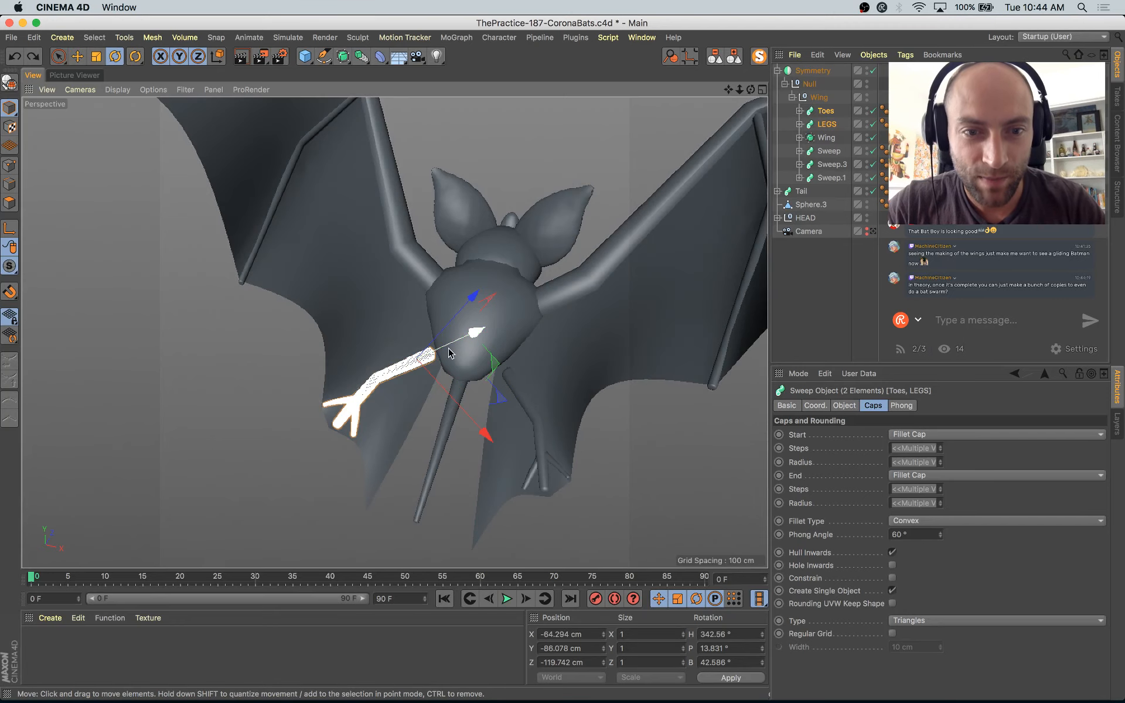
Step: Rotate LEGS and Toes, move them against the body to about X -50.9, Y -79.3, Z -108.2 cm, and save the project
{"action": "key", "text": "r"}
{"action": "left_click_drag", "start_coordinate": [455, 354], "coordinate": [558, 279], "text": "alt"}
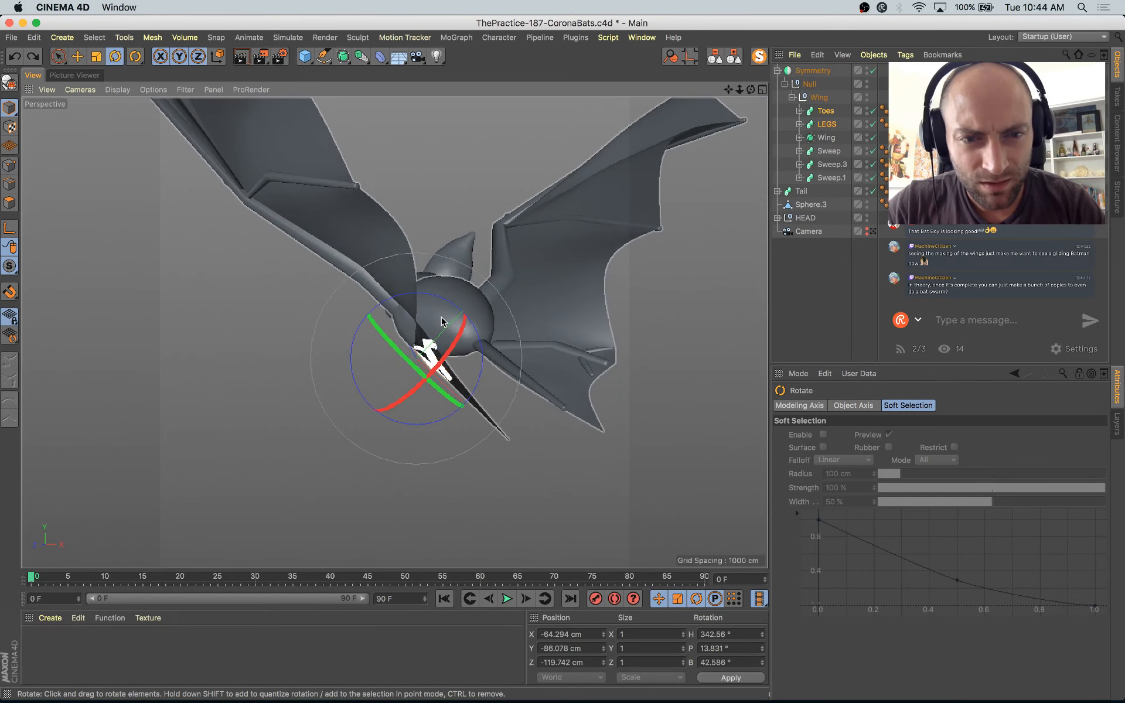
{"action": "left_click_drag", "start_coordinate": [431, 294], "coordinate": [424, 414]}
{"action": "key", "text": "e"}
{"action": "left_click_drag", "start_coordinate": [499, 372], "coordinate": [567, 288]}
{"action": "key", "text": "w"}
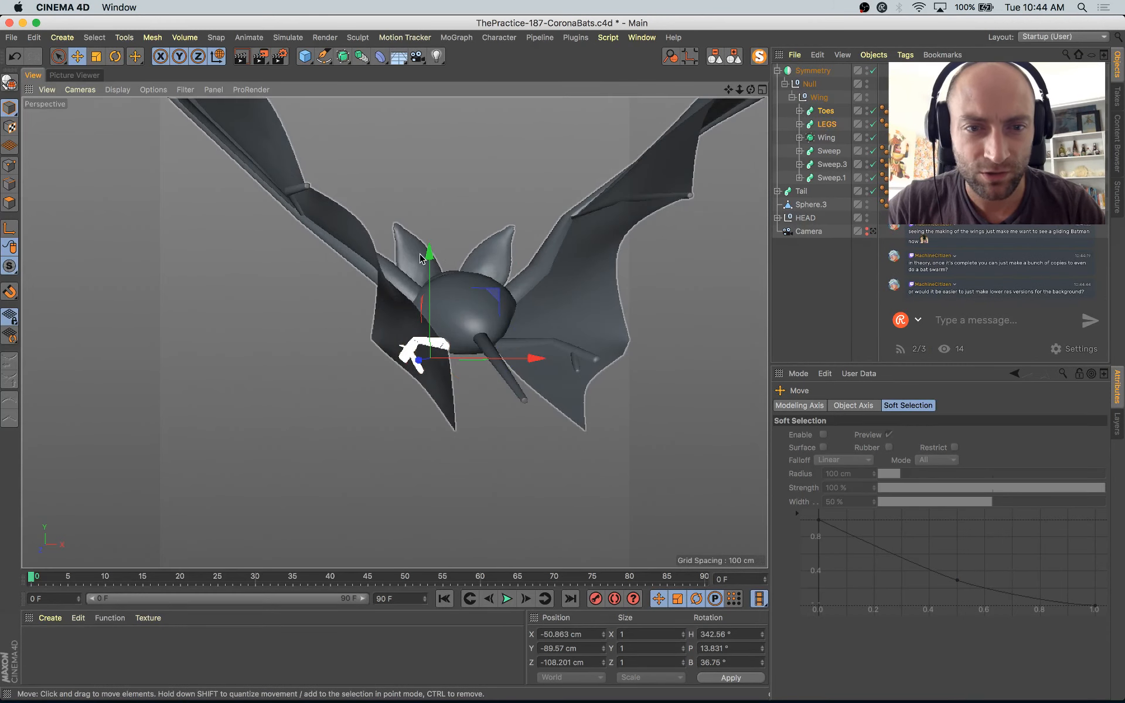
{"action": "key", "text": "super+s"}
Step: Open the Polygon object inside the Wing Subdivision Surface for editing in Points mode
{"action": "left_click_drag", "start_coordinate": [453, 315], "coordinate": [435, 383], "text": "alt"}
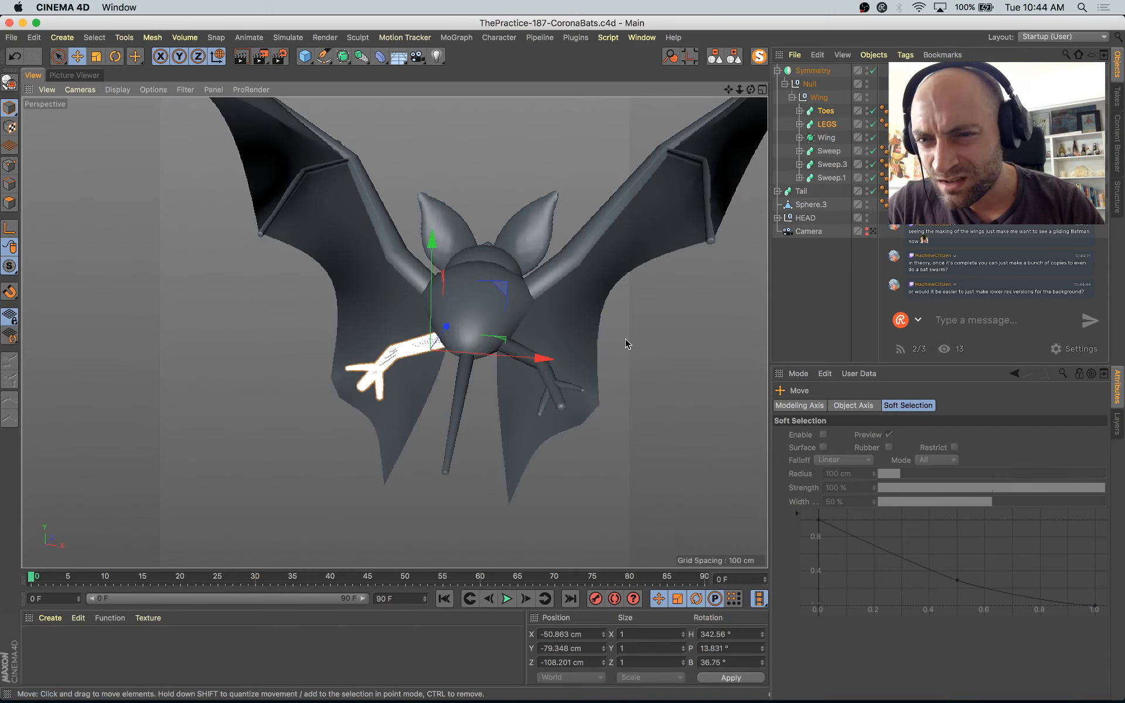
{"action": "left_click_drag", "start_coordinate": [625, 340], "coordinate": [520, 387], "text": "alt"}
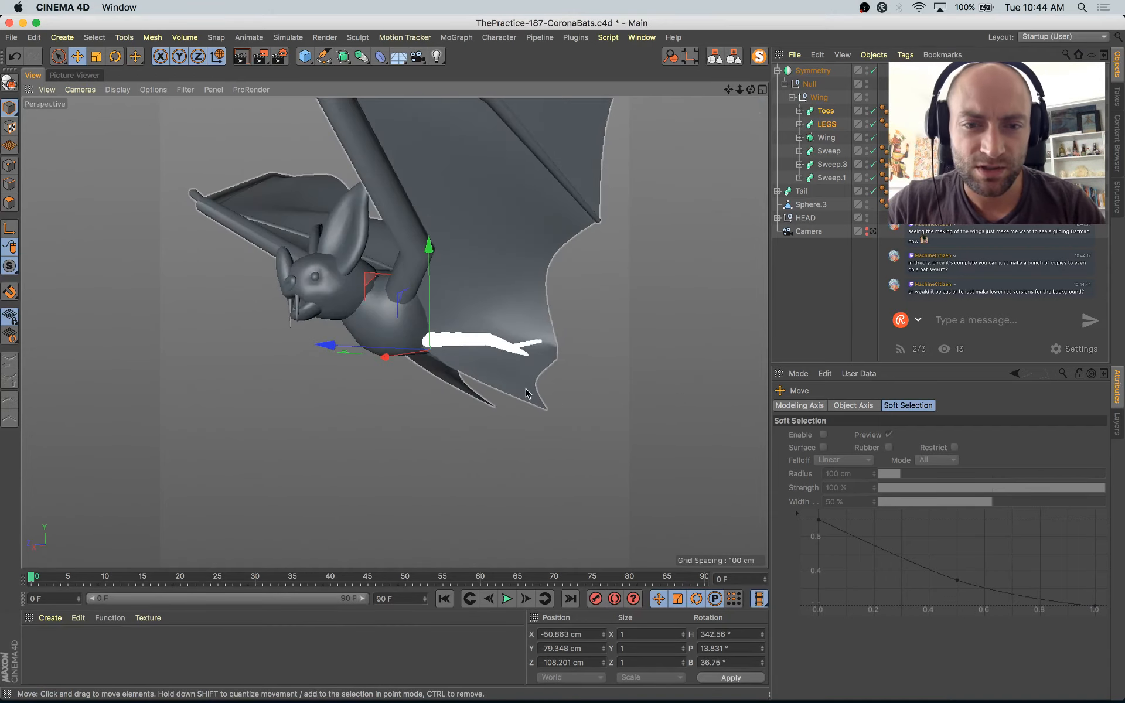
{"action": "left_click", "coordinate": [520, 387]}
{"action": "left_click_drag", "start_coordinate": [622, 473], "coordinate": [610, 396], "text": "alt"}
{"action": "left_click", "coordinate": [13, 168]}
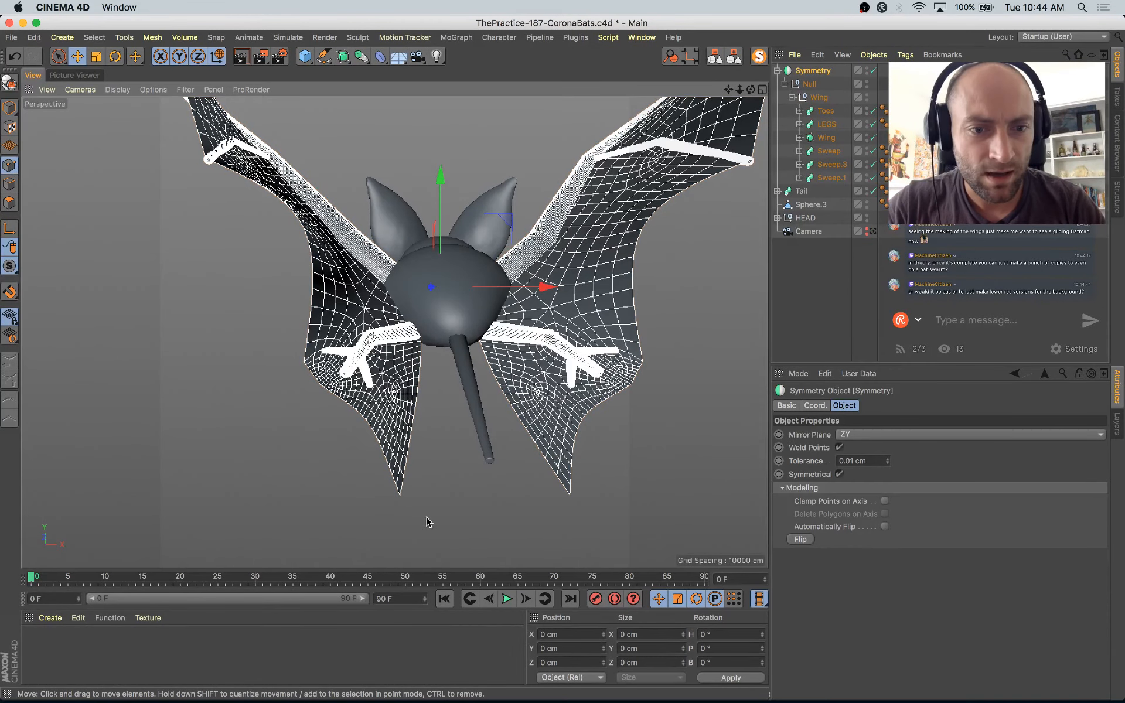
{"action": "left_click", "coordinate": [800, 137]}
{"action": "left_click", "coordinate": [839, 151]}
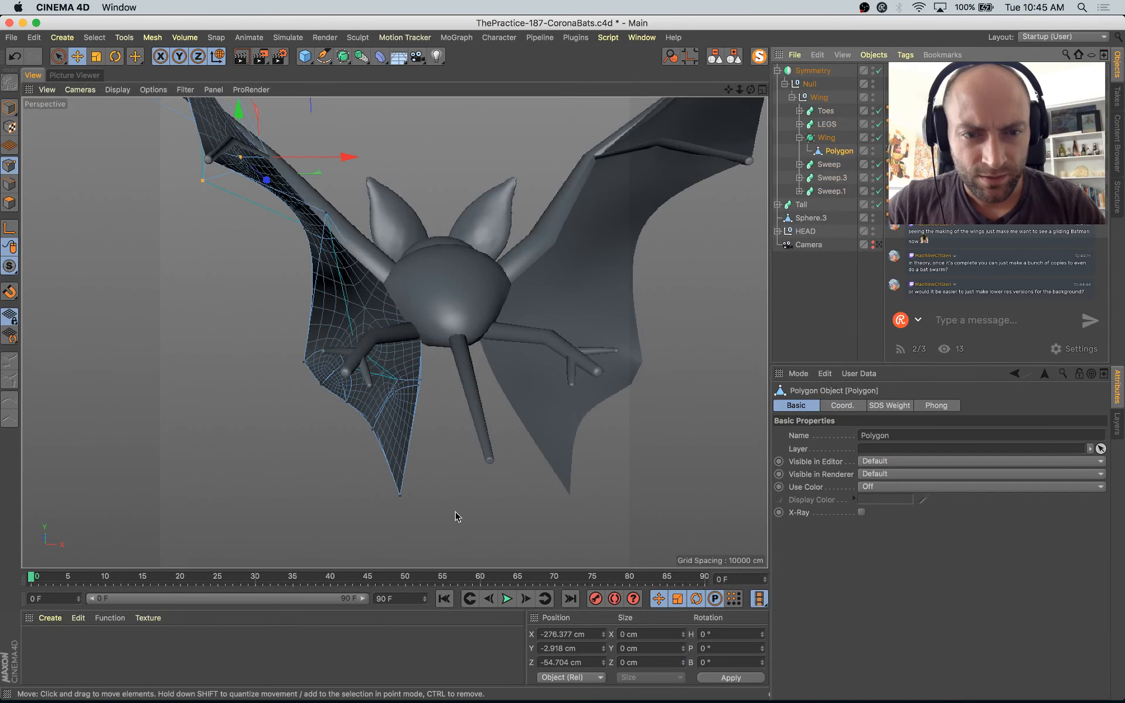
Step: Move the wing membrane's lowest corner point onto the tail tip, at about X 29.3, Y -22, Z -305 cm
{"action": "left_click_drag", "start_coordinate": [439, 517], "coordinate": [391, 475]}
{"action": "left_click_drag", "start_coordinate": [391, 476], "coordinate": [400, 560], "text": "alt"}
{"action": "left_click_drag", "start_coordinate": [452, 429], "coordinate": [500, 334]}
{"action": "left_click_drag", "start_coordinate": [498, 394], "coordinate": [499, 359]}
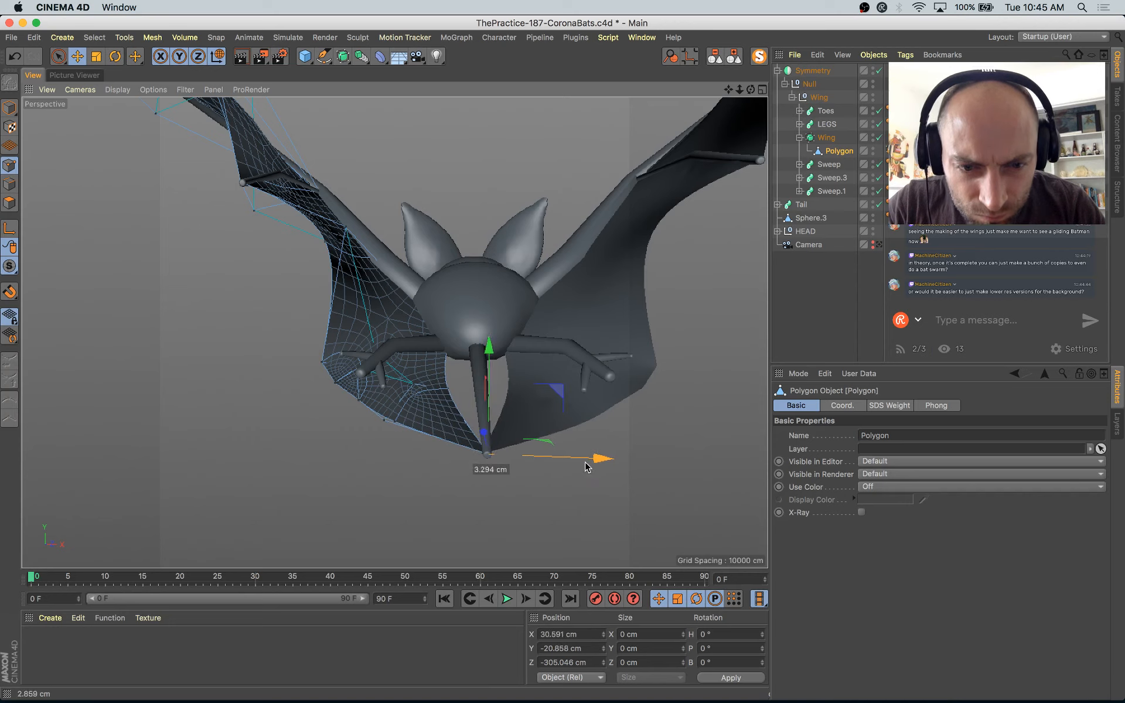
{"action": "left_click_drag", "start_coordinate": [584, 467], "coordinate": [584, 467]}
{"action": "scroll", "coordinate": [463, 306], "scroll_direction": "up", "scroll_amount": 5}
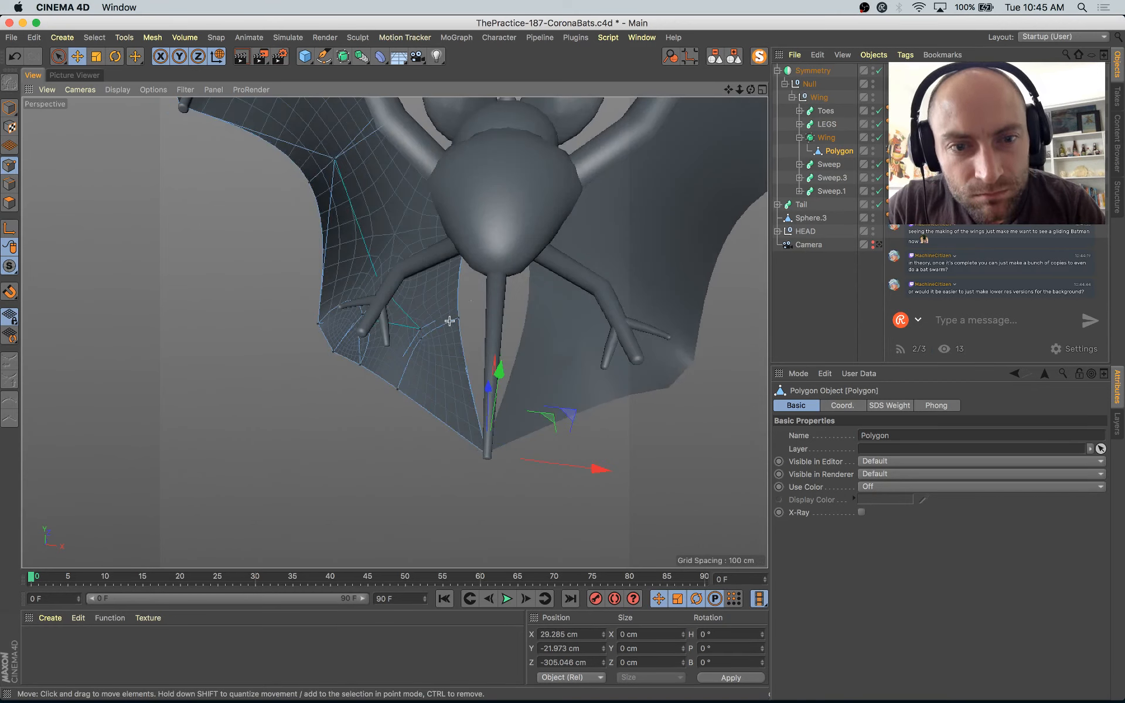
Step: Move the membrane's inner-edge points along the tail and into the underside of the body to close the gap beside the tail
{"action": "left_click_drag", "start_coordinate": [556, 333], "coordinate": [721, 293]}
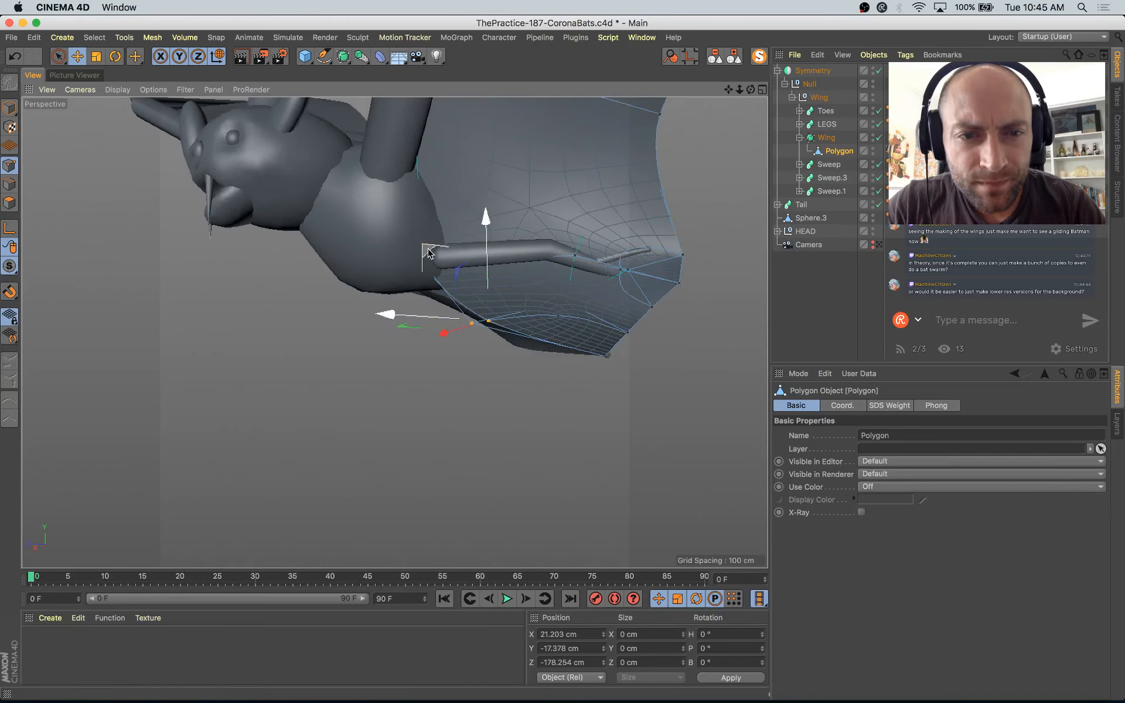
{"action": "left_click_drag", "start_coordinate": [429, 253], "coordinate": [321, 248]}
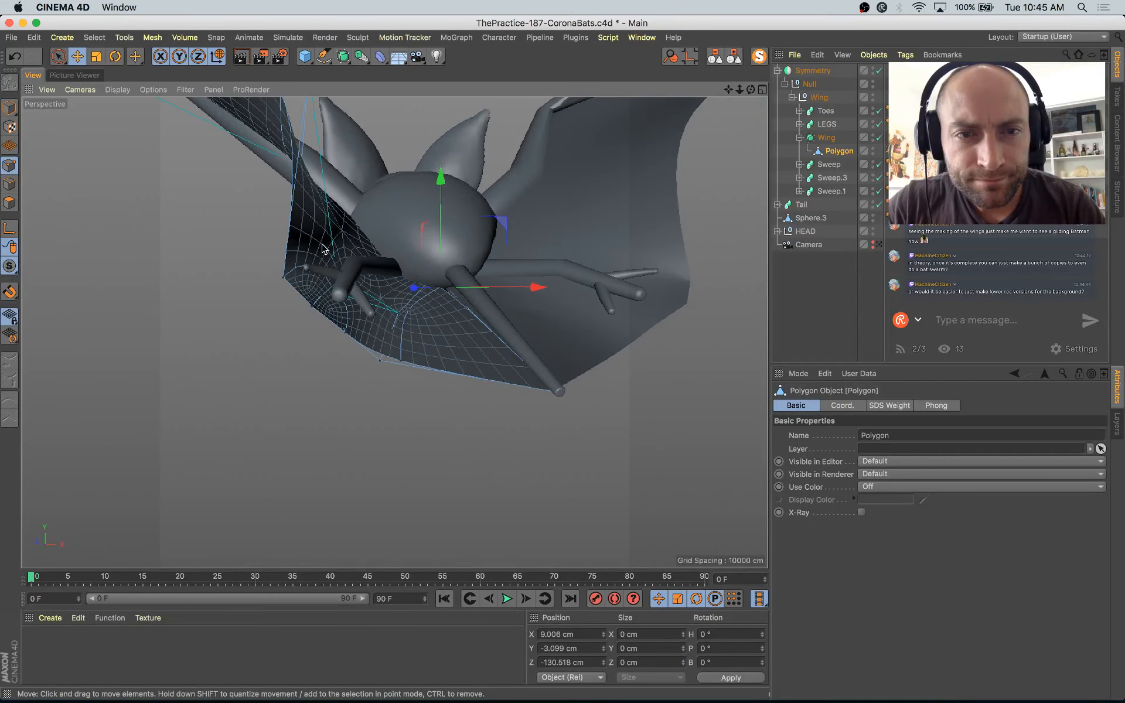
{"action": "left_click_drag", "start_coordinate": [446, 175], "coordinate": [441, 136]}
{"action": "left_click_drag", "start_coordinate": [441, 136], "coordinate": [346, 352], "text": "alt"}
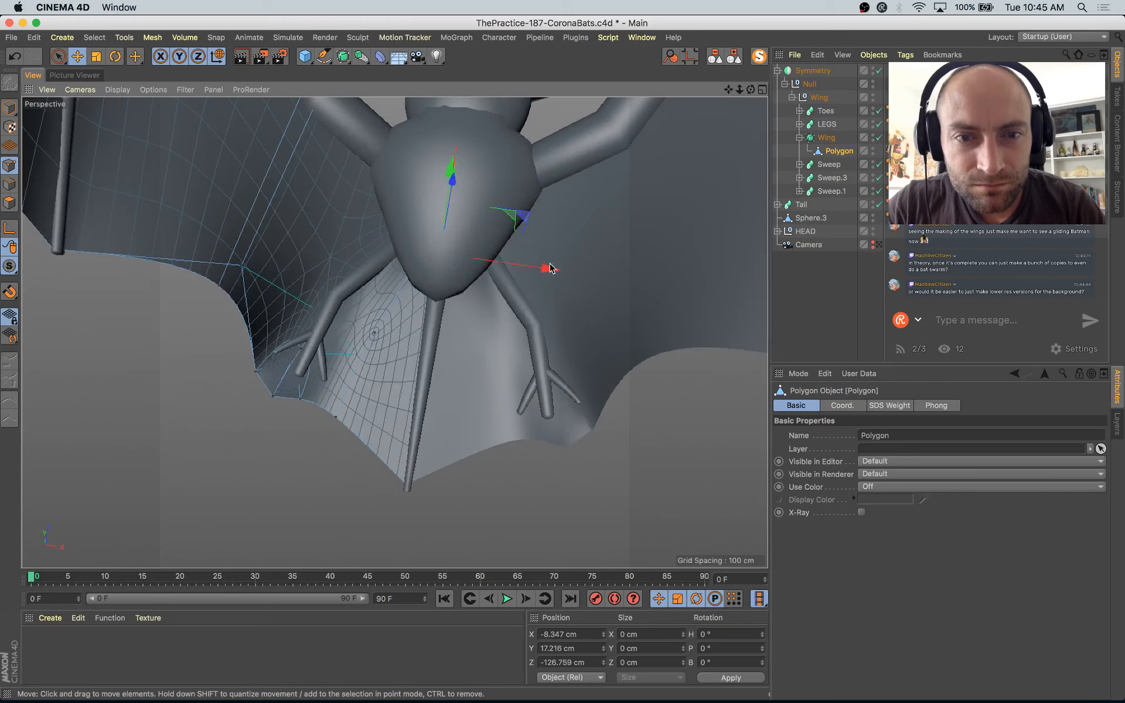
{"action": "left_click_drag", "start_coordinate": [546, 271], "coordinate": [544, 270]}
{"action": "left_click_drag", "start_coordinate": [543, 271], "coordinate": [483, 236], "text": "alt"}
Step: Move the membrane's edge points around the toes forward together, to about X -66.7, Y -54.2, Z -208 cm
{"action": "left_click_drag", "start_coordinate": [239, 272], "coordinate": [384, 241]}
{"action": "left_click_drag", "start_coordinate": [384, 241], "coordinate": [338, 282], "text": "alt"}
{"action": "key", "text": "r"}
{"action": "left_click_drag", "start_coordinate": [339, 281], "coordinate": [633, 218], "text": "alt"}
{"action": "key", "text": "e"}
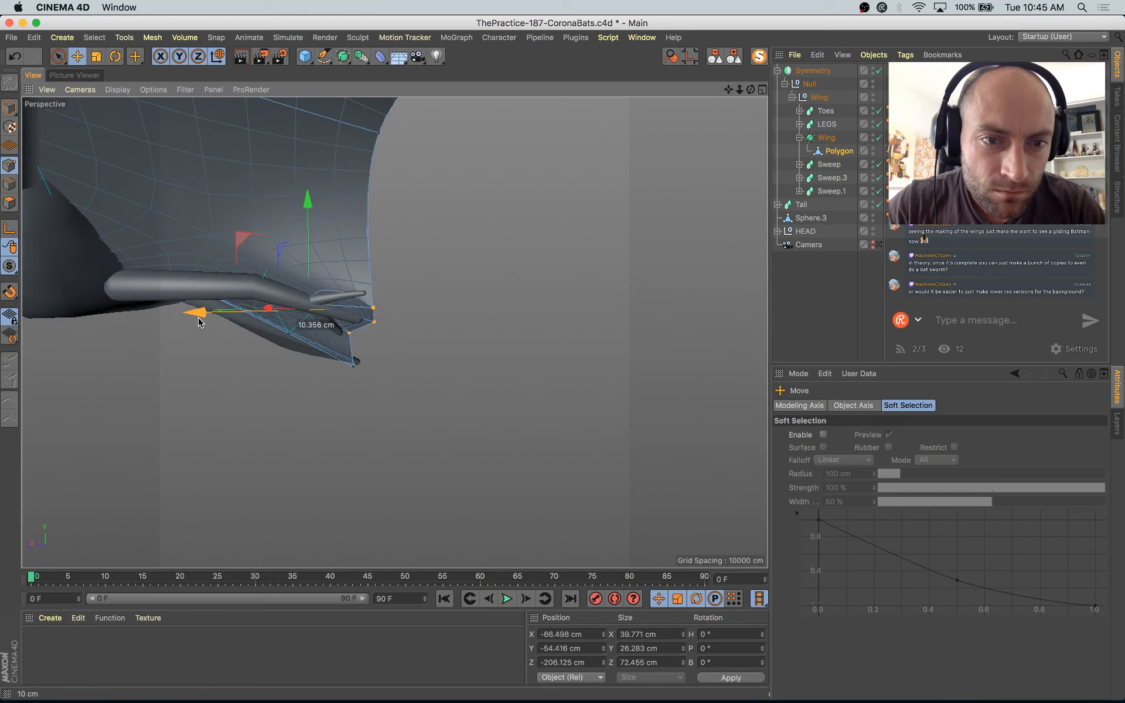
{"action": "left_click_drag", "start_coordinate": [200, 320], "coordinate": [202, 320]}
{"action": "left_click_drag", "start_coordinate": [202, 320], "coordinate": [35, 410], "text": "alt"}
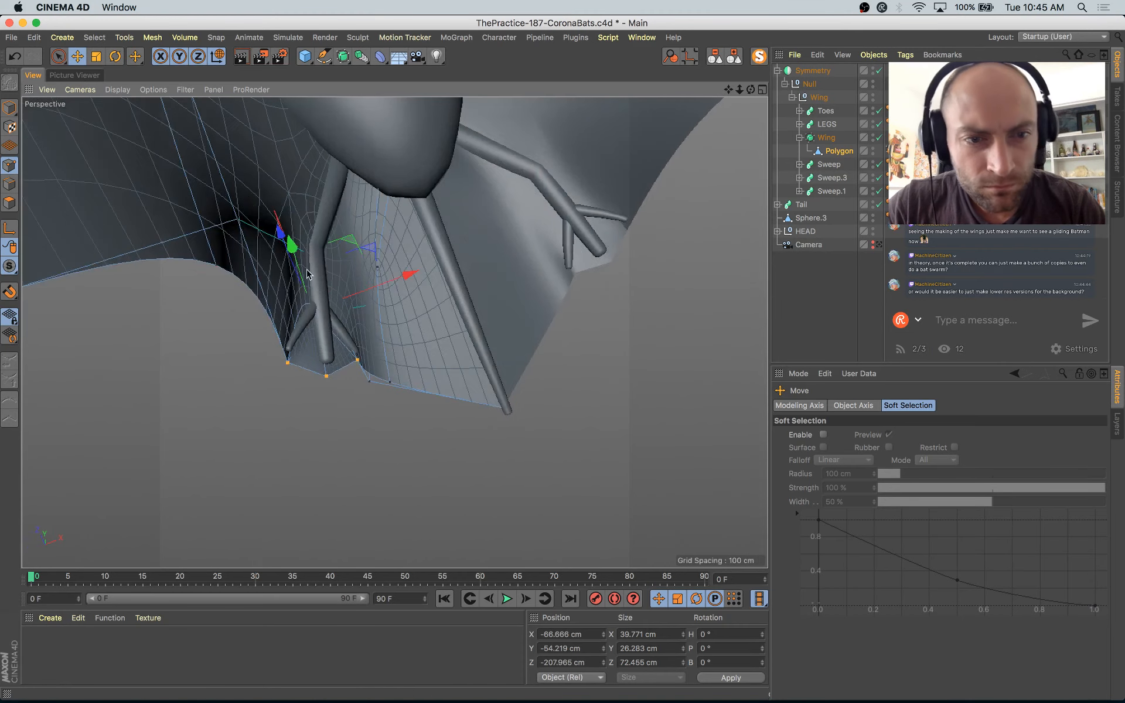
Step: Move the membrane's edge point at the outer toe up onto the toe tip, to about X -89.3, Y -56.9, Z -227.4 cm
{"action": "scroll", "coordinate": [263, 256], "scroll_direction": "up", "scroll_amount": 5}
{"action": "left_click_drag", "start_coordinate": [279, 300], "coordinate": [275, 376], "text": "alt"}
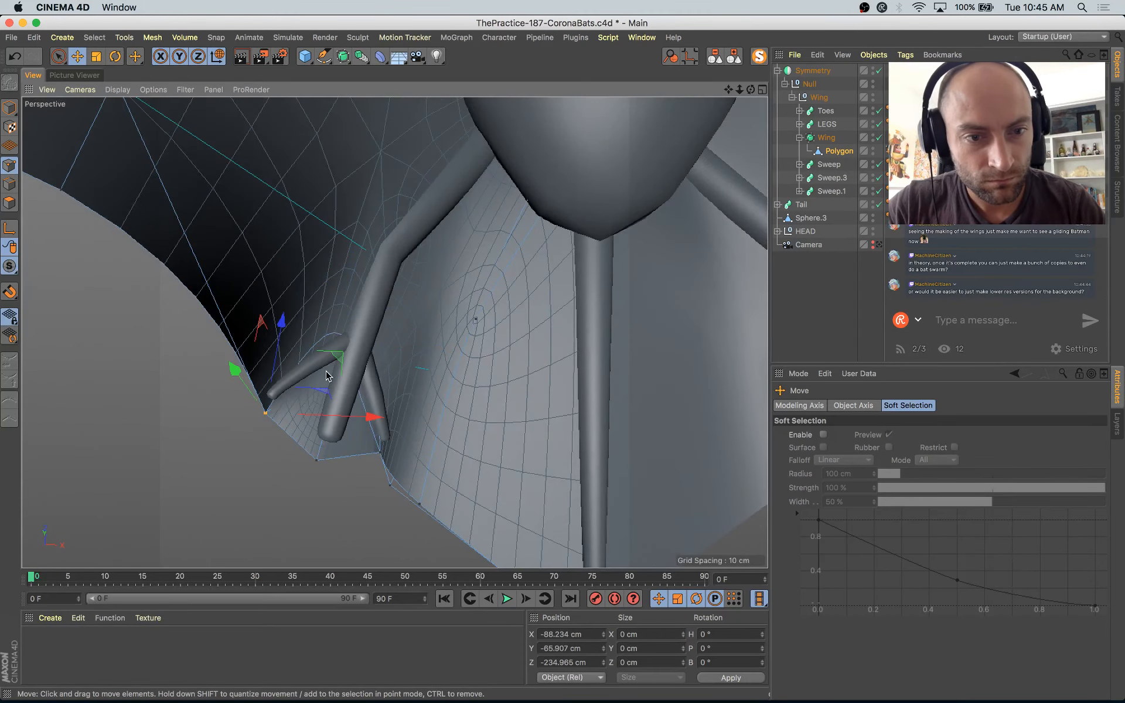
{"action": "left_click_drag", "start_coordinate": [336, 358], "coordinate": [406, 244]}
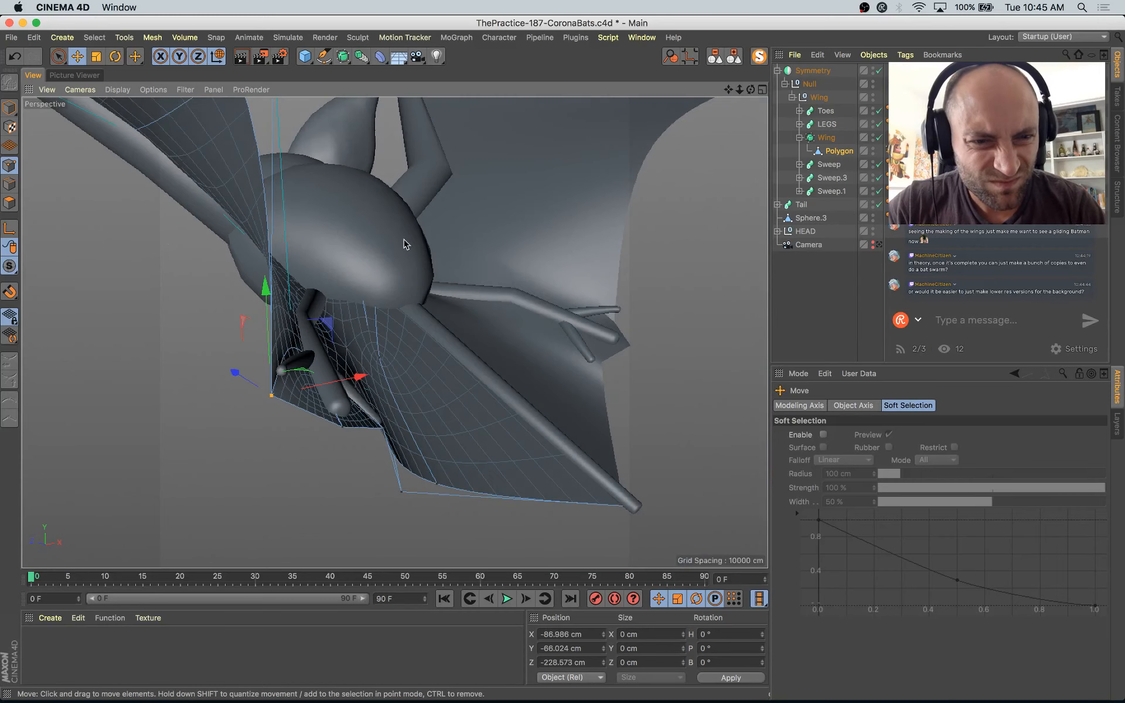
{"action": "left_click_drag", "start_coordinate": [326, 337], "coordinate": [335, 300]}
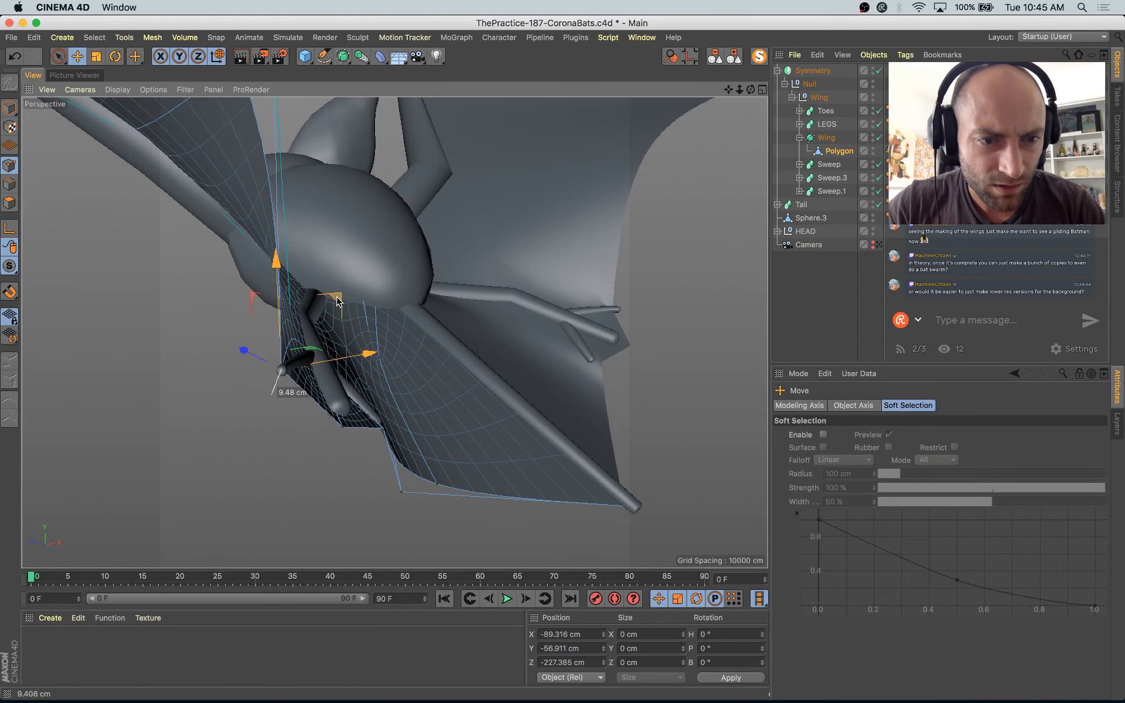
Step: Fit the membrane's middle toe point at about X -67.3, Y -56.7, Z -235.6 cm and its inner toe point at about X -47.4, Y -53.2, Z -239.3 cm
{"action": "left_click", "coordinate": [341, 429]}
{"action": "left_click_drag", "start_coordinate": [341, 429], "coordinate": [238, 364], "text": "alt"}
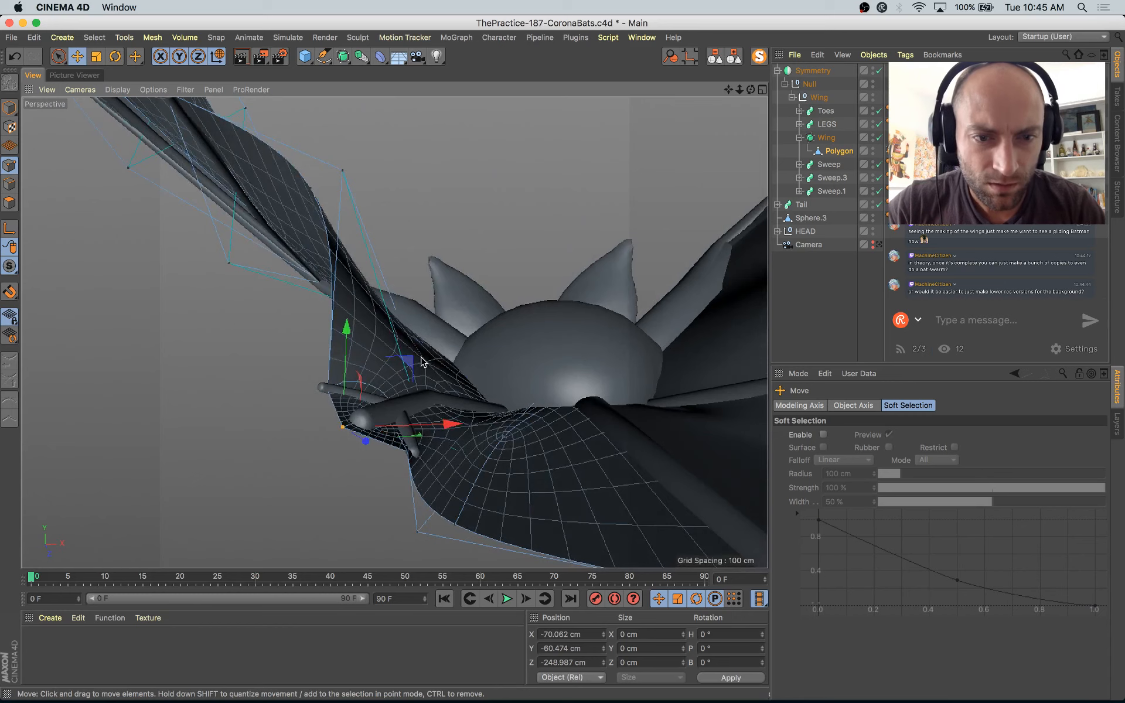
{"action": "left_click_drag", "start_coordinate": [419, 359], "coordinate": [434, 402], "text": "alt"}
{"action": "left_click_drag", "start_coordinate": [433, 402], "coordinate": [498, 338], "text": "alt"}
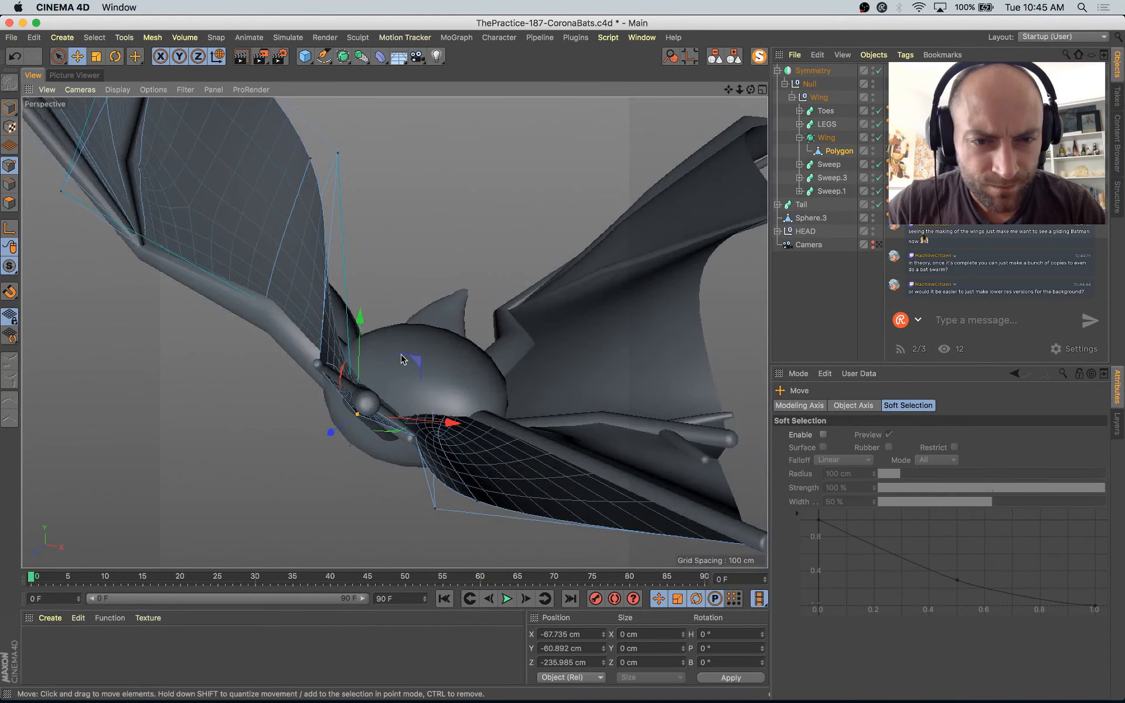
{"action": "left_click_drag", "start_coordinate": [404, 409], "coordinate": [394, 460], "text": "alt"}
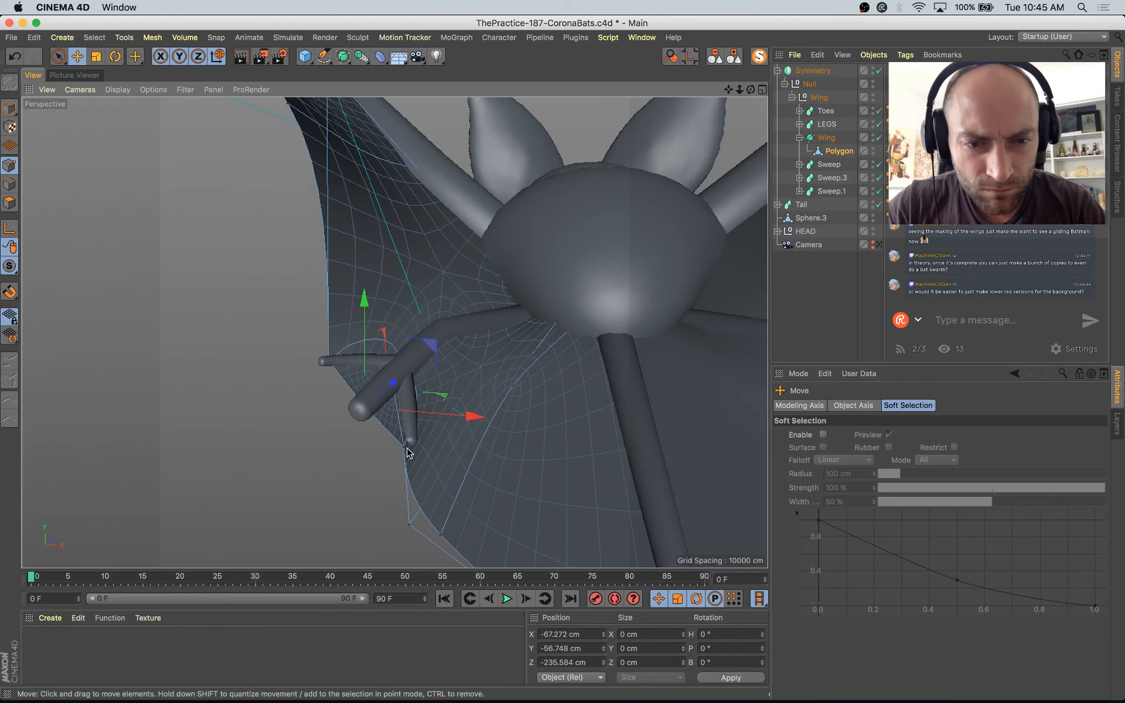
{"action": "left_click", "coordinate": [406, 447]}
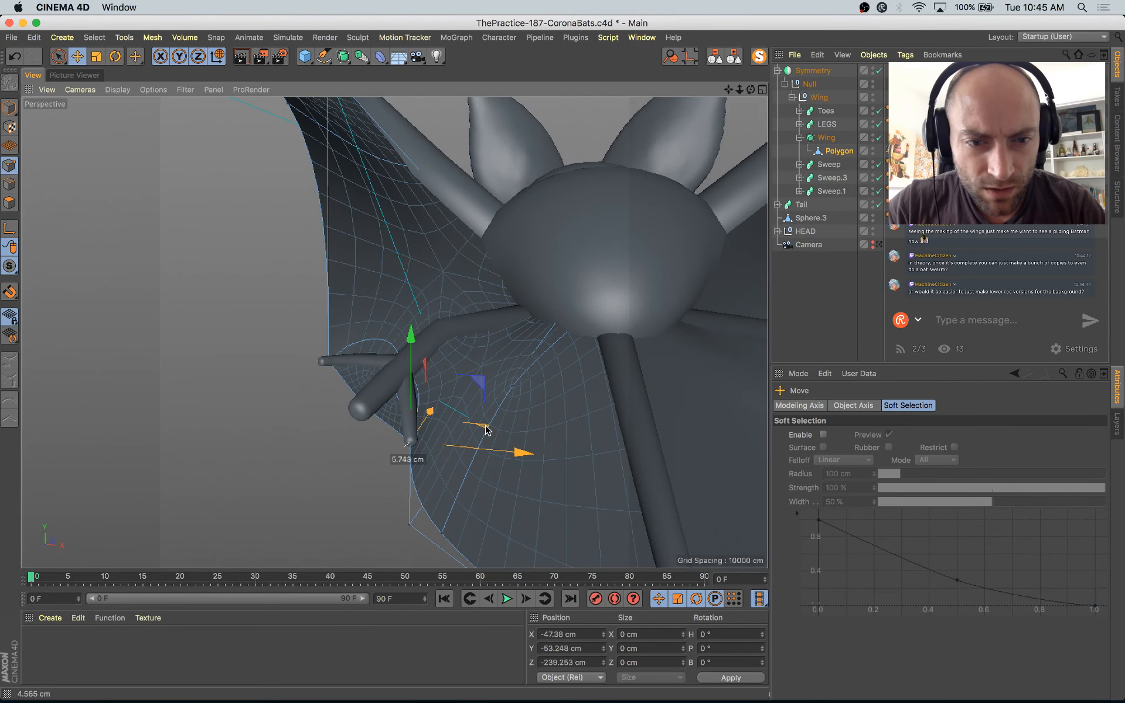
{"action": "left_click_drag", "start_coordinate": [485, 430], "coordinate": [232, 459], "text": "alt"}
Step: Move the two membrane edge points between the inner toe and tail tip inward into a curve, at about X -26.3, Z -237.3 cm
{"action": "left_click_drag", "start_coordinate": [308, 401], "coordinate": [309, 400]}
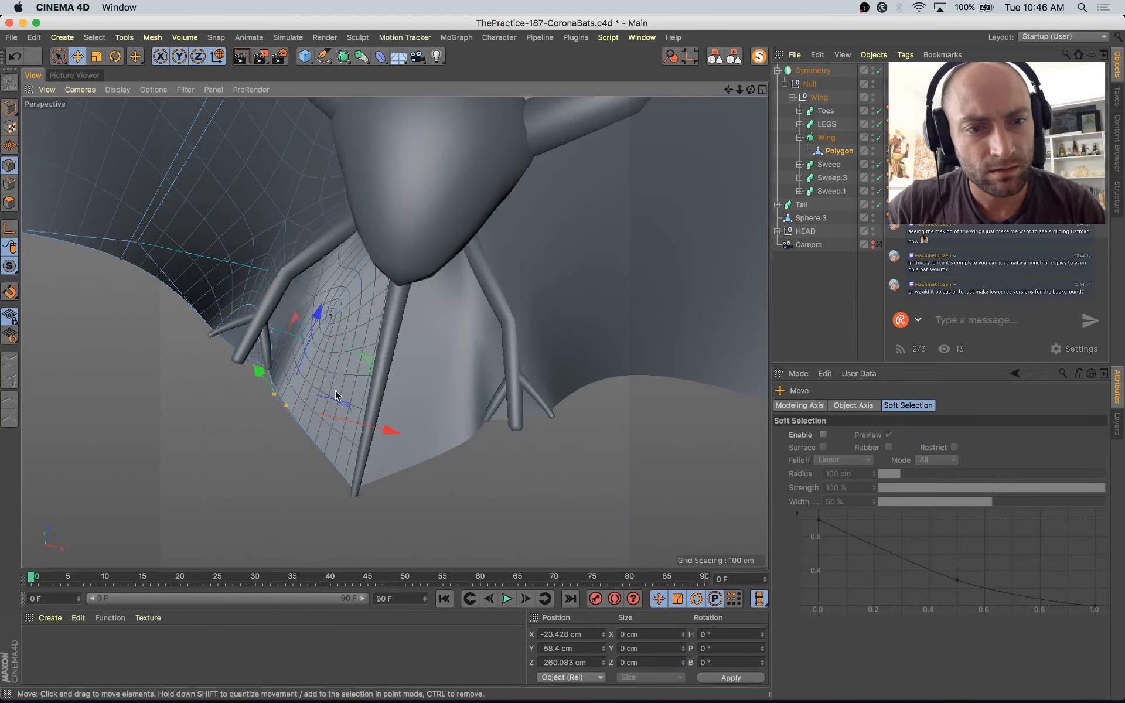
{"action": "left_click_drag", "start_coordinate": [364, 368], "coordinate": [427, 327]}
{"action": "left_click", "coordinate": [317, 388]}
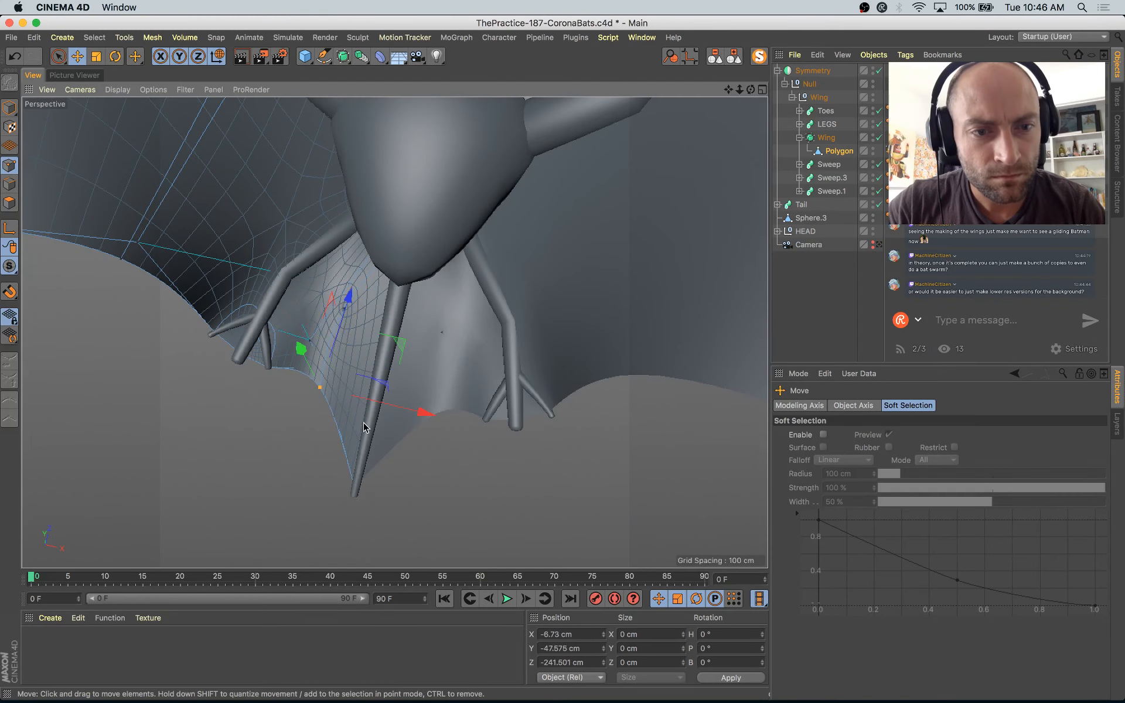
{"action": "left_click_drag", "start_coordinate": [365, 427], "coordinate": [440, 272], "text": "alt"}
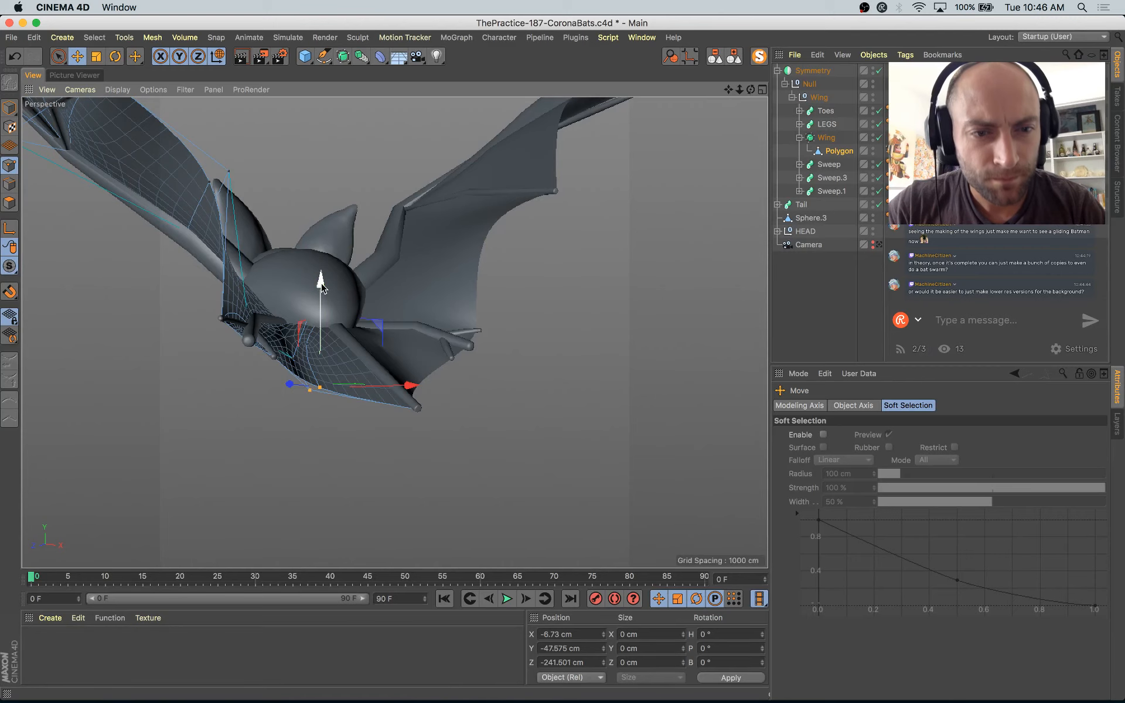
{"action": "left_click_drag", "start_coordinate": [321, 287], "coordinate": [338, 234]}
{"action": "left_click_drag", "start_coordinate": [527, 246], "coordinate": [440, 305], "text": "alt"}
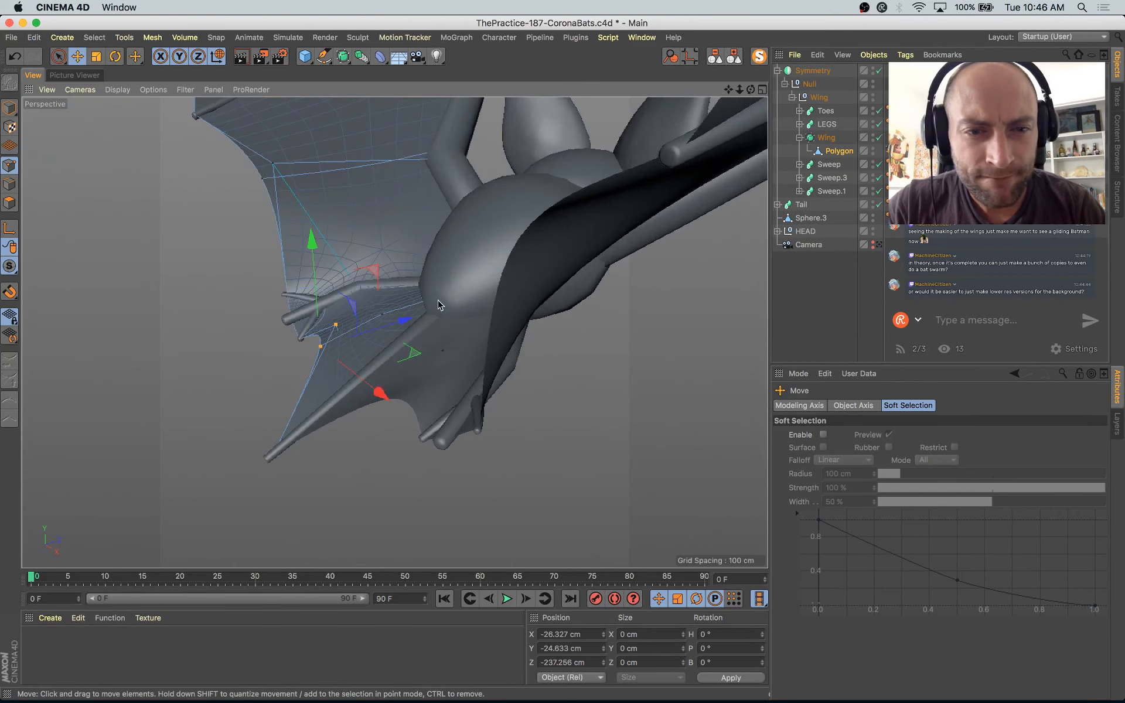
{"action": "mouse_move", "coordinate": [384, 215]}
{"action": "left_mouse_down"}
{"action": "mouse_move", "coordinate": [384, 154]}
{"action": "mouse_move", "coordinate": [384, 199]}
{"action": "left_mouse_up"}
{"action": "left_click_drag", "start_coordinate": [366, 247], "coordinate": [422, 276], "text": "alt"}
{"action": "left_click_drag", "start_coordinate": [396, 330], "coordinate": [347, 402]}
{"action": "left_click_drag", "start_coordinate": [346, 402], "coordinate": [380, 328], "text": "alt"}
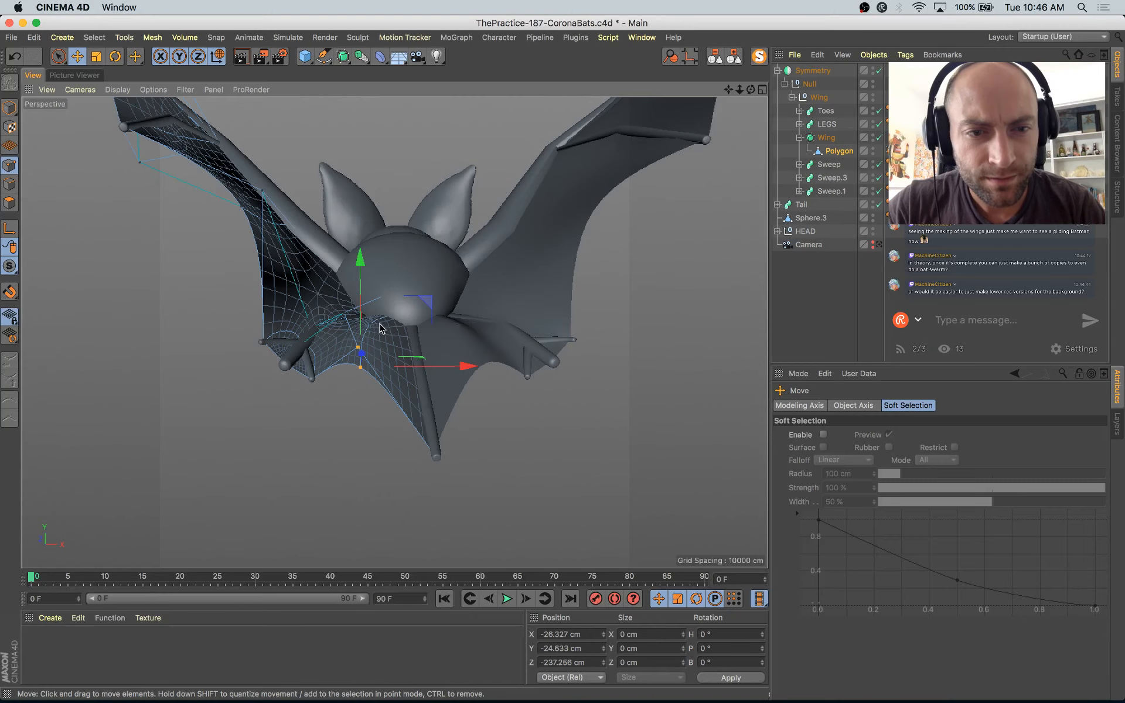
{"action": "left_click_drag", "start_coordinate": [360, 261], "coordinate": [417, 369]}
Step: Adjust the pair of membrane edge points midway along the wing, at about X -370, Y 49.8, Z -164.4 cm
{"action": "left_click_drag", "start_coordinate": [370, 331], "coordinate": [215, 408]}
{"action": "left_click", "coordinate": [347, 334]}
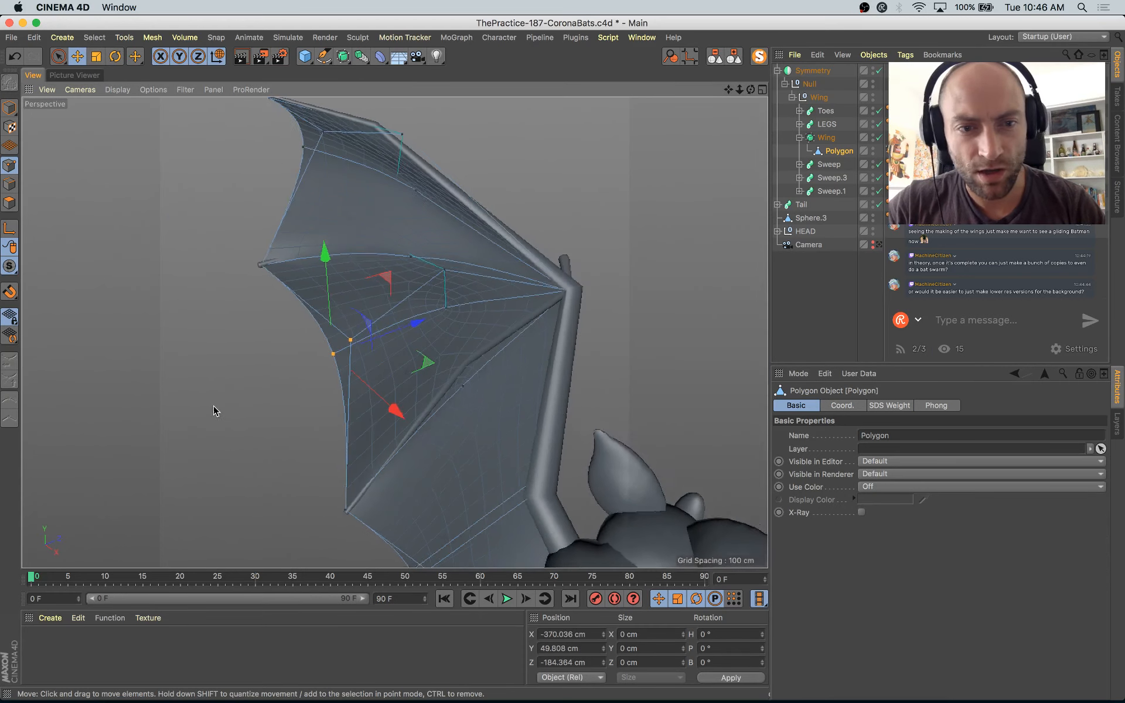
{"action": "left_click_drag", "start_coordinate": [346, 342], "coordinate": [420, 277], "text": "alt"}
{"action": "middle_click_drag", "start_coordinate": [317, 273], "coordinate": [476, 331], "text": "alt"}
{"action": "left_click_drag", "start_coordinate": [476, 331], "coordinate": [589, 384], "text": "alt"}
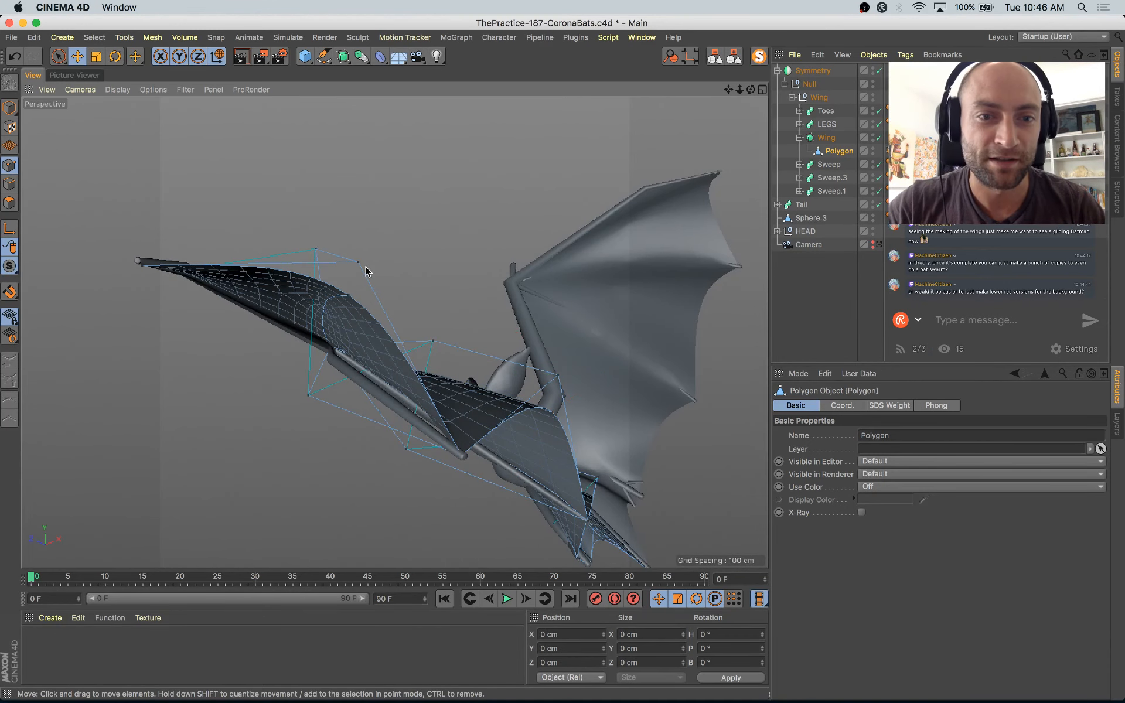
Step: Move the outermost pair of membrane edge points near the wing tip to about X -604.9, Y 60.5, Z -94.9 cm
{"action": "left_click_drag", "start_coordinate": [402, 223], "coordinate": [340, 308]}
{"action": "left_click_drag", "start_coordinate": [343, 310], "coordinate": [486, 371], "text": "alt"}
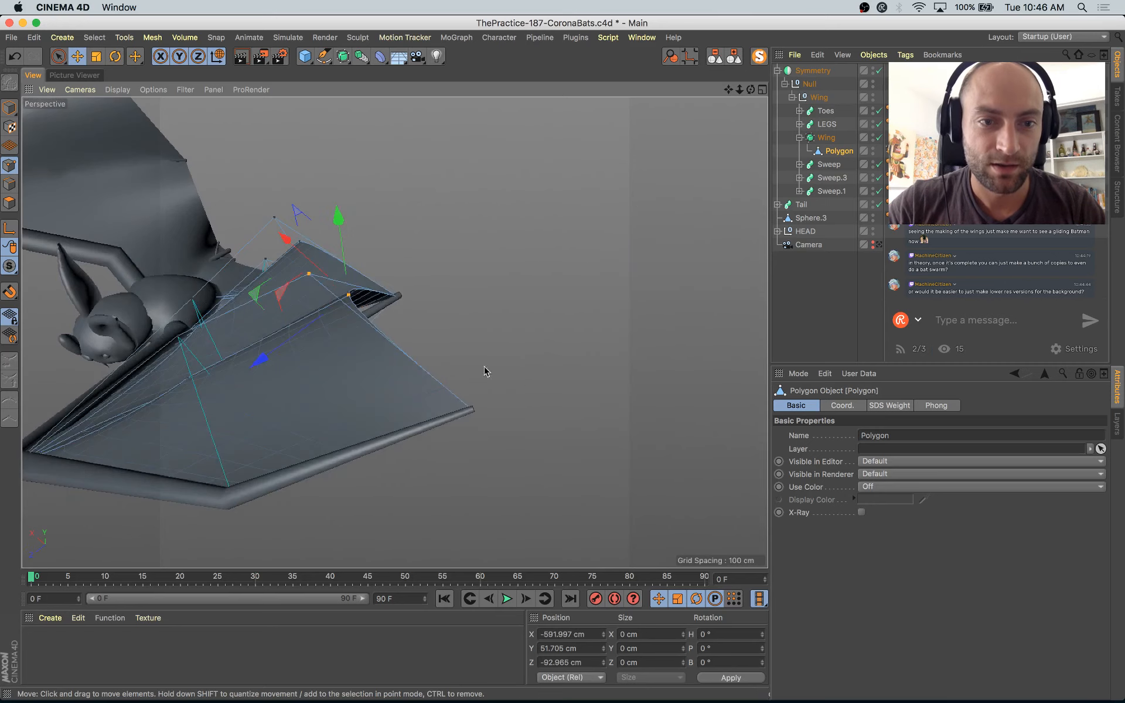
{"action": "left_click_drag", "start_coordinate": [346, 227], "coordinate": [280, 333]}
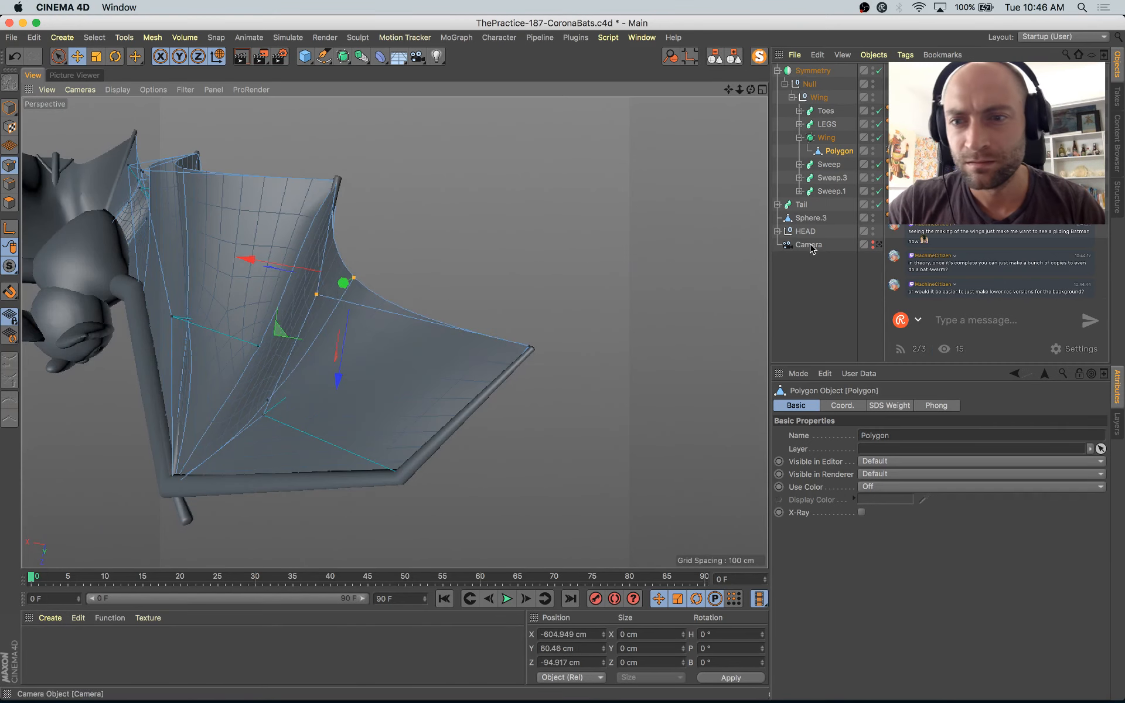
{"action": "left_click_drag", "start_coordinate": [358, 375], "coordinate": [493, 305], "text": "alt"}
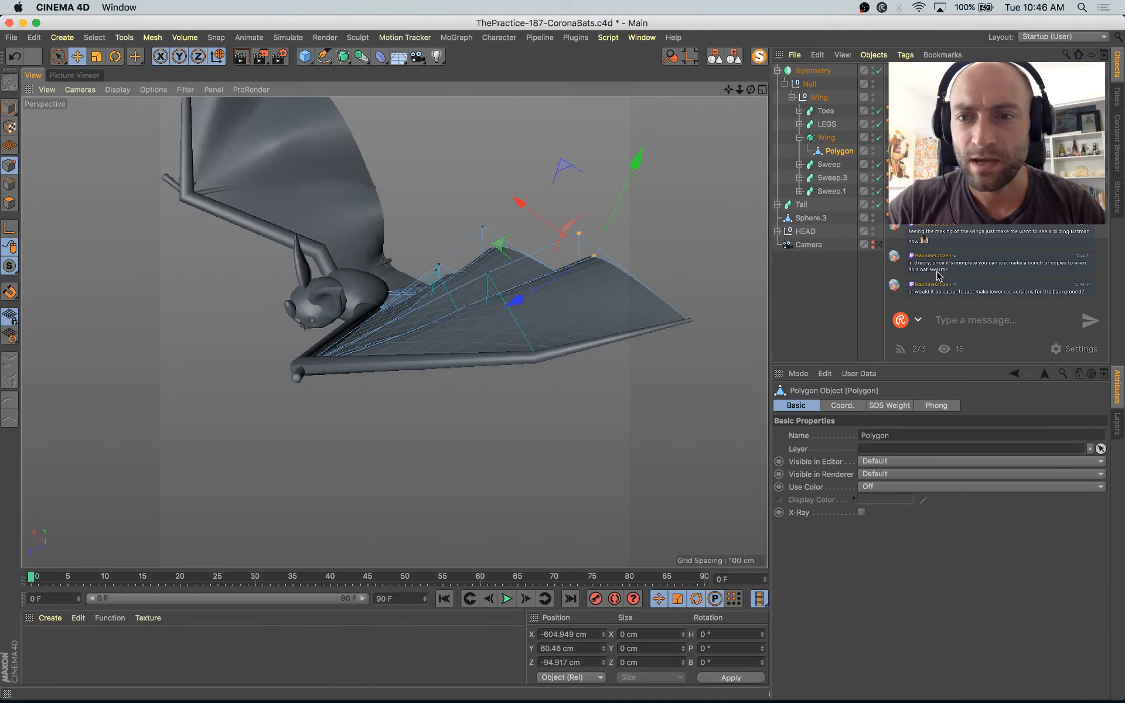
Step: Return to the scene Camera's view in Model mode with nothing selected, and reframe the whole bat
{"action": "left_click", "coordinate": [879, 245]}
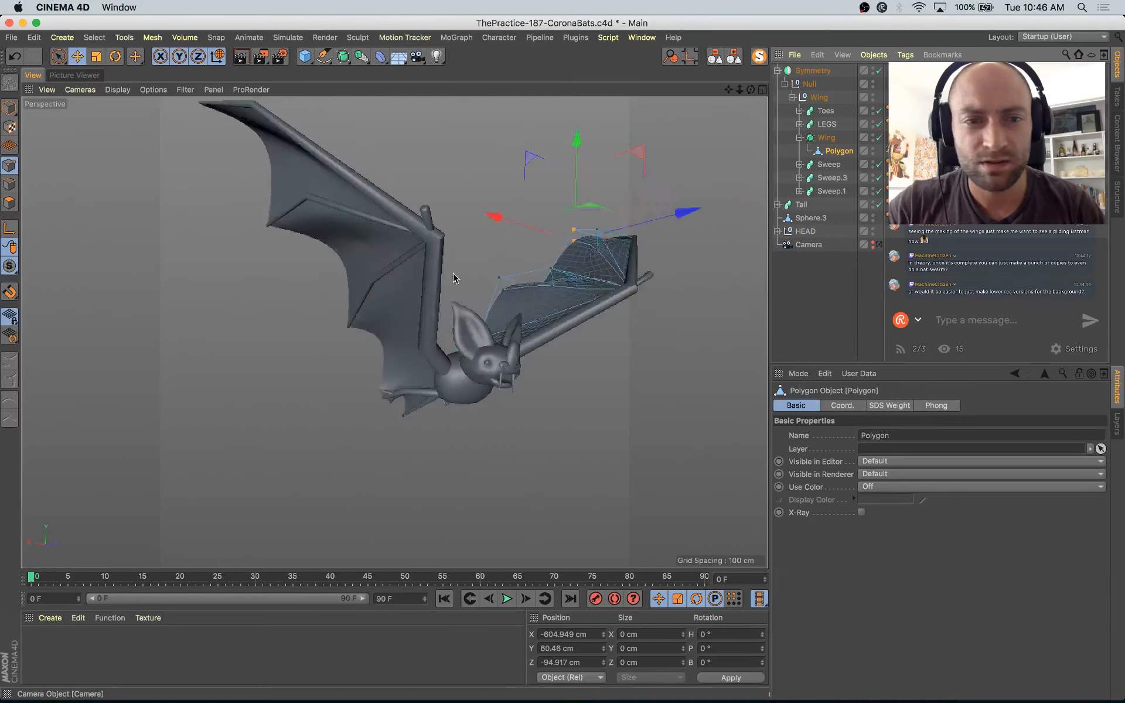
{"action": "left_click", "coordinate": [10, 109]}
{"action": "left_click", "coordinate": [386, 460]}
{"action": "left_click_drag", "start_coordinate": [496, 467], "coordinate": [490, 460], "text": "alt"}
{"action": "left_click_drag", "start_coordinate": [513, 457], "coordinate": [513, 487], "text": "alt"}
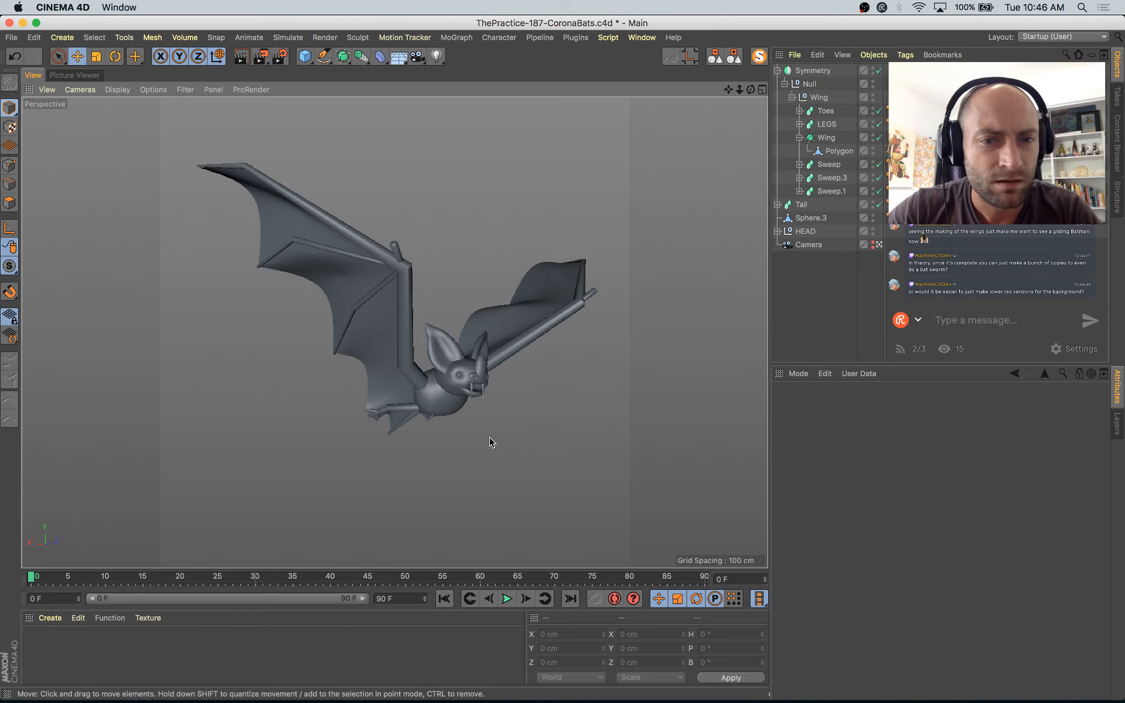
{"action": "left_click", "coordinate": [394, 384]}
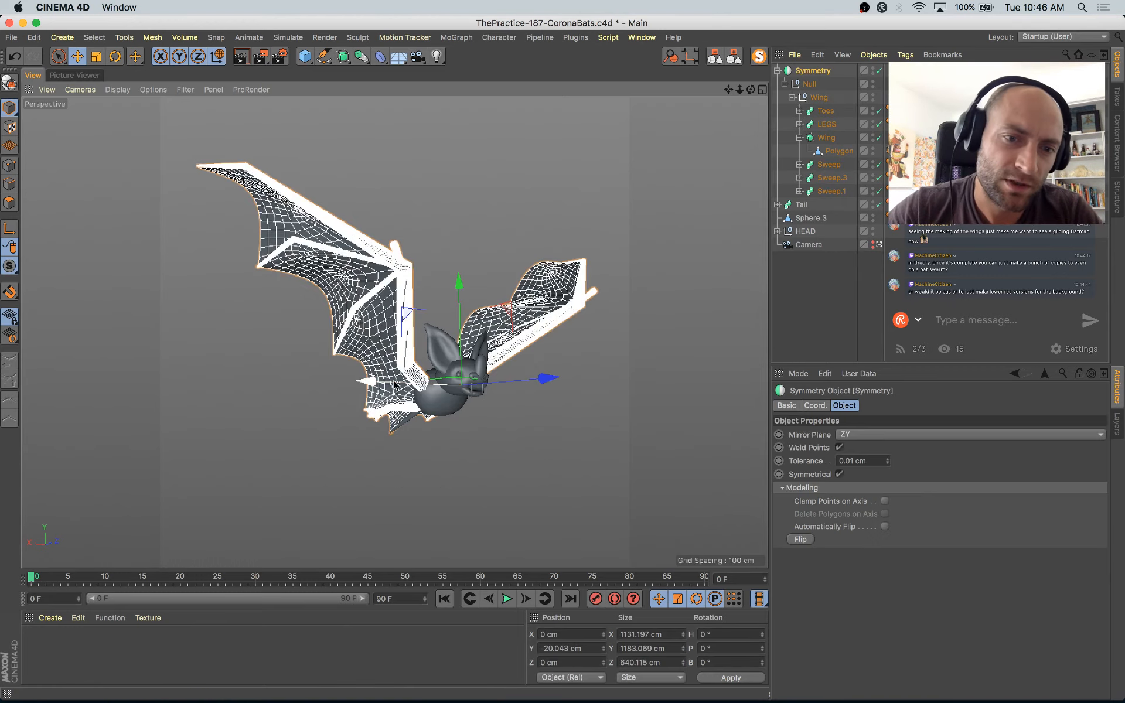
{"action": "left_click", "coordinate": [436, 444]}
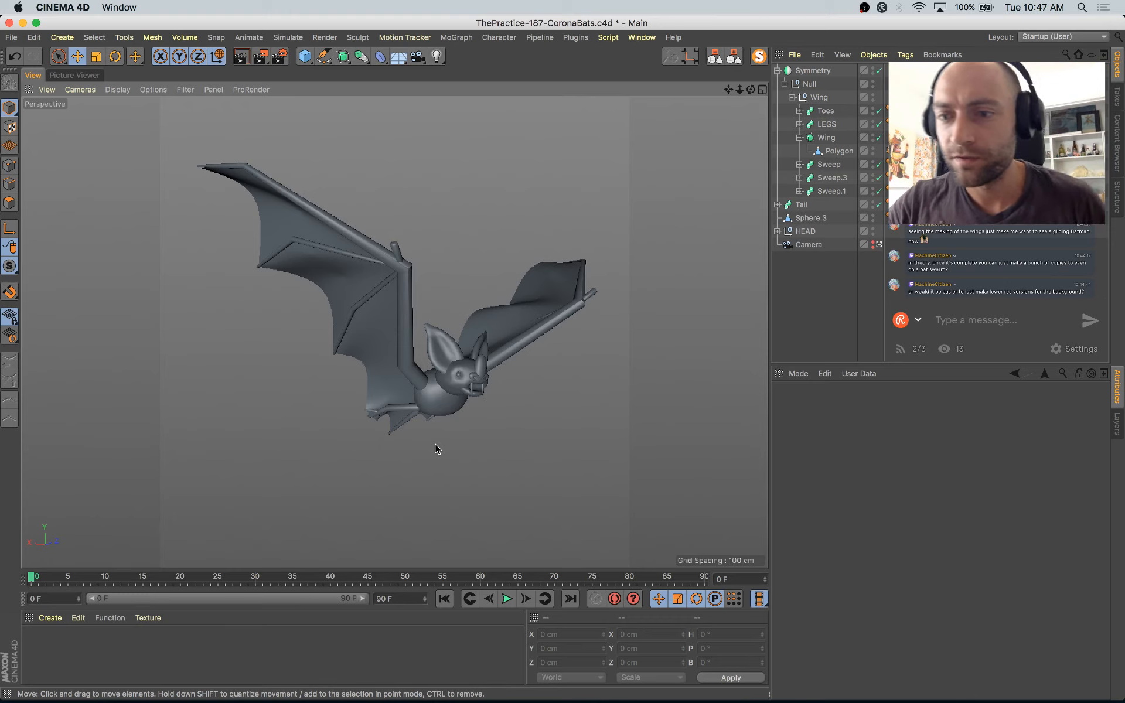
{"action": "left_click", "coordinate": [448, 414]}
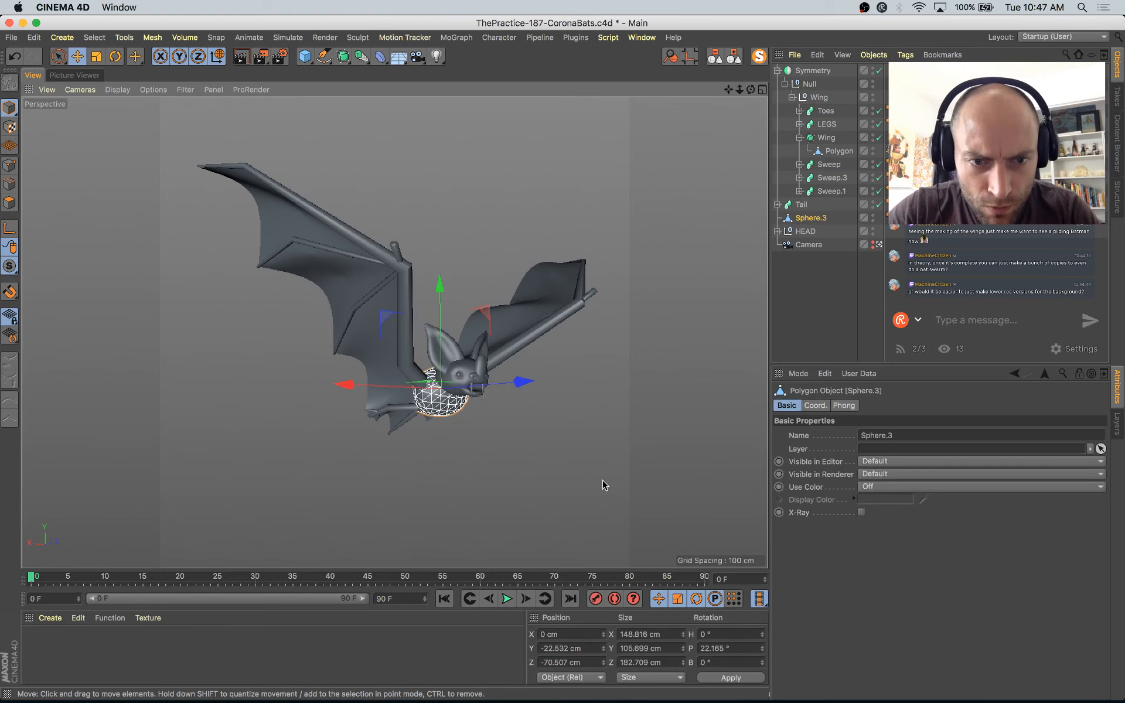
{"action": "left_click", "coordinate": [606, 484]}
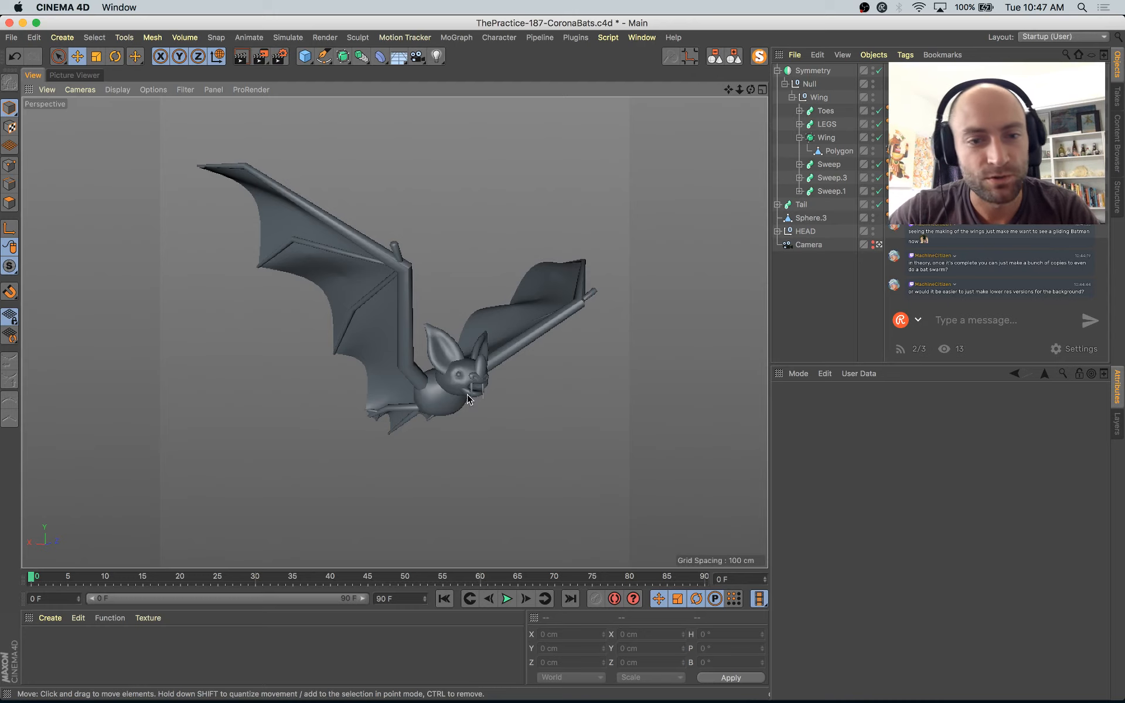
Step: Collapse the object hierarchy and add a Sky object to the scene
{"action": "left_click_drag", "start_coordinate": [517, 476], "coordinate": [509, 469], "text": "alt"}
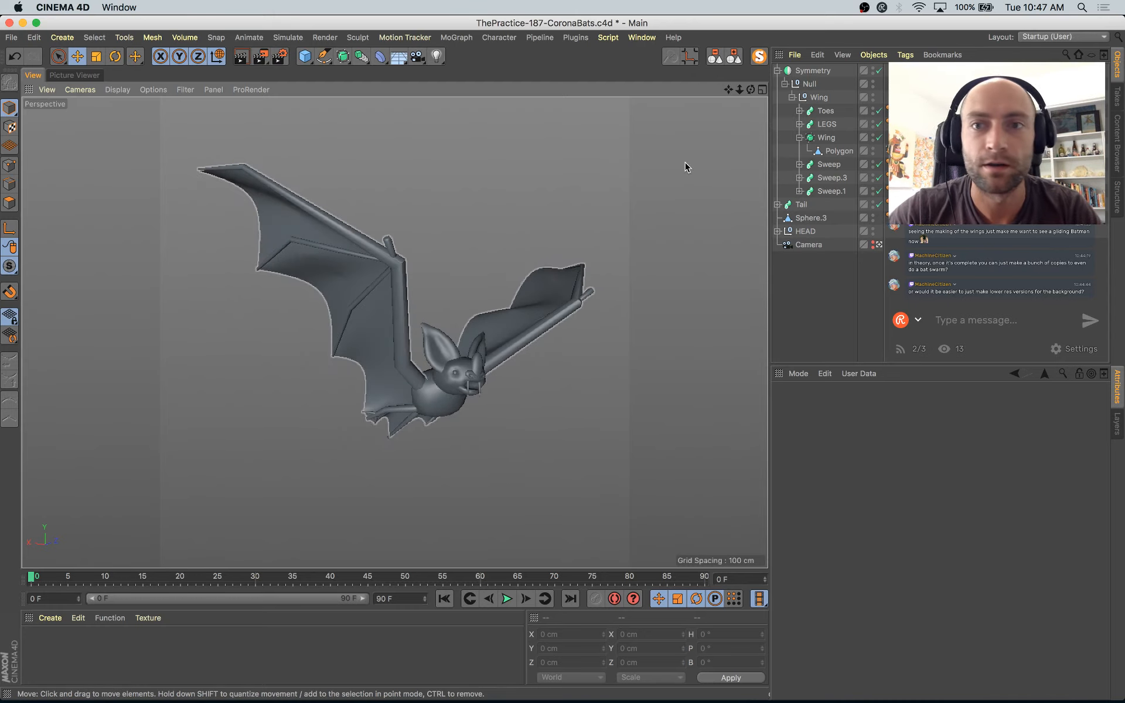
{"action": "left_click", "coordinate": [733, 58]}
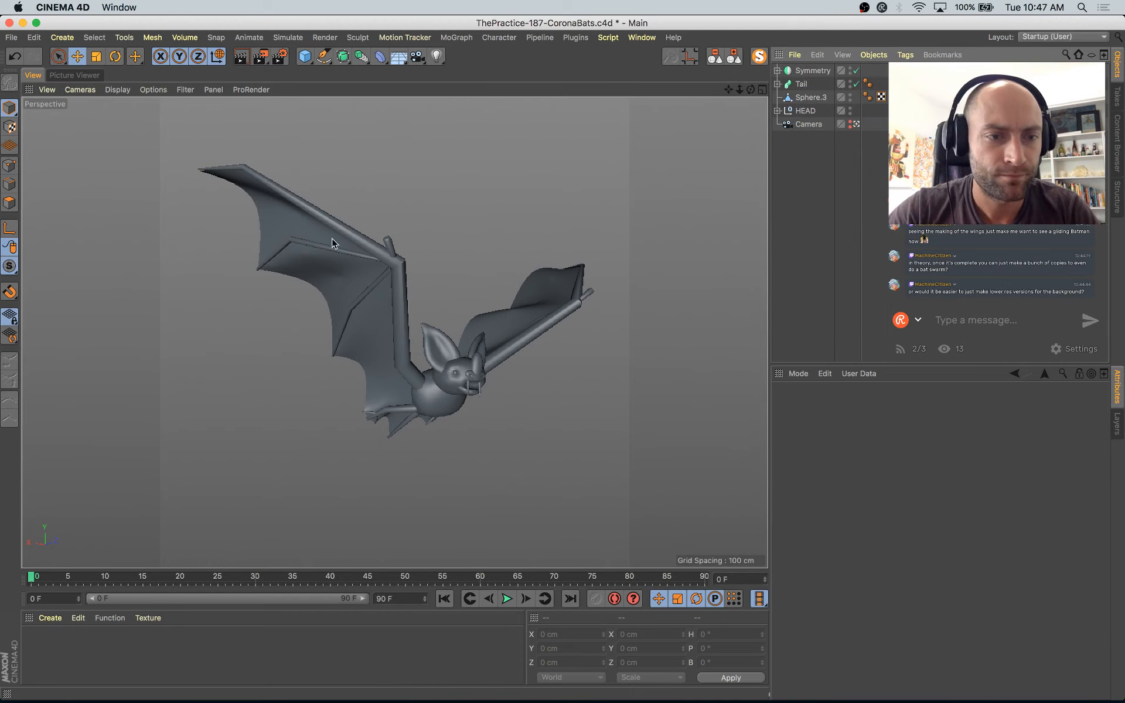
{"action": "left_click_drag", "start_coordinate": [399, 56], "coordinate": [403, 129]}
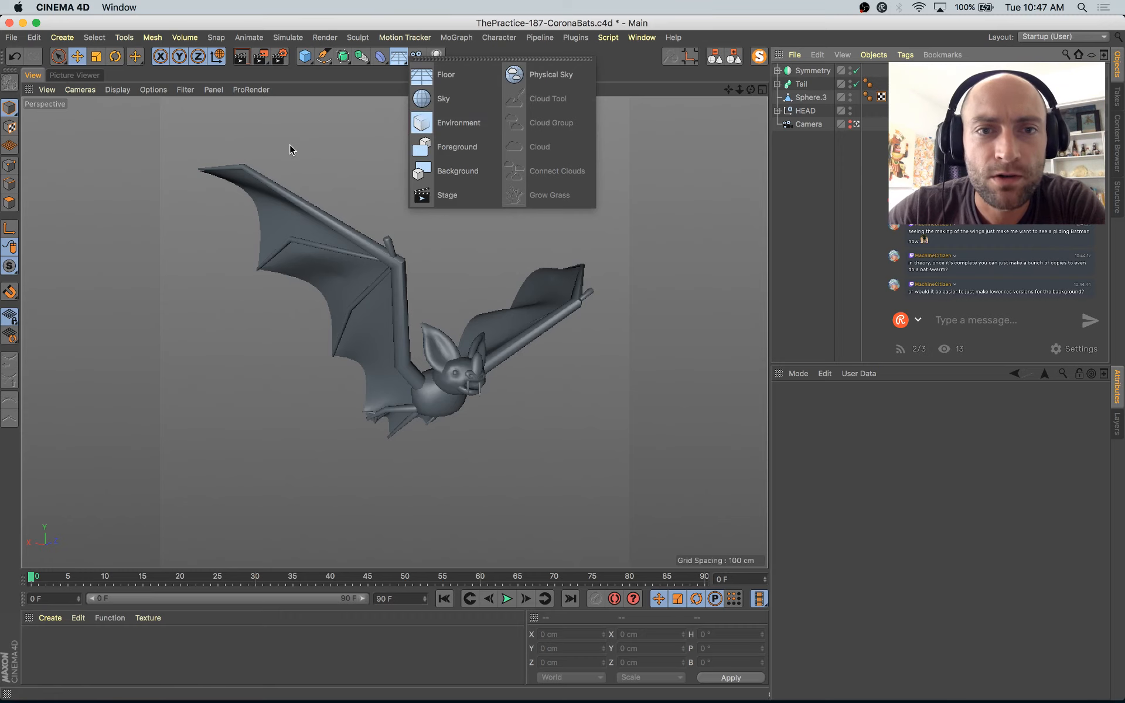
{"action": "left_click", "coordinate": [441, 99]}
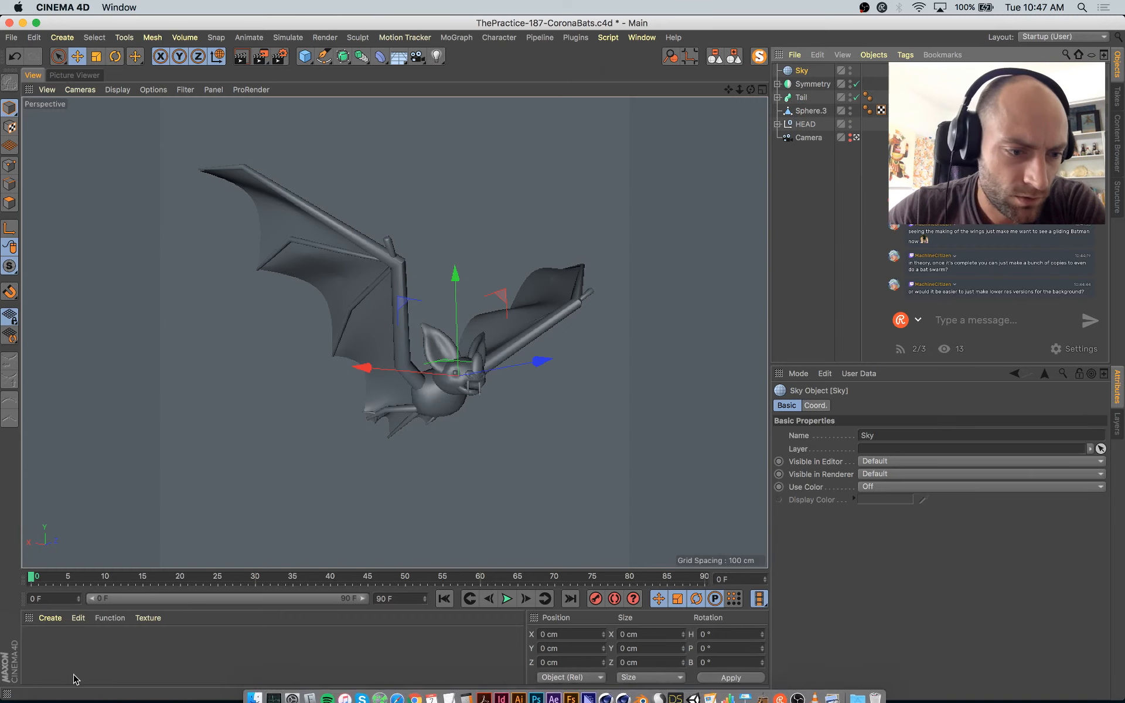
Step: Create a material with Color and Reflectance off and Luminance on, and apply it to the Sky
{"action": "double_click", "coordinate": [56, 662]}
{"action": "double_click", "coordinate": [32, 657]}
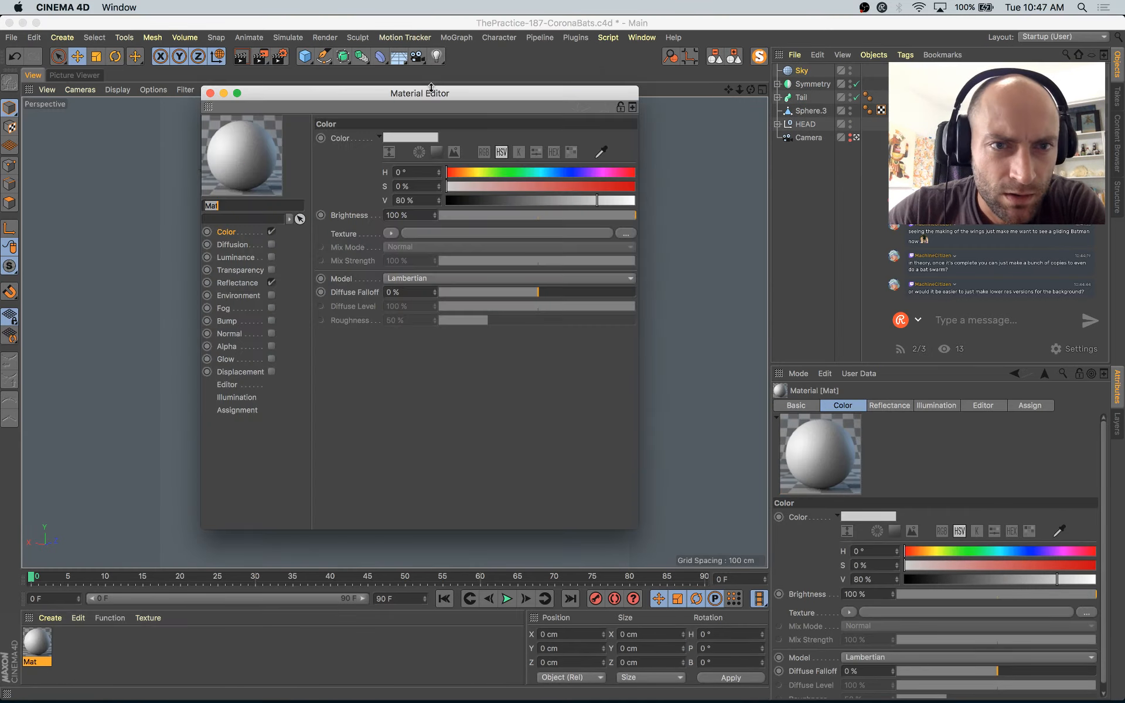
{"action": "left_click_drag", "start_coordinate": [434, 89], "coordinate": [768, 170]}
{"action": "left_click", "coordinate": [617, 312]}
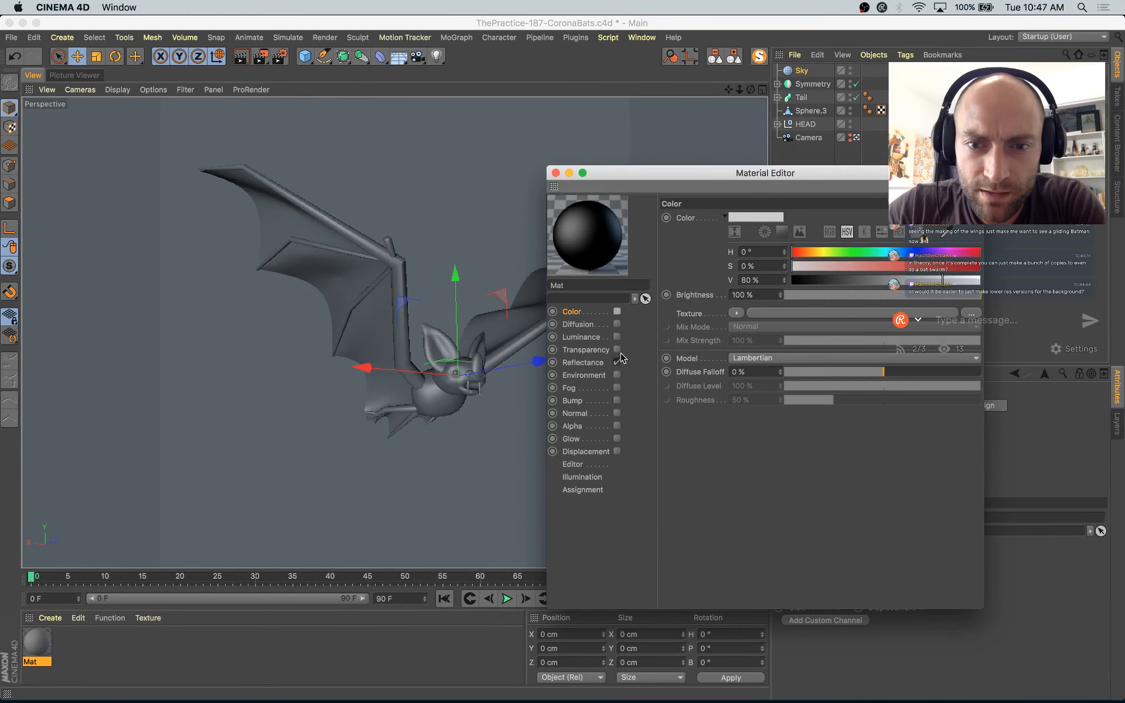
{"action": "left_click", "coordinate": [617, 362]}
{"action": "left_click", "coordinate": [617, 337]}
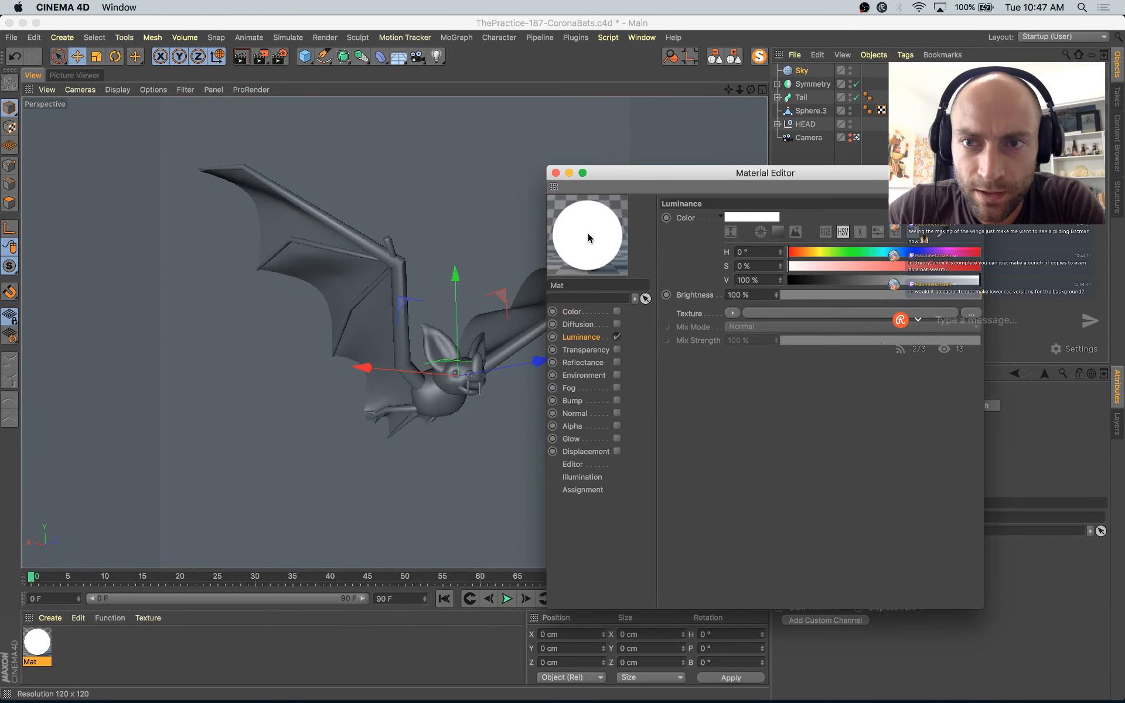
{"action": "left_click_drag", "start_coordinate": [787, 77], "coordinate": [788, 72]}
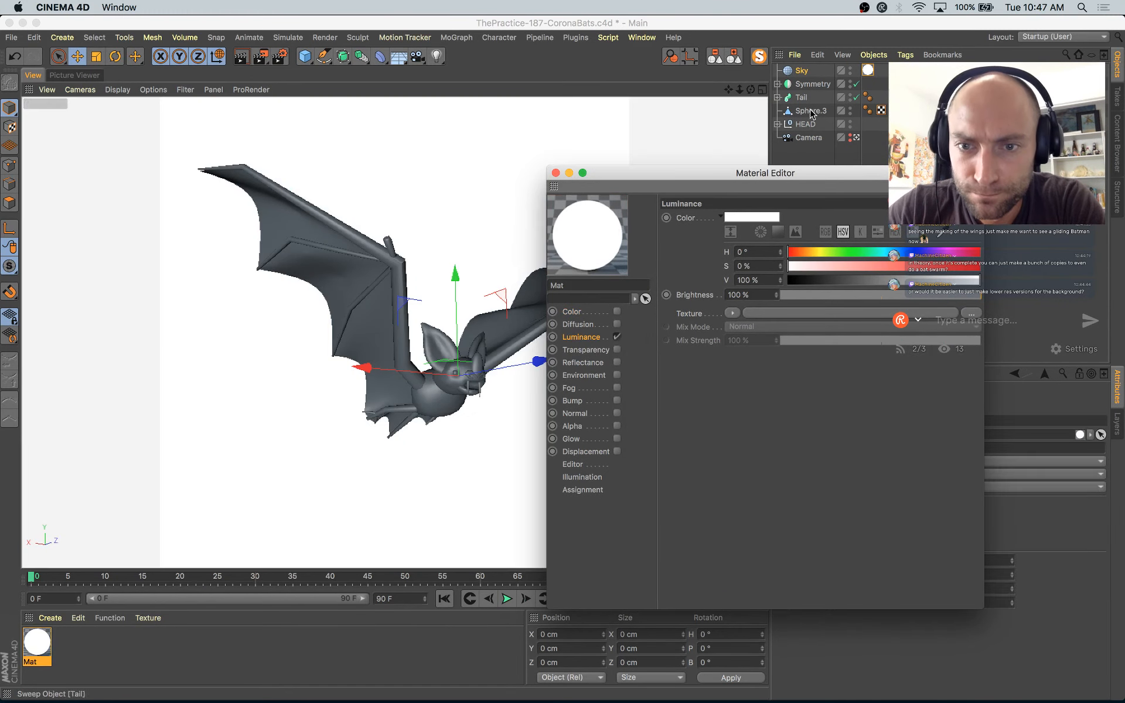
Step: Load a Gradient as the sky material's Luminance texture and set its type to 2D - V
{"action": "left_click", "coordinate": [734, 313]}
{"action": "left_click", "coordinate": [761, 462]}
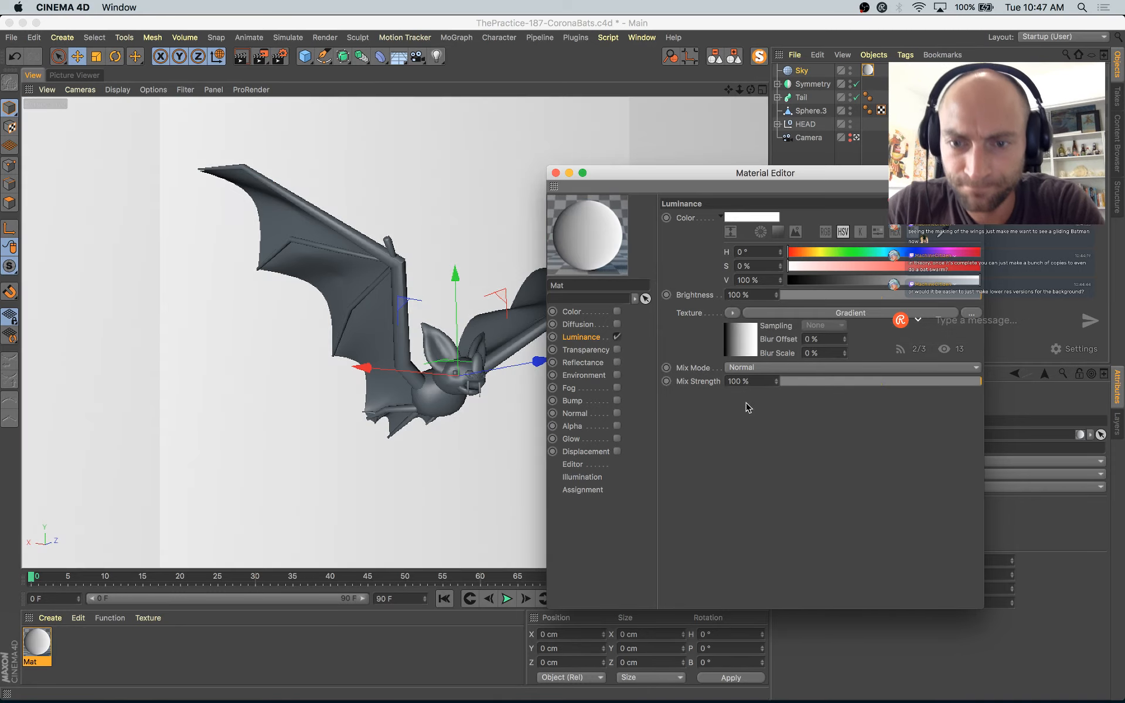
{"action": "left_click", "coordinate": [751, 348]}
{"action": "left_click", "coordinate": [761, 348]}
{"action": "left_click", "coordinate": [771, 380]}
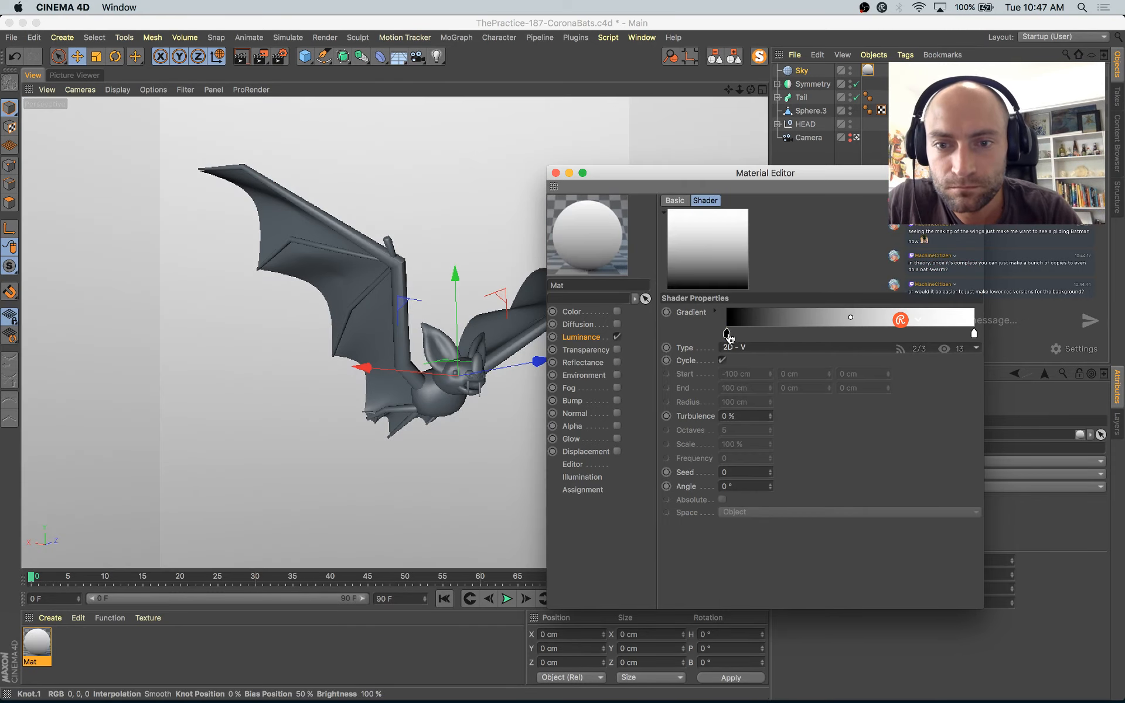
Step: Change the gradient's black knot to a dark red with 84% saturation
{"action": "double_click", "coordinate": [728, 336]}
{"action": "left_click_drag", "start_coordinate": [765, 360], "coordinate": [833, 361]}
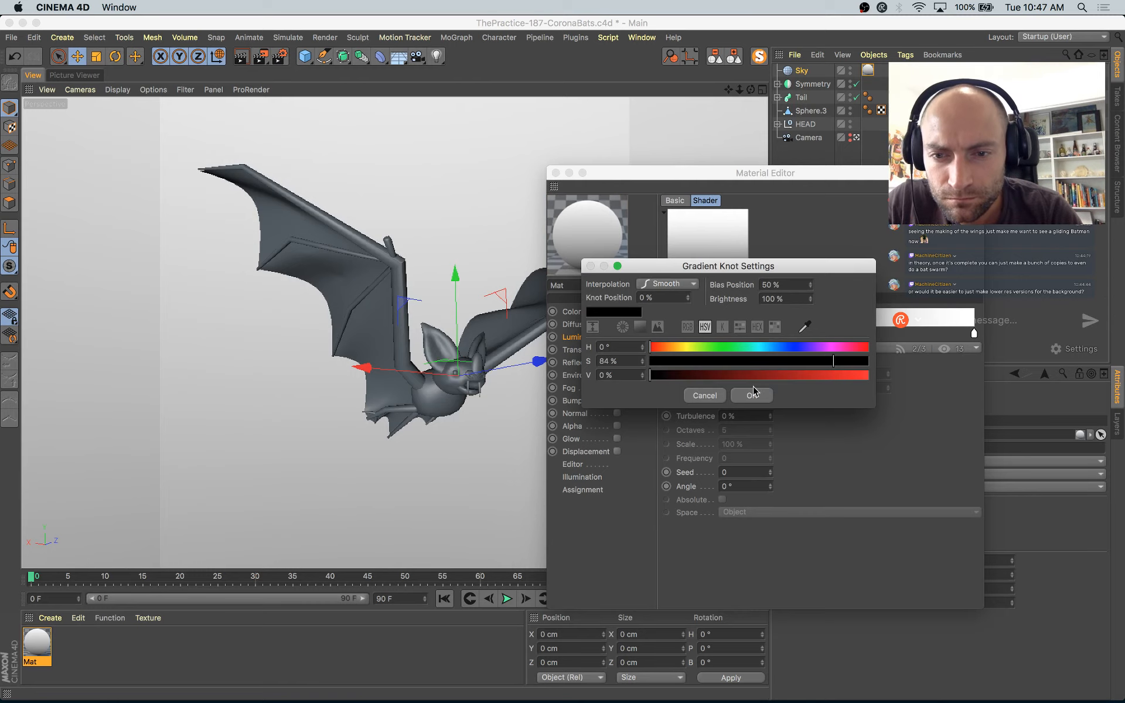
{"action": "left_click", "coordinate": [703, 376]}
{"action": "left_click", "coordinate": [740, 394]}
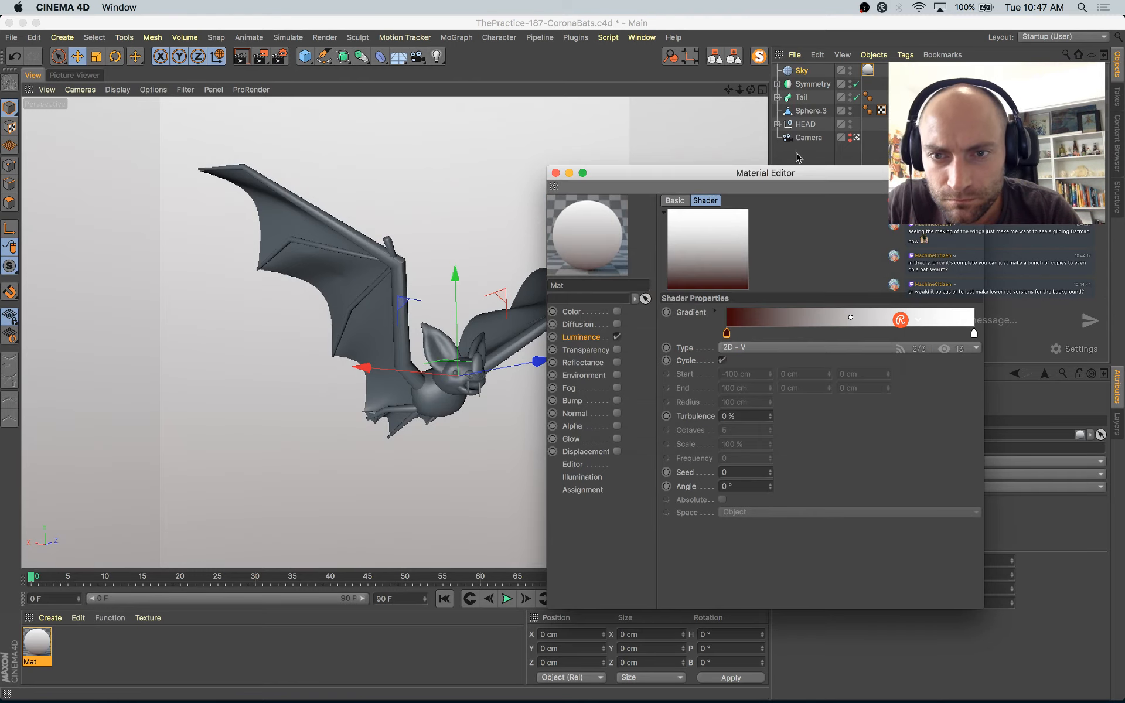
Step: Change the sky gradient's white knot to a dark purple with hue 280° and 46% saturation
{"action": "left_click_drag", "start_coordinate": [790, 178], "coordinate": [680, 203]}
{"action": "double_click", "coordinate": [865, 359]}
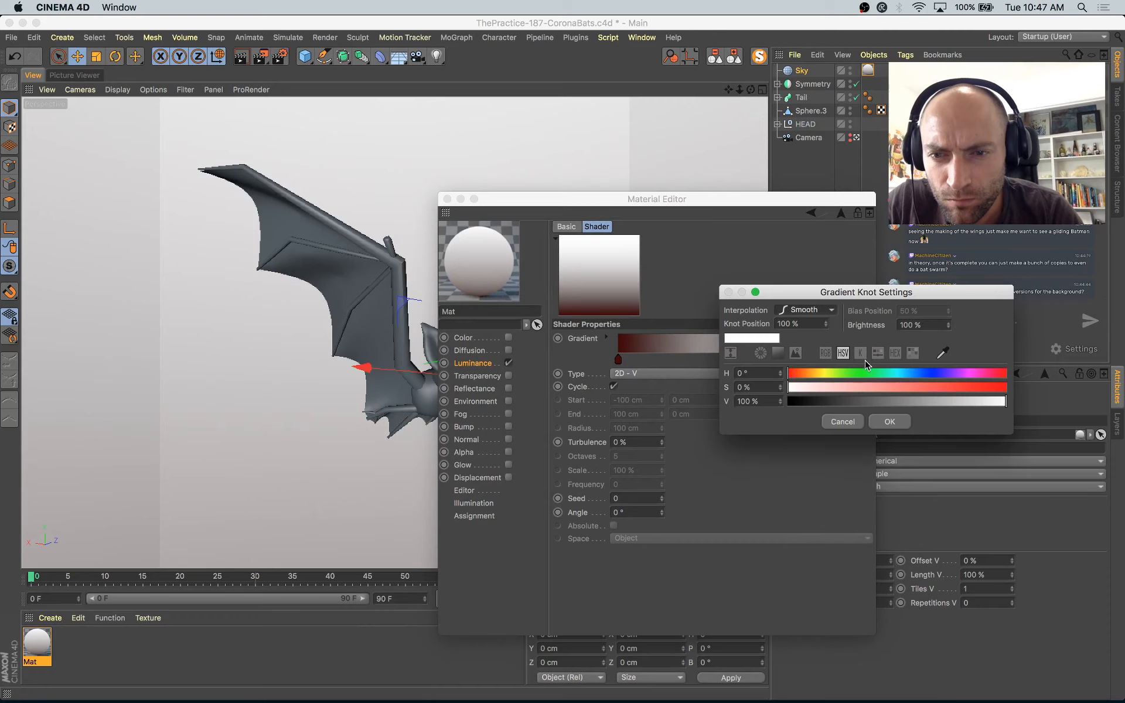
{"action": "left_click", "coordinate": [958, 374]}
{"action": "left_click", "coordinate": [889, 387]}
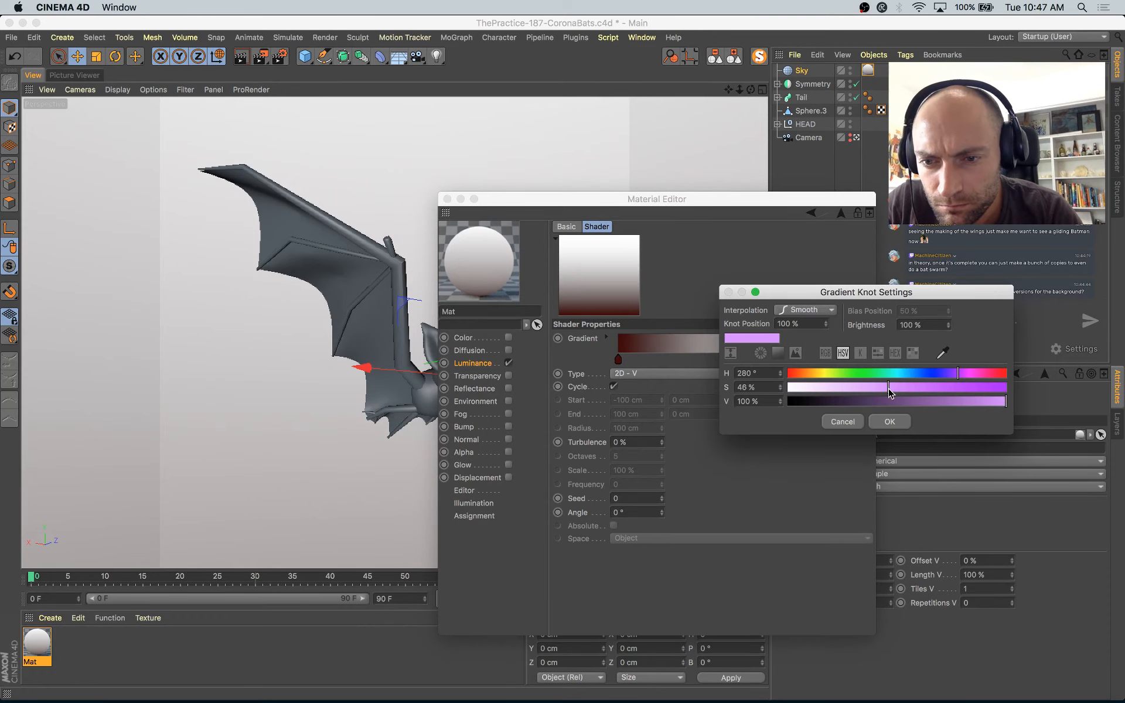
{"action": "left_click", "coordinate": [866, 401]}
{"action": "left_click", "coordinate": [886, 421]}
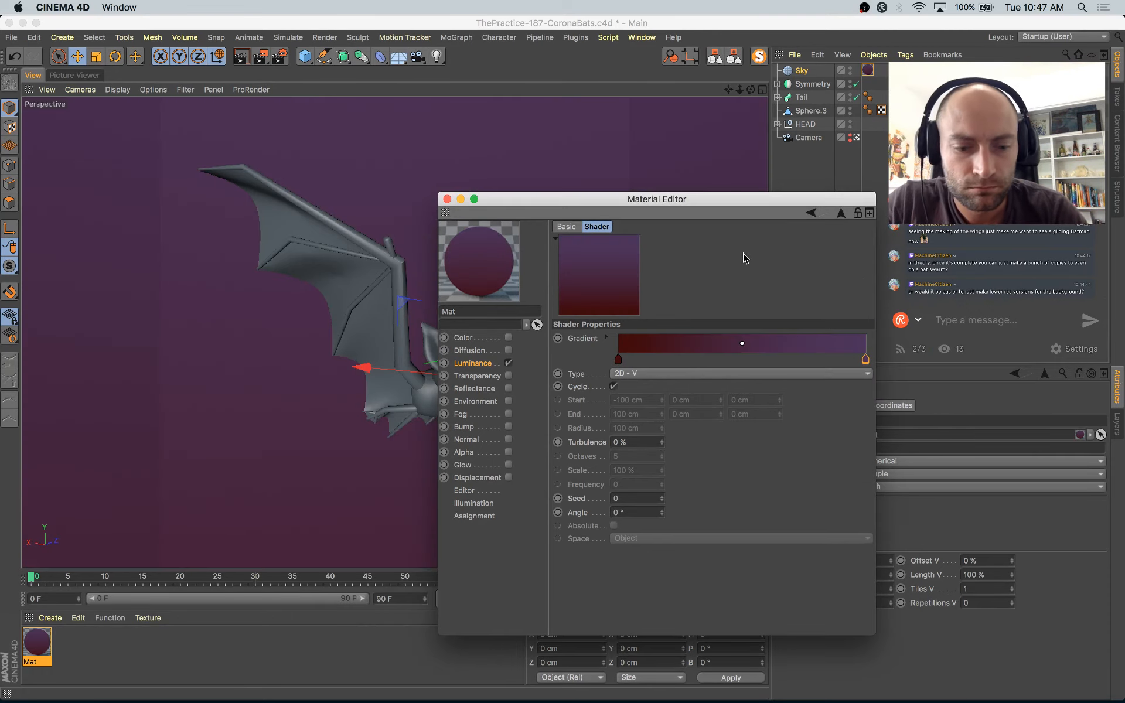
Step: Render the bat against the gradient sky to the Picture Viewer and close the Material Editor
{"action": "key", "text": "shift+r"}
{"action": "left_click_drag", "start_coordinate": [555, 195], "coordinate": [652, 222]}
{"action": "left_click", "coordinate": [541, 225]}
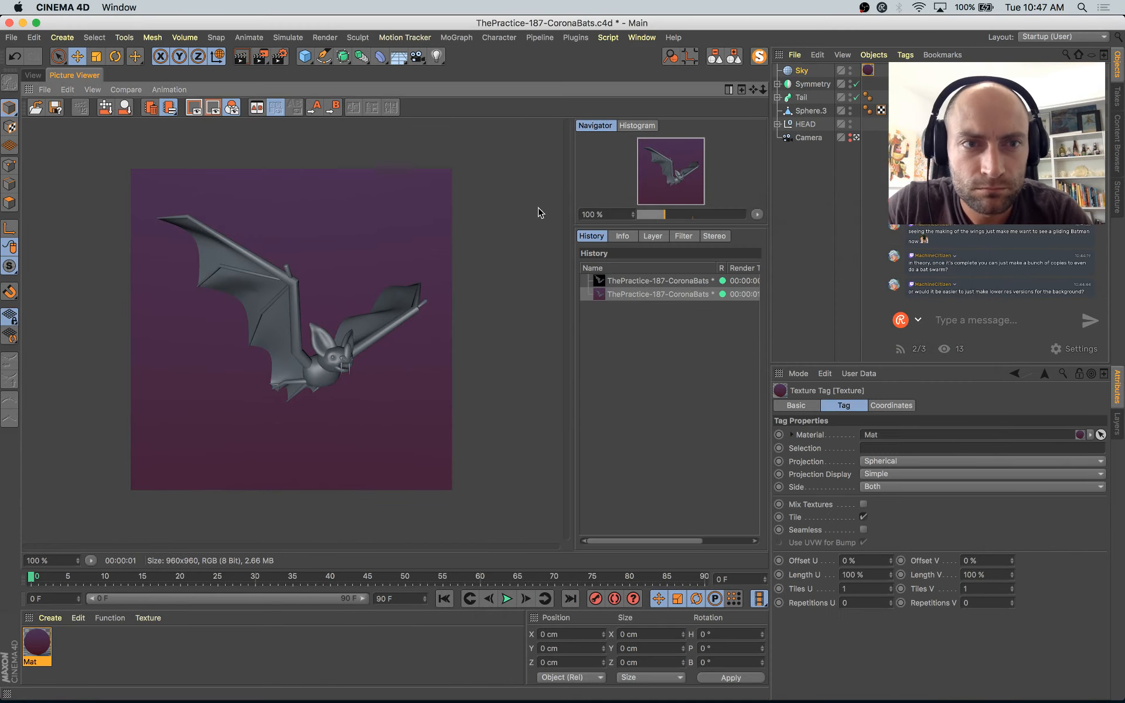
Step: Add the Ambient Occlusion and Global Illumination effects to the render settings
{"action": "left_click", "coordinate": [279, 57]}
{"action": "left_click", "coordinate": [332, 292]}
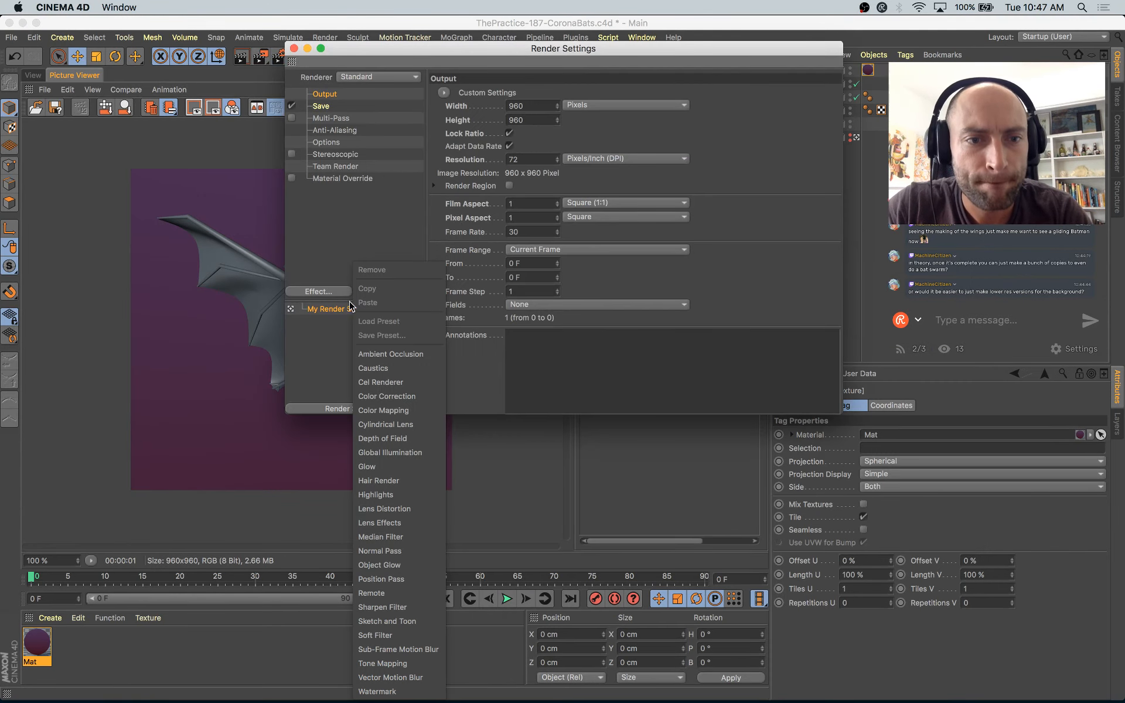
{"action": "left_click", "coordinate": [390, 367]}
{"action": "left_click", "coordinate": [315, 293]}
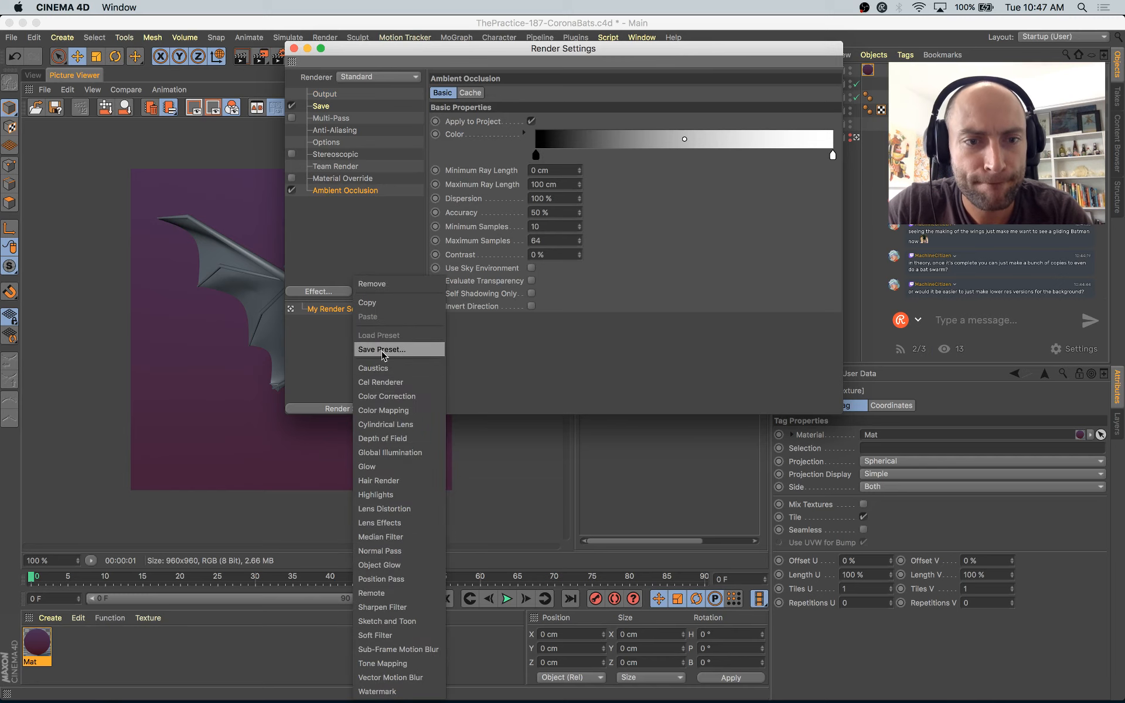
{"action": "left_click", "coordinate": [402, 452]}
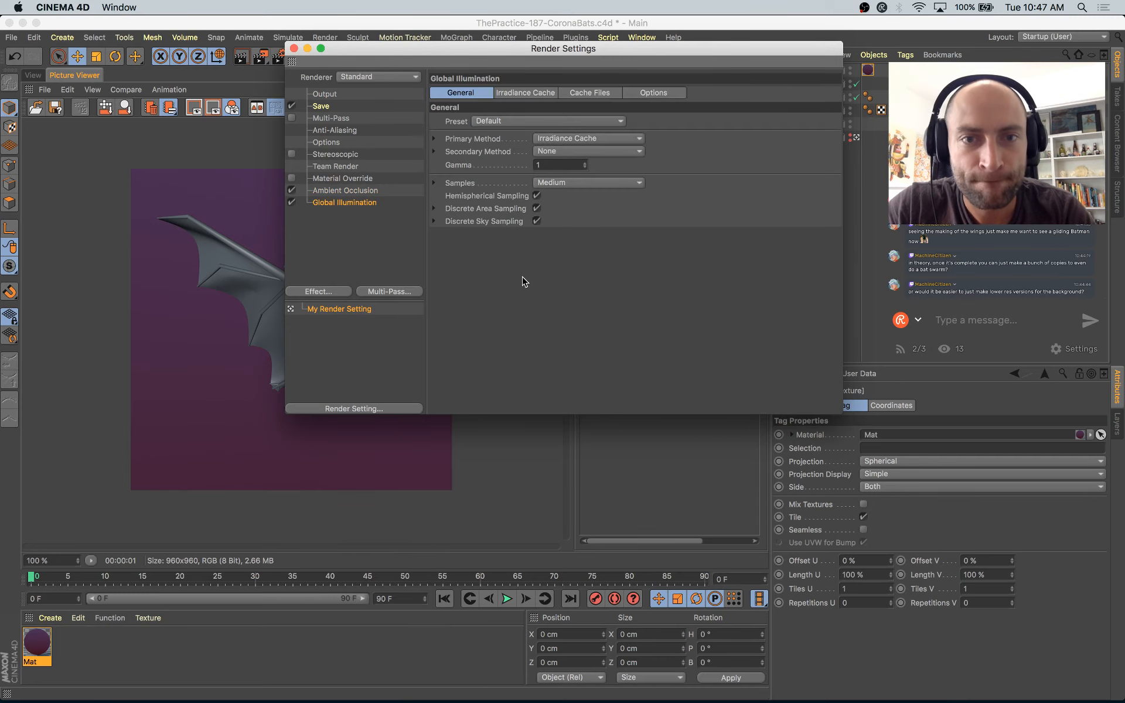
Step: Set Global Illumination's secondary method to Quasi-Monte Carlo (QMC) and its samples to Low
{"action": "left_click", "coordinate": [570, 151]}
{"action": "left_click", "coordinate": [571, 161]}
{"action": "left_click", "coordinate": [569, 197]}
{"action": "left_click", "coordinate": [571, 237]}
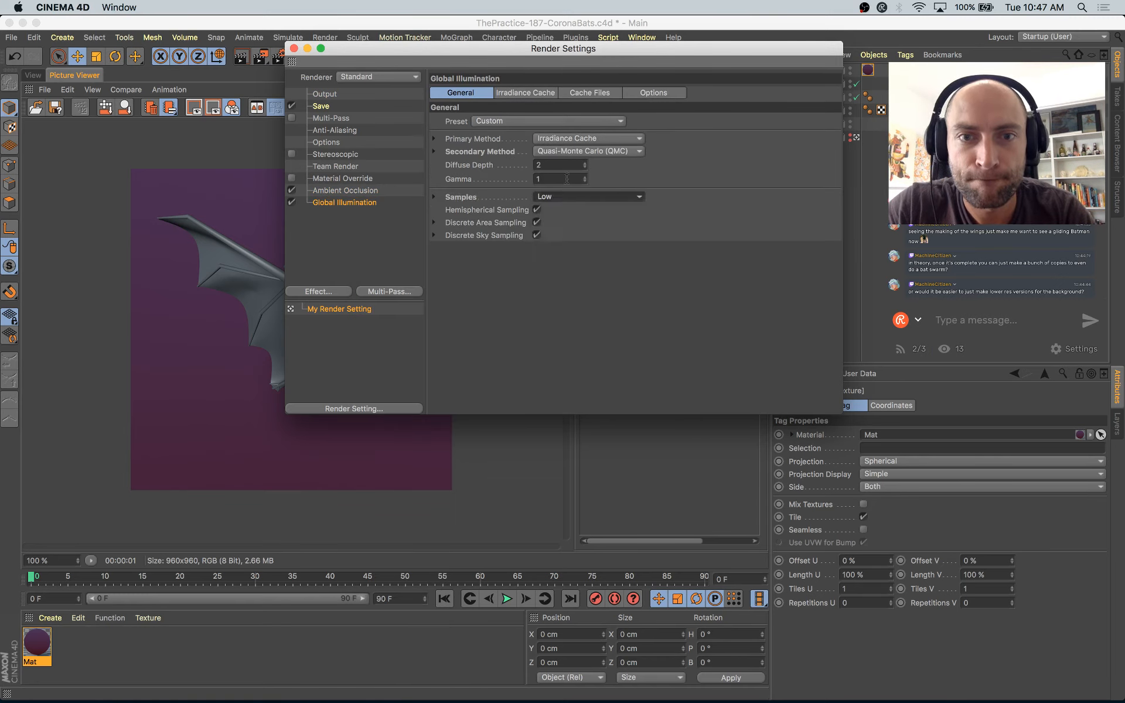
Step: Set the Irradiance Cache record density to Preview, start a new render and close the render settings
{"action": "left_click", "coordinate": [525, 93]}
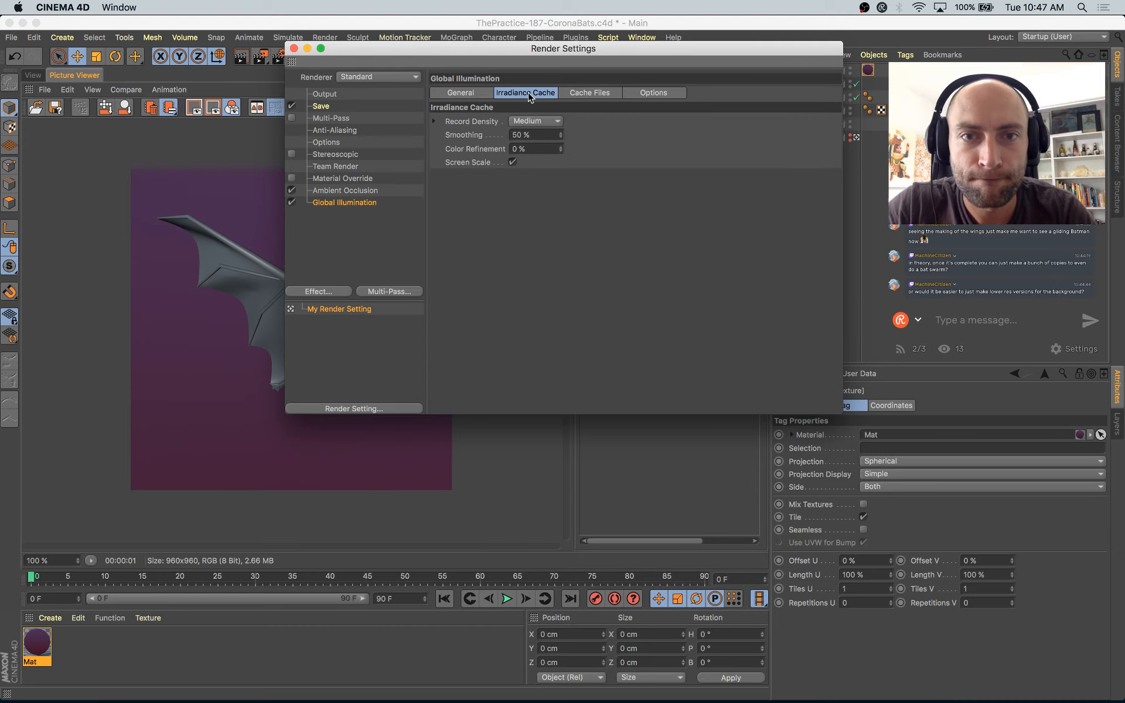
{"action": "left_click", "coordinate": [548, 121]}
{"action": "left_click", "coordinate": [551, 154]}
{"action": "key", "text": "shift+r"}
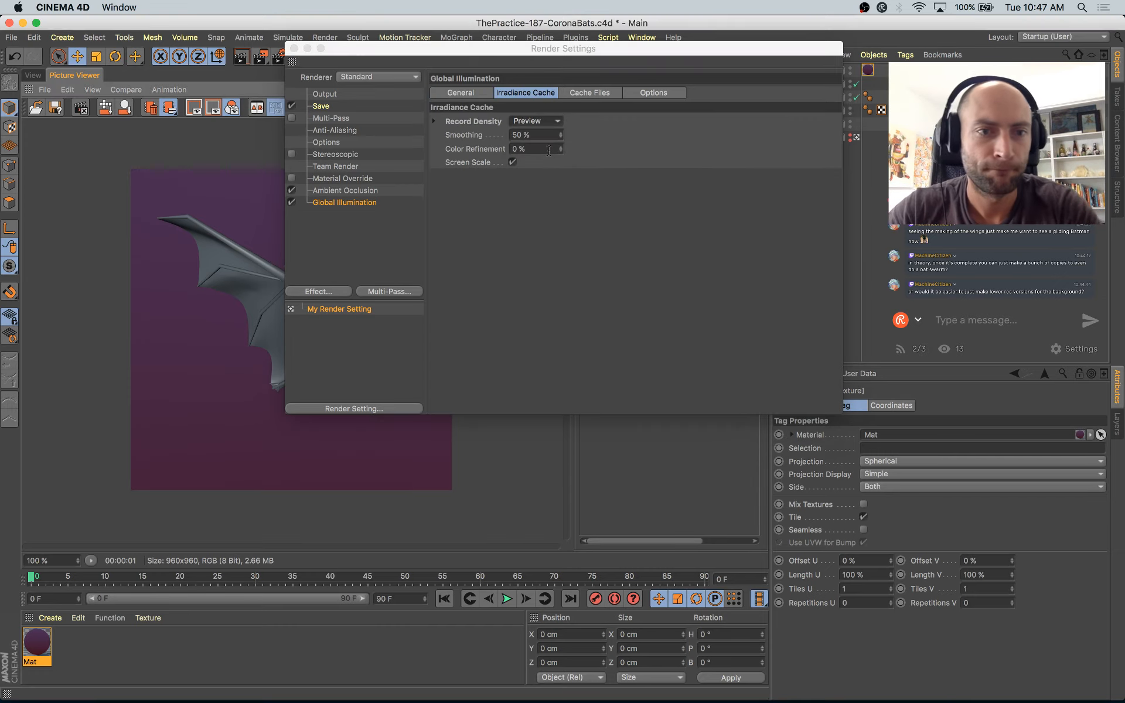
{"action": "left_click", "coordinate": [295, 48]}
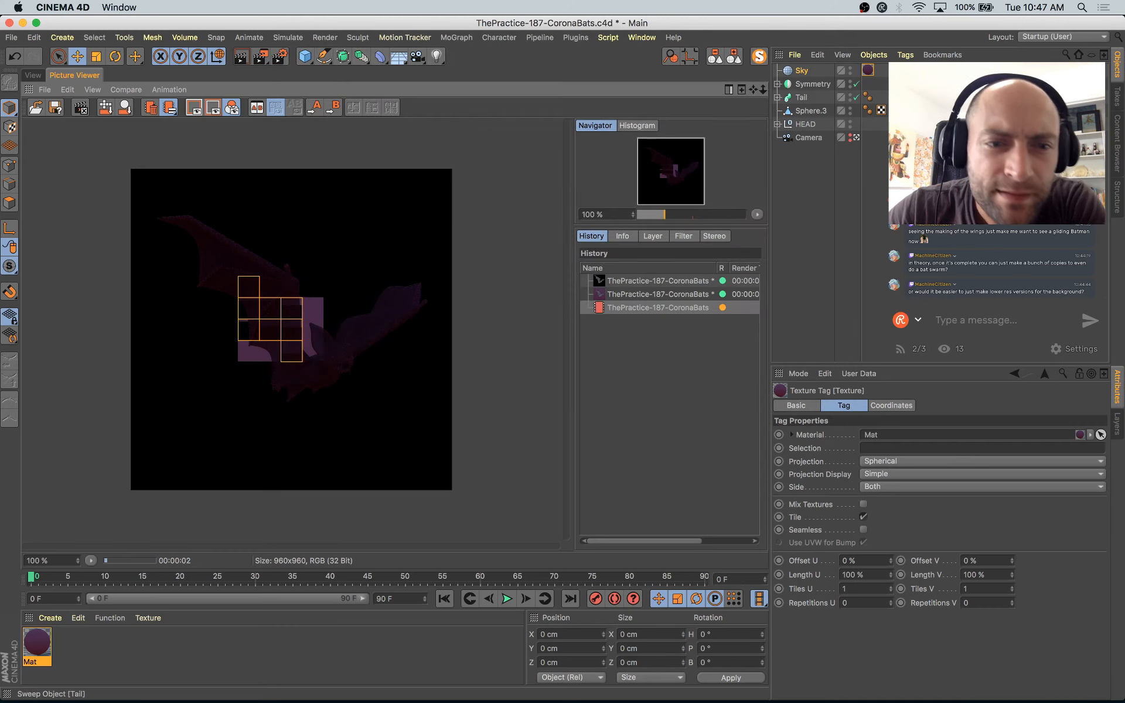
Step: Place the Sky last in the object list and give it a Compositing tag with Seen by Camera off
{"action": "left_click", "coordinate": [787, 74]}
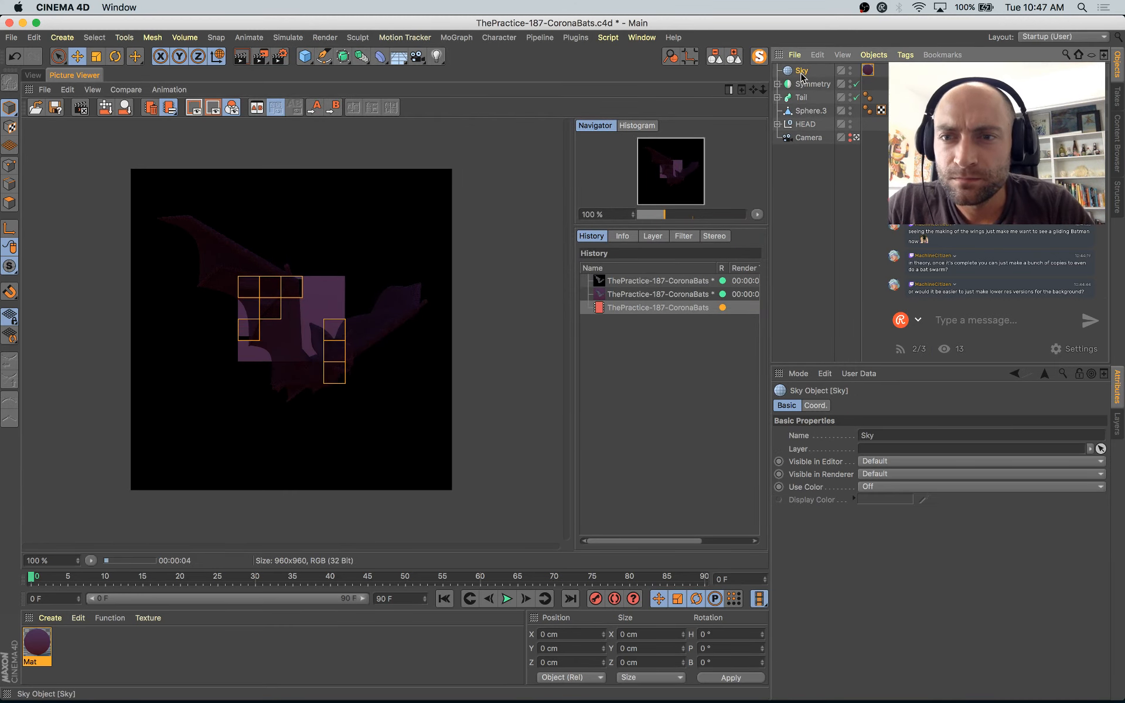
{"action": "left_click_drag", "start_coordinate": [802, 73], "coordinate": [818, 205]}
{"action": "left_click", "coordinate": [905, 55]}
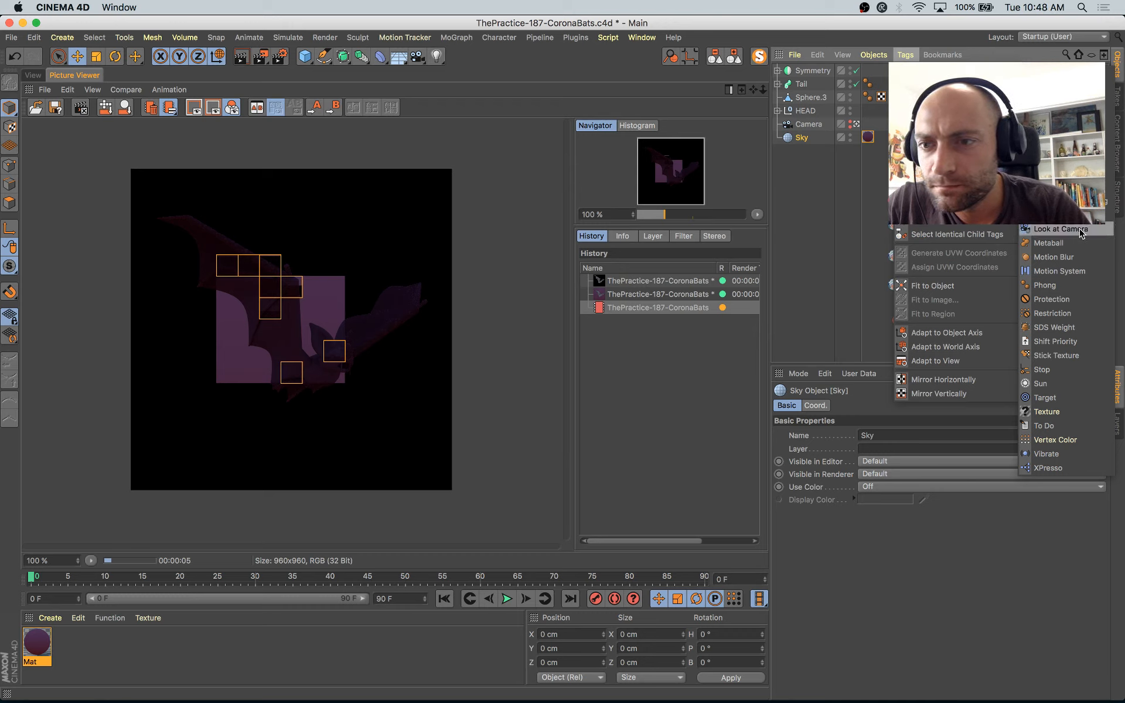
{"action": "left_click", "coordinate": [1079, 173]}
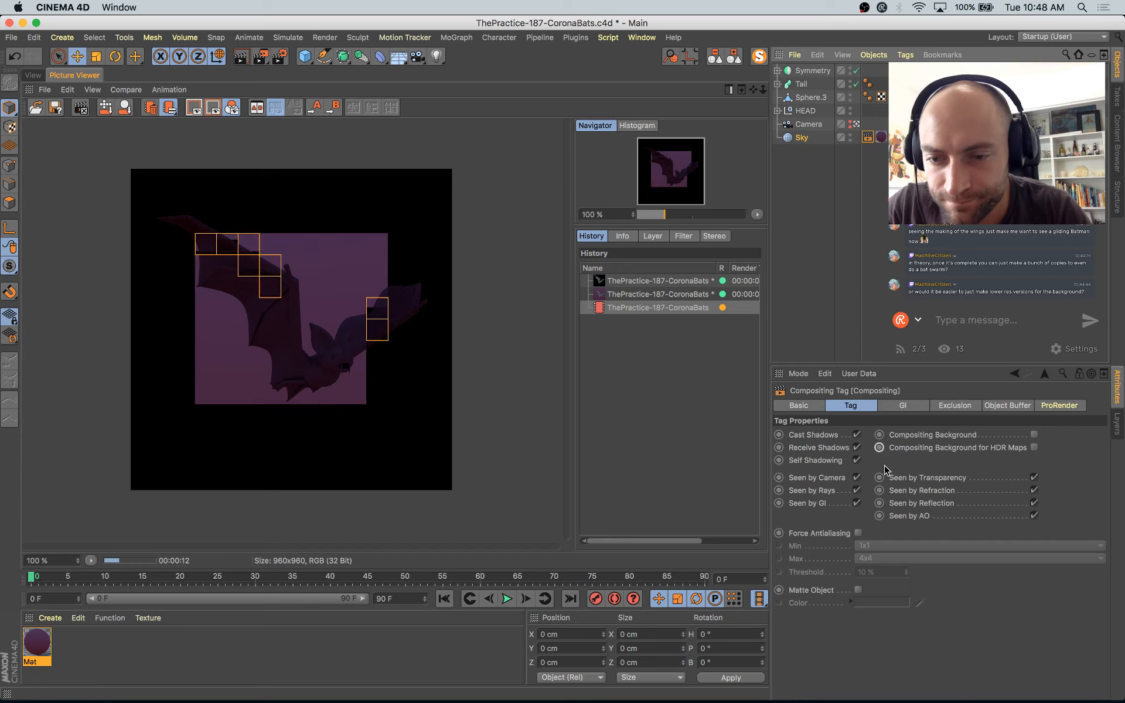
{"action": "left_click", "coordinate": [858, 478]}
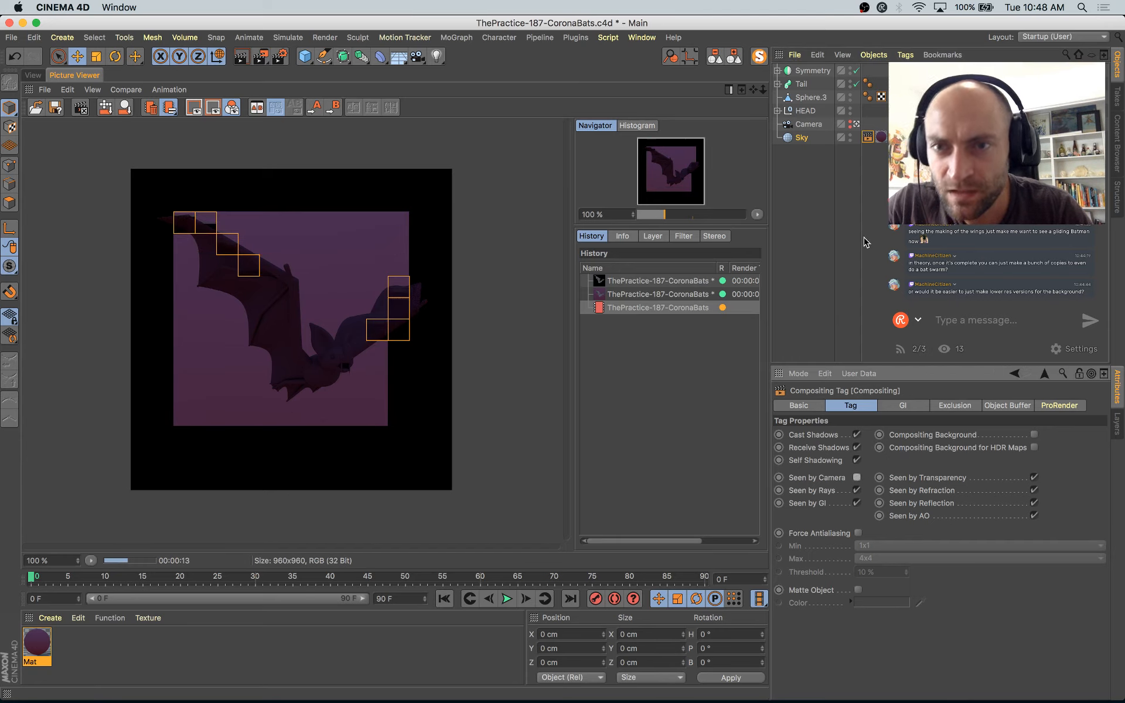
Step: Reorder the Sky's tags so the texture tag precedes the Compositing tag, and render the scene again
{"action": "left_click", "coordinate": [803, 138]}
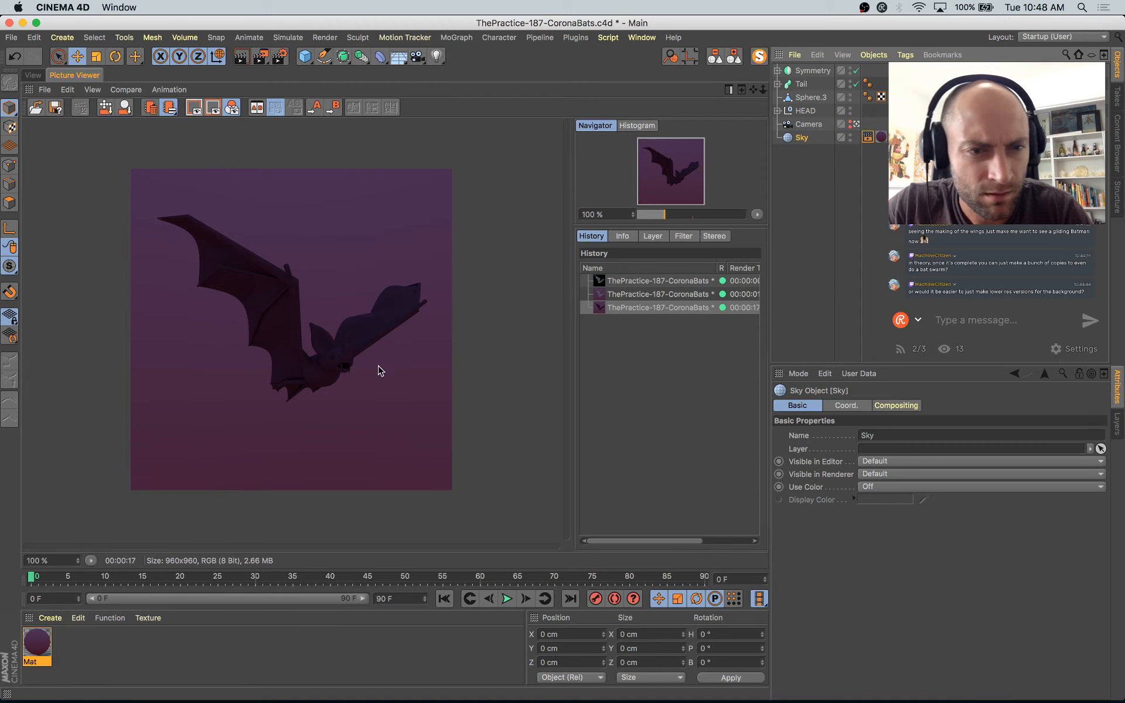
{"action": "left_click", "coordinate": [881, 138]}
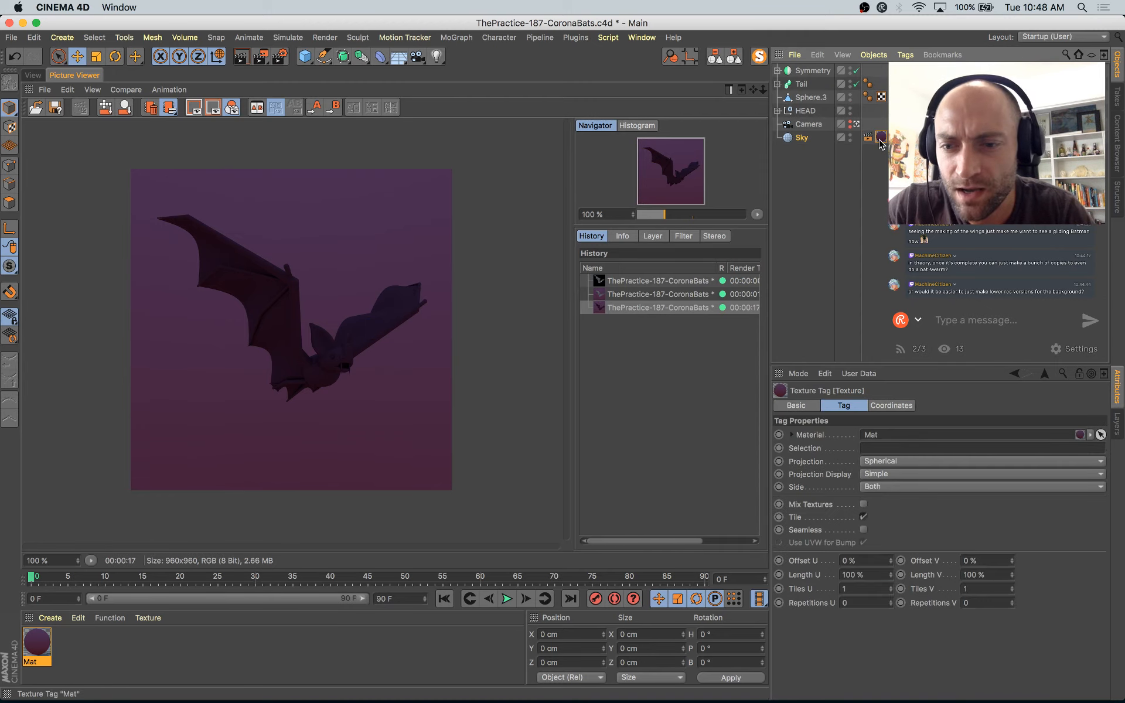
{"action": "left_click_drag", "start_coordinate": [884, 142], "coordinate": [895, 140]}
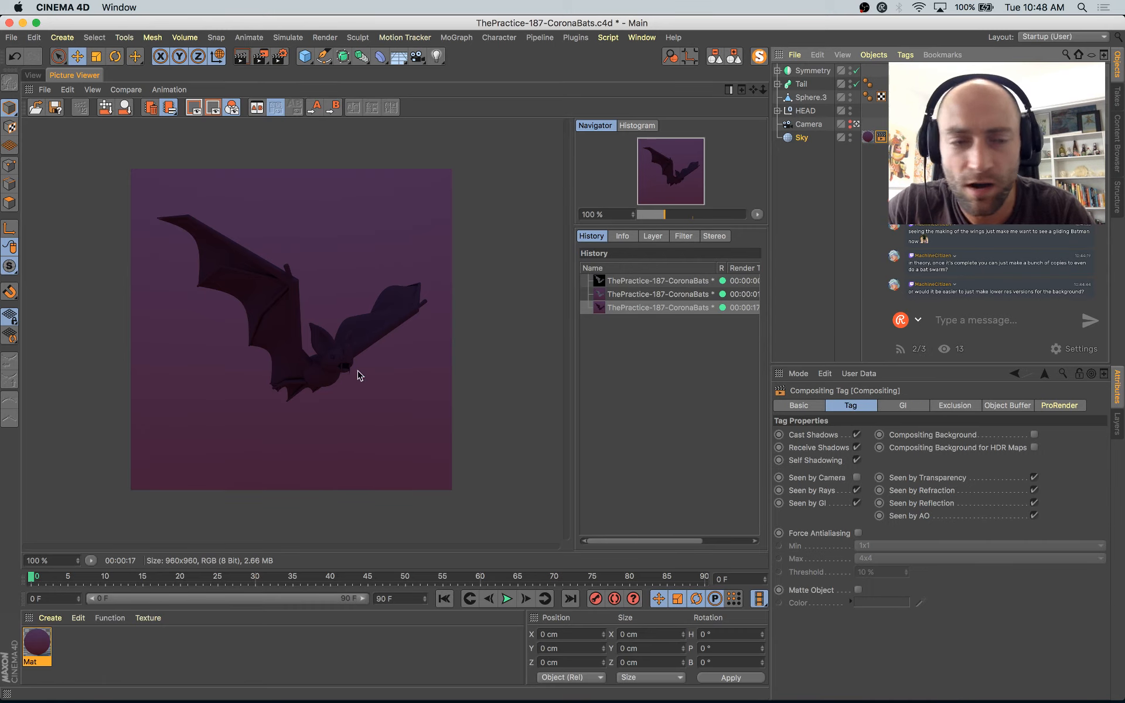
{"action": "key", "text": "shift+r"}
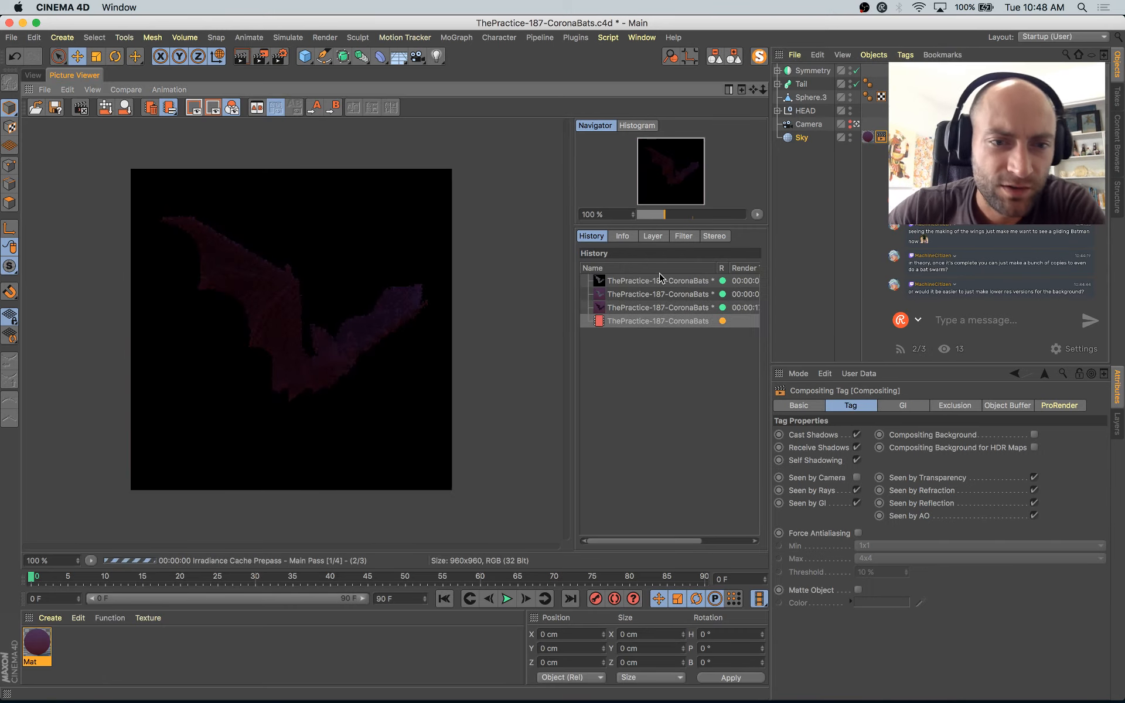
Step: Compare the render in progress with the earlier renders in the history
{"action": "left_click", "coordinate": [674, 312]}
{"action": "key", "text": "Up"}
{"action": "key", "text": "Down"}
{"action": "key", "text": "Down"}
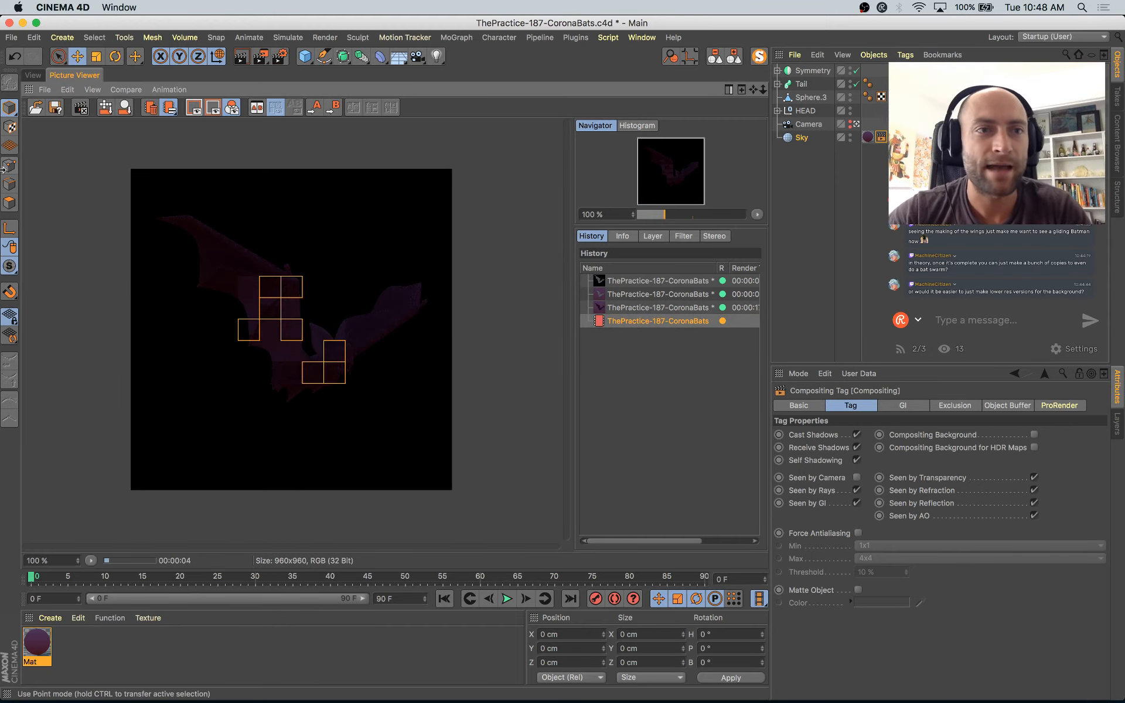
Step: Add a spot light, tilt it upward and place it below the bat at about X -570, Y -568, Z 89 cm
{"action": "left_click", "coordinate": [33, 75]}
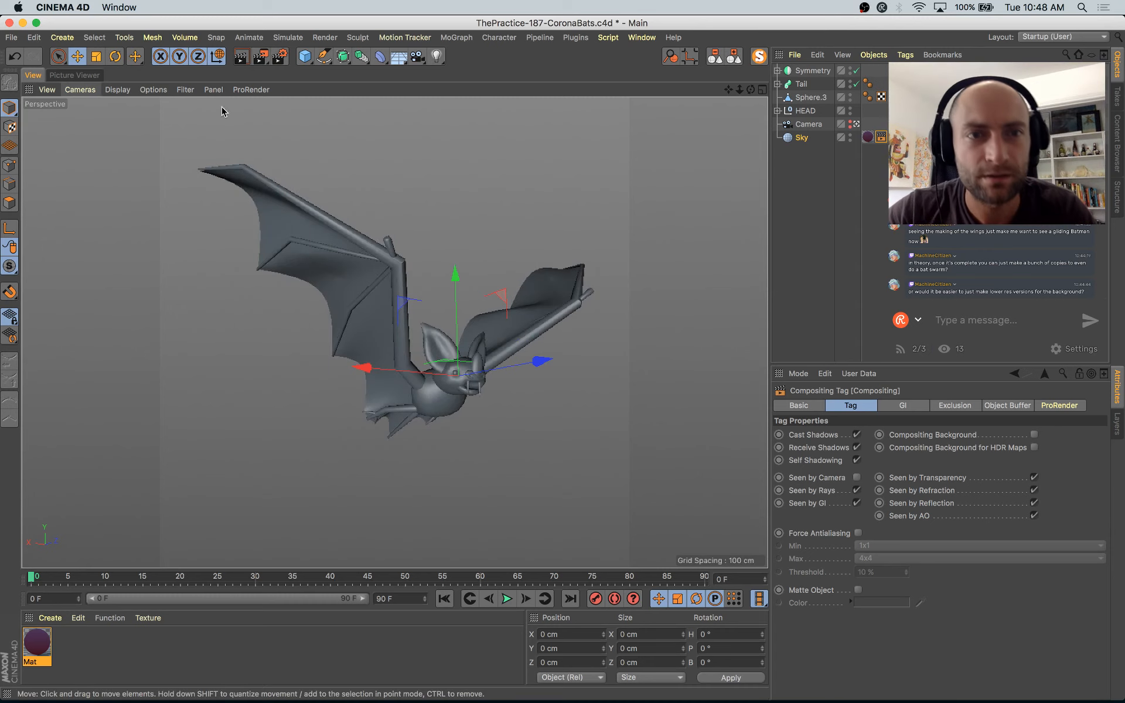
{"action": "left_click_drag", "start_coordinate": [420, 60], "coordinate": [395, 94]}
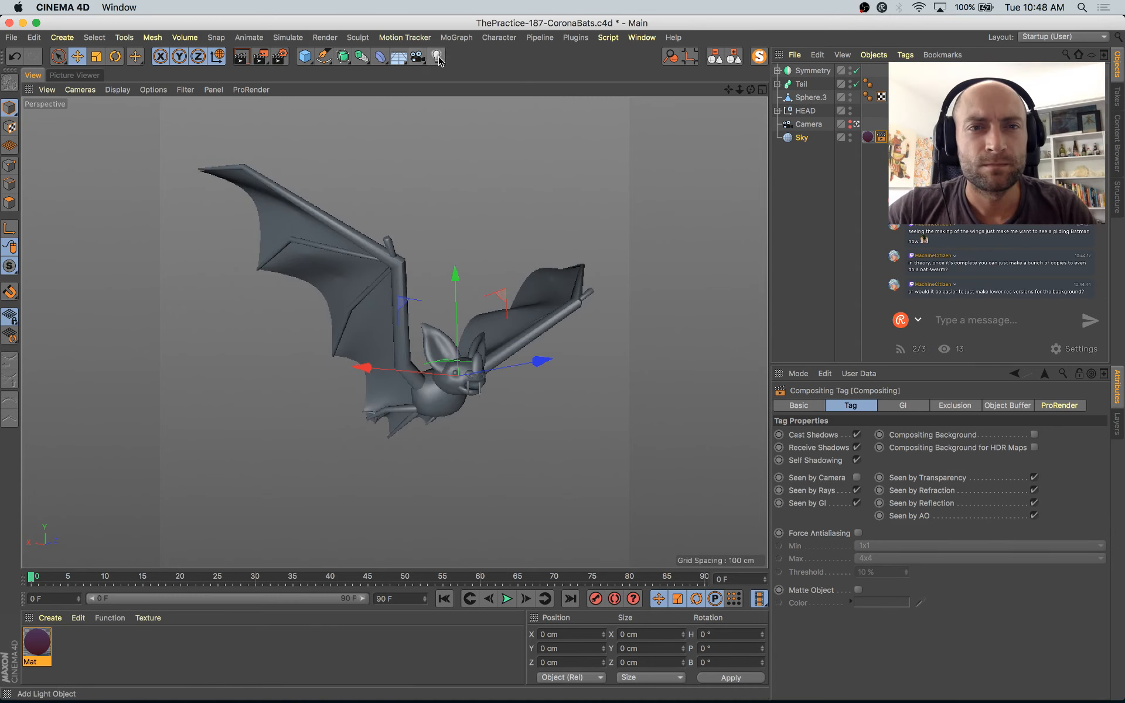
{"action": "left_click_drag", "start_coordinate": [436, 56], "coordinate": [555, 77]}
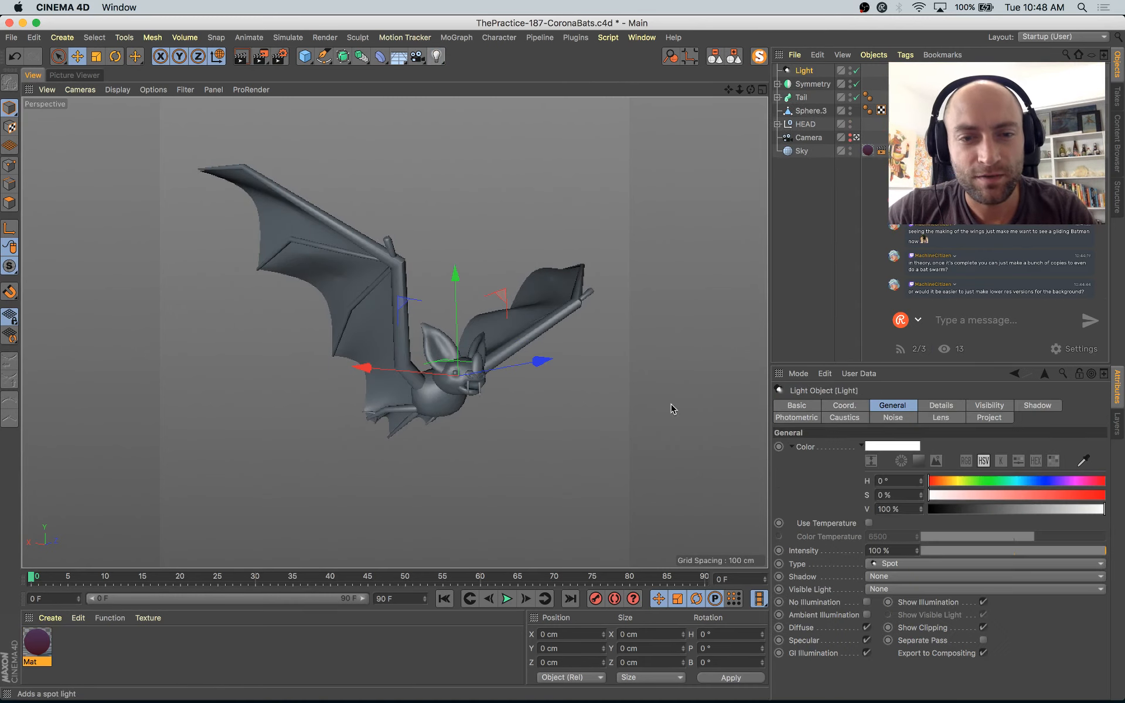
{"action": "key", "text": "r"}
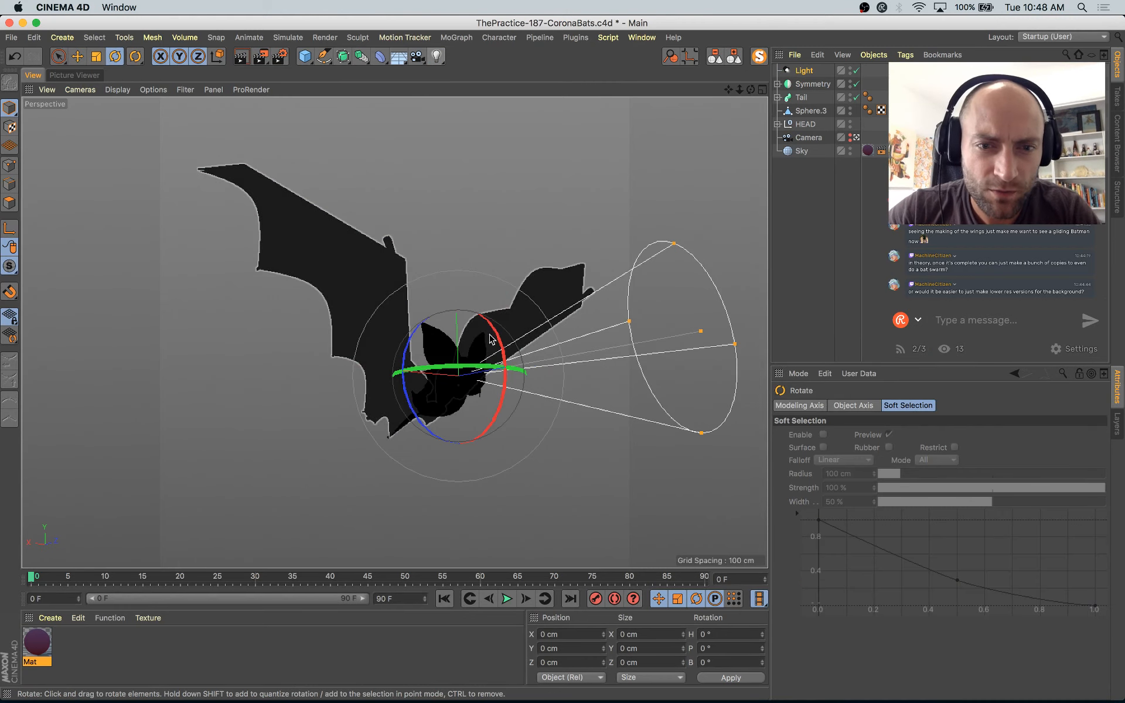
{"action": "left_click_drag", "start_coordinate": [353, 258], "coordinate": [331, 285]}
{"action": "key", "text": "e"}
{"action": "left_click_drag", "start_coordinate": [480, 384], "coordinate": [627, 543]}
Step: Leave the scene camera, rotate the spot light to about H -95°, P 61°, B 58° and move it to about X -484, Y -719, Z -16 cm
{"action": "left_click", "coordinate": [857, 138]}
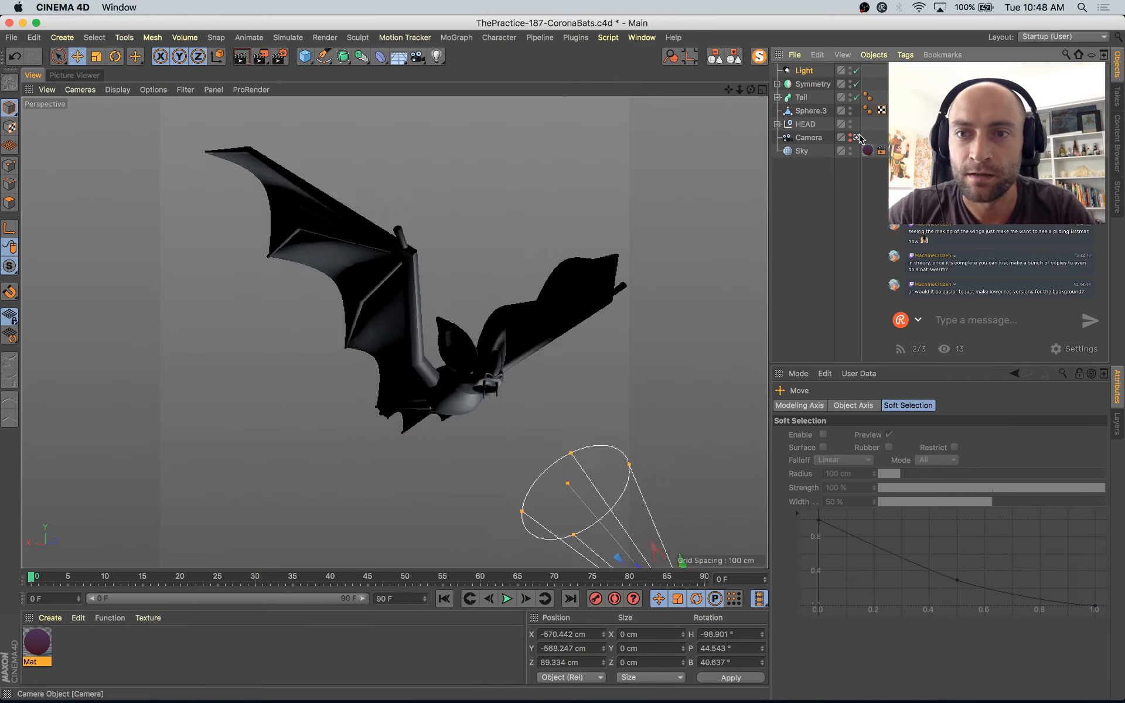
{"action": "left_click", "coordinate": [857, 137]}
{"action": "scroll", "coordinate": [535, 356], "scroll_direction": "down", "scroll_amount": 10}
{"action": "left_click_drag", "start_coordinate": [535, 374], "coordinate": [485, 403], "text": "alt"}
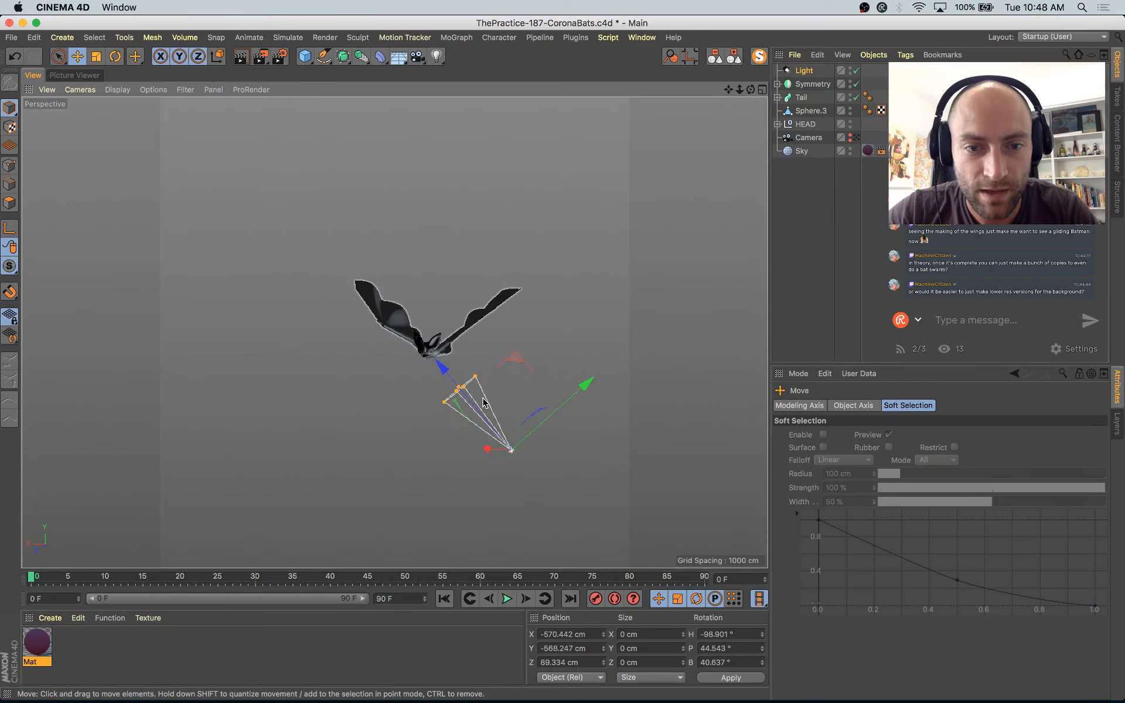
{"action": "scroll", "coordinate": [486, 403], "scroll_direction": "up", "scroll_amount": 5}
{"action": "key", "text": "r"}
{"action": "left_click_drag", "start_coordinate": [516, 466], "coordinate": [555, 370]}
{"action": "key", "text": "e"}
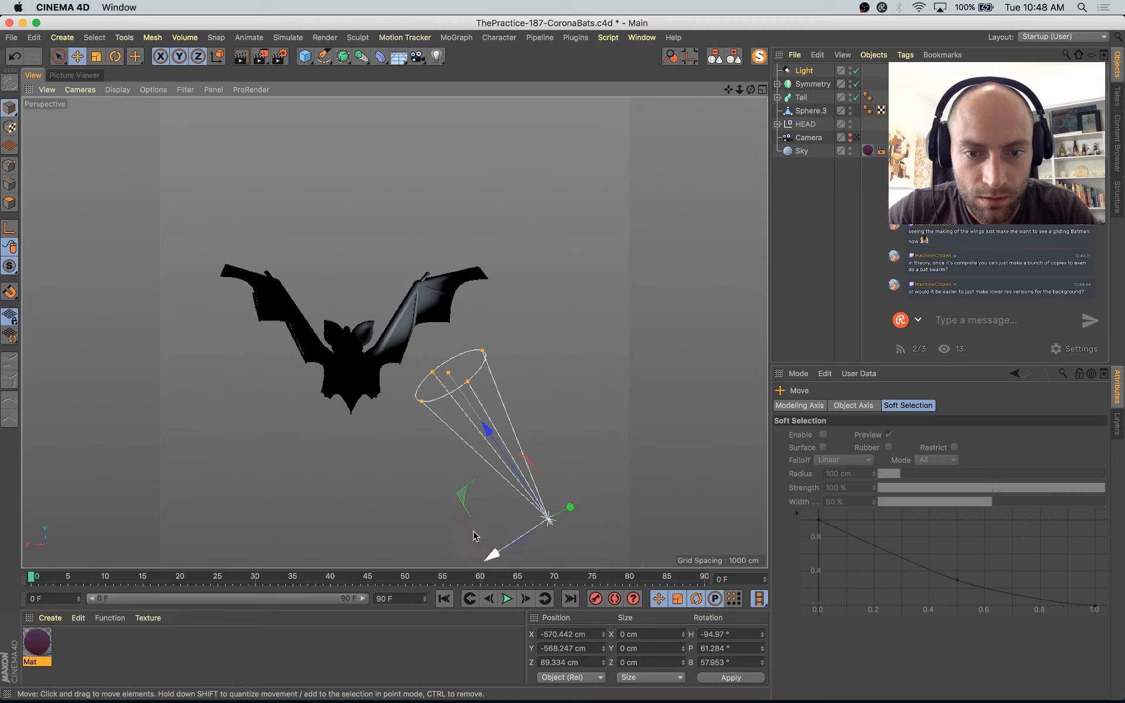
{"action": "left_click_drag", "start_coordinate": [462, 495], "coordinate": [432, 550]}
{"action": "left_click_drag", "start_coordinate": [432, 527], "coordinate": [498, 525], "text": "alt"}
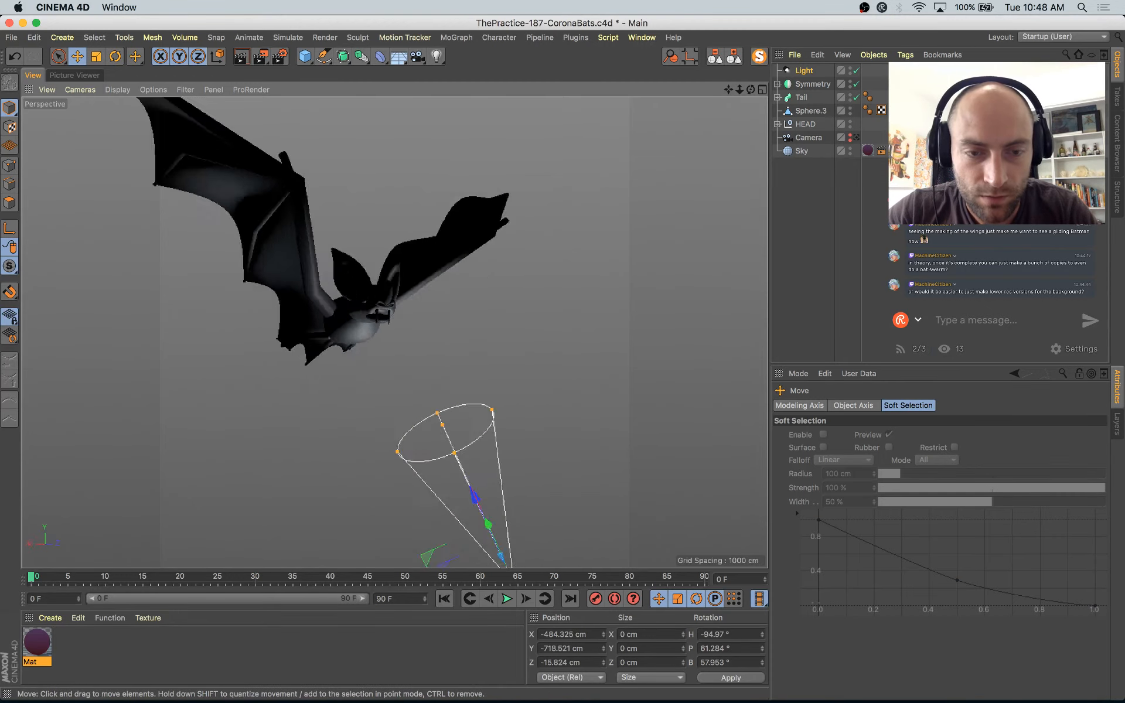
Step: Turn the spot light to about H -117°, P 48°, B 80° and move it to about X -430, Y -858, Z 236 cm
{"action": "left_click_drag", "start_coordinate": [352, 337], "coordinate": [357, 371], "text": "alt"}
{"action": "right_click_drag", "start_coordinate": [448, 287], "coordinate": [489, 387], "text": "alt"}
{"action": "left_click_drag", "start_coordinate": [564, 449], "coordinate": [388, 467], "text": "alt"}
{"action": "key", "text": "r"}
{"action": "left_click_drag", "start_coordinate": [447, 396], "coordinate": [463, 489]}
{"action": "key", "text": "e"}
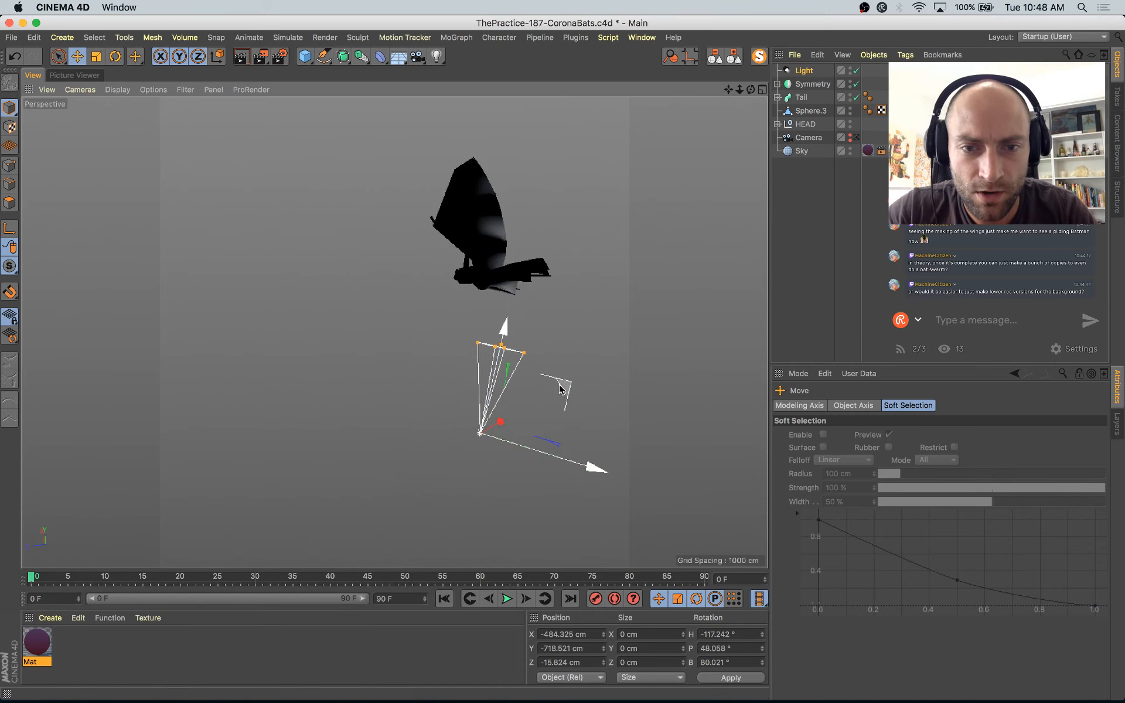
{"action": "left_click_drag", "start_coordinate": [556, 387], "coordinate": [456, 373]}
{"action": "scroll", "coordinate": [454, 369], "scroll_direction": "up", "scroll_amount": 5}
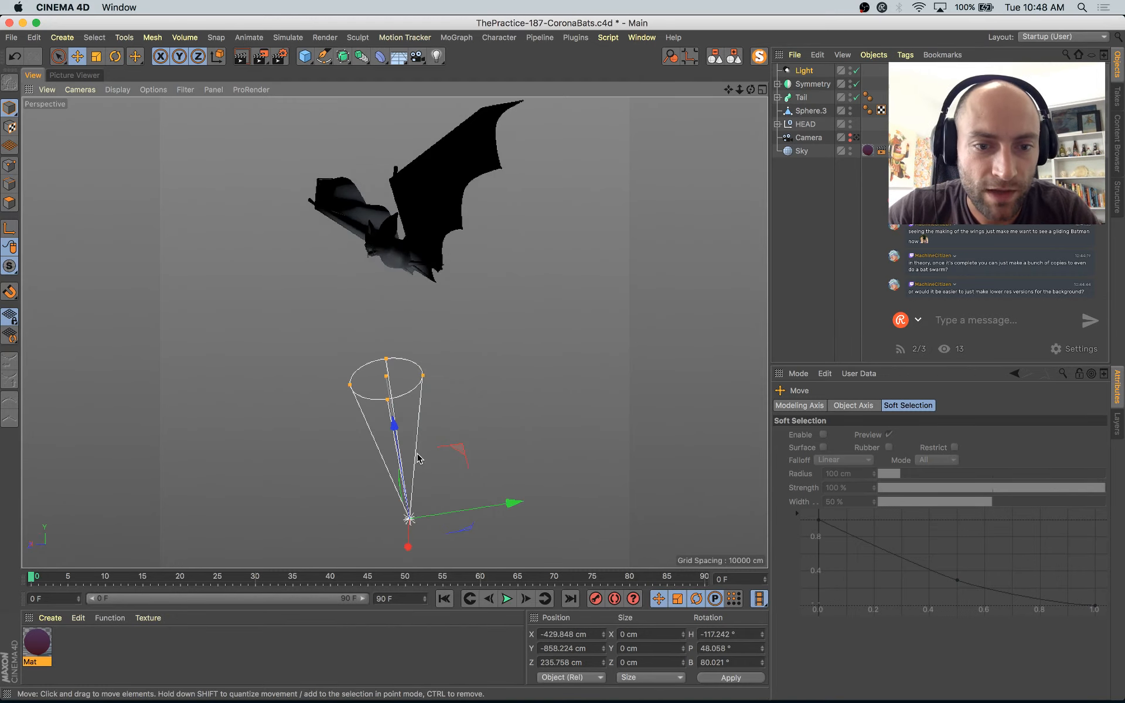
Step: Aim the spot light at the bat with a rotation of about H -115°, P 63°, B 90°, and return to the scene camera
{"action": "key", "text": "r"}
{"action": "left_click_drag", "start_coordinate": [434, 477], "coordinate": [460, 500]}
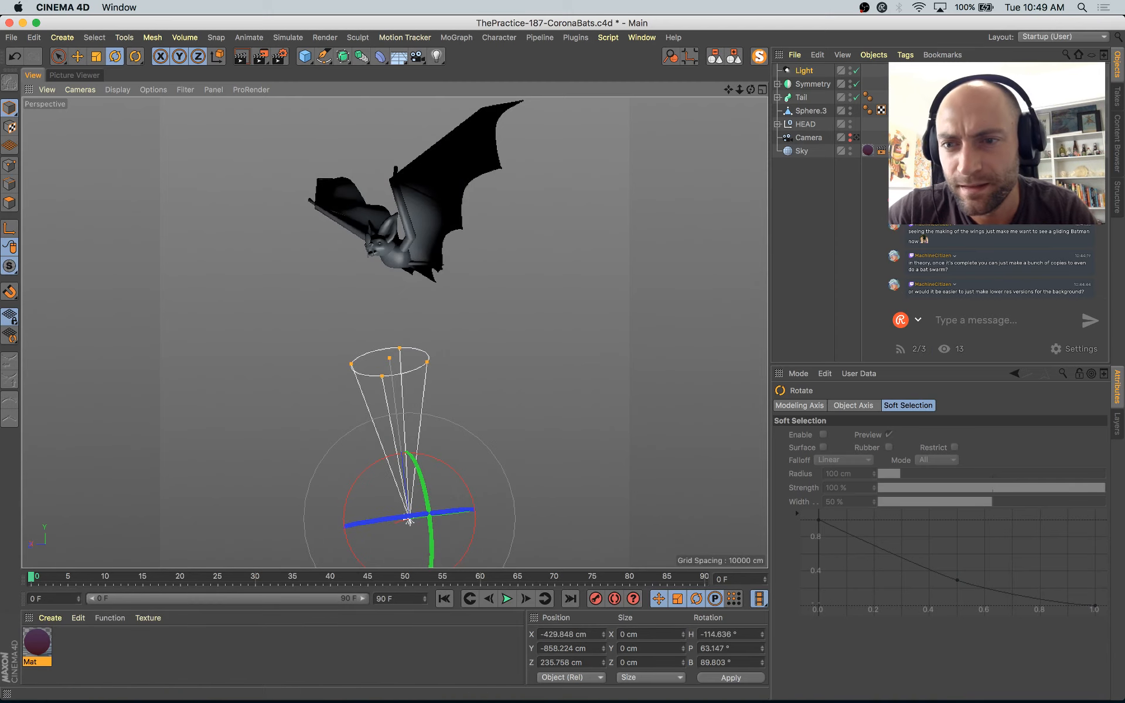
{"action": "left_click", "coordinate": [856, 138]}
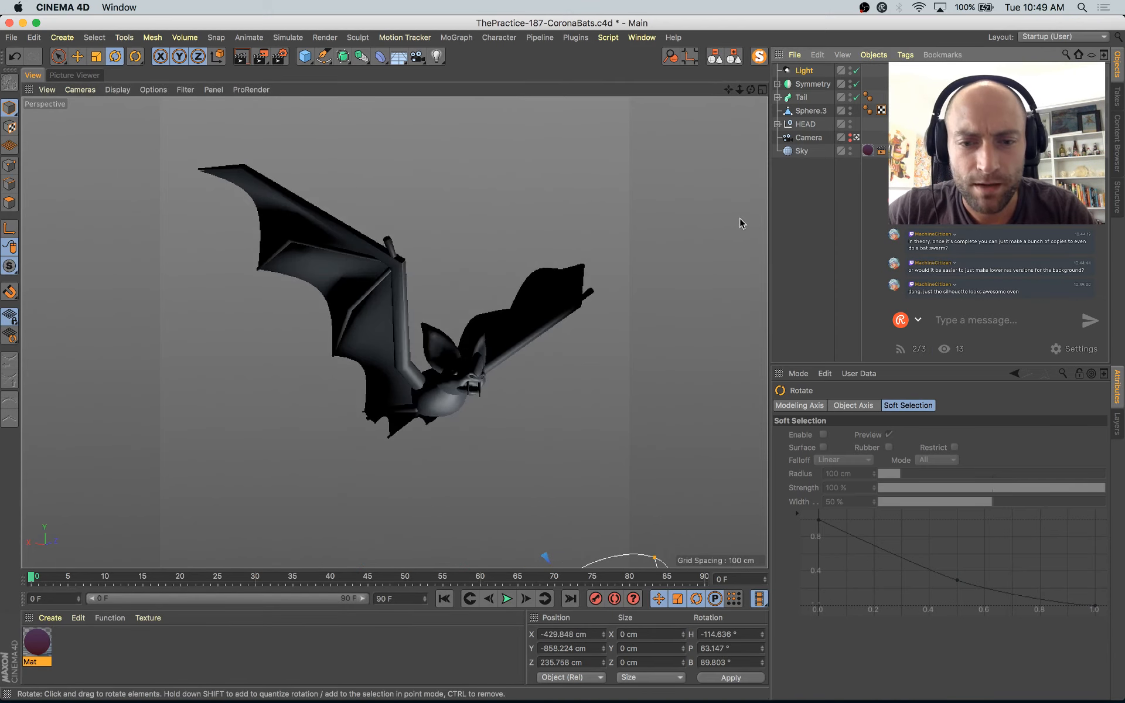
Step: Place the Light last in the object list, set its shadow to Shadow Maps (Soft) and render the scene
{"action": "left_click_drag", "start_coordinate": [798, 77], "coordinate": [785, 228]}
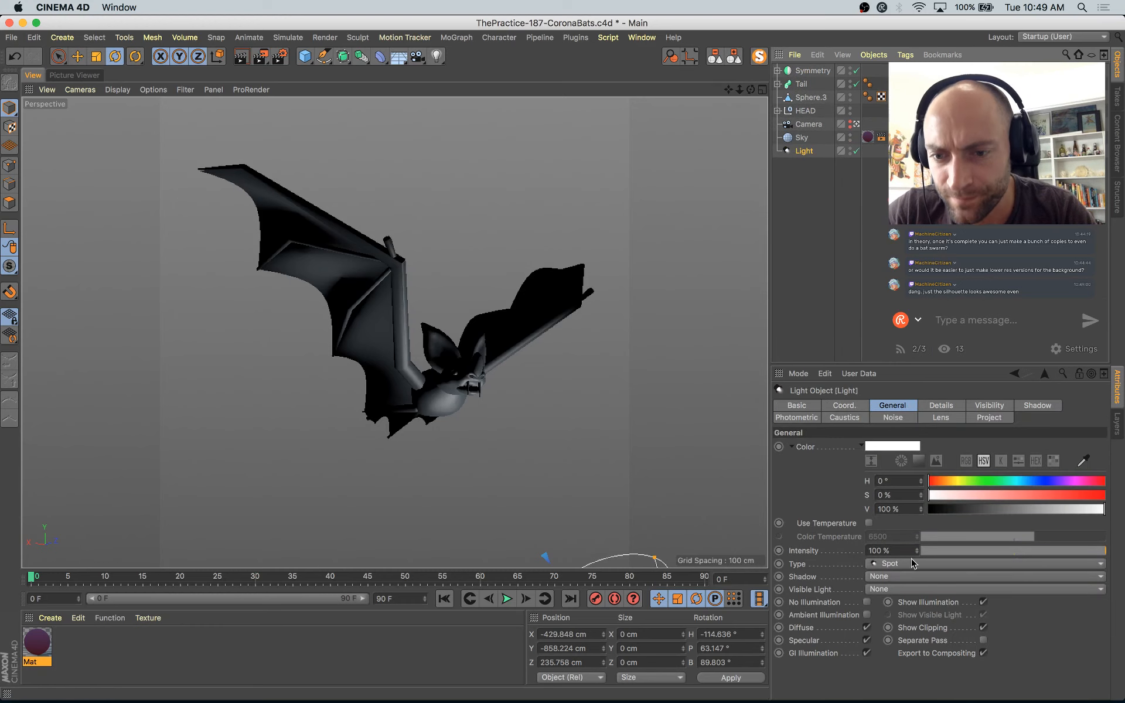
{"action": "left_click", "coordinate": [886, 579]}
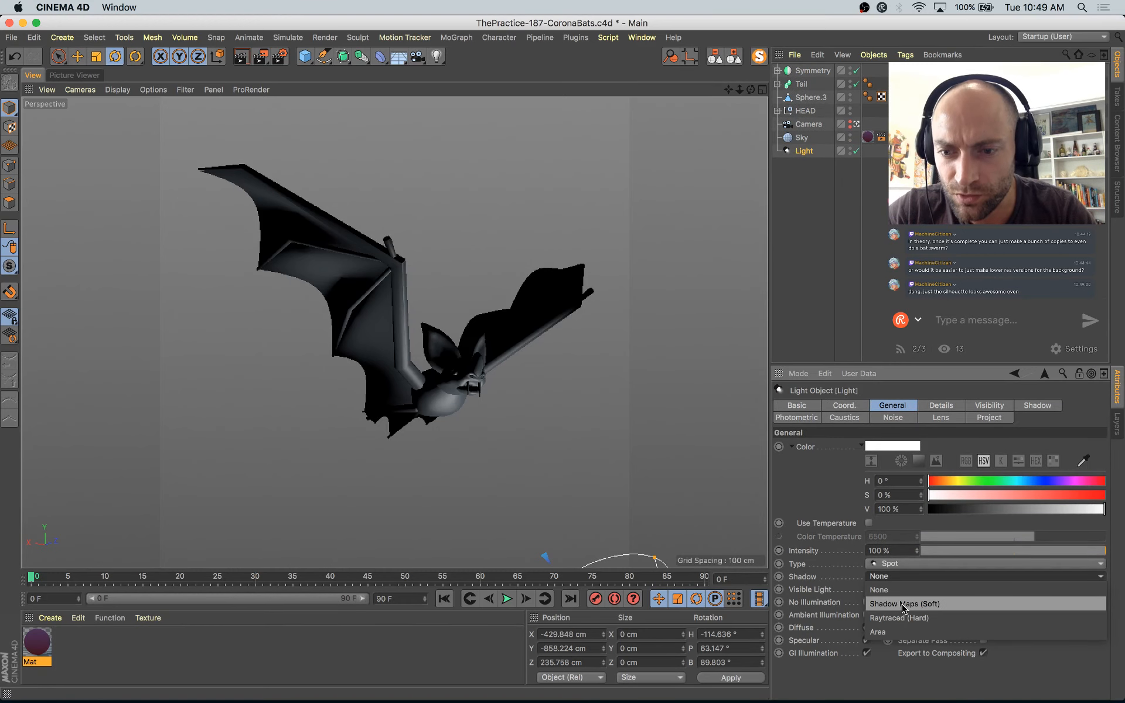
{"action": "left_click", "coordinate": [903, 605]}
{"action": "key", "text": "shift+r"}
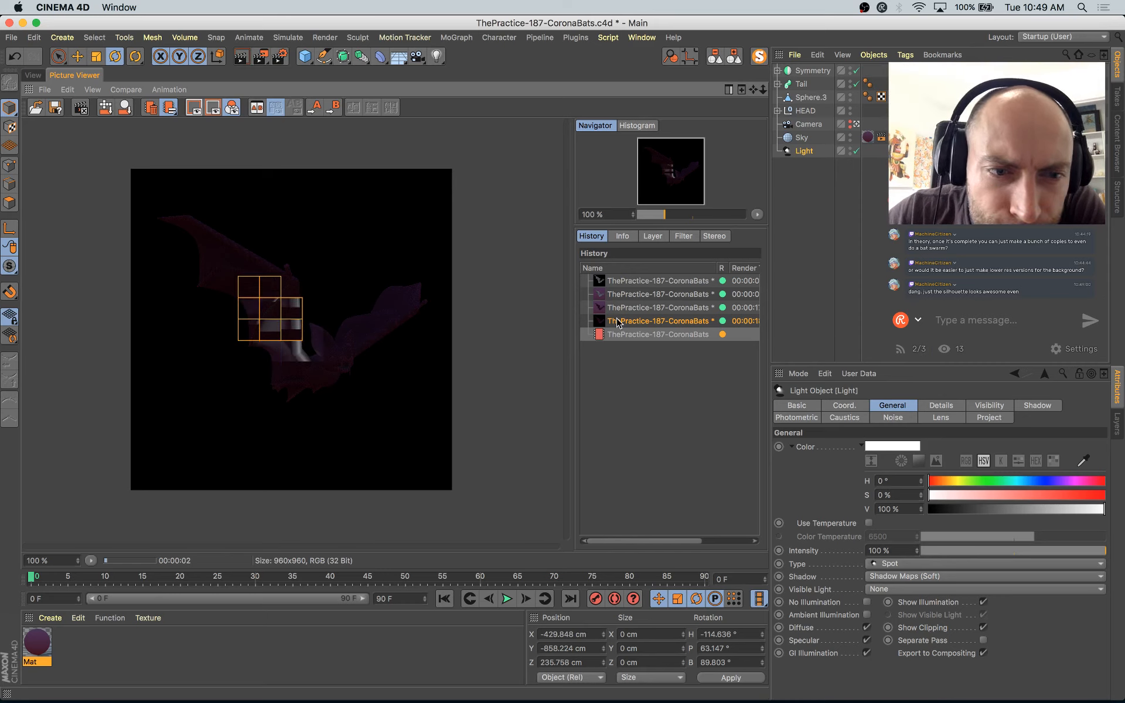
Step: Compare the earlier renders in the render history with the newest one
{"action": "key", "text": "Up"}
{"action": "key", "text": "Up"}
{"action": "key", "text": "Up"}
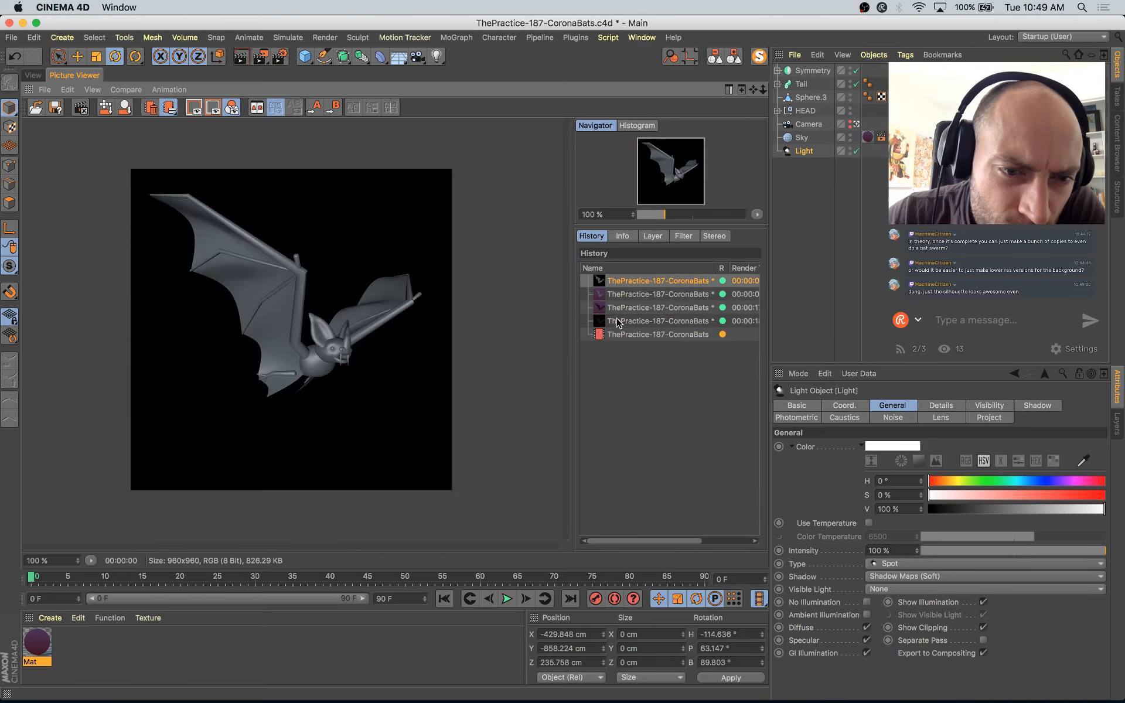
{"action": "key", "text": "Down"}
{"action": "key", "text": "Down"}
{"action": "key", "text": "Down"}
{"action": "key", "text": "Down"}
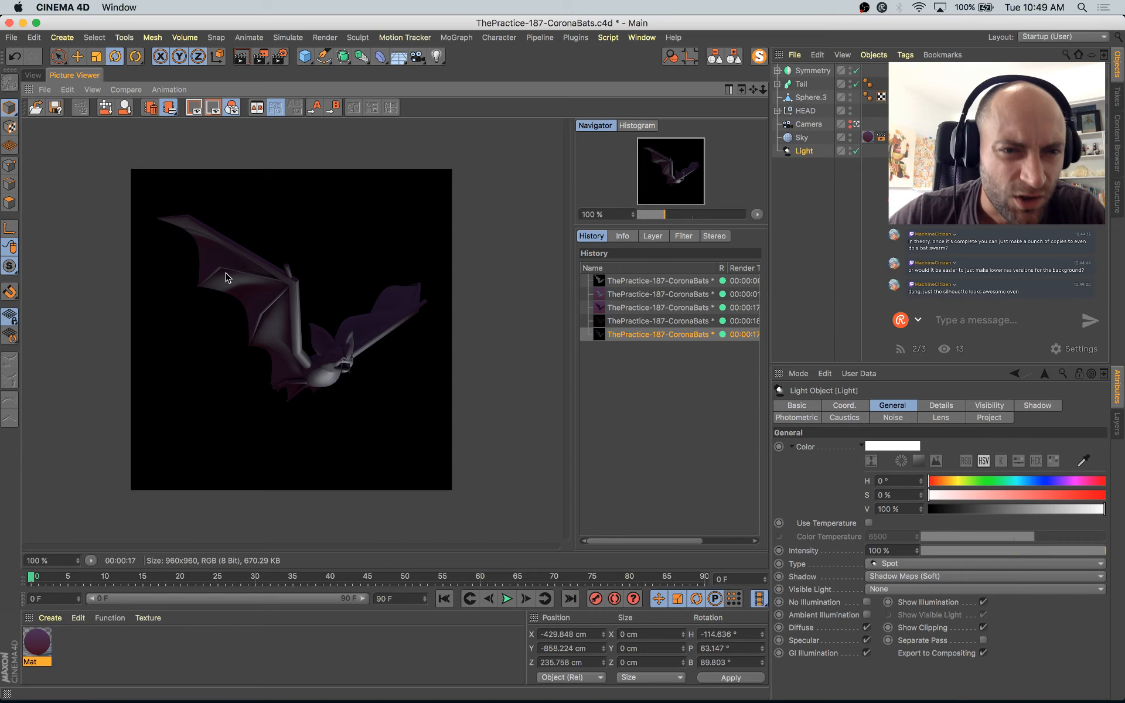
Step: Return to the 3D view, leave the scene camera to inspect the bat's wings up close, and save the project
{"action": "left_click", "coordinate": [41, 76]}
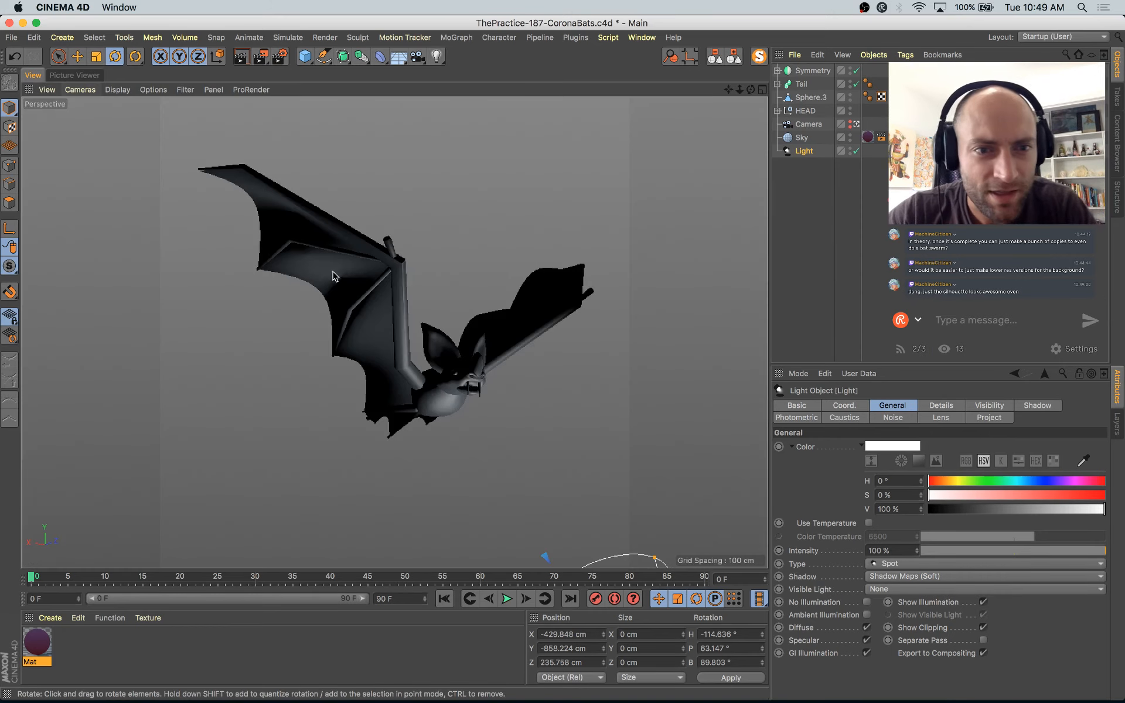
{"action": "left_click", "coordinate": [295, 243]}
{"action": "left_click", "coordinate": [856, 124]}
{"action": "left_click_drag", "start_coordinate": [550, 202], "coordinate": [228, 388], "text": "alt"}
{"action": "scroll", "coordinate": [434, 329], "scroll_direction": "up", "scroll_amount": 10}
{"action": "scroll", "coordinate": [444, 320], "scroll_direction": "down", "scroll_amount": 10}
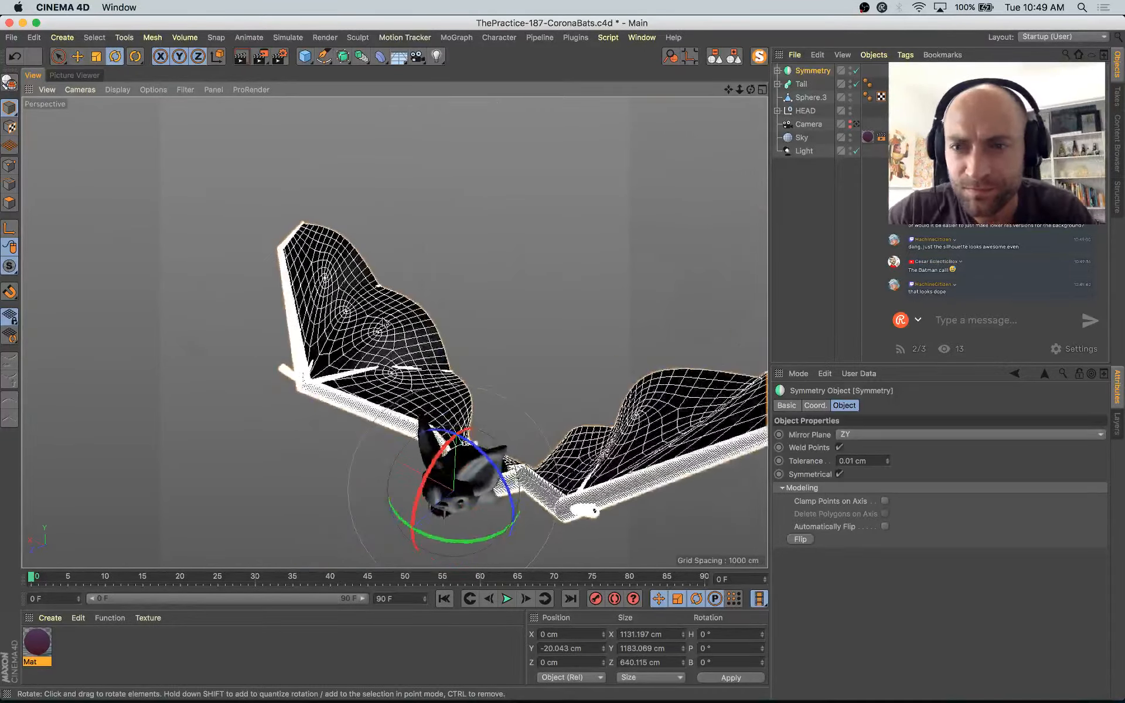
{"action": "key", "text": "super+s"}
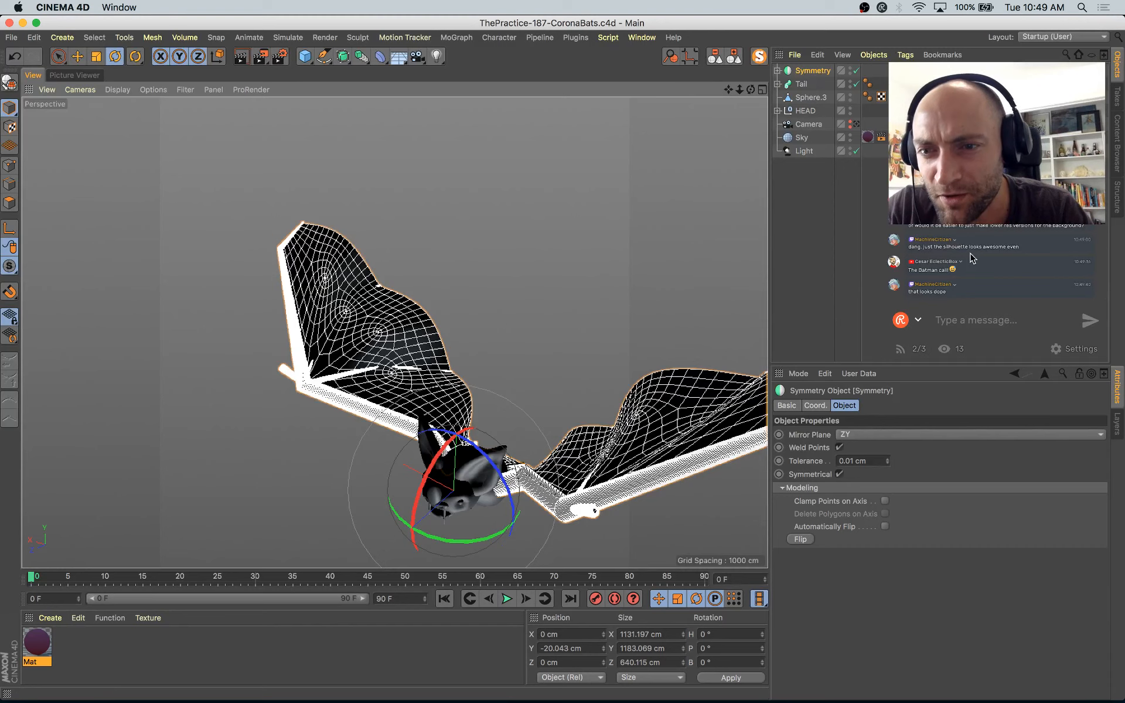
Step: Expand the Symmetry hierarchy and select the Polygon mesh inside the Wing subdivision object
{"action": "left_click", "coordinate": [777, 71]}
{"action": "left_click", "coordinate": [793, 98]}
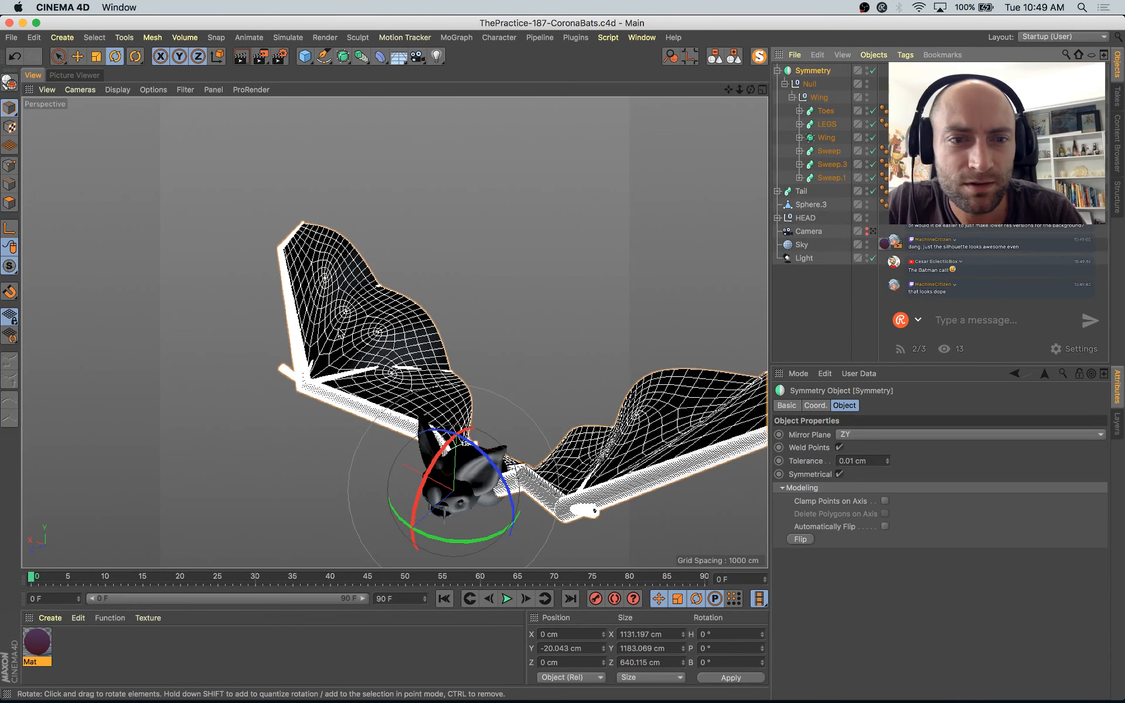
{"action": "left_click", "coordinate": [276, 205]}
{"action": "double_click", "coordinate": [299, 252]}
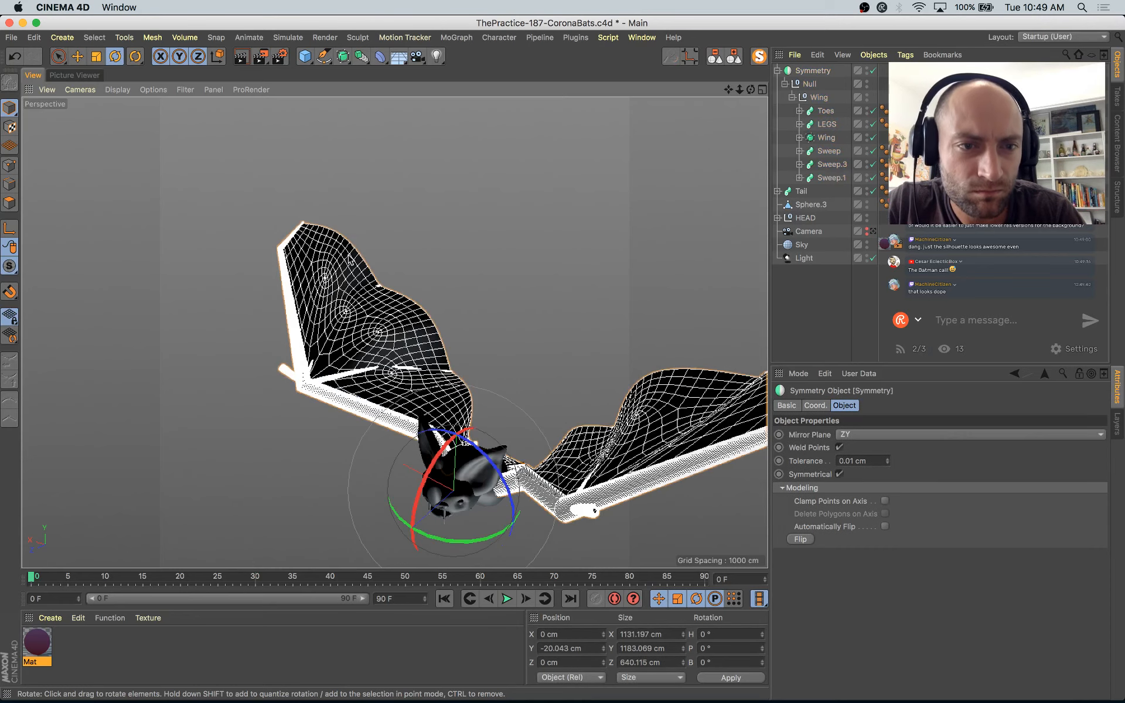
{"action": "left_click", "coordinate": [799, 137]}
{"action": "left_click", "coordinate": [832, 152]}
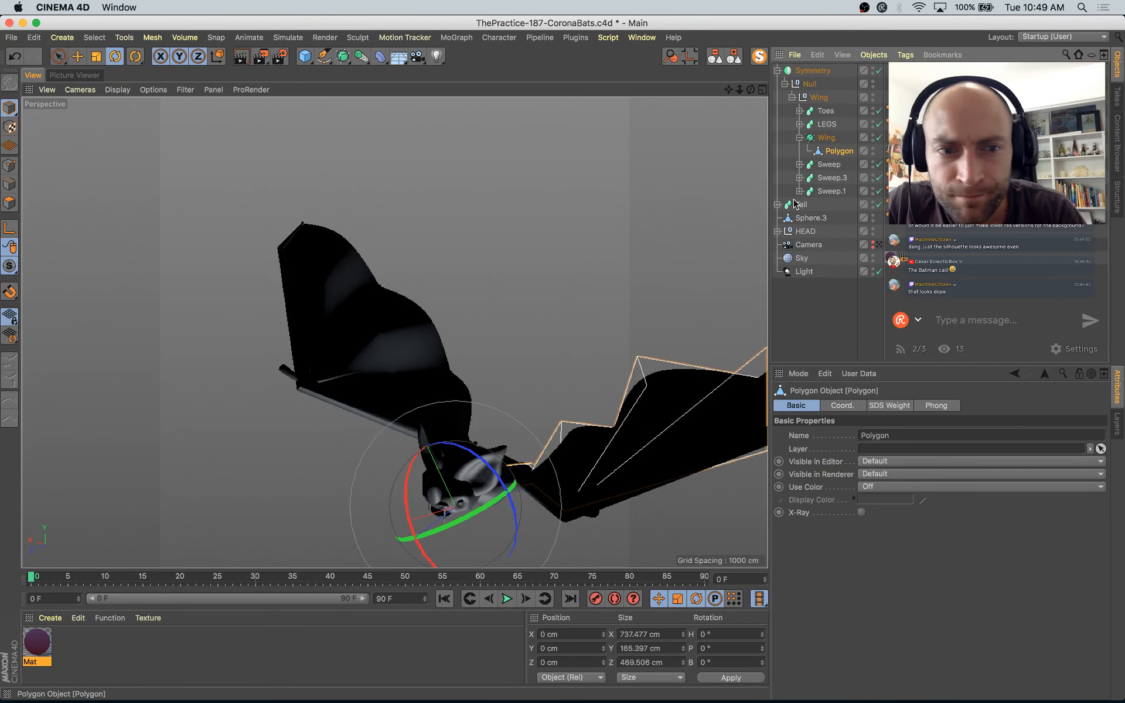
Step: Show the wireframe lines over the shaded models in the perspective view
{"action": "mouse_move", "coordinate": [411, 299]}
{"action": "left_mouse_down", "text": "alt"}
{"action": "mouse_move", "coordinate": [364, 287]}
{"action": "mouse_move", "coordinate": [290, 233]}
{"action": "left_mouse_up", "text": "alt"}
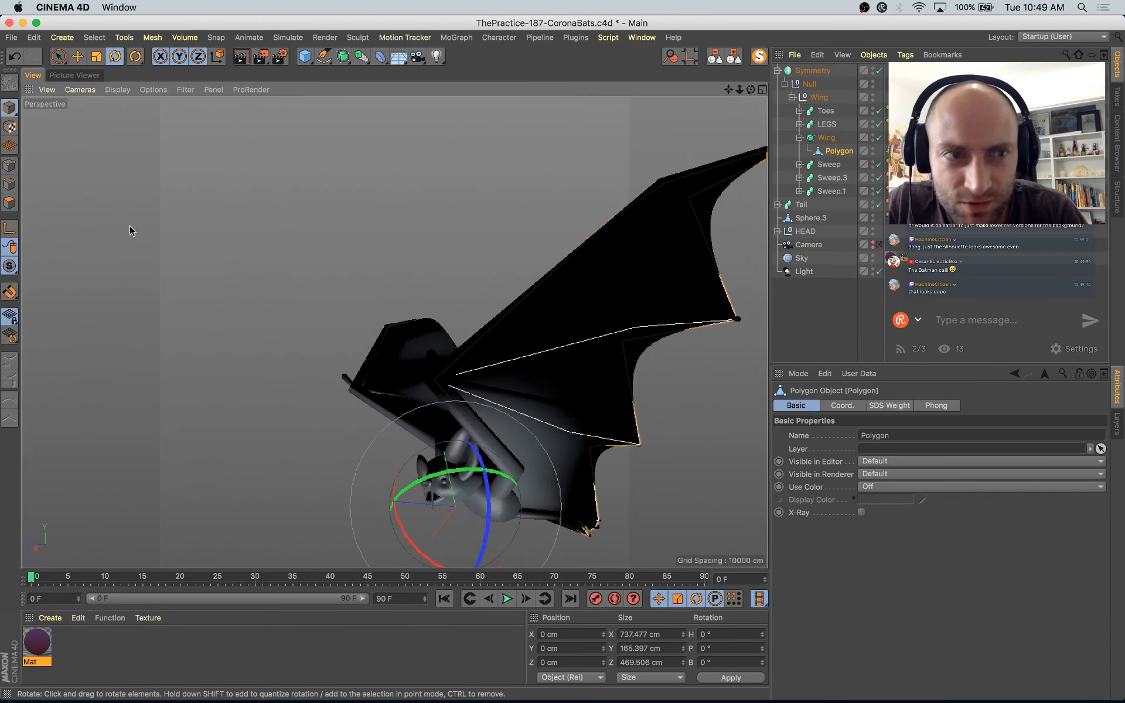
{"action": "left_click", "coordinate": [118, 89]}
{"action": "left_click", "coordinate": [141, 124]}
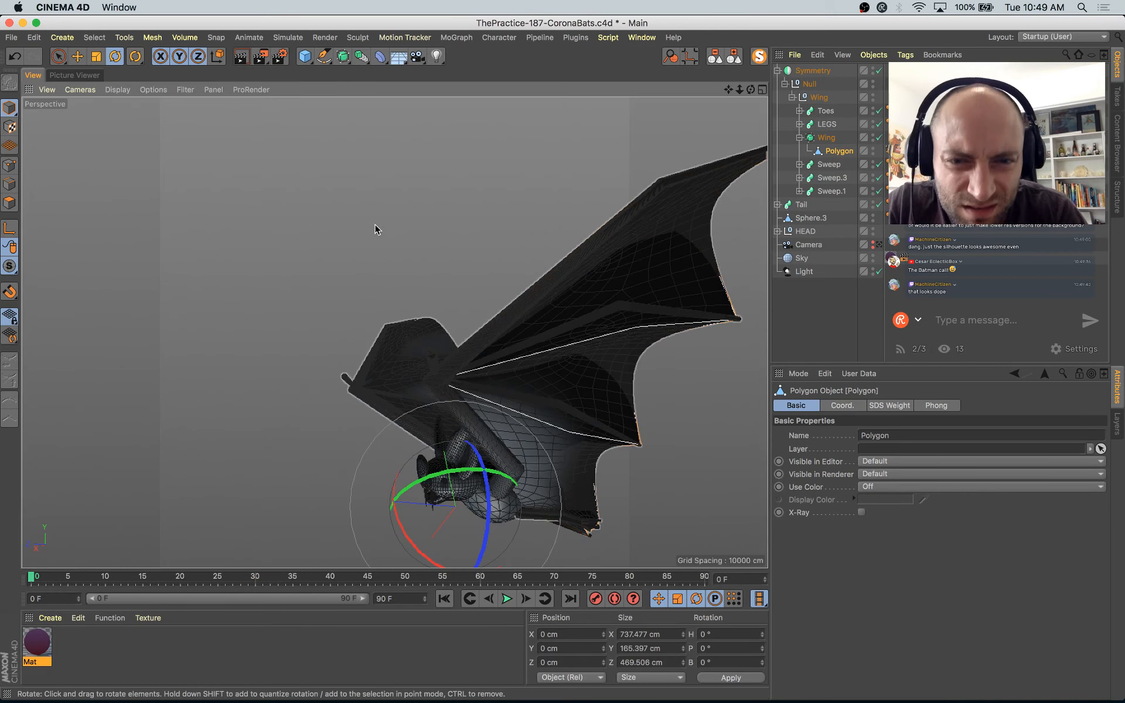
Step: In point mode, move the wing membrane point near the finger joint to about X -462, Y -7, Z -24 cm
{"action": "mouse_move", "coordinate": [708, 326]}
{"action": "left_mouse_down", "text": "alt"}
{"action": "mouse_move", "coordinate": [488, 331]}
{"action": "mouse_move", "coordinate": [381, 367]}
{"action": "mouse_move", "coordinate": [339, 359]}
{"action": "mouse_move", "coordinate": [344, 334]}
{"action": "mouse_move", "coordinate": [219, 452]}
{"action": "mouse_move", "coordinate": [194, 410]}
{"action": "left_mouse_up", "text": "alt"}
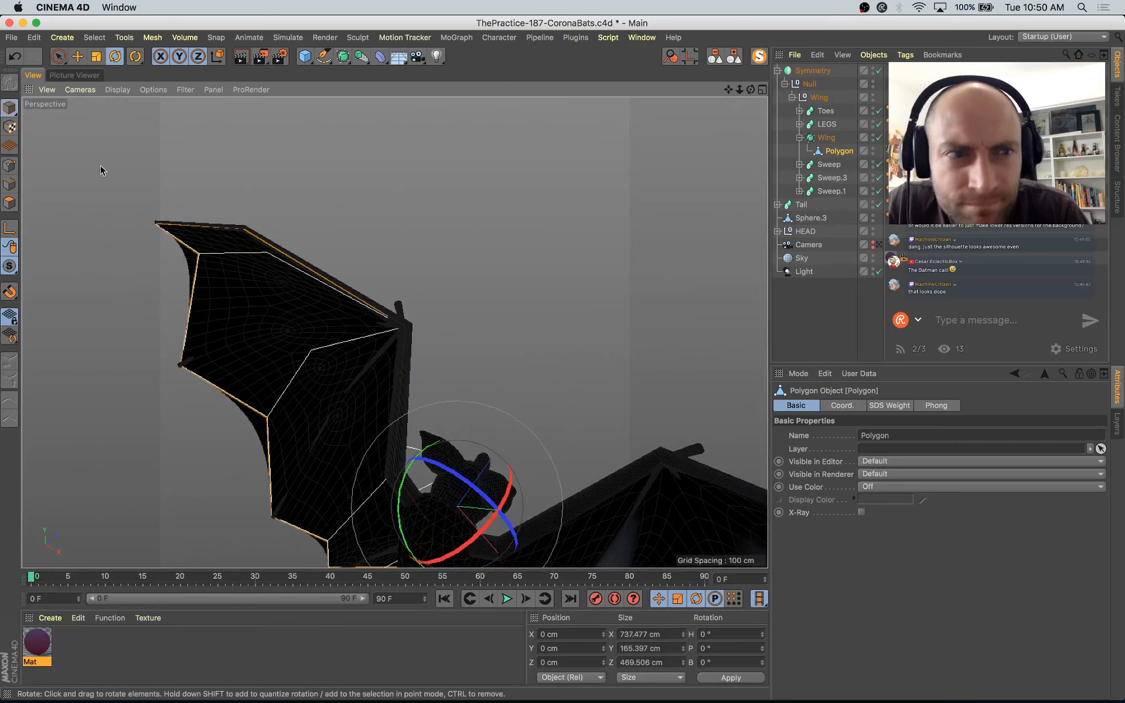
{"action": "left_click", "coordinate": [14, 166]}
{"action": "left_click_drag", "start_coordinate": [202, 308], "coordinate": [274, 319], "text": "alt"}
{"action": "left_click", "coordinate": [274, 303]}
{"action": "left_click_drag", "start_coordinate": [273, 303], "coordinate": [426, 324], "text": "alt"}
{"action": "scroll", "coordinate": [384, 314], "scroll_direction": "up", "scroll_amount": 5}
{"action": "middle_click_drag", "start_coordinate": [191, 308], "coordinate": [563, 352], "text": "alt"}
{"action": "key", "text": "e"}
{"action": "middle_click_drag", "start_coordinate": [341, 347], "coordinate": [496, 354], "text": "alt"}
{"action": "scroll", "coordinate": [455, 362], "scroll_direction": "up", "scroll_amount": 2}
{"action": "left_click_drag", "start_coordinate": [453, 362], "coordinate": [223, 317], "text": "alt"}
{"action": "left_click_drag", "start_coordinate": [222, 317], "coordinate": [428, 340], "text": "alt"}
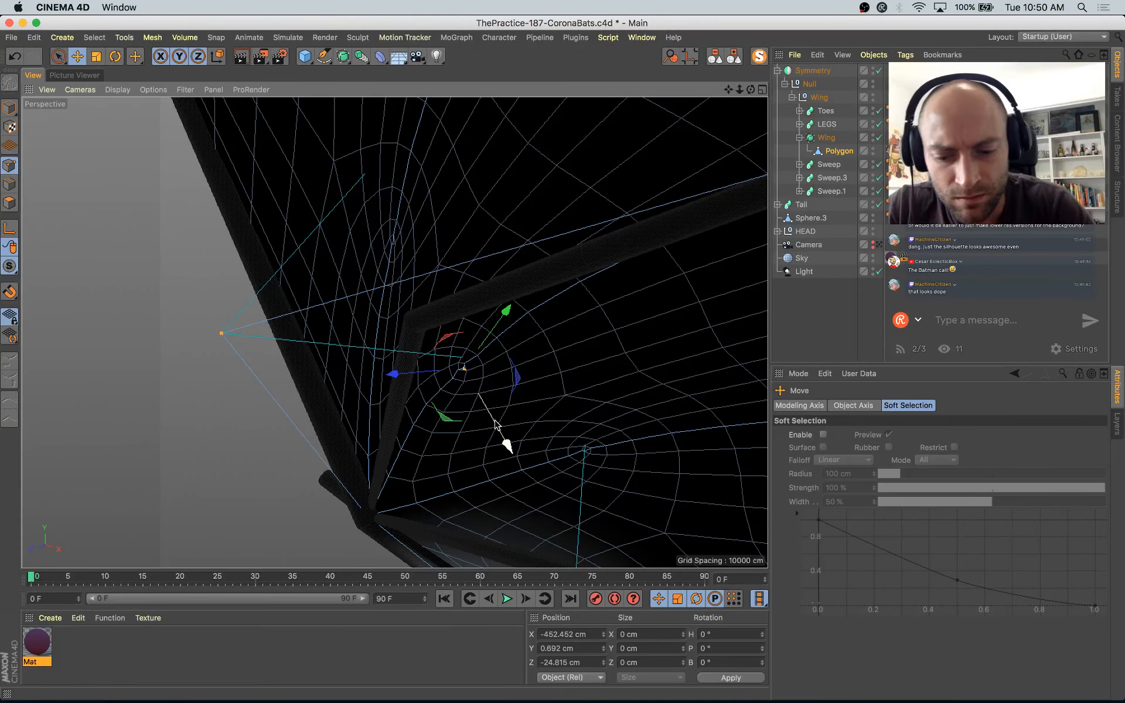
{"action": "mouse_move", "coordinate": [499, 421]}
{"action": "left_mouse_down"}
{"action": "mouse_move", "coordinate": [413, 417]}
{"action": "mouse_move", "coordinate": [479, 416]}
{"action": "mouse_move", "coordinate": [501, 470]}
{"action": "mouse_move", "coordinate": [491, 416]}
{"action": "left_mouse_up"}
{"action": "key", "text": "w"}
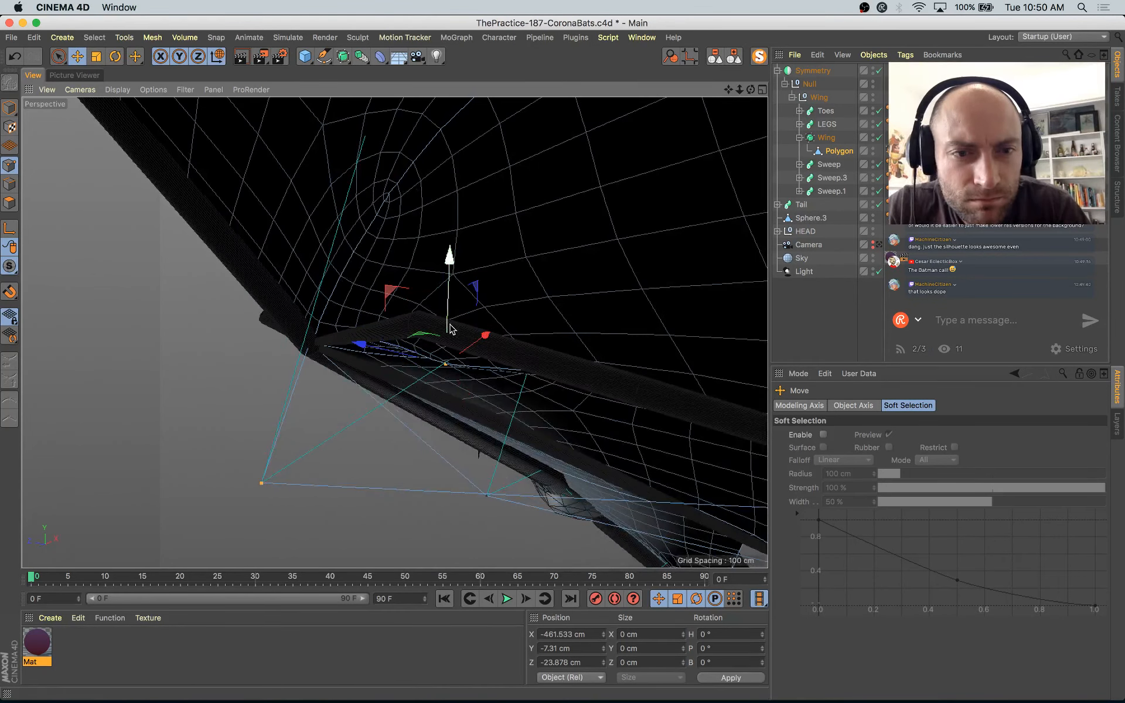
Step: Check the wing cage with subdivision toggled off and on, then nudge the same membrane point further along its axis
{"action": "left_click_drag", "start_coordinate": [452, 329], "coordinate": [451, 376], "text": "alt"}
{"action": "key", "text": "q"}
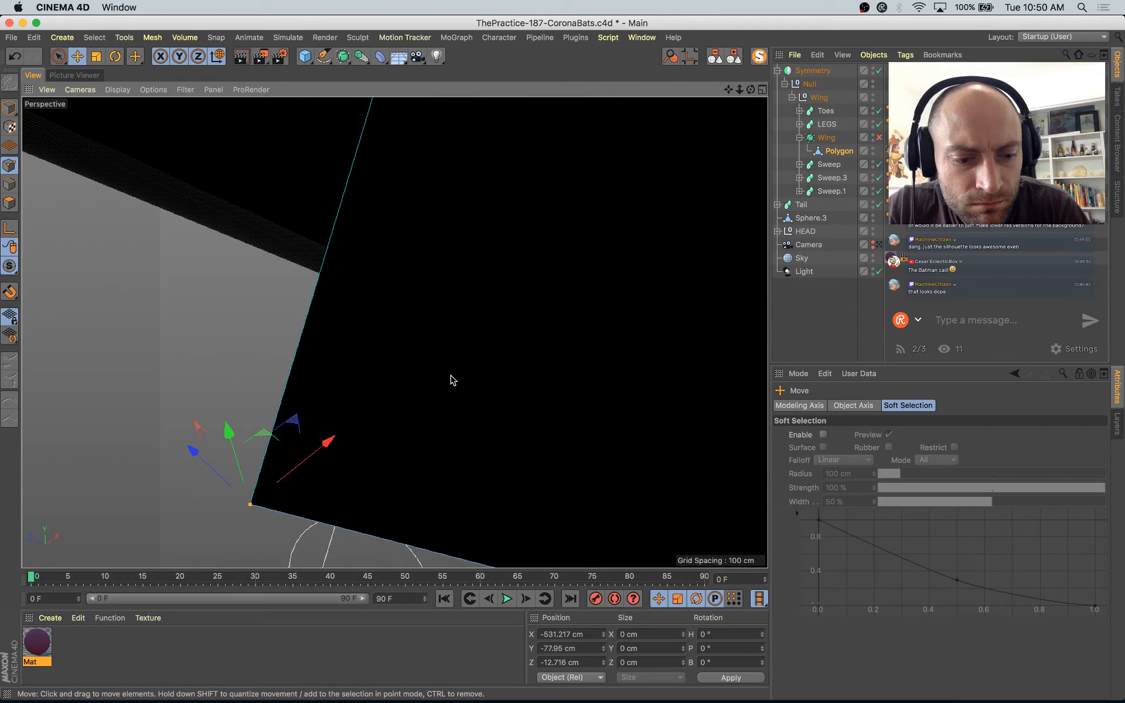
{"action": "key", "text": "q"}
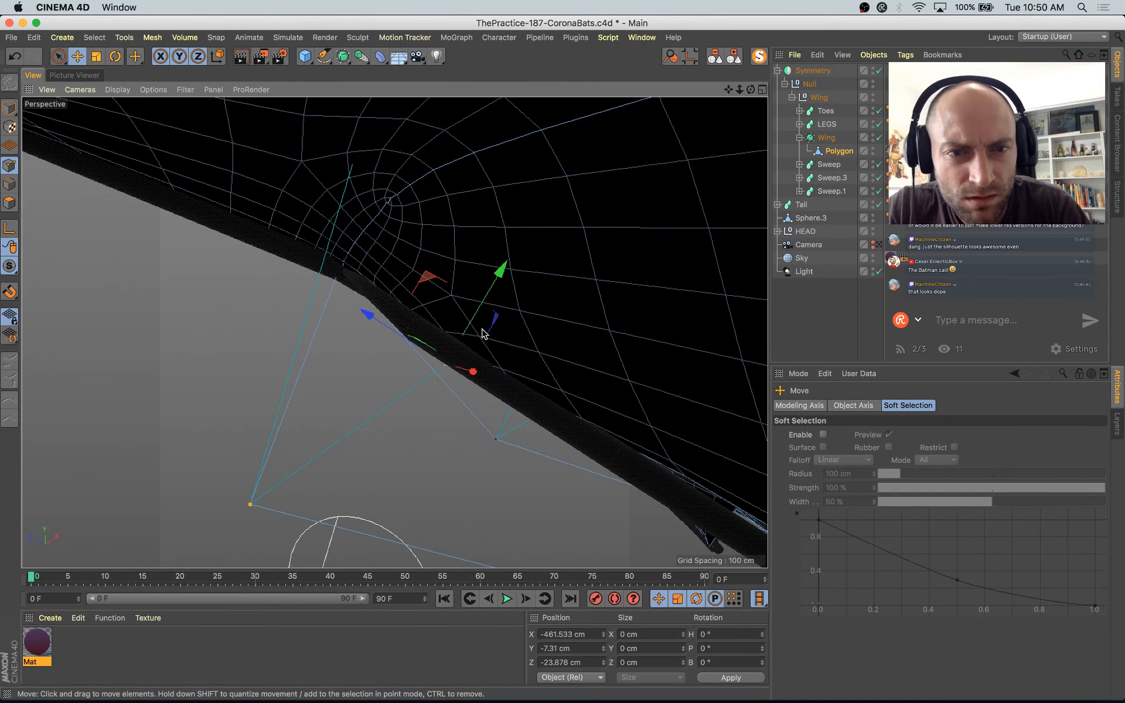
{"action": "left_click_drag", "start_coordinate": [481, 333], "coordinate": [452, 304], "text": "alt"}
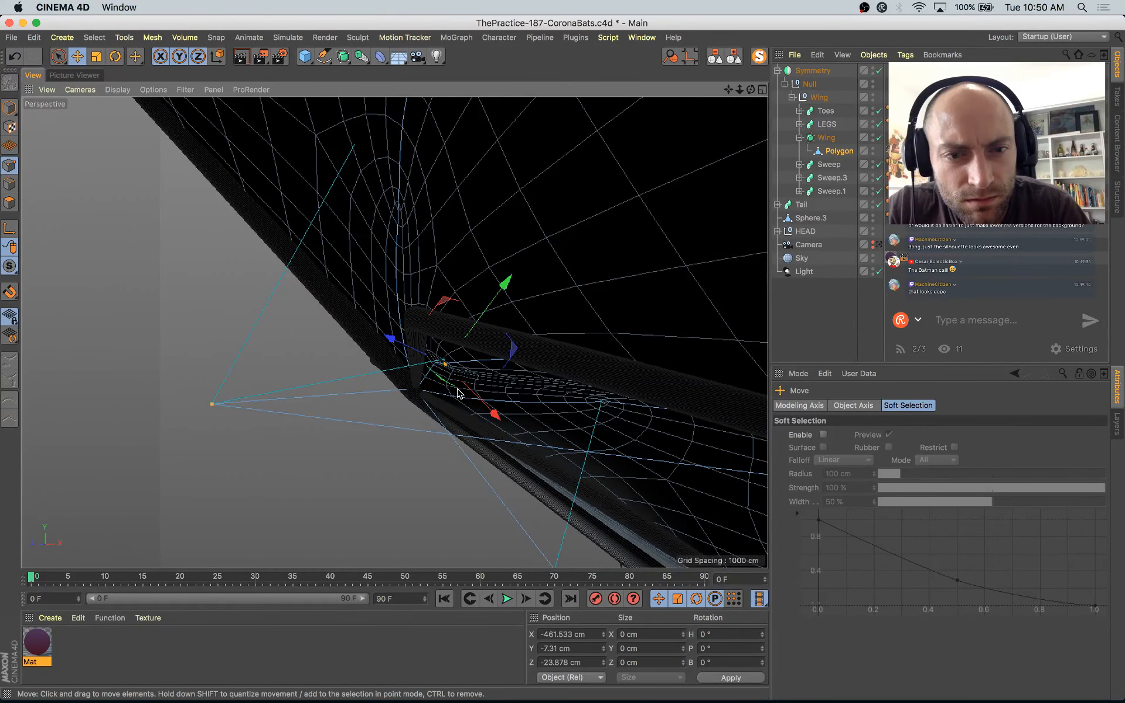
{"action": "left_click_drag", "start_coordinate": [459, 394], "coordinate": [438, 373]}
{"action": "left_click_drag", "start_coordinate": [438, 373], "coordinate": [554, 370], "text": "alt"}
{"action": "left_click_drag", "start_coordinate": [362, 280], "coordinate": [513, 313]}
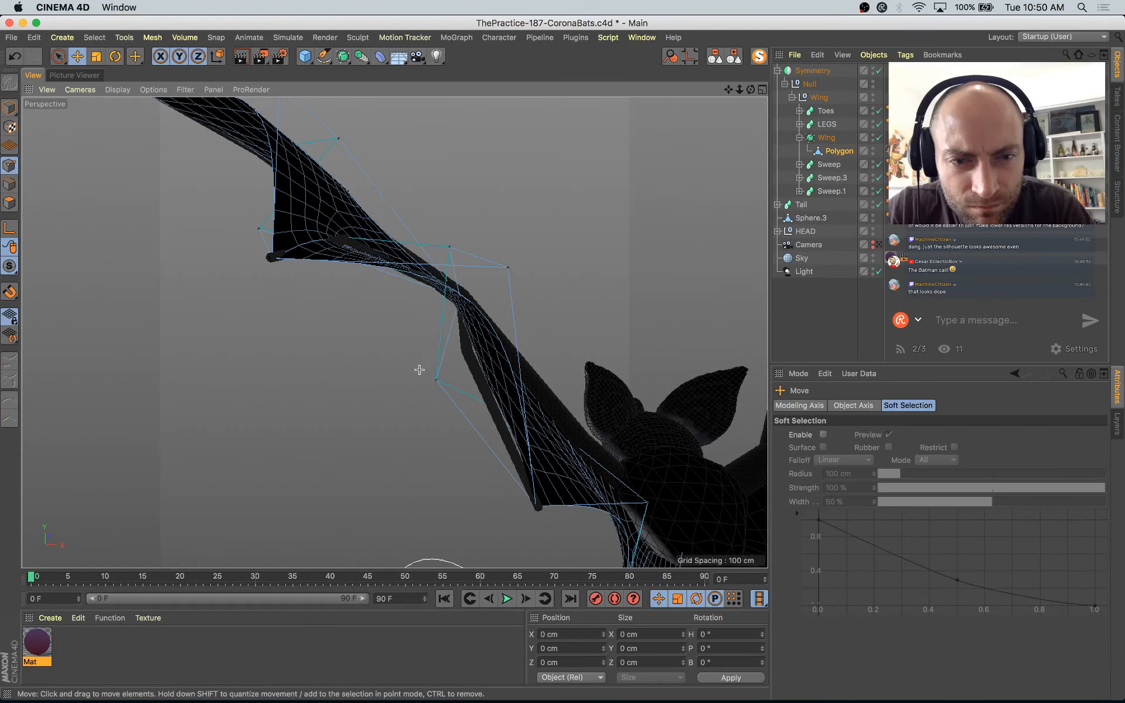
Step: Move the membrane point beside the next wing finger to about X -292, Y 0.5, Z -43 cm
{"action": "left_click_drag", "start_coordinate": [505, 360], "coordinate": [505, 361]}
{"action": "left_click_drag", "start_coordinate": [505, 360], "coordinate": [456, 349], "text": "alt"}
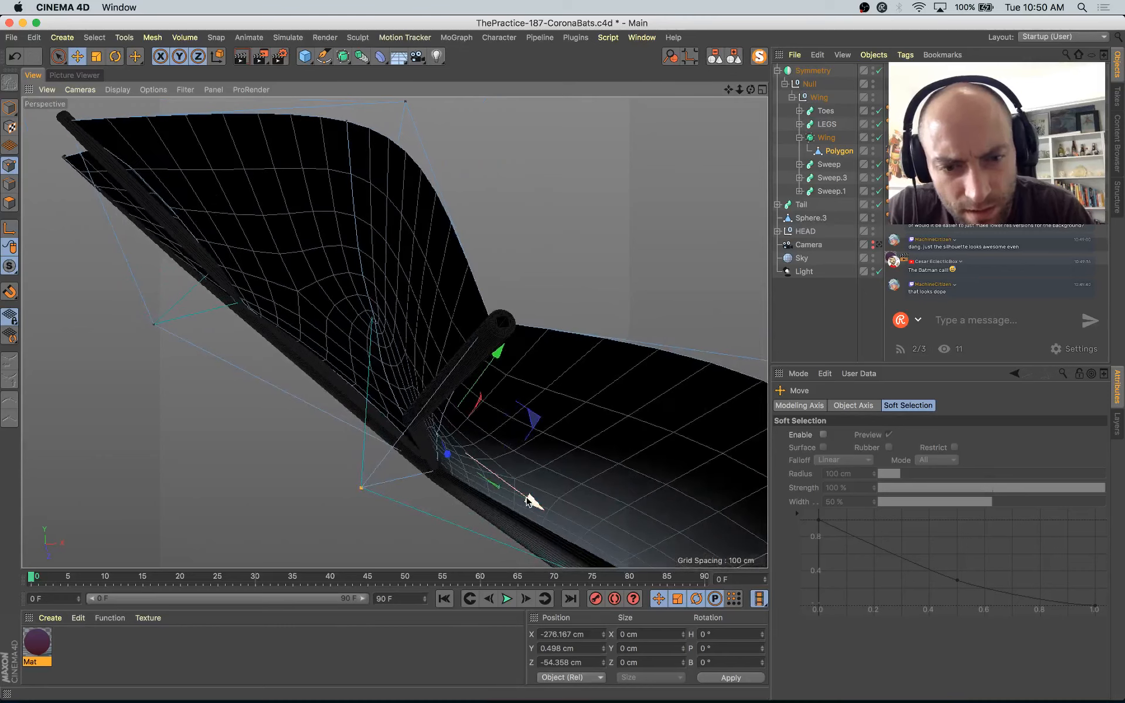
{"action": "mouse_move", "coordinate": [530, 500]}
{"action": "left_mouse_down"}
{"action": "mouse_move", "coordinate": [494, 482]}
{"action": "mouse_move", "coordinate": [532, 430]}
{"action": "mouse_move", "coordinate": [528, 491]}
{"action": "left_mouse_up"}
{"action": "left_click_drag", "start_coordinate": [467, 512], "coordinate": [503, 375]}
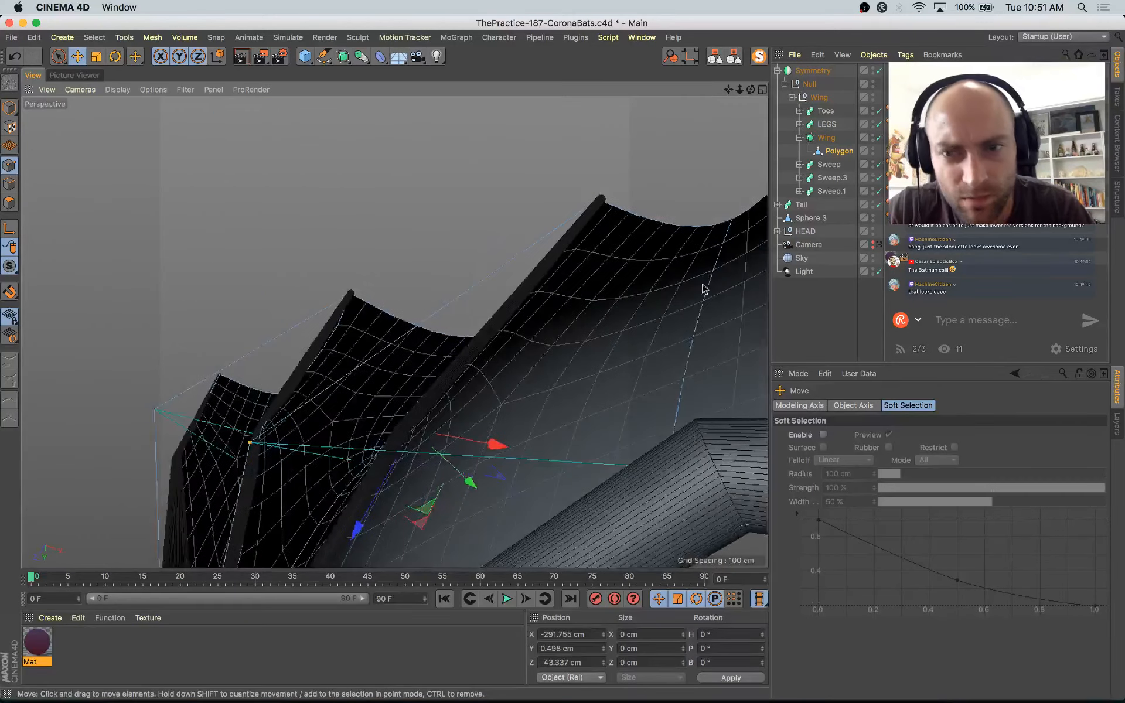
Step: Return to the scene camera in model mode, deselect everything and render the scene
{"action": "left_click", "coordinate": [879, 245]}
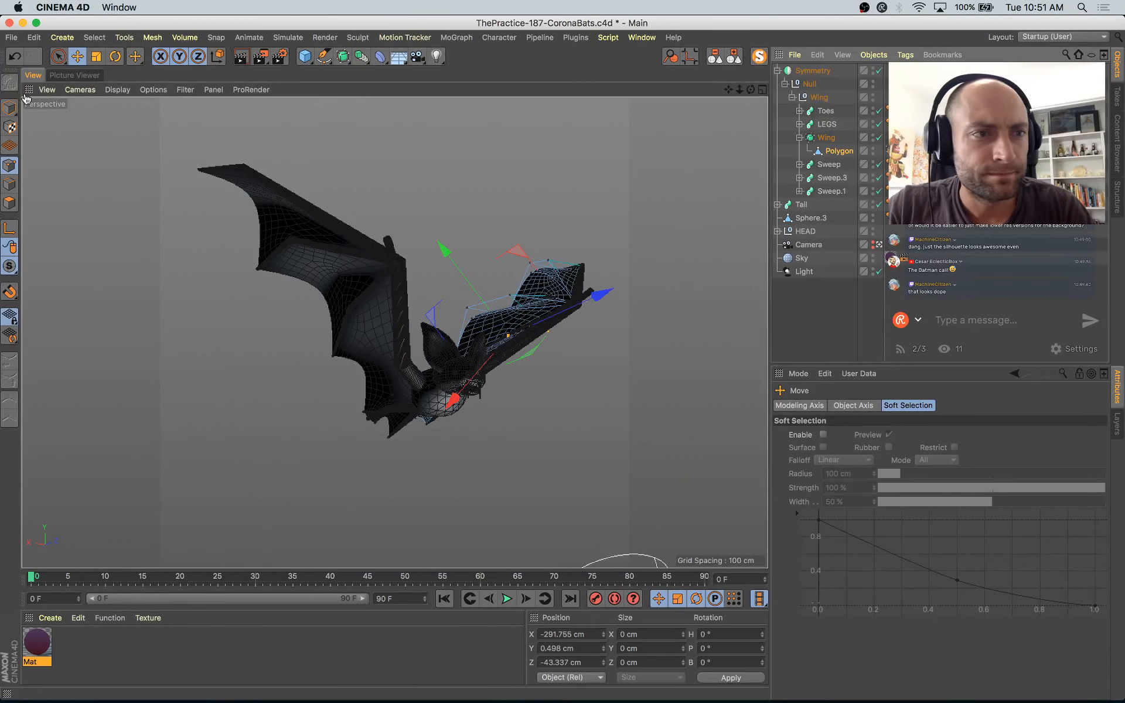
{"action": "left_click", "coordinate": [9, 107]}
{"action": "left_click", "coordinate": [406, 181]}
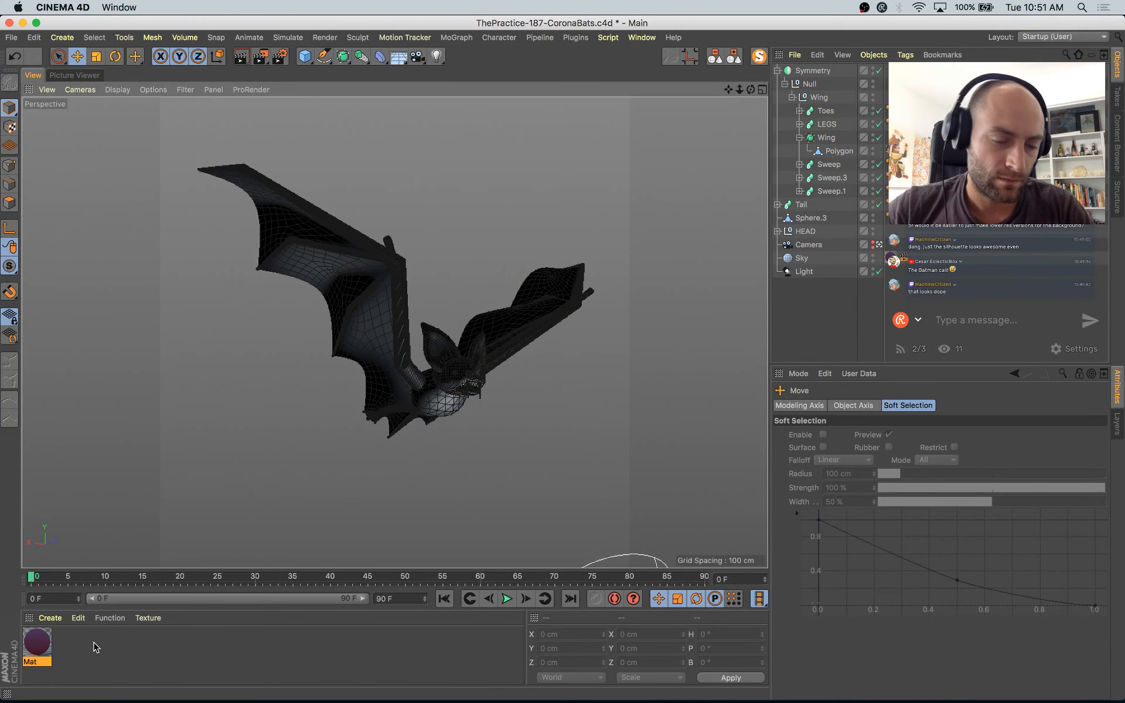
{"action": "key", "text": "shift+r"}
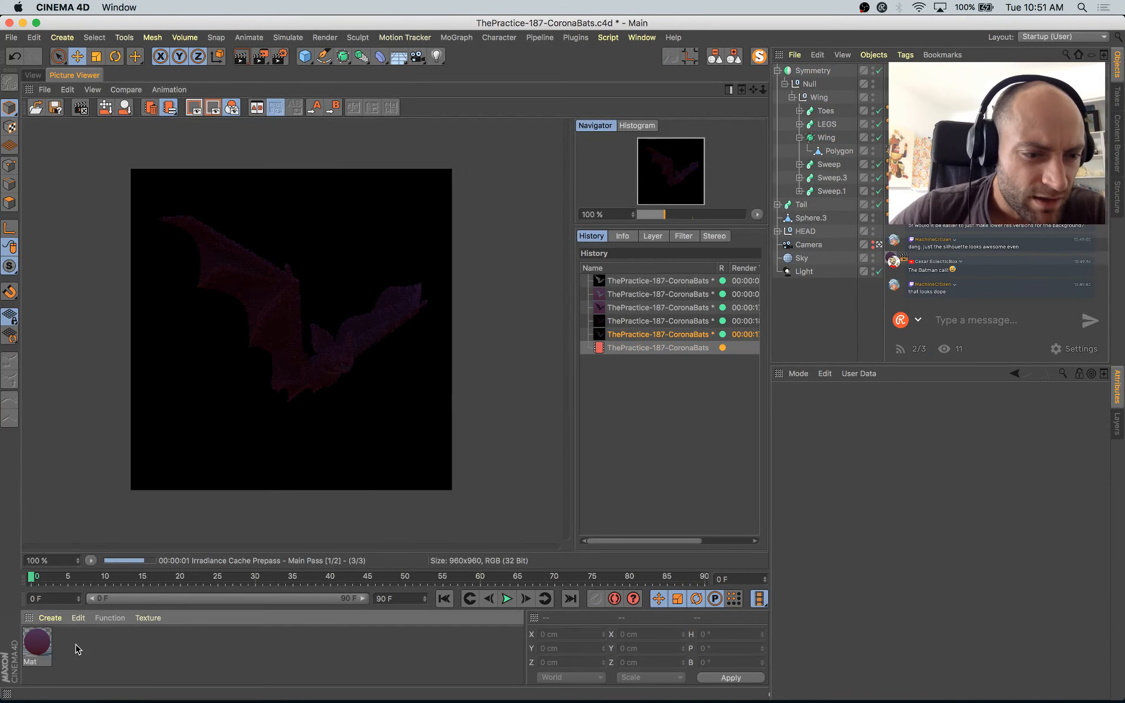
Step: Create a new material and set its color to H 0°, S 23%, V 31%
{"action": "double_click", "coordinate": [75, 648]}
{"action": "double_click", "coordinate": [33, 643]}
{"action": "left_click_drag", "start_coordinate": [467, 93], "coordinate": [683, 266]}
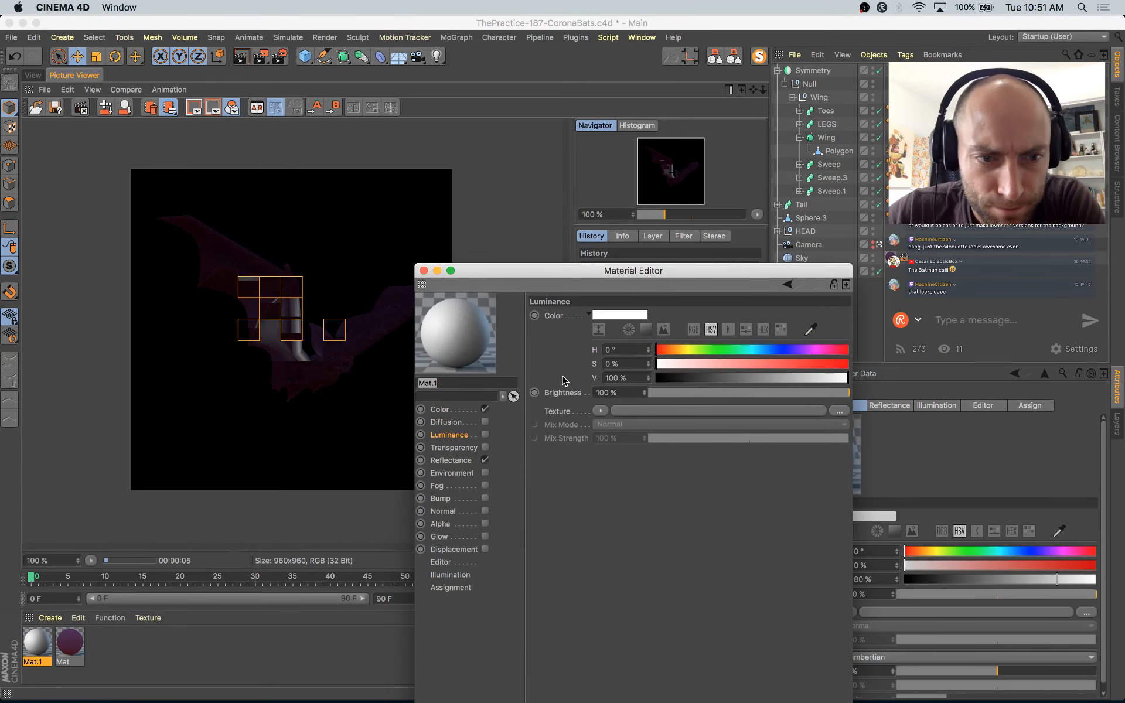
{"action": "left_click", "coordinate": [447, 411]}
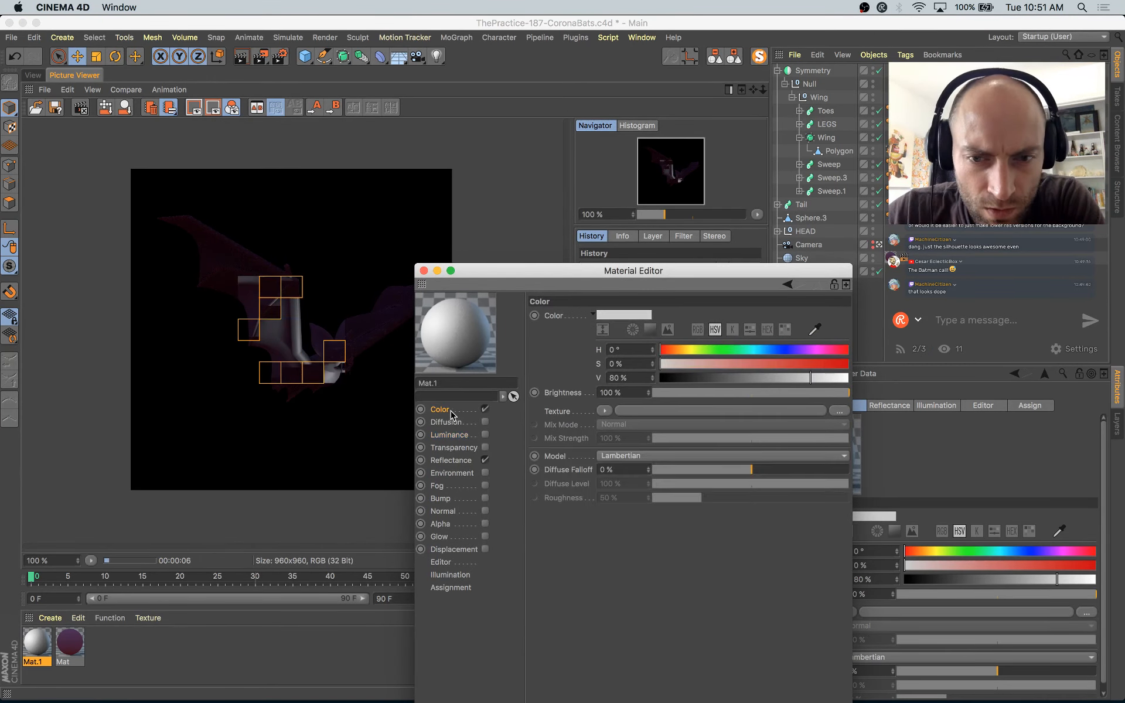
{"action": "left_click", "coordinate": [726, 378]}
{"action": "left_click", "coordinate": [725, 365]}
{"action": "left_click", "coordinate": [707, 365]}
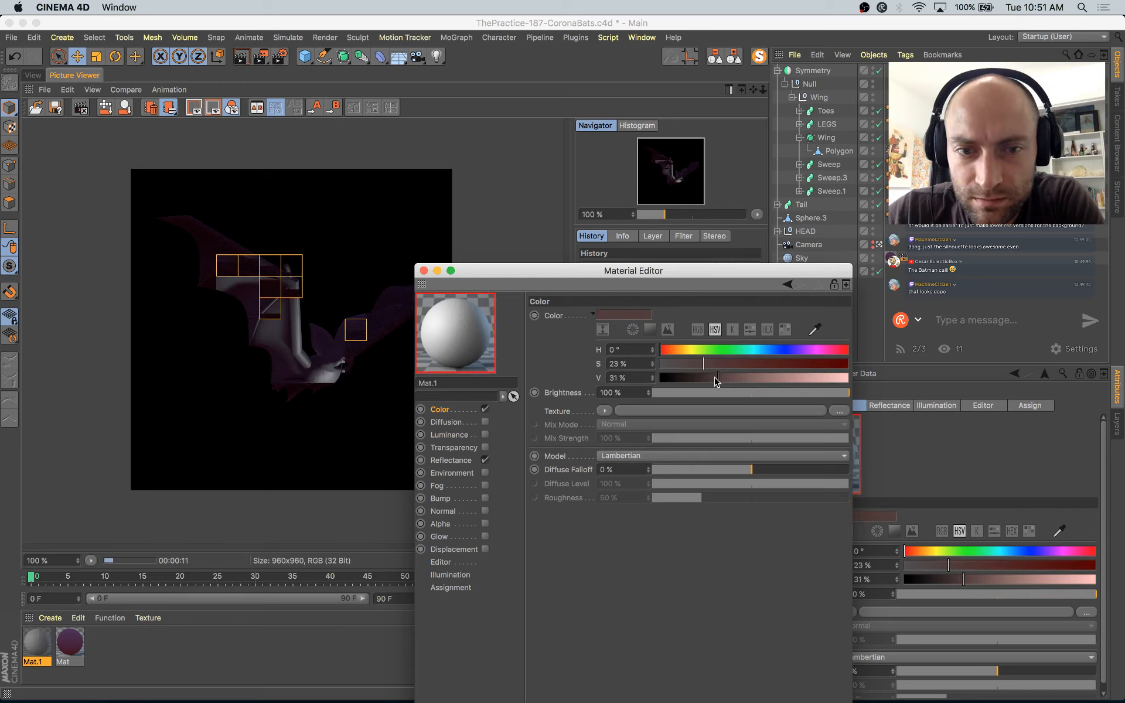
Step: In the new material's reflectance, set the Default Specular layer to 20% and its width to 72%
{"action": "left_click", "coordinate": [470, 461]}
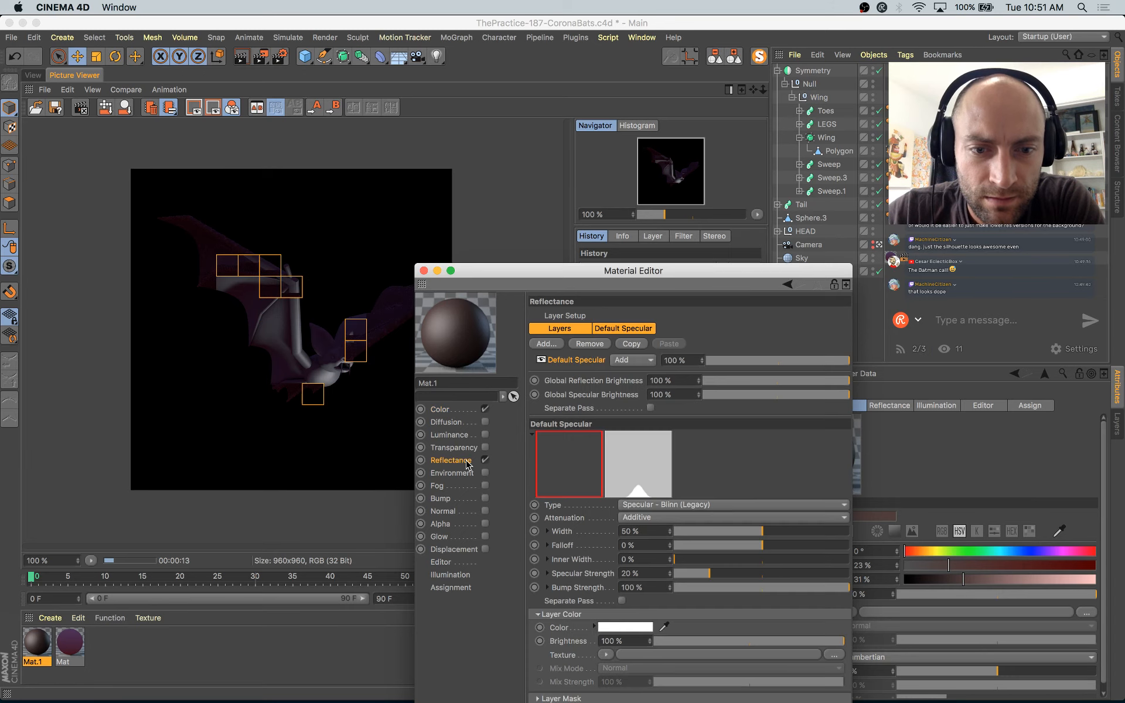
{"action": "left_click", "coordinate": [747, 364]}
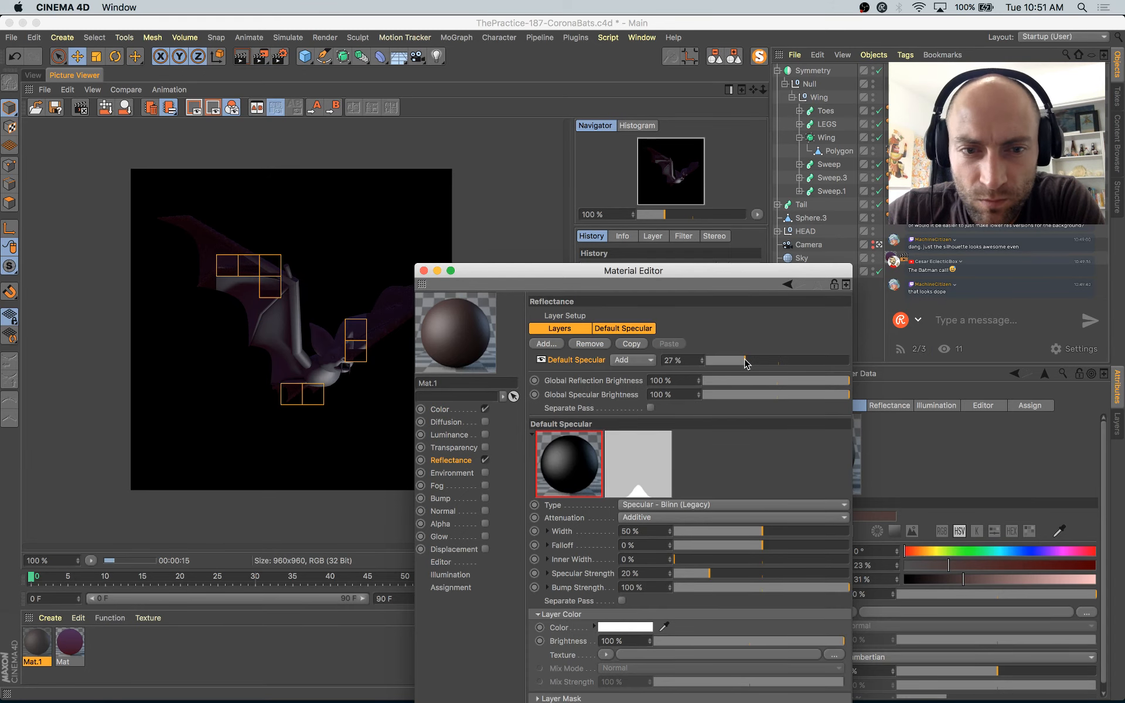
{"action": "left_click", "coordinate": [801, 531]}
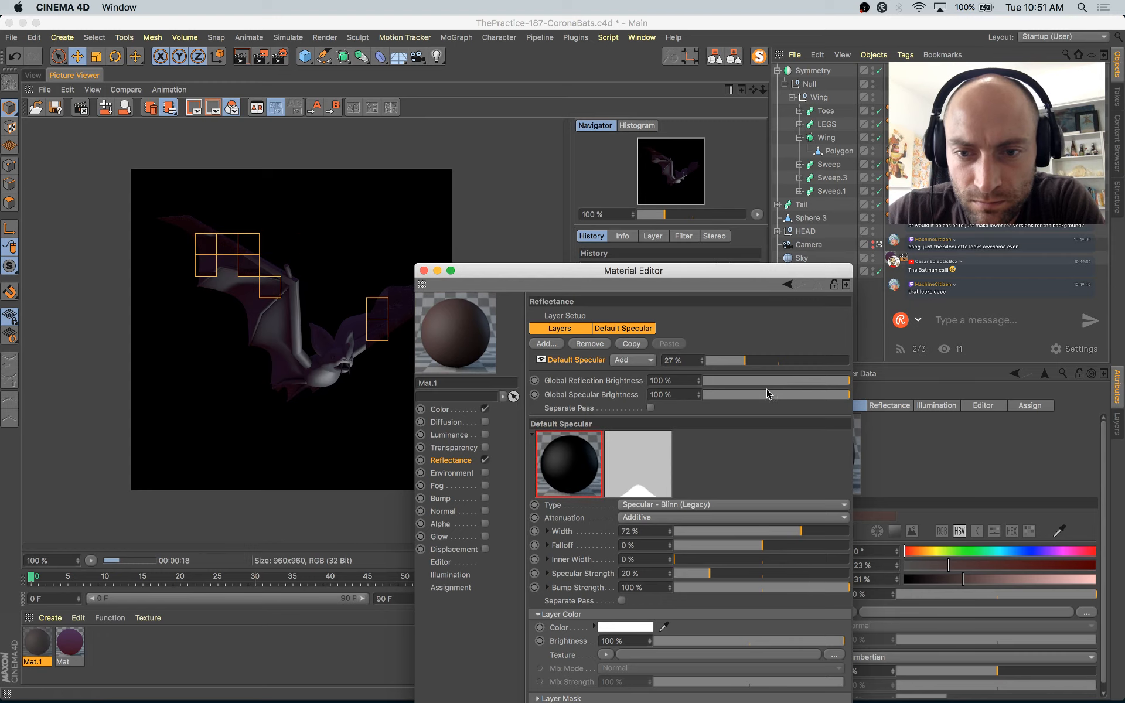
{"action": "left_click", "coordinate": [741, 361]}
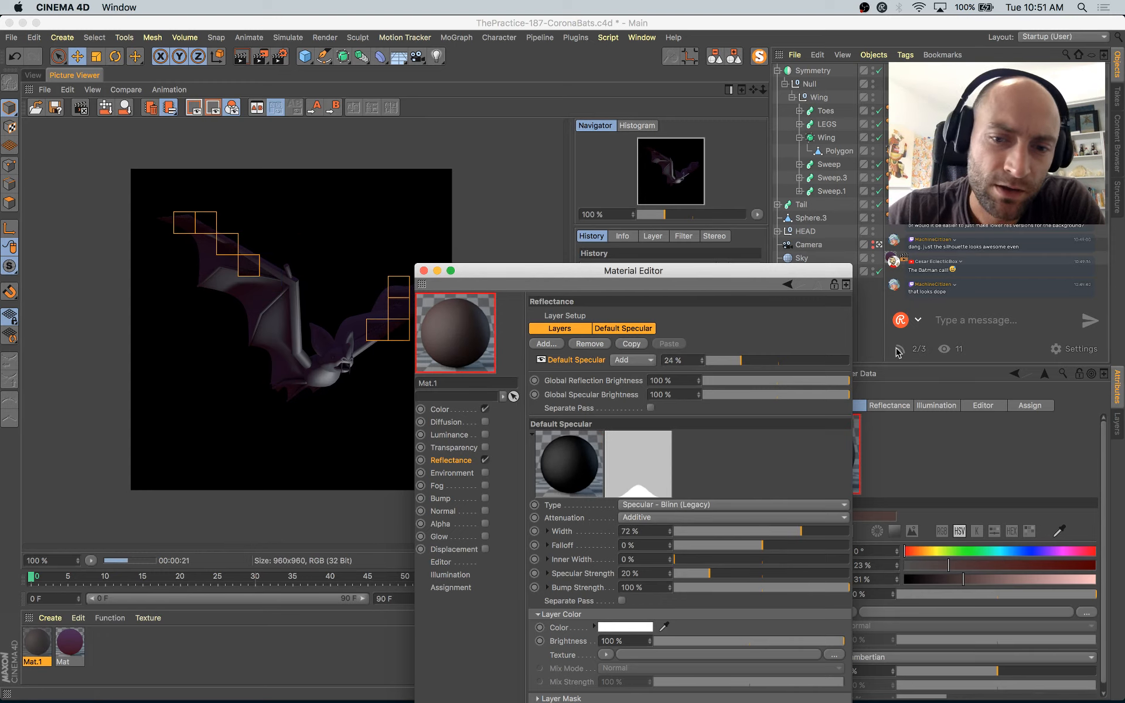
{"action": "left_click", "coordinate": [734, 361]}
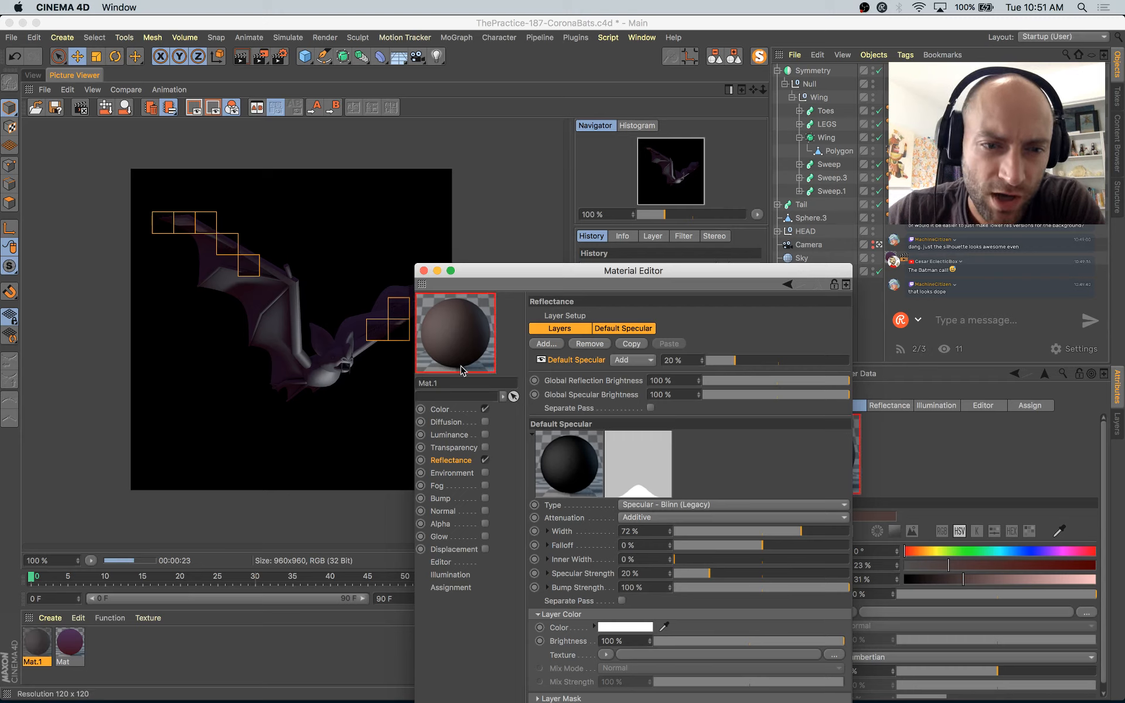
Step: Collapse the Symmetry hierarchy and apply the new dark material to the Symmetry object
{"action": "left_click", "coordinate": [735, 59]}
{"action": "left_click_drag", "start_coordinate": [467, 330], "coordinate": [564, 65]}
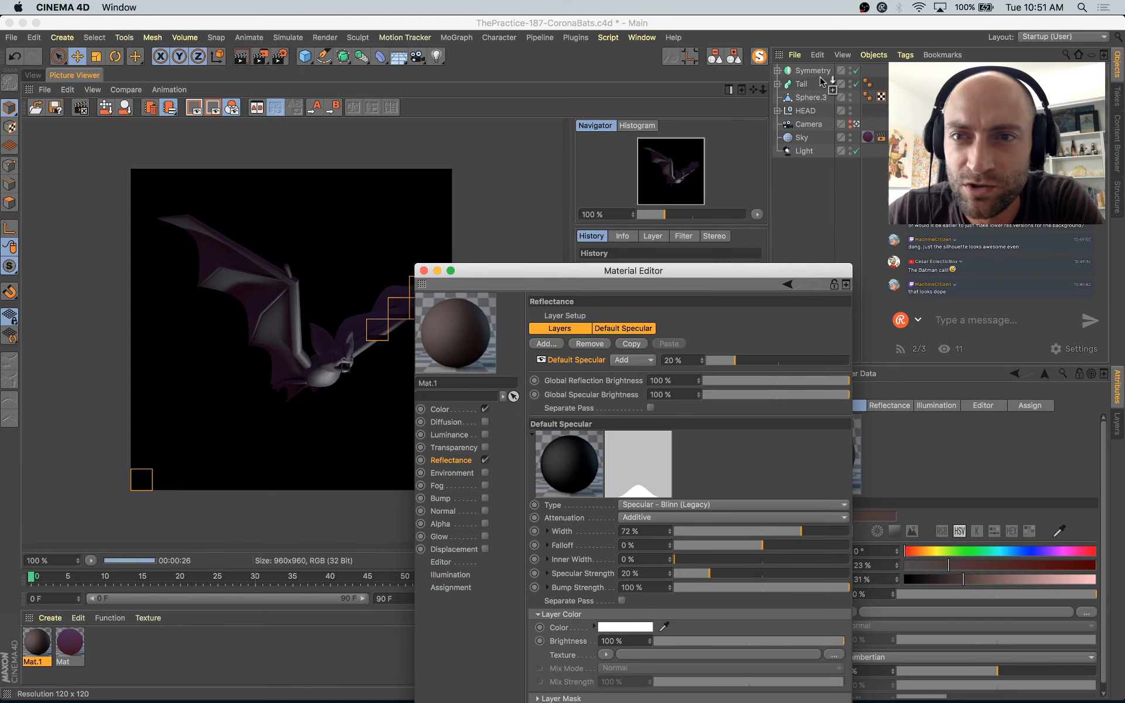
{"action": "left_click_drag", "start_coordinate": [823, 76], "coordinate": [823, 73]}
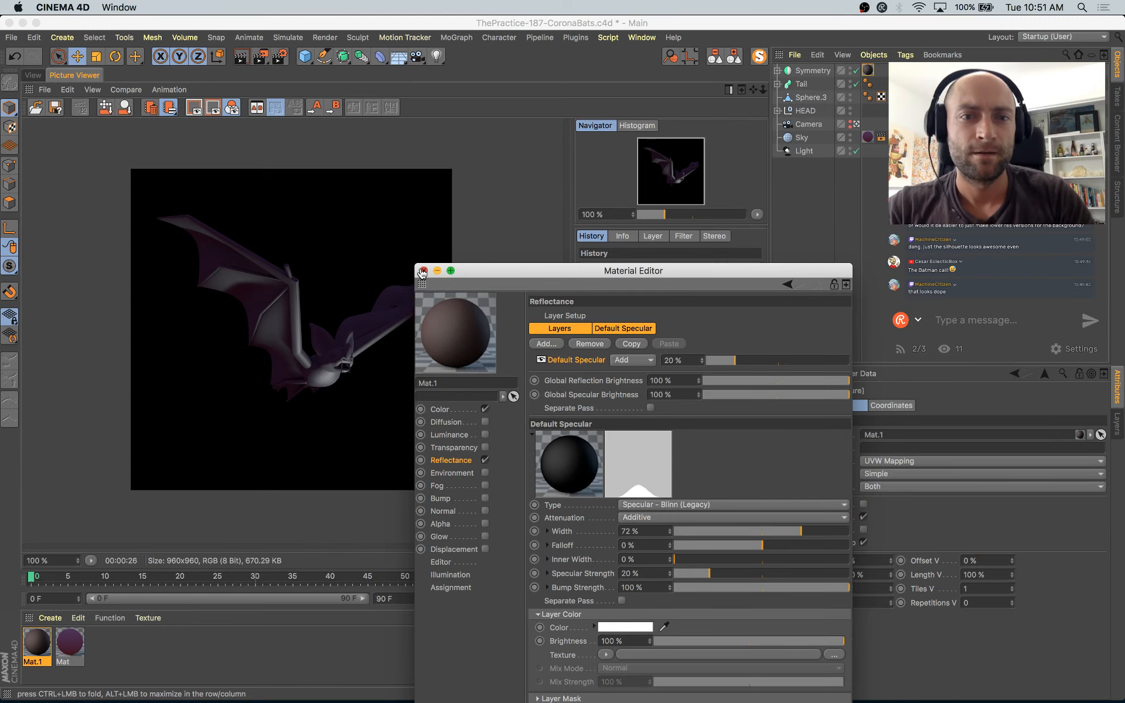
Step: Close the material settings, group Symmetry, Tail, Sphere.3 and HEAD under one null and name it BAT
{"action": "left_click", "coordinate": [801, 84]}
{"action": "left_click", "coordinate": [811, 97]}
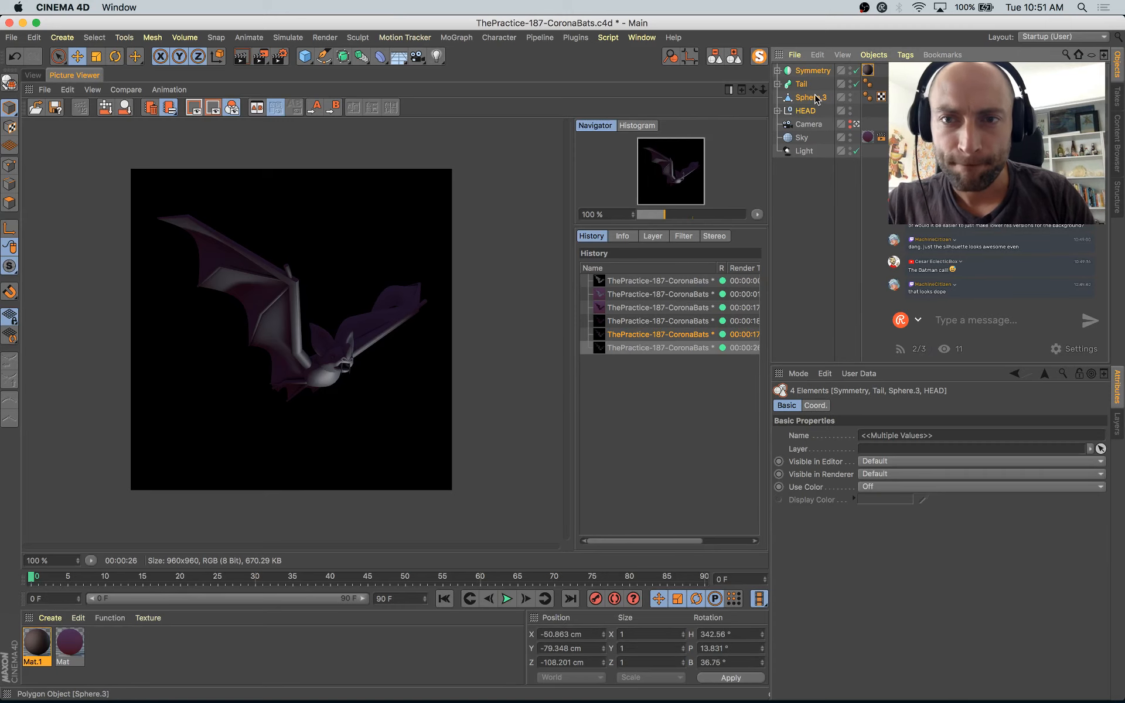
{"action": "left_click", "coordinate": [806, 111]}
{"action": "left_click", "coordinate": [812, 71], "text": "shift"}
{"action": "key", "text": "alt+g"}
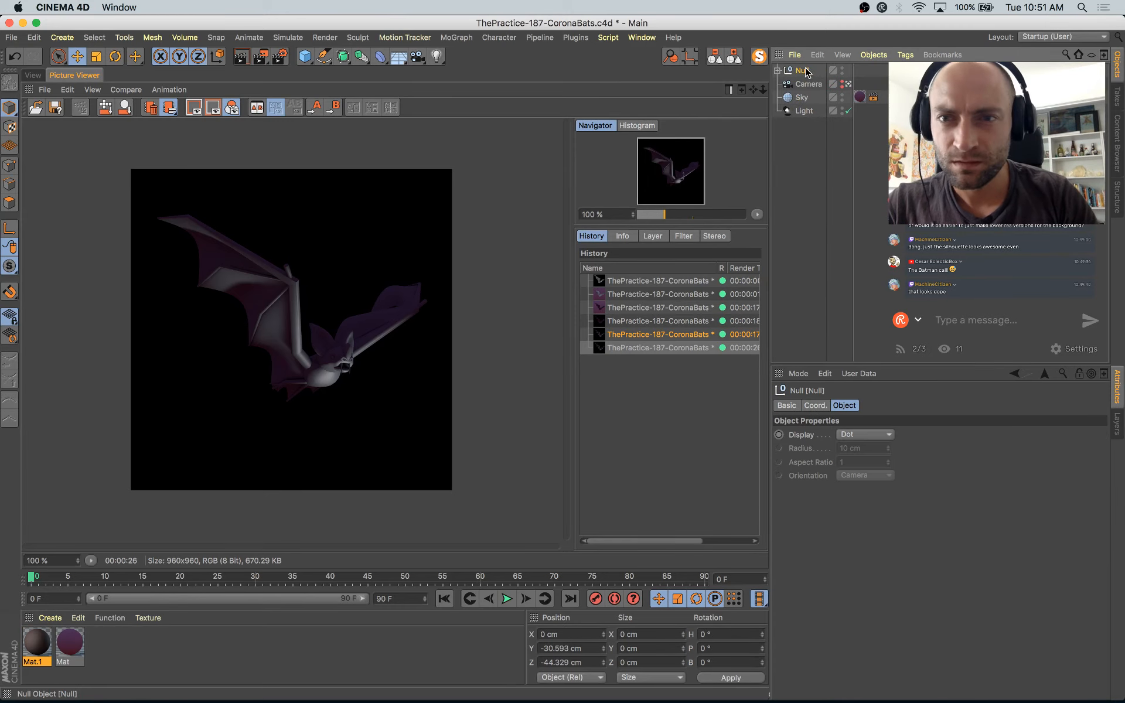
{"action": "double_click", "coordinate": [805, 70]}
{"action": "type", "text": "BAT"}
{"action": "key", "text": "Return"}
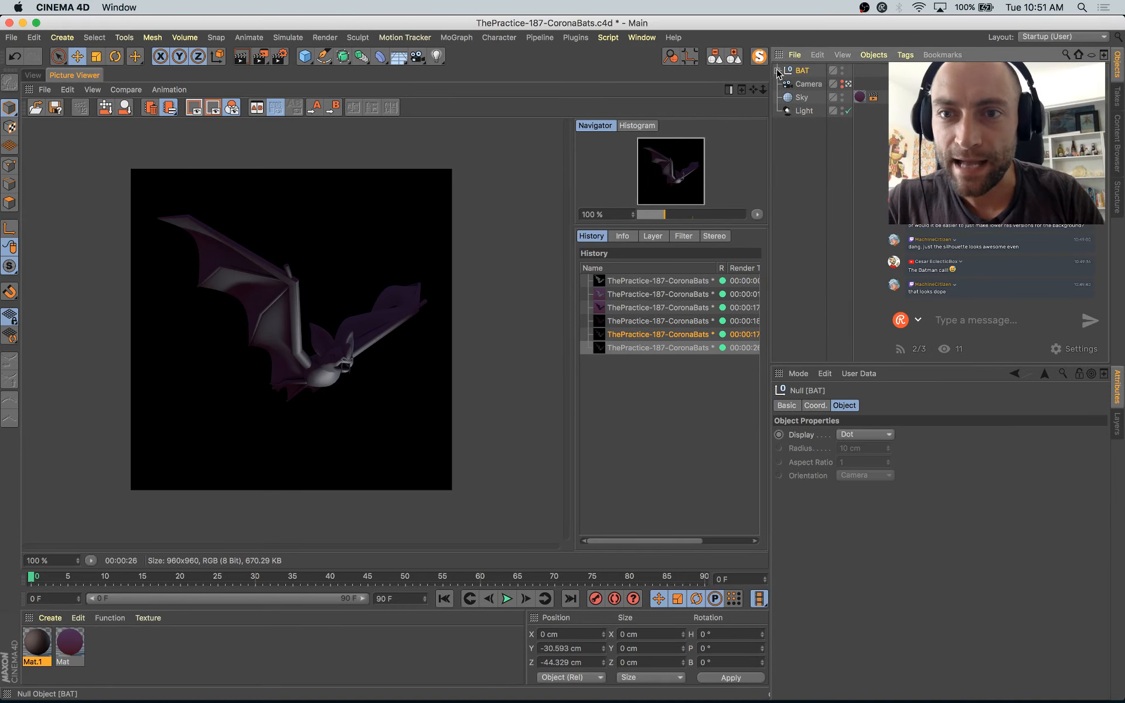
Step: Move the dark material tag from Symmetry onto the BAT null so it covers the whole bat, and render to the Picture Viewer
{"action": "left_click", "coordinate": [778, 71]}
{"action": "left_click_drag", "start_coordinate": [875, 85], "coordinate": [876, 77]}
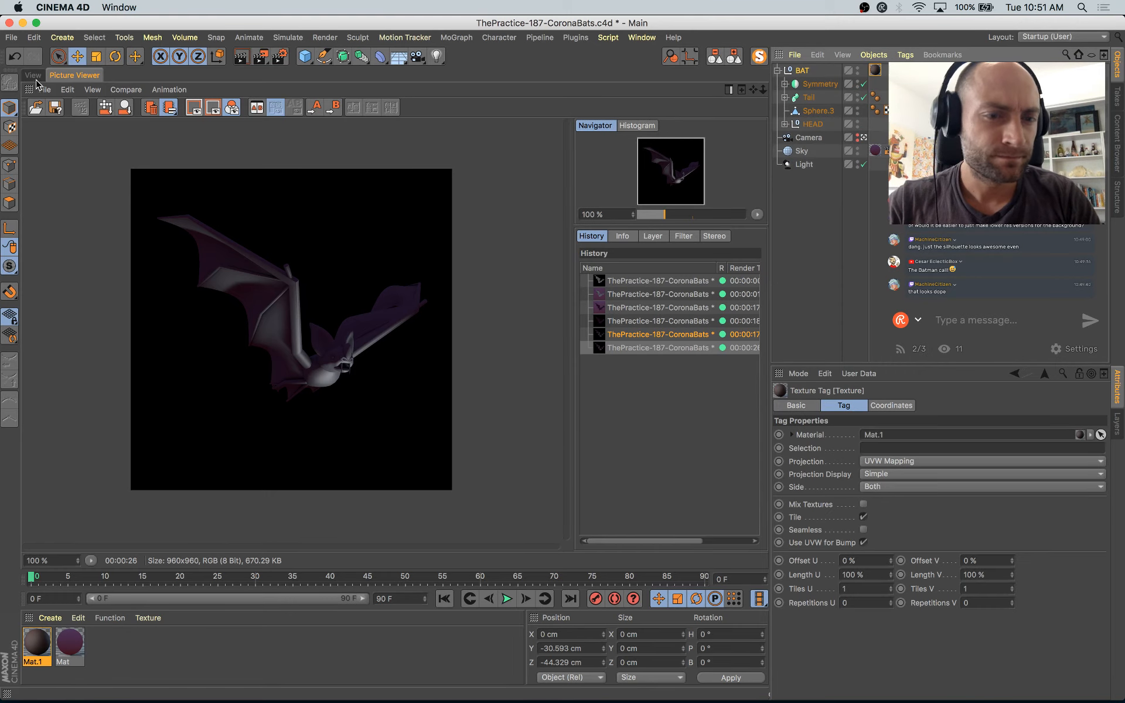
{"action": "key", "text": "shift+r"}
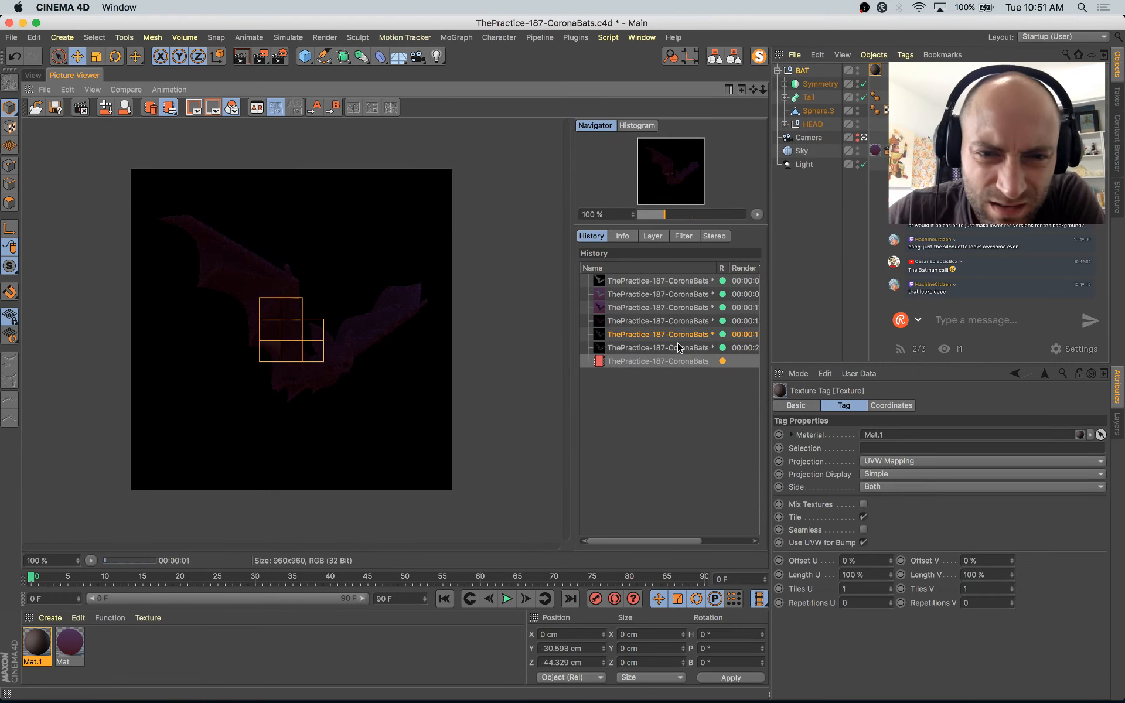
{"action": "left_click", "coordinate": [677, 349]}
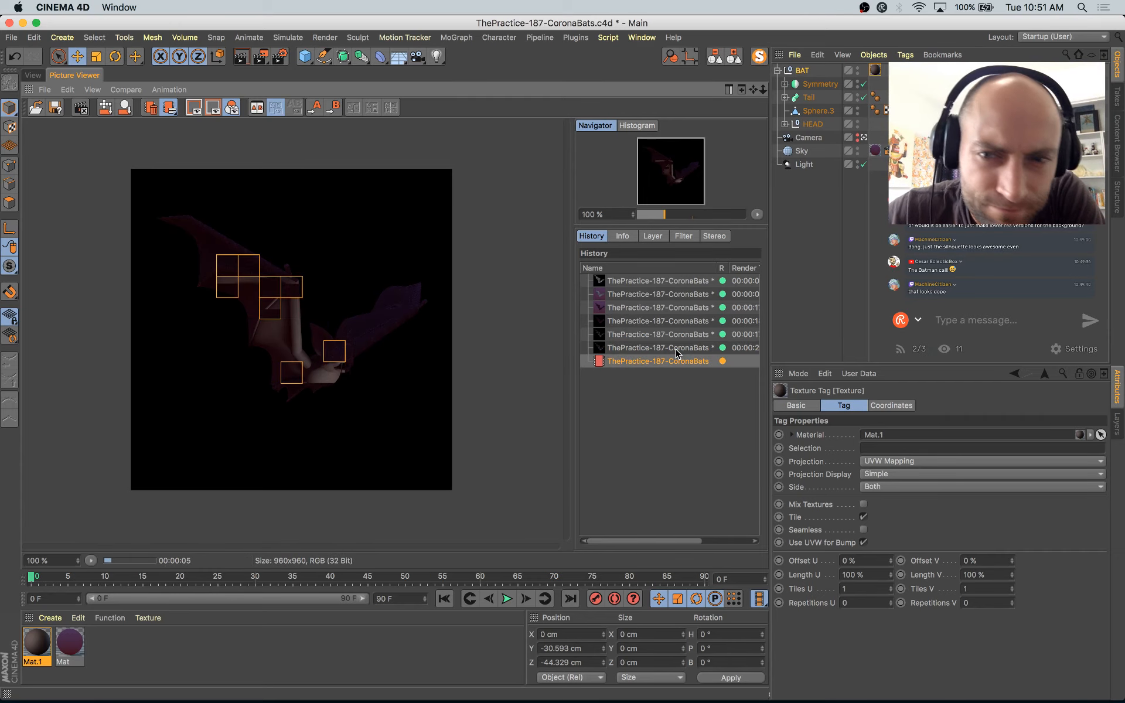
Step: In the sky material's luminance gradient, move the purple end knot inward to about 85%
{"action": "double_click", "coordinate": [70, 645]}
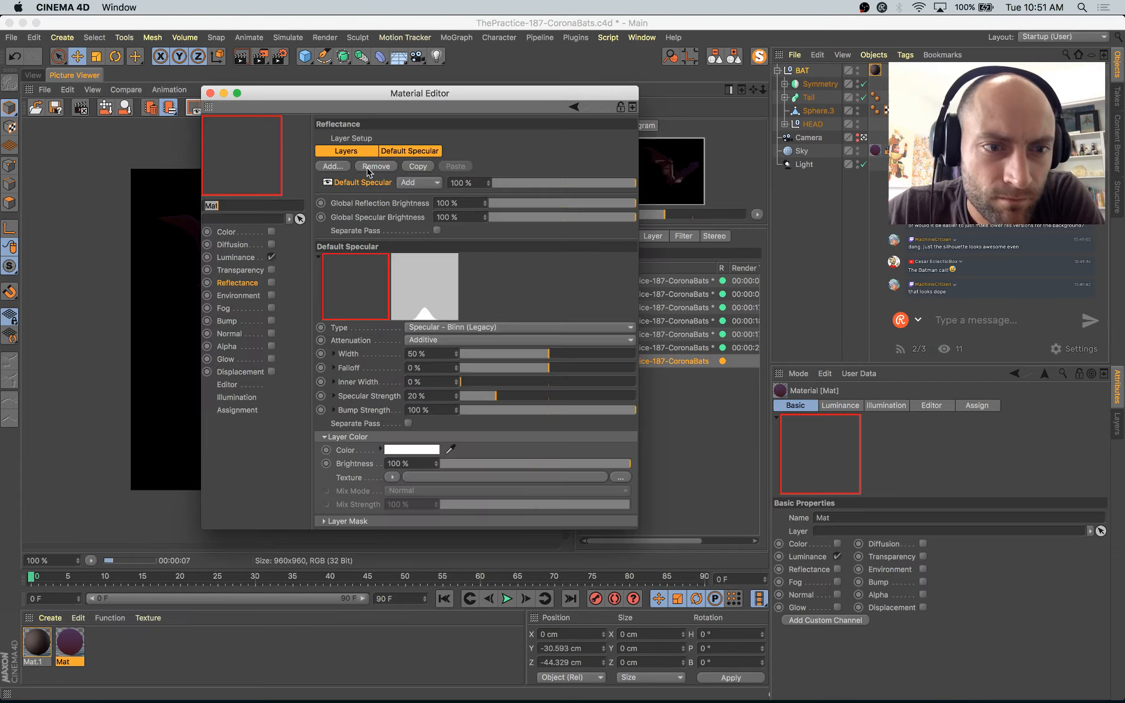
{"action": "left_click_drag", "start_coordinate": [315, 94], "coordinate": [628, 169]}
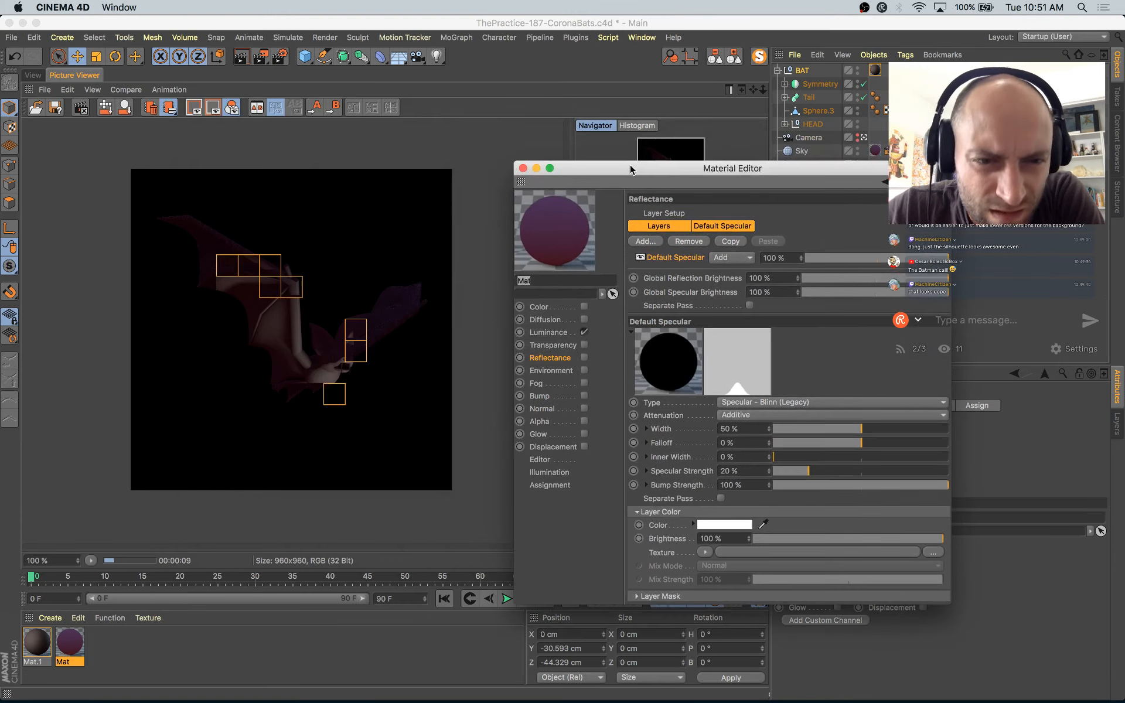
{"action": "left_click", "coordinate": [548, 332]}
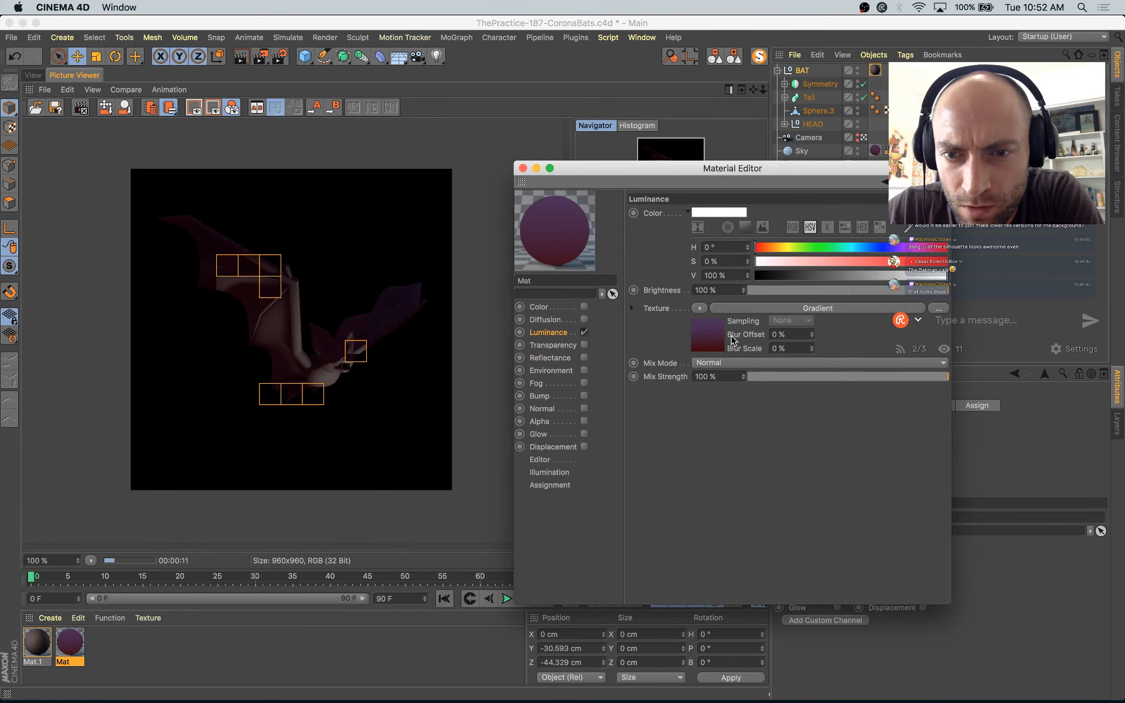
{"action": "left_click", "coordinate": [707, 340]}
{"action": "left_click_drag", "start_coordinate": [780, 170], "coordinate": [625, 185]}
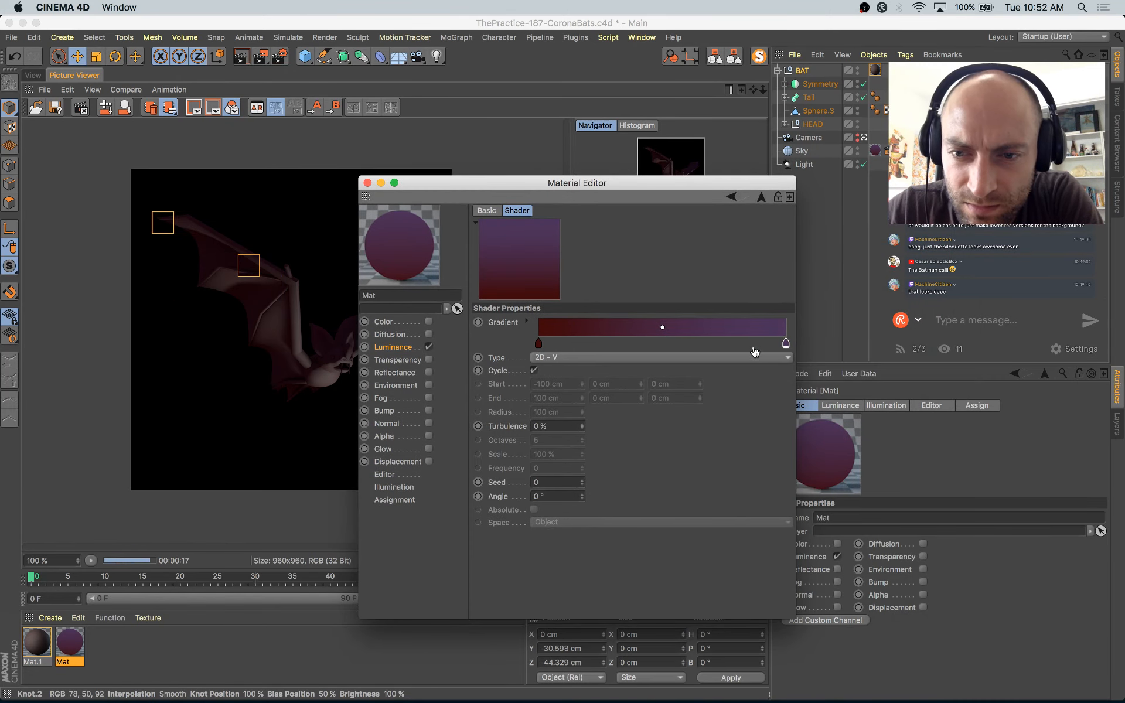
{"action": "left_click", "coordinate": [764, 346]}
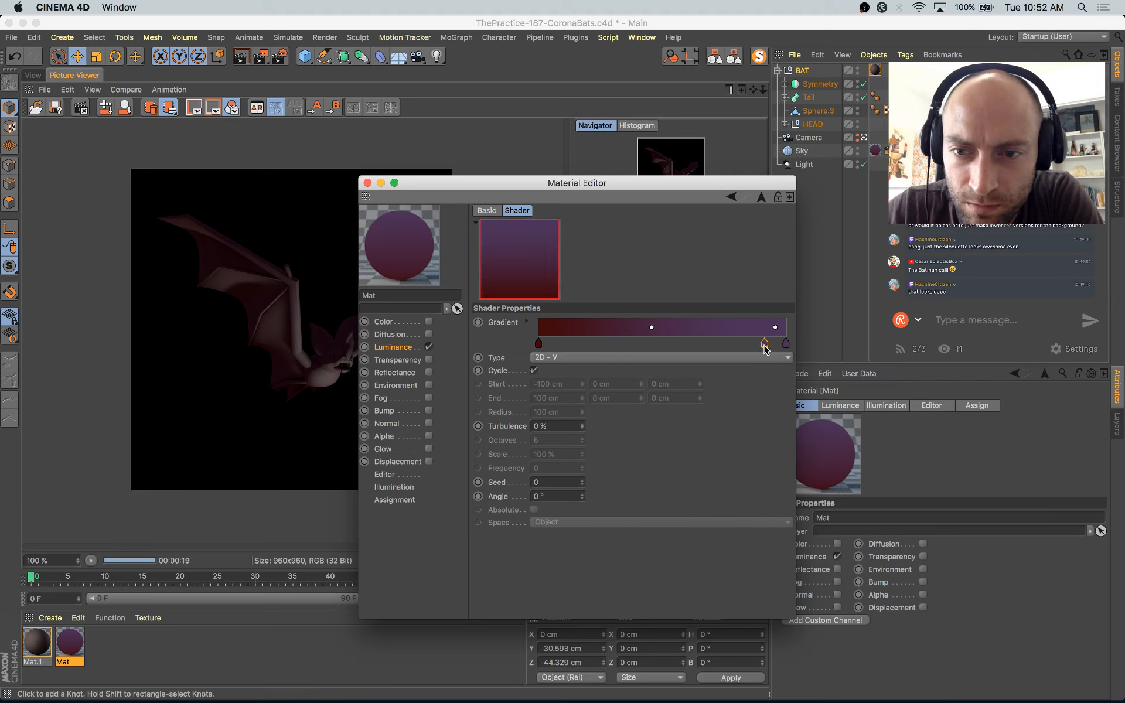
{"action": "left_click_drag", "start_coordinate": [786, 345], "coordinate": [749, 344]}
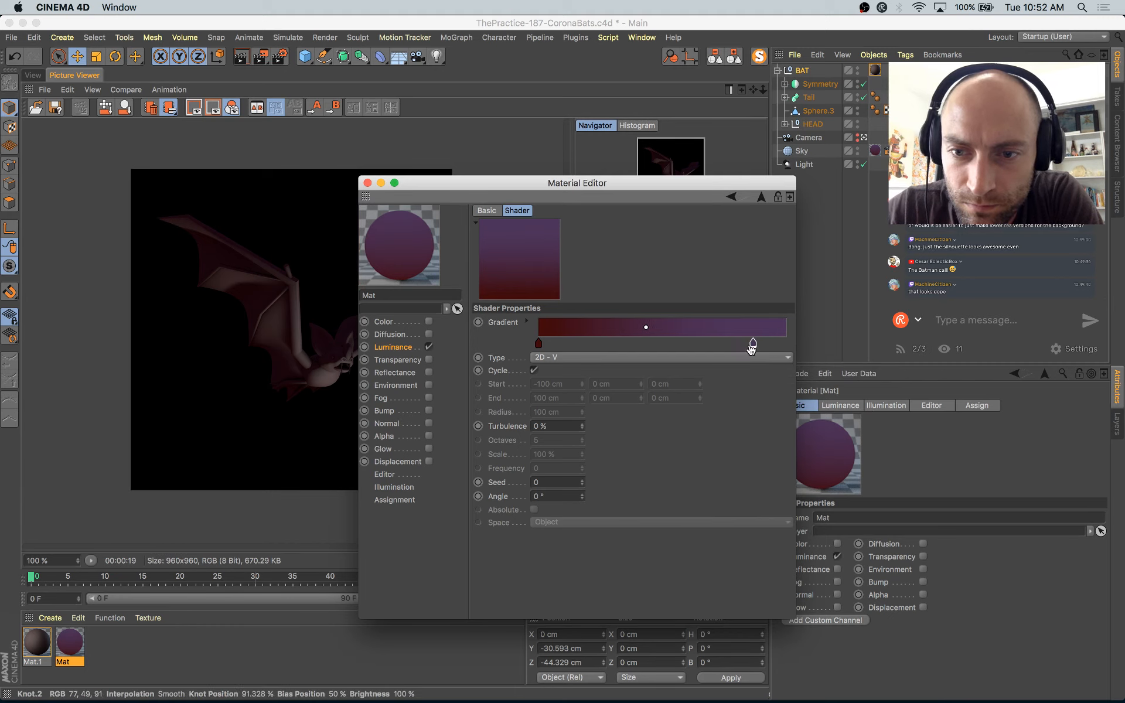
Step: Add a new knot at the gradient's 100% end and set its color to H 47°, S 27%, V 57%
{"action": "left_click", "coordinate": [786, 344]}
{"action": "double_click", "coordinate": [786, 345]}
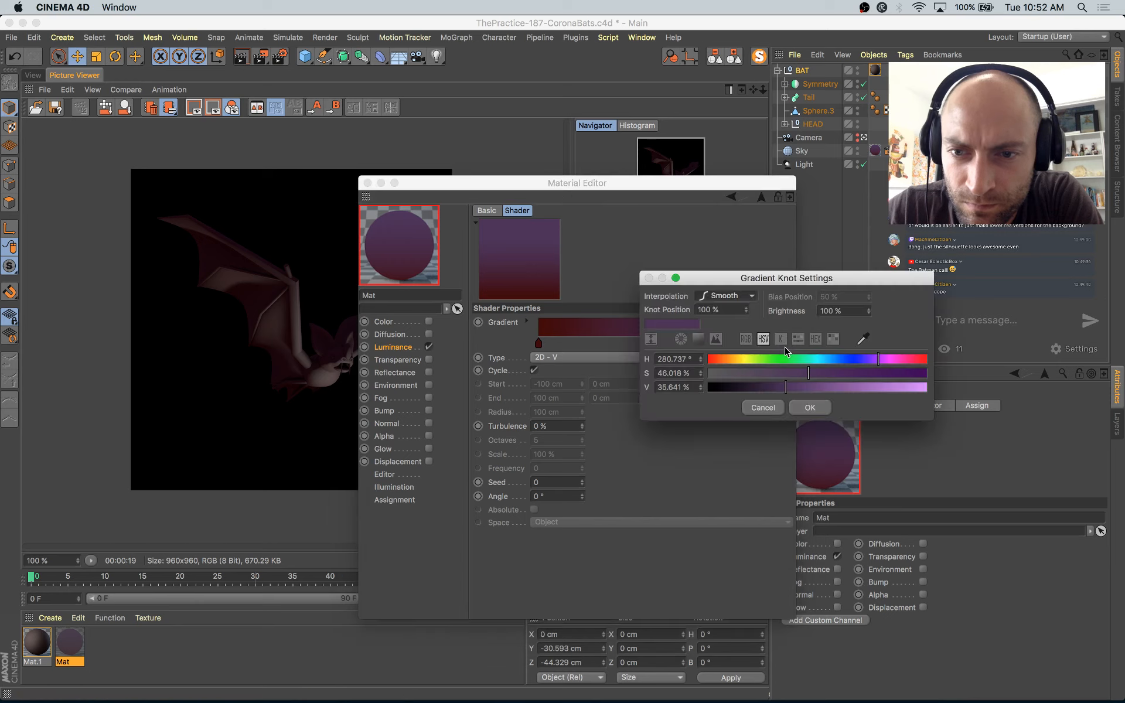
{"action": "left_click", "coordinate": [741, 359]}
{"action": "left_click_drag", "start_coordinate": [801, 385], "coordinate": [832, 386]}
{"action": "left_click_drag", "start_coordinate": [808, 375], "coordinate": [754, 372]}
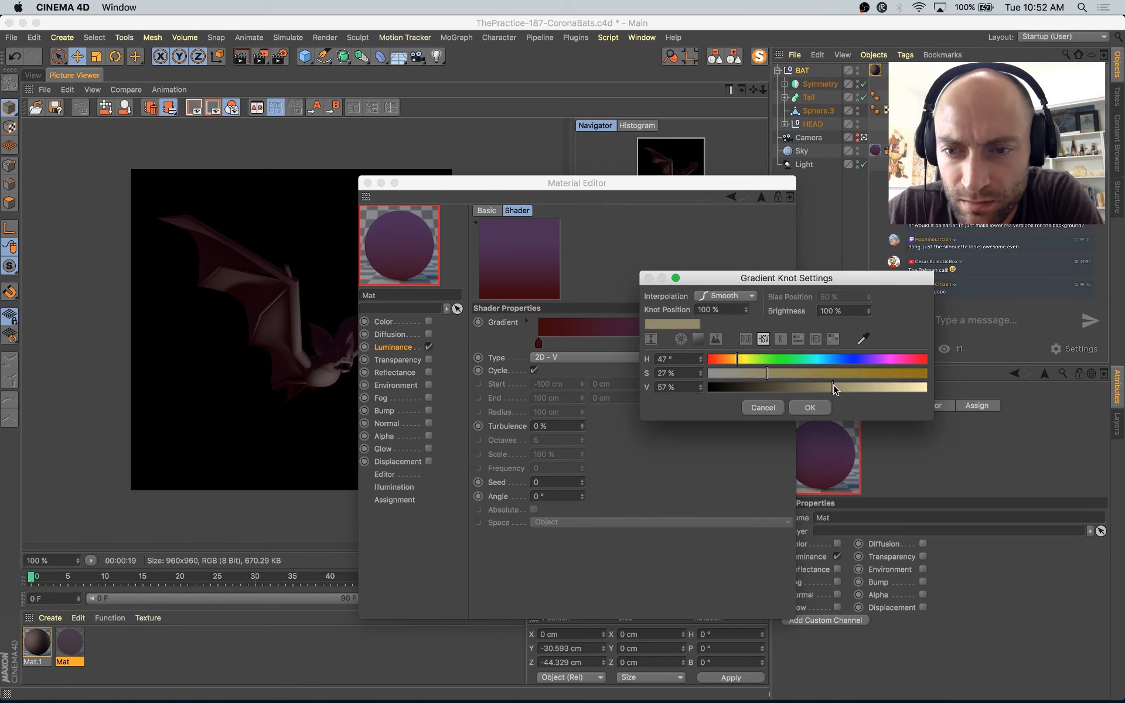
{"action": "left_click", "coordinate": [809, 408]}
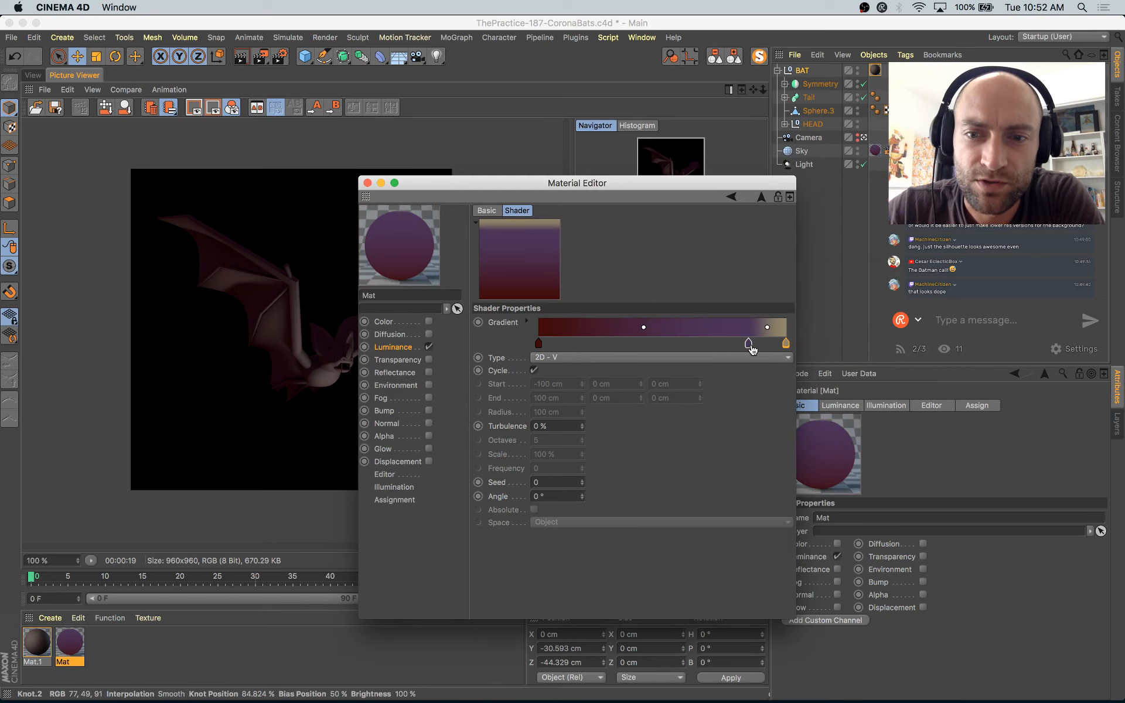
Step: Shift the purple gradient knot to about 82%, close the material settings and render the bat again
{"action": "left_click_drag", "start_coordinate": [746, 345], "coordinate": [742, 345]}
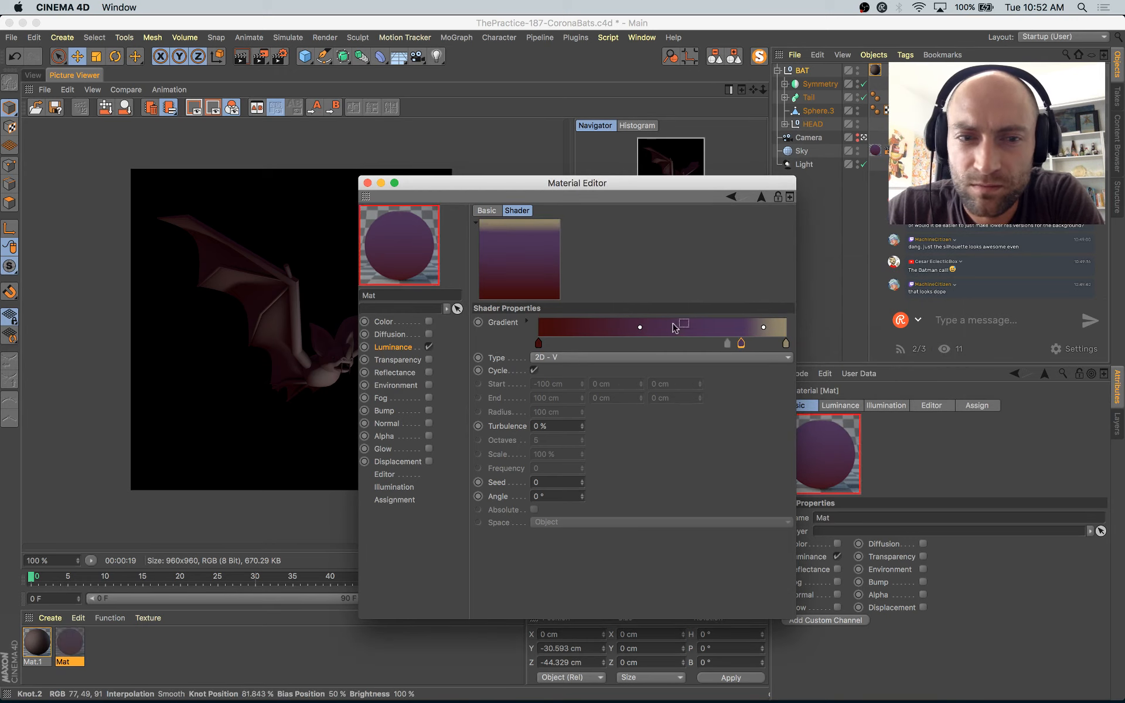
{"action": "left_click", "coordinate": [367, 183]}
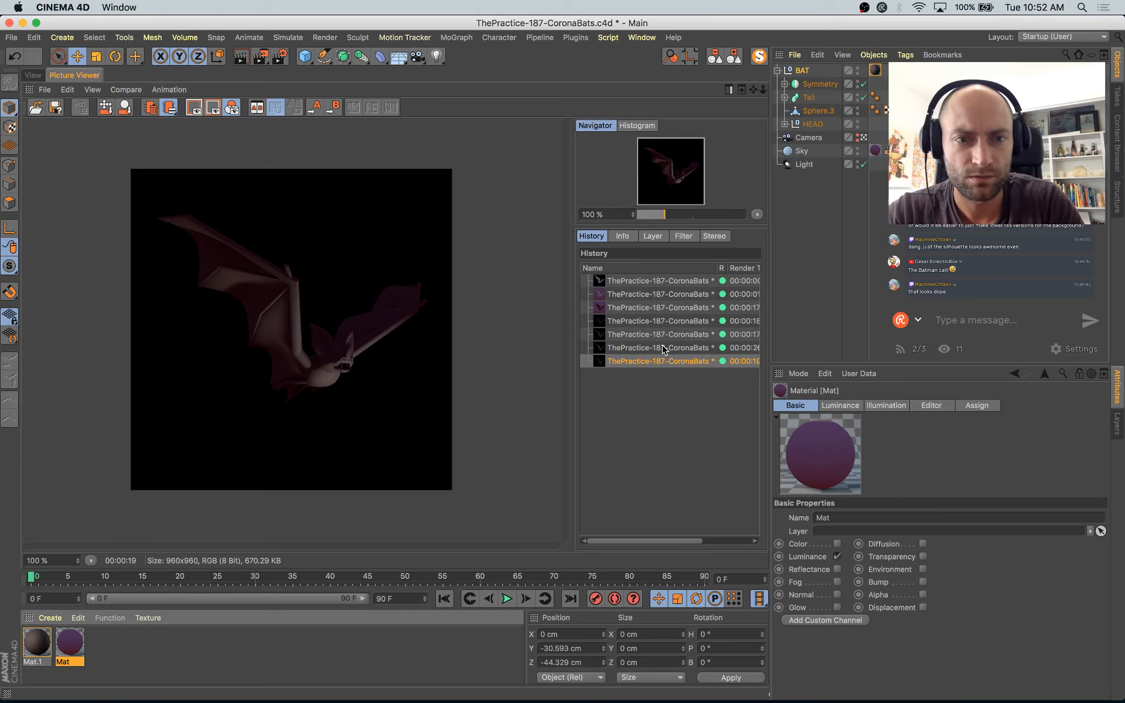
{"action": "key", "text": "shift+r"}
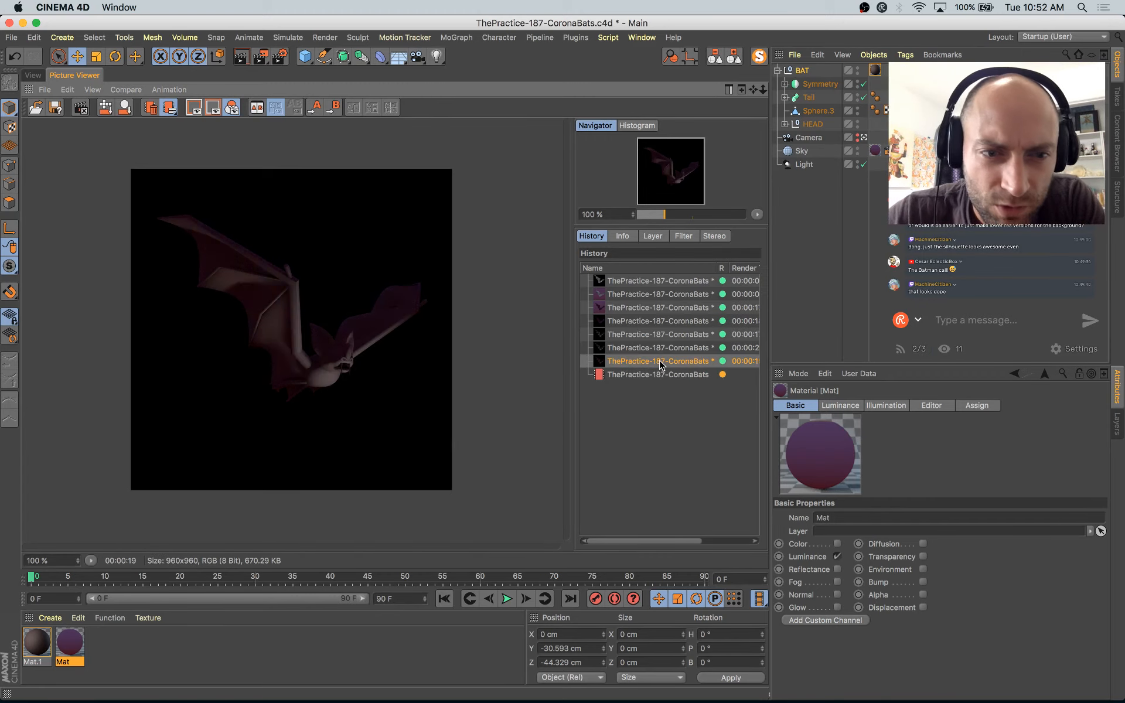
Step: Compare the render in progress with the earlier bat renders in the history, examining how the sky gradient affects the lighting
{"action": "key", "text": "Up"}
{"action": "key", "text": "Up"}
{"action": "key", "text": "Down"}
{"action": "key", "text": "Down"}
{"action": "key", "text": "Down"}
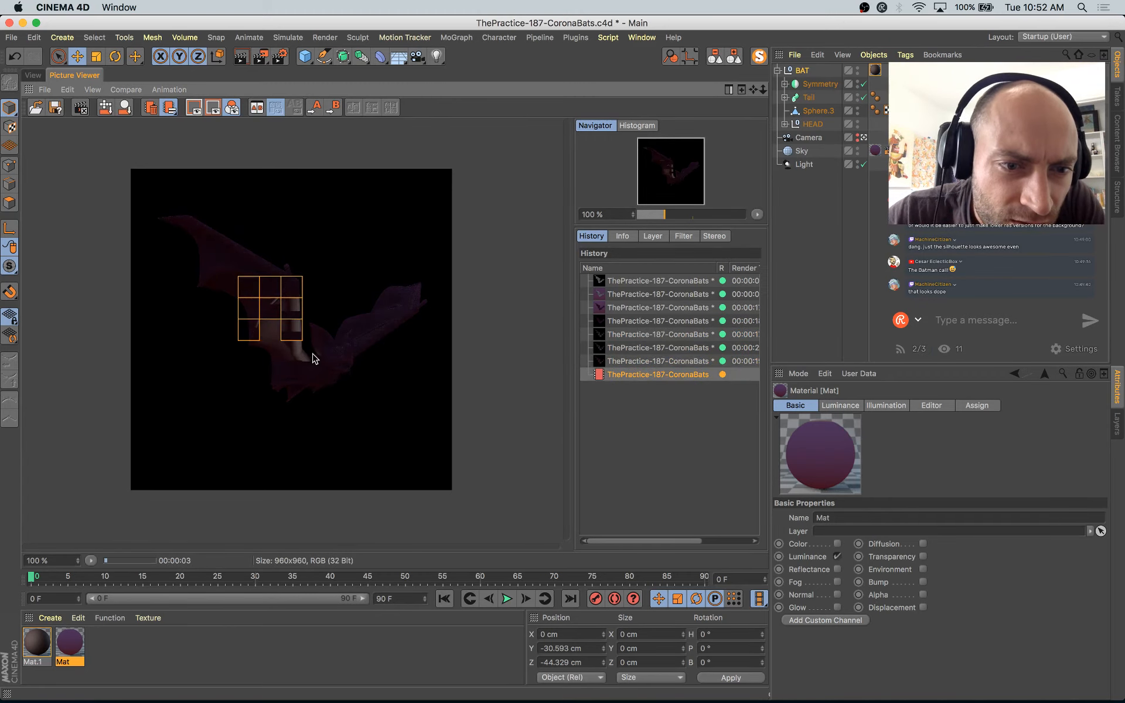
{"action": "key", "text": "Up"}
{"action": "key", "text": "Down"}
{"action": "key", "text": "Up"}
{"action": "key", "text": "Up"}
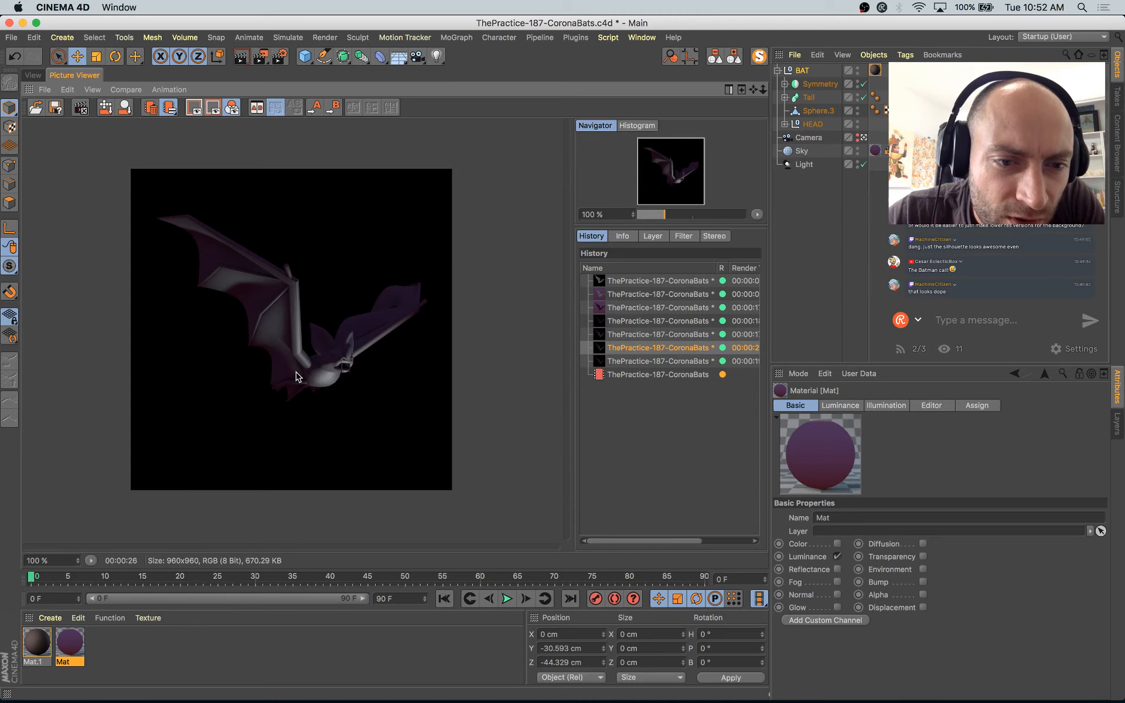
{"action": "key", "text": "Down"}
{"action": "key", "text": "Down"}
{"action": "key", "text": "Up"}
{"action": "key", "text": "Down"}
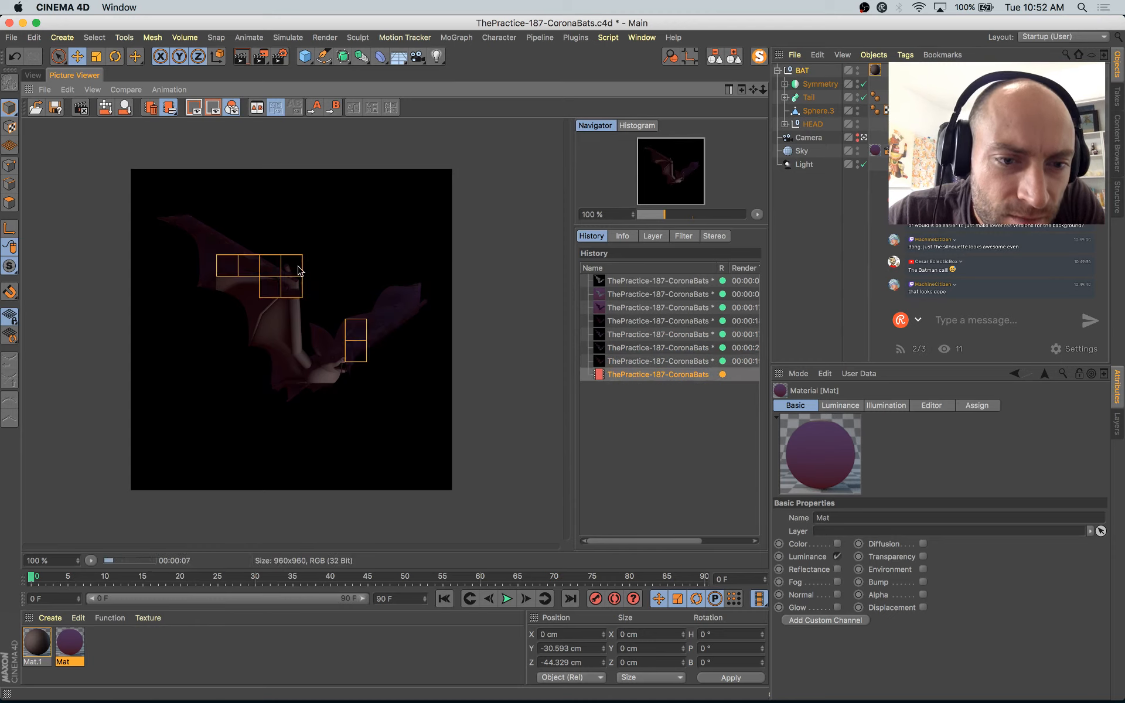
{"action": "key", "text": "Up"}
{"action": "key", "text": "Up"}
{"action": "key", "text": "Up"}
{"action": "key", "text": "Up"}
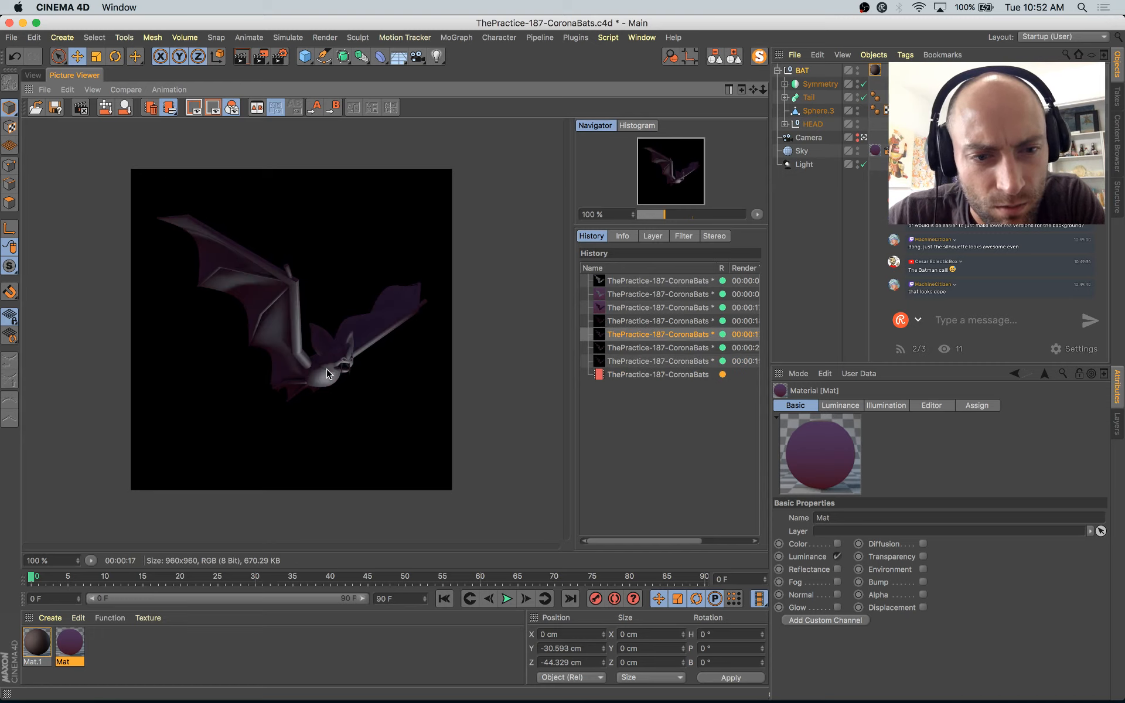
{"action": "key", "text": "Down"}
{"action": "key", "text": "Down"}
{"action": "key", "text": "Down"}
{"action": "key", "text": "Down"}
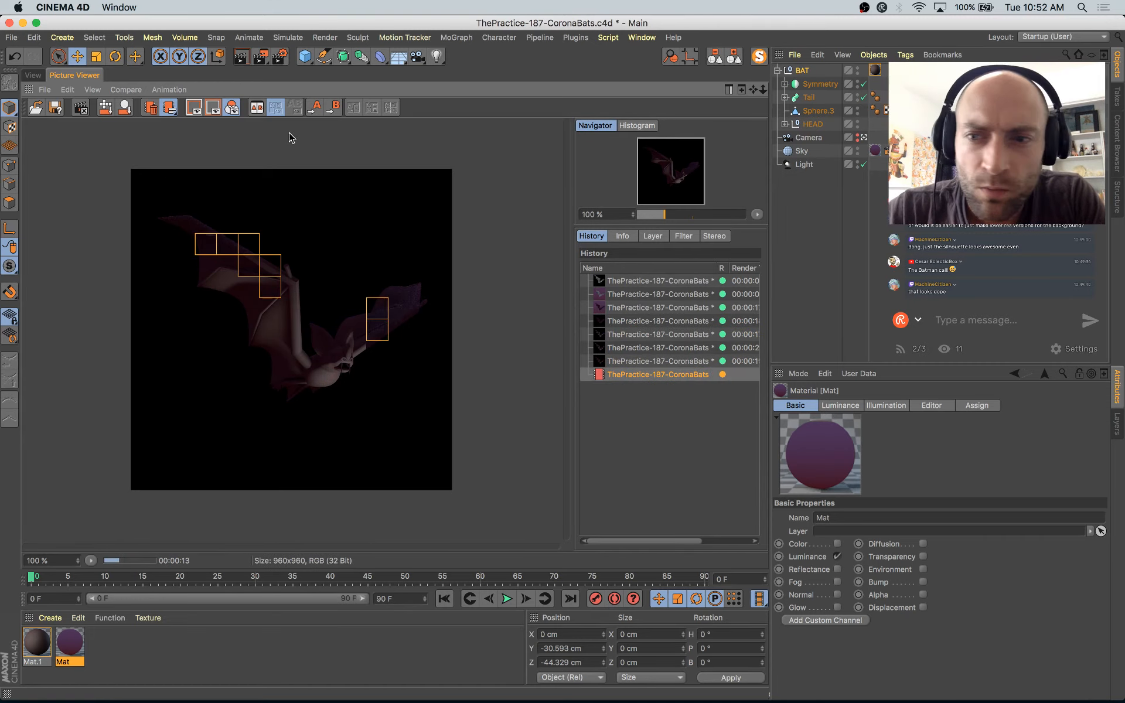
Step: Review the general Global Illumination render settings and render the bat again to the Picture Viewer
{"action": "left_click", "coordinate": [280, 56]}
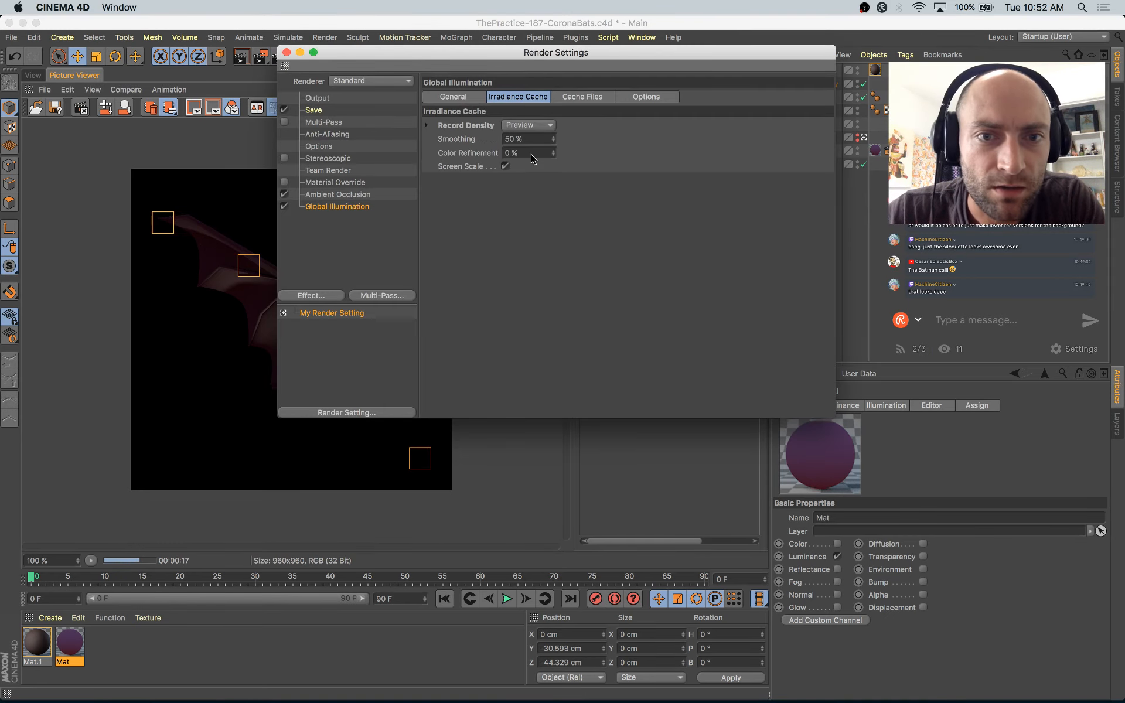
{"action": "left_click", "coordinate": [466, 98]}
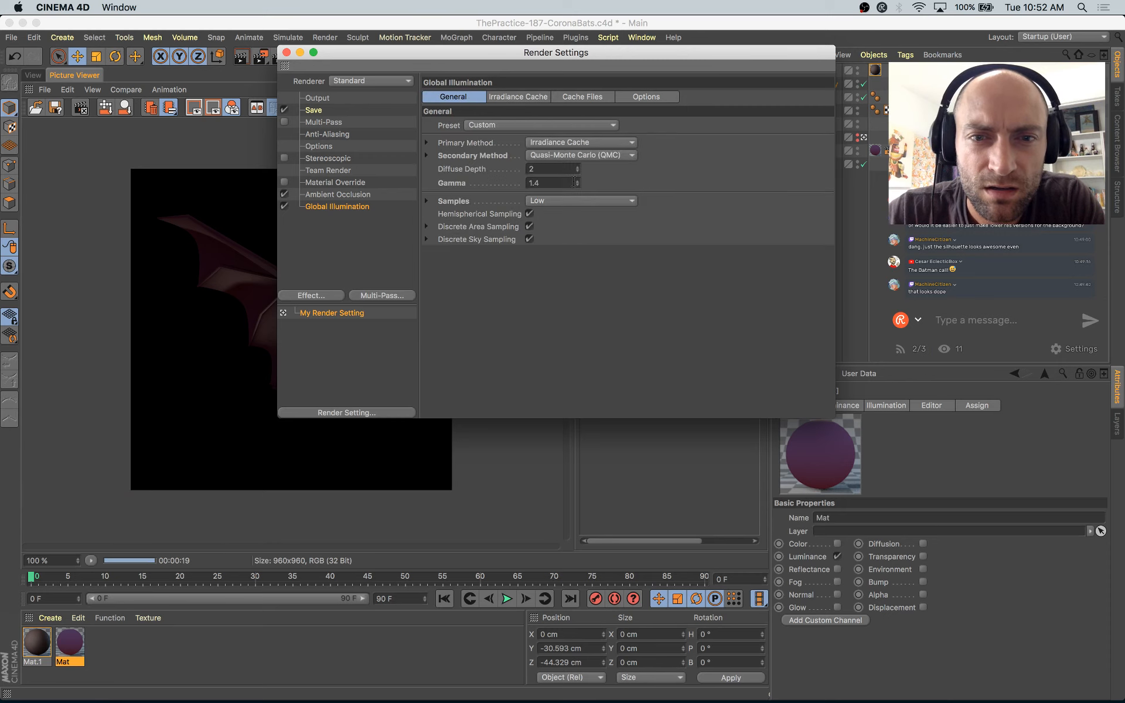
{"action": "left_click", "coordinate": [287, 53]}
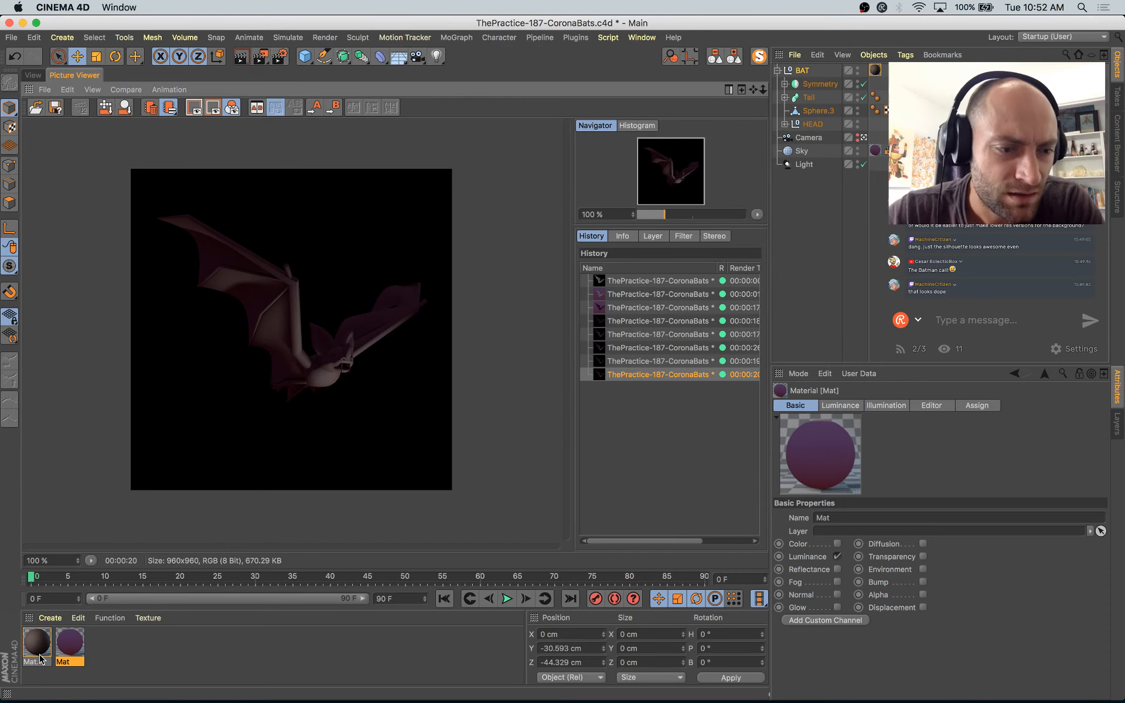
{"action": "key", "text": "shift+r"}
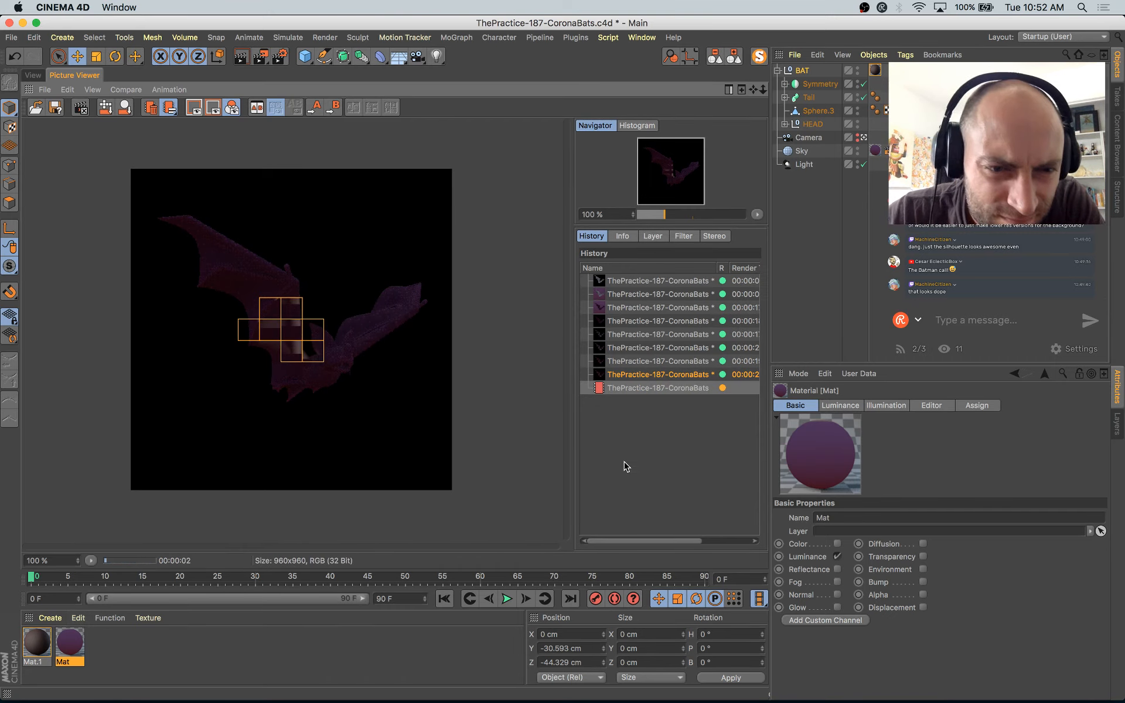
Step: Flip repeatedly between the most recent renders in the history to compare the bat's wing and body shading
{"action": "left_click", "coordinate": [673, 374]}
{"action": "key", "text": "Up"}
{"action": "key", "text": "Up"}
{"action": "key", "text": "Up"}
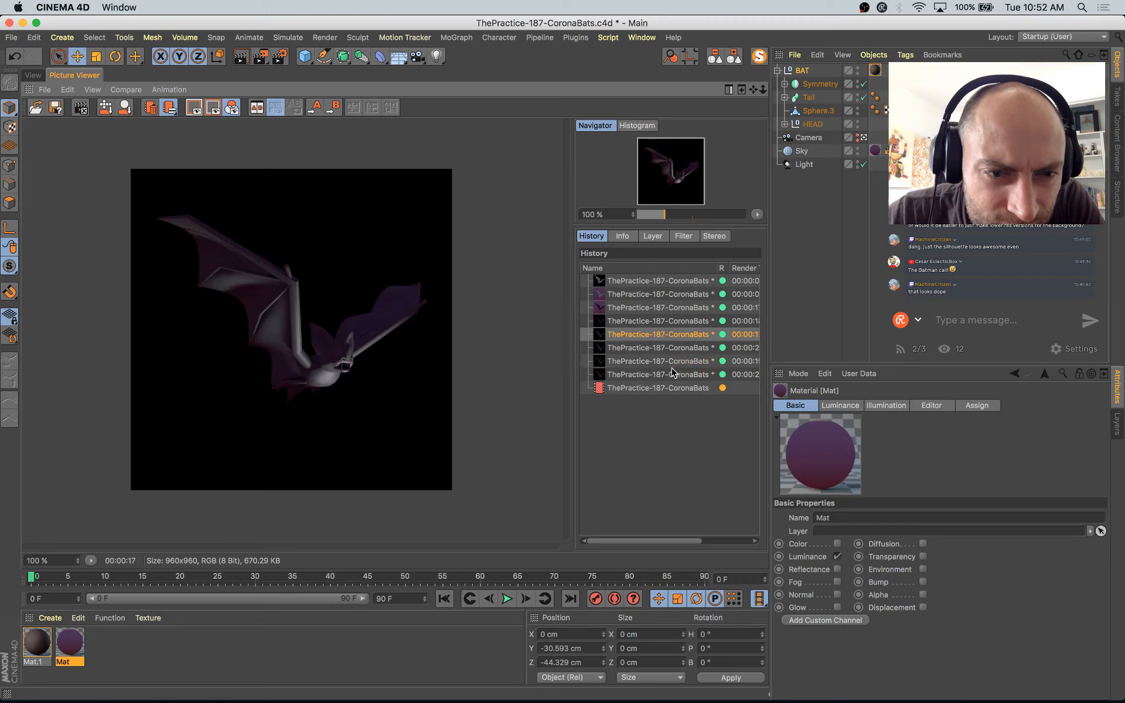
{"action": "key", "text": "Down"}
{"action": "key", "text": "Down"}
{"action": "key", "text": "Down"}
{"action": "key", "text": "Down"}
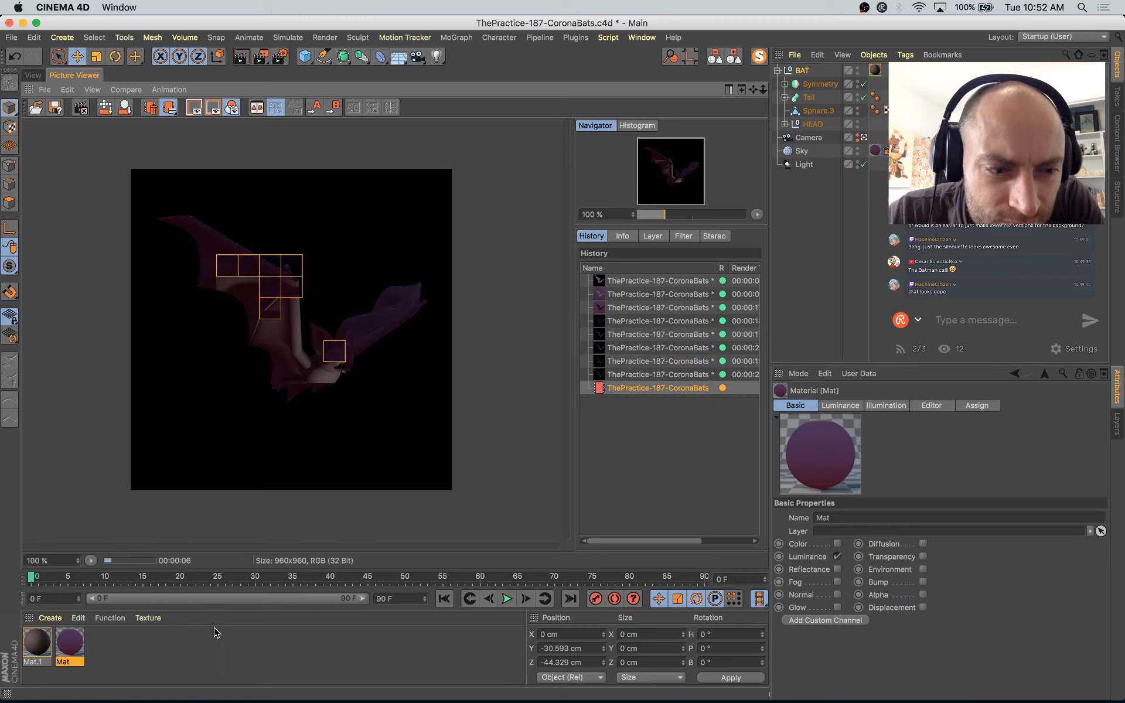
{"action": "key", "text": "Up"}
{"action": "key", "text": "Down"}
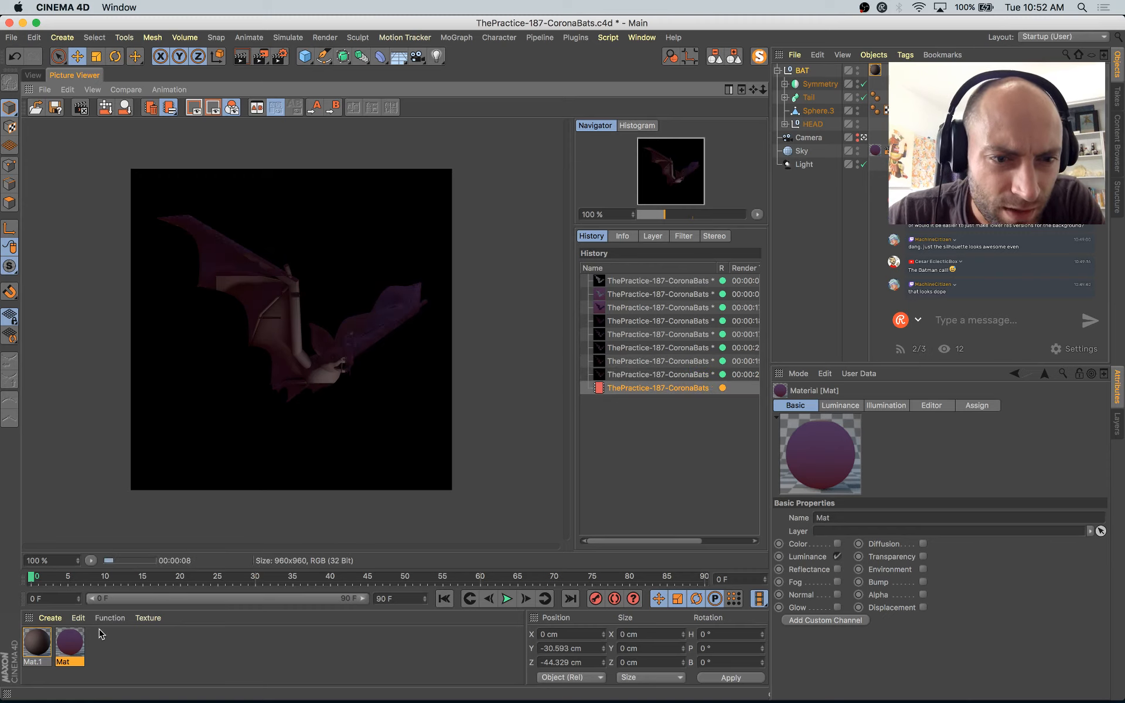
{"action": "key", "text": "Up"}
{"action": "key", "text": "Down"}
{"action": "key", "text": "Up"}
{"action": "key", "text": "Up"}
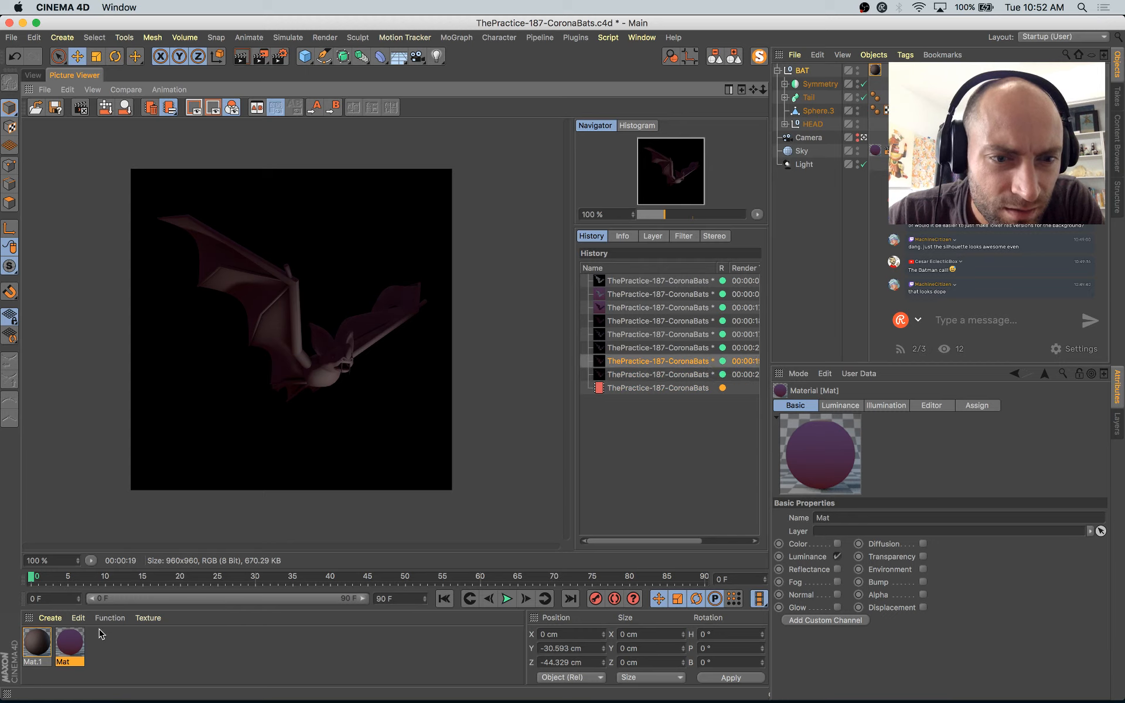
{"action": "key", "text": "Down"}
{"action": "key", "text": "Up"}
{"action": "key", "text": "Down"}
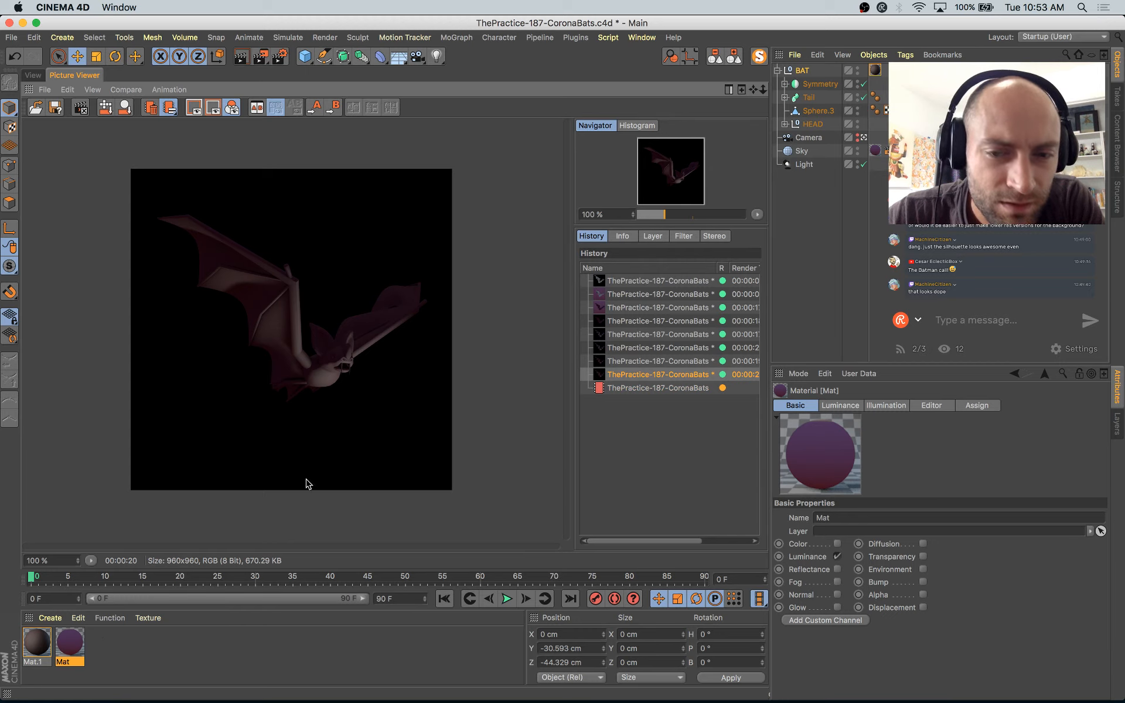
{"action": "key", "text": "Up"}
{"action": "key", "text": "Up"}
{"action": "key", "text": "Down"}
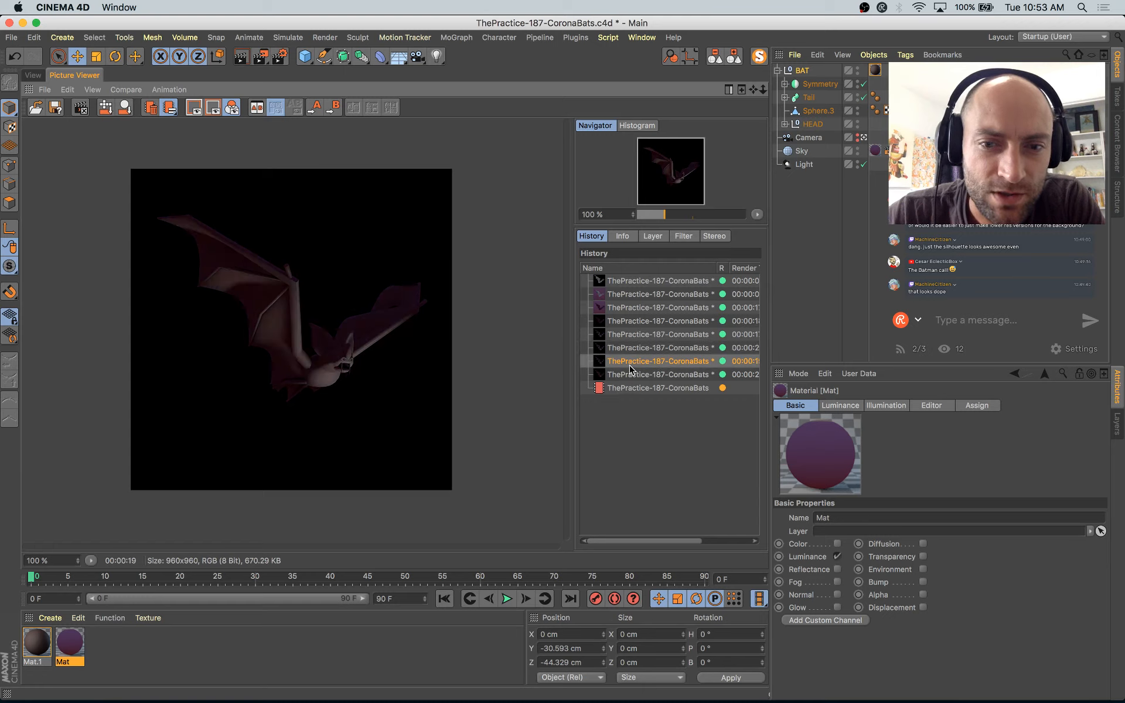
{"action": "key", "text": "Down"}
{"action": "key", "text": "Up"}
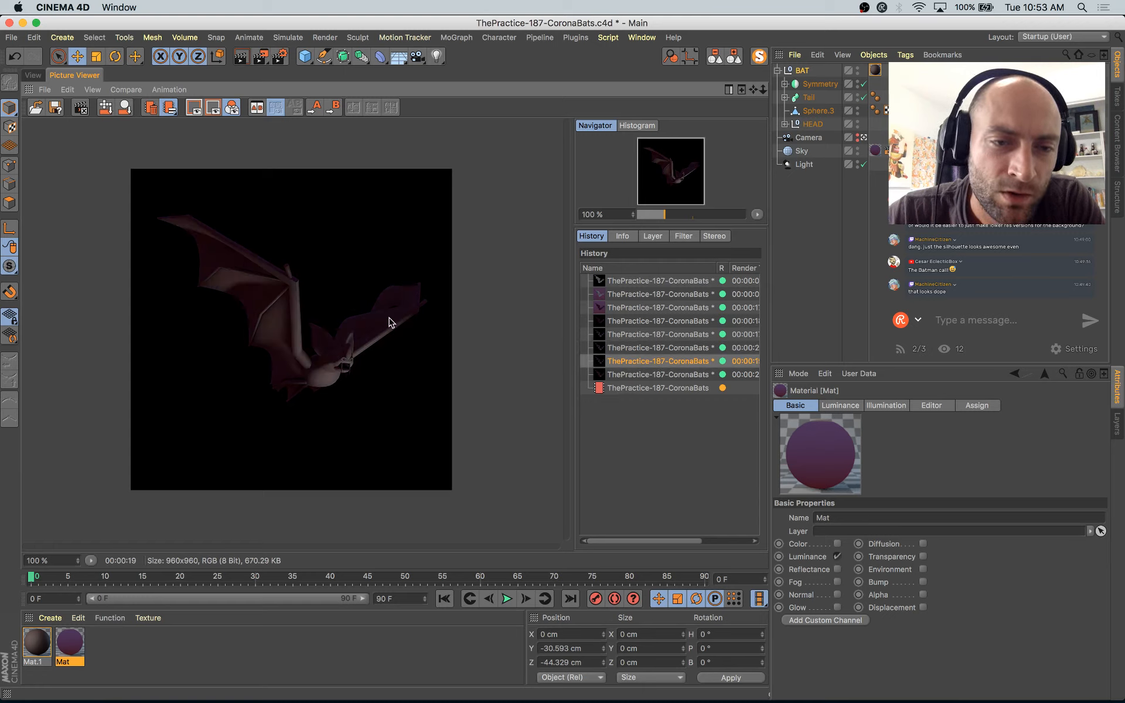
{"action": "key", "text": "Down"}
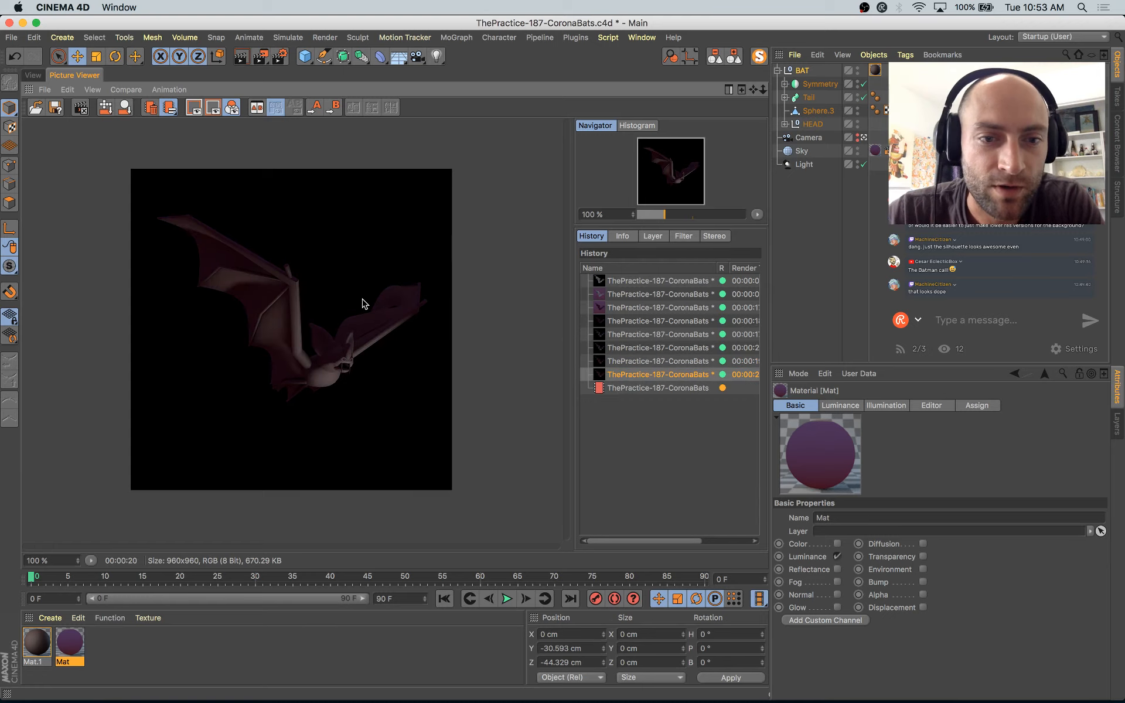
{"action": "key", "text": "Up"}
{"action": "key", "text": "Down"}
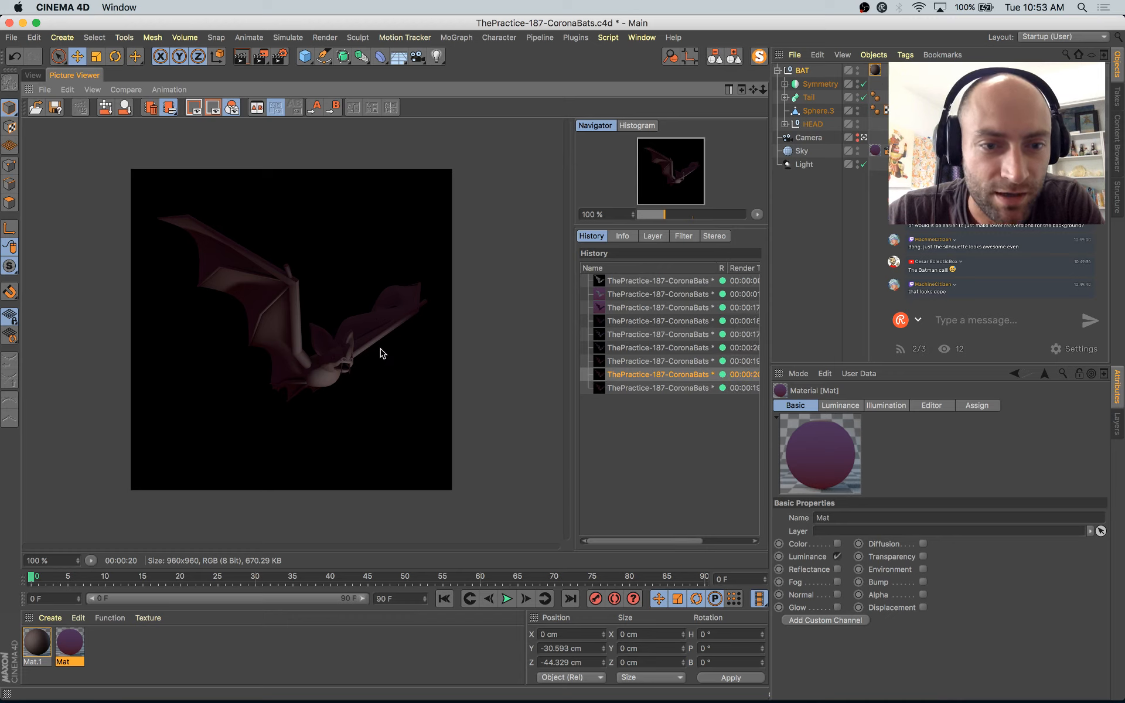
{"action": "key", "text": "Down"}
{"action": "key", "text": "Up"}
{"action": "key", "text": "Down"}
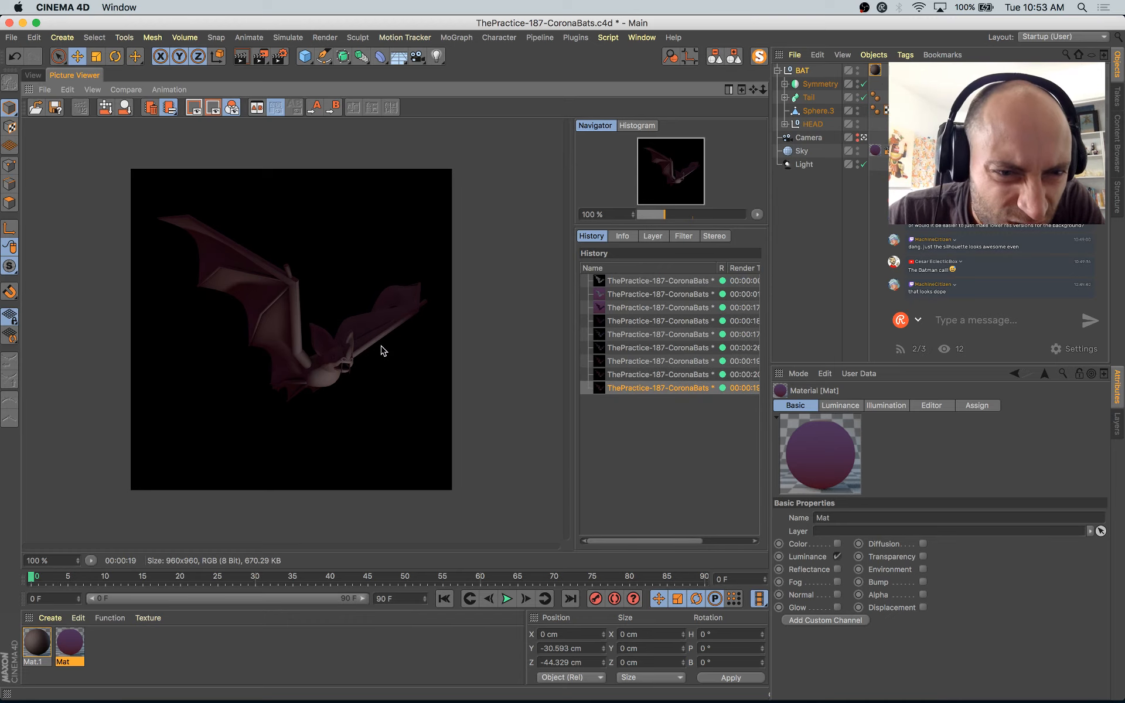
{"action": "key", "text": "Up"}
{"action": "key", "text": "Down"}
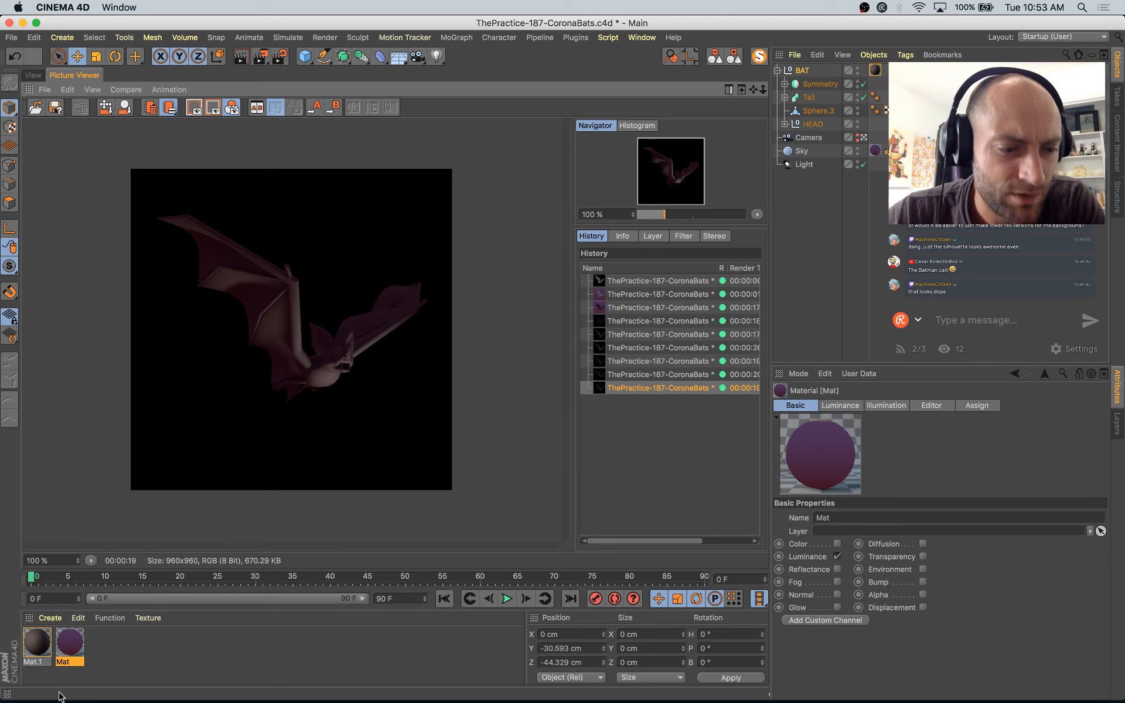
Step: Duplicate the bat's dark material and set the copy's color to bright red with 100% saturation and 90% value
{"action": "left_click_drag", "start_coordinate": [41, 650], "coordinate": [36, 646], "text": "ctrl"}
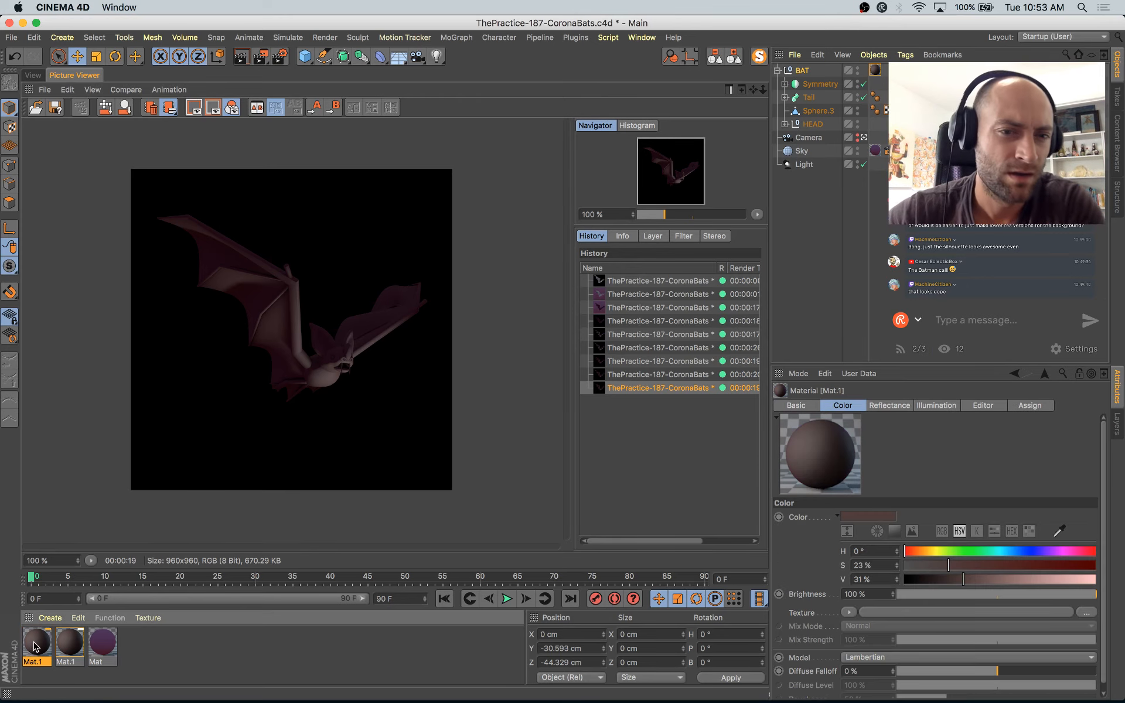
{"action": "double_click", "coordinate": [36, 644]}
{"action": "left_click_drag", "start_coordinate": [557, 188], "coordinate": [616, 201]}
{"action": "left_click", "coordinate": [226, 232]}
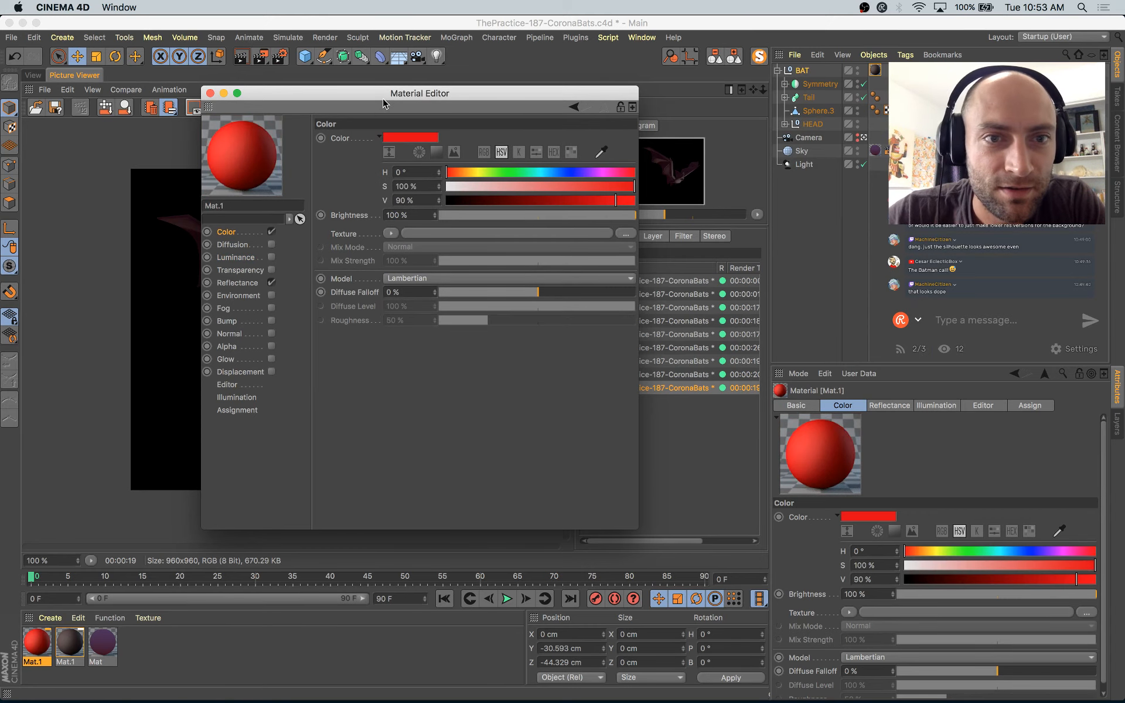
Step: Enable Luminance on the red material with a red color at 87% saturation and 34% brightness
{"action": "left_click_drag", "start_coordinate": [378, 94], "coordinate": [656, 209]}
{"action": "left_click", "coordinate": [545, 373]}
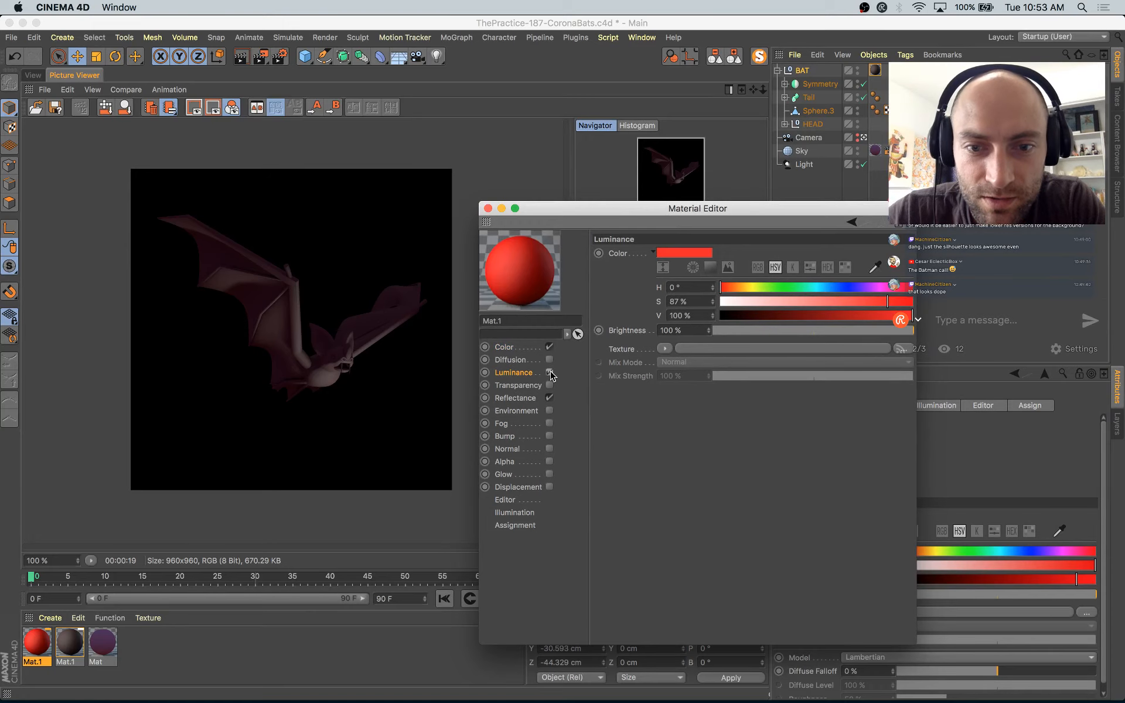
{"action": "left_click_drag", "start_coordinate": [754, 328], "coordinate": [765, 331]}
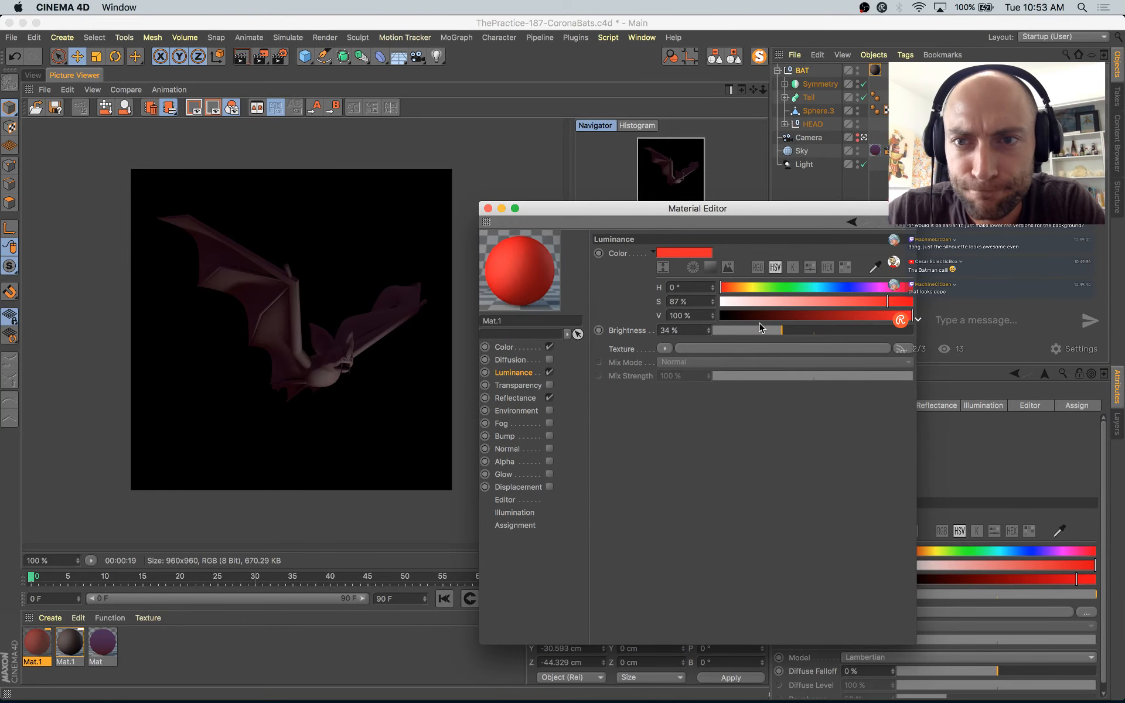
Step: Locate the bat's eye sphere, Sphere.1, in the head hierarchy and apply the red material to it
{"action": "left_click", "coordinate": [33, 75]}
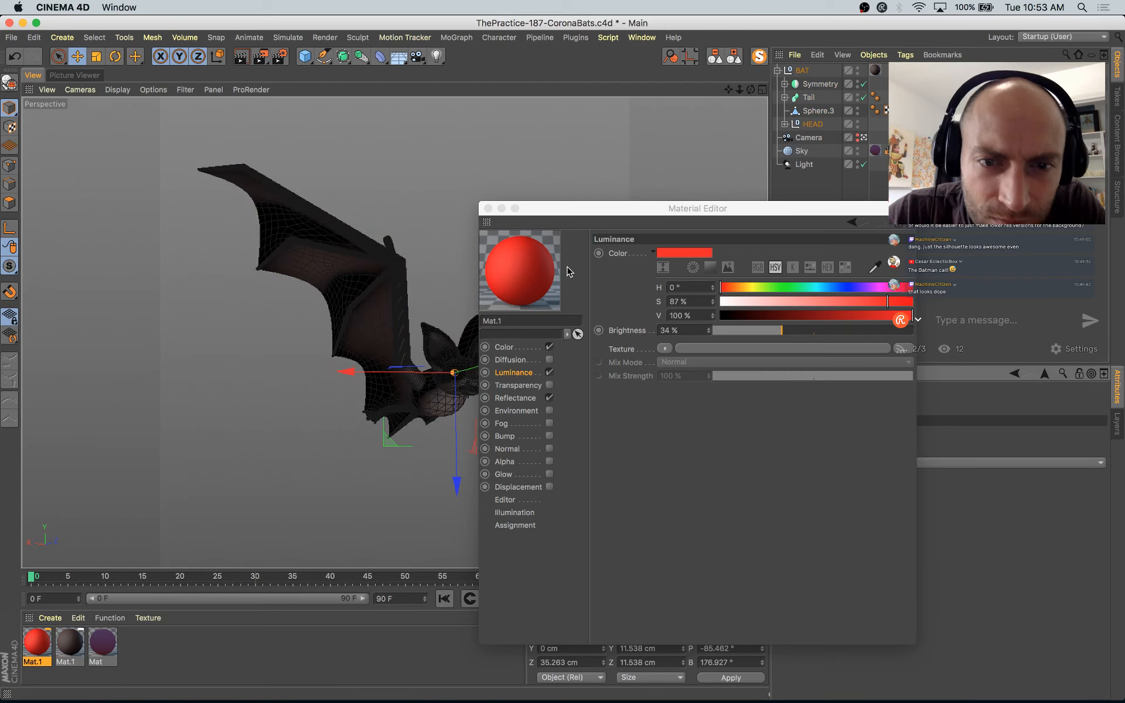
{"action": "key", "text": "s"}
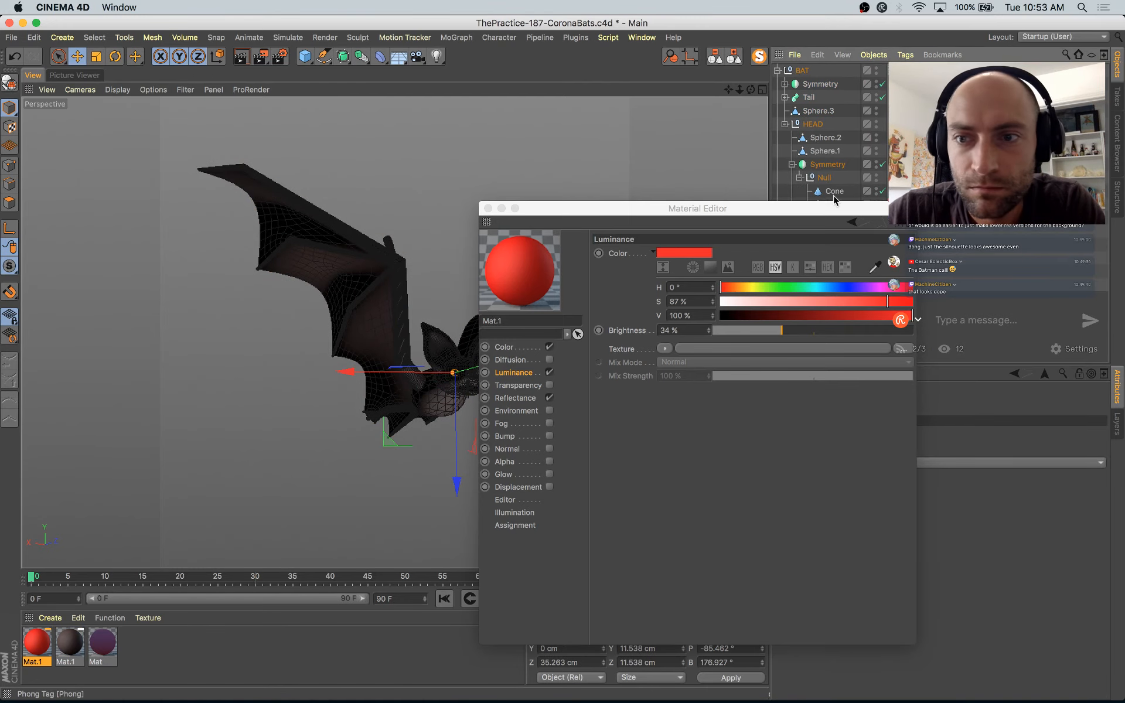
{"action": "left_click_drag", "start_coordinate": [809, 208], "coordinate": [641, 249]}
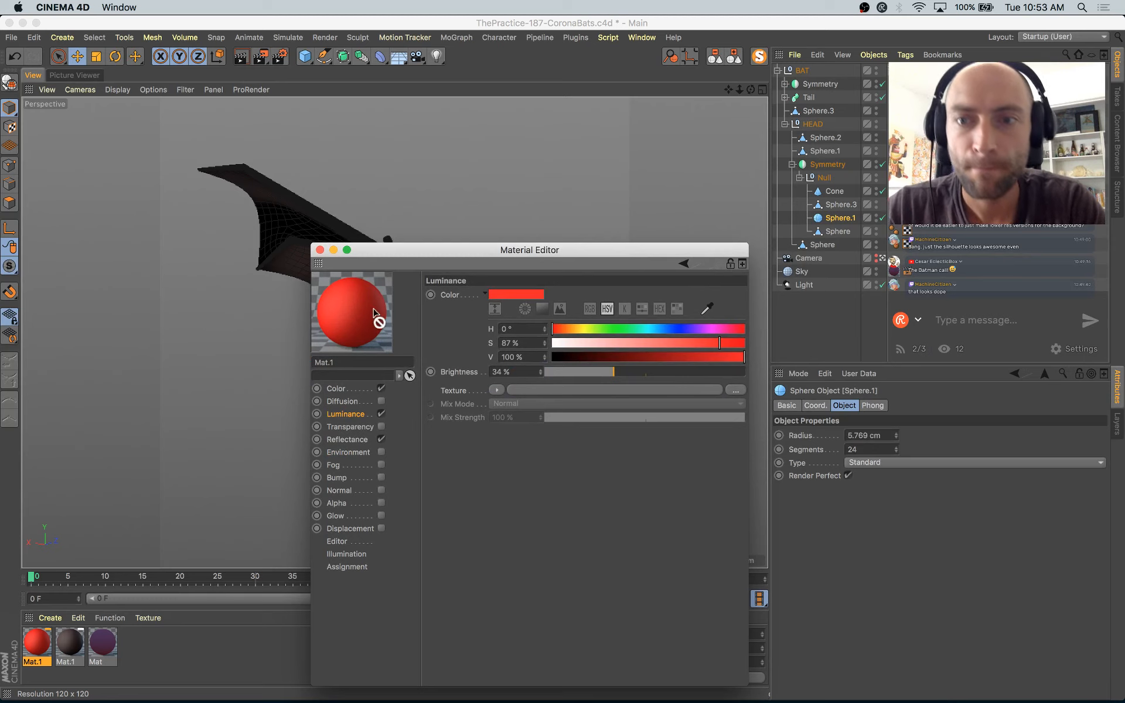
{"action": "left_click_drag", "start_coordinate": [375, 314], "coordinate": [842, 217]}
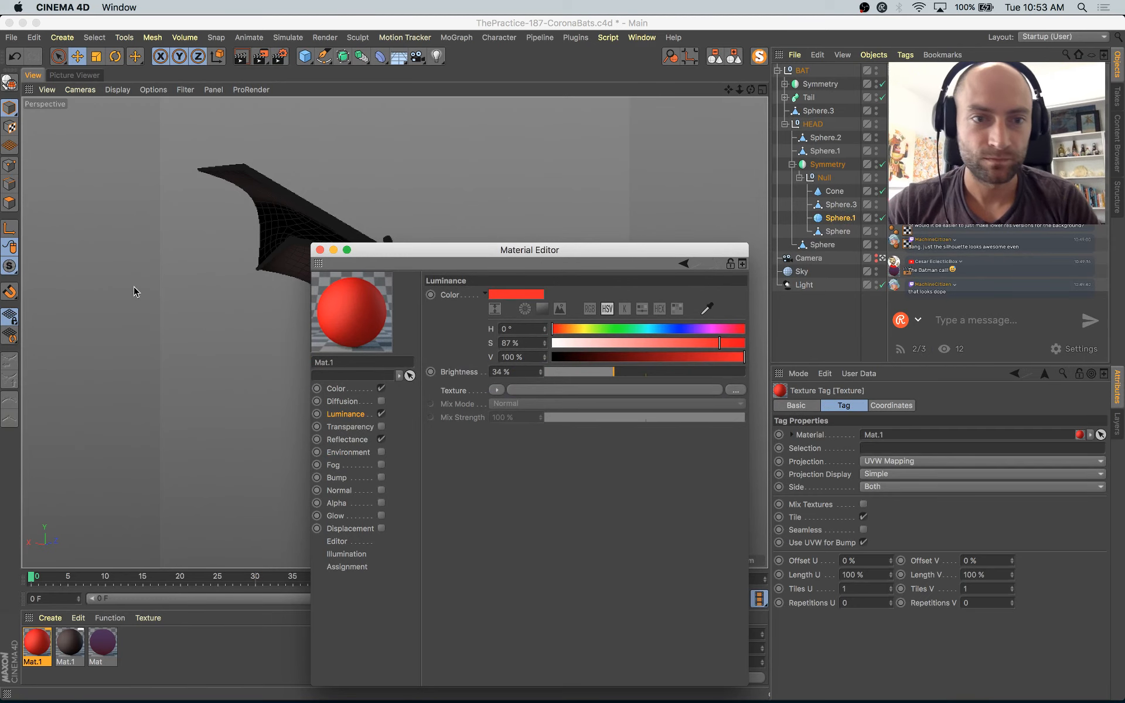
Step: Close the material settings, save the project and render the bat with its red eyes to the Picture Viewer
{"action": "left_click", "coordinate": [320, 250]}
{"action": "key", "text": "super+s"}
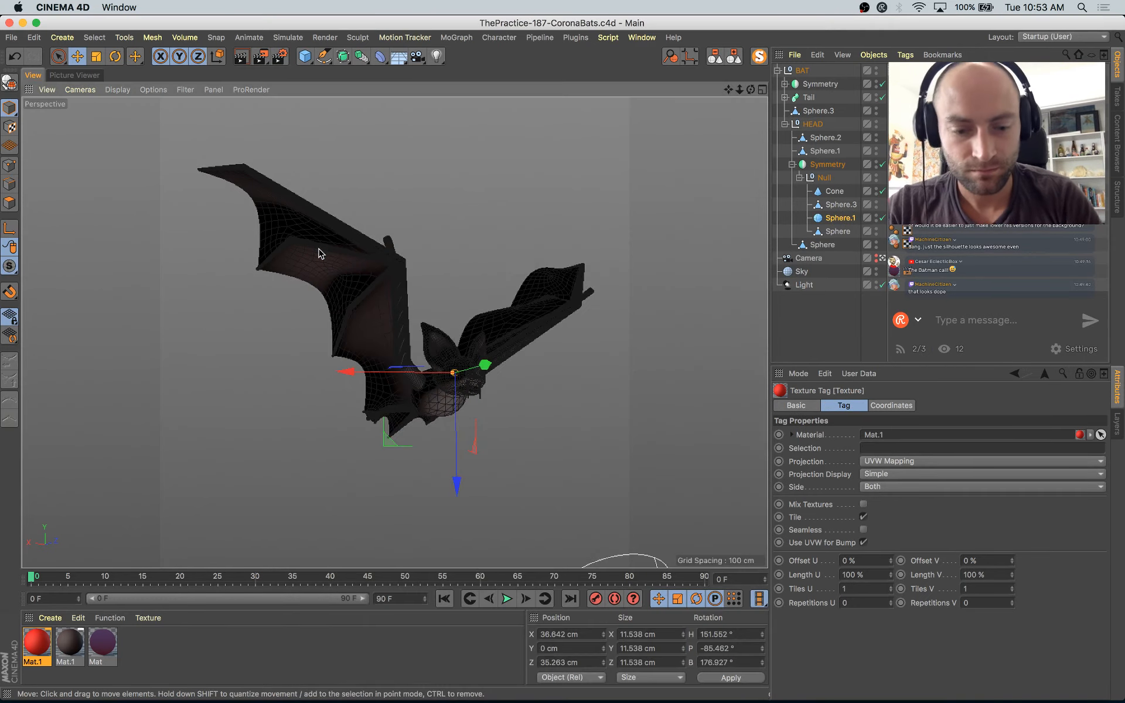
{"action": "key", "text": "shift+r"}
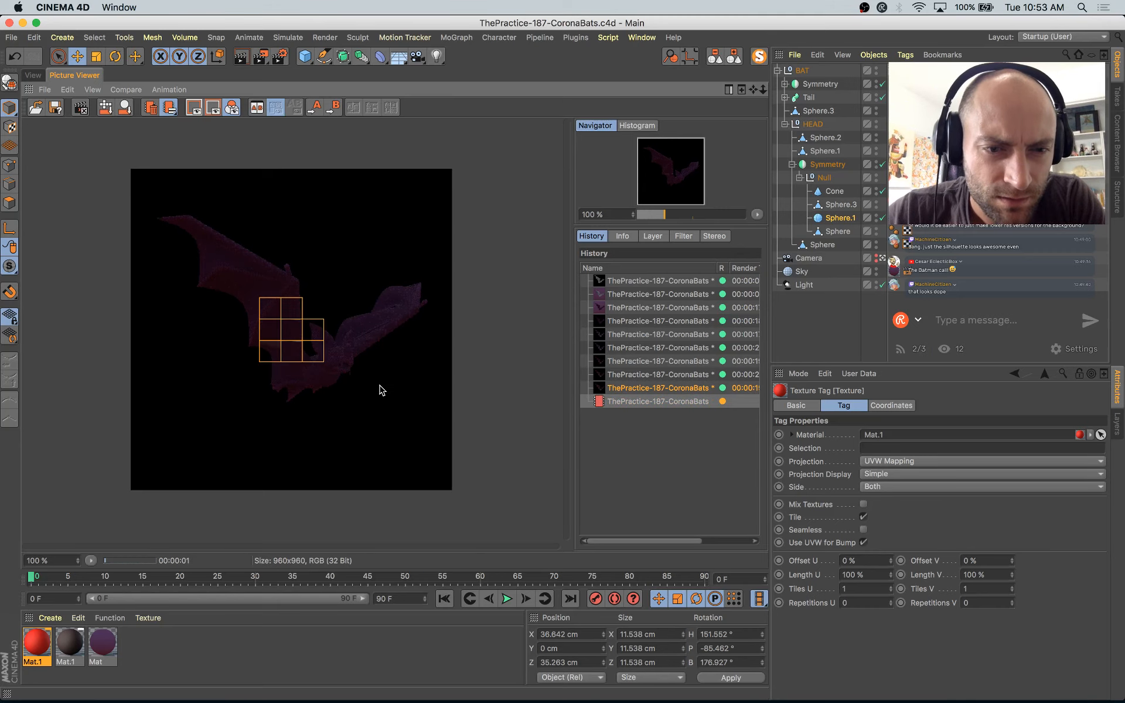
Step: Compare the red-eyed render in progress with the previous bat renders in the history
{"action": "left_click", "coordinate": [704, 388]}
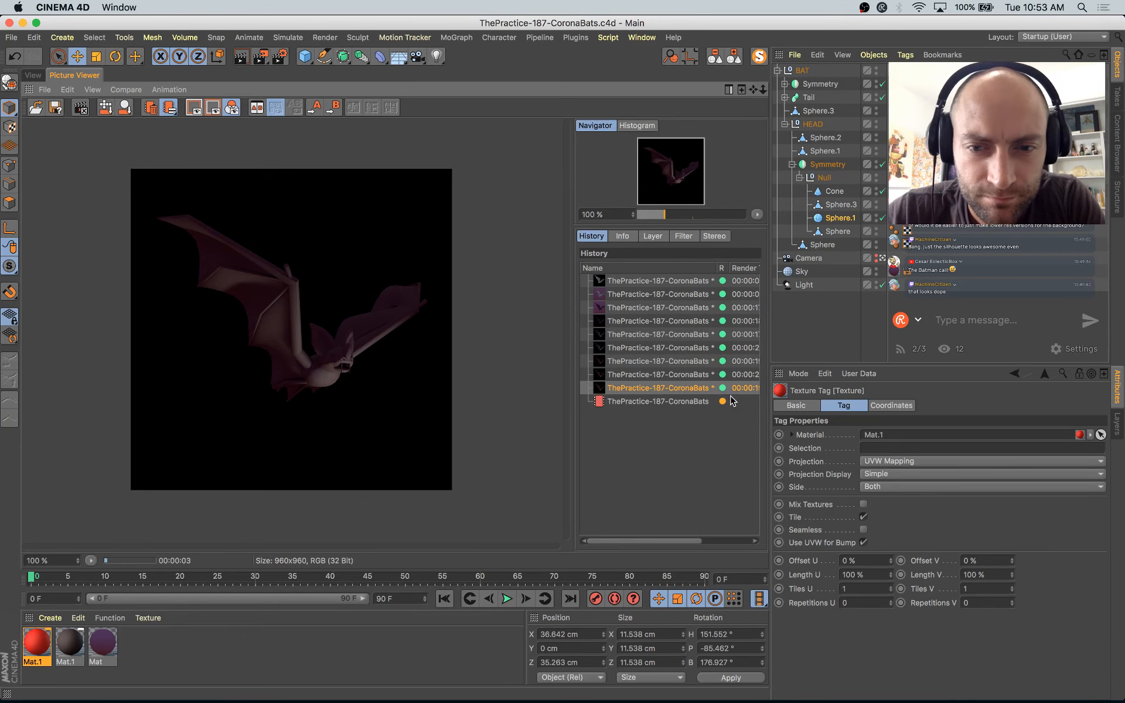
{"action": "left_click", "coordinate": [718, 403]}
{"action": "key", "text": "Up"}
{"action": "key", "text": "Up"}
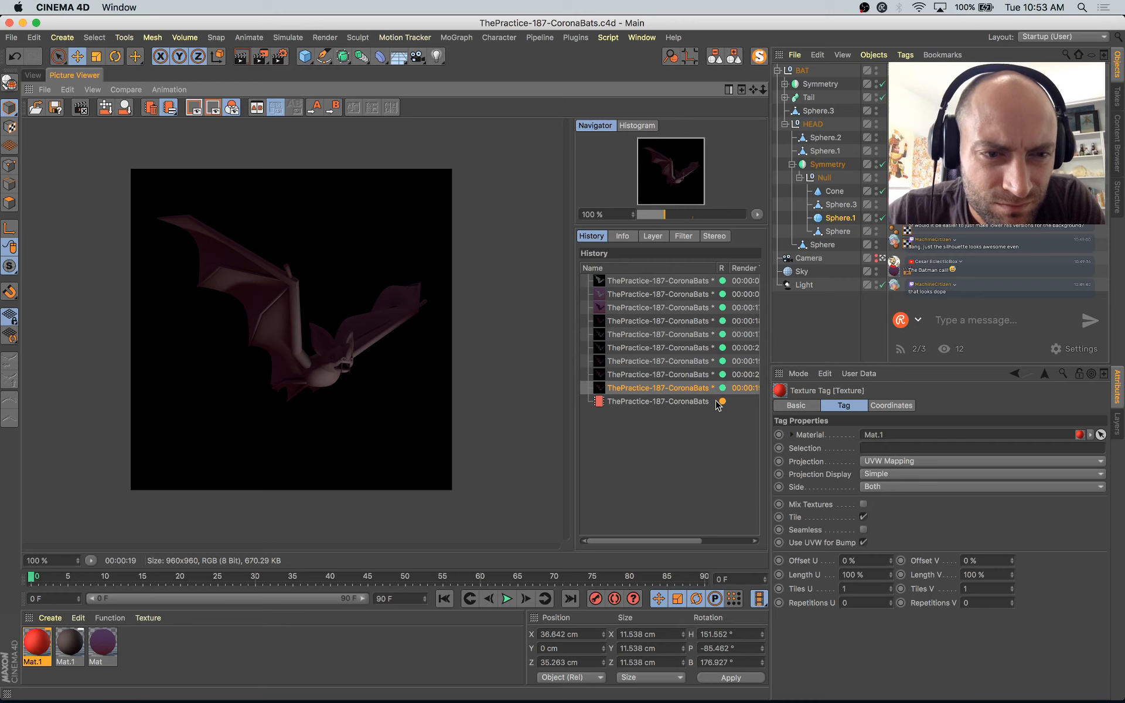
{"action": "key", "text": "Down"}
{"action": "key", "text": "Down"}
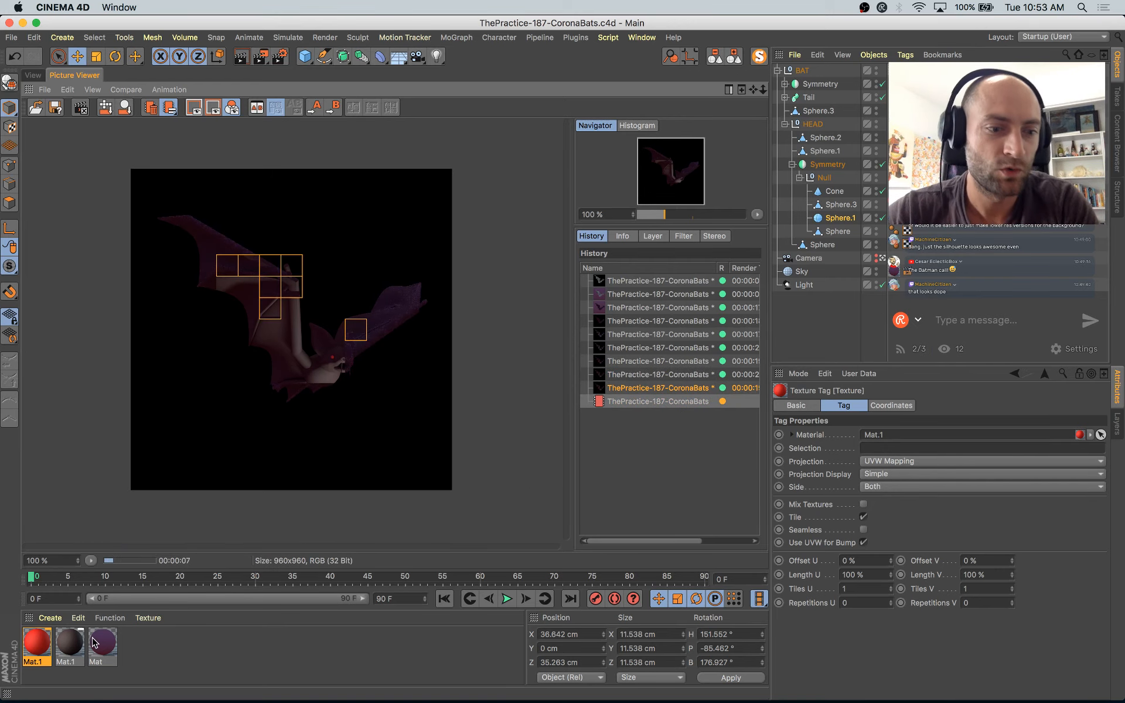
Step: Duplicate the bat's dark material and enable Luminance on the copy with 0% brightness
{"action": "left_click_drag", "start_coordinate": [71, 644], "coordinate": [111, 646], "text": "ctrl"}
{"action": "double_click", "coordinate": [111, 646]}
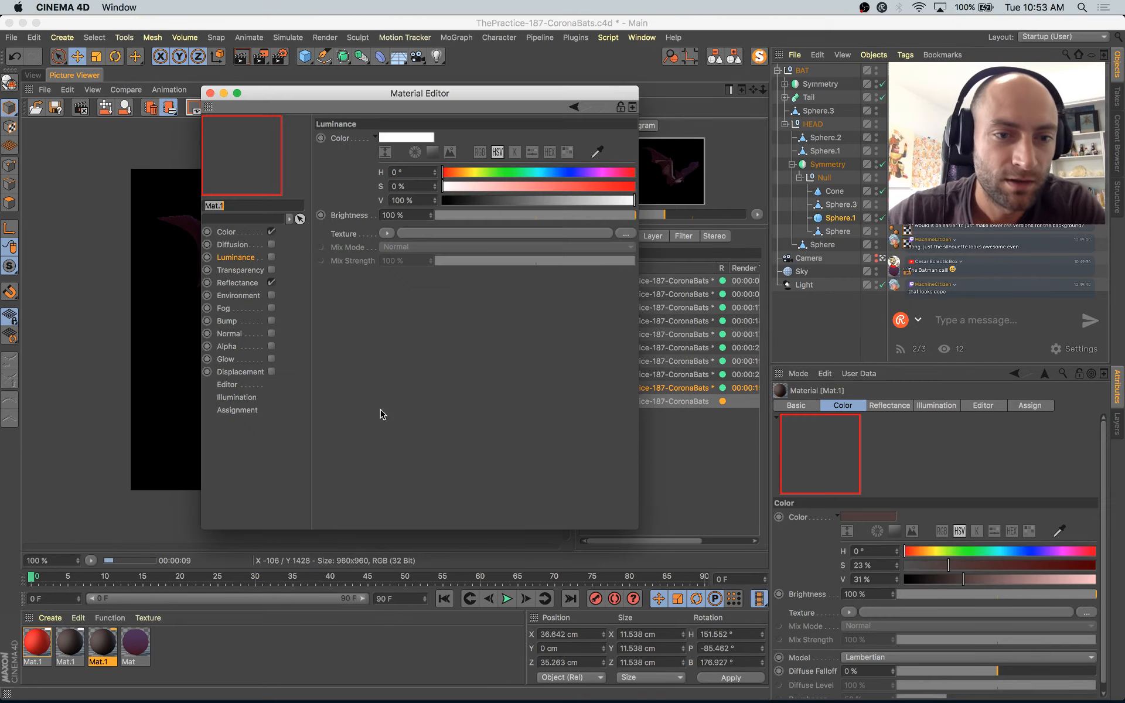
{"action": "left_click_drag", "start_coordinate": [461, 101], "coordinate": [722, 212]}
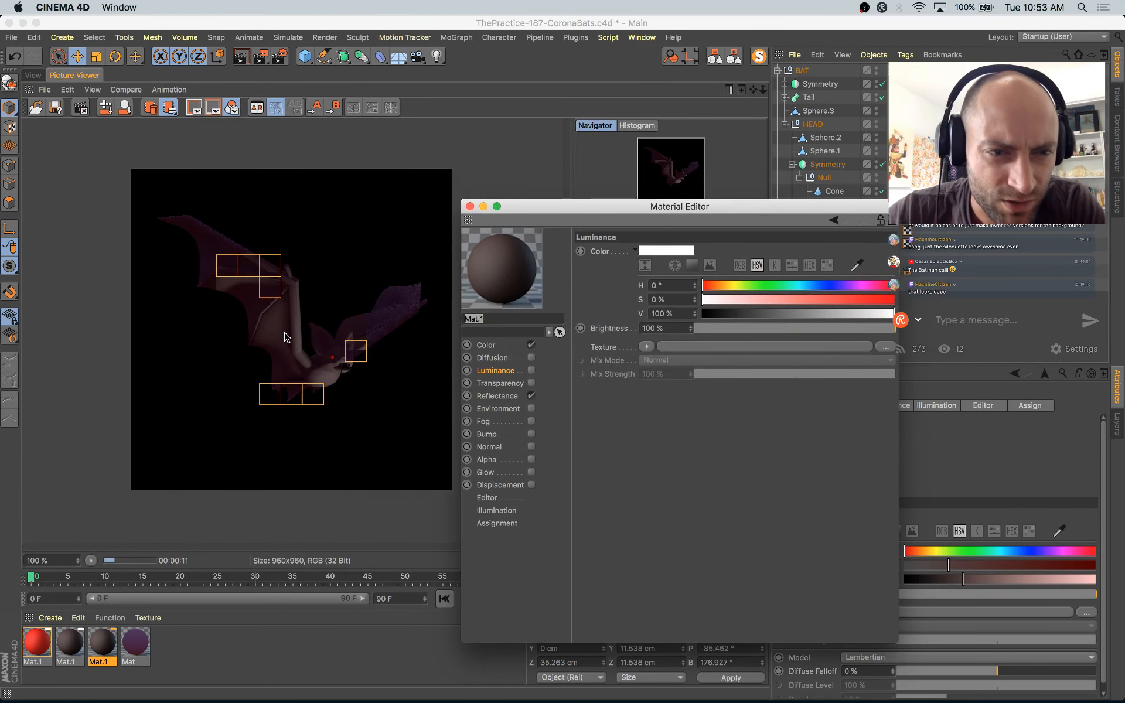
{"action": "left_click", "coordinate": [531, 370]}
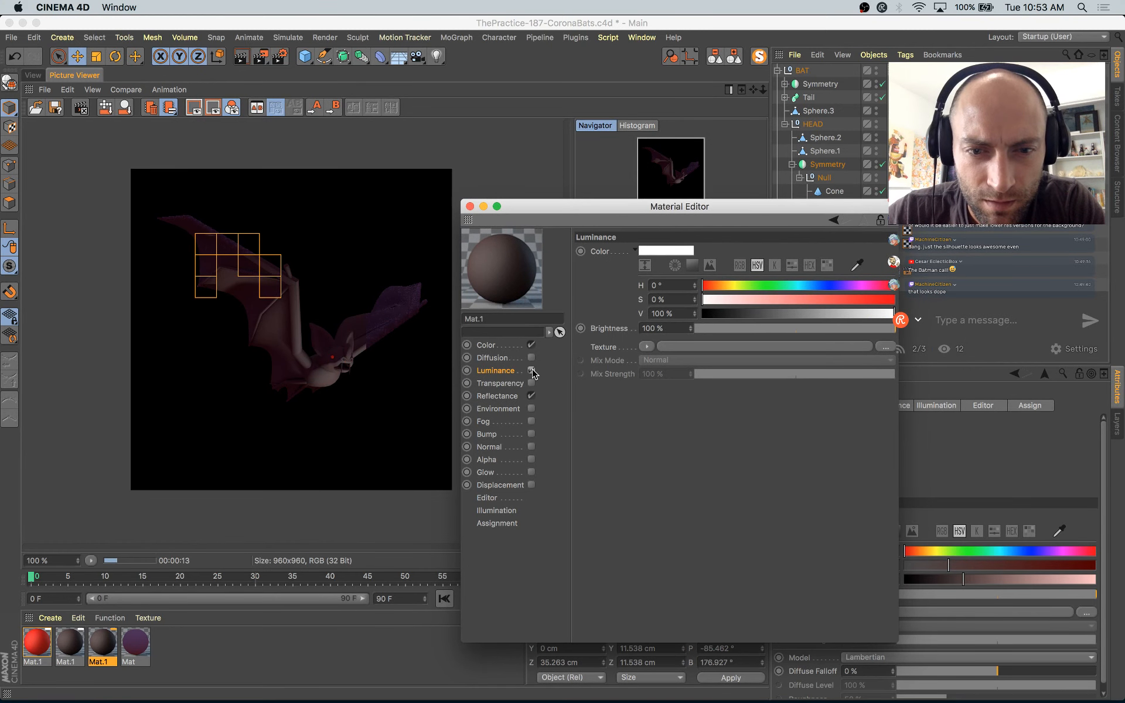
{"action": "left_click_drag", "start_coordinate": [713, 329], "coordinate": [664, 333]}
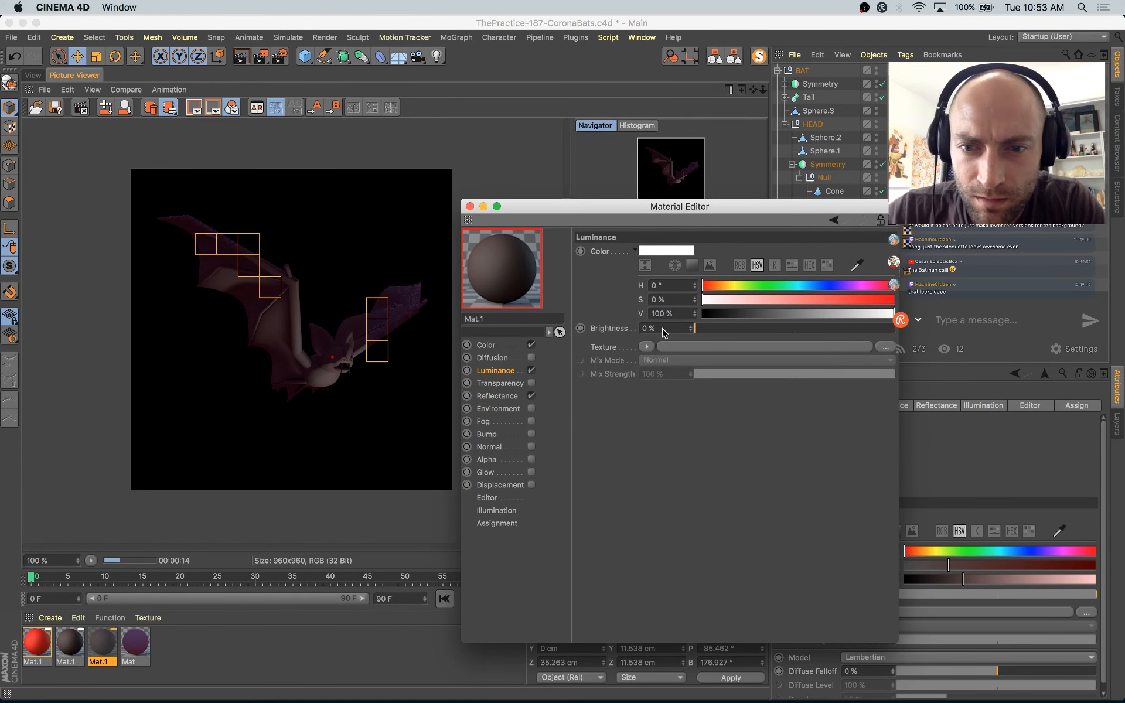
{"action": "left_click", "coordinate": [506, 347]}
{"action": "left_click", "coordinate": [531, 395]}
{"action": "left_click", "coordinate": [511, 370]}
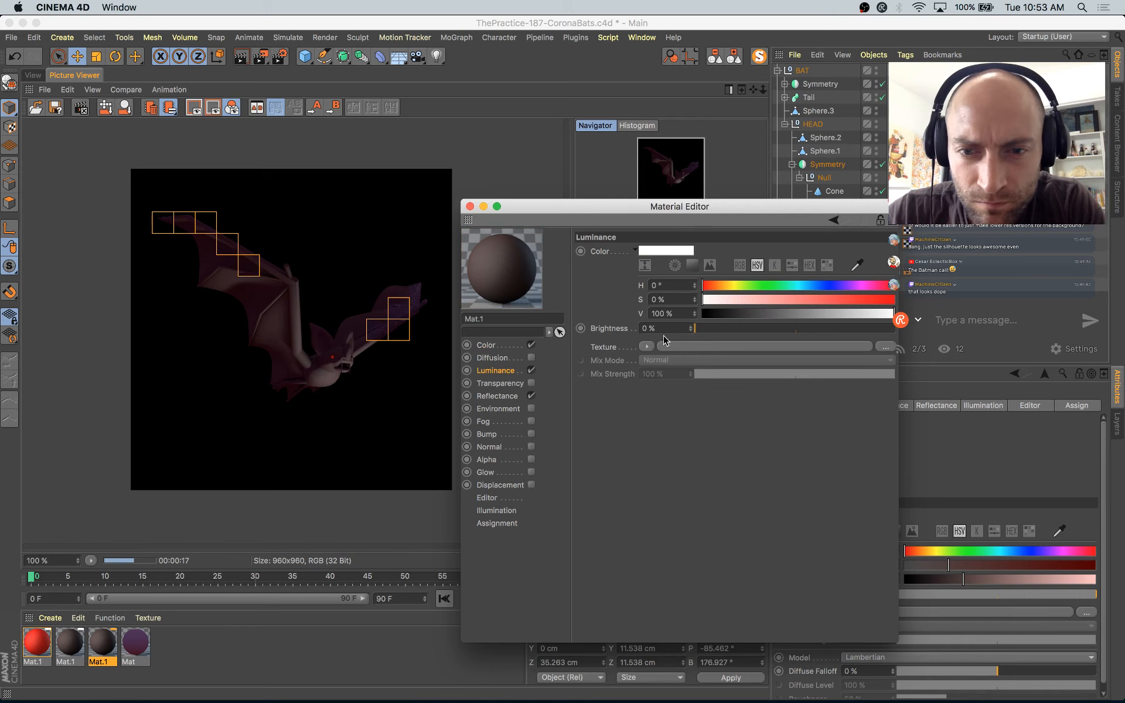
Step: Load a Subsurface Scattering shader into the luminance texture and sample its color from the wing in the render
{"action": "left_click", "coordinate": [646, 346]}
{"action": "mouse_move", "coordinate": [684, 607]}
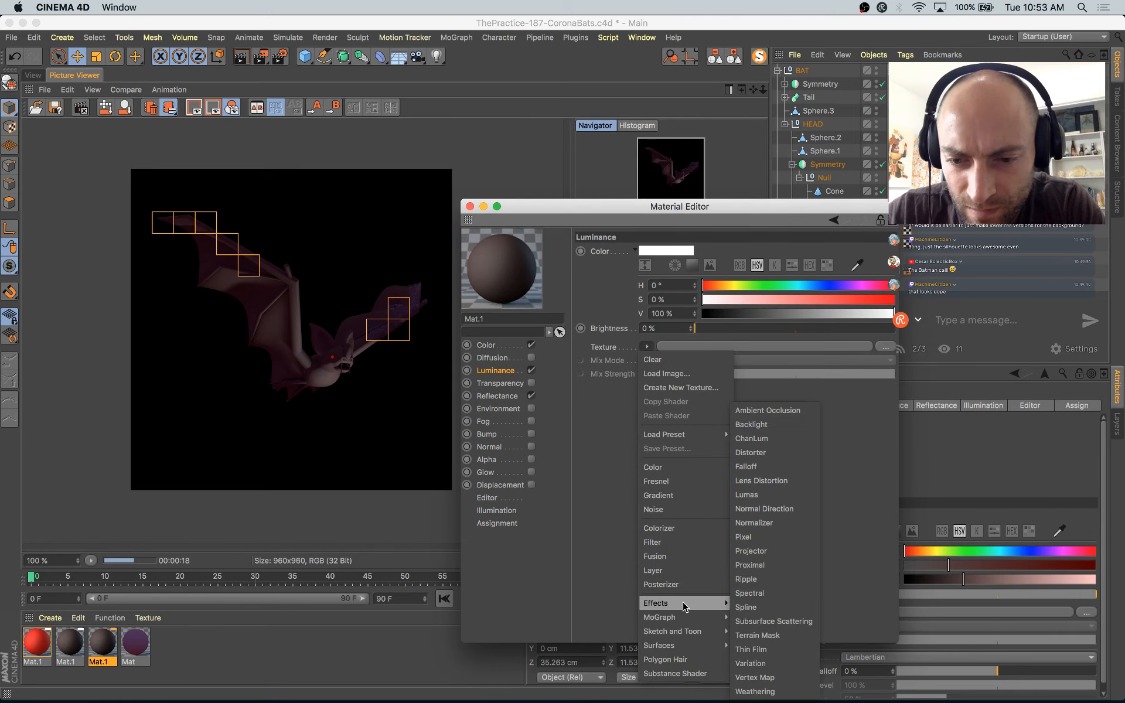
{"action": "left_click", "coordinate": [773, 621]}
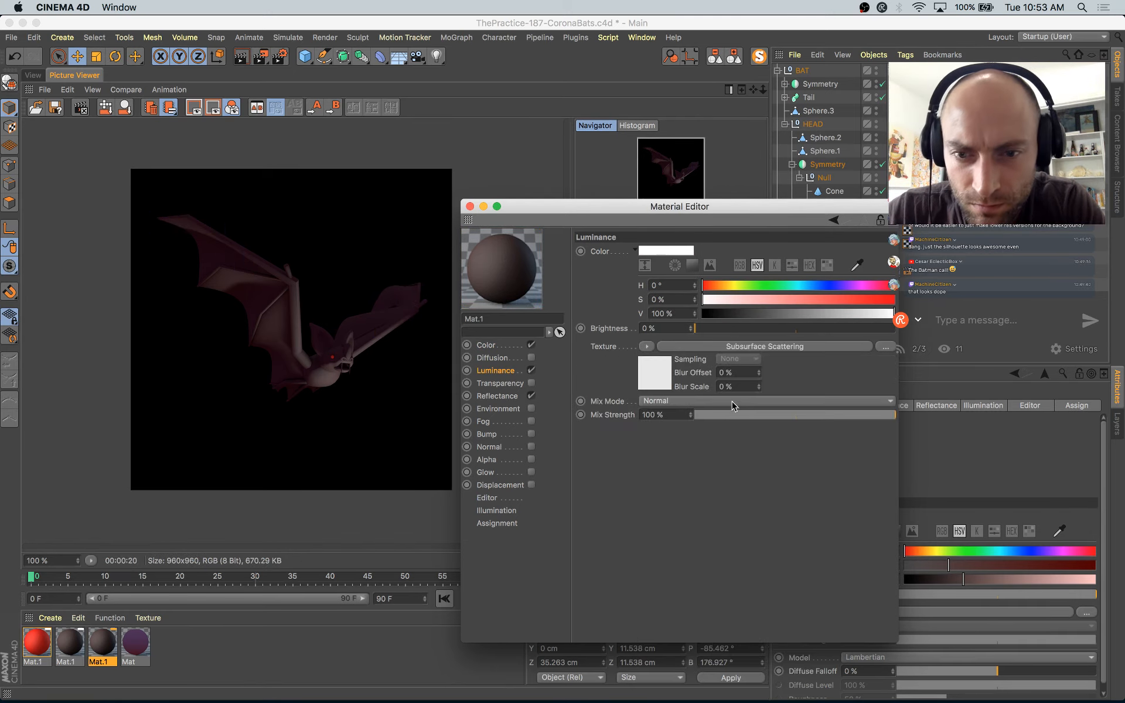
{"action": "left_click", "coordinate": [659, 375]}
{"action": "left_click", "coordinate": [773, 411]}
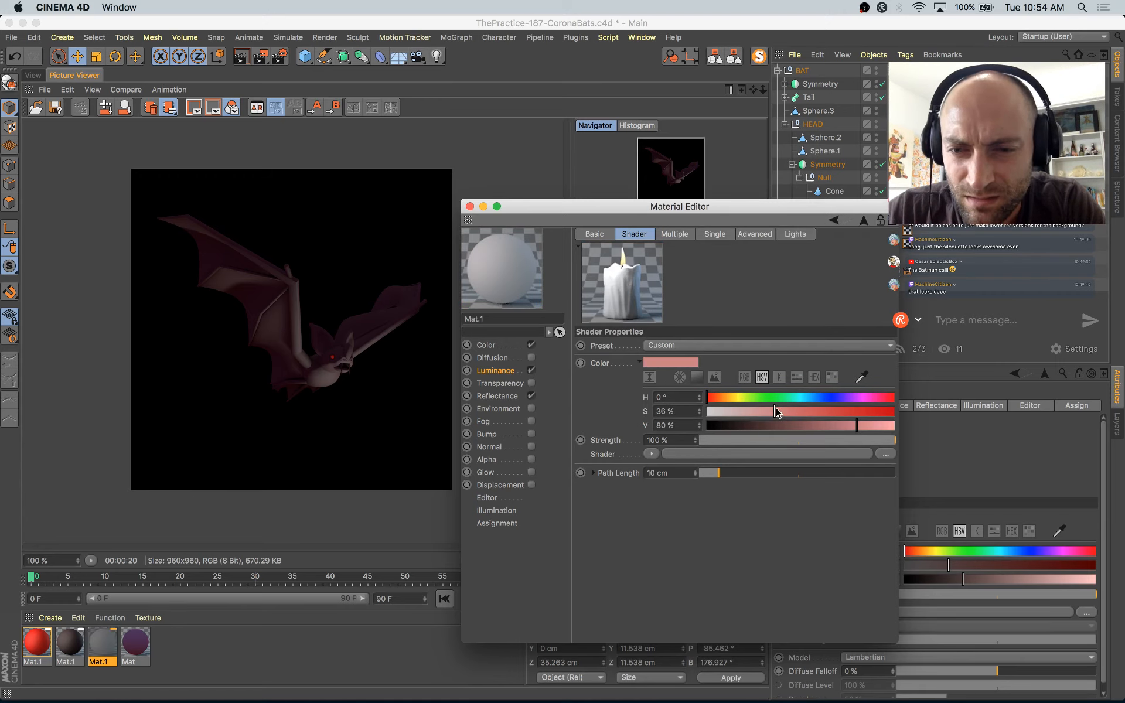
{"action": "left_click", "coordinate": [803, 426]}
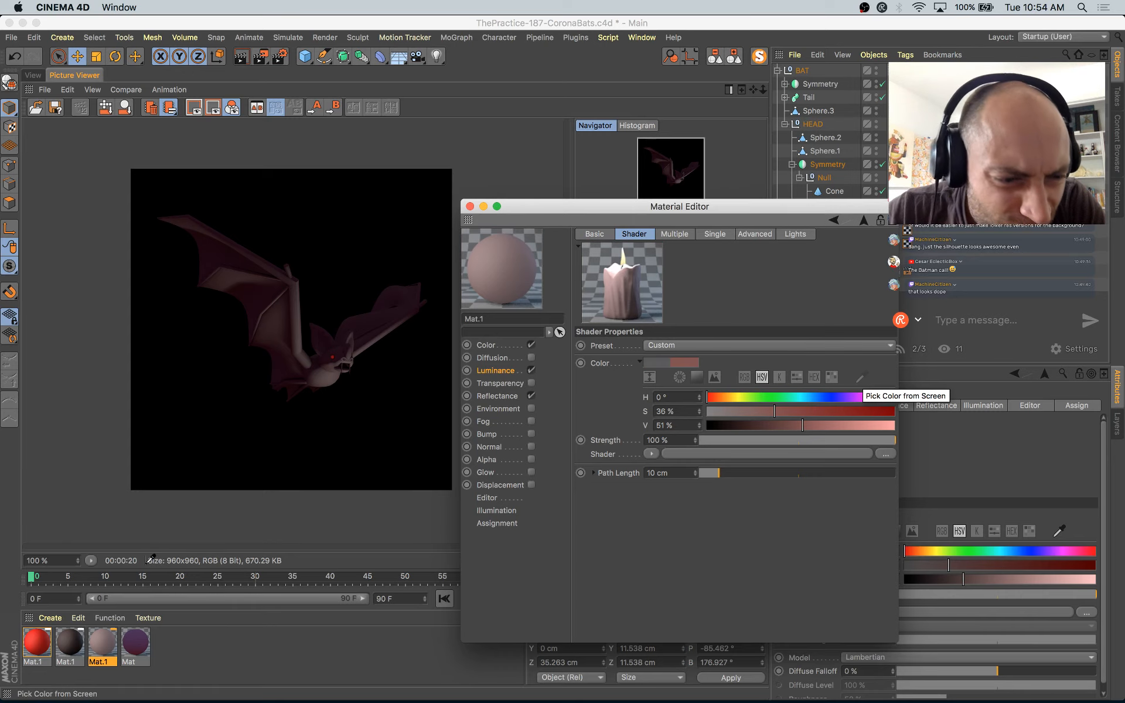
{"action": "left_click", "coordinate": [284, 301]}
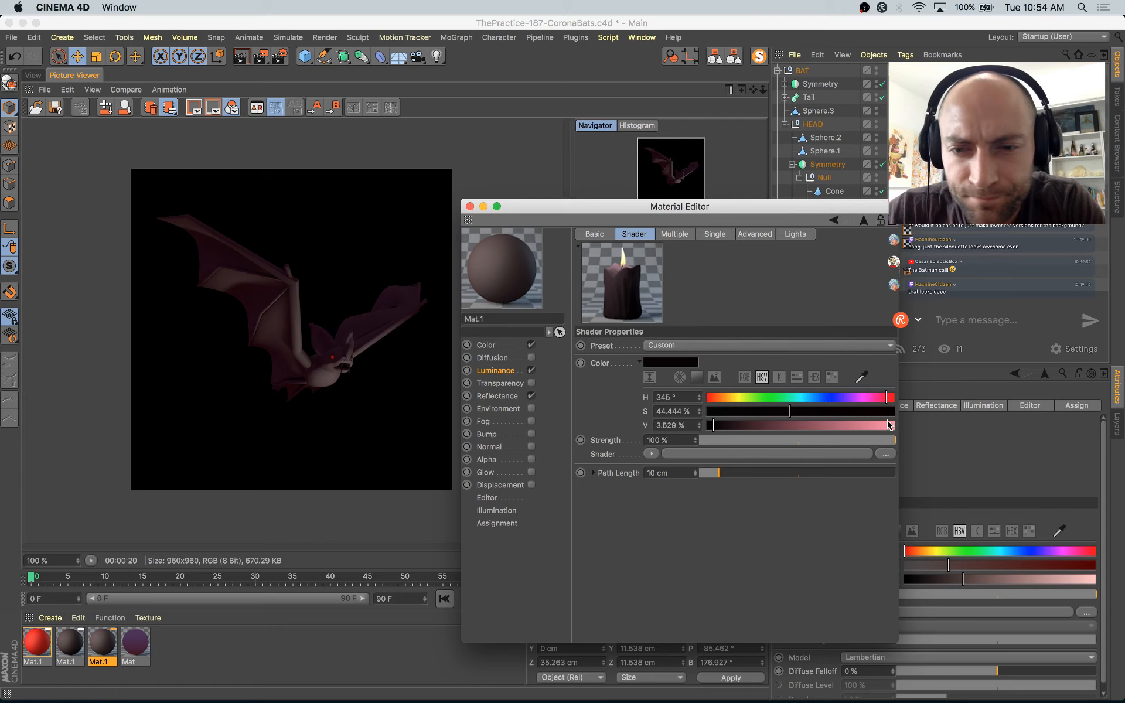
Step: Increase the scattering color's saturation, set its value to 11%, and set the luminance mix strength to 56%
{"action": "left_click", "coordinate": [735, 426]}
{"action": "left_click", "coordinate": [825, 412]}
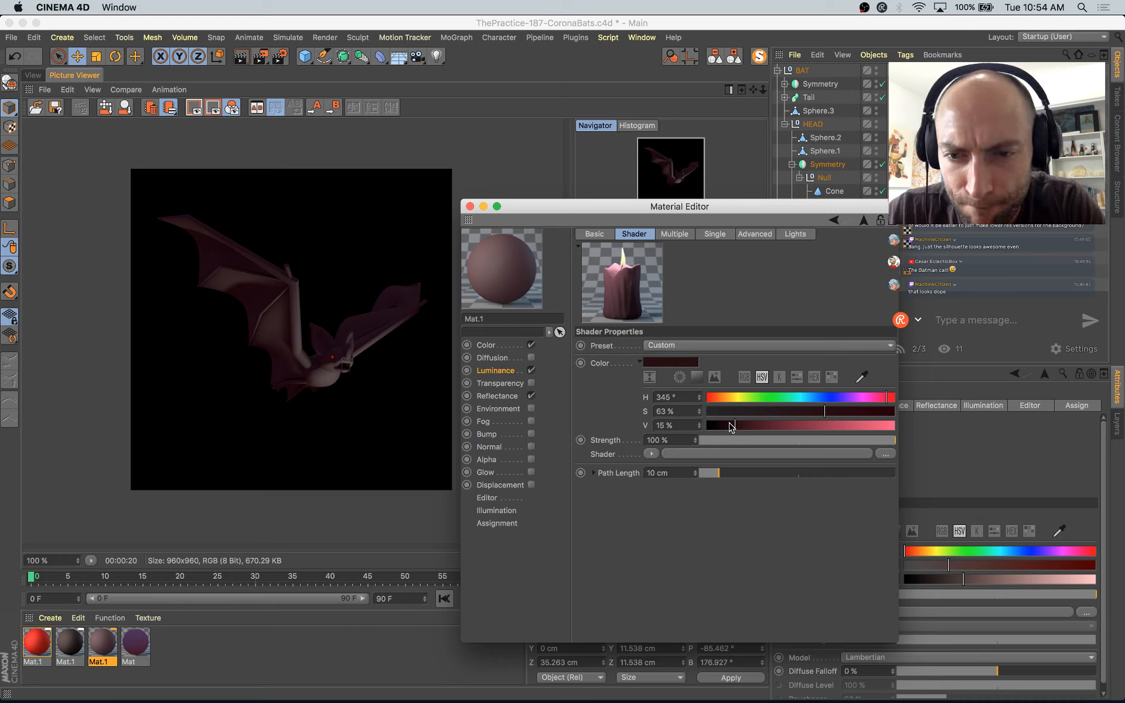
{"action": "left_click", "coordinate": [727, 426]}
{"action": "left_click", "coordinate": [838, 412]}
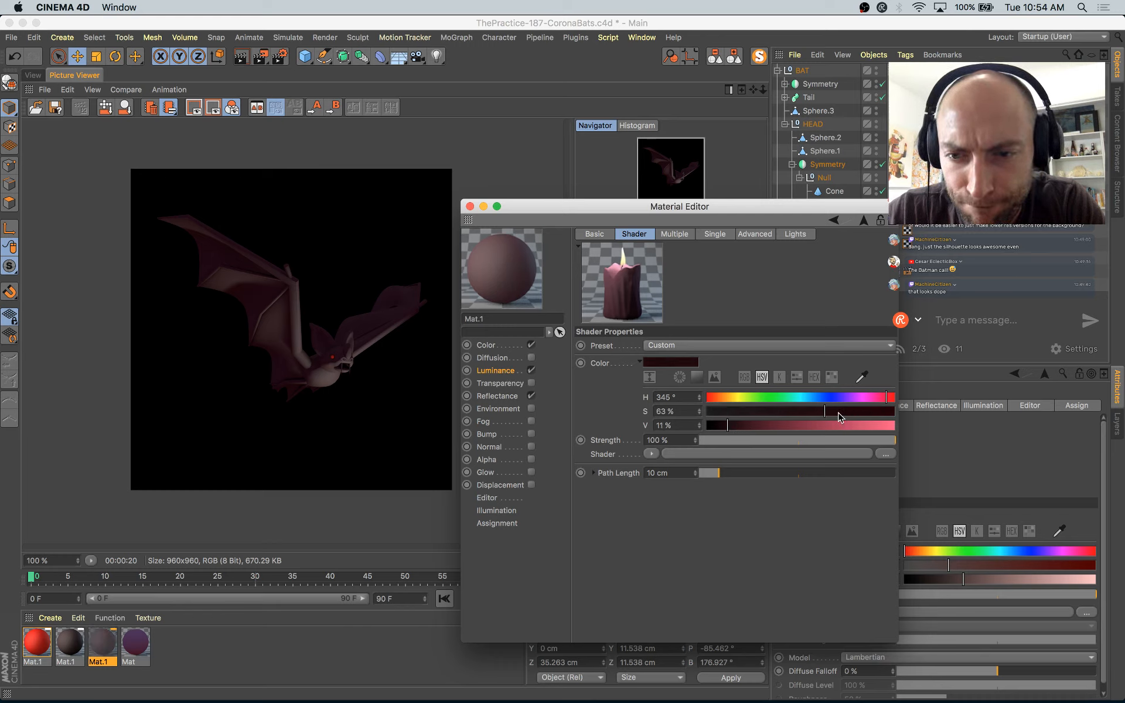
{"action": "left_click", "coordinate": [499, 371]}
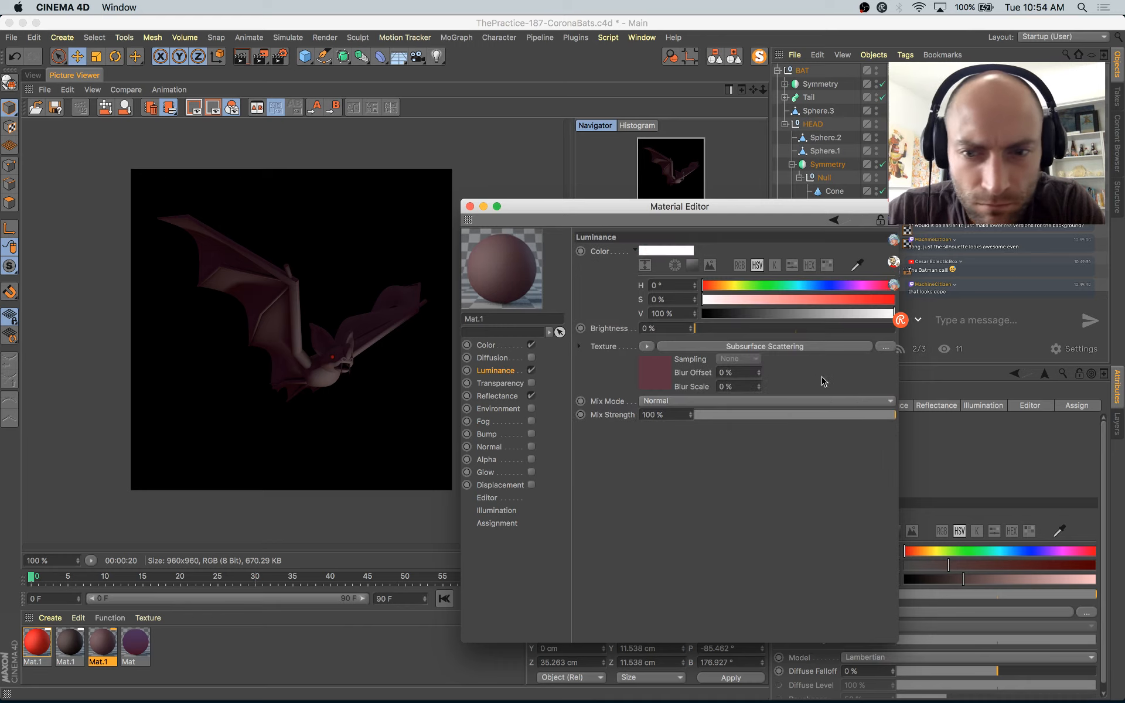
{"action": "left_click", "coordinate": [808, 416]}
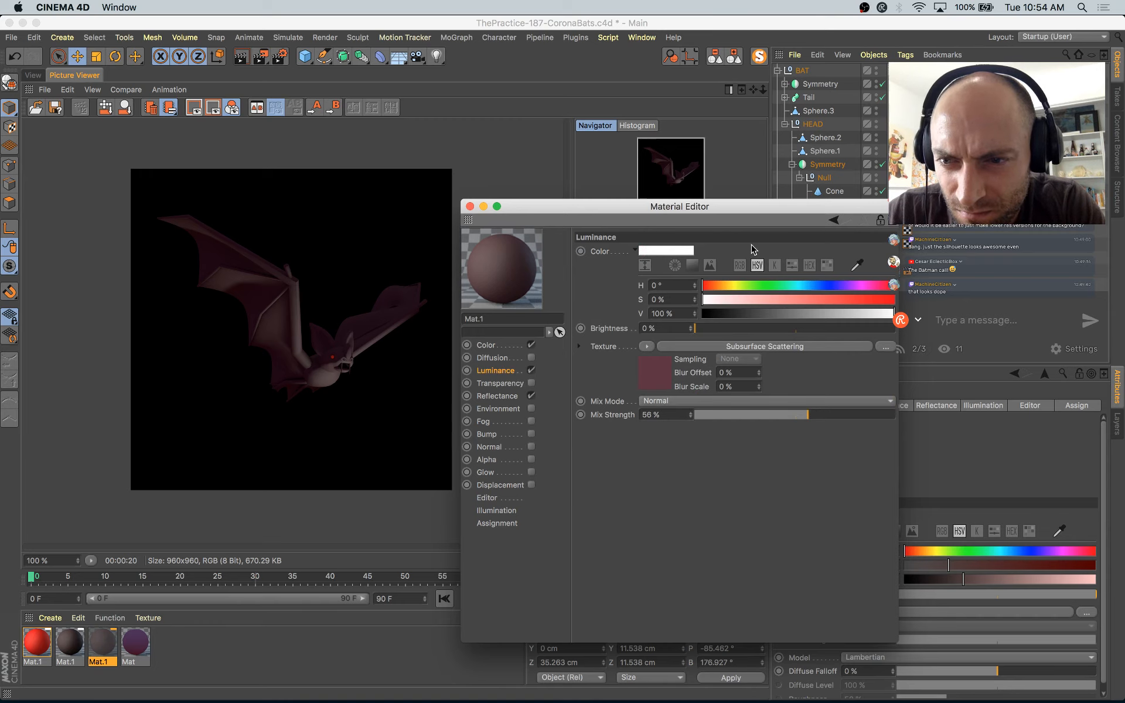
Step: Select the bat's wing, expand its hierarchy to examine the individual parts, and close the material settings
{"action": "left_click", "coordinate": [33, 75]}
{"action": "left_click", "coordinate": [324, 262]}
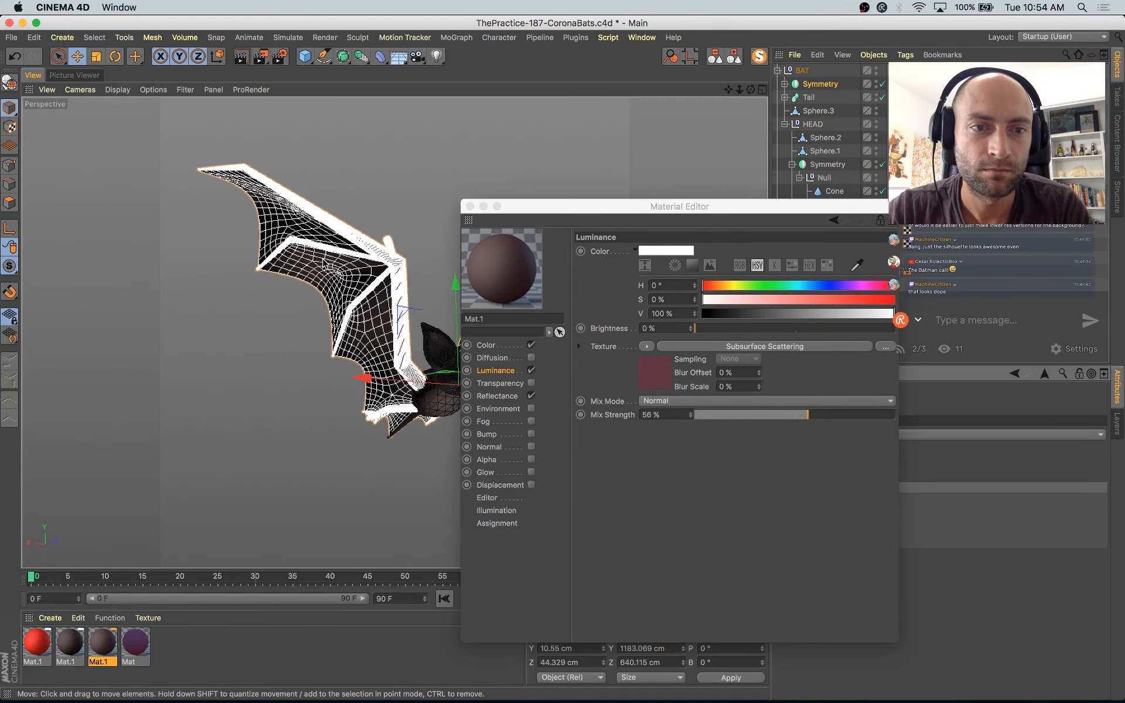
{"action": "left_click", "coordinate": [785, 84]}
{"action": "left_click", "coordinate": [793, 97]}
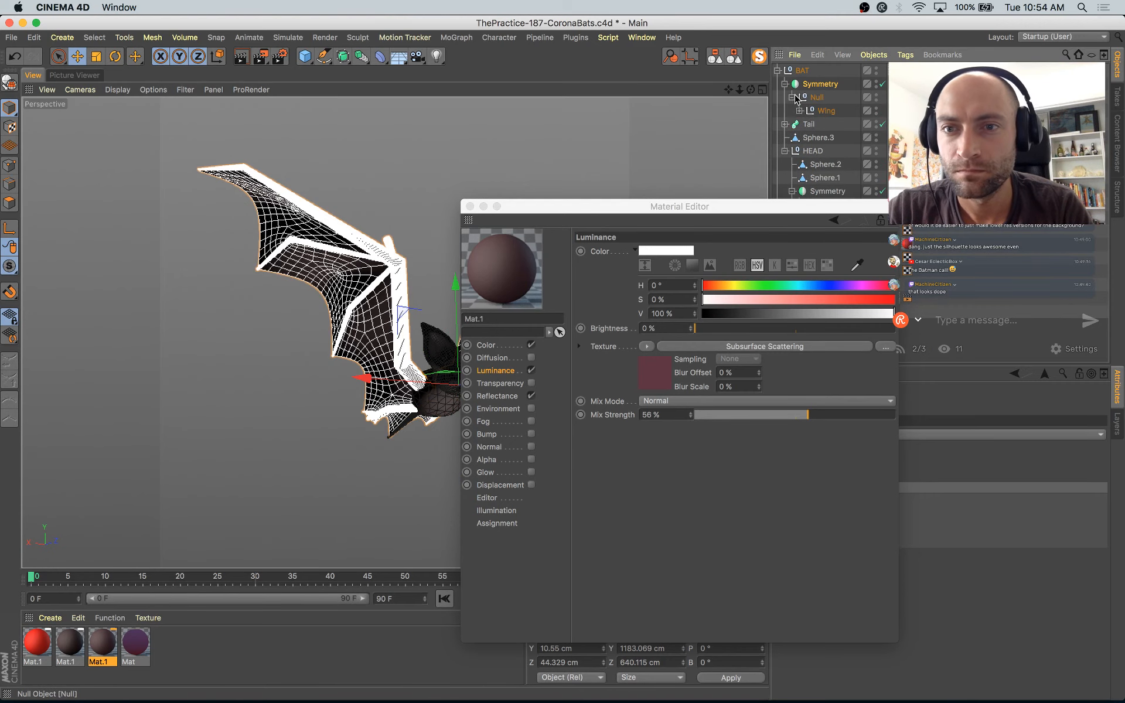
{"action": "left_click", "coordinate": [800, 111]}
{"action": "left_click_drag", "start_coordinate": [746, 211], "coordinate": [894, 295]}
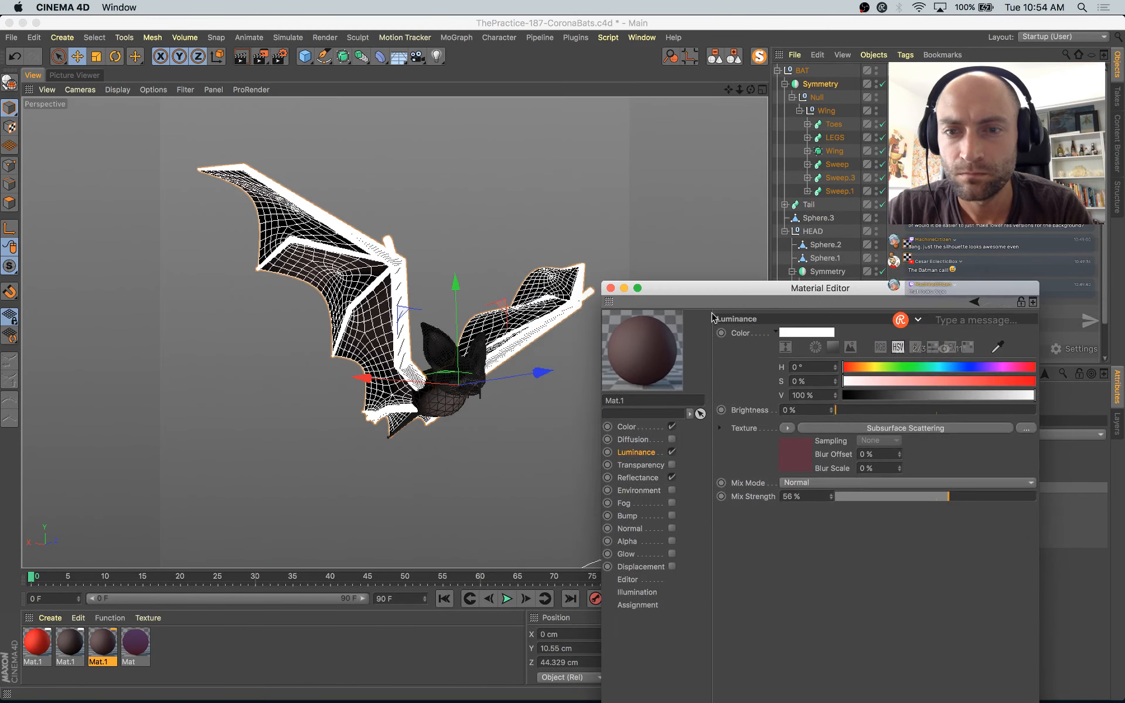
{"action": "left_click", "coordinate": [610, 288]}
{"action": "left_click", "coordinate": [566, 169]}
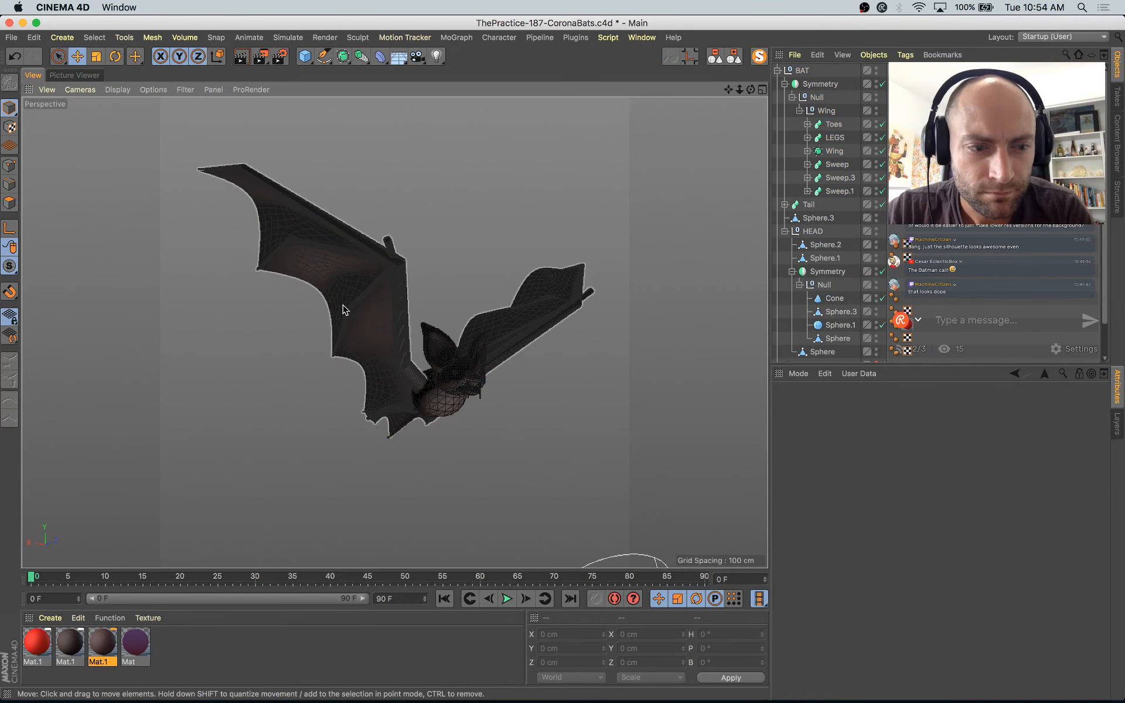
Step: Flip between the last two renders in the history to compare the bat with and without red eyes
{"action": "left_click", "coordinate": [74, 75]}
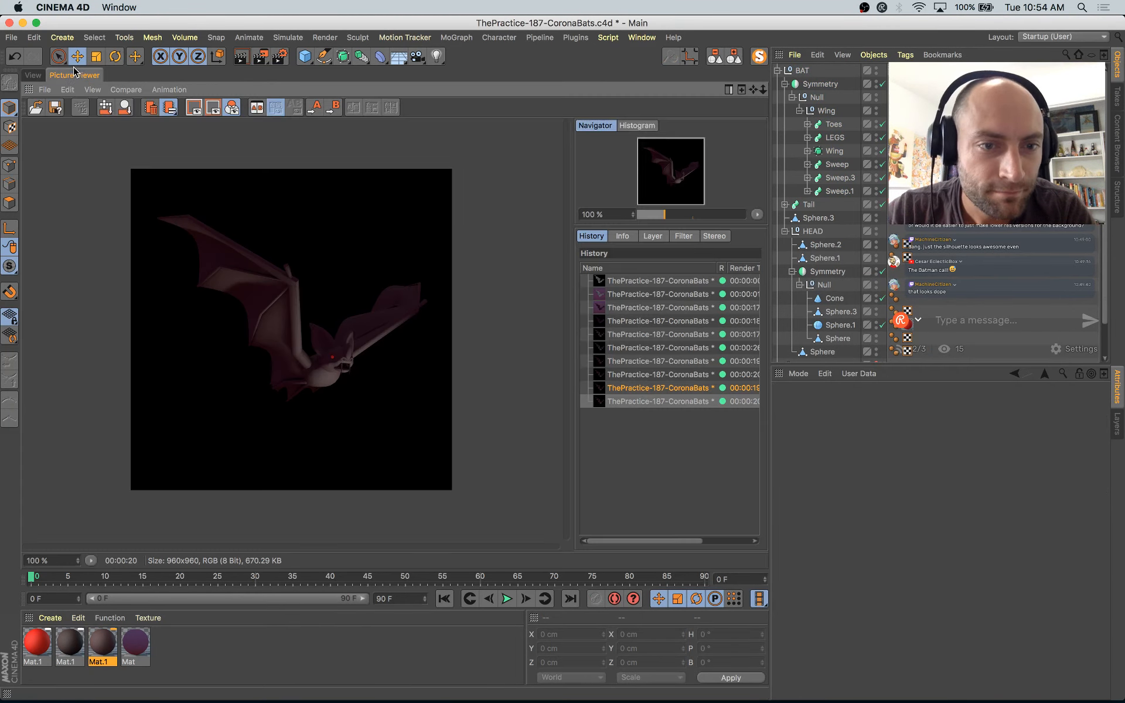
{"action": "left_click", "coordinate": [662, 392]}
{"action": "key", "text": "Down"}
{"action": "key", "text": "Up"}
{"action": "key", "text": "Down"}
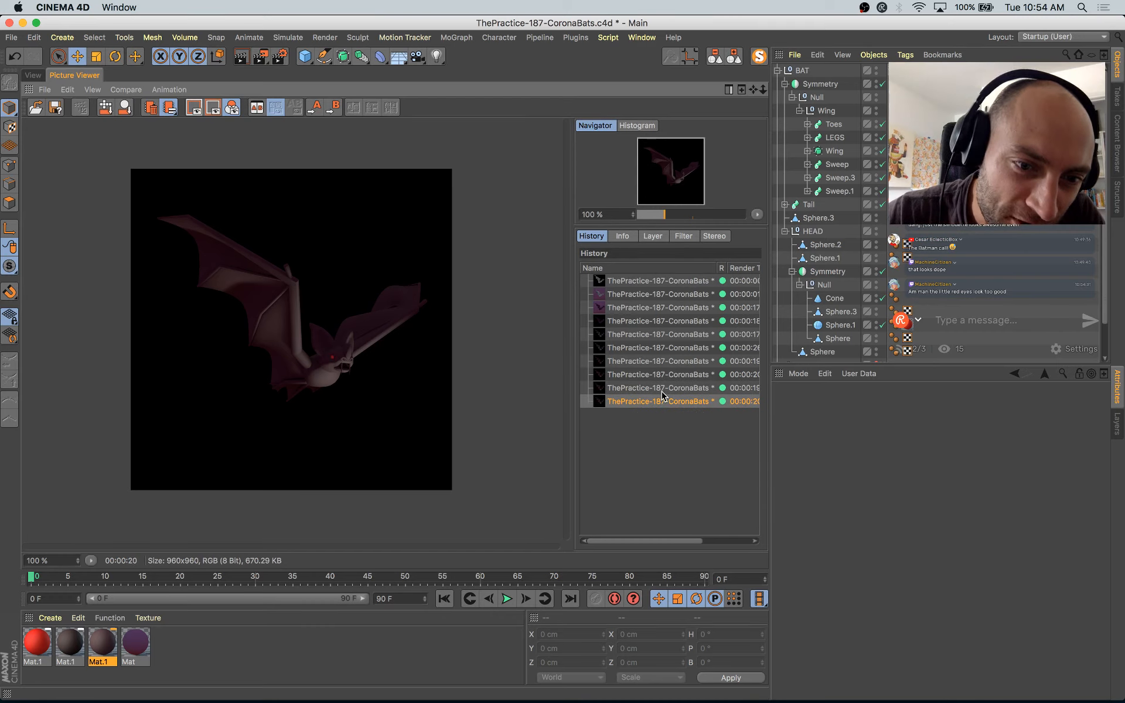
{"action": "key", "text": "Up"}
{"action": "key", "text": "Down"}
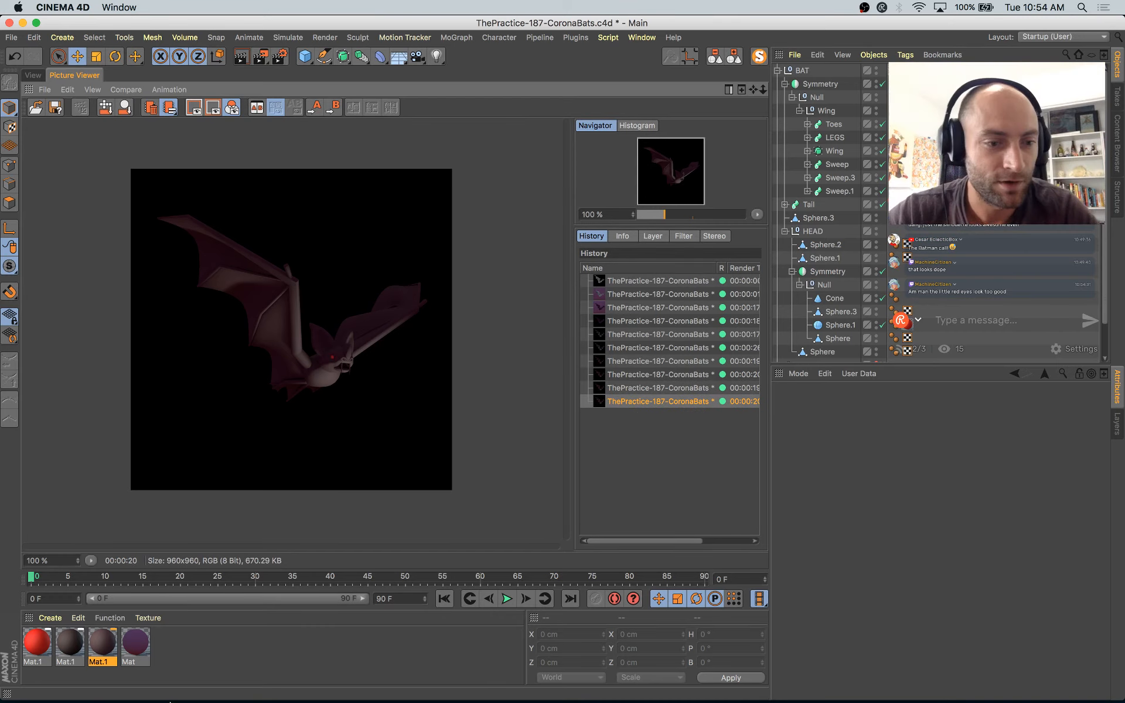
Step: Duplicate the dark brown material and recolor the copy cream with hue 51°, saturation 23% and value 76%
{"action": "left_click_drag", "start_coordinate": [93, 647], "coordinate": [130, 648], "text": "ctrl"}
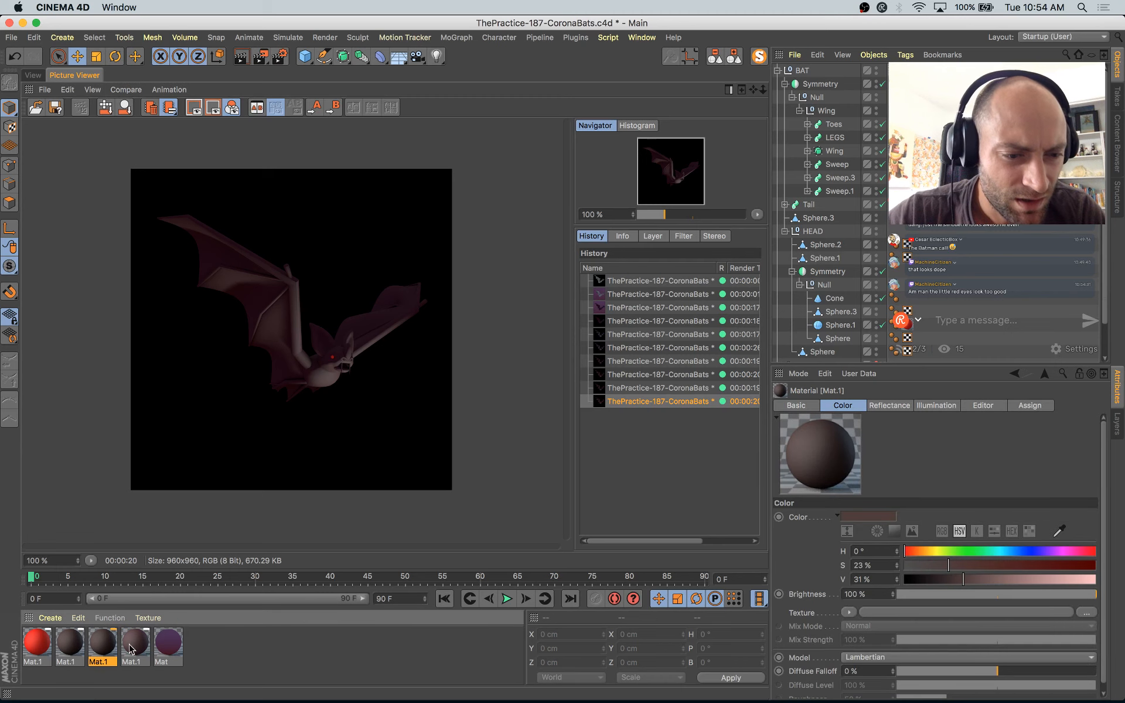
{"action": "double_click", "coordinate": [115, 645]}
{"action": "left_click", "coordinate": [227, 233]}
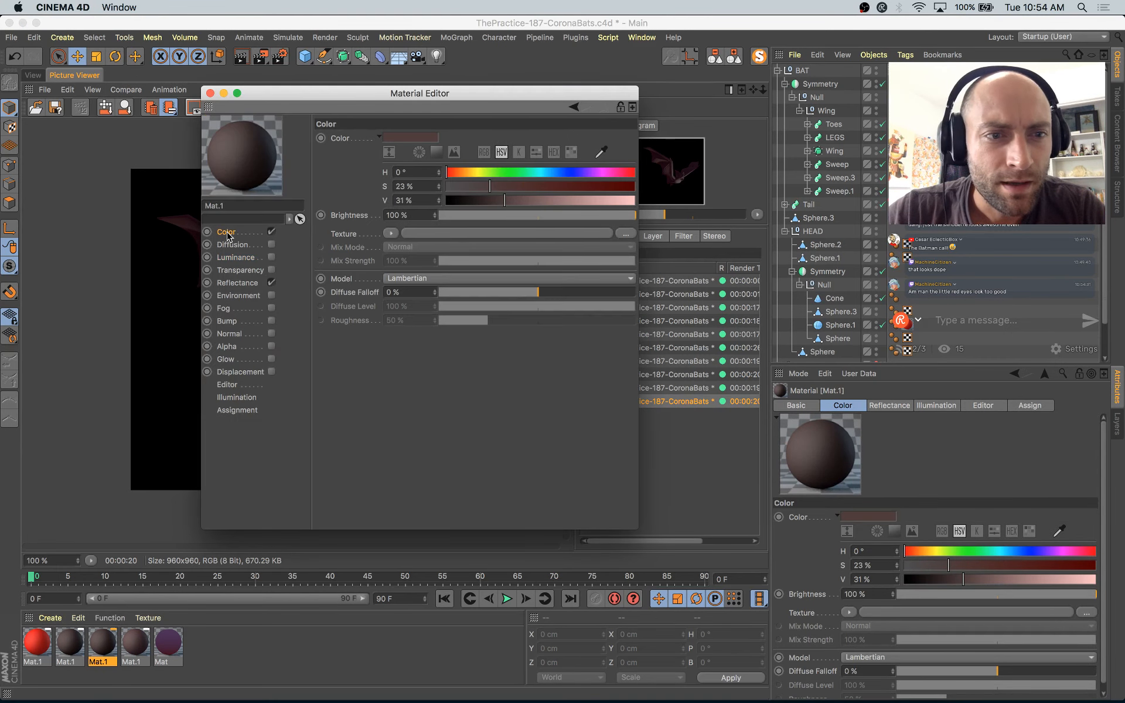
{"action": "left_click", "coordinate": [606, 200]}
{"action": "left_click", "coordinate": [472, 172]}
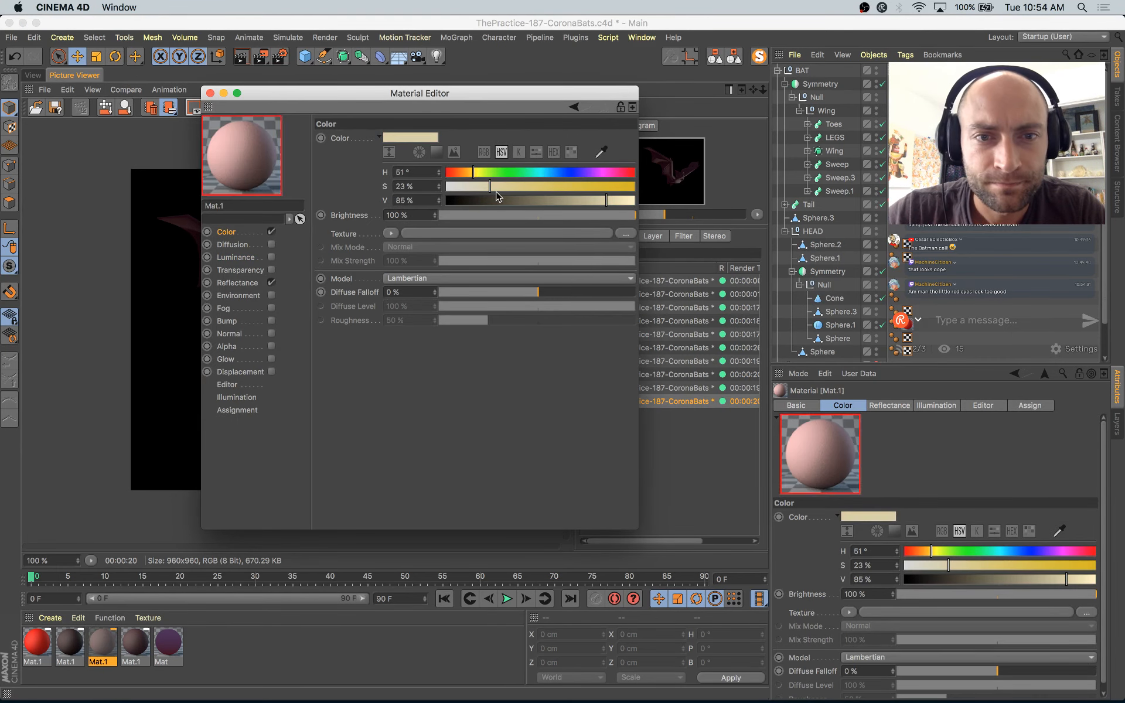
{"action": "left_click", "coordinate": [589, 200]}
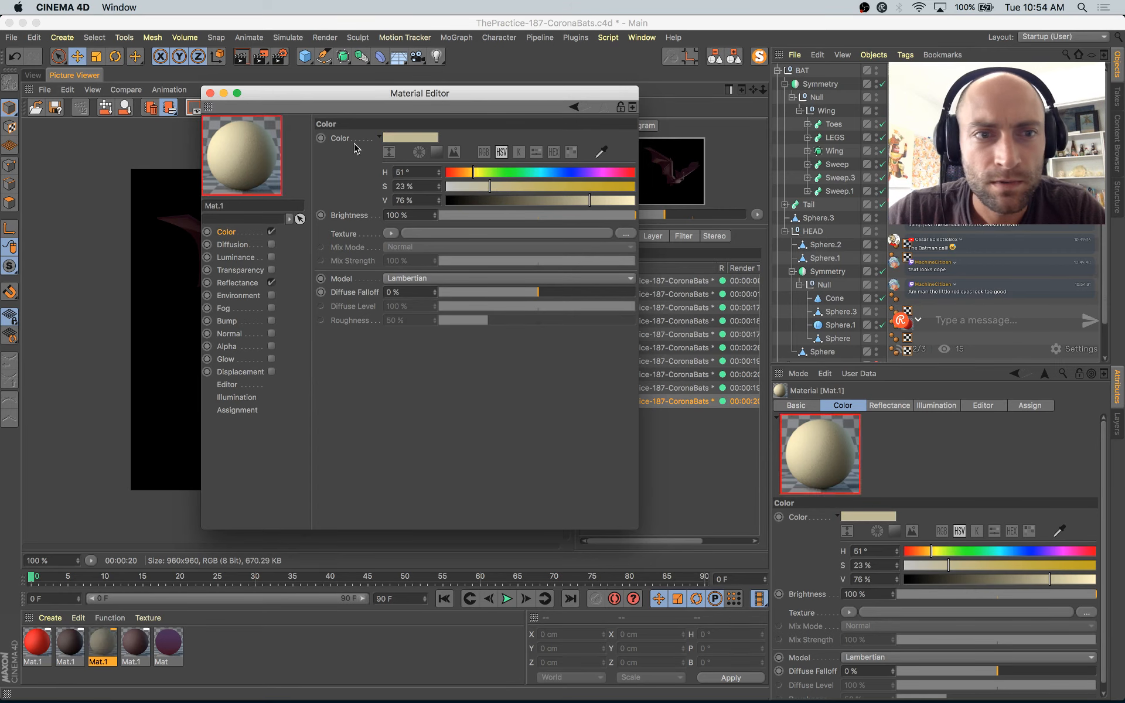
Step: Select the bat's fang in the model view, assign the cream material to the Cone, and close the material settings
{"action": "left_click_drag", "start_coordinate": [359, 92], "coordinate": [684, 235]}
{"action": "left_click", "coordinate": [33, 75]}
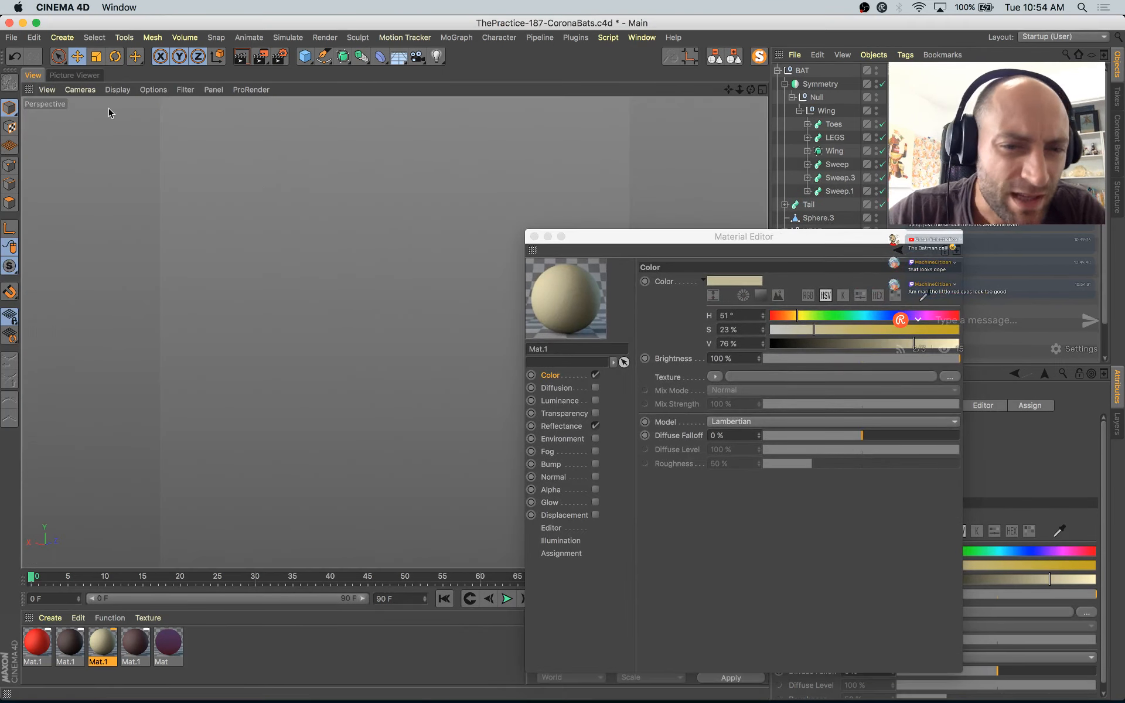
{"action": "left_click", "coordinate": [472, 392]}
{"action": "left_click", "coordinate": [472, 392]}
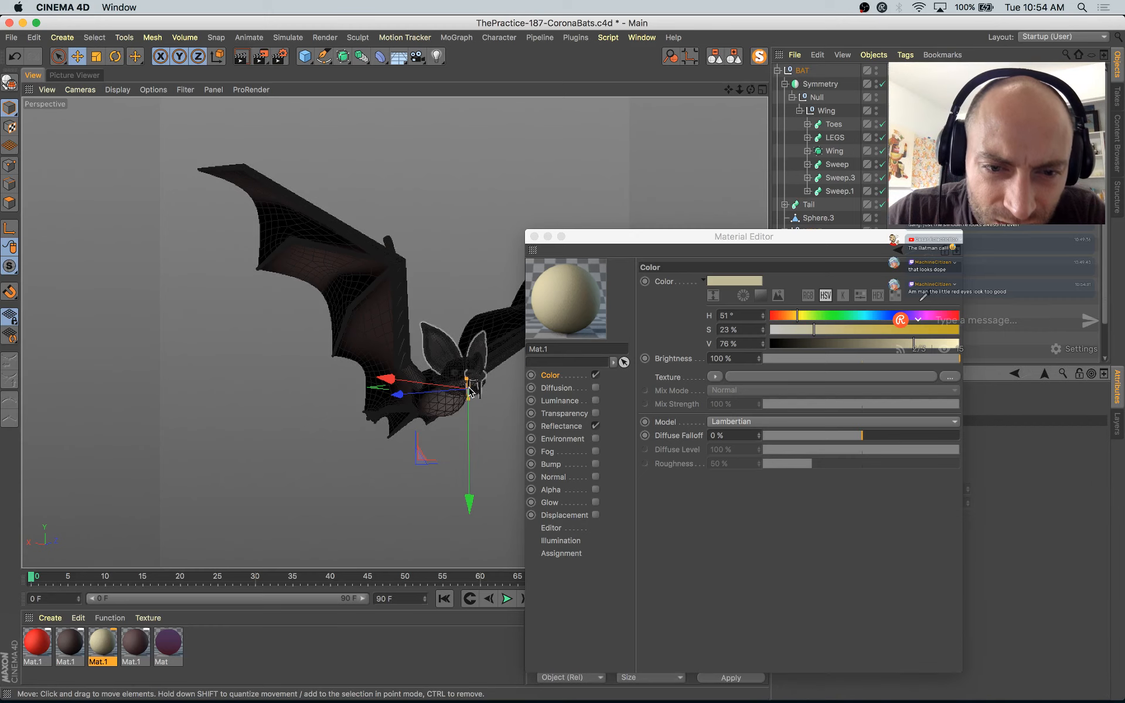
{"action": "left_click_drag", "start_coordinate": [839, 244], "coordinate": [852, 394]}
{"action": "left_click_drag", "start_coordinate": [826, 303], "coordinate": [827, 301]}
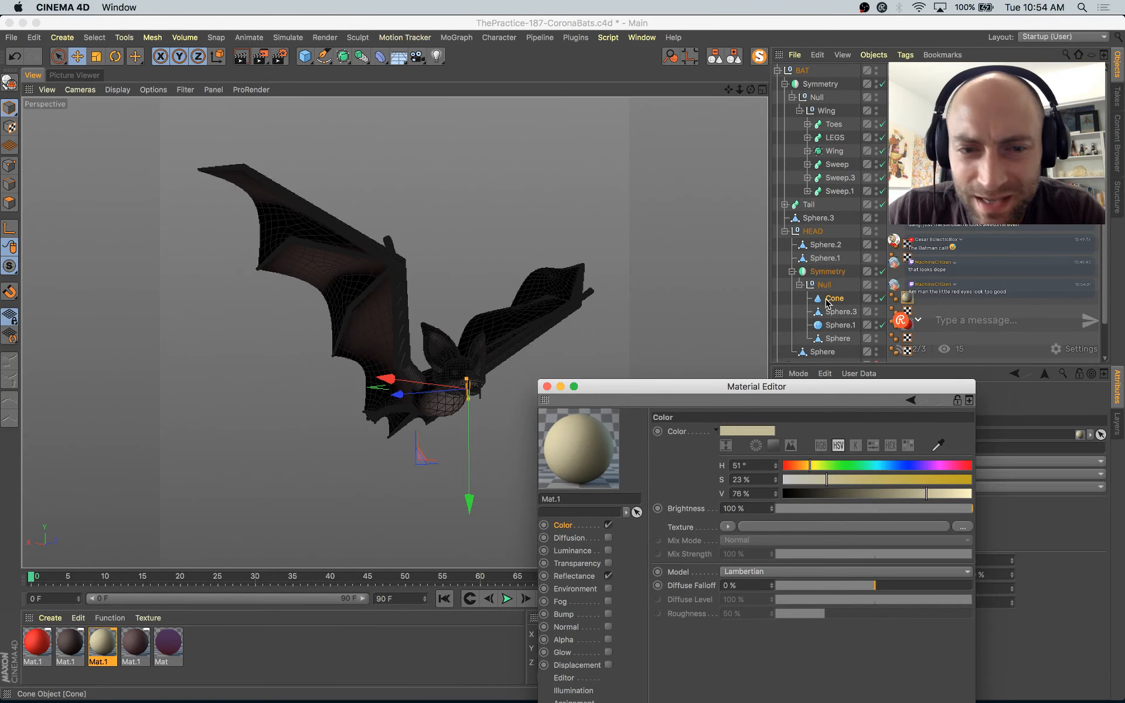
{"action": "left_click", "coordinate": [546, 387]}
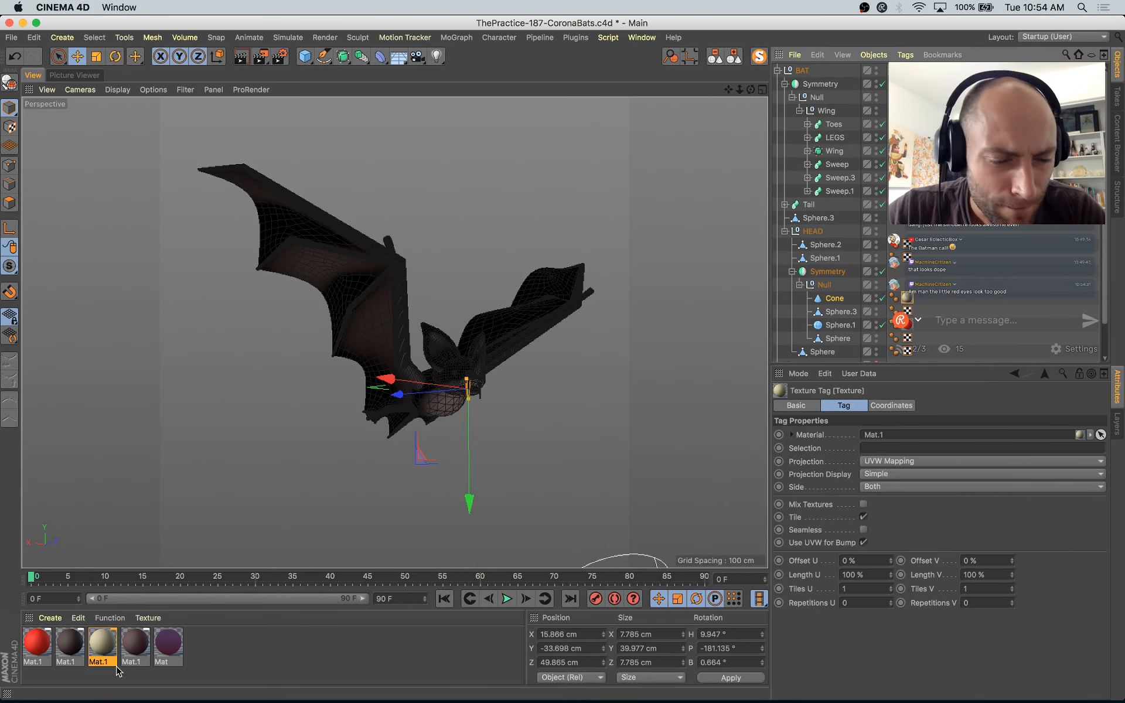
Step: Duplicate the dark bat material and brighten the copy to a reddish brown with saturation 37% and value 43%
{"action": "left_click_drag", "start_coordinate": [73, 648], "coordinate": [90, 647], "text": "ctrl"}
{"action": "double_click", "coordinate": [104, 647]}
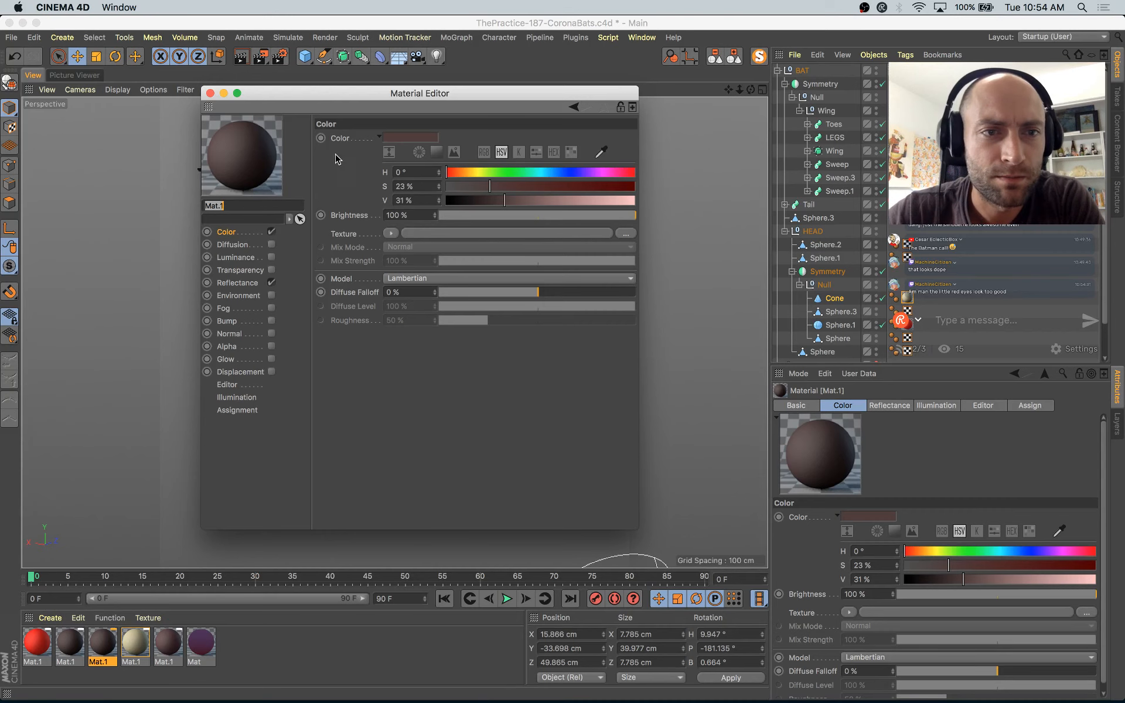
{"action": "left_click_drag", "start_coordinate": [354, 95], "coordinate": [558, 196]}
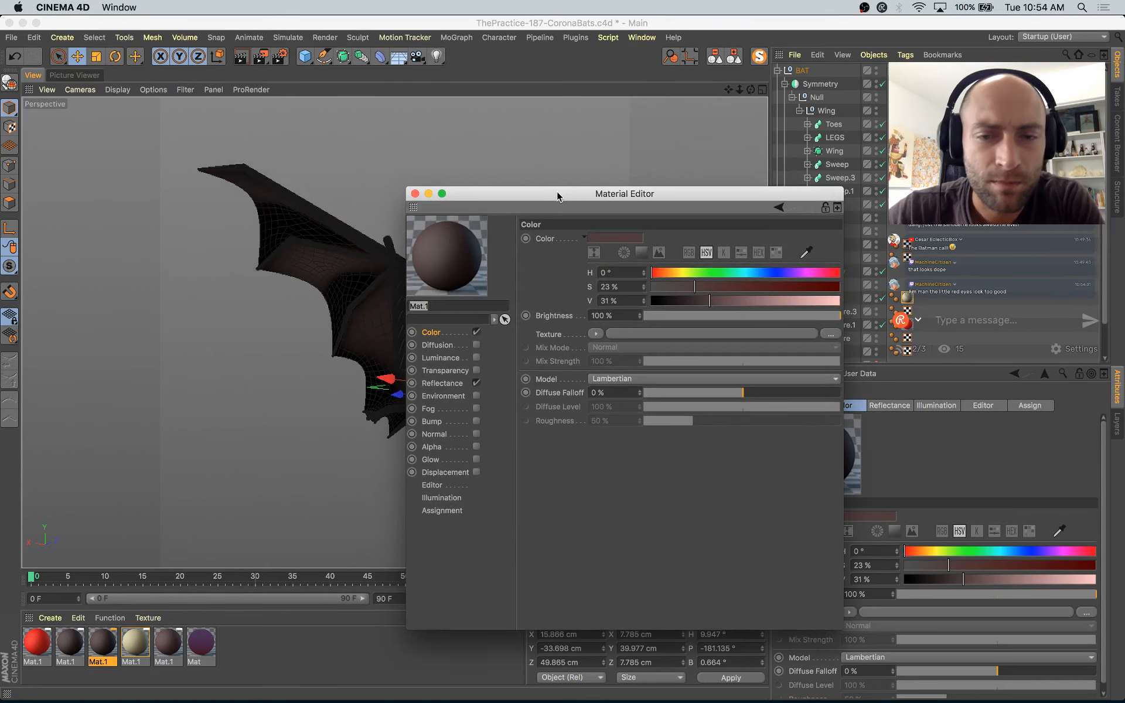
{"action": "left_click_drag", "start_coordinate": [720, 302], "coordinate": [714, 287]}
{"action": "left_click", "coordinate": [710, 286]}
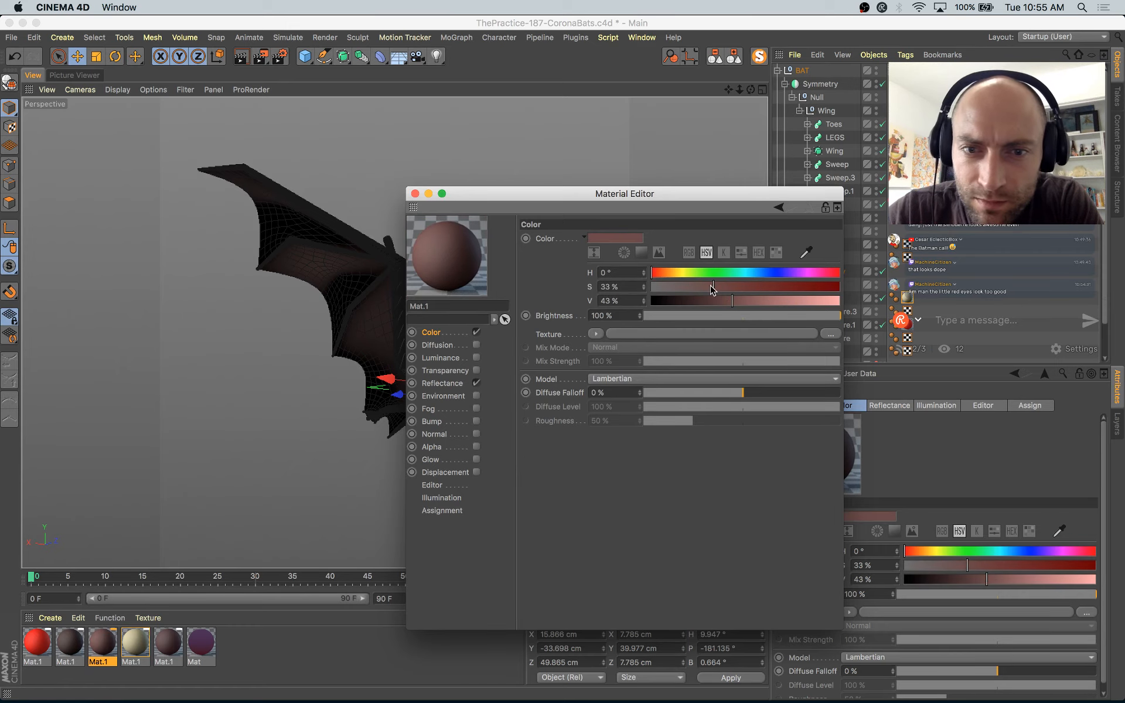
{"action": "left_click", "coordinate": [720, 287]}
Step: Assign the reddish-brown material to the bat's ear and nose
{"action": "left_click_drag", "start_coordinate": [486, 194], "coordinate": [683, 325]}
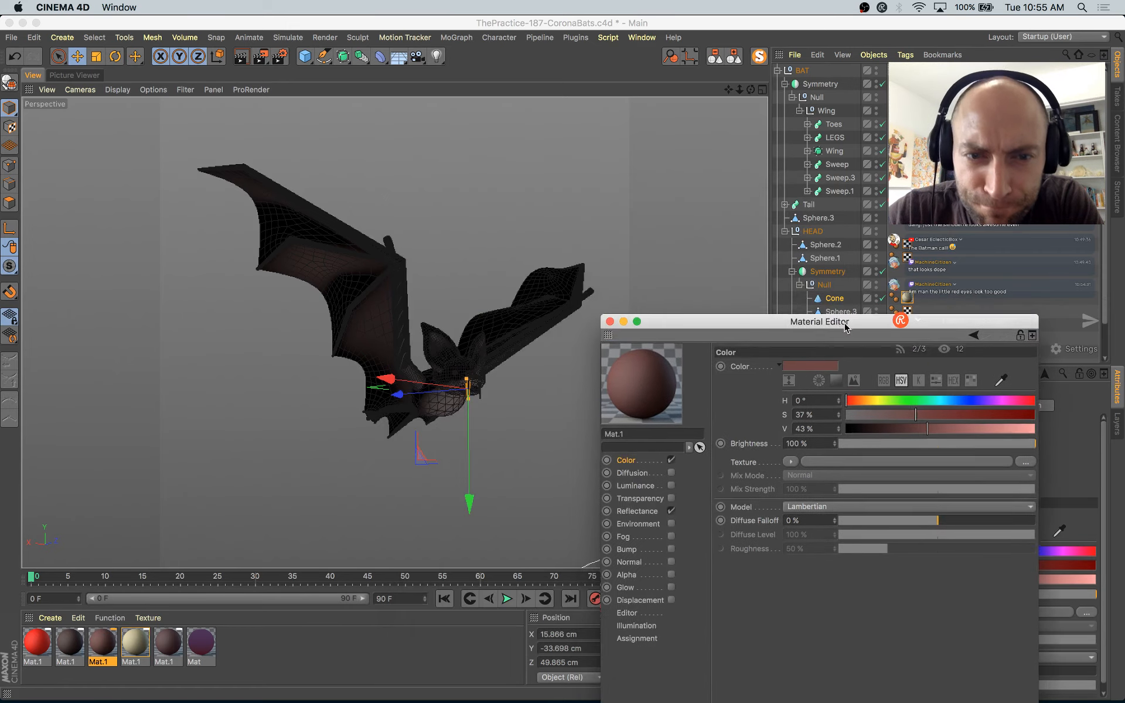
{"action": "left_click_drag", "start_coordinate": [647, 395], "coordinate": [454, 371]}
{"action": "scroll", "coordinate": [756, 298], "scroll_direction": "down", "scroll_amount": 1}
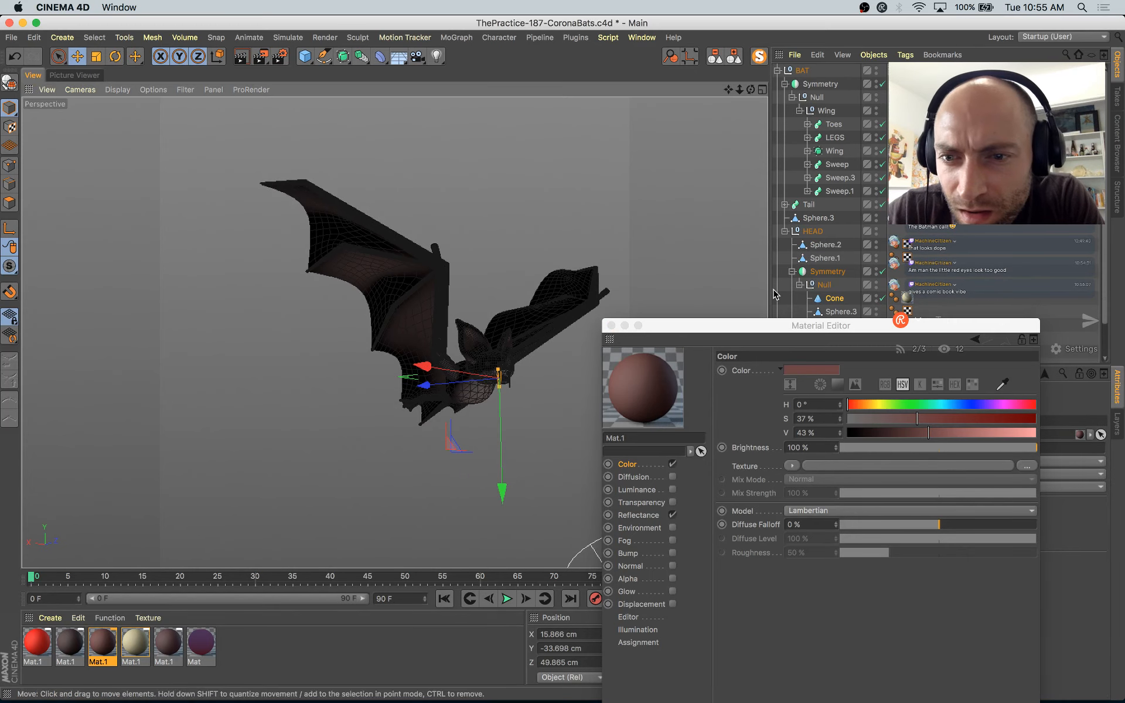
{"action": "scroll", "coordinate": [706, 272], "scroll_direction": "up", "scroll_amount": 1}
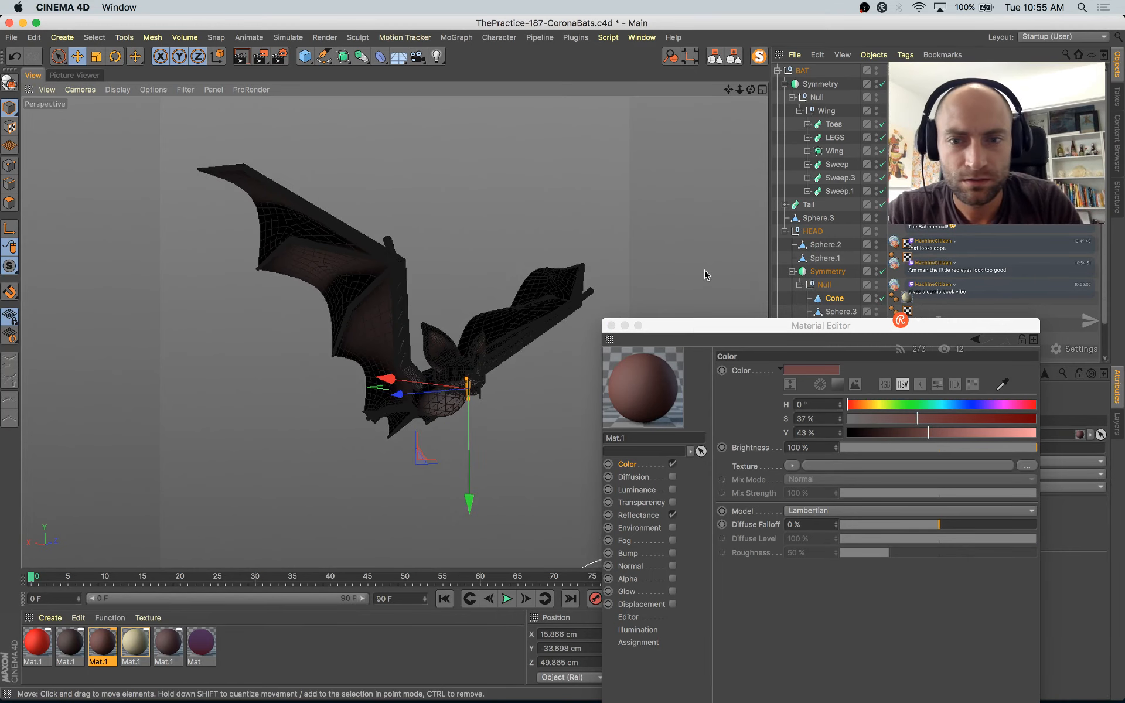
{"action": "scroll", "coordinate": [892, 316], "scroll_direction": "down", "scroll_amount": 3}
{"action": "left_click_drag", "start_coordinate": [861, 325], "coordinate": [751, 403]}
{"action": "key", "text": "o"}
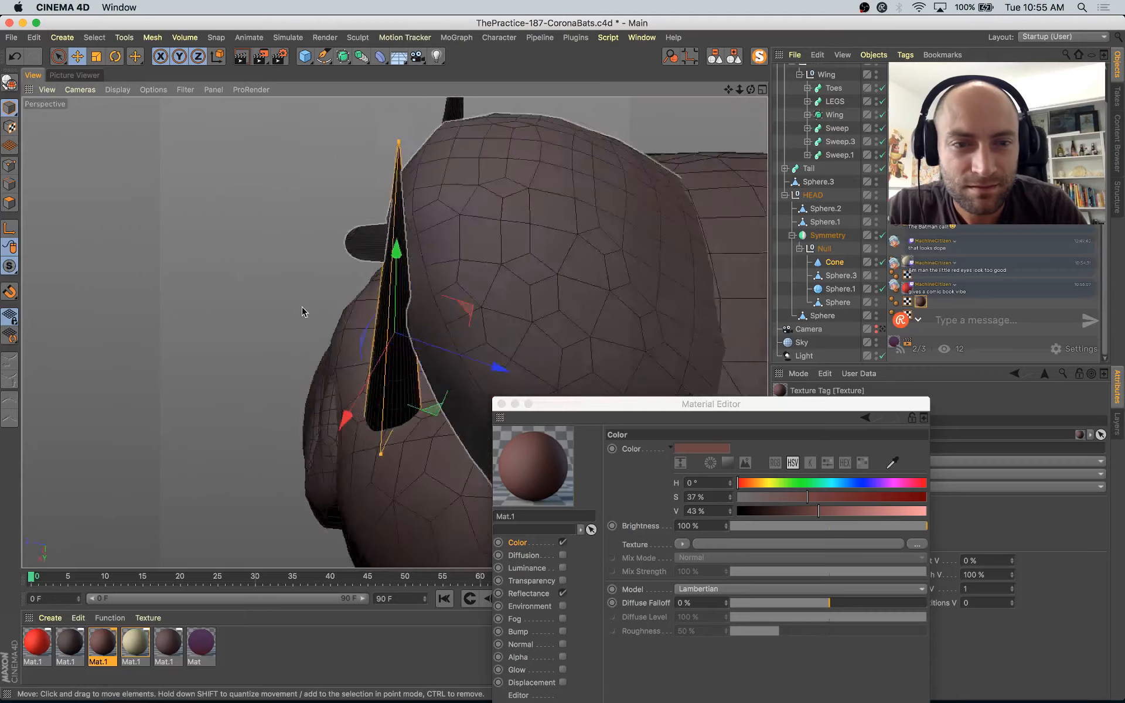
{"action": "left_click_drag", "start_coordinate": [302, 311], "coordinate": [345, 331], "text": "alt"}
{"action": "left_click", "coordinate": [345, 328]}
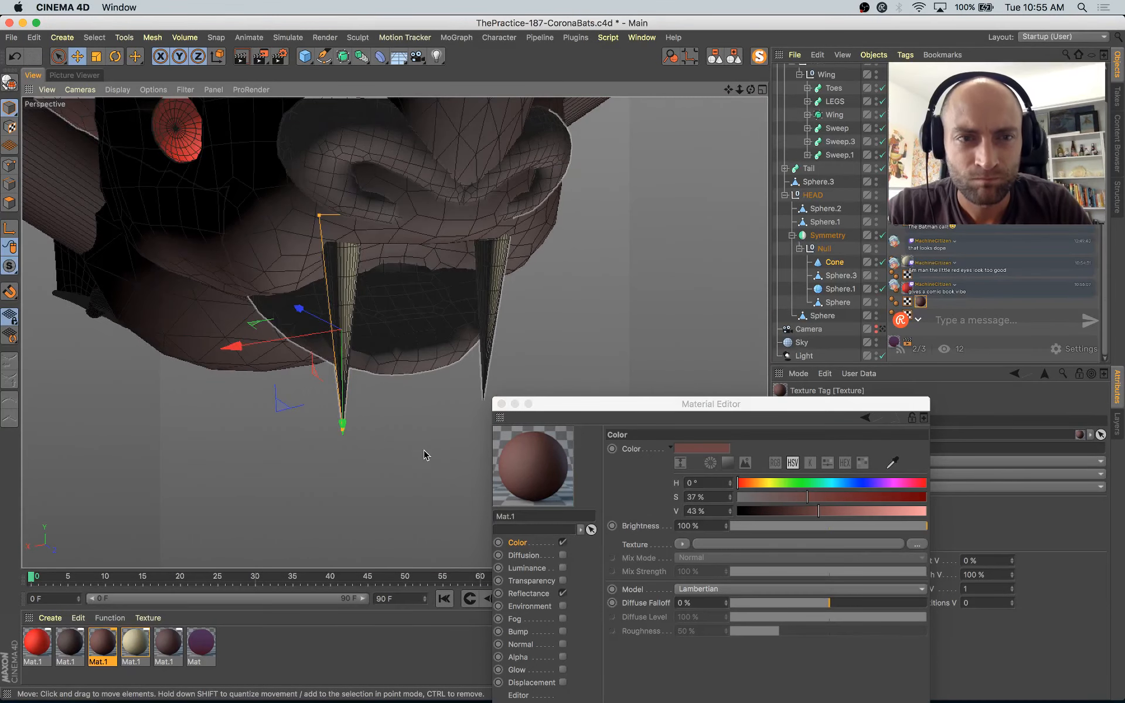
{"action": "mouse_move", "coordinate": [539, 466]}
{"action": "left_mouse_down"}
{"action": "mouse_move", "coordinate": [455, 196]}
{"action": "mouse_move", "coordinate": [471, 115]}
{"action": "left_mouse_up"}
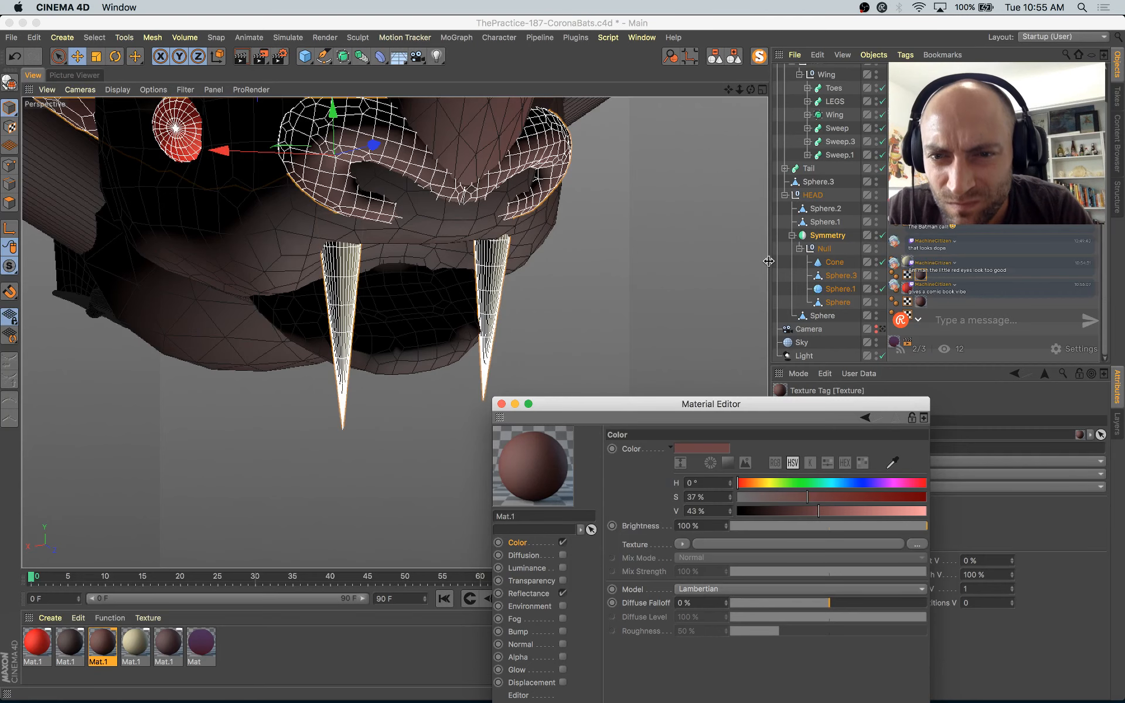
Step: Widen the object list to expose the material tags, and render the bat through the scene camera
{"action": "left_click_drag", "start_coordinate": [771, 260], "coordinate": [722, 268]}
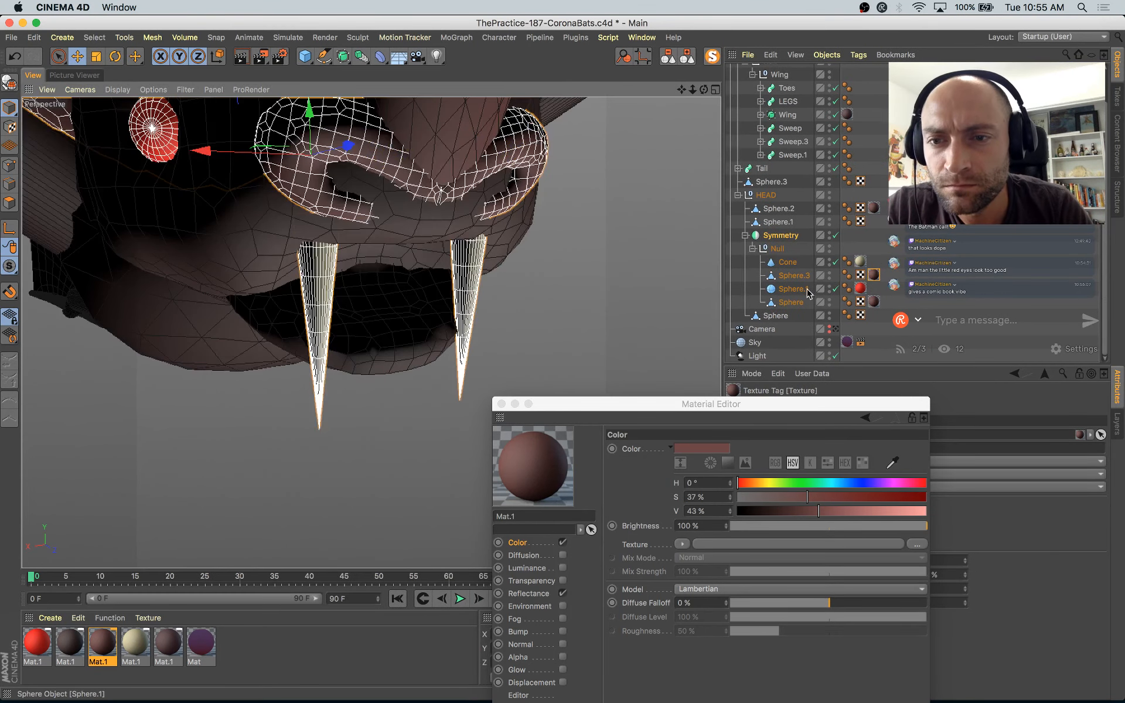
{"action": "left_click", "coordinate": [785, 237]}
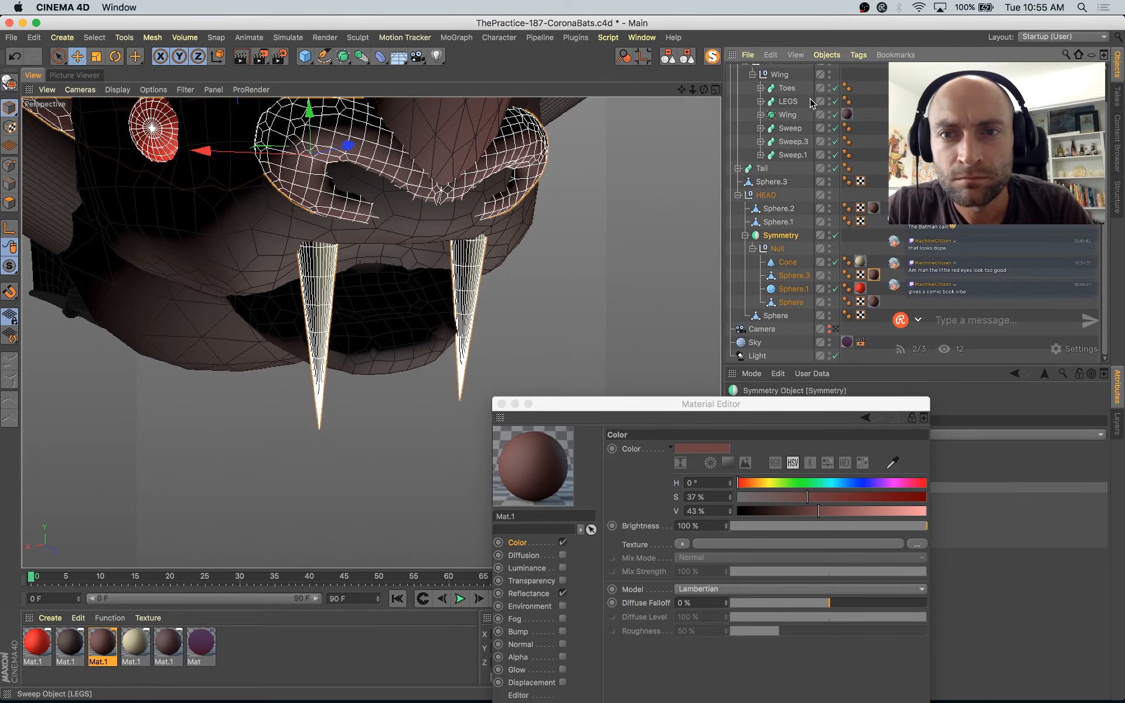
{"action": "left_click", "coordinate": [836, 329]}
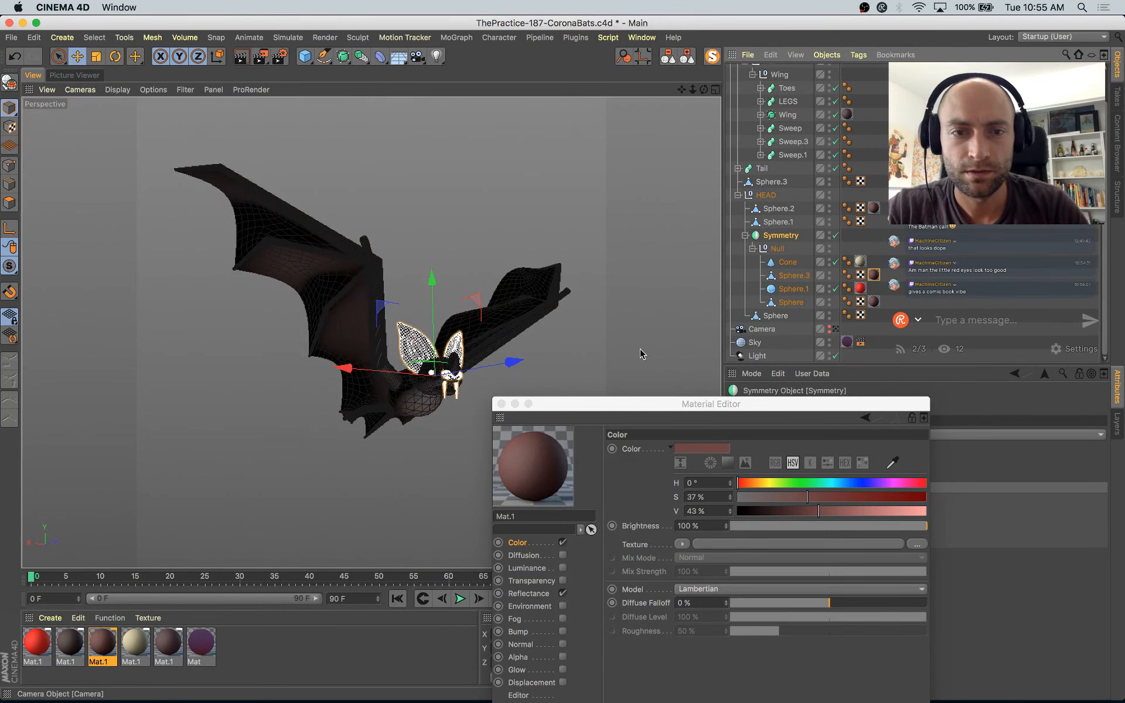
{"action": "key", "text": "shift+r"}
{"action": "left_click", "coordinate": [501, 404]}
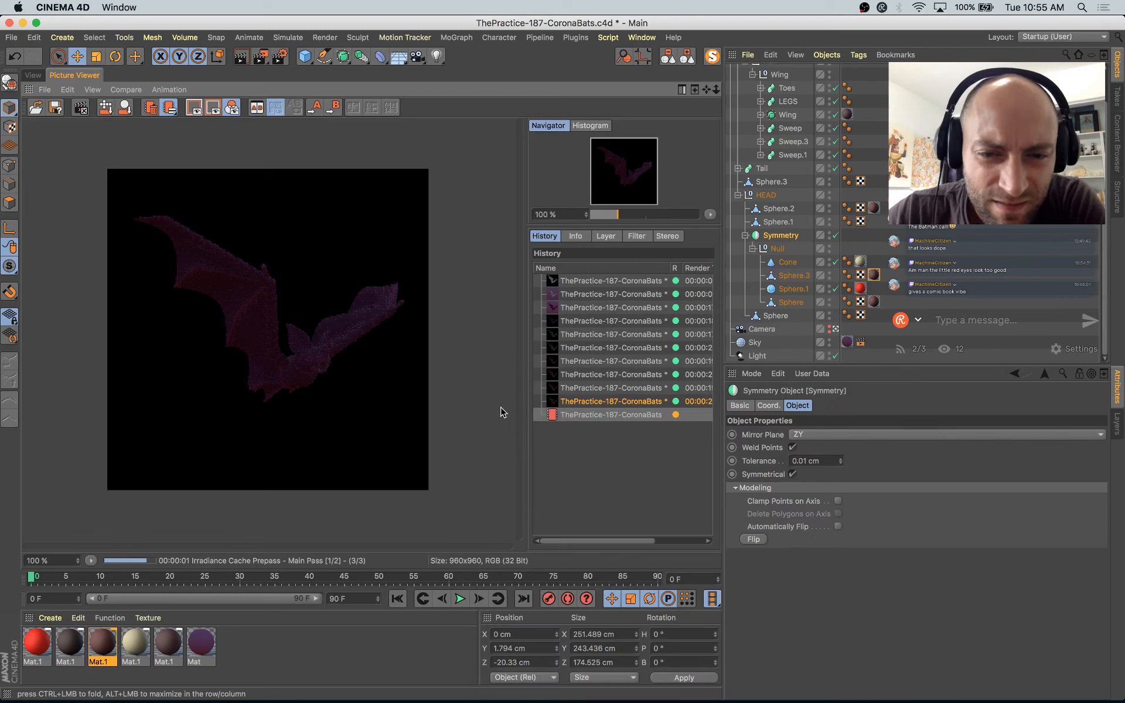
Step: Flip between the earlier renders and the one in progress to compare the bat's head and fangs
{"action": "left_click", "coordinate": [609, 396]}
{"action": "key", "text": "Up"}
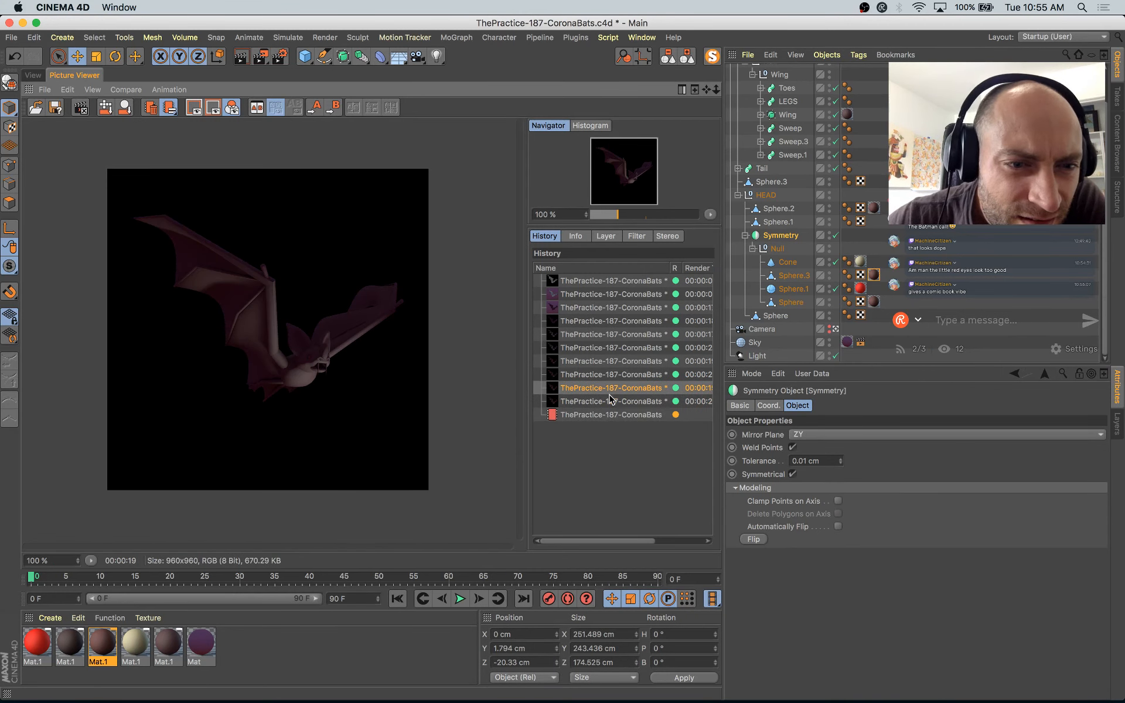
{"action": "key", "text": "Down"}
{"action": "key", "text": "Down"}
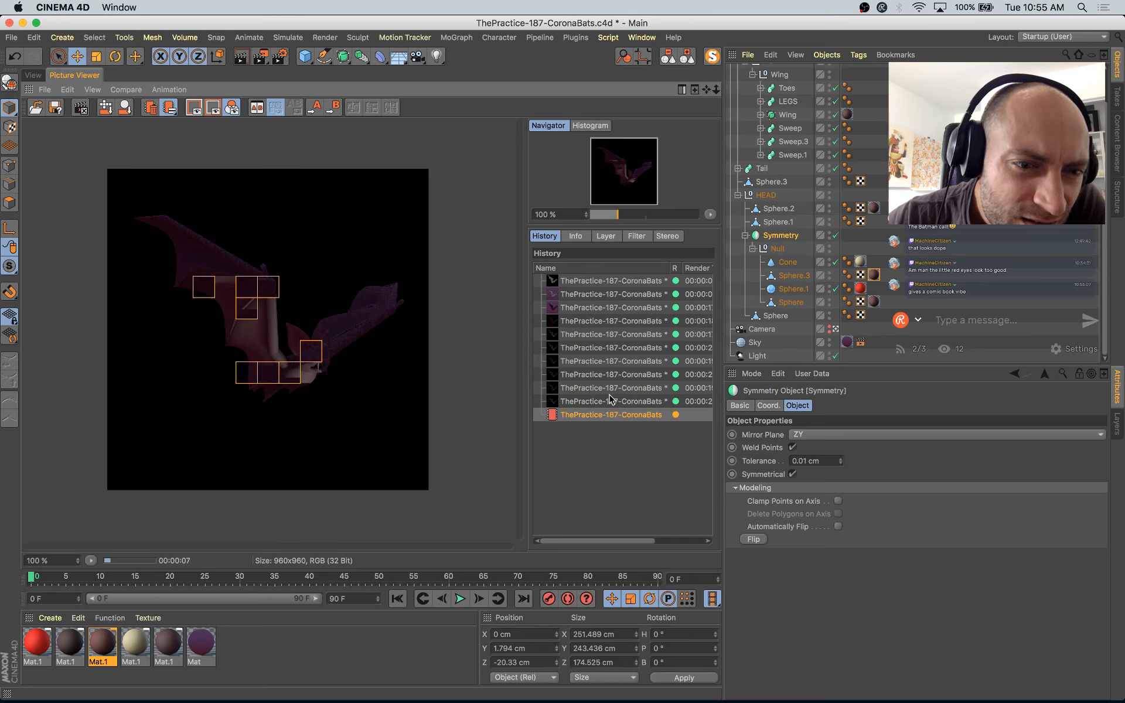
{"action": "key", "text": "Up"}
{"action": "key", "text": "Down"}
{"action": "key", "text": "Up"}
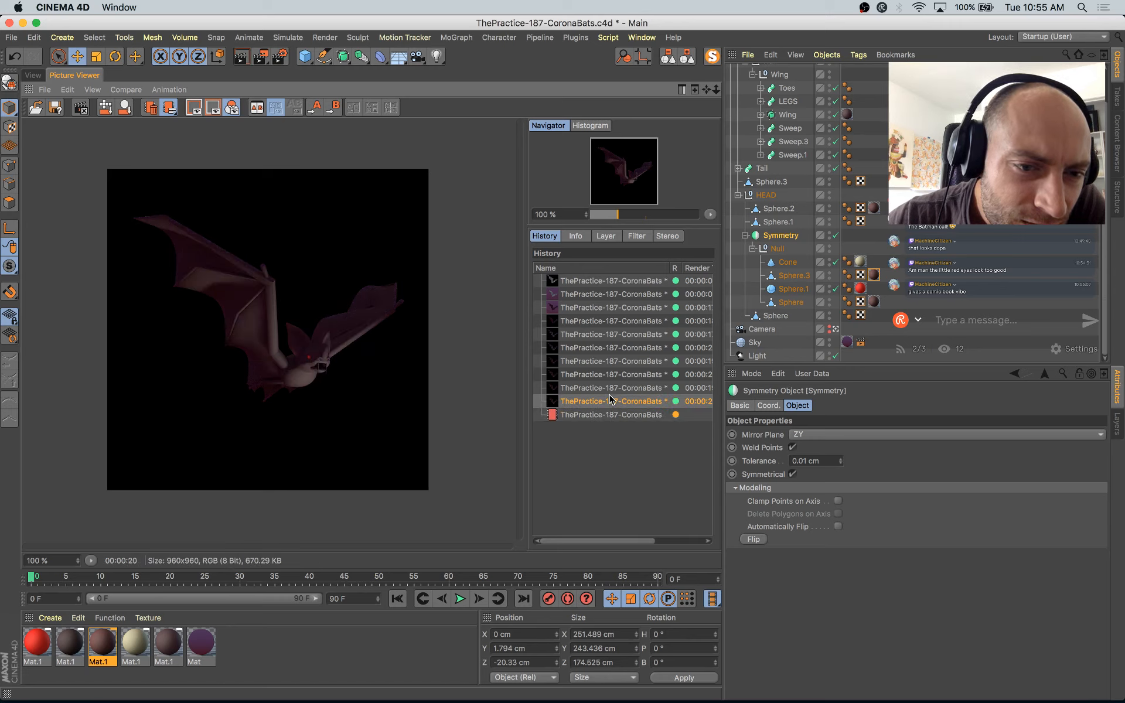
{"action": "key", "text": "Down"}
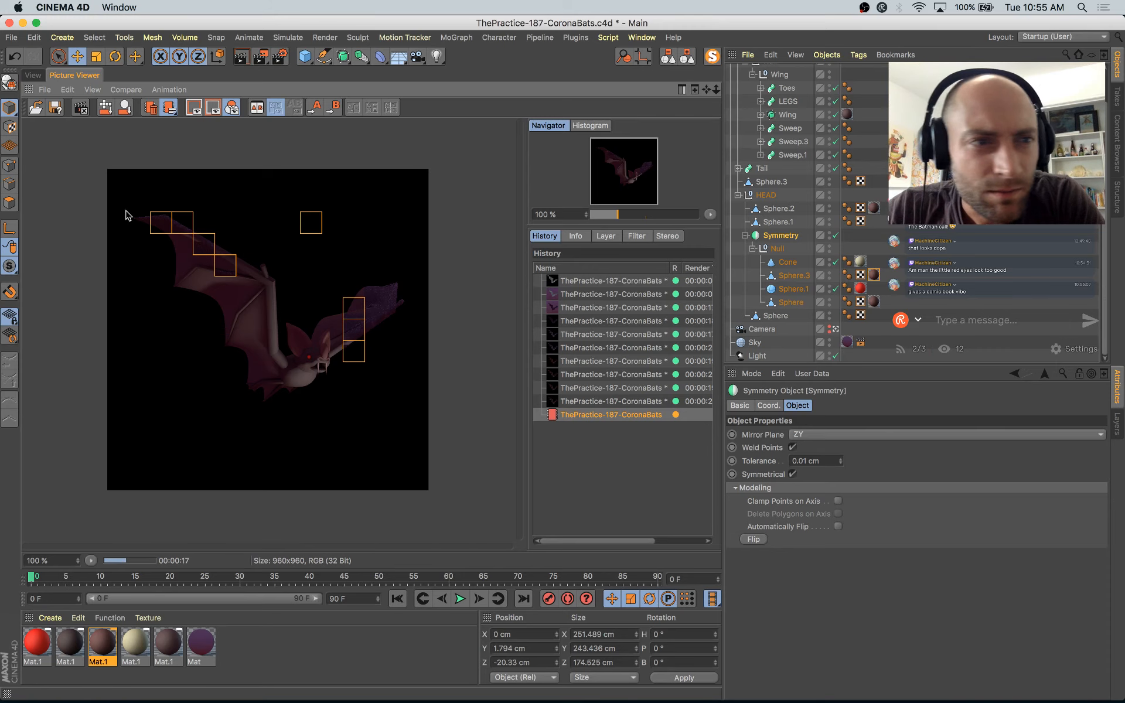
Step: Delete the reddish-brown material tag from the bat's ear and render the scene again
{"action": "left_click", "coordinate": [33, 75]}
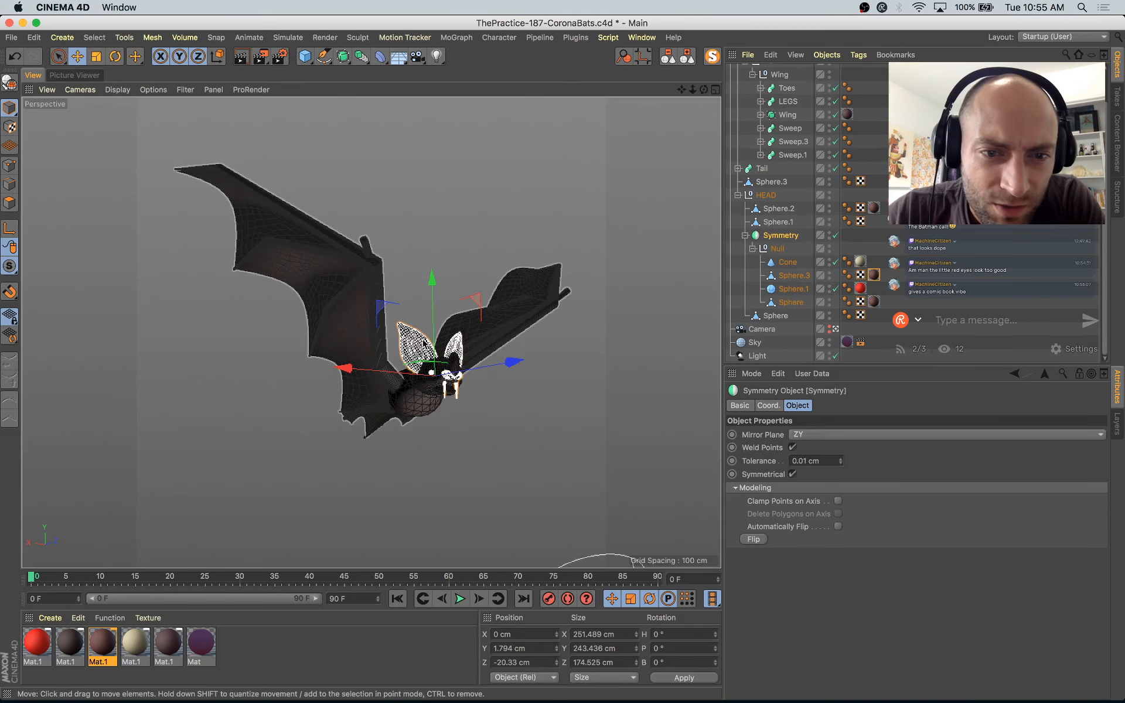
{"action": "left_click", "coordinate": [417, 341]}
{"action": "left_click", "coordinate": [874, 302]}
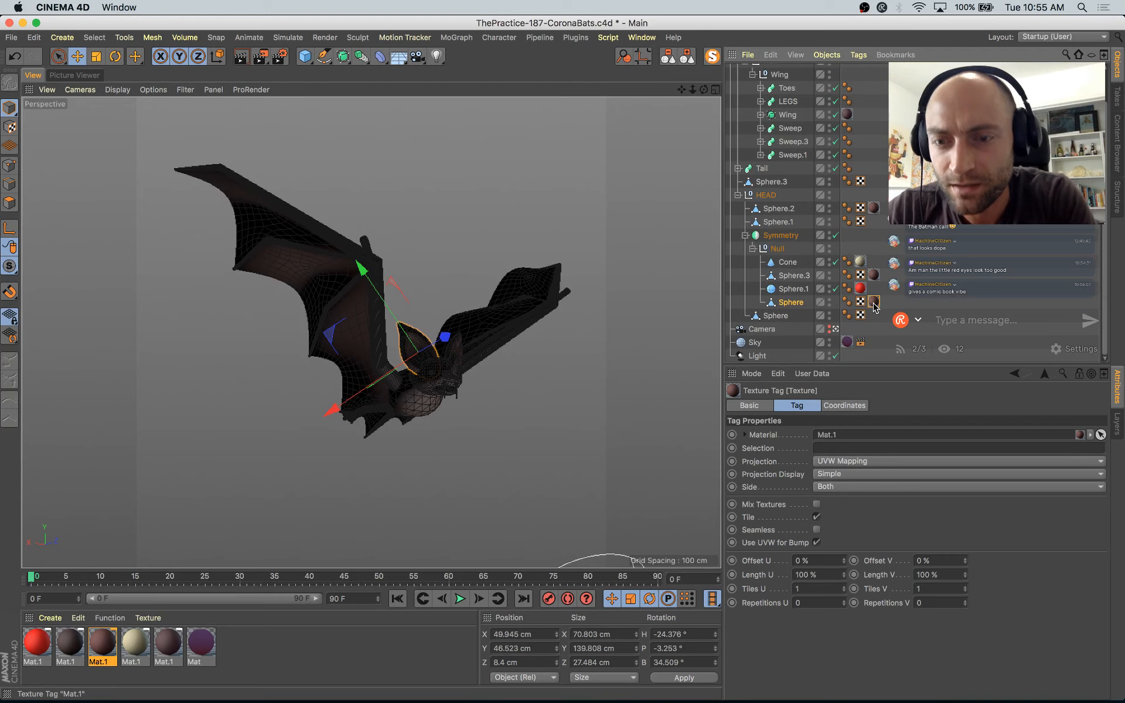
{"action": "key", "text": "Delete"}
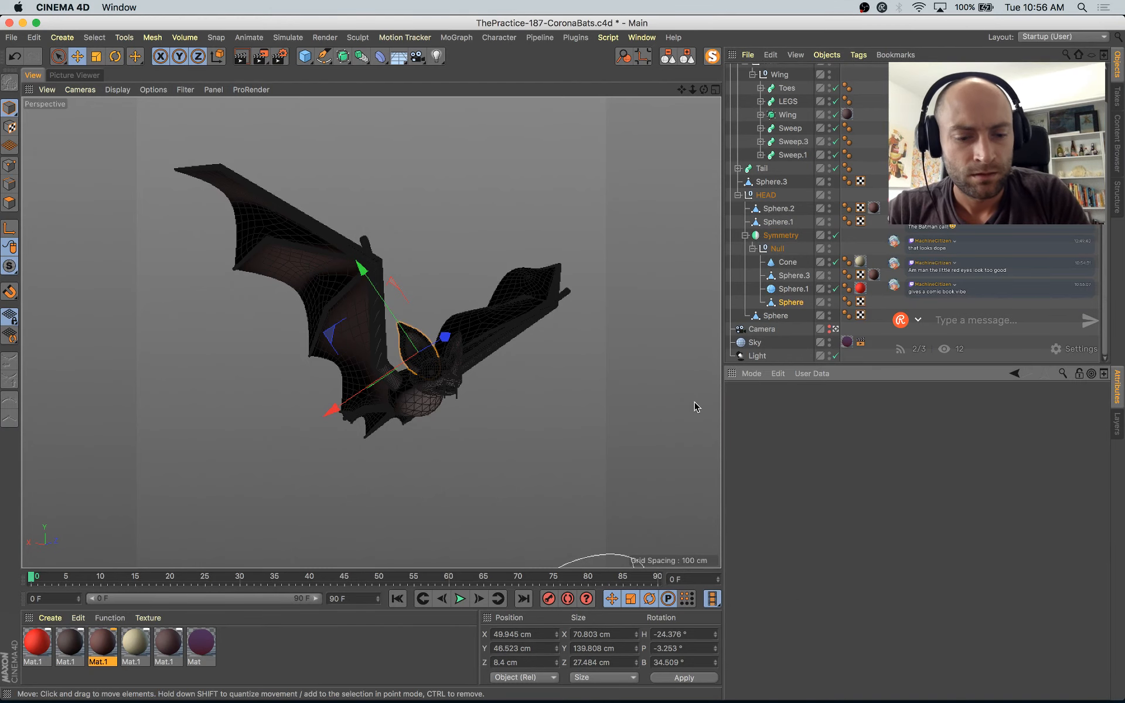
{"action": "key", "text": "shift+r"}
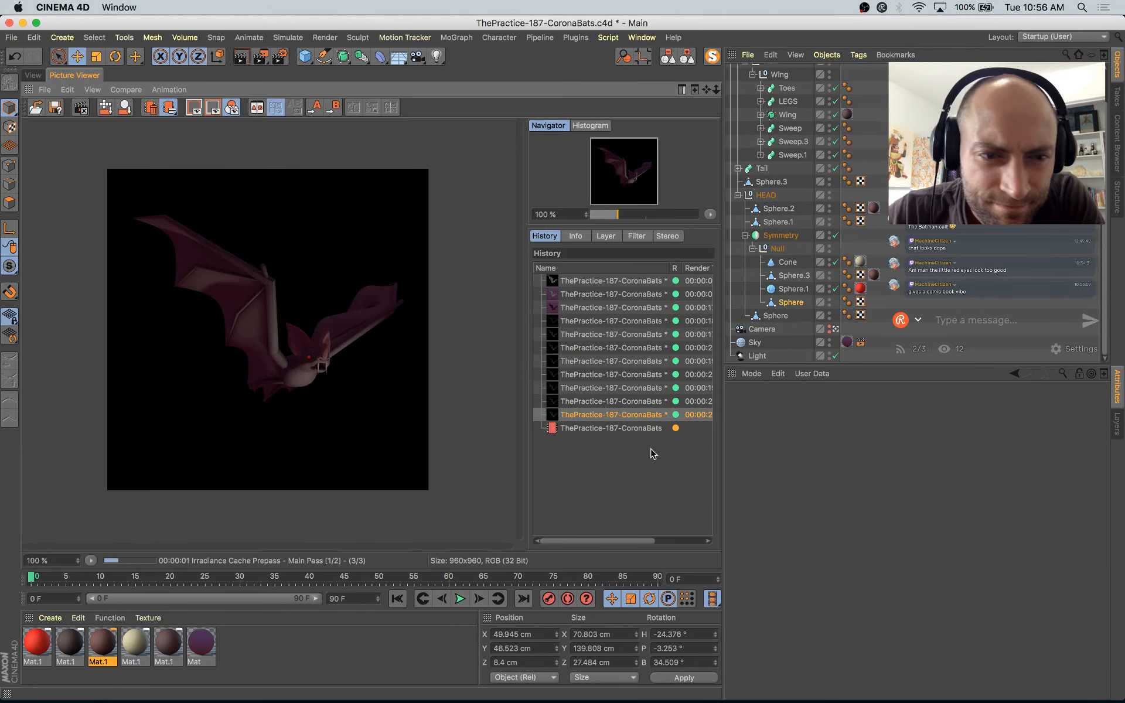
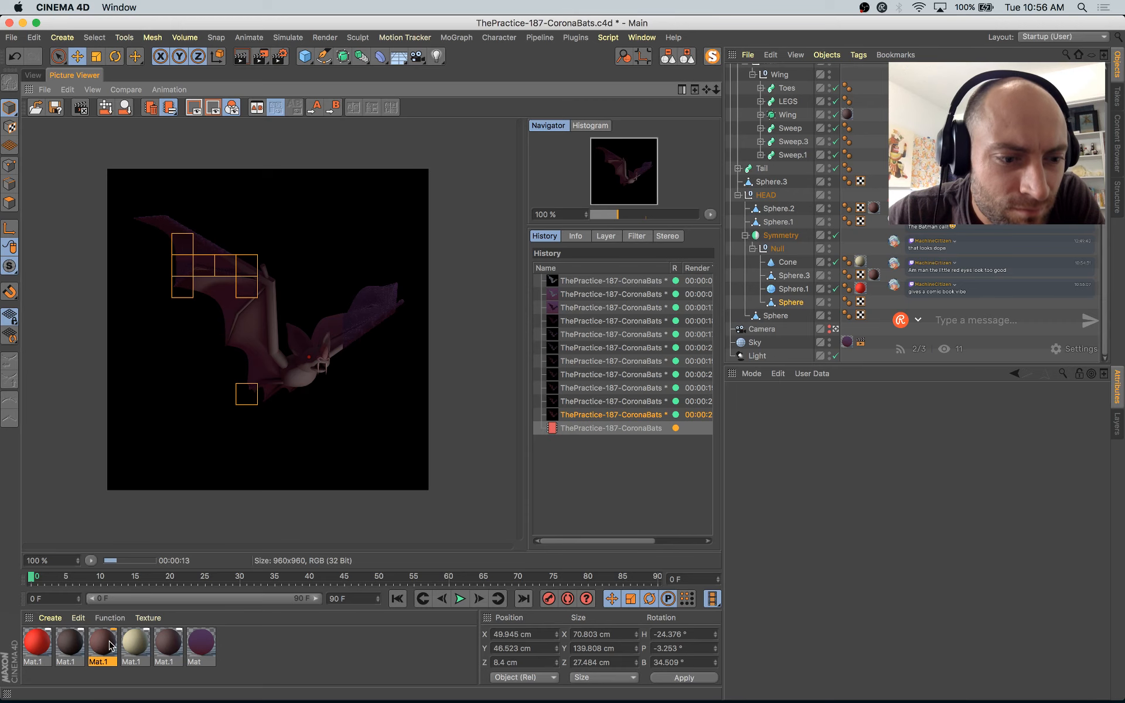
Step: Rename the wing's subsurface-scattering material to WING and move its settings clear of the render
{"action": "double_click", "coordinate": [102, 643]}
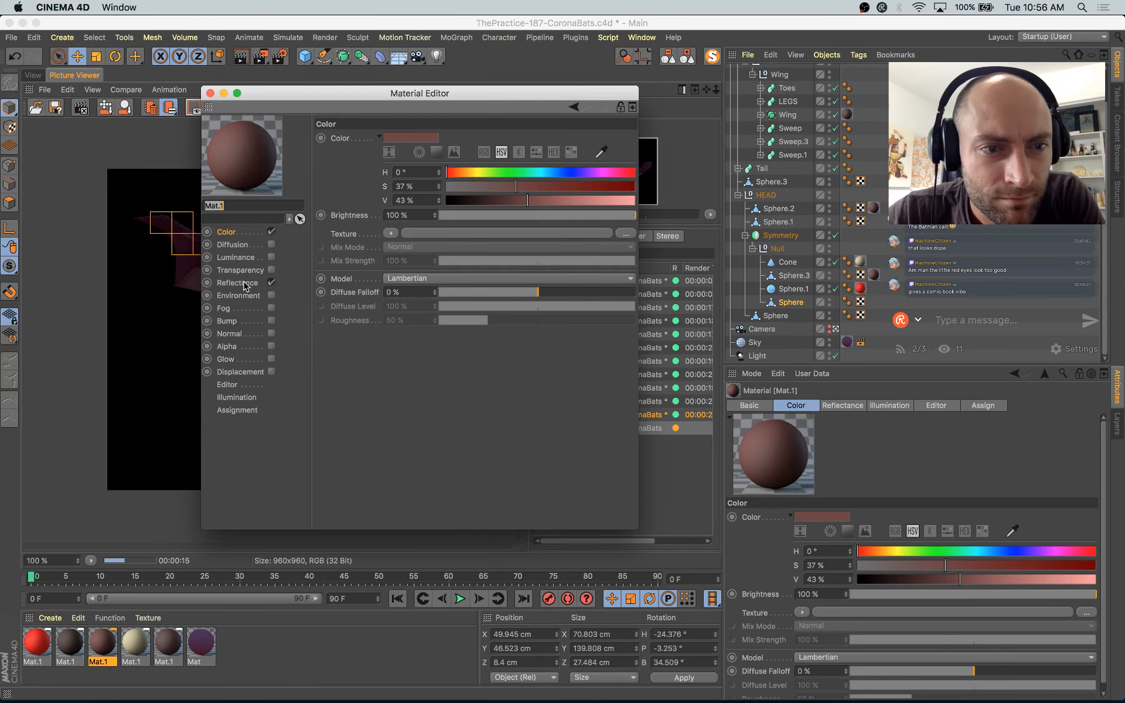
{"action": "left_click", "coordinate": [165, 652]}
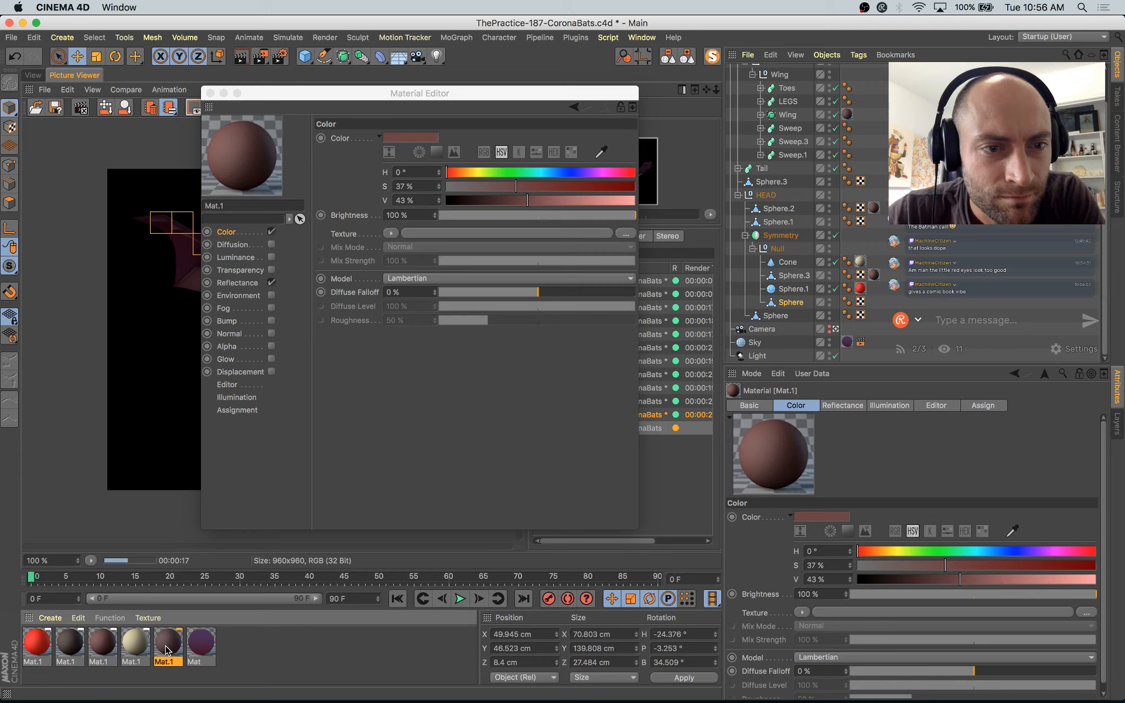
{"action": "double_click", "coordinate": [166, 662]}
{"action": "type", "text": "W"}
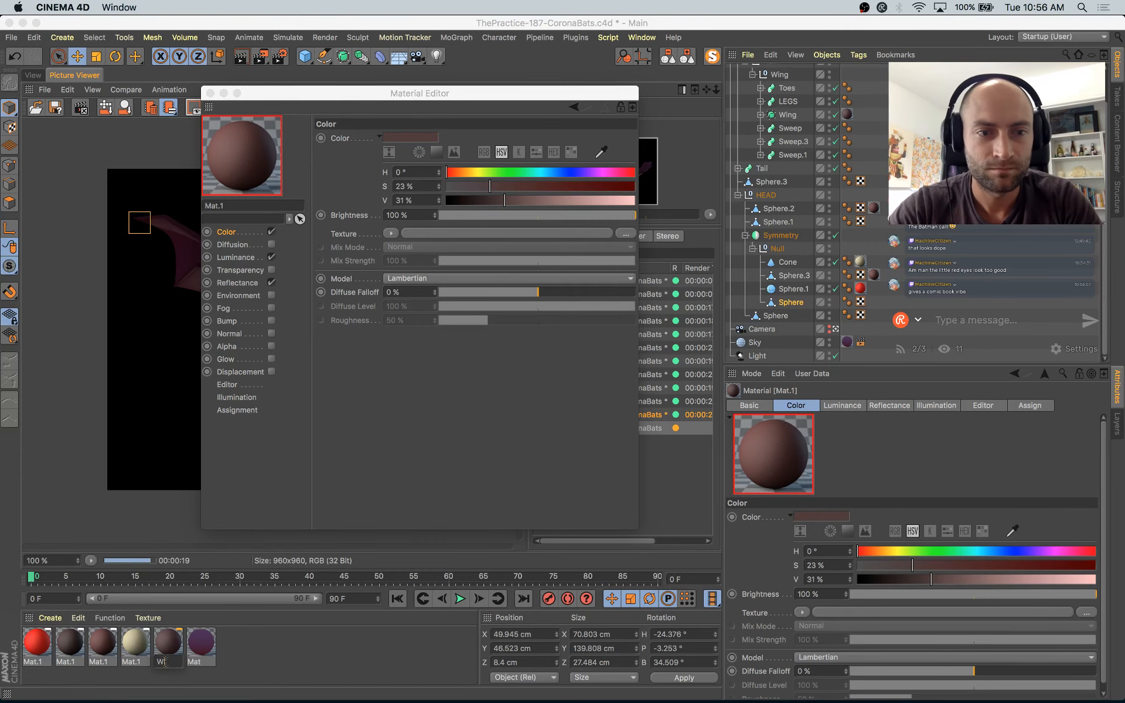
{"action": "type", "text": "ING"}
{"action": "key", "text": "Return"}
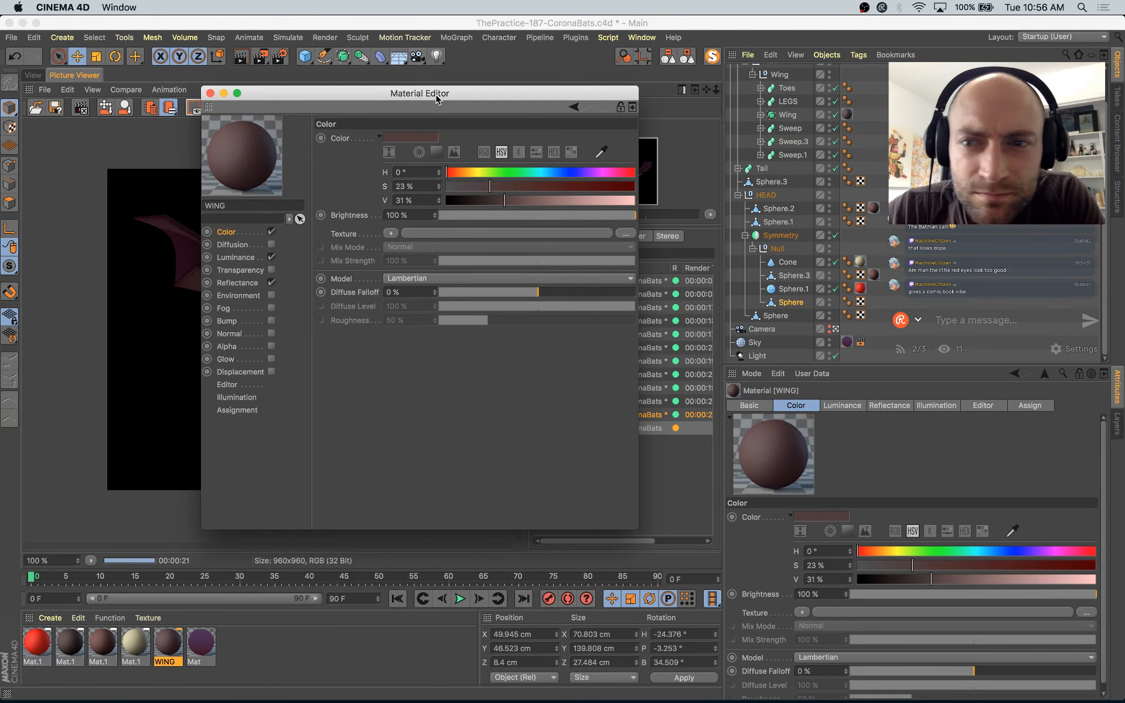
{"action": "left_click_drag", "start_coordinate": [437, 98], "coordinate": [630, 149]}
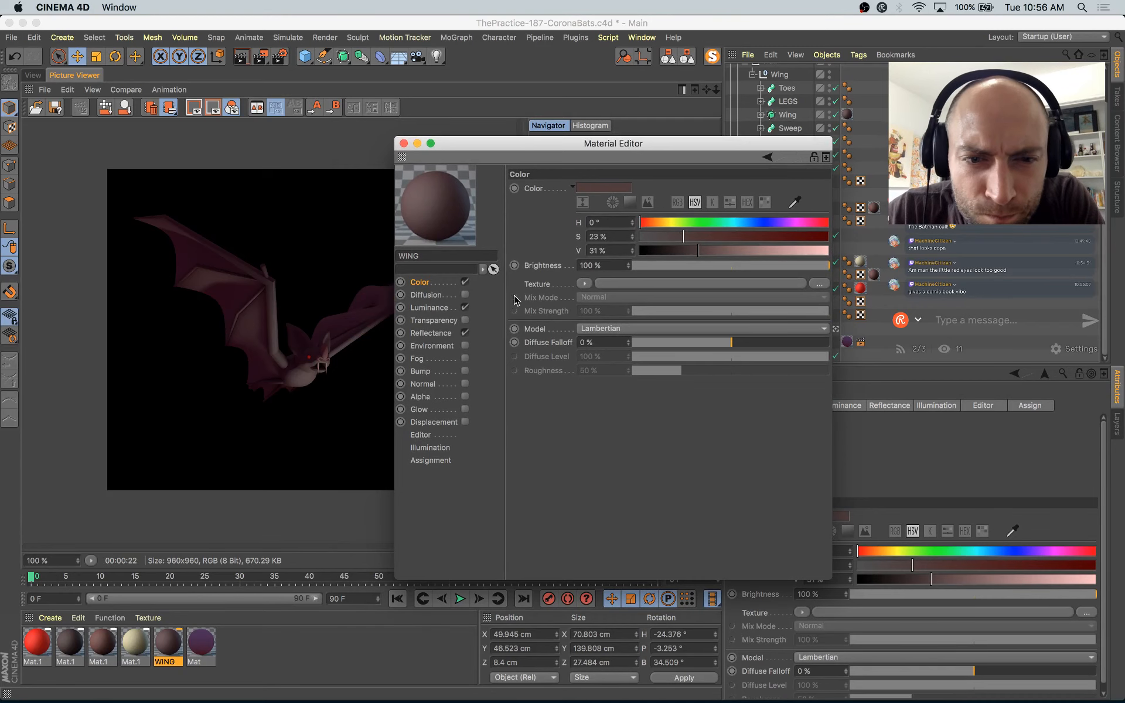
Step: Set the mix strength of the WING material's subsurface-scattering luminance texture to 77%
{"action": "left_click", "coordinate": [434, 309]}
{"action": "left_click", "coordinate": [777, 352]}
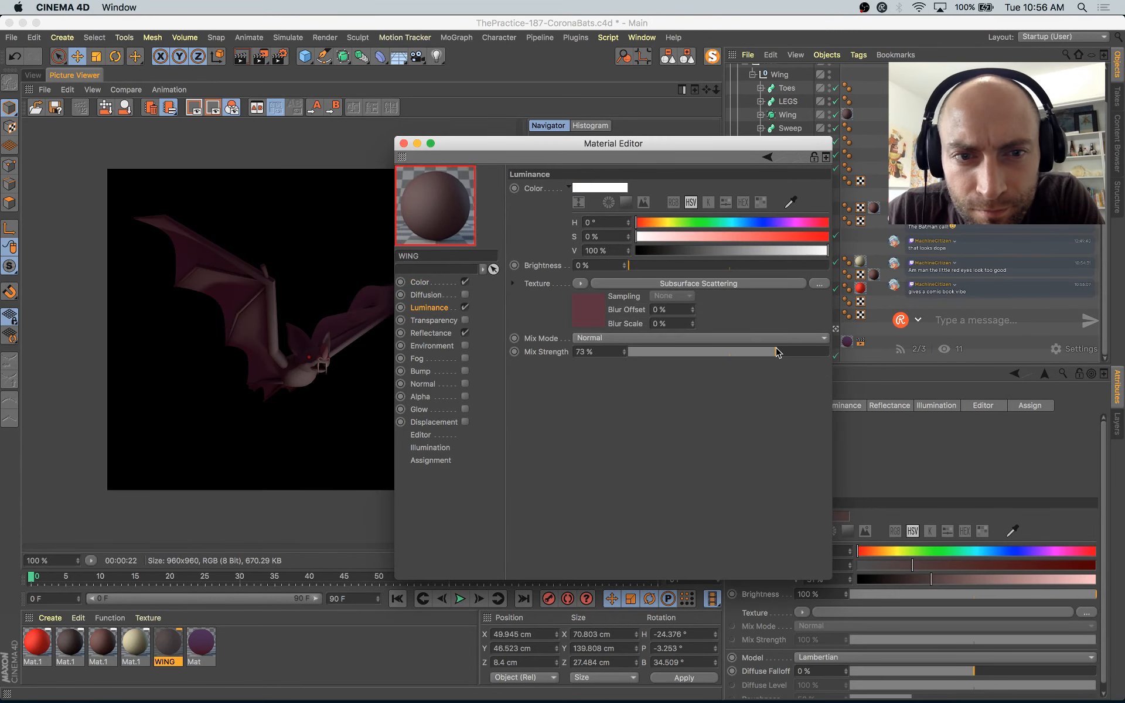
{"action": "left_click_drag", "start_coordinate": [780, 354], "coordinate": [784, 352]}
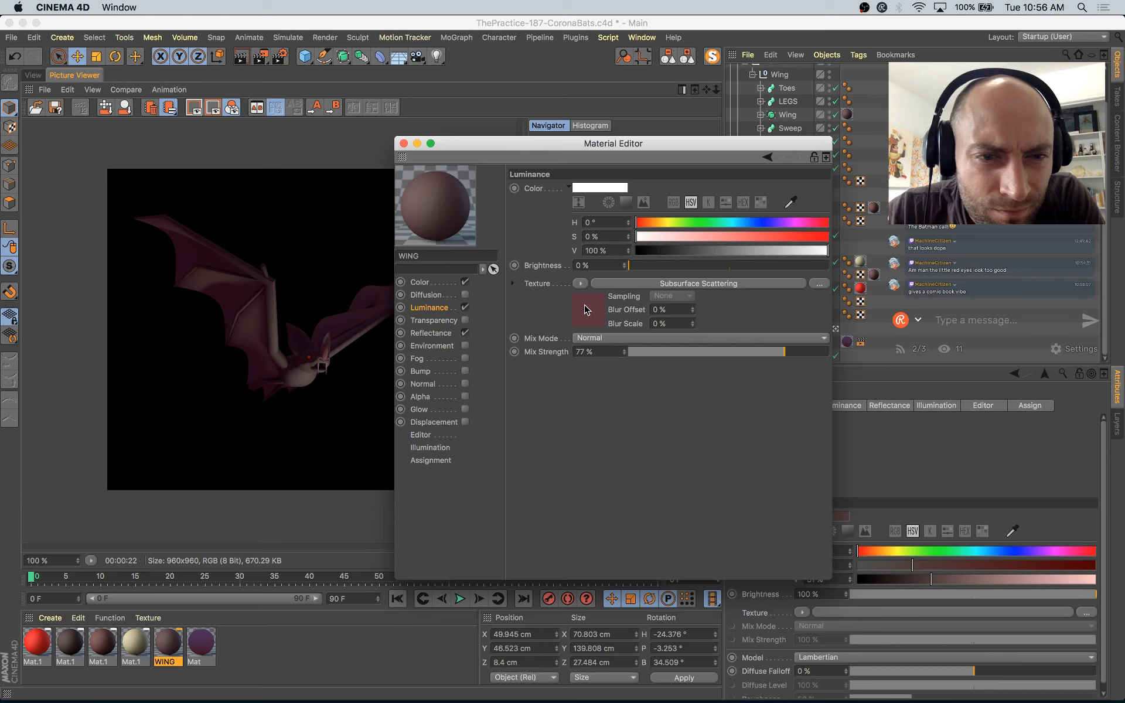
Step: Enable diffusion on the WING material with a Noise texture at 9% global scale, clipped at 65% low and 85% high
{"action": "left_click", "coordinate": [463, 296]}
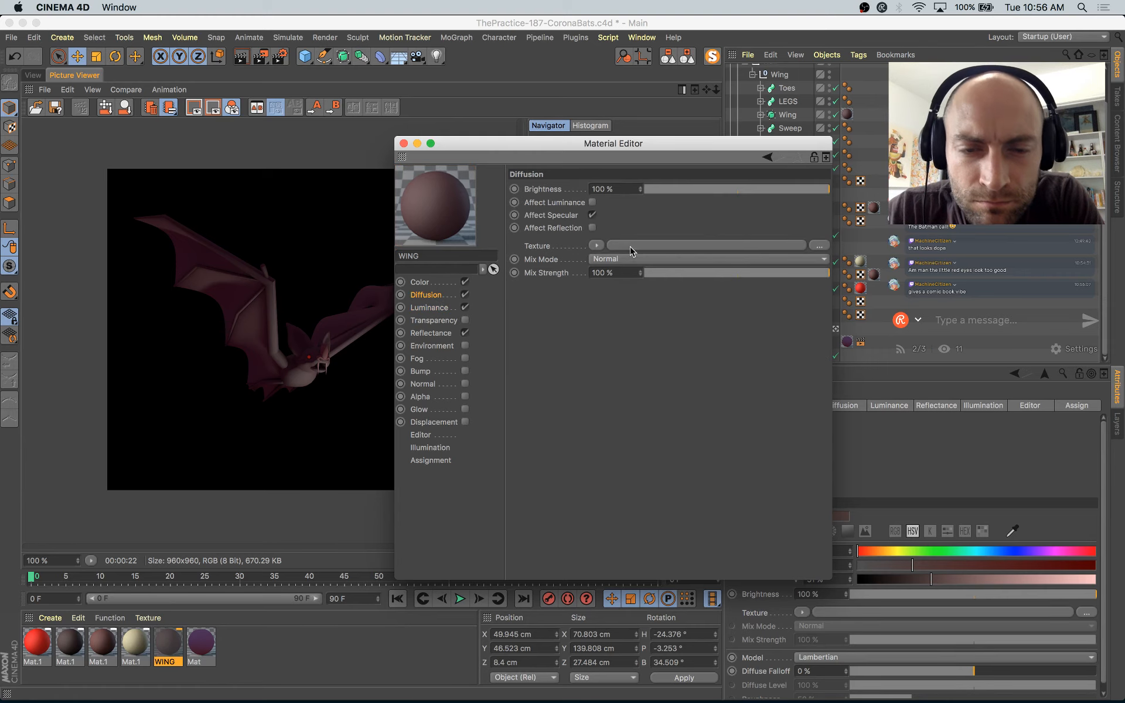
{"action": "left_click", "coordinate": [599, 247]}
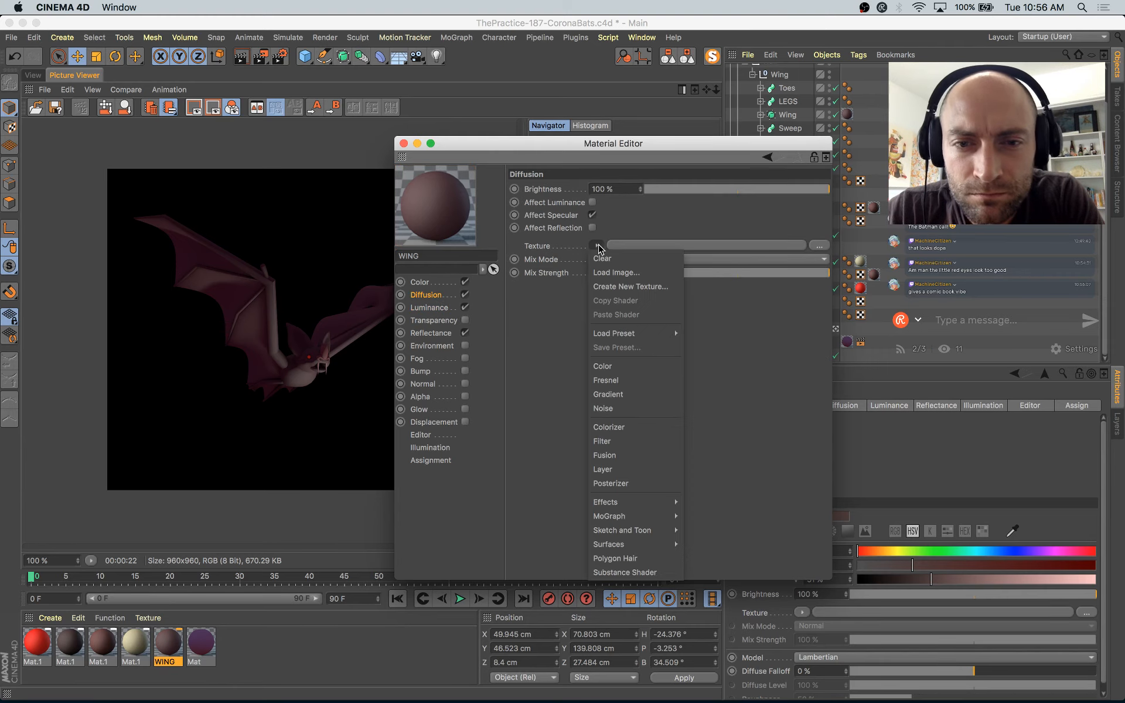
{"action": "left_click", "coordinate": [613, 408]}
{"action": "left_click", "coordinate": [610, 277]}
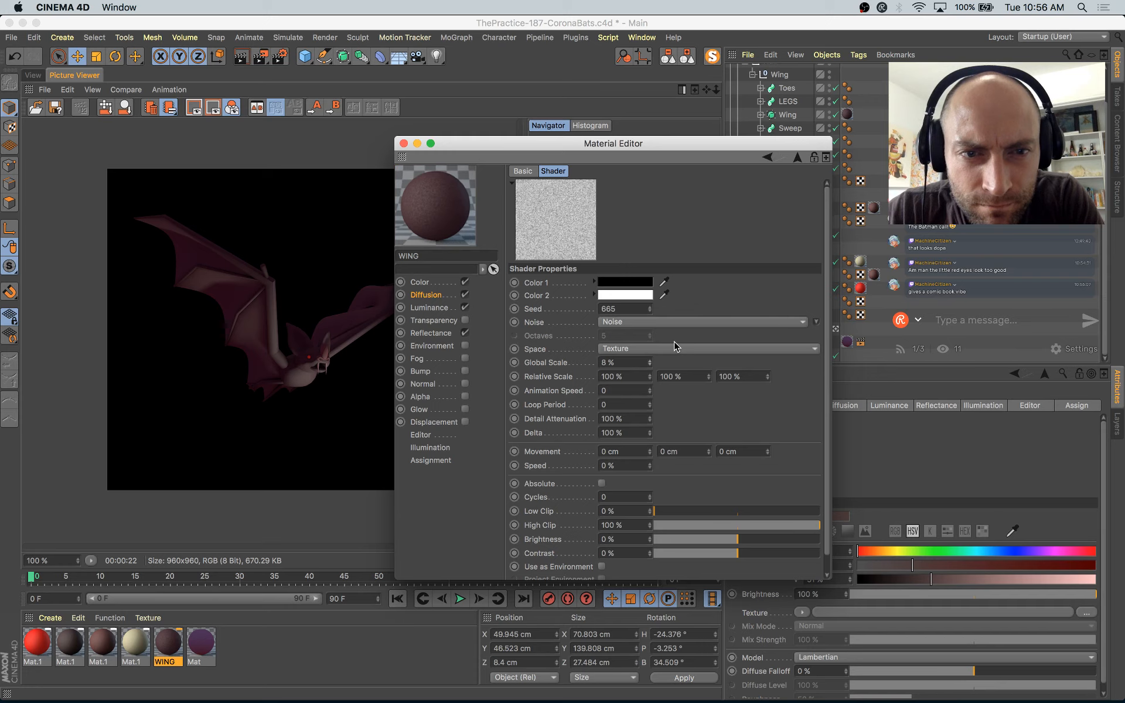
{"action": "left_click", "coordinate": [680, 512]}
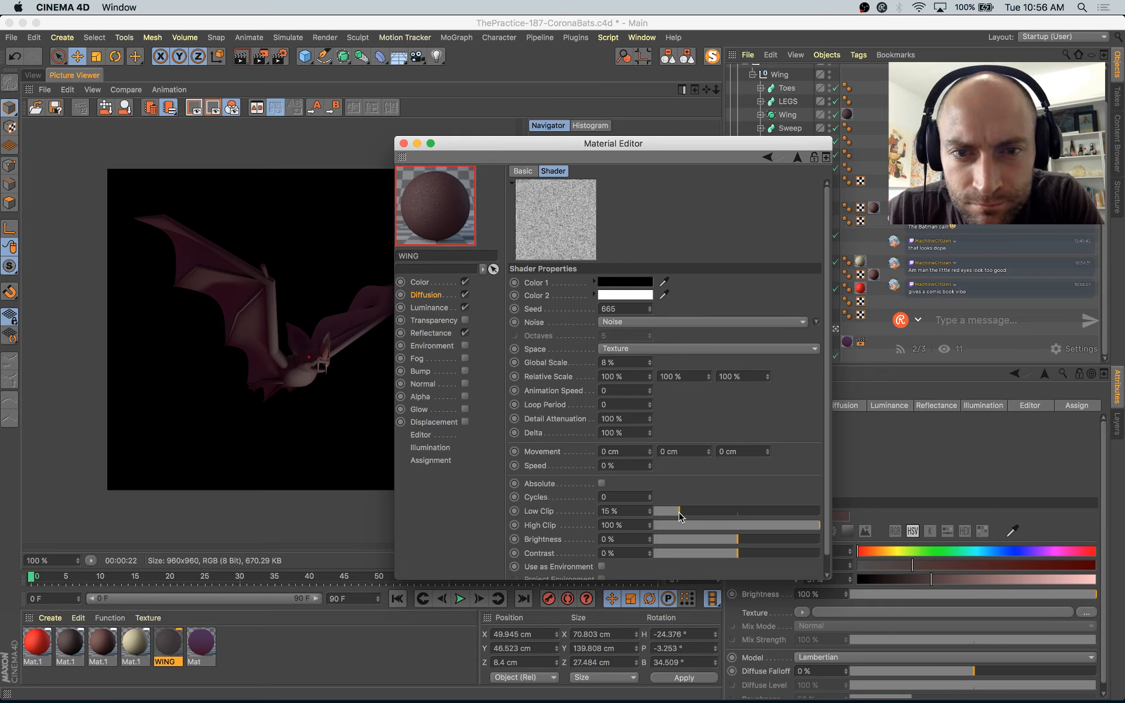
{"action": "left_click_drag", "start_coordinate": [722, 525], "coordinate": [868, 535]}
{"action": "left_click_drag", "start_coordinate": [804, 512], "coordinate": [790, 514]}
{"action": "left_click_drag", "start_coordinate": [778, 513], "coordinate": [763, 512]}
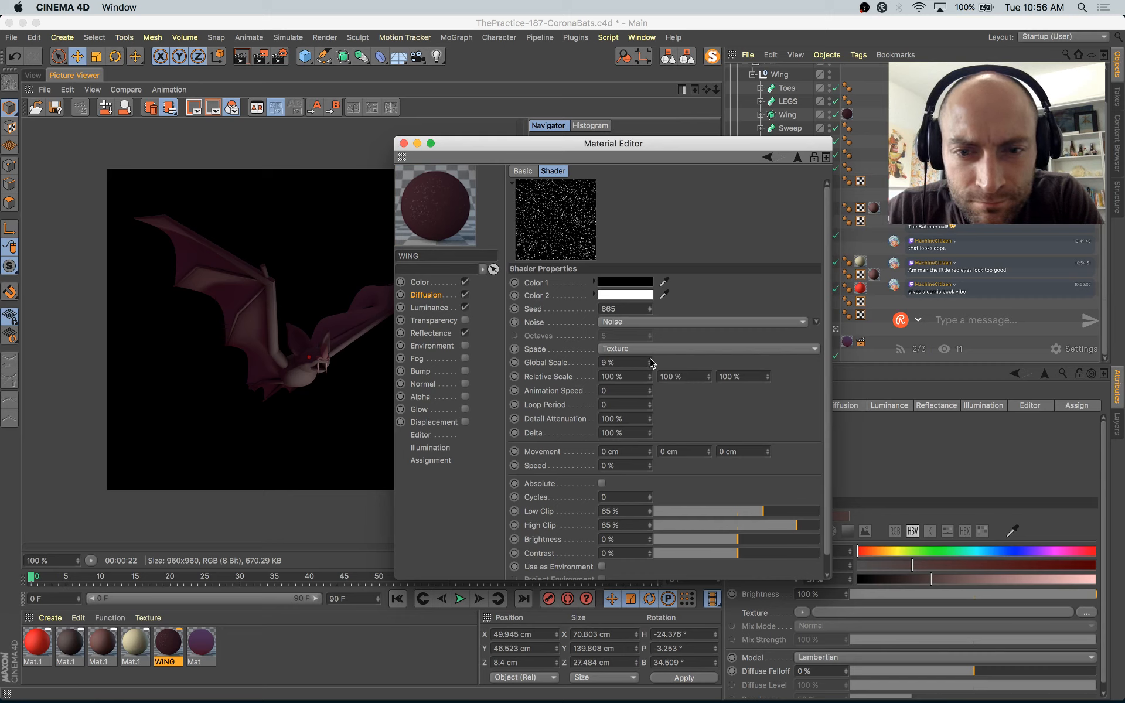
Step: Give the WING diffusion noise 4% blur offset and scale and a 39% mix strength, and save the scene
{"action": "left_click", "coordinate": [427, 295]}
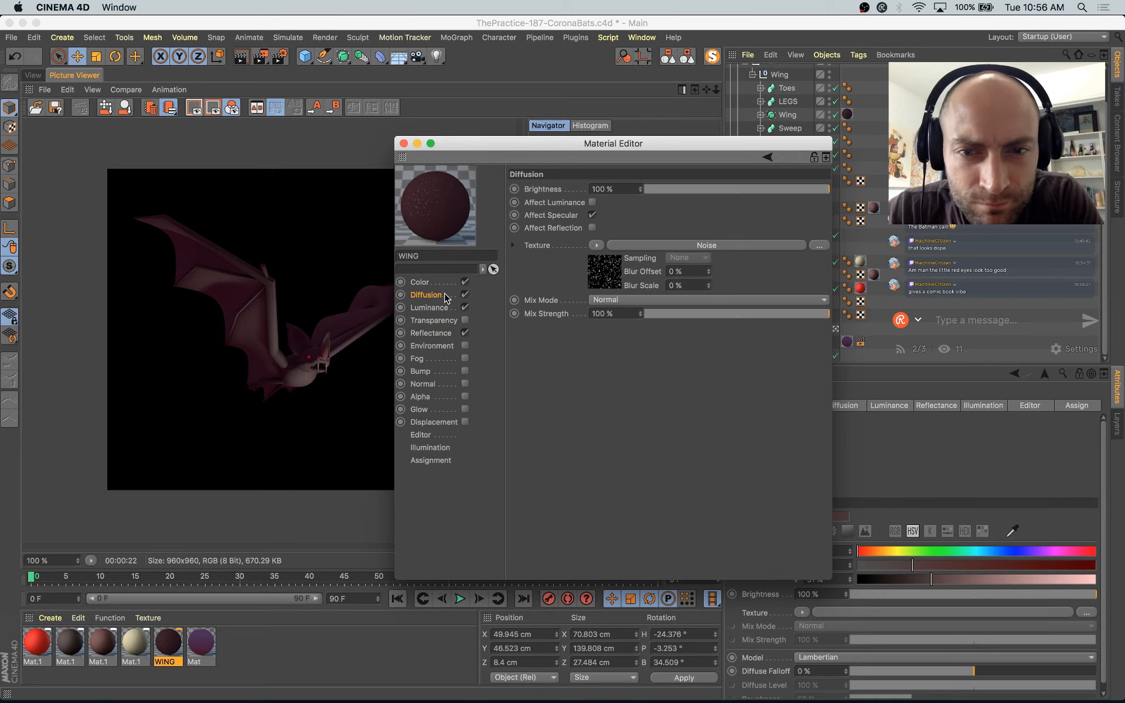
{"action": "double_click", "coordinate": [708, 269]}
{"action": "double_click", "coordinate": [709, 284]}
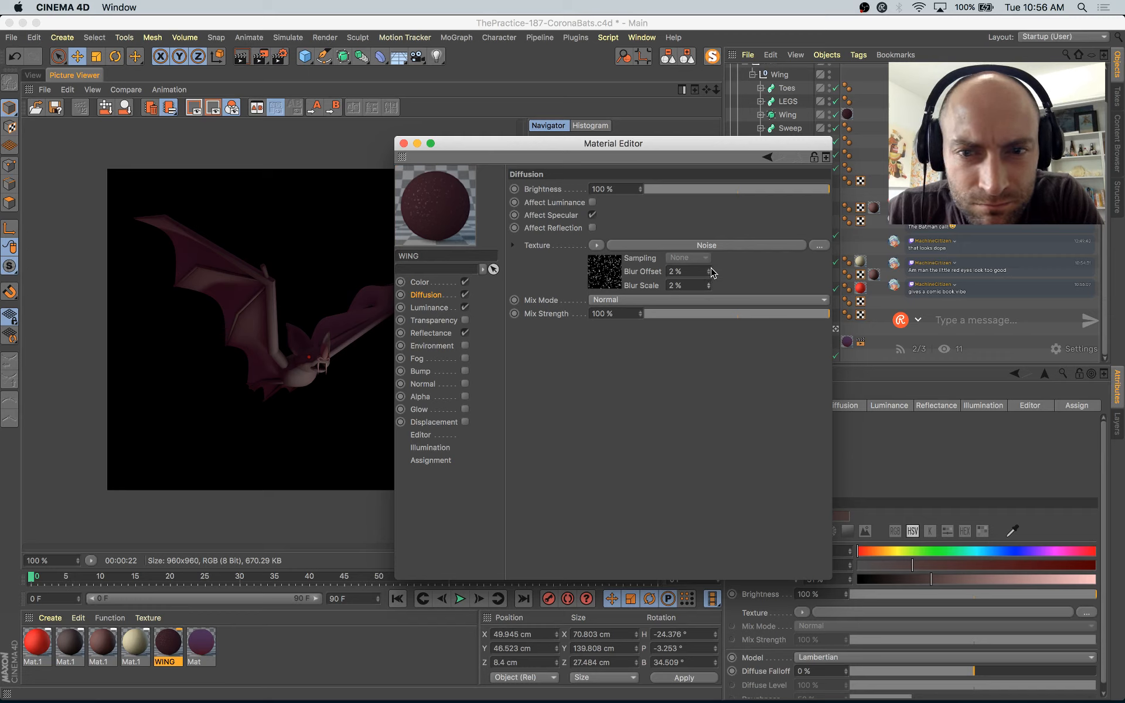
{"action": "double_click", "coordinate": [709, 269]}
{"action": "double_click", "coordinate": [709, 283]}
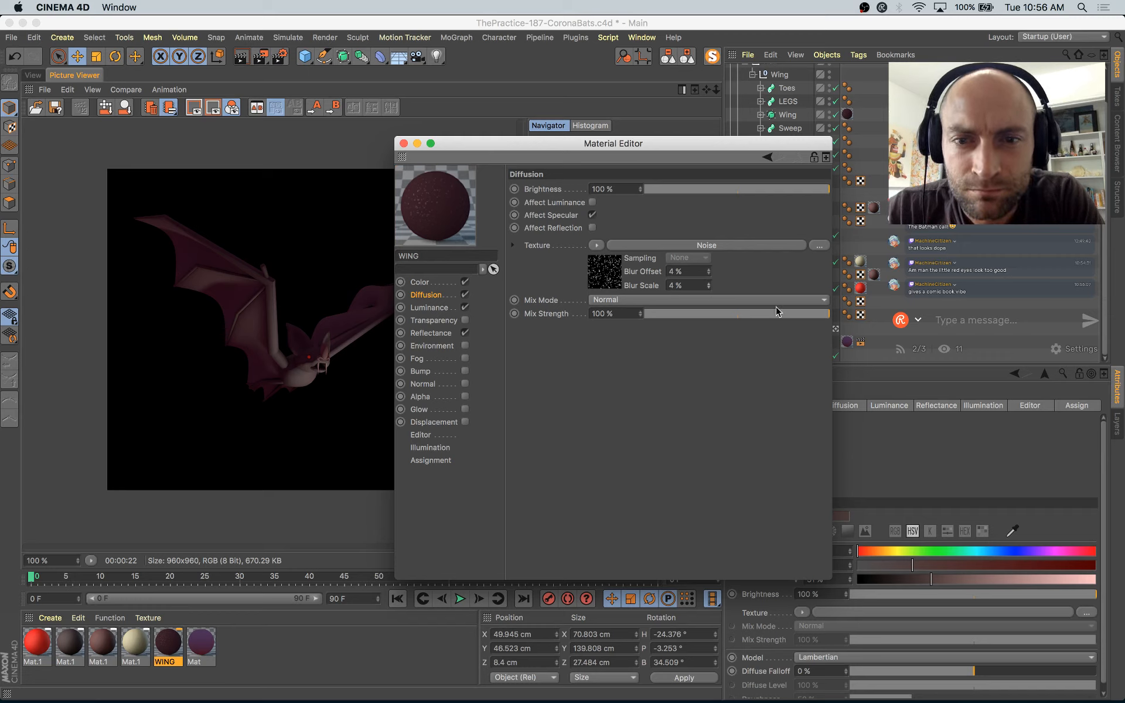
{"action": "left_click_drag", "start_coordinate": [706, 319], "coordinate": [720, 318]}
{"action": "left_click", "coordinate": [403, 144]}
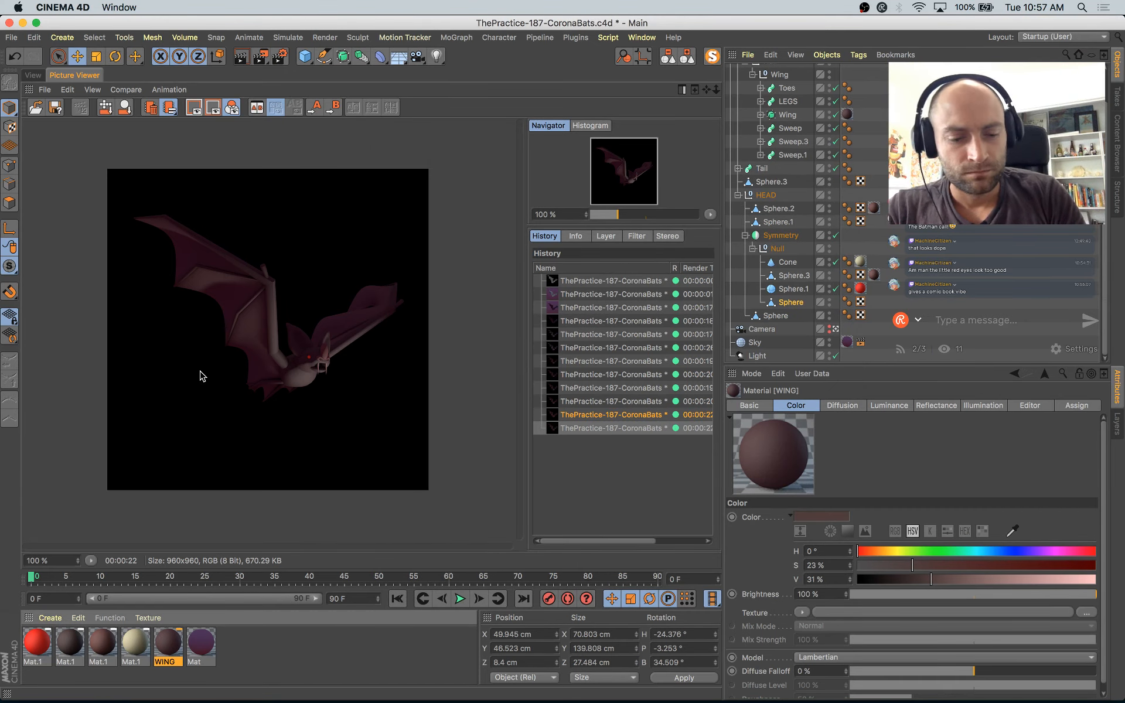
{"action": "key", "text": "super+s"}
Step: Copy the WING material's diffusion noise texture into the diffusion channel of the dark-brown body material Mat.1
{"action": "double_click", "coordinate": [72, 655]}
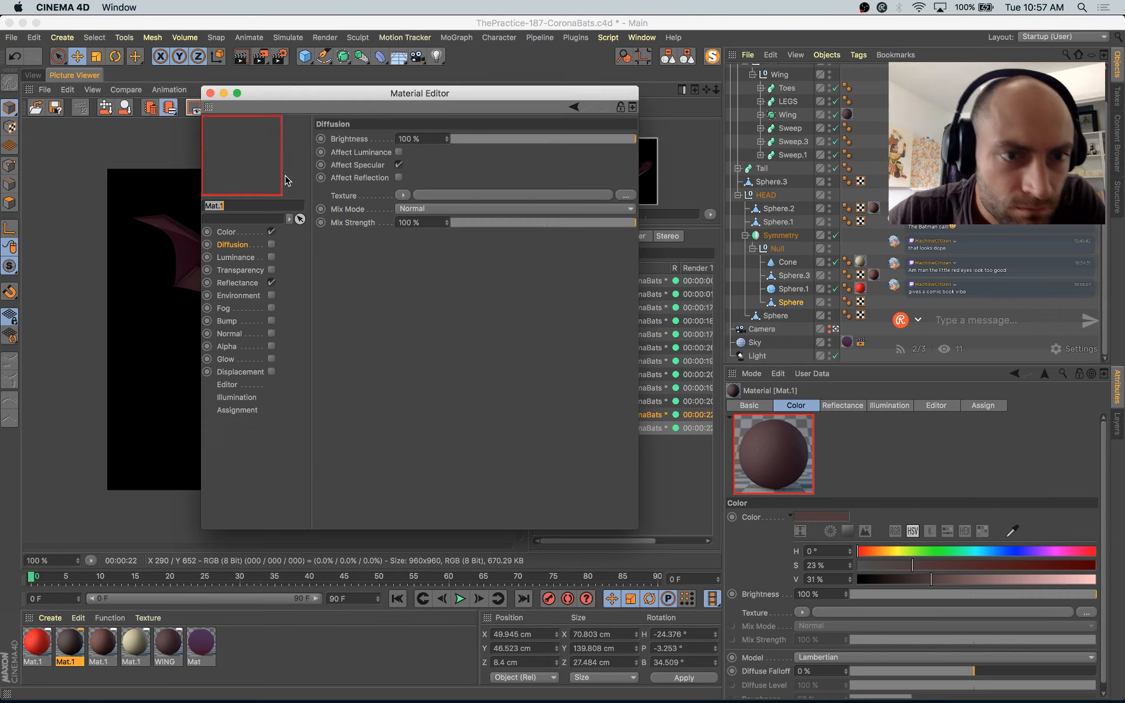
{"action": "left_click", "coordinate": [175, 646]}
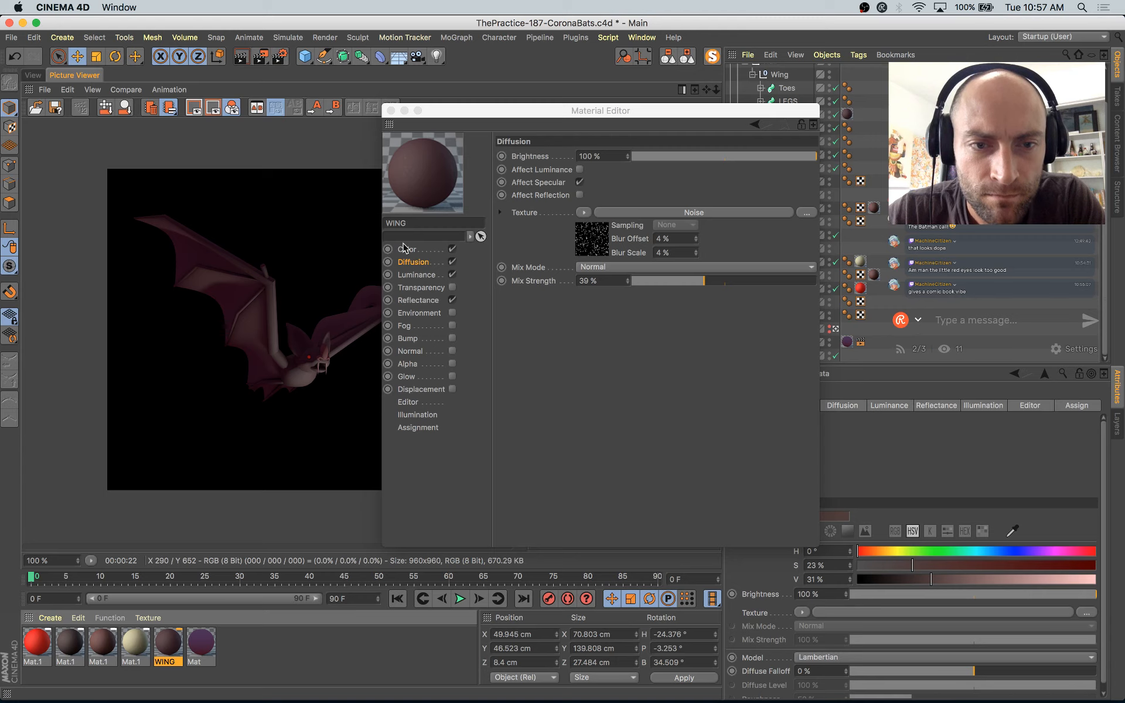
{"action": "left_click", "coordinate": [437, 240]}
{"action": "right_click", "coordinate": [531, 217]}
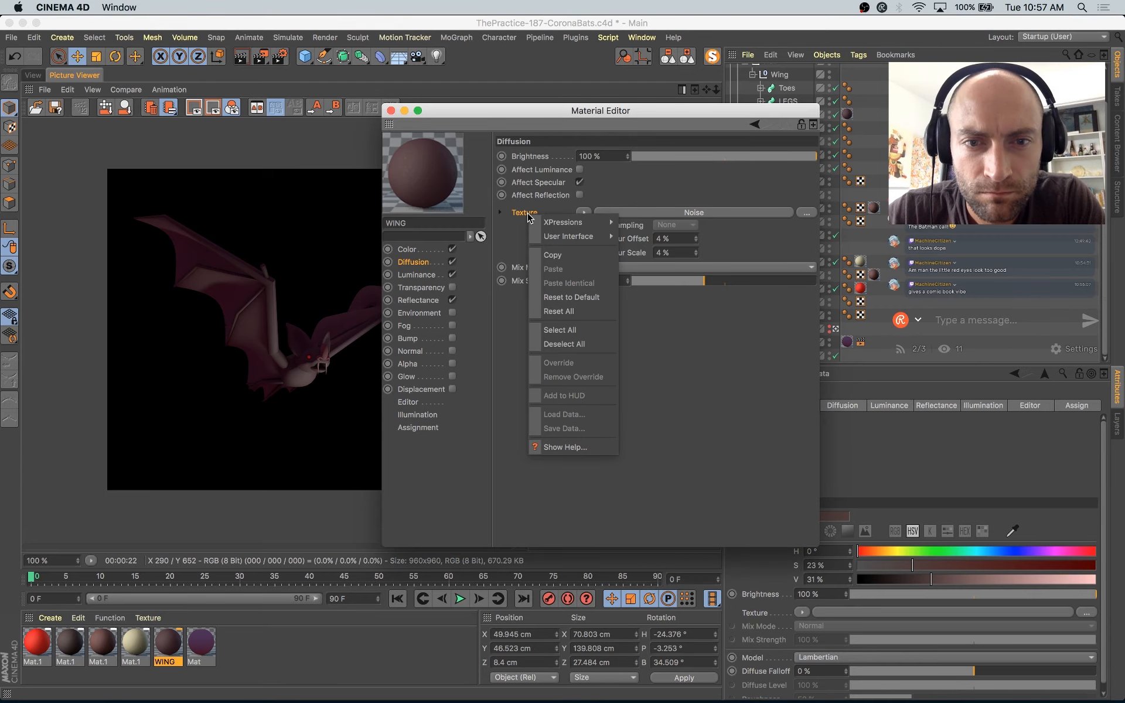
{"action": "left_click", "coordinate": [70, 645]}
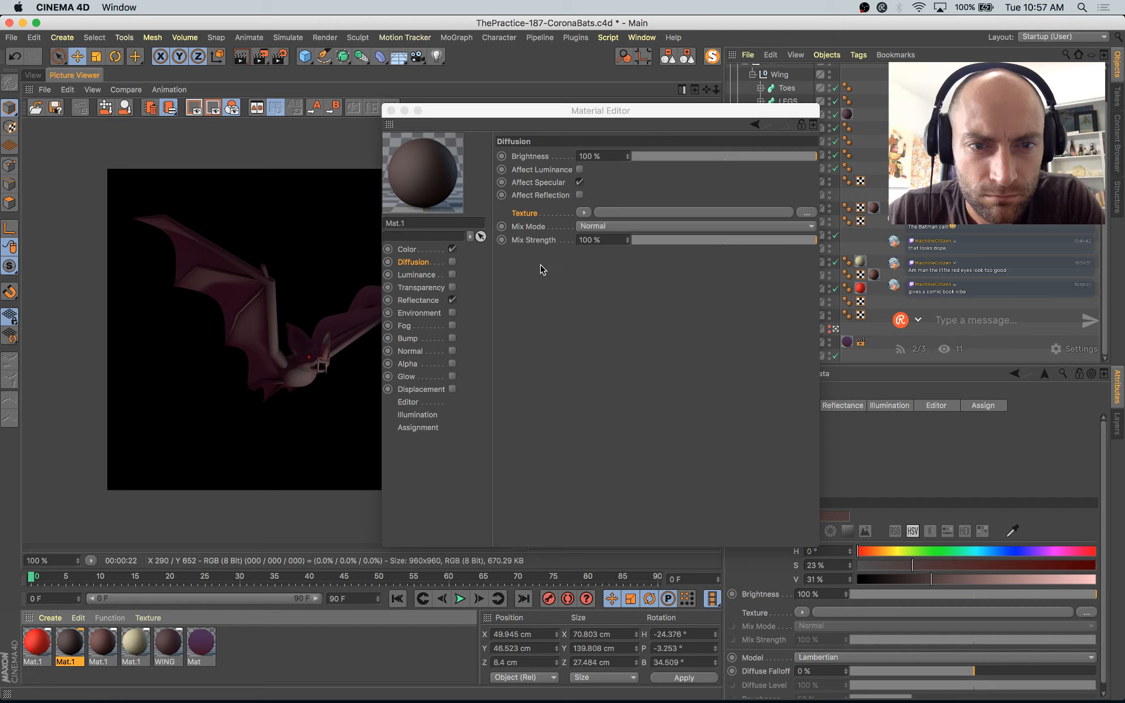
{"action": "right_click", "coordinate": [533, 223]}
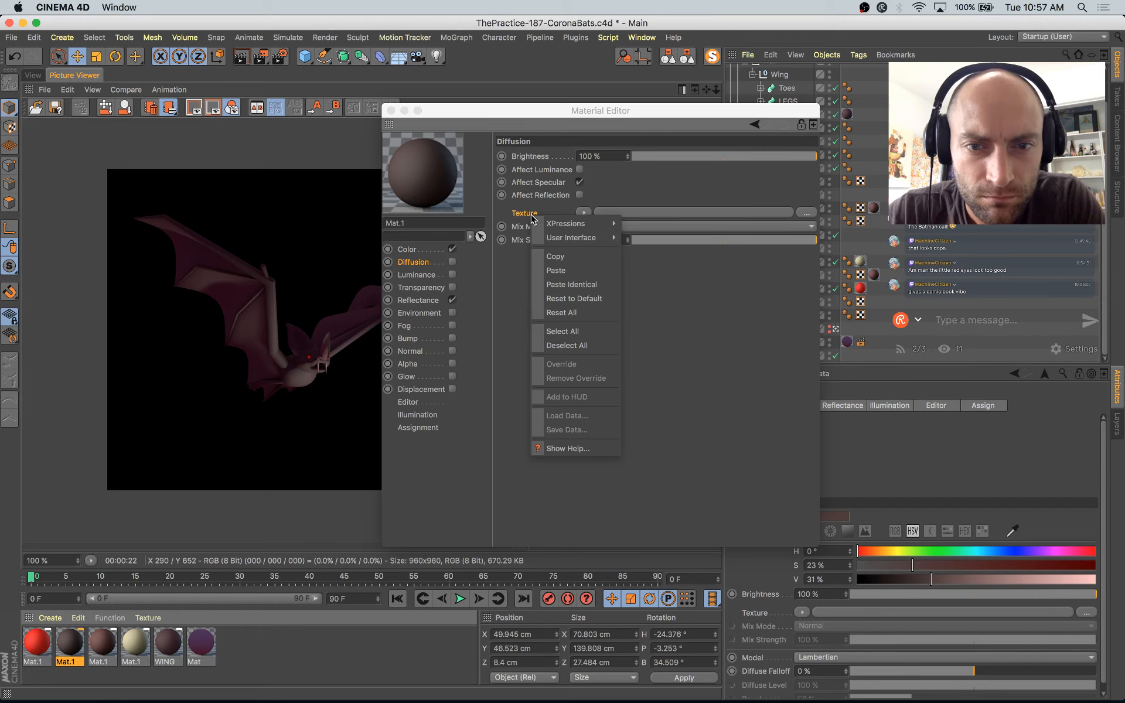
{"action": "left_click", "coordinate": [565, 269]}
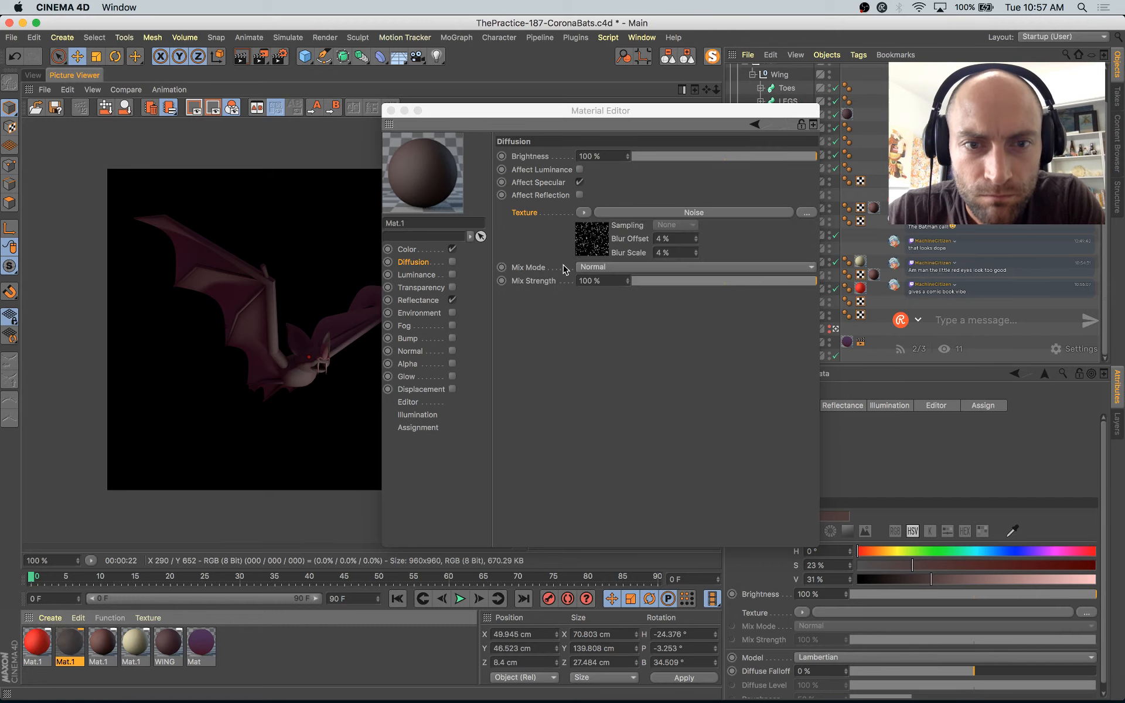
Step: Enable the body material's diffusion, with the noise clipped at 43% low and 60% high and a mix strength of 26%
{"action": "left_click", "coordinate": [451, 261]}
{"action": "left_click_drag", "start_coordinate": [695, 281], "coordinate": [724, 282]}
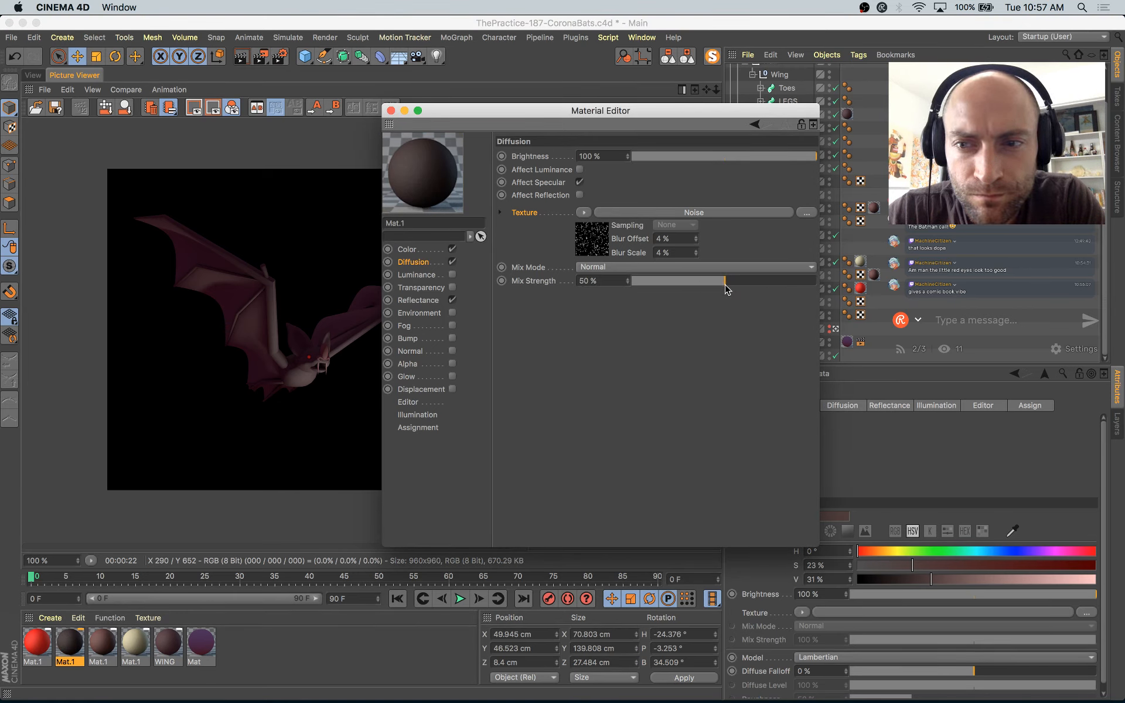
{"action": "left_click", "coordinate": [592, 239]}
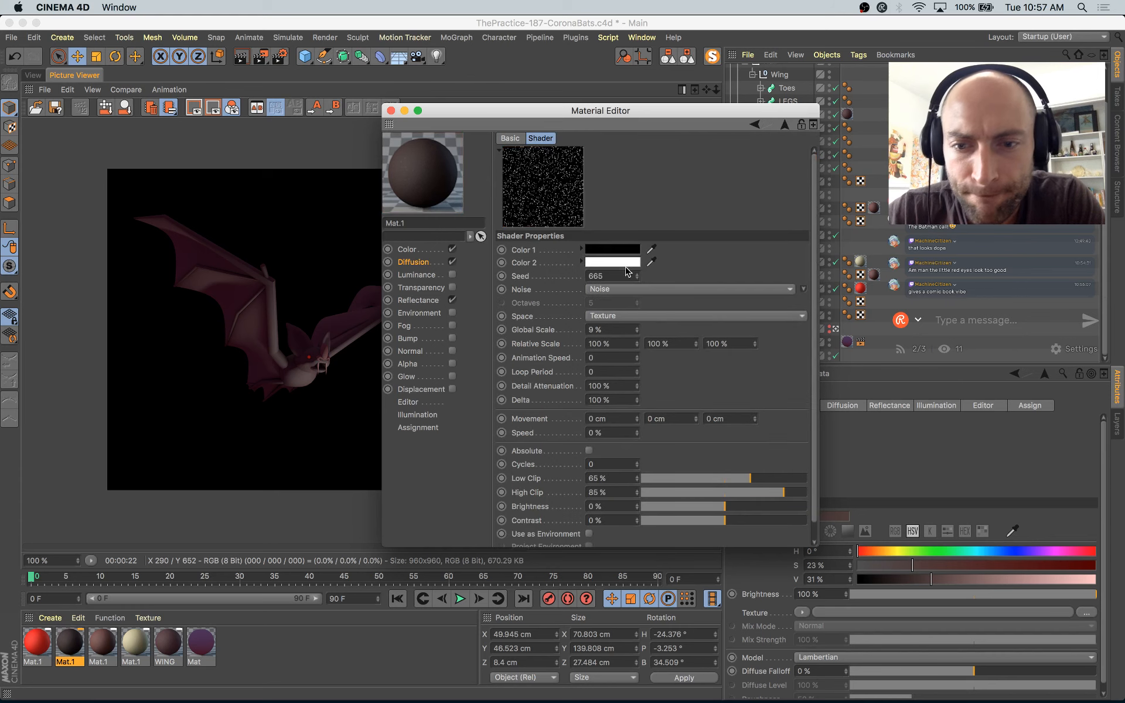
{"action": "left_click", "coordinate": [714, 478]}
{"action": "left_click", "coordinate": [742, 494]}
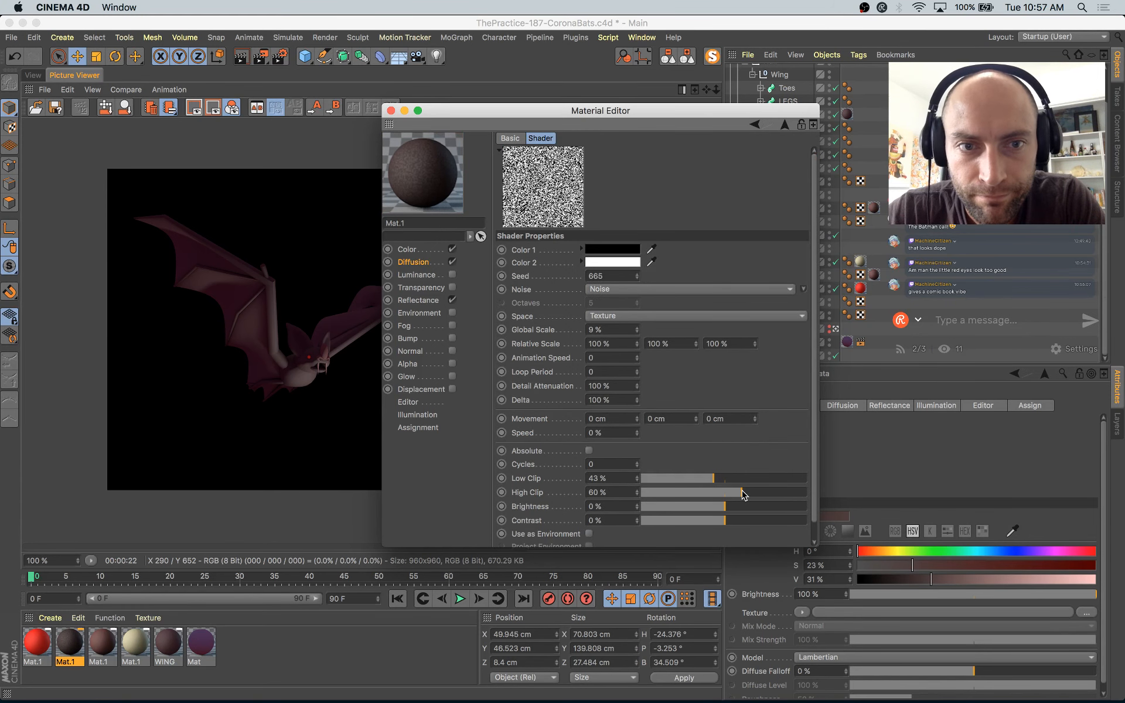
{"action": "left_click", "coordinate": [413, 262]}
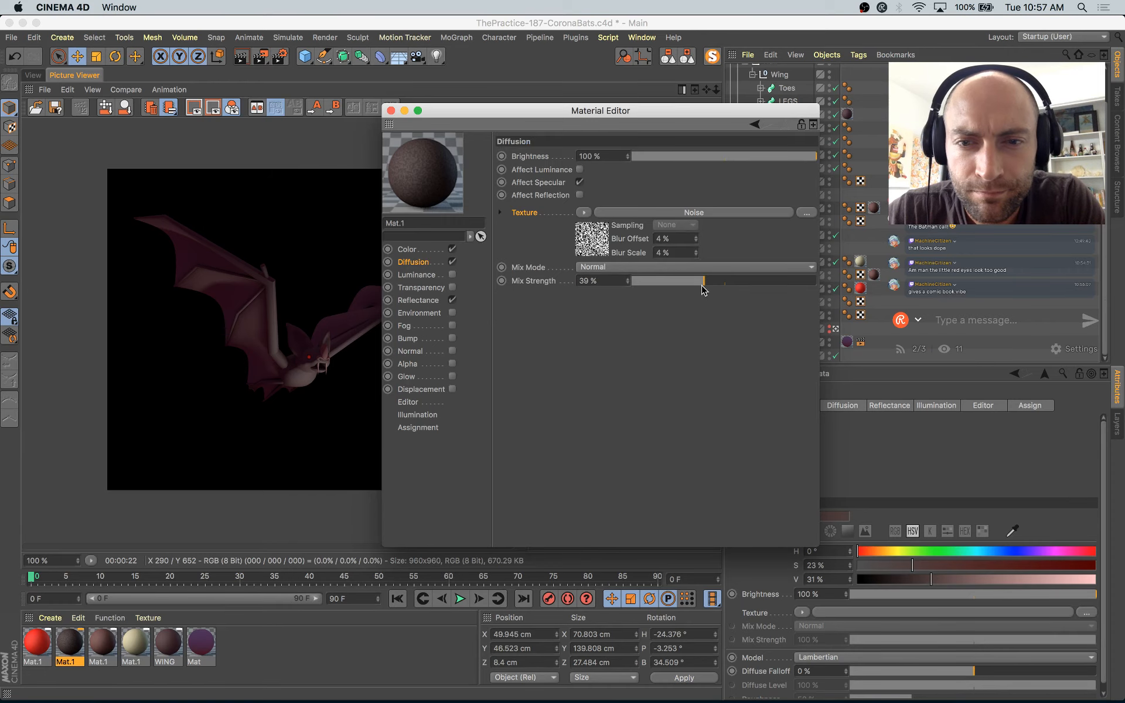
{"action": "left_click_drag", "start_coordinate": [702, 285], "coordinate": [680, 282]}
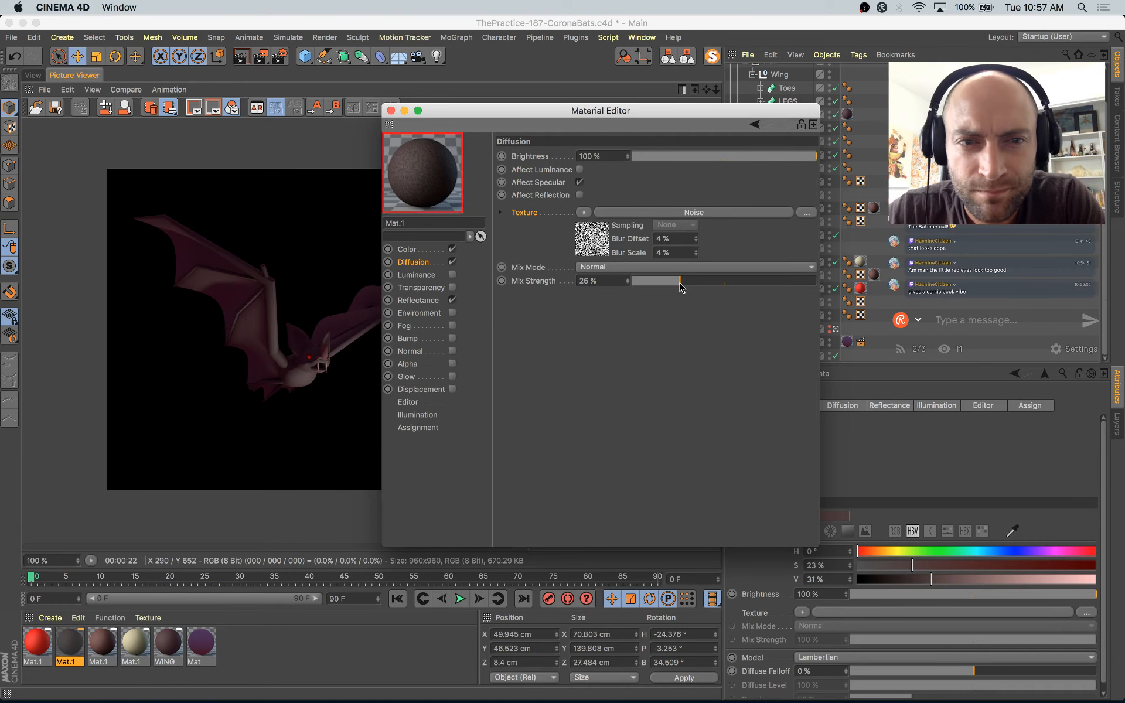
{"action": "left_click", "coordinate": [391, 111]}
Step: Render the bat again and compare it up close with the previous render
{"action": "key", "text": "shift+r"}
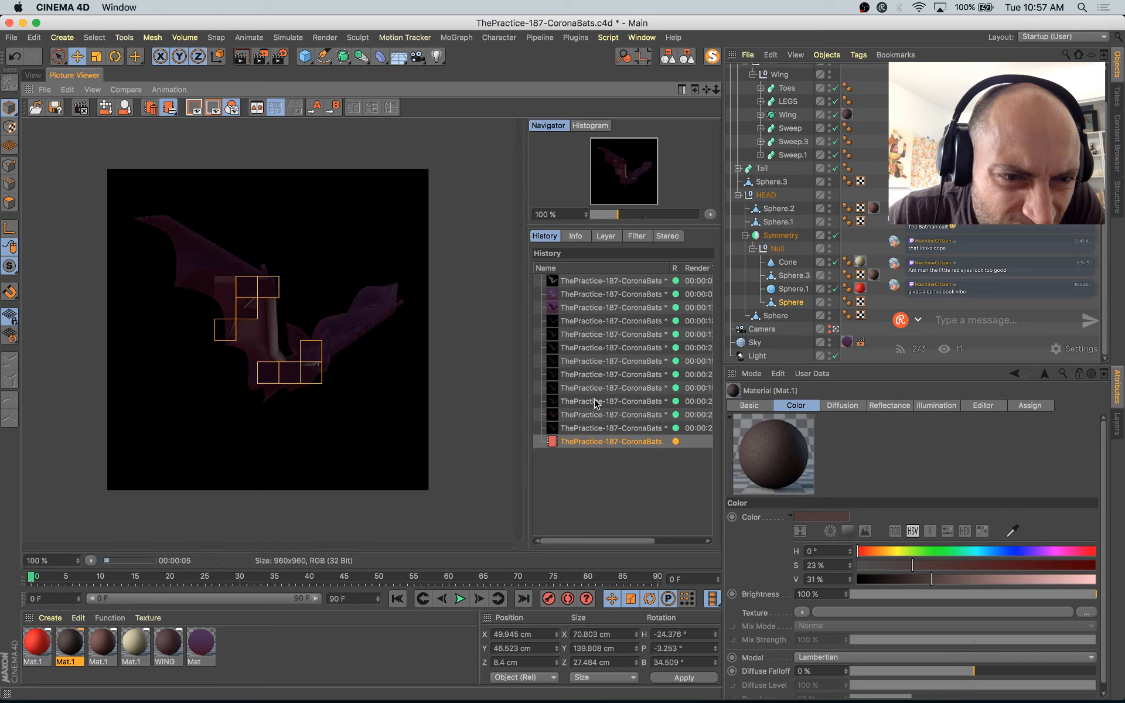
{"action": "scroll", "coordinate": [287, 369], "scroll_direction": "up", "scroll_amount": 2}
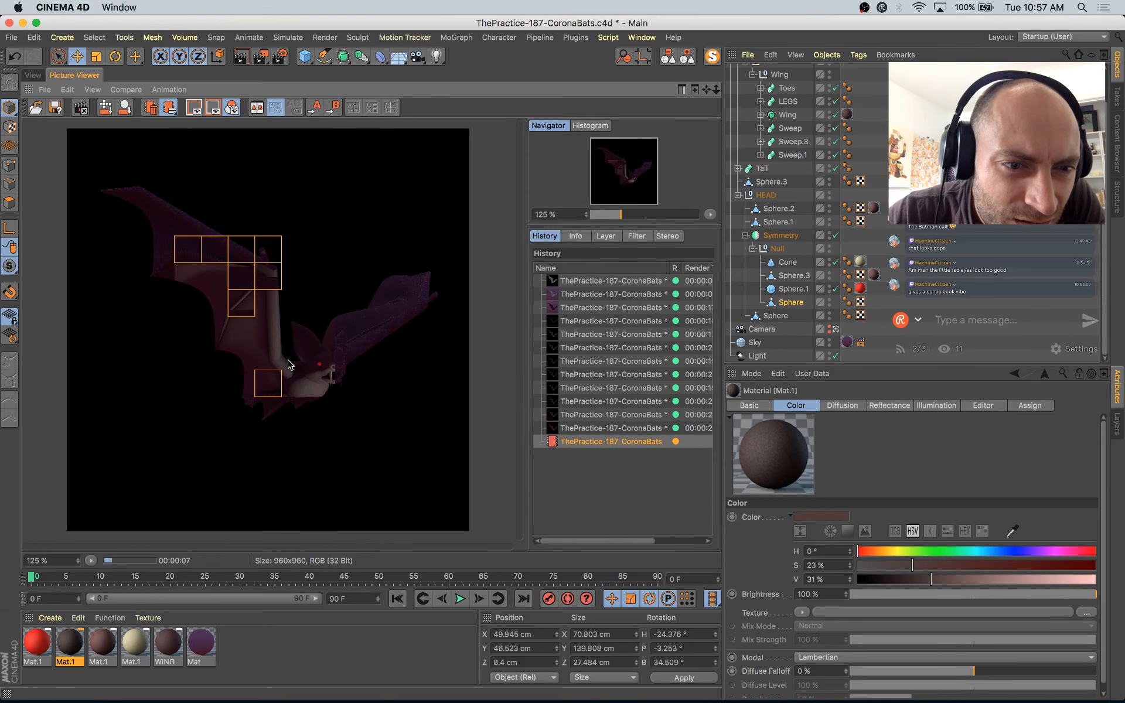
{"action": "scroll", "coordinate": [244, 338], "scroll_direction": "up", "scroll_amount": 2}
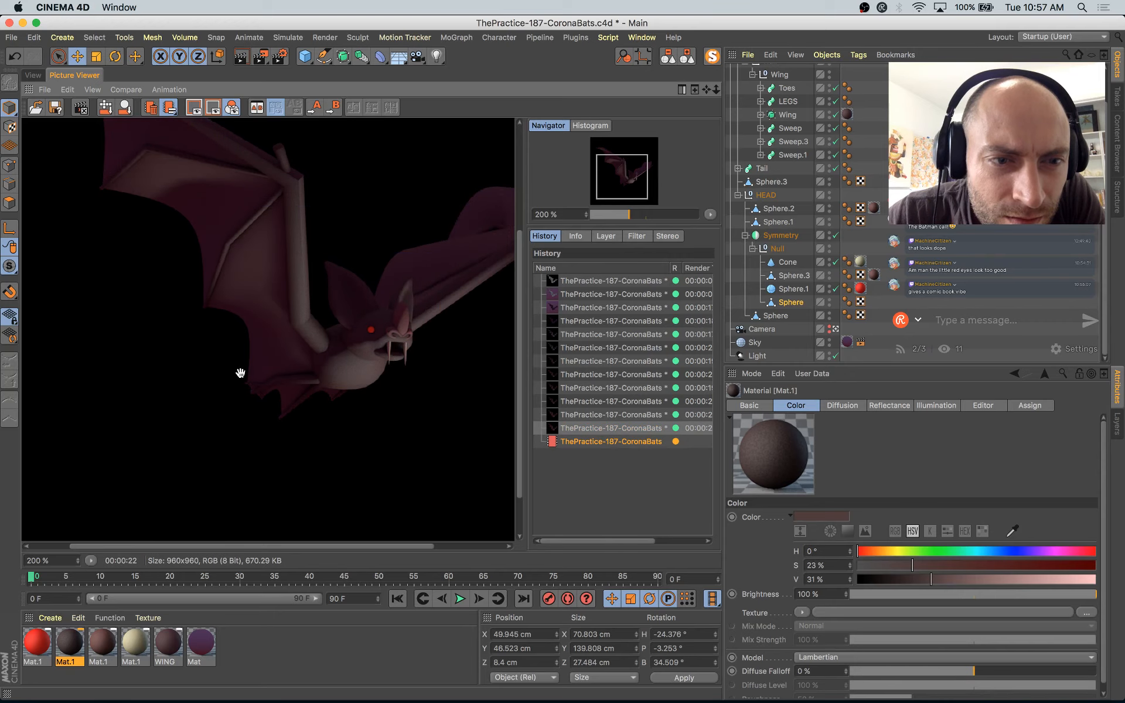
{"action": "scroll", "coordinate": [259, 340], "scroll_direction": "down", "scroll_amount": 4}
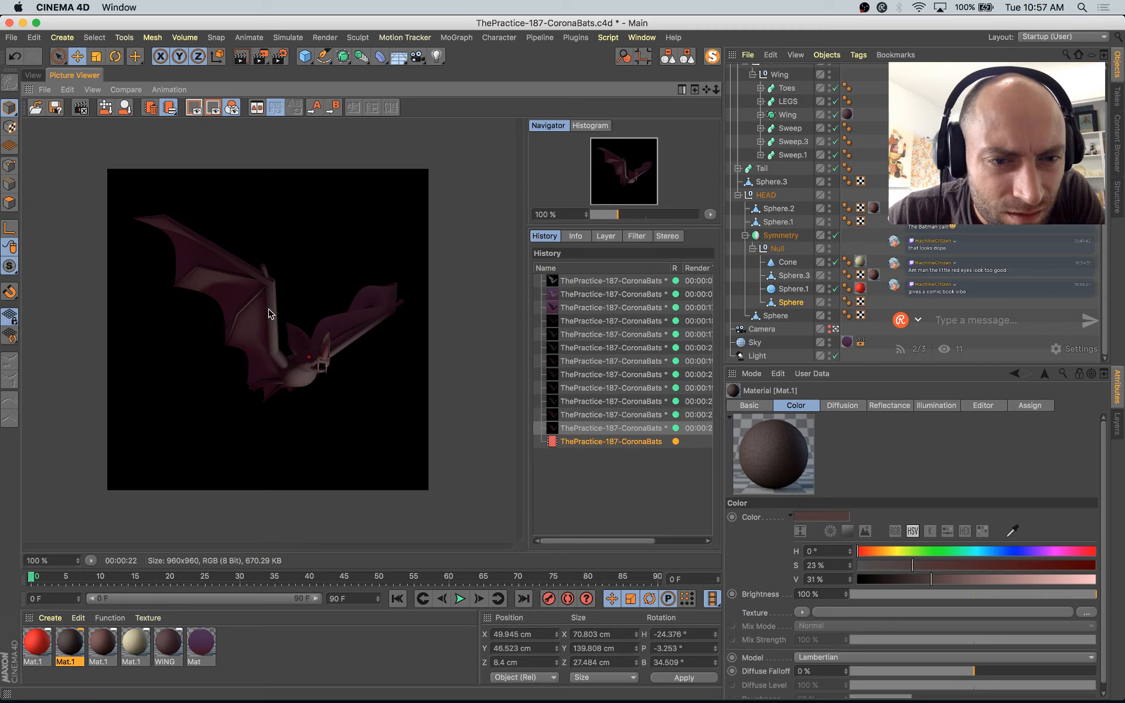
{"action": "scroll", "coordinate": [327, 440], "scroll_direction": "up", "scroll_amount": 4}
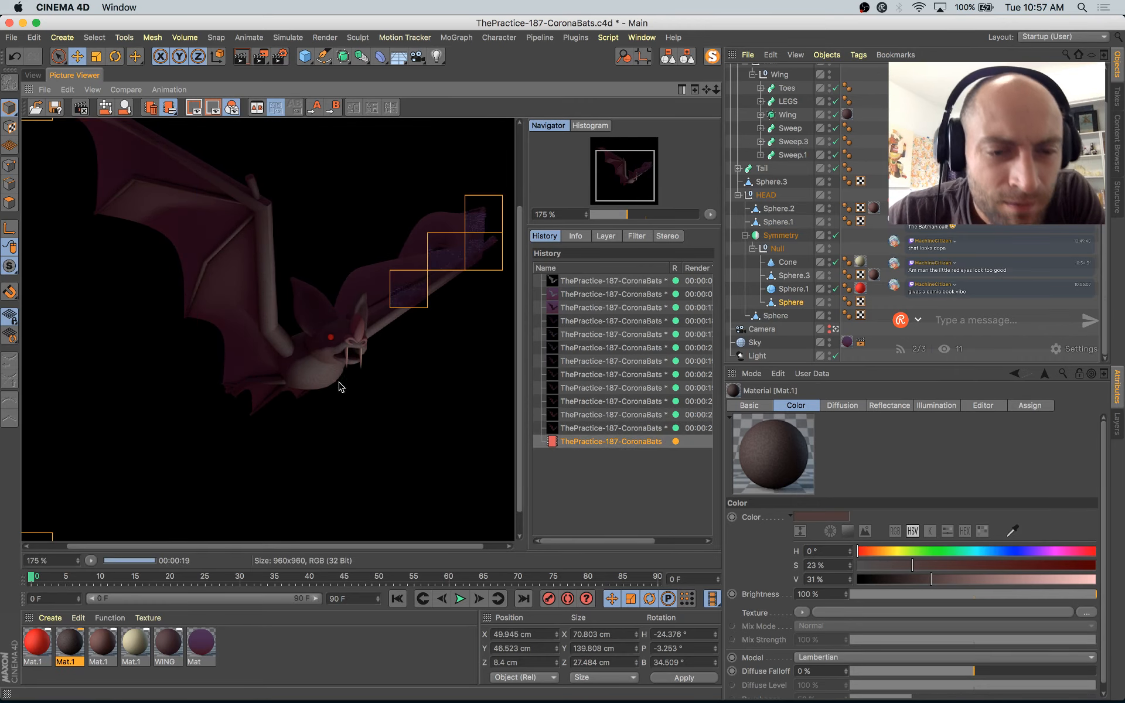
{"action": "scroll", "coordinate": [341, 386], "scroll_direction": "down", "scroll_amount": 4}
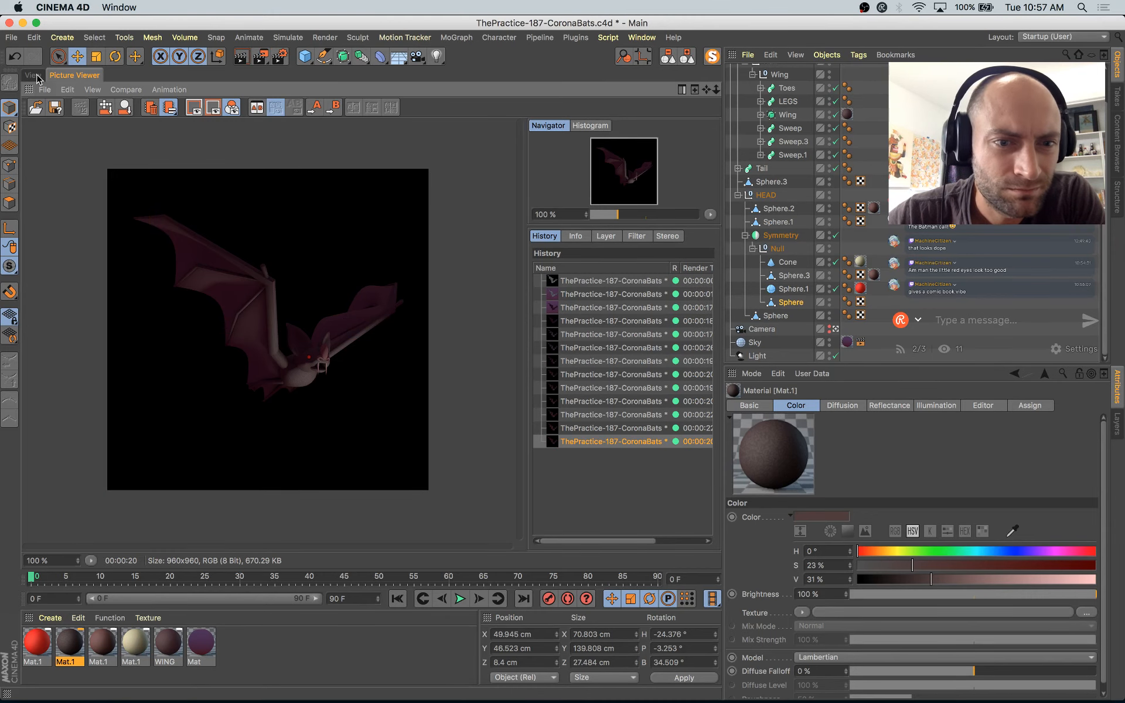
Step: Return to the scene view and turn off diffusion on both the WING and dark-brown body materials
{"action": "left_click", "coordinate": [35, 75]}
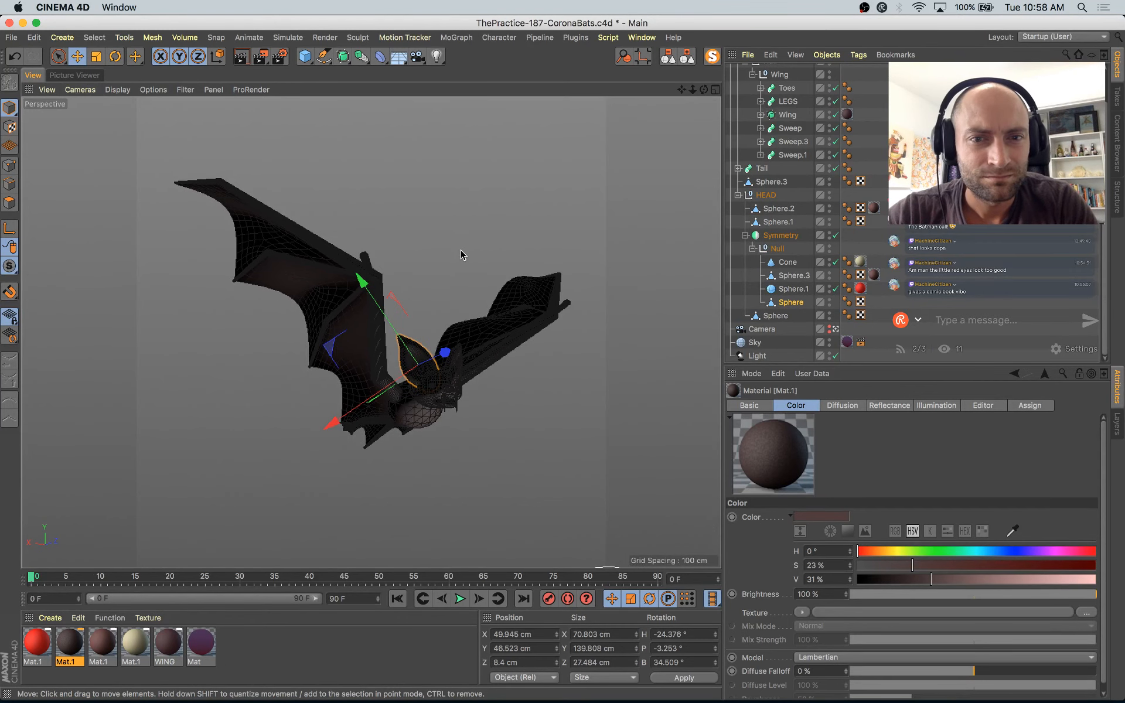
{"action": "double_click", "coordinate": [169, 643]}
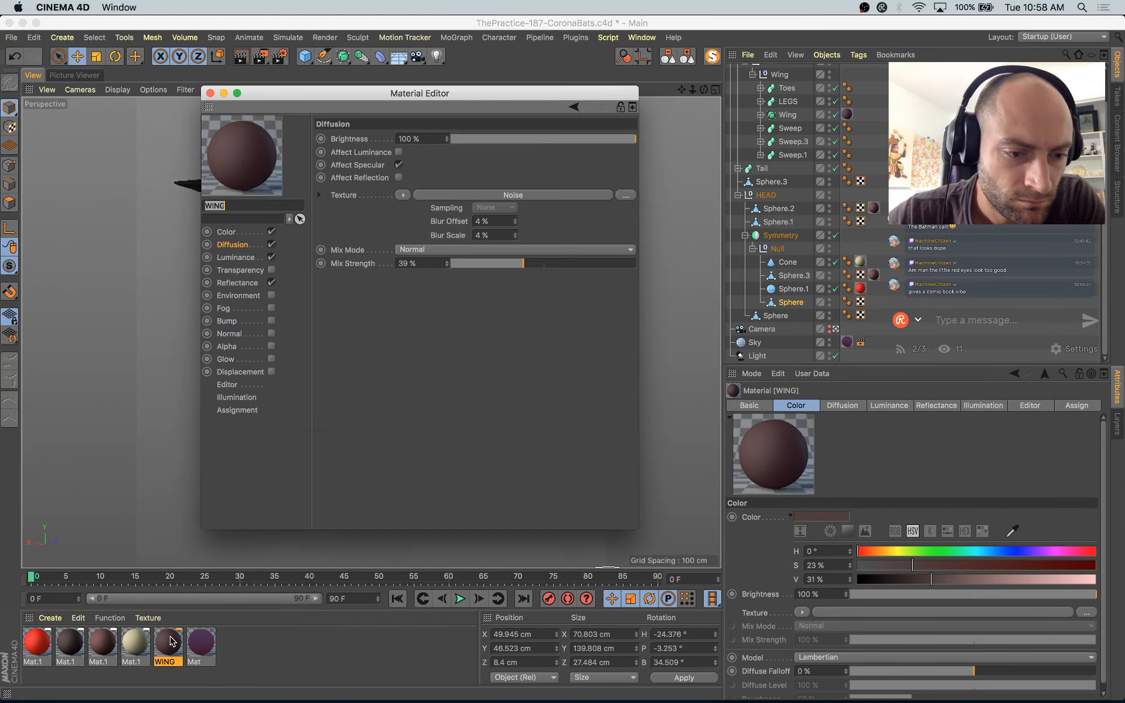
{"action": "left_click", "coordinate": [274, 244]}
{"action": "left_click", "coordinate": [72, 647]}
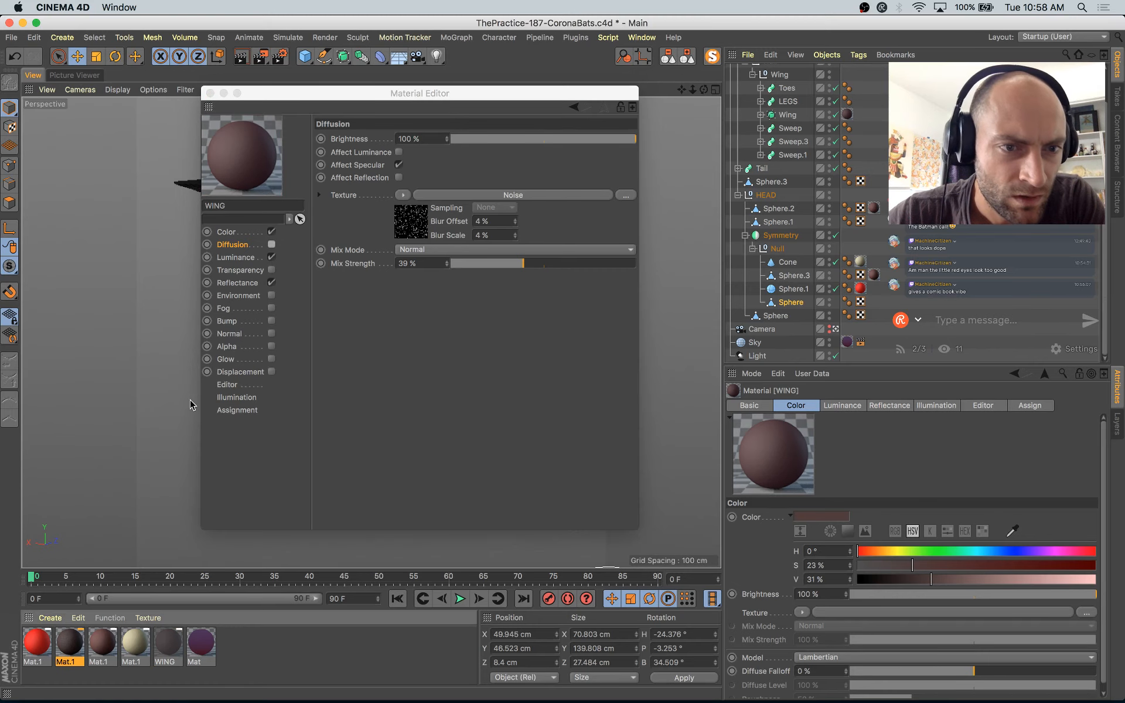
{"action": "left_click", "coordinate": [273, 244]}
{"action": "left_click", "coordinate": [210, 93]}
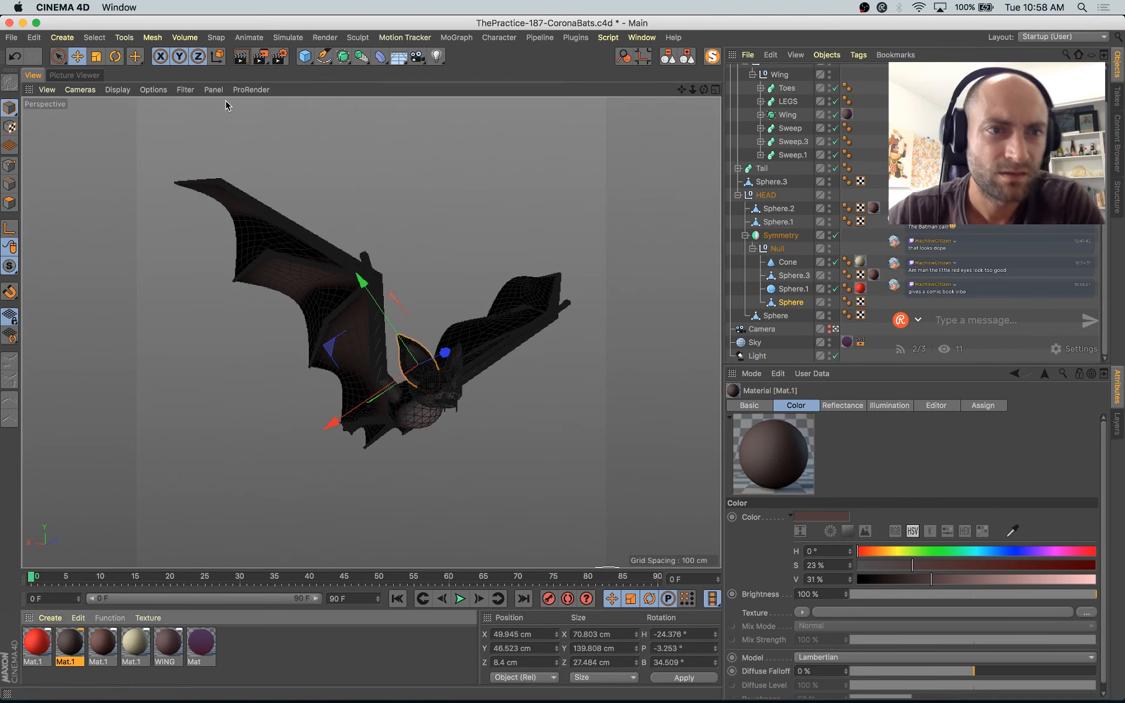
Step: Deselect everything, save the scene and re-render the bat, with the BAT hierarchy collapsed in the object list
{"action": "left_click", "coordinate": [227, 105]}
{"action": "key", "text": "super+s"}
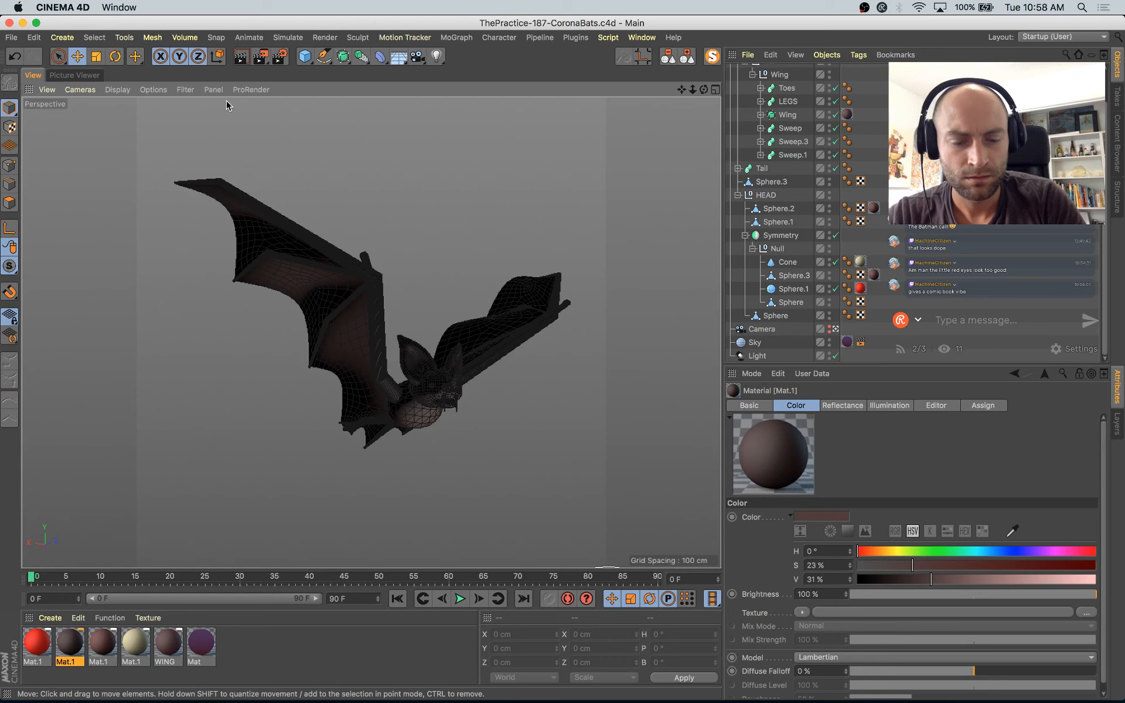
{"action": "key", "text": "shift+r"}
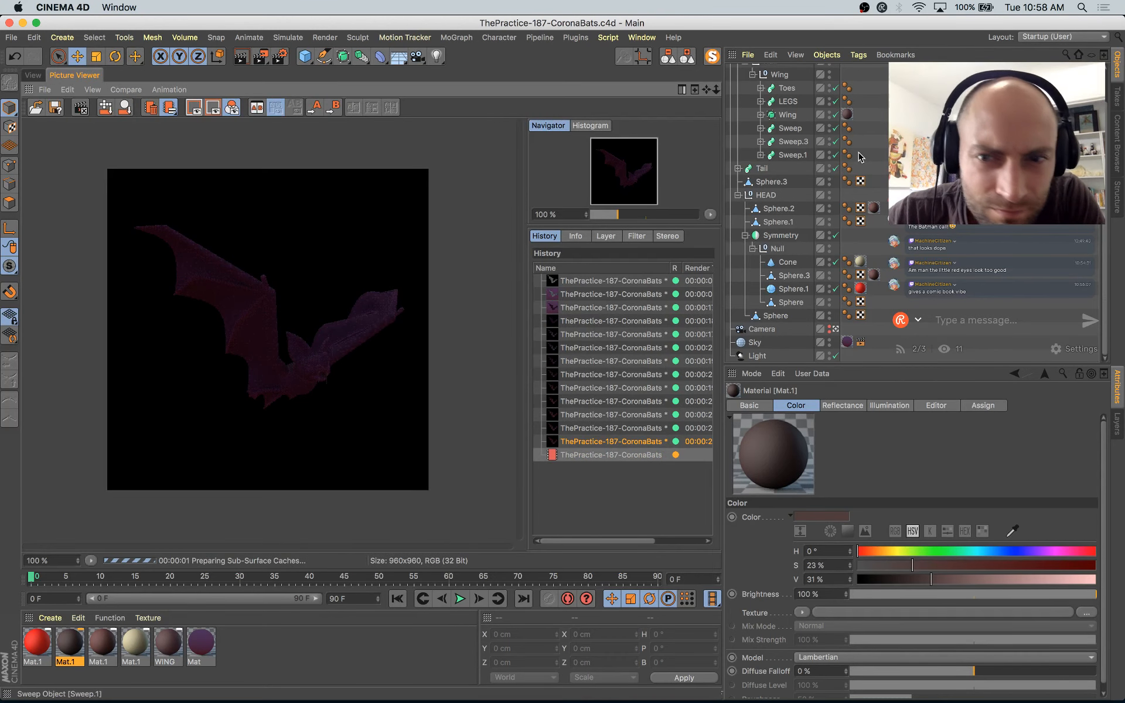
{"action": "left_click", "coordinate": [737, 132]}
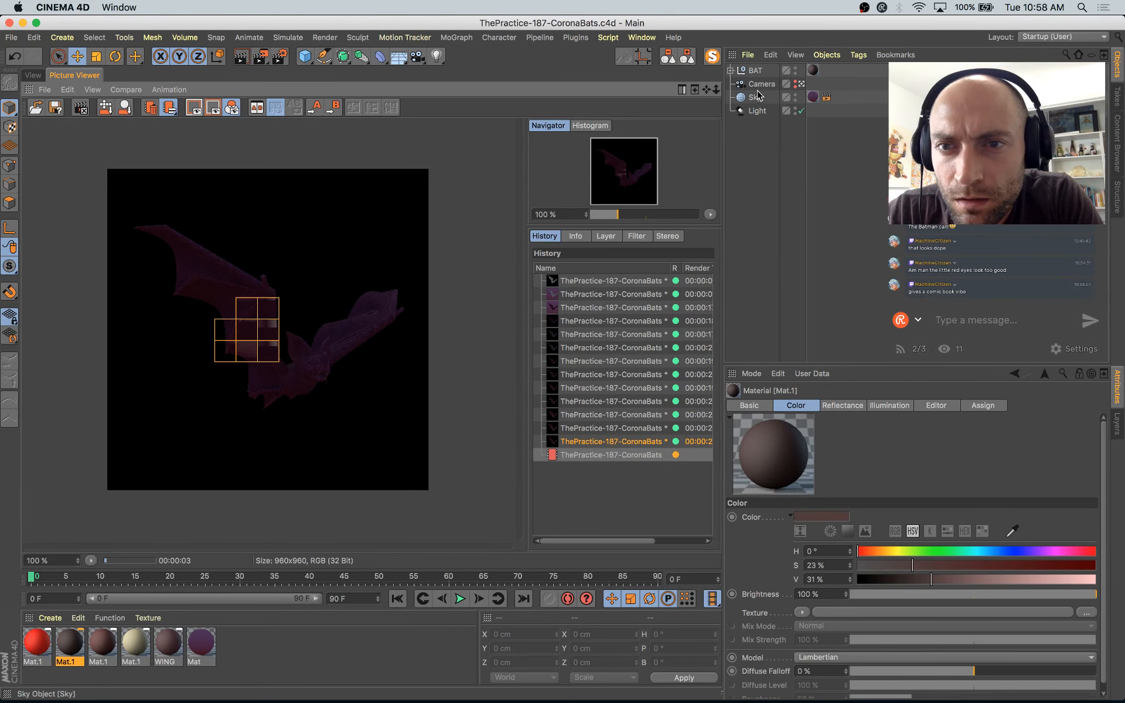
Step: Tint the light a warm cream with hue 50° and saturation 16%, and raise its intensity to 110%
{"action": "left_click", "coordinate": [757, 111]}
{"action": "left_click", "coordinate": [915, 483]}
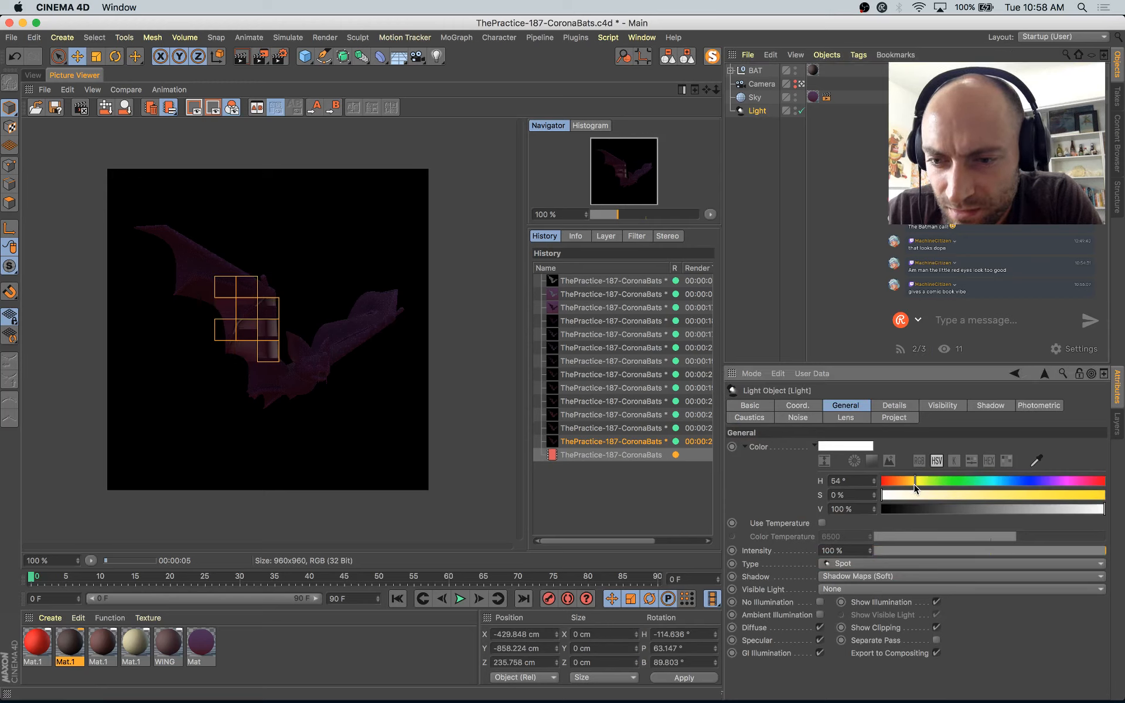
{"action": "left_click_drag", "start_coordinate": [914, 484], "coordinate": [912, 484]}
{"action": "left_click_drag", "start_coordinate": [908, 496], "coordinate": [917, 495]}
{"action": "left_click", "coordinate": [914, 482]}
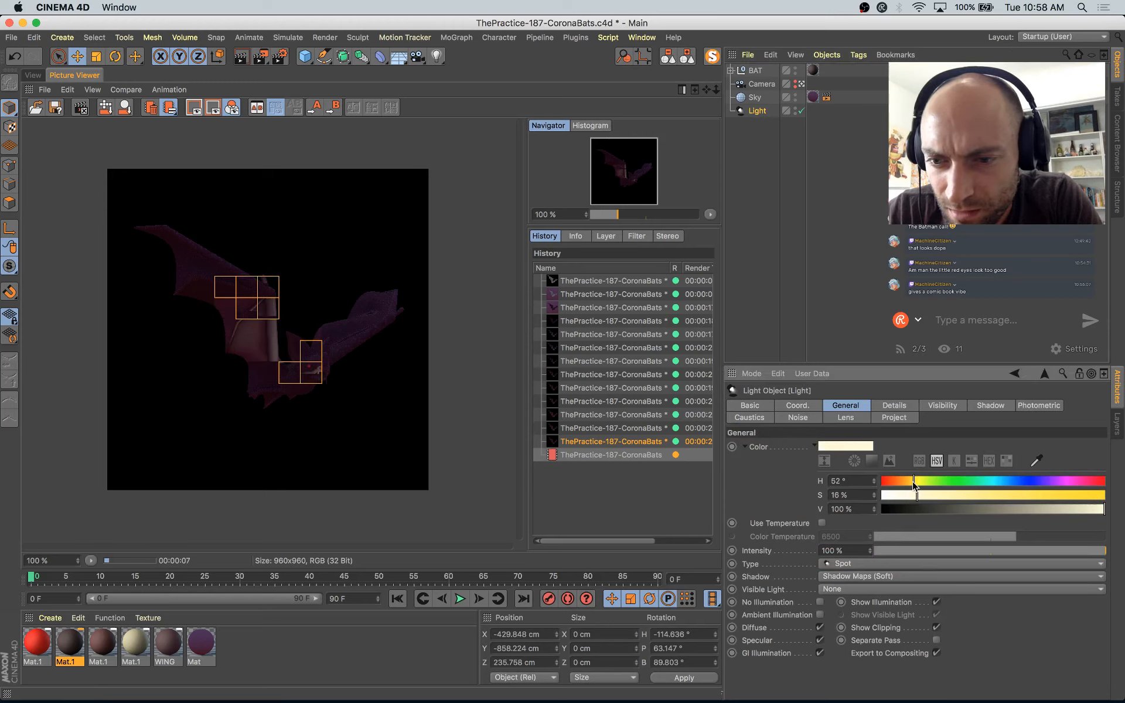
{"action": "left_click_drag", "start_coordinate": [870, 552], "coordinate": [871, 540]}
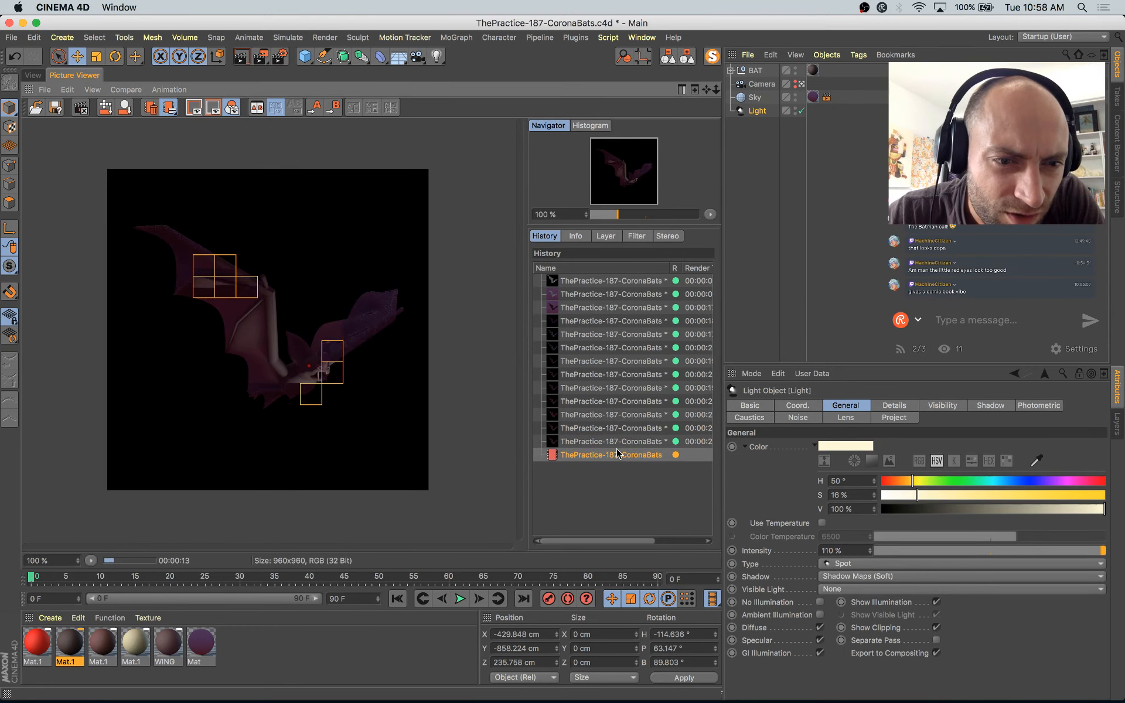
Step: Compare the render in progress with the earlier renders in the history
{"action": "key", "text": "Up"}
{"action": "key", "text": "Down"}
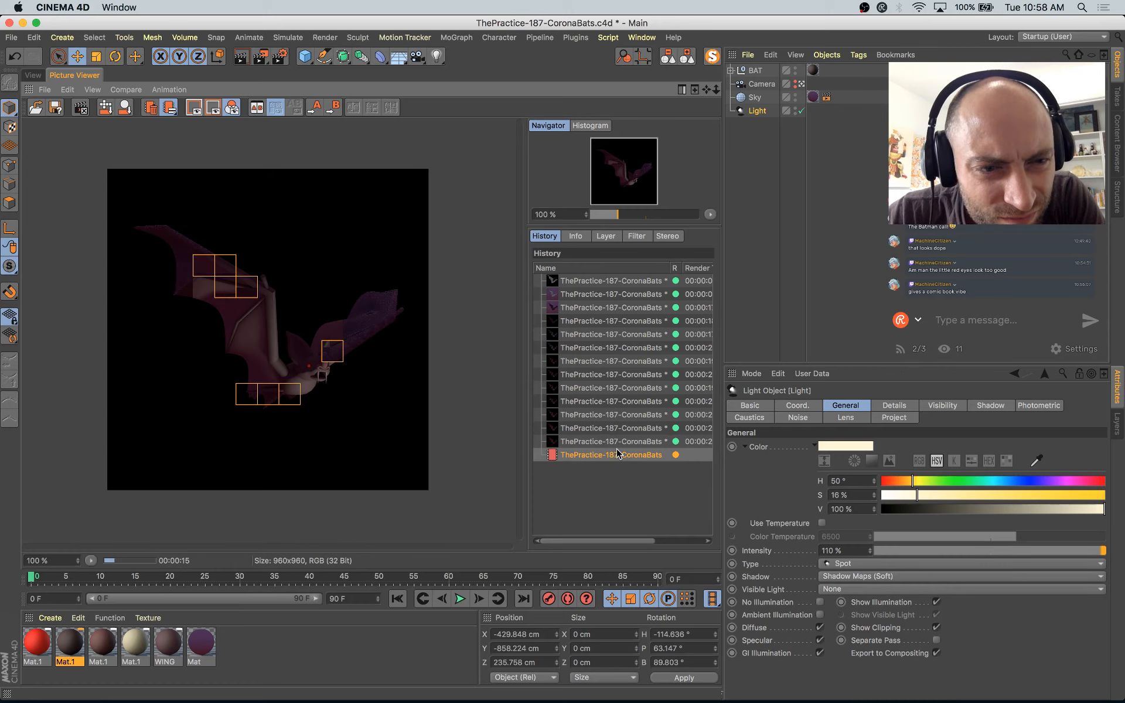
{"action": "key", "text": "Up"}
{"action": "key", "text": "Down"}
{"action": "key", "text": "Up"}
{"action": "key", "text": "Up"}
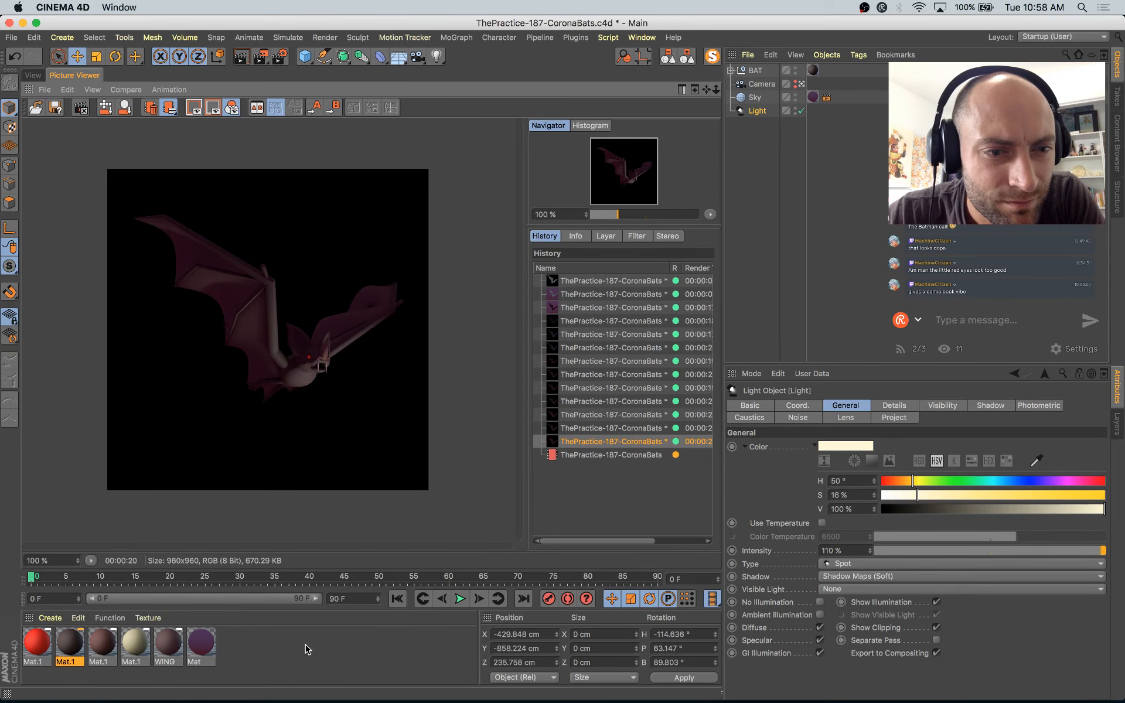
{"action": "key", "text": "Down"}
{"action": "key", "text": "Down"}
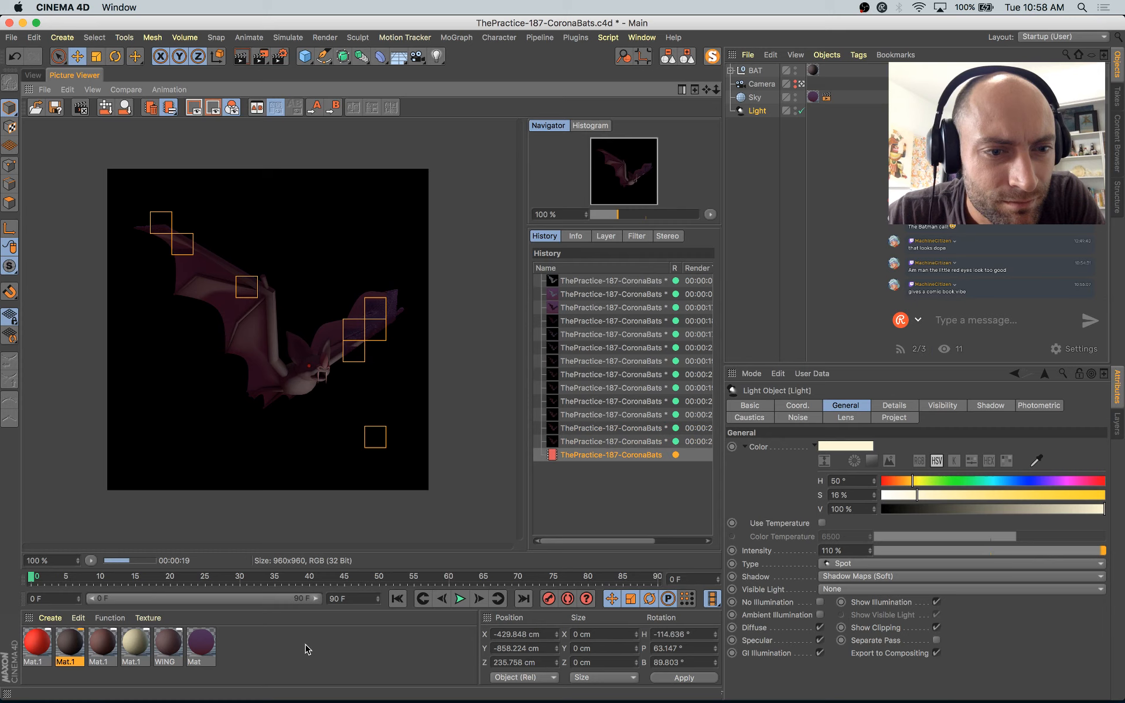
Step: Raise the WING material's luminance mix strength to 87% and re-render the bat
{"action": "double_click", "coordinate": [168, 643]}
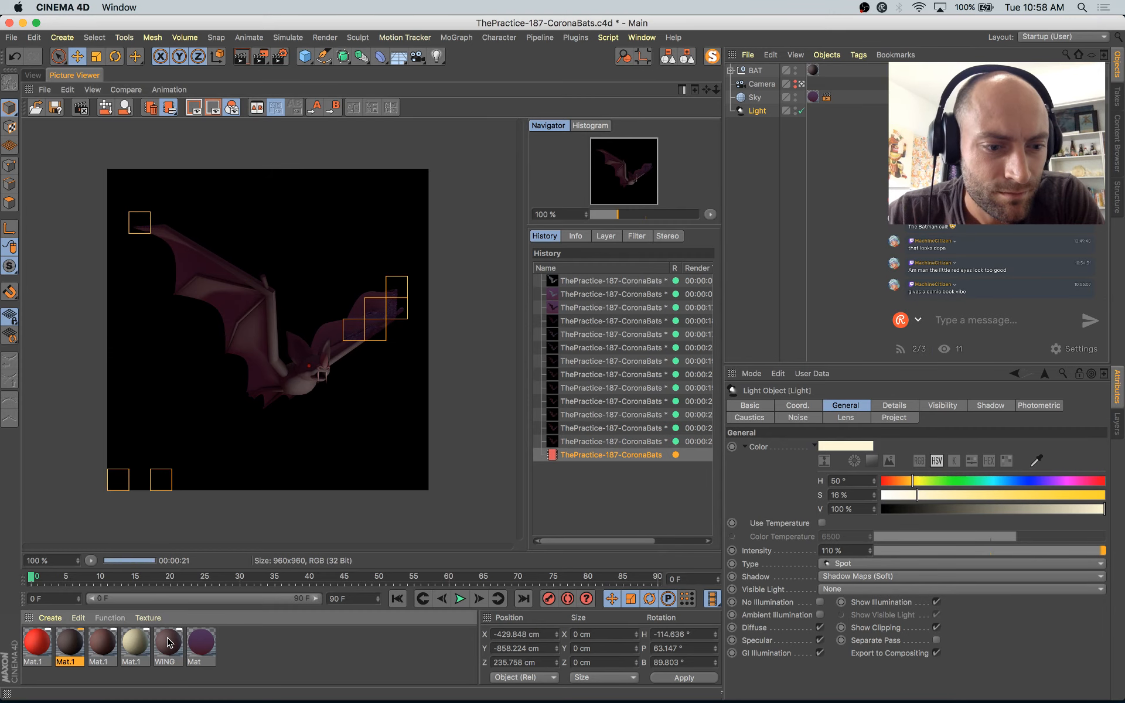
{"action": "left_click", "coordinate": [254, 258]}
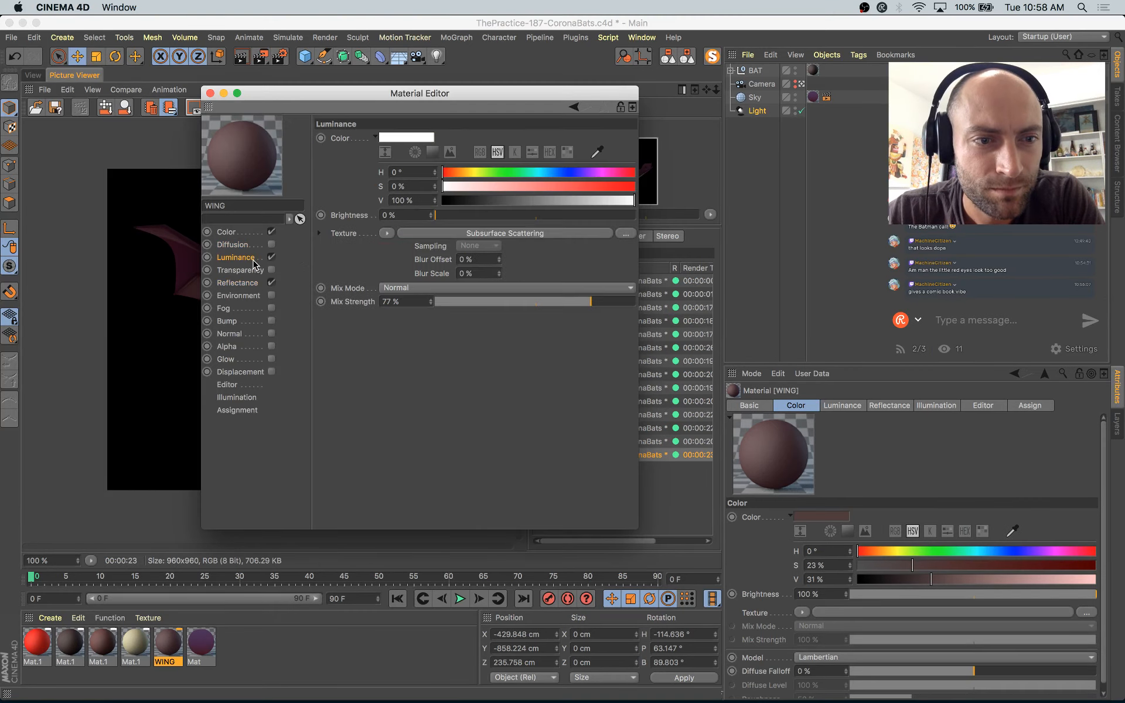
{"action": "left_click_drag", "start_coordinate": [610, 307], "coordinate": [612, 307]}
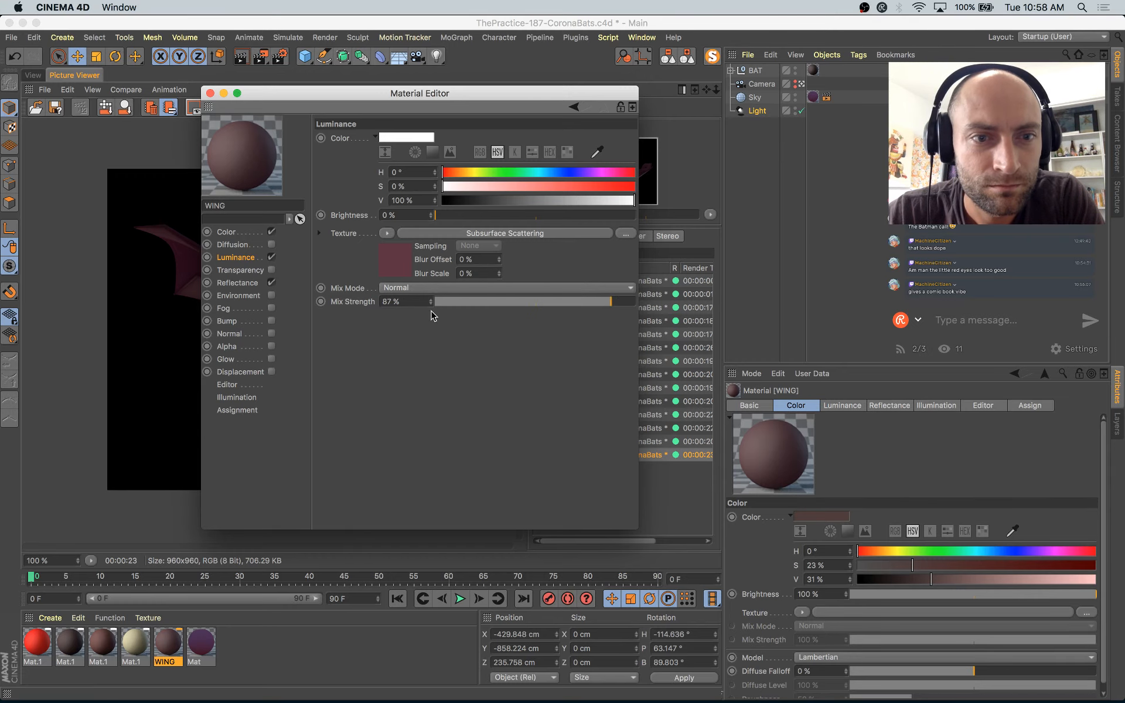
{"action": "left_click", "coordinate": [224, 93]}
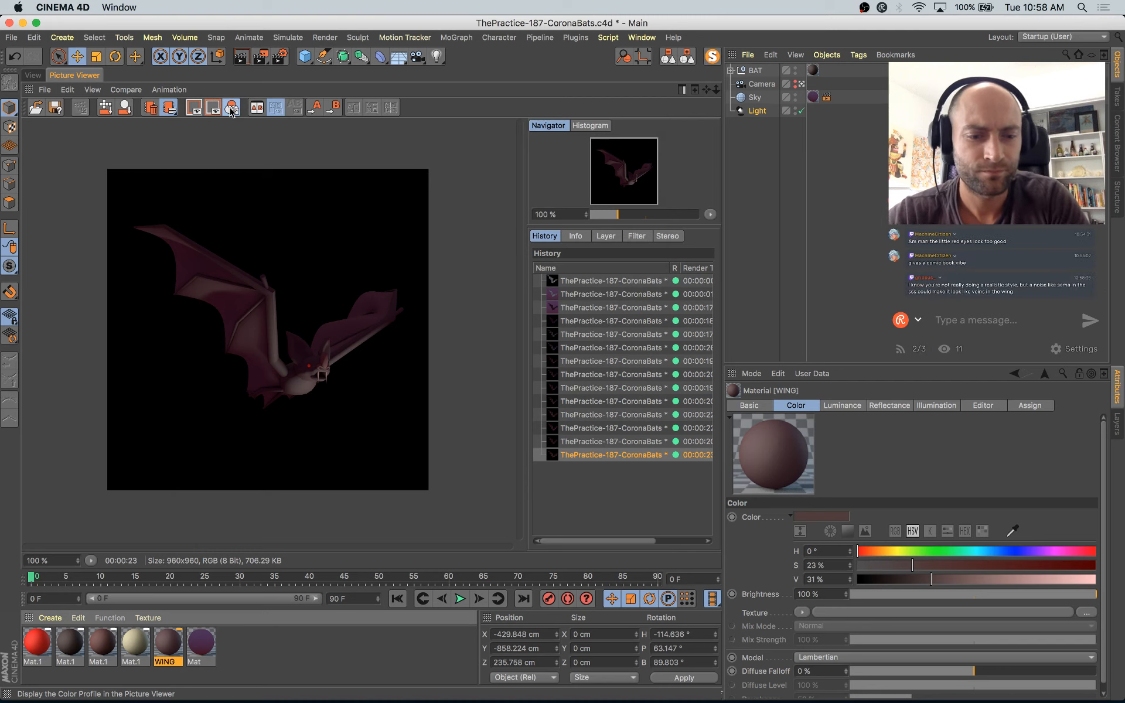
{"action": "key", "text": "shift+r"}
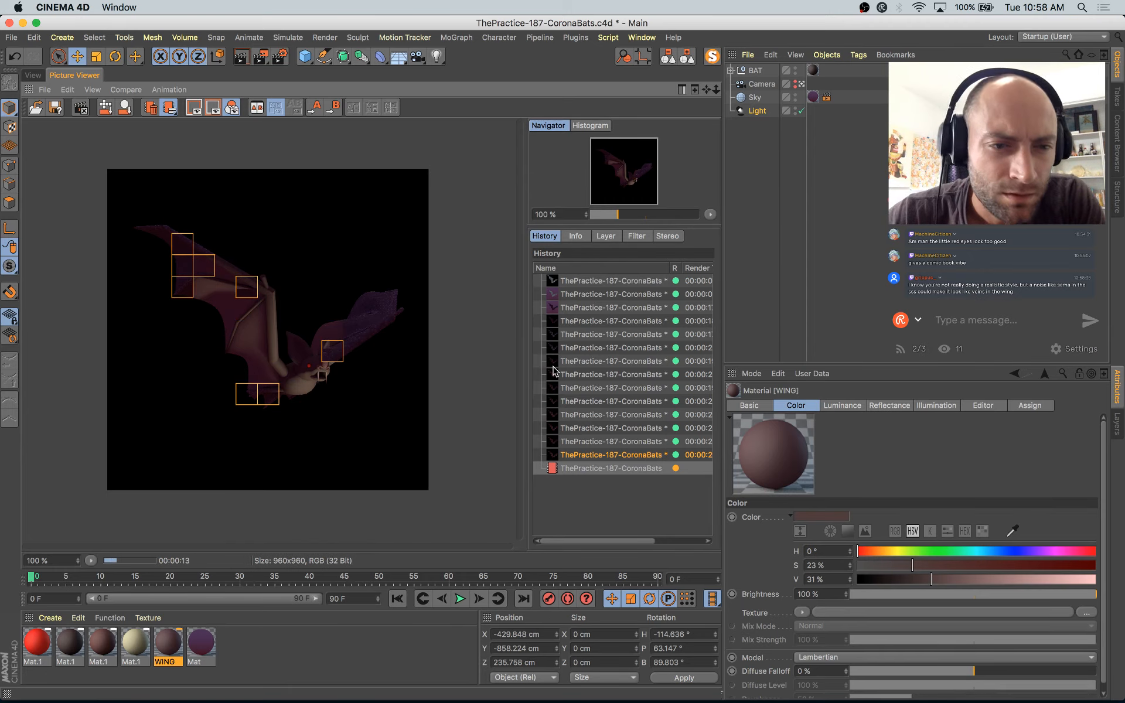
Step: Compare the render using the warmer light and stronger wing luminance with the previous one
{"action": "key", "text": "Up"}
{"action": "key", "text": "Down"}
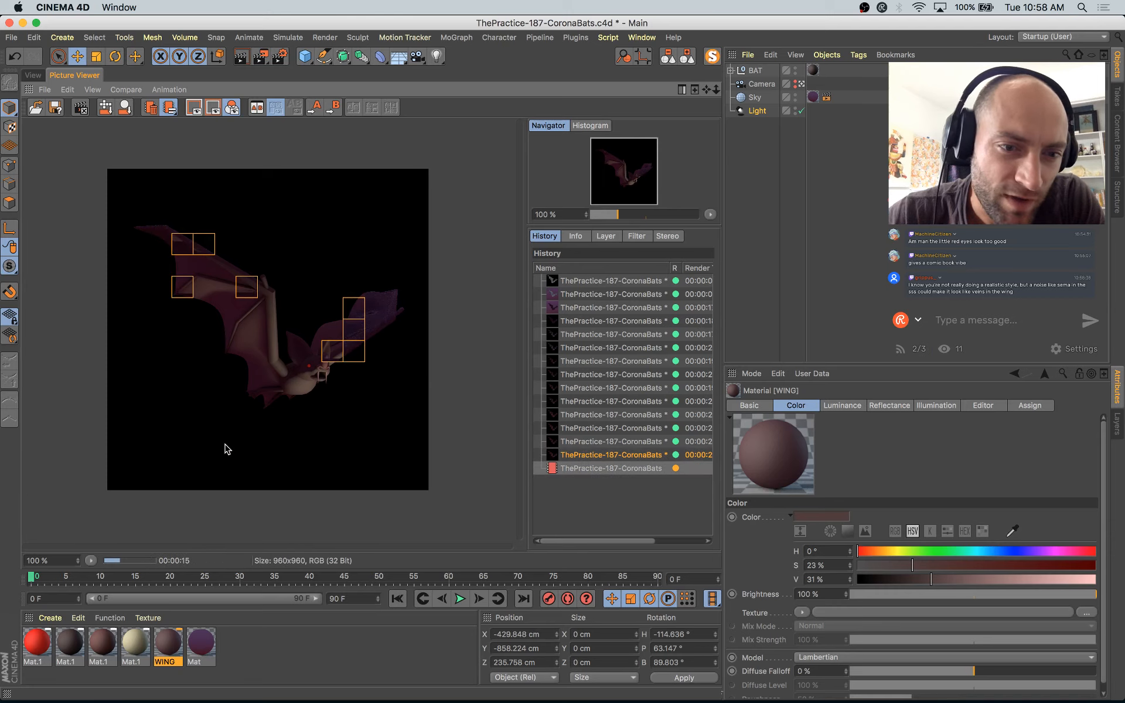
{"action": "key", "text": "Up"}
{"action": "key", "text": "Down"}
{"action": "key", "text": "Up"}
{"action": "key", "text": "Down"}
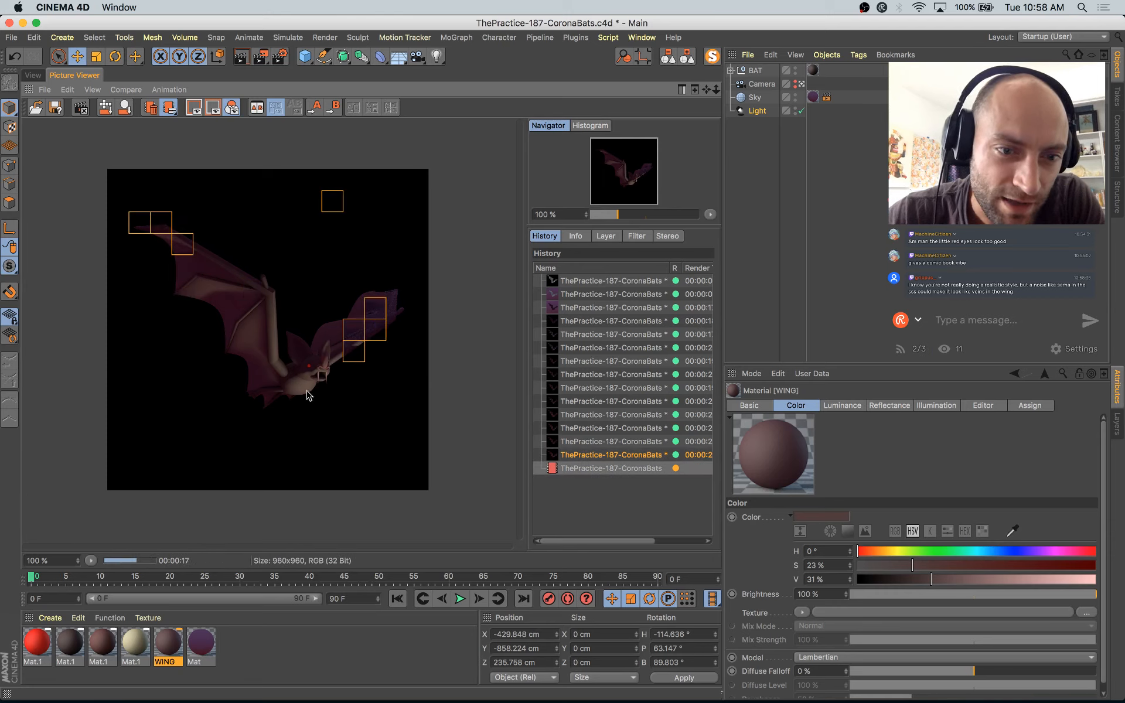
{"action": "key", "text": "Up"}
{"action": "key", "text": "Down"}
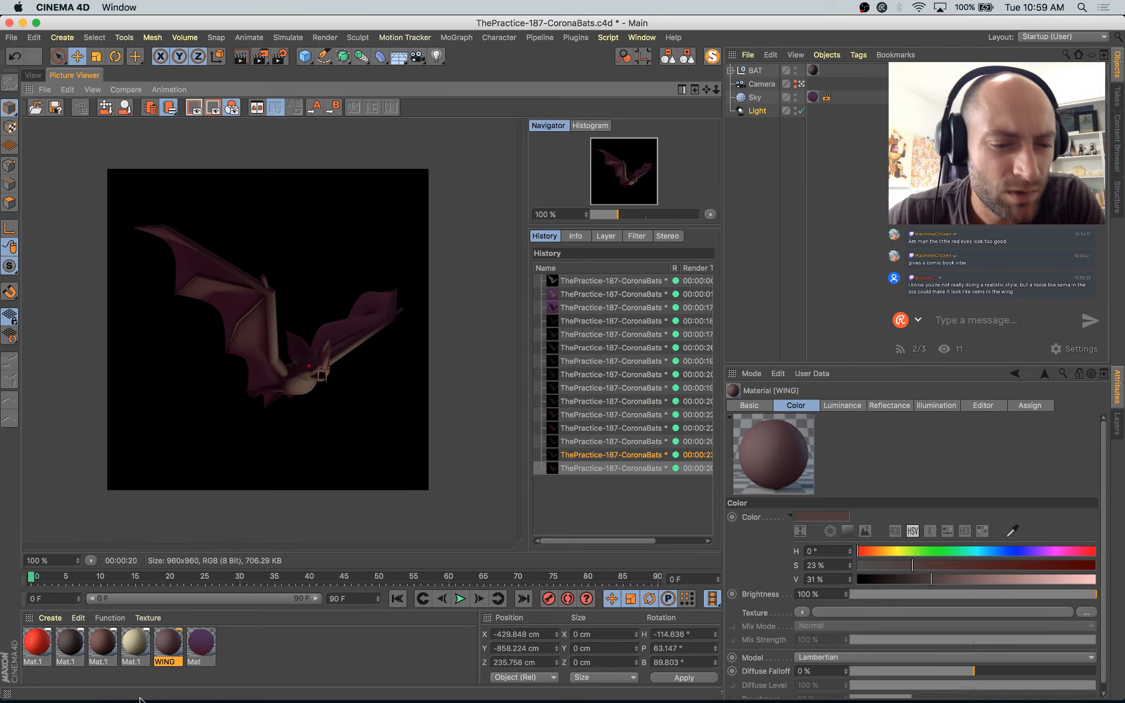
Step: Enable diffusion on the WING material and change its noise type to Sema
{"action": "left_click", "coordinate": [170, 654]}
{"action": "double_click", "coordinate": [170, 655]}
{"action": "left_click_drag", "start_coordinate": [494, 96], "coordinate": [631, 102]}
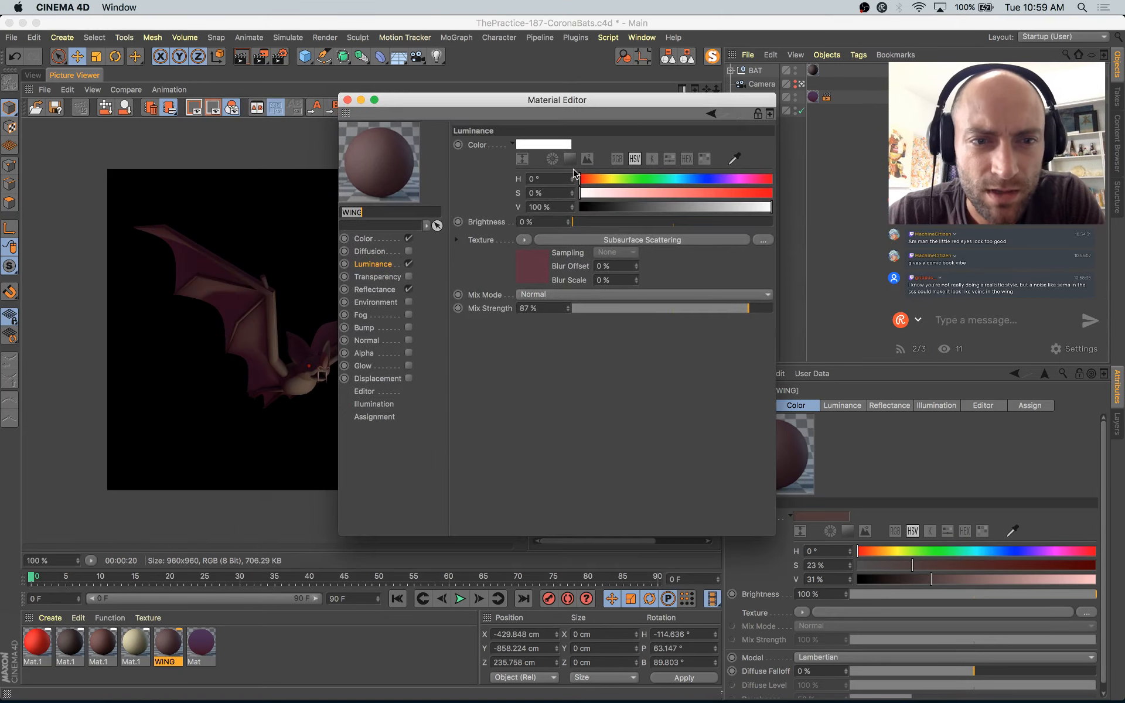
{"action": "left_click", "coordinate": [378, 264]}
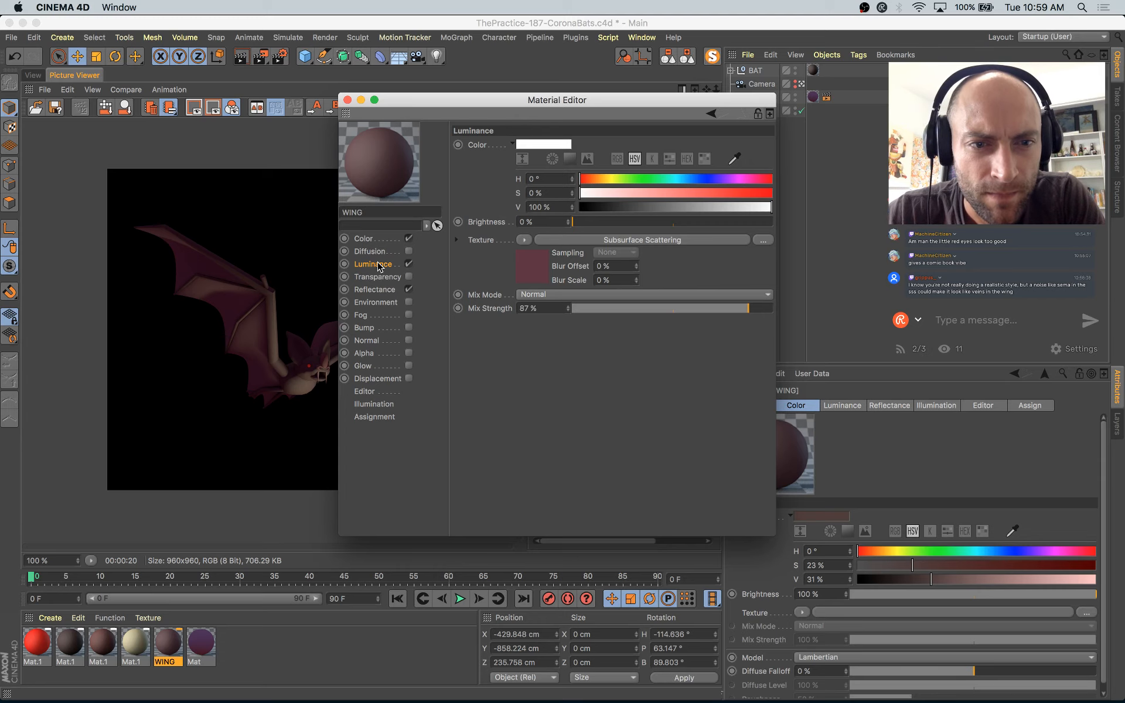
{"action": "left_click", "coordinate": [375, 252]}
{"action": "left_click", "coordinate": [409, 252]}
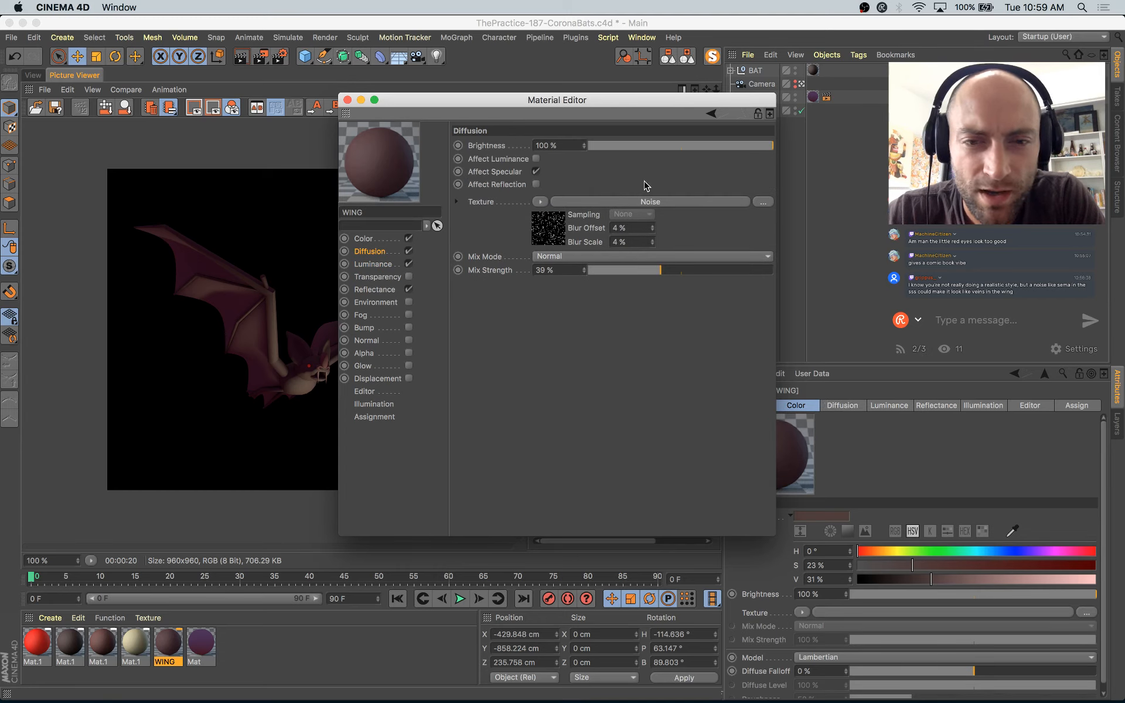
{"action": "left_click", "coordinate": [548, 228]}
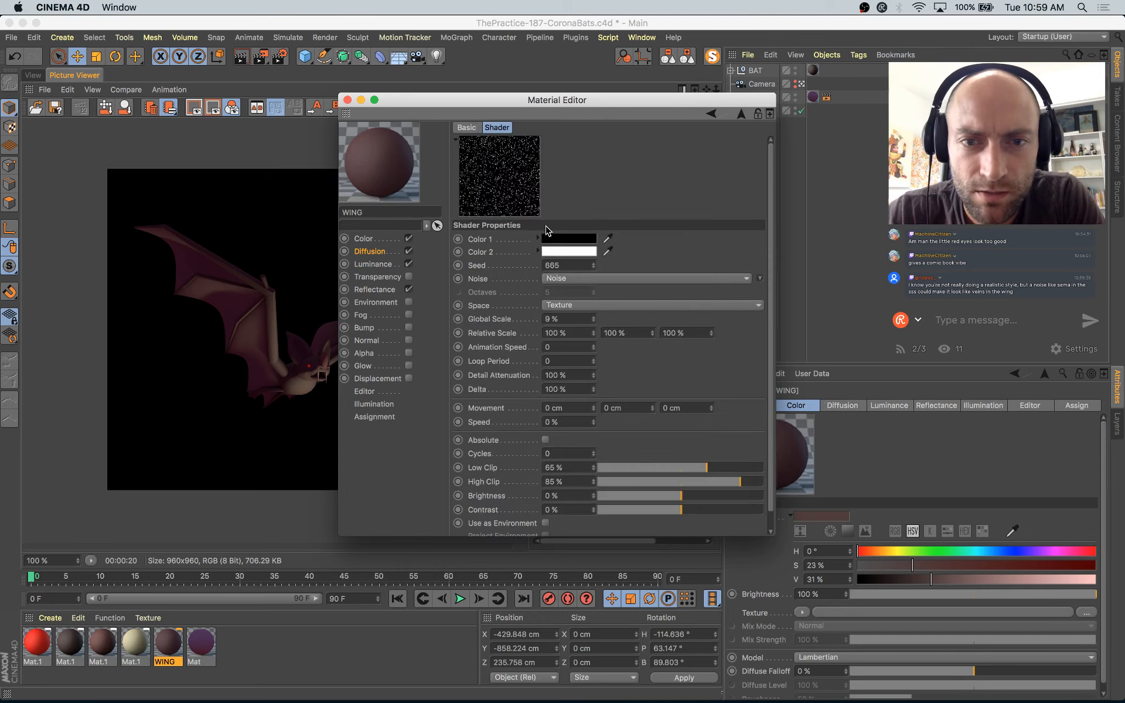
{"action": "left_click", "coordinate": [760, 278]}
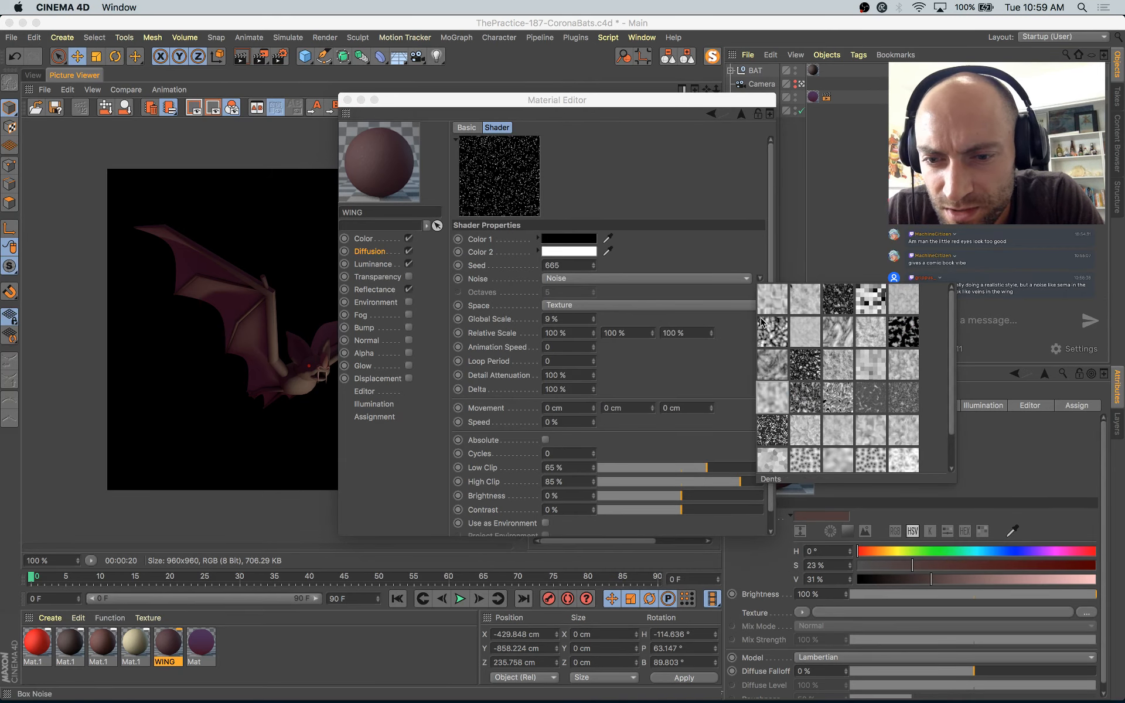
{"action": "scroll", "coordinate": [780, 434], "scroll_direction": "down", "scroll_amount": 2}
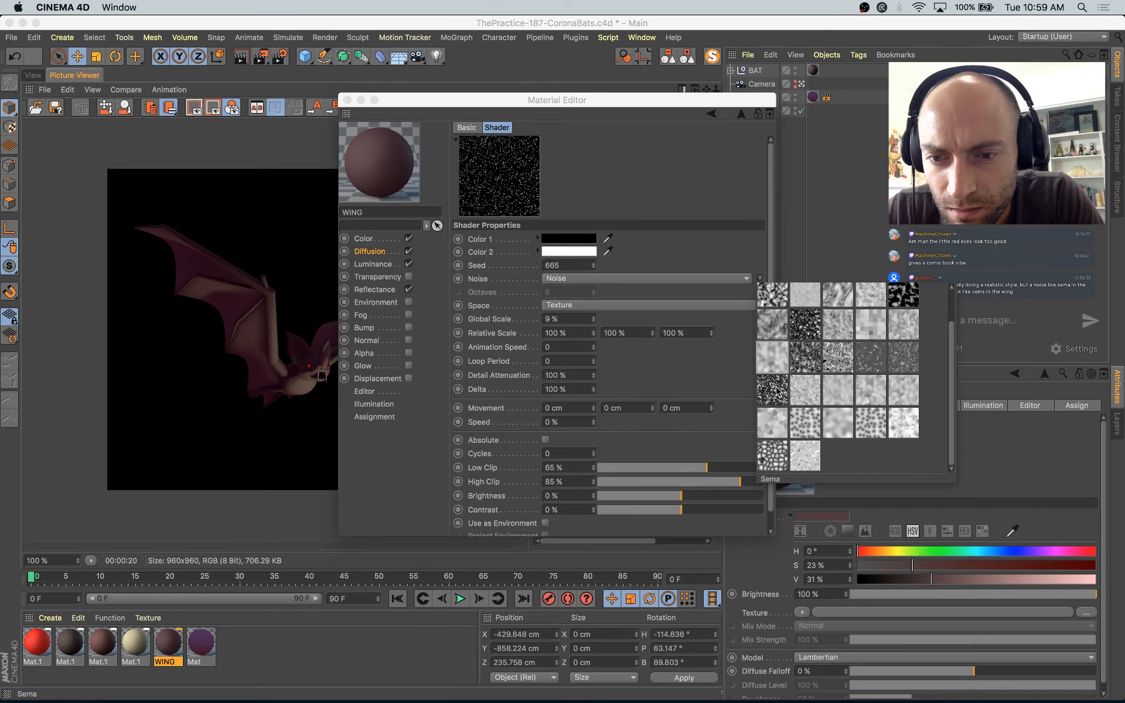
{"action": "left_click", "coordinate": [777, 391]}
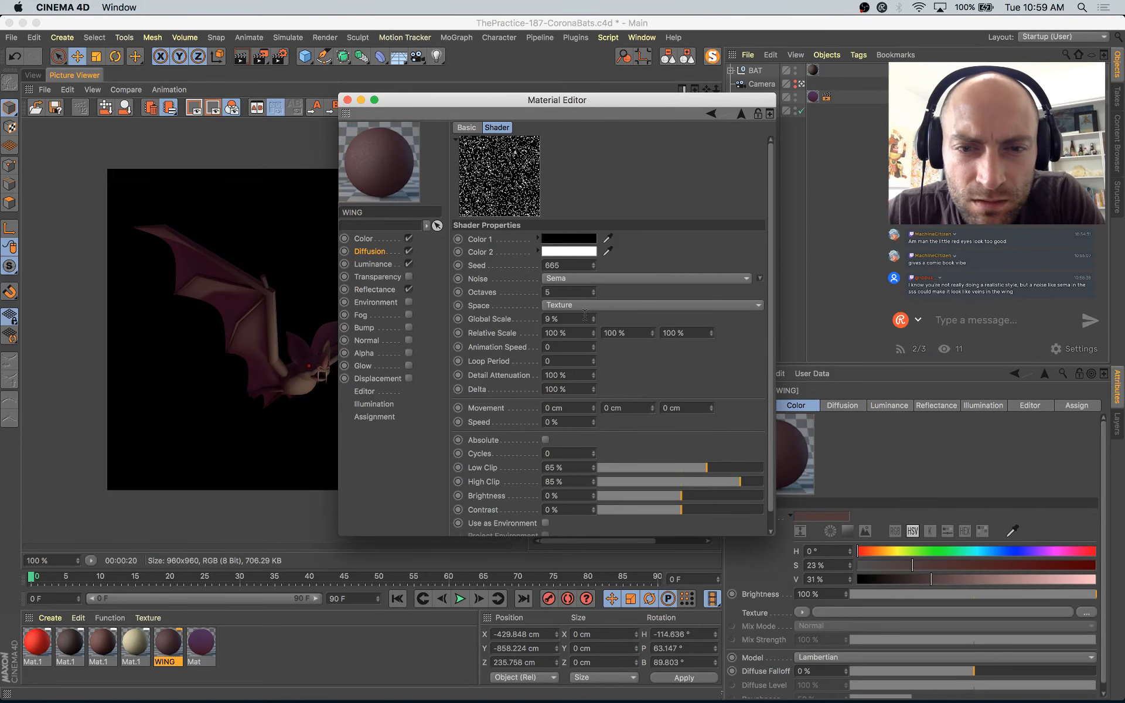
Step: Scale the wing's Sema noise to 584% globally and clip it at 54% low and 47% high
{"action": "left_click_drag", "start_coordinate": [593, 320], "coordinate": [593, 263]}
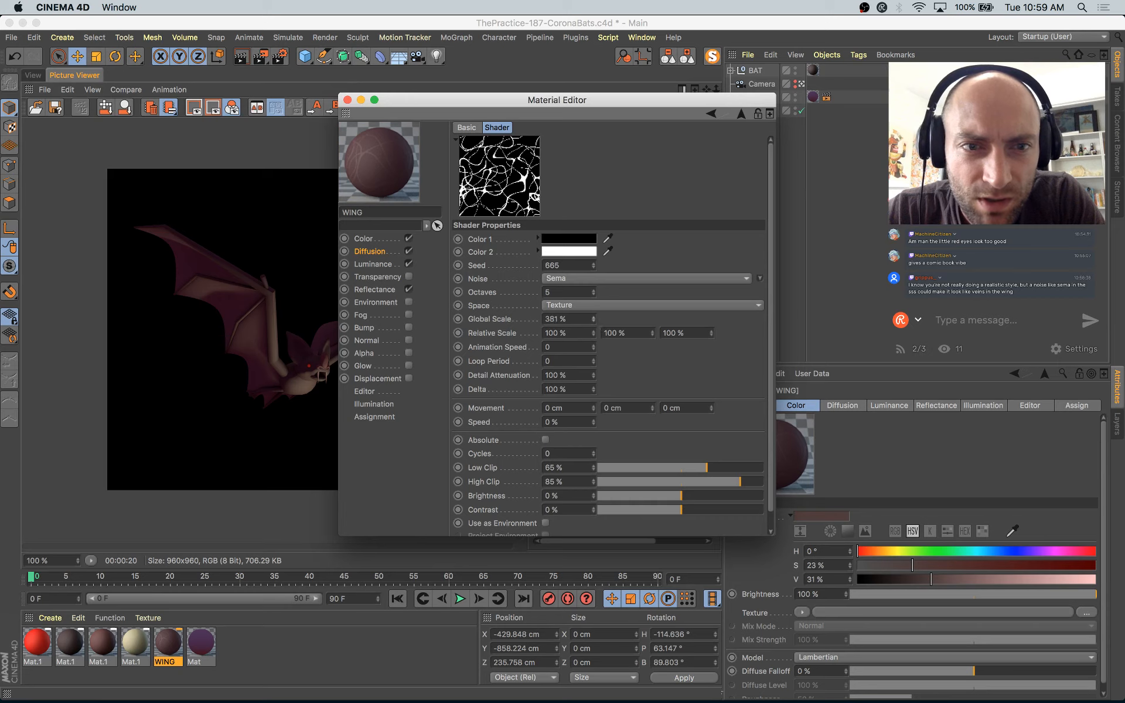
{"action": "left_click_drag", "start_coordinate": [594, 319], "coordinate": [594, 293]}
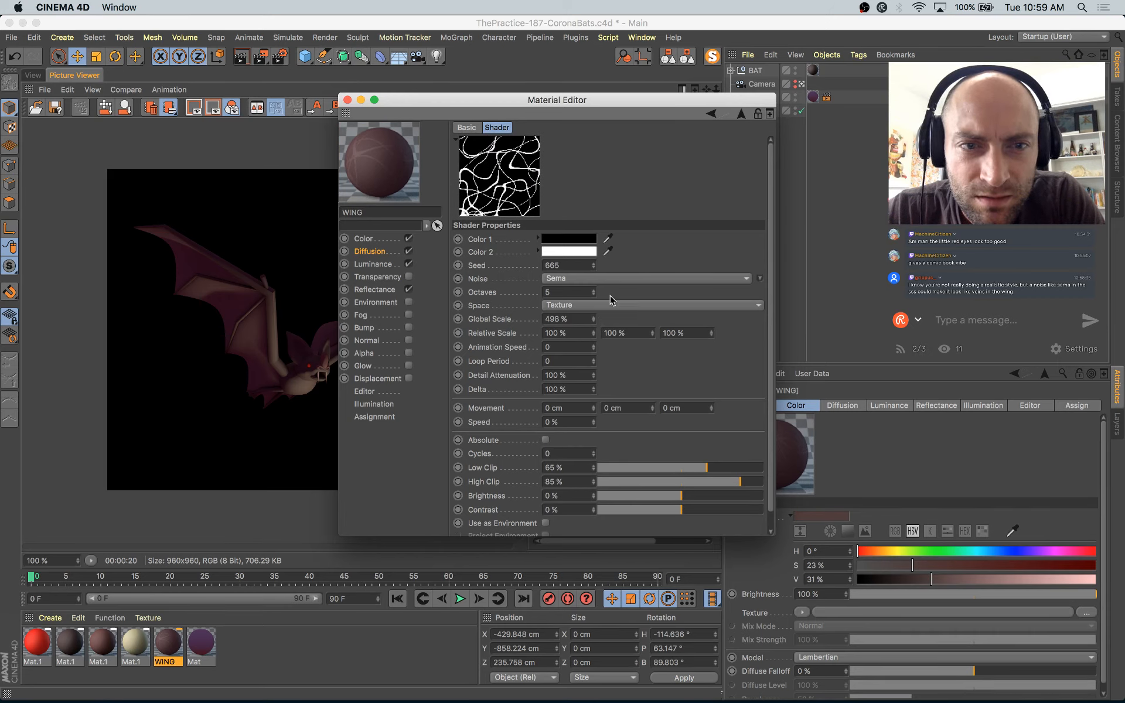
{"action": "left_click_drag", "start_coordinate": [593, 320], "coordinate": [594, 318]}
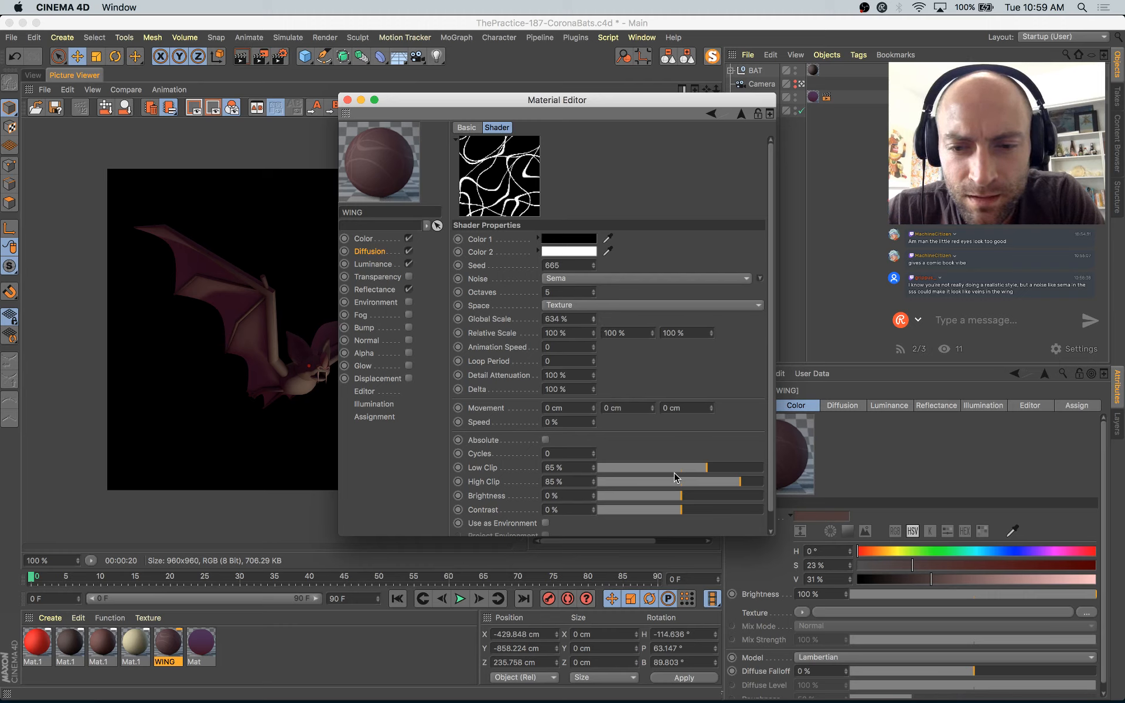
{"action": "left_click", "coordinate": [691, 480]}
{"action": "left_click_drag", "start_coordinate": [681, 484], "coordinate": [674, 482]}
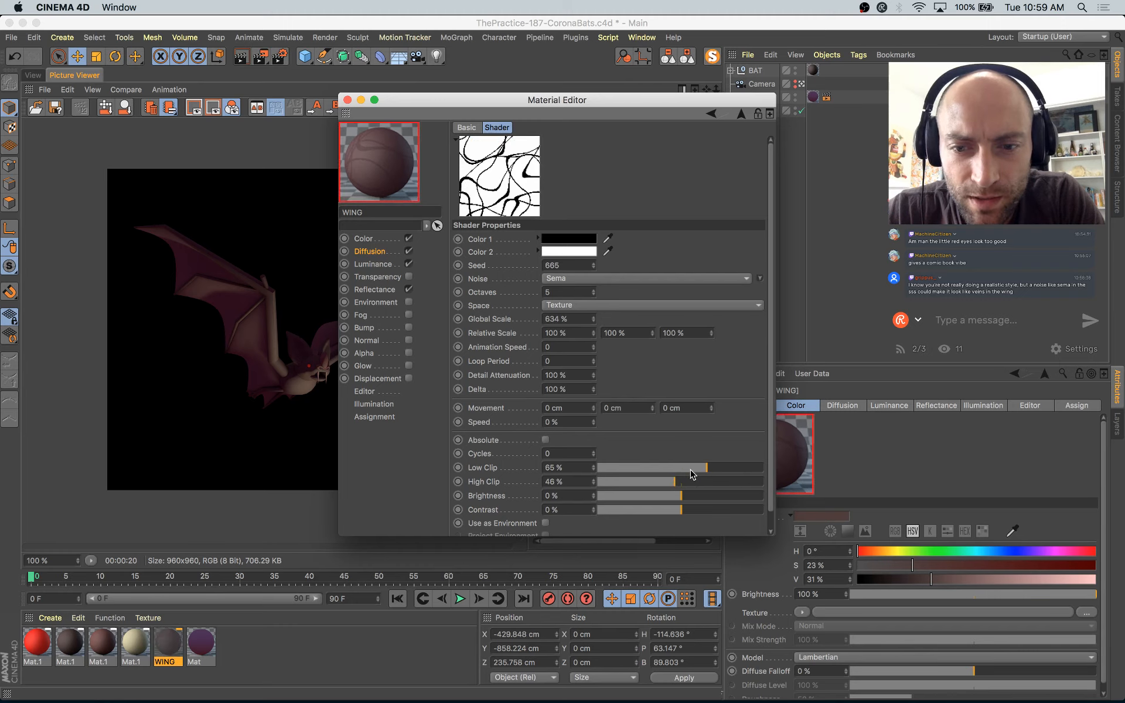
{"action": "left_click", "coordinate": [692, 468]}
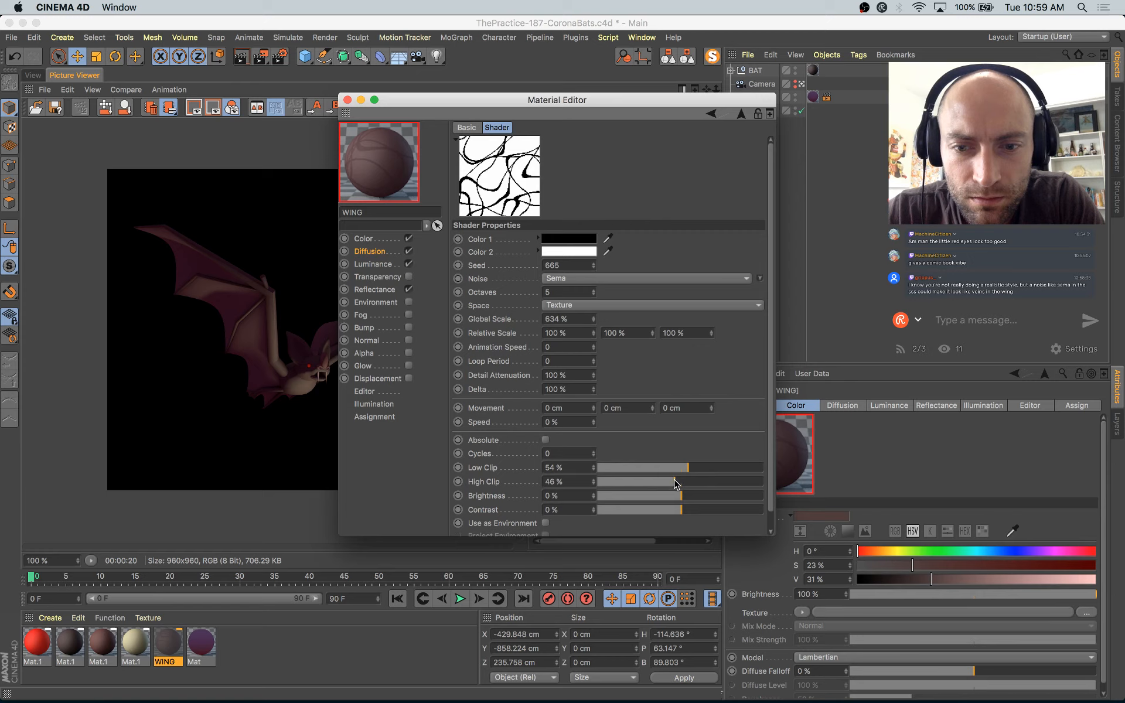
{"action": "left_click", "coordinate": [677, 481]}
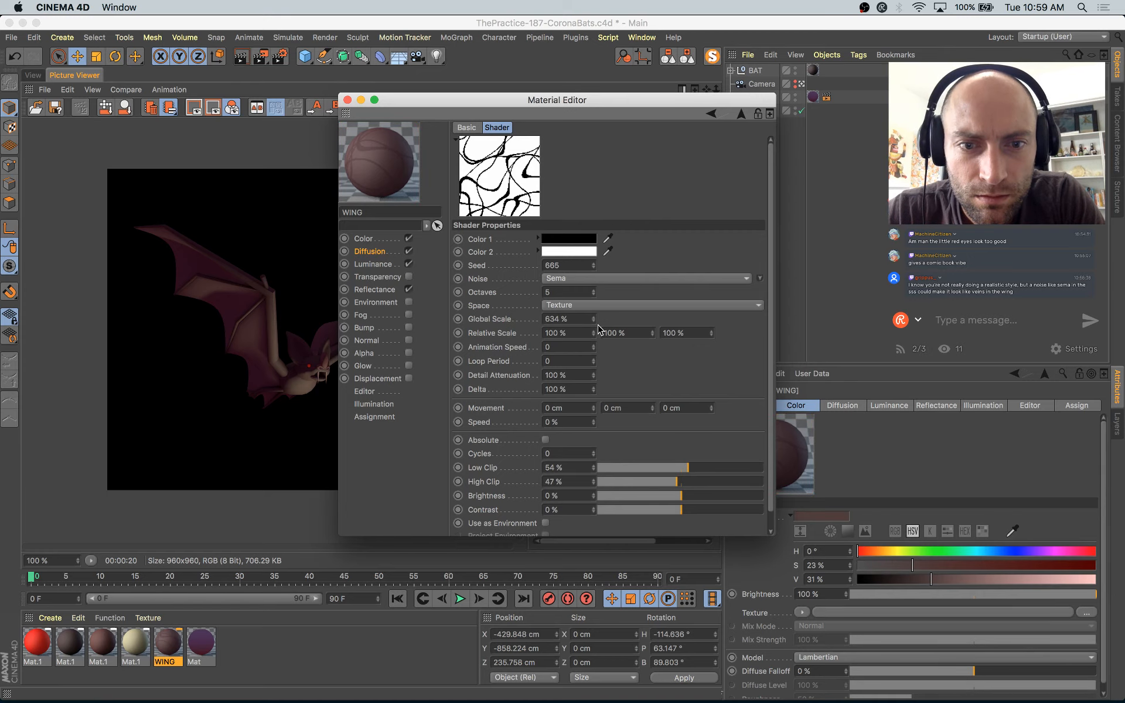
{"action": "left_click_drag", "start_coordinate": [593, 323], "coordinate": [594, 325]}
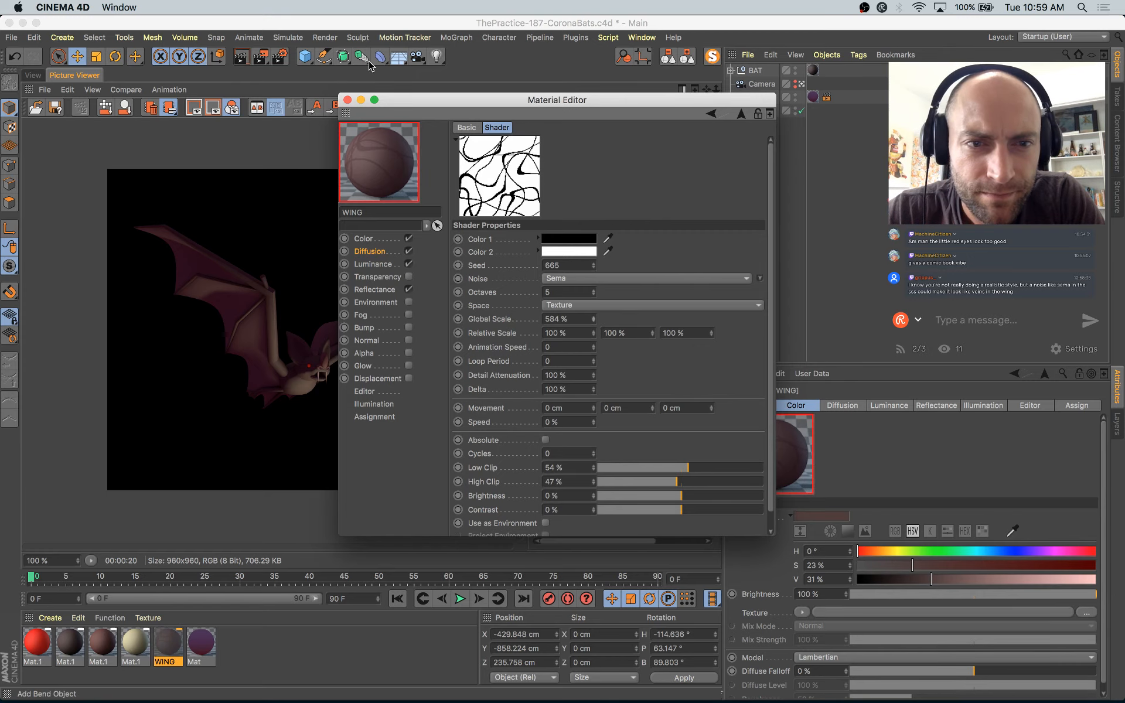
Step: Close the material settings, re-render the bat and inspect the vein pattern on the wing up close
{"action": "left_click", "coordinate": [347, 100]}
{"action": "key", "text": "shift+r"}
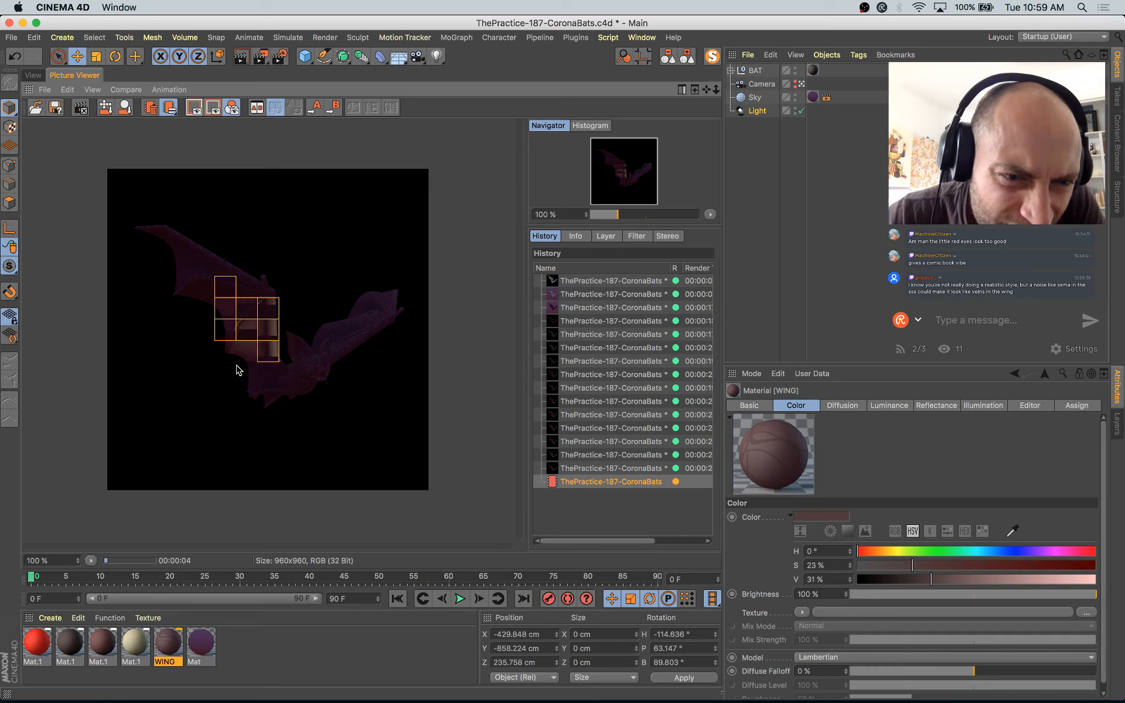
{"action": "scroll", "coordinate": [237, 369], "scroll_direction": "up", "scroll_amount": 1}
{"action": "scroll", "coordinate": [238, 370], "scroll_direction": "up", "scroll_amount": 3}
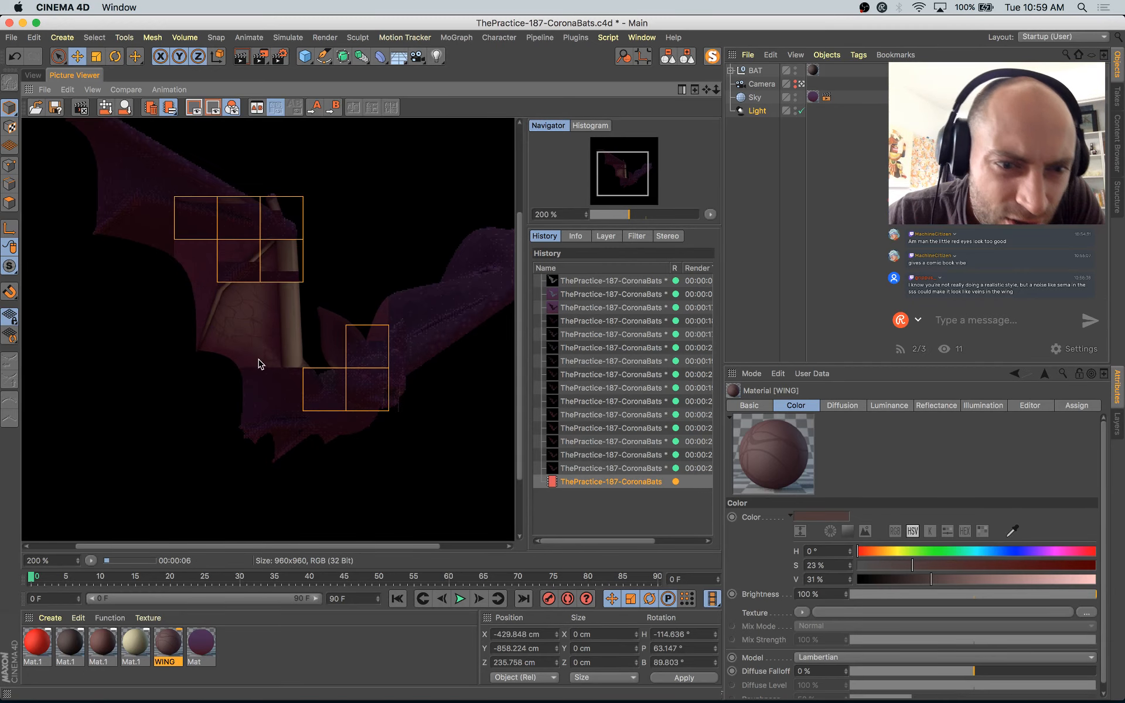
{"action": "scroll", "coordinate": [259, 363], "scroll_direction": "down", "scroll_amount": 4}
Step: Compare the veined-wing render with the previous renders in the history
{"action": "key", "text": "Up"}
{"action": "key", "text": "Down"}
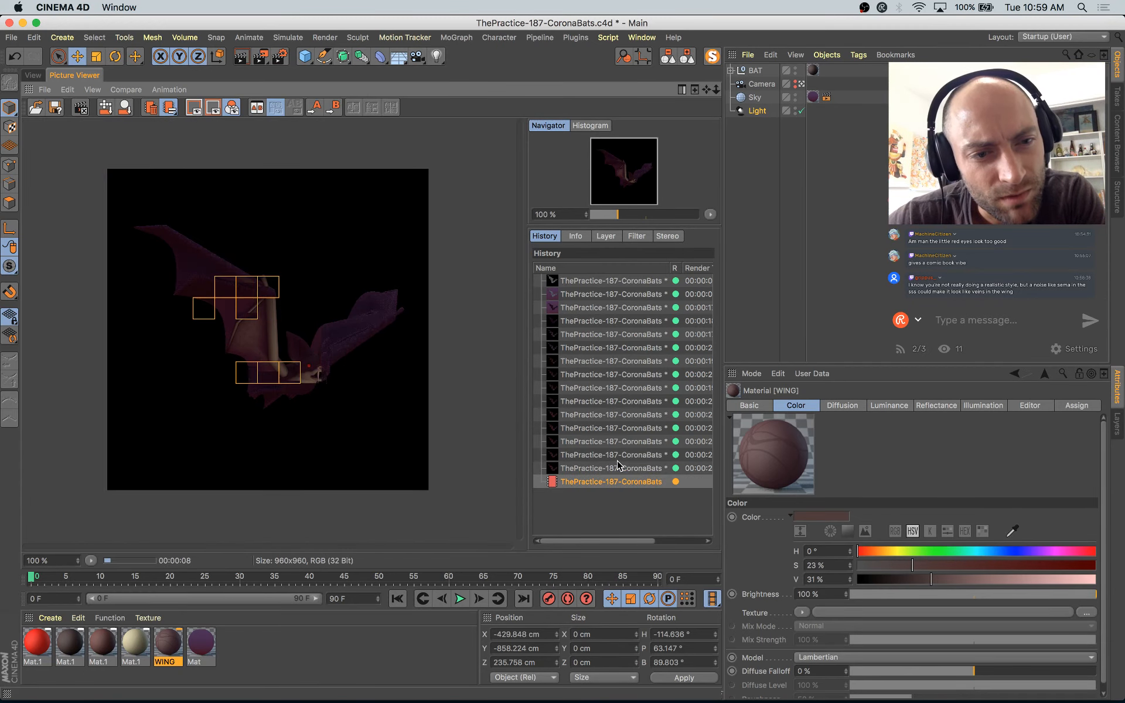
{"action": "key", "text": "Up"}
{"action": "key", "text": "Down"}
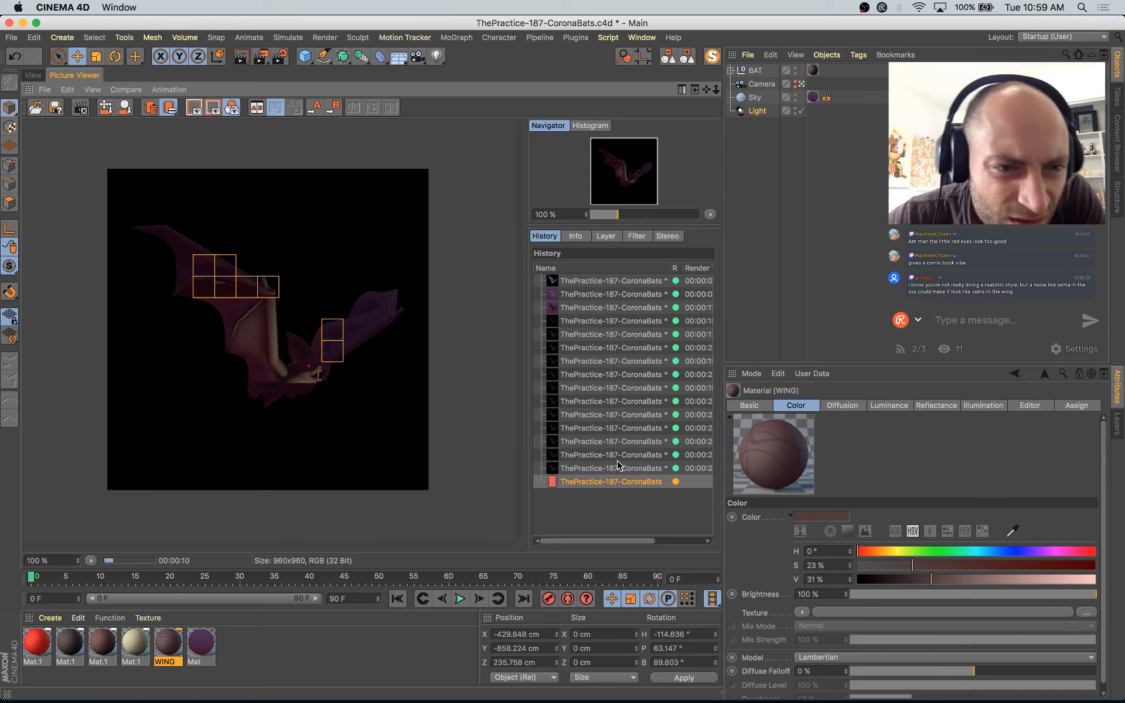
{"action": "key", "text": "Up"}
{"action": "key", "text": "Down"}
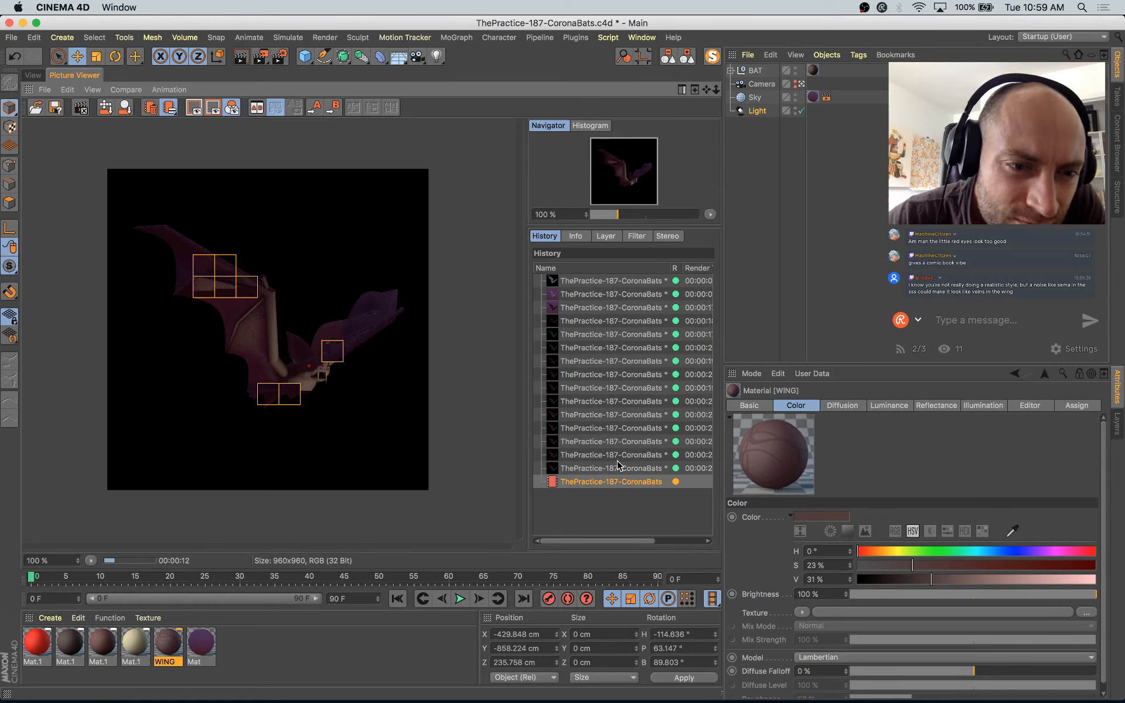
{"action": "key", "text": "Up"}
{"action": "key", "text": "Up"}
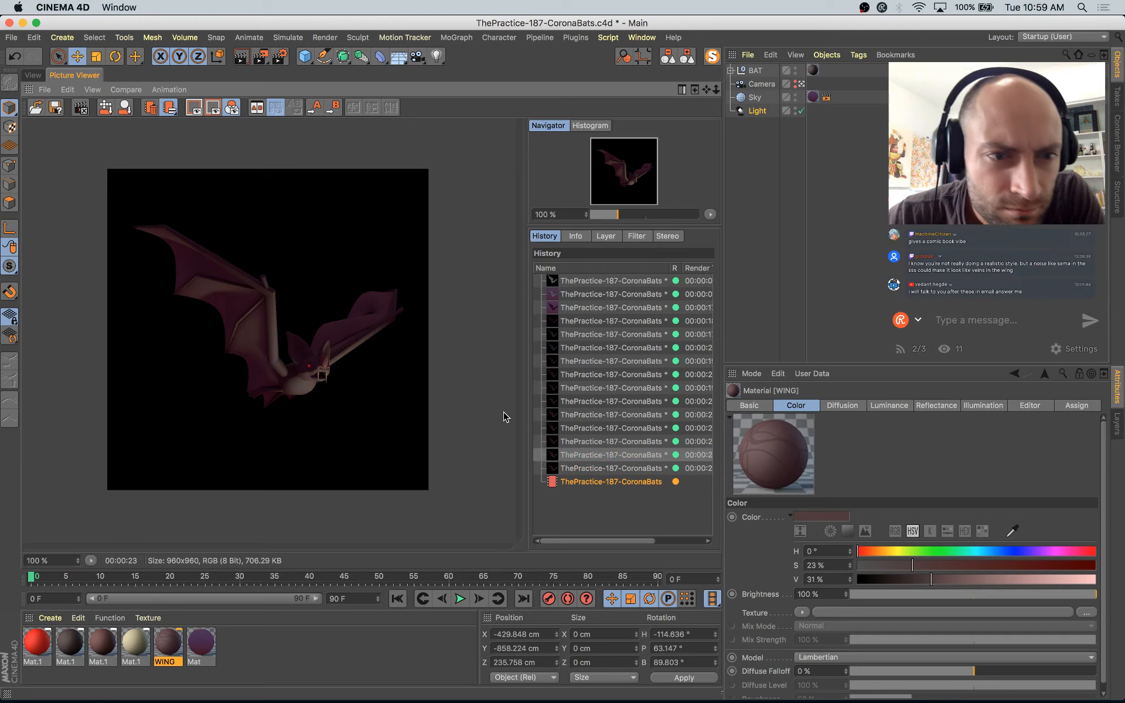
{"action": "key", "text": "Down"}
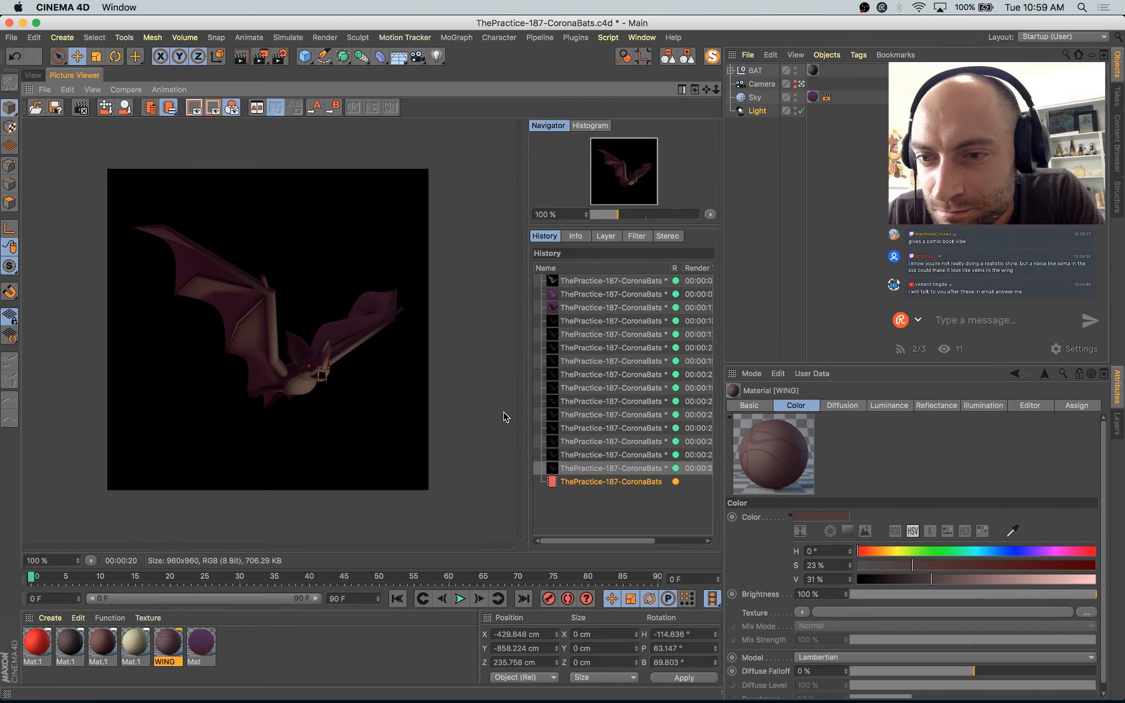
Step: Set the WING material's Sema diffusion noise to 714% global scale, 97% low clip and 71% high clip
{"action": "key", "text": "Down"}
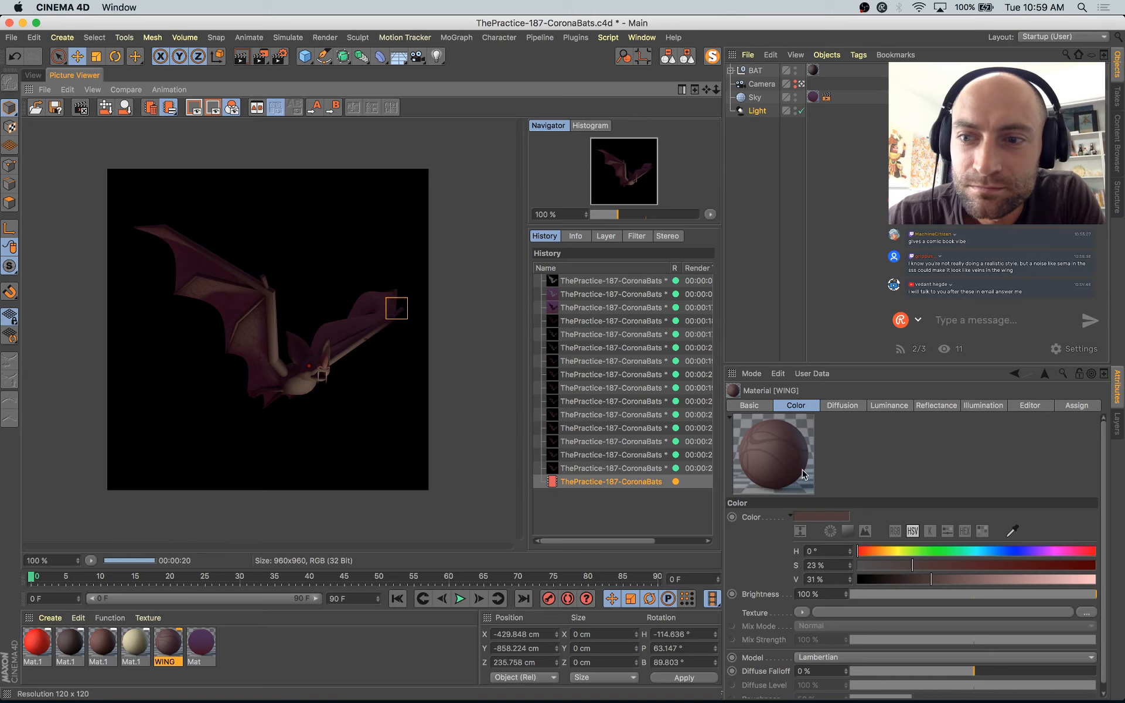
{"action": "left_click", "coordinate": [645, 487]}
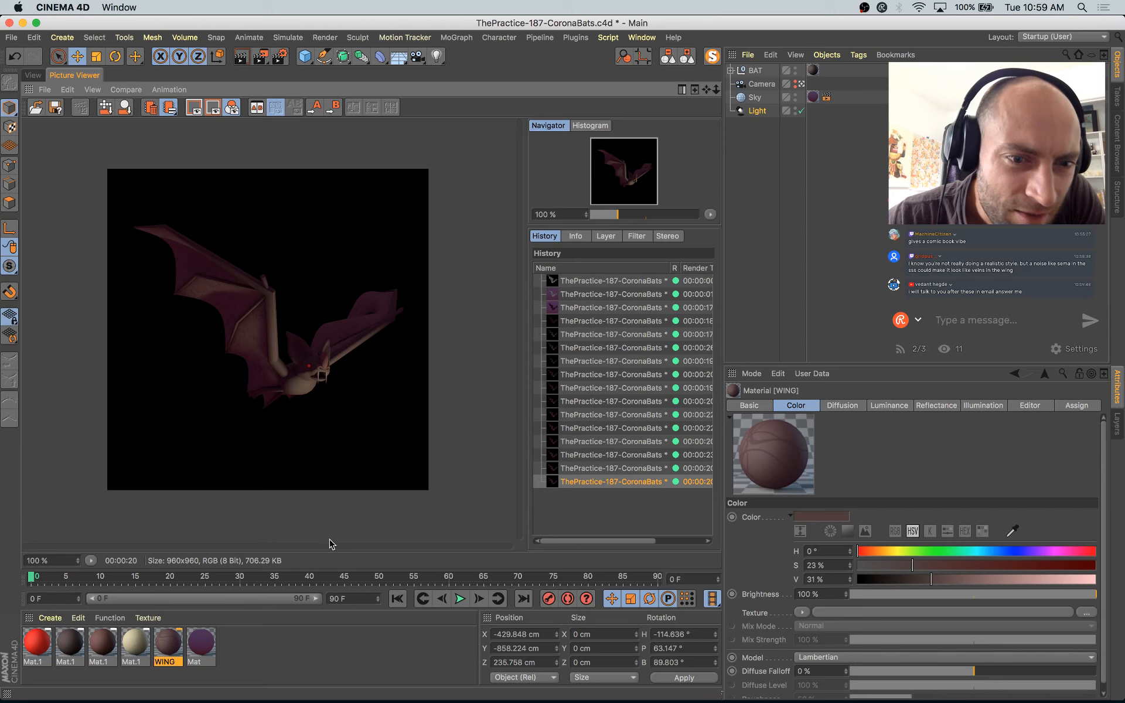
{"action": "double_click", "coordinate": [172, 650]}
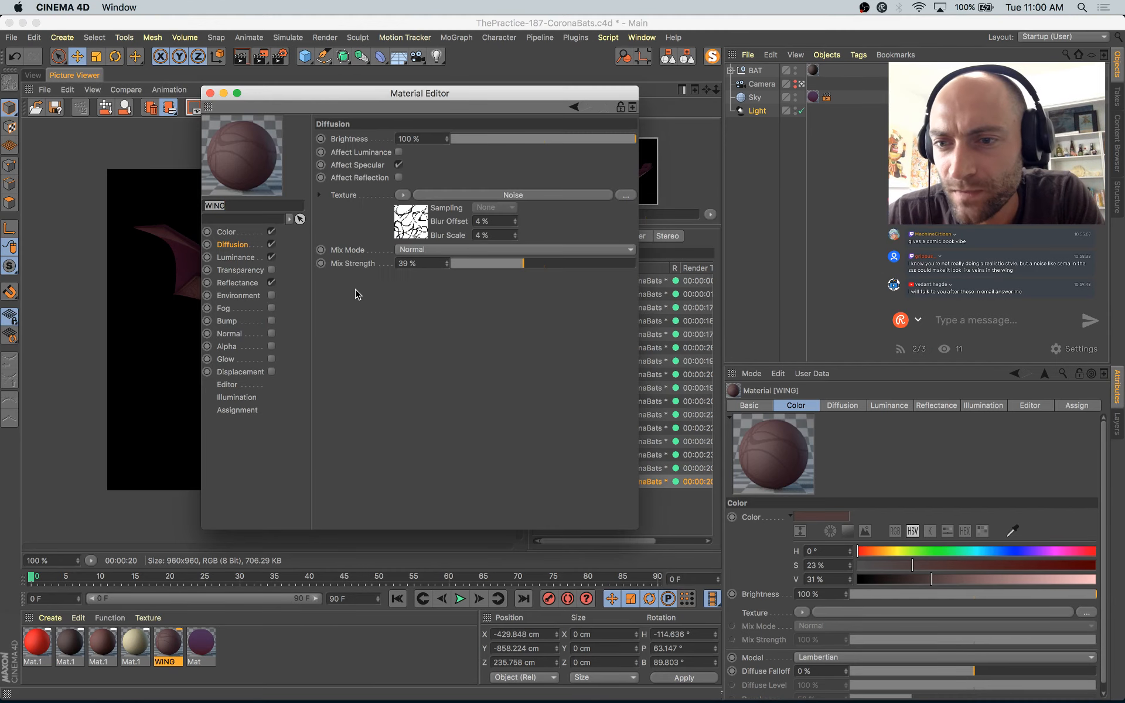
{"action": "left_click", "coordinate": [412, 230]}
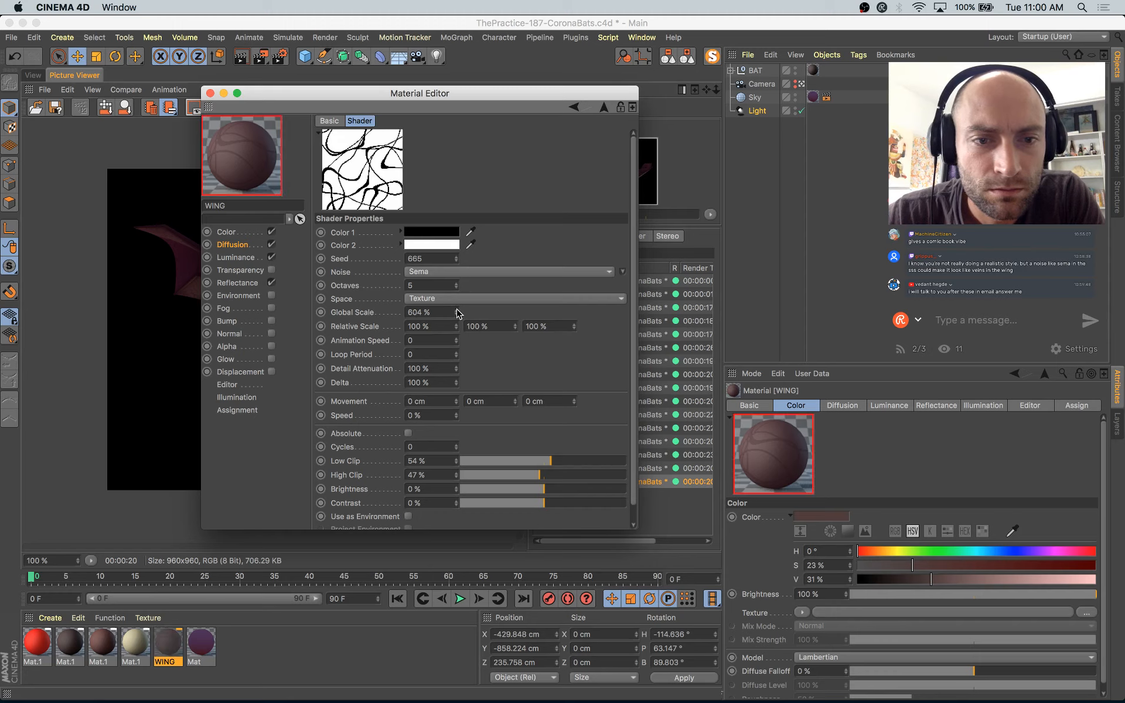
{"action": "left_click_drag", "start_coordinate": [457, 313], "coordinate": [457, 313]}
{"action": "left_click_drag", "start_coordinate": [458, 312], "coordinate": [458, 308]}
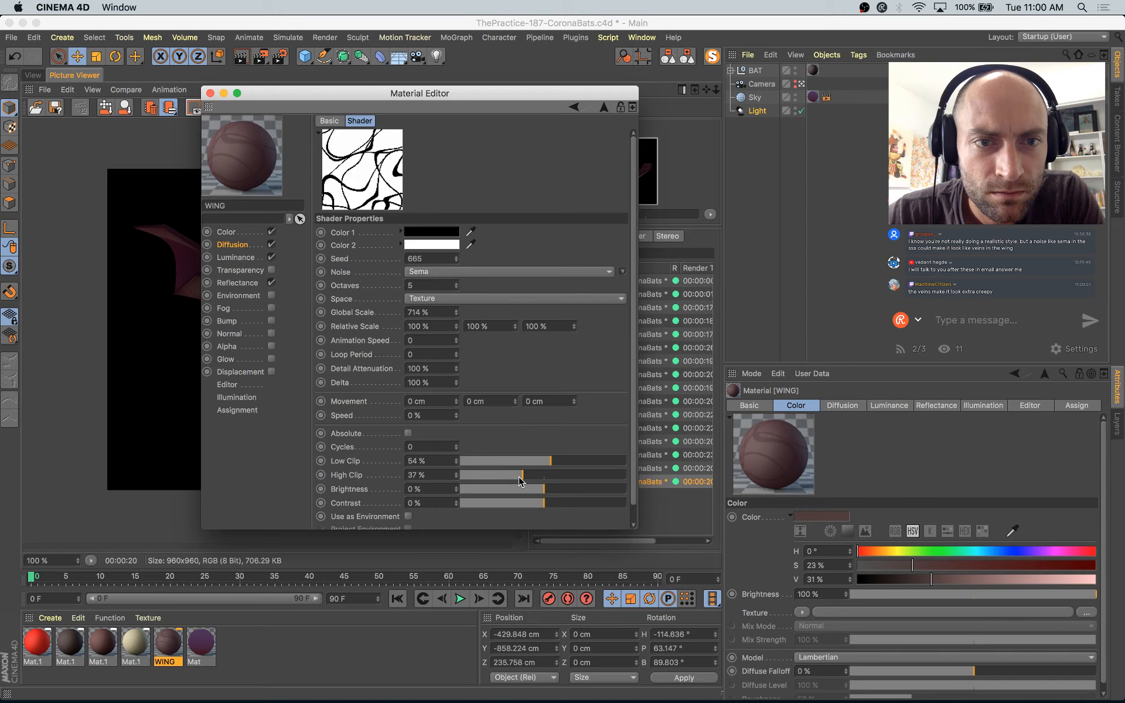
{"action": "left_click_drag", "start_coordinate": [553, 478], "coordinate": [605, 462]}
{"action": "left_click", "coordinate": [580, 475]}
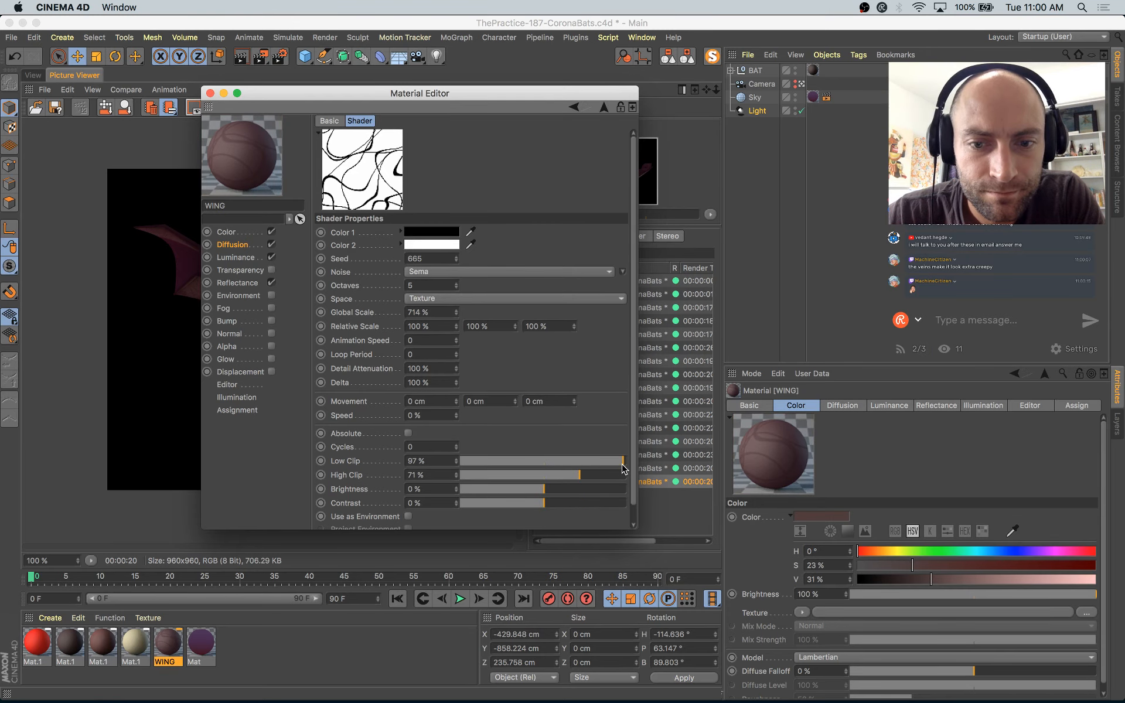
Step: Close the material settings, render the bat again and examine the thinner veins on the wing up close
{"action": "left_click", "coordinate": [210, 93]}
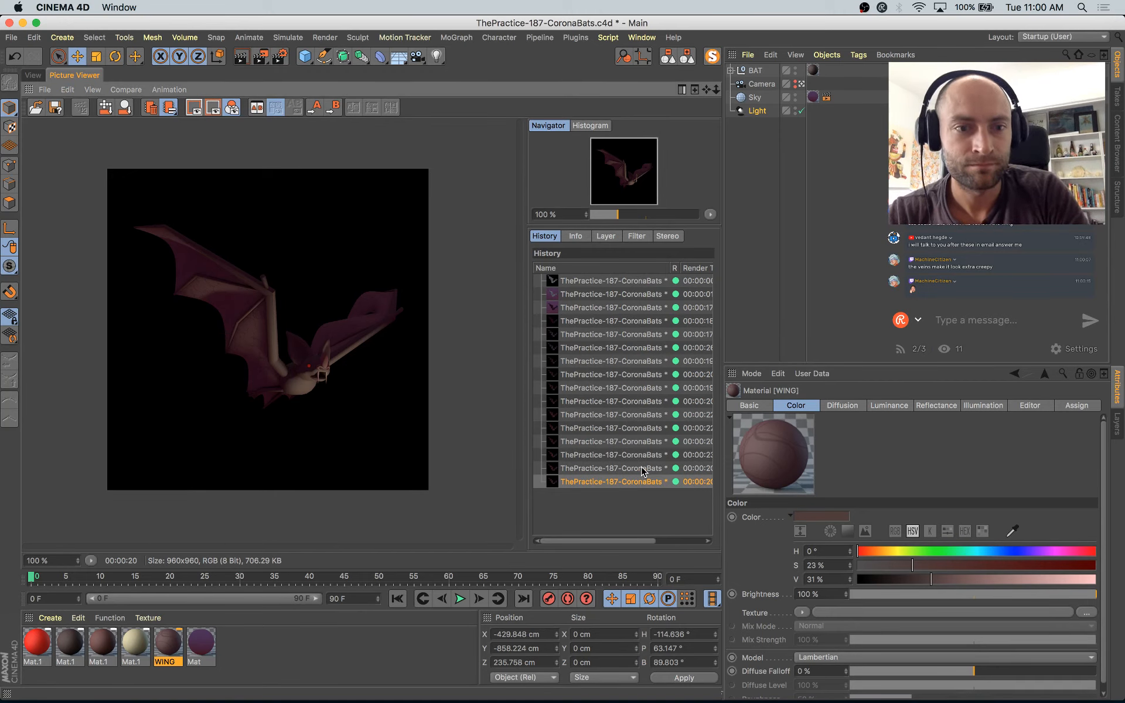
{"action": "key", "text": "shift+r"}
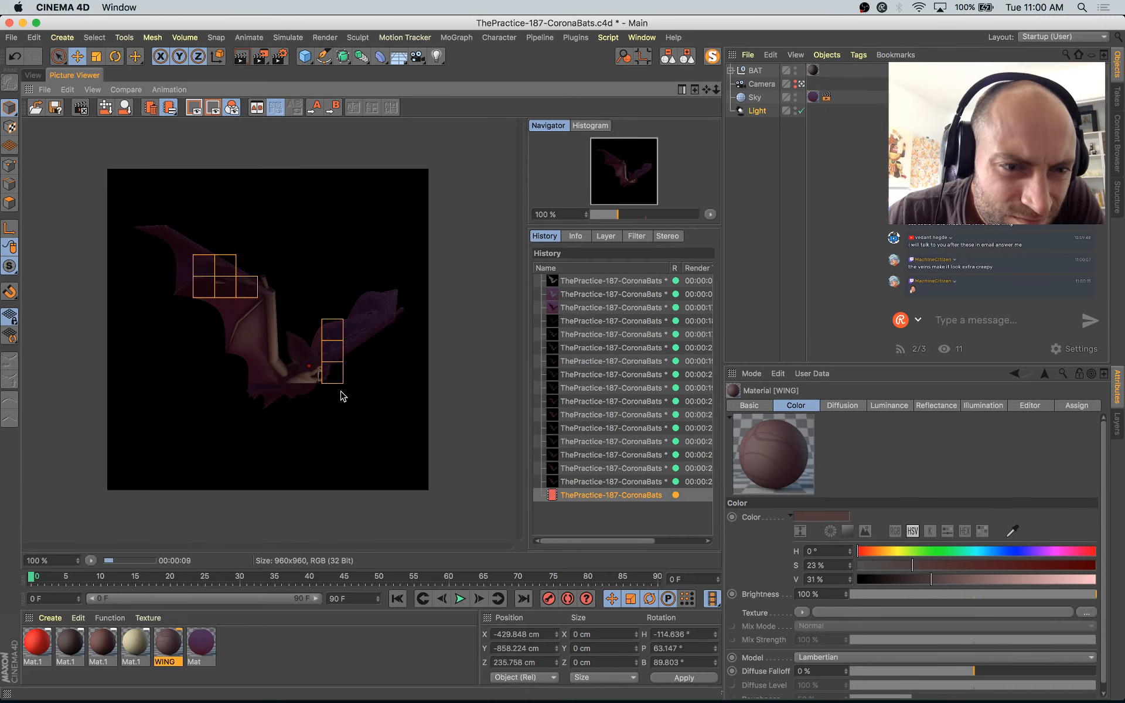
{"action": "scroll", "coordinate": [193, 334], "scroll_direction": "up", "scroll_amount": 4}
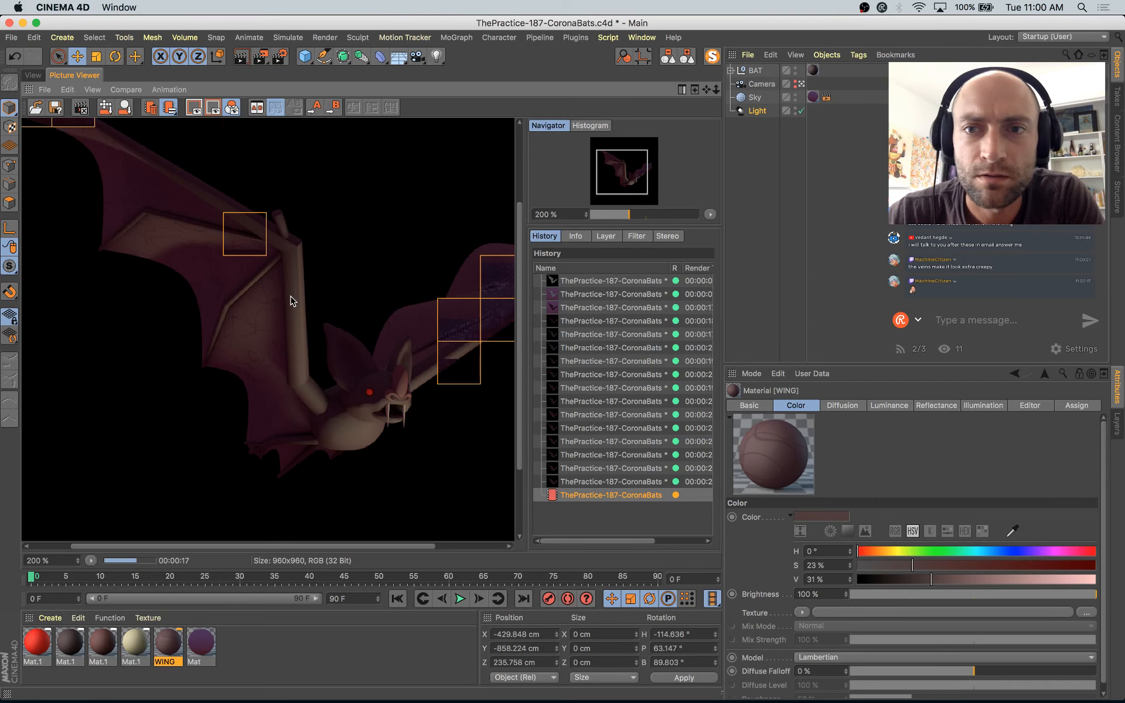
{"action": "scroll", "coordinate": [291, 300], "scroll_direction": "down", "scroll_amount": 2}
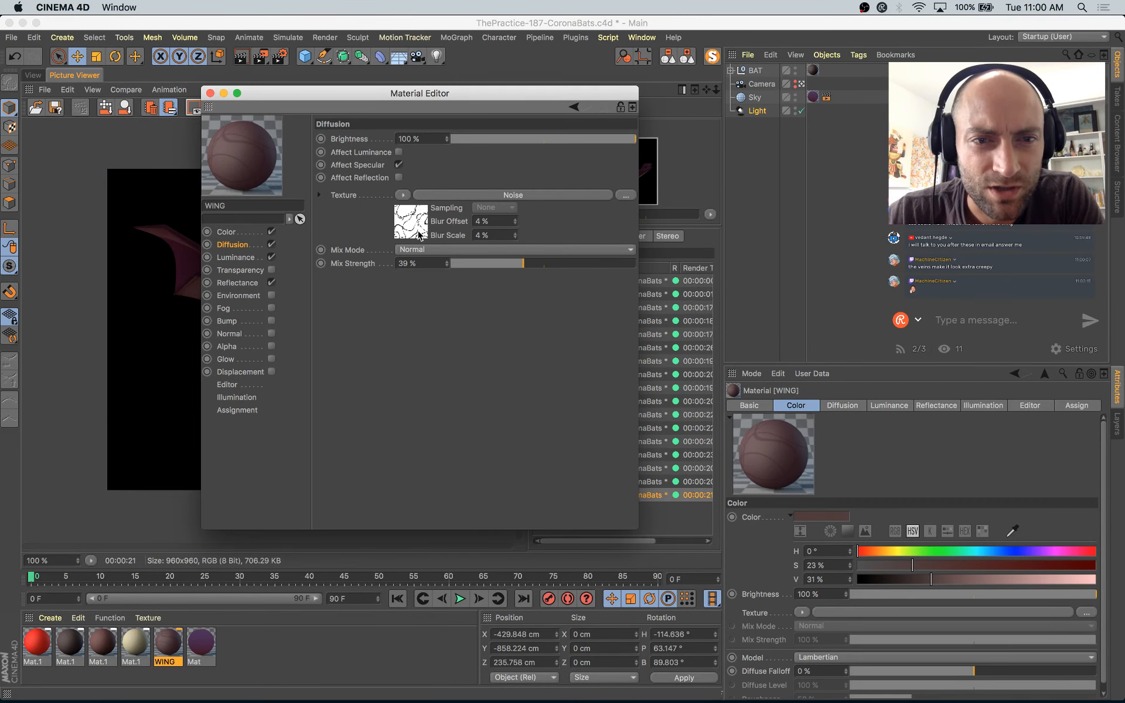
Step: Try stretching the wing noise with a relative scale of 497%, 69% and 100%, and re-render the bat
{"action": "left_click", "coordinate": [424, 235]}
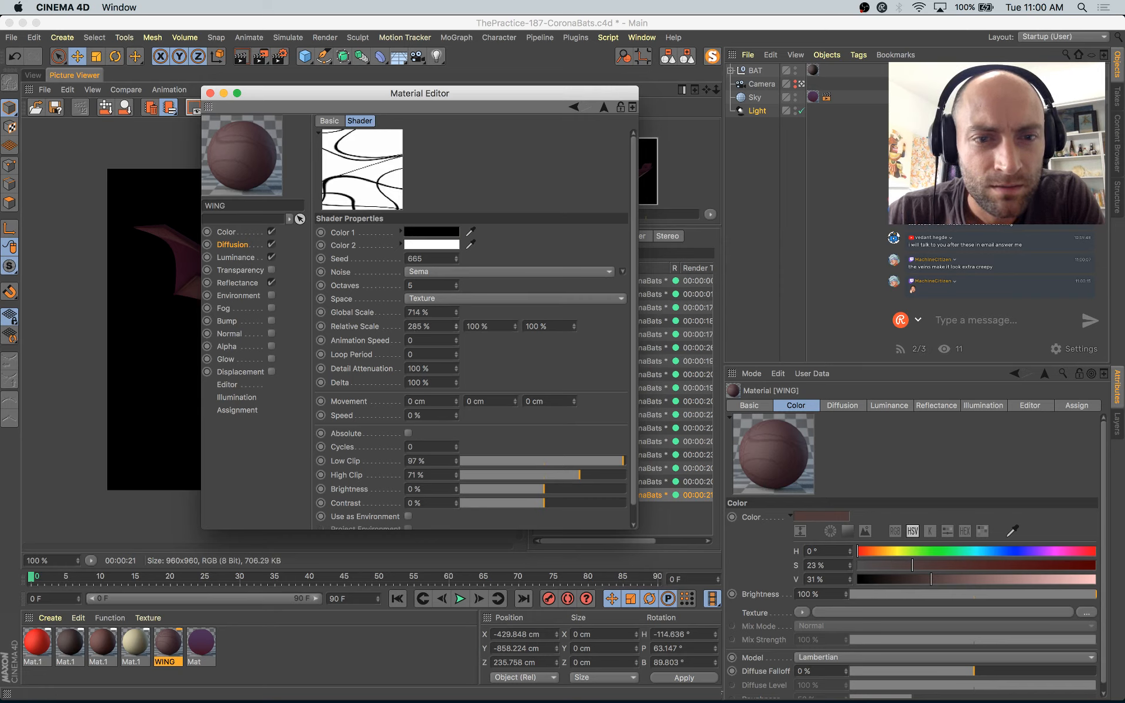
{"action": "left_click_drag", "start_coordinate": [456, 326], "coordinate": [516, 328]}
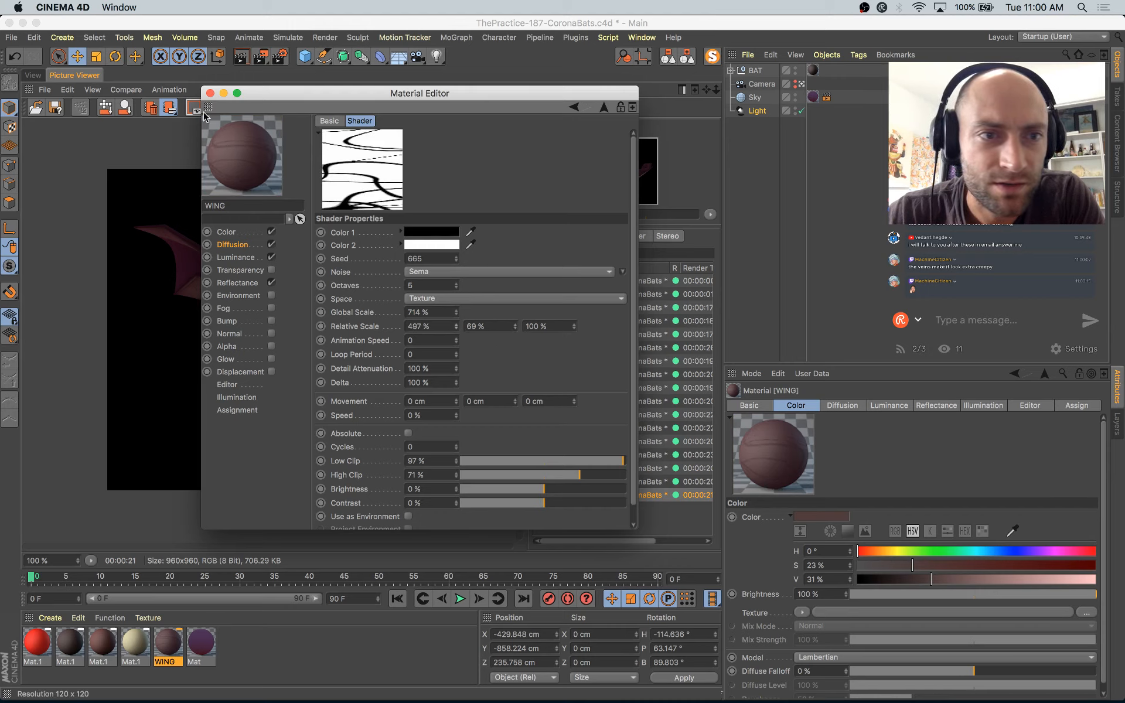
{"action": "left_click", "coordinate": [211, 93]}
{"action": "left_click", "coordinate": [638, 482]}
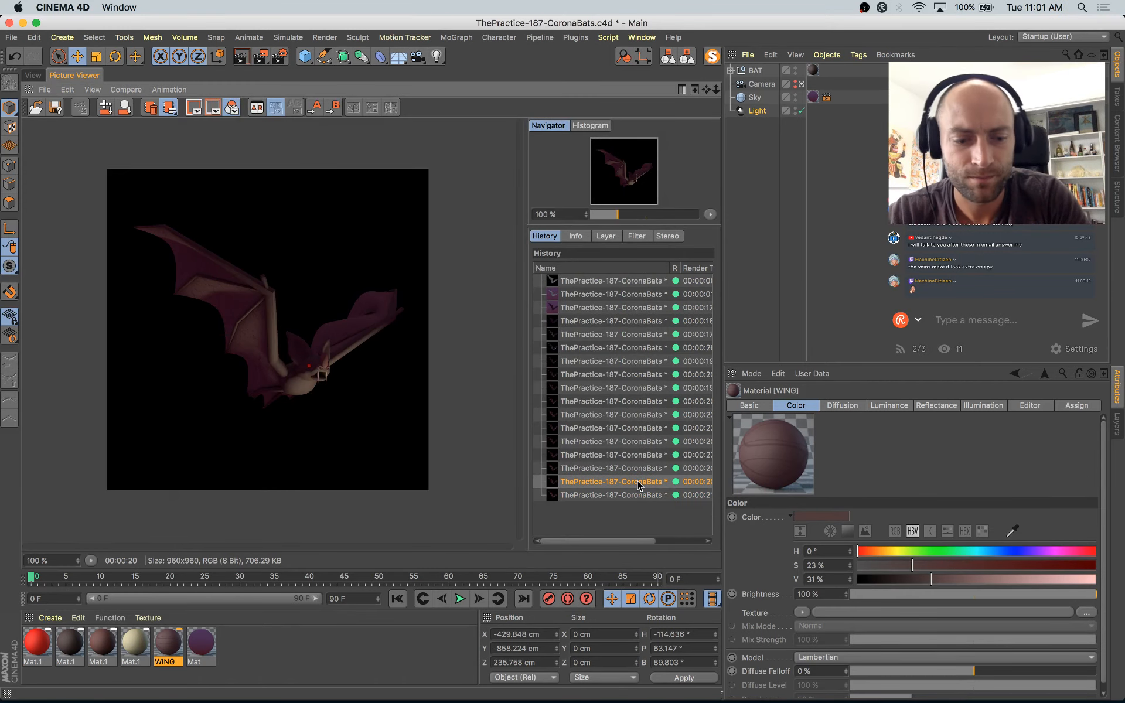
{"action": "key", "text": "Down"}
{"action": "key", "text": "shift+r"}
Step: Compare the earlier renders in the history with the running one and examine the stretched veins on the wing
{"action": "left_click", "coordinate": [642, 471]}
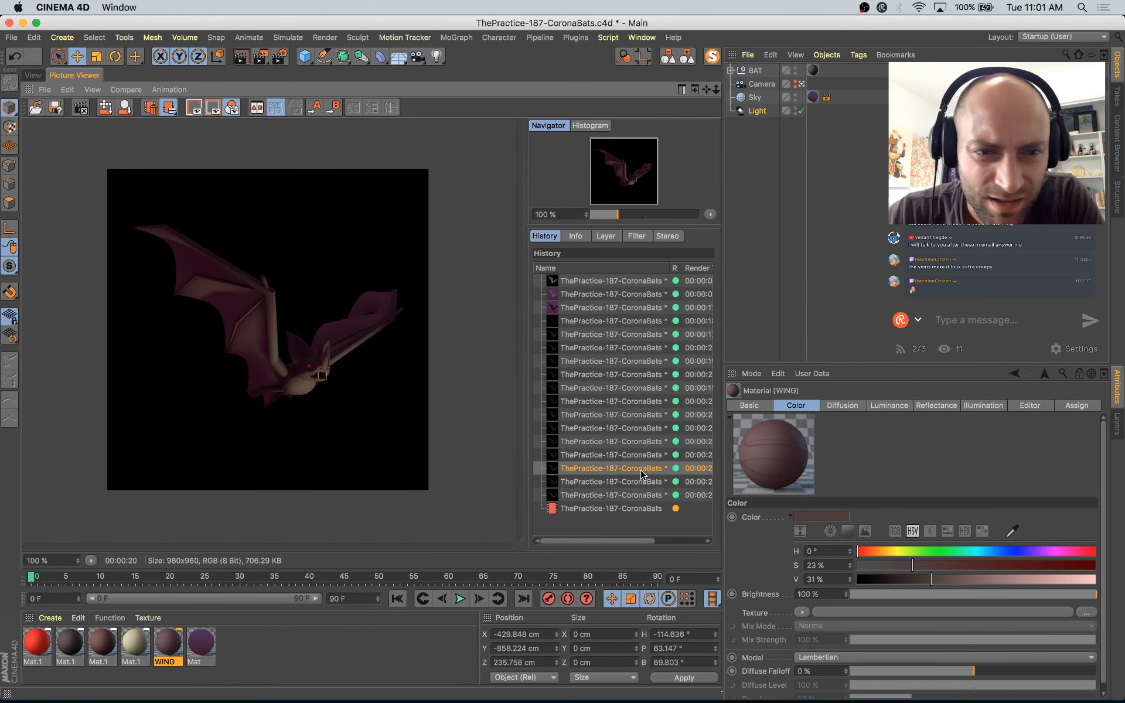
{"action": "key", "text": "Up"}
{"action": "key", "text": "Up"}
{"action": "key", "text": "Up"}
{"action": "key", "text": "Down"}
{"action": "key", "text": "Down"}
{"action": "key", "text": "Down"}
{"action": "key", "text": "Down"}
{"action": "key", "text": "Down"}
{"action": "key", "text": "Down"}
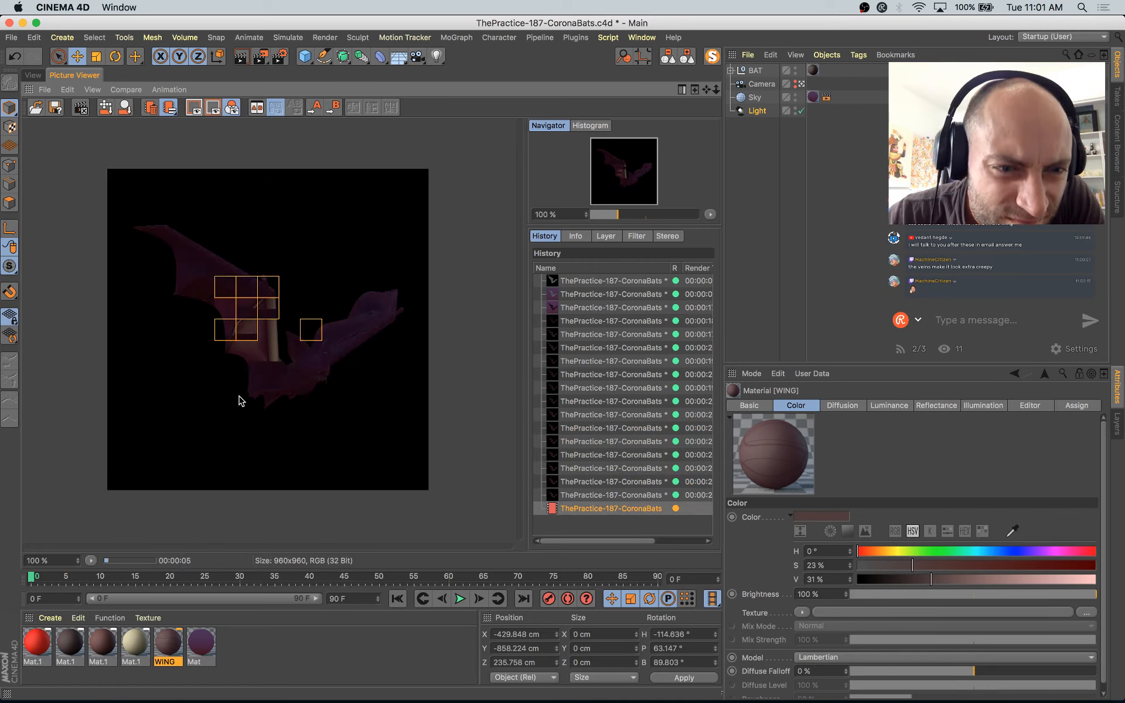
{"action": "scroll", "coordinate": [269, 352], "scroll_direction": "up", "scroll_amount": 3}
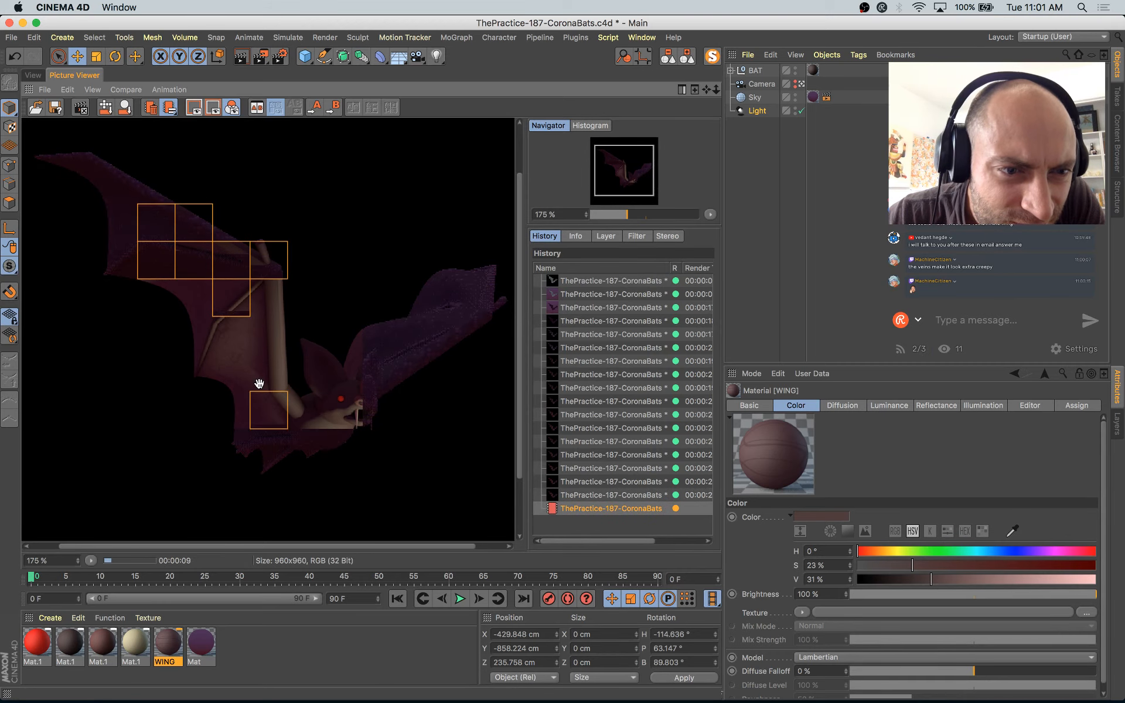
Step: Set the relative scale of the WING material's diffusion noise to 50%, 500% and 50%
{"action": "double_click", "coordinate": [170, 650]}
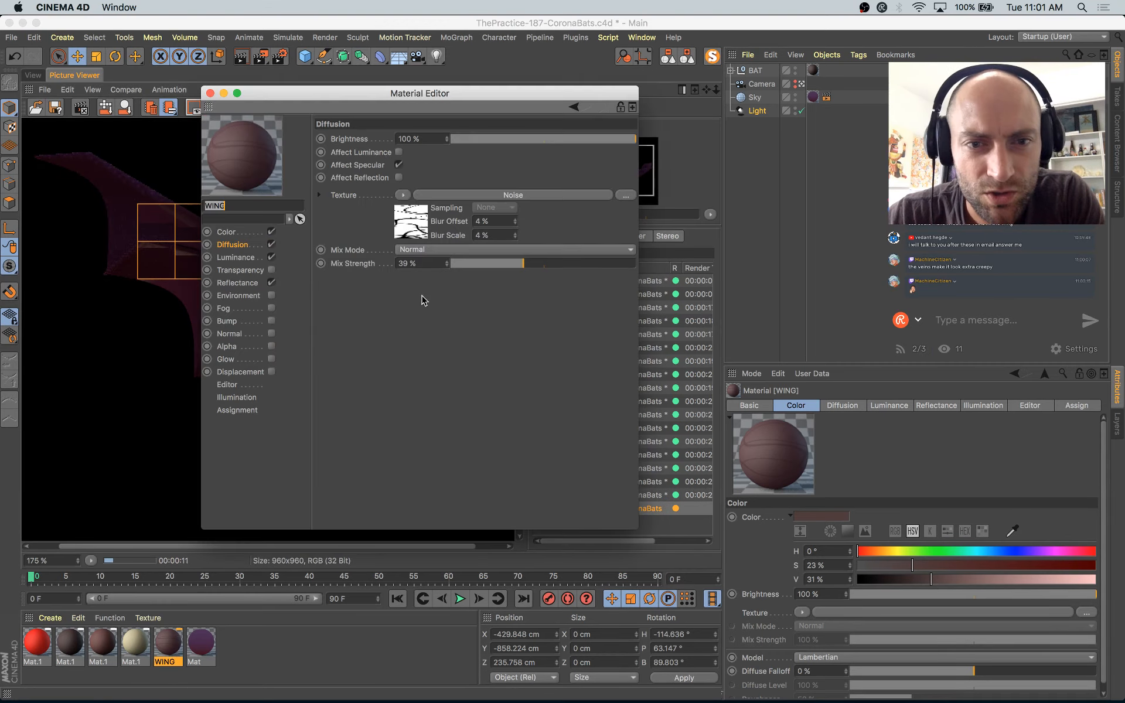
{"action": "left_click", "coordinate": [418, 220]}
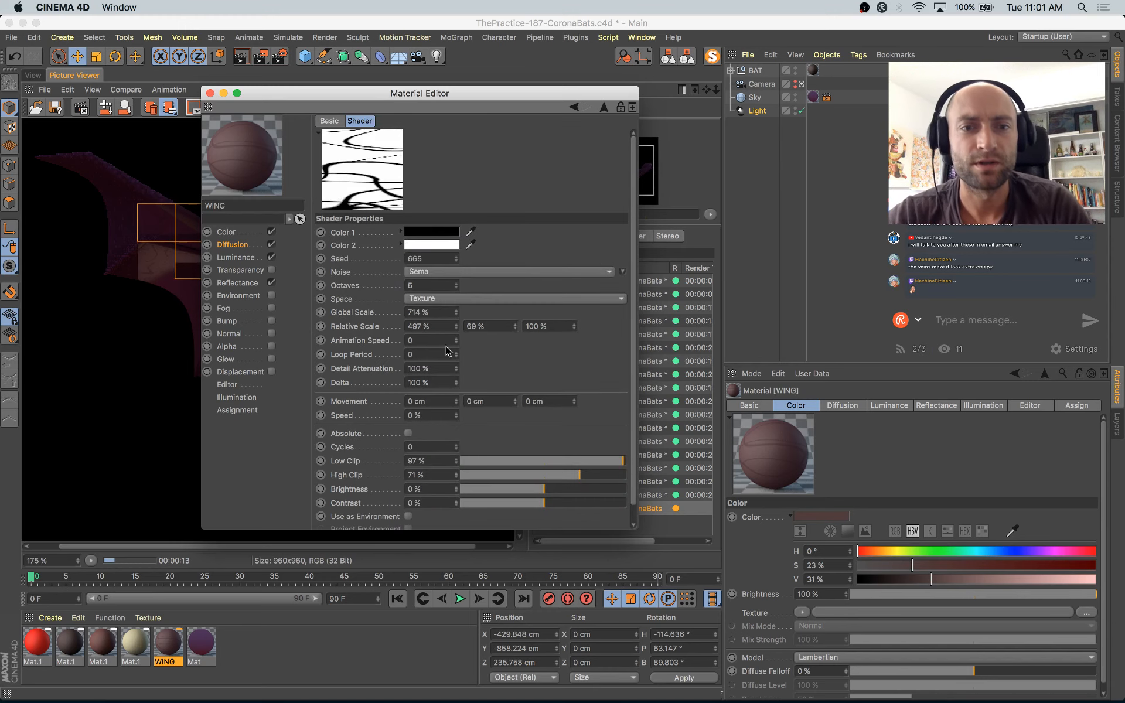
{"action": "left_click", "coordinate": [431, 321]}
{"action": "type", "text": "100"}
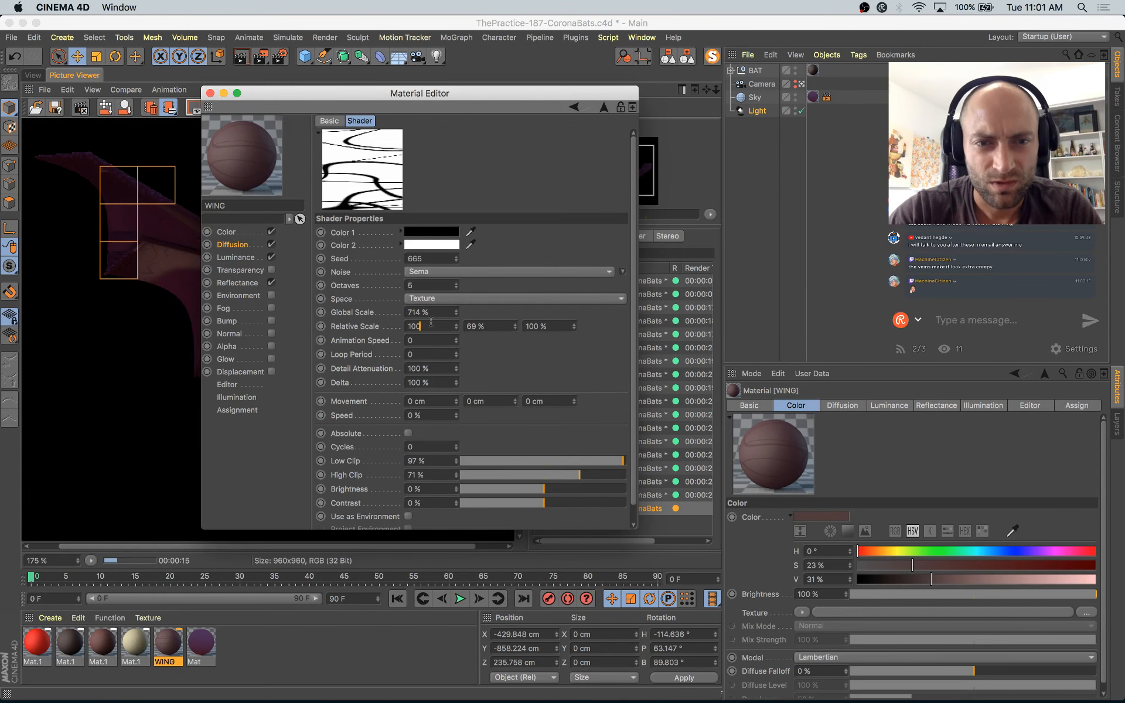
{"action": "key", "text": "Tab"}
{"action": "type", "text": "500"}
{"action": "key", "text": "Tab"}
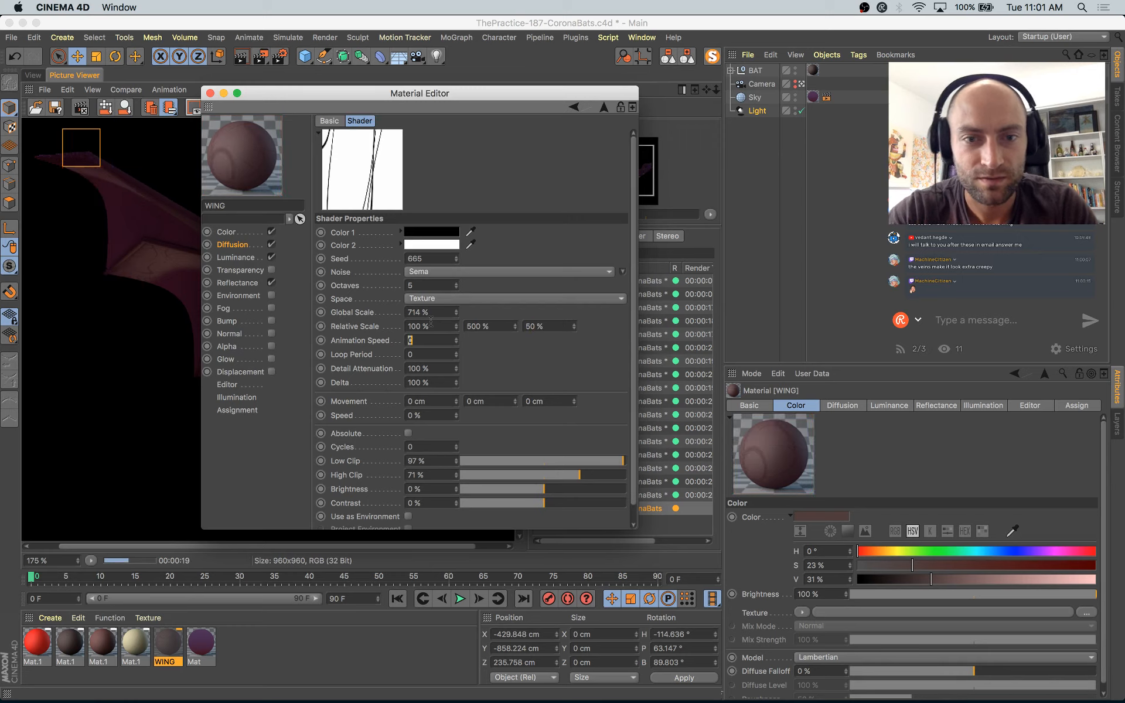
{"action": "left_click", "coordinate": [431, 322]}
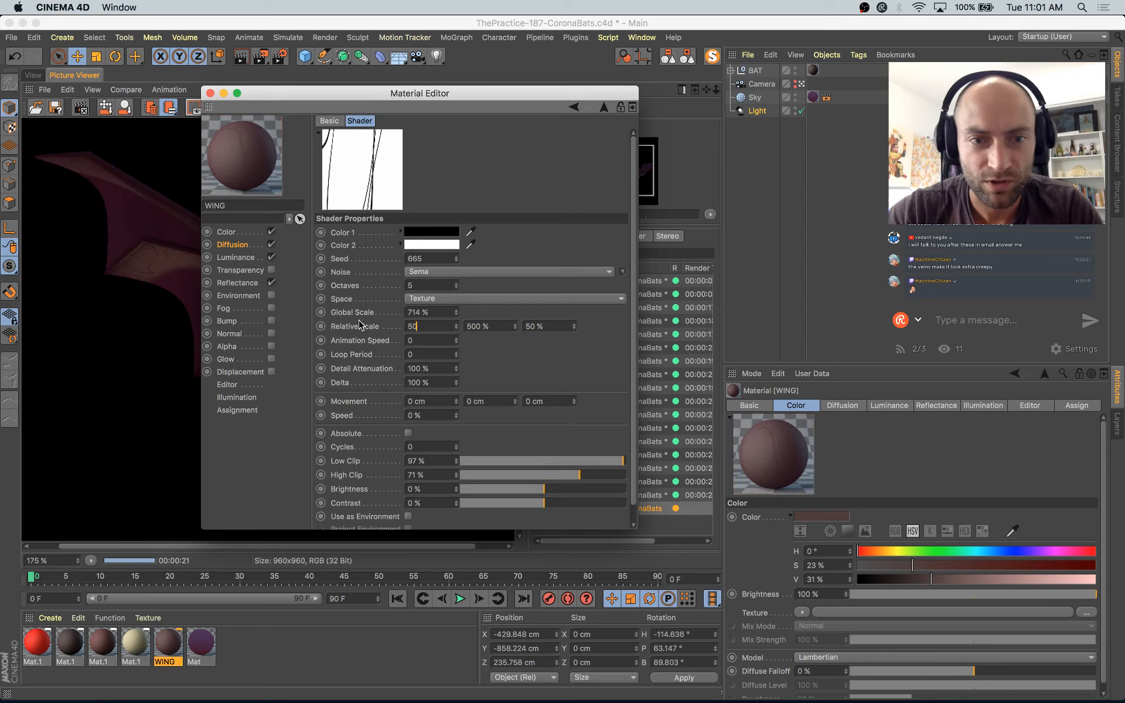
Step: Stop the running render, start a new one and close the material settings
{"action": "key", "text": "shift+r"}
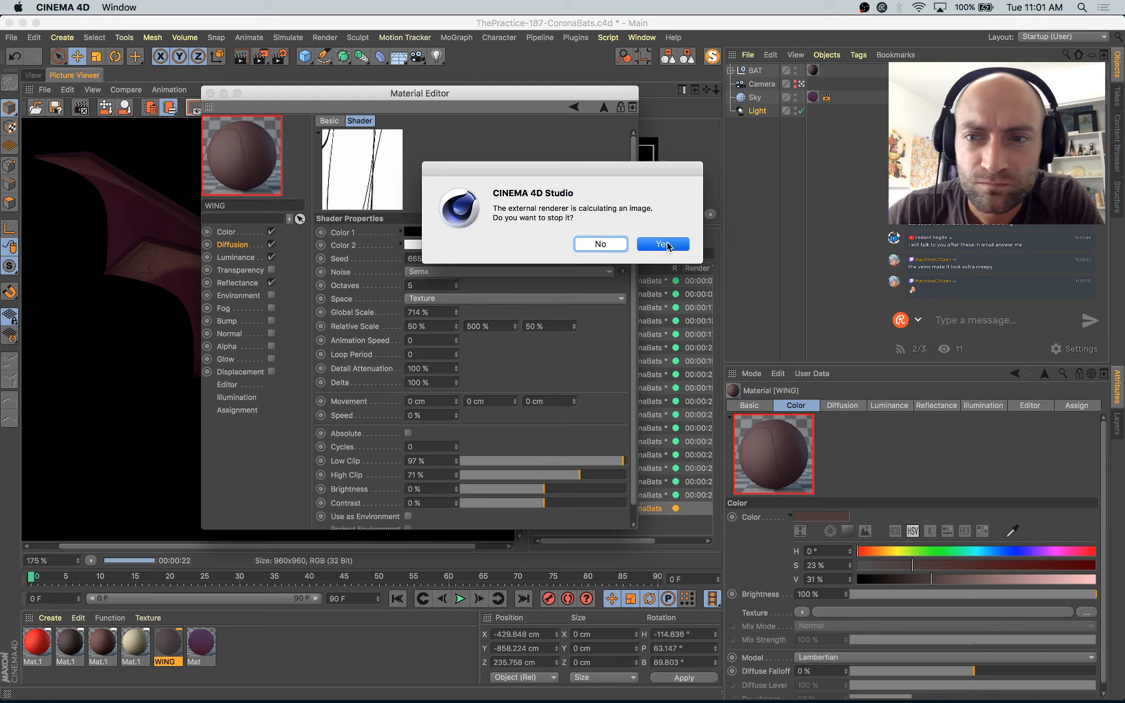
{"action": "left_click", "coordinate": [664, 244]}
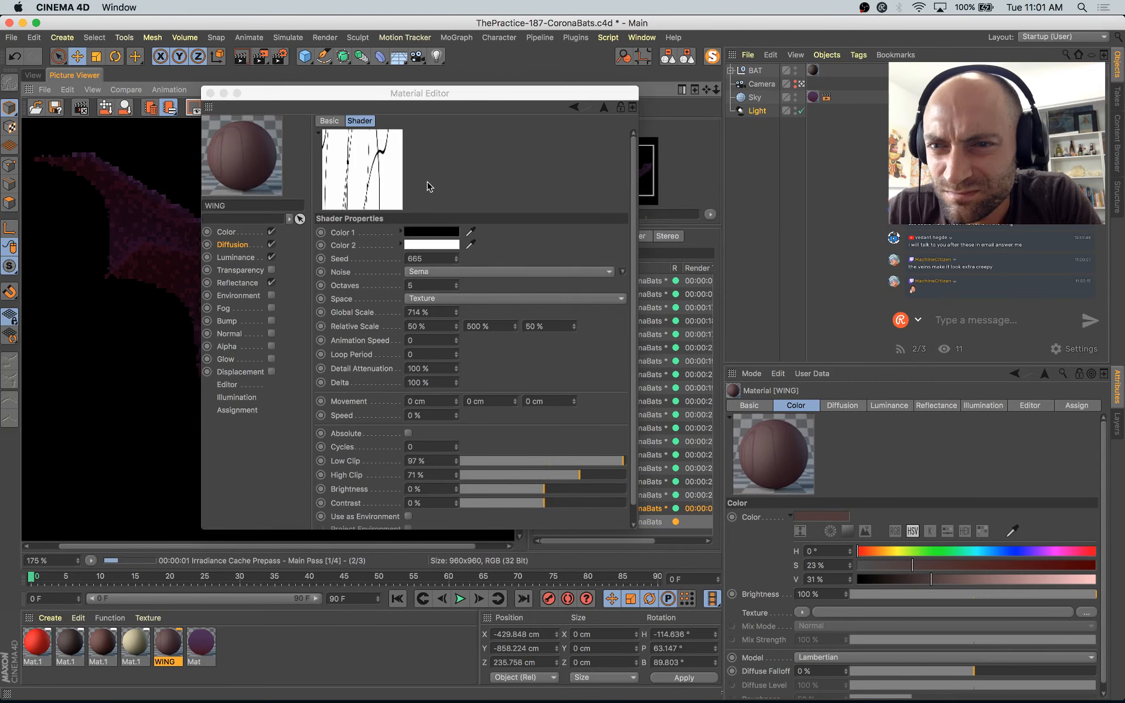
{"action": "left_click", "coordinate": [210, 92]}
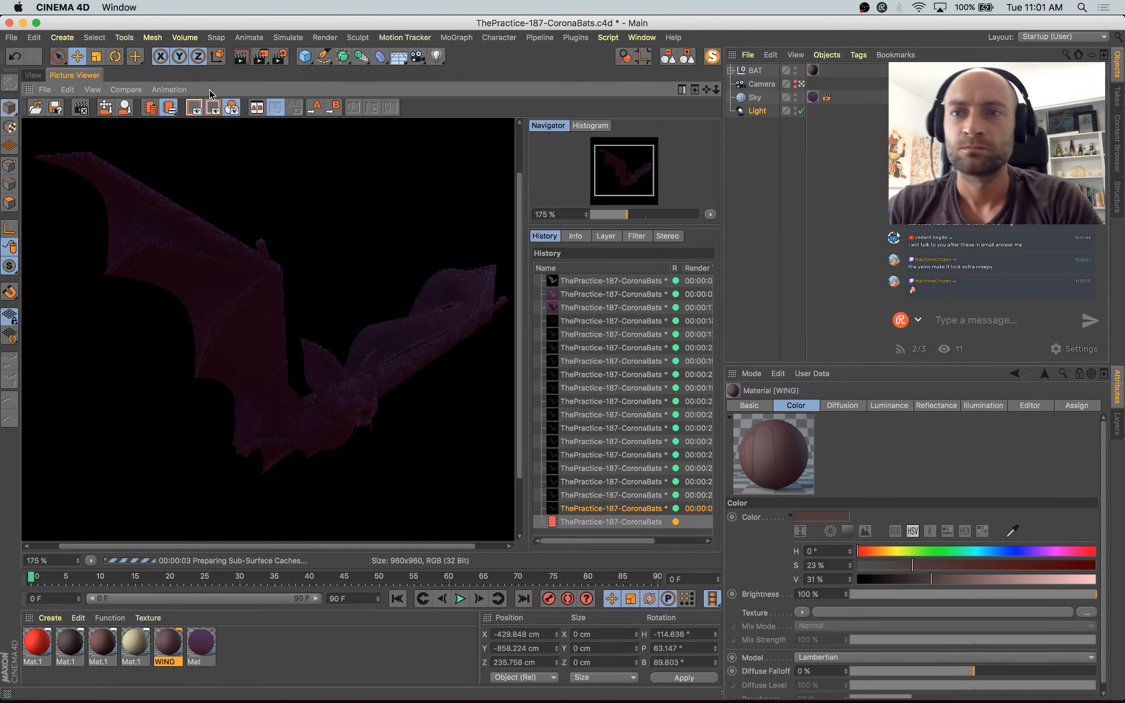
Step: Step through the recent renders in the history to compare the vein patterns on the wings
{"action": "left_click", "coordinate": [597, 499]}
{"action": "key", "text": "Up"}
{"action": "key", "text": "Up"}
{"action": "key", "text": "Up"}
{"action": "key", "text": "Down"}
{"action": "key", "text": "Down"}
{"action": "key", "text": "Down"}
{"action": "key", "text": "Down"}
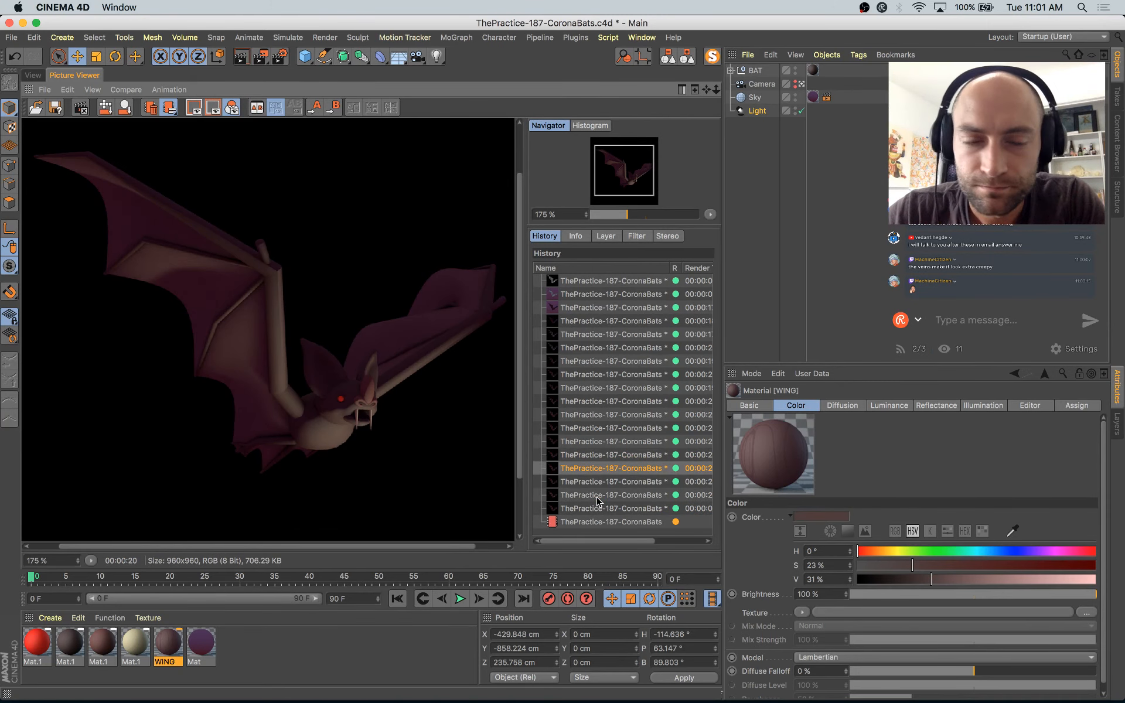
{"action": "key", "text": "Down"}
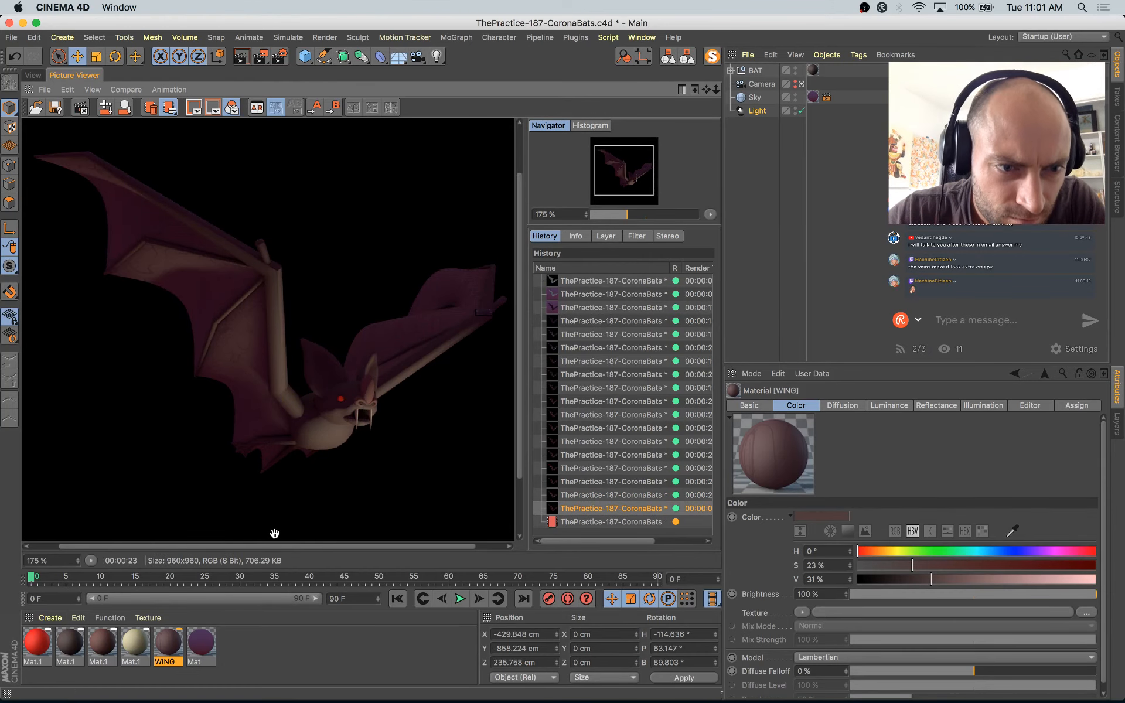
Step: Set the wing noise's relative scale to 50%, 50% and 500%, and restart the bat render
{"action": "double_click", "coordinate": [176, 649]}
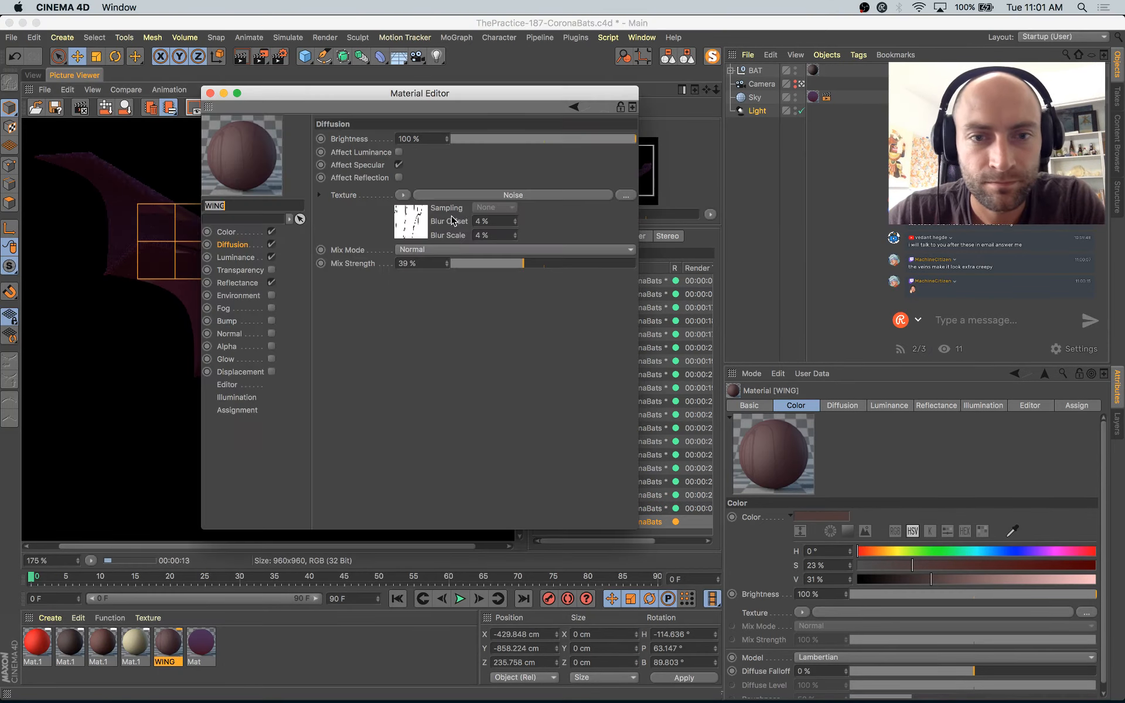
{"action": "left_click", "coordinate": [422, 232]}
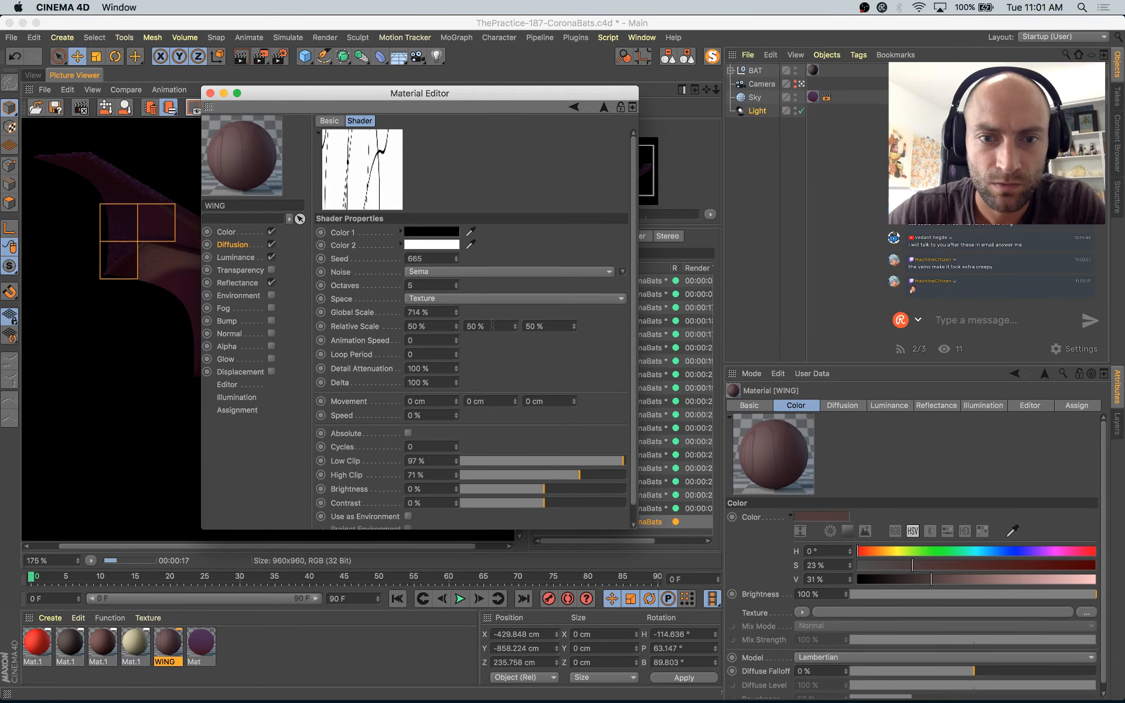
{"action": "left_click", "coordinate": [535, 326]}
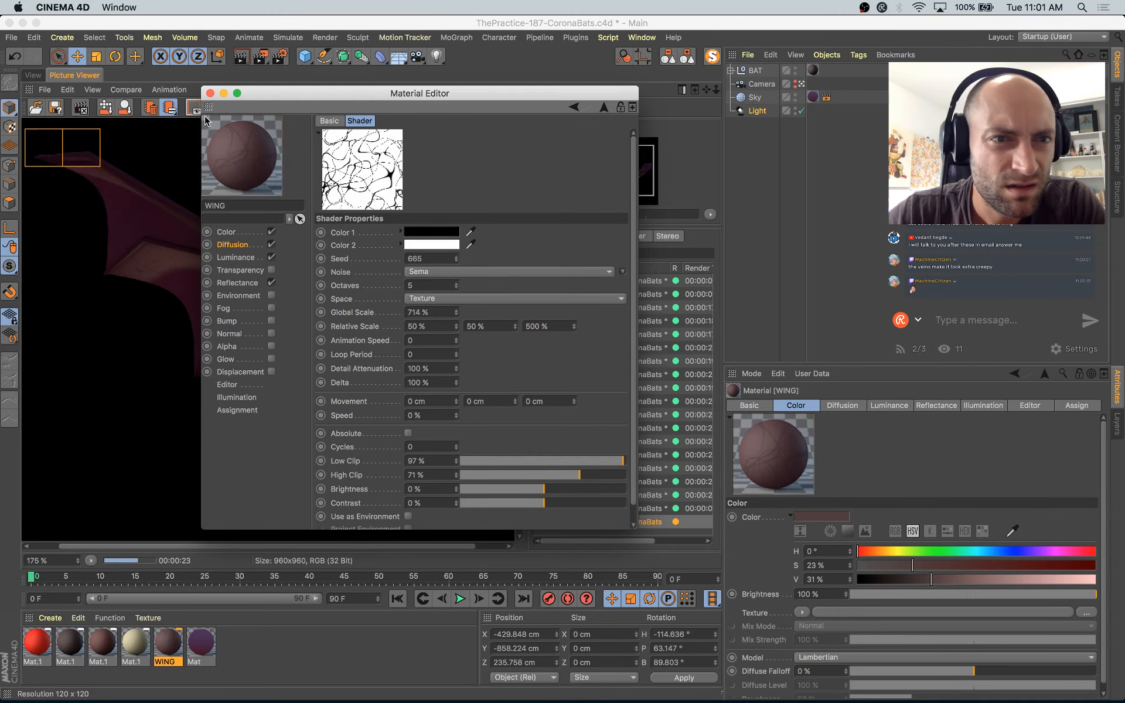
{"action": "left_click", "coordinate": [211, 92]}
{"action": "key", "text": "shift+r"}
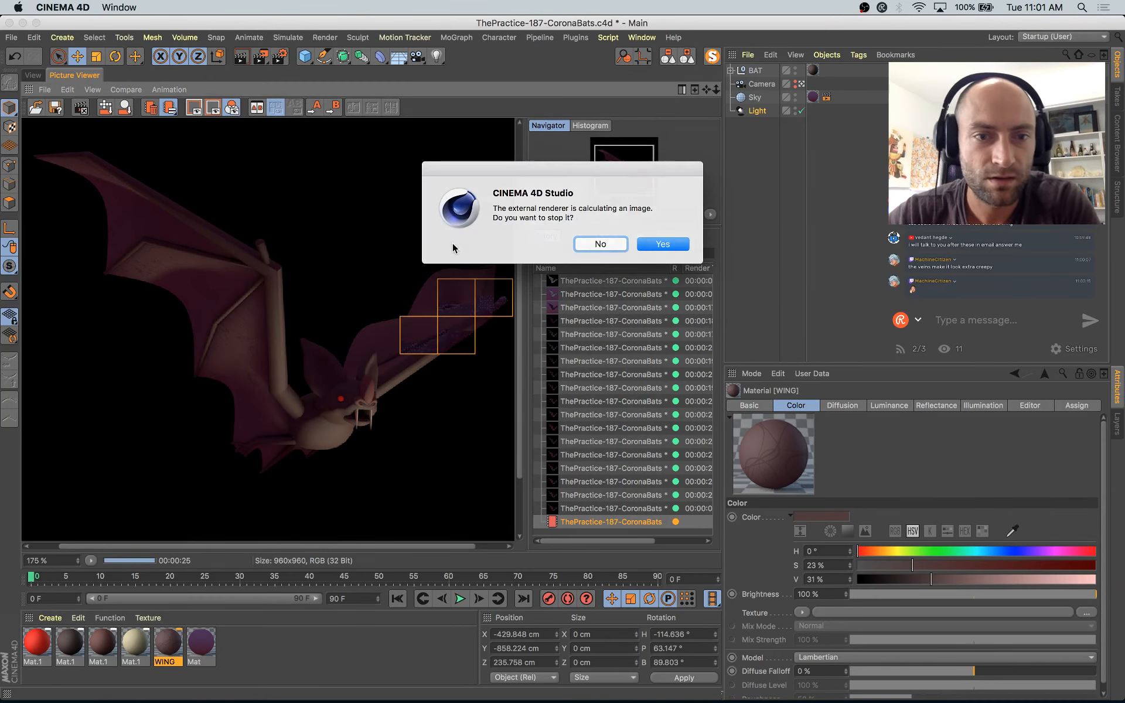
{"action": "left_click", "coordinate": [673, 248]}
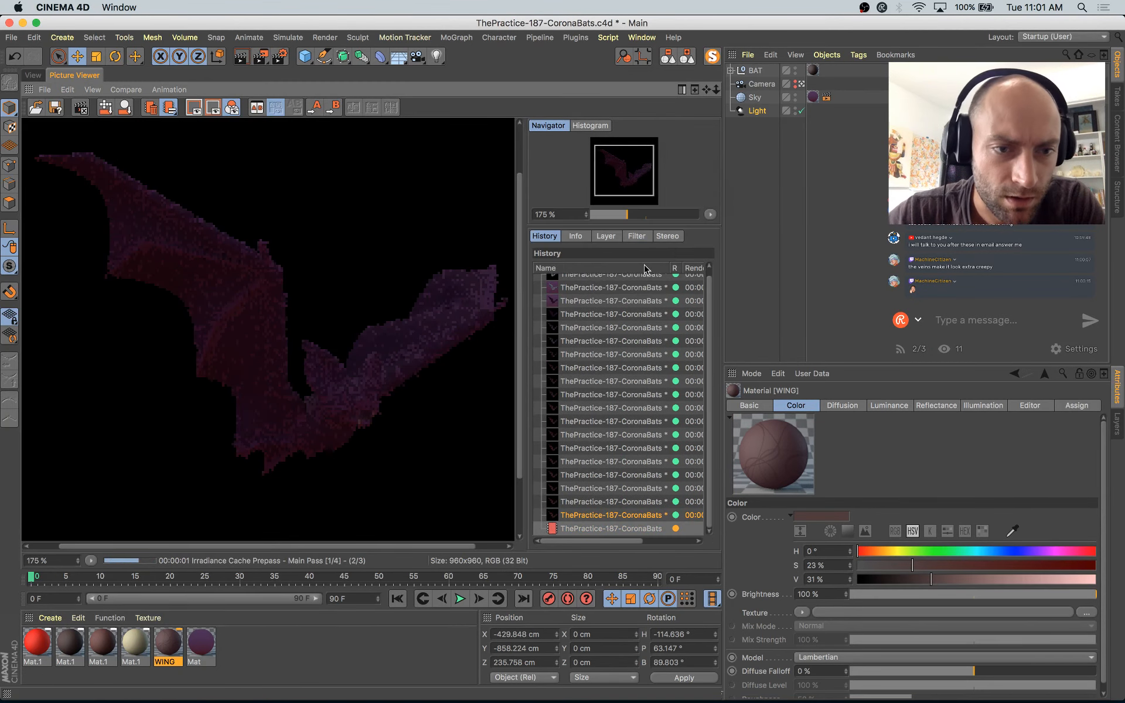
Step: Compare the previous vein variations in the render history with the render in progress
{"action": "left_click", "coordinate": [622, 470]}
{"action": "key", "text": "Up"}
{"action": "key", "text": "Up"}
{"action": "key", "text": "Down"}
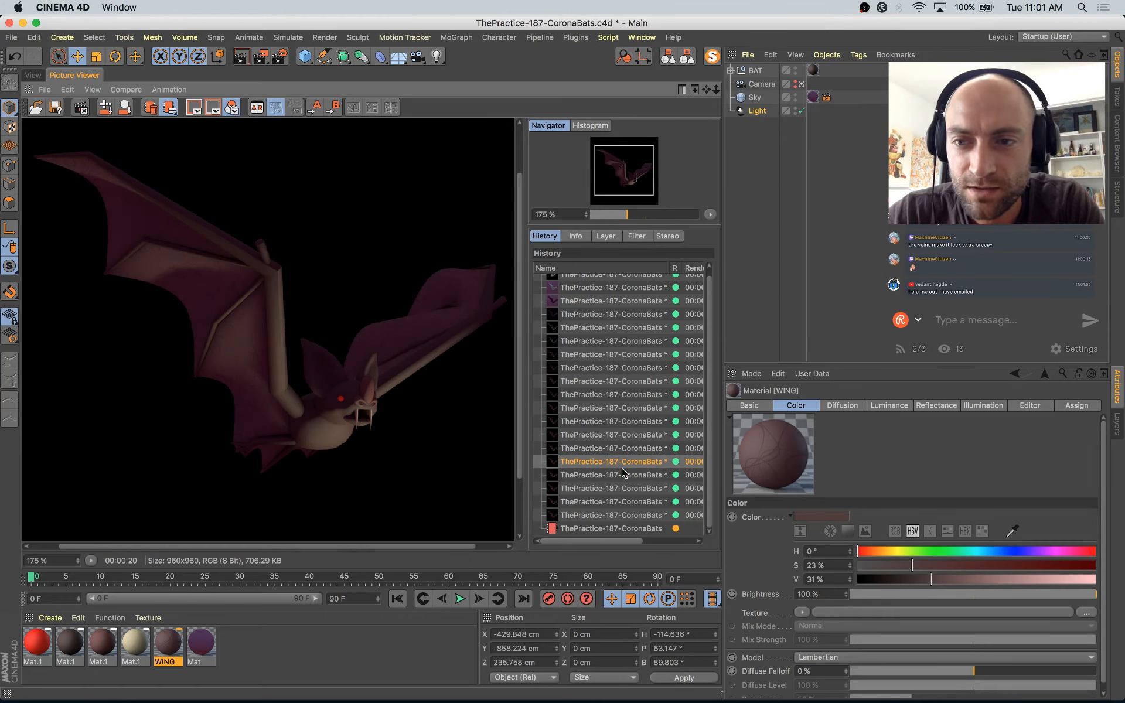
{"action": "key", "text": "Down"}
{"action": "key", "text": "Down"}
{"action": "key", "text": "Down"}
{"action": "key", "text": "Down"}
{"action": "key", "text": "Down"}
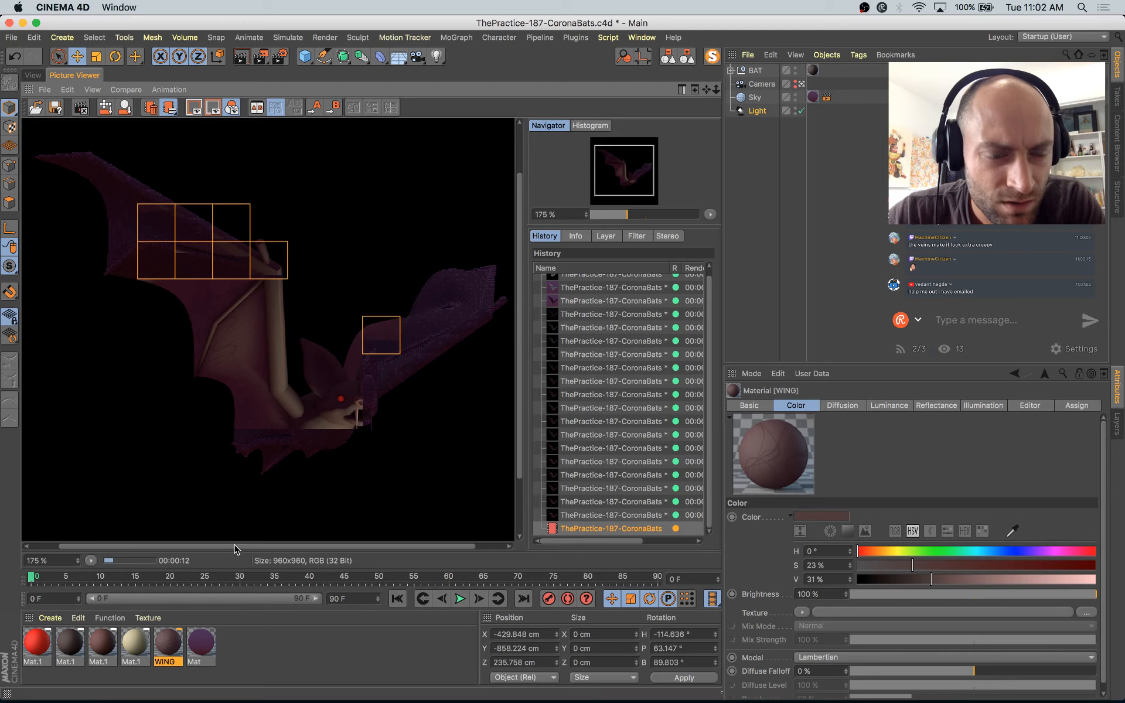
Step: Save the bat project
{"action": "scroll", "coordinate": [321, 410], "scroll_direction": "down", "scroll_amount": 3}
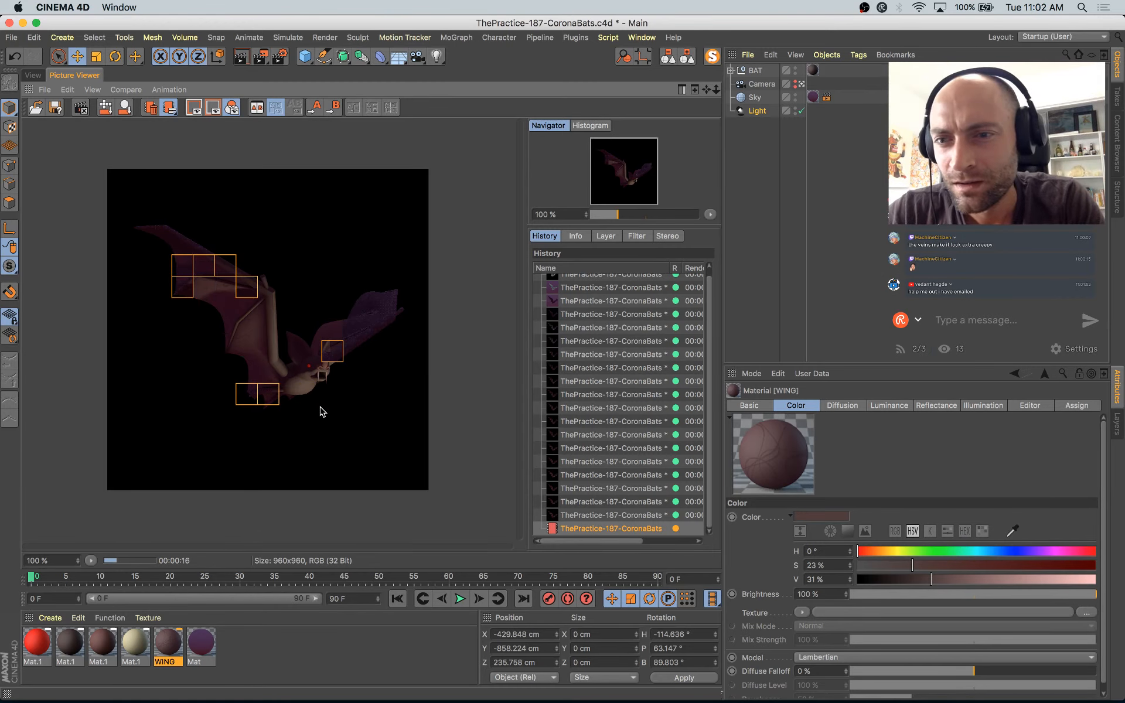
{"action": "key", "text": "super+s"}
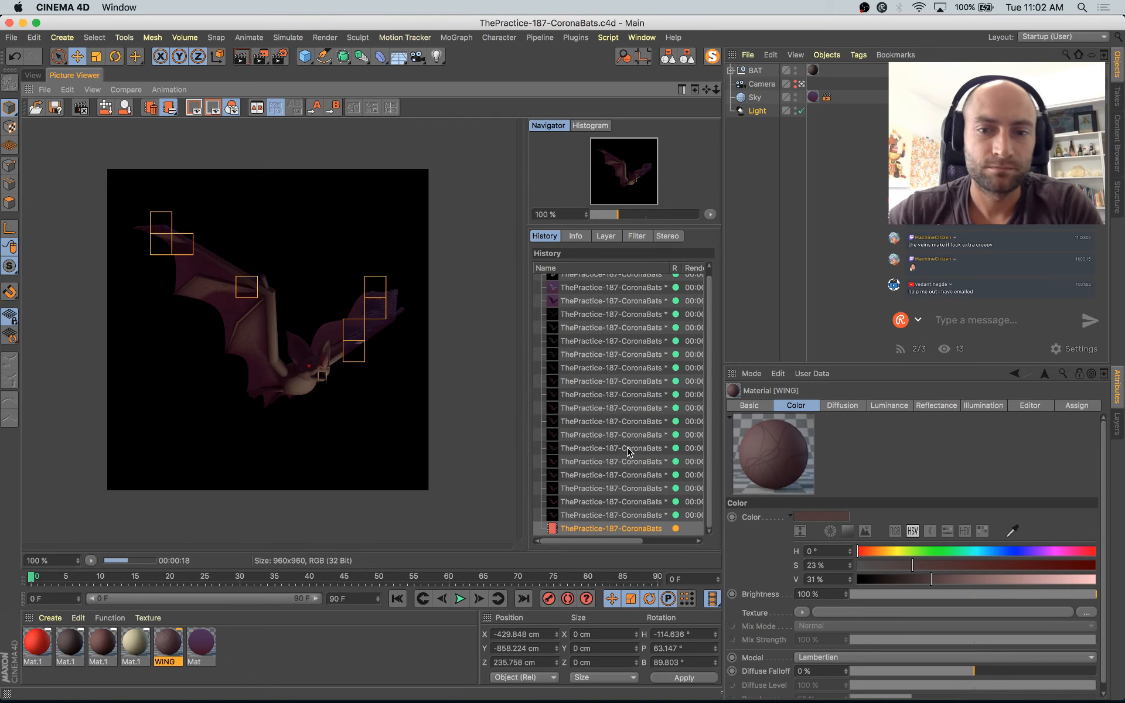
Step: Compare the bat render with earlier ones in the history and inspect its head and fangs at 225% zoom
{"action": "left_click", "coordinate": [627, 452]}
{"action": "key", "text": "Down"}
{"action": "key", "text": "Down"}
{"action": "key", "text": "Down"}
{"action": "key", "text": "Down"}
{"action": "key", "text": "Down"}
{"action": "key", "text": "Down"}
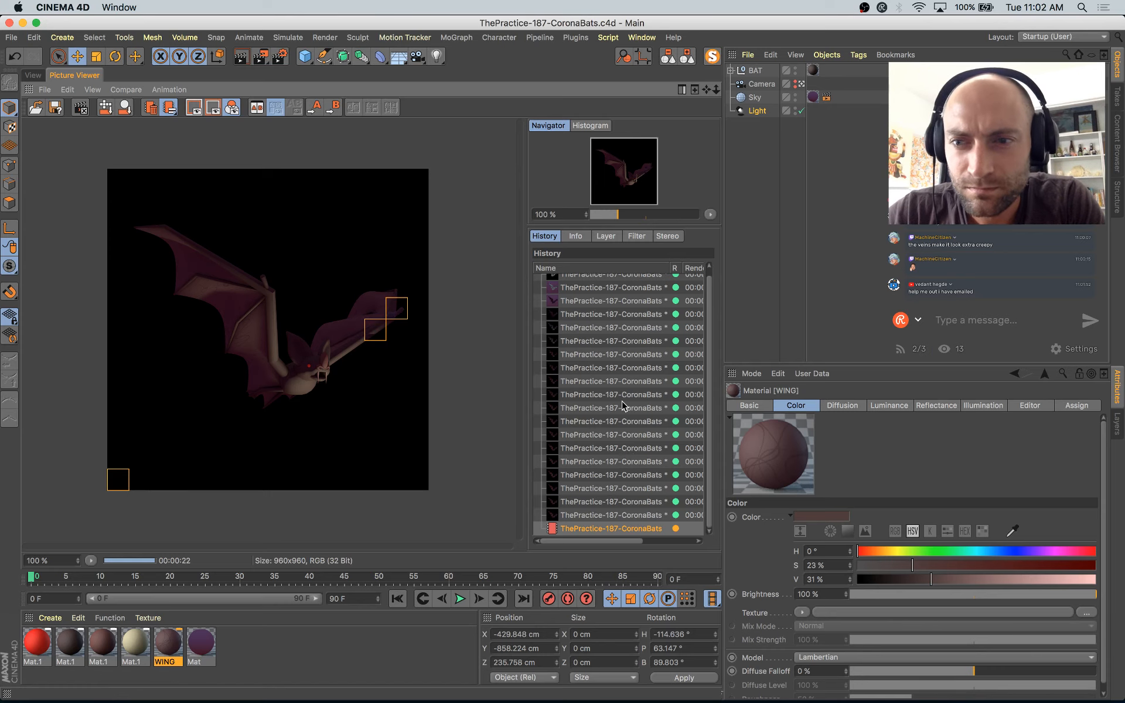
{"action": "scroll", "coordinate": [311, 390], "scroll_direction": "up", "scroll_amount": 5}
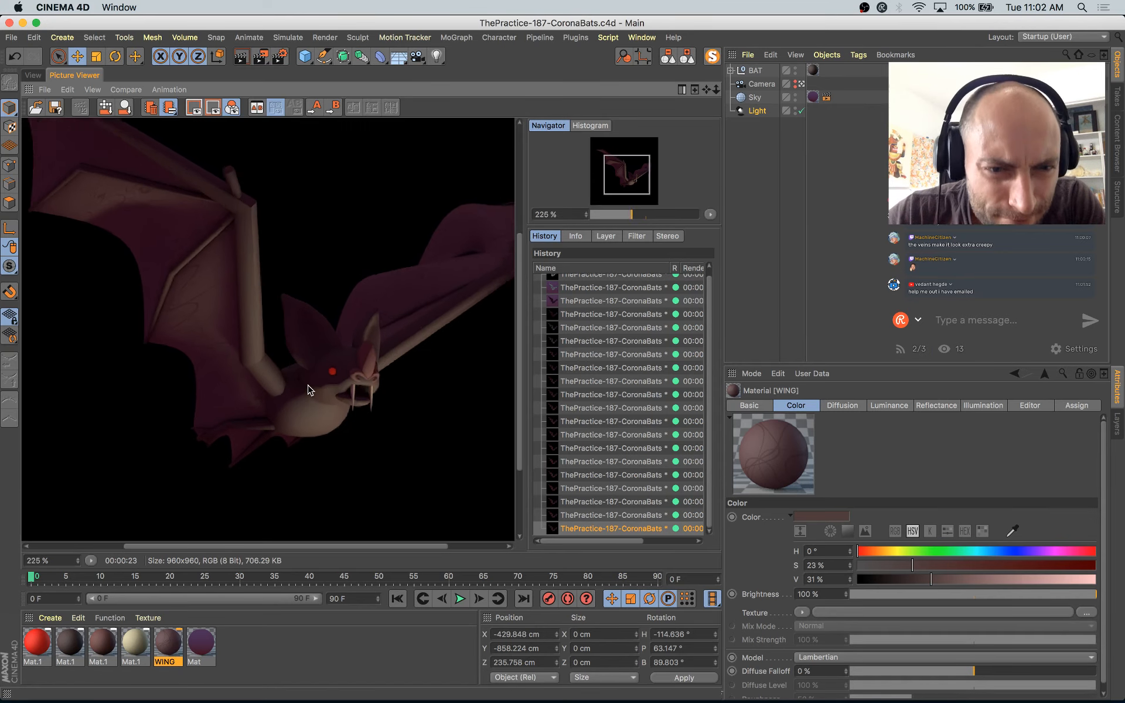
{"action": "scroll", "coordinate": [309, 388], "scroll_direction": "down", "scroll_amount": 5}
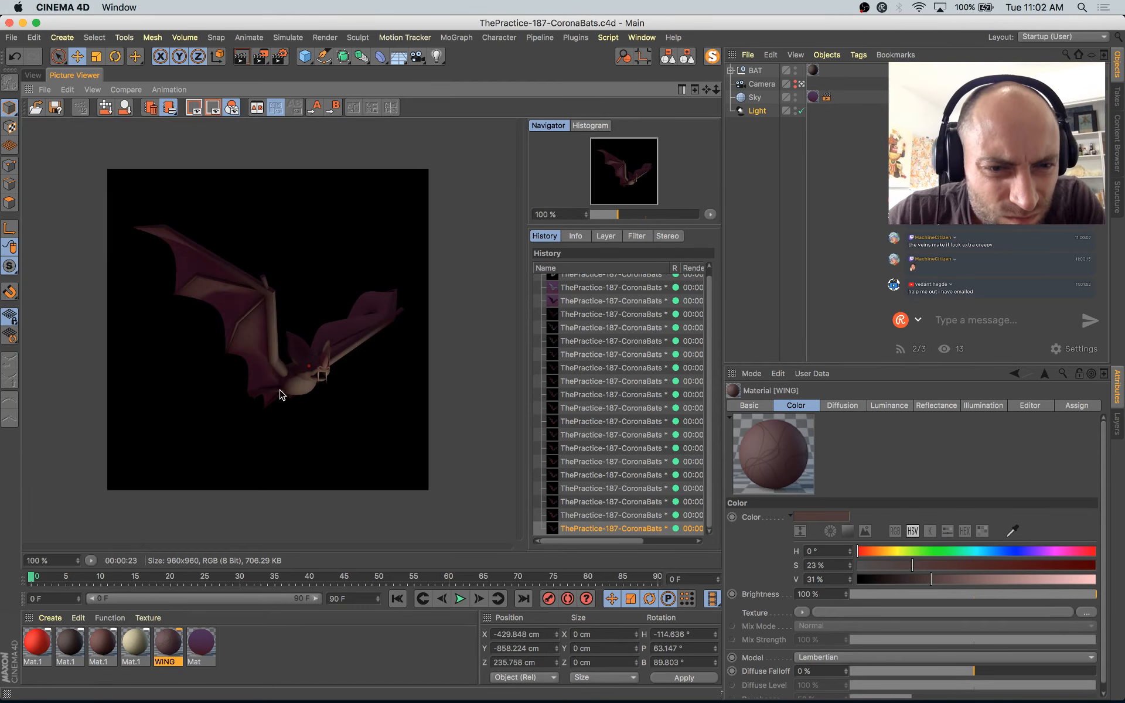
Step: Brighten the beige teeth material by raising its colour value (V) to 81%
{"action": "double_click", "coordinate": [141, 643]}
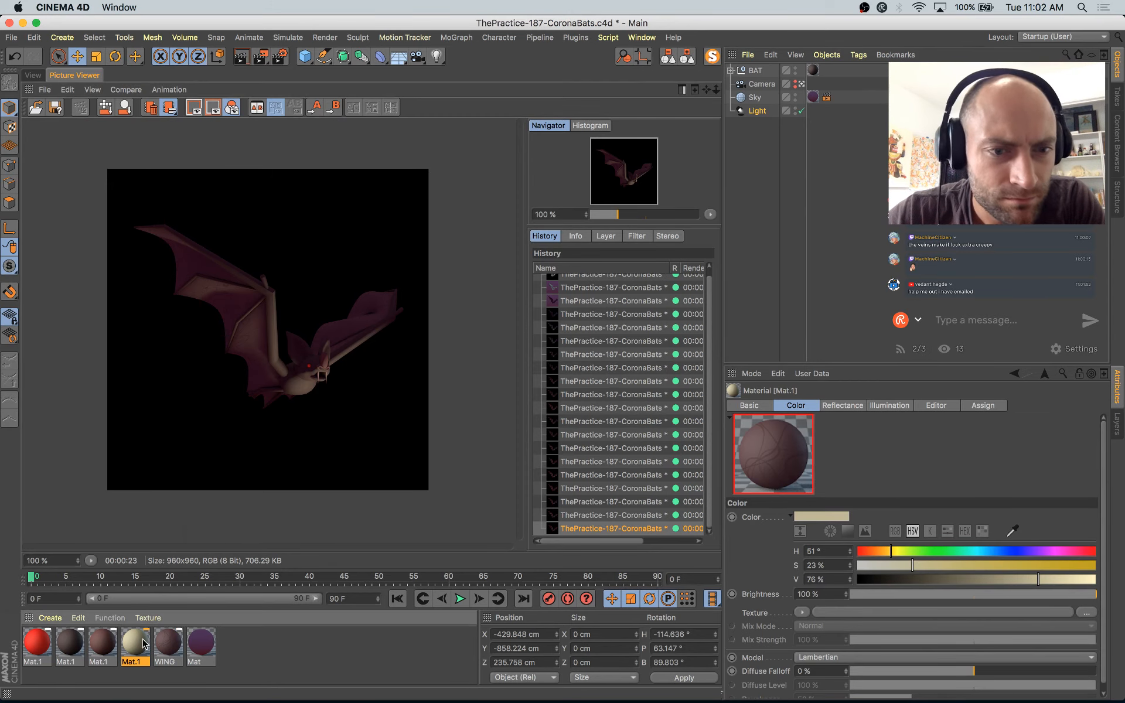
{"action": "left_click", "coordinate": [239, 234]}
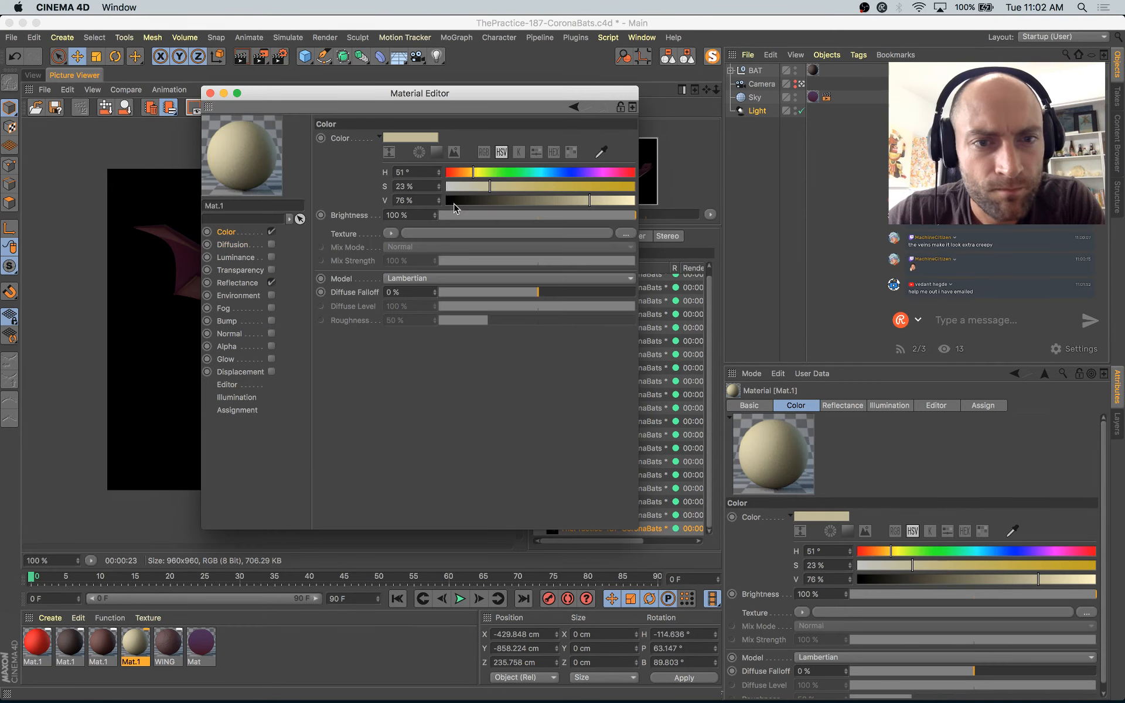
{"action": "left_click", "coordinate": [600, 201]}
{"action": "left_click", "coordinate": [211, 93]}
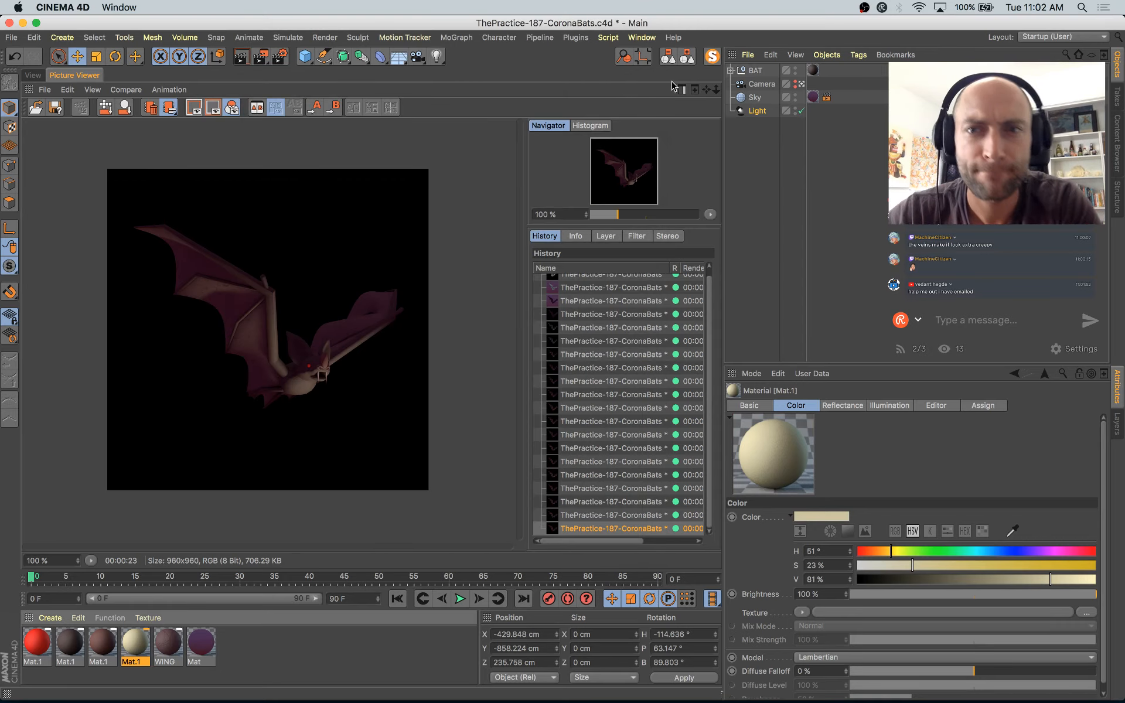
Step: Leave the scene camera and make an inverted copy of the bat's long fang, scaled down to about 4.4 by 22.5 cm
{"action": "left_click", "coordinate": [33, 75]}
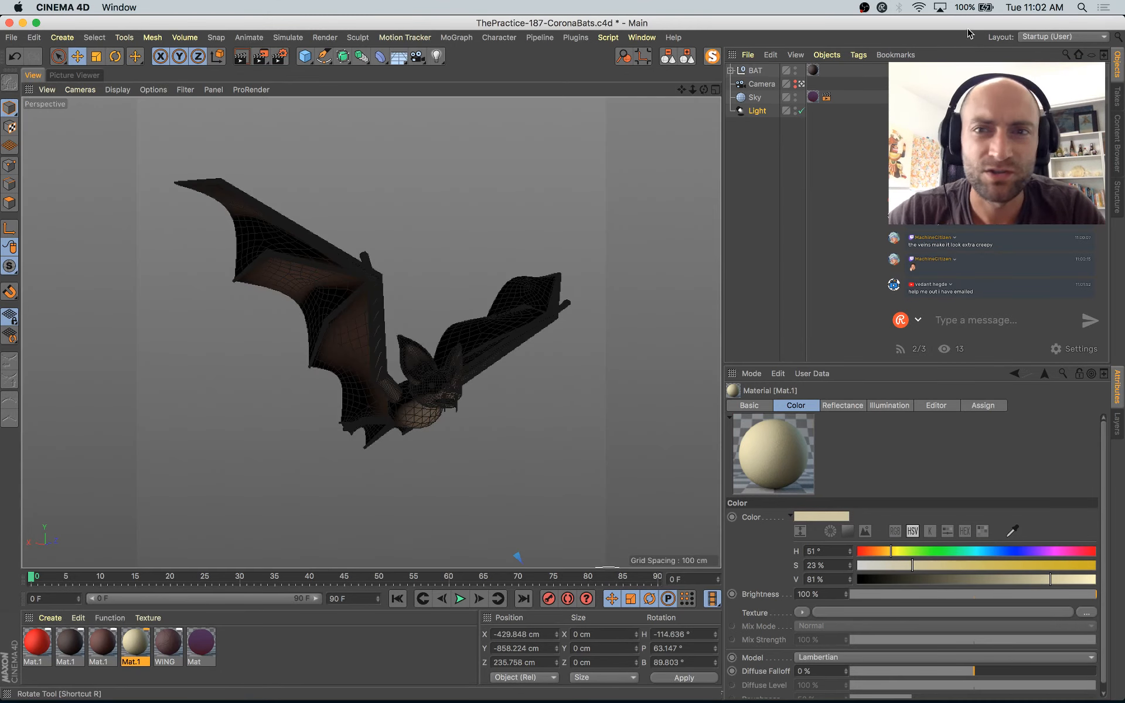
{"action": "left_click", "coordinate": [802, 85]}
{"action": "scroll", "coordinate": [471, 288], "scroll_direction": "down", "scroll_amount": 8}
{"action": "scroll", "coordinate": [406, 271], "scroll_direction": "up", "scroll_amount": 4}
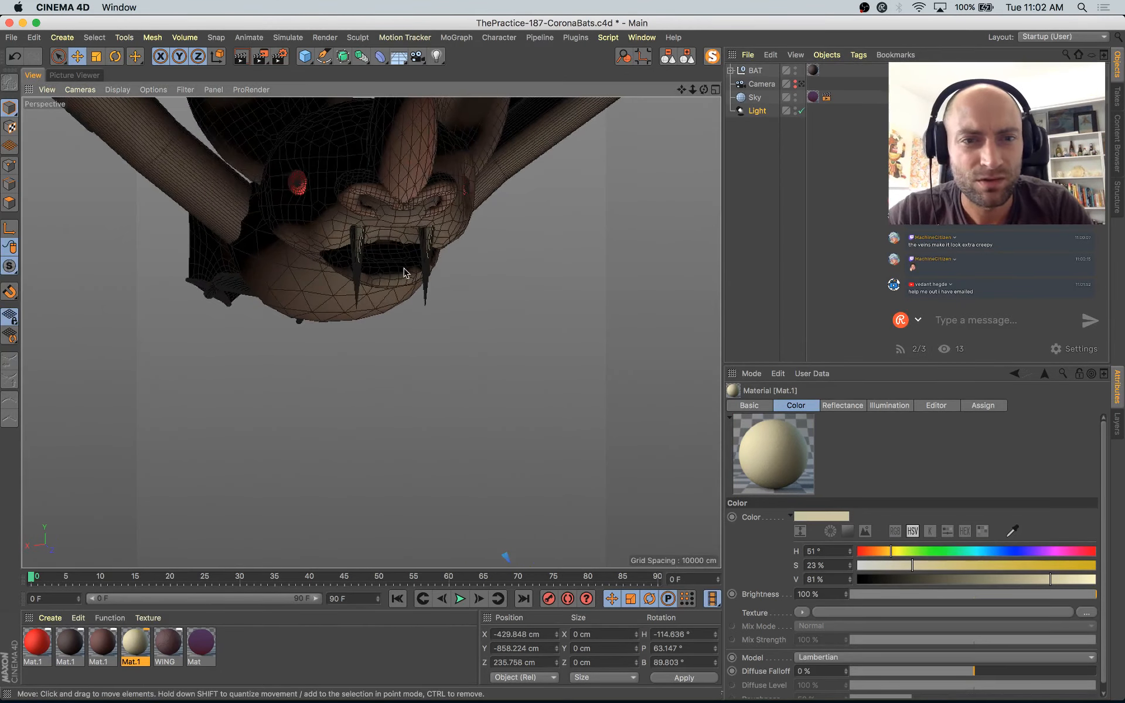
{"action": "left_click", "coordinate": [364, 244]}
{"action": "left_click", "coordinate": [358, 241]}
{"action": "scroll", "coordinate": [360, 252], "scroll_direction": "up", "scroll_amount": 5}
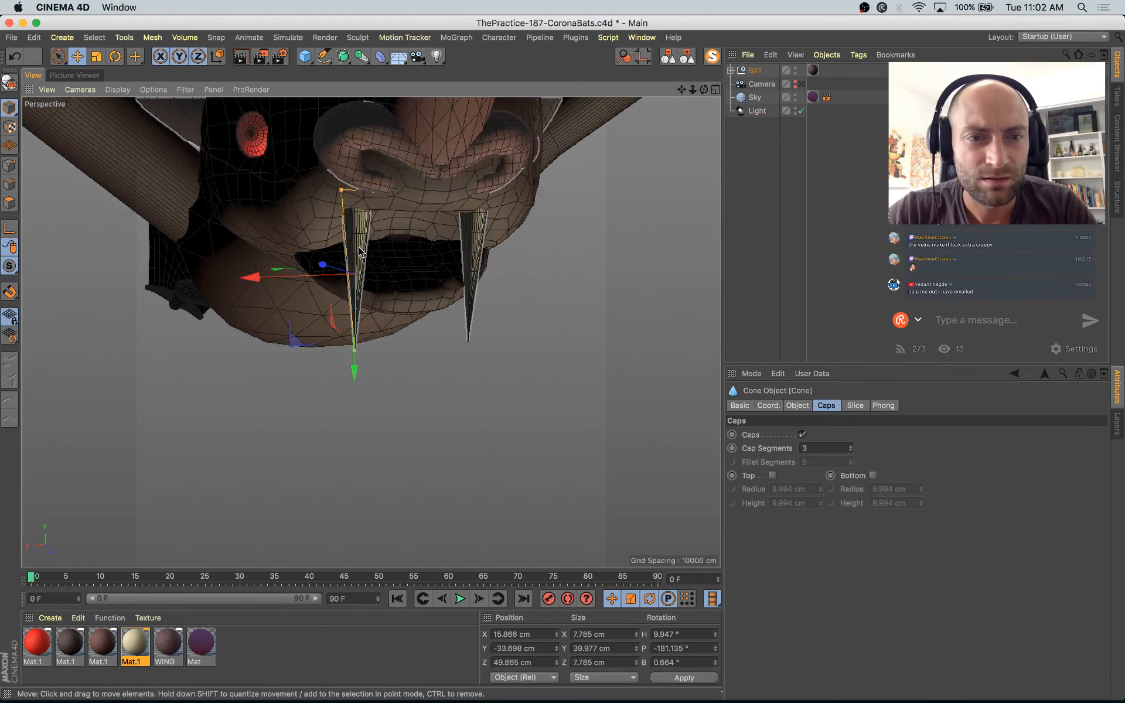
{"action": "key", "text": "r"}
{"action": "left_click_drag", "start_coordinate": [358, 293], "coordinate": [387, 308]}
{"action": "key", "text": "t"}
{"action": "left_click_drag", "start_coordinate": [505, 218], "coordinate": [391, 364]}
{"action": "key", "text": "r"}
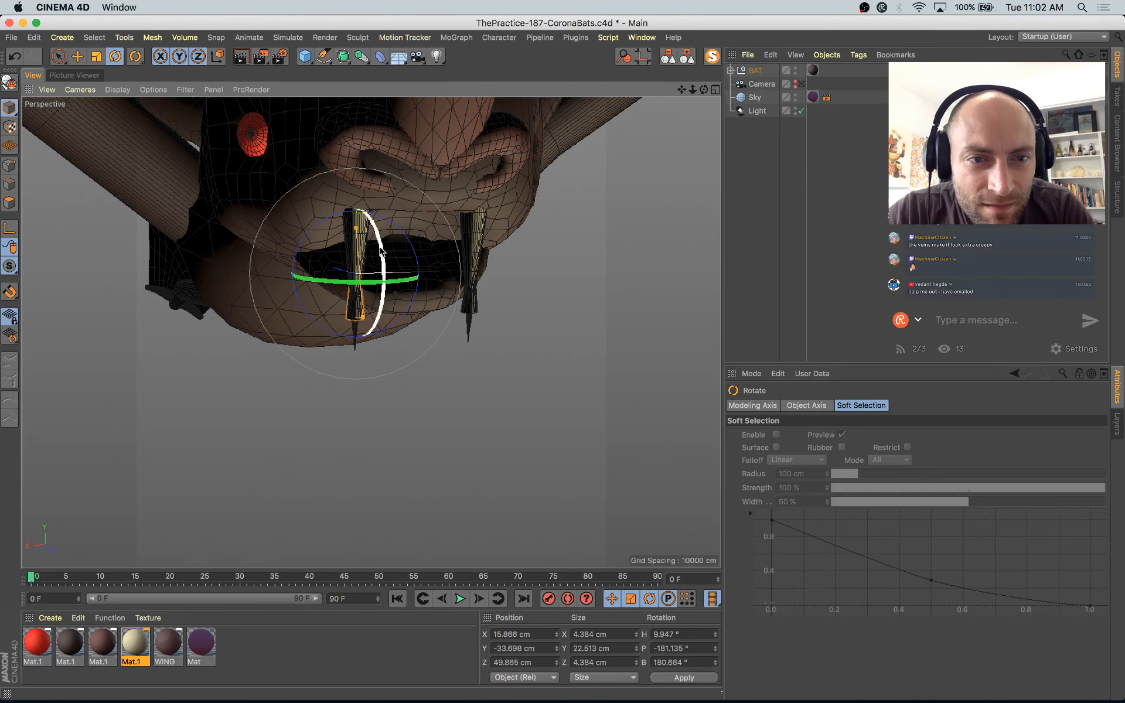
Step: Tilt the inverted tooth to about -211° pitch and position it inside the lower jaw
{"action": "left_click_drag", "start_coordinate": [381, 251], "coordinate": [442, 227]}
{"action": "key", "text": "e"}
{"action": "left_click_drag", "start_coordinate": [442, 227], "coordinate": [571, 205], "text": "alt"}
{"action": "scroll", "coordinate": [435, 271], "scroll_direction": "up", "scroll_amount": 5}
{"action": "mouse_move", "coordinate": [394, 194]}
{"action": "left_mouse_down"}
{"action": "mouse_move", "coordinate": [409, 168]}
{"action": "mouse_move", "coordinate": [388, 212]}
{"action": "mouse_move", "coordinate": [392, 204]}
{"action": "left_mouse_up"}
{"action": "left_click_drag", "start_coordinate": [431, 261], "coordinate": [274, 295], "text": "alt"}
Step: Scale a copy of the long fang to about 4.1 by 11.2 cm and place it on the upper gum inside the fangs
{"action": "double_click", "coordinate": [297, 177]}
{"action": "key", "text": "t"}
{"action": "left_click_drag", "start_coordinate": [395, 260], "coordinate": [274, 378]}
{"action": "key", "text": "e"}
{"action": "left_click_drag", "start_coordinate": [352, 321], "coordinate": [490, 305], "text": "alt"}
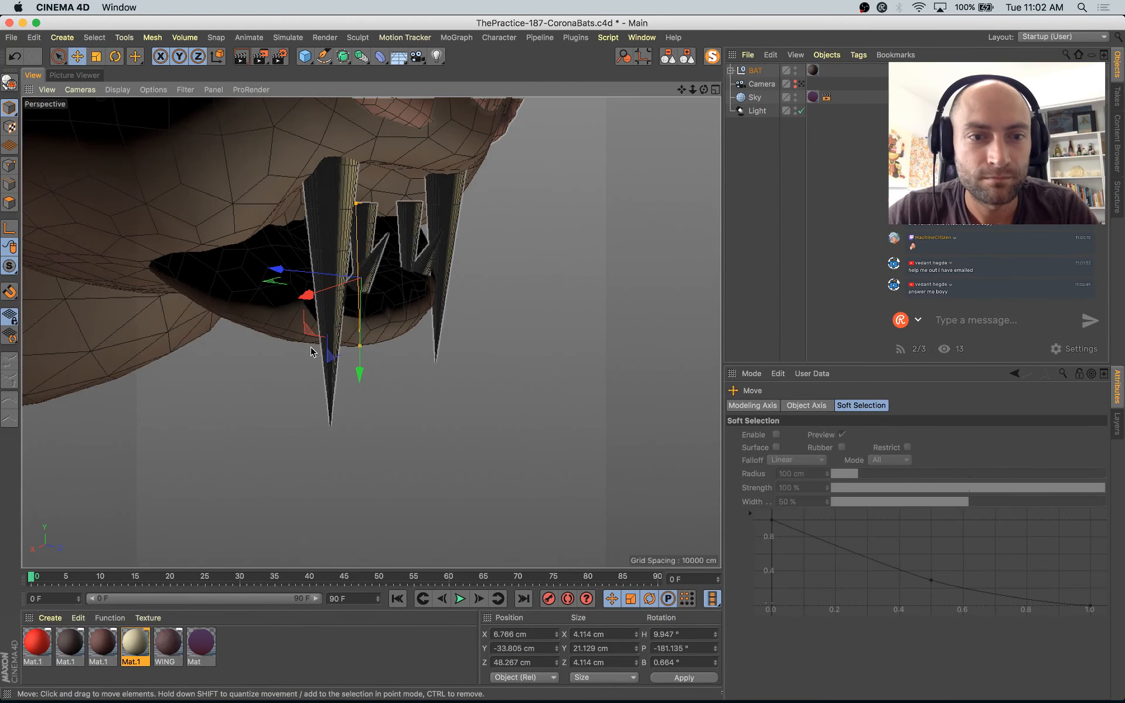
{"action": "left_click_drag", "start_coordinate": [307, 335], "coordinate": [241, 254]}
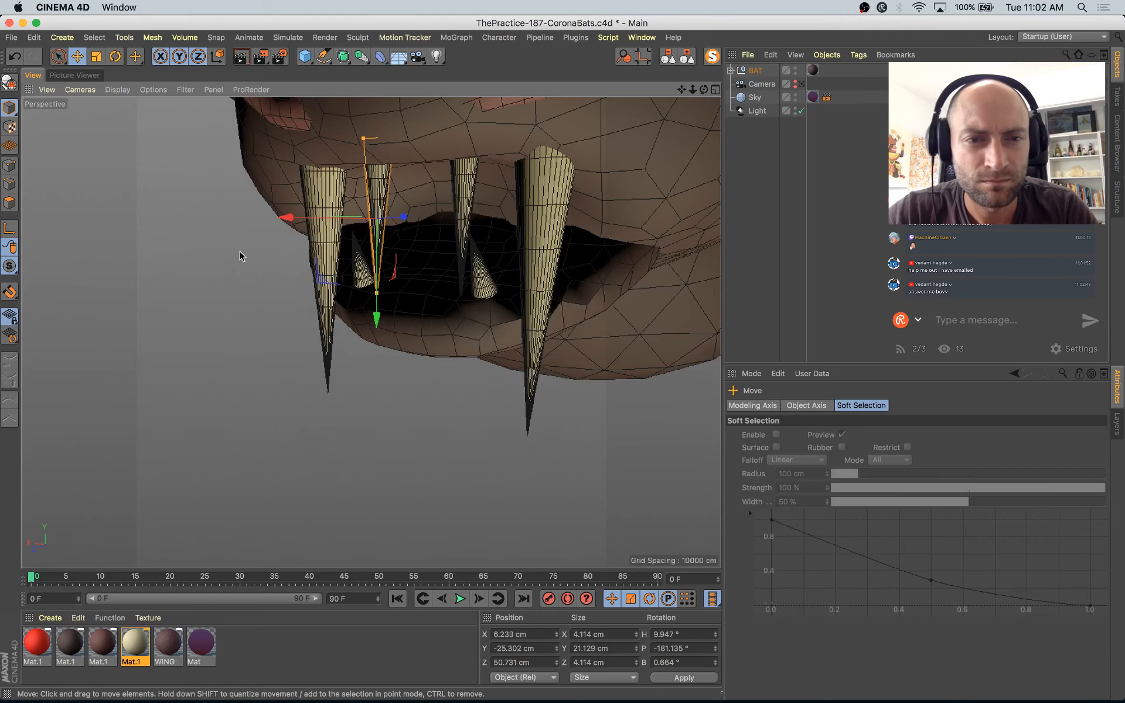
{"action": "left_click_drag", "start_coordinate": [381, 293], "coordinate": [481, 256]}
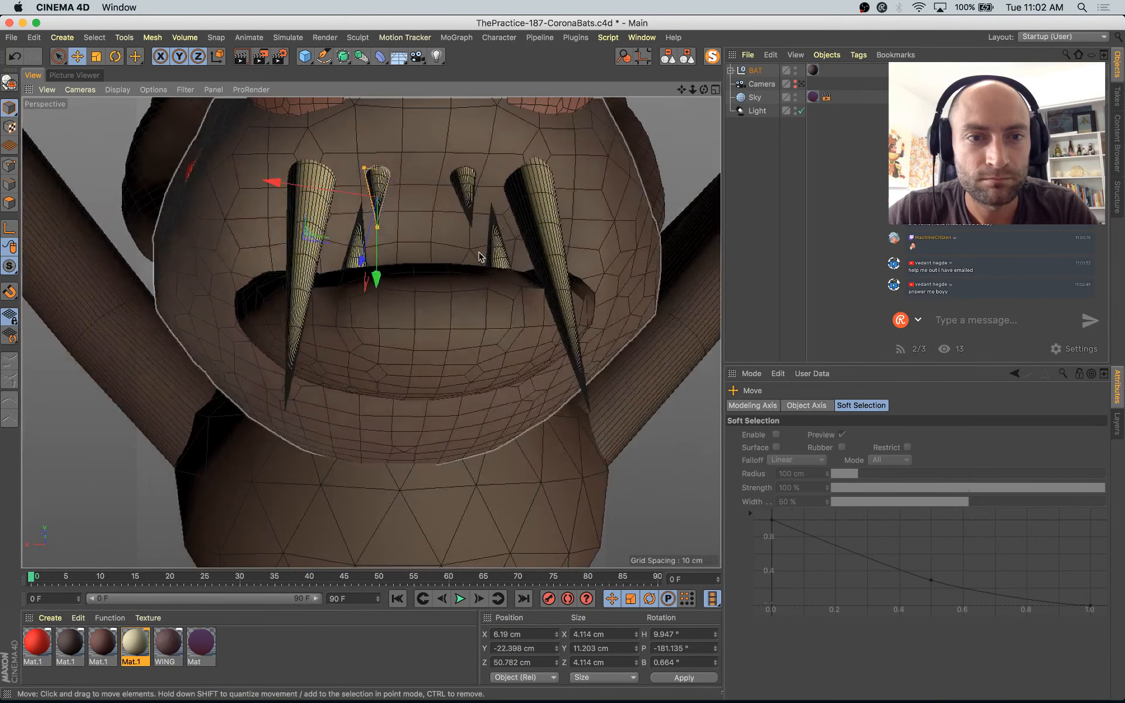
Step: Move the small upper tooth forward to about Z 53.2 cm and duplicate it toward the centre of the mouth
{"action": "key", "text": "w"}
{"action": "left_click_drag", "start_coordinate": [389, 246], "coordinate": [283, 230], "text": "alt"}
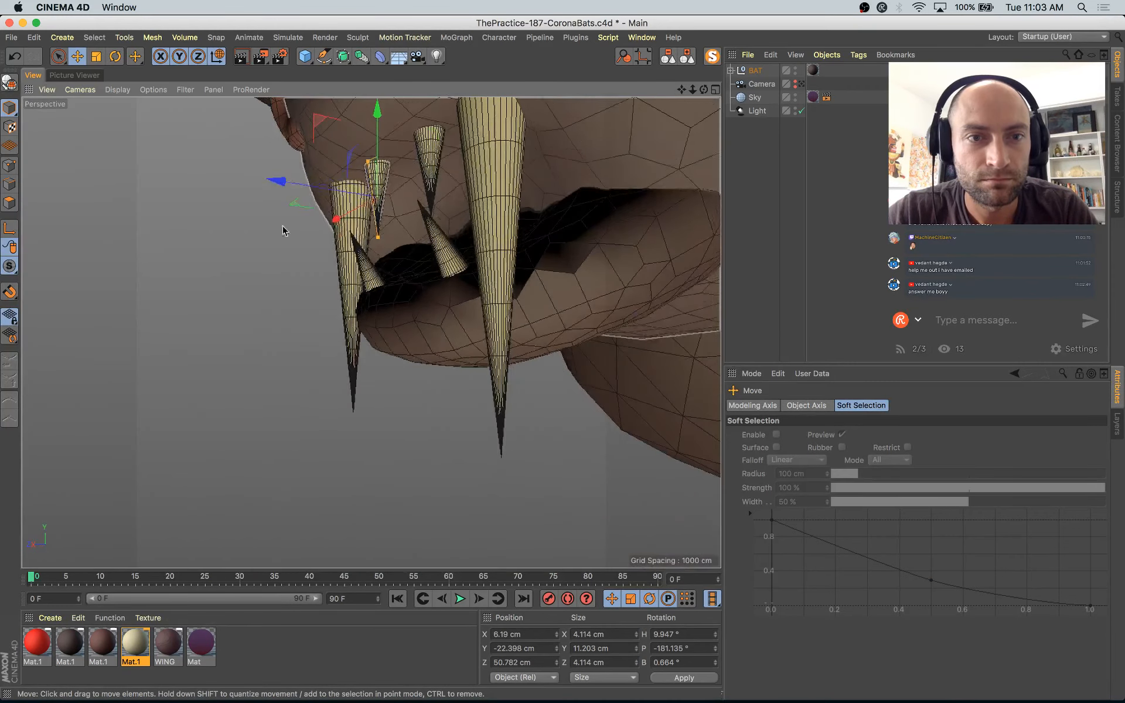
{"action": "left_click_drag", "start_coordinate": [281, 183], "coordinate": [461, 157]}
{"action": "left_click_drag", "start_coordinate": [305, 140], "coordinate": [333, 138], "text": "ctrl"}
{"action": "left_click_drag", "start_coordinate": [381, 229], "coordinate": [212, 245], "text": "alt"}
{"action": "left_click_drag", "start_coordinate": [303, 198], "coordinate": [355, 194]}
Step: Select the outer small upper tooth and reposition it to about X 7.3 cm, Z 53.6 cm
{"action": "left_click", "coordinate": [354, 178]}
{"action": "left_click", "coordinate": [355, 177]}
{"action": "left_click", "coordinate": [355, 175]}
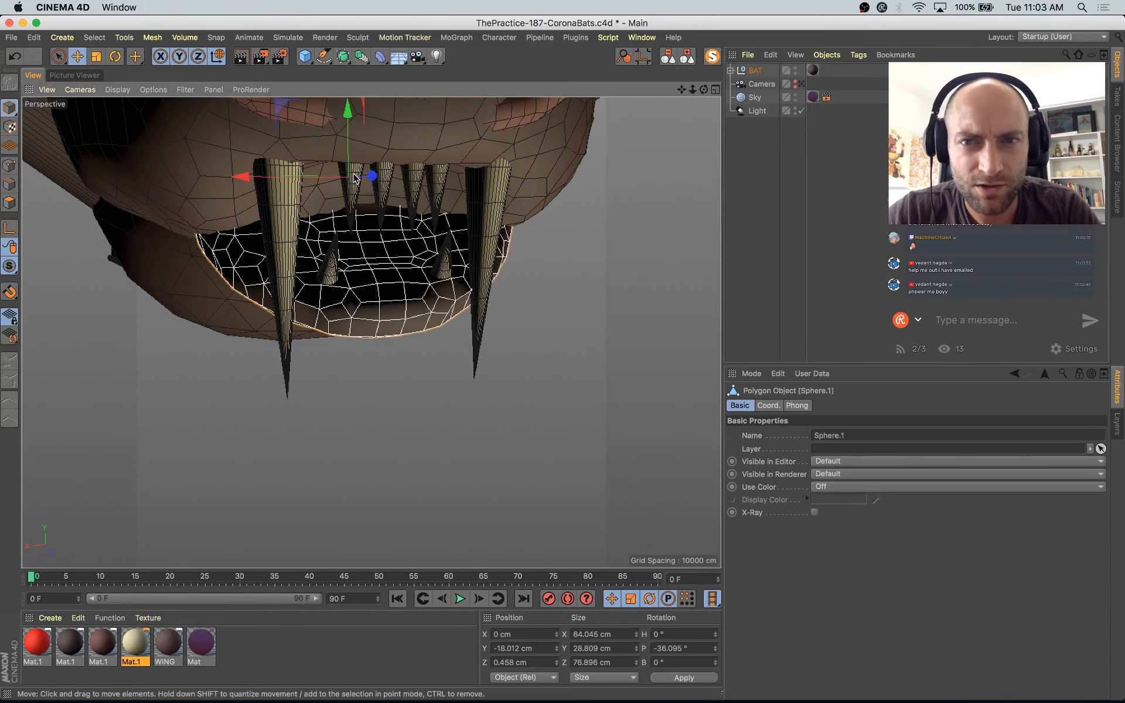
{"action": "left_click", "coordinate": [356, 174]}
{"action": "left_click", "coordinate": [356, 174]}
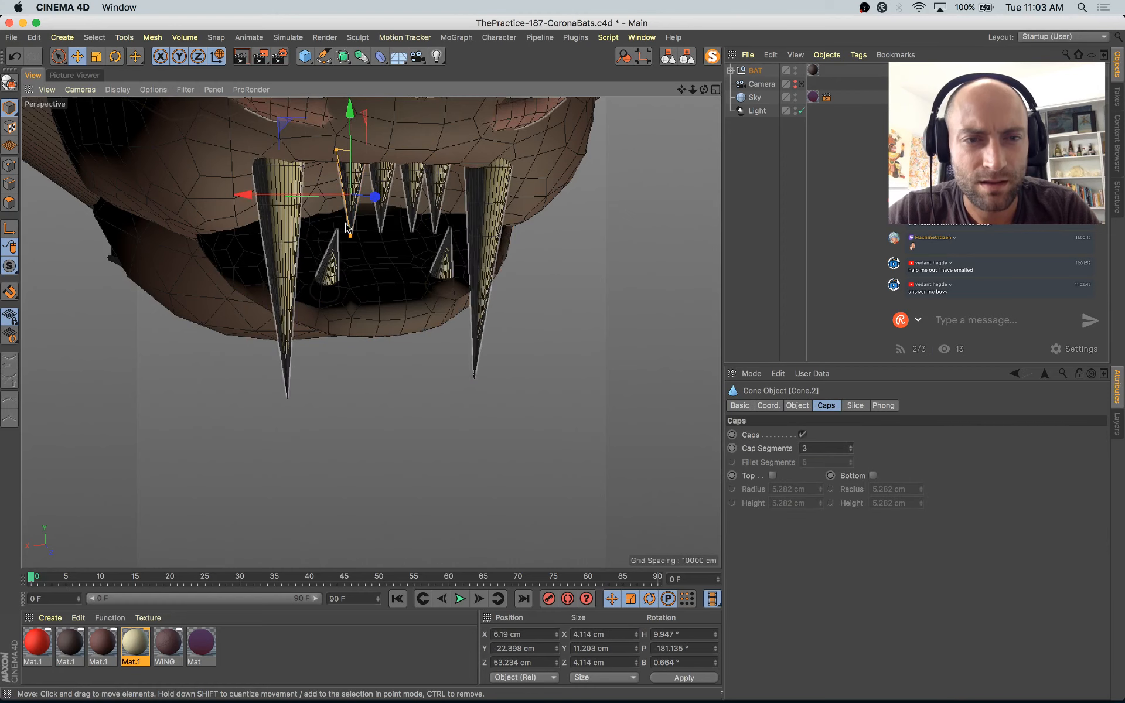
{"action": "left_click_drag", "start_coordinate": [347, 231], "coordinate": [292, 246], "text": "alt"}
{"action": "left_click_drag", "start_coordinate": [301, 197], "coordinate": [404, 219]}
{"action": "scroll", "coordinate": [400, 168], "scroll_direction": "up", "scroll_amount": 5}
{"action": "left_click_drag", "start_coordinate": [389, 294], "coordinate": [317, 281], "text": "alt"}
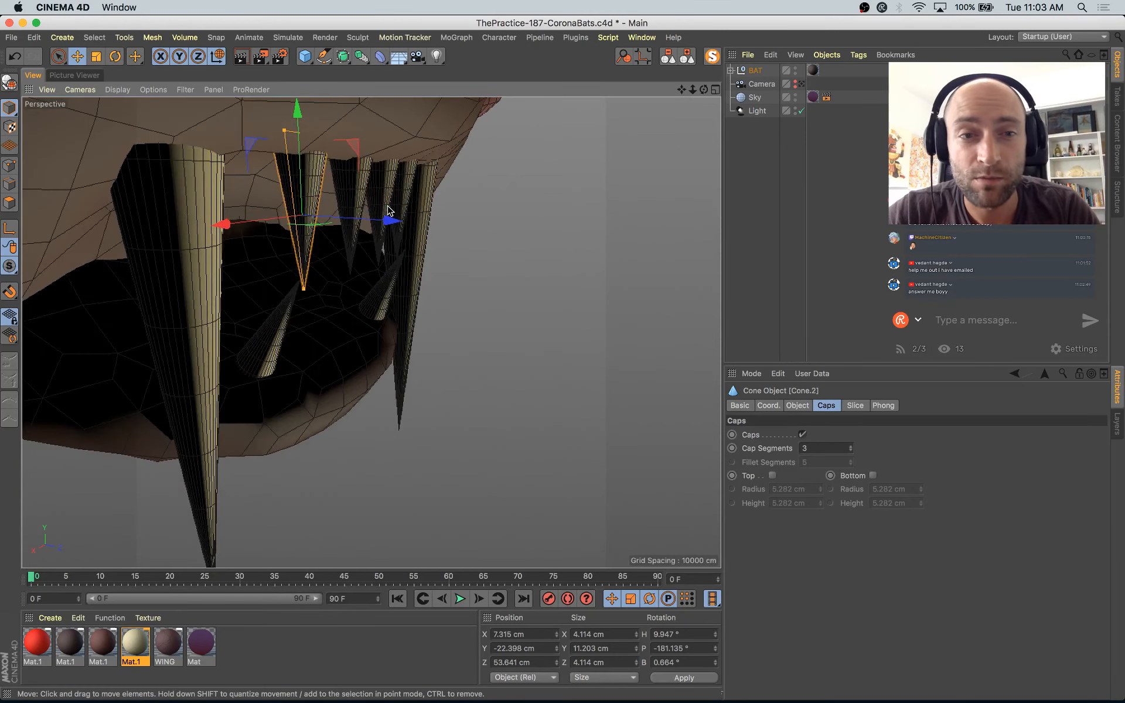
Step: Move the inner small upper tooth forward and outward to about X 2.6 cm, Z 55.5 cm
{"action": "left_click", "coordinate": [358, 191]}
{"action": "left_click", "coordinate": [358, 191]}
{"action": "left_click_drag", "start_coordinate": [358, 190], "coordinate": [466, 157], "text": "alt"}
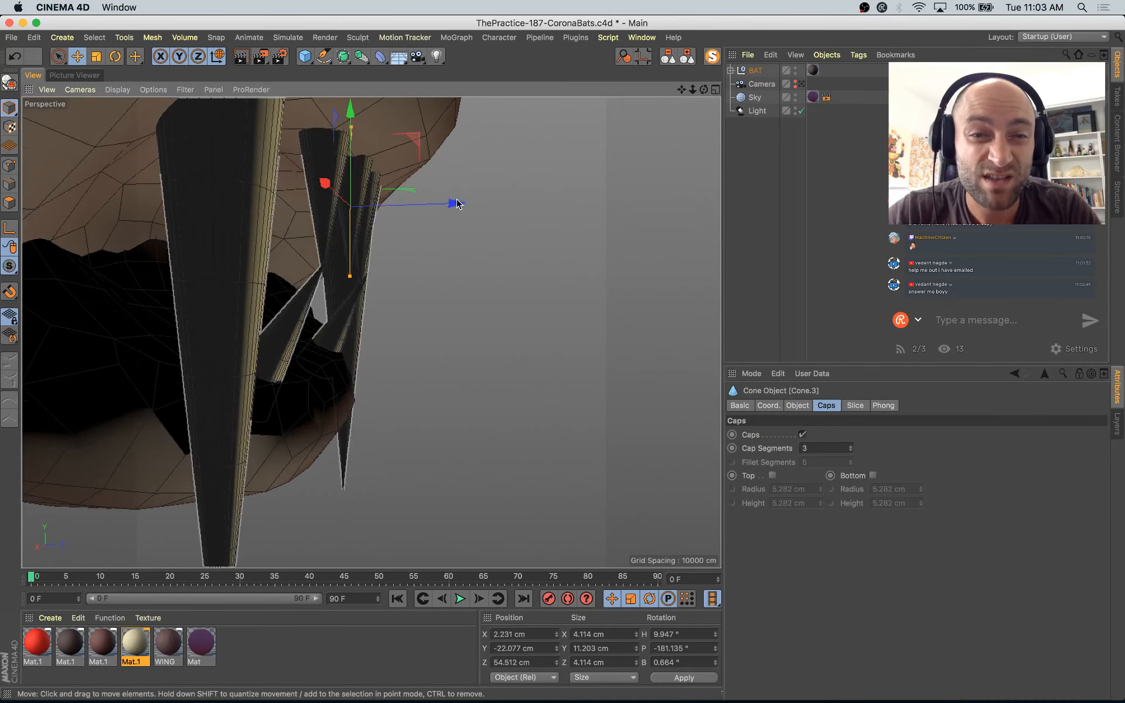
{"action": "left_click_drag", "start_coordinate": [458, 205], "coordinate": [470, 207]}
{"action": "left_click_drag", "start_coordinate": [555, 334], "coordinate": [349, 328], "text": "alt"}
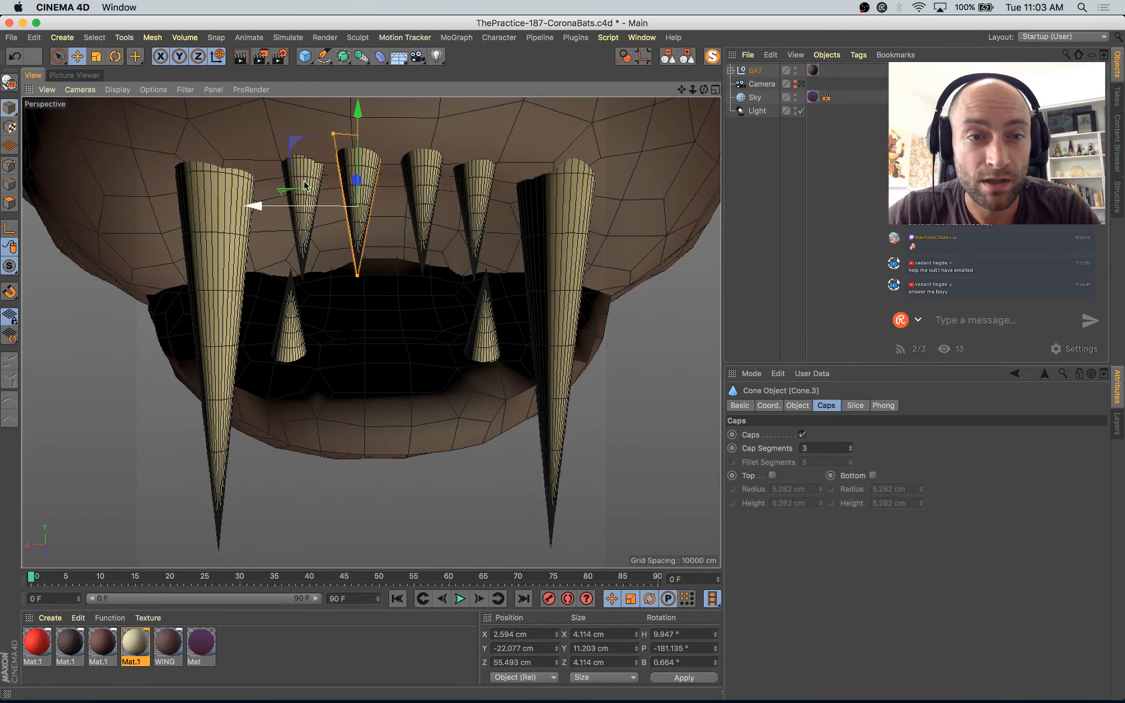
Step: Shift the outer small upper tooth closer to the long fang, at about X 7.9 cm
{"action": "left_click", "coordinate": [304, 186]}
{"action": "left_click", "coordinate": [304, 186]}
{"action": "left_click_drag", "start_coordinate": [247, 217], "coordinate": [241, 217]}
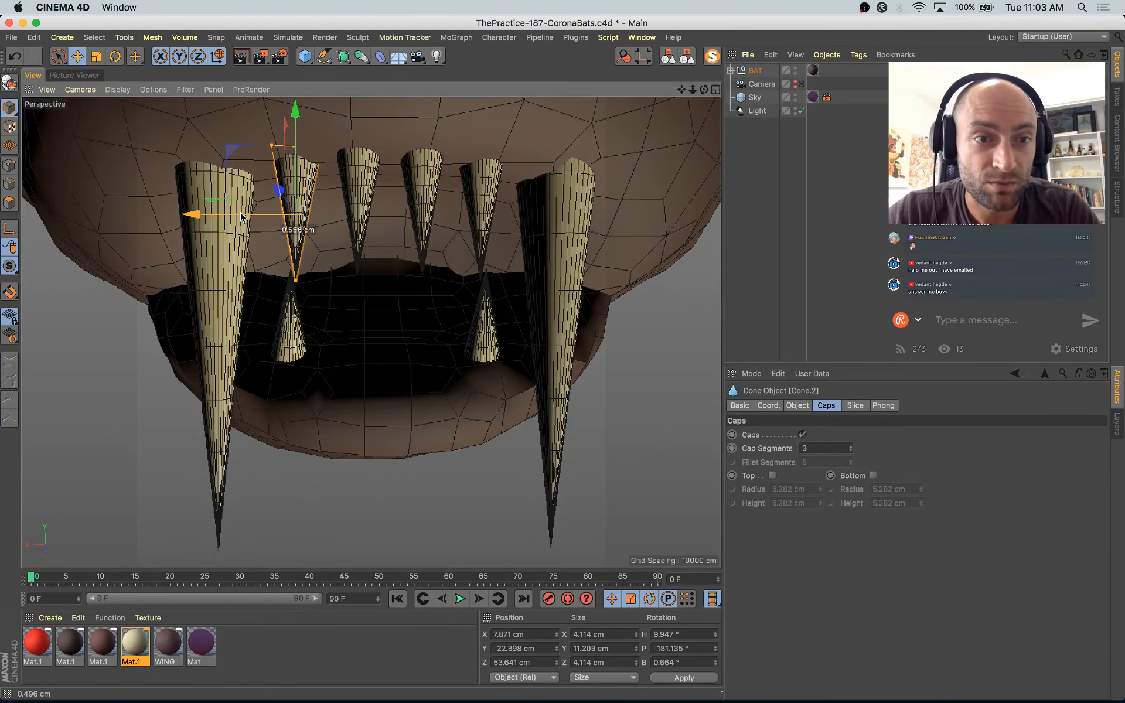
Step: Move the lower tooth outward to about X 10.3 cm, Z 50.8 cm and save the project
{"action": "left_click_drag", "start_coordinate": [294, 281], "coordinate": [361, 435], "text": "alt"}
{"action": "left_click", "coordinate": [296, 347]}
{"action": "left_click", "coordinate": [296, 347]}
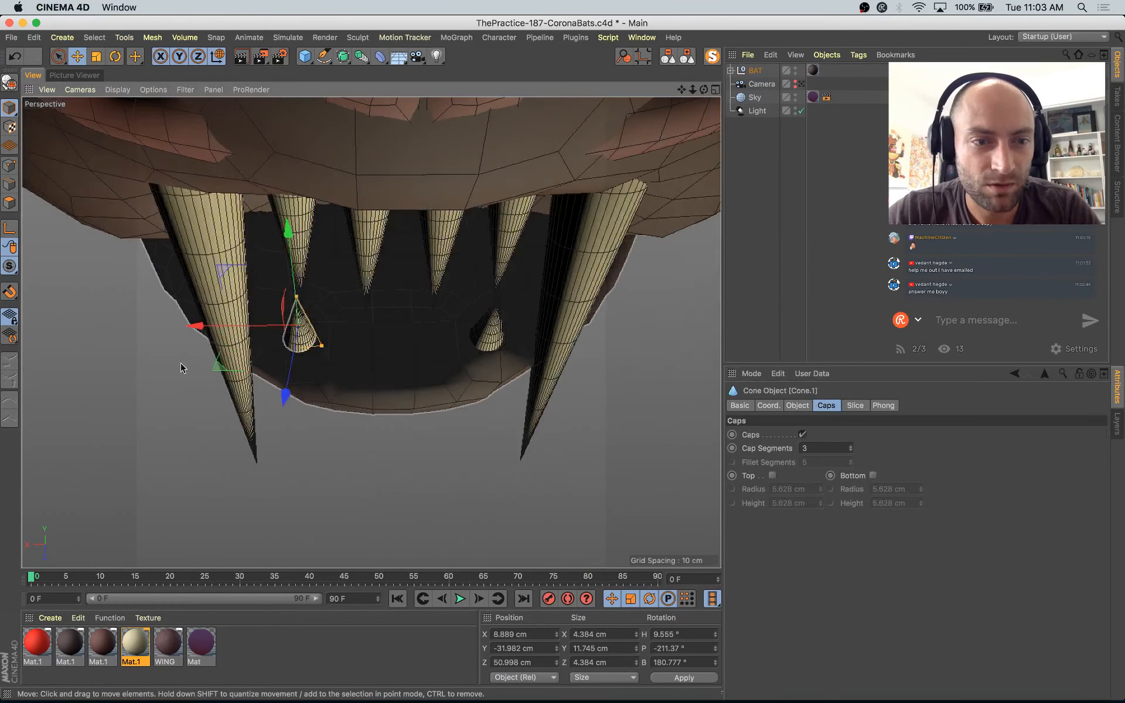
{"action": "left_click_drag", "start_coordinate": [219, 369], "coordinate": [342, 307]}
{"action": "key", "text": "super+s"}
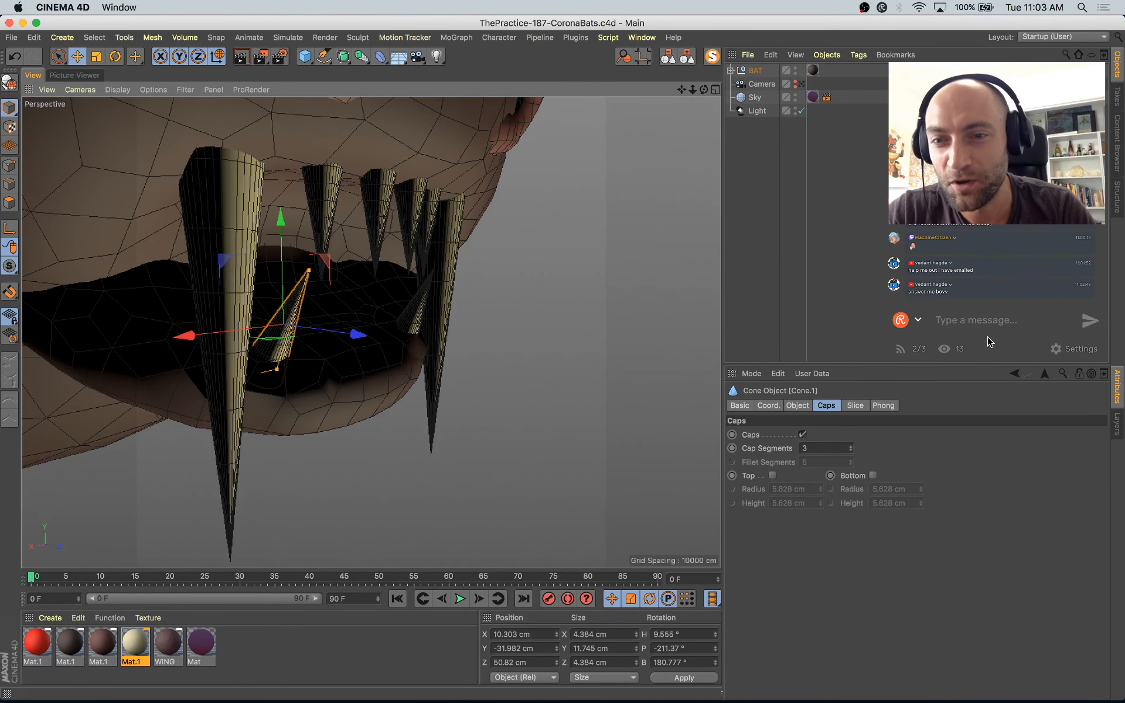
Step: Return to the scene camera's view, deselect the tooth, and render the bat to the Picture Viewer
{"action": "left_click", "coordinate": [801, 85]}
{"action": "left_click", "coordinate": [518, 227]}
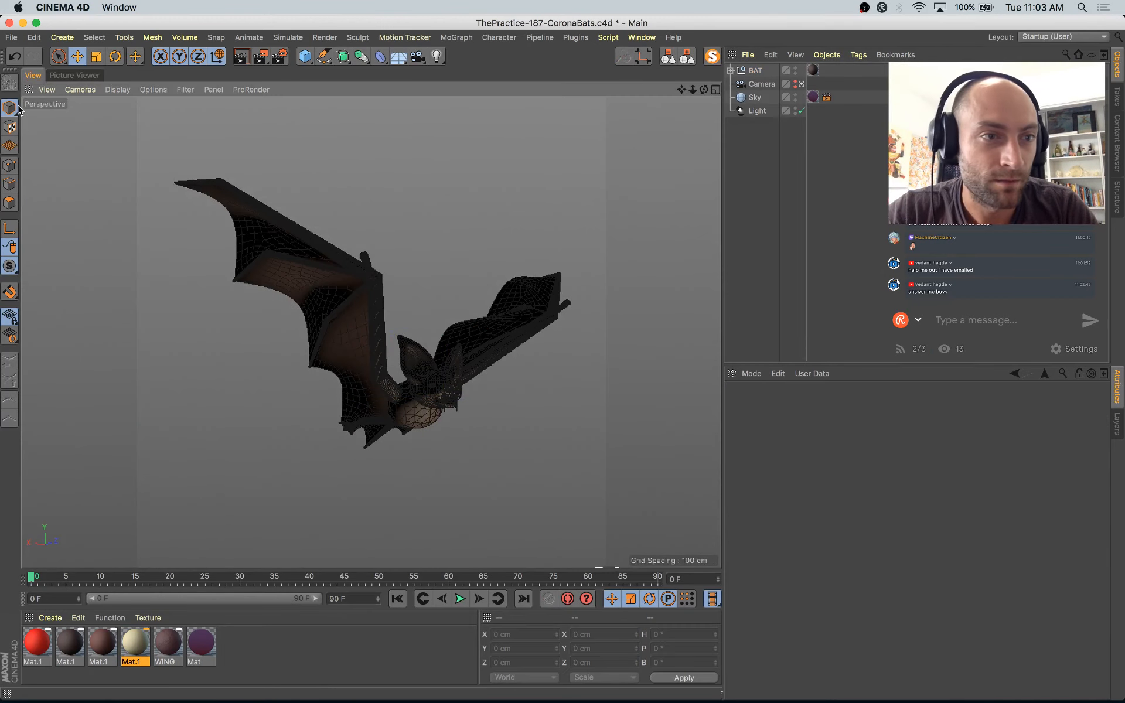
{"action": "key", "text": "shift+r"}
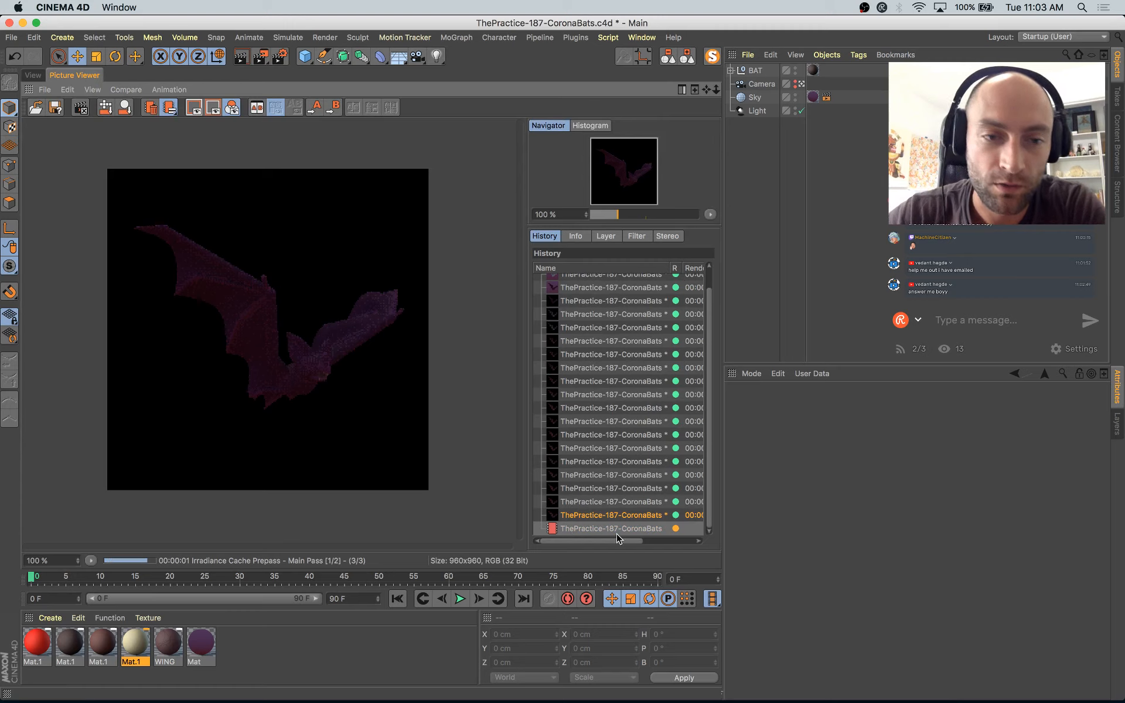
Step: Compare the new bat render repeatedly with the previous ones in the history, examining the teeth and face
{"action": "key", "text": "Up"}
{"action": "key", "text": "Up"}
{"action": "key", "text": "Up"}
{"action": "key", "text": "Up"}
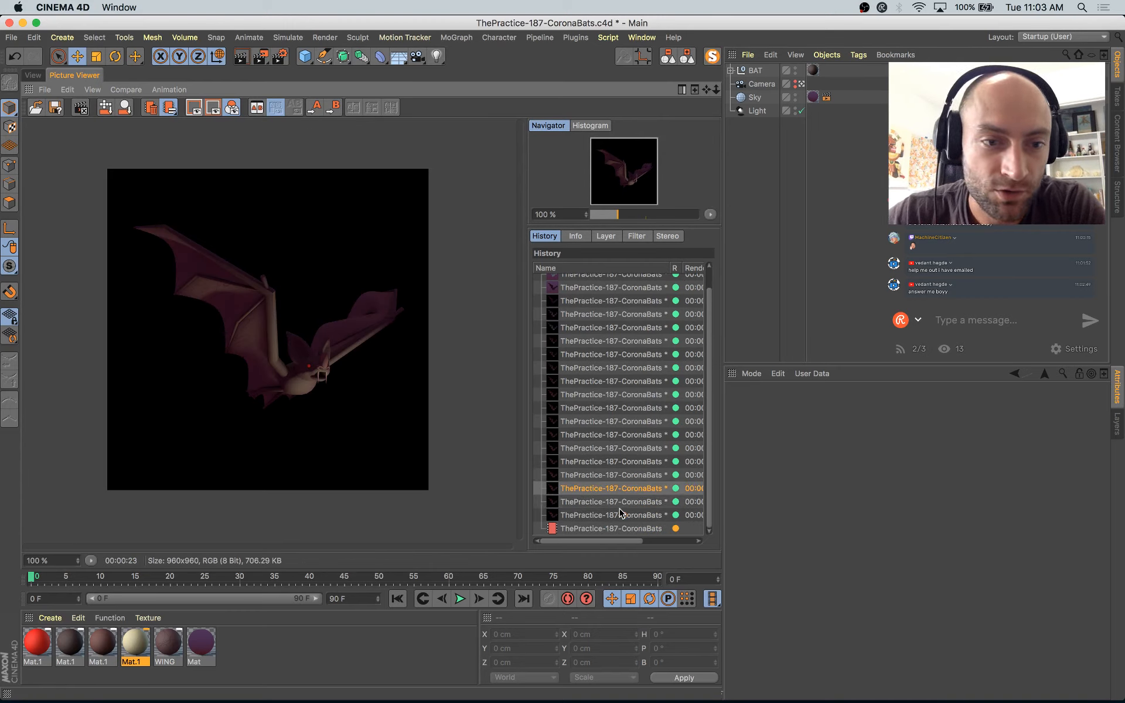
{"action": "key", "text": "Down"}
{"action": "key", "text": "Down"}
{"action": "key", "text": "Down"}
{"action": "key", "text": "Down"}
{"action": "key", "text": "Down"}
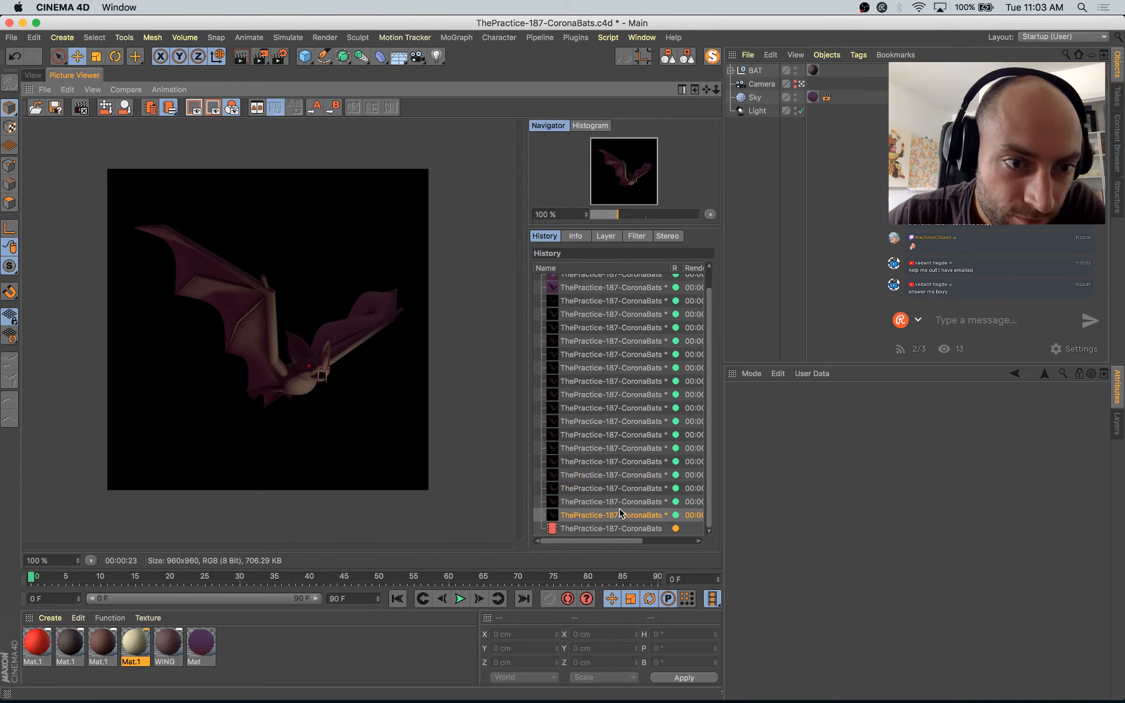
{"action": "key", "text": "Up"}
{"action": "key", "text": "Up"}
{"action": "key", "text": "Up"}
{"action": "key", "text": "Up"}
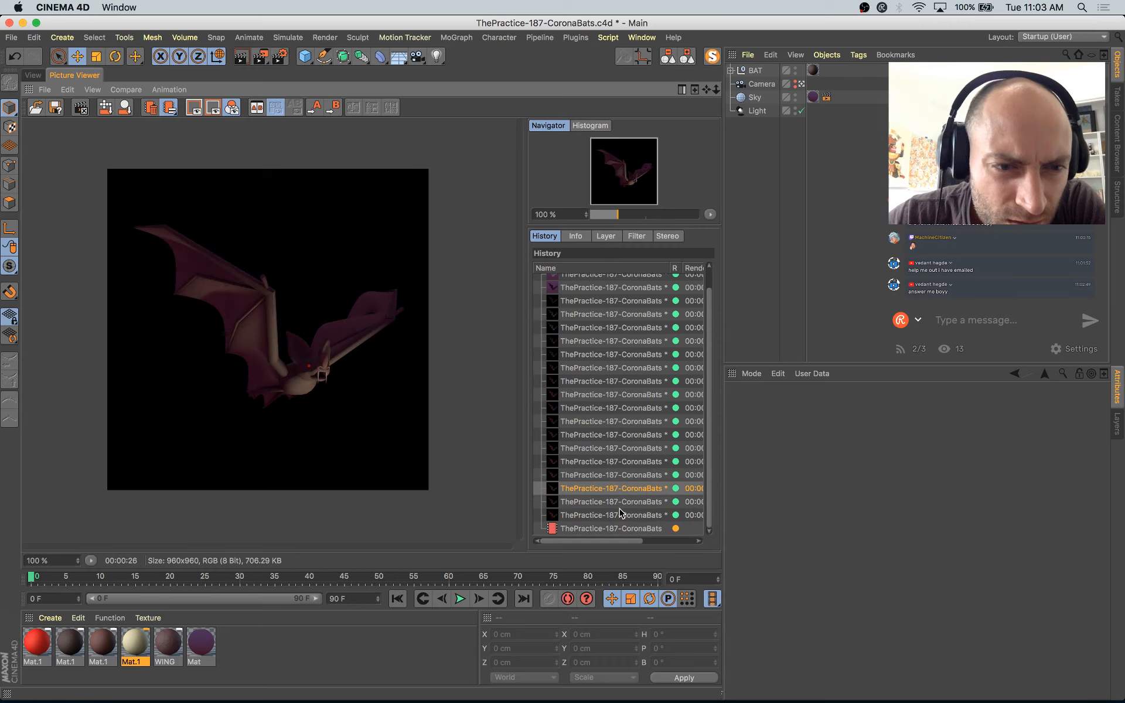
{"action": "key", "text": "Down"}
{"action": "key", "text": "Down"}
{"action": "key", "text": "Down"}
{"action": "key", "text": "Down"}
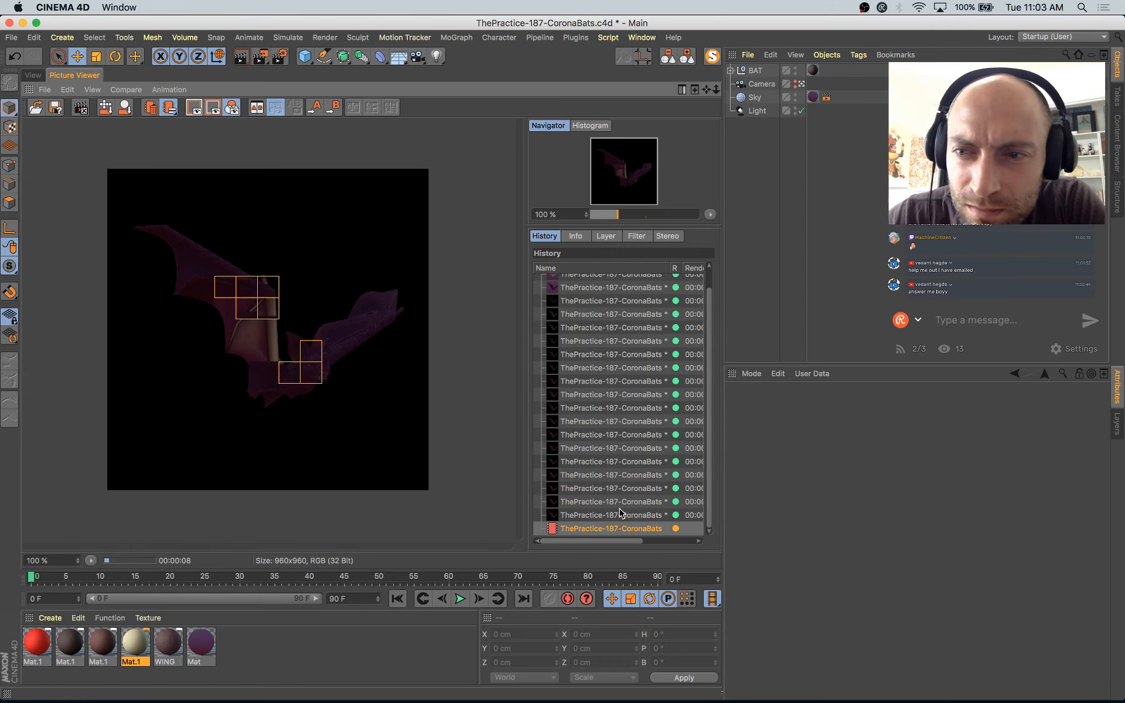
{"action": "key", "text": "Up"}
{"action": "key", "text": "Up"}
{"action": "key", "text": "Up"}
{"action": "key", "text": "Up"}
{"action": "key", "text": "Up"}
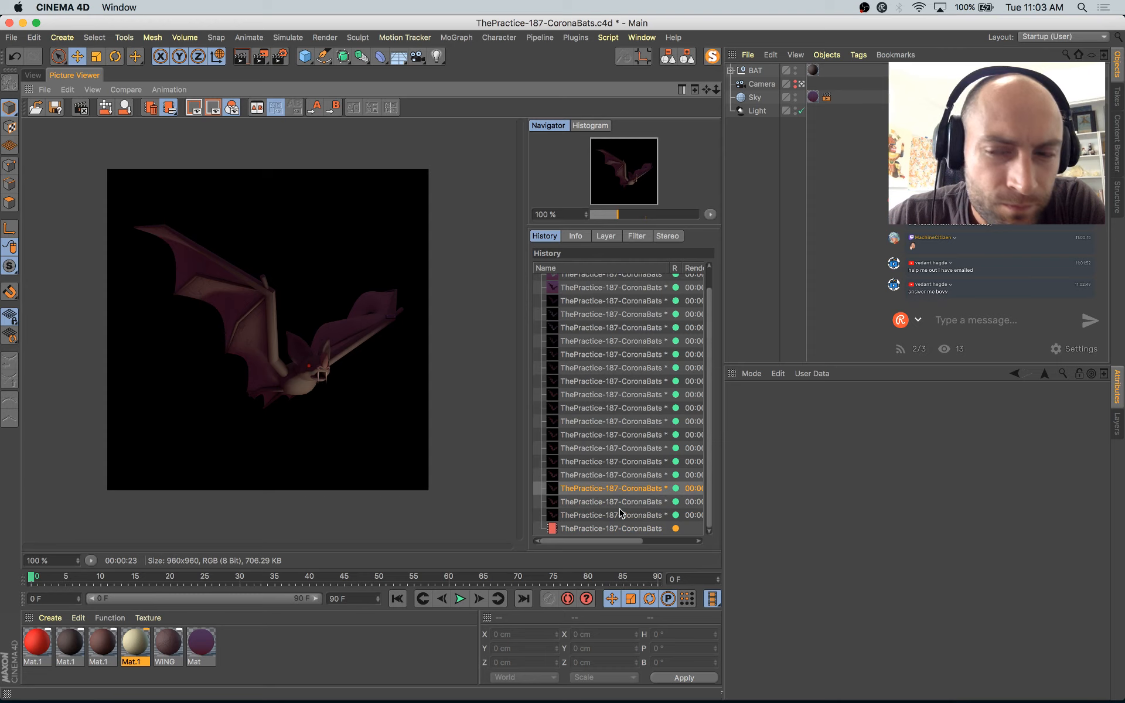
{"action": "key", "text": "Down"}
{"action": "key", "text": "Down"}
{"action": "key", "text": "Down"}
{"action": "key", "text": "Down"}
{"action": "key", "text": "Down"}
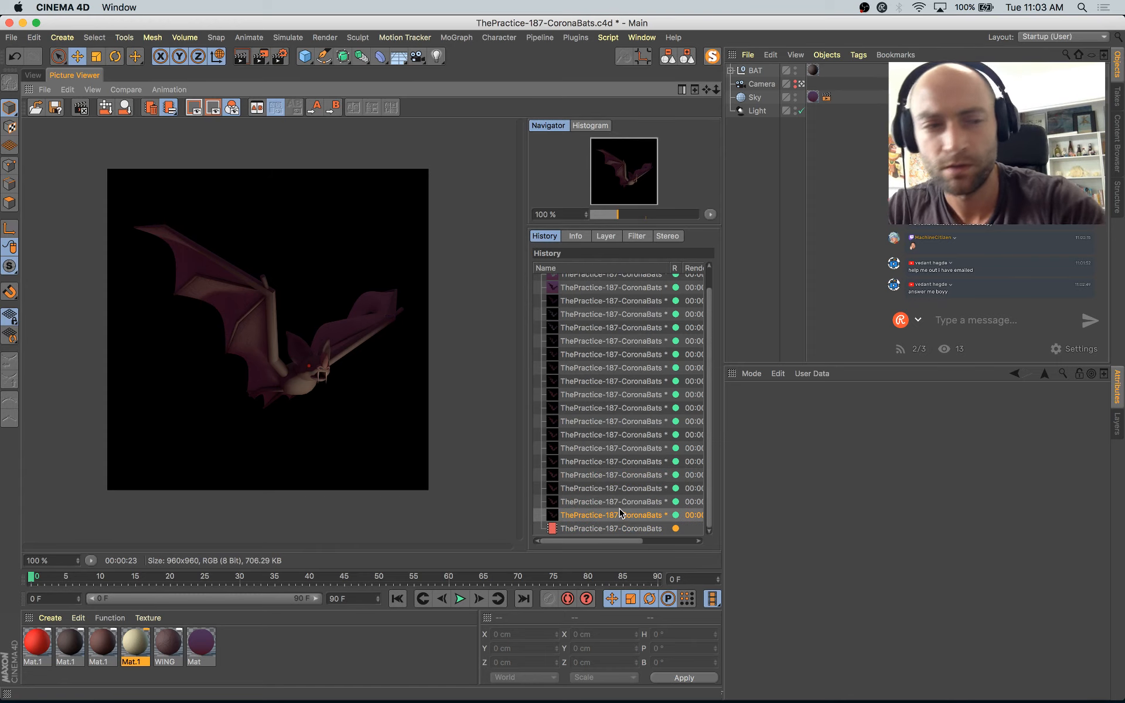
{"action": "key", "text": "Up"}
{"action": "key", "text": "Up"}
{"action": "key", "text": "Up"}
{"action": "key", "text": "Up"}
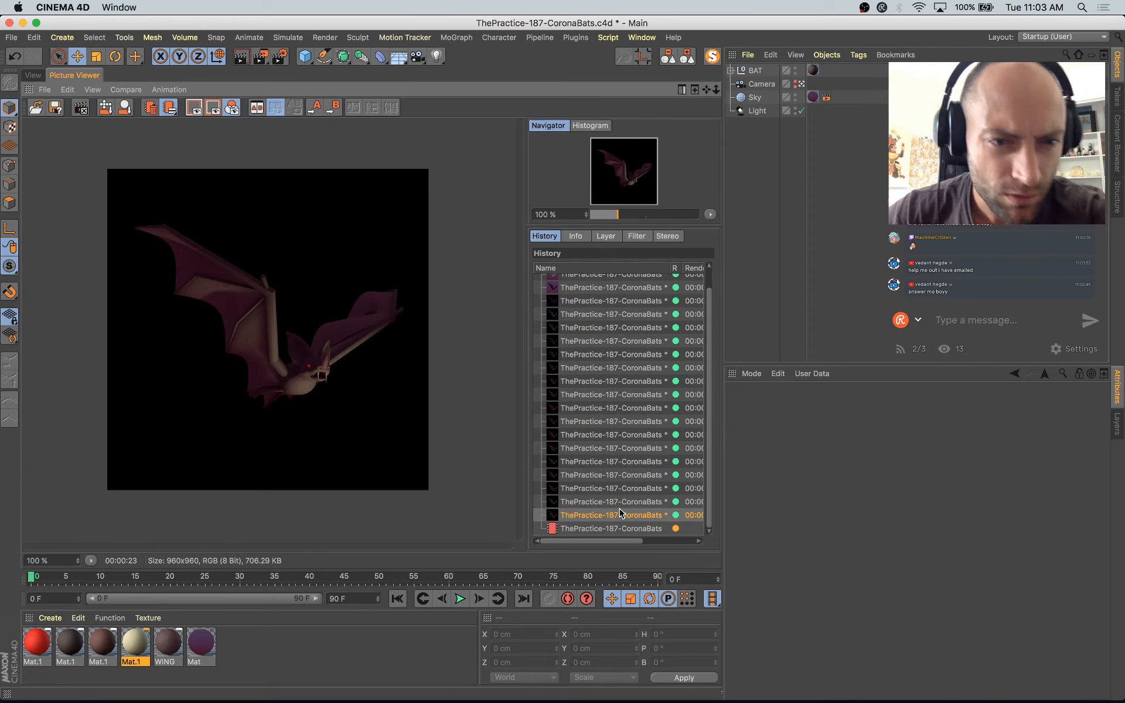
{"action": "key", "text": "Down"}
{"action": "key", "text": "Down"}
{"action": "key", "text": "Down"}
{"action": "key", "text": "Down"}
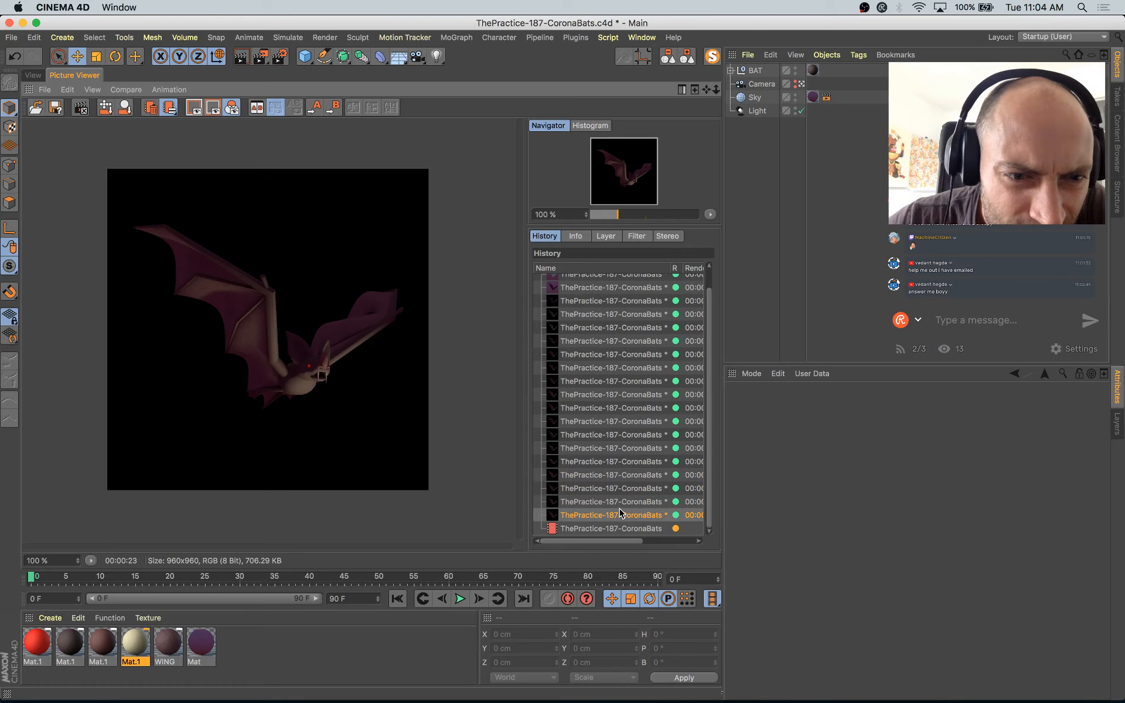
{"action": "key", "text": "Up"}
{"action": "key", "text": "Down"}
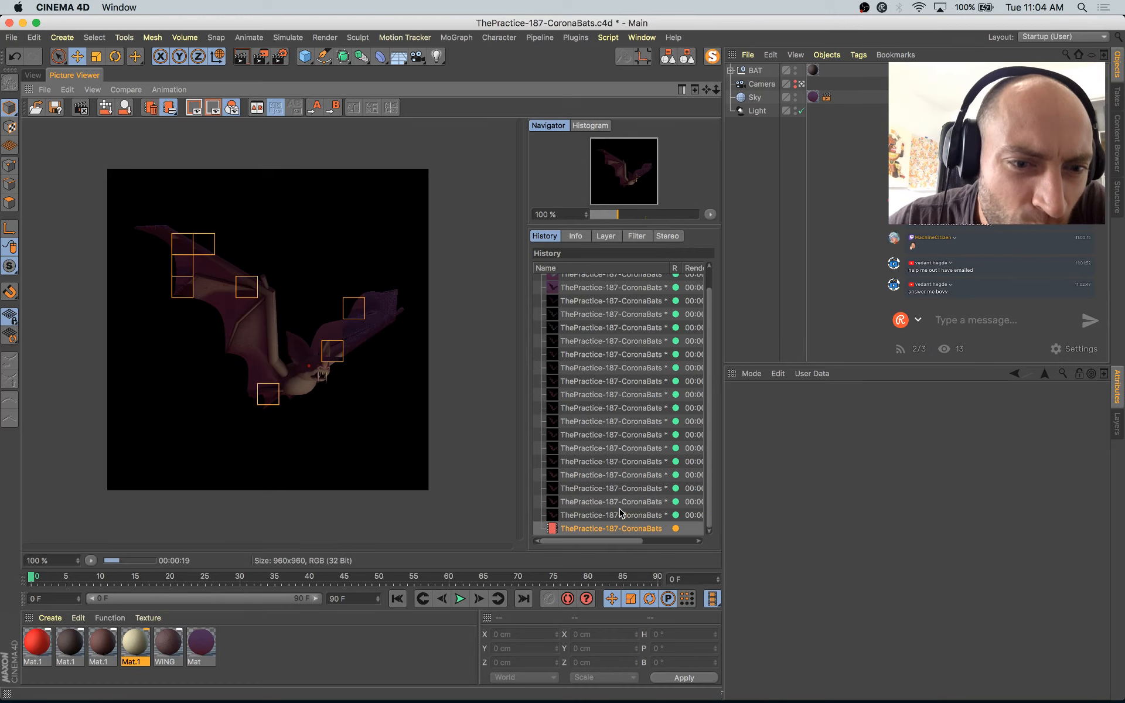
{"action": "key", "text": "Up"}
{"action": "key", "text": "Down"}
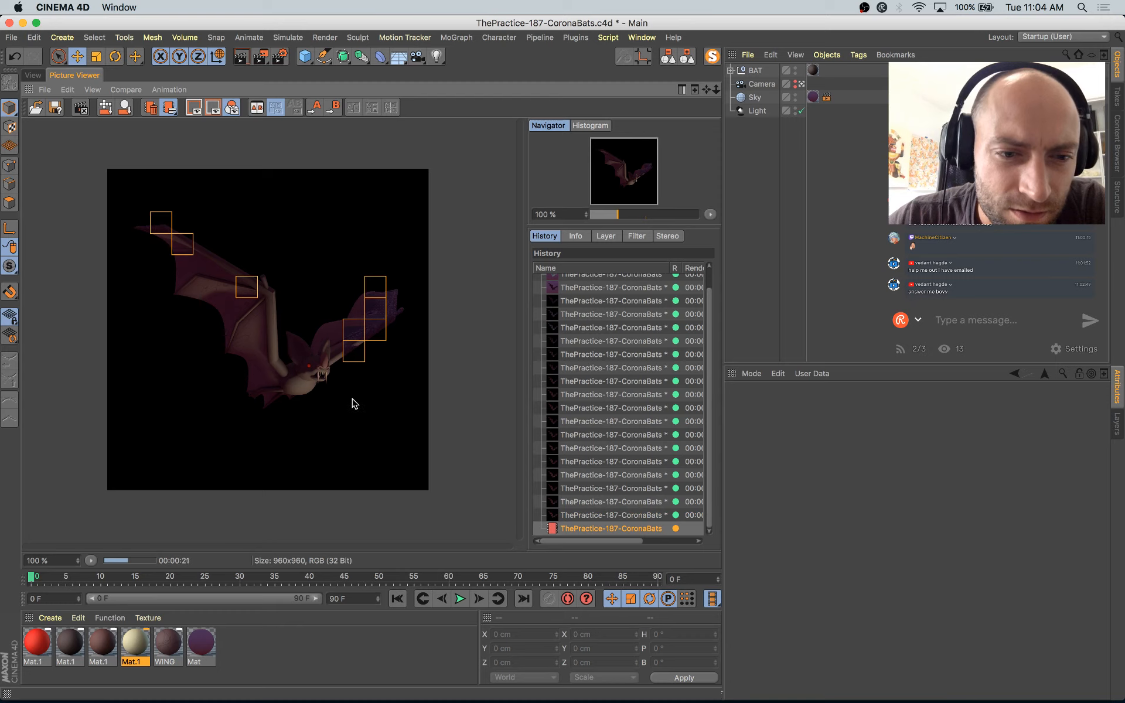
{"action": "scroll", "coordinate": [353, 403], "scroll_direction": "up", "scroll_amount": 3}
{"action": "left_click", "coordinate": [621, 518]}
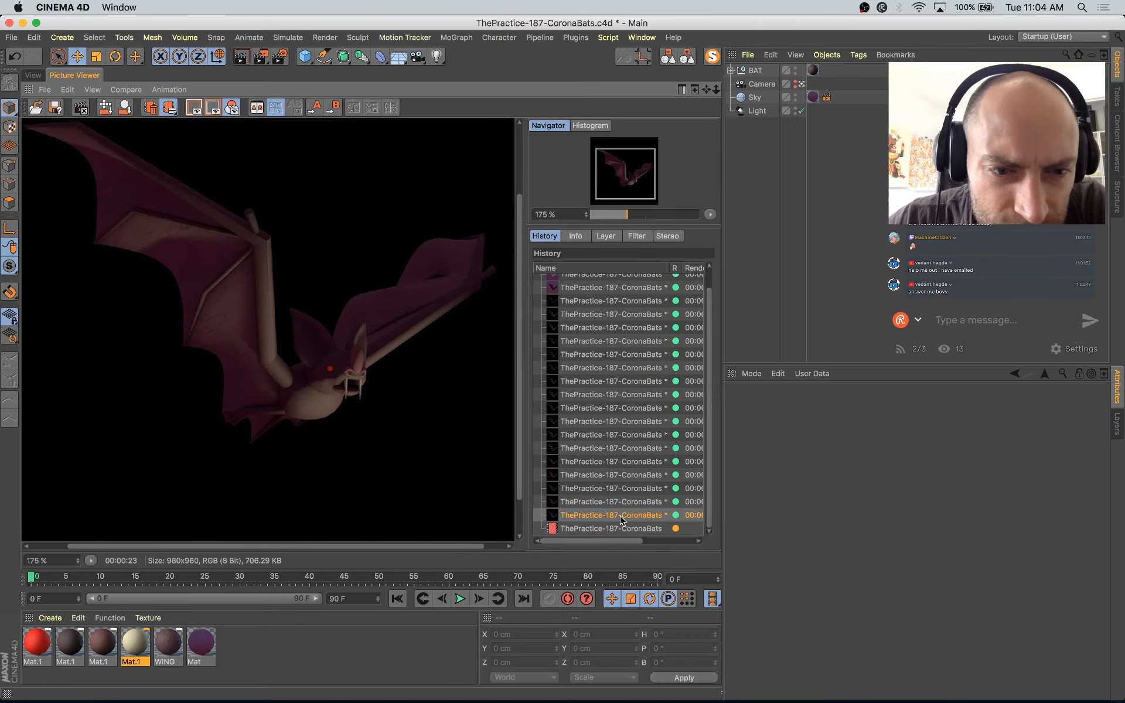
Step: Save the project and check the newest bat render against the viewport model
{"action": "key", "text": "Down"}
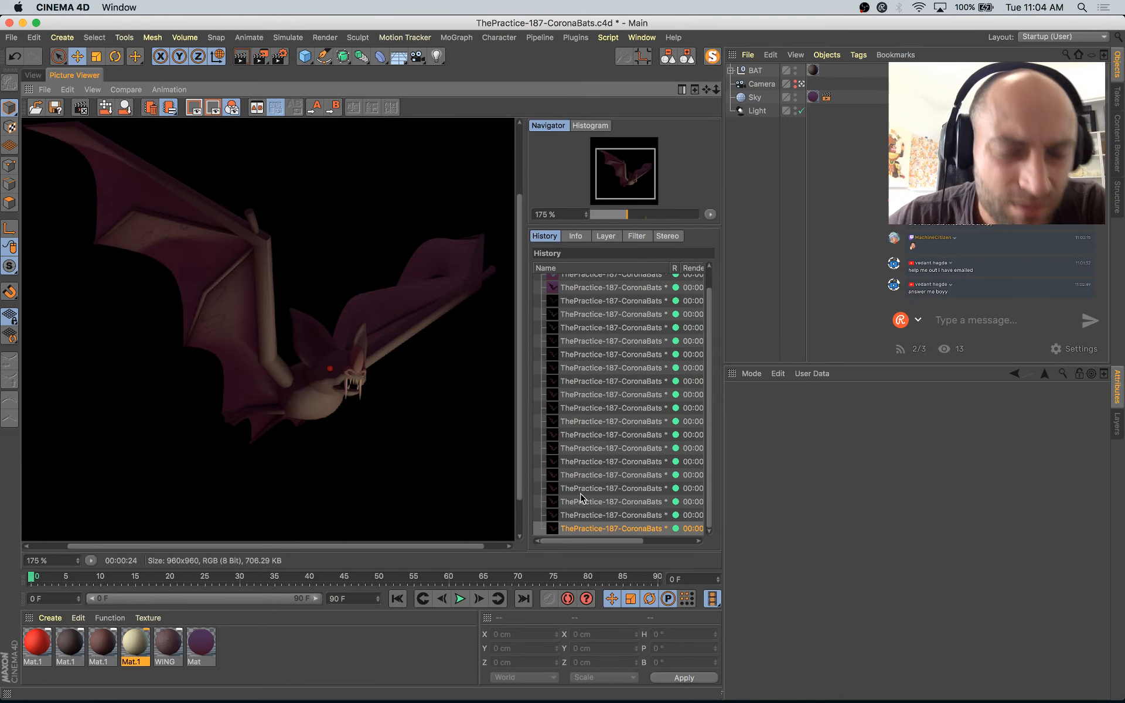
{"action": "scroll", "coordinate": [397, 388], "scroll_direction": "down", "scroll_amount": 3}
{"action": "key", "text": "super+s"}
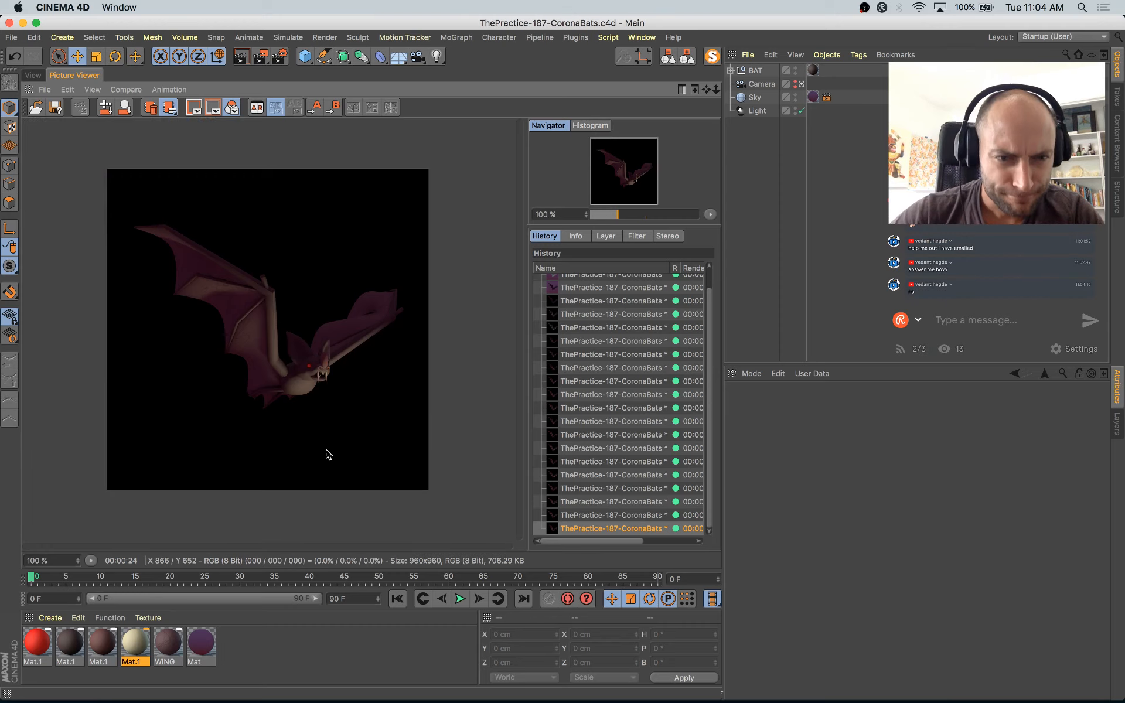
{"action": "left_click", "coordinate": [33, 77]}
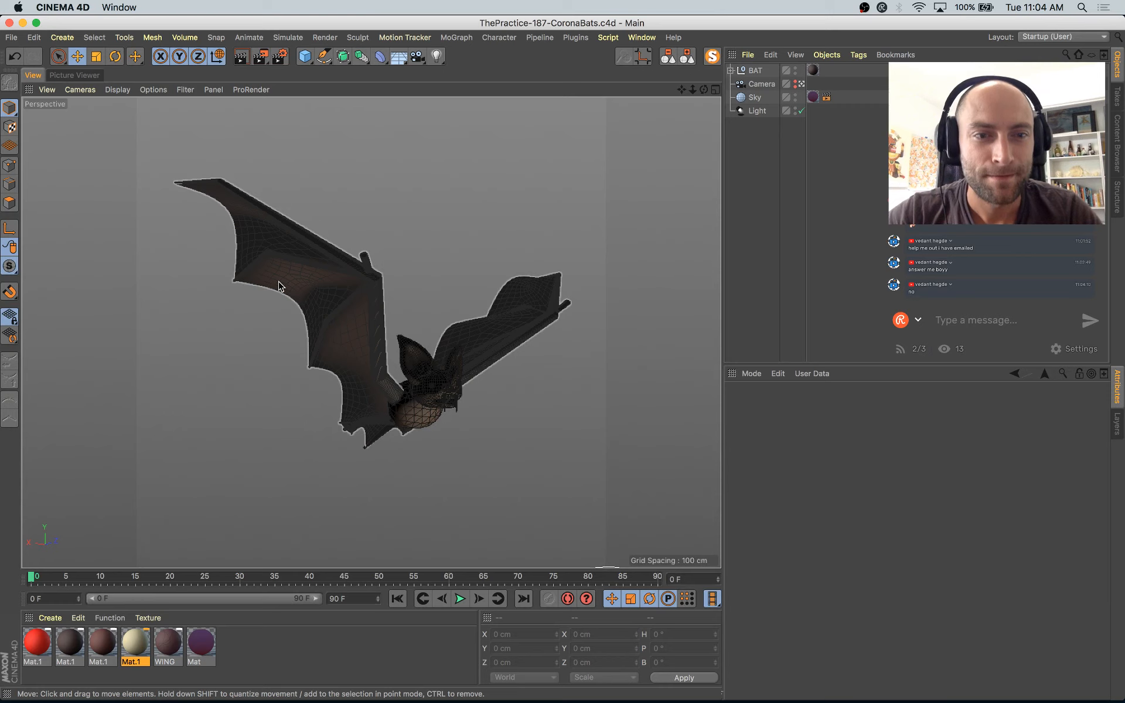
{"action": "left_click", "coordinate": [66, 78]}
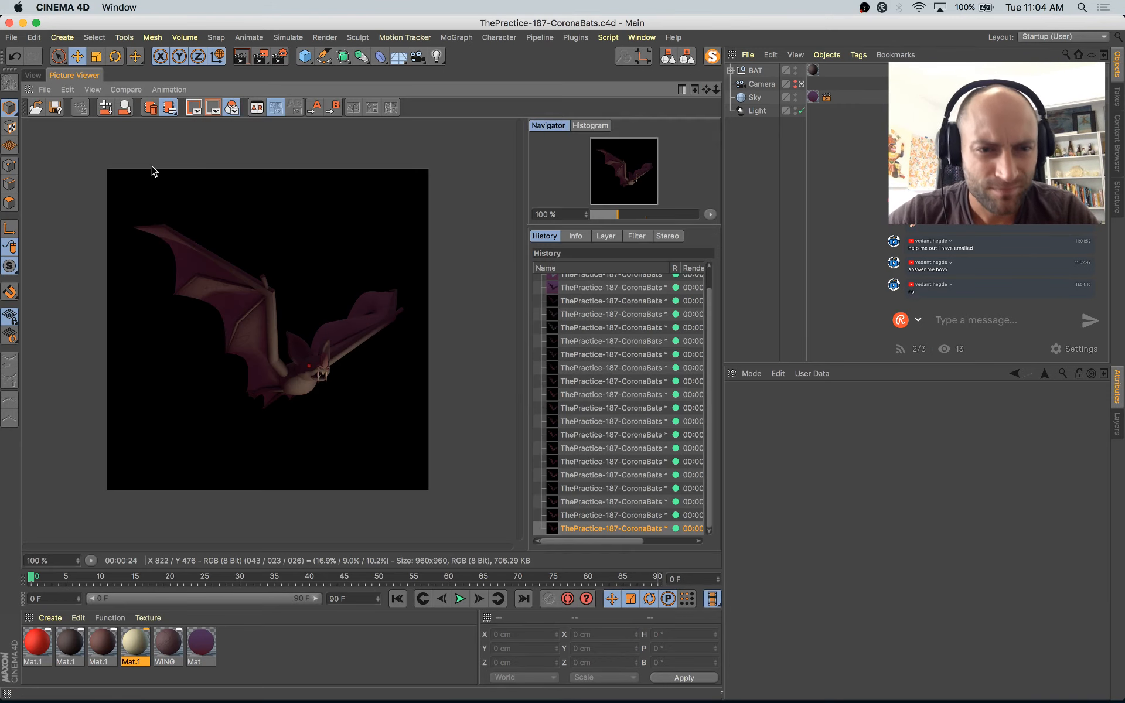
{"action": "left_click", "coordinate": [32, 75]}
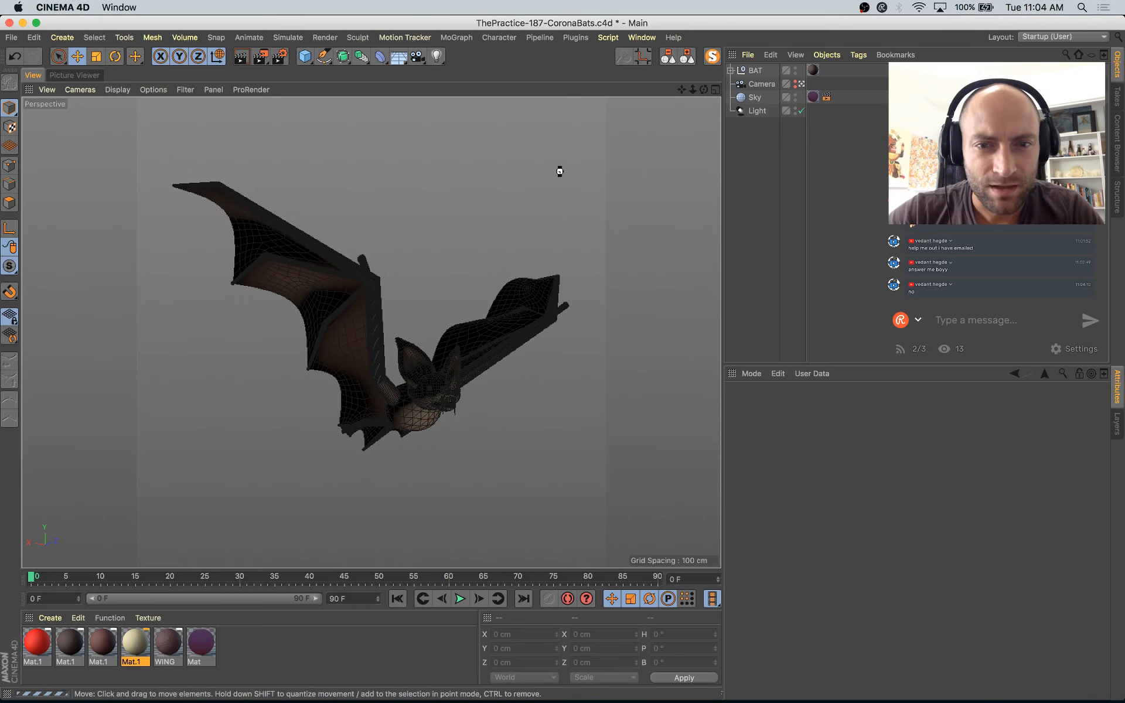
Step: Select the thin wing-bone sweep Sweep.3 on the bat and expand it in the object hierarchy
{"action": "left_click", "coordinate": [560, 313]}
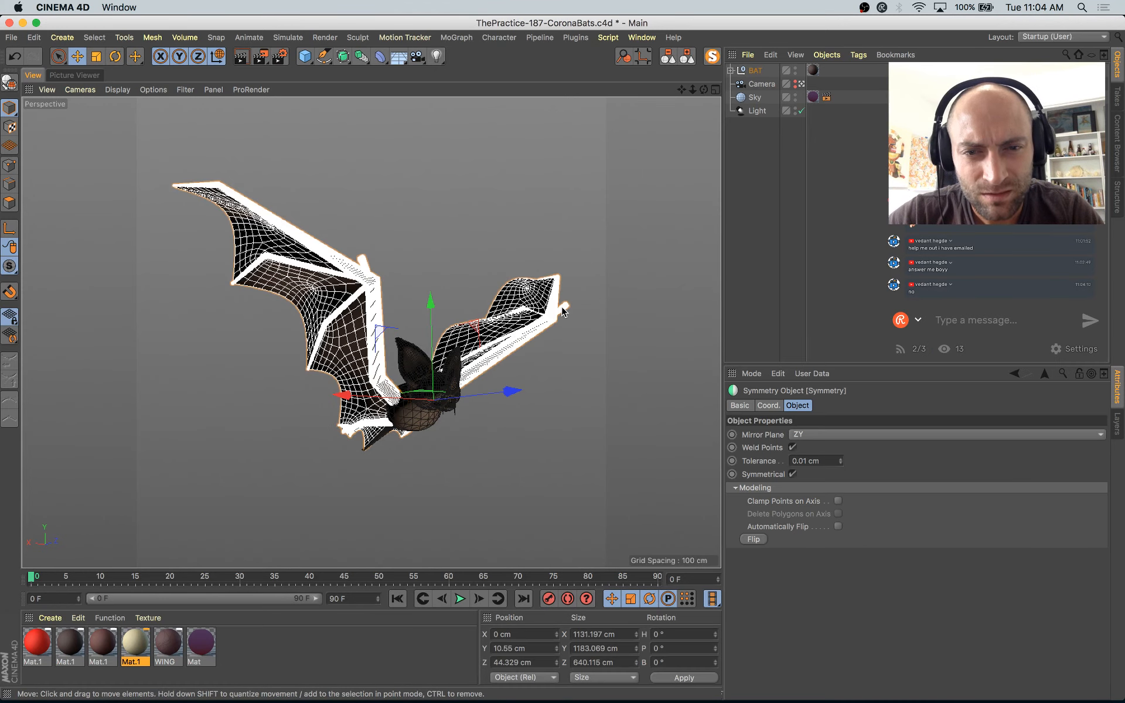
{"action": "left_click", "coordinate": [565, 312]}
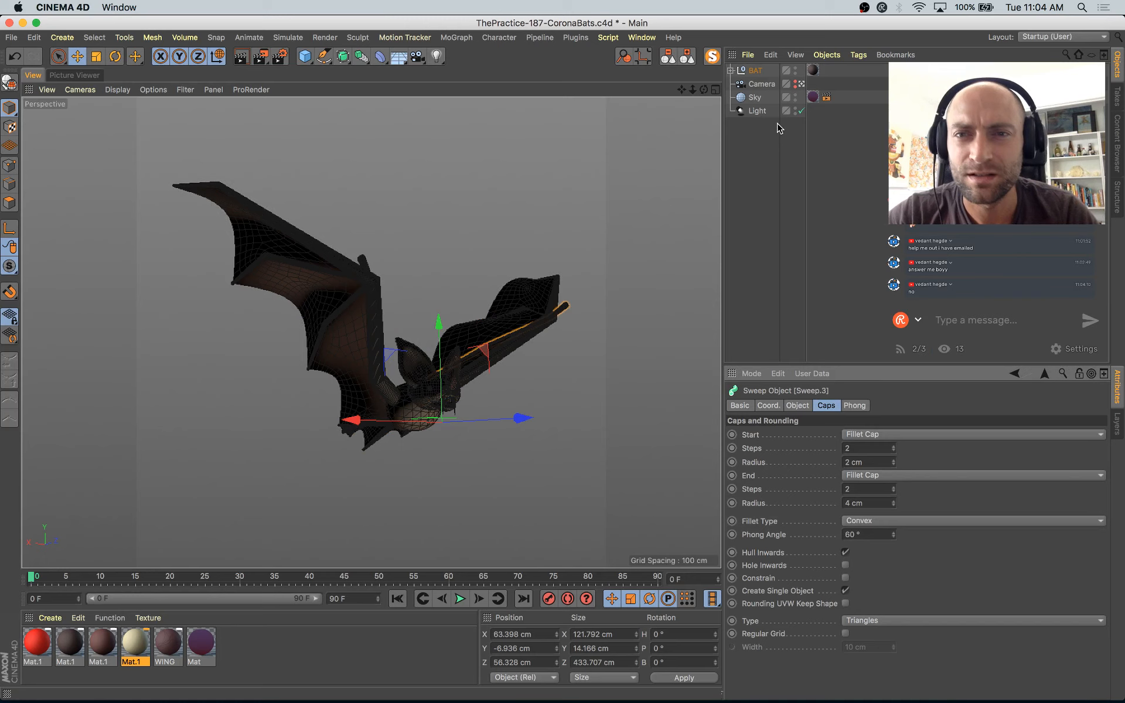
{"action": "left_click", "coordinate": [761, 178]}
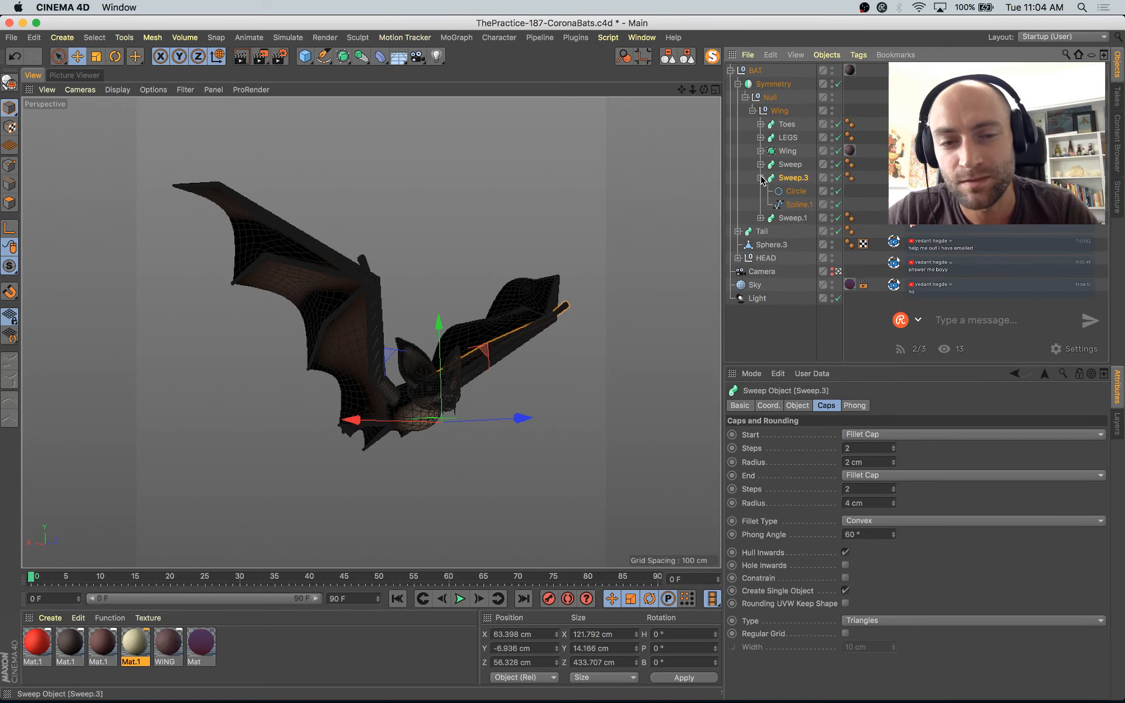
Step: Check the bat reference article in Safari, return to Cinema 4D, and examine the wing bones in the newest render
{"action": "key", "text": "super+Tab"}
{"action": "key", "text": "ctrl+Tab"}
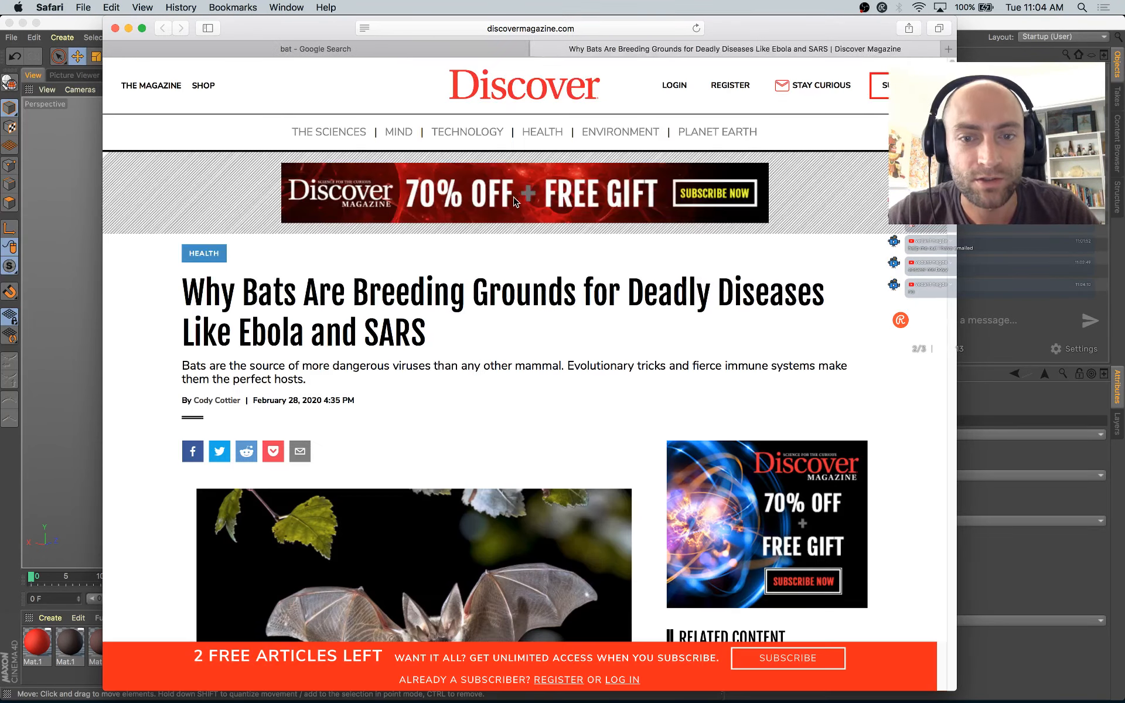
{"action": "key", "text": "super+Tab"}
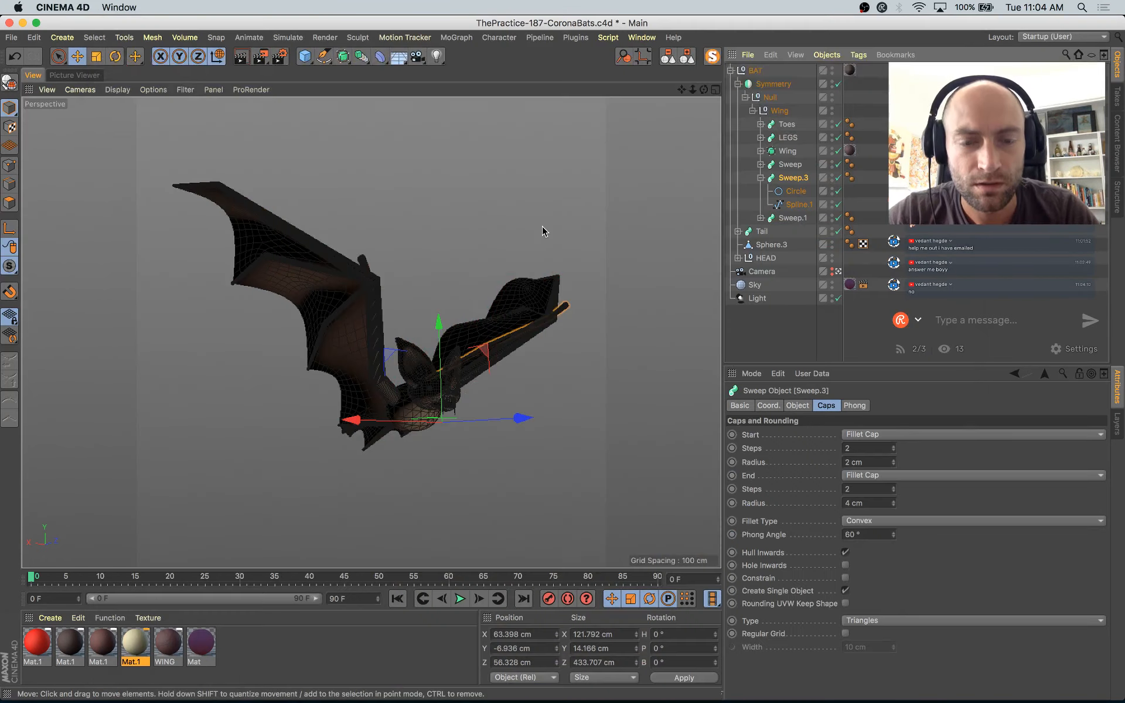
{"action": "left_click", "coordinate": [65, 75]}
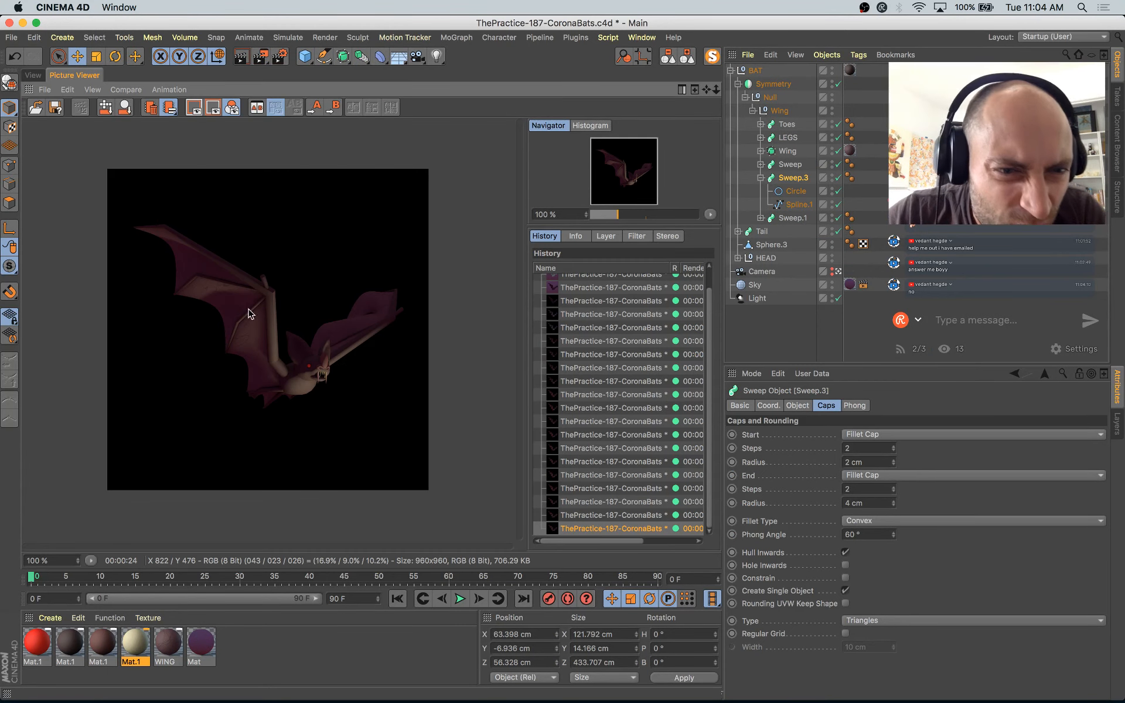
{"action": "scroll", "coordinate": [249, 314], "scroll_direction": "up", "scroll_amount": 5}
{"action": "left_click", "coordinate": [29, 75]}
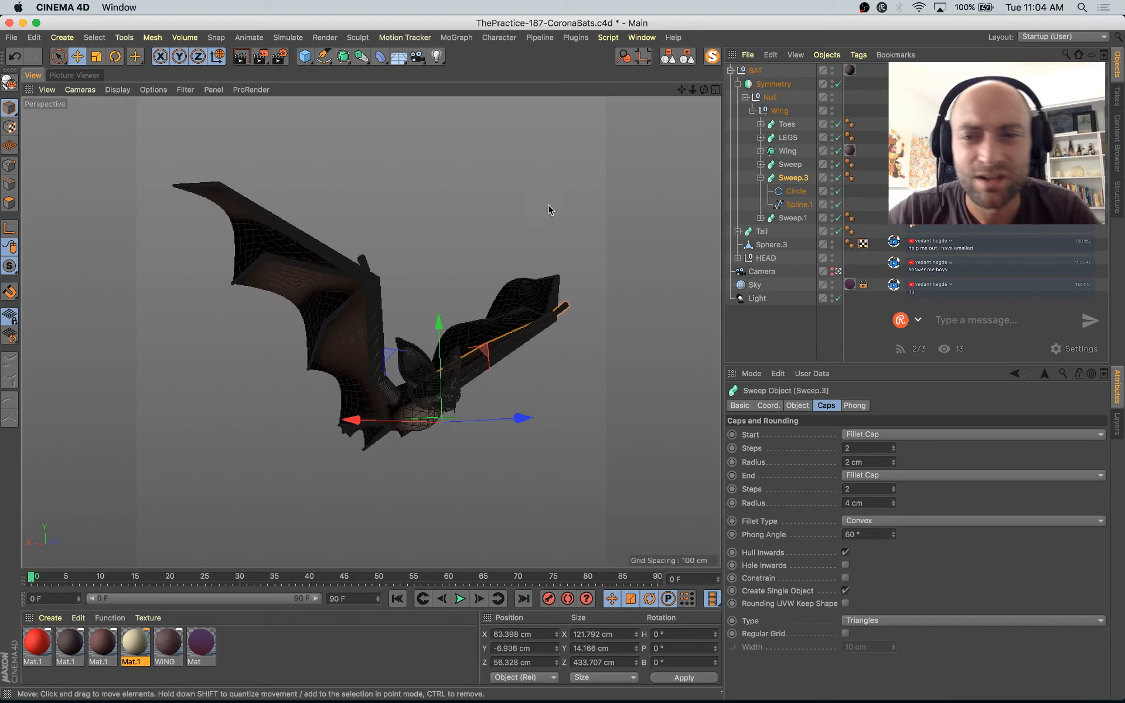
Step: Leave the scene camera's view and switch the display to quick shading with lines to work closely on the wing joint
{"action": "left_click", "coordinate": [839, 272]}
{"action": "mouse_move", "coordinate": [710, 234]}
{"action": "left_mouse_down", "text": "alt"}
{"action": "mouse_move", "coordinate": [653, 281]}
{"action": "mouse_move", "coordinate": [632, 208]}
{"action": "left_mouse_up", "text": "alt"}
{"action": "left_click", "coordinate": [125, 90]}
{"action": "left_click", "coordinate": [141, 151]}
{"action": "mouse_move", "coordinate": [429, 339]}
{"action": "middle_mouse_down", "text": "alt"}
{"action": "mouse_move", "coordinate": [703, 352]}
{"action": "mouse_move", "coordinate": [683, 381]}
{"action": "middle_mouse_up", "text": "alt"}
{"action": "middle_click_drag", "start_coordinate": [673, 281], "coordinate": [482, 245], "text": "alt"}
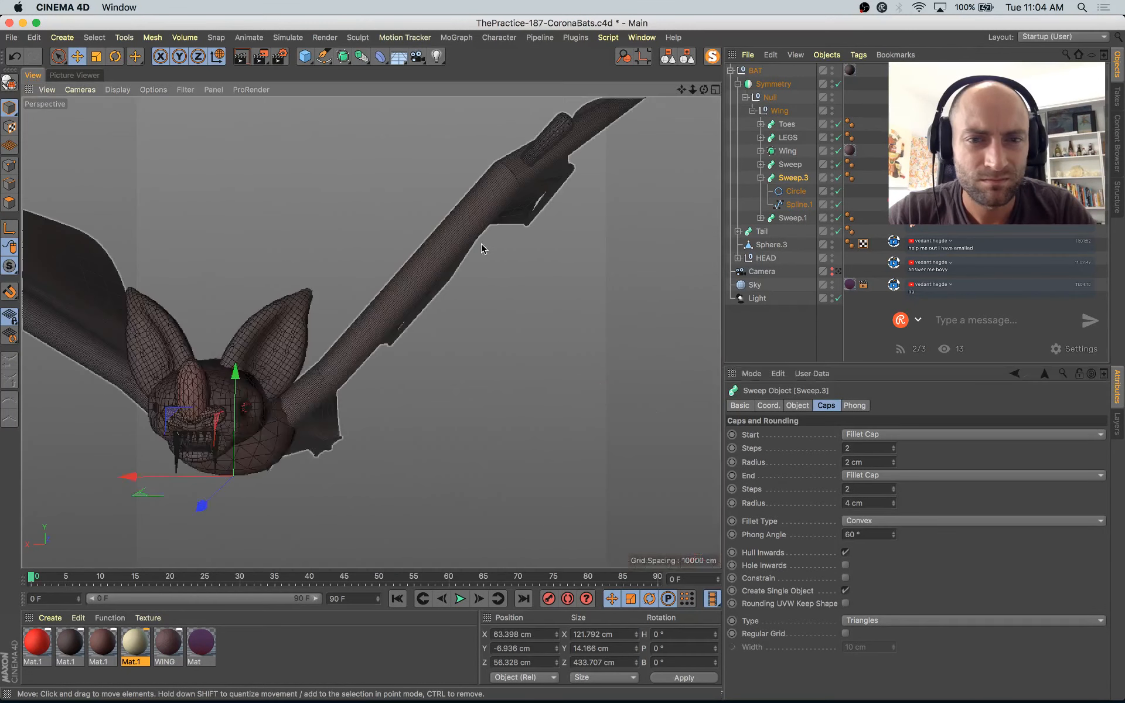
{"action": "left_click_drag", "start_coordinate": [552, 258], "coordinate": [632, 267], "text": "alt"}
{"action": "left_click", "coordinate": [799, 205]}
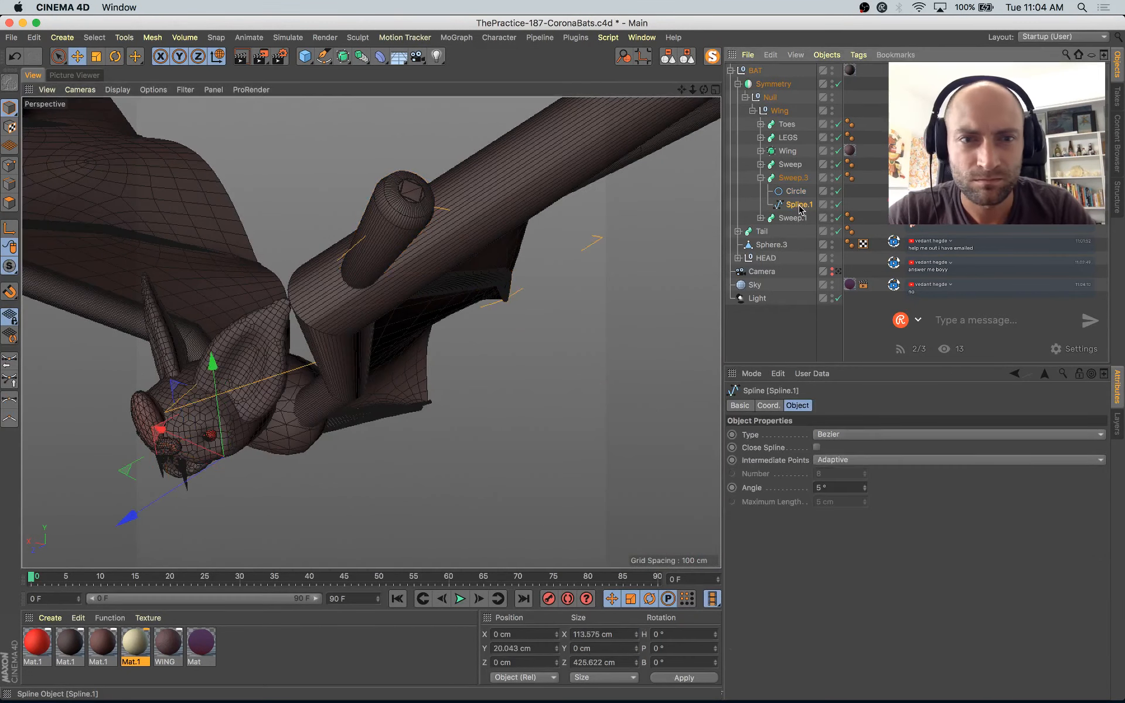
{"action": "left_click", "coordinate": [856, 460]}
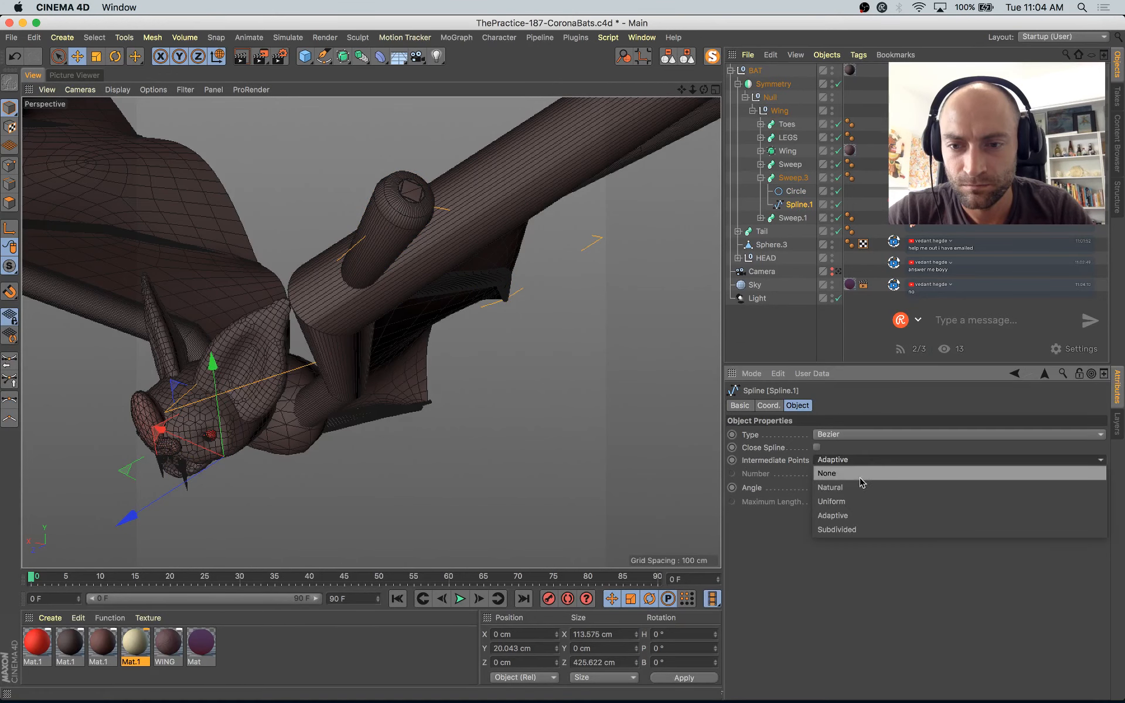
{"action": "left_click", "coordinate": [521, 554]}
{"action": "left_click_drag", "start_coordinate": [520, 551], "coordinate": [587, 362], "text": "alt"}
{"action": "left_click_drag", "start_coordinate": [520, 358], "coordinate": [660, 373], "text": "alt"}
Step: Isolate Sweep.3 in the viewport and try adjusting the end point of its scale curve
{"action": "left_click", "coordinate": [793, 178]}
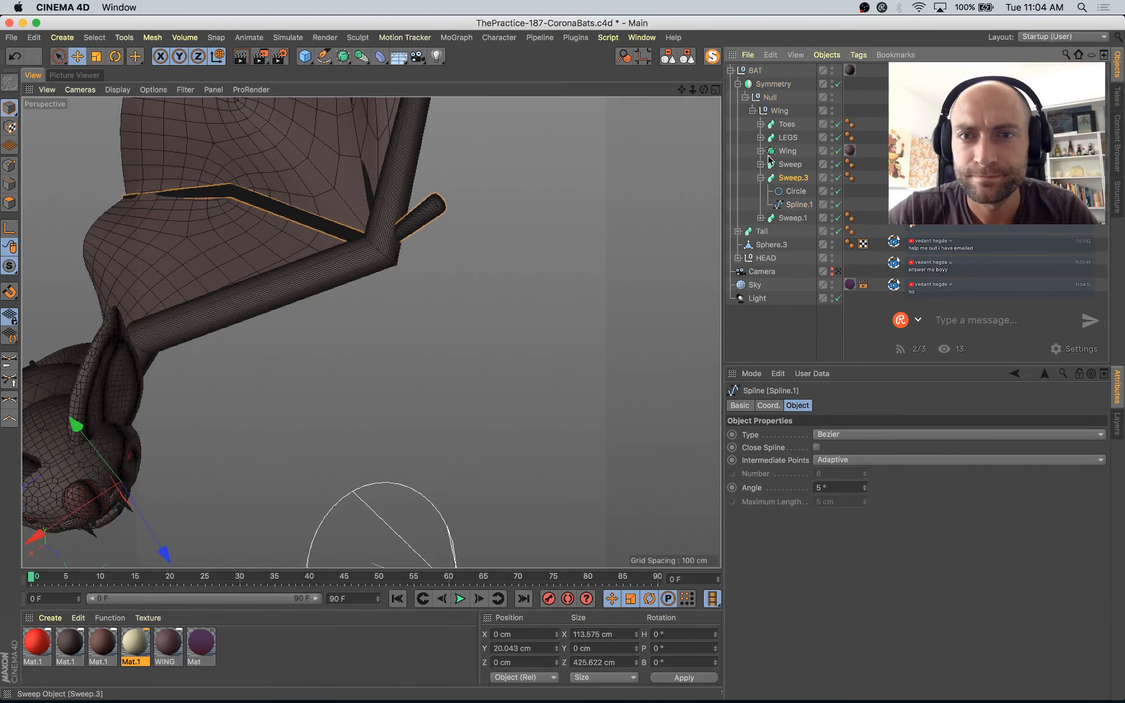
{"action": "left_click", "coordinate": [712, 57]}
{"action": "left_click", "coordinate": [789, 99]}
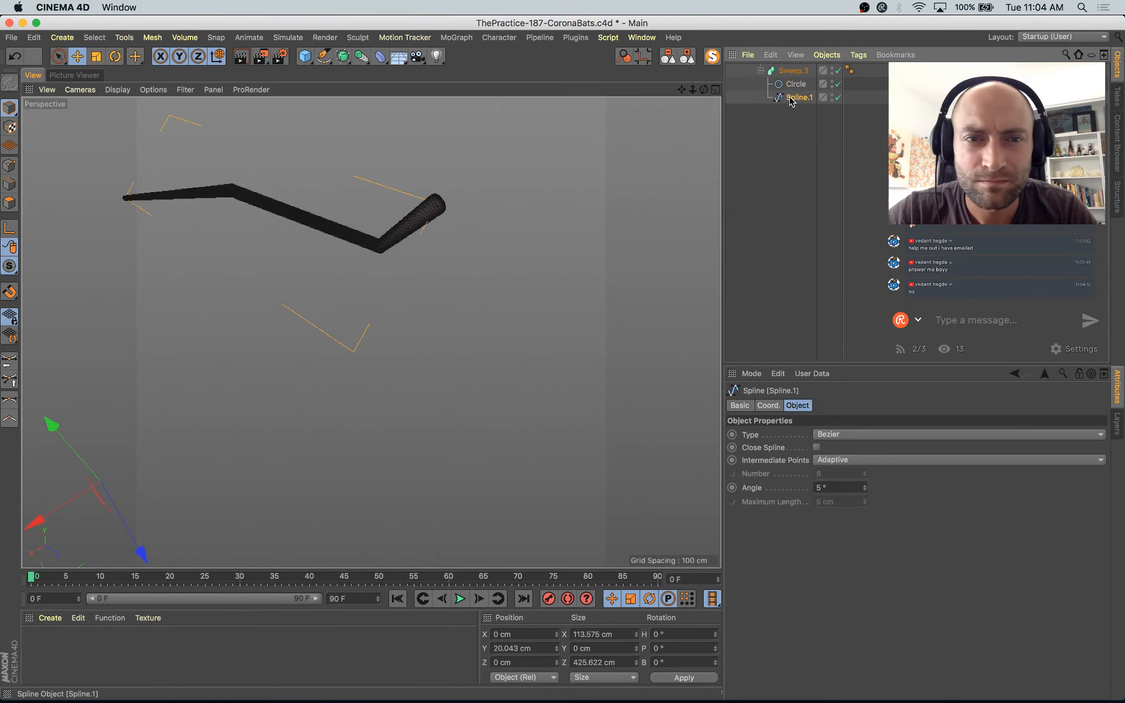
{"action": "left_click", "coordinate": [793, 71]}
{"action": "left_click", "coordinate": [798, 406]}
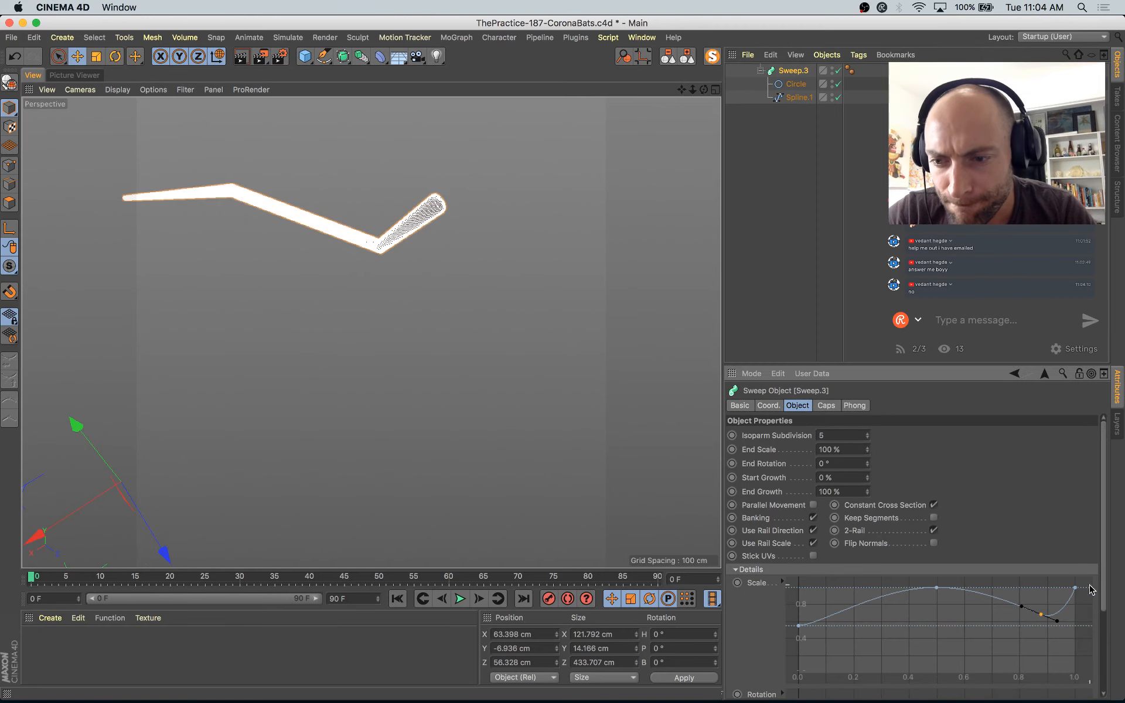
{"action": "mouse_move", "coordinate": [1077, 589]}
{"action": "left_mouse_down"}
{"action": "mouse_move", "coordinate": [1081, 617]}
{"action": "mouse_move", "coordinate": [1085, 607]}
{"action": "left_mouse_up"}
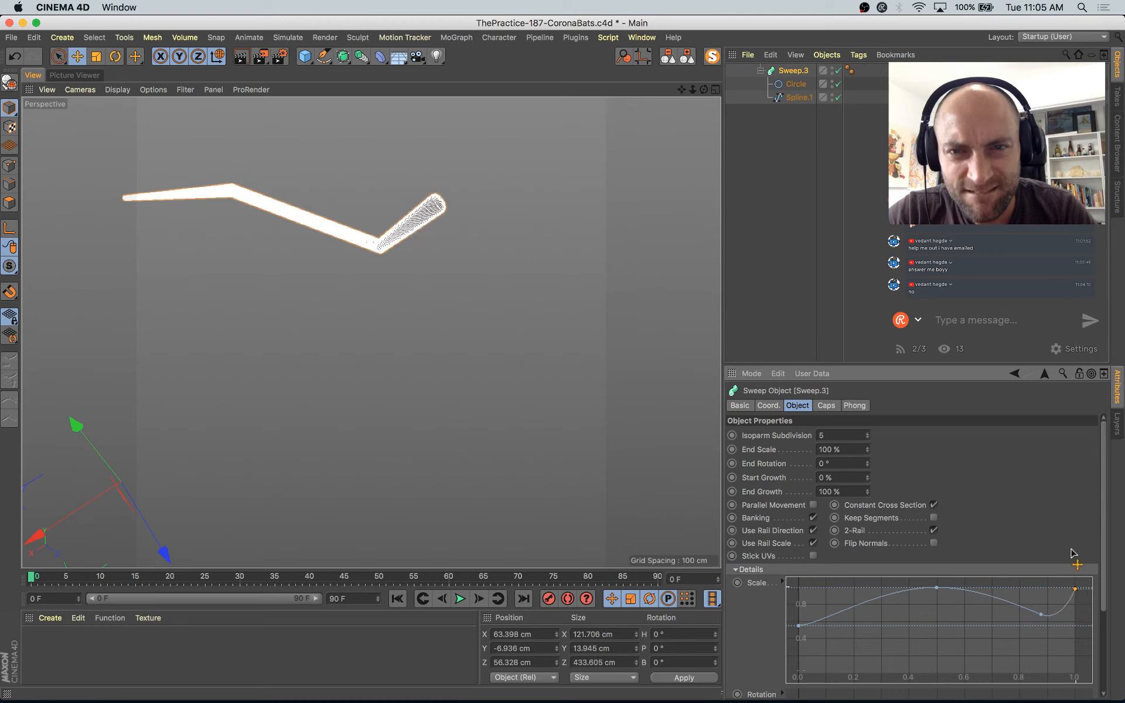
Step: Insert an extra point into Spline.1 near the thumb end with Line Cut, and select the thumb's tip point for moving
{"action": "key", "text": "k"}
{"action": "key", "text": "k"}
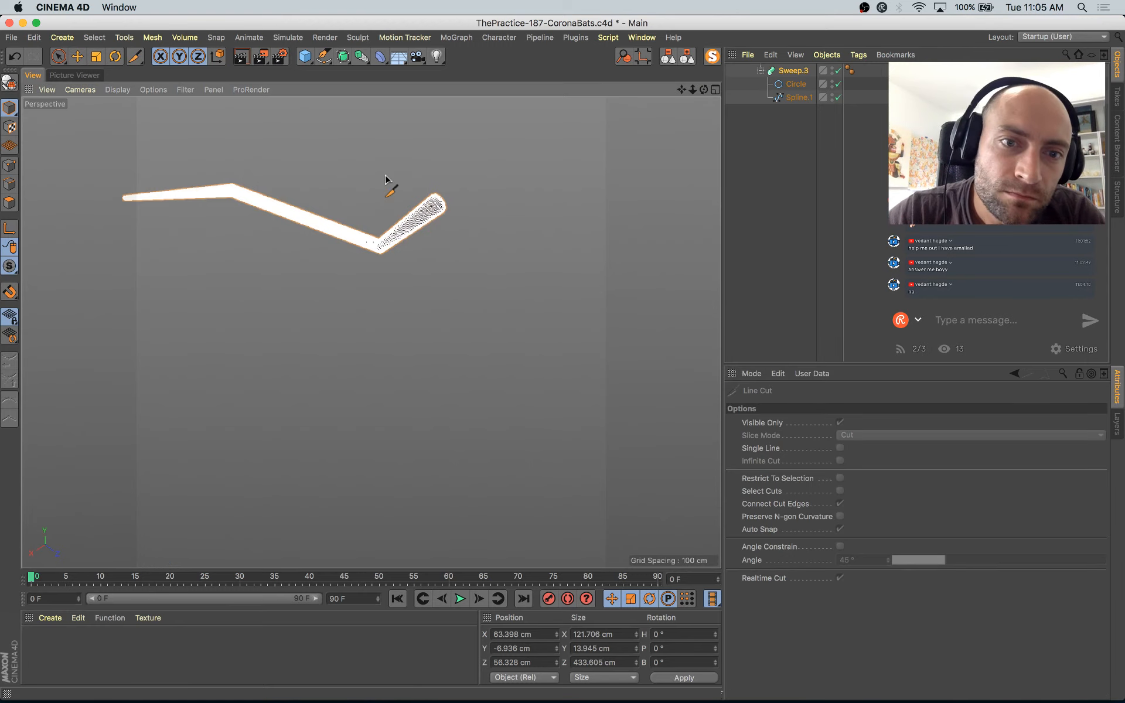
{"action": "left_click", "coordinate": [805, 100]}
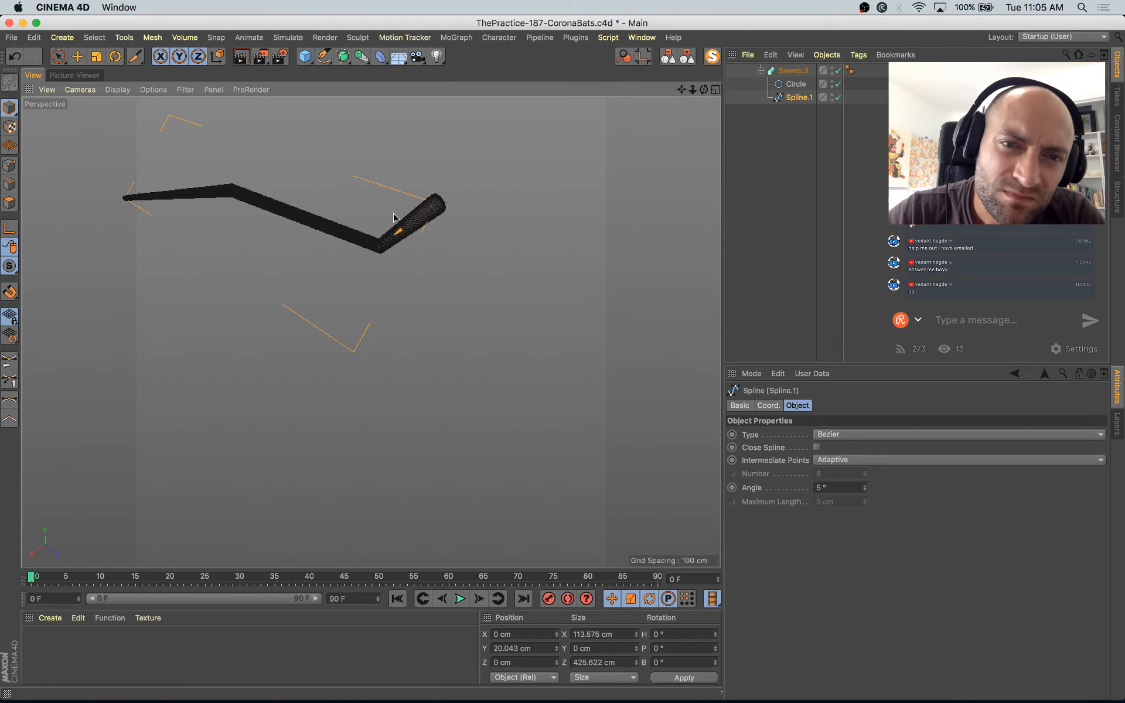
{"action": "left_click", "coordinate": [18, 169]}
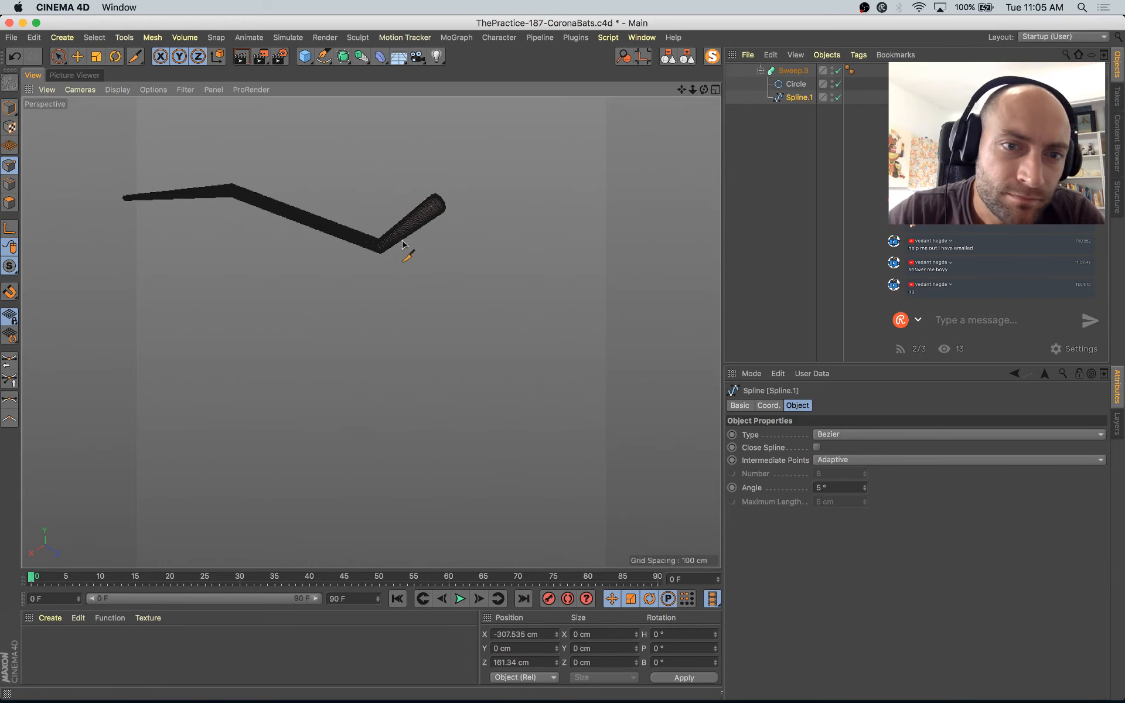
{"action": "left_click", "coordinate": [355, 176]}
{"action": "key", "text": "space"}
{"action": "left_click_drag", "start_coordinate": [457, 156], "coordinate": [430, 214]}
{"action": "key", "text": "e"}
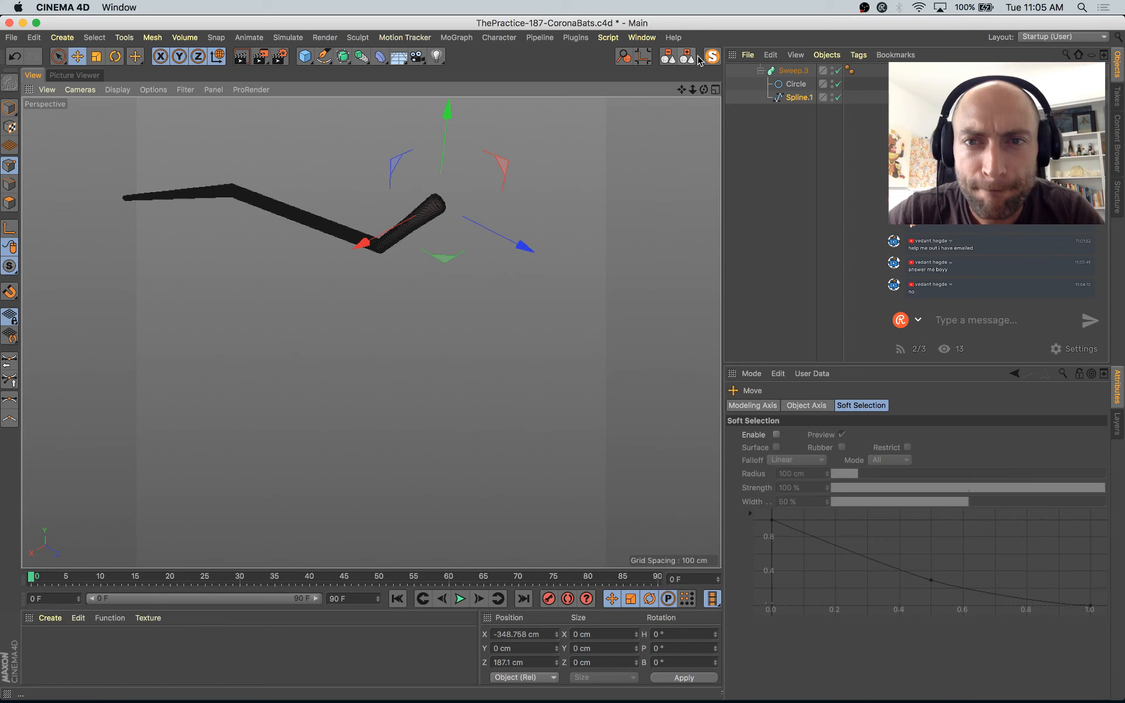
Step: Show the whole bat again and move the thumb's tip point down and outward, to about X -351 cm, Y -8 cm
{"action": "left_click", "coordinate": [689, 58]}
{"action": "left_click_drag", "start_coordinate": [611, 359], "coordinate": [451, 313], "text": "alt"}
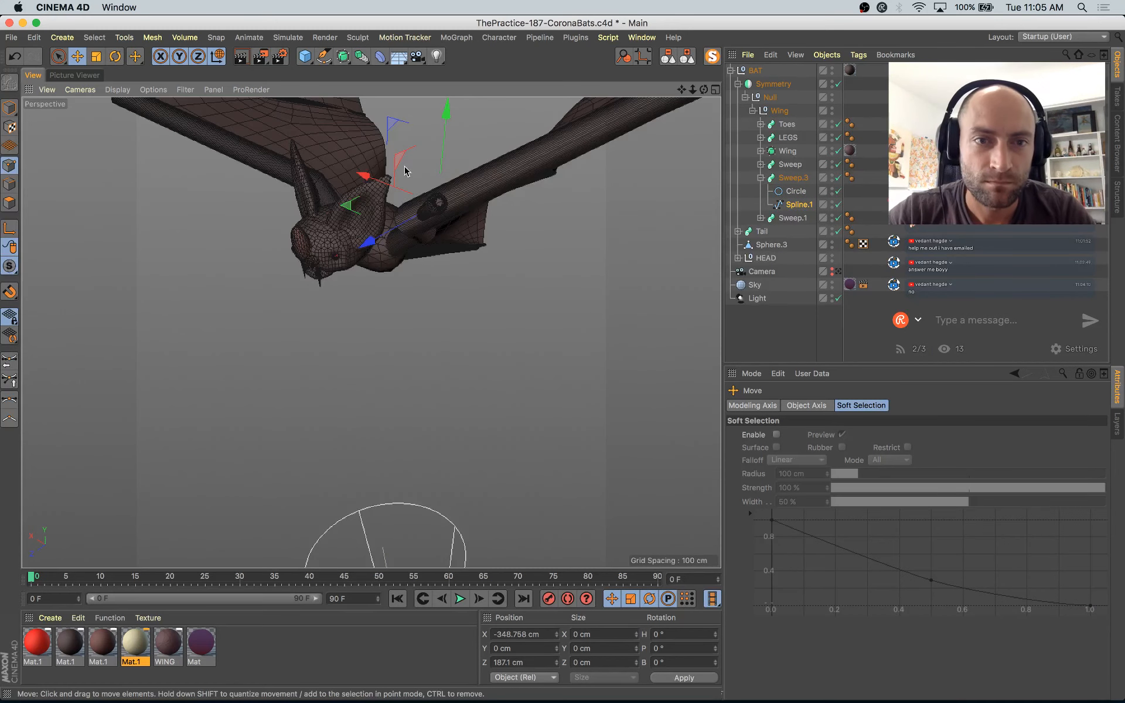
{"action": "left_click_drag", "start_coordinate": [441, 190], "coordinate": [482, 201], "text": "alt"}
{"action": "scroll", "coordinate": [469, 212], "scroll_direction": "up", "scroll_amount": 5}
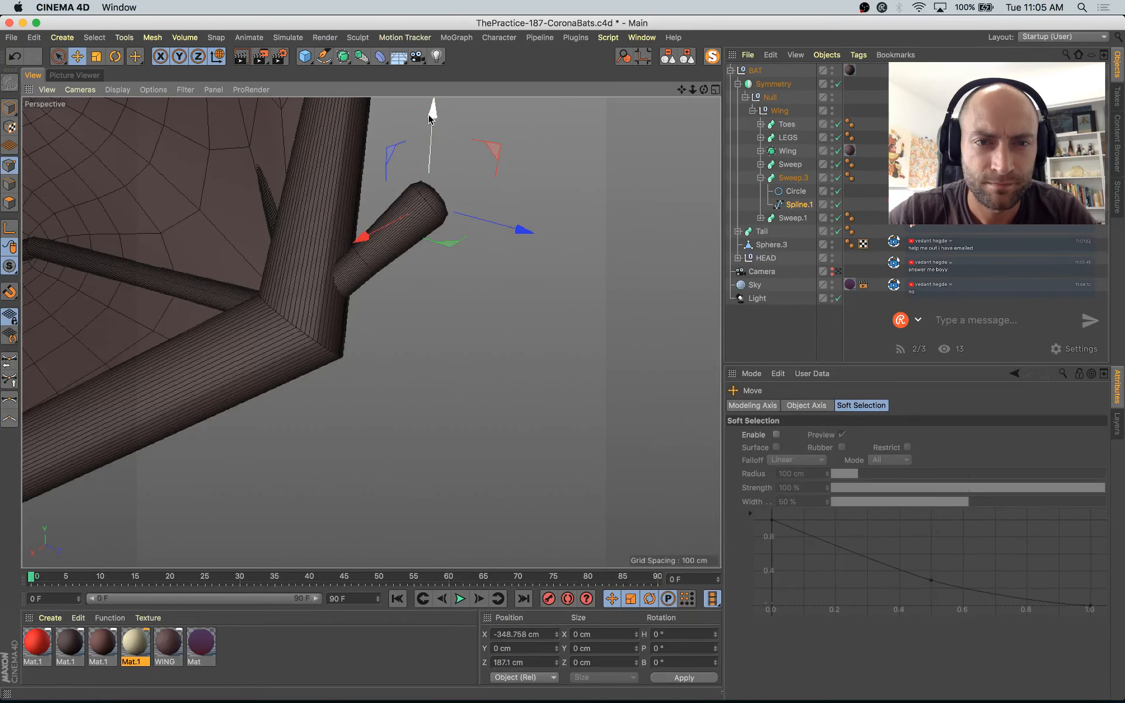
{"action": "left_click_drag", "start_coordinate": [429, 117], "coordinate": [431, 132]}
{"action": "left_click_drag", "start_coordinate": [383, 247], "coordinate": [399, 240]}
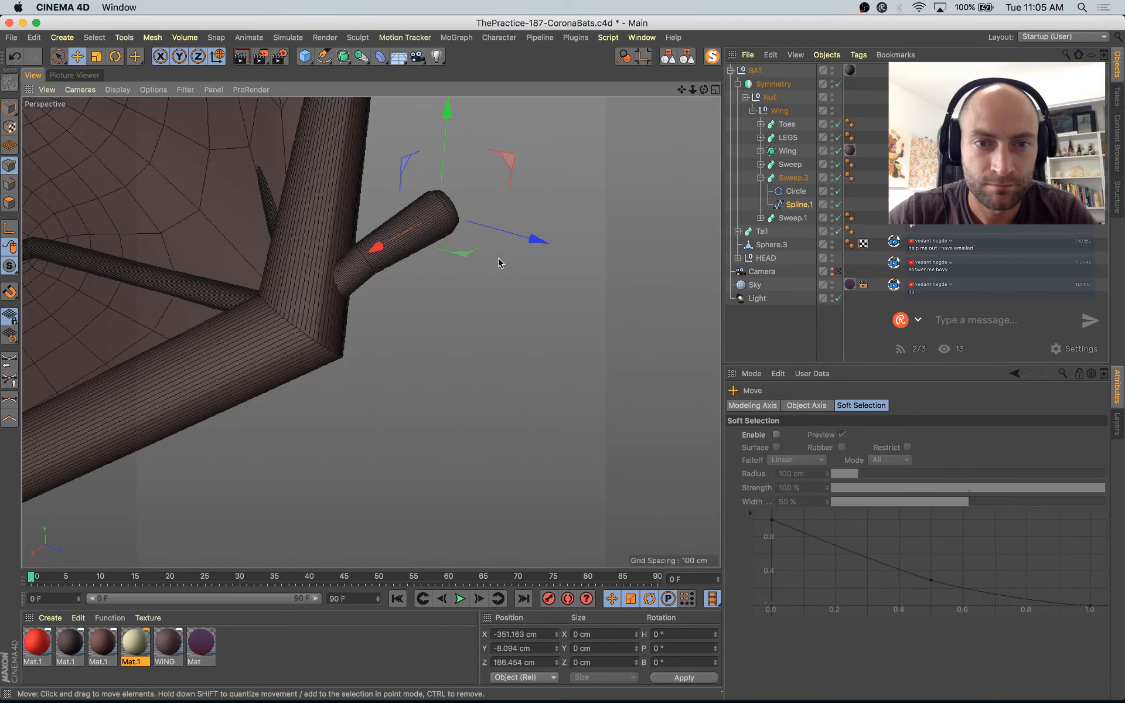
{"action": "left_click_drag", "start_coordinate": [465, 251], "coordinate": [459, 235]}
Step: Reposition the thumb's inserted bend point and move its tip to about X -357 cm, Y -16 cm, Z 187 cm
{"action": "left_click_drag", "start_coordinate": [417, 315], "coordinate": [348, 245]}
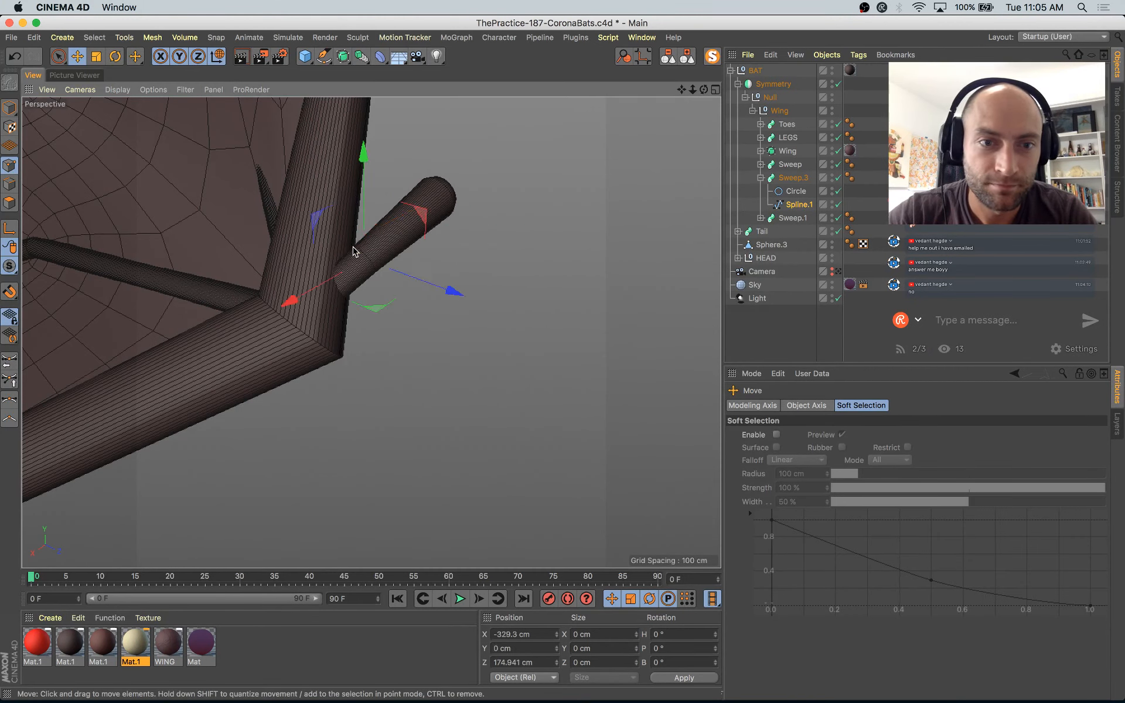
{"action": "left_click_drag", "start_coordinate": [375, 306], "coordinate": [279, 365]}
{"action": "left_click_drag", "start_coordinate": [204, 224], "coordinate": [209, 236]}
{"action": "left_click_drag", "start_coordinate": [344, 225], "coordinate": [286, 264]}
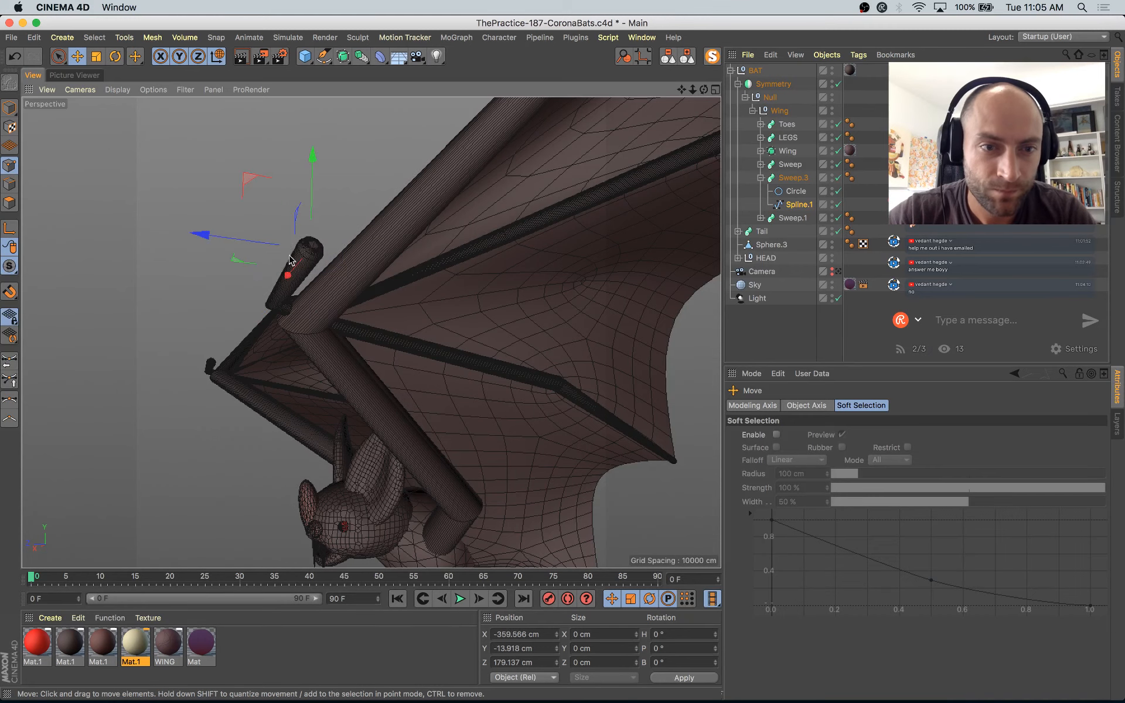
Step: Examine the wing thumbs in the grey long-eared bat photo in Safari's Discover article, and return to Cinema 4D
{"action": "key", "text": "super+Tab"}
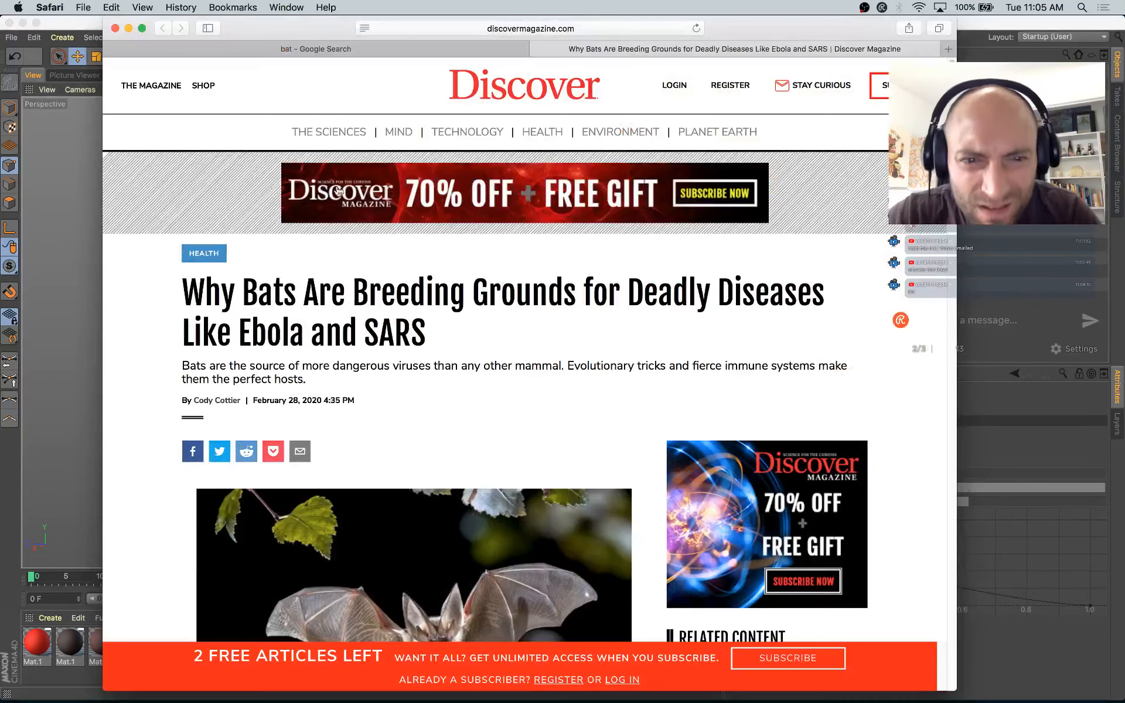
{"action": "scroll", "coordinate": [500, 425], "scroll_direction": "down", "scroll_amount": 5}
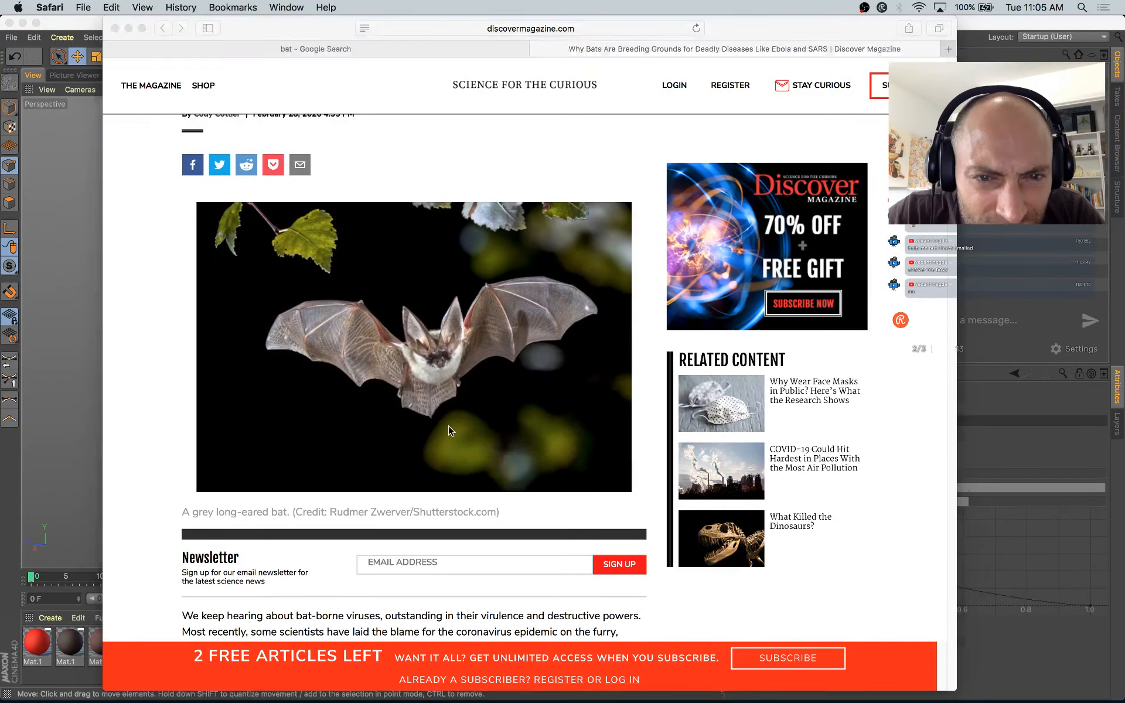
{"action": "key", "text": "super+Tab"}
Step: Move the thumb's inserted bend point to about X -326 cm, Y -9.5 cm, Z 185 cm
{"action": "left_click_drag", "start_coordinate": [358, 453], "coordinate": [425, 377], "text": "alt"}
{"action": "middle_click_drag", "start_coordinate": [424, 376], "coordinate": [641, 429], "text": "alt"}
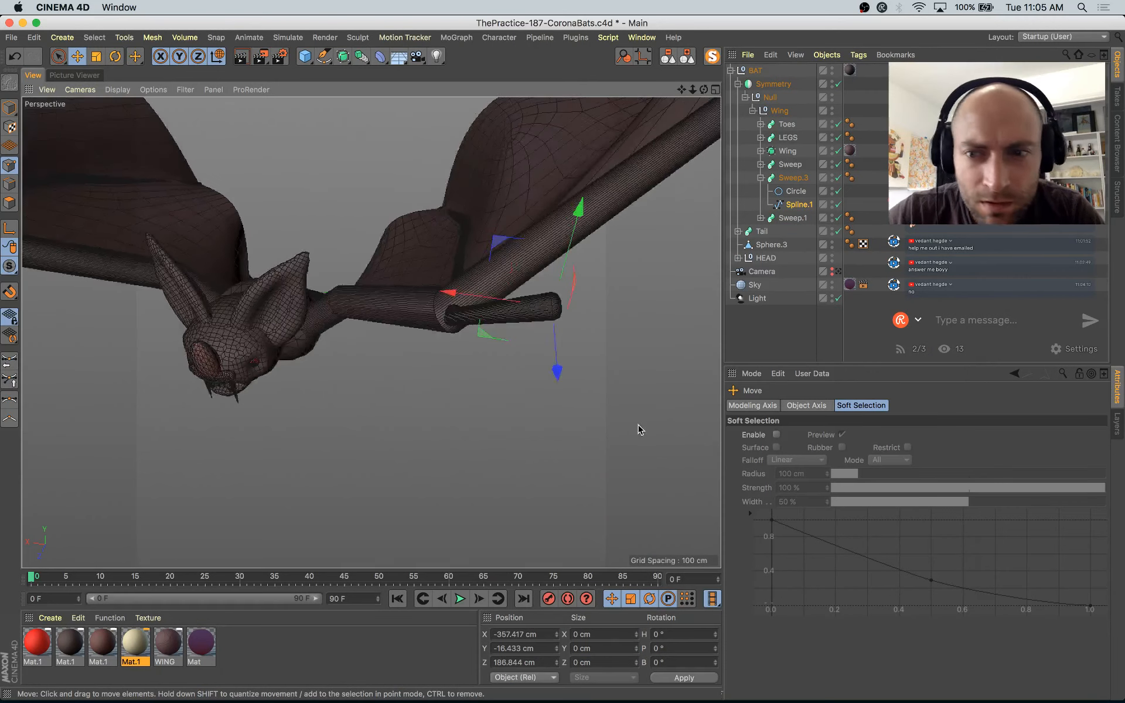
{"action": "left_click_drag", "start_coordinate": [641, 429], "coordinate": [682, 427], "text": "alt"}
{"action": "left_click_drag", "start_coordinate": [542, 287], "coordinate": [428, 357]}
{"action": "left_click_drag", "start_coordinate": [427, 356], "coordinate": [402, 352], "text": "alt"}
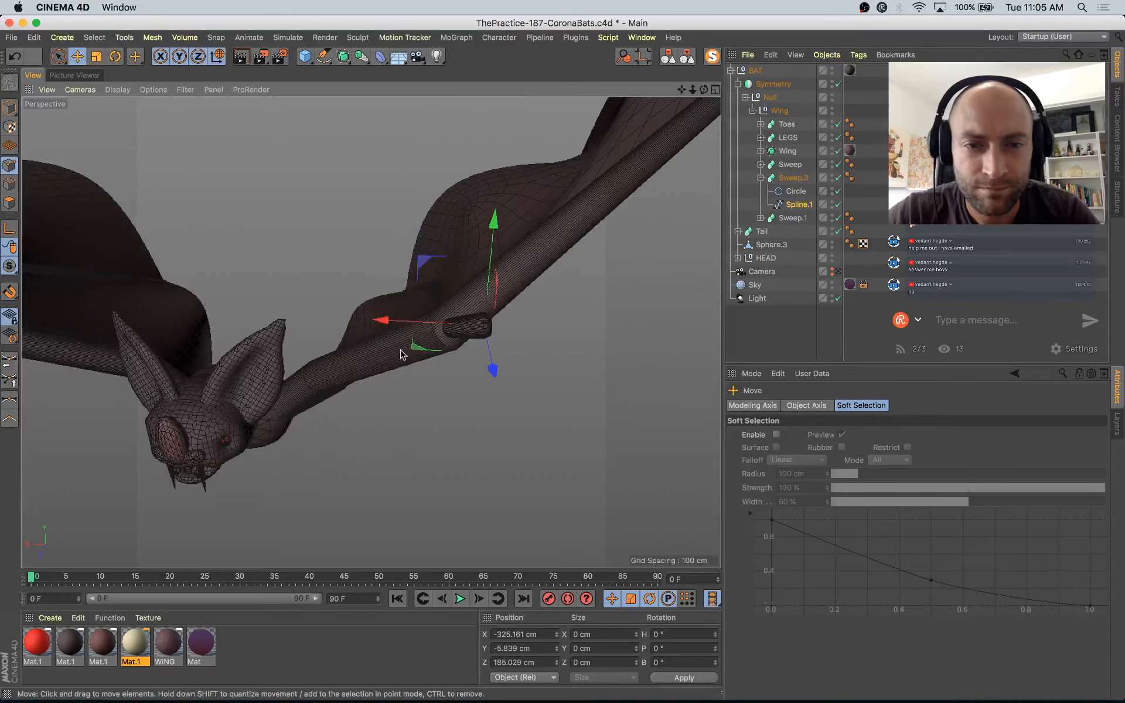
{"action": "left_click_drag", "start_coordinate": [426, 265], "coordinate": [429, 268]}
Step: Lower the end of Sweep.3's scale curve and add a control point just before it to taper the thumb
{"action": "left_click", "coordinate": [794, 178]}
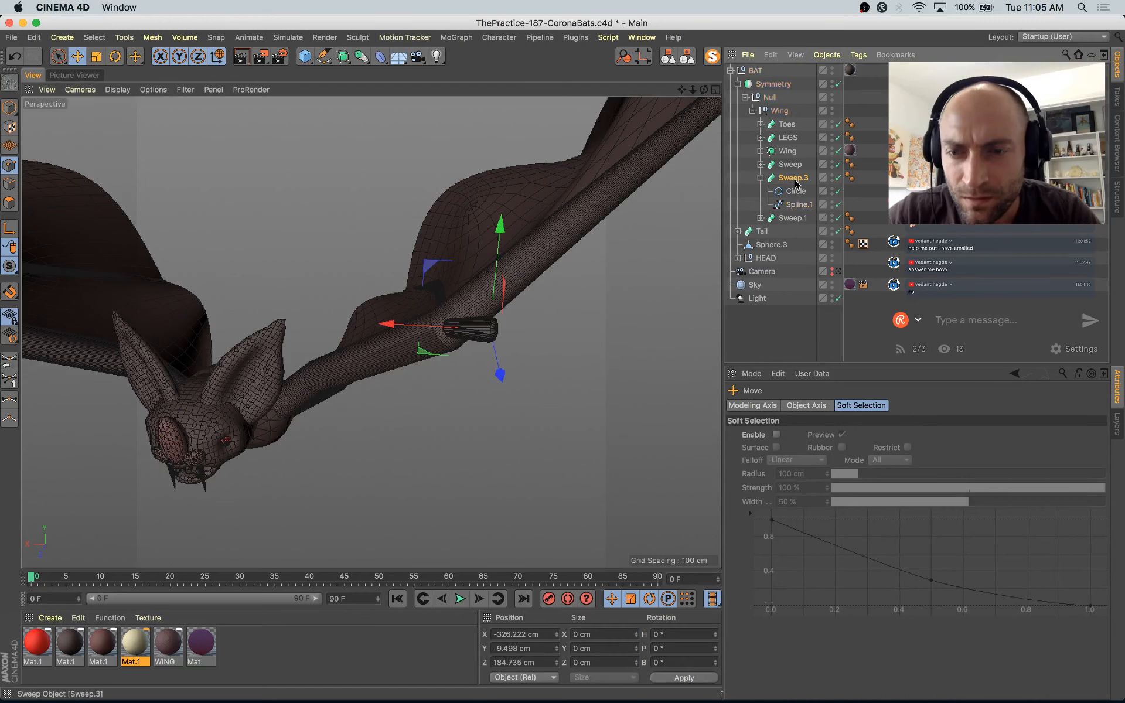
{"action": "left_click_drag", "start_coordinate": [1075, 589], "coordinate": [1076, 598]}
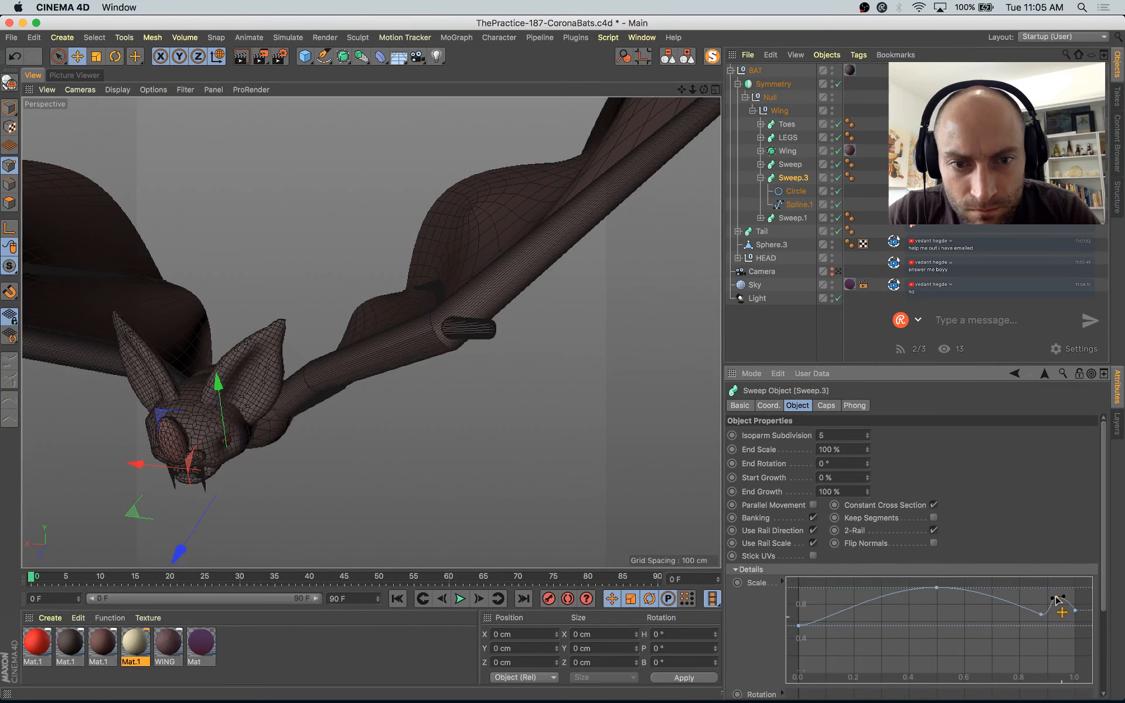
{"action": "left_click_drag", "start_coordinate": [522, 319], "coordinate": [595, 409], "text": "alt"}
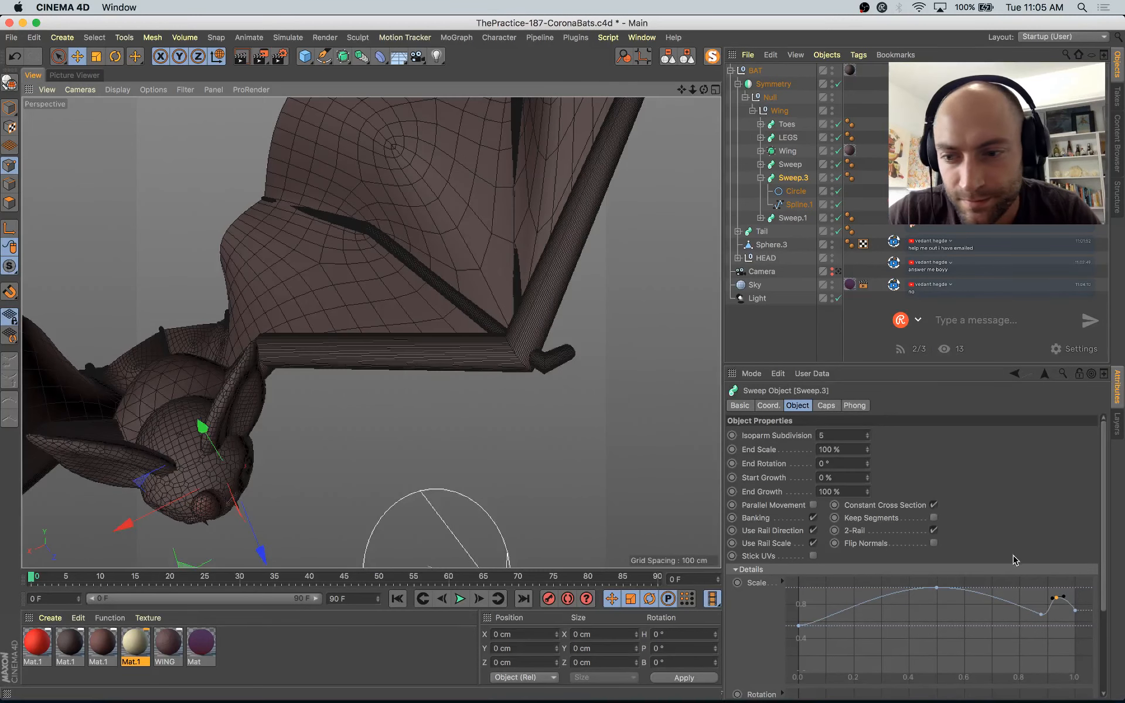
Step: Raise the control point near the end of Sweep.3's scale curve slightly and inspect the wing thumbs in the latest render
{"action": "left_click", "coordinate": [1057, 597]}
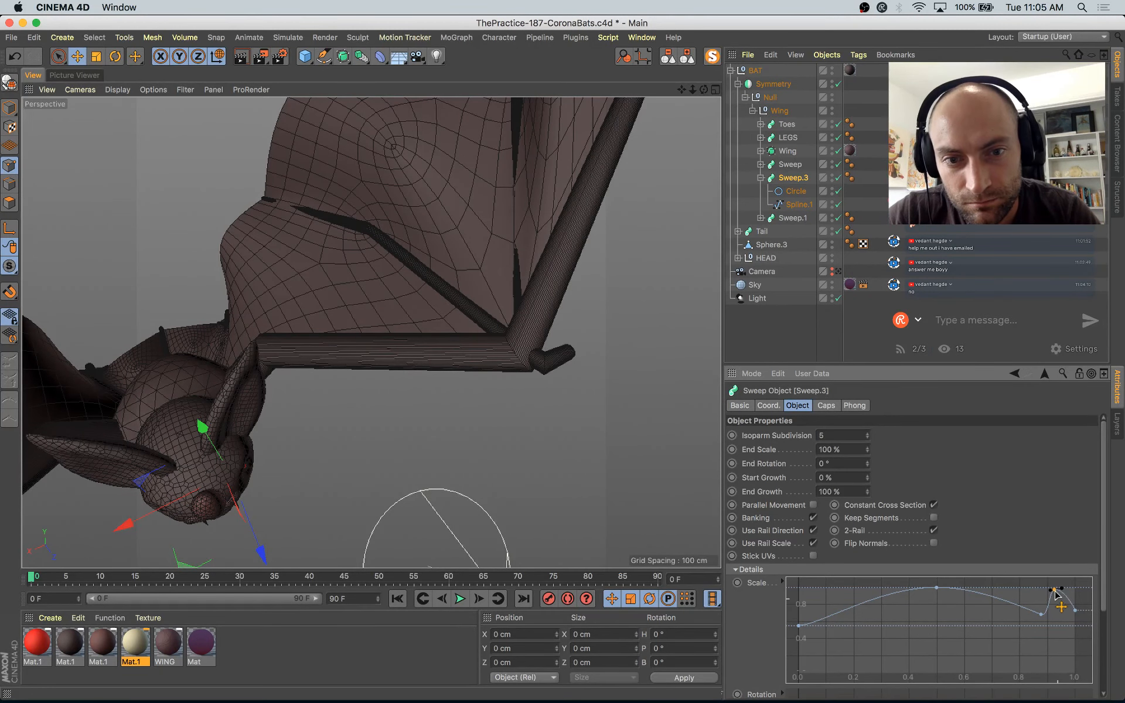
{"action": "left_click_drag", "start_coordinate": [641, 451], "coordinate": [575, 367], "text": "alt"}
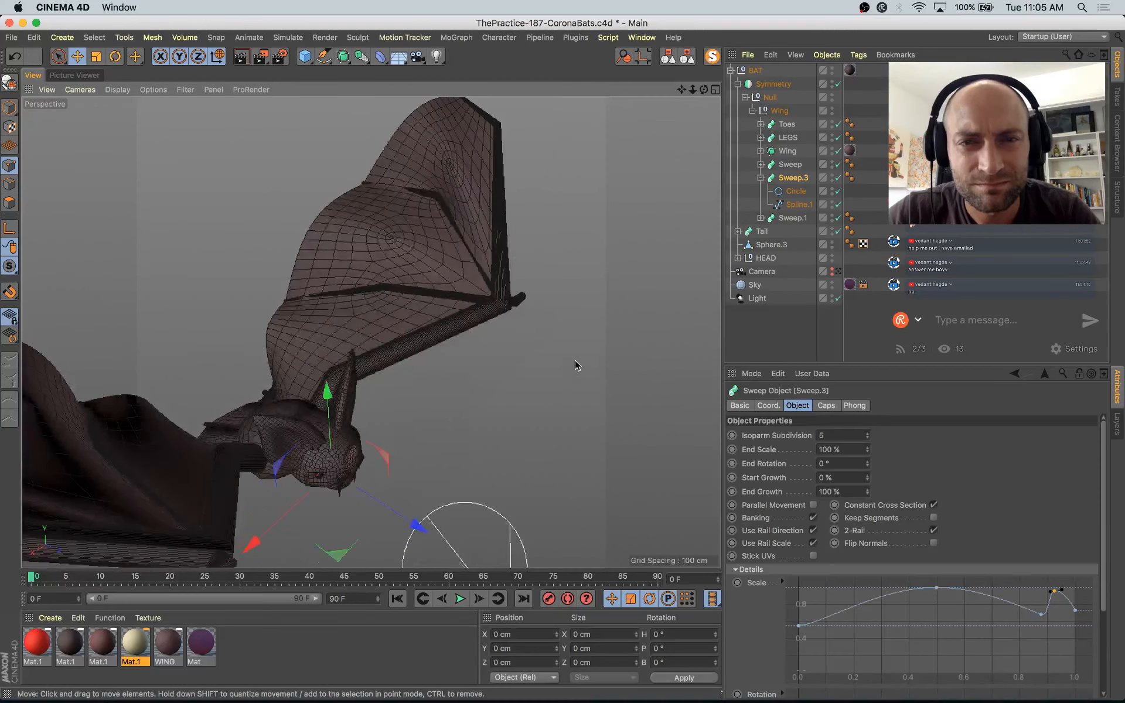
{"action": "left_click", "coordinate": [838, 272]}
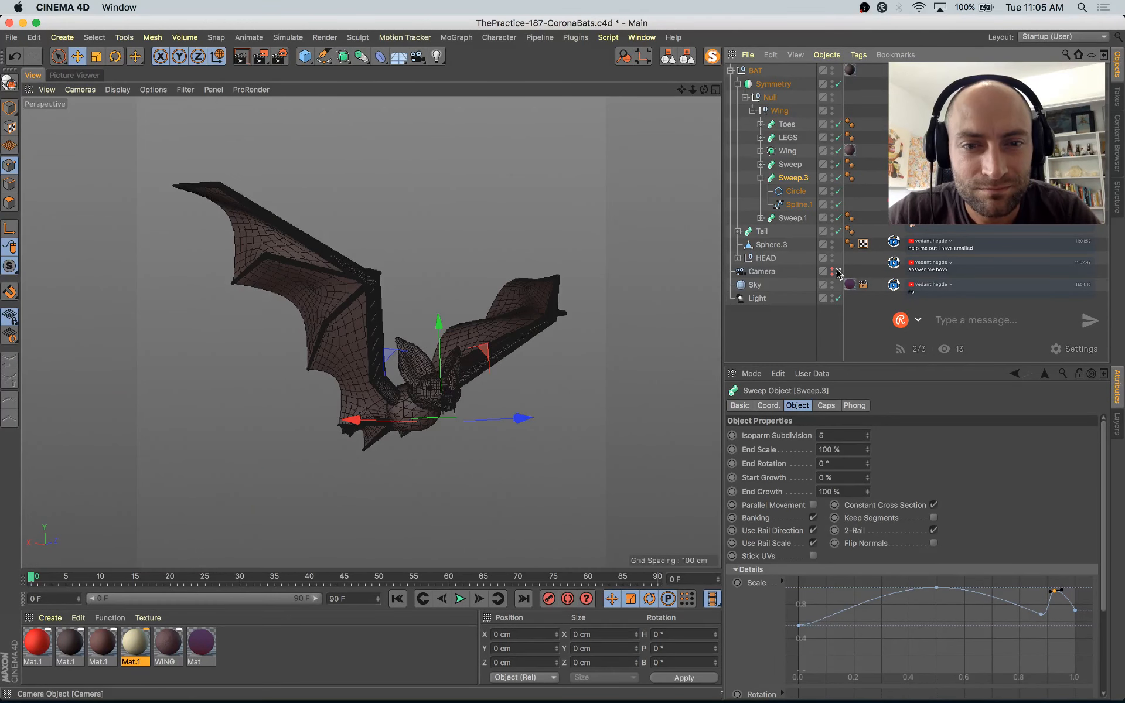
{"action": "left_click", "coordinate": [67, 75]}
{"action": "left_click_drag", "start_coordinate": [313, 337], "coordinate": [78, 324]}
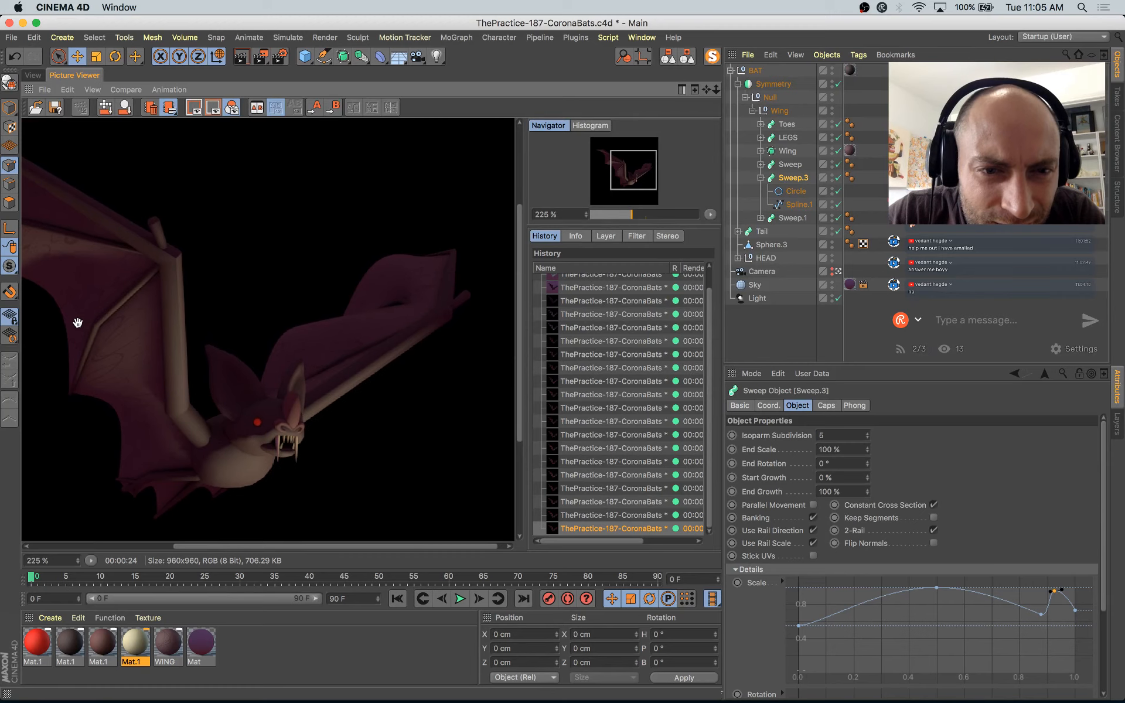
Step: Examine the wing's elbow joint and thumb outside the render camera, keeping Sweep.3 selected in point mode
{"action": "left_click", "coordinate": [33, 75]}
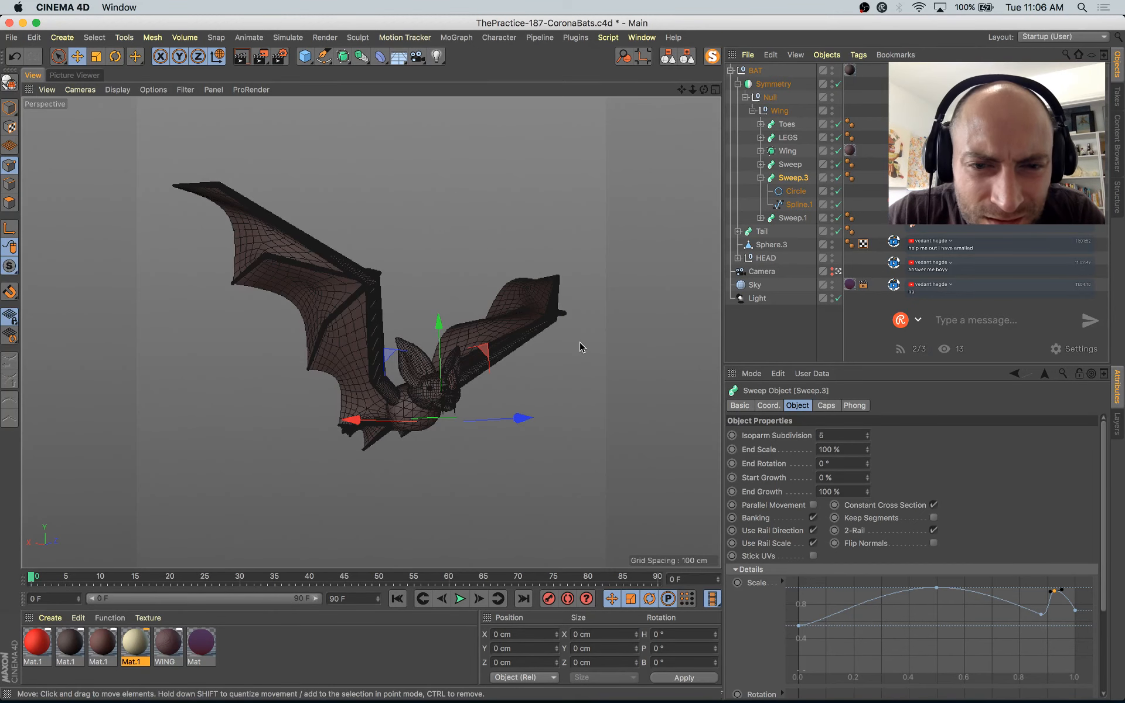
{"action": "left_click", "coordinate": [839, 271]}
{"action": "left_click_drag", "start_coordinate": [610, 349], "coordinate": [564, 331], "text": "alt"}
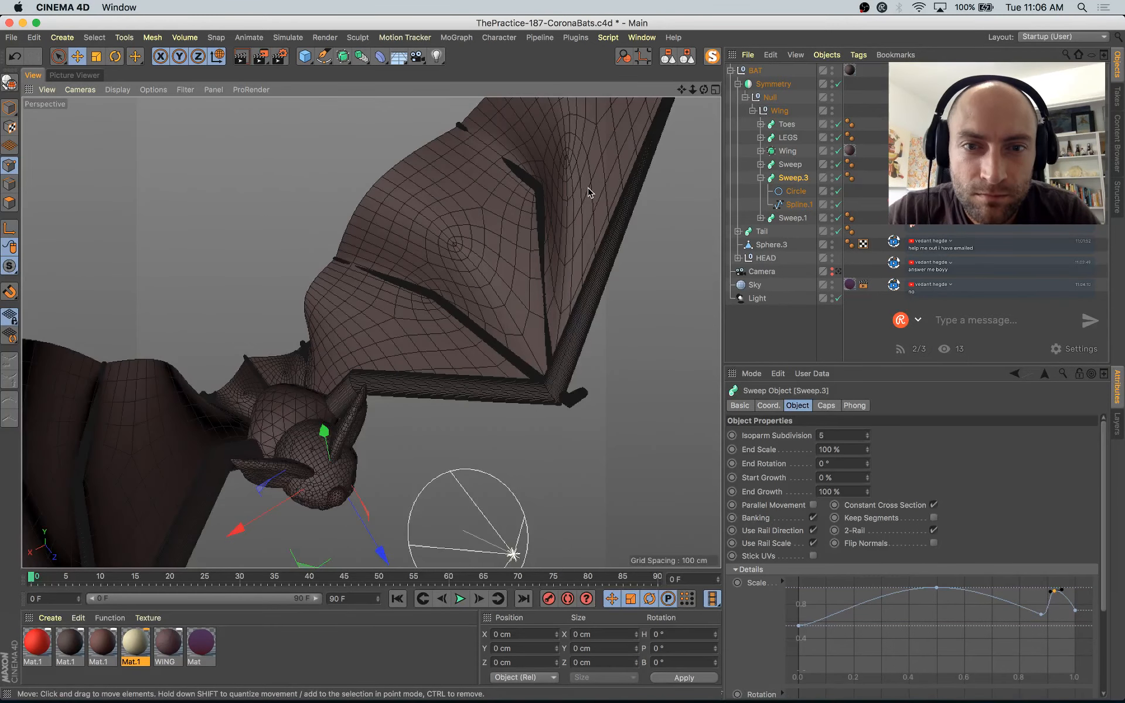
{"action": "left_click", "coordinate": [9, 105]}
{"action": "left_click", "coordinate": [469, 232]}
{"action": "left_click_drag", "start_coordinate": [693, 391], "coordinate": [606, 388], "text": "alt"}
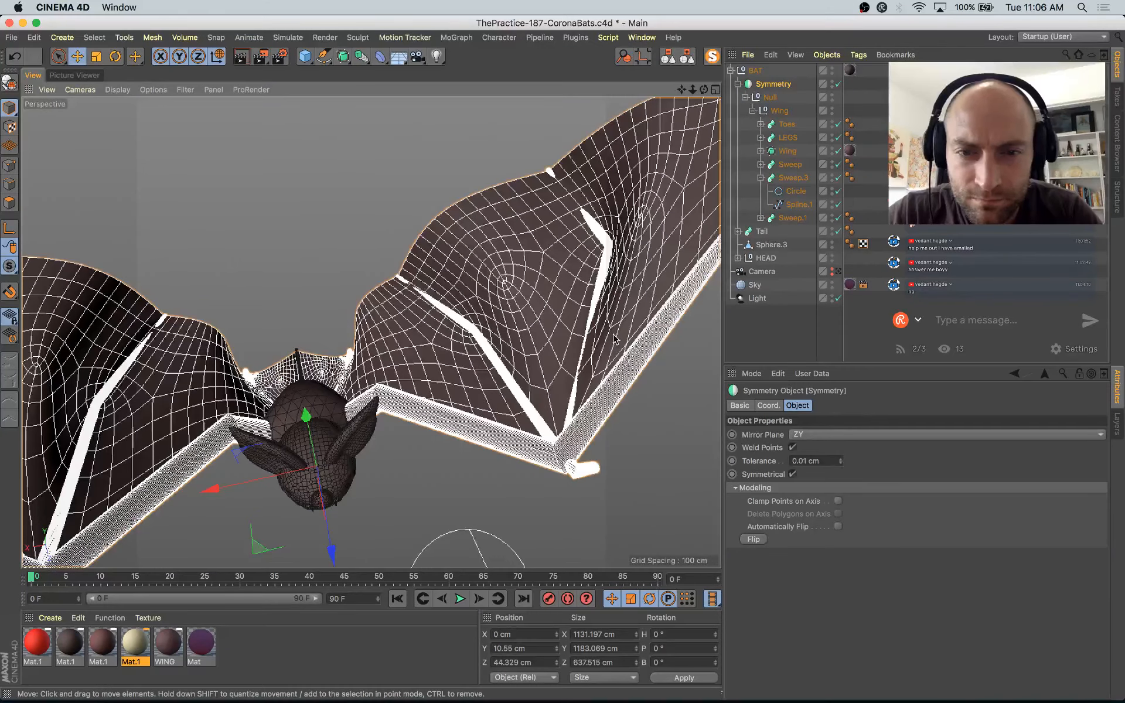
{"action": "left_click", "coordinate": [9, 166]}
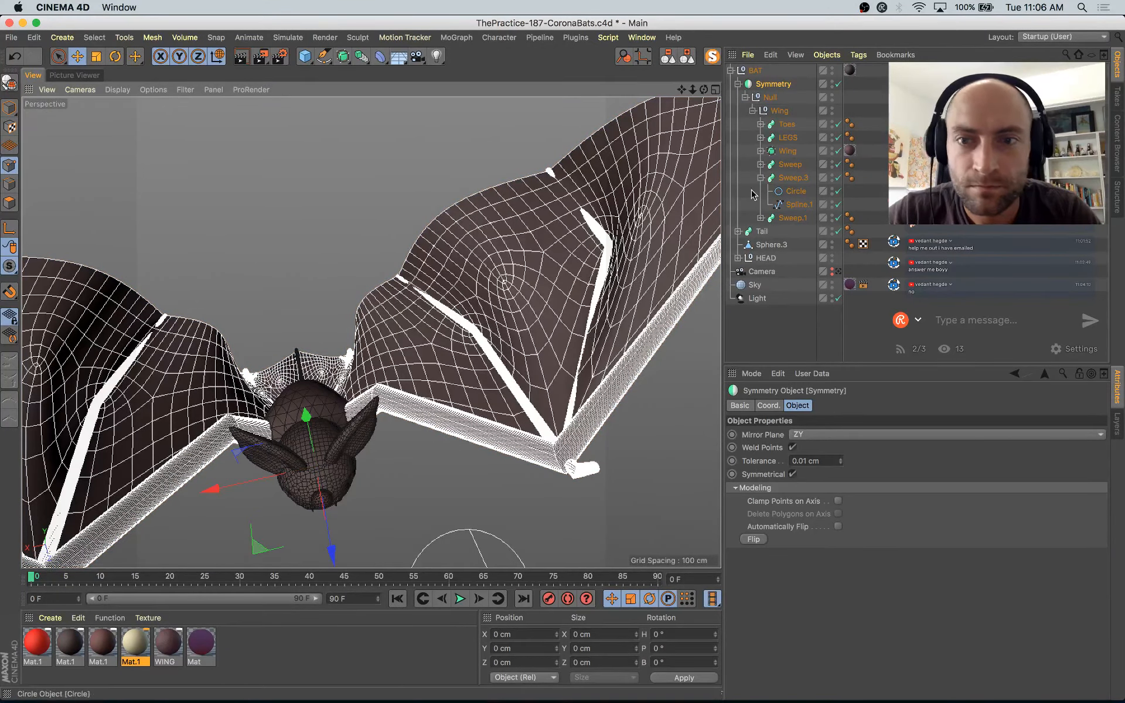
{"action": "left_click", "coordinate": [789, 178]}
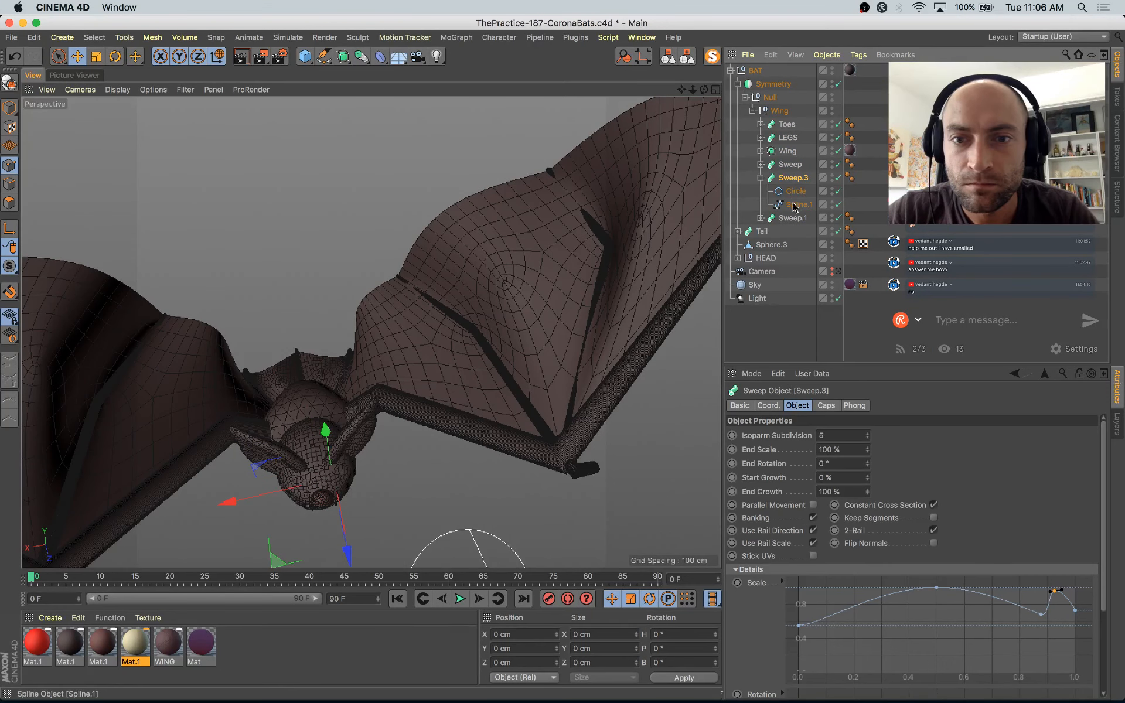
Step: Try to move the elbow point of the spline inside the Sweep object, and undo the move
{"action": "left_click", "coordinate": [794, 166]}
{"action": "left_click", "coordinate": [761, 165]}
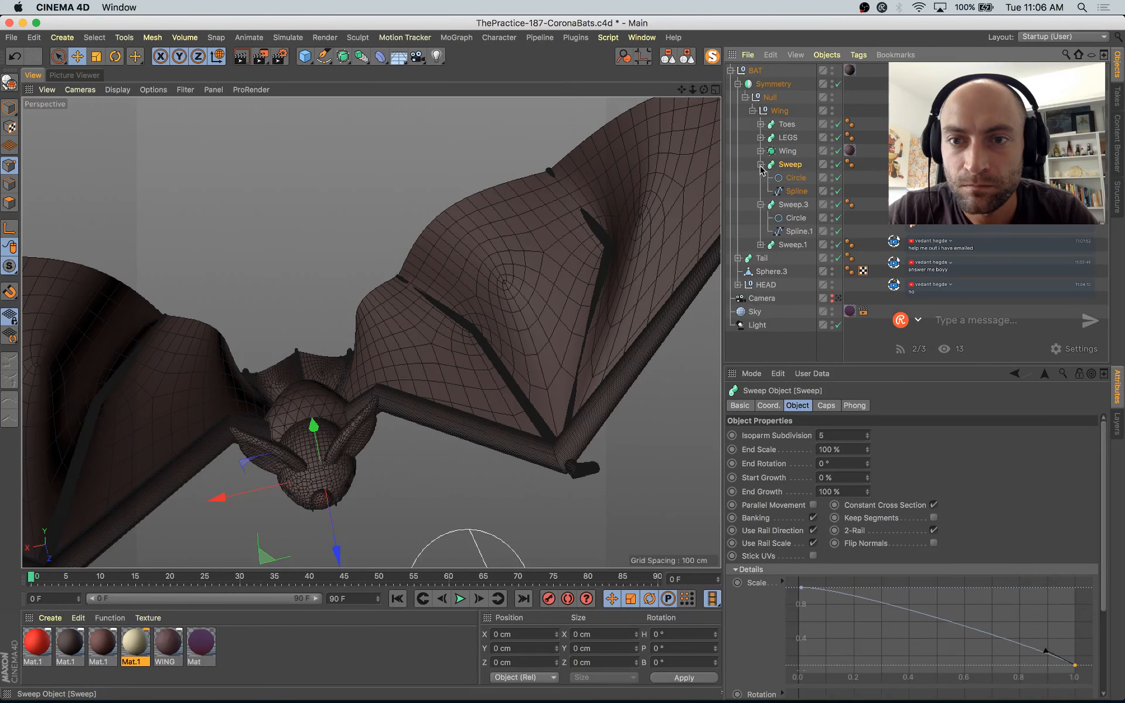
{"action": "left_click", "coordinate": [796, 191]}
{"action": "left_click_drag", "start_coordinate": [539, 412], "coordinate": [585, 413]}
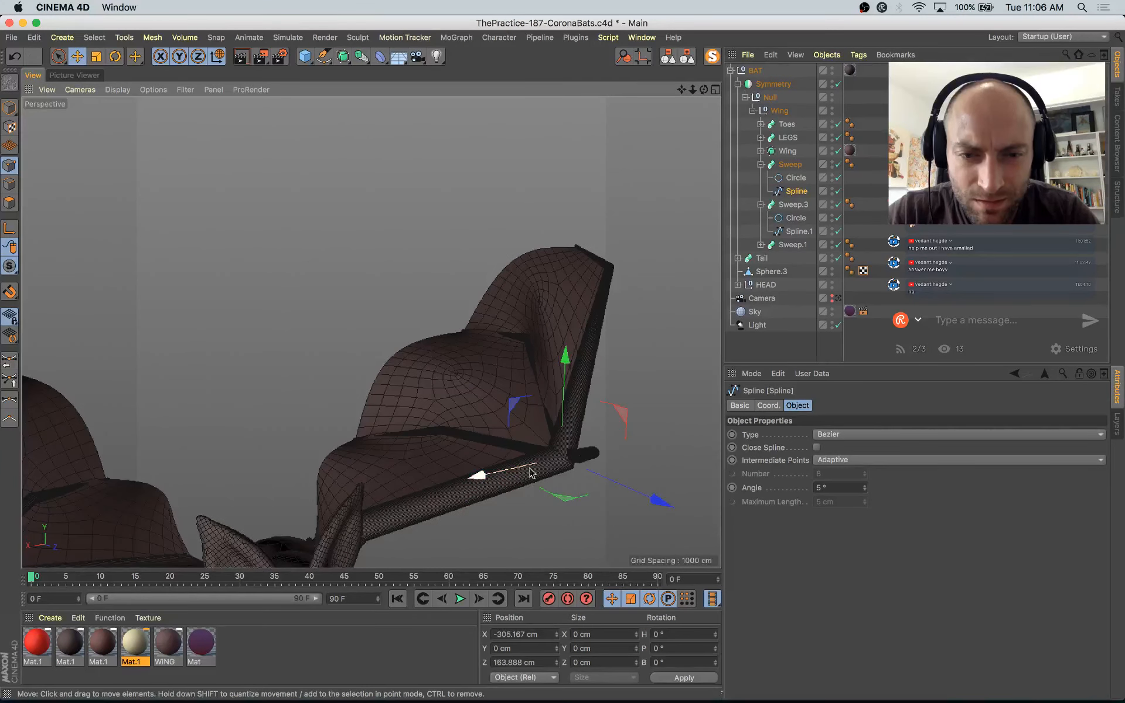
{"action": "left_click_drag", "start_coordinate": [533, 466], "coordinate": [530, 466]}
{"action": "key", "text": "super+z"}
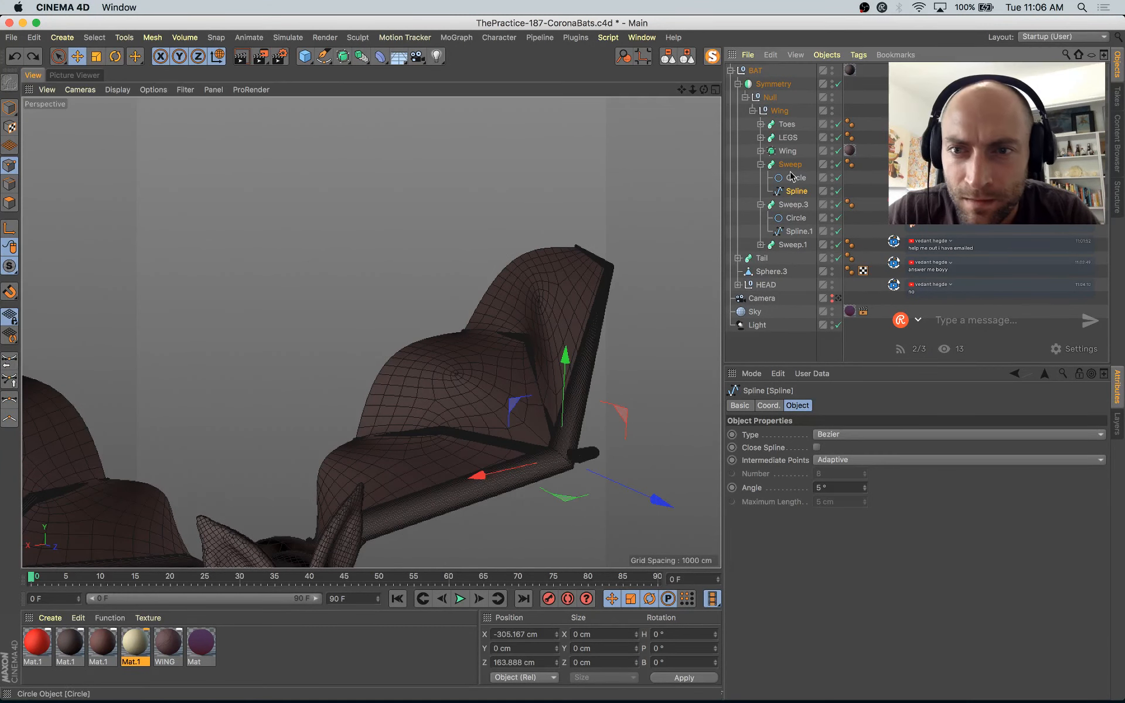
Step: Move the elbow point of Sweep.1's spline to about X -300 cm, Y 4.4 cm, Z 163.9 cm
{"action": "left_click", "coordinate": [761, 244]}
{"action": "left_click", "coordinate": [797, 271]}
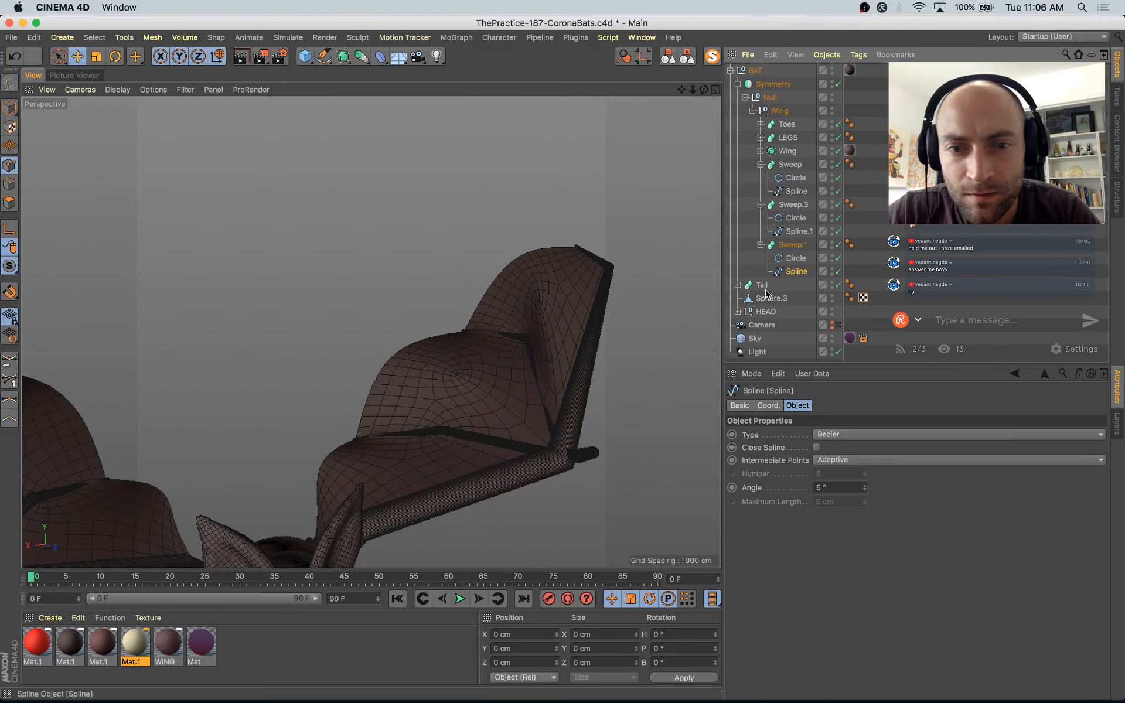
{"action": "left_click_drag", "start_coordinate": [522, 408], "coordinate": [578, 480]}
{"action": "left_click_drag", "start_coordinate": [501, 477], "coordinate": [498, 476]}
{"action": "left_click_drag", "start_coordinate": [498, 476], "coordinate": [405, 415], "text": "alt"}
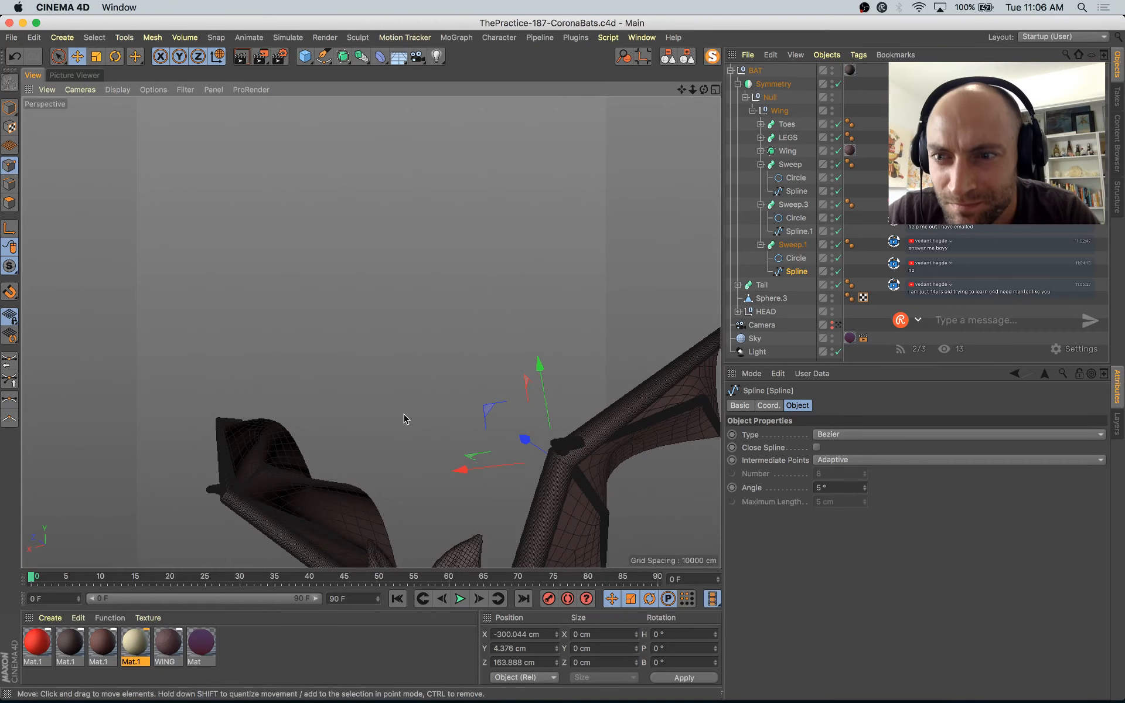
Step: Restore the render camera's view in model mode, deselect everything and render the bat to the Picture Viewer
{"action": "left_click", "coordinate": [838, 325]}
{"action": "left_click", "coordinate": [10, 108]}
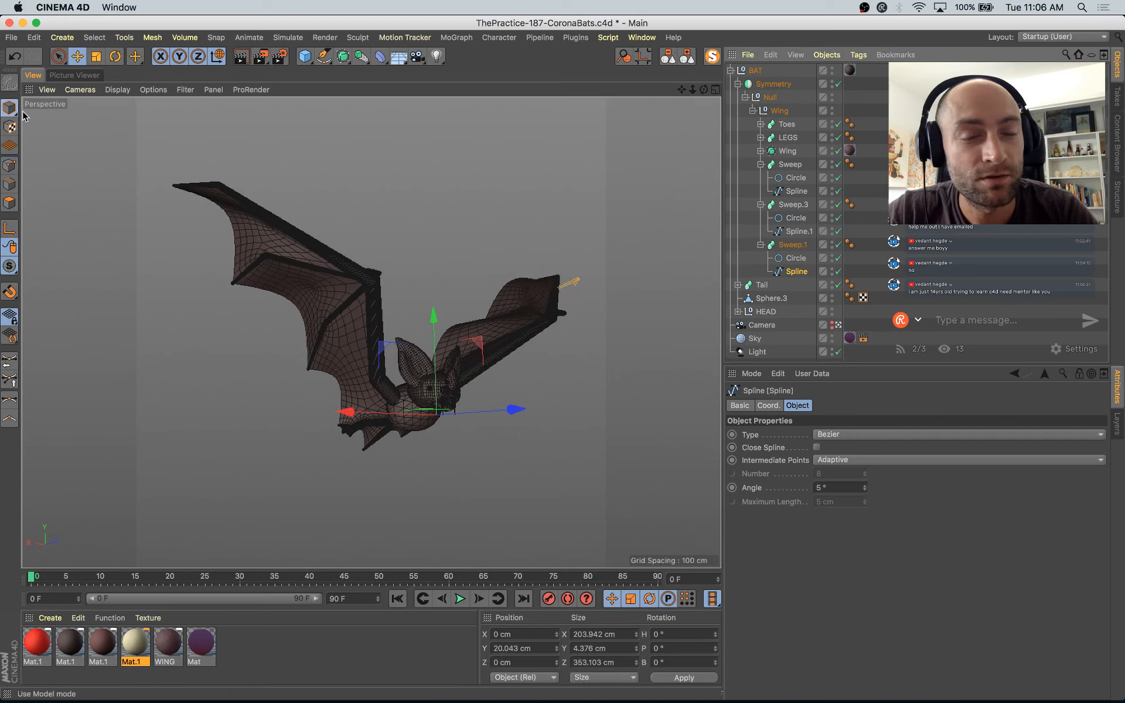
{"action": "left_click", "coordinate": [412, 124]}
{"action": "key", "text": "super+a"}
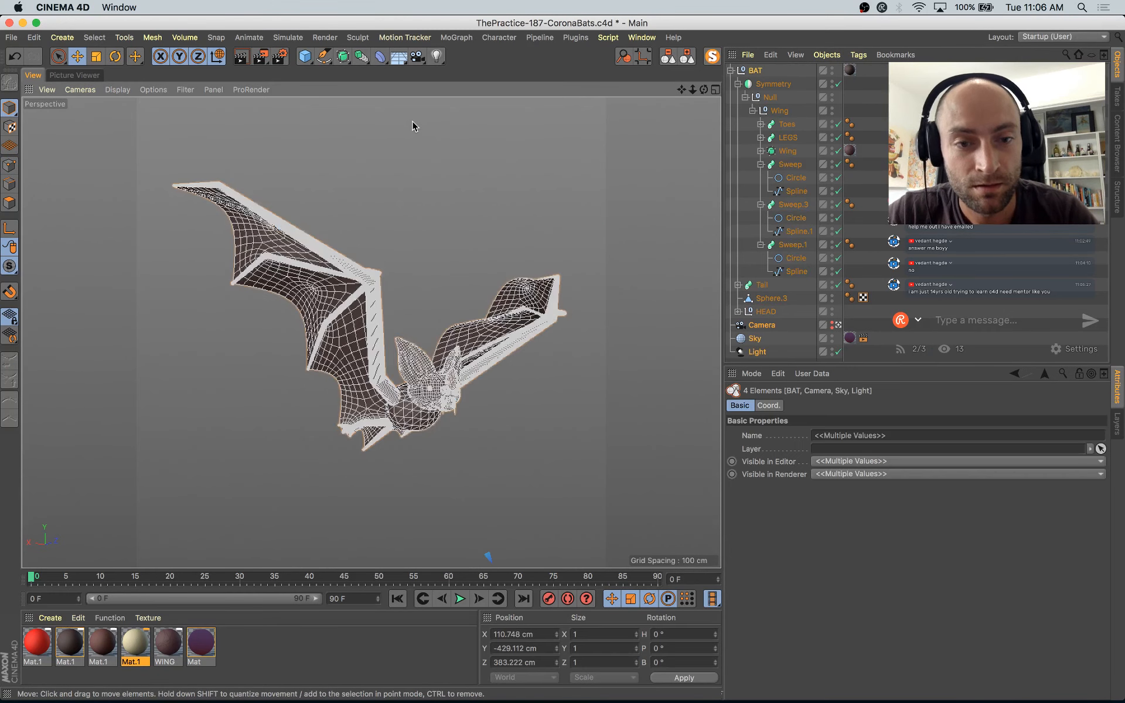
{"action": "left_click", "coordinate": [495, 210]}
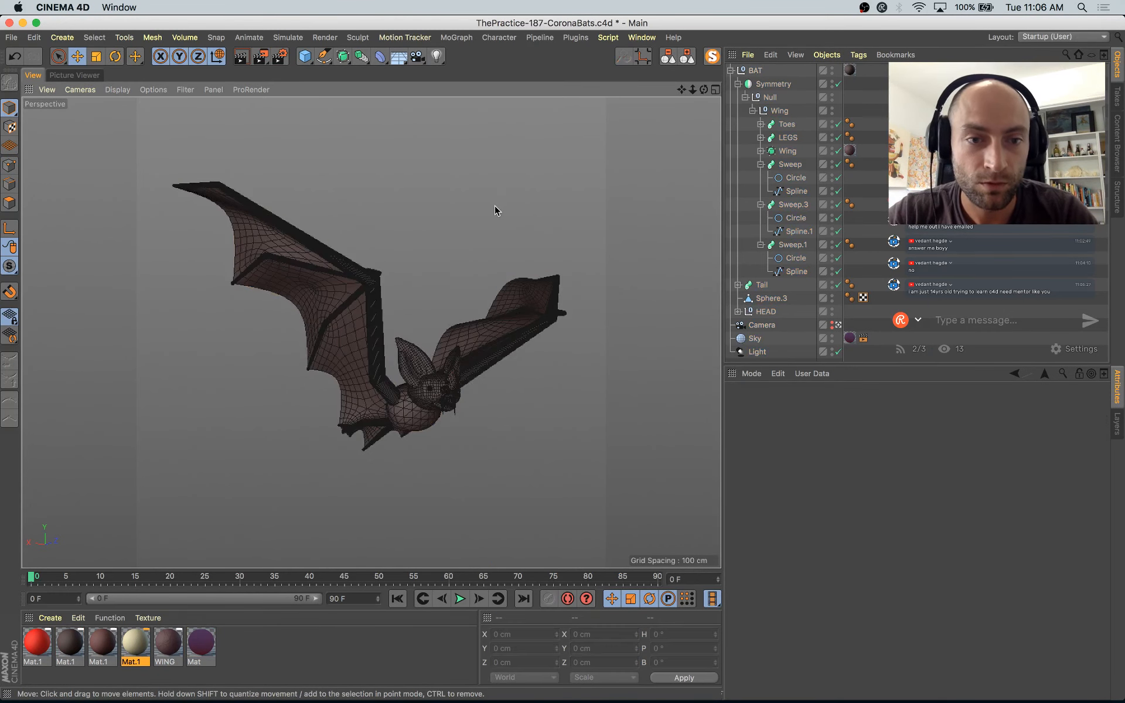
{"action": "key", "text": "shift+r"}
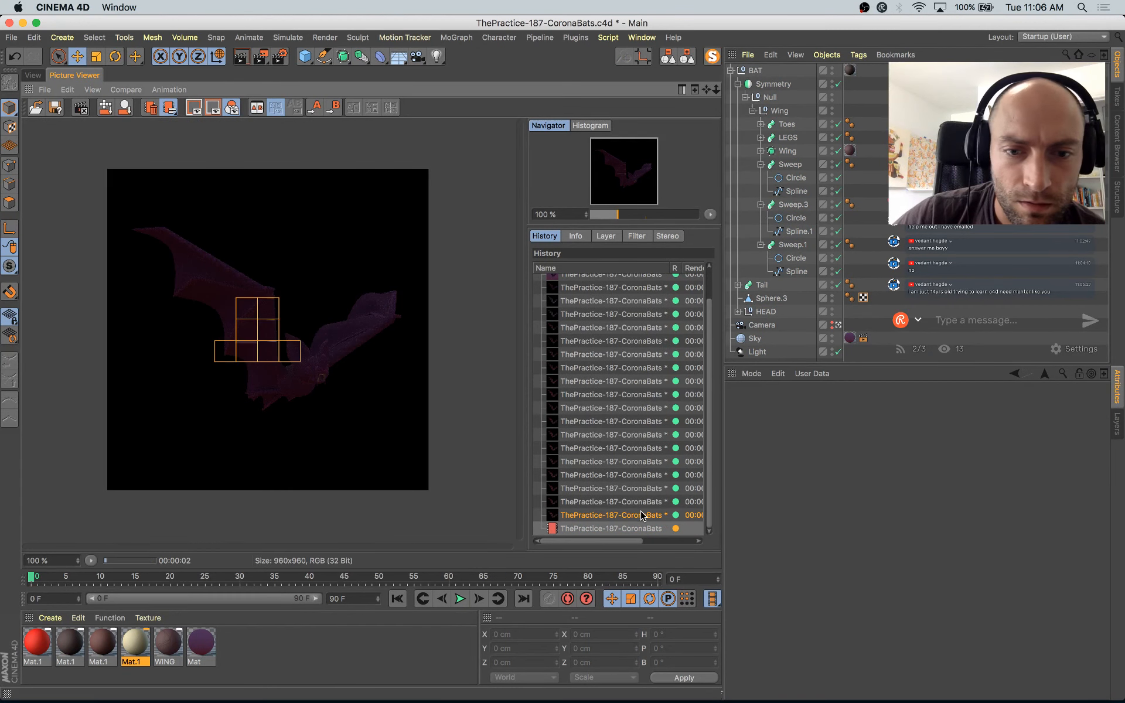
Step: Compare the bat's wing thumbs across the previous test renders in the history while the new one renders
{"action": "left_click", "coordinate": [642, 511]}
{"action": "key", "text": "Up"}
{"action": "key", "text": "Up"}
{"action": "key", "text": "Up"}
{"action": "key", "text": "Down"}
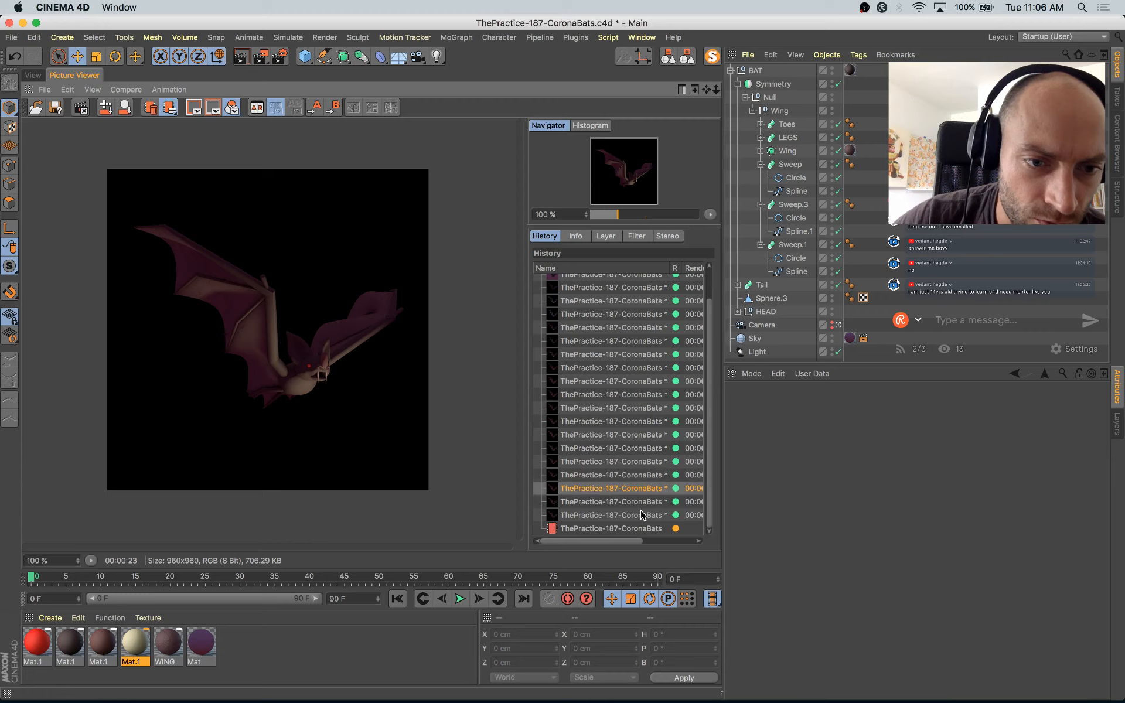
{"action": "key", "text": "Down"}
{"action": "key", "text": "Down"}
{"action": "left_click", "coordinate": [641, 511]}
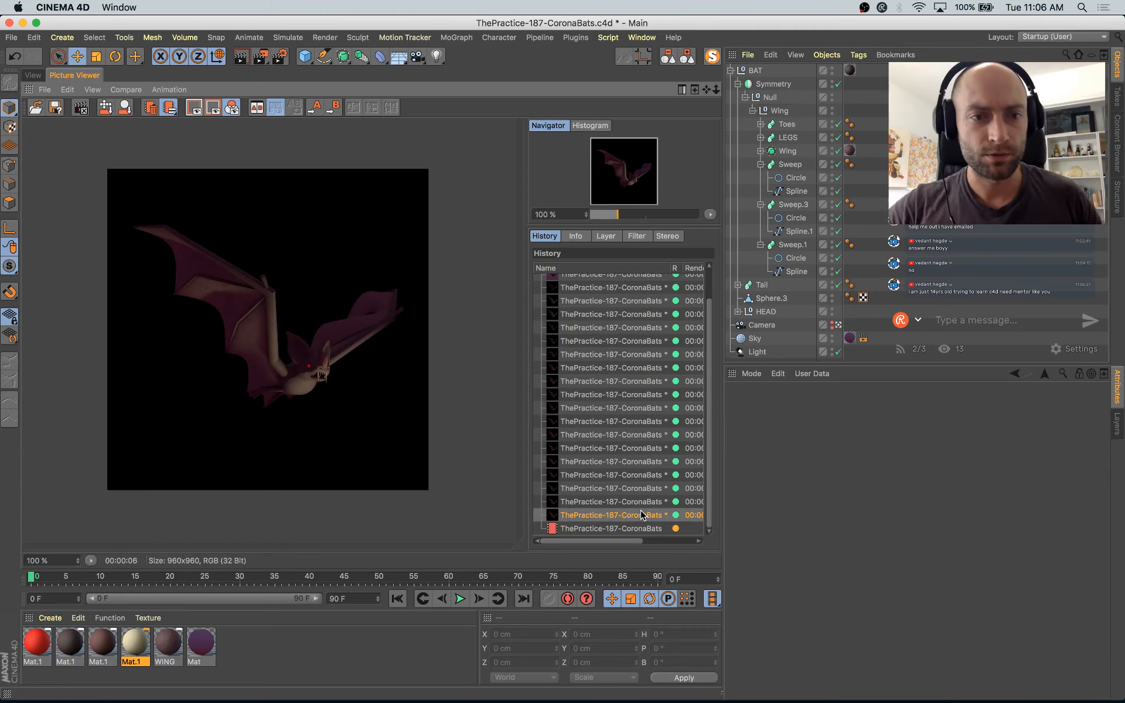
{"action": "left_click", "coordinate": [641, 511]}
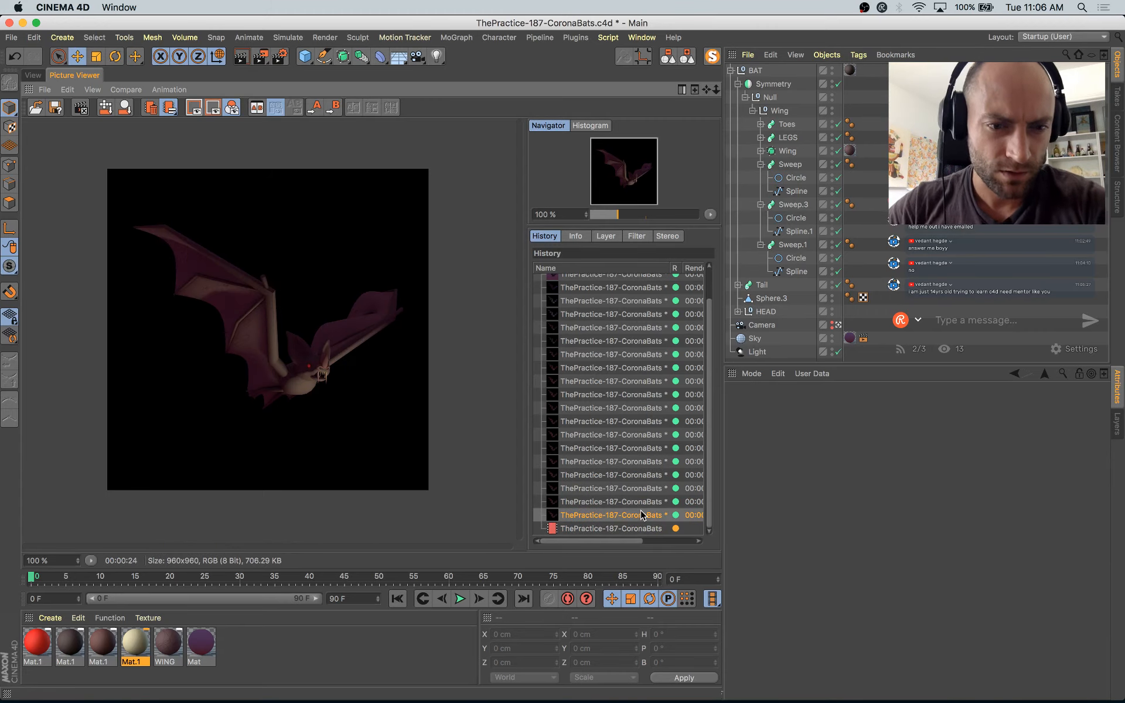
{"action": "key", "text": "Up"}
{"action": "key", "text": "Up"}
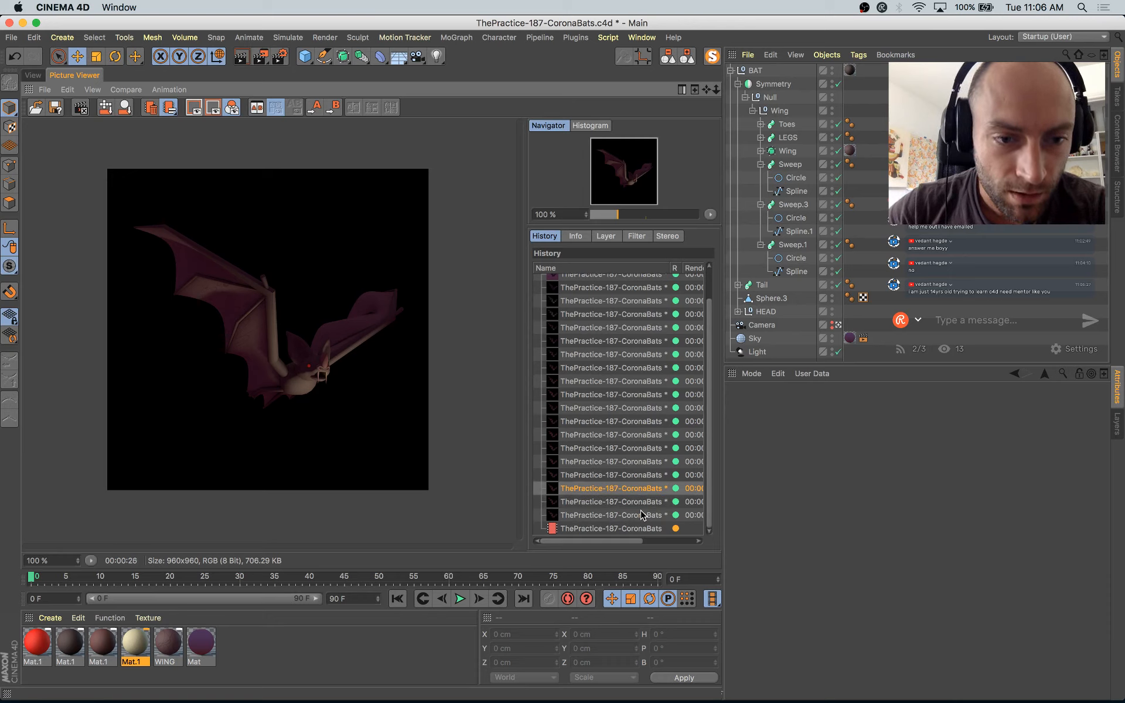
{"action": "key", "text": "Down"}
{"action": "key", "text": "Down"}
{"action": "key", "text": "Down"}
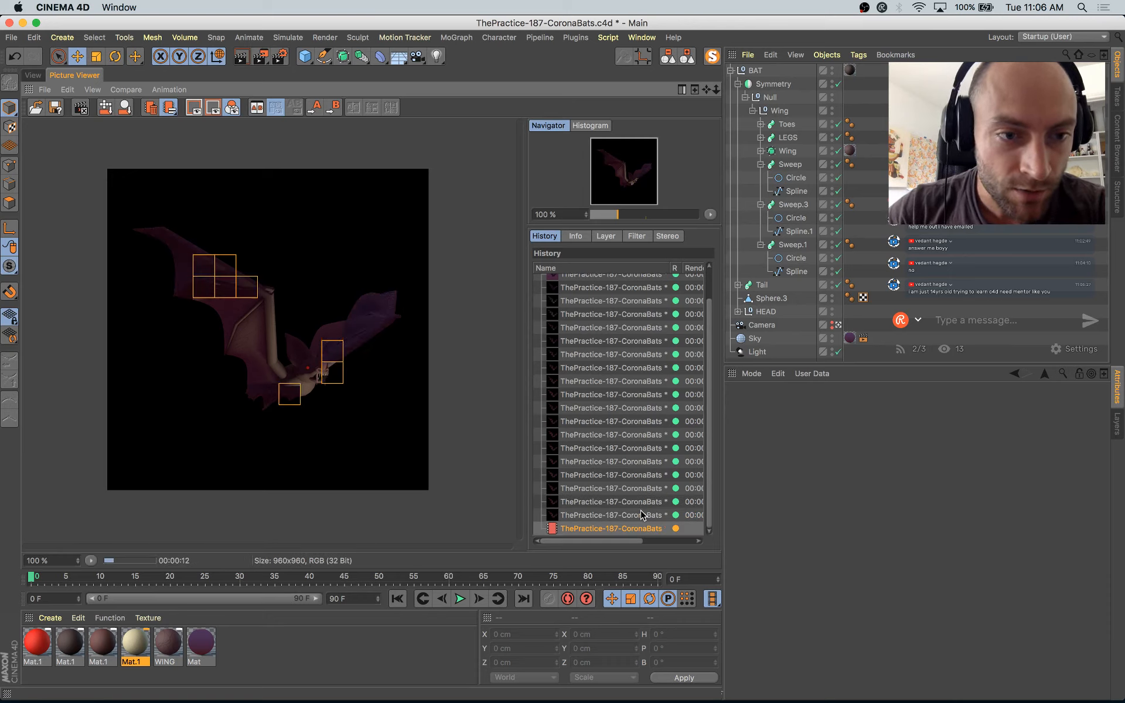
{"action": "key", "text": "Up"}
{"action": "key", "text": "Up"}
{"action": "key", "text": "Up"}
{"action": "key", "text": "Down"}
{"action": "key", "text": "Down"}
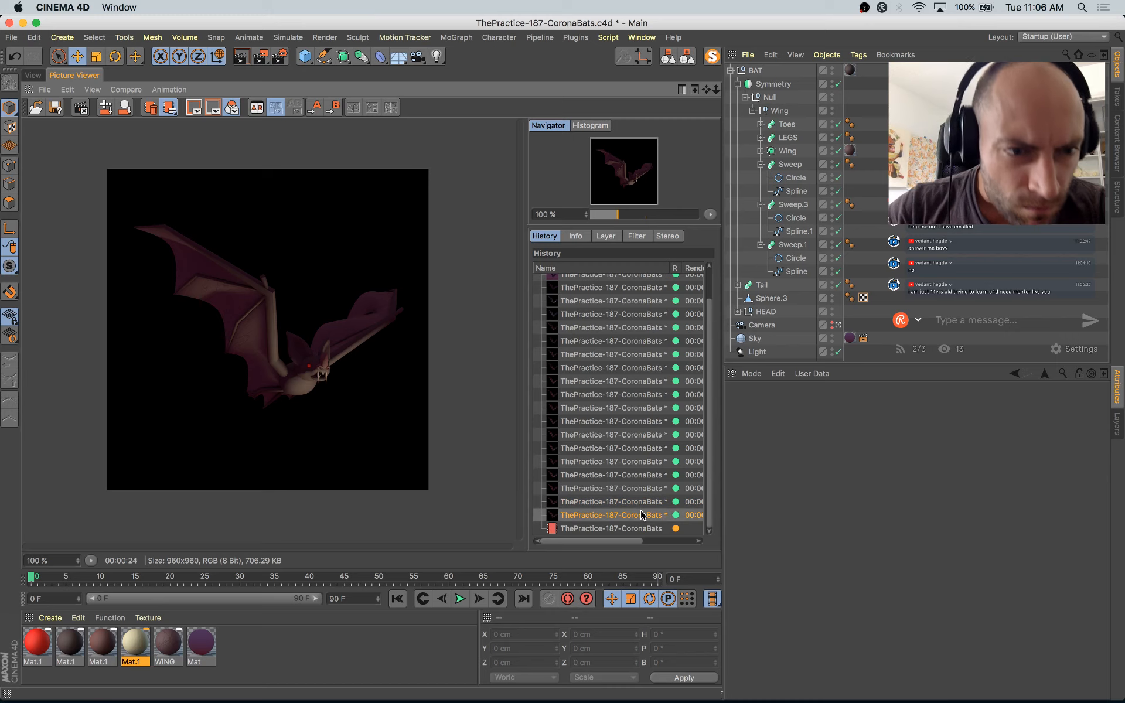
{"action": "key", "text": "Down"}
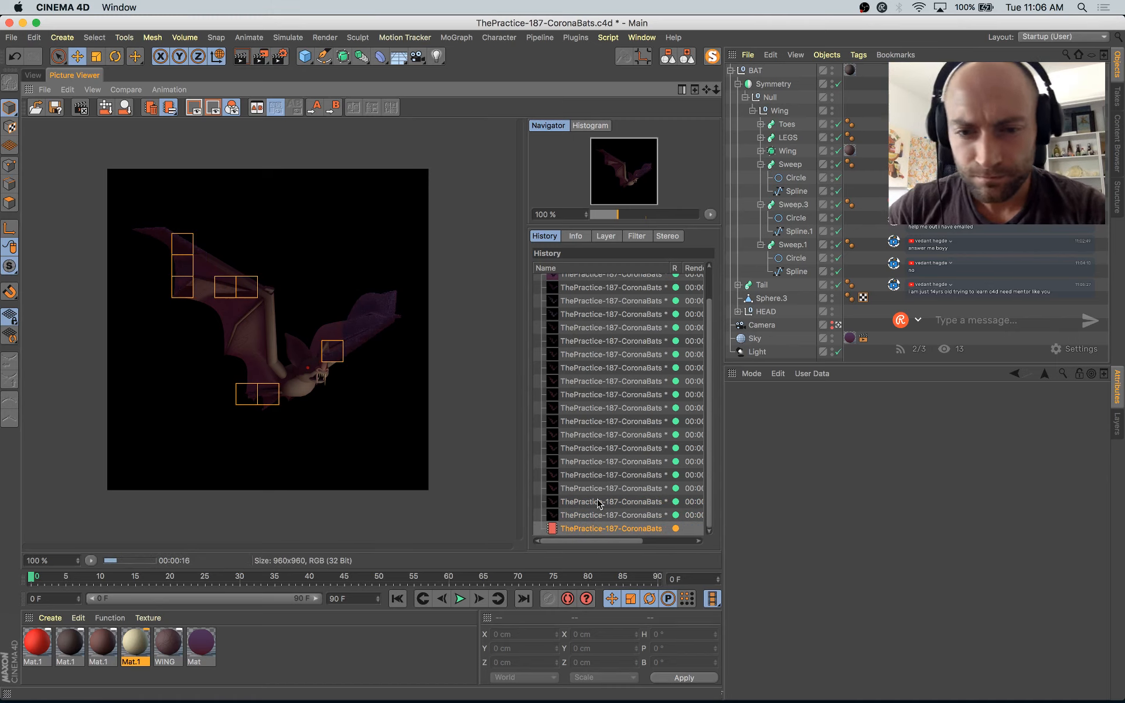
{"action": "left_click", "coordinate": [626, 475]}
{"action": "key", "text": "Down"}
{"action": "key", "text": "Down"}
{"action": "key", "text": "Down"}
{"action": "key", "text": "Down"}
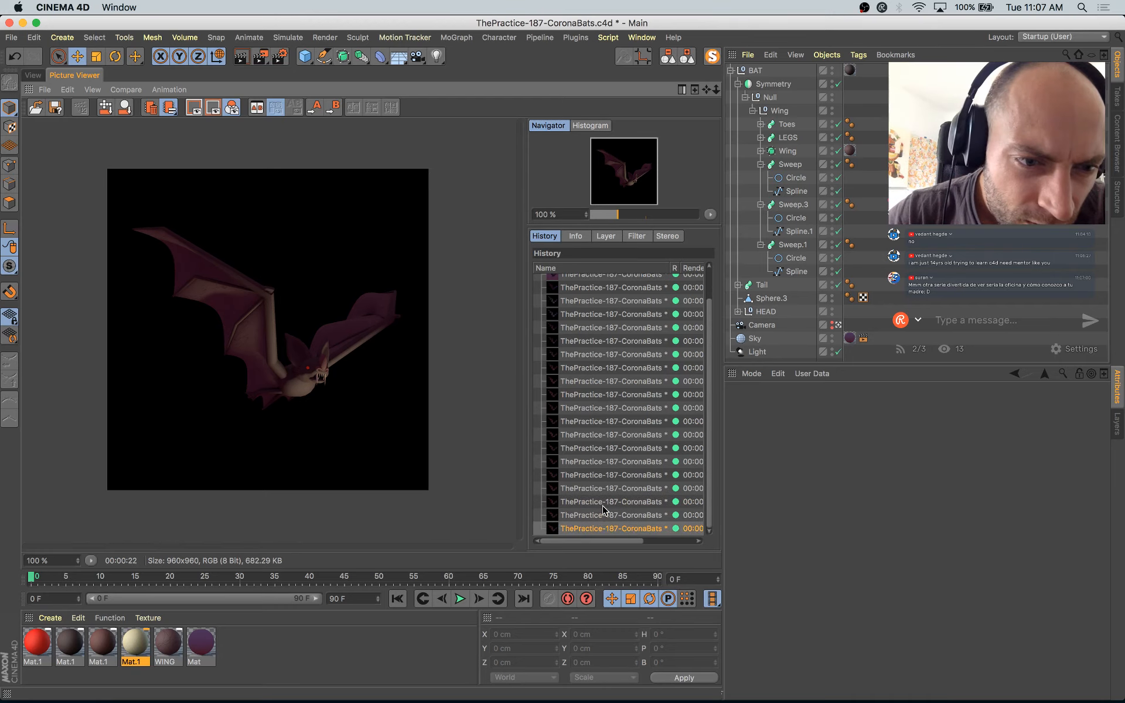
Step: Compare the finished render with the earlier ones in the history, checking the reshaped thumbs
{"action": "key", "text": "Up"}
{"action": "key", "text": "Up"}
{"action": "key", "text": "Up"}
{"action": "key", "text": "Up"}
{"action": "key", "text": "Up"}
{"action": "key", "text": "Up"}
{"action": "key", "text": "Up"}
{"action": "key", "text": "Up"}
{"action": "key", "text": "Up"}
{"action": "key", "text": "Up"}
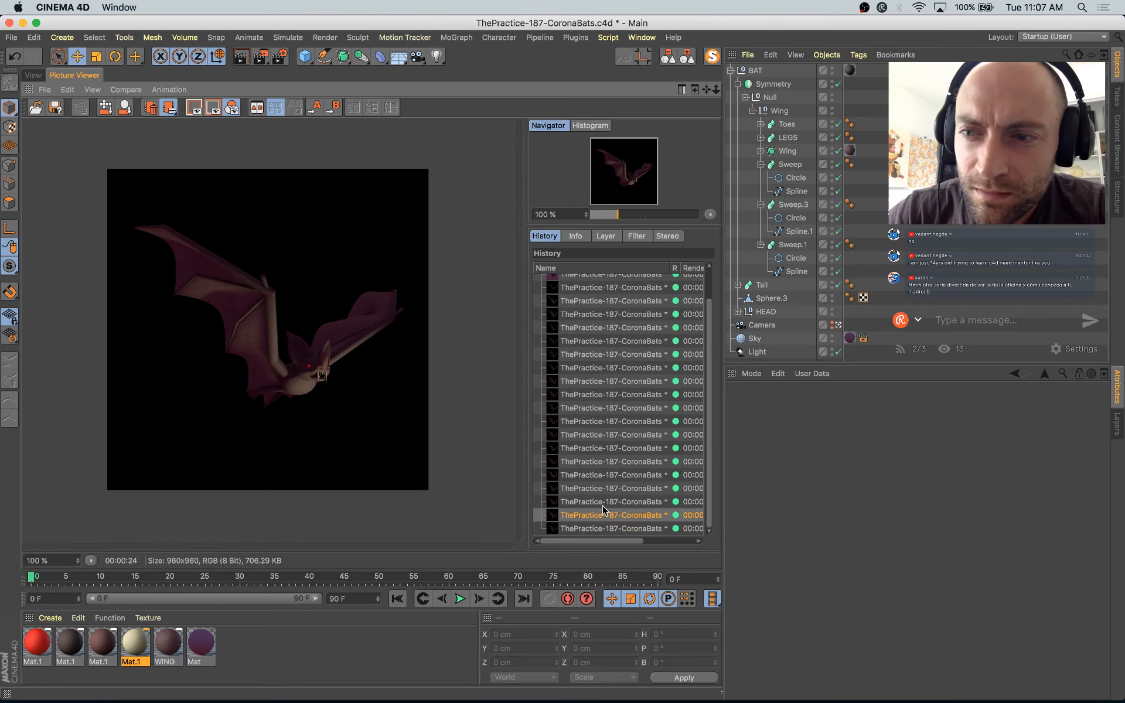
{"action": "key", "text": "Down"}
{"action": "key", "text": "Down"}
{"action": "key", "text": "Down"}
{"action": "key", "text": "Down"}
{"action": "key", "text": "Down"}
{"action": "key", "text": "Down"}
{"action": "key", "text": "Down"}
{"action": "key", "text": "Down"}
{"action": "key", "text": "Down"}
{"action": "key", "text": "Down"}
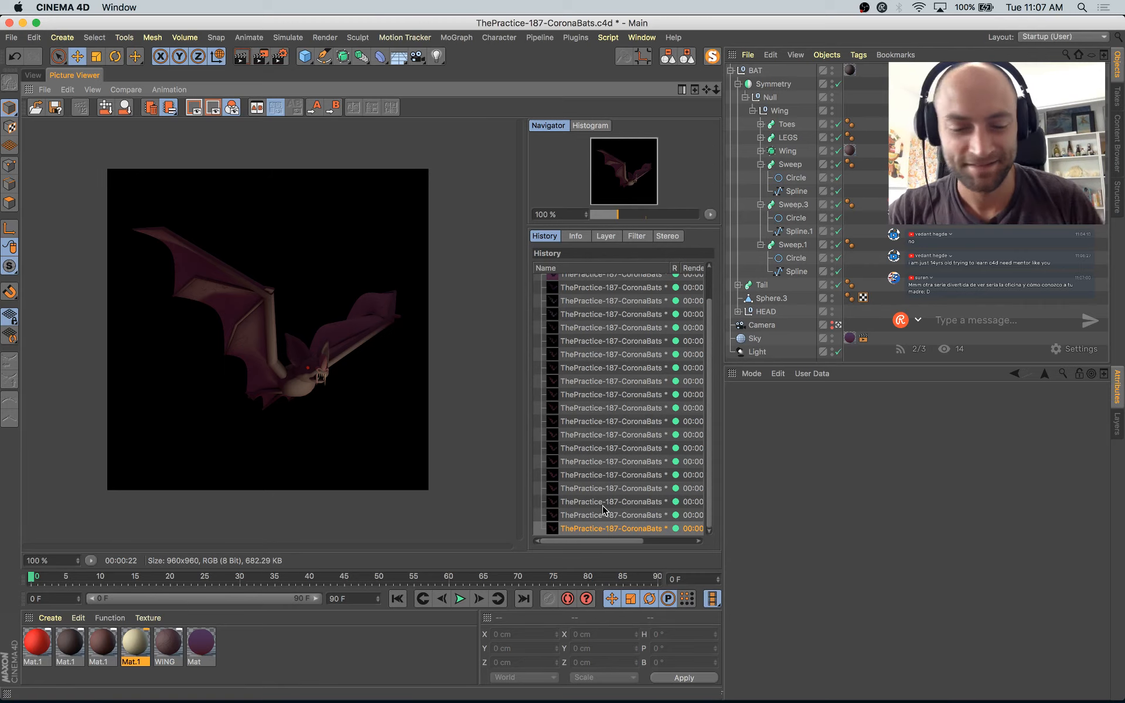
{"action": "left_click", "coordinate": [593, 462]}
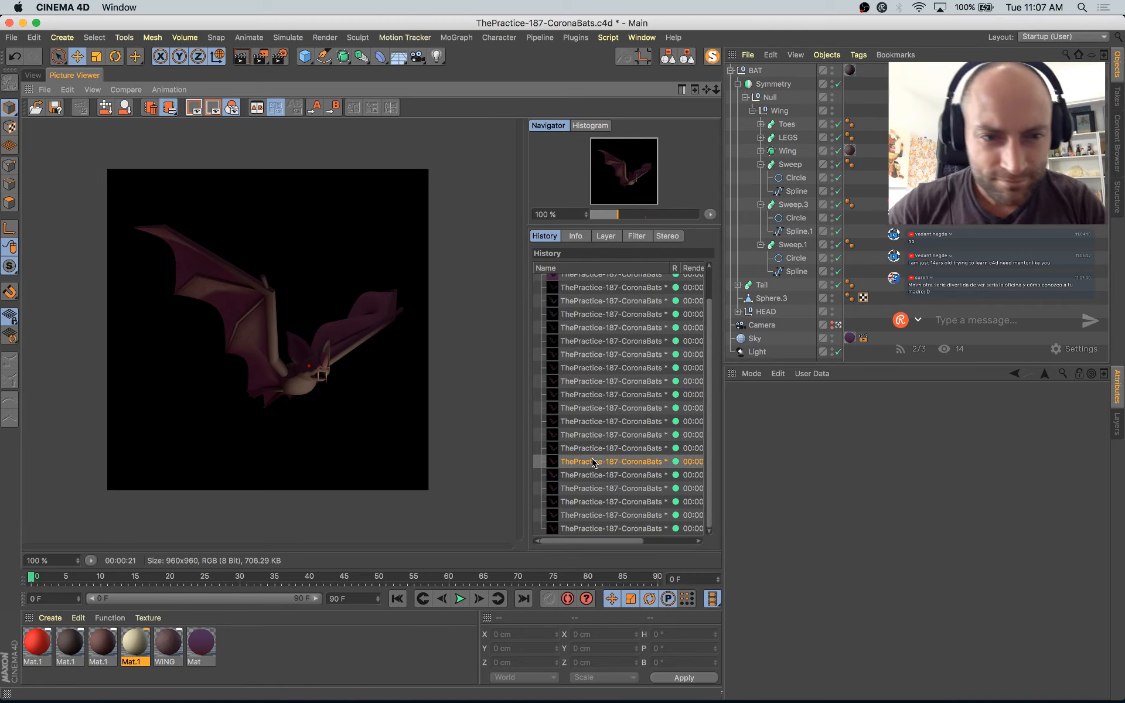
{"action": "key", "text": "Down"}
{"action": "key", "text": "Down"}
{"action": "key", "text": "Down"}
{"action": "key", "text": "Down"}
{"action": "key", "text": "Down"}
Step: Save the project and collapse the whole object hierarchy, with a closer look at the rendered bat
{"action": "key", "text": "super+s"}
{"action": "left_click", "coordinate": [682, 55]}
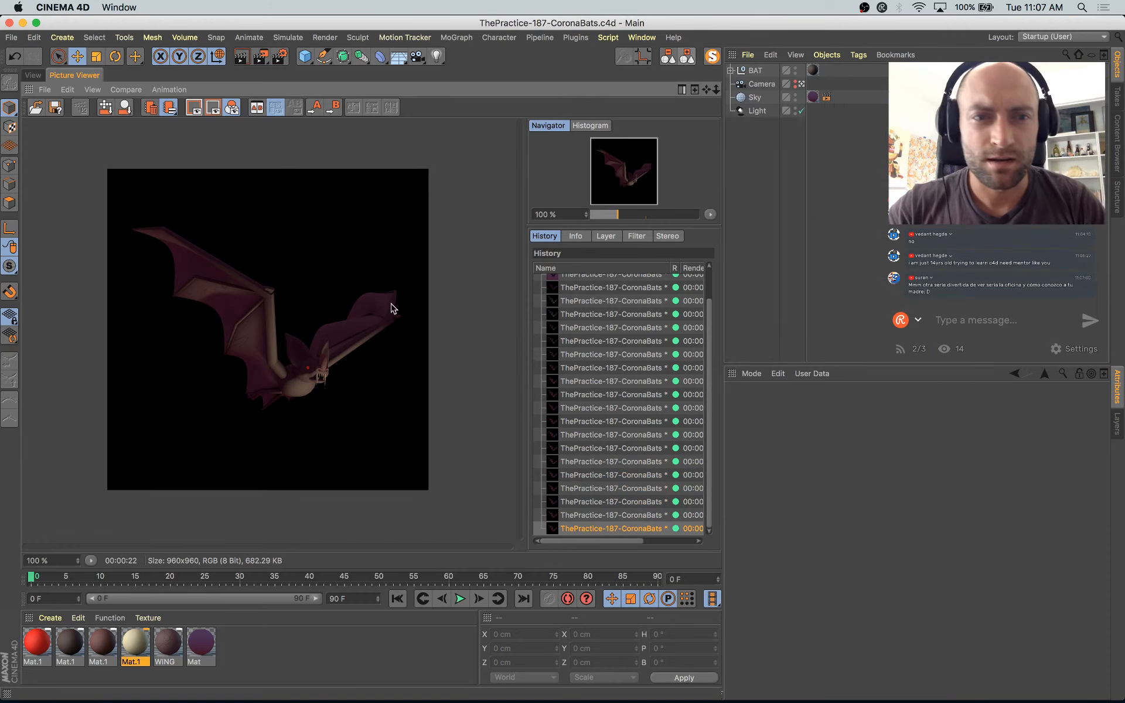
{"action": "double_click", "coordinate": [354, 364]}
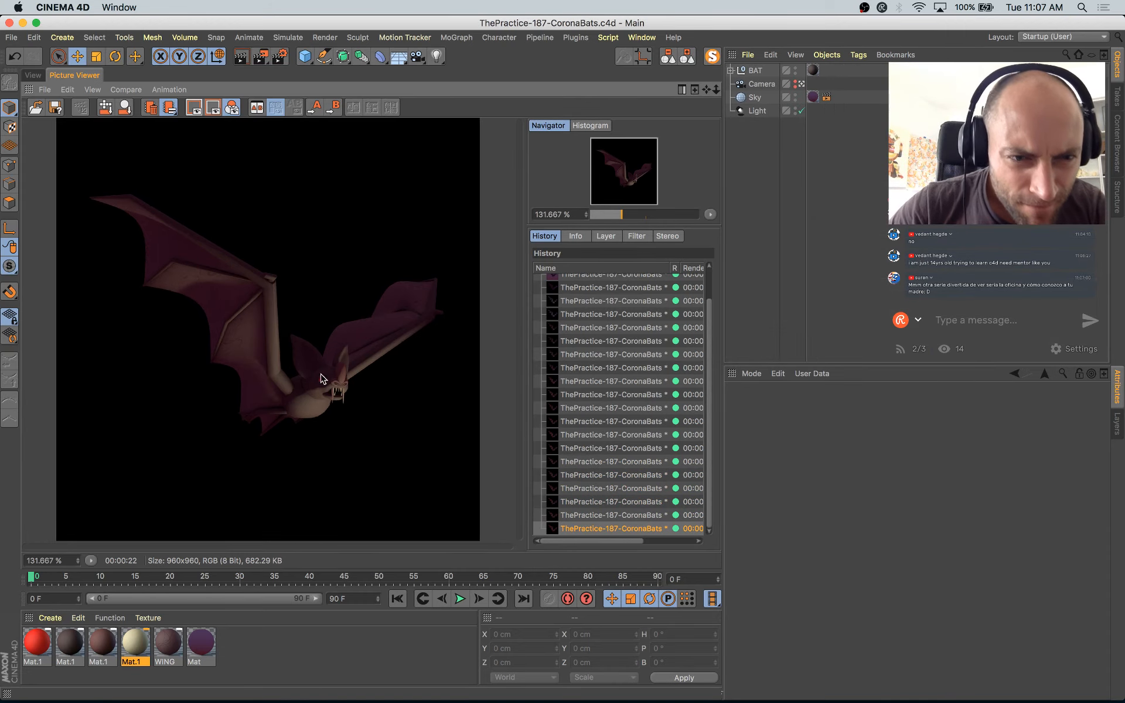
{"action": "double_click", "coordinate": [285, 375]}
Step: Set the render output size to 1080 by 1080 pixels and save the project
{"action": "left_click", "coordinate": [280, 56]}
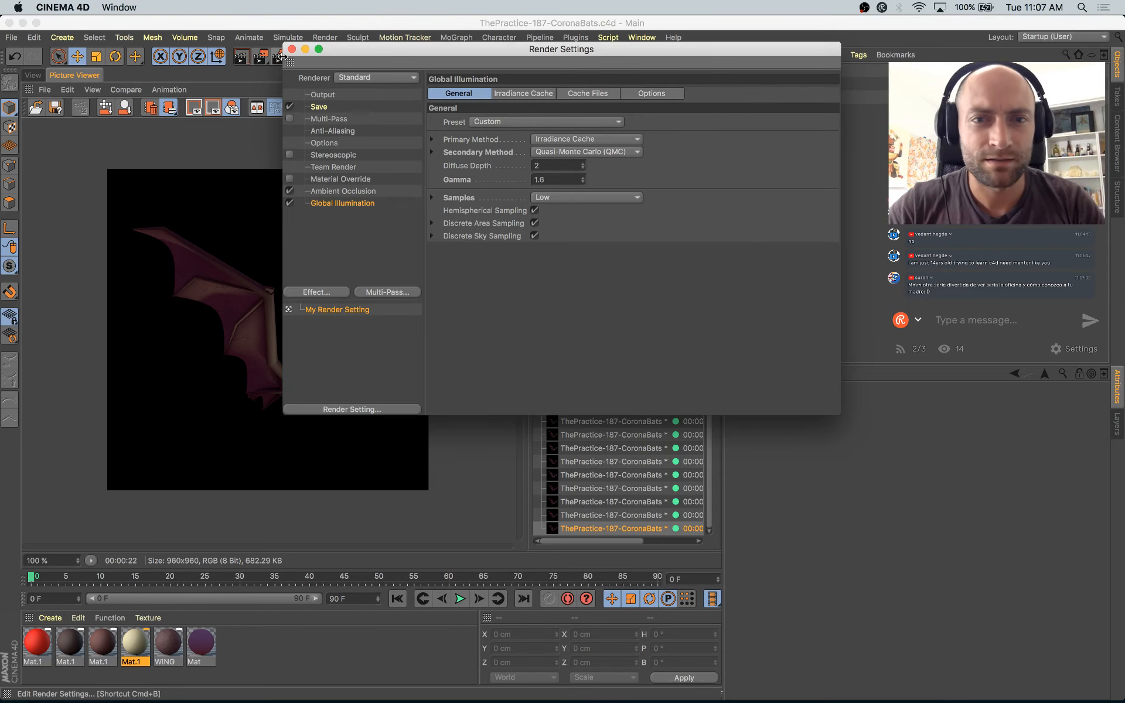
{"action": "left_click_drag", "start_coordinate": [474, 51], "coordinate": [508, 202]}
{"action": "left_click", "coordinate": [352, 249]}
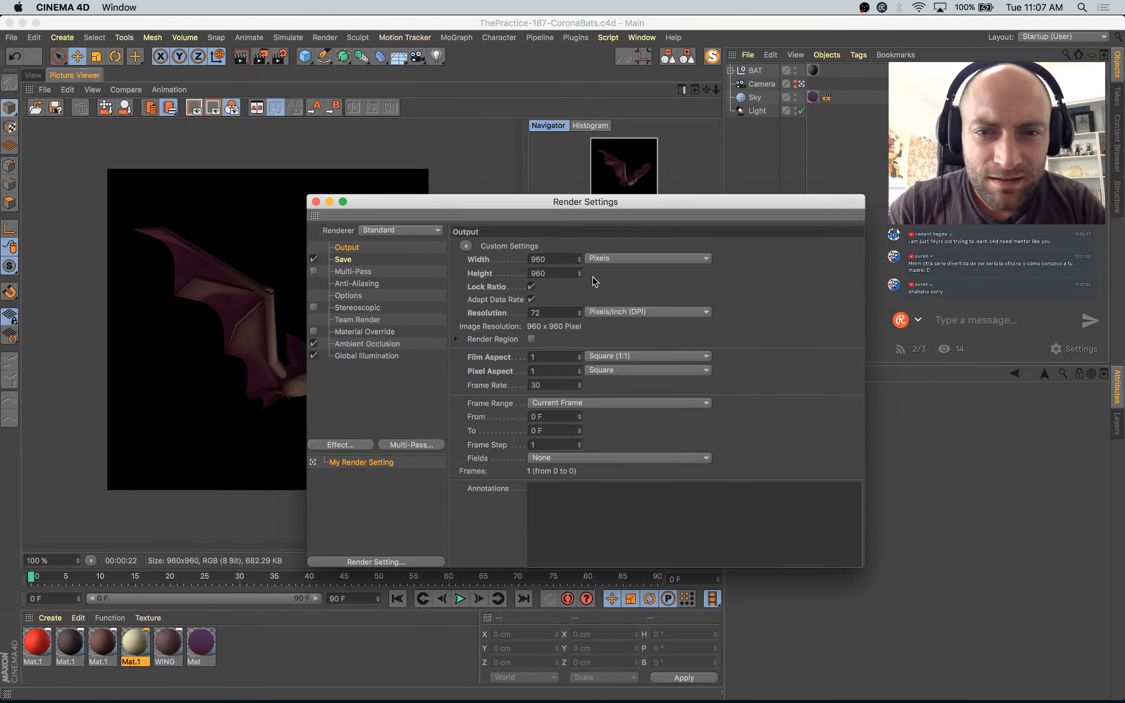
{"action": "type", "text": "1080"}
{"action": "key", "text": "Return"}
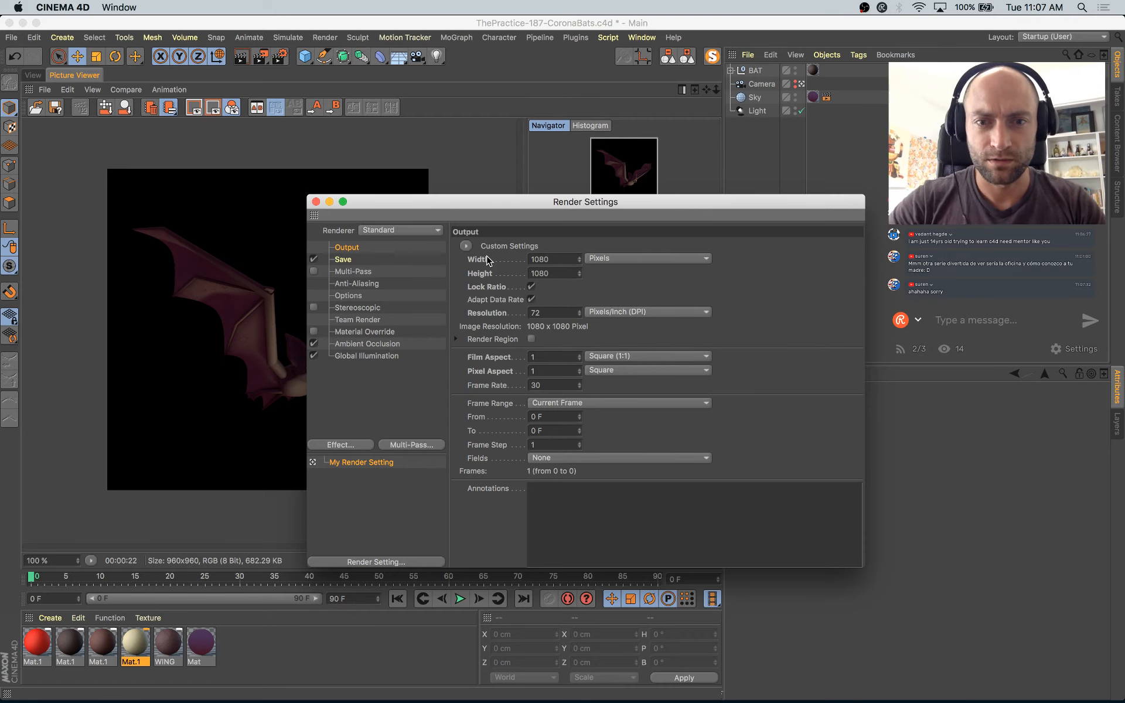
{"action": "left_click", "coordinate": [316, 201]}
{"action": "key", "text": "super+s"}
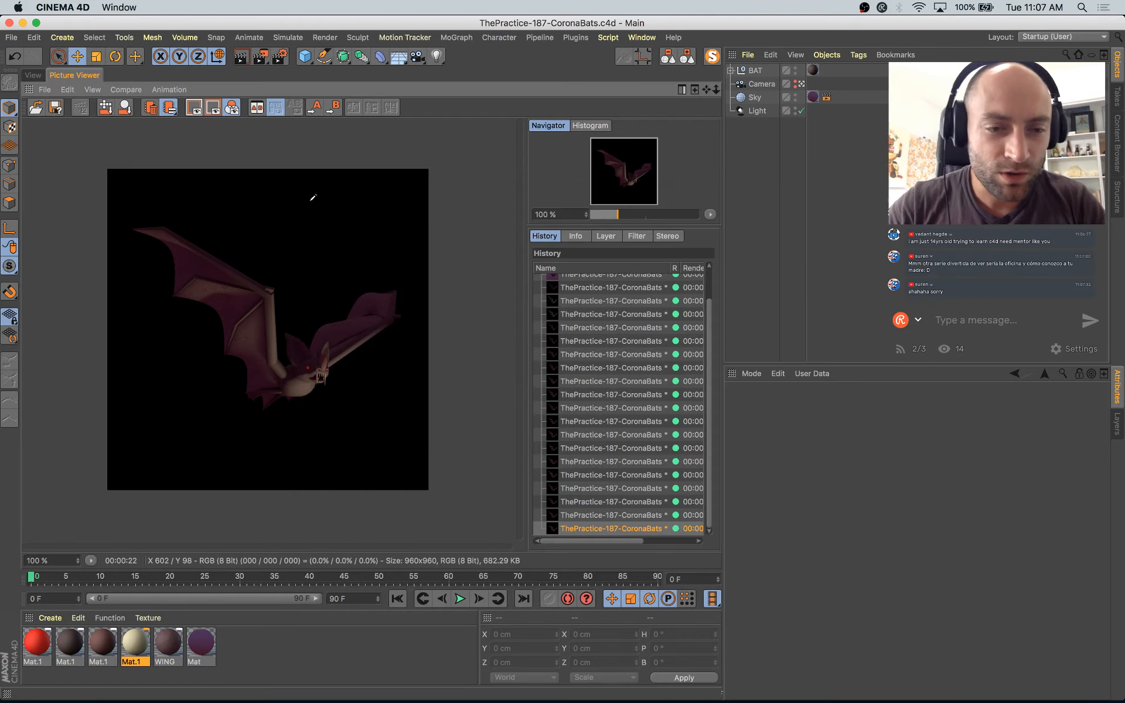
Step: Render the bat at the 1080-pixel output size and return to the perspective view
{"action": "key", "text": "shift+r"}
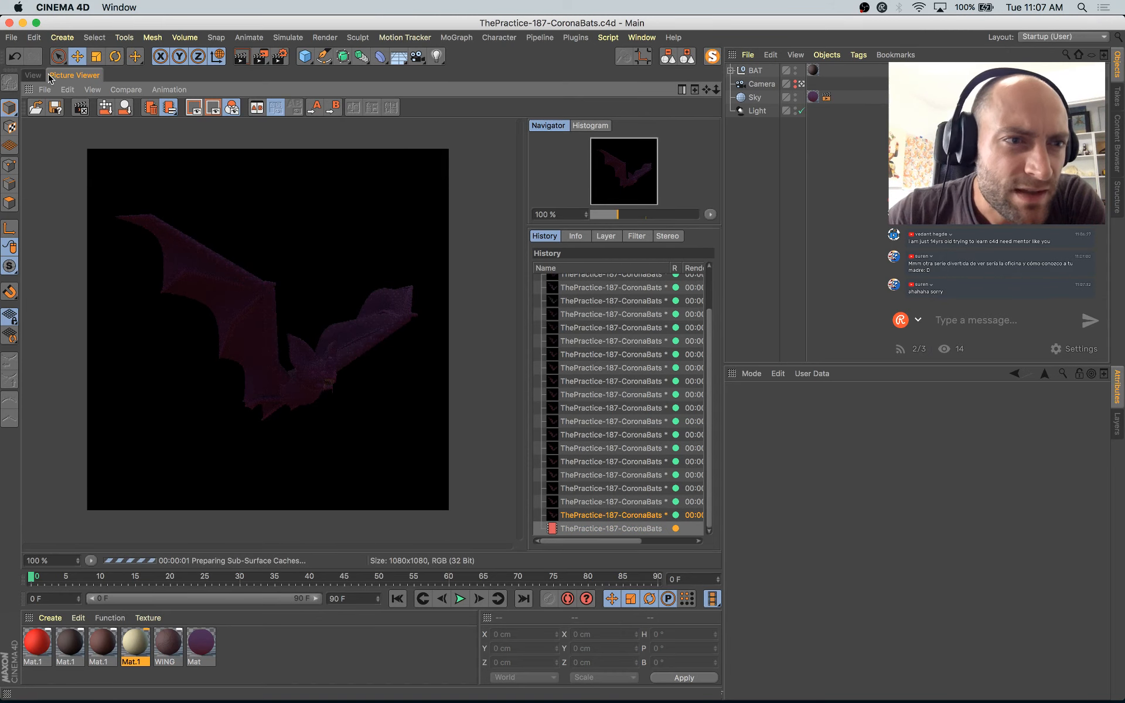
{"action": "left_click", "coordinate": [34, 75]}
Step: Add a Hair object to the bat's body sphere and set its guide length to 16 cm
{"action": "left_click", "coordinate": [413, 418]}
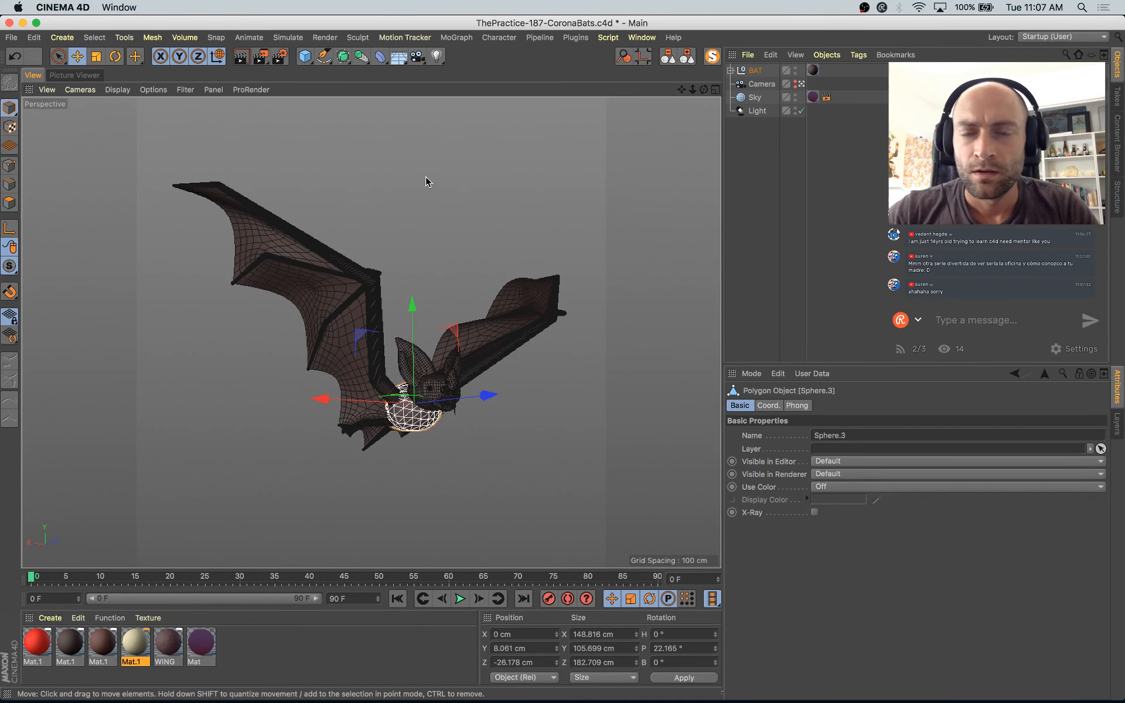
{"action": "left_click", "coordinate": [453, 39]}
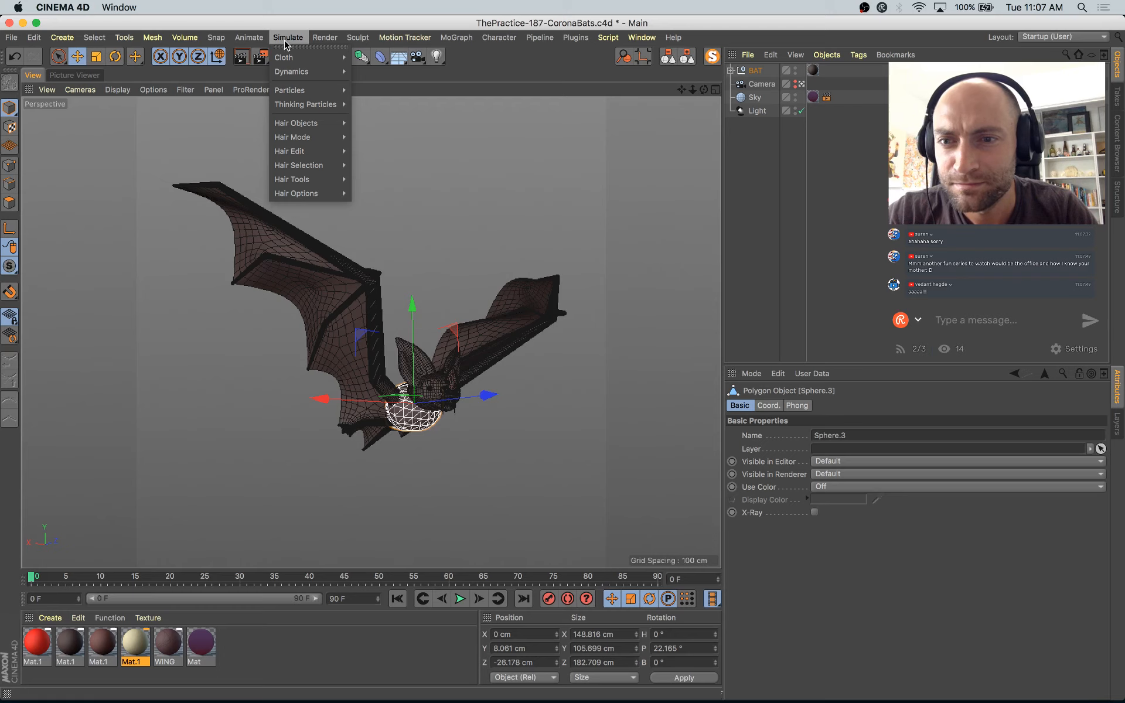
{"action": "mouse_move", "coordinate": [304, 61]}
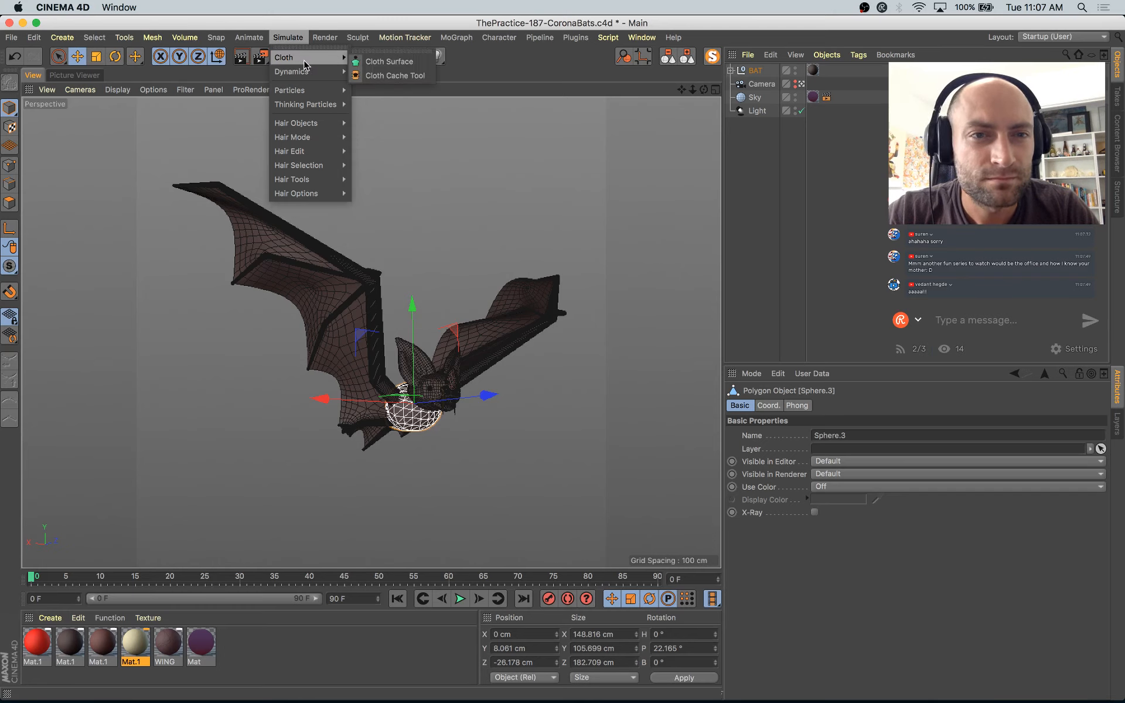
{"action": "mouse_move", "coordinate": [332, 125]}
{"action": "left_click", "coordinate": [396, 128]}
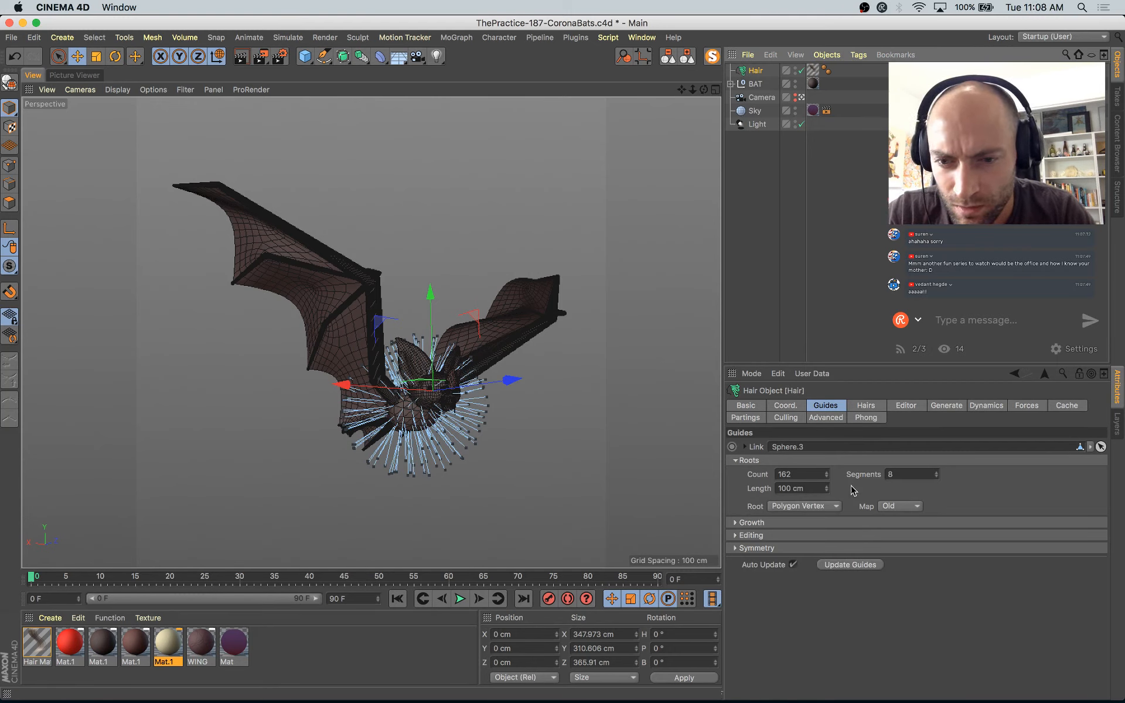
{"action": "left_click_drag", "start_coordinate": [833, 494], "coordinate": [829, 494]}
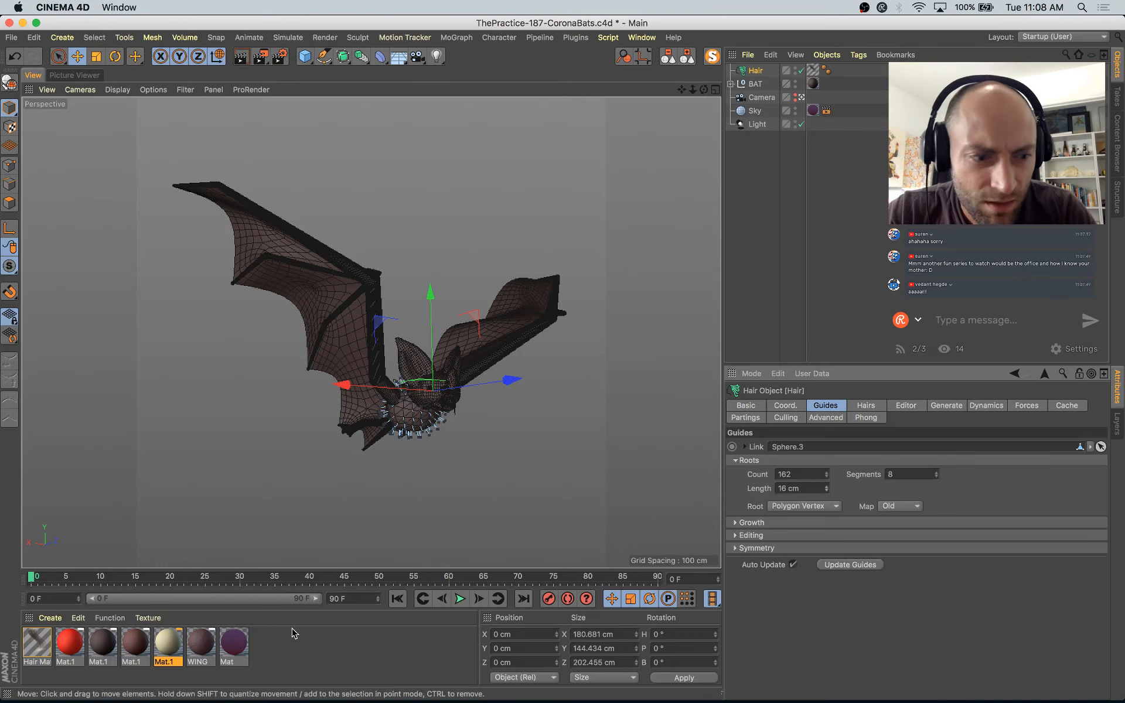
Step: Display the model in Constant Shading and sample the bat's brown body colour for the start knot of the hair material's colour gradient
{"action": "double_click", "coordinate": [38, 643]}
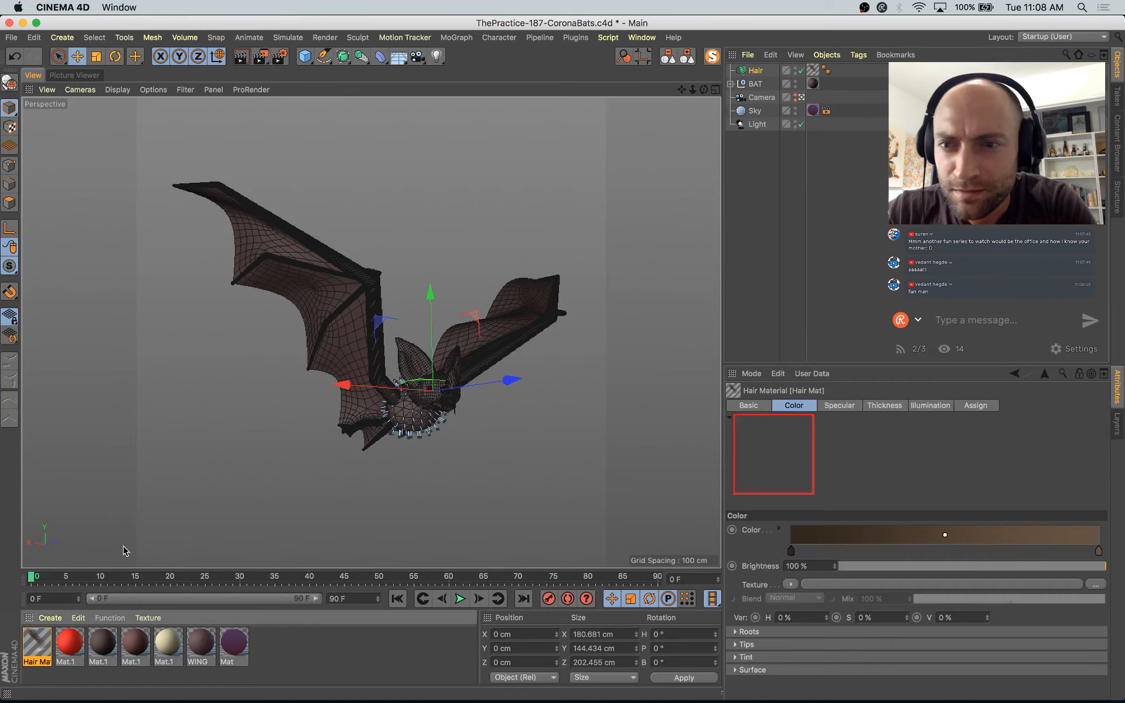
{"action": "left_click_drag", "start_coordinate": [495, 90], "coordinate": [702, 175]}
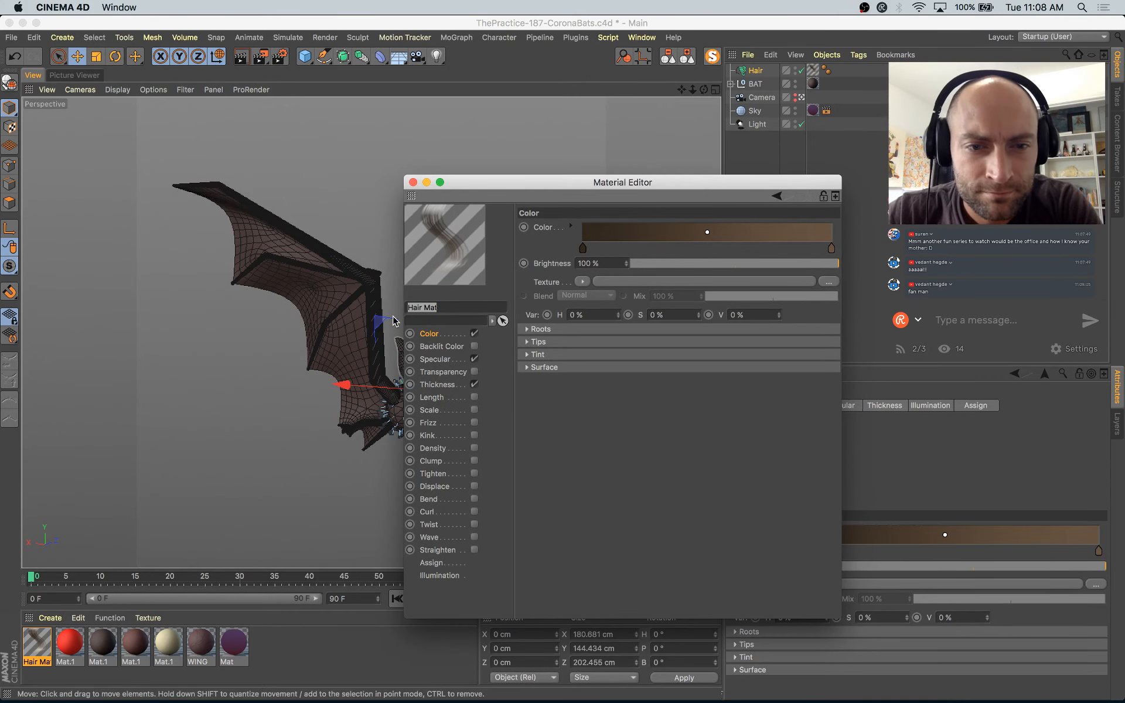
{"action": "left_click_drag", "start_coordinate": [577, 188], "coordinate": [746, 245]}
{"action": "left_click", "coordinate": [117, 89]}
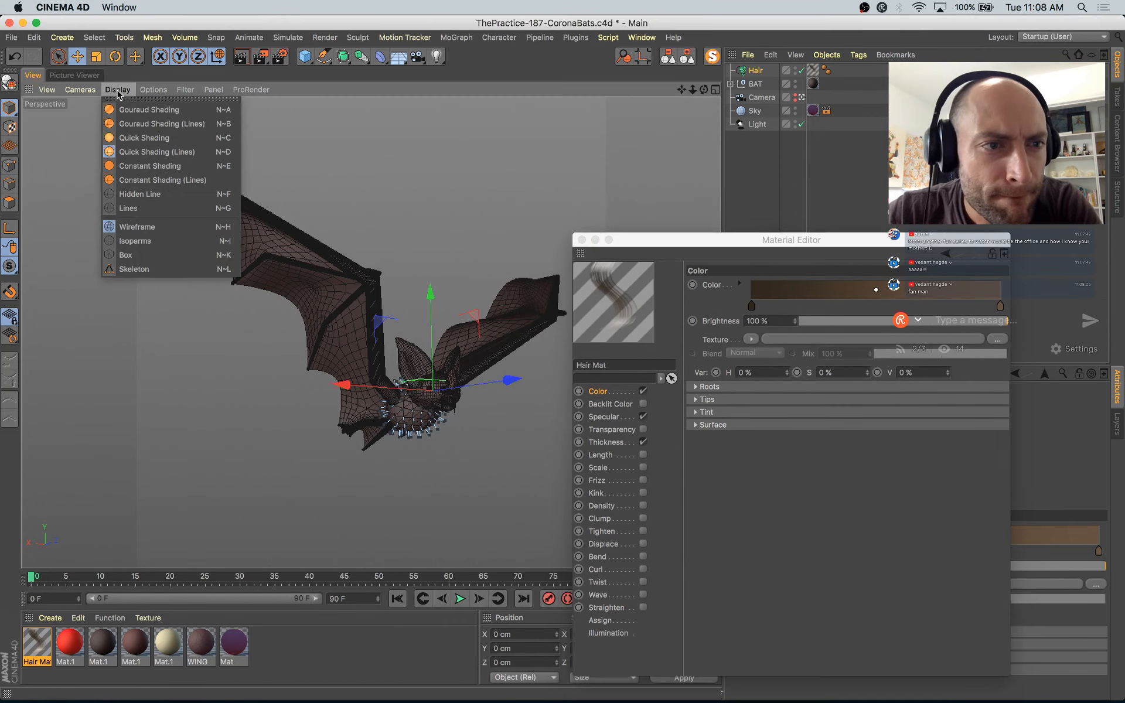
{"action": "left_click", "coordinate": [140, 167]}
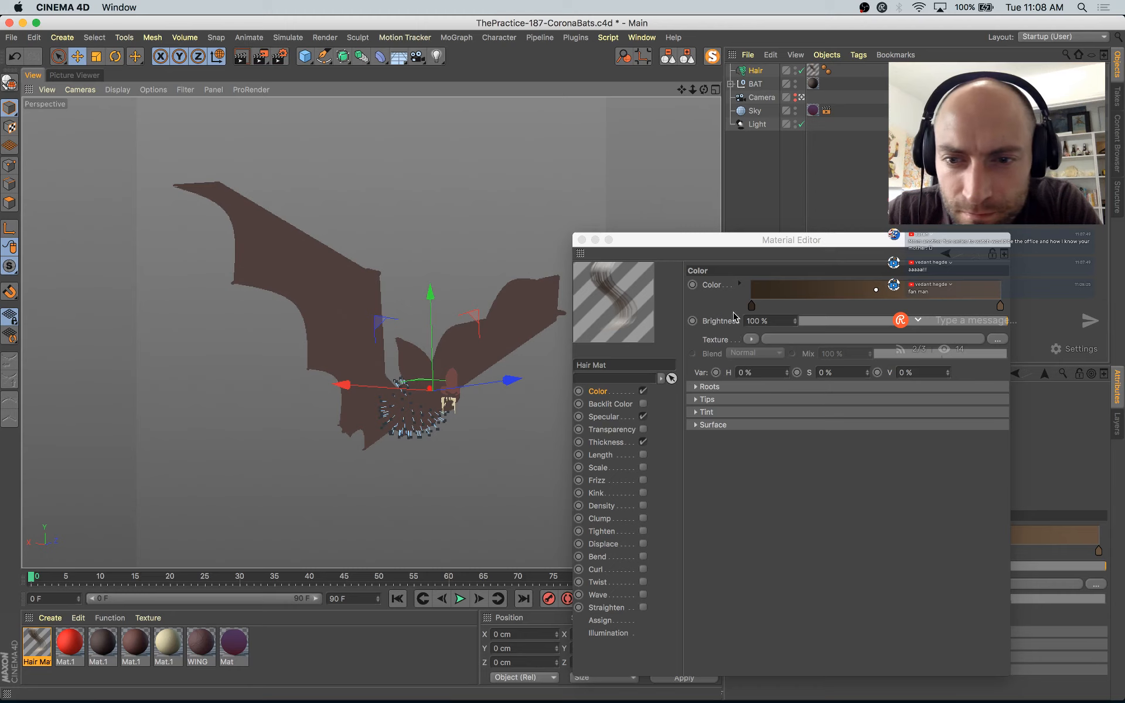
{"action": "double_click", "coordinate": [752, 305]}
{"action": "left_click", "coordinate": [829, 301]}
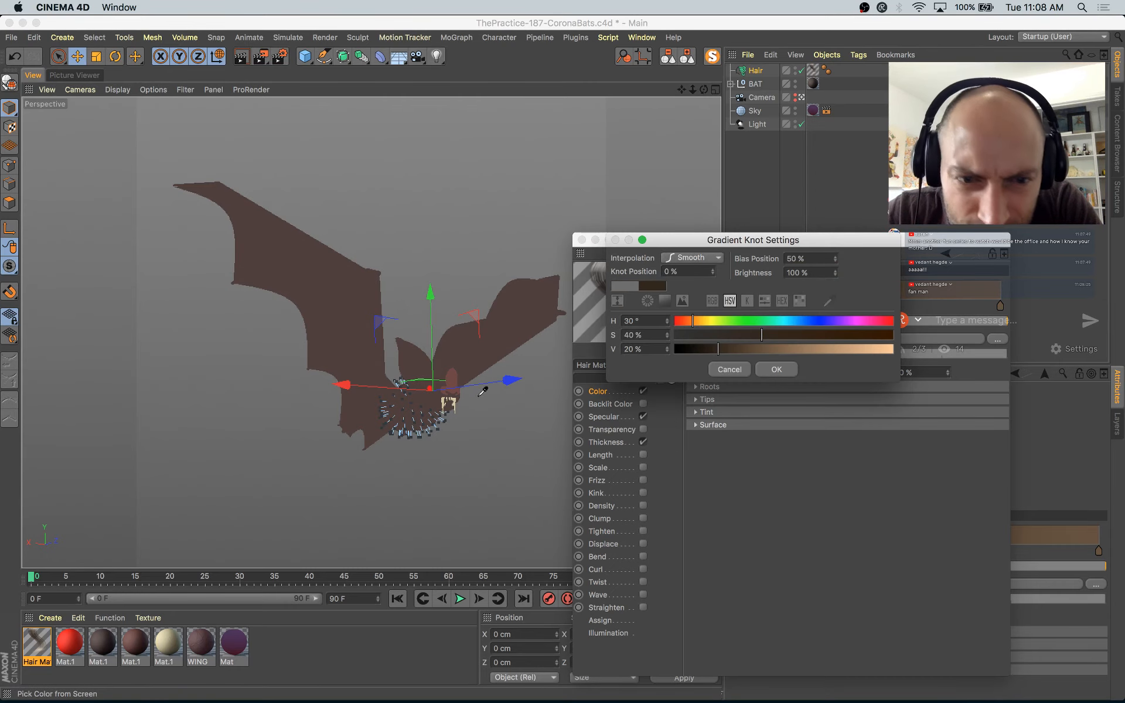
{"action": "left_click", "coordinate": [433, 397]}
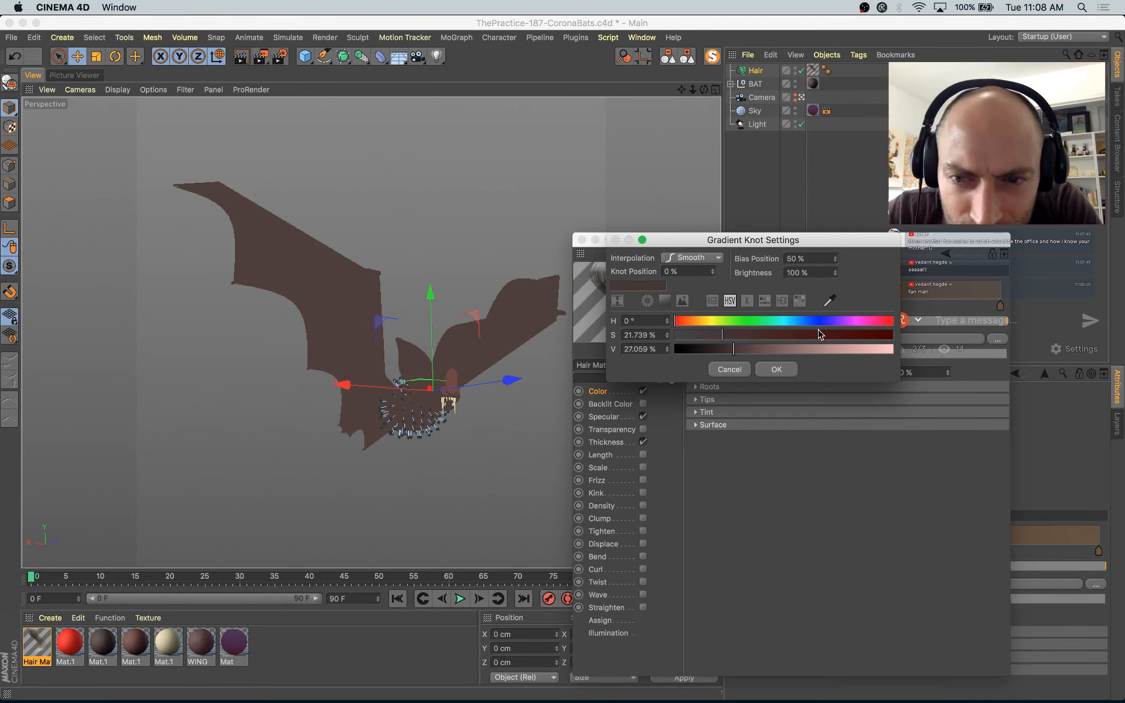
{"action": "left_click", "coordinate": [776, 369]}
Step: Sample the bat's colour for the hair gradient's end knot and adjust it to 29% saturation and 38% value
{"action": "double_click", "coordinate": [1001, 307]}
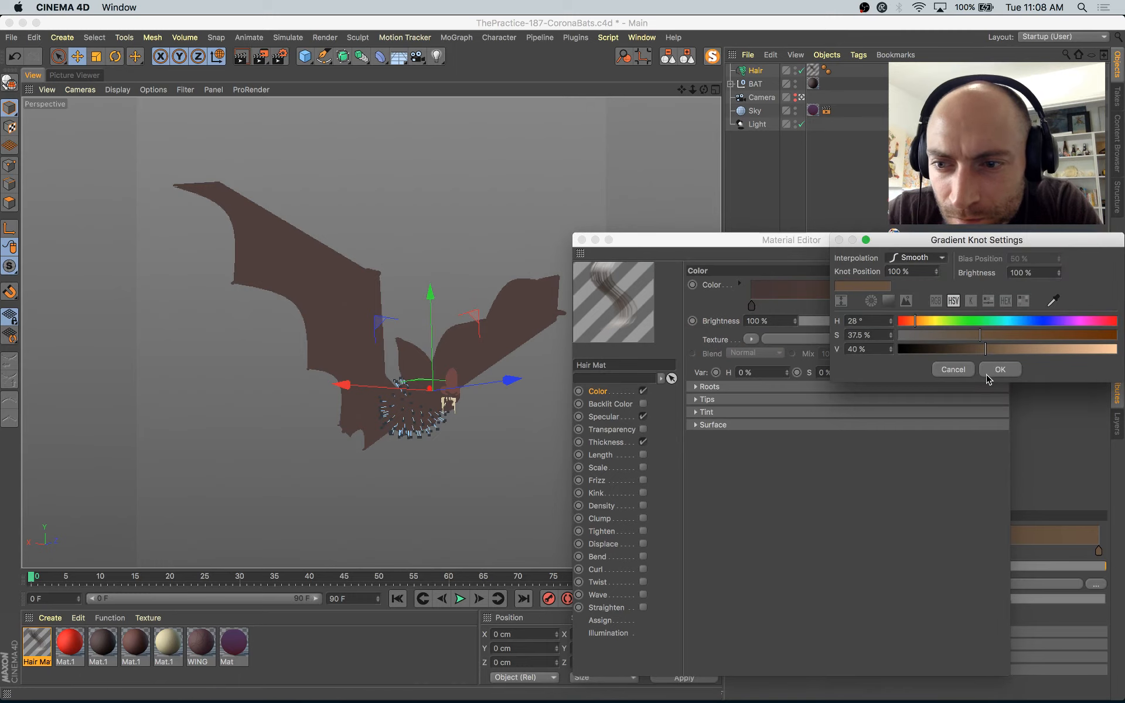
{"action": "left_click", "coordinate": [1053, 301]}
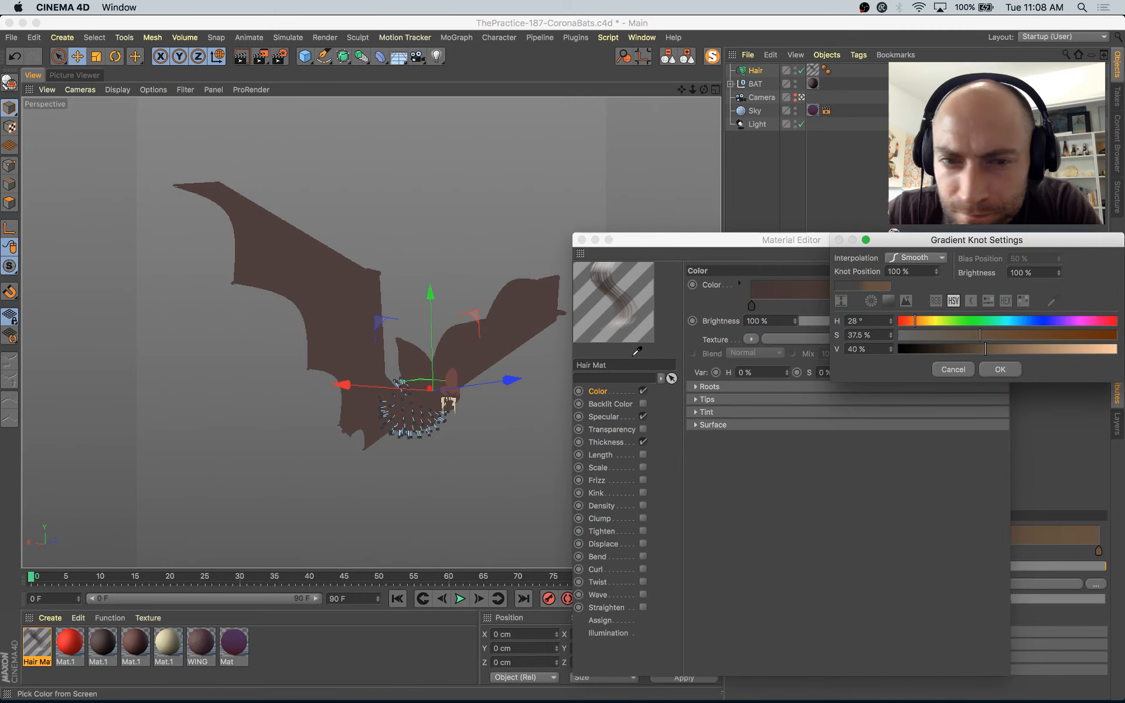
{"action": "left_click", "coordinate": [496, 328]}
{"action": "mouse_move", "coordinate": [979, 350]}
{"action": "left_mouse_down"}
{"action": "mouse_move", "coordinate": [992, 351]}
{"action": "mouse_move", "coordinate": [962, 335]}
{"action": "left_mouse_up"}
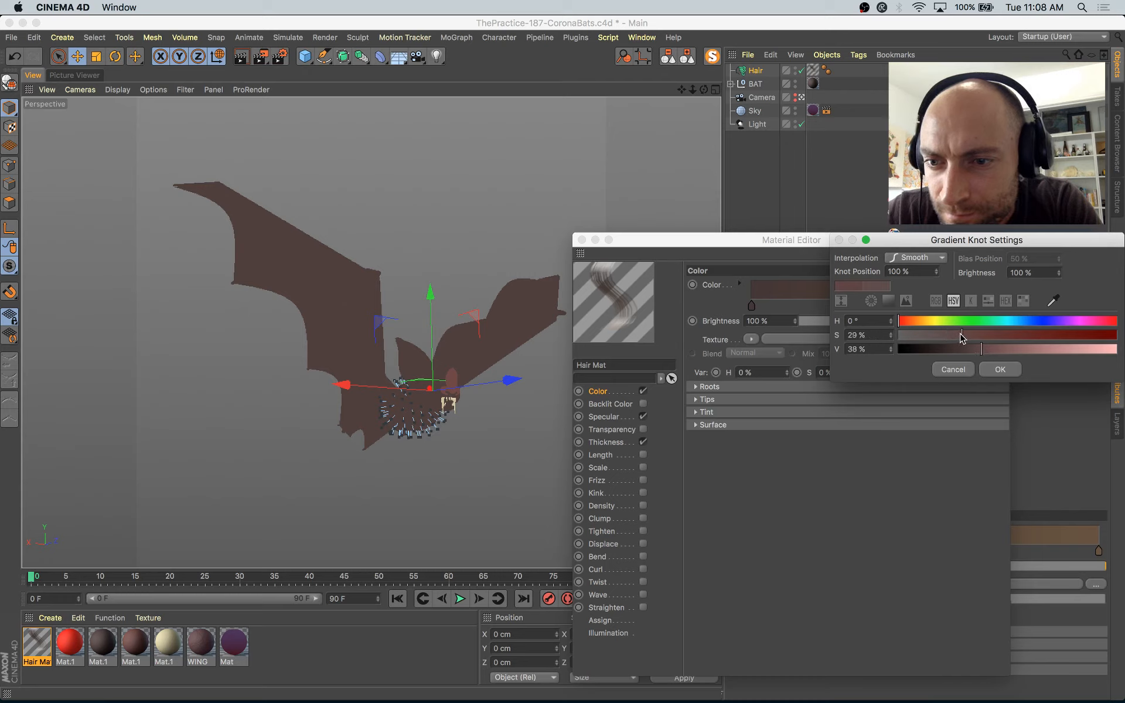
{"action": "left_click", "coordinate": [999, 369]}
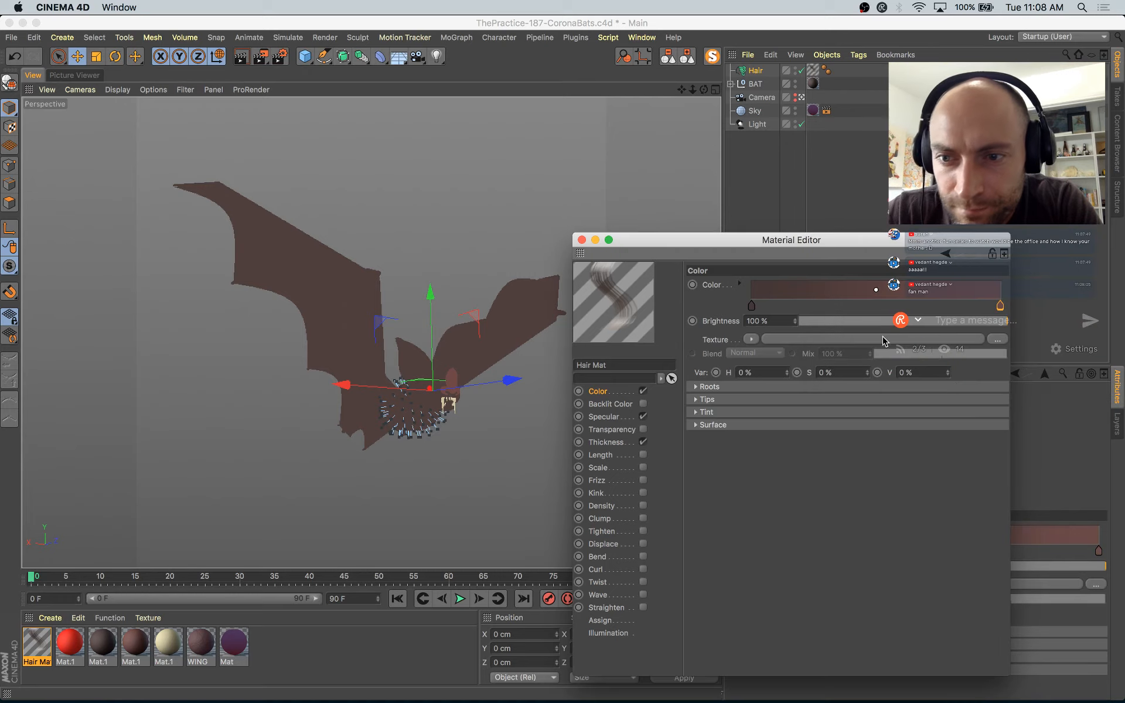
Step: Reduce the hair material's specular strength to 10% for the primary and 42% for the secondary highlight
{"action": "left_click", "coordinate": [643, 417]}
{"action": "left_click_drag", "start_coordinate": [800, 243], "coordinate": [717, 118]}
{"action": "left_click_drag", "start_coordinate": [763, 253], "coordinate": [748, 255]}
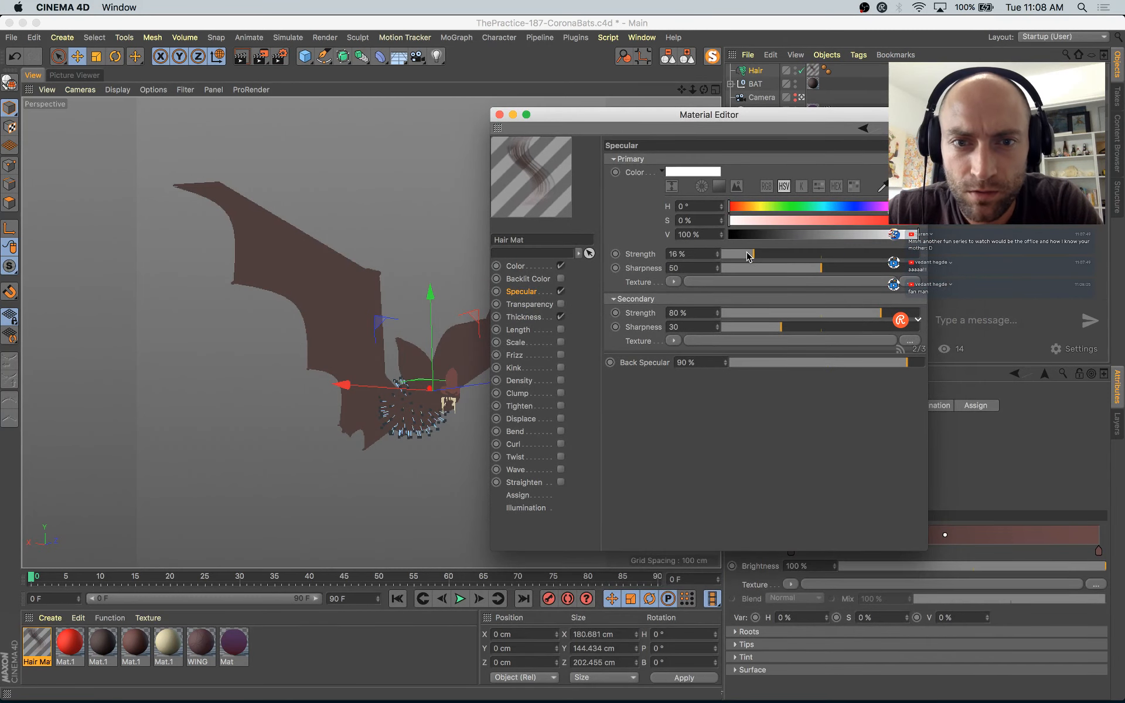
{"action": "left_click", "coordinate": [783, 313]}
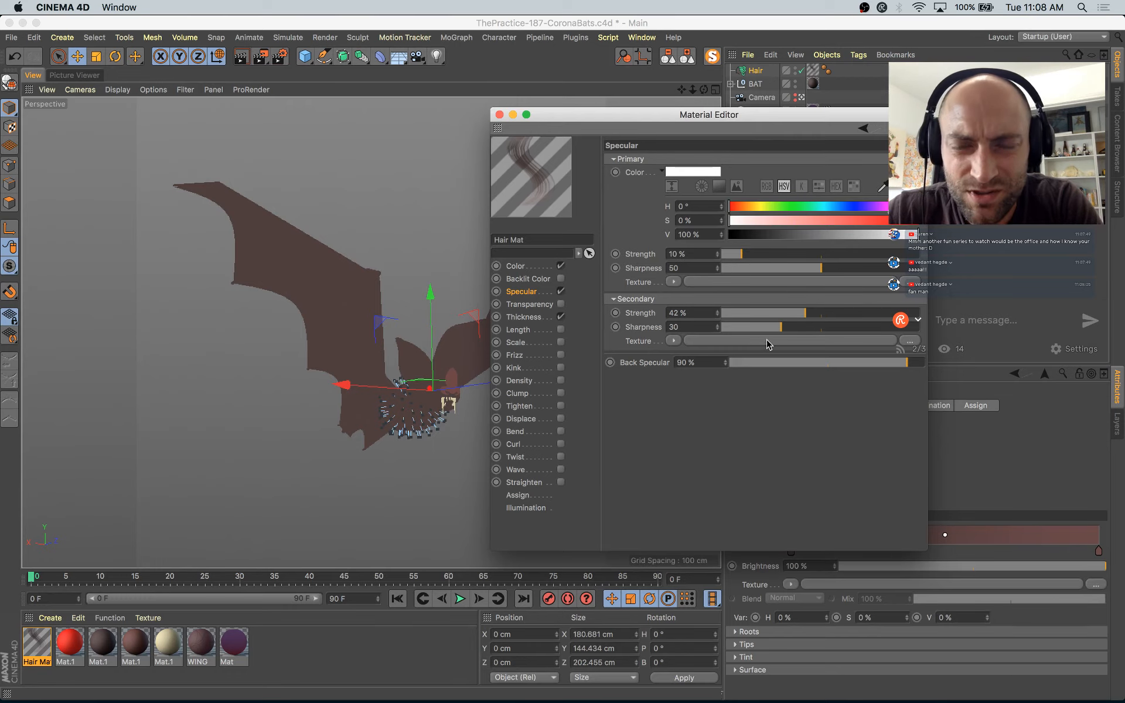
Step: Set the hair thickness to 3 cm at the root and 2.8 cm at the tip, and close the material editor
{"action": "left_click", "coordinate": [524, 317]}
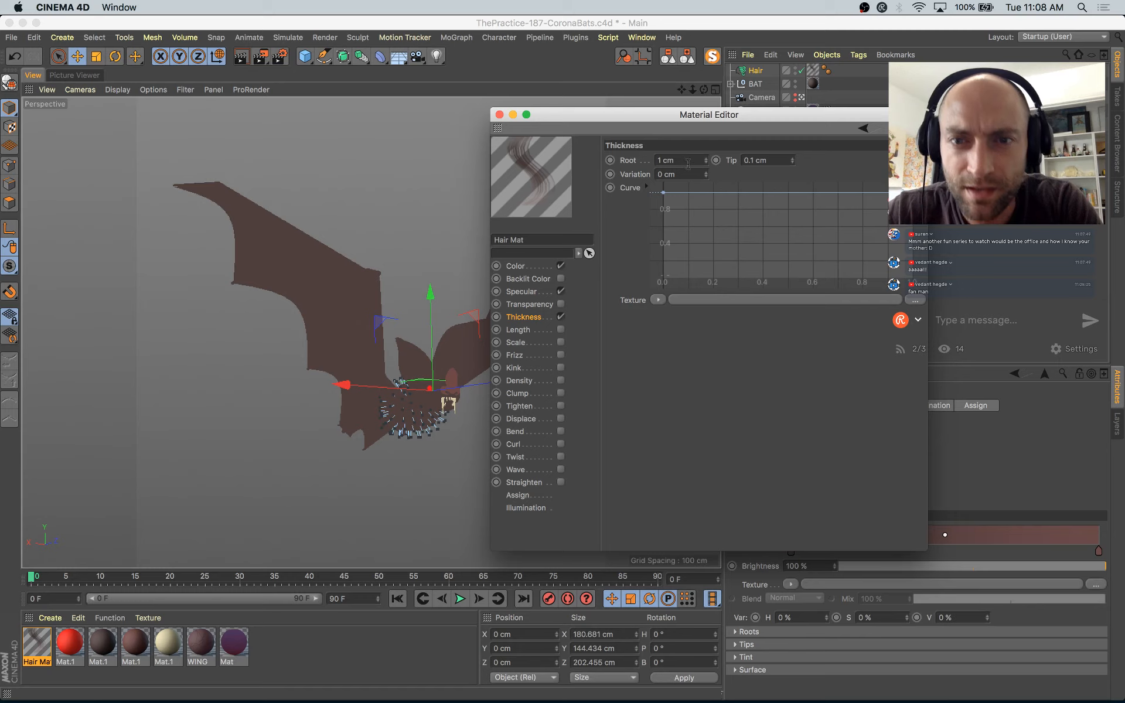
{"action": "type", "text": "3"}
{"action": "key", "text": "Tab"}
{"action": "type", "text": "3"}
{"action": "key", "text": "Tab"}
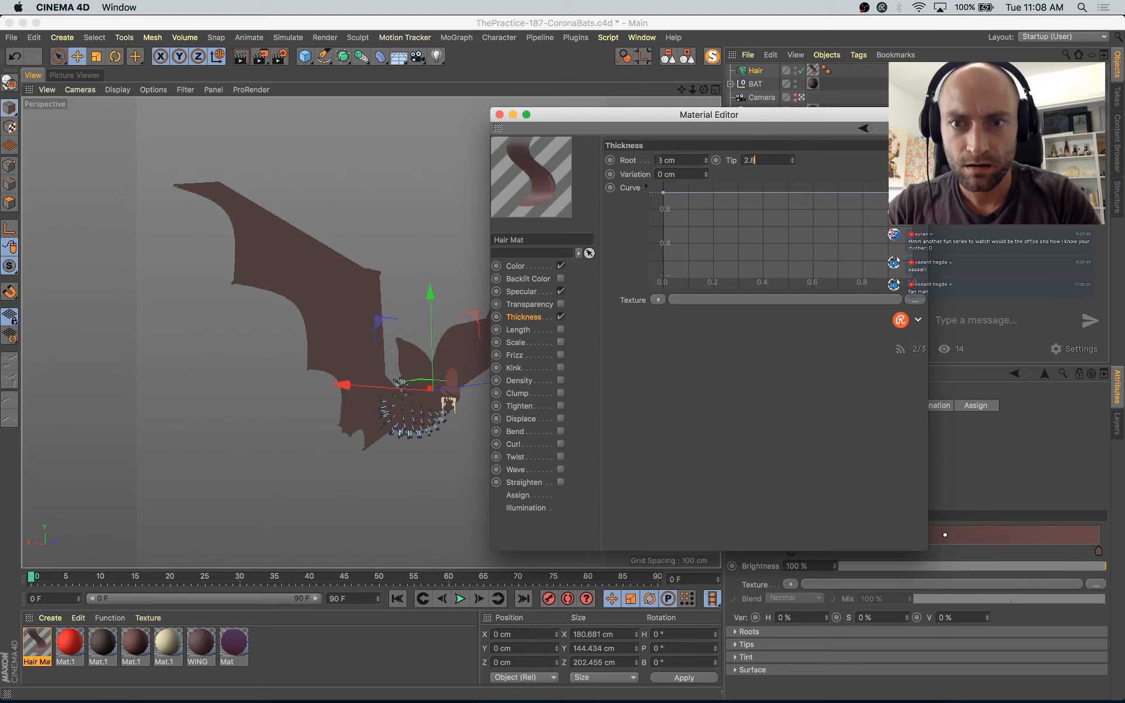
{"action": "type", "text": "2.8"}
{"action": "key", "text": "Return"}
{"action": "left_click", "coordinate": [498, 114]}
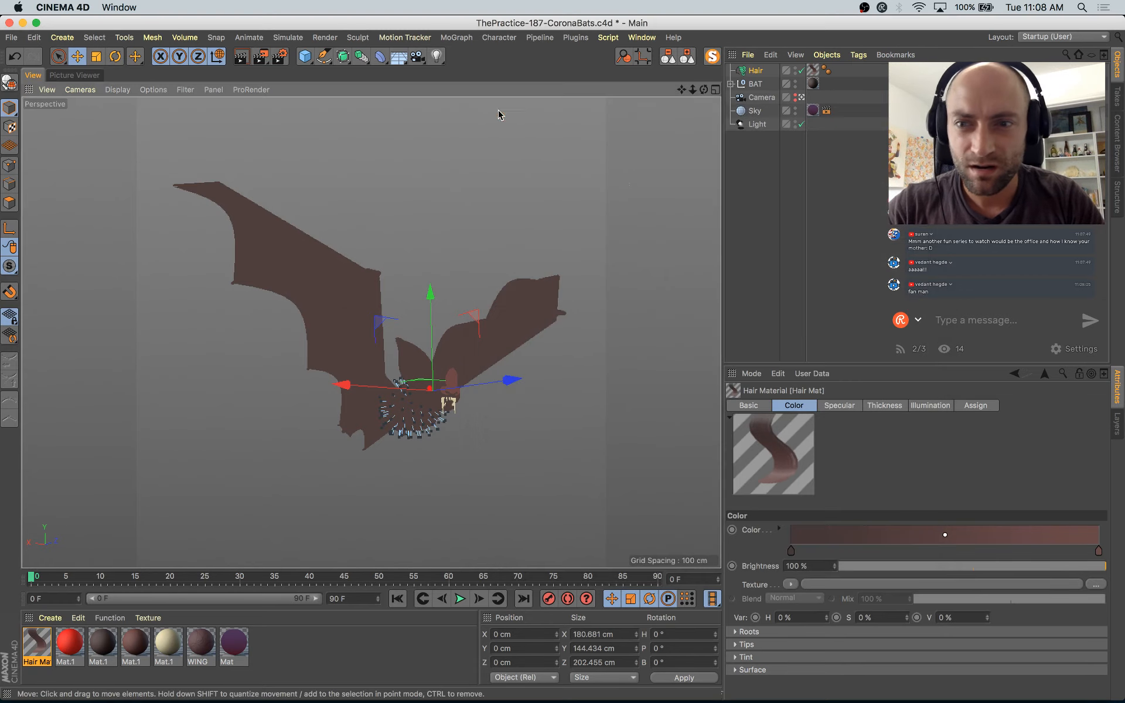
Step: Render the furry bat, compare it with earlier renders in the history and examine the body hair close up
{"action": "key", "text": "shift+r"}
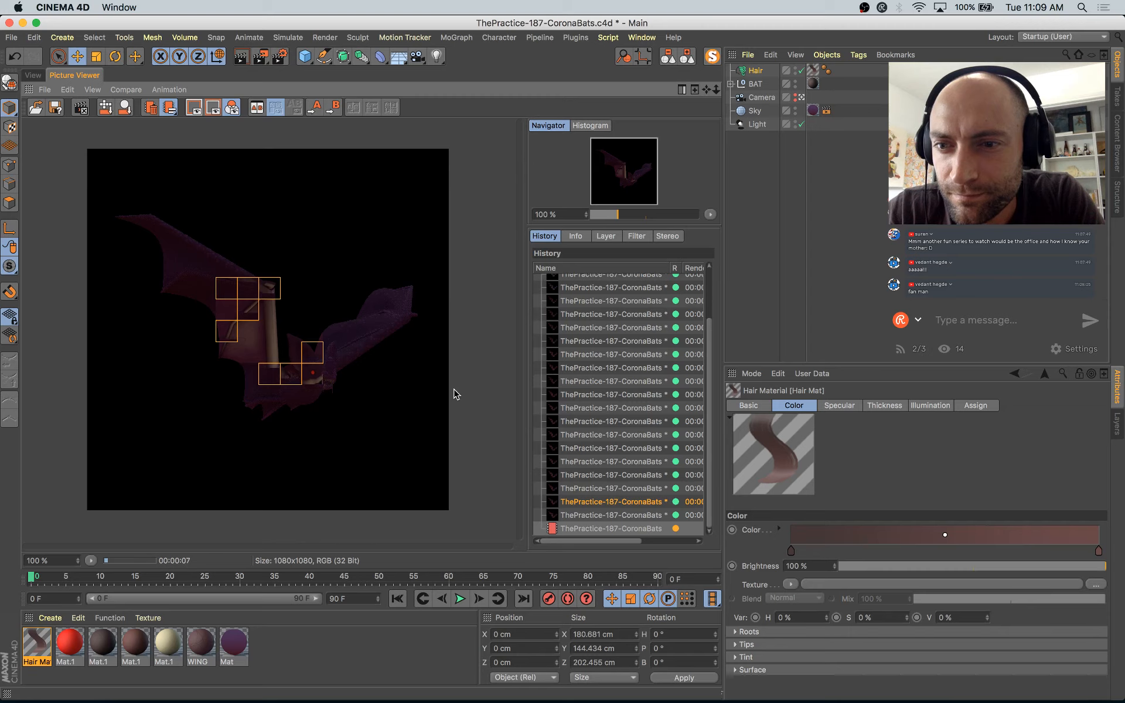
{"action": "key", "text": "Up"}
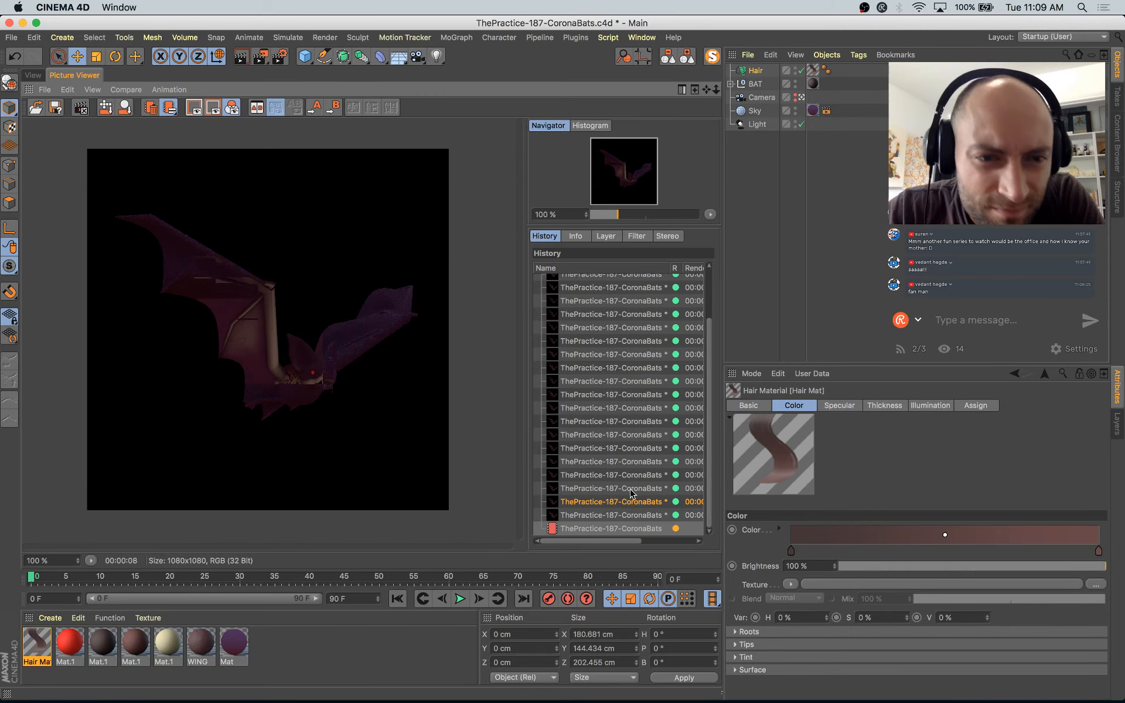
{"action": "key", "text": "Up"}
{"action": "key", "text": "Up"}
{"action": "key", "text": "Down"}
{"action": "key", "text": "Down"}
{"action": "key", "text": "Down"}
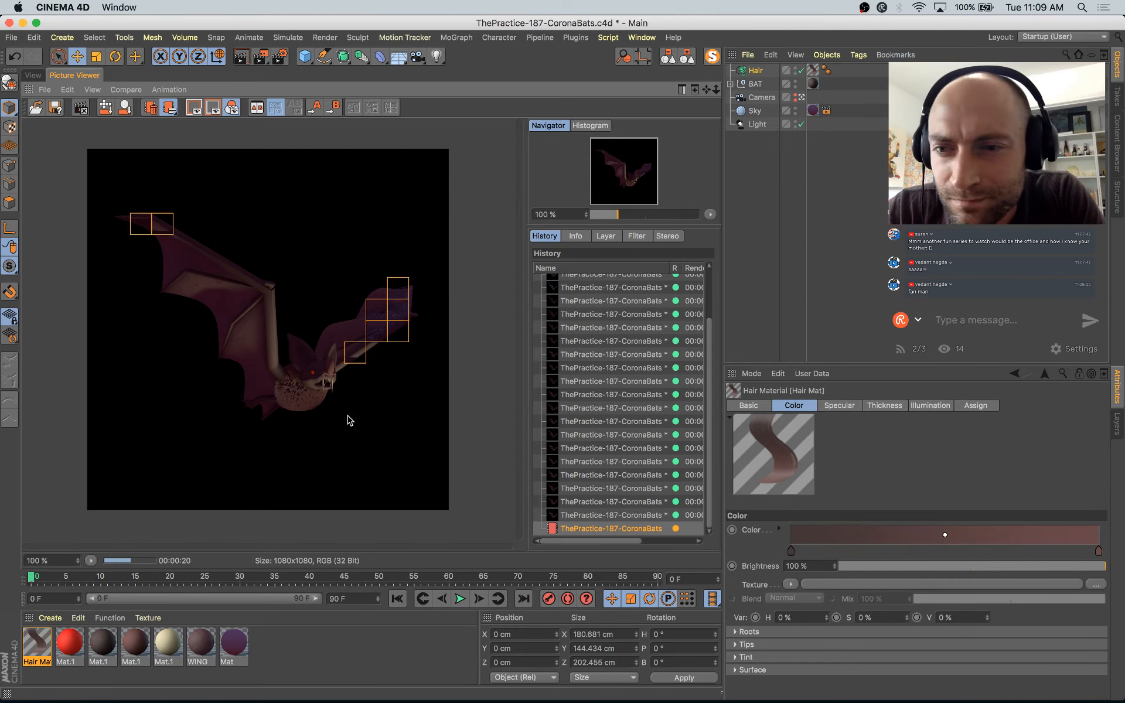
{"action": "scroll", "coordinate": [348, 420], "scroll_direction": "up", "scroll_amount": 5}
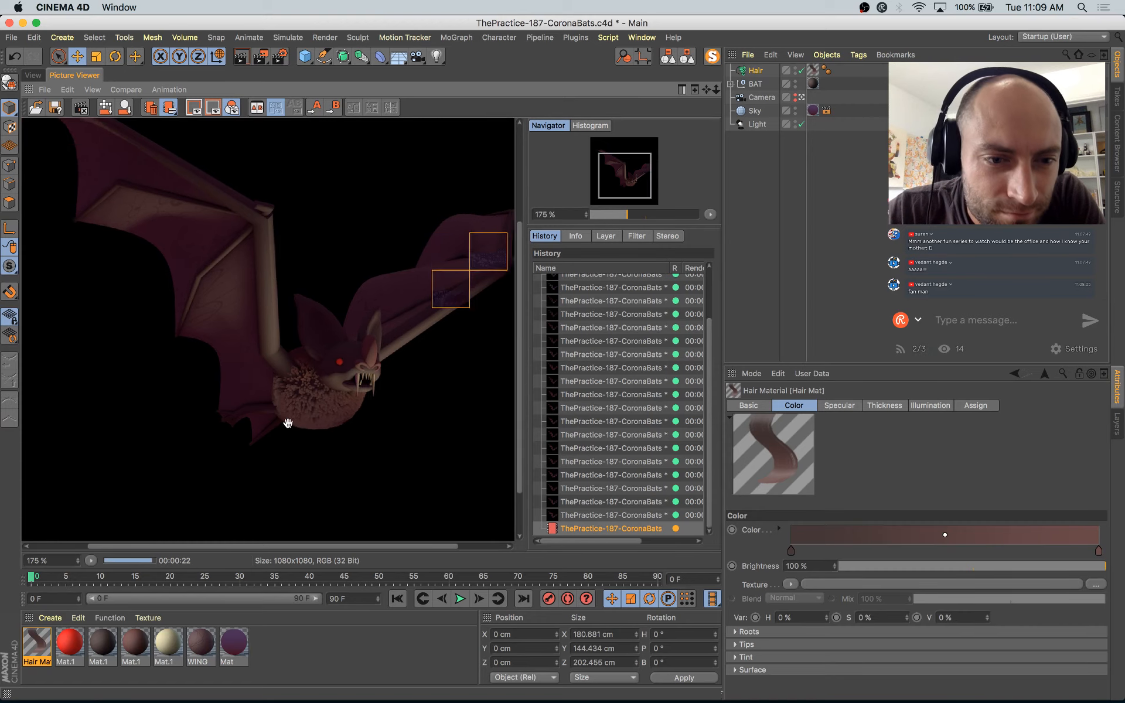
{"action": "left_click_drag", "start_coordinate": [368, 468], "coordinate": [337, 434]}
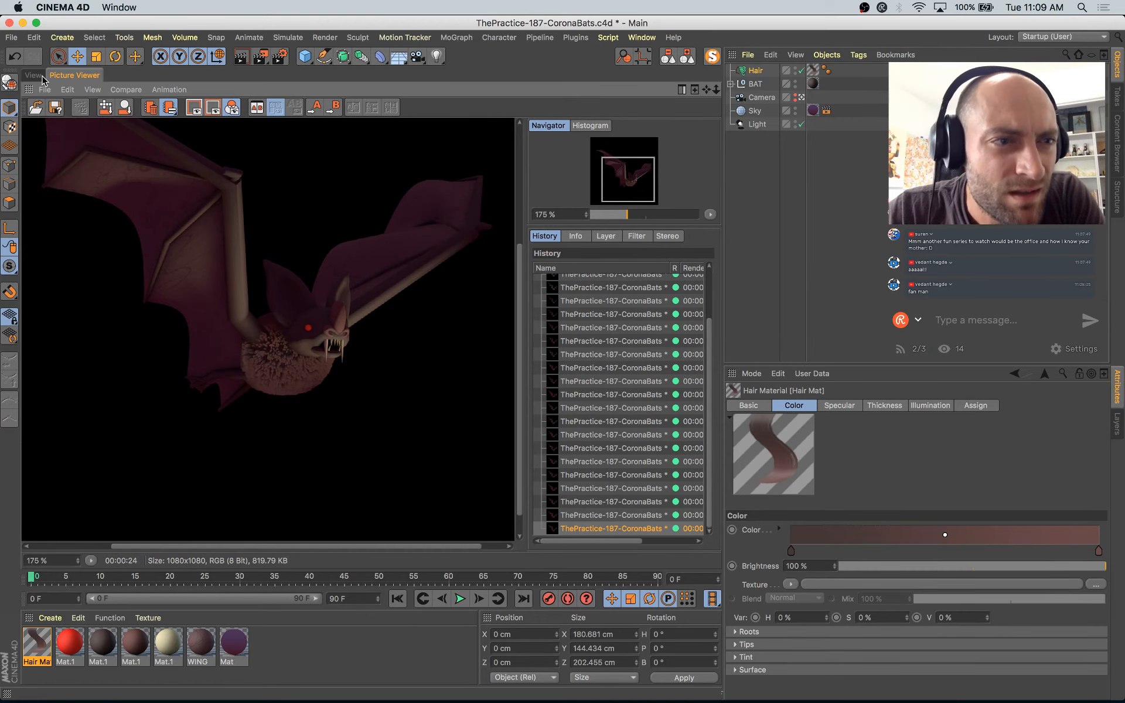
Step: Reselect the Hair object, leave the scene camera and restore Quick Shading (Lines) for a close side view of the bat's body
{"action": "left_click", "coordinate": [41, 78]}
{"action": "left_click", "coordinate": [755, 71]}
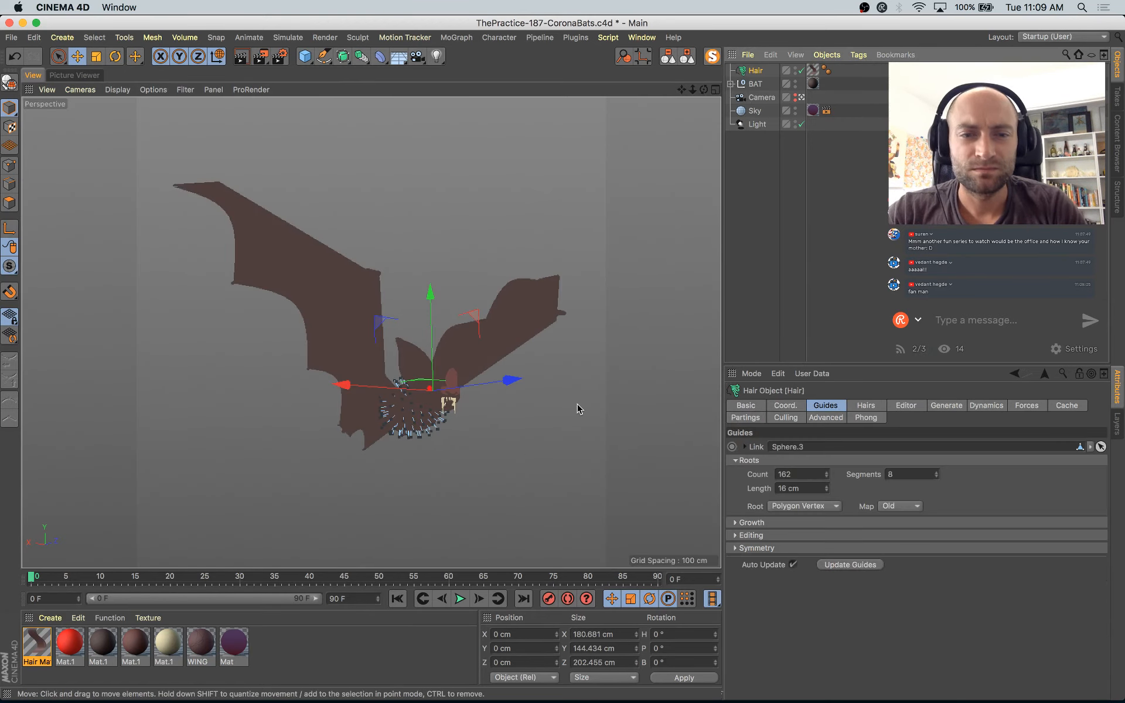
{"action": "left_click", "coordinate": [801, 98]}
{"action": "left_click_drag", "start_coordinate": [565, 417], "coordinate": [477, 333], "text": "alt"}
{"action": "left_click_drag", "start_coordinate": [554, 349], "coordinate": [531, 280], "text": "alt"}
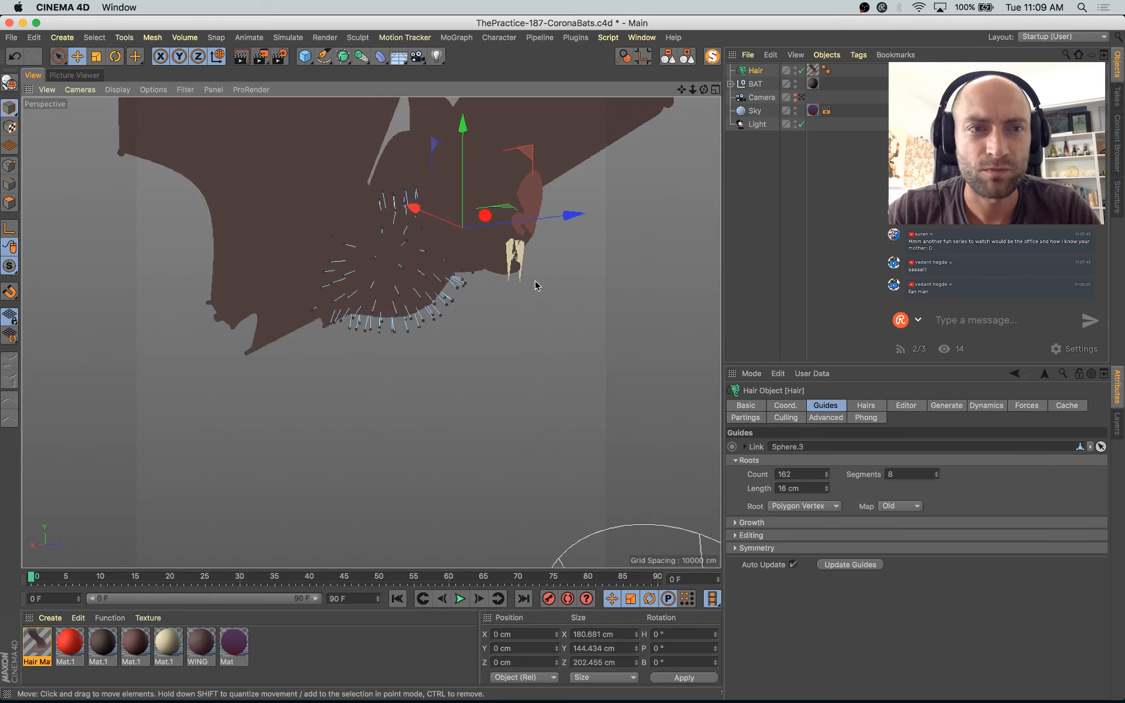
{"action": "left_click", "coordinate": [117, 89]}
{"action": "left_click", "coordinate": [147, 154]}
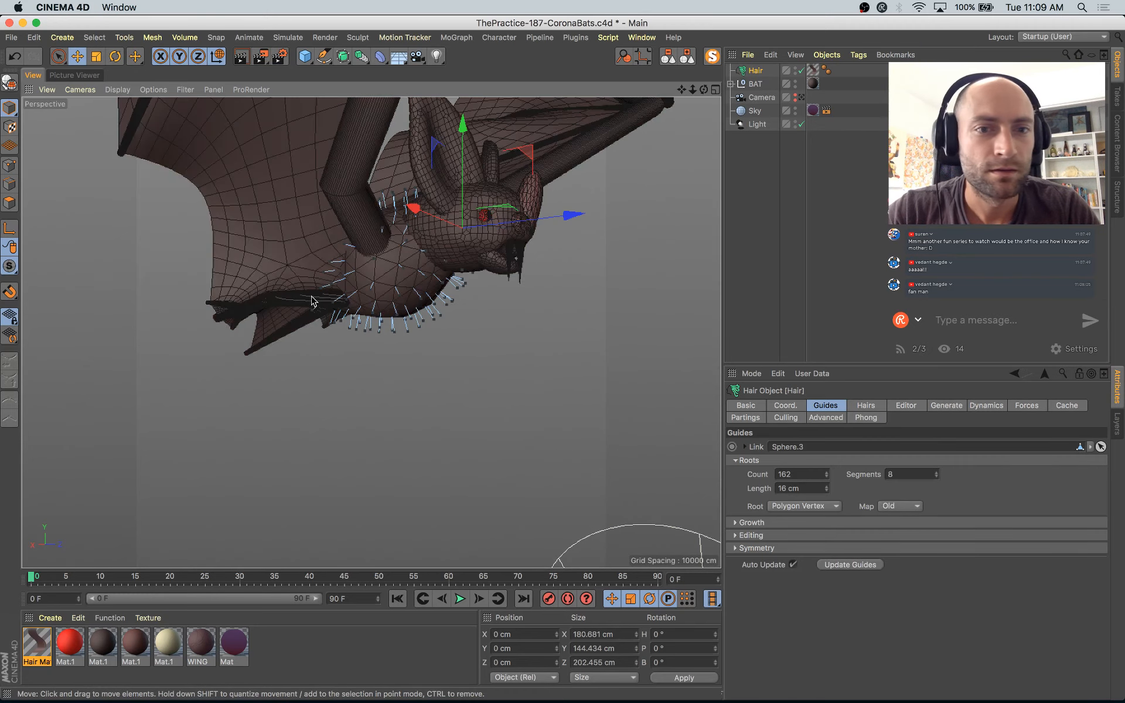
{"action": "left_click_drag", "start_coordinate": [561, 497], "coordinate": [527, 446], "text": "alt"}
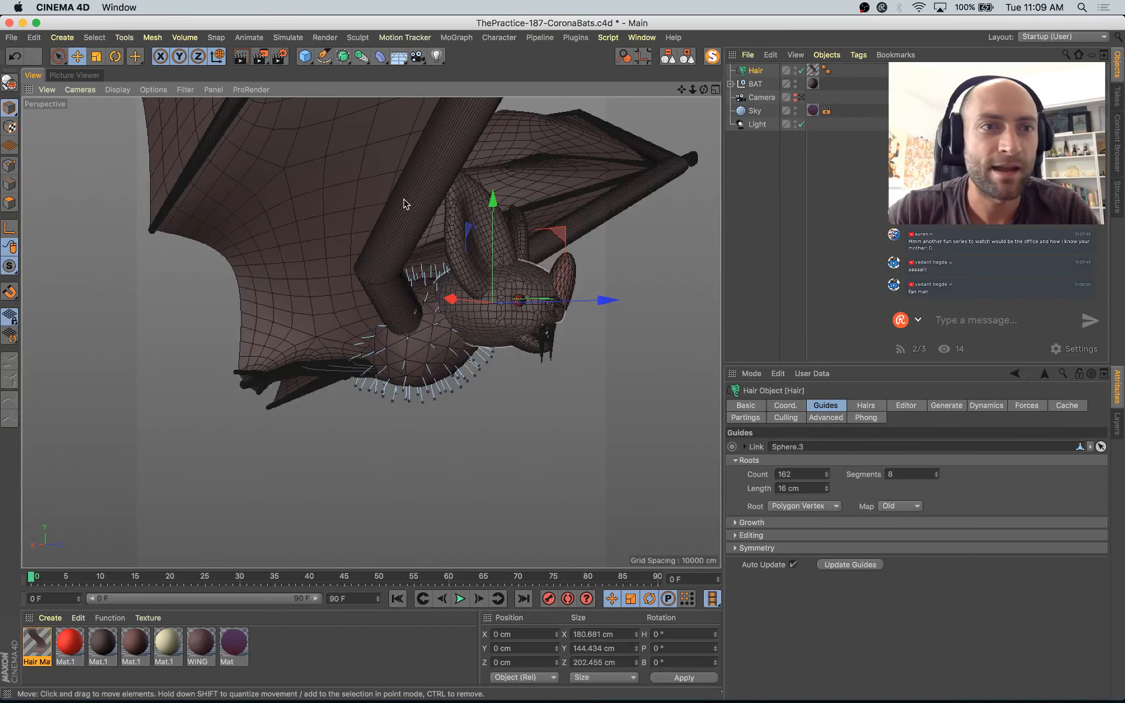
Step: Comb the hair guides on one side of the bat's body backwards towards the tail with the hair Brush tool
{"action": "left_click", "coordinate": [325, 37]}
{"action": "mouse_move", "coordinate": [287, 37]}
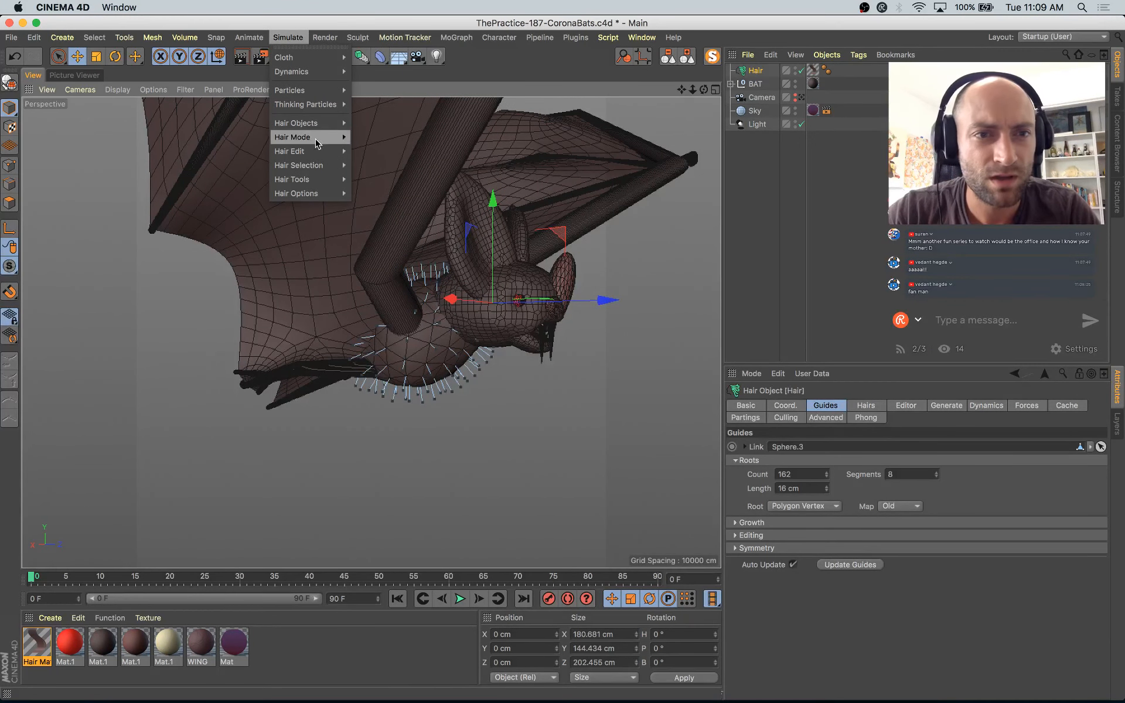
{"action": "mouse_move", "coordinate": [326, 179]}
{"action": "left_click", "coordinate": [376, 232]}
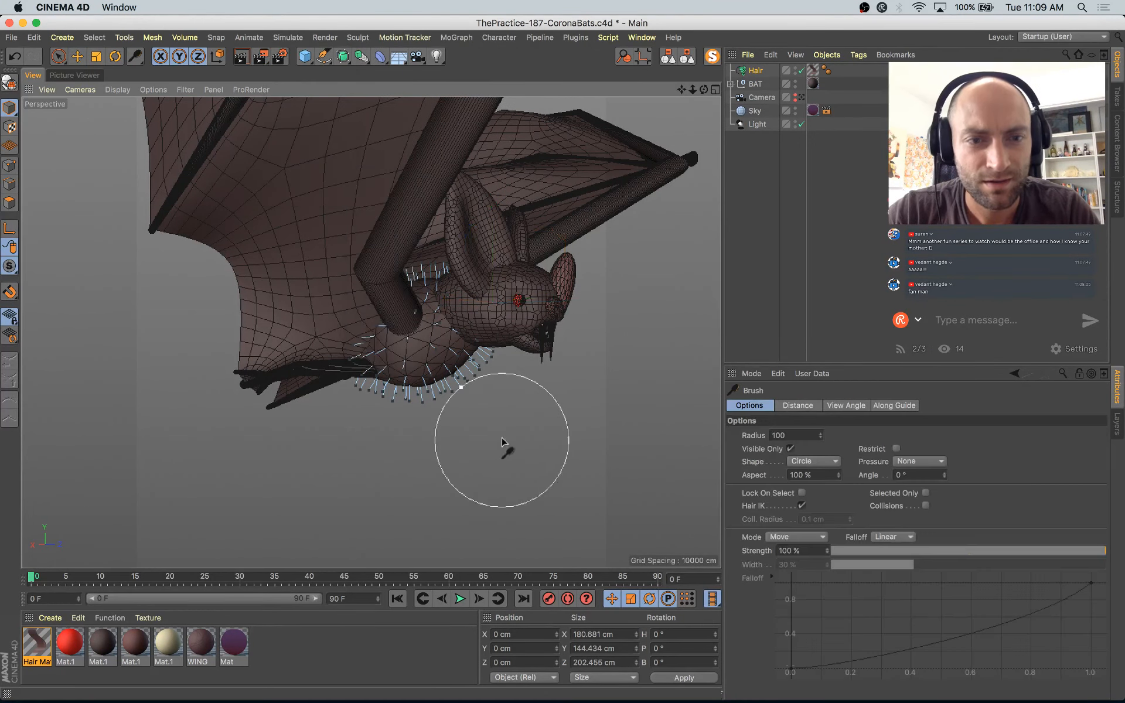
{"action": "mouse_move", "coordinate": [504, 440]}
{"action": "left_mouse_down", "text": "alt"}
{"action": "mouse_move", "coordinate": [555, 392]}
{"action": "mouse_move", "coordinate": [522, 430]}
{"action": "left_mouse_up", "text": "alt"}
{"action": "mouse_move", "coordinate": [311, 409]}
{"action": "left_mouse_down"}
{"action": "mouse_move", "coordinate": [348, 375]}
{"action": "mouse_move", "coordinate": [331, 379]}
{"action": "left_mouse_up"}
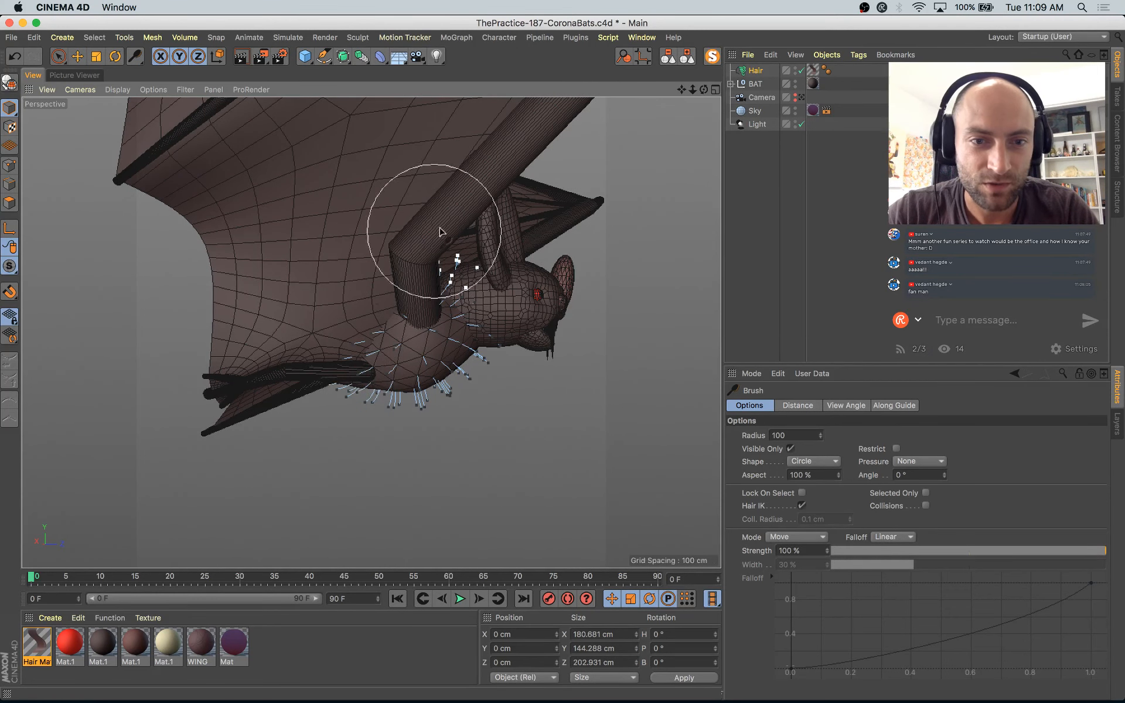
{"action": "mouse_move", "coordinate": [440, 232]}
{"action": "left_mouse_down"}
{"action": "mouse_move", "coordinate": [347, 256]}
{"action": "mouse_move", "coordinate": [432, 221]}
{"action": "mouse_move", "coordinate": [264, 283]}
{"action": "mouse_move", "coordinate": [352, 321]}
{"action": "mouse_move", "coordinate": [264, 364]}
{"action": "mouse_move", "coordinate": [491, 273]}
{"action": "mouse_move", "coordinate": [286, 259]}
{"action": "mouse_move", "coordinate": [340, 301]}
{"action": "mouse_move", "coordinate": [201, 371]}
{"action": "left_mouse_up"}
{"action": "mouse_move", "coordinate": [493, 474]}
{"action": "left_mouse_down"}
{"action": "mouse_move", "coordinate": [216, 452]}
{"action": "mouse_move", "coordinate": [367, 366]}
{"action": "mouse_move", "coordinate": [278, 407]}
{"action": "left_mouse_up"}
Step: Comb the hair guides on the opposite side of the bat's body backwards towards the tail
{"action": "left_click_drag", "start_coordinate": [301, 545], "coordinate": [594, 434], "text": "alt"}
{"action": "middle_click_drag", "start_coordinate": [609, 435], "coordinate": [385, 405], "text": "alt"}
{"action": "left_click_drag", "start_coordinate": [385, 405], "coordinate": [410, 389], "text": "alt"}
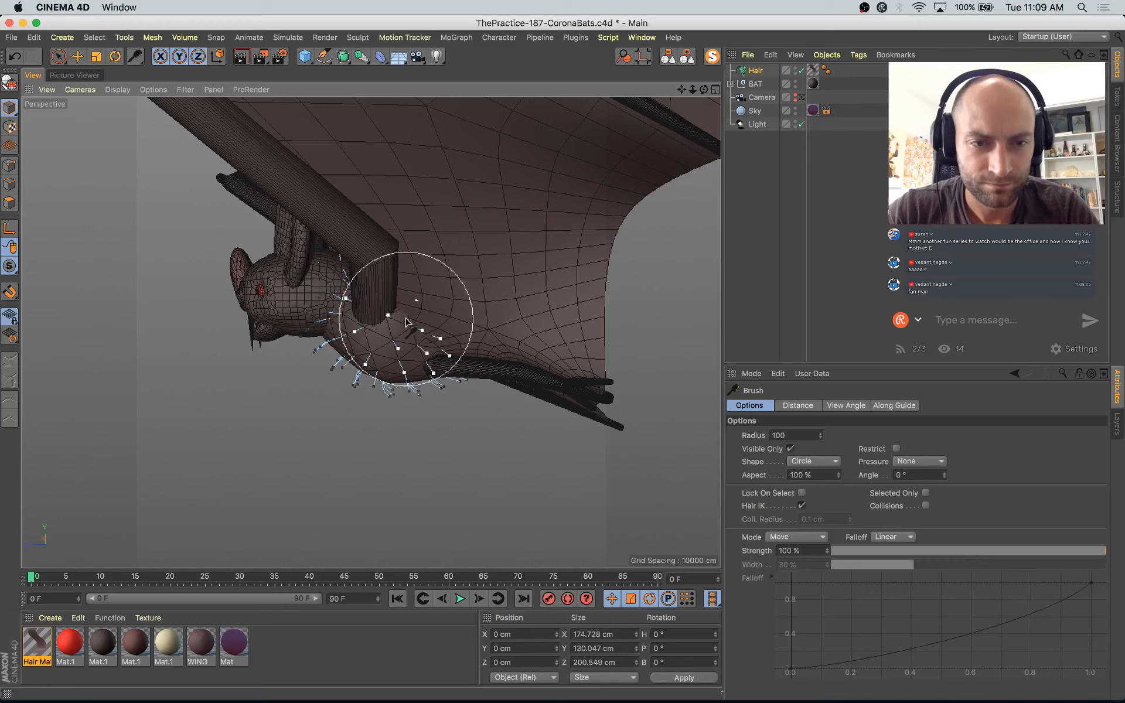
{"action": "left_click_drag", "start_coordinate": [405, 319], "coordinate": [512, 311]}
{"action": "left_click_drag", "start_coordinate": [296, 217], "coordinate": [388, 221]}
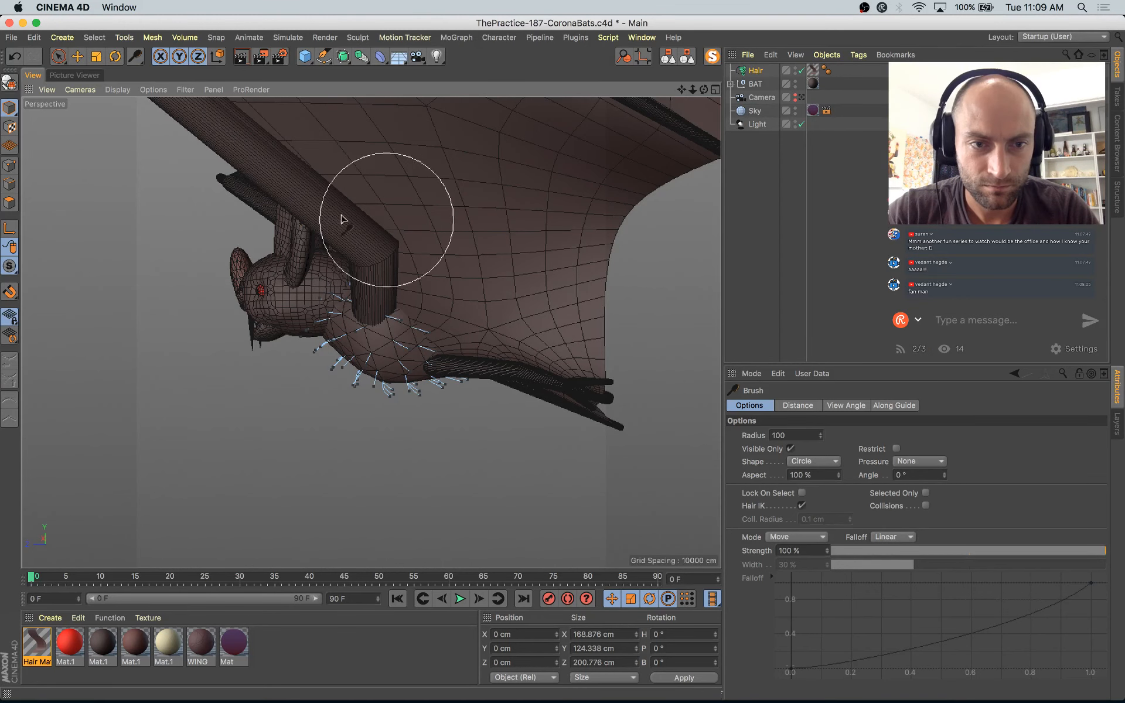
{"action": "mouse_move", "coordinate": [409, 344]}
{"action": "left_mouse_down"}
{"action": "mouse_move", "coordinate": [402, 402]}
{"action": "mouse_move", "coordinate": [535, 407]}
{"action": "mouse_move", "coordinate": [541, 385]}
{"action": "mouse_move", "coordinate": [606, 406]}
{"action": "left_mouse_up"}
Step: Comb the hair guides on the bat's back straight down towards the tail
{"action": "left_click_drag", "start_coordinate": [607, 406], "coordinate": [414, 485], "text": "alt"}
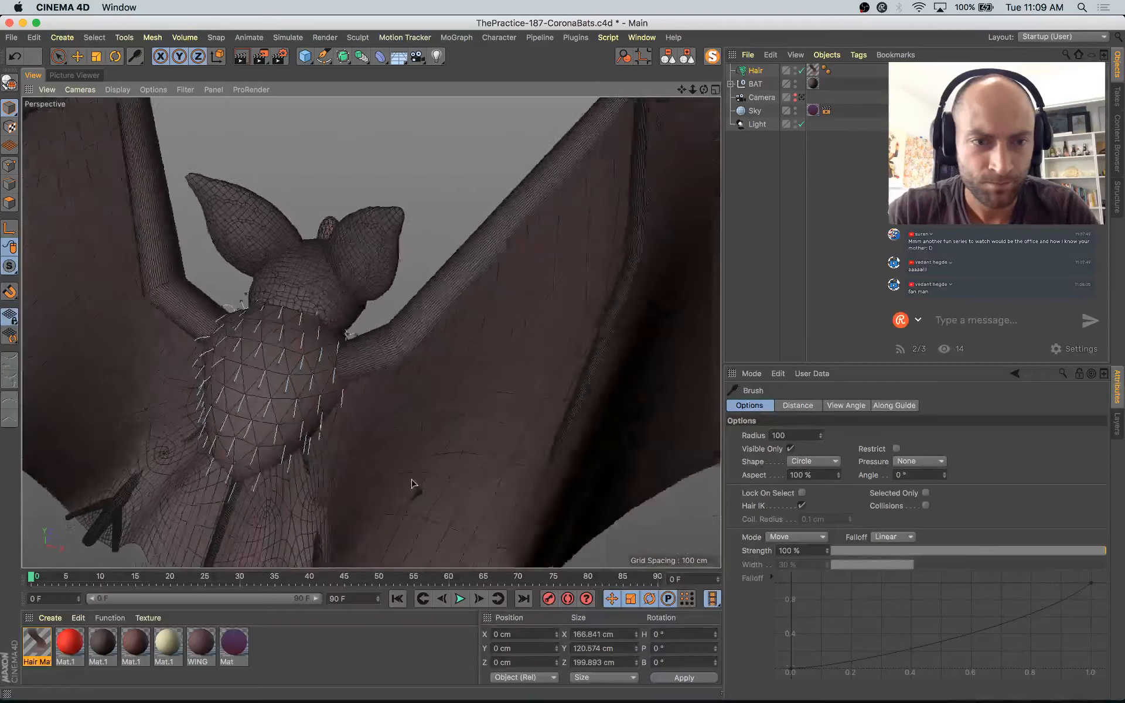
{"action": "mouse_move", "coordinate": [236, 429]}
{"action": "left_mouse_down", "text": "alt"}
{"action": "mouse_move", "coordinate": [300, 473]}
{"action": "mouse_move", "coordinate": [420, 392]}
{"action": "mouse_move", "coordinate": [500, 254]}
{"action": "mouse_move", "coordinate": [527, 293]}
{"action": "left_mouse_up", "text": "alt"}
{"action": "left_click_drag", "start_coordinate": [335, 232], "coordinate": [334, 433]}
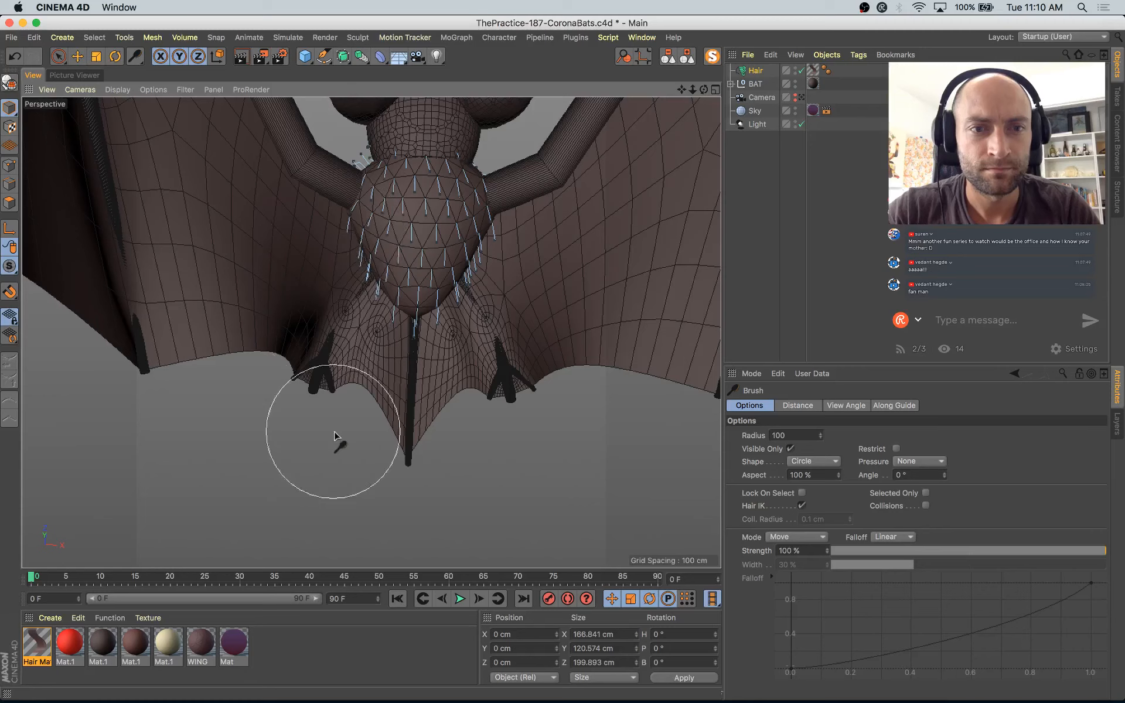
{"action": "left_click_drag", "start_coordinate": [411, 230], "coordinate": [400, 481]}
Step: Comb the guides along the bat's belly and remaining body surface so they lie backwards towards the tail
{"action": "mouse_move", "coordinate": [472, 259]}
{"action": "left_mouse_down"}
{"action": "mouse_move", "coordinate": [477, 402]}
{"action": "mouse_move", "coordinate": [434, 454]}
{"action": "mouse_move", "coordinate": [336, 356]}
{"action": "left_mouse_up"}
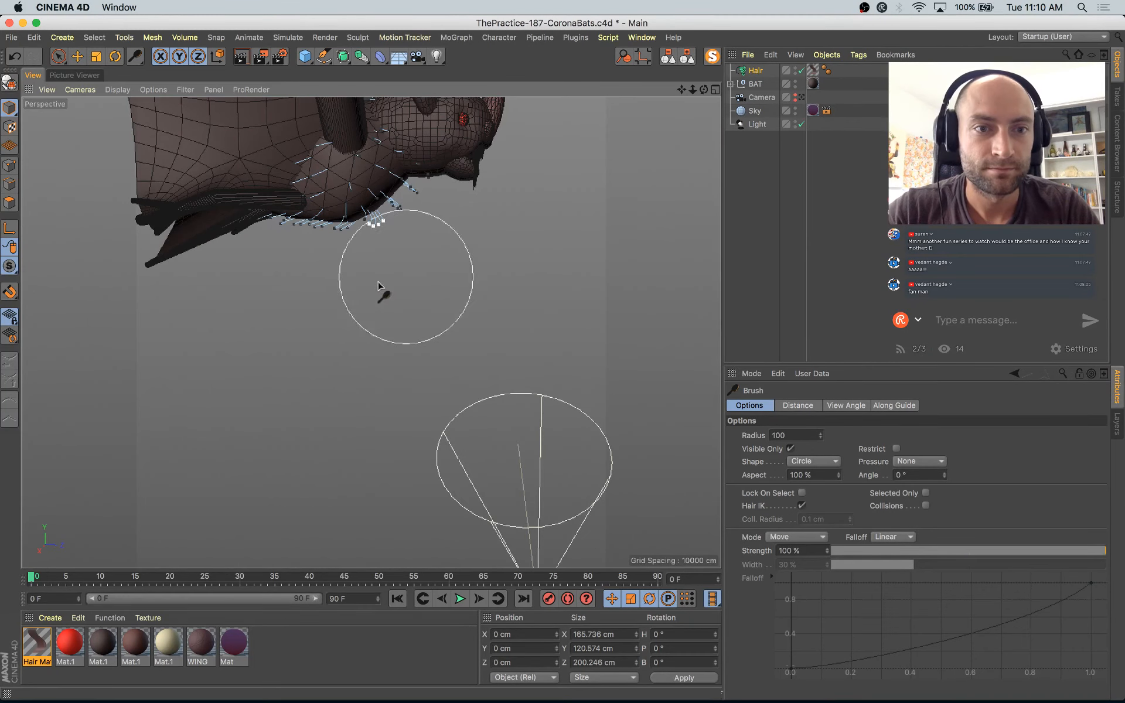
{"action": "left_click_drag", "start_coordinate": [323, 232], "coordinate": [44, 258]}
{"action": "mouse_move", "coordinate": [181, 271]}
{"action": "left_mouse_down"}
{"action": "mouse_move", "coordinate": [297, 281]}
{"action": "mouse_move", "coordinate": [287, 312]}
{"action": "left_mouse_up"}
{"action": "mouse_move", "coordinate": [498, 290]}
{"action": "left_mouse_down", "text": "alt"}
{"action": "mouse_move", "coordinate": [300, 155]}
{"action": "mouse_move", "coordinate": [359, 132]}
{"action": "mouse_move", "coordinate": [336, 127]}
{"action": "left_mouse_up", "text": "alt"}
{"action": "mouse_move", "coordinate": [442, 286]}
{"action": "left_mouse_down"}
{"action": "mouse_move", "coordinate": [439, 364]}
{"action": "mouse_move", "coordinate": [462, 437]}
{"action": "mouse_move", "coordinate": [575, 386]}
{"action": "mouse_move", "coordinate": [679, 234]}
{"action": "left_mouse_up"}
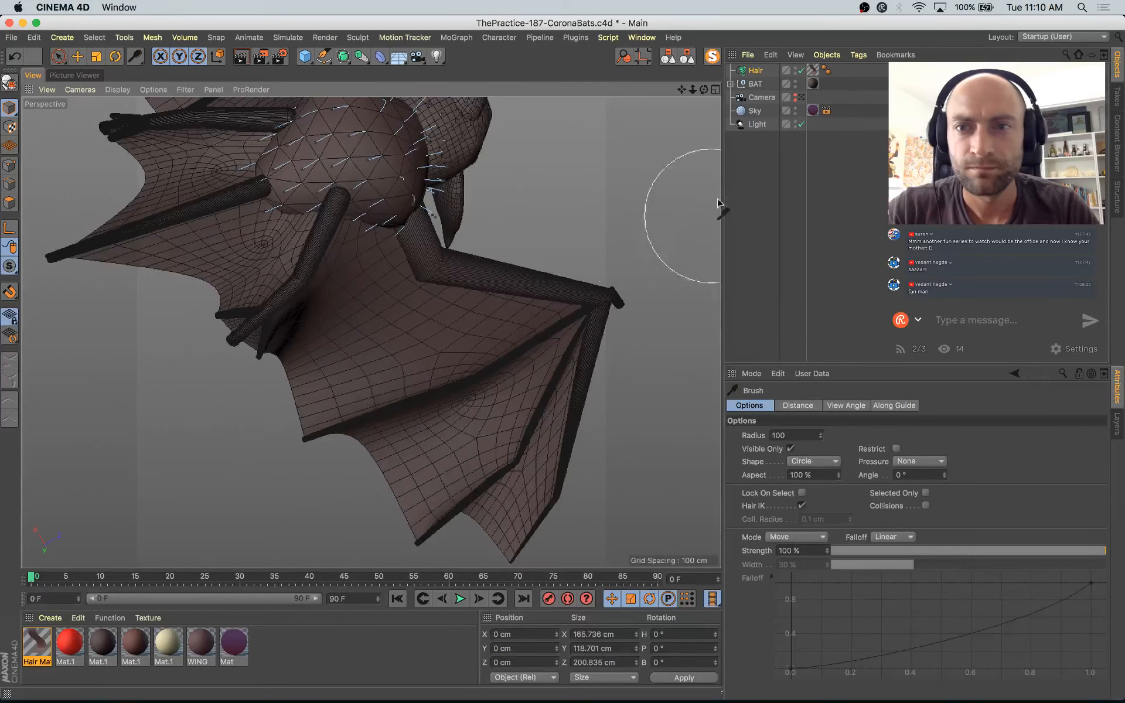
Step: Return to the scene camera view and set the Hair object's guide length to 13 cm
{"action": "key", "text": "h"}
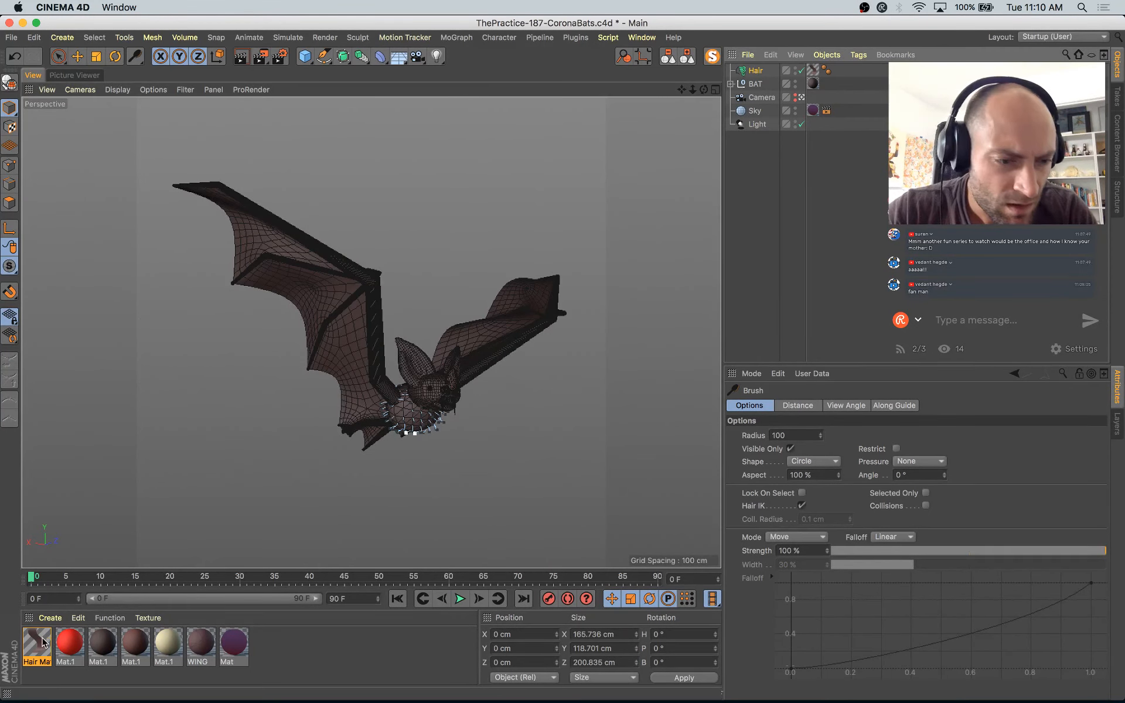
{"action": "left_click", "coordinate": [37, 644]}
{"action": "left_click", "coordinate": [756, 71]}
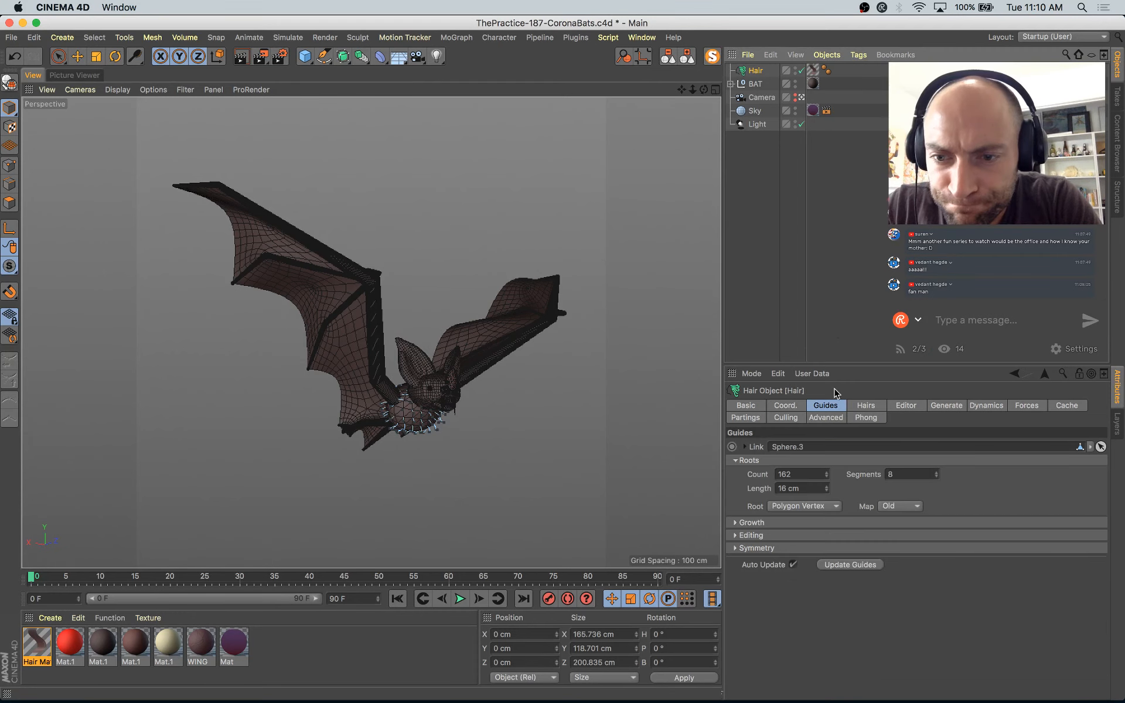
{"action": "left_click", "coordinate": [866, 406]}
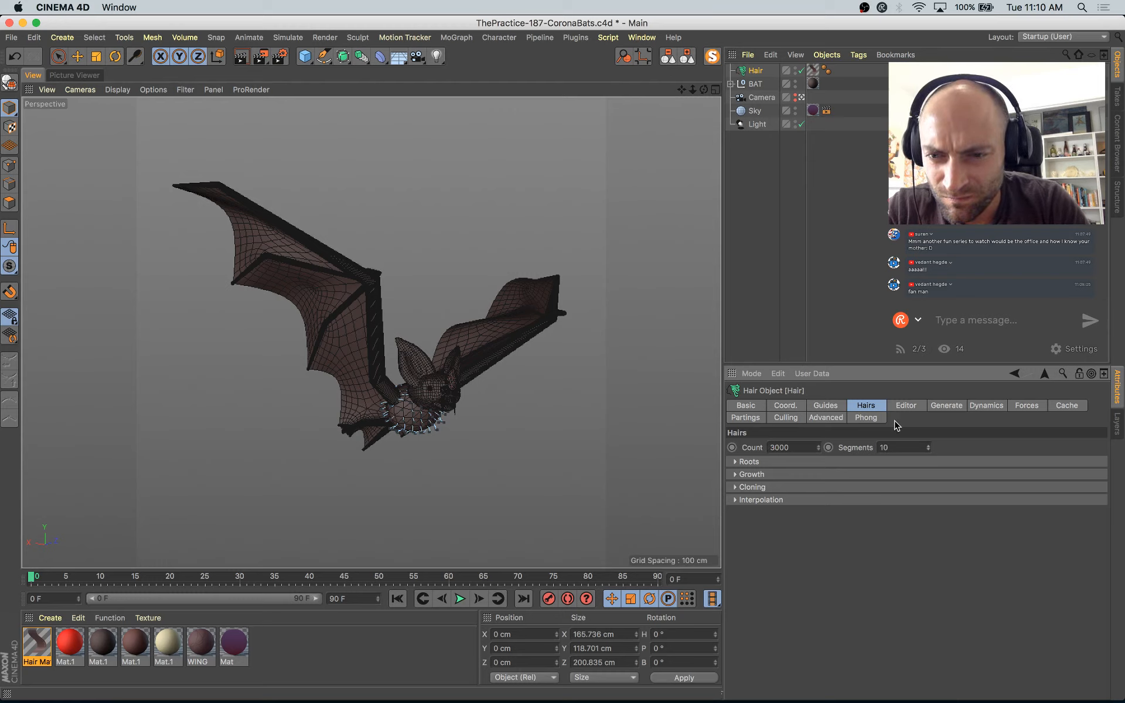
{"action": "left_click", "coordinate": [832, 406]}
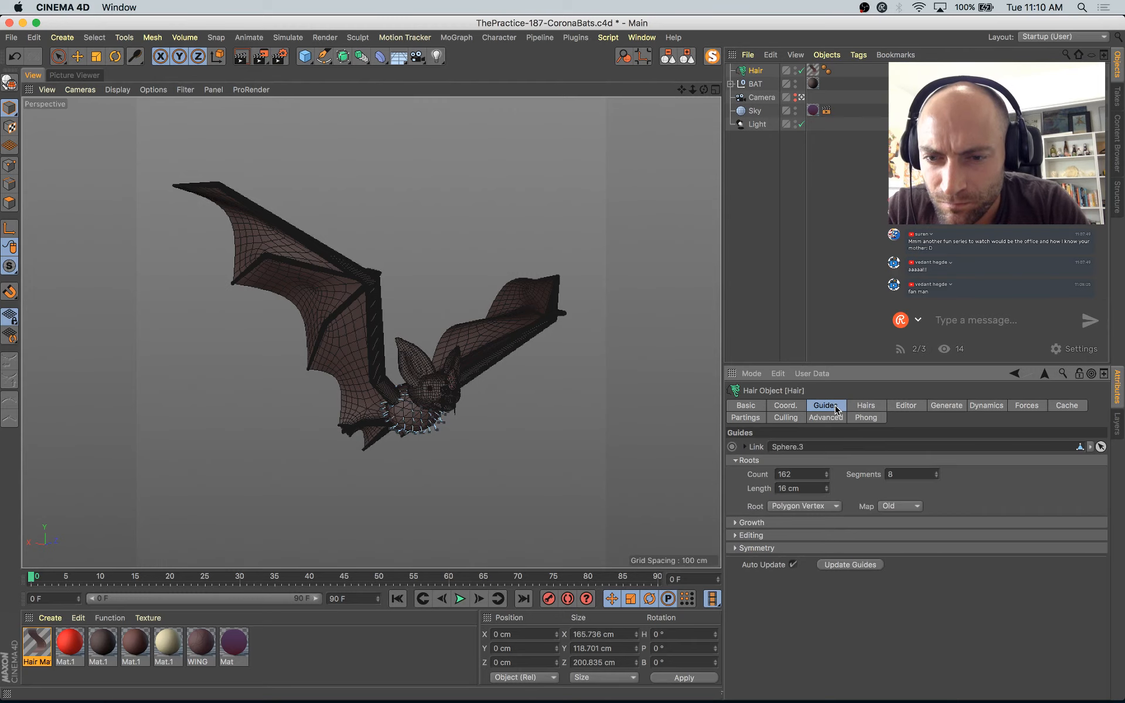
{"action": "left_click", "coordinate": [827, 491]}
{"action": "left_click", "coordinate": [827, 491]}
Step: Render the bat with the combed, shorter fur and compare it with earlier renders in the history
{"action": "key", "text": "shift+r"}
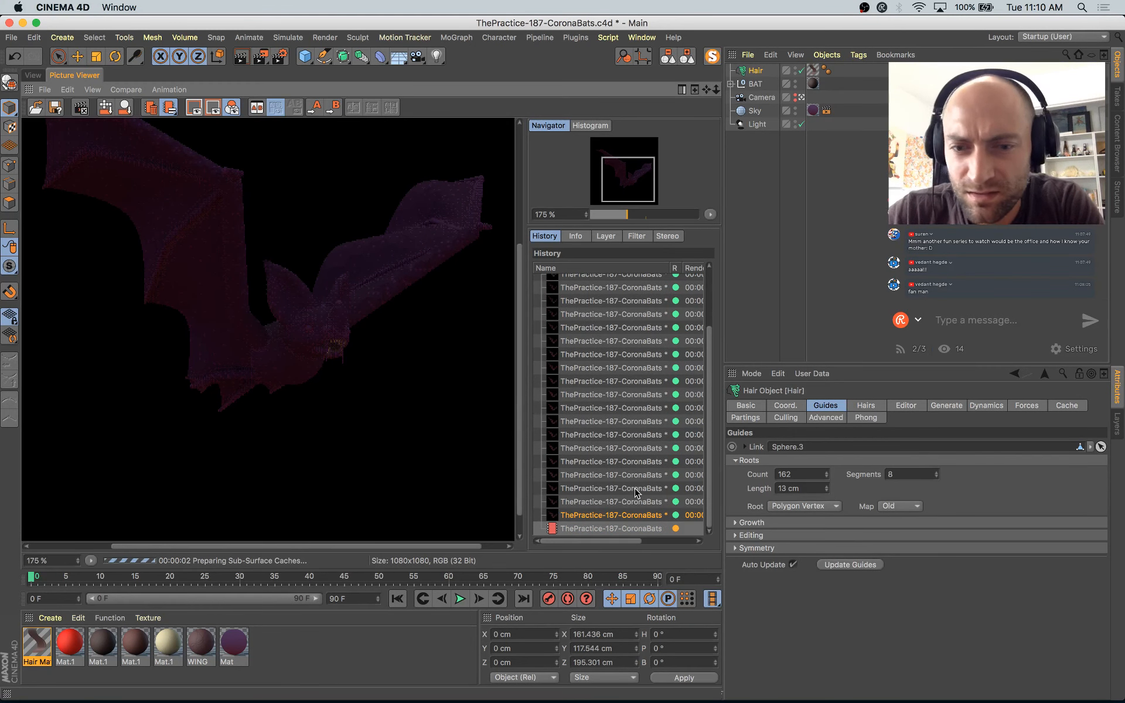
{"action": "left_click", "coordinate": [637, 489]}
{"action": "key", "text": "Up"}
{"action": "key", "text": "Up"}
{"action": "key", "text": "Down"}
{"action": "key", "text": "Down"}
{"action": "key", "text": "Down"}
{"action": "key", "text": "Down"}
{"action": "key", "text": "Down"}
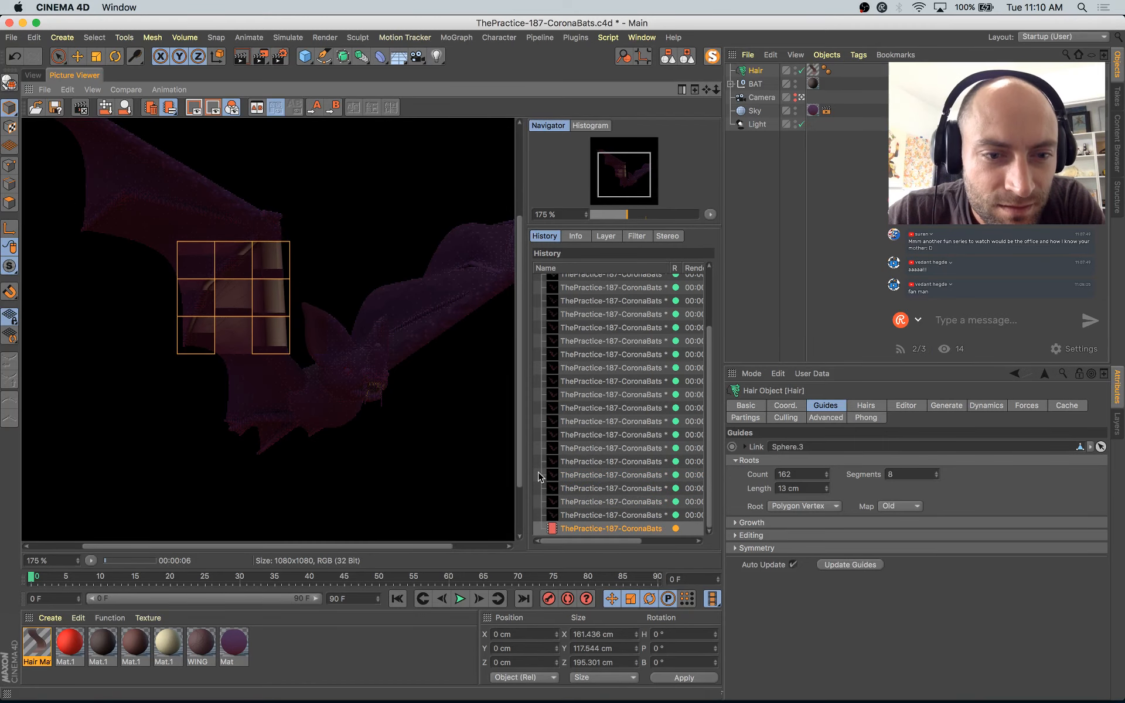
{"action": "key", "text": "Up"}
{"action": "key", "text": "Up"}
{"action": "key", "text": "Down"}
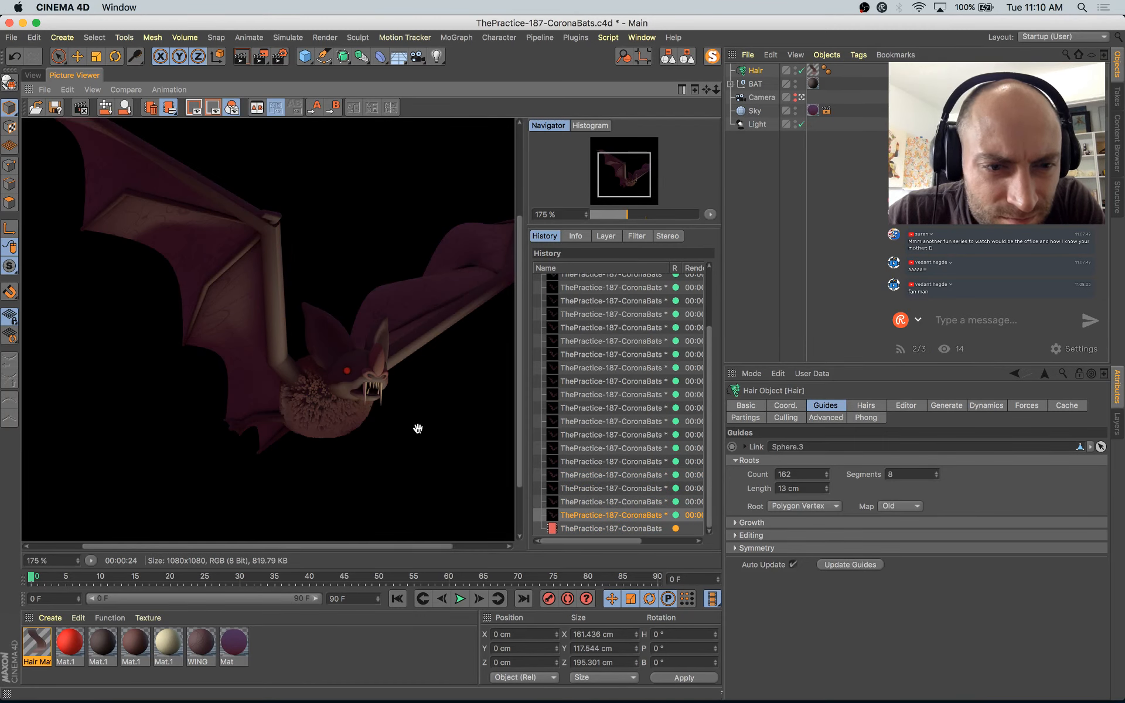
{"action": "key", "text": "Up"}
{"action": "key", "text": "Down"}
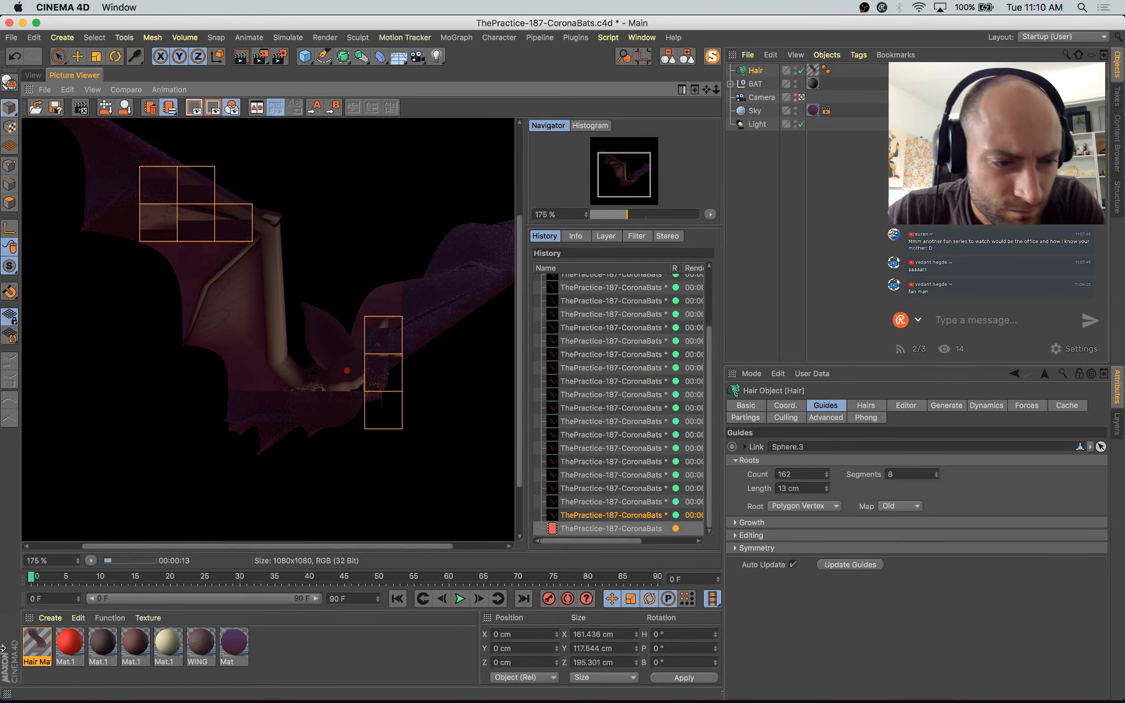
Step: Set the hair material's thickness to 2.5 cm at the root and 2.3 cm at the tip, and close the material editor
{"action": "double_click", "coordinate": [44, 643]}
{"action": "left_click_drag", "start_coordinate": [497, 92], "coordinate": [756, 156]}
{"action": "left_click_drag", "start_coordinate": [762, 203], "coordinate": [762, 208]}
{"action": "left_click_drag", "start_coordinate": [675, 203], "coordinate": [675, 207]}
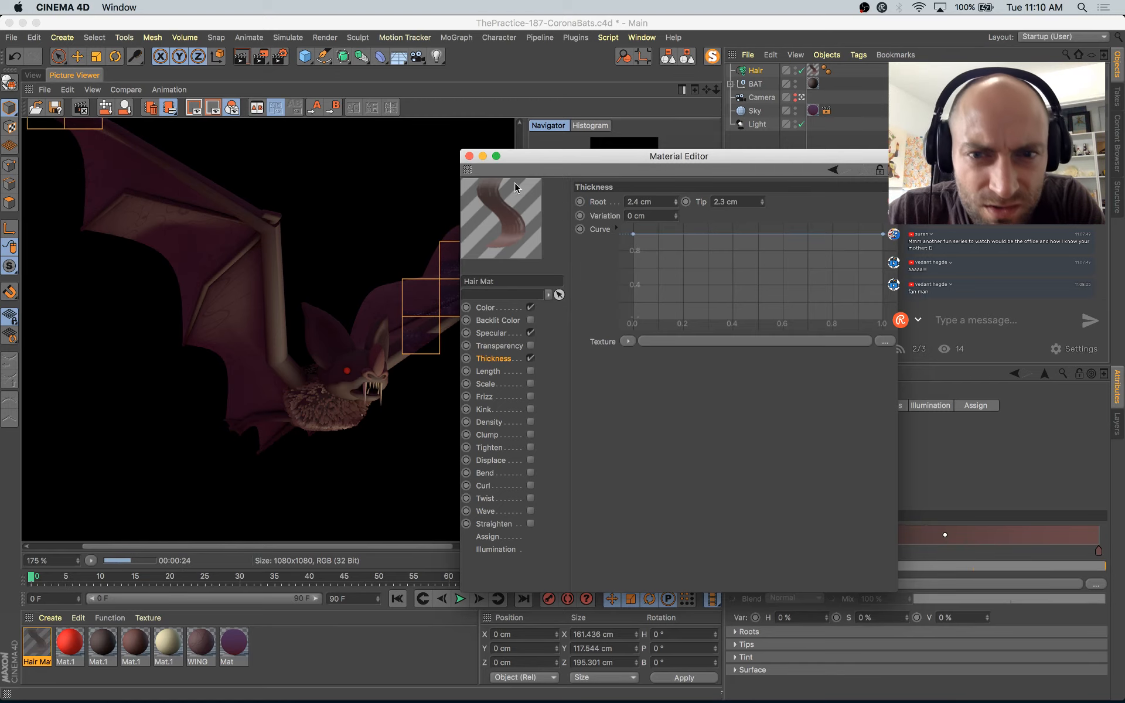
{"action": "left_click", "coordinate": [676, 199]}
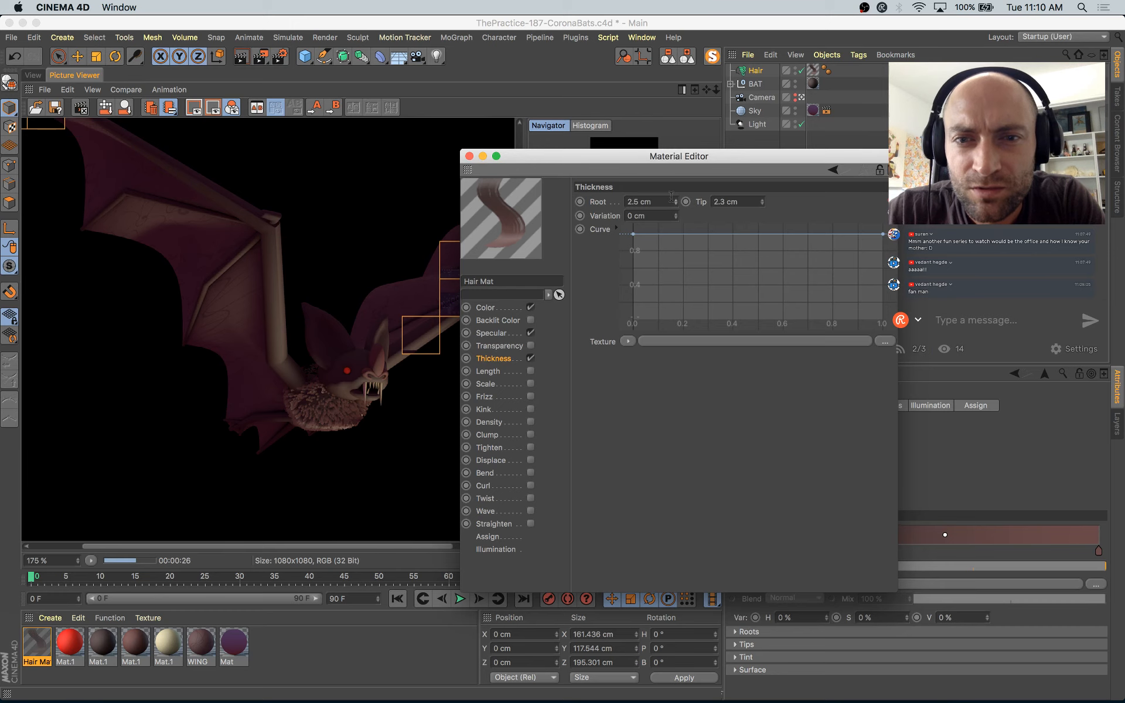
{"action": "left_click", "coordinate": [470, 156]}
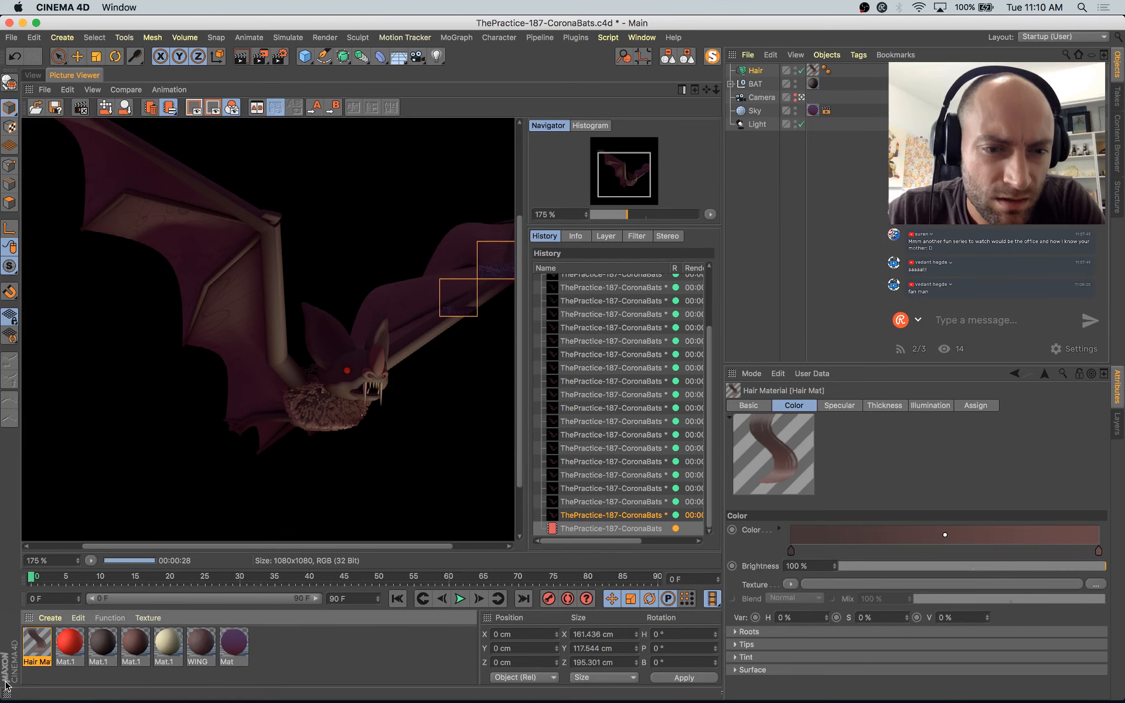
Step: Darken the root knot of the hair material's colour gradient, with its saturation set to 26%
{"action": "double_click", "coordinate": [38, 643]}
{"action": "left_click_drag", "start_coordinate": [420, 100], "coordinate": [665, 177]}
{"action": "left_click", "coordinate": [507, 326]}
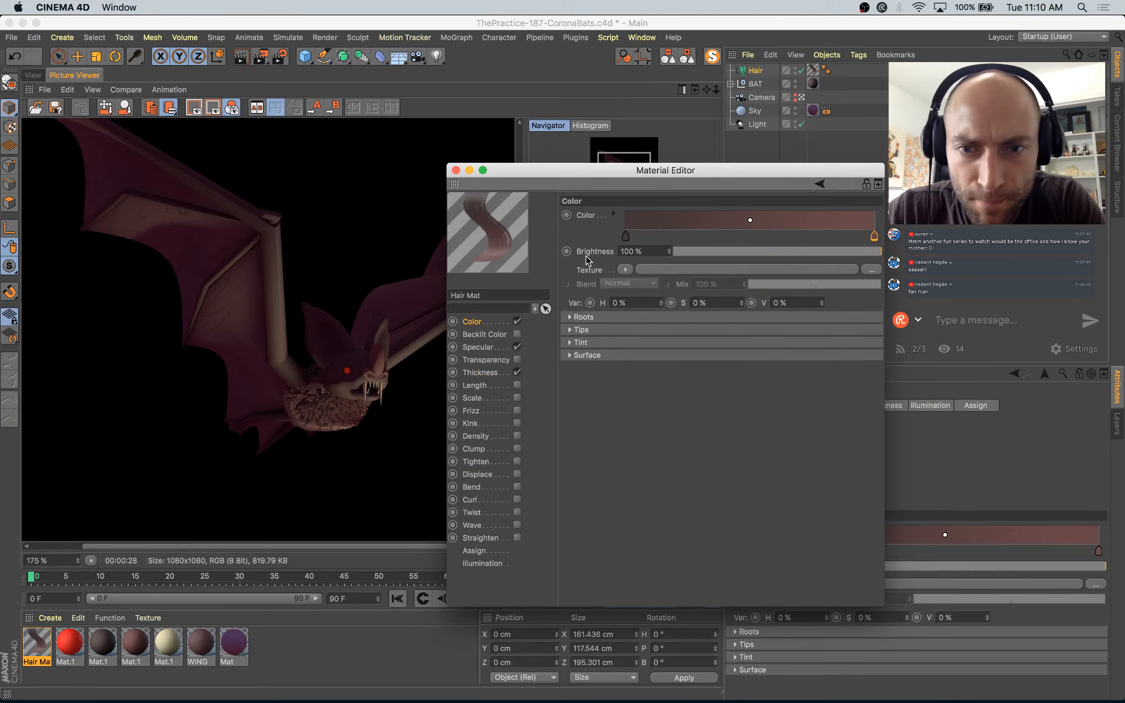
{"action": "double_click", "coordinate": [627, 236]}
{"action": "left_click", "coordinate": [604, 264]}
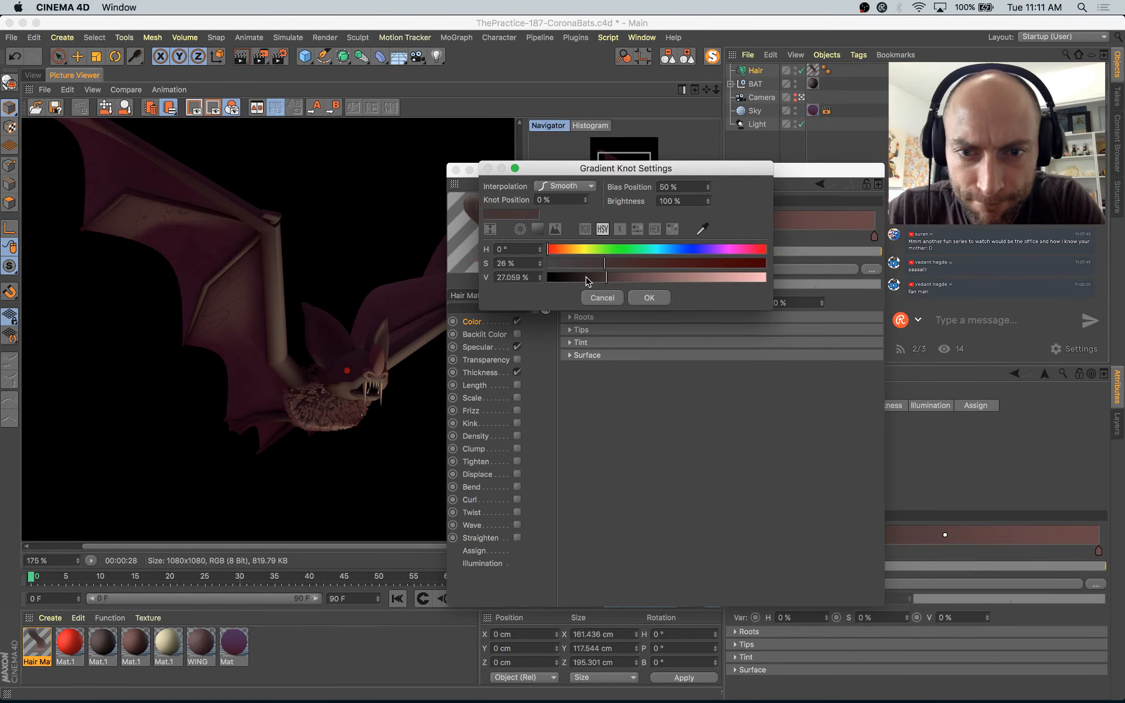
{"action": "left_click", "coordinate": [587, 277]}
{"action": "left_click", "coordinate": [649, 298]}
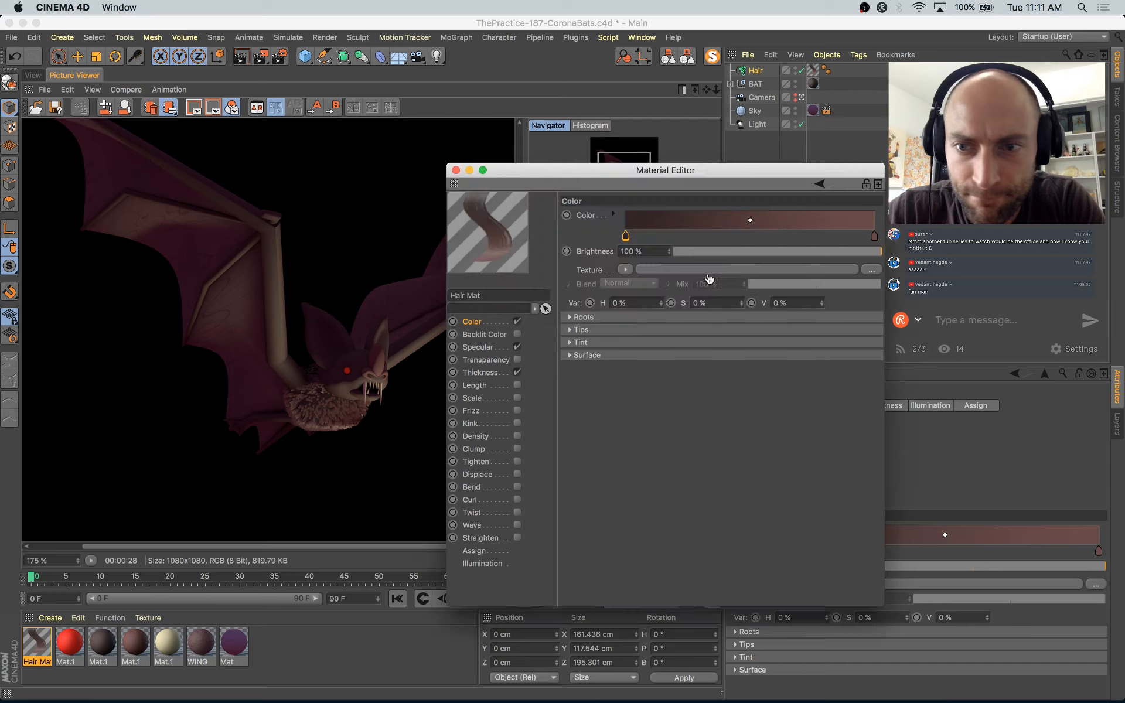
Step: Darken the tip knot of the hair colour gradient to a brightness value (V) of 34%
{"action": "double_click", "coordinate": [874, 236]}
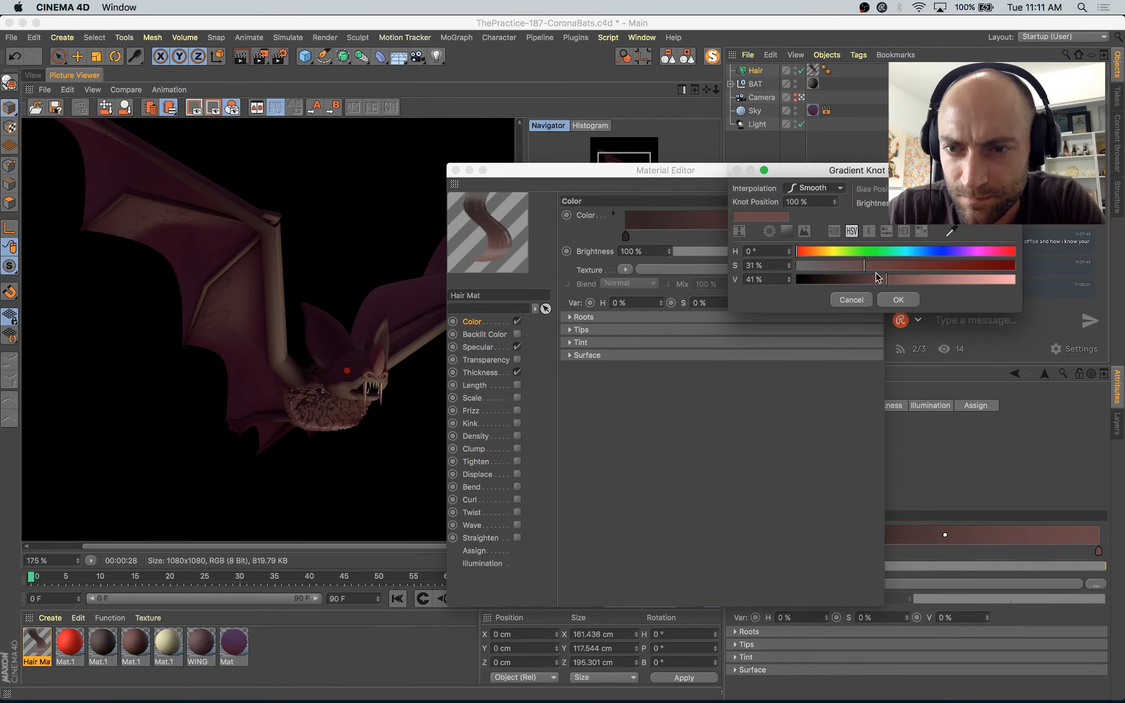
{"action": "left_click_drag", "start_coordinate": [878, 282], "coordinate": [869, 275]}
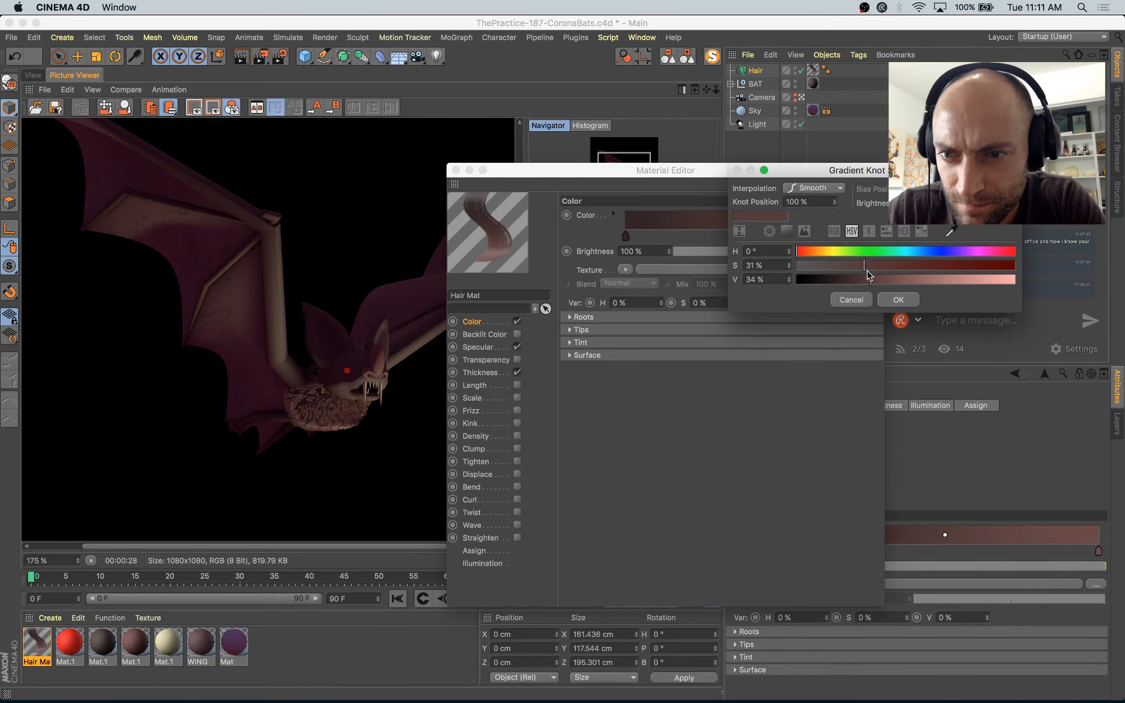
{"action": "left_click", "coordinate": [899, 300]}
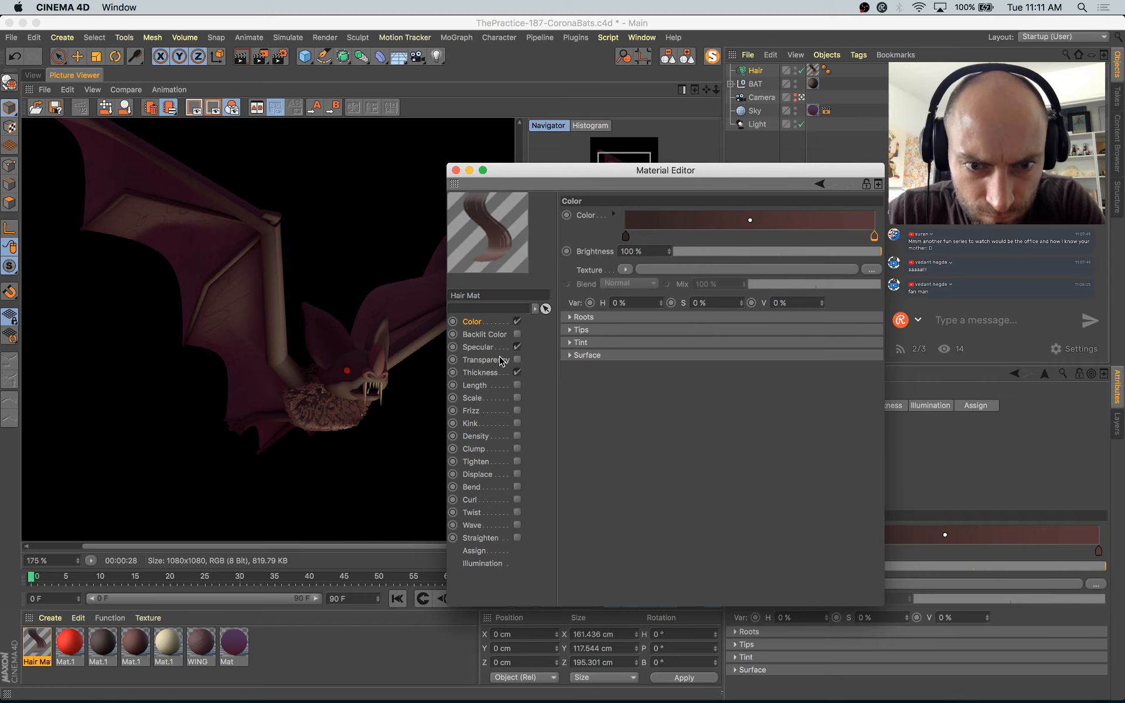
Step: Reduce the hair's specular: primary strength 2% and sharpness 22, secondary strength 12% and sharpness 26, back specular 76%
{"action": "left_click", "coordinate": [478, 347]}
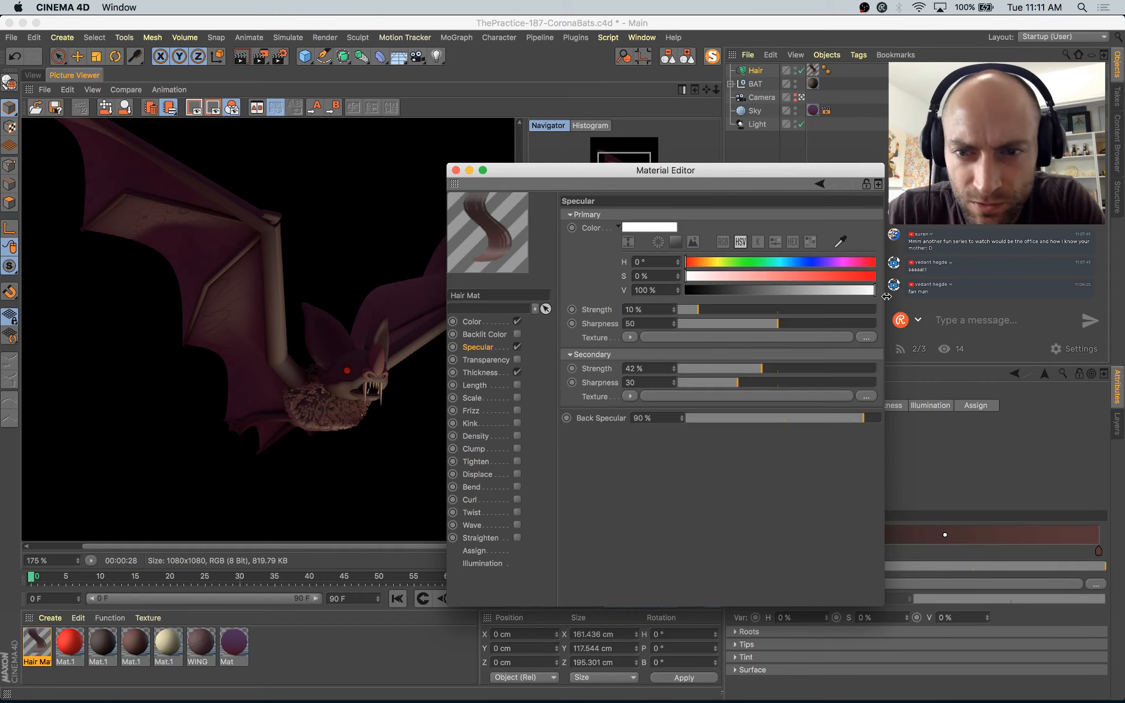
{"action": "left_click", "coordinate": [723, 324]}
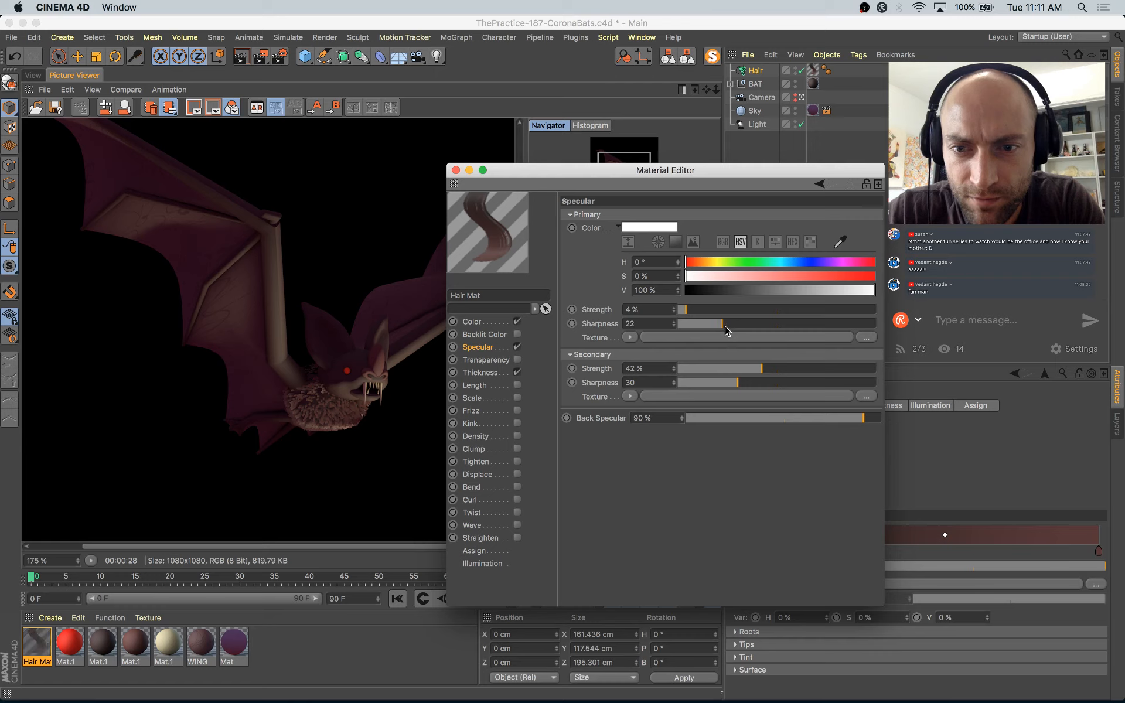
{"action": "left_click", "coordinate": [681, 311]}
{"action": "left_click", "coordinate": [832, 418]}
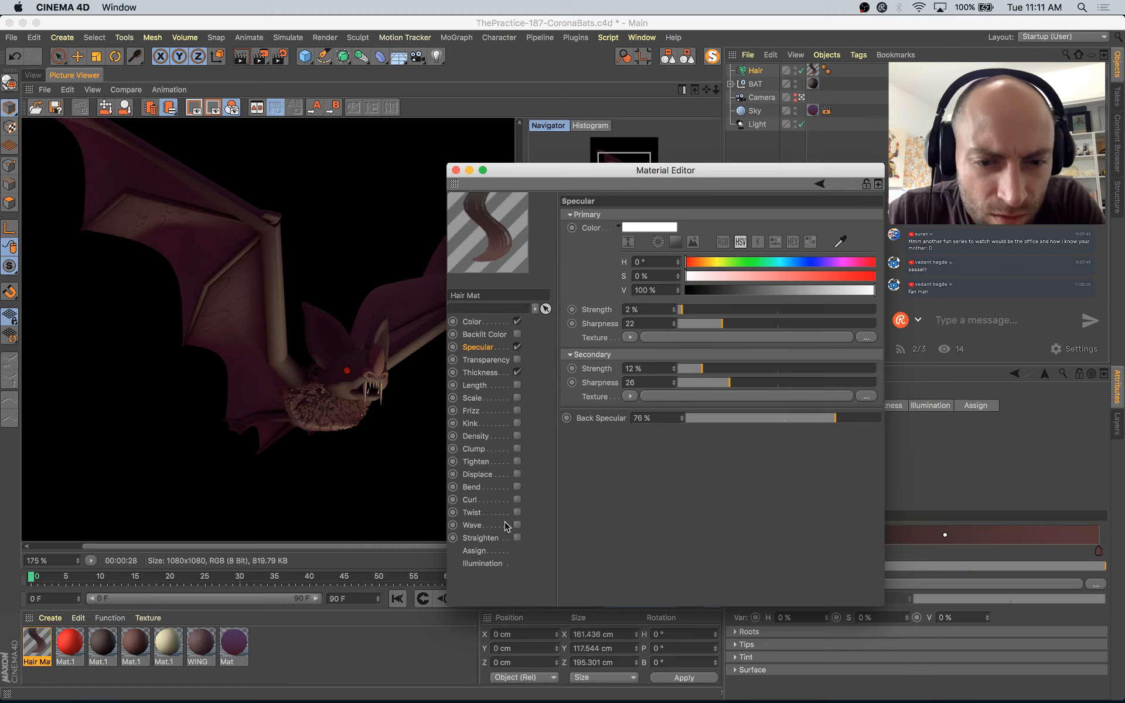
Step: Set the hair material's illumination to 67% diffuse, 46% reflectiveness and 69% translucence
{"action": "left_click", "coordinate": [482, 564]}
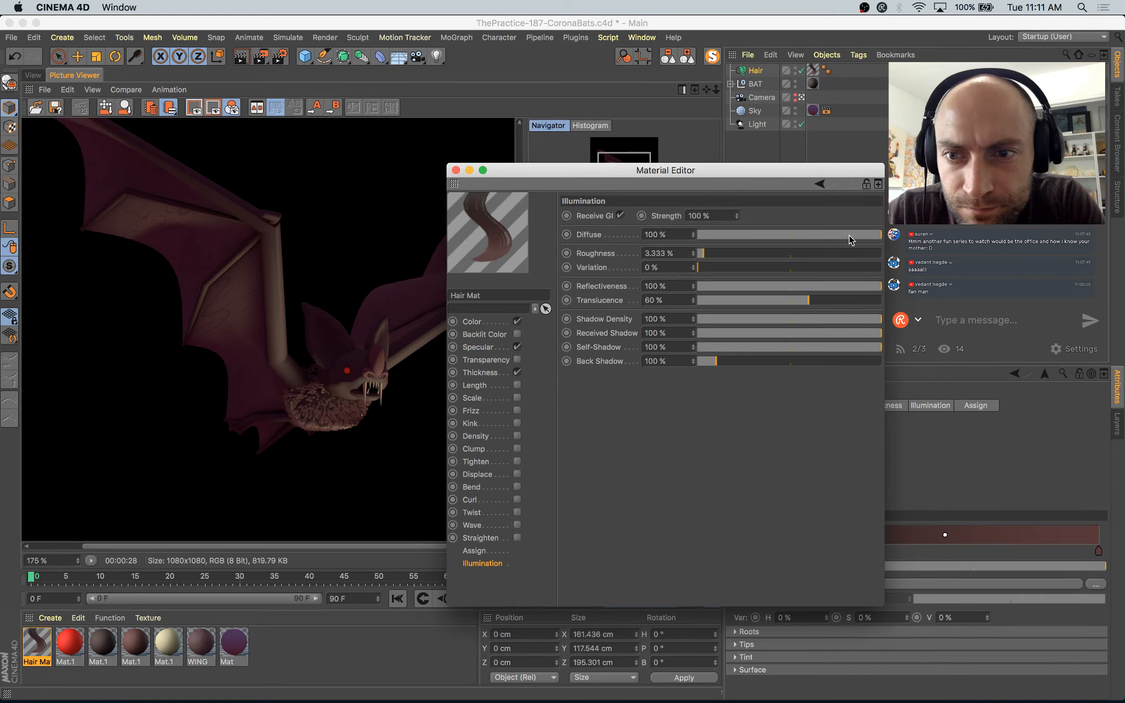
{"action": "left_click", "coordinate": [823, 235]}
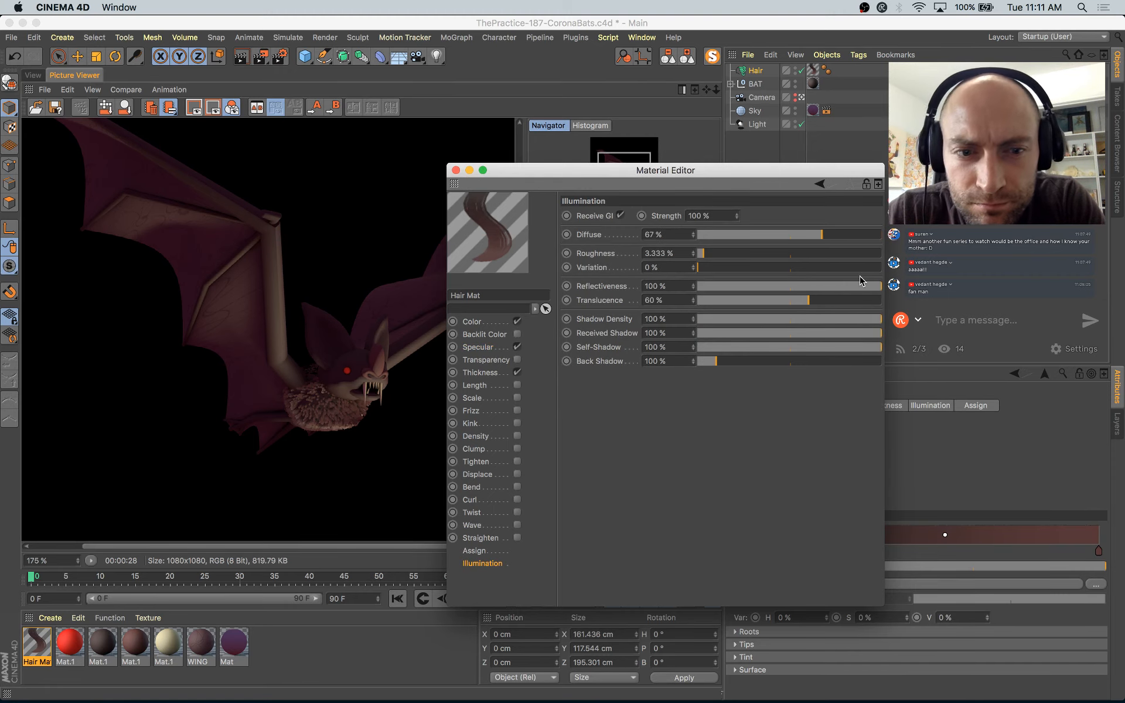
{"action": "left_click", "coordinate": [809, 286]}
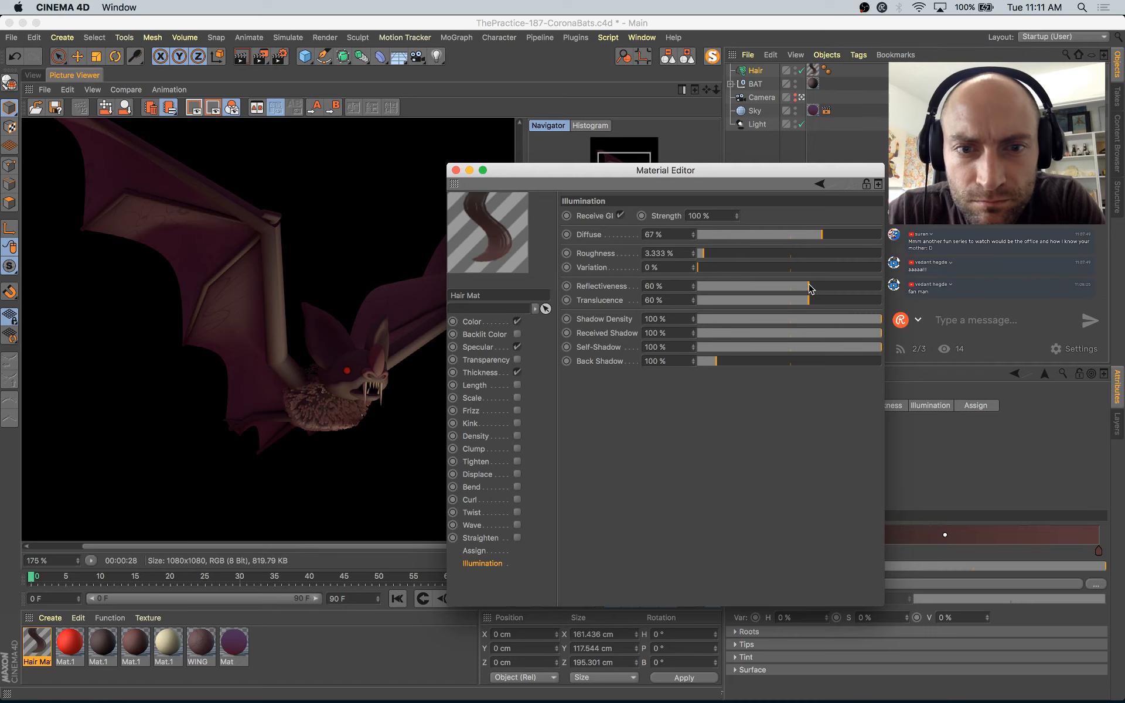
{"action": "left_click", "coordinate": [772, 286]}
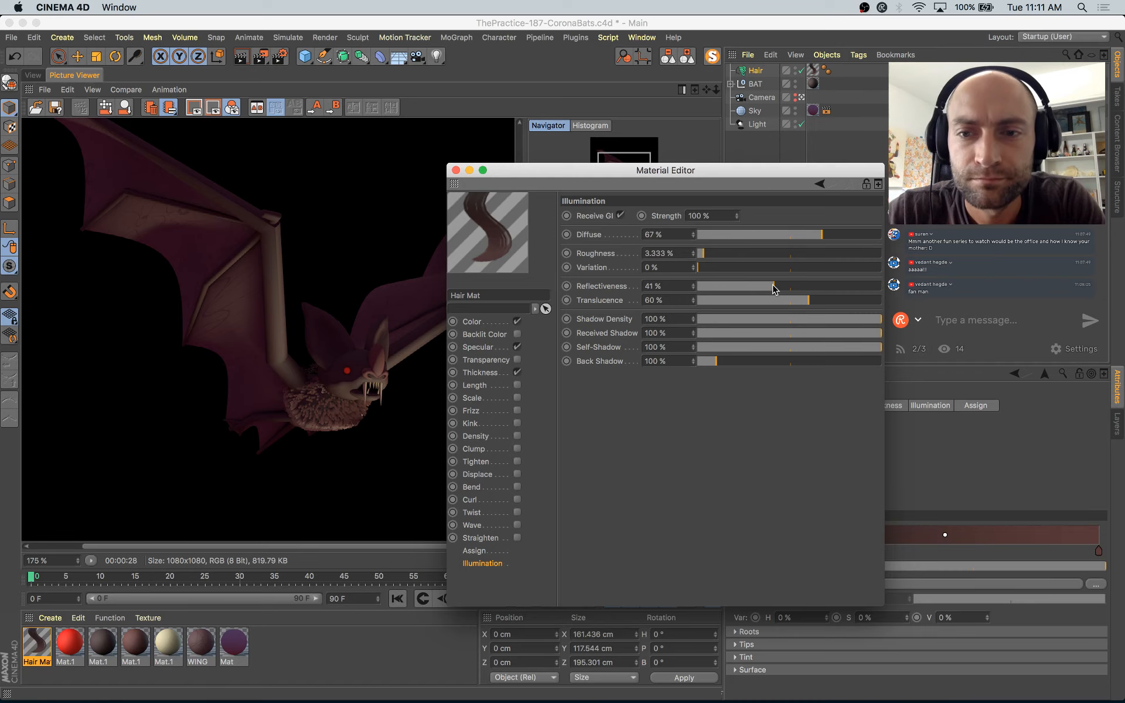
{"action": "left_click_drag", "start_coordinate": [776, 287], "coordinate": [783, 287]}
{"action": "left_click", "coordinate": [825, 300]}
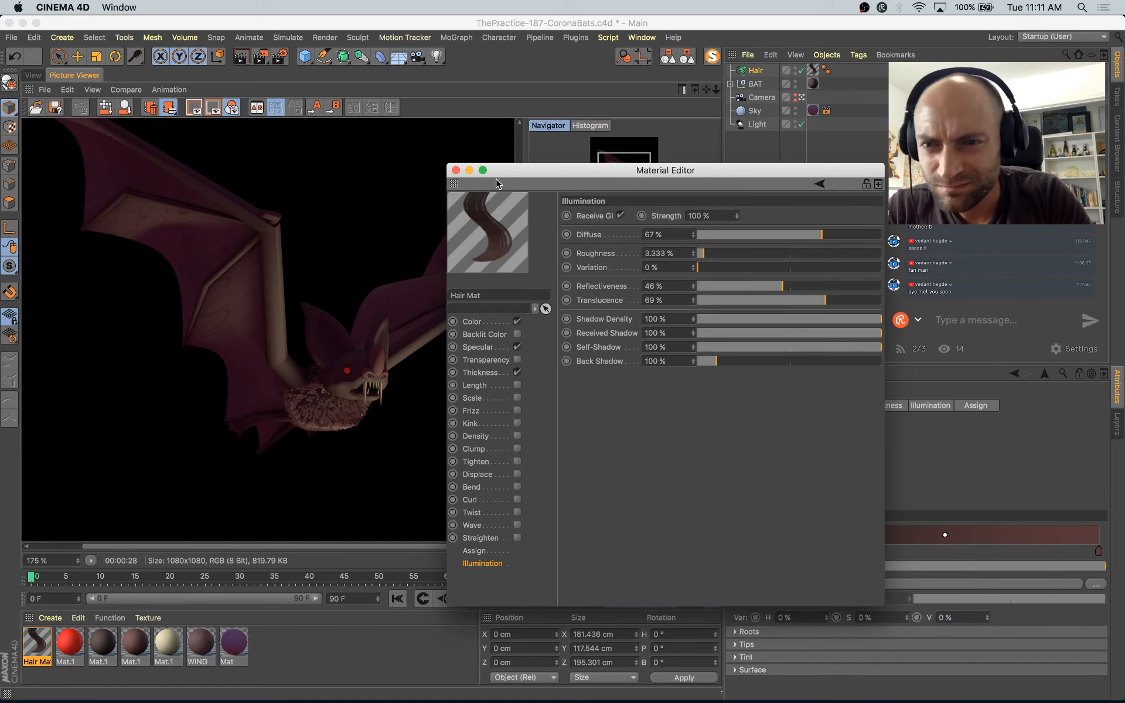
Step: Render the bat with the adjusted hair illumination to the Picture Viewer and close the material editor
{"action": "key", "text": "shift+r"}
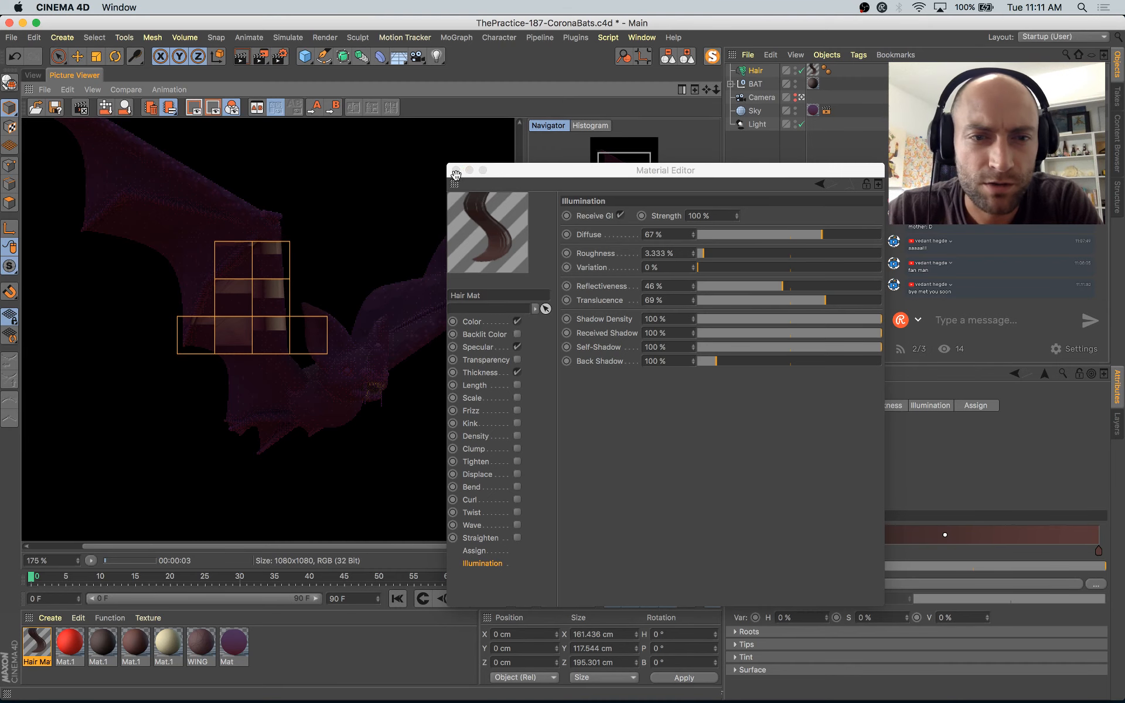
{"action": "left_click", "coordinate": [562, 378]}
{"action": "left_click", "coordinate": [455, 170]}
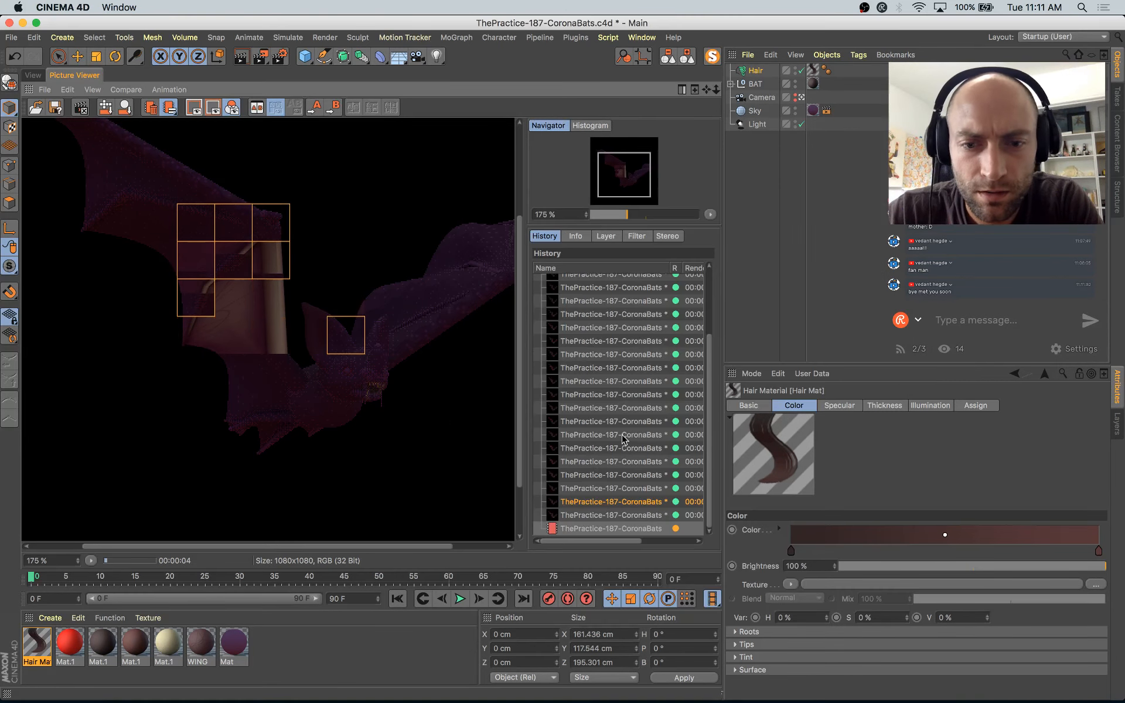
Step: Compare the new render with the preceding ones in the history and examine the body fur up close
{"action": "left_click", "coordinate": [595, 469]}
{"action": "key", "text": "Down"}
{"action": "key", "text": "Down"}
{"action": "key", "text": "Down"}
{"action": "key", "text": "Down"}
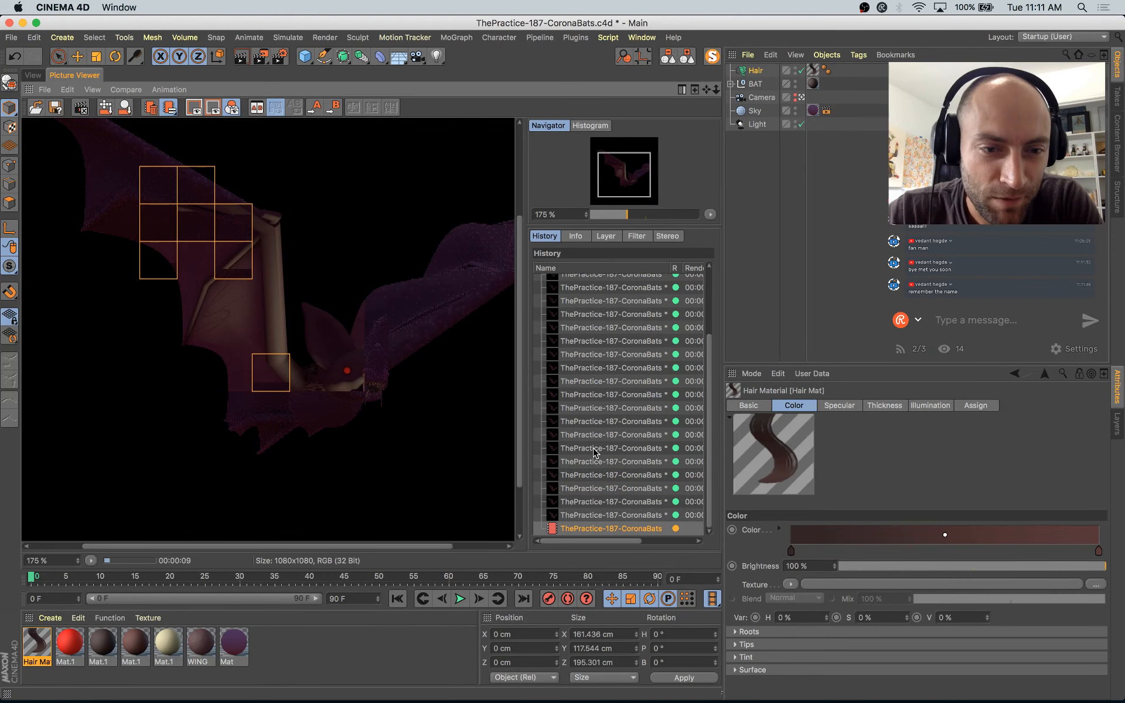
{"action": "key", "text": "Up"}
{"action": "key", "text": "Down"}
{"action": "key", "text": "Up"}
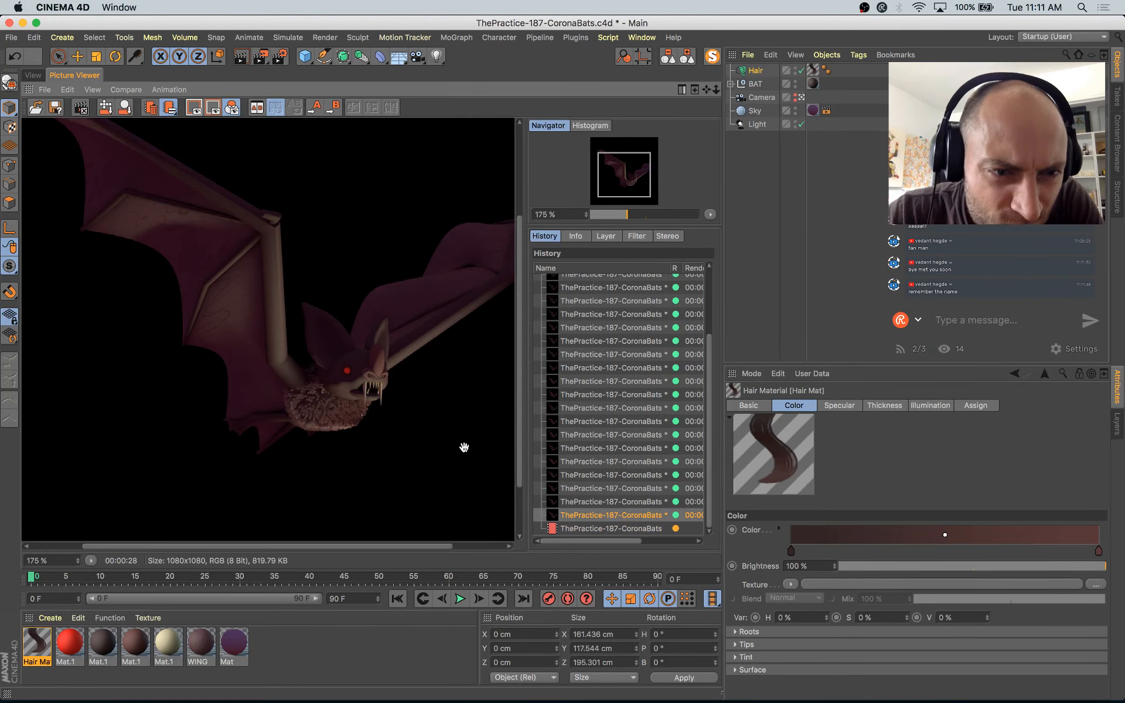
{"action": "key", "text": "Up"}
{"action": "key", "text": "Down"}
{"action": "key", "text": "Down"}
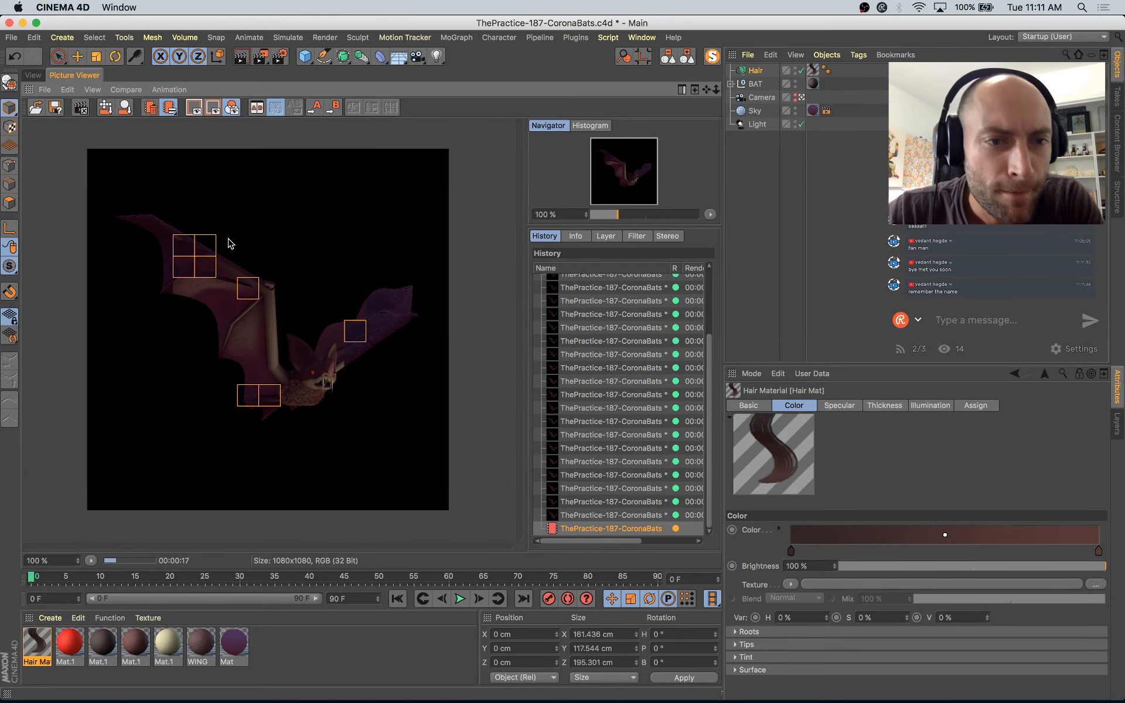
{"action": "key", "text": "Up"}
{"action": "key", "text": "Down"}
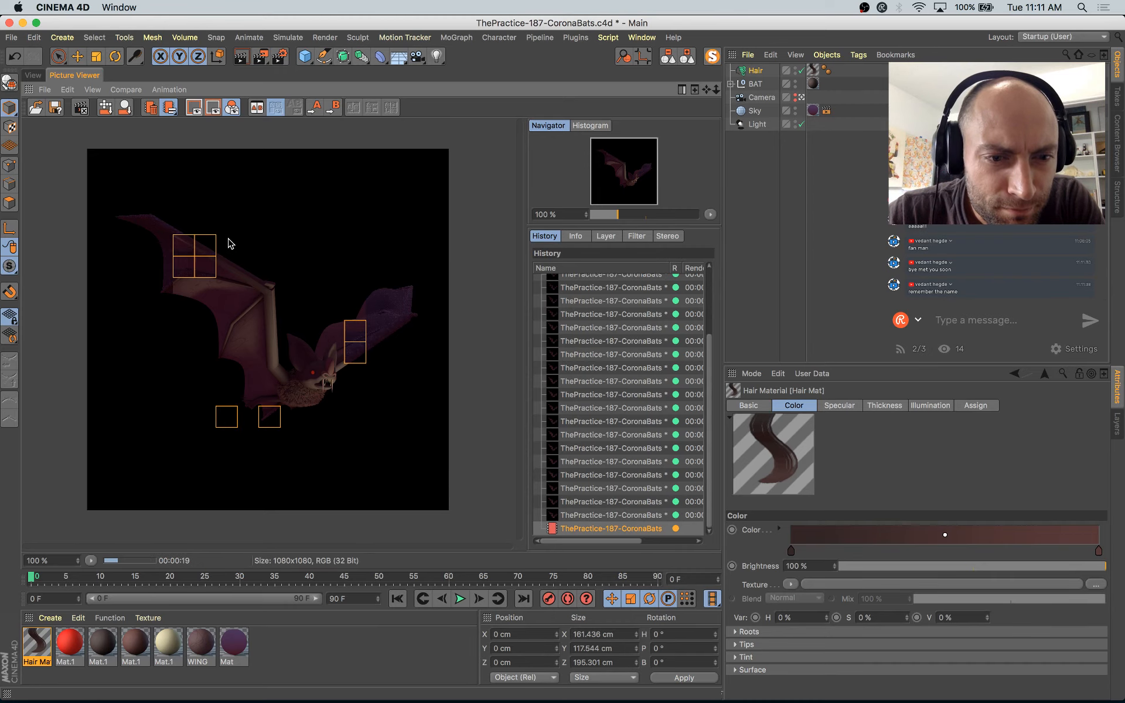
{"action": "key", "text": "Up"}
{"action": "key", "text": "Down"}
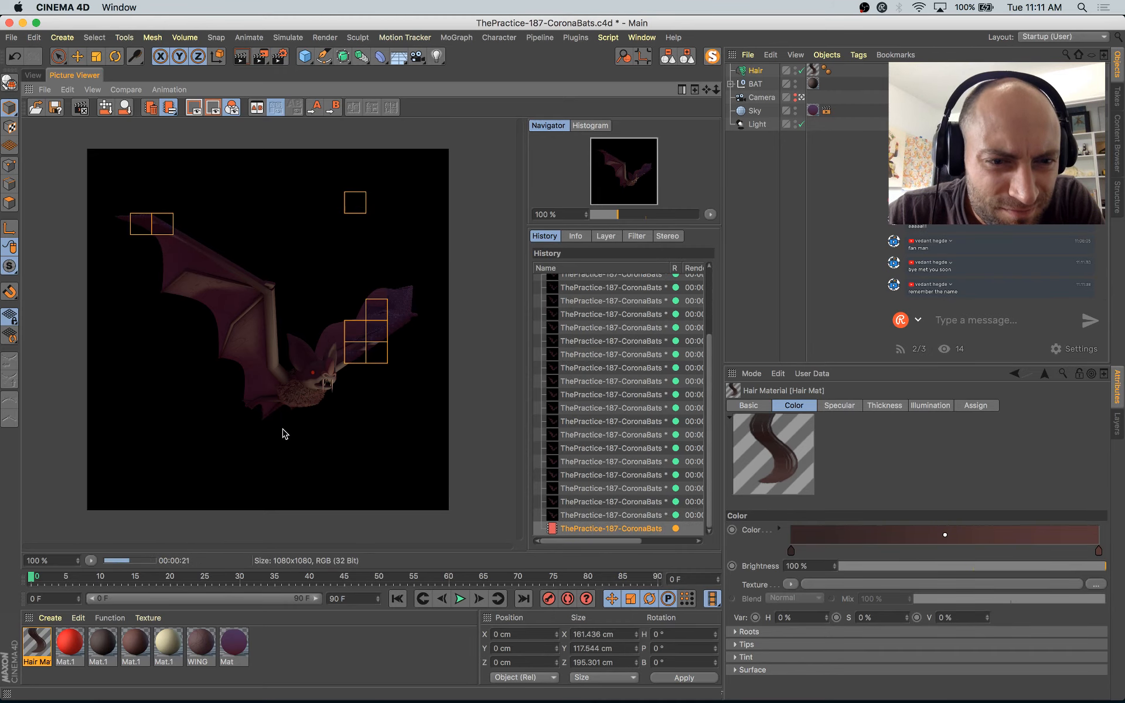
{"action": "scroll", "coordinate": [287, 424], "scroll_direction": "up", "scroll_amount": 4}
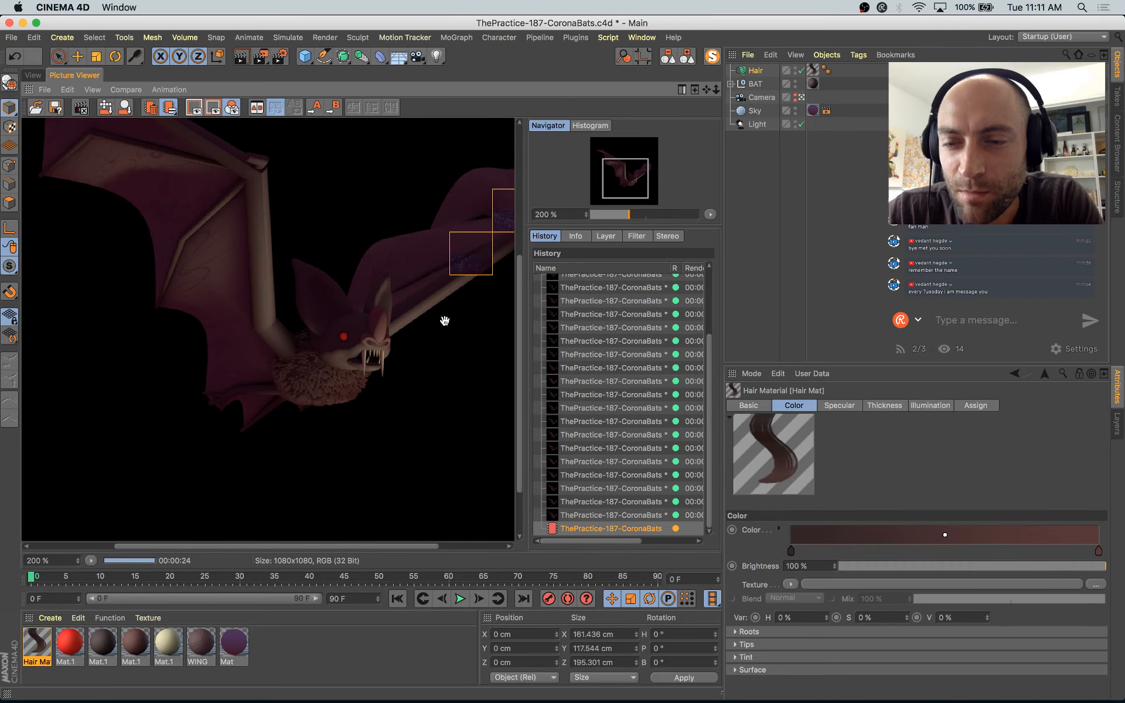
{"action": "scroll", "coordinate": [342, 401], "scroll_direction": "down", "scroll_amount": 2}
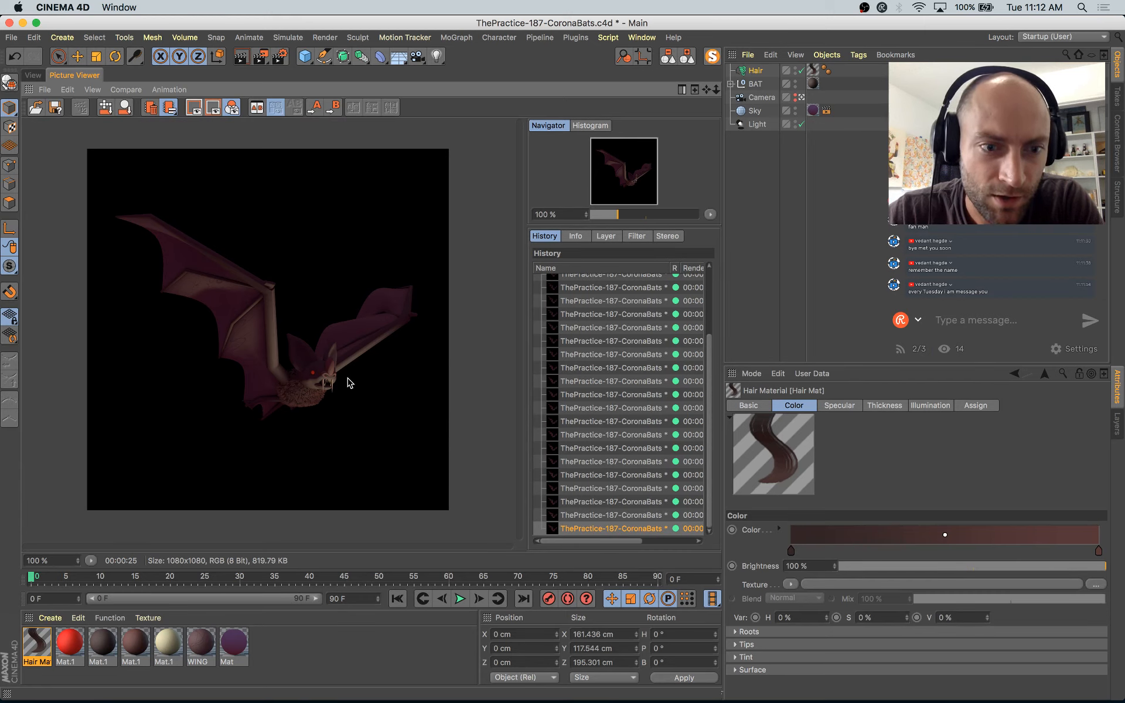
{"action": "scroll", "coordinate": [305, 410], "scroll_direction": "up", "scroll_amount": 4}
{"action": "left_click_drag", "start_coordinate": [314, 403], "coordinate": [309, 398]}
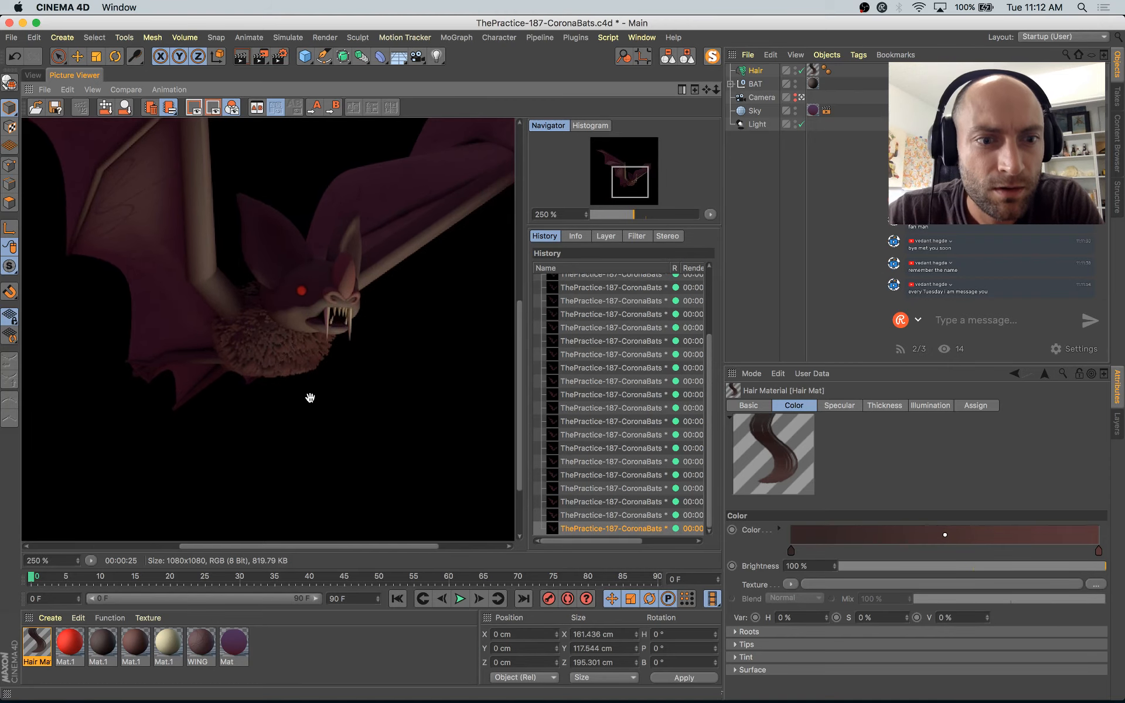
{"action": "scroll", "coordinate": [310, 397], "scroll_direction": "down", "scroll_amount": 4}
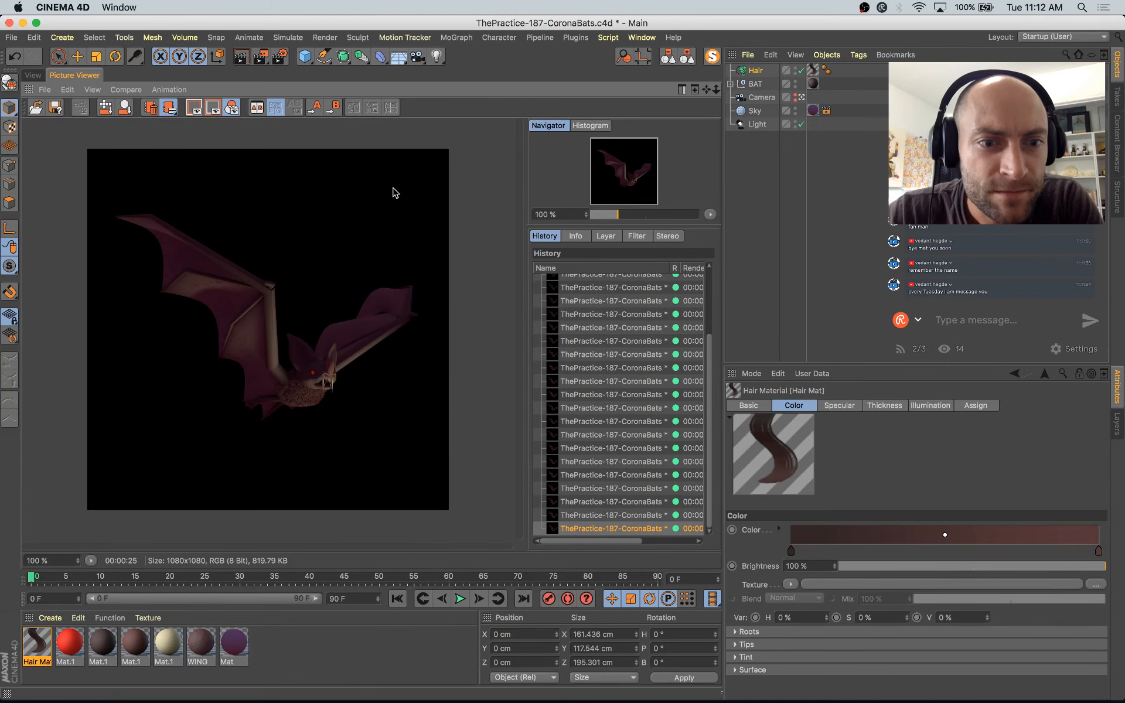
Step: Switch the renderer to Physical and render the bat again to the Picture Viewer
{"action": "left_click", "coordinate": [280, 56]}
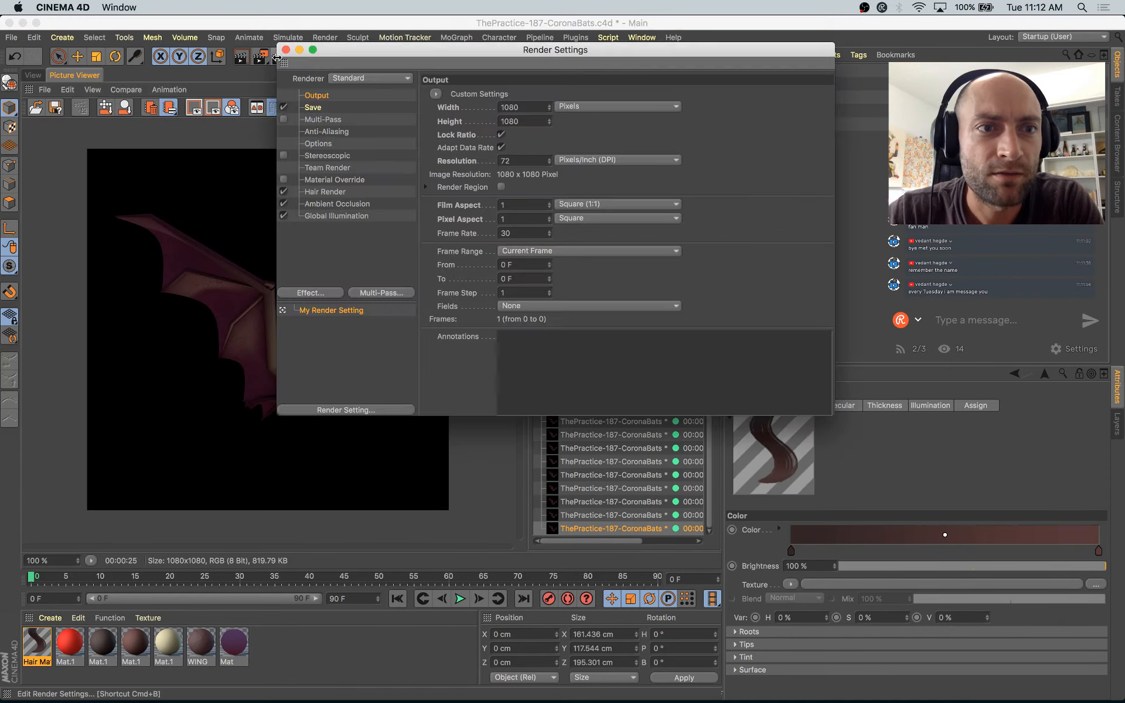
{"action": "left_click", "coordinate": [378, 76]}
{"action": "left_click", "coordinate": [360, 109]}
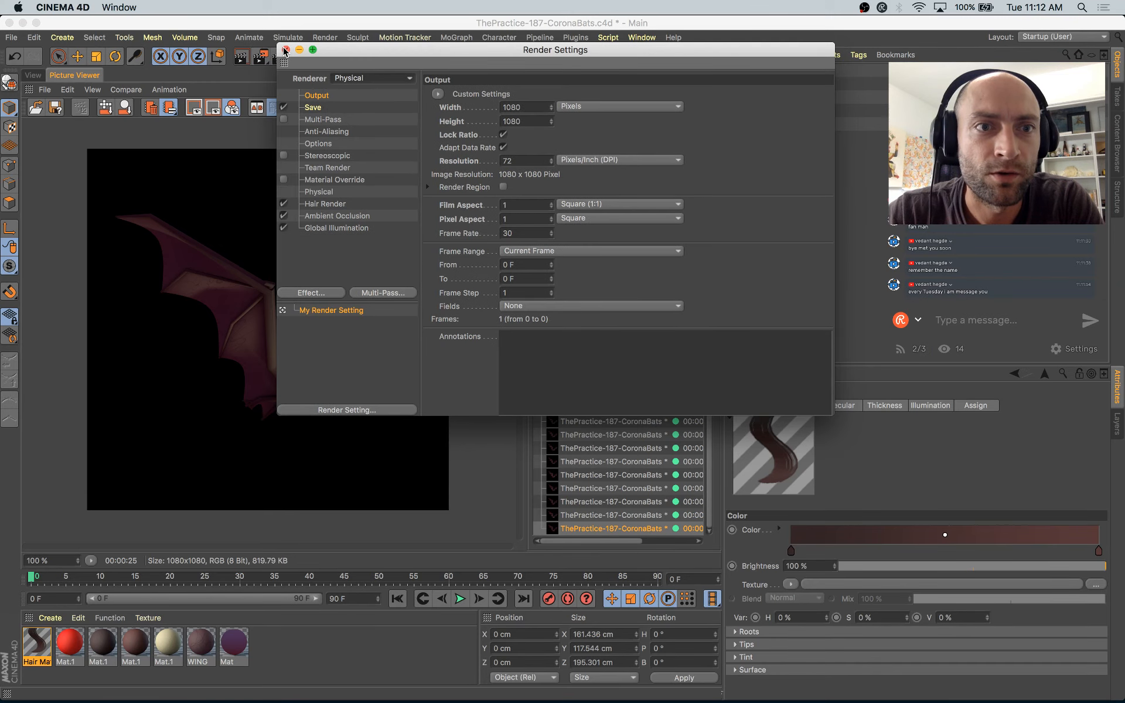
{"action": "left_click", "coordinate": [285, 50]}
{"action": "scroll", "coordinate": [319, 292], "scroll_direction": "up", "scroll_amount": 4}
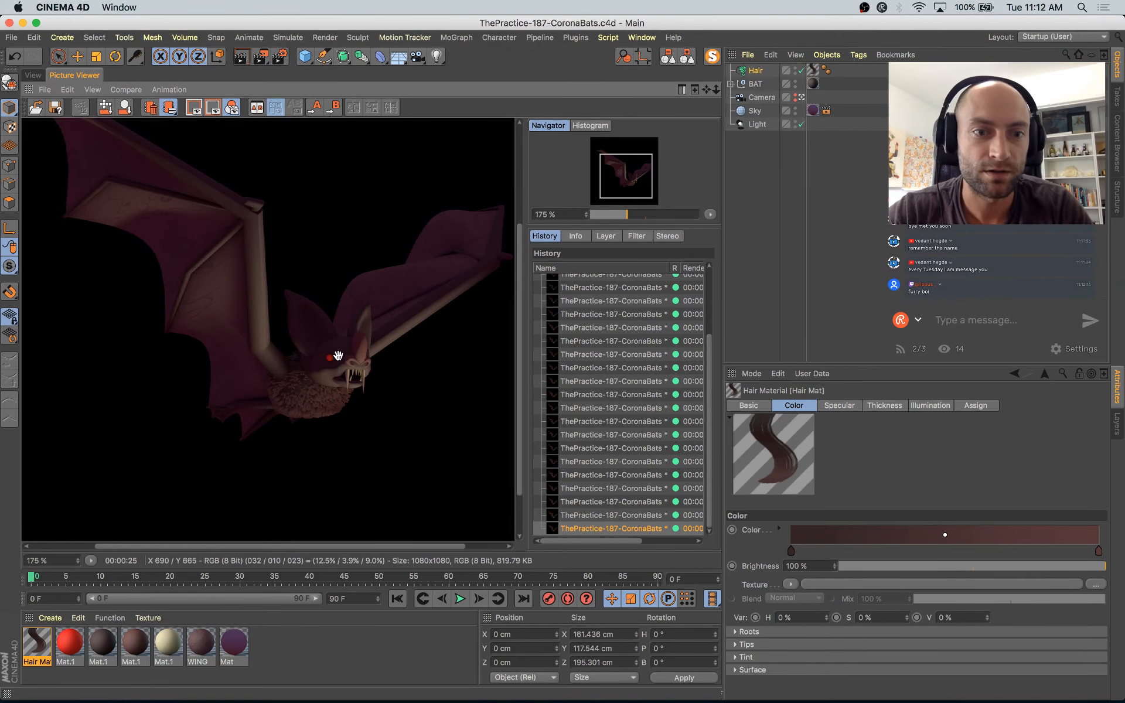
{"action": "key", "text": "shift+r"}
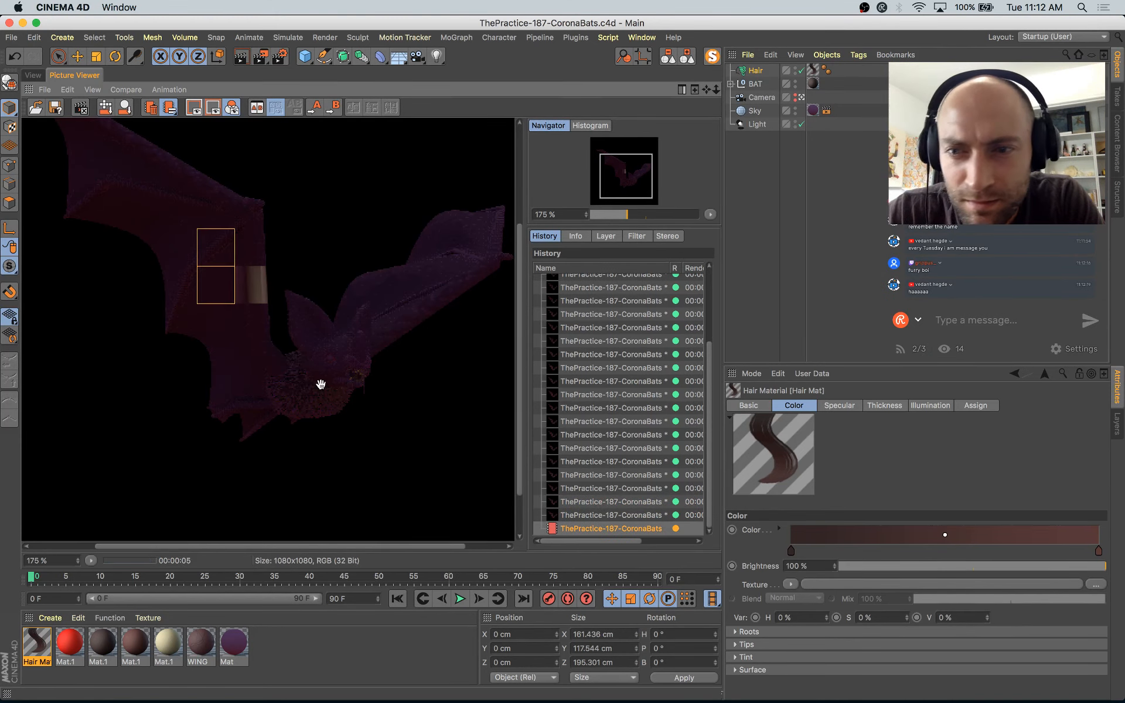
Step: Compare the earlier renders in the history with the Physical render and examine the bat's head and fur up close
{"action": "left_click", "coordinate": [625, 501]}
{"action": "key", "text": "Up"}
{"action": "key", "text": "Up"}
{"action": "key", "text": "Up"}
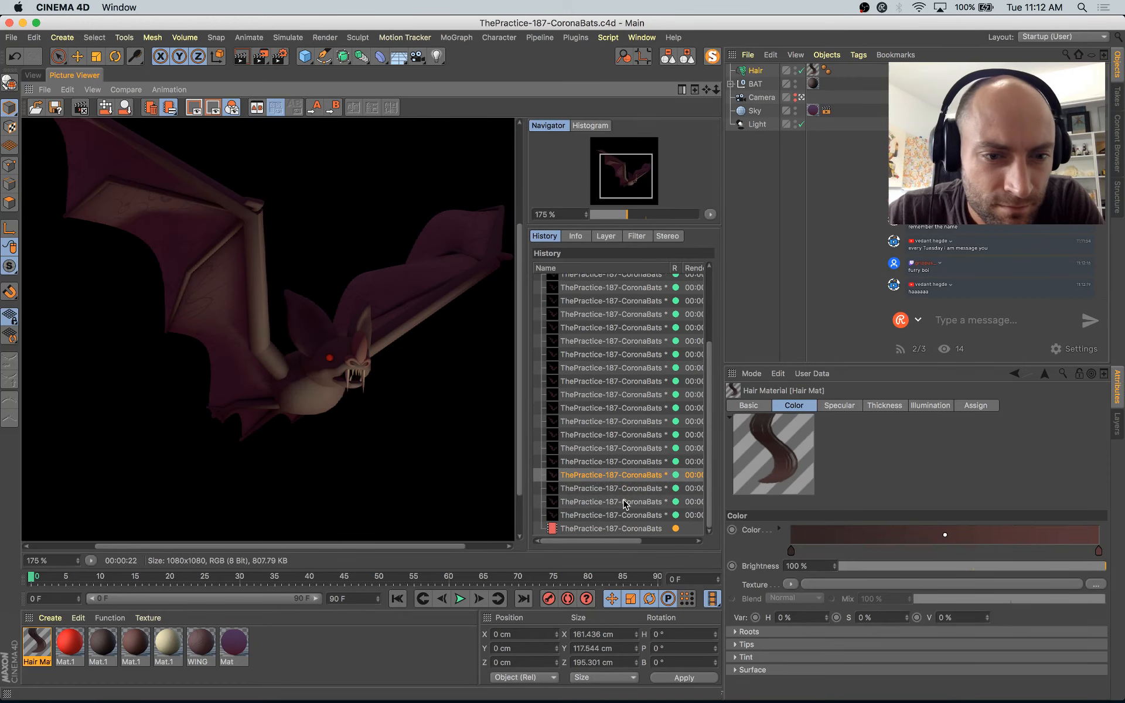
{"action": "key", "text": "Up"}
{"action": "key", "text": "Up"}
{"action": "key", "text": "Up"}
{"action": "key", "text": "Down"}
{"action": "key", "text": "Down"}
{"action": "key", "text": "Down"}
{"action": "key", "text": "Down"}
{"action": "key", "text": "Down"}
{"action": "key", "text": "Down"}
{"action": "key", "text": "Down"}
{"action": "key", "text": "Down"}
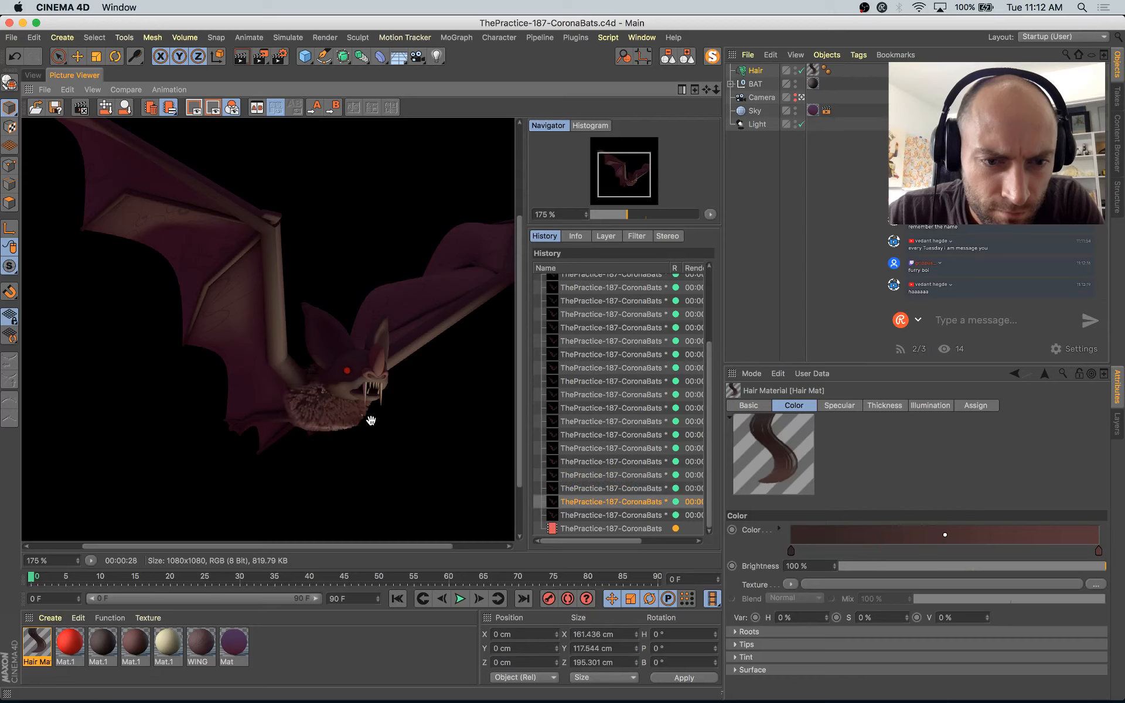
{"action": "scroll", "coordinate": [368, 415], "scroll_direction": "down", "scroll_amount": 3}
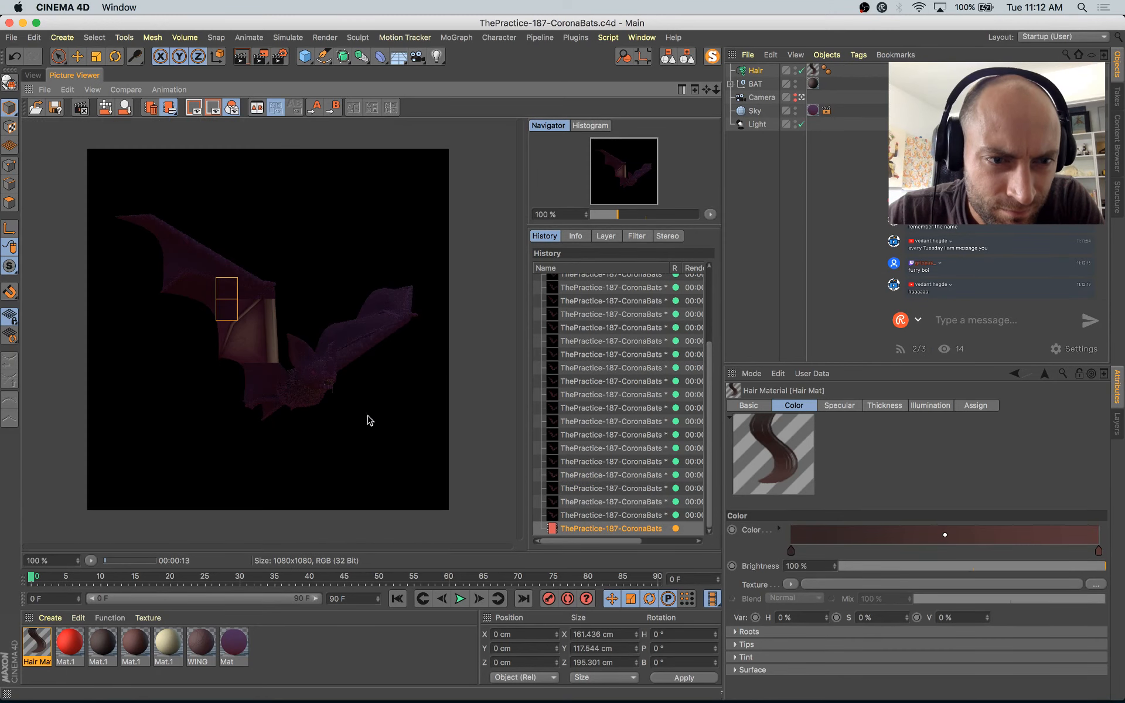
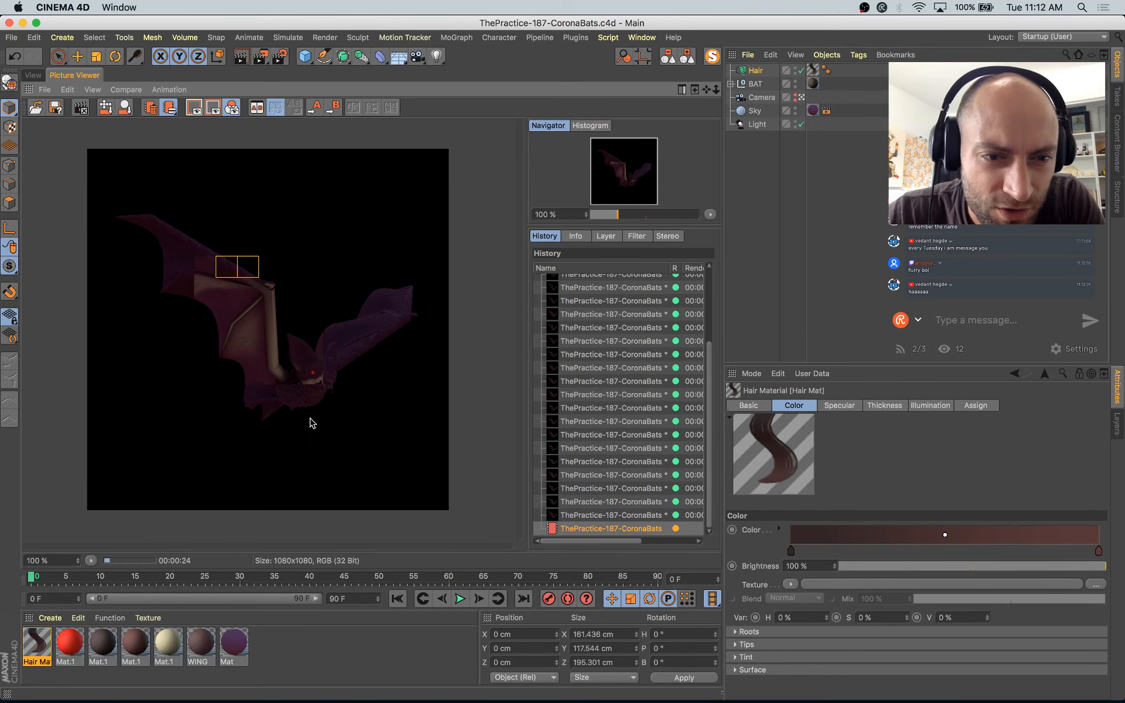
{"action": "scroll", "coordinate": [320, 392], "scroll_direction": "up", "scroll_amount": 2}
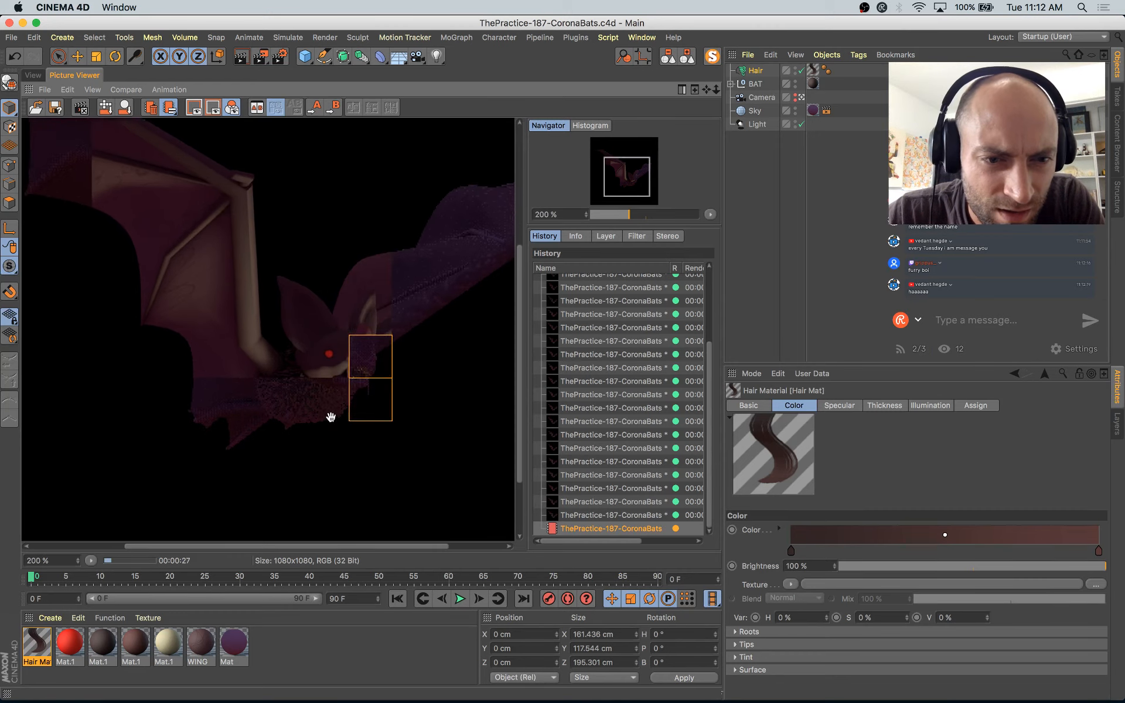
{"action": "left_click_drag", "start_coordinate": [329, 416], "coordinate": [326, 398]}
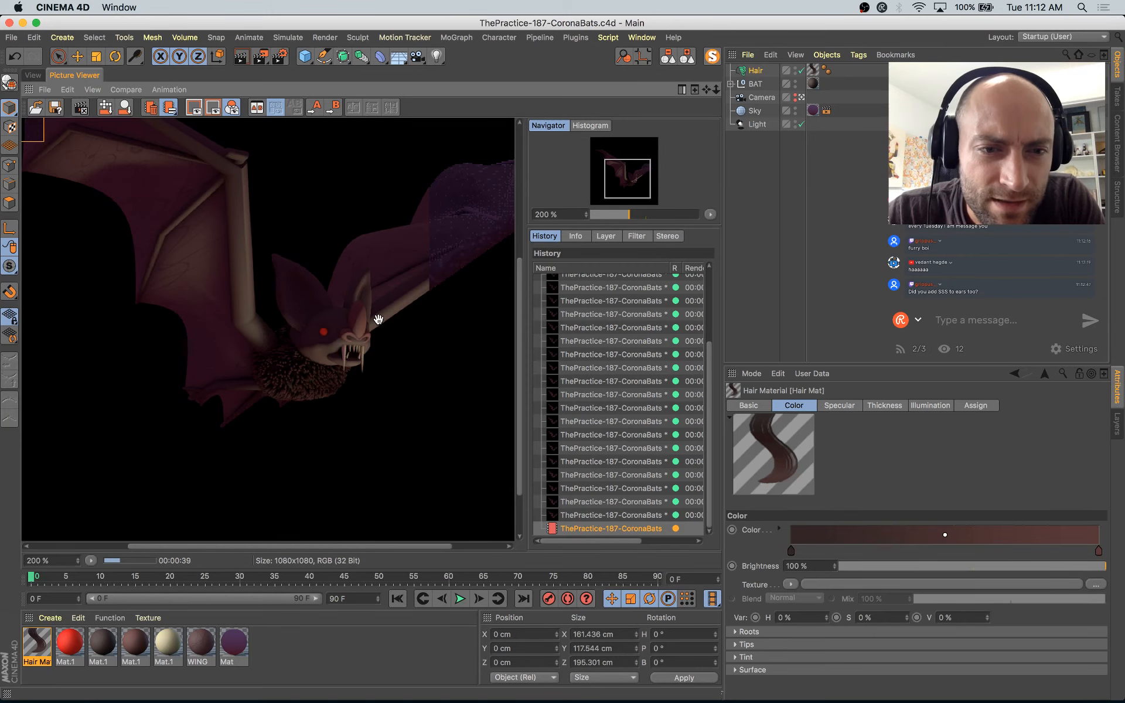
Step: Step through the older renders in the history to examine the bat's ears and body, ending on the latest render
{"action": "left_click", "coordinate": [612, 354]}
{"action": "key", "text": "Up"}
{"action": "key", "text": "Up"}
{"action": "key", "text": "Up"}
{"action": "key", "text": "Up"}
{"action": "key", "text": "Up"}
{"action": "key", "text": "Up"}
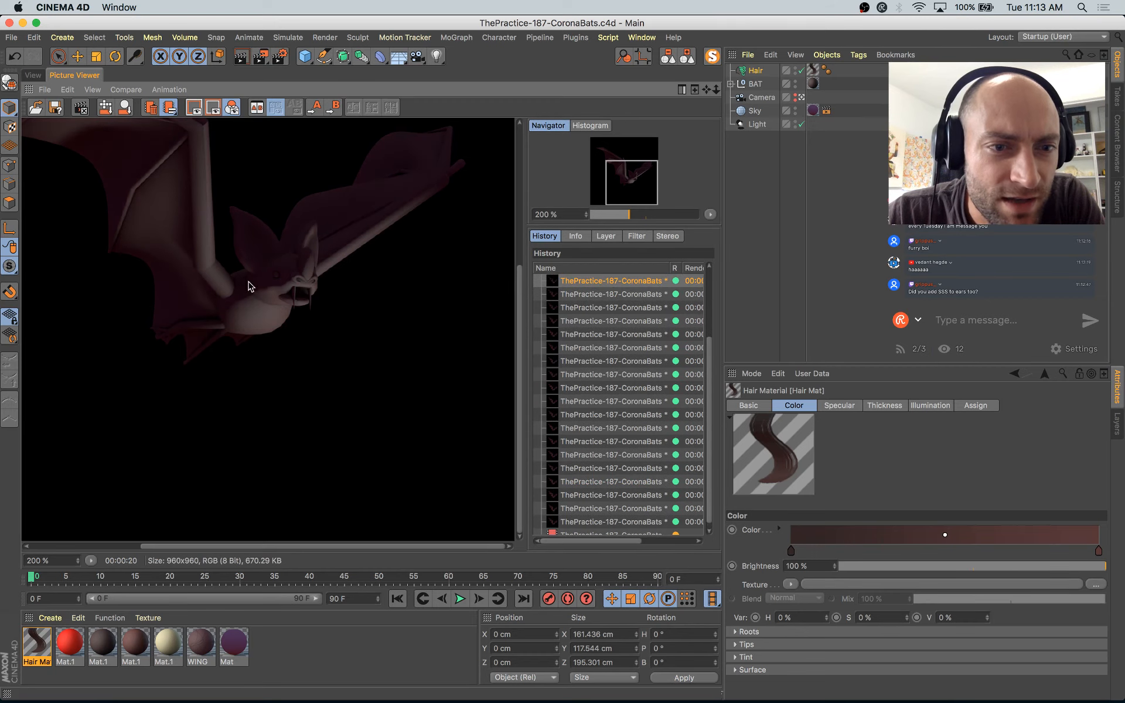
{"action": "key", "text": "Down"}
{"action": "key", "text": "Down"}
{"action": "key", "text": "Down"}
{"action": "key", "text": "Down"}
{"action": "key", "text": "Down"}
{"action": "key", "text": "Down"}
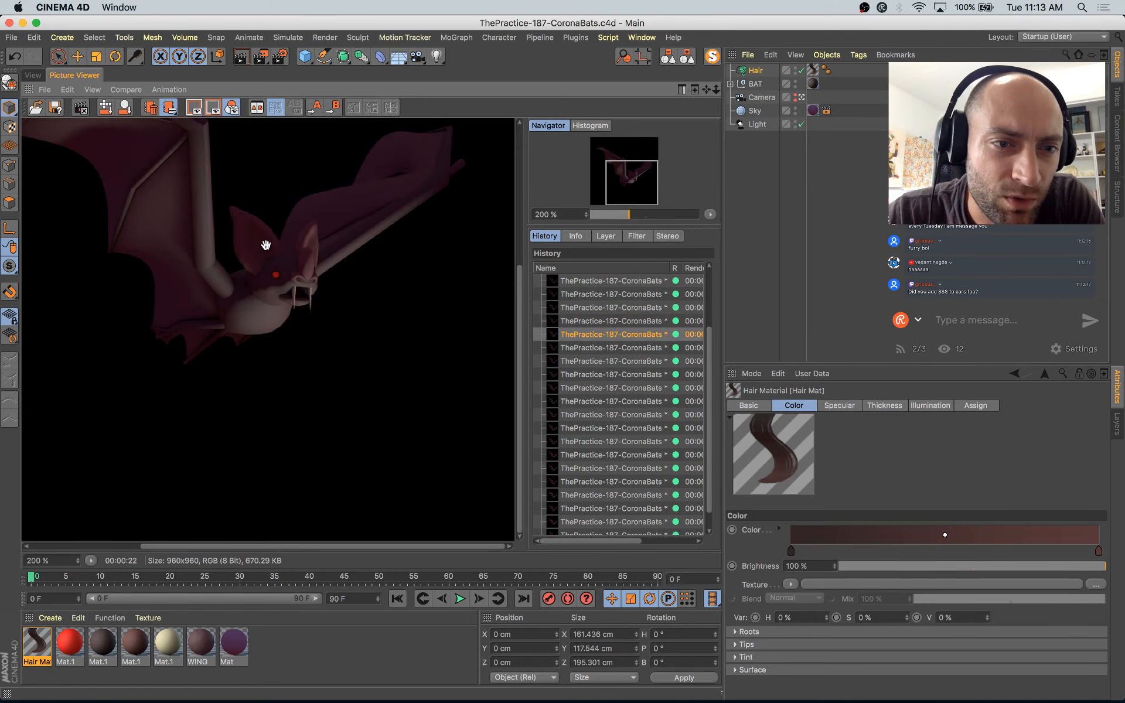
{"action": "key", "text": "Up"}
{"action": "key", "text": "Up"}
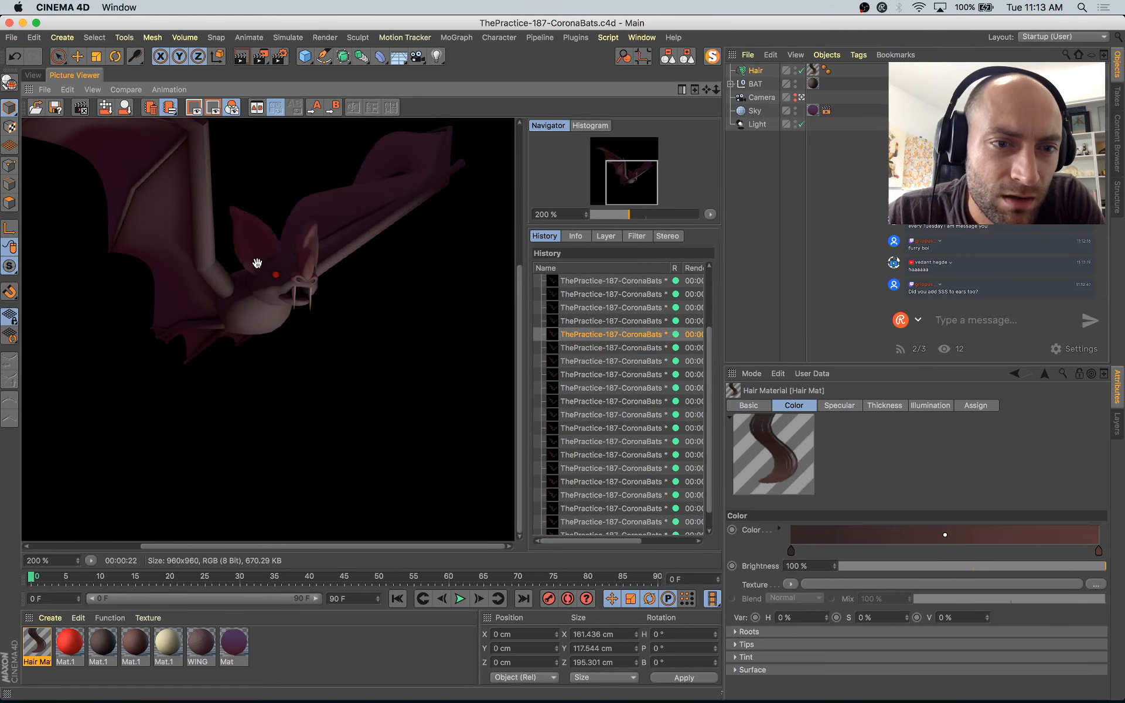
{"action": "key", "text": "Down"}
{"action": "key", "text": "Down"}
{"action": "key", "text": "Down"}
{"action": "key", "text": "Down"}
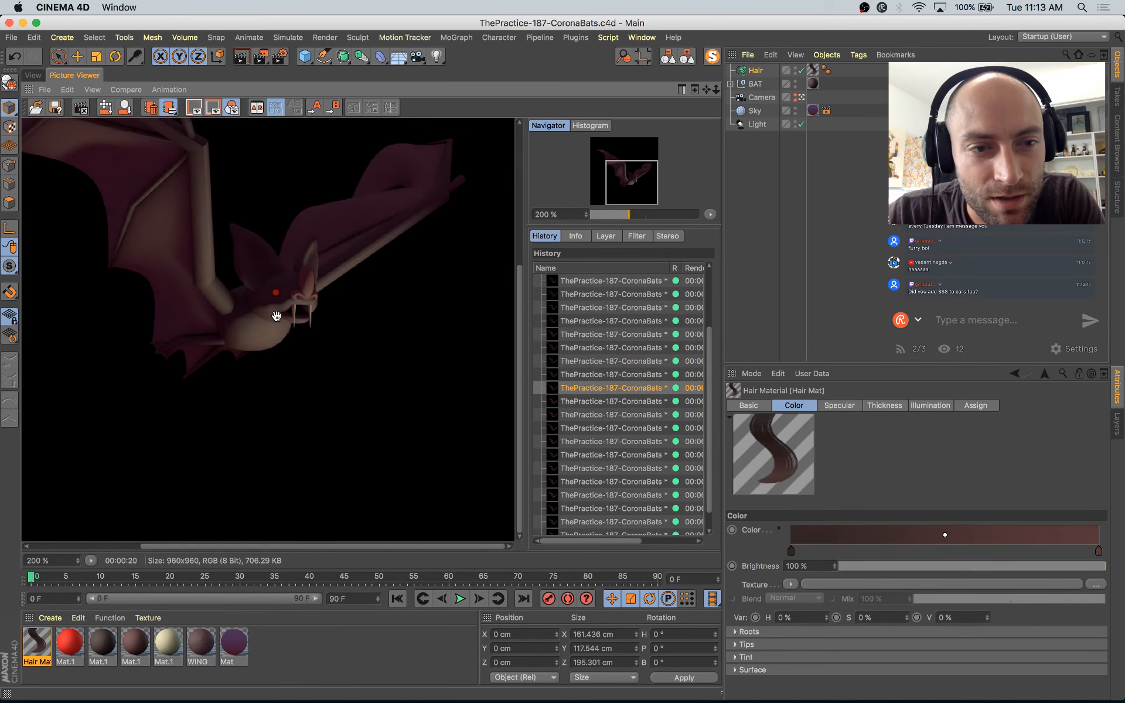
{"action": "key", "text": "Down"}
{"action": "key", "text": "Down"}
{"action": "key", "text": "Down"}
{"action": "key", "text": "Down"}
{"action": "key", "text": "Down"}
{"action": "key", "text": "Down"}
{"action": "key", "text": "Down"}
{"action": "key", "text": "Down"}
{"action": "key", "text": "Down"}
{"action": "key", "text": "Down"}
{"action": "key", "text": "Down"}
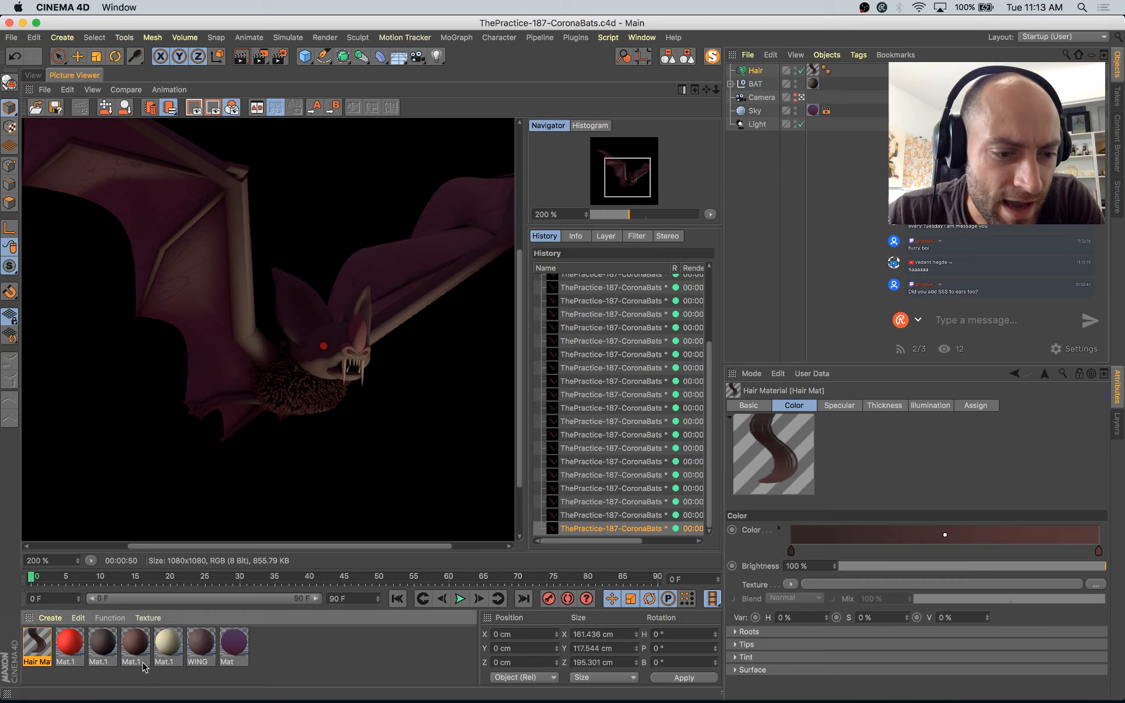
Step: Enable luminance on the bat's dark Mat.1 material and set its brightness to 0%
{"action": "double_click", "coordinate": [107, 646]}
{"action": "left_click_drag", "start_coordinate": [341, 104], "coordinate": [533, 179]}
{"action": "left_click", "coordinate": [416, 308]}
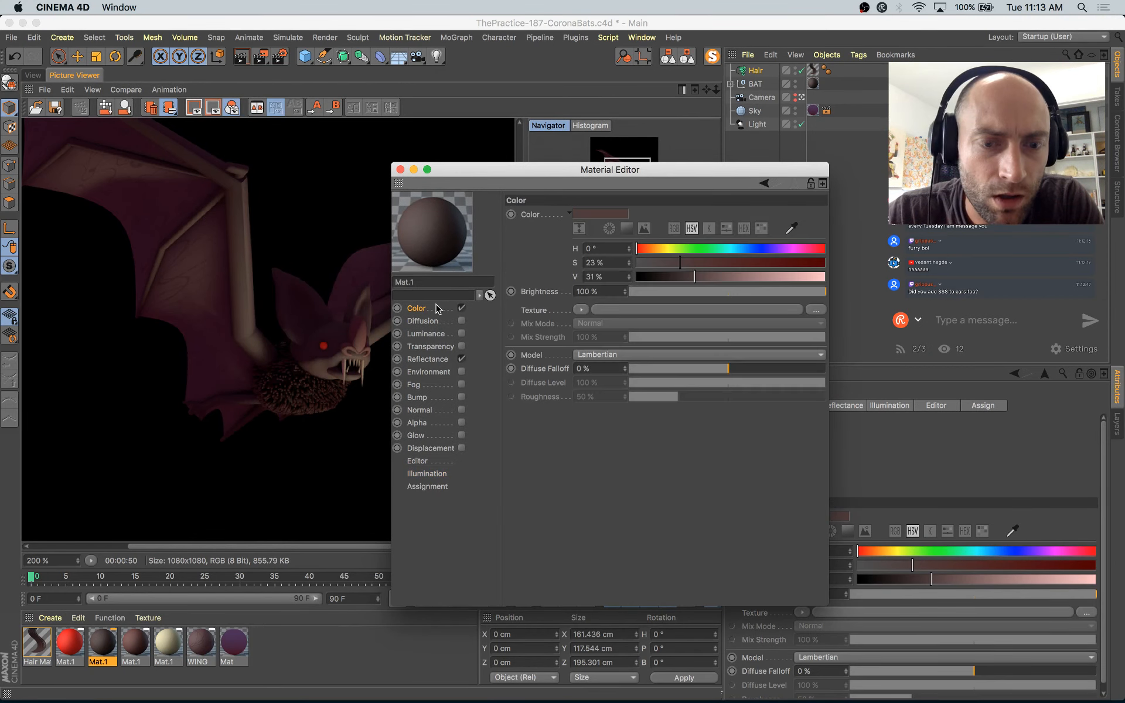
{"action": "left_click", "coordinate": [441, 335]}
{"action": "left_click", "coordinate": [462, 334]}
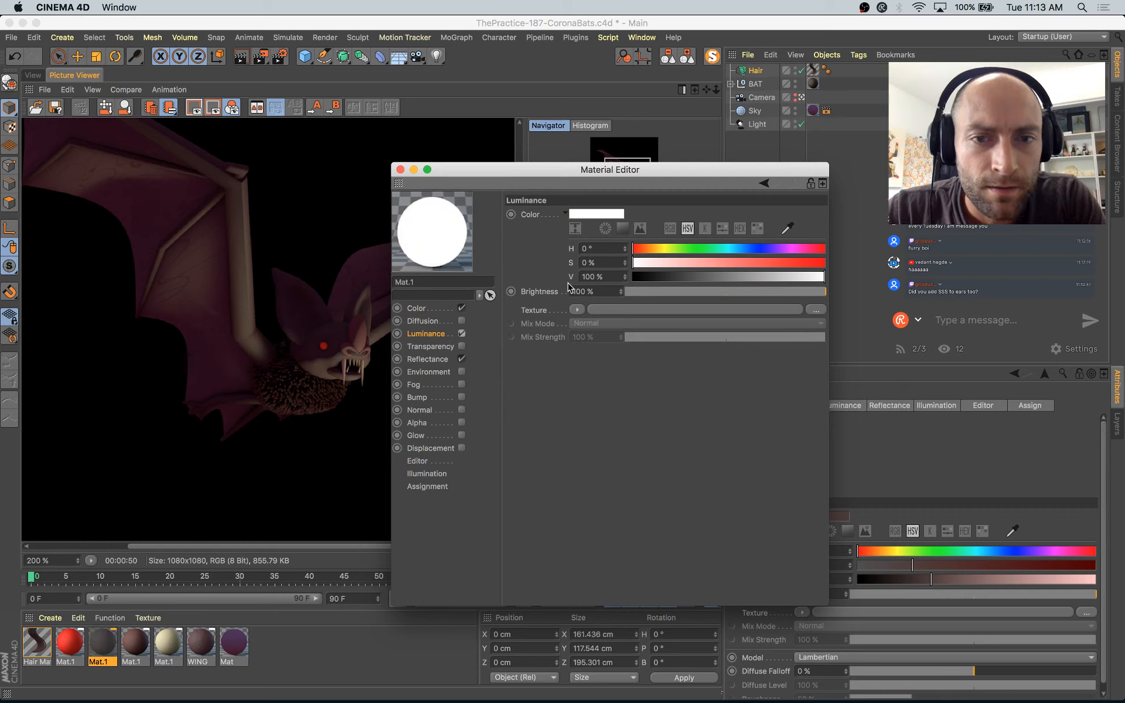
{"action": "left_click_drag", "start_coordinate": [629, 291], "coordinate": [577, 293]}
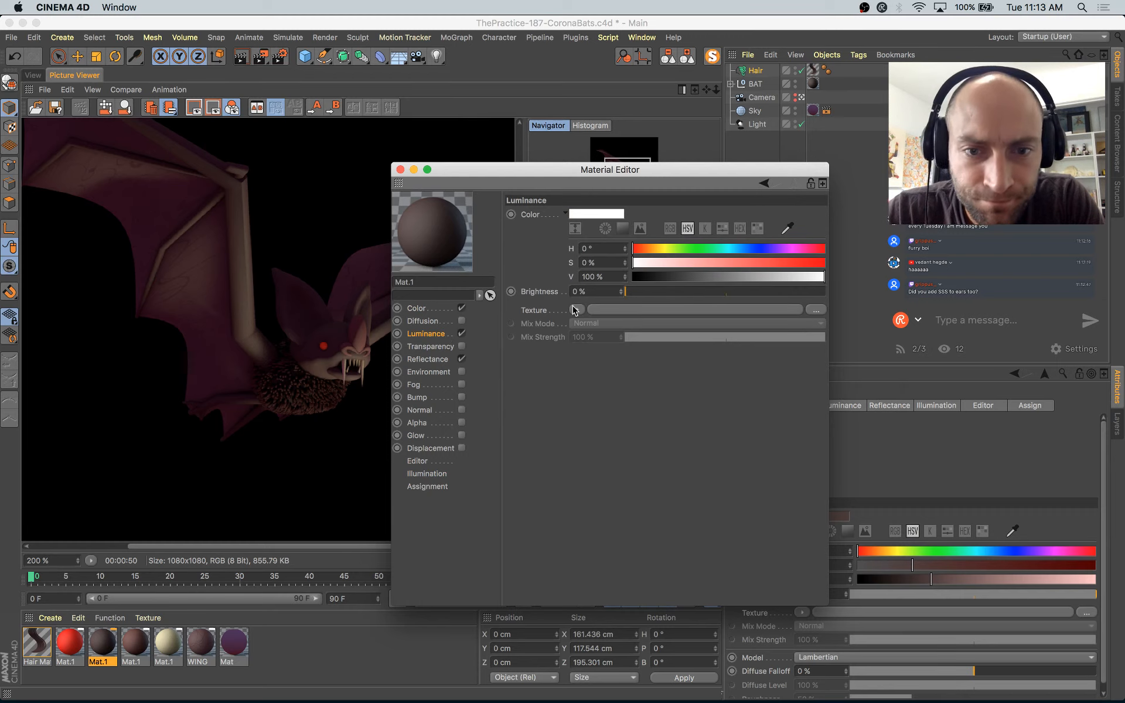
Step: Load the Subsurface Scattering effect as the luminance texture and open its shader properties
{"action": "left_click", "coordinate": [576, 309]}
{"action": "mouse_move", "coordinate": [612, 566]}
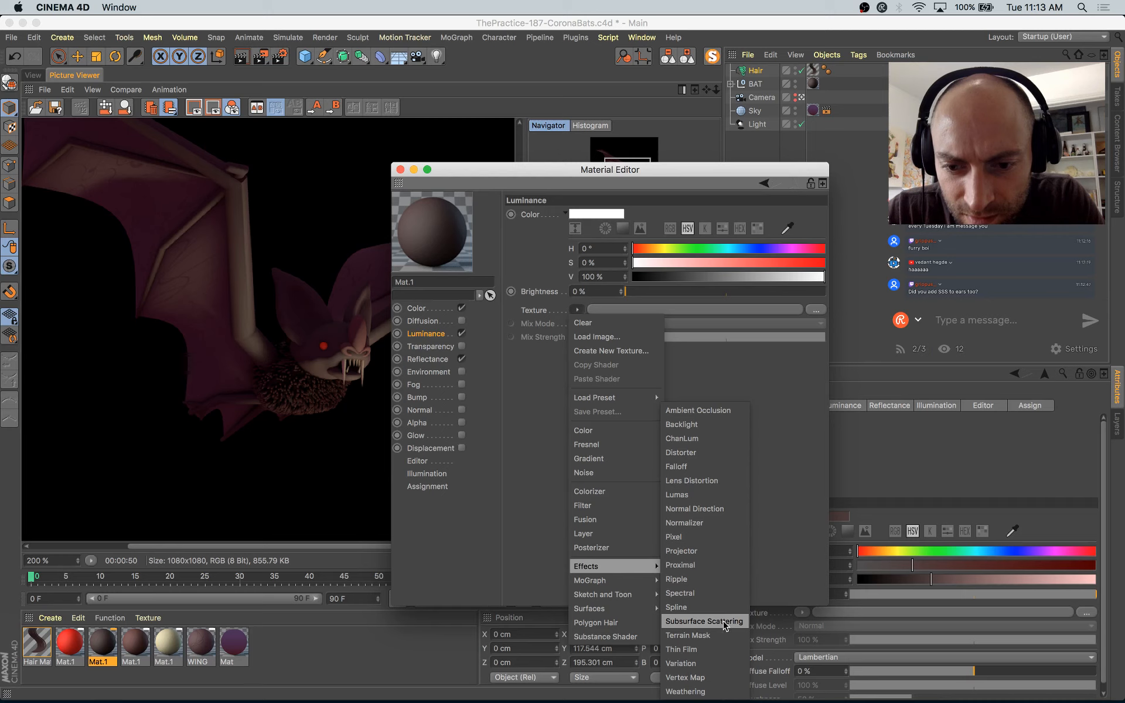
{"action": "left_click", "coordinate": [703, 621]}
{"action": "left_click", "coordinate": [586, 333]}
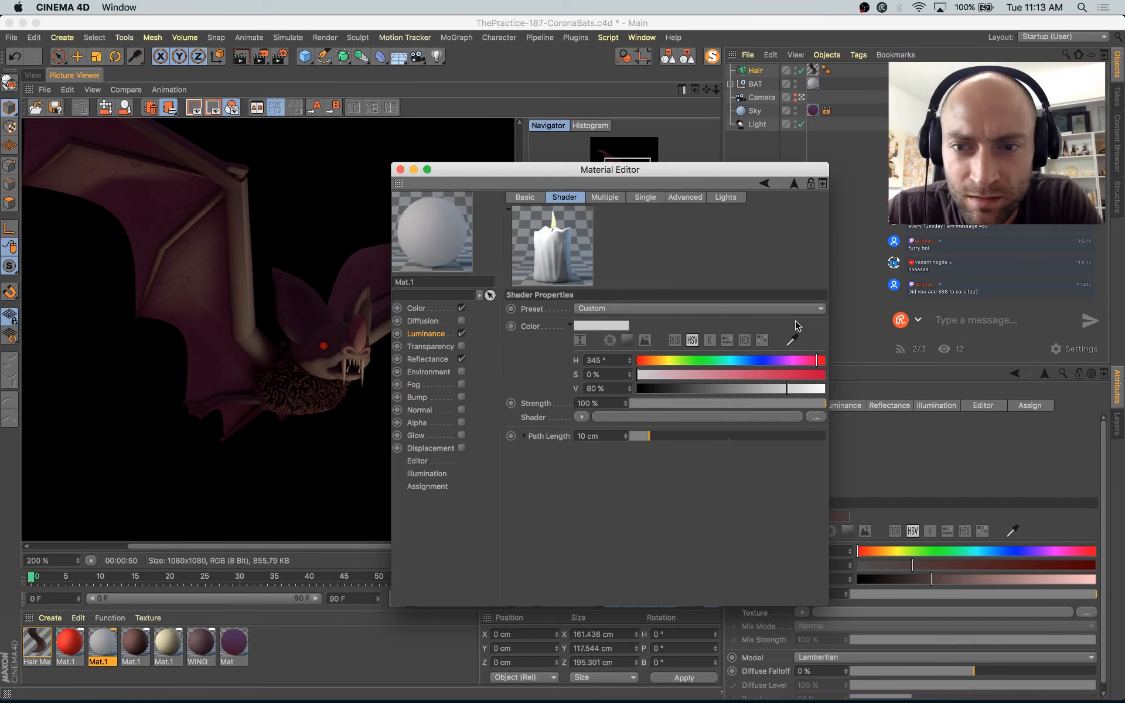
Step: Sample the scattering colour from the rendered wing, adjust it to H 320°, S 58%, V 16%, and set the path length to 7 cm
{"action": "left_click", "coordinate": [791, 341]}
{"action": "left_click", "coordinate": [188, 183]}
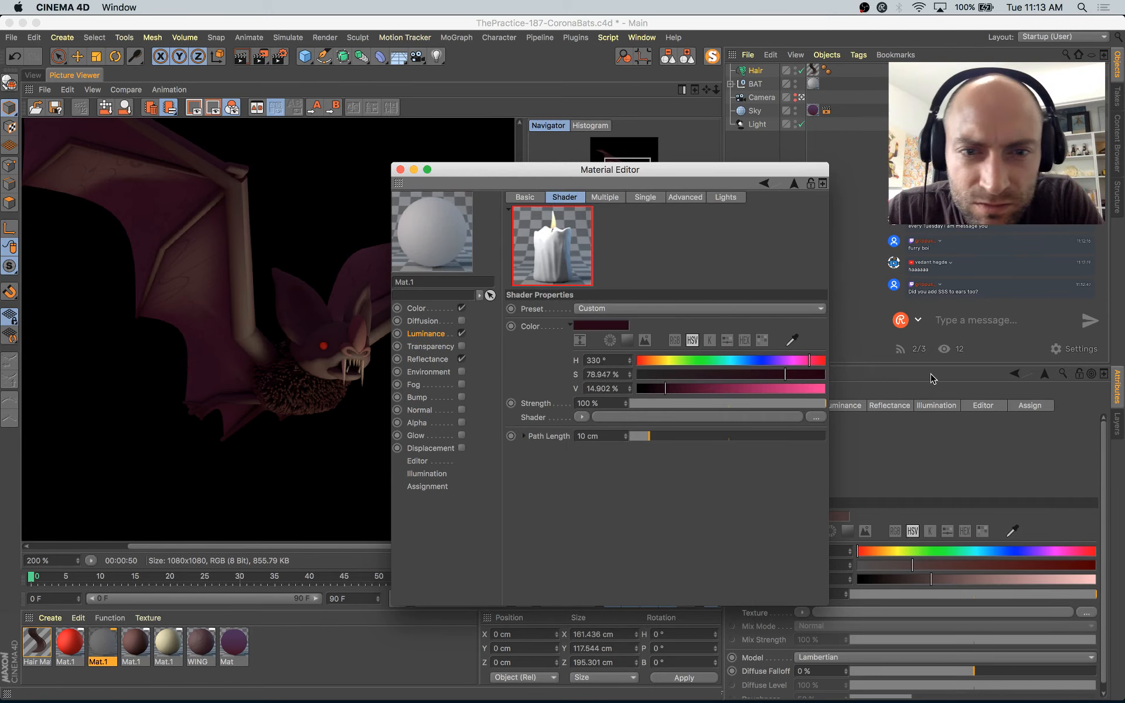
{"action": "left_click", "coordinate": [800, 361]}
{"action": "left_click_drag", "start_coordinate": [763, 374], "coordinate": [803, 363]}
{"action": "left_click", "coordinate": [729, 374]}
{"action": "left_click", "coordinate": [667, 388]}
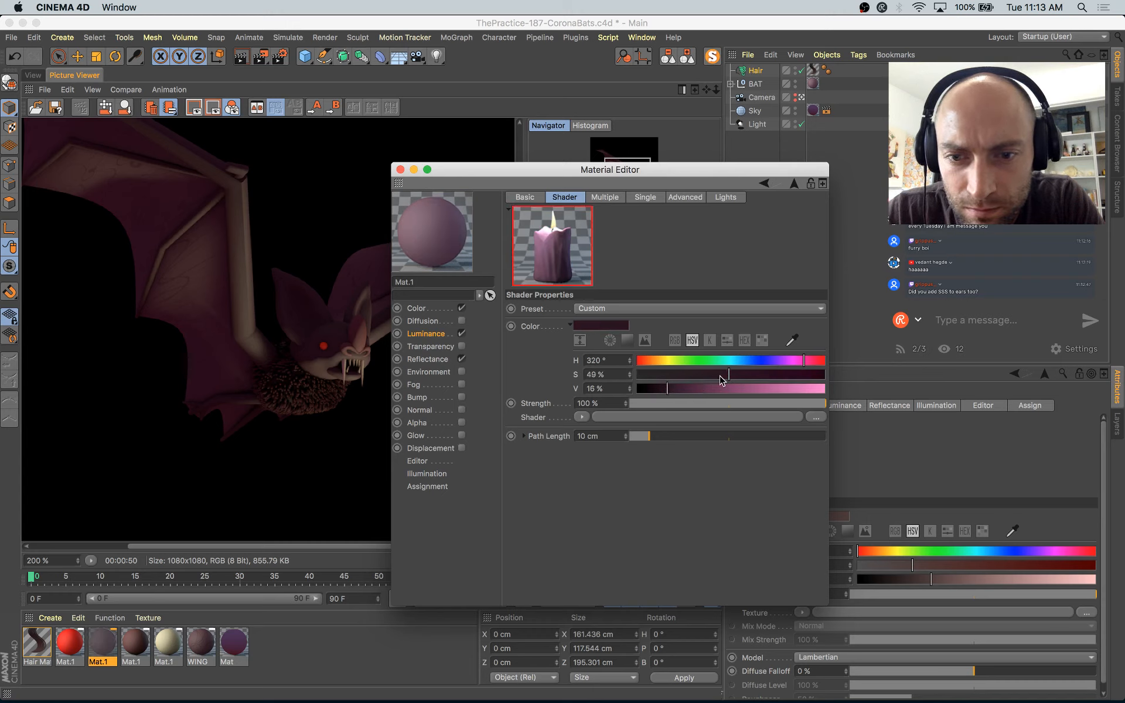
{"action": "left_click", "coordinate": [744, 374]}
{"action": "left_click_drag", "start_coordinate": [650, 437], "coordinate": [645, 441]}
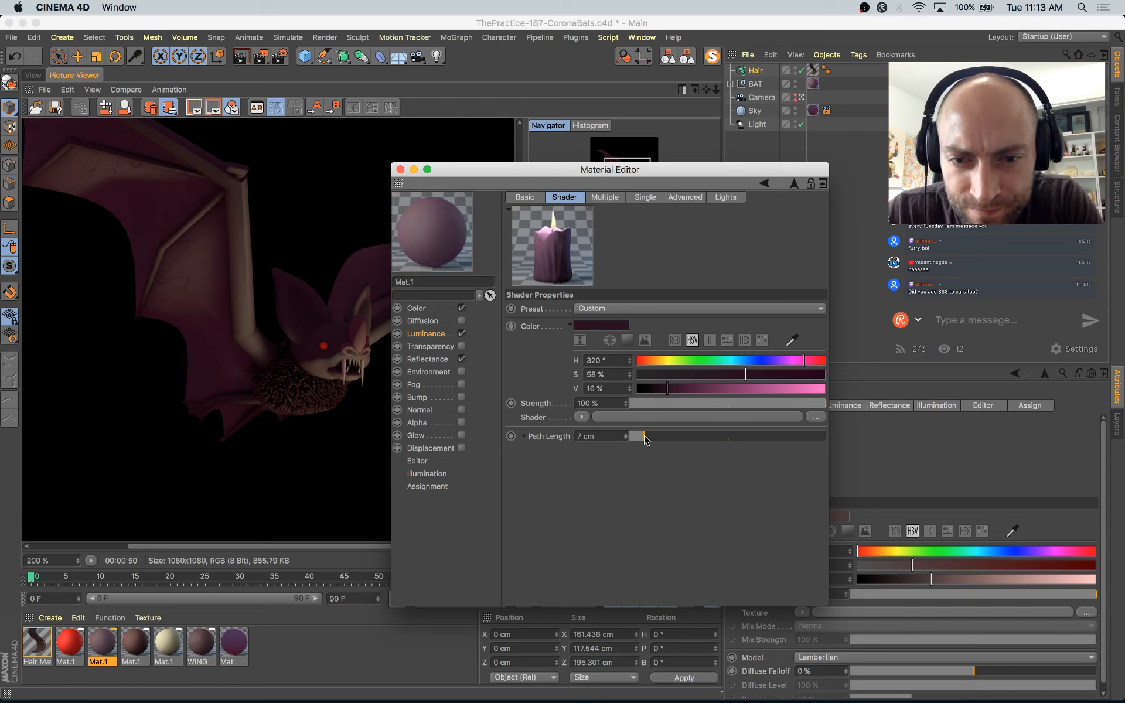
{"action": "left_click", "coordinate": [429, 333]}
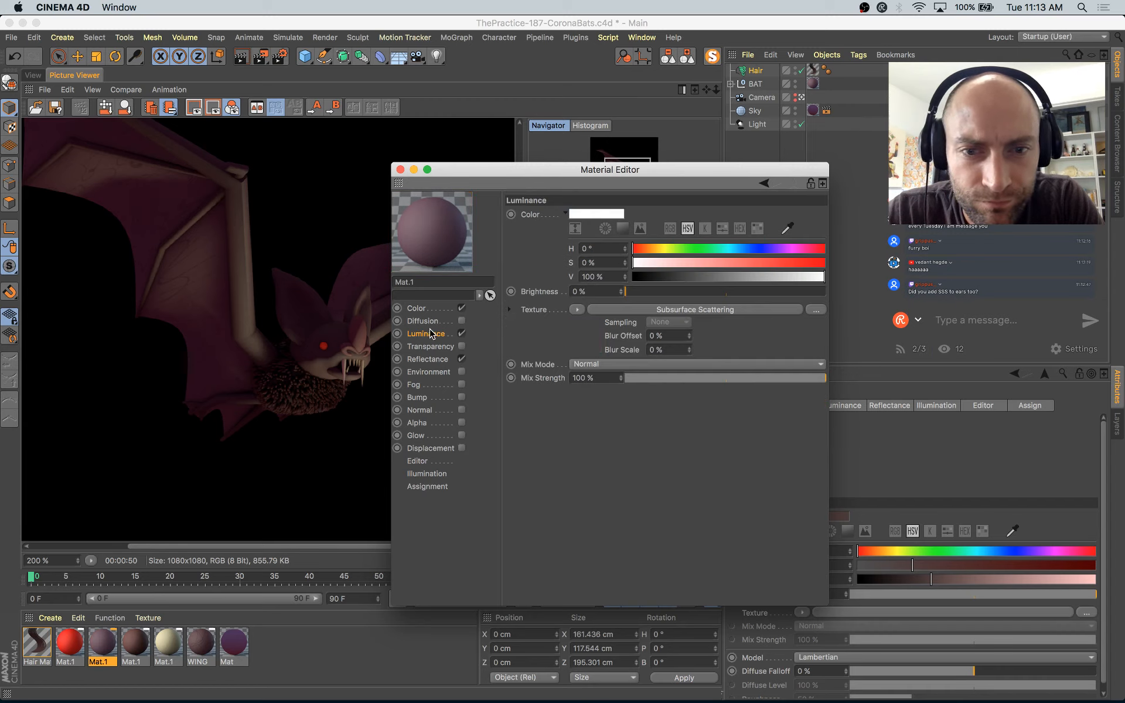
Step: Set the luminance mix strength of the dark Mat.1 material to 50% and render the bat again
{"action": "left_click", "coordinate": [726, 378]}
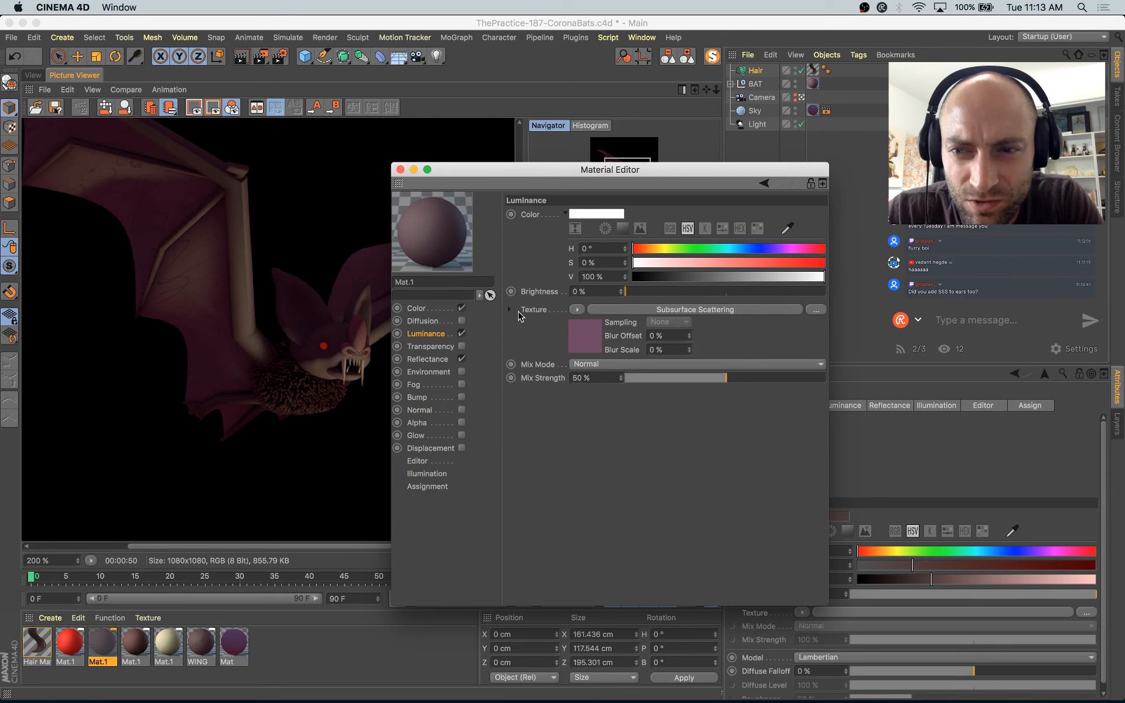
{"action": "left_click", "coordinate": [399, 170]}
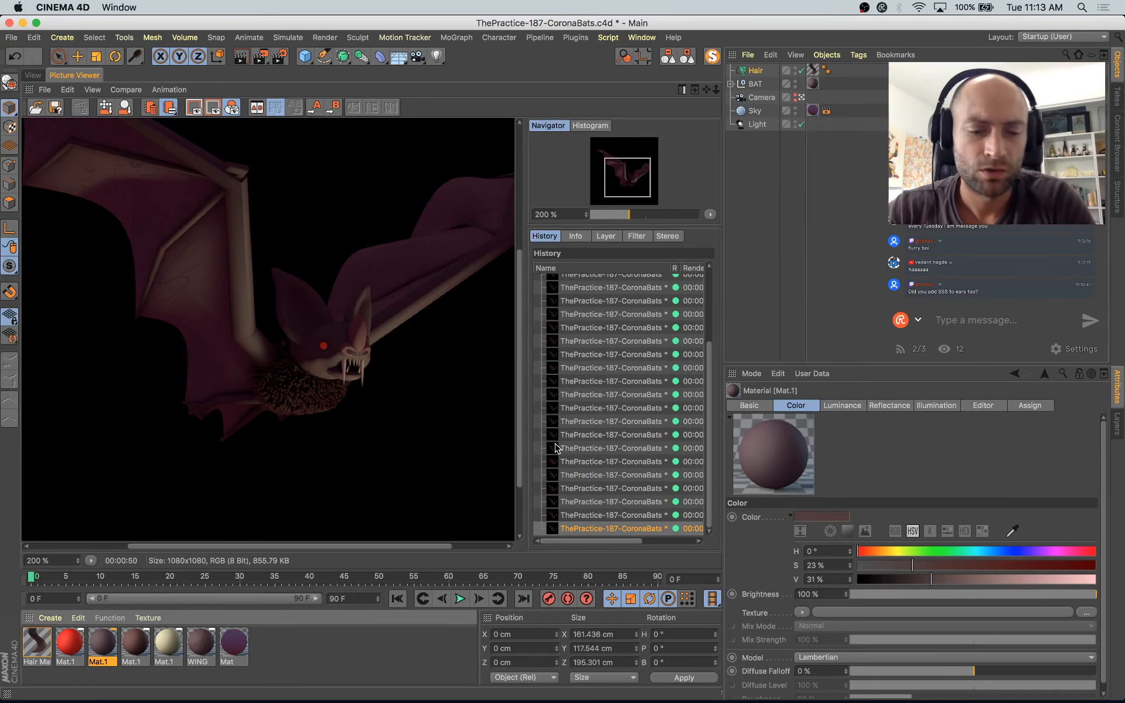
{"action": "key", "text": "shift+r"}
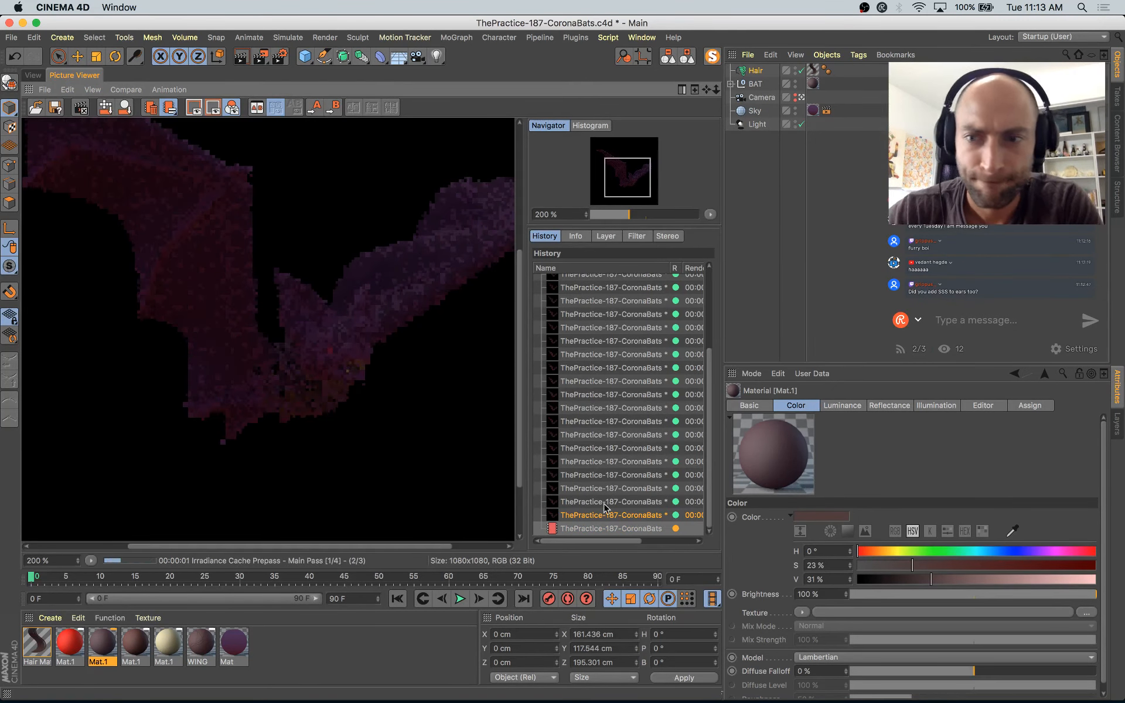
Step: Compare the render in progress with the previous renders in the history, checking the bat's skin and fur
{"action": "key", "text": "Up"}
{"action": "key", "text": "Up"}
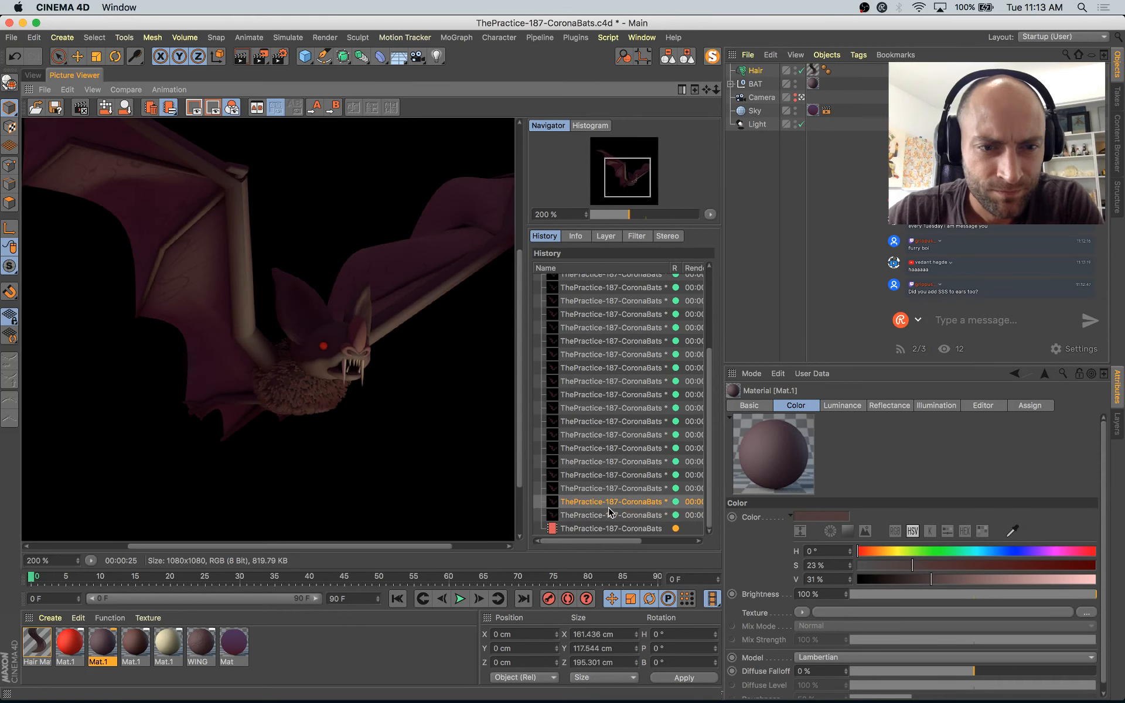
{"action": "key", "text": "Down"}
{"action": "key", "text": "Down"}
{"action": "key", "text": "Down"}
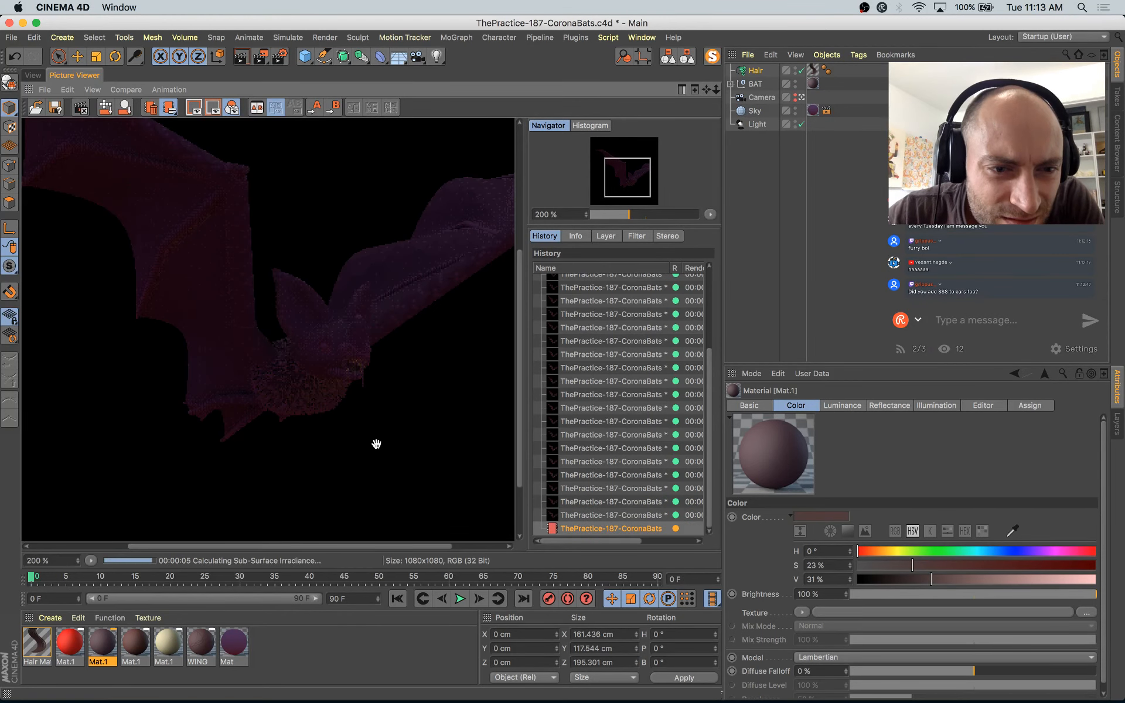
{"action": "key", "text": "Up"}
{"action": "key", "text": "Up"}
{"action": "key", "text": "Down"}
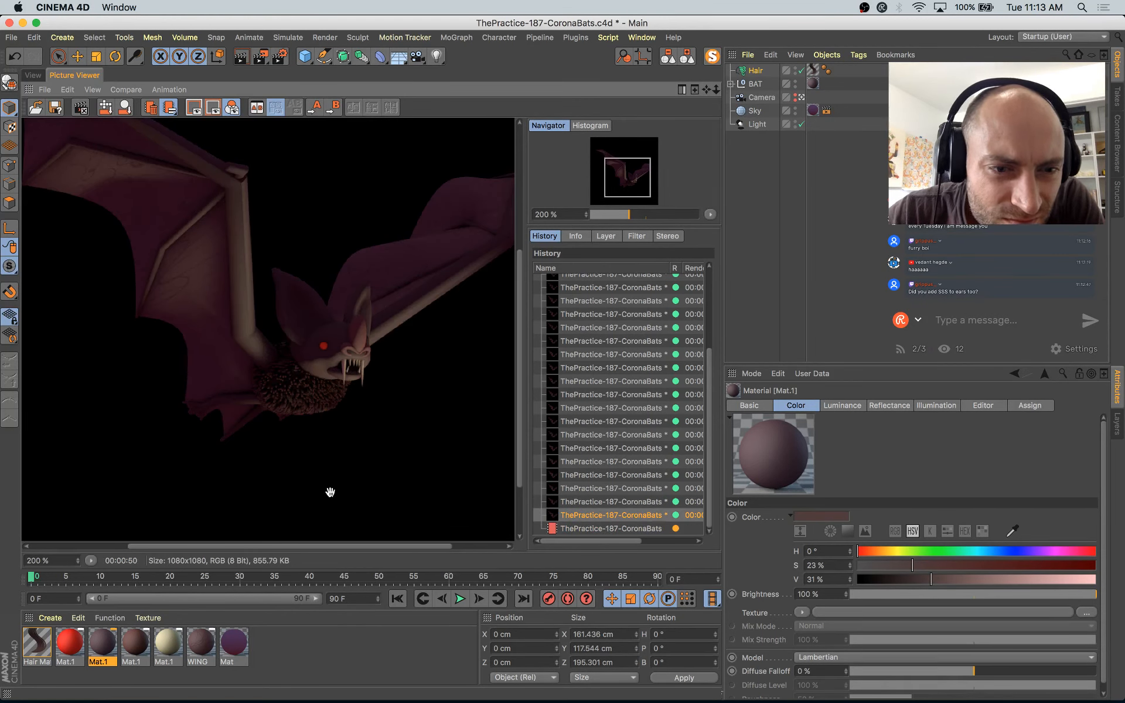
{"action": "key", "text": "Down"}
Step: Set the Hair Mat thickness to 2 cm at the root and 1.9 cm at the tip, with 0.5 cm variation
{"action": "double_click", "coordinate": [30, 652]}
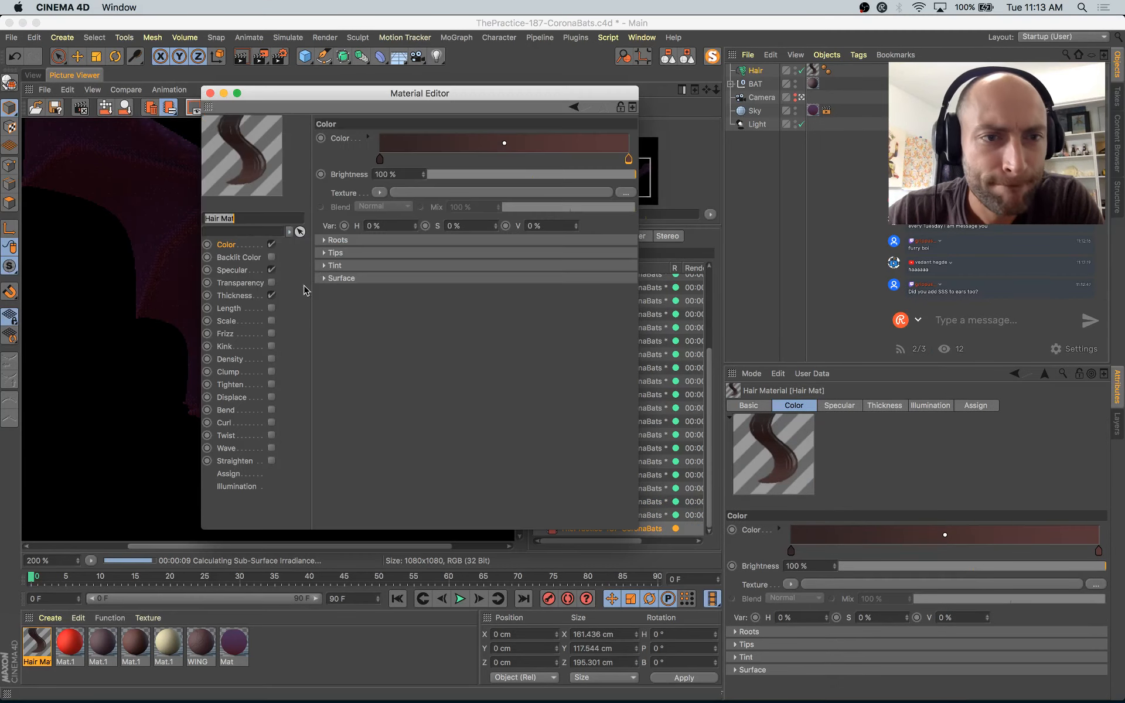
{"action": "left_click", "coordinate": [237, 295]}
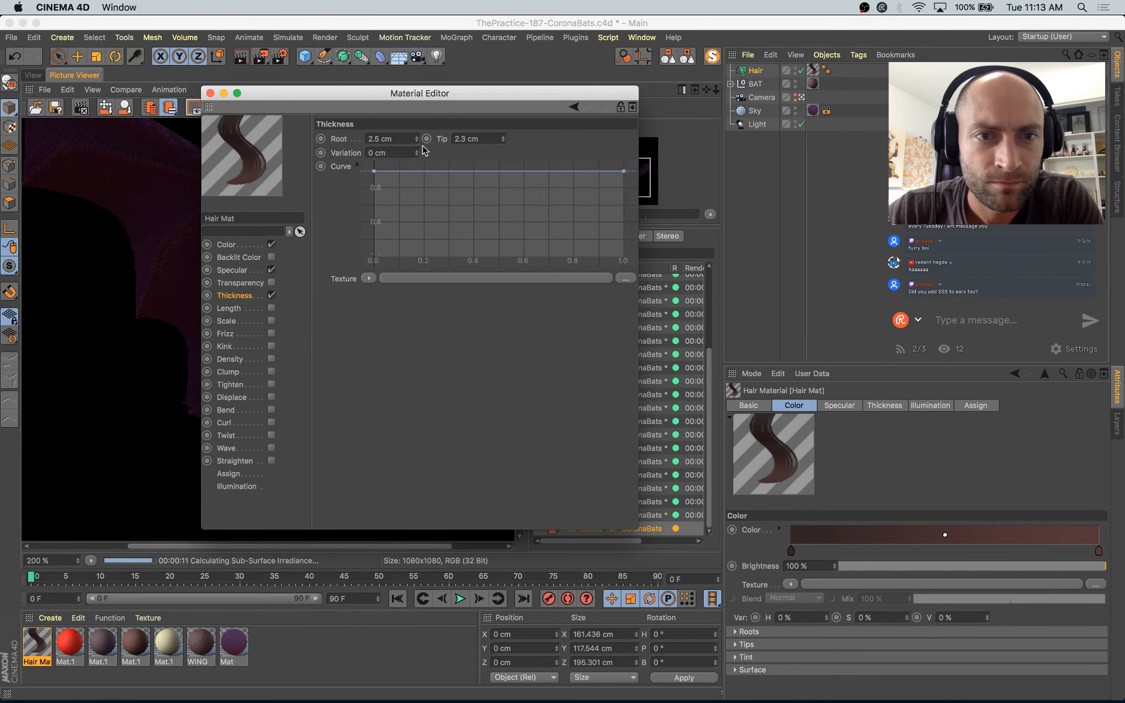
{"action": "left_click", "coordinate": [418, 141]}
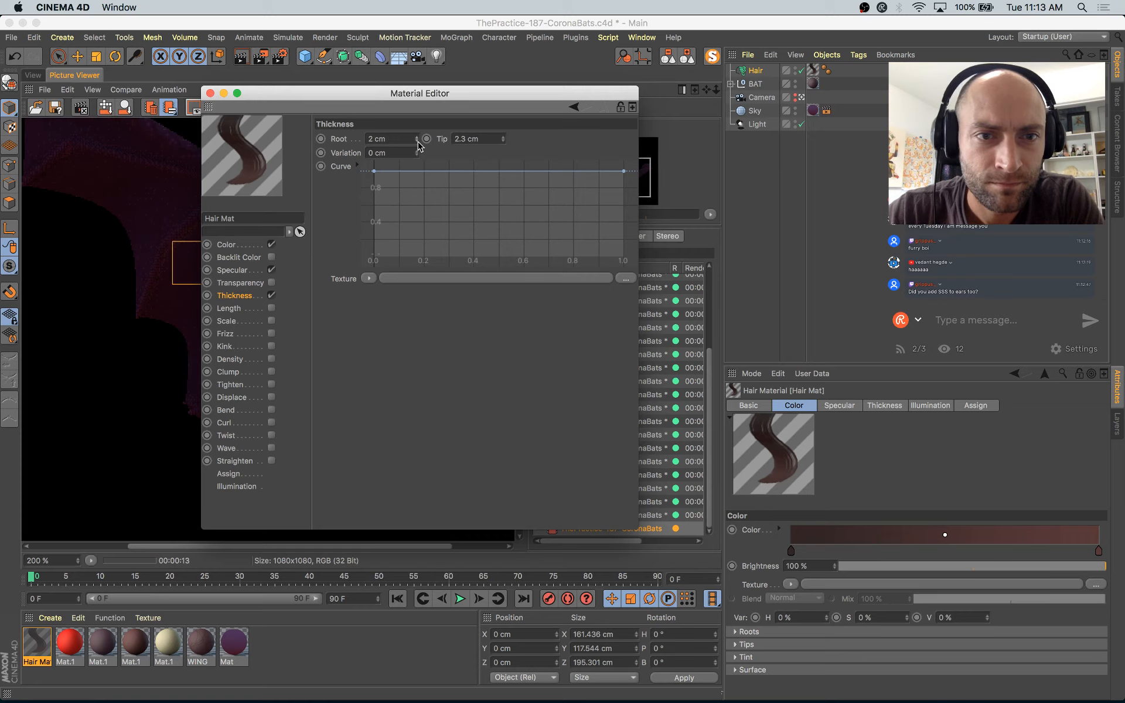
{"action": "left_click_drag", "start_coordinate": [504, 141], "coordinate": [503, 141]}
{"action": "left_click", "coordinate": [504, 140]}
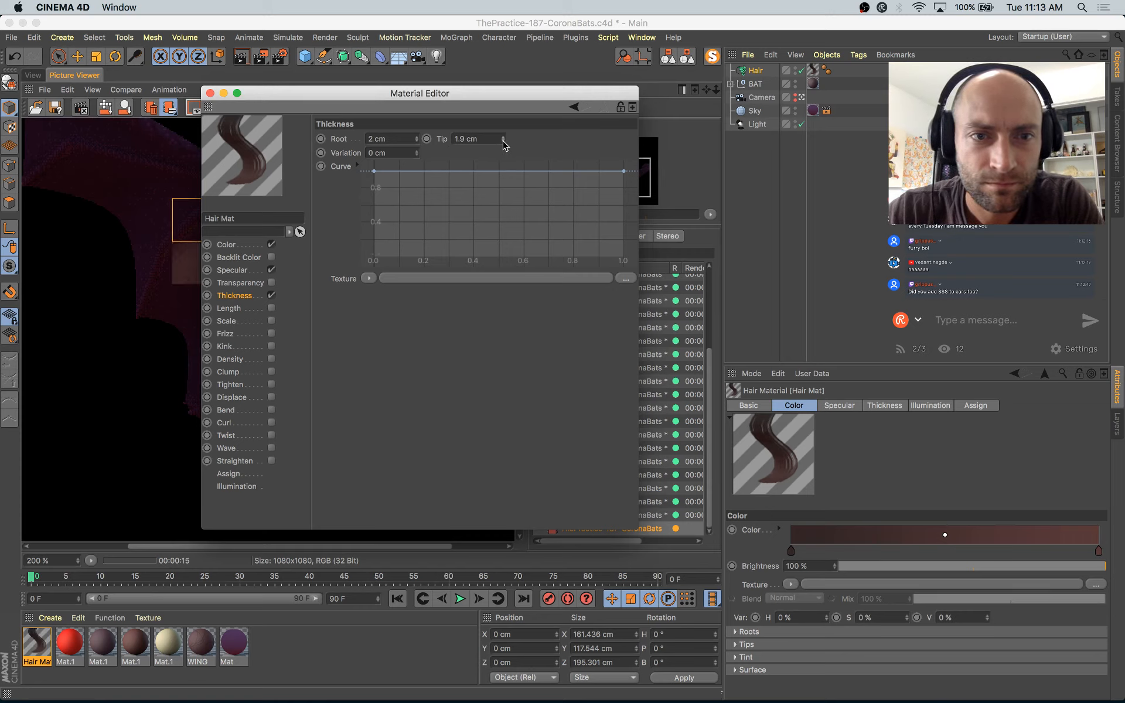
{"action": "left_click_drag", "start_coordinate": [418, 153], "coordinate": [418, 153]}
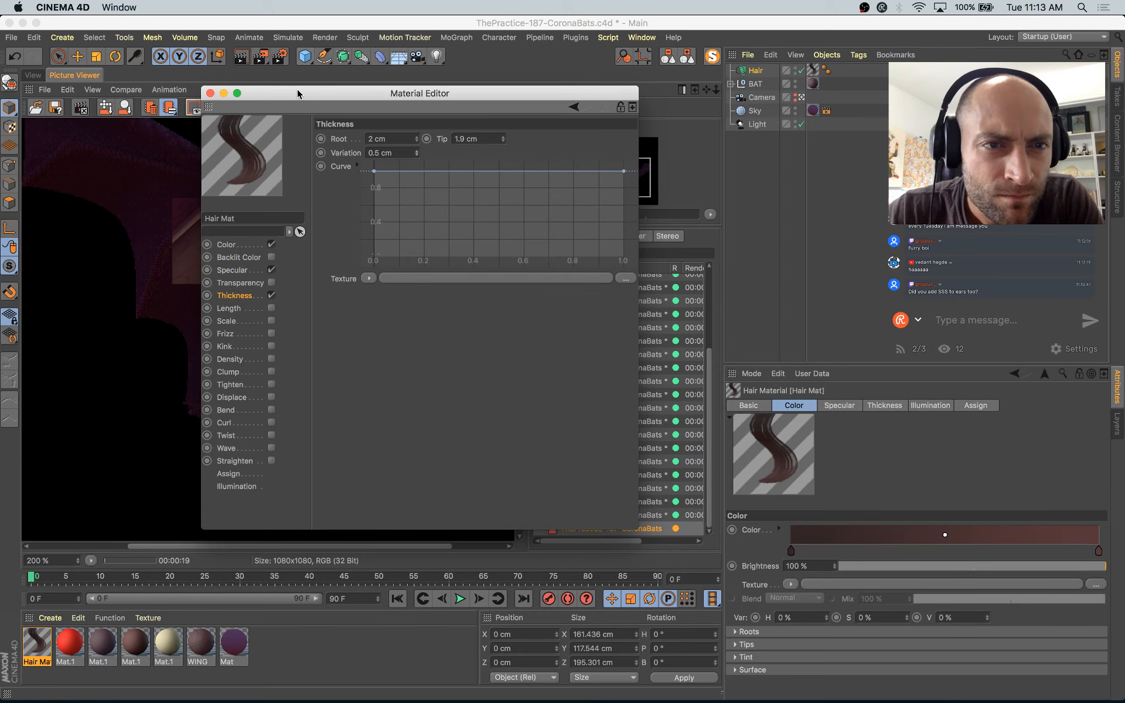
{"action": "left_click_drag", "start_coordinate": [301, 93], "coordinate": [477, 129]}
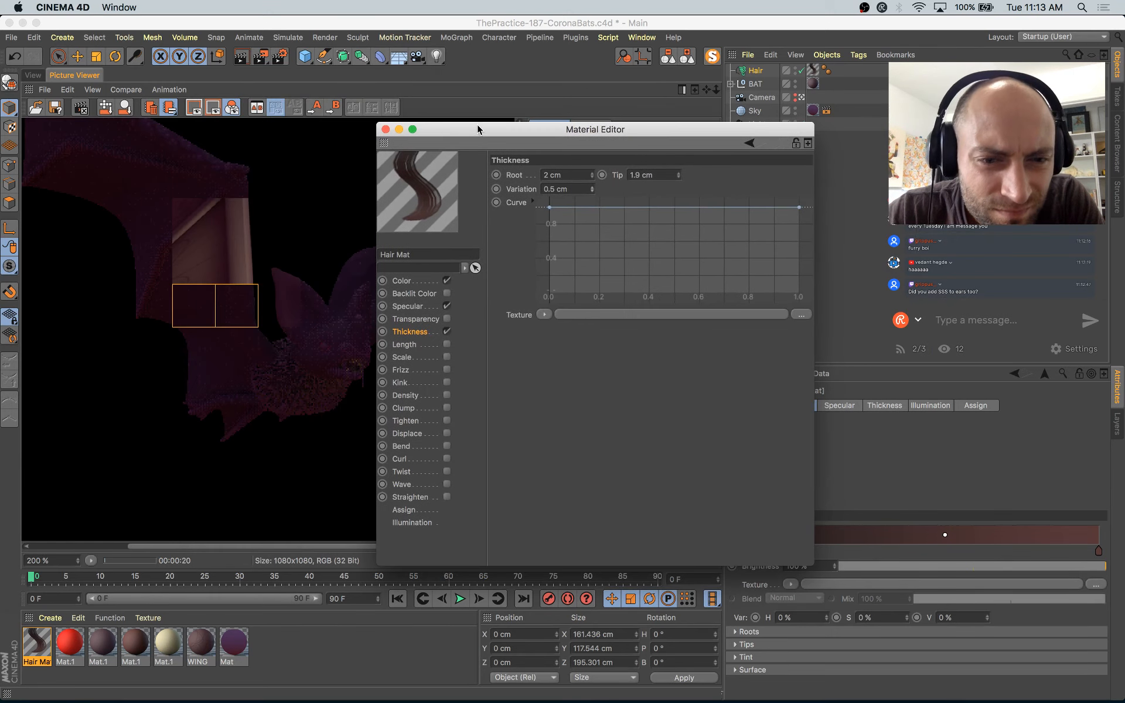
Step: Enable Clump and Frizz on the Hair Mat, with frizz at 40%, its variation at 20% and its amount at 54%
{"action": "left_click", "coordinate": [446, 408]}
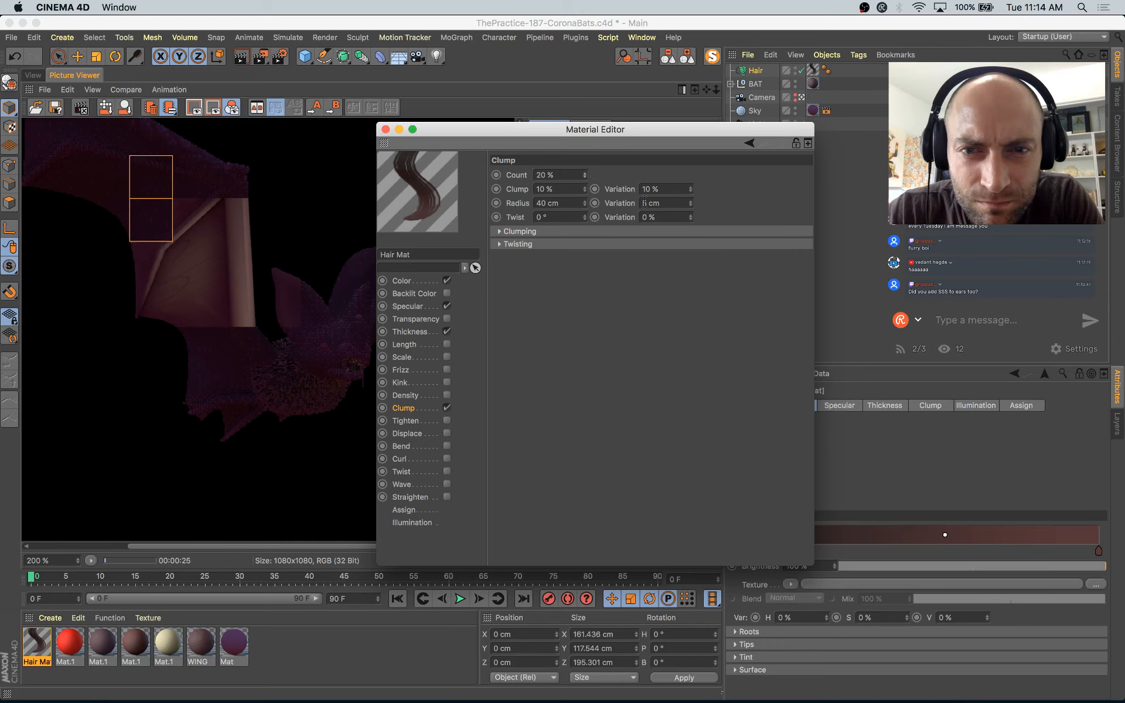
{"action": "left_click", "coordinate": [446, 370]}
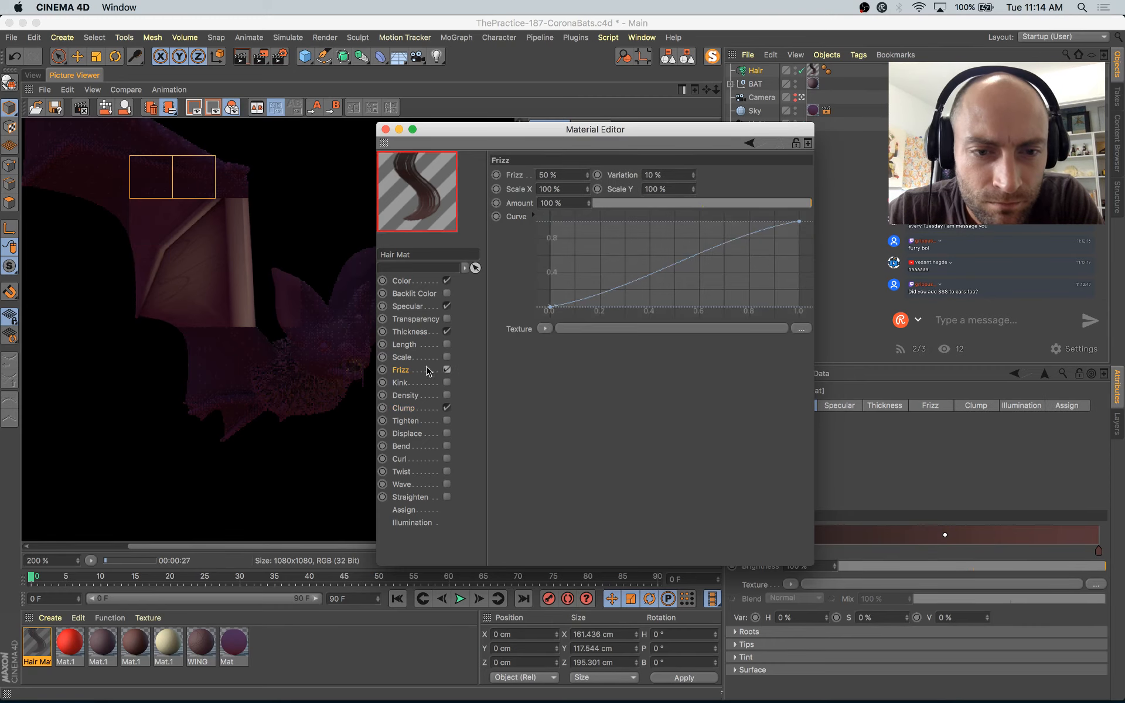
{"action": "left_click", "coordinate": [587, 177]}
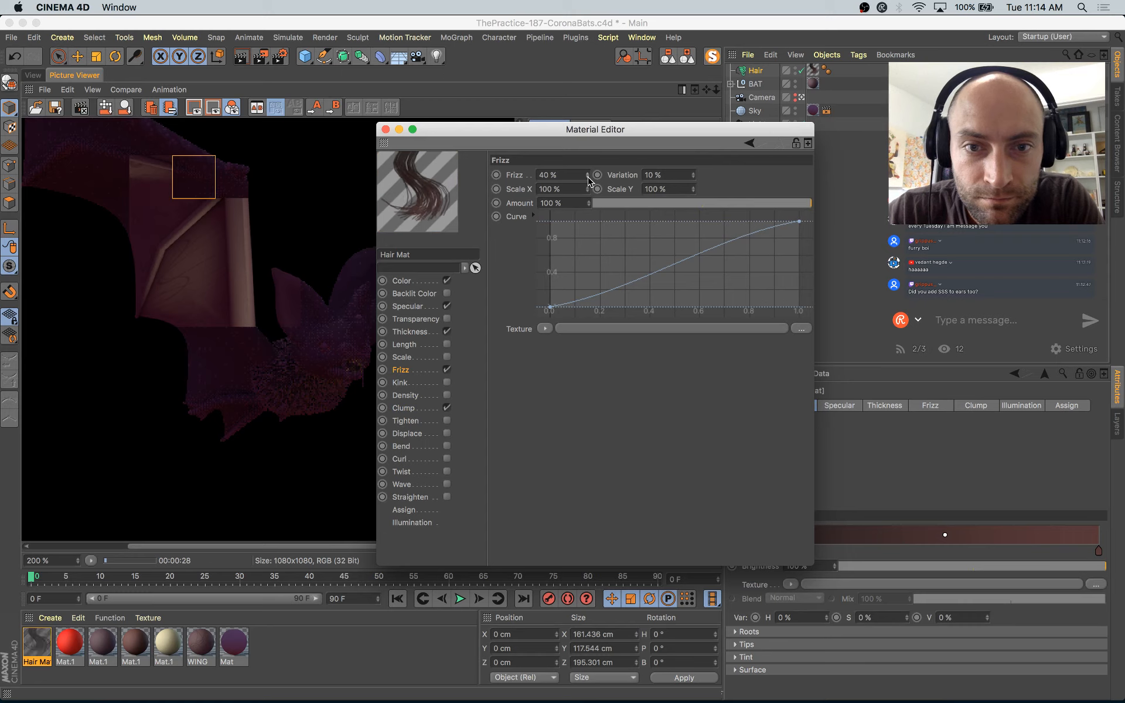
{"action": "left_click", "coordinate": [694, 172]}
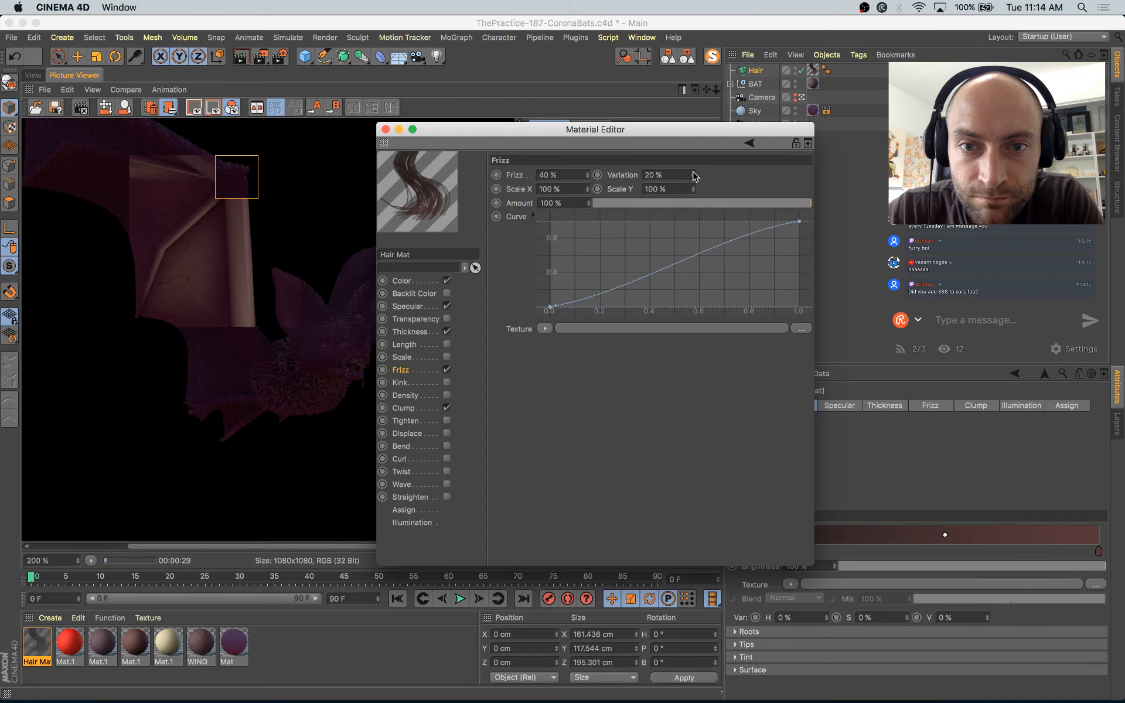
{"action": "left_click", "coordinate": [713, 204]}
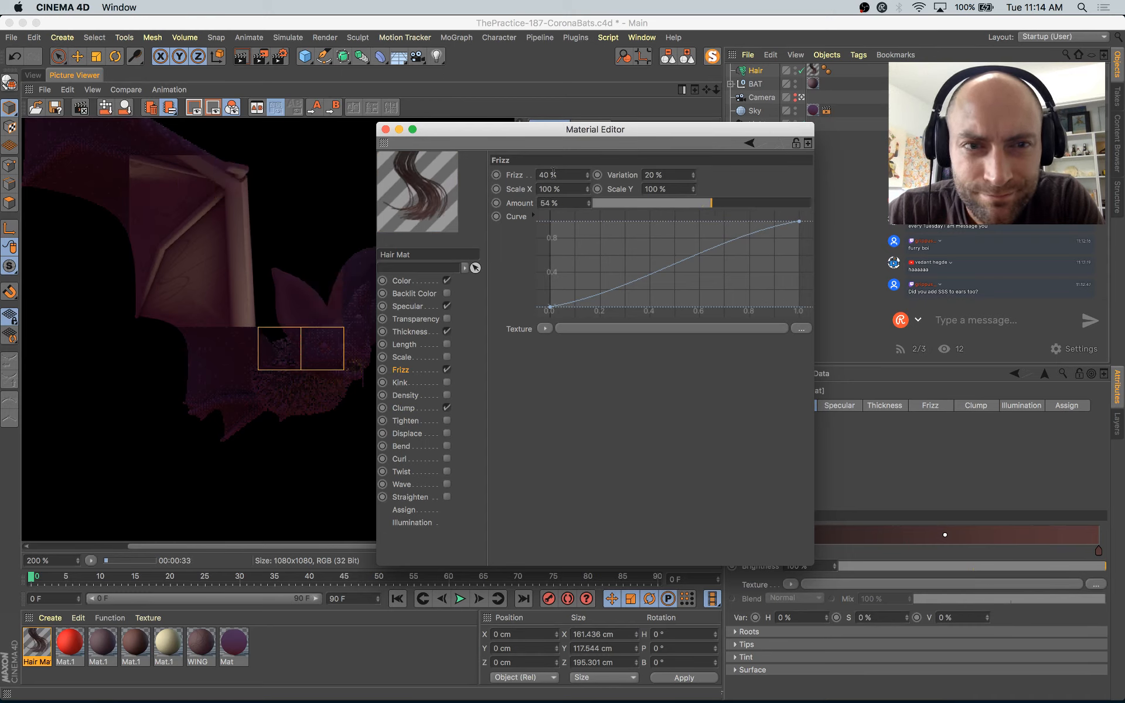
{"action": "left_click", "coordinate": [385, 128]}
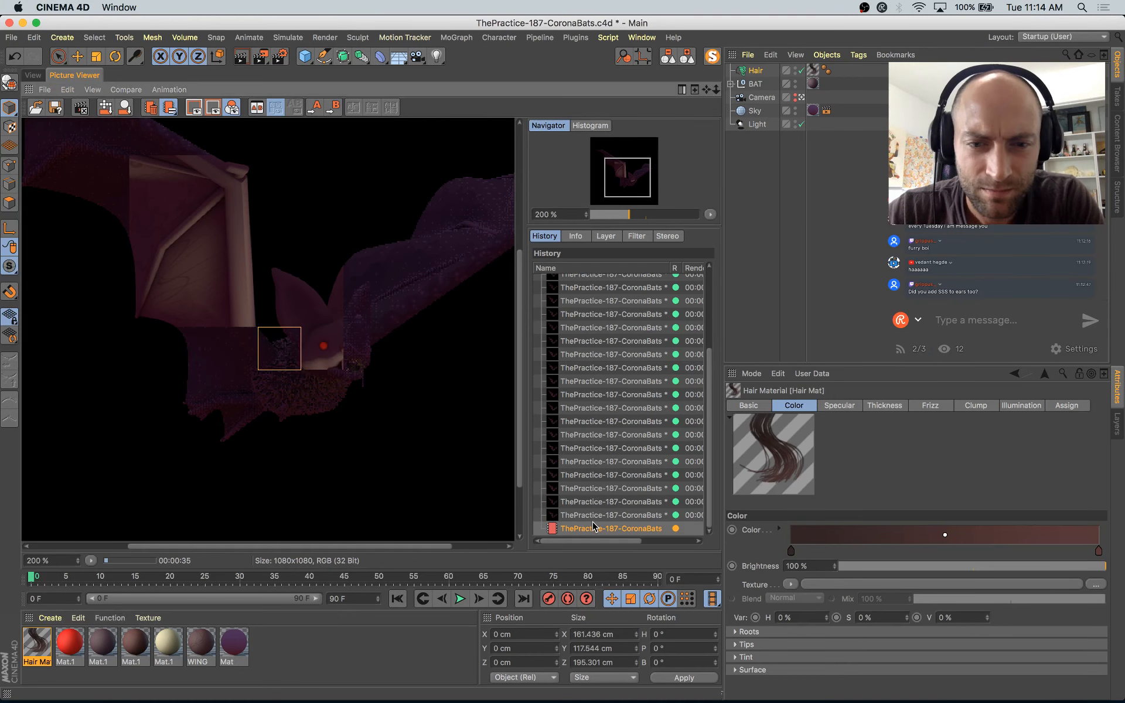
Step: Step between the earlier renders and the one in progress to examine the scattering on the bat's wings, ears and head
{"action": "left_click", "coordinate": [608, 516]}
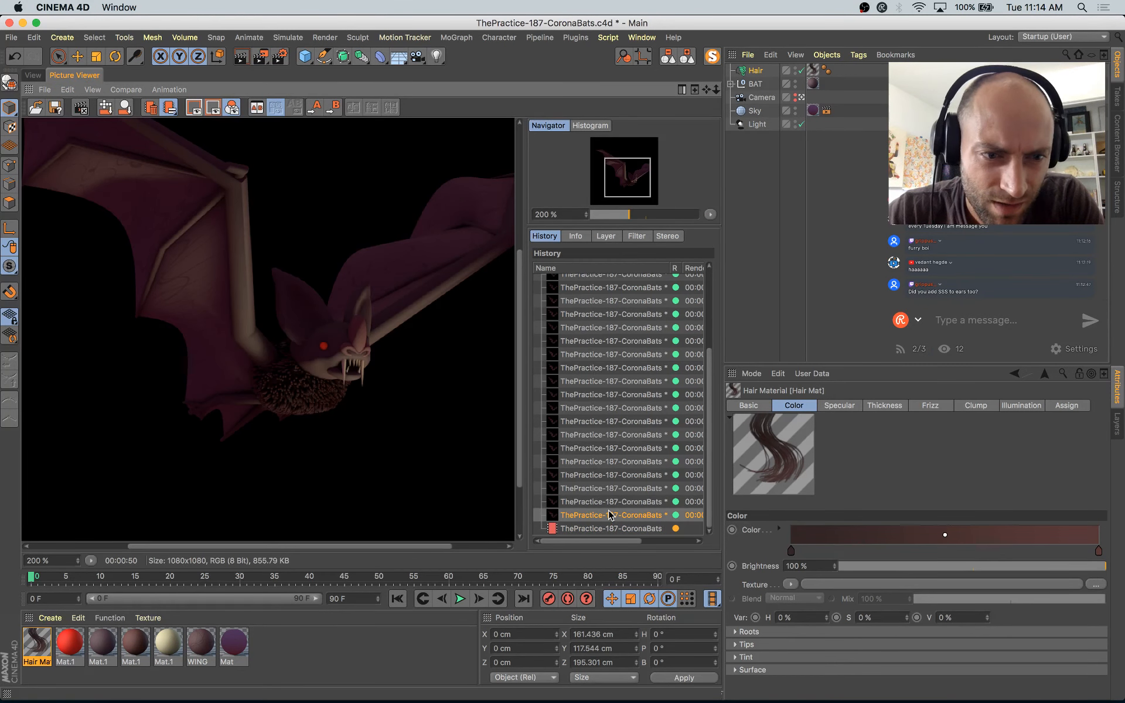
{"action": "key", "text": "Up"}
{"action": "key", "text": "Up"}
{"action": "key", "text": "Up"}
{"action": "key", "text": "Down"}
{"action": "key", "text": "Down"}
{"action": "key", "text": "Down"}
{"action": "key", "text": "Down"}
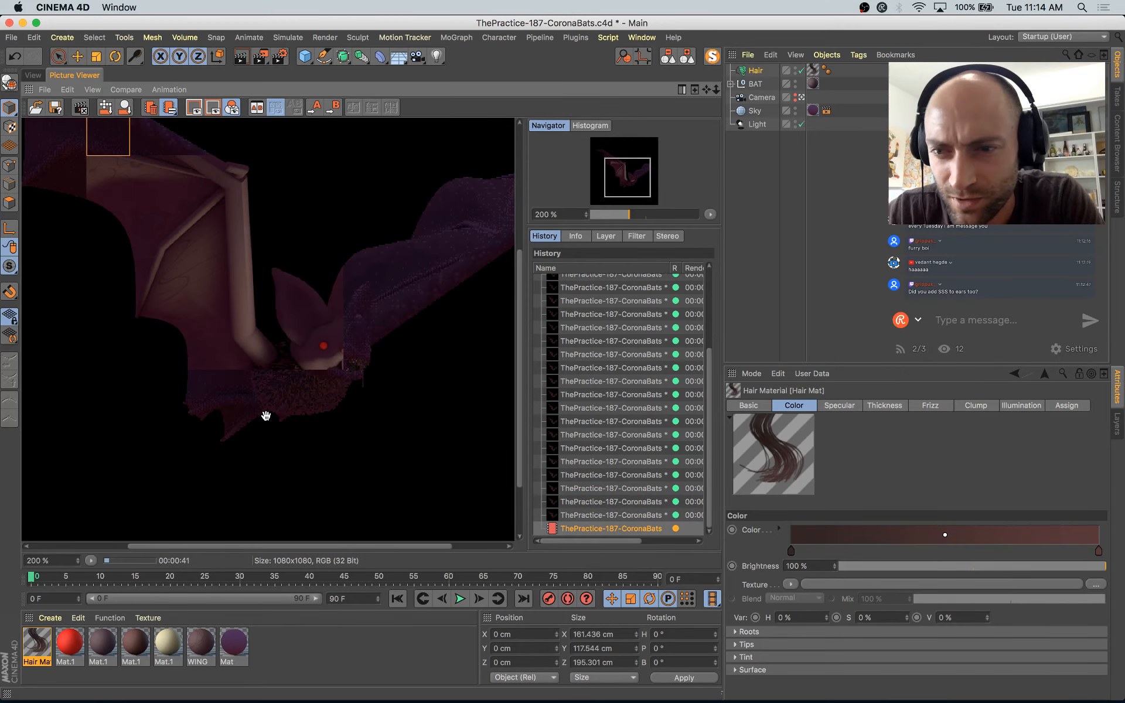
{"action": "key", "text": "Up"}
{"action": "key", "text": "Down"}
{"action": "key", "text": "Up"}
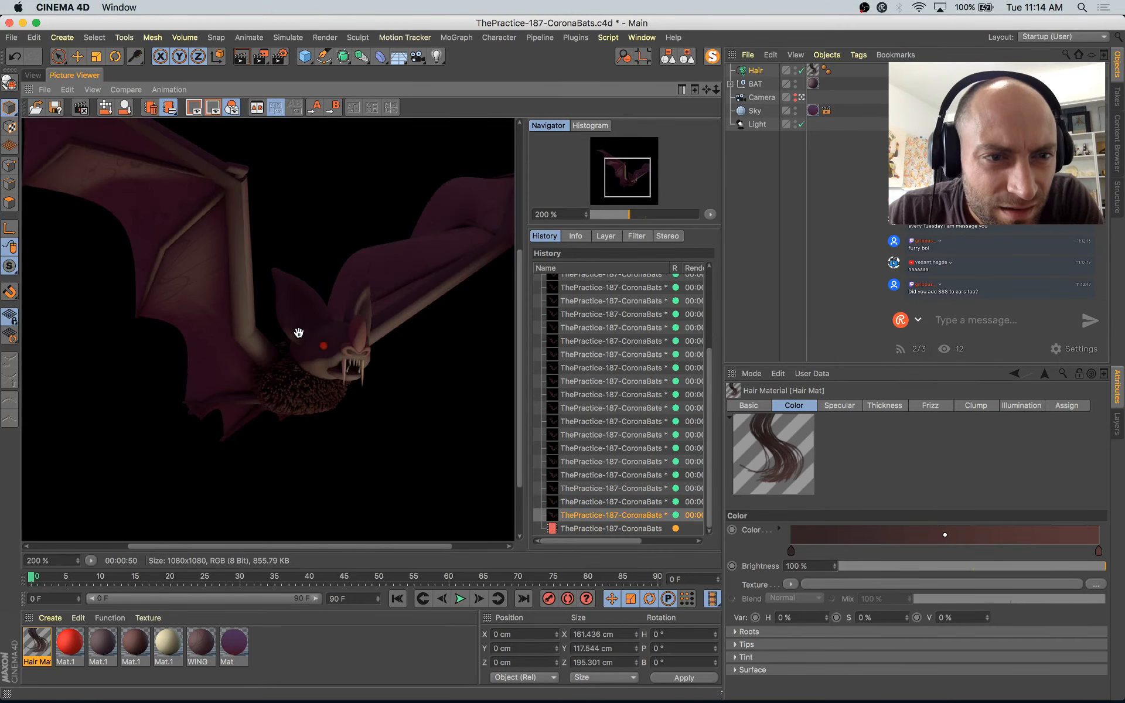
{"action": "key", "text": "Down"}
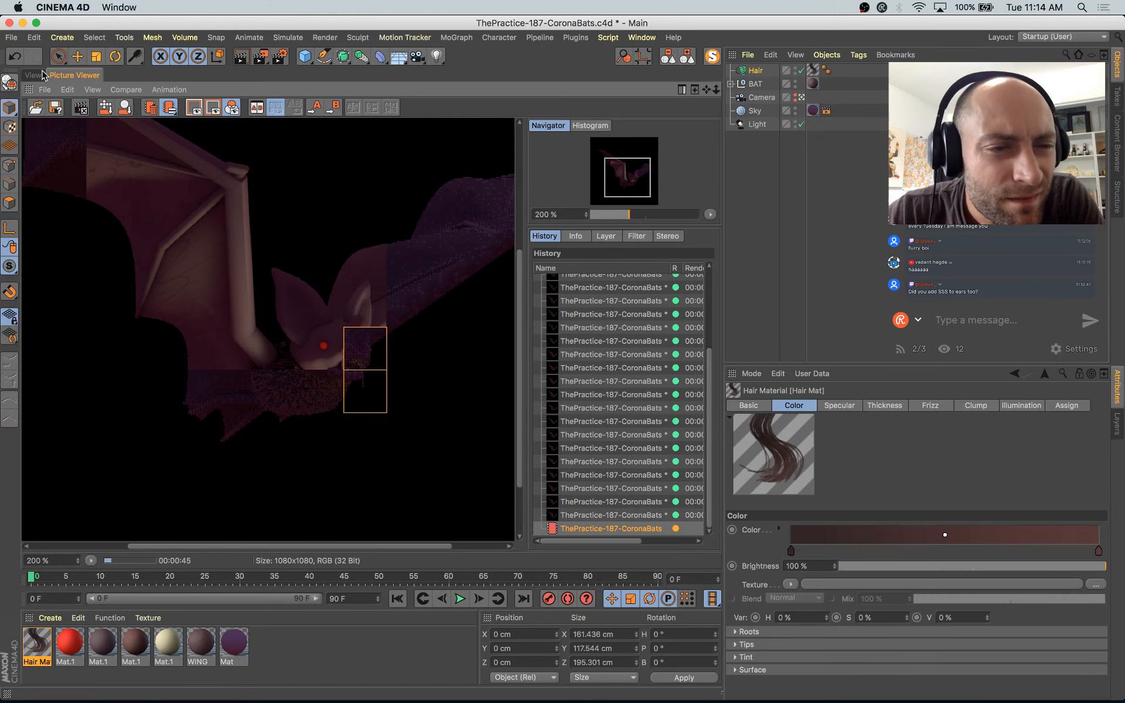
Step: Show the 3D viewport in Gouraud Shading and leave the scene camera to inspect the bat's wing joint and head up close
{"action": "left_click", "coordinate": [37, 75]}
{"action": "key", "text": "e"}
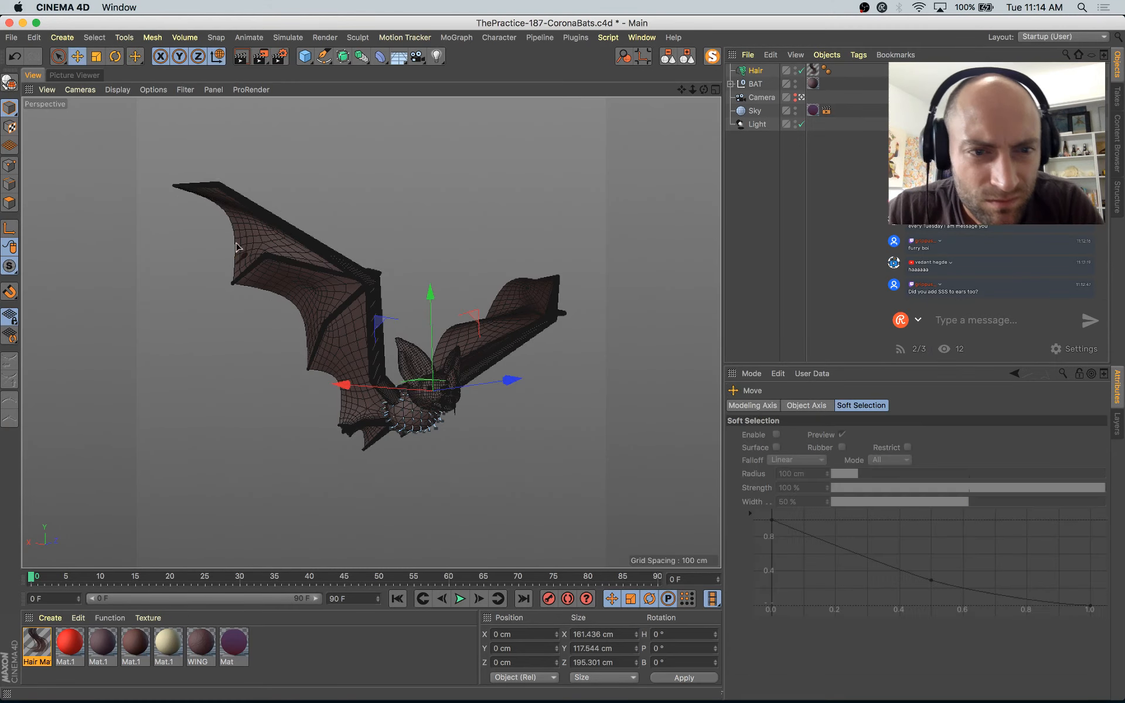
{"action": "left_click", "coordinate": [368, 295]}
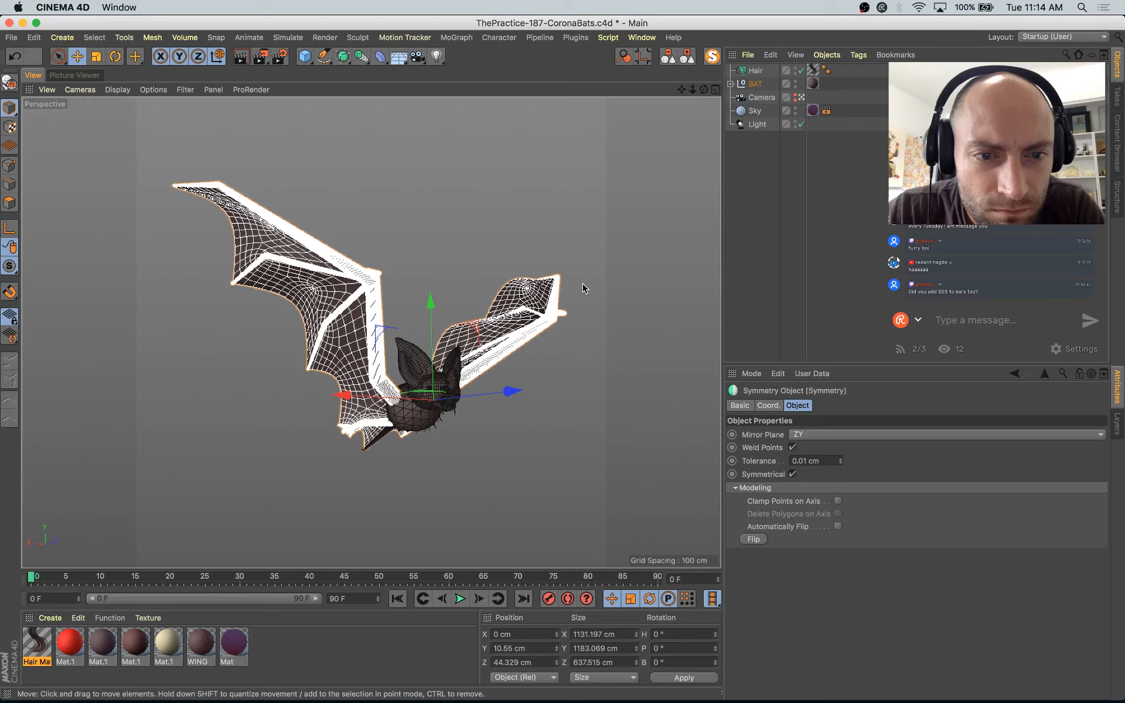
{"action": "left_click", "coordinate": [110, 89]}
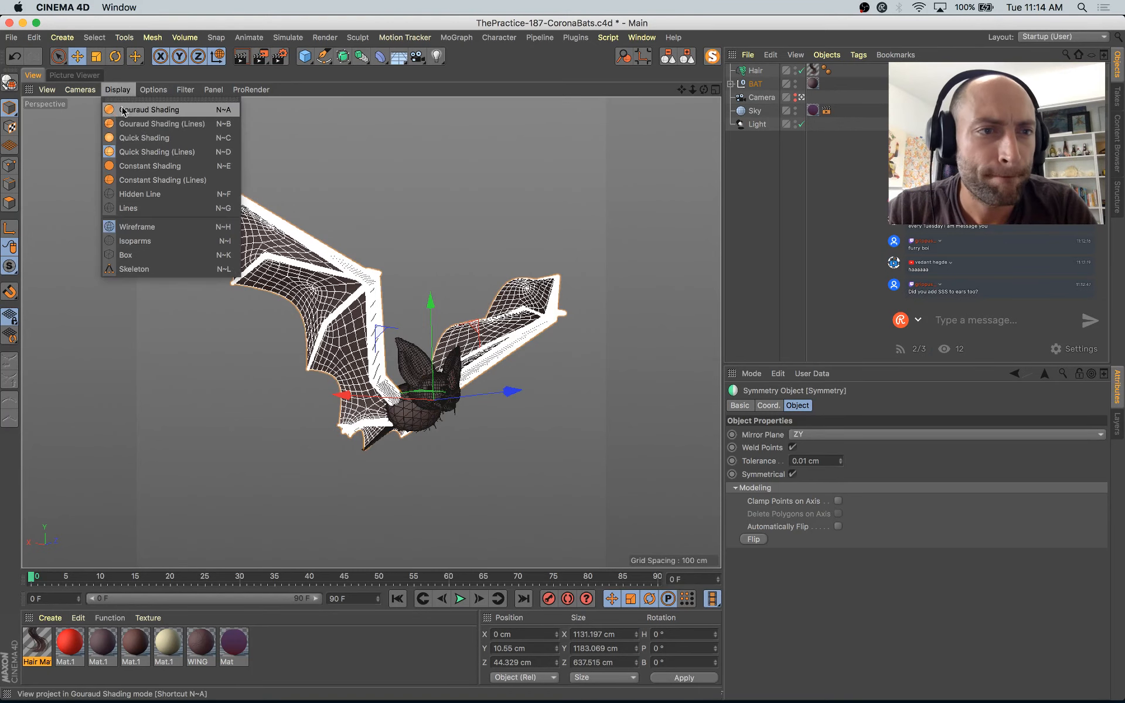
{"action": "left_click", "coordinate": [123, 108]}
{"action": "left_click", "coordinate": [802, 97]}
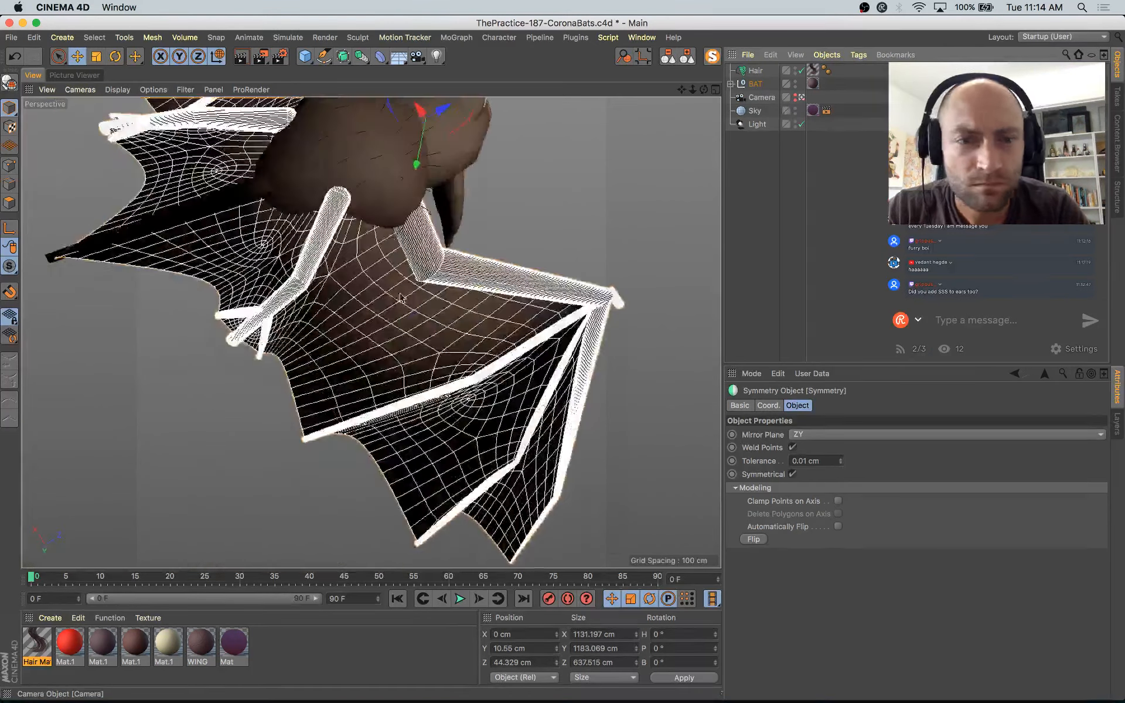
{"action": "key", "text": "s"}
{"action": "left_click_drag", "start_coordinate": [370, 294], "coordinate": [232, 246], "text": "alt"}
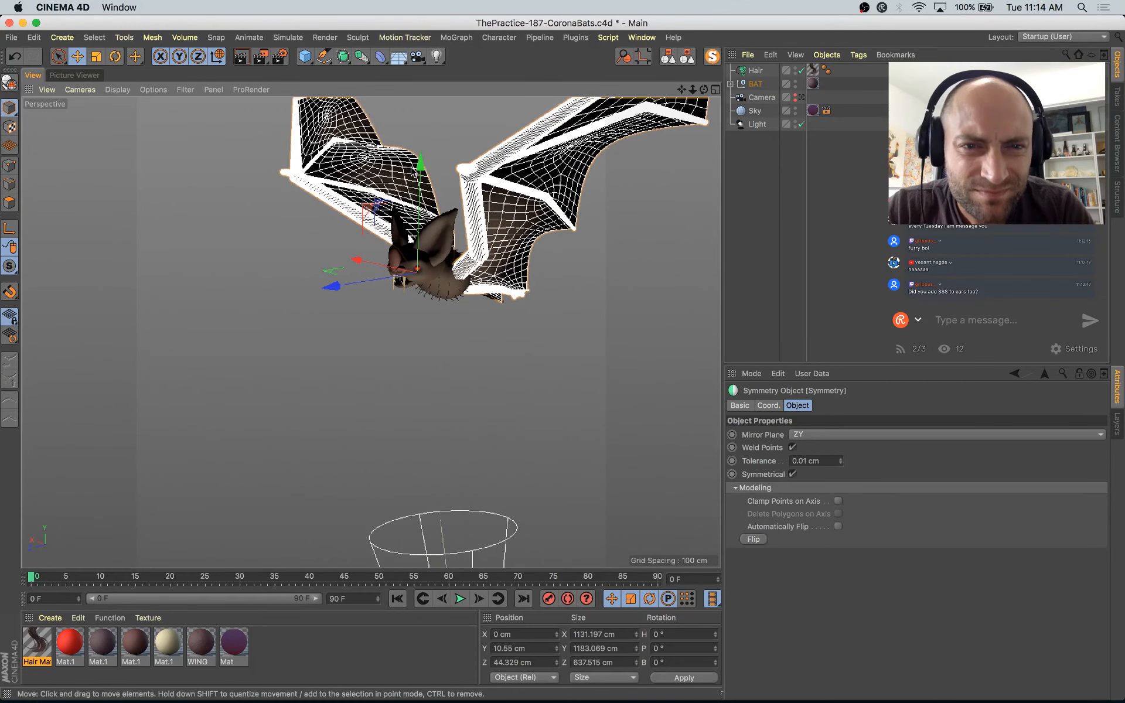
{"action": "left_click", "coordinate": [443, 154]}
{"action": "left_click_drag", "start_coordinate": [443, 154], "coordinate": [333, 252], "text": "alt"}
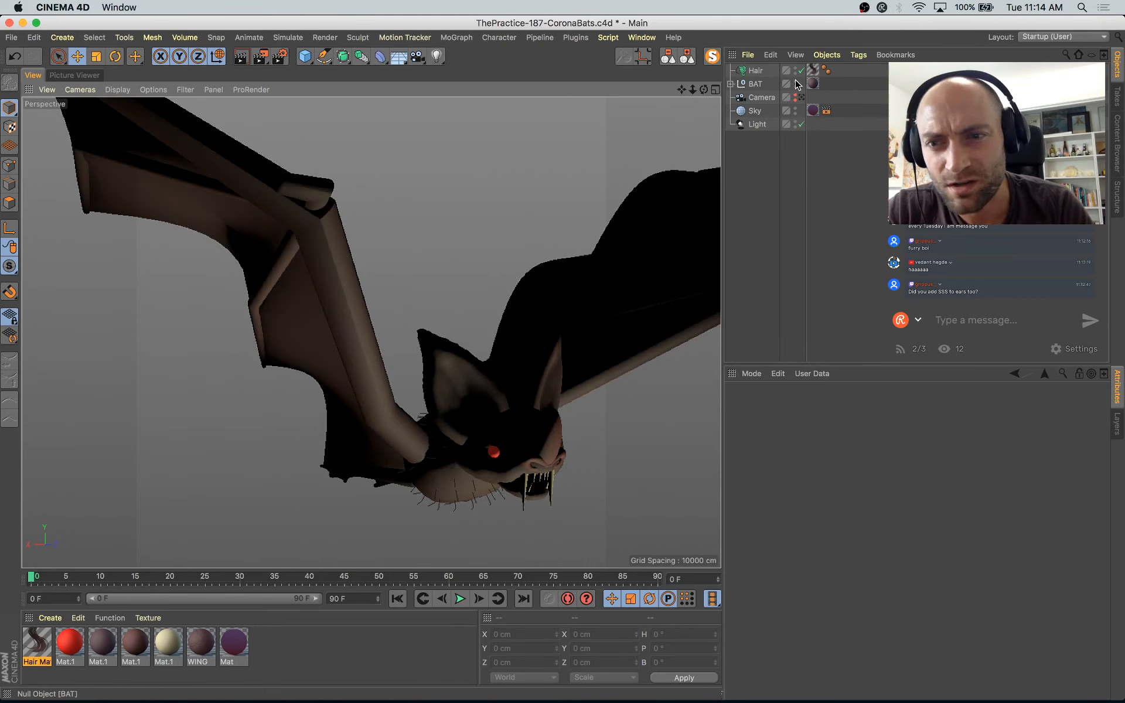
Step: Try the ZY and XZ planes for the Circle profile of the main wing bone's Sweep, and return it to XY
{"action": "left_click", "coordinate": [331, 235]}
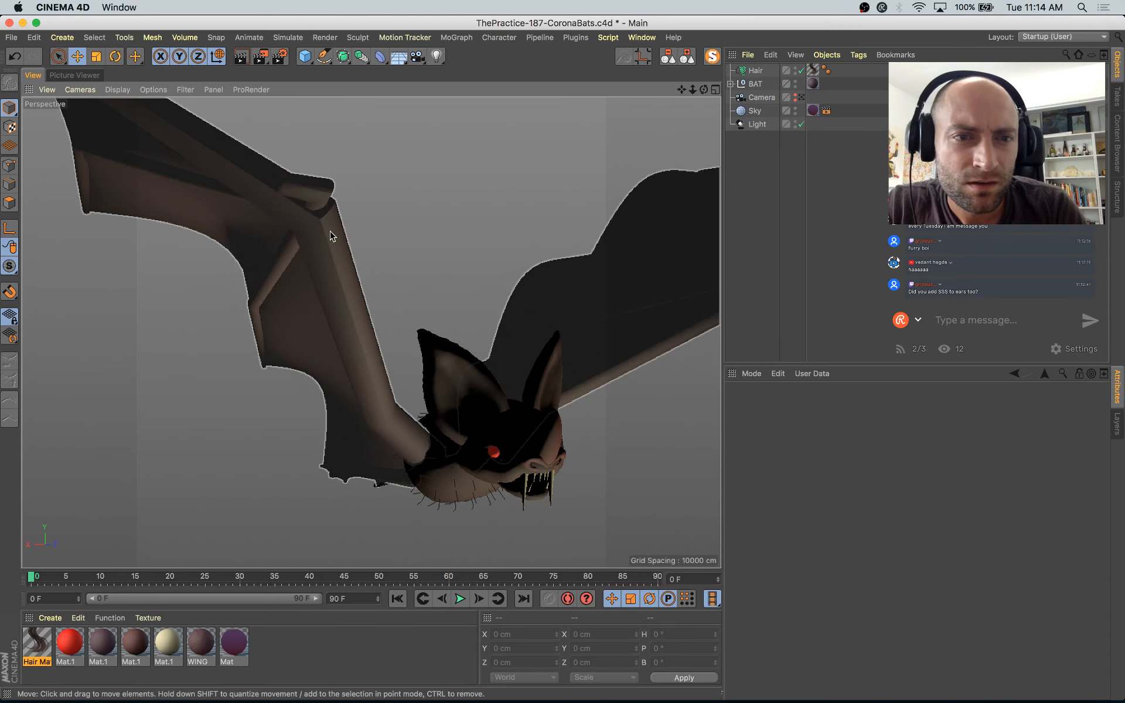
{"action": "left_click", "coordinate": [332, 235]}
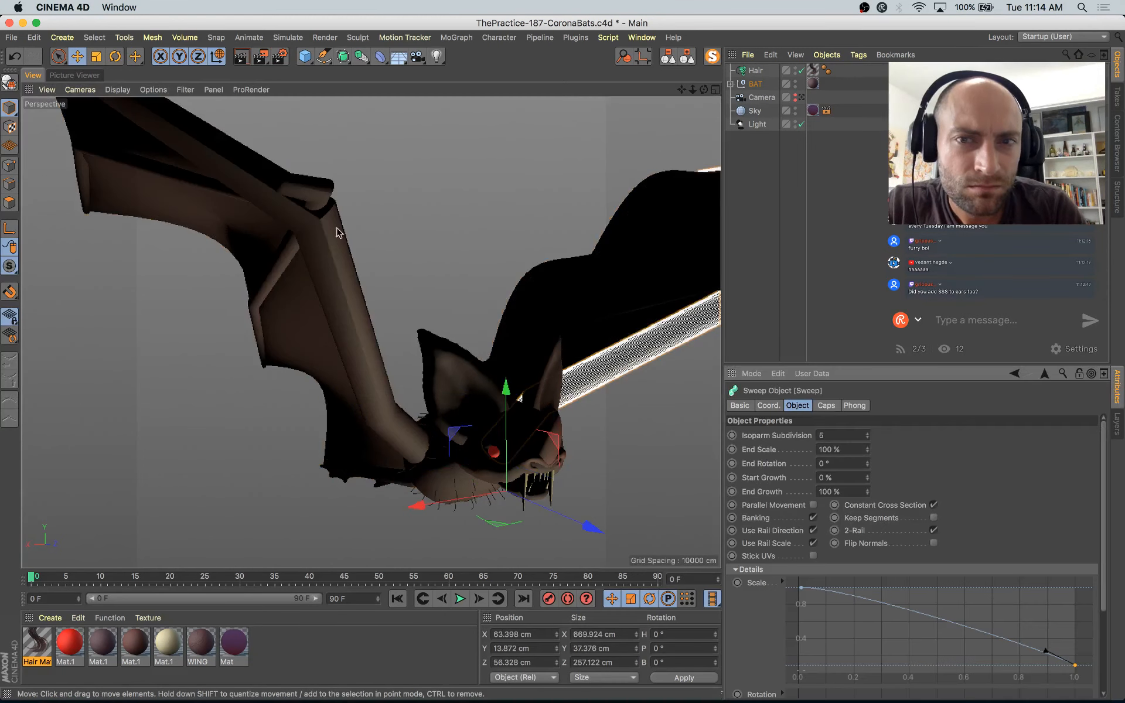
{"action": "left_click", "coordinate": [761, 178]}
{"action": "left_click", "coordinate": [795, 191]}
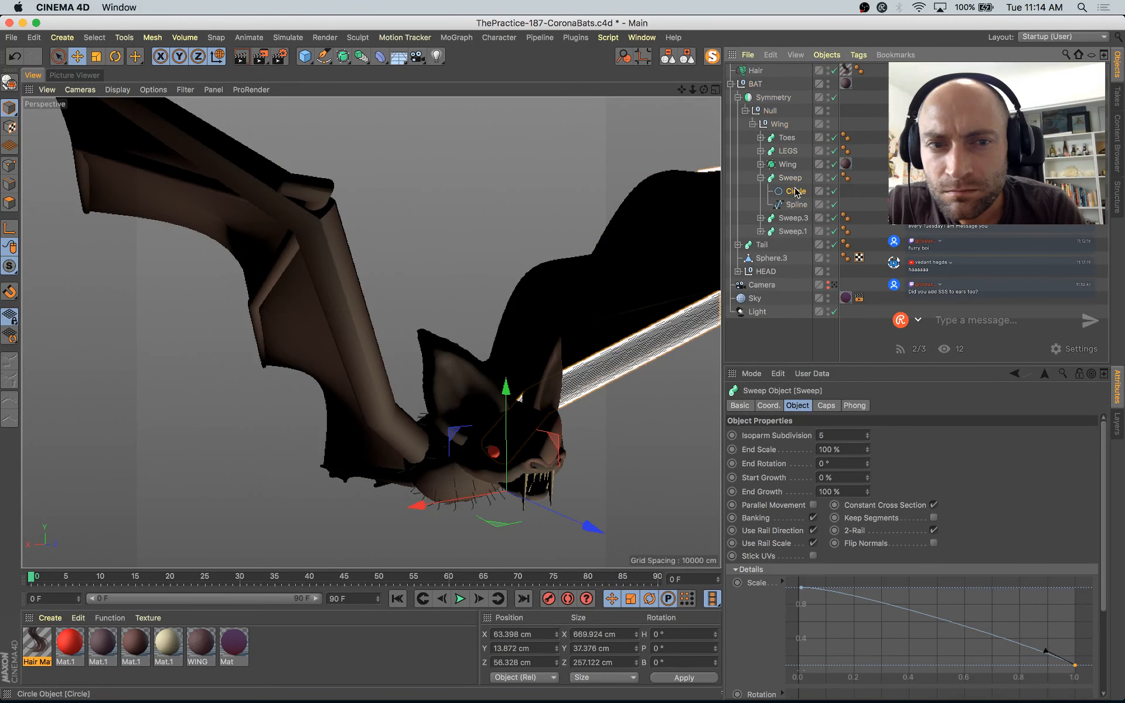
{"action": "left_click", "coordinate": [822, 504]}
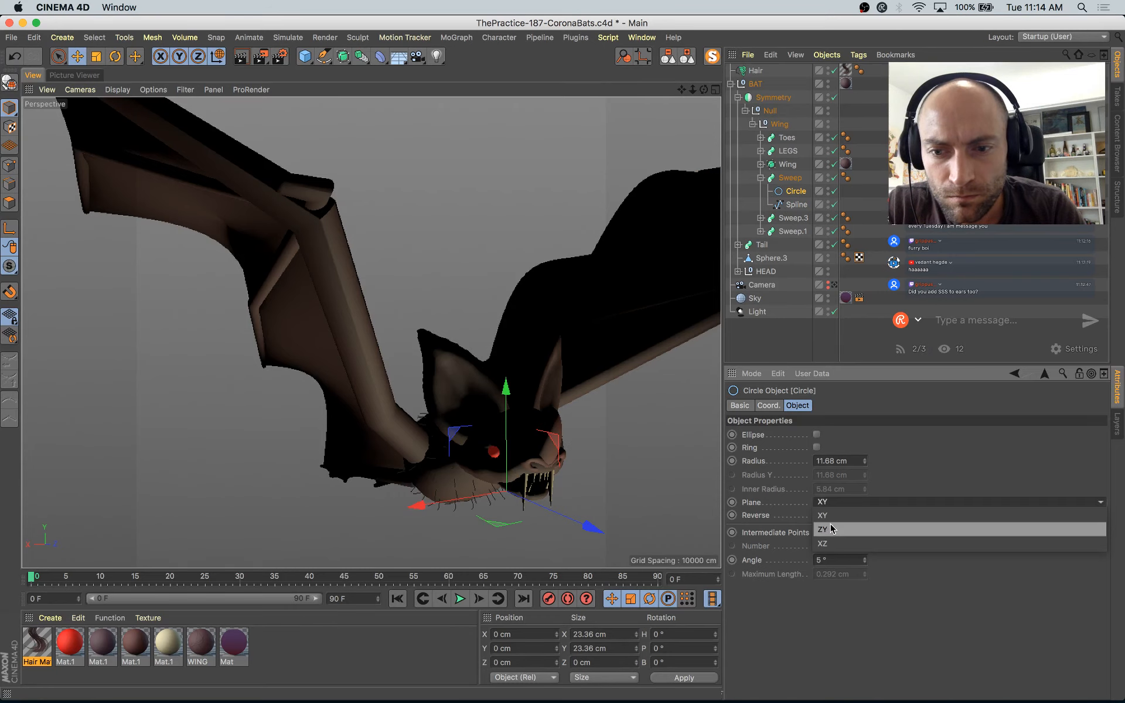
{"action": "left_click", "coordinate": [832, 532]}
{"action": "left_click", "coordinate": [835, 503]}
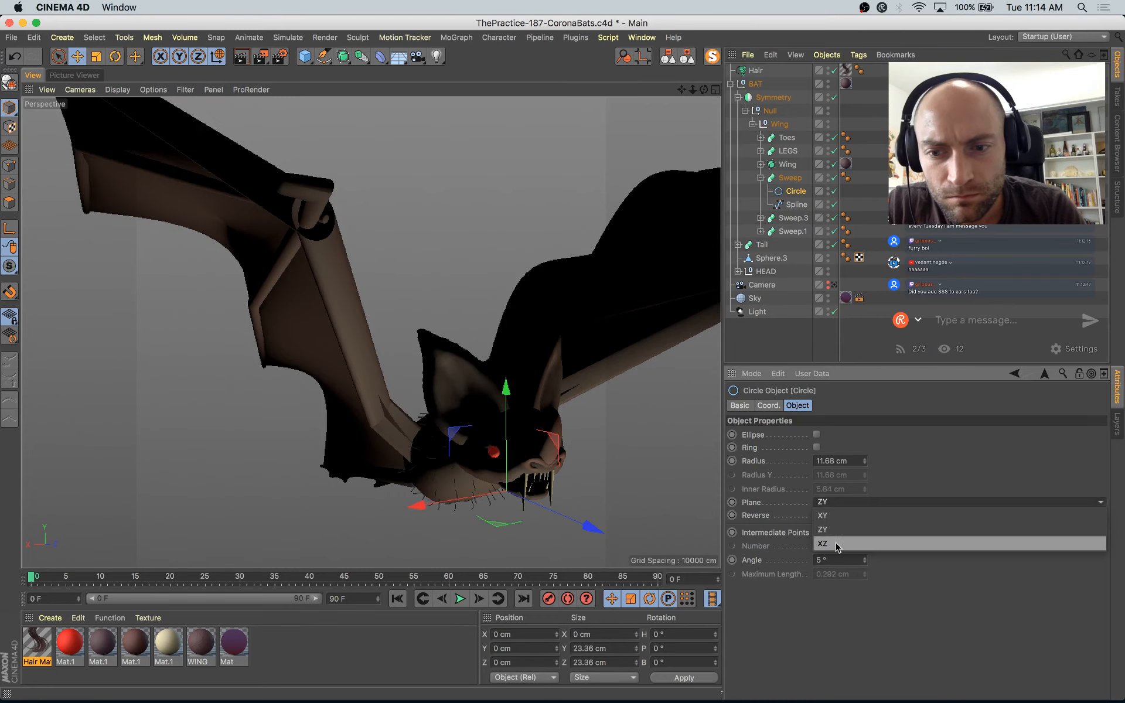
{"action": "left_click", "coordinate": [837, 549]}
{"action": "left_click", "coordinate": [842, 504]}
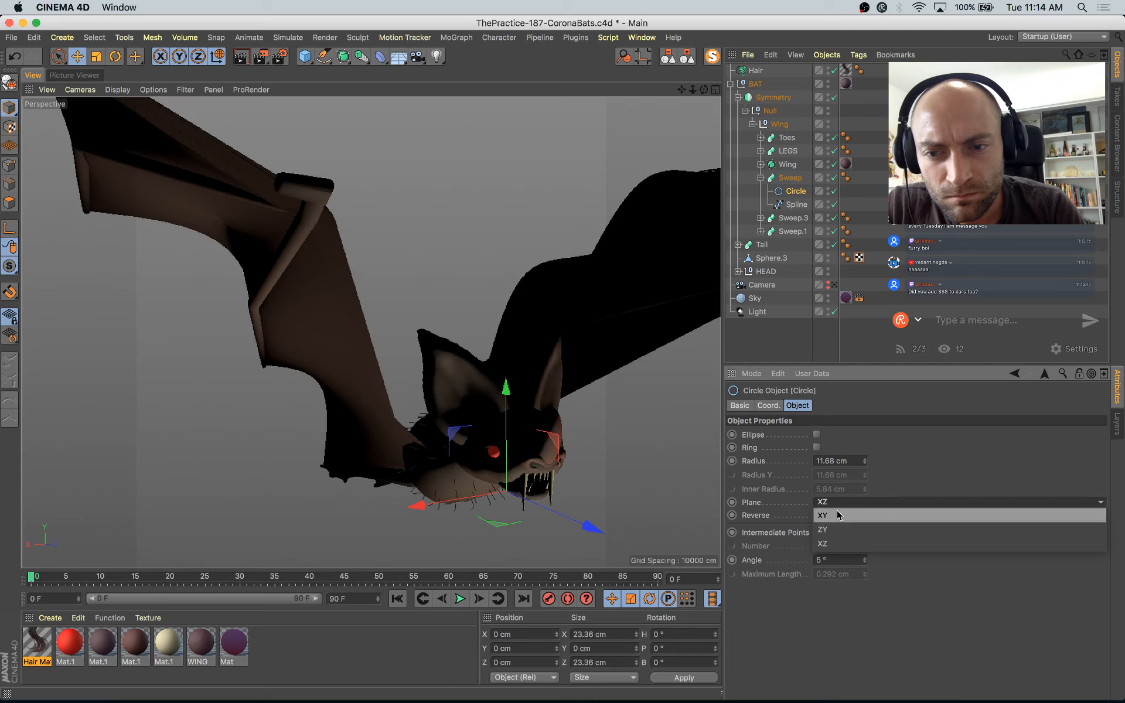
{"action": "left_click", "coordinate": [839, 516]}
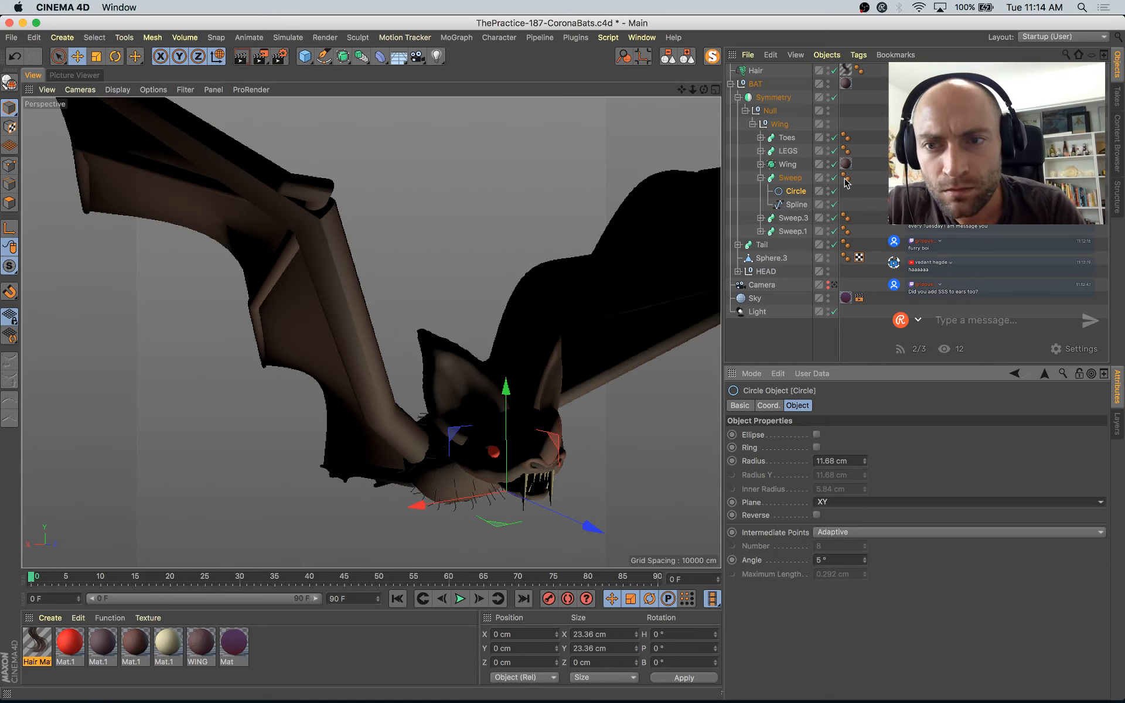
Step: Save the project and try twisting the main wing bone's Sweep by lowering the end point of its Rotation curve
{"action": "key", "text": "super+s"}
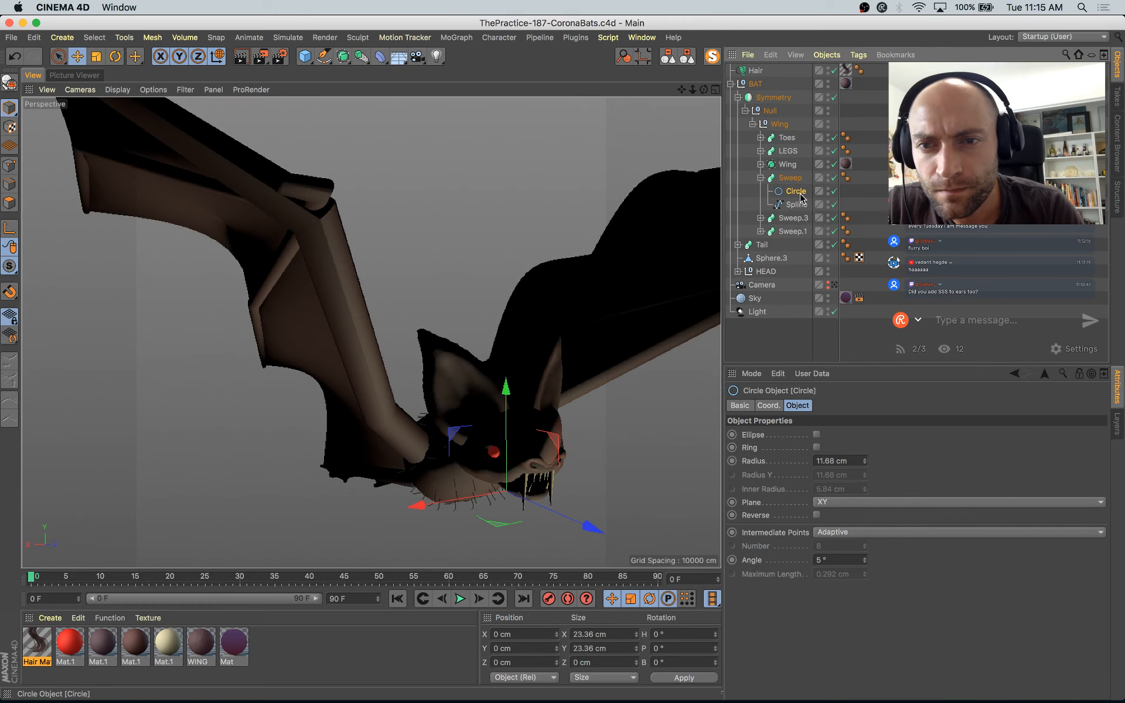
{"action": "left_click", "coordinate": [802, 178]}
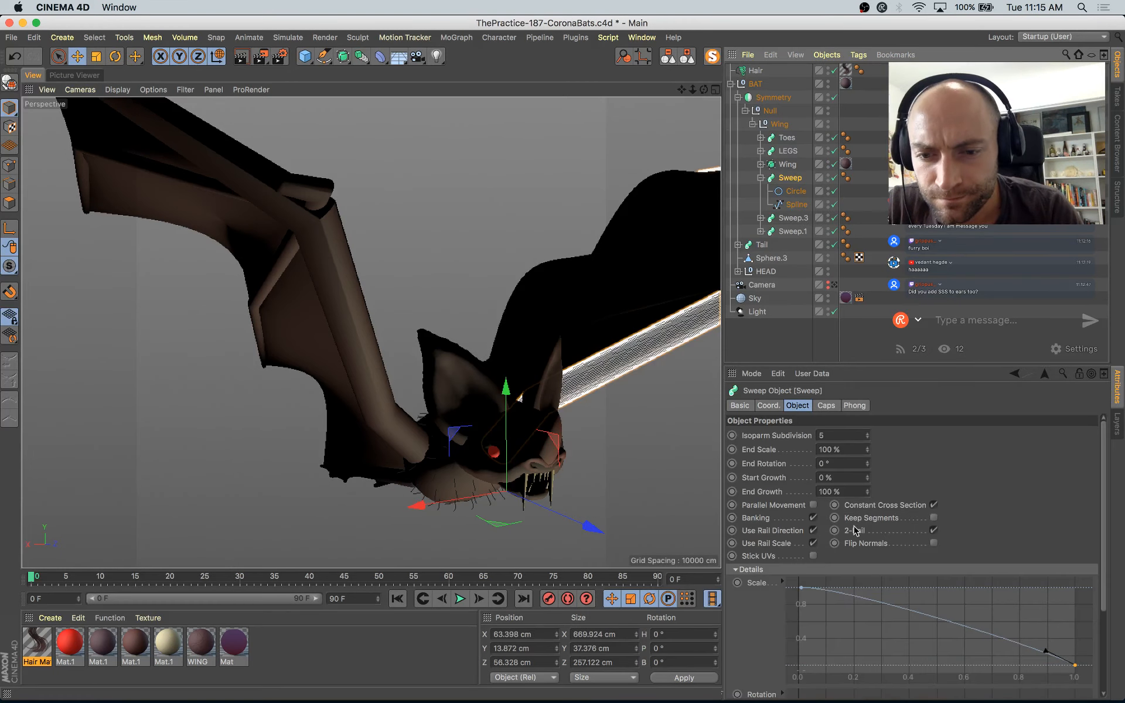
{"action": "scroll", "coordinate": [749, 613], "scroll_direction": "down", "scroll_amount": 4}
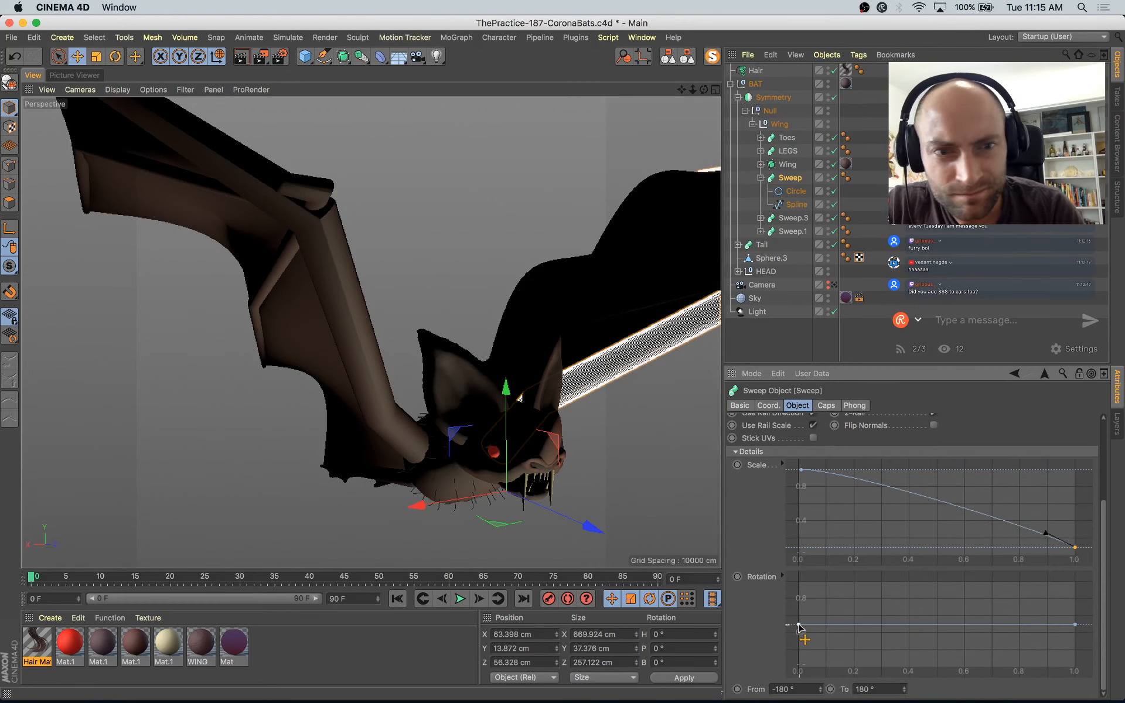
{"action": "left_click_drag", "start_coordinate": [798, 625], "coordinate": [787, 680]}
{"action": "key", "text": "super+z"}
{"action": "left_click_drag", "start_coordinate": [1075, 625], "coordinate": [1076, 701]}
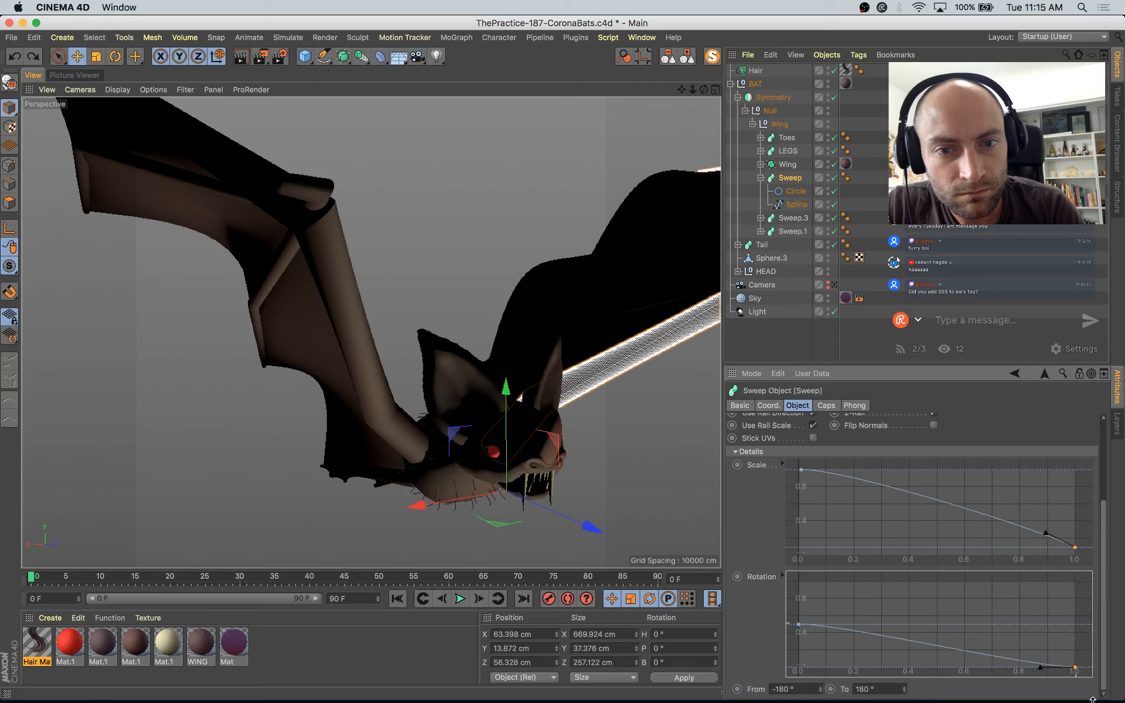
{"action": "left_click_drag", "start_coordinate": [349, 359], "coordinate": [451, 373], "text": "alt"}
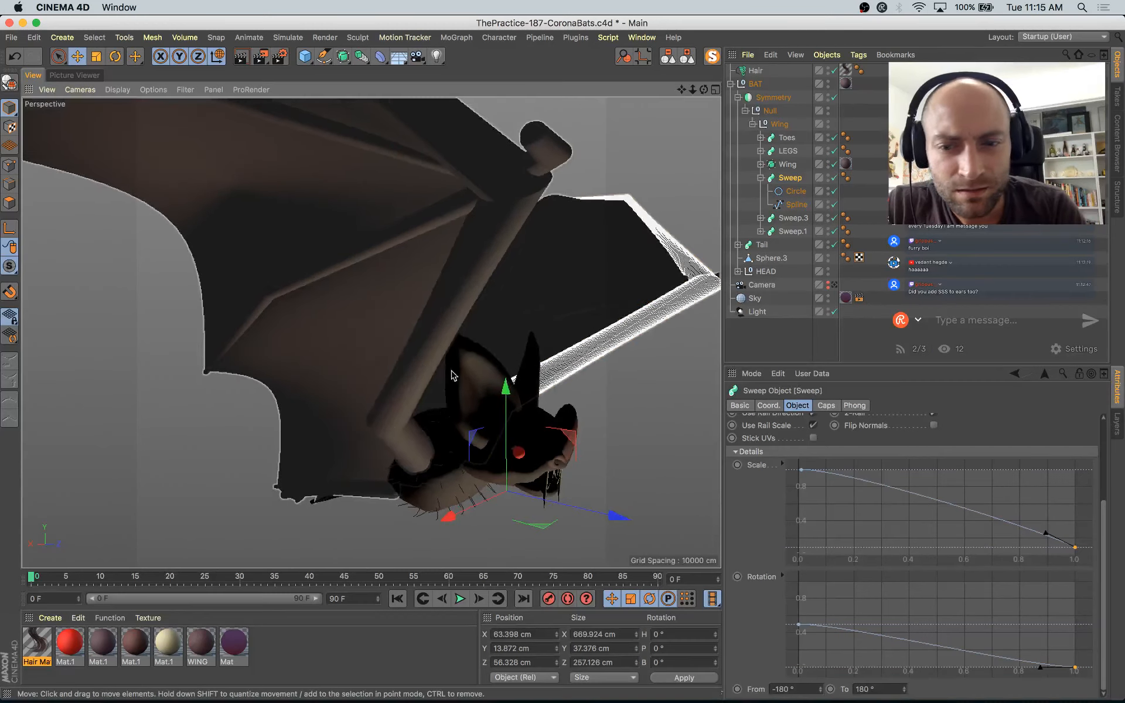
Step: Undo the Rotation curve changes on the main wing bone's Sweep and save the project
{"action": "mouse_move", "coordinate": [797, 624]}
{"action": "left_mouse_down"}
{"action": "mouse_move", "coordinate": [795, 586]}
{"action": "mouse_move", "coordinate": [786, 646]}
{"action": "left_mouse_up"}
{"action": "key", "text": "super+z"}
{"action": "left_click", "coordinate": [790, 208]}
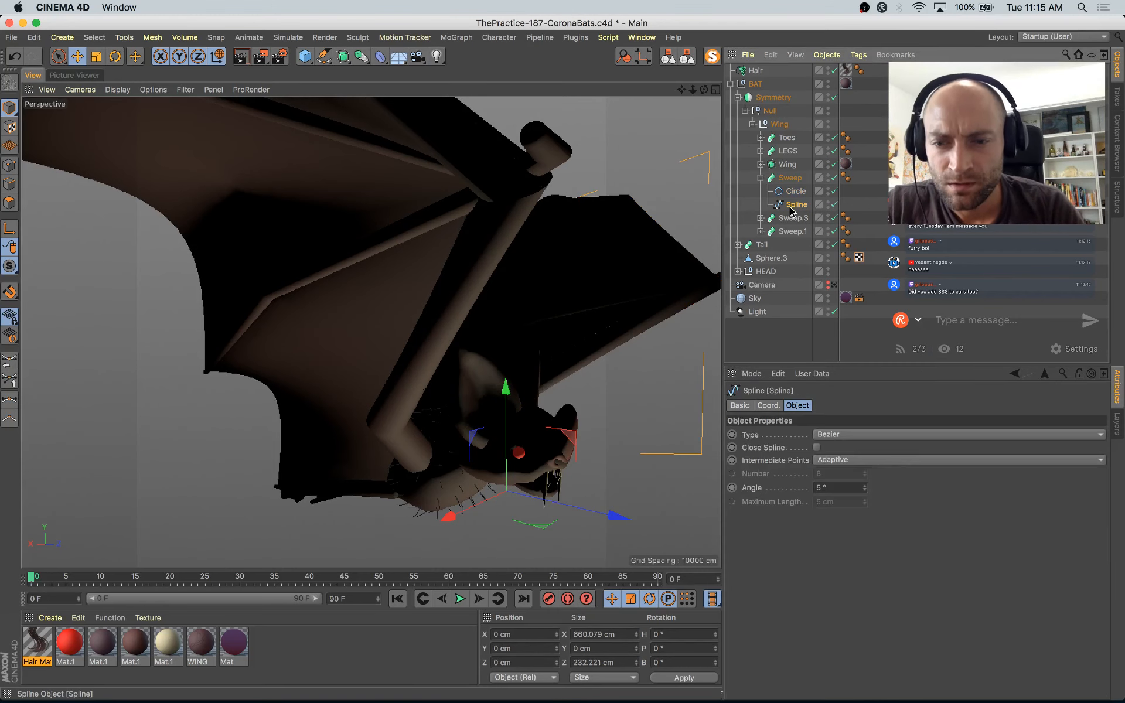
{"action": "key", "text": "super+z"}
{"action": "key", "text": "super+z"}
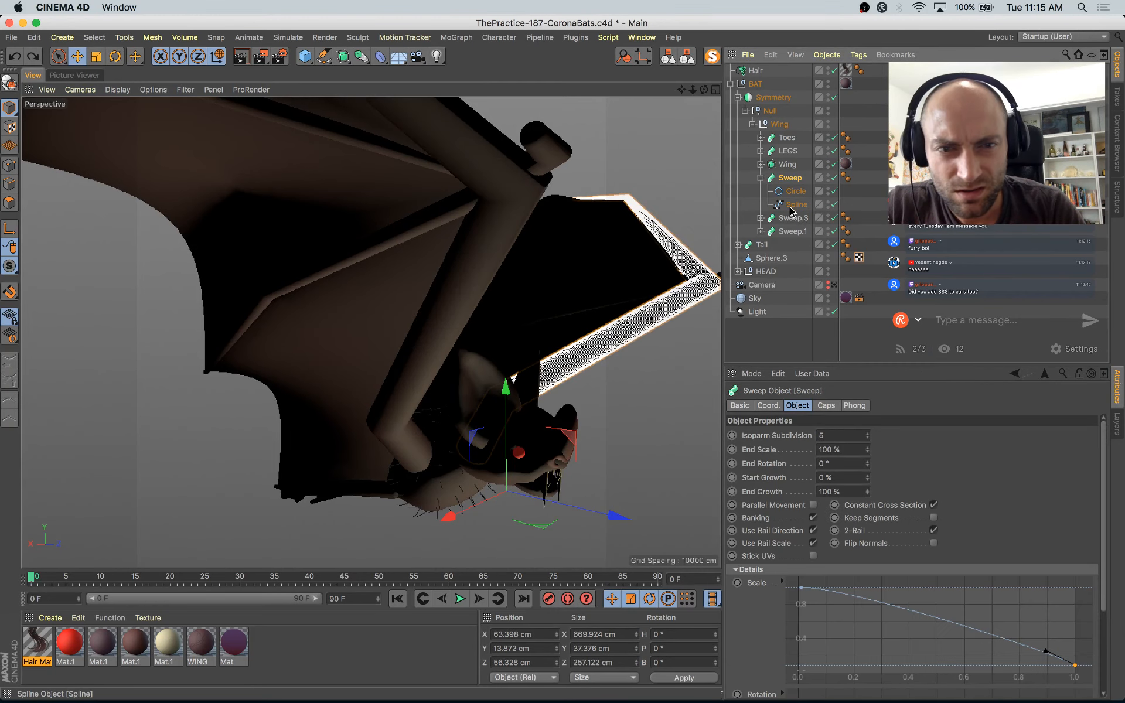
{"action": "left_click_drag", "start_coordinate": [686, 271], "coordinate": [604, 299], "text": "alt"}
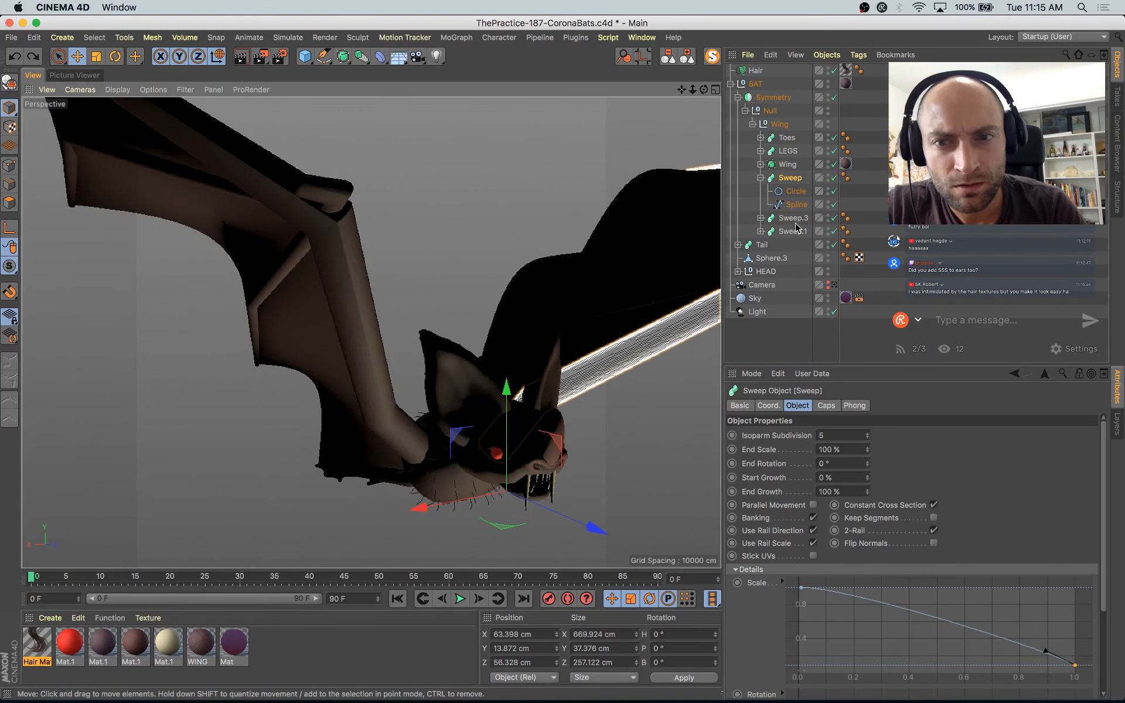
{"action": "key", "text": "super+s"}
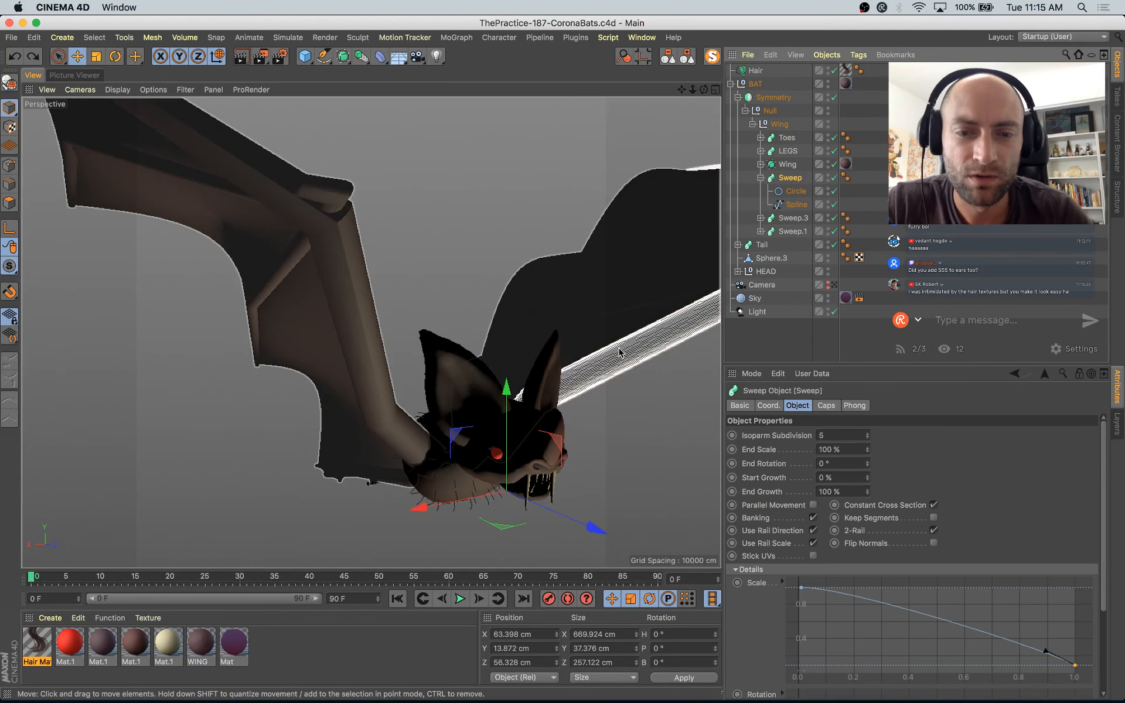
Step: Set the Intermediate Points of the main wing bone's Spline to Subdivided
{"action": "left_click_drag", "start_coordinate": [620, 353], "coordinate": [565, 374], "text": "alt"}
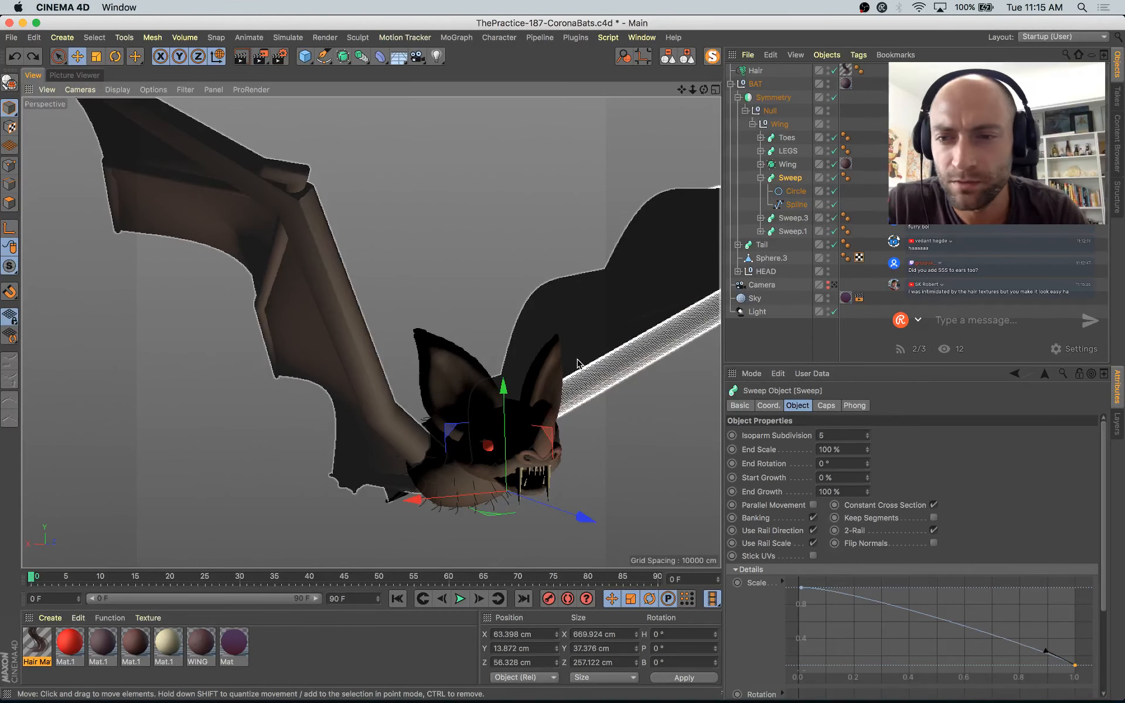
{"action": "left_click", "coordinate": [795, 204]}
{"action": "left_click", "coordinate": [843, 461]}
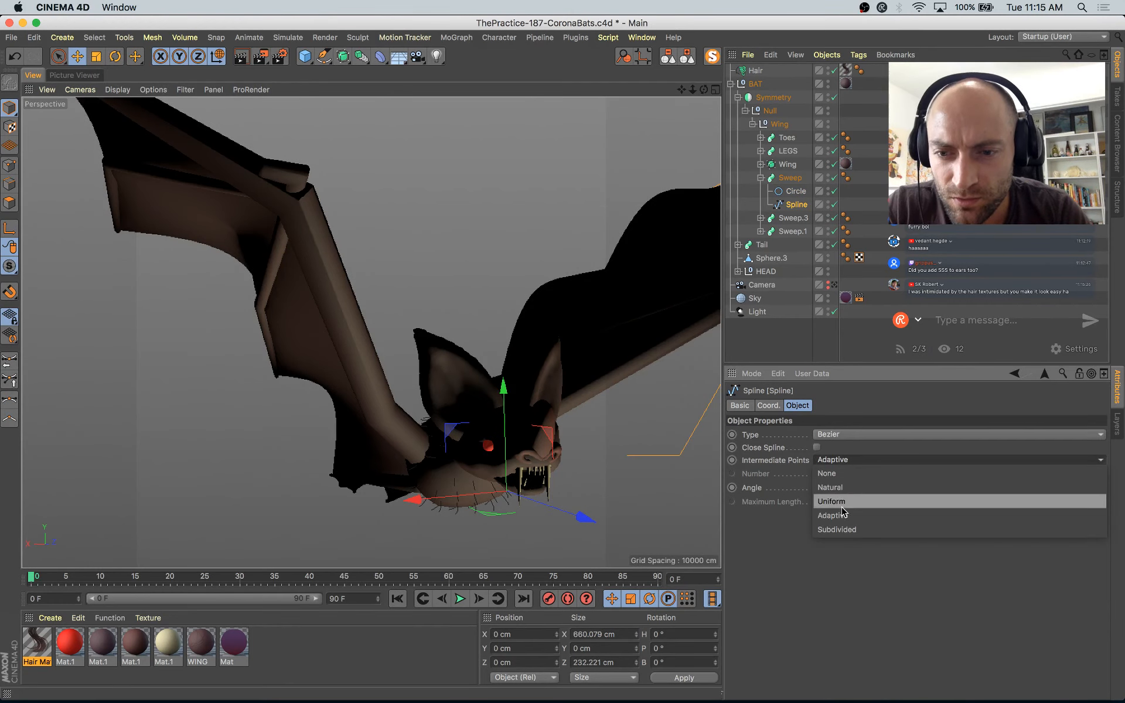
{"action": "left_click", "coordinate": [841, 528]}
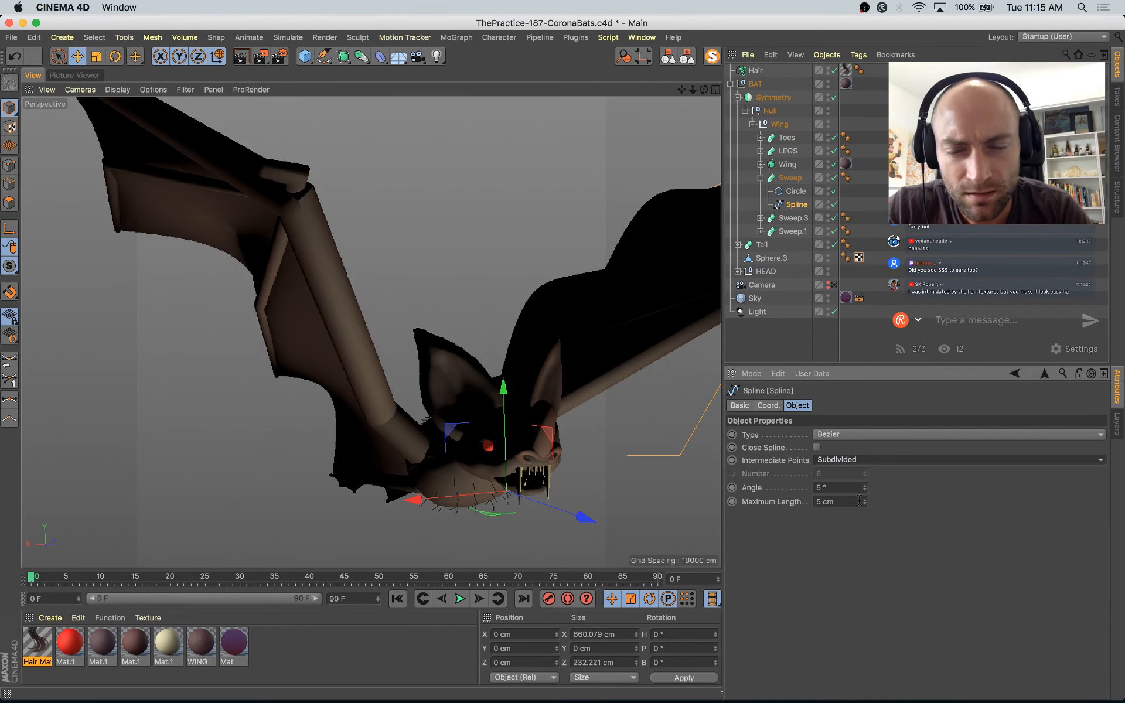
Step: Examine the subdivided wing bones and their mesh from several angles, including close to the wing joint
{"action": "right_click_drag", "start_coordinate": [593, 261], "coordinate": [571, 291], "text": "alt"}
{"action": "left_click_drag", "start_coordinate": [570, 292], "coordinate": [595, 327], "text": "alt"}
{"action": "middle_click_drag", "start_coordinate": [596, 327], "coordinate": [586, 353], "text": "alt"}
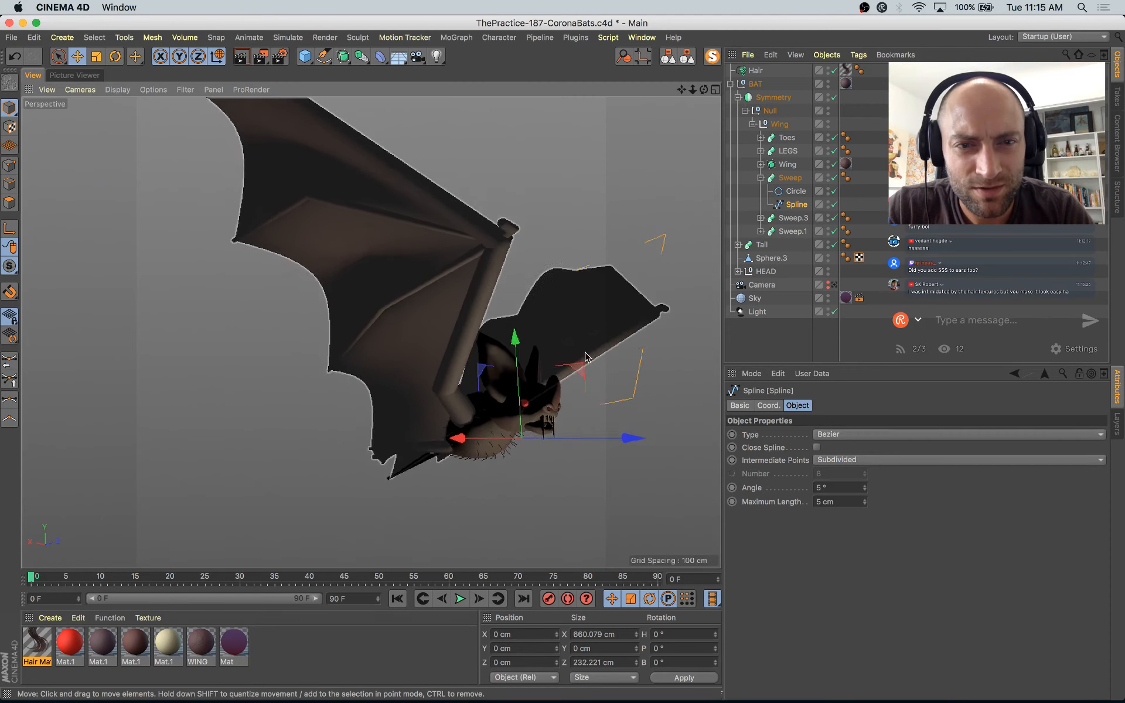
{"action": "left_click_drag", "start_coordinate": [586, 356], "coordinate": [422, 290], "text": "alt"}
{"action": "left_click_drag", "start_coordinate": [402, 331], "coordinate": [434, 305], "text": "alt"}
{"action": "left_click", "coordinate": [794, 180]}
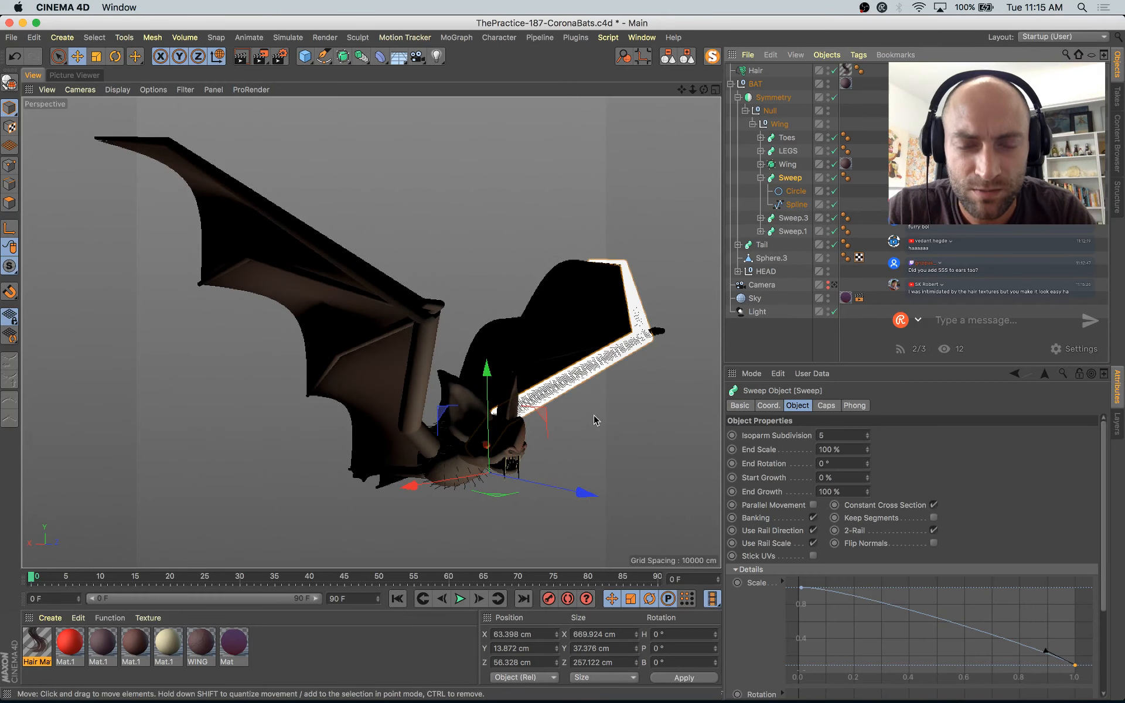
{"action": "left_click", "coordinate": [602, 380]}
{"action": "left_click", "coordinate": [419, 357]}
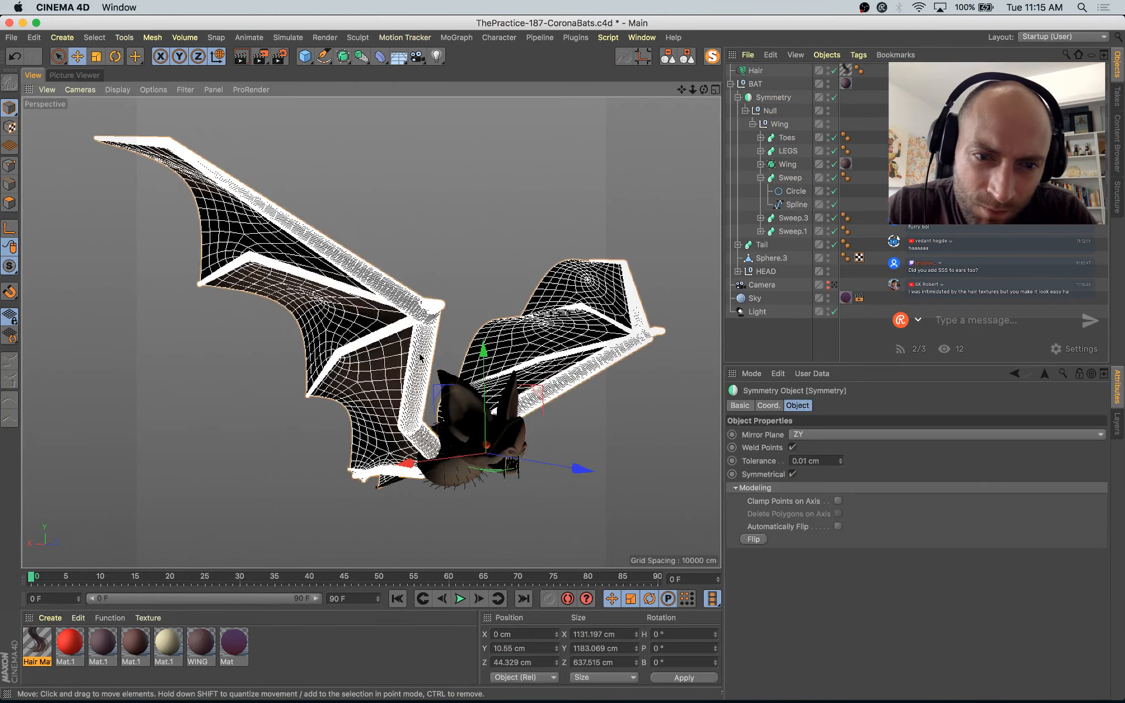
{"action": "scroll", "coordinate": [442, 353], "scroll_direction": "up", "scroll_amount": 6}
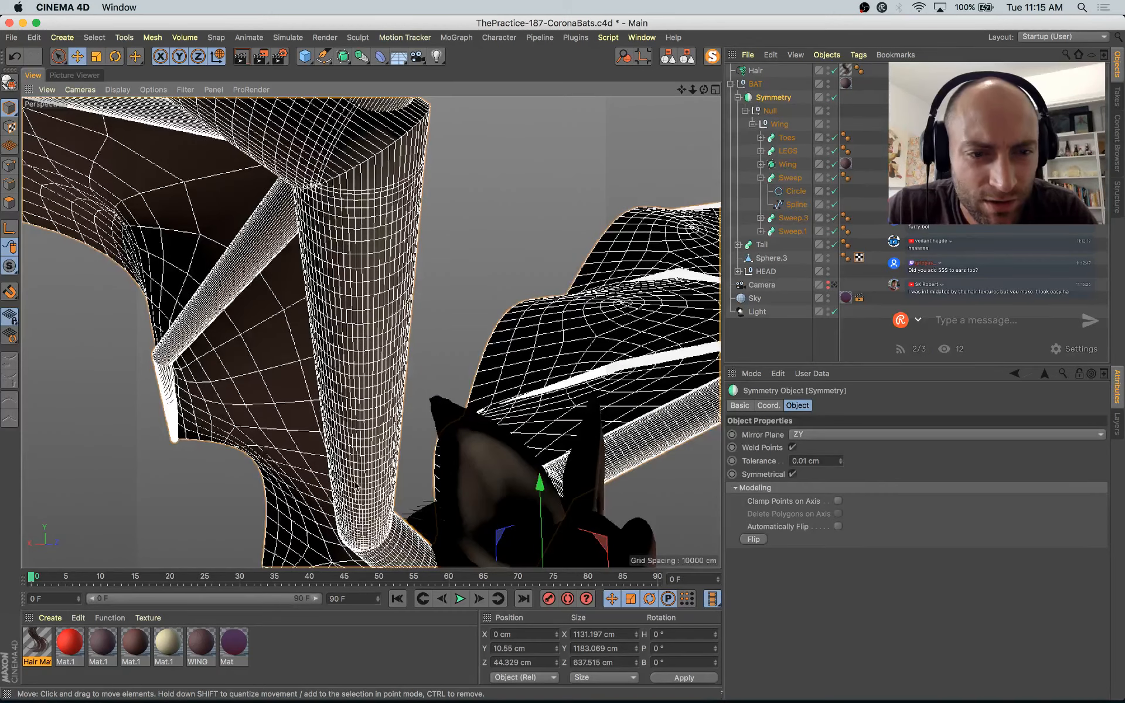
{"action": "scroll", "coordinate": [368, 331], "scroll_direction": "down", "scroll_amount": 6}
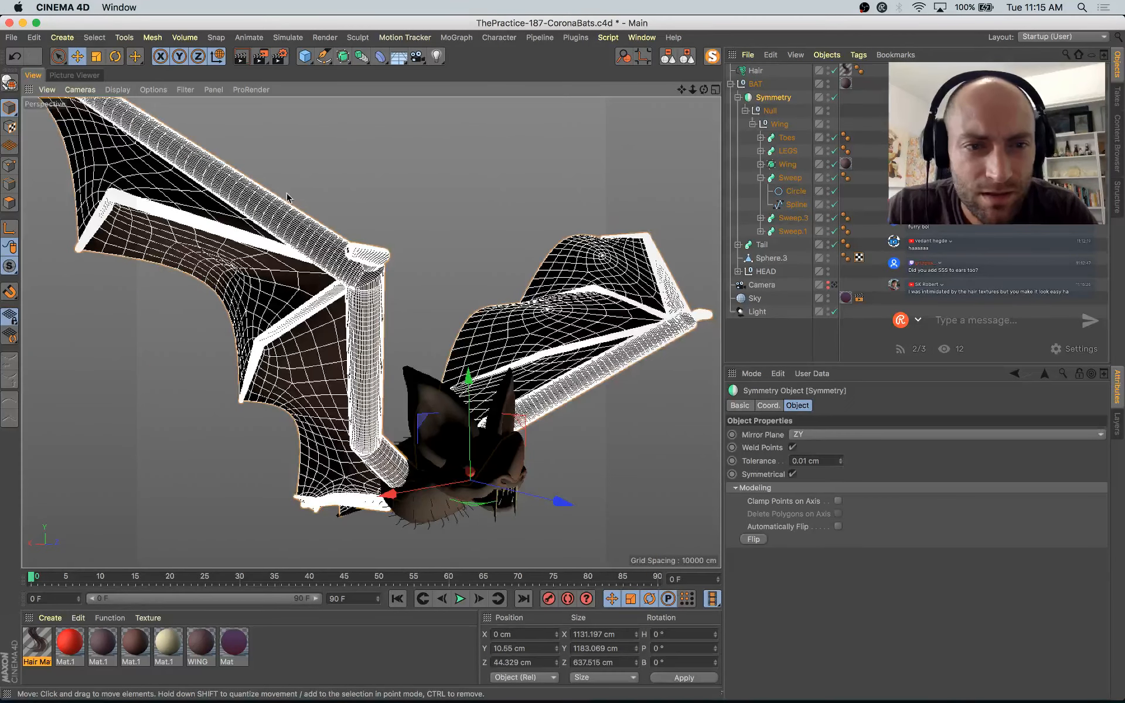
Step: Set the intermediate-point Angle of the main wing bone's Circle profile to 8°
{"action": "left_click", "coordinate": [796, 191]}
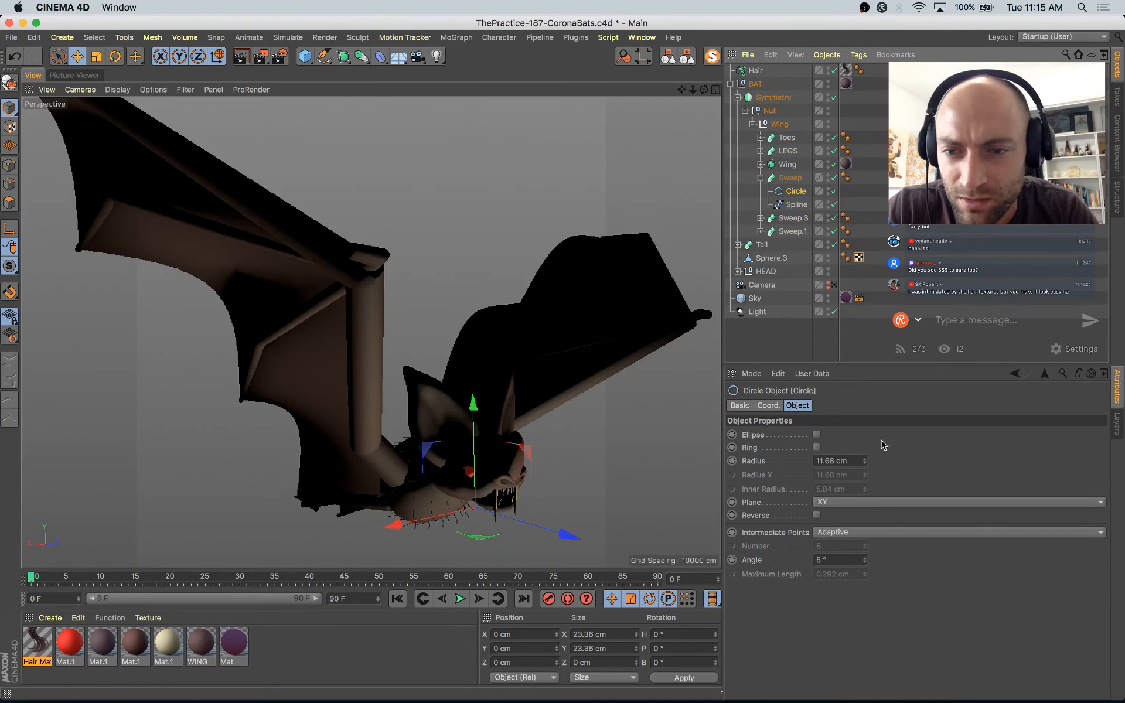
{"action": "left_click", "coordinate": [866, 558]}
{"action": "left_click", "coordinate": [866, 557]}
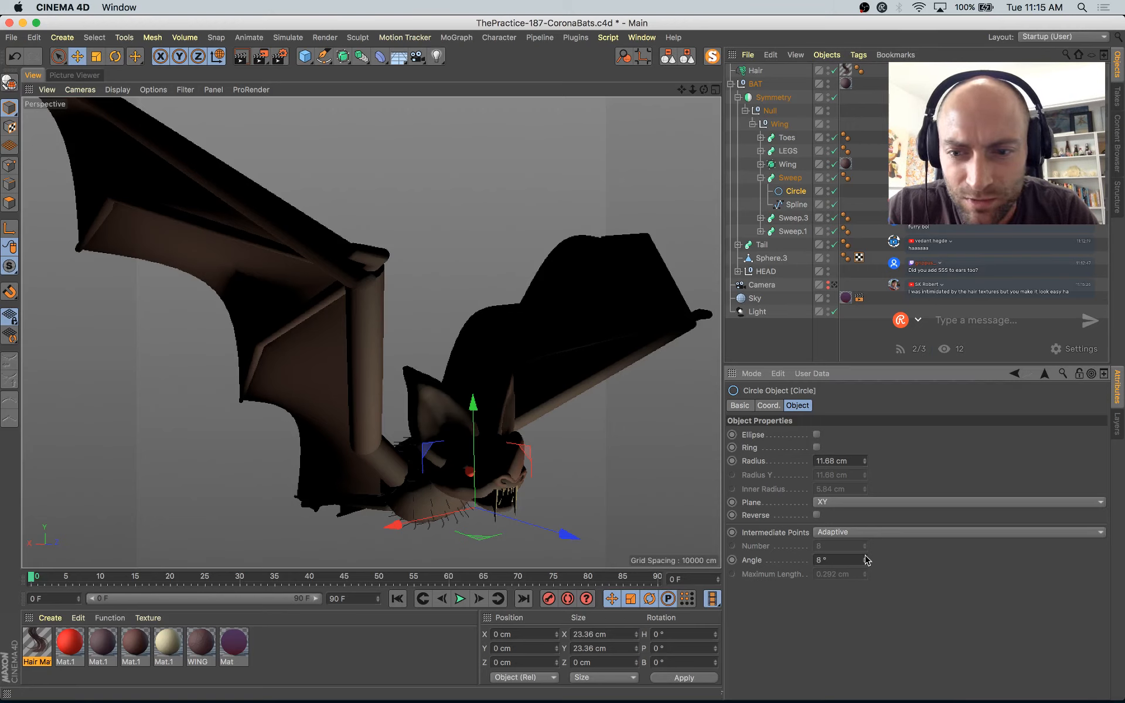
Step: Show the viewport in Quick Shading (Lines) and set the Maximum Length of the main wing bone's Spline to 12 cm
{"action": "left_click", "coordinate": [792, 203]}
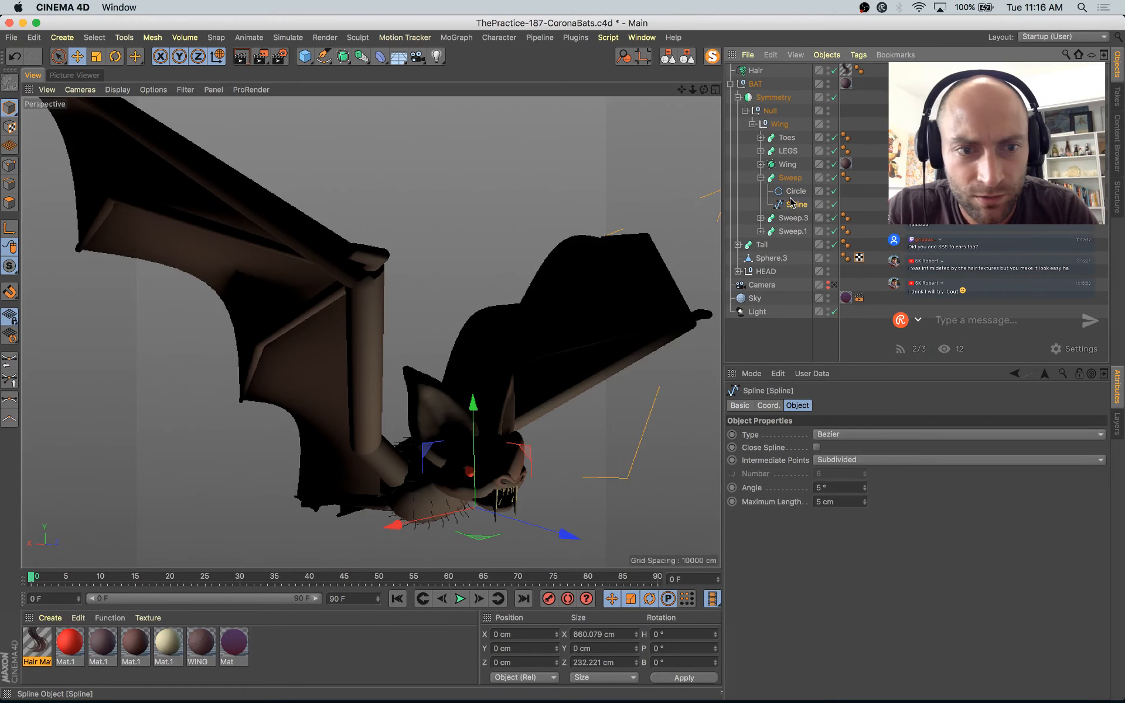
{"action": "left_click", "coordinate": [117, 89]}
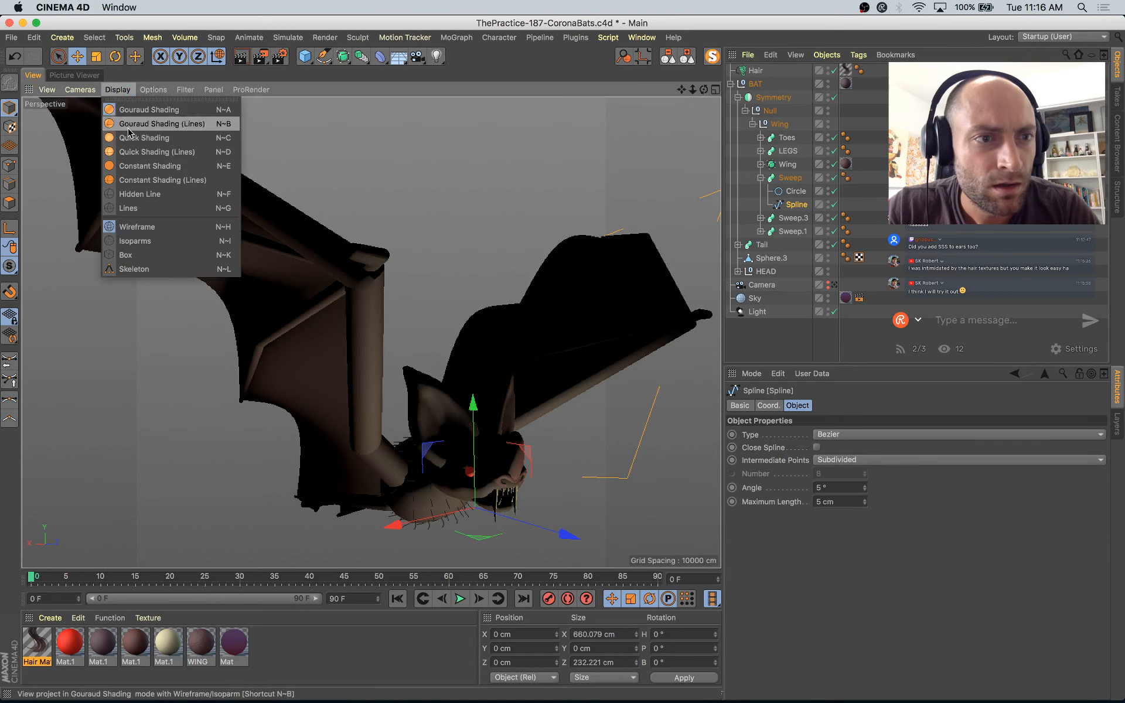
{"action": "left_click", "coordinate": [132, 152]}
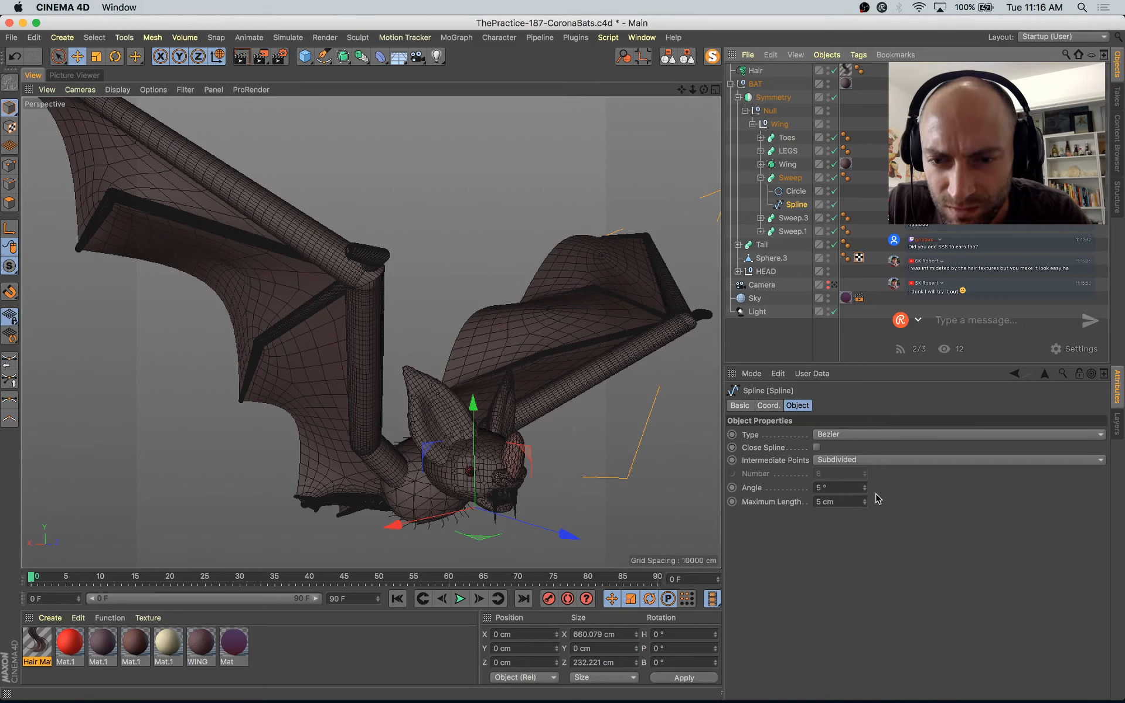
{"action": "left_click_drag", "start_coordinate": [865, 499], "coordinate": [866, 495]}
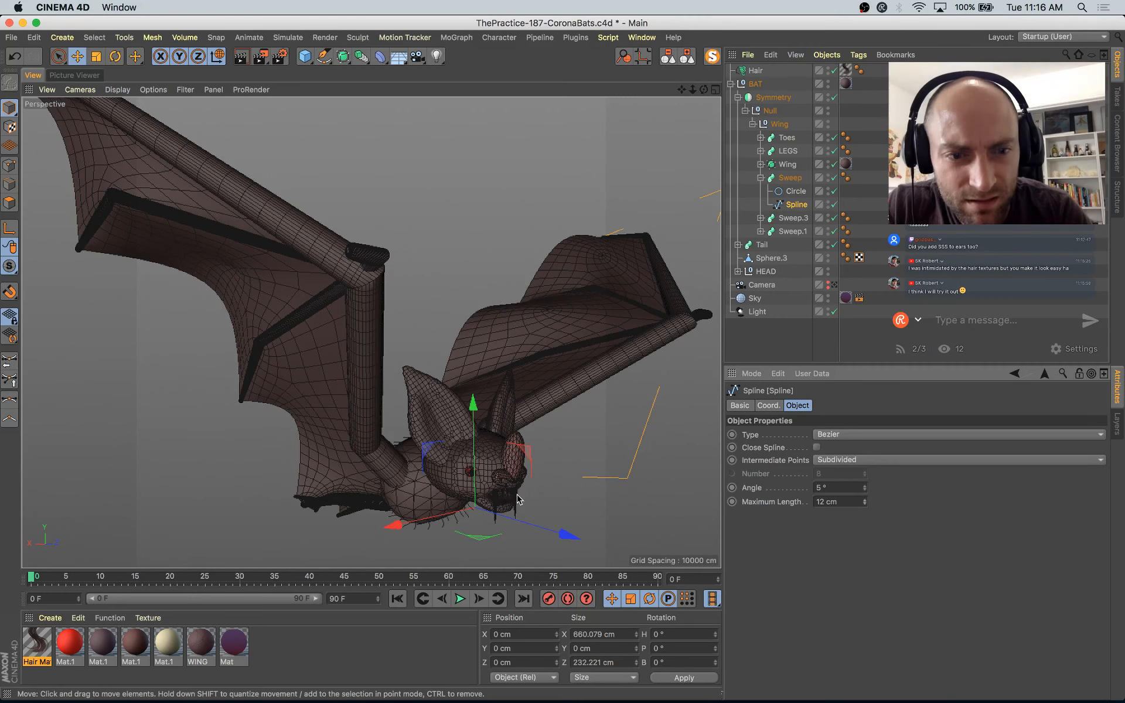
Step: Add points to the main wing bone Sweep's Scale curve, holding full scale to about 0.1 and dipping to about 0.6 near 0.2
{"action": "left_click_drag", "start_coordinate": [486, 455], "coordinate": [530, 443], "text": "alt"}
{"action": "left_click", "coordinate": [790, 178]}
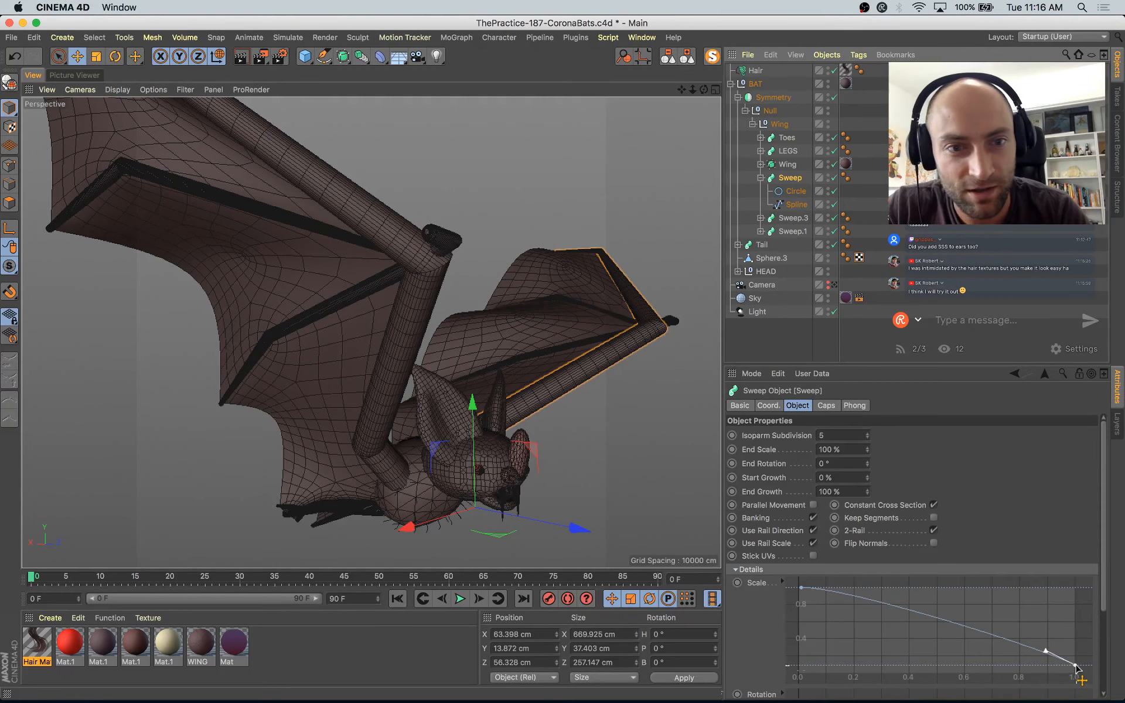
{"action": "left_click_drag", "start_coordinate": [283, 410], "coordinate": [395, 391], "text": "alt"}
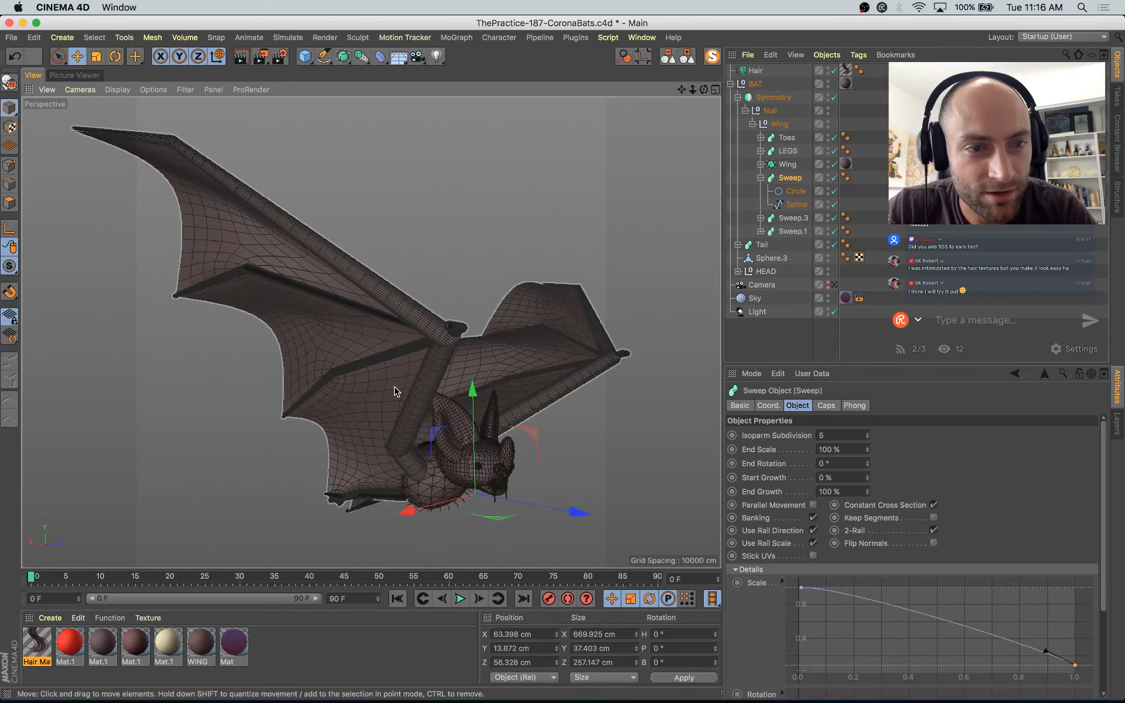
{"action": "left_click", "coordinate": [862, 599], "text": "ctrl"}
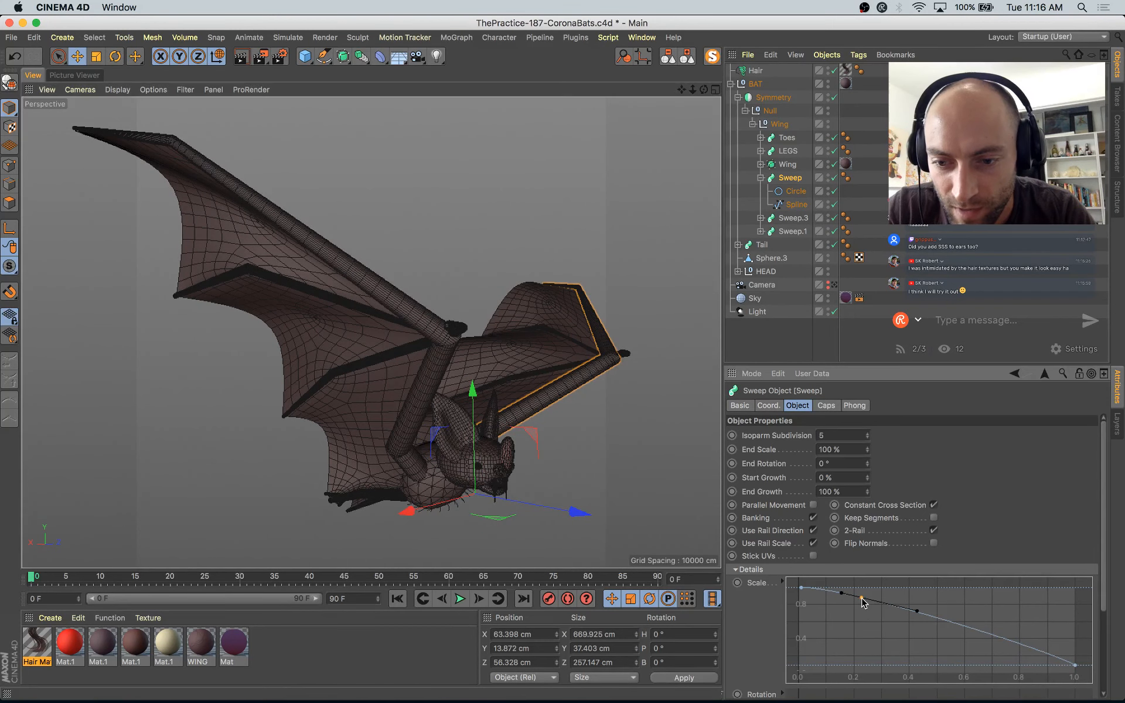
{"action": "left_click_drag", "start_coordinate": [863, 599], "coordinate": [832, 591]}
{"action": "key", "text": "super+z"}
{"action": "left_click", "coordinate": [835, 597], "text": "ctrl"}
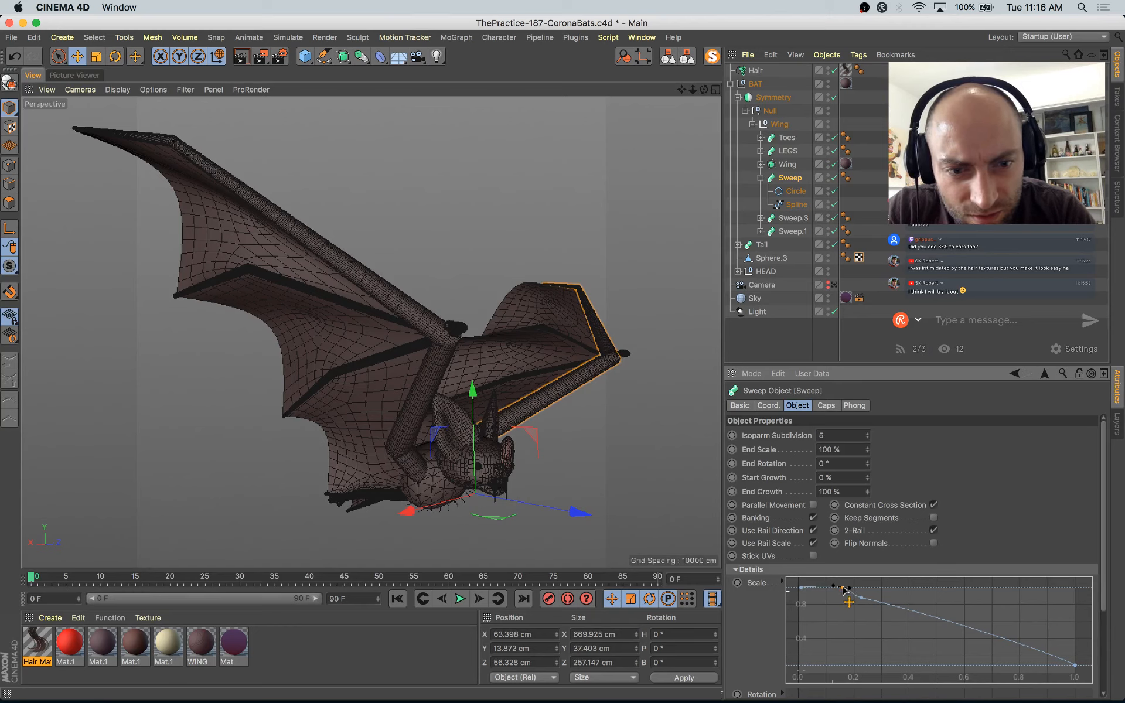
{"action": "left_click_drag", "start_coordinate": [860, 597], "coordinate": [849, 621], "text": "ctrl"}
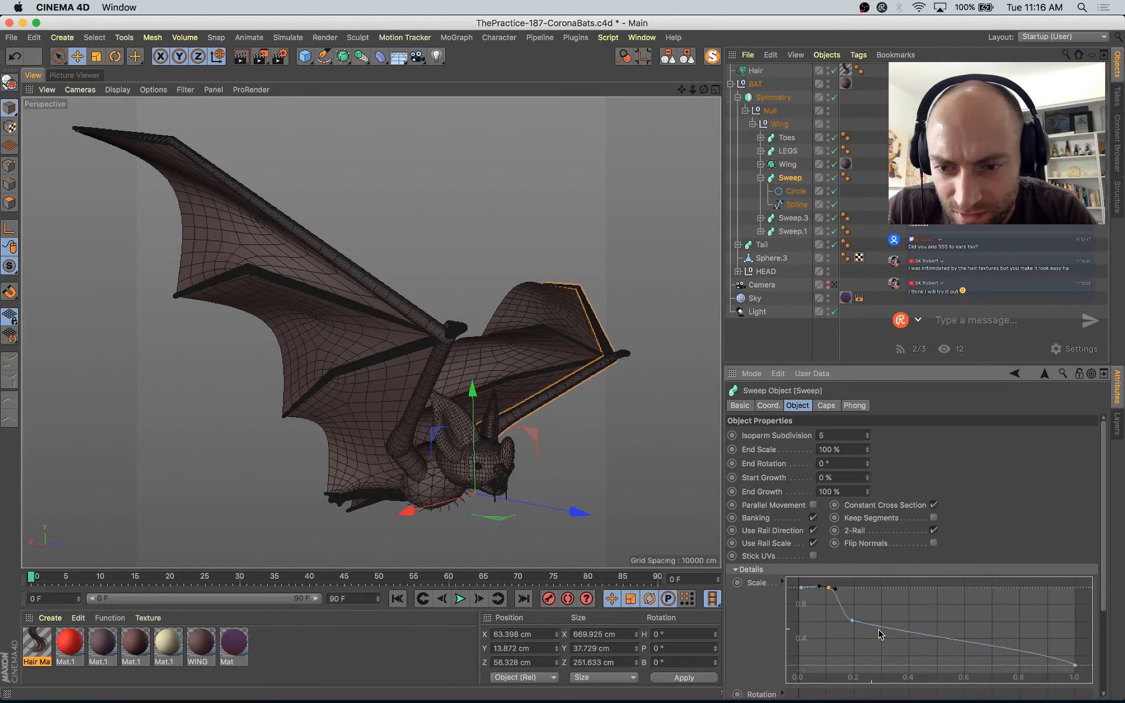
Step: Add a bump of about 0.8 near 0.4 on the Sweep's Scale curve, followed by a drop to about 0.5
{"action": "left_click_drag", "start_coordinate": [873, 626], "coordinate": [903, 602]}
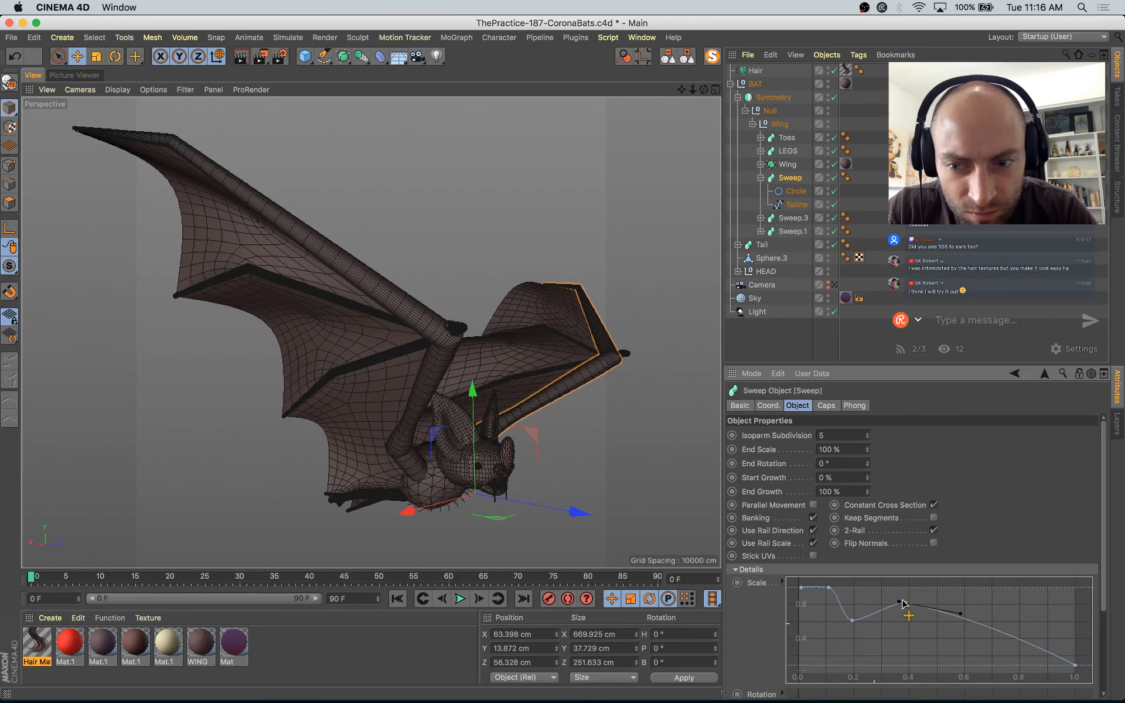
{"action": "left_click_drag", "start_coordinate": [945, 616], "coordinate": [926, 633]}
{"action": "left_click_drag", "start_coordinate": [595, 475], "coordinate": [531, 410], "text": "alt"}
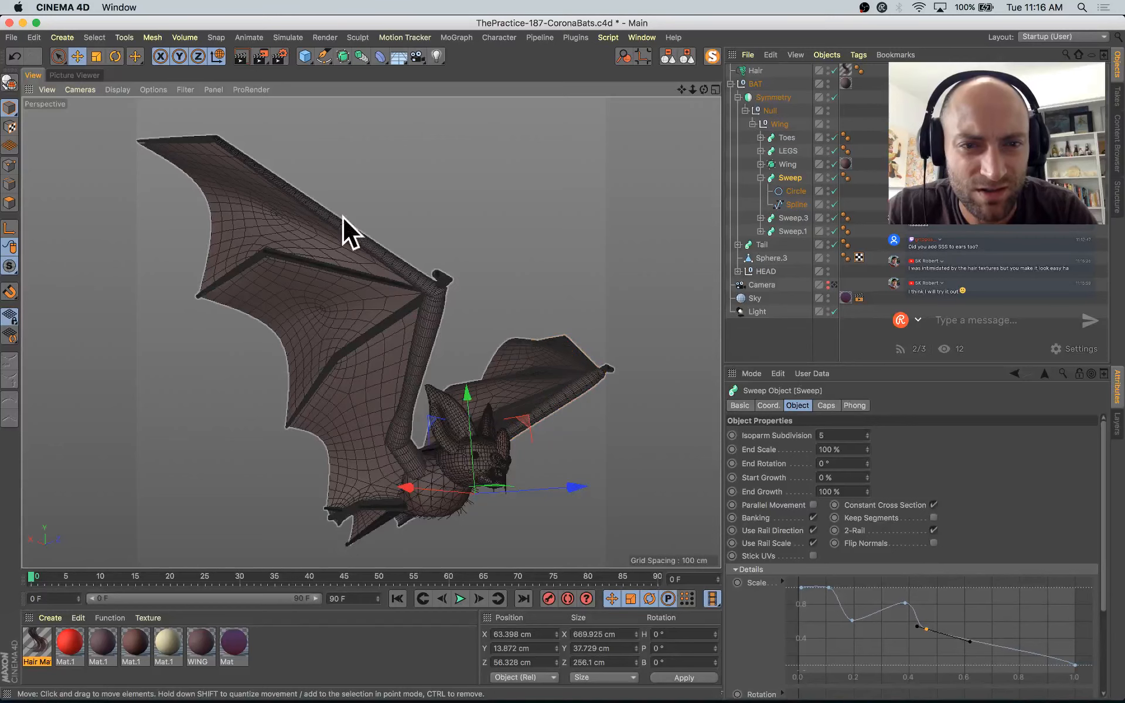
Step: Shape the outer part of the Sweep's Scale curve with a dip near 0.76, a bump near 0.84 and a drop near 0.9
{"action": "left_click_drag", "start_coordinate": [907, 603], "coordinate": [976, 649]}
{"action": "key", "text": "super+z"}
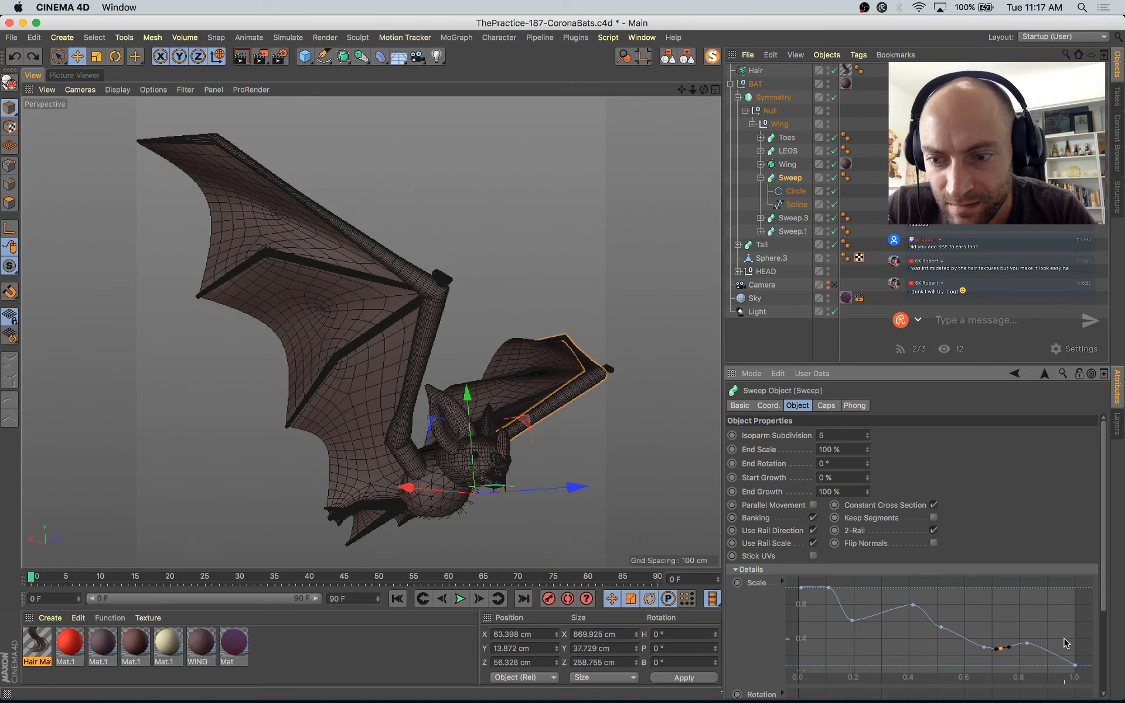
{"action": "left_click", "coordinate": [985, 649]}
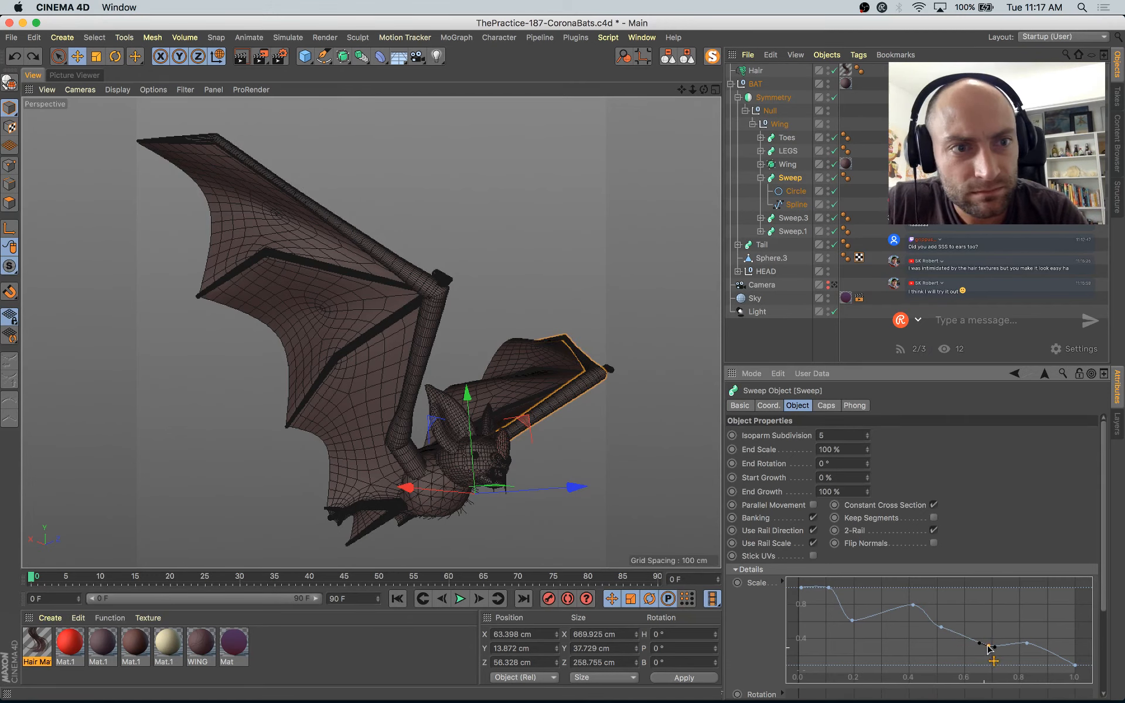
{"action": "left_click_drag", "start_coordinate": [1051, 655], "coordinate": [1049, 662]}
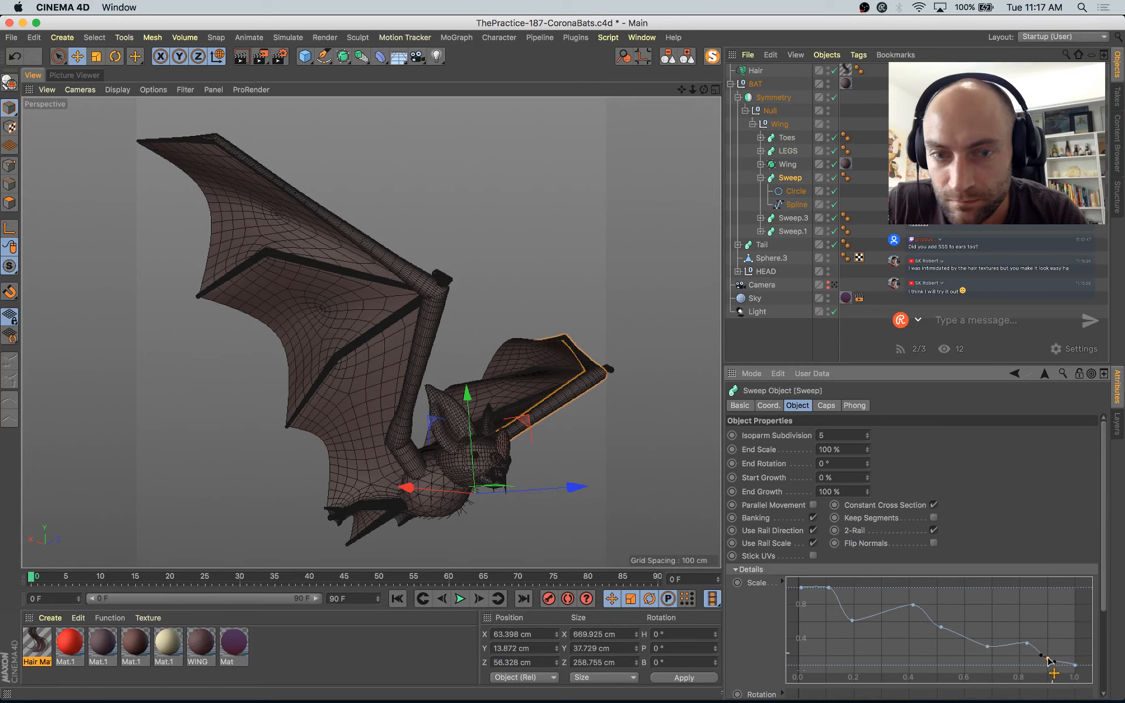
{"action": "left_click", "coordinate": [1008, 652], "text": "ctrl"}
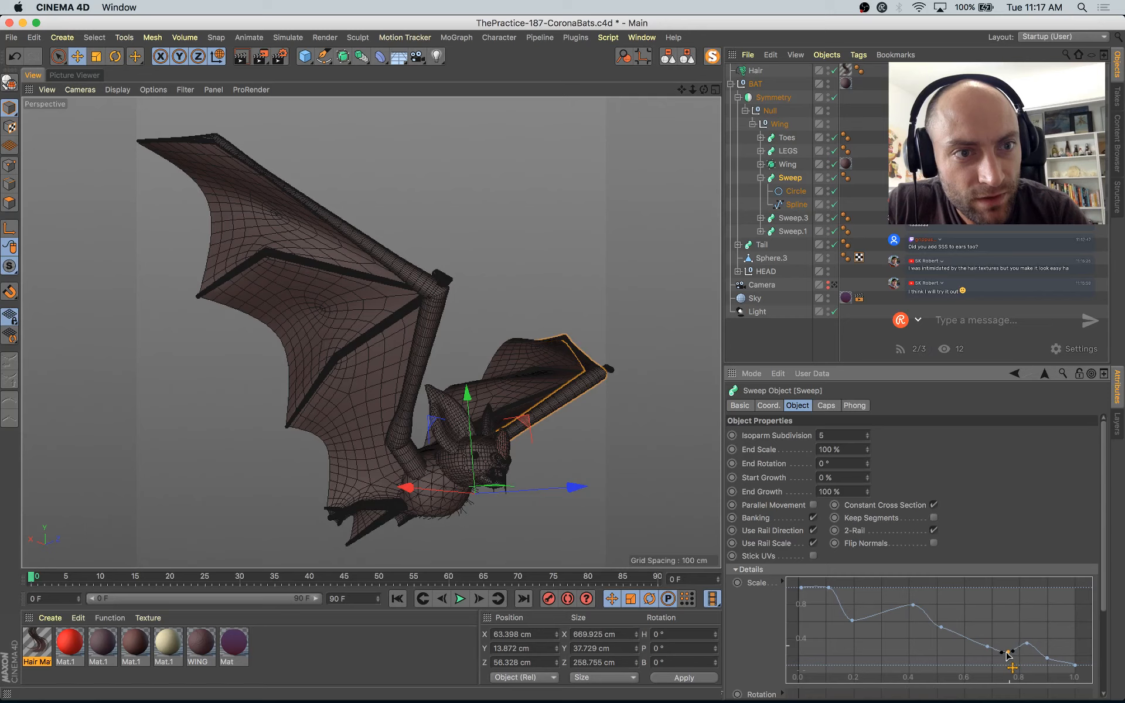
{"action": "left_click_drag", "start_coordinate": [1026, 643], "coordinate": [1032, 641]}
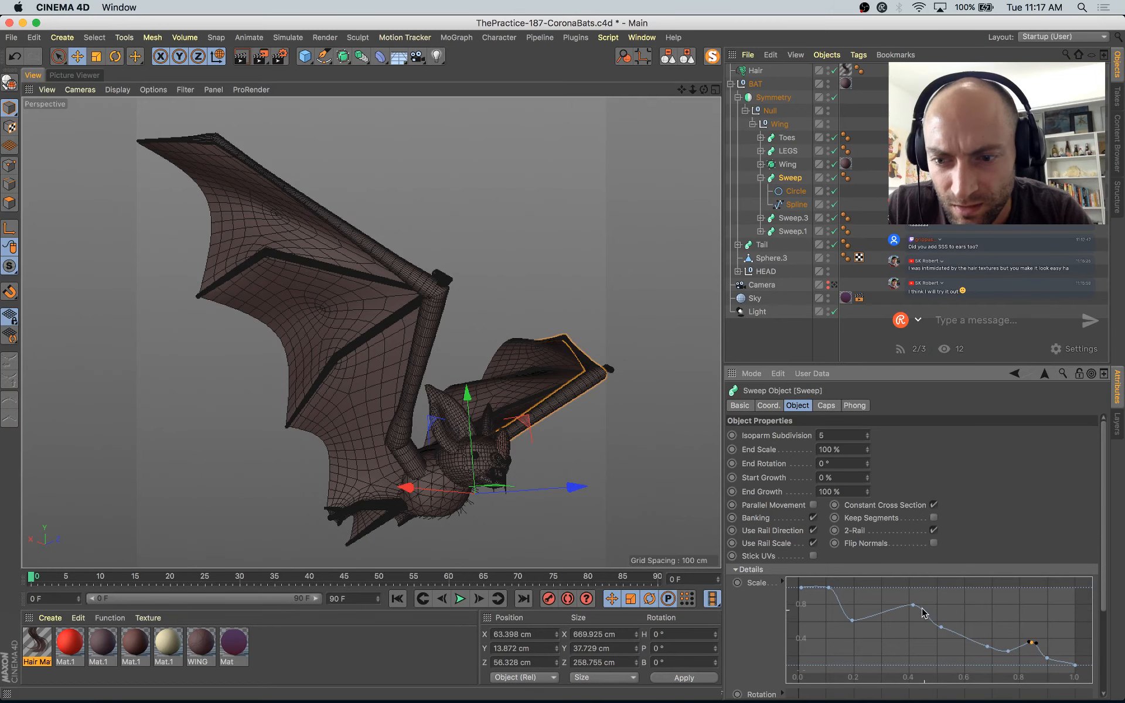
Step: Nudge the bump point near 0.42 on the Sweep's Scale curve and render the bat through the scene camera
{"action": "left_click_drag", "start_coordinate": [916, 610], "coordinate": [919, 611]}
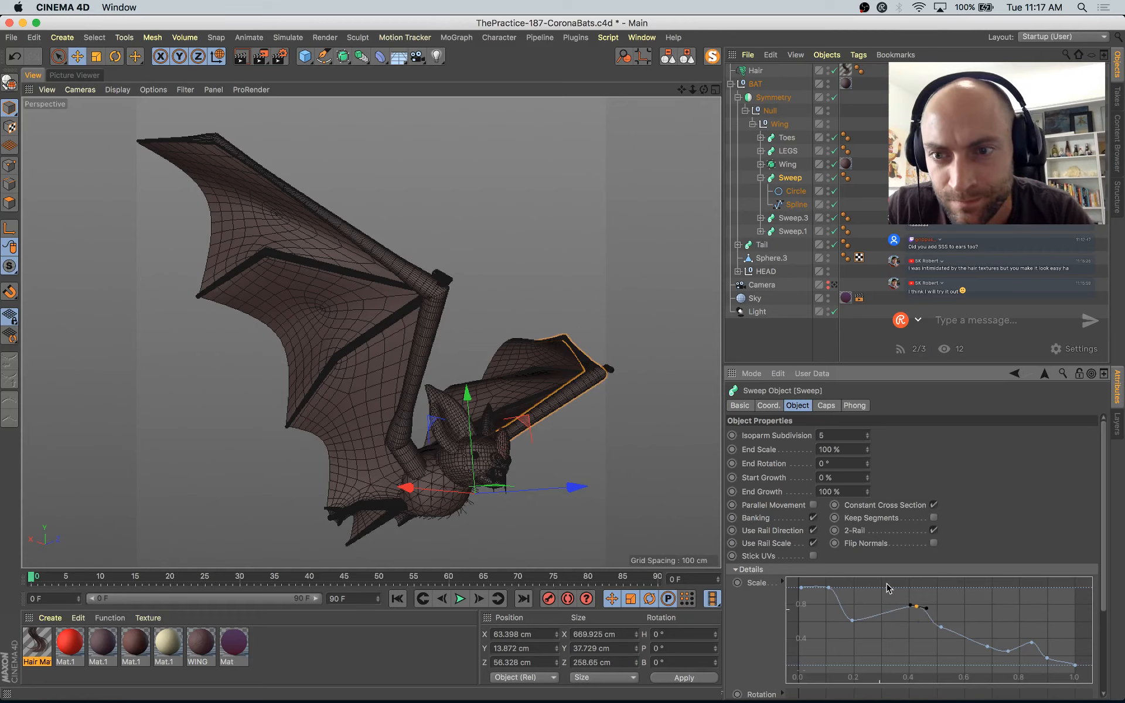
{"action": "left_click", "coordinate": [834, 285]}
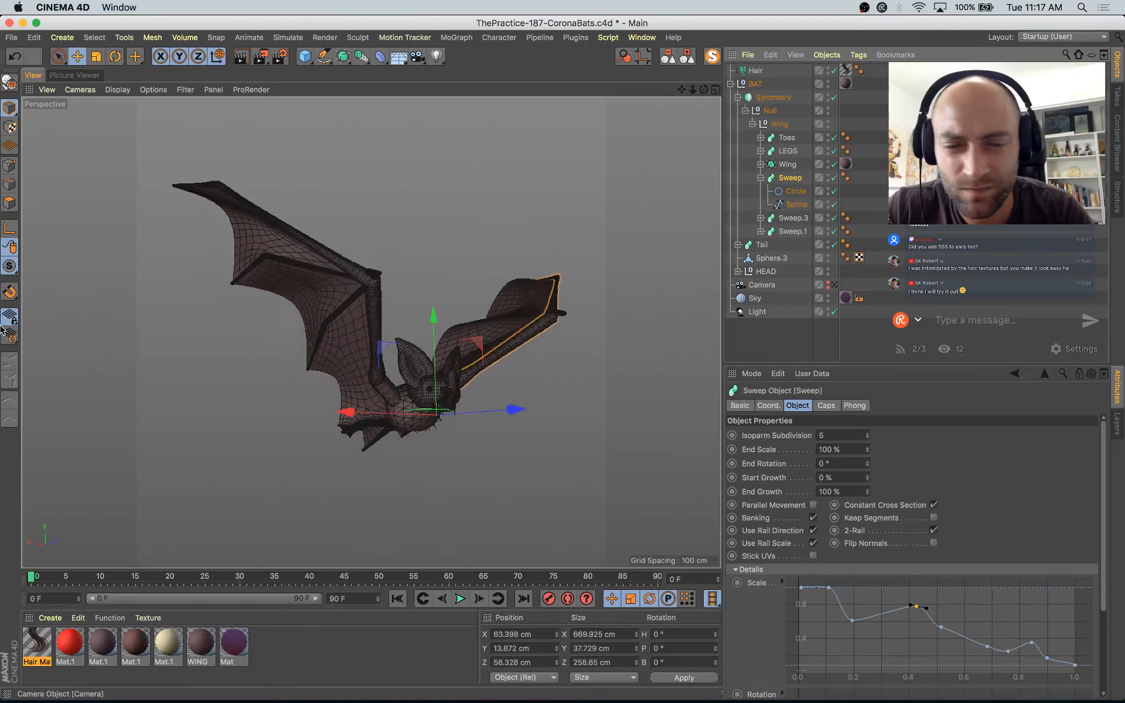
{"action": "left_click", "coordinate": [597, 157]}
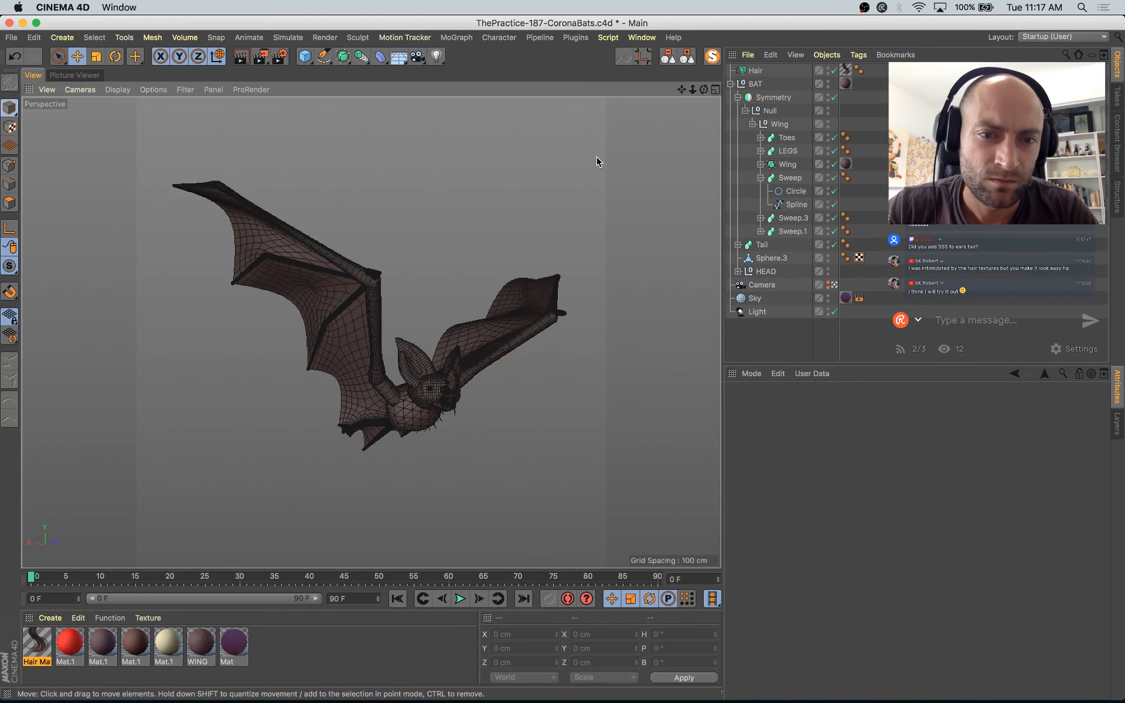
{"action": "key", "text": "shift+r"}
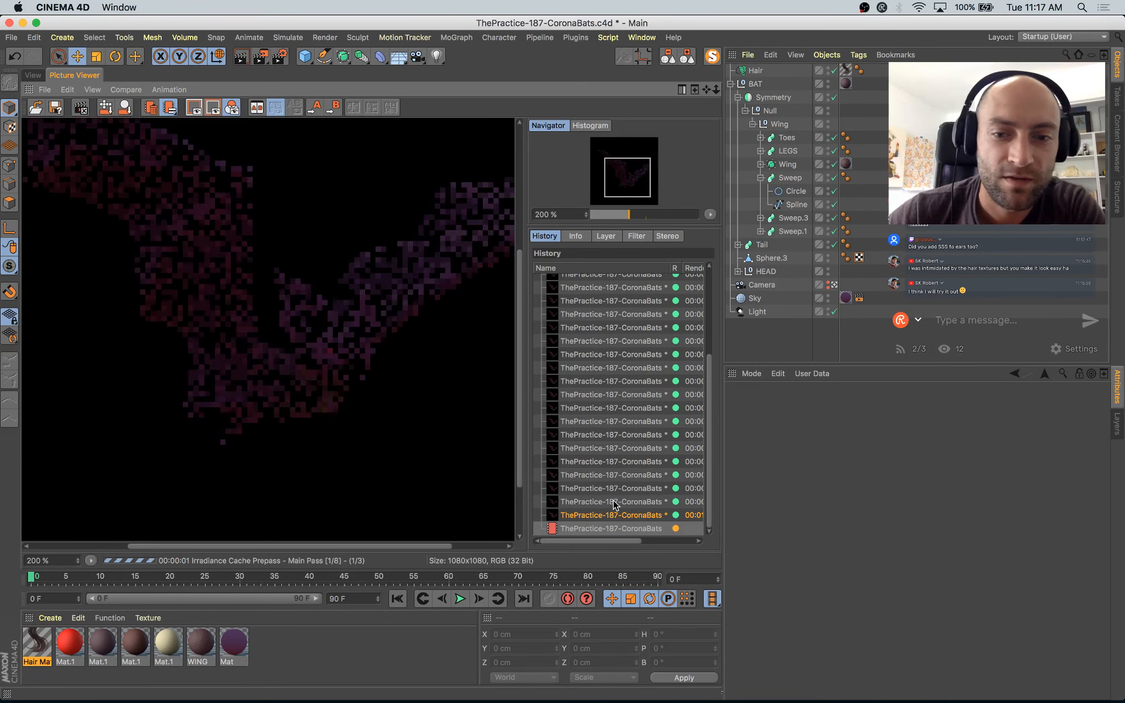
Step: Compare the previous finished bat render with the one in progress using the render history
{"action": "key", "text": "Down"}
{"action": "key", "text": "Up"}
{"action": "key", "text": "Up"}
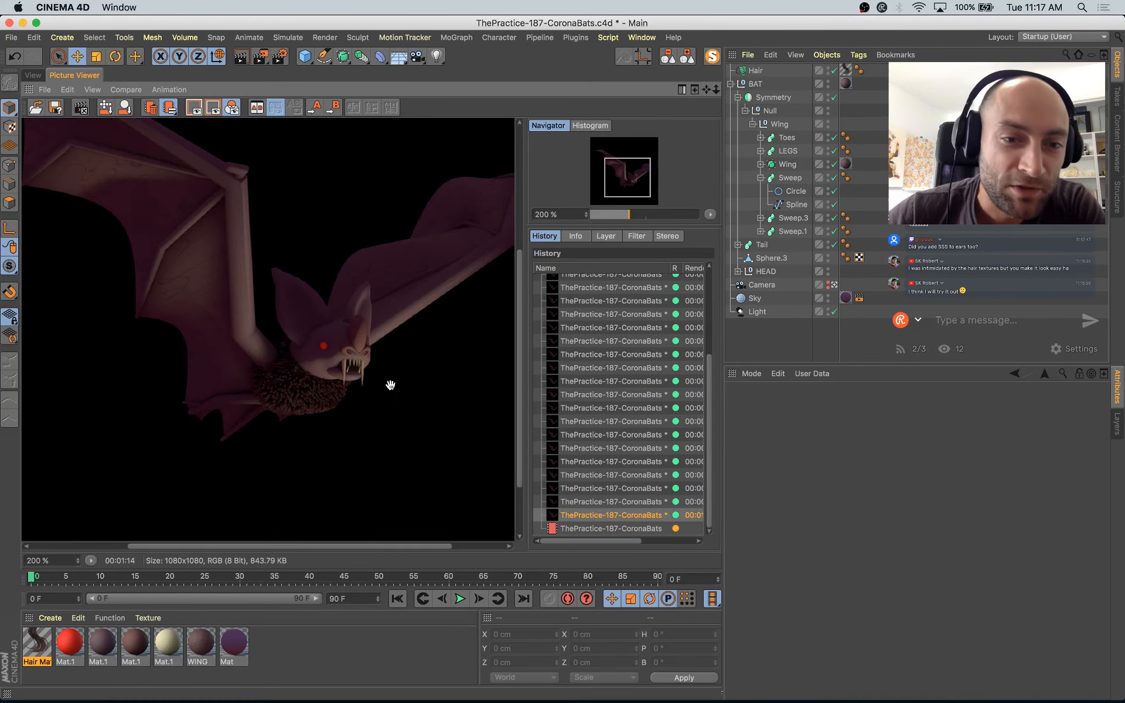
{"action": "key", "text": "Down"}
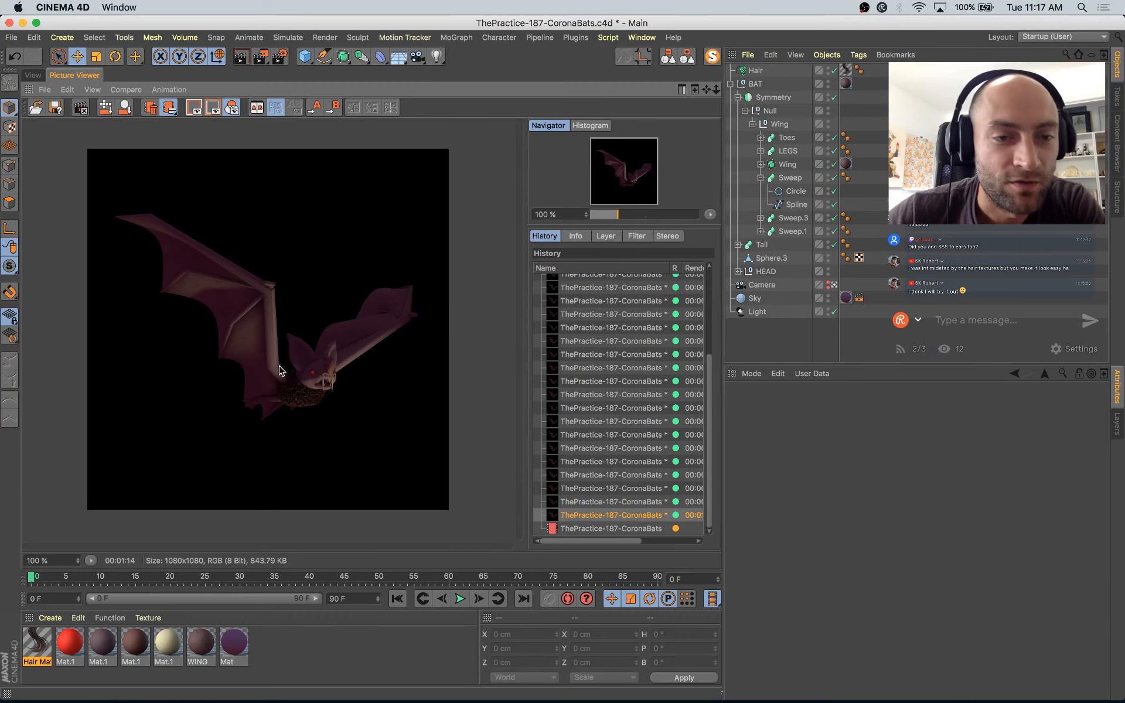
{"action": "key", "text": "Down"}
{"action": "key", "text": "Up"}
{"action": "key", "text": "Up"}
{"action": "key", "text": "Up"}
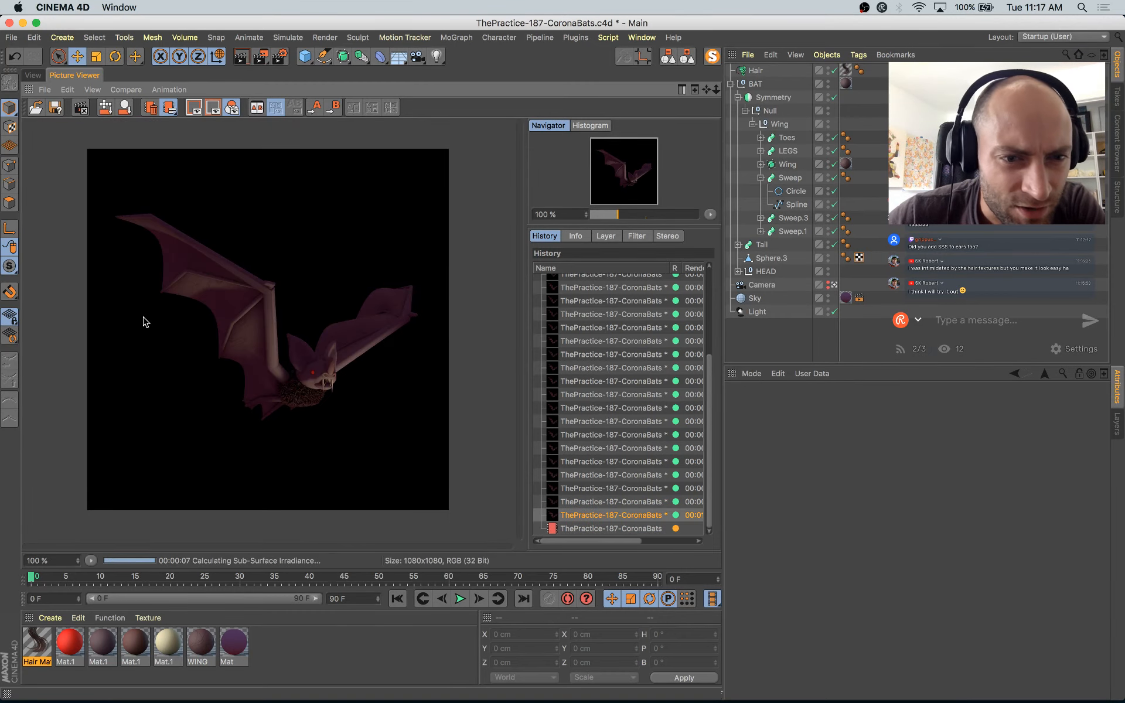
{"action": "key", "text": "Down"}
{"action": "key", "text": "Down"}
{"action": "key", "text": "Down"}
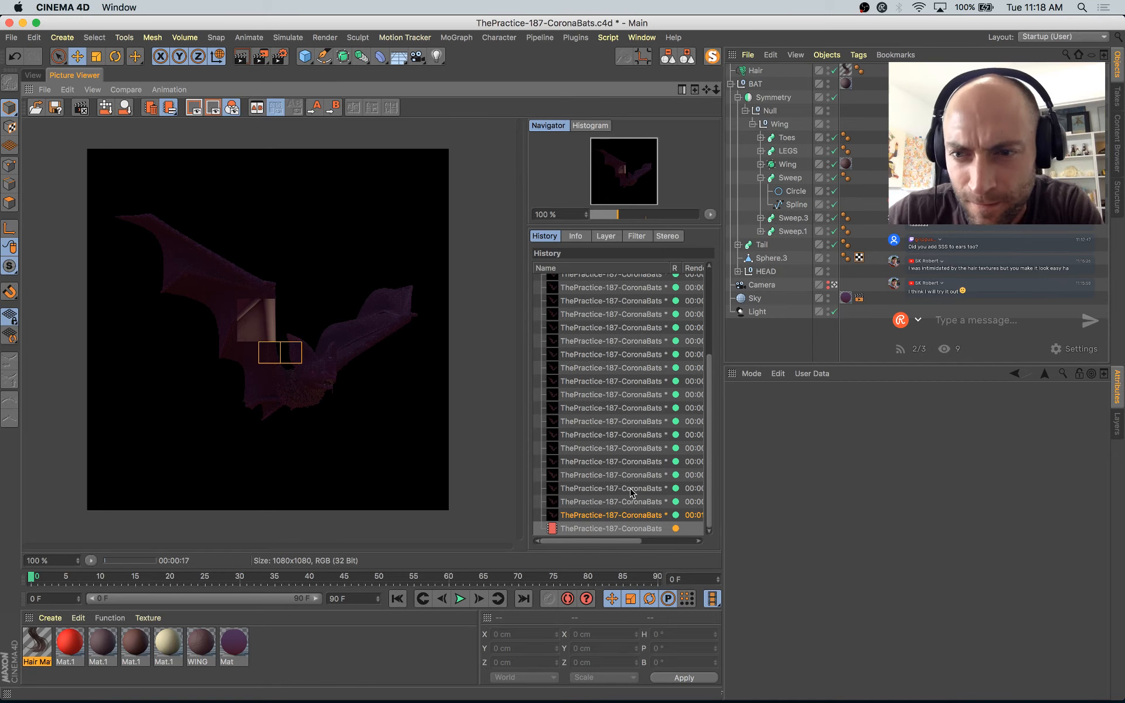
Step: Step through the last few renders and examine the reshaped wing bones and body up close
{"action": "left_click", "coordinate": [616, 474]}
{"action": "key", "text": "Down"}
{"action": "key", "text": "Down"}
{"action": "key", "text": "Down"}
{"action": "key", "text": "Down"}
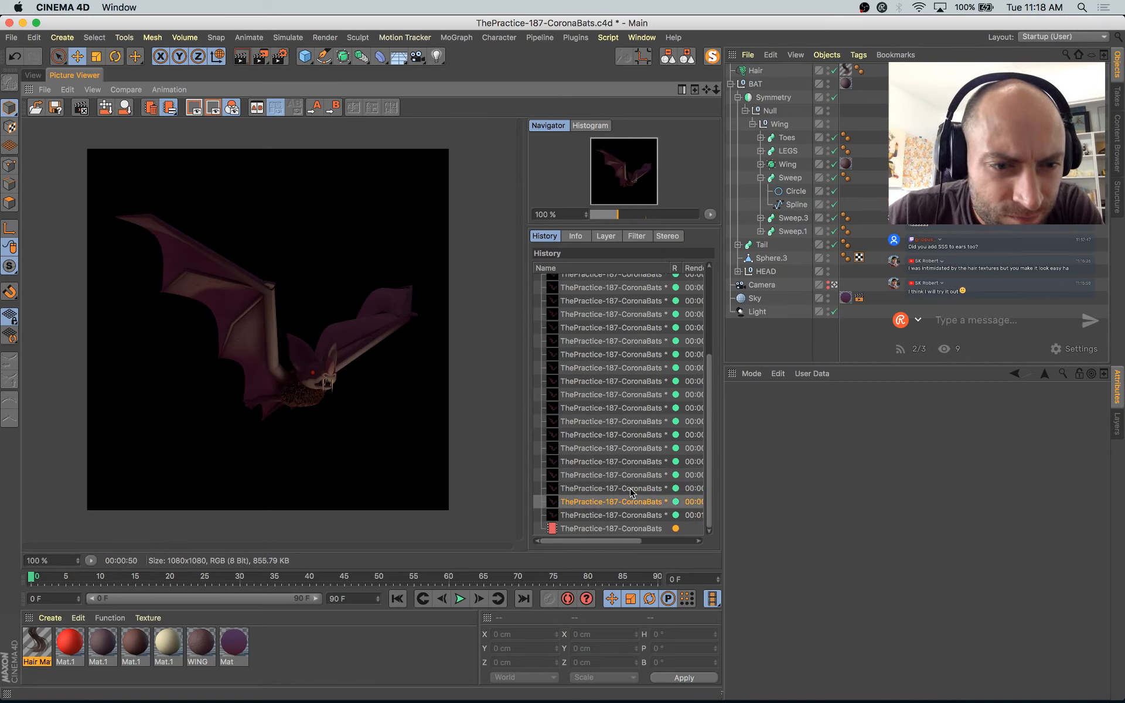
{"action": "scroll", "coordinate": [330, 394], "scroll_direction": "up", "scroll_amount": 2}
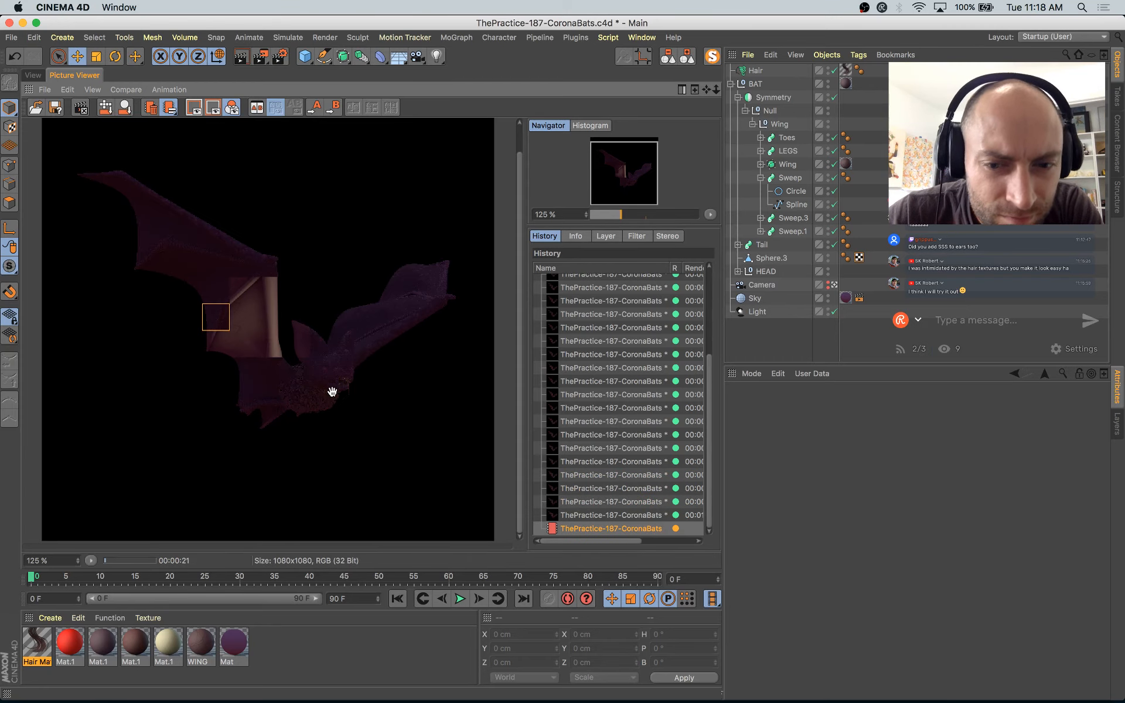
{"action": "key", "text": "Up"}
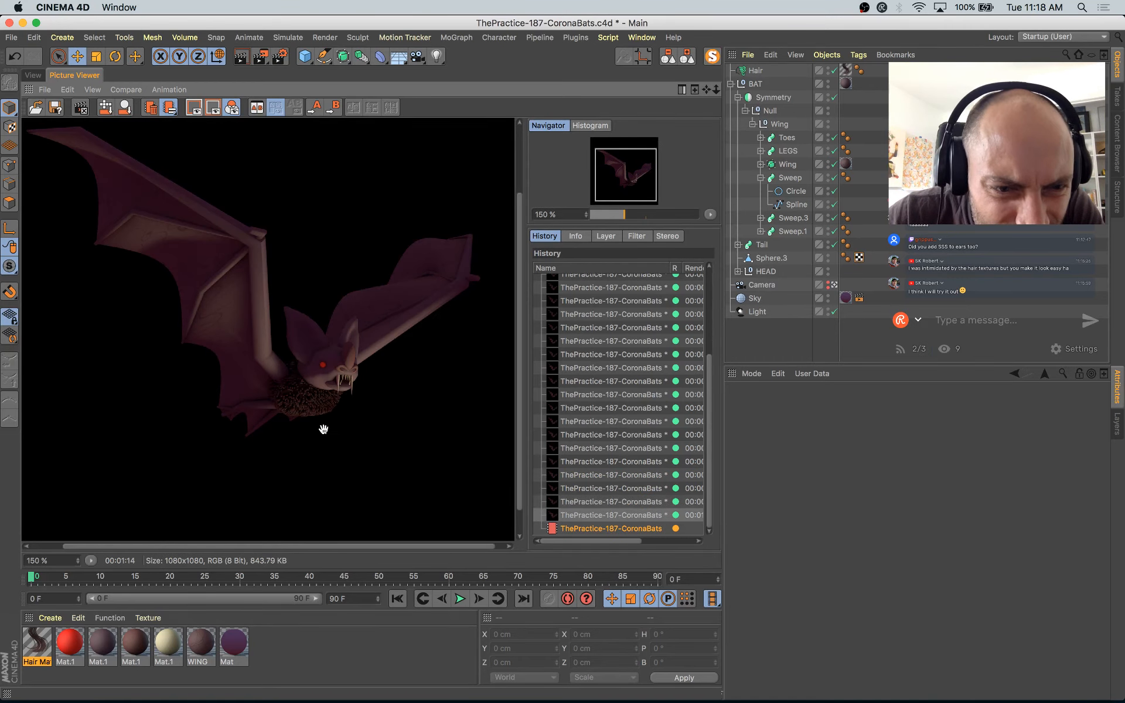
{"action": "scroll", "coordinate": [323, 430], "scroll_direction": "up", "scroll_amount": 2}
{"action": "key", "text": "Down"}
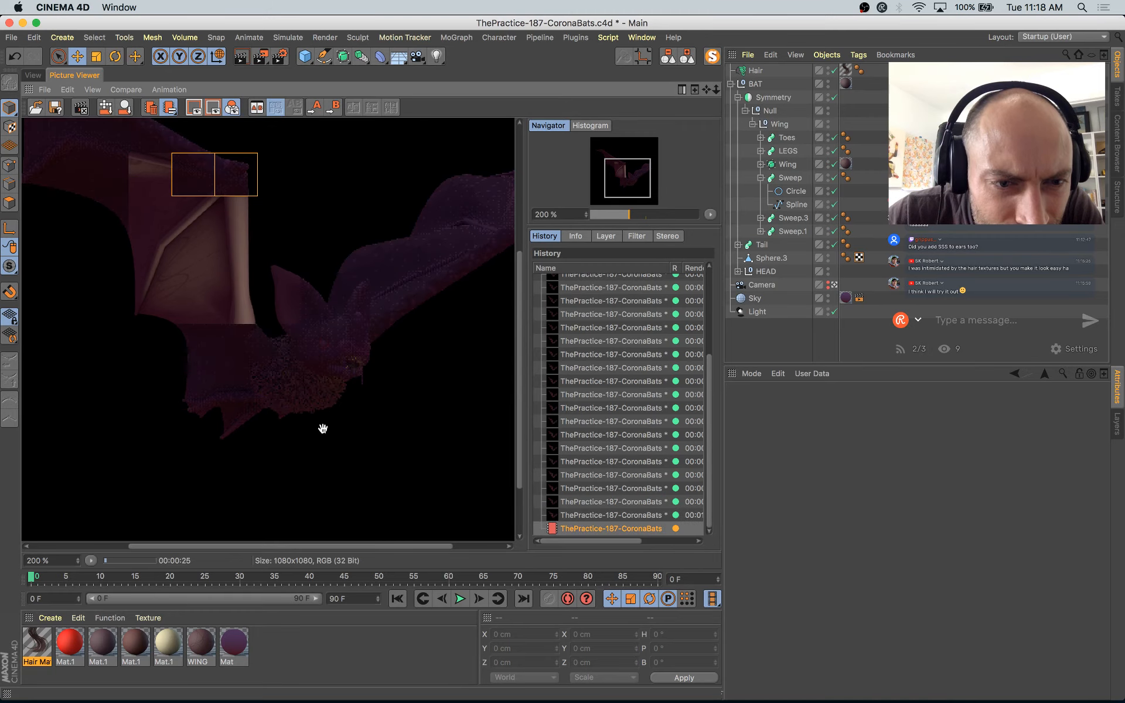
{"action": "key", "text": "Up"}
{"action": "key", "text": "Down"}
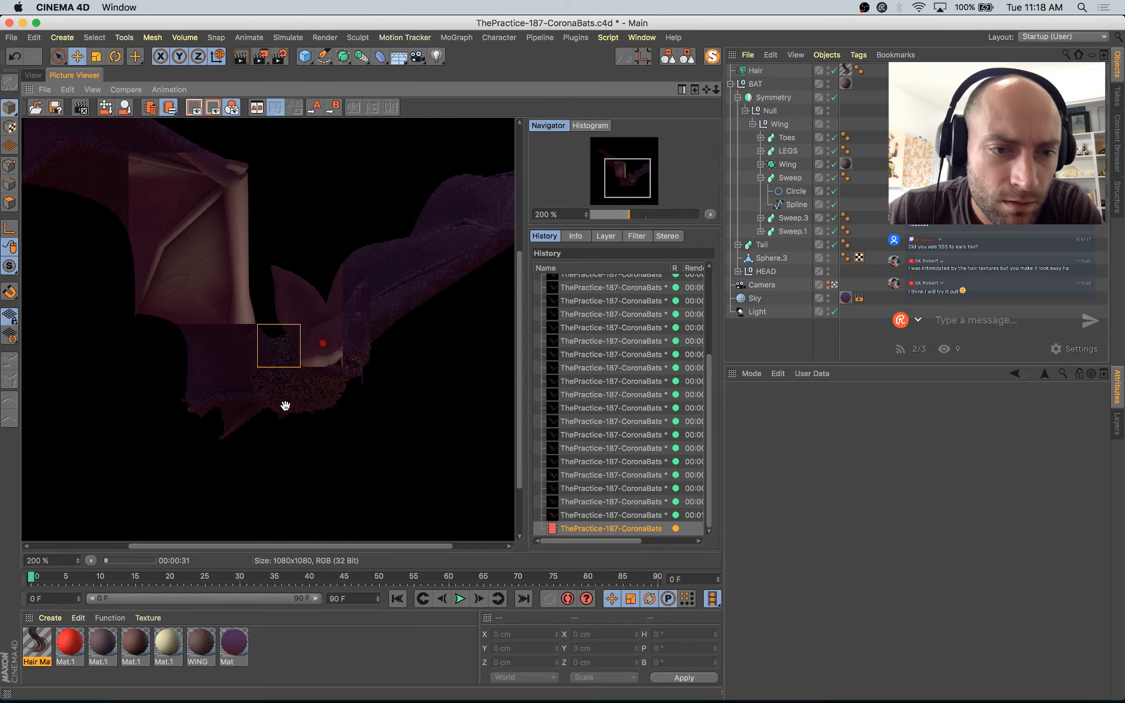
{"action": "key", "text": "Up"}
{"action": "key", "text": "Up"}
{"action": "key", "text": "Up"}
{"action": "key", "text": "Down"}
{"action": "key", "text": "Down"}
{"action": "key", "text": "Down"}
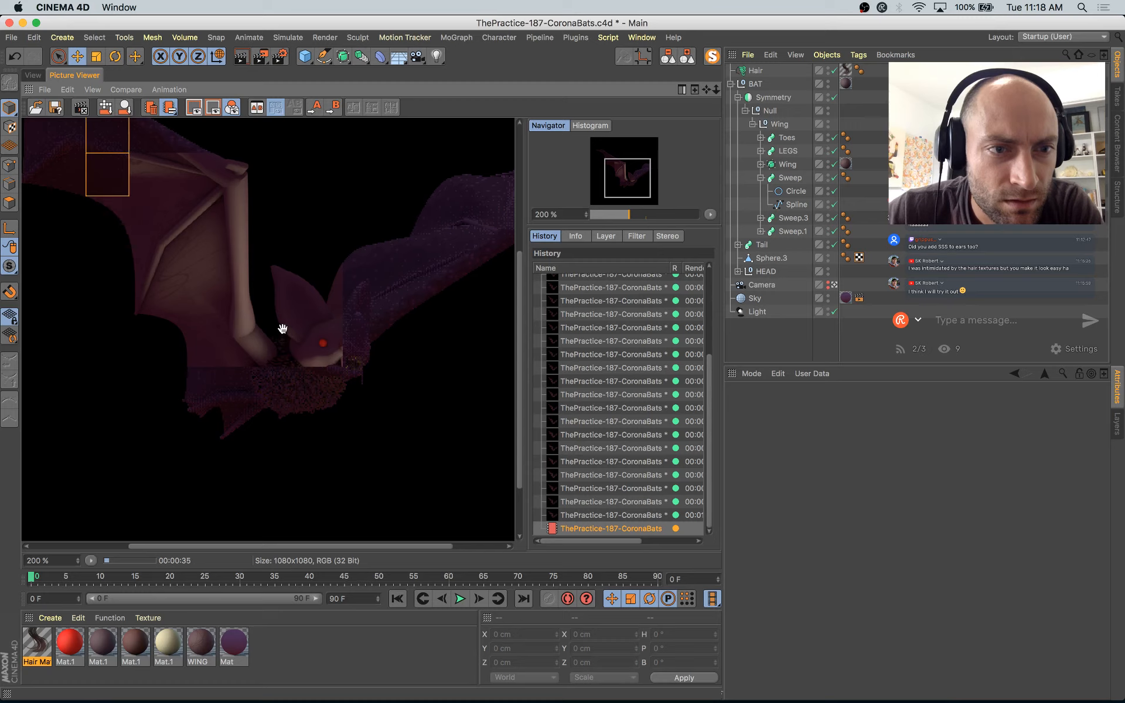
{"action": "scroll", "coordinate": [276, 363], "scroll_direction": "down", "scroll_amount": 2}
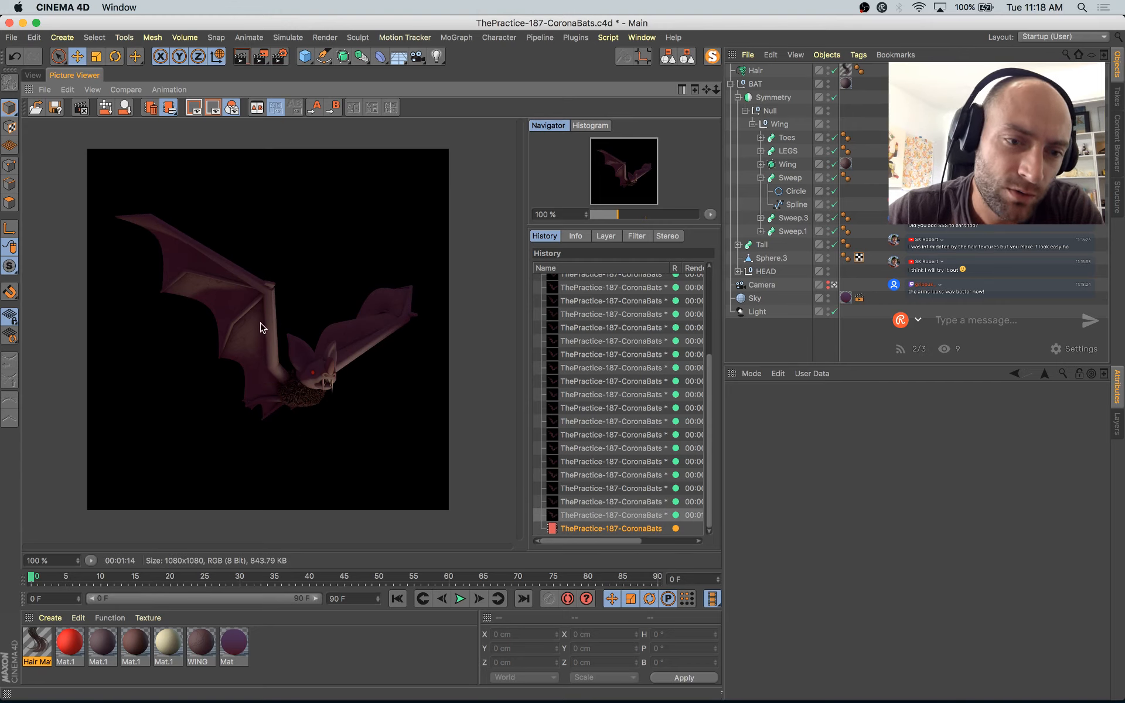
Step: Compare the whole bat in the current render with the two renders before it at full frame
{"action": "key", "text": "Up"}
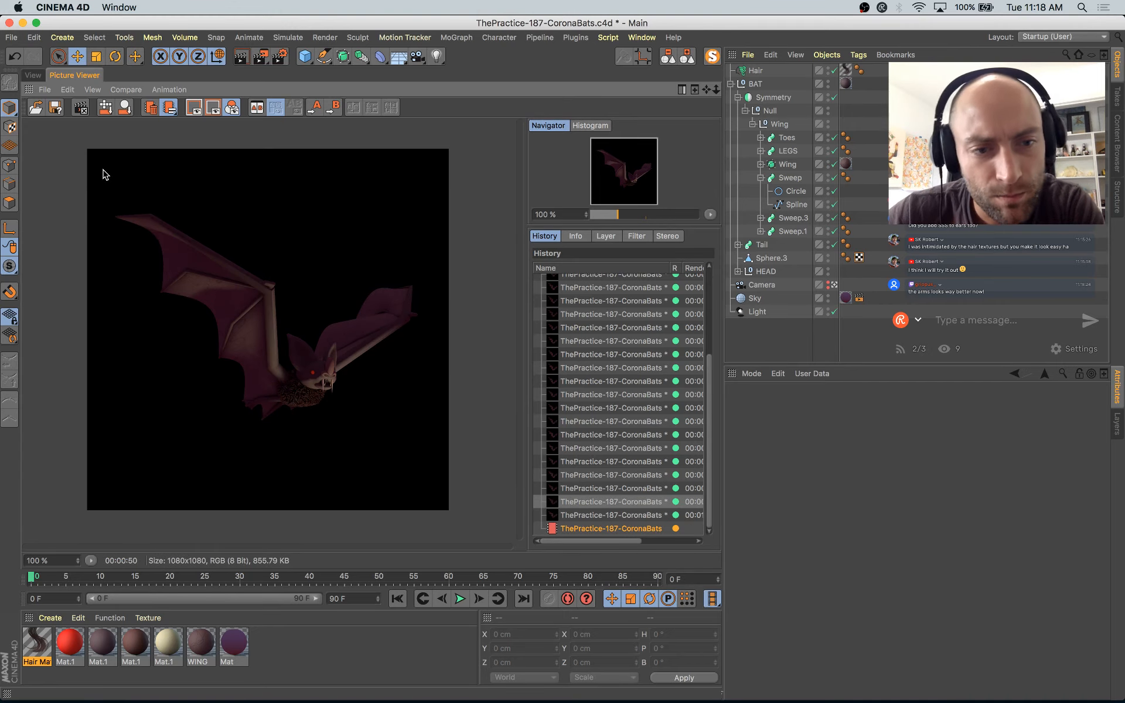
{"action": "key", "text": "Down"}
{"action": "key", "text": "Down"}
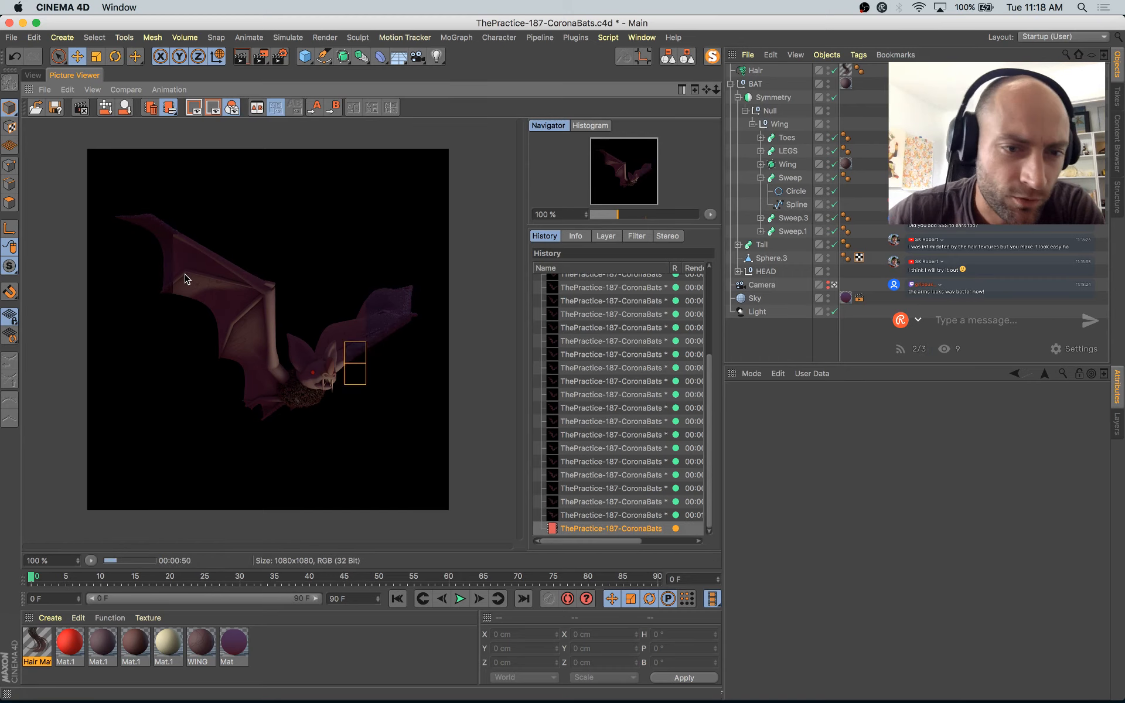
{"action": "key", "text": "Up"}
{"action": "key", "text": "Up"}
{"action": "key", "text": "Down"}
{"action": "key", "text": "Down"}
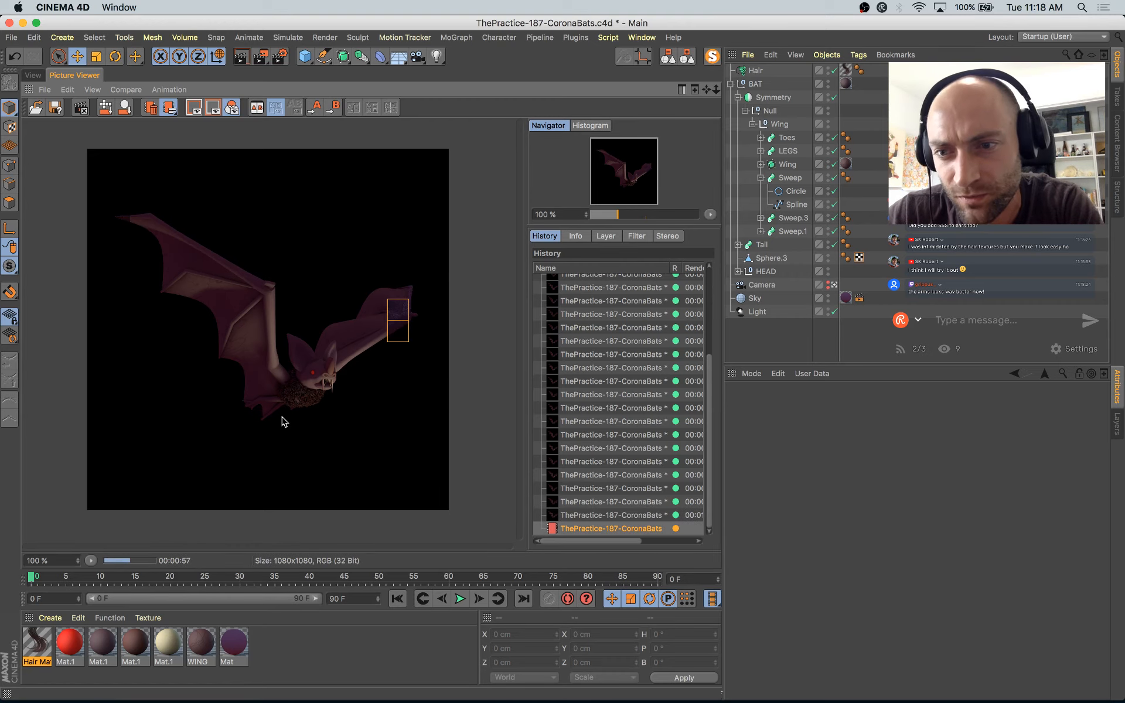
Step: Examine the fur, face and fangs in the newest render up close and against the earlier renders
{"action": "scroll", "coordinate": [283, 419], "scroll_direction": "up", "scroll_amount": 3}
{"action": "left_click_drag", "start_coordinate": [303, 328], "coordinate": [296, 265]}
{"action": "scroll", "coordinate": [281, 243], "scroll_direction": "up", "scroll_amount": 2}
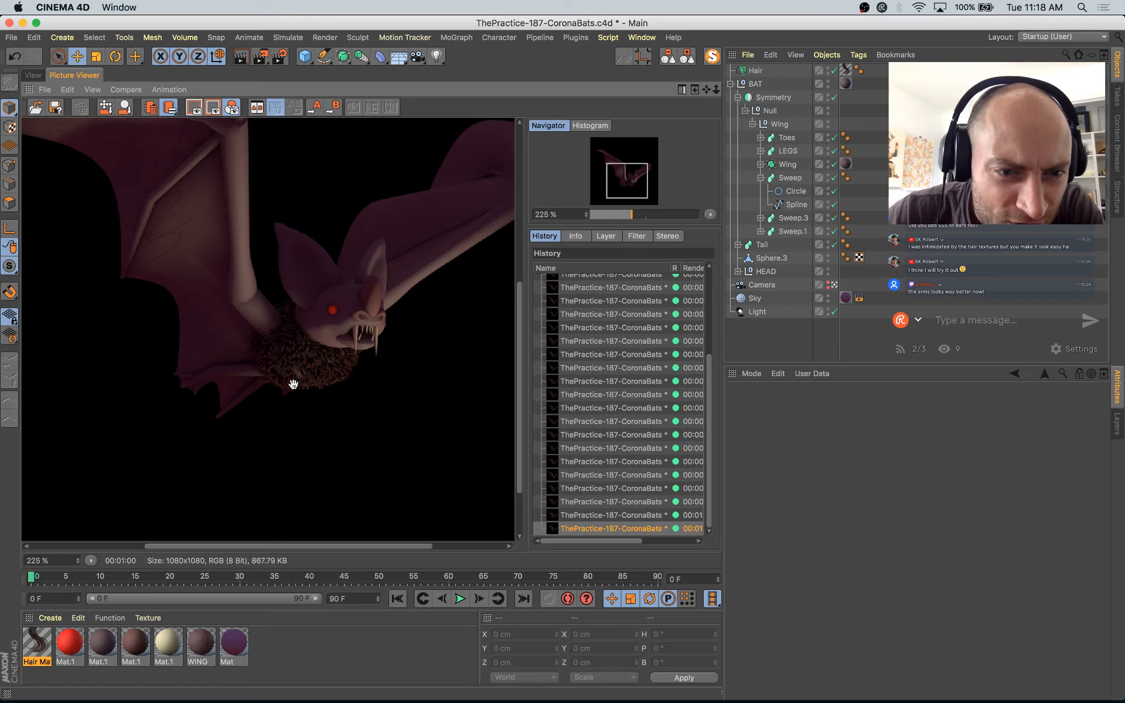
{"action": "scroll", "coordinate": [295, 399], "scroll_direction": "up", "scroll_amount": 3}
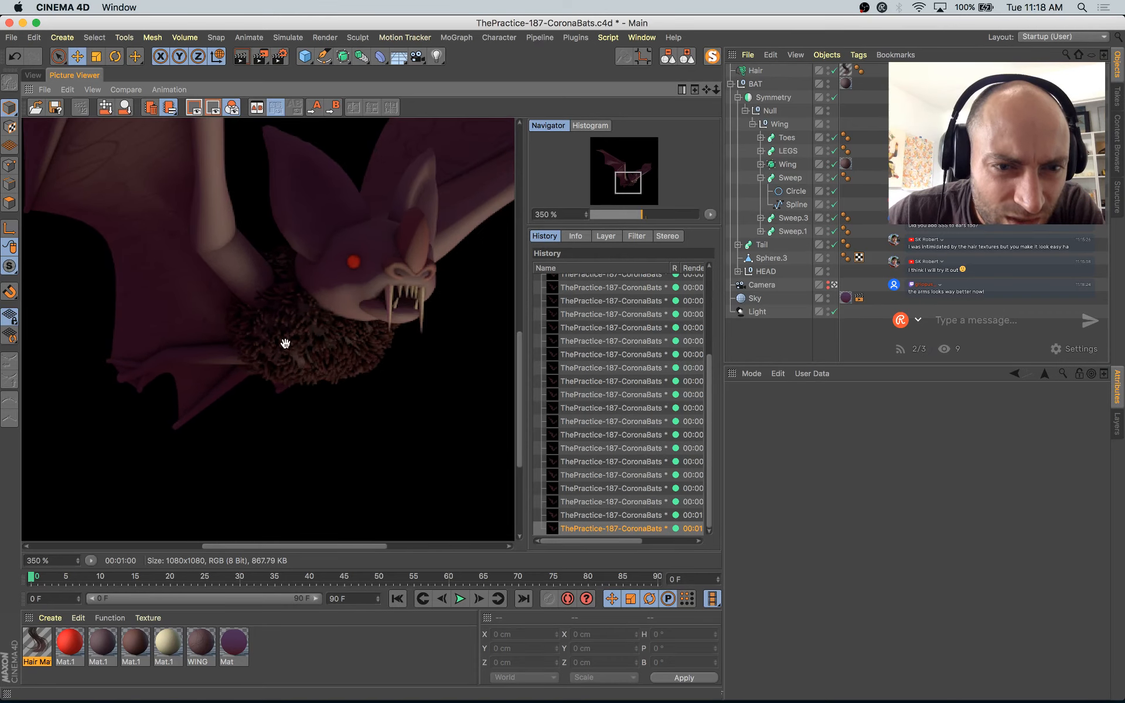
{"action": "key", "text": "Up"}
{"action": "key", "text": "Up"}
{"action": "key", "text": "Down"}
{"action": "key", "text": "Down"}
{"action": "scroll", "coordinate": [334, 391], "scroll_direction": "down", "scroll_amount": 5}
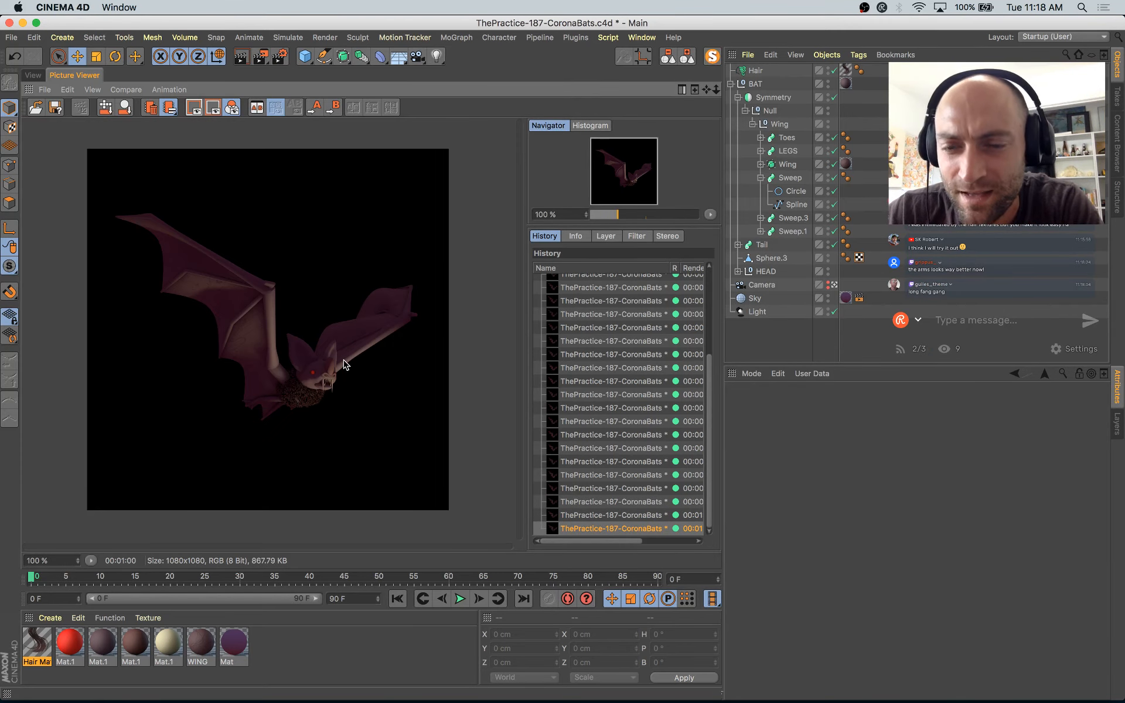
{"action": "scroll", "coordinate": [328, 385], "scroll_direction": "up", "scroll_amount": 4}
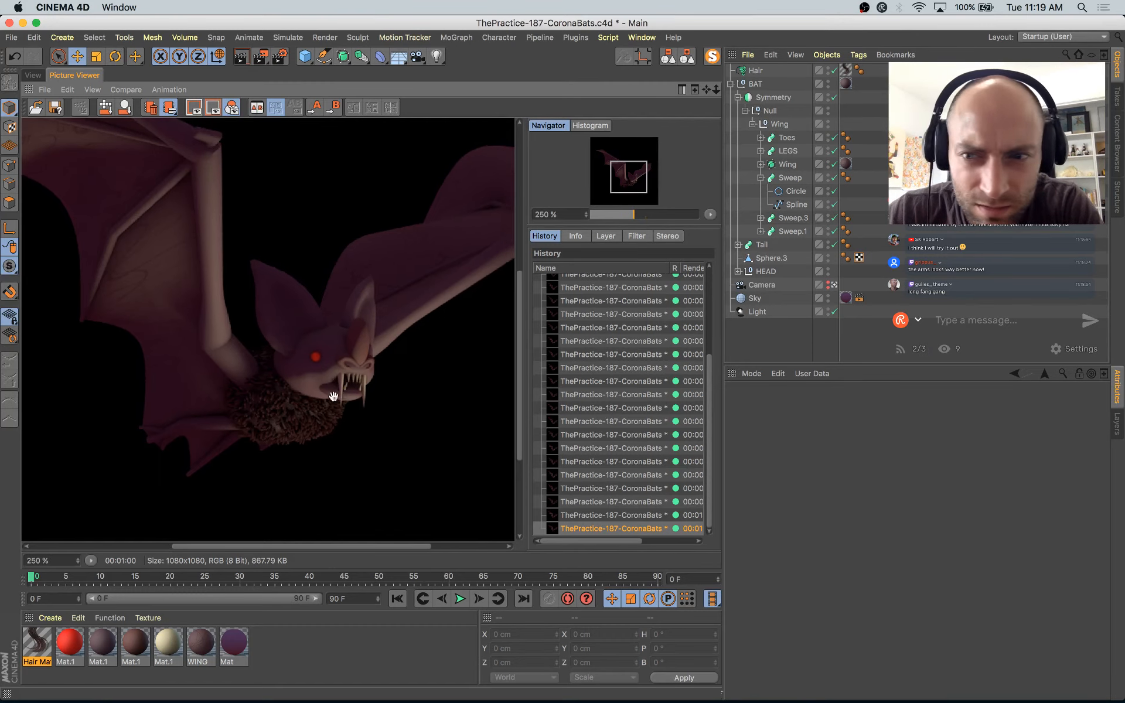
{"action": "scroll", "coordinate": [277, 270], "scroll_direction": "down", "scroll_amount": 4}
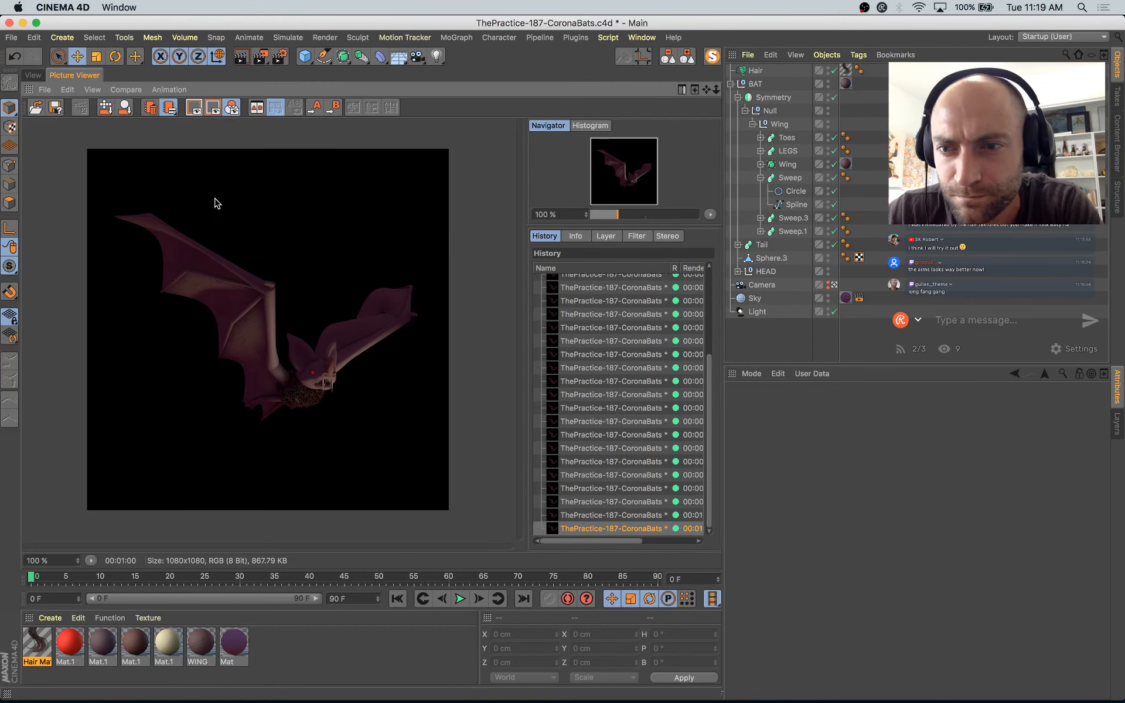
Step: Check the viewport model against the render, and compare the body fur between the latest two renders
{"action": "left_click", "coordinate": [32, 75]}
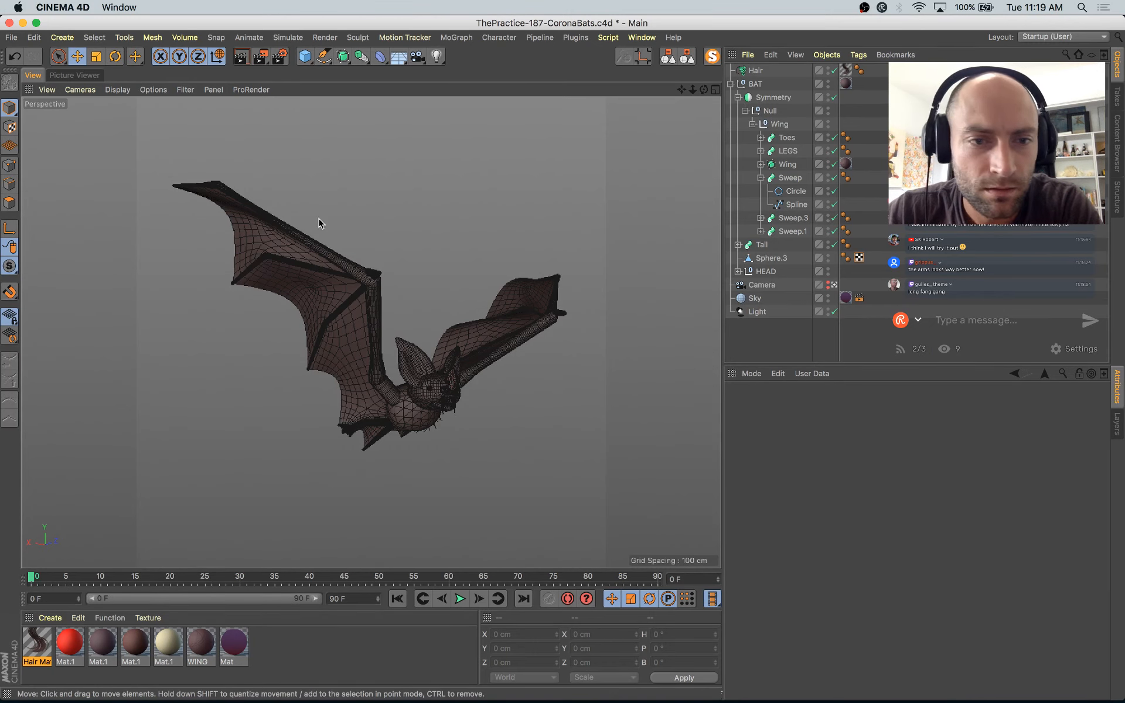
{"action": "left_click", "coordinate": [74, 75]}
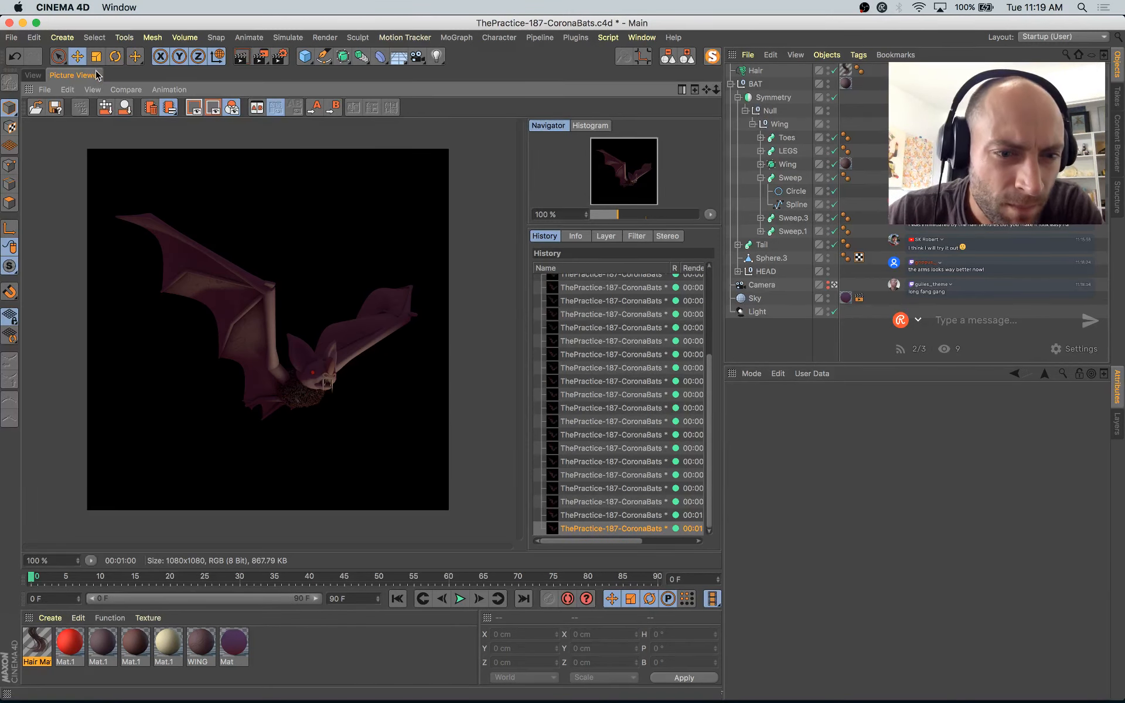
{"action": "left_click", "coordinate": [33, 75]}
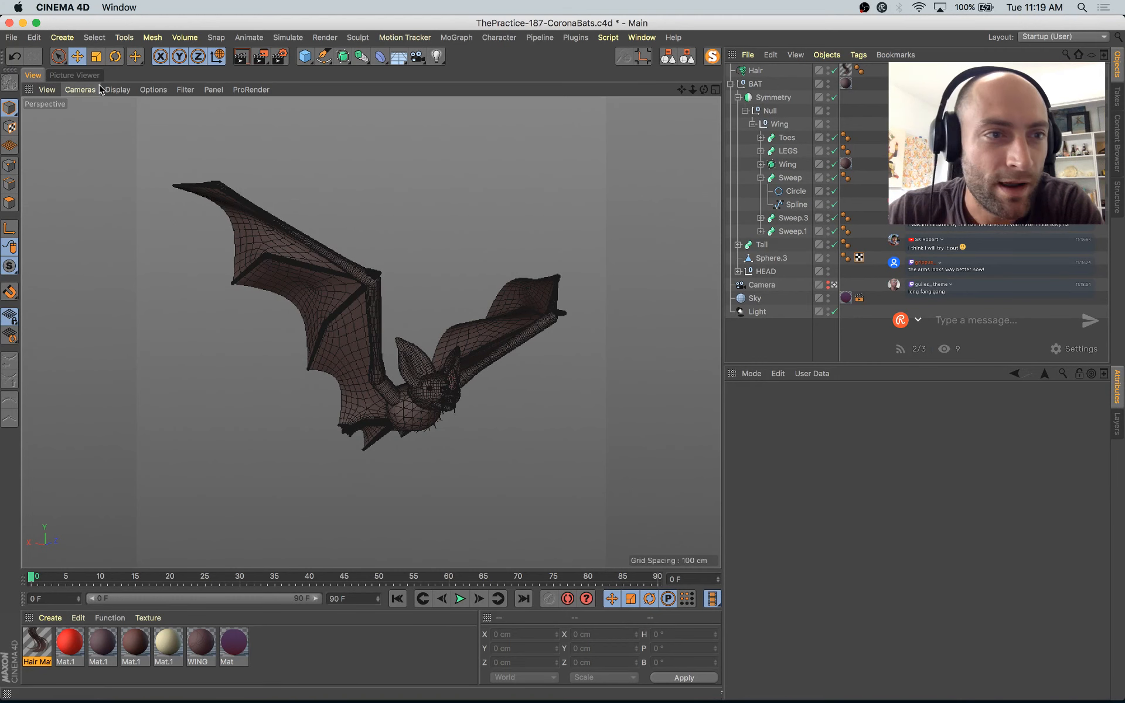
{"action": "left_click", "coordinate": [73, 75]}
{"action": "scroll", "coordinate": [251, 402], "scroll_direction": "up", "scroll_amount": 5}
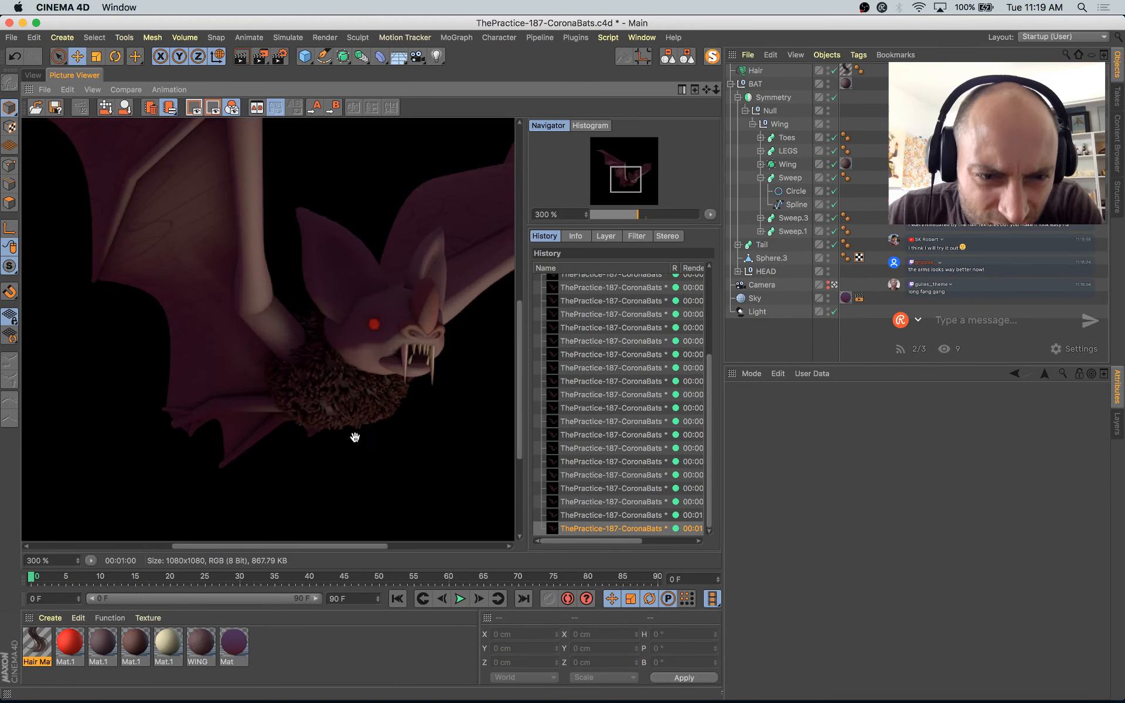
{"action": "key", "text": "Down"}
{"action": "key", "text": "Up"}
{"action": "key", "text": "Down"}
{"action": "key", "text": "Up"}
{"action": "key", "text": "Down"}
{"action": "key", "text": "Up"}
{"action": "key", "text": "Down"}
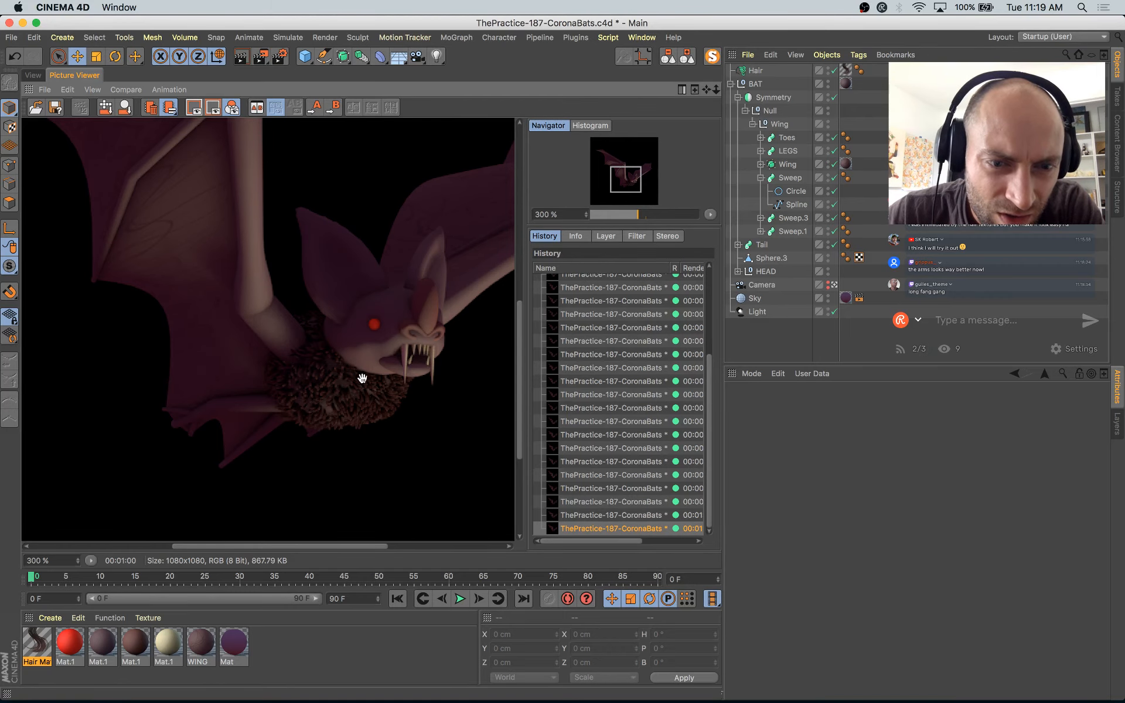
{"action": "scroll", "coordinate": [310, 388], "scroll_direction": "down", "scroll_amount": 2}
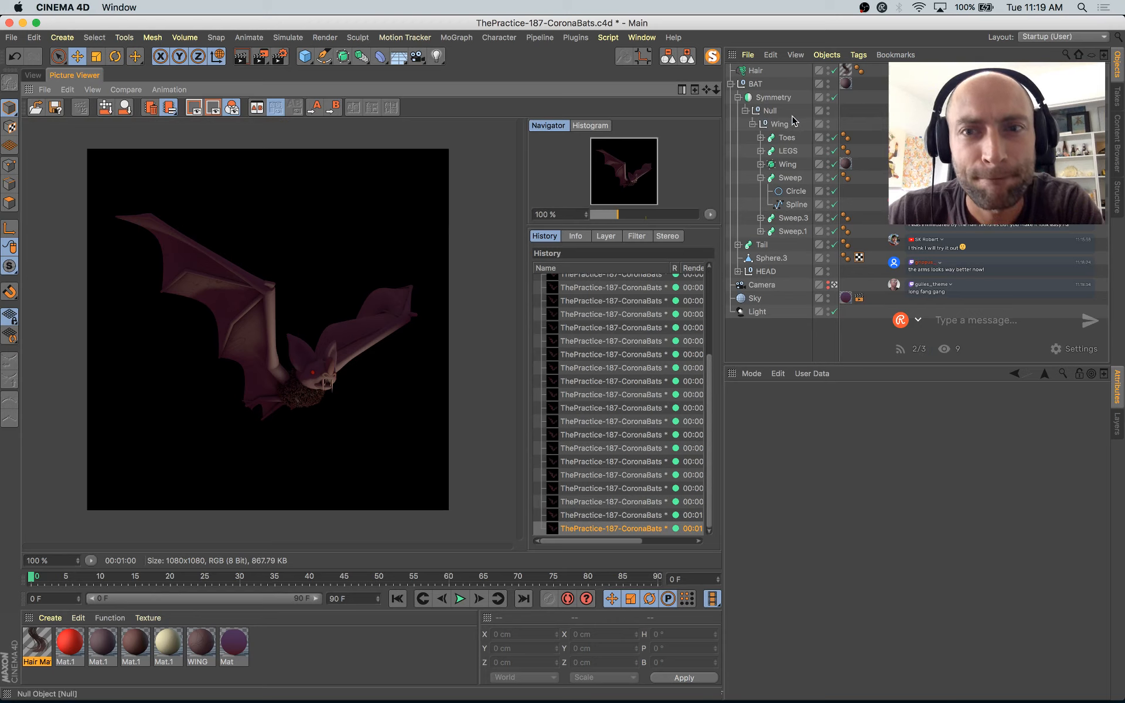
Step: Review the bat's progress from the older 960x960 renders up to the newest one and inspect its body
{"action": "left_click", "coordinate": [632, 369]}
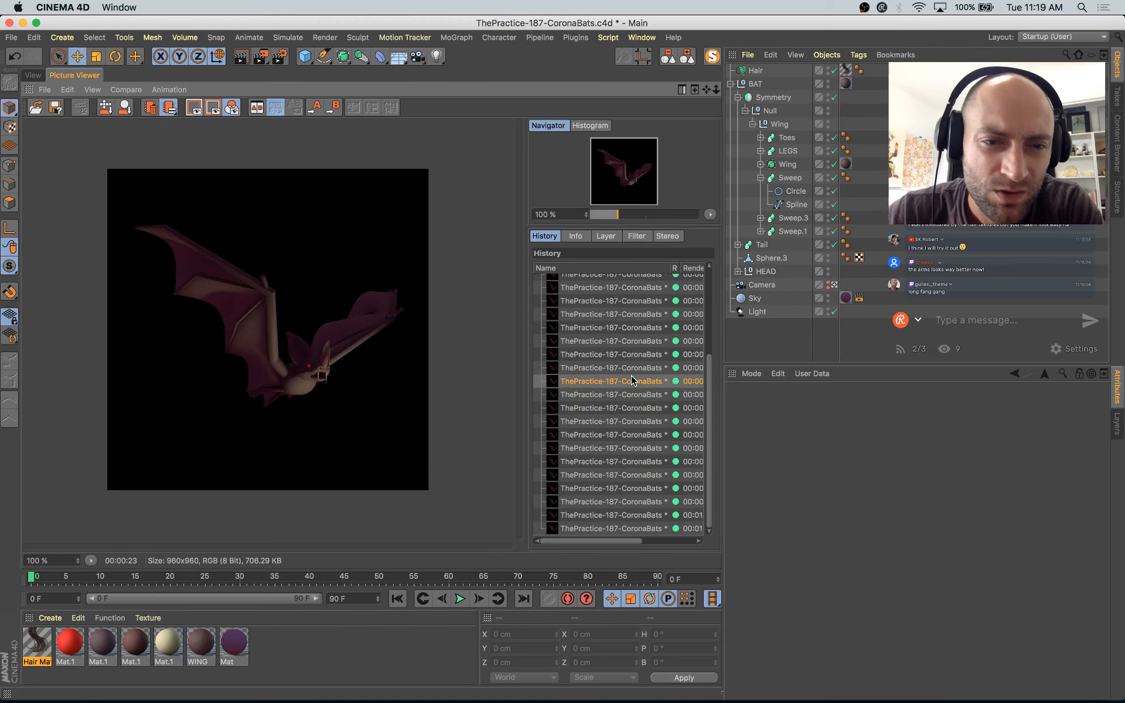
{"action": "key", "text": "Up"}
{"action": "key", "text": "Up"}
{"action": "key", "text": "Down"}
{"action": "key", "text": "Down"}
{"action": "key", "text": "Down"}
{"action": "key", "text": "Down"}
{"action": "key", "text": "Down"}
{"action": "key", "text": "Down"}
{"action": "key", "text": "Down"}
{"action": "key", "text": "Down"}
{"action": "key", "text": "Down"}
{"action": "key", "text": "Down"}
{"action": "key", "text": "Down"}
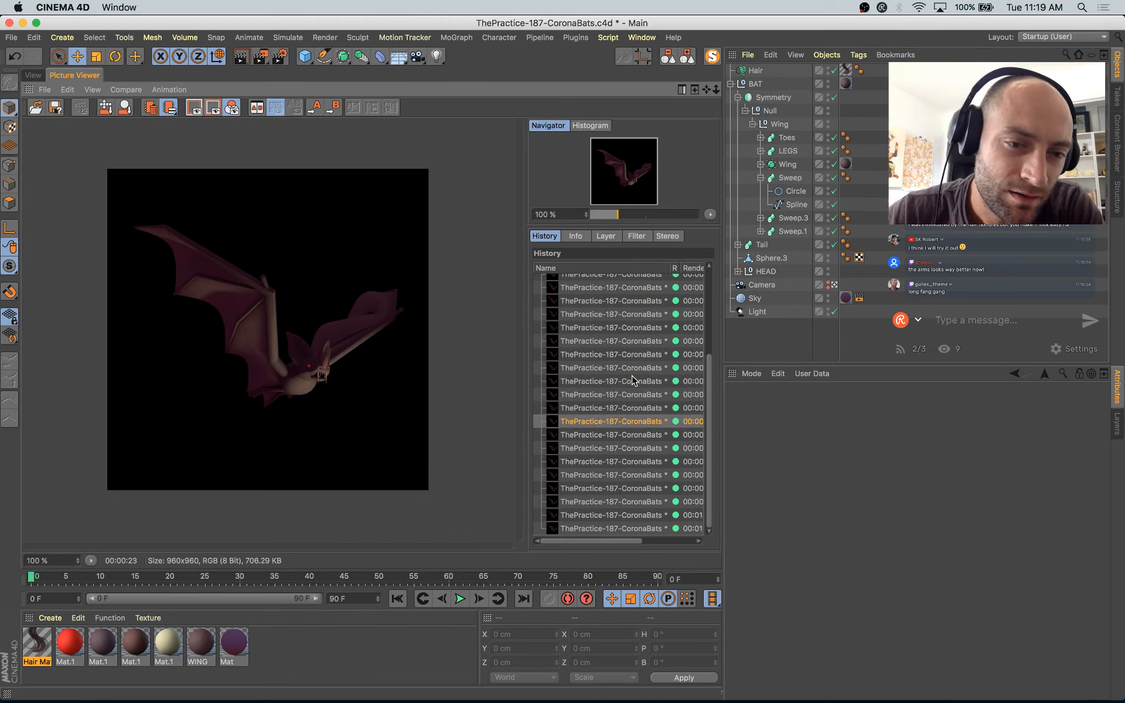
{"action": "key", "text": "Down"}
{"action": "key", "text": "Down"}
{"action": "key", "text": "Down"}
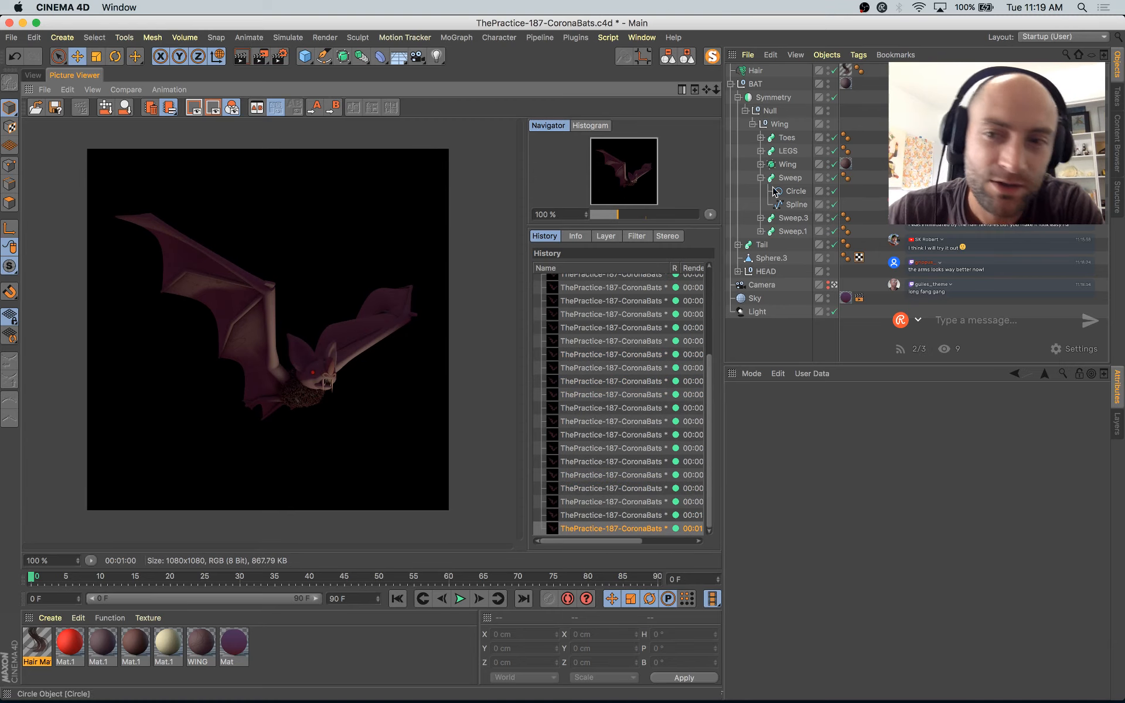
{"action": "scroll", "coordinate": [352, 399], "scroll_direction": "up", "scroll_amount": 4}
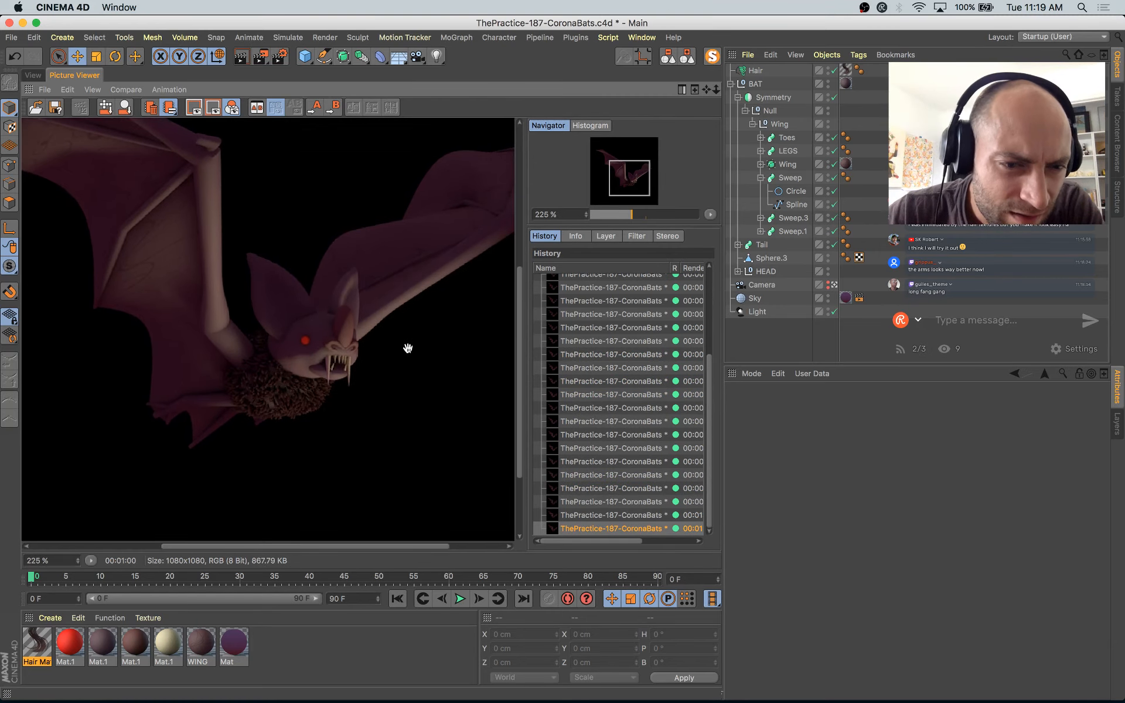
{"action": "scroll", "coordinate": [339, 407], "scroll_direction": "down", "scroll_amount": 4}
Step: Display the Hair object's hair count settings, save the project and start a new render
{"action": "left_click", "coordinate": [757, 70]}
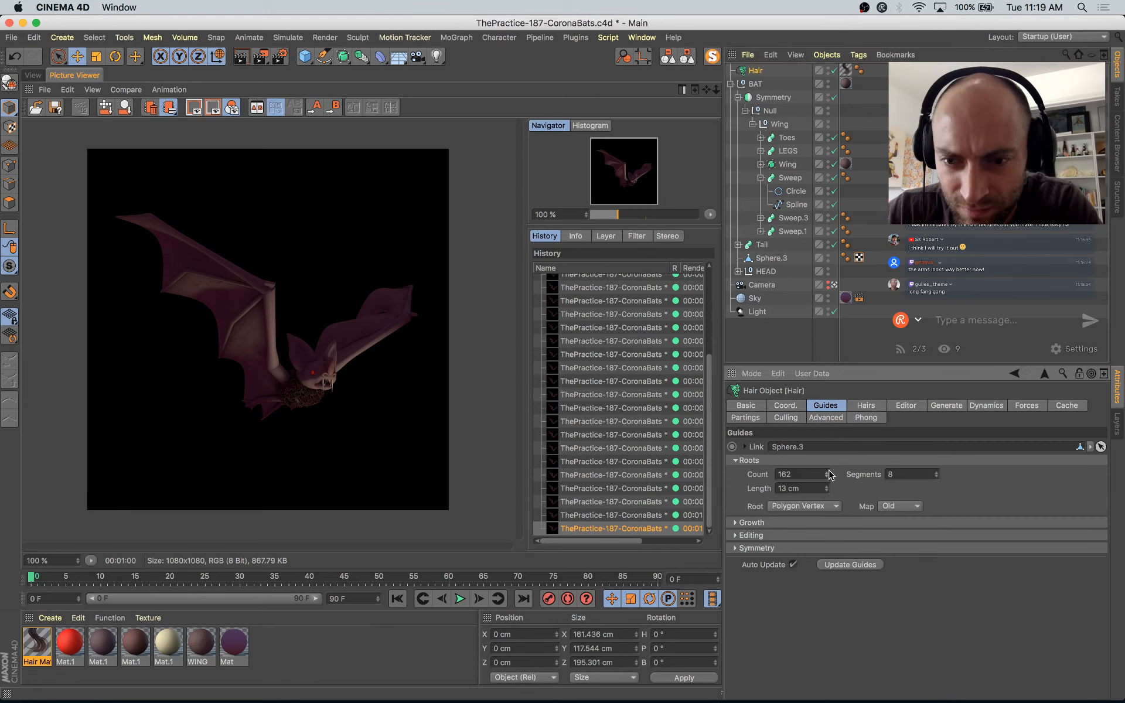
{"action": "left_click", "coordinate": [858, 407]}
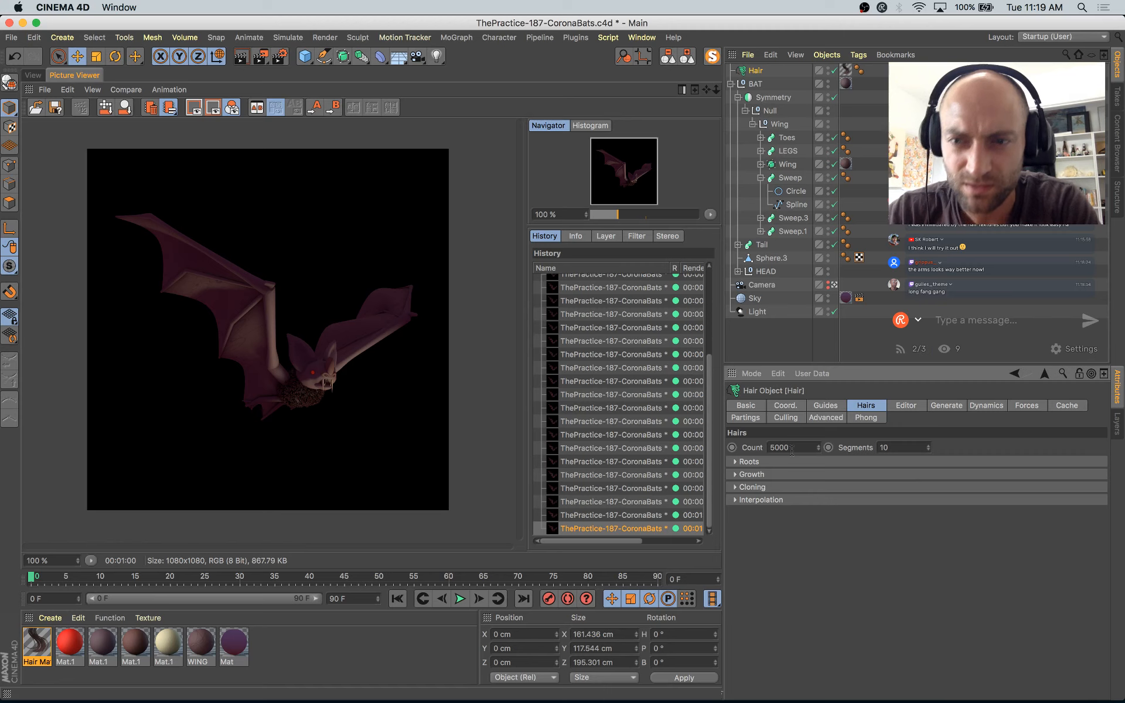
{"action": "key", "text": "super+s"}
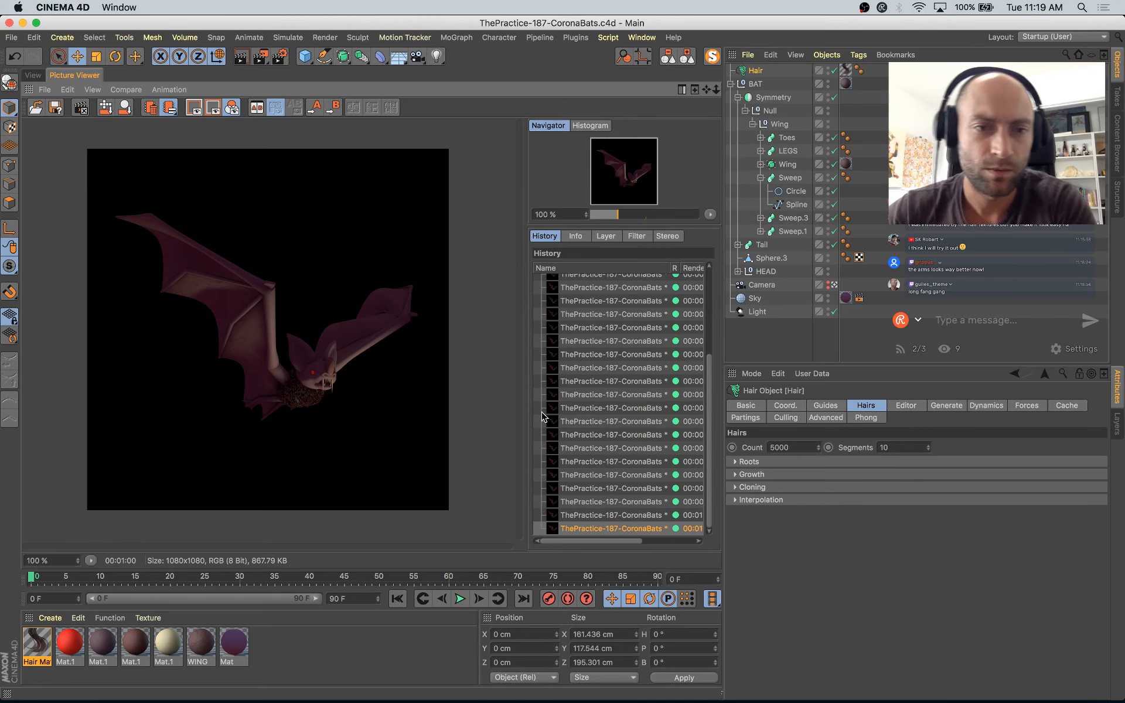
{"action": "key", "text": "shift+r"}
Step: Step through the earlier bat renders and compare the previous one with the render in progress
{"action": "left_click", "coordinate": [684, 422]}
{"action": "key", "text": "Down"}
{"action": "key", "text": "Down"}
{"action": "key", "text": "Down"}
{"action": "key", "text": "Down"}
{"action": "key", "text": "Down"}
{"action": "key", "text": "Down"}
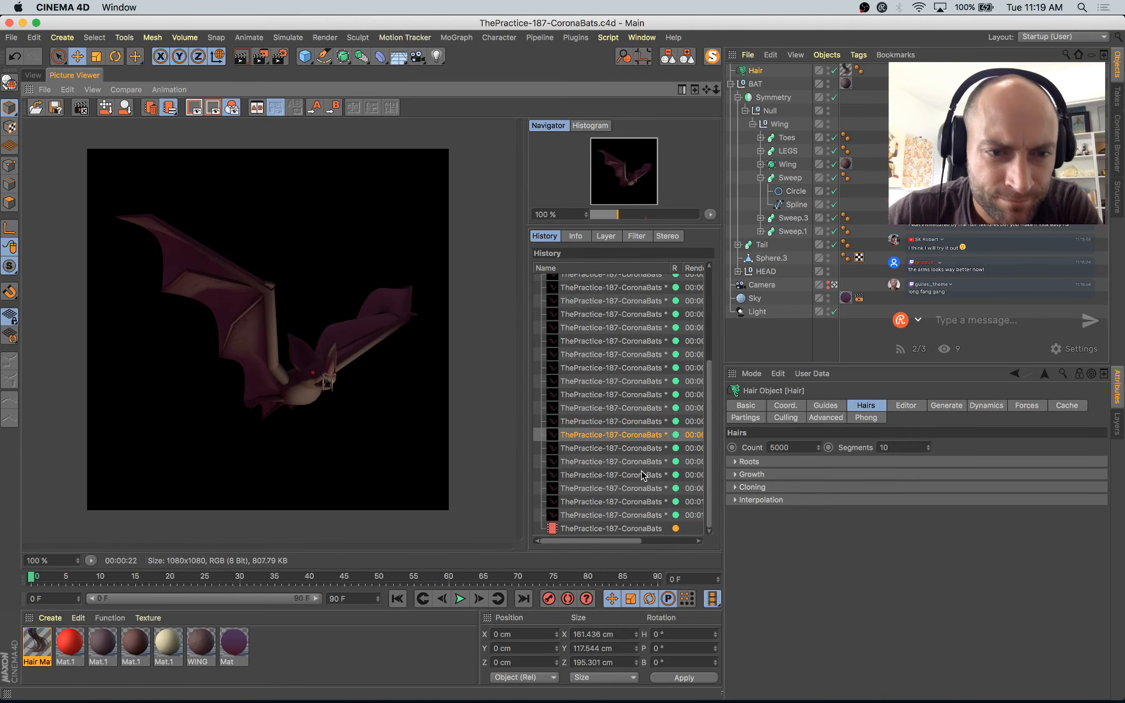
{"action": "key", "text": "Down"}
{"action": "key", "text": "Down"}
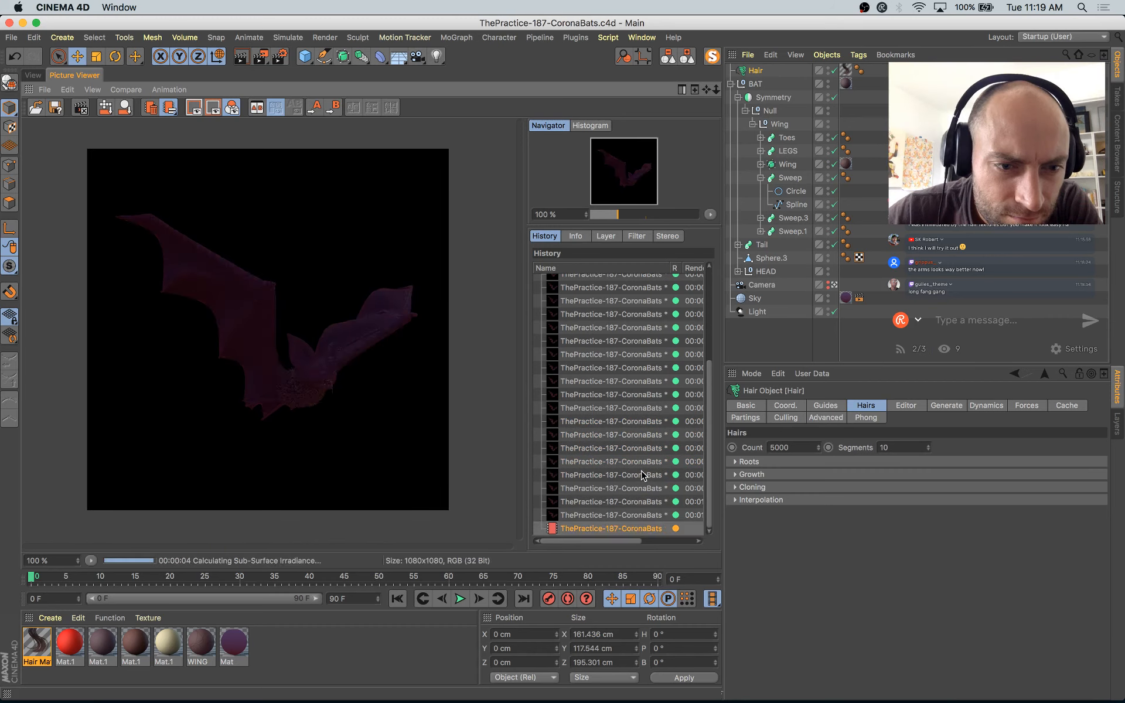
{"action": "key", "text": "Up"}
{"action": "key", "text": "Down"}
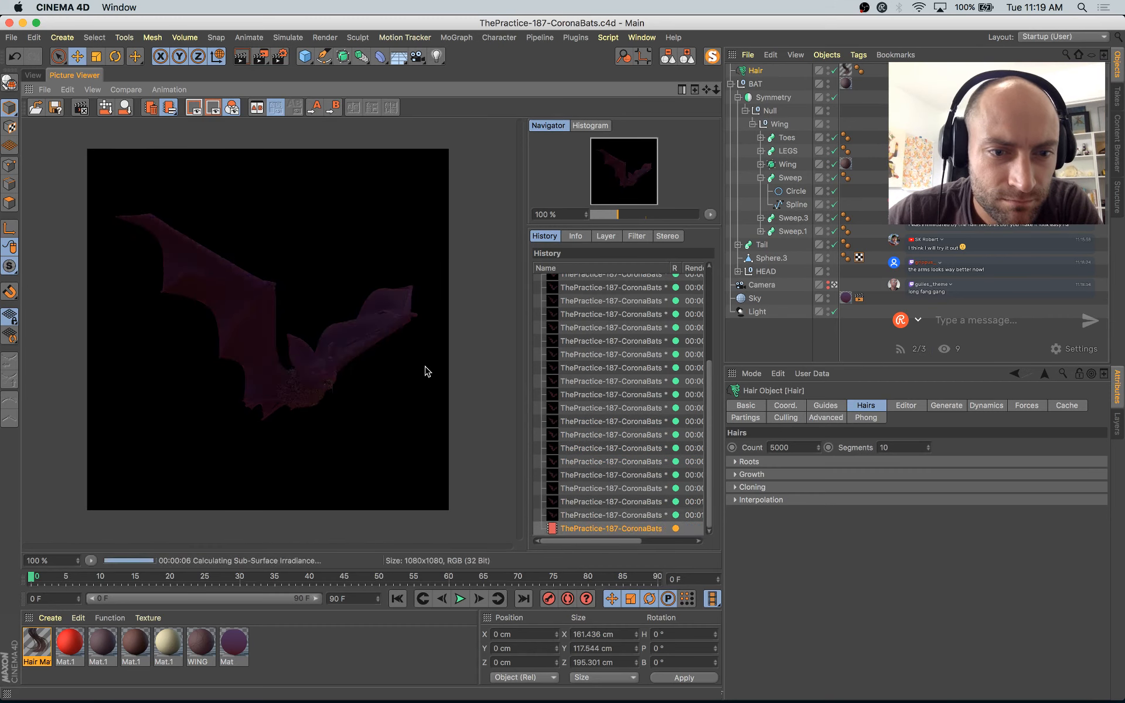
{"action": "key", "text": "Up"}
{"action": "key", "text": "Up"}
{"action": "key", "text": "Down"}
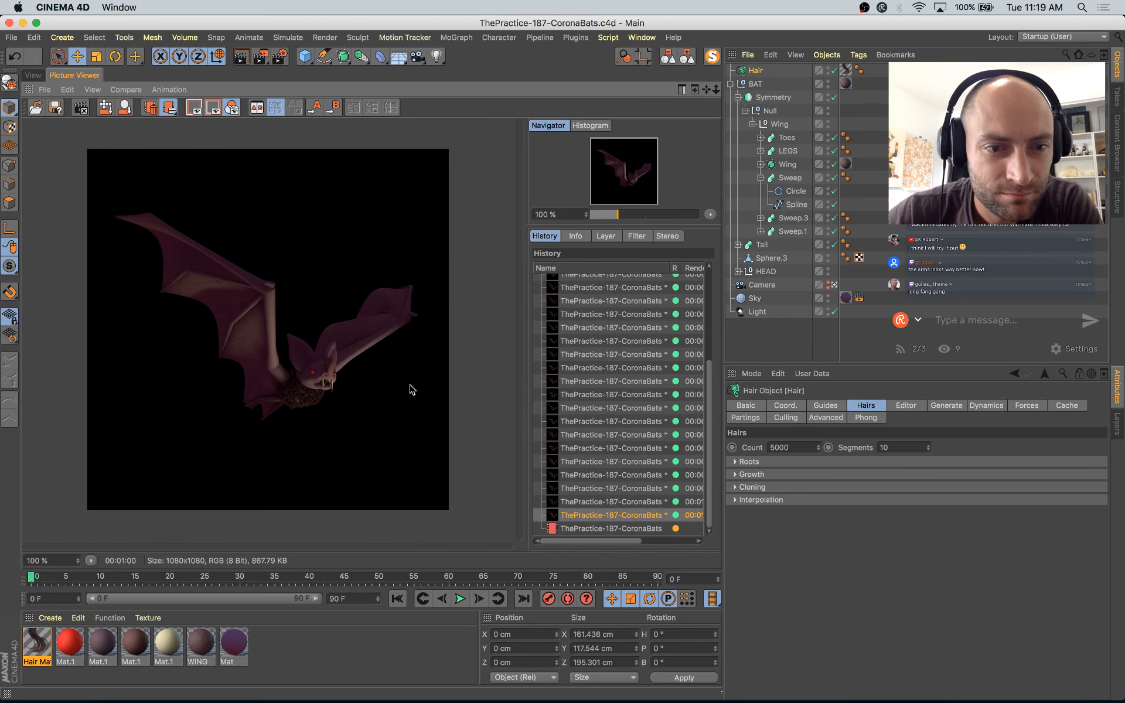
{"action": "key", "text": "Down"}
{"action": "key", "text": "Up"}
{"action": "key", "text": "Down"}
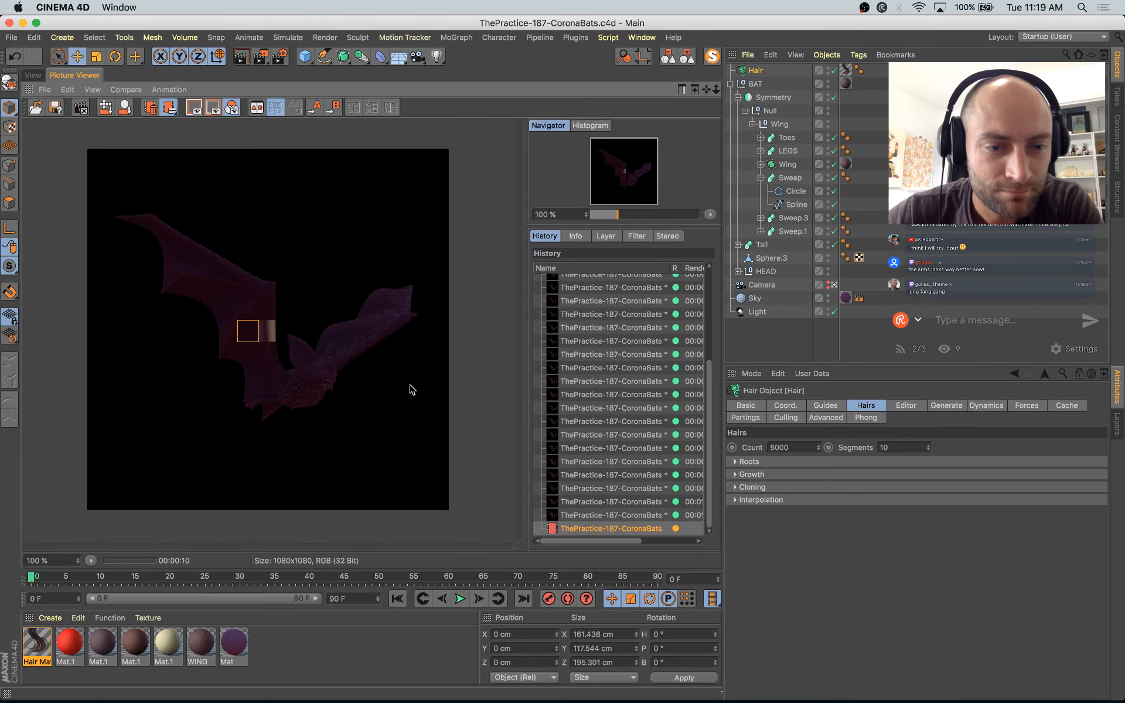
Step: Switch to Finder, preview Frames.gif in the 184-CoronaVirus folder and open ThePractice-184-CoronaVirus.c4d
{"action": "key", "text": "super+Tab"}
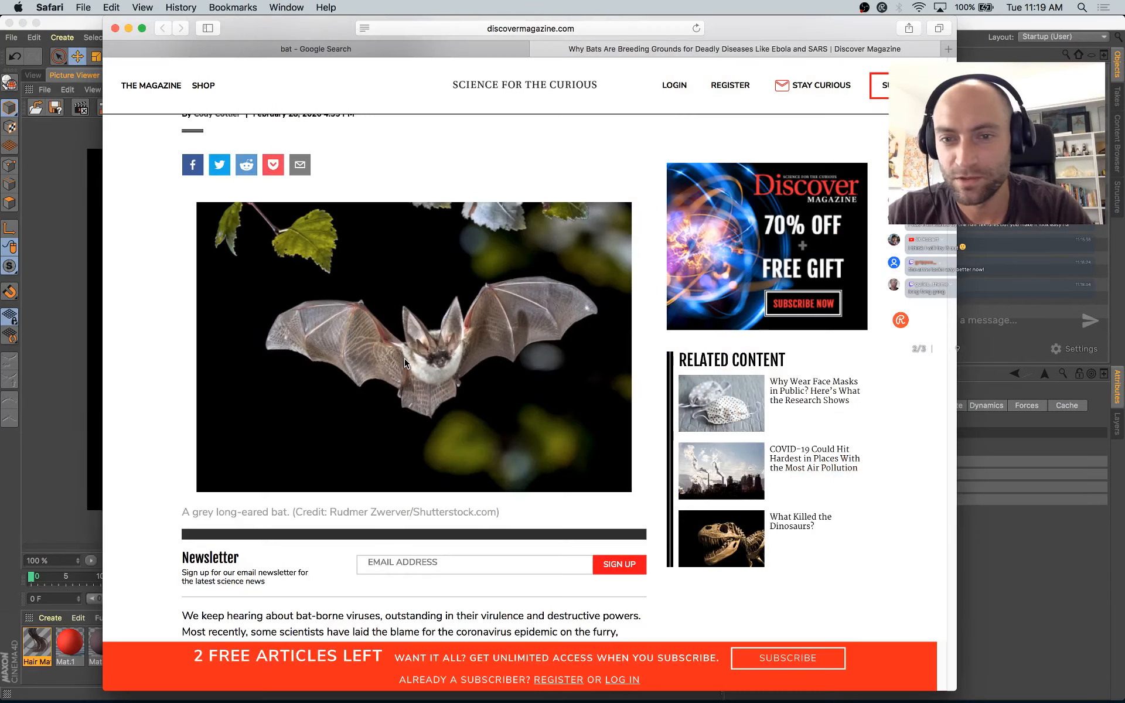
{"action": "key", "text": "super+Tab"}
{"action": "key", "text": "ctrl+Up"}
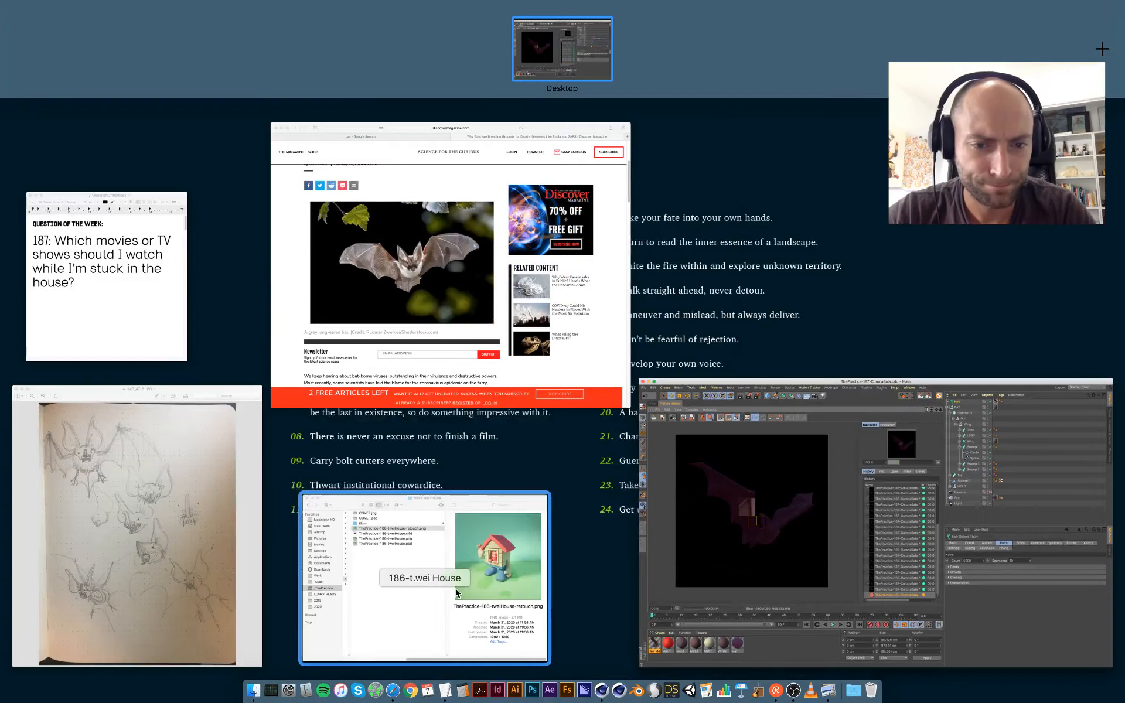
{"action": "left_click", "coordinate": [329, 530]}
{"action": "scroll", "coordinate": [265, 448], "scroll_direction": "left", "scroll_amount": 5}
{"action": "left_click", "coordinate": [296, 405]}
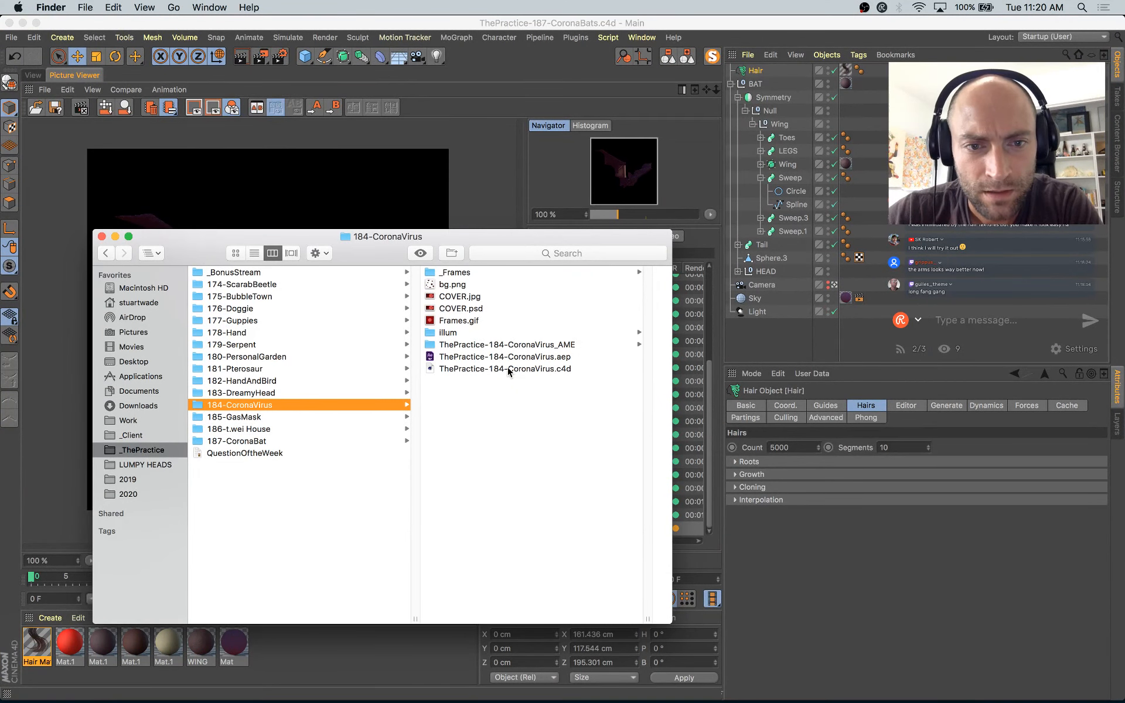
{"action": "left_click", "coordinate": [492, 321]}
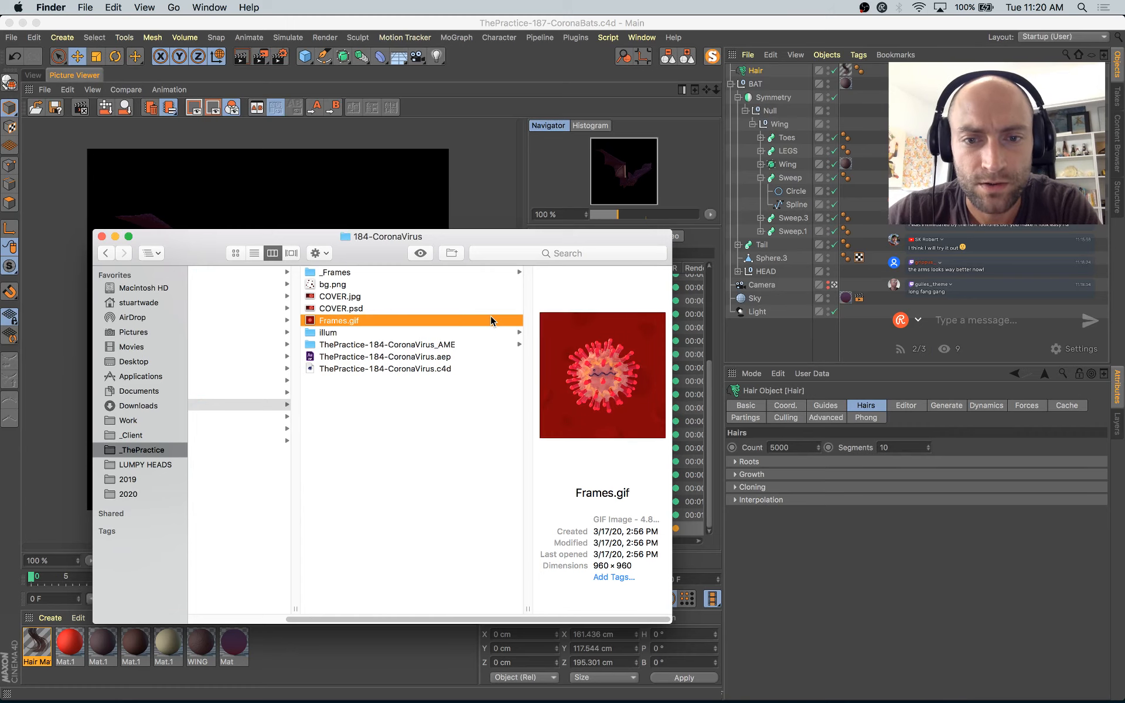
{"action": "key", "text": "space"}
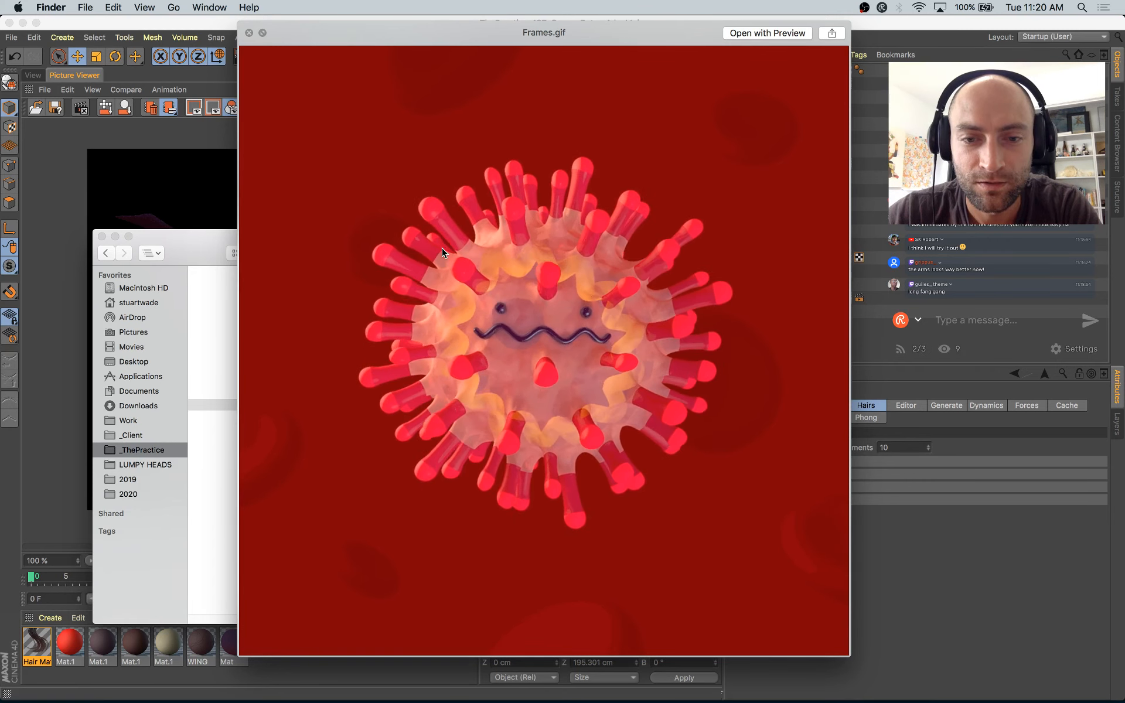
{"action": "key", "text": "space"}
{"action": "key", "text": "Left"}
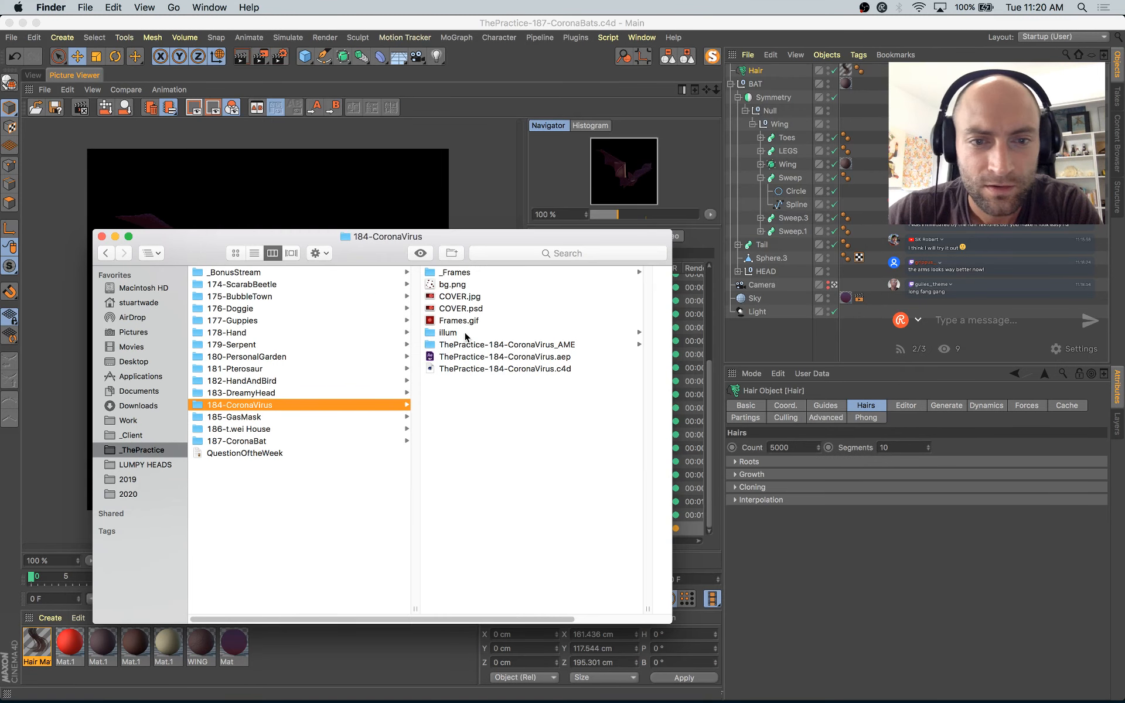
{"action": "double_click", "coordinate": [476, 370]}
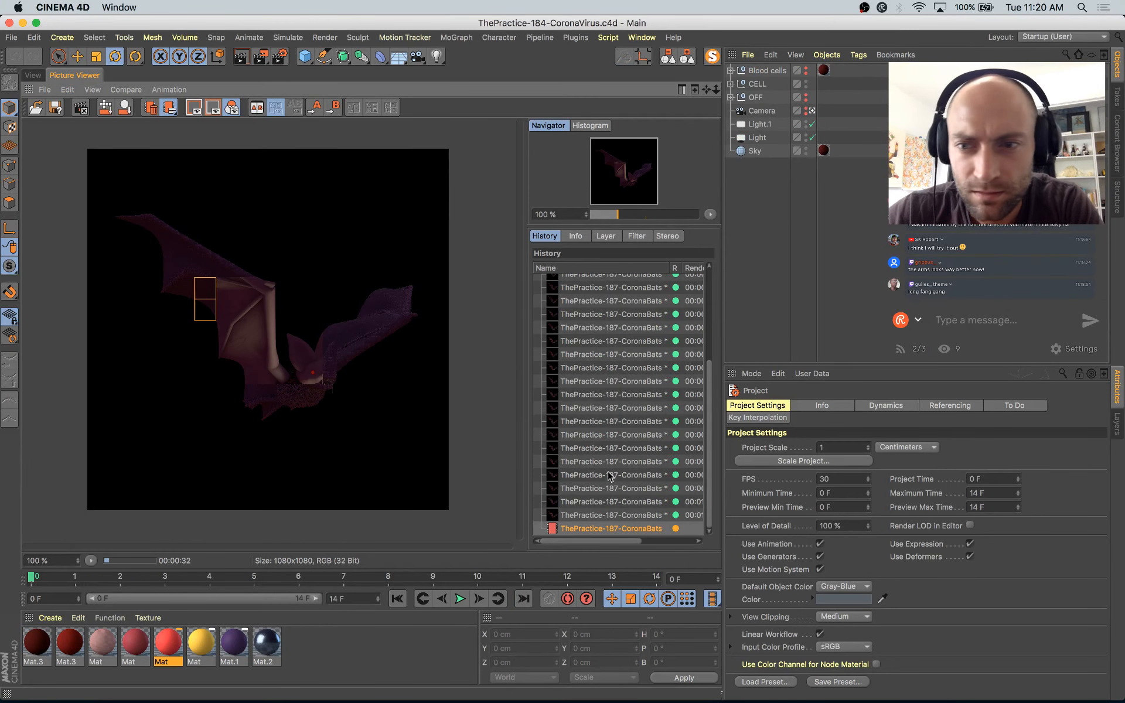
Step: Check the body fur in the recent bat renders against the partially finished newest render
{"action": "left_click", "coordinate": [610, 448]}
{"action": "key", "text": "Down"}
{"action": "key", "text": "Down"}
{"action": "key", "text": "Down"}
{"action": "key", "text": "Down"}
{"action": "key", "text": "Down"}
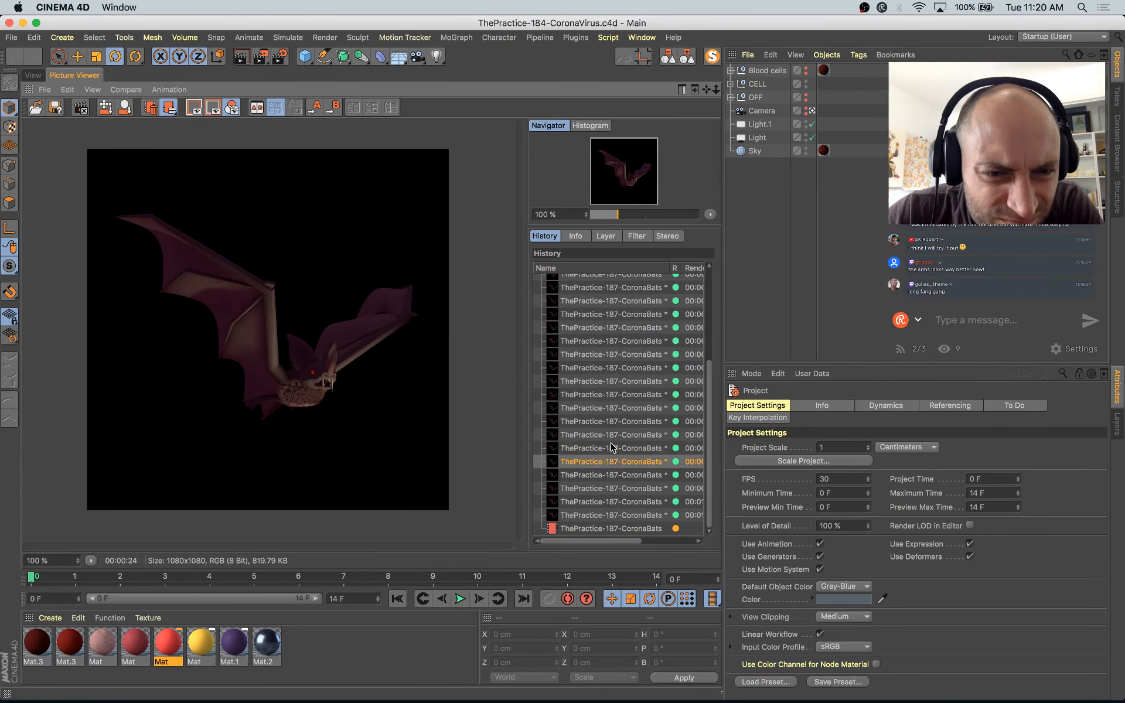
{"action": "key", "text": "Down"}
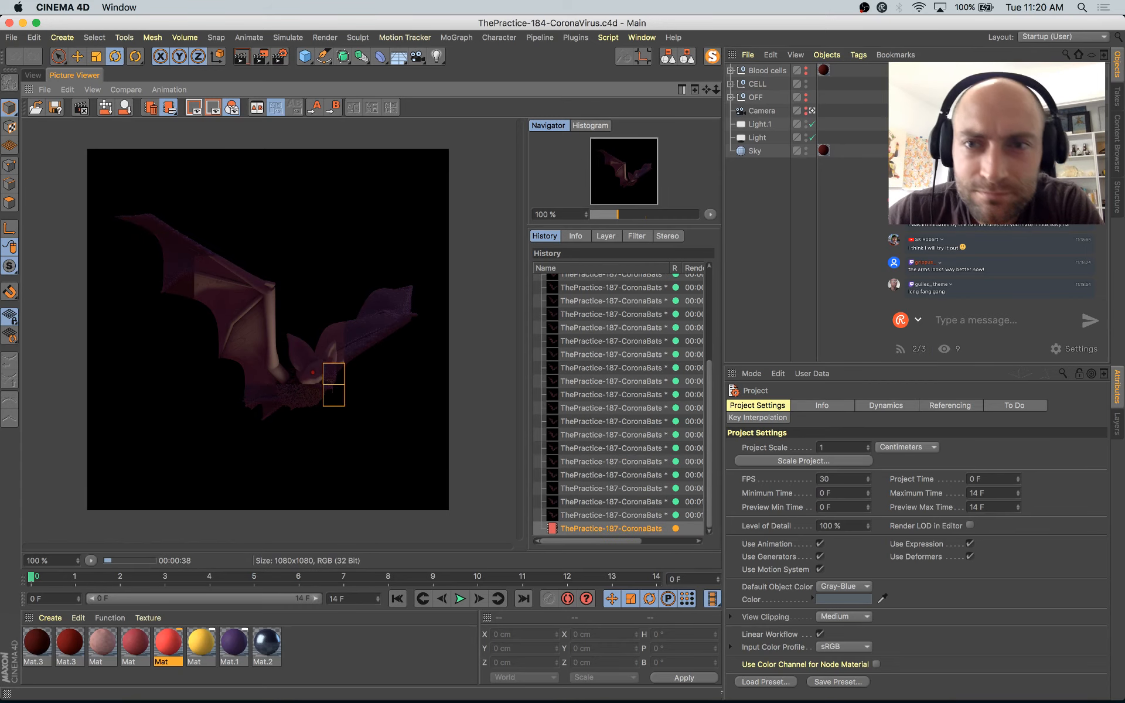
Step: Copy the CELL group from the coronavirus scene and return to the ThePractice-187-CoronaBats.c4d project
{"action": "left_click", "coordinate": [32, 76]}
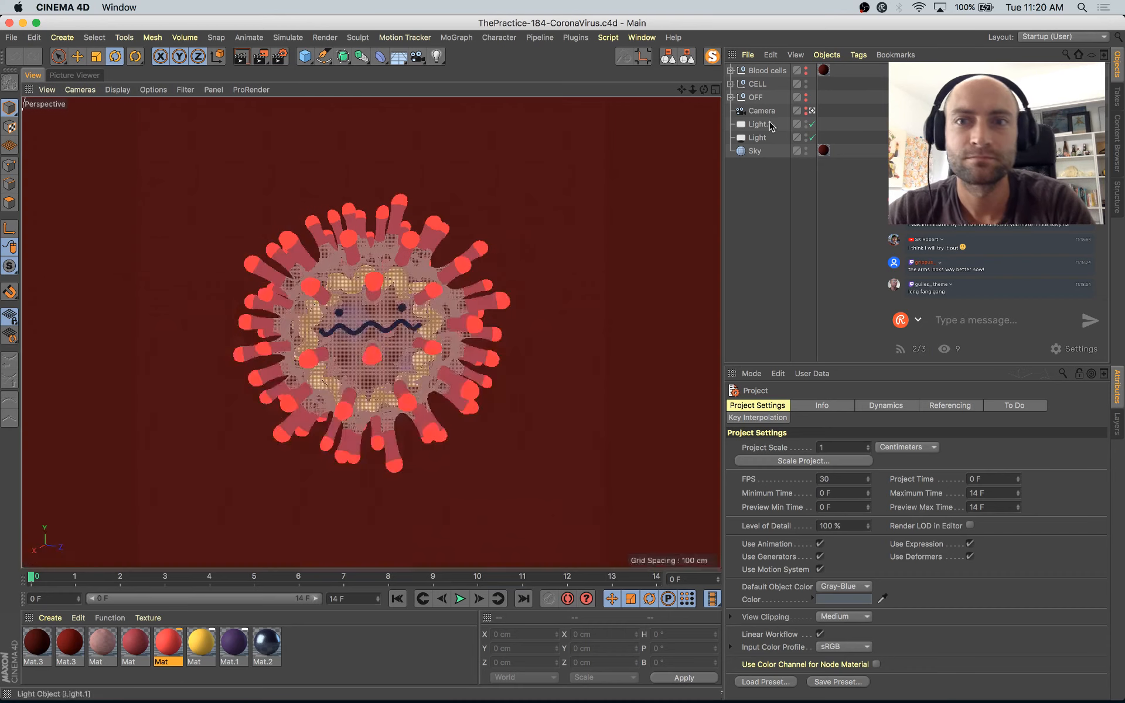
{"action": "left_click", "coordinate": [758, 84]}
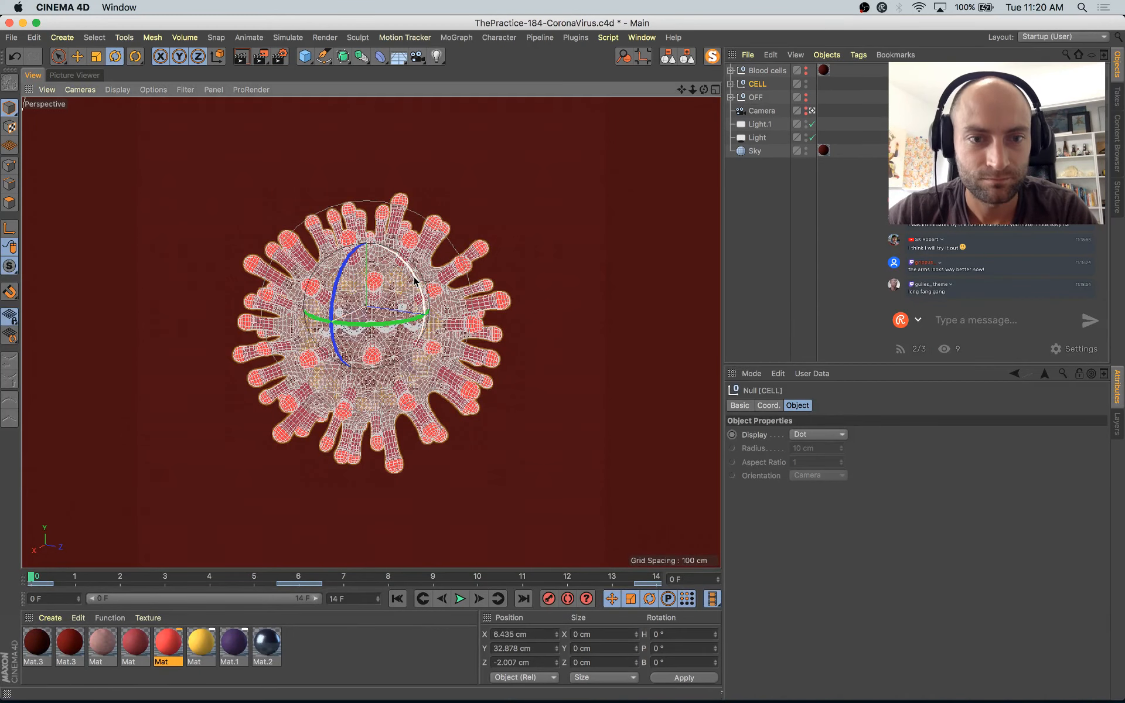
{"action": "key", "text": "v"}
{"action": "mouse_move", "coordinate": [420, 311]}
{"action": "left_click", "coordinate": [428, 337]}
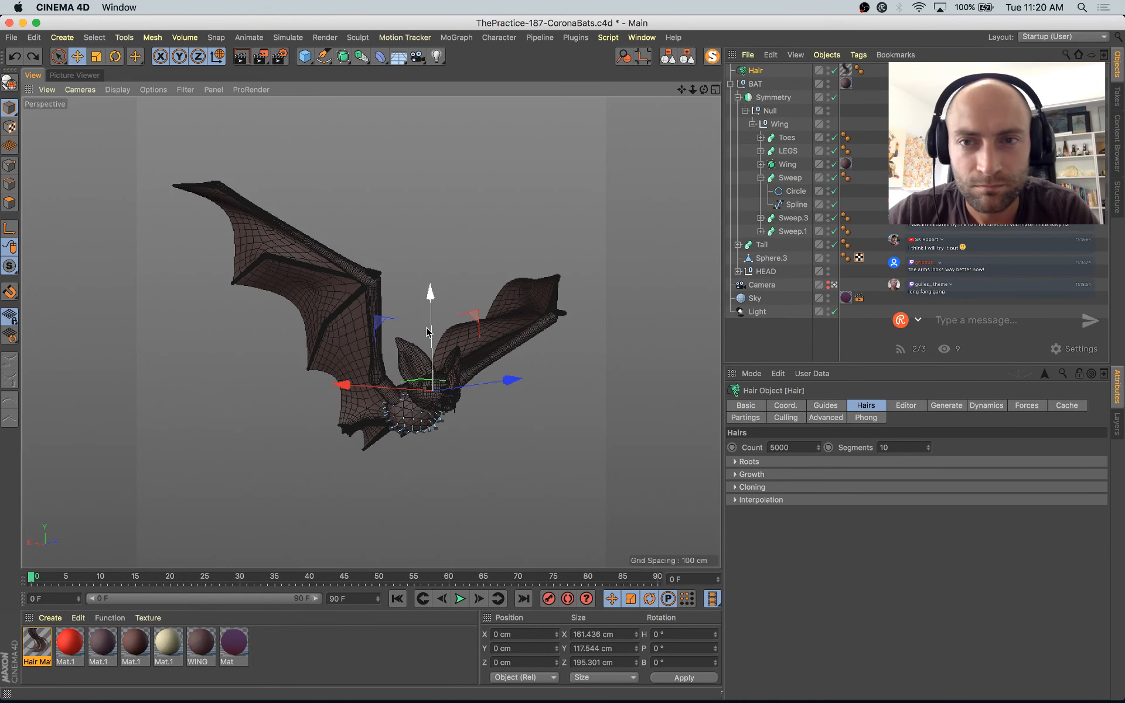
Step: Collapse the object hierarchy and paste the CELL group into the bat scene, deleting the extra copy
{"action": "left_click", "coordinate": [687, 57]}
{"action": "left_click", "coordinate": [562, 150]}
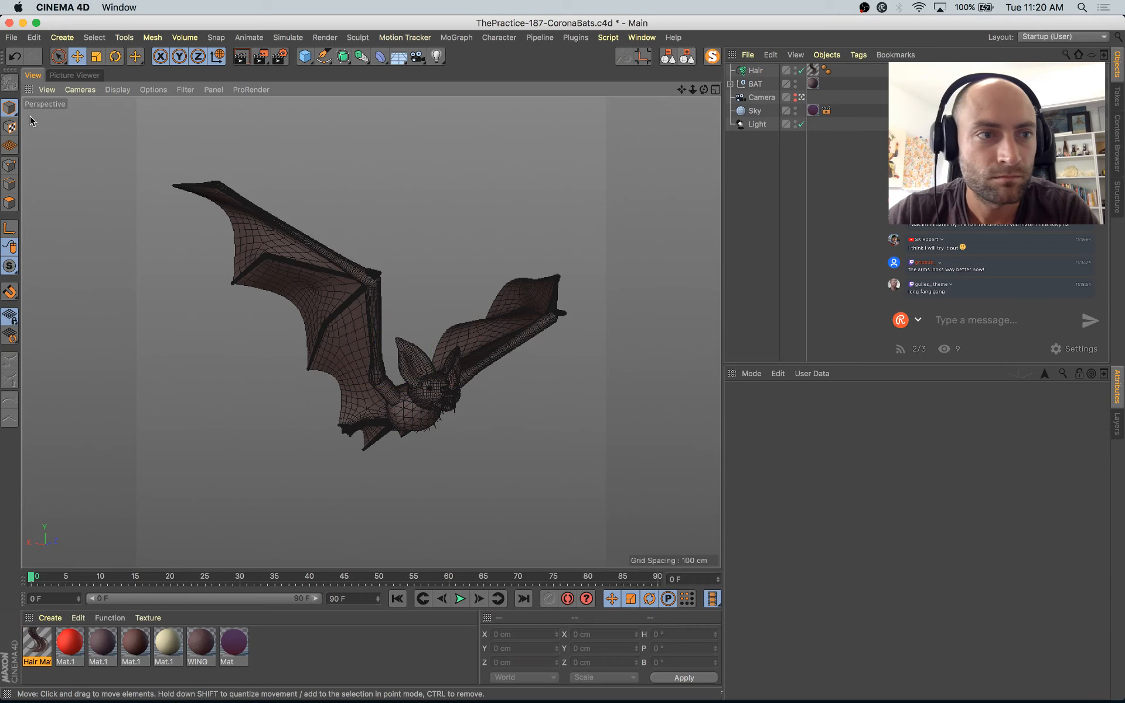
{"action": "key", "text": "super+v"}
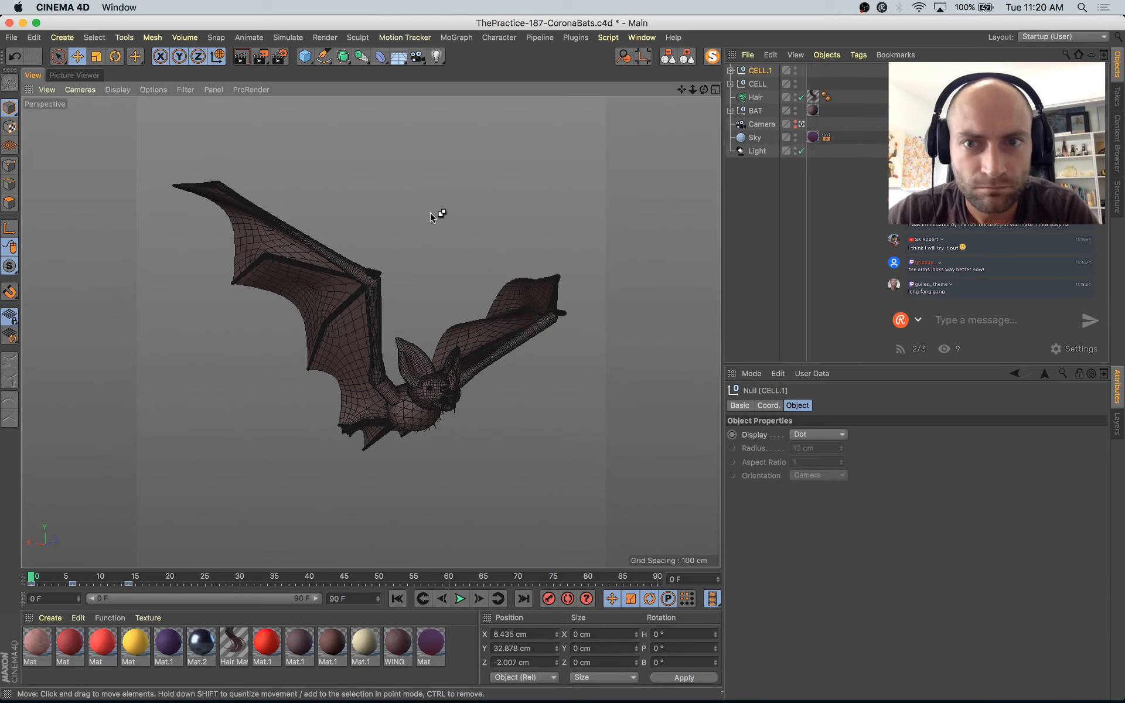
{"action": "key", "text": "BackSpace"}
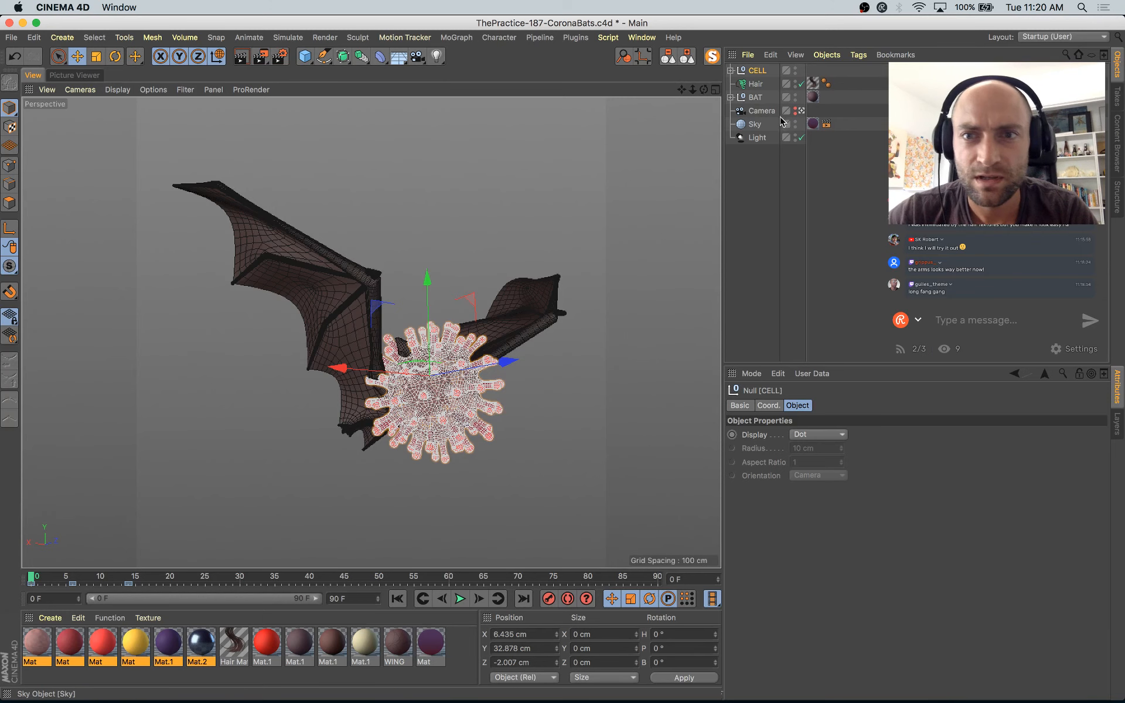
Step: Expand the hierarchy, select all objects and delete all their animation keyframes from the timeline
{"action": "left_click", "coordinate": [684, 57]}
{"action": "key", "text": "super+a"}
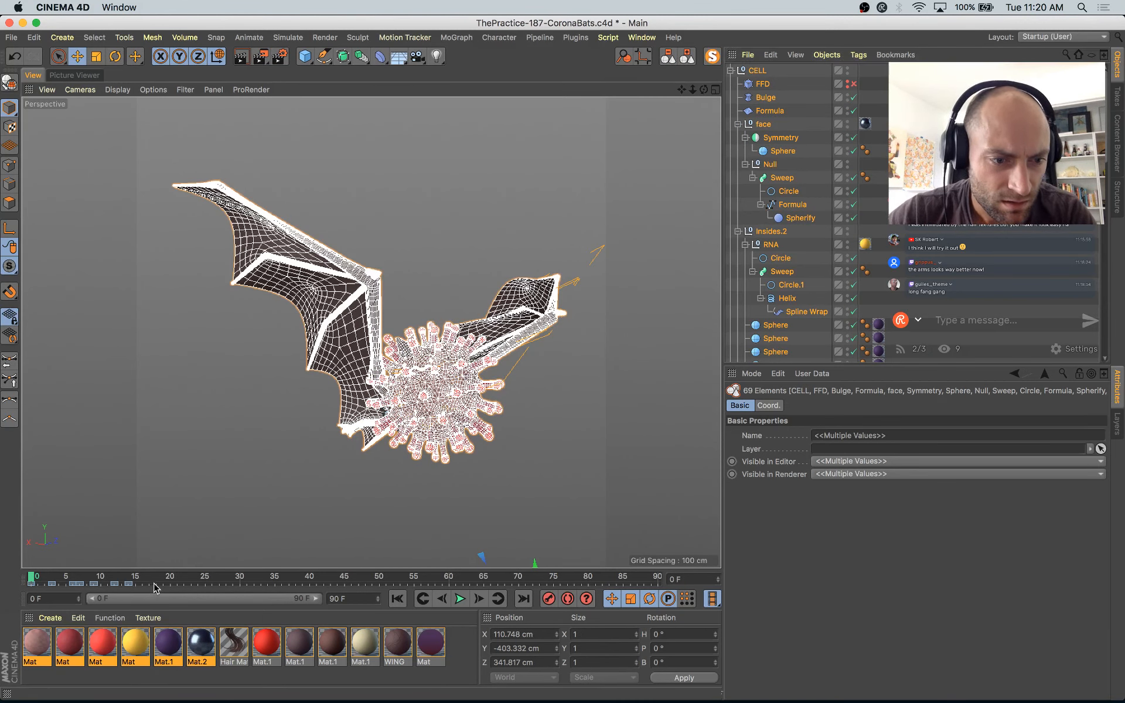
{"action": "key", "text": "super+a"}
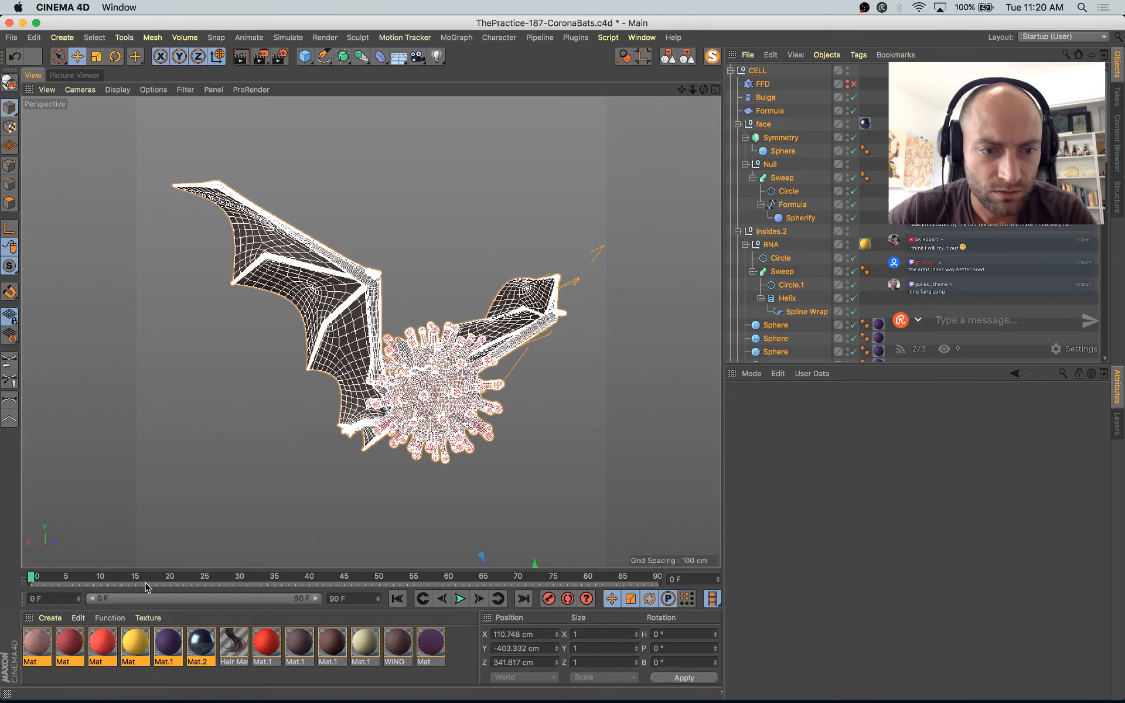
{"action": "key", "text": "Delete"}
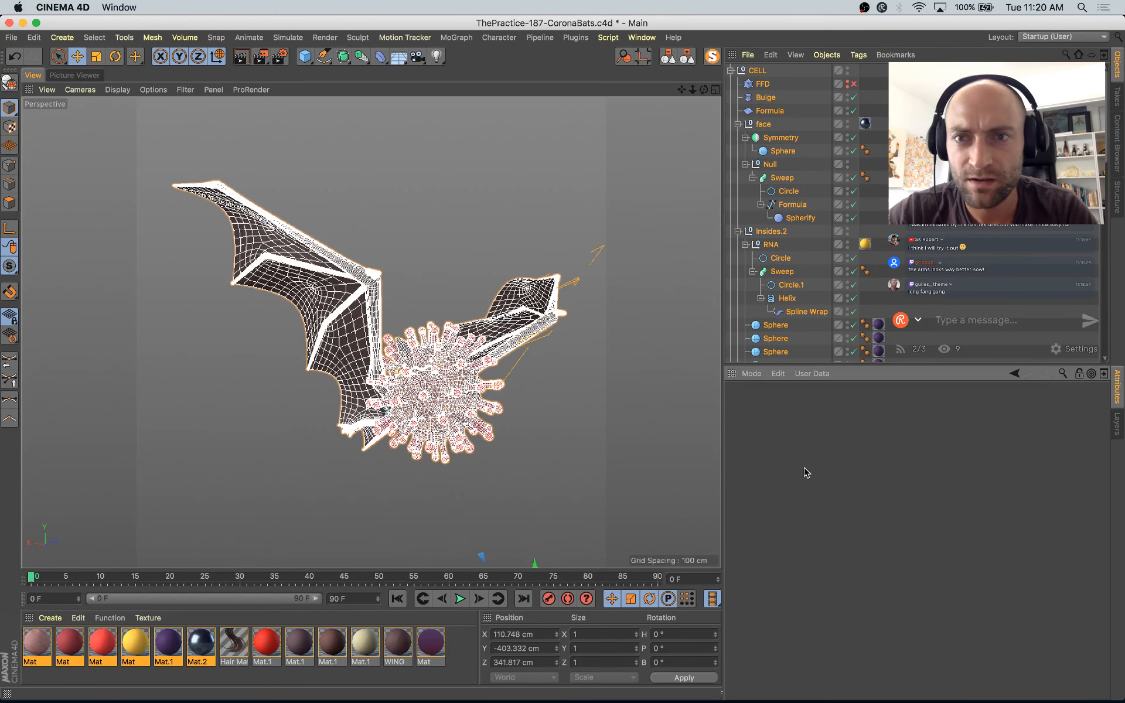
Step: Delete the FFD, Bulge and top-level Formula deformers from the CELL group
{"action": "left_click", "coordinate": [763, 85]}
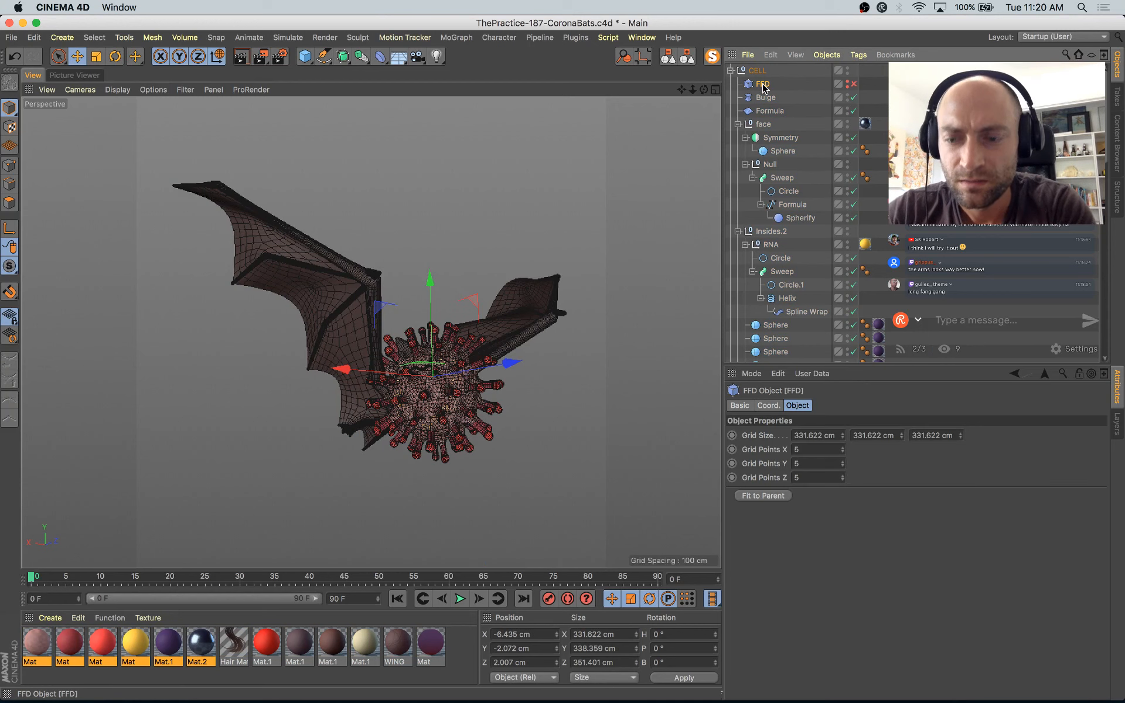
{"action": "key", "text": "Delete"}
{"action": "left_click", "coordinate": [765, 85]}
{"action": "key", "text": "Delete"}
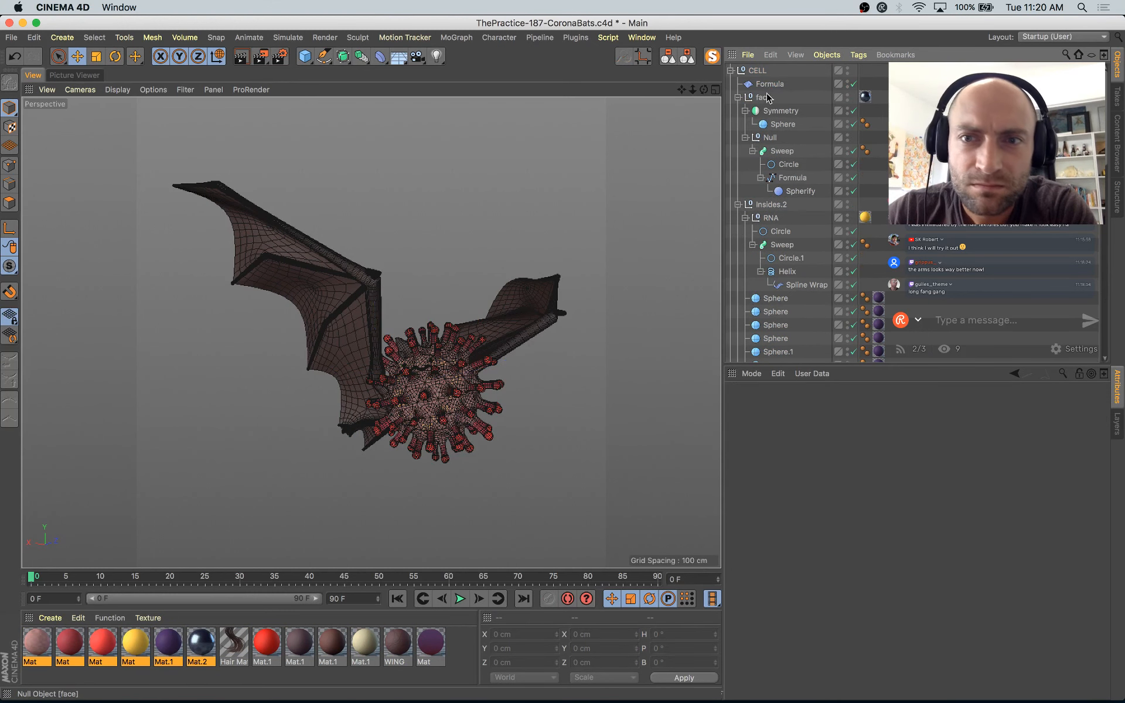
{"action": "left_click", "coordinate": [765, 85]}
{"action": "key", "text": "Delete"}
Step: Collapse the CELL group and move the Hair object inside the BAT group
{"action": "left_click", "coordinate": [758, 72]}
{"action": "left_click", "coordinate": [731, 71]}
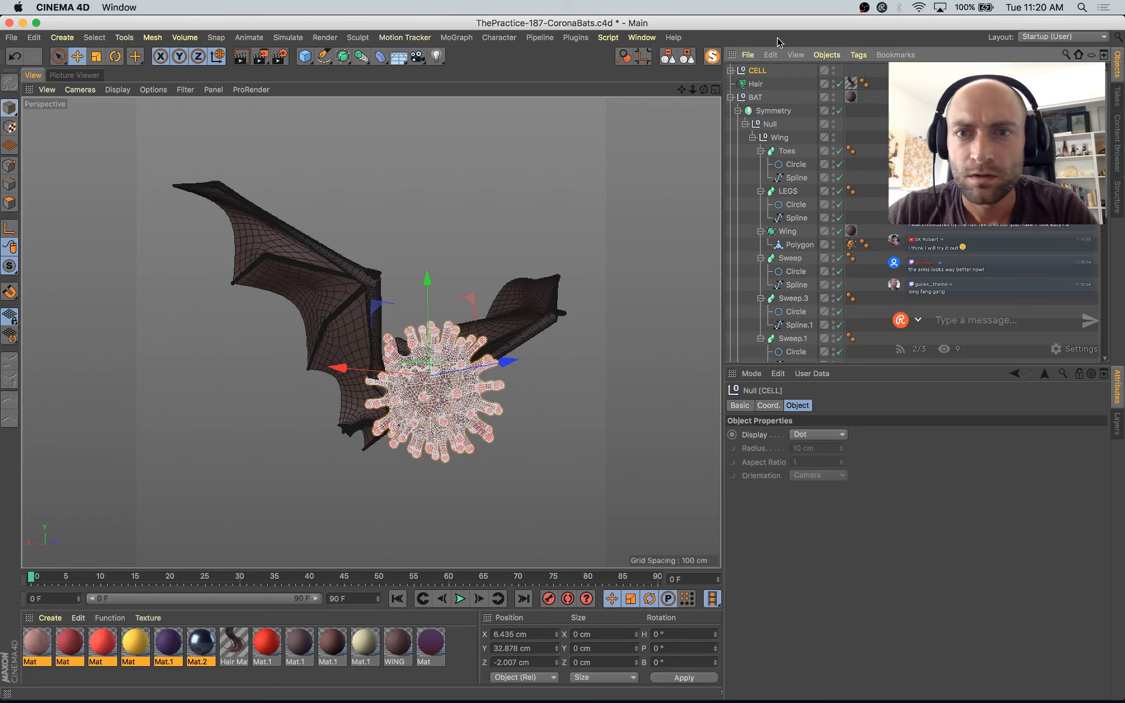
{"action": "left_click", "coordinate": [731, 97]}
{"action": "left_click_drag", "start_coordinate": [758, 101], "coordinate": [756, 97]}
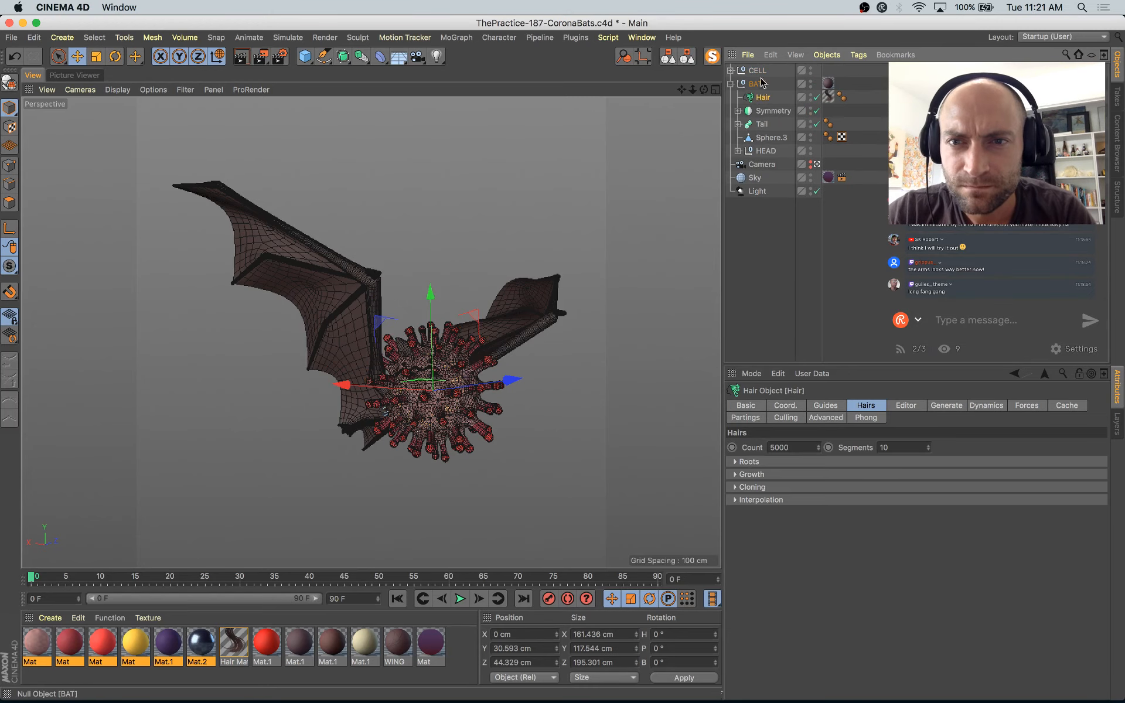
Step: Try the CELL virus model at a larger scale and shrink it again
{"action": "left_click", "coordinate": [757, 71]}
{"action": "key", "text": "t"}
{"action": "left_click_drag", "start_coordinate": [294, 416], "coordinate": [607, 388]}
{"action": "key", "text": "e"}
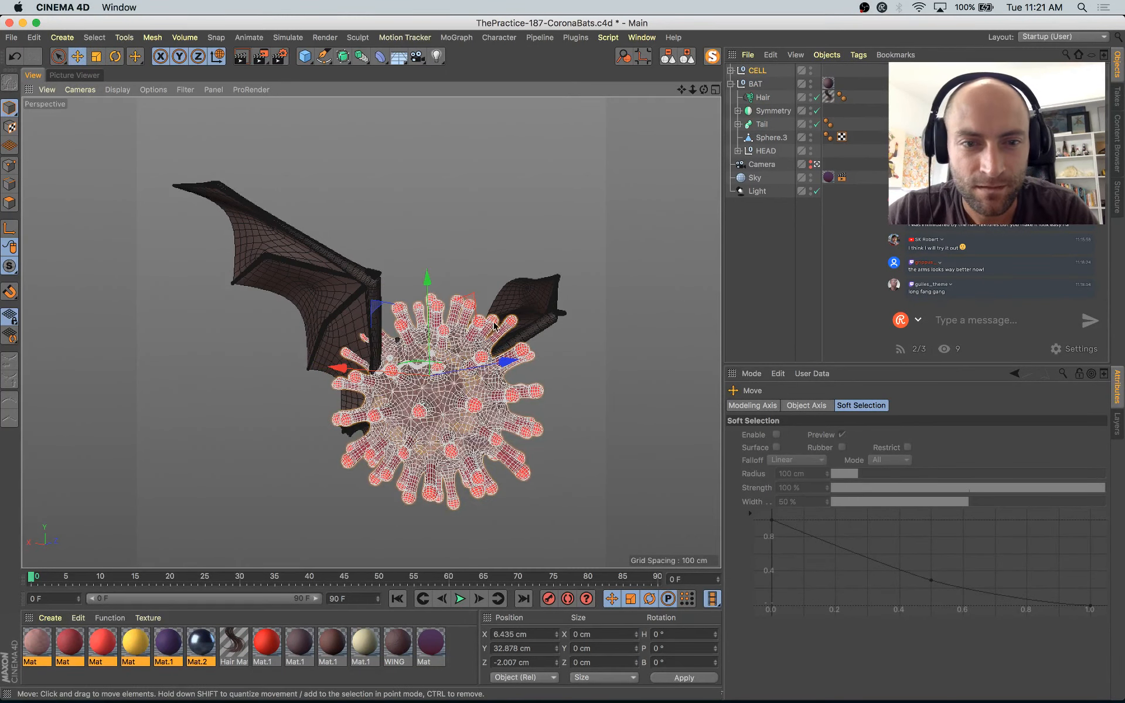
{"action": "key", "text": "t"}
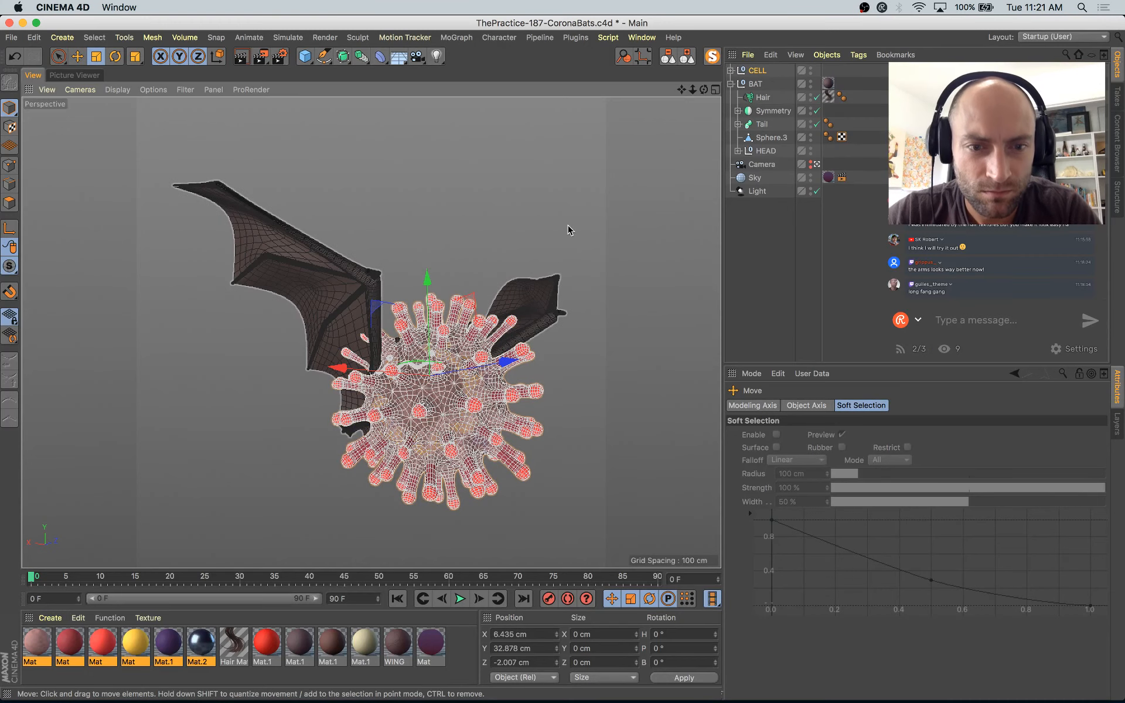
{"action": "left_click_drag", "start_coordinate": [567, 228], "coordinate": [469, 317]}
{"action": "key", "text": "e"}
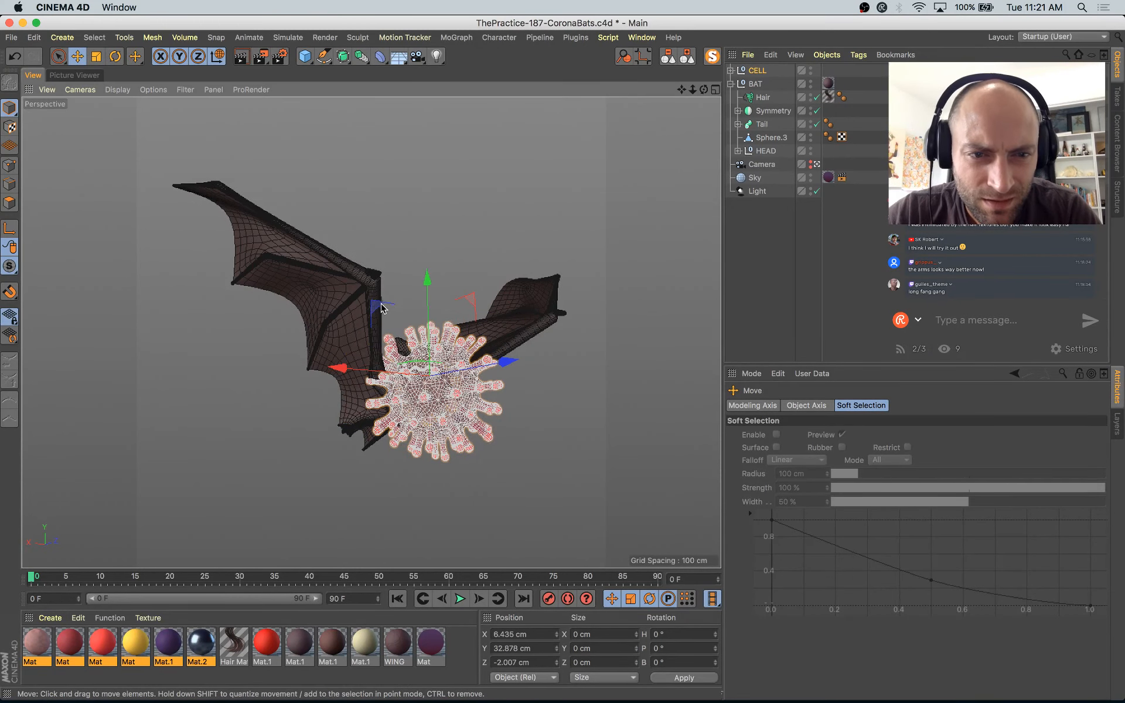
Step: Move the CELL virus up behind the bat to about X -108, Y 447, Z -397 cm and adjust its scale
{"action": "left_click_drag", "start_coordinate": [382, 308], "coordinate": [454, 268]}
{"action": "left_click_drag", "start_coordinate": [324, 210], "coordinate": [321, 191]}
{"action": "key", "text": "t"}
{"action": "mouse_move", "coordinate": [427, 331]}
{"action": "left_mouse_down"}
{"action": "mouse_move", "coordinate": [567, 265]}
{"action": "mouse_move", "coordinate": [434, 325]}
{"action": "left_mouse_up"}
{"action": "key", "text": "e"}
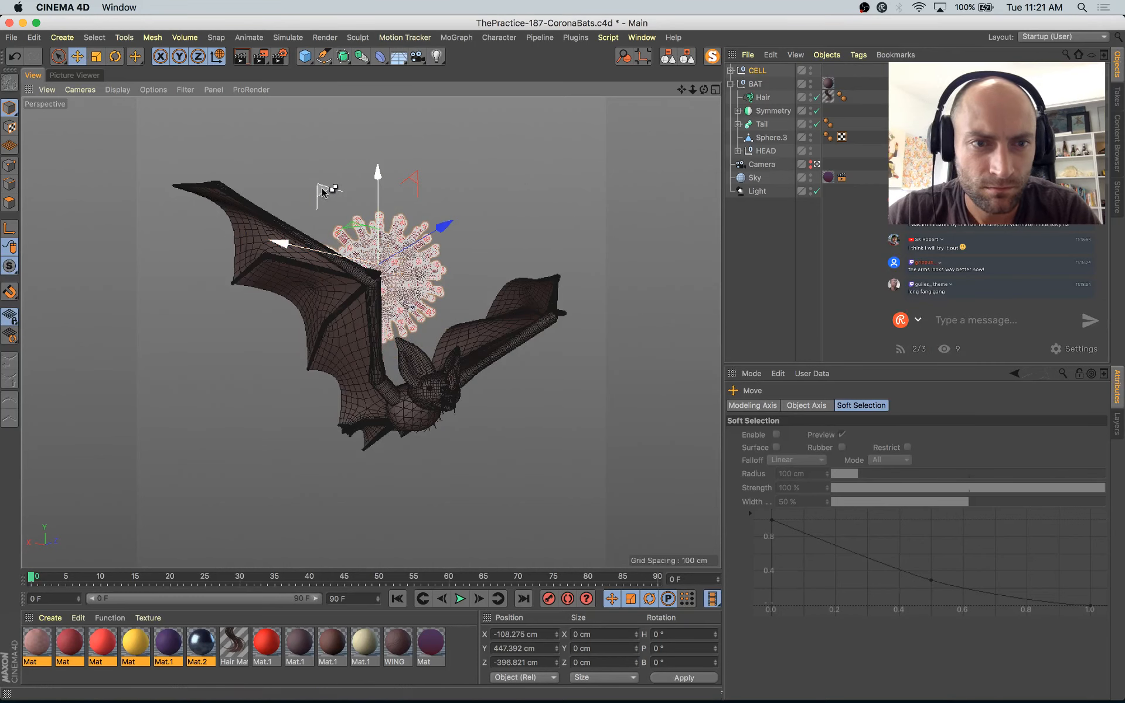
Step: Duplicate the CELL virus, scale the copy down and place it beneath the bat's far wing at about X -599, Y 181, Z -247 cm
{"action": "left_click_drag", "start_coordinate": [322, 191], "coordinate": [453, 394], "text": "ctrl"}
{"action": "key", "text": "t"}
{"action": "left_click_drag", "start_coordinate": [552, 453], "coordinate": [534, 467]}
{"action": "key", "text": "e"}
{"action": "left_click_drag", "start_coordinate": [547, 399], "coordinate": [577, 276]}
{"action": "left_click_drag", "start_coordinate": [405, 312], "coordinate": [321, 332], "text": "ctrl"}
{"action": "key", "text": "super+z"}
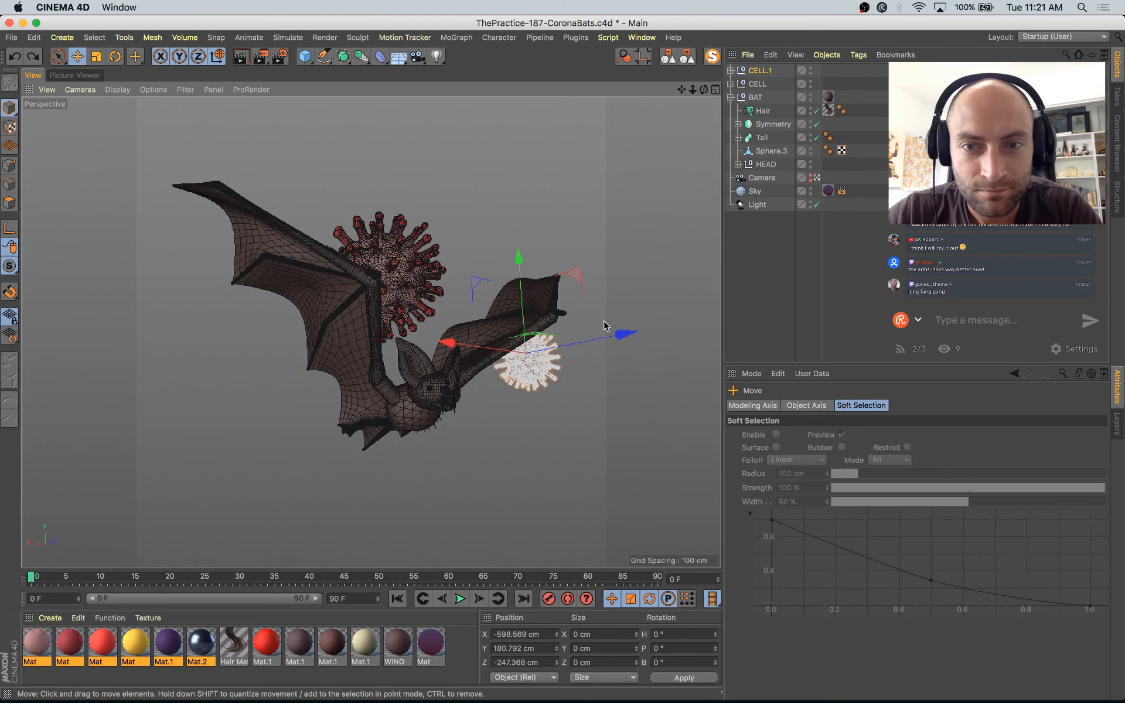
Step: Duplicate the virus twice, placing one copy below the bat's near wing and a smaller one at about X -499, Y 675, Z -174 cm
{"action": "left_click_drag", "start_coordinate": [592, 284], "coordinate": [385, 346], "text": "ctrl"}
{"action": "left_click_drag", "start_coordinate": [455, 294], "coordinate": [645, 82], "text": "ctrl"}
{"action": "left_click_drag", "start_coordinate": [642, 142], "coordinate": [638, 164], "text": "ctrl"}
{"action": "key", "text": "t"}
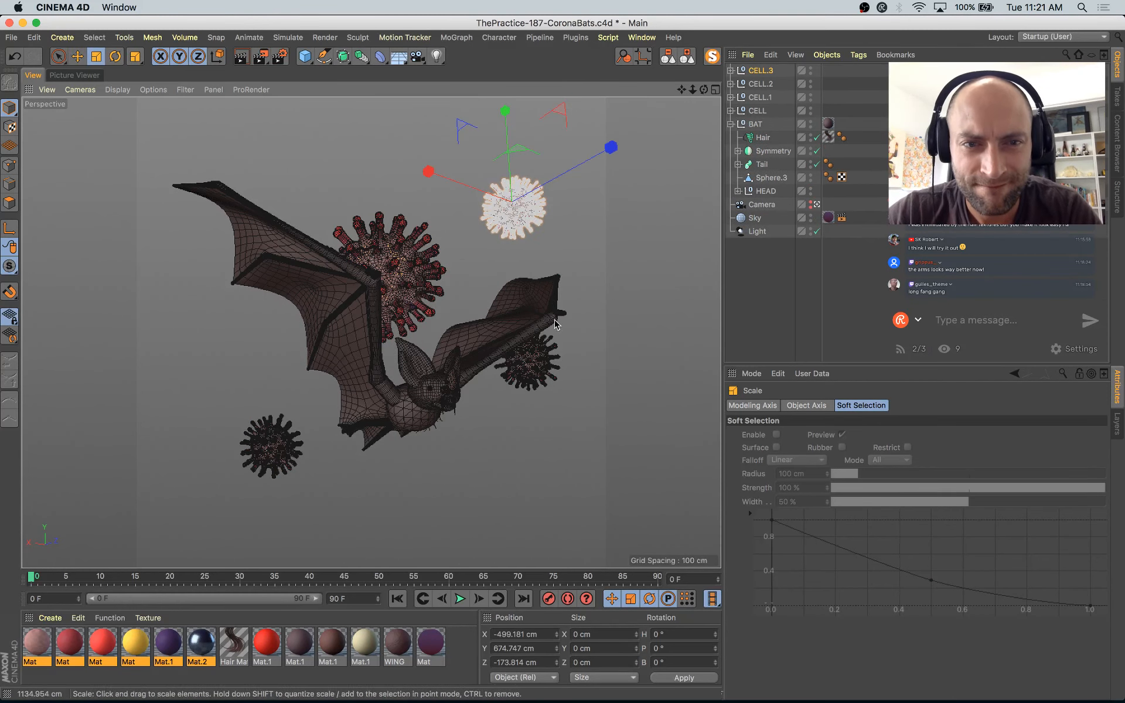
{"action": "left_click_drag", "start_coordinate": [586, 334], "coordinate": [509, 354]}
{"action": "key", "text": "e"}
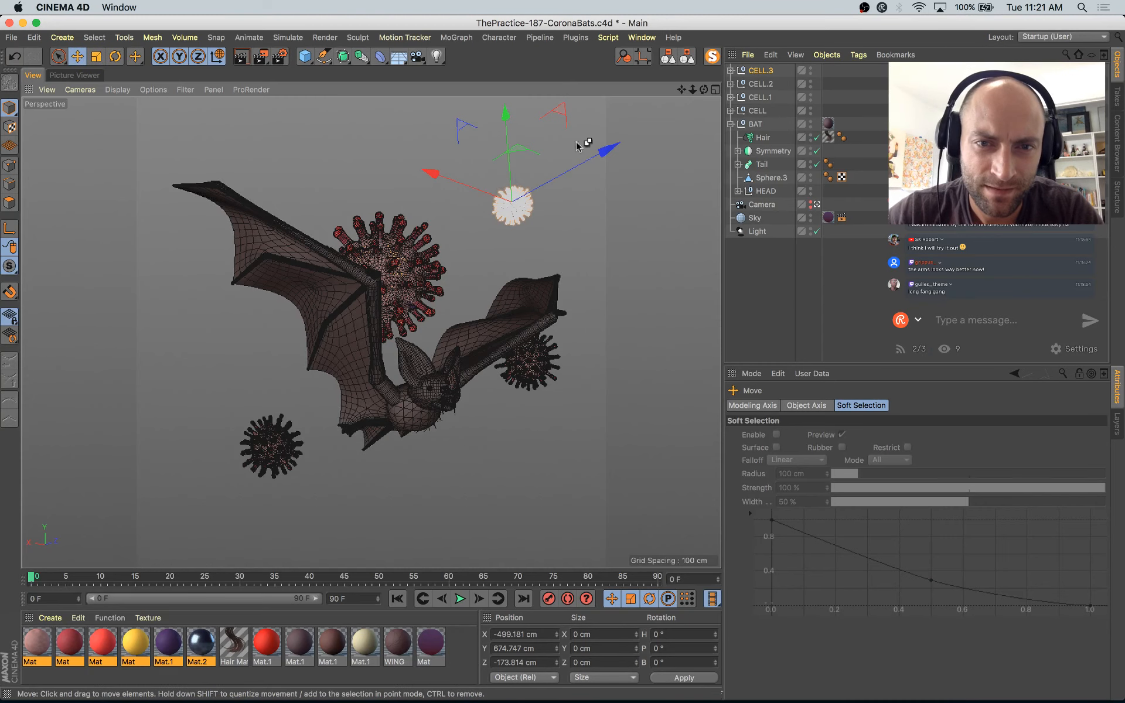
Step: Duplicate the small virus to a spot beneath the bat at about X -520, Y -172, Z -391 cm and undo the extra copy
{"action": "left_click_drag", "start_coordinate": [576, 142], "coordinate": [547, 400], "text": "ctrl"}
{"action": "mouse_move", "coordinate": [250, 191]}
{"action": "left_mouse_down", "text": "ctrl"}
{"action": "mouse_move", "coordinate": [249, 211]}
{"action": "mouse_move", "coordinate": [566, 353]}
{"action": "mouse_move", "coordinate": [250, 215]}
{"action": "left_mouse_up", "text": "ctrl"}
{"action": "key", "text": "ctrl+z"}
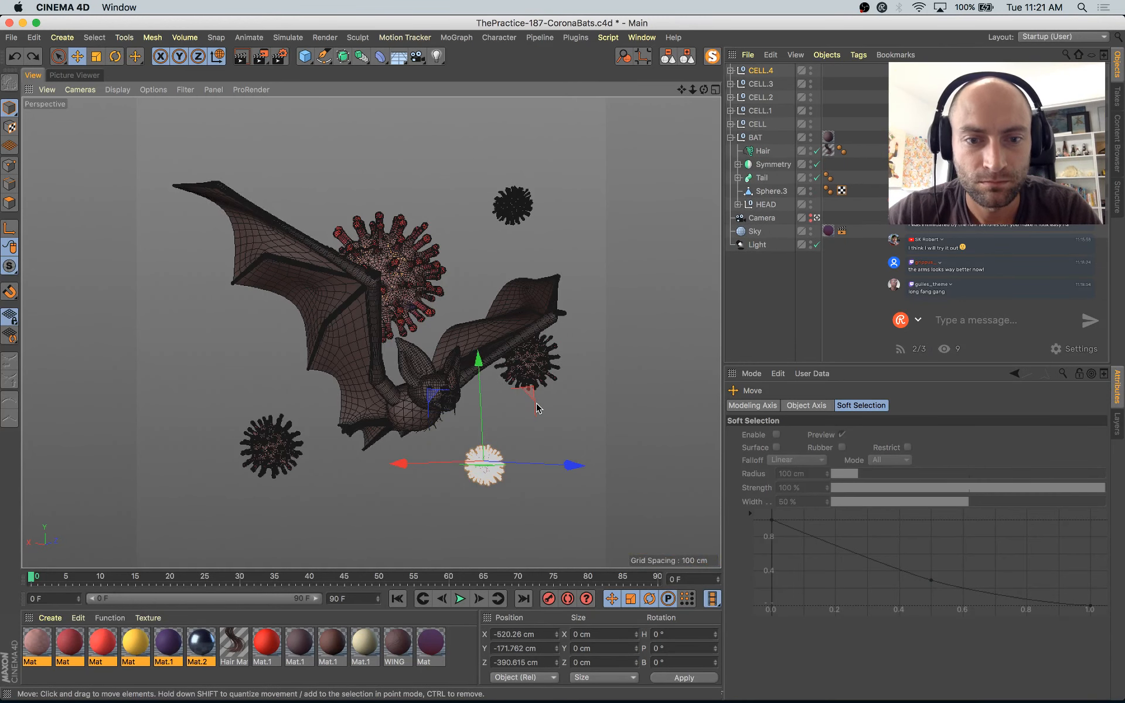
Step: Duplicate the virus behind the bat's near wing at about X 304, Y 538, Z -699 cm, scale the copy up and deselect it
{"action": "left_click_drag", "start_coordinate": [551, 421], "coordinate": [292, 197], "text": "ctrl"}
{"action": "key", "text": "t"}
{"action": "left_click_drag", "start_coordinate": [295, 331], "coordinate": [455, 261]}
{"action": "key", "text": "e"}
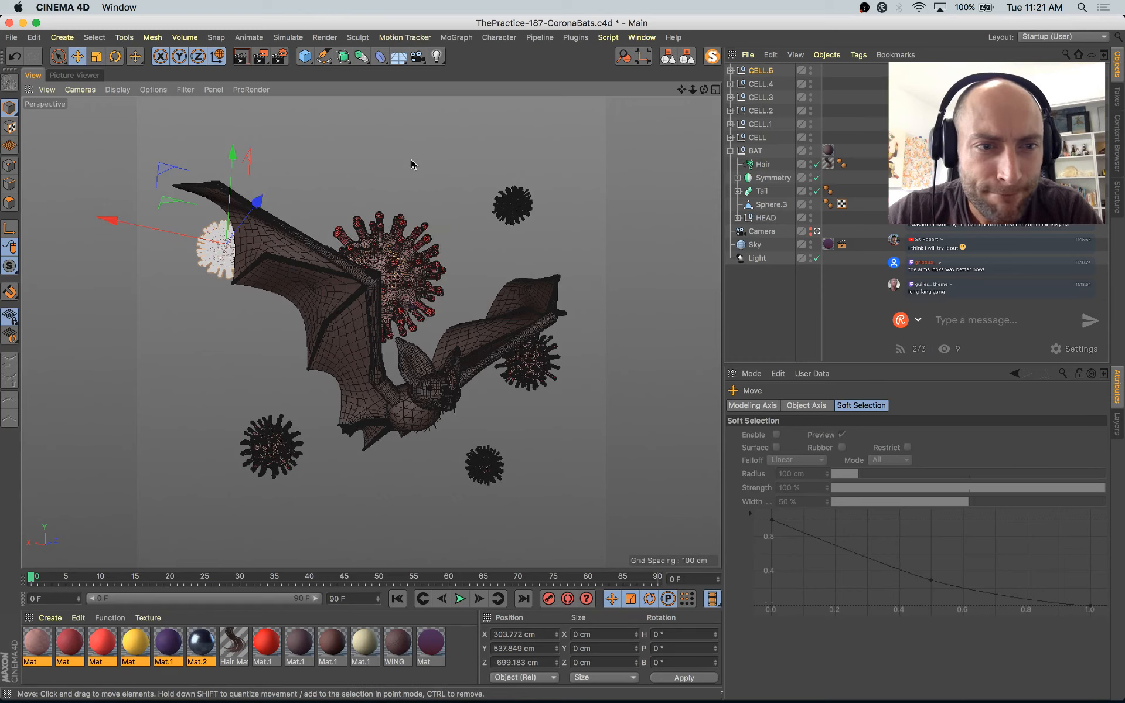
{"action": "mouse_move", "coordinate": [410, 159]}
{"action": "left_mouse_down"}
{"action": "mouse_move", "coordinate": [400, 163]}
{"action": "mouse_move", "coordinate": [402, 150]}
{"action": "mouse_move", "coordinate": [401, 163]}
{"action": "left_mouse_up"}
{"action": "left_click", "coordinate": [408, 151]}
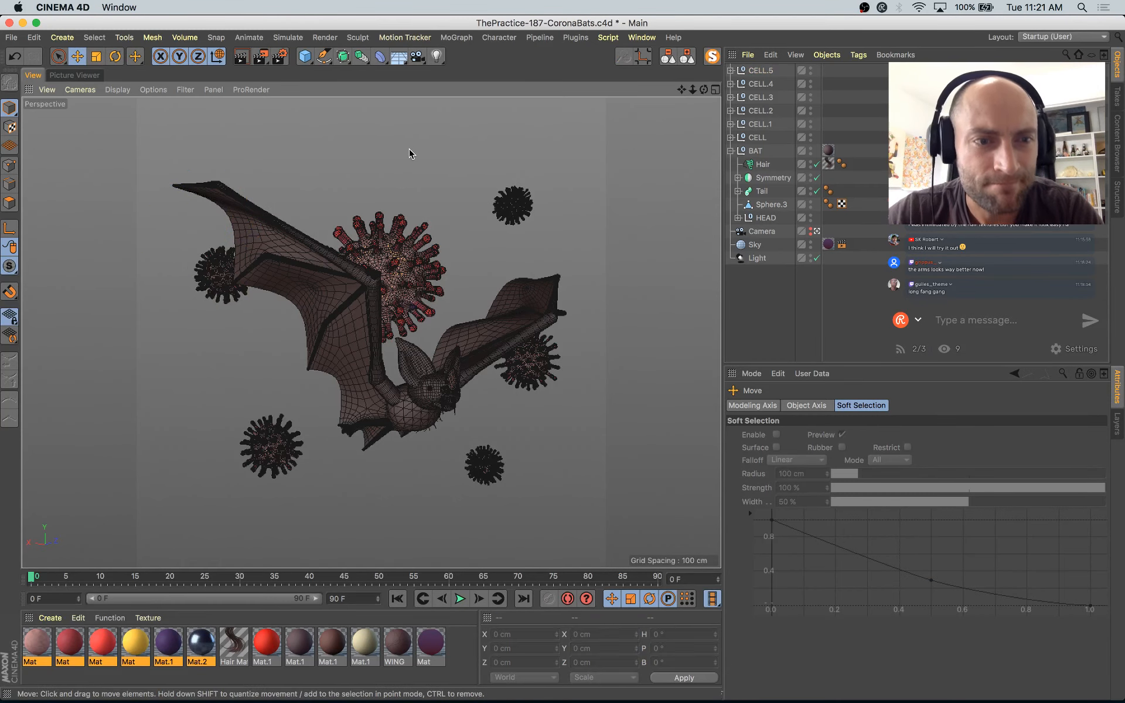
Step: Render the bat and viruses to the Picture Viewer, compare with the previous render and inspect the image enlarged
{"action": "left_click", "coordinate": [74, 76]}
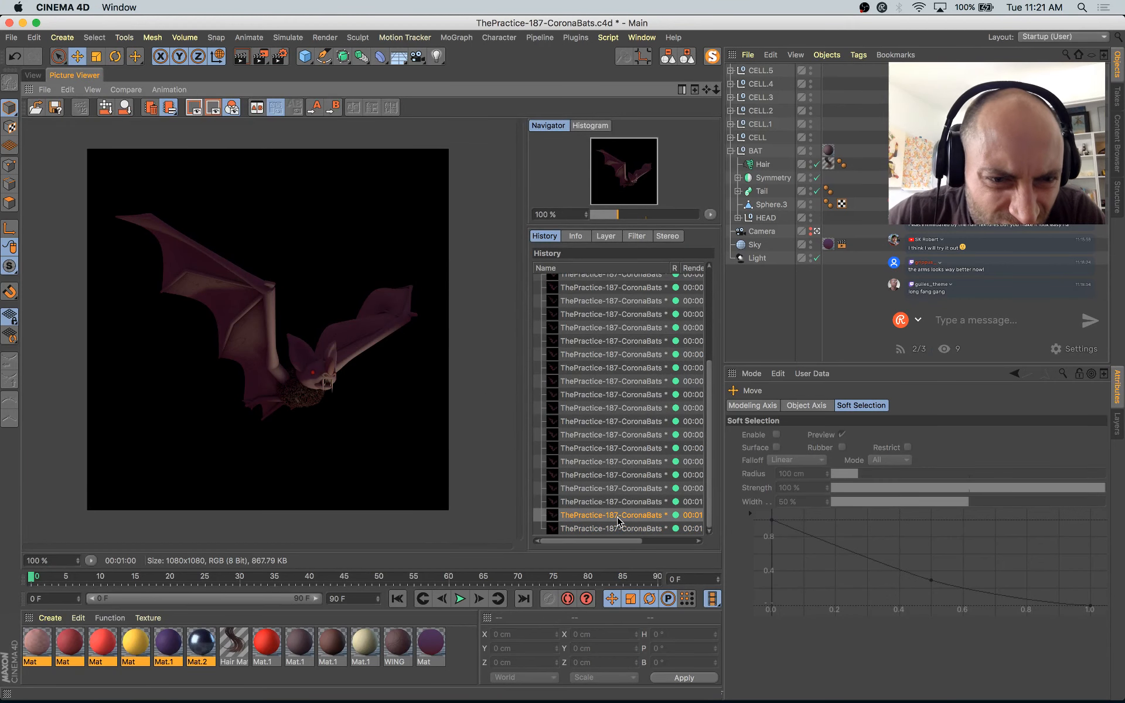
{"action": "key", "text": "shift+r"}
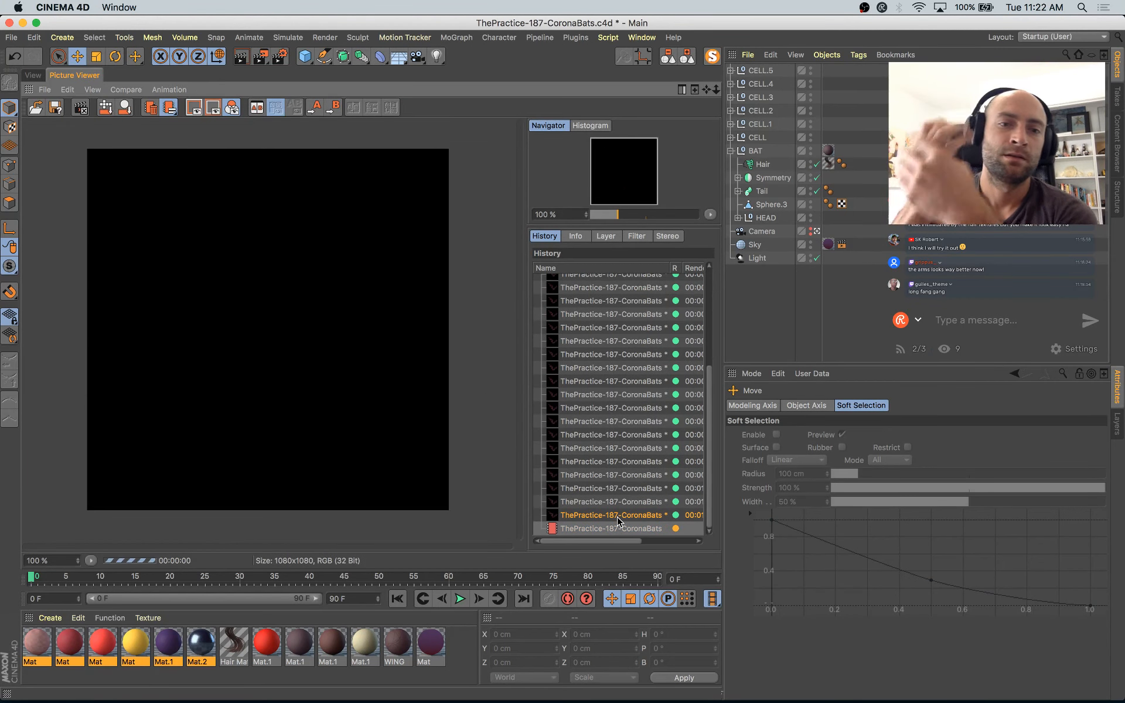
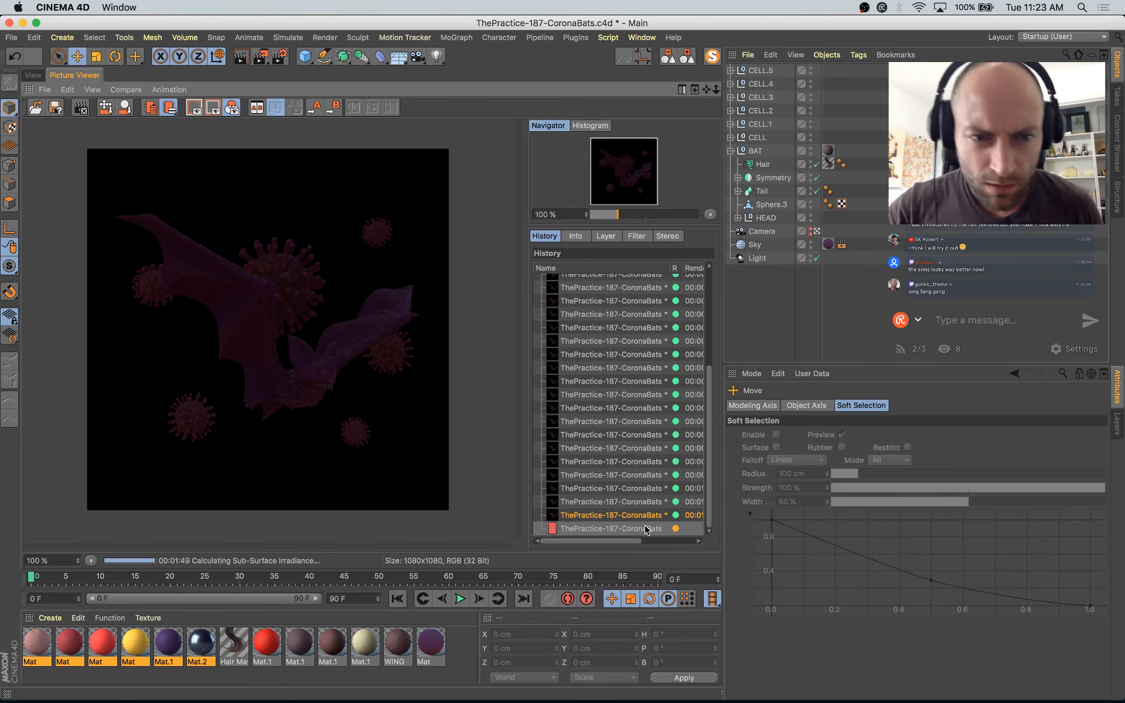
{"action": "key", "text": "Up"}
{"action": "key", "text": "Down"}
{"action": "key", "text": "Down"}
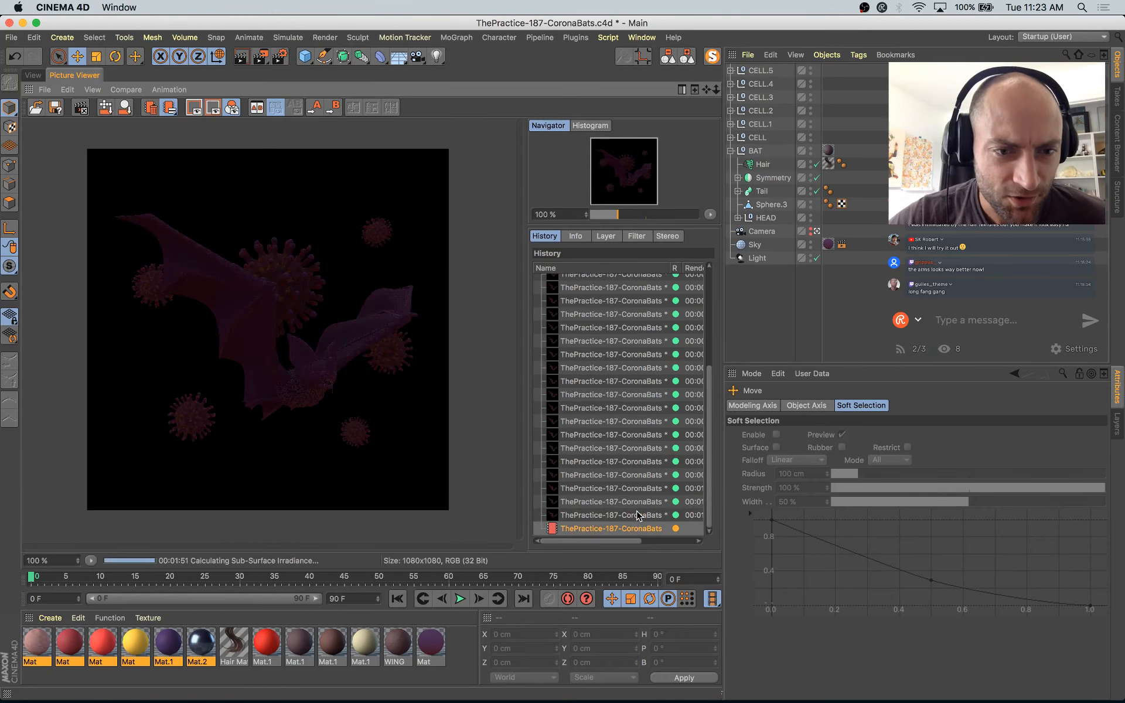
{"action": "scroll", "coordinate": [235, 263], "scroll_direction": "up", "scroll_amount": 1}
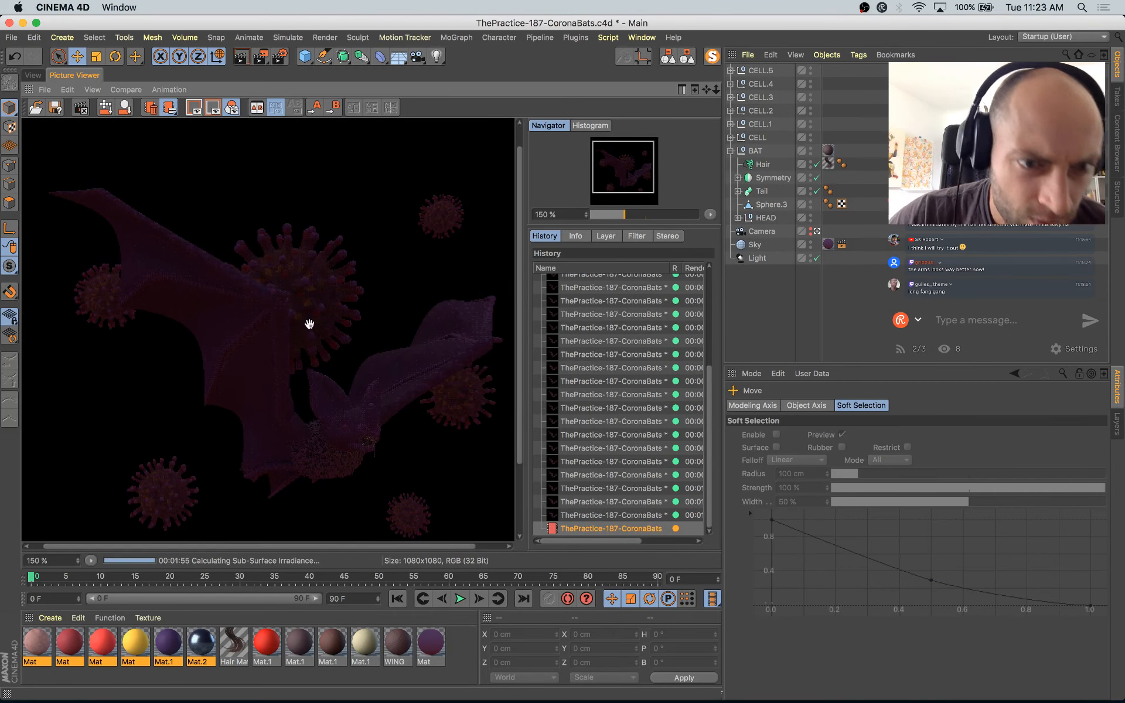
{"action": "scroll", "coordinate": [294, 352], "scroll_direction": "down", "scroll_amount": 1}
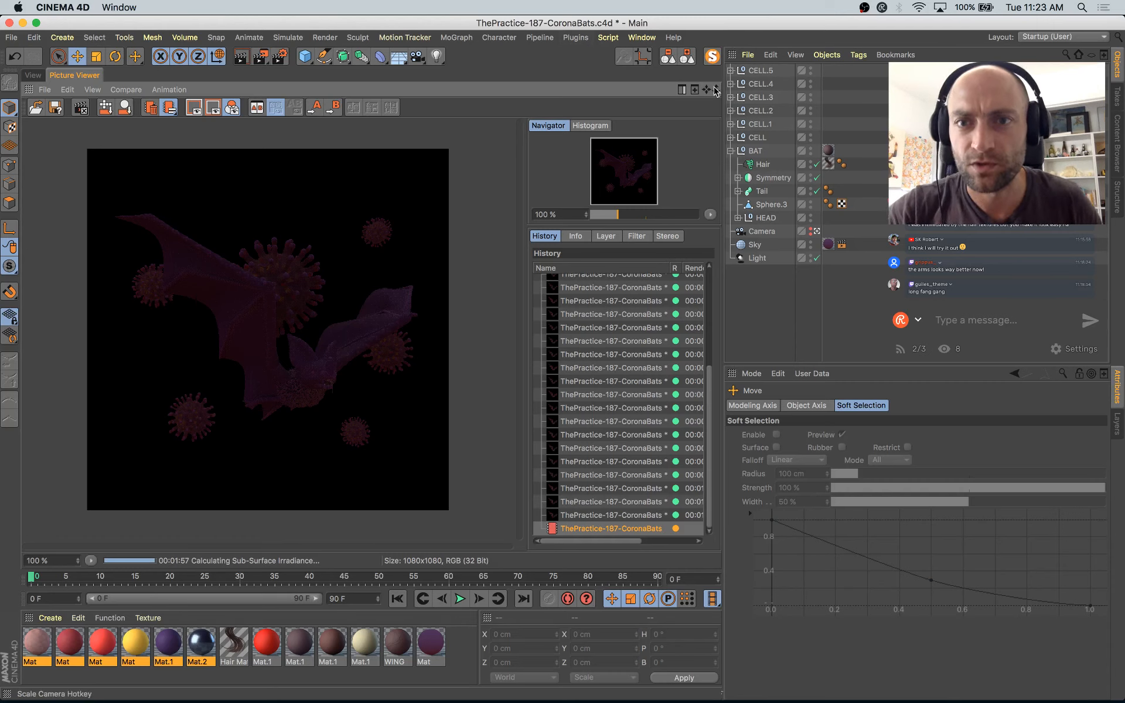
Step: Lower the Subdivision Surface of CELL.5 and CELL.4 to 1 in the editor and 2 in the renderer
{"action": "left_click", "coordinate": [730, 70]}
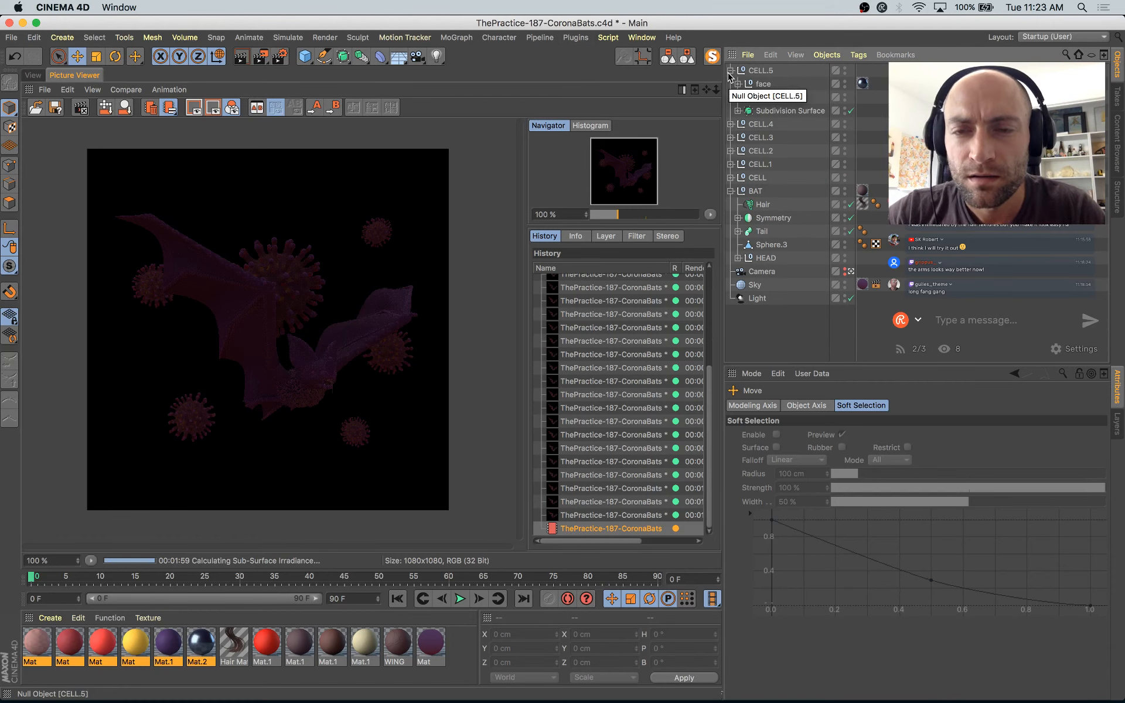
{"action": "left_click", "coordinate": [778, 112]}
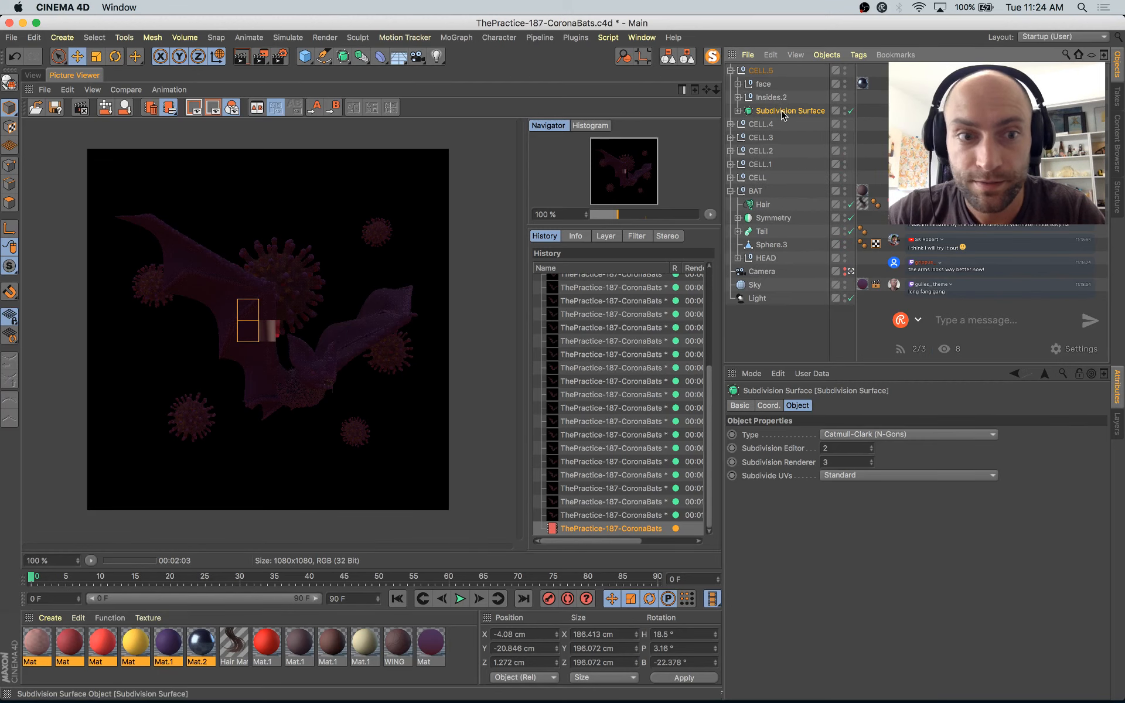
{"action": "left_click", "coordinate": [871, 450]}
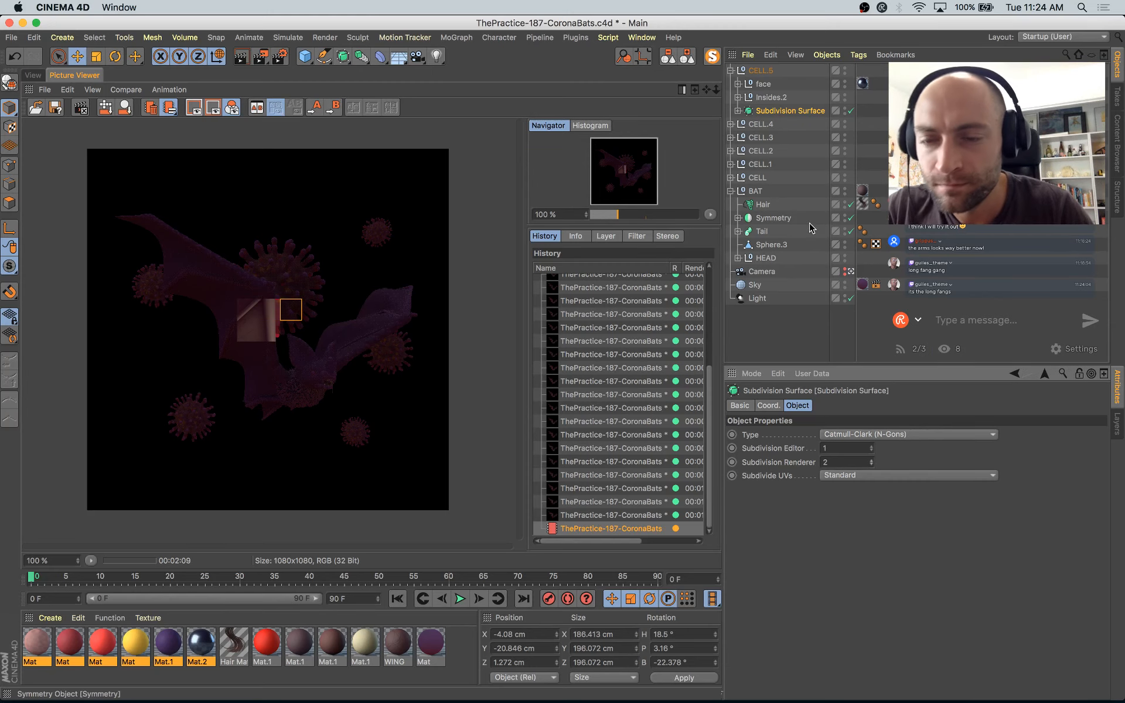
{"action": "left_click", "coordinate": [730, 124]}
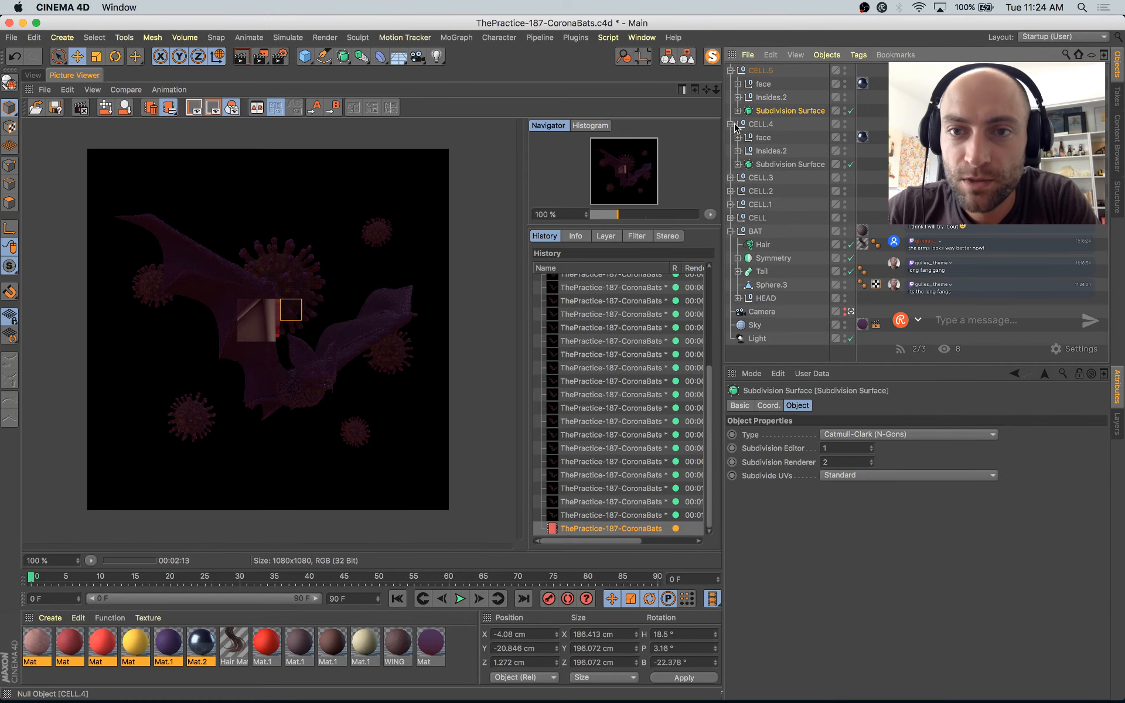
{"action": "left_click", "coordinate": [30, 76]}
{"action": "left_click", "coordinate": [791, 164]}
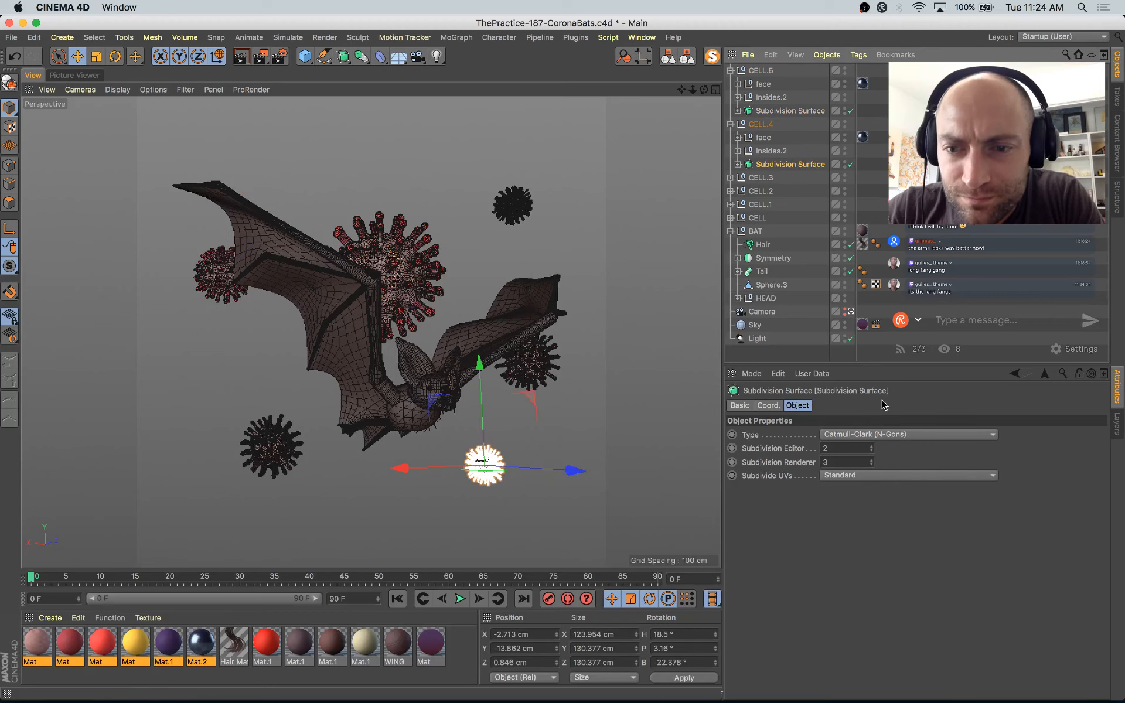
{"action": "left_click", "coordinate": [872, 451]}
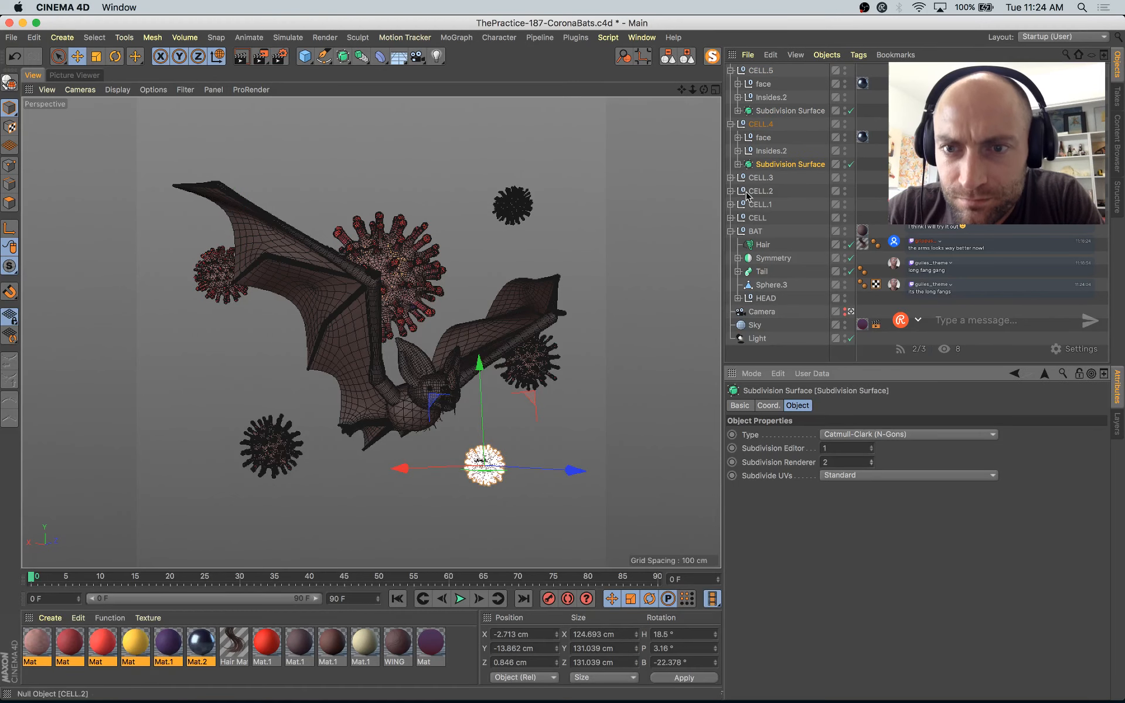
Step: Lower the Subdivision Surface of CELL.3 and CELL.2 to 1 in the editor and 2 in the renderer
{"action": "left_click", "coordinate": [731, 178]}
{"action": "left_click", "coordinate": [774, 218]}
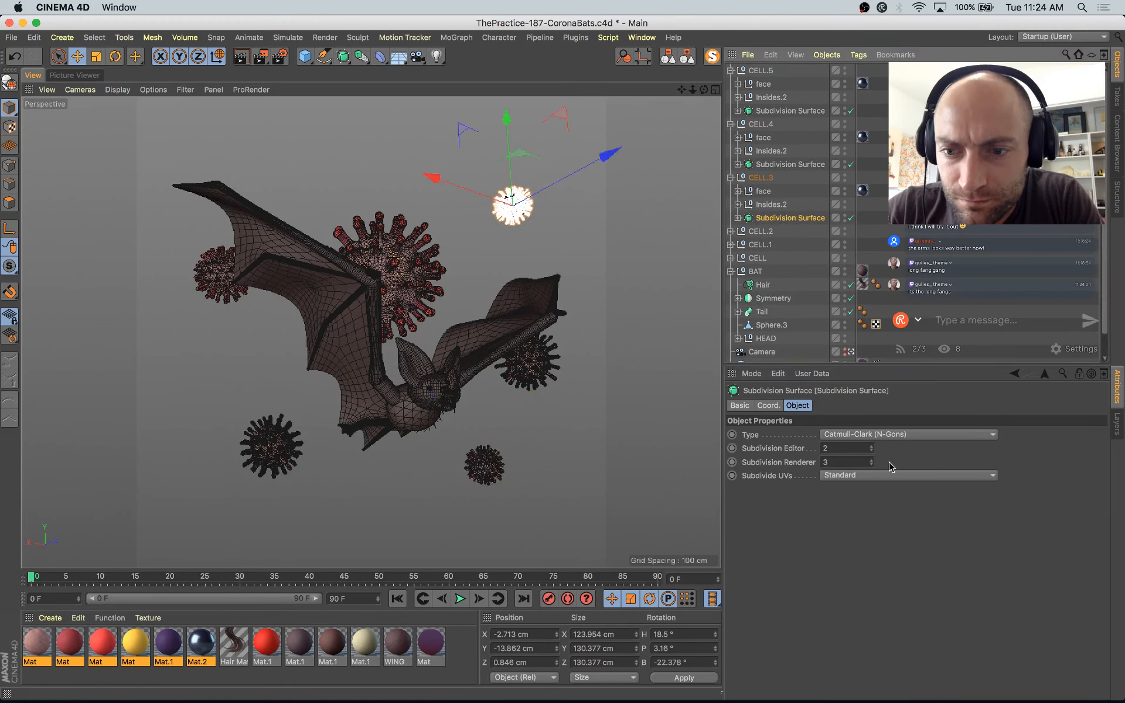
{"action": "left_click", "coordinate": [872, 451]}
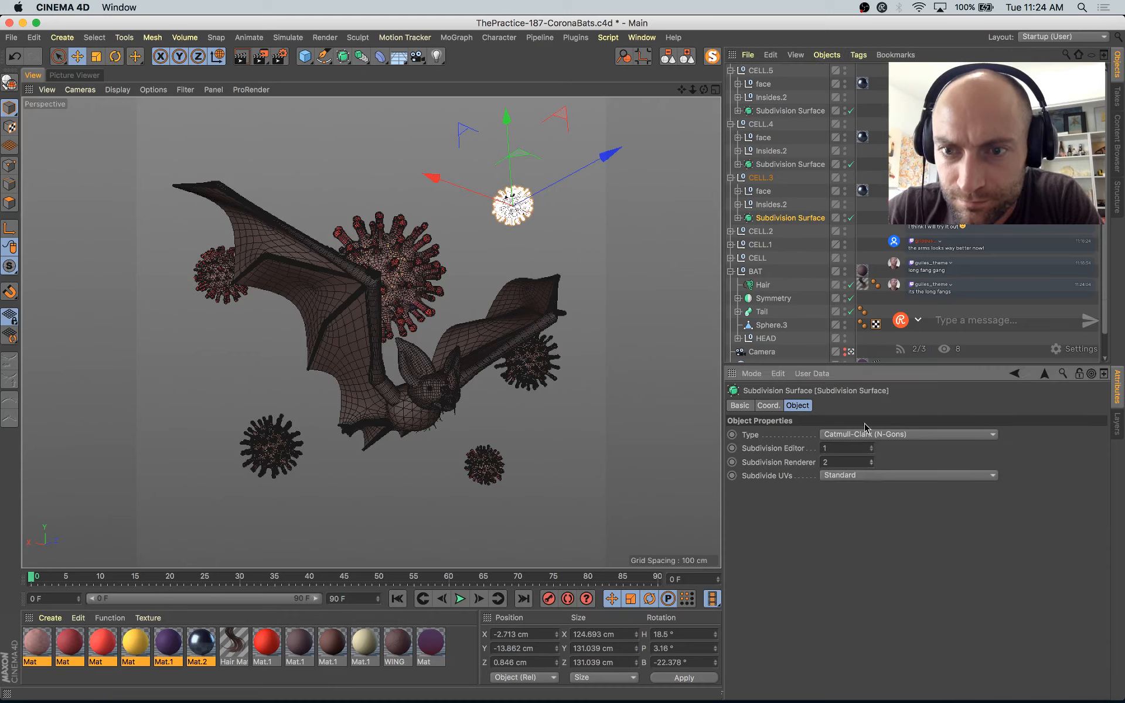
{"action": "left_click", "coordinate": [731, 231]}
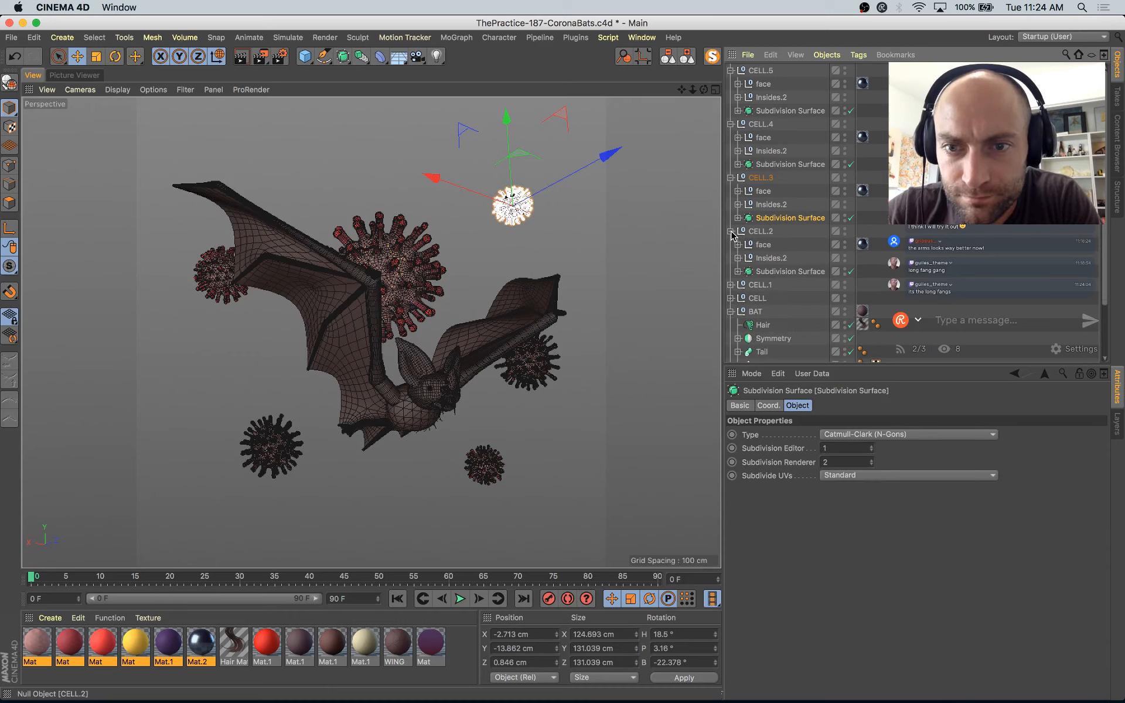
{"action": "left_click", "coordinate": [797, 271]}
{"action": "left_click", "coordinate": [871, 451]}
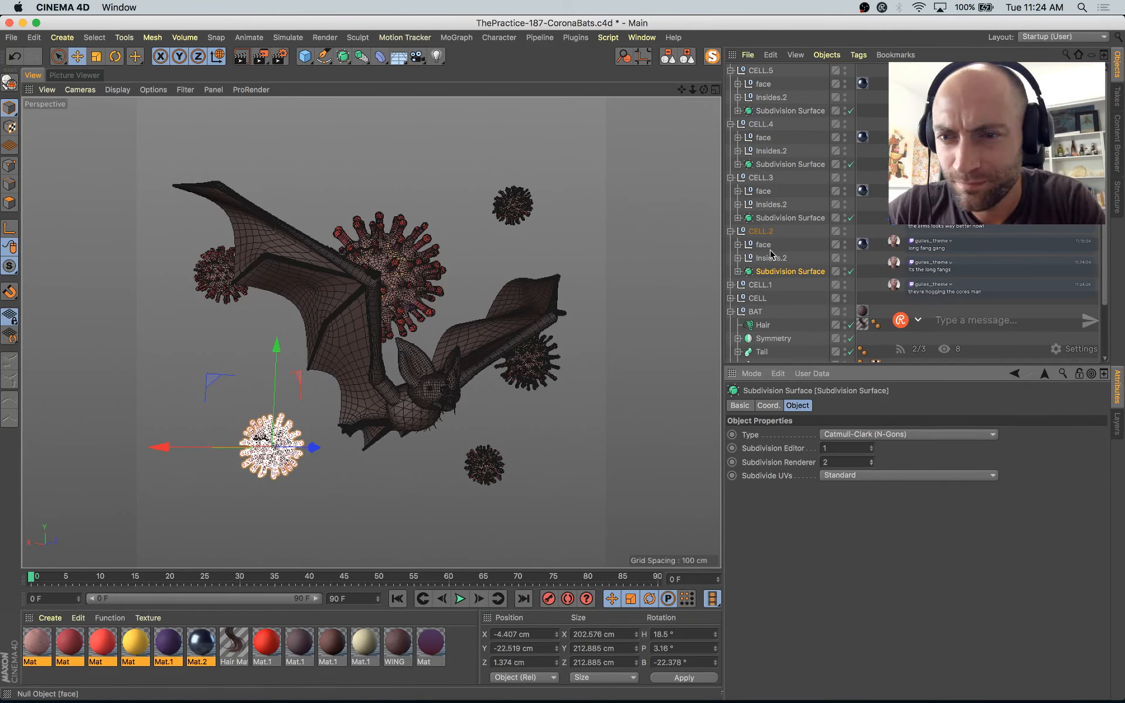
Step: Lower the Subdivision Surface of CELL.1 and CELL to editor 1 and renderer 2, and collapse the whole object hierarchy
{"action": "left_click", "coordinate": [731, 284]}
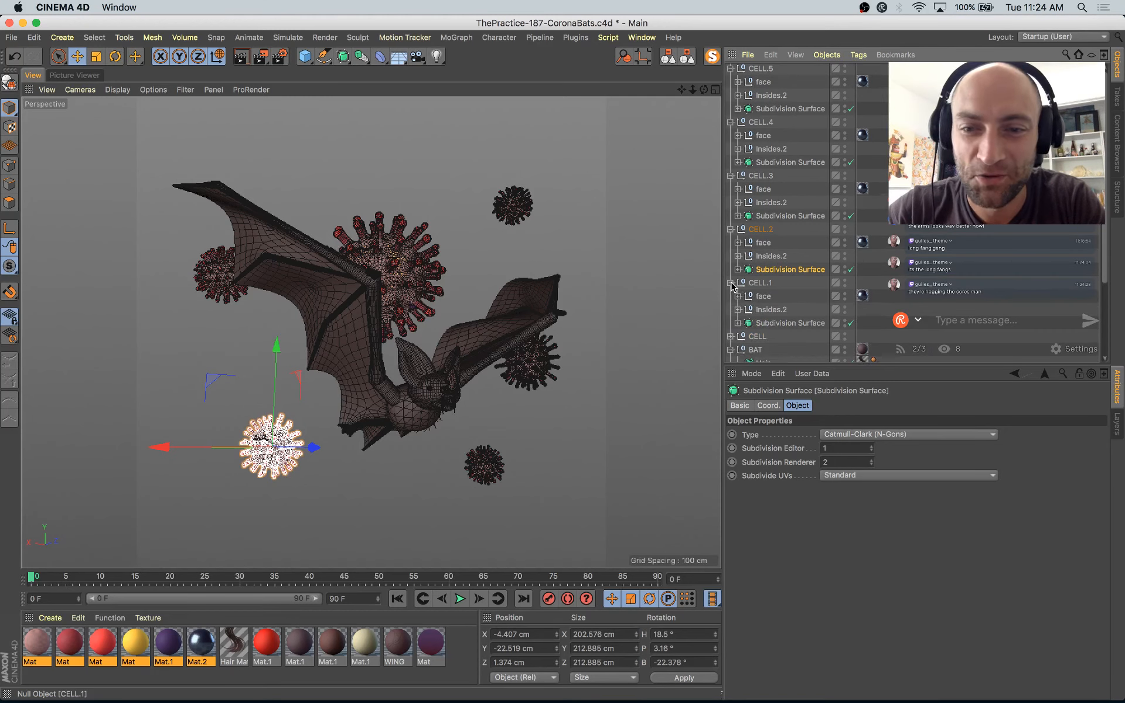
{"action": "scroll", "coordinate": [773, 285], "scroll_direction": "down", "scroll_amount": 4}
{"action": "left_click", "coordinate": [788, 268]}
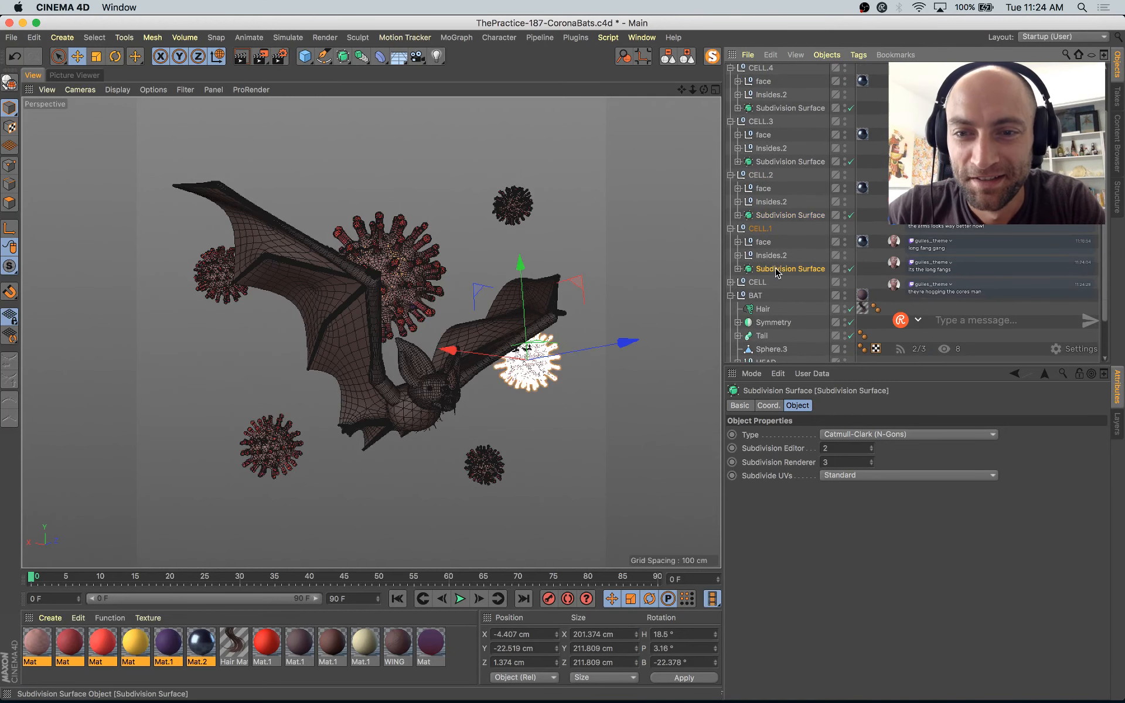
{"action": "left_click", "coordinate": [871, 451]}
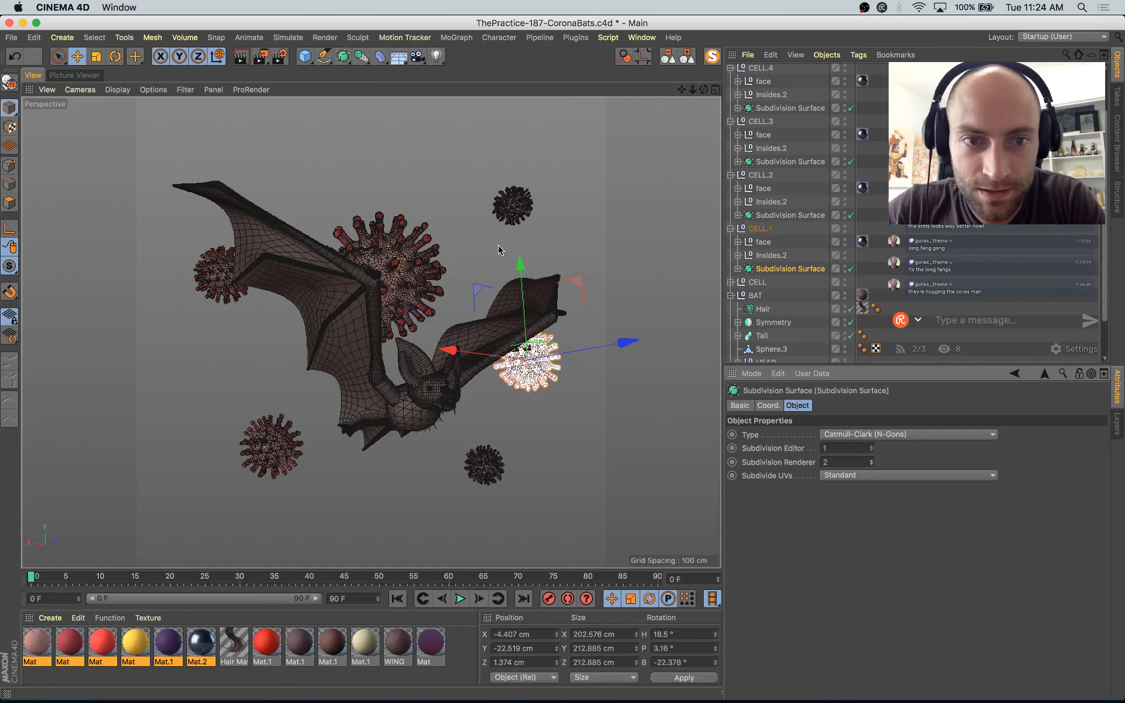
{"action": "left_click", "coordinate": [730, 281]}
{"action": "scroll", "coordinate": [751, 300], "scroll_direction": "down", "scroll_amount": 2}
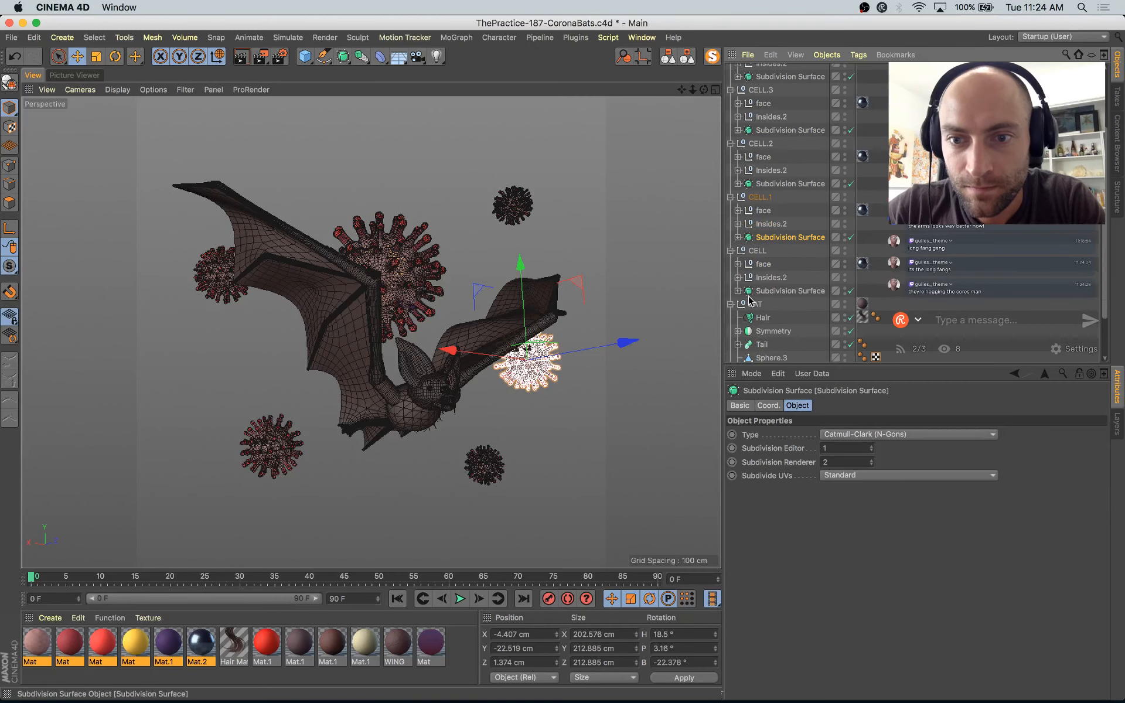
{"action": "left_click", "coordinate": [748, 293]}
{"action": "left_click", "coordinate": [738, 291]}
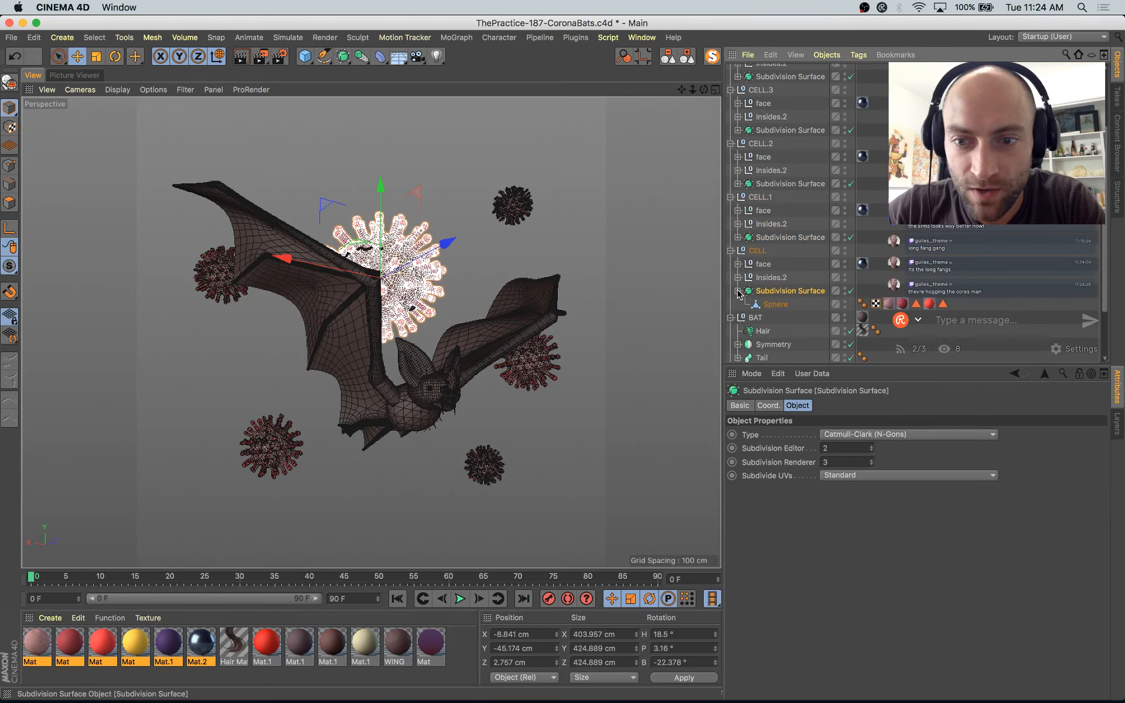
{"action": "left_click", "coordinate": [872, 451]}
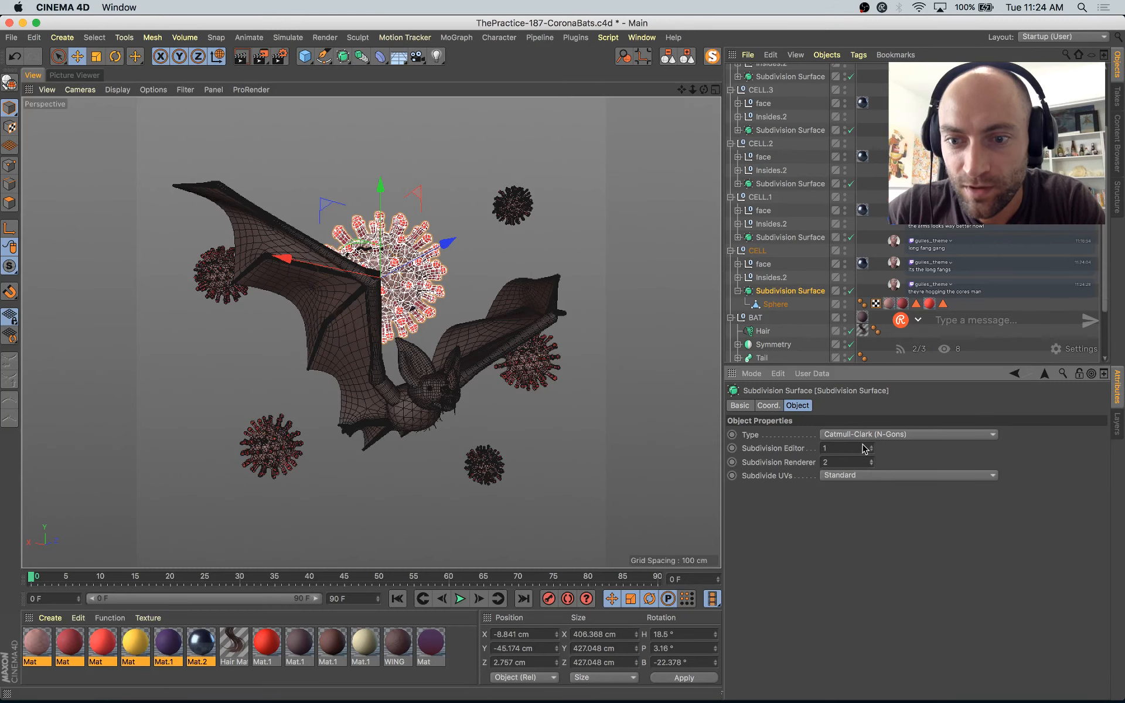
{"action": "left_click", "coordinate": [672, 59]}
{"action": "left_click", "coordinate": [804, 229]}
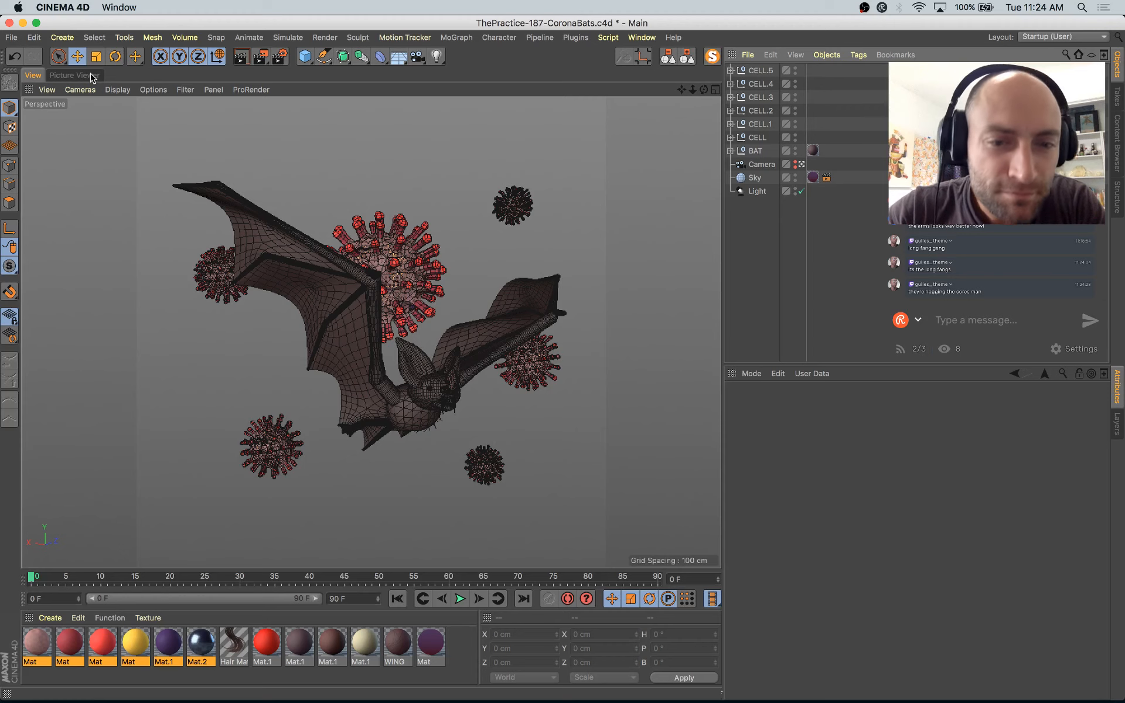
Step: Check the render in progress and nudge the large CELL virus to about X -86, Y 446, Z -397 cm
{"action": "left_click", "coordinate": [70, 75]}
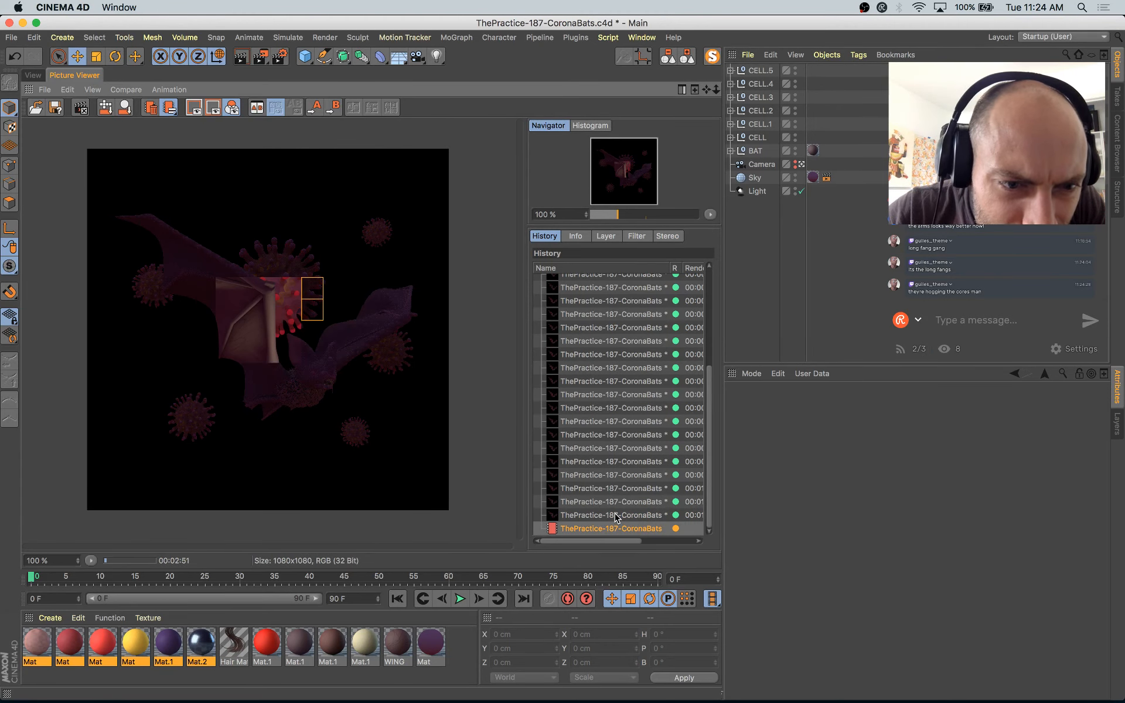
{"action": "left_click", "coordinate": [32, 75]}
{"action": "left_click", "coordinate": [402, 258]}
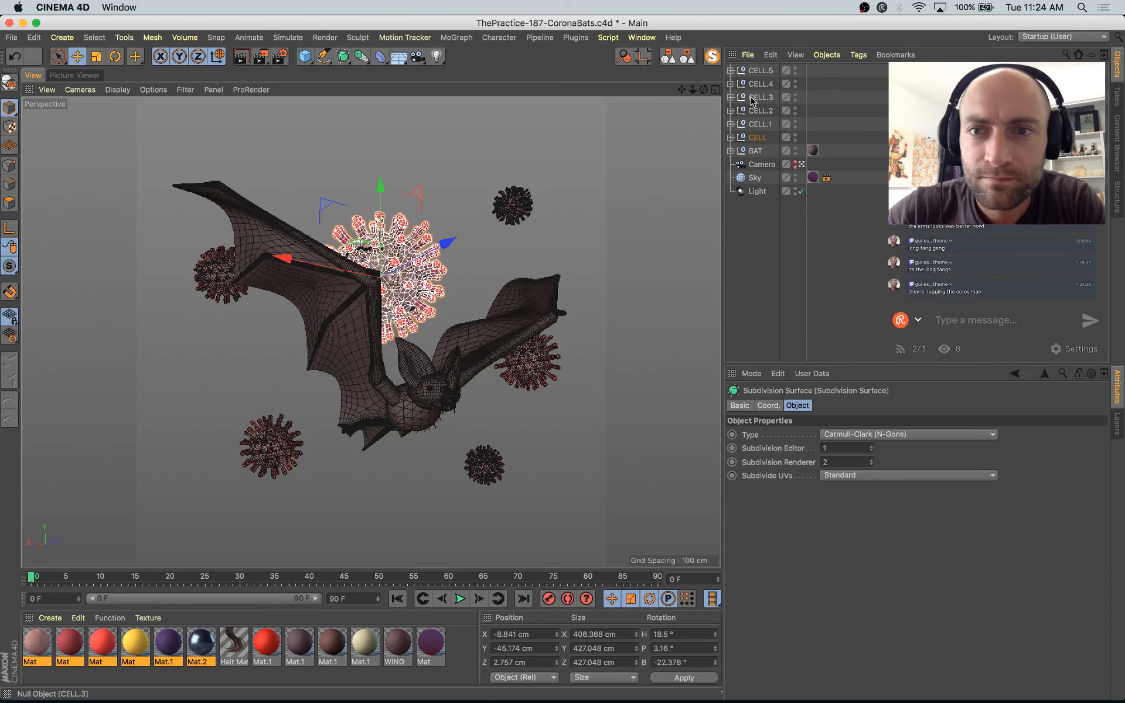
{"action": "left_click", "coordinate": [757, 137]}
{"action": "left_click_drag", "start_coordinate": [325, 189], "coordinate": [322, 192]}
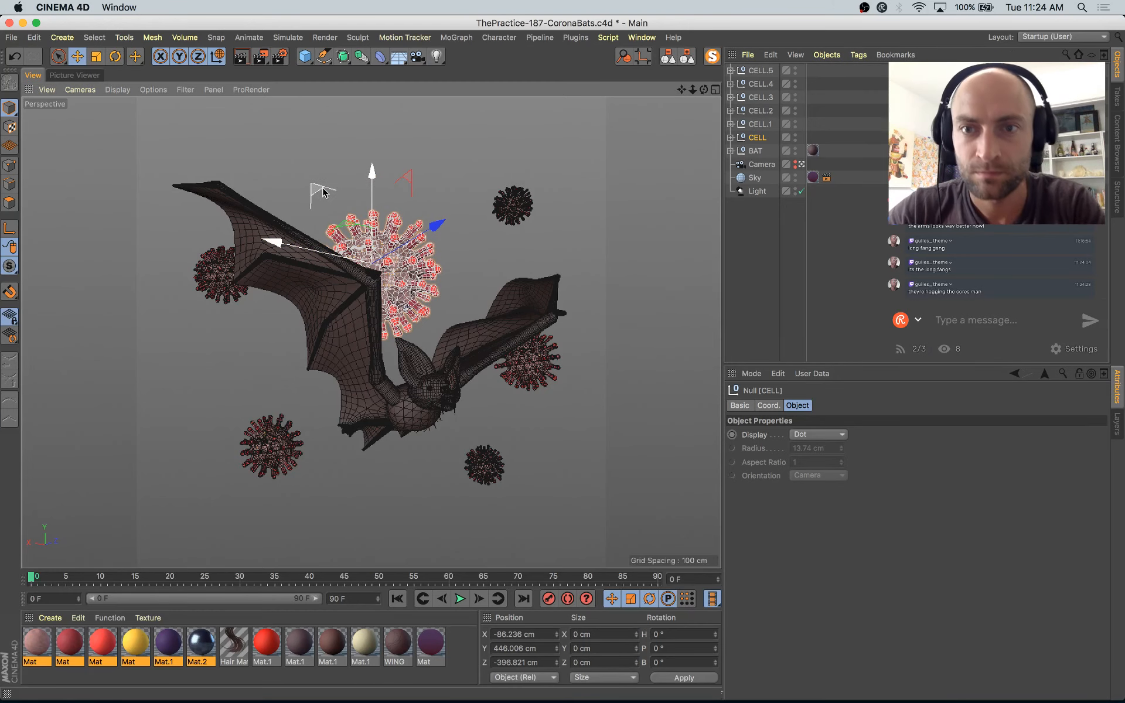
Step: Group the virus objects CELL through CELL.5 into a null and hide the group in both the viewport and the render
{"action": "left_click", "coordinate": [763, 140]}
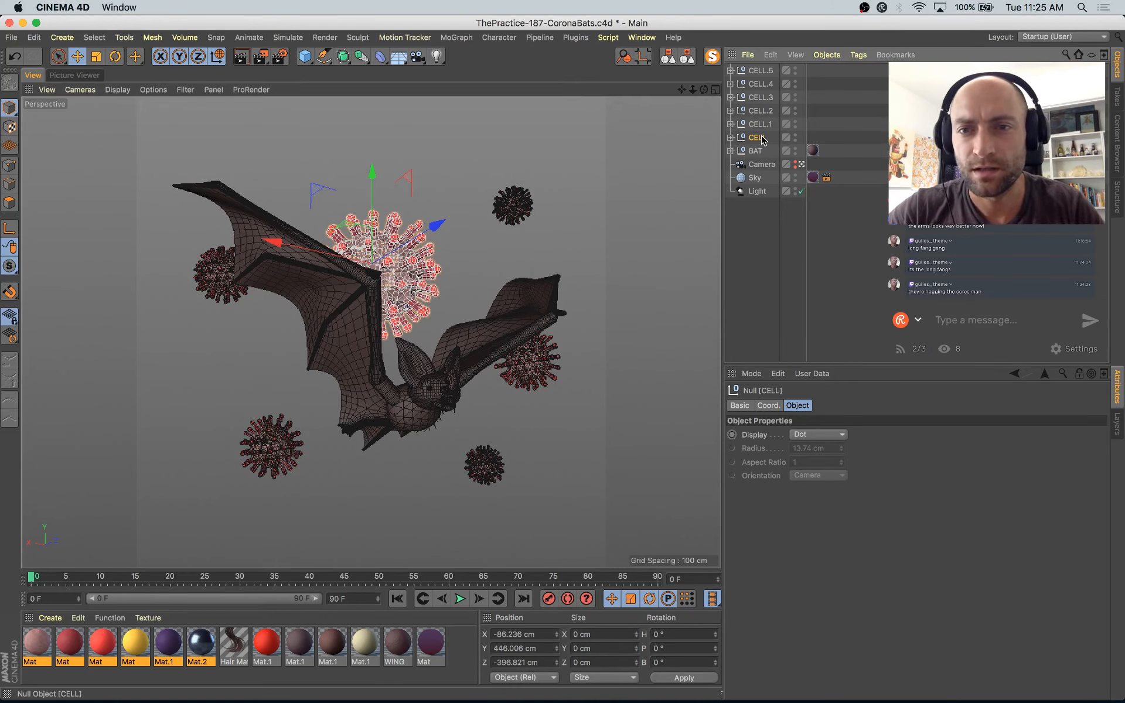
{"action": "left_click", "coordinate": [762, 71], "text": "shift"}
{"action": "key", "text": "alt+g"}
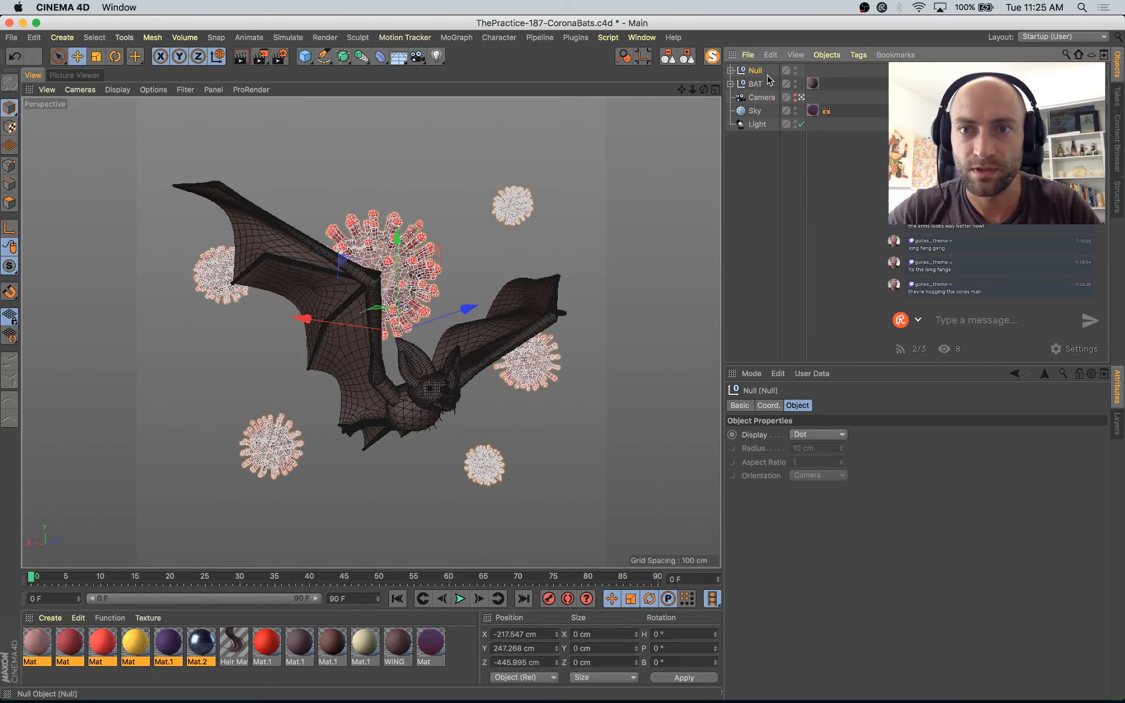
{"action": "double_click", "coordinate": [796, 69]}
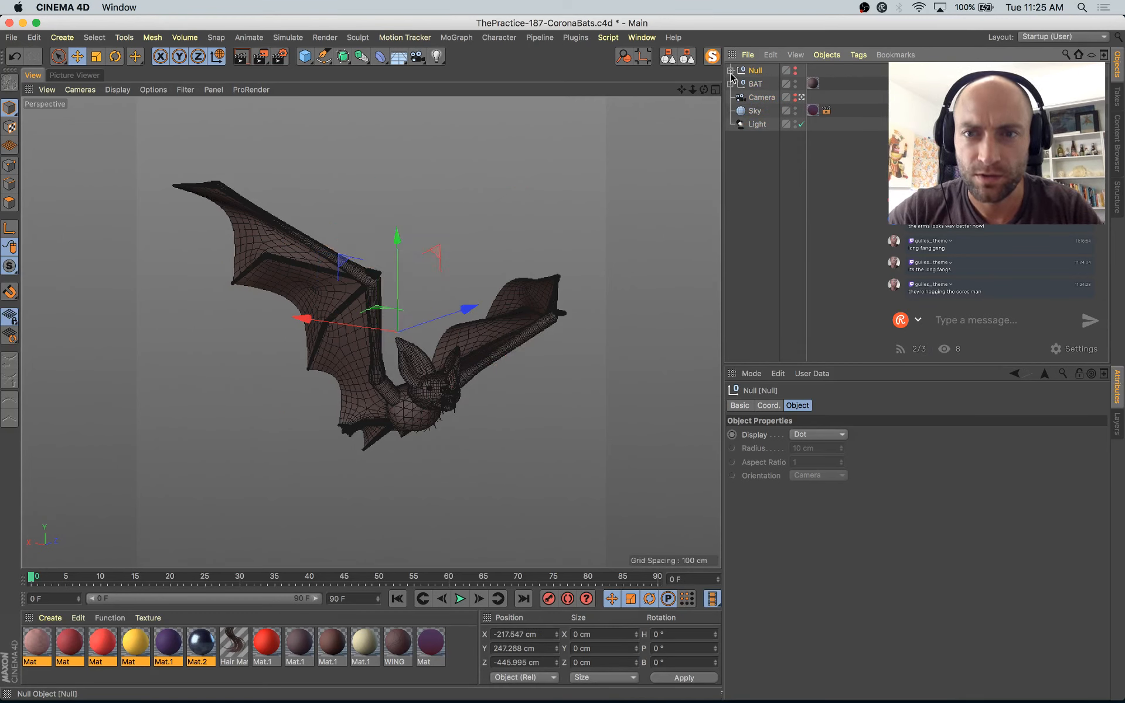
Step: Copy the CELL virus from the hidden group, paste it as a separate visible object and collapse the group
{"action": "left_click", "coordinate": [731, 70]}
{"action": "left_click", "coordinate": [763, 151]}
{"action": "key", "text": "super+c"}
{"action": "key", "text": "super+v"}
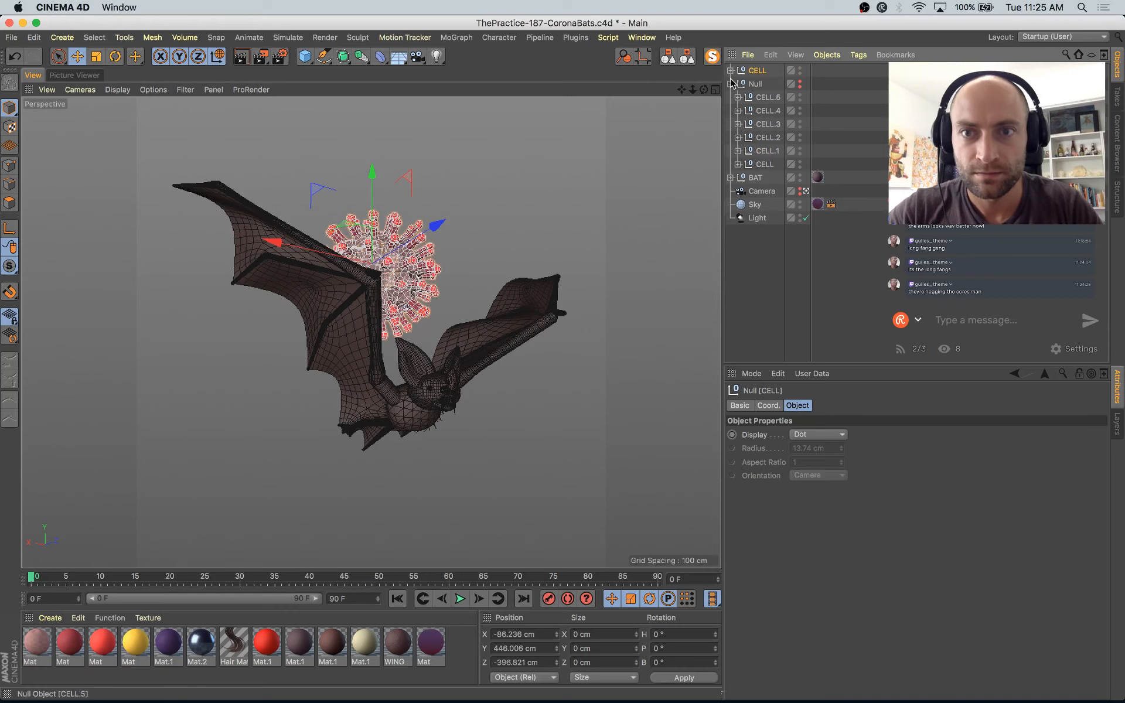
{"action": "left_click", "coordinate": [731, 83]}
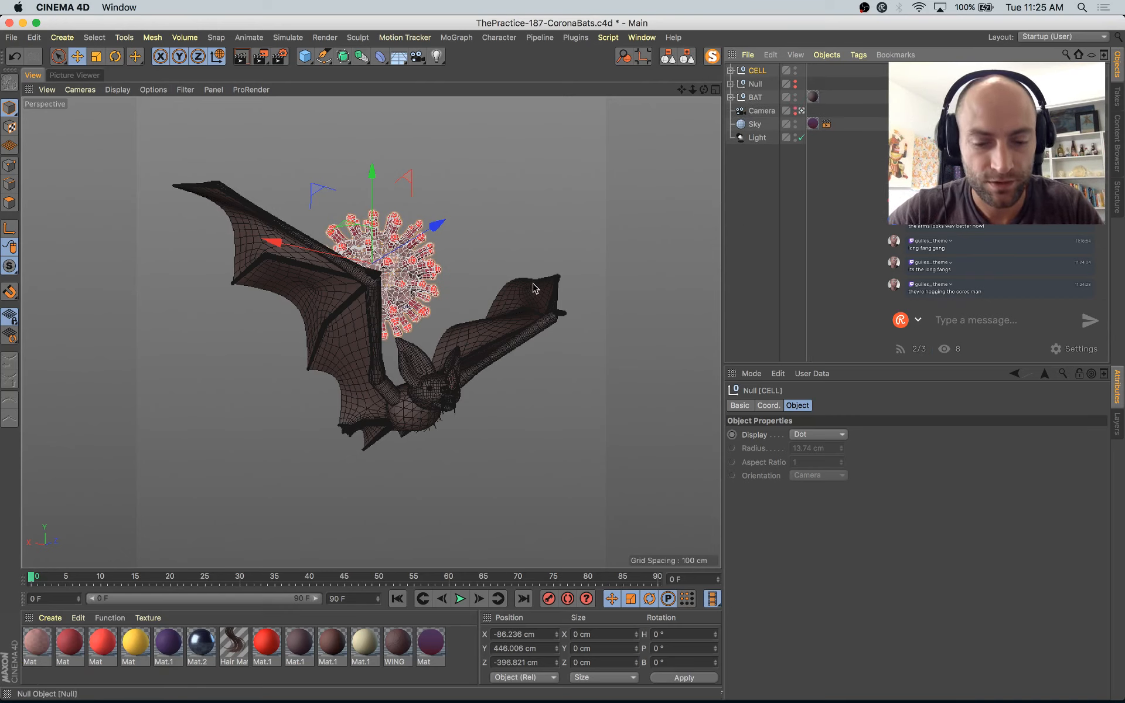
Step: Scale the pasted CELL virus up to a large size that fills the space behind the bat
{"action": "key", "text": "t"}
{"action": "left_click_drag", "start_coordinate": [599, 228], "coordinate": [762, 197]}
{"action": "key", "text": "e"}
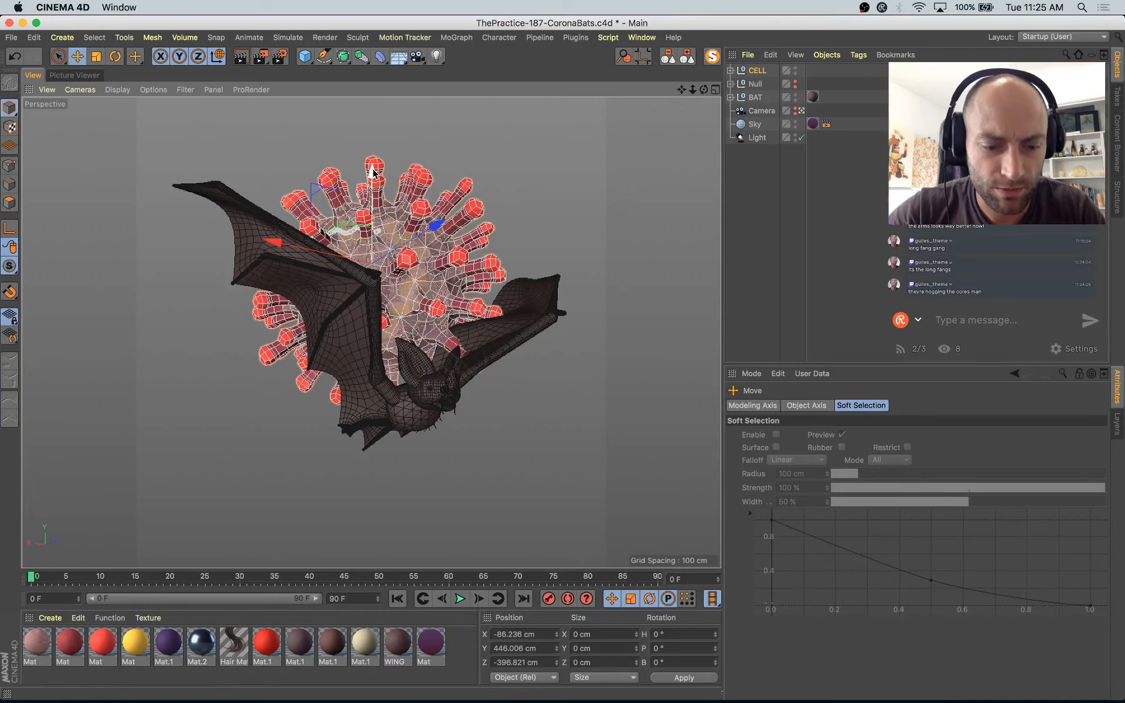
Step: Move the CELL group to about X -311, Y 275, Z -669 cm and enlarge it behind the bat
{"action": "left_click_drag", "start_coordinate": [373, 171], "coordinate": [375, 240]}
{"action": "left_click_drag", "start_coordinate": [410, 315], "coordinate": [352, 337]}
{"action": "left_click_drag", "start_coordinate": [436, 221], "coordinate": [507, 201]}
{"action": "key", "text": "t"}
{"action": "left_click_drag", "start_coordinate": [551, 413], "coordinate": [593, 413]}
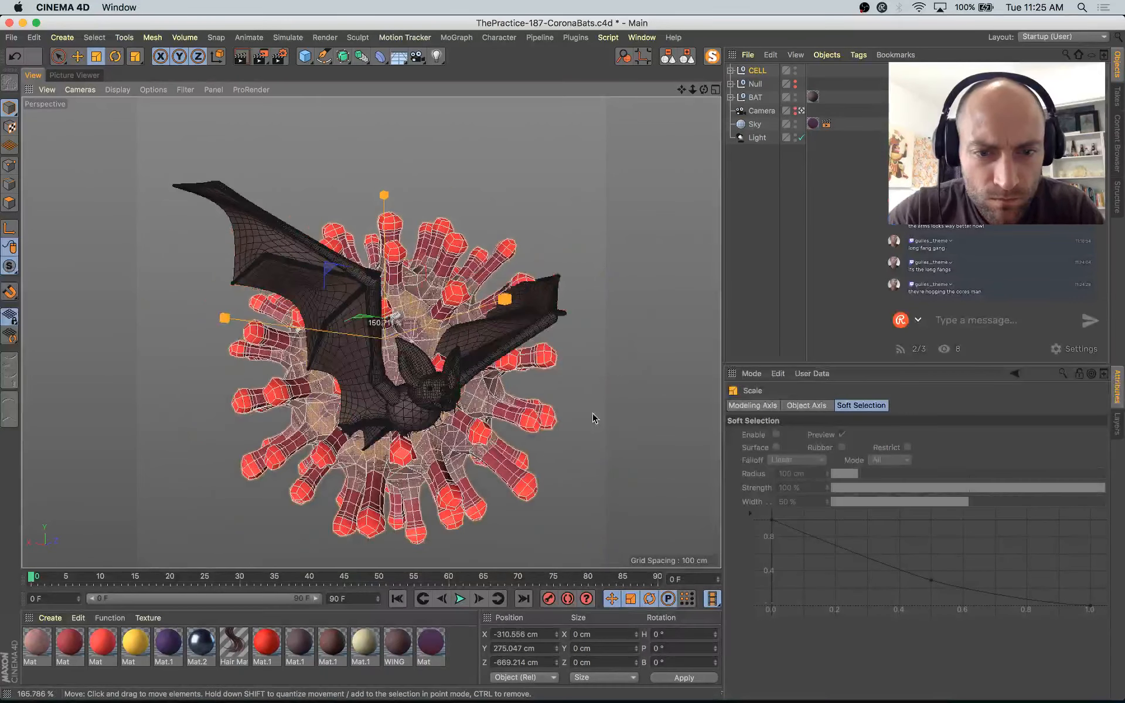
Step: Push the CELL group farther back to about X -464, Y 486, Z -1078 cm and enlarge it further
{"action": "key", "text": "e"}
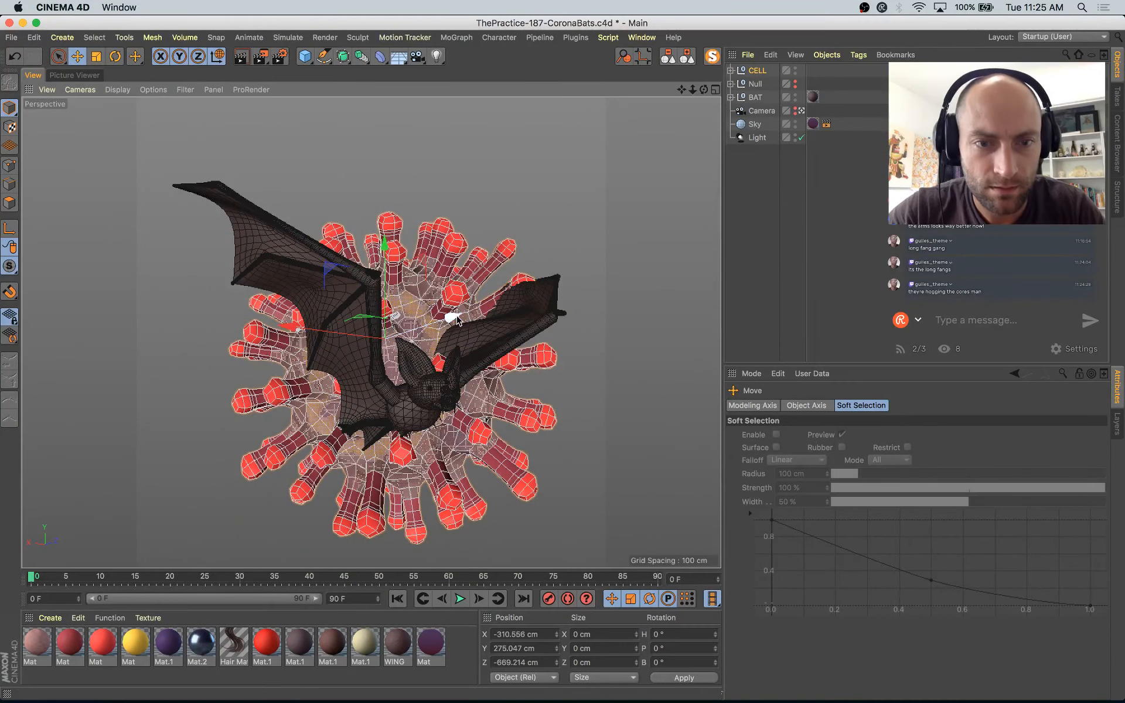
{"action": "left_click_drag", "start_coordinate": [458, 319], "coordinate": [399, 338]}
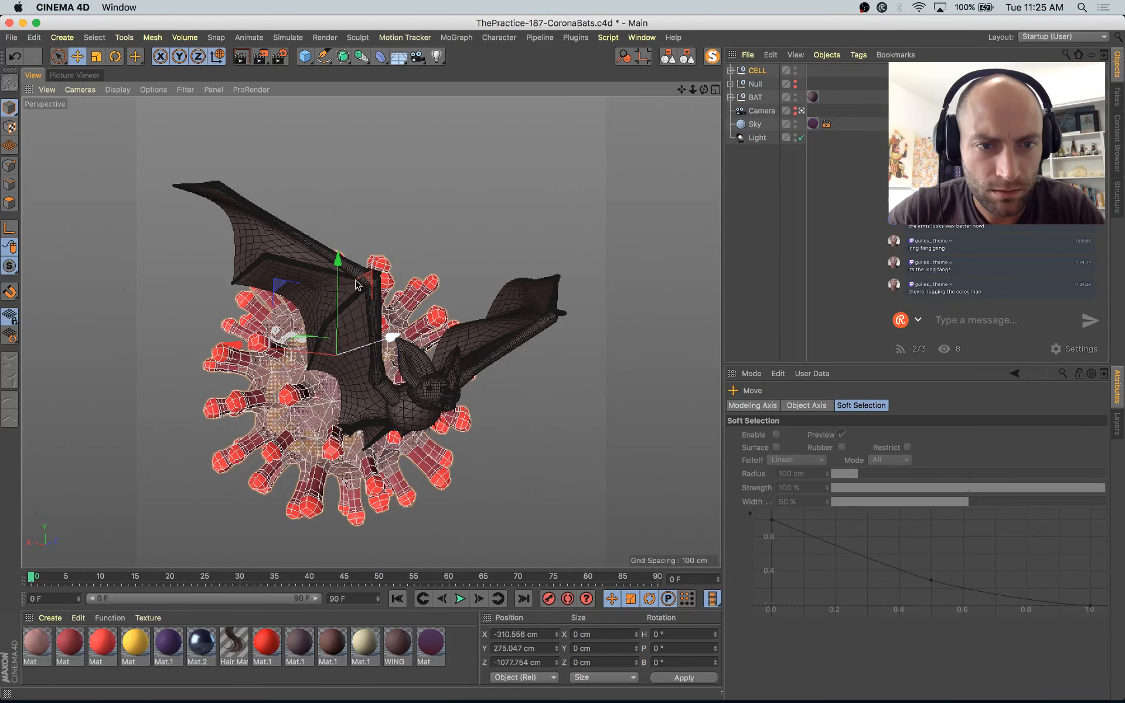
{"action": "left_click_drag", "start_coordinate": [280, 290], "coordinate": [309, 242]}
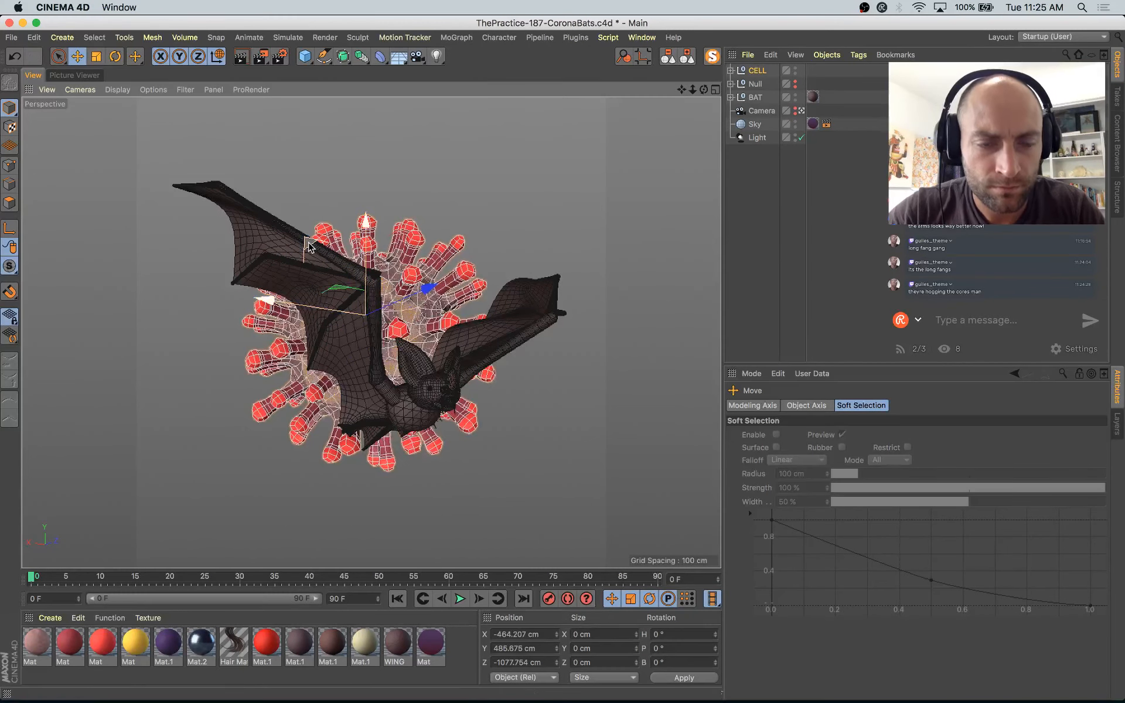
{"action": "key", "text": "t"}
{"action": "left_click_drag", "start_coordinate": [343, 352], "coordinate": [373, 374]}
{"action": "key", "text": "e"}
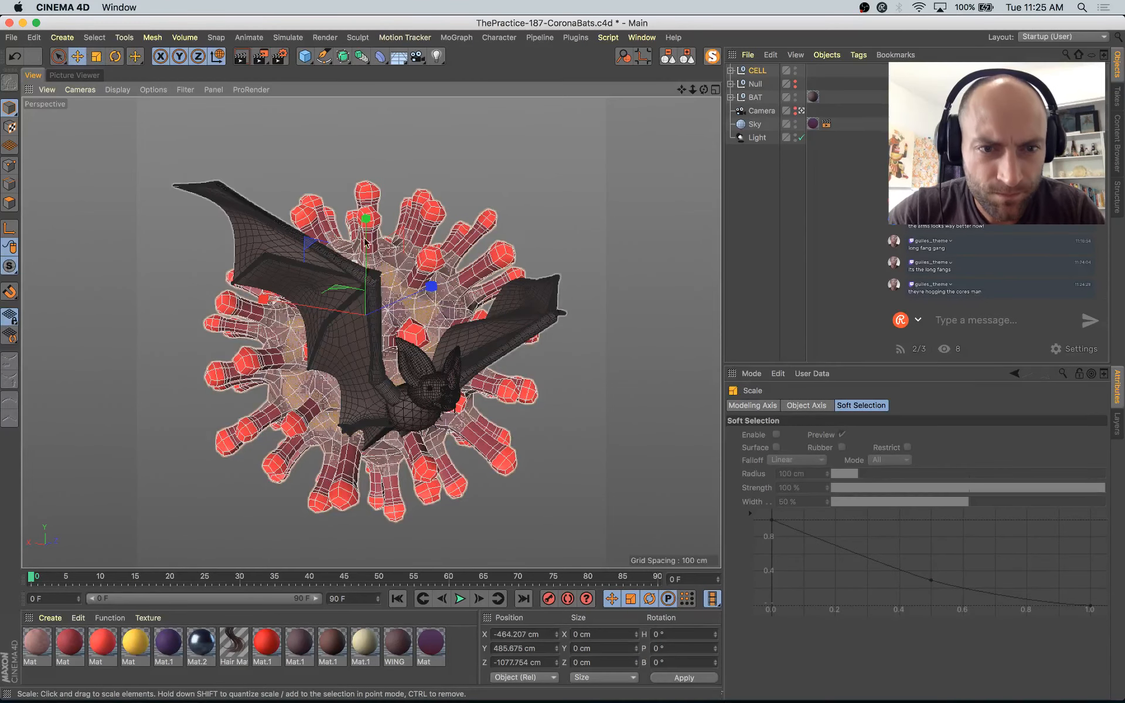
Step: Reposition the CELL group at about X -578, Y 627, Z -1293 cm and check the render in the Picture Viewer
{"action": "left_click_drag", "start_coordinate": [419, 291], "coordinate": [481, 209]}
{"action": "key", "text": "t"}
{"action": "key", "text": "e"}
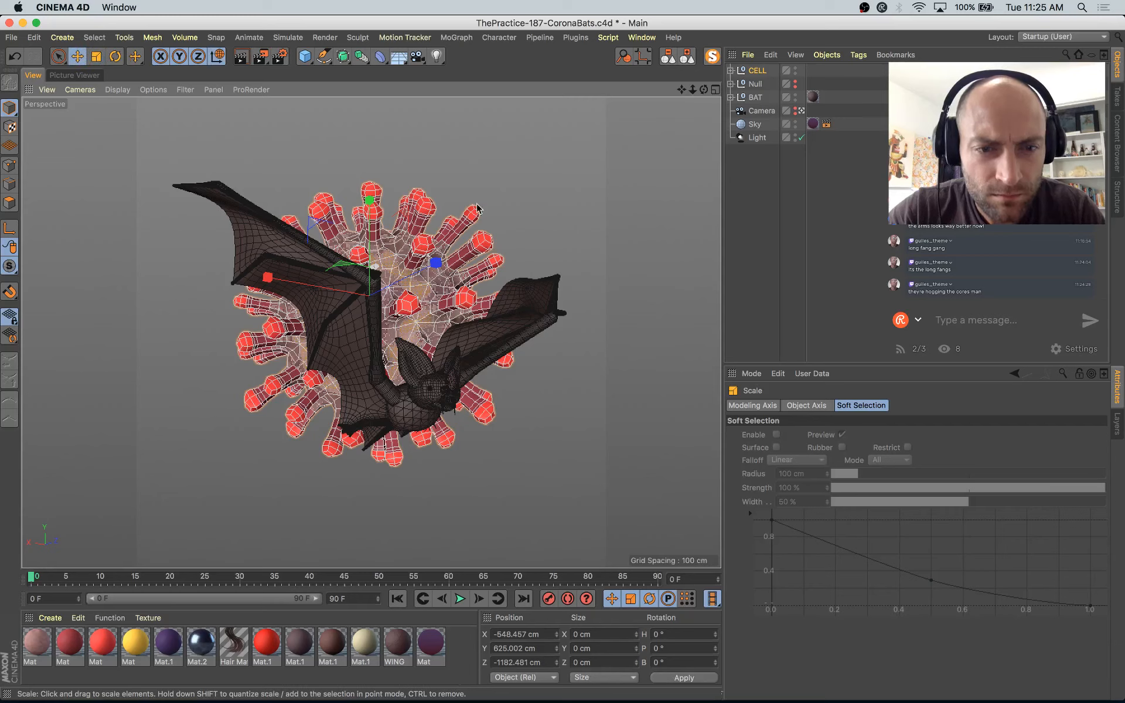
{"action": "left_click_drag", "start_coordinate": [439, 268], "coordinate": [422, 276]}
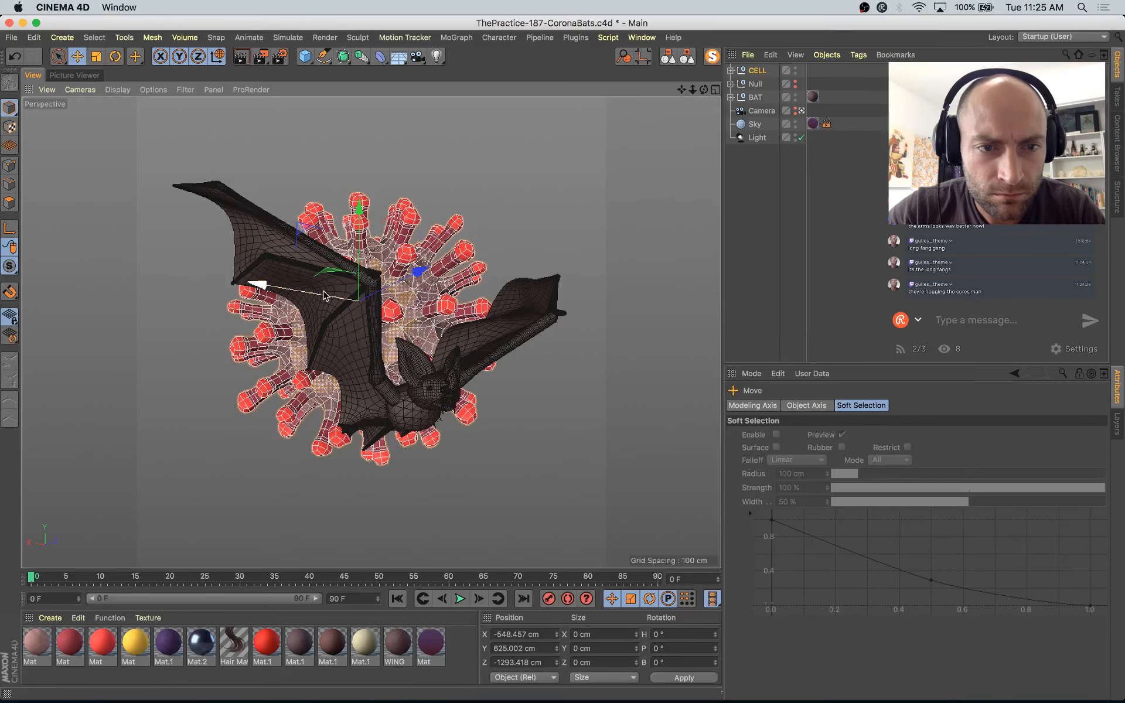
{"action": "left_click_drag", "start_coordinate": [324, 294], "coordinate": [329, 298]}
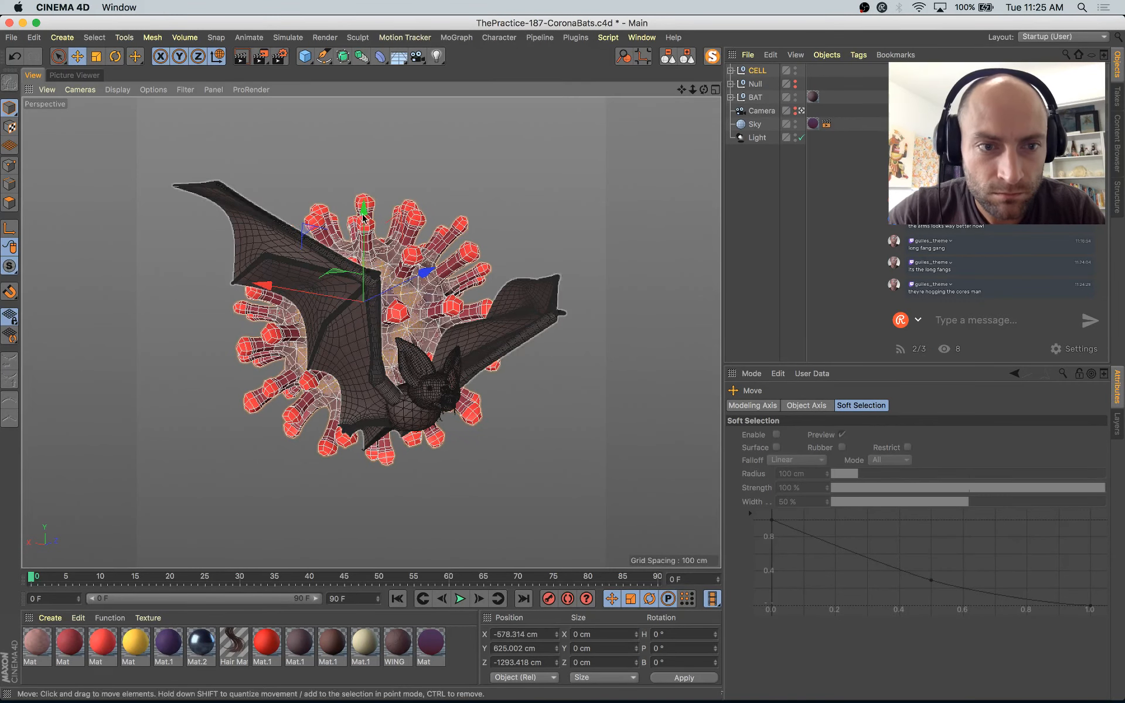
{"action": "left_click_drag", "start_coordinate": [363, 223], "coordinate": [363, 218]}
{"action": "left_click", "coordinate": [80, 74]}
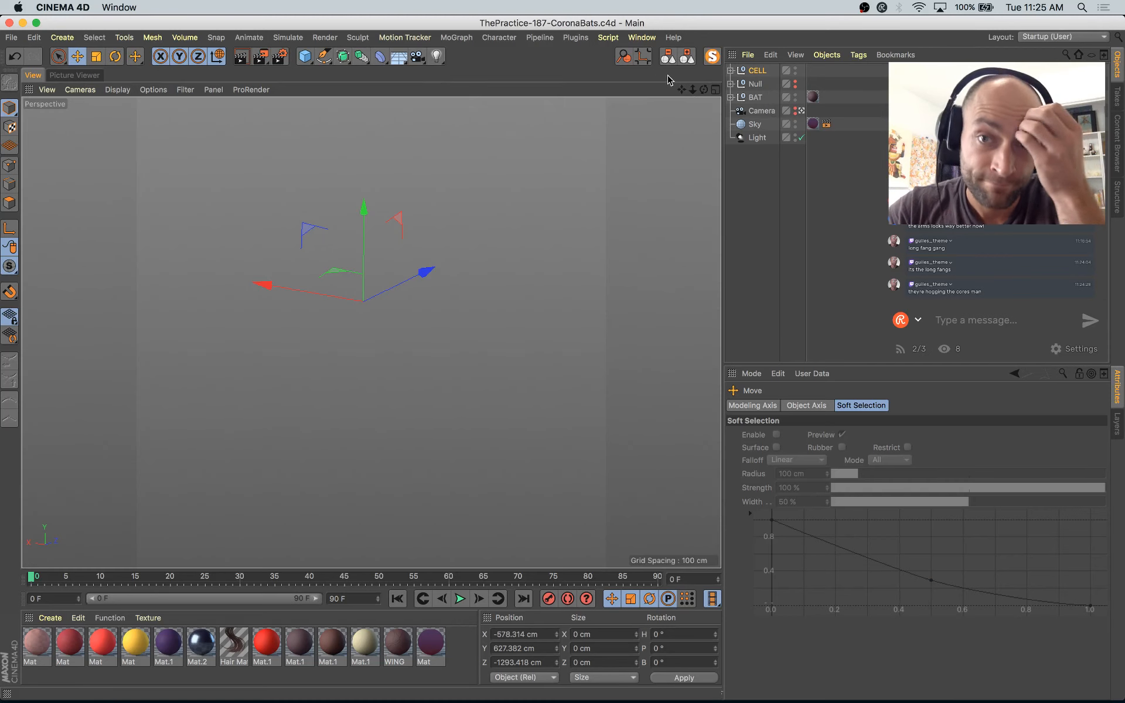
Step: Try an editor subdivision level of 2 on the CELL group's Subdivision Surface, and return it to 1
{"action": "left_click", "coordinate": [32, 75]}
{"action": "left_click", "coordinate": [730, 70]}
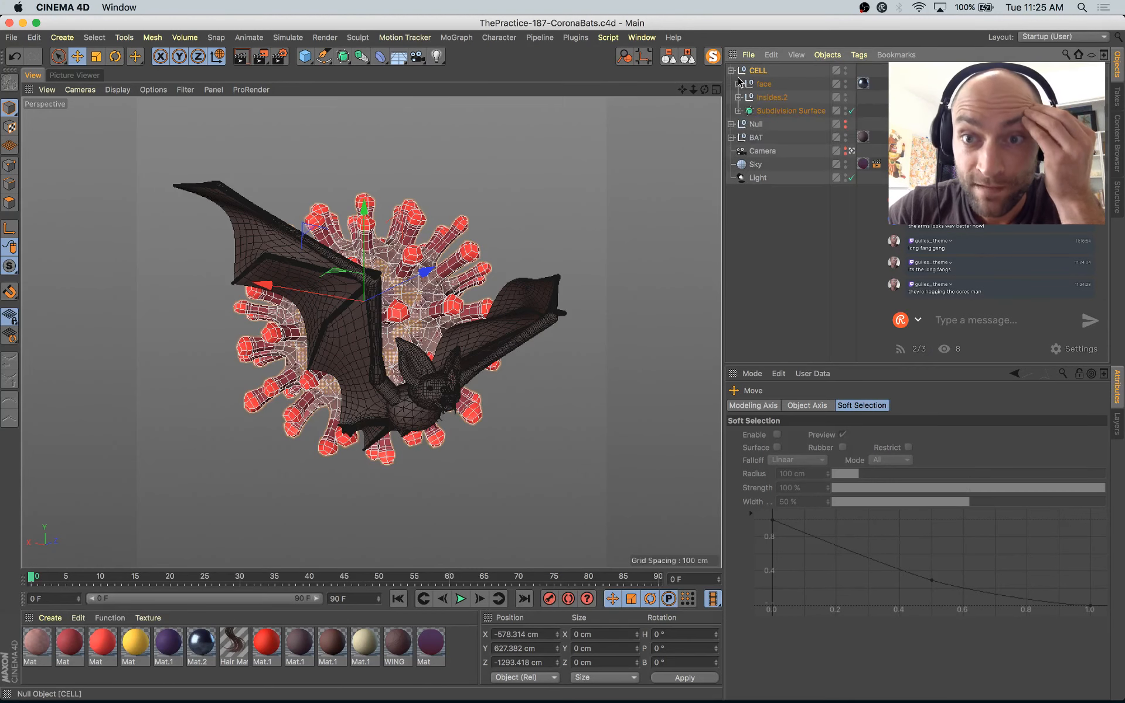
{"action": "left_click", "coordinate": [788, 111]}
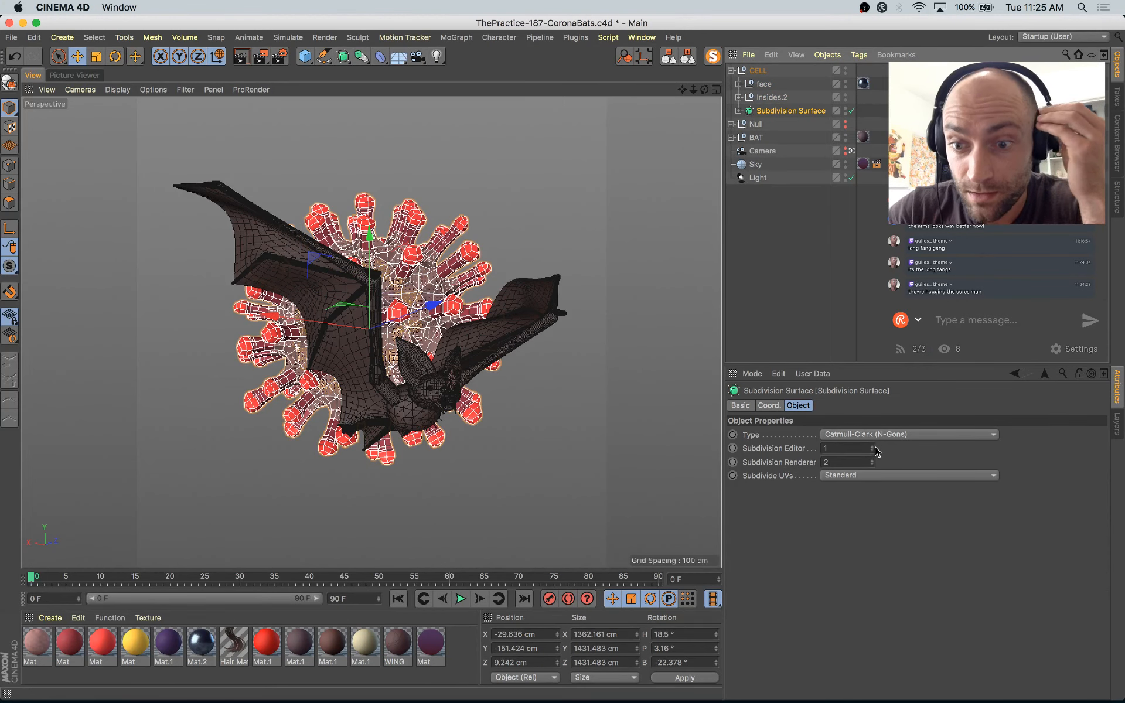
{"action": "left_click", "coordinate": [873, 446]}
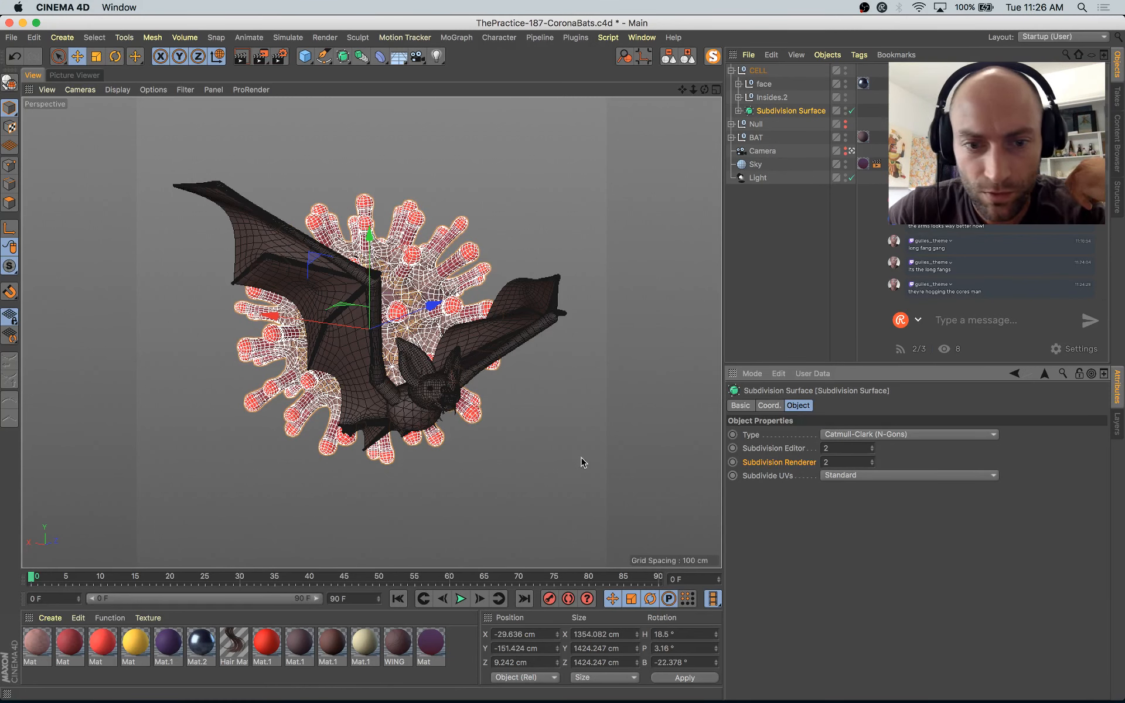
{"action": "left_click", "coordinate": [873, 450]}
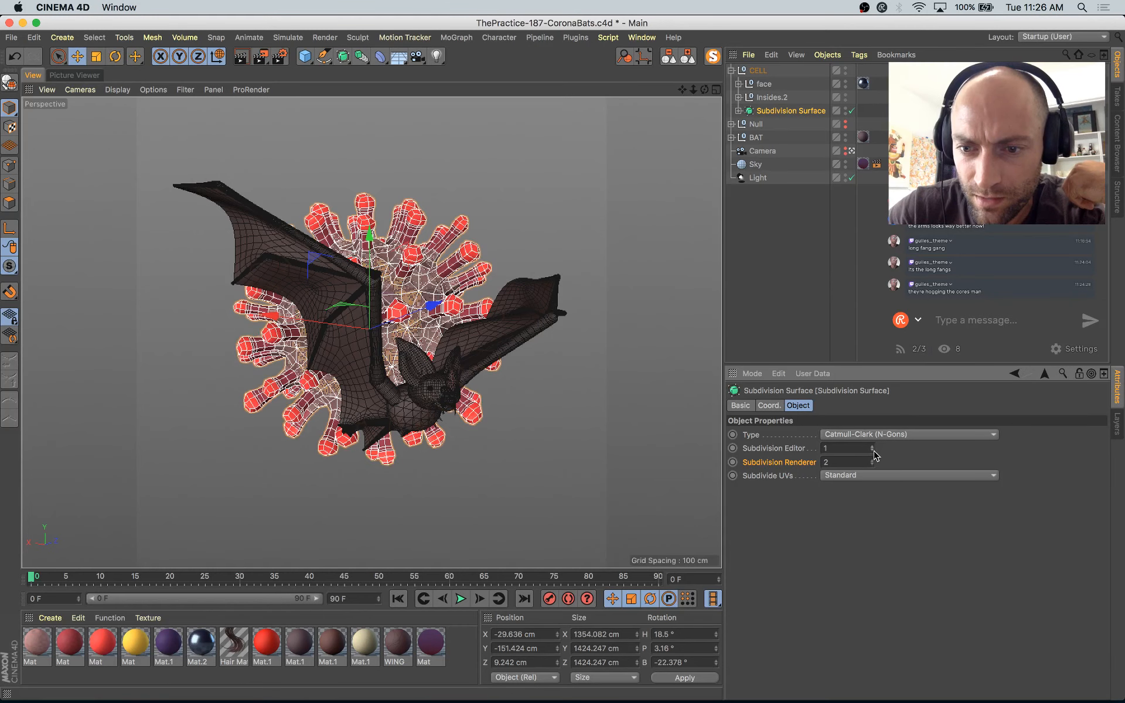
{"action": "left_click", "coordinate": [739, 275]}
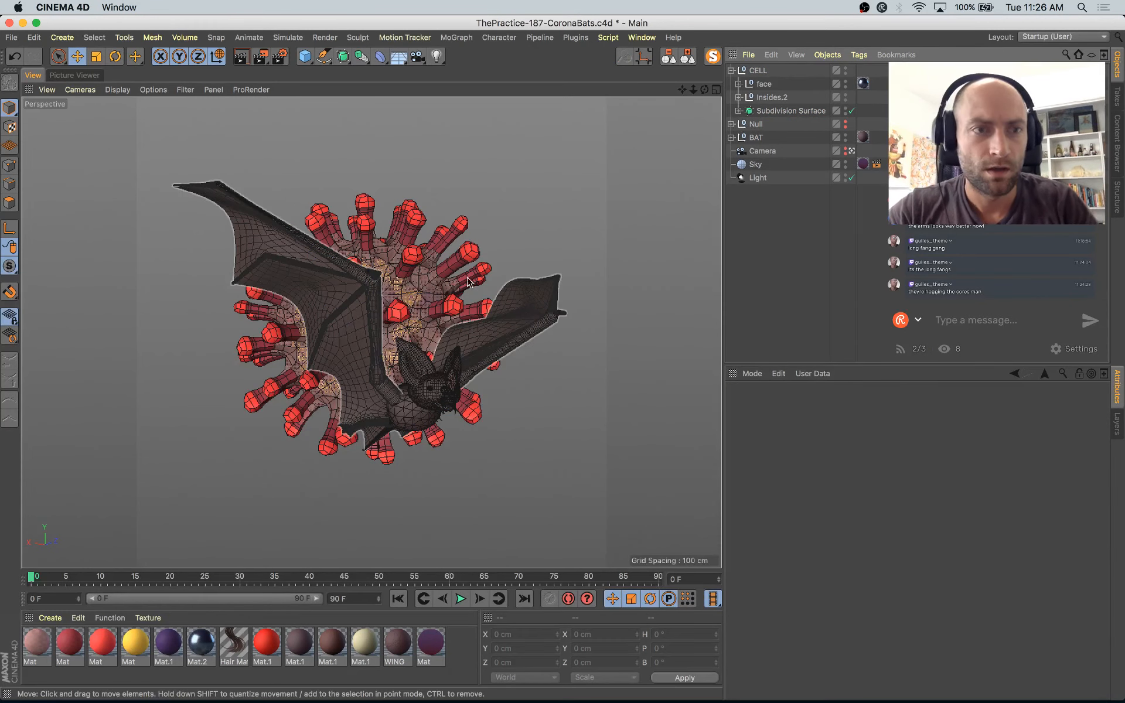
Step: Inspect the render of the bat and virus cells in the Picture Viewer at 175% zoom
{"action": "left_click", "coordinate": [92, 77]}
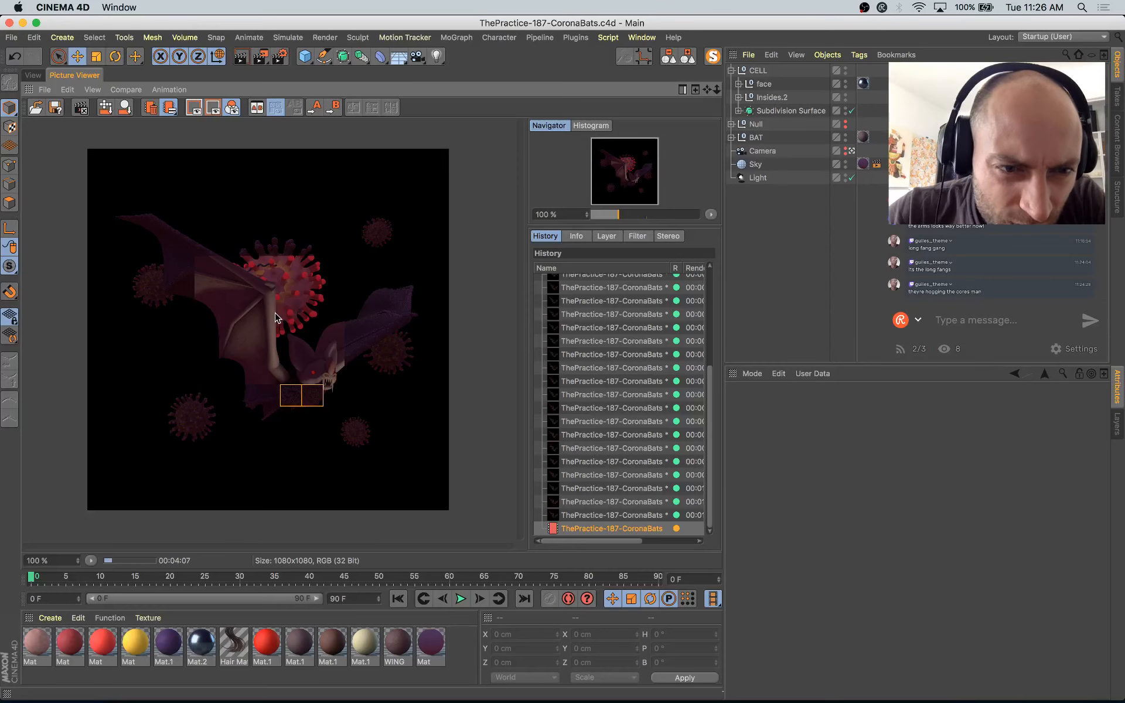
{"action": "scroll", "coordinate": [278, 320], "scroll_direction": "up", "scroll_amount": 4}
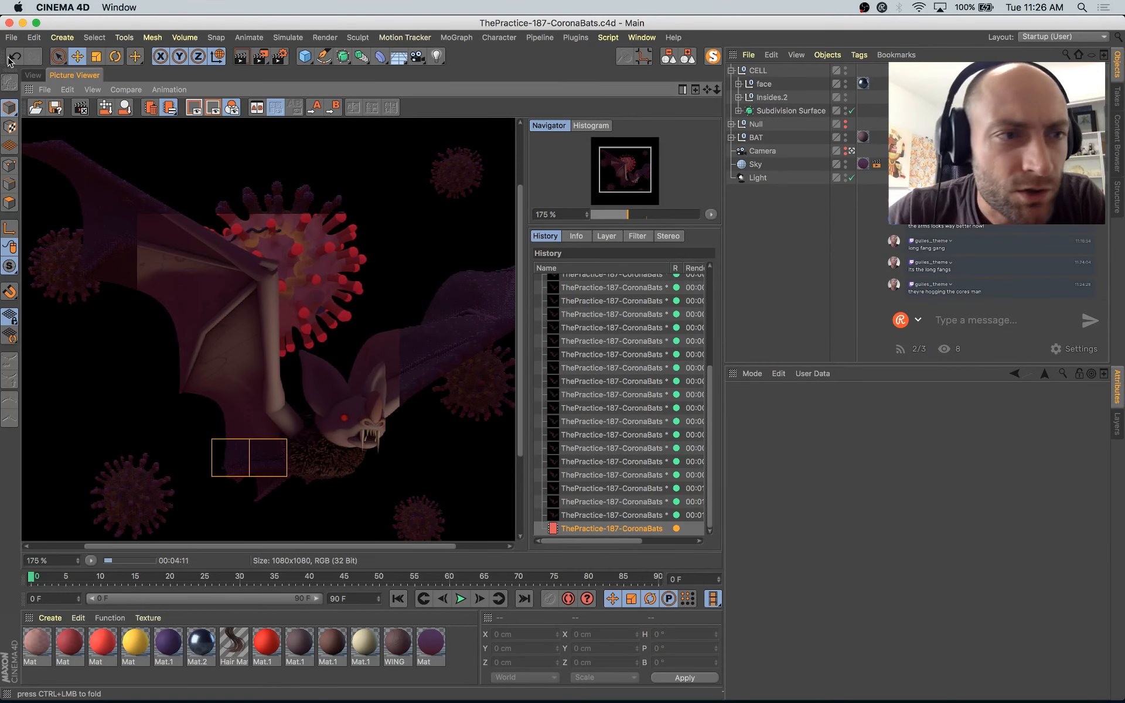
{"action": "left_click", "coordinate": [32, 76]}
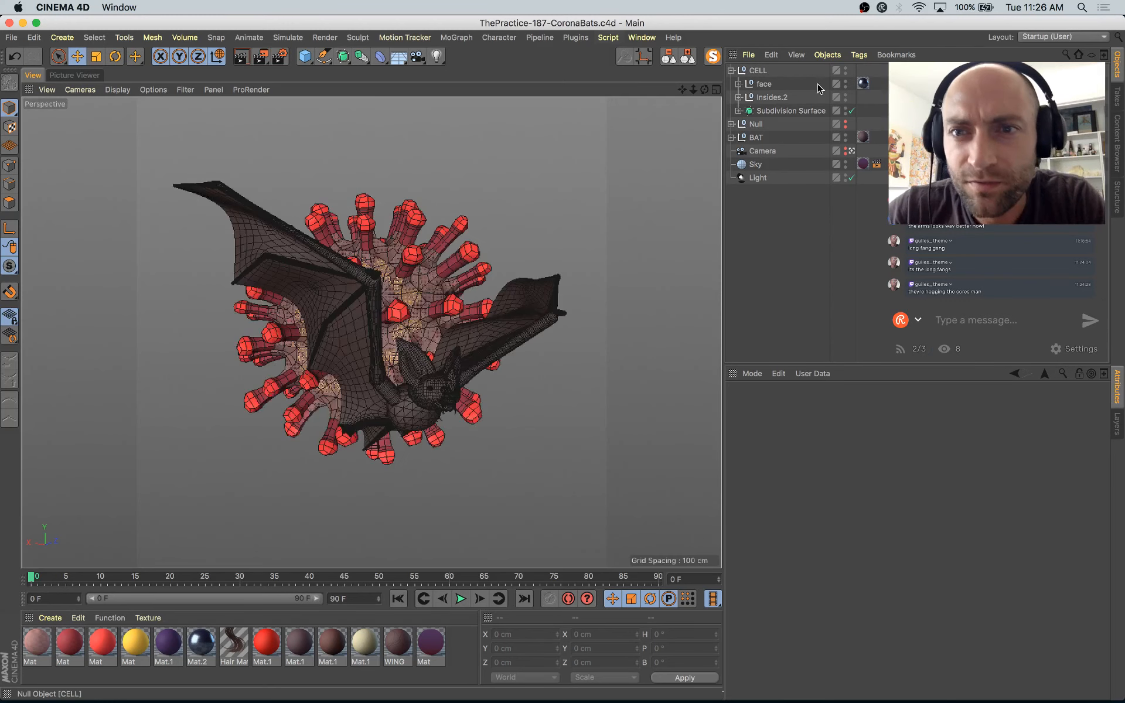
Step: Delete the face null from the CELL group and save the project
{"action": "left_click", "coordinate": [764, 84]}
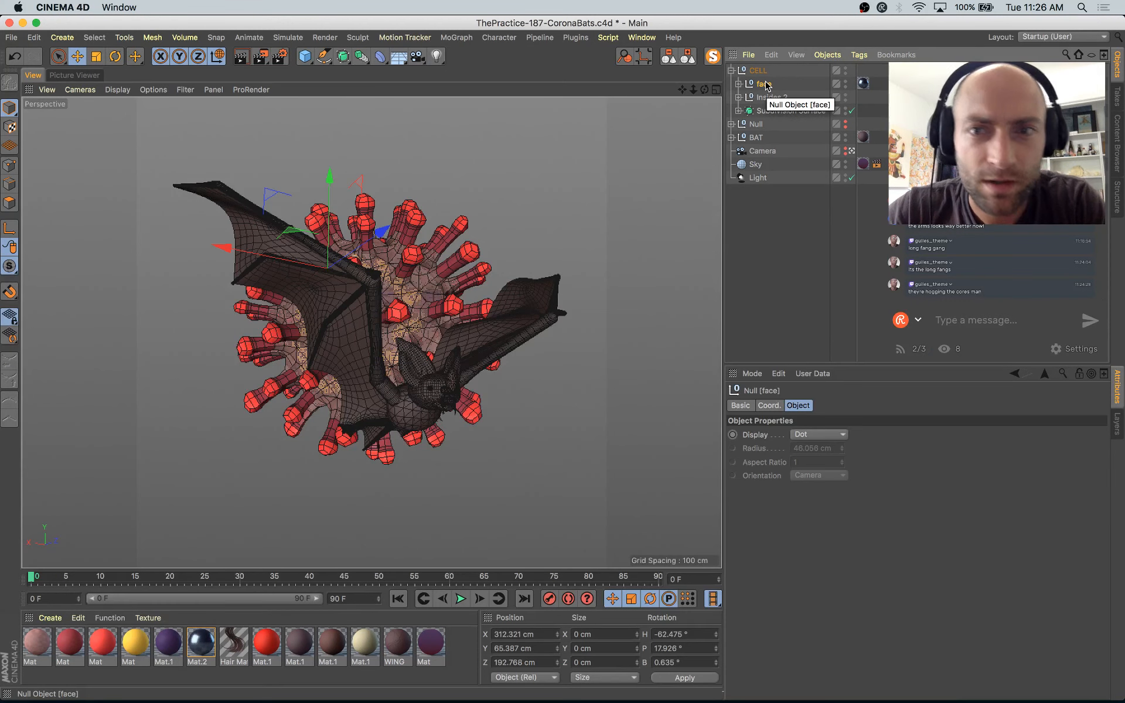
{"action": "key", "text": "Delete"}
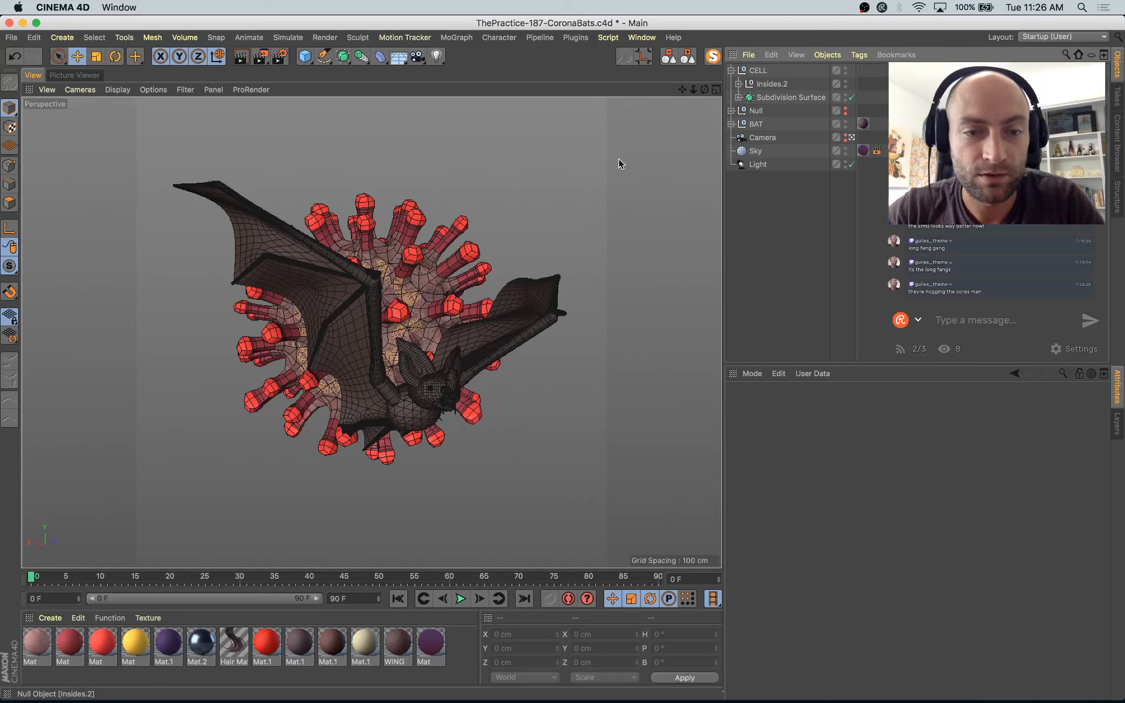
{"action": "key", "text": "super+s"}
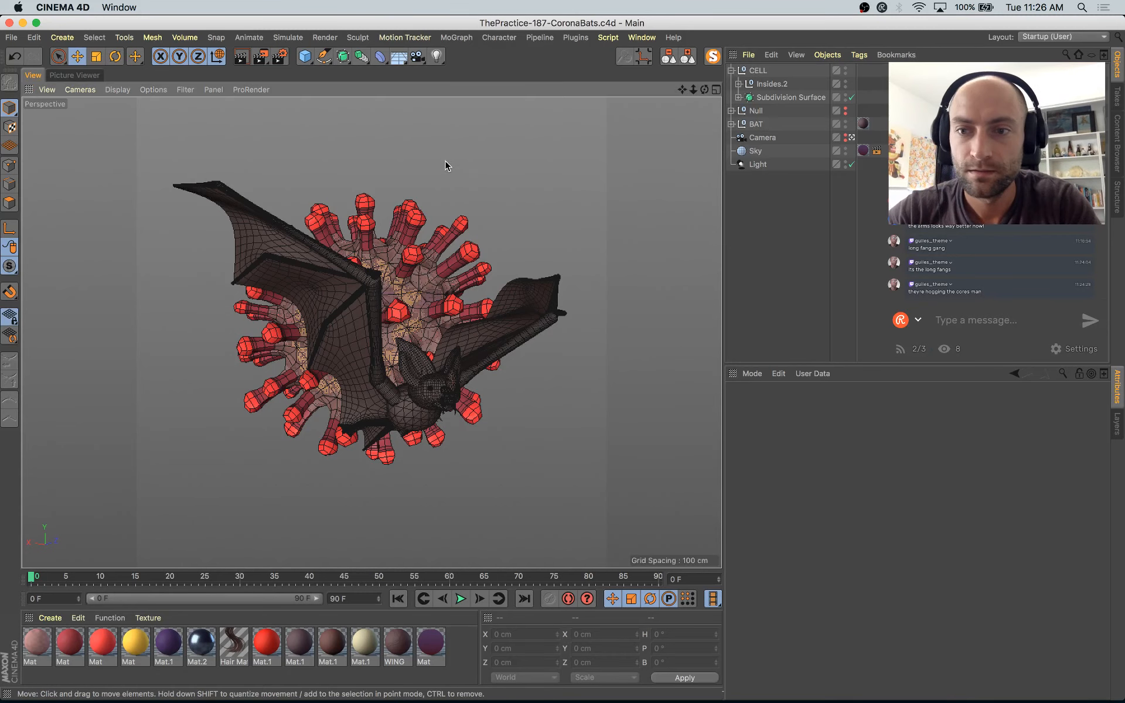
Step: Switch to Finder and preview Frames.gif in the 184-CoronaVirus folder to examine the earlier virus animation
{"action": "left_click", "coordinate": [85, 76]}
{"action": "key", "text": "ctrl+Up"}
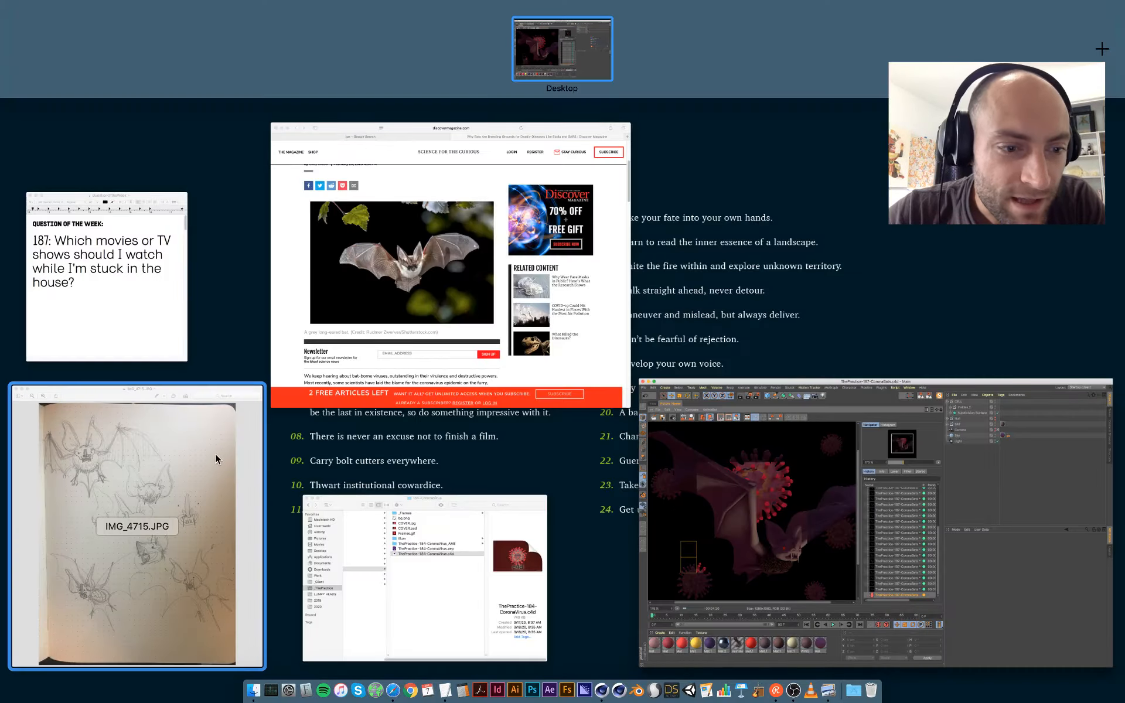
{"action": "left_click", "coordinate": [466, 564]}
{"action": "key", "text": "space"}
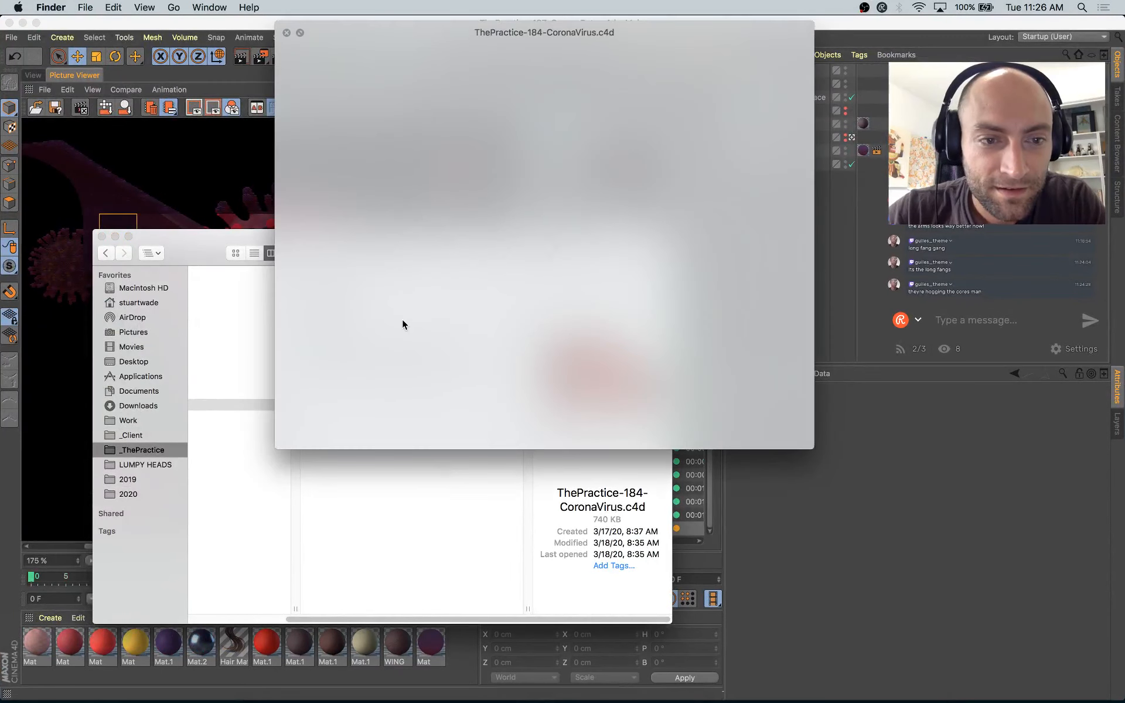
{"action": "key", "text": "space"}
{"action": "left_click", "coordinate": [394, 319]}
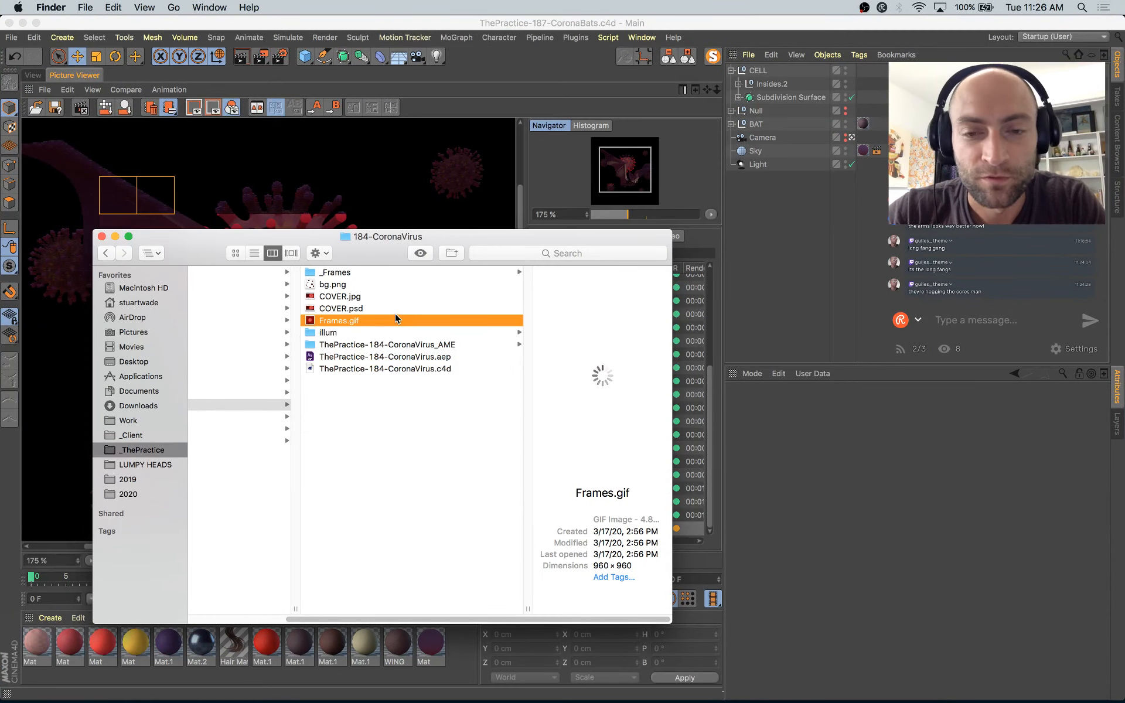
{"action": "key", "text": "space"}
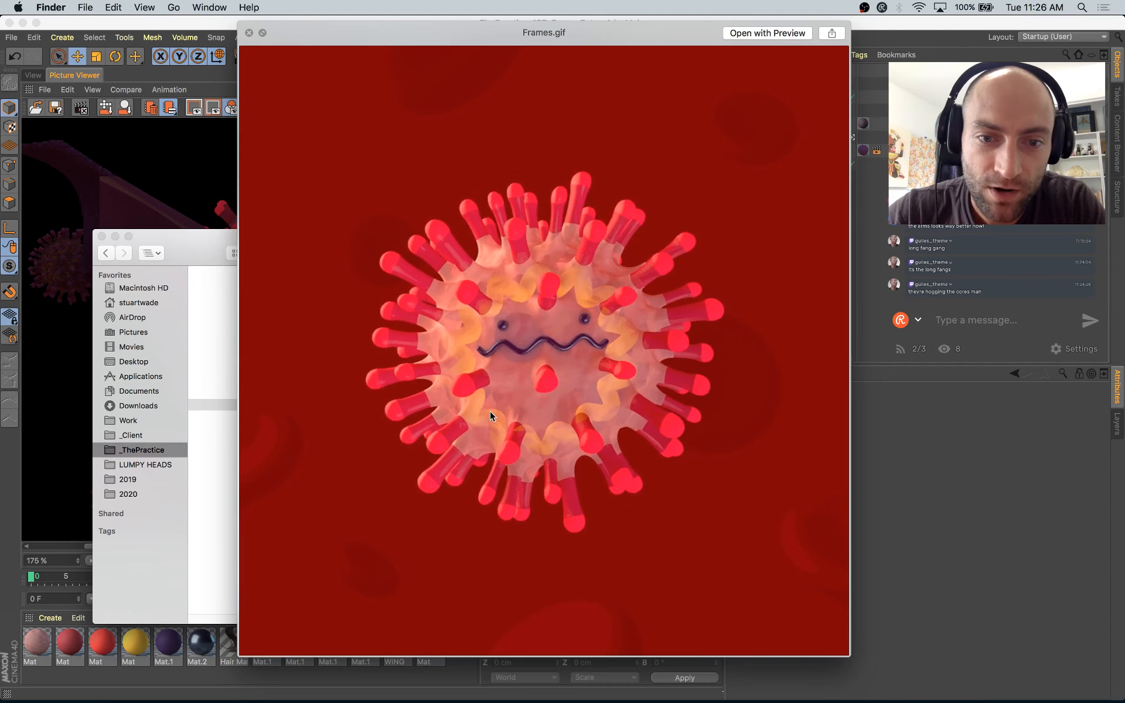
{"action": "key", "text": "space"}
Step: Go to the 187-CoronaBats project folder in Finder
{"action": "left_click", "coordinate": [368, 434]}
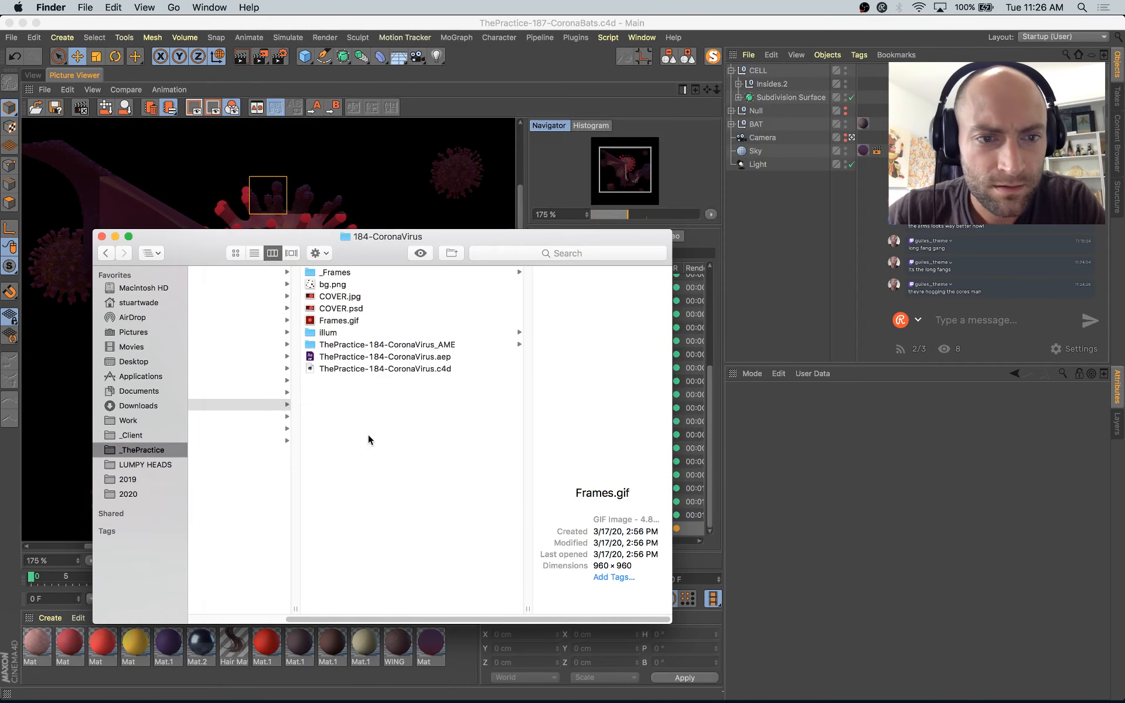
{"action": "left_click", "coordinate": [343, 440]}
{"action": "key", "text": "Right"}
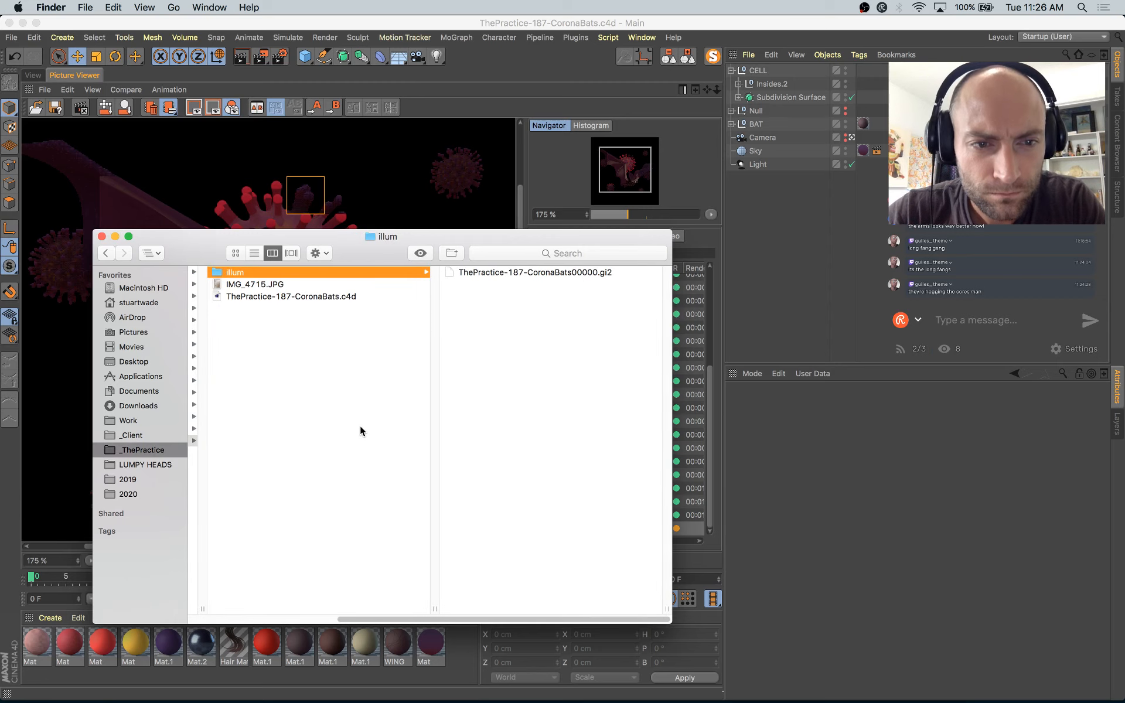
{"action": "key", "text": "Down"}
{"action": "key", "text": "Left"}
Step: Switch to Safari and close the Discover Magazine bat article, going back to the bat image results
{"action": "mouse_move", "coordinate": [1, 1]}
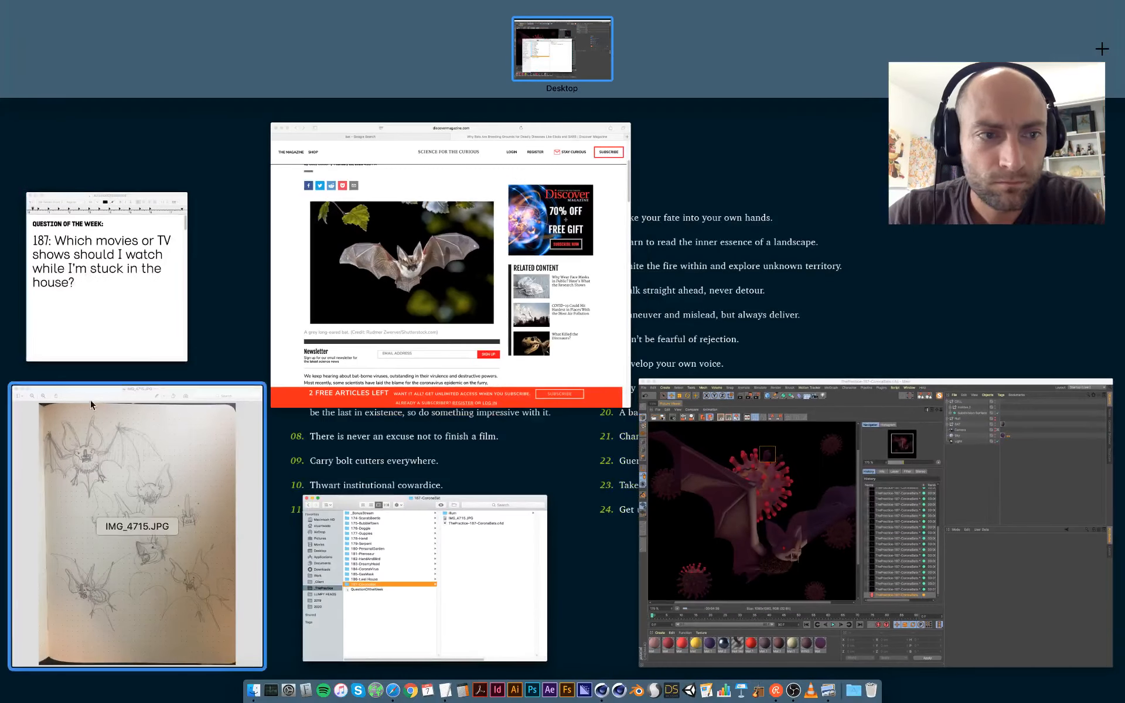
{"action": "left_click", "coordinate": [461, 337]}
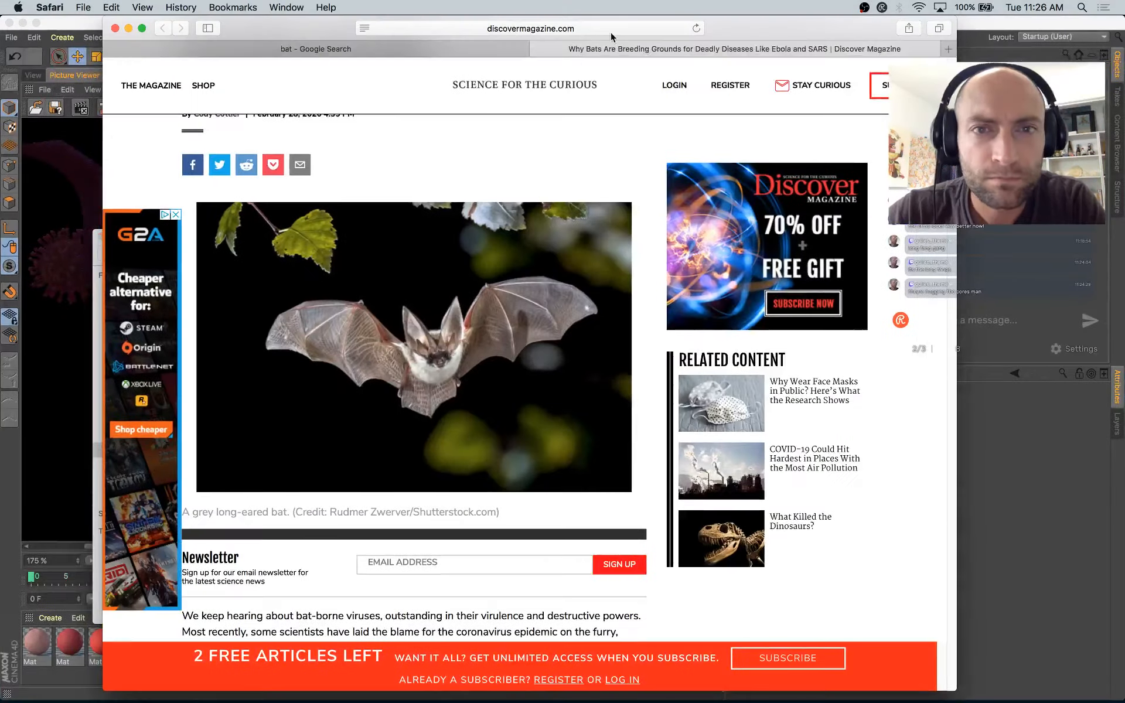
{"action": "left_click", "coordinate": [538, 49]}
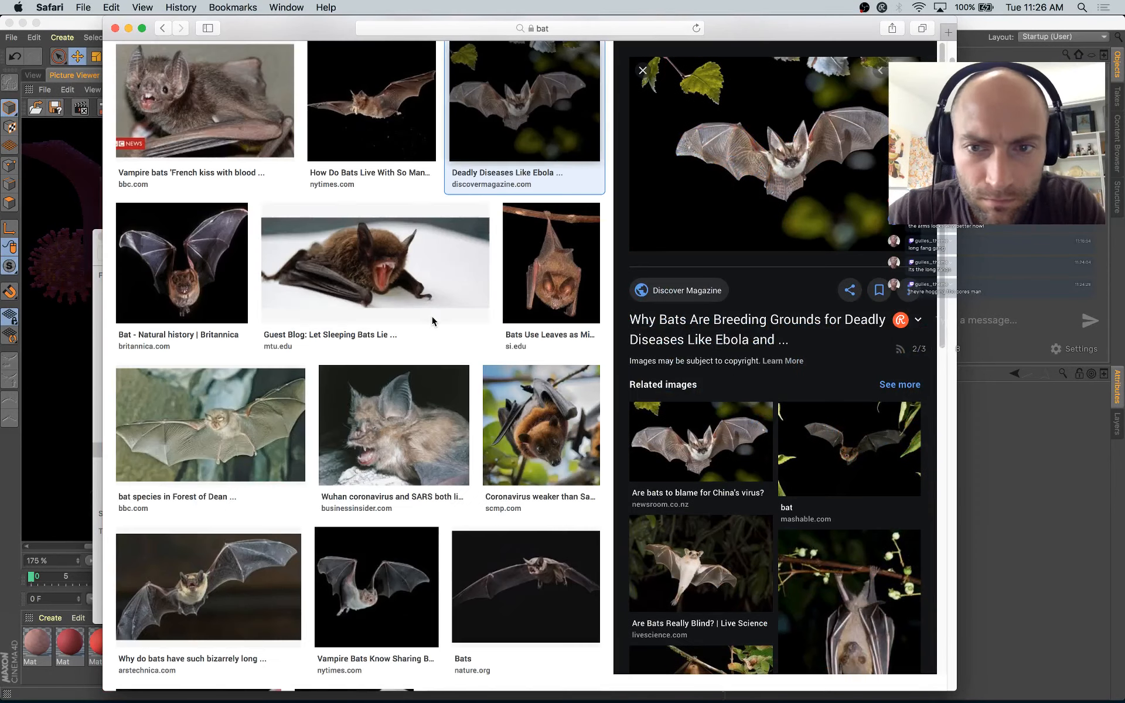
Step: Browse the bat image results and preview the Hammer-headed Bat Ambassador photo
{"action": "scroll", "coordinate": [432, 320], "scroll_direction": "down", "scroll_amount": 5}
{"action": "scroll", "coordinate": [432, 320], "scroll_direction": "down", "scroll_amount": 5}
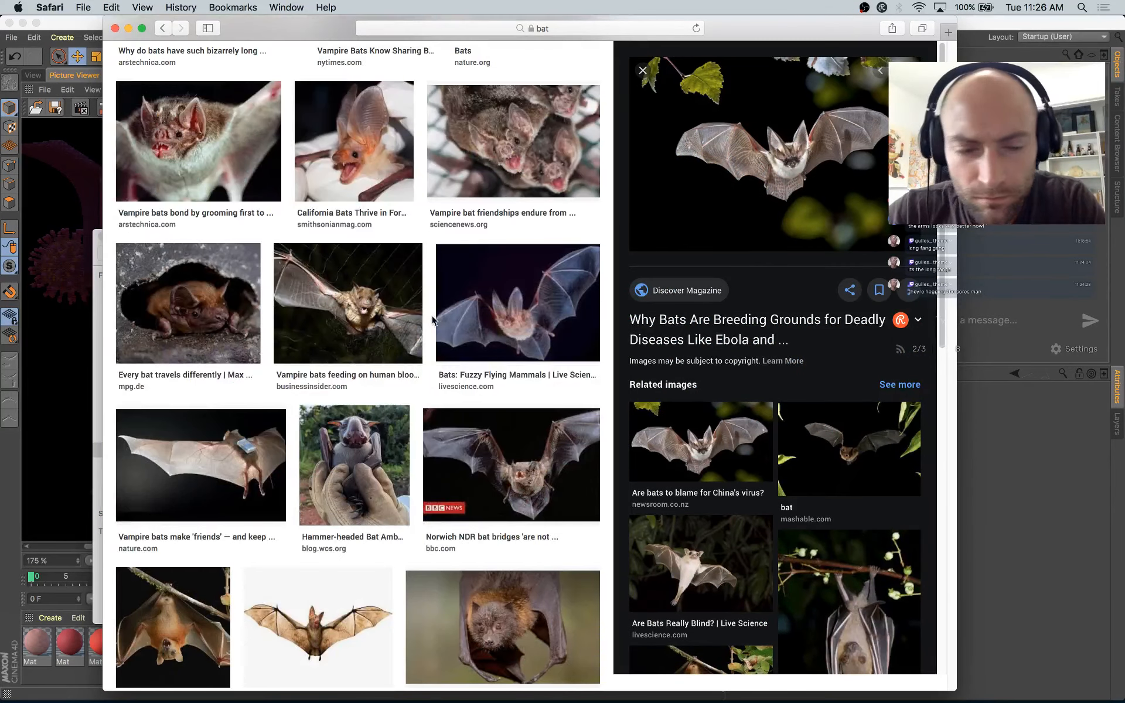
{"action": "left_click", "coordinate": [391, 465]}
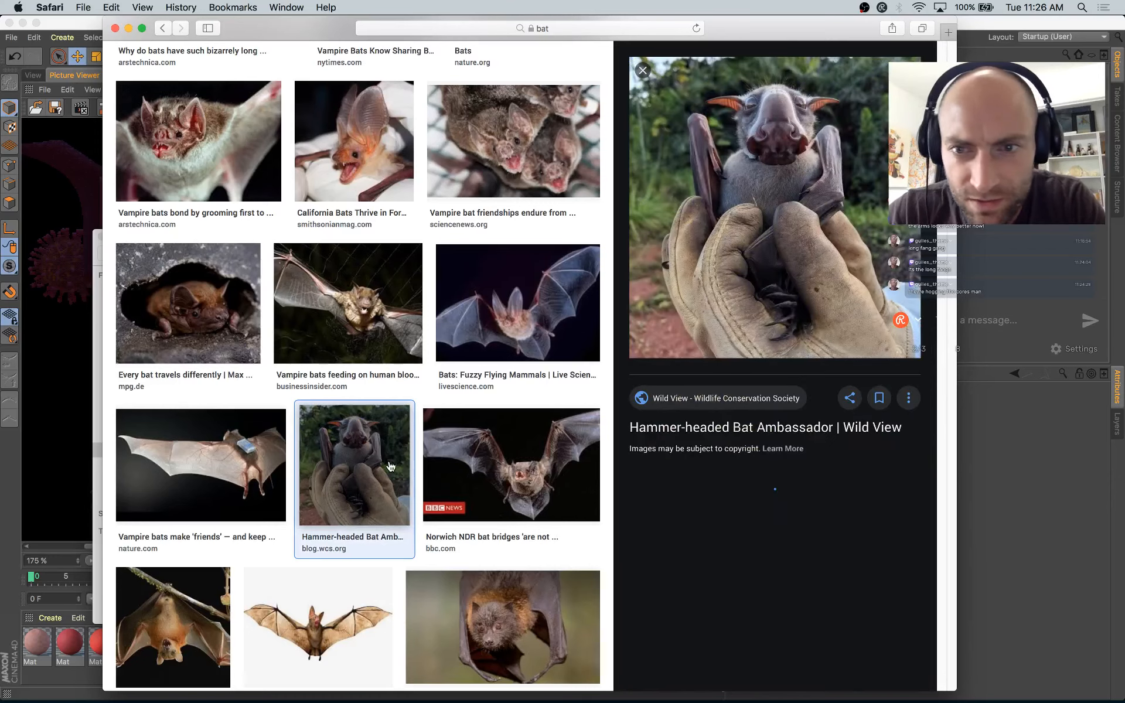
Step: Open the Hammer-headed Bat Ambassador source page in a new tab and examine its bat photo
{"action": "right_click", "coordinate": [726, 184]}
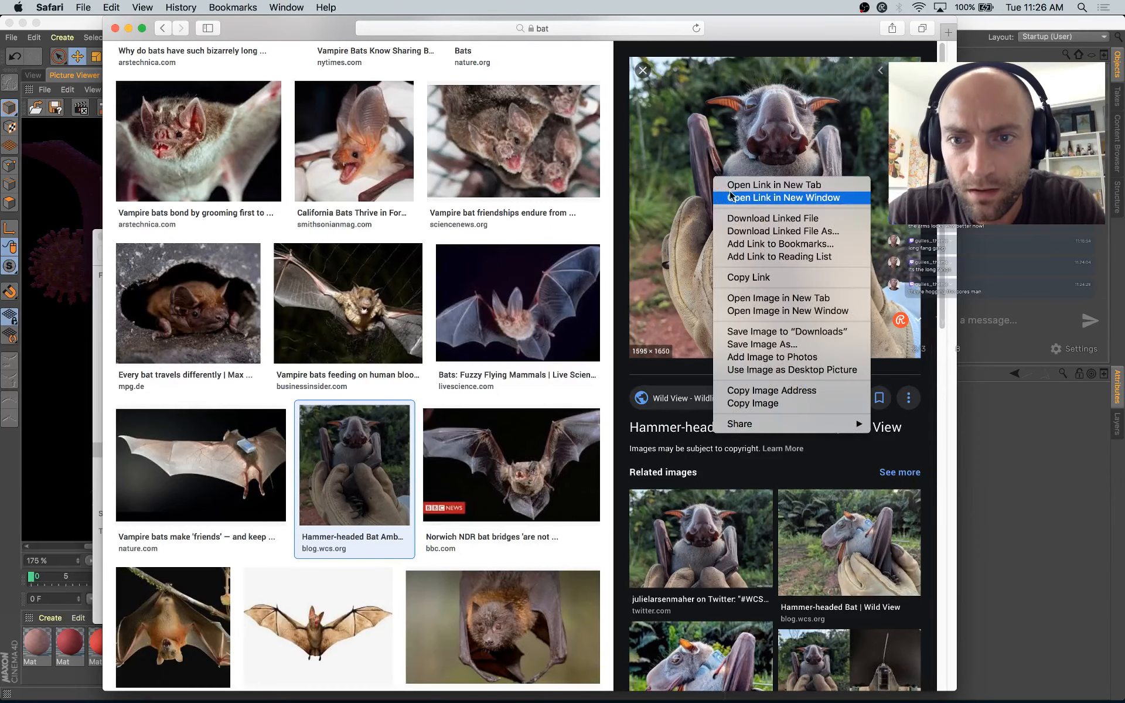
{"action": "left_click", "coordinate": [739, 185]}
{"action": "left_click", "coordinate": [587, 43]}
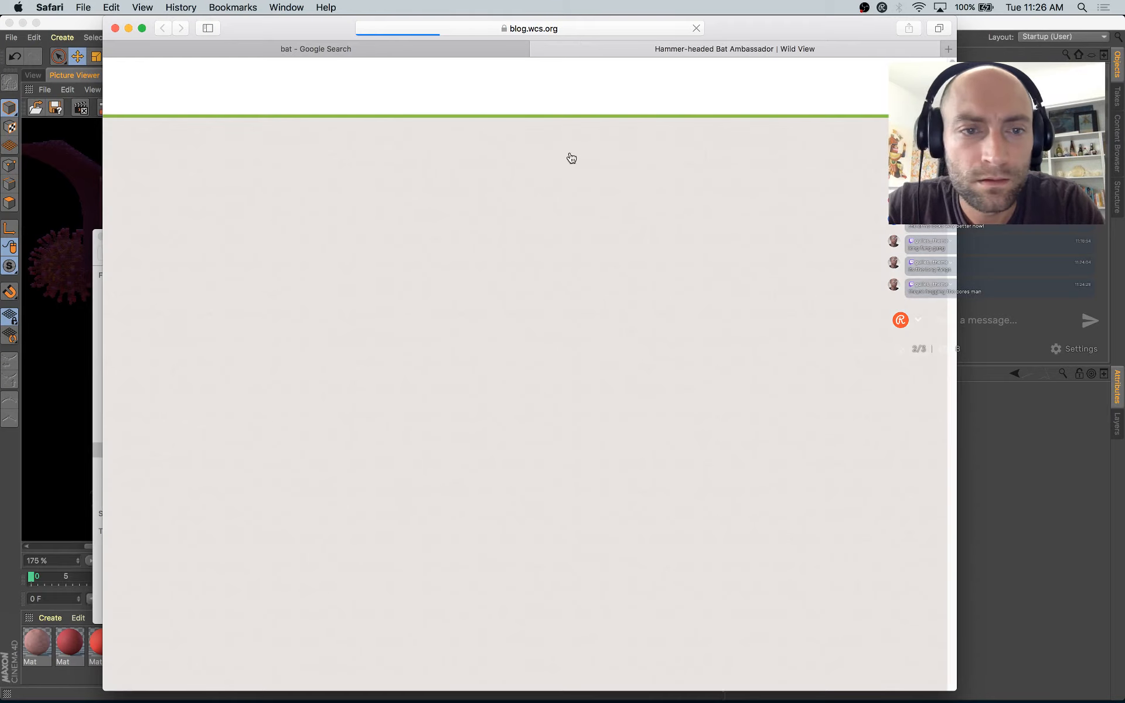
{"action": "scroll", "coordinate": [680, 371], "scroll_direction": "down", "scroll_amount": 7}
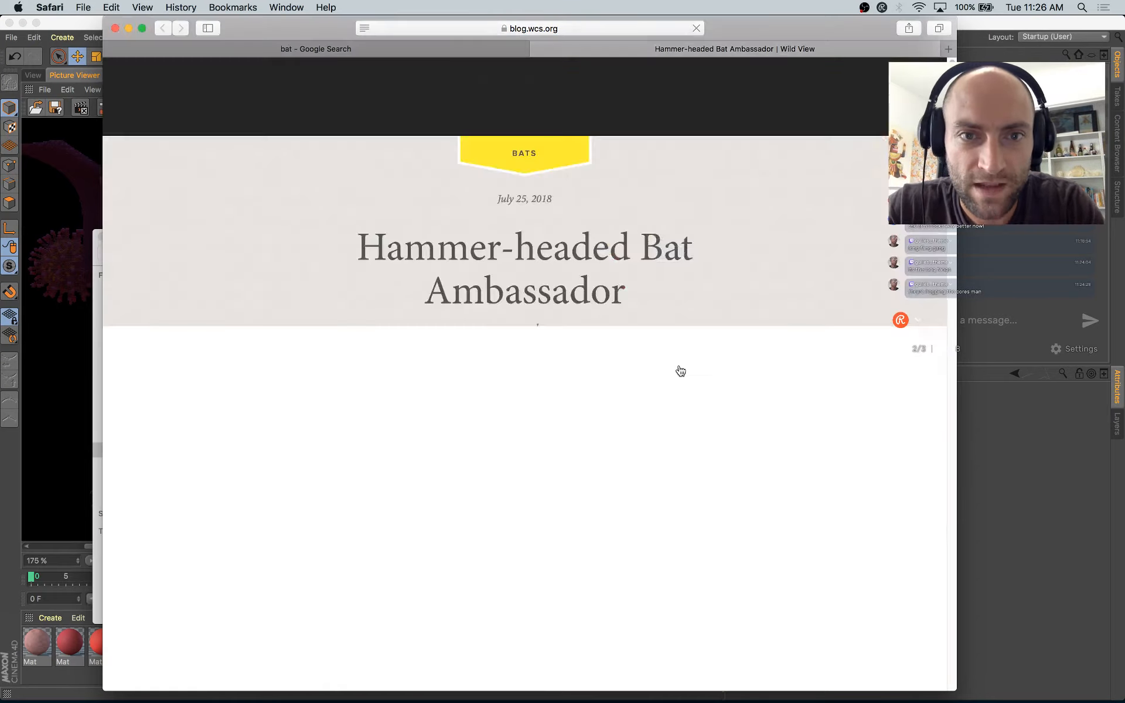
{"action": "scroll", "coordinate": [683, 371], "scroll_direction": "up", "scroll_amount": 8}
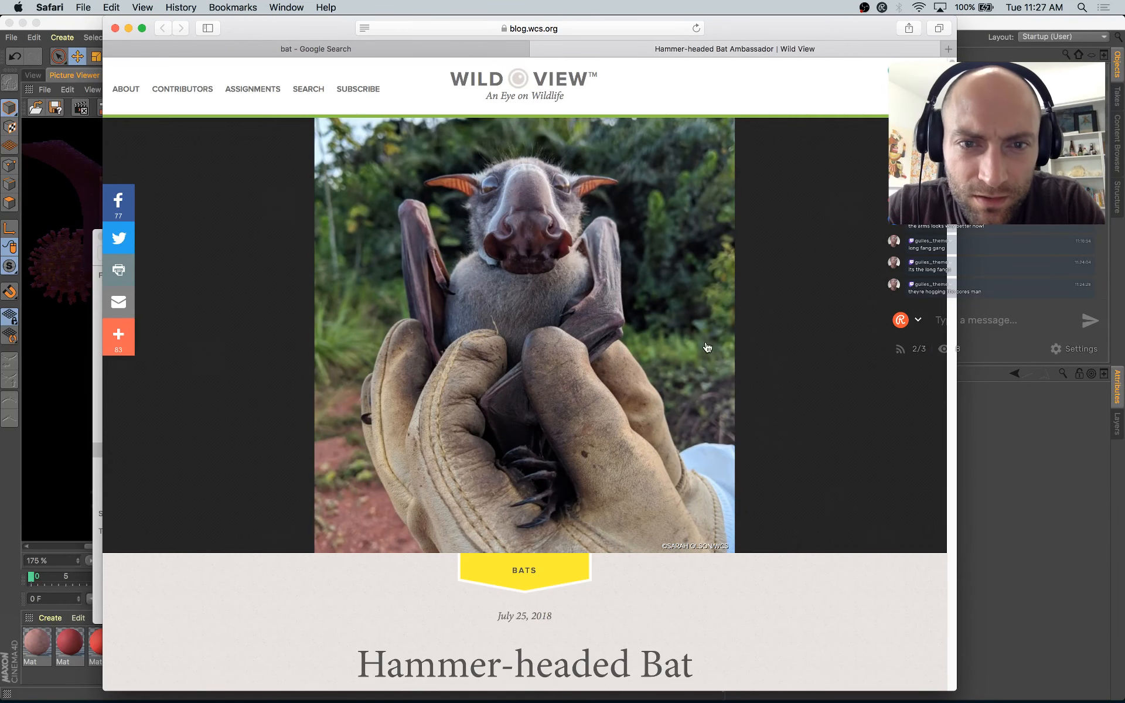
Step: Skim the Hammer-headed Bat Ambassador article, then close it to go back to the bat image results
{"action": "scroll", "coordinate": [490, 267], "scroll_direction": "down", "scroll_amount": 3}
{"action": "scroll", "coordinate": [490, 262], "scroll_direction": "down", "scroll_amount": 5}
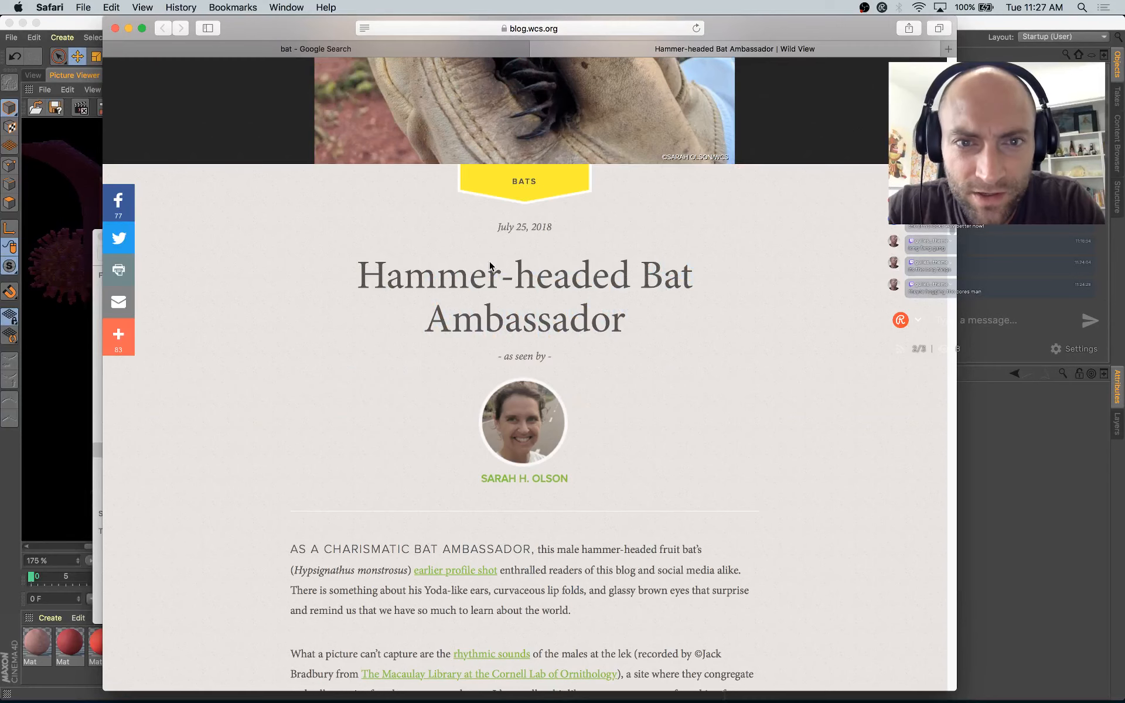
{"action": "left_click", "coordinate": [539, 49]}
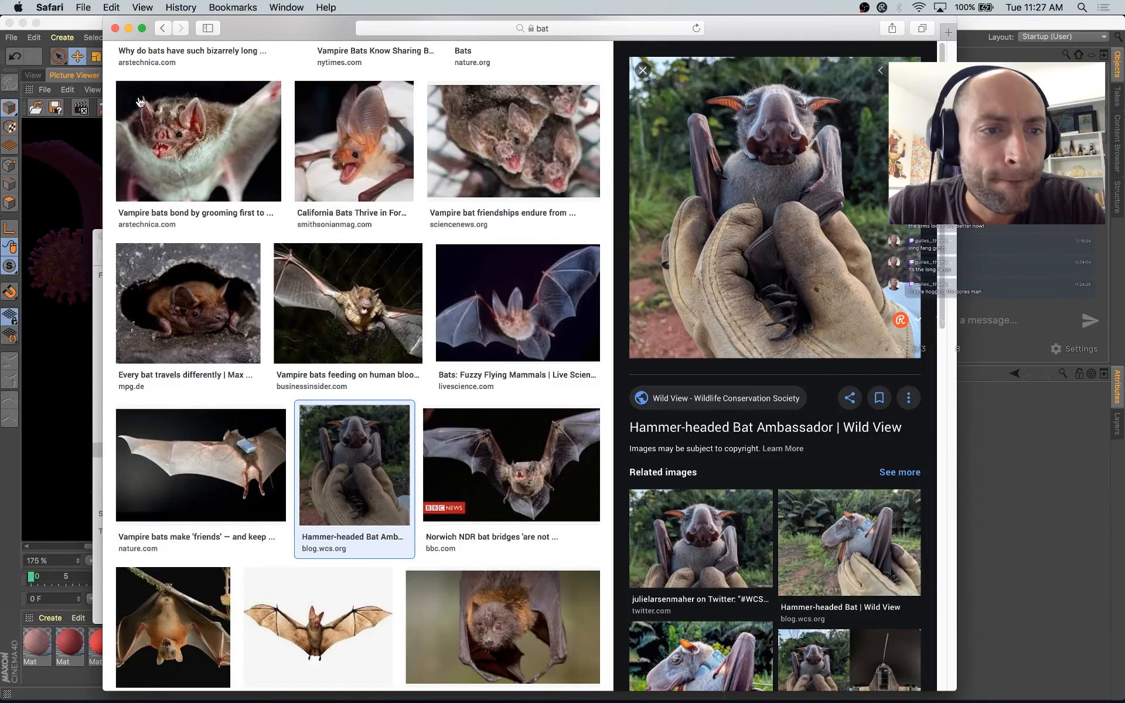
Step: Switch to Cinema 4D and scale the CELL object up slightly behind the bat in the viewport
{"action": "left_click", "coordinate": [96, 22]}
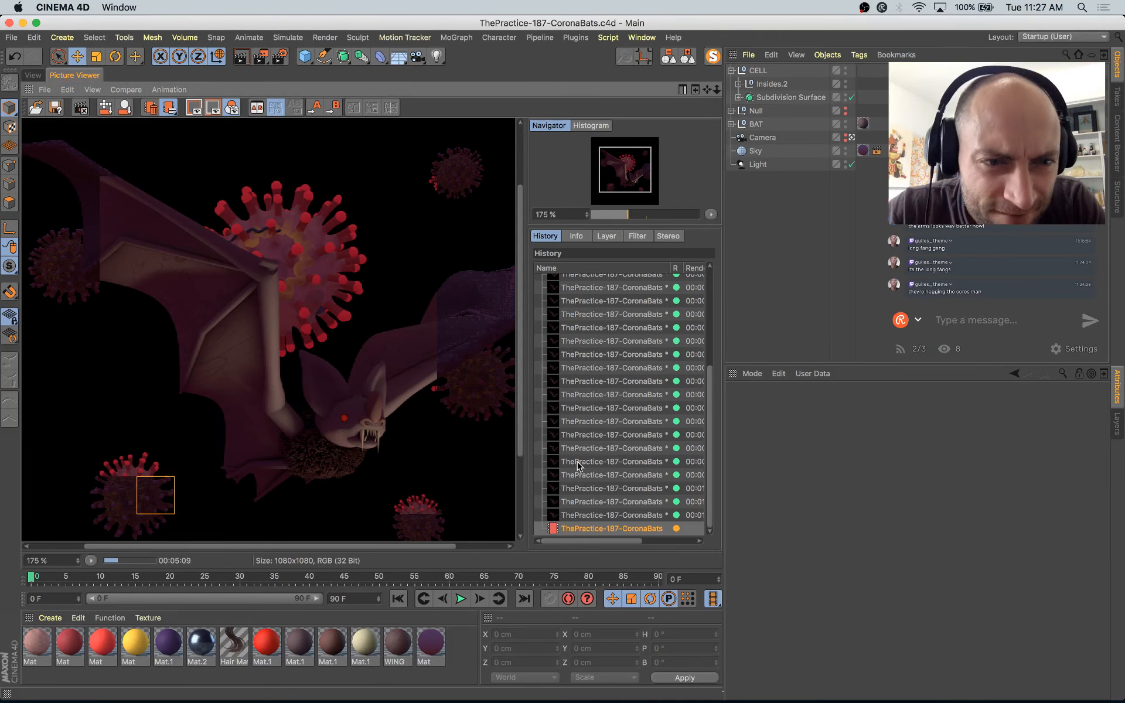
{"action": "scroll", "coordinate": [354, 352], "scroll_direction": "down", "scroll_amount": 3}
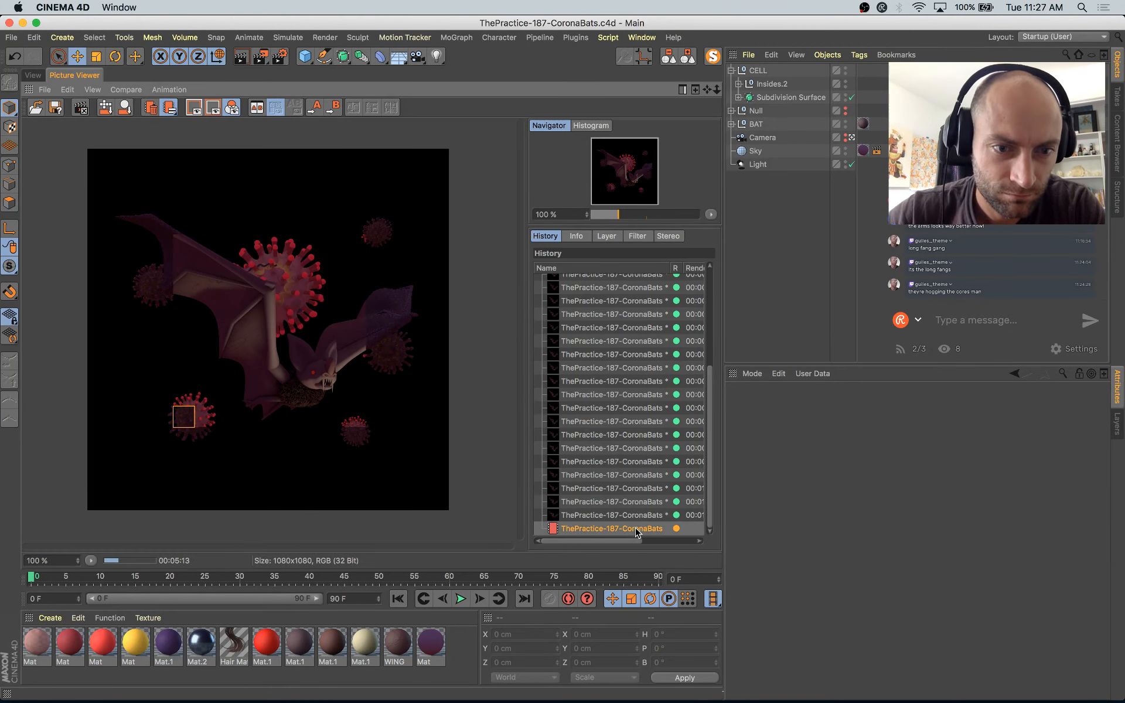
{"action": "left_click", "coordinate": [30, 75]}
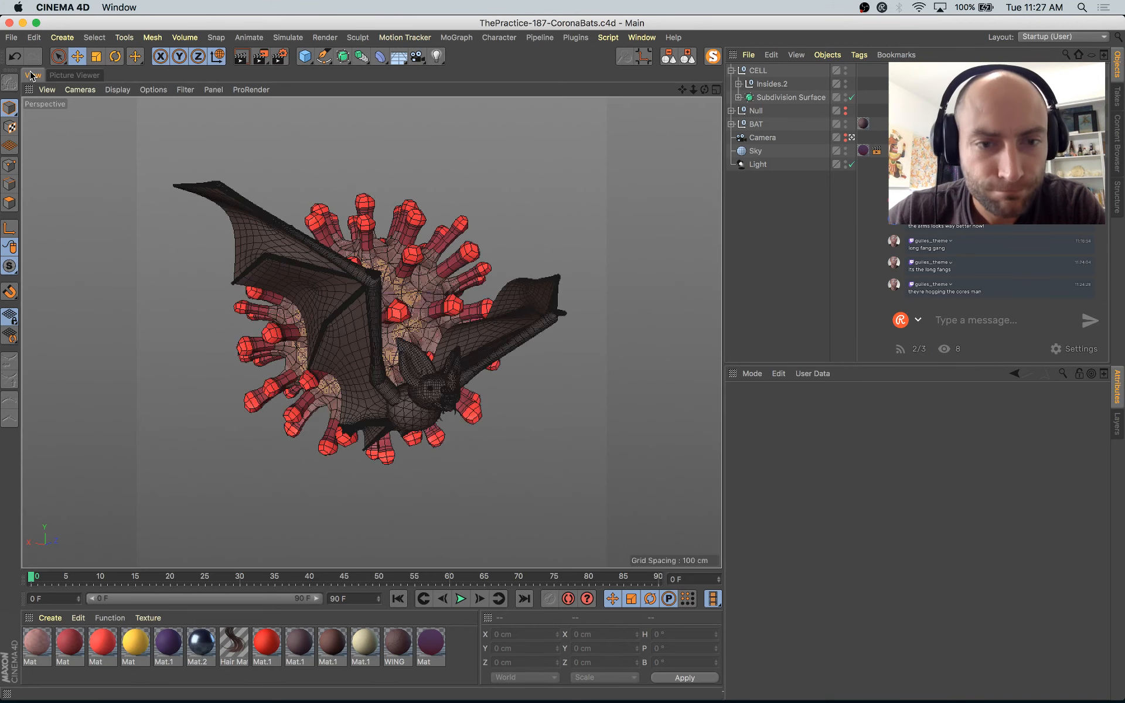
{"action": "left_click", "coordinate": [792, 70]}
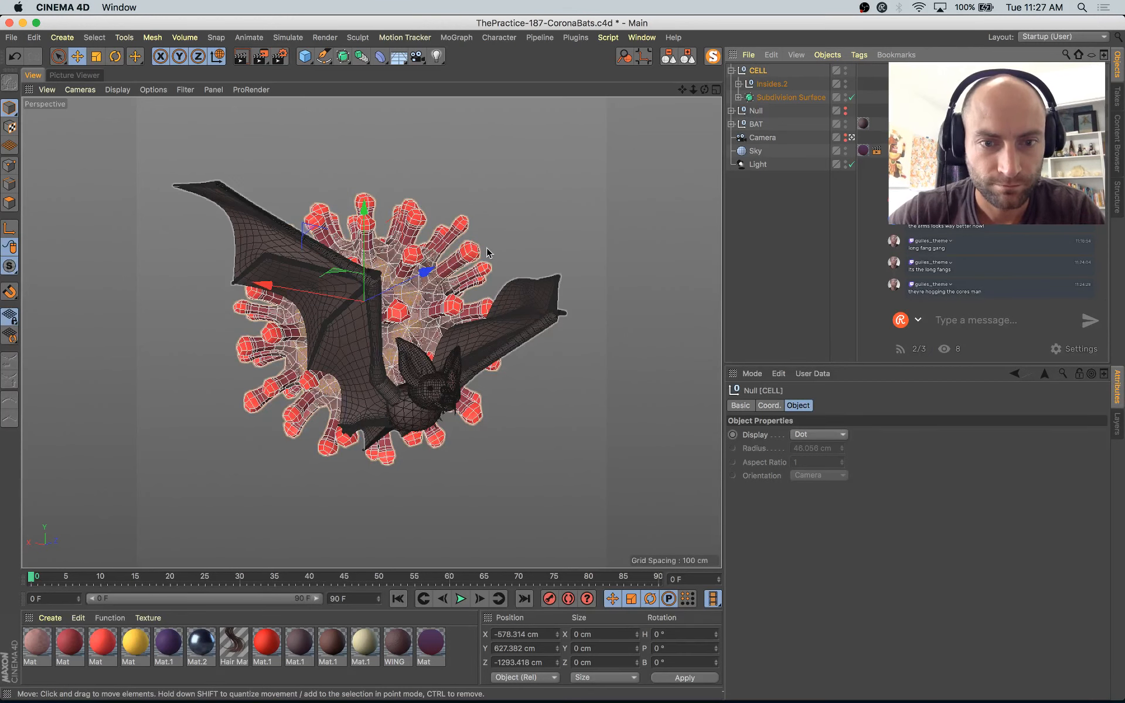
{"action": "key", "text": "t"}
{"action": "left_click_drag", "start_coordinate": [504, 182], "coordinate": [522, 180]}
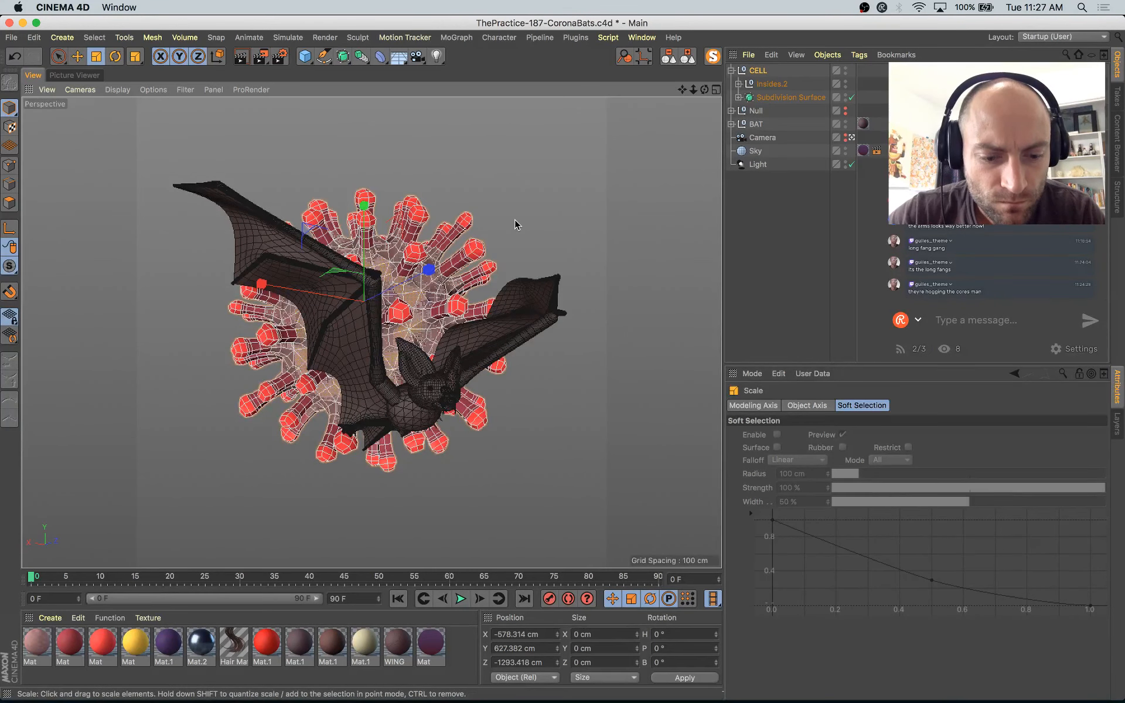
Step: Shift the CELL object to about X -620 cm, Y 612 cm behind the bat and save the project
{"action": "key", "text": "e"}
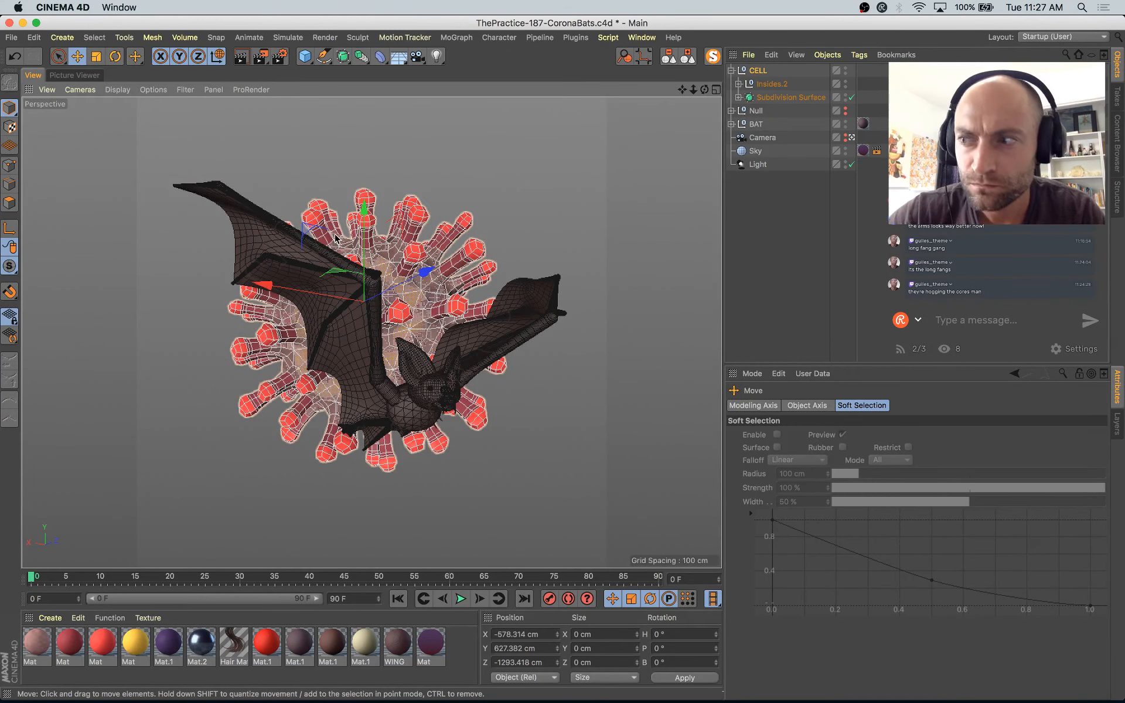
{"action": "left_click_drag", "start_coordinate": [306, 230], "coordinate": [309, 232]}
{"action": "key", "text": "super+s"}
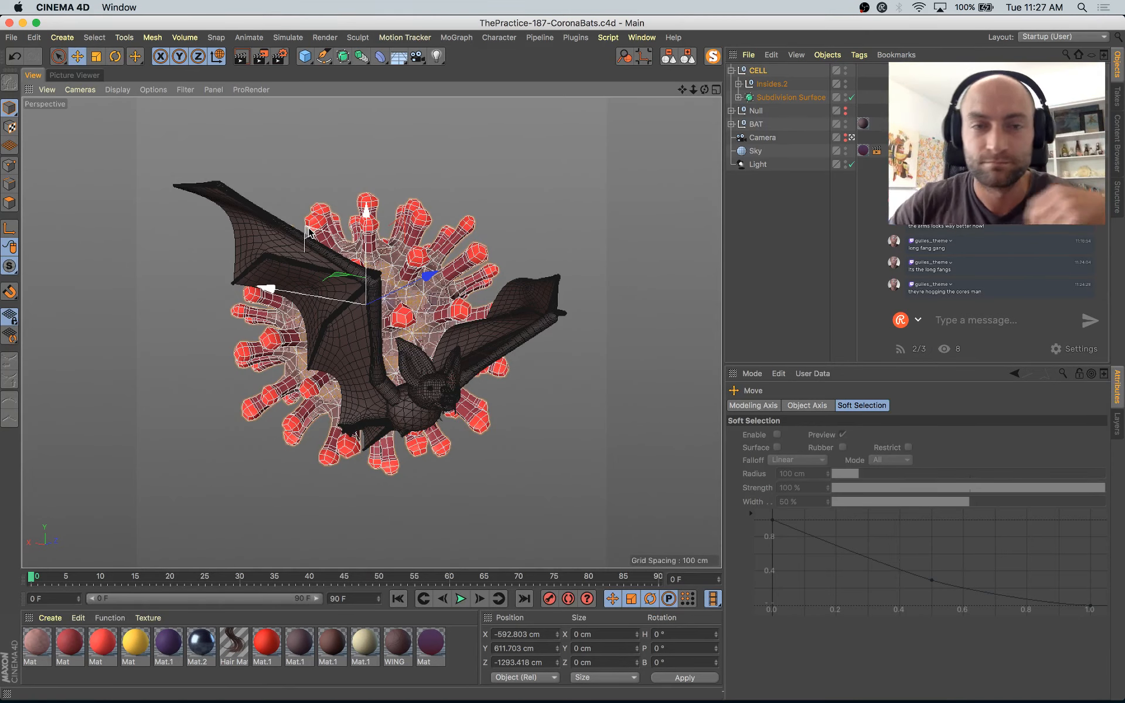
{"action": "key", "text": "ctrl+Up"}
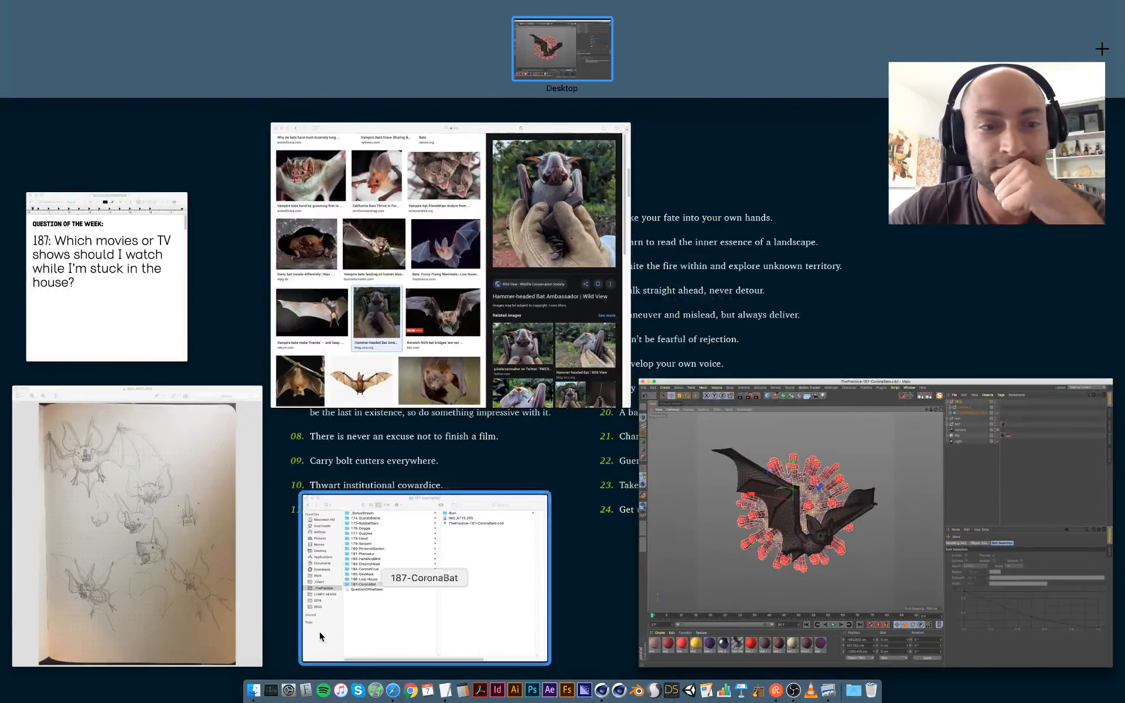
{"action": "left_click", "coordinate": [703, 575]}
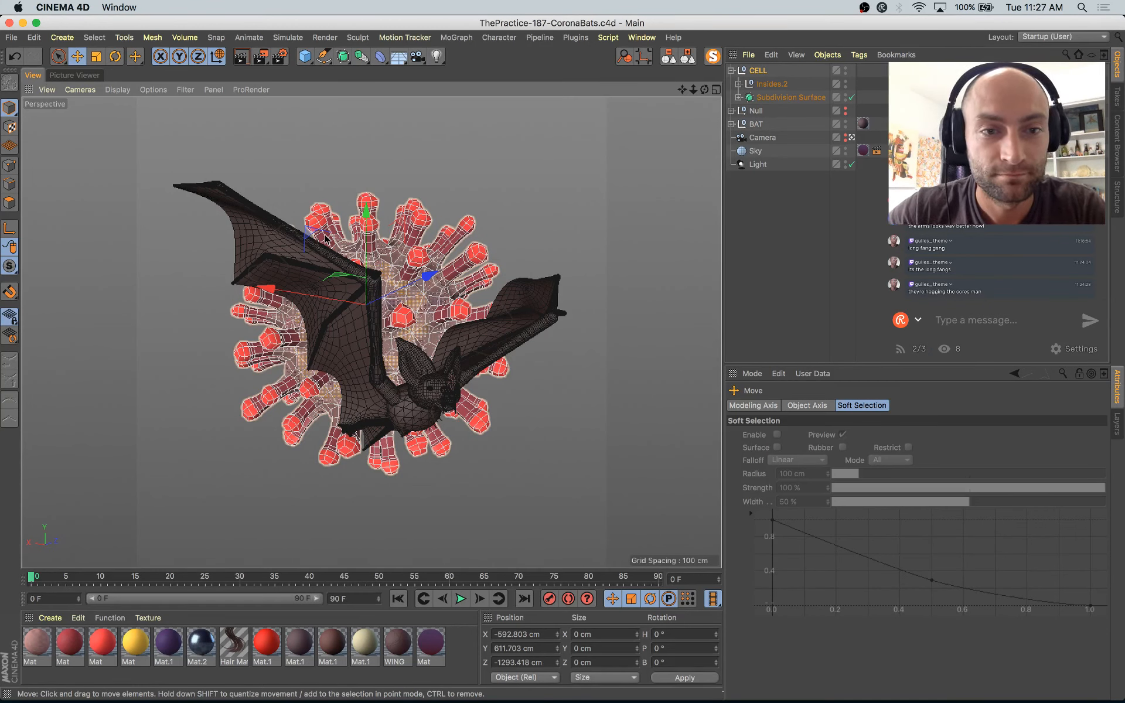
{"action": "left_click_drag", "start_coordinate": [325, 239], "coordinate": [314, 236]}
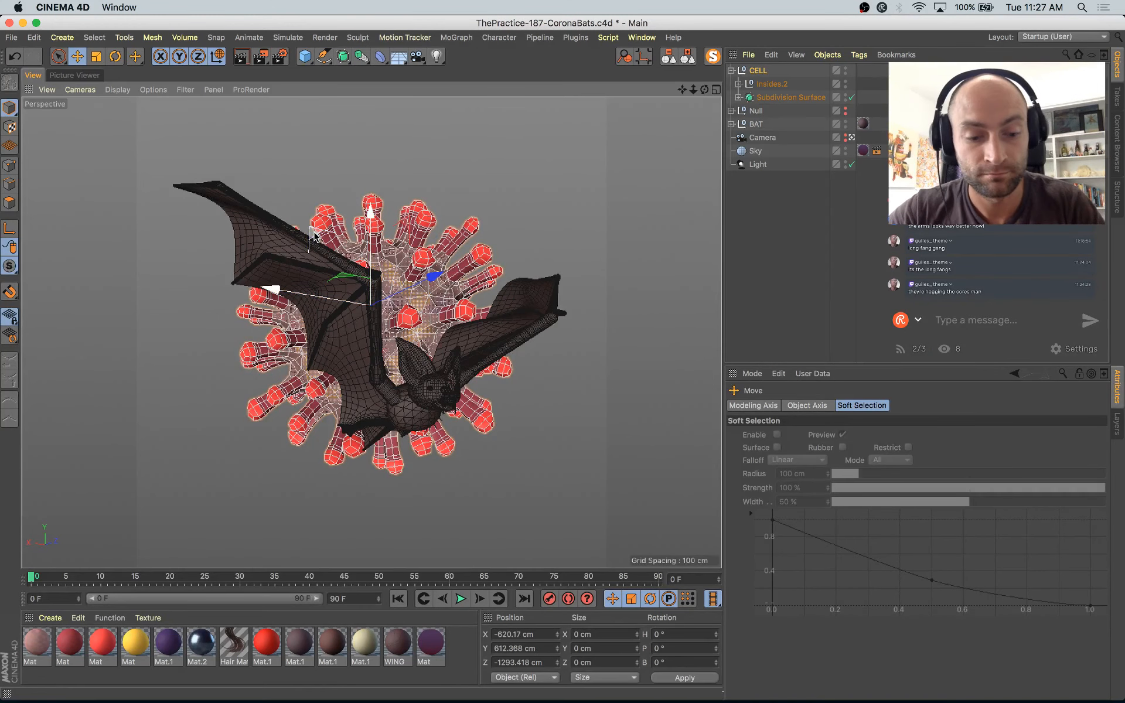
{"action": "key", "text": "super+s"}
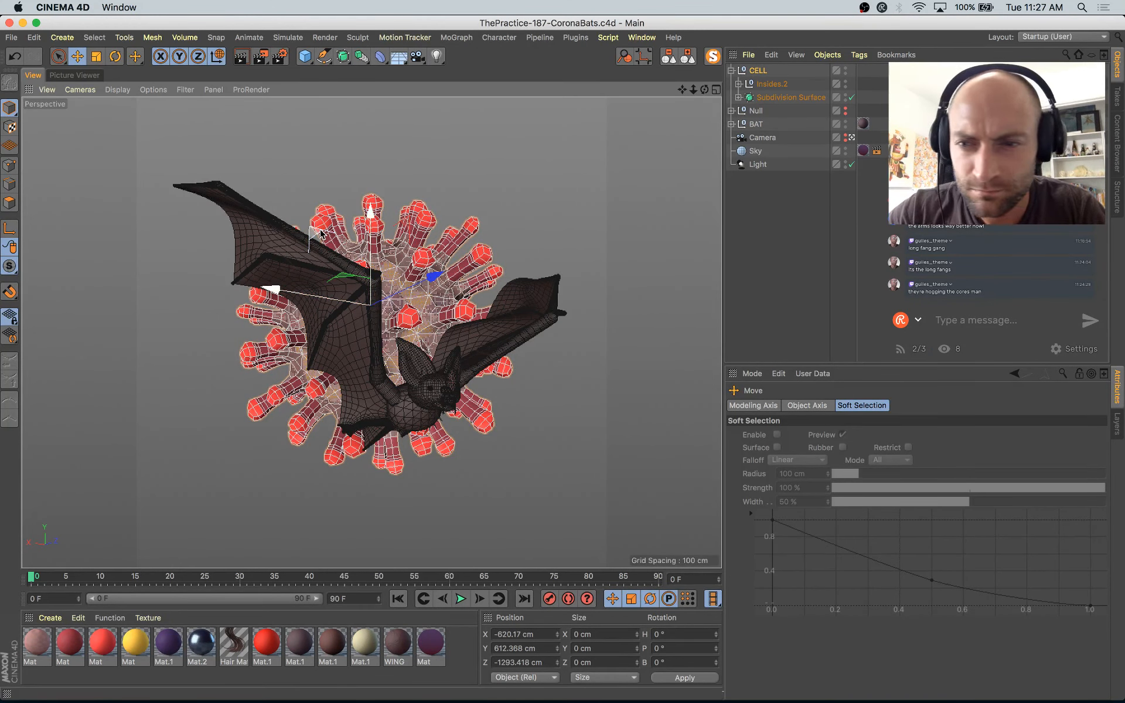
Step: Compare the running render with the previous bat-only render in the Picture Viewer, up close and in full
{"action": "key", "text": "ctrl+Up"}
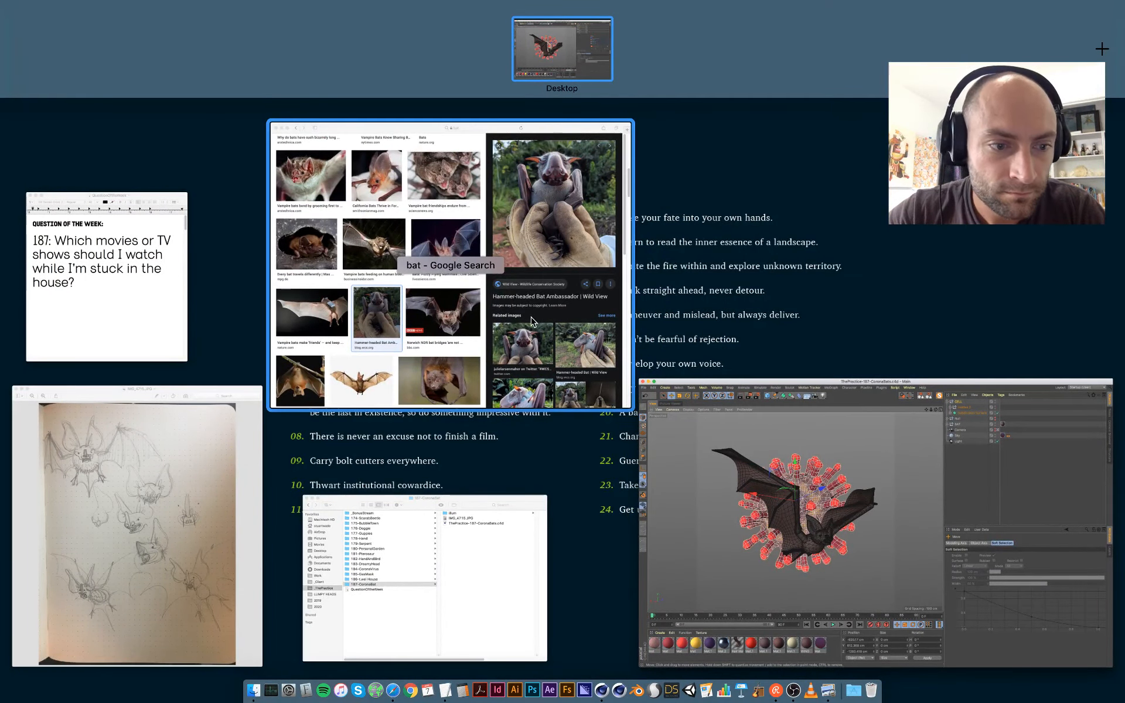
{"action": "left_click", "coordinate": [795, 398]}
{"action": "left_click", "coordinate": [74, 75]}
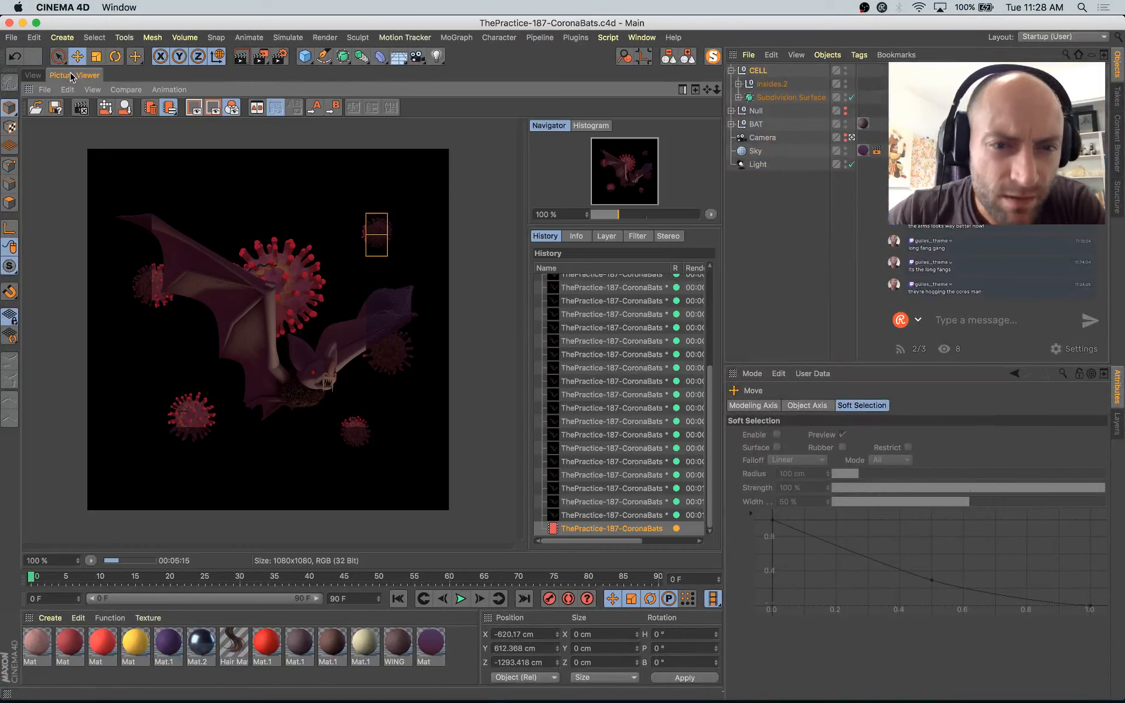
{"action": "left_click", "coordinate": [625, 514]}
{"action": "key", "text": "Up"}
{"action": "key", "text": "Down"}
{"action": "key", "text": "Down"}
{"action": "scroll", "coordinate": [305, 421], "scroll_direction": "up", "scroll_amount": 1}
{"action": "scroll", "coordinate": [306, 421], "scroll_direction": "up", "scroll_amount": 2}
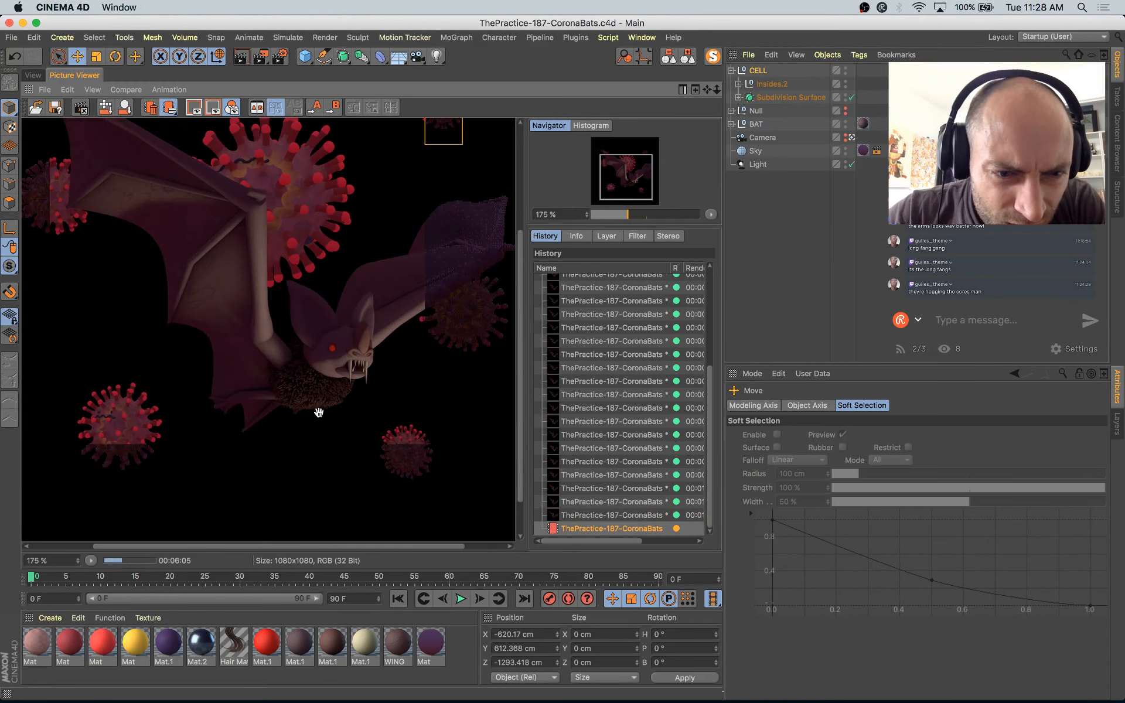
{"action": "left_click_drag", "start_coordinate": [319, 413], "coordinate": [318, 390]}
{"action": "key", "text": "Up"}
{"action": "key", "text": "Down"}
{"action": "key", "text": "Up"}
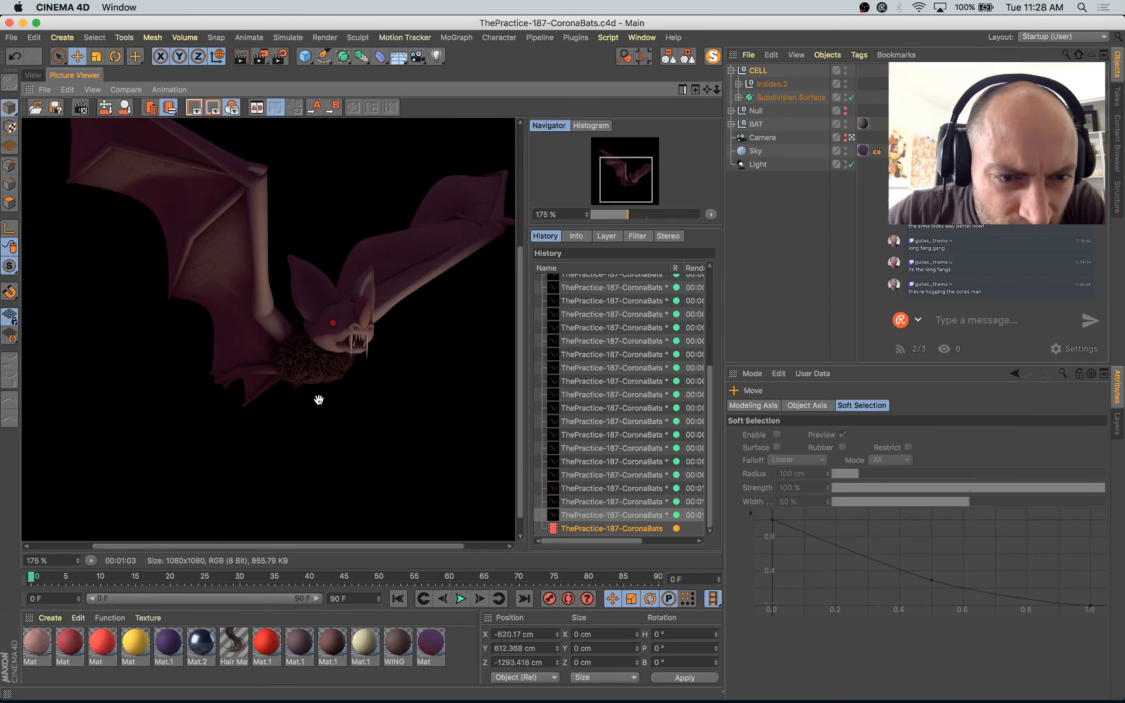
{"action": "key", "text": "Down"}
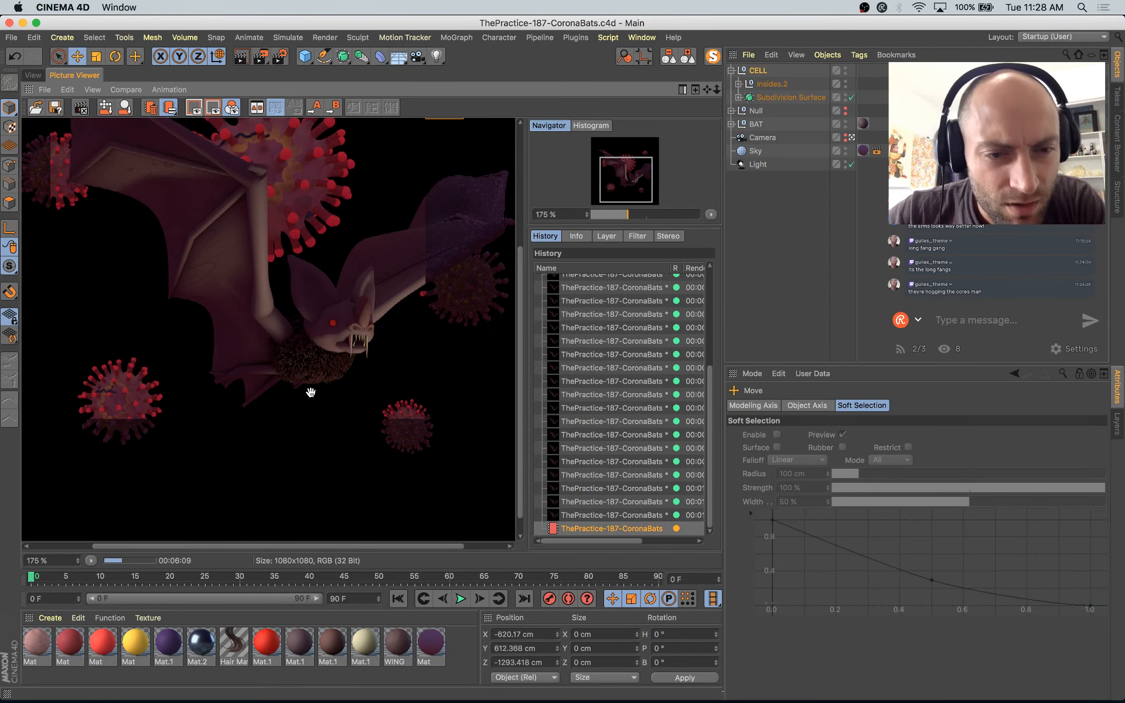
{"action": "scroll", "coordinate": [310, 392], "scroll_direction": "down", "scroll_amount": 3}
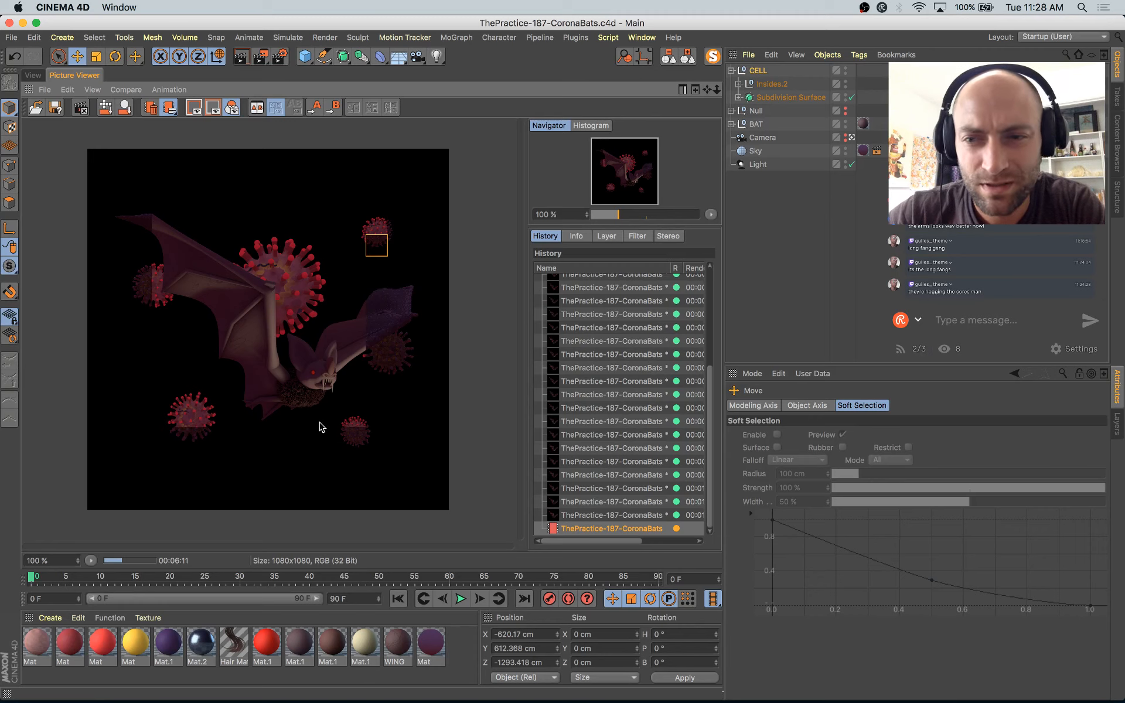
Step: Look back through the older bat renders in the history at close range, as far as a version without fur
{"action": "scroll", "coordinate": [319, 423], "scroll_direction": "up", "scroll_amount": 3}
{"action": "key", "text": "Up"}
{"action": "key", "text": "Up"}
{"action": "key", "text": "Up"}
{"action": "key", "text": "Up"}
{"action": "key", "text": "Up"}
{"action": "key", "text": "Up"}
{"action": "key", "text": "Up"}
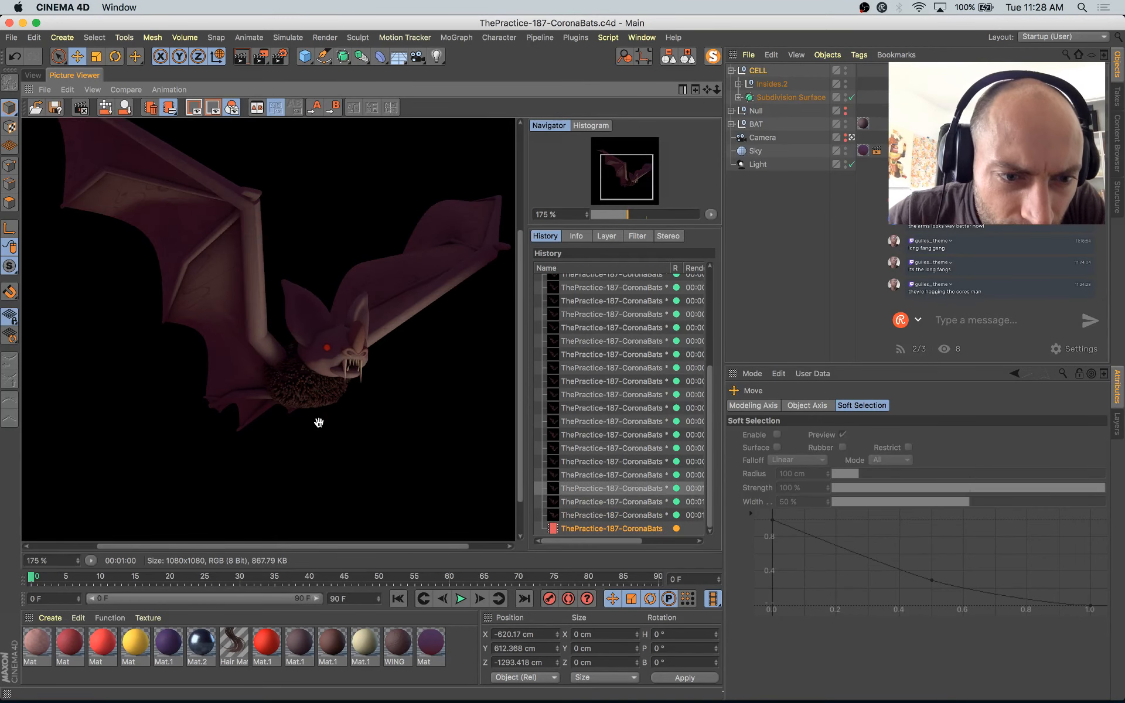
{"action": "key", "text": "Up"}
{"action": "key", "text": "Up"}
{"action": "key", "text": "Up"}
{"action": "key", "text": "Up"}
{"action": "key", "text": "Up"}
{"action": "key", "text": "Up"}
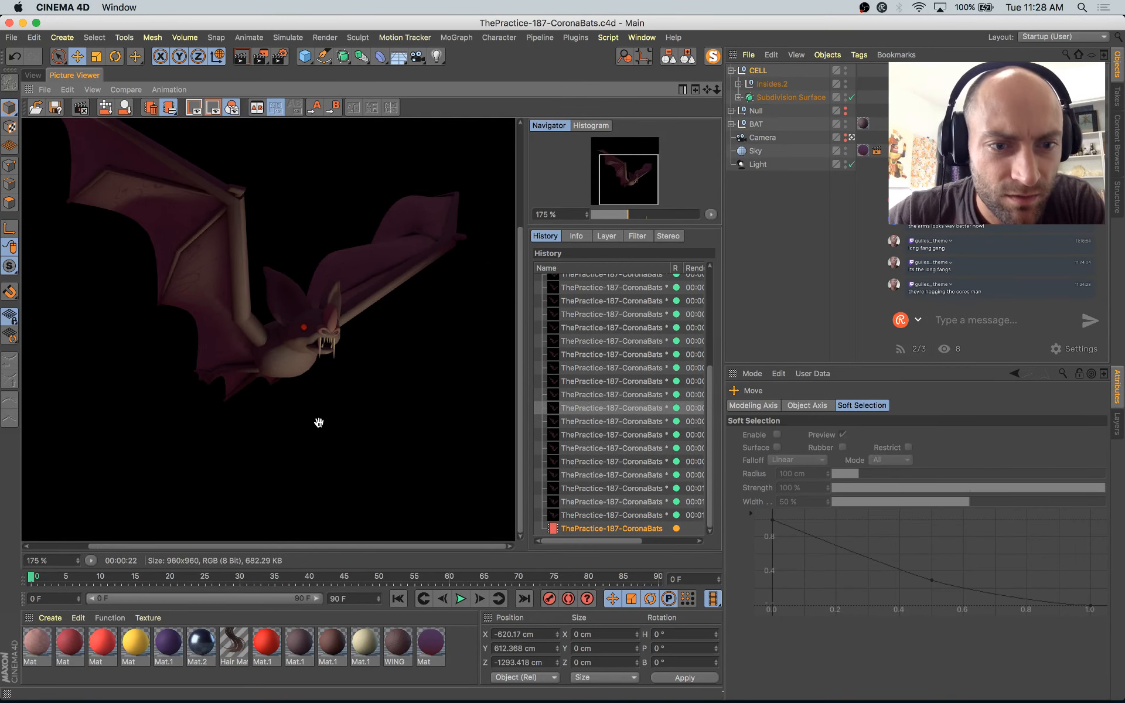
Step: Review the renders forward from the furless version to the running one, comparing the bat's body and fur
{"action": "key", "text": "Down"}
{"action": "key", "text": "Down"}
{"action": "key", "text": "Down"}
{"action": "key", "text": "Down"}
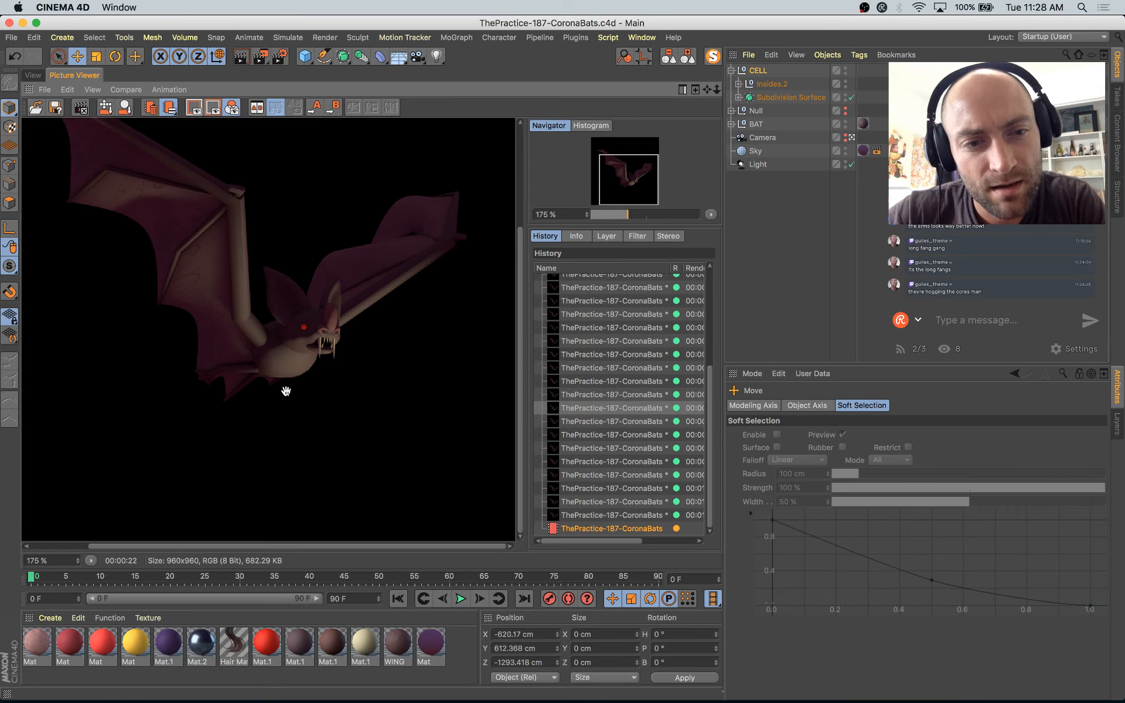
{"action": "key", "text": "Down"}
{"action": "key", "text": "Down"}
{"action": "key", "text": "Down"}
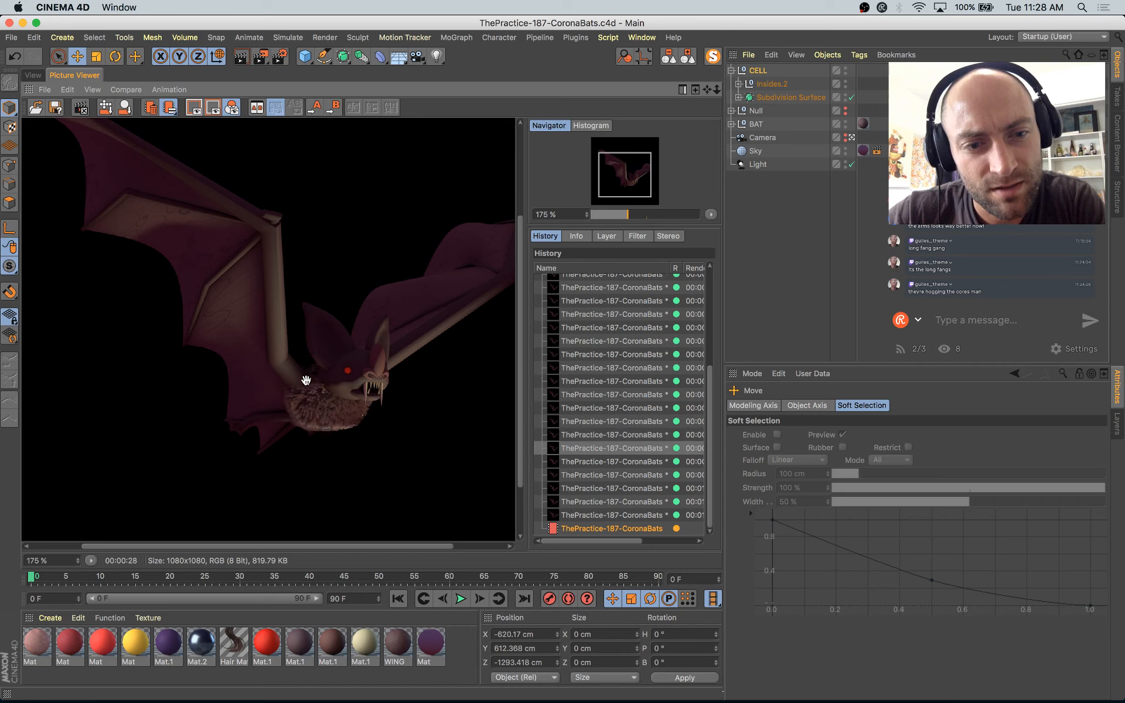
{"action": "key", "text": "Down"}
{"action": "key", "text": "Down"}
{"action": "key", "text": "Down"}
{"action": "key", "text": "Down"}
{"action": "key", "text": "Down"}
{"action": "key", "text": "Down"}
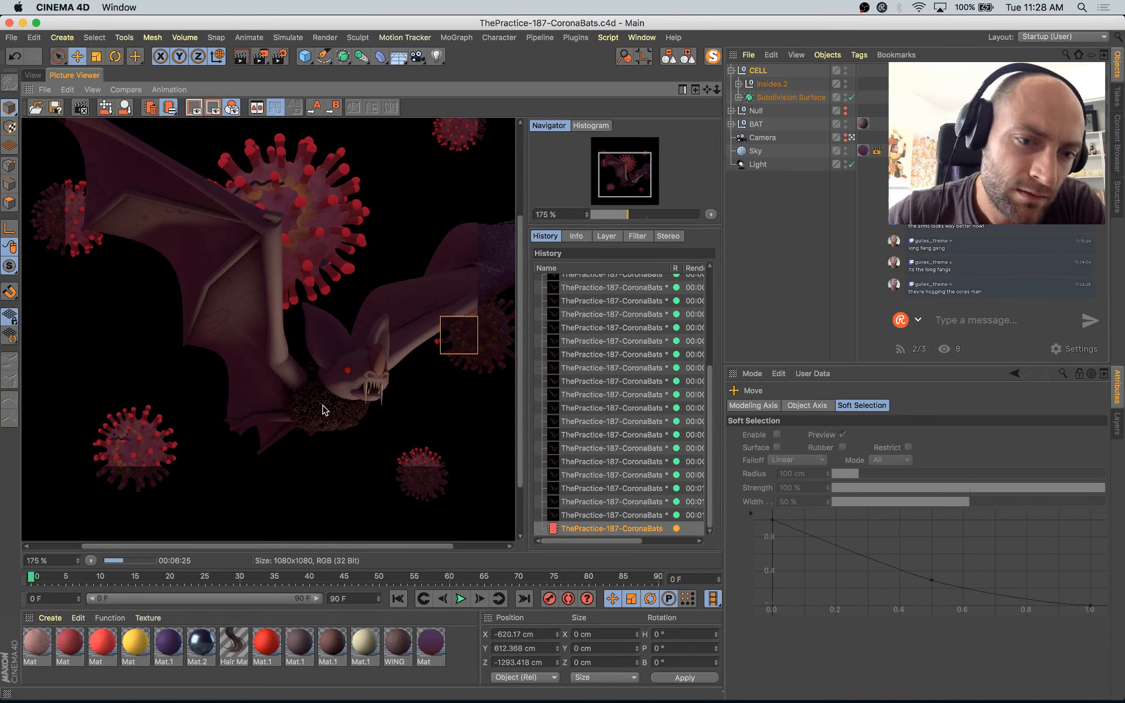
{"action": "scroll", "coordinate": [296, 406], "scroll_direction": "down", "scroll_amount": 3}
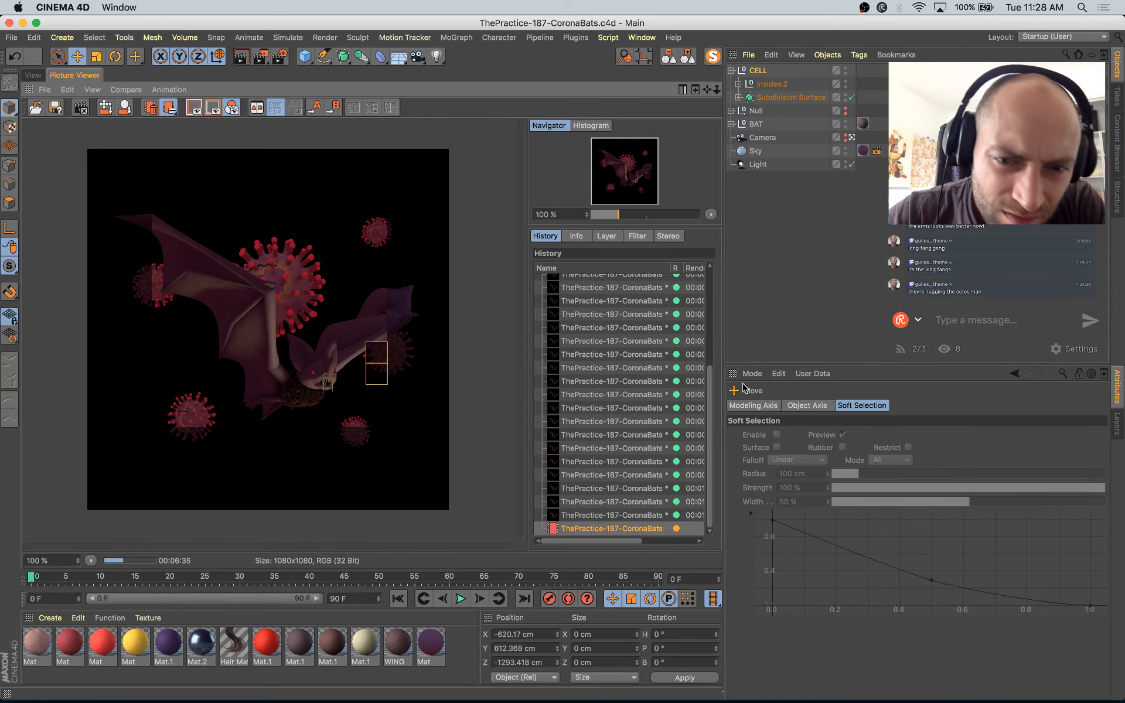
Step: Examine the older furless bat renders in full frame to find one suitable for comparison with the furry version
{"action": "left_click", "coordinate": [612, 340]}
{"action": "key", "text": "Down"}
{"action": "key", "text": "Down"}
{"action": "key", "text": "Down"}
{"action": "key", "text": "Down"}
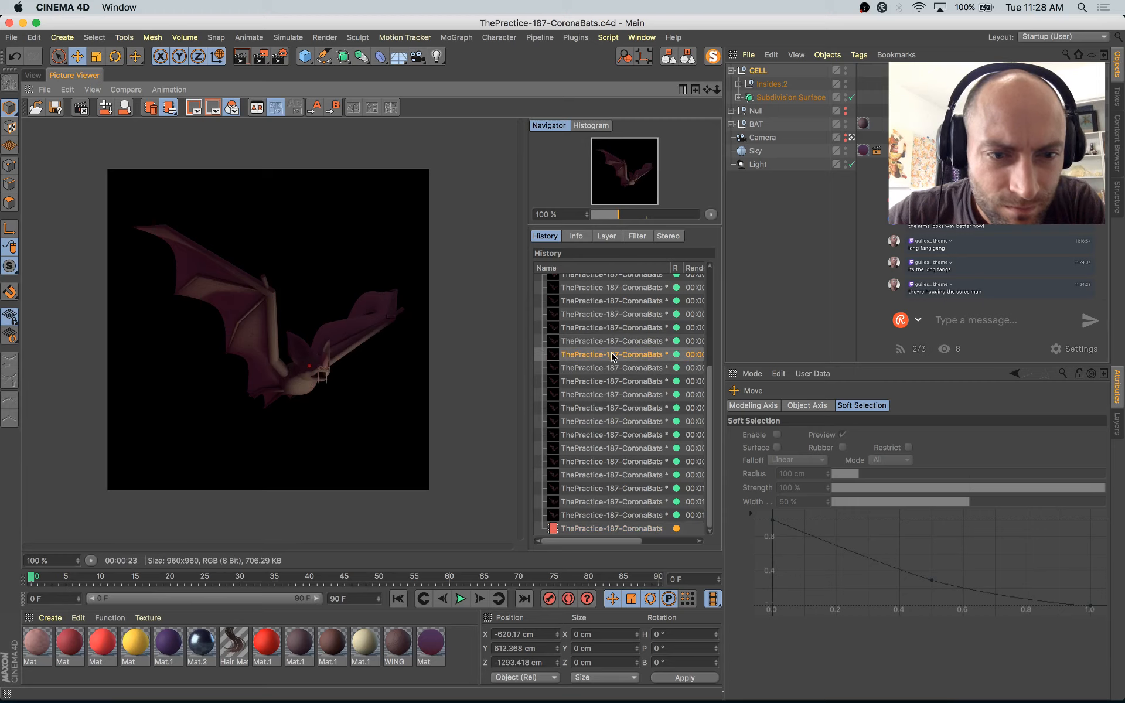
{"action": "key", "text": "Down"}
{"action": "key", "text": "Down"}
{"action": "key", "text": "Down"}
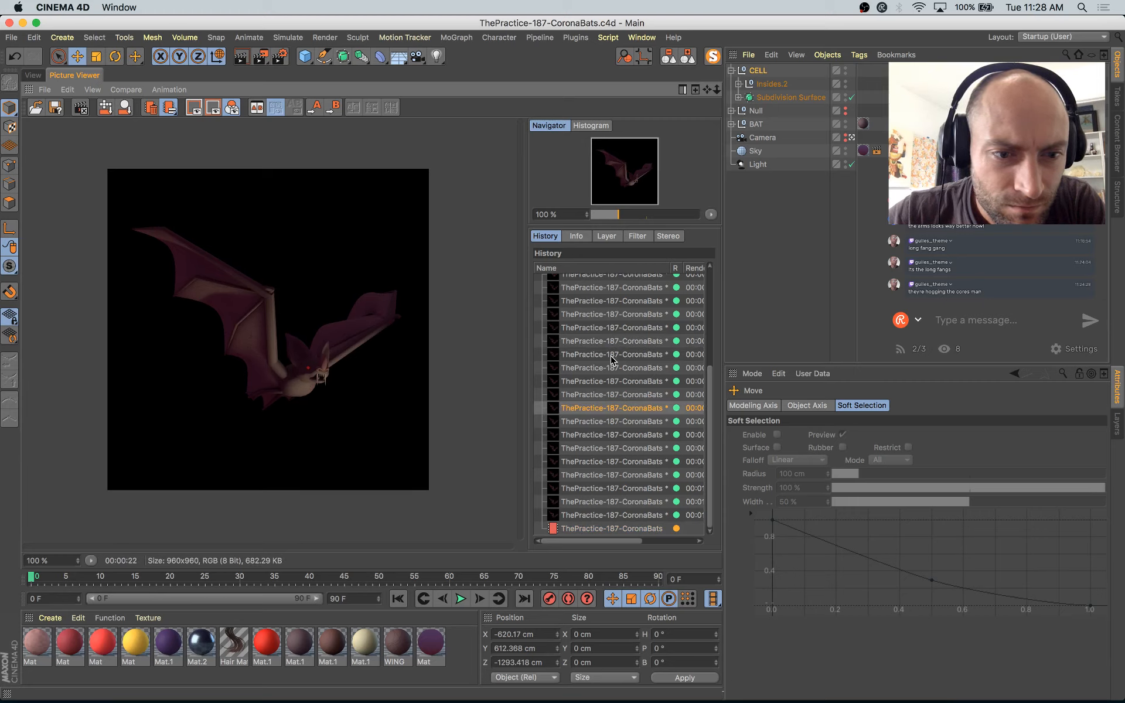
{"action": "key", "text": "Up"}
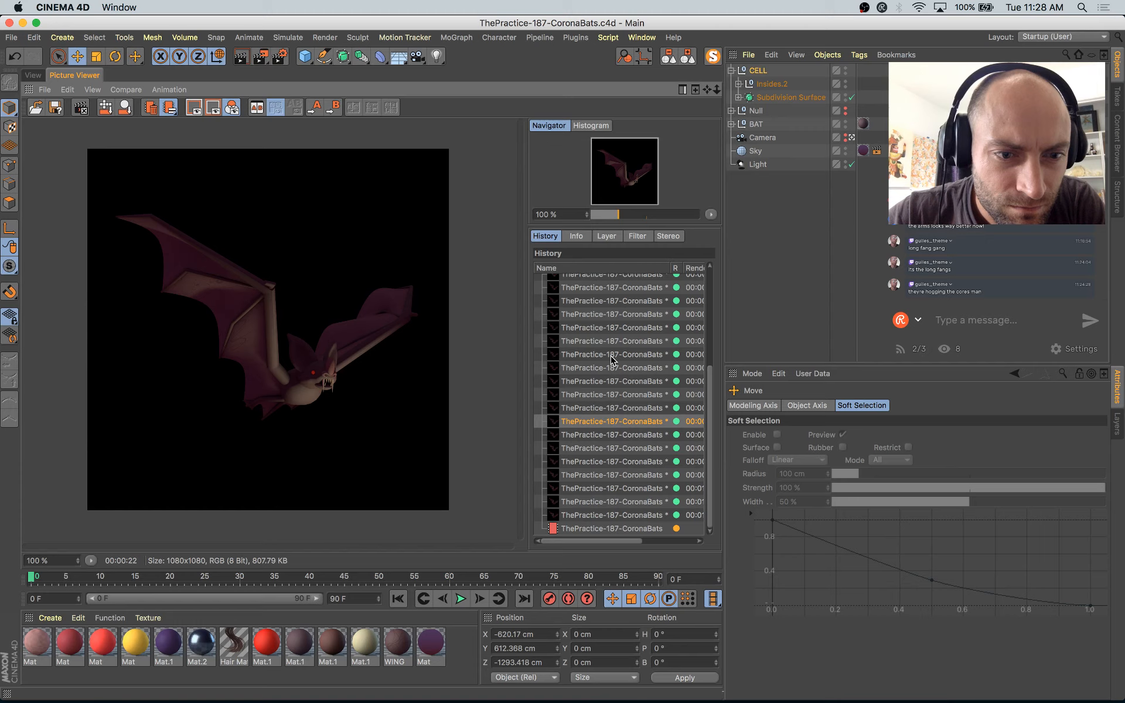
{"action": "key", "text": "Down"}
{"action": "key", "text": "Up"}
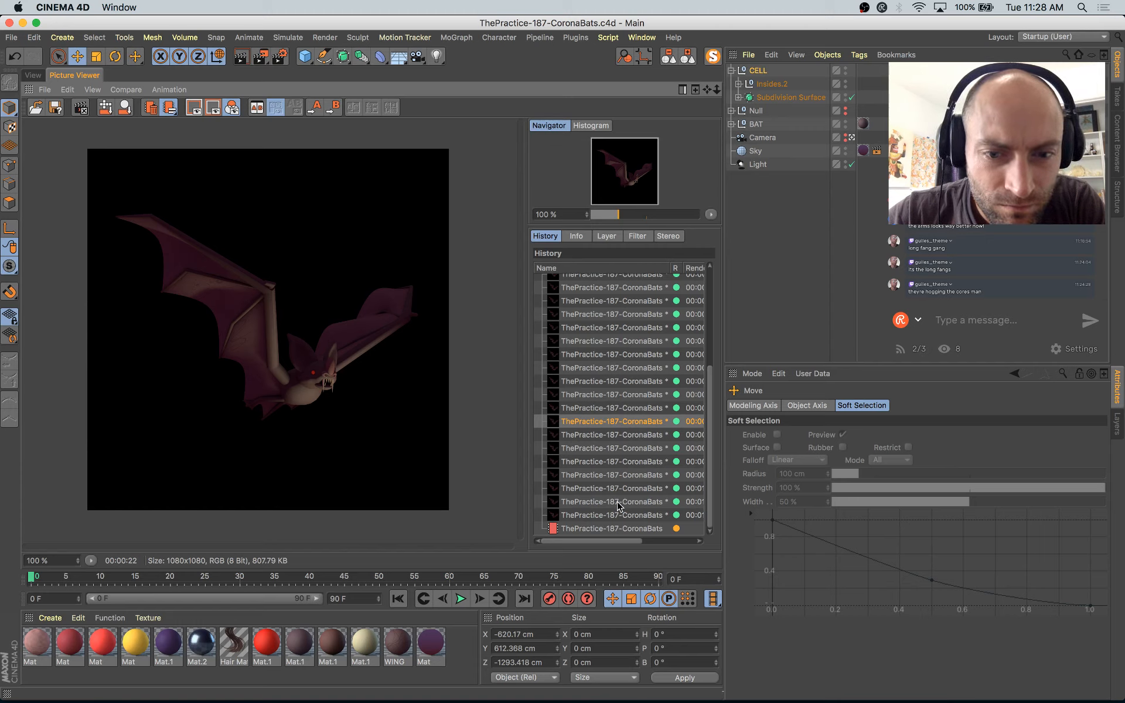
Step: Move the 1080x1080 furless bat render down the history to just above the latest finished furry render
{"action": "left_click", "coordinate": [617, 529]}
{"action": "left_click", "coordinate": [622, 517]}
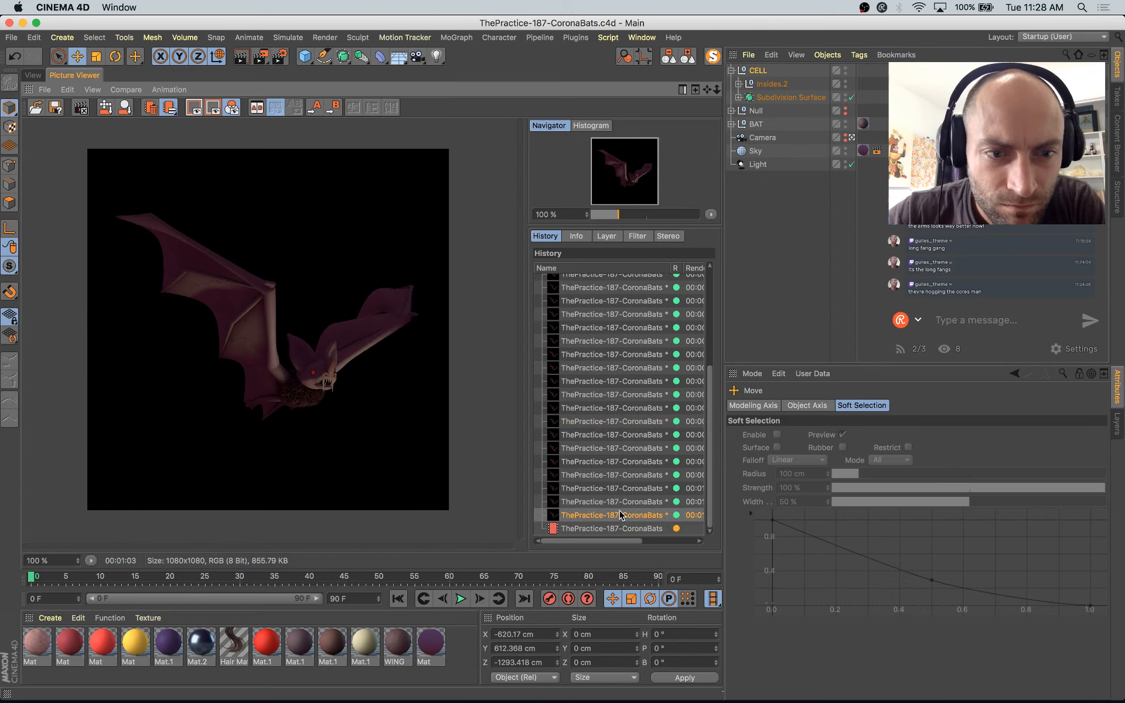
{"action": "left_click_drag", "start_coordinate": [623, 422], "coordinate": [627, 513]}
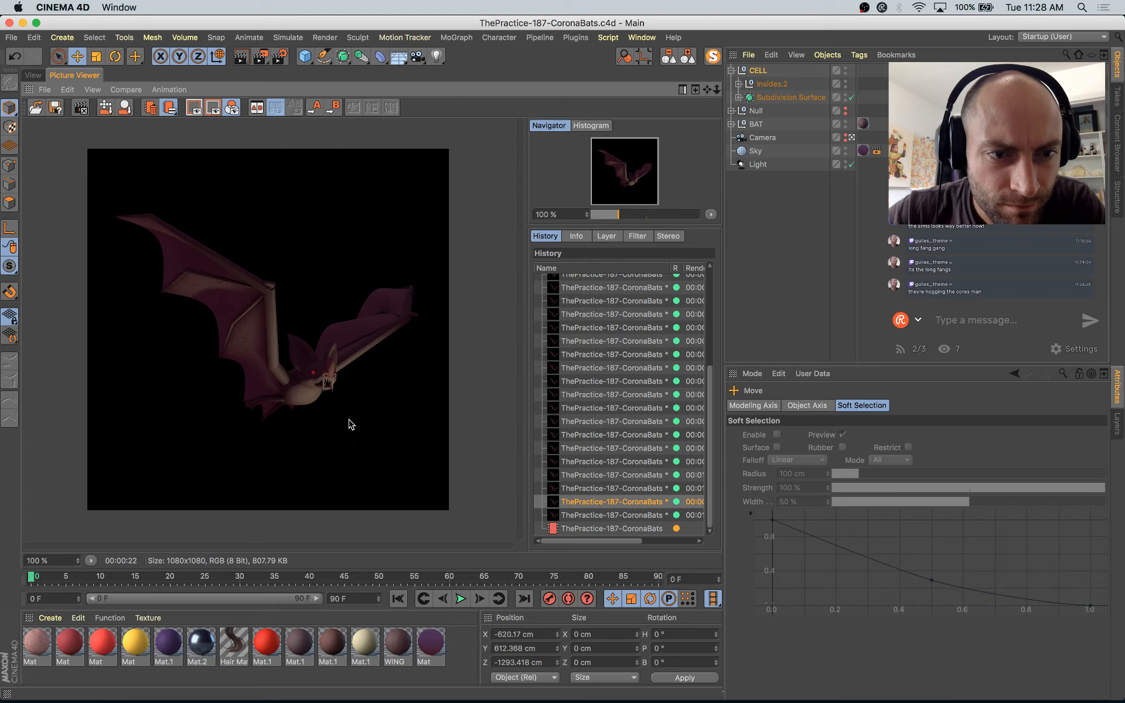
Step: Compare the furless bat render with the neighbouring furry renders, alternating between them at a slightly larger size
{"action": "scroll", "coordinate": [350, 424], "scroll_direction": "up", "scroll_amount": 1}
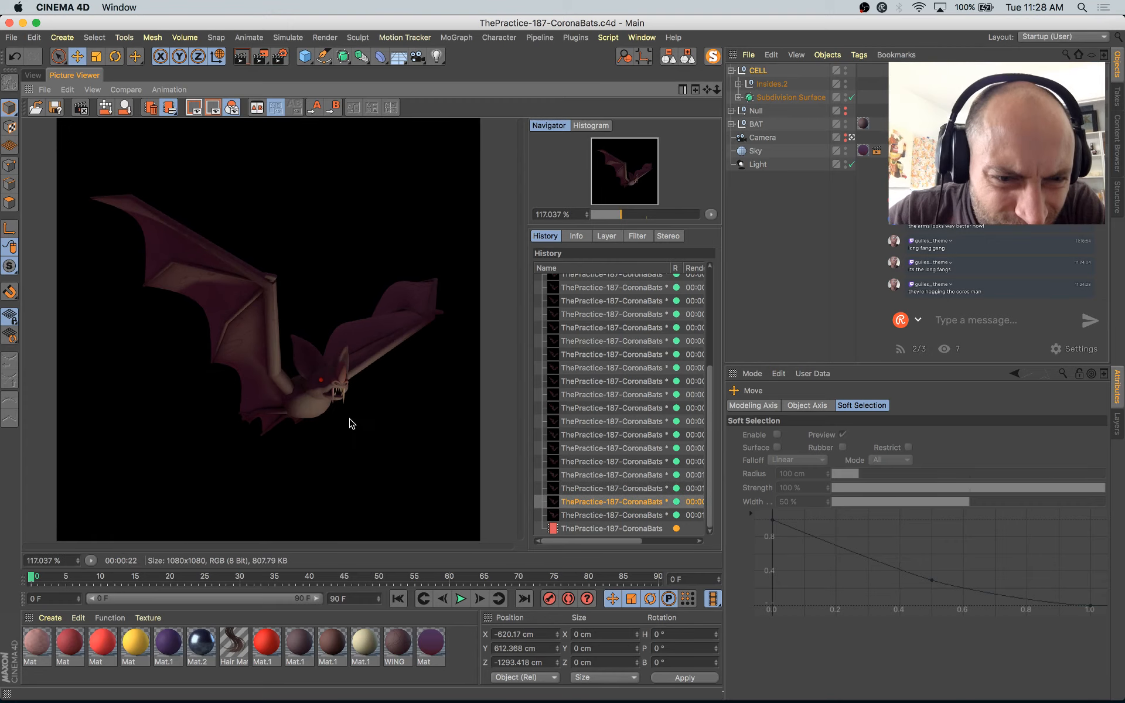
{"action": "key", "text": "Up"}
{"action": "key", "text": "Down"}
{"action": "key", "text": "Up"}
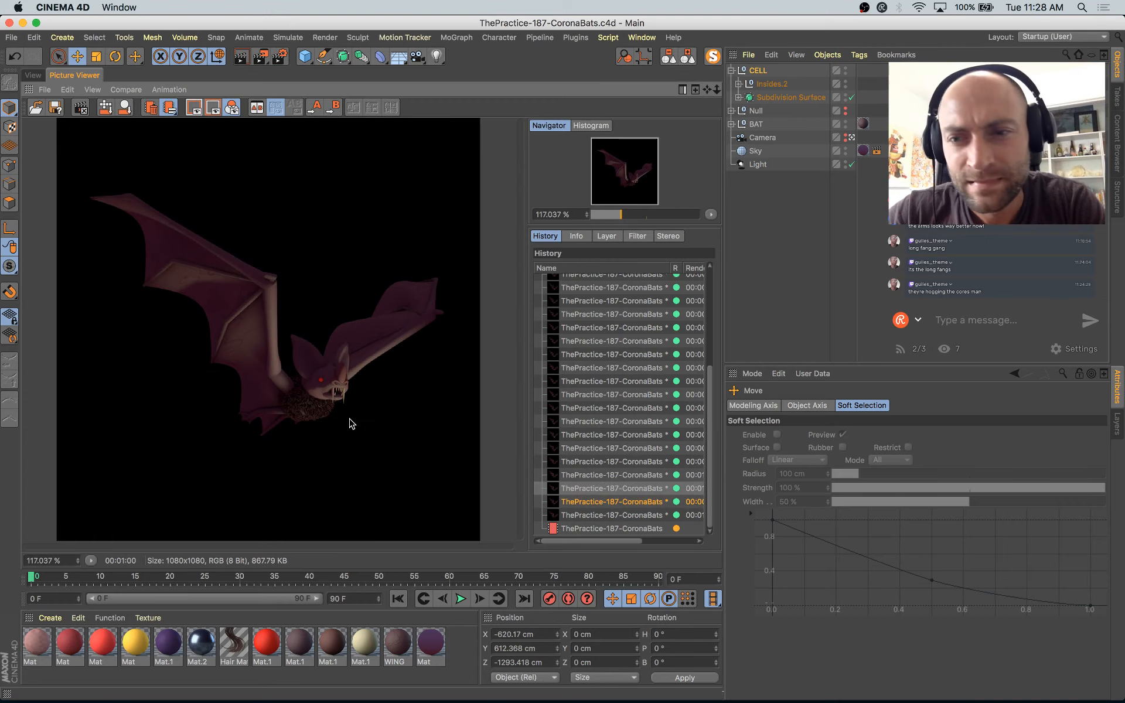
{"action": "key", "text": "Up"}
{"action": "key", "text": "Down"}
{"action": "key", "text": "Up"}
{"action": "key", "text": "Down"}
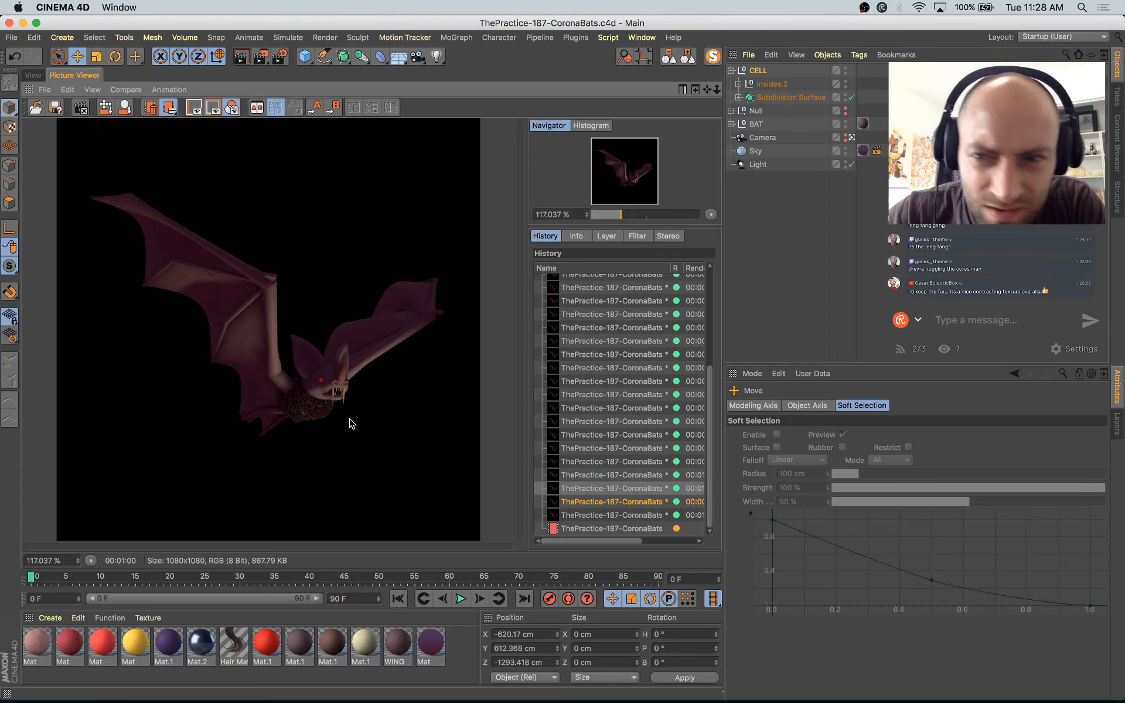
{"action": "key", "text": "Down"}
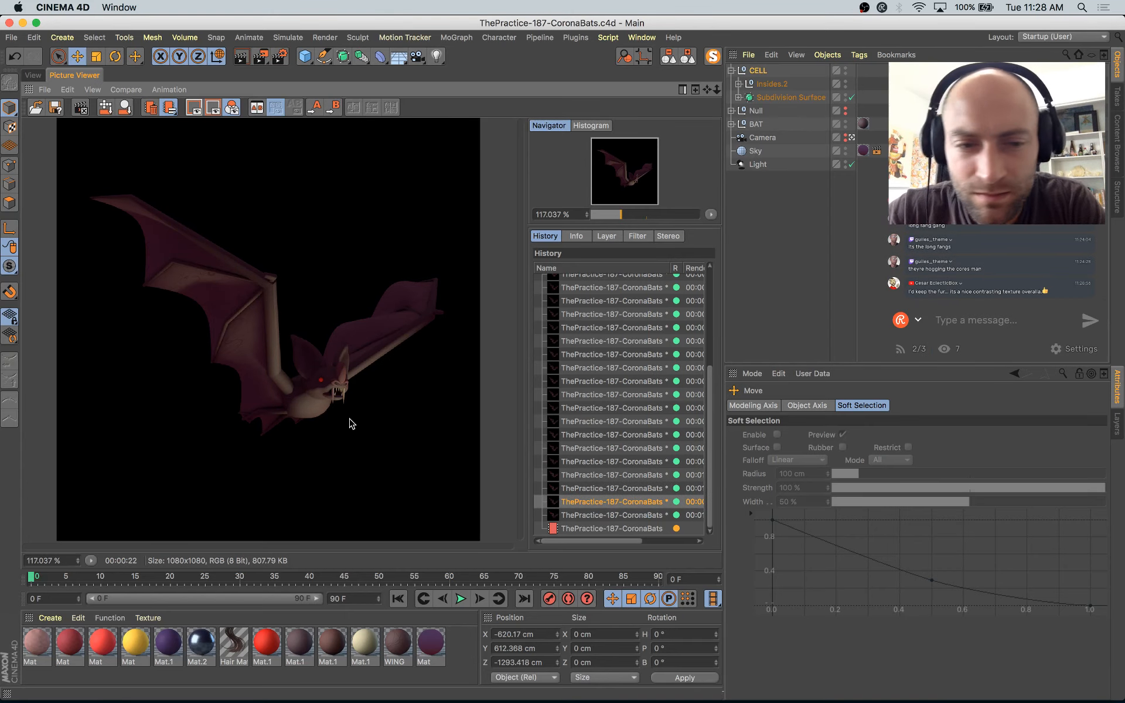
Step: Compare the furless bat render with the furry render and the running render containing several coronavirus cells
{"action": "key", "text": "Down"}
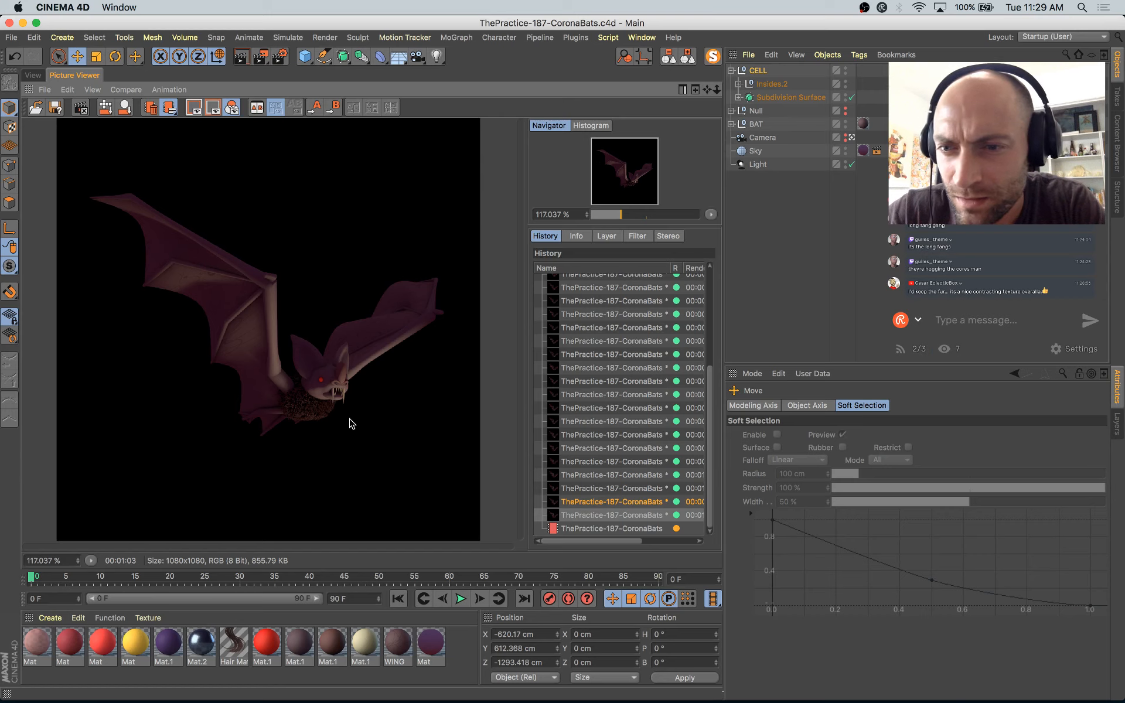
{"action": "key", "text": "Down"}
{"action": "key", "text": "Up"}
{"action": "key", "text": "Down"}
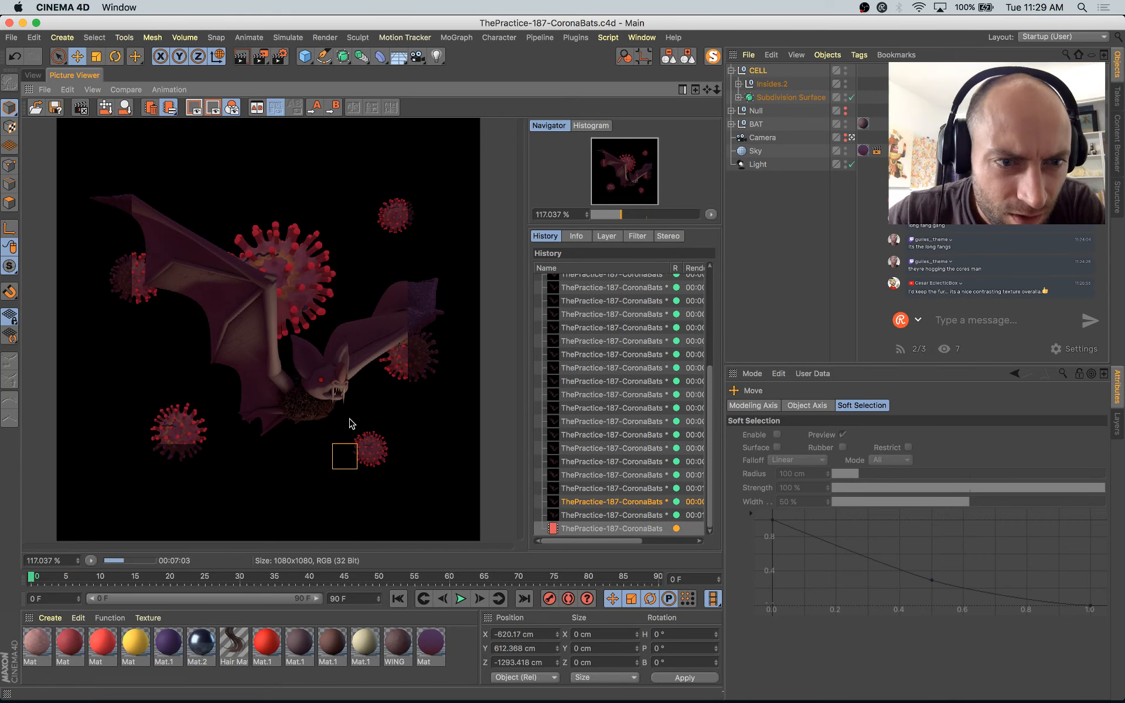
{"action": "key", "text": "Up"}
{"action": "key", "text": "Up"}
{"action": "key", "text": "Up"}
{"action": "key", "text": "Down"}
{"action": "key", "text": "Down"}
{"action": "key", "text": "Down"}
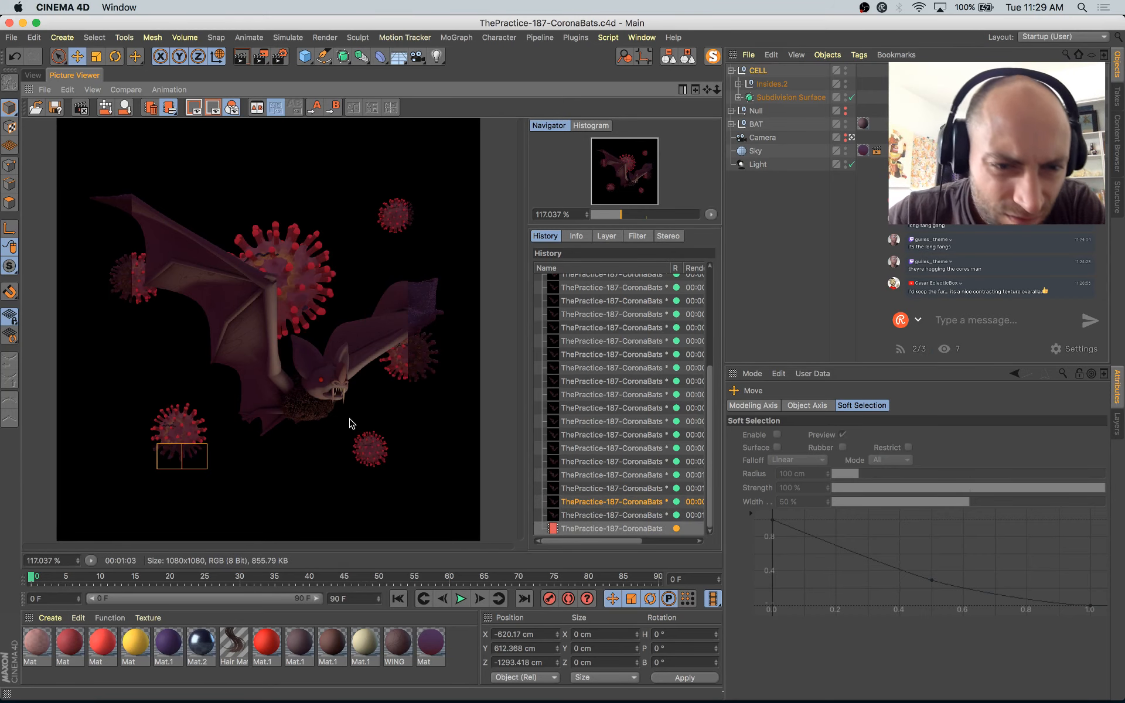
{"action": "key", "text": "Down"}
{"action": "key", "text": "Up"}
{"action": "key", "text": "Down"}
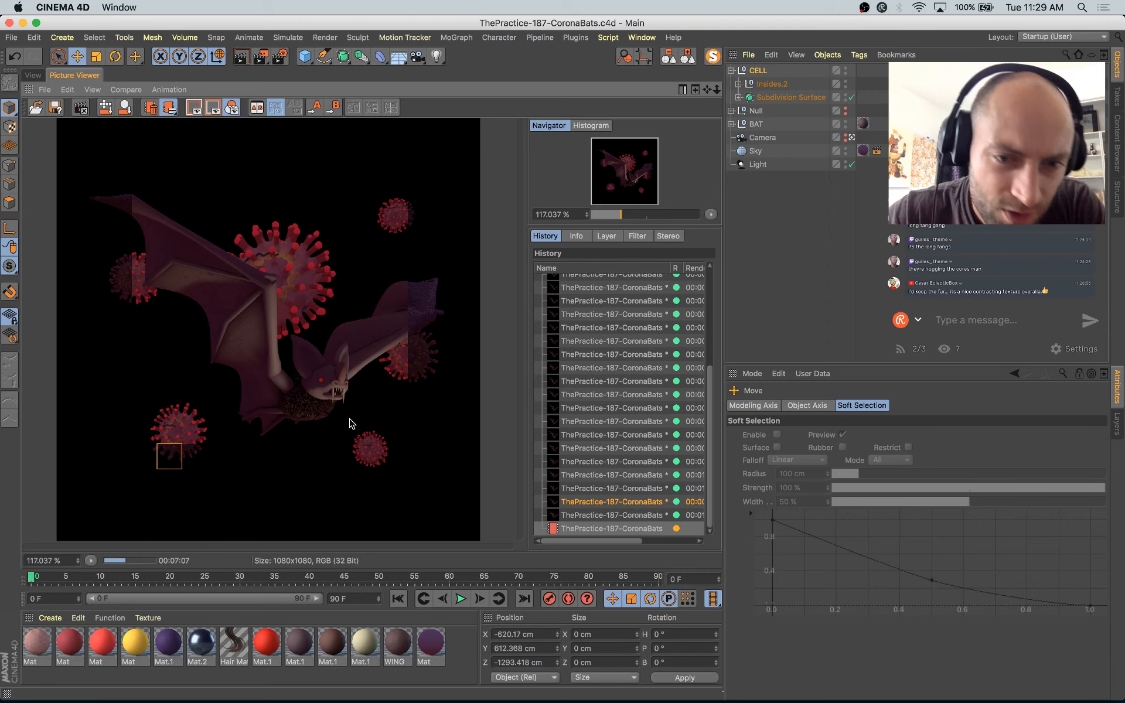
Step: Review the furless and furry bats against the running render once more, checking the composition with cells at 70% and 100% size
{"action": "key", "text": "Up"}
{"action": "key", "text": "Up"}
{"action": "key", "text": "Up"}
{"action": "key", "text": "Up"}
{"action": "key", "text": "Up"}
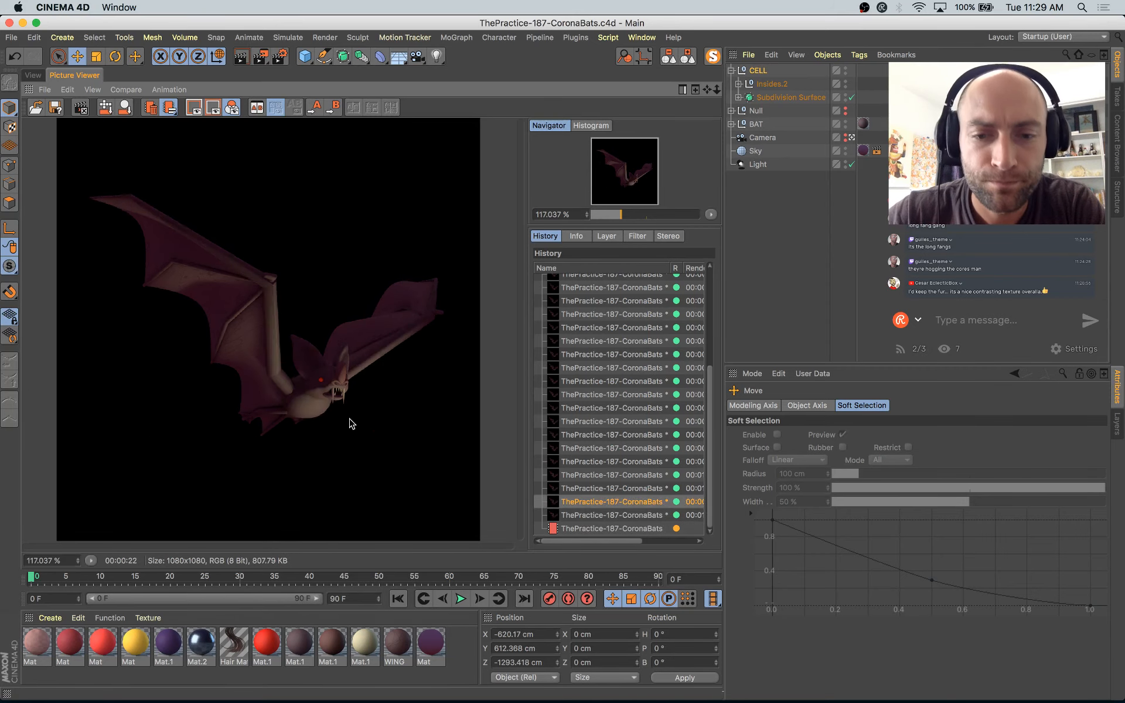
{"action": "key", "text": "Down"}
{"action": "key", "text": "Down"}
{"action": "key", "text": "Down"}
{"action": "key", "text": "Down"}
{"action": "key", "text": "Down"}
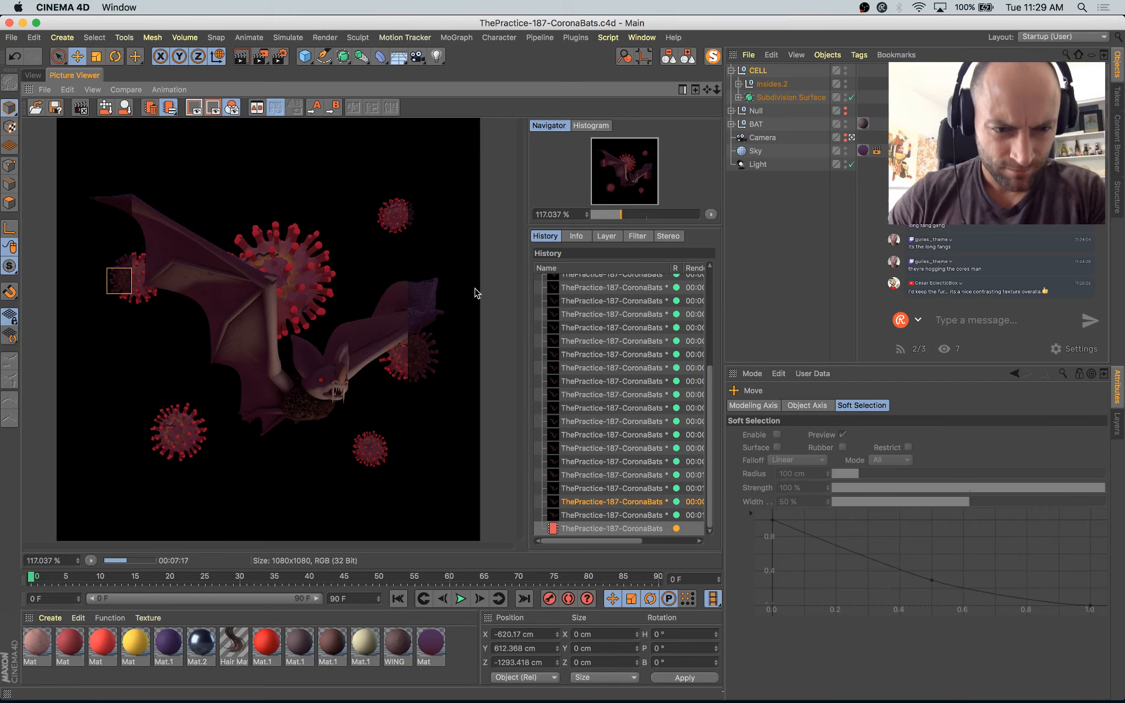
{"action": "scroll", "coordinate": [346, 374], "scroll_direction": "down", "scroll_amount": 5}
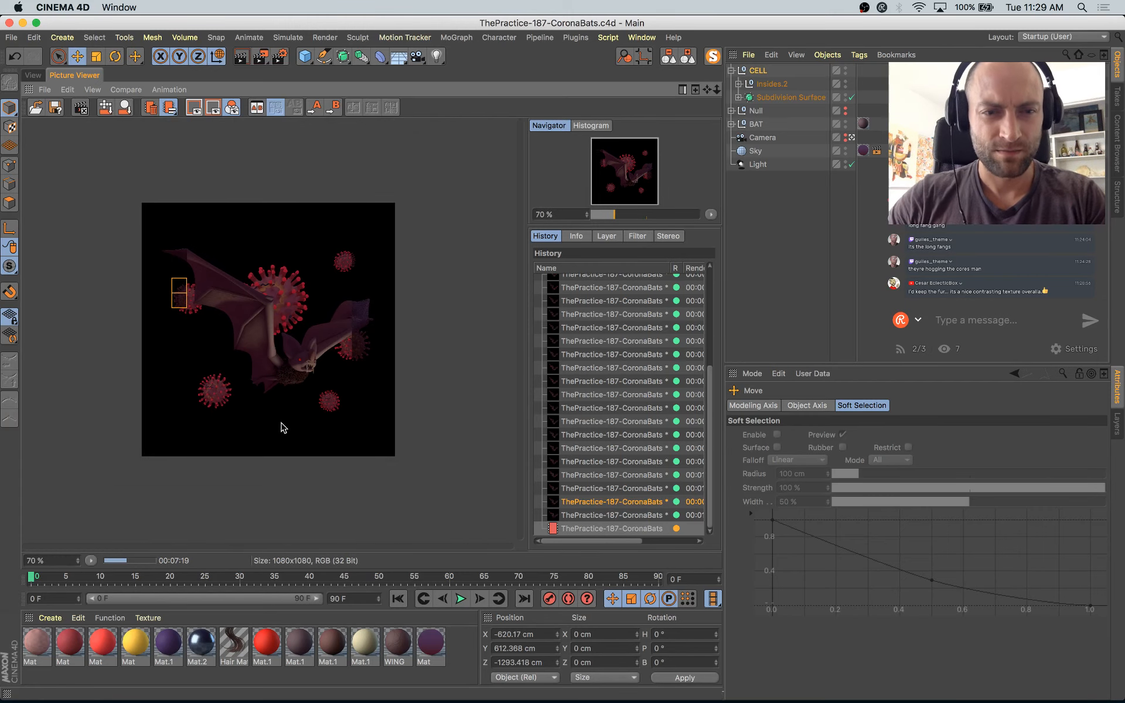
{"action": "scroll", "coordinate": [293, 373], "scroll_direction": "up", "scroll_amount": 3}
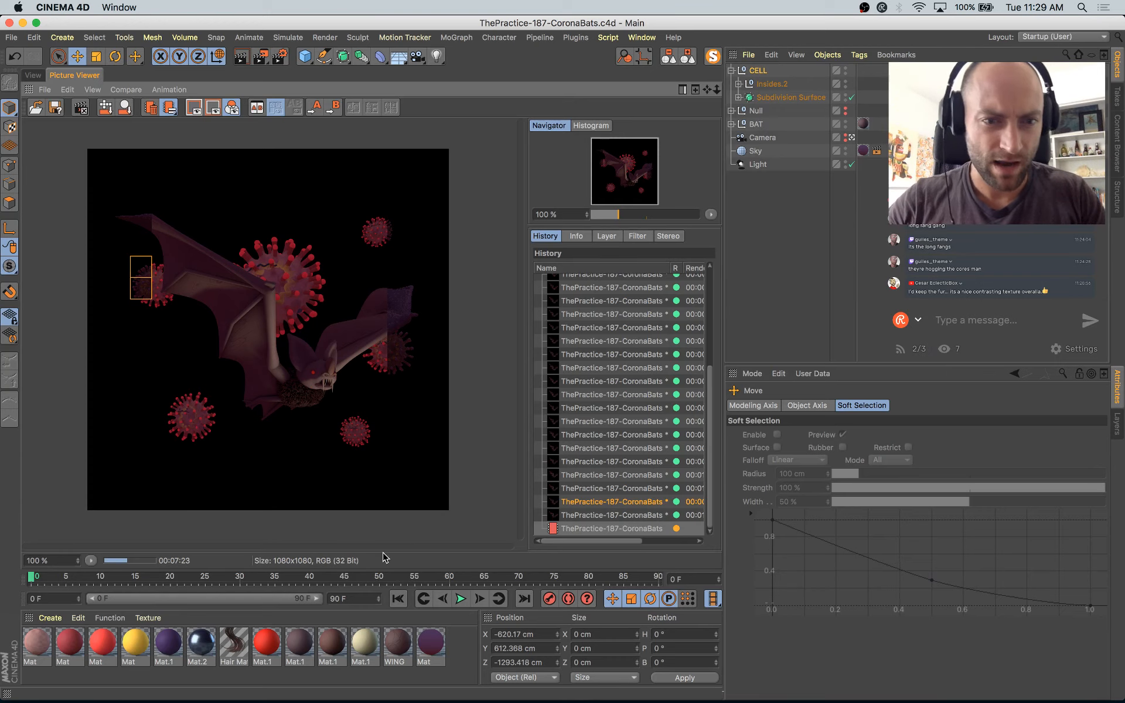
Step: Stop the running render, start a new 1080x1080 render of the scene and display it from the history
{"action": "key", "text": "Escape"}
{"action": "left_click", "coordinate": [656, 243]}
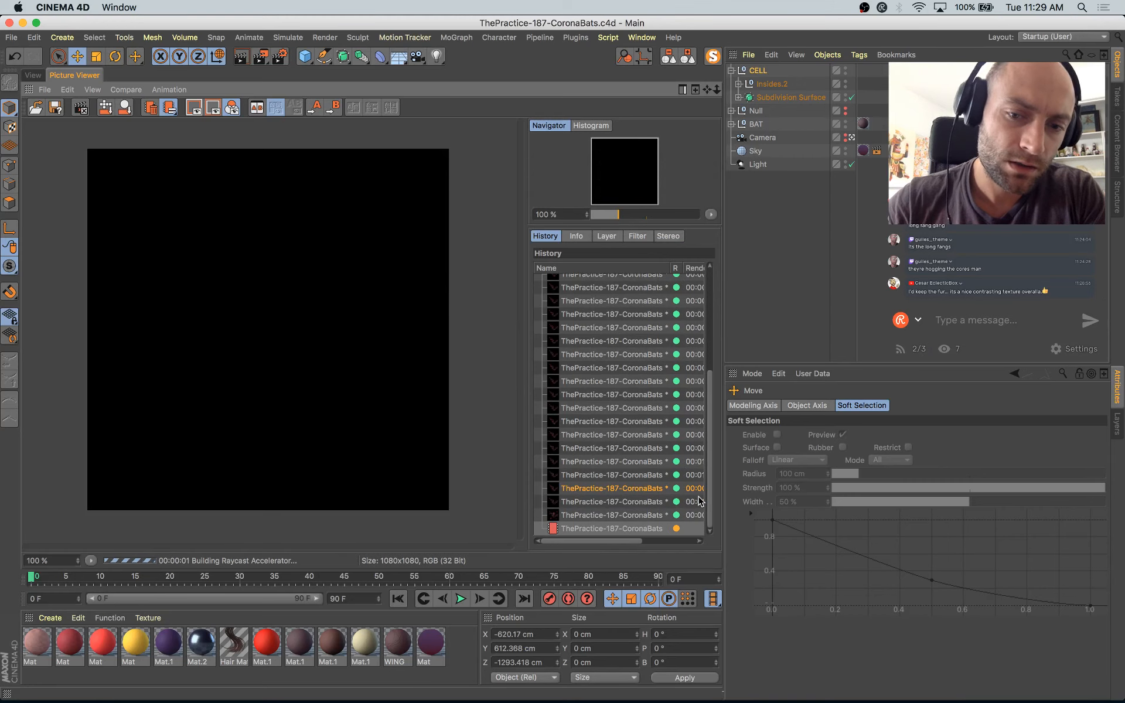
{"action": "left_click", "coordinate": [627, 499]}
{"action": "key", "text": "Down"}
{"action": "key", "text": "Down"}
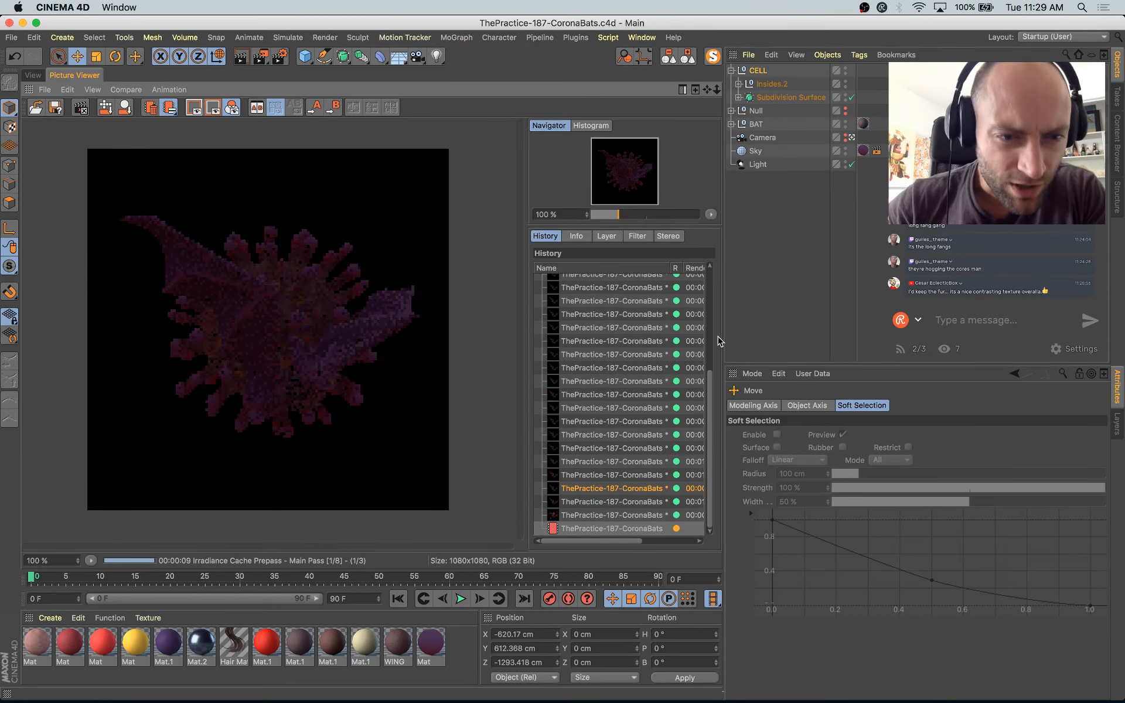
Step: Compare the furry bat render without cells with the new render containing one large coronavirus cell behind the bat
{"action": "key", "text": "Up"}
{"action": "key", "text": "Up"}
{"action": "key", "text": "Down"}
{"action": "key", "text": "Down"}
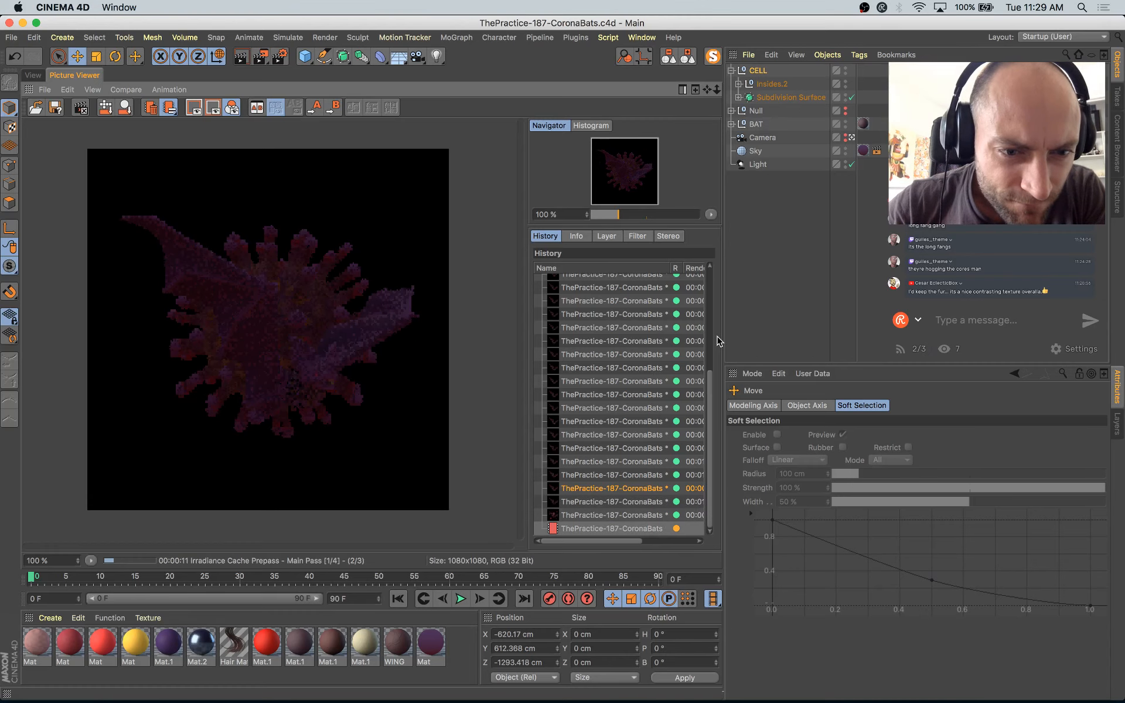
{"action": "key", "text": "Up"}
{"action": "key", "text": "Up"}
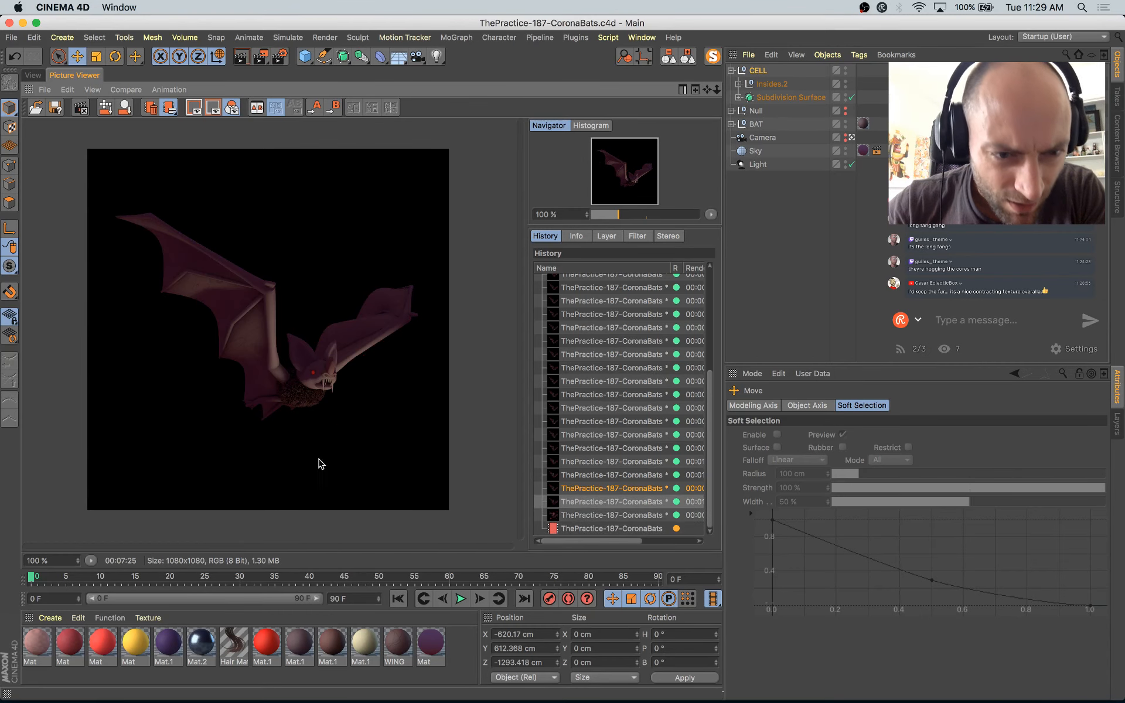
{"action": "key", "text": "Down"}
{"action": "key", "text": "Down"}
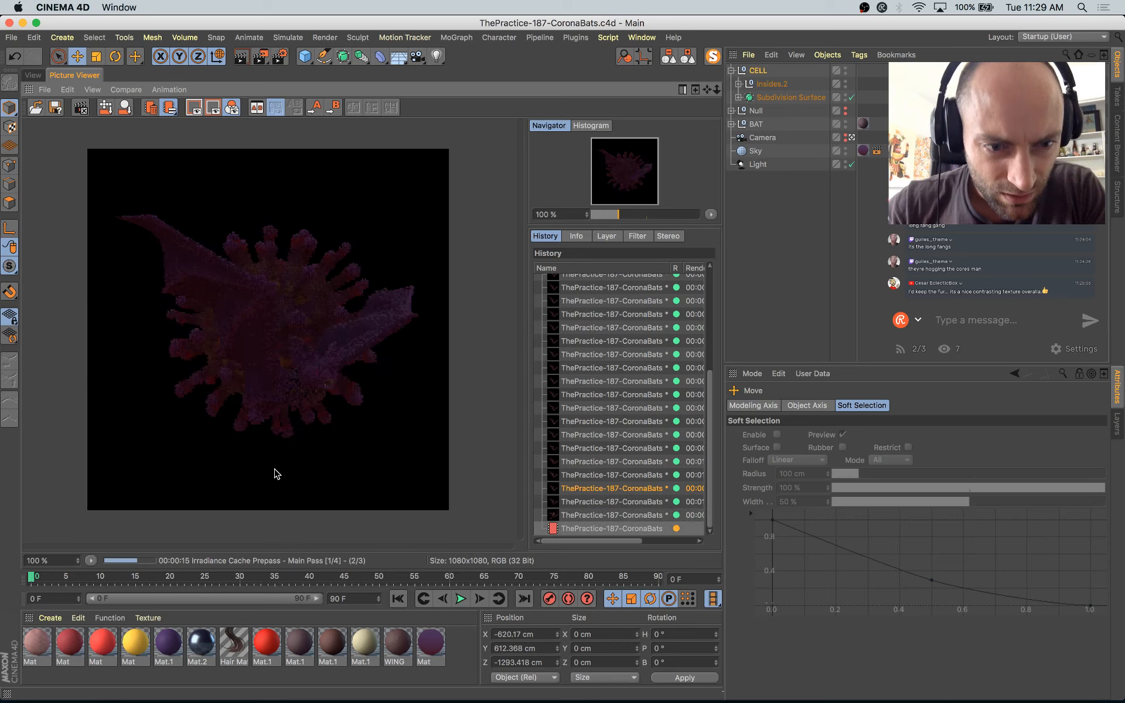
Step: Switch to Finder and preview PterosaurFlap.mp4 from the 181-Pterosaur folder as a flight reference
{"action": "key", "text": "ctrl+Up"}
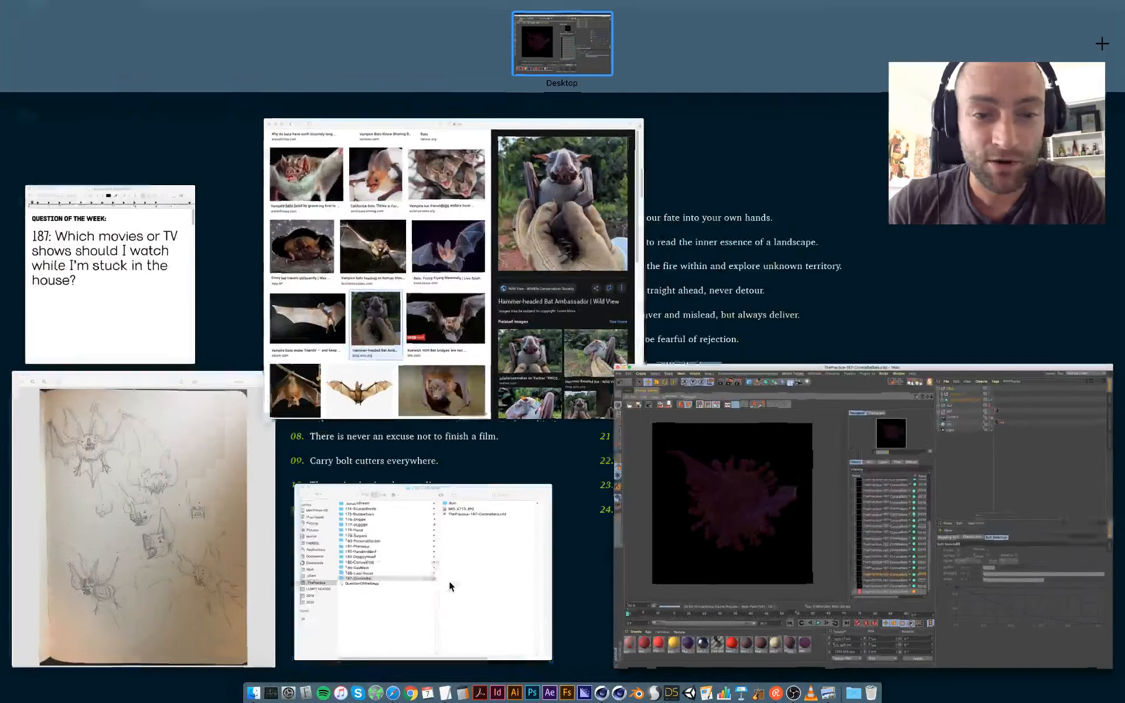
{"action": "left_click", "coordinate": [449, 581]}
{"action": "left_click", "coordinate": [302, 369]}
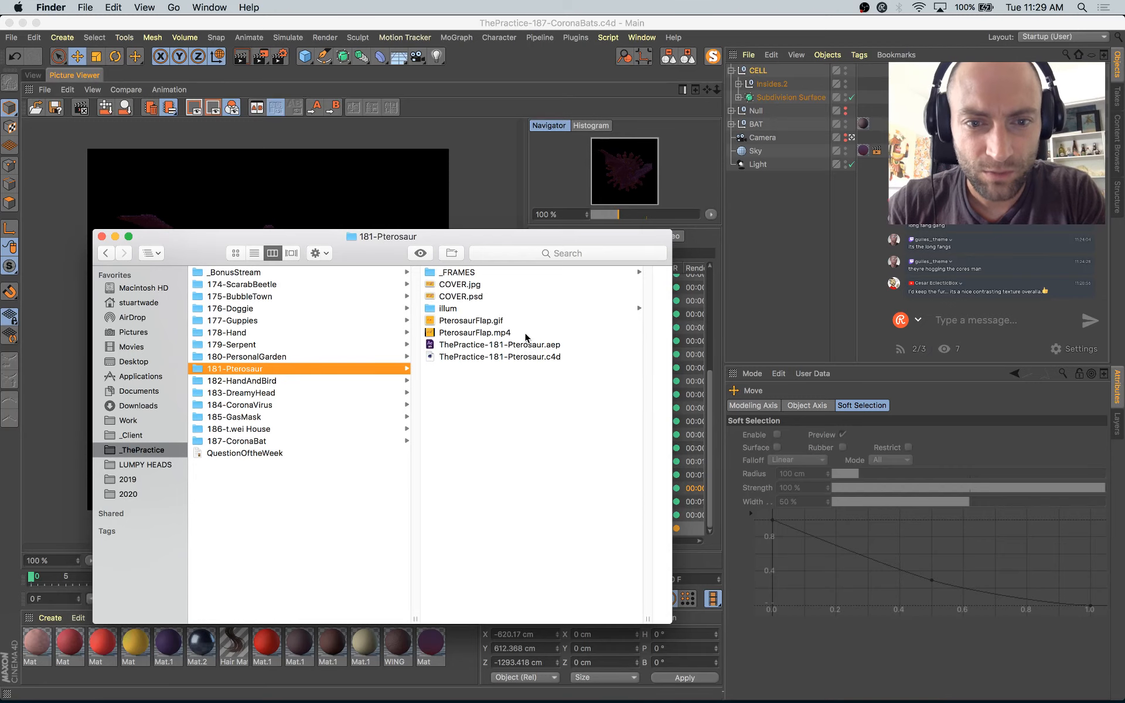
{"action": "left_click", "coordinate": [525, 332]}
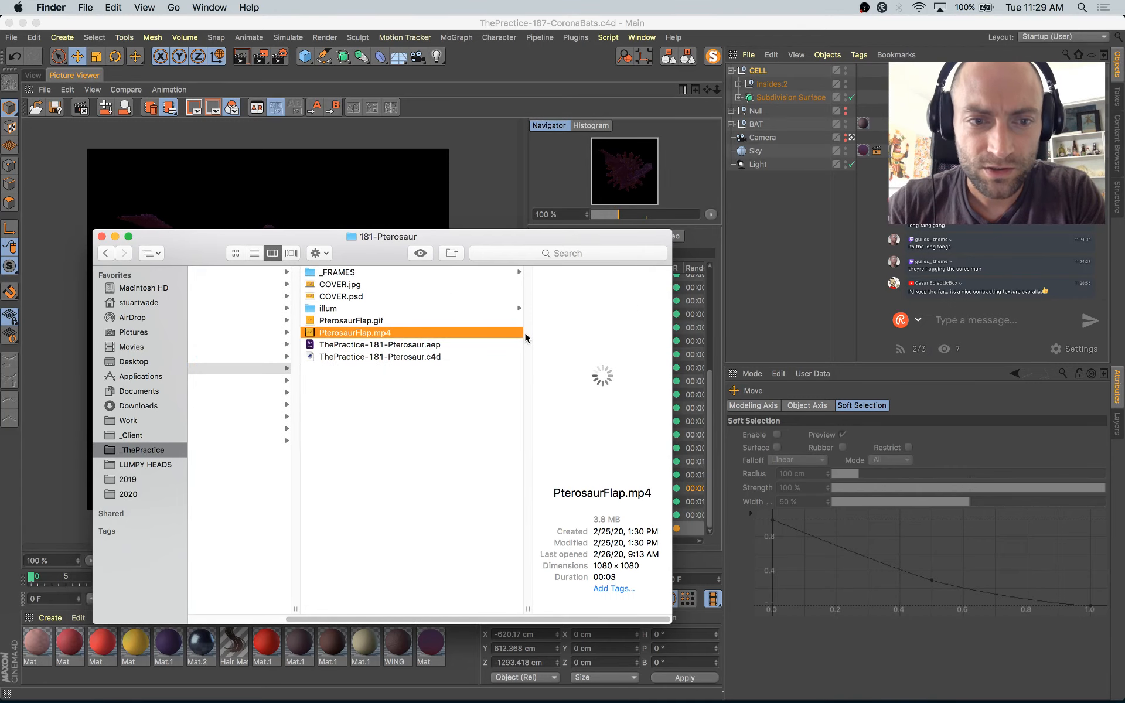
{"action": "key", "text": "space"}
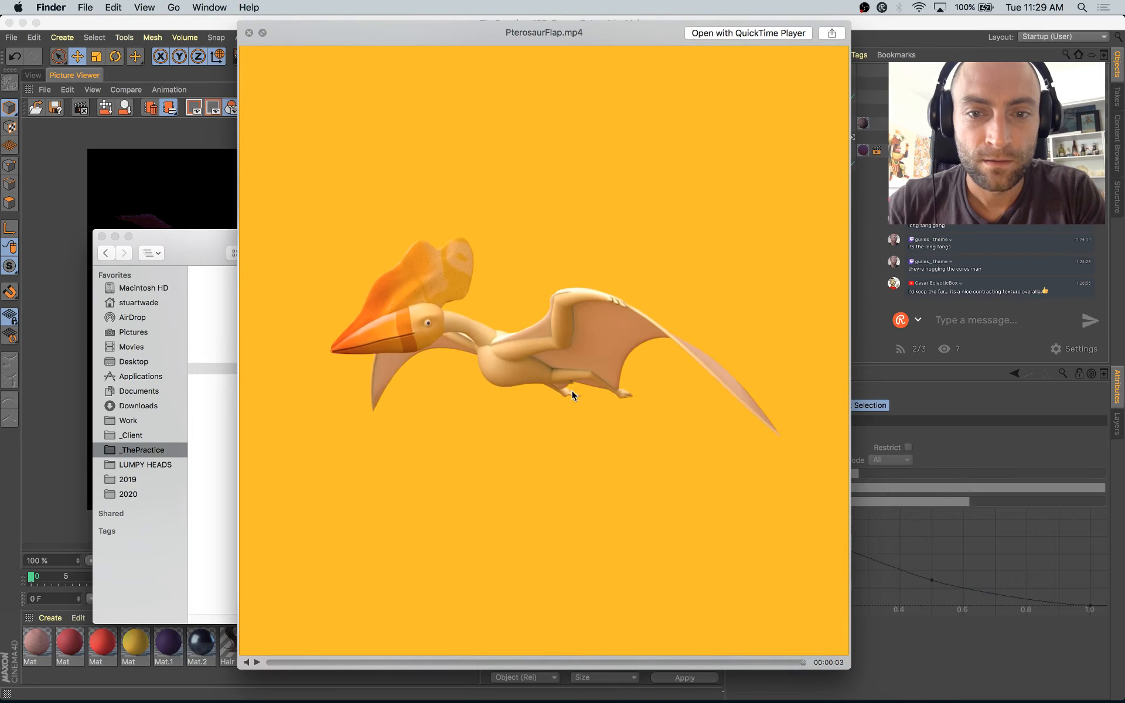
{"action": "key", "text": "space"}
{"action": "key", "text": "space"}
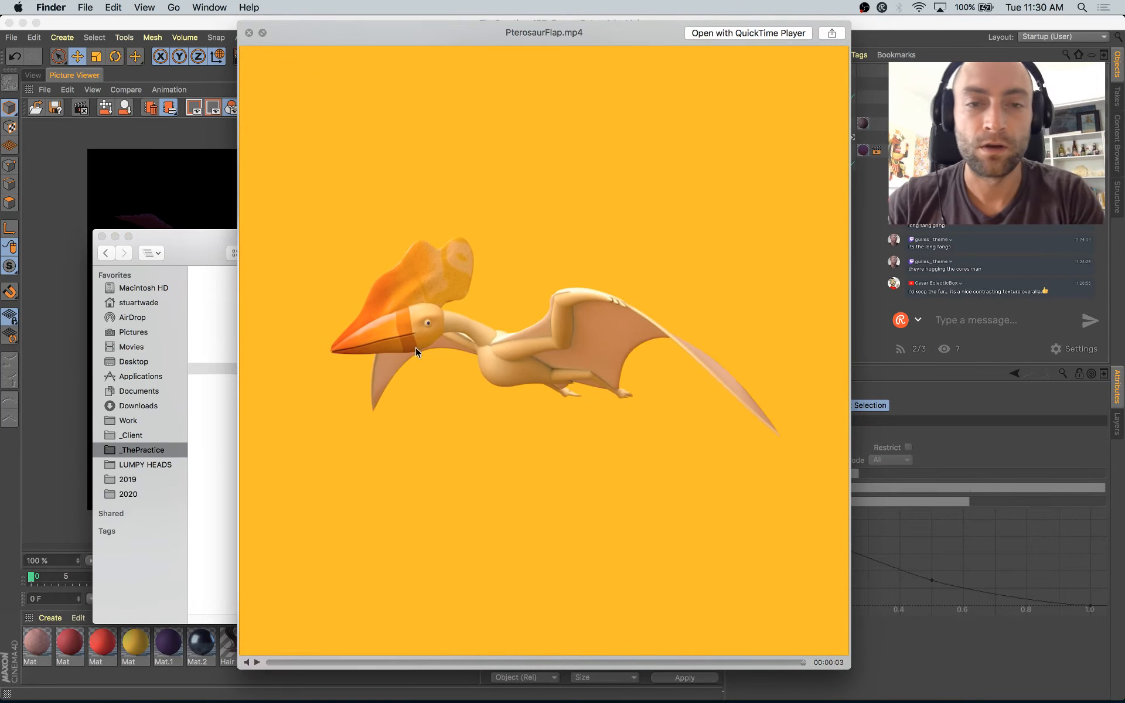
{"action": "key", "text": "space"}
Step: Preview PterosaurFlap.gif, select the 187-CoronaBat folder and switch back to Cinema 4D
{"action": "left_click", "coordinate": [504, 320]}
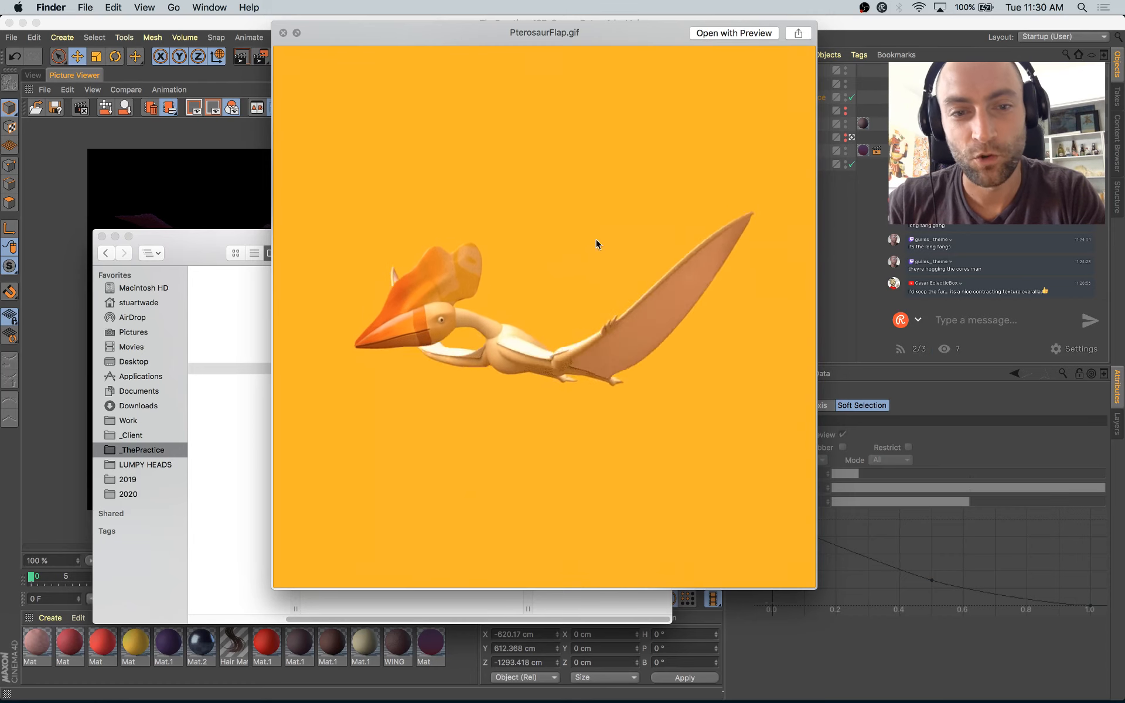
{"action": "key", "text": "space"}
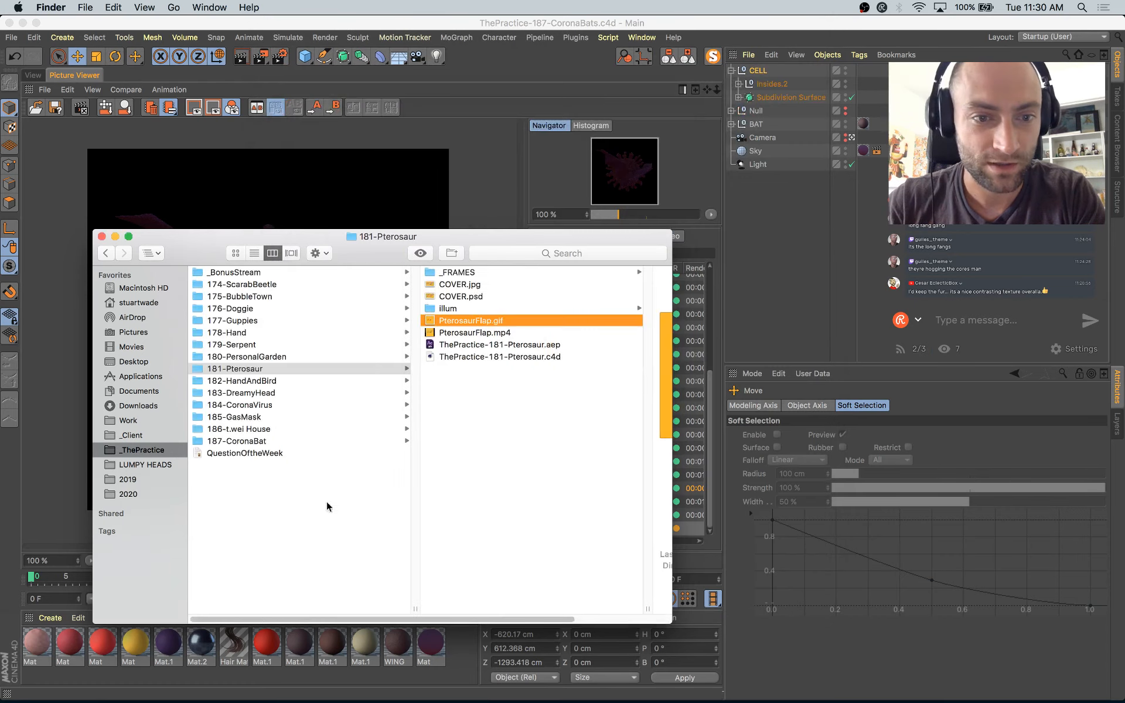
{"action": "left_click", "coordinate": [301, 440]}
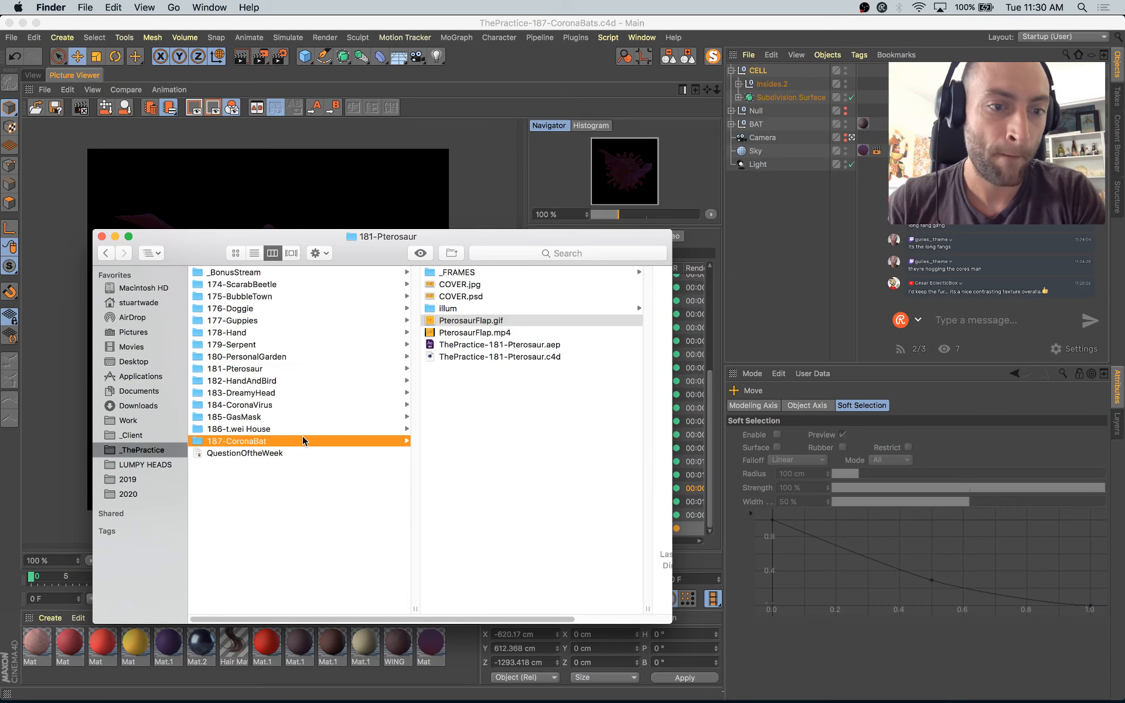
{"action": "left_click", "coordinate": [413, 218]}
Step: Compare the stopped render with several small cells against the new large-cell render at 117% size
{"action": "key", "text": "Up"}
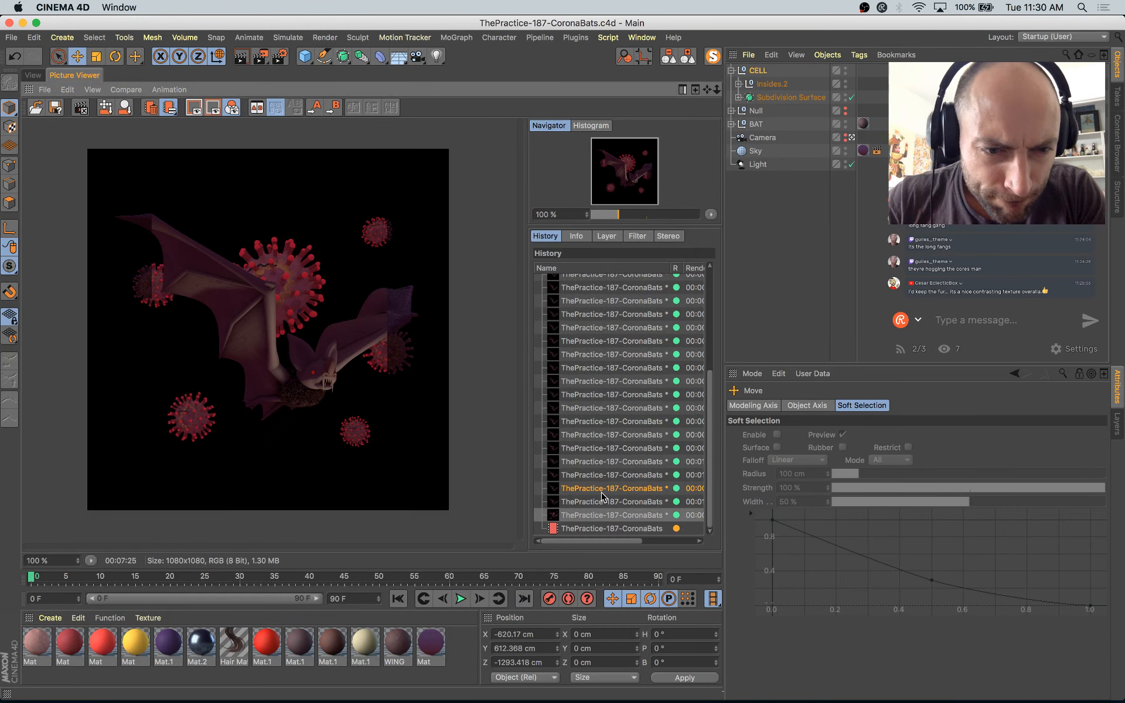
{"action": "key", "text": "Down"}
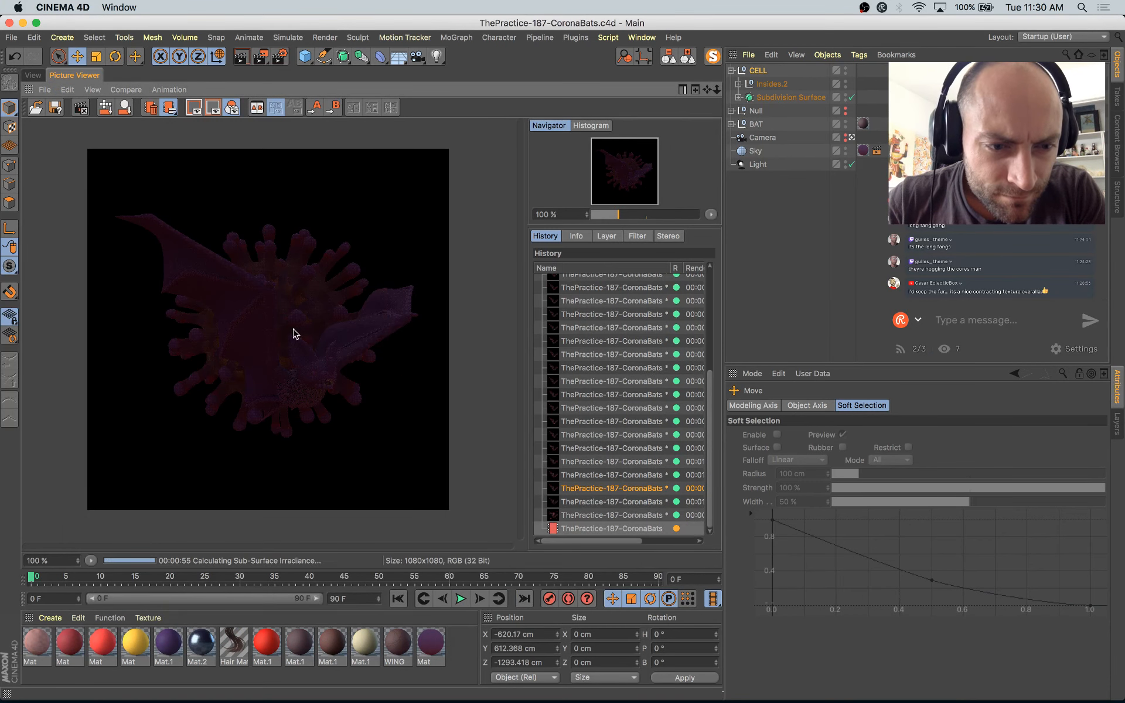
{"action": "scroll", "coordinate": [283, 379], "scroll_direction": "up", "scroll_amount": 2}
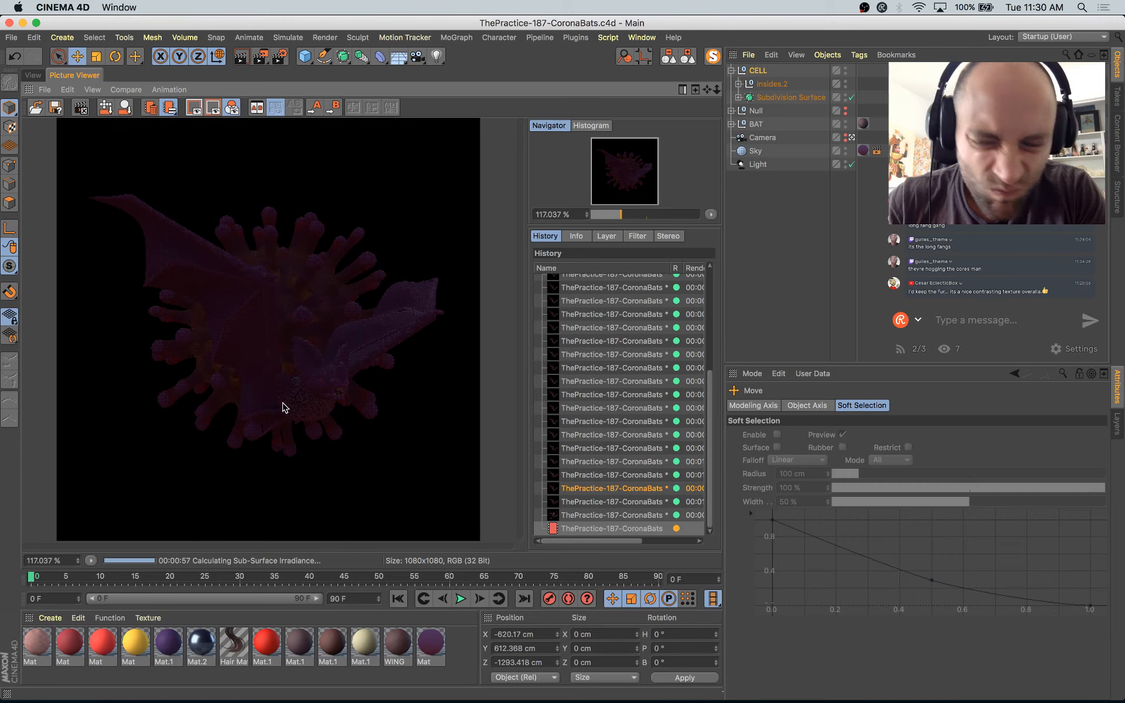
{"action": "key", "text": "Up"}
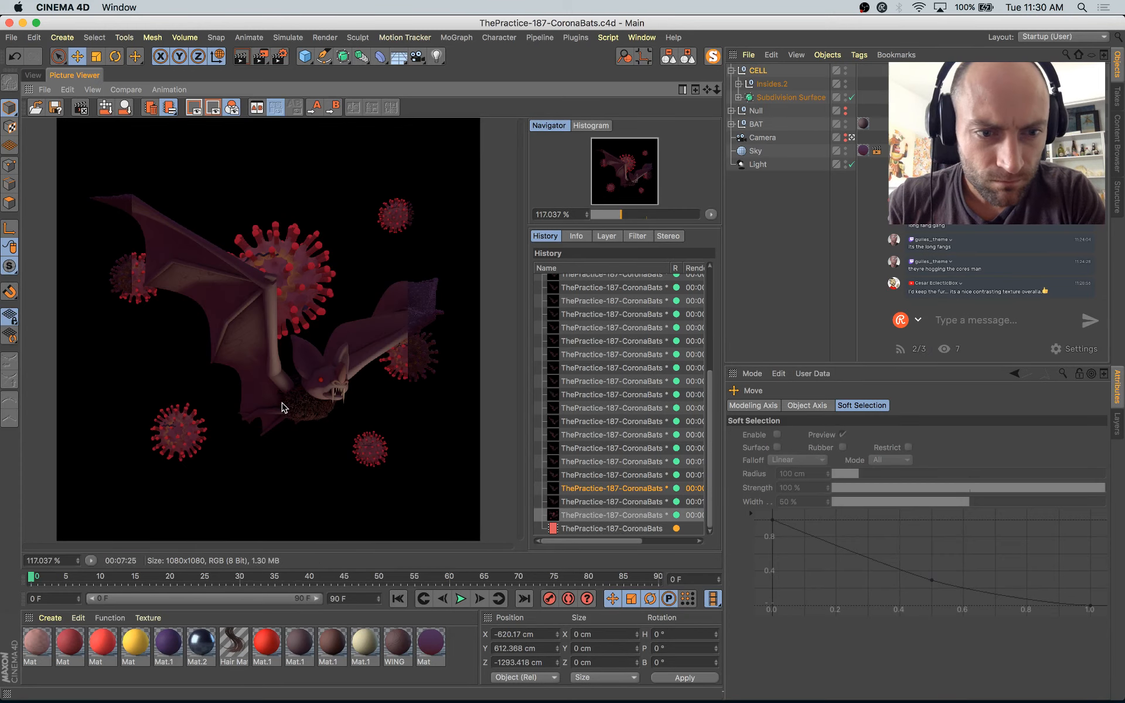
{"action": "key", "text": "Up"}
{"action": "key", "text": "Up"}
{"action": "key", "text": "Down"}
{"action": "key", "text": "Down"}
{"action": "key", "text": "Down"}
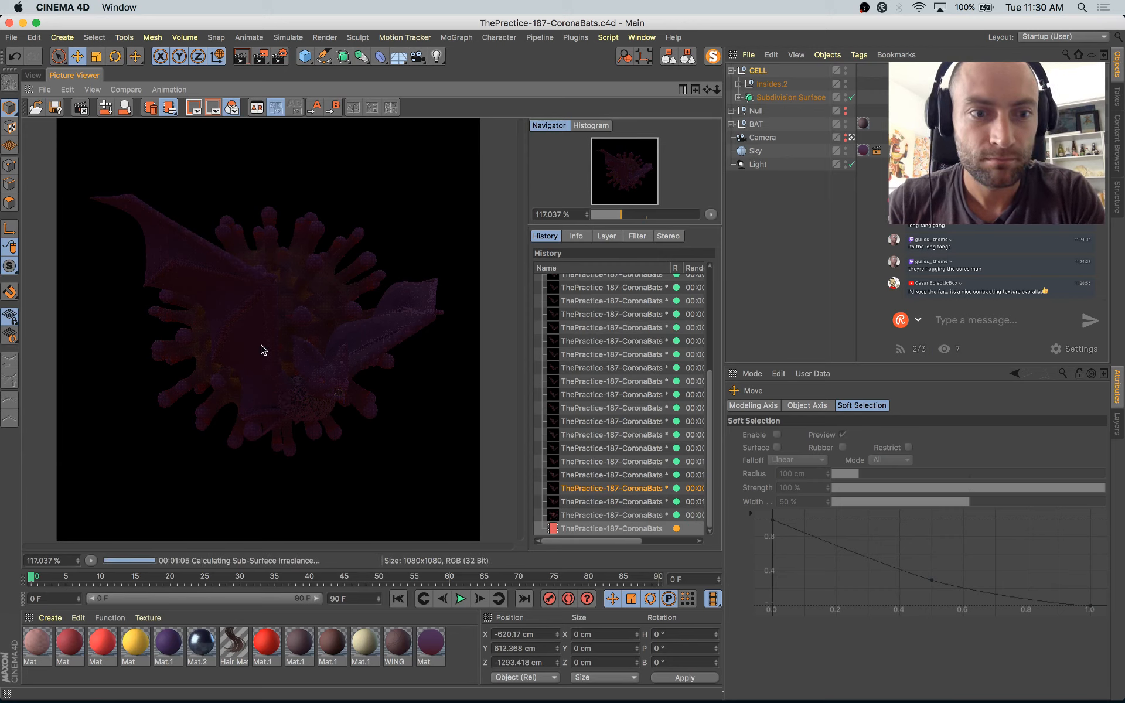
Step: Review the earlier bat renders in the history and return to the running render with the large cell
{"action": "key", "text": "Up"}
{"action": "key", "text": "Up"}
{"action": "key", "text": "Up"}
{"action": "key", "text": "Up"}
{"action": "key", "text": "Down"}
{"action": "key", "text": "Down"}
{"action": "key", "text": "Down"}
{"action": "key", "text": "Down"}
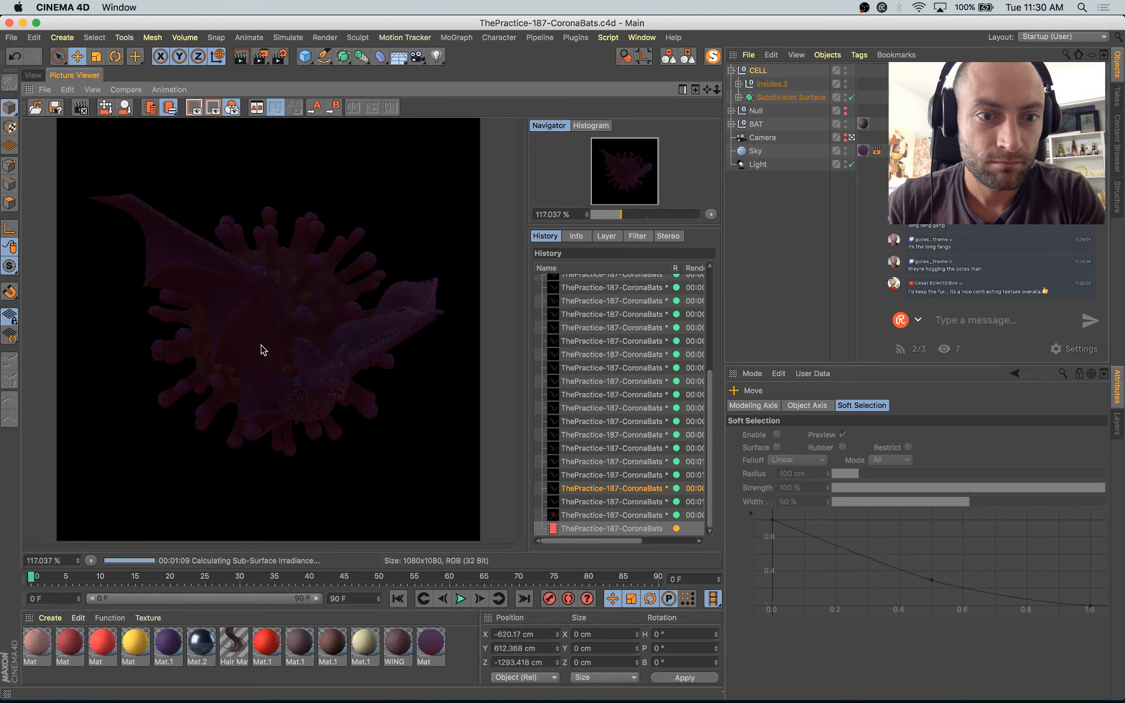
{"action": "key", "text": "Up"}
{"action": "key", "text": "Up"}
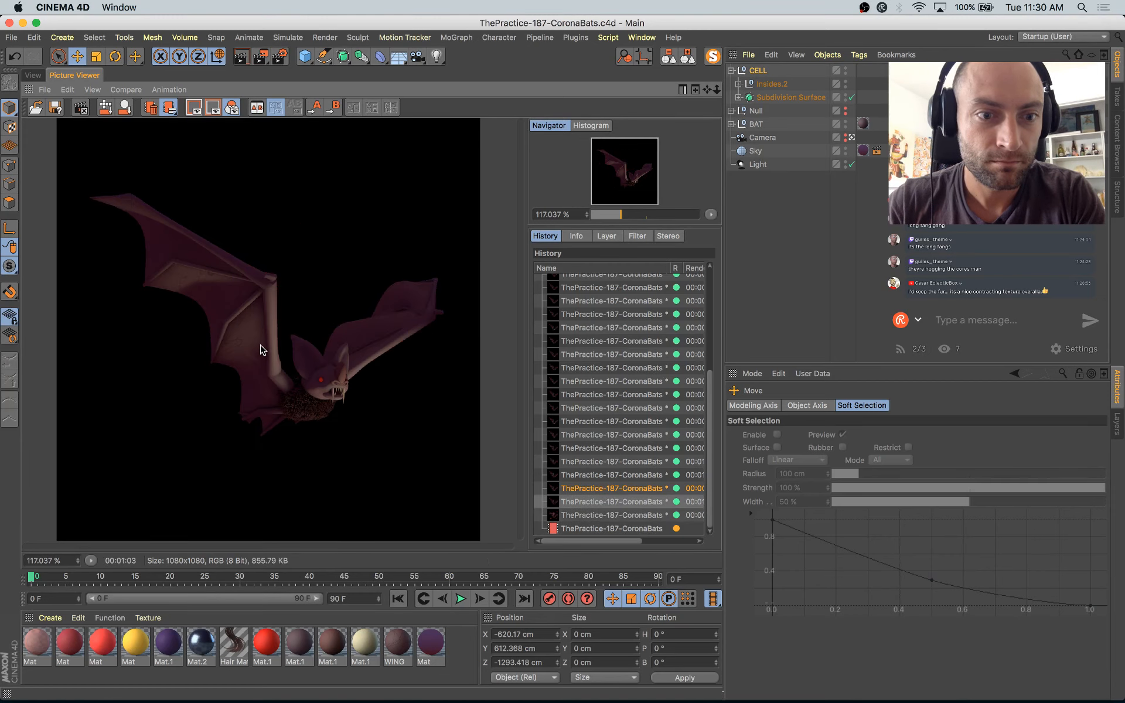
{"action": "key", "text": "Up"}
{"action": "key", "text": "Down"}
{"action": "key", "text": "Down"}
{"action": "key", "text": "Down"}
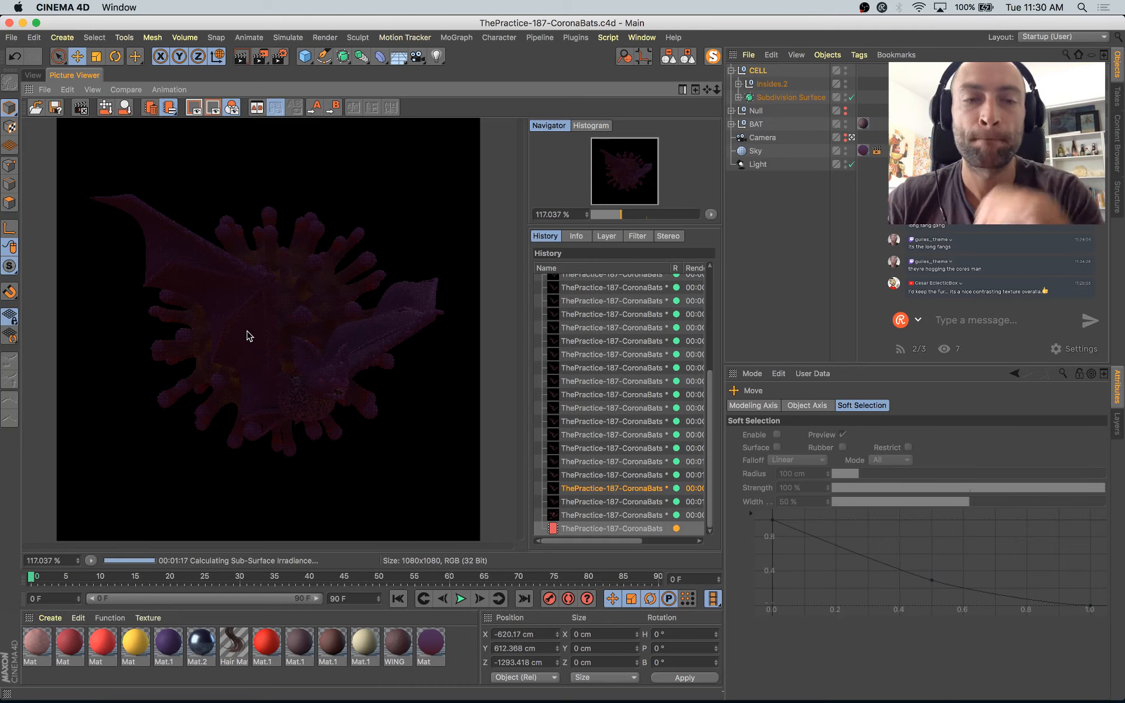
Step: Look through the bat reference photos in Safari and return to the render in Cinema 4D
{"action": "mouse_move", "coordinate": [0, 0]}
{"action": "left_click", "coordinate": [425, 283]}
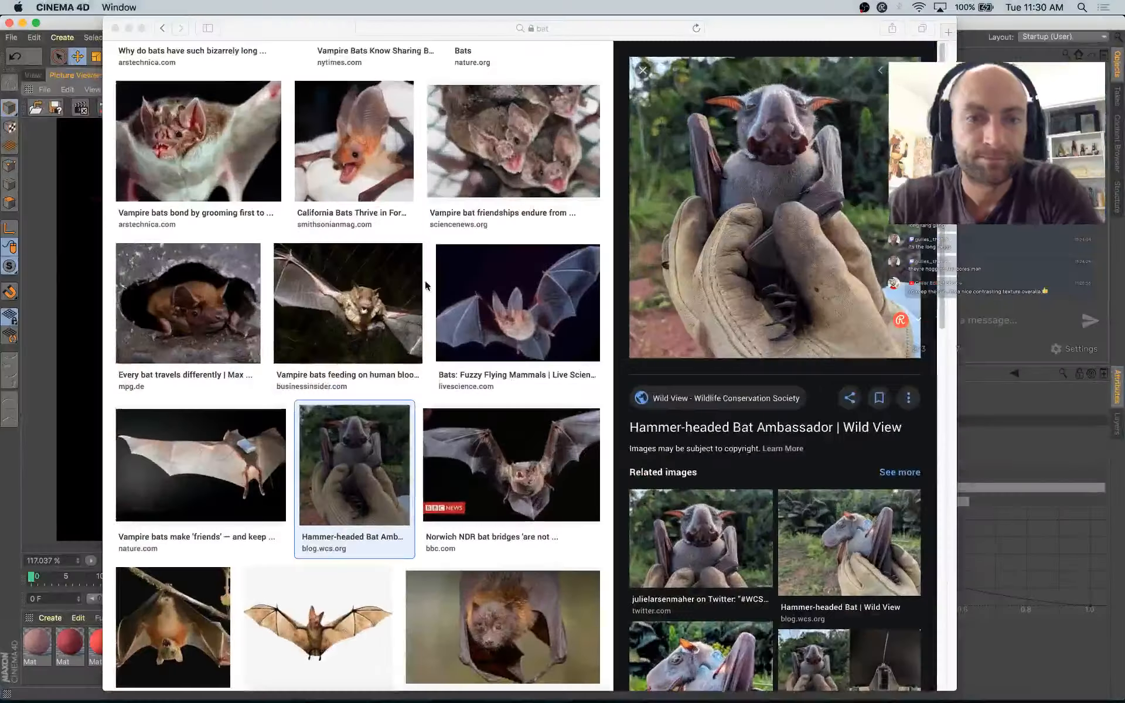
{"action": "scroll", "coordinate": [419, 290], "scroll_direction": "down", "scroll_amount": 10}
{"action": "scroll", "coordinate": [414, 295], "scroll_direction": "down", "scroll_amount": 2}
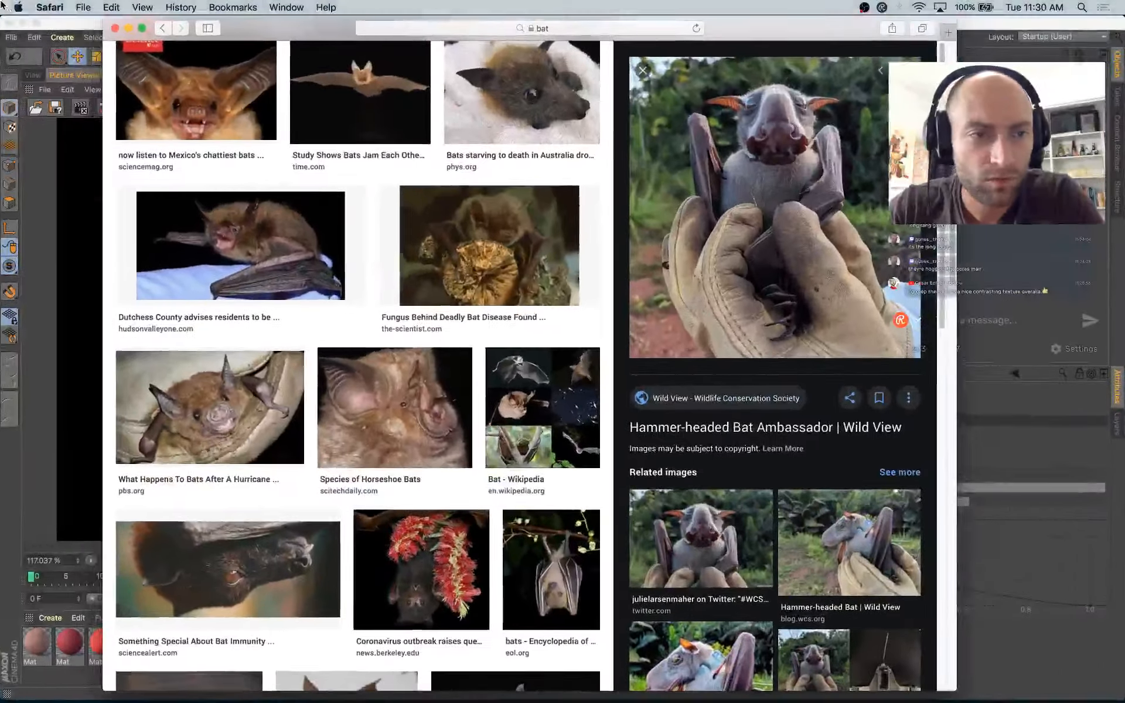
{"action": "mouse_move", "coordinate": [1, 1]}
{"action": "left_click", "coordinate": [128, 300]}
{"action": "left_click", "coordinate": [990, 419]}
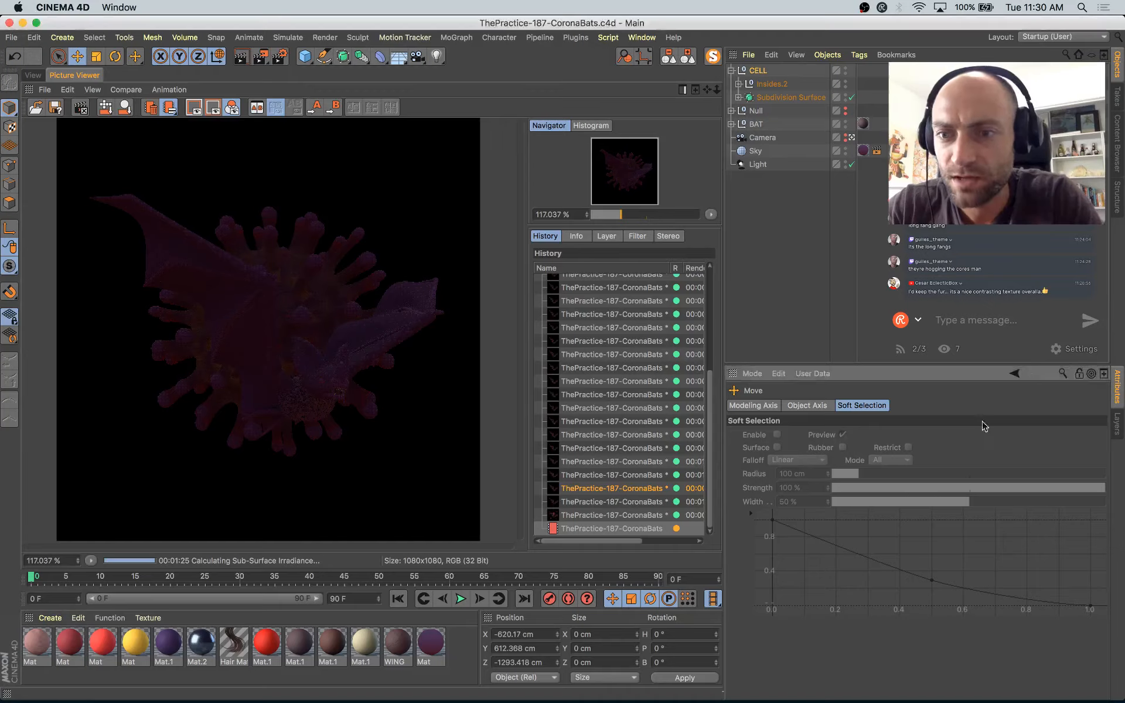
Step: Read the question of the week in the QuestionOftheWeek note in TextEdit and return to Cinema 4D
{"action": "mouse_move", "coordinate": [1, 1]}
{"action": "left_click", "coordinate": [94, 246]}
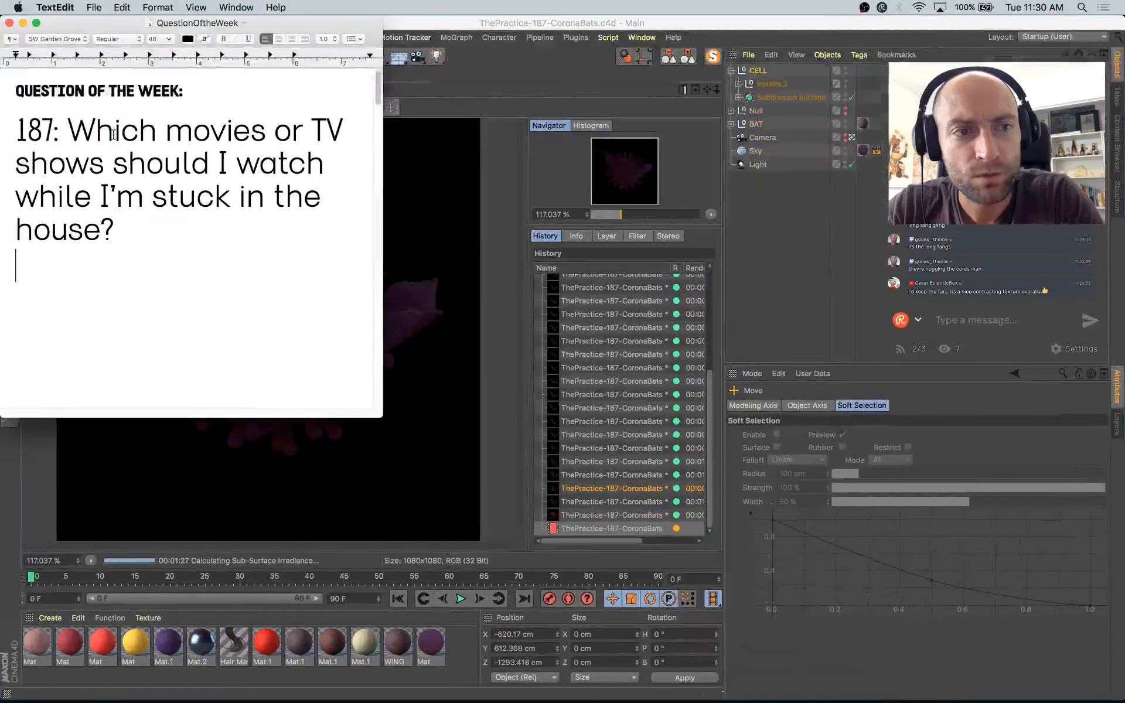
{"action": "mouse_move", "coordinate": [68, 130]}
{"action": "left_mouse_down"}
{"action": "mouse_move", "coordinate": [173, 263]}
{"action": "mouse_move", "coordinate": [67, 130]}
{"action": "left_mouse_up"}
{"action": "left_click", "coordinate": [162, 264]}
{"action": "left_click", "coordinate": [184, 293]}
{"action": "left_click", "coordinate": [501, 128]}
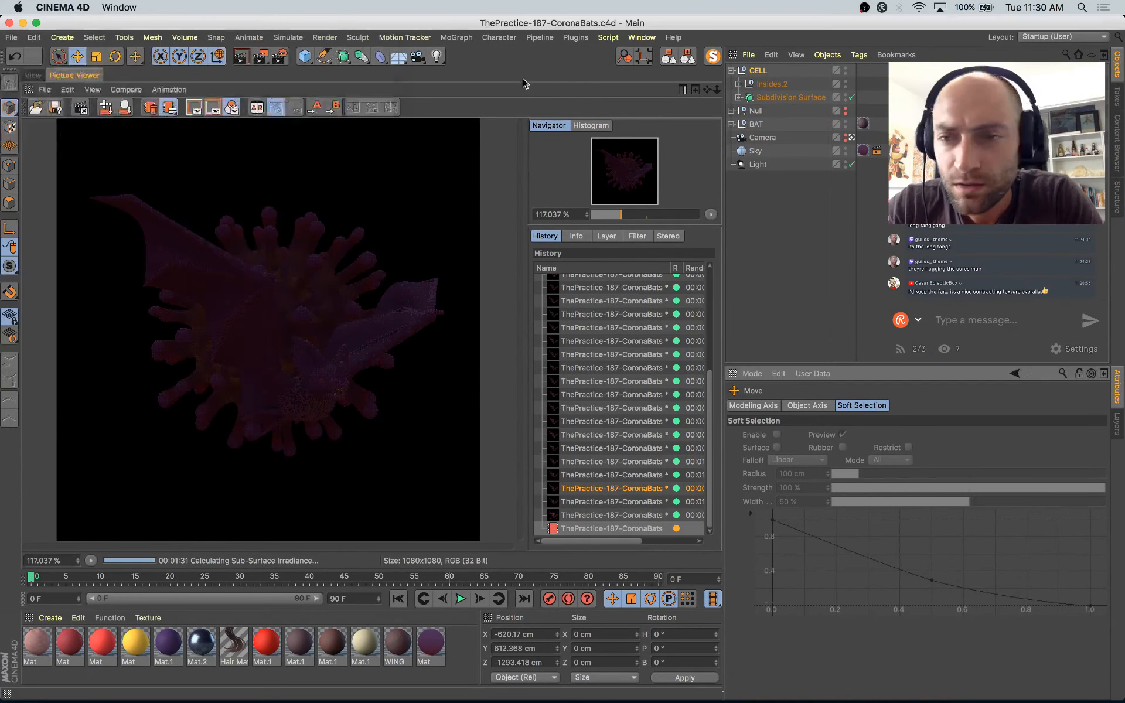
Step: Step through the latest history renders from the furless bat to view the stopped render with several small cells
{"action": "left_click", "coordinate": [633, 488]}
{"action": "key", "text": "Down"}
{"action": "key", "text": "Down"}
{"action": "key", "text": "Down"}
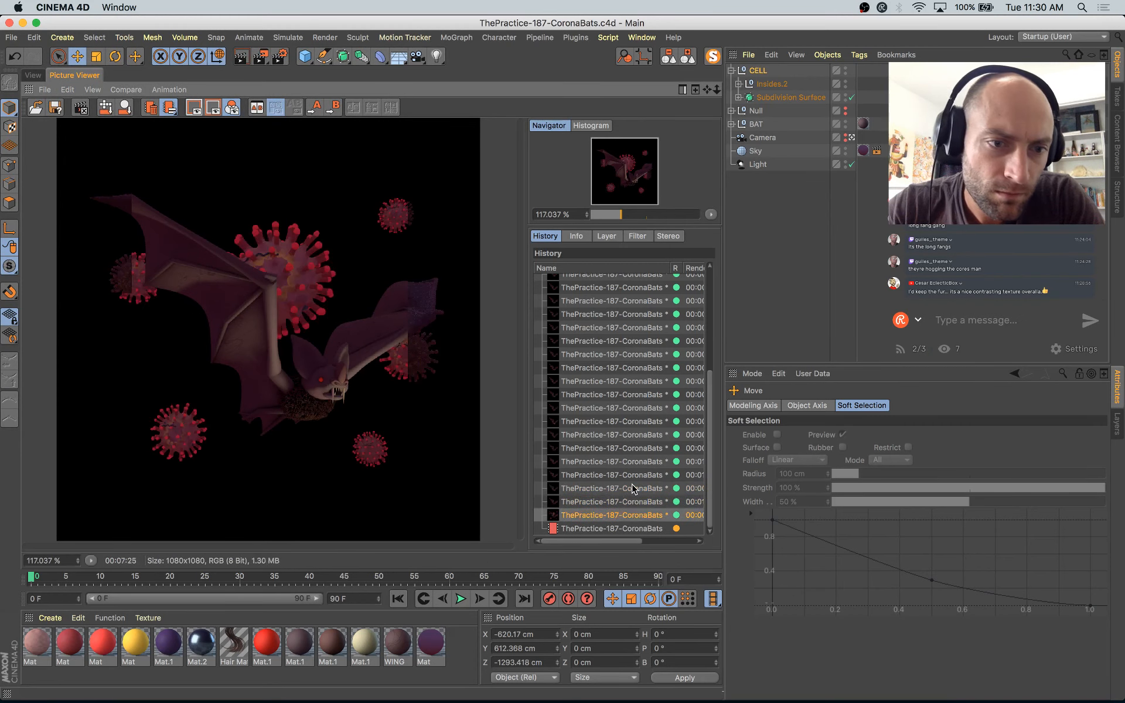
Step: Compare the stopped render with several small cells against the preceding furry bat render, and return to the running render
{"action": "key", "text": "Up"}
{"action": "key", "text": "Up"}
{"action": "key", "text": "Up"}
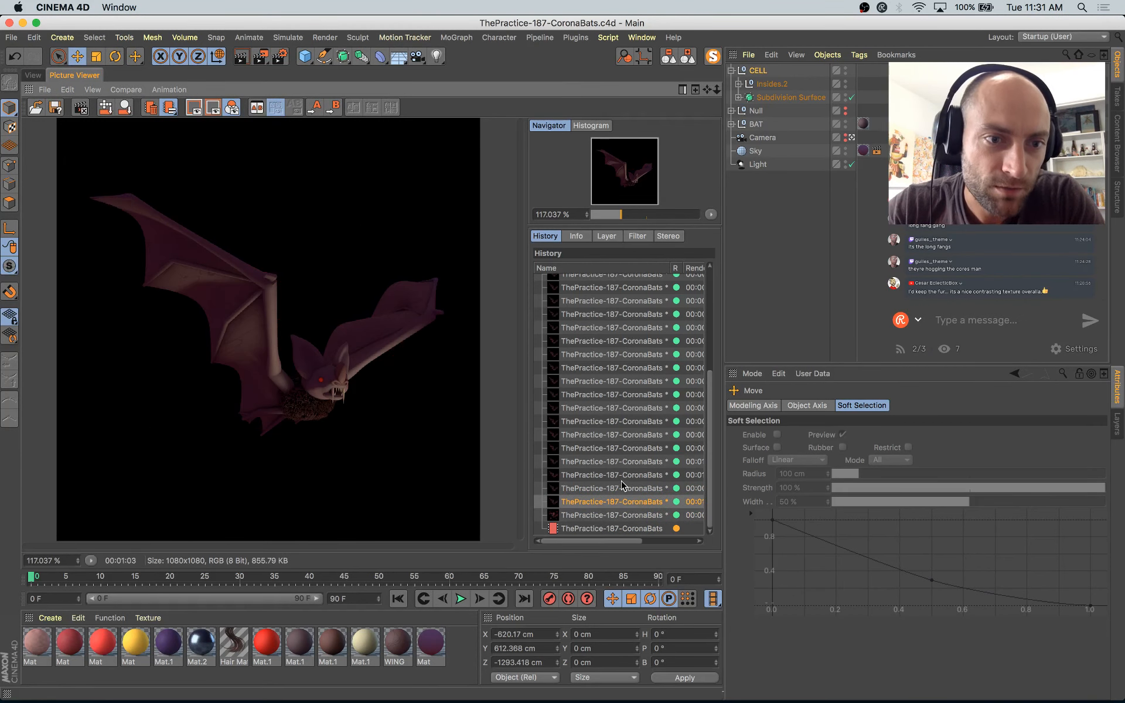
{"action": "key", "text": "Down"}
{"action": "key", "text": "Down"}
{"action": "key", "text": "Down"}
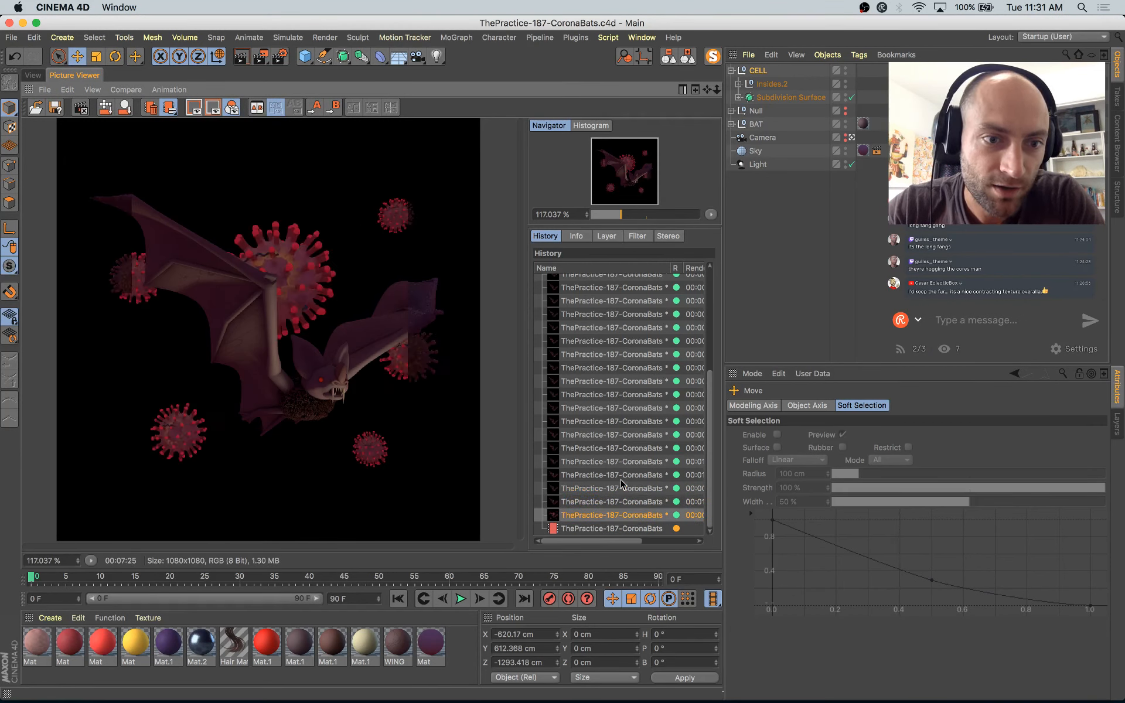
{"action": "key", "text": "Up"}
{"action": "key", "text": "Up"}
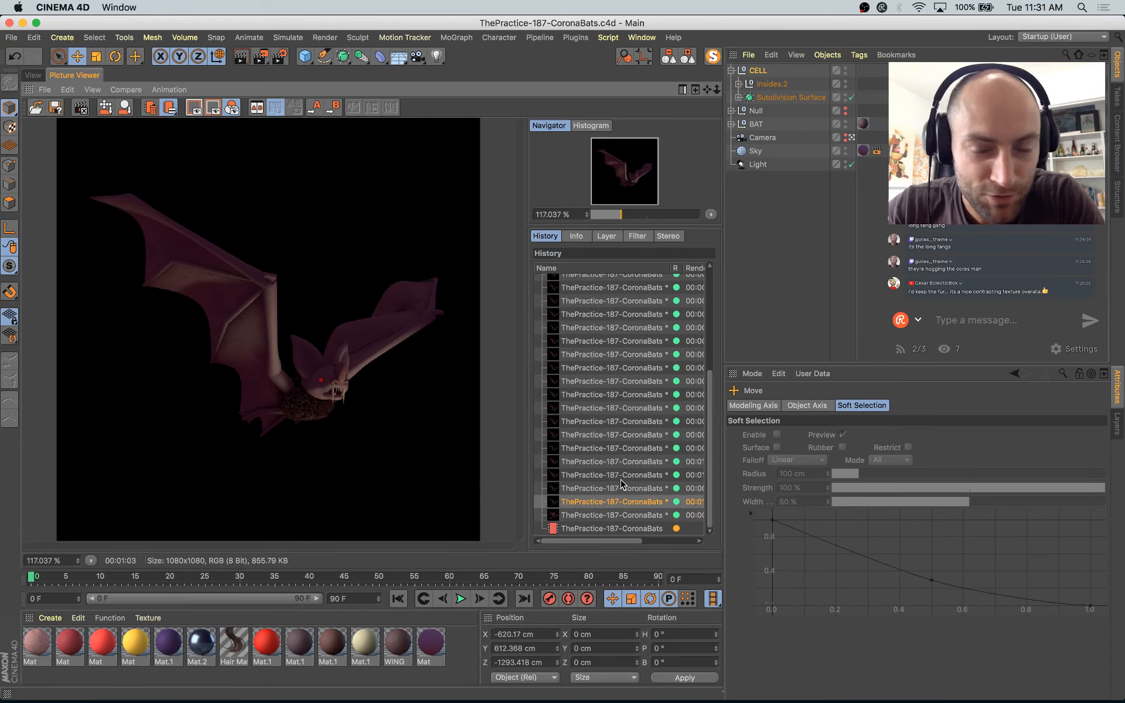
{"action": "key", "text": "Down"}
{"action": "key", "text": "Down"}
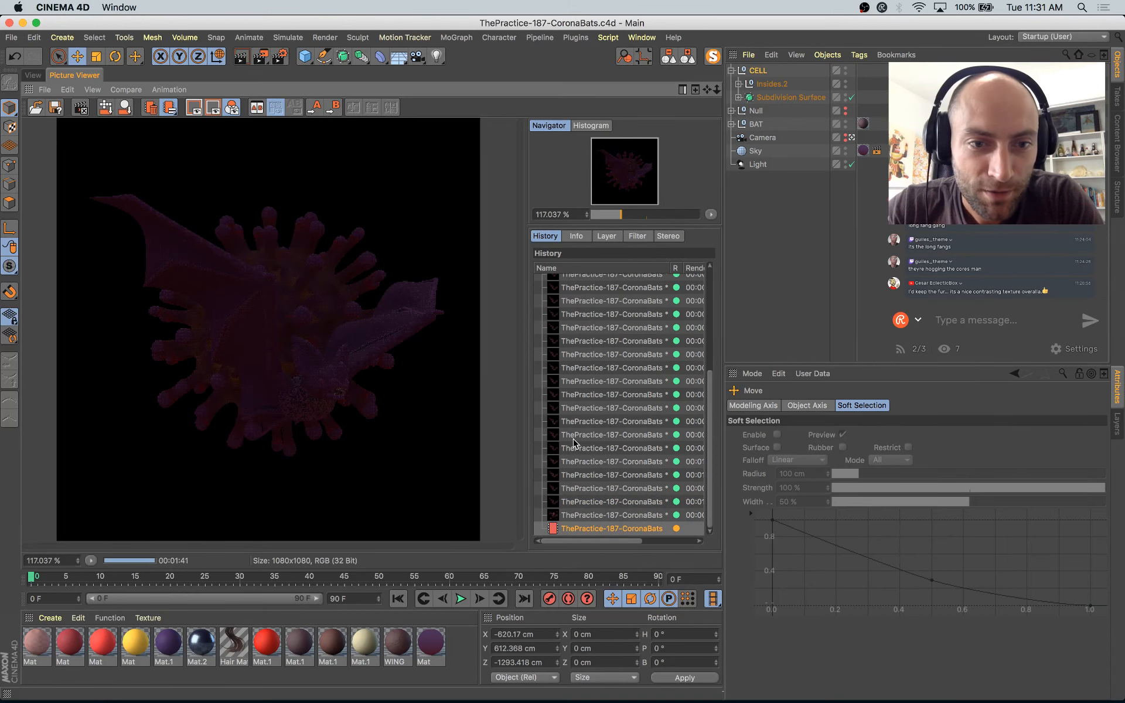
Step: Flip between the running large-cell render and the earlier bat renders in the history, ending on the running one
{"action": "key", "text": "Up"}
{"action": "key", "text": "Up"}
{"action": "key", "text": "Down"}
{"action": "key", "text": "Down"}
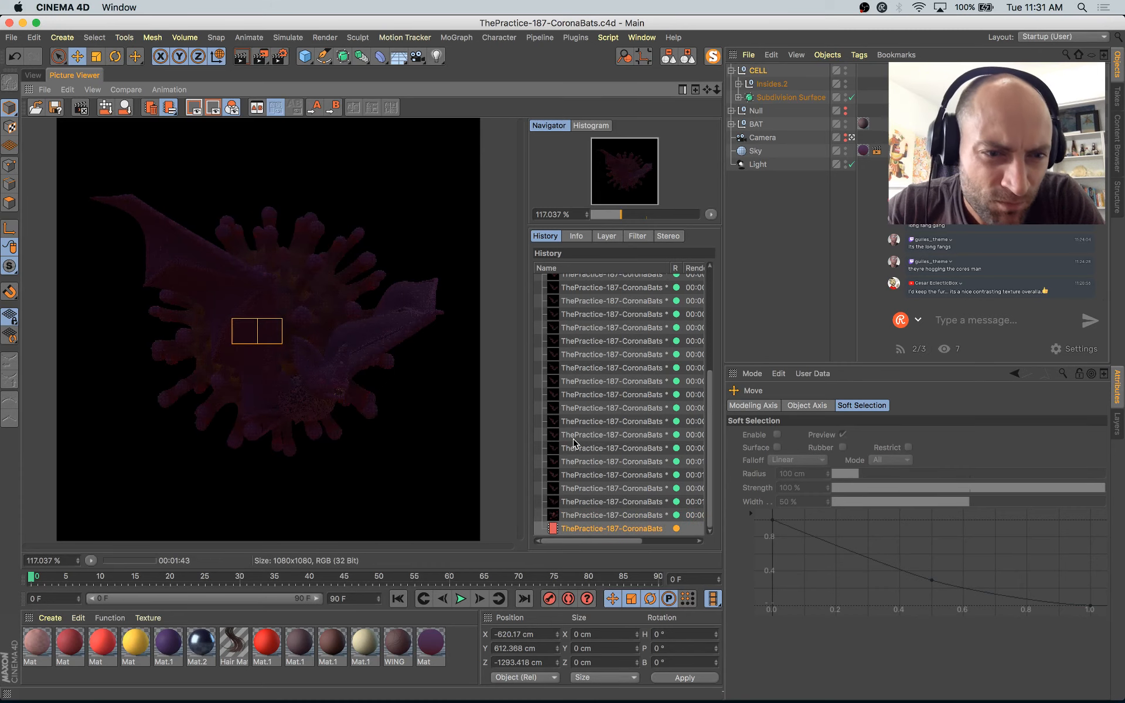
{"action": "key", "text": "Up"}
{"action": "key", "text": "Up"}
{"action": "key", "text": "Up"}
{"action": "key", "text": "Up"}
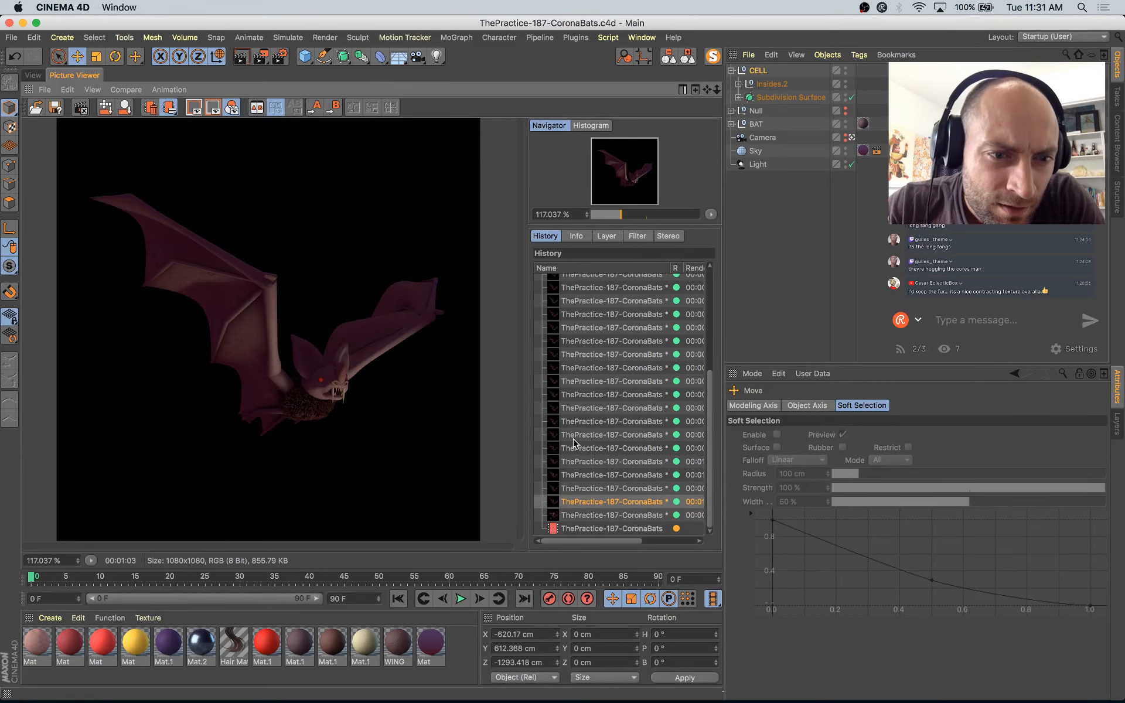
{"action": "key", "text": "Down"}
{"action": "key", "text": "Down"}
{"action": "key", "text": "Down"}
{"action": "key", "text": "Down"}
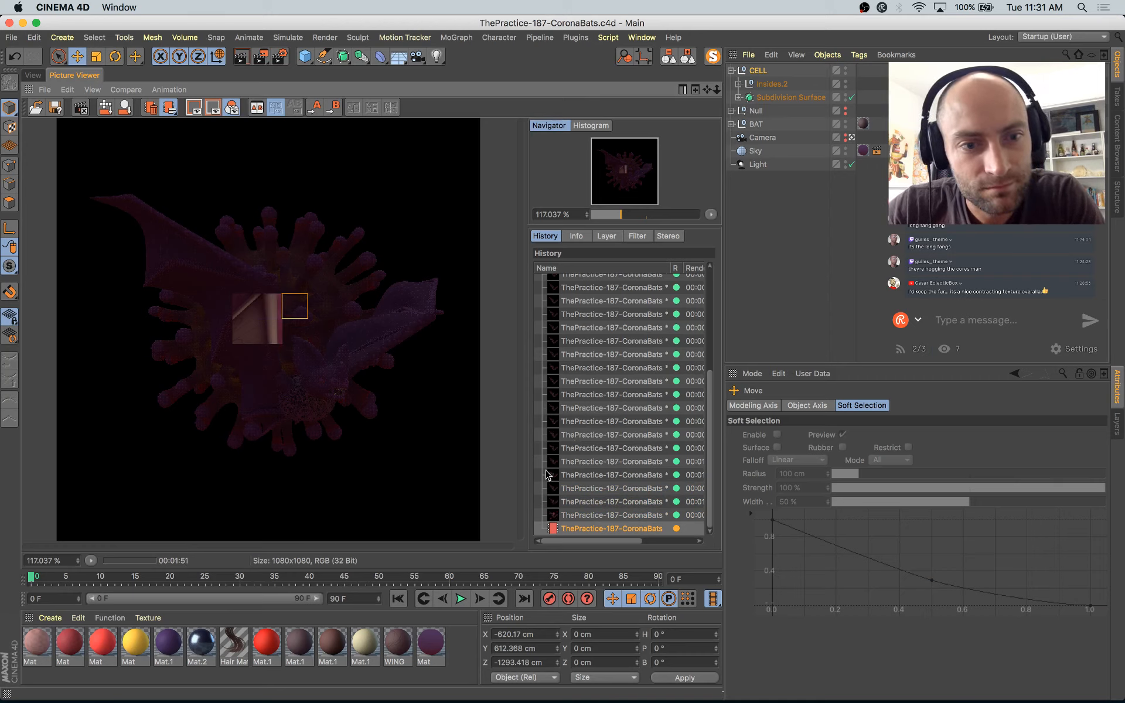
{"action": "key", "text": "Up"}
{"action": "key", "text": "Down"}
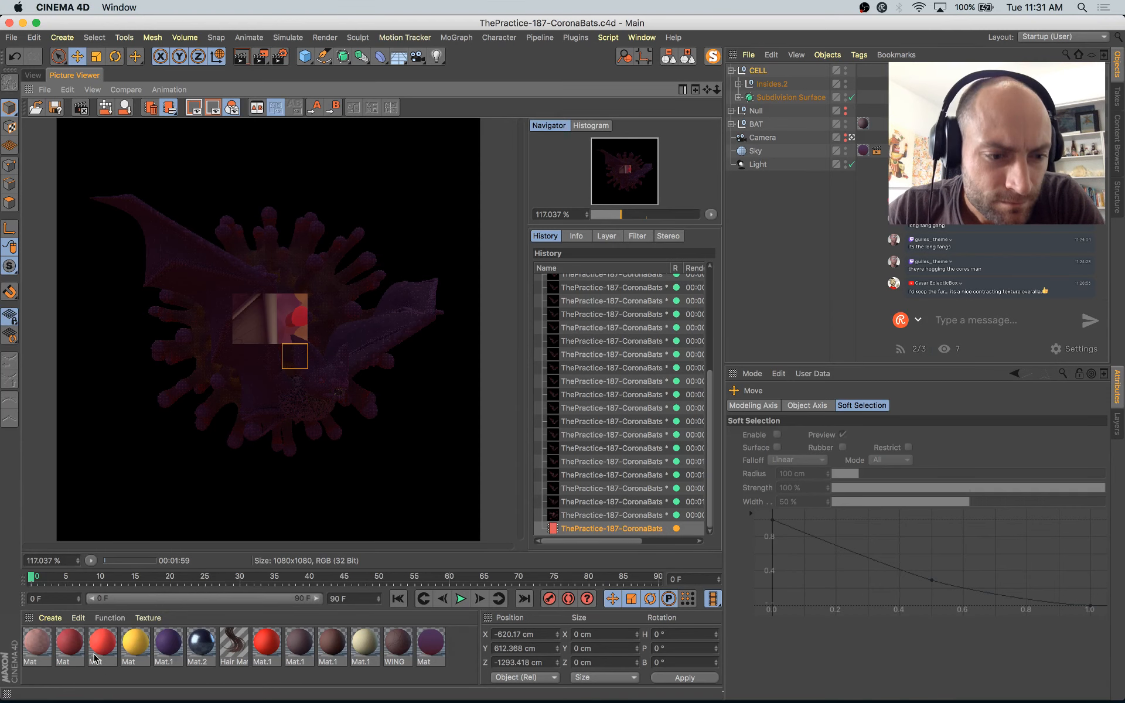
Step: Disable Luminance on the first four cell materials together and close the Material Editor
{"action": "double_click", "coordinate": [101, 644]}
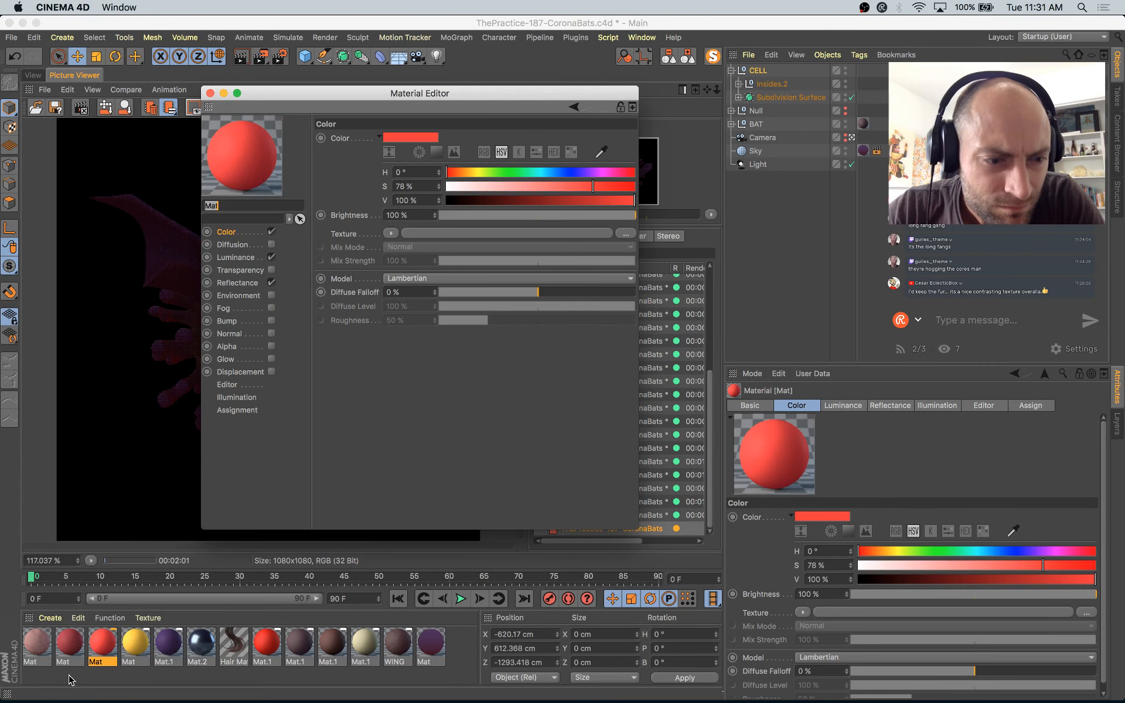
{"action": "left_click_drag", "start_coordinate": [47, 680], "coordinate": [135, 645]}
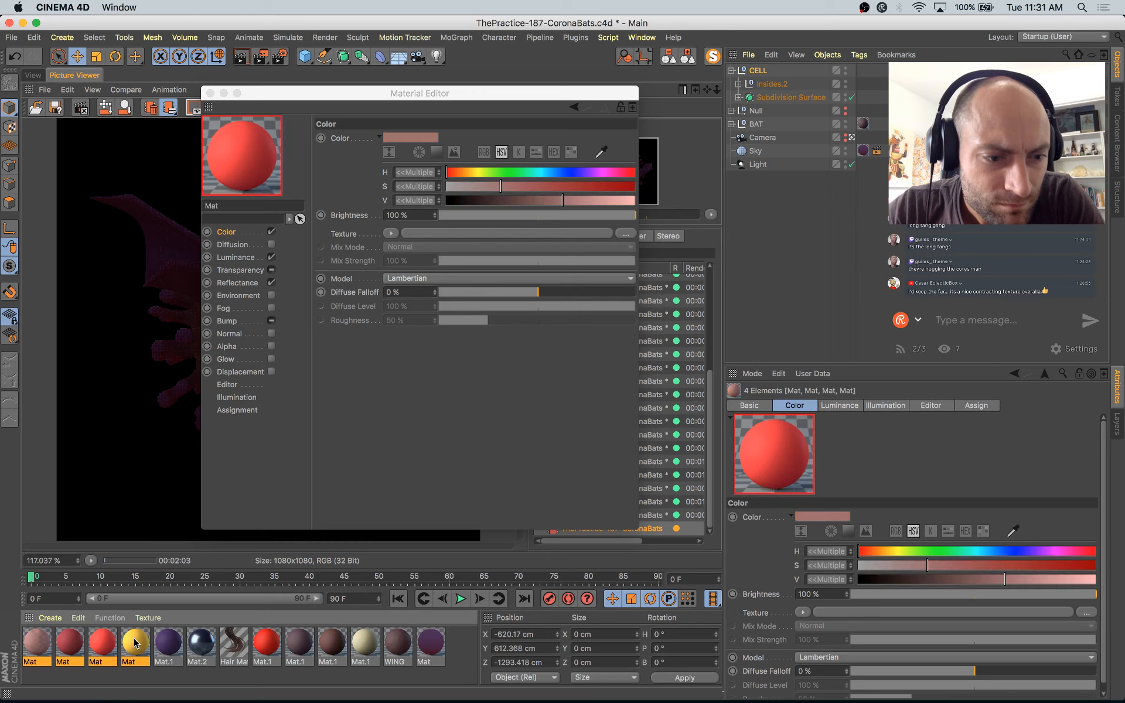
{"action": "left_click", "coordinate": [271, 258]}
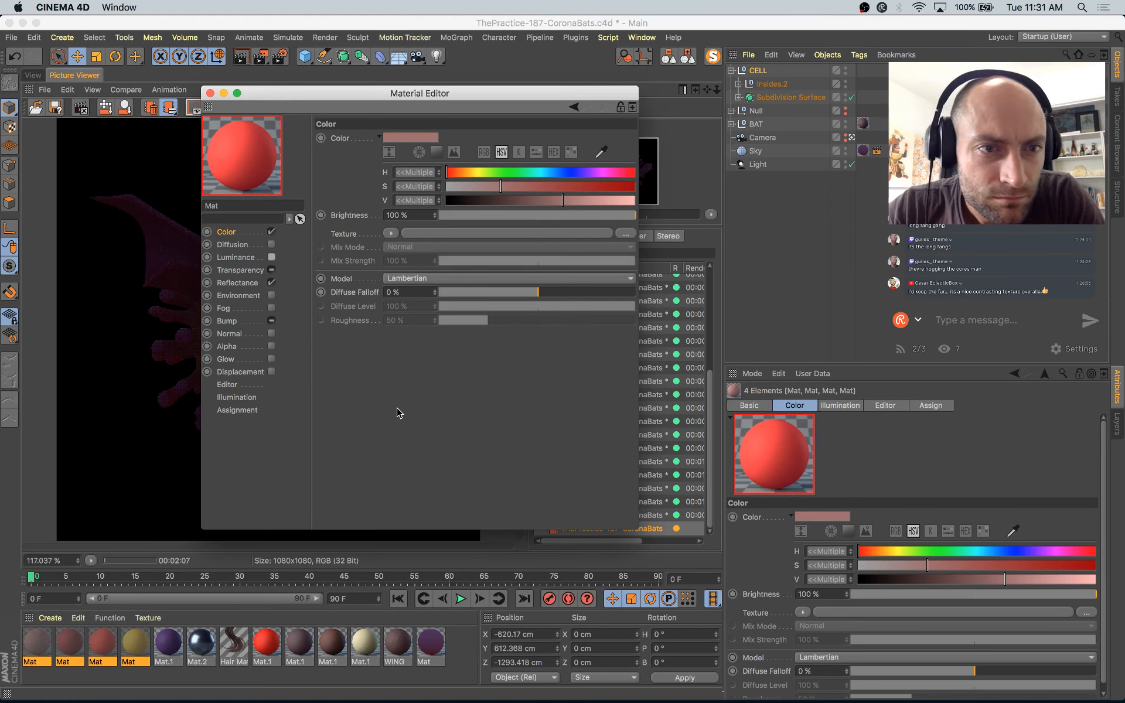
{"action": "left_click", "coordinate": [136, 678]}
{"action": "left_click_drag", "start_coordinate": [247, 99], "coordinate": [538, 180]}
{"action": "left_click", "coordinate": [500, 175]}
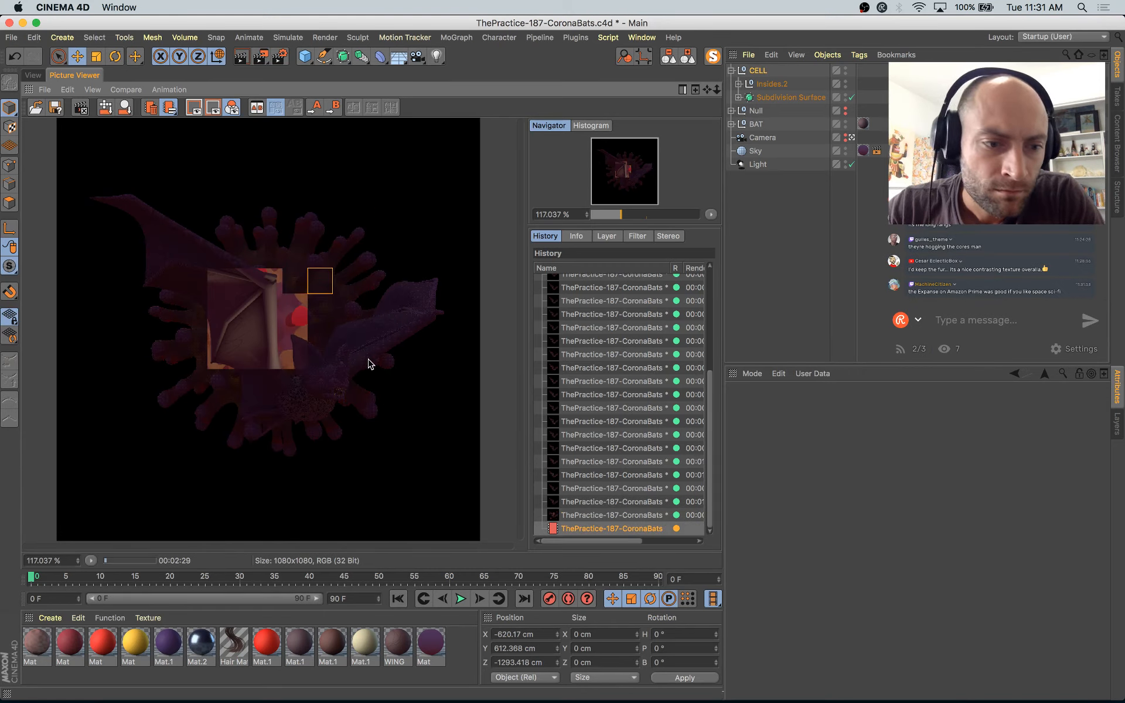
Step: Inspect the middle of the running render, and preview the "Purpose of Bat's Weird Nose Explained" photo among the bat images in Safari
{"action": "scroll", "coordinate": [271, 340], "scroll_direction": "up", "scroll_amount": 3}
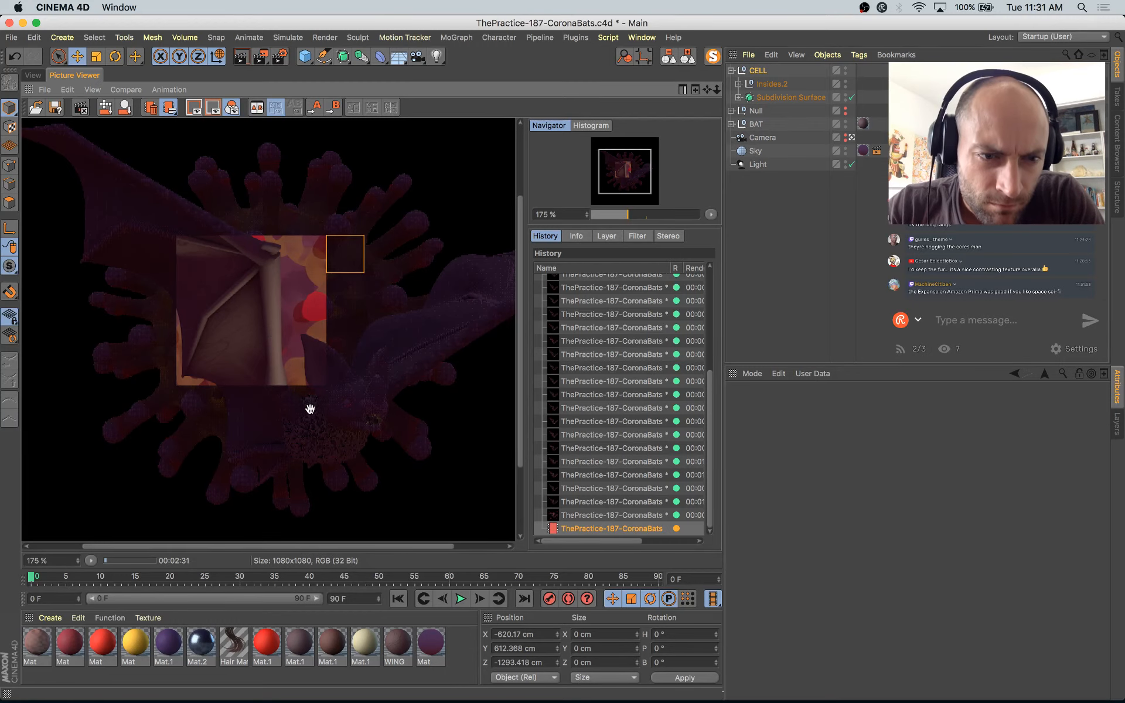
{"action": "left_click_drag", "start_coordinate": [311, 407], "coordinate": [309, 370]}
{"action": "mouse_move", "coordinate": [2, 6]}
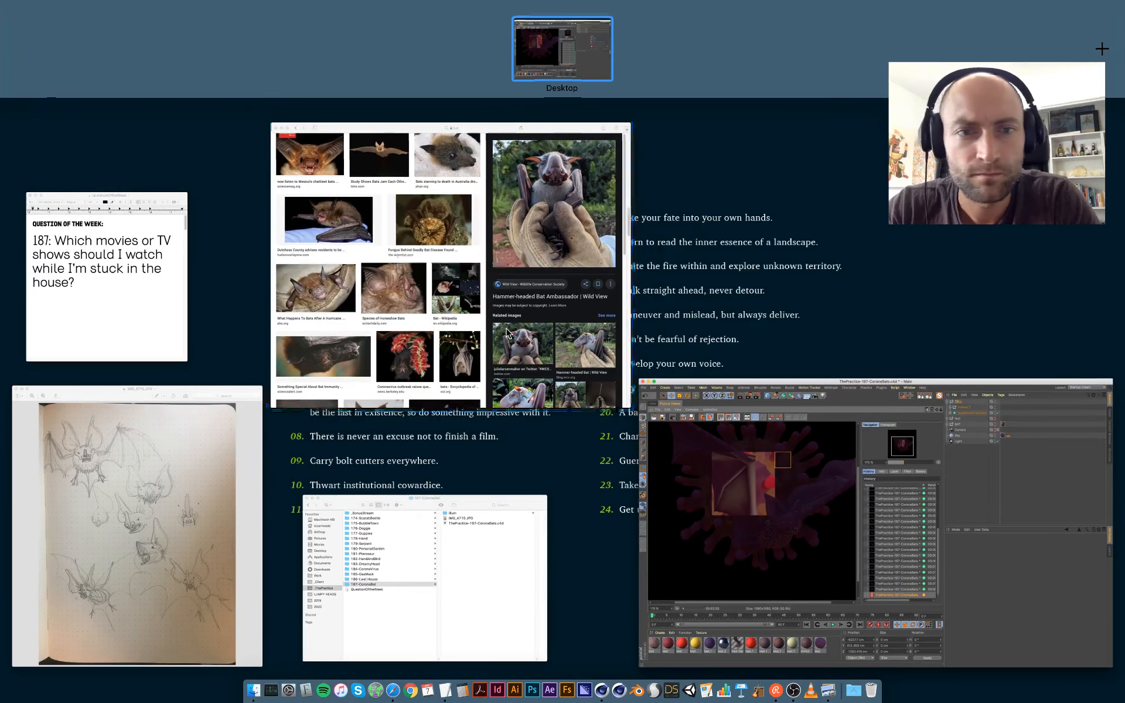
{"action": "left_click", "coordinate": [428, 364]}
{"action": "scroll", "coordinate": [428, 366], "scroll_direction": "down", "scroll_amount": 1}
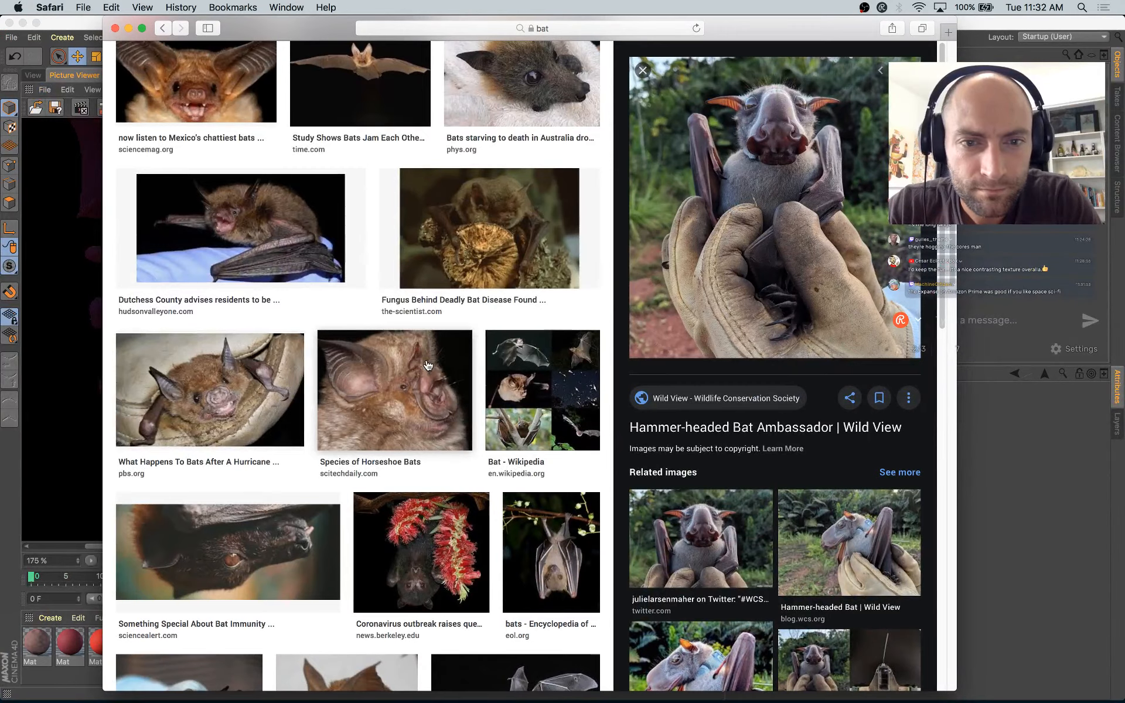
{"action": "scroll", "coordinate": [428, 366], "scroll_direction": "down", "scroll_amount": 10}
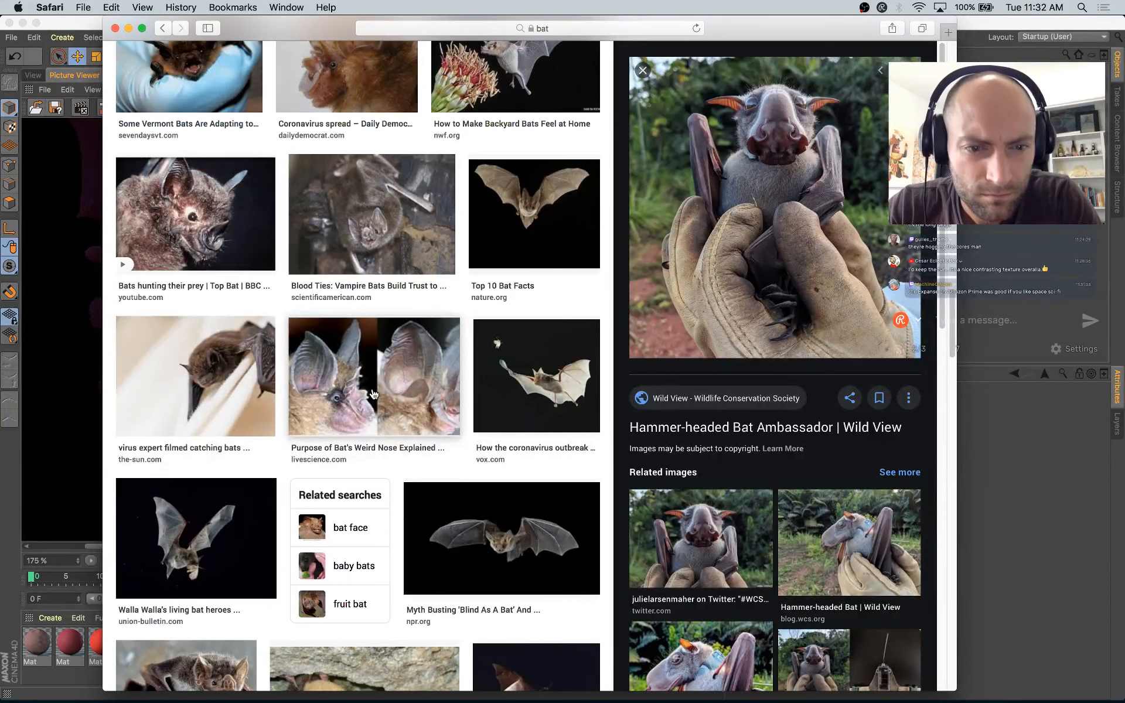
{"action": "left_click", "coordinate": [377, 385]}
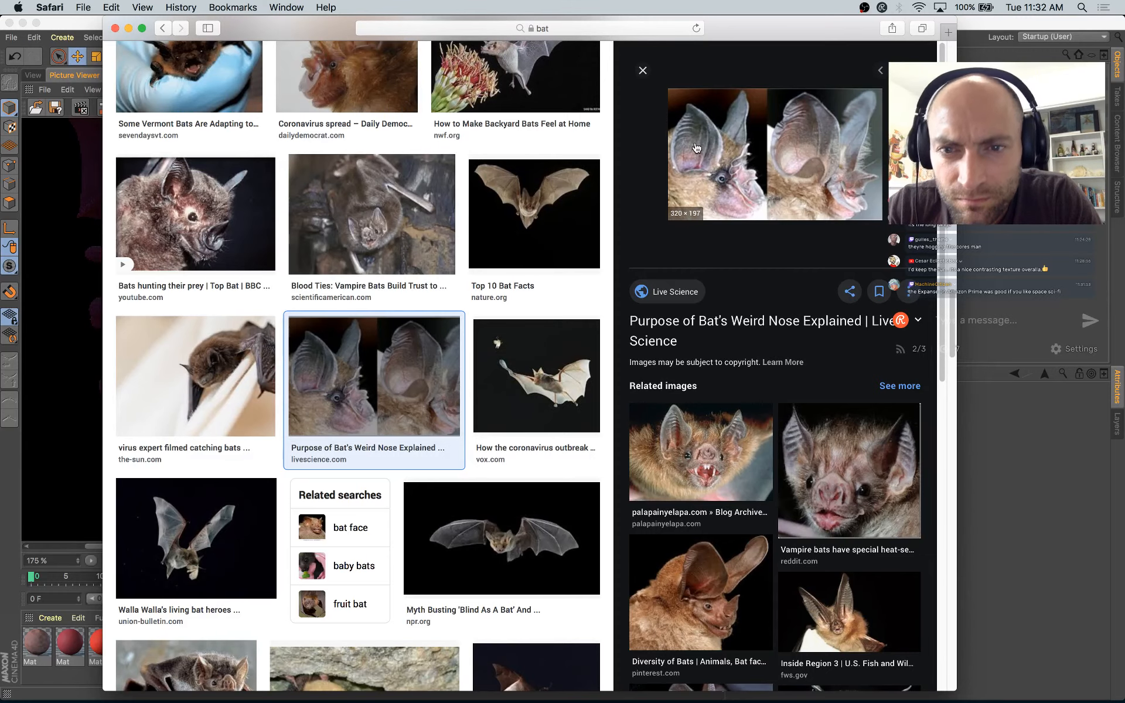
Step: Browse further bat photos, previewing the bat soup and white-nose syndrome images, and return to Cinema 4D
{"action": "scroll", "coordinate": [451, 296], "scroll_direction": "down", "scroll_amount": 3}
{"action": "scroll", "coordinate": [449, 300], "scroll_direction": "down", "scroll_amount": 5}
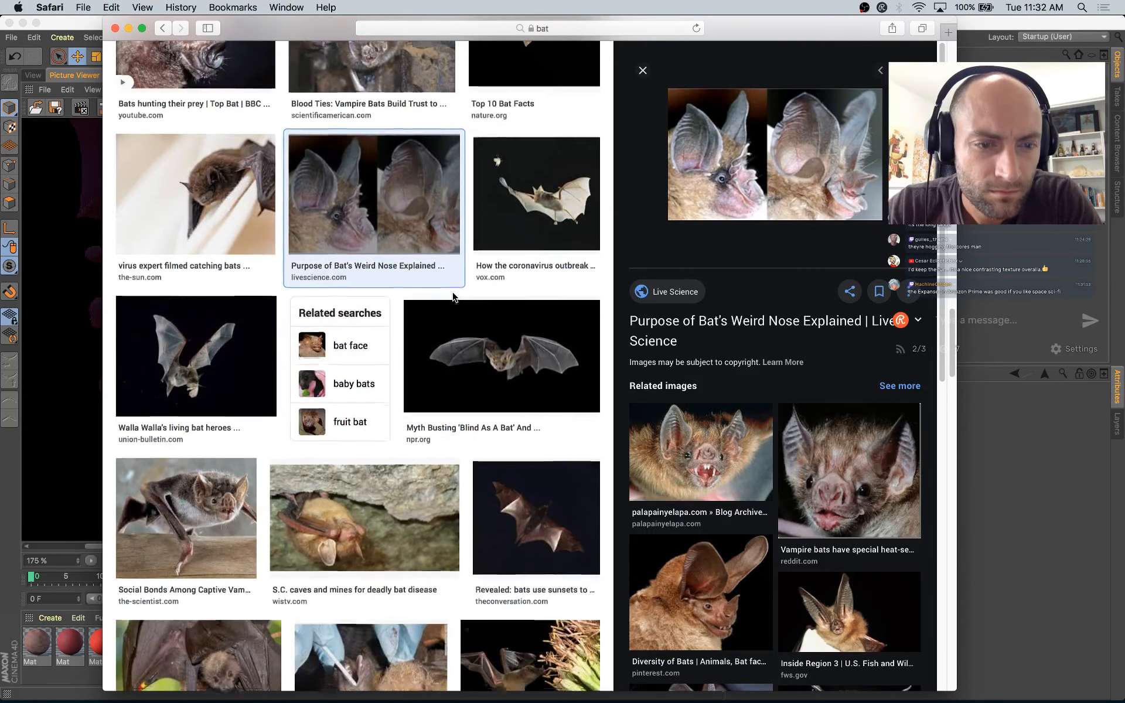
{"action": "scroll", "coordinate": [449, 304], "scroll_direction": "down", "scroll_amount": 10}
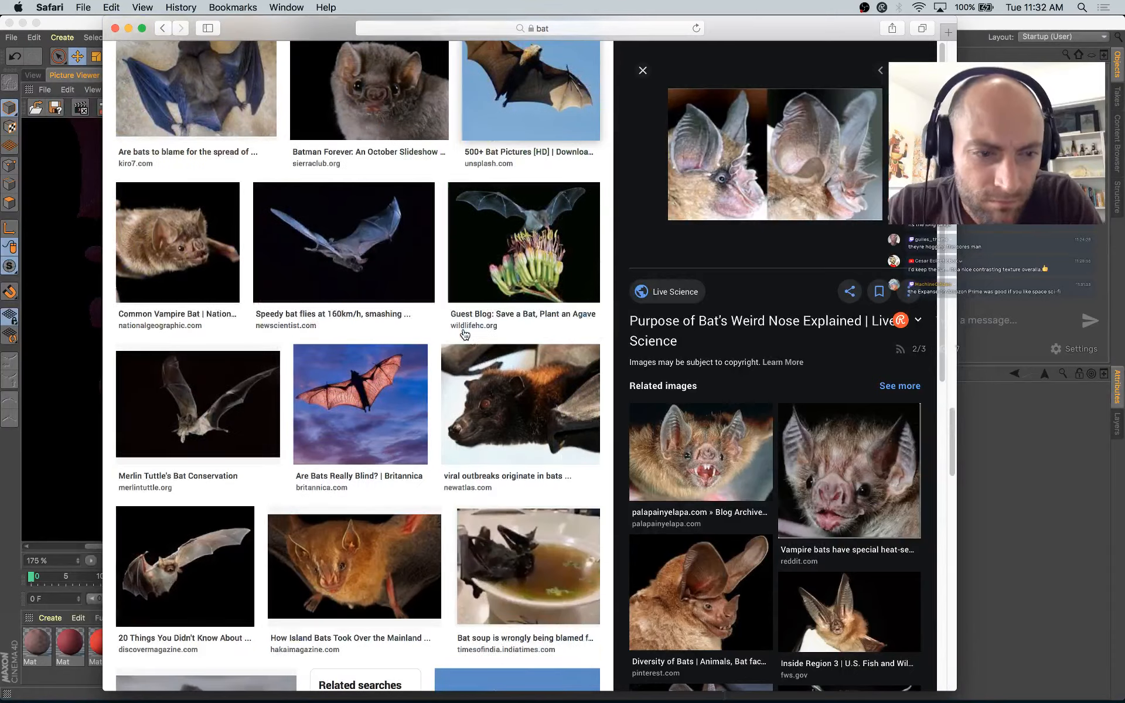
{"action": "scroll", "coordinate": [459, 335], "scroll_direction": "down", "scroll_amount": 4}
{"action": "left_click", "coordinate": [494, 287]}
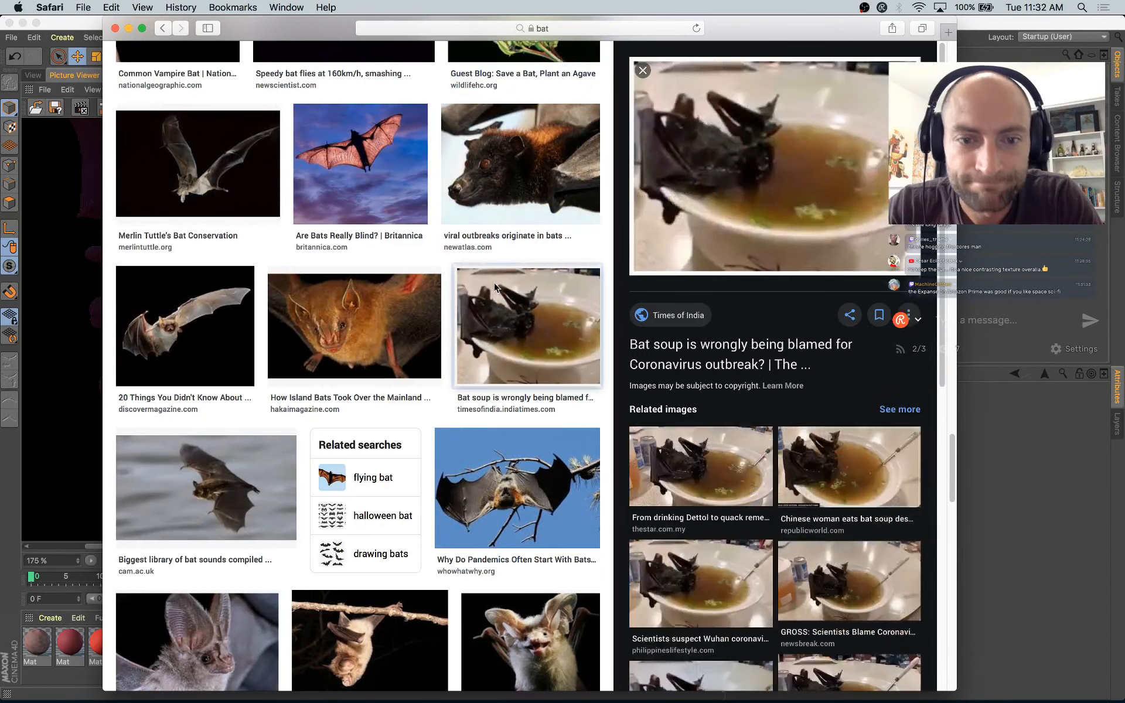
{"action": "scroll", "coordinate": [475, 299], "scroll_direction": "down", "scroll_amount": 9}
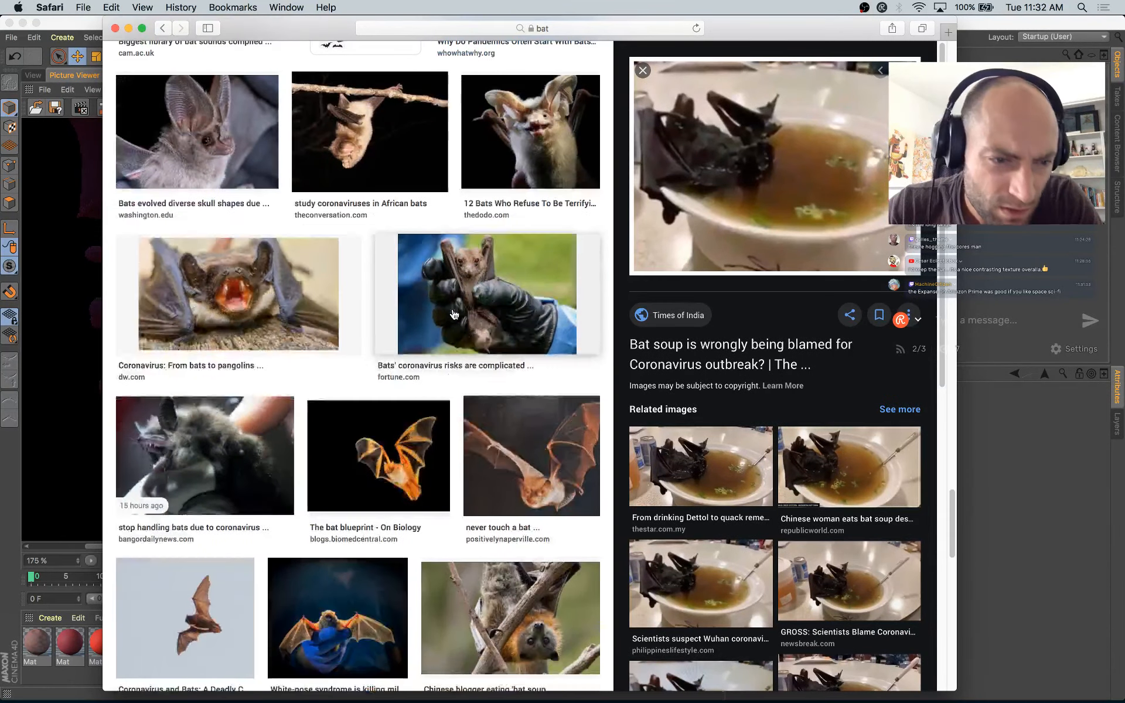
{"action": "scroll", "coordinate": [454, 315], "scroll_direction": "down", "scroll_amount": 7}
{"action": "left_click", "coordinate": [286, 207]}
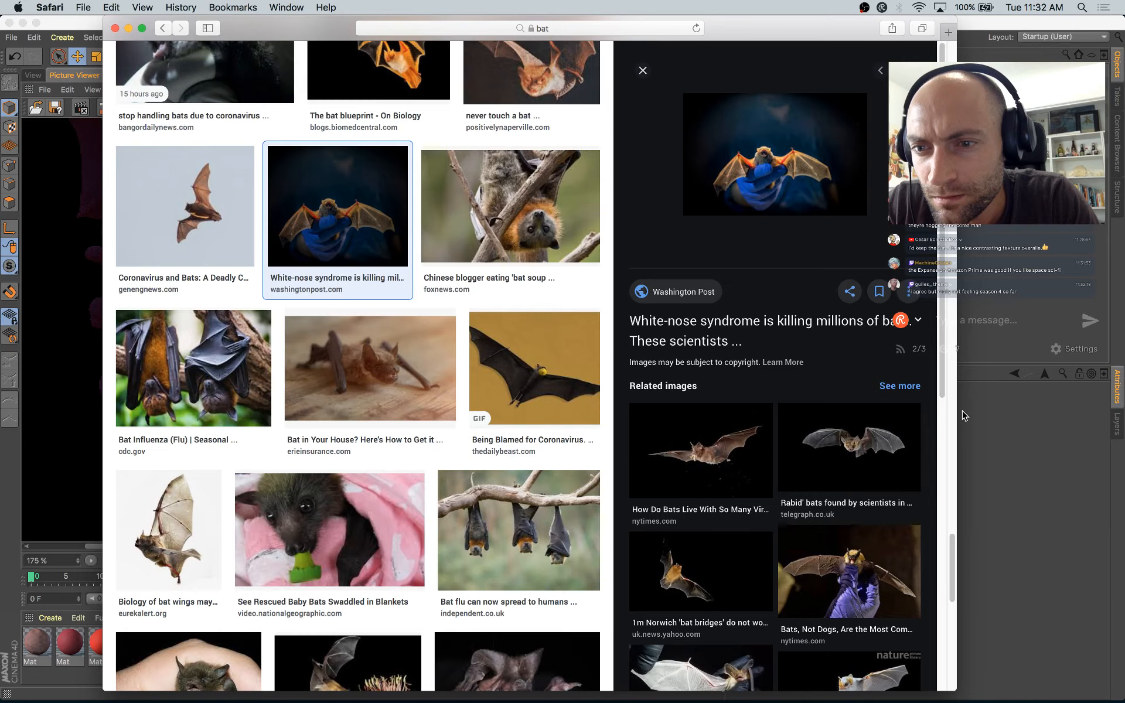
{"action": "left_click", "coordinate": [1023, 439]}
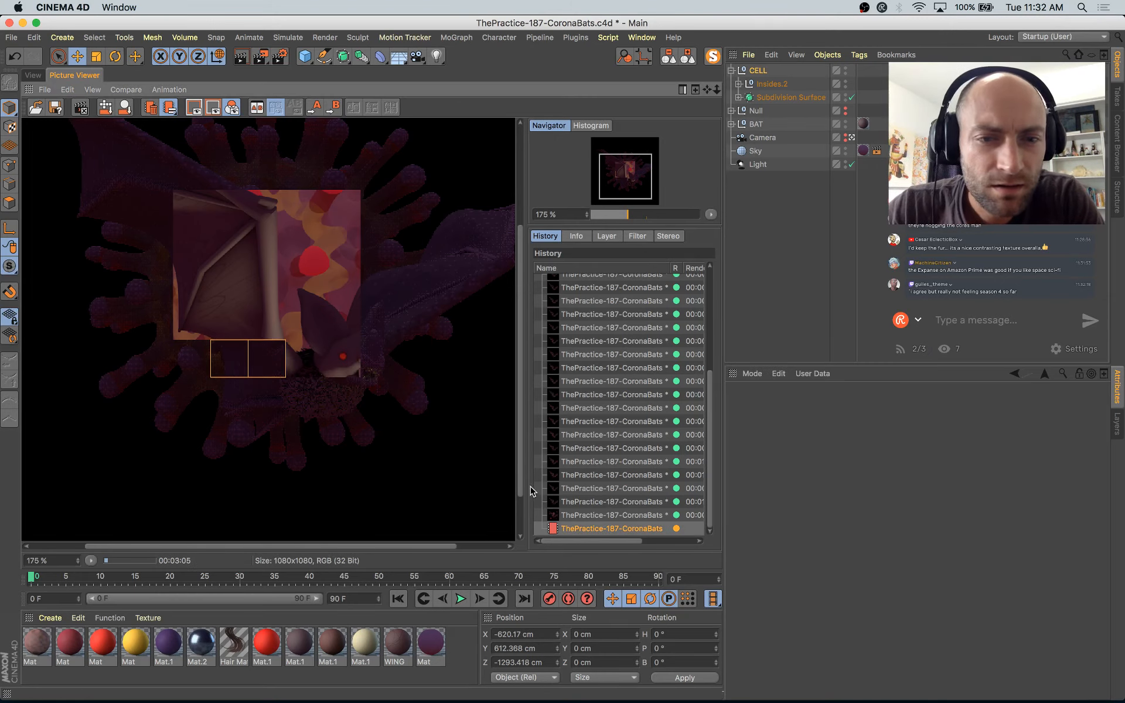
Step: Compare close-ups of the earlier bat and small-cell renders in the history with the running large-cell render
{"action": "key", "text": "Up"}
{"action": "key", "text": "Up"}
{"action": "key", "text": "Up"}
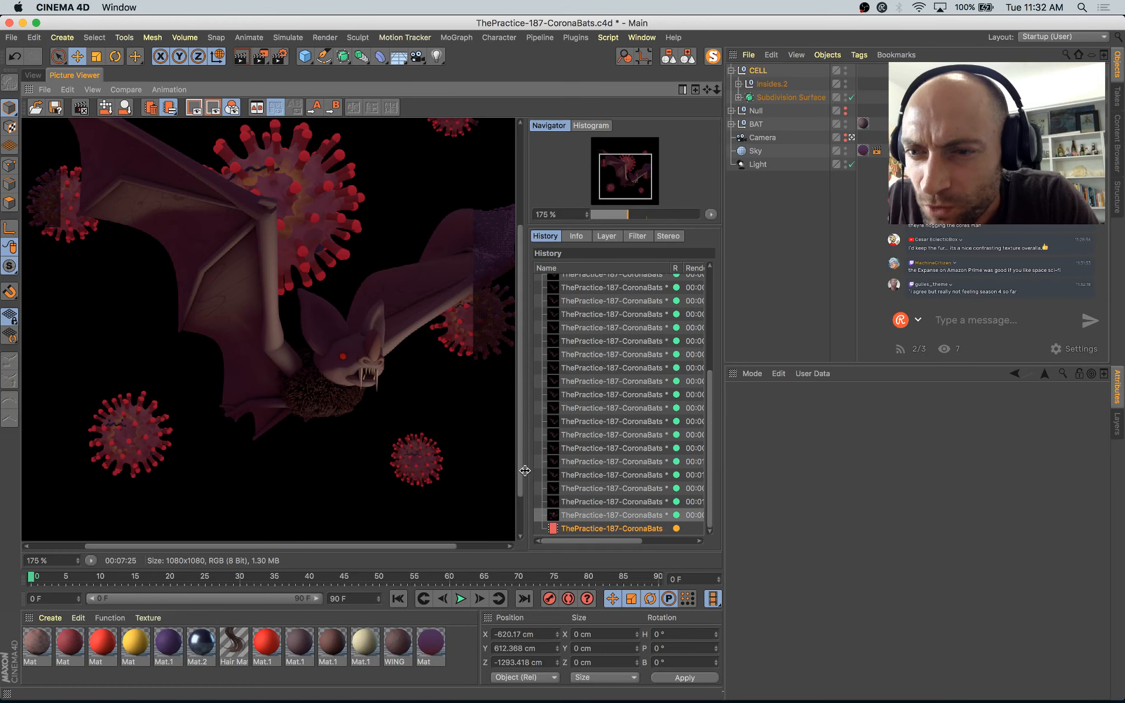
{"action": "key", "text": "Up"}
{"action": "key", "text": "Up"}
{"action": "key", "text": "Down"}
{"action": "key", "text": "Down"}
{"action": "key", "text": "Down"}
{"action": "key", "text": "Down"}
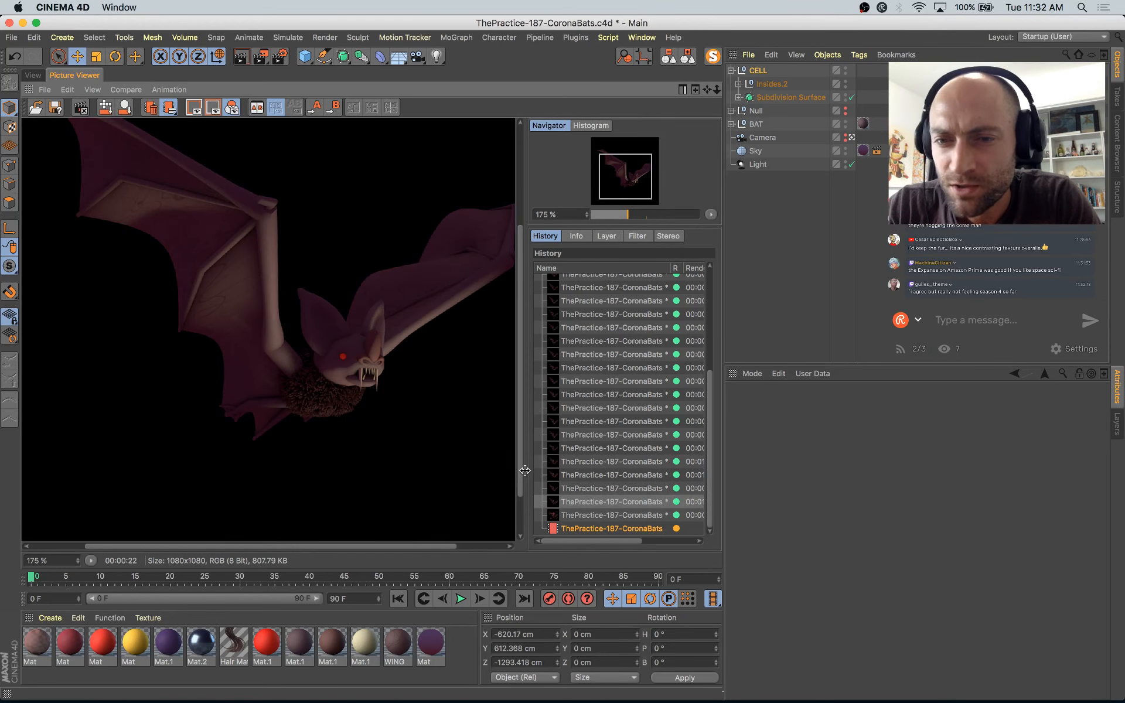
{"action": "key", "text": "Down"}
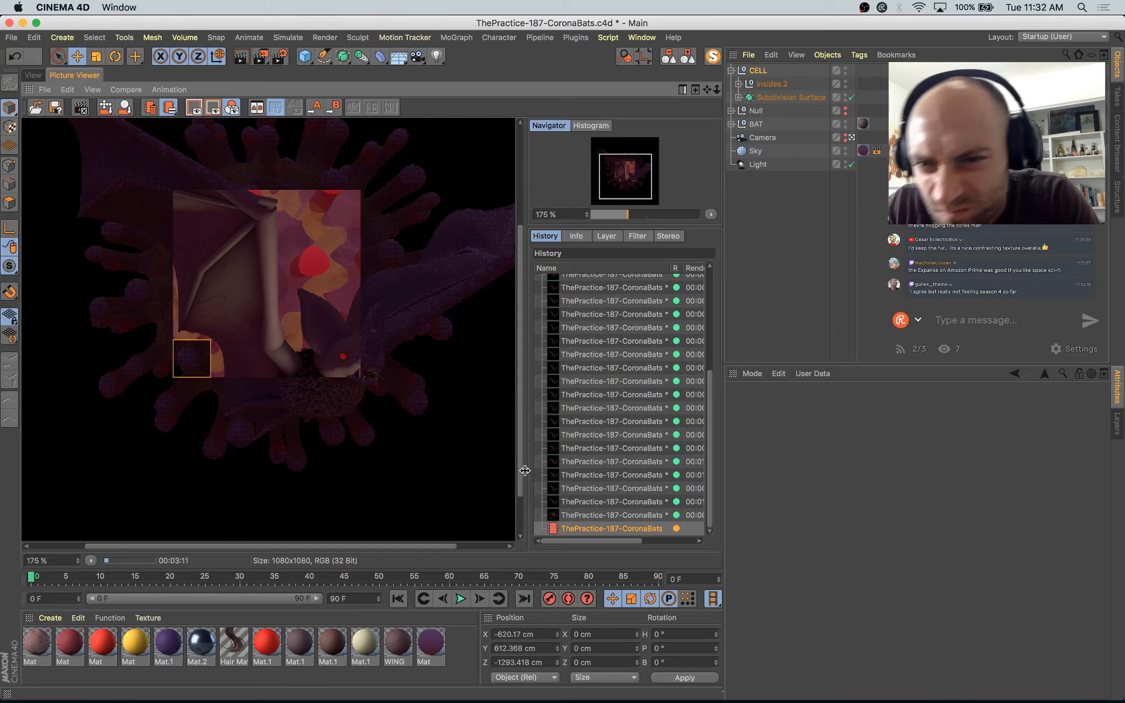
{"action": "key", "text": "Up"}
{"action": "key", "text": "Down"}
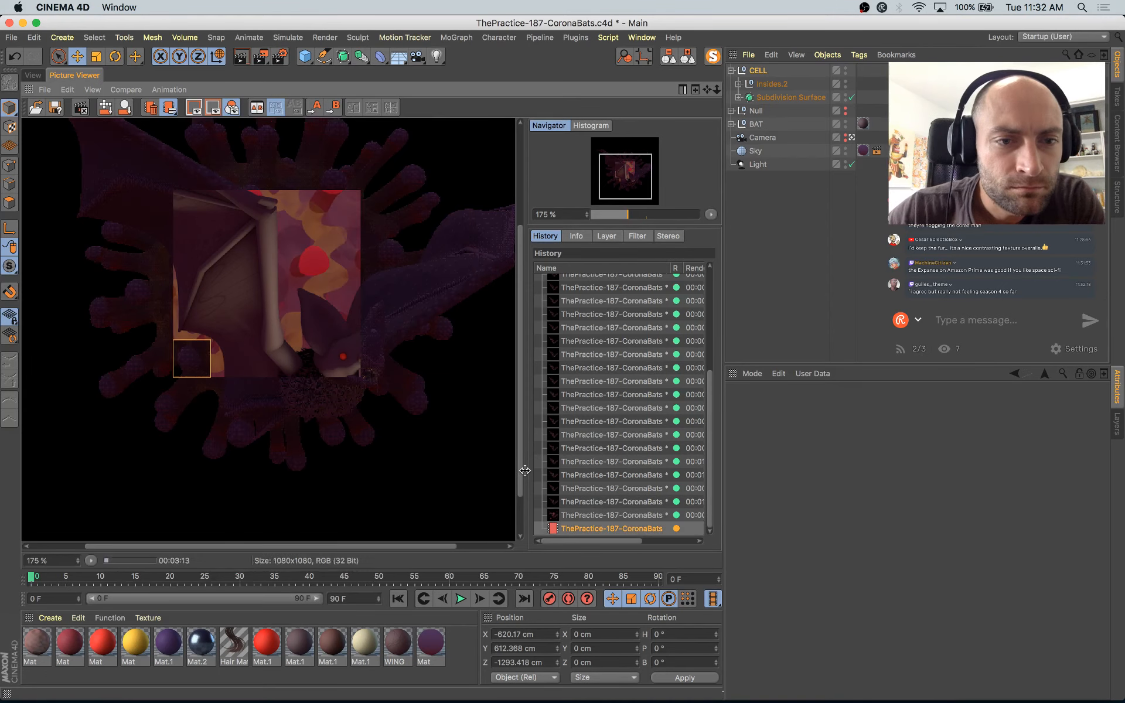
Step: Compare the full frames of the earlier bat and small-cell renders with the running render, ending on the running one
{"action": "scroll", "coordinate": [366, 325], "scroll_direction": "down", "scroll_amount": 3}
{"action": "key", "text": "Up"}
{"action": "key", "text": "Up"}
{"action": "key", "text": "Up"}
{"action": "key", "text": "Up"}
{"action": "key", "text": "Up"}
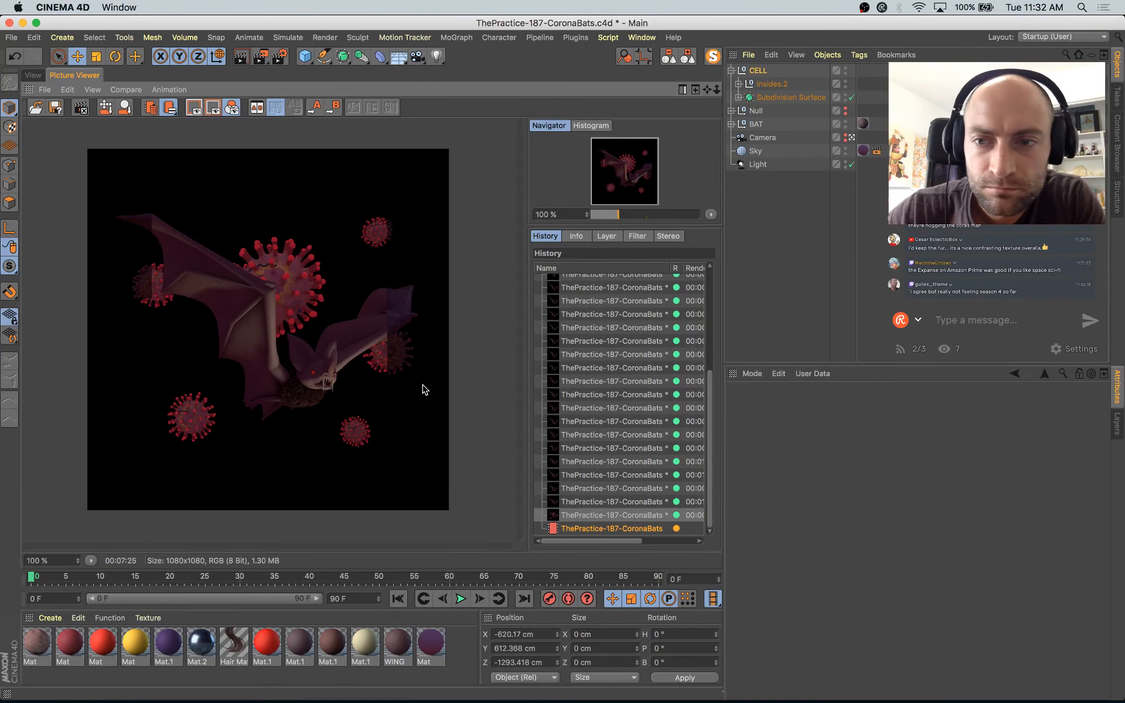
{"action": "key", "text": "Down"}
{"action": "key", "text": "Down"}
{"action": "key", "text": "Down"}
{"action": "key", "text": "Down"}
{"action": "key", "text": "Down"}
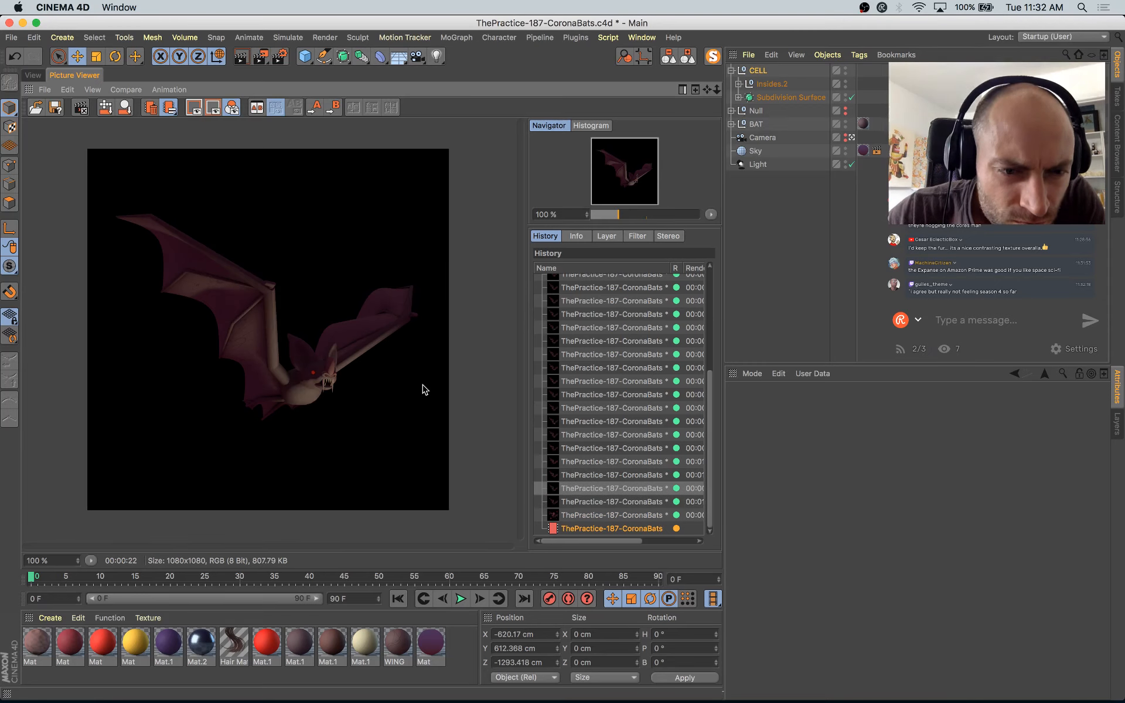
{"action": "key", "text": "Up"}
{"action": "key", "text": "Down"}
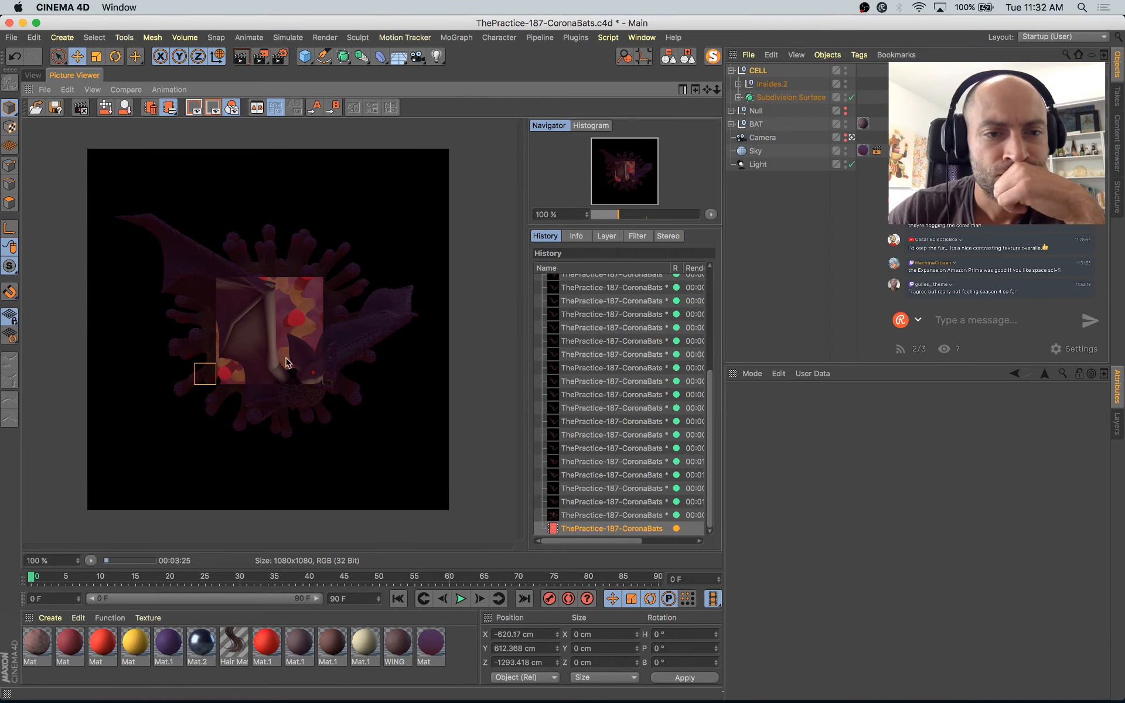
Step: Switch to Safari, view the white-nose syndrome bat photo in its own tab, and open its Washington Post source article
{"action": "key", "text": "ctrl+Up"}
{"action": "left_click", "coordinate": [582, 264]}
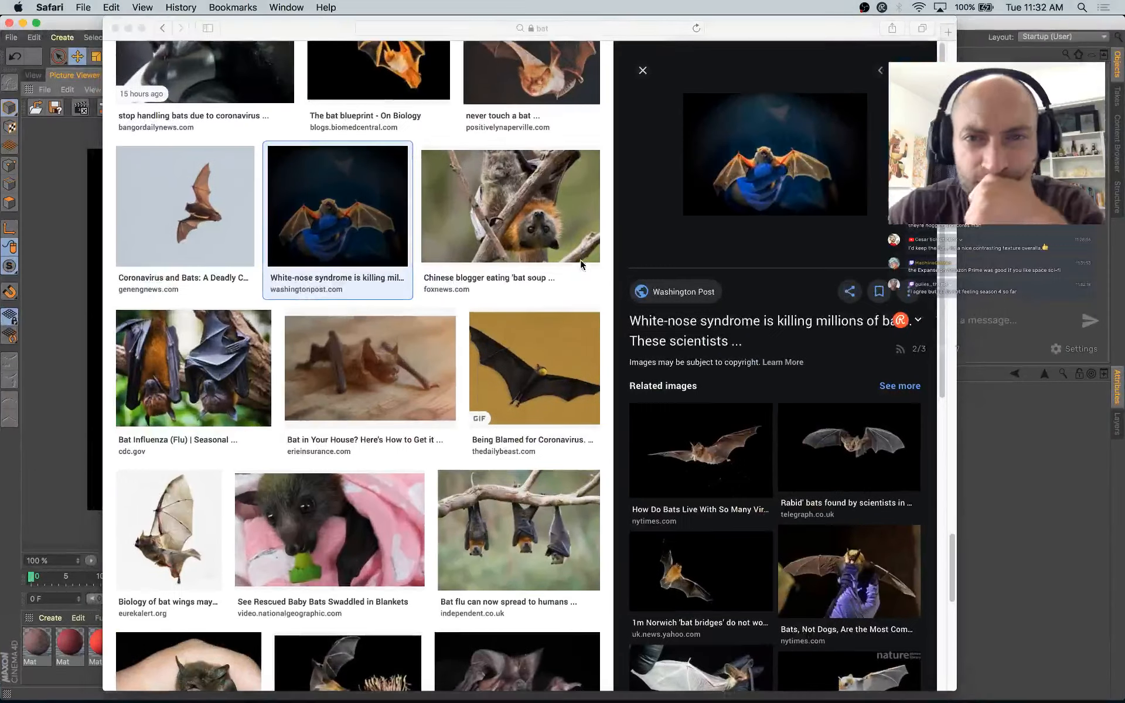
{"action": "right_click", "coordinate": [763, 157]}
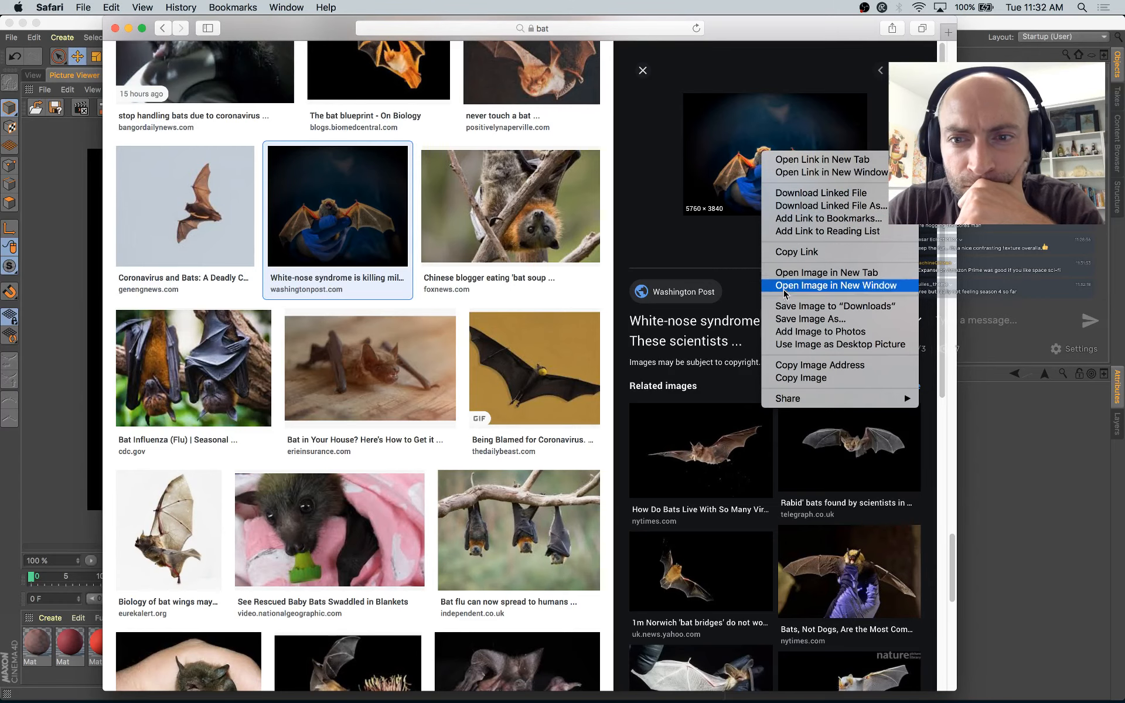
{"action": "left_click", "coordinate": [823, 273]}
{"action": "left_click", "coordinate": [602, 50]}
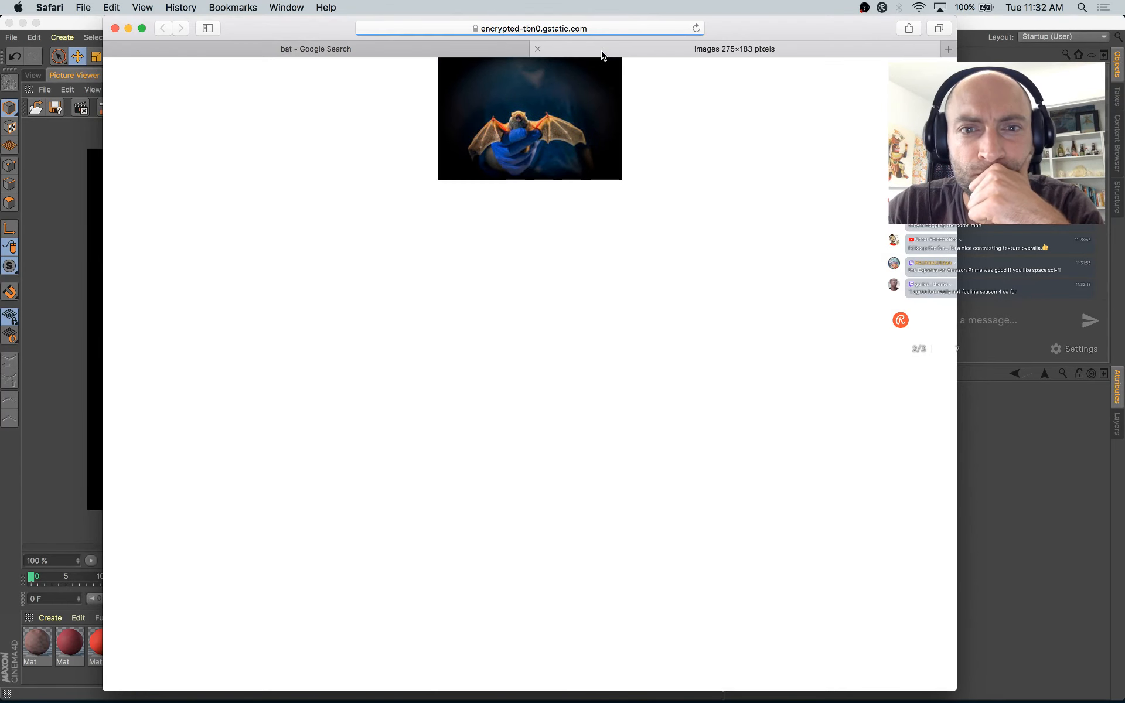
{"action": "left_click", "coordinate": [537, 49]}
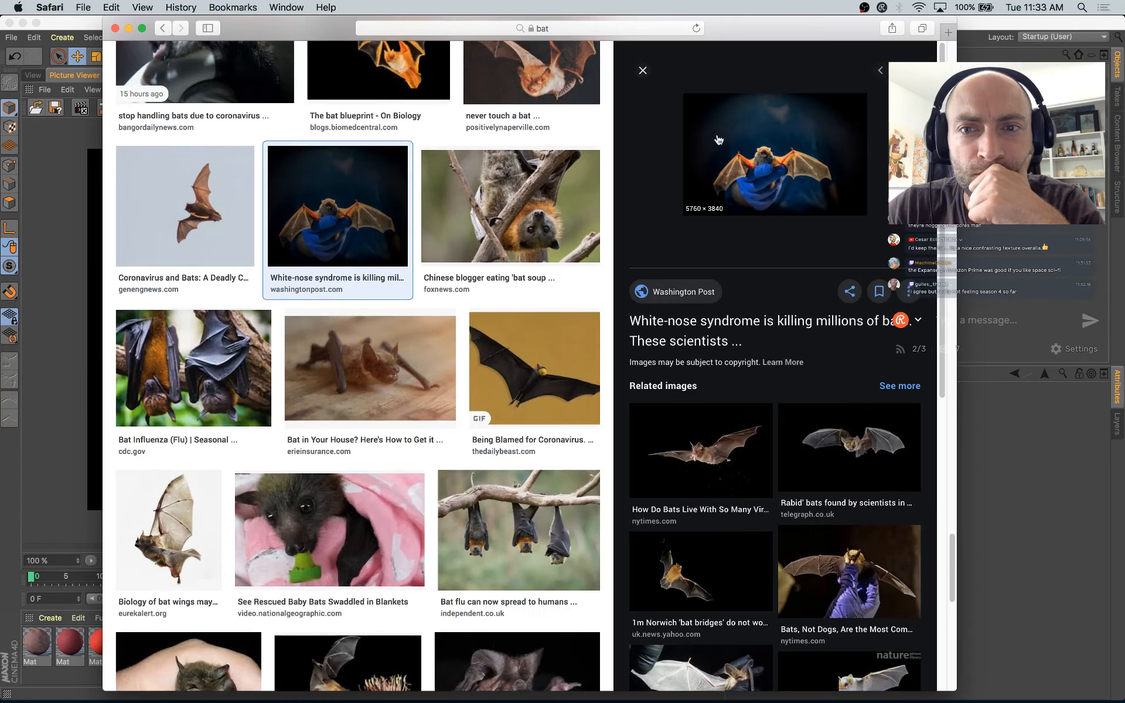
{"action": "left_click", "coordinate": [730, 171]}
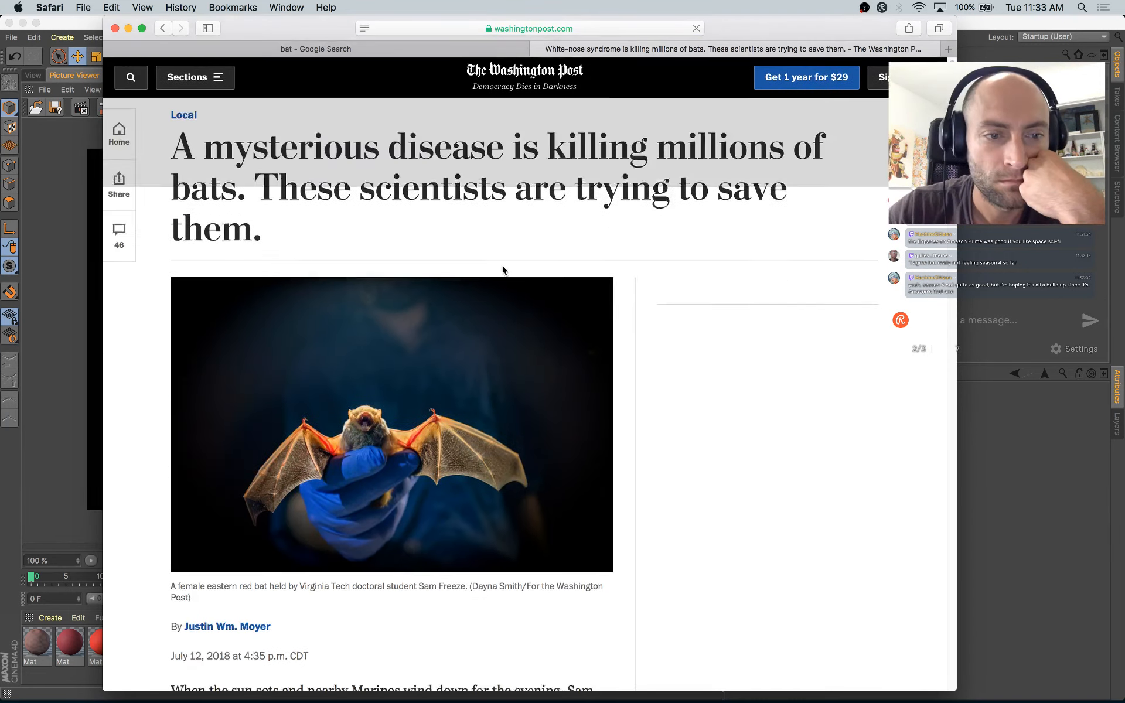
Step: Skim the Washington Post white-nose syndrome article, study its bat photo, and close the page
{"action": "scroll", "coordinate": [503, 269], "scroll_direction": "down", "scroll_amount": 5}
{"action": "scroll", "coordinate": [505, 270], "scroll_direction": "down", "scroll_amount": 10}
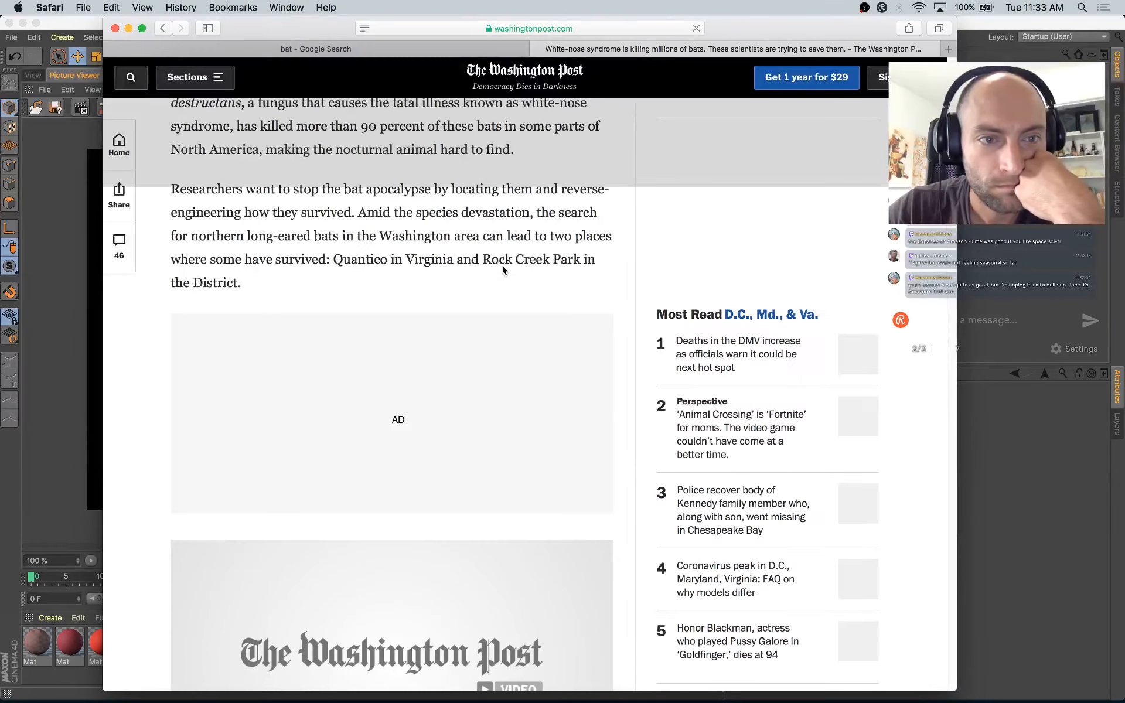
{"action": "scroll", "coordinate": [505, 270], "scroll_direction": "up", "scroll_amount": 13}
{"action": "scroll", "coordinate": [502, 270], "scroll_direction": "up", "scroll_amount": 3}
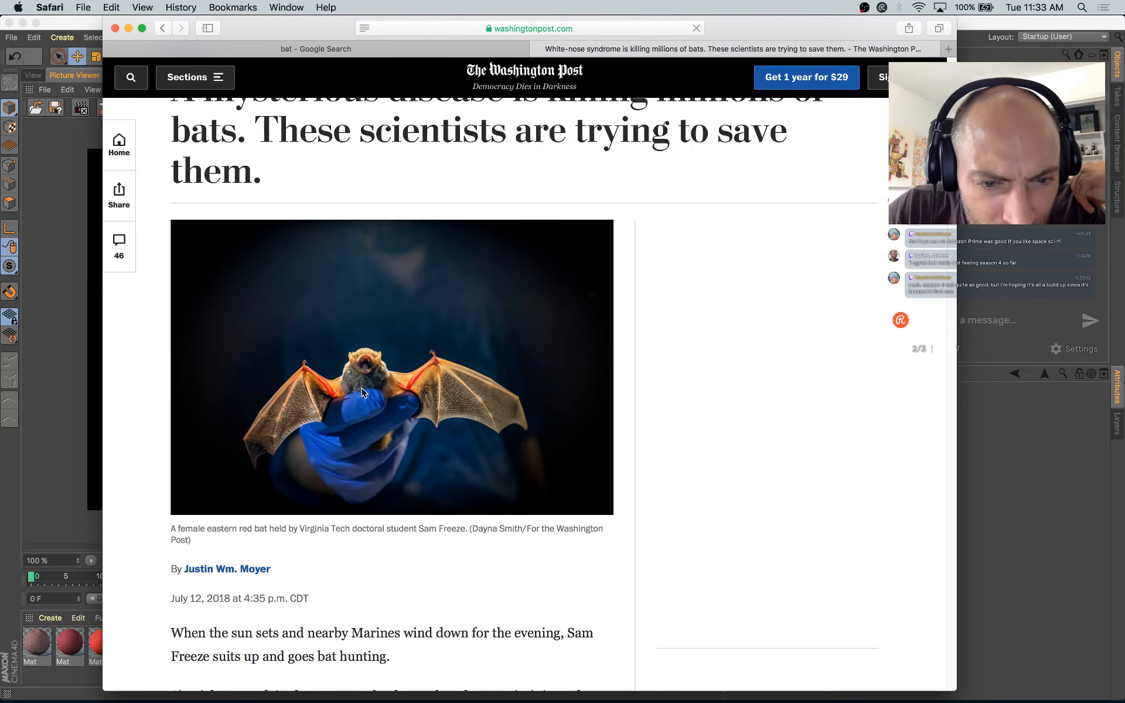
{"action": "scroll", "coordinate": [364, 370], "scroll_direction": "down", "scroll_amount": 5}
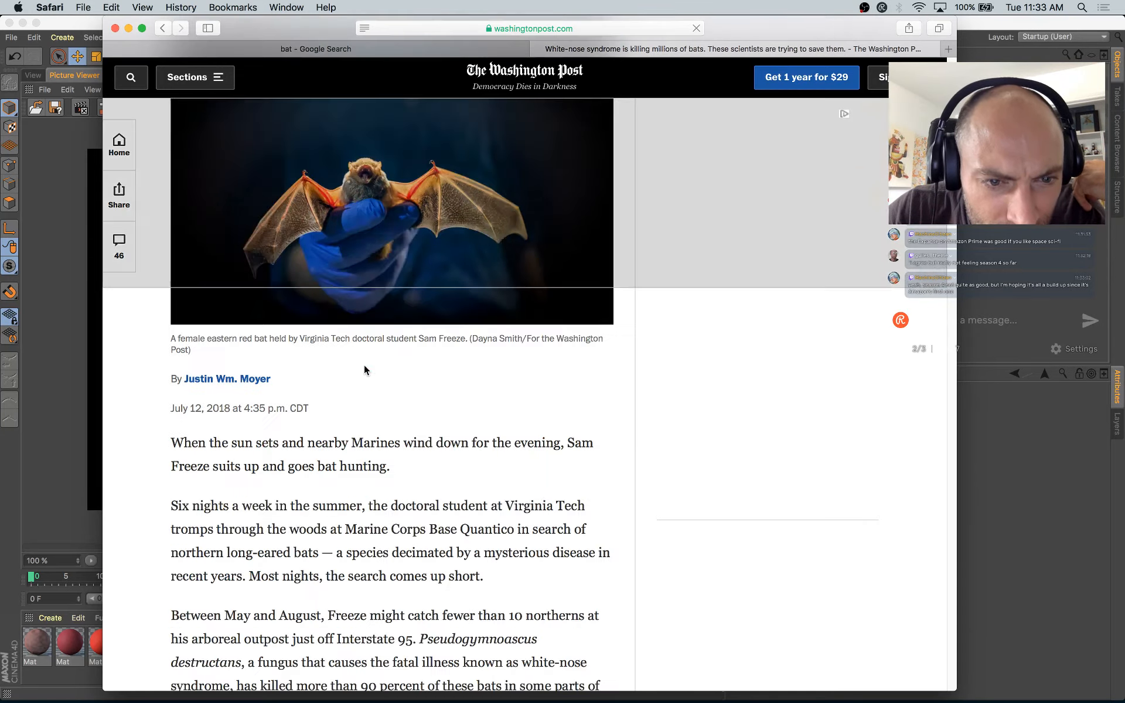
{"action": "scroll", "coordinate": [486, 71], "scroll_direction": "up", "scroll_amount": 5}
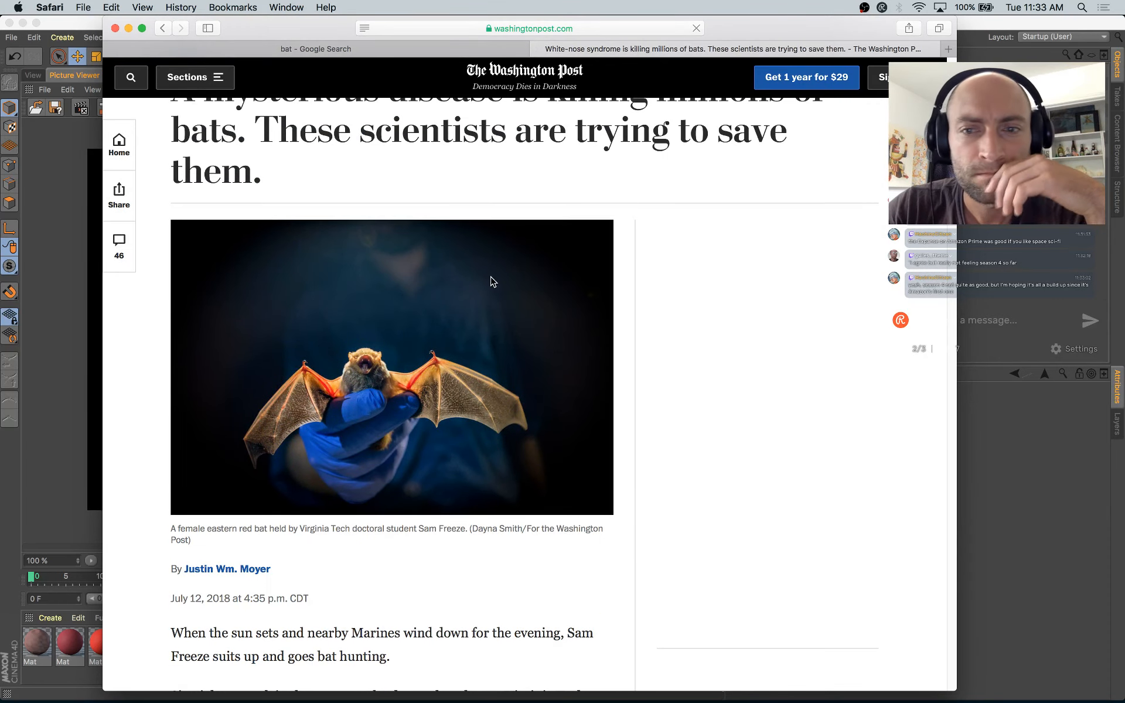
{"action": "key", "text": "super+w"}
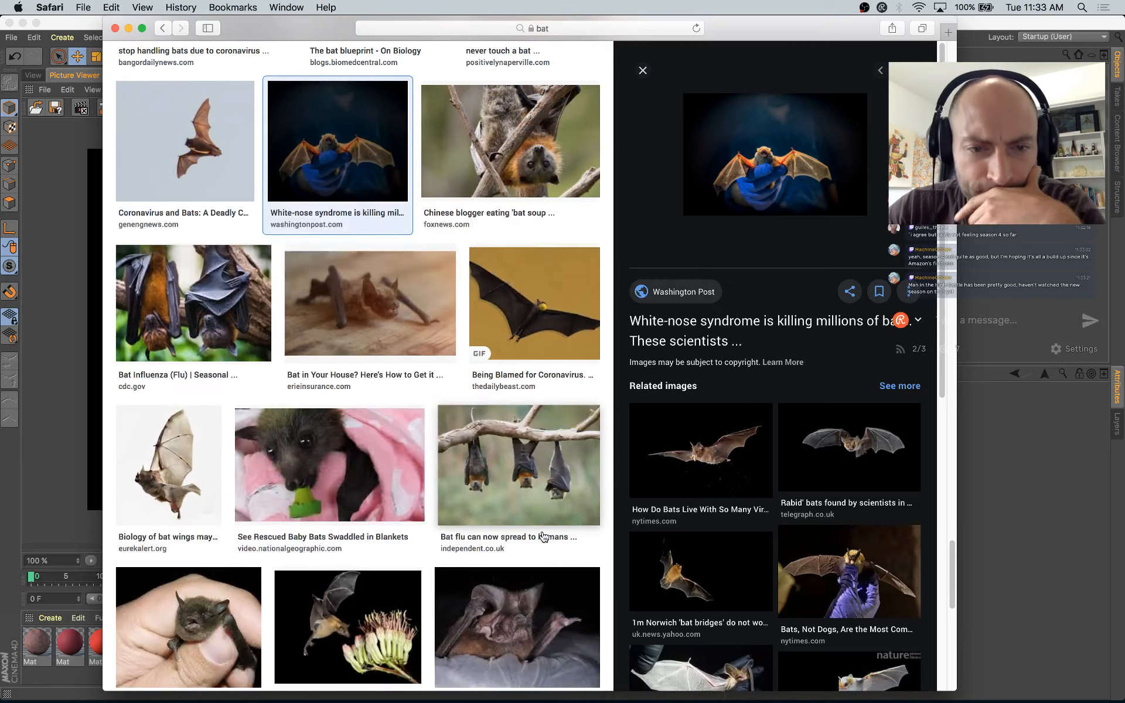
Step: Preview the Arizona Bat Blitz photo with its National Park Service source page, and return to Cinema 4D
{"action": "scroll", "coordinate": [544, 537], "scroll_direction": "down", "scroll_amount": 6}
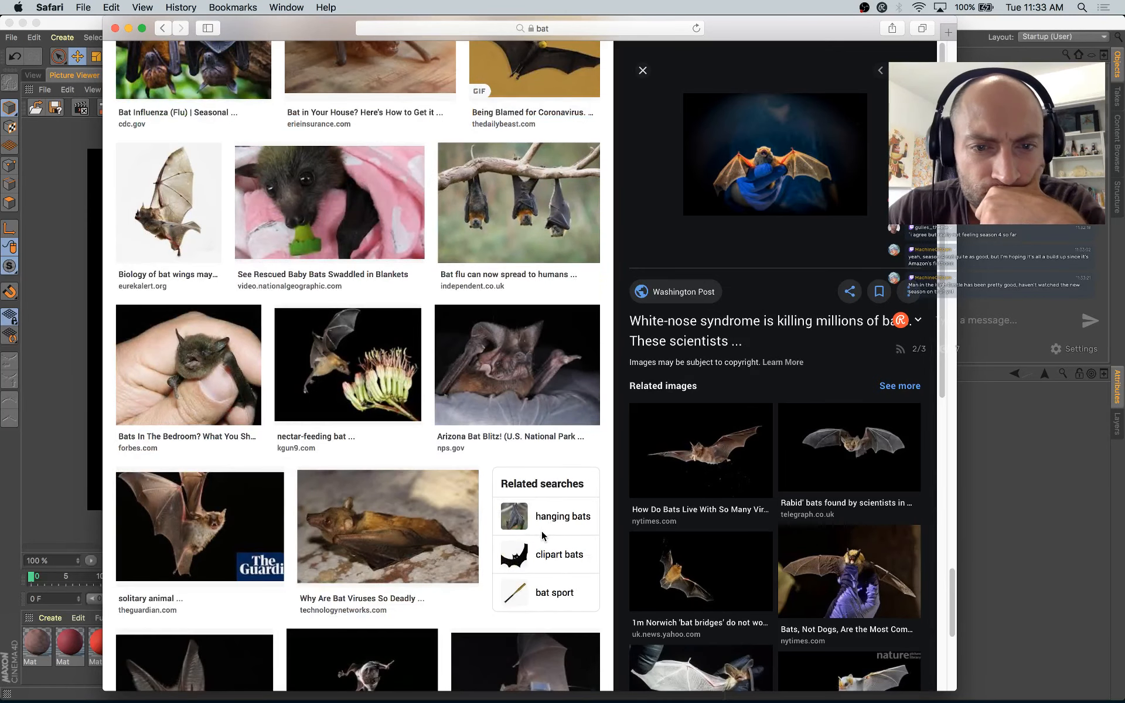
{"action": "left_click", "coordinate": [538, 366]}
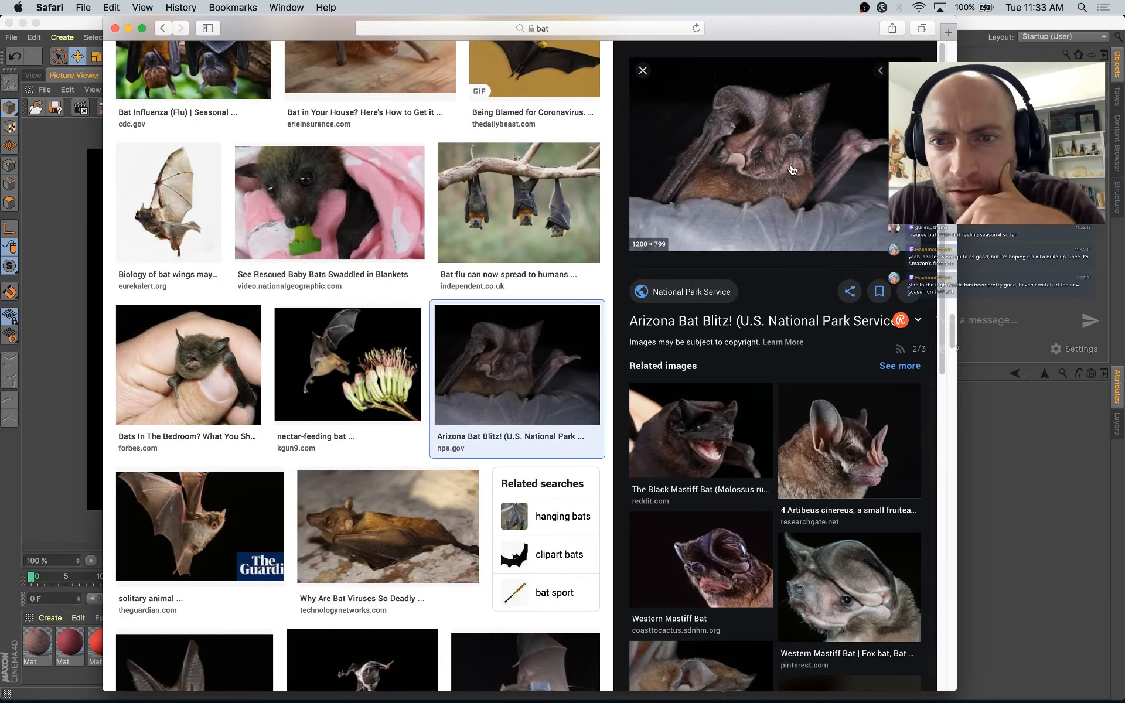
{"action": "left_click", "coordinate": [771, 144]}
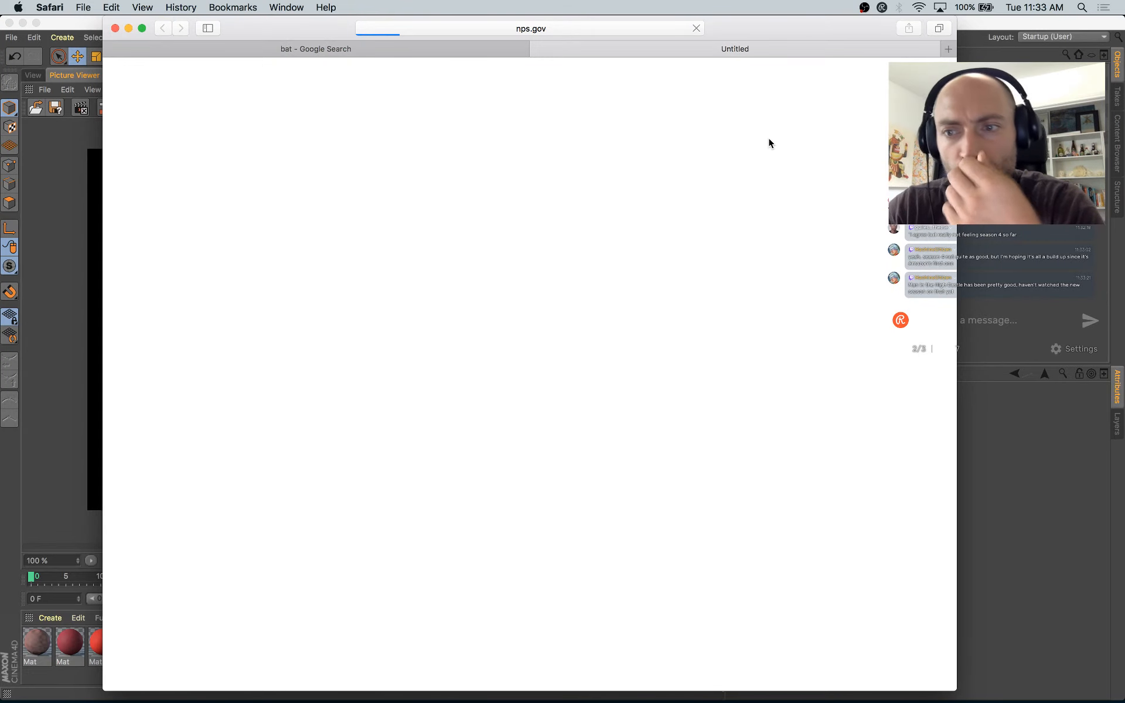
{"action": "left_click", "coordinate": [1008, 428]}
Step: Compare the full frame of the earlier small-cell render with the running large-cell render in the render history
{"action": "left_click", "coordinate": [607, 518]}
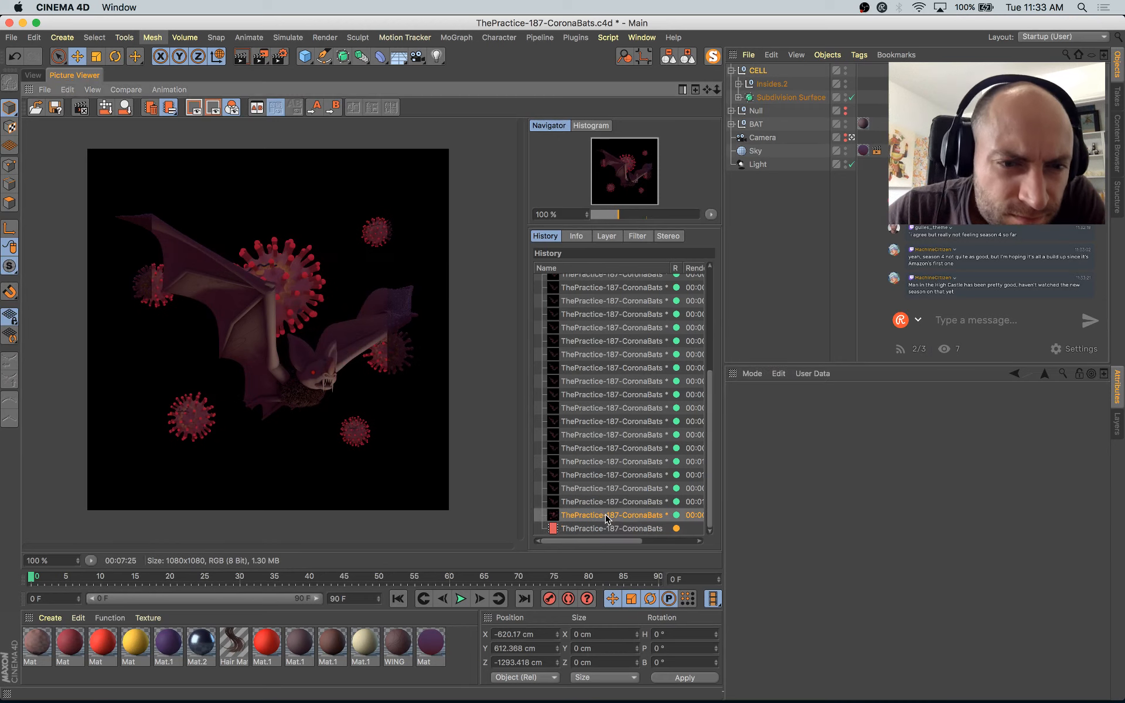
{"action": "key", "text": "Up"}
{"action": "key", "text": "Down"}
{"action": "key", "text": "Down"}
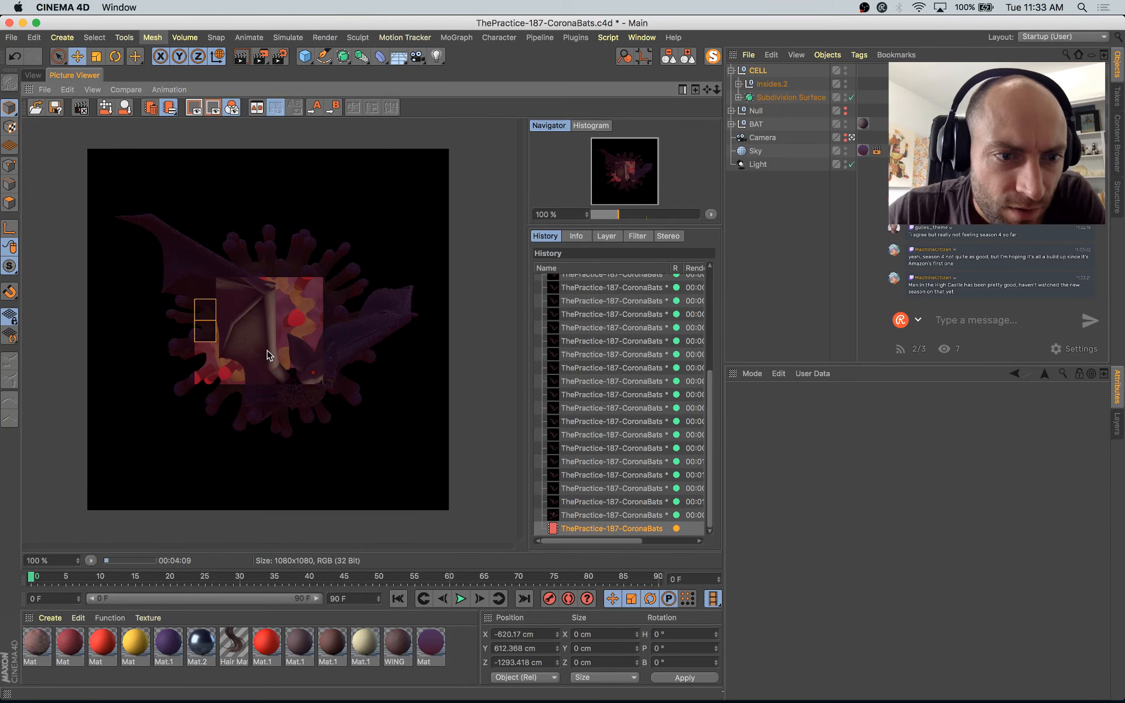
Step: Compare the running render at 200% with earlier bat-only renders in the history, ending on the running one at 125%
{"action": "scroll", "coordinate": [266, 351], "scroll_direction": "up", "scroll_amount": 2}
{"action": "scroll", "coordinate": [267, 353], "scroll_direction": "up", "scroll_amount": 2}
{"action": "left_click_drag", "start_coordinate": [368, 414], "coordinate": [377, 382]}
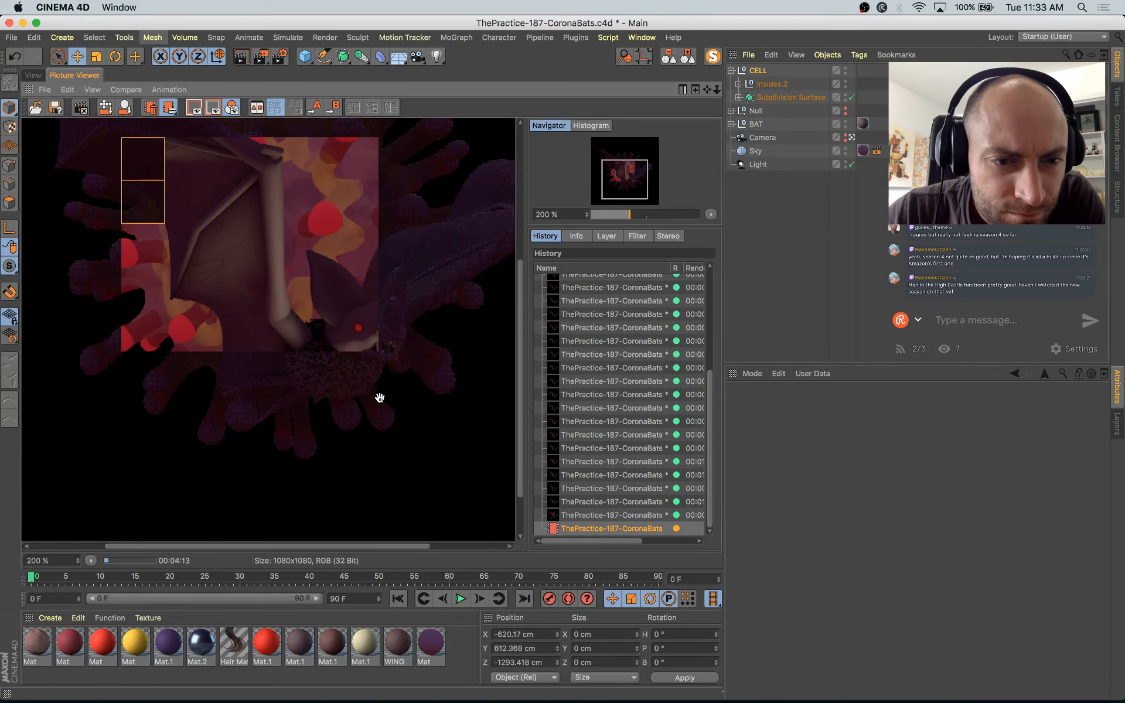
{"action": "key", "text": "Up"}
{"action": "key", "text": "Up"}
{"action": "key", "text": "Up"}
{"action": "key", "text": "Up"}
{"action": "key", "text": "Up"}
{"action": "key", "text": "Up"}
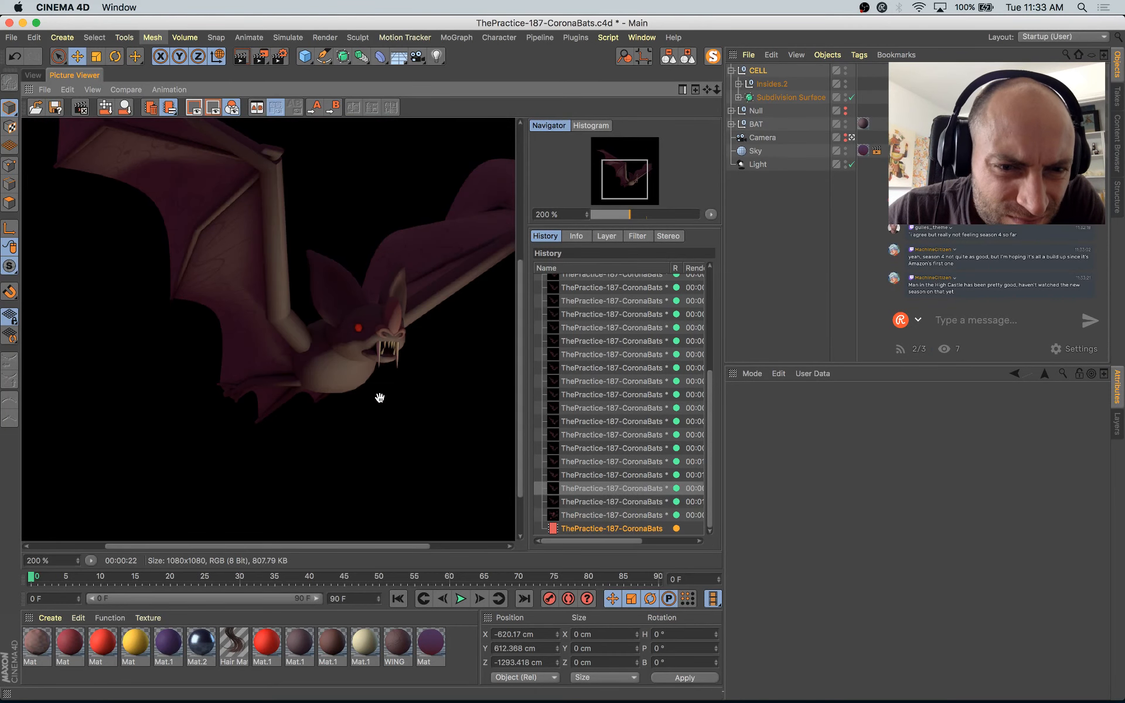
{"action": "key", "text": "Down"}
{"action": "key", "text": "Down"}
{"action": "key", "text": "Down"}
{"action": "key", "text": "Down"}
{"action": "key", "text": "Down"}
{"action": "key", "text": "Down"}
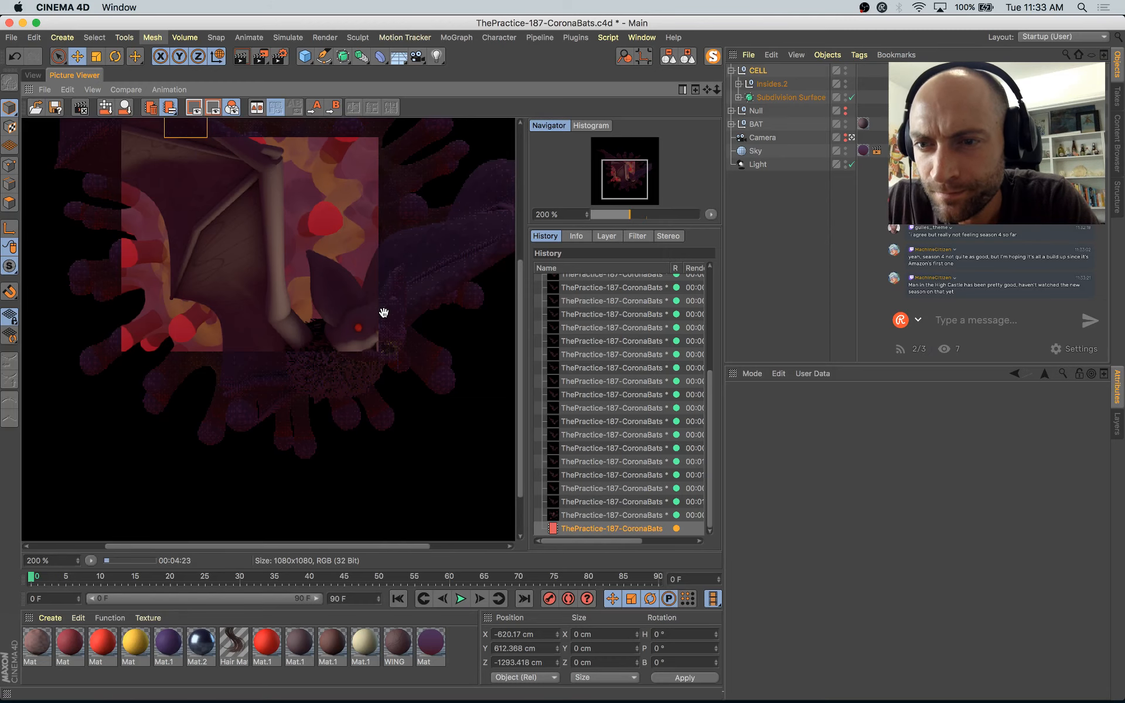
{"action": "scroll", "coordinate": [384, 312], "scroll_direction": "down", "scroll_amount": 2}
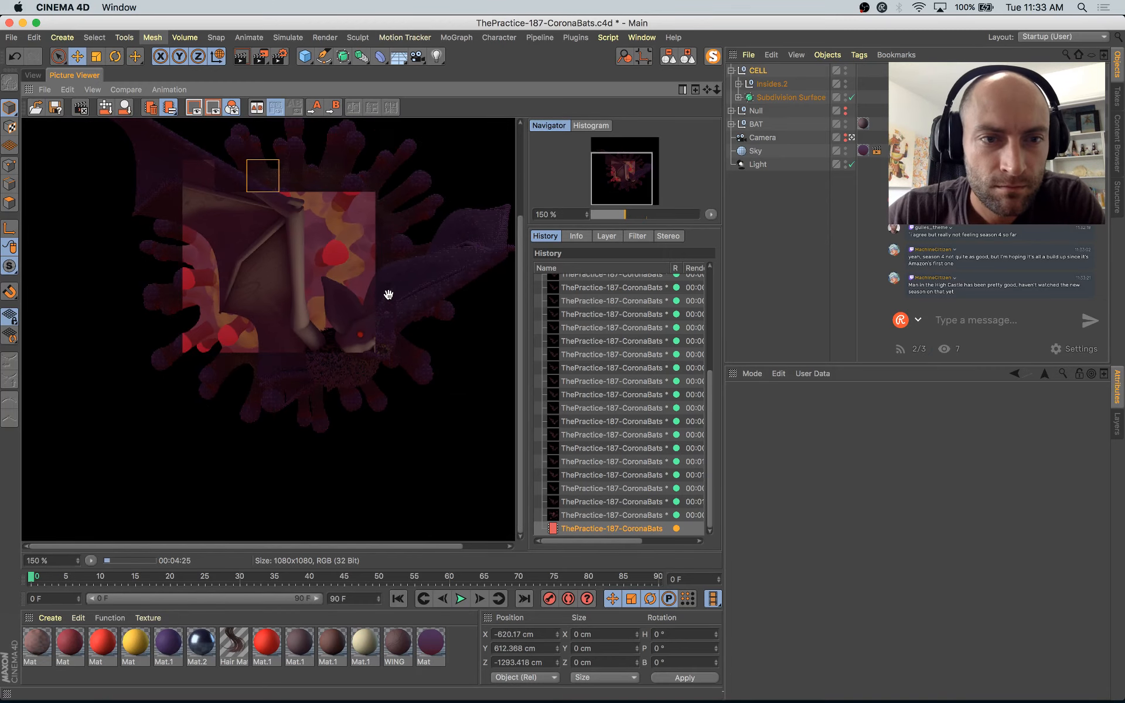
{"action": "scroll", "coordinate": [348, 322], "scroll_direction": "down", "scroll_amount": 1}
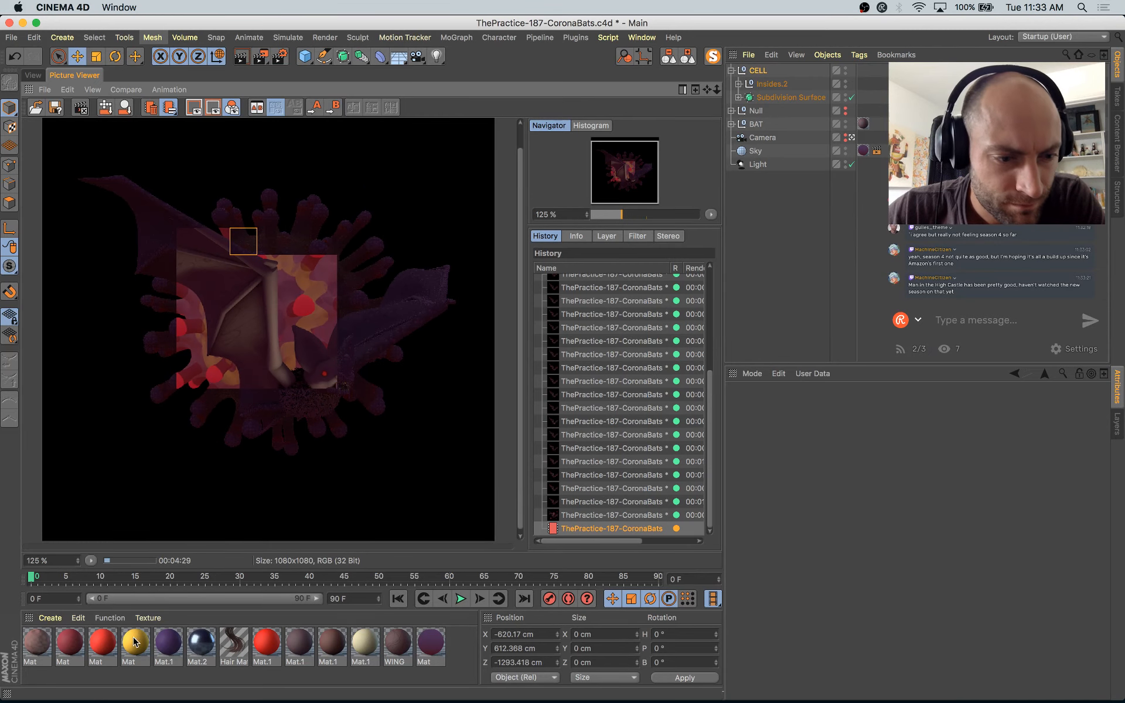
Step: Check the dark red material's color settings, and compare the small-cell render with the running large-cell render at 125%
{"action": "double_click", "coordinate": [69, 643]}
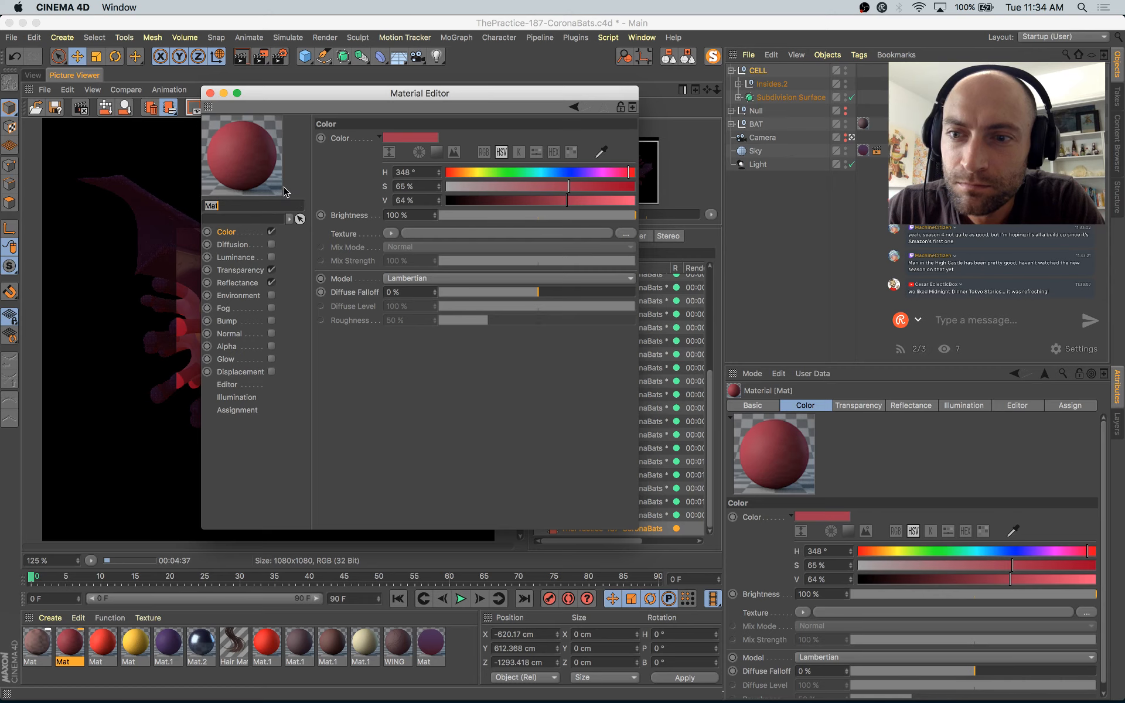
{"action": "left_click", "coordinate": [210, 93]}
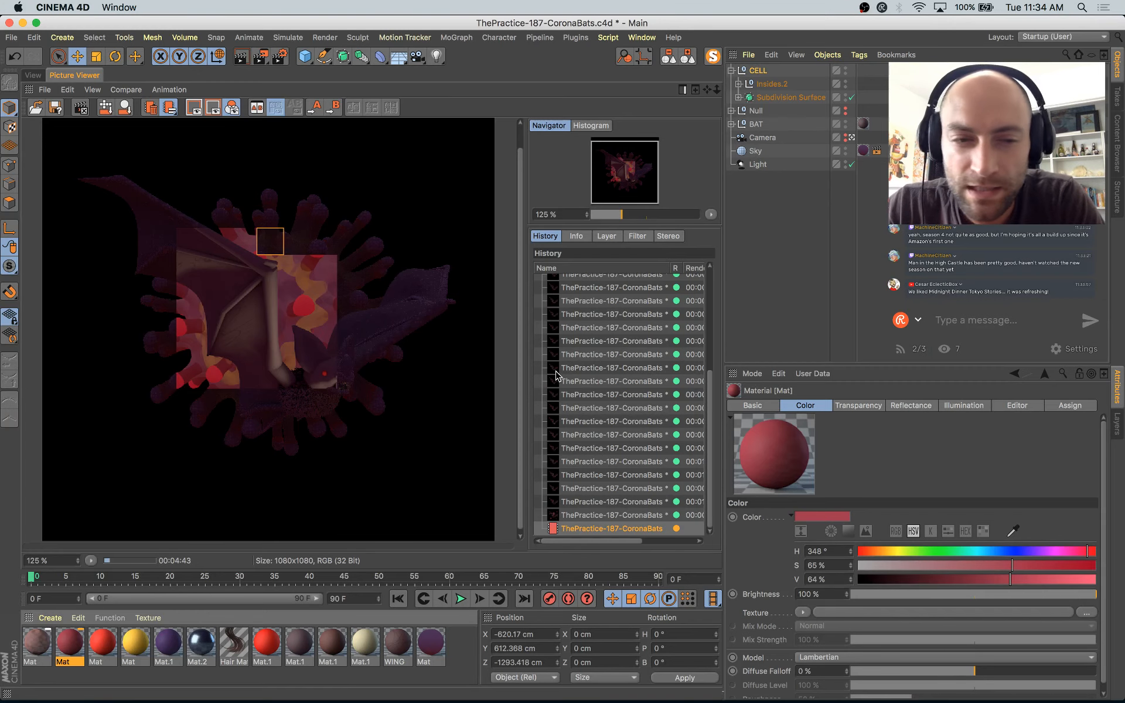
{"action": "left_click", "coordinate": [588, 498]}
{"action": "key", "text": "Down"}
{"action": "key", "text": "Down"}
{"action": "key", "text": "Down"}
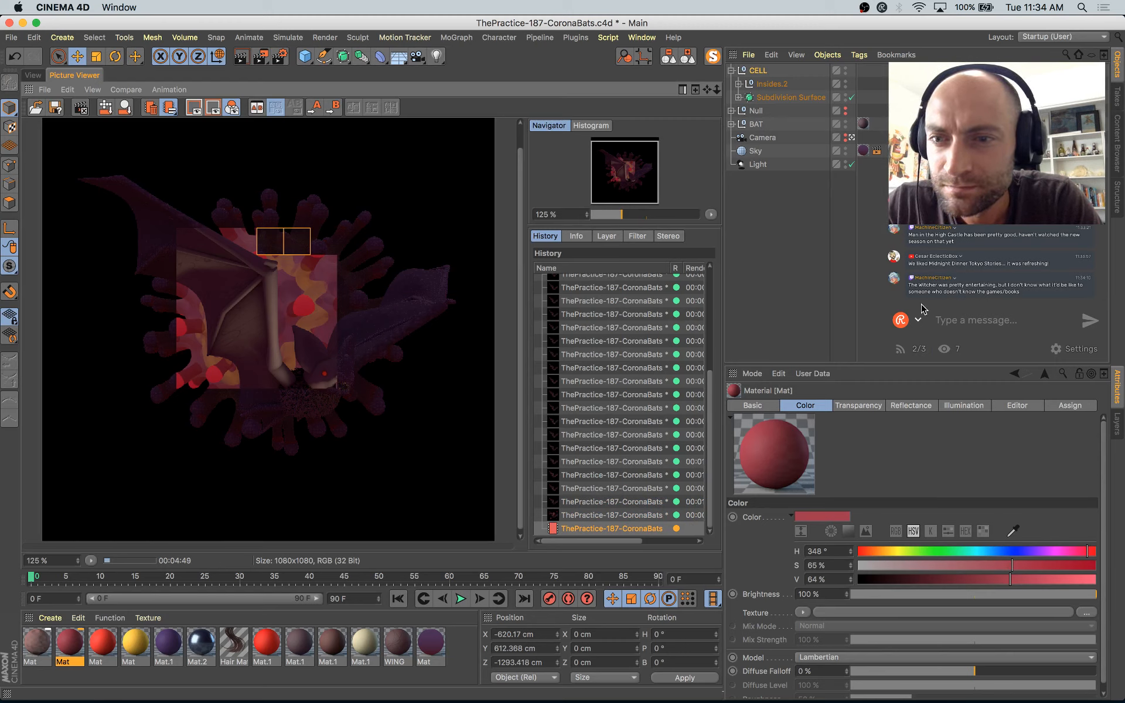
{"action": "key", "text": "Up"}
{"action": "key", "text": "Up"}
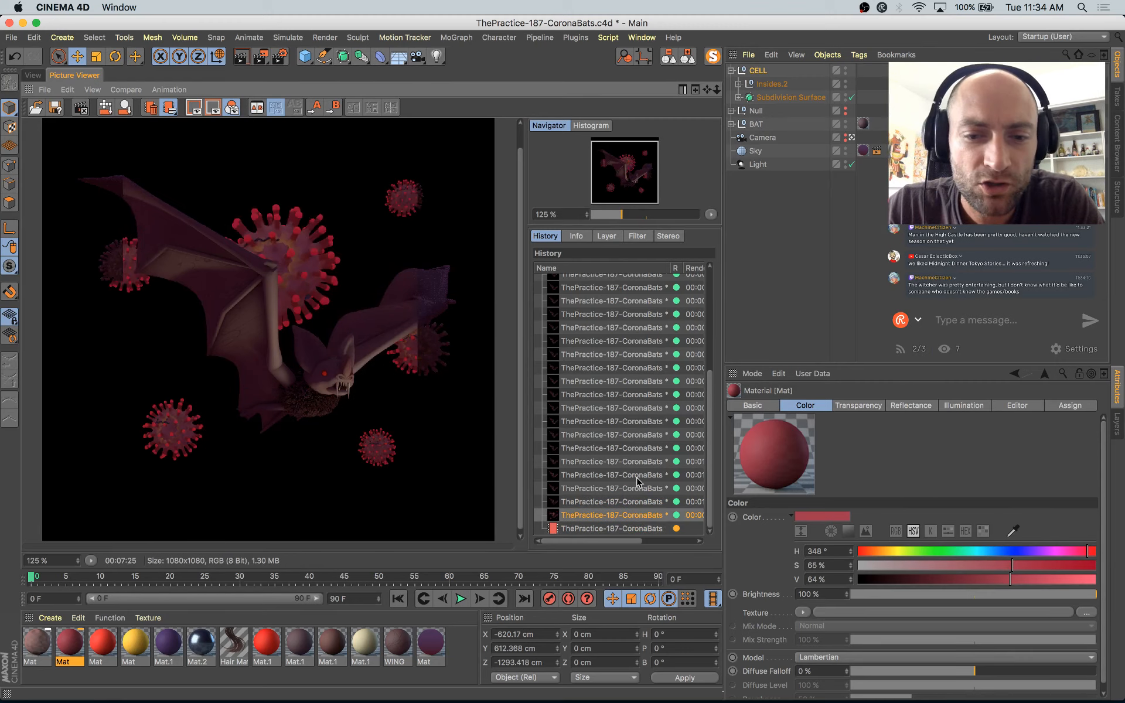
{"action": "key", "text": "Down"}
{"action": "key", "text": "Down"}
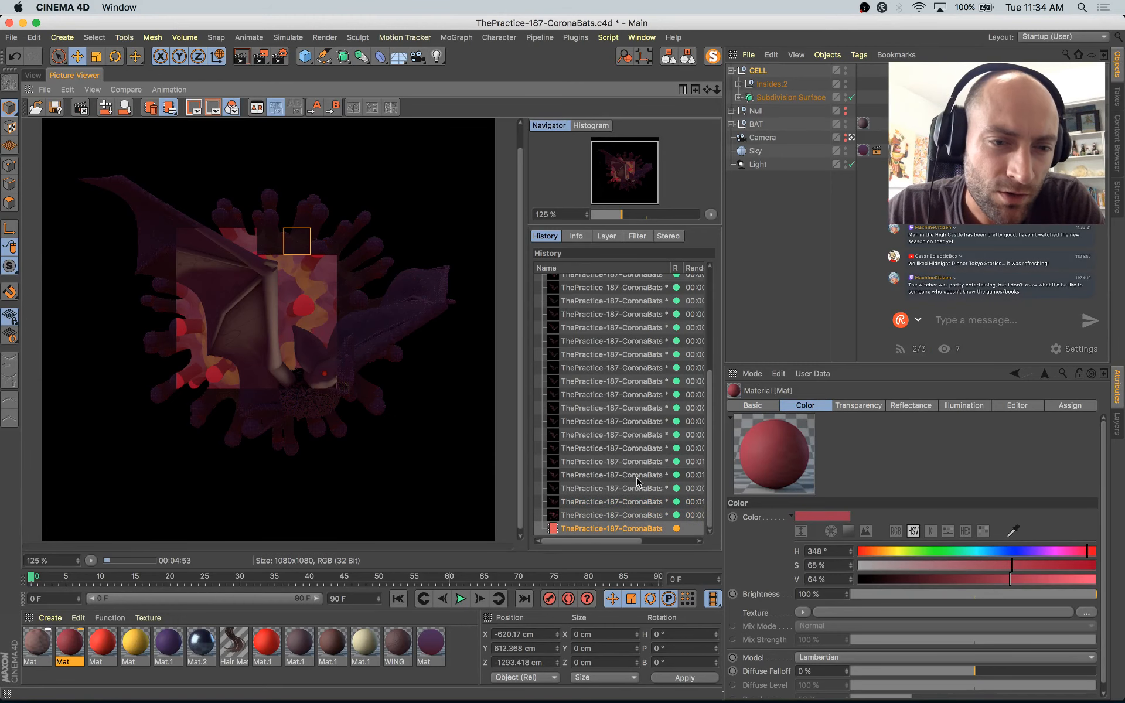
Step: Examine the running render up close at 200%, and compare its full frame with the most recent earlier renders
{"action": "scroll", "coordinate": [364, 330], "scroll_direction": "down", "scroll_amount": 1}
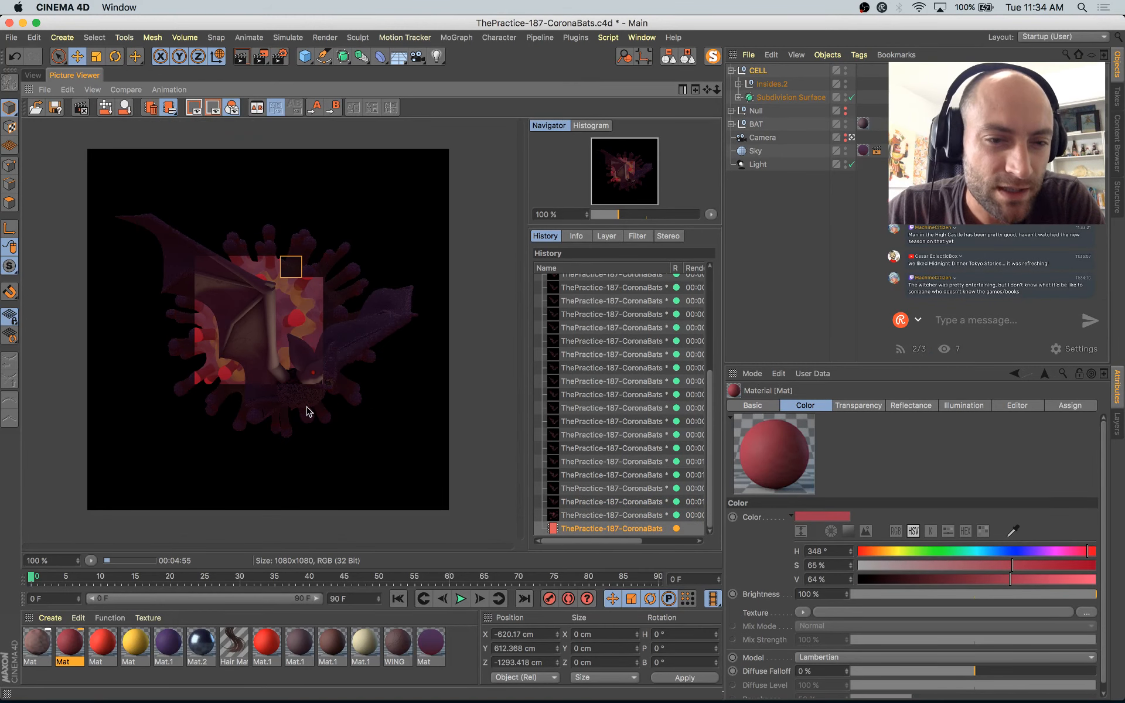
{"action": "scroll", "coordinate": [308, 412], "scroll_direction": "up", "scroll_amount": 4}
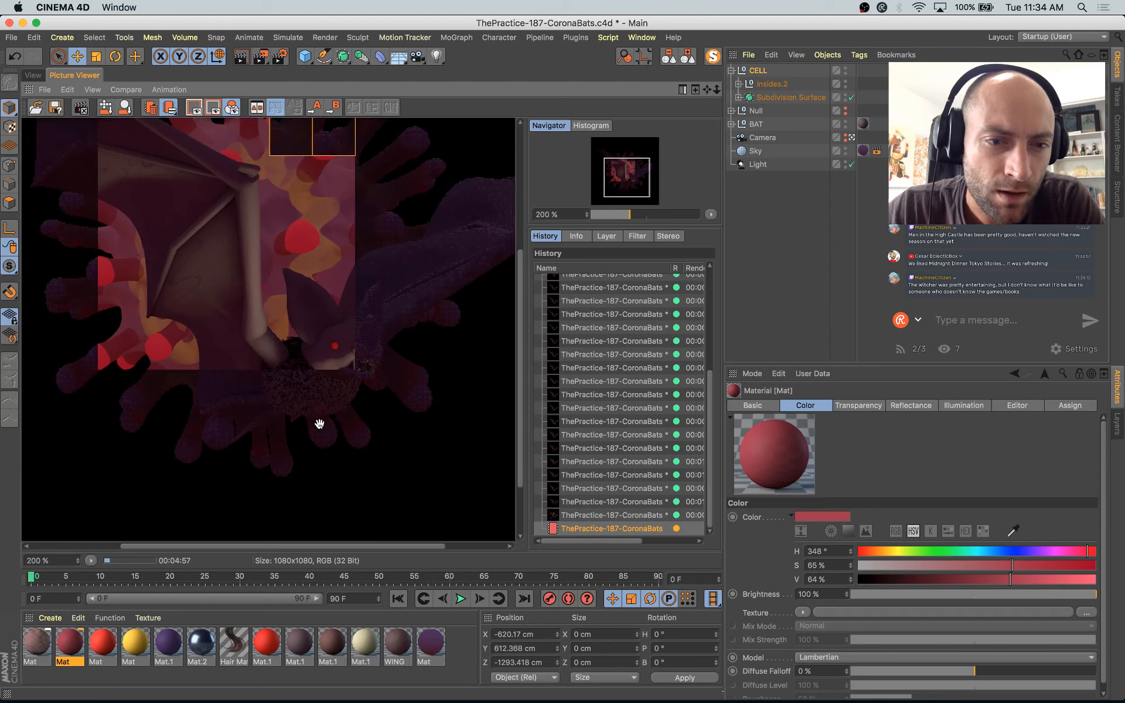
{"action": "scroll", "coordinate": [364, 369], "scroll_direction": "down", "scroll_amount": 4}
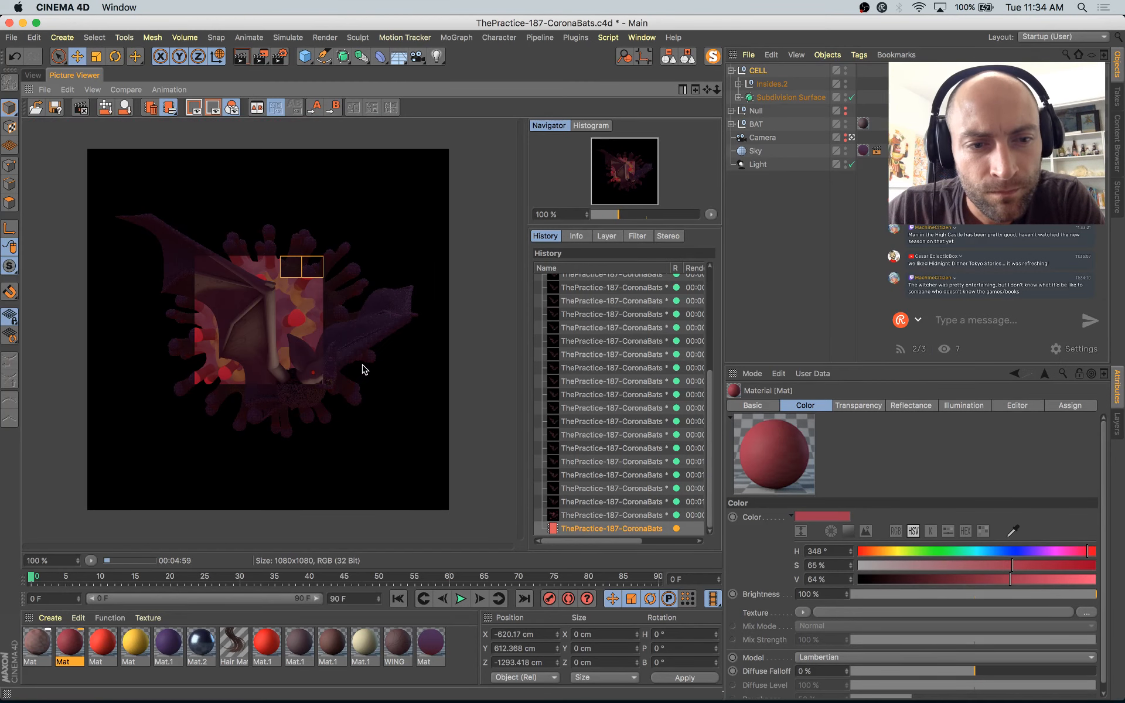
{"action": "key", "text": "Up"}
{"action": "key", "text": "Up"}
{"action": "key", "text": "Up"}
{"action": "key", "text": "Down"}
{"action": "key", "text": "Down"}
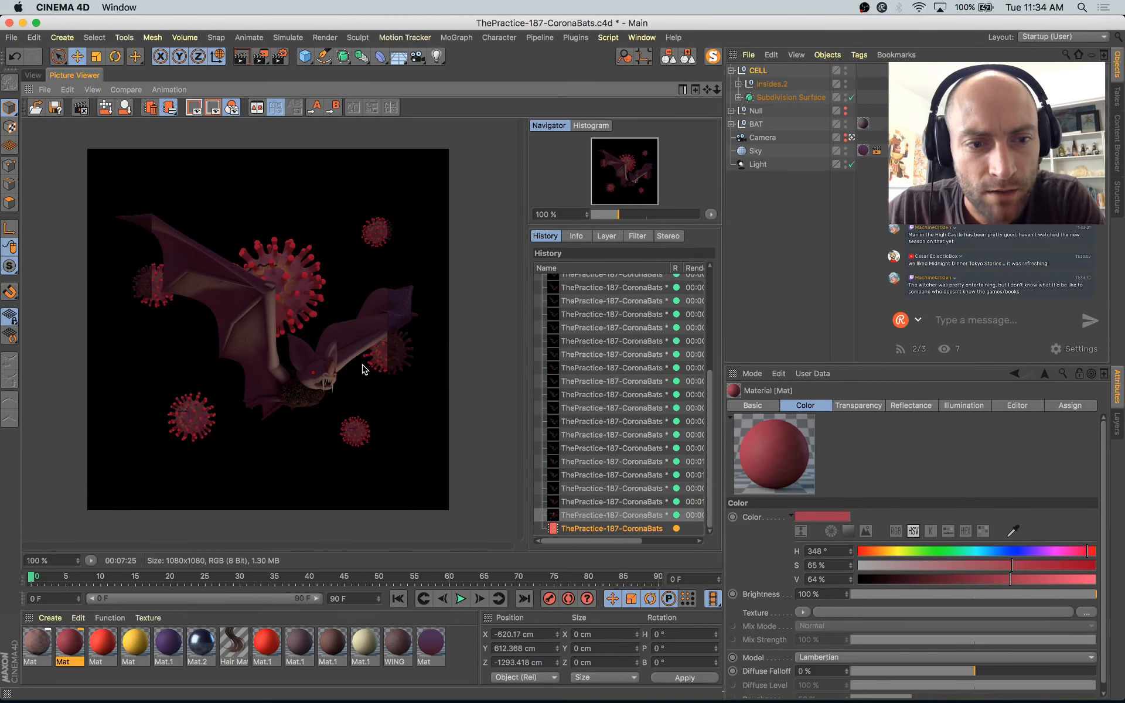
{"action": "key", "text": "Down"}
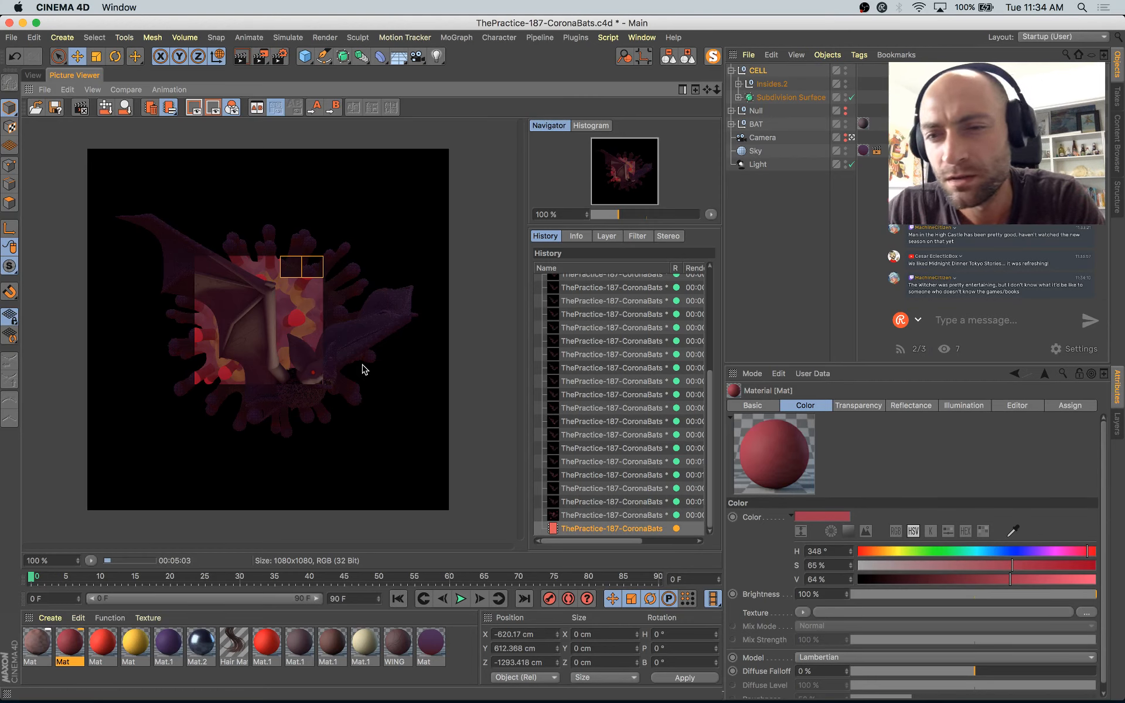
Step: Step back through the history to the bat render without cells and return to the running large-cell render
{"action": "key", "text": "Up"}
{"action": "key", "text": "Up"}
{"action": "key", "text": "Up"}
{"action": "key", "text": "Up"}
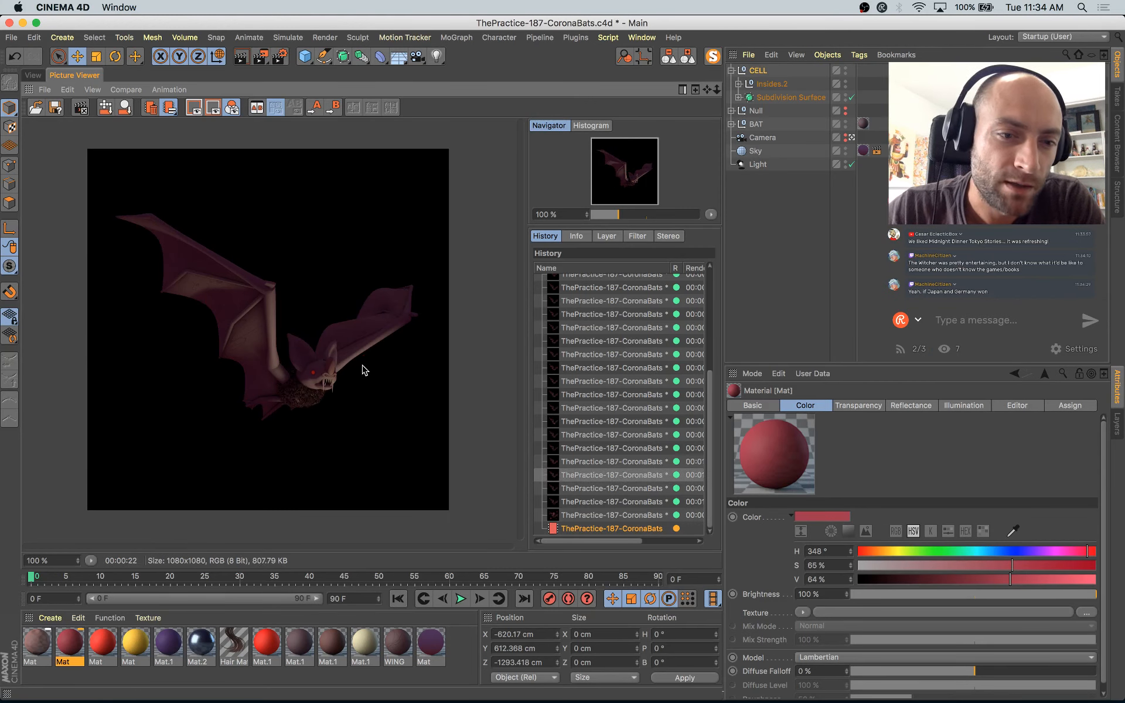
{"action": "key", "text": "Down"}
{"action": "key", "text": "Down"}
{"action": "key", "text": "Down"}
{"action": "key", "text": "Down"}
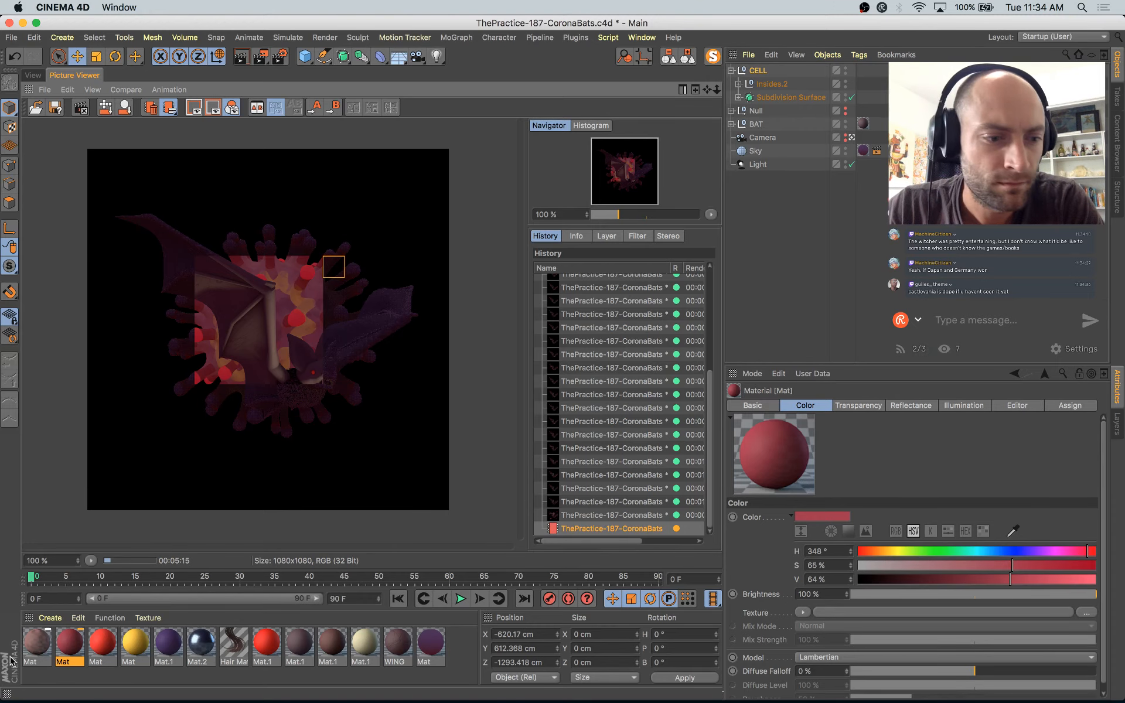
Step: Set the transparency brightness to 48% on the brownish-pink bumpy material and 13% on the dark red material
{"action": "double_click", "coordinate": [36, 643]}
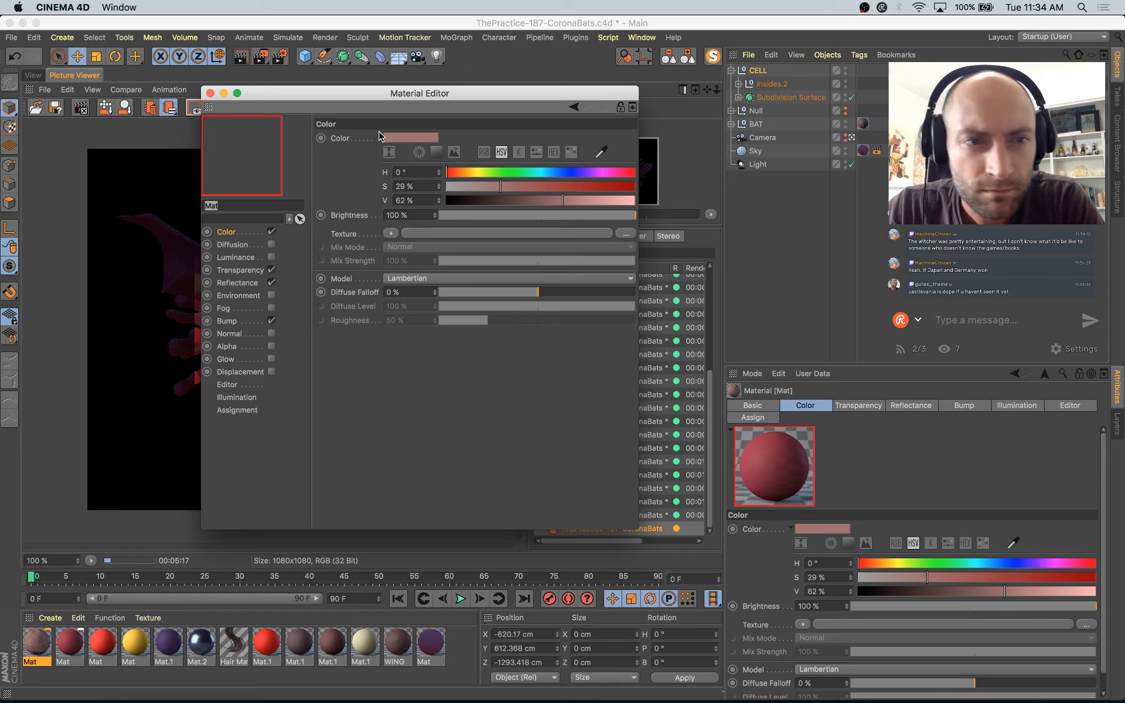
{"action": "left_click_drag", "start_coordinate": [384, 97], "coordinate": [453, 124]}
{"action": "left_click", "coordinate": [326, 298]}
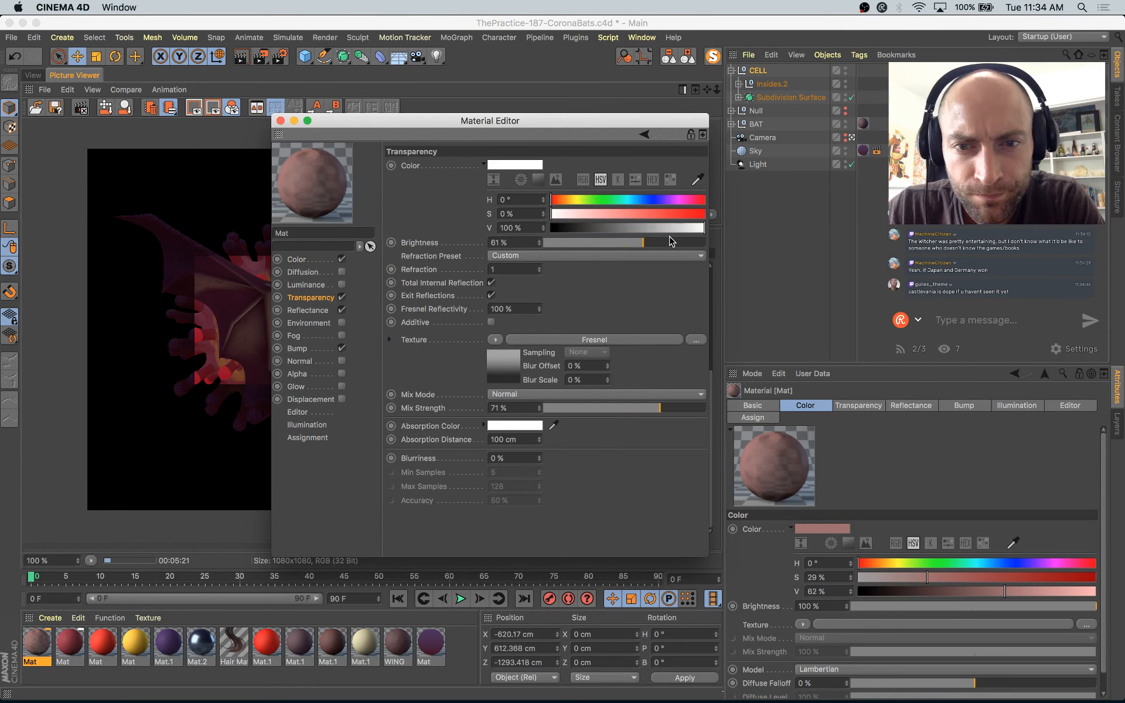
{"action": "left_click", "coordinate": [622, 243]}
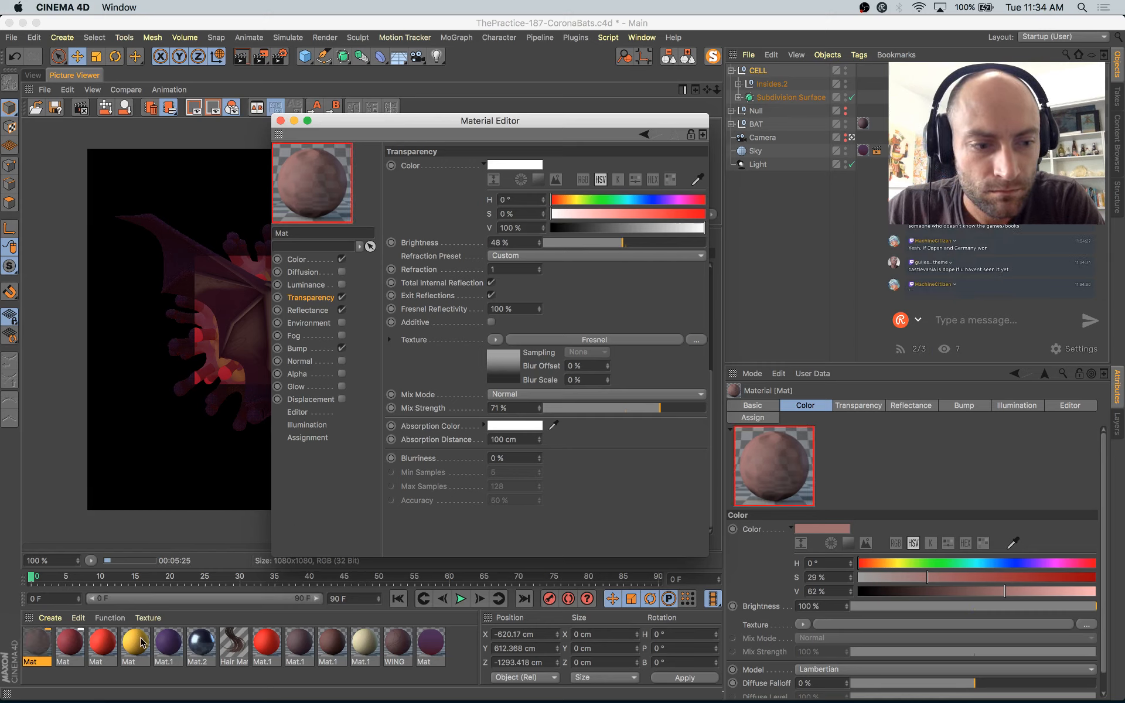
{"action": "left_click", "coordinate": [70, 645]}
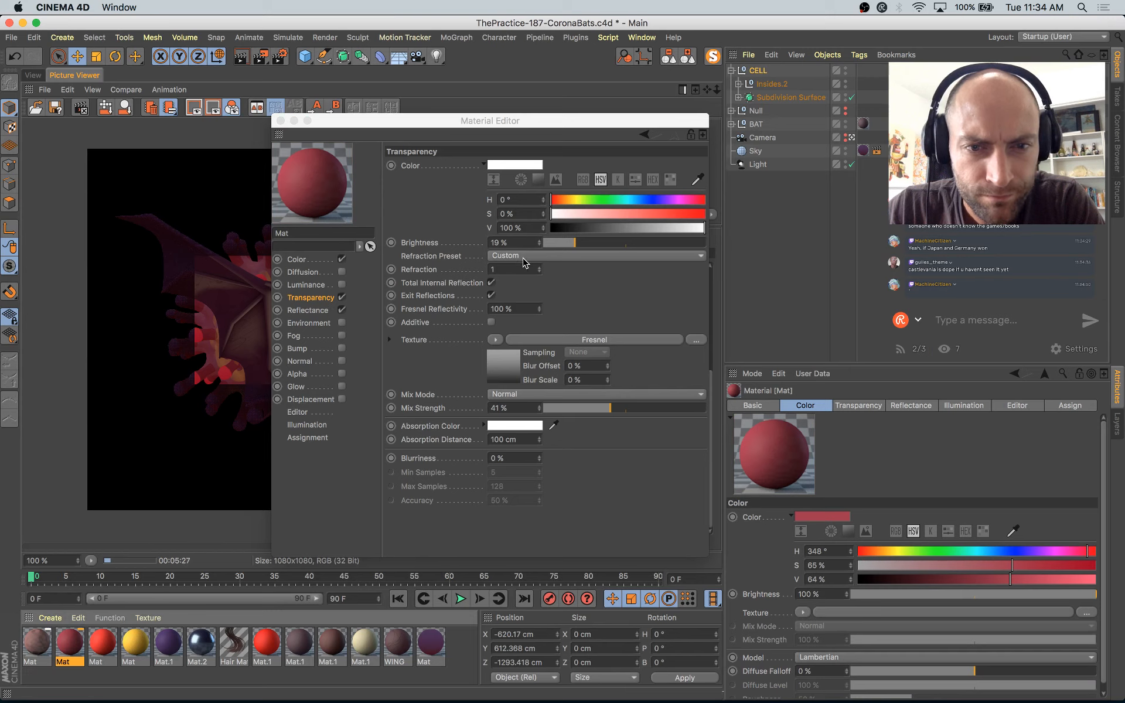
{"action": "left_click", "coordinate": [566, 245]}
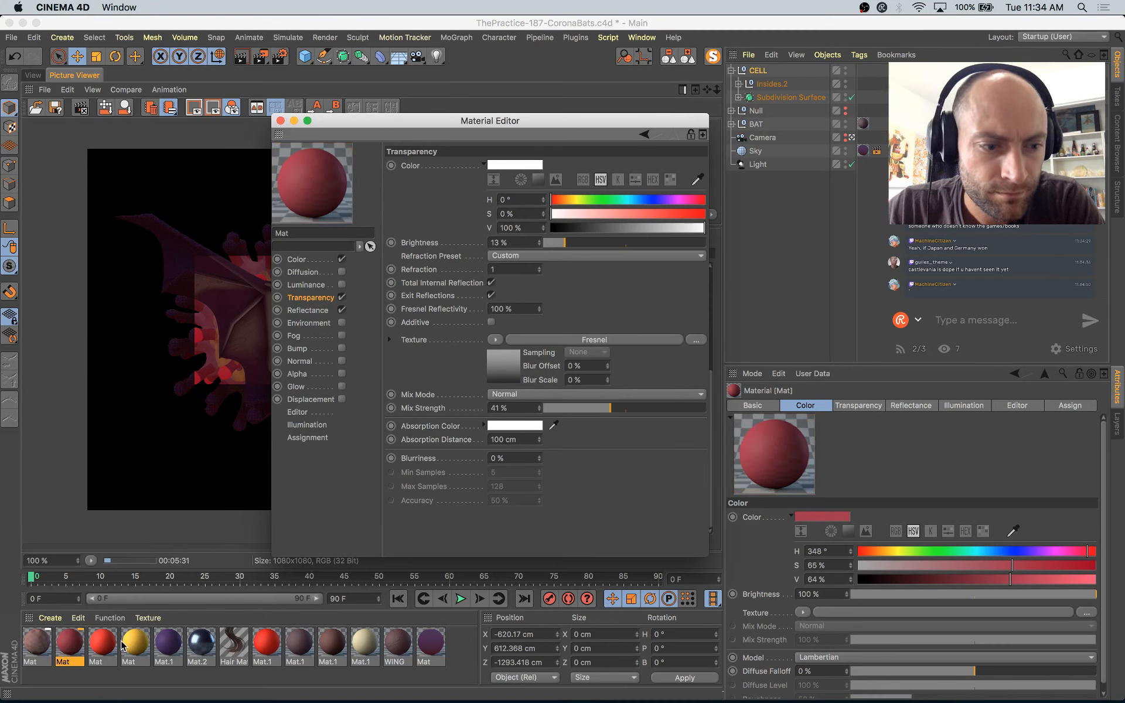
Step: Lower the color value (V) to 85% on the yellow material and 79% on the bright red material
{"action": "left_click", "coordinate": [101, 644]}
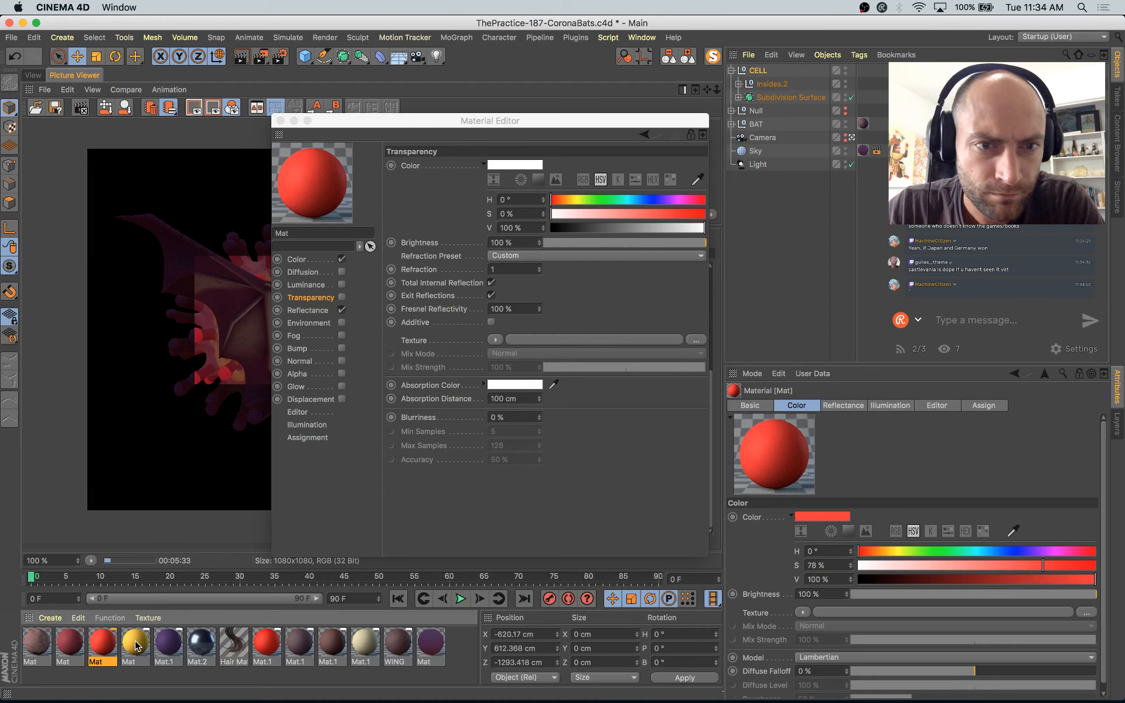
{"action": "left_click", "coordinate": [135, 645]}
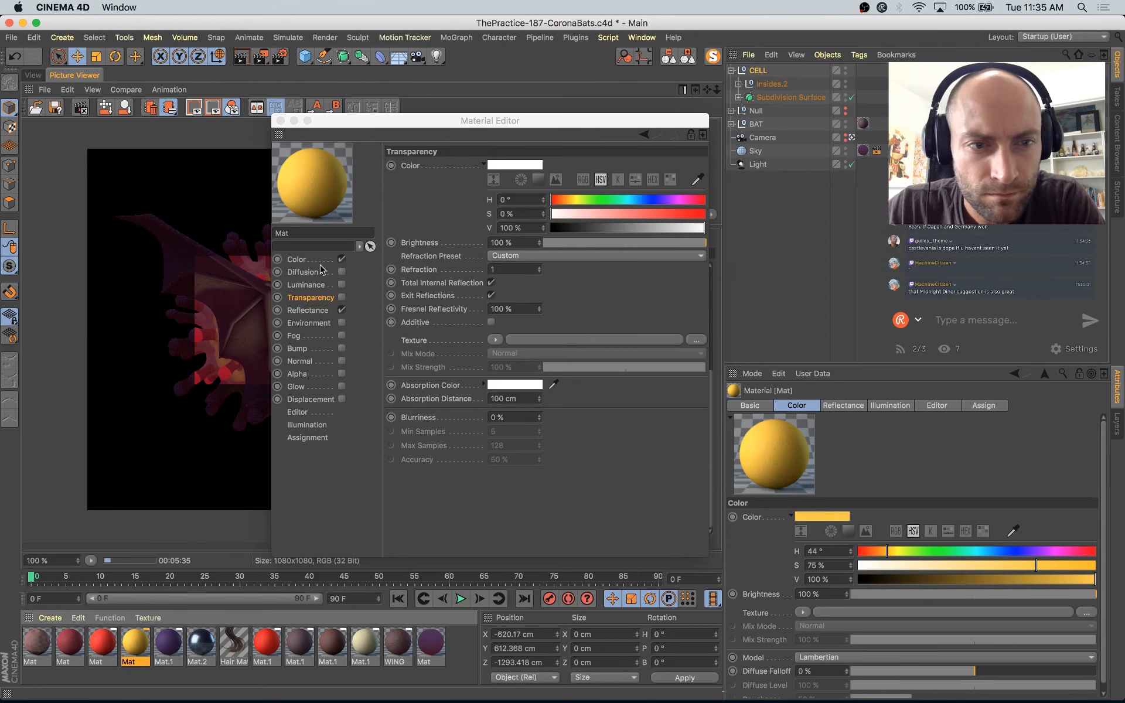
{"action": "left_click", "coordinate": [297, 260]}
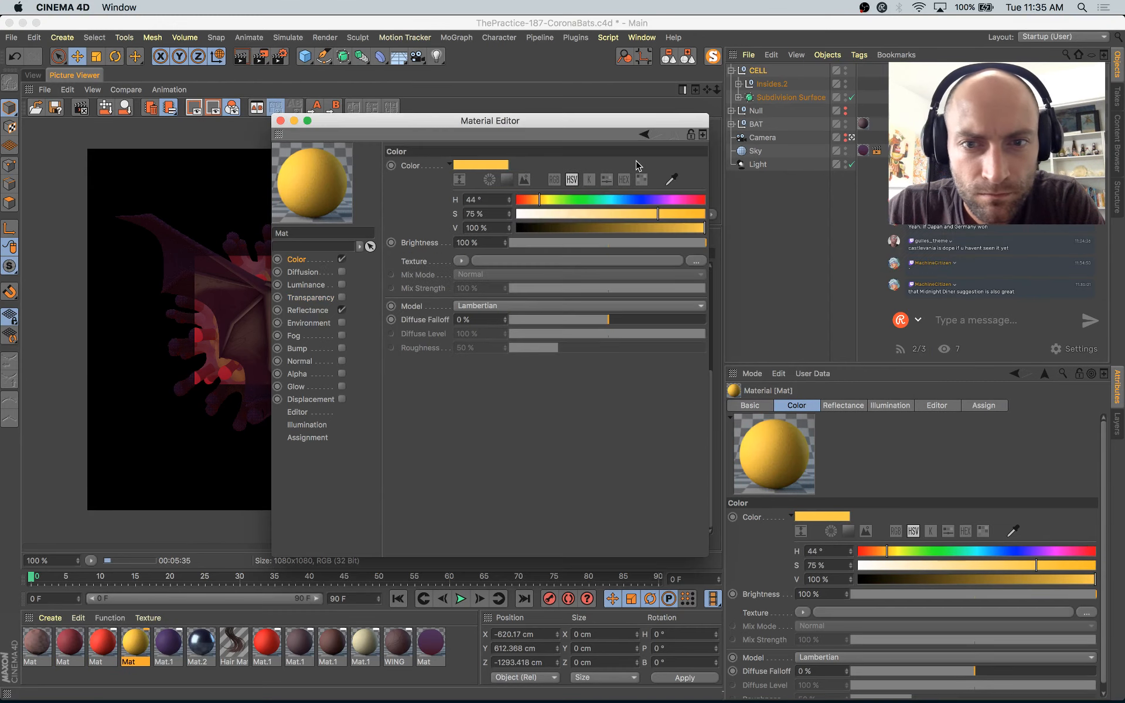
{"action": "left_click", "coordinate": [677, 229]}
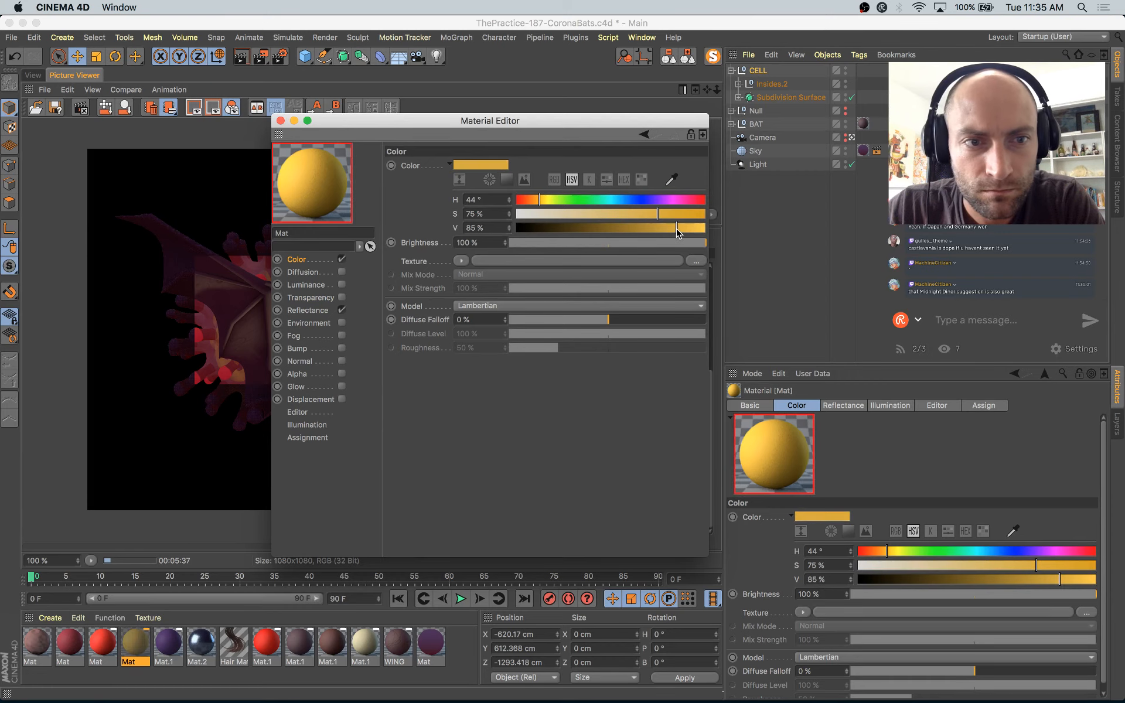
{"action": "left_click", "coordinate": [105, 650]}
{"action": "left_click", "coordinate": [665, 228]}
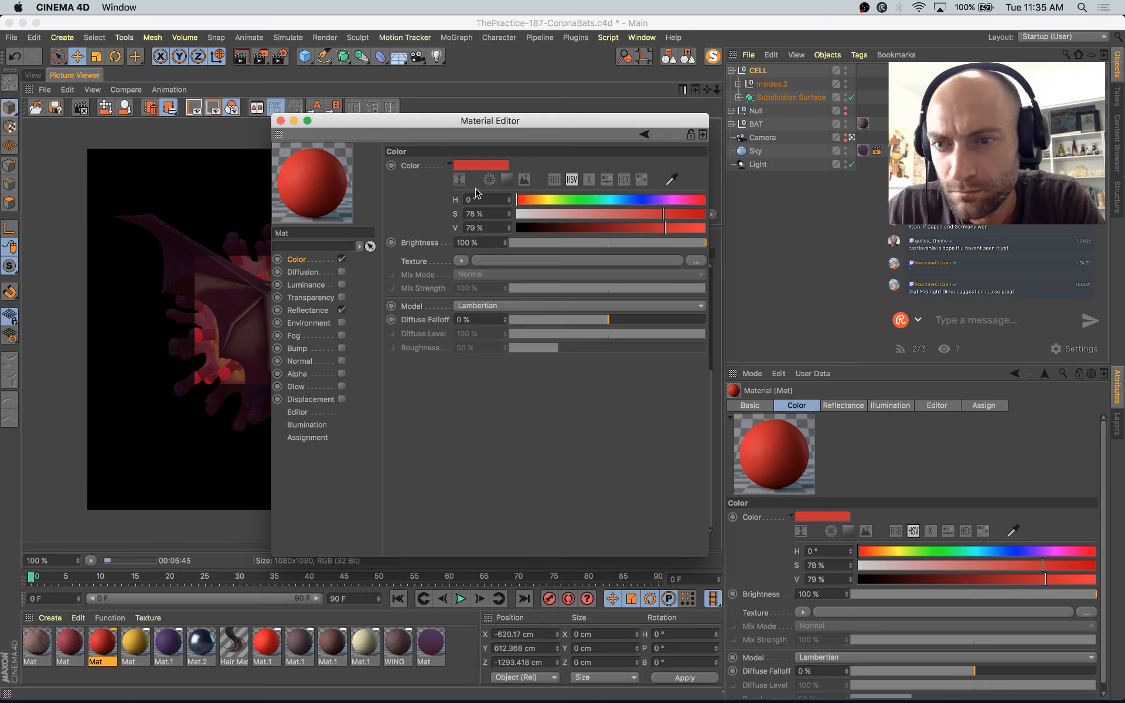
{"action": "left_click", "coordinate": [280, 121]}
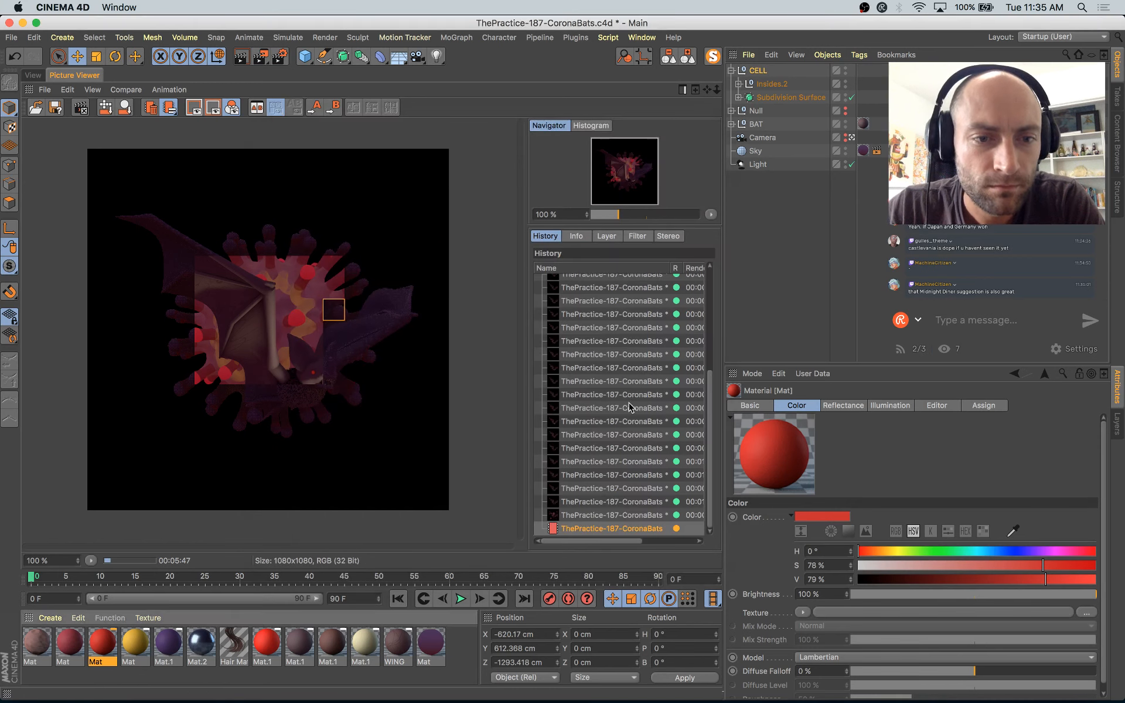
Step: Compare the bat render without cells, the small-cell render and the running large-cell render in the history
{"action": "left_click", "coordinate": [630, 497]}
{"action": "key", "text": "Up"}
{"action": "key", "text": "Down"}
{"action": "key", "text": "Down"}
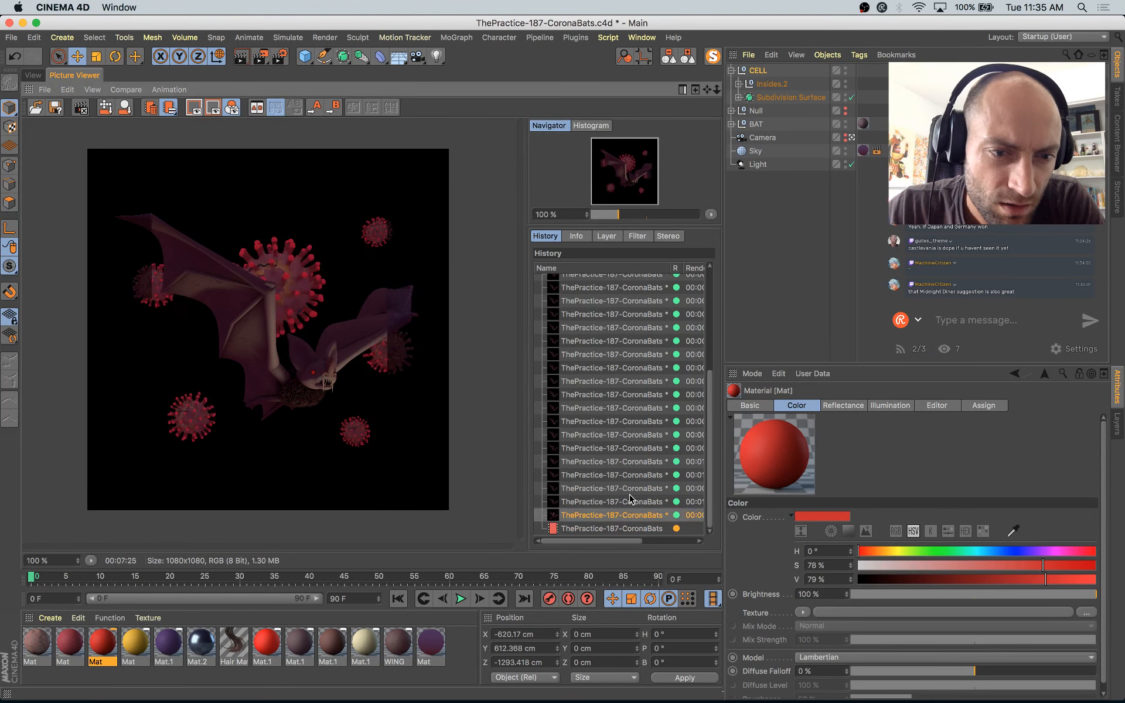
{"action": "key", "text": "Down"}
{"action": "key", "text": "Up"}
{"action": "key", "text": "Up"}
{"action": "key", "text": "Down"}
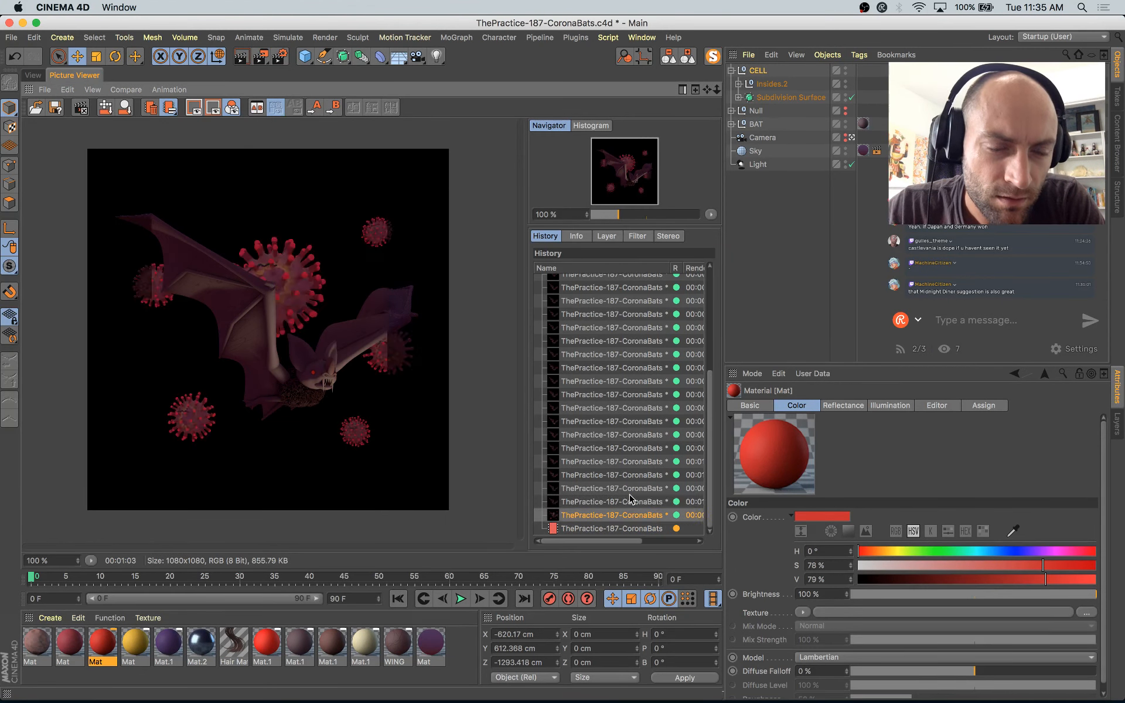
{"action": "key", "text": "Down"}
{"action": "key", "text": "Up"}
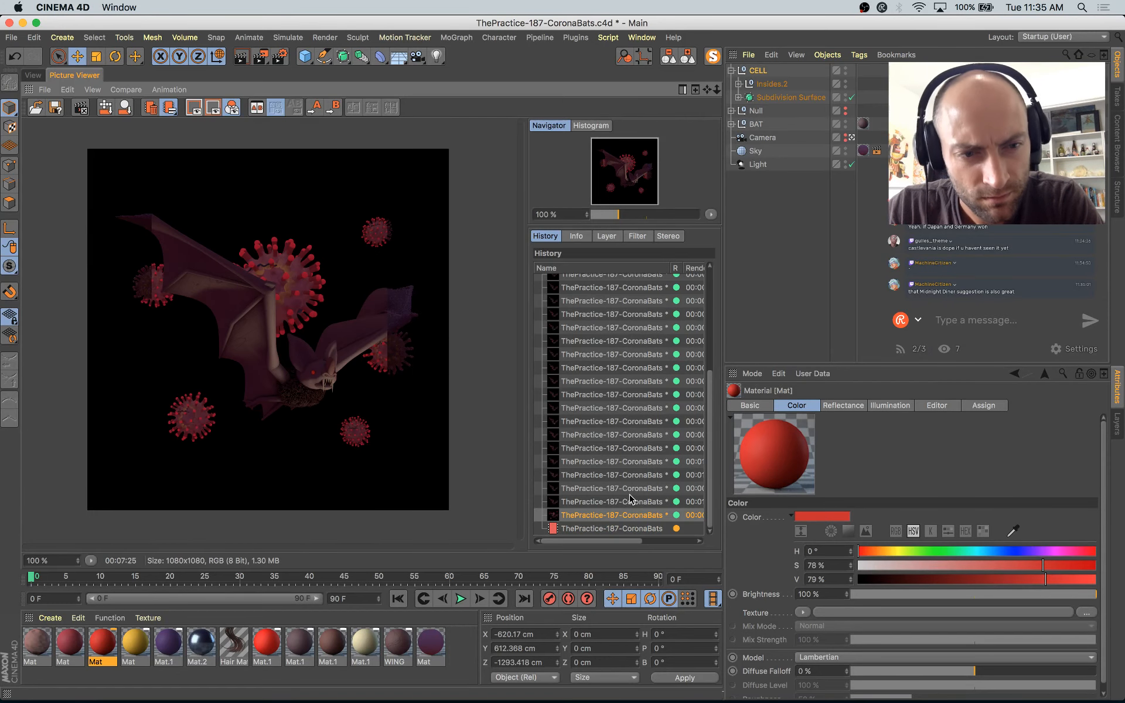
{"action": "key", "text": "Up"}
{"action": "key", "text": "Down"}
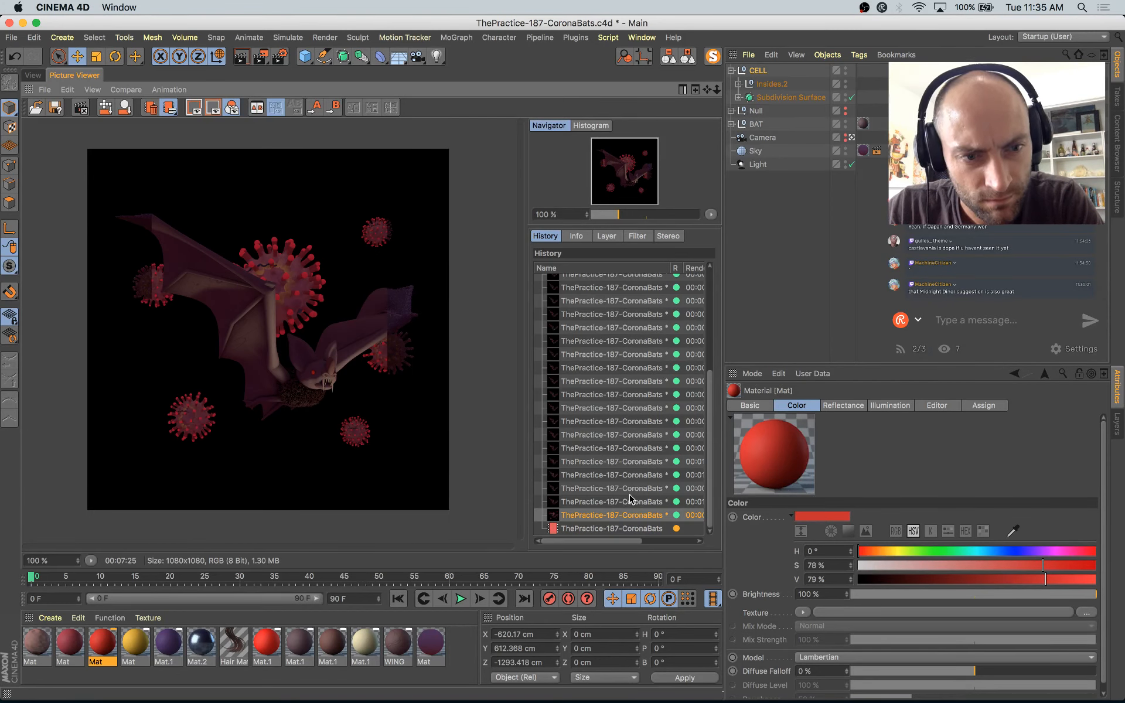
{"action": "key", "text": "Down"}
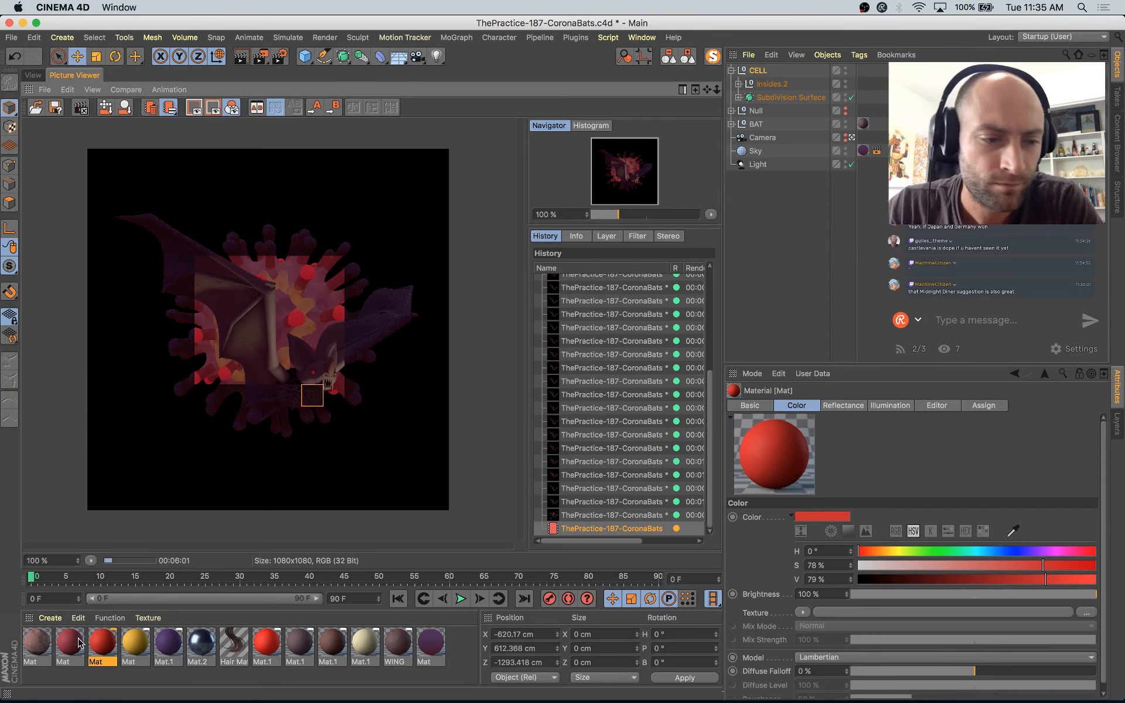
Step: Check the brownish-pink bumpy material's luminance settings, and look at the running large-cell render up close
{"action": "left_click", "coordinate": [36, 644]}
{"action": "left_click", "coordinate": [241, 259]}
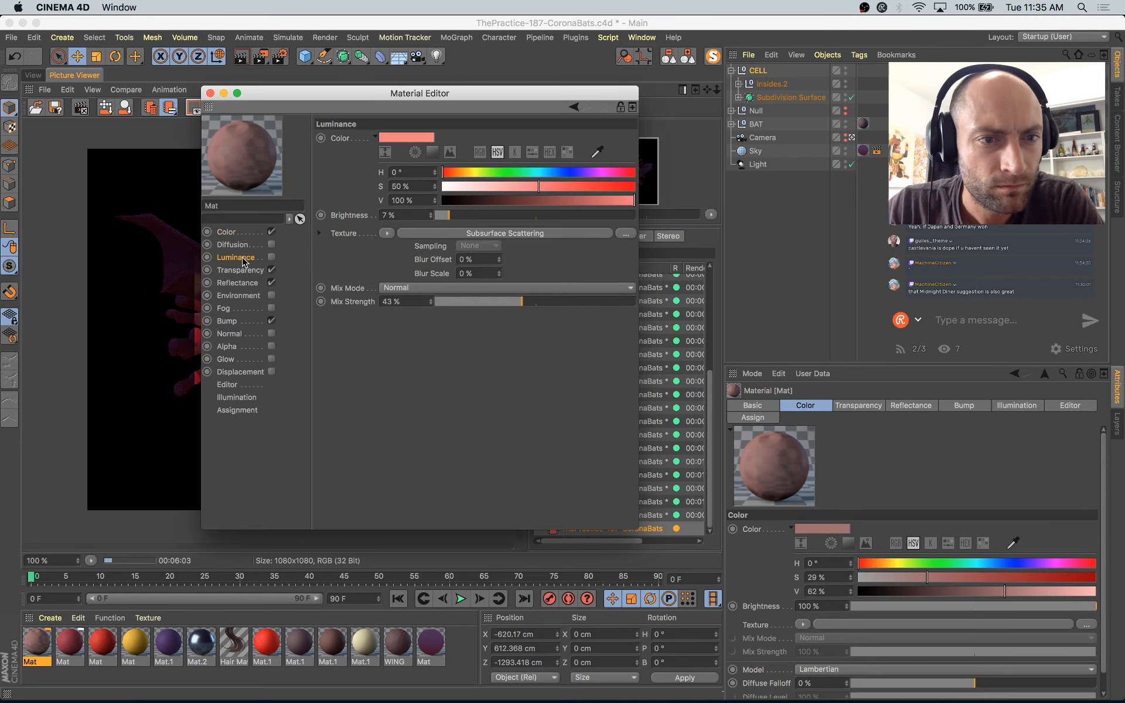
{"action": "left_click", "coordinate": [210, 93]}
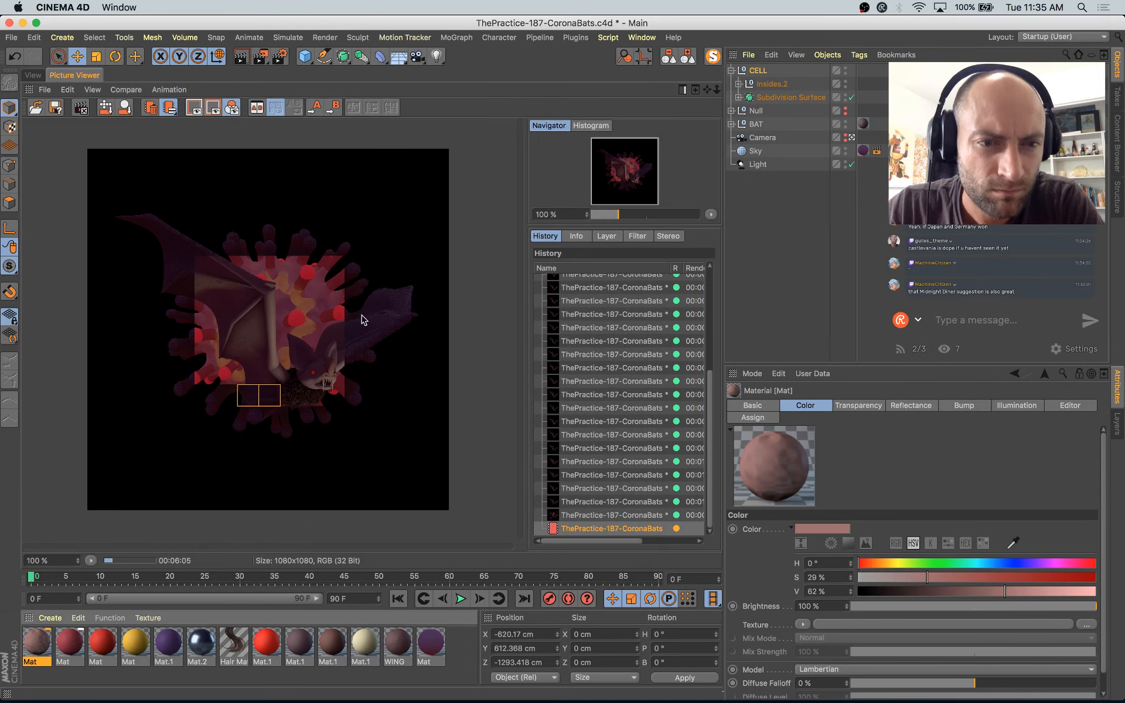
{"action": "scroll", "coordinate": [304, 352], "scroll_direction": "up", "scroll_amount": 1}
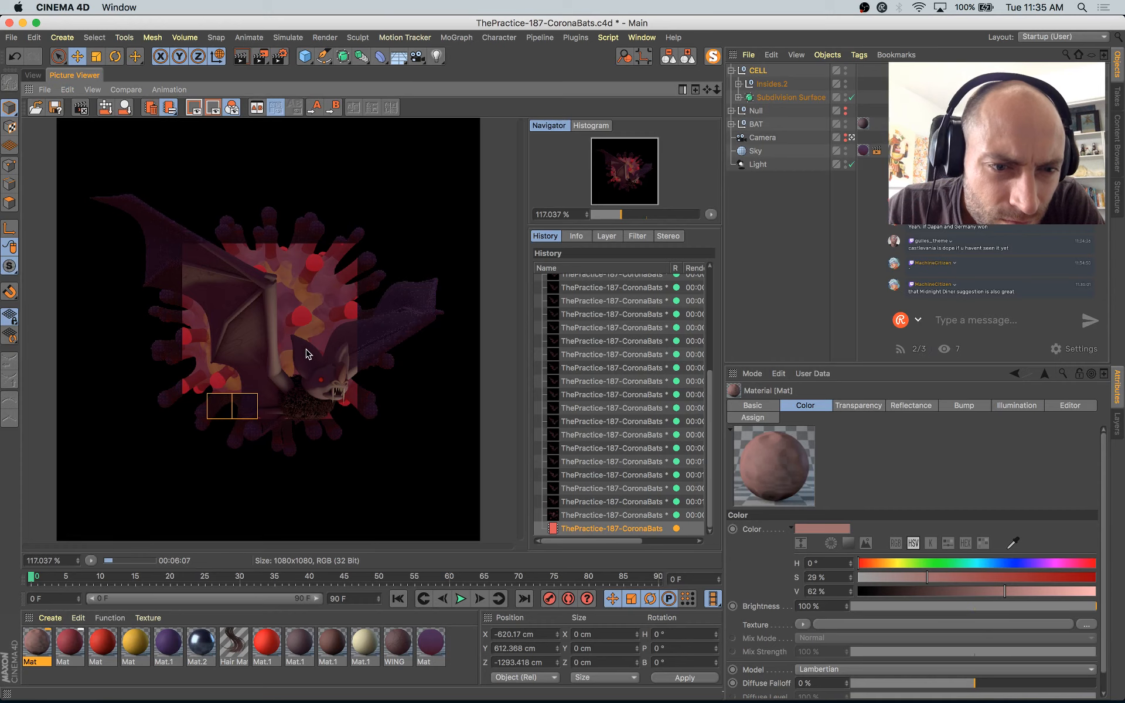
{"action": "scroll", "coordinate": [305, 352], "scroll_direction": "down", "scroll_amount": 1}
Step: Switch to Safari and look through the Arizona Bat Blitz article for its bat photos
{"action": "mouse_move", "coordinate": [0, 0]}
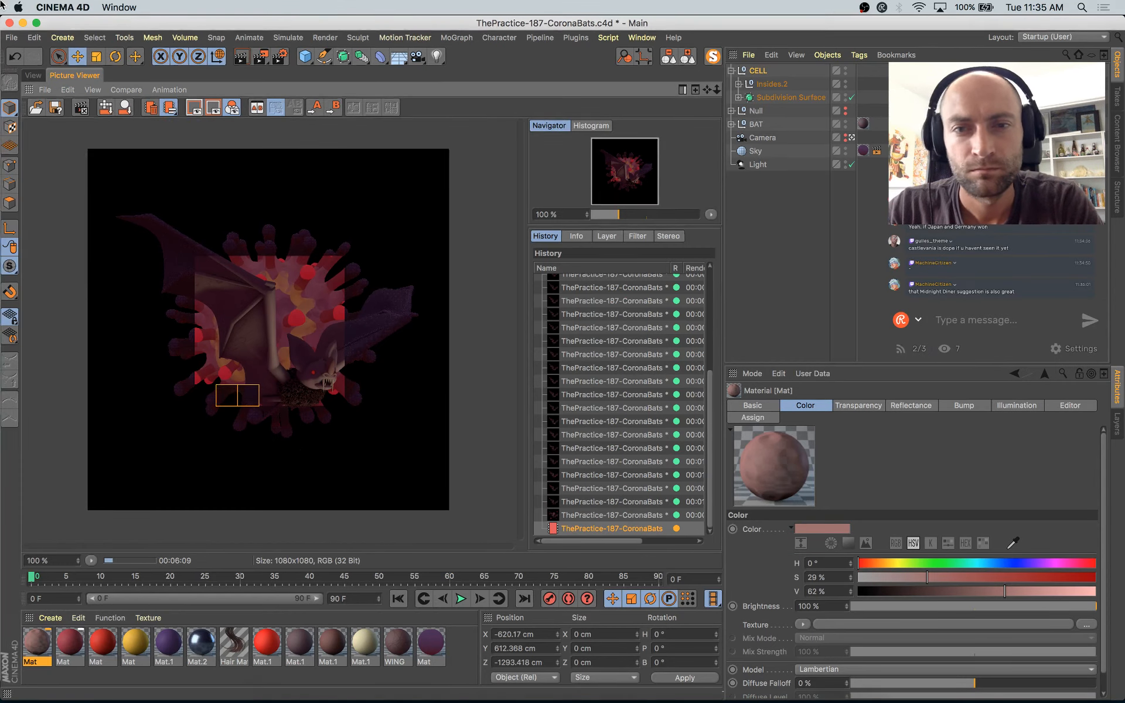
{"action": "left_click", "coordinate": [299, 189]}
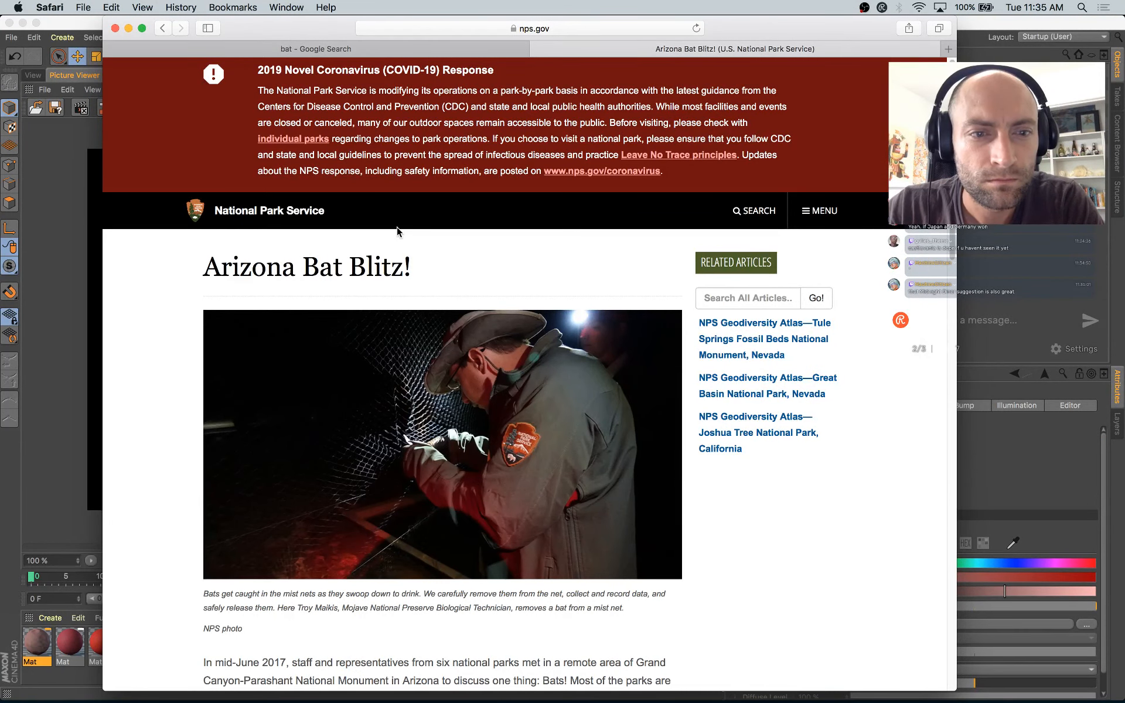
{"action": "scroll", "coordinate": [397, 231], "scroll_direction": "down", "scroll_amount": 10}
{"action": "scroll", "coordinate": [397, 231], "scroll_direction": "up", "scroll_amount": 5}
{"action": "scroll", "coordinate": [397, 231], "scroll_direction": "down", "scroll_amount": 15}
{"action": "scroll", "coordinate": [397, 227], "scroll_direction": "down", "scroll_amount": 3}
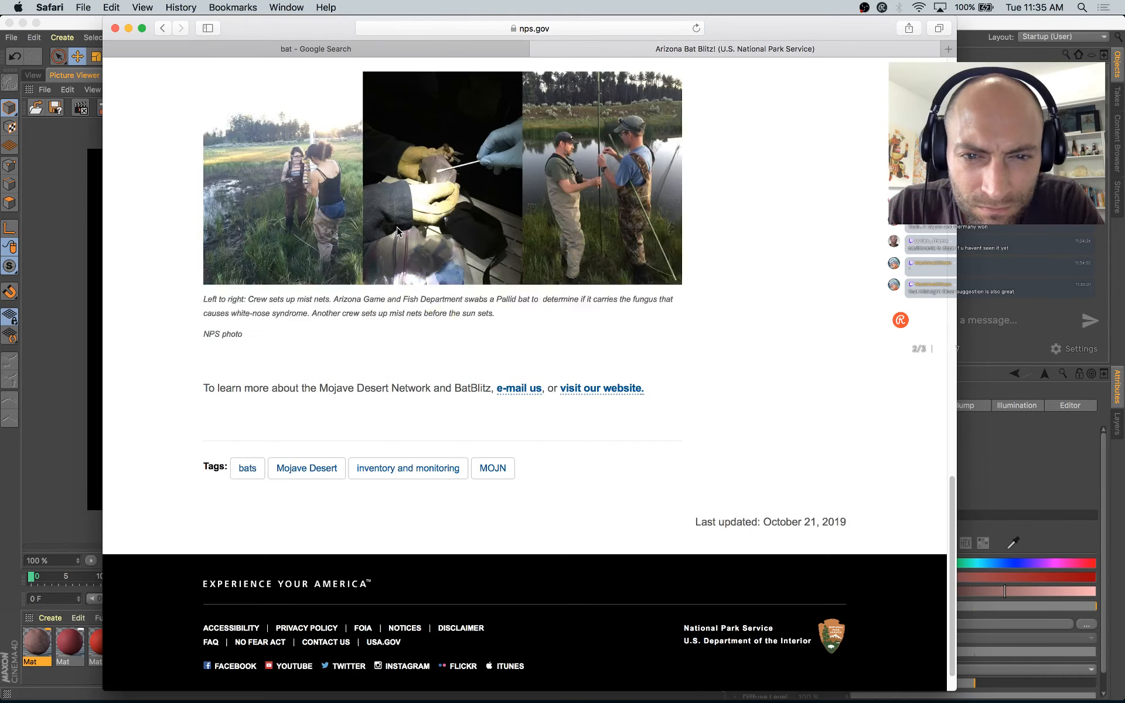
{"action": "scroll", "coordinate": [397, 228], "scroll_direction": "down", "scroll_amount": 1}
{"action": "scroll", "coordinate": [396, 228], "scroll_direction": "up", "scroll_amount": 20}
{"action": "scroll", "coordinate": [396, 227], "scroll_direction": "down", "scroll_amount": 10}
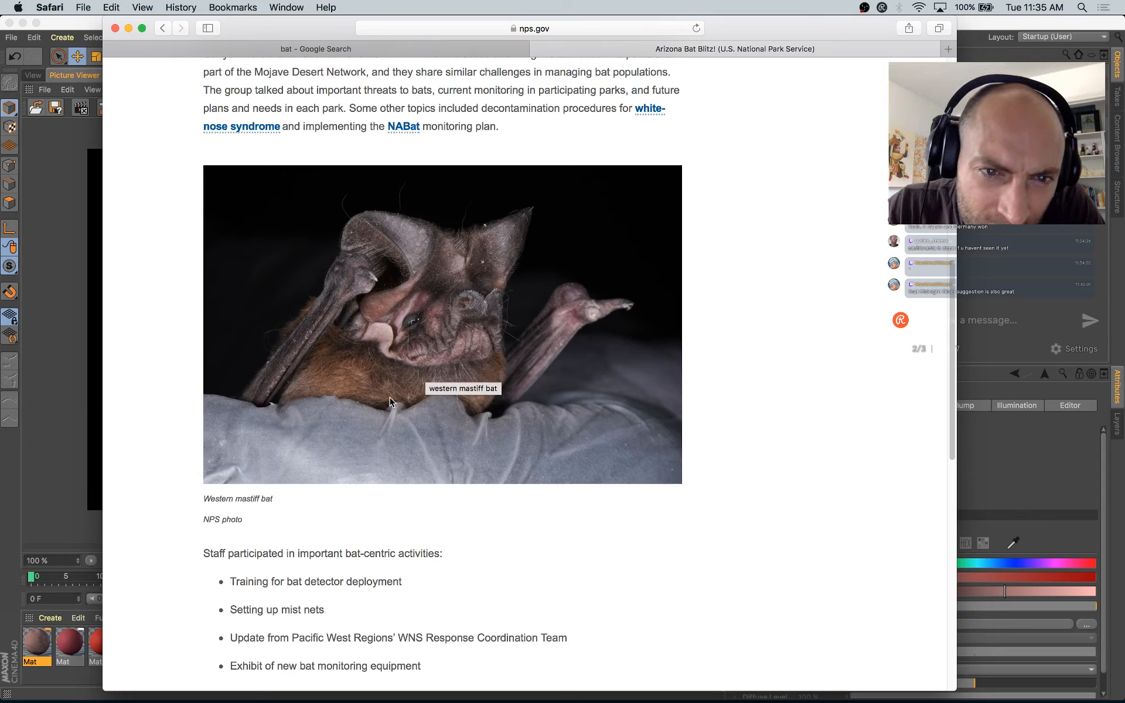
Step: Close the article, browse the bat image results and preview The Guardian's photo of a bat with a red fruit
{"action": "left_click", "coordinate": [537, 48]}
{"action": "scroll", "coordinate": [414, 322], "scroll_direction": "down", "scroll_amount": 8}
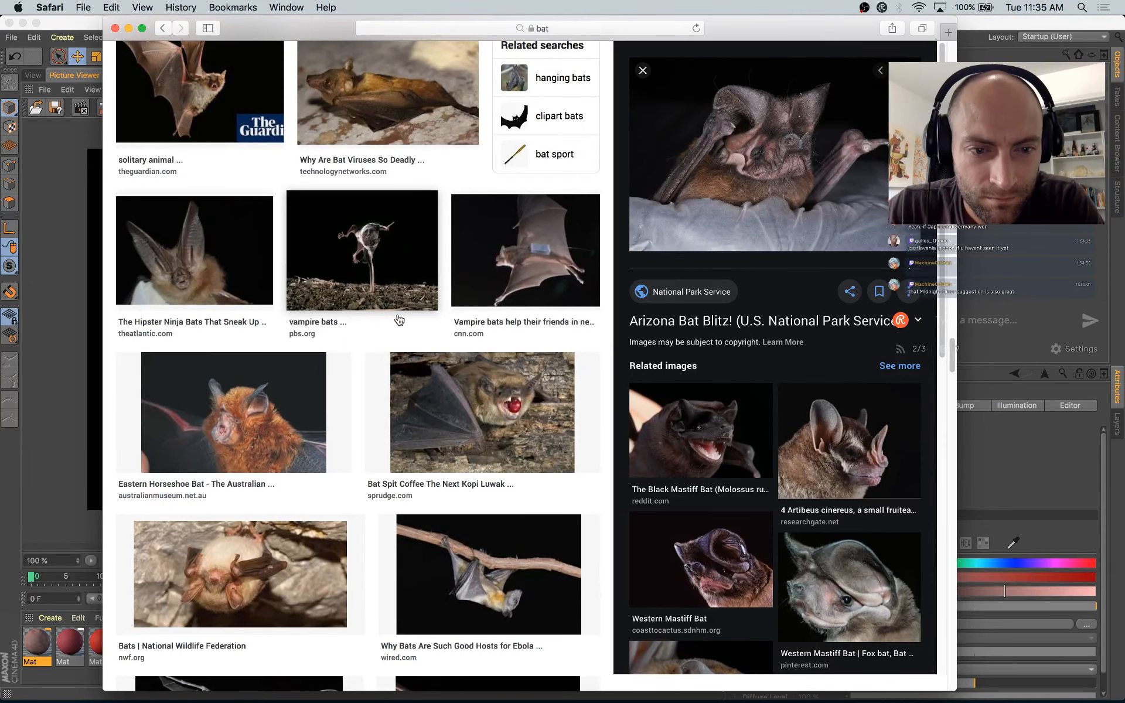
{"action": "scroll", "coordinate": [399, 320], "scroll_direction": "down", "scroll_amount": 3}
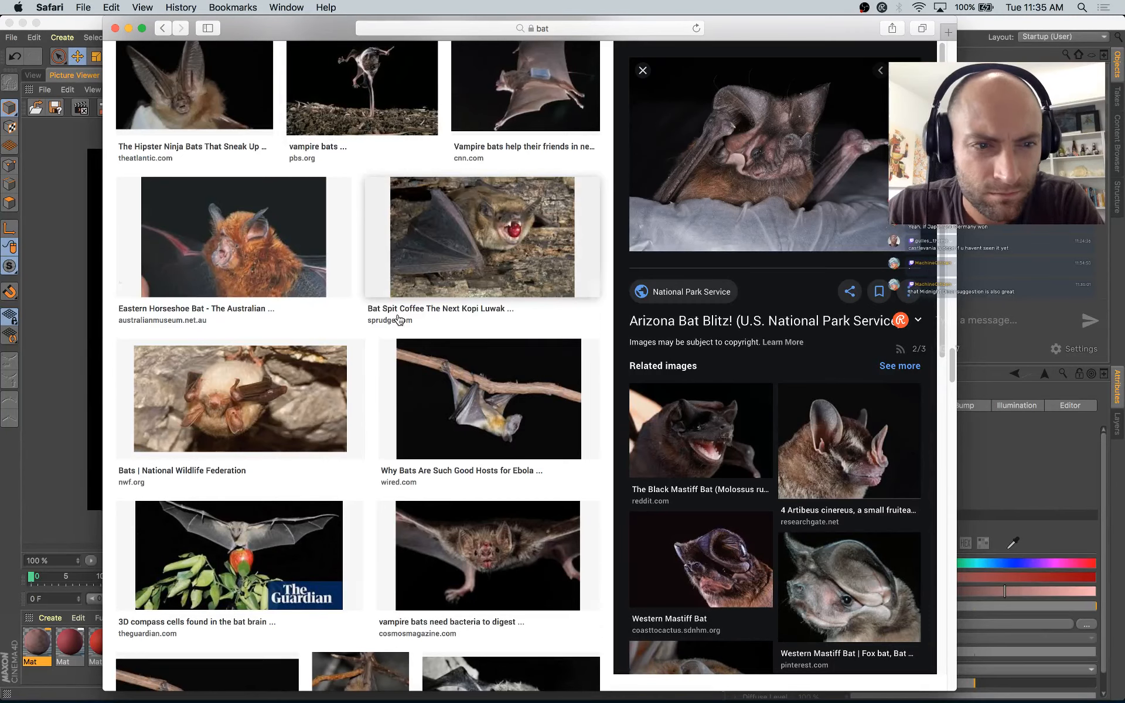
{"action": "scroll", "coordinate": [399, 320], "scroll_direction": "down", "scroll_amount": 1}
{"action": "scroll", "coordinate": [398, 319], "scroll_direction": "down", "scroll_amount": 5}
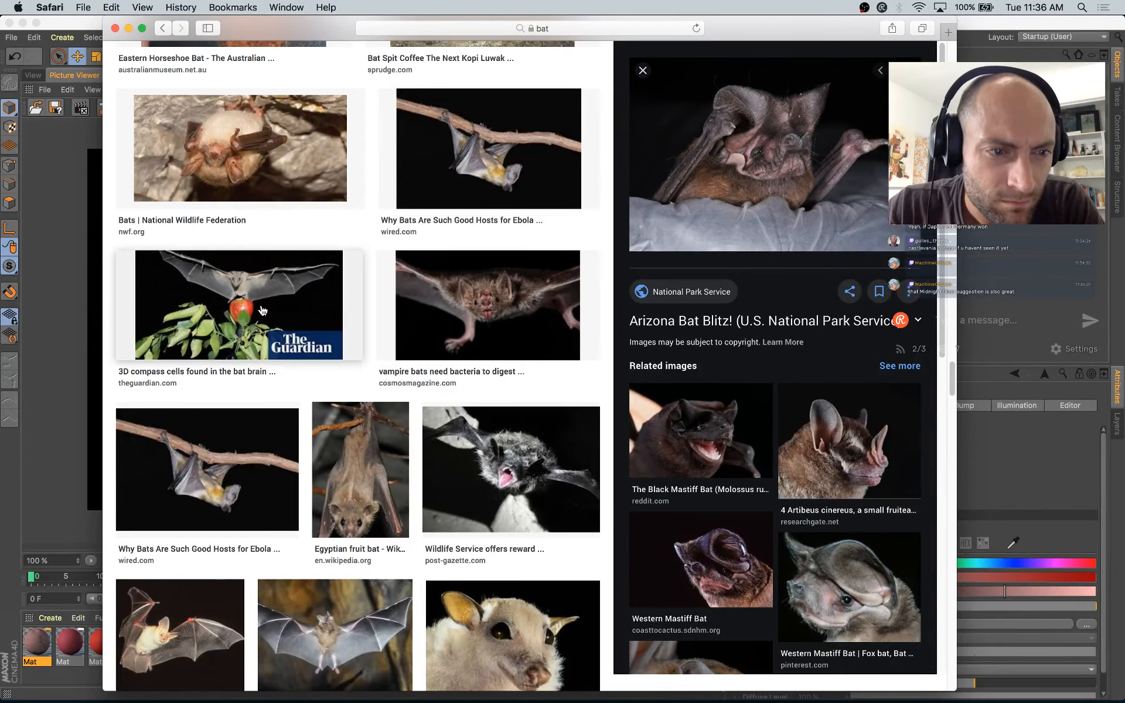
{"action": "scroll", "coordinate": [263, 310], "scroll_direction": "down", "scroll_amount": 9}
{"action": "scroll", "coordinate": [263, 311], "scroll_direction": "up", "scroll_amount": 9}
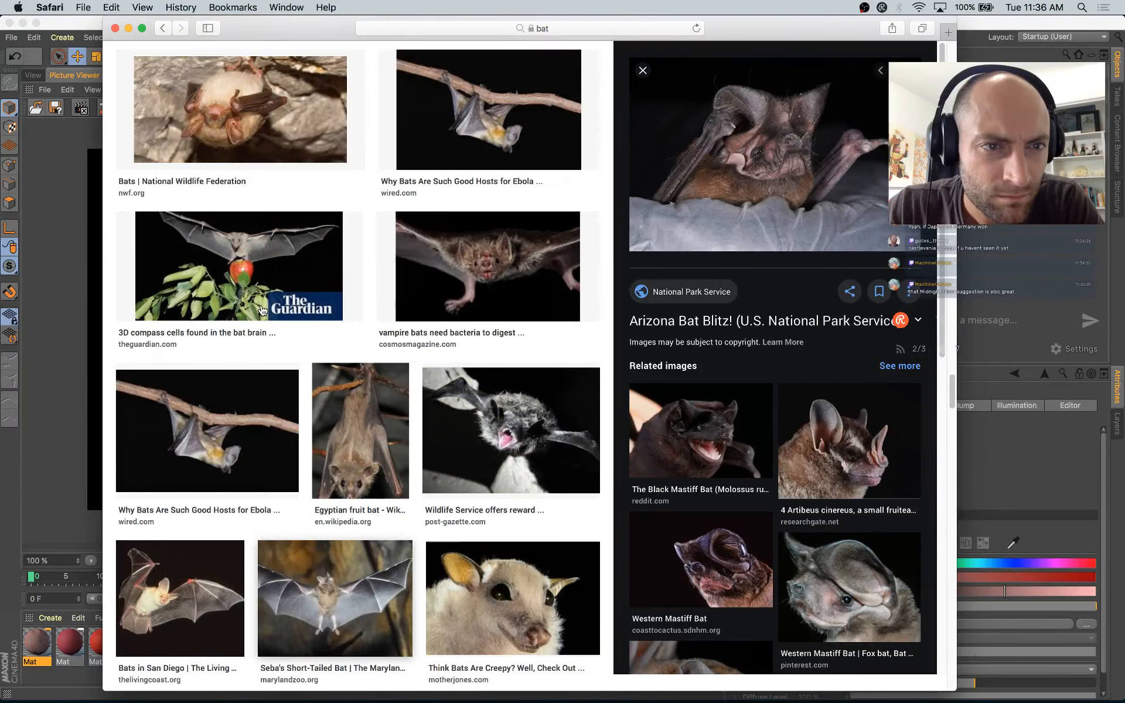
{"action": "left_click", "coordinate": [258, 234]}
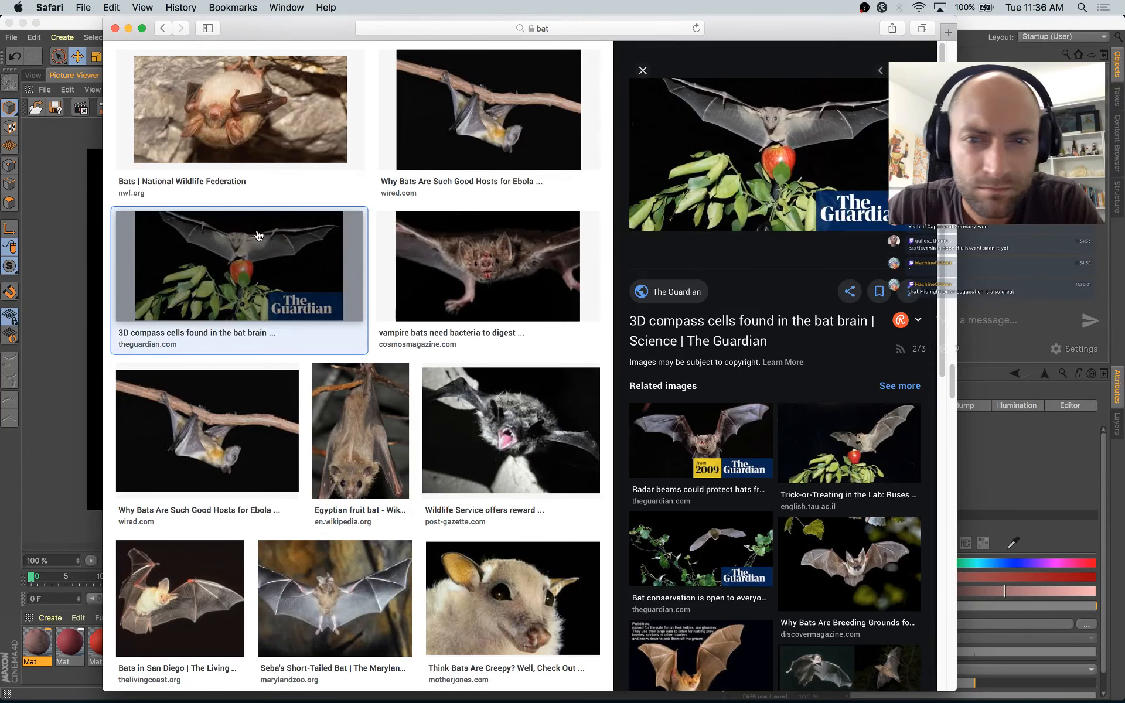
{"action": "scroll", "coordinate": [258, 234], "scroll_direction": "up", "scroll_amount": 4}
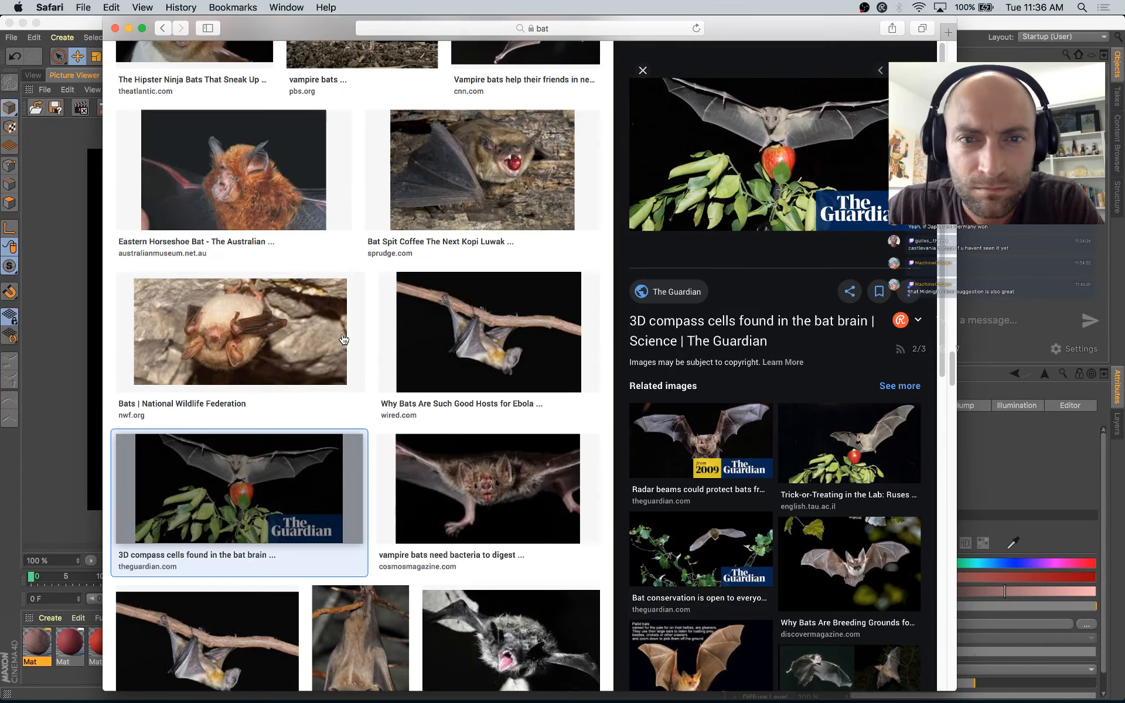
Step: Find the Smithsonian Magazine photo of a flying bat on black, open it in a new tab and study it full size
{"action": "scroll", "coordinate": [531, 233], "scroll_direction": "down", "scroll_amount": 10}
{"action": "scroll", "coordinate": [531, 233], "scroll_direction": "down", "scroll_amount": 12}
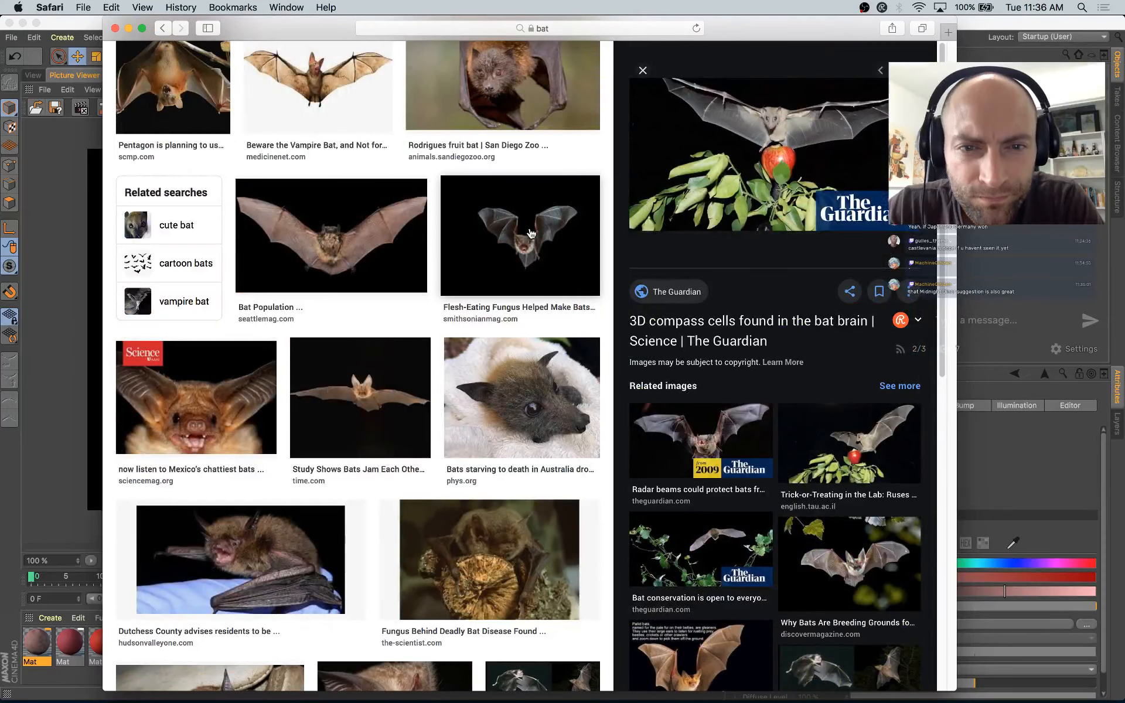
{"action": "left_click", "coordinate": [532, 233]}
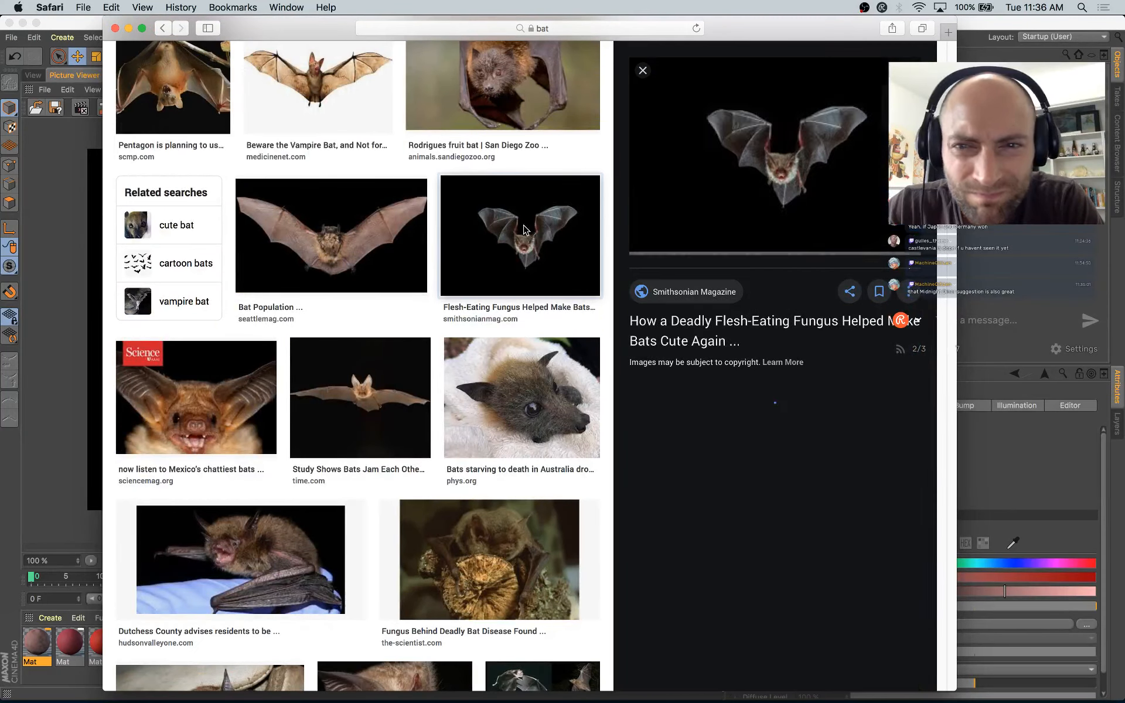
{"action": "right_click", "coordinate": [530, 229]}
{"action": "left_click", "coordinate": [716, 121]}
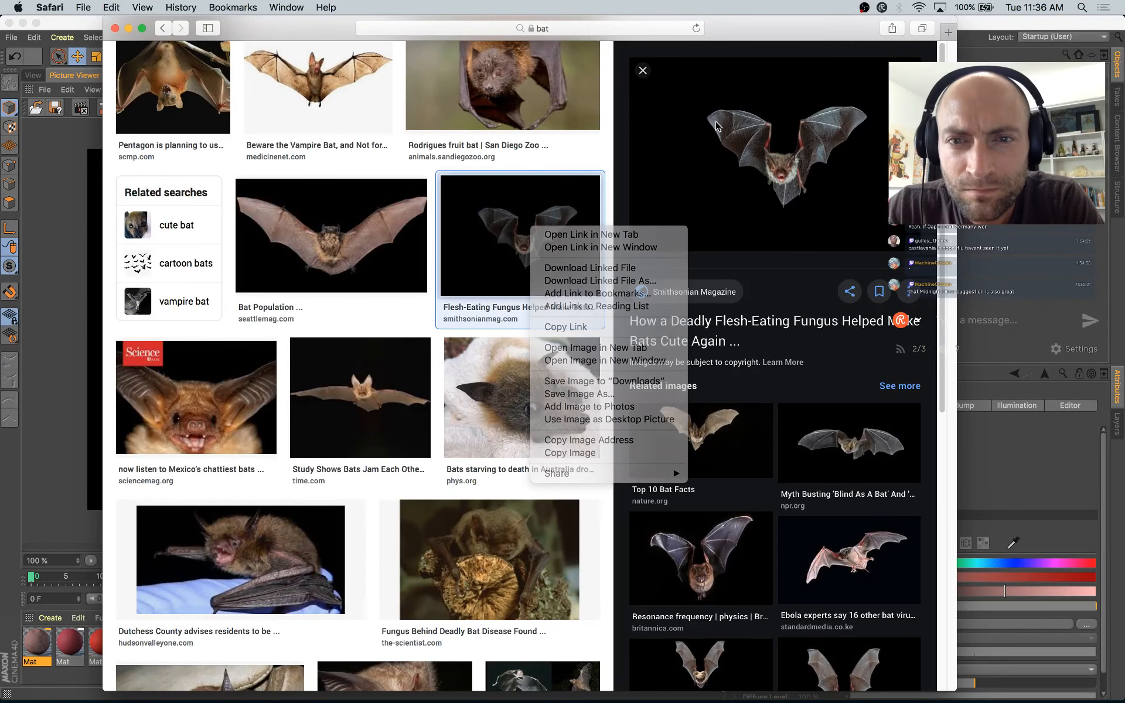
{"action": "right_click", "coordinate": [715, 121]}
{"action": "left_click", "coordinate": [713, 140]}
{"action": "right_click", "coordinate": [724, 139]}
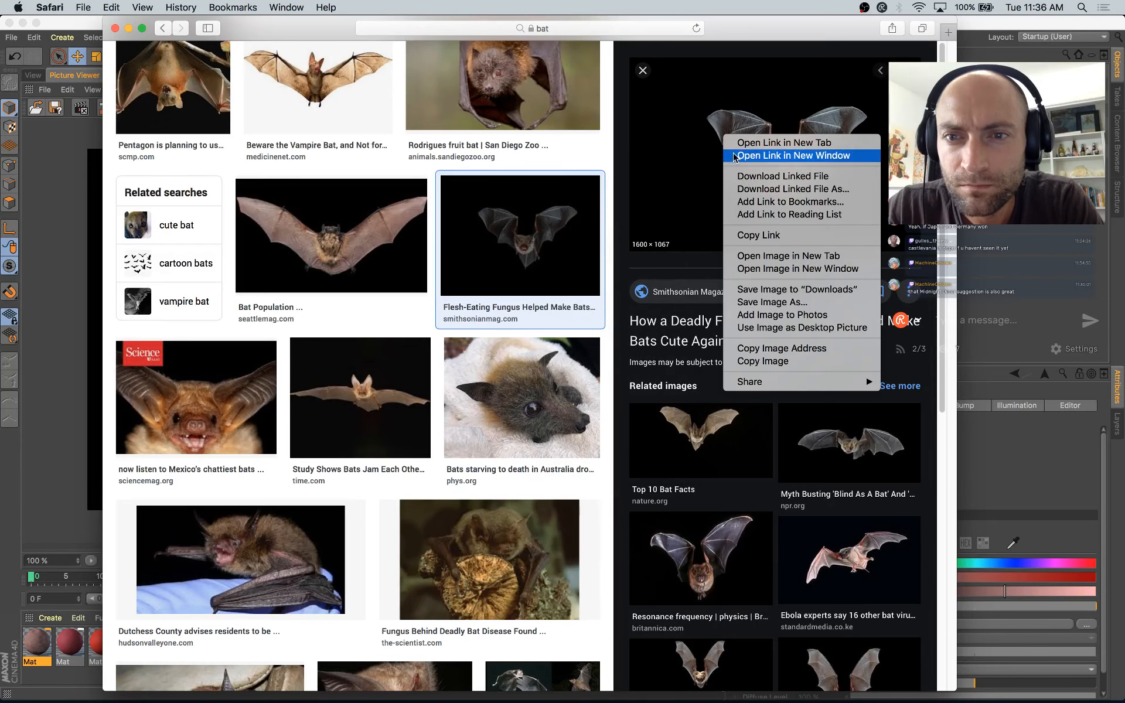
{"action": "left_click", "coordinate": [767, 256]}
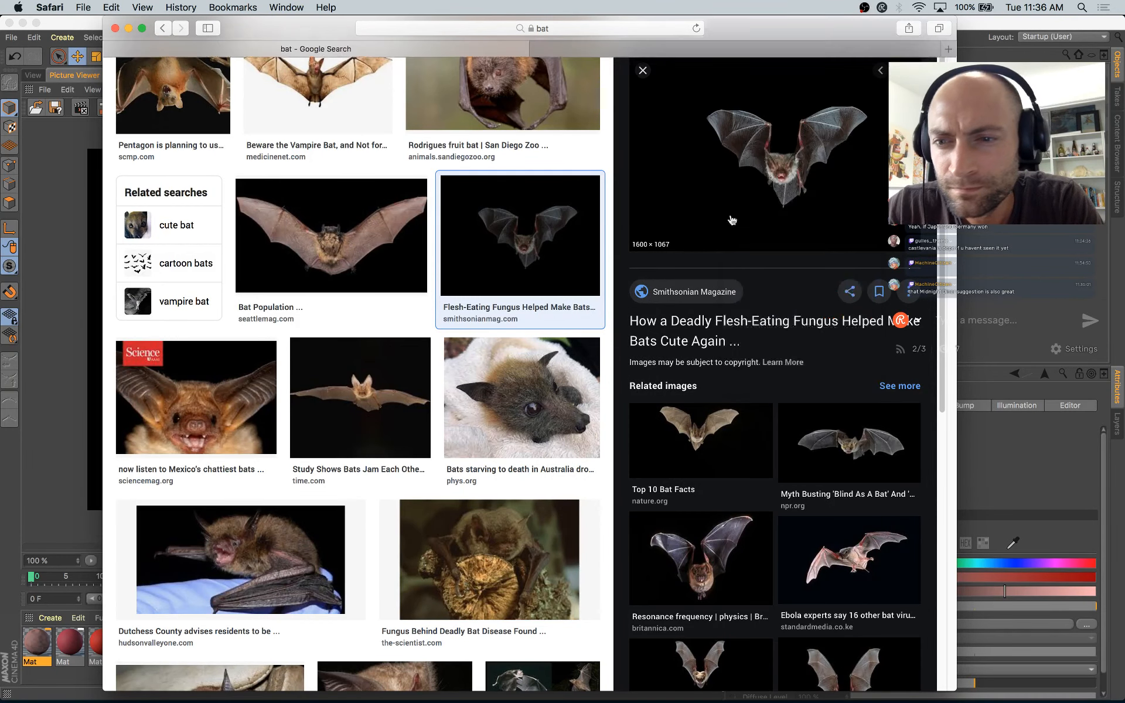
{"action": "left_click", "coordinate": [613, 49]}
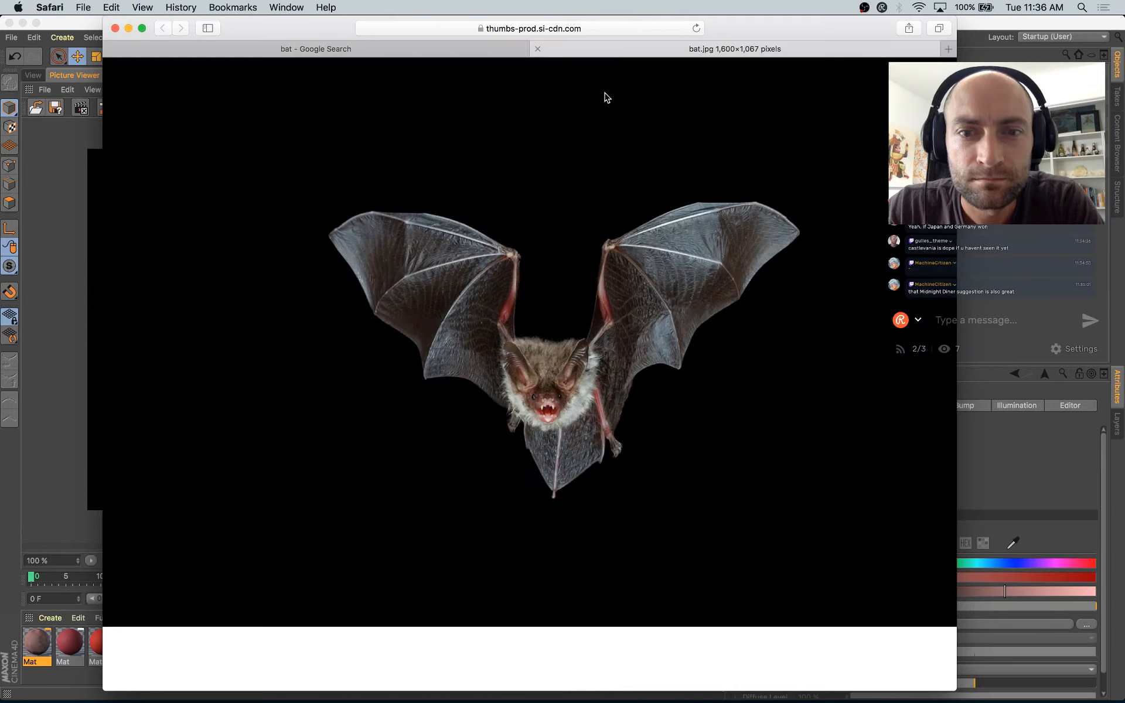
{"action": "left_click", "coordinate": [566, 461]}
{"action": "left_click", "coordinate": [537, 364]}
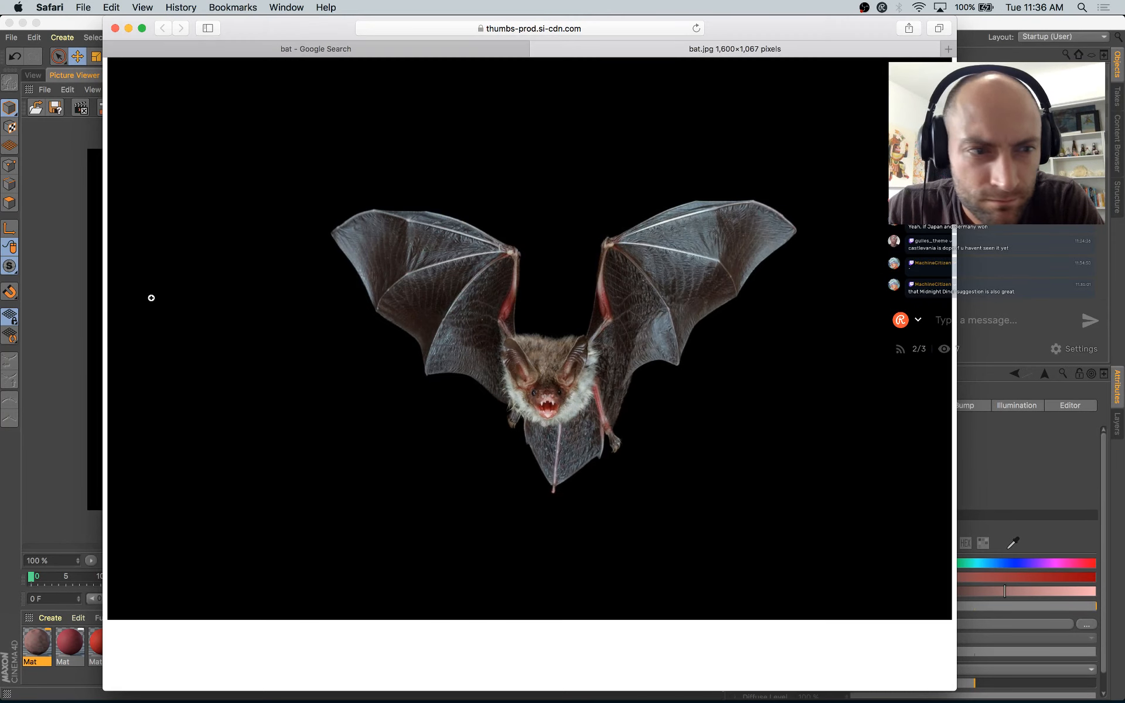
Step: Switch back to Cinema 4D and step through the earlier bat renders, returning to the running large-cell render
{"action": "left_click", "coordinate": [67, 279]}
{"action": "key", "text": "Up"}
{"action": "key", "text": "Up"}
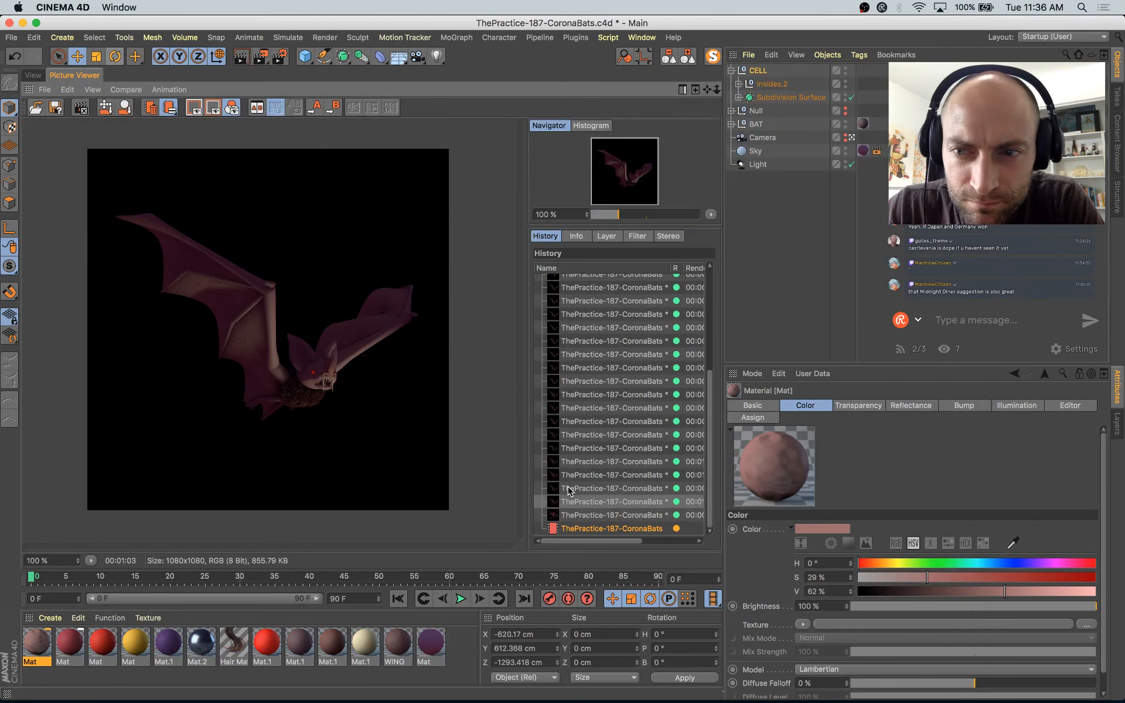
{"action": "key", "text": "Up"}
{"action": "key", "text": "Up"}
{"action": "key", "text": "Down"}
{"action": "key", "text": "Down"}
{"action": "key", "text": "Down"}
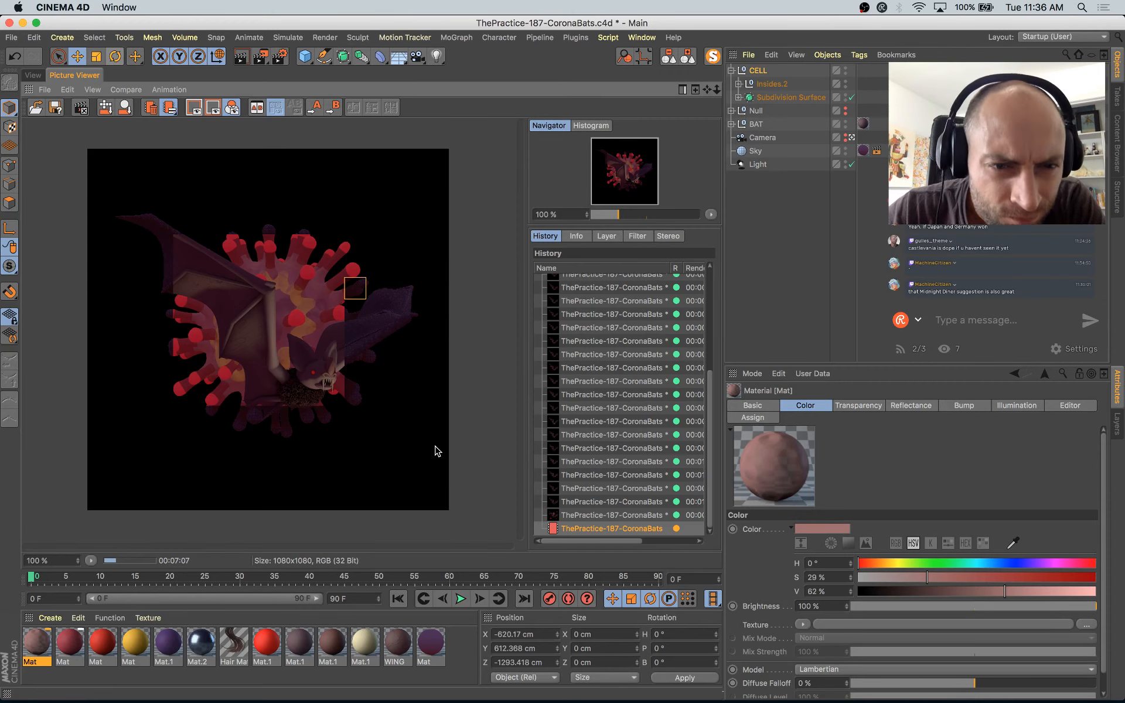
Step: Inspect the running large-cell render at about 117%, and bring up the small-cell render for comparison
{"action": "scroll", "coordinate": [321, 447], "scroll_direction": "up", "scroll_amount": 1}
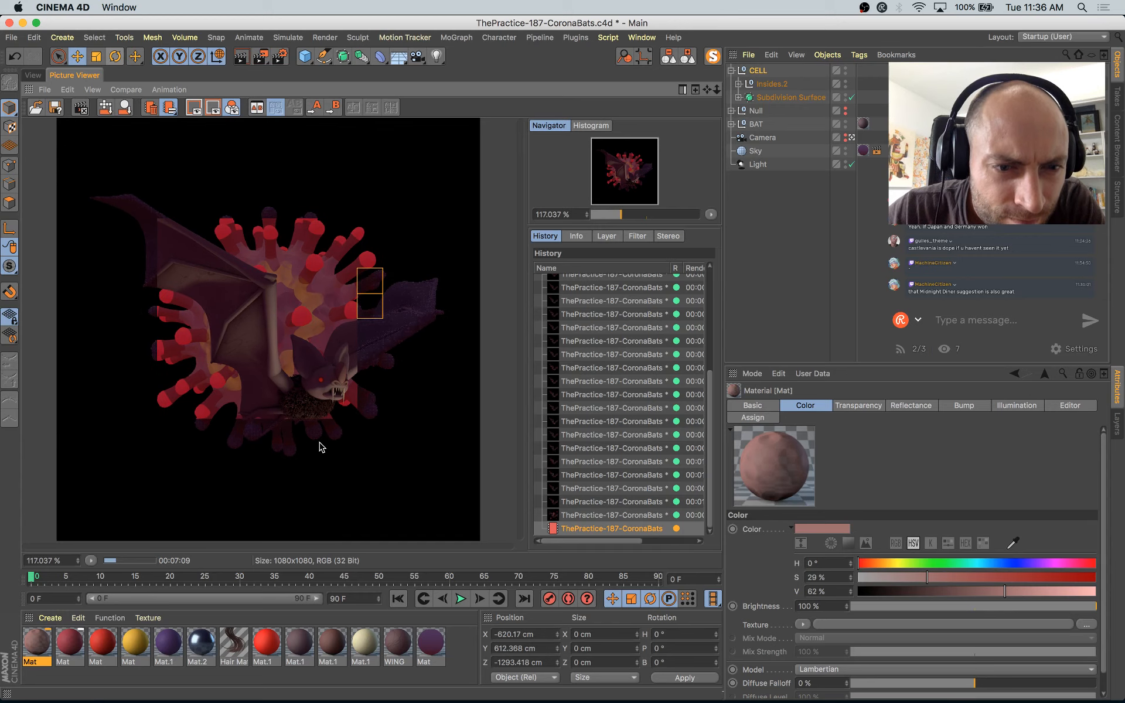
{"action": "scroll", "coordinate": [321, 447], "scroll_direction": "down", "scroll_amount": 1}
{"action": "left_click", "coordinate": [613, 519]}
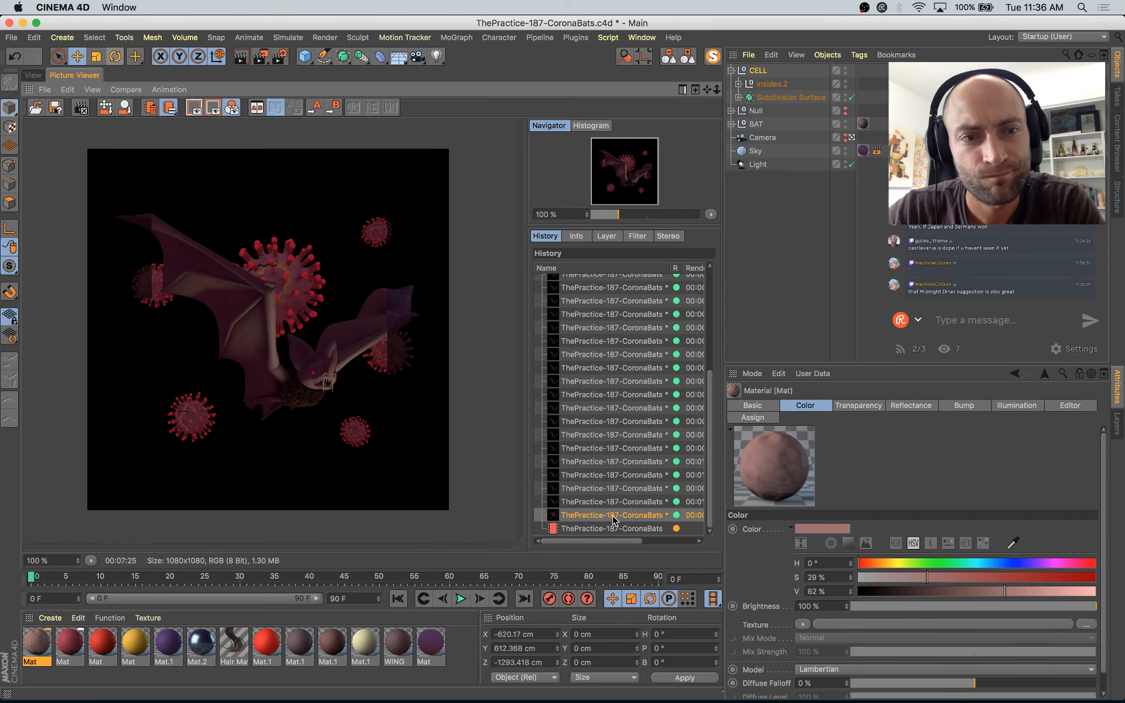
Step: Compare the small-cell render with the running large-cell render by alternating between them in the render history
{"action": "key", "text": "Up"}
{"action": "key", "text": "Up"}
{"action": "key", "text": "Down"}
{"action": "key", "text": "Down"}
{"action": "key", "text": "Down"}
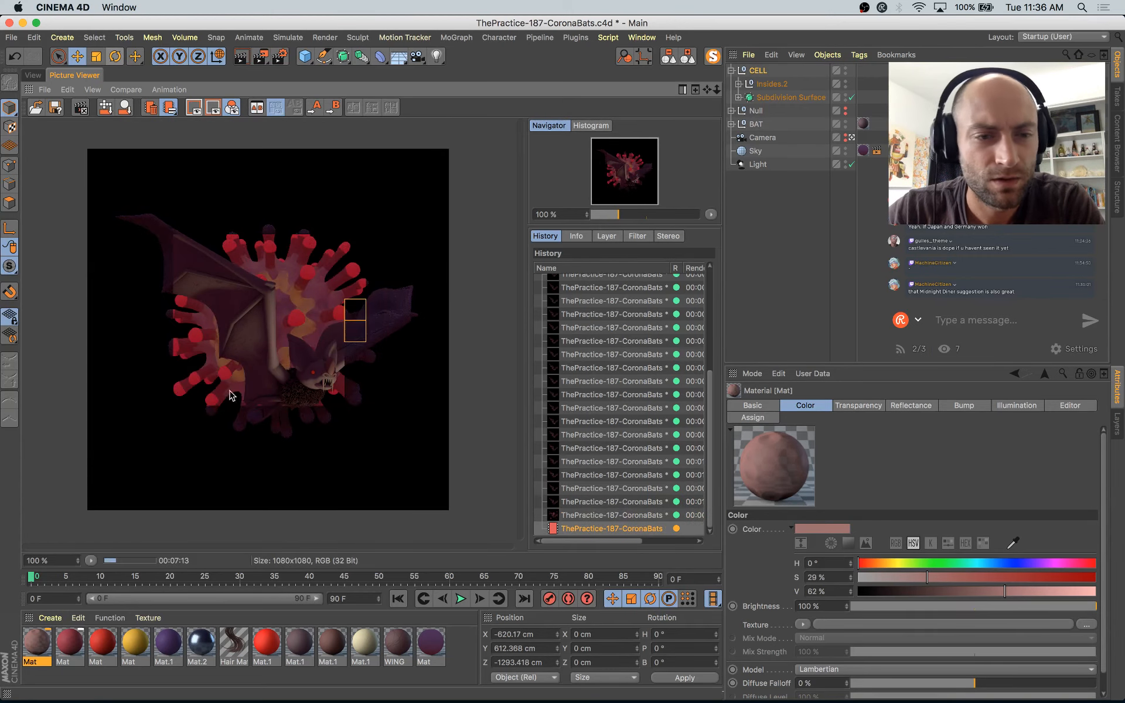
{"action": "key", "text": "Up"}
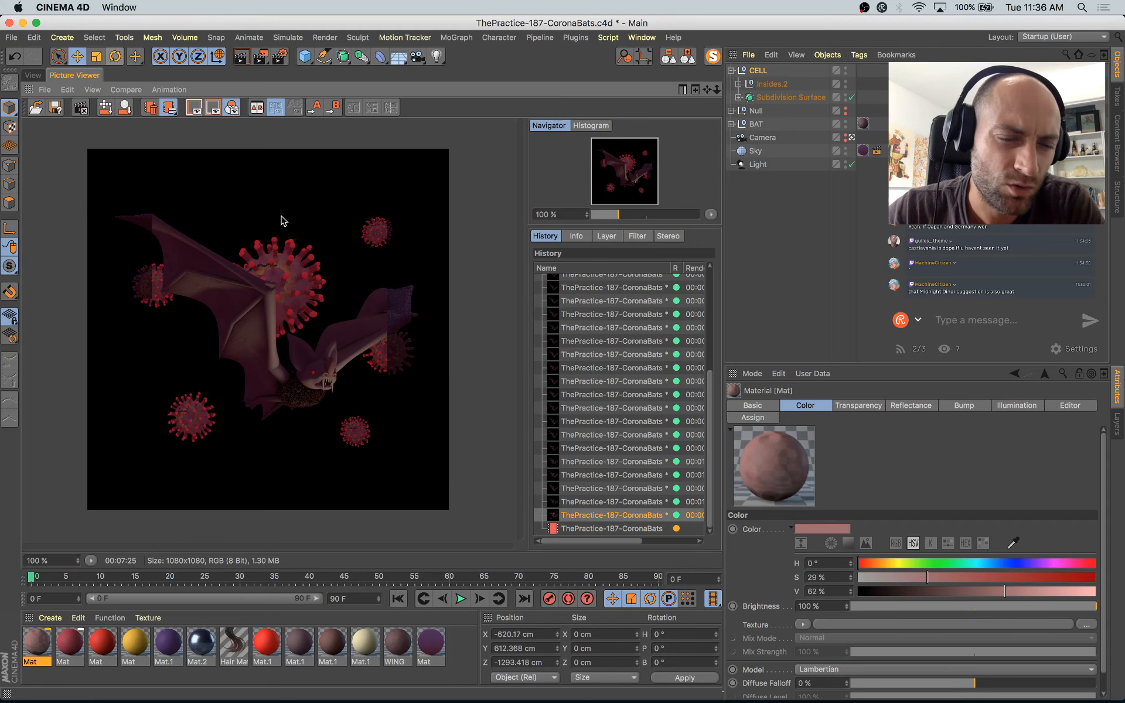
{"action": "key", "text": "Down"}
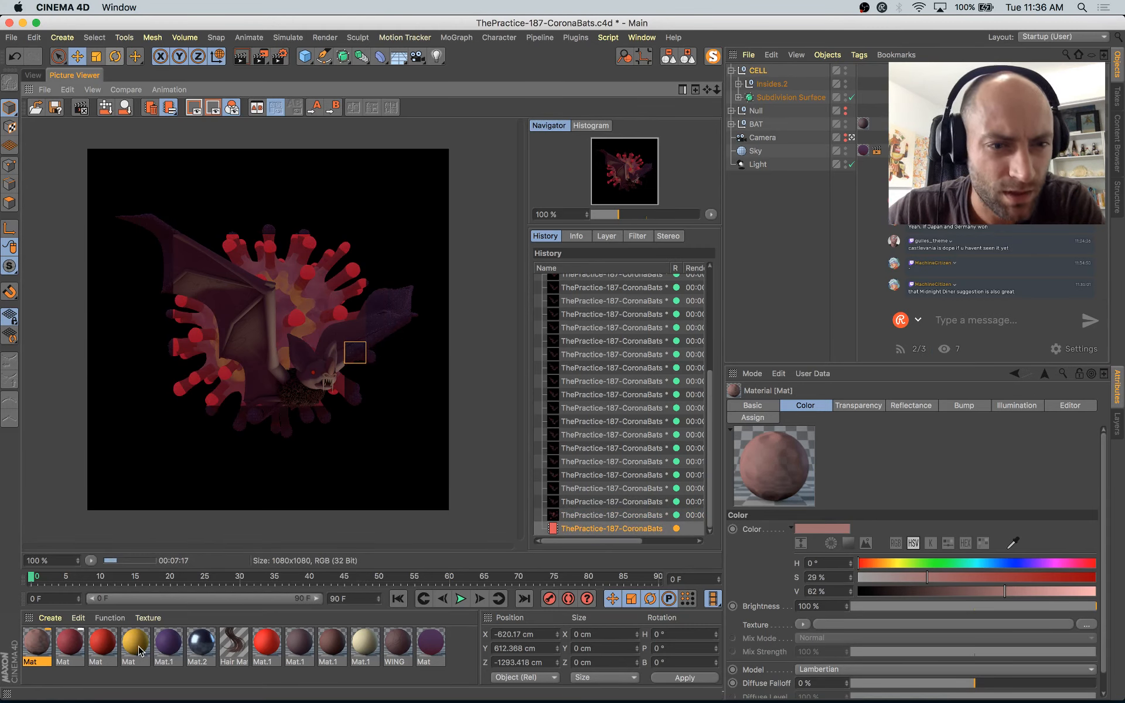
Step: Open the crimson cell material for editing and set its color saturation to 56%
{"action": "double_click", "coordinate": [69, 644]}
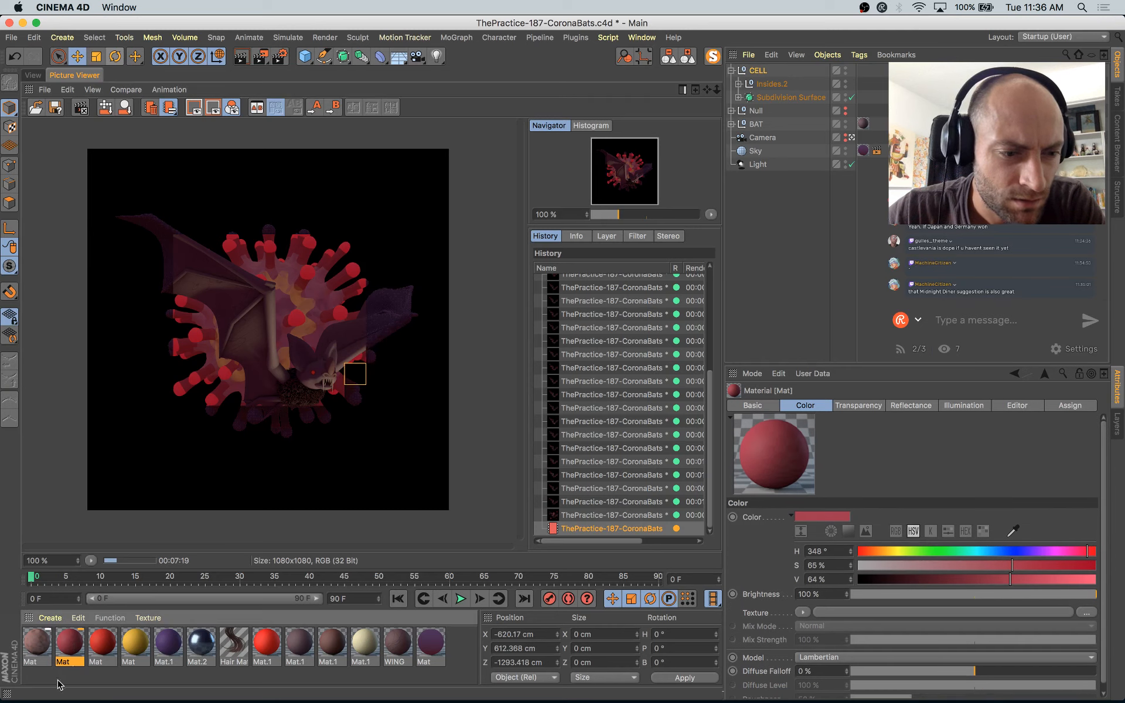
{"action": "left_click_drag", "start_coordinate": [570, 186], "coordinate": [569, 187]}
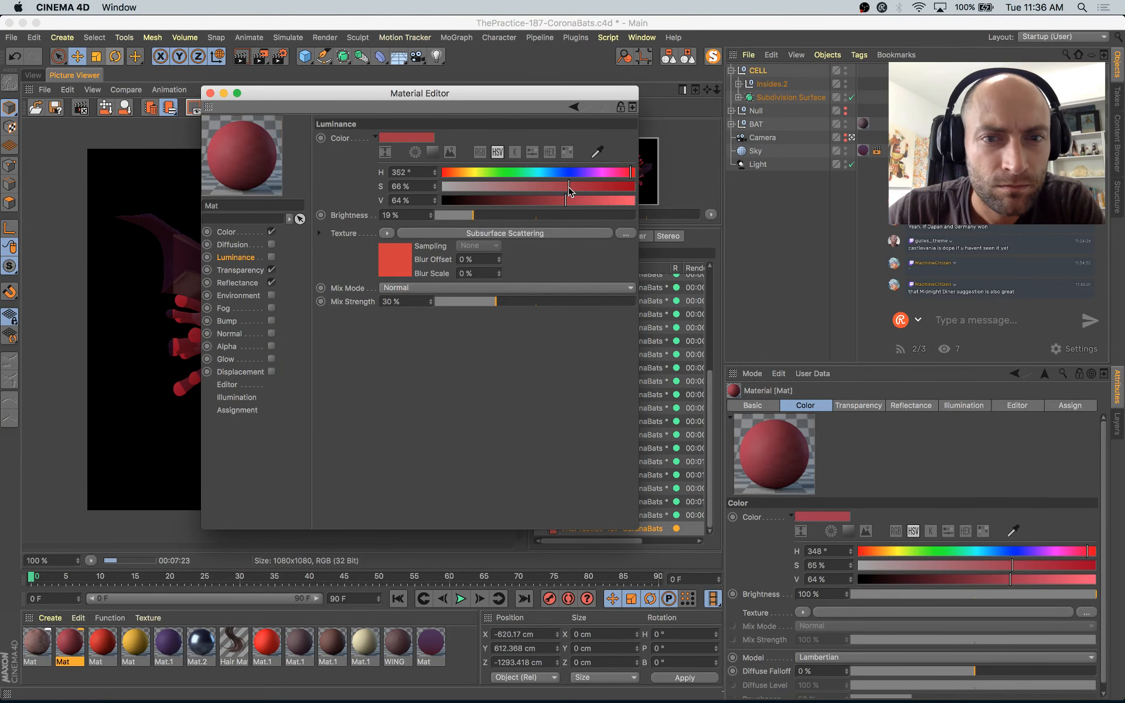
{"action": "left_click", "coordinate": [228, 232]}
{"action": "left_click", "coordinate": [555, 187]}
{"action": "left_click_drag", "start_coordinate": [555, 188], "coordinate": [550, 186]}
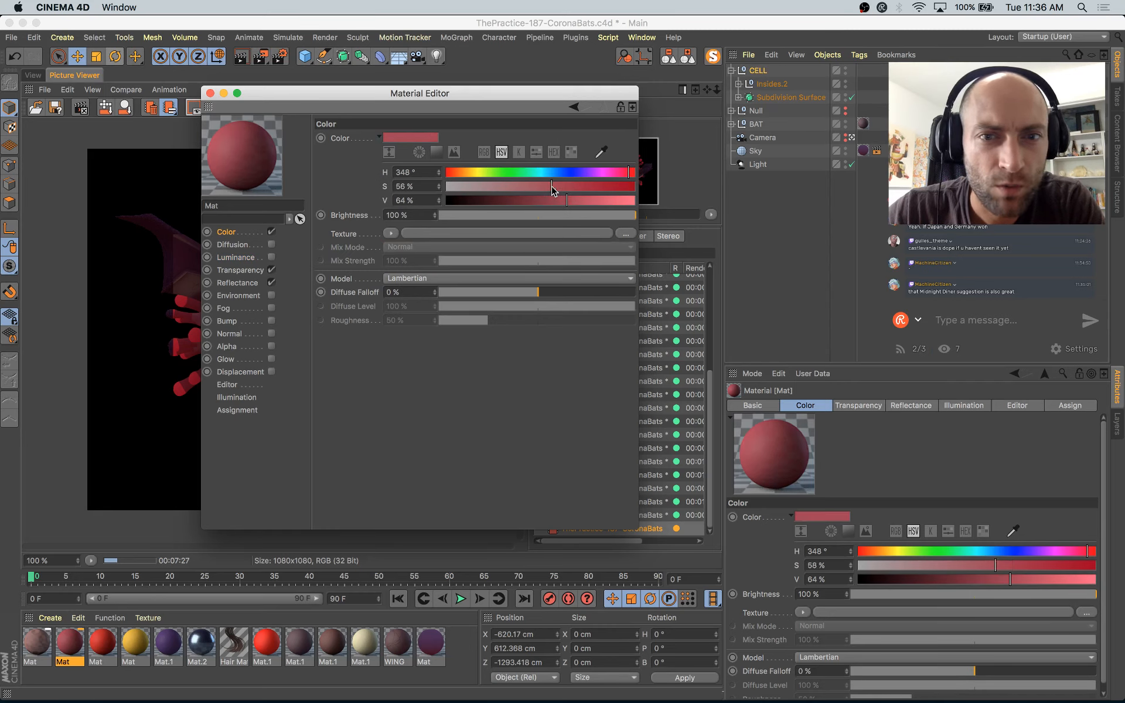
Step: Set the bright red cell material's color to 67% saturation and 69% value
{"action": "left_click", "coordinate": [111, 645]}
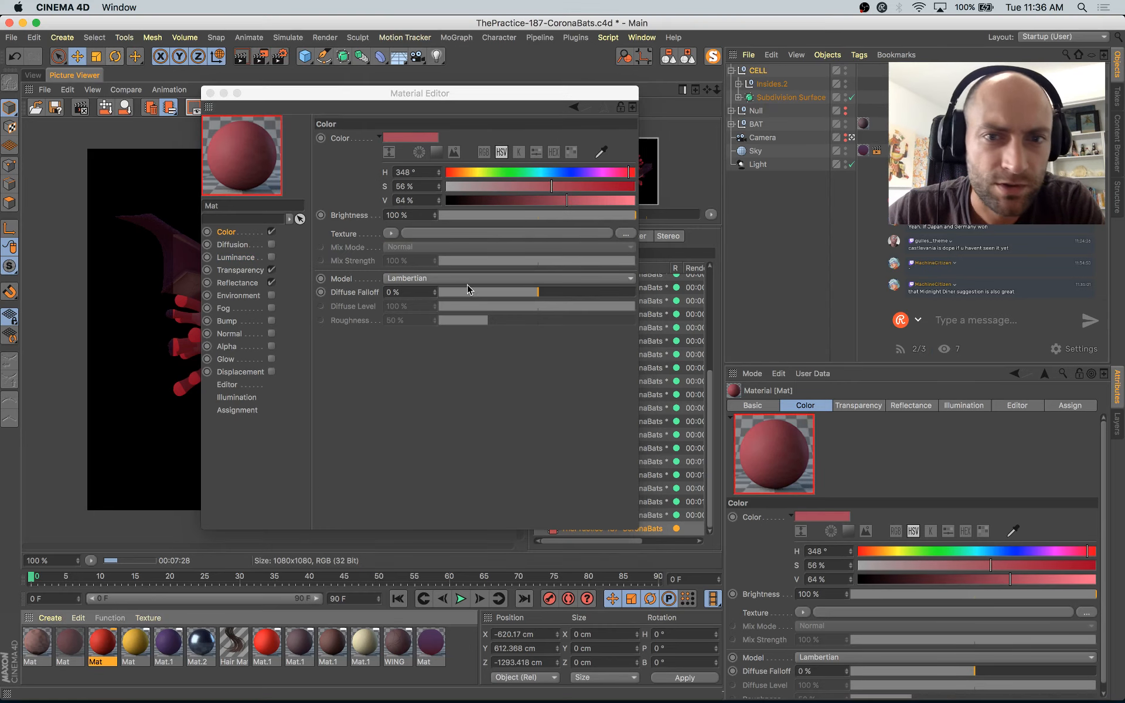
{"action": "left_click", "coordinate": [584, 188]}
{"action": "left_click", "coordinate": [586, 201]}
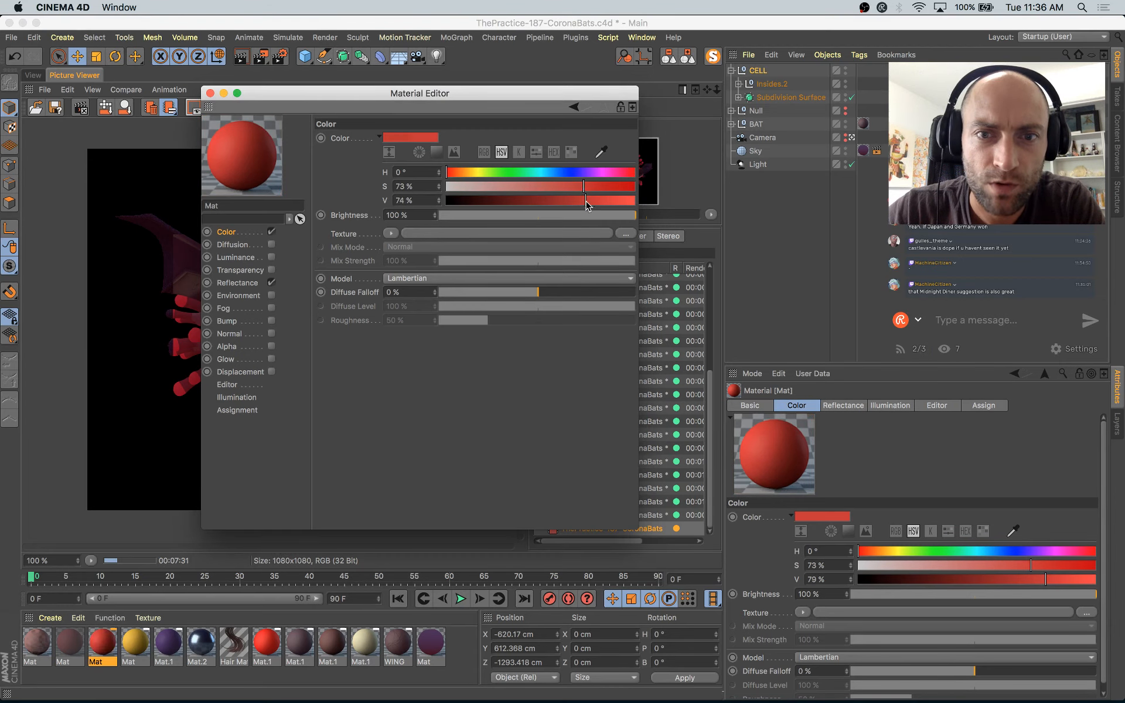
{"action": "left_click", "coordinate": [577, 188]}
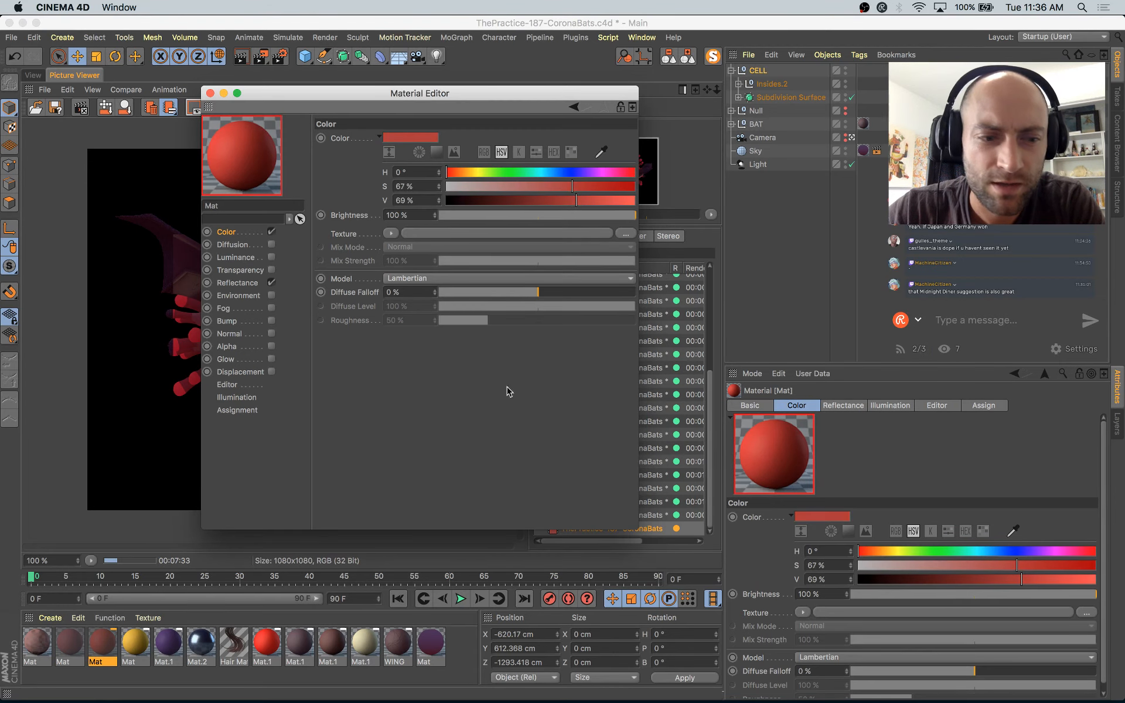
Step: Set the yellow cell material's color to 66% saturation and 67% value
{"action": "left_click", "coordinate": [135, 643]}
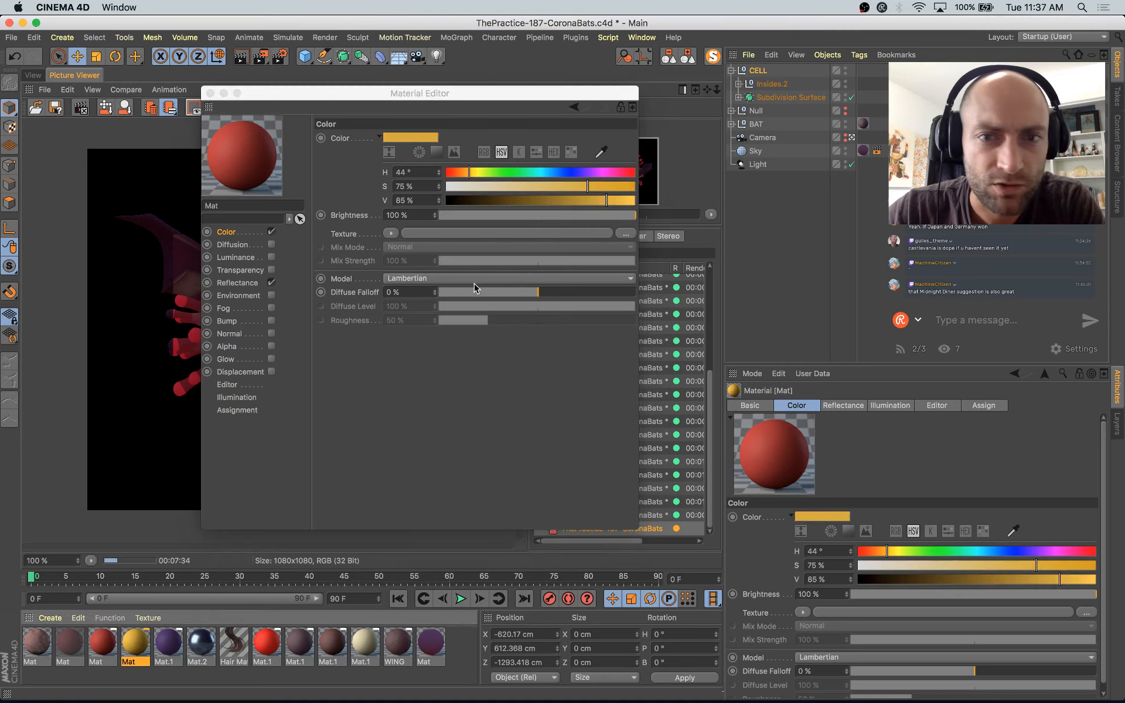
{"action": "left_click", "coordinate": [570, 187]}
{"action": "left_click", "coordinate": [571, 200]}
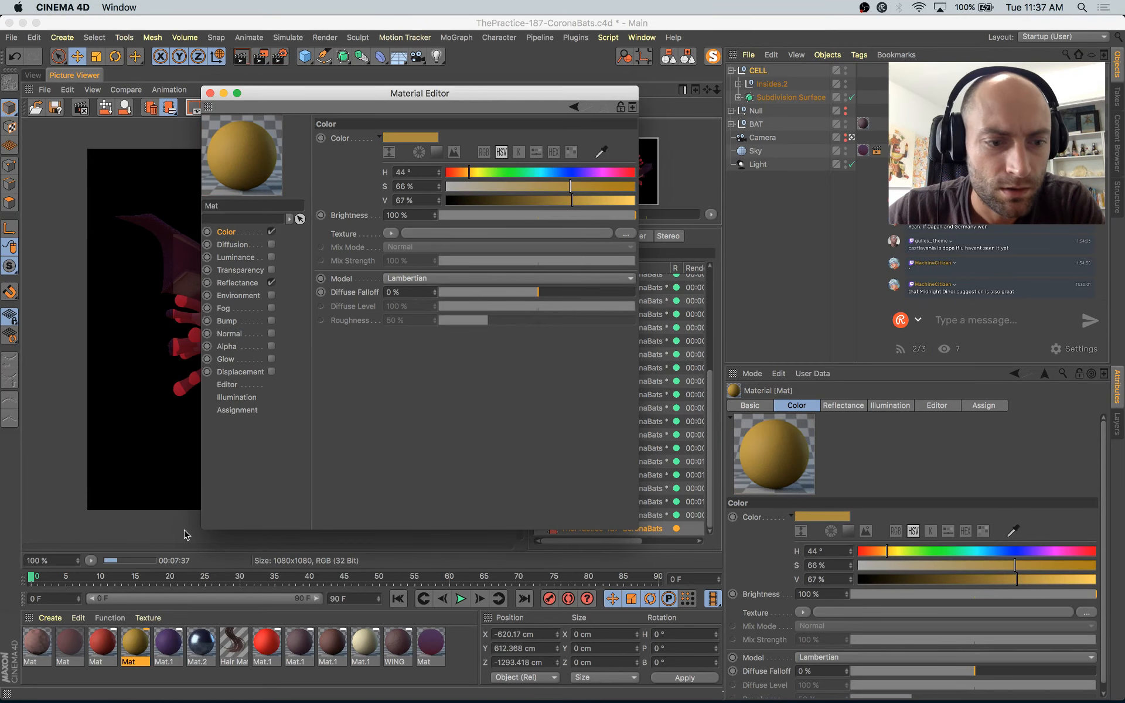
Step: Darken the crimson material's color to 56% value and the red material's color to 60% value
{"action": "left_click", "coordinate": [67, 643]}
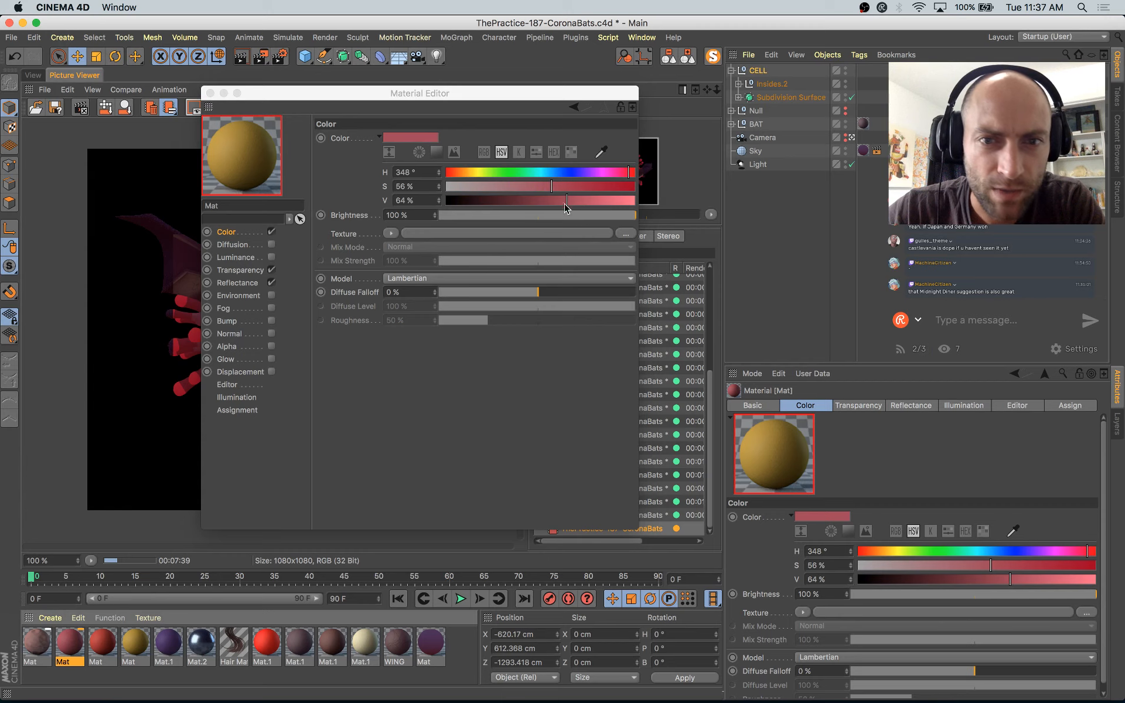
{"action": "left_click", "coordinate": [102, 643]}
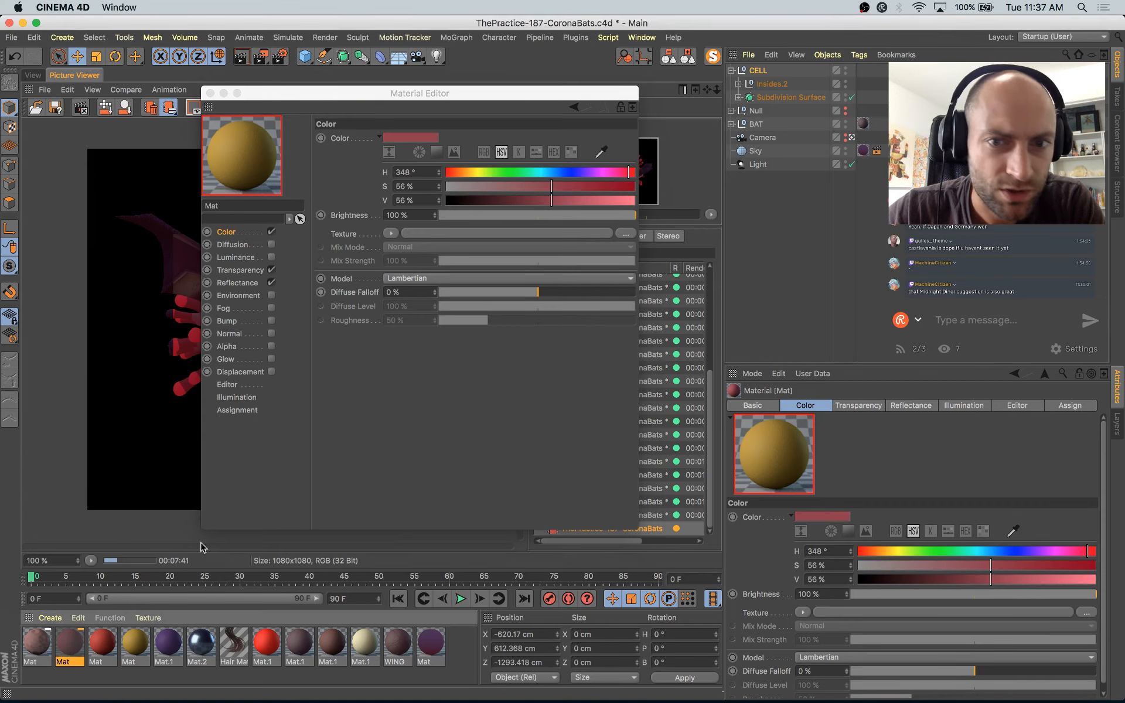
{"action": "left_click", "coordinate": [560, 200]}
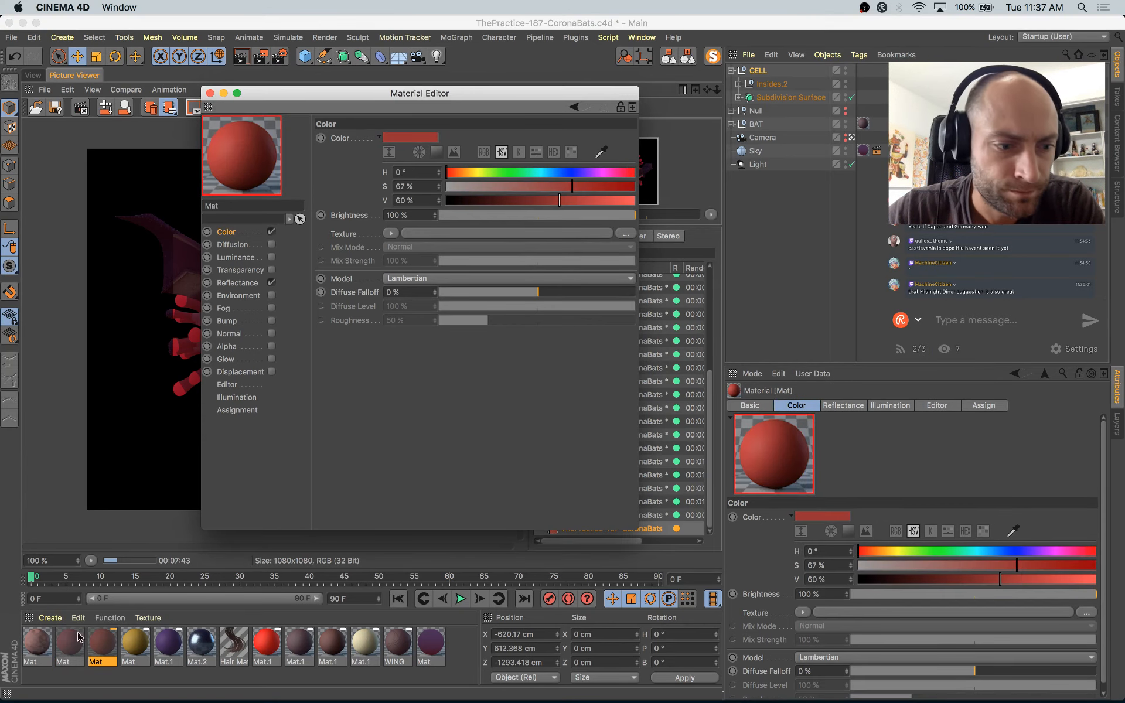
Step: Set the mottled pinkish-brown material's color value to 45% and close the Material Editor
{"action": "left_click", "coordinate": [37, 643]}
{"action": "left_click", "coordinate": [531, 200]}
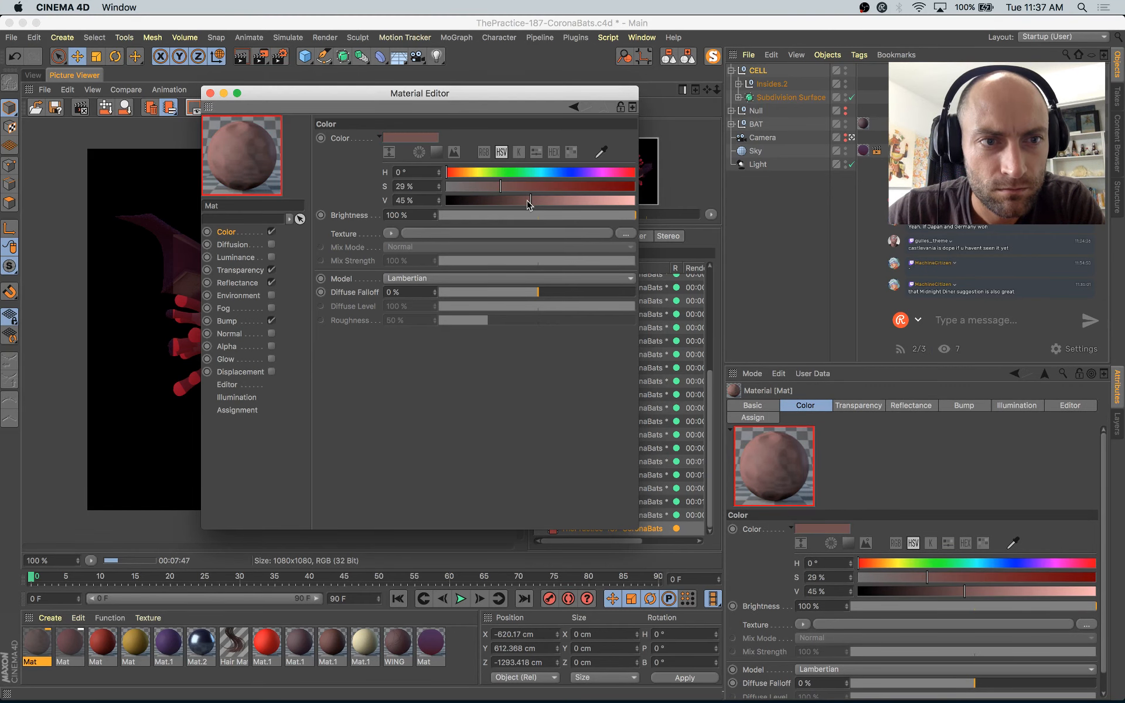
{"action": "left_click", "coordinate": [211, 94]}
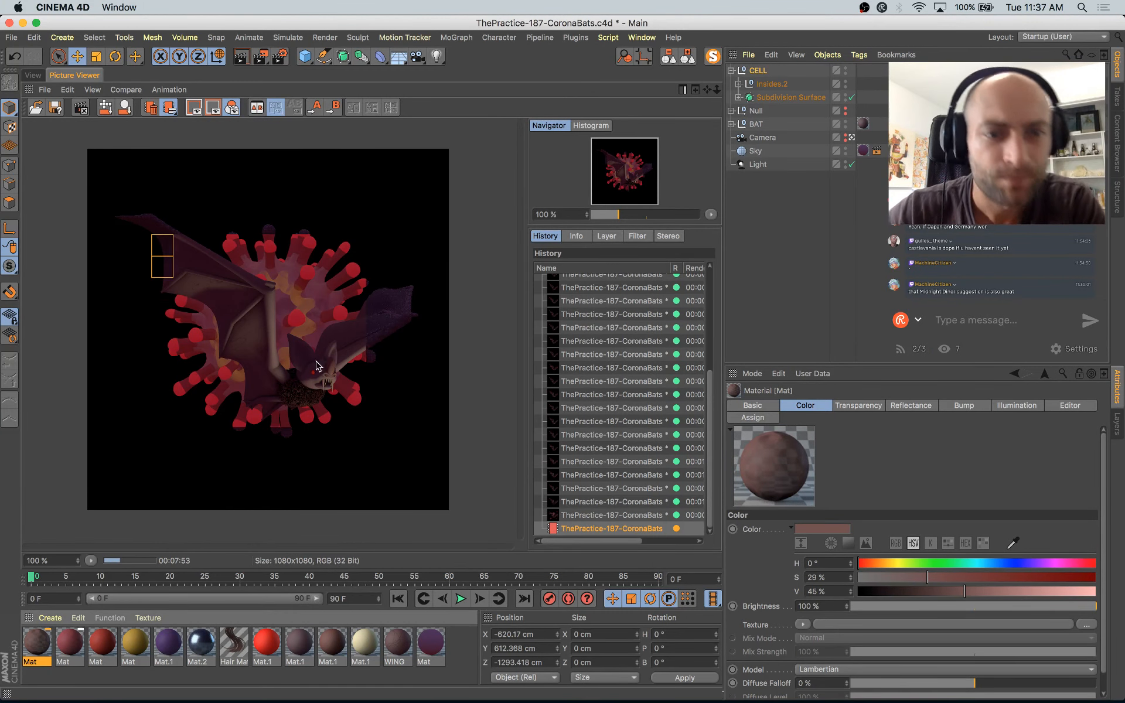
Step: Check the small-cell render against the large-cell one, and start a new render to the Picture Viewer
{"action": "key", "text": "Up"}
{"action": "key", "text": "Up"}
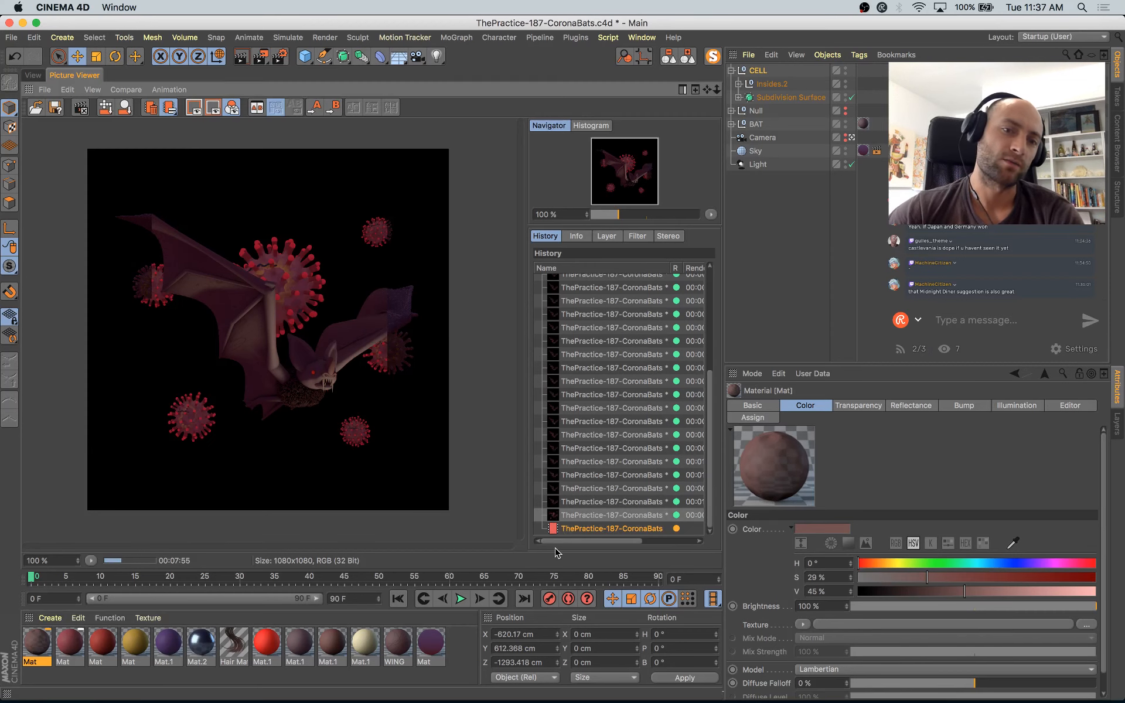
{"action": "key", "text": "Down"}
{"action": "key", "text": "Down"}
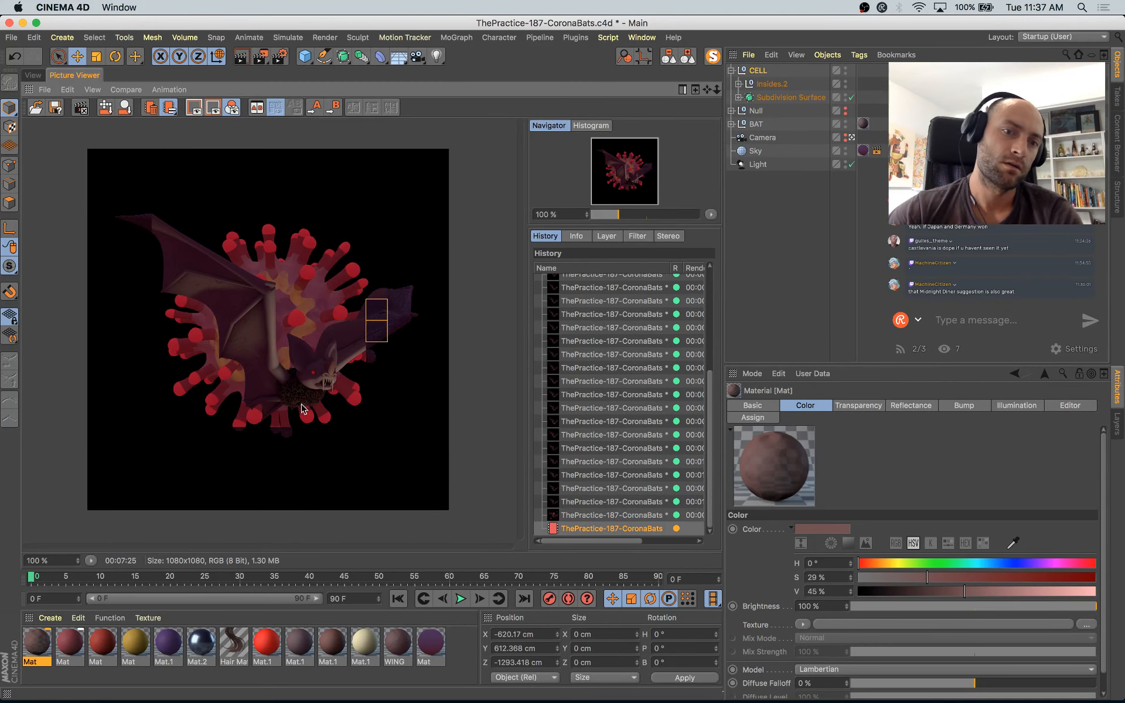
{"action": "key", "text": "shift+r"}
{"action": "key", "text": "Return"}
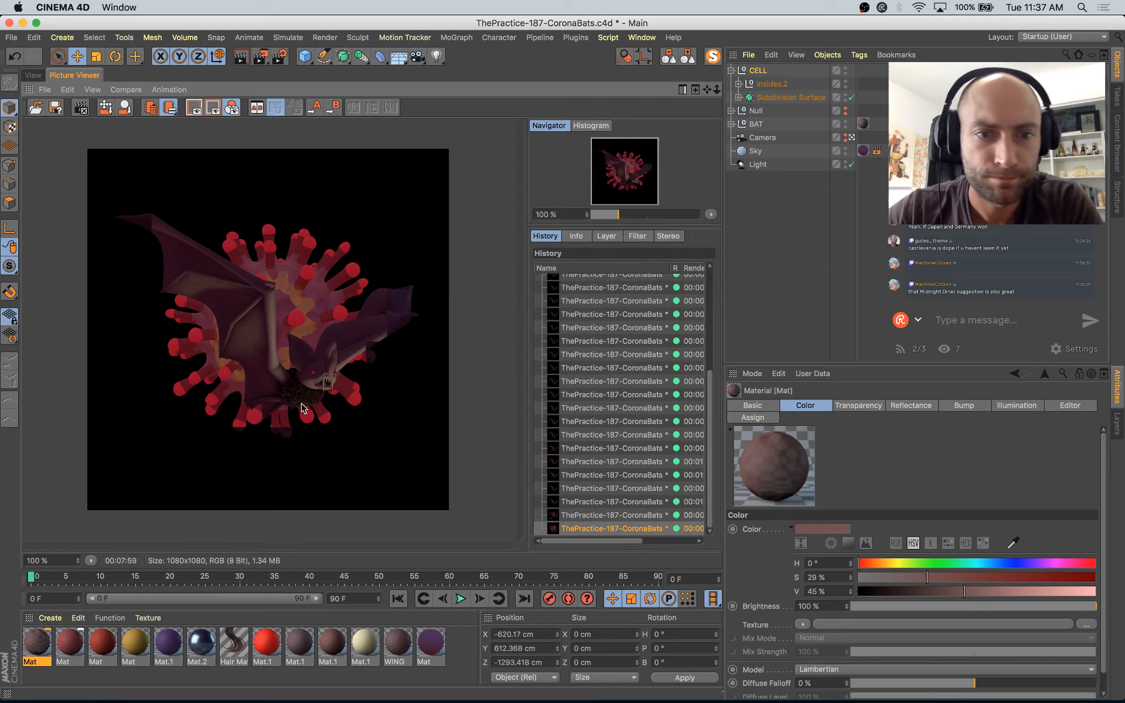
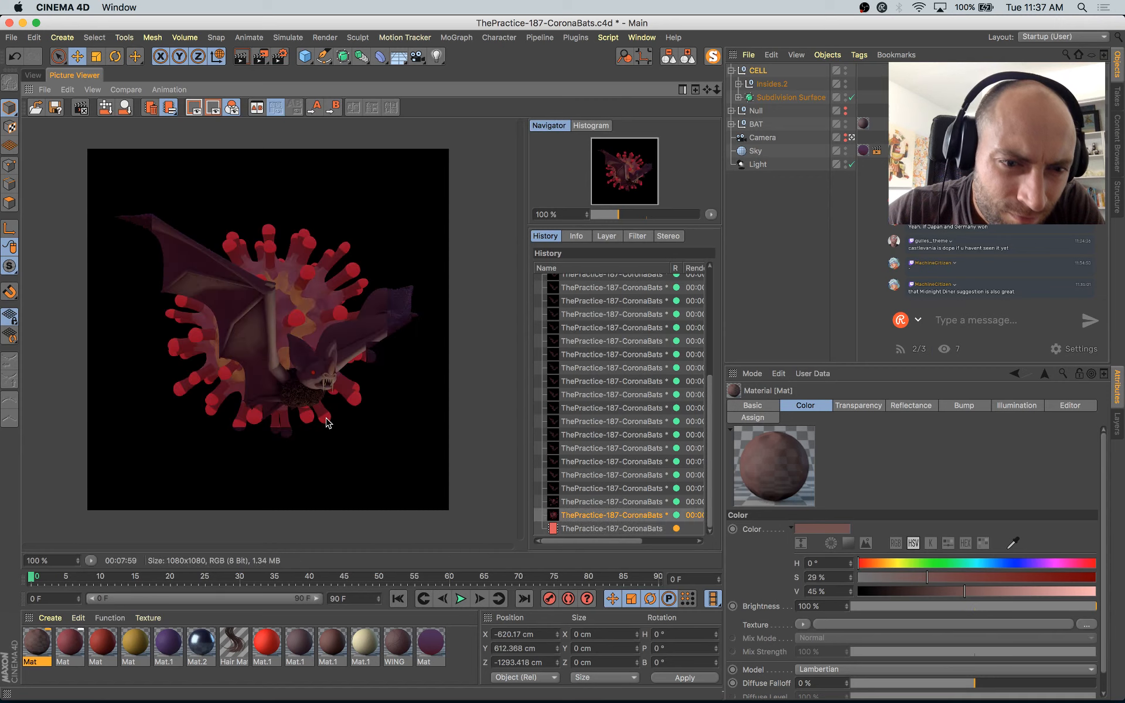
Step: Step back through the earlier renders to the bat-only image, and return to the new running render
{"action": "key", "text": "Up"}
{"action": "key", "text": "Up"}
{"action": "key", "text": "Up"}
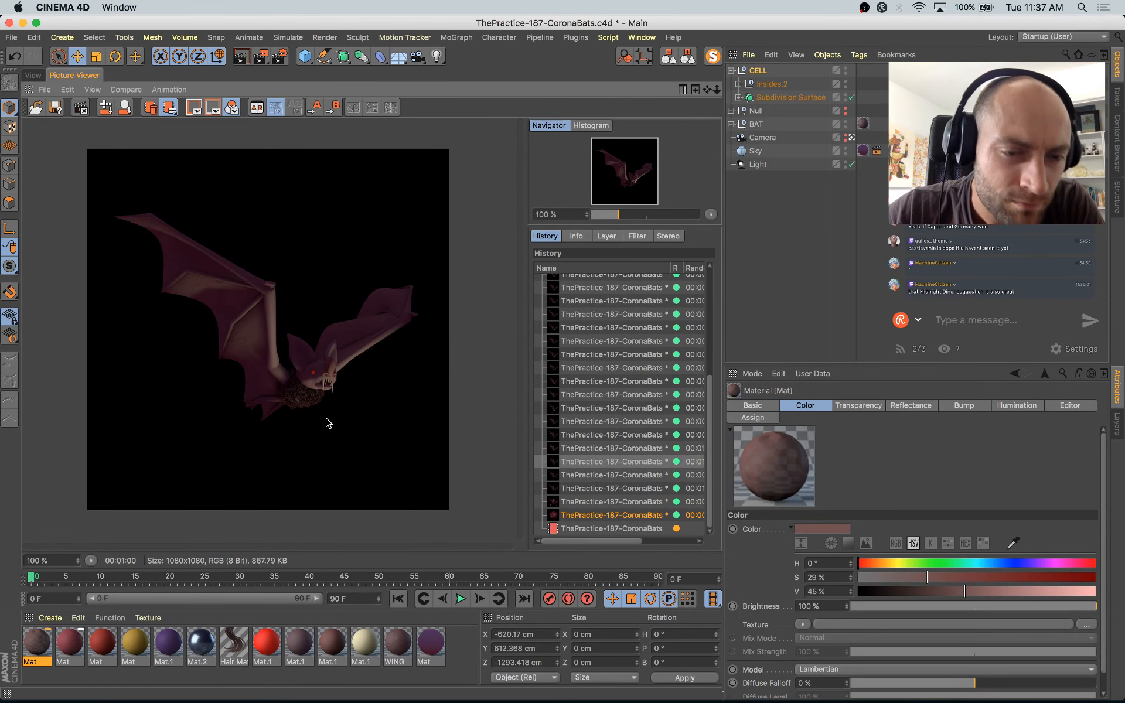
{"action": "key", "text": "Down"}
{"action": "key", "text": "Down"}
{"action": "key", "text": "Down"}
{"action": "key", "text": "Down"}
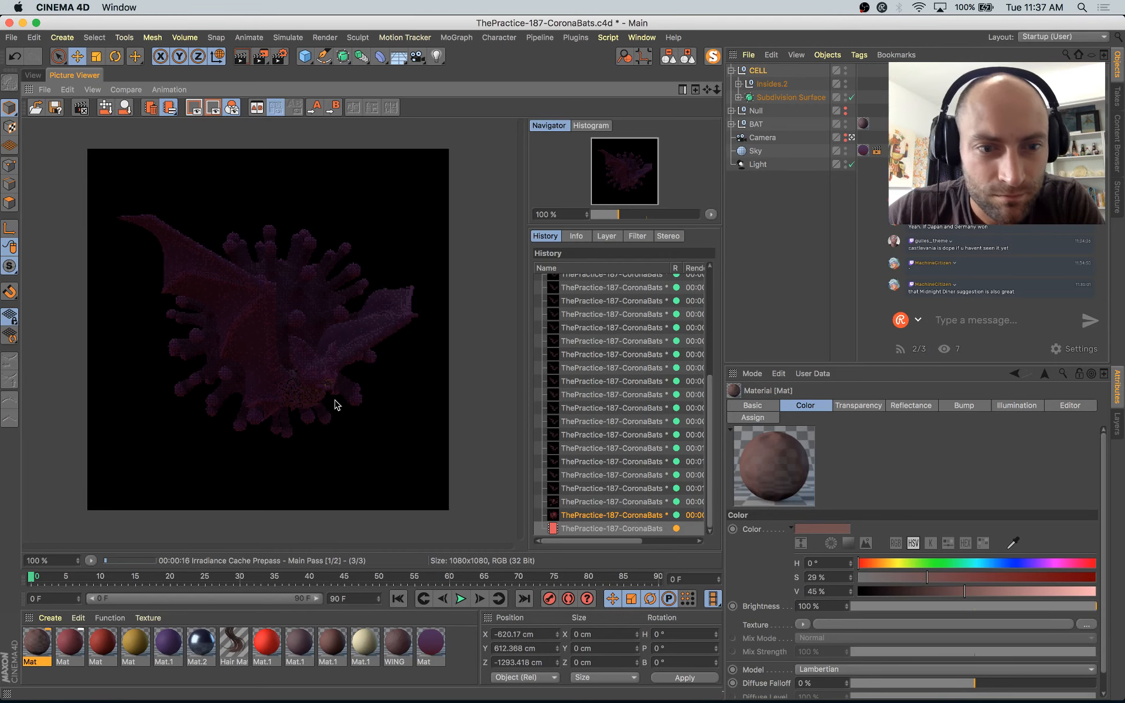
Step: Inspect the bat's face in the running render at up to 600%, and view the whole image at 150%
{"action": "scroll", "coordinate": [334, 401], "scroll_direction": "up", "scroll_amount": 2}
{"action": "scroll", "coordinate": [335, 400], "scroll_direction": "up", "scroll_amount": 4}
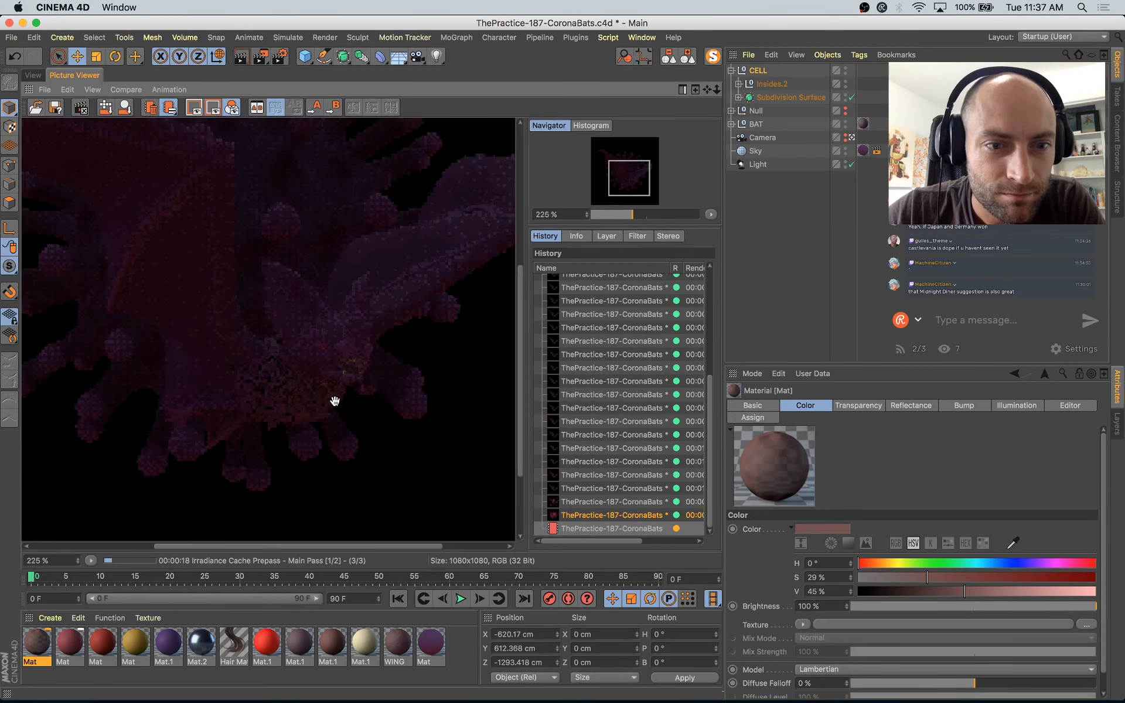
{"action": "scroll", "coordinate": [334, 400], "scroll_direction": "up", "scroll_amount": 1}
{"action": "left_click_drag", "start_coordinate": [381, 344], "coordinate": [344, 326]}
{"action": "scroll", "coordinate": [325, 358], "scroll_direction": "up", "scroll_amount": 1}
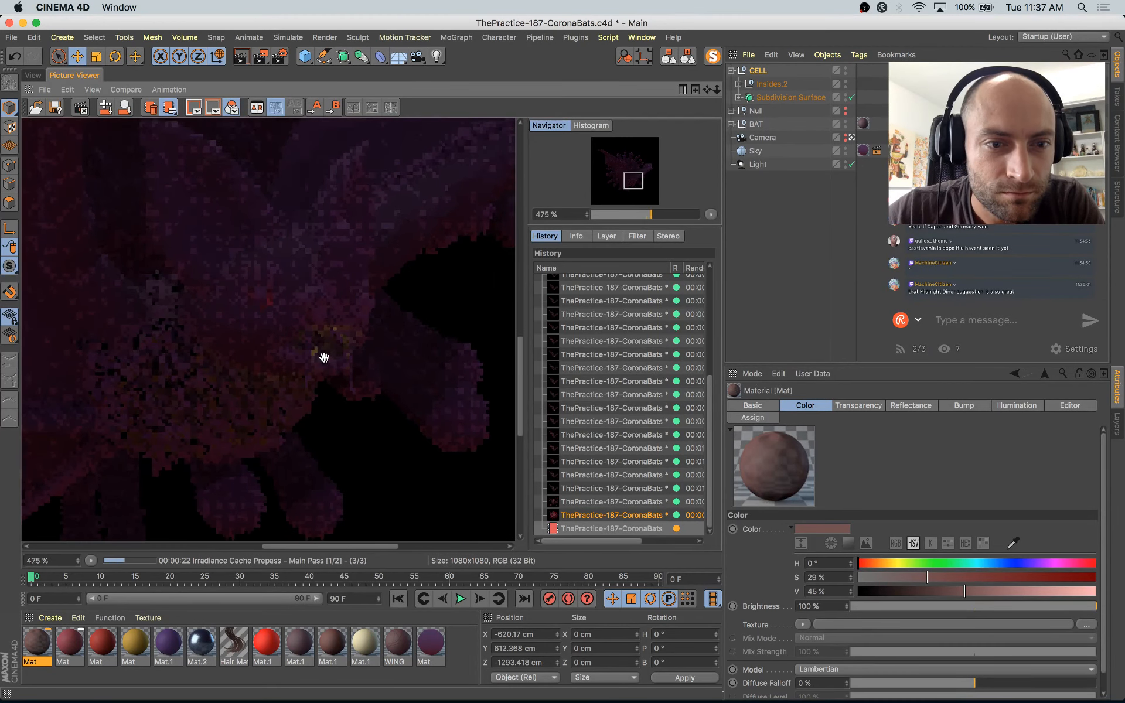
{"action": "scroll", "coordinate": [311, 299], "scroll_direction": "up", "scroll_amount": 3}
{"action": "left_click_drag", "start_coordinate": [320, 262], "coordinate": [389, 338]}
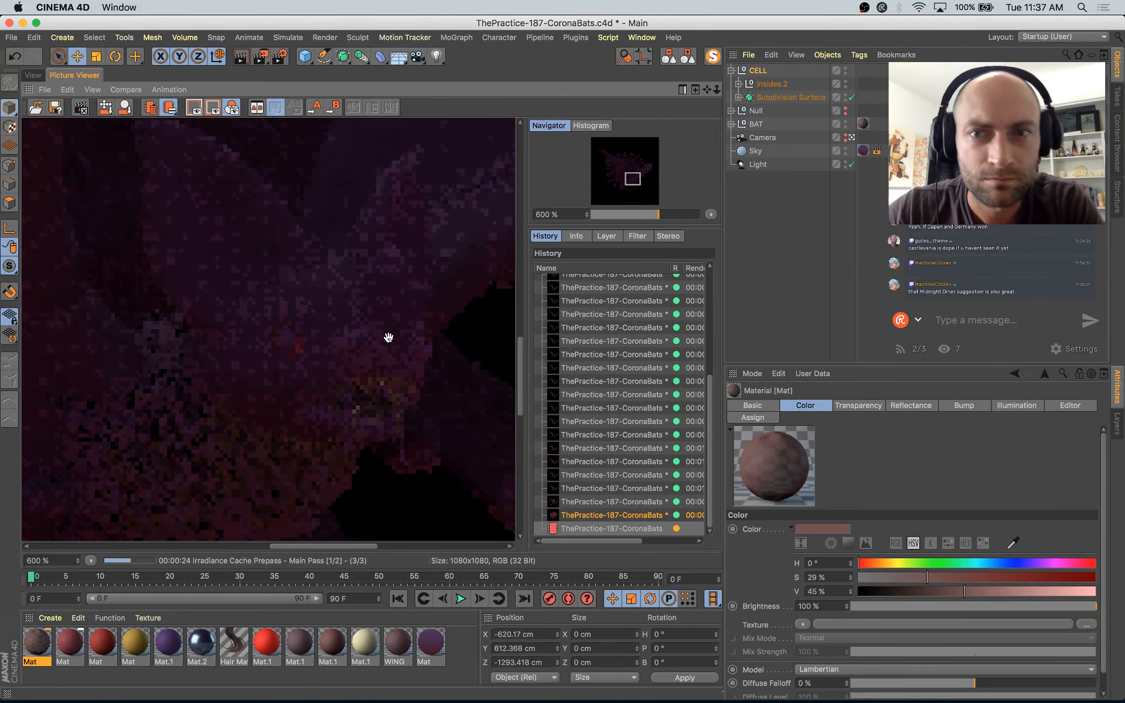
{"action": "double_click", "coordinate": [385, 337]}
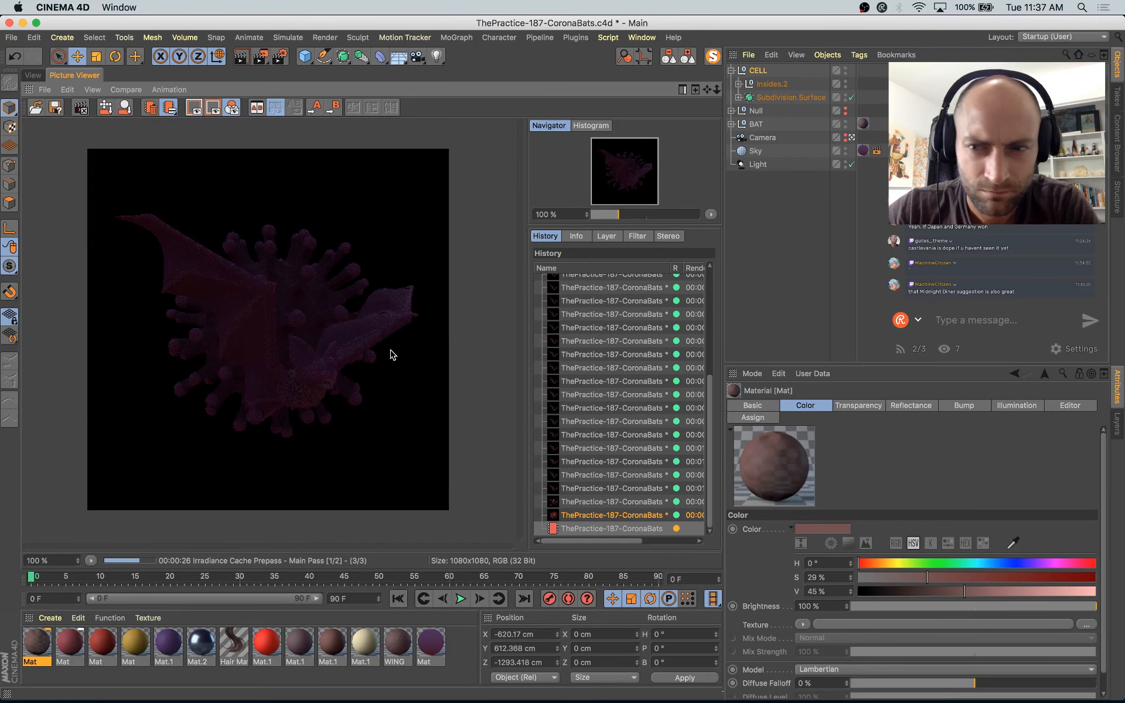
{"action": "scroll", "coordinate": [391, 354], "scroll_direction": "up", "scroll_amount": 2}
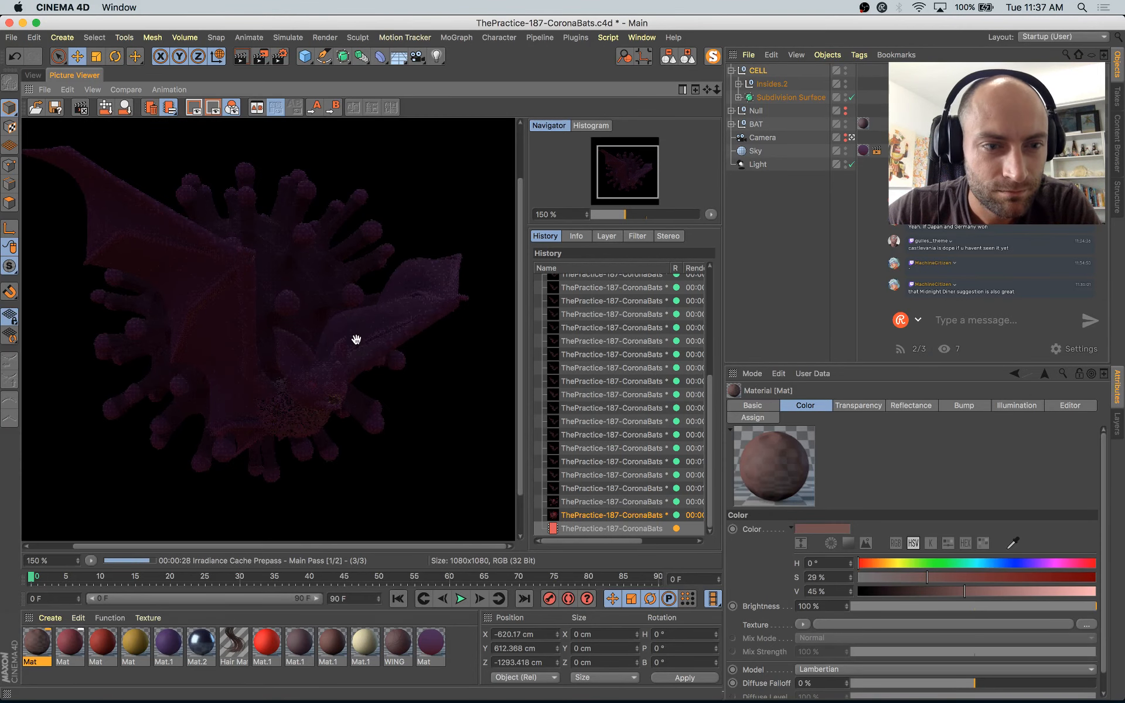
{"action": "left_click_drag", "start_coordinate": [356, 337], "coordinate": [384, 364]}
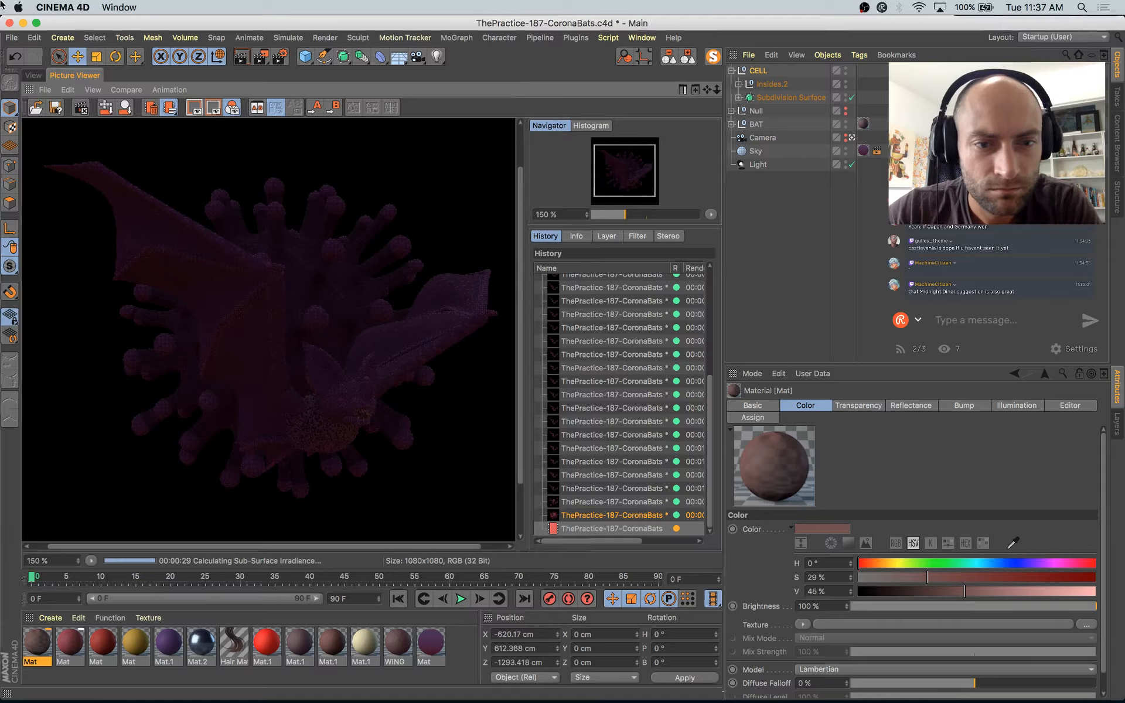
Step: Switch to Safari and study the full-size photo of the flying bat, checking back against the Cinema 4D render
{"action": "mouse_move", "coordinate": [5, 5]}
{"action": "left_click", "coordinate": [516, 270]}
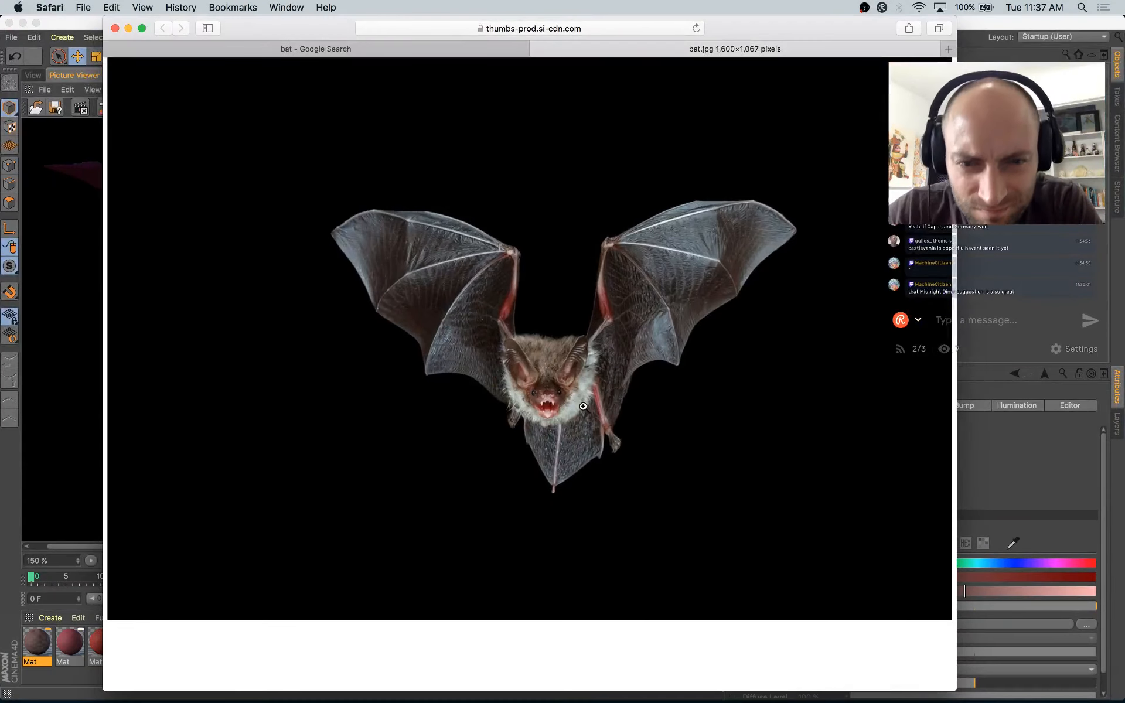
{"action": "left_click", "coordinate": [583, 407]}
{"action": "left_click", "coordinate": [499, 397]}
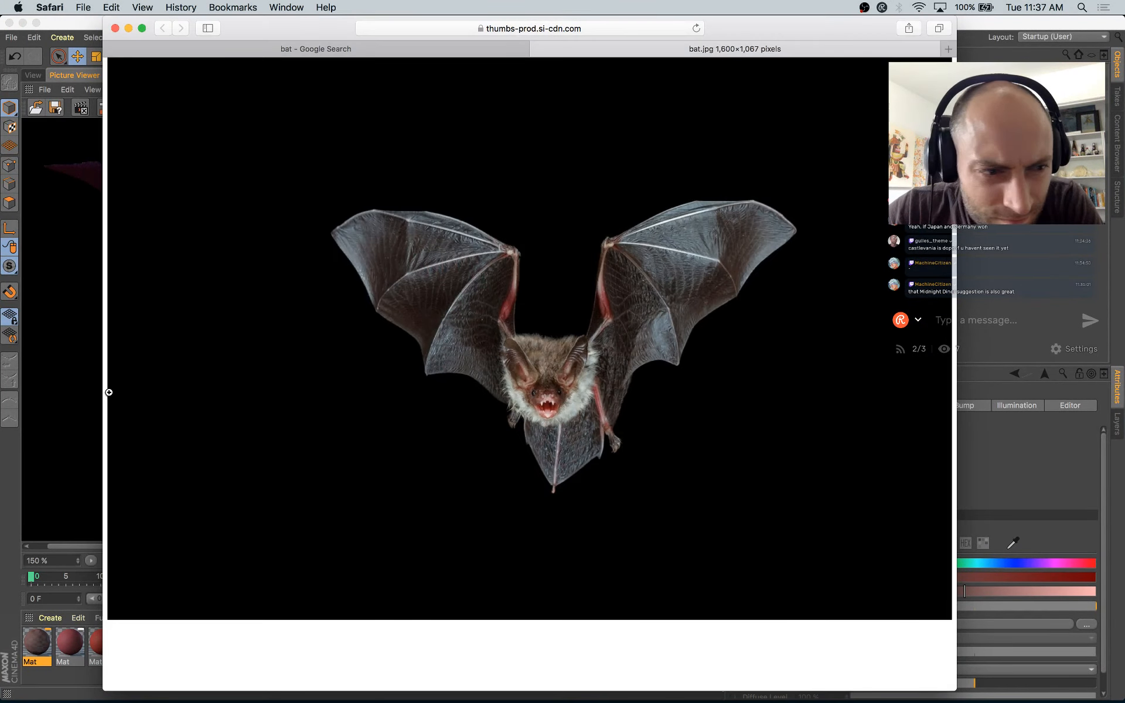
{"action": "left_click", "coordinate": [73, 397]}
{"action": "mouse_move", "coordinate": [2, 3]}
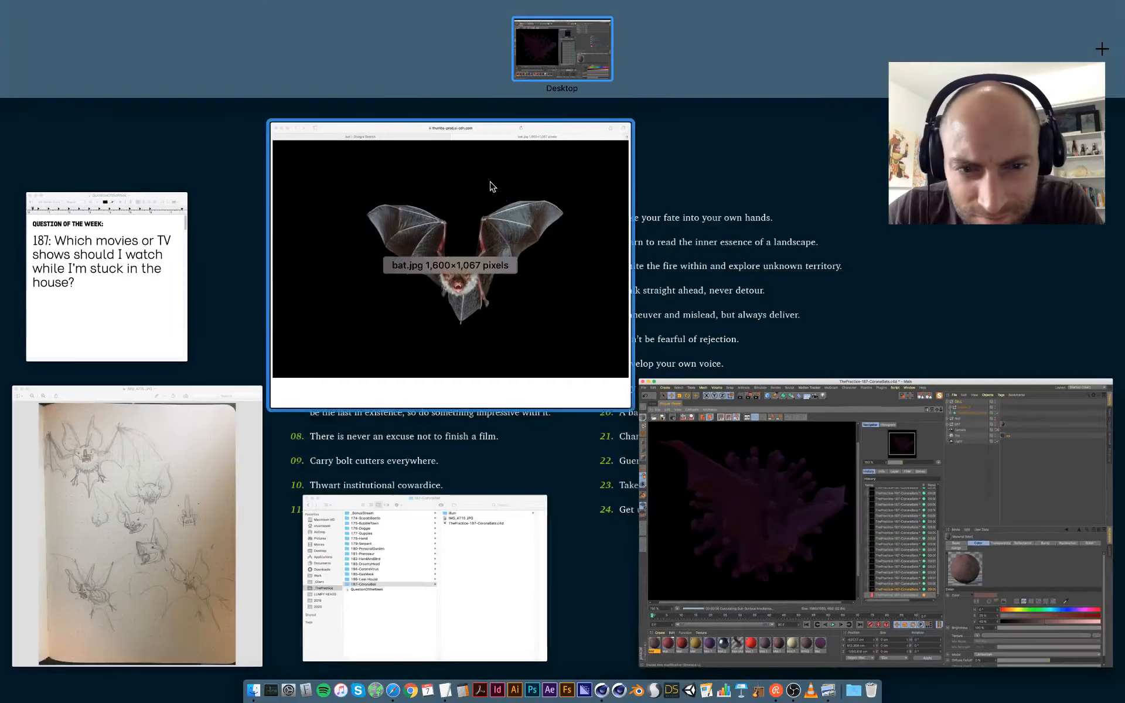
{"action": "left_click", "coordinate": [778, 484]}
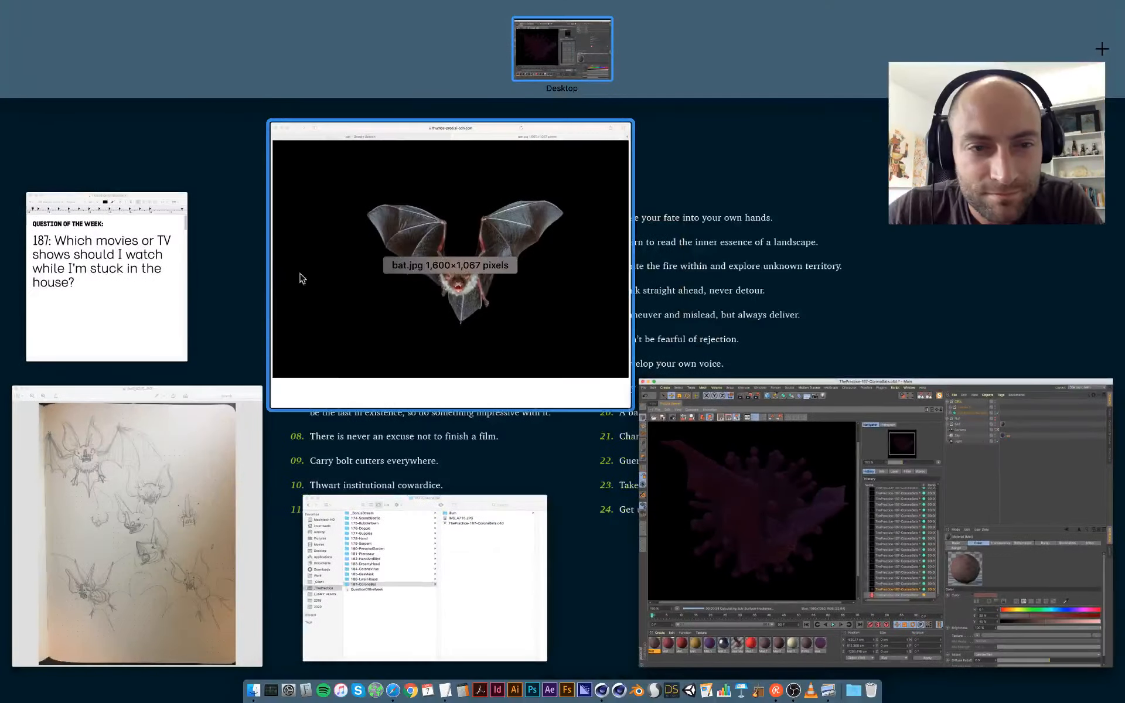
{"action": "left_click", "coordinate": [424, 262]}
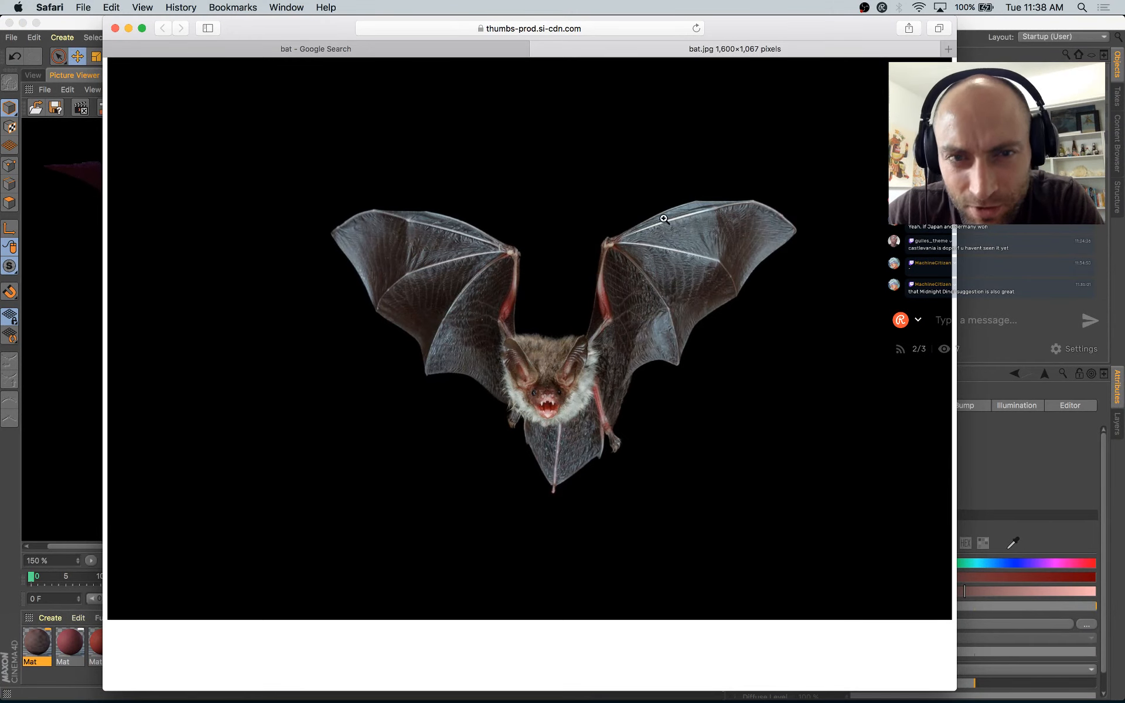
Step: Close the full-size photo and study bat face close-ups in the image results, including the SciTechDaily, Daily Democrat and Phys.org pictures
{"action": "key", "text": "super+w"}
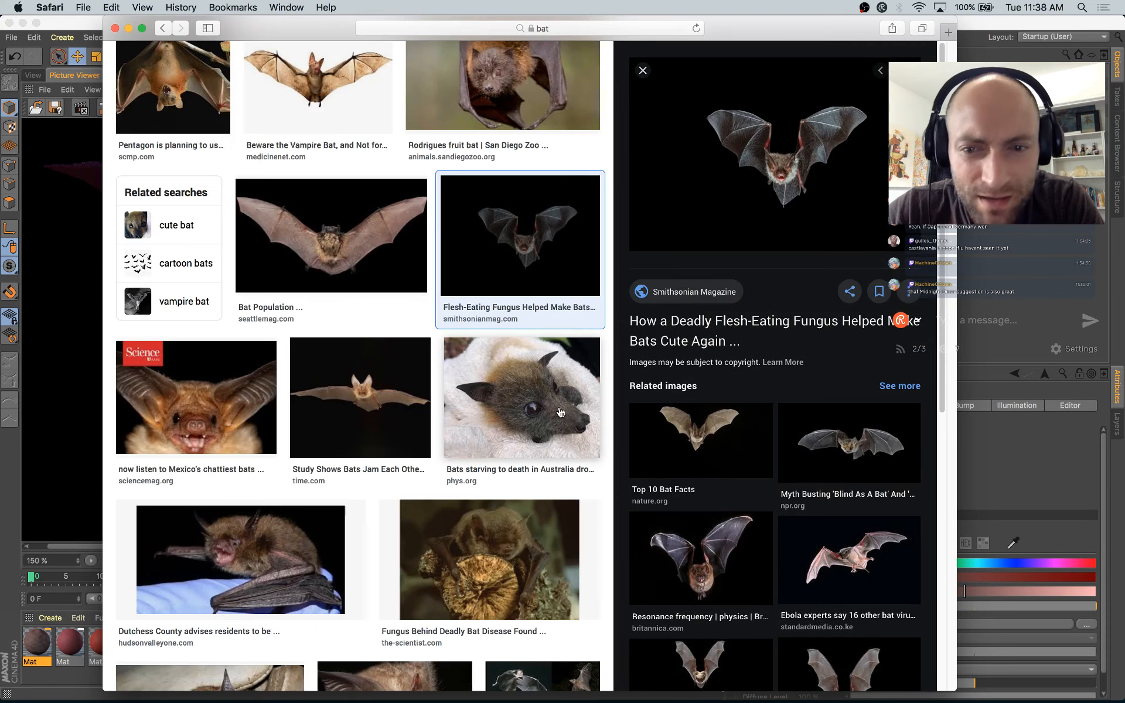
{"action": "scroll", "coordinate": [217, 485], "scroll_direction": "down", "scroll_amount": 5}
{"action": "scroll", "coordinate": [217, 485], "scroll_direction": "down", "scroll_amount": 1}
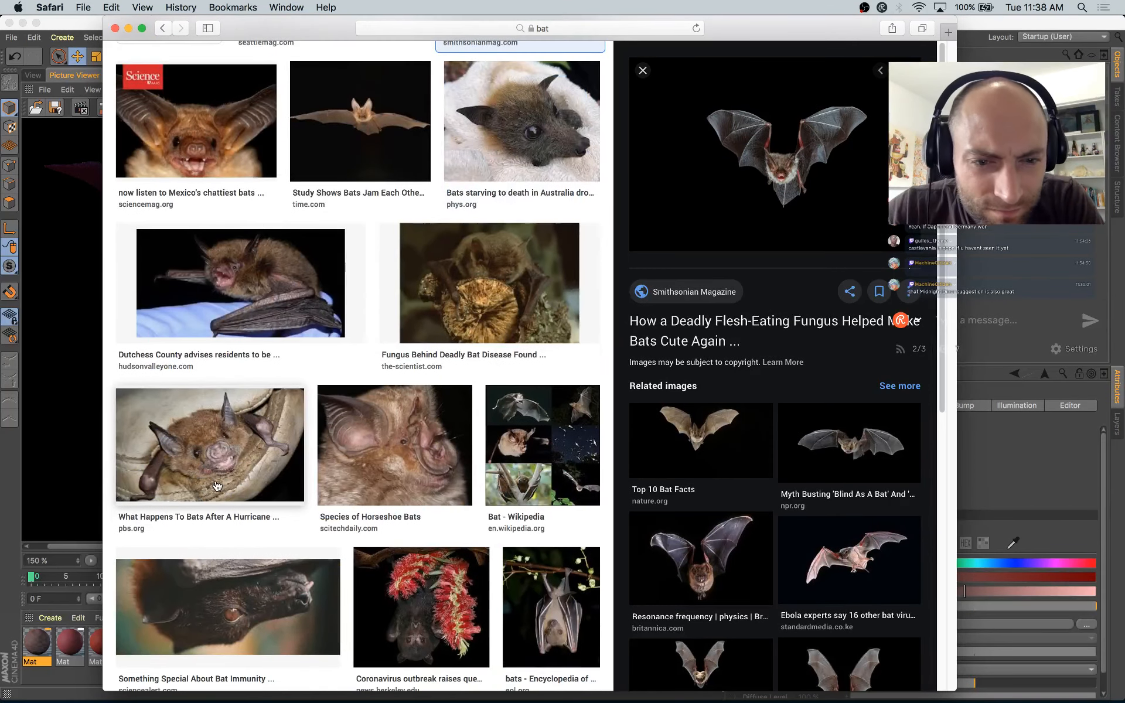
{"action": "left_click", "coordinate": [383, 444]}
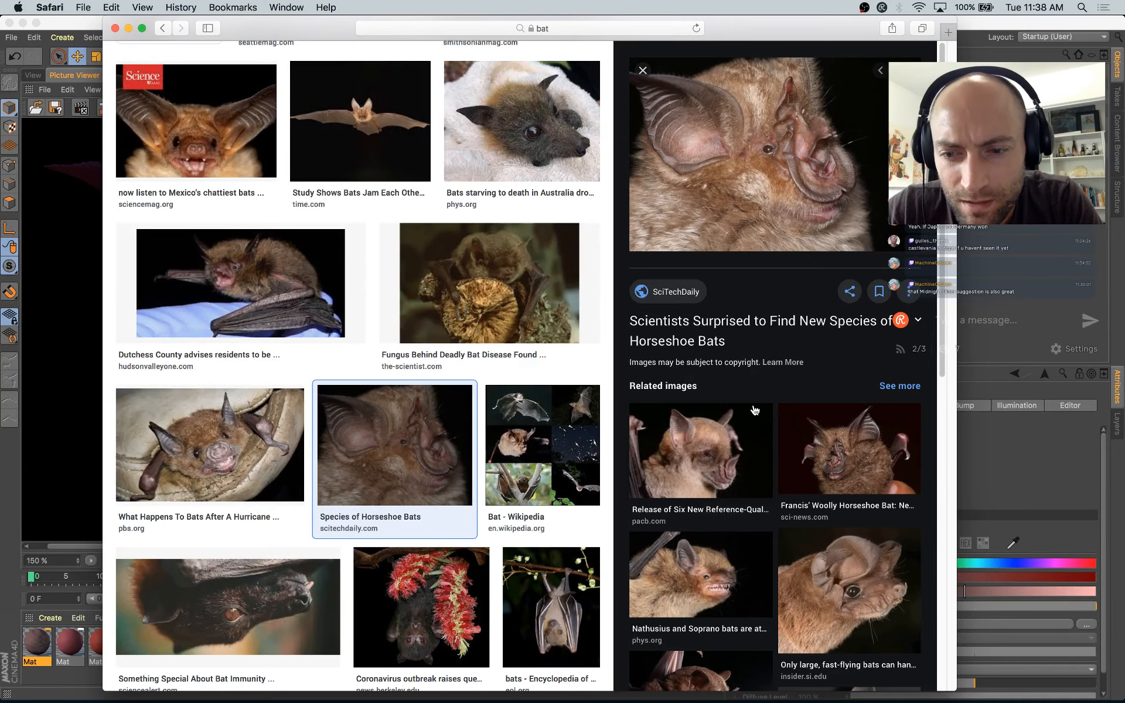
{"action": "scroll", "coordinate": [538, 434], "scroll_direction": "down", "scroll_amount": 5}
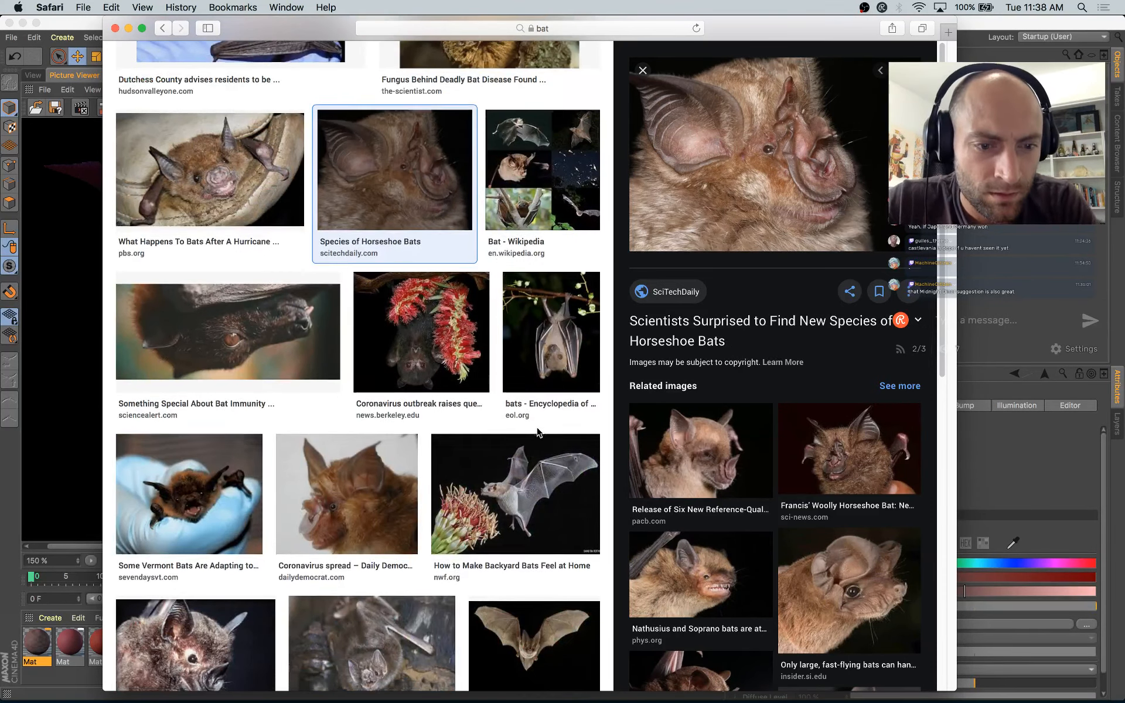
{"action": "scroll", "coordinate": [346, 455], "scroll_direction": "down", "scroll_amount": 1}
{"action": "left_click", "coordinate": [346, 454]}
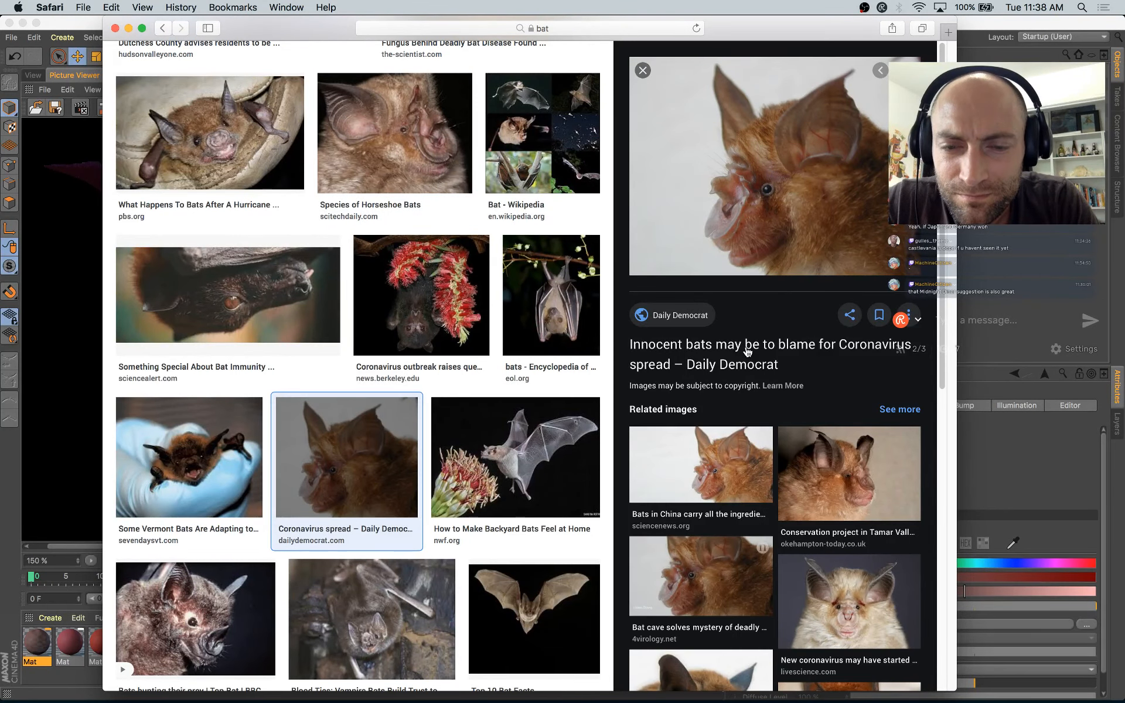
{"action": "scroll", "coordinate": [746, 351], "scroll_direction": "down", "scroll_amount": 10}
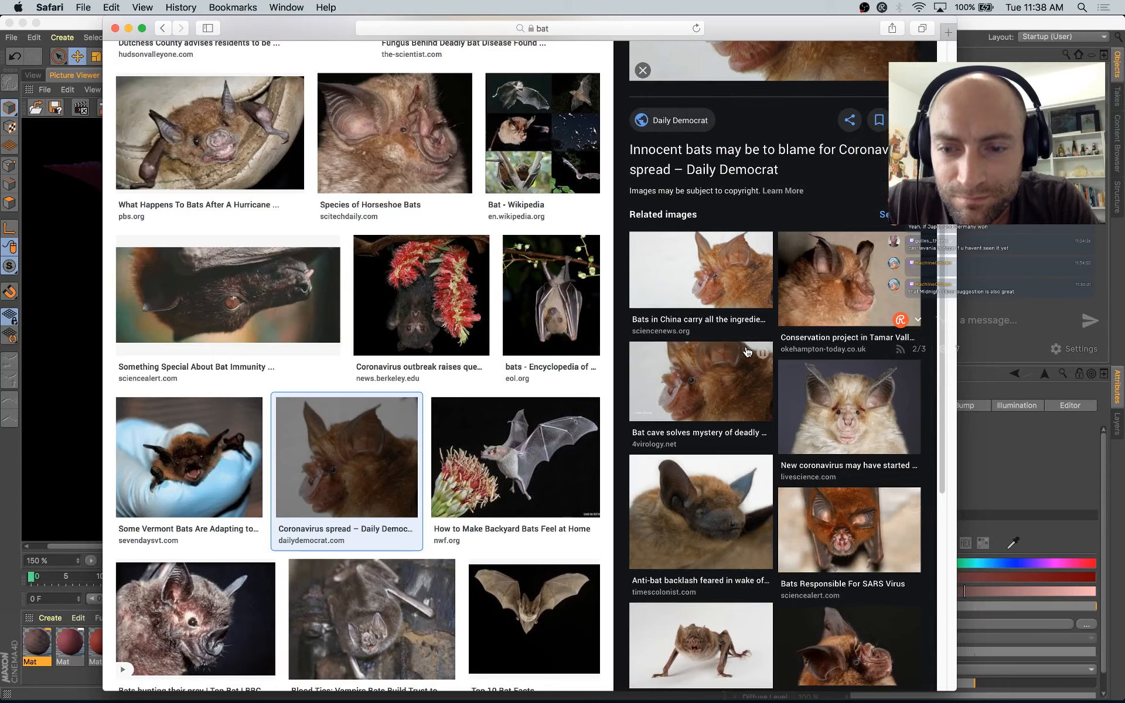
{"action": "scroll", "coordinate": [746, 351], "scroll_direction": "down", "scroll_amount": 2}
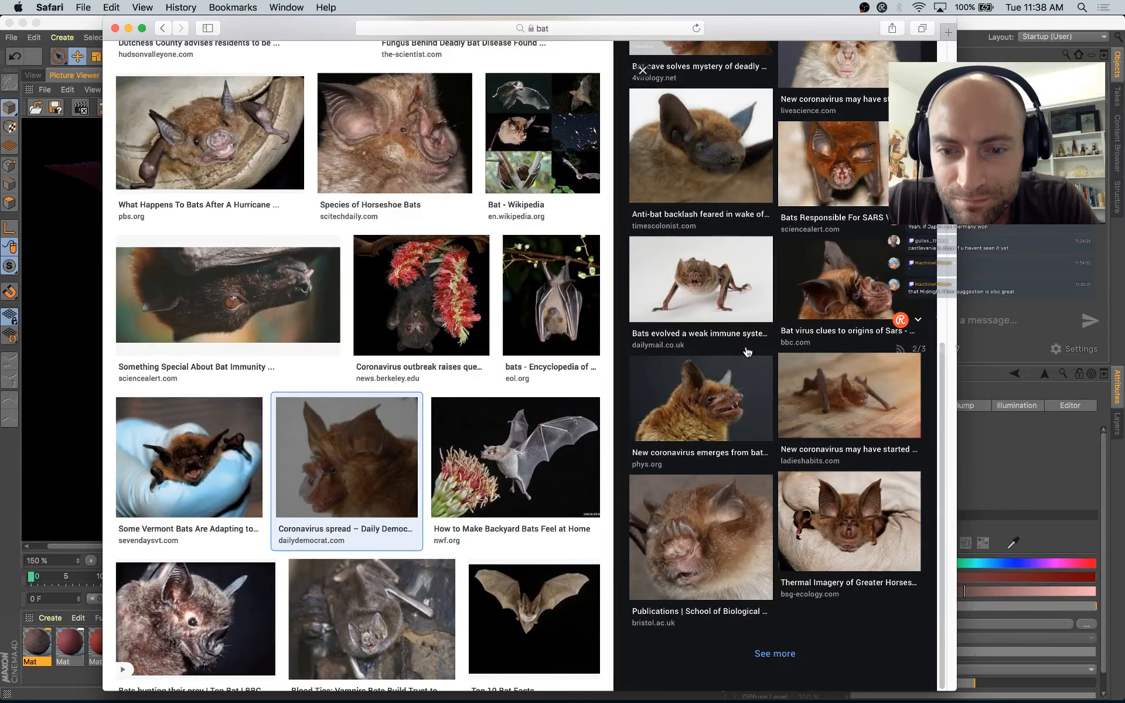
{"action": "left_click", "coordinate": [721, 385]}
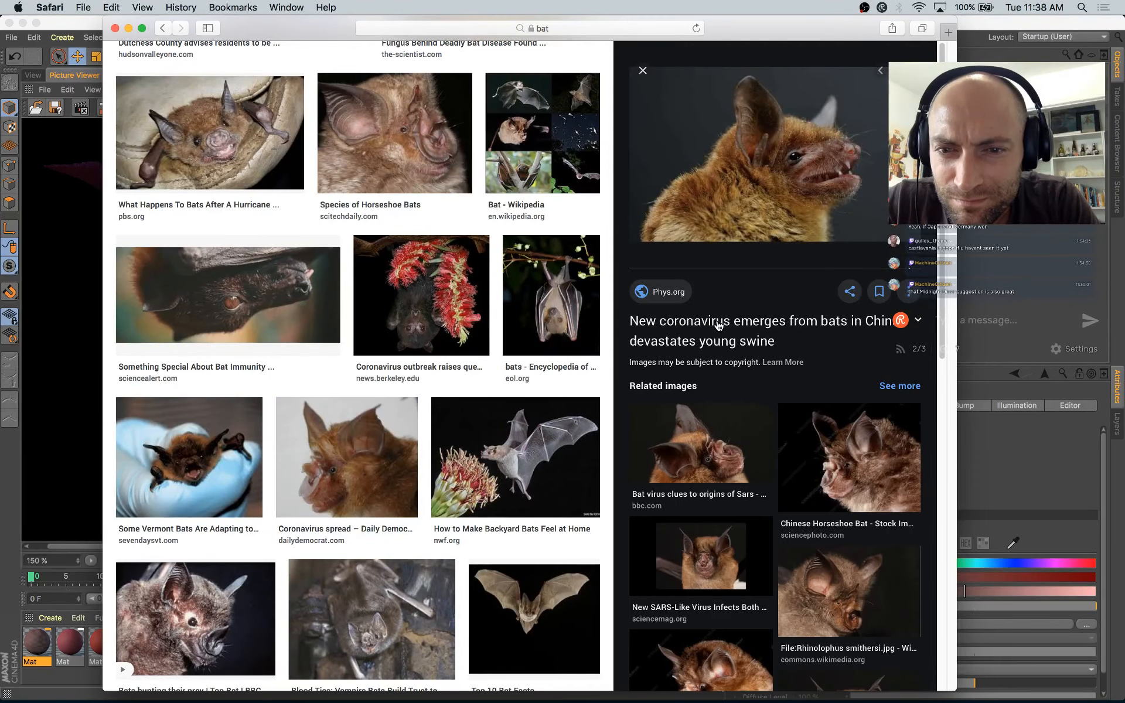
Step: Preview the Wikipedia bat collage and the New York Times flying bat, and open the Times article to view its photo
{"action": "scroll", "coordinate": [519, 364], "scroll_direction": "up", "scroll_amount": 4}
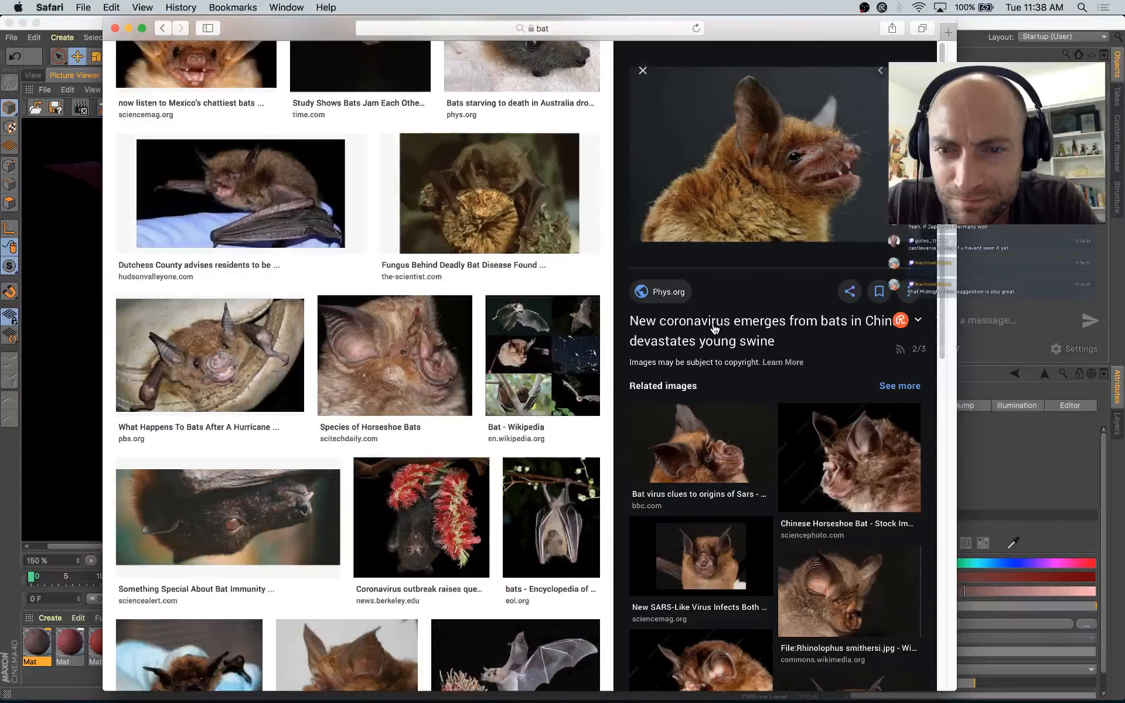
{"action": "left_click", "coordinate": [519, 364]}
{"action": "scroll", "coordinate": [519, 363], "scroll_direction": "up", "scroll_amount": 8}
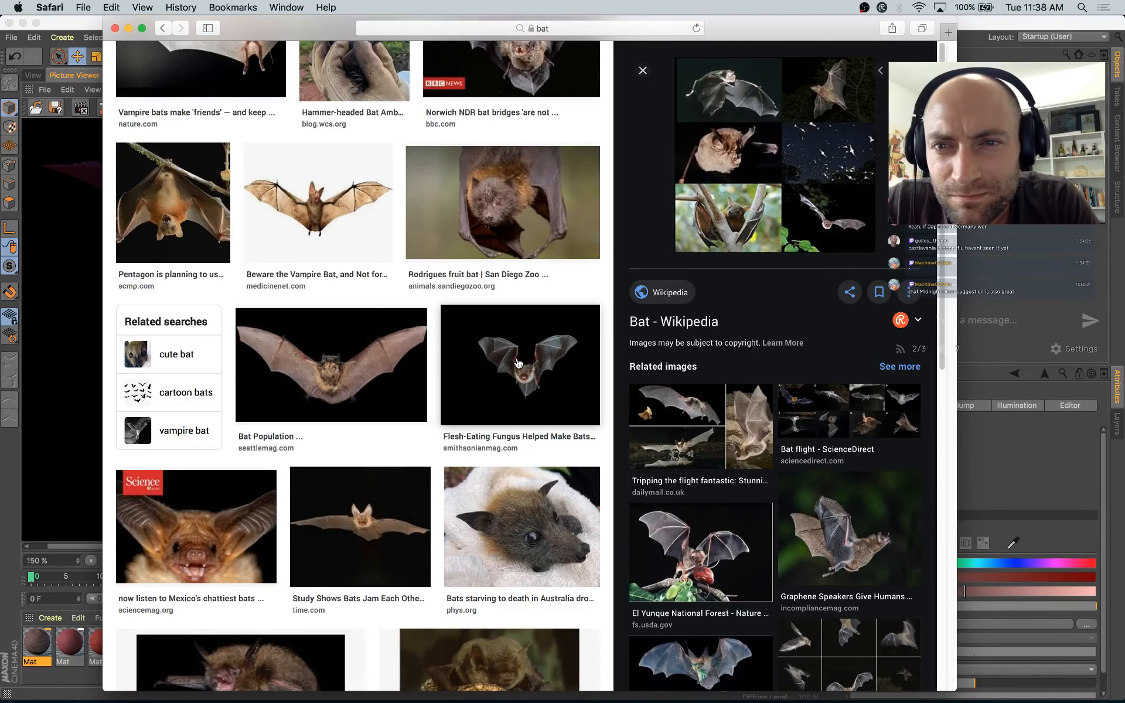
{"action": "scroll", "coordinate": [519, 363], "scroll_direction": "up", "scroll_amount": 10}
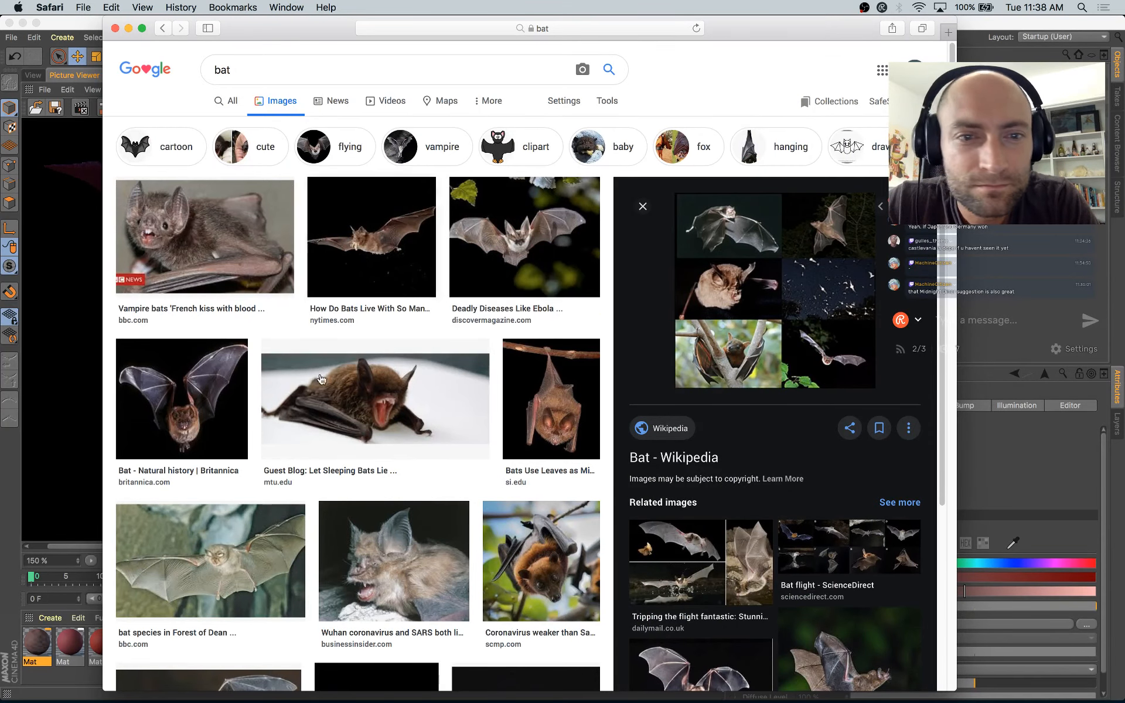
{"action": "left_click", "coordinate": [378, 231]}
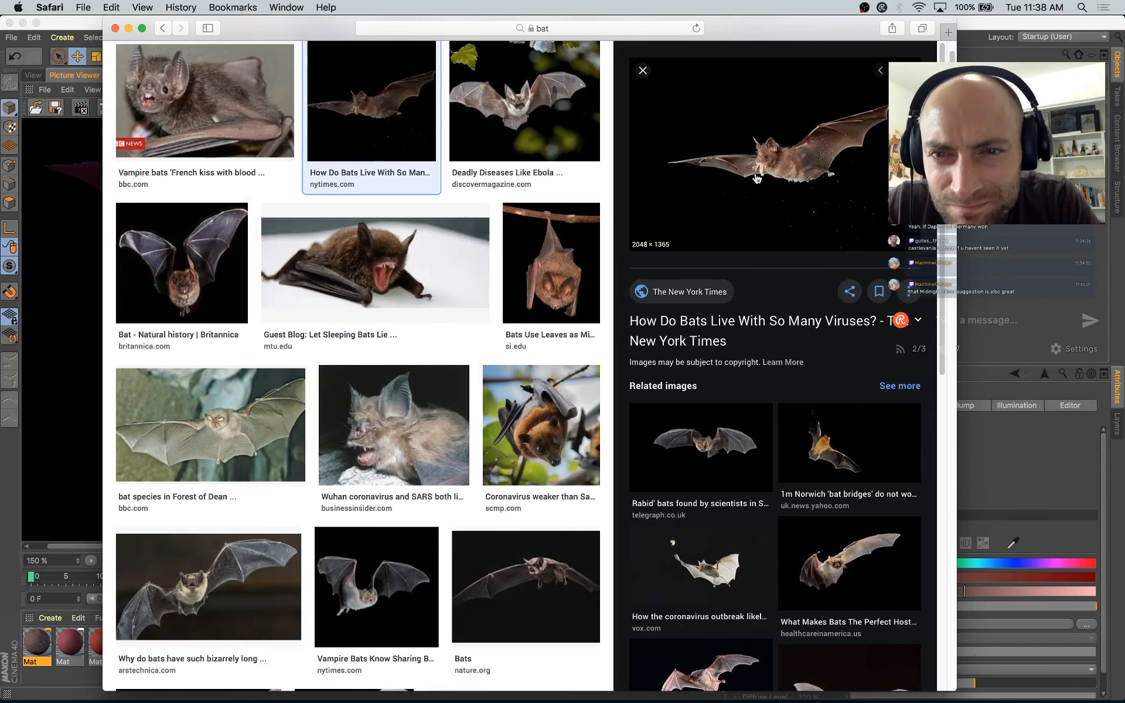
{"action": "left_click", "coordinate": [759, 170]}
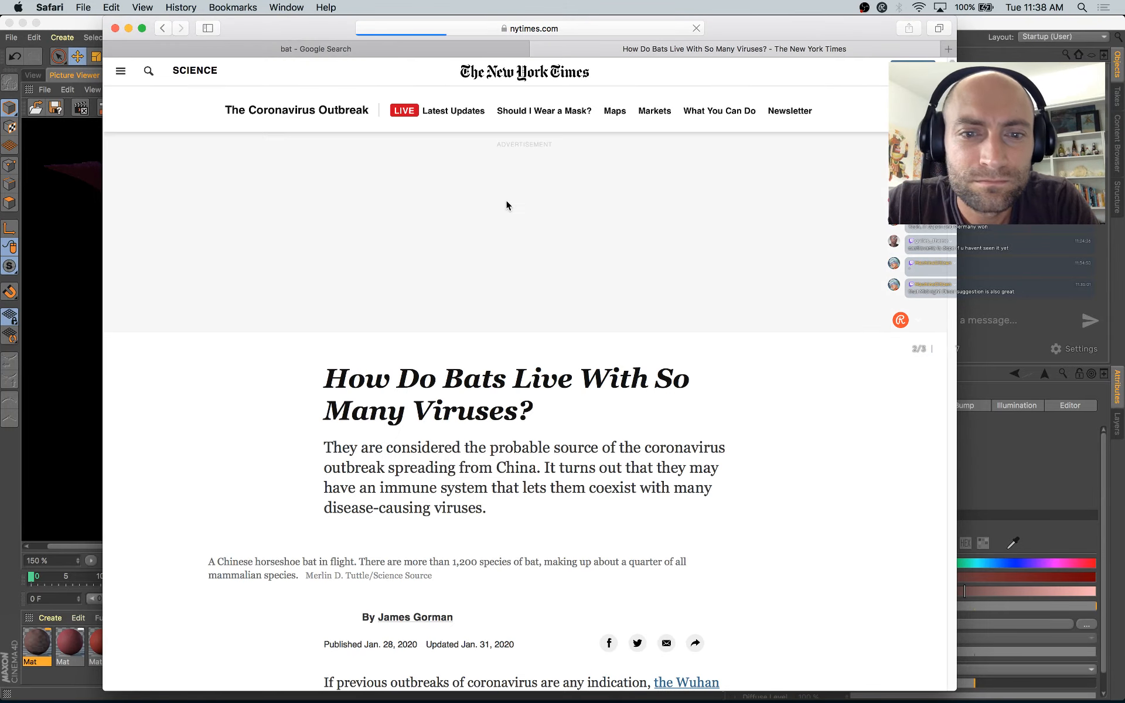
{"action": "scroll", "coordinate": [510, 246], "scroll_direction": "down", "scroll_amount": 6}
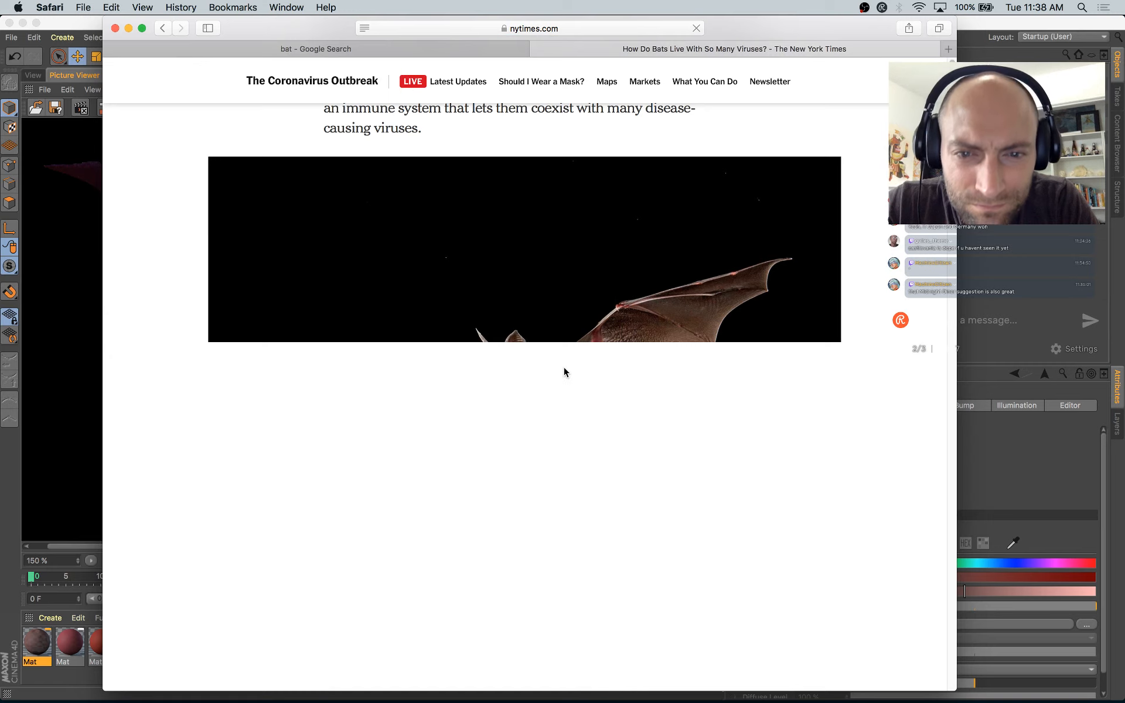
{"action": "scroll", "coordinate": [564, 368], "scroll_direction": "down", "scroll_amount": 1}
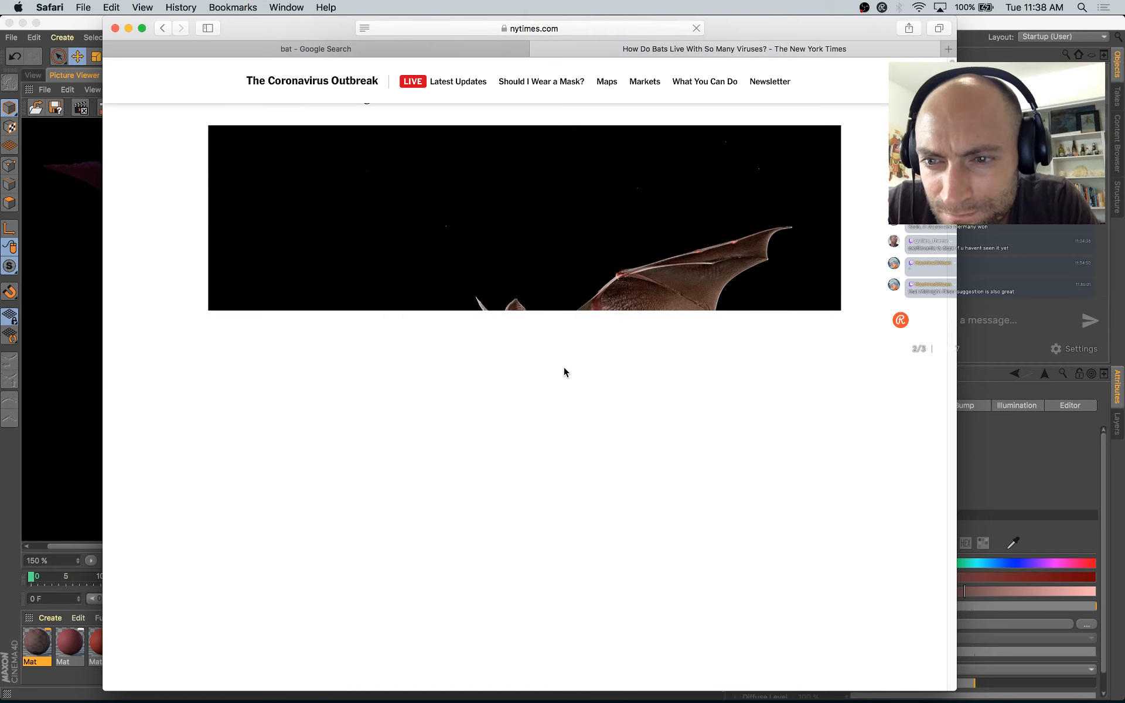
Step: Switch to Cinema 4D and compare the running large-cell render with the earlier small-cell render at 100%
{"action": "left_click", "coordinate": [9, 450]}
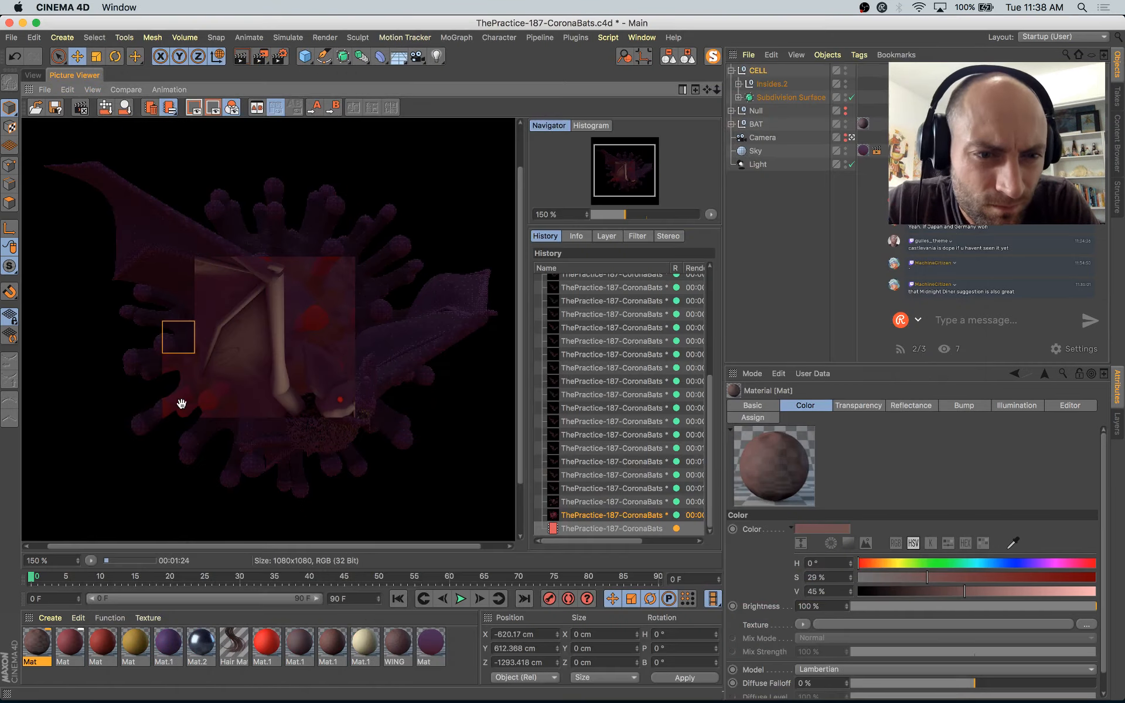
{"action": "left_click_drag", "start_coordinate": [276, 355], "coordinate": [297, 297]}
{"action": "scroll", "coordinate": [386, 388], "scroll_direction": "down", "scroll_amount": 2}
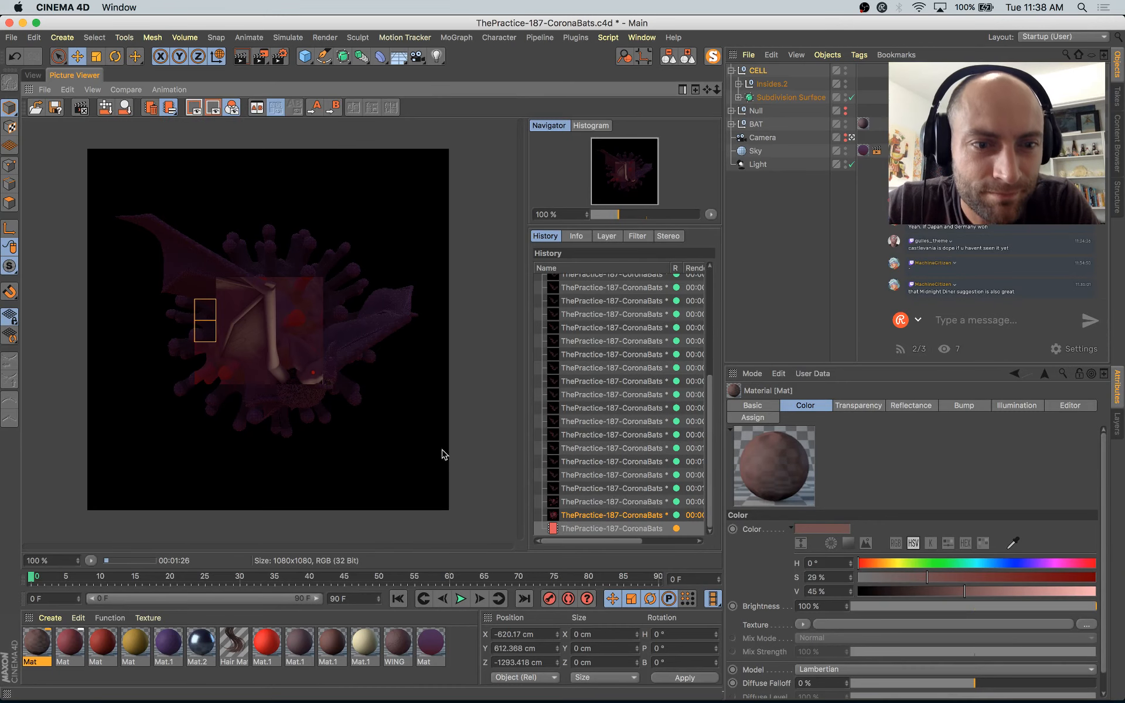
{"action": "key", "text": "Up"}
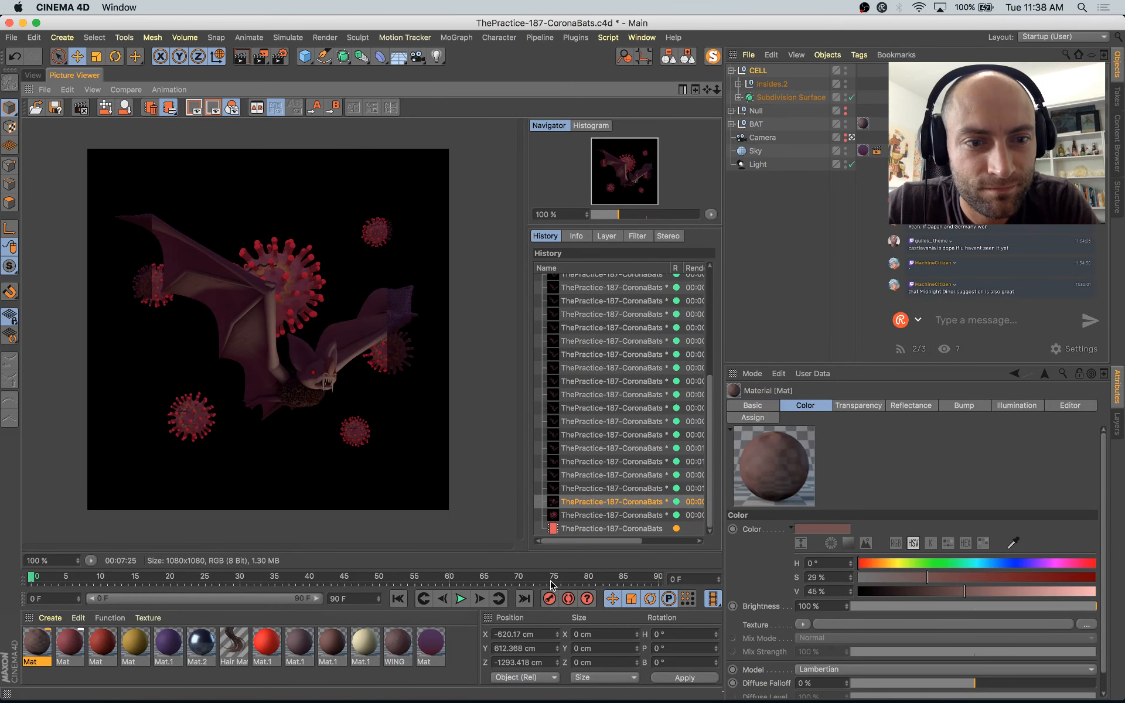
{"action": "key", "text": "Down"}
{"action": "key", "text": "Down"}
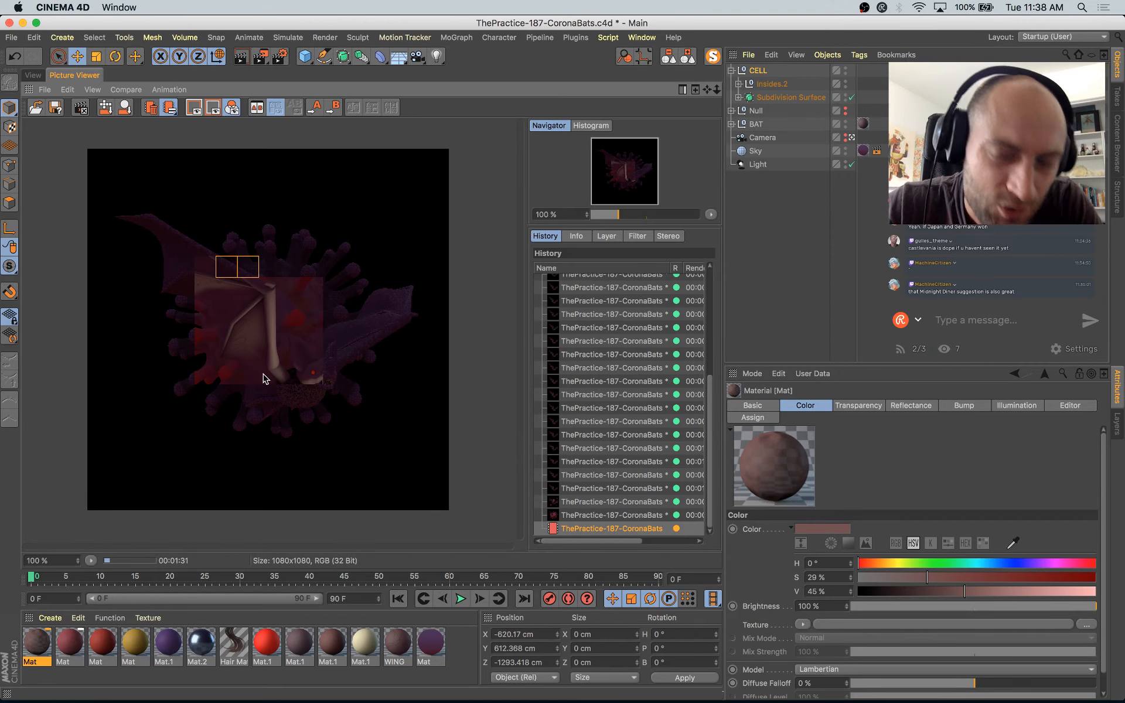
Step: Hide the CELL null and start a new render of the bat alone to the Picture Viewer
{"action": "left_click", "coordinate": [34, 76]}
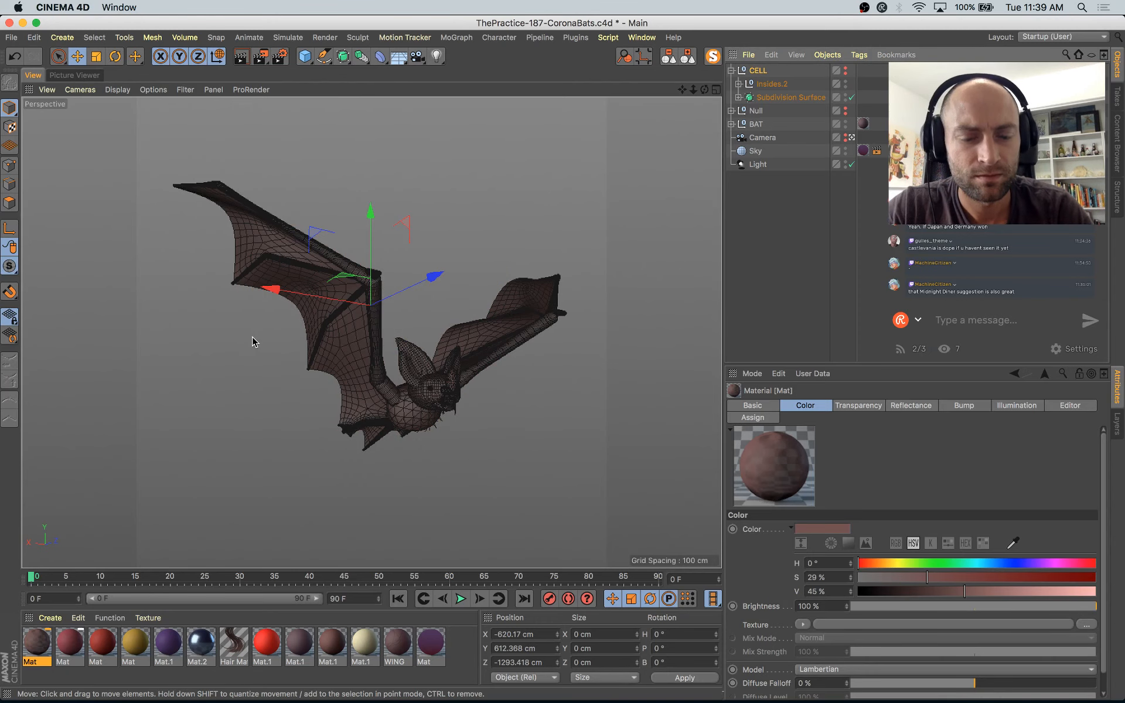
{"action": "key", "text": "shift+r"}
{"action": "left_click", "coordinate": [660, 245]}
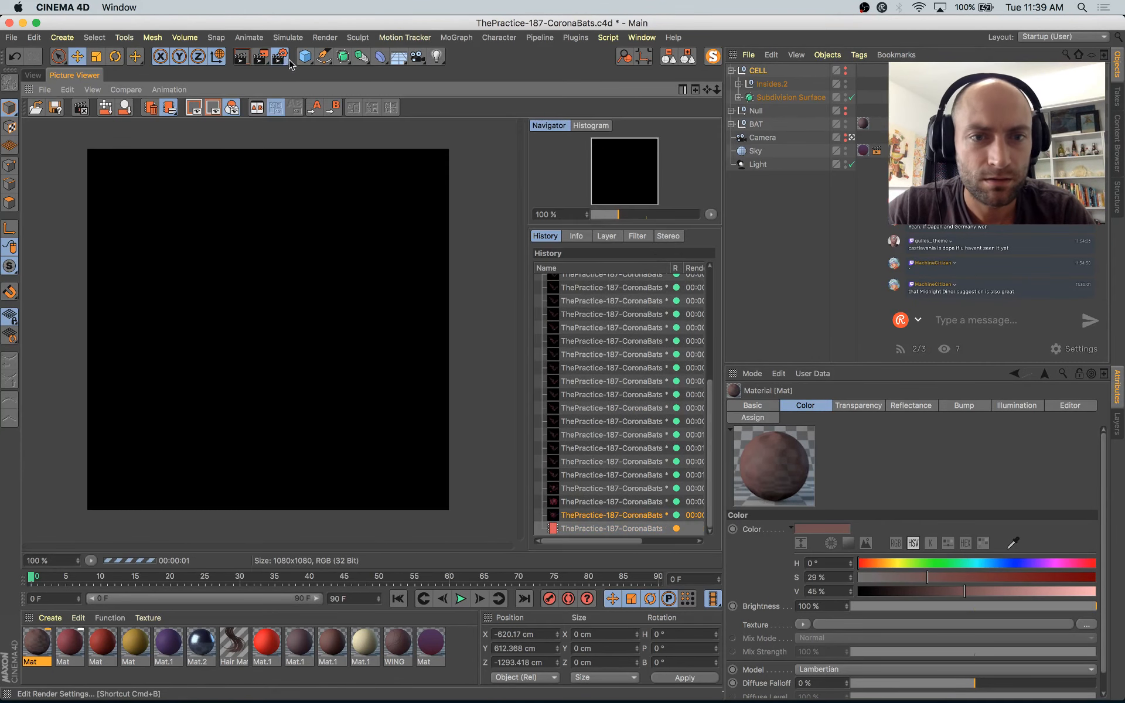
Step: Check the Output and Save pages of the render settings, and restart the bat-only render in the Picture Viewer
{"action": "left_click", "coordinate": [280, 56]}
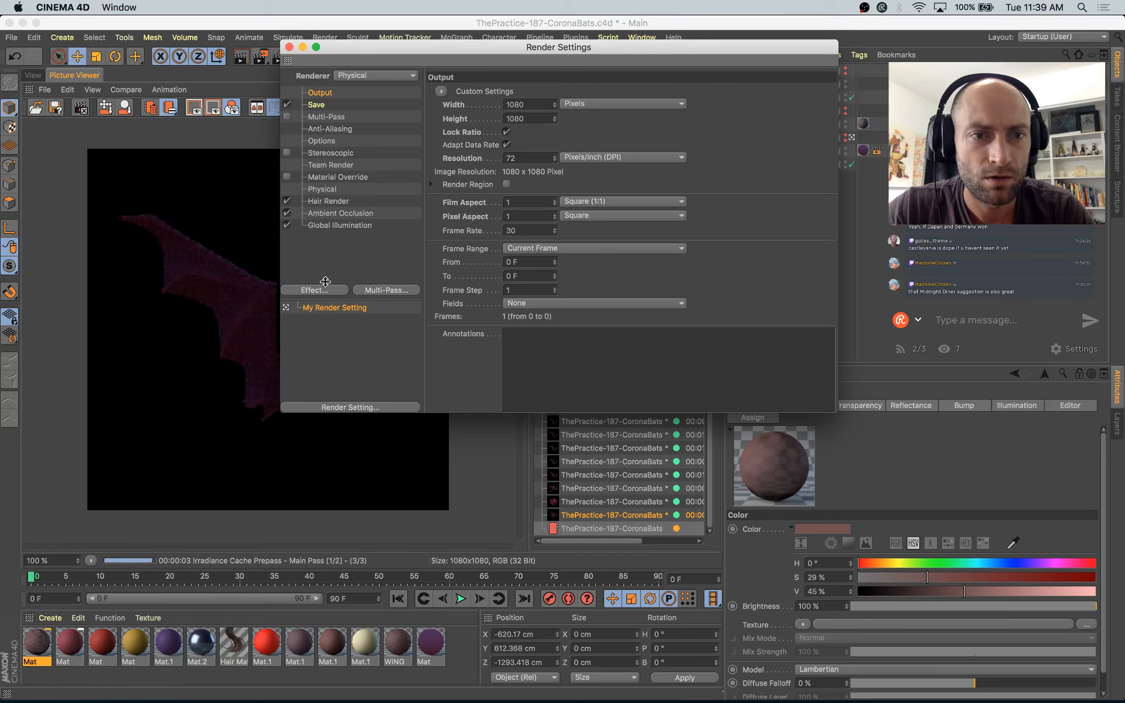
{"action": "left_click", "coordinate": [316, 105]}
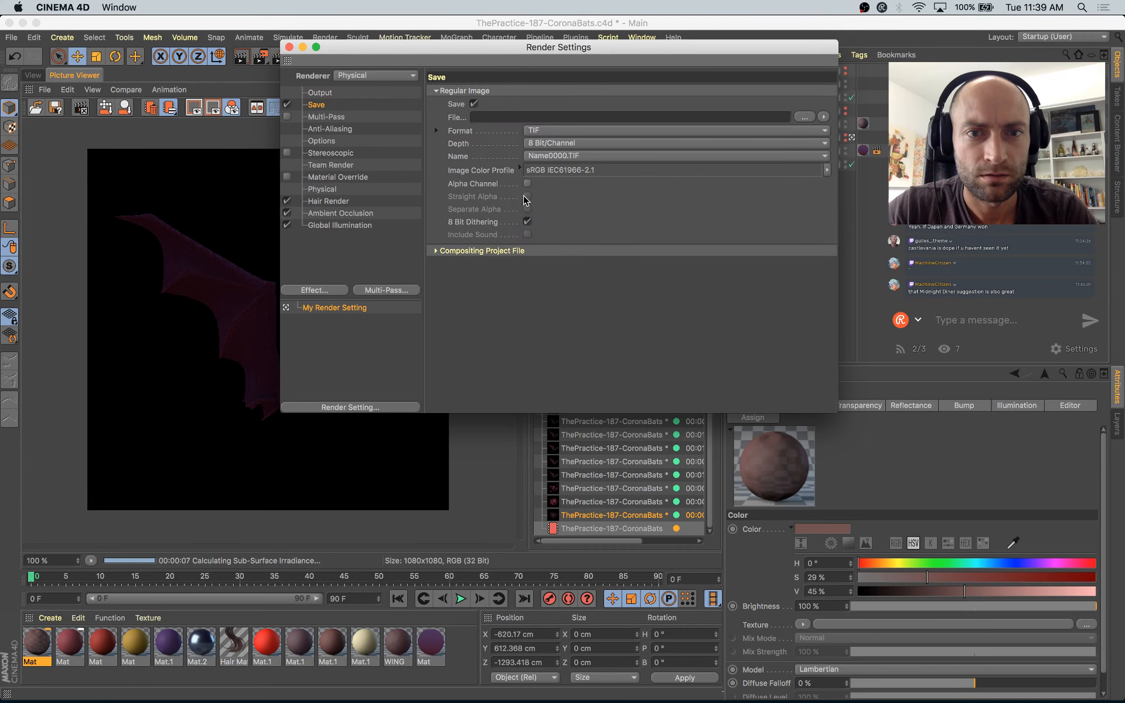
{"action": "left_click", "coordinate": [289, 47]}
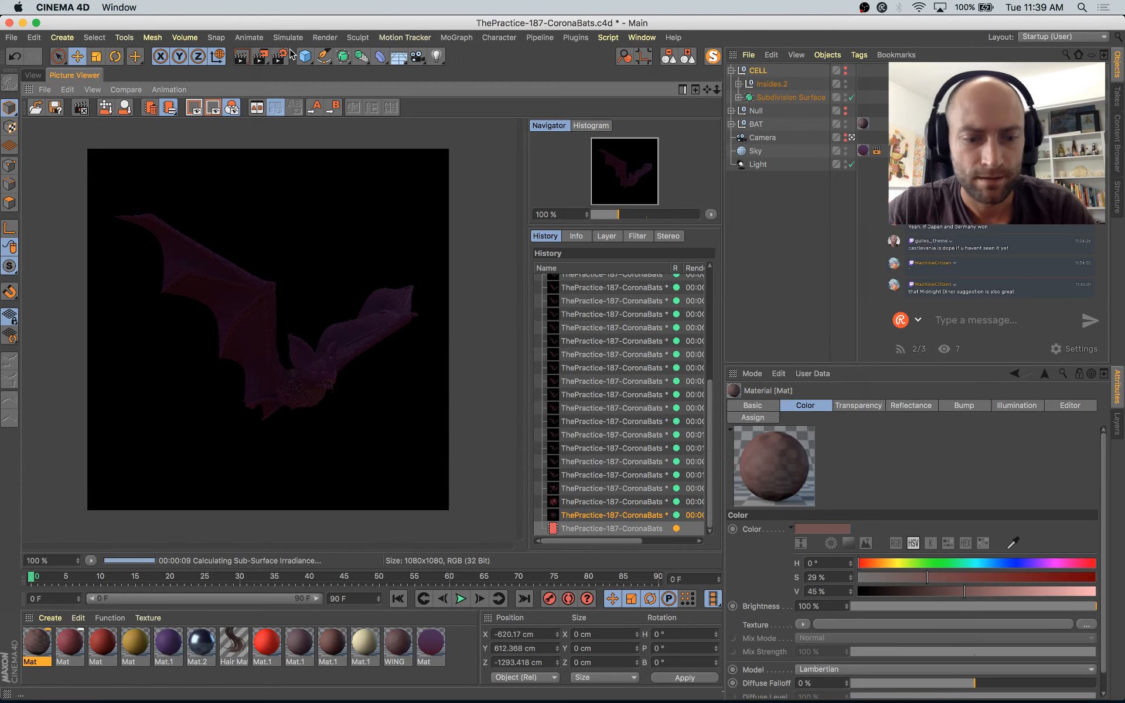
{"action": "key", "text": "shift+r"}
{"action": "key", "text": "Return"}
{"action": "key", "text": "shift+r"}
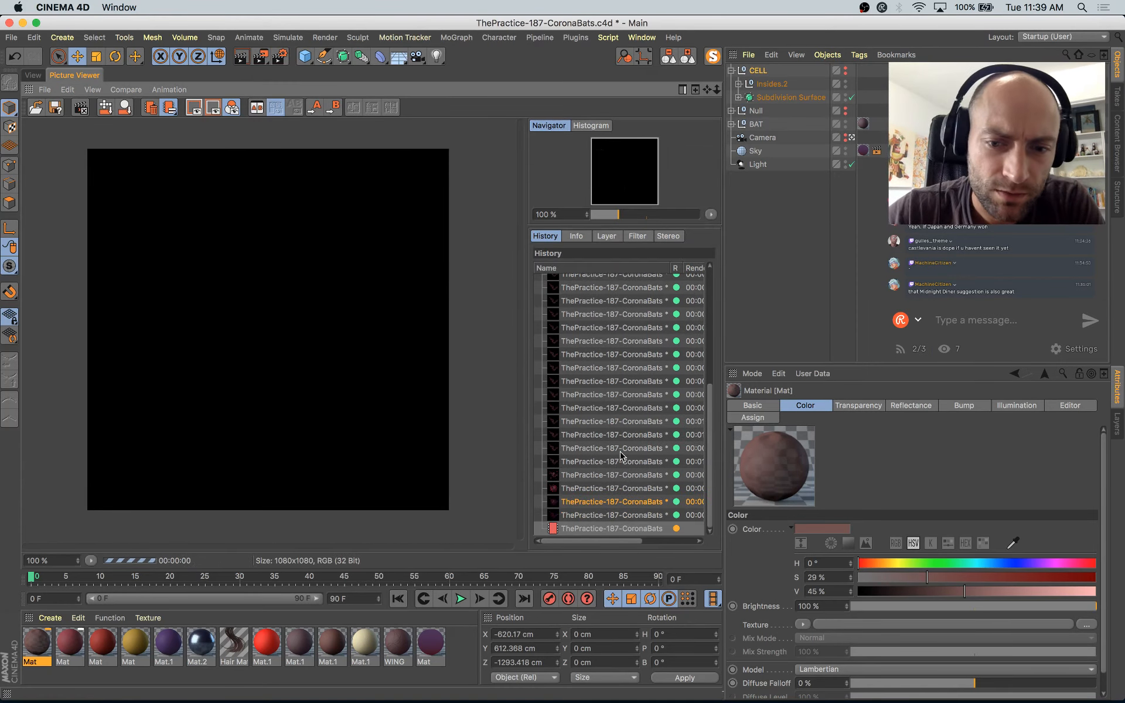
Step: Compare the interrupted bat-only render with the partial large-cell render by alternating between them in the render history
{"action": "left_click", "coordinate": [627, 520]}
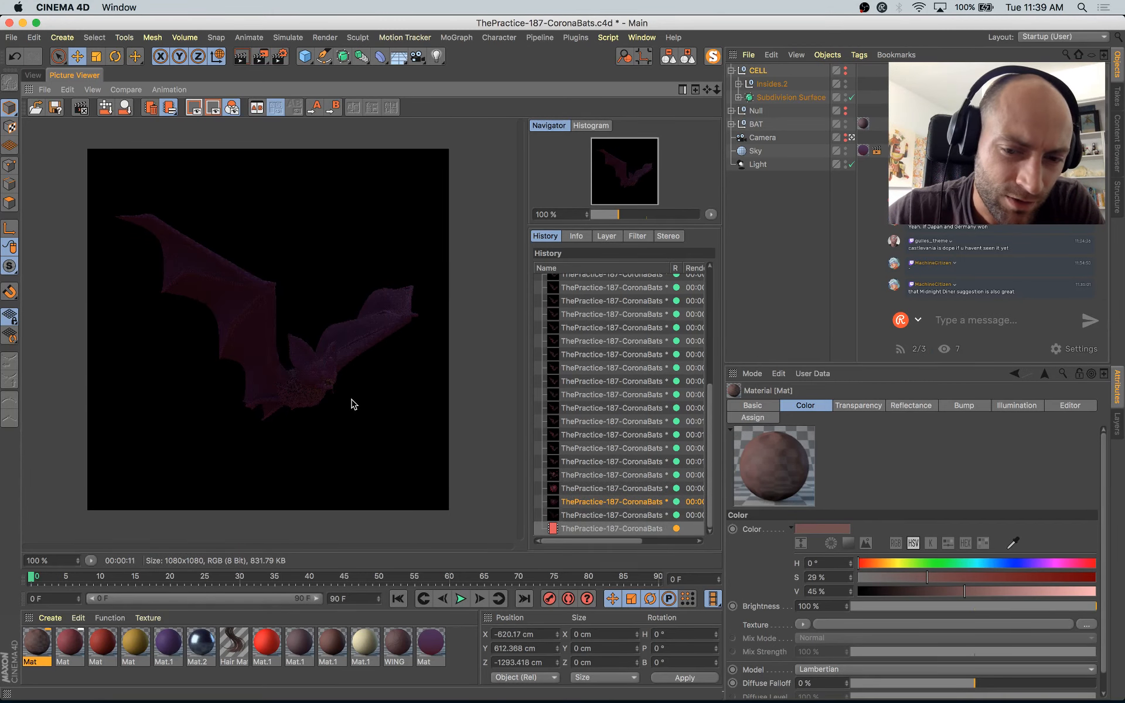
{"action": "key", "text": "Up"}
{"action": "key", "text": "Down"}
{"action": "key", "text": "Up"}
{"action": "key", "text": "Down"}
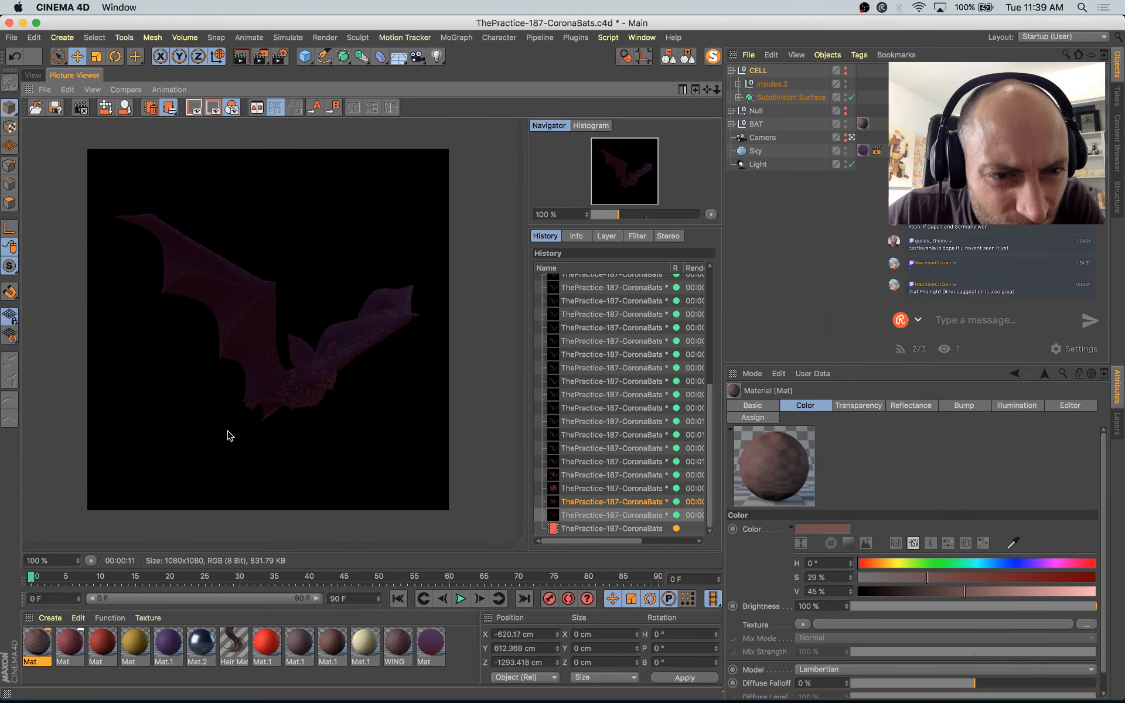
{"action": "key", "text": "Up"}
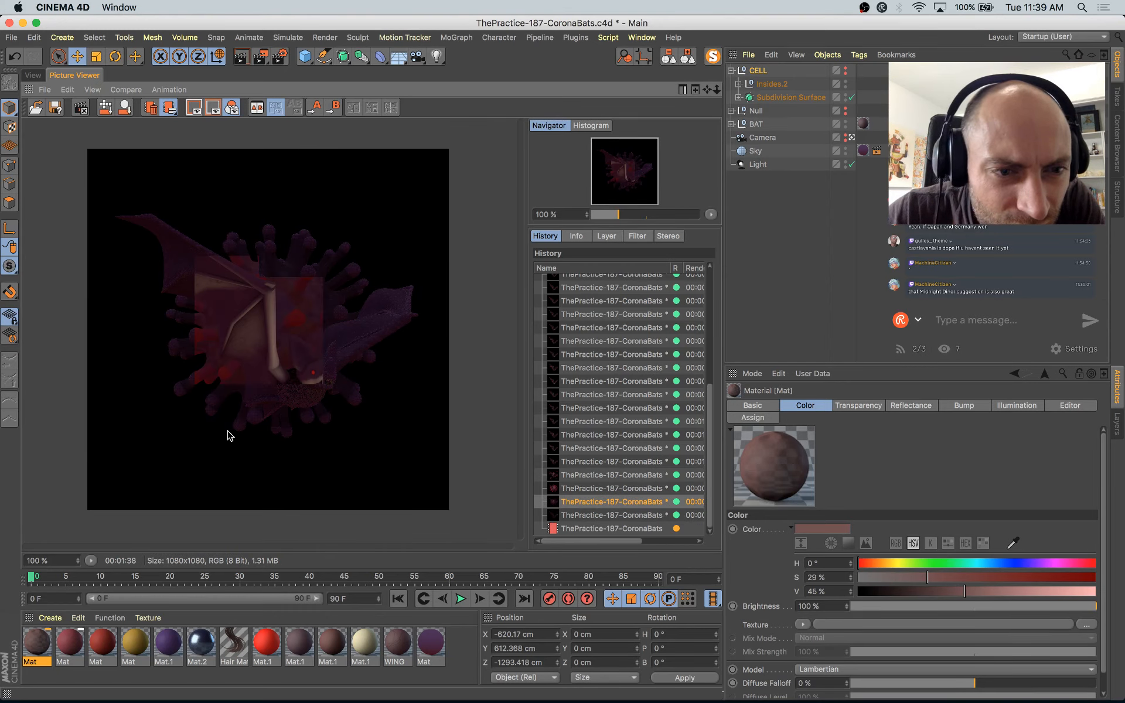
{"action": "key", "text": "Down"}
{"action": "key", "text": "Up"}
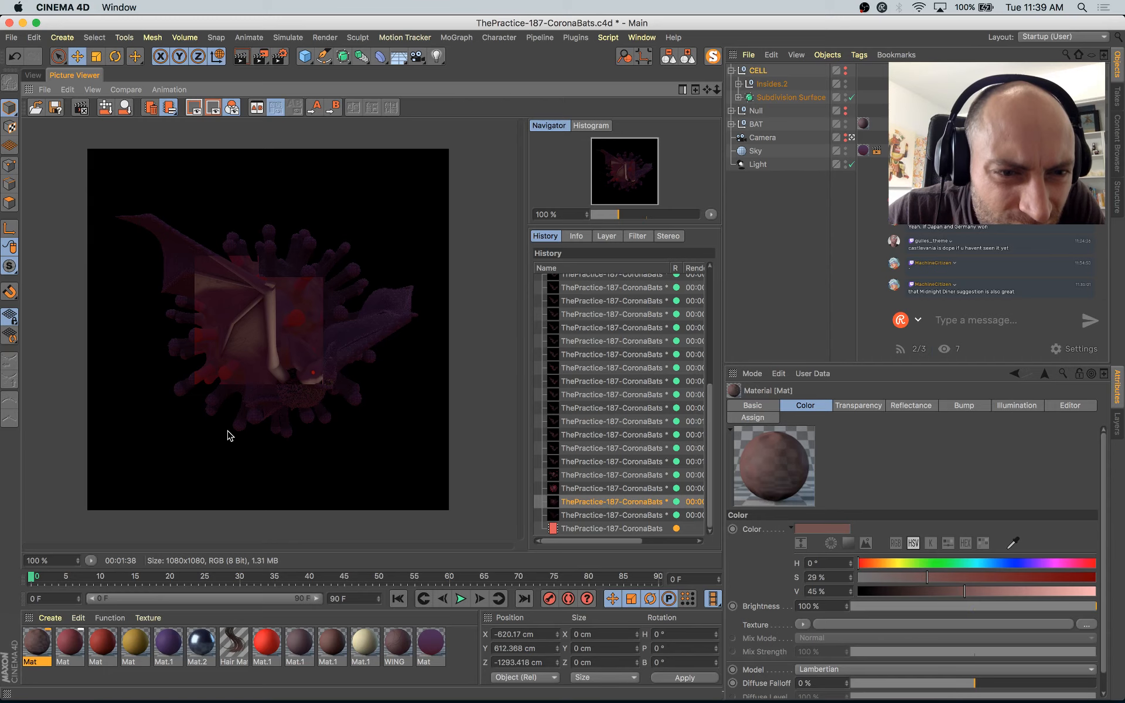
{"action": "key", "text": "Down"}
{"action": "key", "text": "Up"}
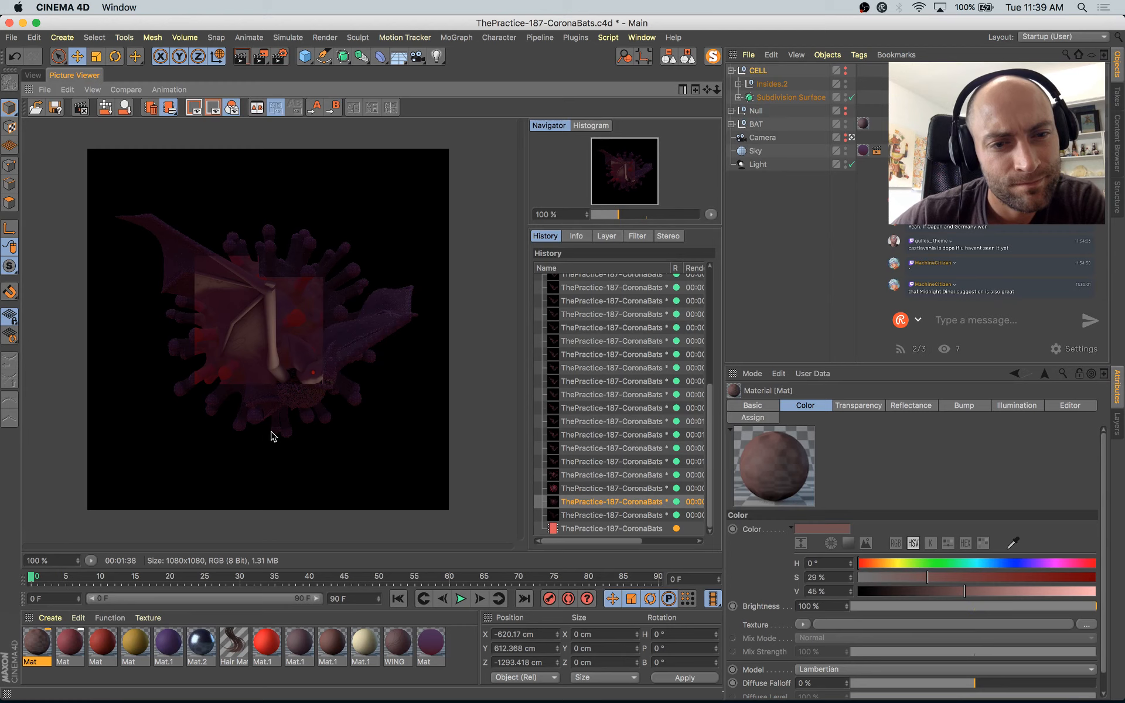
{"action": "key", "text": "Down"}
{"action": "key", "text": "Up"}
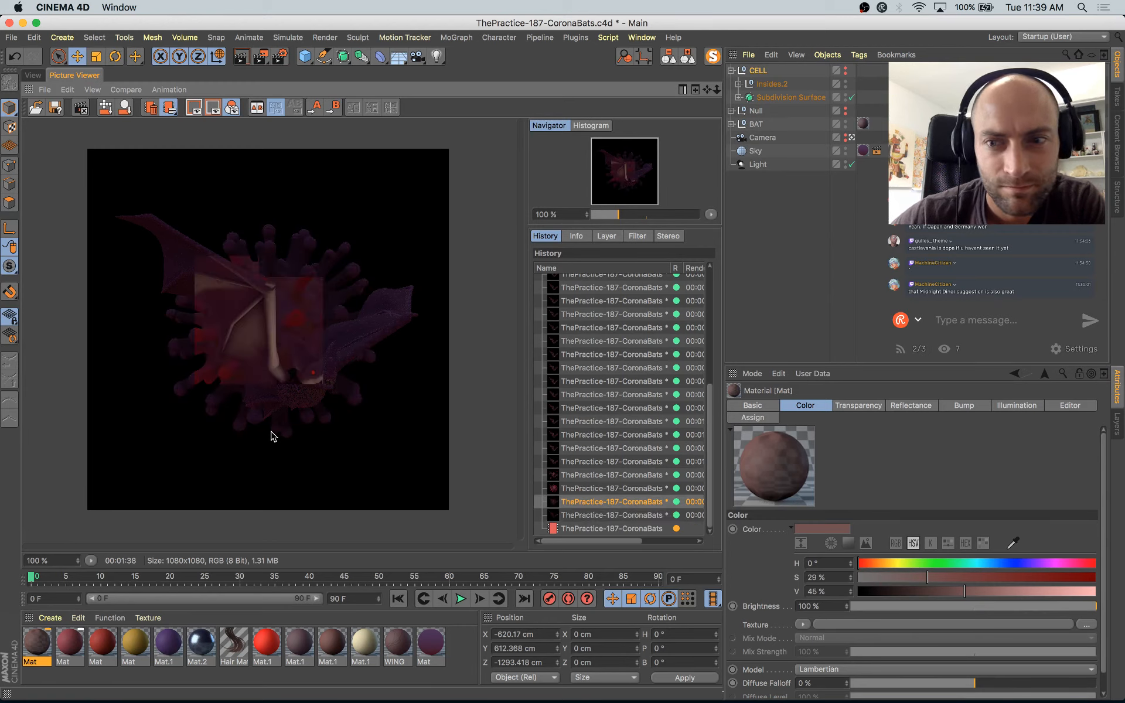
{"action": "key", "text": "Up"}
{"action": "key", "text": "Down"}
{"action": "key", "text": "Down"}
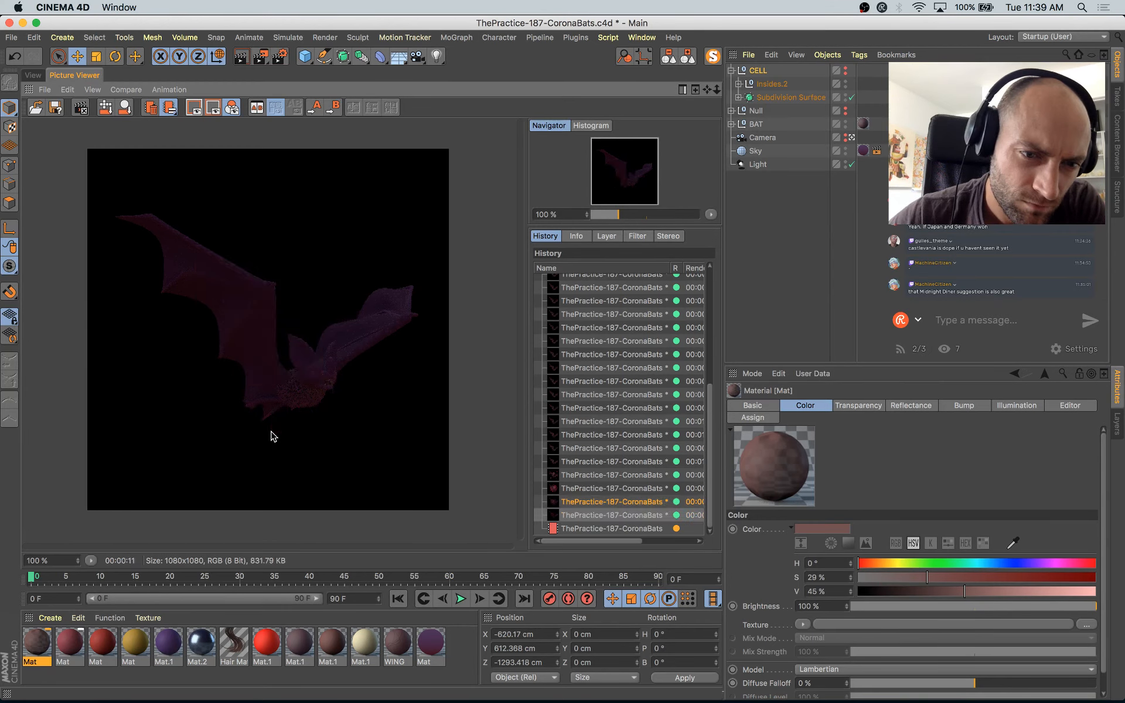
{"action": "key", "text": "Up"}
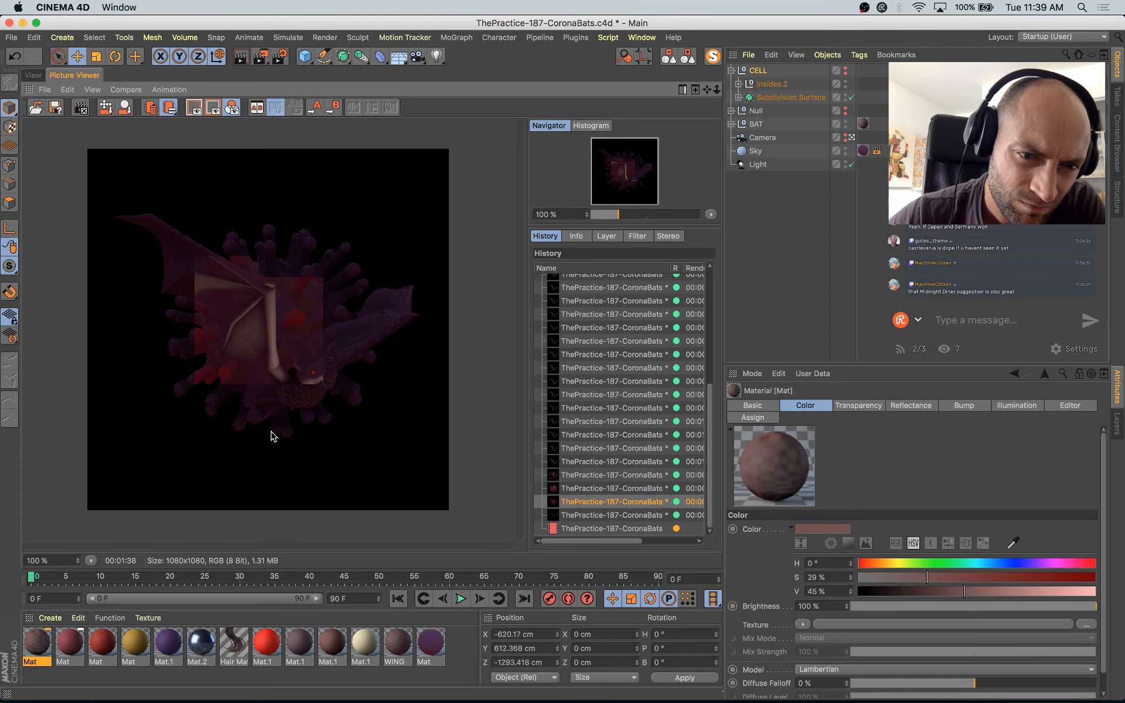
Step: Return to the 3D view, duplicate the hidden CELL null and make the copy visible
{"action": "left_click", "coordinate": [34, 75]}
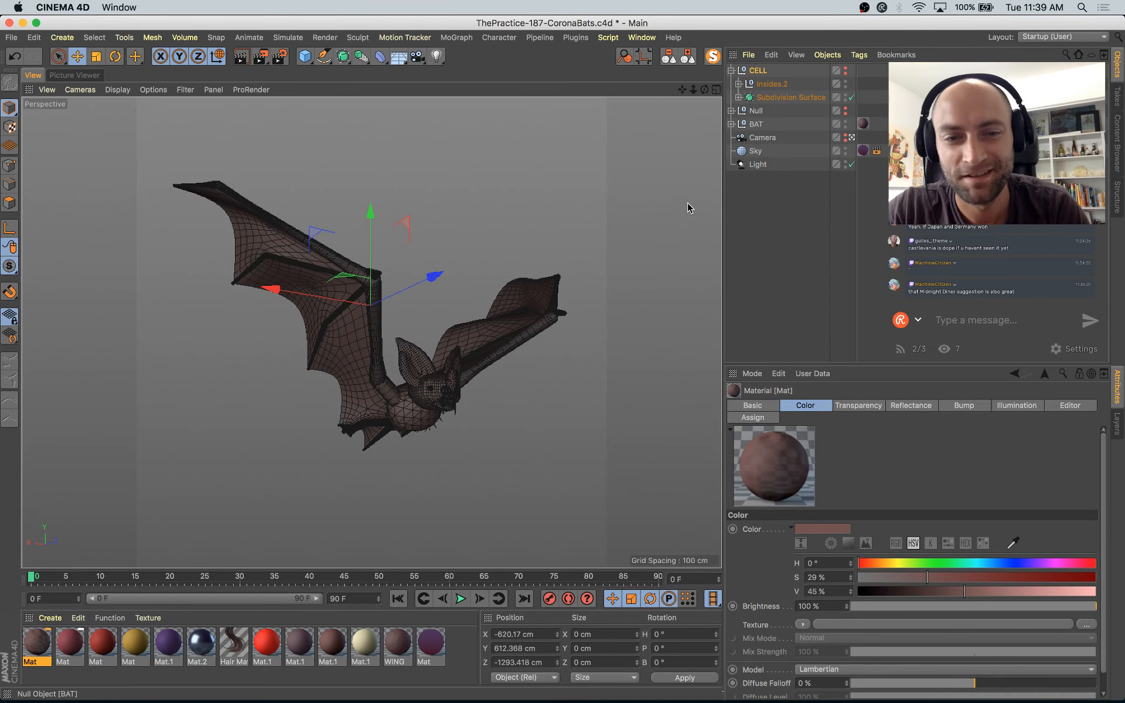
{"action": "left_click", "coordinate": [745, 71]}
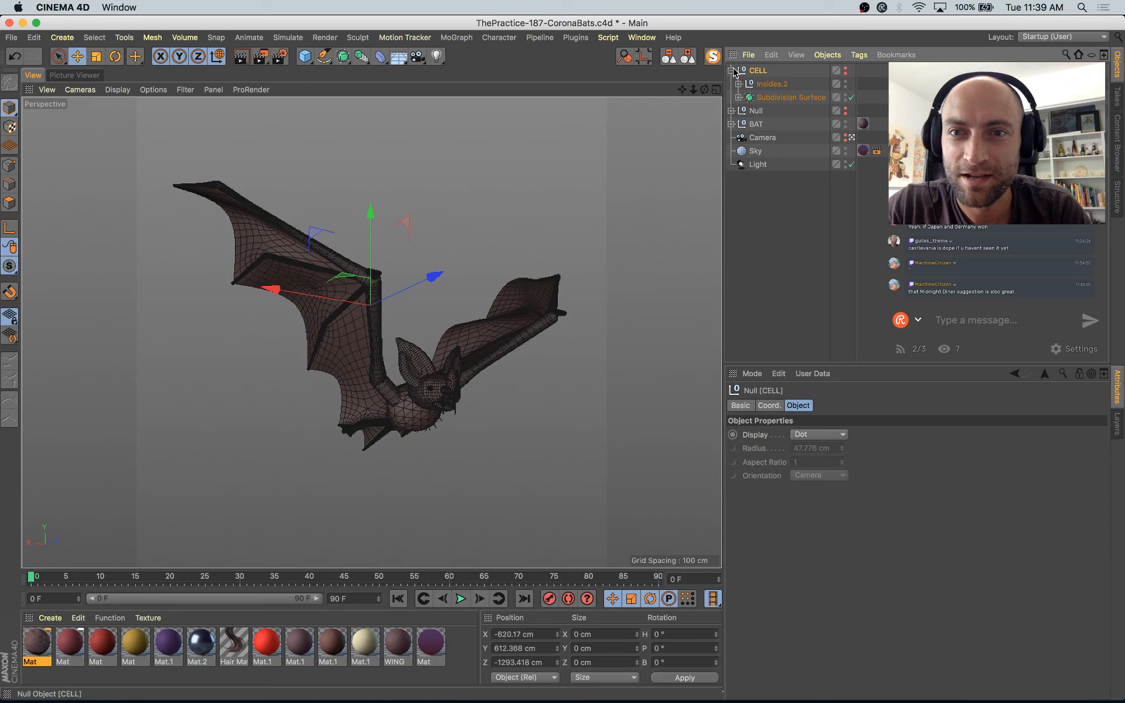
{"action": "left_click", "coordinate": [732, 70]}
{"action": "key", "text": "super+c"}
{"action": "key", "text": "super+v"}
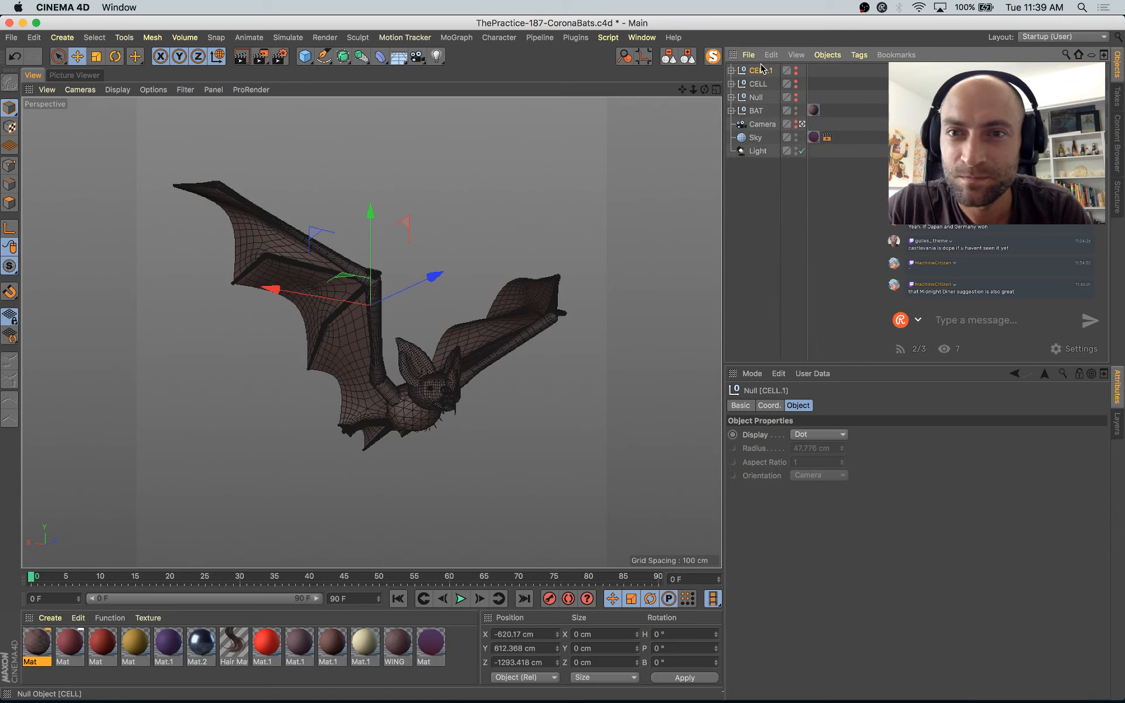
{"action": "left_click", "coordinate": [795, 73]}
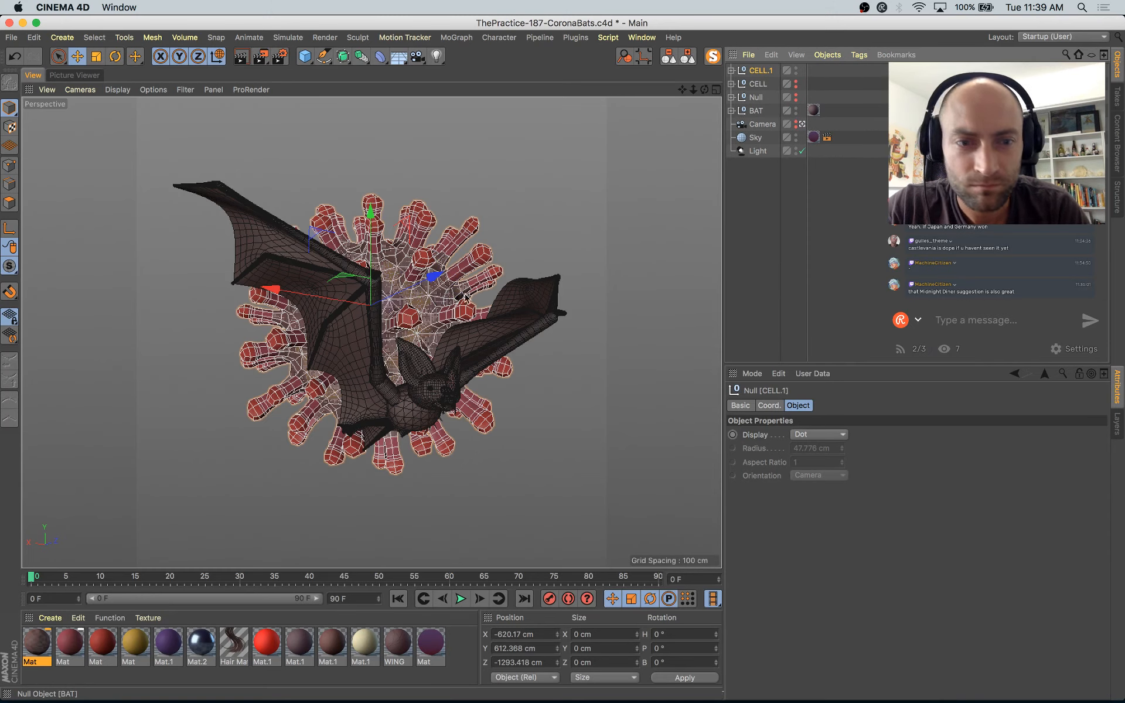
Step: Scale down the CELL.1 copy and move it behind the bat's head, to about X -95, Y 48, Z -199 cm
{"action": "key", "text": "t"}
{"action": "left_click_drag", "start_coordinate": [379, 282], "coordinate": [370, 352]}
{"action": "key", "text": "e"}
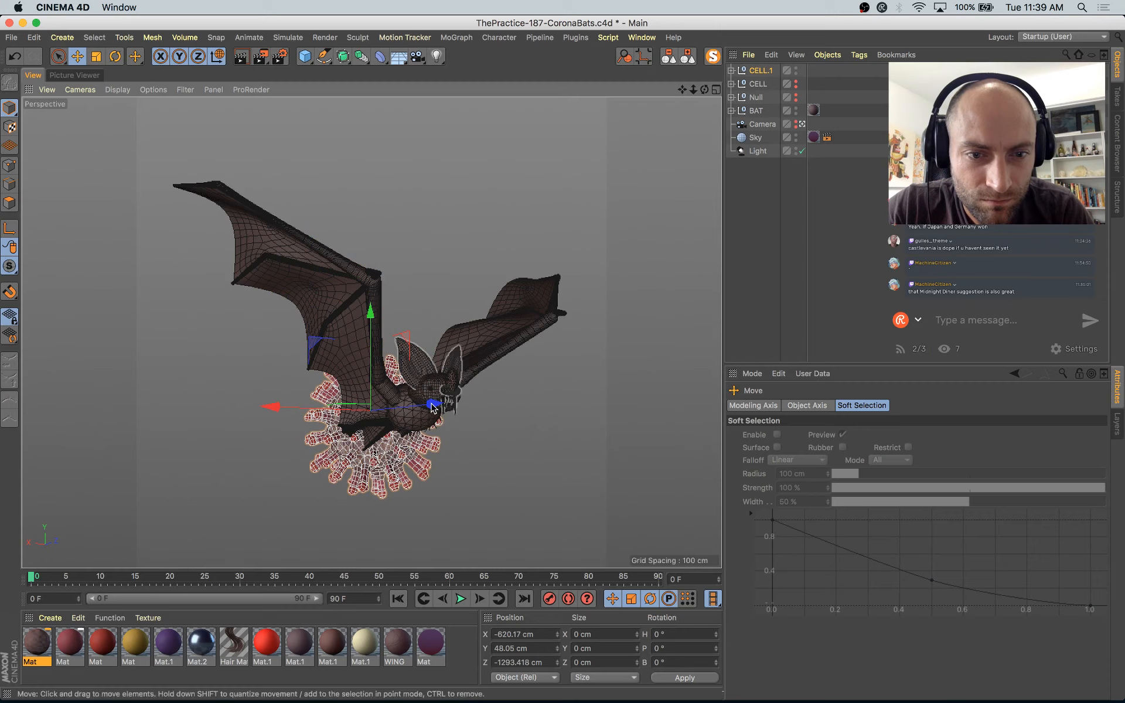
{"action": "left_click_drag", "start_coordinate": [432, 404], "coordinate": [543, 392]}
{"action": "left_click_drag", "start_coordinate": [397, 400], "coordinate": [284, 398]}
{"action": "left_click_drag", "start_coordinate": [443, 379], "coordinate": [437, 445]}
{"action": "key", "text": "t"}
{"action": "key", "text": "e"}
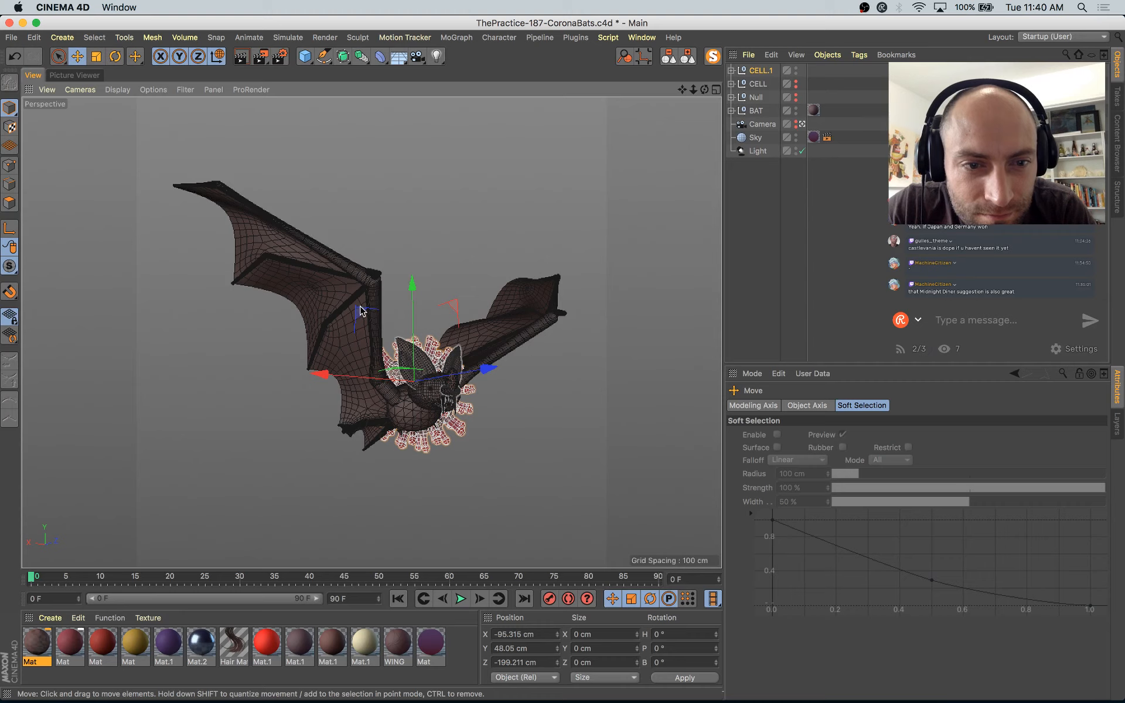
Step: Move CELL.1 onto the bat's body at about X 12, Y -9, Z -77 cm and shrink it to body size
{"action": "left_click_drag", "start_coordinate": [359, 310], "coordinate": [340, 334]}
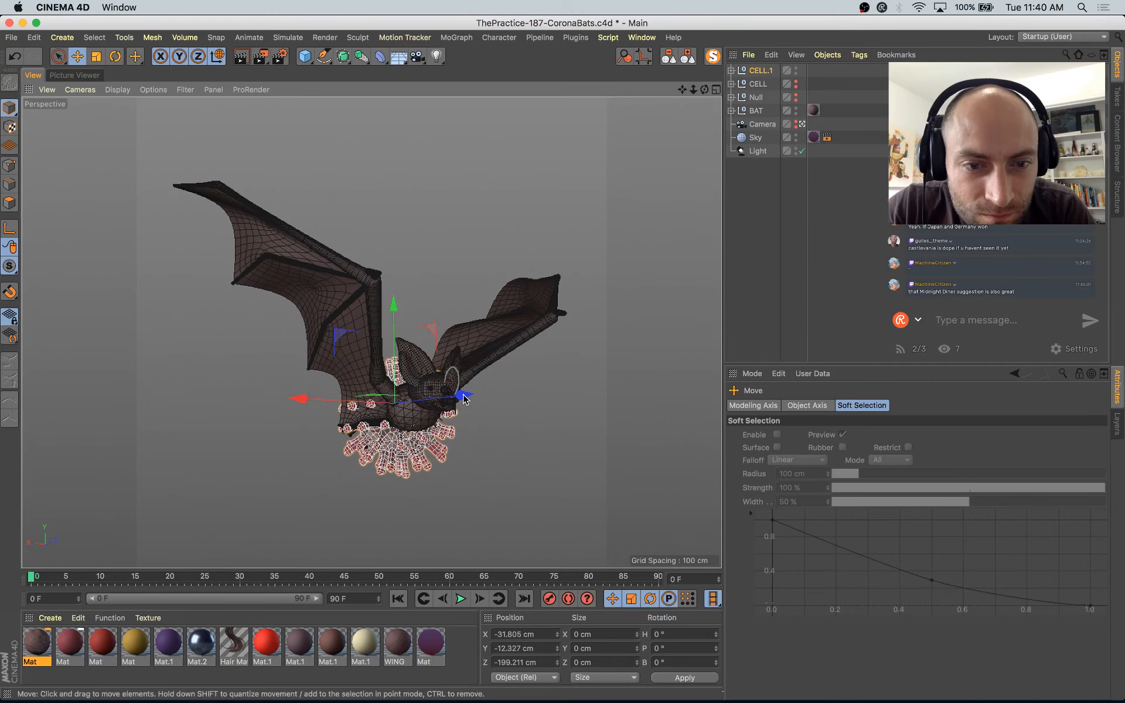
{"action": "left_click_drag", "start_coordinate": [463, 398], "coordinate": [481, 398]}
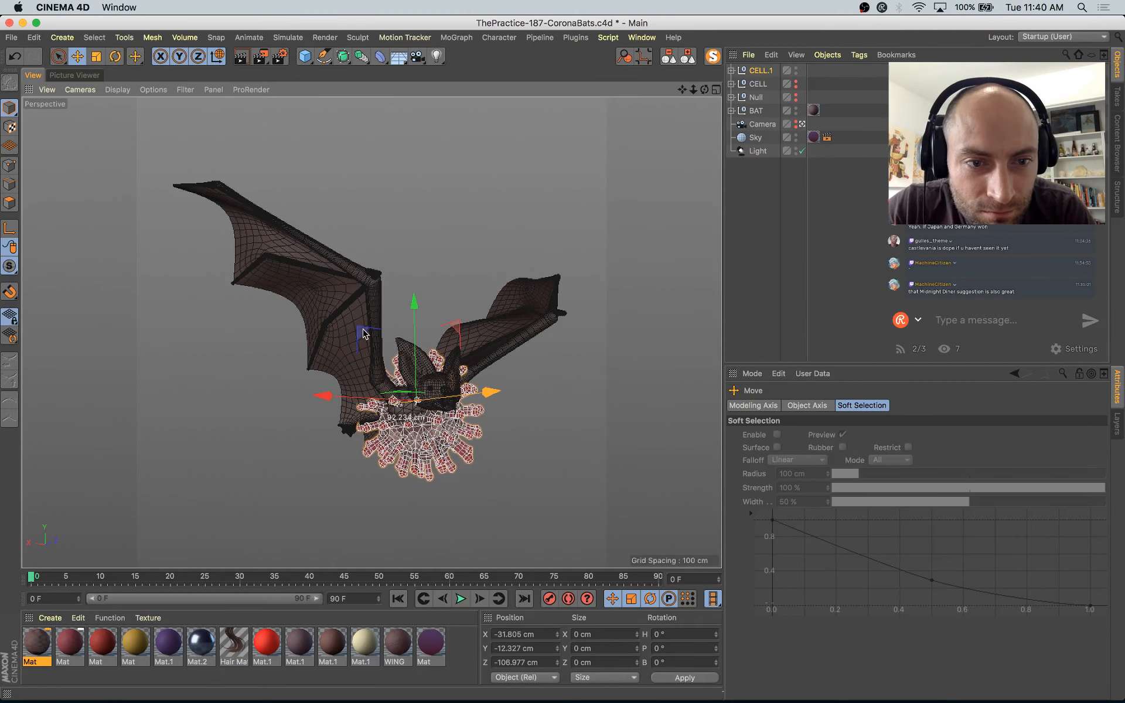
{"action": "left_click_drag", "start_coordinate": [363, 333], "coordinate": [354, 324]}
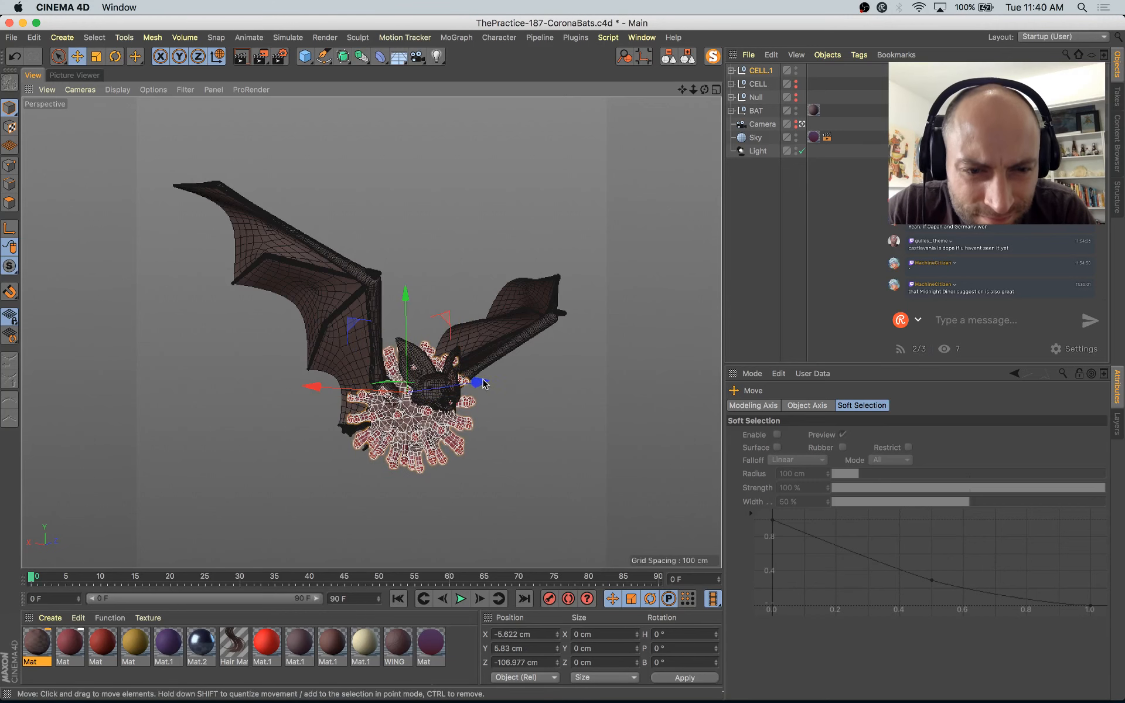
{"action": "mouse_move", "coordinate": [480, 383]}
{"action": "left_mouse_down"}
{"action": "mouse_move", "coordinate": [446, 358]}
{"action": "mouse_move", "coordinate": [430, 325]}
{"action": "mouse_move", "coordinate": [411, 366]}
{"action": "mouse_move", "coordinate": [478, 391]}
{"action": "left_mouse_up"}
{"action": "key", "text": "t"}
{"action": "key", "text": "e"}
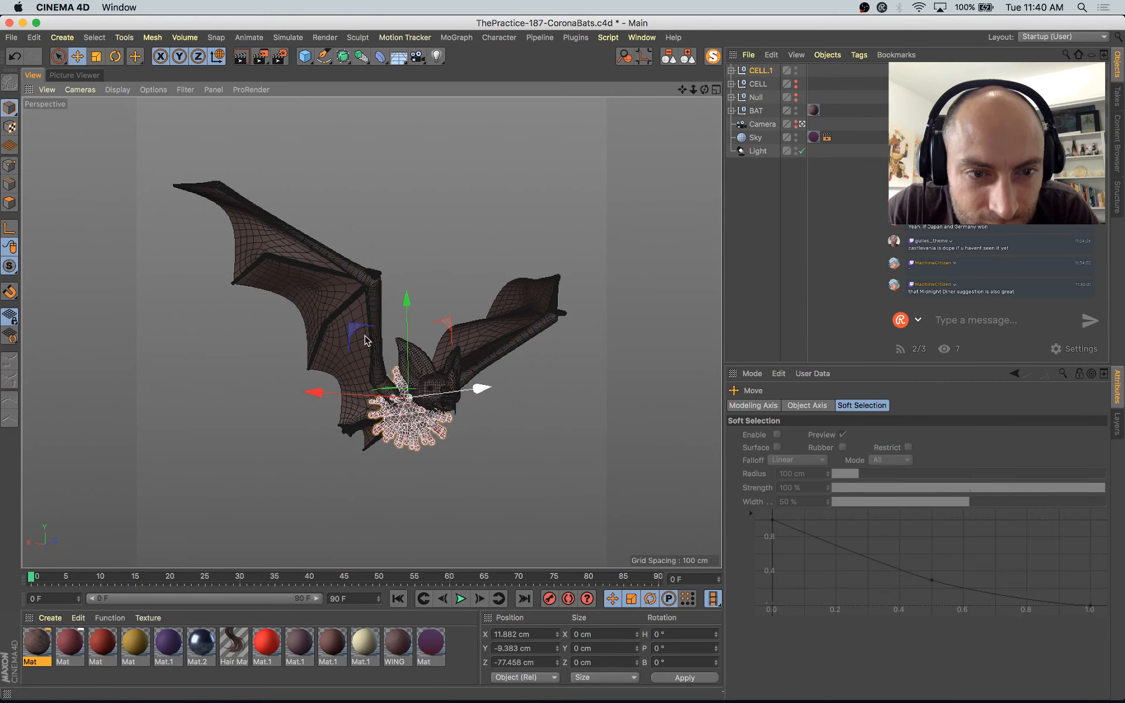
Step: Fine-tune CELL.1's position on the bat's body to about X 22.6, Y -2.7, Z -70.8 cm and deselect it
{"action": "left_click_drag", "start_coordinate": [364, 340], "coordinate": [369, 339]}
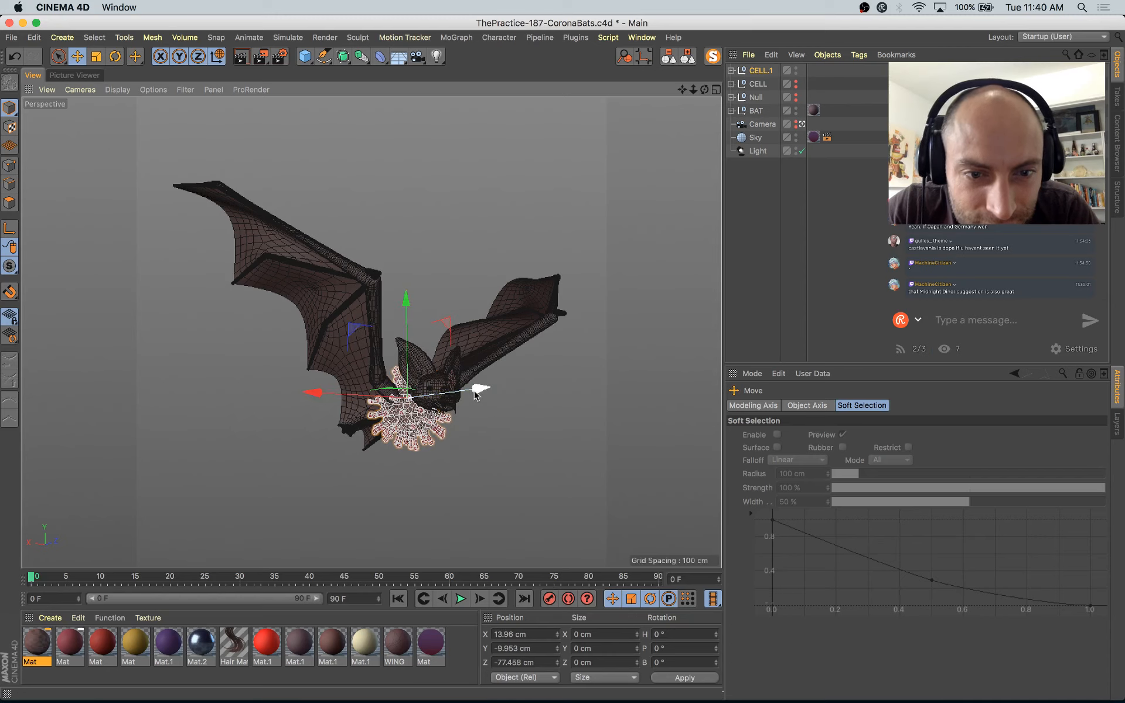
{"action": "left_click_drag", "start_coordinate": [475, 395], "coordinate": [480, 397]}
{"action": "left_click_drag", "start_coordinate": [343, 394], "coordinate": [339, 394]}
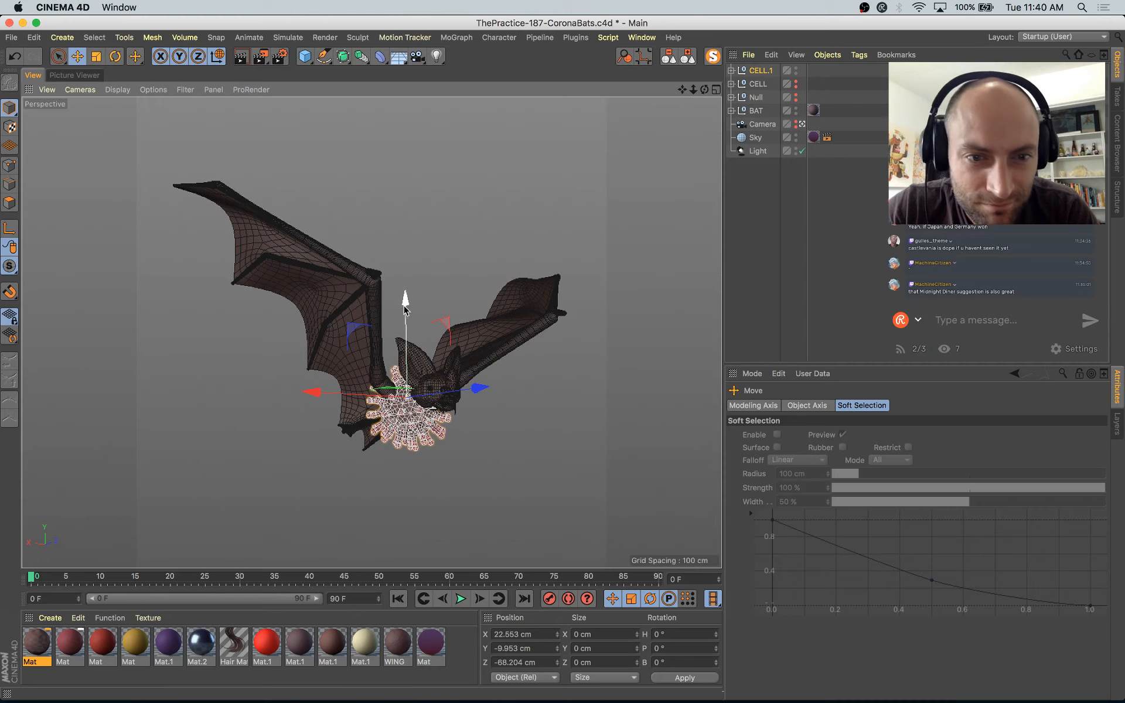
{"action": "left_click_drag", "start_coordinate": [406, 315], "coordinate": [408, 302]}
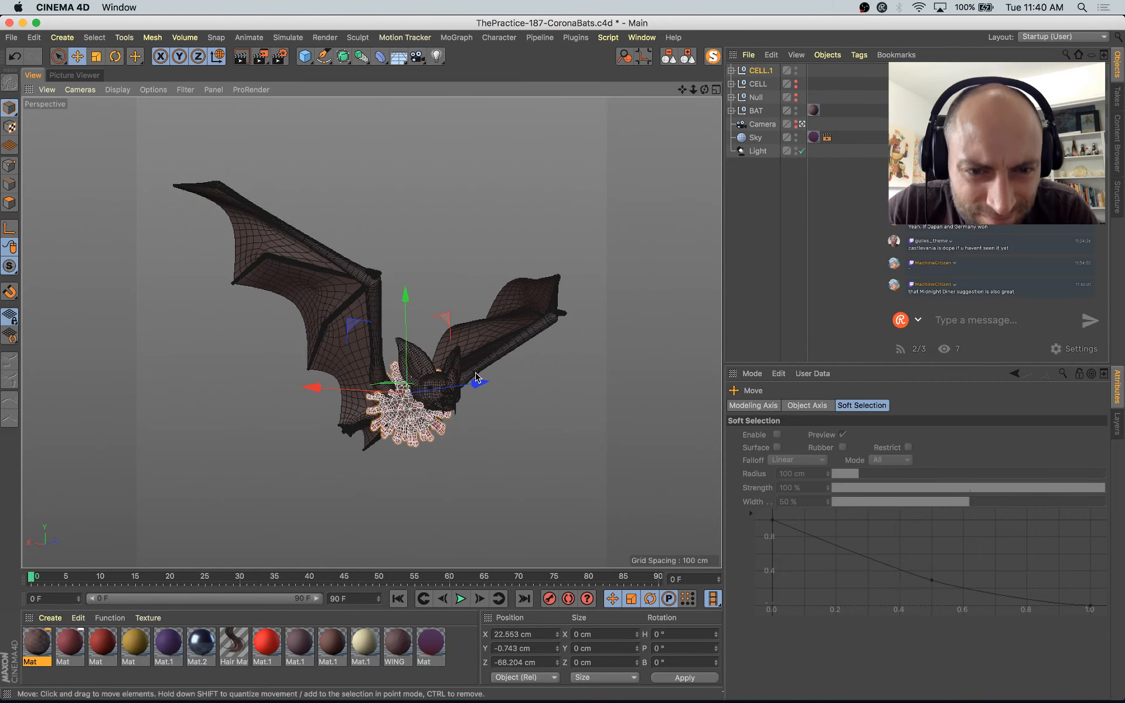
{"action": "left_click_drag", "start_coordinate": [478, 384], "coordinate": [473, 385]}
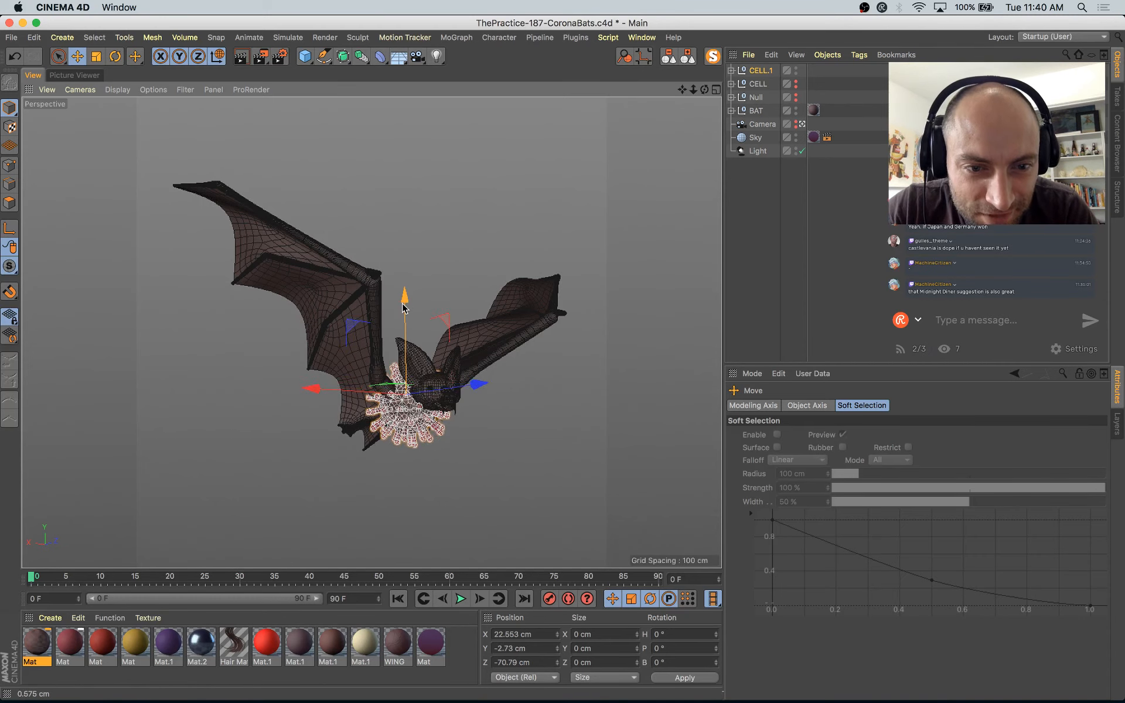
{"action": "left_click", "coordinate": [568, 438]}
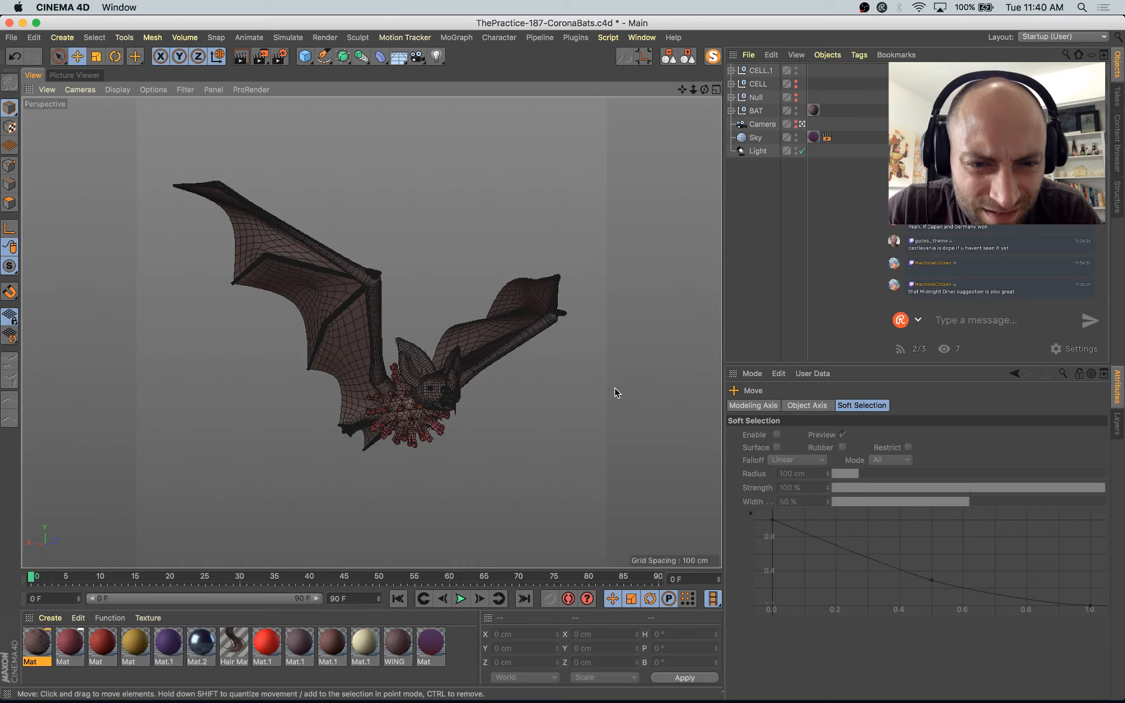
Step: Inspect the contents of CELL.1 and BAT and the settings of the cell's Subdivision Surface
{"action": "left_click", "coordinate": [731, 70]}
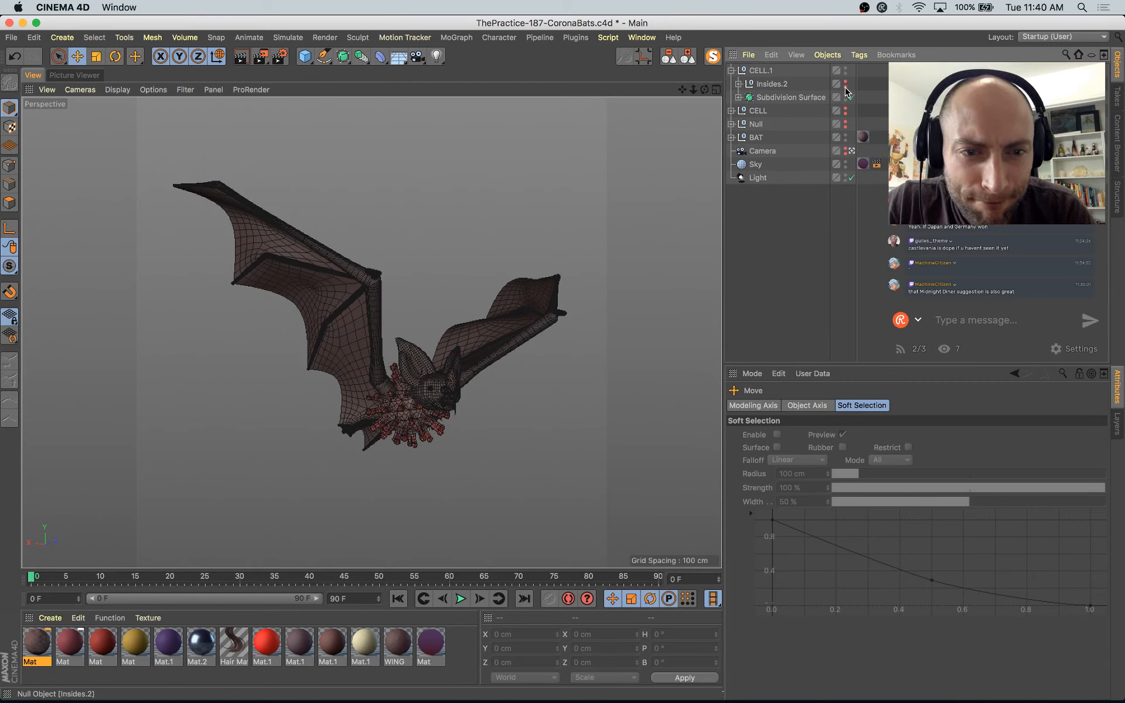
{"action": "left_click", "coordinate": [732, 137]}
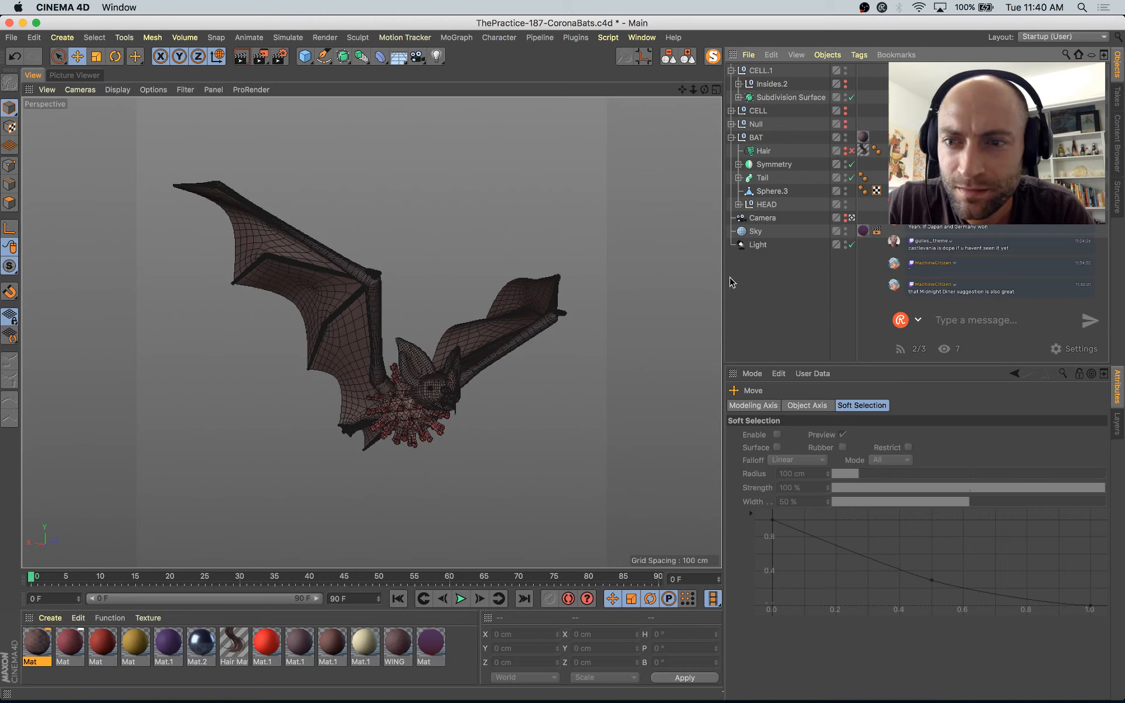
{"action": "left_click", "coordinate": [785, 98]}
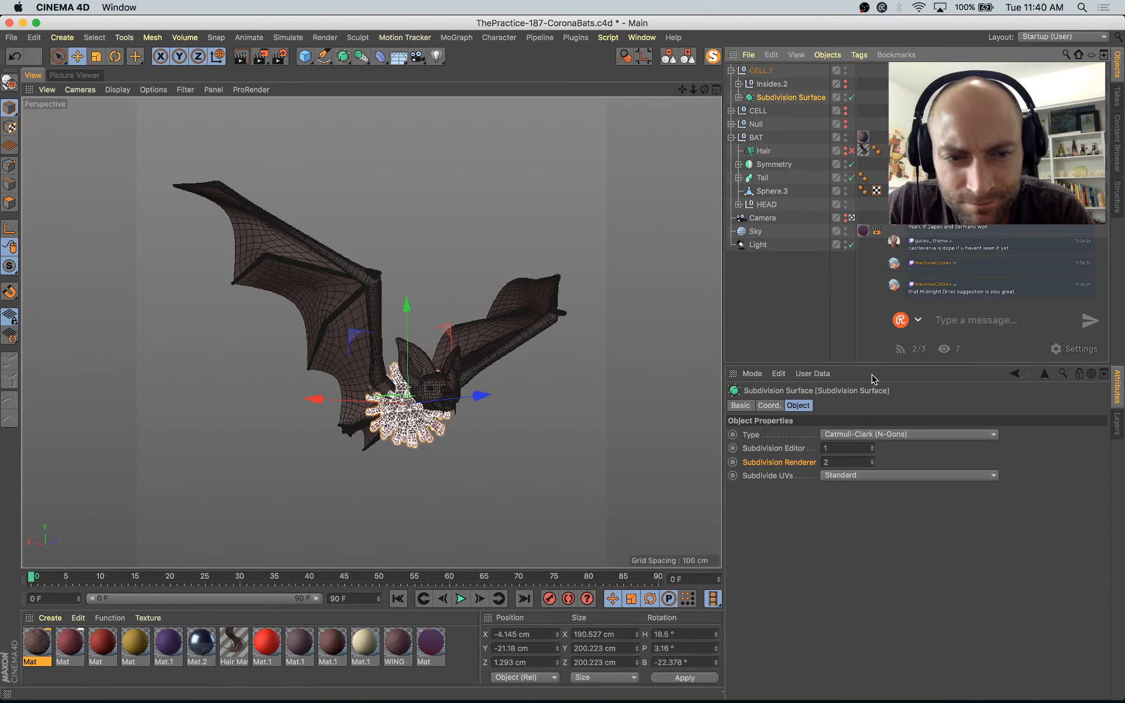
{"action": "left_click", "coordinate": [627, 441]}
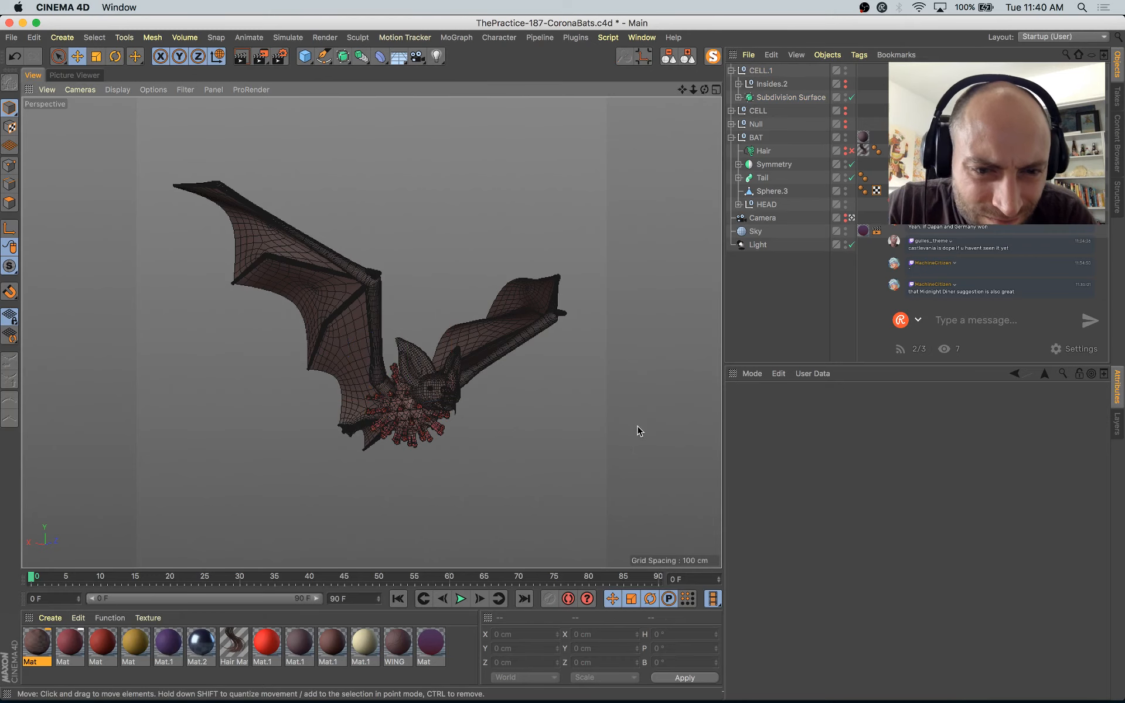
Step: Save the scene, view the finished bat-only render and start a new render with the small cell in the Picture Viewer
{"action": "key", "text": "ctrl+s"}
{"action": "left_click", "coordinate": [84, 77]}
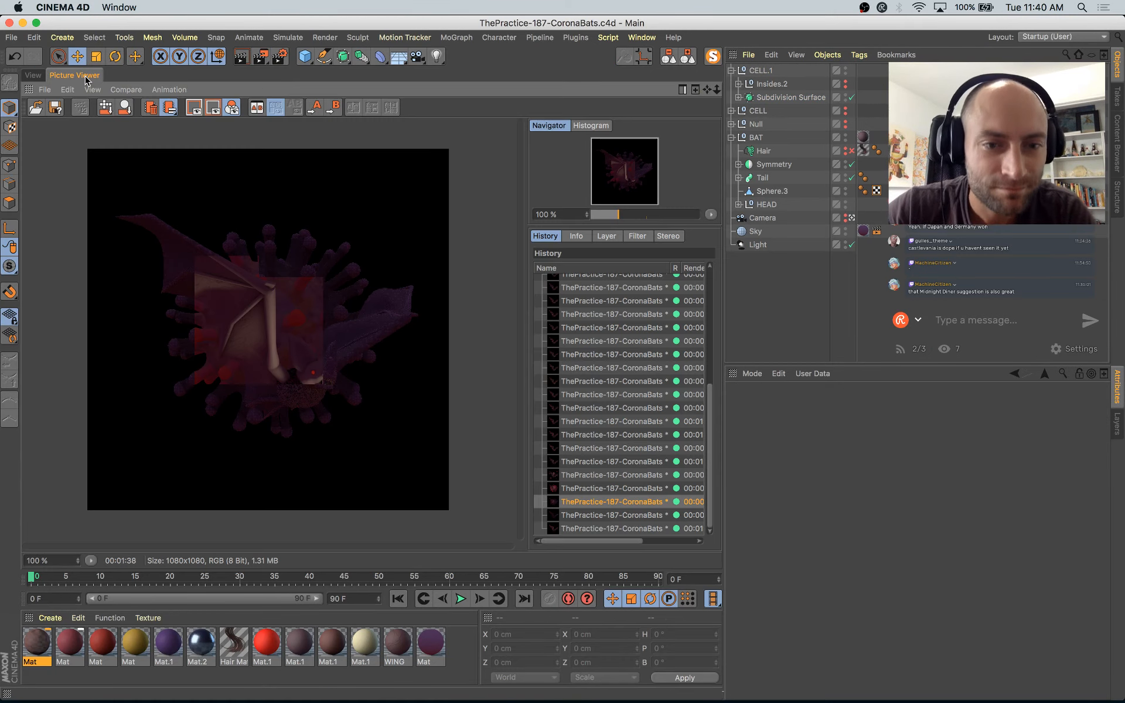
{"action": "left_click", "coordinate": [630, 528]}
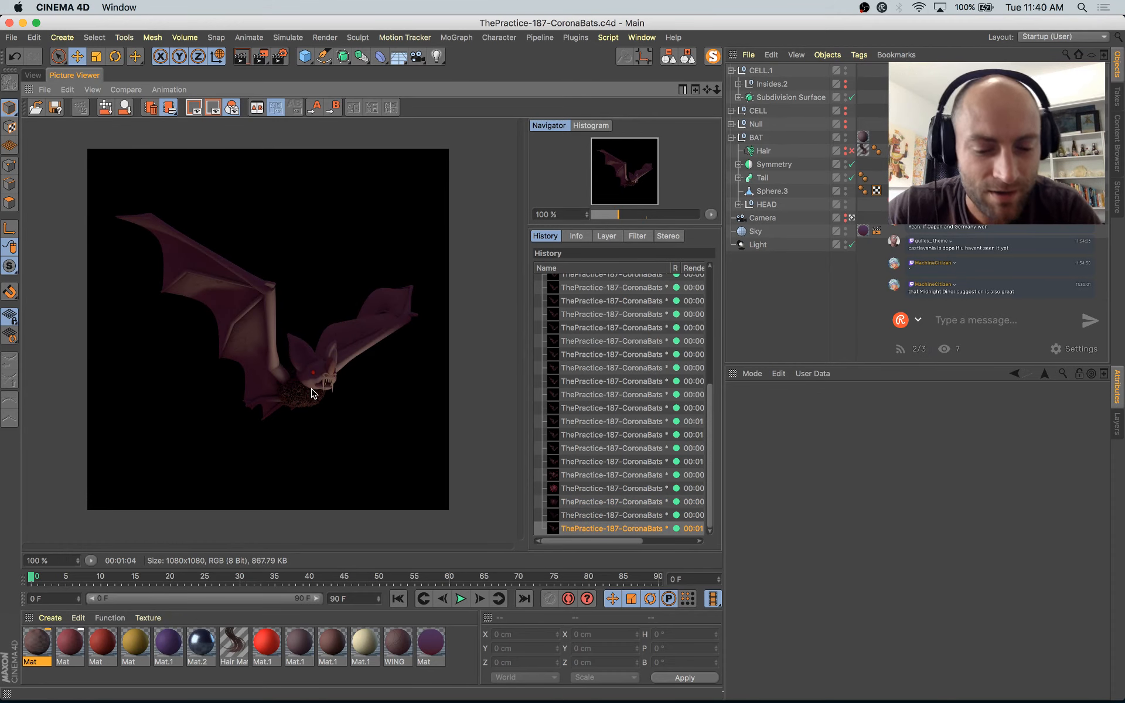
{"action": "key", "text": "shift+r"}
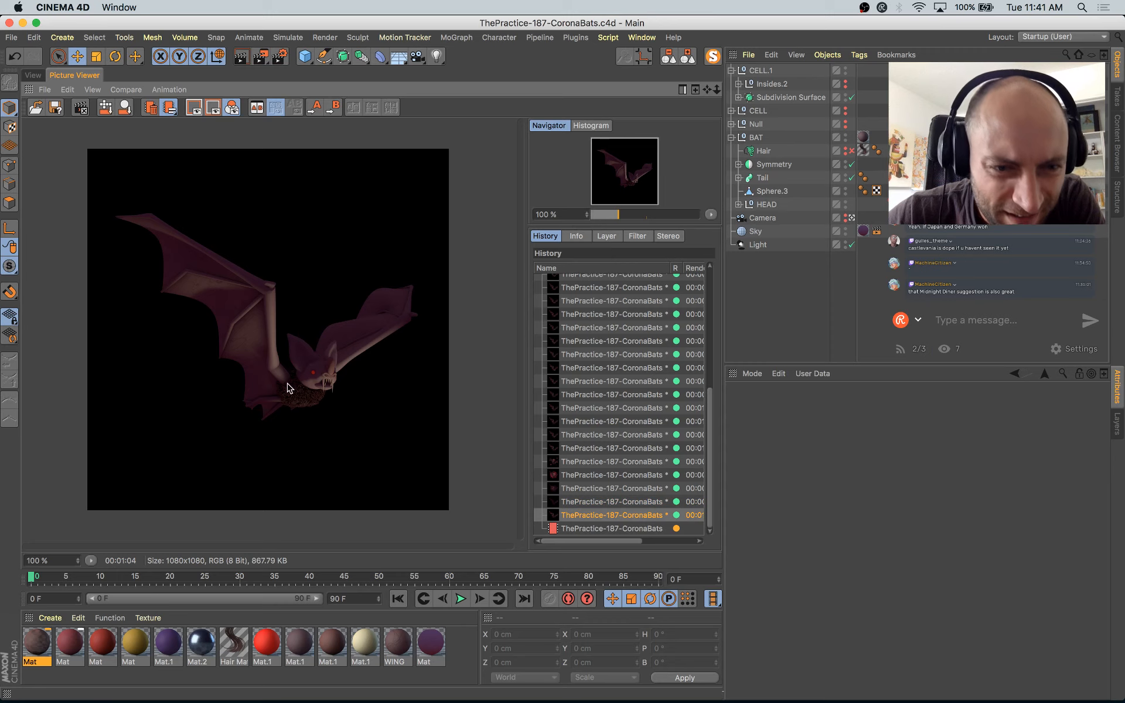
Step: Leave the scene camera and move CELL.1 beneath the bat's head, to about X 6.2, Y -9.2, Z -77 cm
{"action": "left_click", "coordinate": [34, 76]}
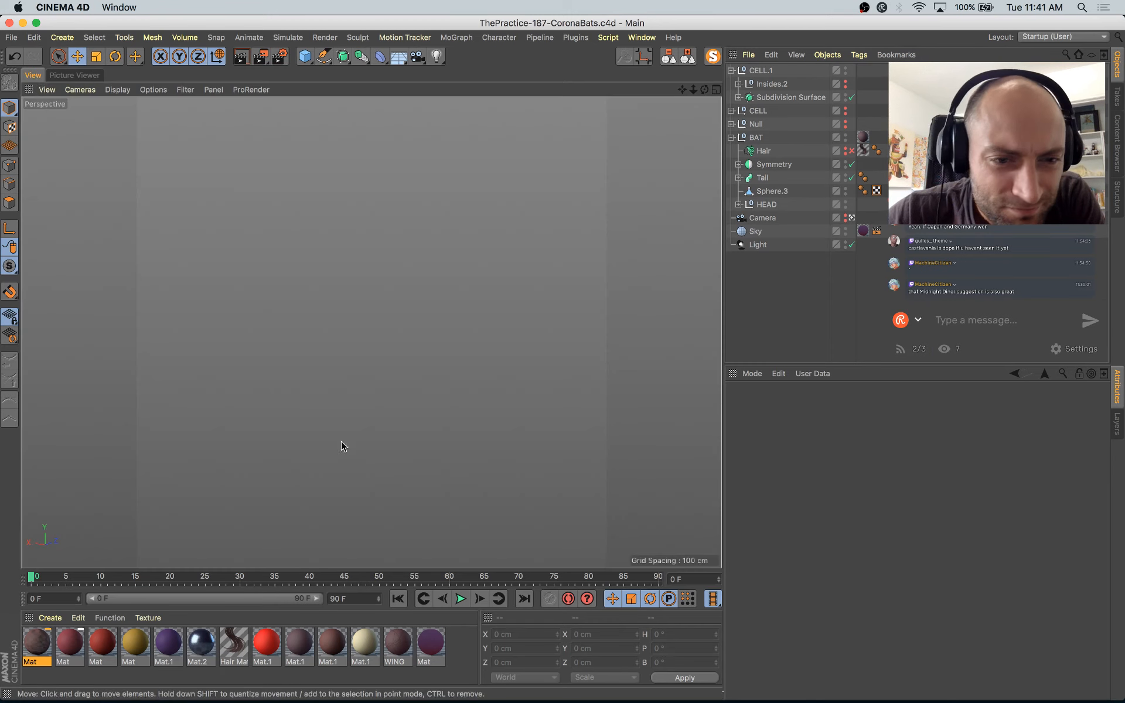
{"action": "left_click", "coordinate": [750, 98]}
{"action": "left_click", "coordinate": [759, 70], "text": "shift"}
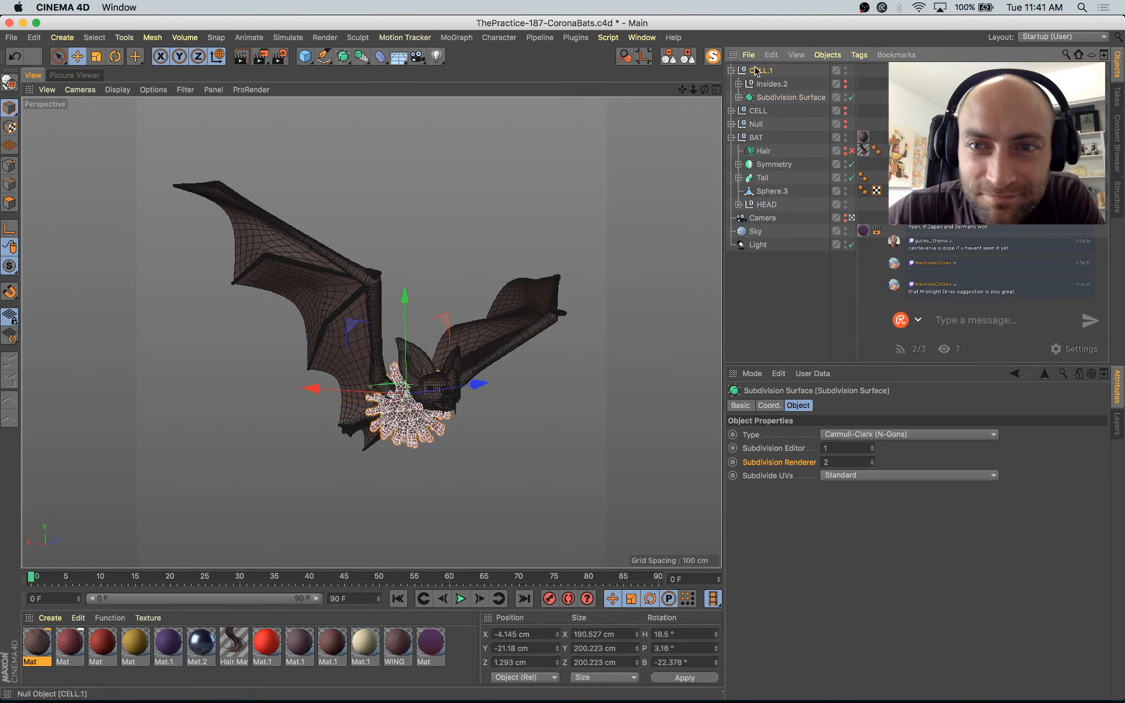
{"action": "left_click", "coordinate": [852, 218]}
{"action": "key", "text": "s"}
{"action": "left_click_drag", "start_coordinate": [490, 434], "coordinate": [454, 302], "text": "alt"}
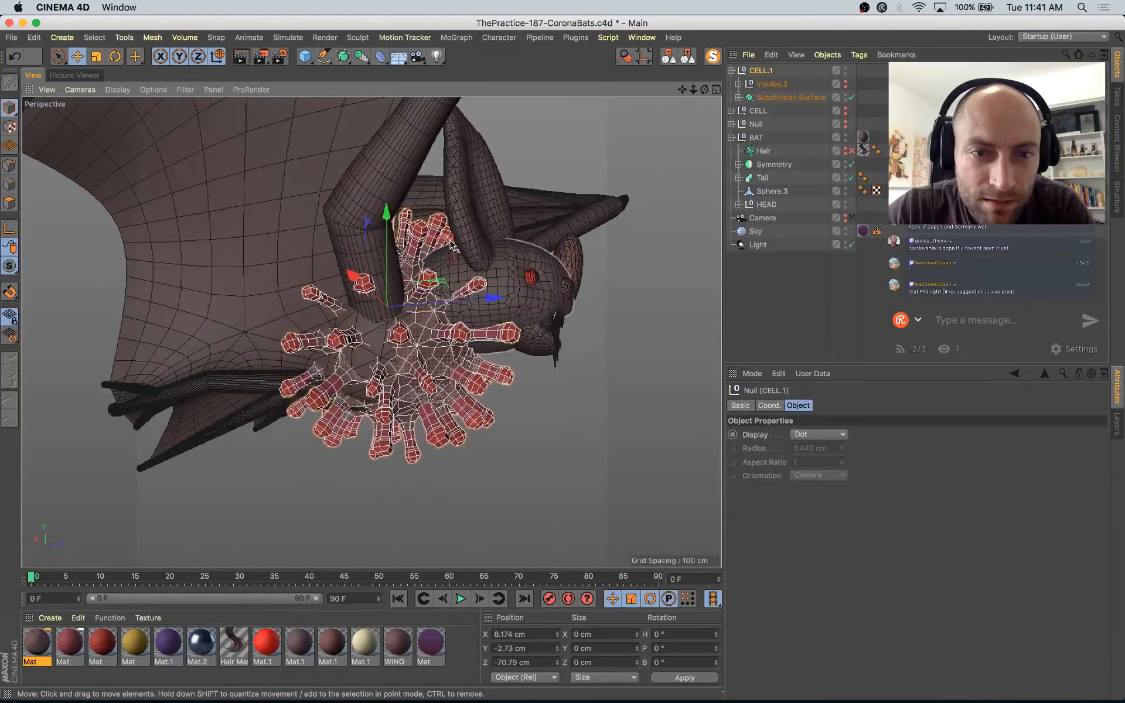
{"action": "left_click_drag", "start_coordinate": [453, 245], "coordinate": [281, 382]}
{"action": "key", "text": "t"}
{"action": "key", "text": "e"}
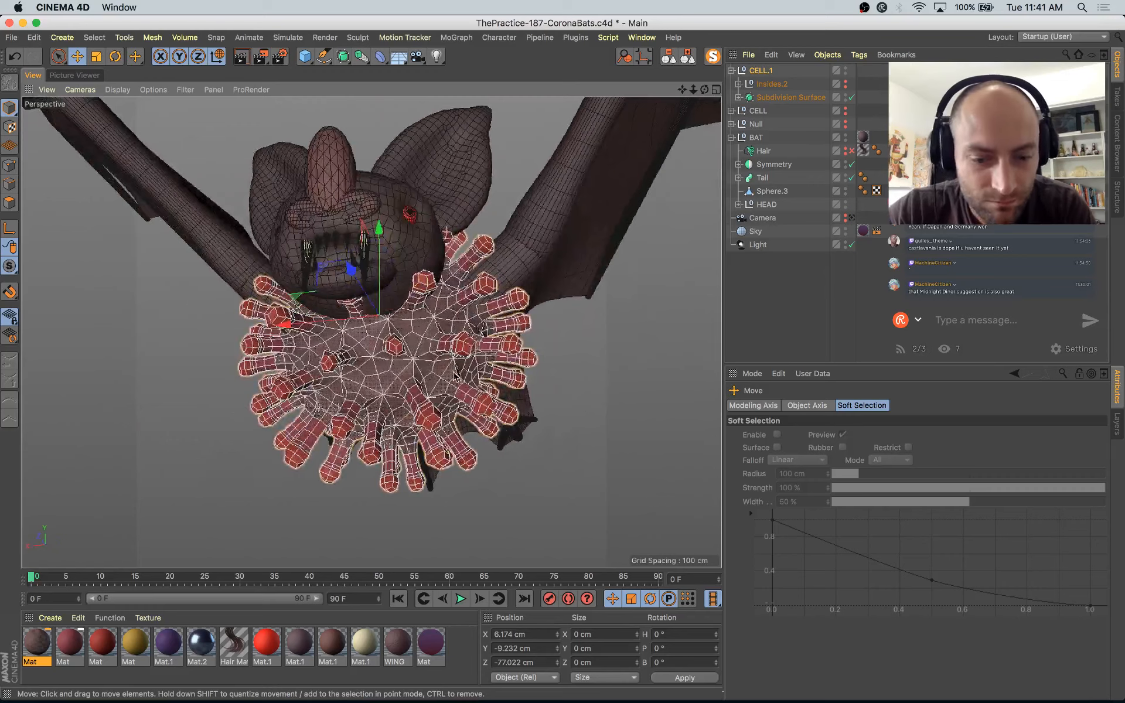
Step: Adjust CELL.1's scale and center it below the bat's head at about X 4.7, Y -6.6, Z -77 cm
{"action": "key", "text": "t"}
{"action": "mouse_move", "coordinate": [560, 309]}
{"action": "left_mouse_down"}
{"action": "mouse_move", "coordinate": [546, 317]}
{"action": "mouse_move", "coordinate": [551, 289]}
{"action": "left_mouse_up"}
{"action": "key", "text": "e"}
{"action": "left_click_drag", "start_coordinate": [337, 345], "coordinate": [451, 352], "text": "alt"}
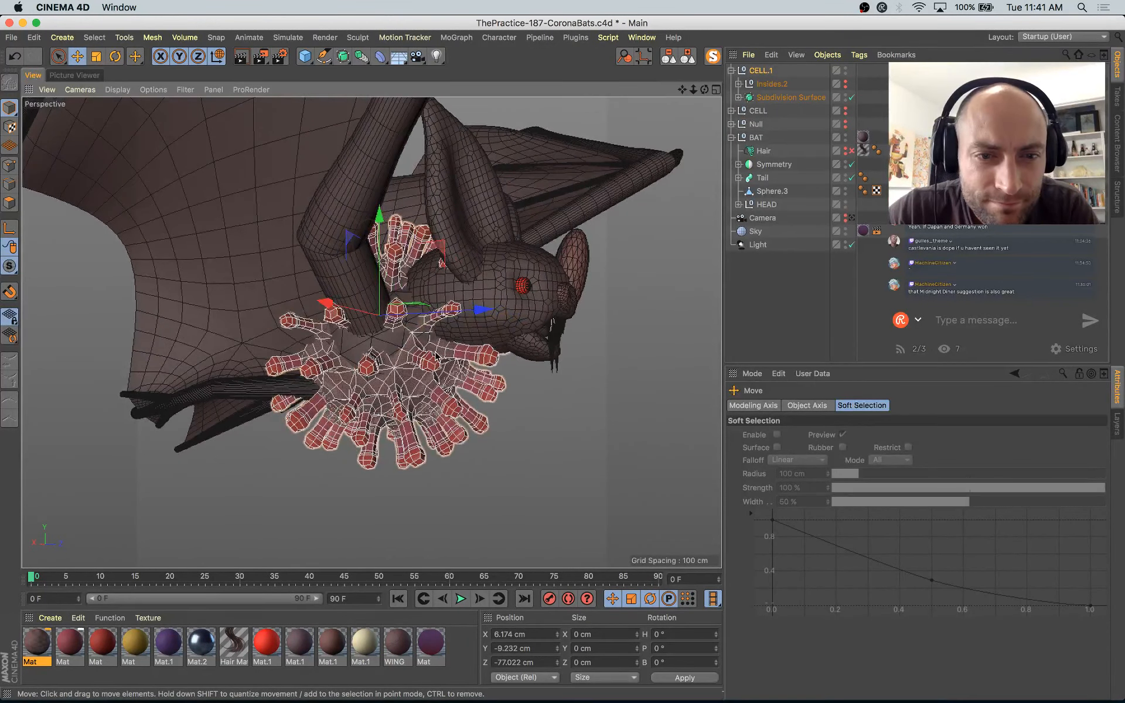
{"action": "left_click_drag", "start_coordinate": [306, 393], "coordinate": [406, 271], "text": "alt"}
{"action": "left_click_drag", "start_coordinate": [312, 324], "coordinate": [336, 389]}
{"action": "key", "text": "t"}
{"action": "left_click_drag", "start_coordinate": [244, 432], "coordinate": [279, 411]}
{"action": "key", "text": "e"}
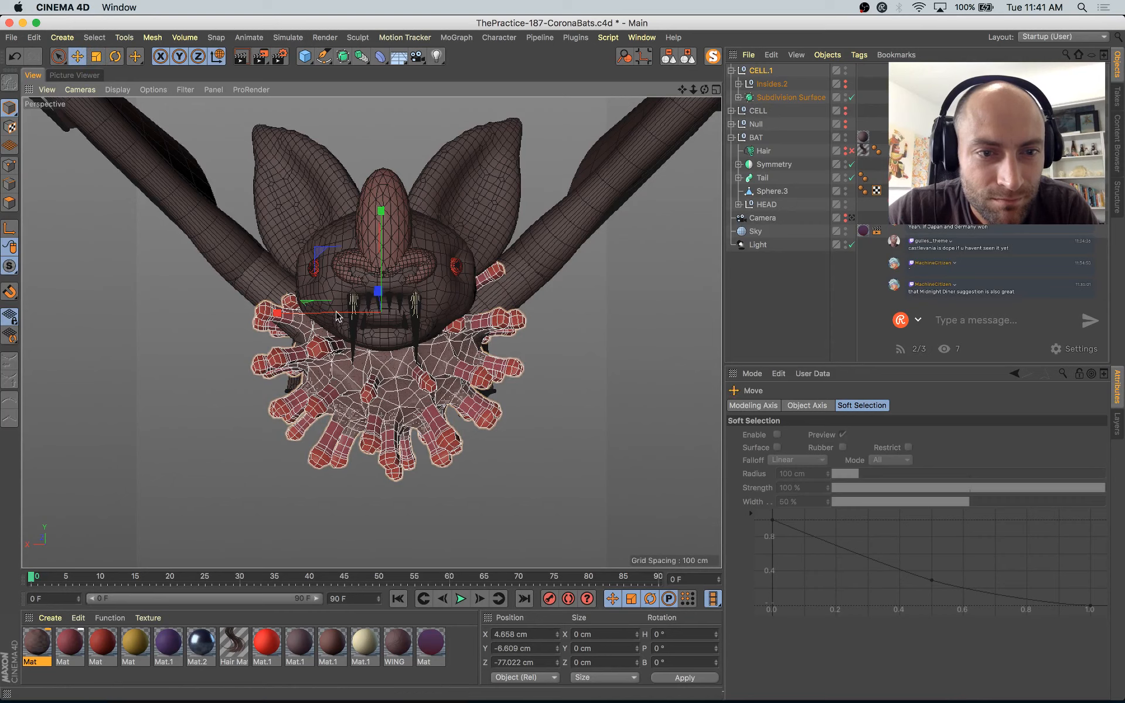
{"action": "left_click_drag", "start_coordinate": [337, 313], "coordinate": [474, 354]}
Step: Identify the bat's body mesh Sphere.3 by toggling its visibility, and duplicate it with the original hidden
{"action": "left_click", "coordinate": [365, 349]}
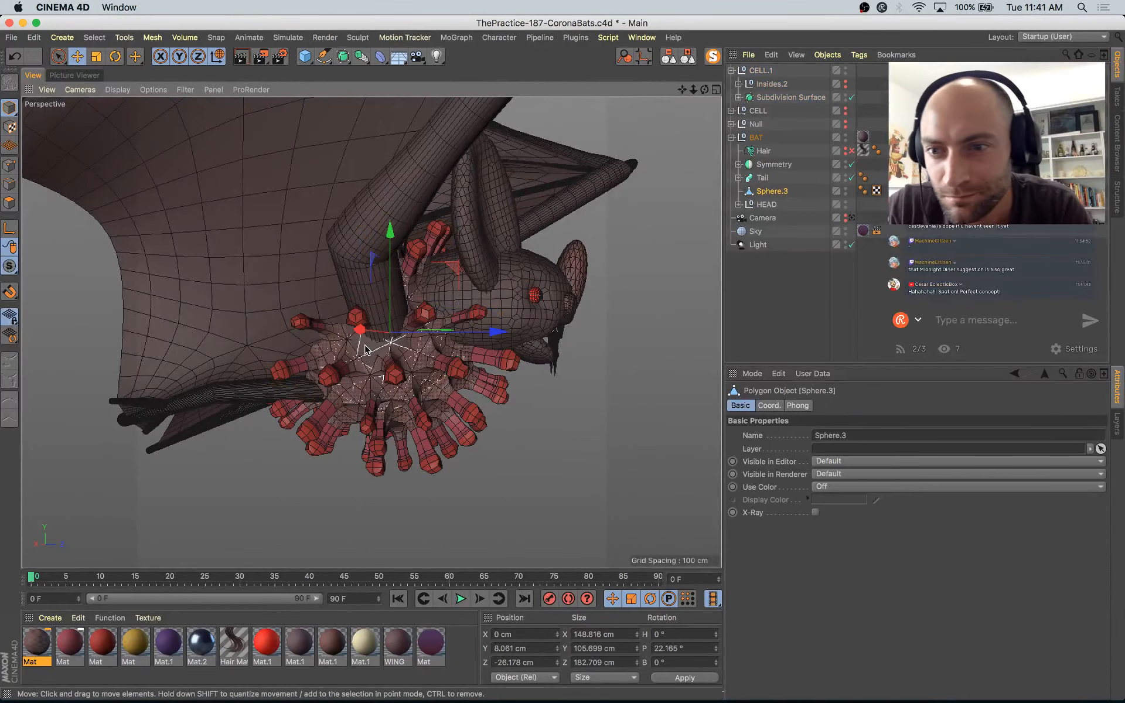
{"action": "left_click", "coordinate": [845, 194], "text": "ctrl"}
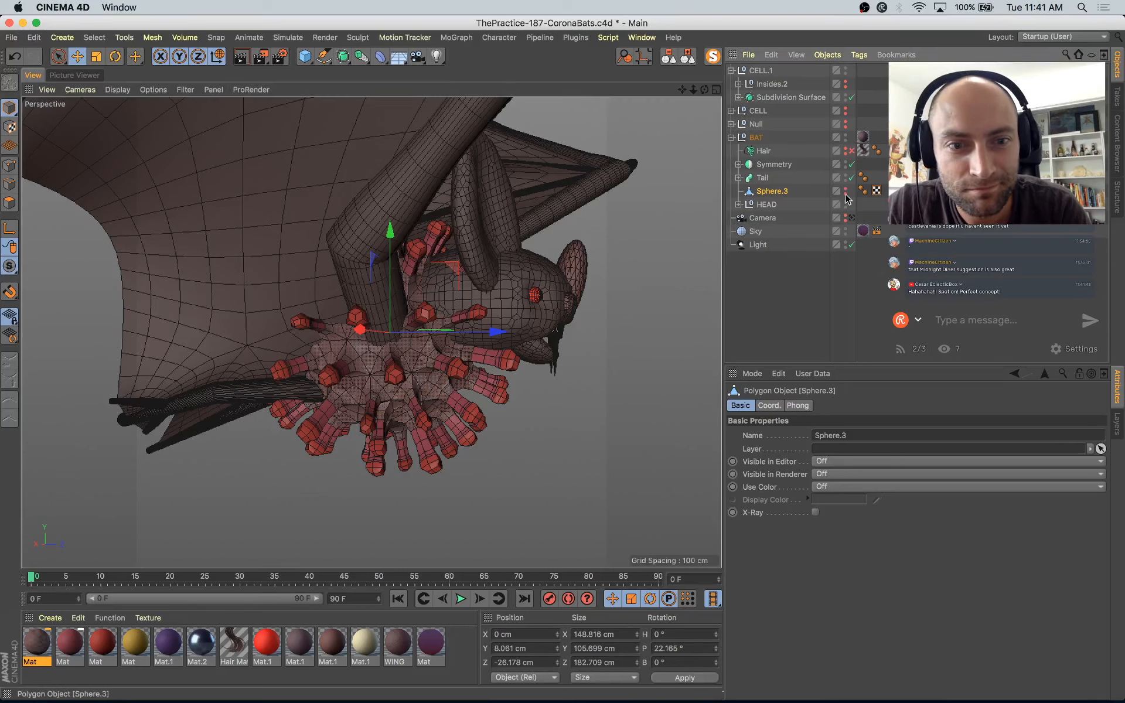
{"action": "left_click", "coordinate": [846, 193], "text": "ctrl"}
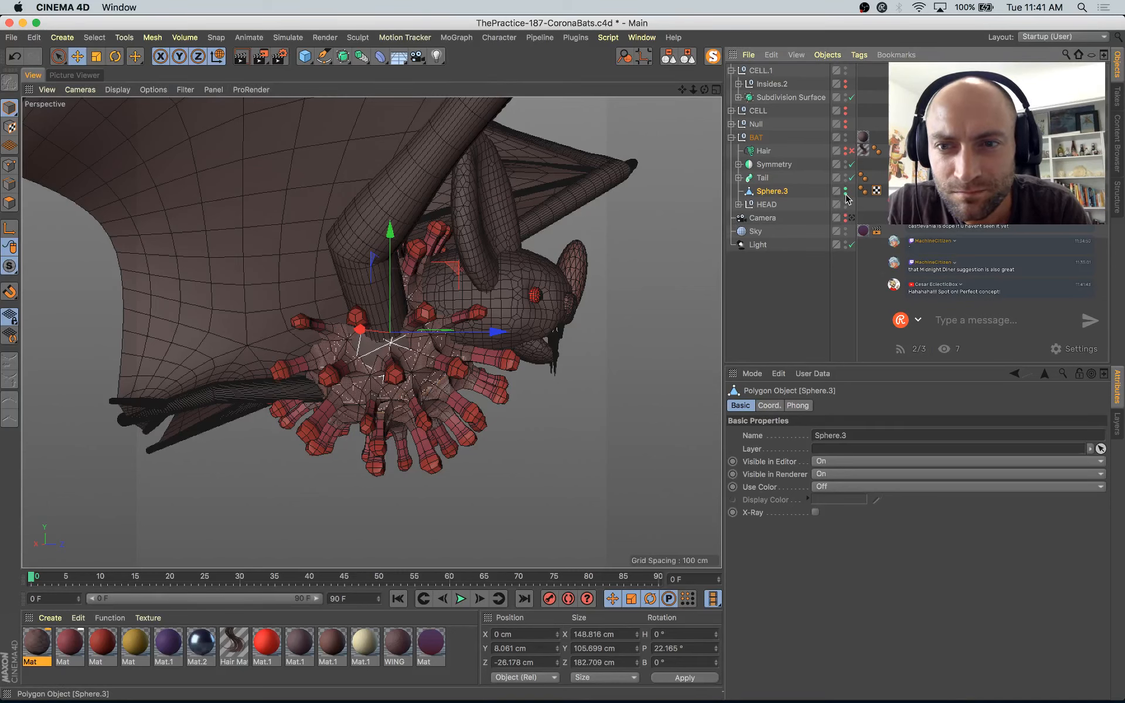
{"action": "left_click_drag", "start_coordinate": [771, 189], "coordinate": [771, 189], "text": "ctrl"}
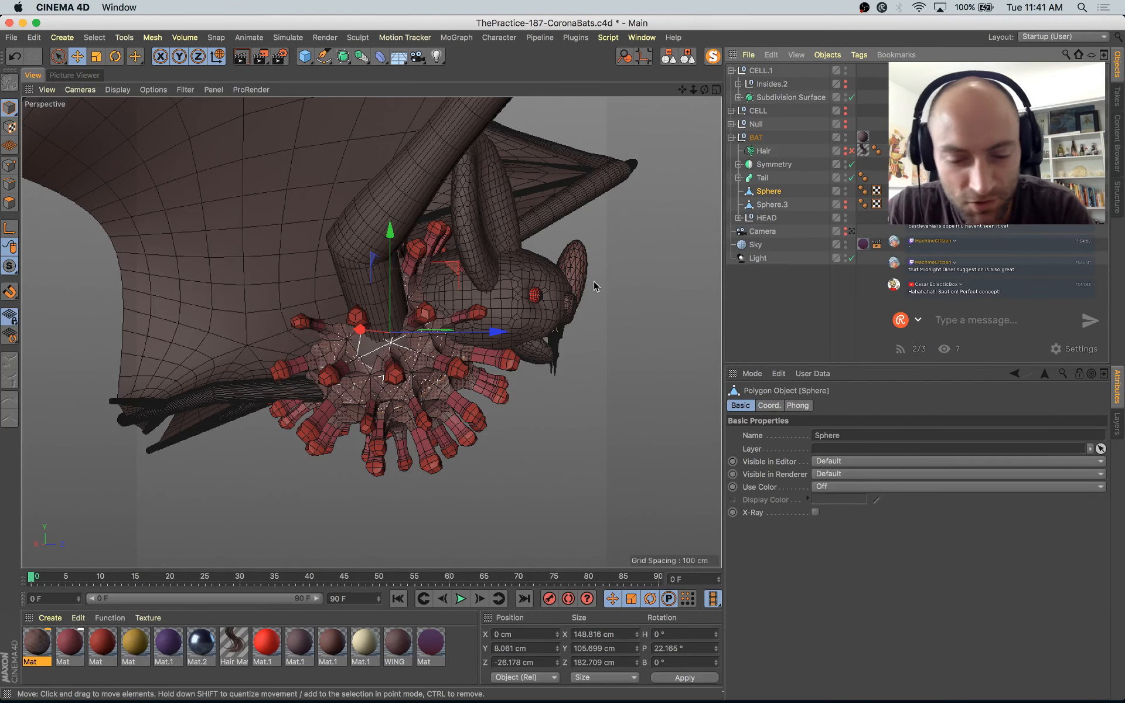
Step: Scale down the duplicated body sphere and check how it sits inside the cell from the front
{"action": "key", "text": "t"}
{"action": "left_click_drag", "start_coordinate": [612, 222], "coordinate": [609, 228]}
{"action": "left_click_drag", "start_coordinate": [481, 332], "coordinate": [366, 345], "text": "alt"}
{"action": "left_click_drag", "start_coordinate": [287, 324], "coordinate": [382, 378]}
{"action": "left_click", "coordinate": [456, 327]}
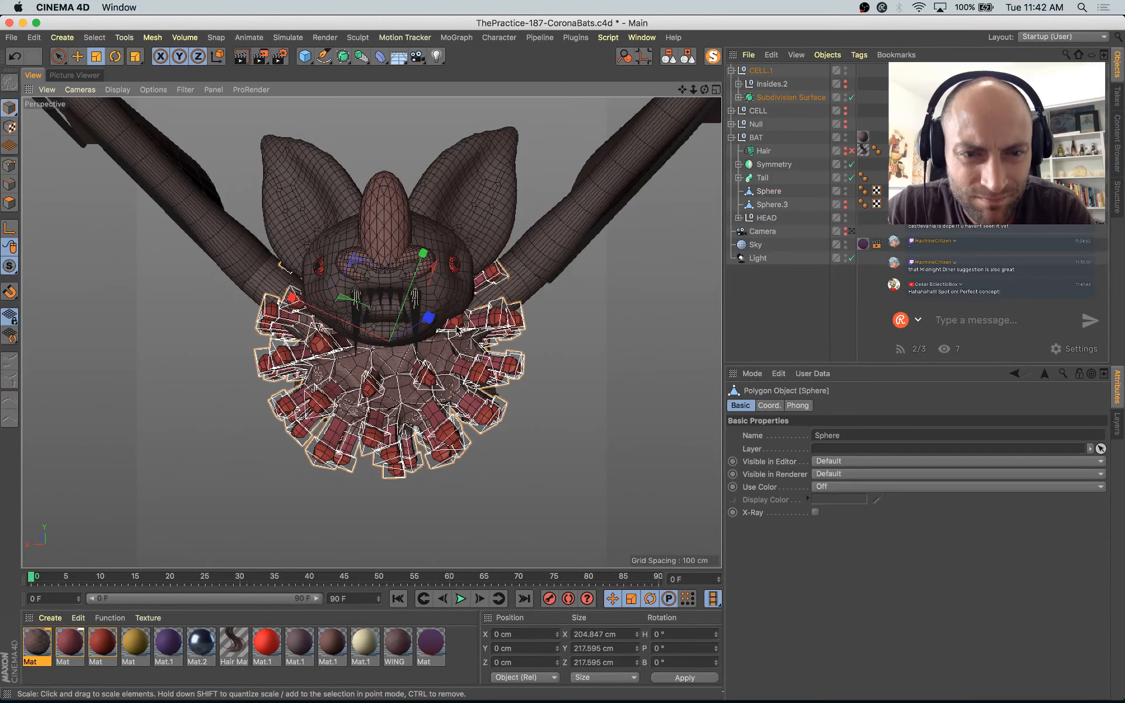
Step: Return to the scene camera view, clear the selection and save the scene
{"action": "left_click", "coordinate": [851, 231]}
{"action": "left_click", "coordinate": [664, 432]}
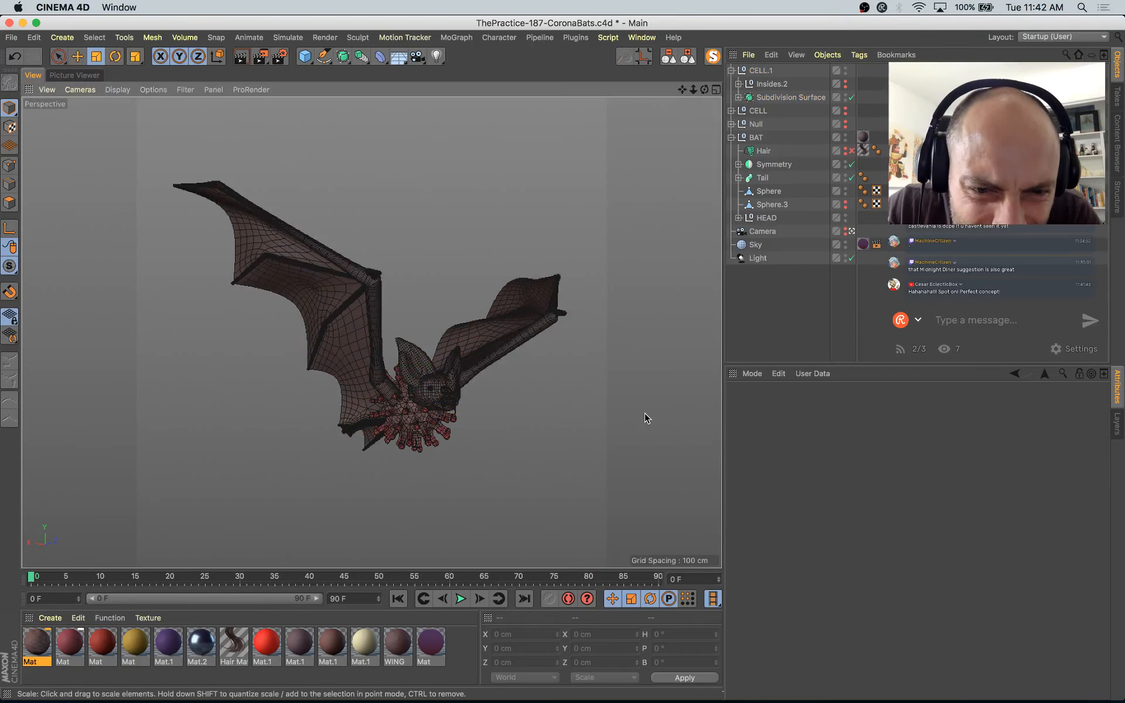
{"action": "key", "text": "super+s"}
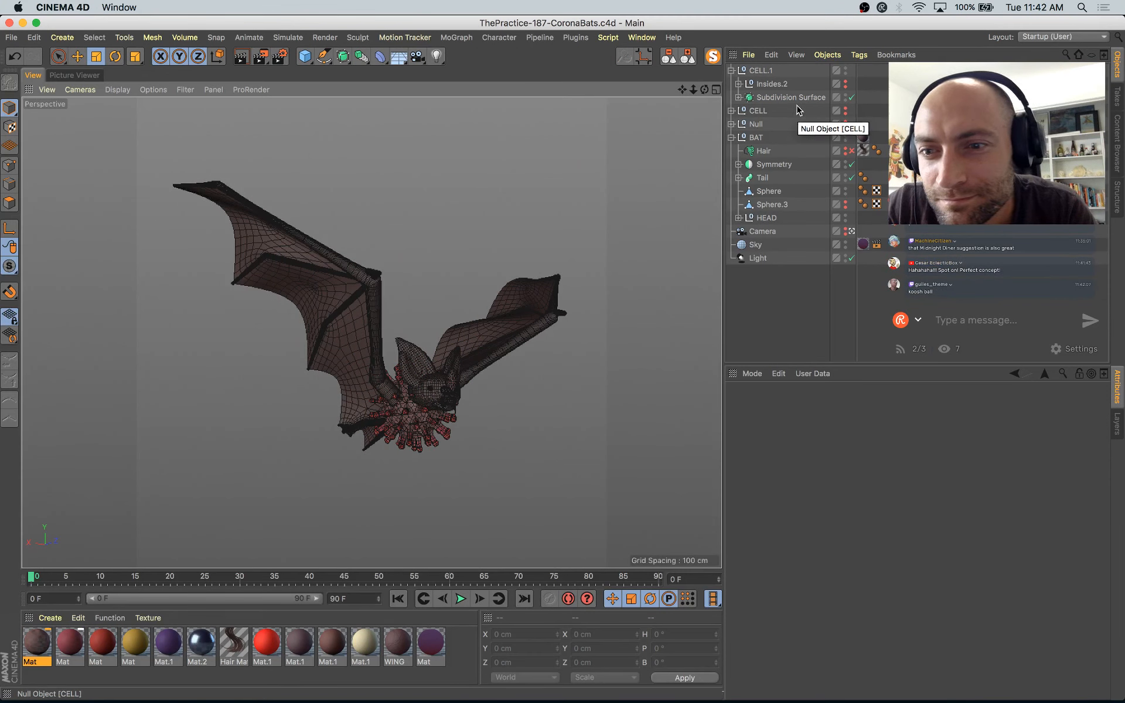
Step: Scale the CELL.1 Subdivision Surface down to about 192 x 202 x 202 cm, shift it to about Y -20.2, Z -3.9 cm, and deselect it
{"action": "left_click", "coordinate": [795, 107]}
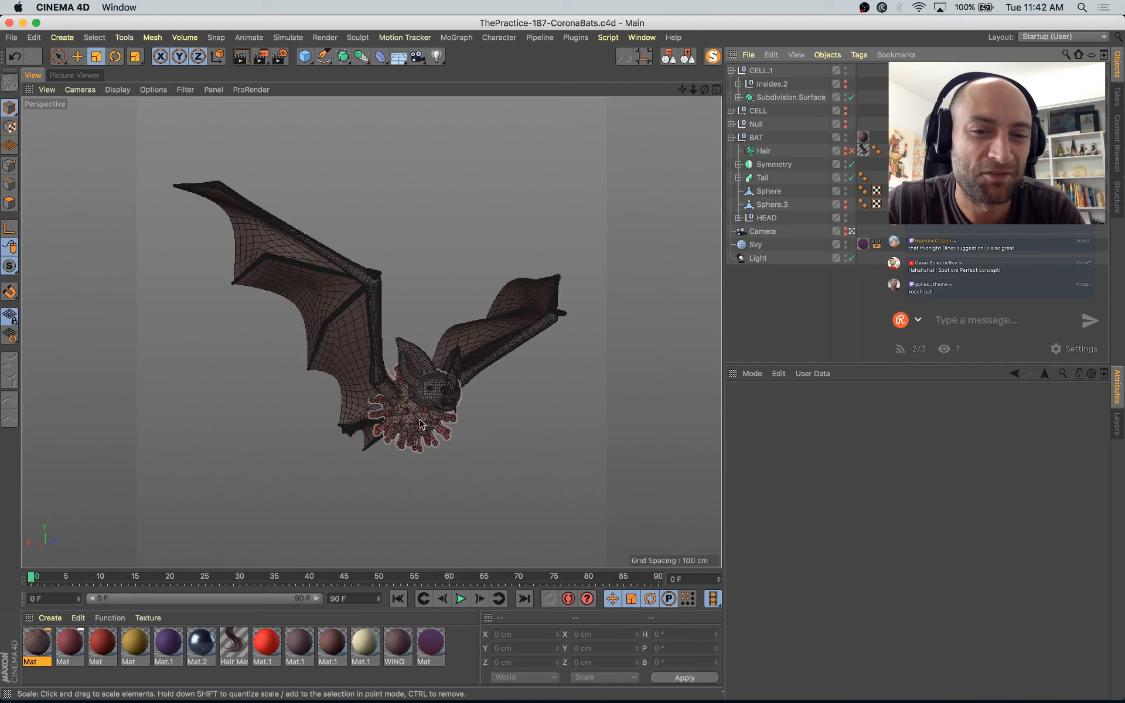
{"action": "left_click", "coordinate": [431, 405]}
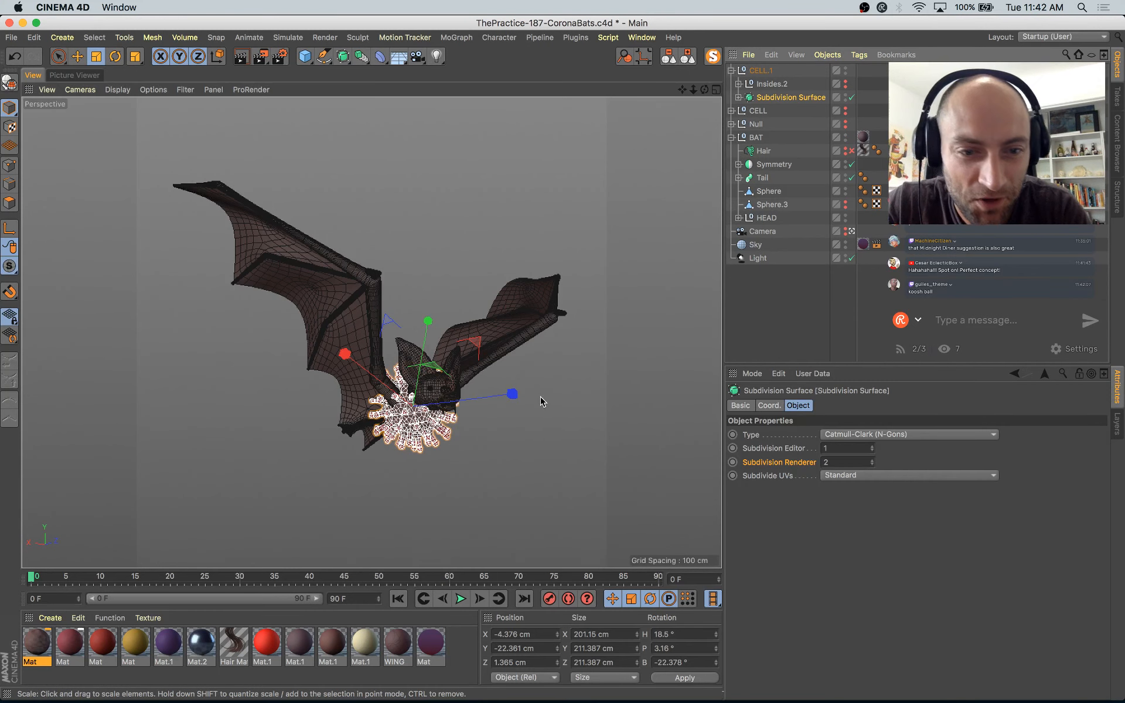
{"action": "left_click_drag", "start_coordinate": [589, 290], "coordinate": [576, 312]}
{"action": "key", "text": "e"}
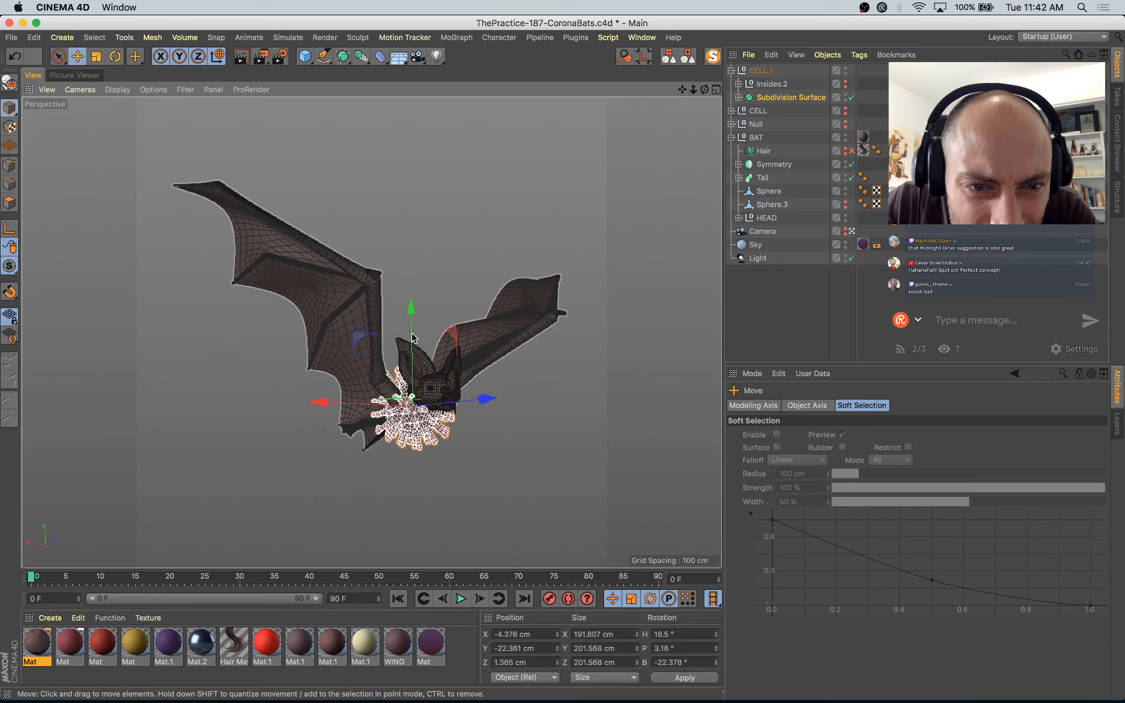
{"action": "left_click_drag", "start_coordinate": [413, 340], "coordinate": [412, 336]}
{"action": "left_click_drag", "start_coordinate": [473, 400], "coordinate": [484, 397]}
{"action": "left_click_drag", "start_coordinate": [411, 343], "coordinate": [410, 342]}
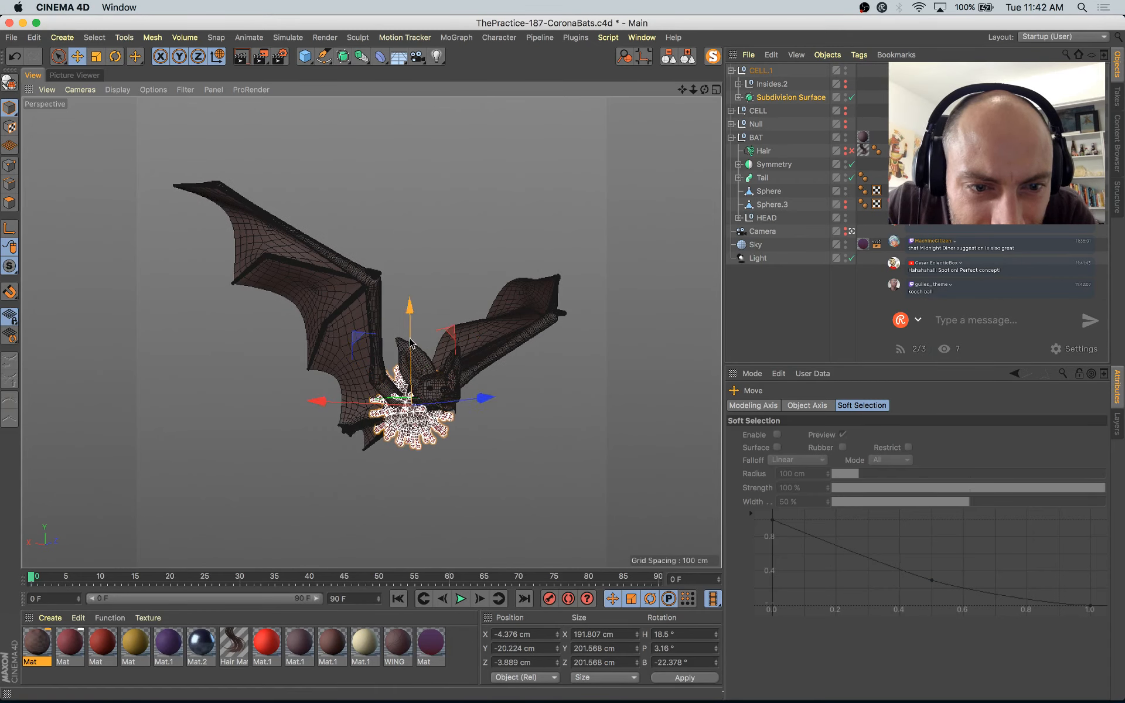
{"action": "left_click", "coordinate": [490, 199]}
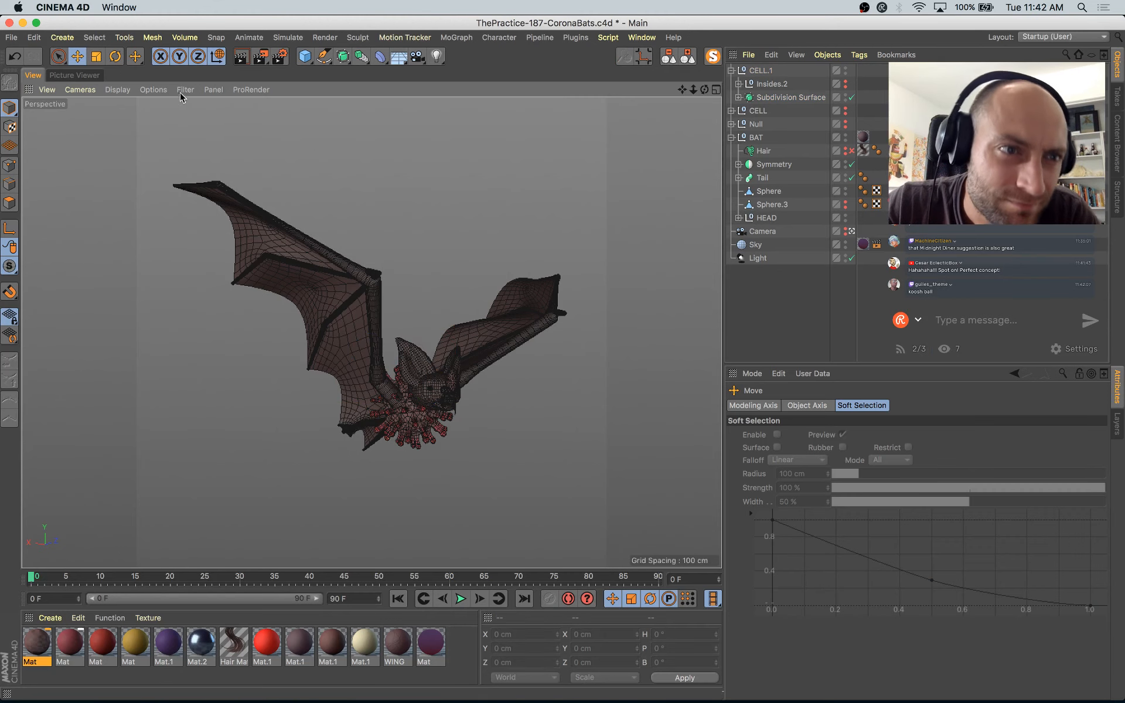
Step: Render the scene with the smaller cell to the Picture Viewer and look back at the previous render in the history
{"action": "left_click", "coordinate": [73, 75]}
{"action": "left_click", "coordinate": [657, 529]}
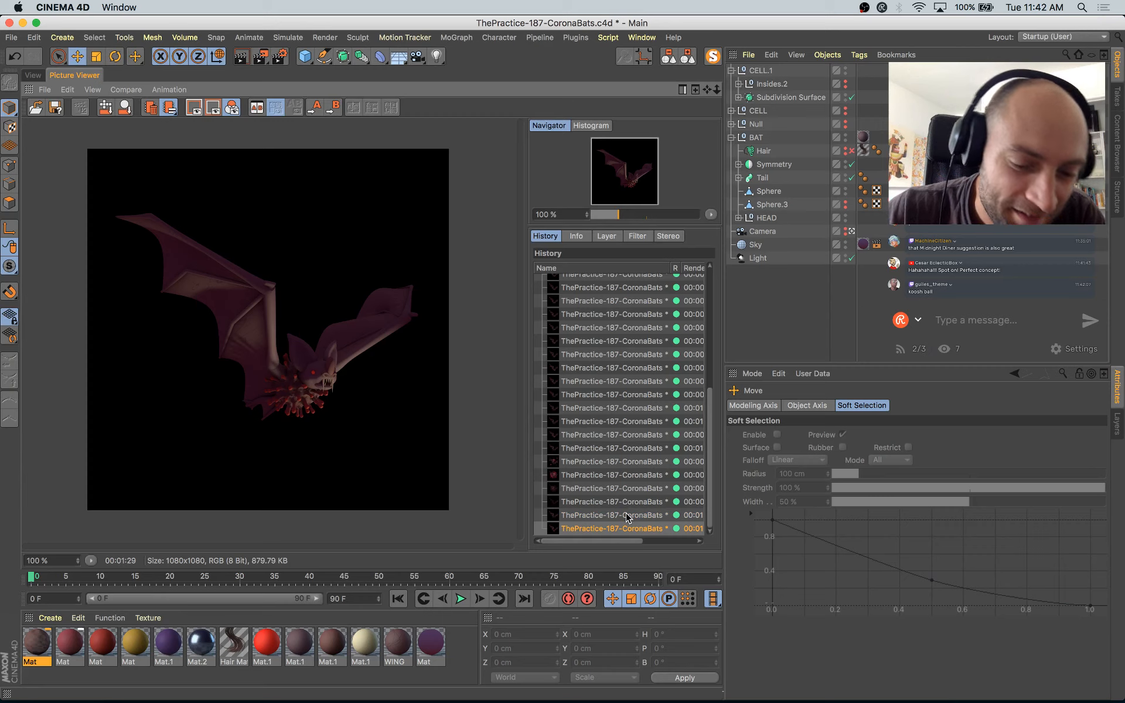
{"action": "key", "text": "shift+r"}
{"action": "left_click", "coordinate": [622, 515]}
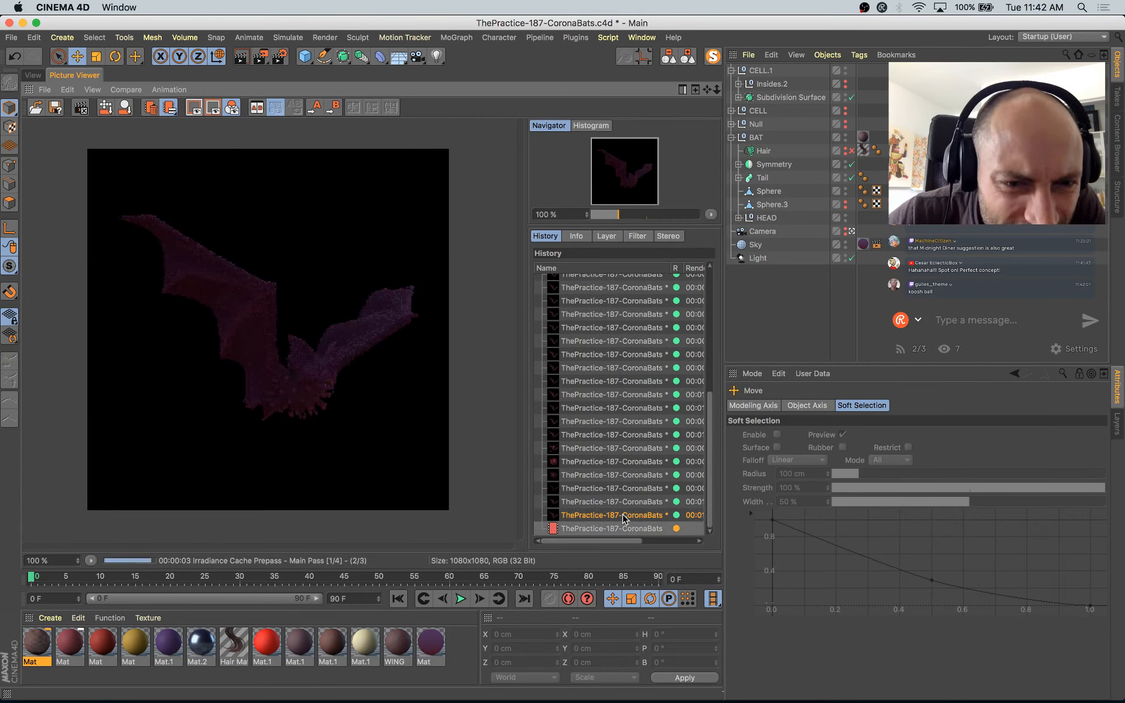
{"action": "left_click", "coordinate": [623, 515]}
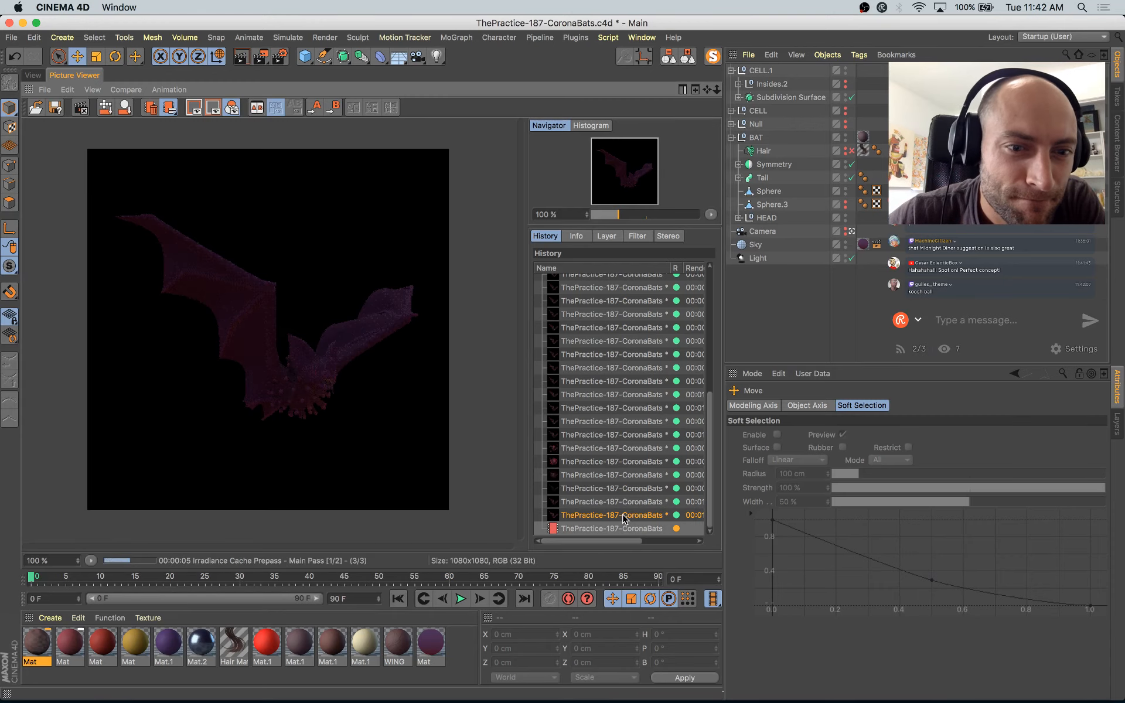
Step: Check the CELL.1 selection in the viewport, clear it, save the scene and return to the renders in the Picture Viewer
{"action": "left_click", "coordinate": [34, 76]}
{"action": "left_click", "coordinate": [412, 417]}
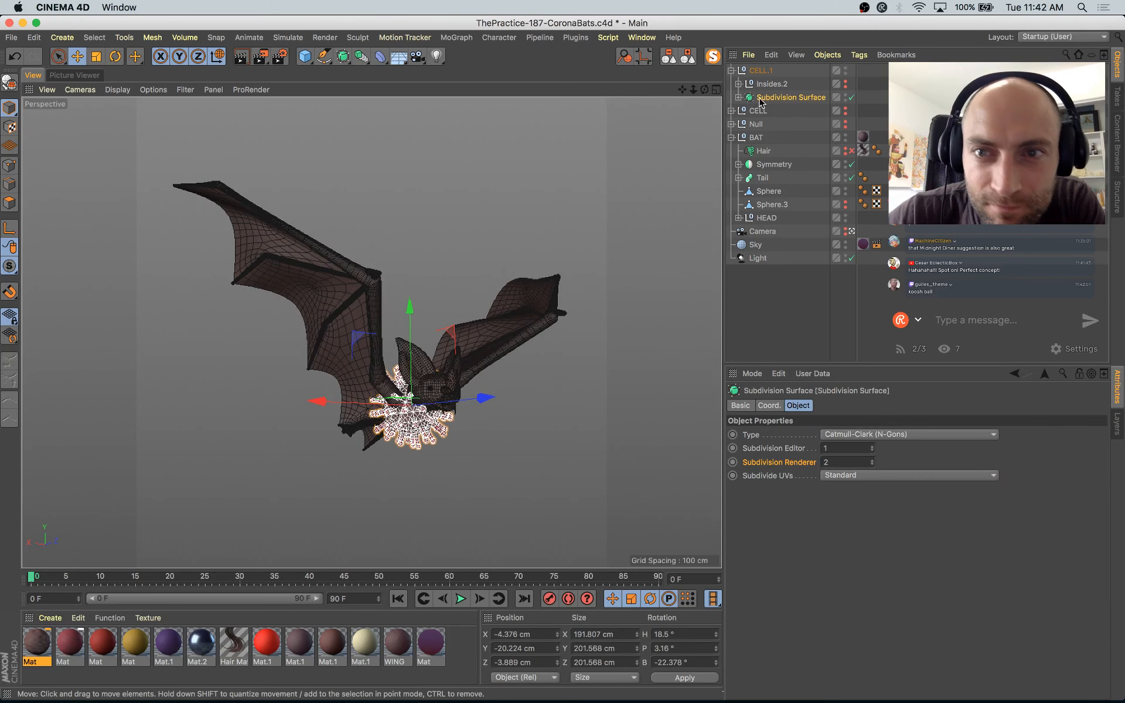
{"action": "left_click", "coordinate": [766, 75]}
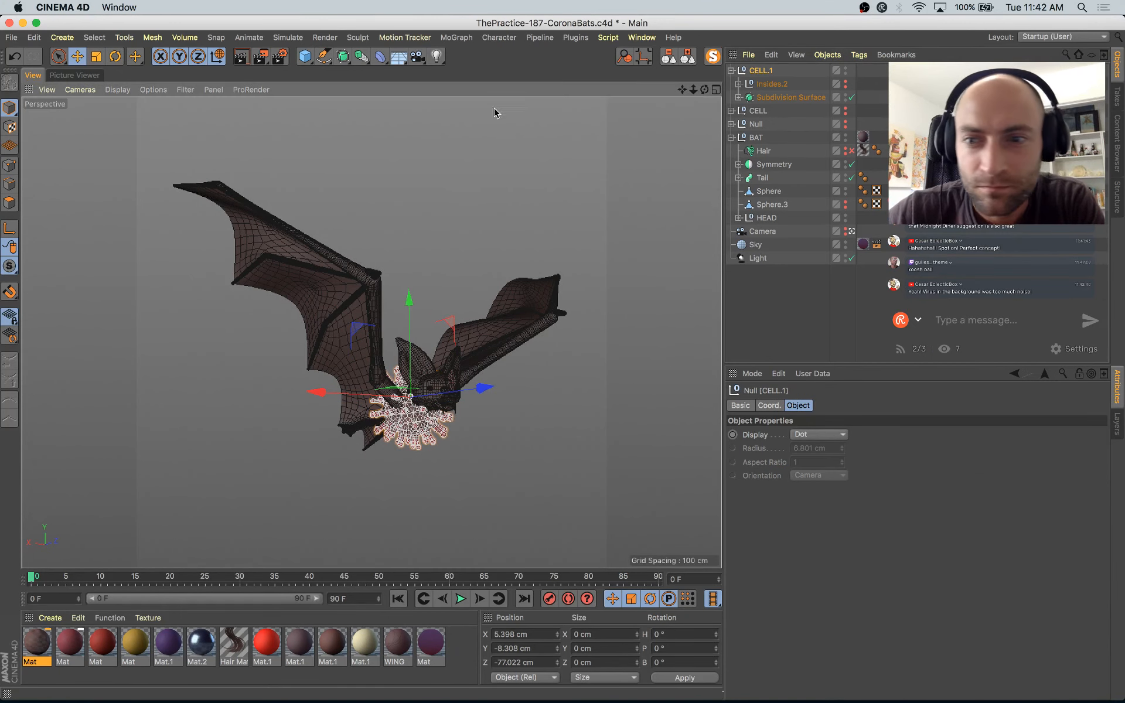
{"action": "left_click", "coordinate": [499, 154]}
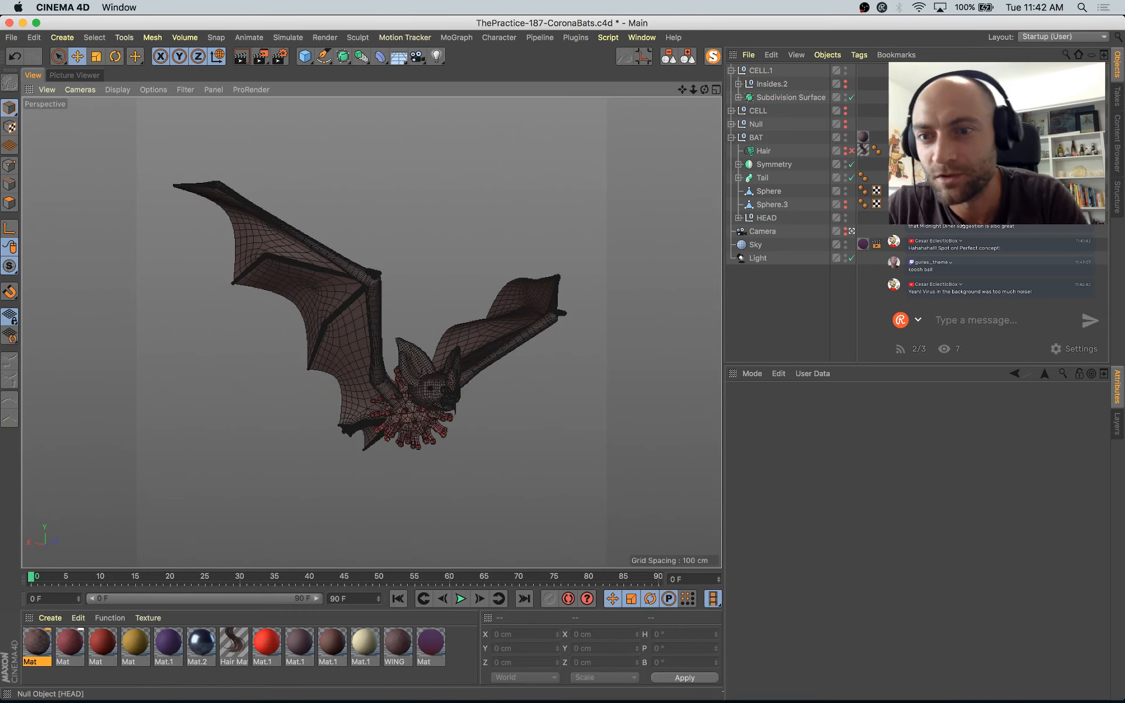
{"action": "key", "text": "super+s"}
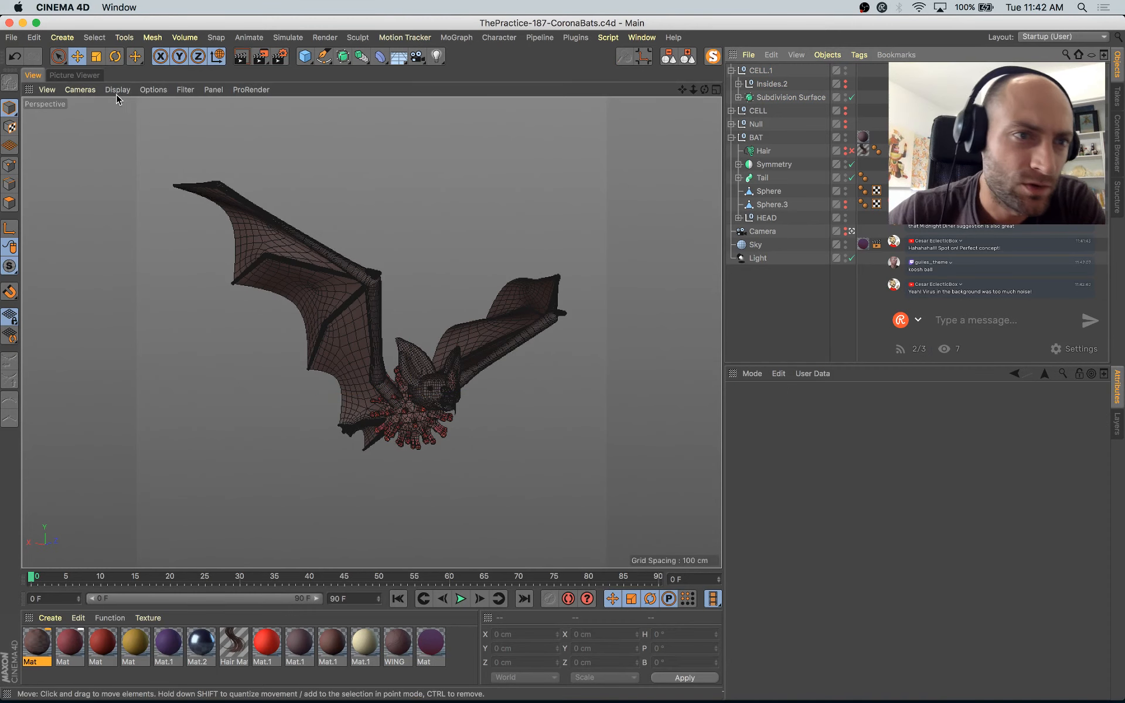
{"action": "key", "text": "shift+r"}
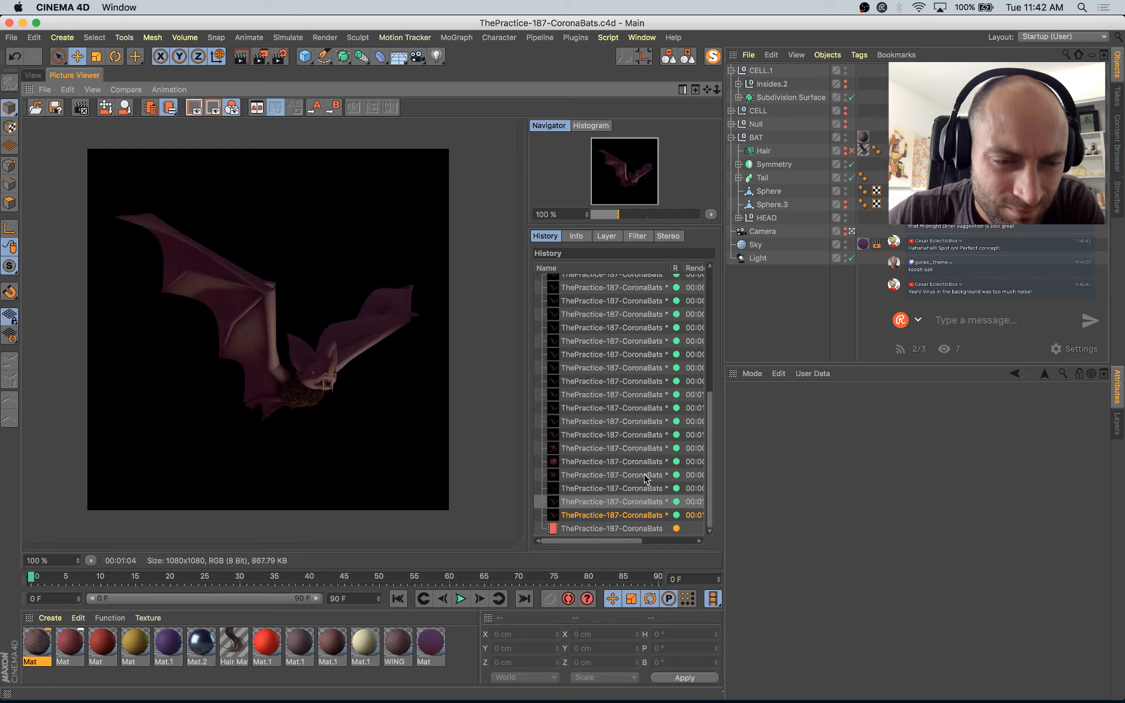
Step: Move the camera slightly closer and scale up CELL.1 and the bat's HEAD together
{"action": "left_click", "coordinate": [25, 75]}
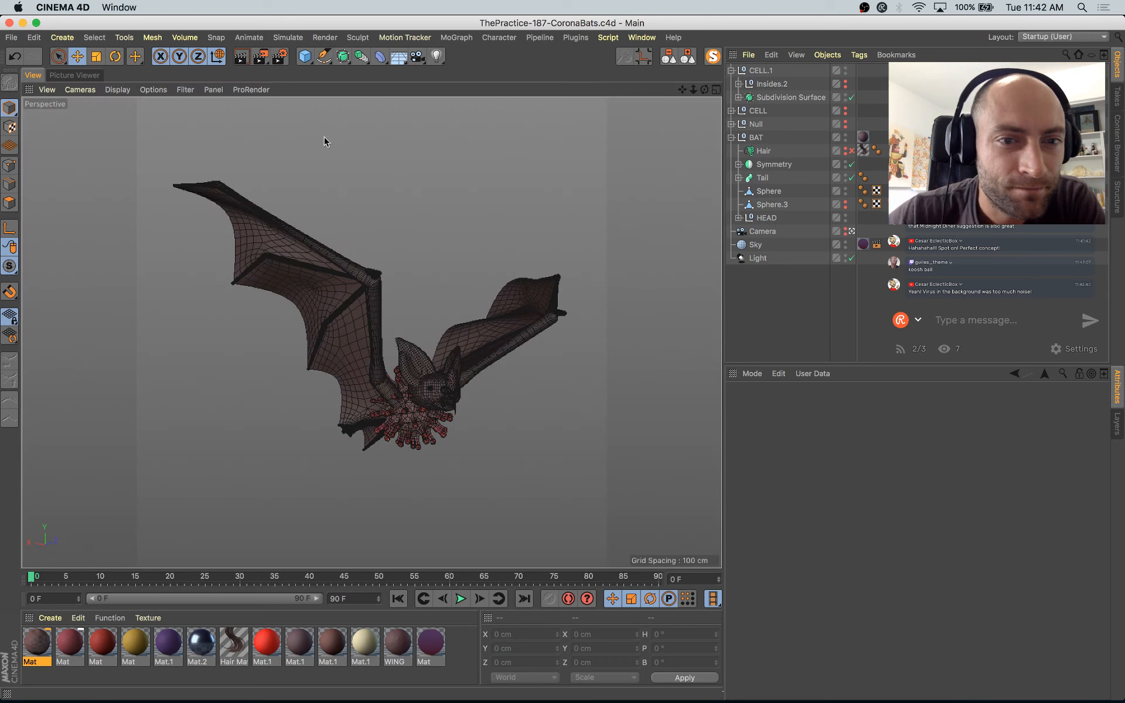
{"action": "left_click_drag", "start_coordinate": [694, 90], "coordinate": [700, 90]}
{"action": "left_click", "coordinate": [419, 433]}
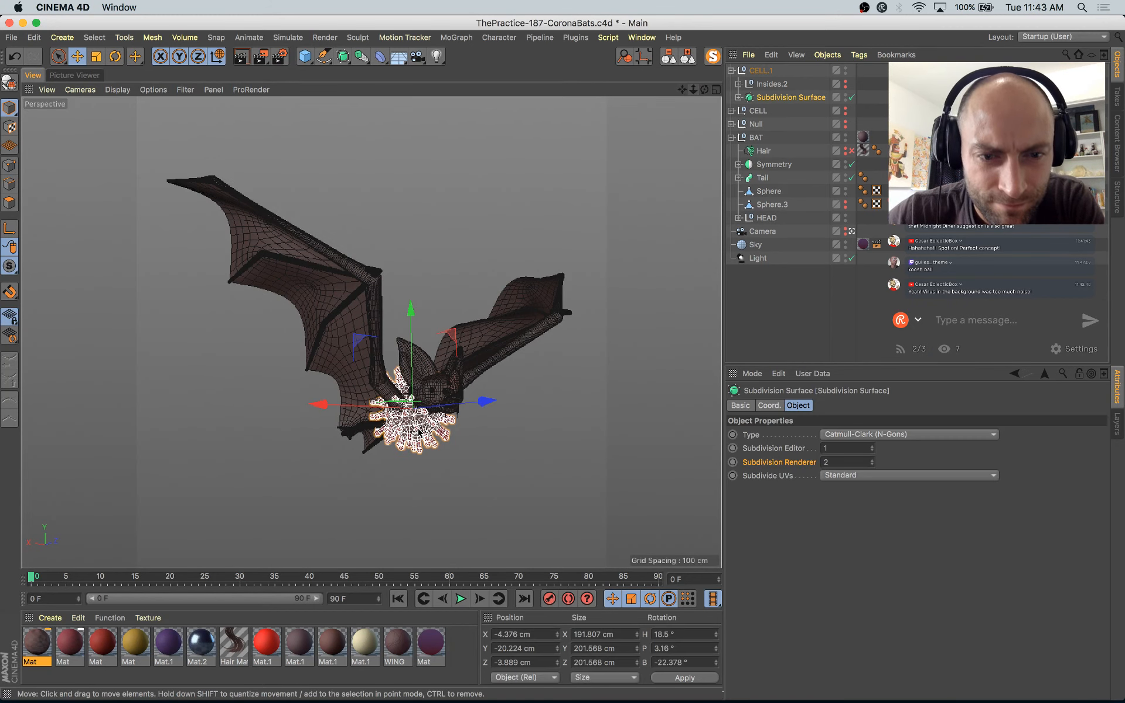
{"action": "left_click", "coordinate": [731, 70]}
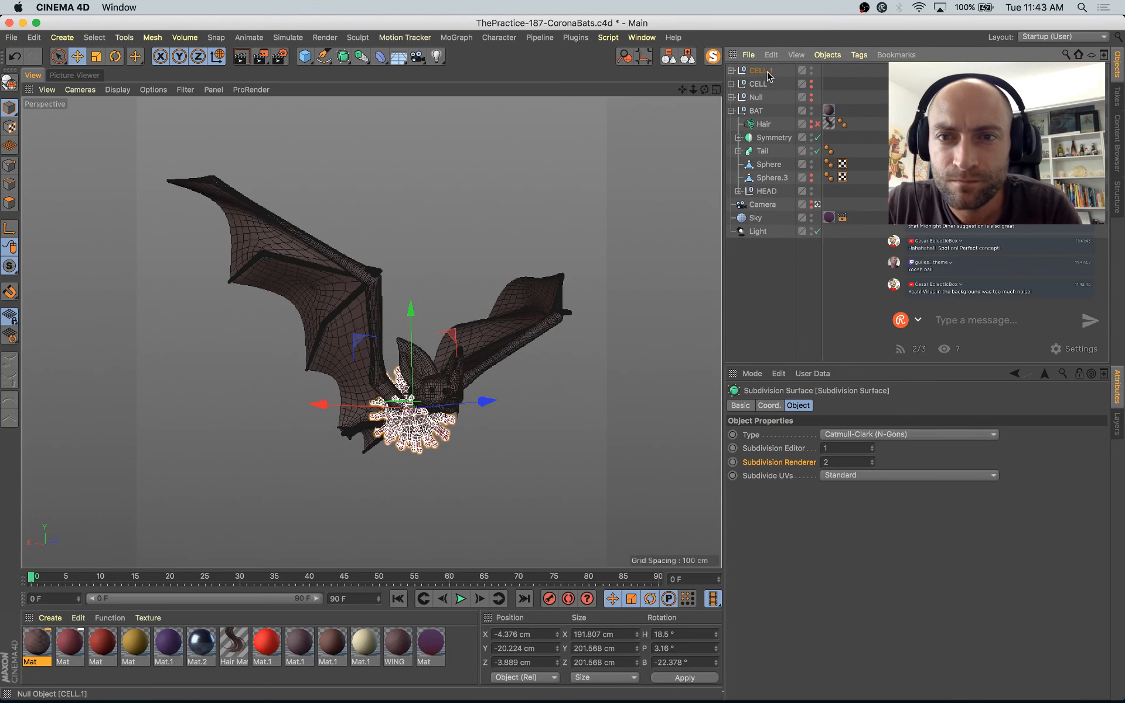
{"action": "left_click", "coordinate": [761, 70]}
{"action": "left_click", "coordinate": [766, 191], "text": "ctrl"}
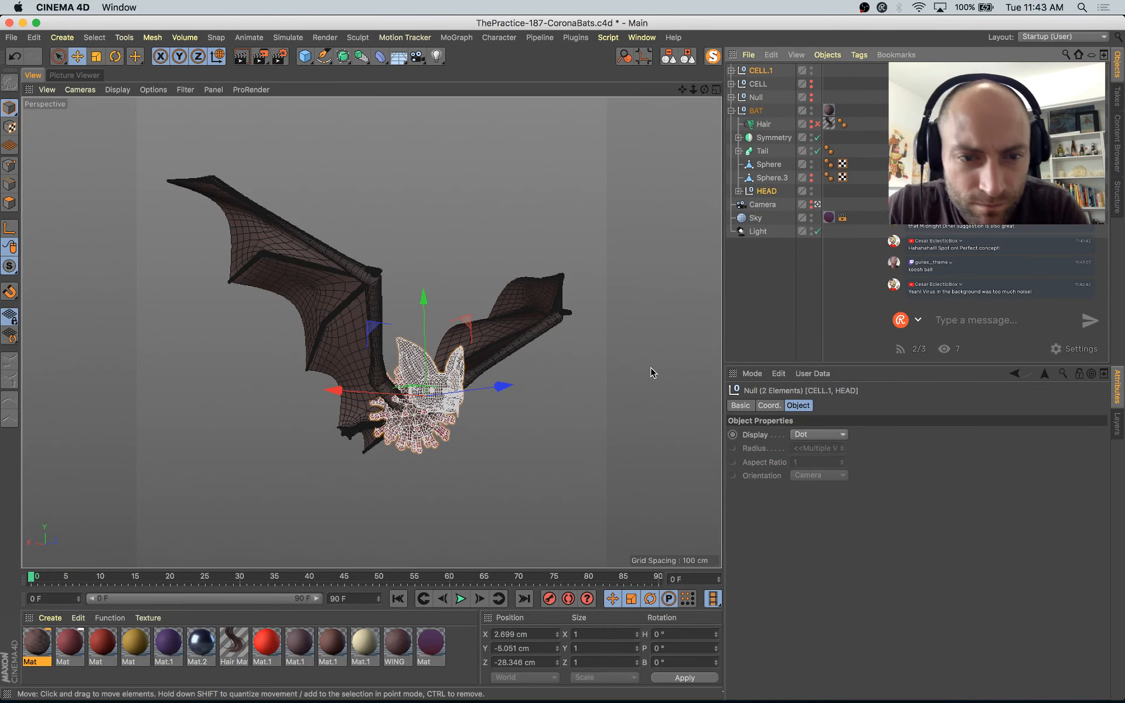
{"action": "key", "text": "t"}
{"action": "left_click_drag", "start_coordinate": [375, 523], "coordinate": [430, 497]}
Step: Move CELL.1 and HEAD together up and forward to about Y -0.8, Z -22 cm, and deselect them
{"action": "key", "text": "e"}
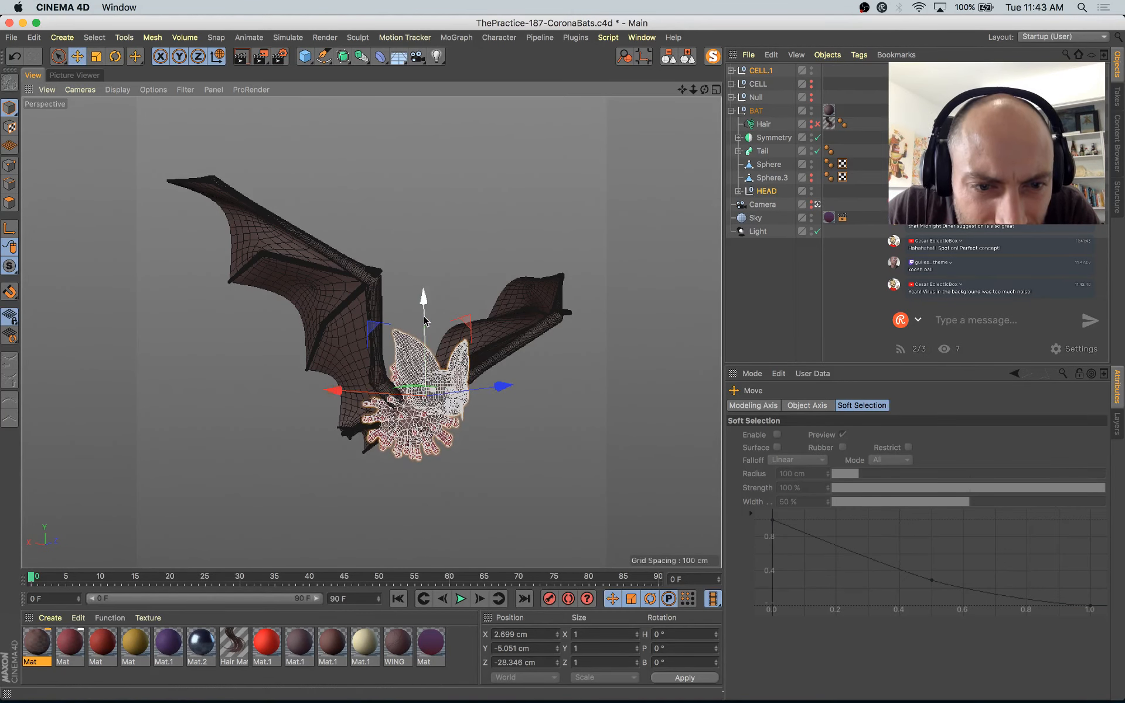
{"action": "left_click_drag", "start_coordinate": [423, 302], "coordinate": [424, 318]}
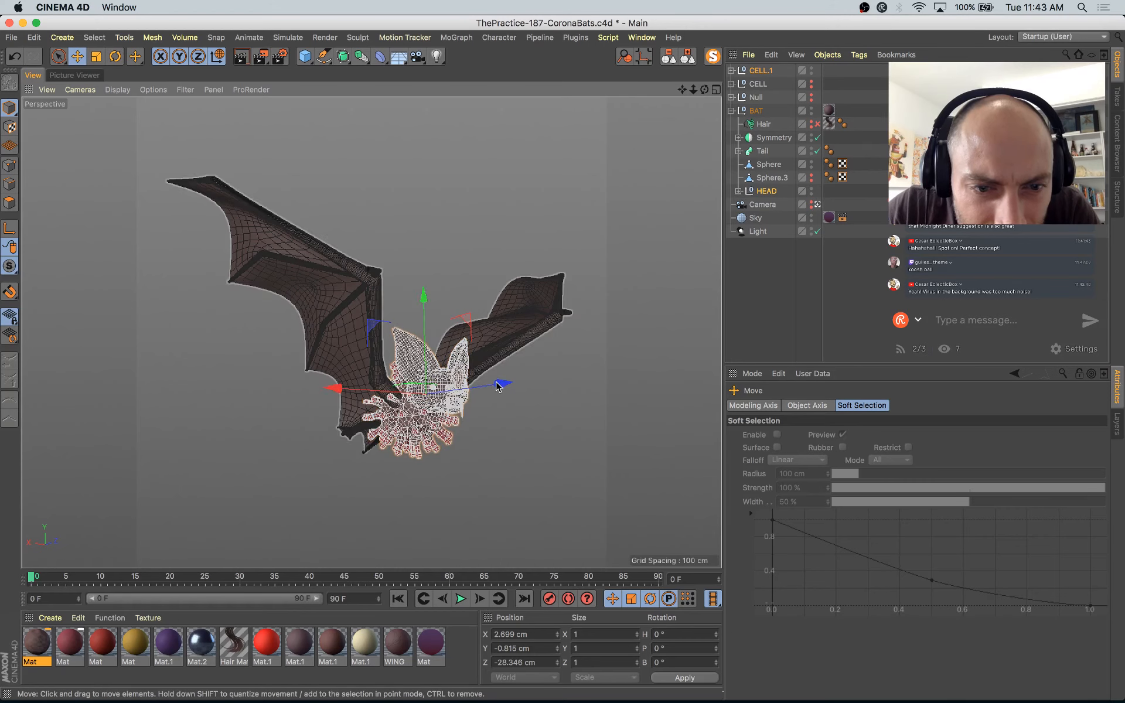
{"action": "left_click_drag", "start_coordinate": [496, 384], "coordinate": [502, 384]}
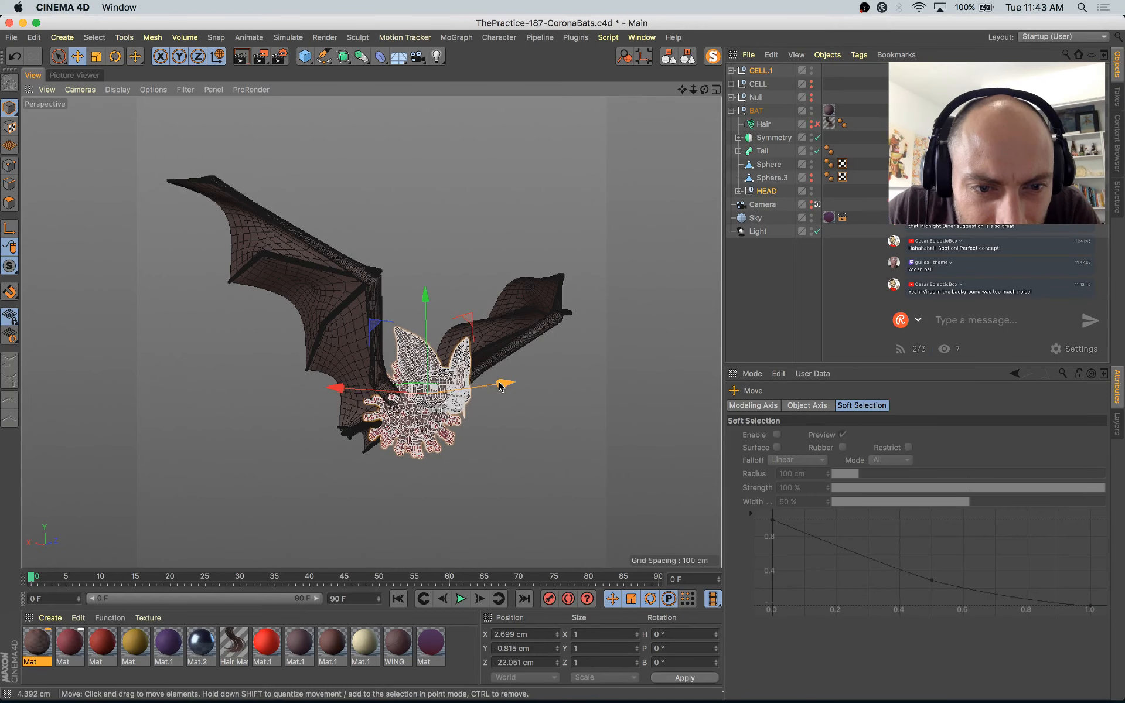
{"action": "left_click", "coordinate": [501, 423]}
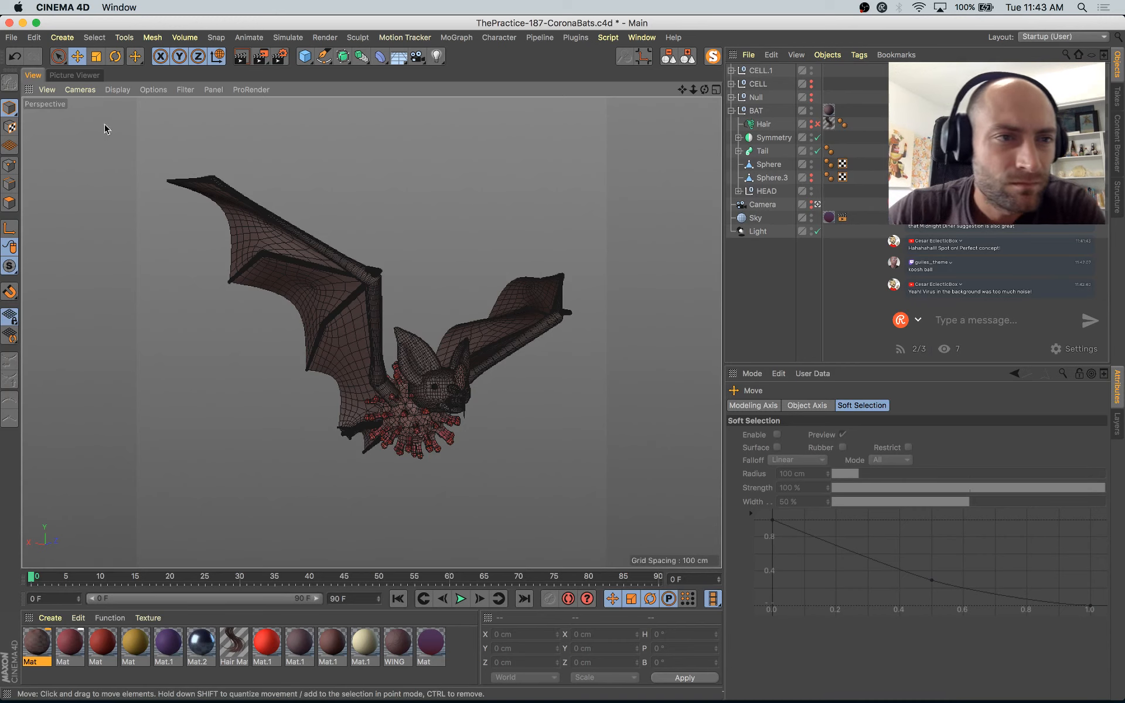
Step: Examine the bat's head and cell body up close in the running render and compare it with the previous one
{"action": "left_click", "coordinate": [73, 76]}
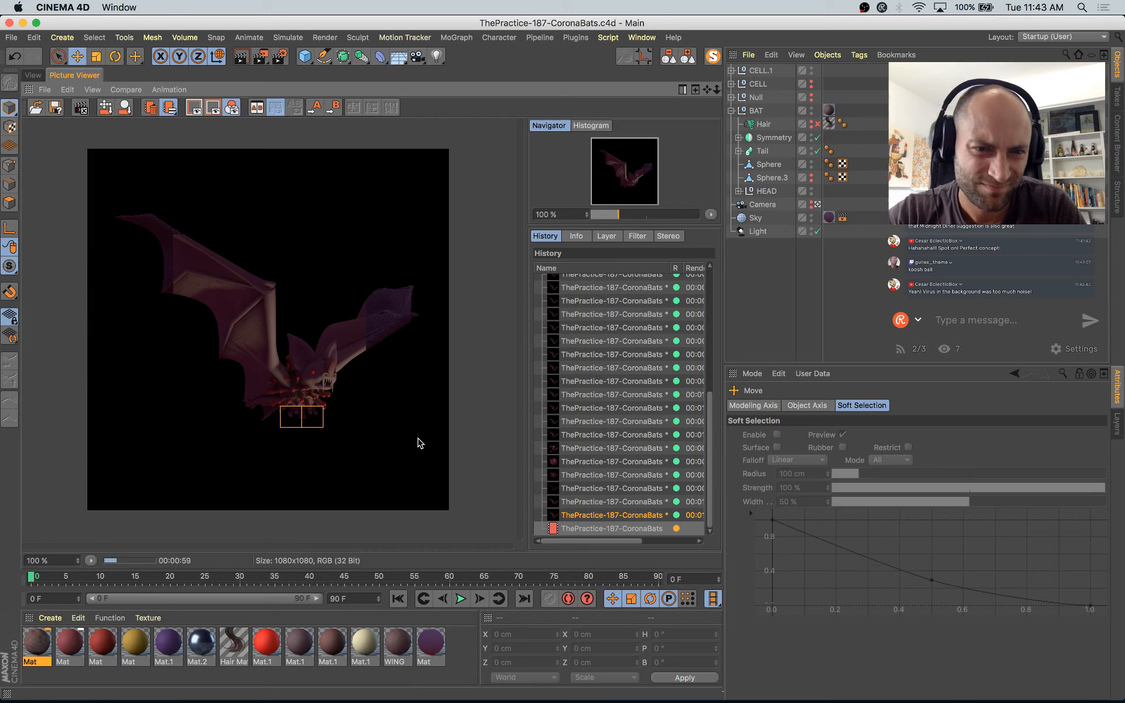
{"action": "scroll", "coordinate": [291, 400], "scroll_direction": "up", "scroll_amount": 2}
{"action": "scroll", "coordinate": [293, 405], "scroll_direction": "up", "scroll_amount": 1}
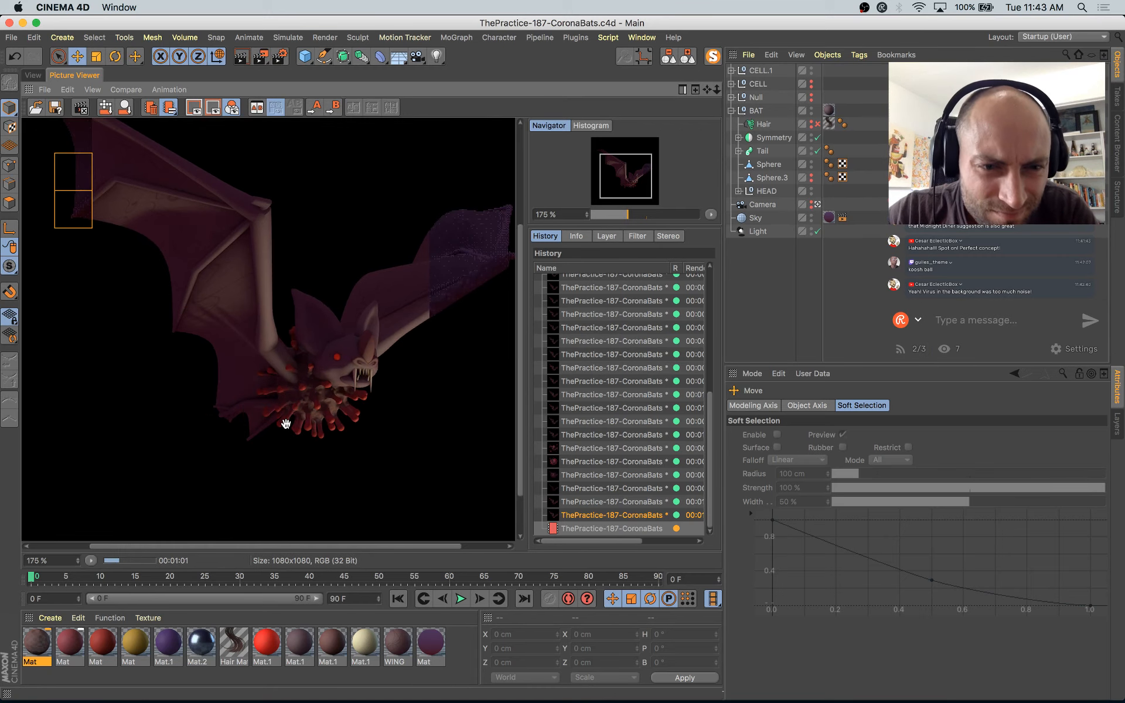
{"action": "key", "text": "Down"}
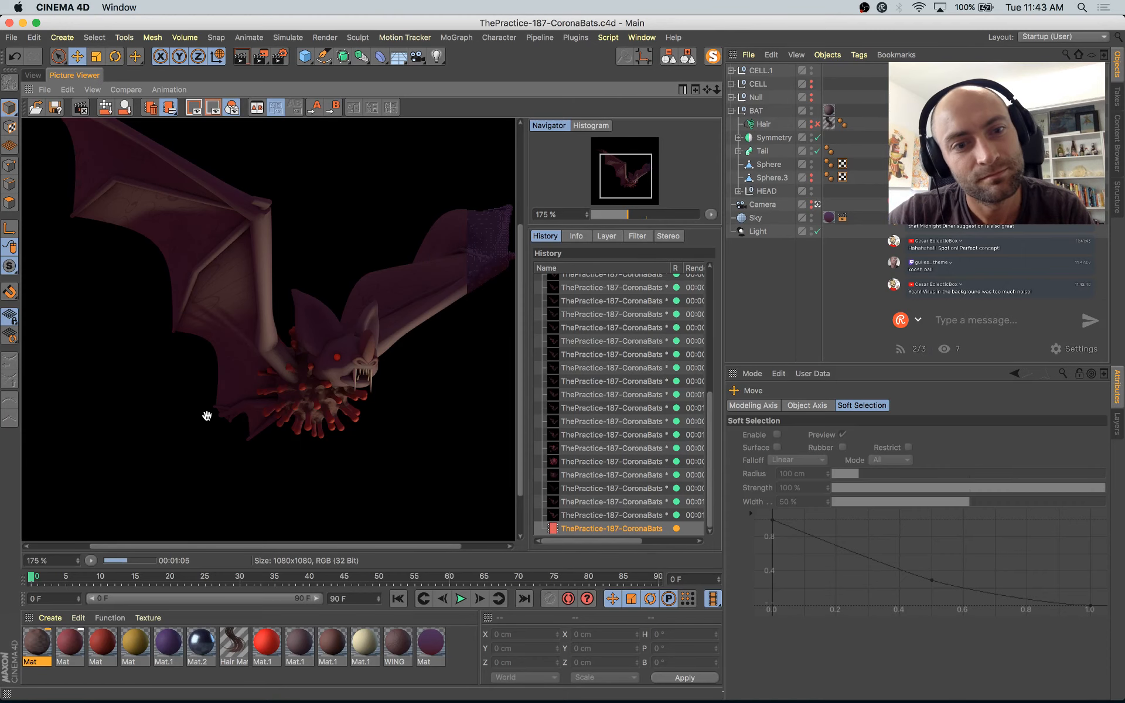
{"action": "scroll", "coordinate": [179, 325], "scroll_direction": "down", "scroll_amount": 3}
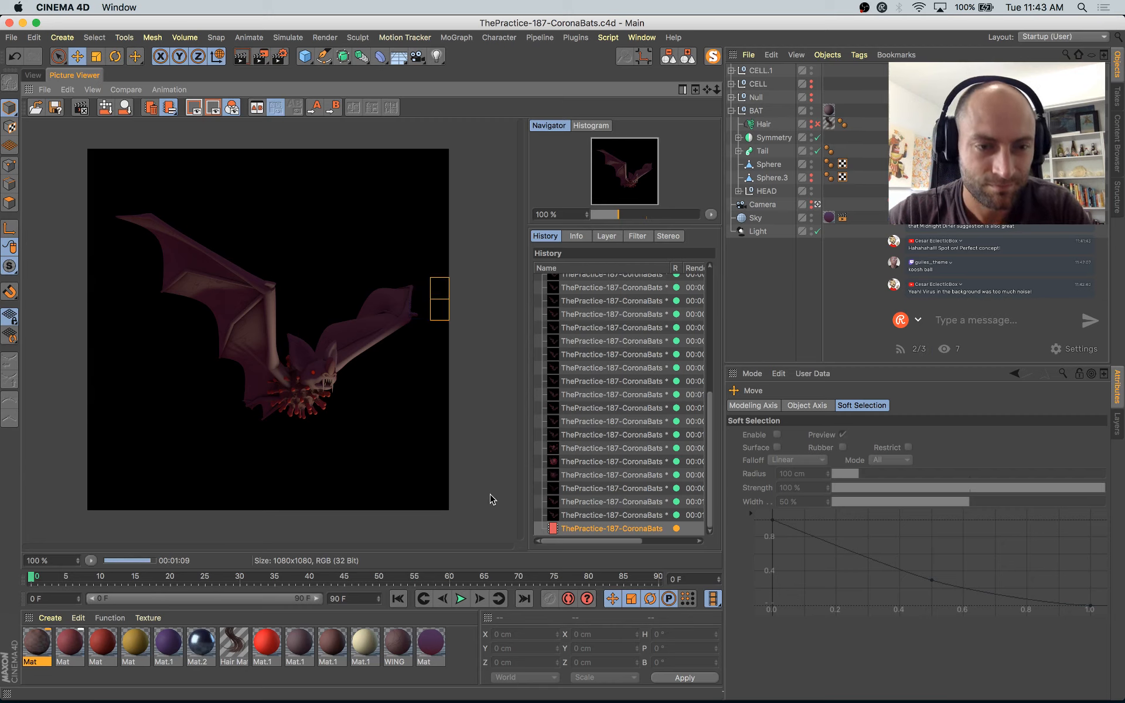
Step: Render the enlarged head and cell to the Picture Viewer and switch the viewport to constant shading without lines
{"action": "key", "text": "shift+r"}
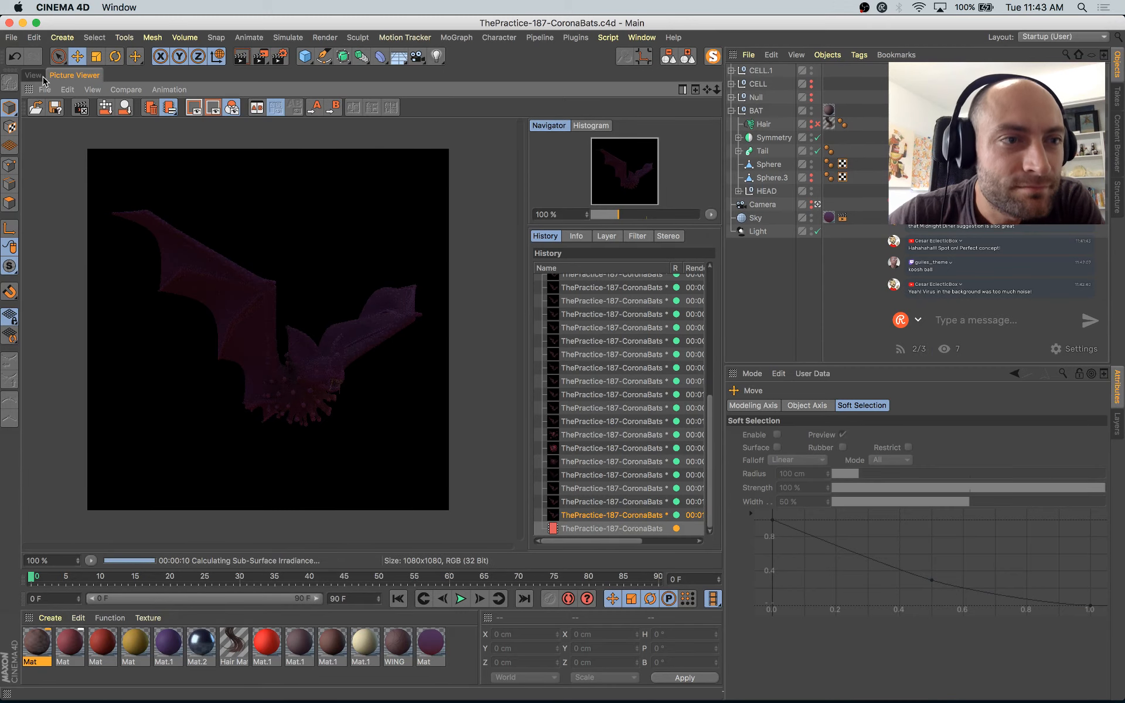
{"action": "left_click", "coordinate": [37, 76]}
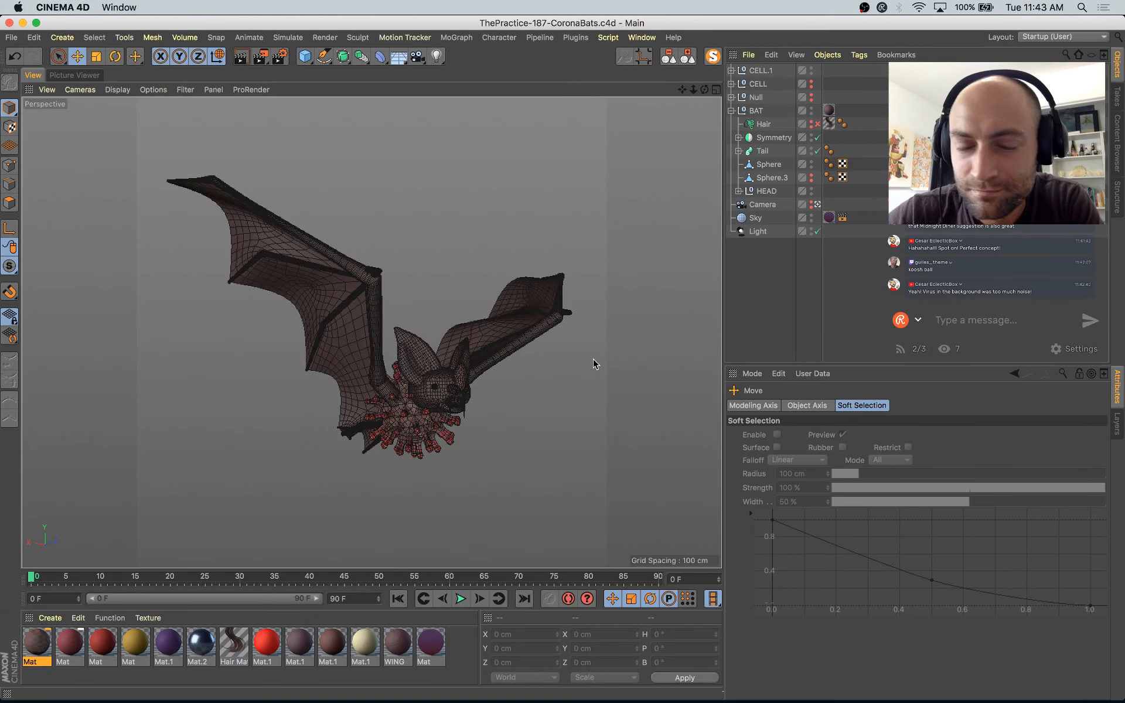
{"action": "left_click", "coordinate": [116, 89]}
{"action": "left_click", "coordinate": [147, 166]}
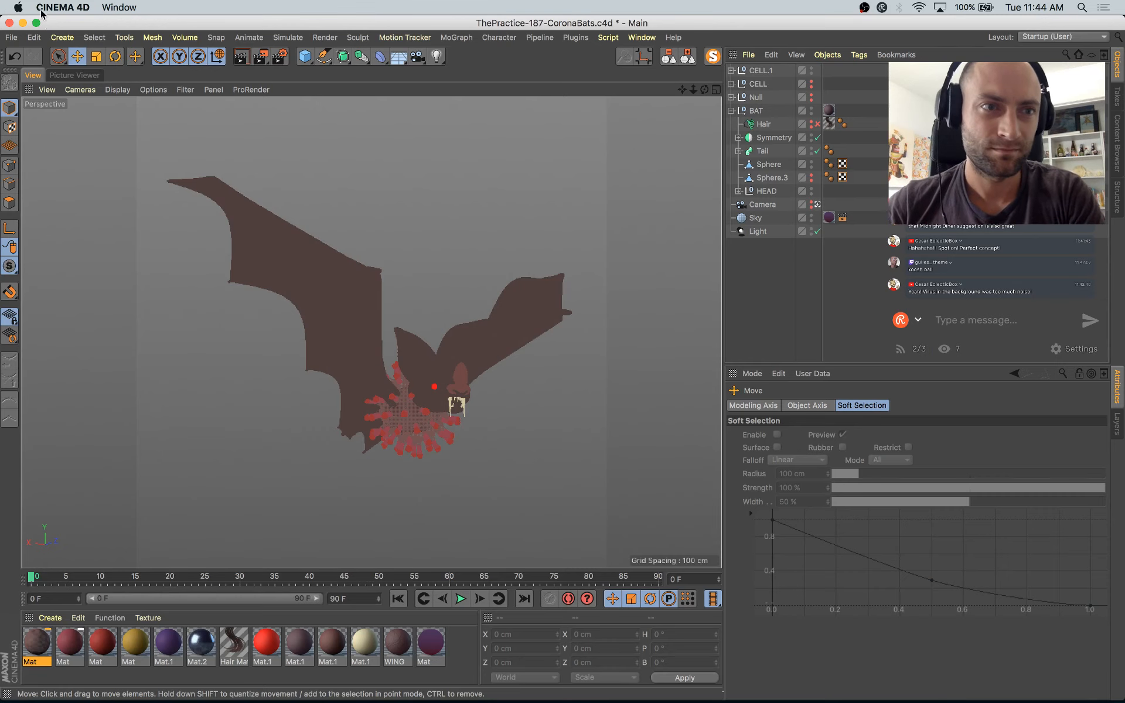
Step: Compare the new render in progress with the previous one in the history, examining the head and cell body up close
{"action": "left_click", "coordinate": [86, 77]}
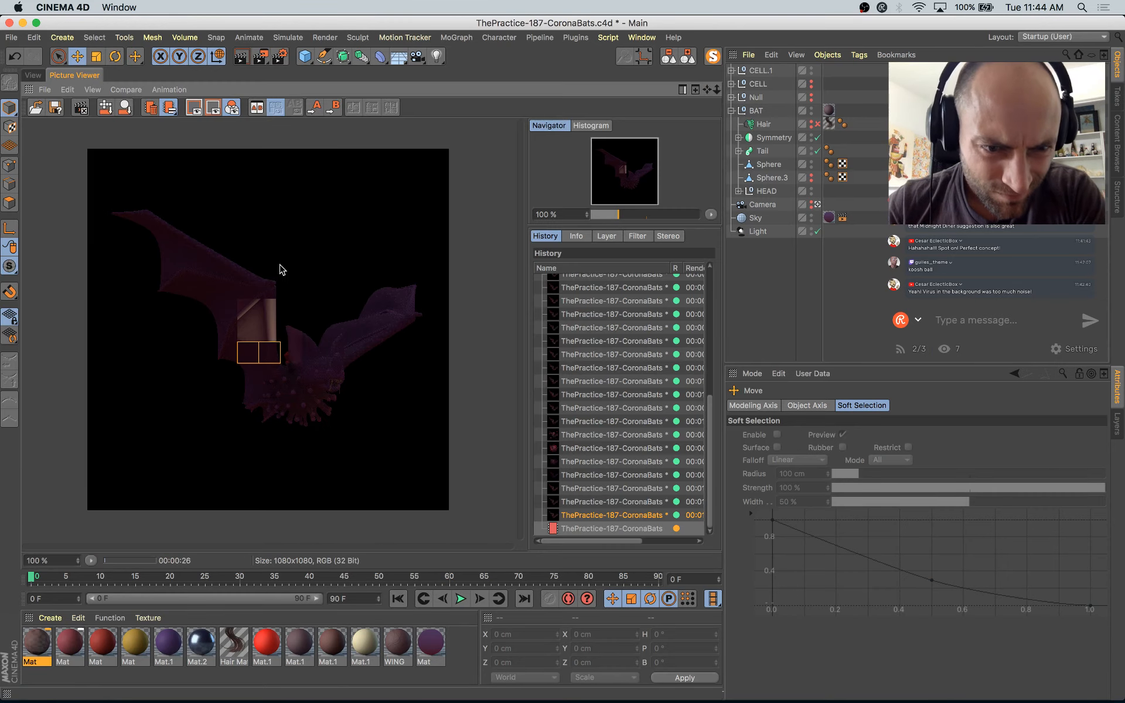
{"action": "left_click", "coordinate": [621, 516]}
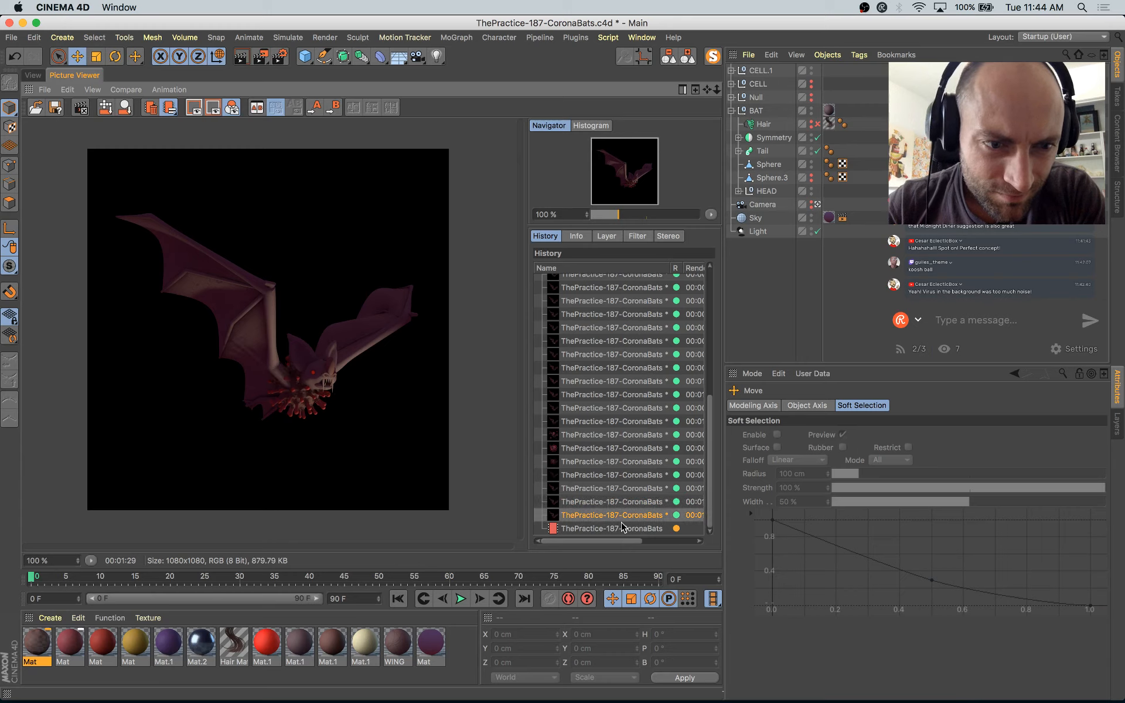
{"action": "left_click", "coordinate": [621, 528]}
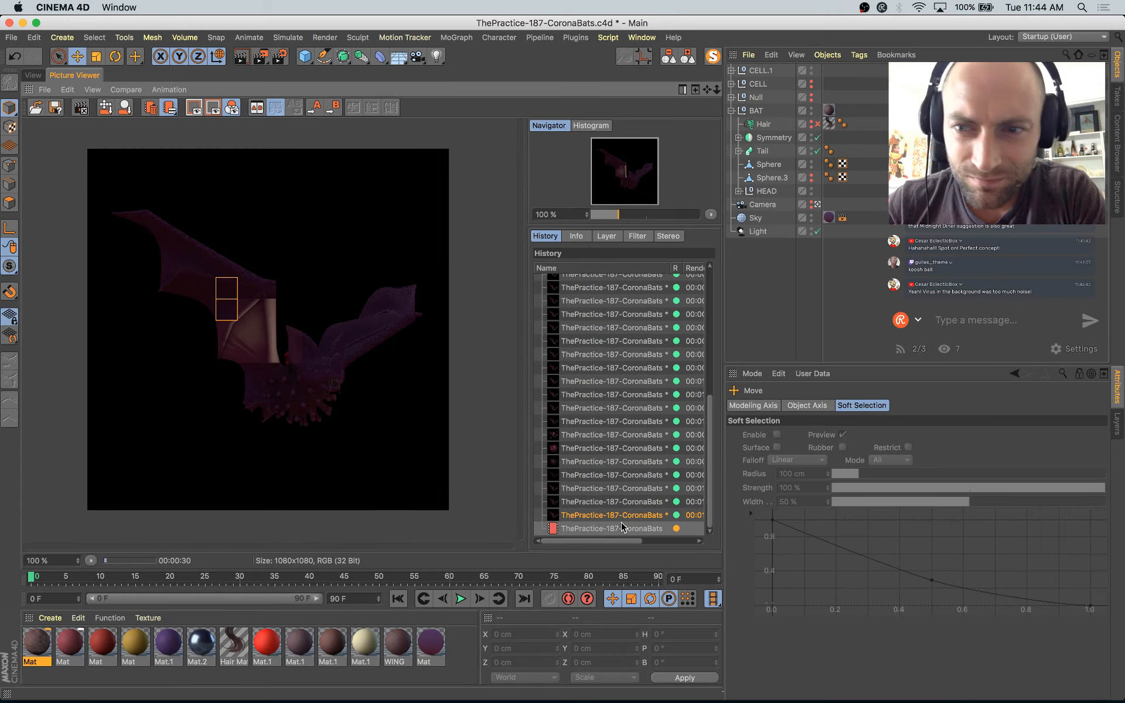
{"action": "left_click", "coordinate": [620, 518]}
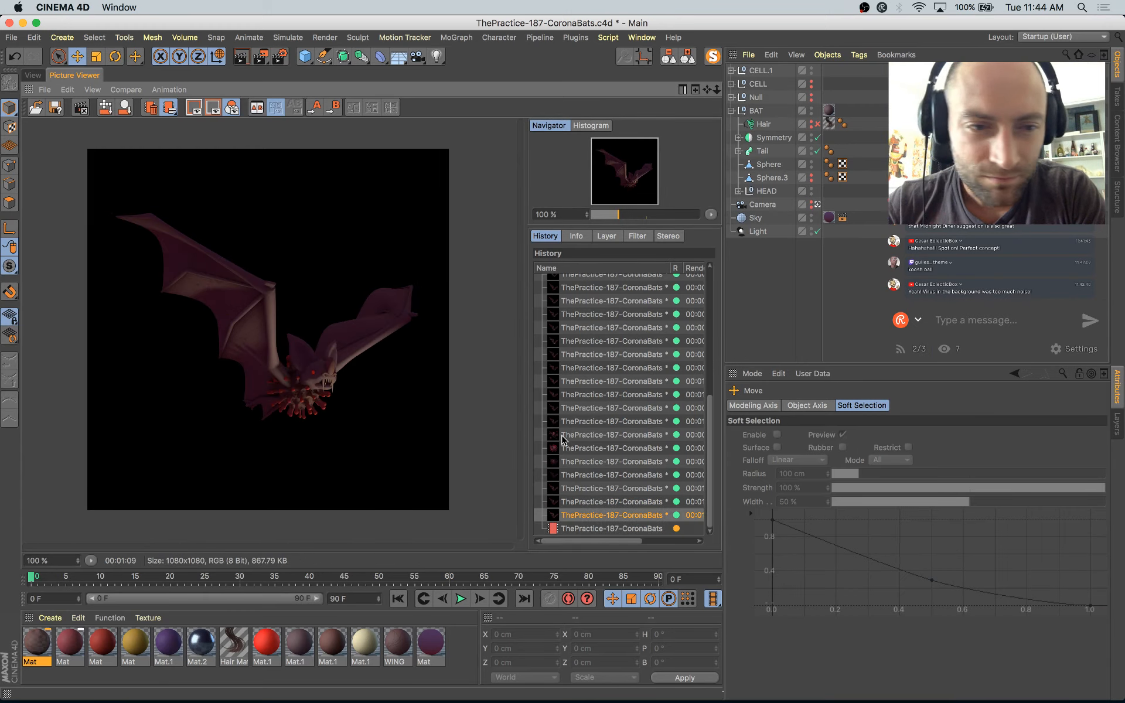
{"action": "key", "text": "Down"}
{"action": "key", "text": "Up"}
{"action": "key", "text": "Down"}
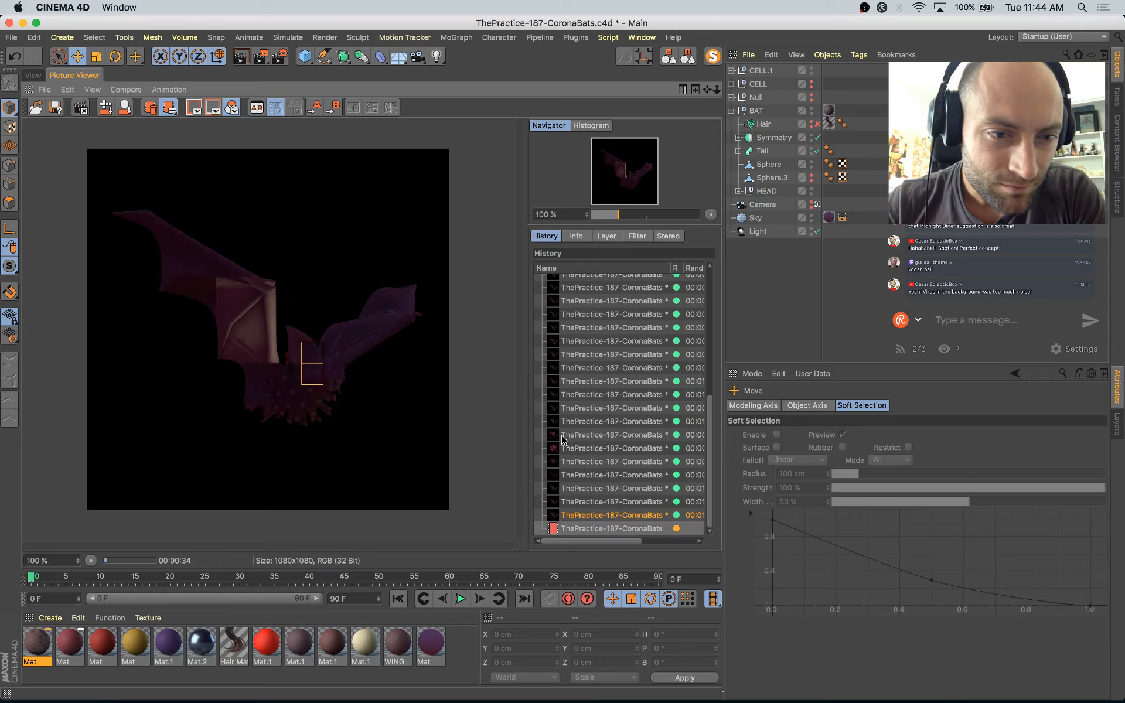
{"action": "scroll", "coordinate": [304, 426], "scroll_direction": "up", "scroll_amount": 2}
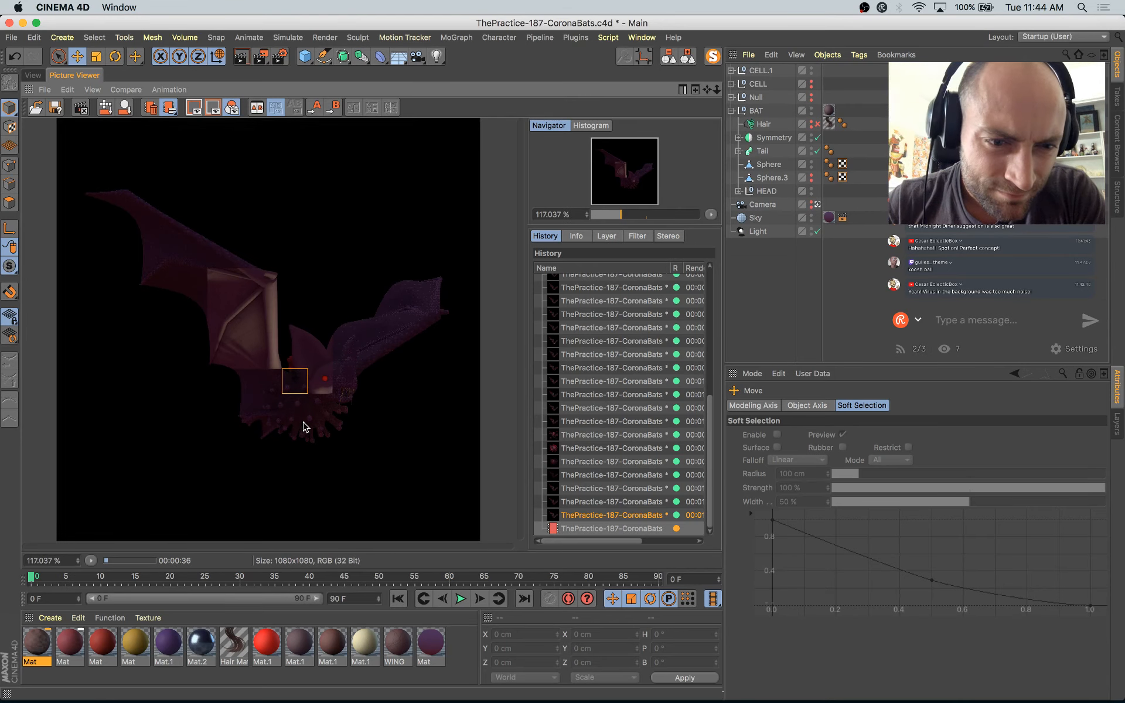
{"action": "scroll", "coordinate": [304, 427], "scroll_direction": "up", "scroll_amount": 1}
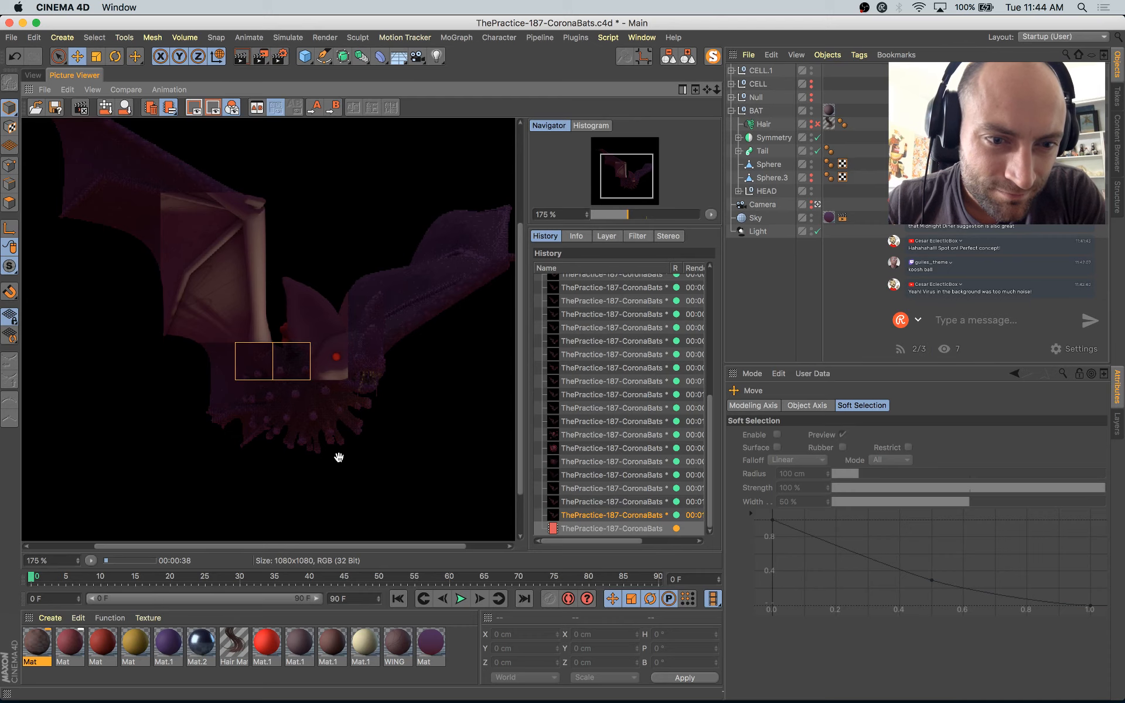
Step: Darken the Ambient Occlusion gradient in the render settings, moving its black knot to about 5% and shifting the midpoint bias toward white
{"action": "left_click", "coordinate": [280, 56]}
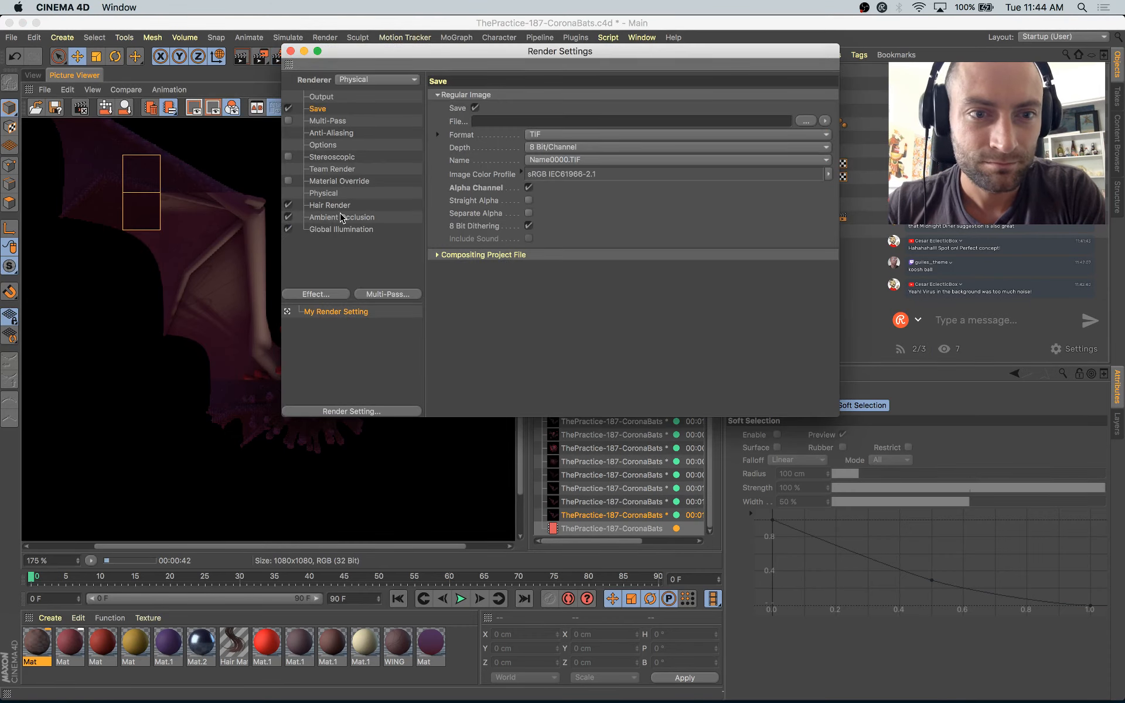
{"action": "left_click", "coordinate": [341, 218]}
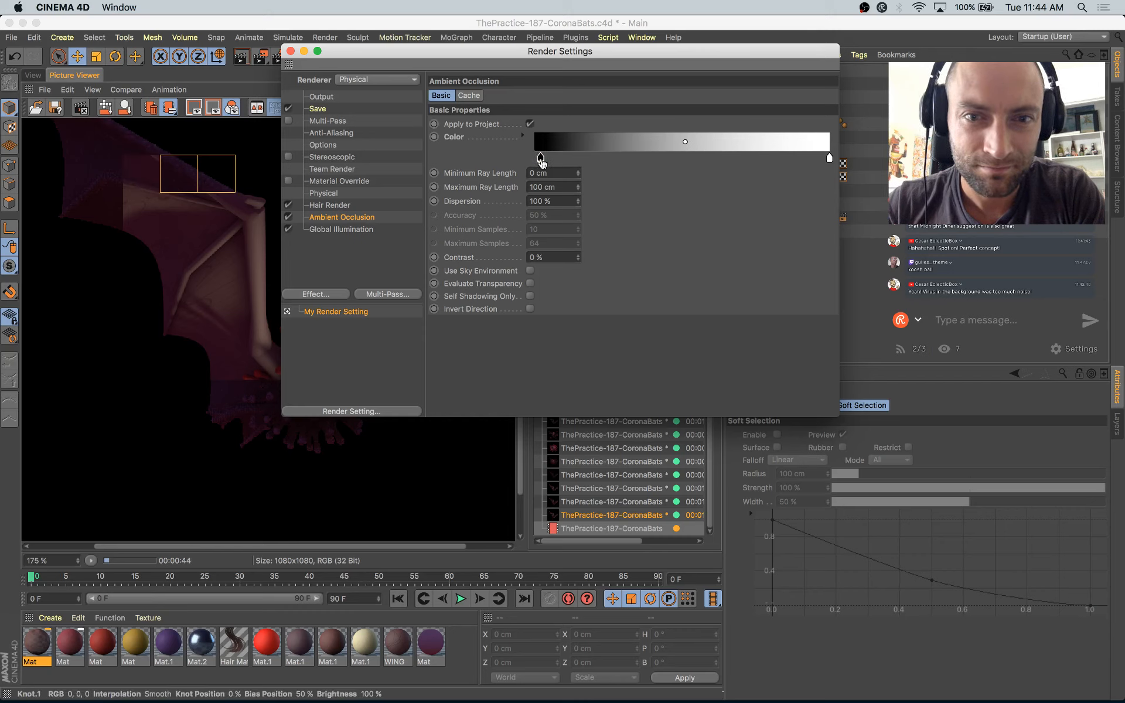
{"action": "left_click_drag", "start_coordinate": [541, 158], "coordinate": [550, 158]}
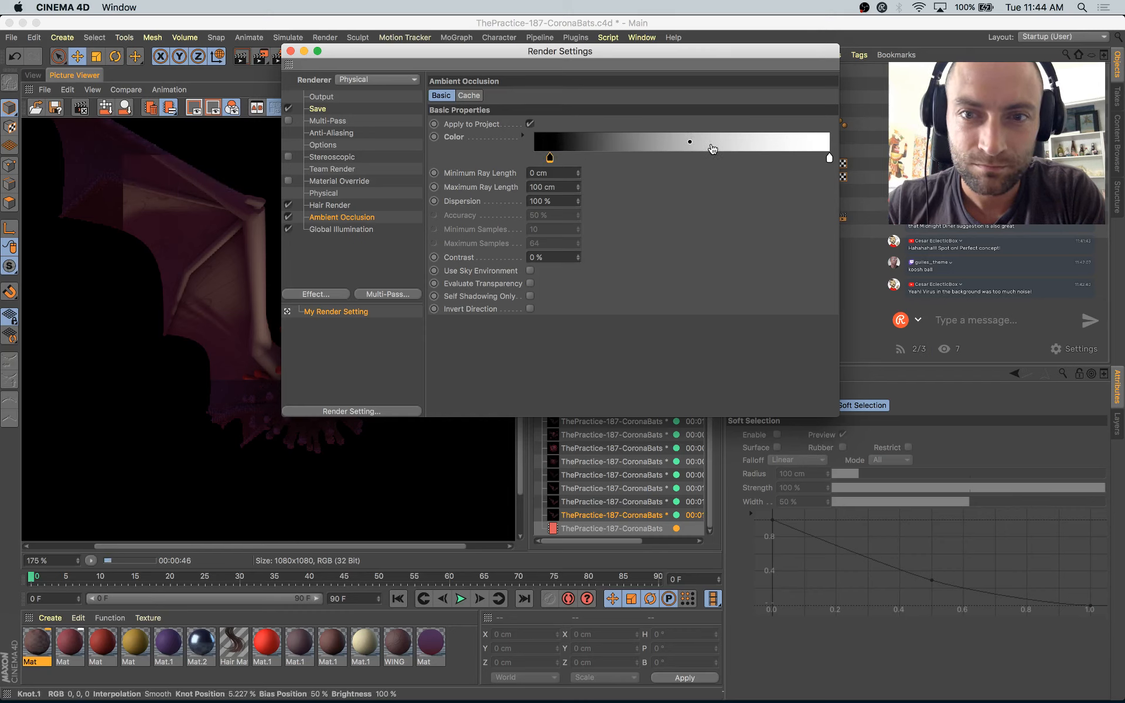
{"action": "left_click_drag", "start_coordinate": [690, 142], "coordinate": [714, 142]}
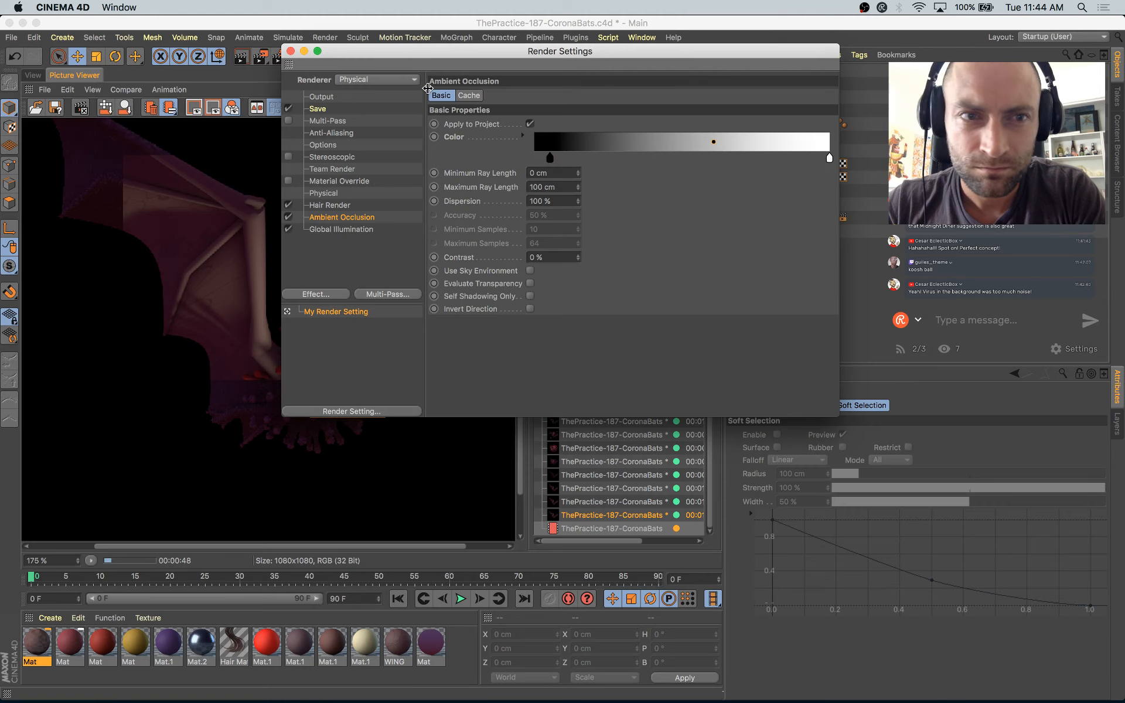
{"action": "left_click", "coordinate": [290, 52]}
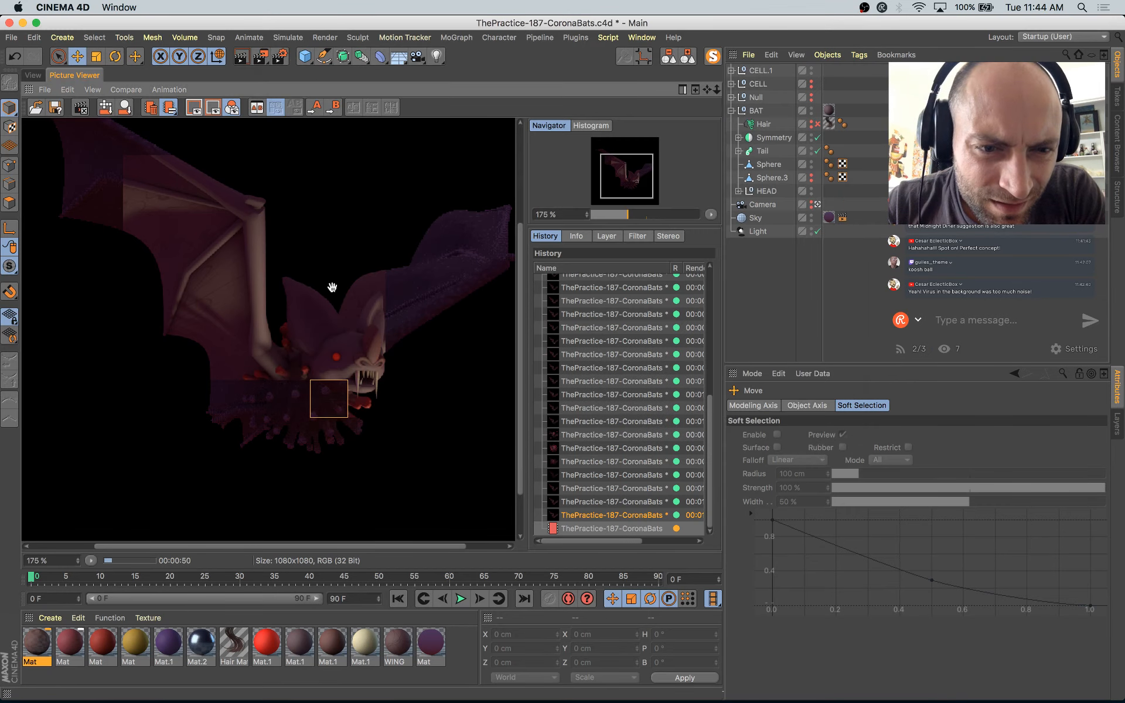
Step: Review the Global Illumination render settings, and examine the bat in the running render
{"action": "scroll", "coordinate": [331, 287], "scroll_direction": "down", "scroll_amount": 3}
{"action": "left_click", "coordinate": [280, 57]}
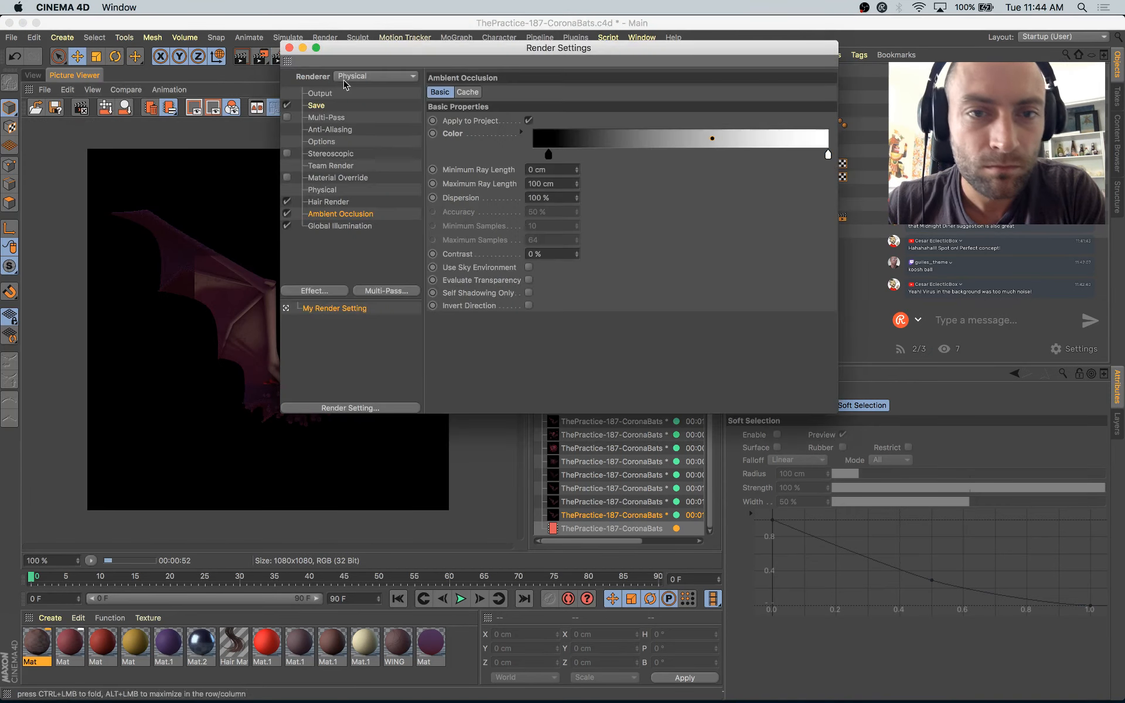
{"action": "left_click", "coordinate": [340, 228]}
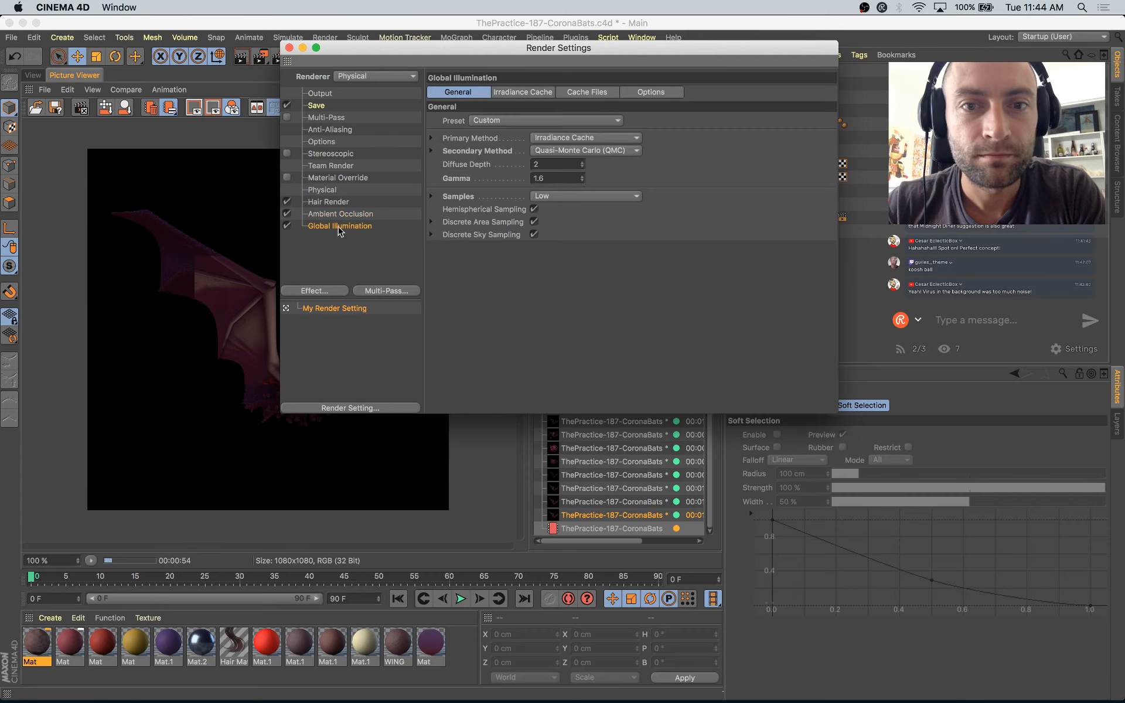
{"action": "left_click", "coordinate": [289, 47]}
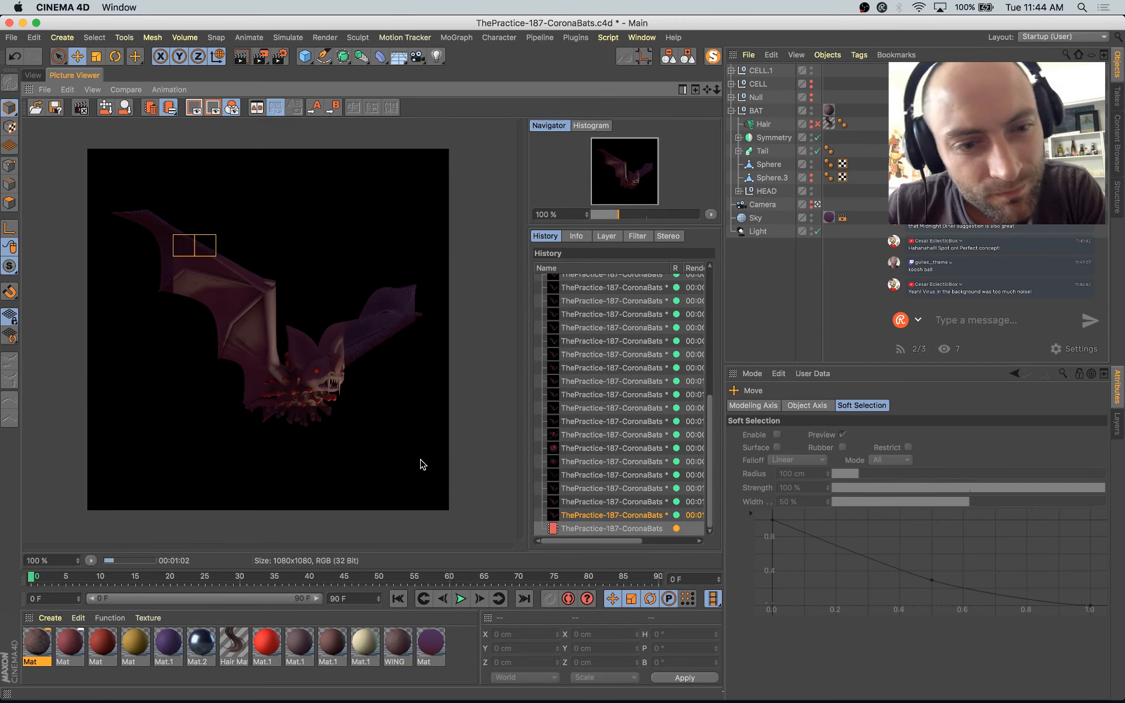
{"action": "scroll", "coordinate": [355, 390], "scroll_direction": "up", "scroll_amount": 1}
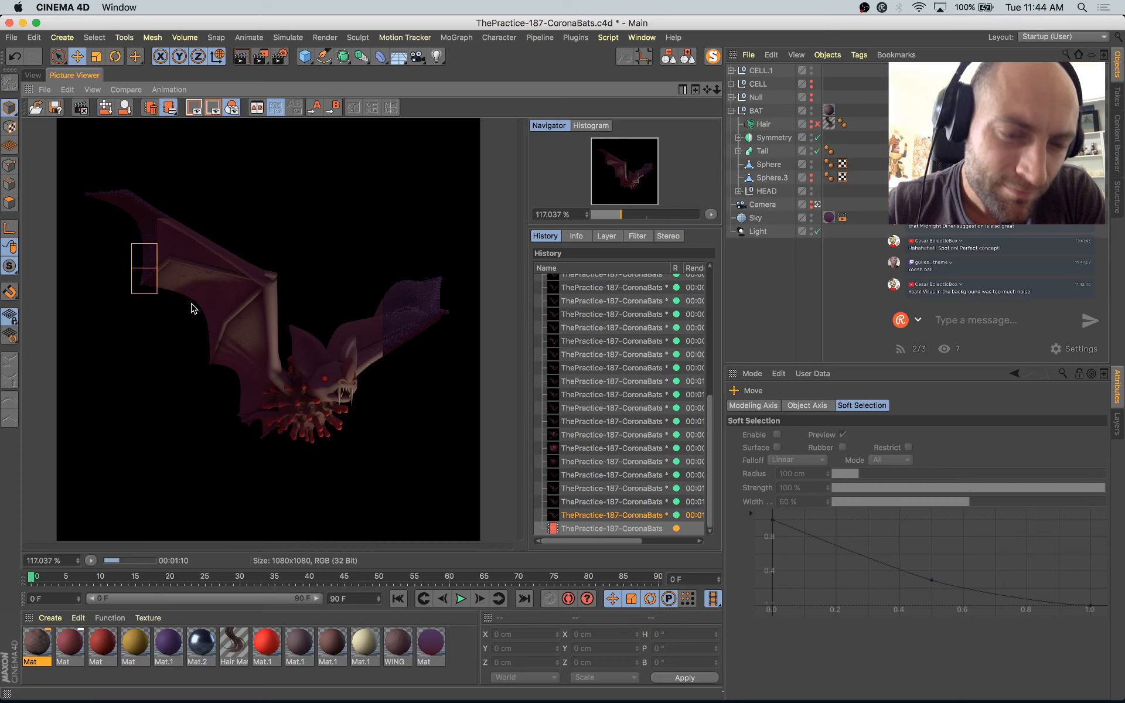
{"action": "scroll", "coordinate": [191, 306], "scroll_direction": "down", "scroll_amount": 1}
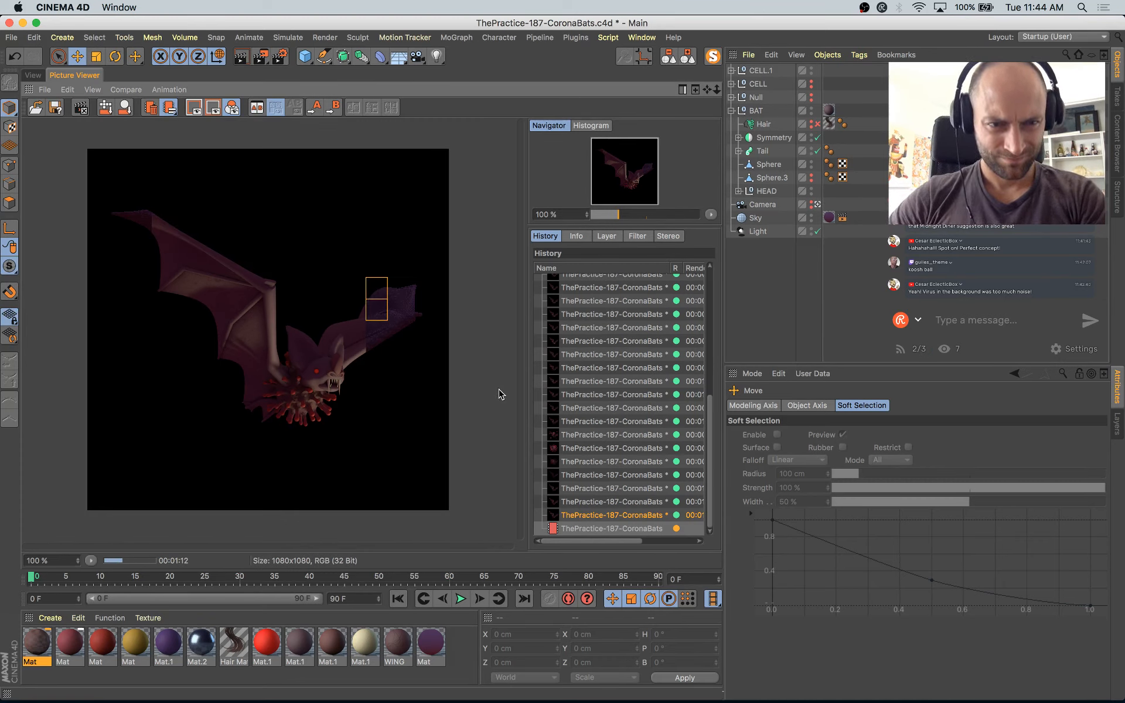
Step: Launch Adobe Photoshop CC 2019 in the background and return to the running render in Cinema 4D
{"action": "mouse_move", "coordinate": [491, 699]}
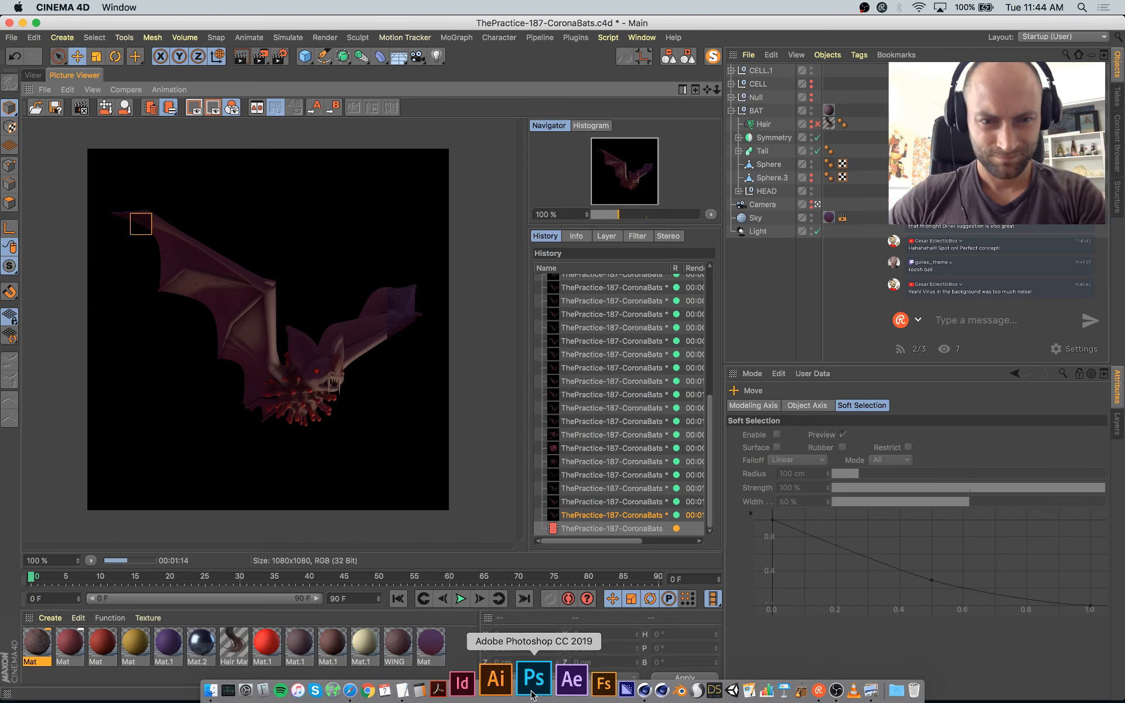
{"action": "left_click", "coordinate": [532, 686]}
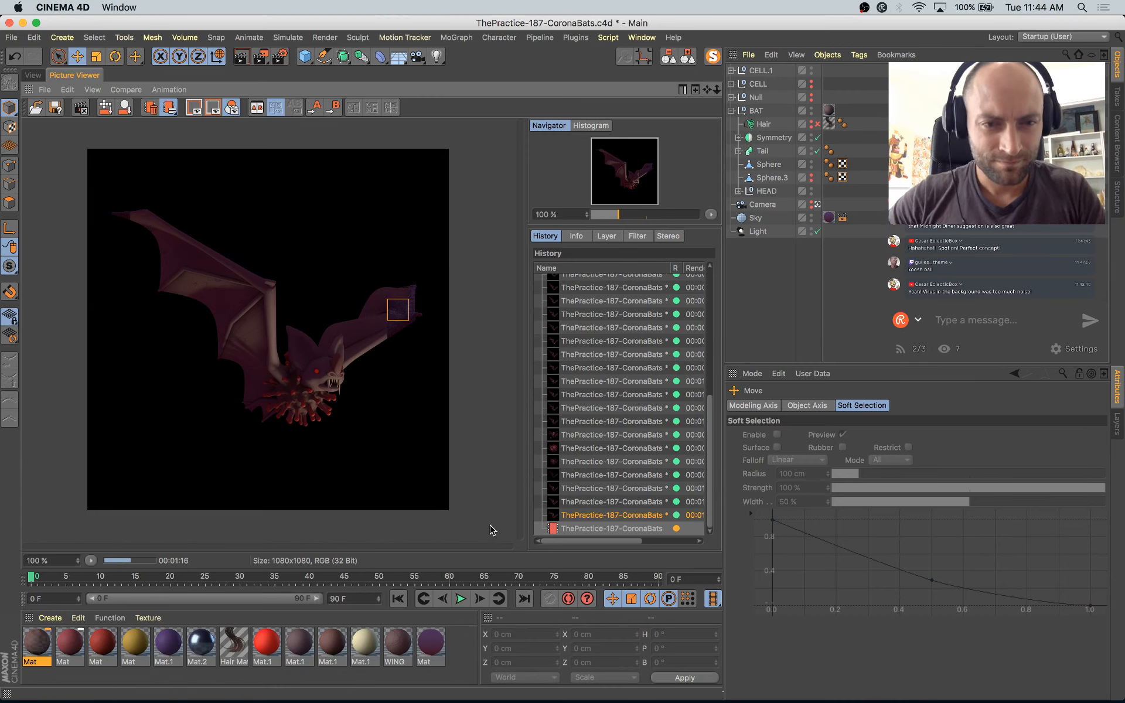
{"action": "left_click", "coordinate": [348, 296]}
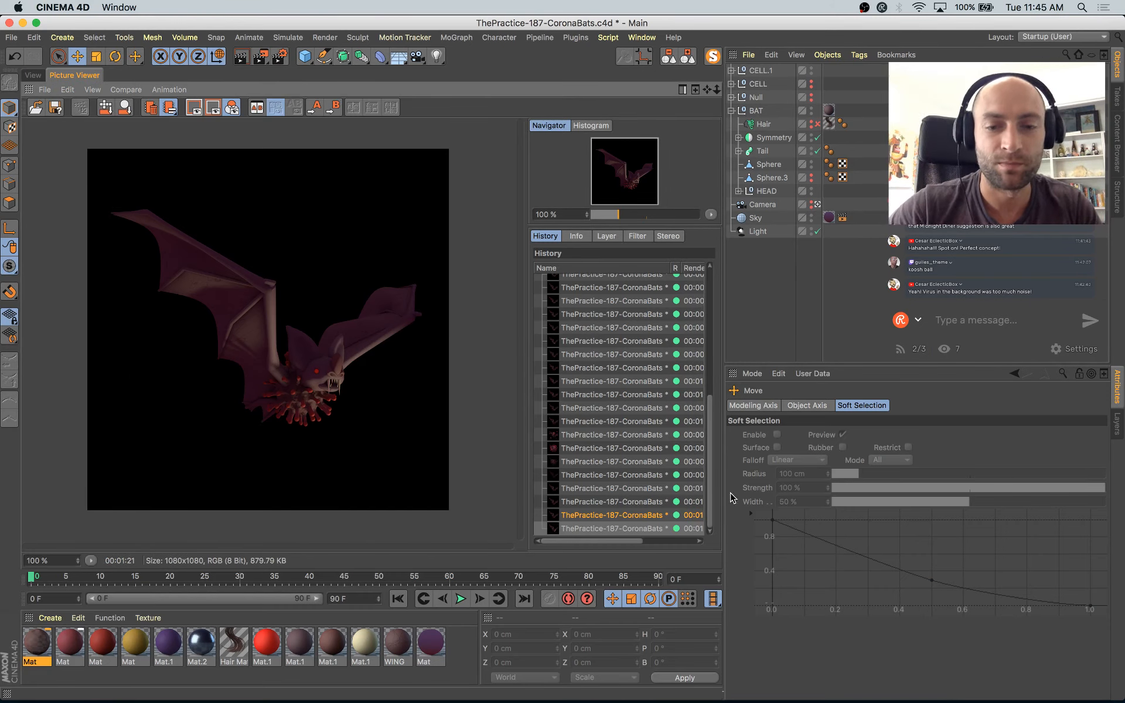
Step: Compare the finished render with the previous one in the Picture Viewer history
{"action": "left_click", "coordinate": [633, 518]}
{"action": "key", "text": "Down"}
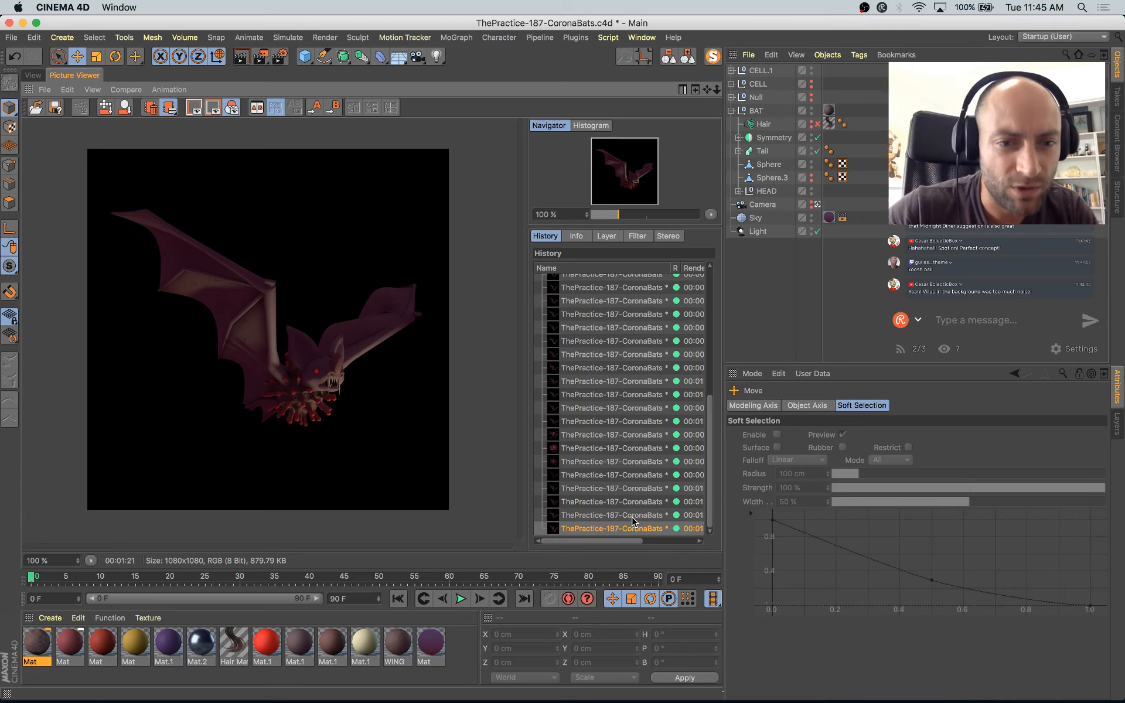
{"action": "key", "text": "Up"}
{"action": "key", "text": "Down"}
{"action": "key", "text": "Up"}
{"action": "key", "text": "Down"}
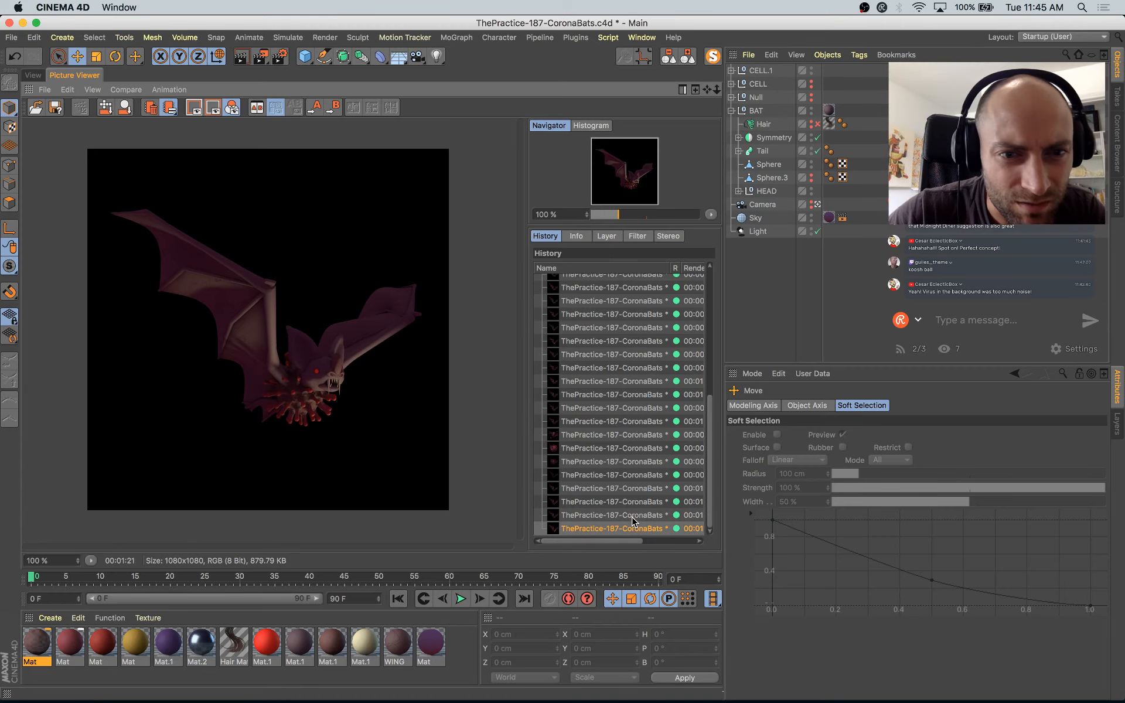
Step: Save the project and export the latest render as ThePractice-187-CoronaBats.png, a PNG still image, into the 187-CoronaBat folder of _ThePractice
{"action": "key", "text": "super+s"}
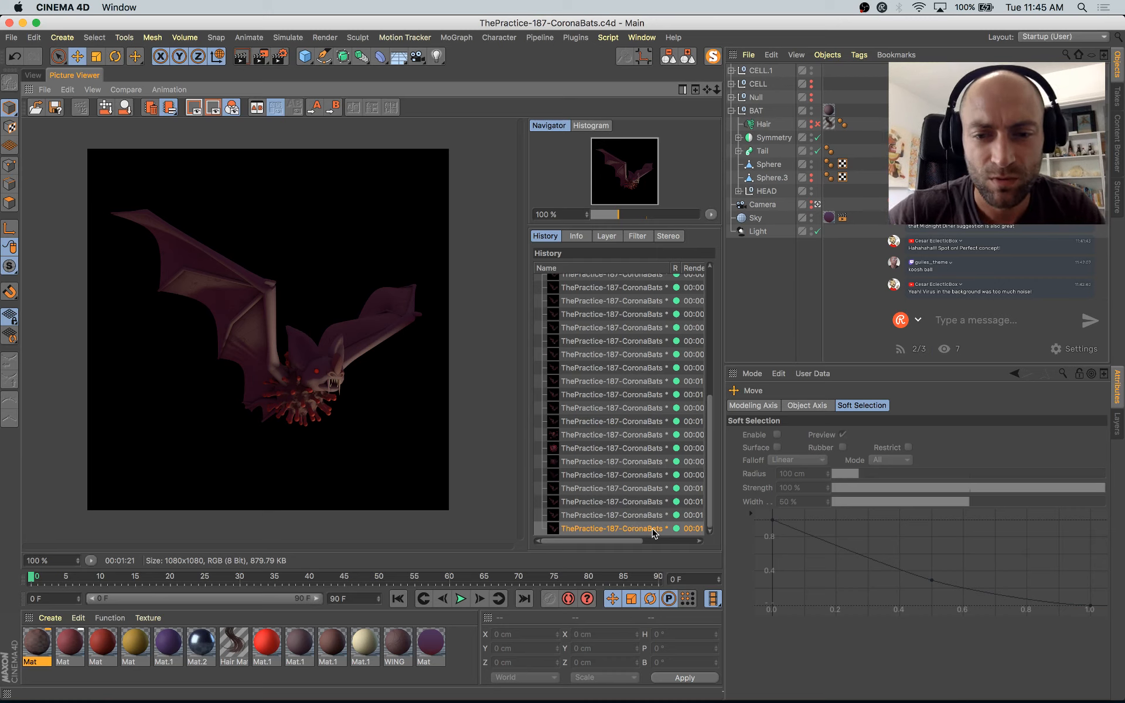
{"action": "key", "text": "super+shift+s"}
{"action": "left_click", "coordinate": [659, 366]}
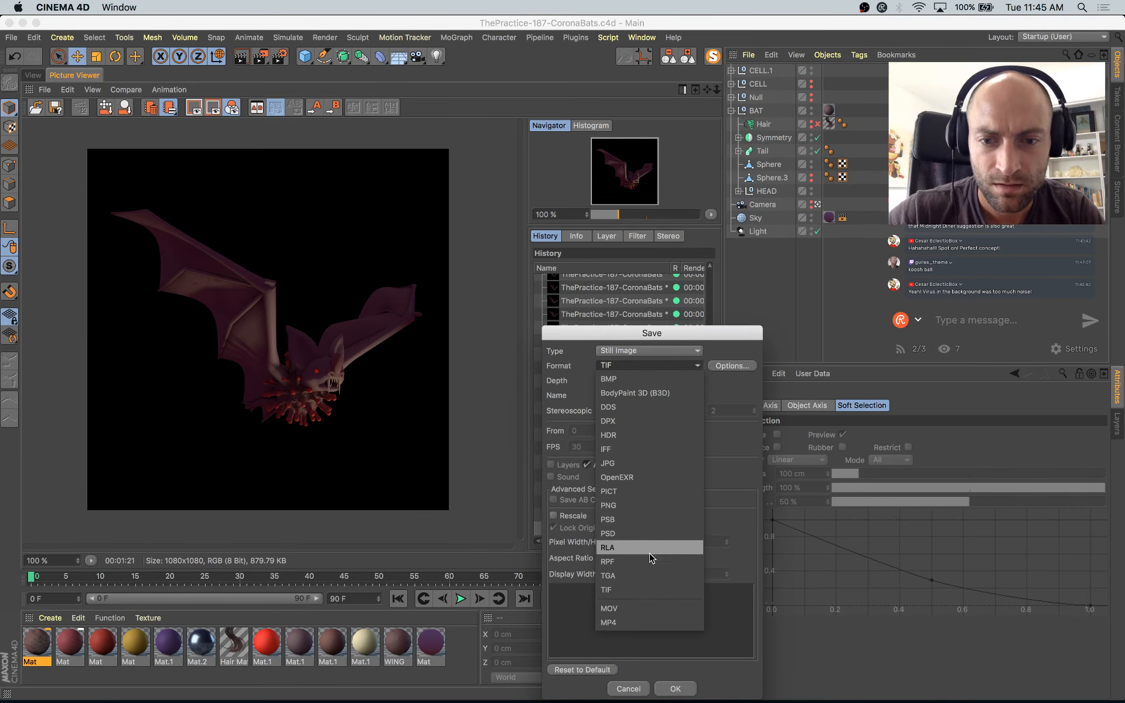
{"action": "left_click", "coordinate": [645, 505]}
{"action": "left_click", "coordinate": [677, 689]}
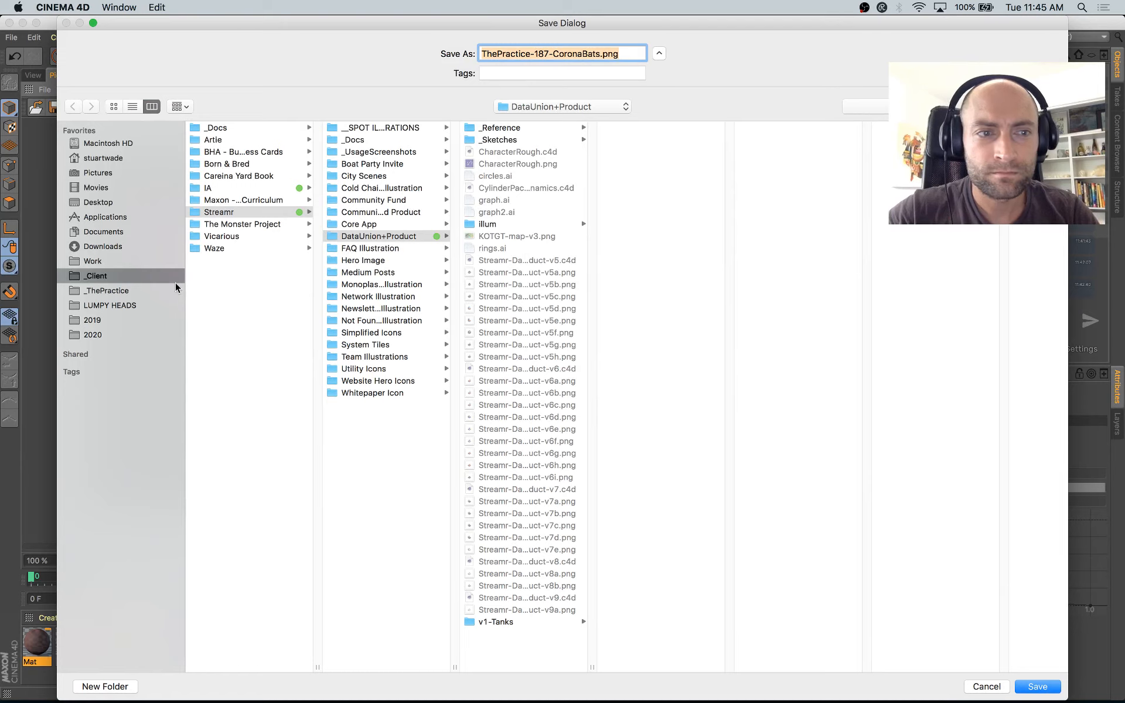
{"action": "left_click", "coordinate": [110, 306]}
{"action": "left_click", "coordinate": [110, 292]}
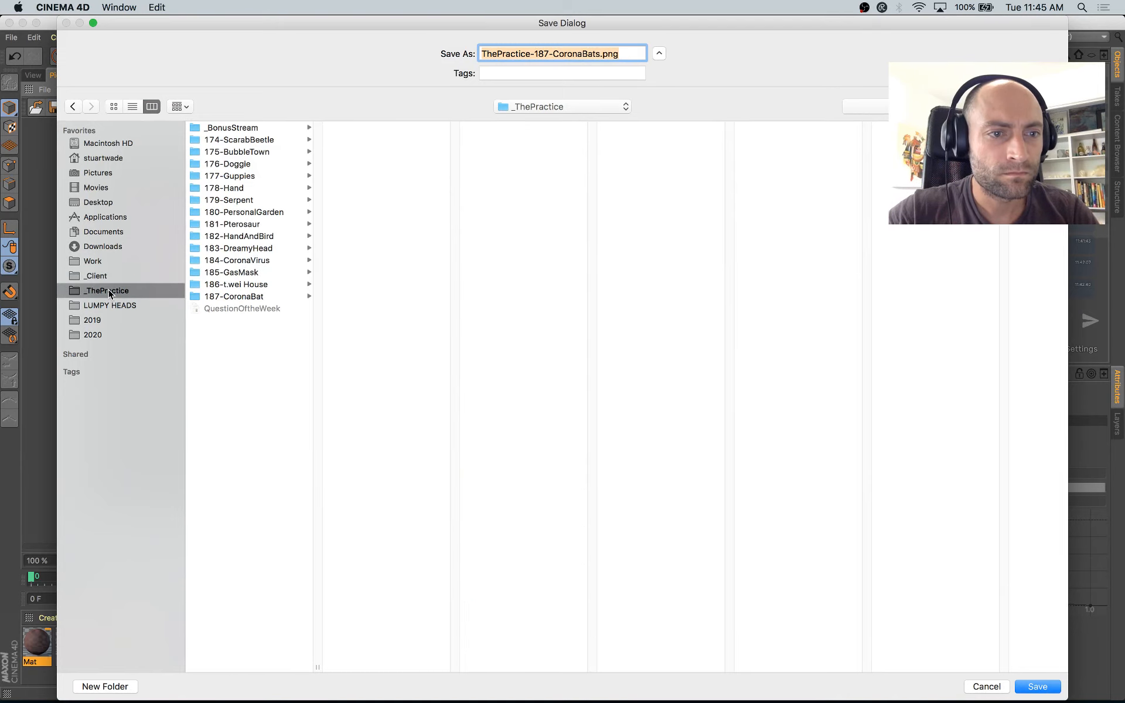
{"action": "left_click", "coordinate": [293, 297]}
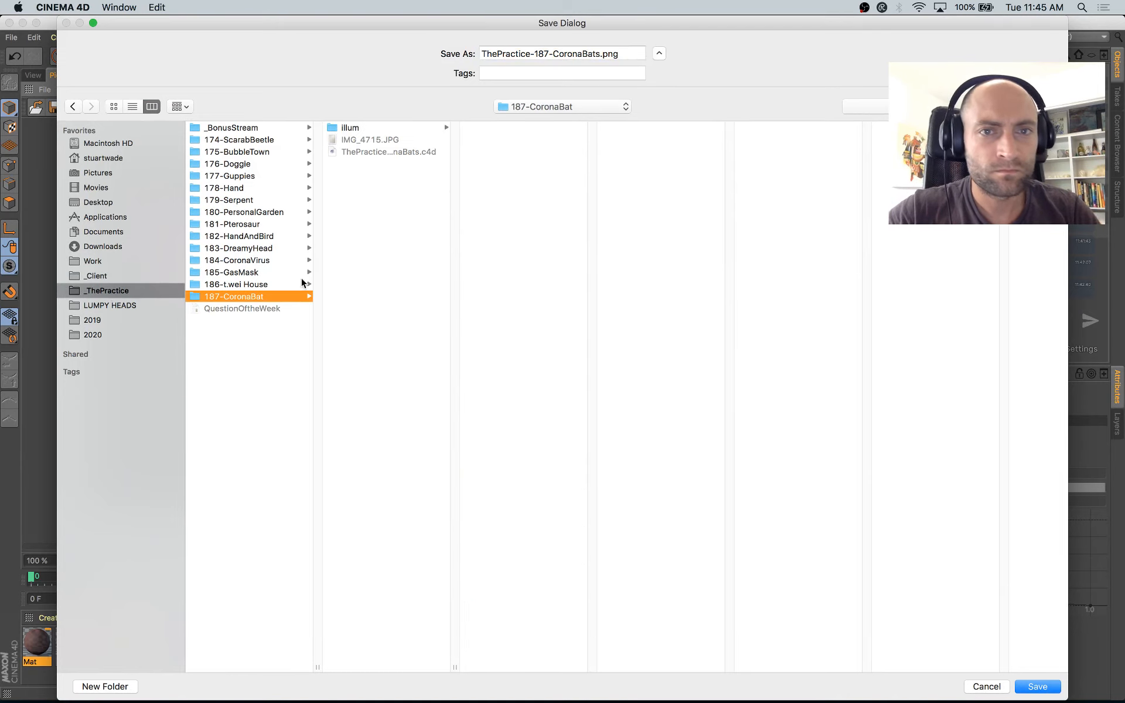
{"action": "left_click", "coordinate": [1034, 686]}
Step: Switch to Finder and open ThePractice-187-CoronaBats.png in Adobe Photoshop CC 2019
{"action": "key", "text": "super+Tab"}
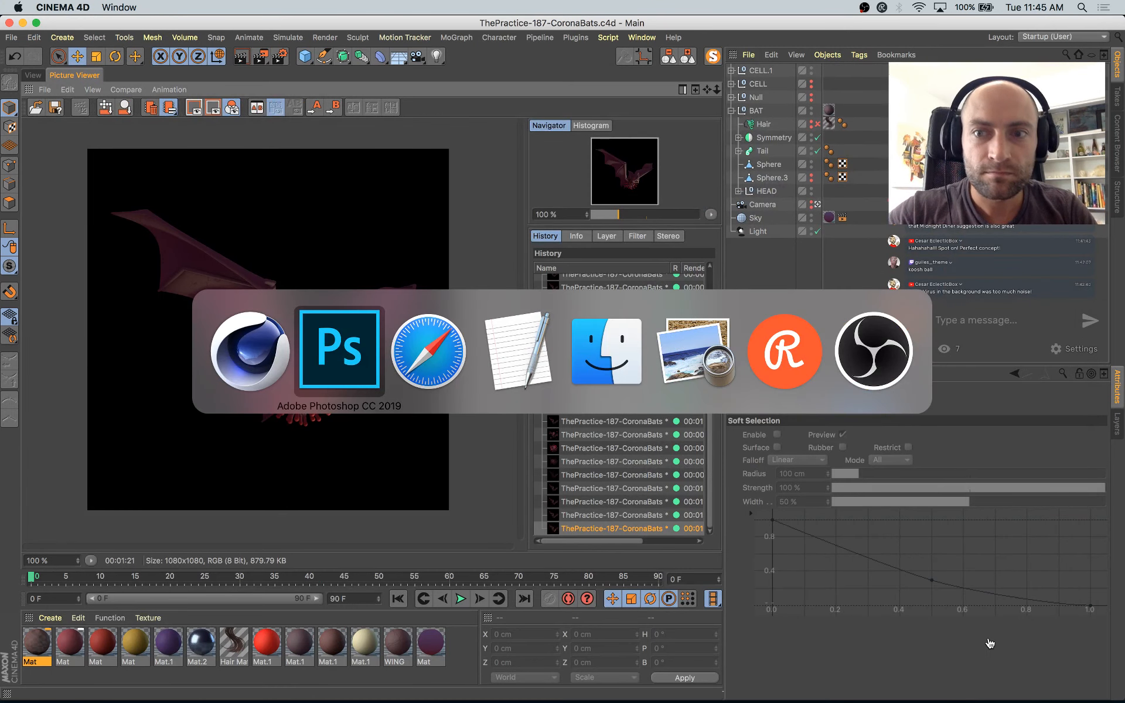
{"action": "key", "text": "super+Tab"}
{"action": "key", "text": "super+Tab"}
{"action": "key", "text": "super+Tab"}
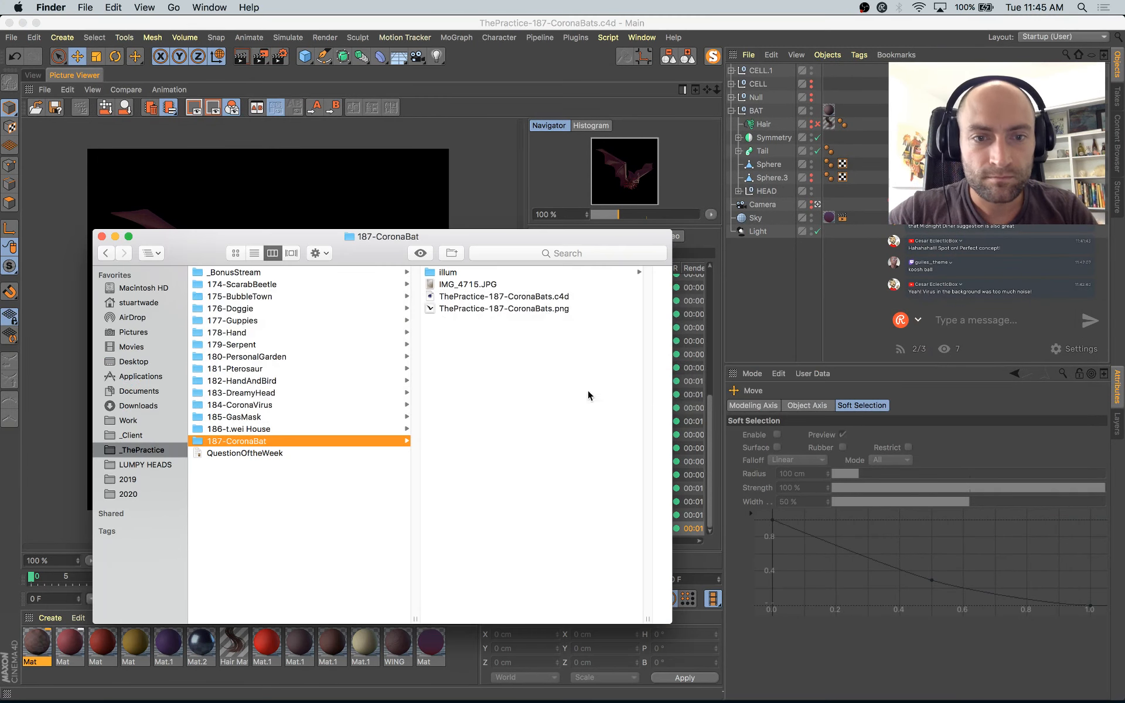
{"action": "left_click", "coordinate": [538, 309]}
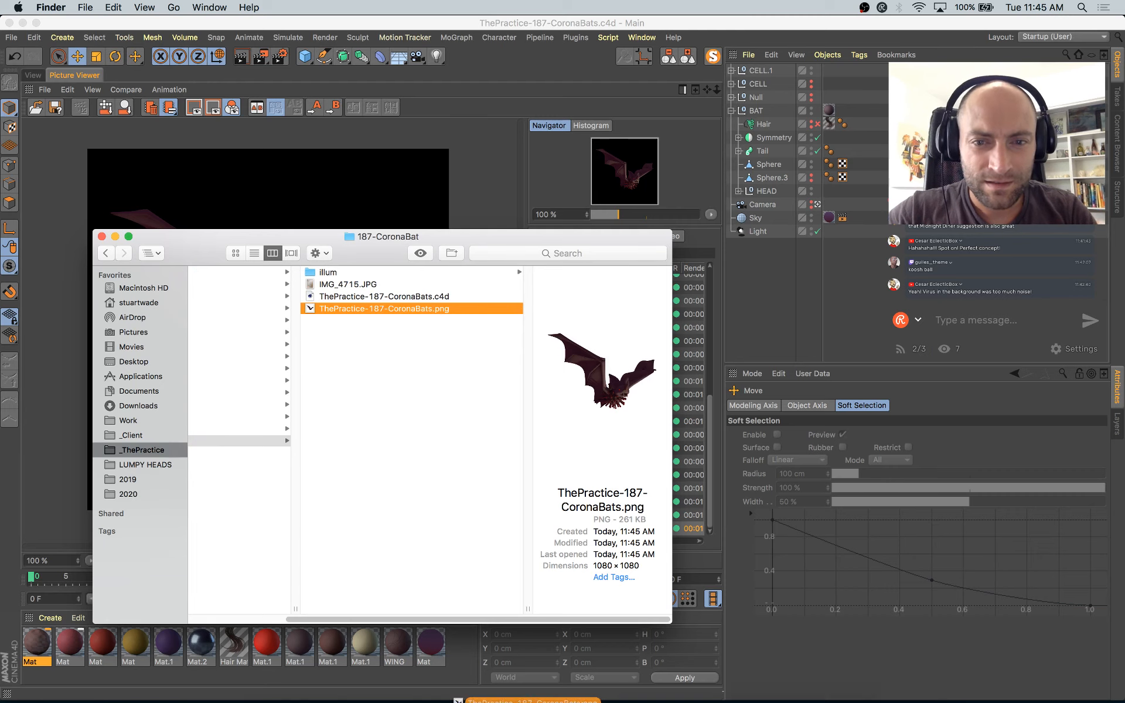
{"action": "left_click", "coordinate": [533, 686]}
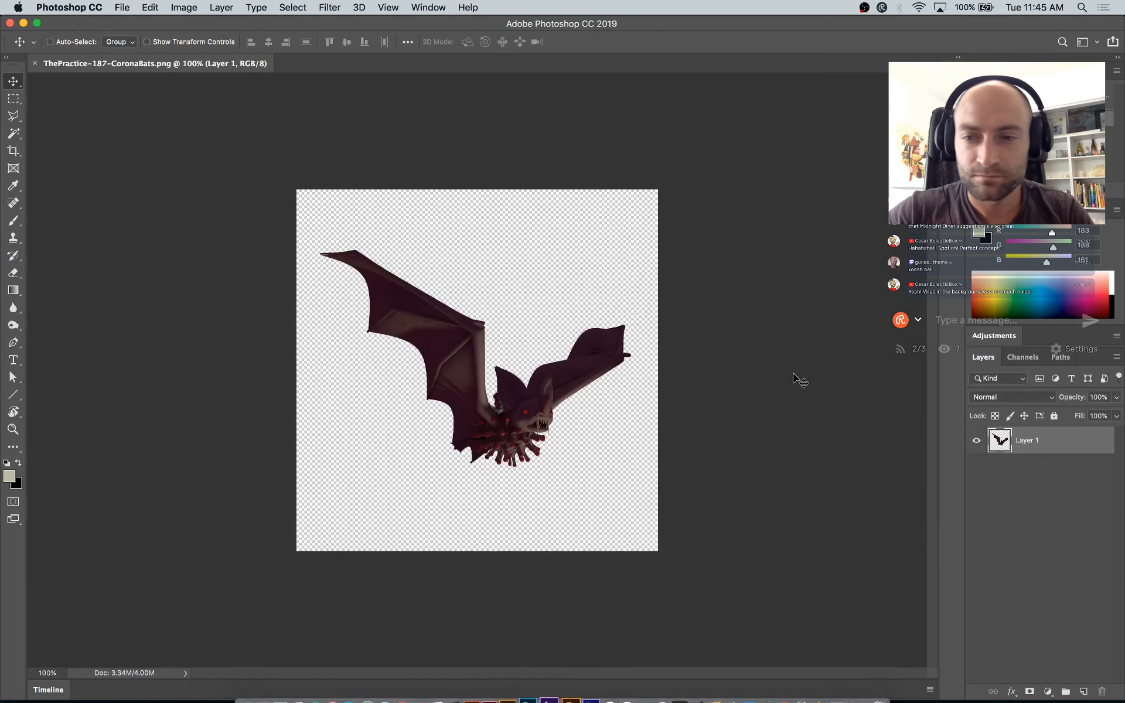
Step: Add a dark red (320000) Solid Color fill layer and place it beneath the bat layer
{"action": "left_click", "coordinate": [1049, 692]}
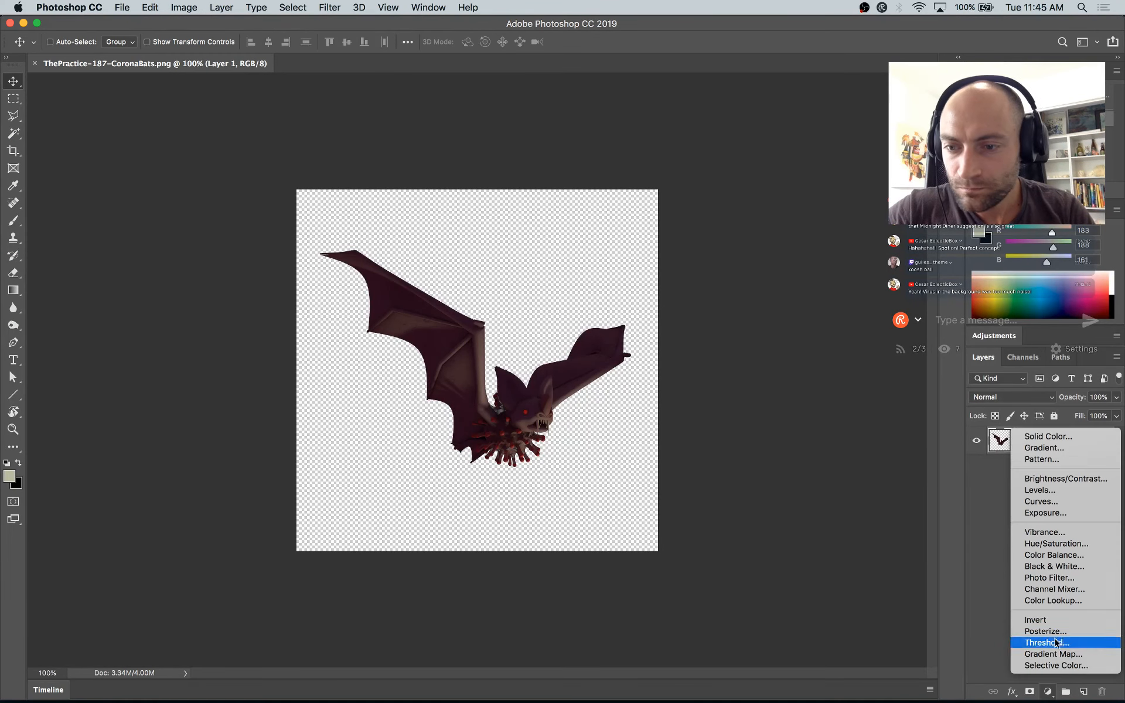
{"action": "left_click", "coordinate": [1033, 350]}
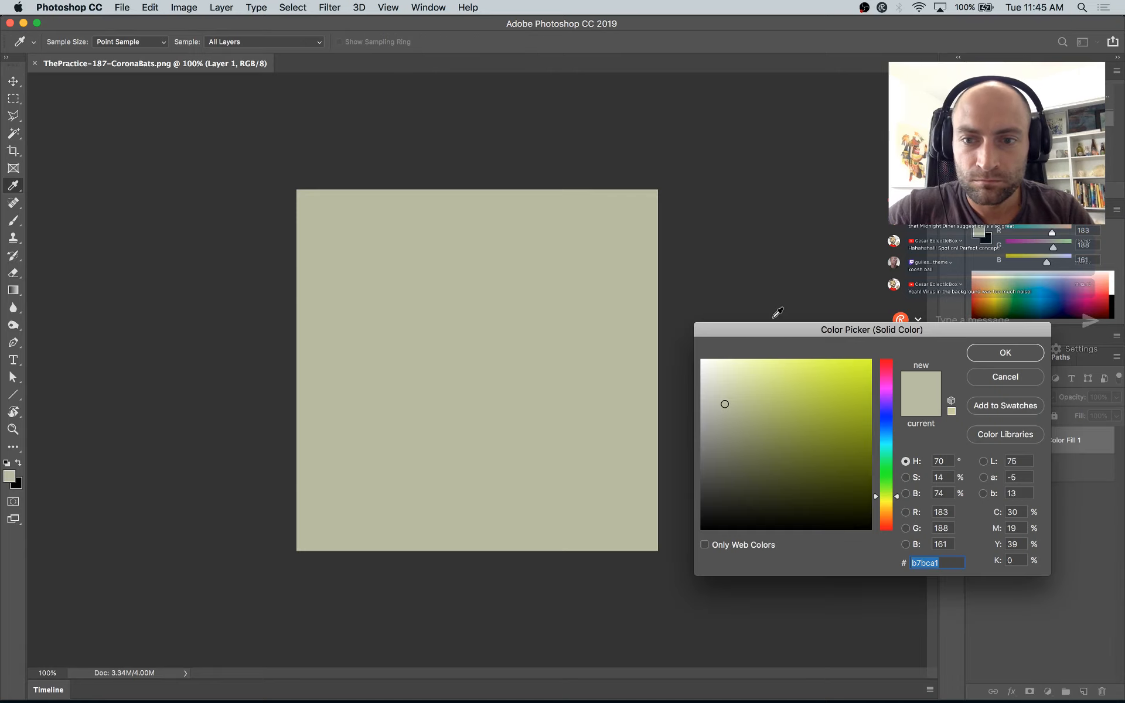
{"action": "left_click", "coordinate": [871, 496]}
{"action": "left_click_drag", "start_coordinate": [895, 453], "coordinate": [898, 335]}
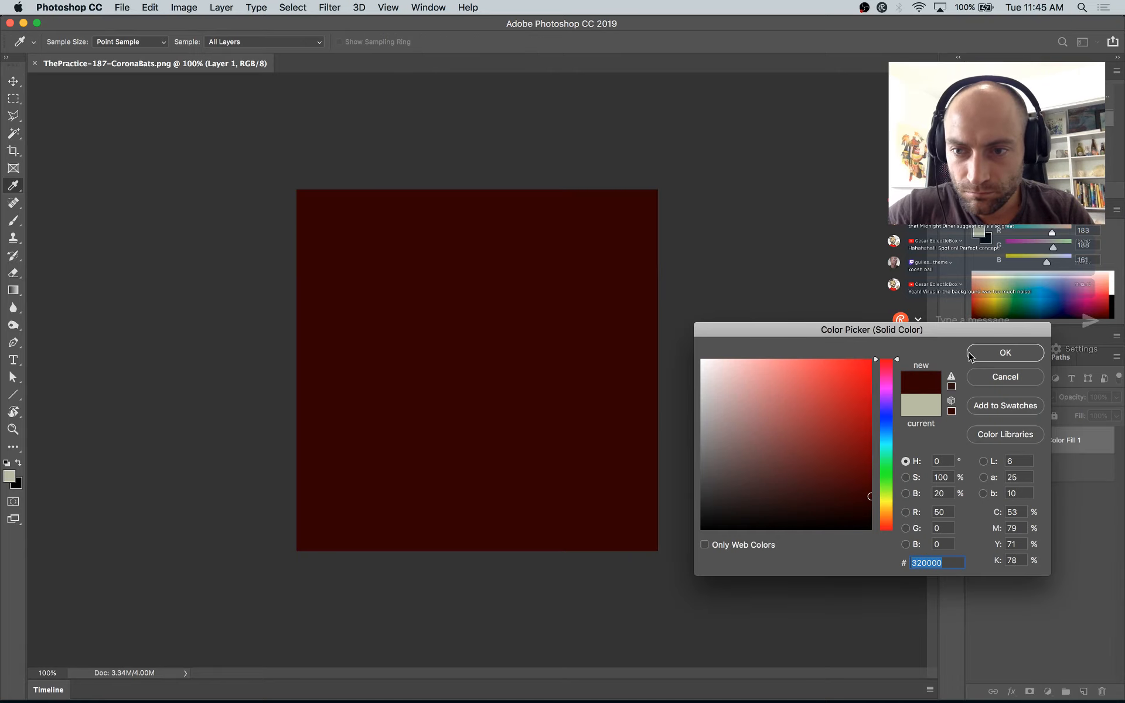
{"action": "left_click", "coordinate": [969, 353]}
{"action": "key", "text": "super+bracketleft"}
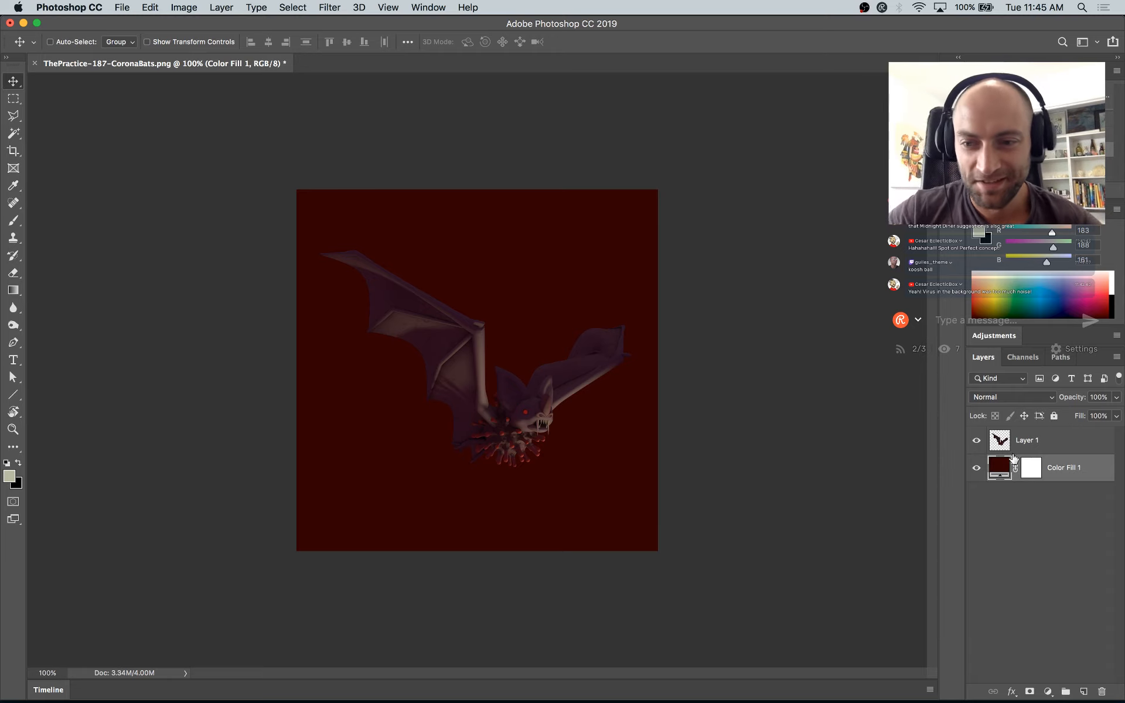
Step: Change the background fill layer's color to black (000000)
{"action": "double_click", "coordinate": [999, 468]}
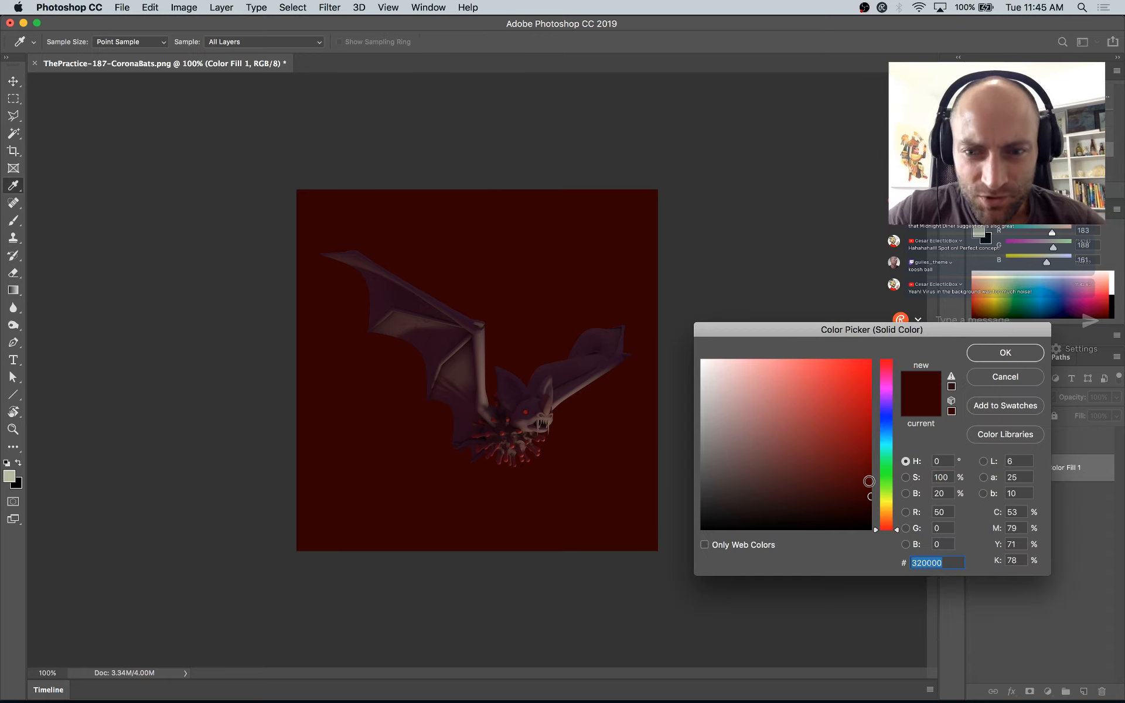
{"action": "mouse_move", "coordinate": [869, 481]}
{"action": "left_mouse_down"}
{"action": "mouse_move", "coordinate": [871, 414]}
{"action": "mouse_move", "coordinate": [861, 409]}
{"action": "mouse_move", "coordinate": [895, 341]}
{"action": "mouse_move", "coordinate": [870, 530]}
{"action": "left_mouse_up"}
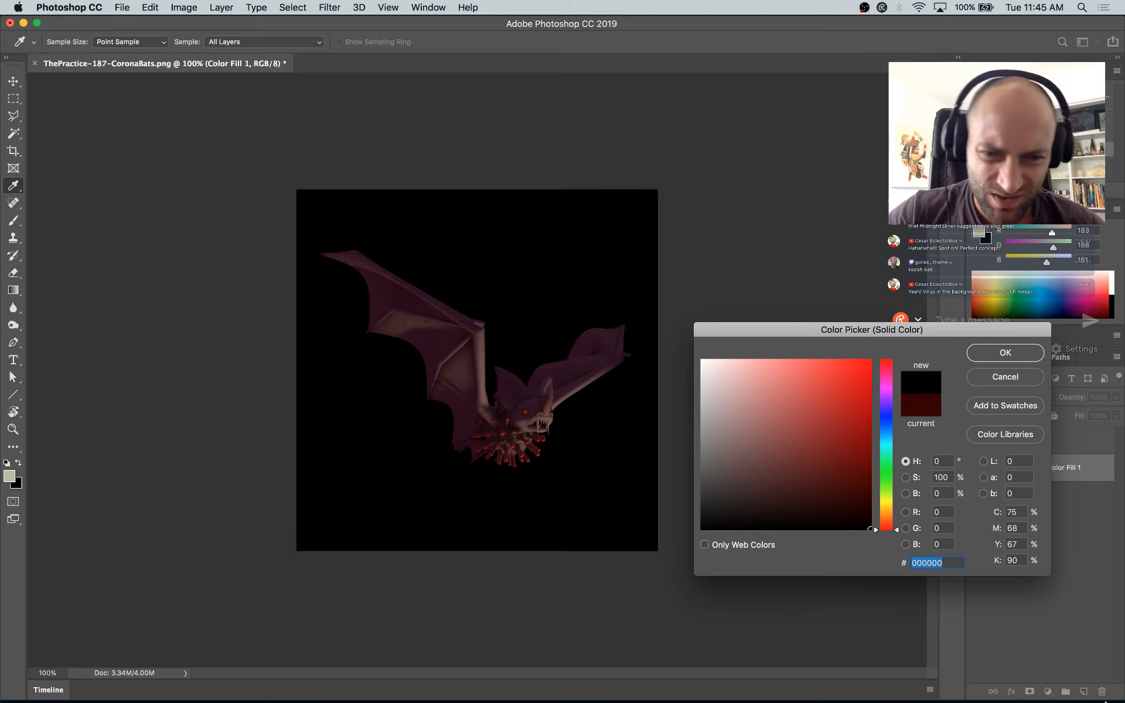
{"action": "left_click", "coordinate": [994, 353]}
Step: Add a Curves adjustment layer above the bat layer, raising the midtones and holding down the shadows of the RGB curve
{"action": "left_click", "coordinate": [1048, 691]}
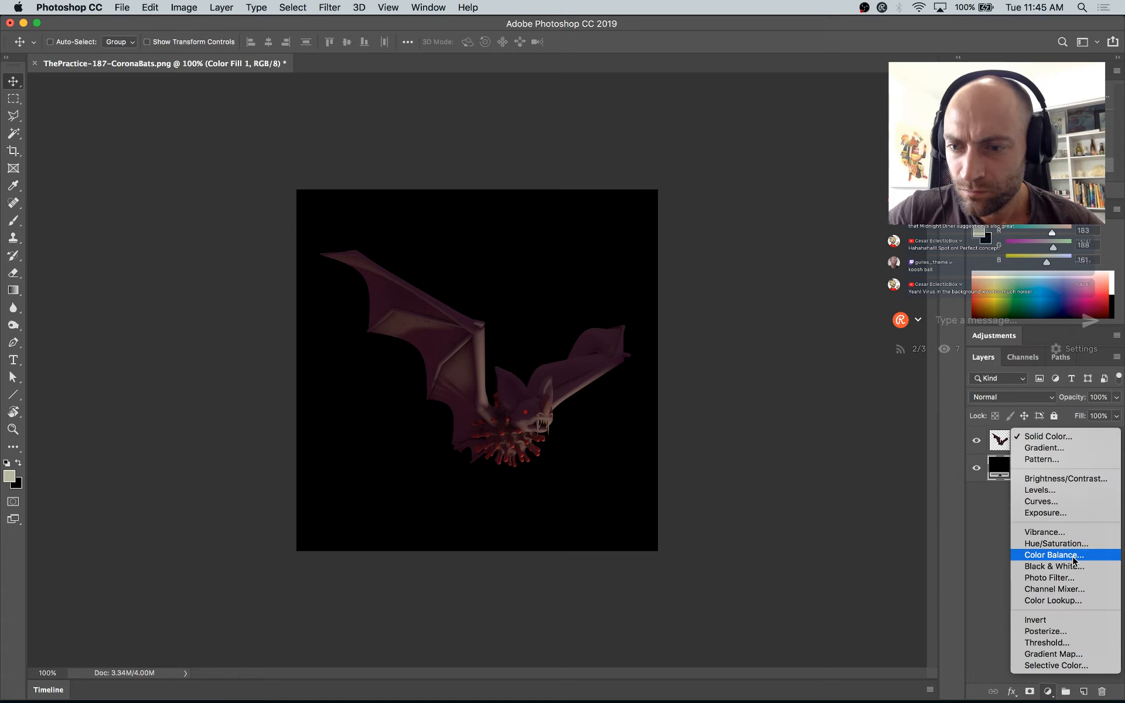
{"action": "left_click", "coordinate": [566, 567]}
{"action": "key", "text": "super+0"}
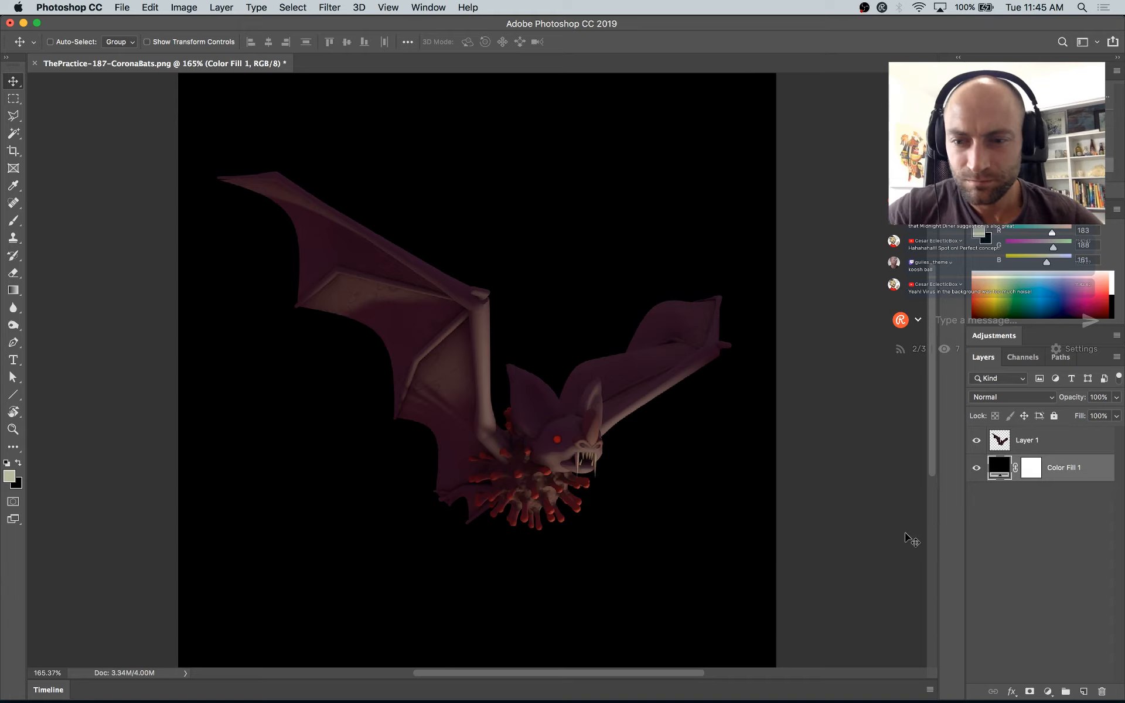
{"action": "left_click", "coordinate": [1049, 692]}
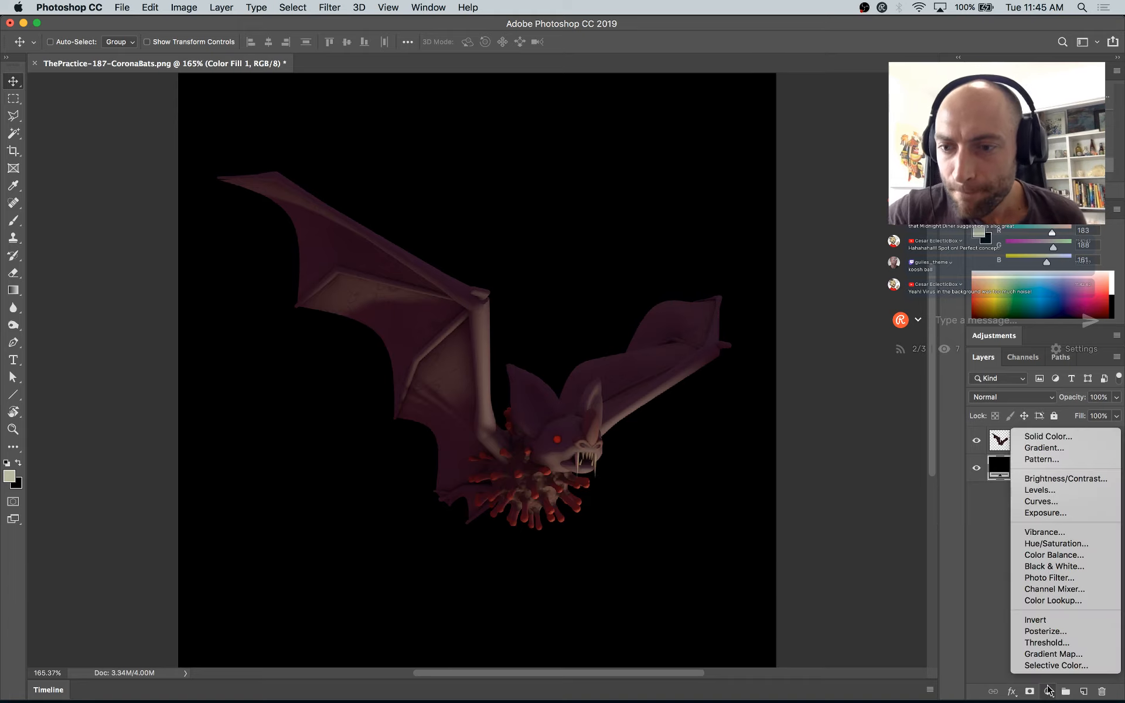
{"action": "left_click", "coordinate": [1054, 501]}
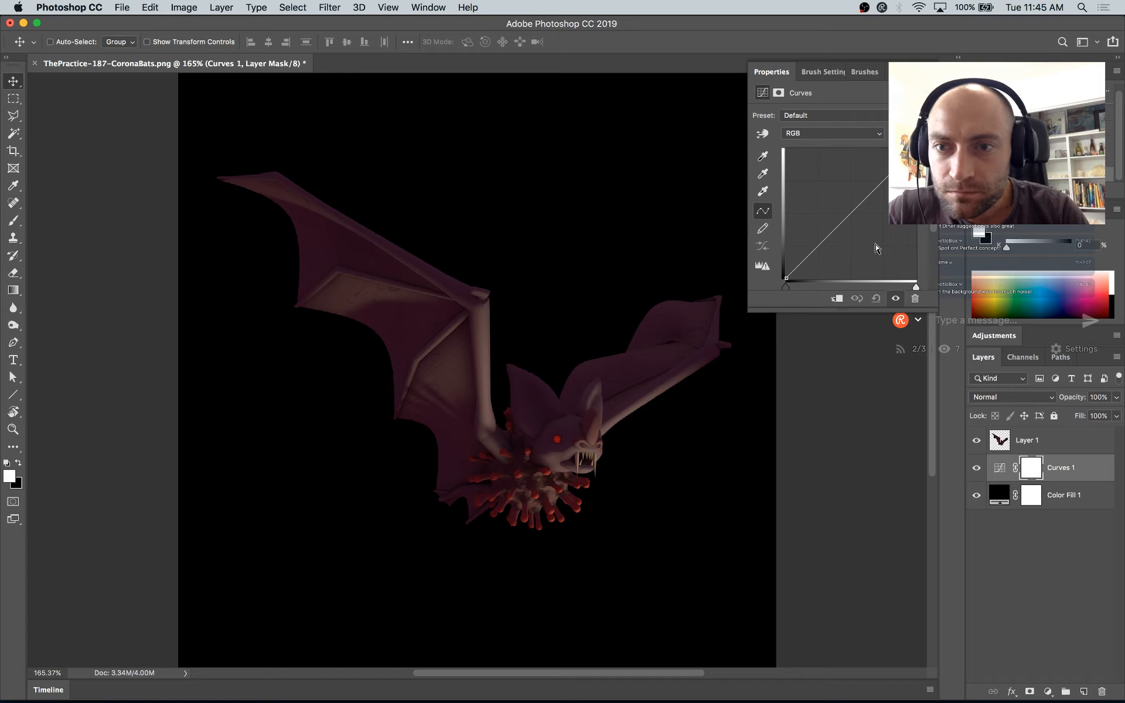
{"action": "mouse_move", "coordinate": [853, 211]}
{"action": "left_mouse_down"}
{"action": "mouse_move", "coordinate": [832, 194]}
{"action": "mouse_move", "coordinate": [851, 223]}
{"action": "mouse_move", "coordinate": [846, 206]}
{"action": "left_mouse_up"}
{"action": "key", "text": "super+bracketright"}
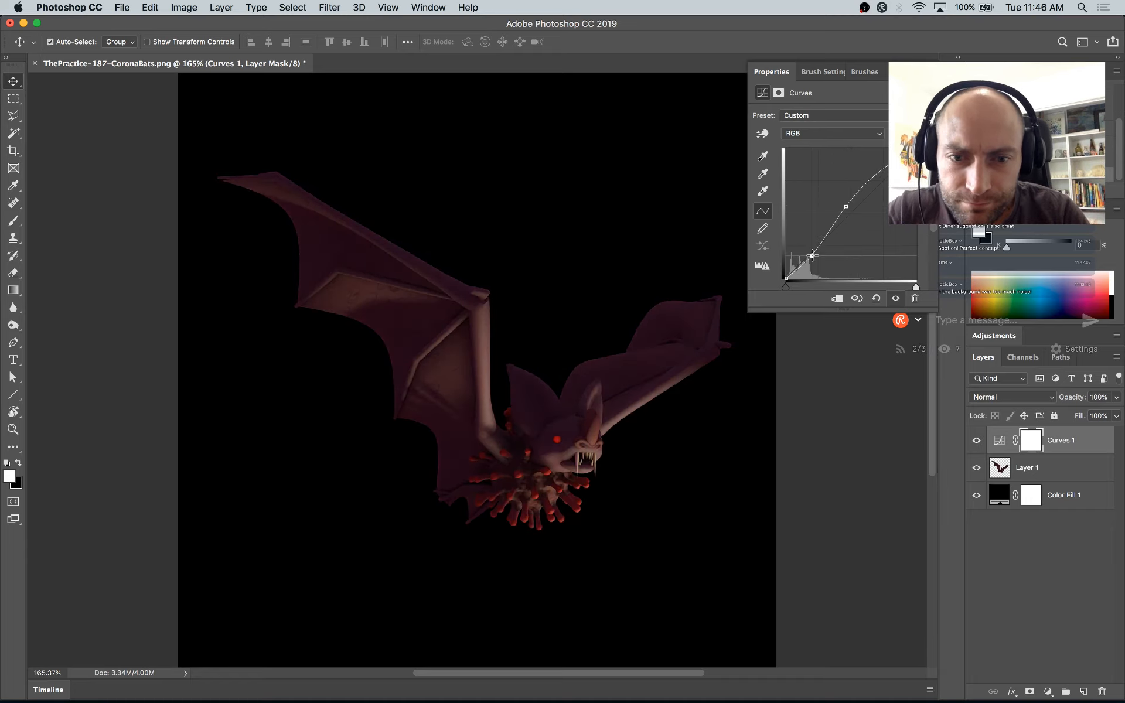